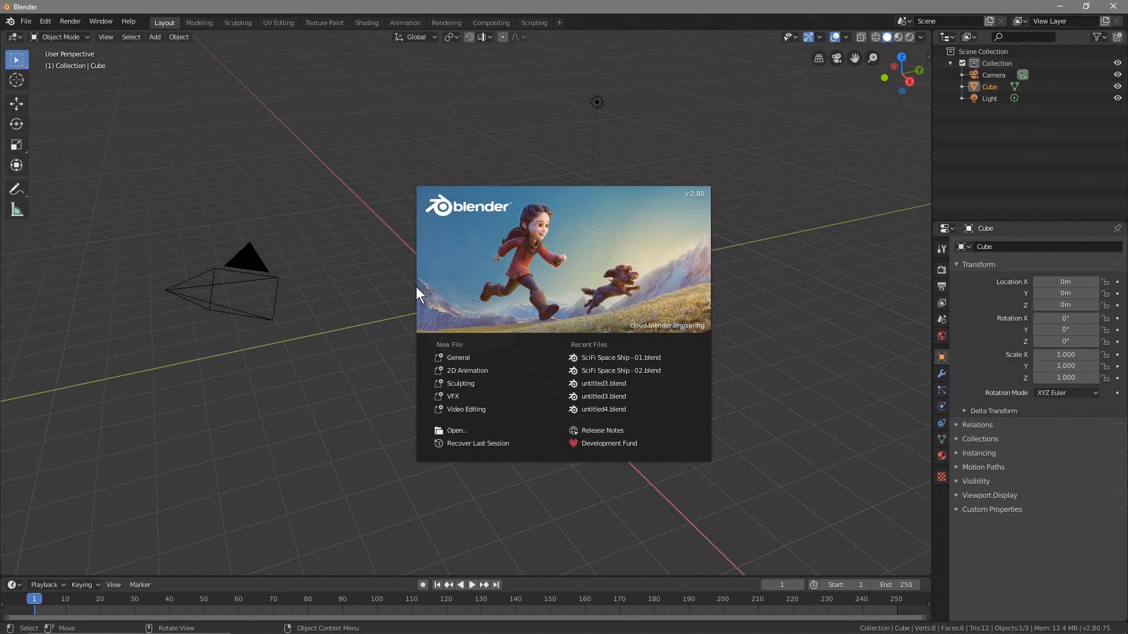
# Start a new General file and delete the default cube and light, keeping only the camera.
pyautogui.click(459, 356)
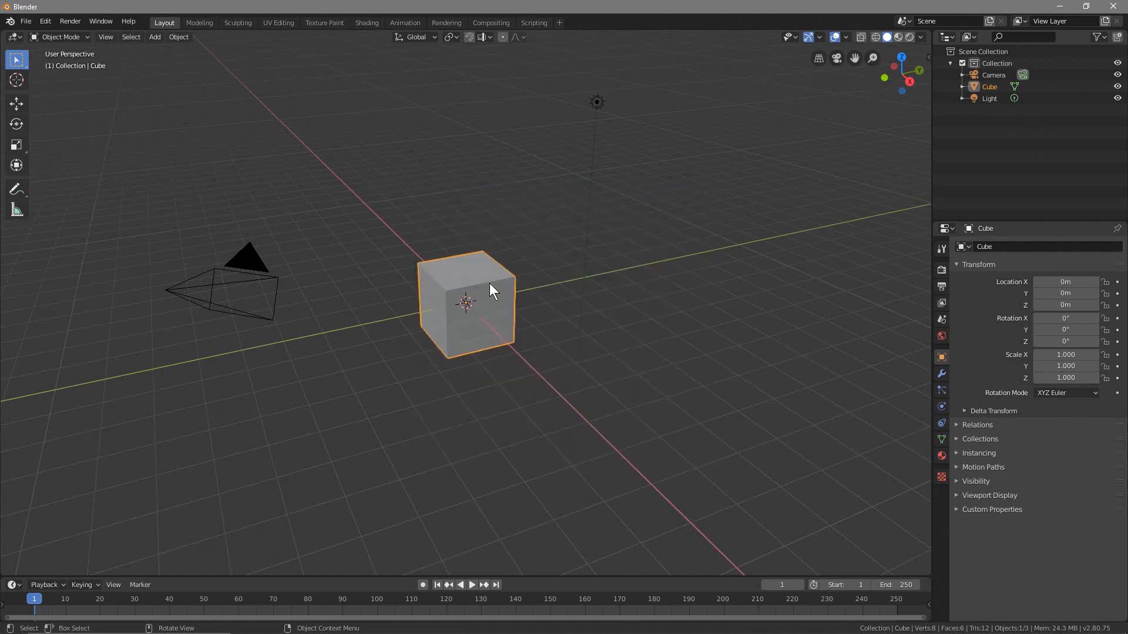
pyautogui.press('Delete')
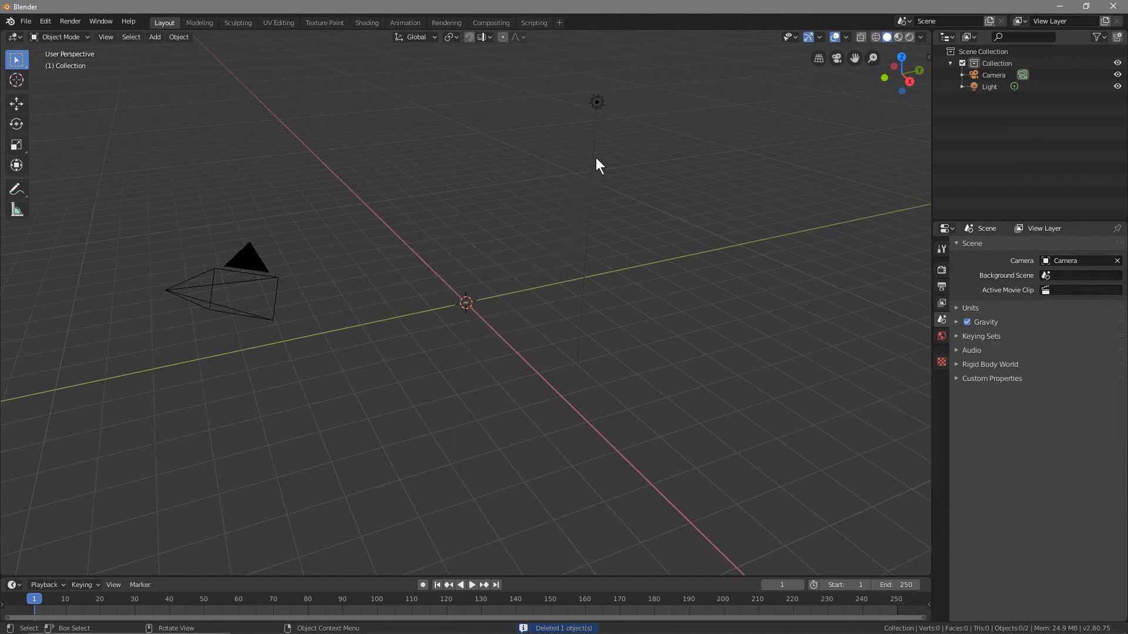
pyautogui.click(597, 103)
pyautogui.press('Delete')
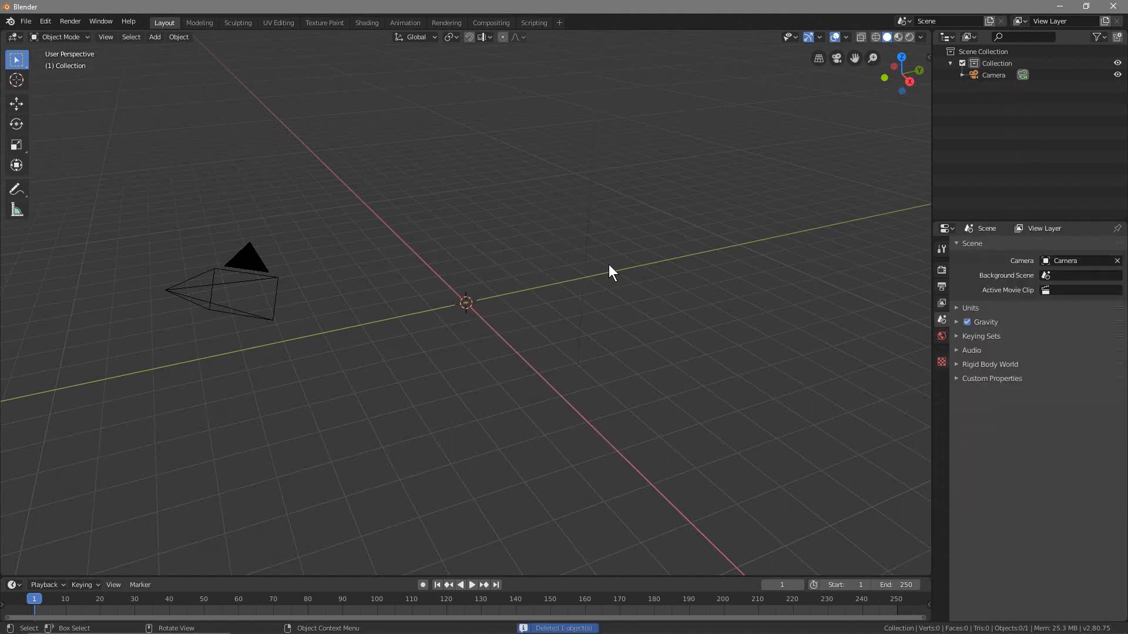
# Save the scene as "SciFi Space Ship - 01.blend" in the SciFi Space Ship Animation - Blender 2.8 folder.
pyautogui.click(26, 21)
pyautogui.click(44, 110)
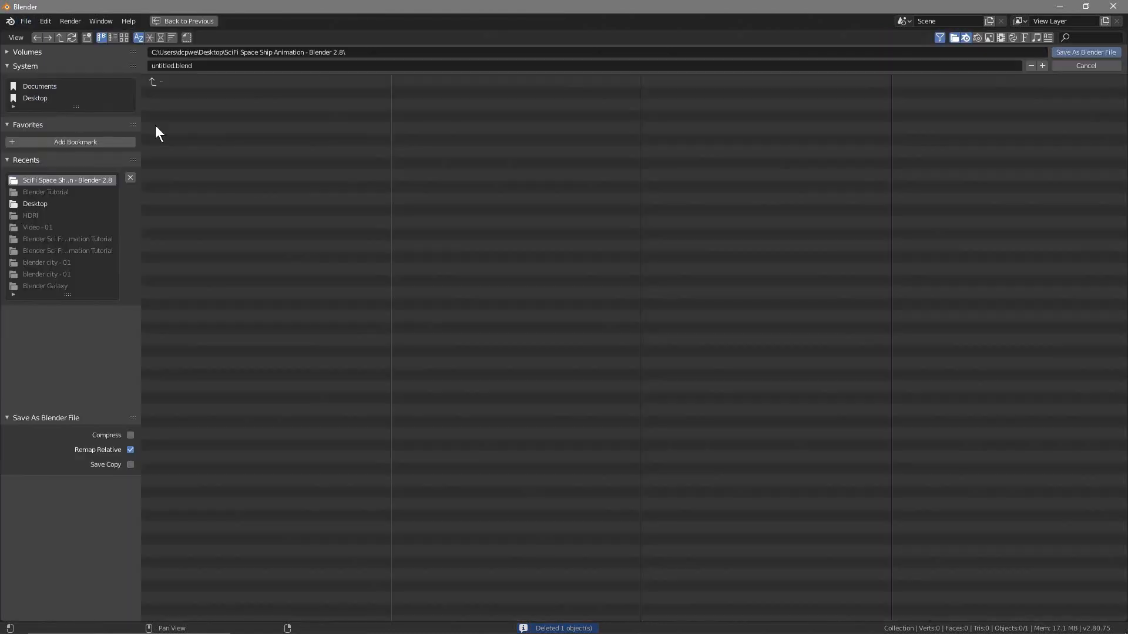
pyautogui.click(202, 65)
pyautogui.write('SciFi Space Ship - 01')
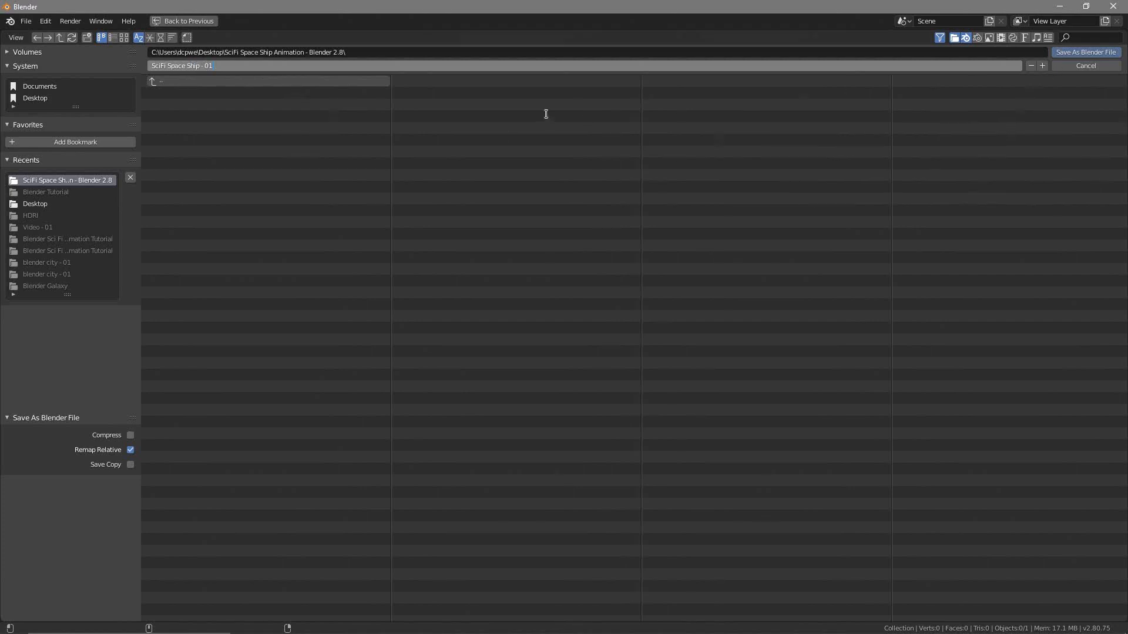
pyautogui.click(1087, 55)
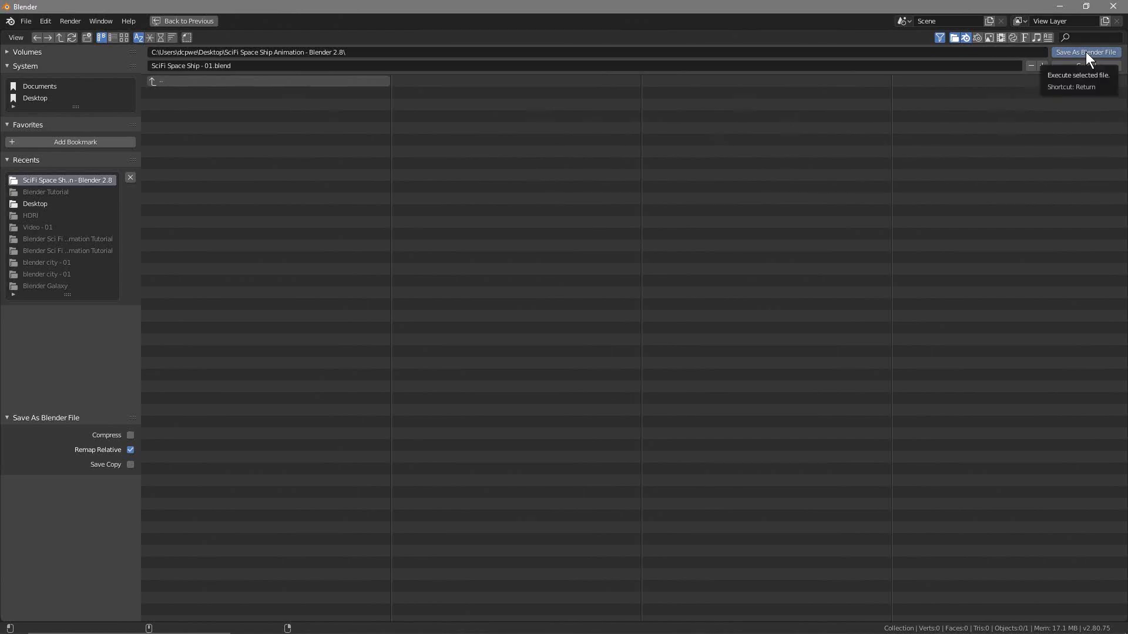
pyautogui.click(1085, 52)
# Add a mesh cylinder at the world origin and set its vertex count to 15.
pyautogui.moveTo(410, 360); pyautogui.dragTo(410, 404, button='middle')
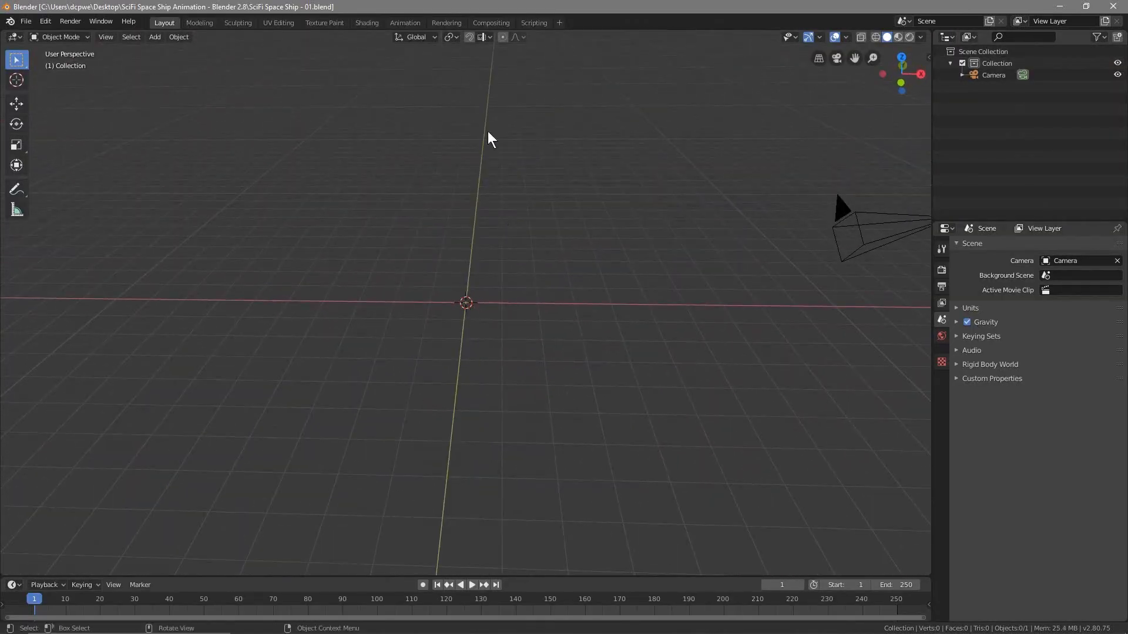
pyautogui.hotkey('shift', 'a')
pyautogui.hotkey('shift', 'a')
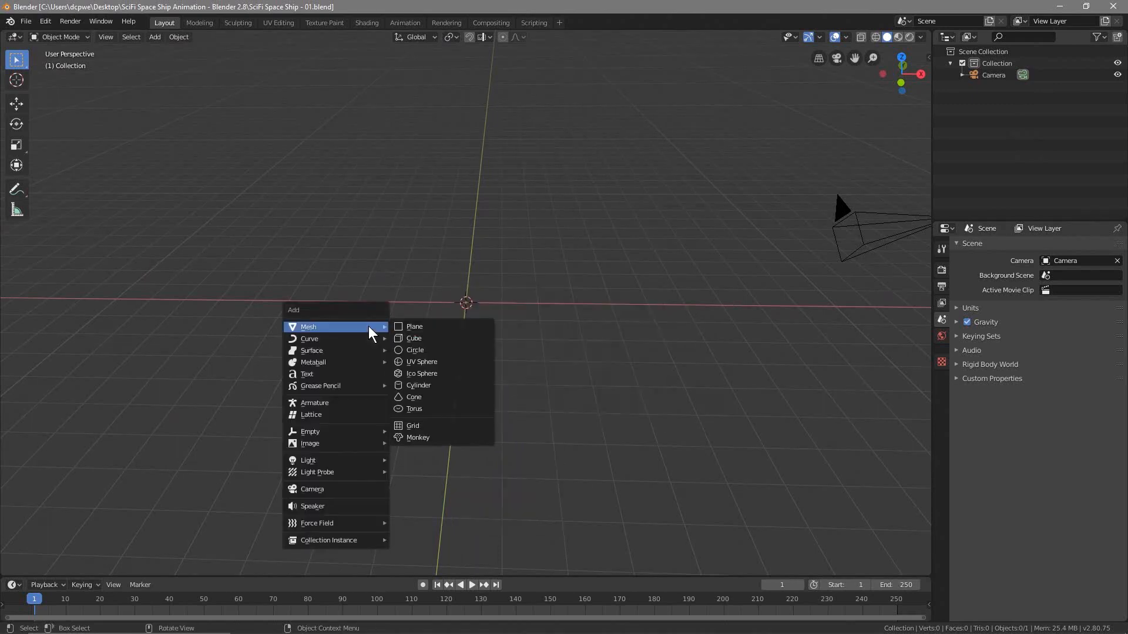
pyautogui.click(449, 388)
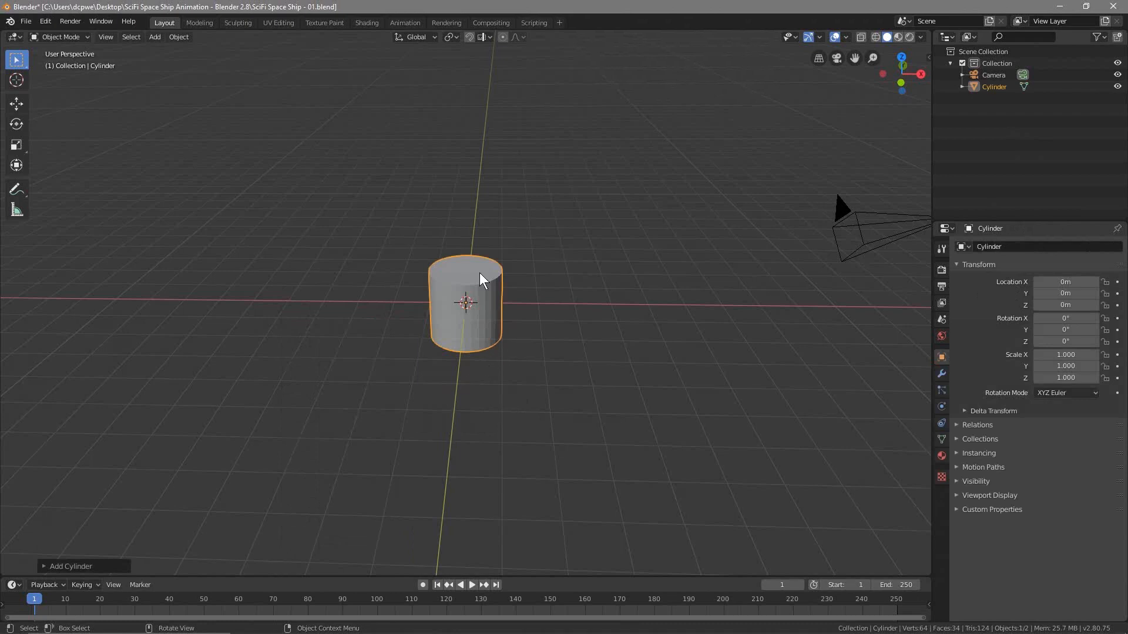
pyautogui.click(69, 565)
pyautogui.click(171, 424)
pyautogui.write('15')
pyautogui.press('Return')
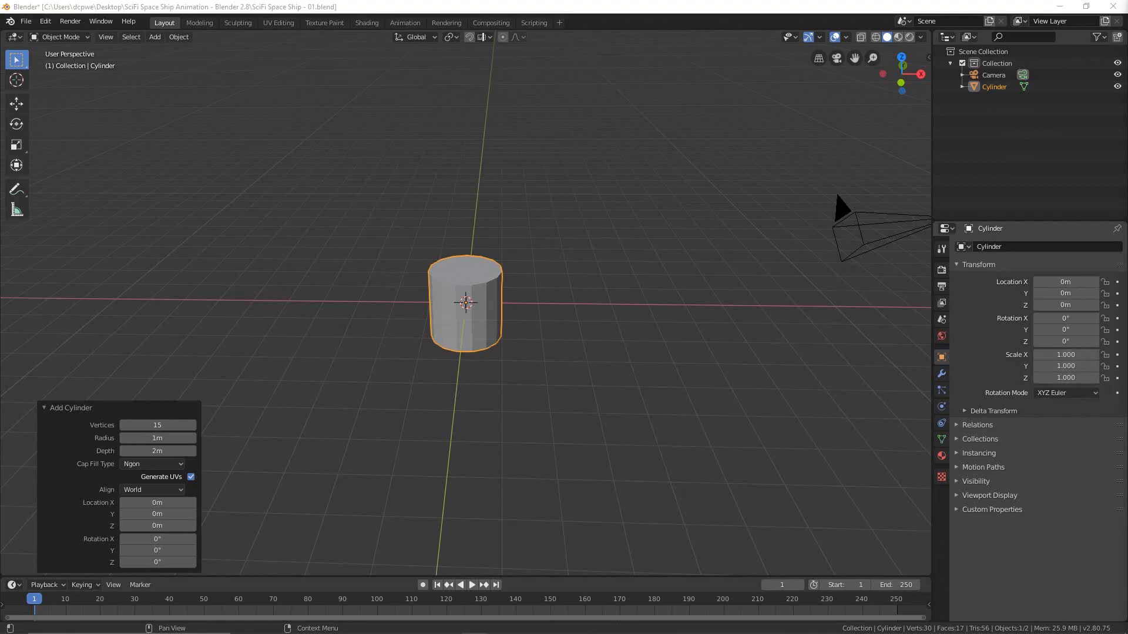
# Set the cylinder's X rotation to 90° so it lies along the Y axis, and keep it selected.
pyautogui.click(1075, 319)
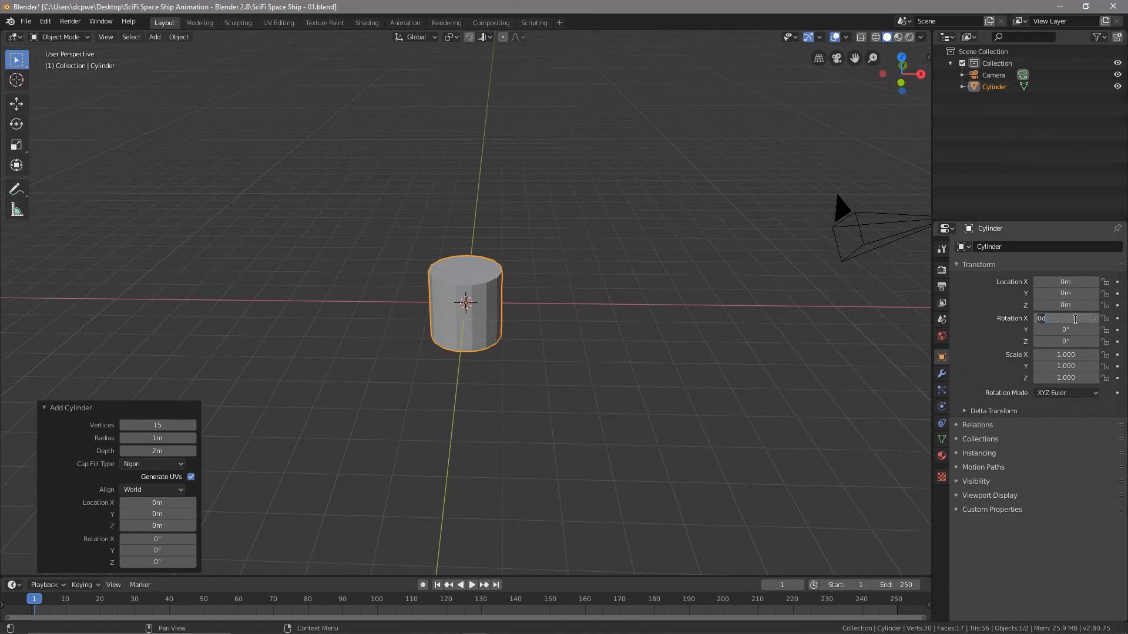
pyautogui.write('90')
pyautogui.press('Return')
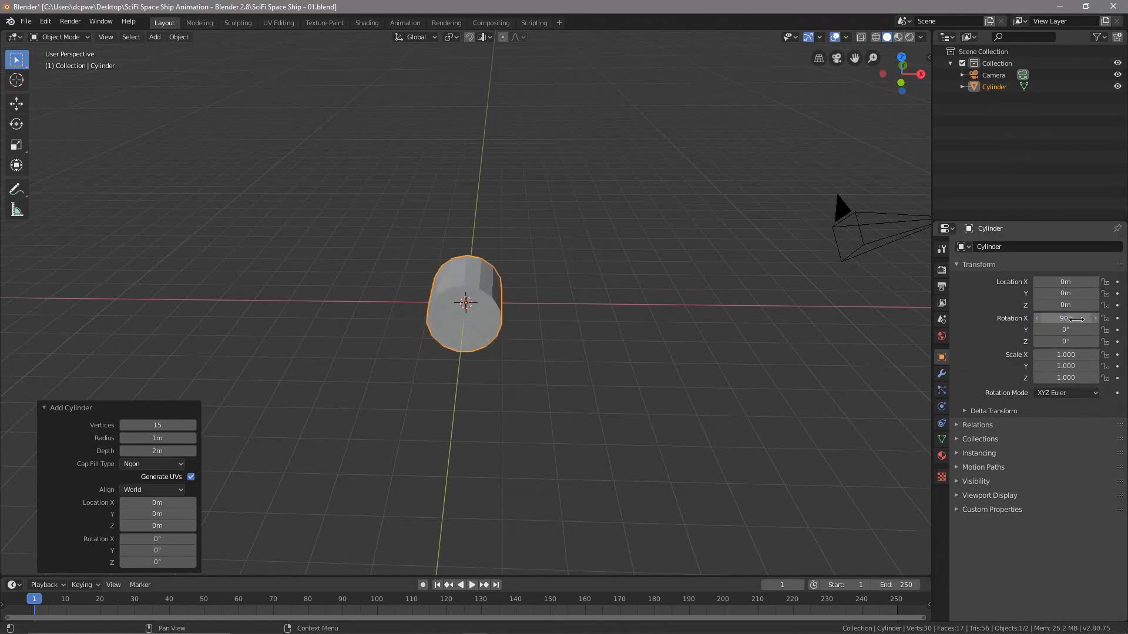
pyautogui.click(988, 88)
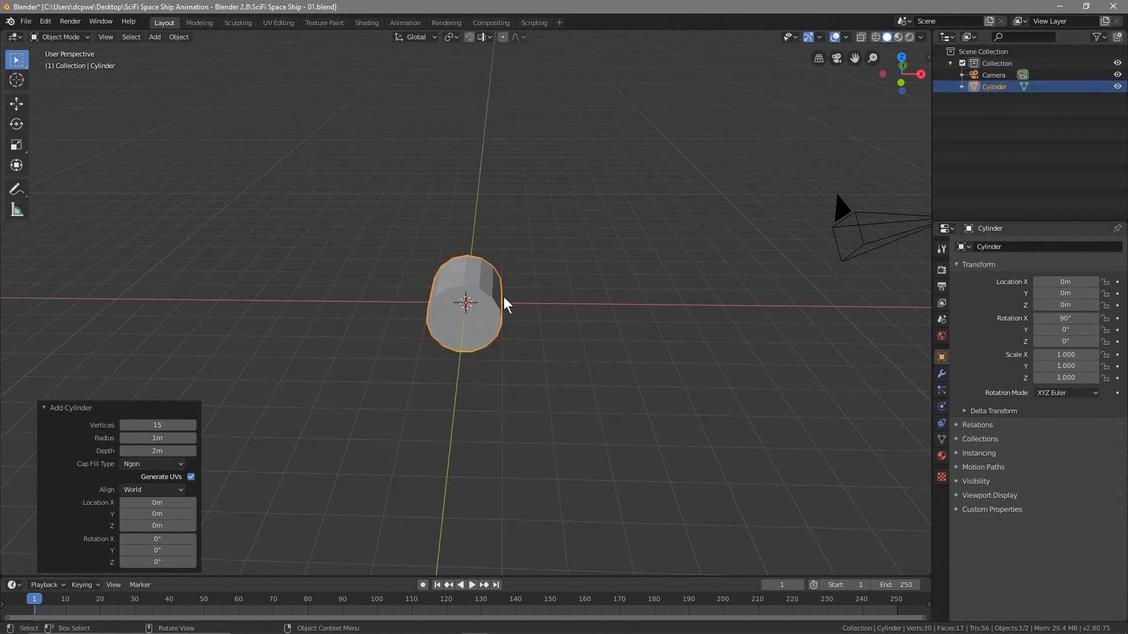
# Switch the cylinder from Object Mode to Edit Mode.
pyautogui.moveTo(577, 350); pyautogui.dragTo(541, 346, button='middle')
pyautogui.moveTo(315, 306); pyautogui.dragTo(329, 305, button='middle')
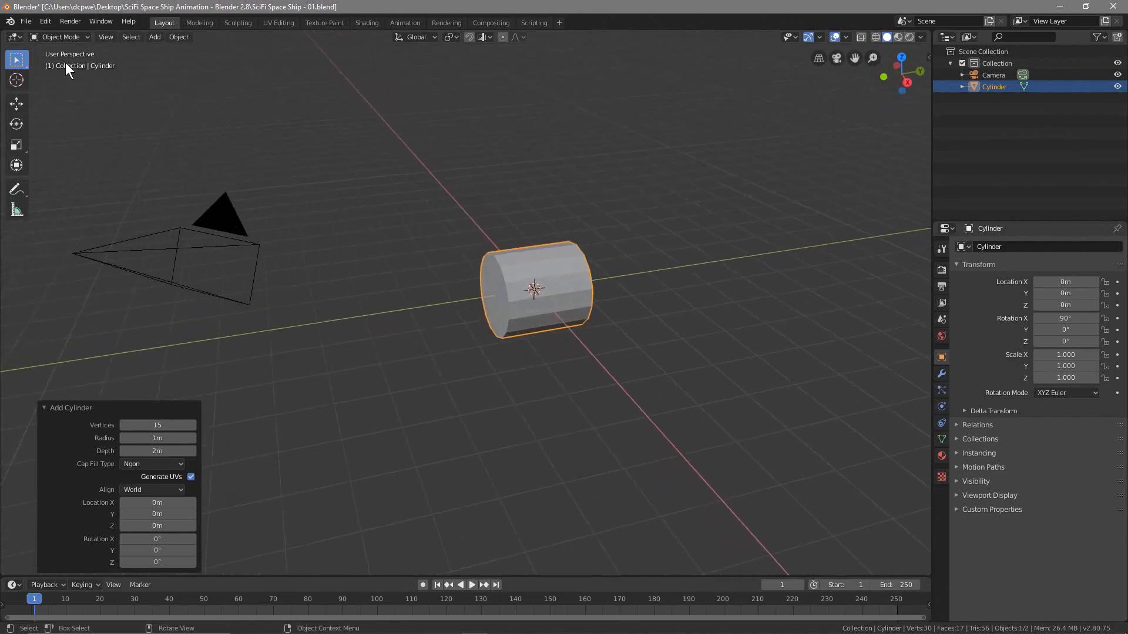
pyautogui.click(69, 37)
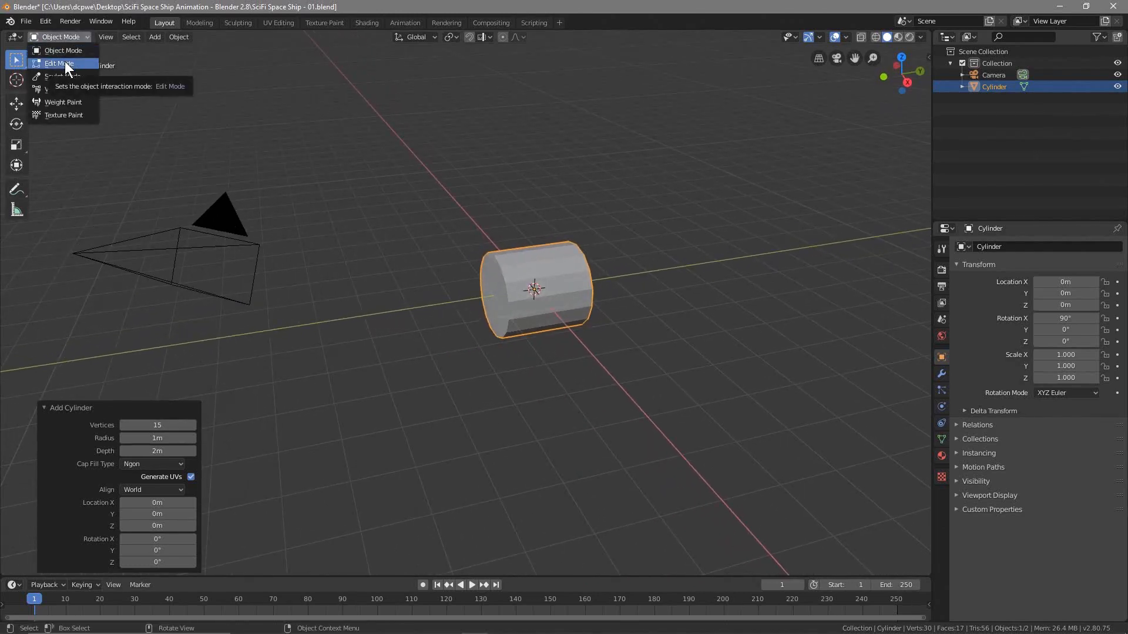
pyautogui.click(347, 282)
pyautogui.press('Tab')
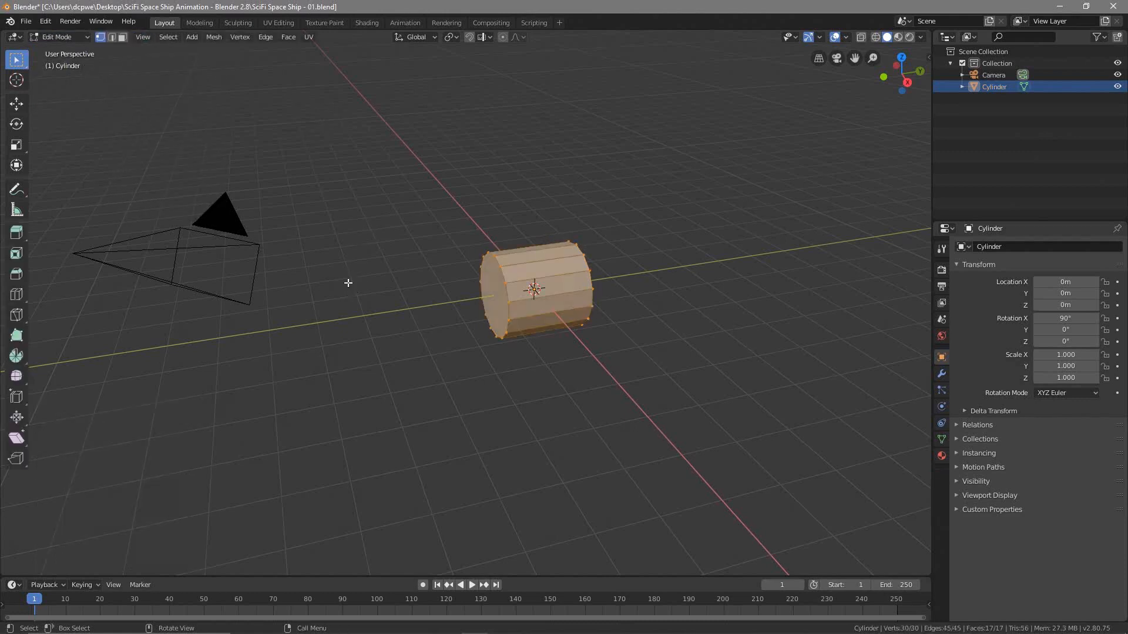
pyautogui.press('Tab')
pyautogui.press('Tab')
pyautogui.press('Tab')
pyautogui.press('Tab')
pyautogui.press('Tab')
pyautogui.press('Tab')
pyautogui.click(54, 38)
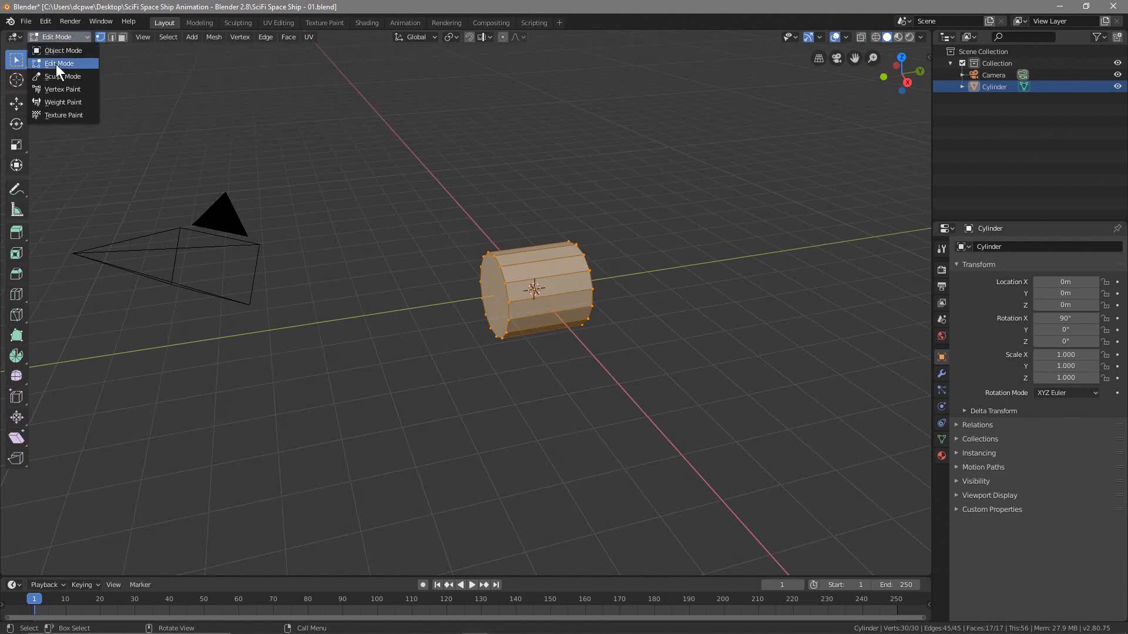
pyautogui.click(55, 64)
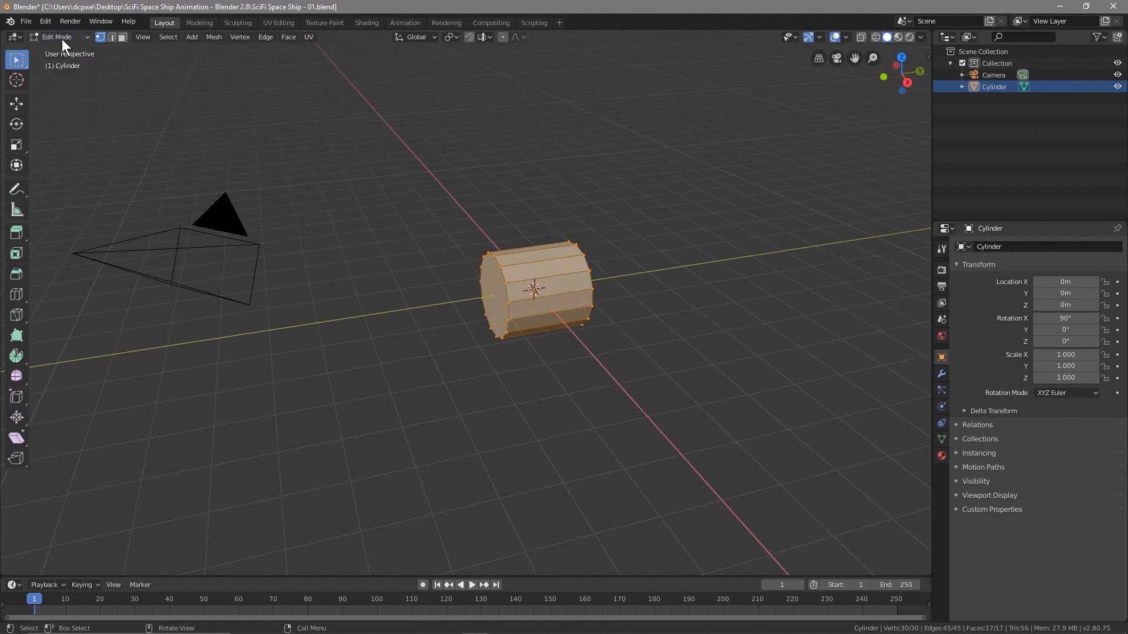
# Using face selection, select both round end caps of the cylinder and delete those faces to leave an open tube.
pyautogui.click(122, 38)
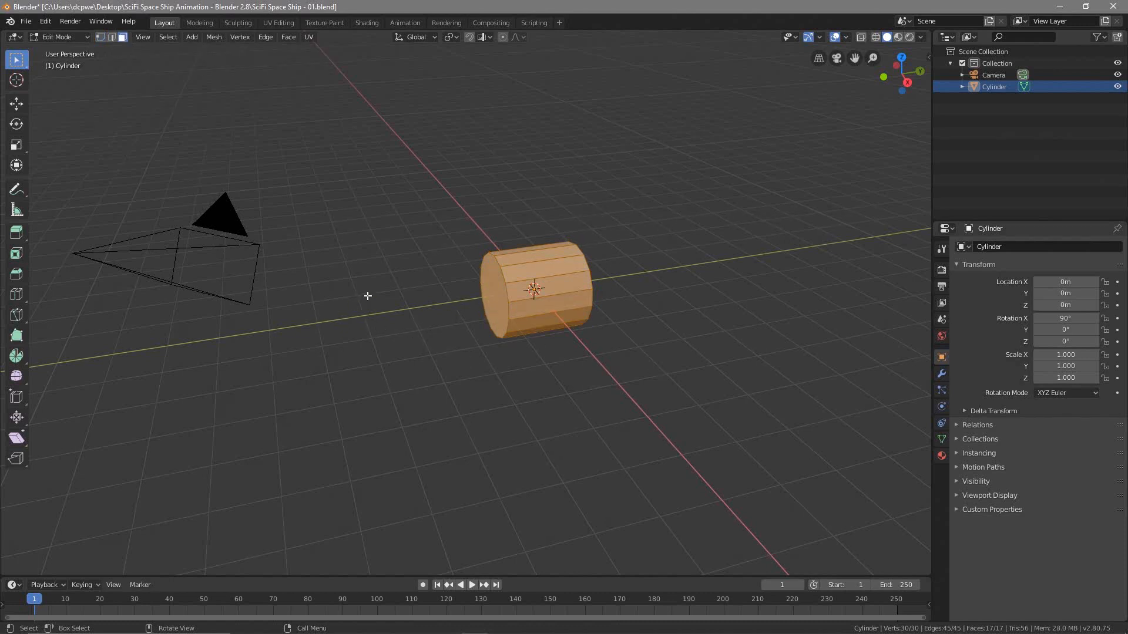
pyautogui.click(331, 393)
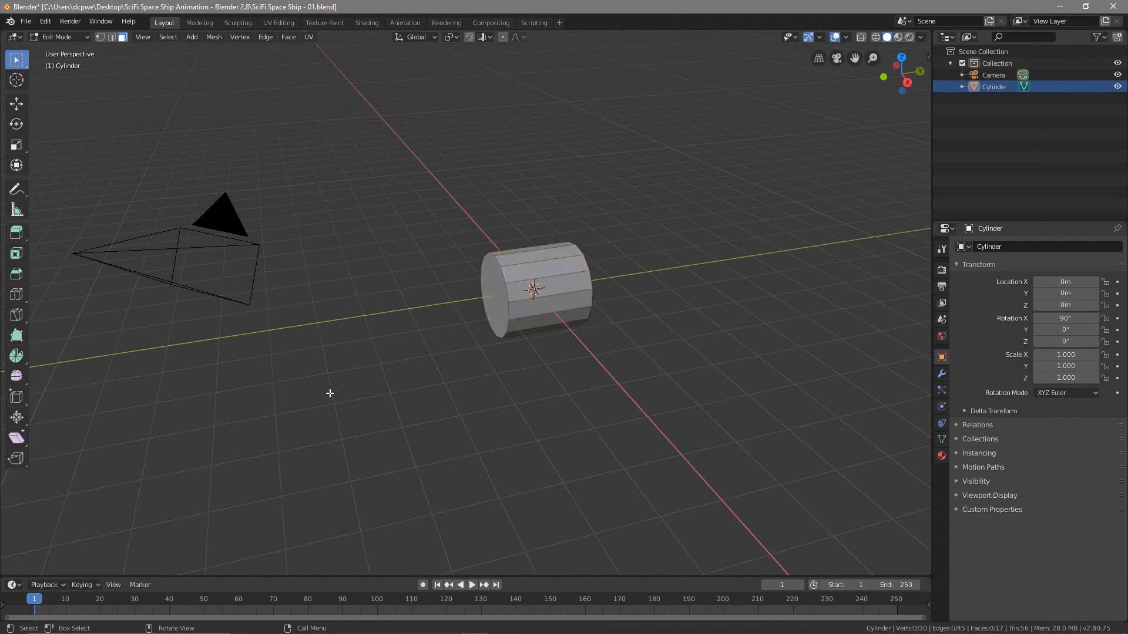
pyautogui.click(491, 292)
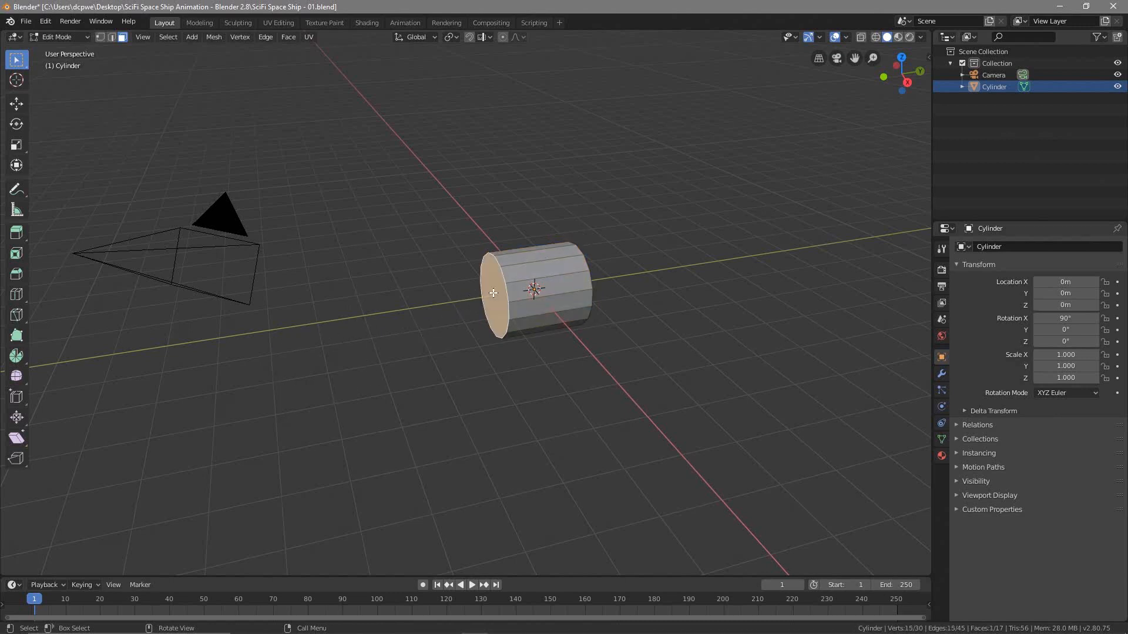
pyautogui.moveTo(469, 325); pyautogui.dragTo(476, 279, button='middle')
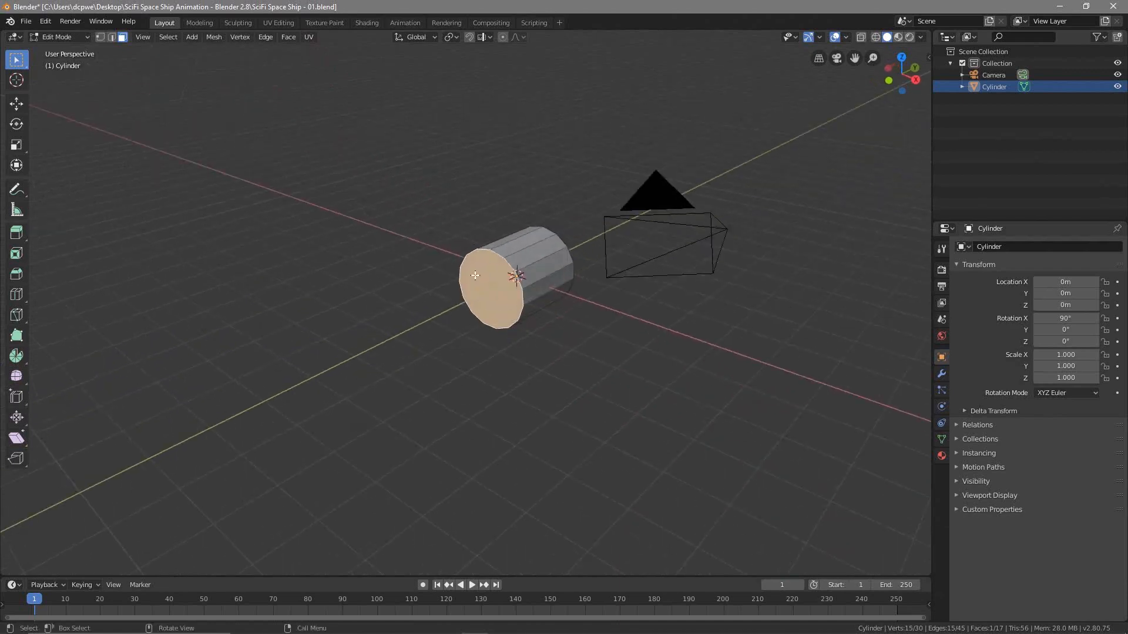
pyautogui.moveTo(547, 373); pyautogui.dragTo(407, 370, button='middle')
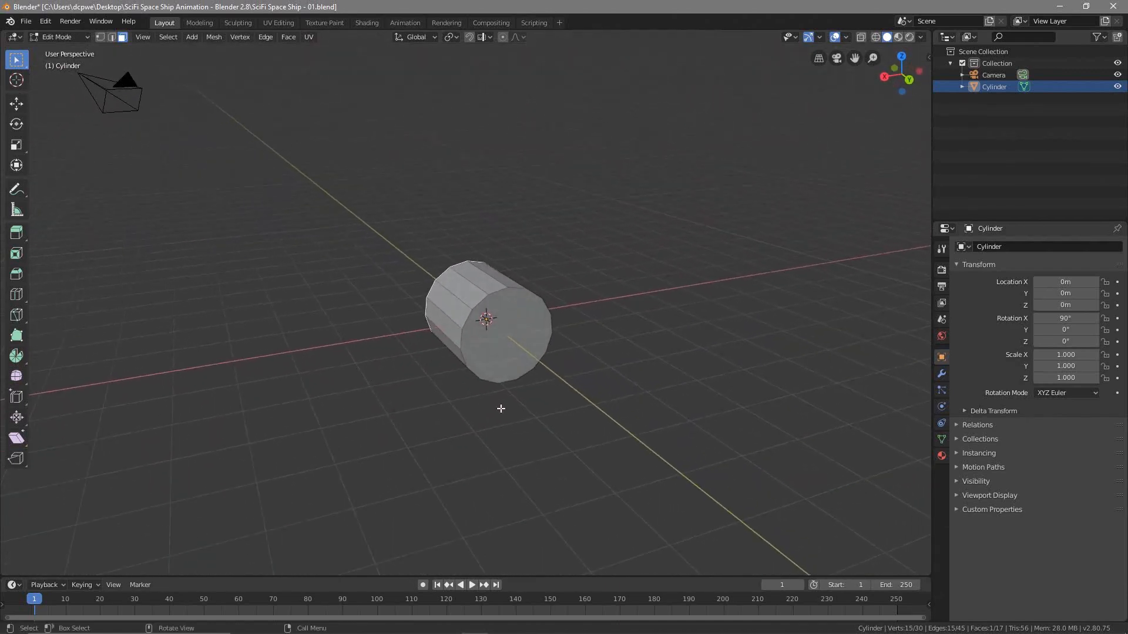
pyautogui.keyDown('shift'); pyautogui.click(512, 325); pyautogui.keyUp('shift')
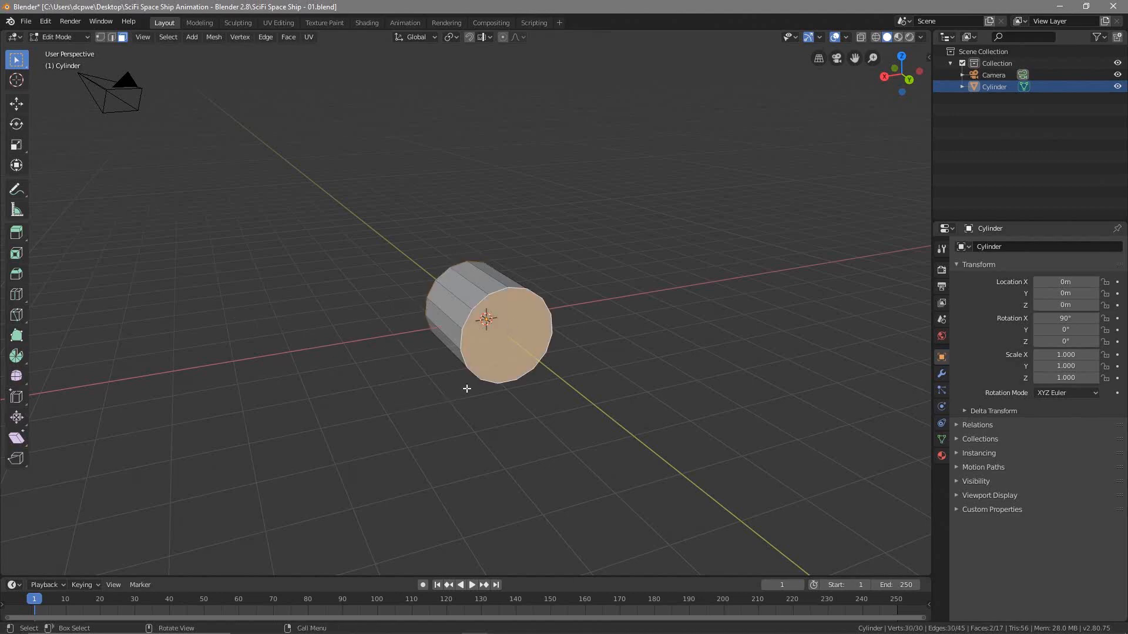
pyautogui.moveTo(391, 421); pyautogui.dragTo(488, 356, button='middle')
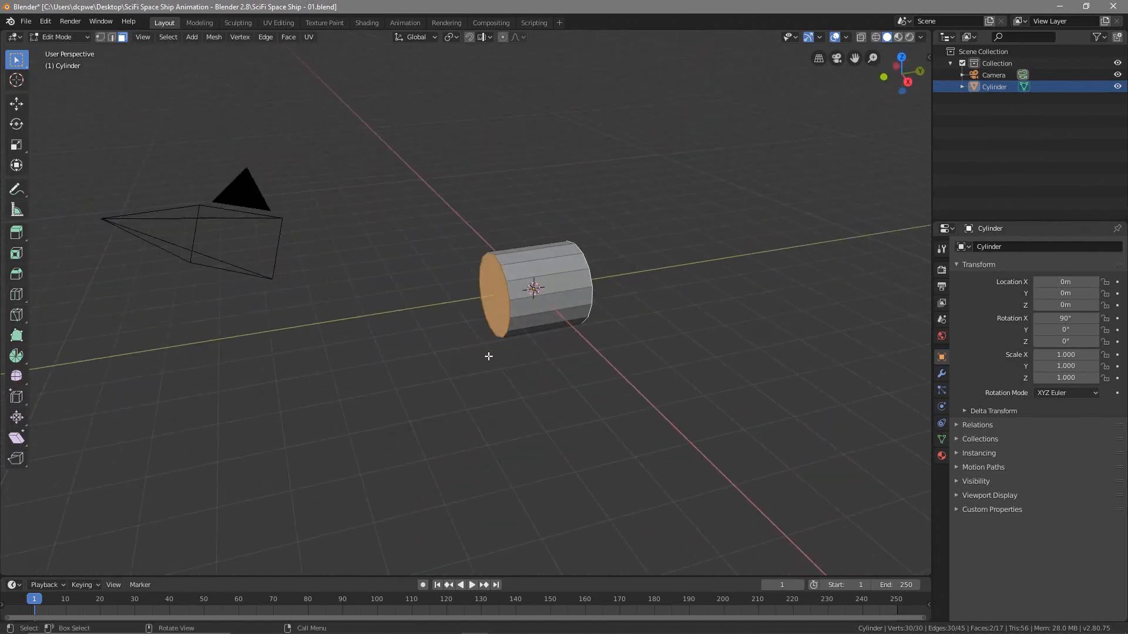
pyautogui.press('x')
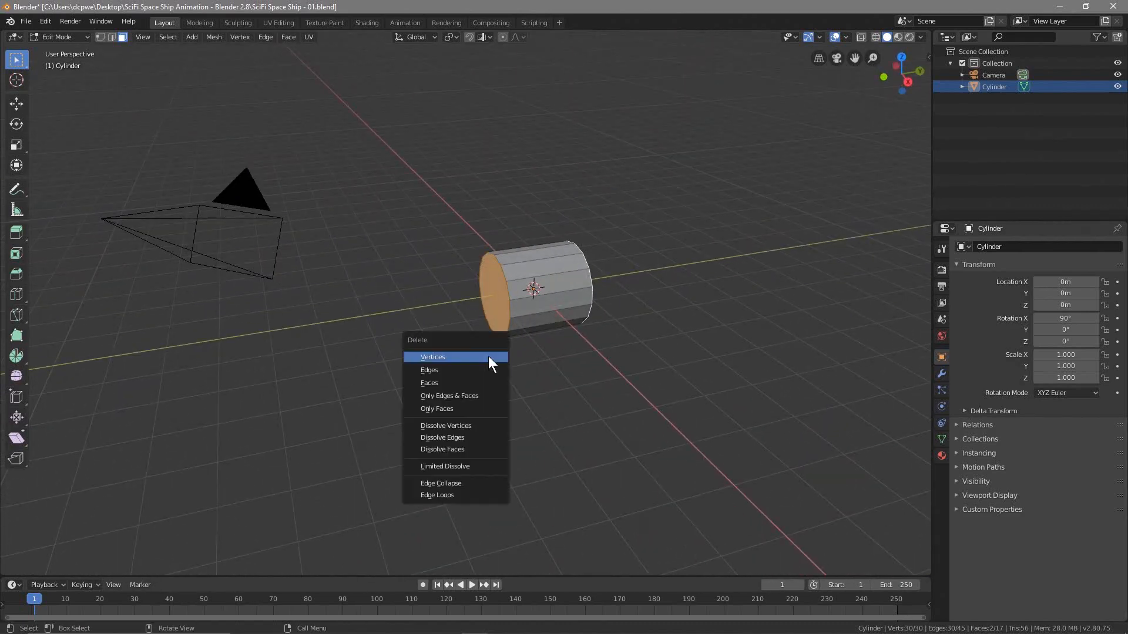
pyautogui.click(465, 383)
pyautogui.moveTo(403, 373); pyautogui.dragTo(497, 283, button='middle')
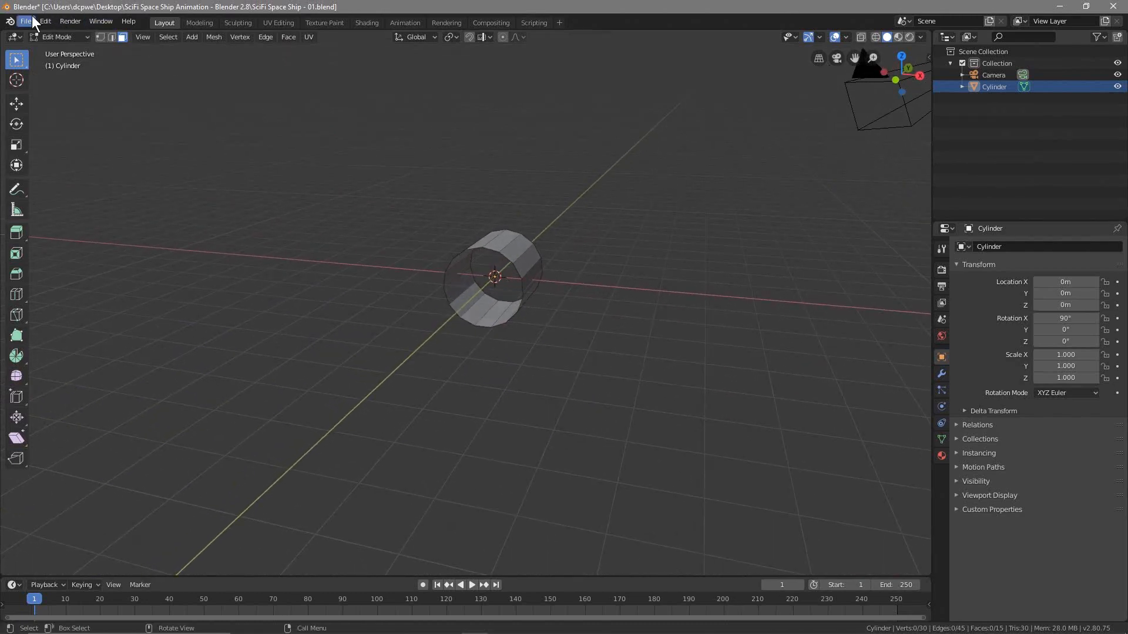
# Return the cylinder to Object Mode and save the file under its existing name.
pyautogui.click(42, 37)
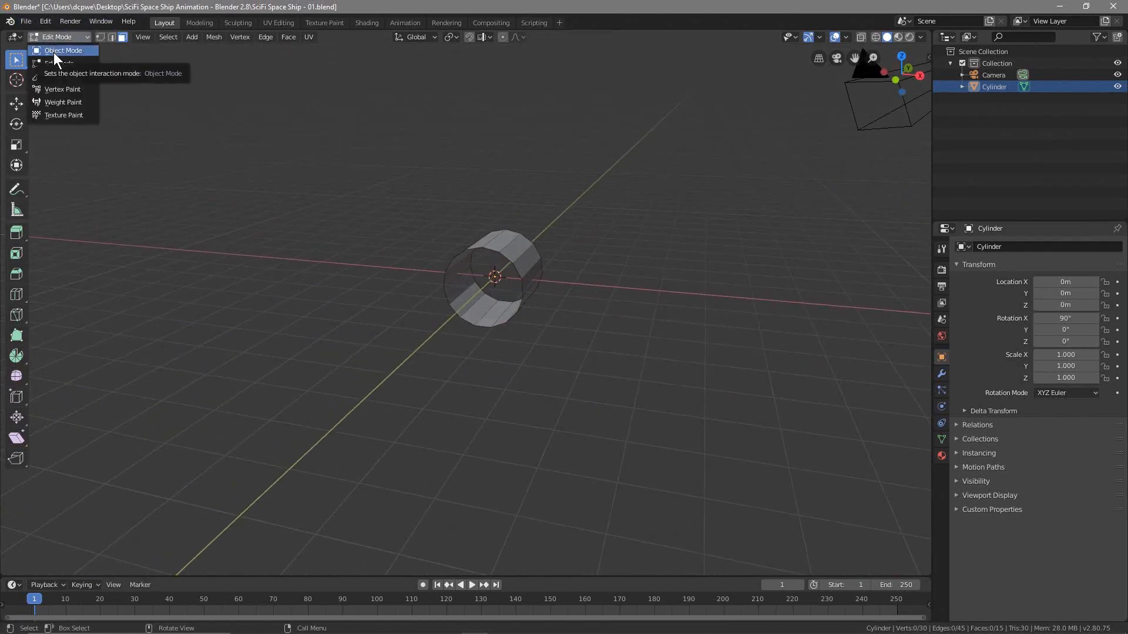
pyautogui.click(54, 50)
pyautogui.click(27, 22)
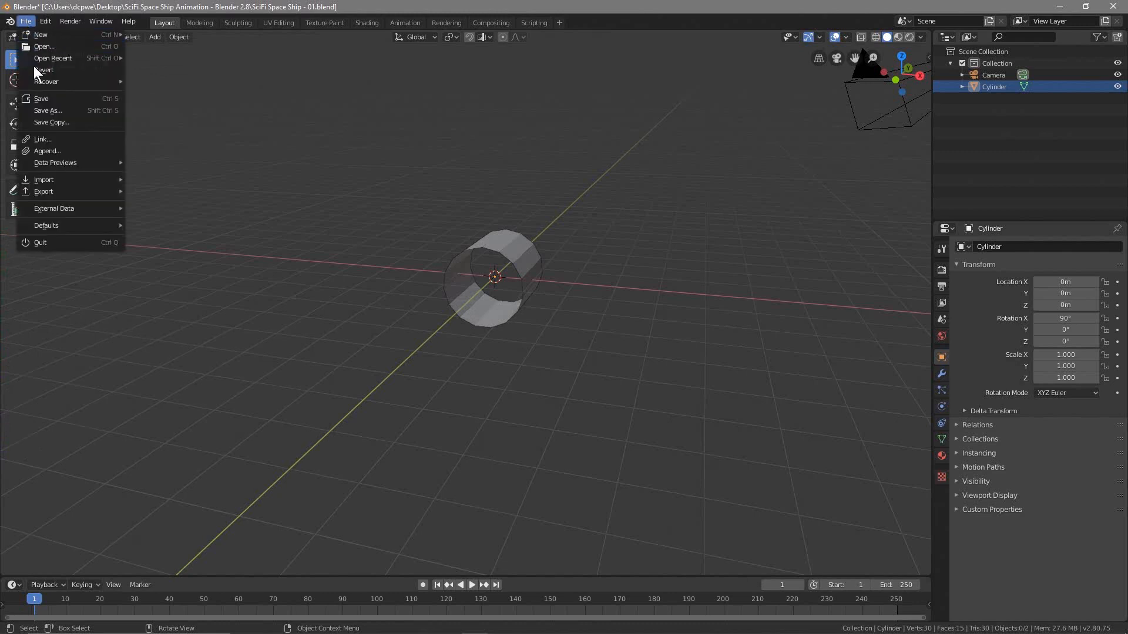
pyautogui.click(45, 98)
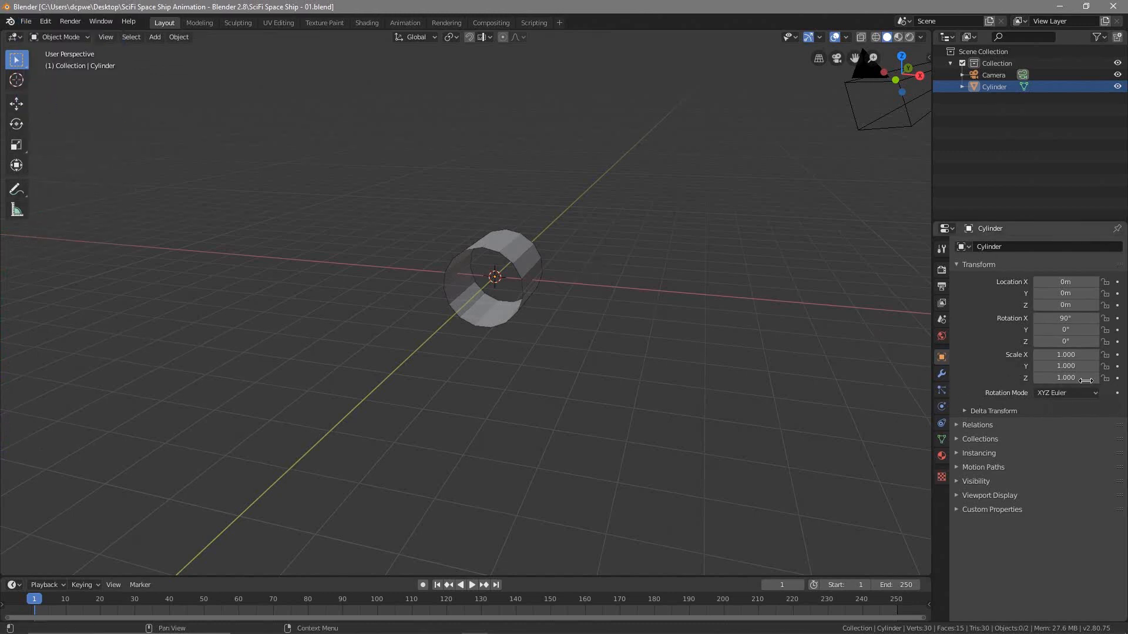
# Scale the open cylinder to 4 on X and 3 on Y to form a wide oval ring.
pyautogui.moveTo(530, 274)
pyautogui.mouseDown(button='middle')
pyautogui.moveTo(673, 334)
pyautogui.moveTo(600, 331)
pyautogui.moveTo(537, 268)
pyautogui.mouseUp(button='middle')
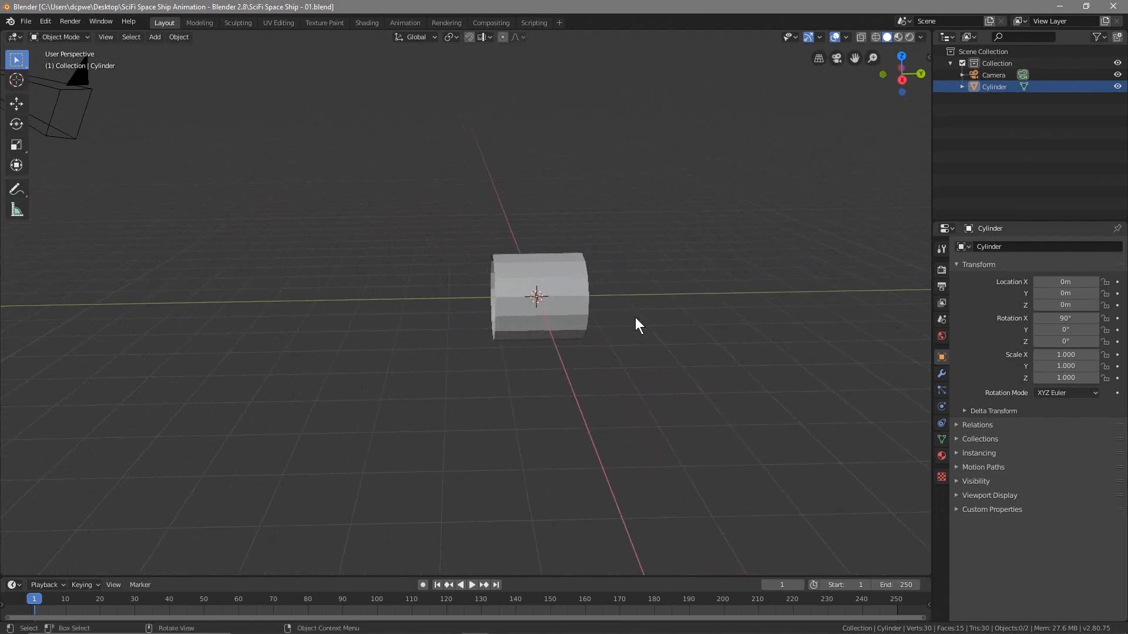
pyautogui.click(1079, 354)
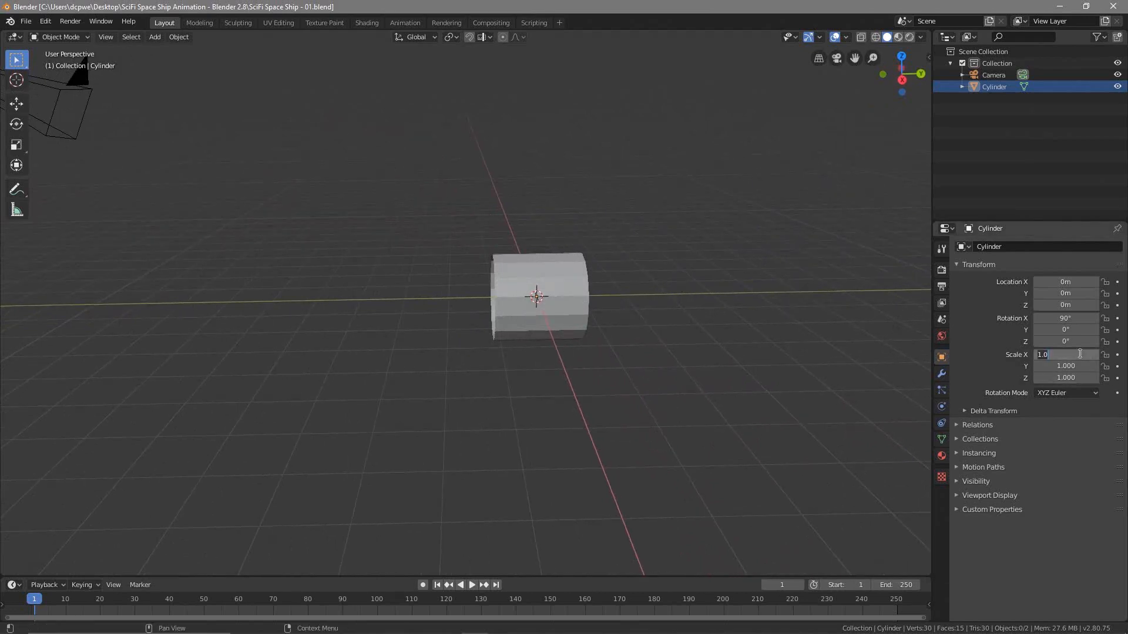
pyautogui.write('4')
pyautogui.press('Return')
pyautogui.click(1068, 366)
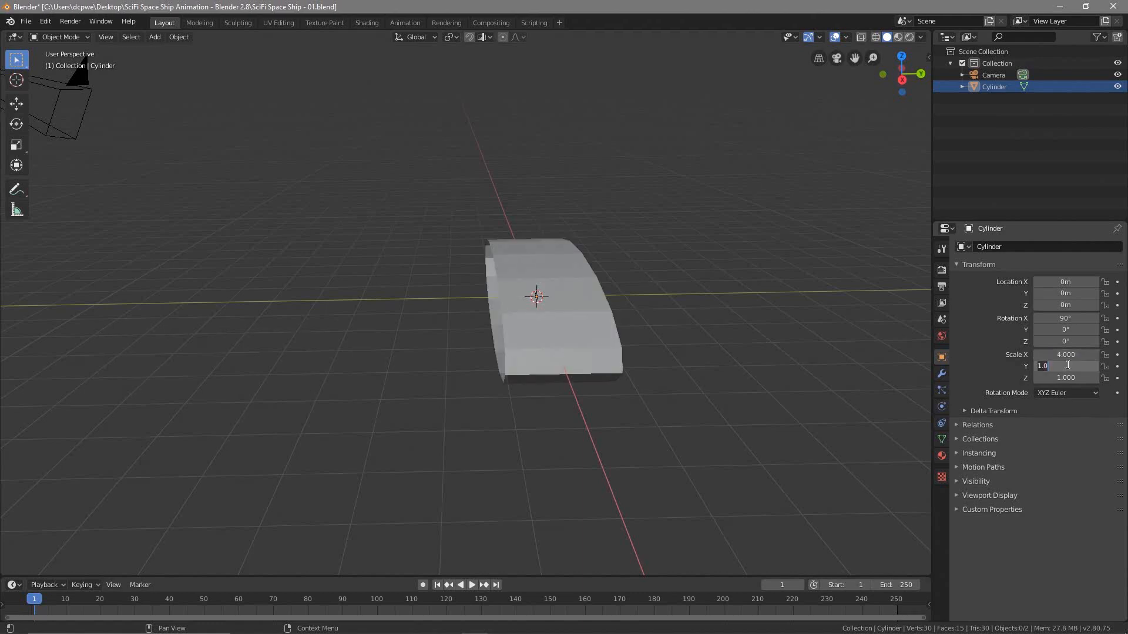
pyautogui.write('3')
pyautogui.press('Return')
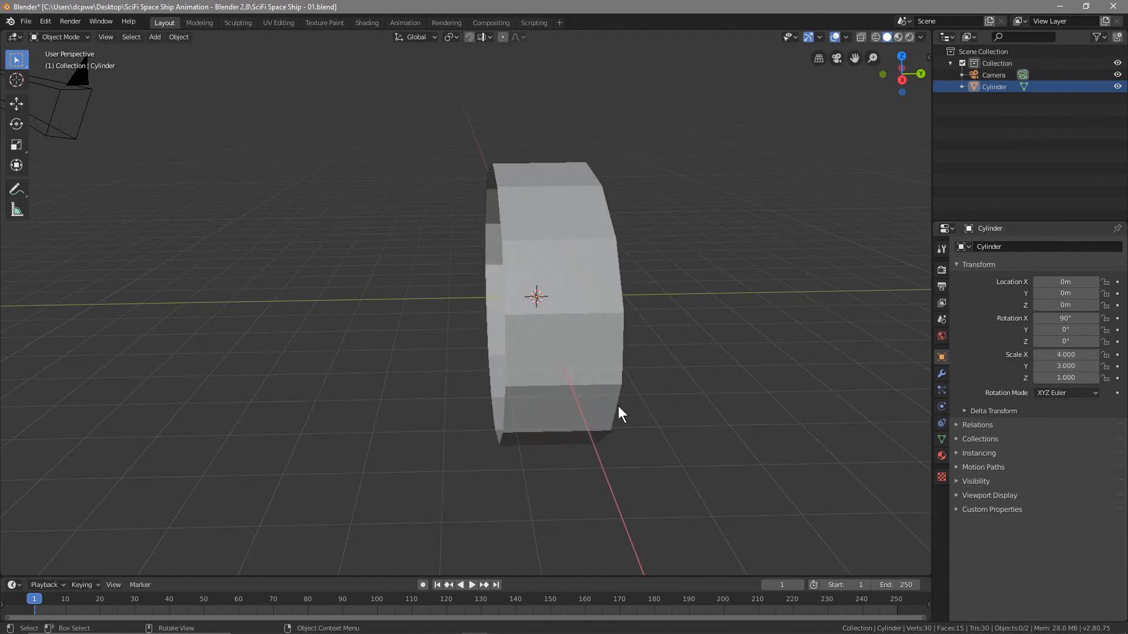
pyautogui.moveTo(618, 409); pyautogui.dragTo(682, 228, button='middle')
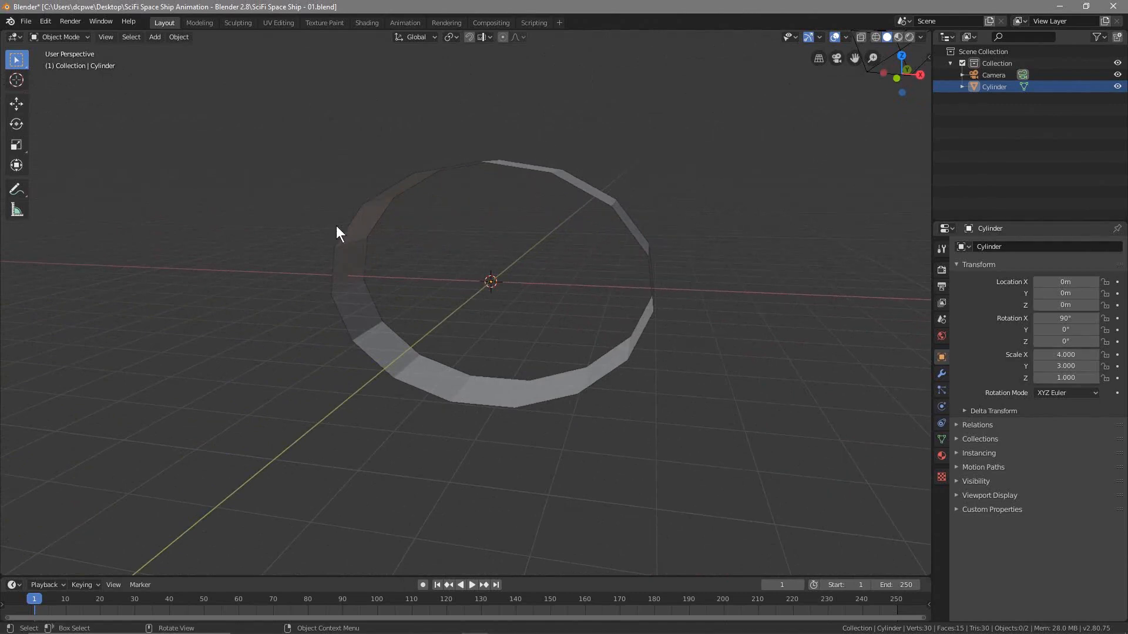
# Duplicate the oval cylinder four times in place, leaving every copy at the original's position.
pyautogui.moveTo(805, 352); pyautogui.dragTo(738, 325, button='middle')
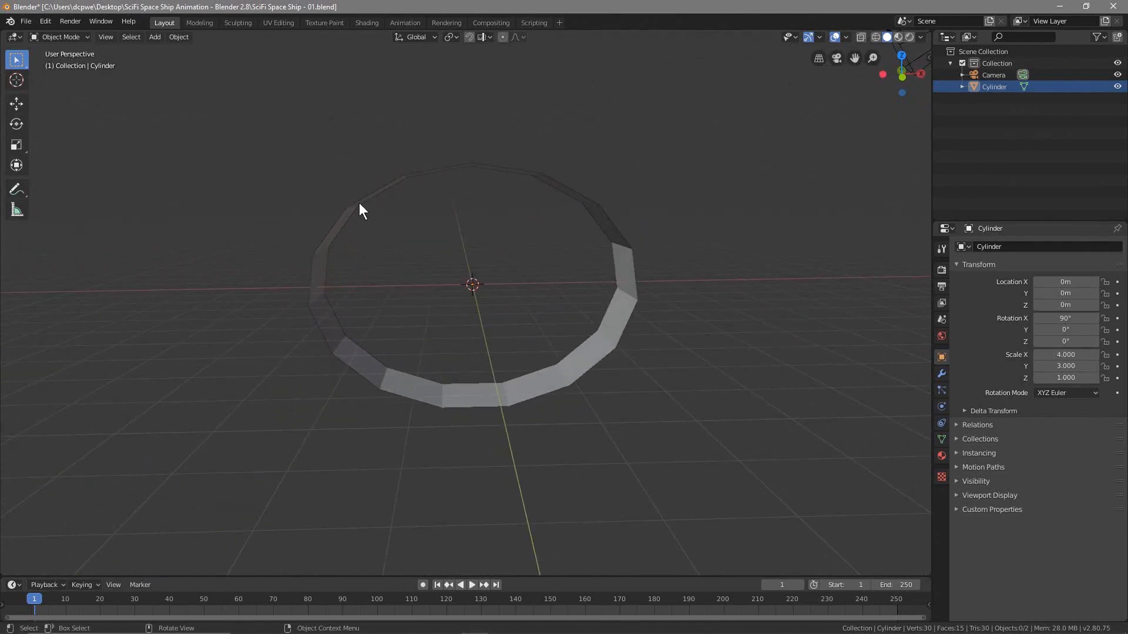
pyautogui.moveTo(597, 312); pyautogui.dragTo(432, 390, button='middle')
pyautogui.click(508, 281)
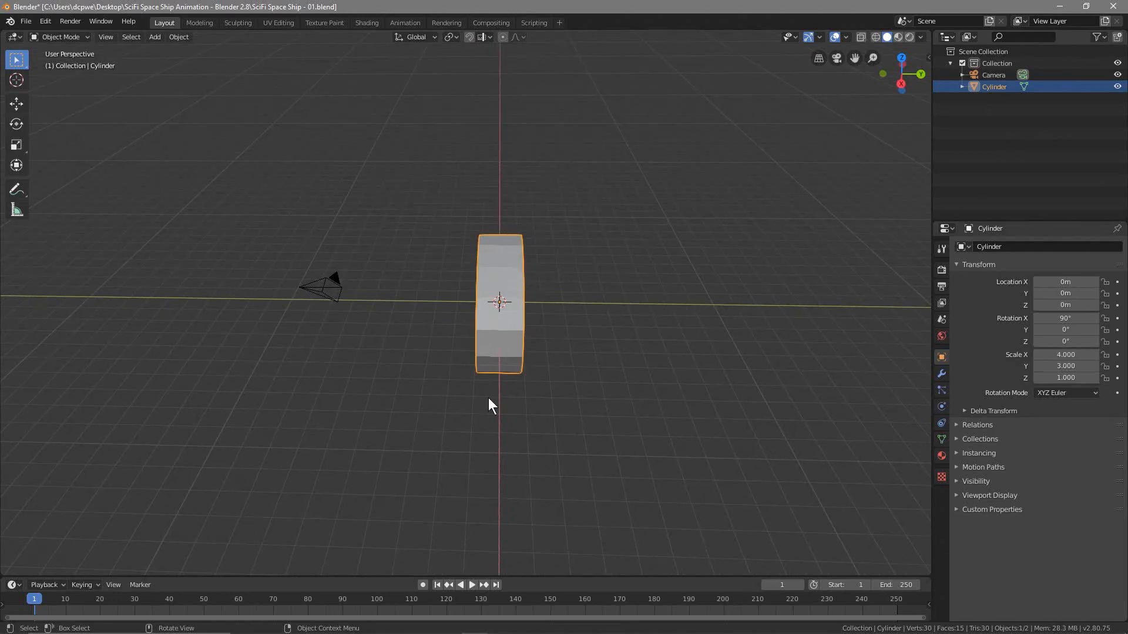
pyautogui.hotkey('shift', 'd')
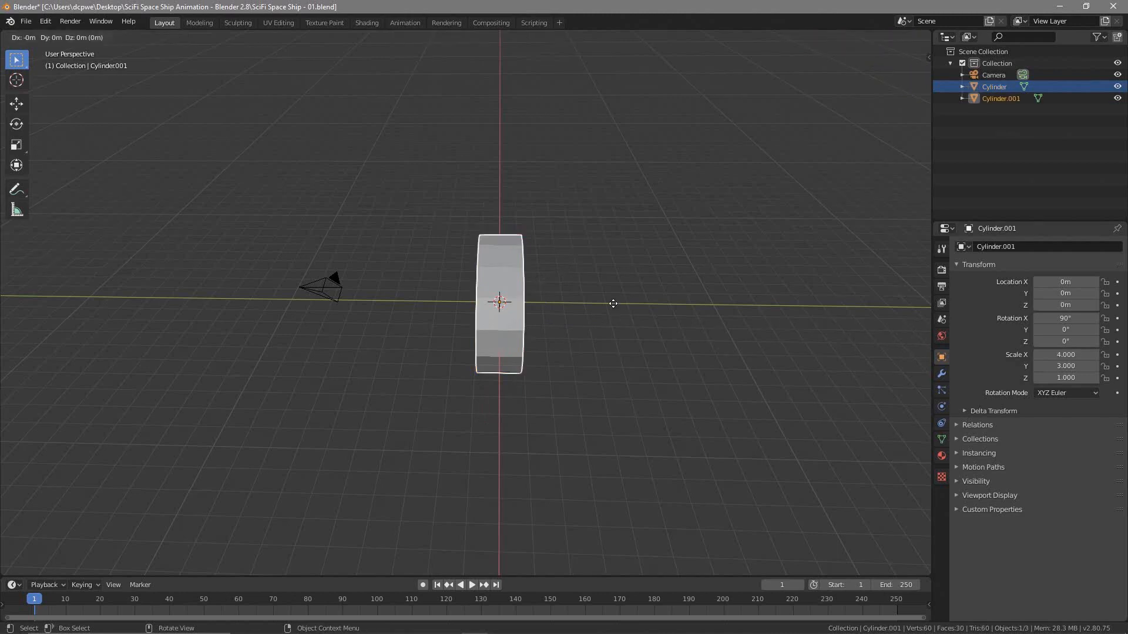
pyautogui.click(613, 303)
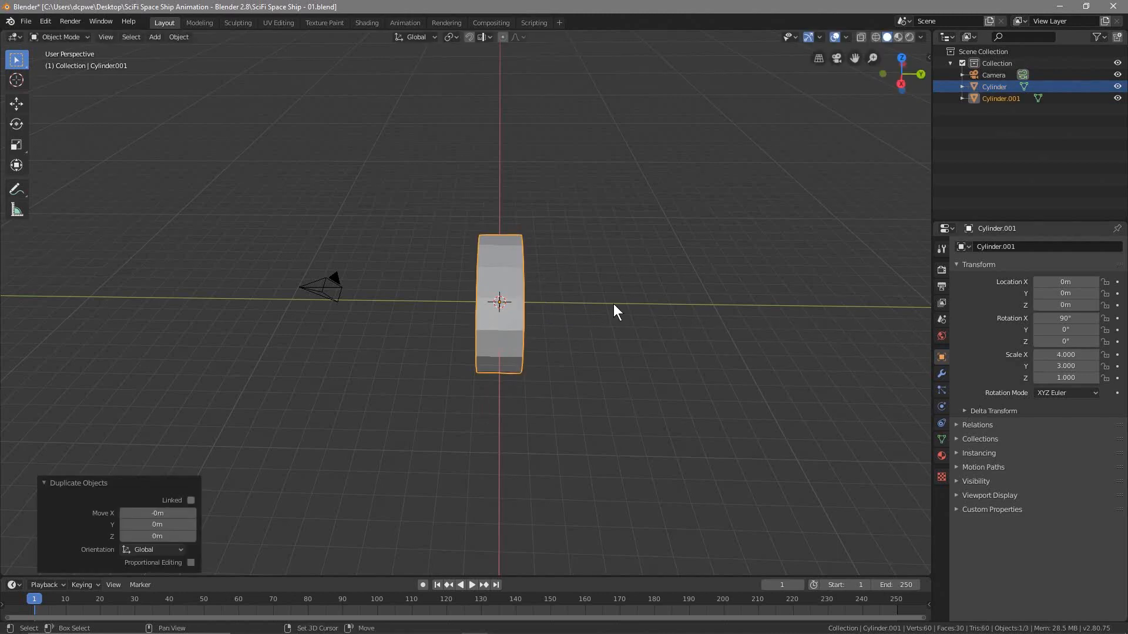
pyautogui.hotkey('shift', 'd')
pyautogui.click(613, 304)
pyautogui.hotkey('shift', 'd')
pyautogui.click(614, 304)
pyautogui.hotkey('shift', 'd')
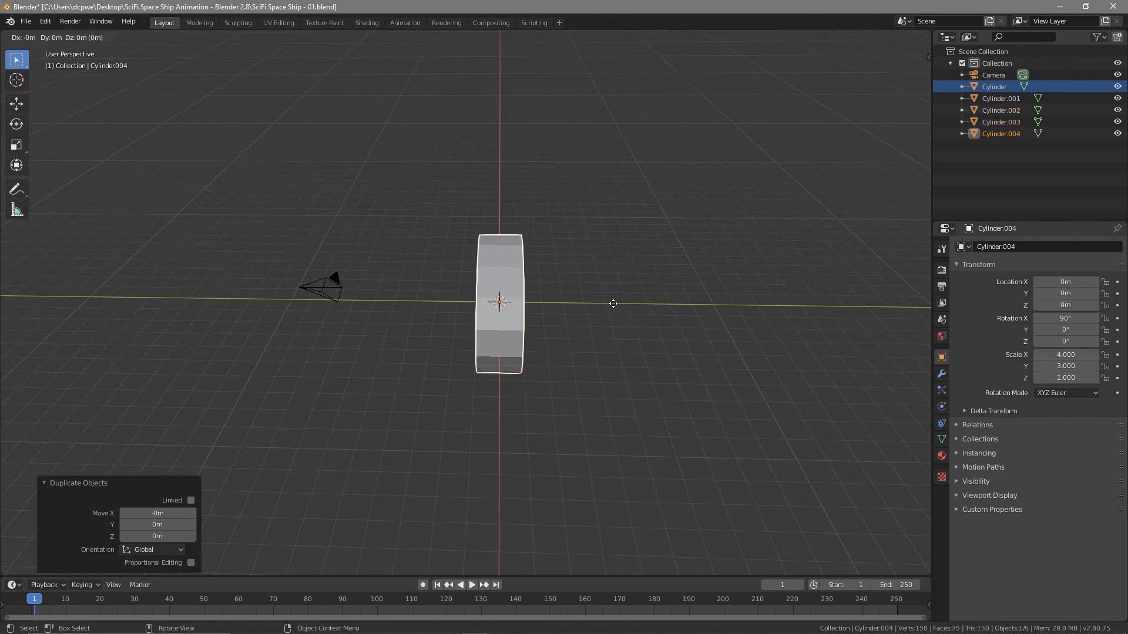
pyautogui.click(614, 304)
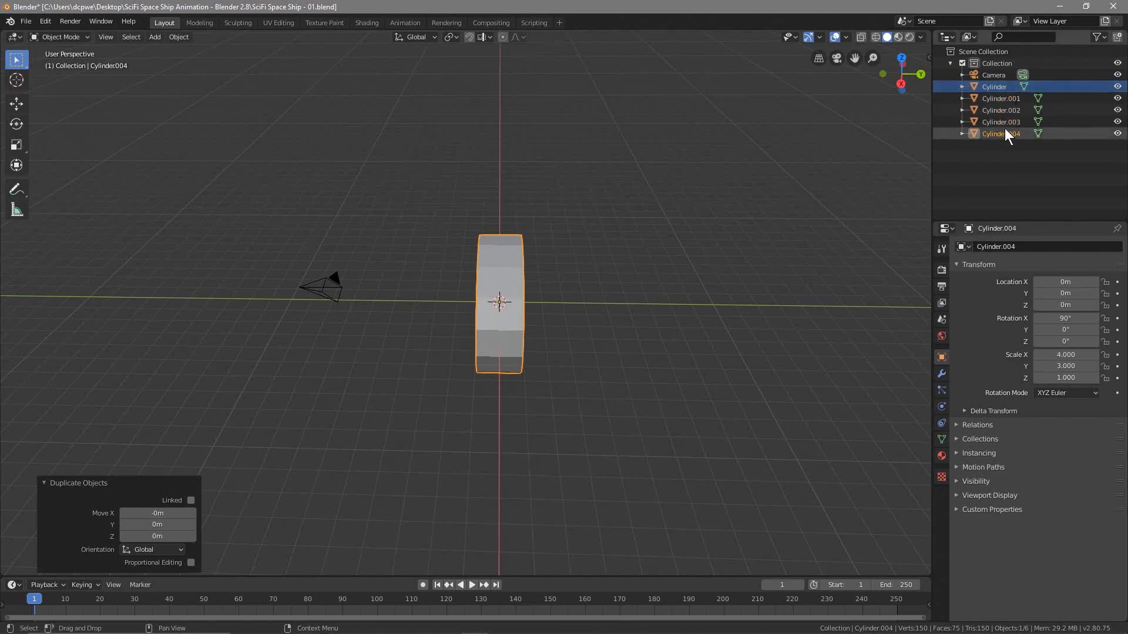
# Rename the original cylinder object as Space Ship Main.
pyautogui.moveTo(421, 421); pyautogui.dragTo(337, 298, button='middle')
pyautogui.moveTo(557, 350); pyautogui.dragTo(398, 374, button='middle')
pyautogui.click(994, 87)
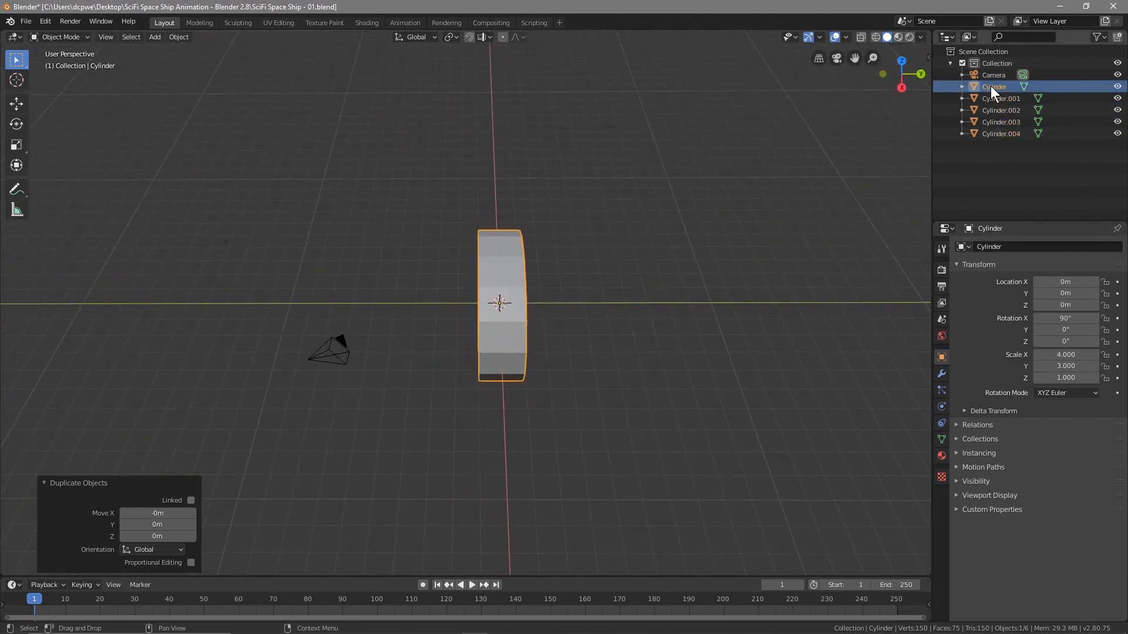
pyautogui.doubleClick(998, 85)
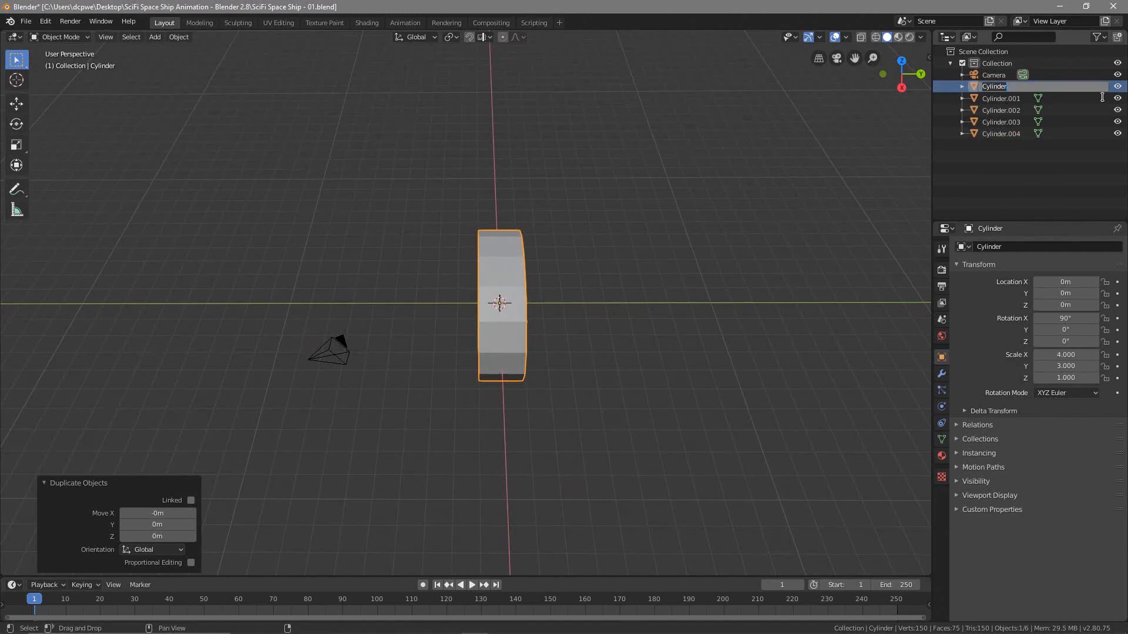
pyautogui.write('Space Ship Main')
pyautogui.press('Return')
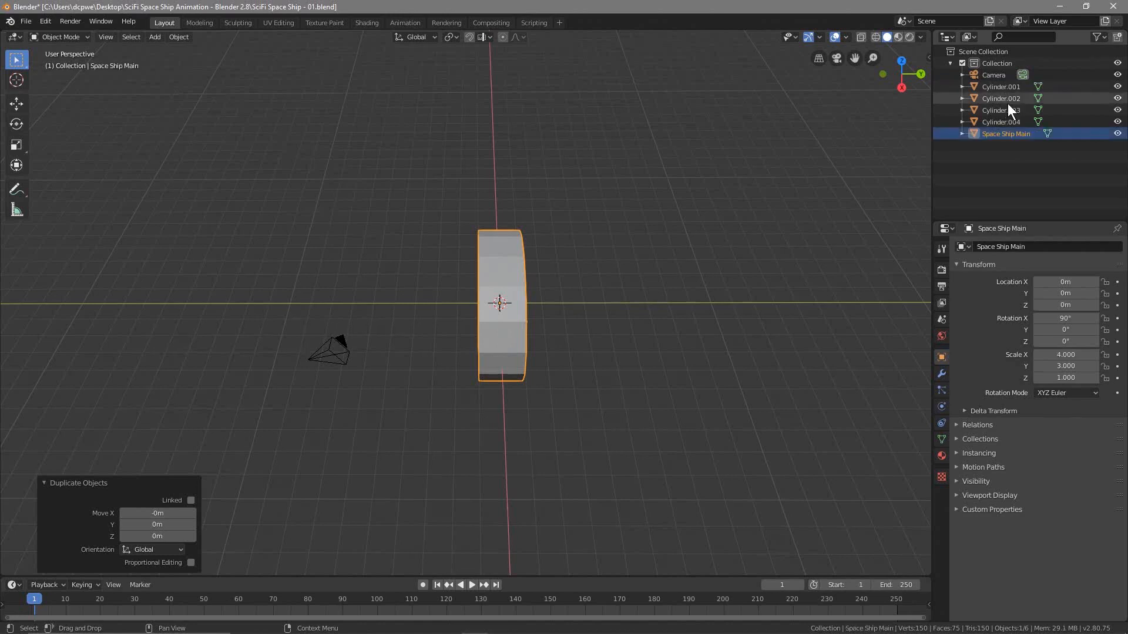
# Rename the first cylinder copy as Space Ship Seg 1 and copy that name for reuse.
pyautogui.doubleClick(1003, 134)
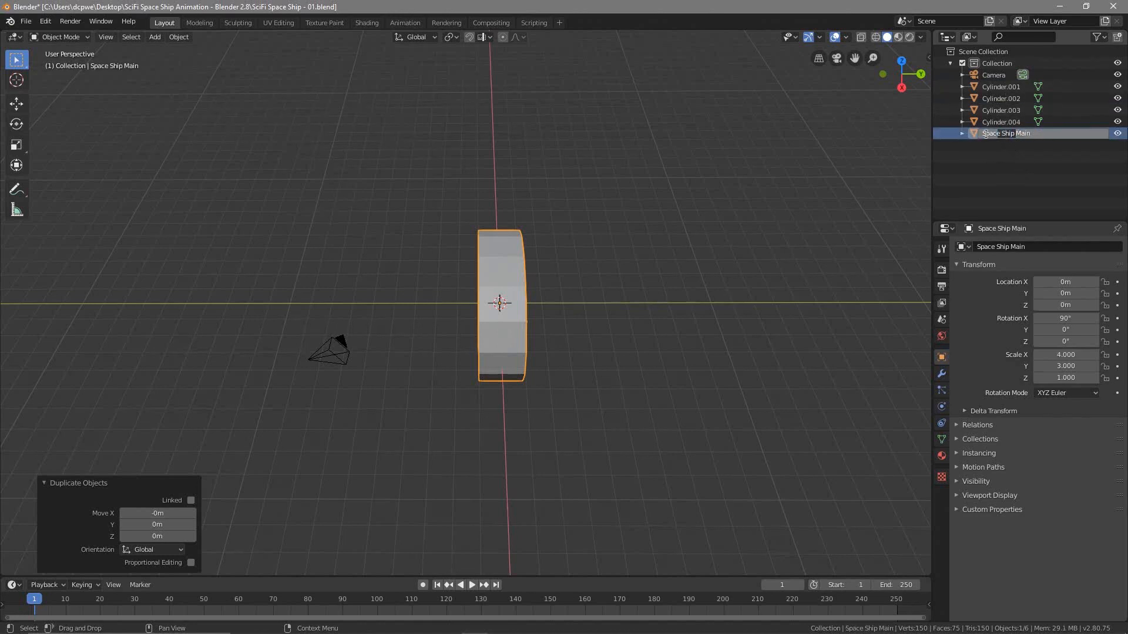
pyautogui.click(999, 88)
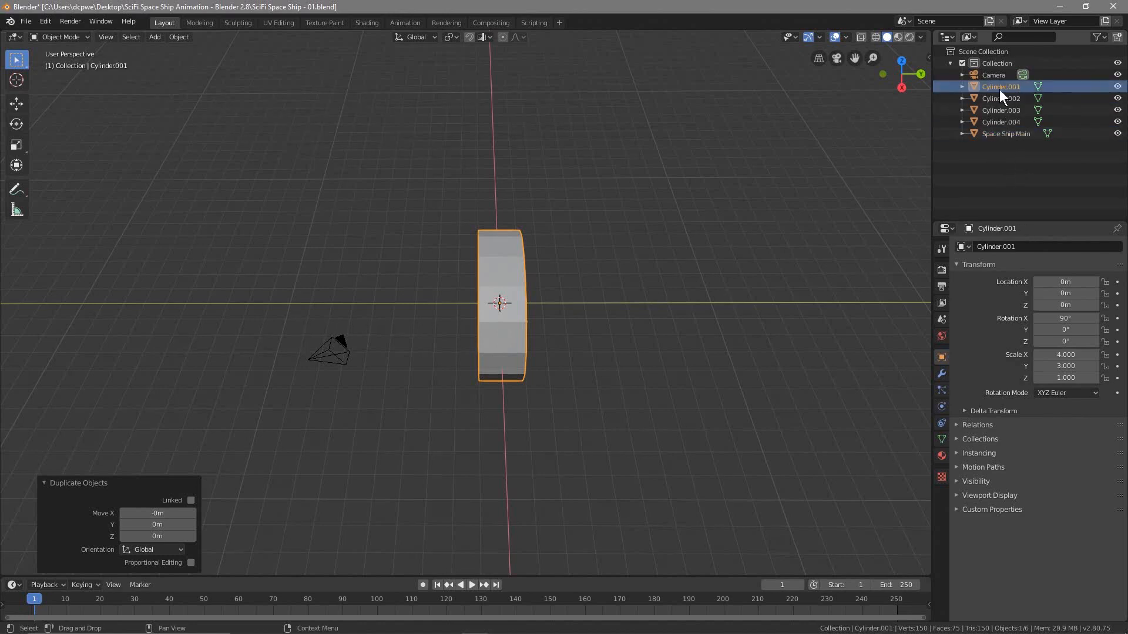
pyautogui.doubleClick(999, 88)
pyautogui.write('Space Ship Seg 1')
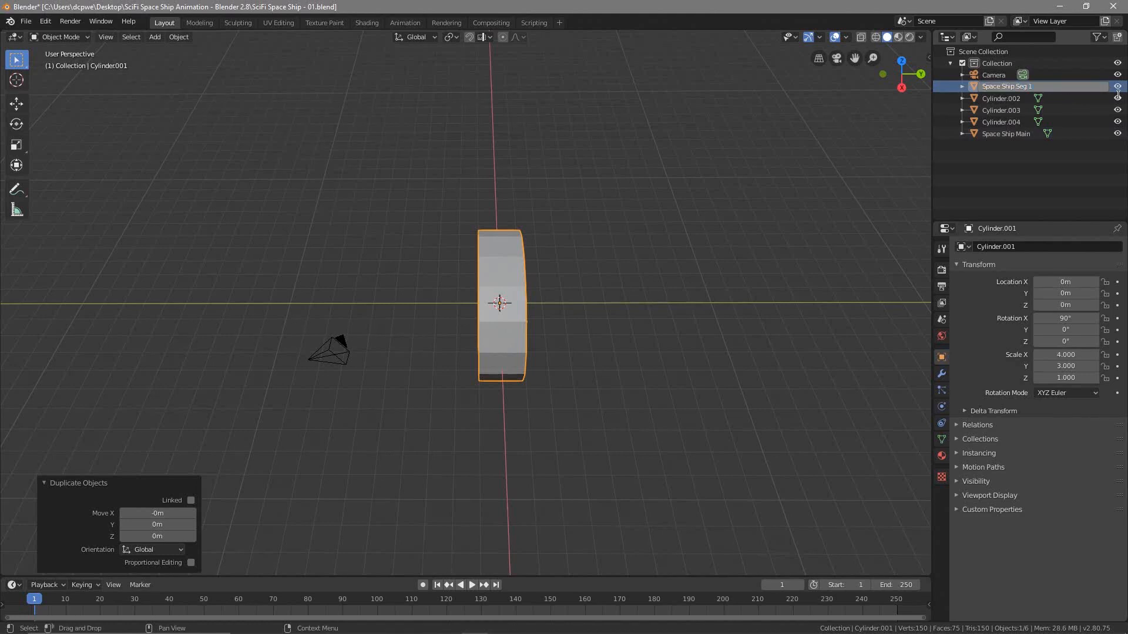
pyautogui.hotkey('ctrl', 'a')
pyautogui.hotkey('ctrl', 'c')
pyautogui.press('Return')
# Rename the remaining three cylinder copies as Space Ship Seg 2, Space Ship Seg 3 and Space Ship Seg 4.
pyautogui.click(998, 86)
pyautogui.doubleClick(1002, 87)
pyautogui.hotkey('ctrl', 'v')
pyautogui.press('Return')
pyautogui.doubleClick(1003, 87)
pyautogui.write('Space Ship Seg 3')
pyautogui.press('Return')
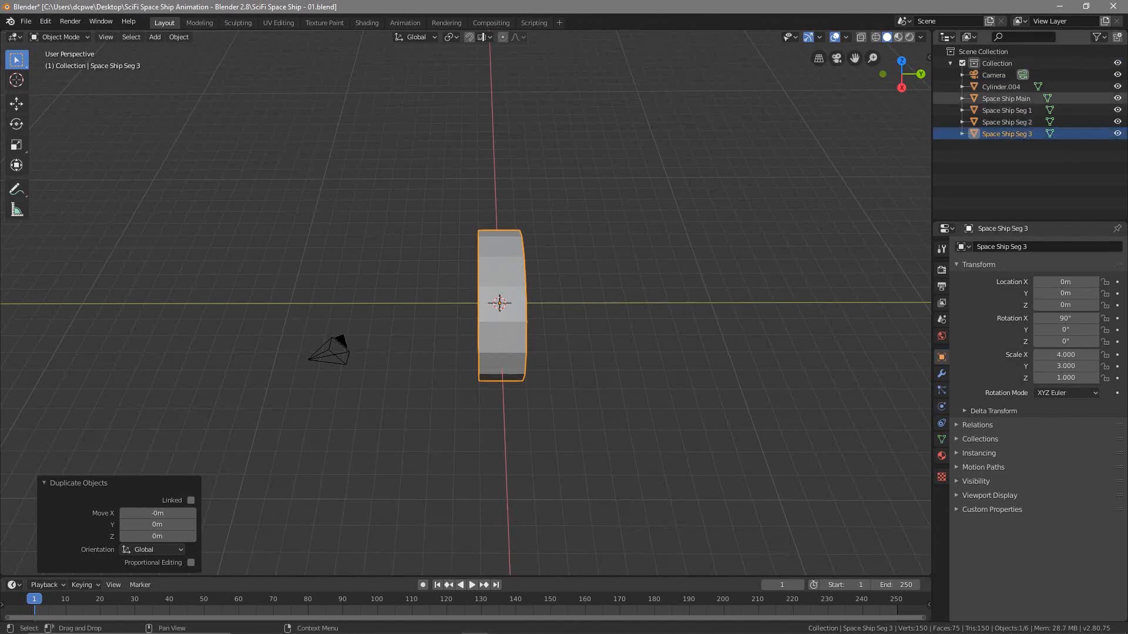
pyautogui.doubleClick(1001, 87)
pyautogui.write('Space Ship Seg 4')
pyautogui.press('Return')
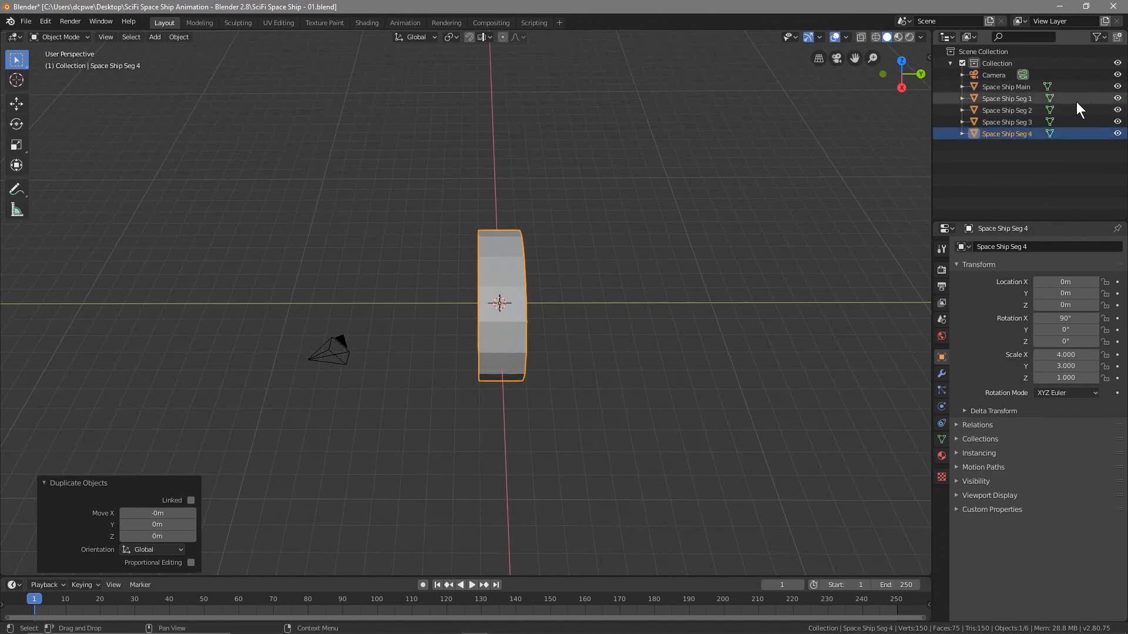
# Select Space Ship Main and save the file under its existing name.
pyautogui.click(1017, 87)
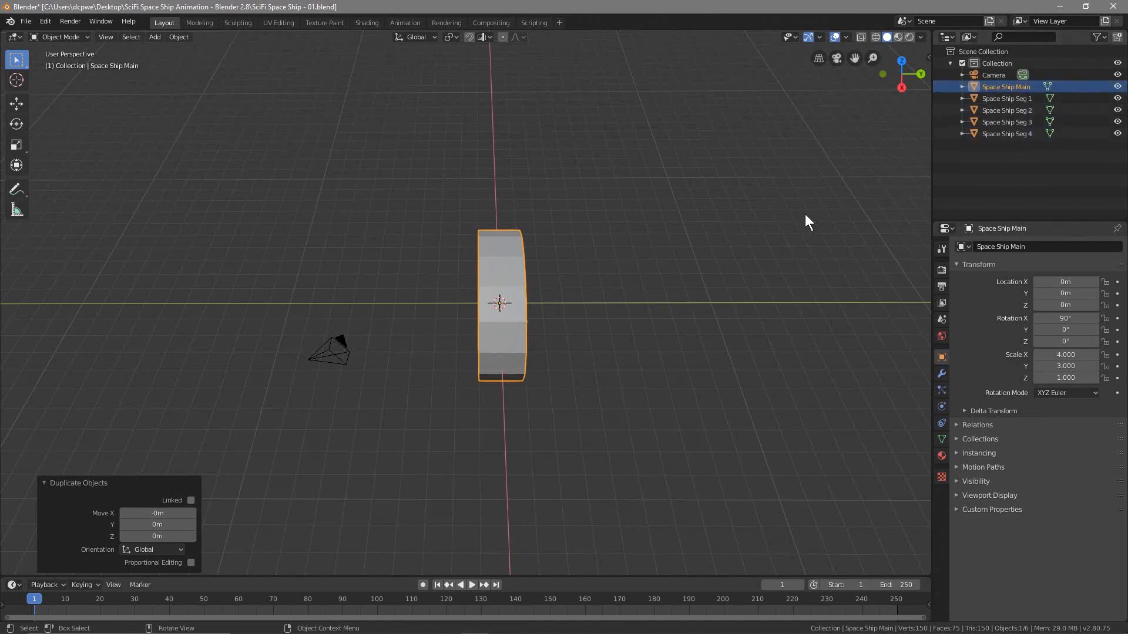
pyautogui.click(26, 22)
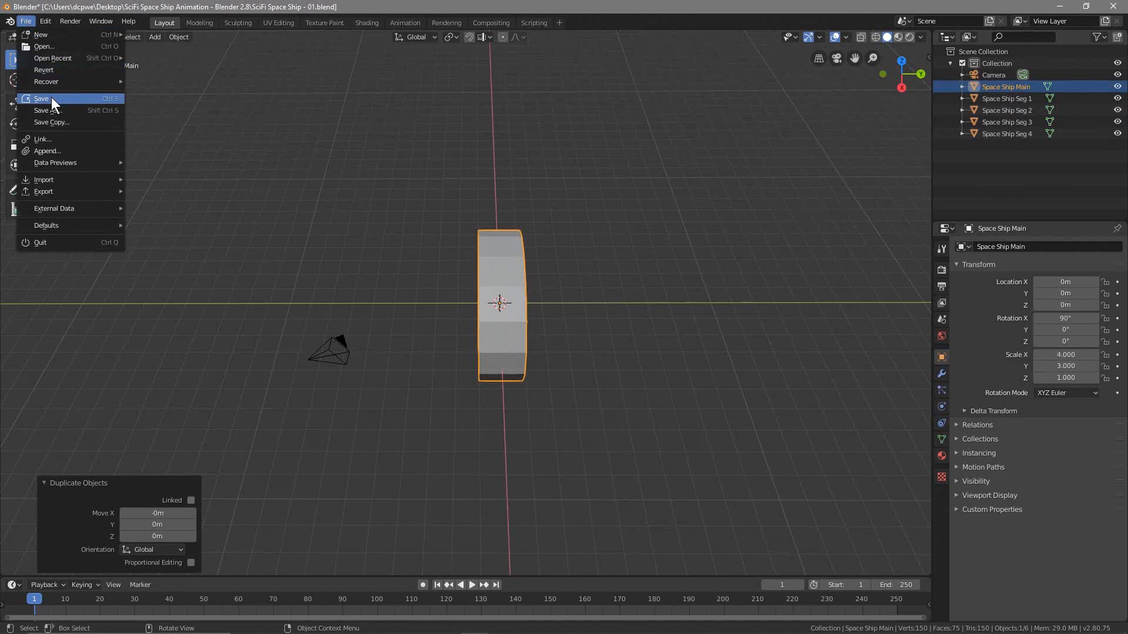
pyautogui.click(52, 97)
# Set the Z scale of Space Ship Main to 32 and turn on X-ray display in the viewport.
pyautogui.click(996, 84)
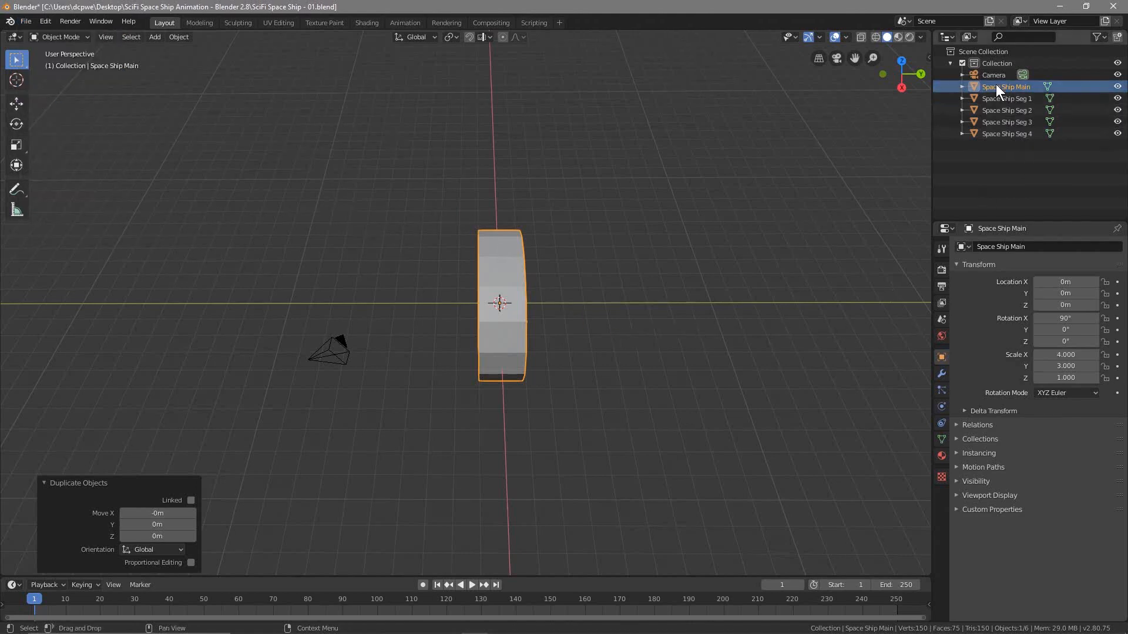
pyautogui.click(1057, 381)
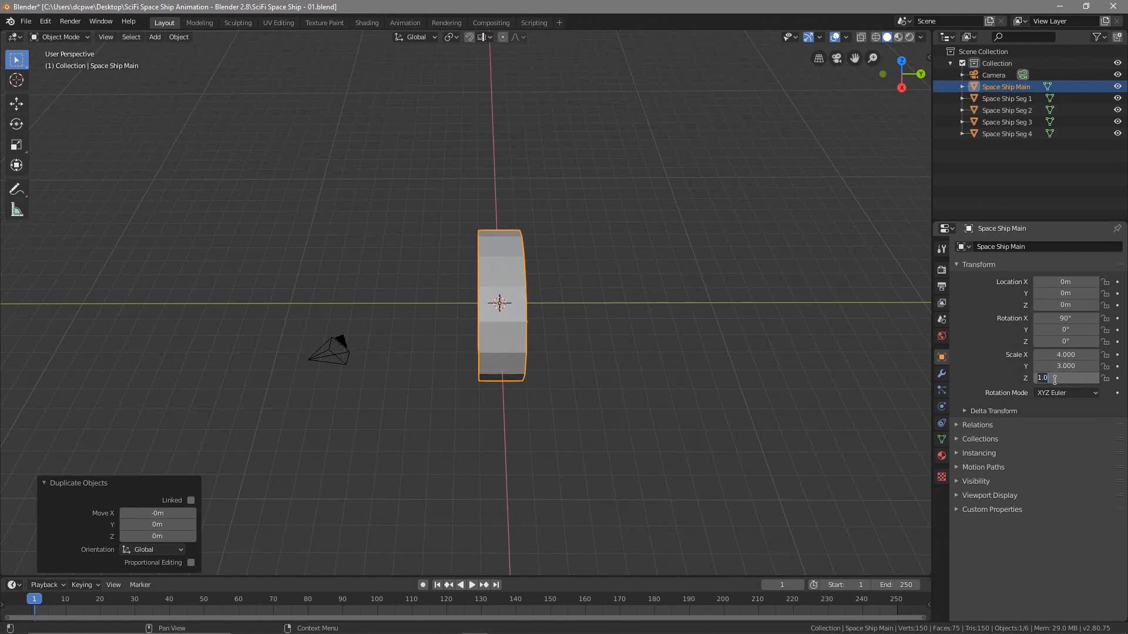
pyautogui.write('32')
pyautogui.press('Return')
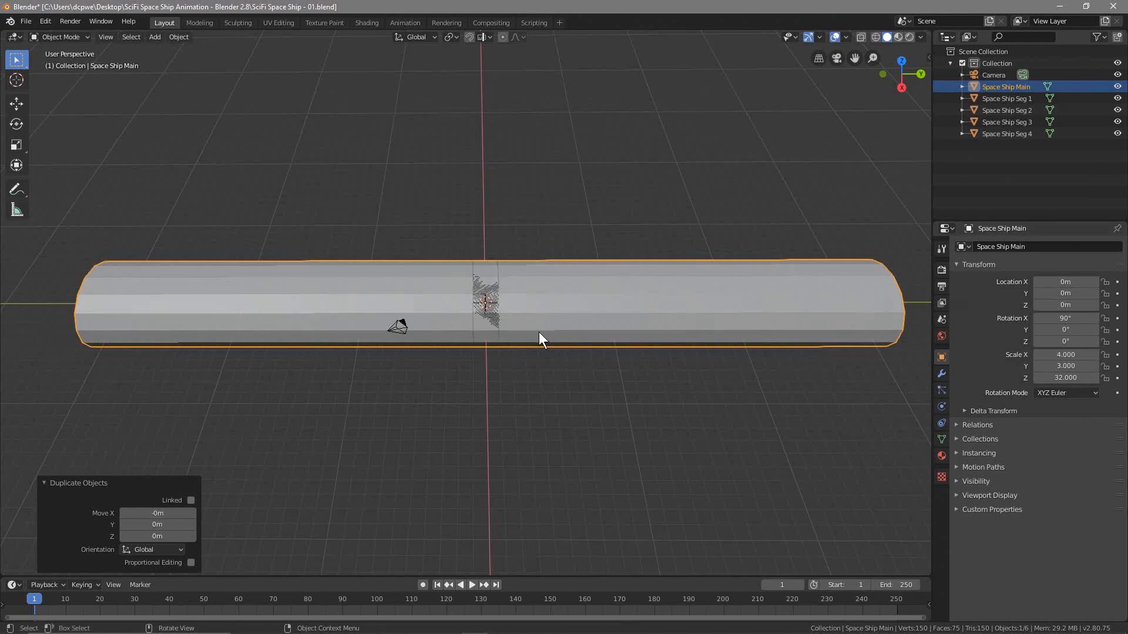
pyautogui.scroll(-2, 576, 293)
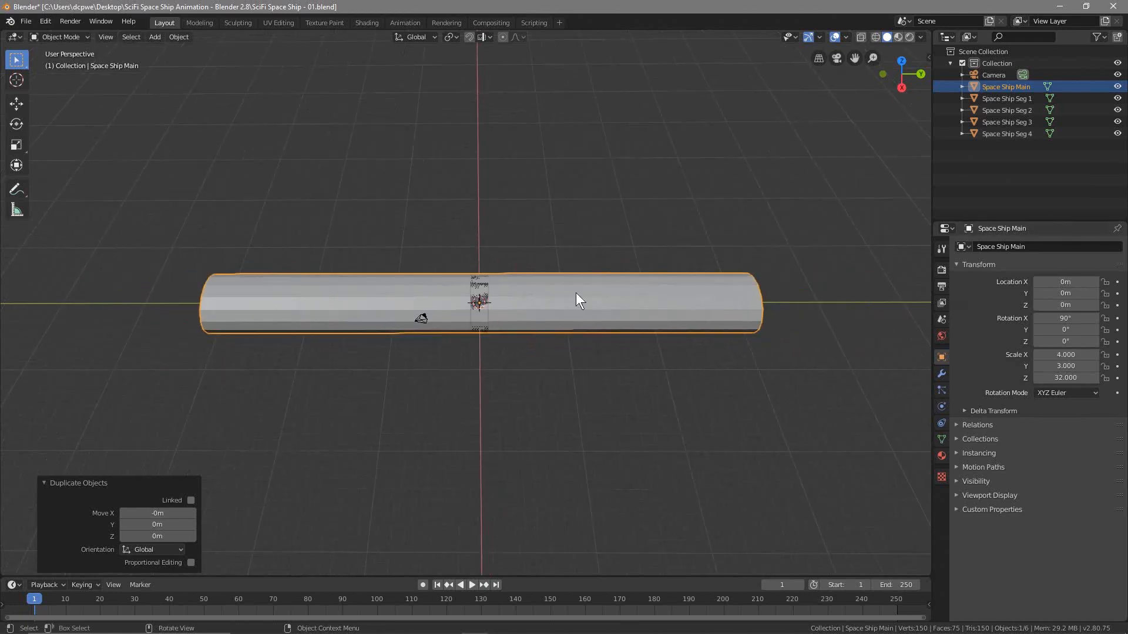
pyautogui.click(862, 37)
pyautogui.scroll(1, 599, 320)
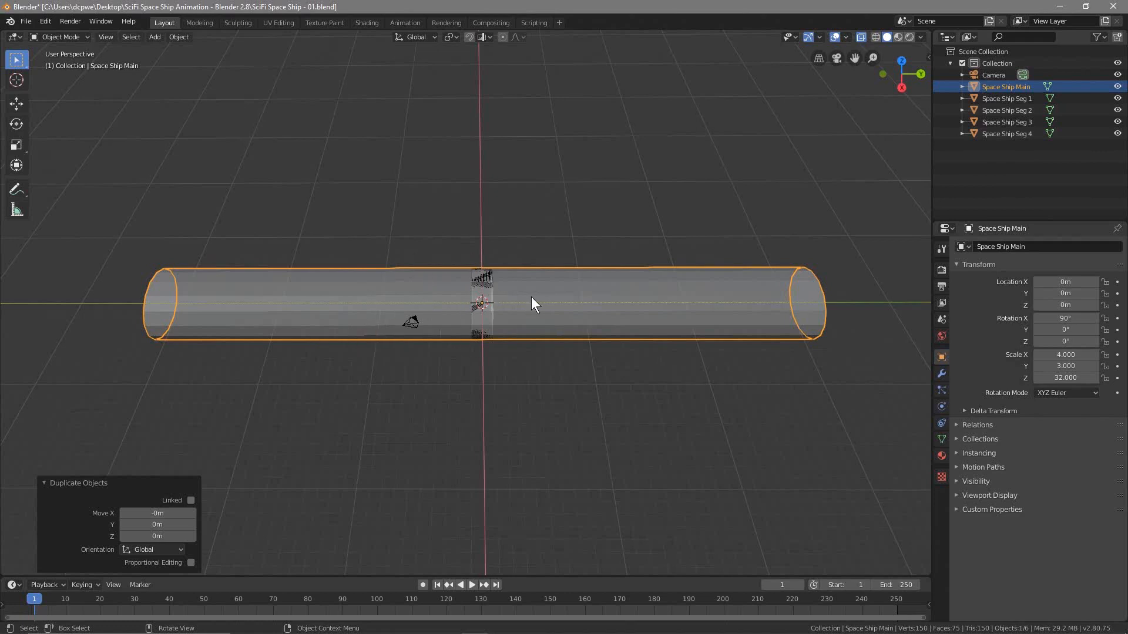
# Set the Z scale of Space Ship Seg 1 to 4.
pyautogui.click(1012, 100)
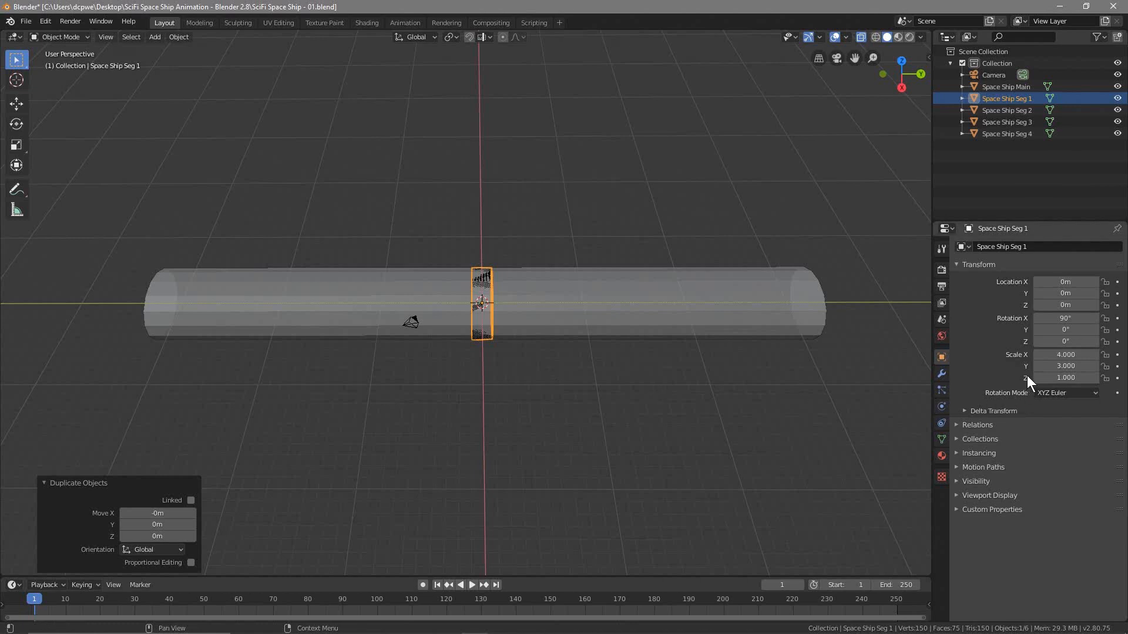
pyautogui.click(1087, 377)
pyautogui.write('4')
pyautogui.press('Return')
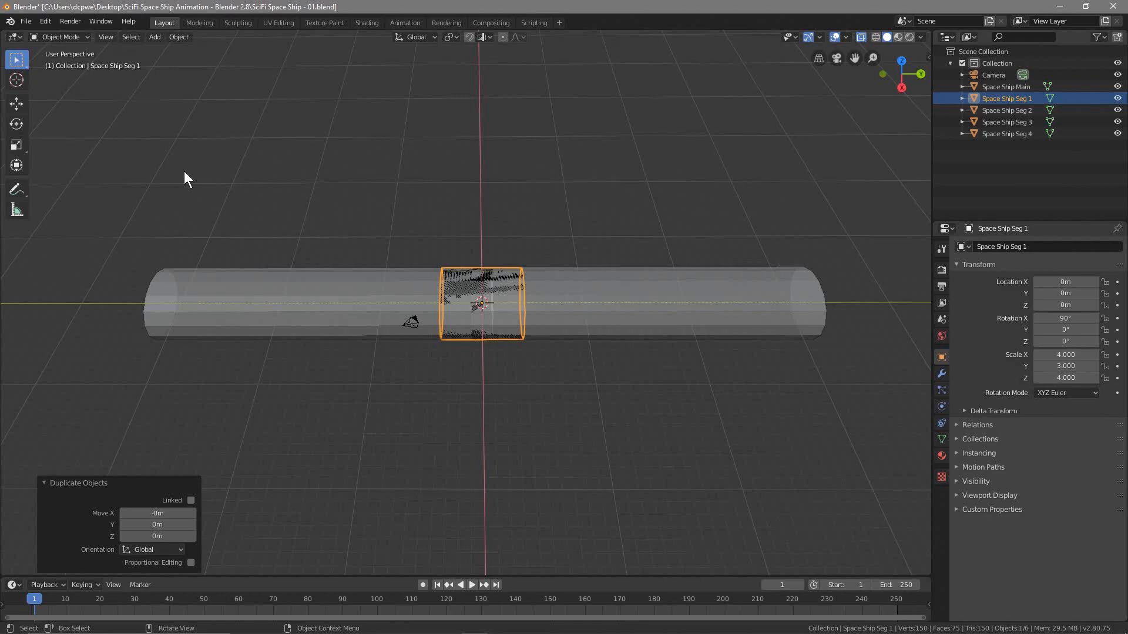
# In top view, move Space Ship Seg 1 by -28 m along Y to the near end of the long tube.
pyautogui.press('KP_7')
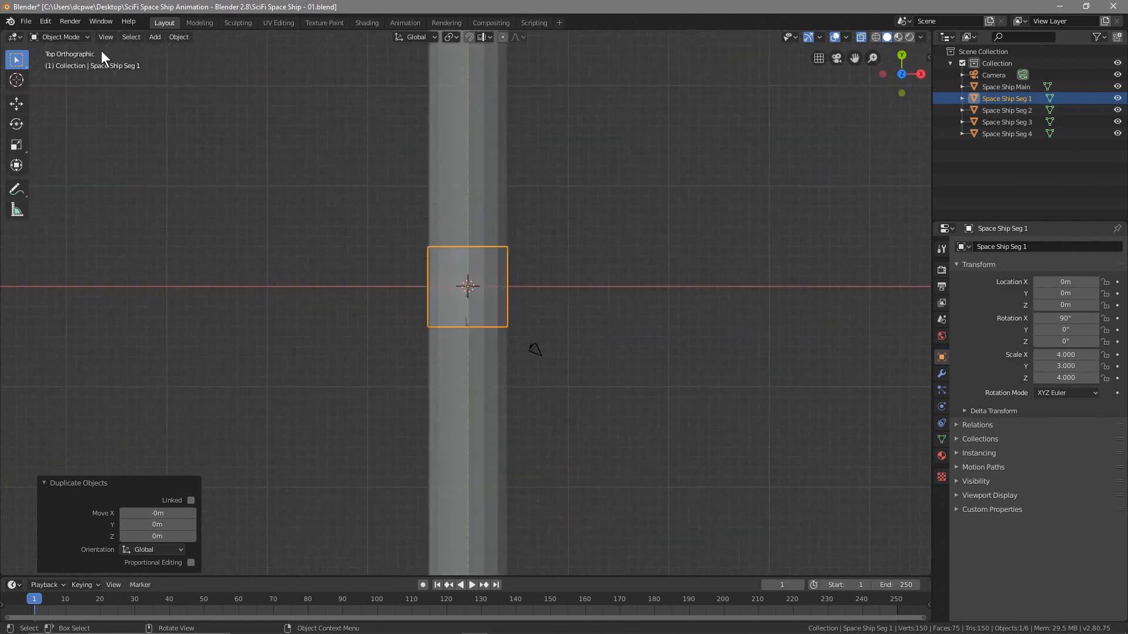
pyautogui.scroll(-3, 403, 313)
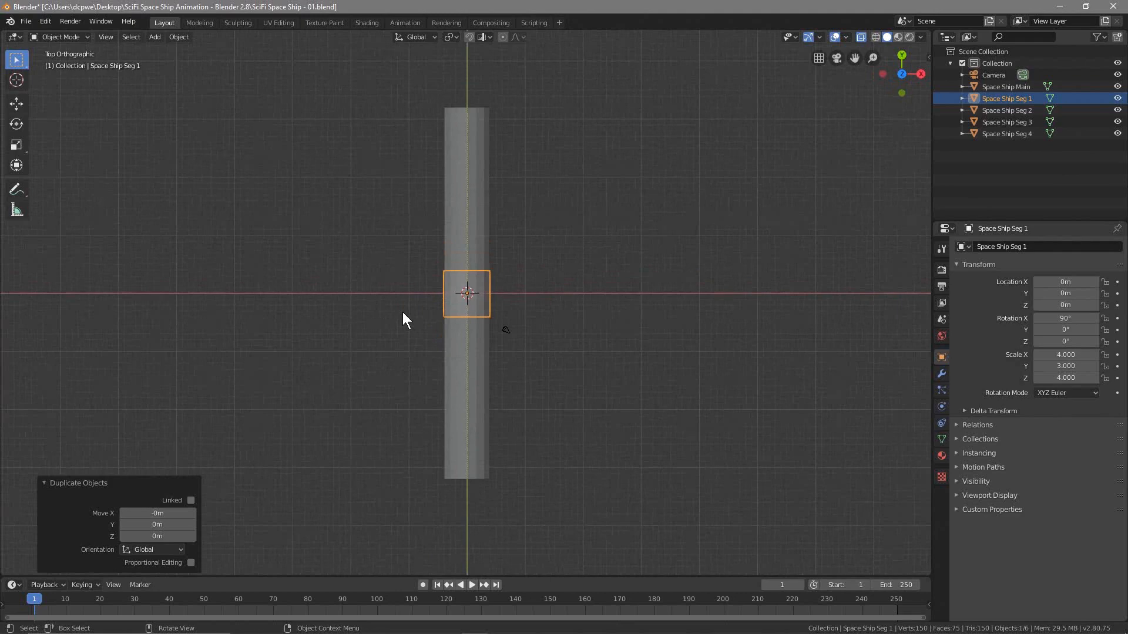
pyautogui.click(17, 104)
pyautogui.moveTo(466, 245); pyautogui.dragTo(470, 411)
pyautogui.scroll(3, 468, 483)
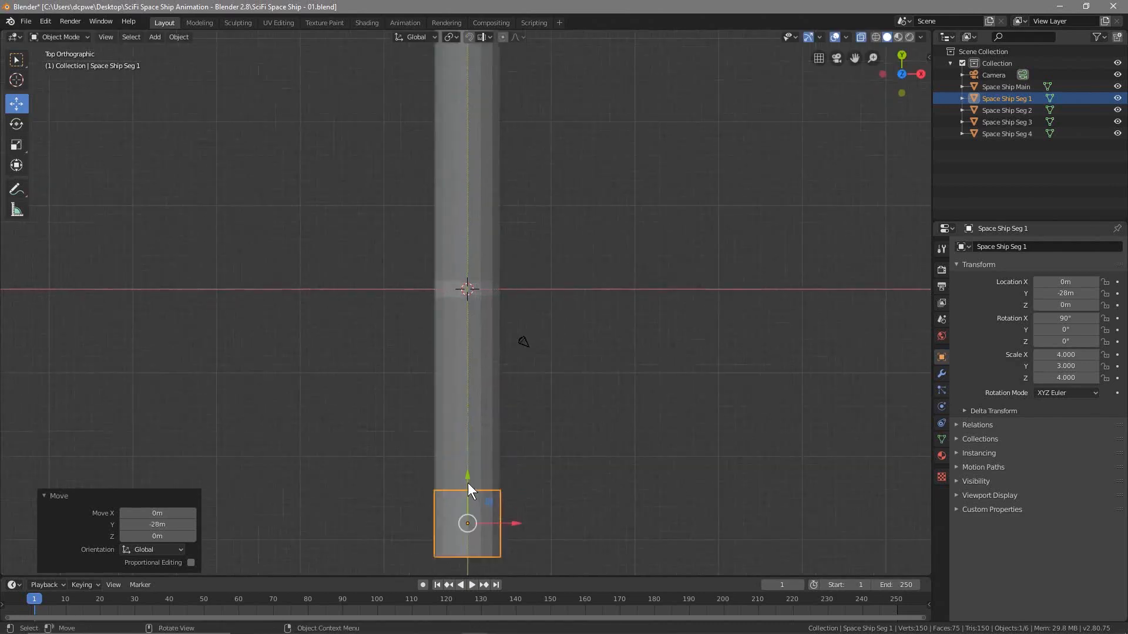
pyautogui.keyDown('shift'); pyautogui.moveTo(479, 514); pyautogui.dragTo(497, 299, button='middle'); pyautogui.keyUp('shift')
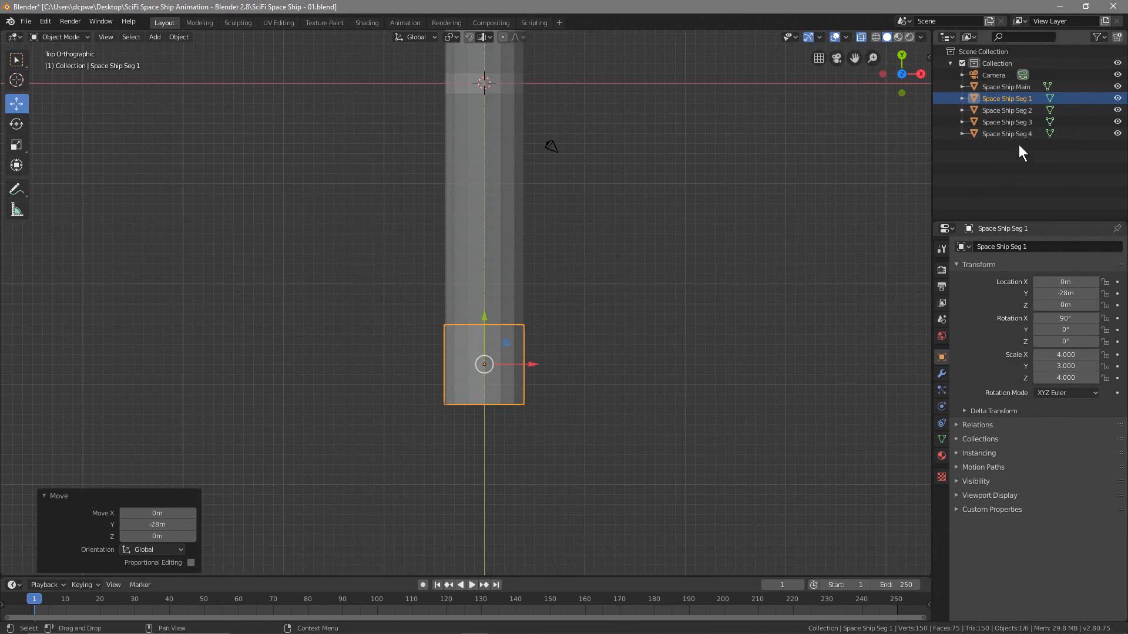
# Set the Z scale of Space Ship Seg 2, Space Ship Seg 3 and Space Ship Seg 4 to 4 each.
pyautogui.click(1020, 111)
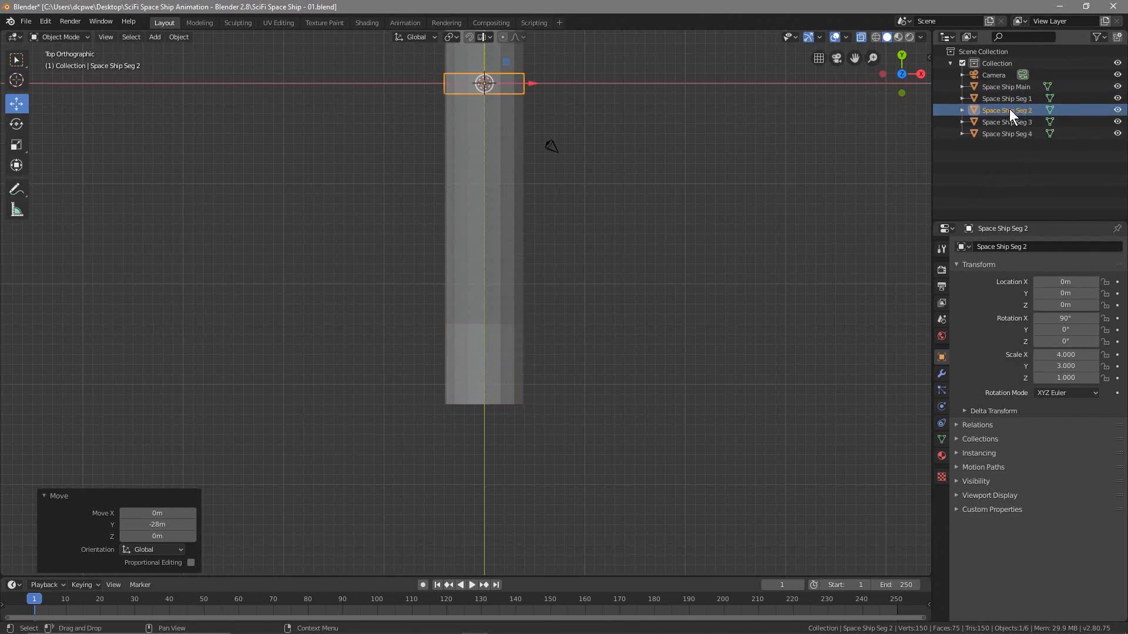
pyautogui.click(1068, 378)
pyautogui.write('1.0')
pyautogui.press('Return')
pyautogui.click(1012, 123)
pyautogui.click(1066, 378)
pyautogui.write('4')
pyautogui.press('Return')
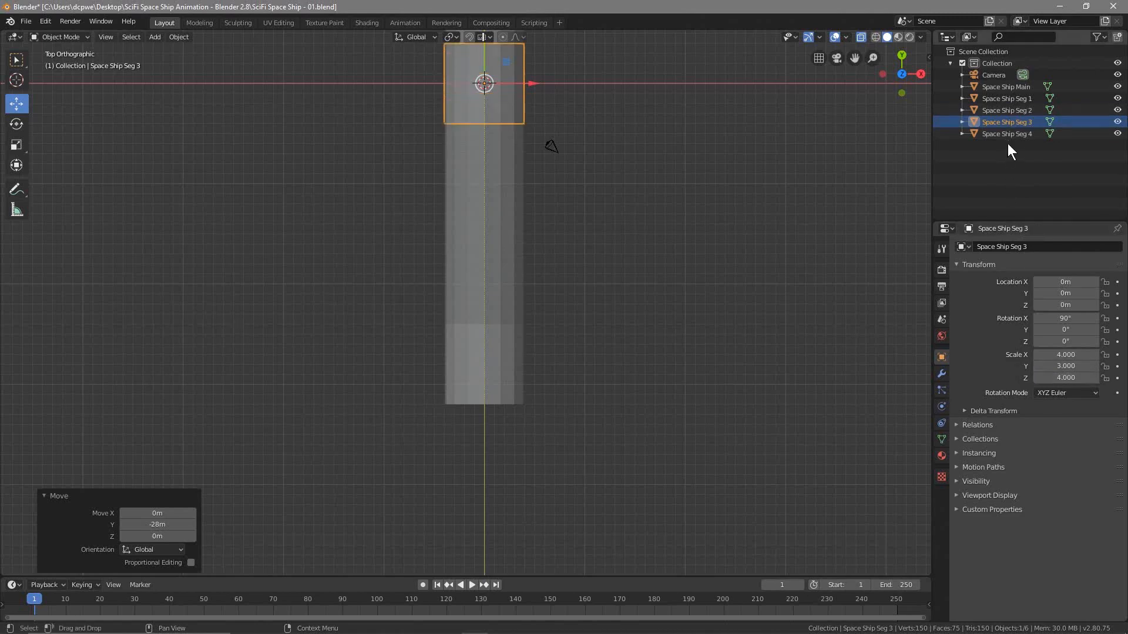
pyautogui.click(1007, 134)
pyautogui.click(1065, 377)
pyautogui.write('1.04')
pyautogui.press('Return')
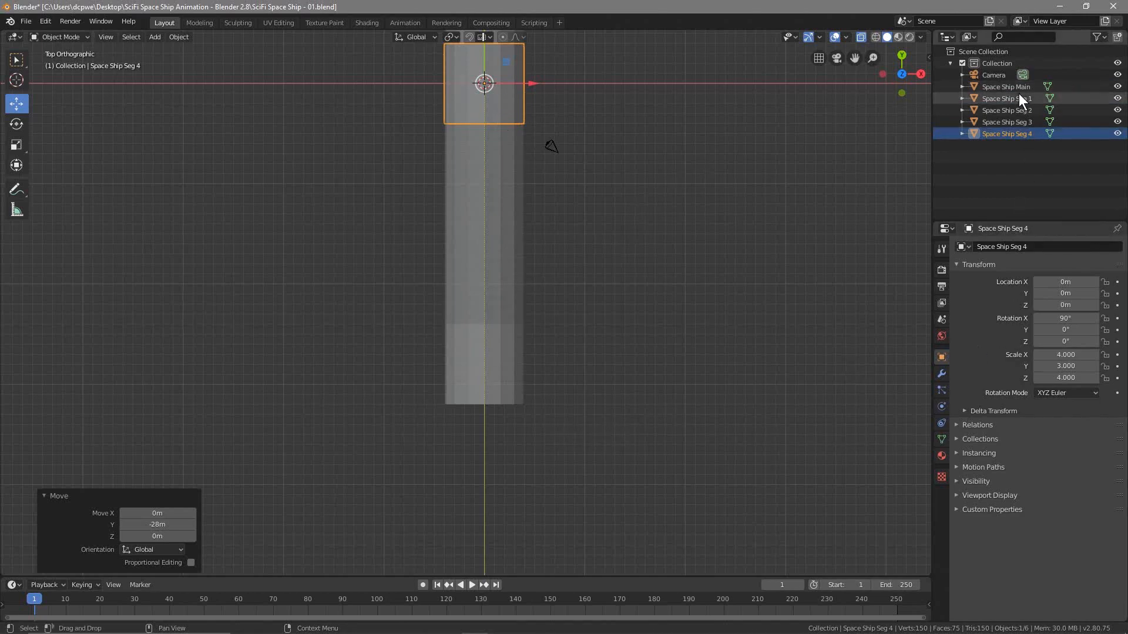
# Add a cube-shaped empty at the world origin.
pyautogui.click(1004, 99)
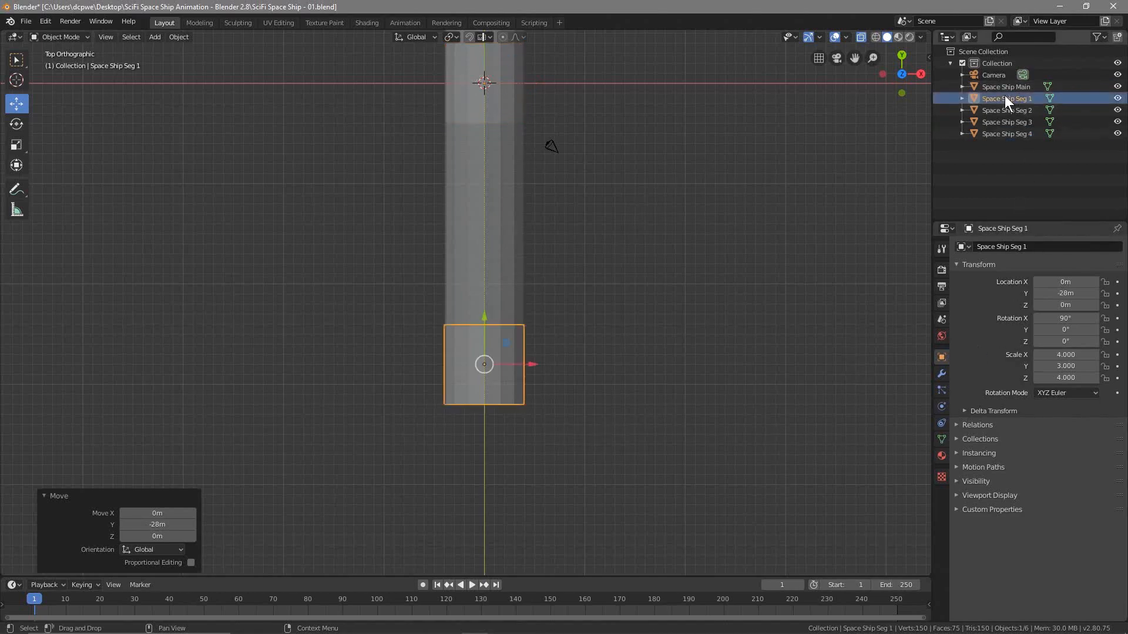
pyautogui.scroll(-3, 627, 214)
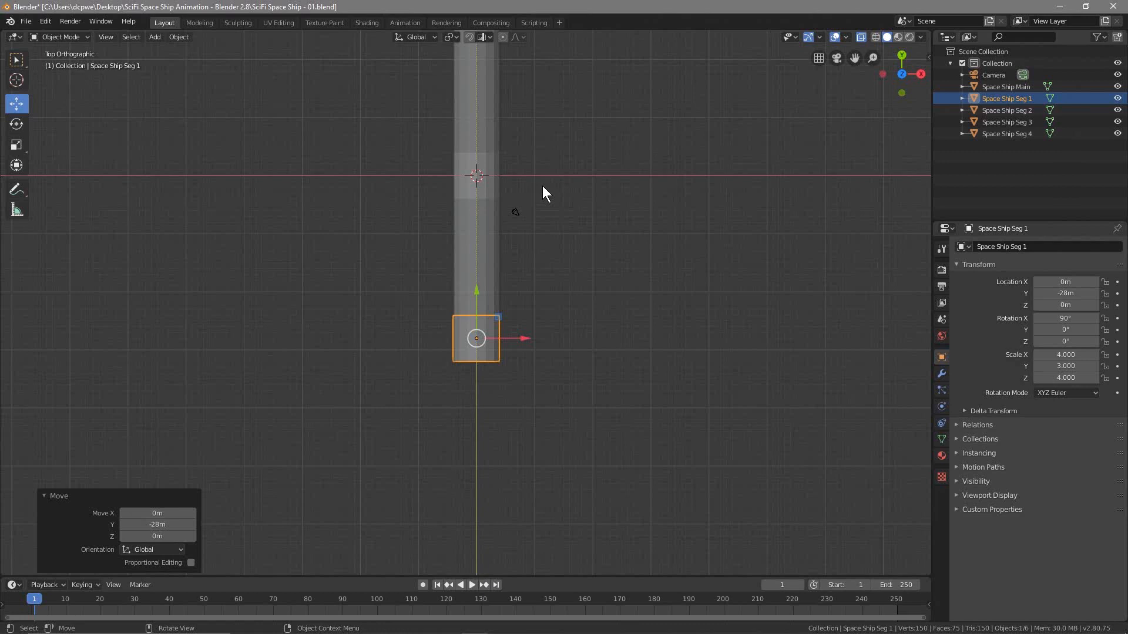
pyautogui.hotkey('shift', 'a')
pyautogui.moveTo(542, 185)
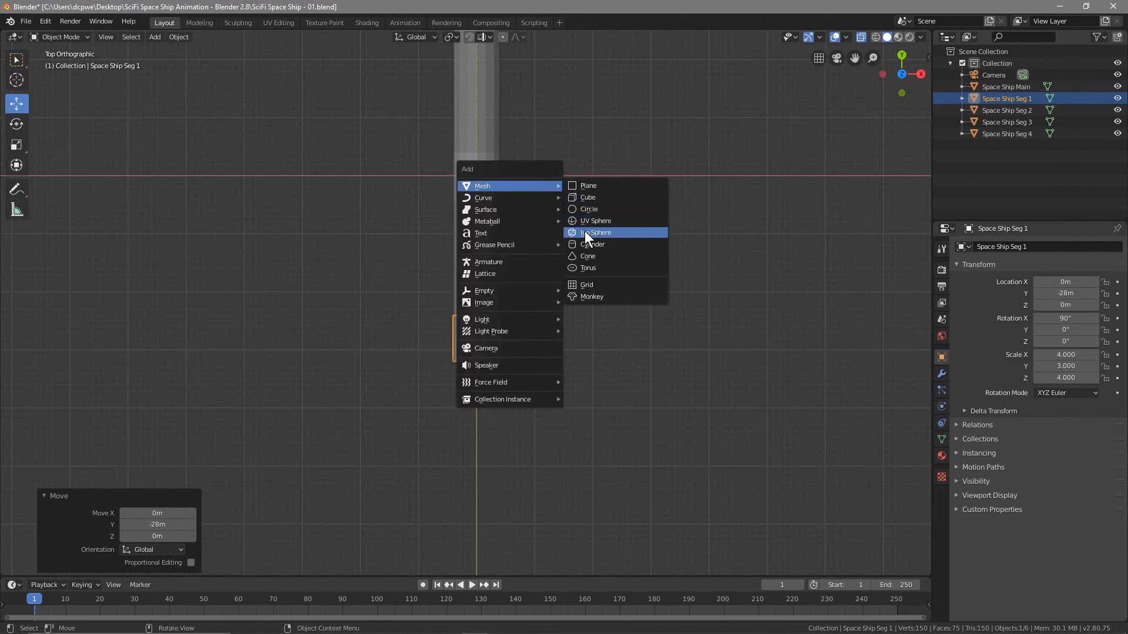
pyautogui.moveTo(501, 290)
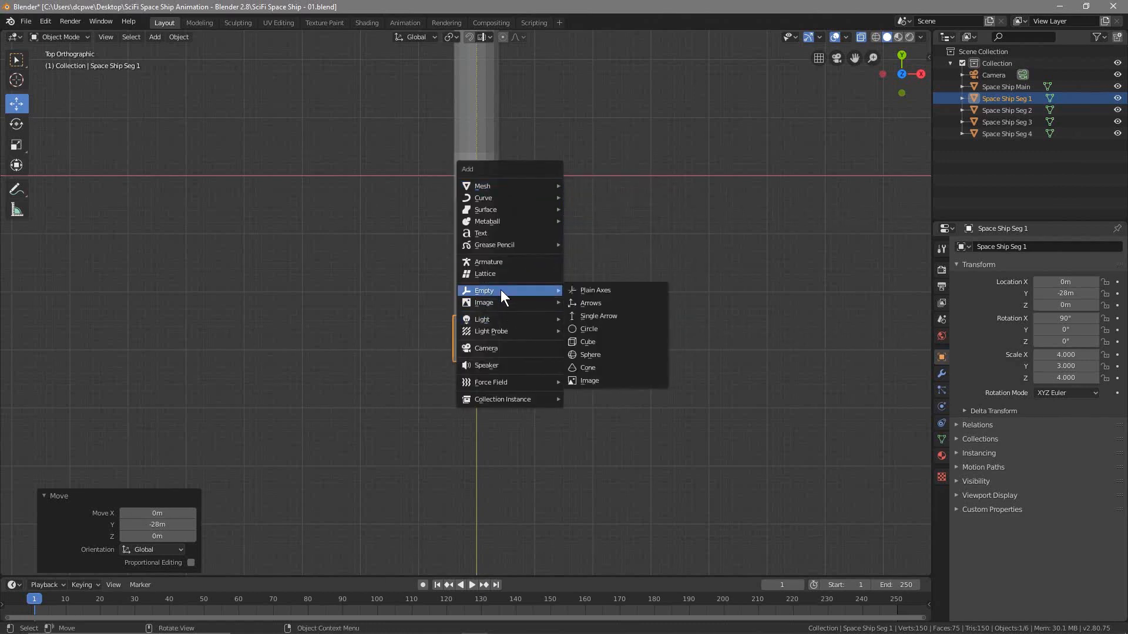
pyautogui.click(595, 343)
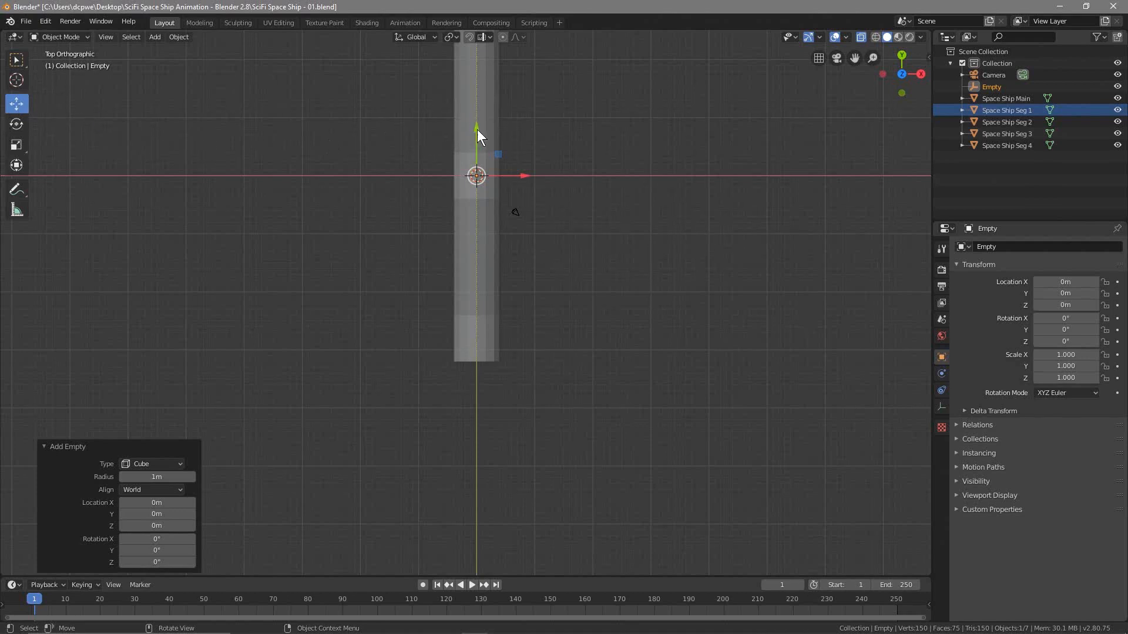
# Move the Empty by -31 m along Y to the near end of the long tube, and lock the view to it.
pyautogui.moveTo(477, 134); pyautogui.dragTo(471, 308)
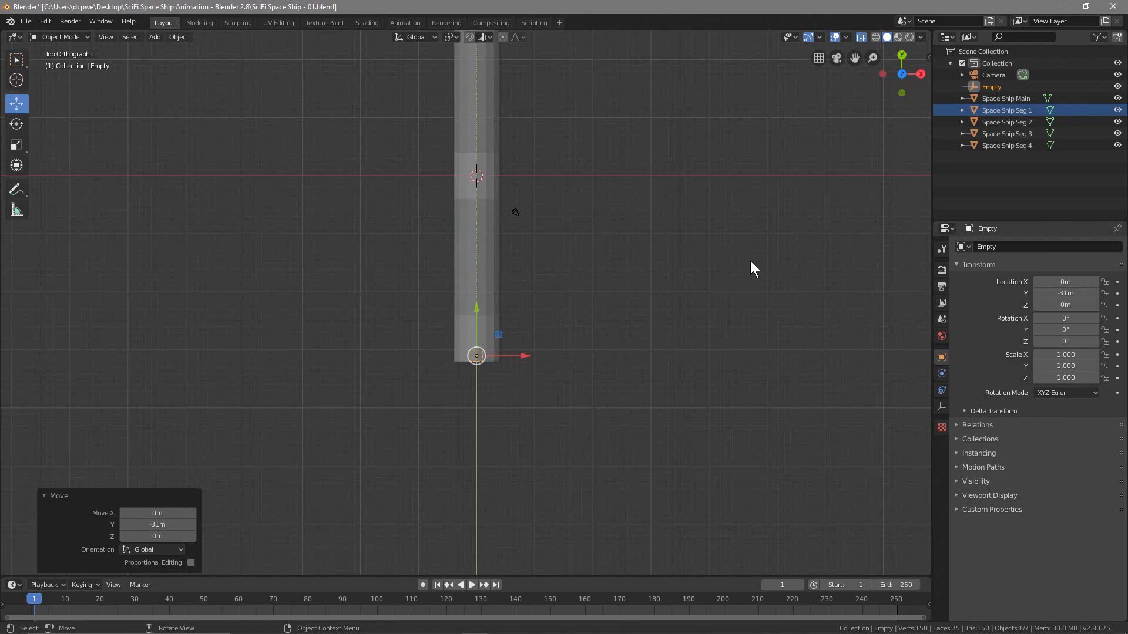
pyautogui.press('n')
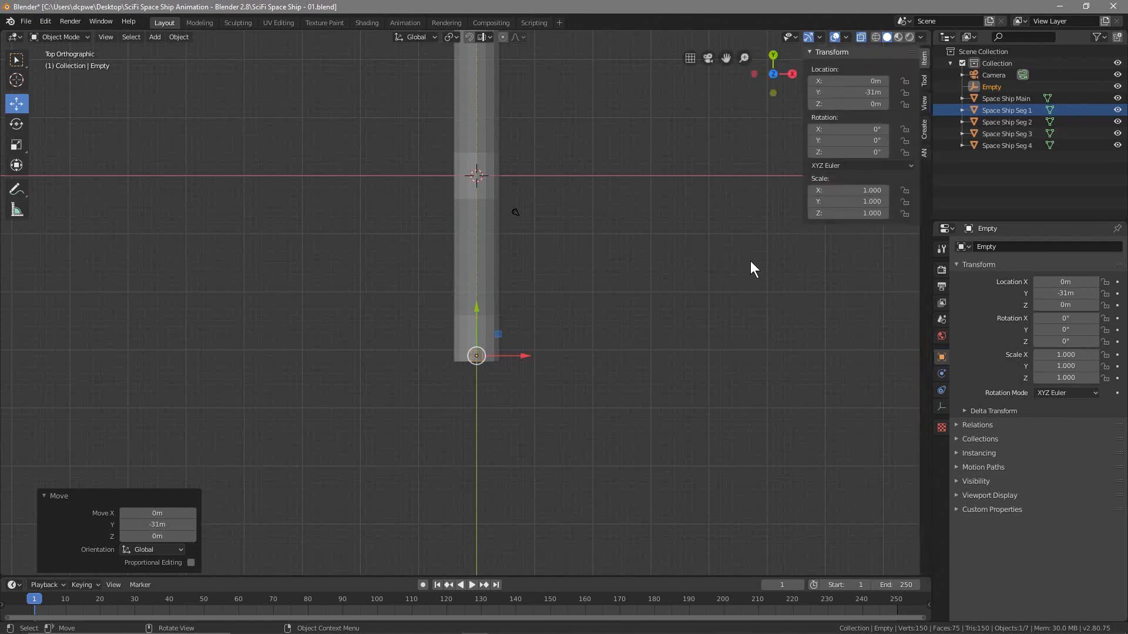
pyautogui.click(923, 101)
pyautogui.scroll(-8, 845, 379)
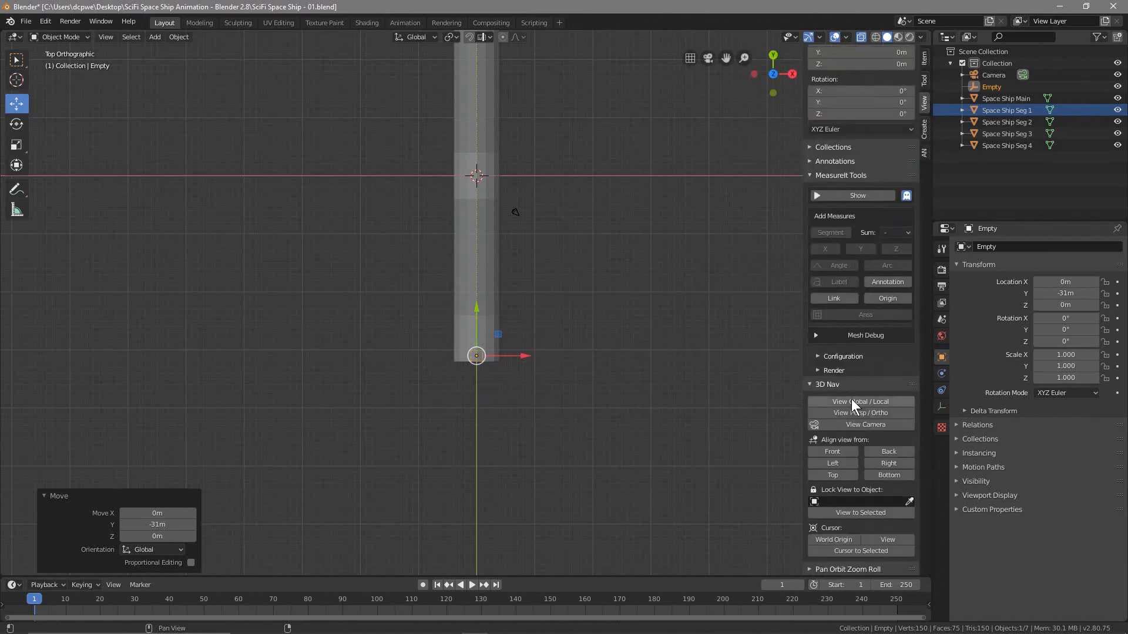
pyautogui.click(855, 501)
pyautogui.click(831, 529)
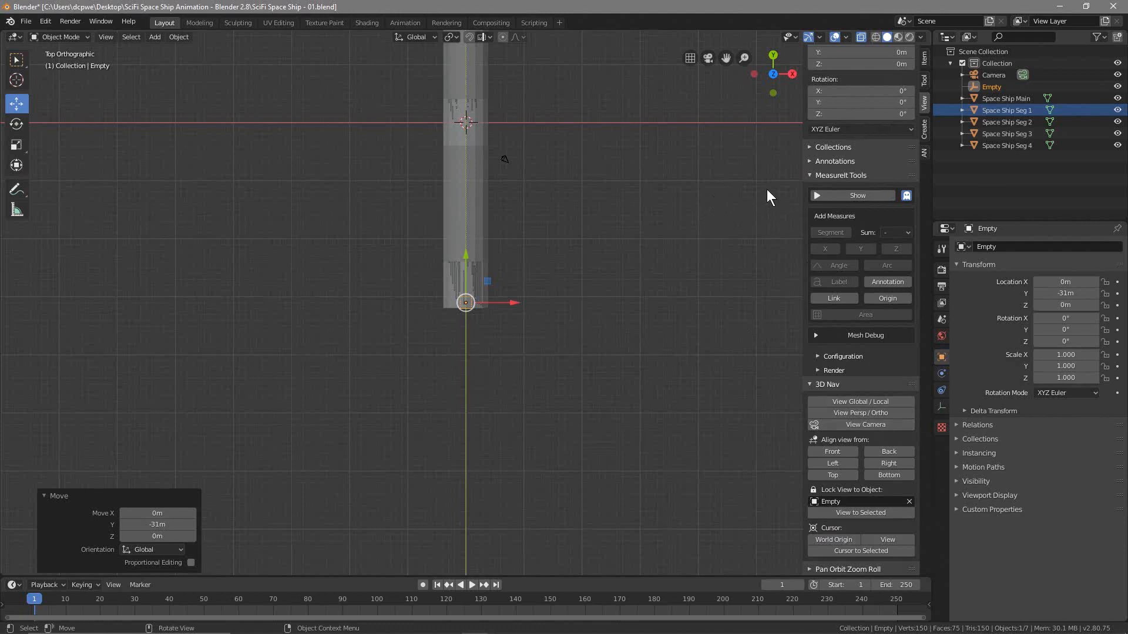
pyautogui.press('n')
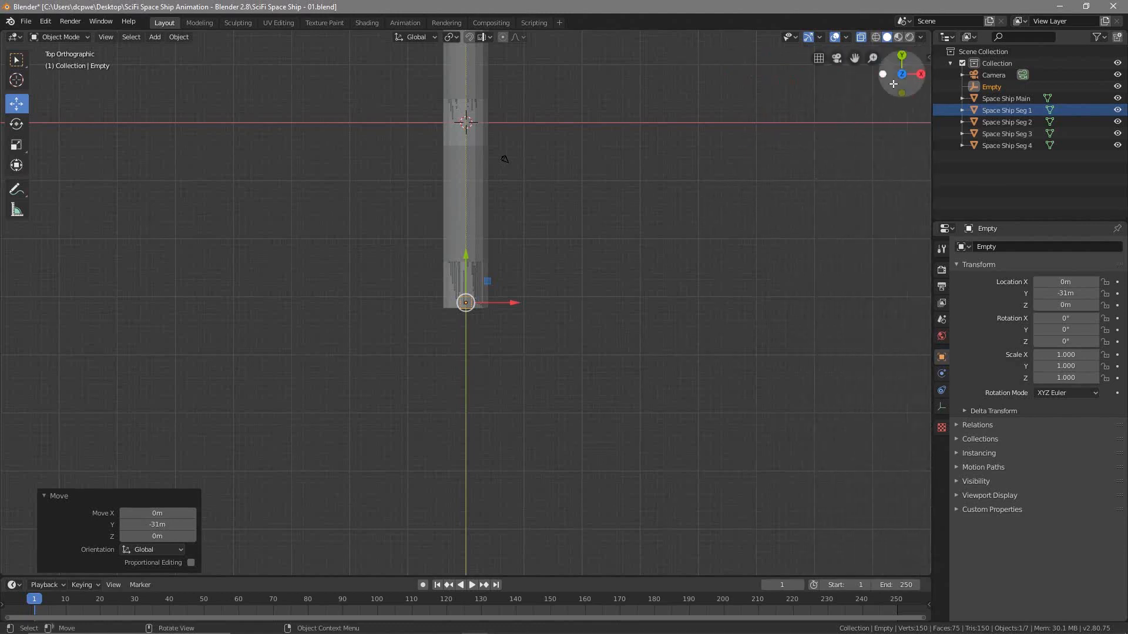
pyautogui.click(927, 58)
pyautogui.press('n')
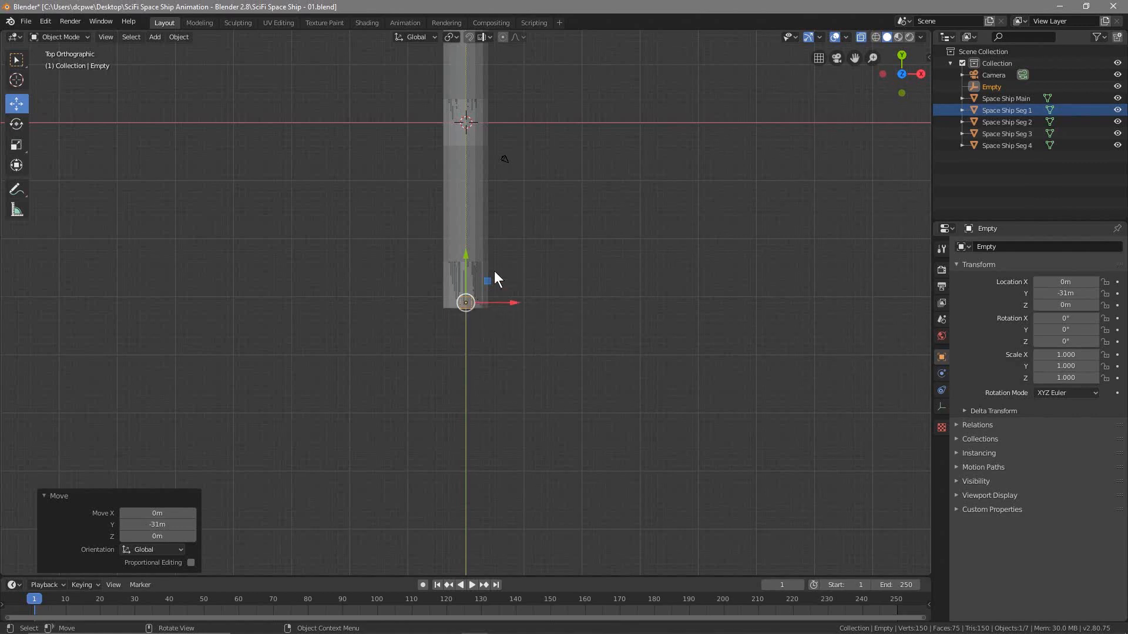
# Save the current Blender file under its existing name.
pyautogui.click(26, 21)
pyautogui.click(46, 99)
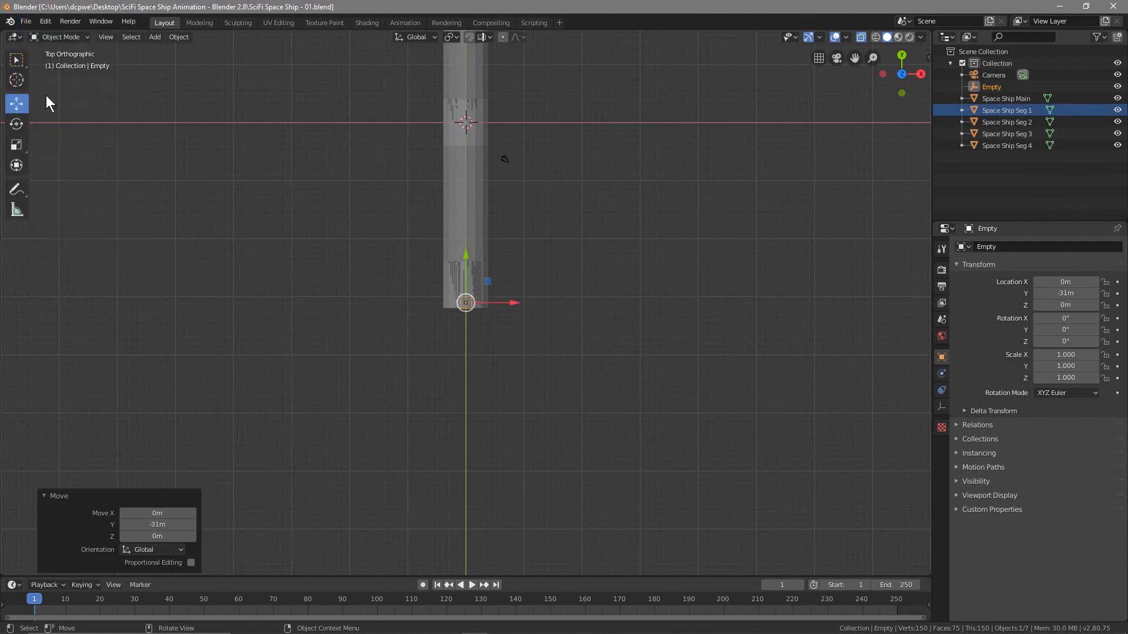
# Hide the Empty in the viewport and save the file.
pyautogui.scroll(3, 497, 374)
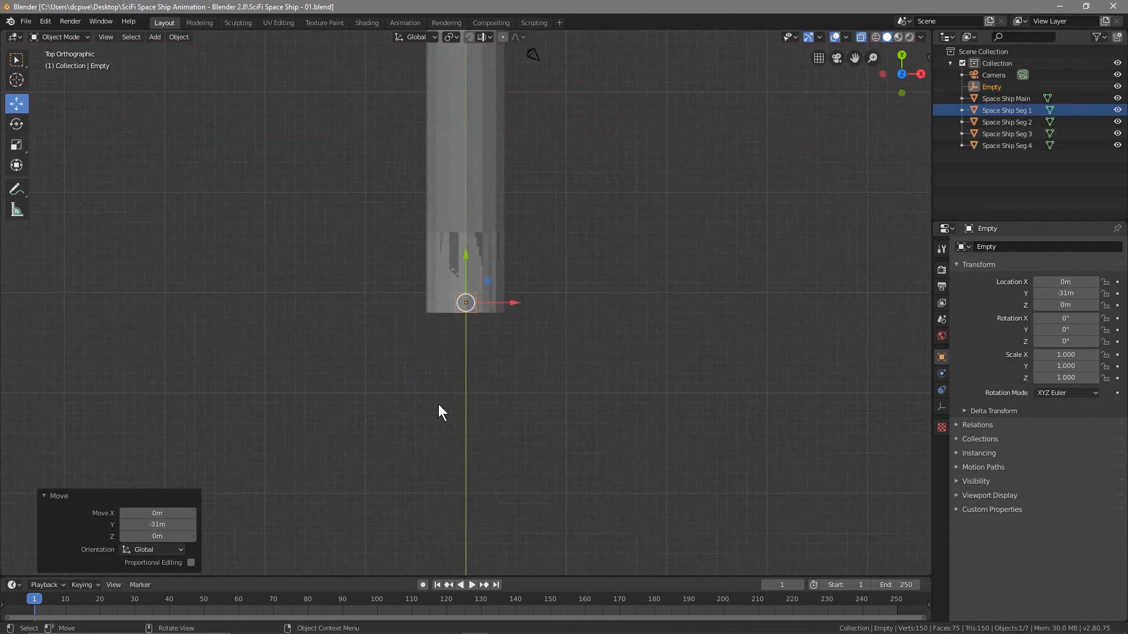
pyautogui.scroll(-1, 476, 416)
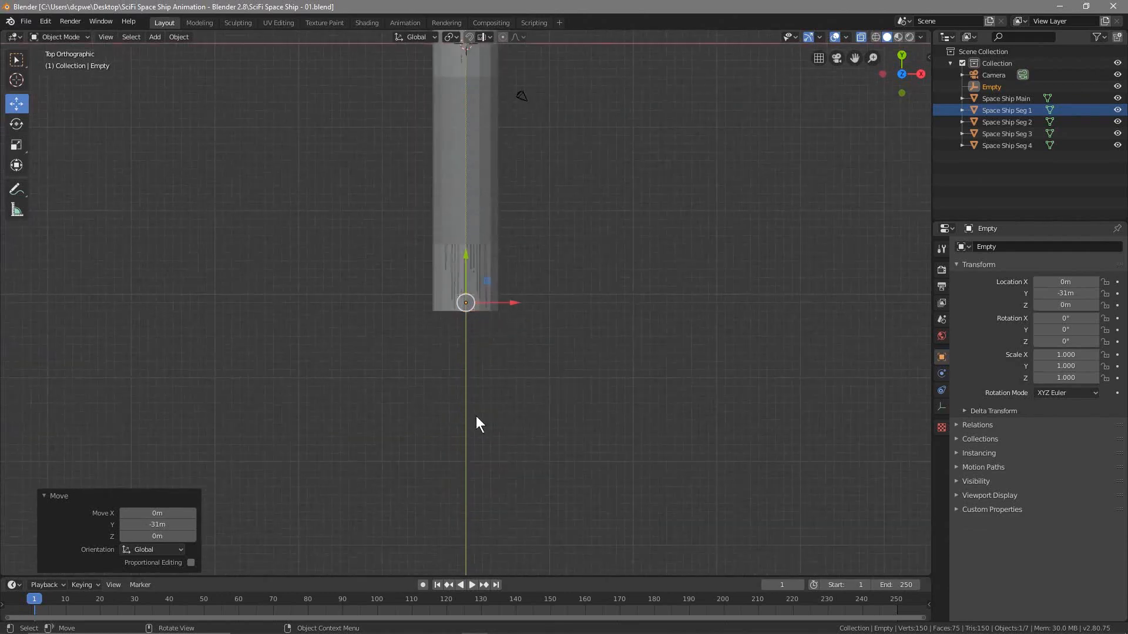
pyautogui.press('n')
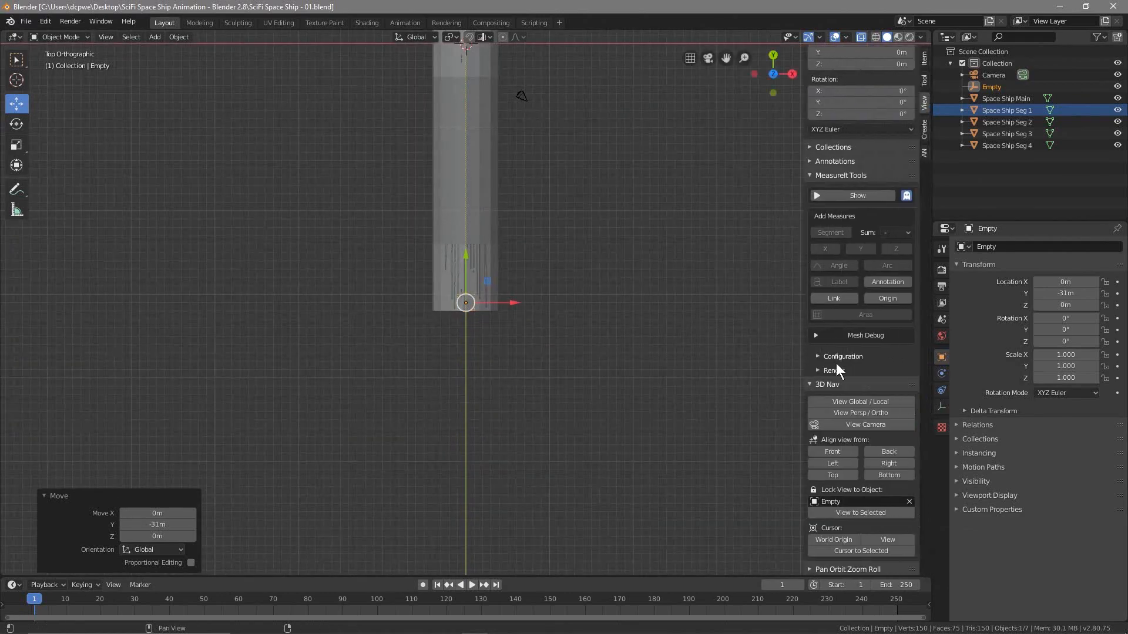
pyautogui.press('n')
pyautogui.moveTo(464, 364); pyautogui.dragTo(517, 269, button='middle')
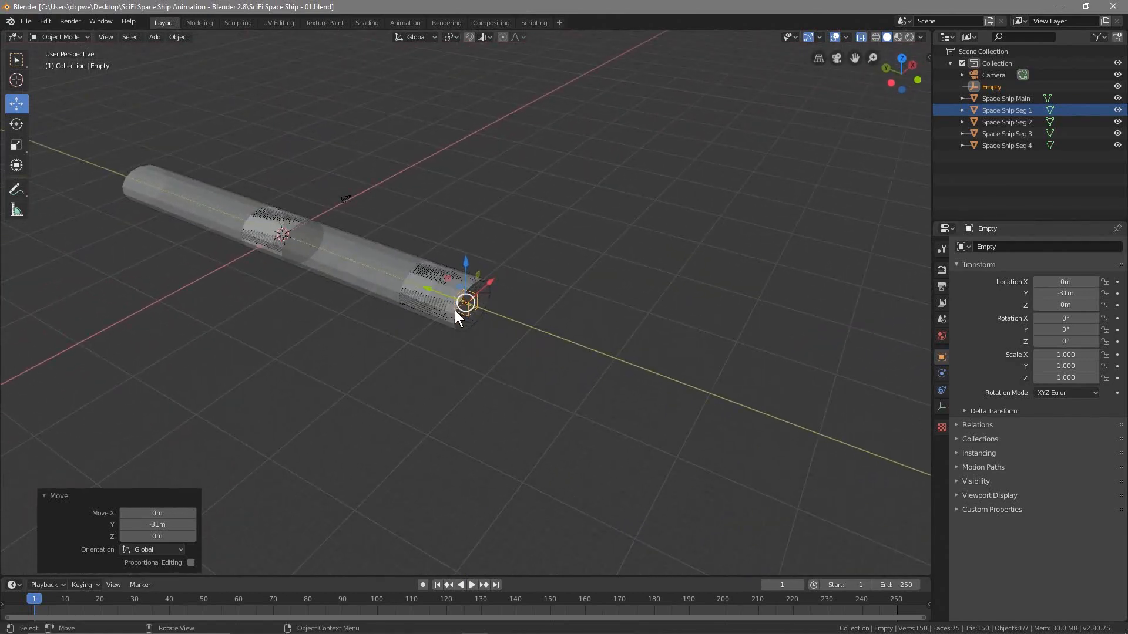
pyautogui.scroll(5, 465, 353)
pyautogui.moveTo(319, 315); pyautogui.dragTo(461, 225, button='middle')
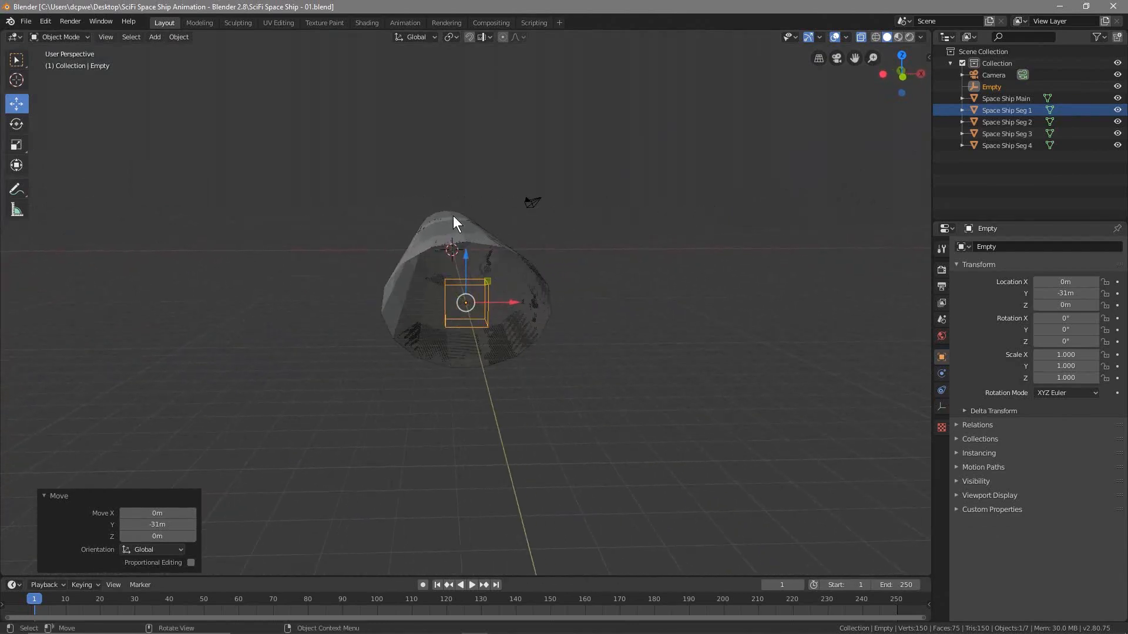
pyautogui.scroll(3, 466, 379)
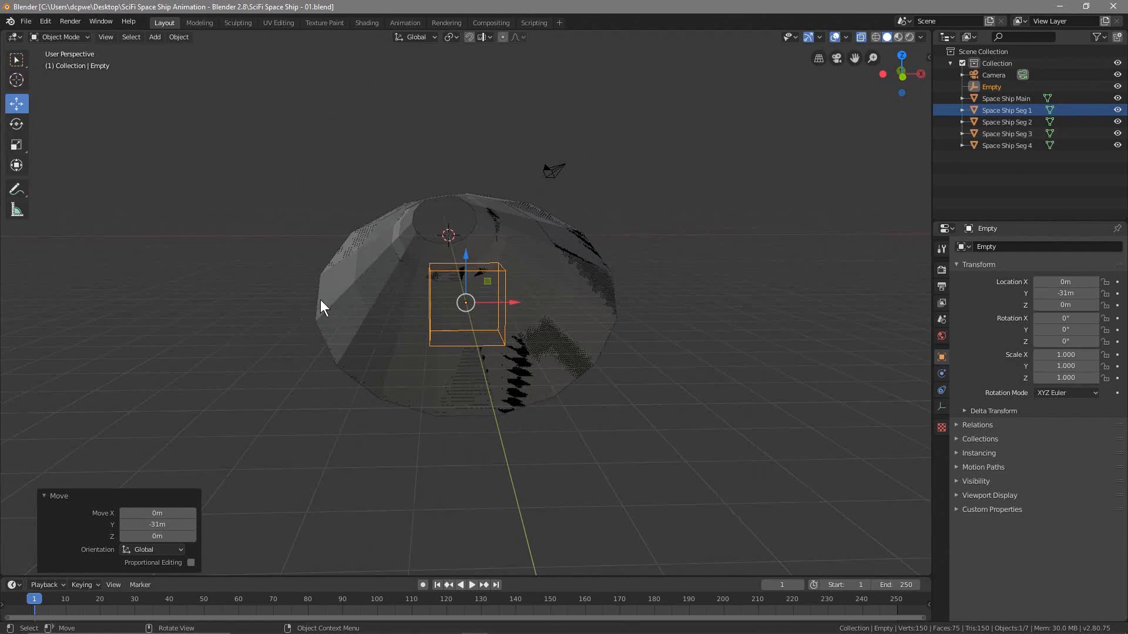
pyautogui.click(993, 87)
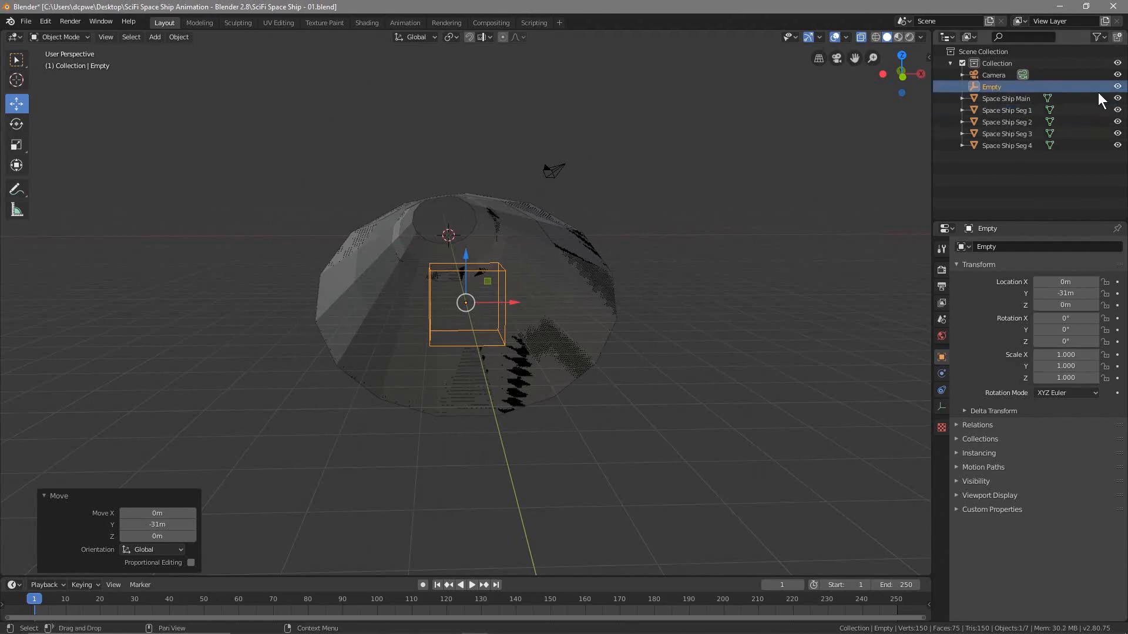
pyautogui.click(1117, 86)
pyautogui.moveTo(460, 361)
pyautogui.mouseDown(button='middle')
pyautogui.moveTo(622, 326)
pyautogui.moveTo(823, 372)
pyautogui.moveTo(859, 368)
pyautogui.moveTo(611, 358)
pyautogui.moveTo(448, 368)
pyautogui.mouseUp(button='middle')
pyautogui.scroll(2, 448, 368)
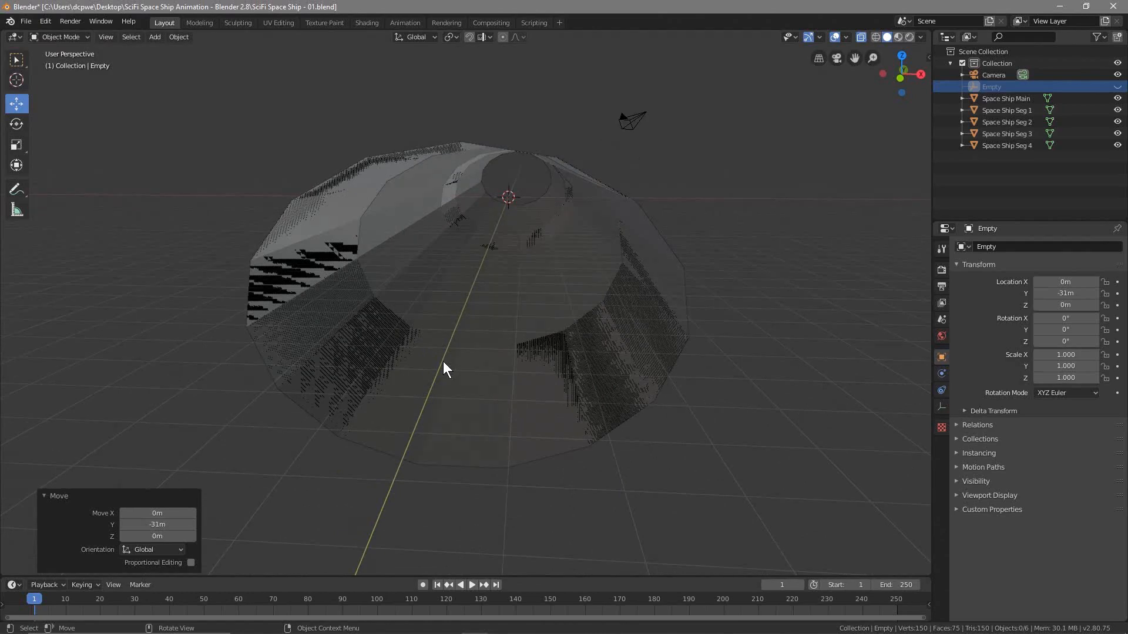
pyautogui.click(24, 21)
pyautogui.click(30, 96)
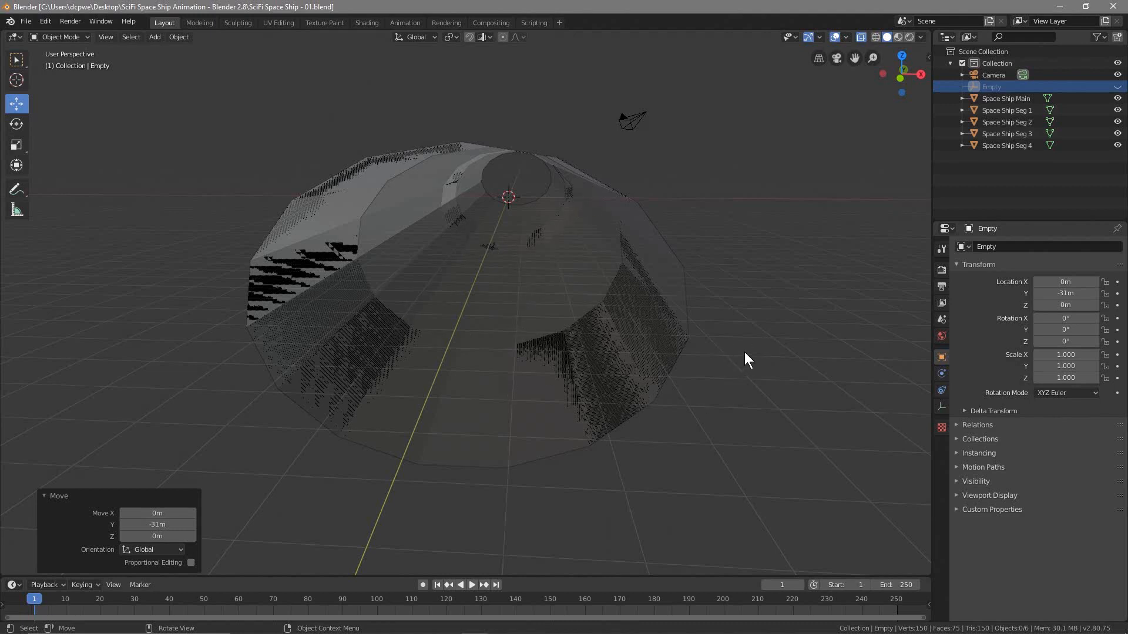
# Set Space Ship Seg 1's X scale to 3.990 and Y scale to 2.990 so it sits slightly inside the main tube.
pyautogui.click(1014, 99)
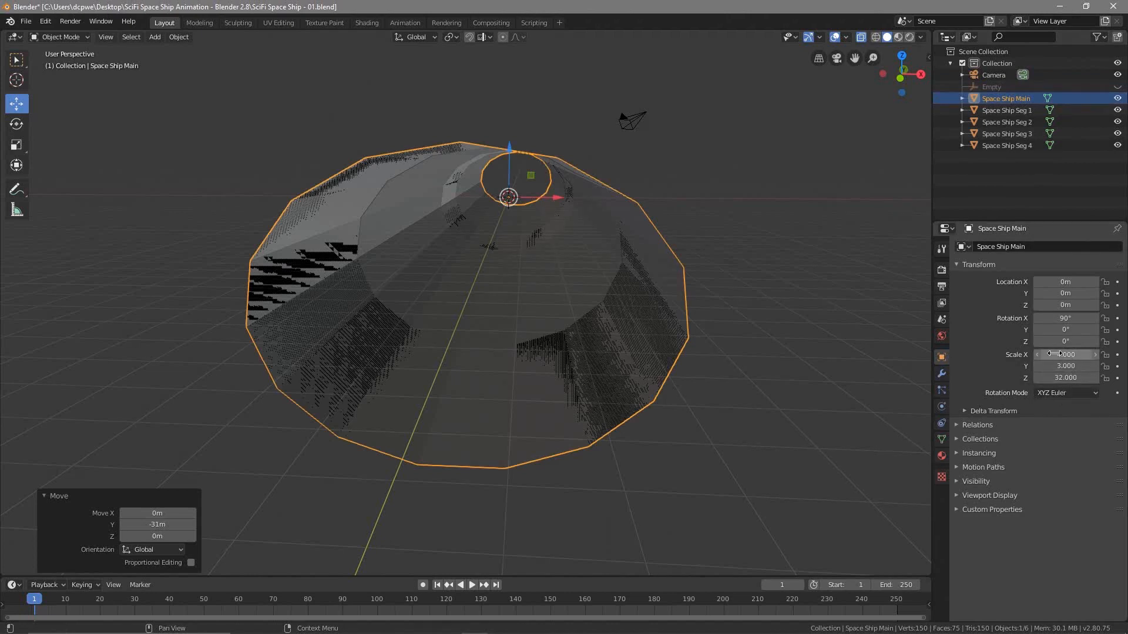
pyautogui.click(990, 111)
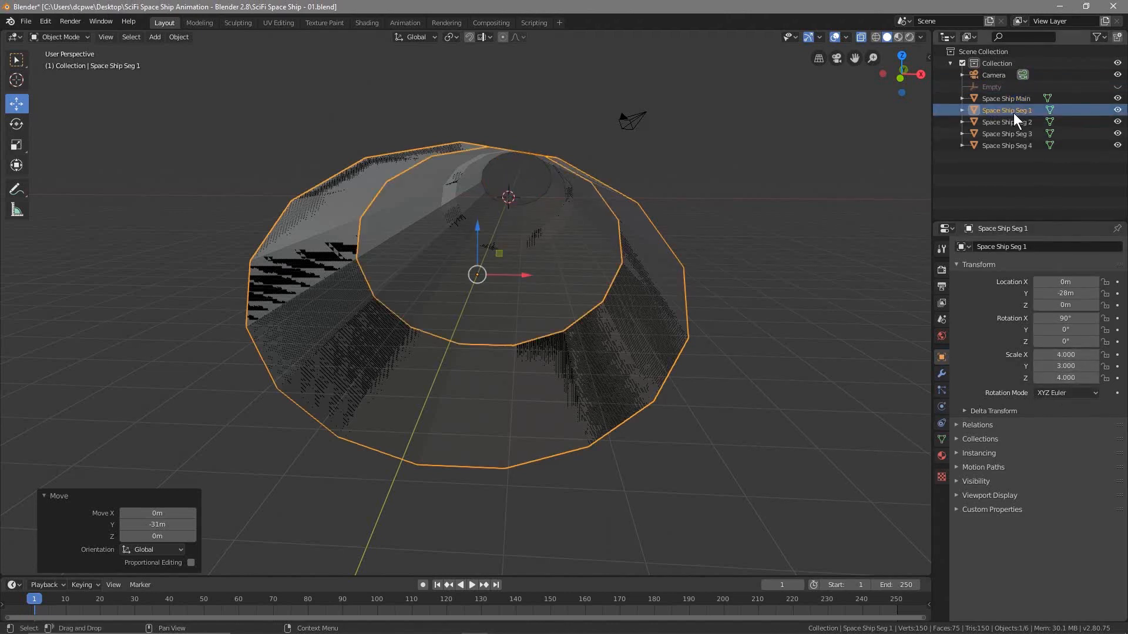
pyautogui.click(1034, 354)
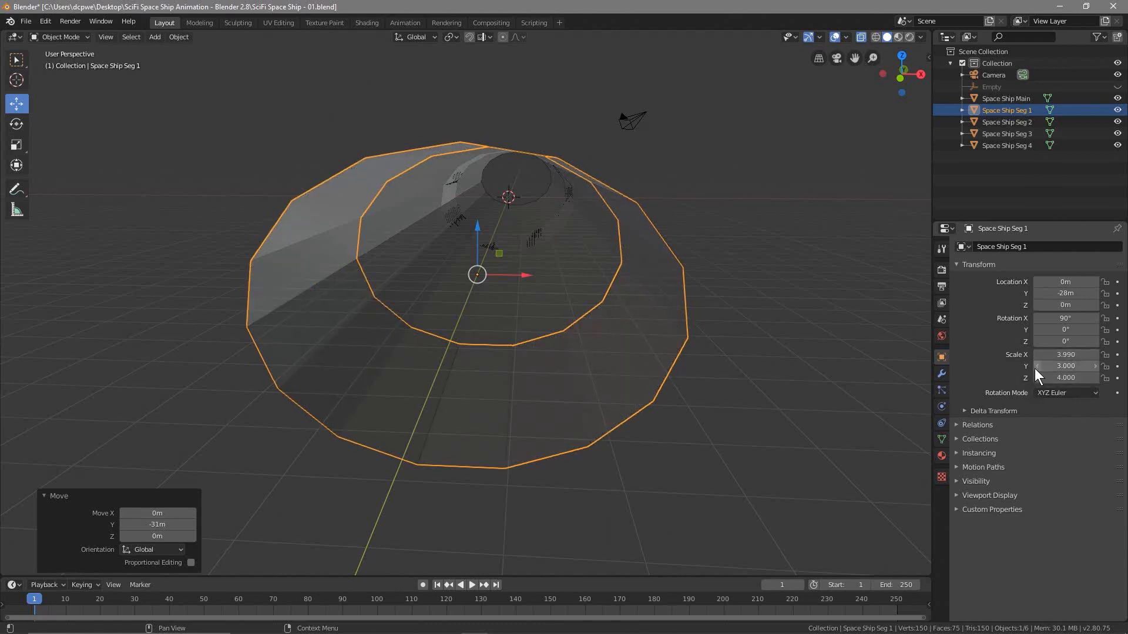
pyautogui.click(1037, 364)
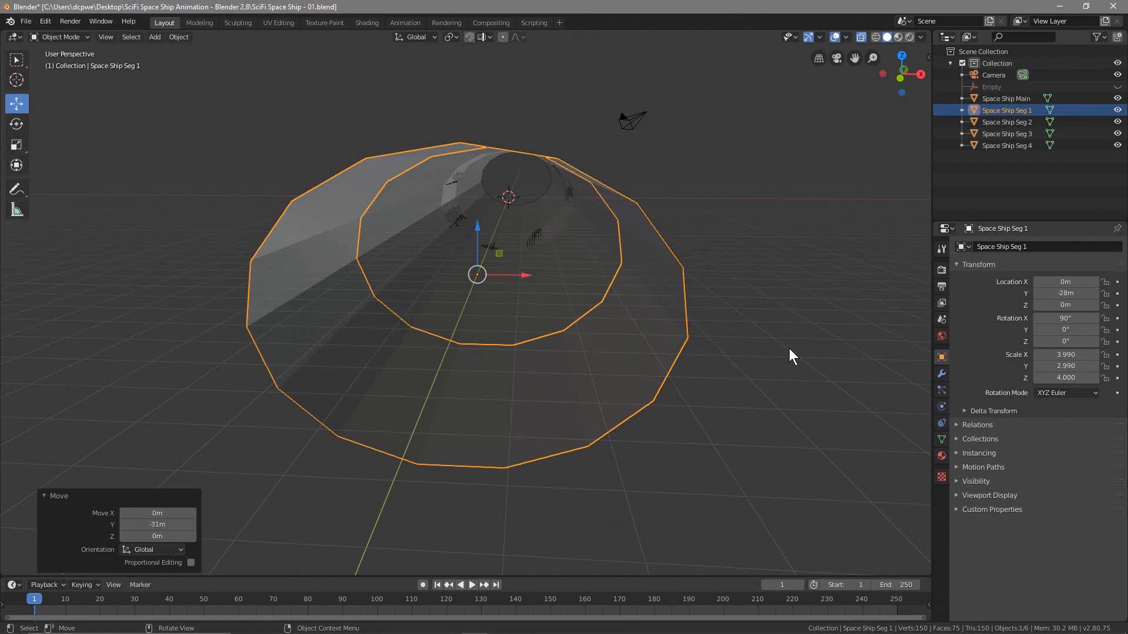
# Save the current file, and save an incremented copy as SciFi Space Ship - 02.blend.
pyautogui.click(27, 20)
pyautogui.click(54, 98)
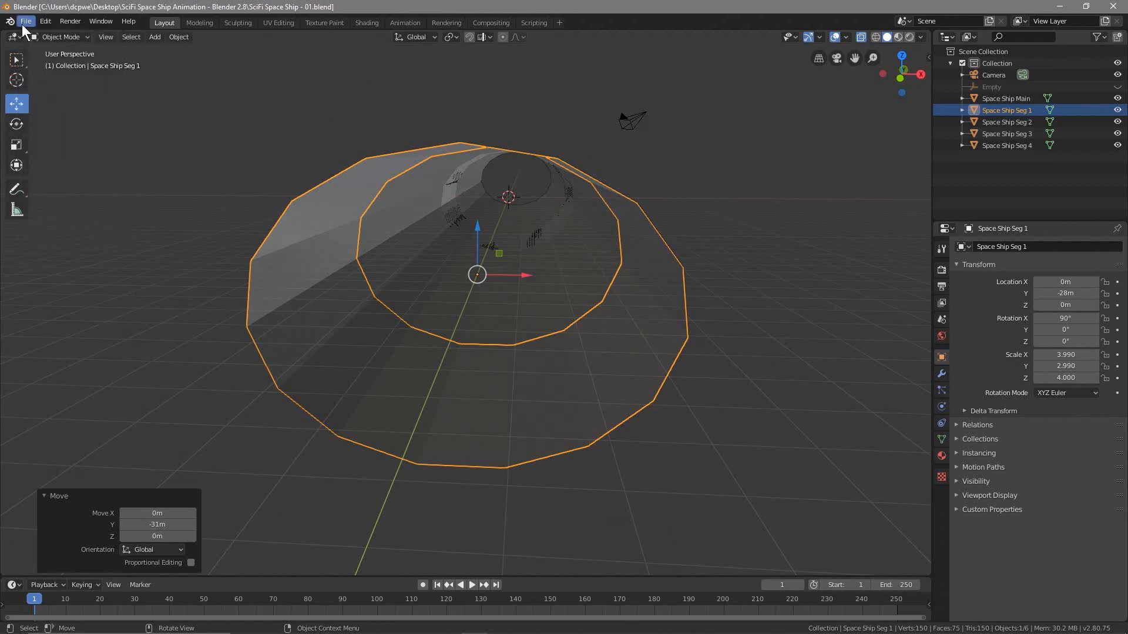
pyautogui.click(24, 22)
pyautogui.click(40, 112)
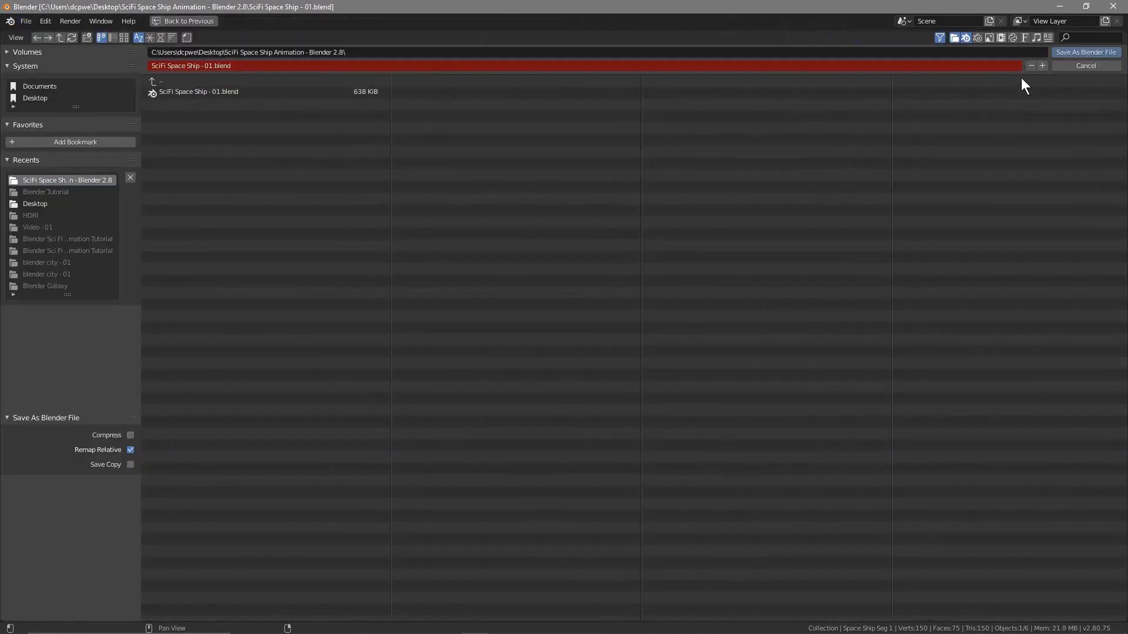
pyautogui.click(1042, 64)
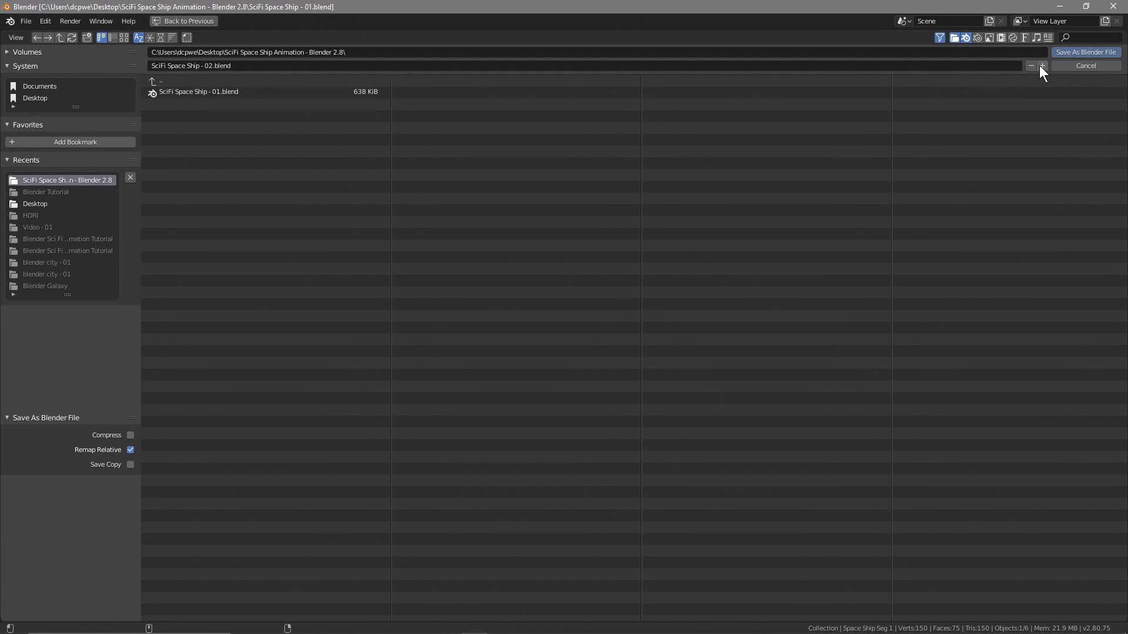
pyautogui.click(1085, 52)
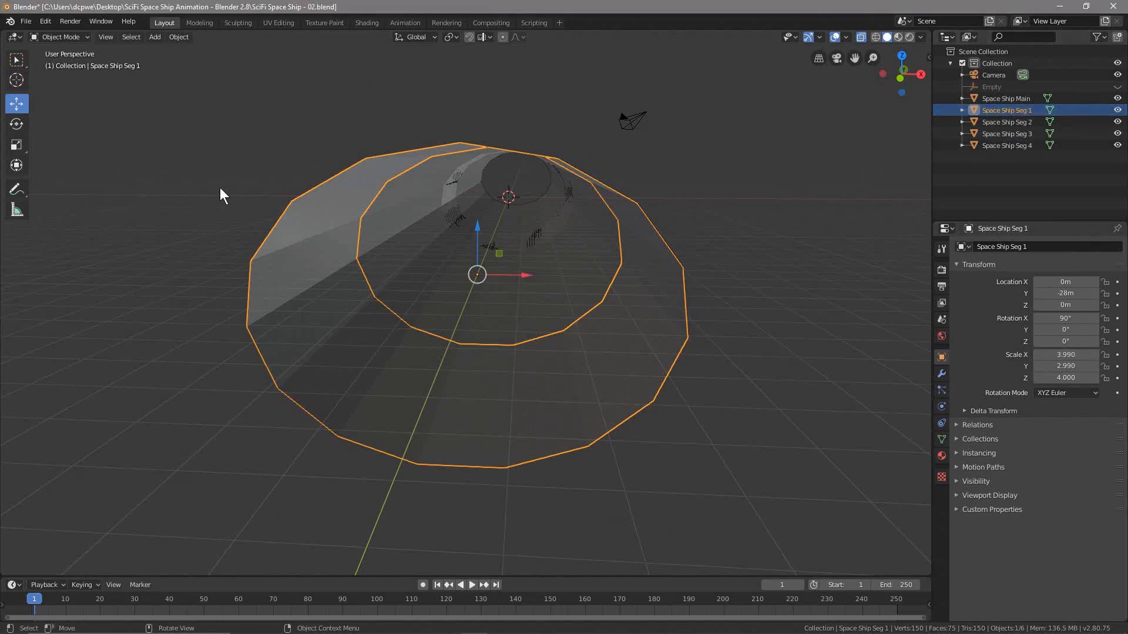
# In Edit Mode, subdivide all faces of Space Ship Seg 1 with 10 cuts, and return to Object Mode.
pyautogui.click(58, 37)
pyautogui.click(47, 68)
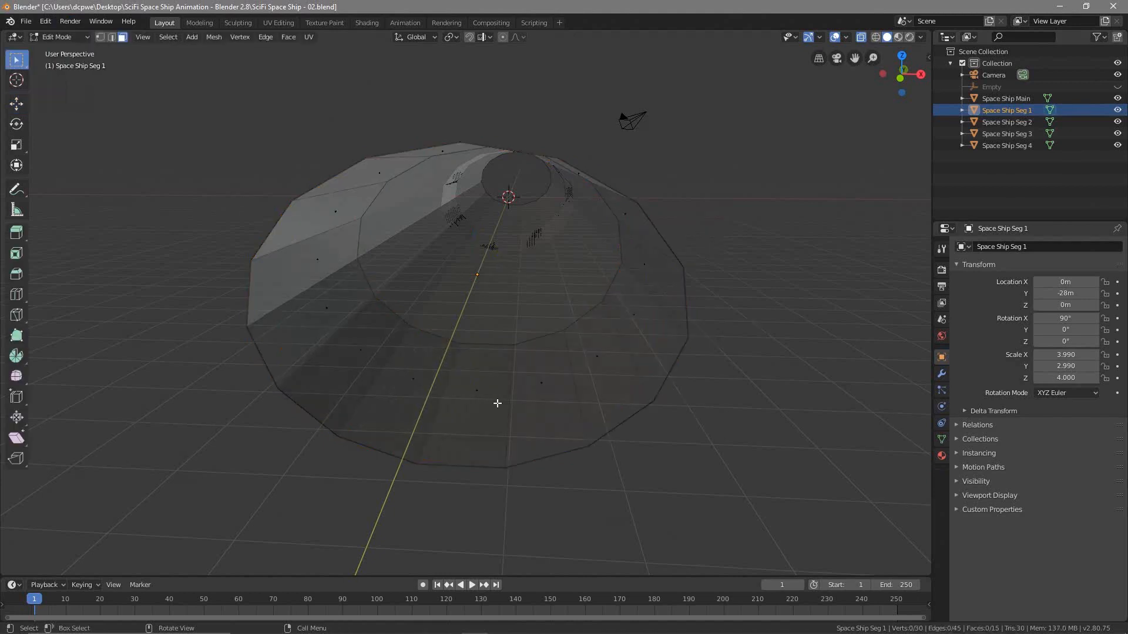
pyautogui.press('a')
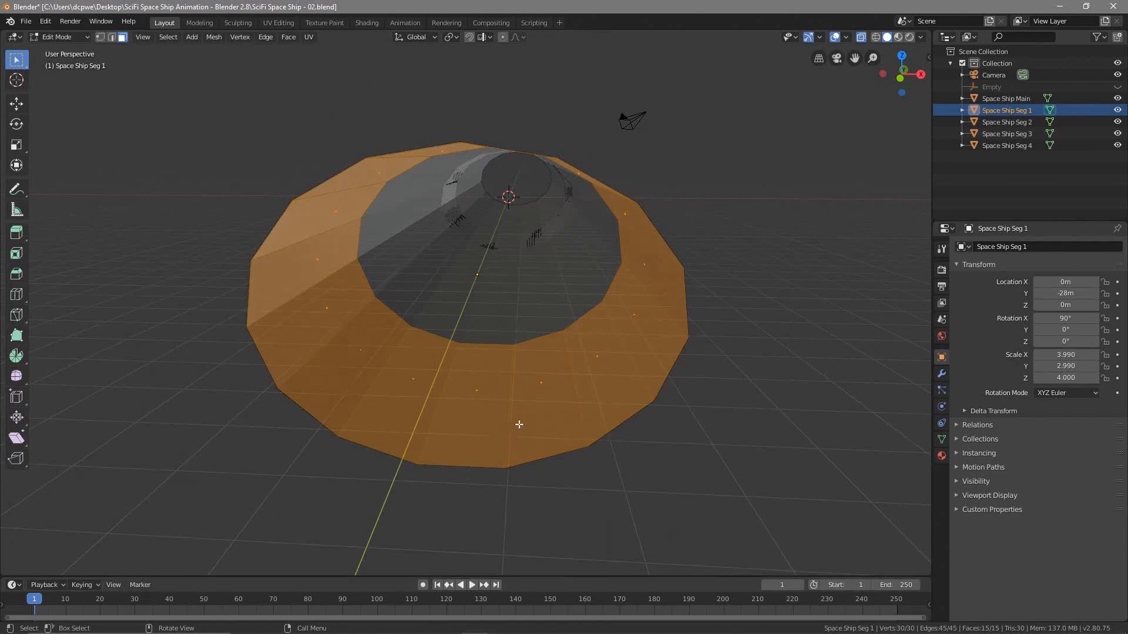
pyautogui.rightClick(496, 372)
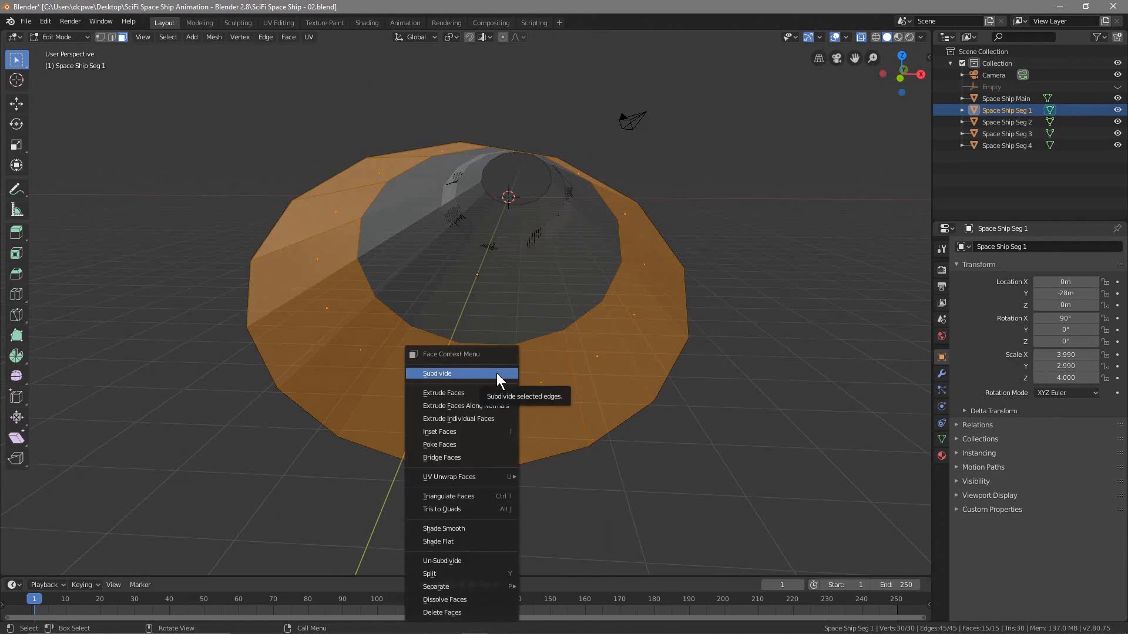
pyautogui.click(496, 372)
pyautogui.moveTo(165, 485); pyautogui.dragTo(191, 484)
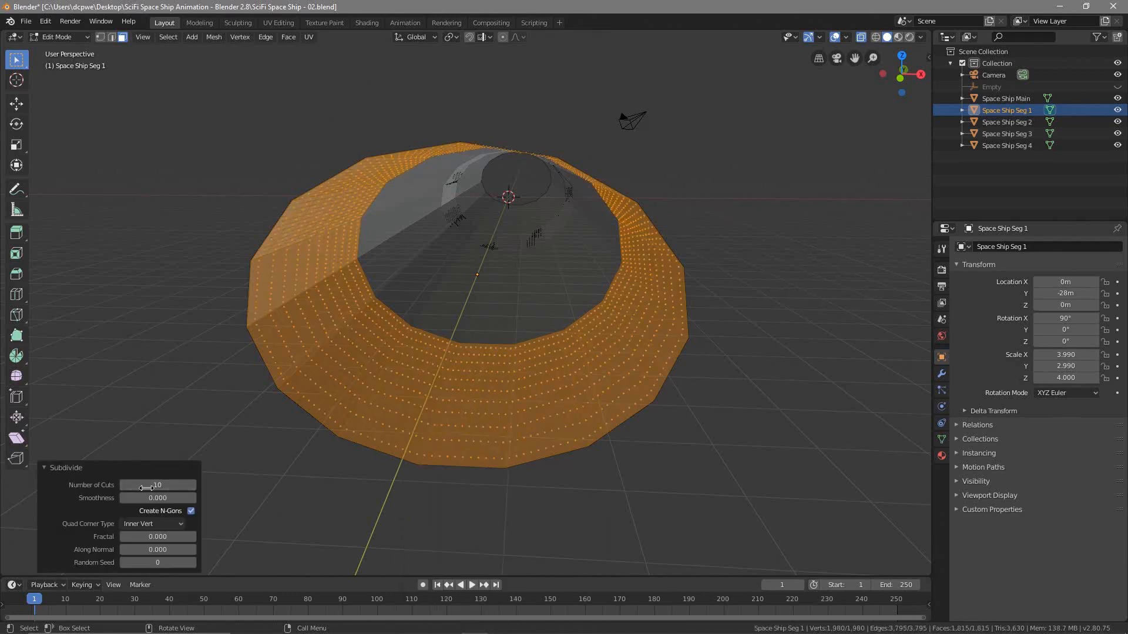
pyautogui.click(56, 33)
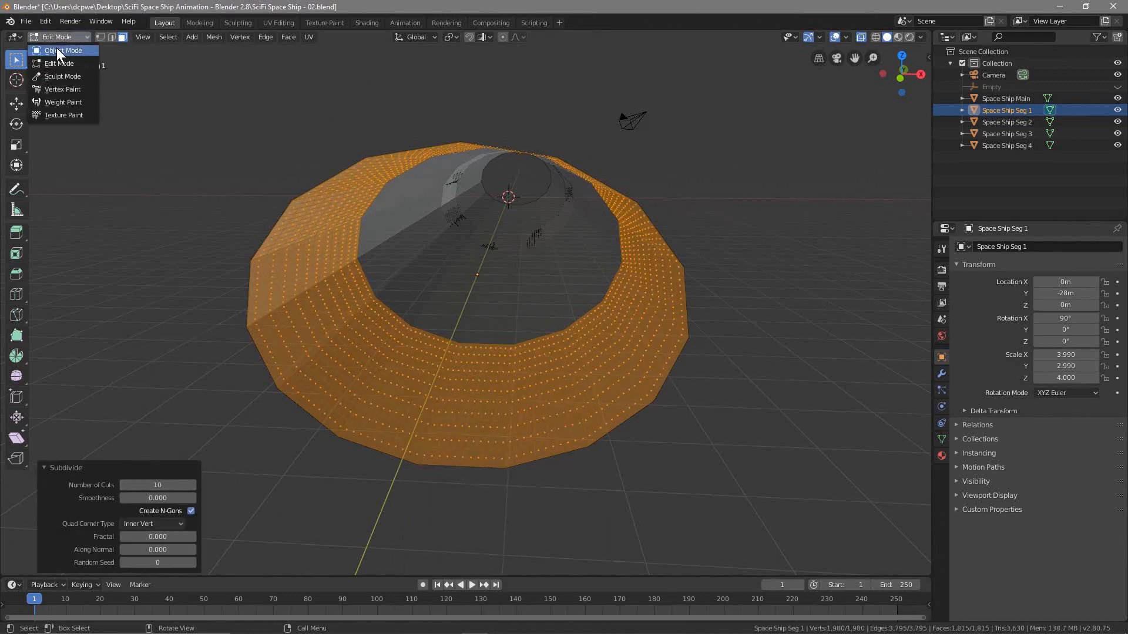
pyautogui.click(56, 48)
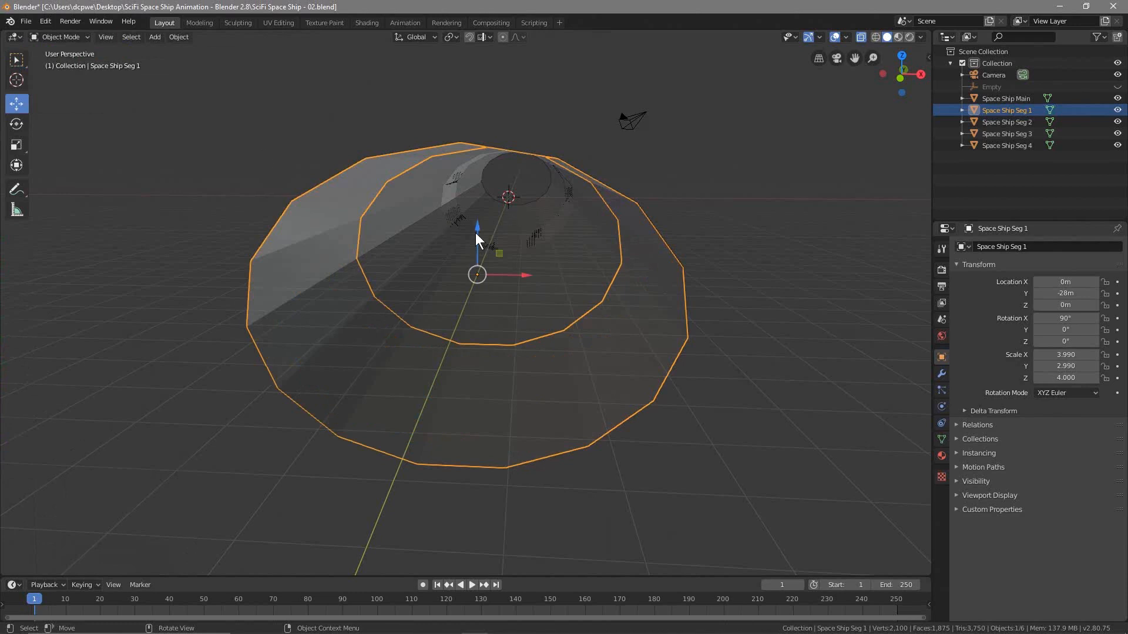
# Add a Subdivision Surface modifier with render and viewport levels of 3 to Space Ship Seg 1, and apply it.
pyautogui.click(940, 374)
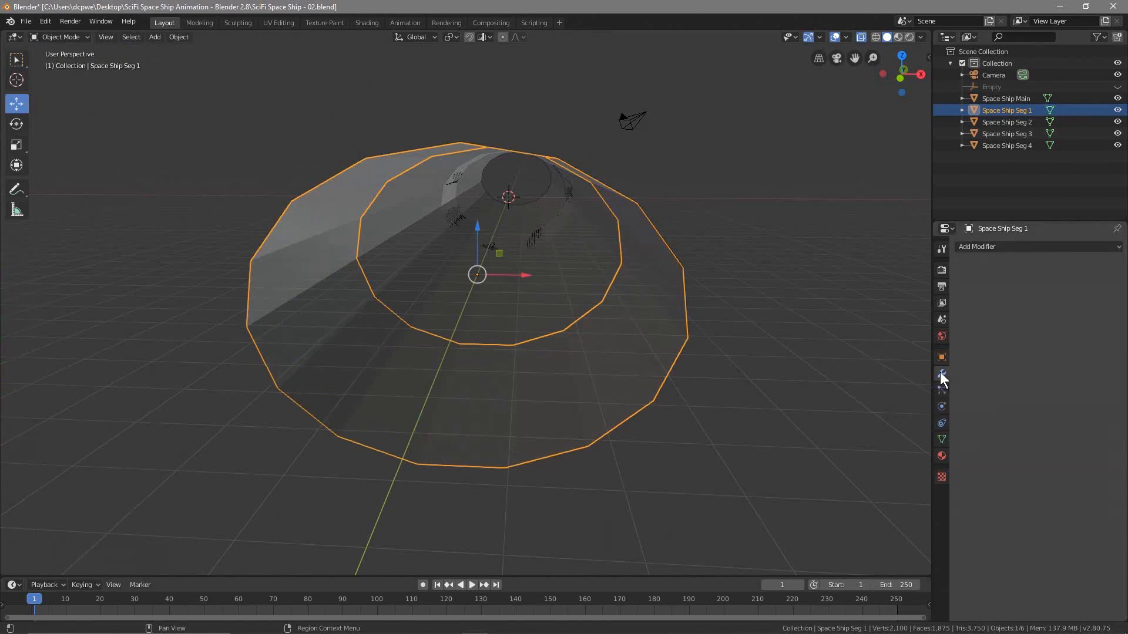
pyautogui.click(983, 245)
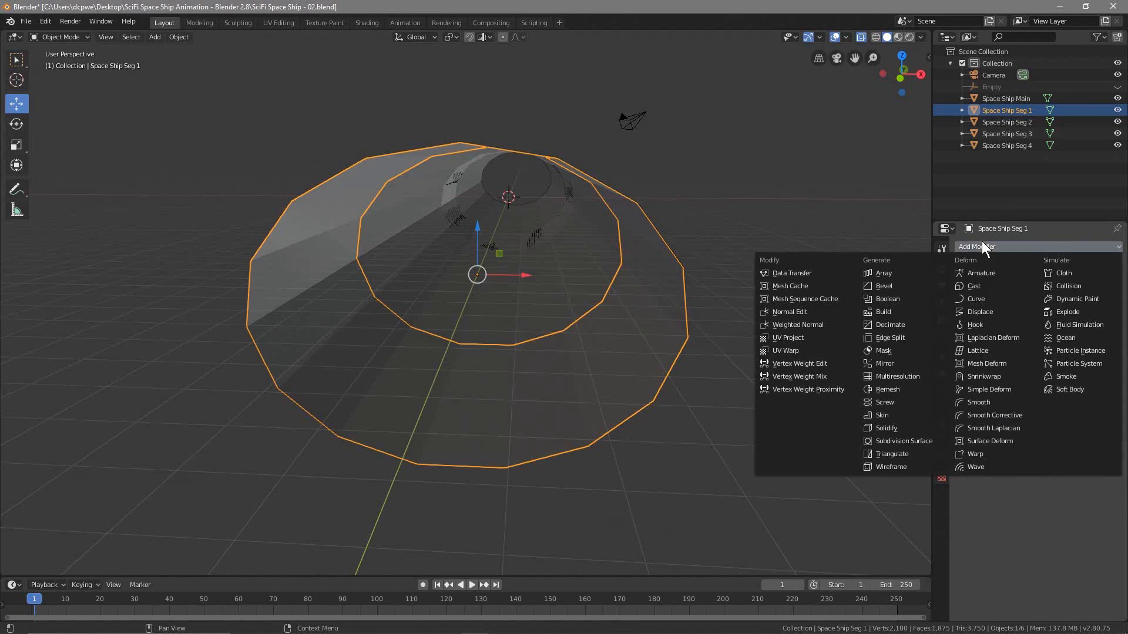
pyautogui.click(898, 441)
pyautogui.click(1032, 336)
pyautogui.click(1032, 336)
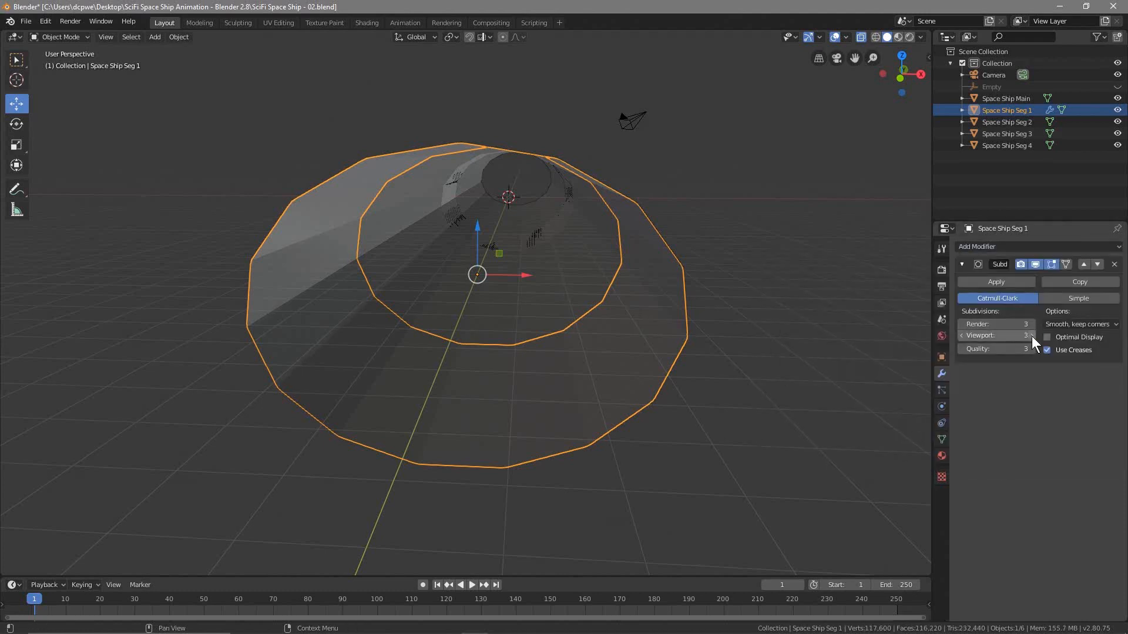
pyautogui.click(997, 283)
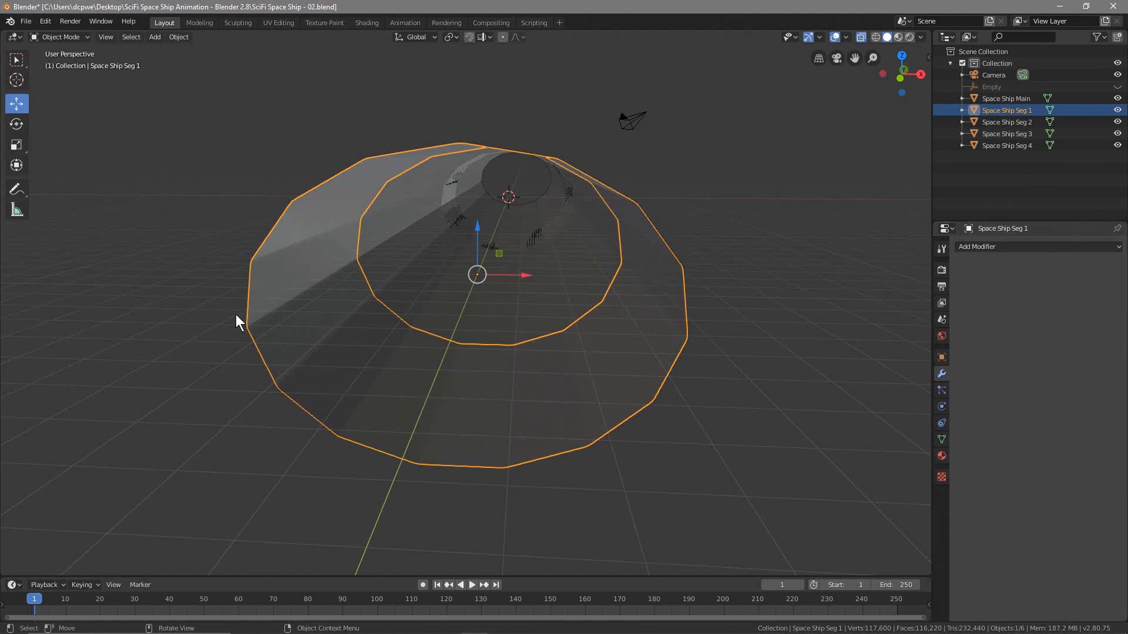
# Add a Displace modifier to Space Ship Seg 1 and set its strength to -0.1.
pyautogui.click(998, 247)
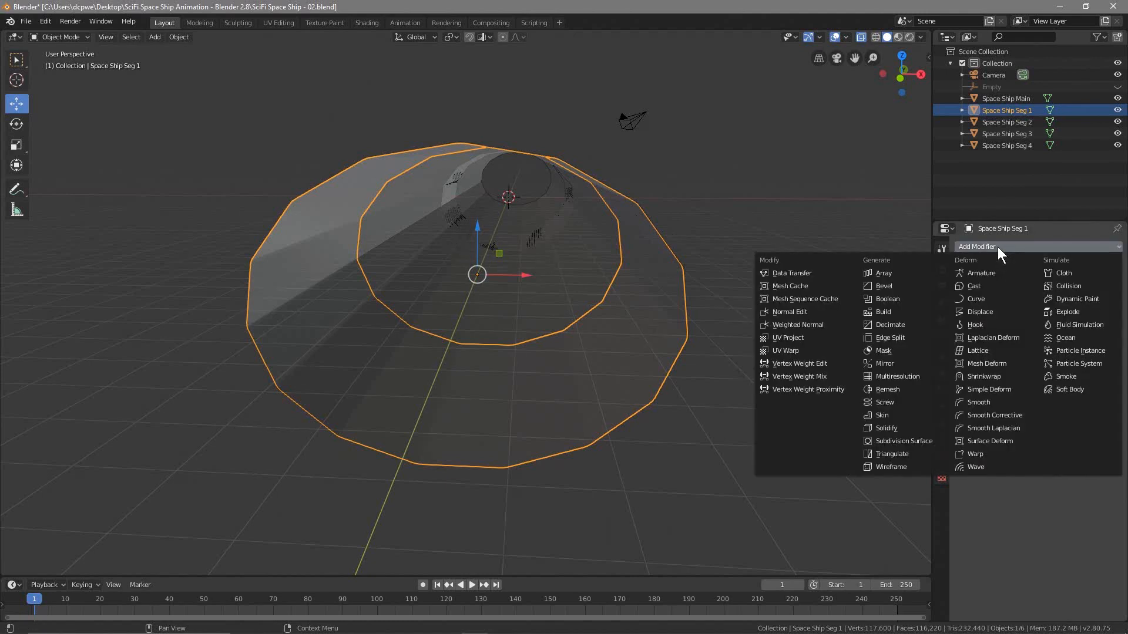
pyautogui.click(989, 312)
pyautogui.click(1056, 379)
pyautogui.write('-')
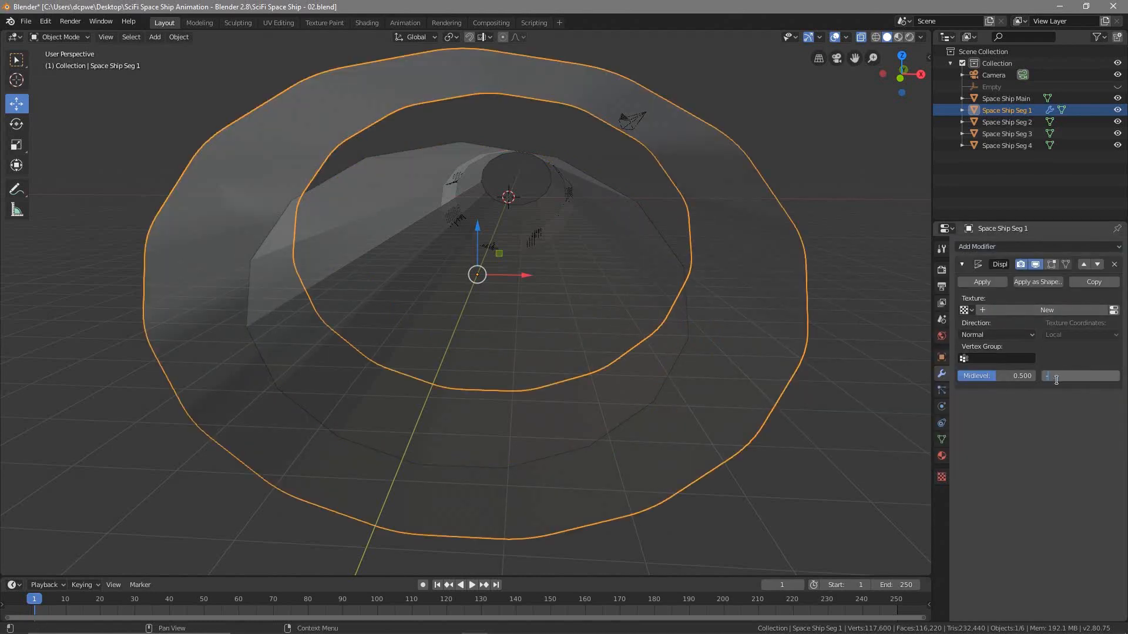
pyautogui.write('0.1')
pyautogui.press('Return')
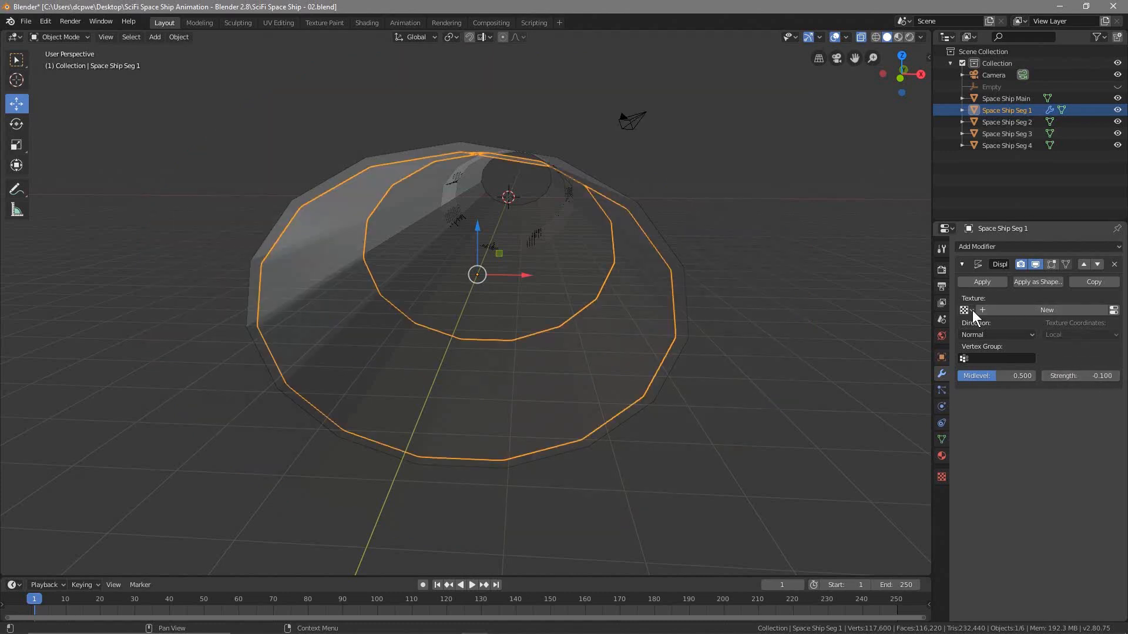
# Create a new texture for Space Ship Seg 1's Displace modifier and set its type to Distorted Noise.
pyautogui.click(1045, 308)
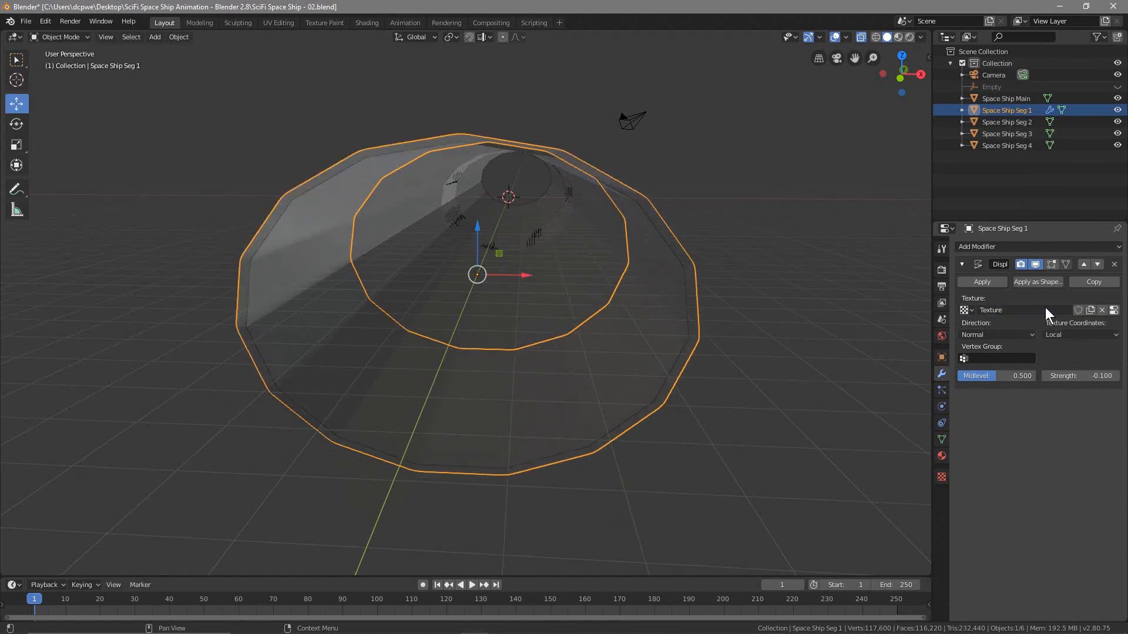
pyautogui.click(940, 479)
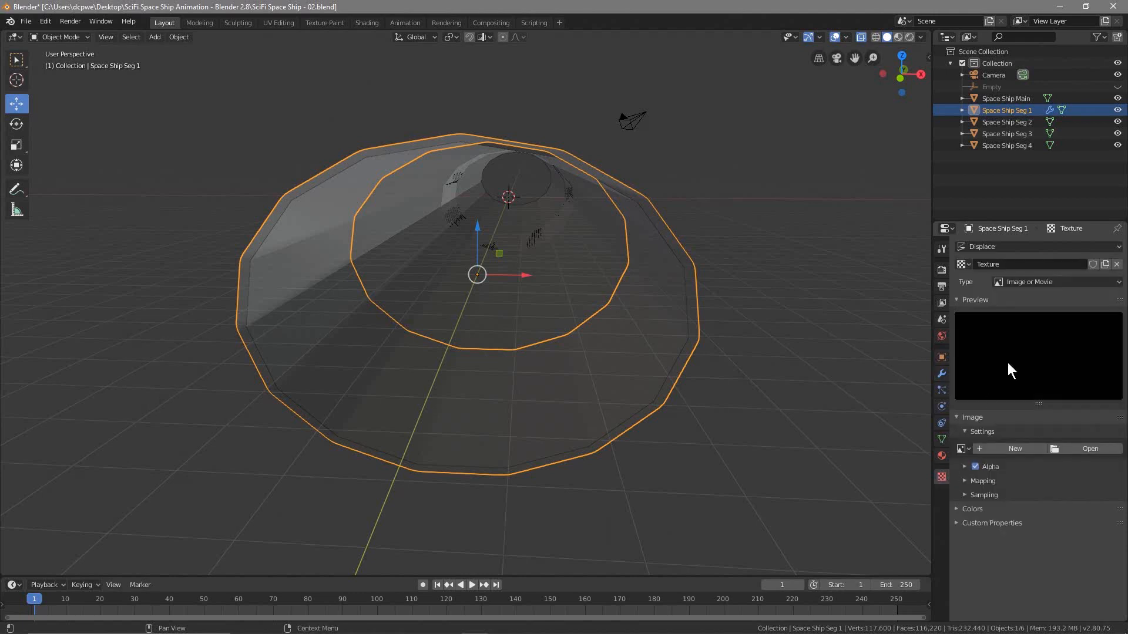
pyautogui.click(1032, 282)
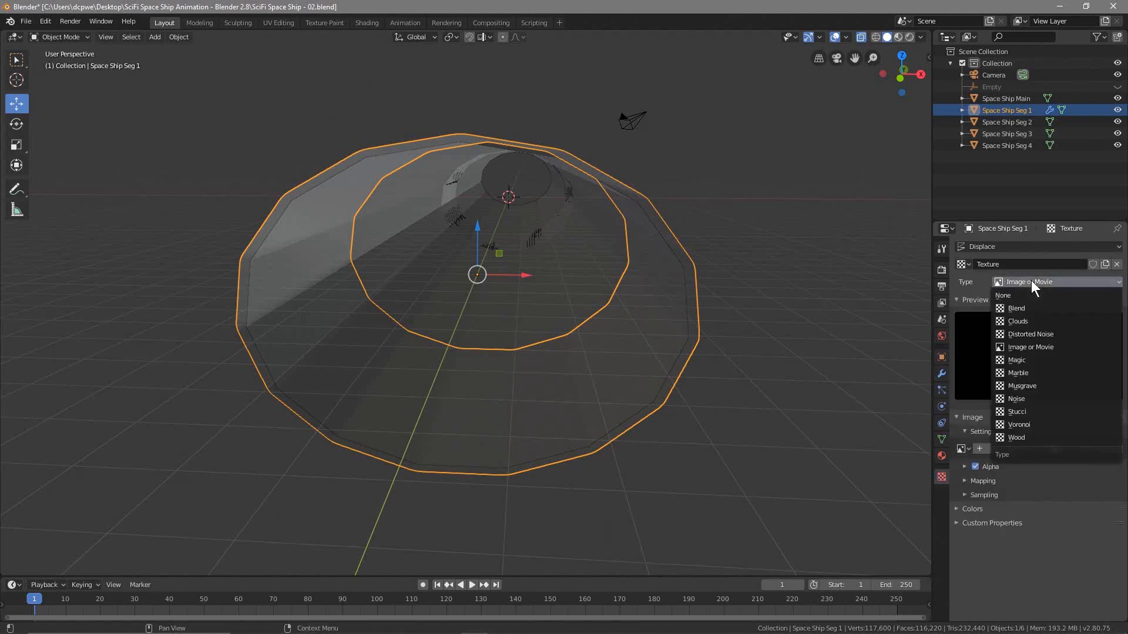
pyautogui.click(1025, 333)
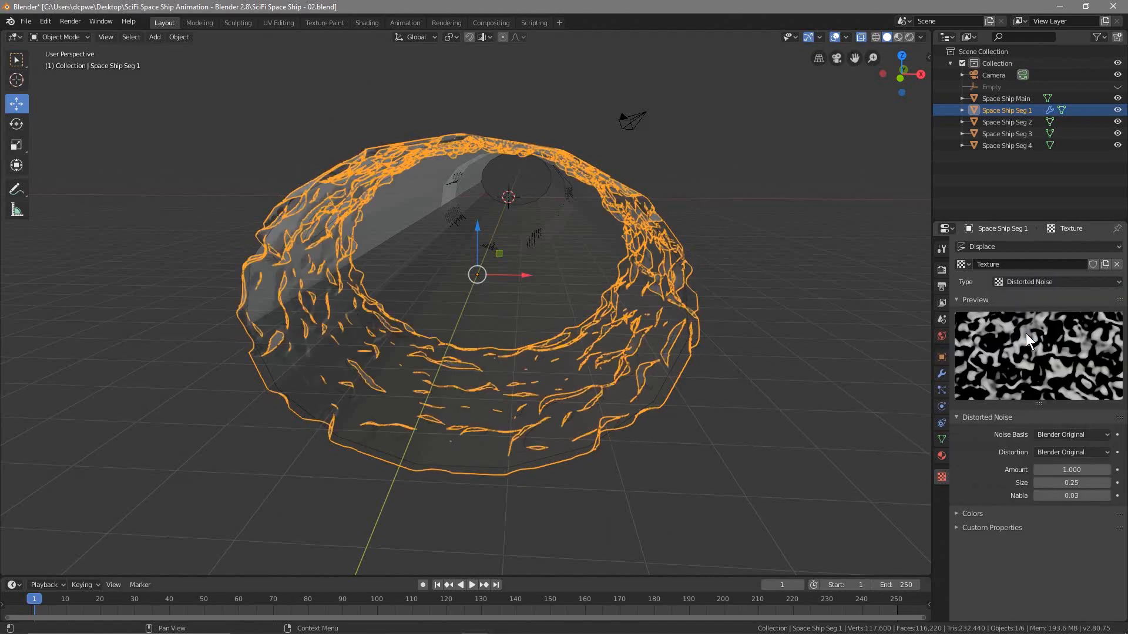
# Set the texture's noise basis and distortion to Cell Noise, and its distortion amount to 2.
pyautogui.click(1063, 435)
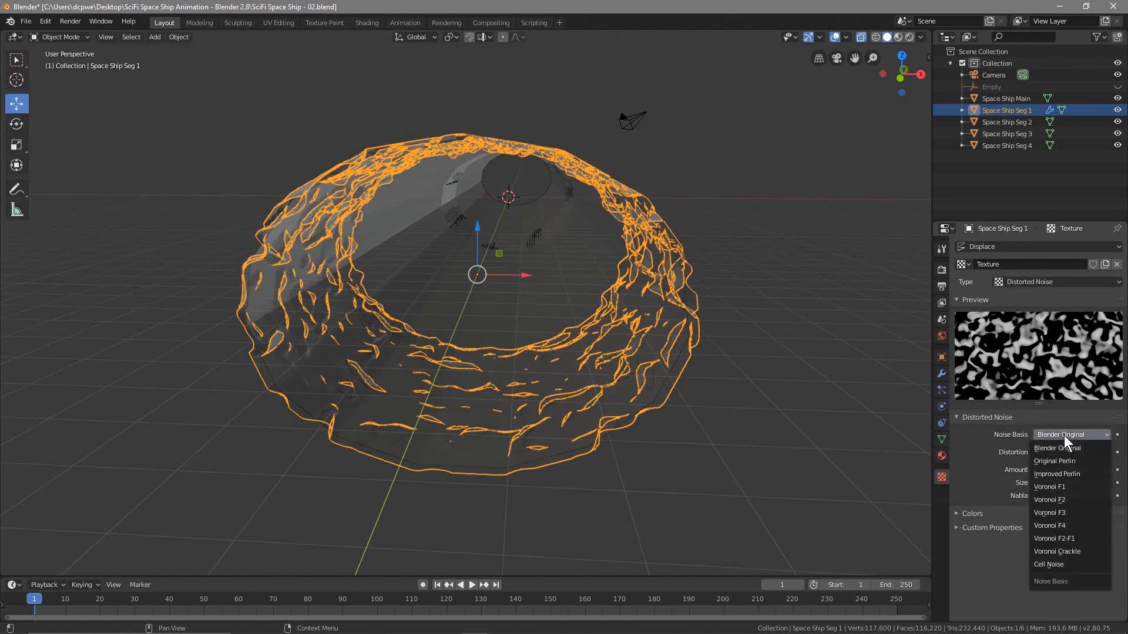
pyautogui.click(1050, 565)
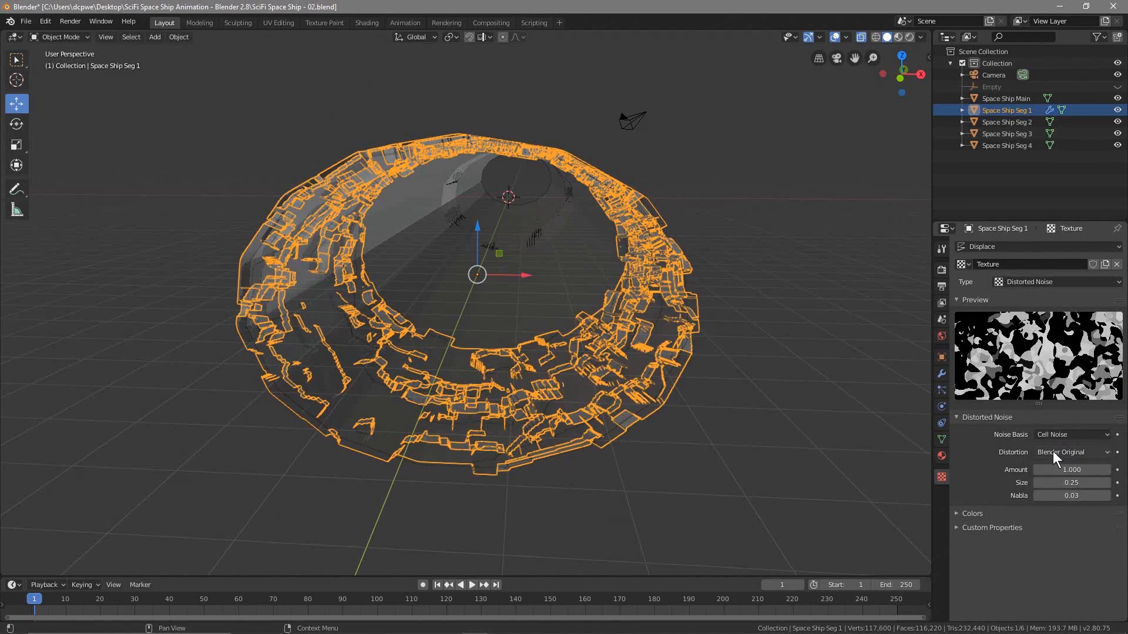
pyautogui.click(1053, 451)
pyautogui.click(1060, 581)
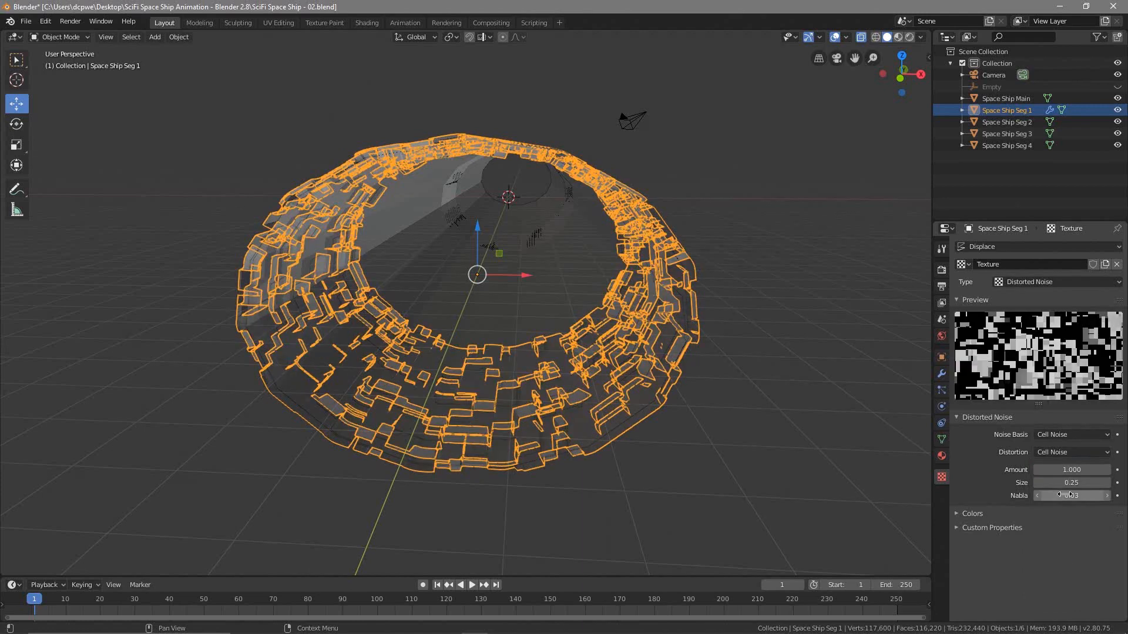
pyautogui.click(1074, 468)
pyautogui.write('2')
pyautogui.press('Return')
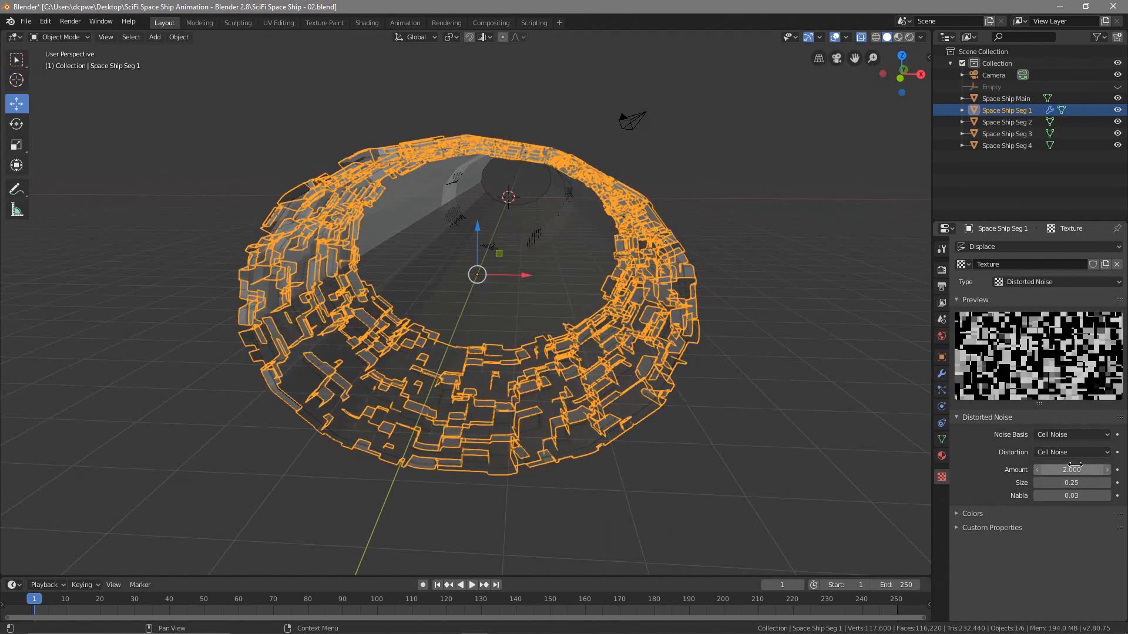
# Turn off X-ray display and inspect the displaced surface of Space Ship Seg 1 from both sides.
pyautogui.moveTo(812, 326); pyautogui.dragTo(810, 278, button='middle')
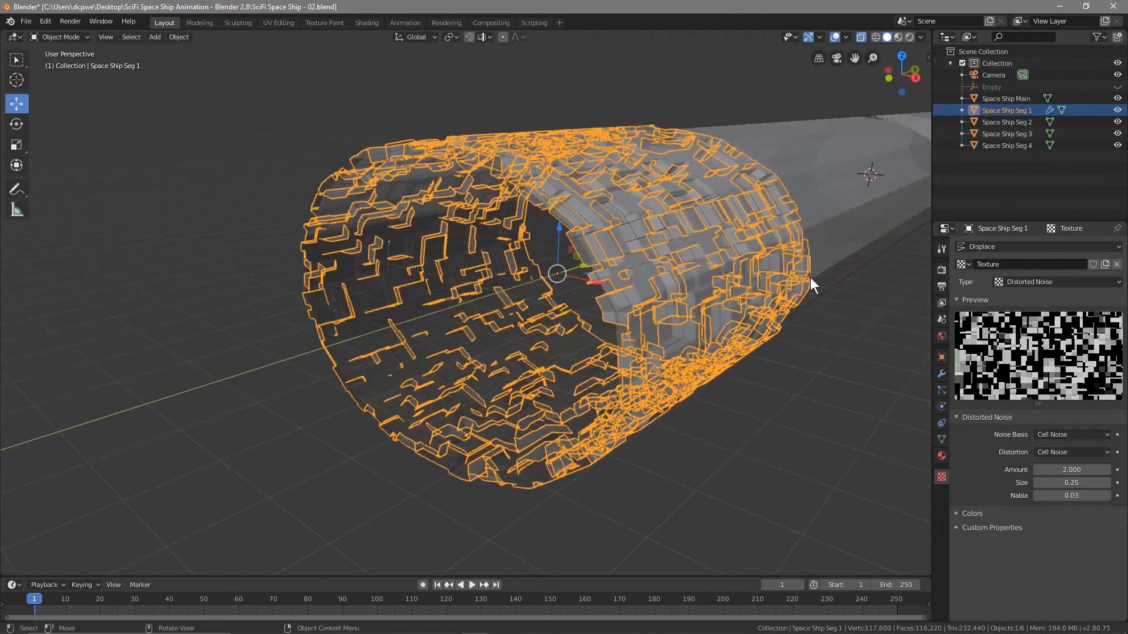
pyautogui.click(860, 38)
pyautogui.moveTo(723, 390); pyautogui.dragTo(657, 390, button='middle')
pyautogui.scroll(-1, 657, 389)
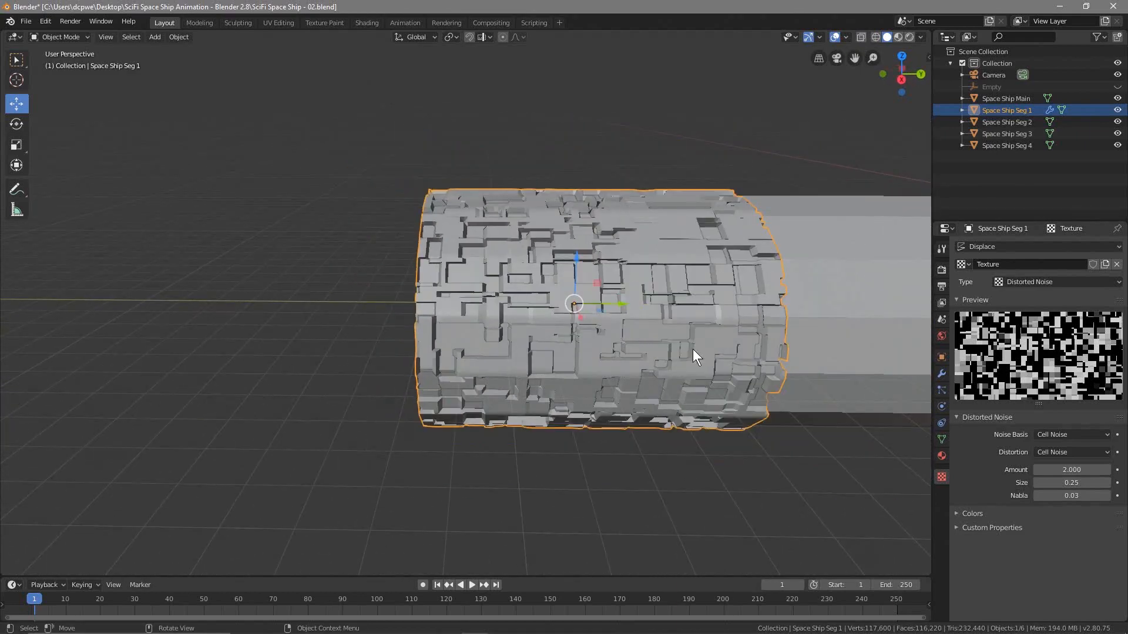
pyautogui.moveTo(516, 316); pyautogui.dragTo(689, 340, button='middle')
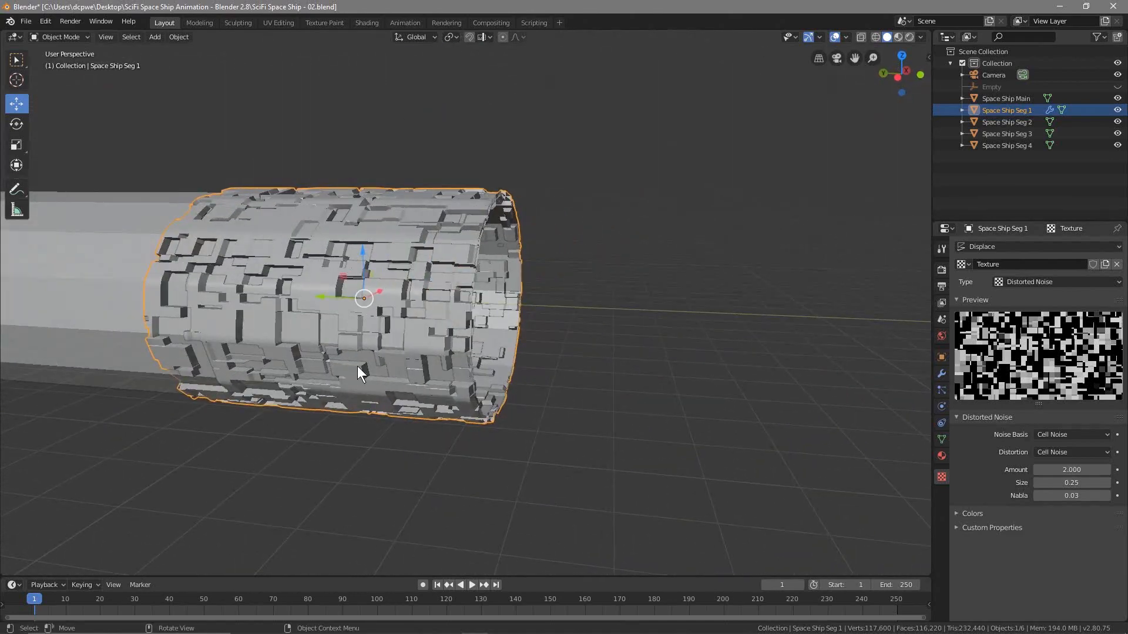
pyautogui.moveTo(354, 333); pyautogui.dragTo(394, 347, button='middle')
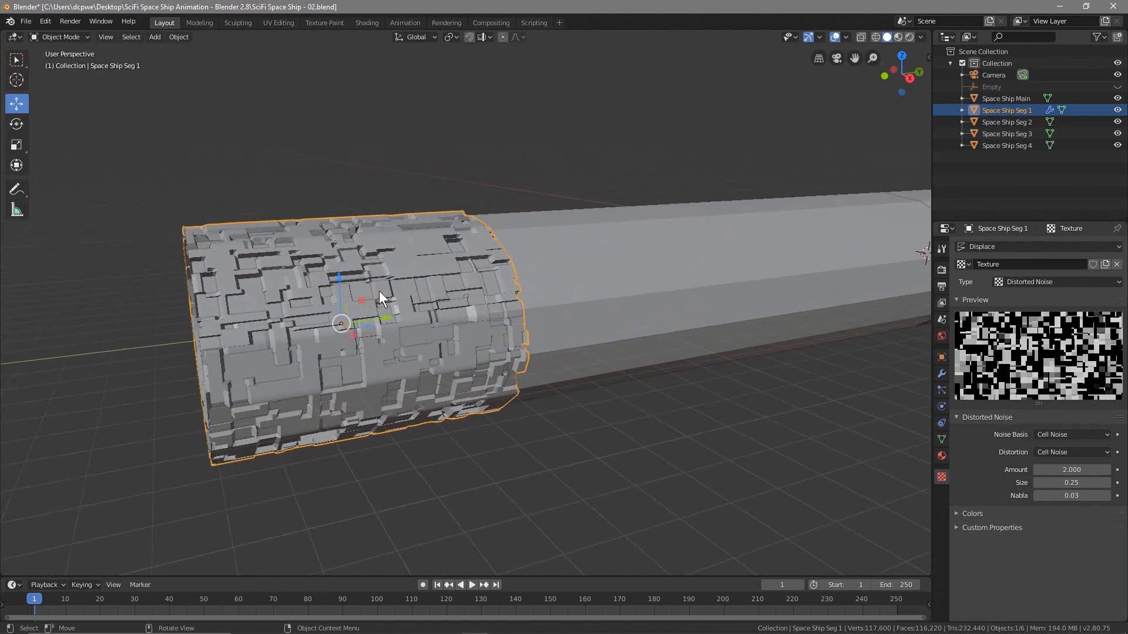
# Save an incremented copy of the file as SciFi Space Ship - 03.blend.
pyautogui.click(26, 21)
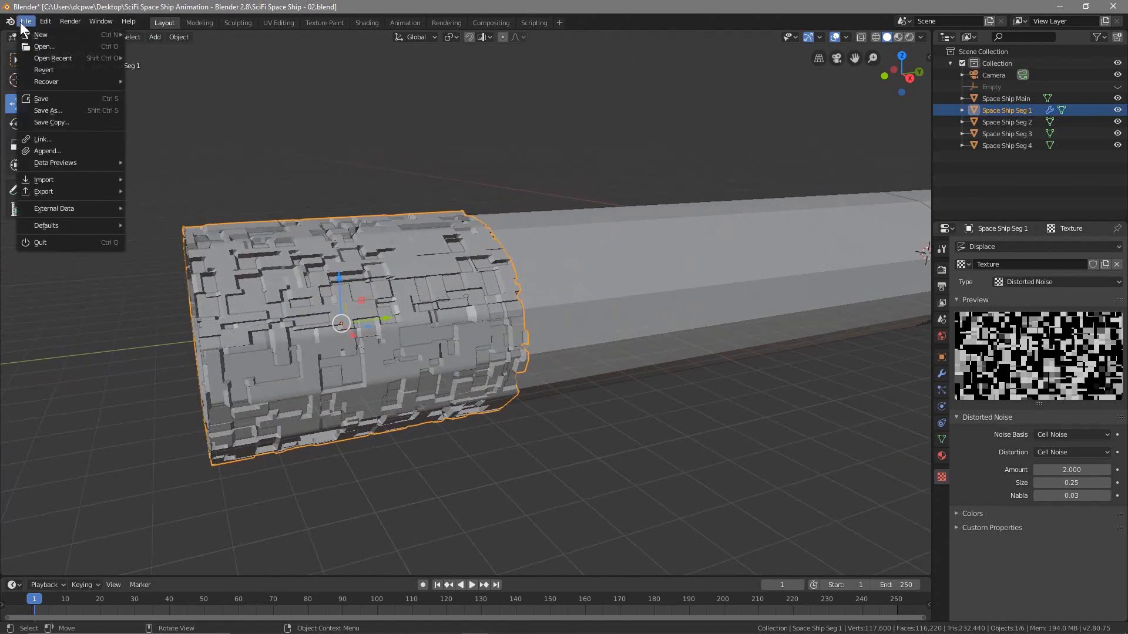
pyautogui.click(47, 107)
pyautogui.click(1042, 66)
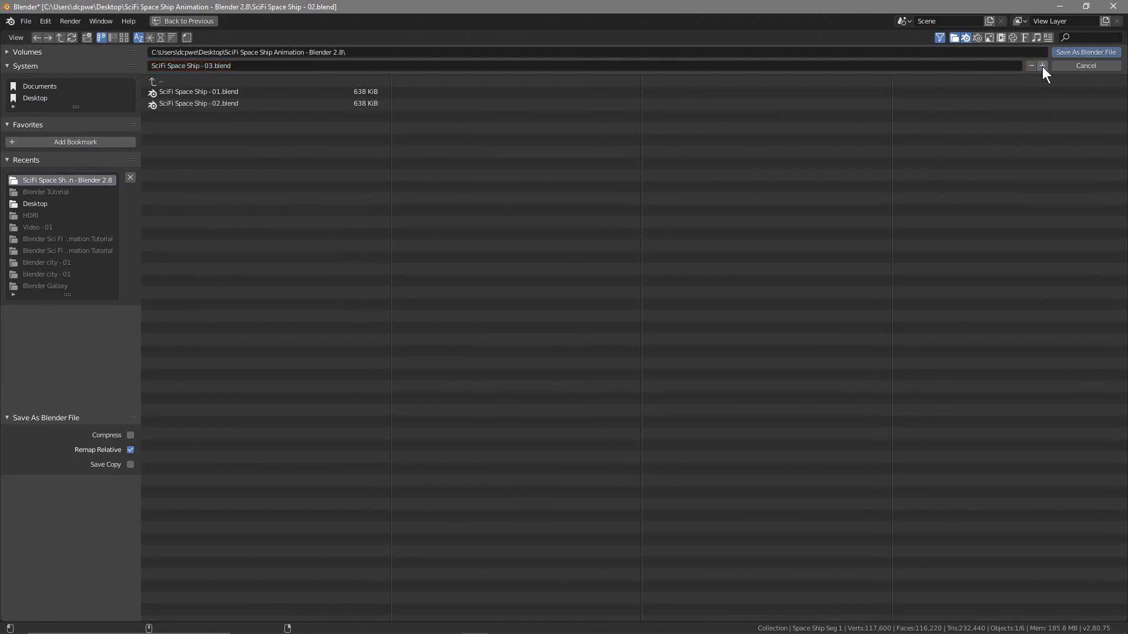
pyautogui.click(1078, 52)
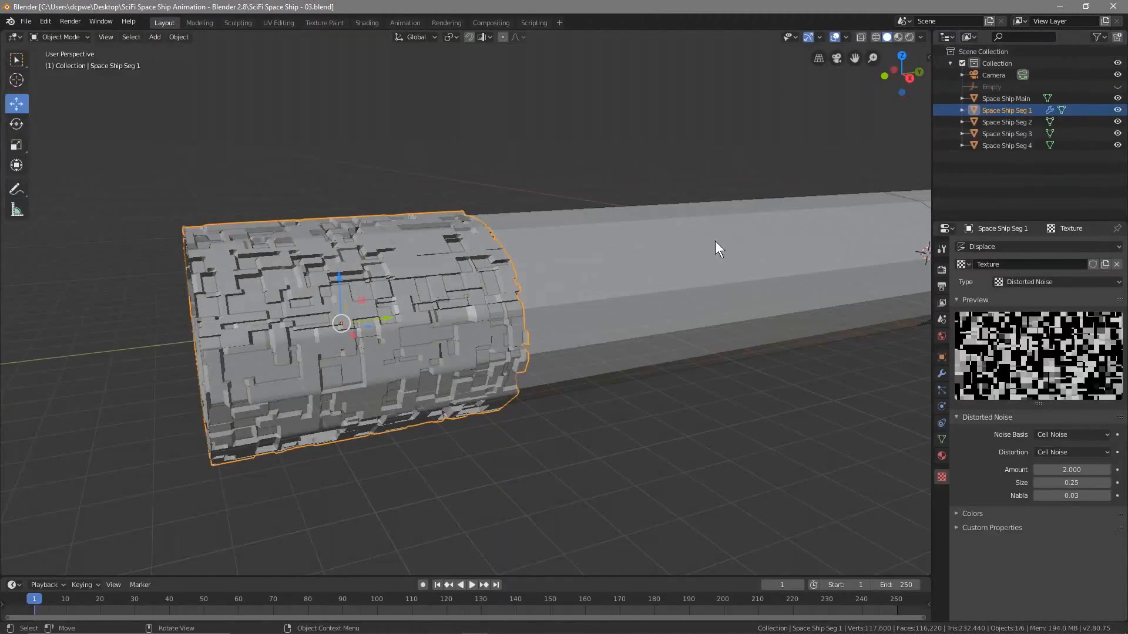
# Switch to the top view and hide Space Ship Seg 1 in the viewport.
pyautogui.moveTo(418, 361); pyautogui.dragTo(604, 335, button='middle')
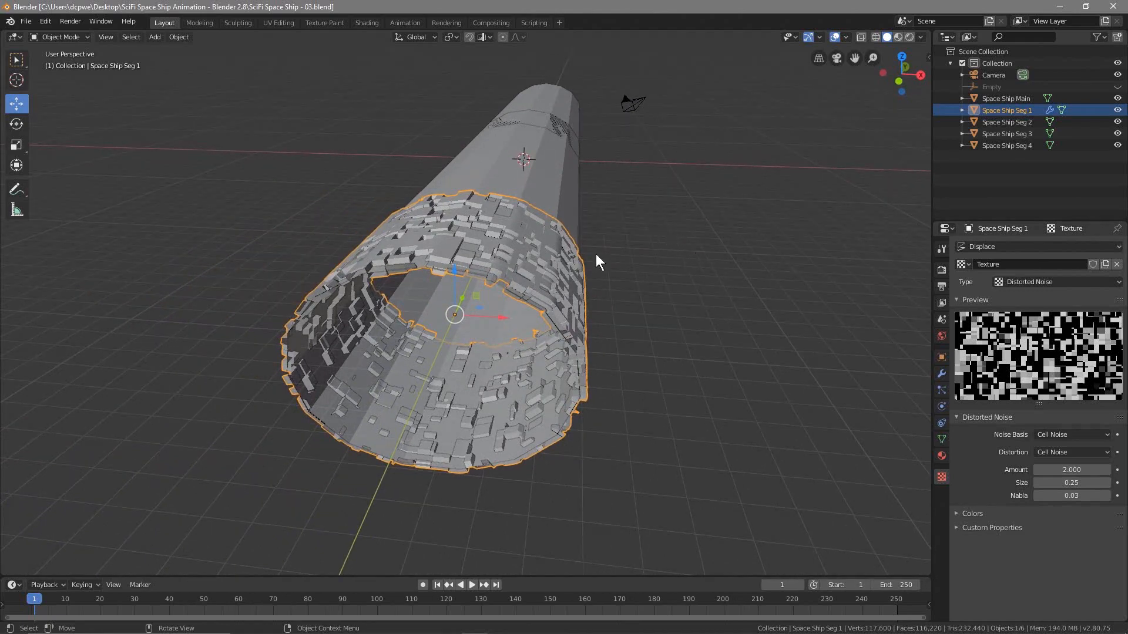
pyautogui.moveTo(626, 274); pyautogui.dragTo(608, 276, button='middle')
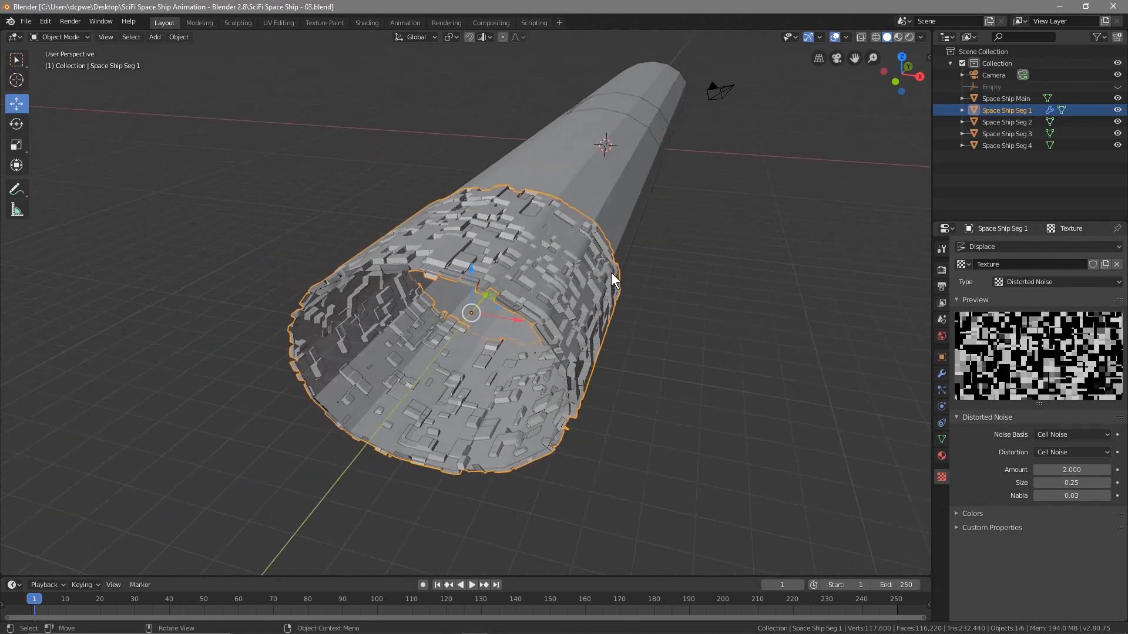
pyautogui.press('KP_7')
pyautogui.scroll(-5, 590, 217)
pyautogui.keyDown('shift'); pyautogui.moveTo(587, 228); pyautogui.dragTo(724, 372, button='middle'); pyautogui.keyUp('shift')
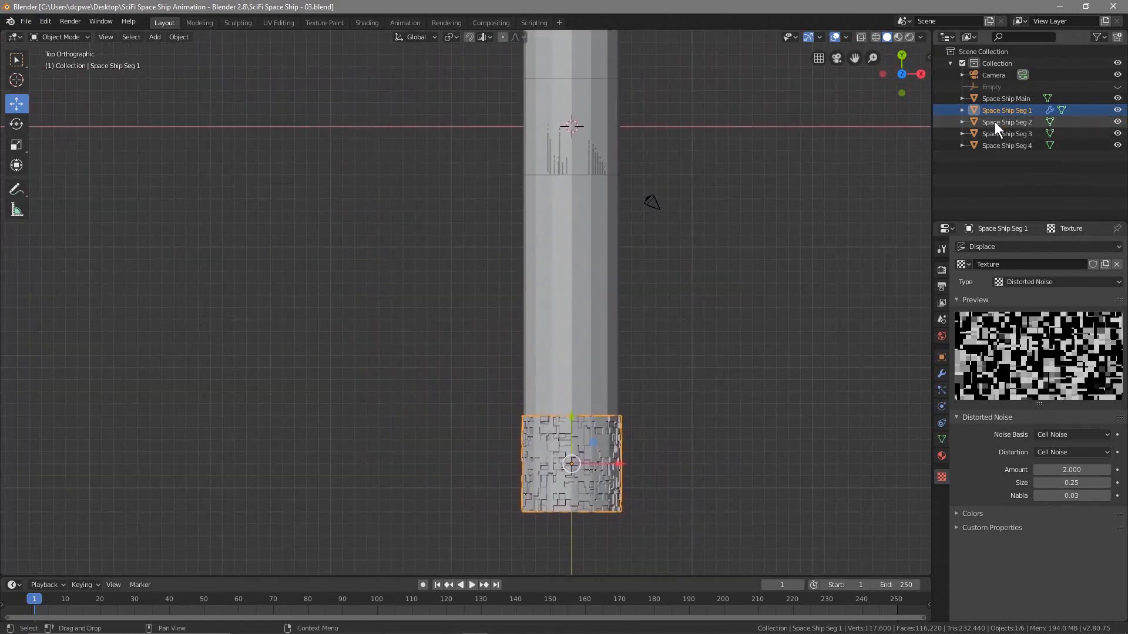
pyautogui.click(1116, 110)
pyautogui.click(1117, 110)
pyautogui.click(1117, 111)
pyautogui.click(1117, 110)
pyautogui.click(1117, 111)
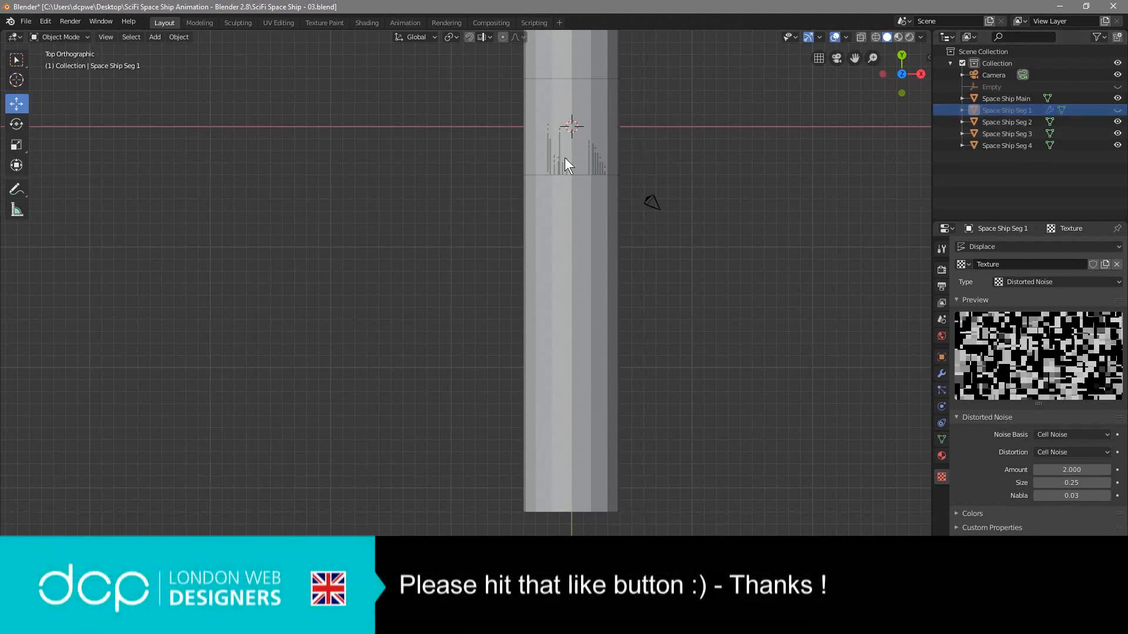
# Move Space Ship Seg 2 by -28 m along Y to the tube's end, and set its X scale to 3.990 and Y scale to 2.990.
pyautogui.click(1002, 123)
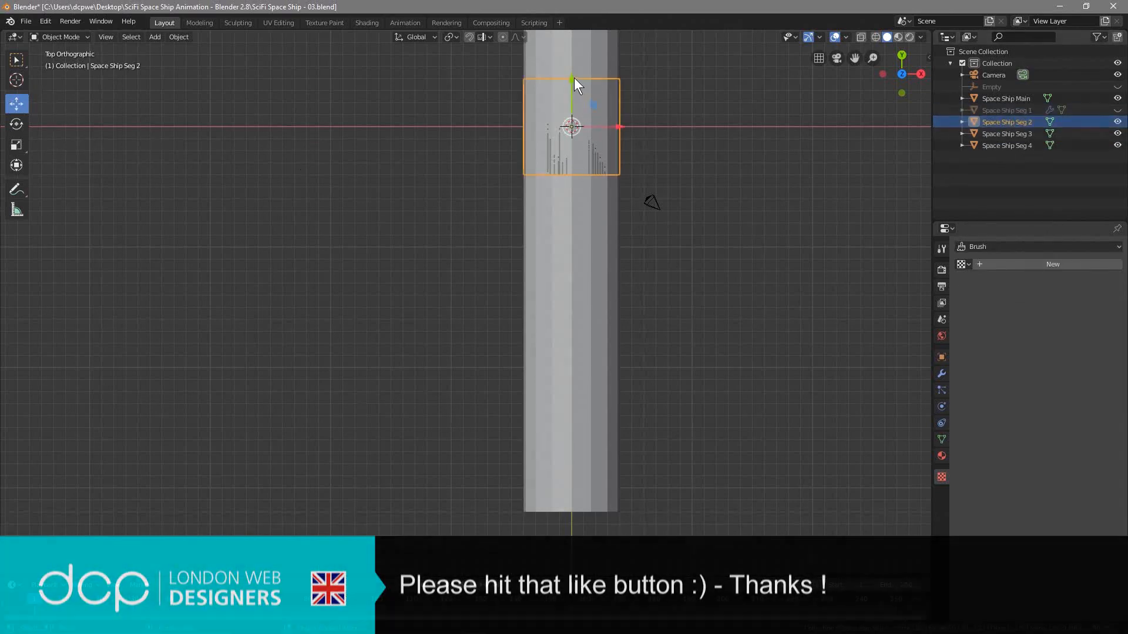
pyautogui.moveTo(570, 76); pyautogui.dragTo(562, 420)
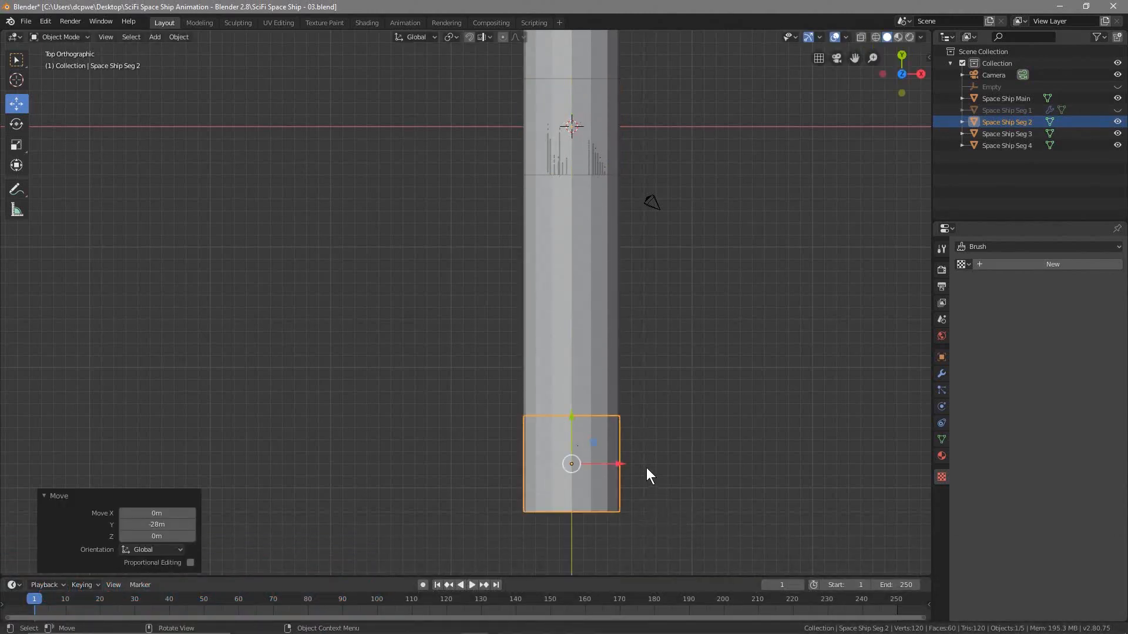
pyautogui.moveTo(663, 489); pyautogui.dragTo(654, 376, button='middle')
pyautogui.scroll(8, 656, 453)
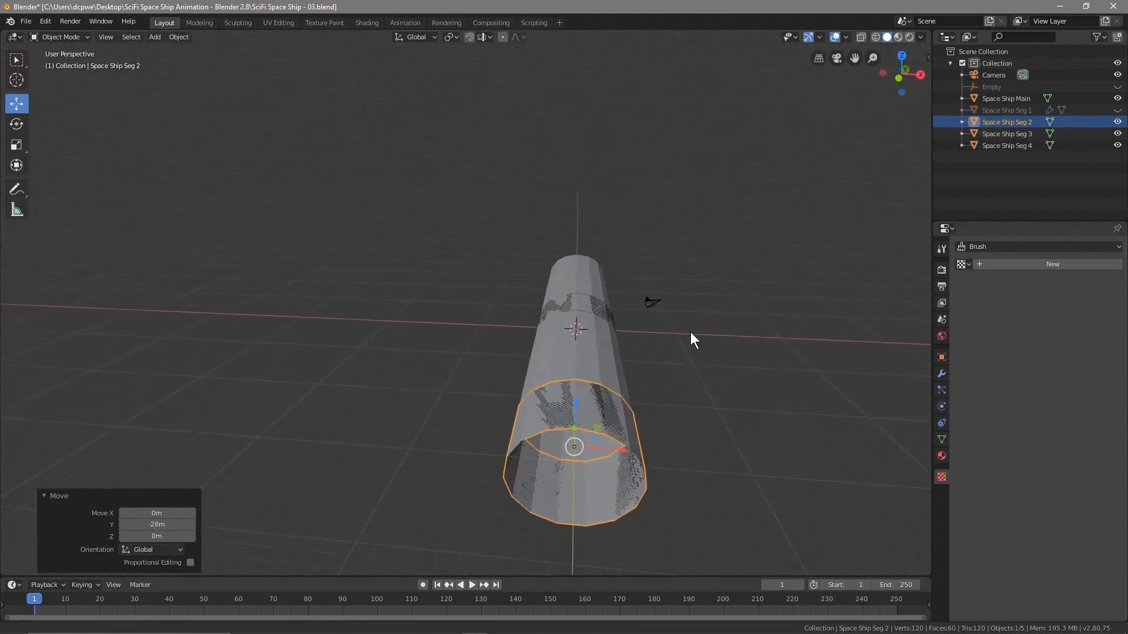
pyautogui.moveTo(607, 301); pyautogui.dragTo(581, 282, button='middle')
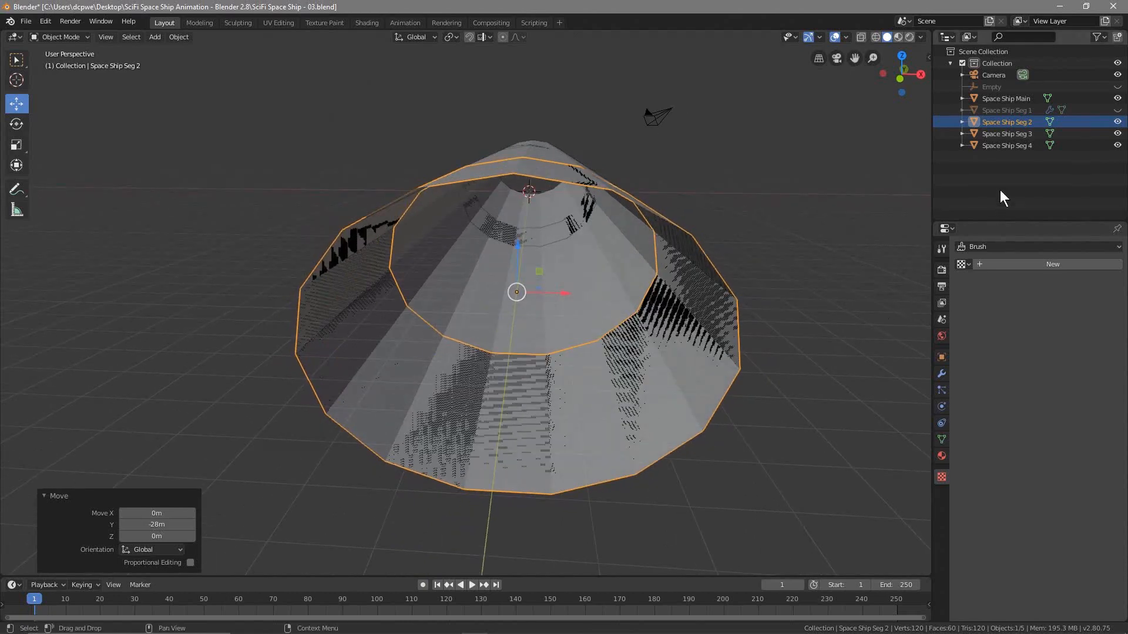
pyautogui.click(941, 357)
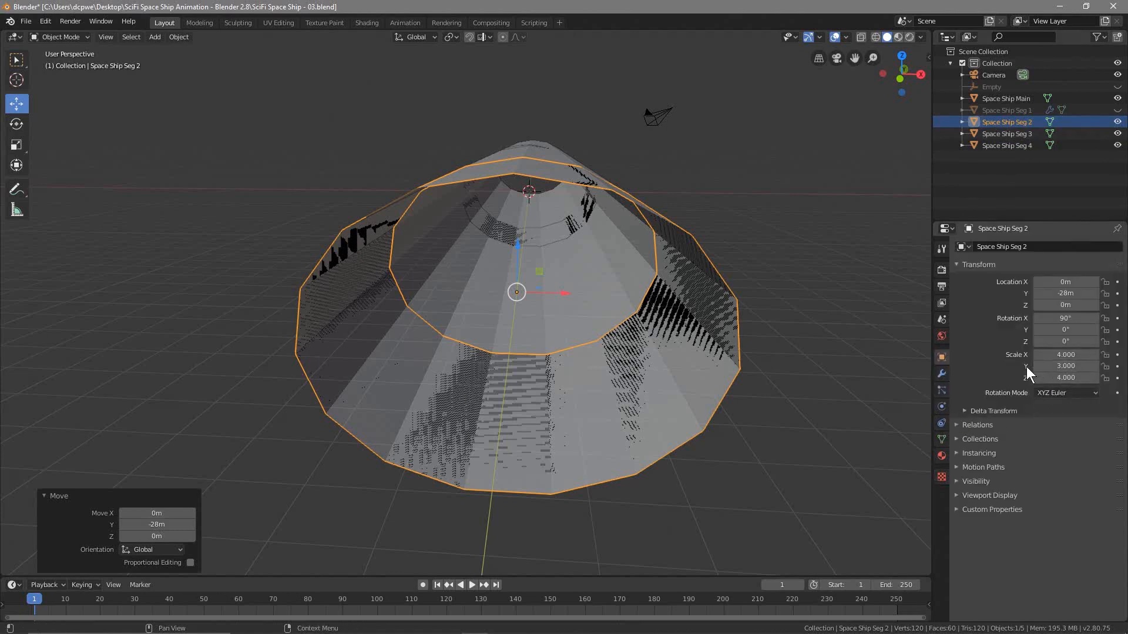
pyautogui.moveTo(1035, 357); pyautogui.dragTo(1035, 371)
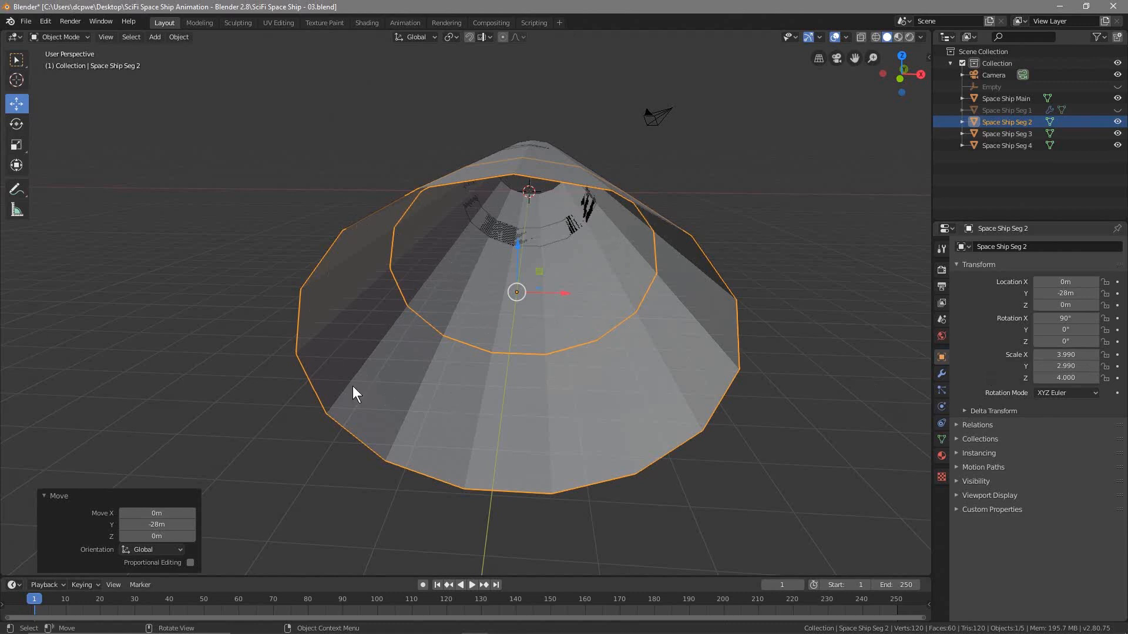
# In Edit Mode, subdivide all faces of Space Ship Seg 2 with 10 cuts, and return to Object Mode.
pyautogui.click(47, 41)
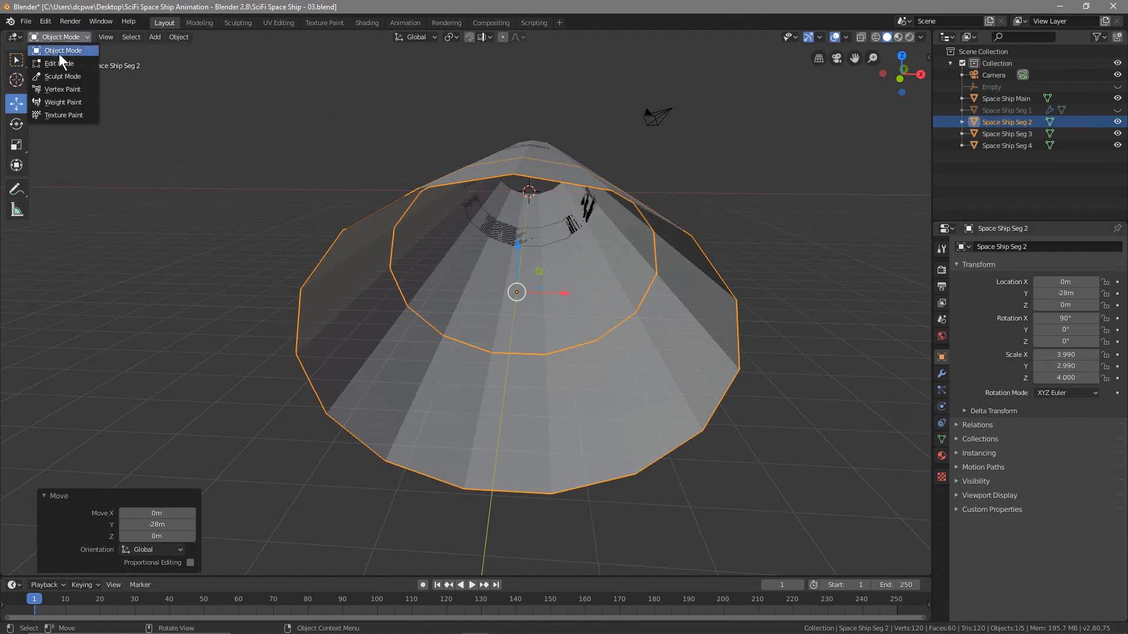
pyautogui.click(59, 54)
pyautogui.press('a')
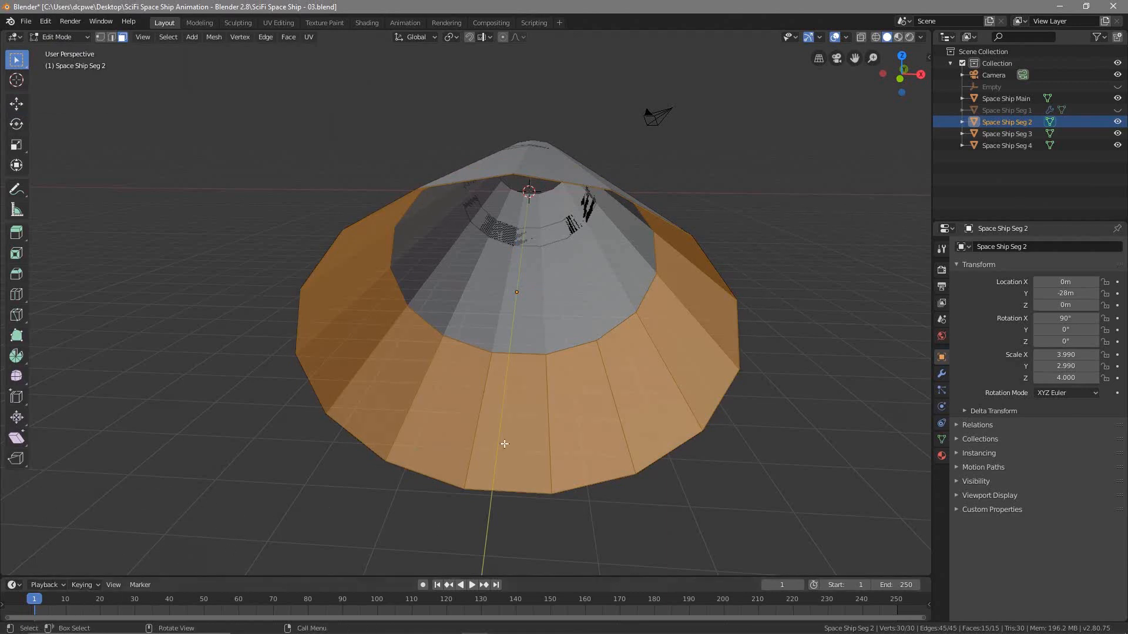
pyautogui.rightClick(549, 385)
pyautogui.click(544, 384)
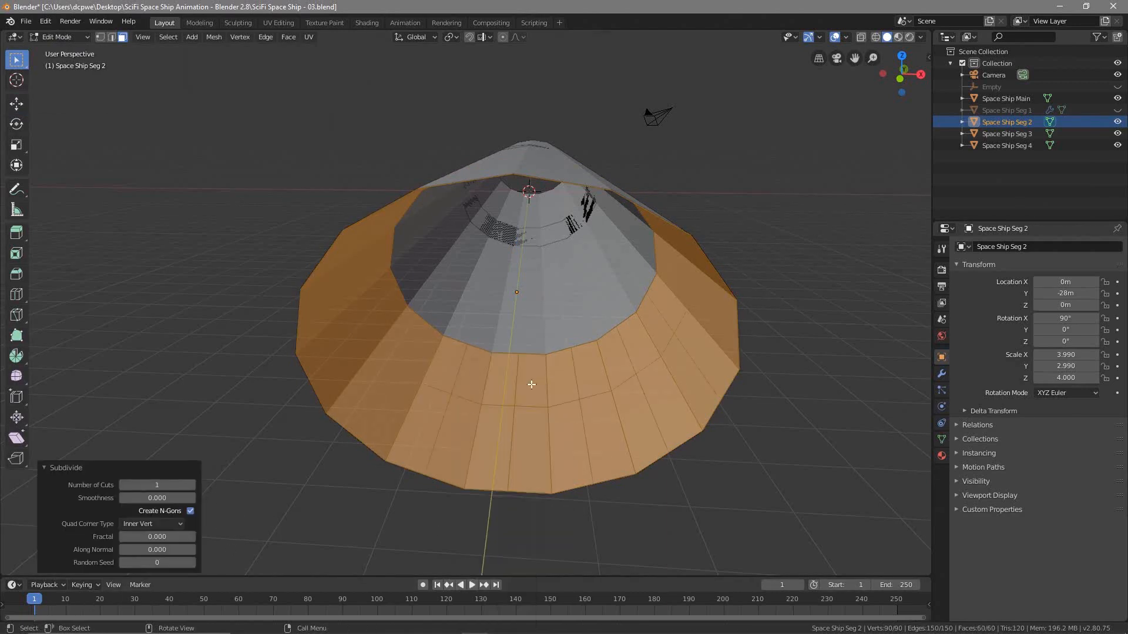
pyautogui.moveTo(157, 485); pyautogui.dragTo(183, 485)
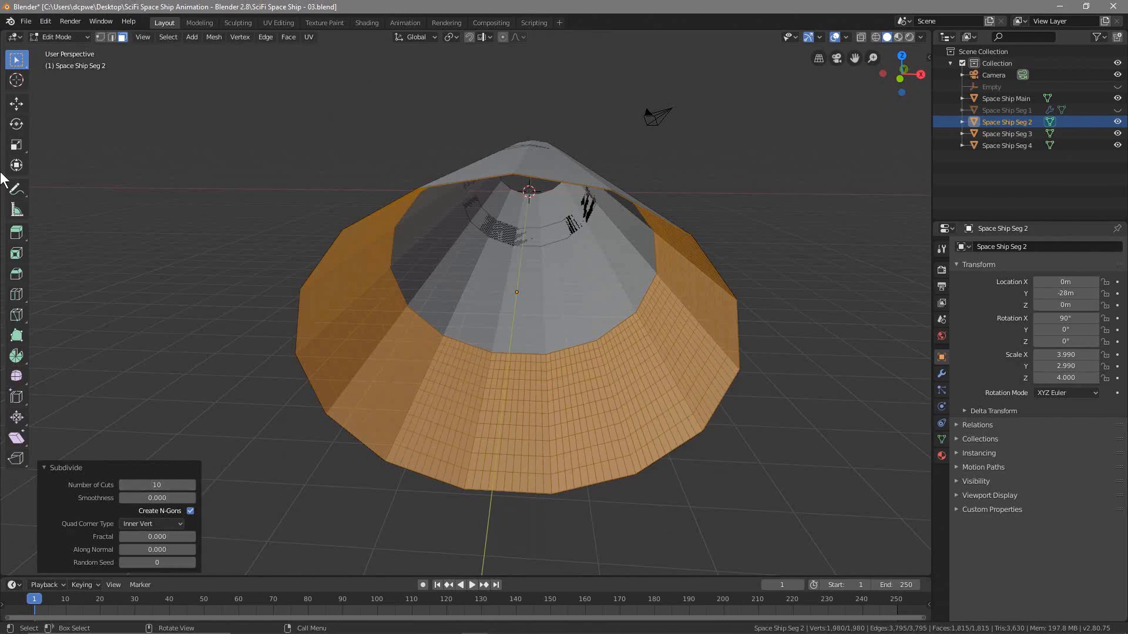
pyautogui.hotkey('alt', 'a')
pyautogui.click(65, 39)
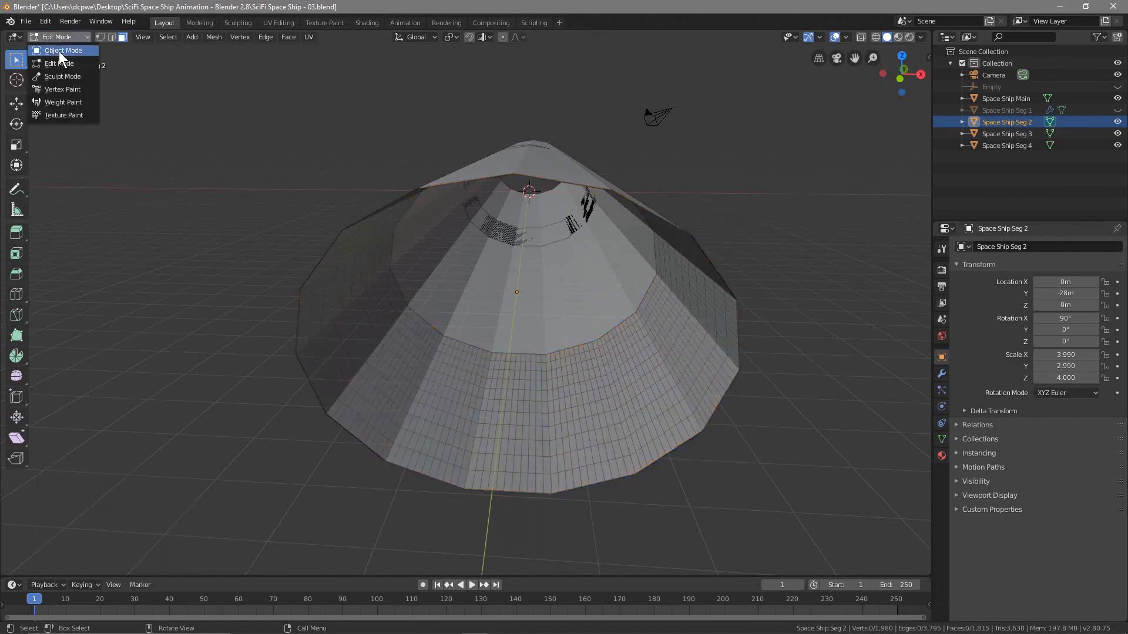
pyautogui.click(58, 51)
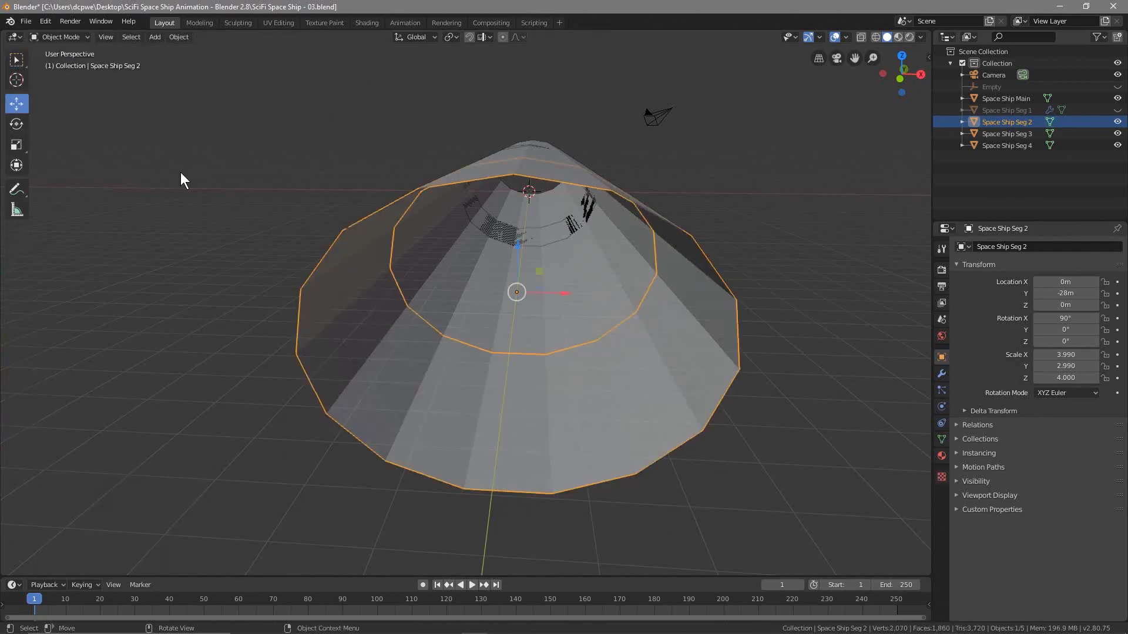
# Add a Subdivision Surface modifier to Space Ship Seg 2 with render and viewport levels at 3, and apply it.
pyautogui.click(941, 374)
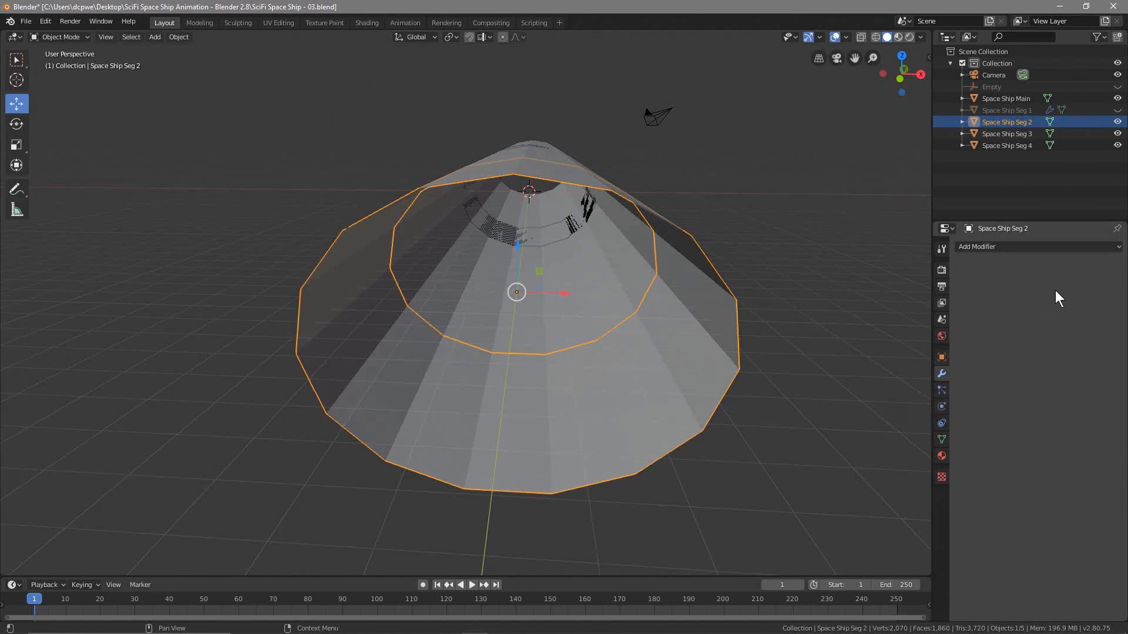
pyautogui.click(1029, 247)
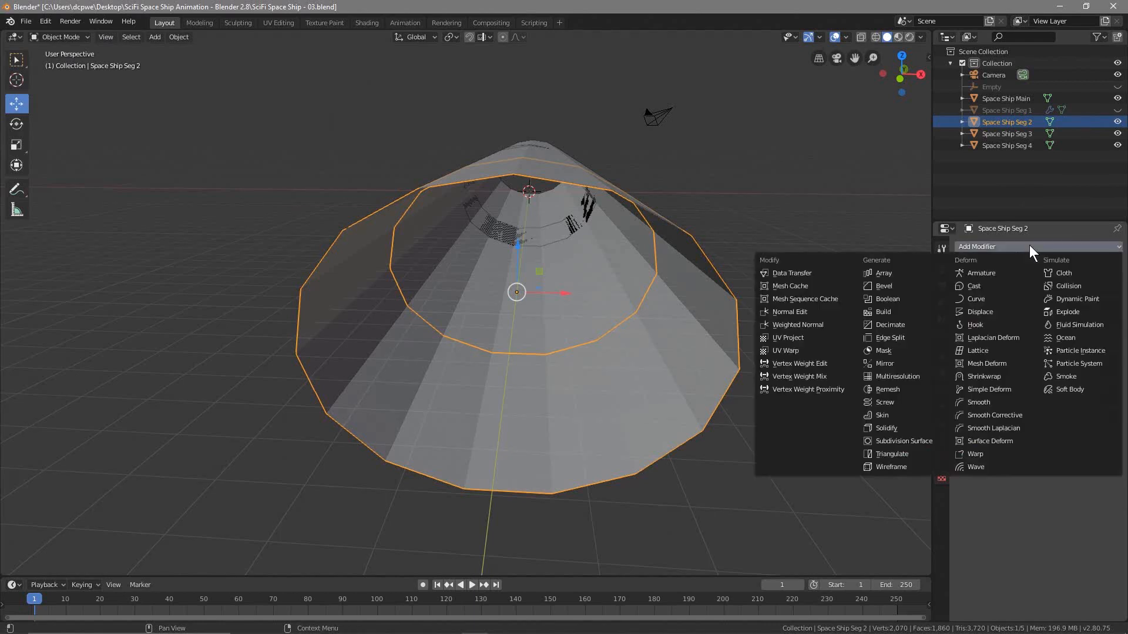
pyautogui.click(904, 441)
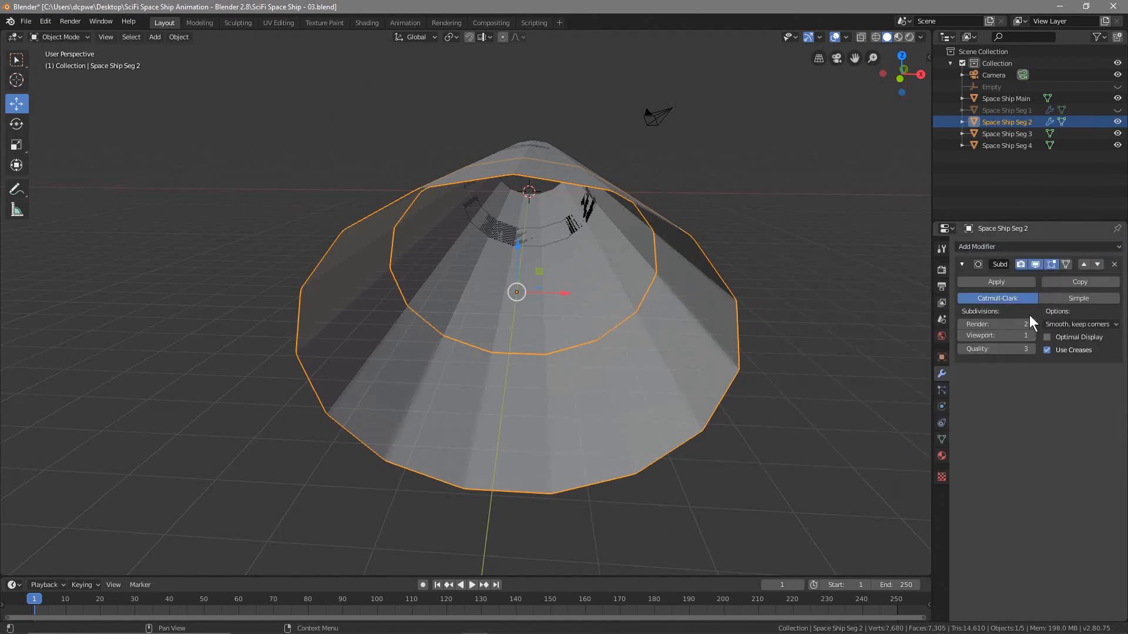
pyautogui.click(1032, 335)
pyautogui.click(1032, 335)
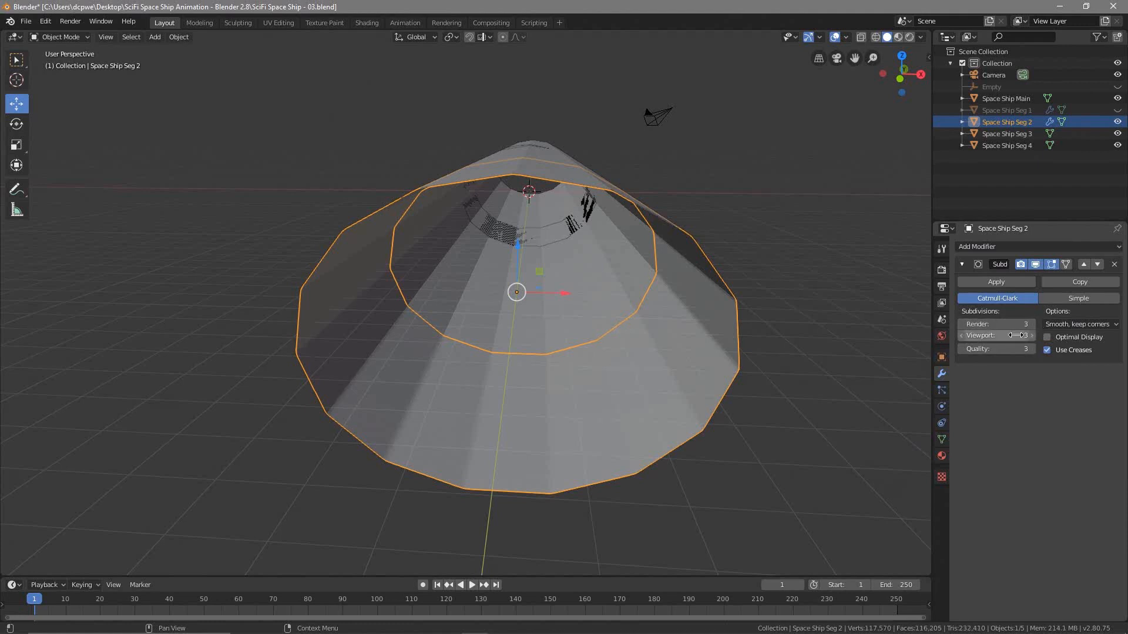
pyautogui.click(998, 280)
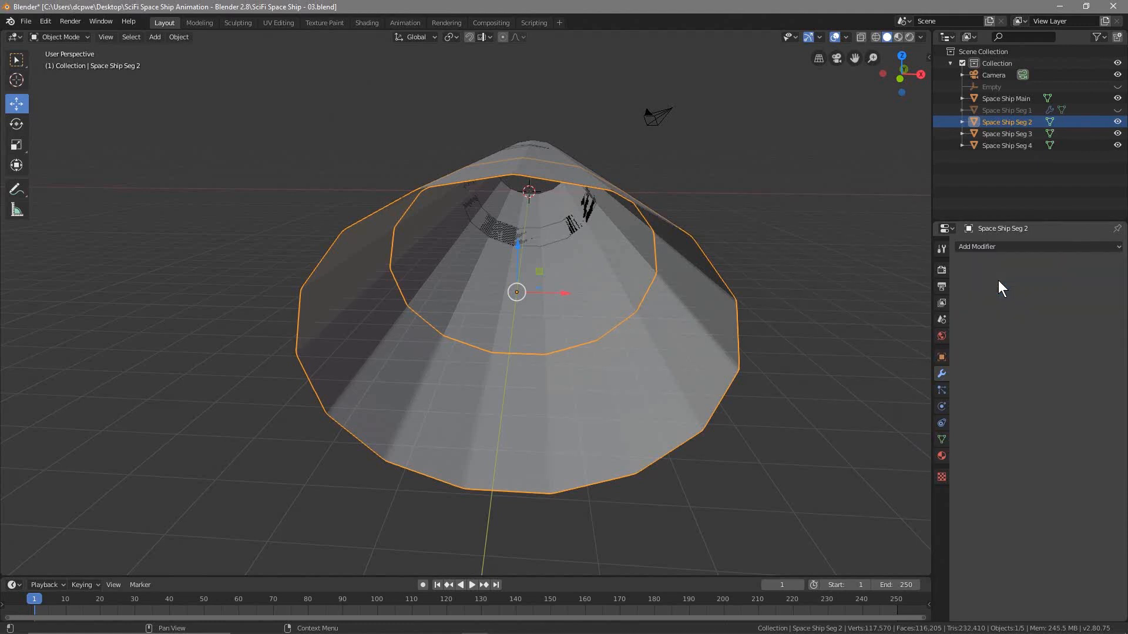
# Add a Displace modifier to Space Ship Seg 2 and set its strength to -0.100.
pyautogui.click(975, 248)
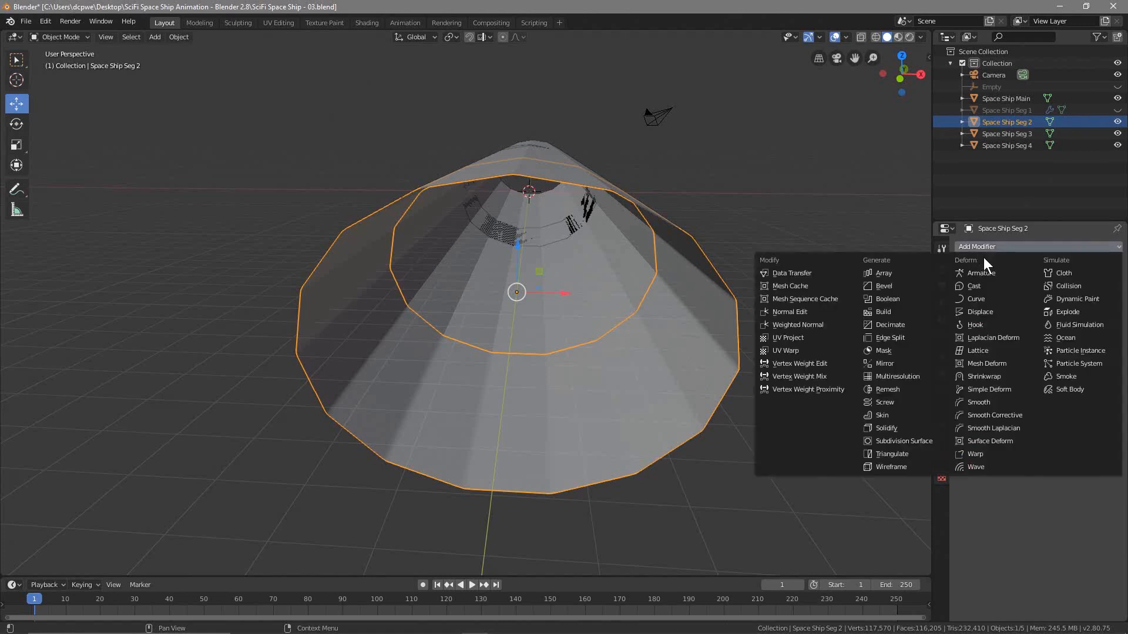
pyautogui.click(999, 312)
pyautogui.click(1091, 376)
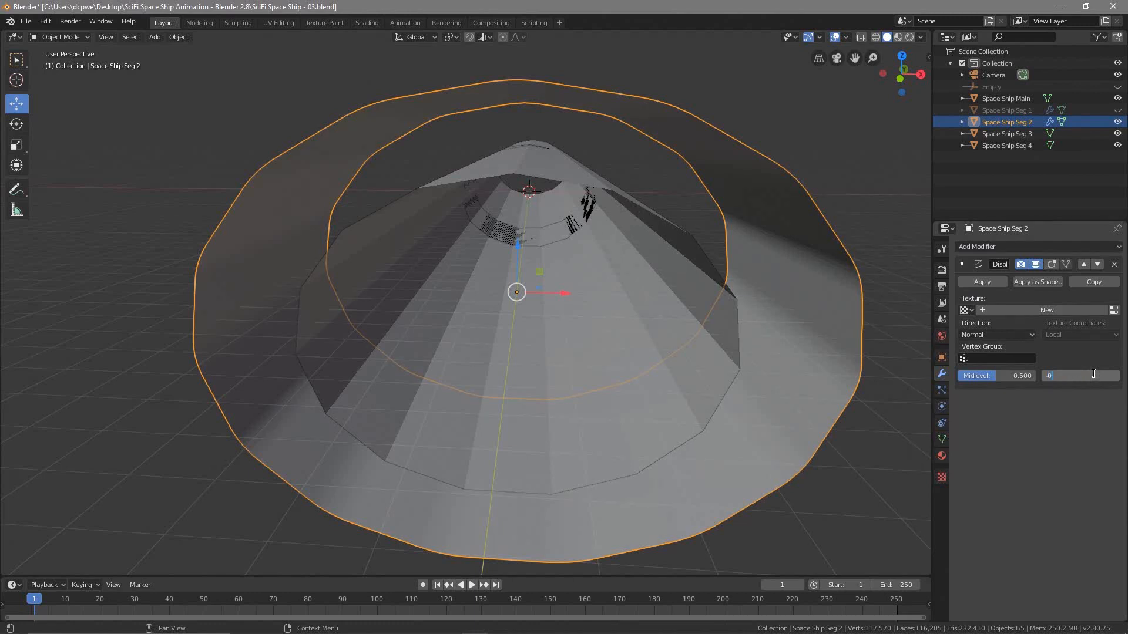
pyautogui.press('Return')
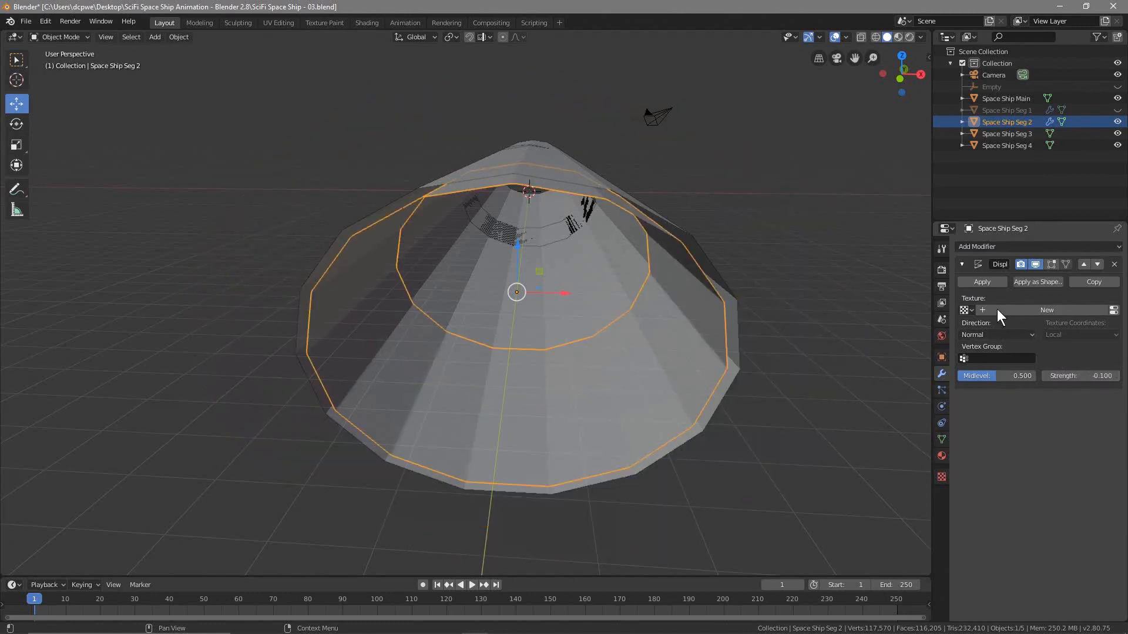
# Give the Displace modifier a new Distorted Noise texture with Cell Noise as both noise basis and distortion.
pyautogui.click(1042, 310)
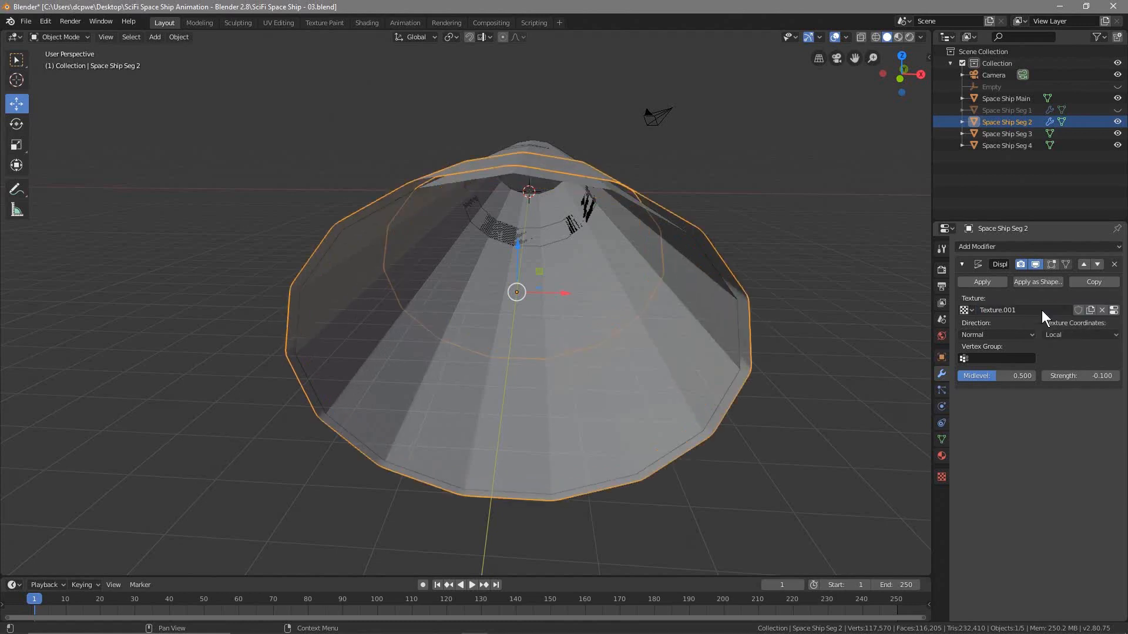
pyautogui.click(942, 477)
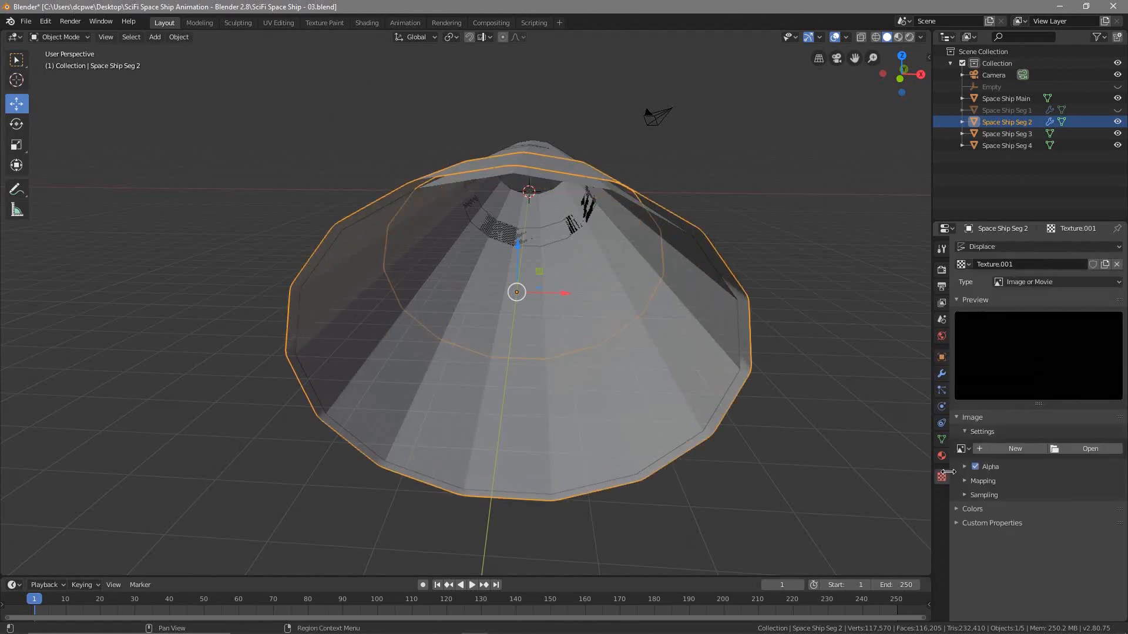
pyautogui.click(1021, 282)
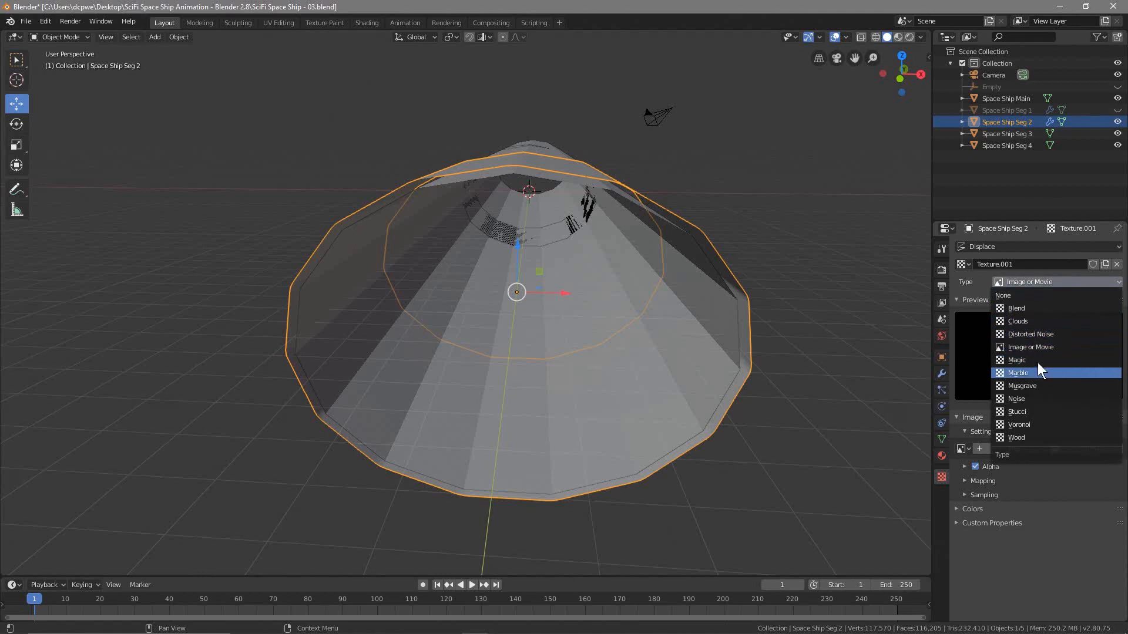
pyautogui.click(1037, 334)
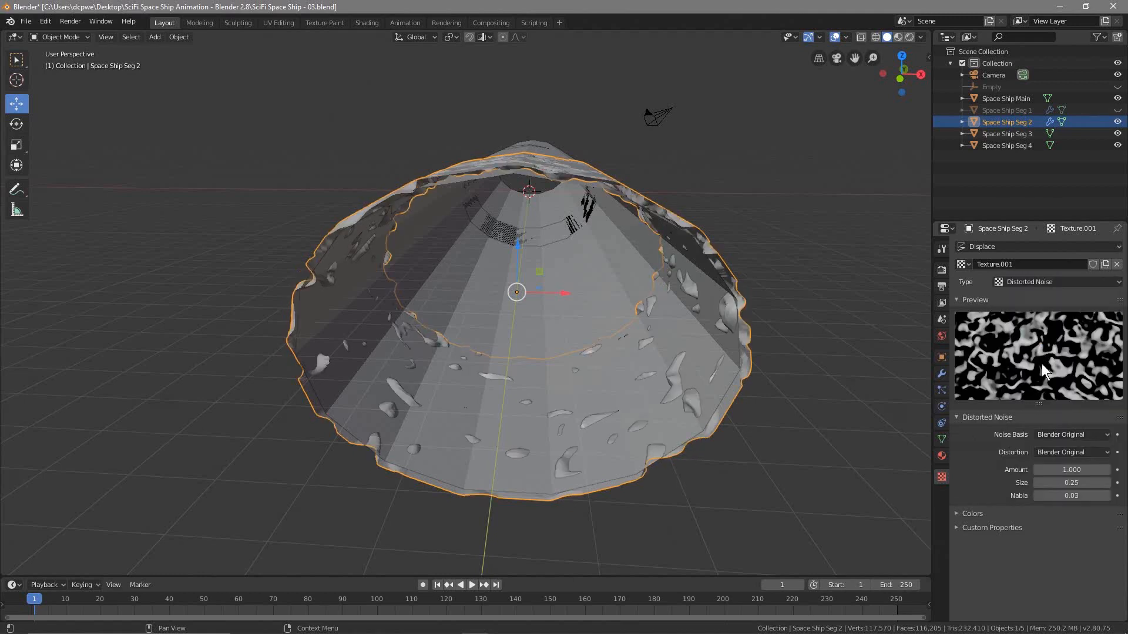
pyautogui.click(1067, 433)
pyautogui.click(1070, 562)
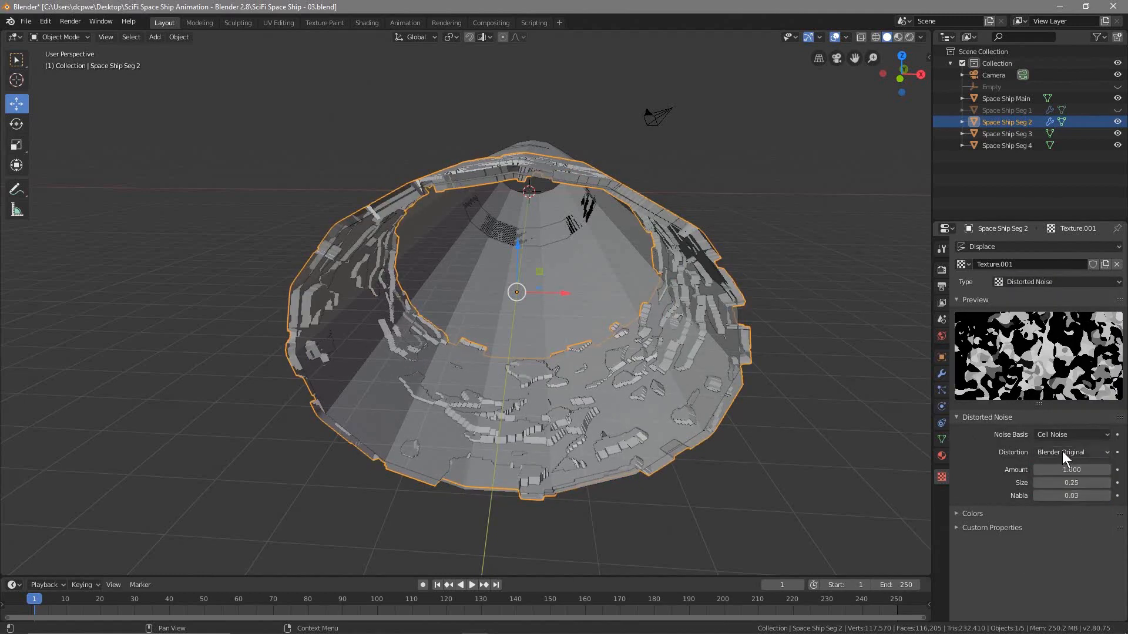
pyautogui.click(1063, 451)
pyautogui.click(1074, 580)
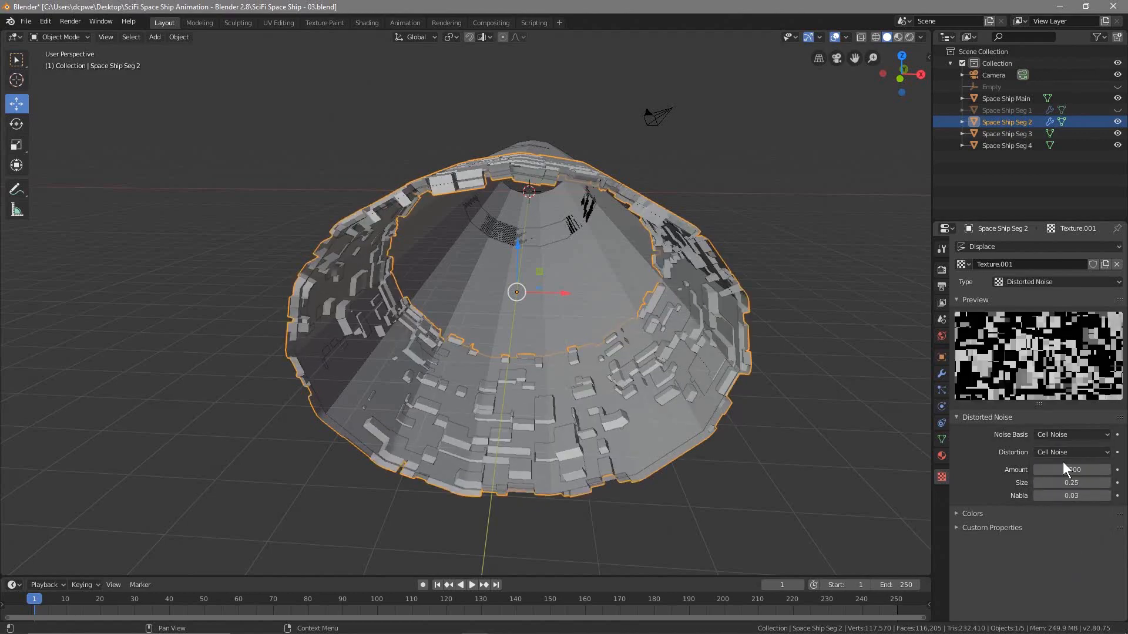
# Adjust the Distorted Noise amount while inspecting the panelling on Space Ship Seg 2, settling on 3.200.
pyautogui.moveTo(1072, 470); pyautogui.dragTo(1097, 470)
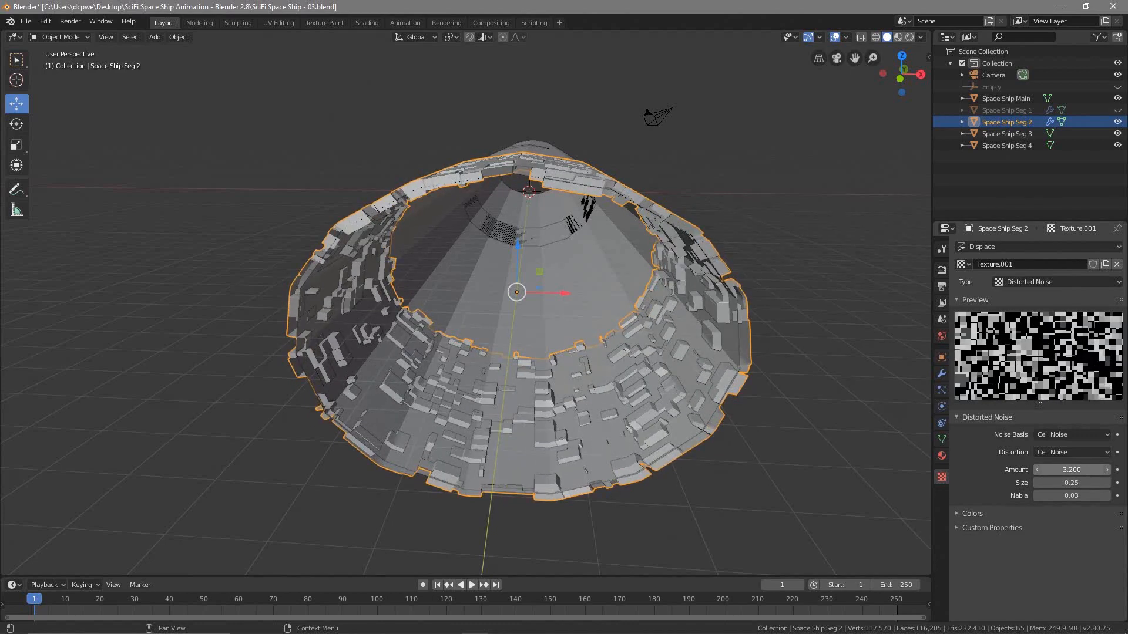
pyautogui.moveTo(845, 414); pyautogui.dragTo(720, 402, button='middle')
pyautogui.scroll(-3, 722, 406)
pyautogui.moveTo(1074, 469)
pyautogui.mouseDown()
pyautogui.moveTo(1028, 470)
pyautogui.moveTo(1081, 469)
pyautogui.moveTo(1064, 469)
pyautogui.mouseUp()
pyautogui.moveTo(613, 397); pyautogui.dragTo(585, 397, button='middle')
pyautogui.scroll(2, 585, 396)
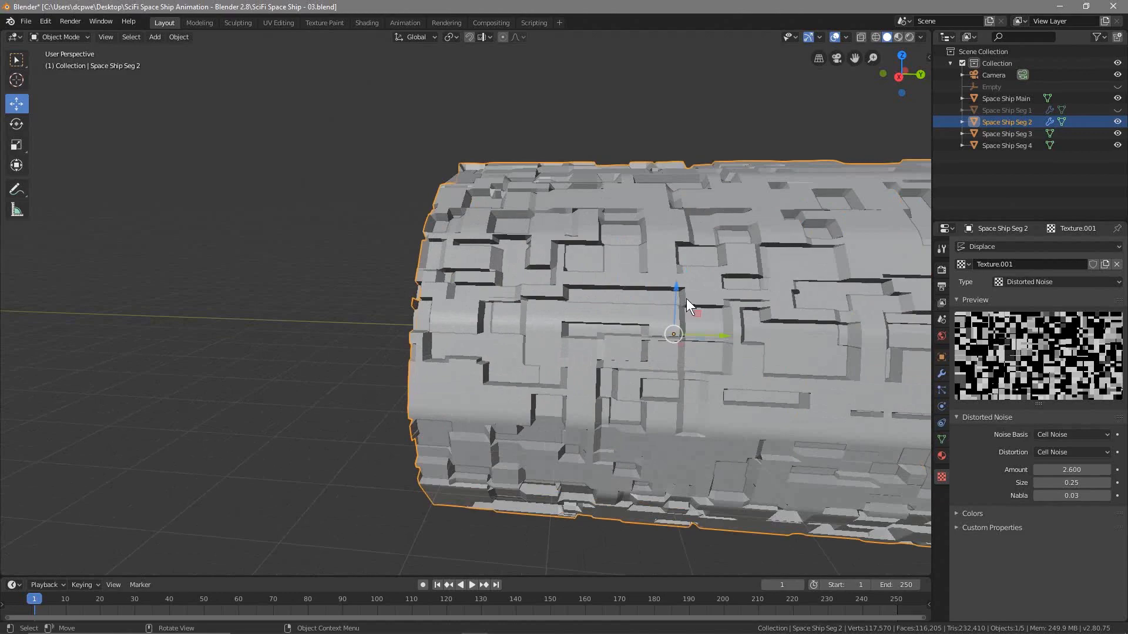
pyautogui.scroll(-2, 665, 312)
pyautogui.moveTo(1072, 470); pyautogui.dragTo(1038, 471)
pyautogui.moveTo(705, 464); pyautogui.dragTo(728, 473, button='middle')
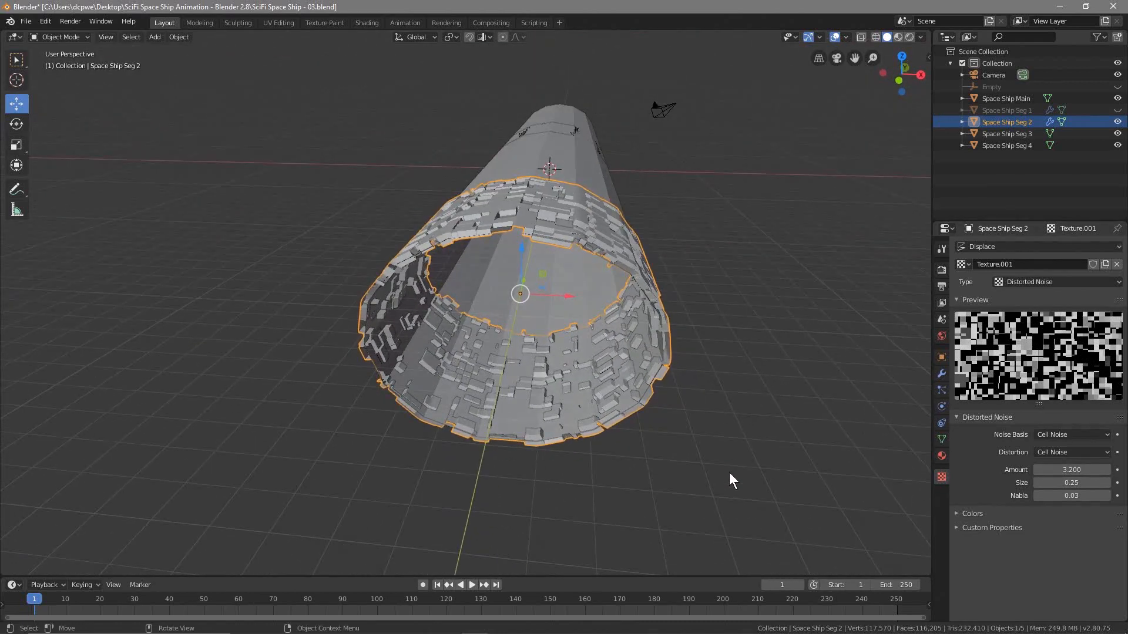
# Save the file and hide Space Ship Seg 2 in the viewport.
pyautogui.click(25, 21)
pyautogui.click(38, 105)
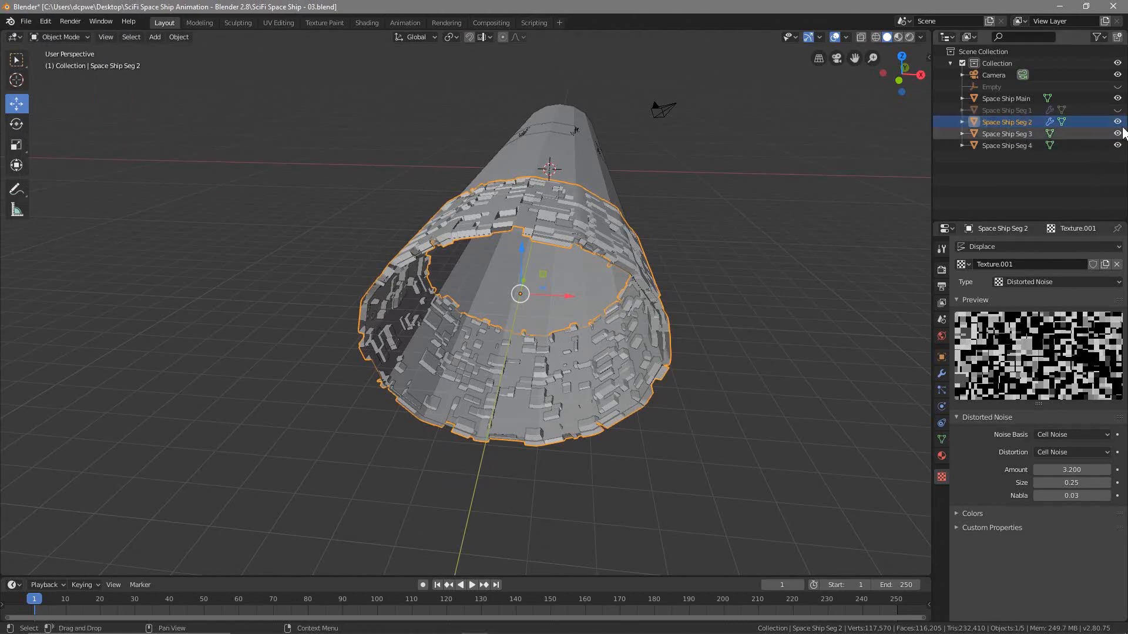
pyautogui.click(1117, 122)
# Move Space Ship Seg 3 by -28 m along Y to the tube's end, and set its X scale to 3.990 and Y scale to 2.990.
pyautogui.click(1004, 134)
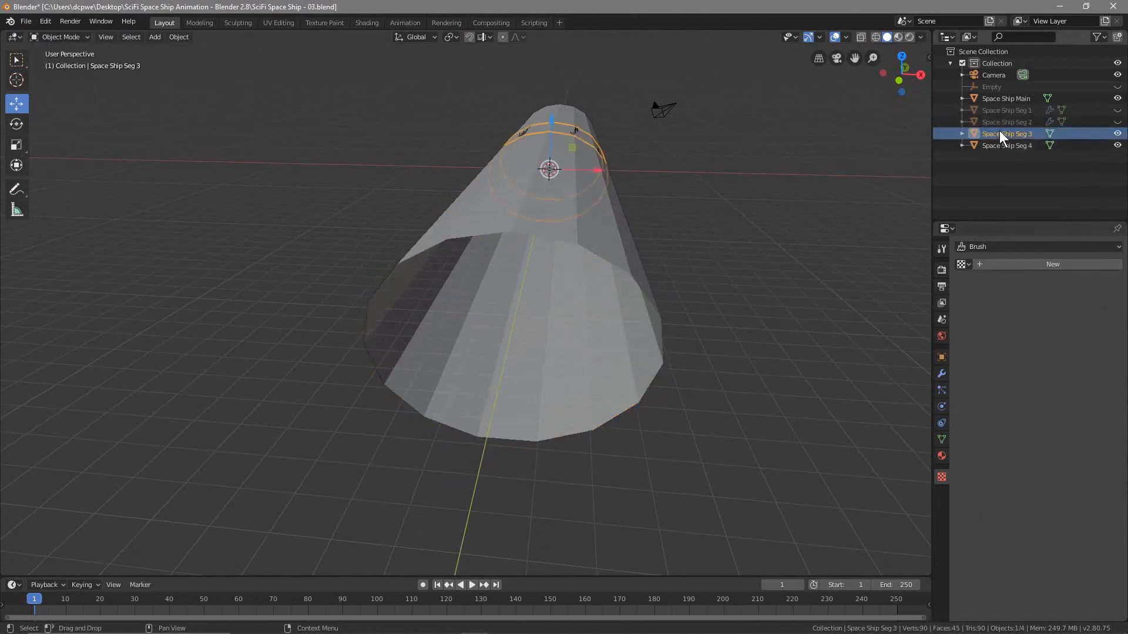
pyautogui.press('KP_7')
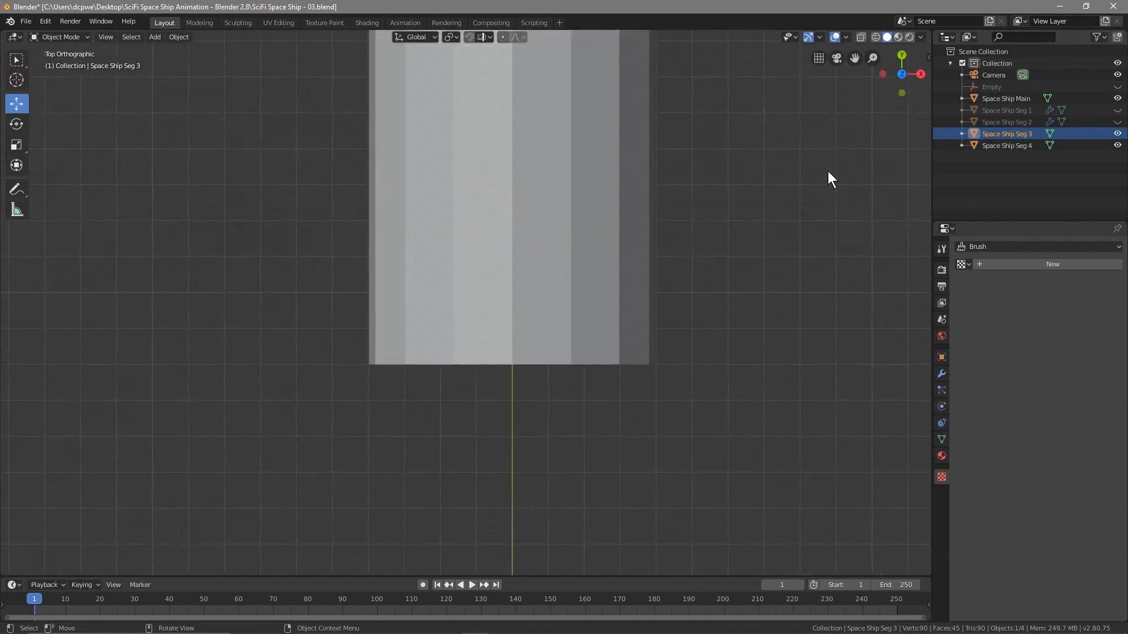
pyautogui.scroll(-6, 763, 205)
pyautogui.scroll(-2, 658, 177)
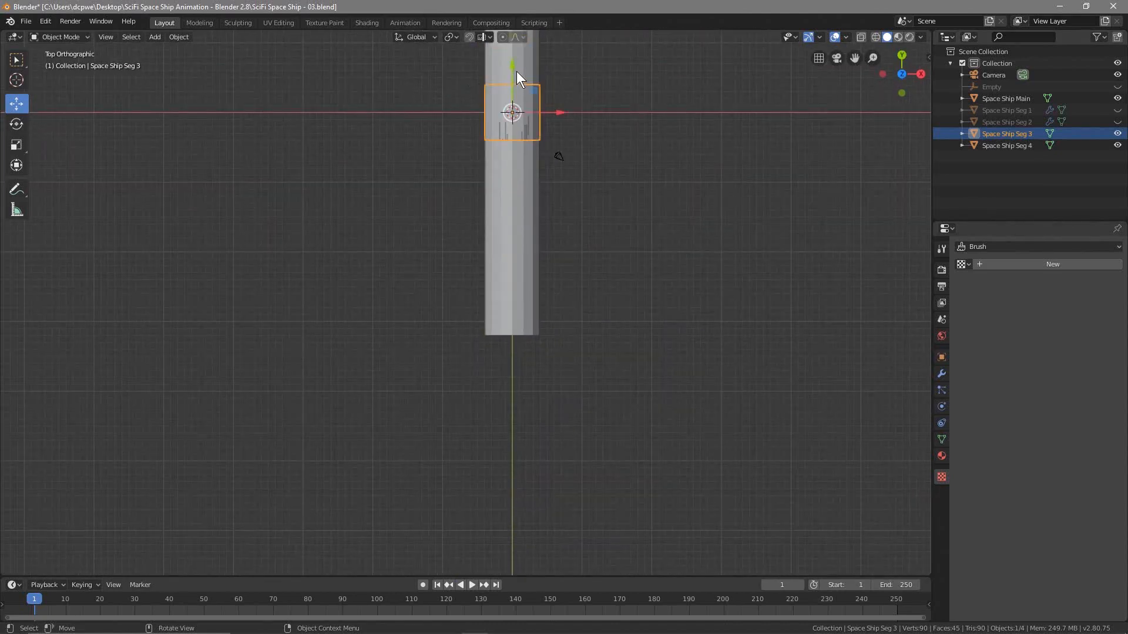
pyautogui.moveTo(512, 70); pyautogui.dragTo(509, 264)
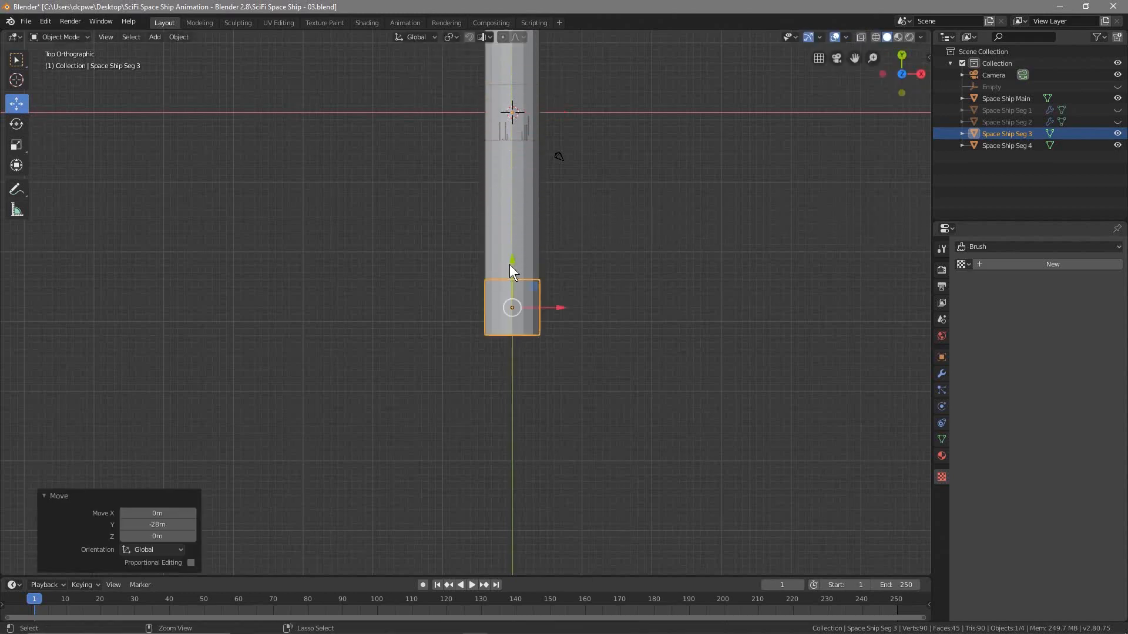
pyautogui.moveTo(526, 396); pyautogui.dragTo(534, 347, button='middle')
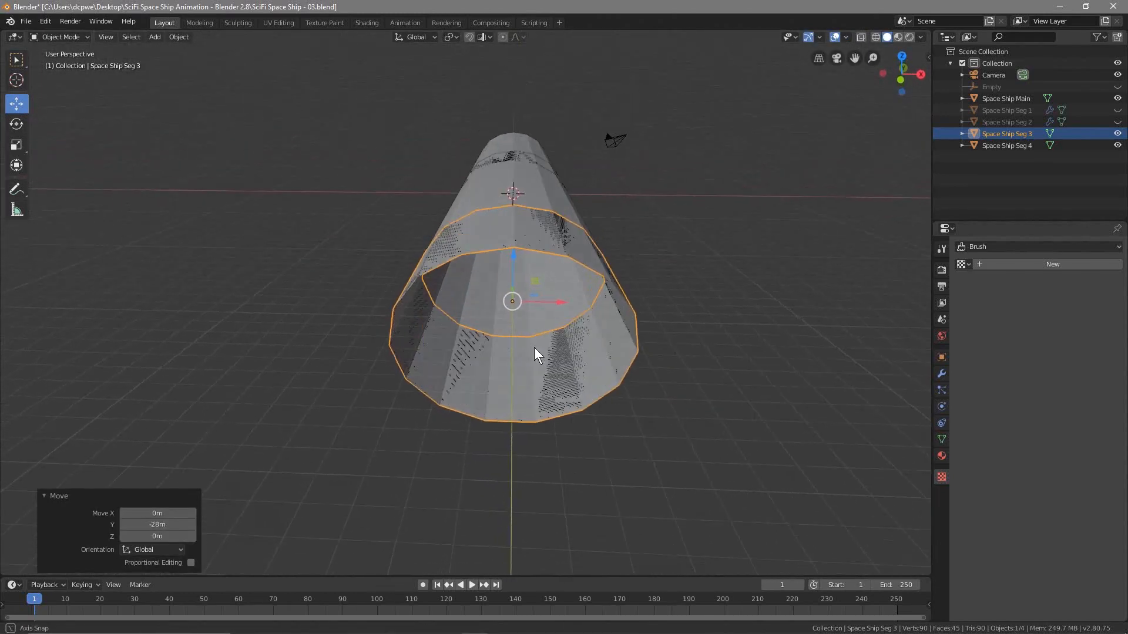
pyautogui.click(941, 358)
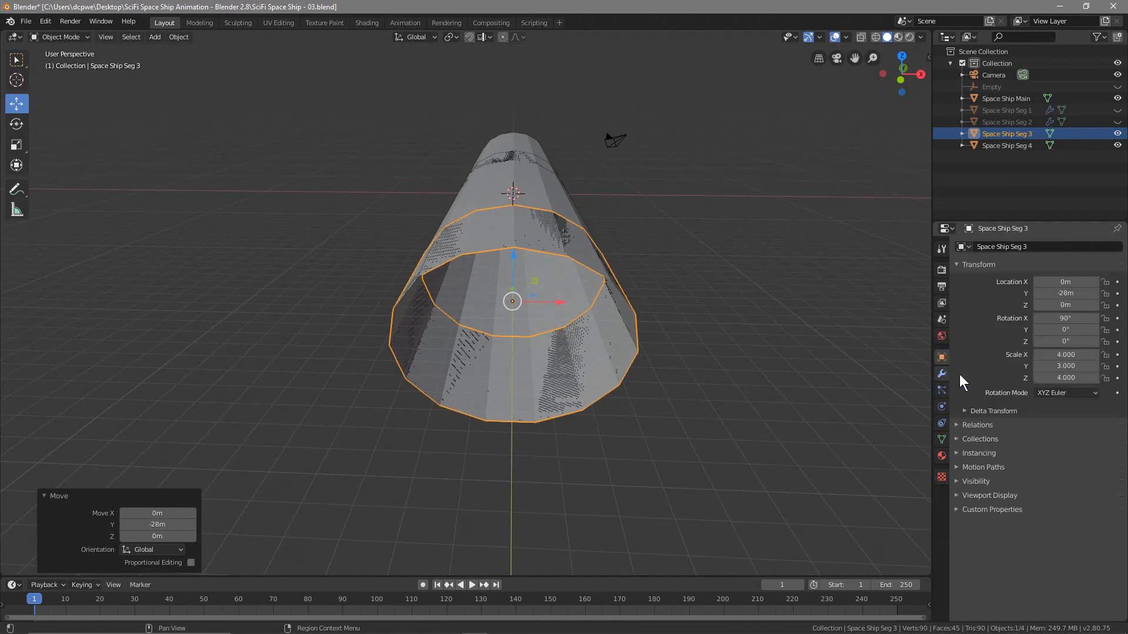
pyautogui.click(1038, 354)
pyautogui.click(1038, 366)
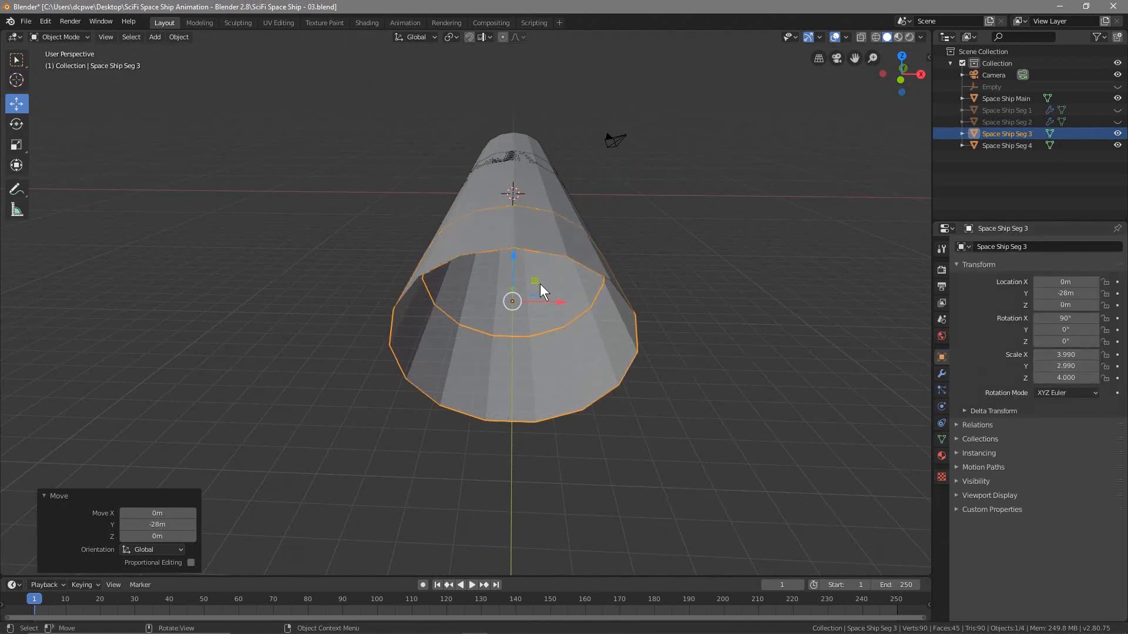
# In Edit Mode, subdivide all faces of Space Ship Seg 3 with 10 cuts, and return to Object Mode.
pyautogui.click(59, 37)
pyautogui.click(63, 61)
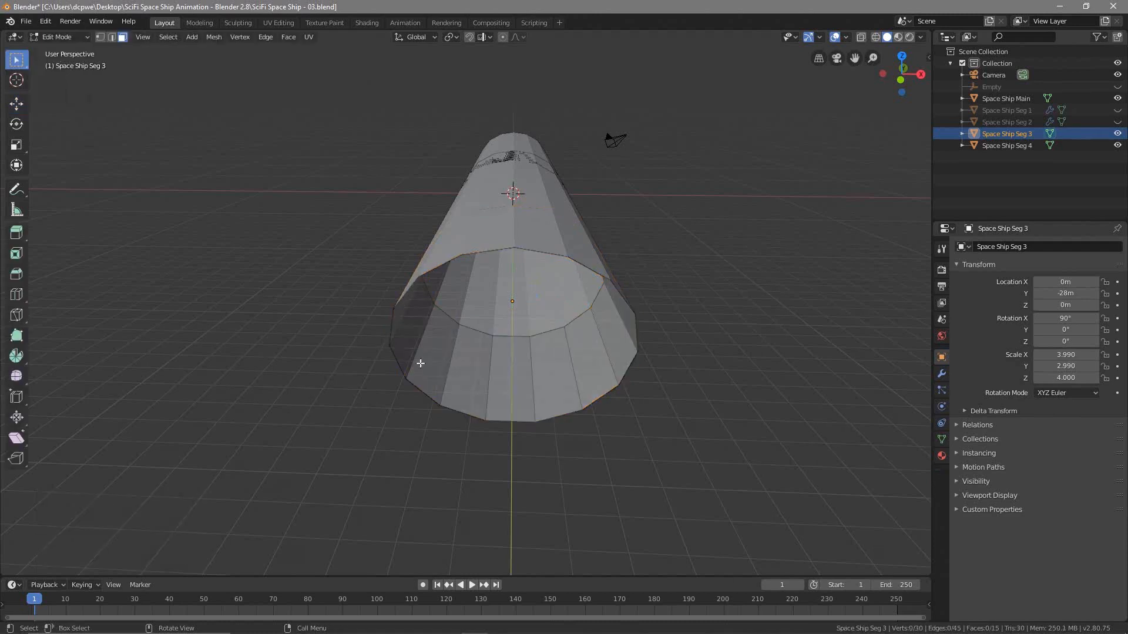
pyautogui.press('a')
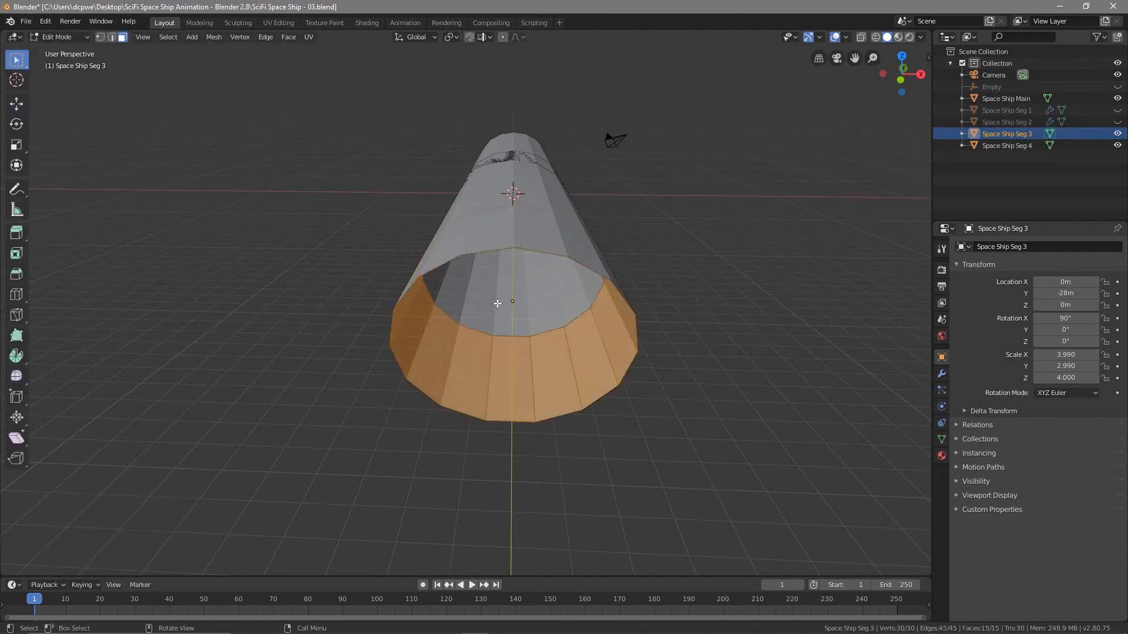
pyautogui.rightClick(504, 371)
pyautogui.click(504, 371)
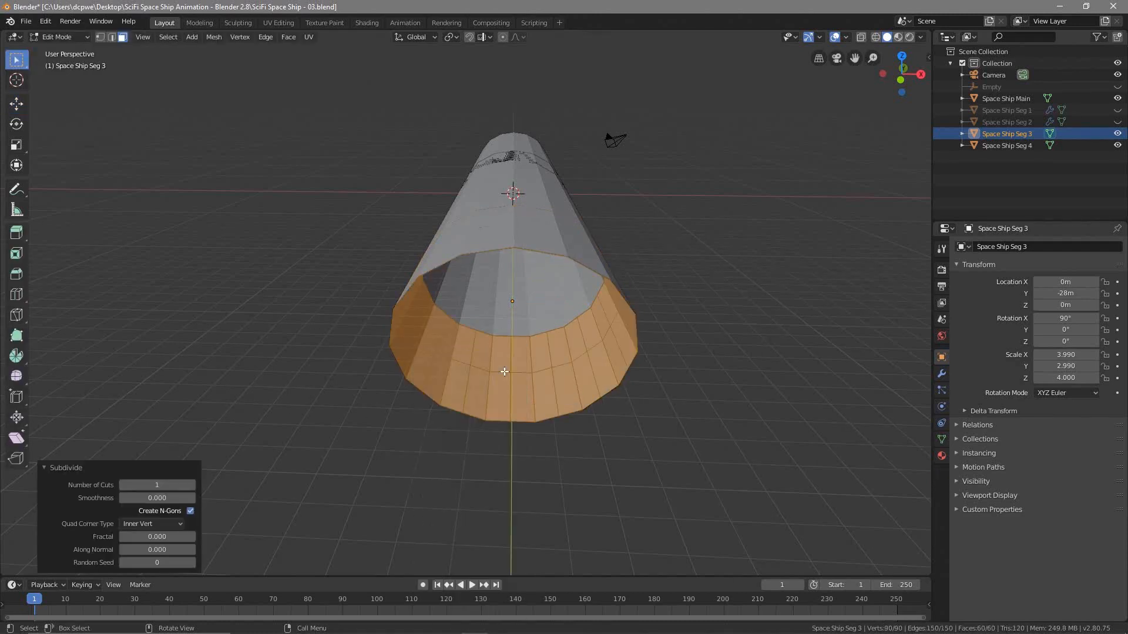
pyautogui.click(164, 485)
pyautogui.write('10')
pyautogui.press('Return')
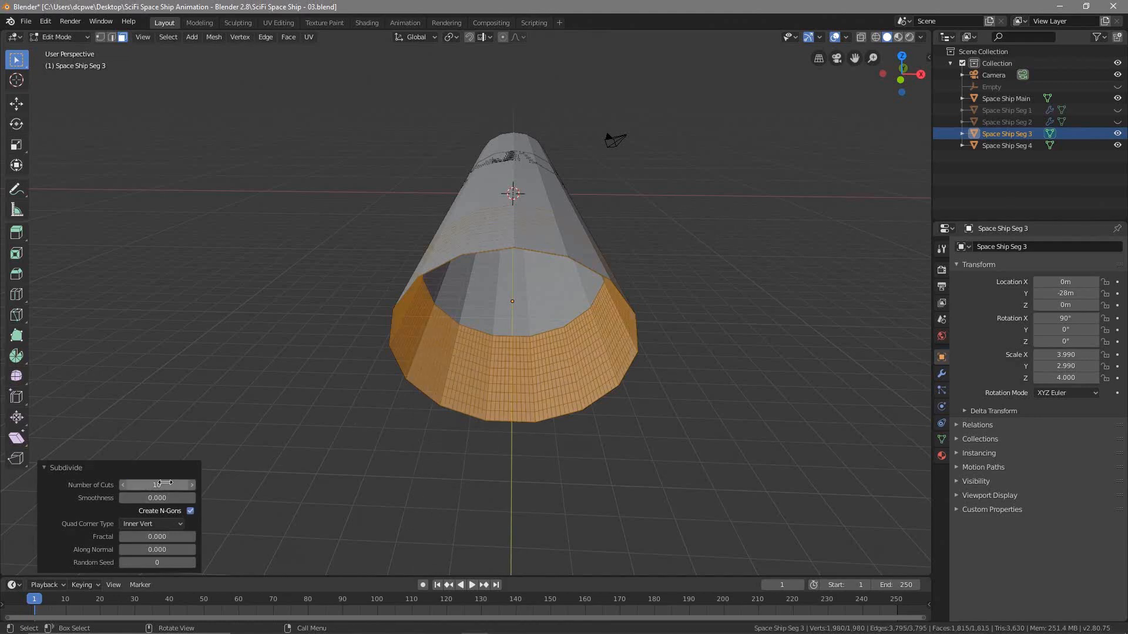
pyautogui.click(54, 39)
pyautogui.click(55, 50)
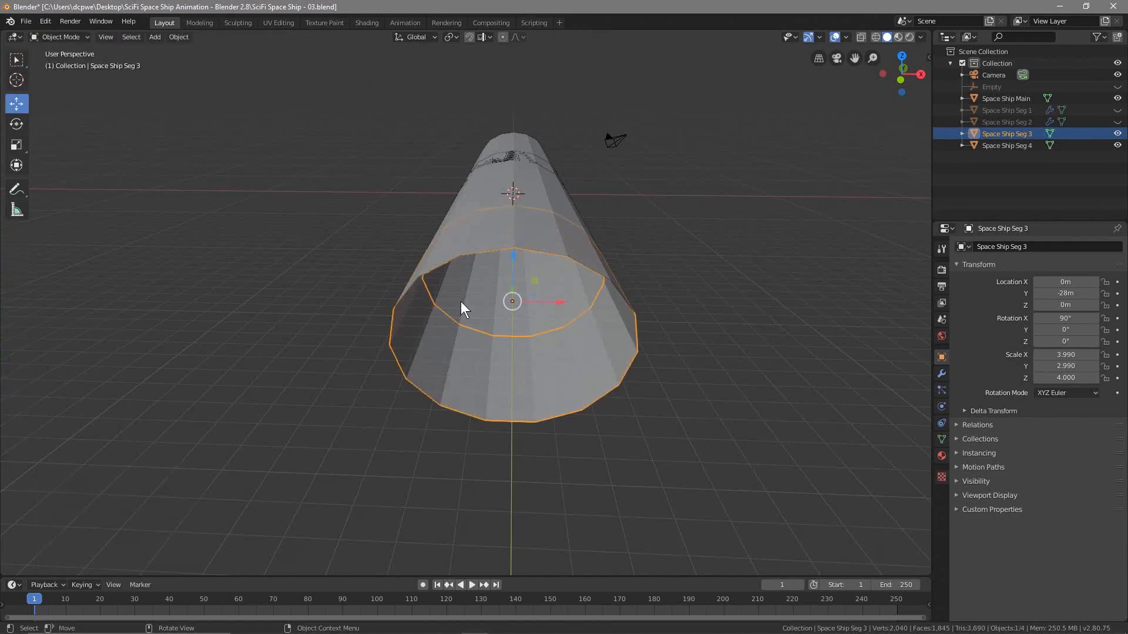
# Add a Subdivision Surface modifier to Space Ship Seg 3 with render and viewport levels at 3, and apply it.
pyautogui.click(942, 373)
pyautogui.click(988, 246)
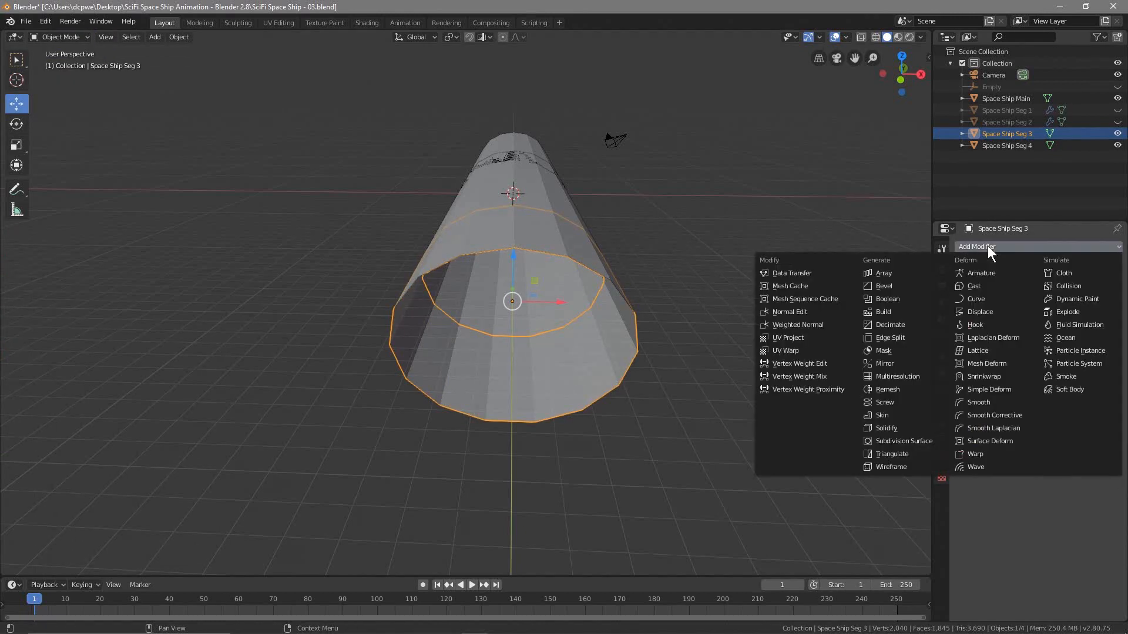
pyautogui.click(905, 441)
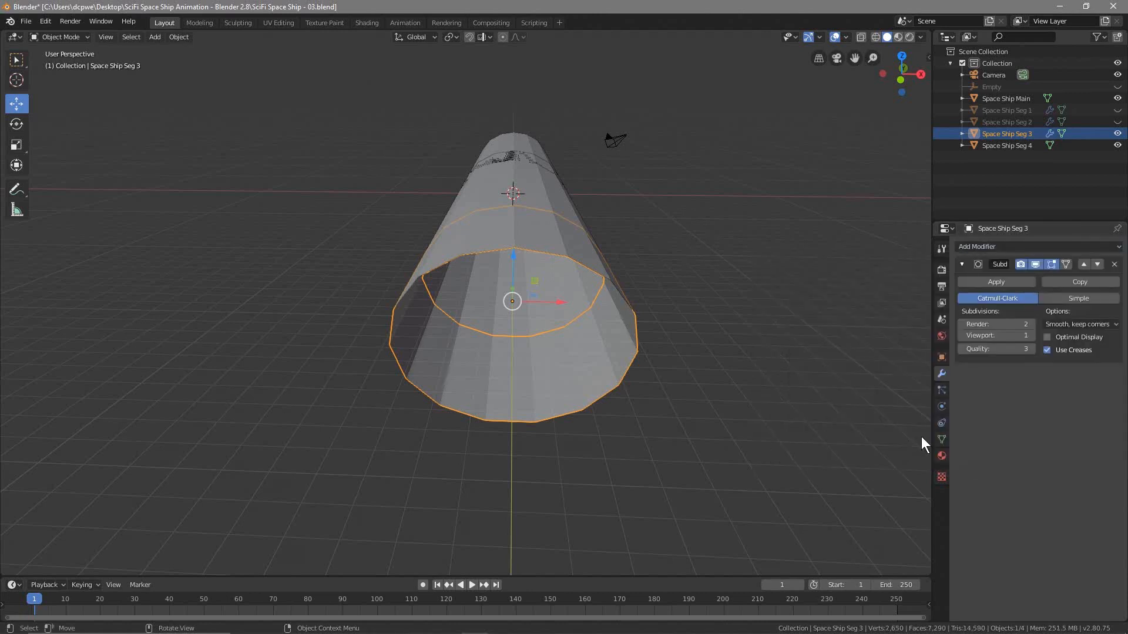
pyautogui.click(1032, 324)
pyautogui.click(1034, 334)
pyautogui.click(1035, 335)
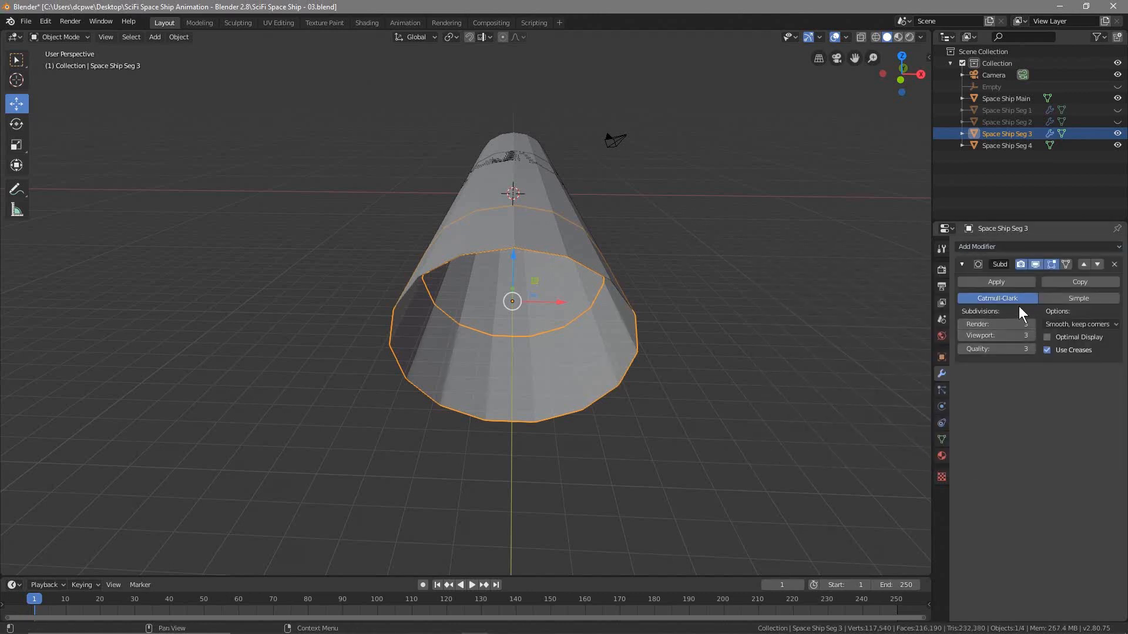
pyautogui.click(1006, 283)
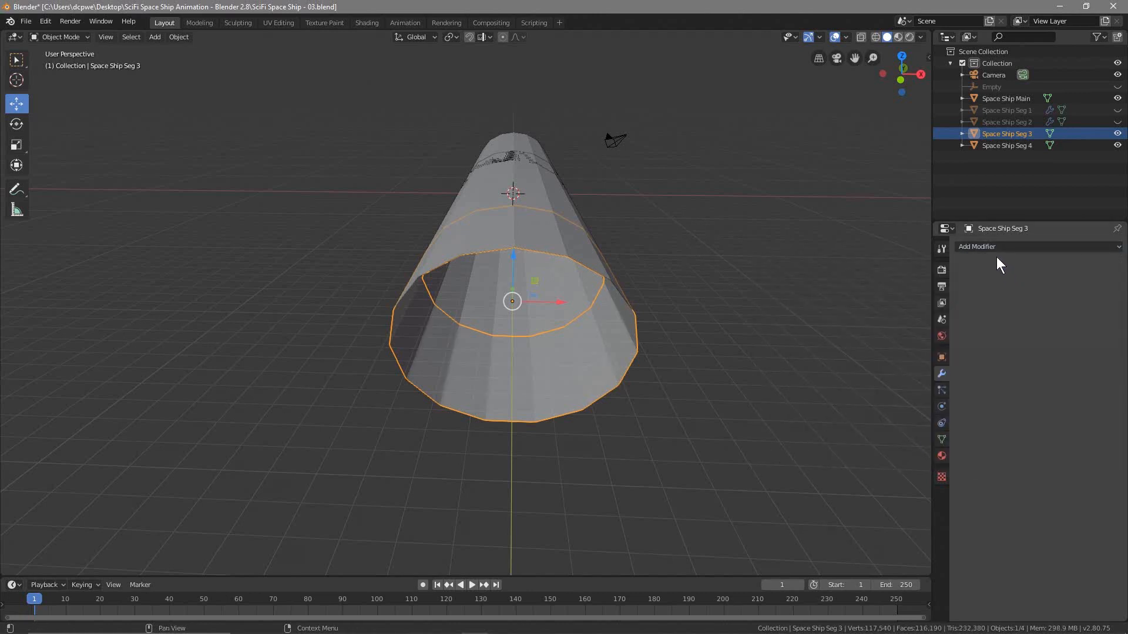
# Add a Displace modifier to Space Ship Seg 3 with its strength at -0.1.
pyautogui.click(988, 246)
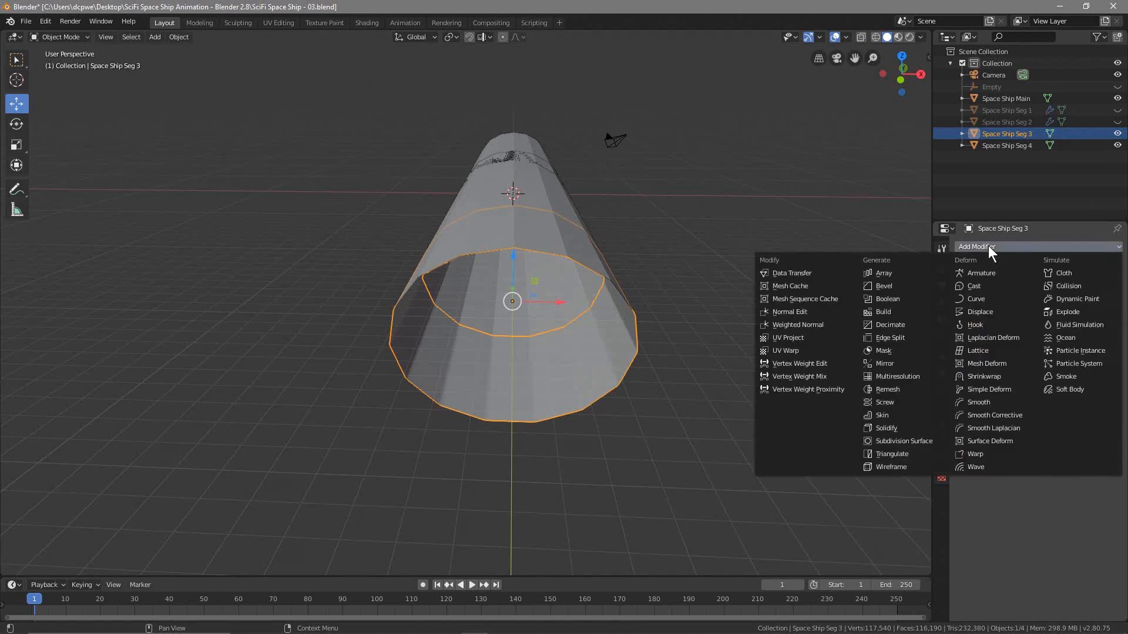
pyautogui.click(1002, 310)
pyautogui.click(1067, 376)
pyautogui.write('1.0')
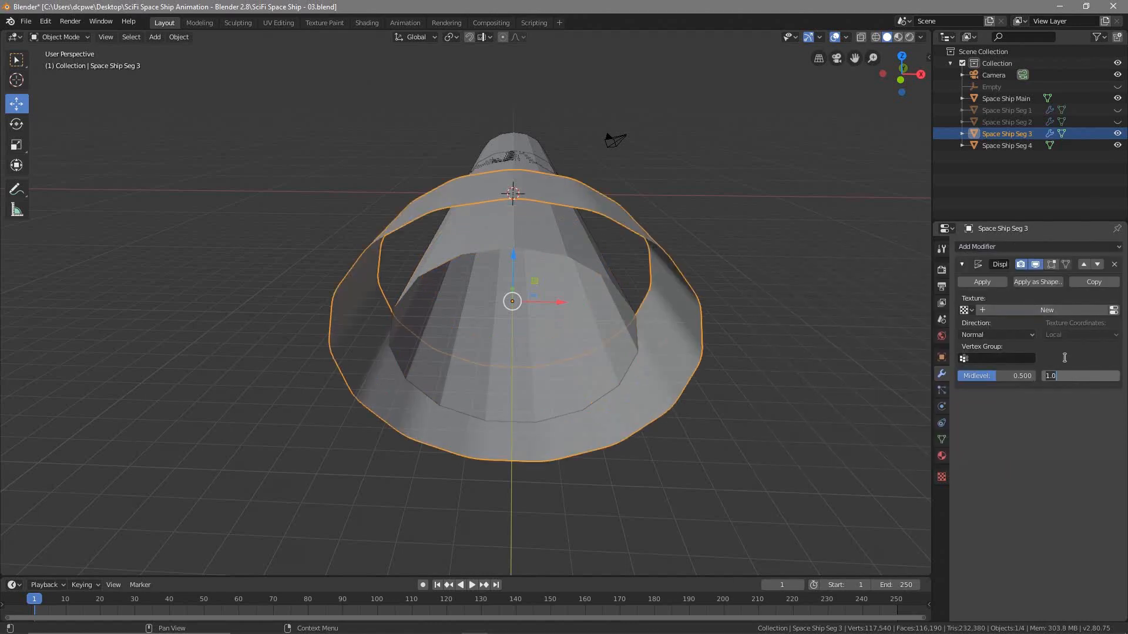
pyautogui.write('.1')
pyautogui.press('Return')
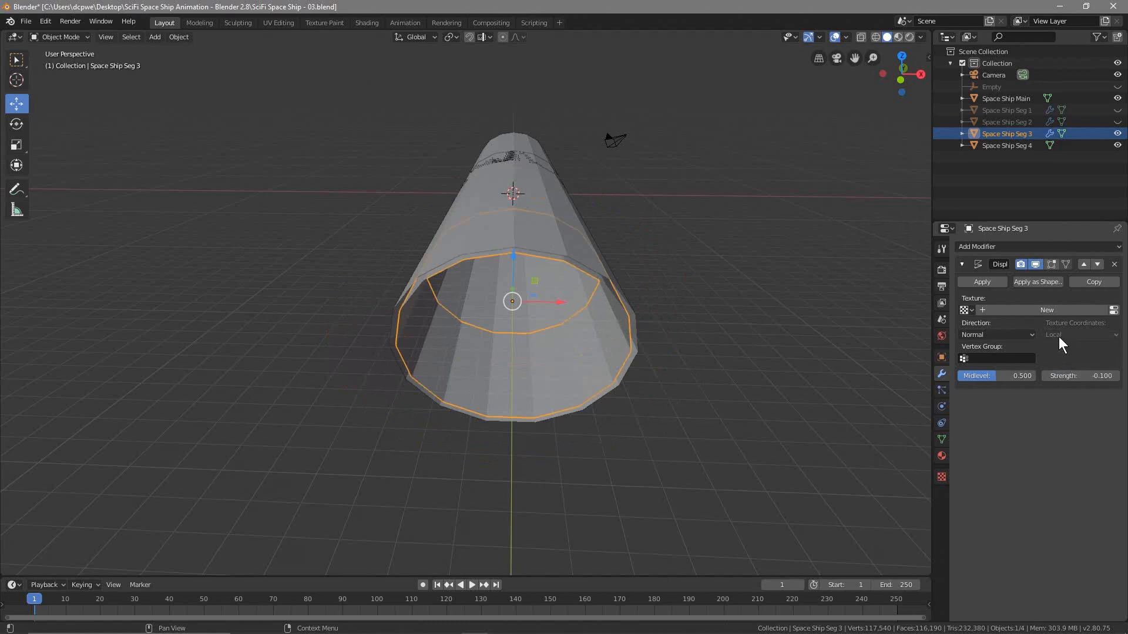
# Give Seg 3's Displace modifier a new Distorted Noise texture with Cell Noise as basis and distortion, and amount 5.2.
pyautogui.click(1044, 310)
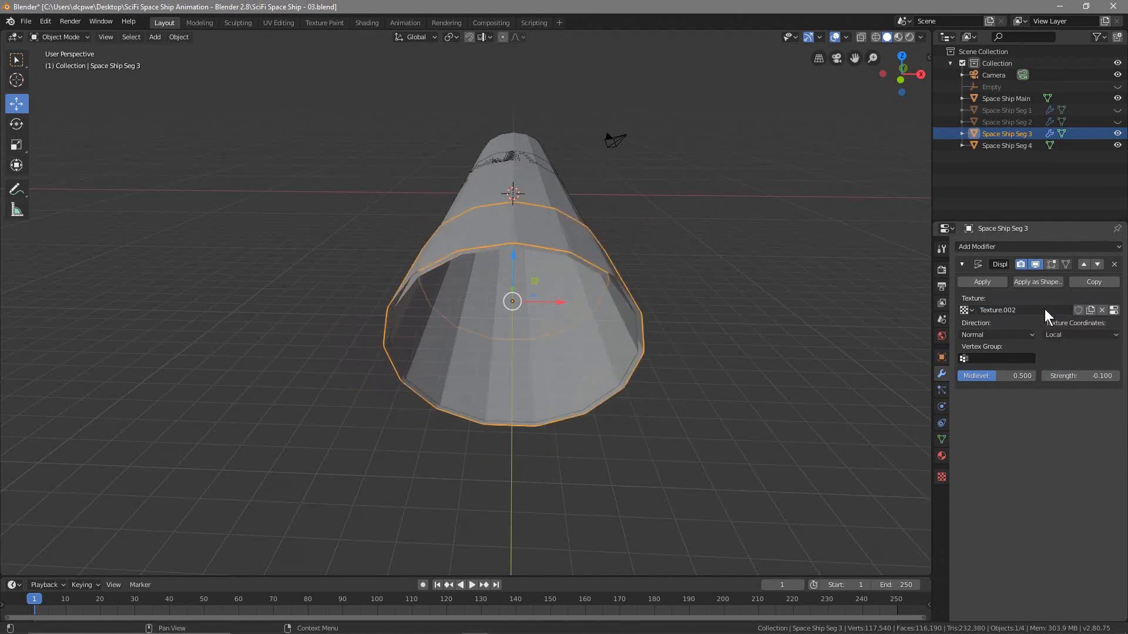
pyautogui.click(941, 477)
pyautogui.click(1013, 282)
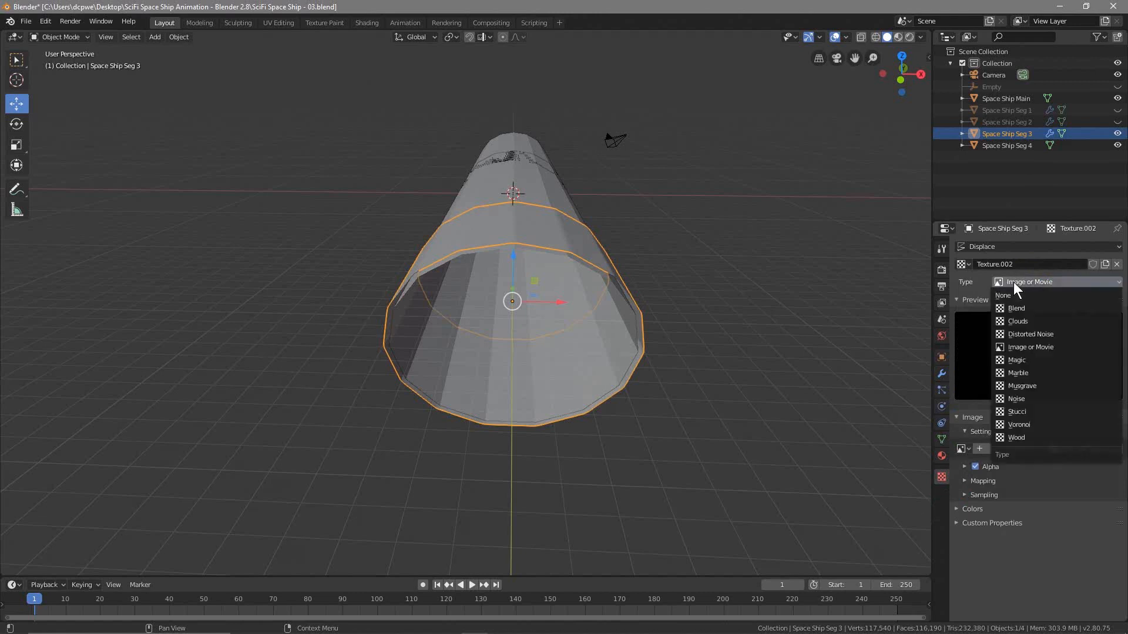
pyautogui.click(1031, 333)
pyautogui.click(1073, 435)
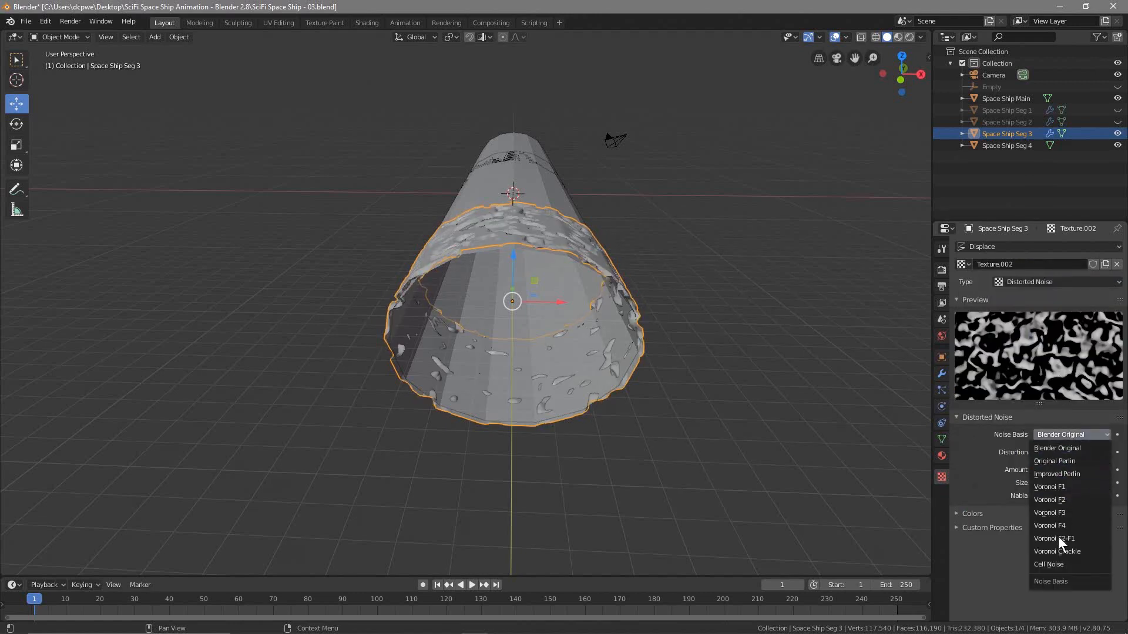
pyautogui.click(1062, 563)
pyautogui.click(1059, 451)
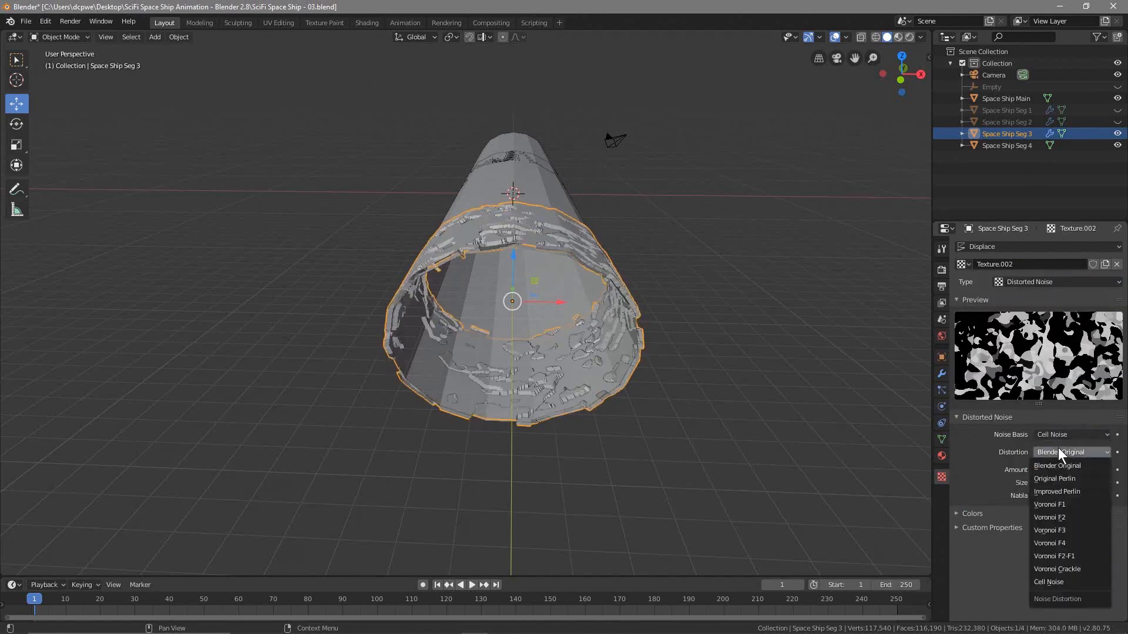
pyautogui.click(1077, 583)
pyautogui.moveTo(1069, 470)
pyautogui.mouseDown()
pyautogui.moveTo(1107, 470)
pyautogui.moveTo(1086, 470)
pyautogui.mouseUp()
pyautogui.moveTo(608, 385); pyautogui.dragTo(554, 384, button='middle')
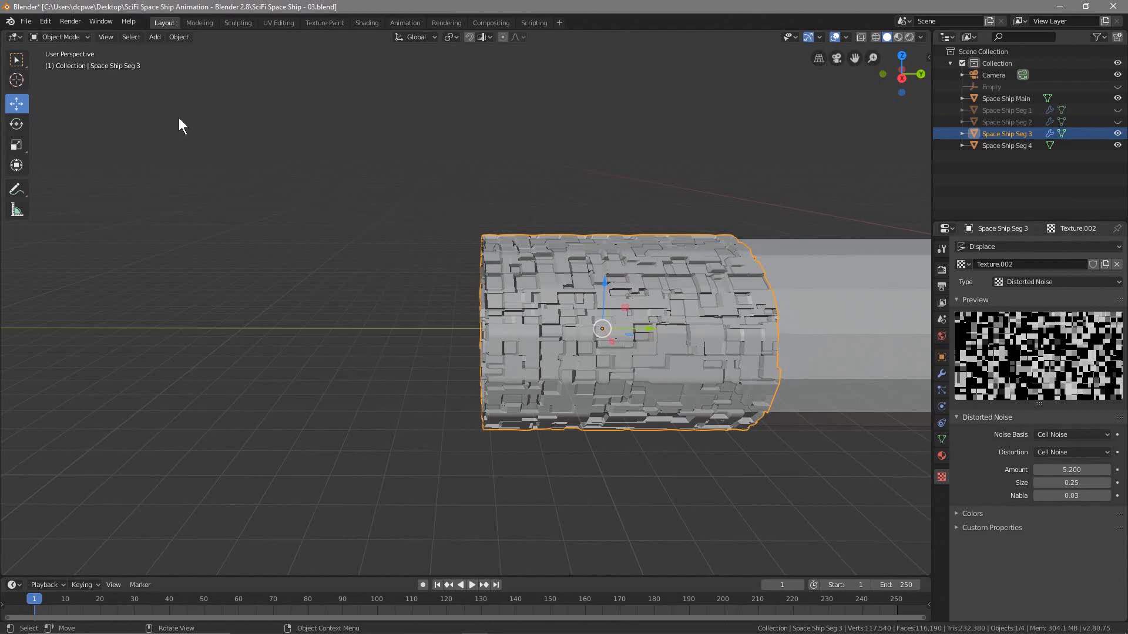
# Save the file and hide Space Ship Seg 3 in the viewport.
pyautogui.click(26, 21)
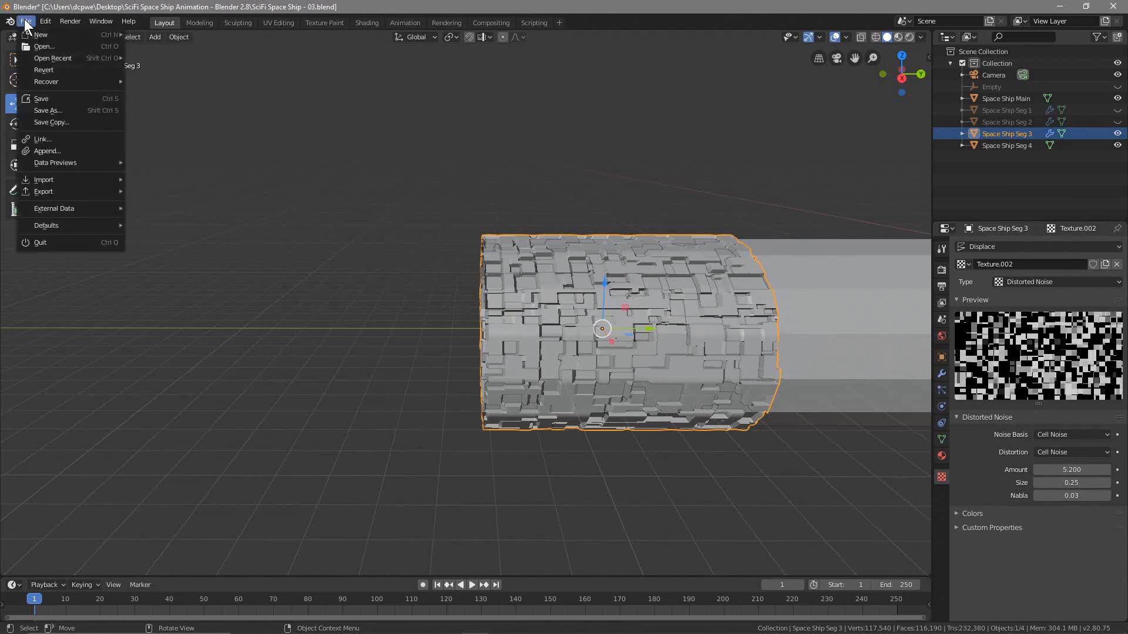
pyautogui.click(38, 98)
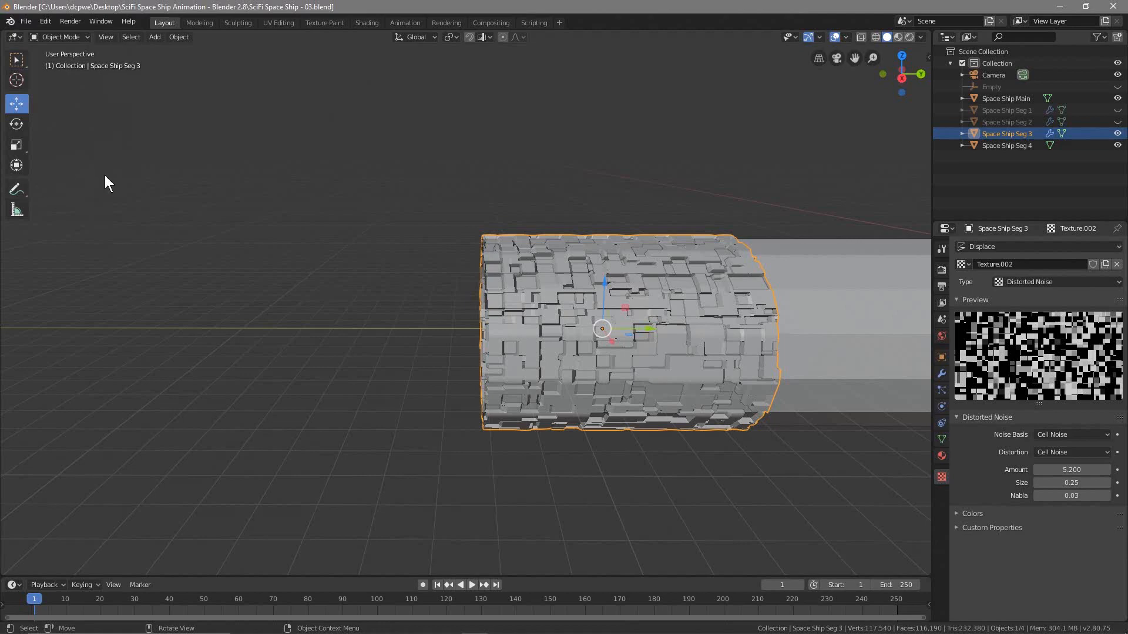
pyautogui.press('KP_7')
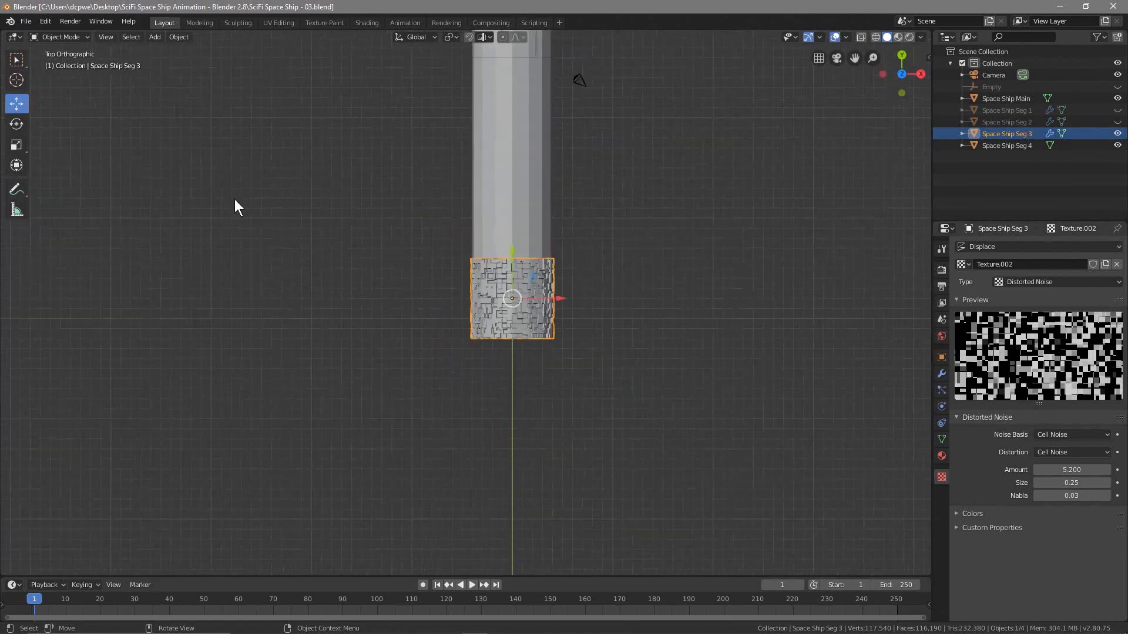
pyautogui.scroll(-2, 601, 319)
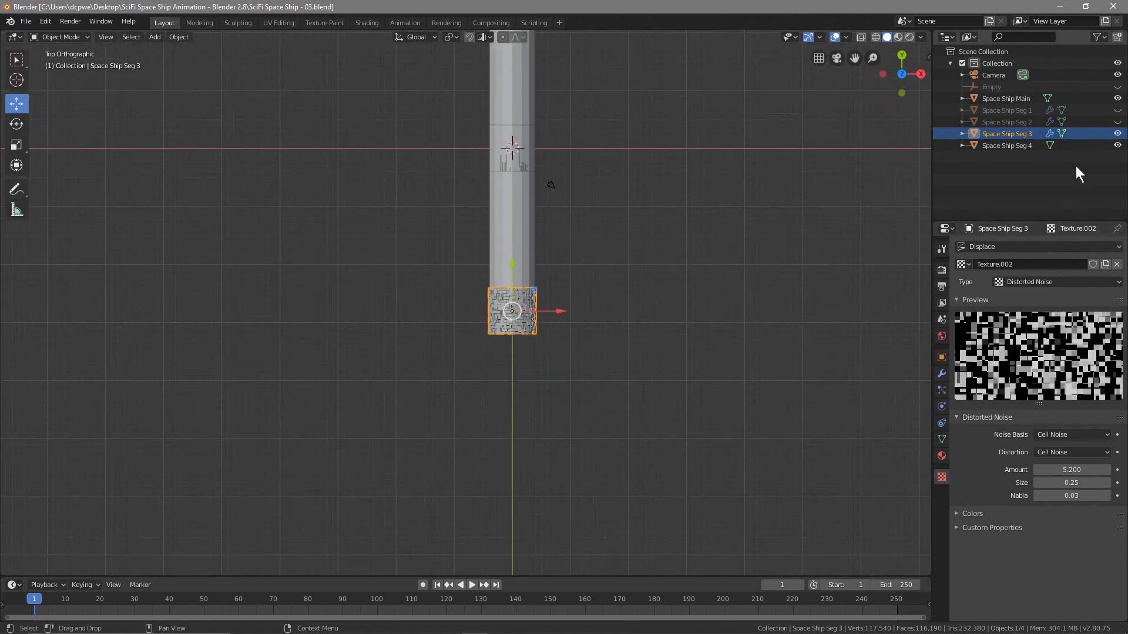
pyautogui.click(1117, 134)
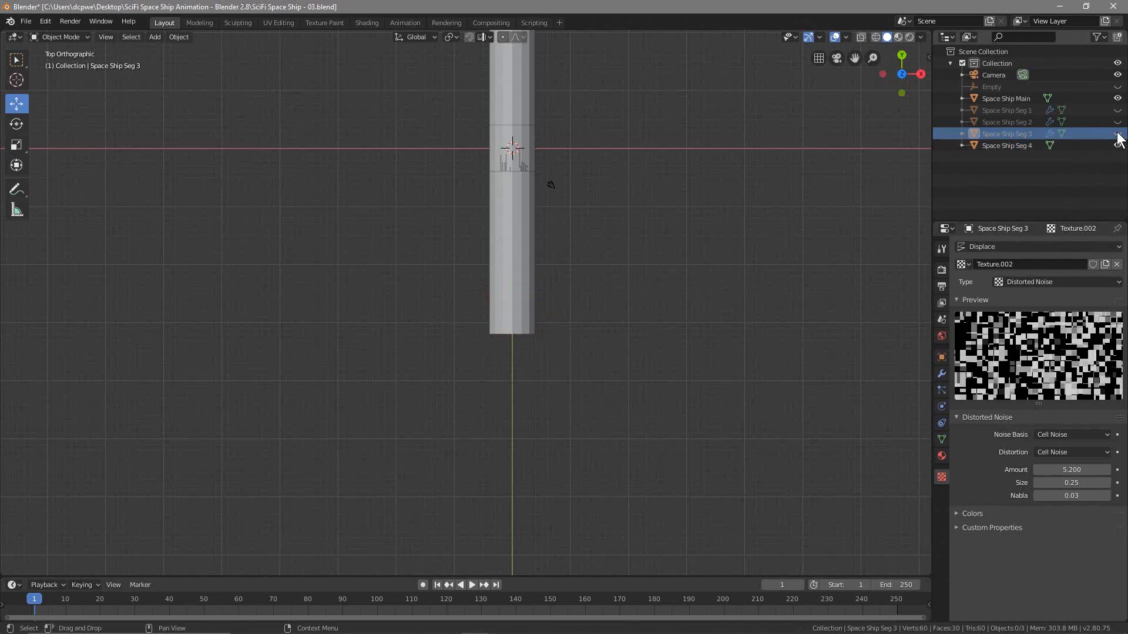
# Move Space Ship Seg 4 by -28 m along Y to the tube's end, and set its X scale to 3.990 and Y scale to 2.990.
pyautogui.click(1027, 142)
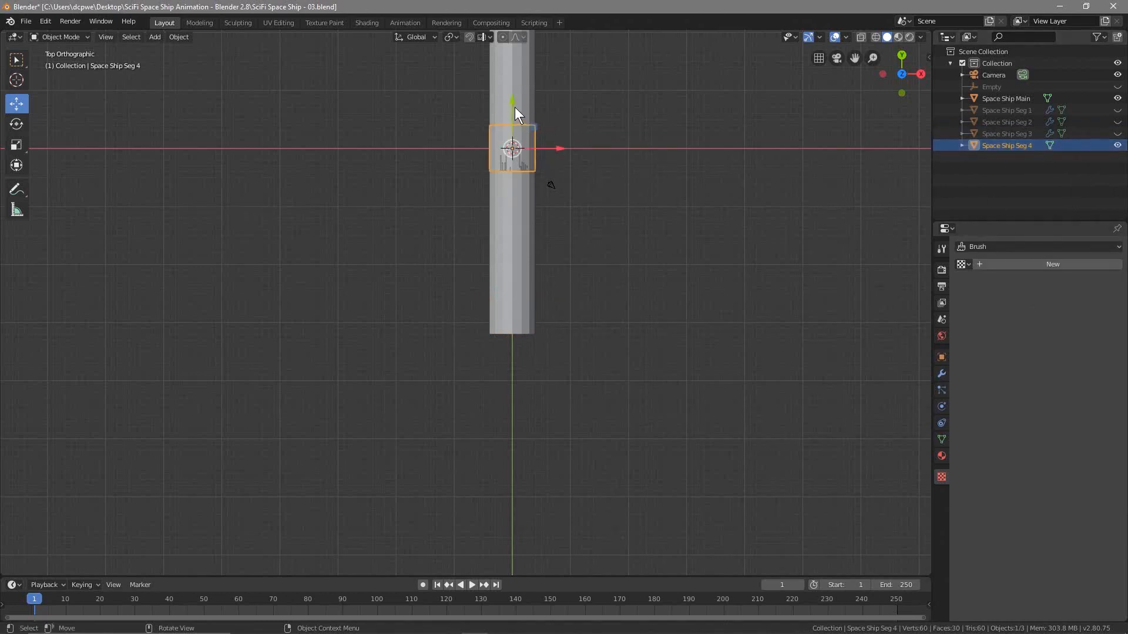
pyautogui.moveTo(512, 103); pyautogui.dragTo(541, 376)
pyautogui.moveTo(521, 383); pyautogui.dragTo(534, 354, button='middle')
pyautogui.scroll(6, 546, 371)
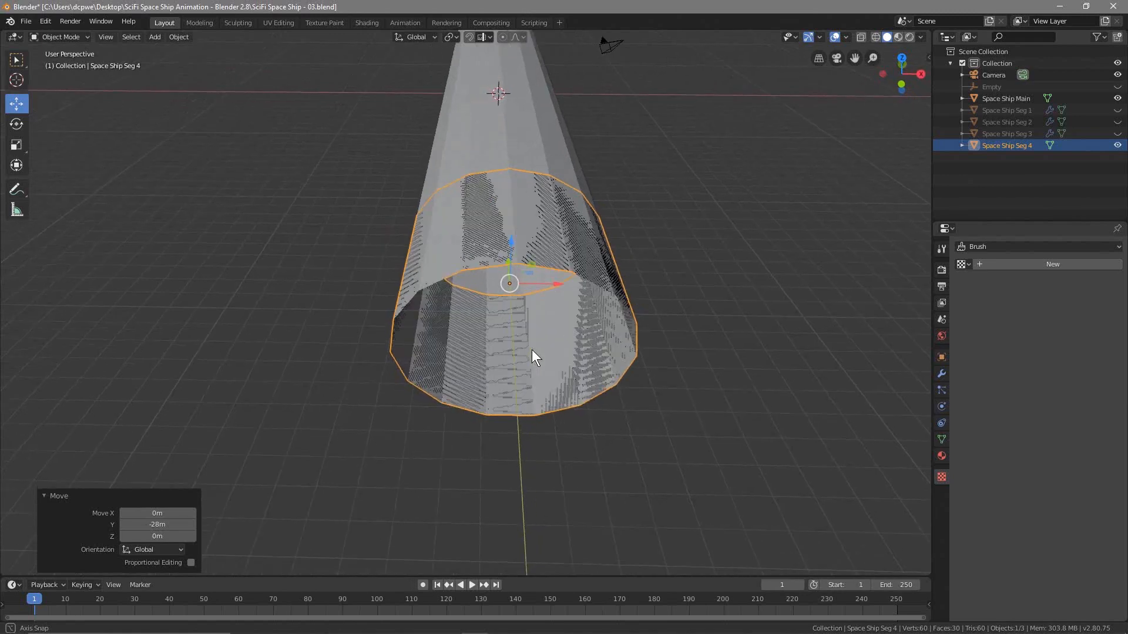
pyautogui.click(942, 357)
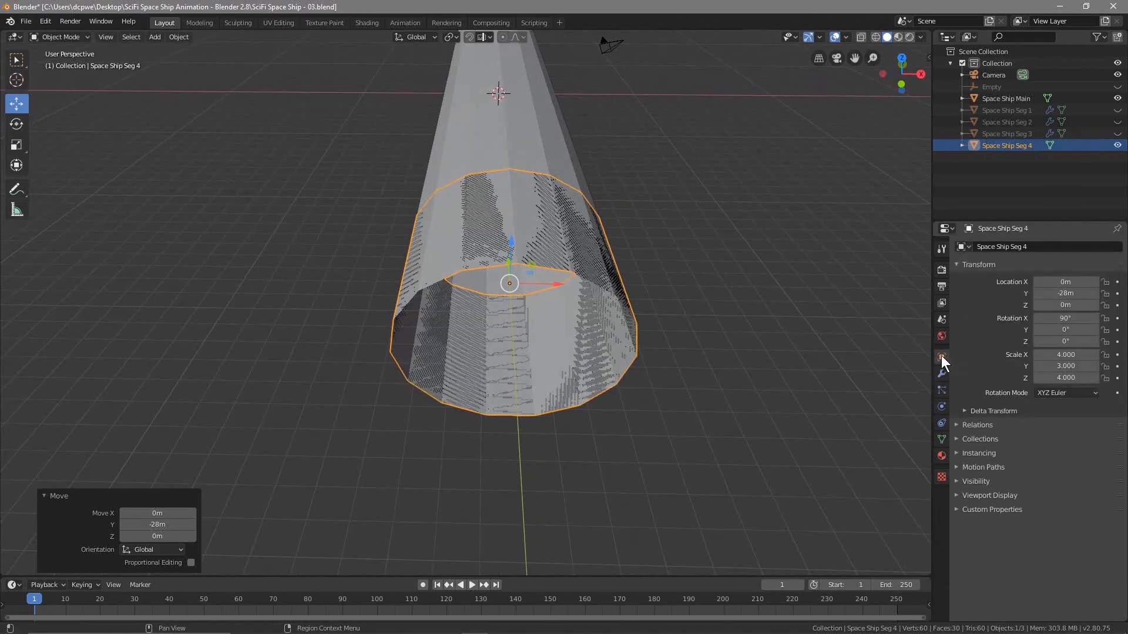
pyautogui.click(1037, 354)
pyautogui.click(1037, 366)
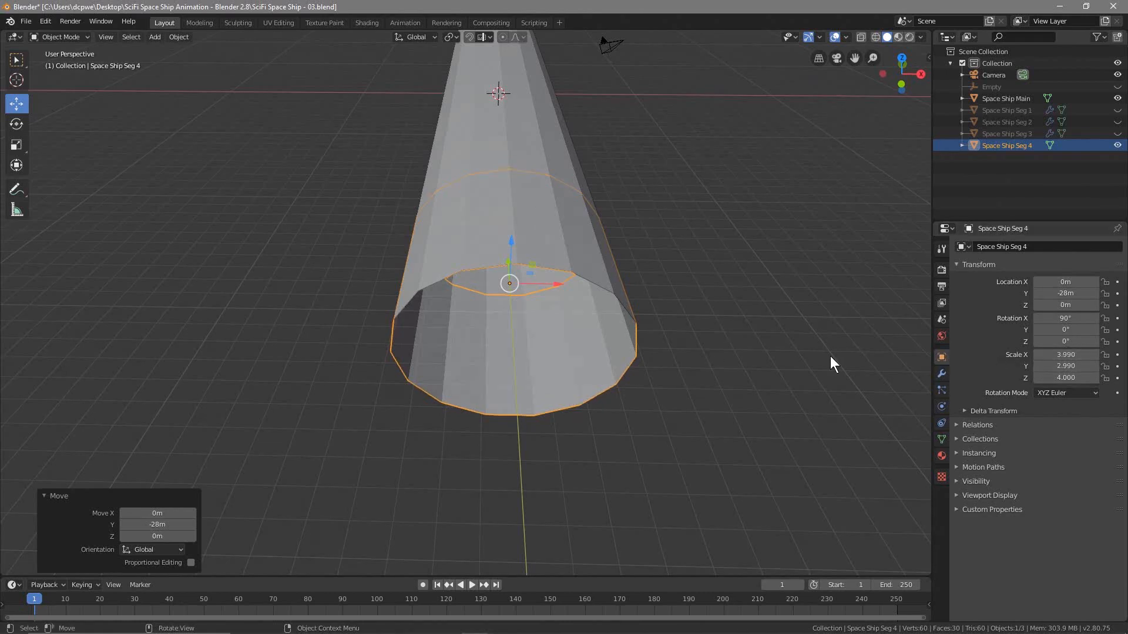
pyautogui.click(527, 357)
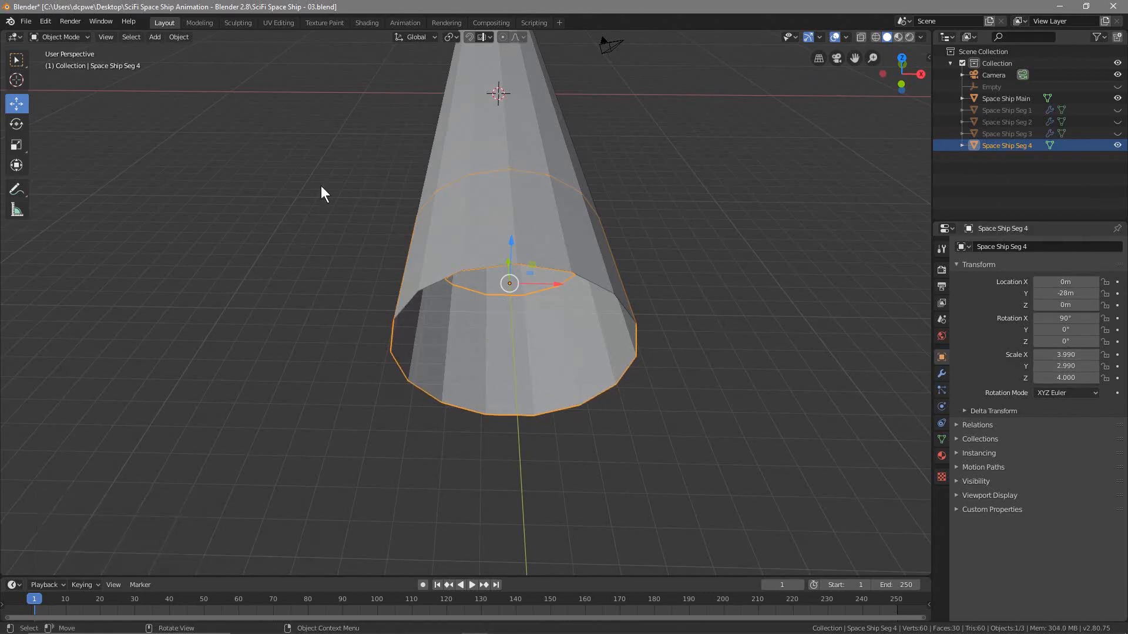
pyautogui.hotkey('alt', 'a')
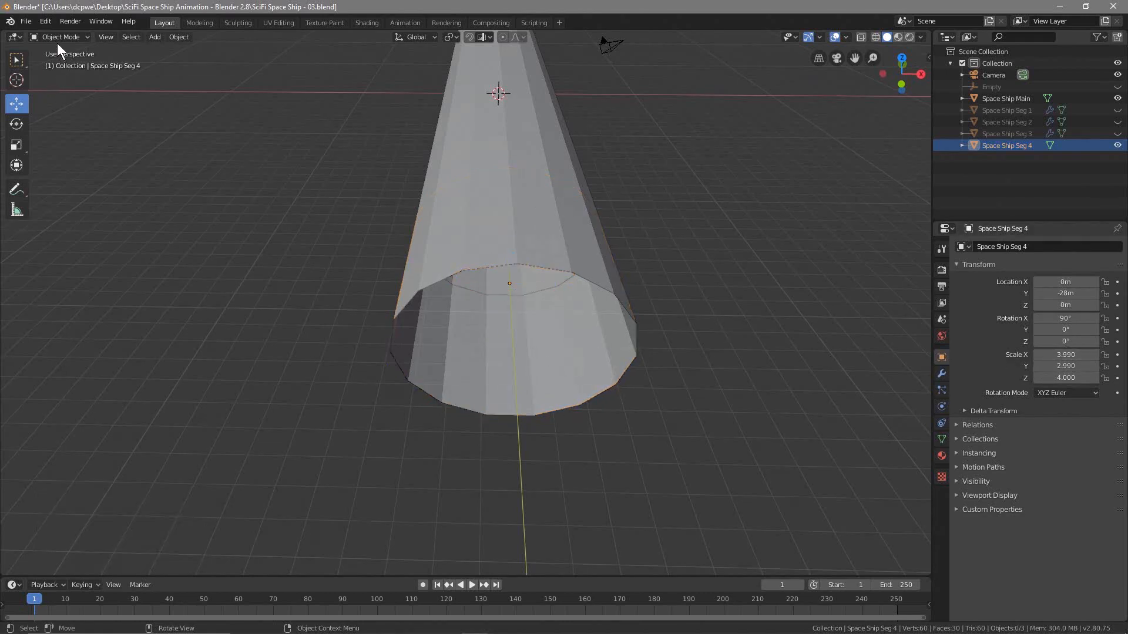
pyautogui.click(56, 36)
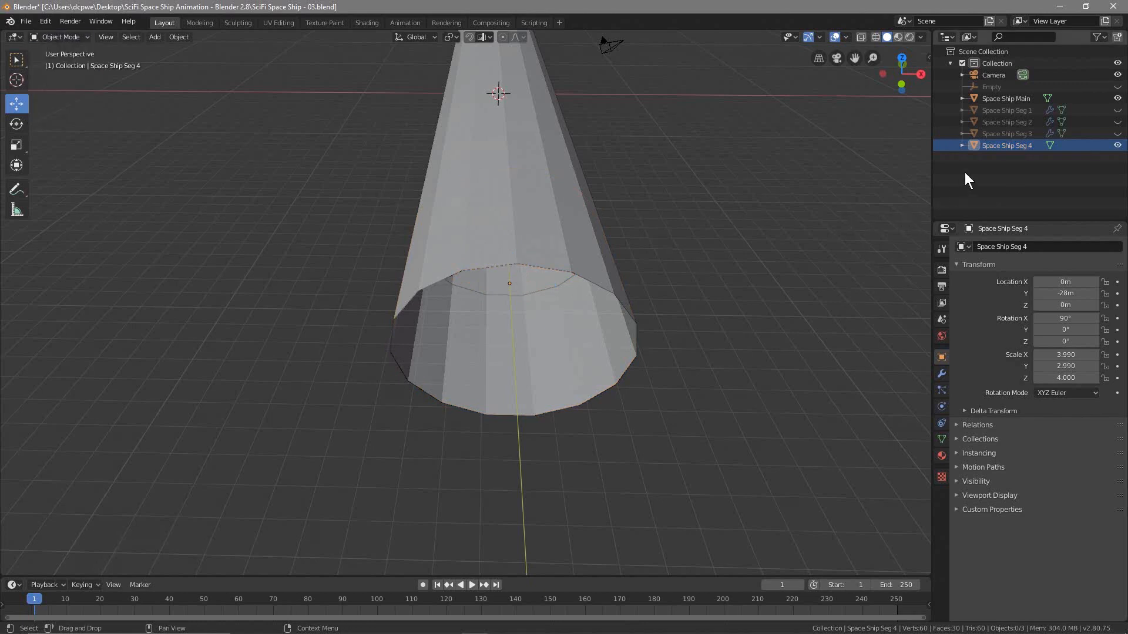
pyautogui.click(1000, 145)
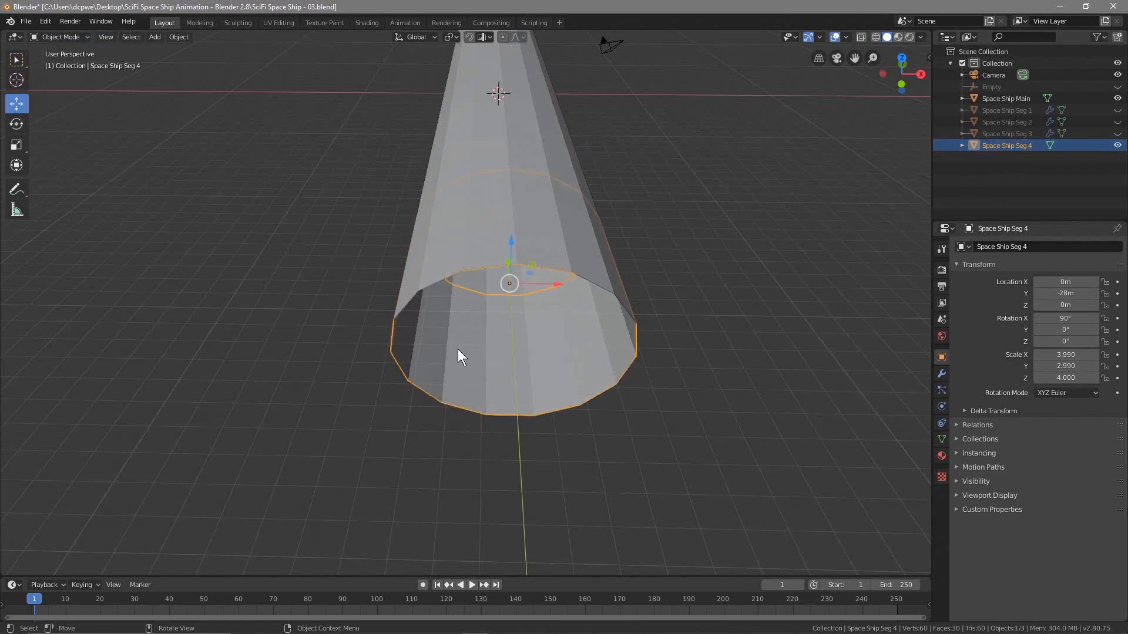
# In Edit Mode, subdivide all faces of Space Ship Seg 4 with 10 cuts, and return to Object Mode.
pyautogui.click(65, 41)
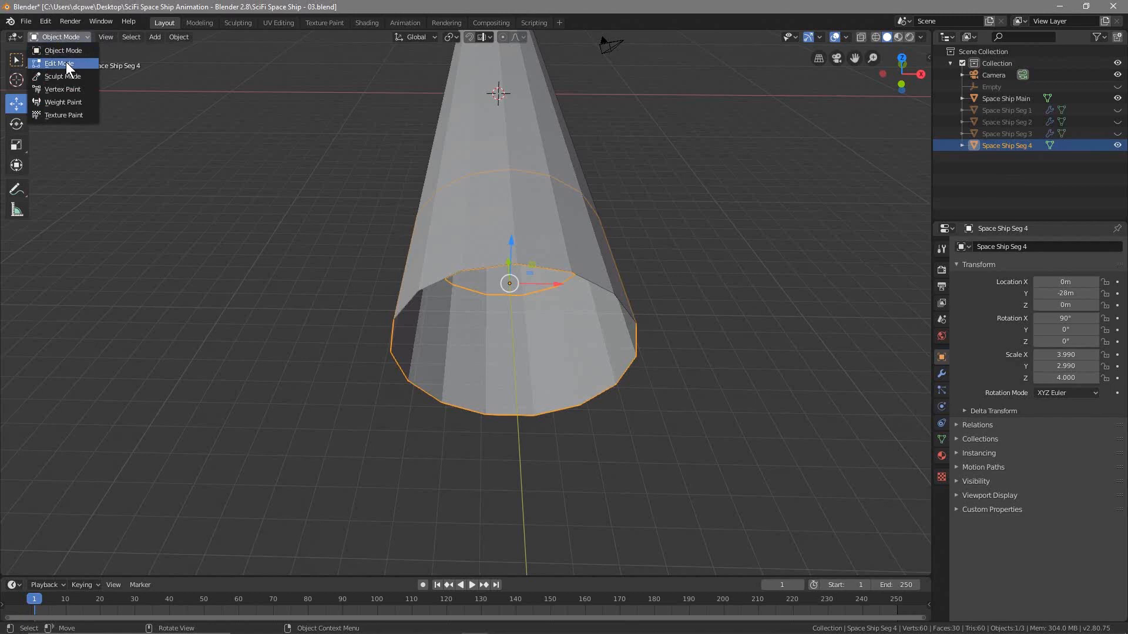
pyautogui.click(65, 62)
pyautogui.press('a')
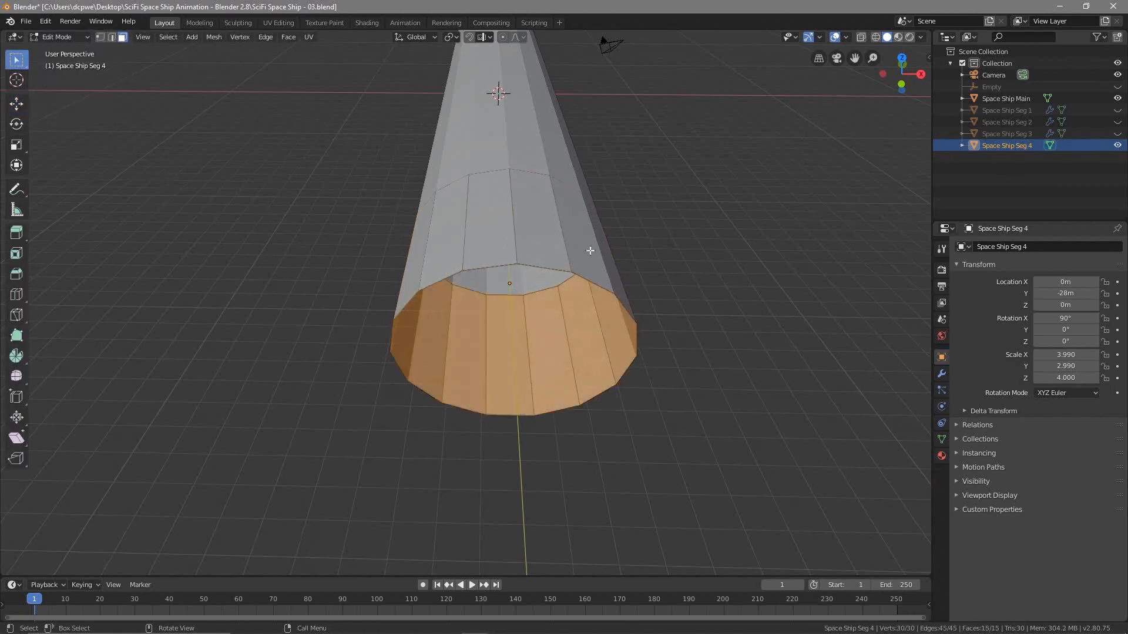
pyautogui.rightClick(496, 343)
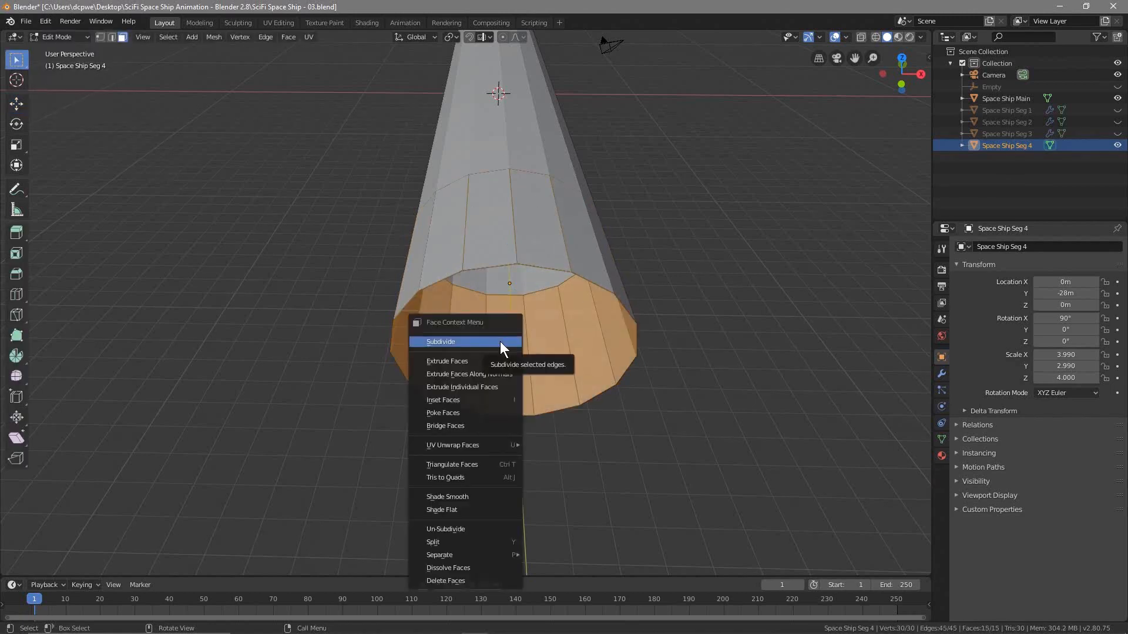
pyautogui.click(499, 341)
pyautogui.click(144, 483)
pyautogui.write('10')
pyautogui.press('Return')
pyautogui.click(59, 37)
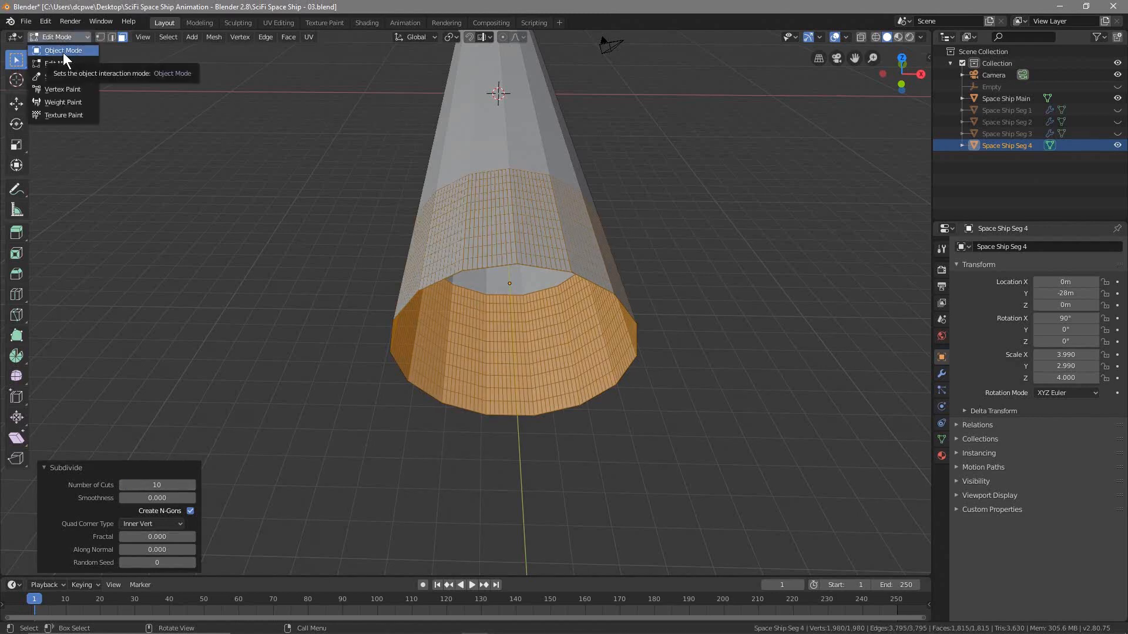
pyautogui.click(62, 51)
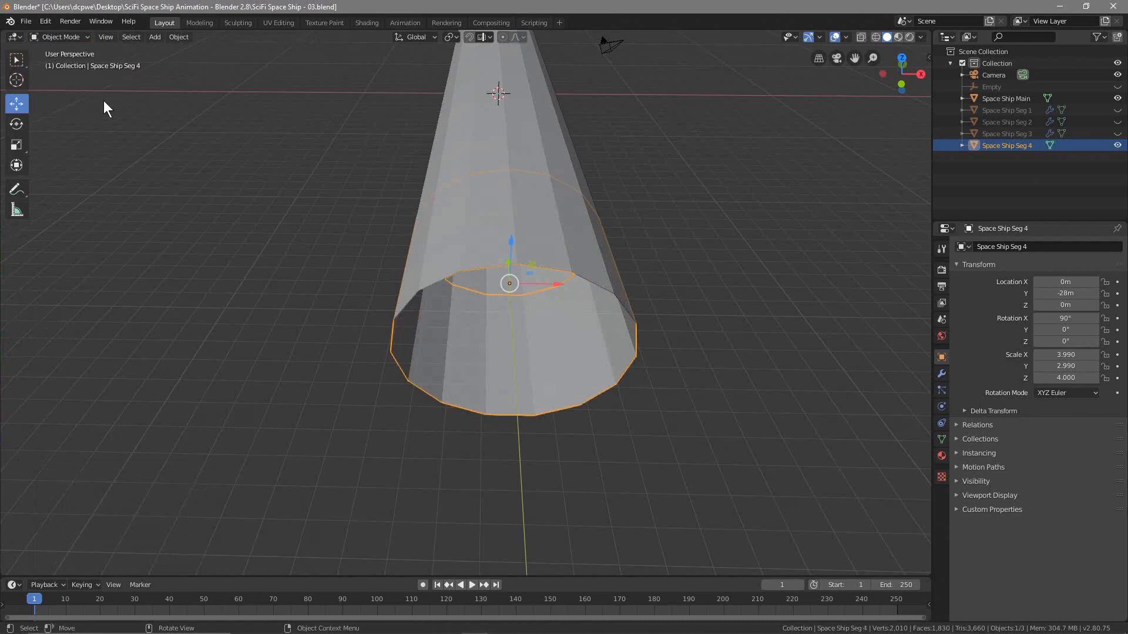
# Add a Subdivision Surface modifier to Space Ship Seg 4 with render and viewport levels at 3, and apply it.
pyautogui.click(942, 374)
pyautogui.click(999, 246)
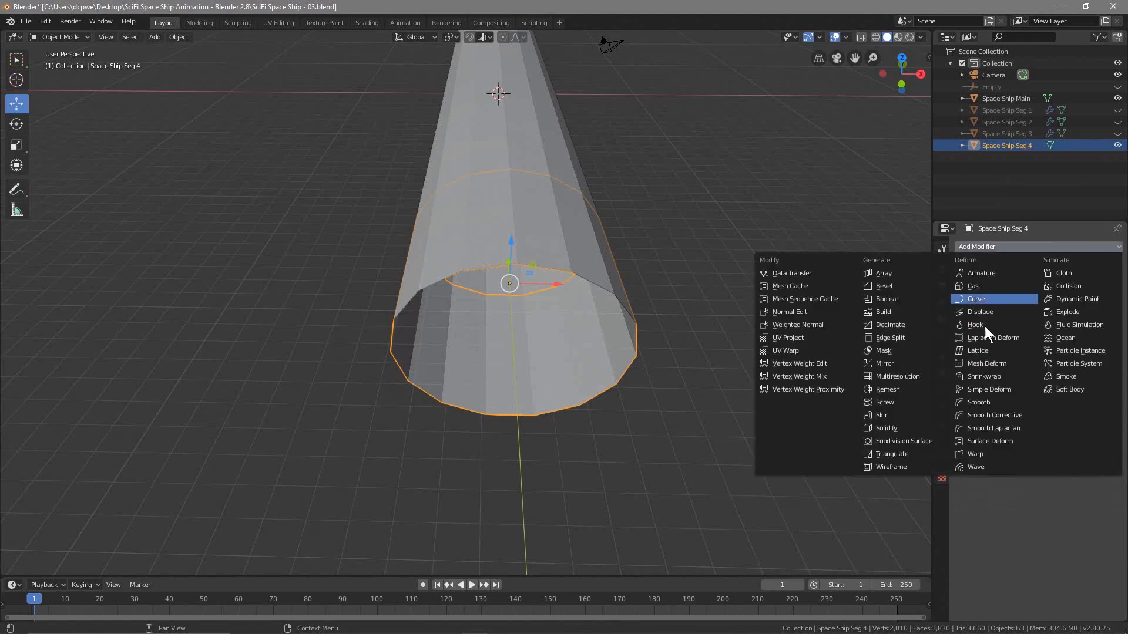
pyautogui.click(917, 441)
pyautogui.click(1029, 323)
pyautogui.click(1034, 336)
pyautogui.click(1034, 337)
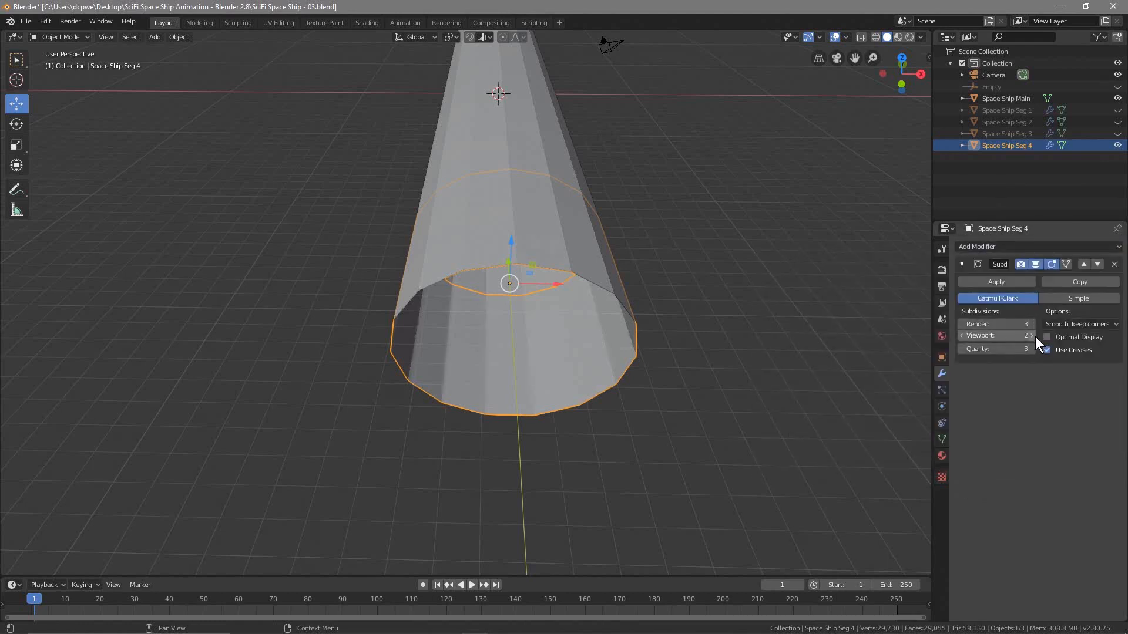
pyautogui.click(995, 286)
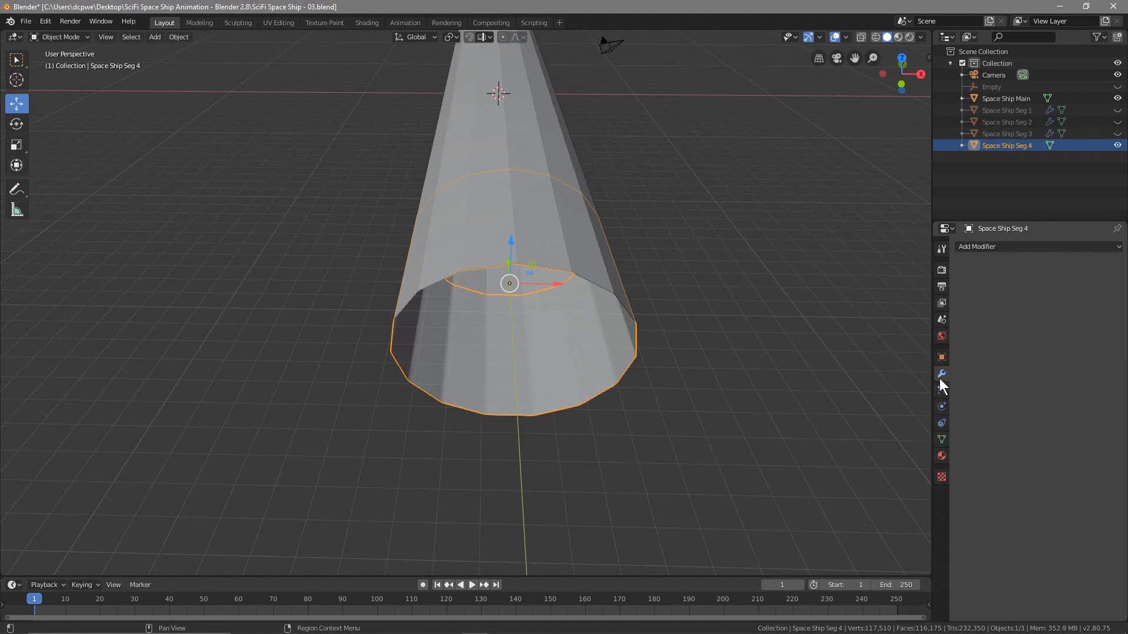
# Add a Displace modifier to Space Ship Seg 4 with its strength at -0.1.
pyautogui.click(1034, 247)
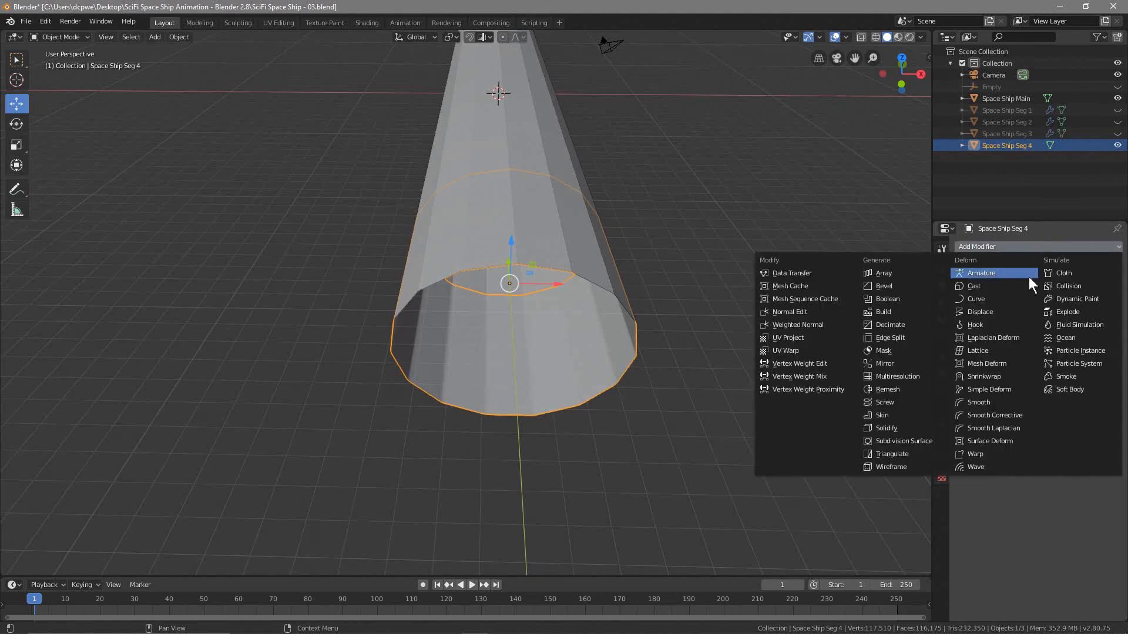
pyautogui.click(993, 312)
pyautogui.click(1078, 371)
pyautogui.write('-0.1')
pyautogui.press('Return')
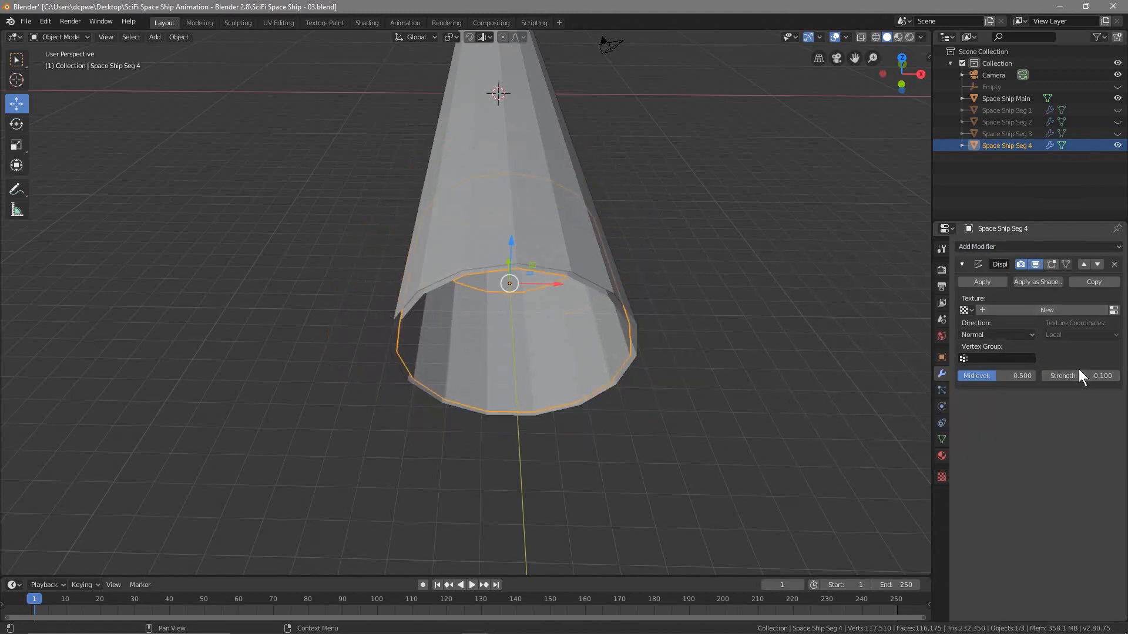
# Give Space Ship Seg 4's Displace modifier a new Distorted Noise texture with Cell Noise basis and distortion and an amount of 1.400.
pyautogui.click(1039, 310)
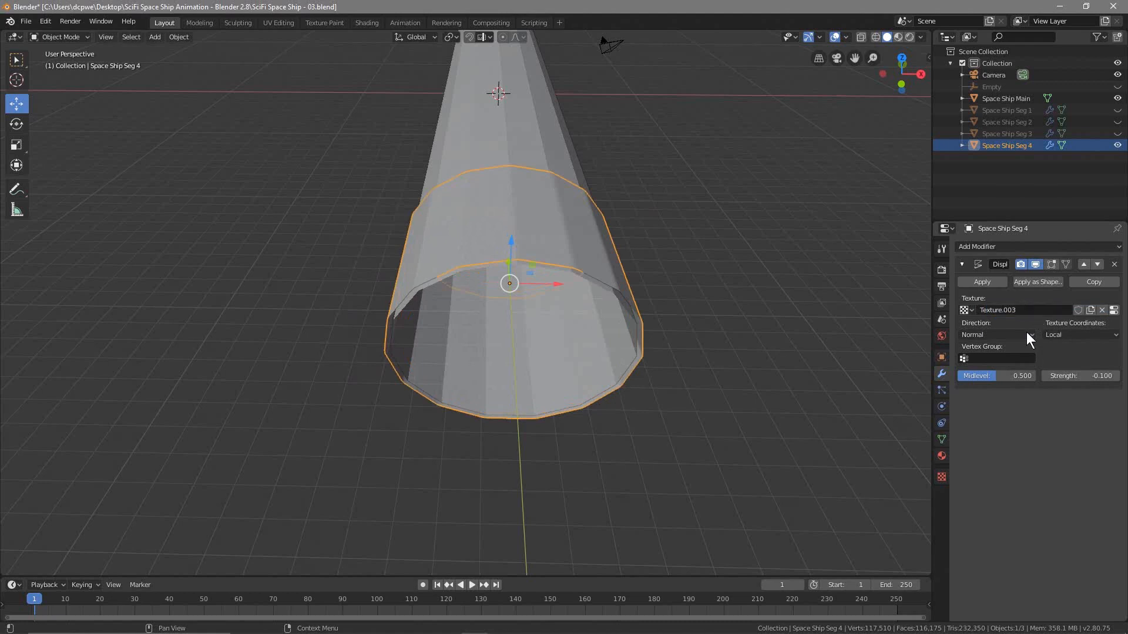
pyautogui.click(942, 477)
pyautogui.click(1049, 283)
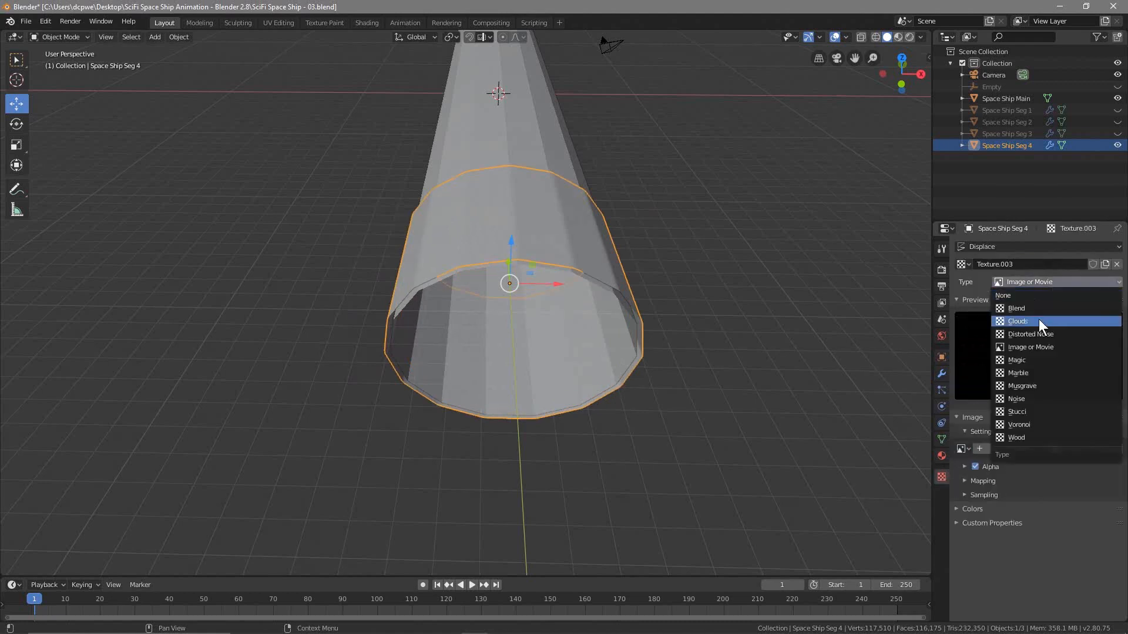
pyautogui.click(1038, 332)
pyautogui.click(1061, 435)
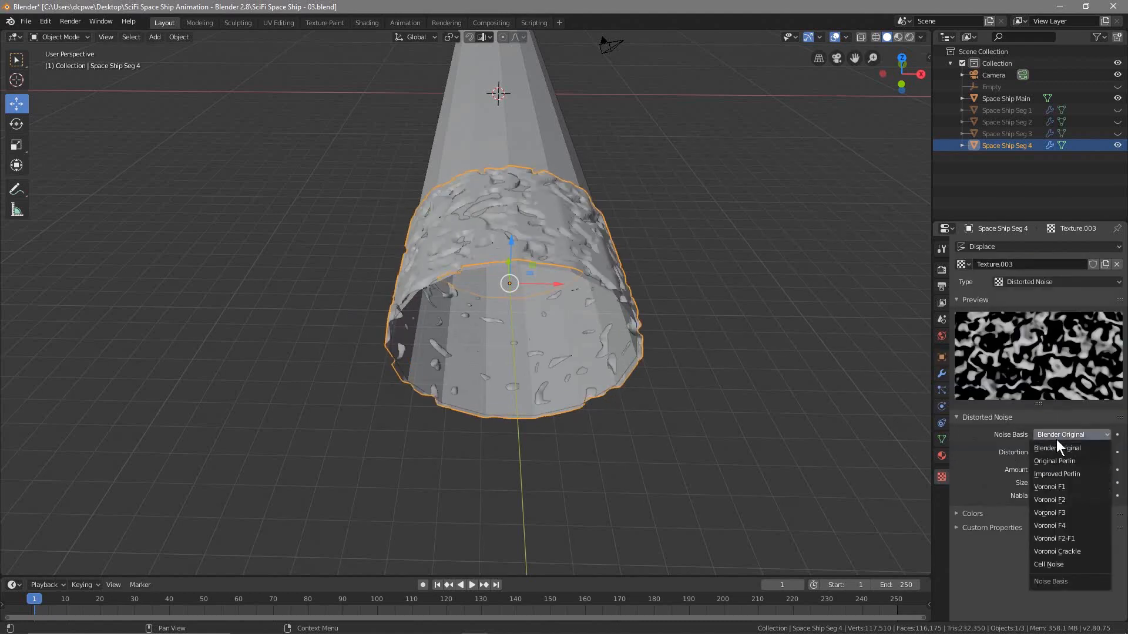
pyautogui.click(1054, 564)
pyautogui.click(1061, 452)
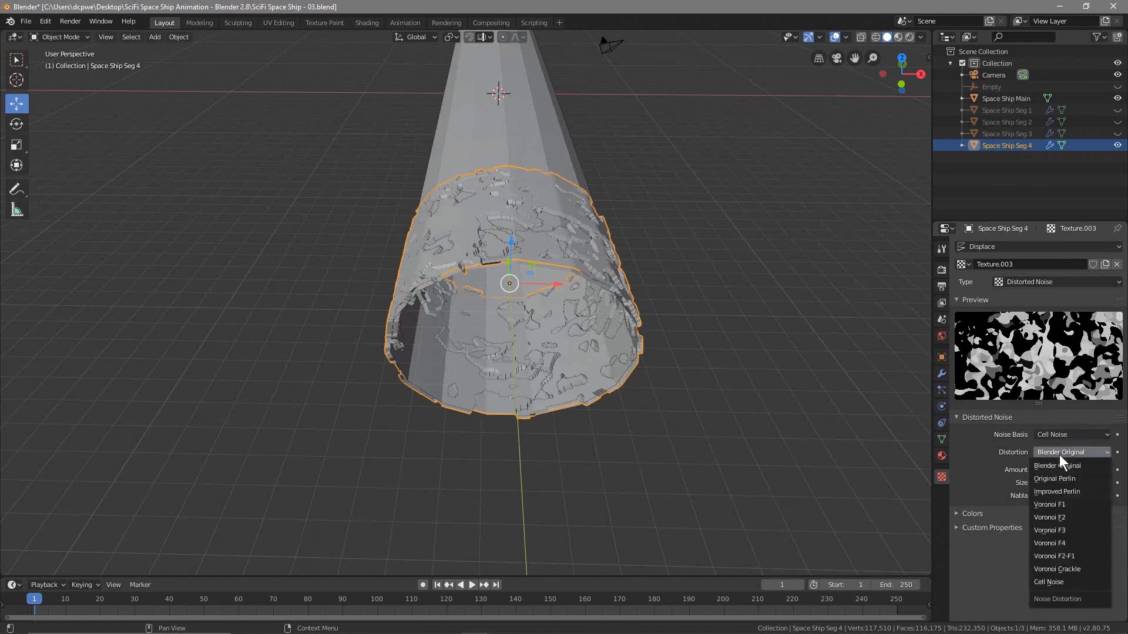
pyautogui.click(1076, 582)
pyautogui.moveTo(1071, 470)
pyautogui.mouseDown()
pyautogui.moveTo(1116, 470)
pyautogui.moveTo(1052, 470)
pyautogui.mouseUp()
# Show the whole tube in the top orthographic view and save the current file.
pyautogui.moveTo(700, 458); pyautogui.dragTo(698, 507, button='middle')
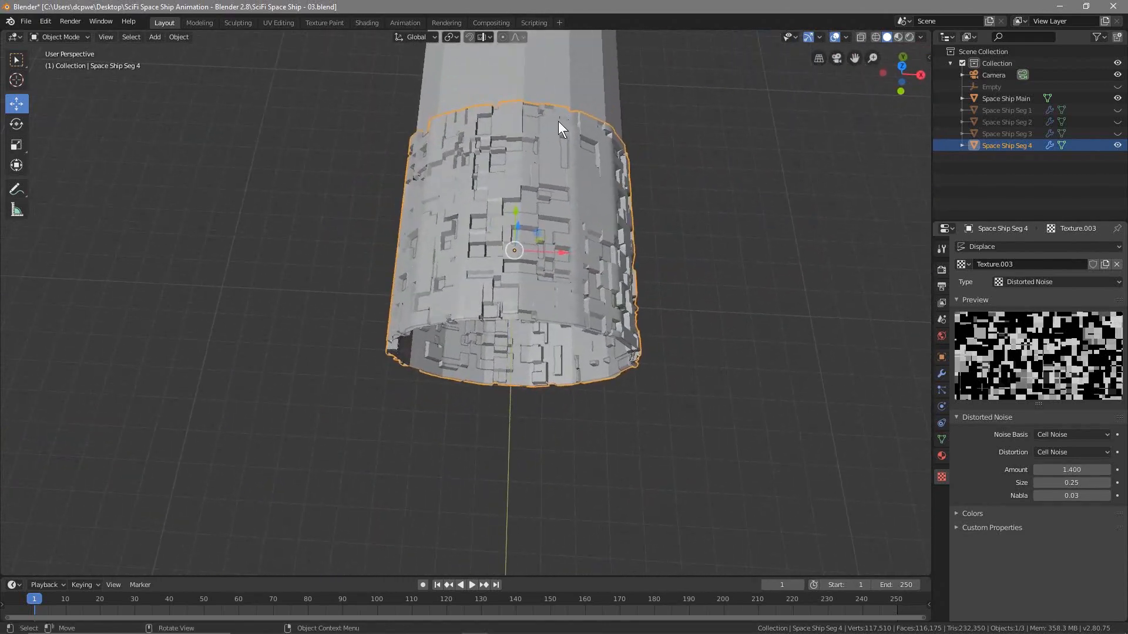
pyautogui.press('KP_7')
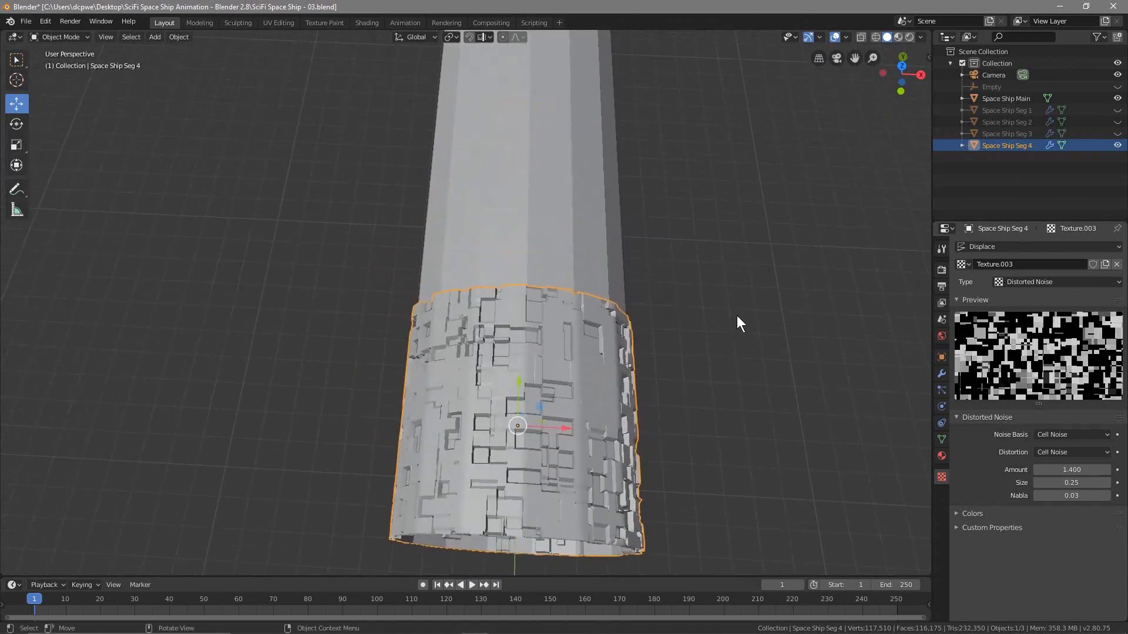
pyautogui.press('KP_5')
pyautogui.scroll(-5, 736, 315)
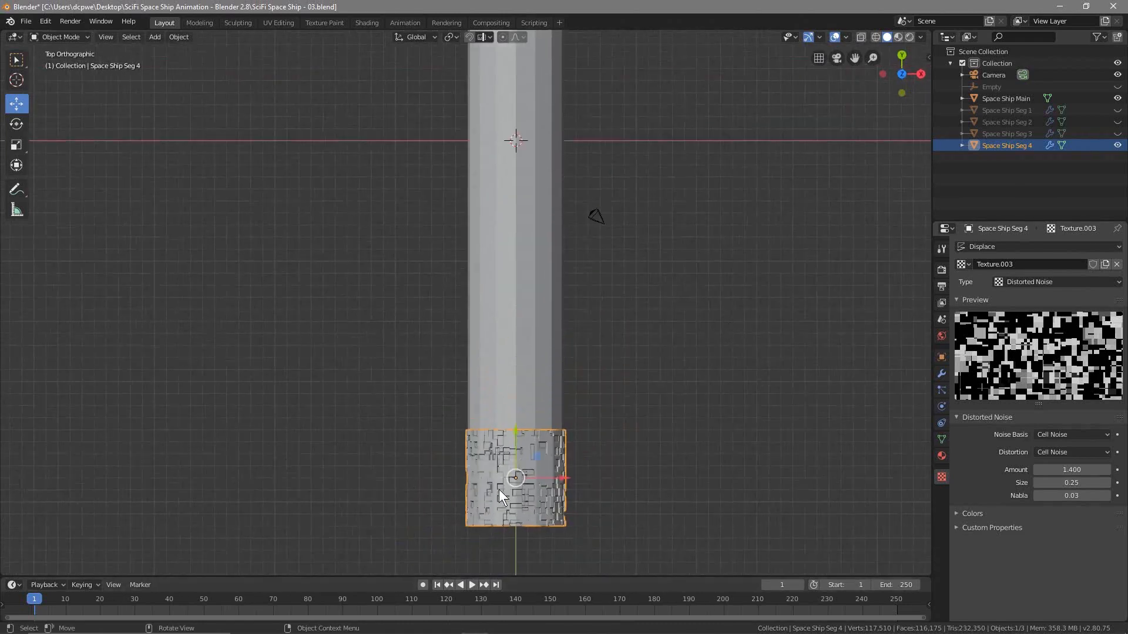
pyautogui.scroll(-2, 654, 357)
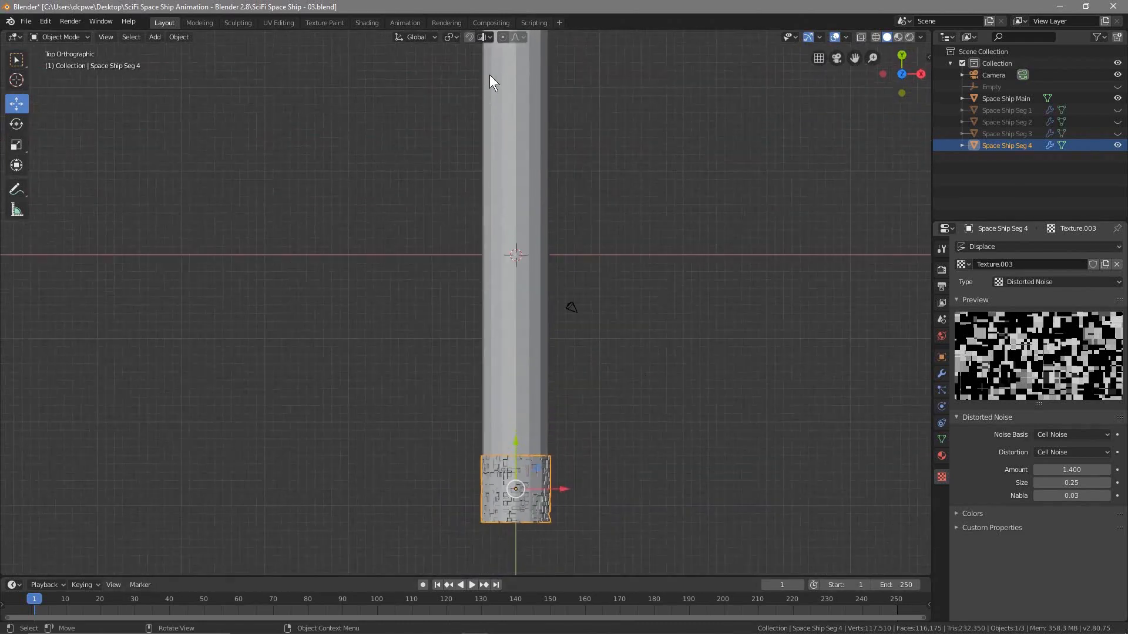
pyautogui.scroll(-2, 540, 342)
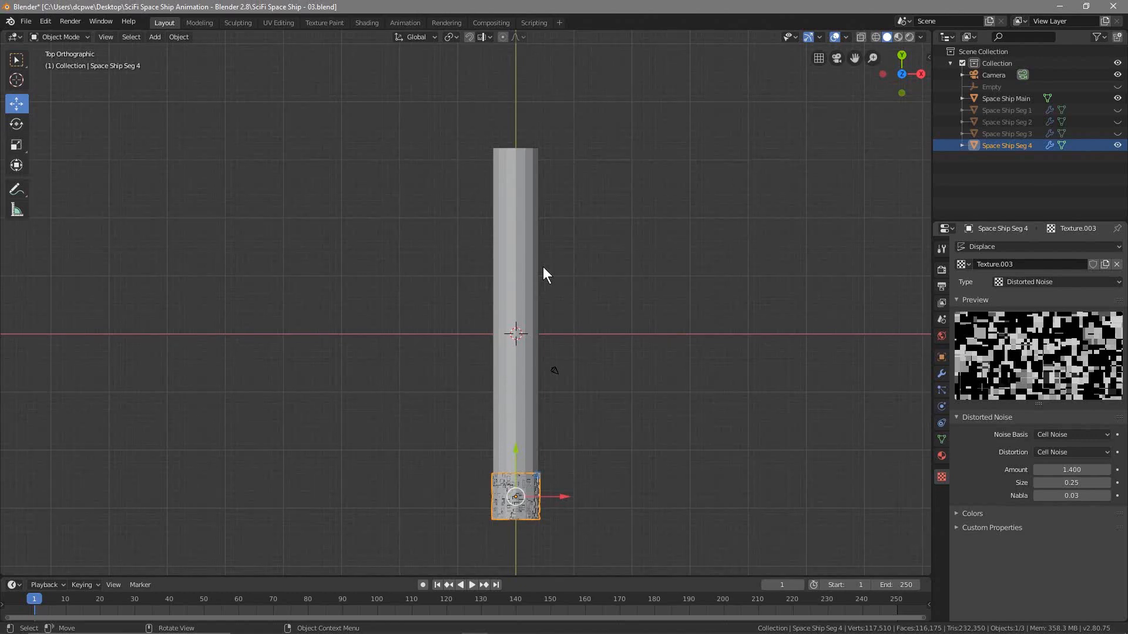
pyautogui.click(26, 23)
pyautogui.click(42, 99)
pyautogui.click(27, 22)
pyautogui.click(46, 120)
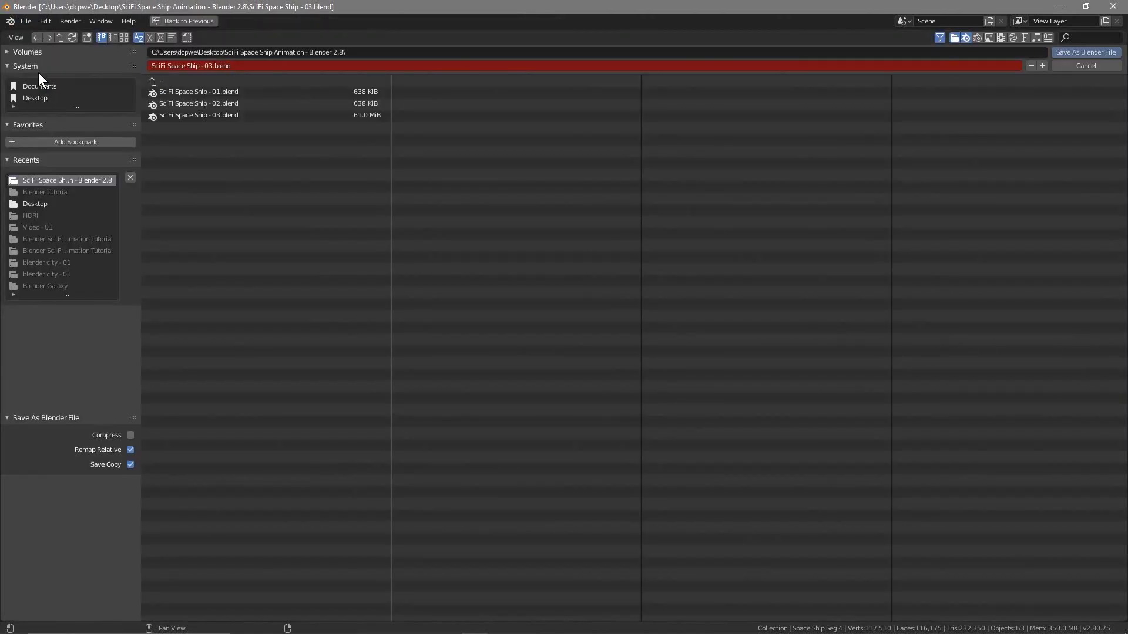
pyautogui.press('Escape')
# Save the scene as a new version named SciFi Space Ship - 04.blend in the same folder.
pyautogui.click(22, 24)
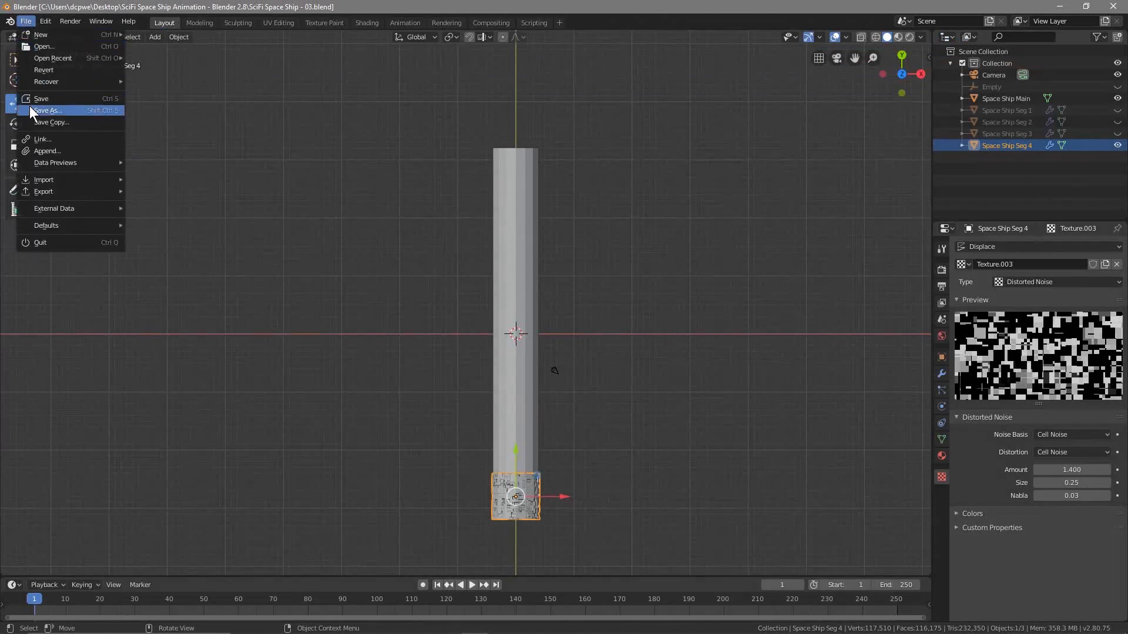
pyautogui.click(32, 110)
pyautogui.click(1042, 67)
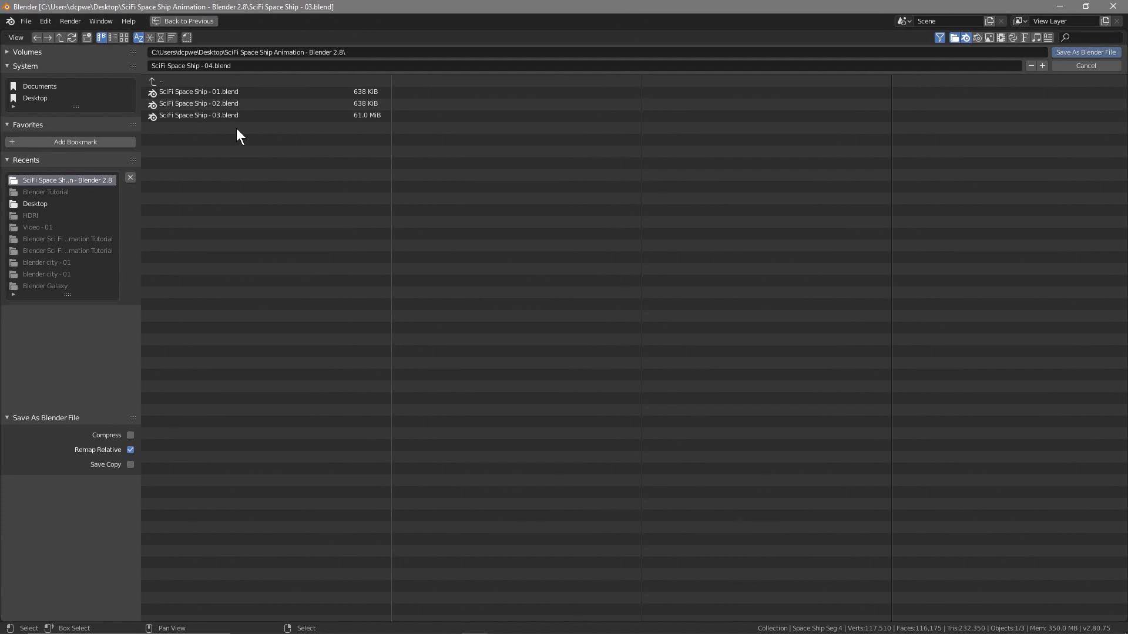
pyautogui.click(1076, 55)
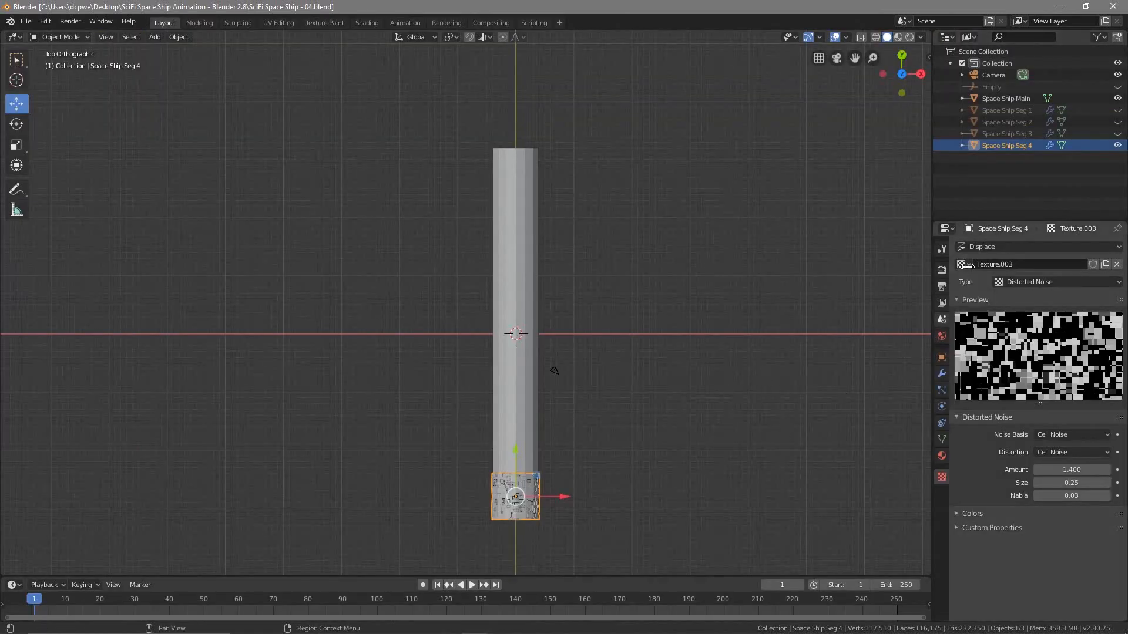
# Unhide Space Ship Seg 1, 2 and 3, and move Seg 1 by 8 m along Y.
pyautogui.moveTo(1118, 134); pyautogui.dragTo(1118, 110)
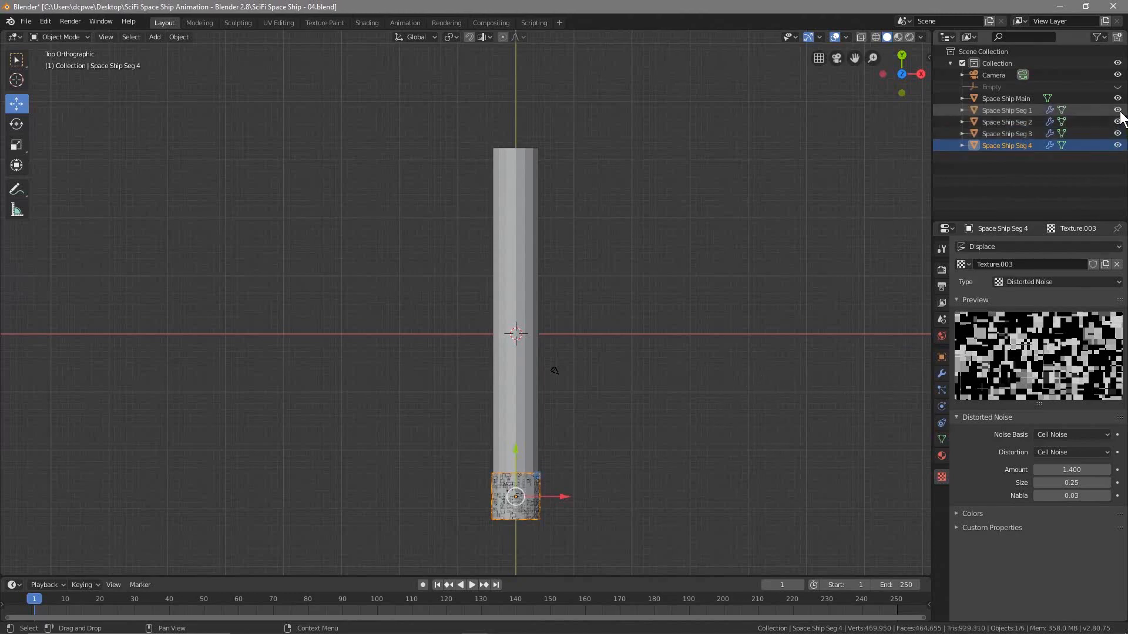
pyautogui.click(1007, 110)
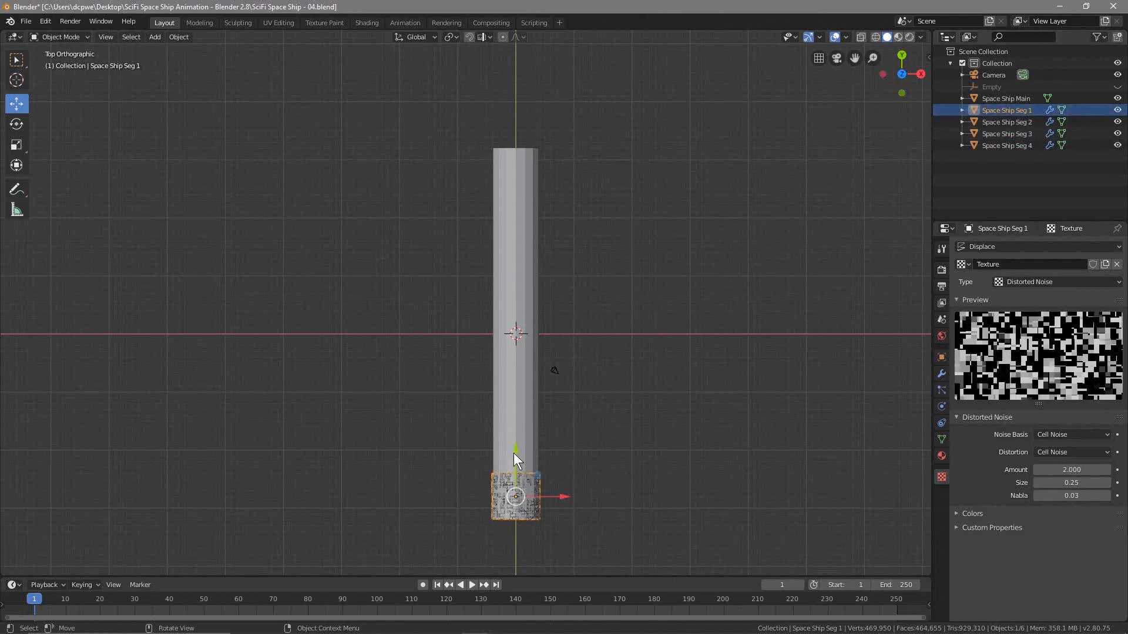
pyautogui.hotkey('shift', 'd')
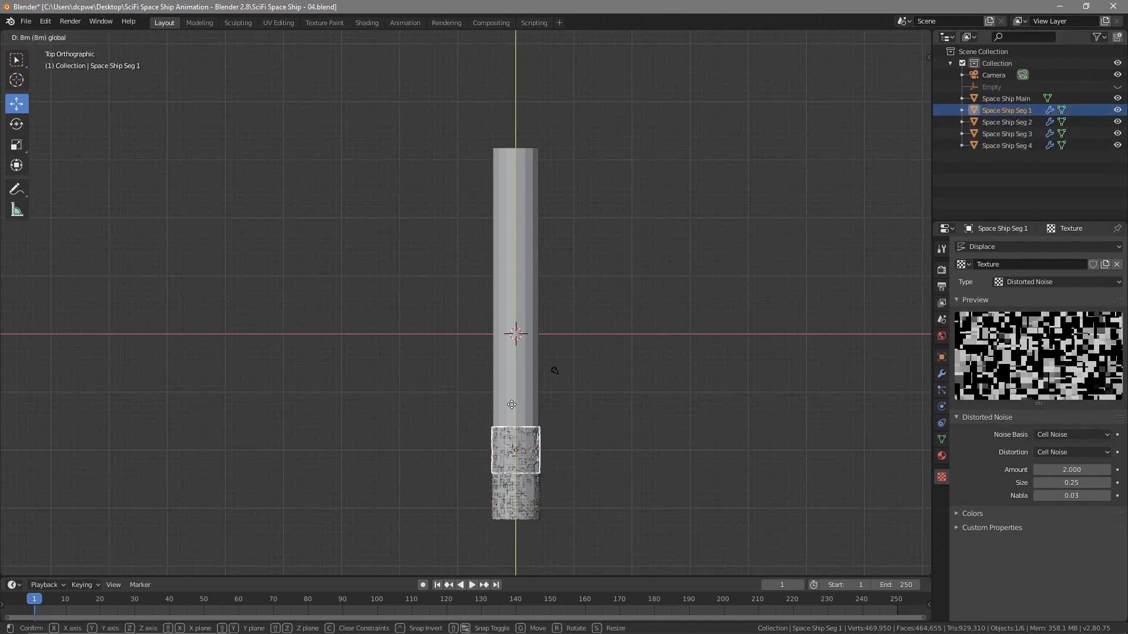
pyautogui.click(511, 405)
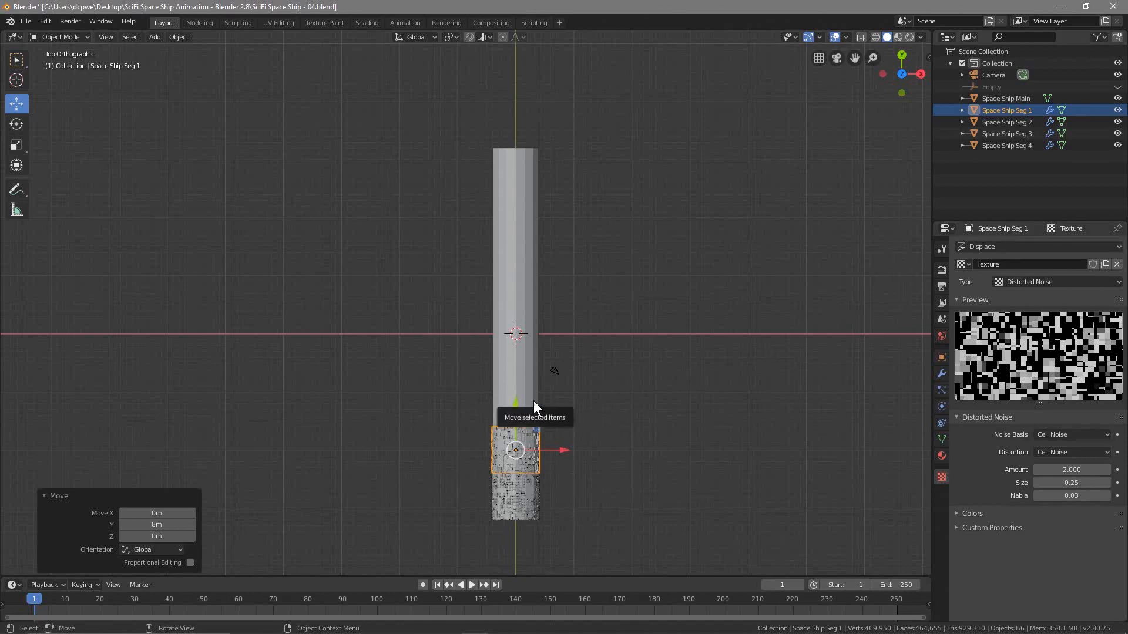
# Move Space Ship Seg 2 by 16 m and Space Ship Seg 3 by 23 m along Y up the tube.
pyautogui.click(1020, 122)
pyautogui.moveTo(517, 446); pyautogui.dragTo(522, 351)
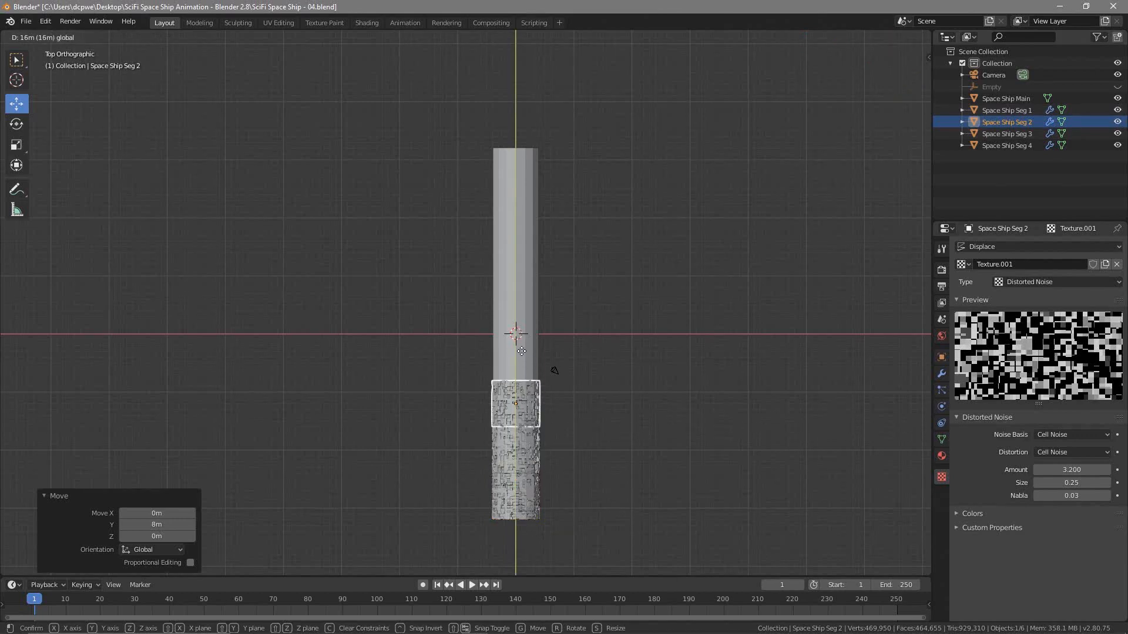
pyautogui.click(522, 351)
pyautogui.click(1003, 132)
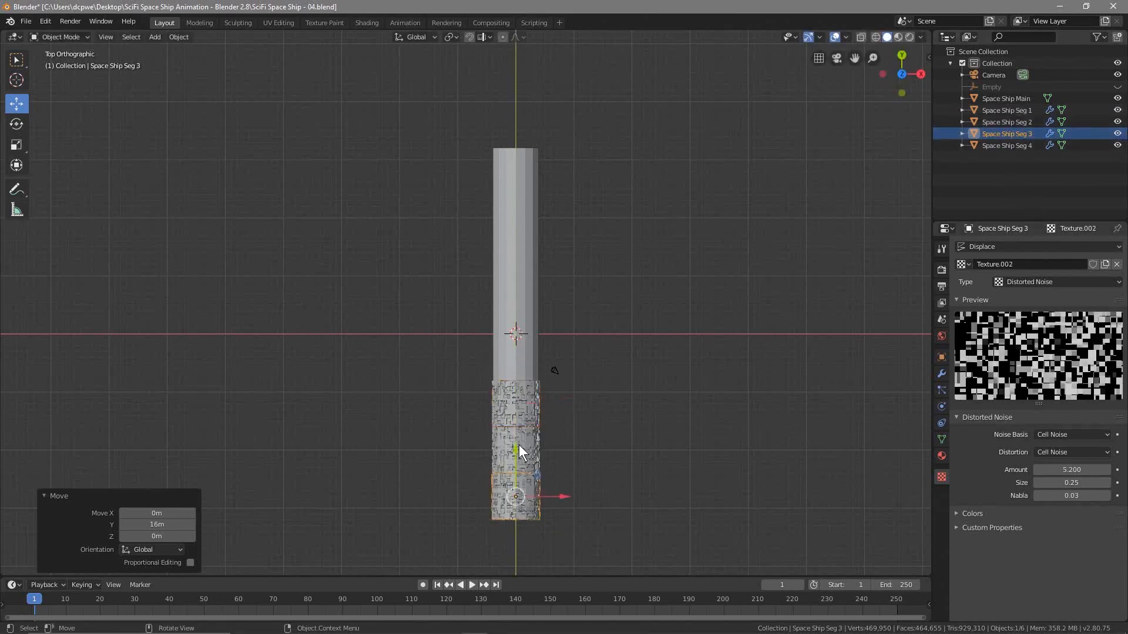
pyautogui.moveTo(517, 447); pyautogui.dragTo(521, 309)
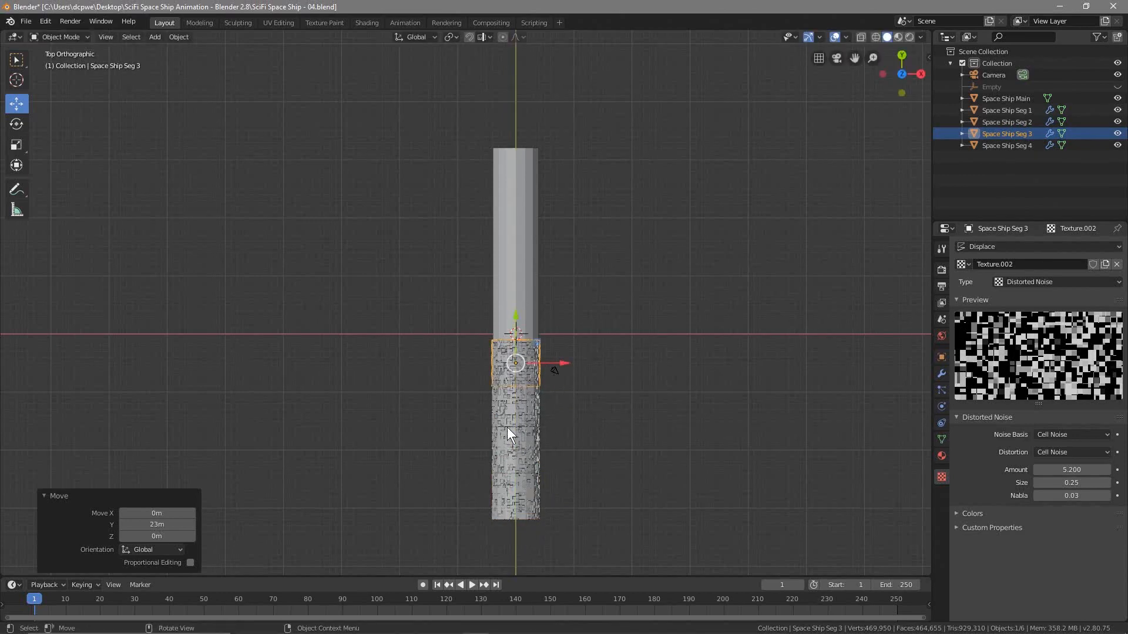
pyautogui.moveTo(597, 482); pyautogui.dragTo(484, 336, button='middle')
pyautogui.moveTo(482, 478); pyautogui.dragTo(587, 524, button='middle')
# Duplicate Space Ship Seg 4 in place.
pyautogui.click(512, 496)
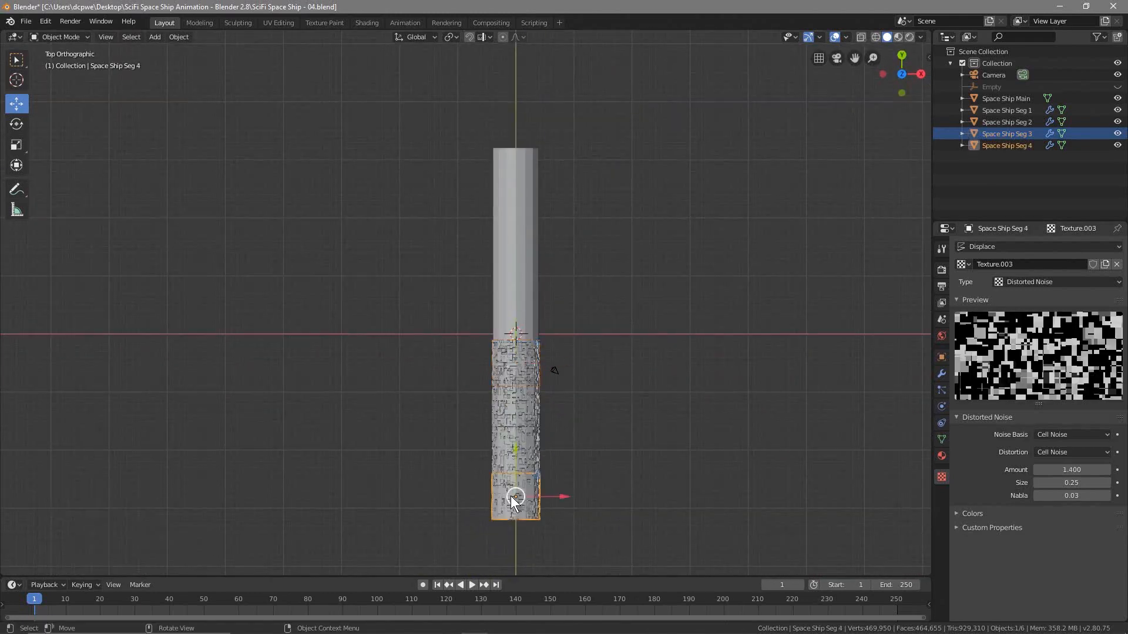
pyautogui.click(1013, 147)
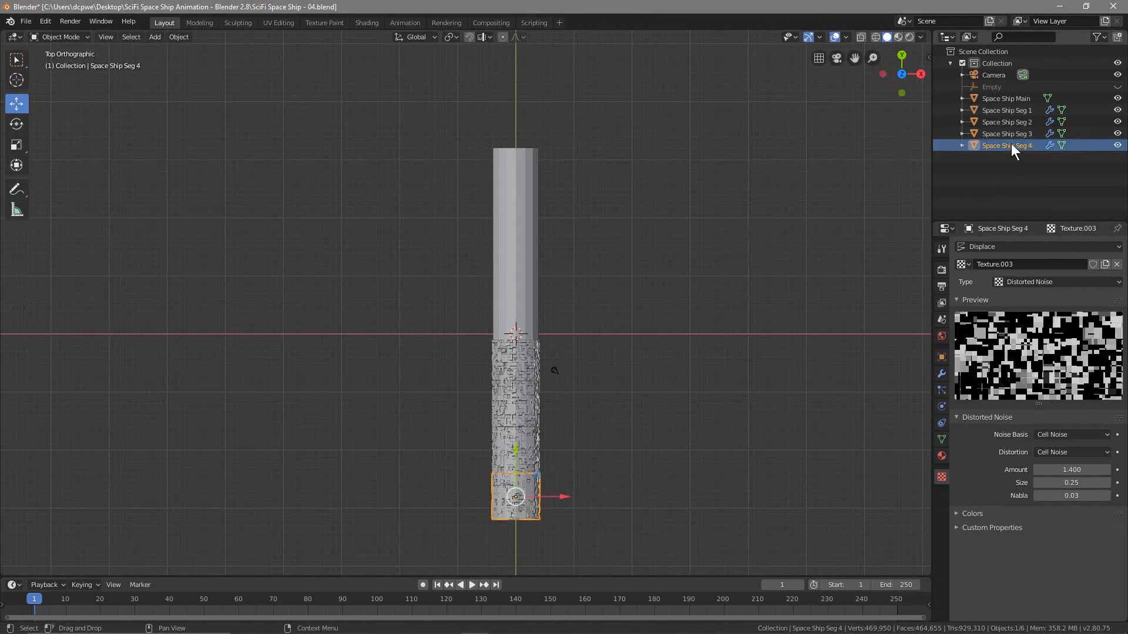
pyautogui.hotkey('shift', 'd')
pyautogui.rightClick(632, 305)
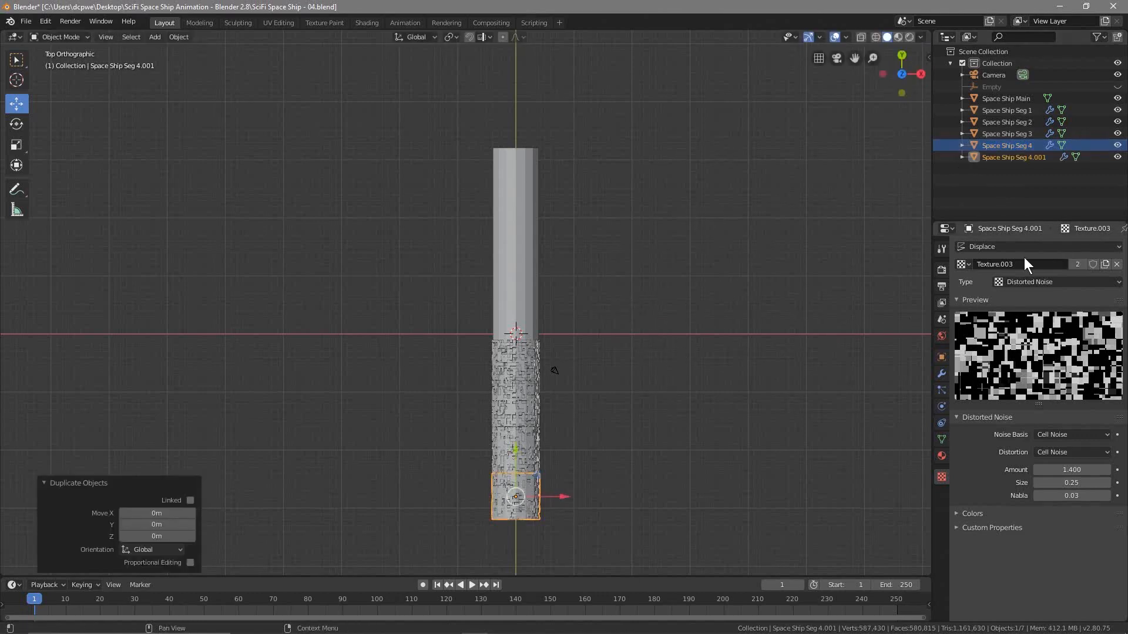
# Rename the duplicate of Space Ship Seg 4 as Space Ship Seg 5.
pyautogui.doubleClick(1007, 157)
pyautogui.press('BackSpace')
pyautogui.press('BackSpace')
pyautogui.press('BackSpace')
pyautogui.press('BackSpace')
pyautogui.press('BackSpace')
pyautogui.press('BackSpace')
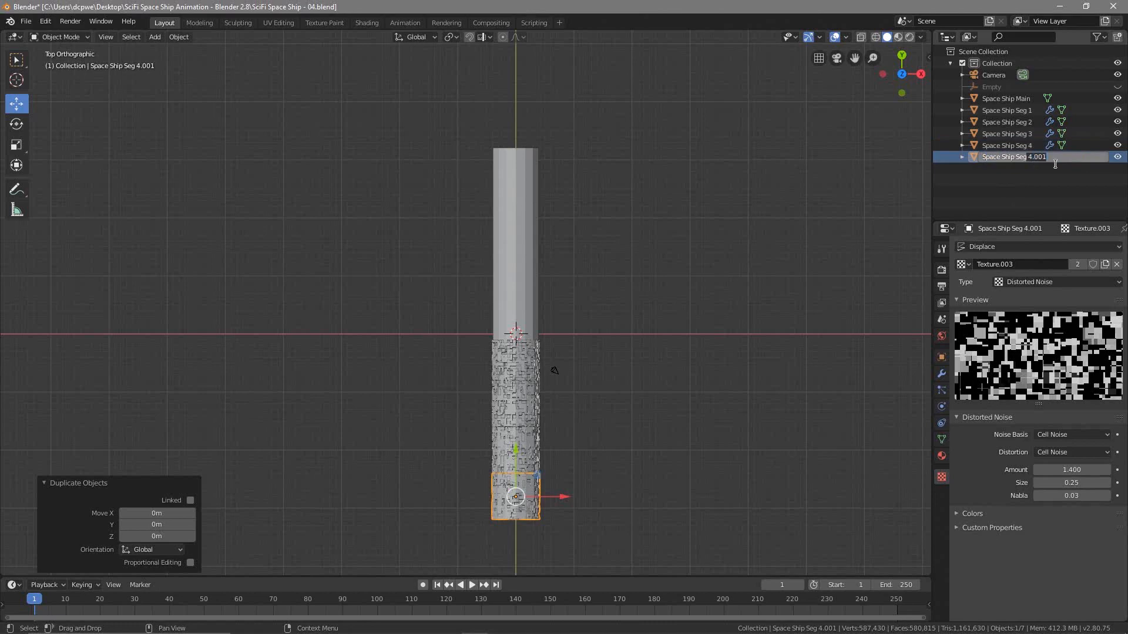
pyautogui.write('5')
pyautogui.press('Return')
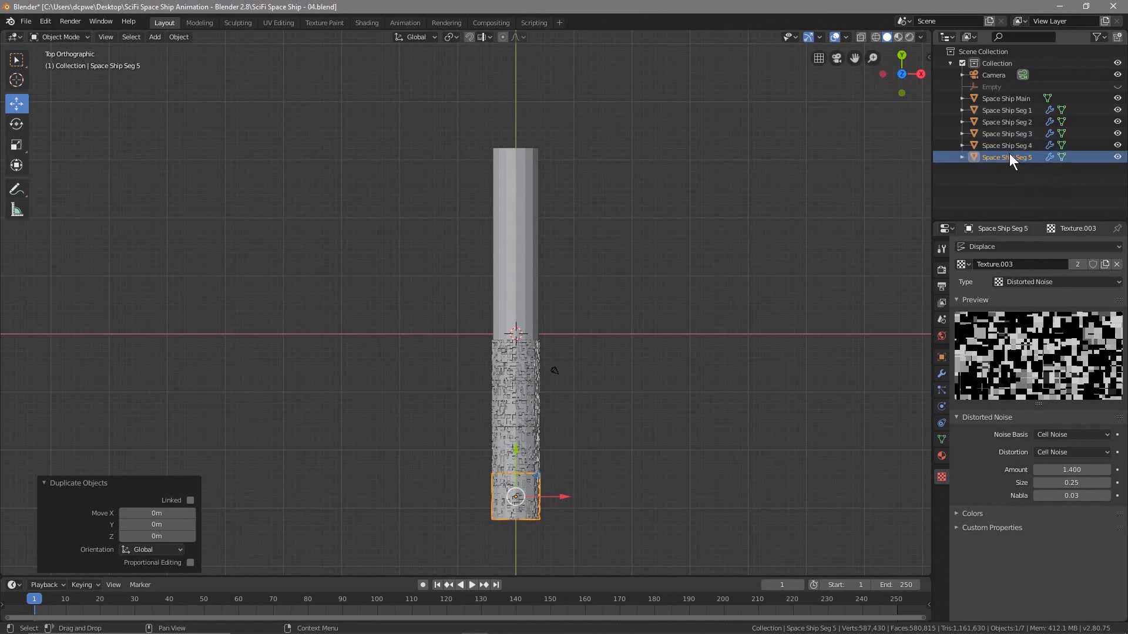
# Rename the Seg 4 duplicate as Space Ship Seg 4a and move it 31 m along Y, beyond Seg 3.
pyautogui.doubleClick(1018, 156)
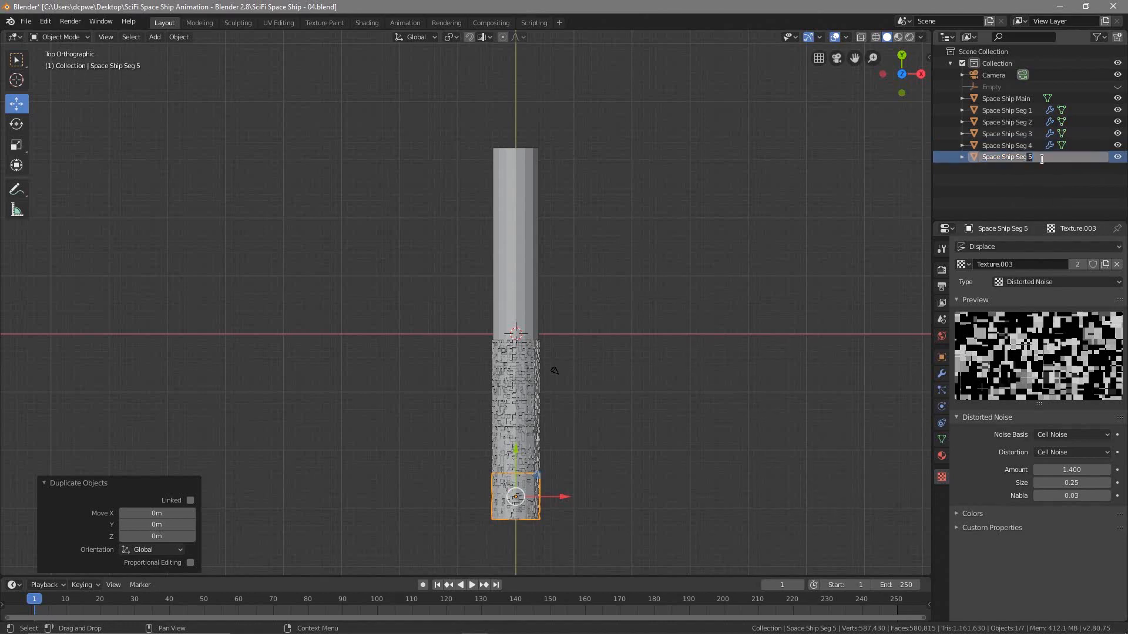
pyautogui.press('BackSpace')
pyautogui.press('BackSpace')
pyautogui.press('Return')
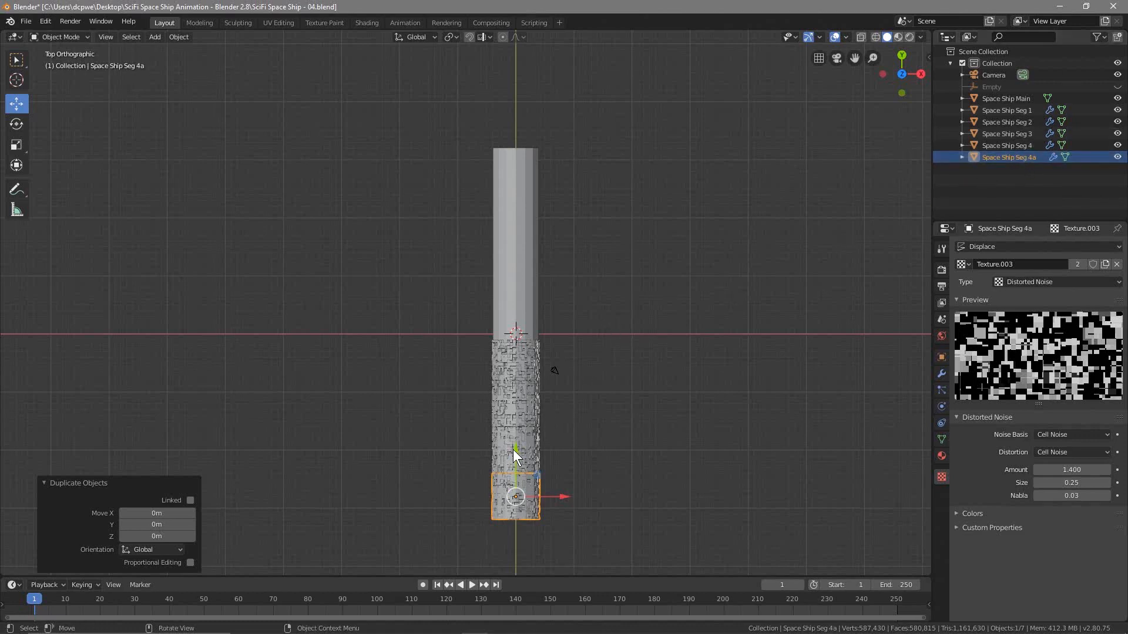
pyautogui.moveTo(516, 450); pyautogui.dragTo(513, 269)
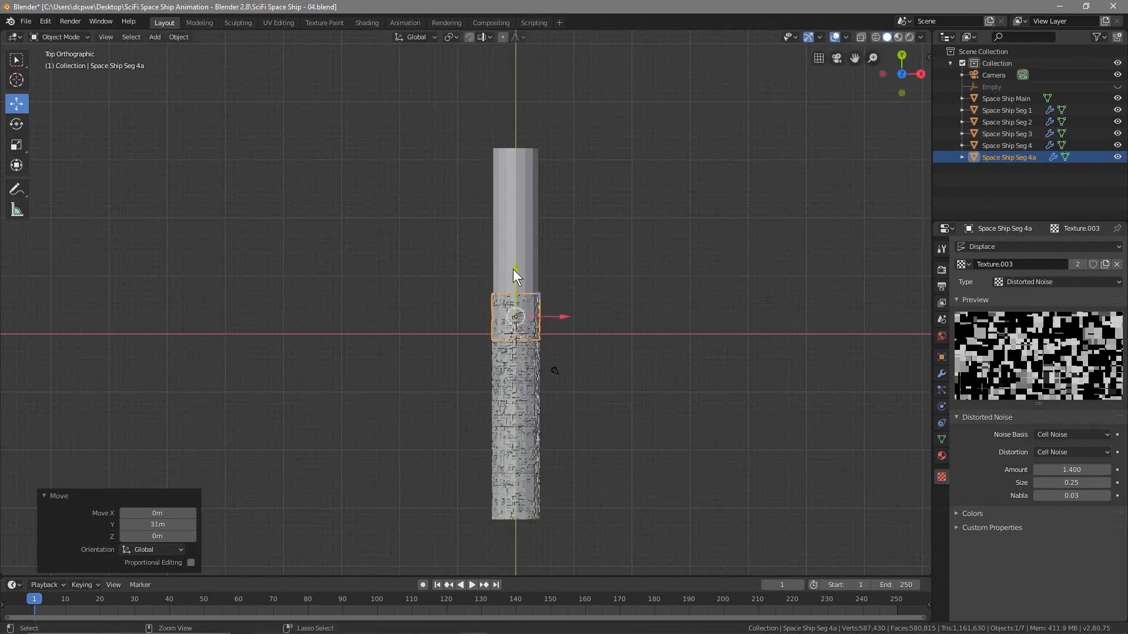
# Duplicate Space Ship Seg 2 in place.
pyautogui.click(522, 401)
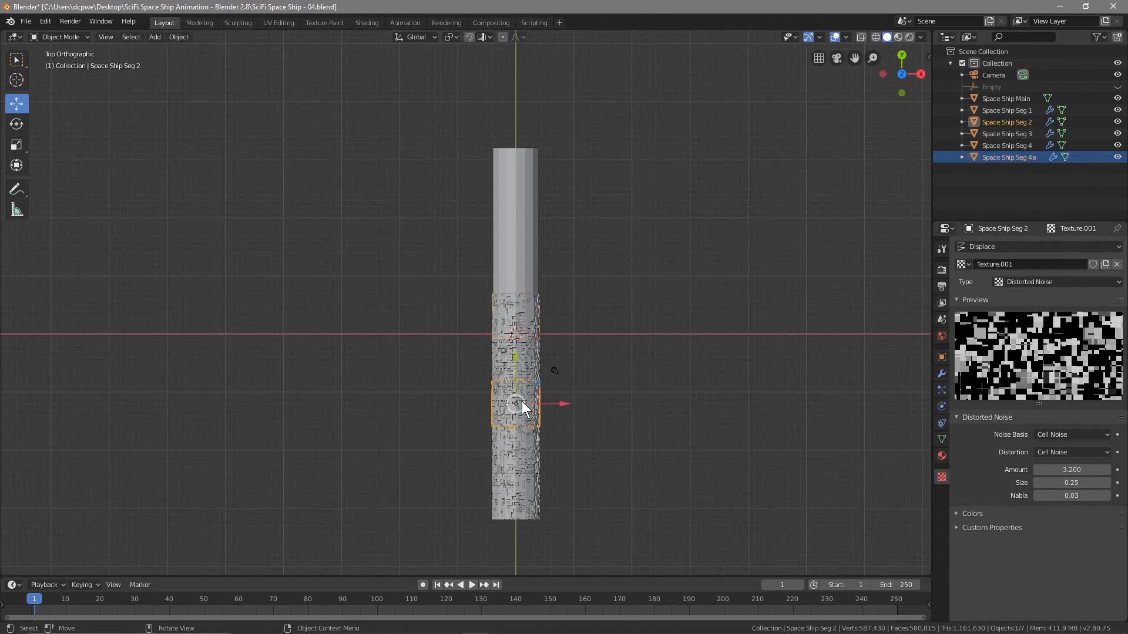
pyautogui.click(1010, 122)
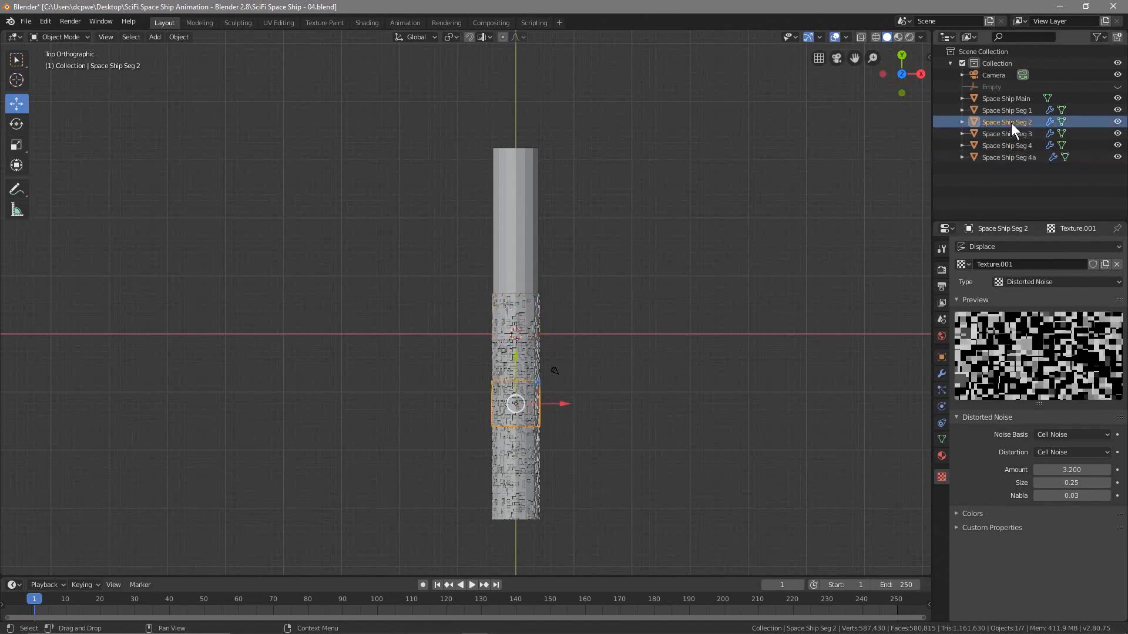
pyautogui.hotkey('shift', 'd')
pyautogui.rightClick(595, 374)
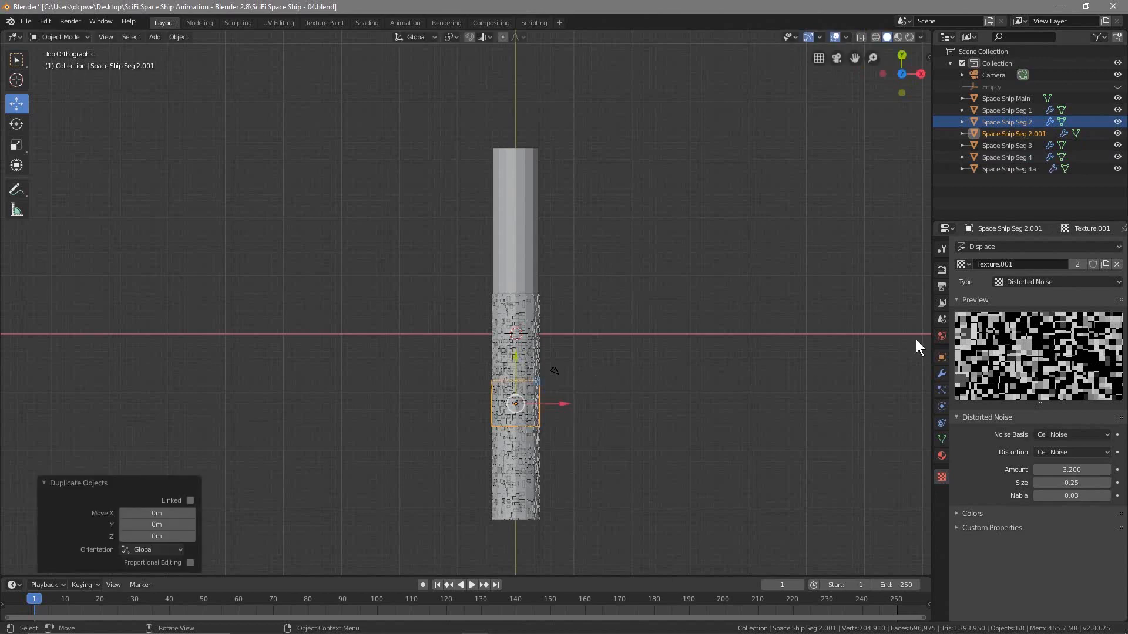
# Rename the Seg 2 duplicate as Space Ship Seg 2a and move it 23 m along Y, beyond Seg 4a.
pyautogui.doubleClick(1027, 136)
pyautogui.press('End')
pyautogui.press('BackSpace')
pyautogui.press('BackSpace')
pyautogui.press('BackSpace')
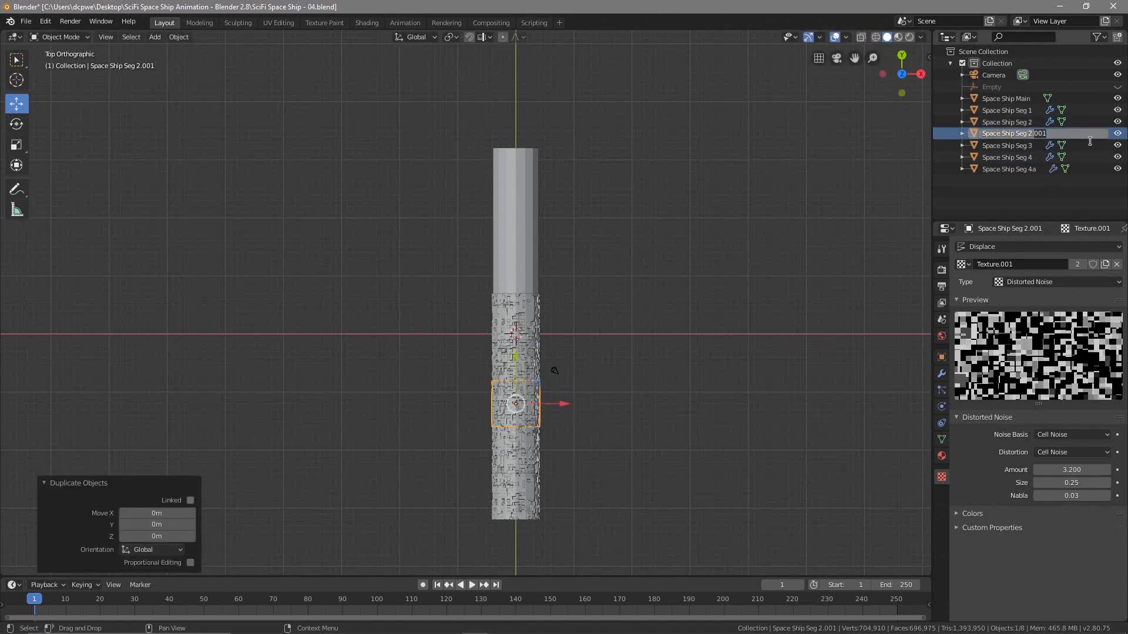
pyautogui.write('a')
pyautogui.press('Return')
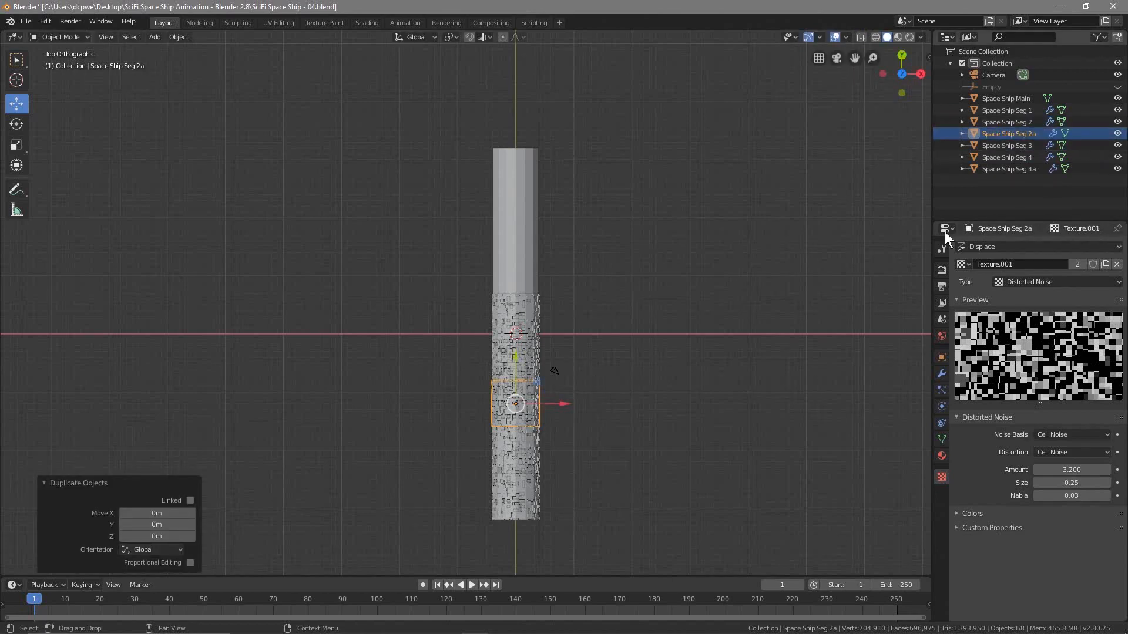
pyautogui.press('g')
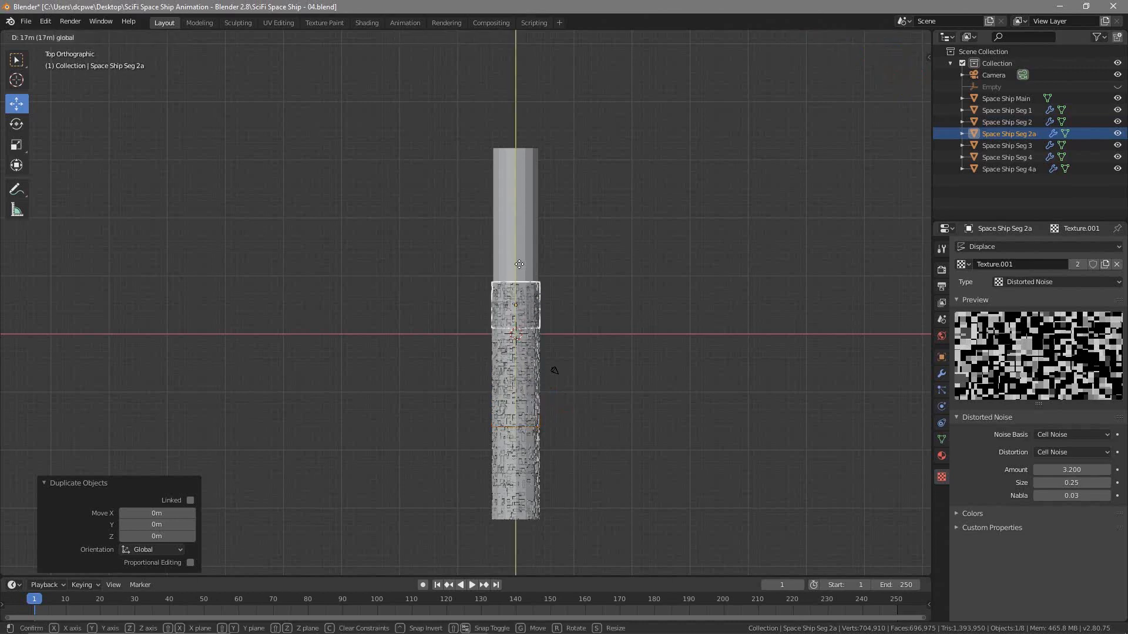
pyautogui.click(517, 229)
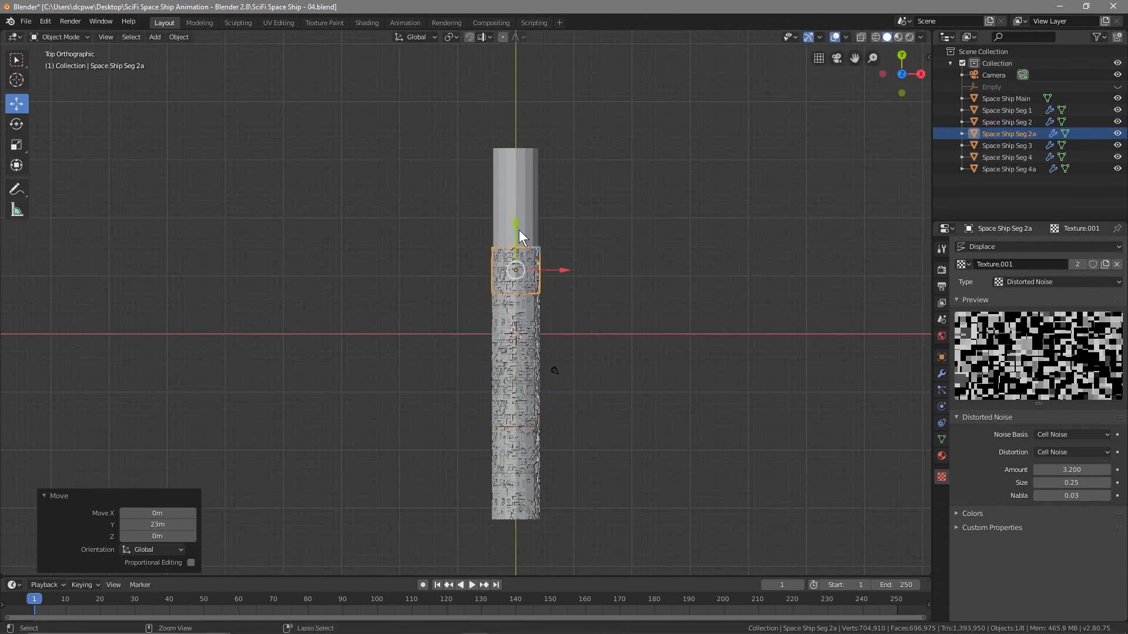
# Duplicate Space Ship Seg 1 in place.
pyautogui.click(1006, 112)
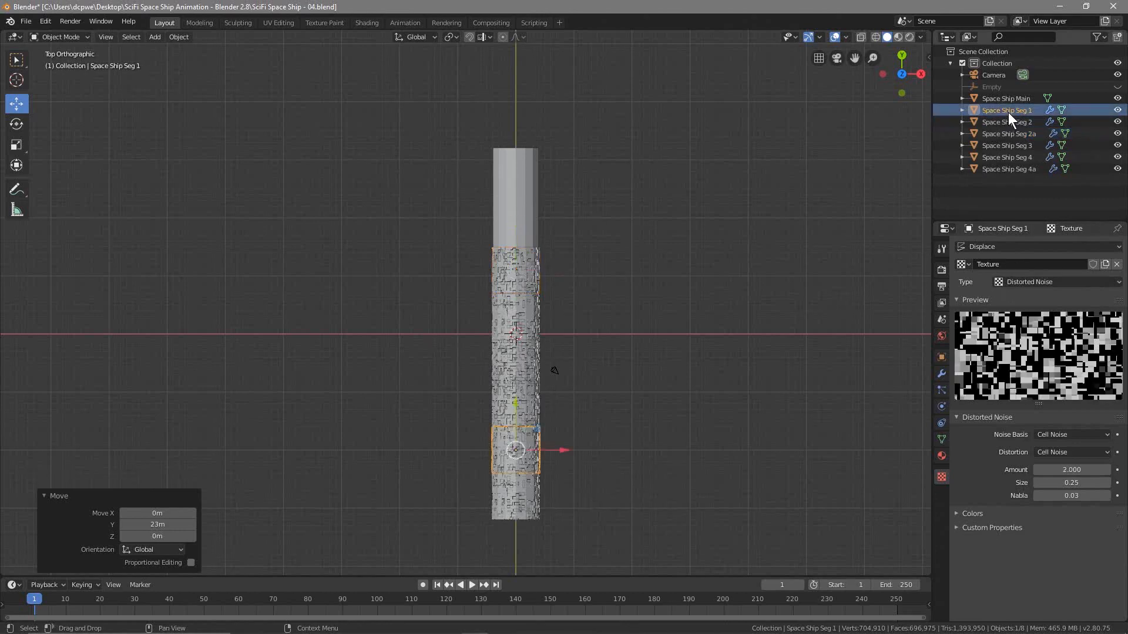
pyautogui.rightClick(1008, 111)
pyautogui.click(724, 263)
pyautogui.click(1011, 111)
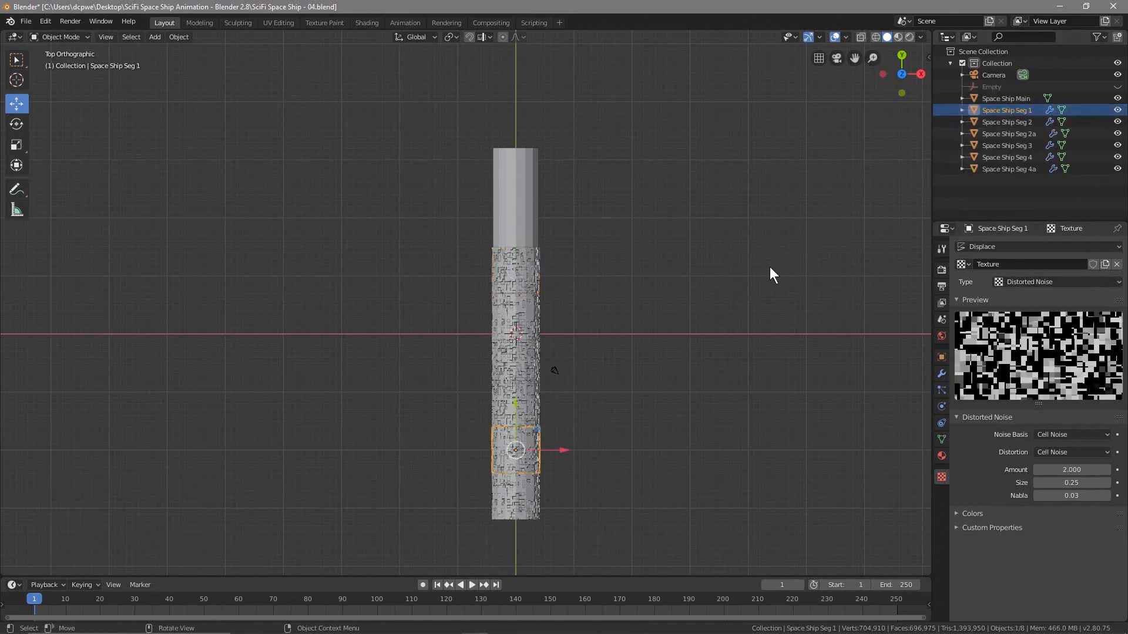
pyautogui.hotkey('shift', 'd')
pyautogui.rightClick(681, 356)
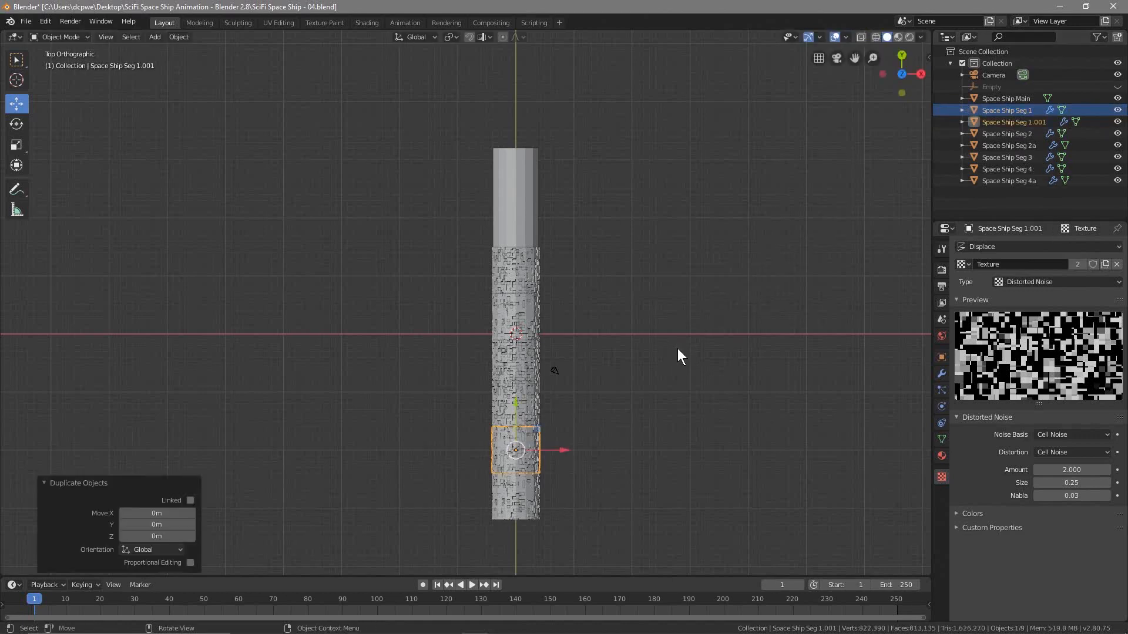
# Rename the Seg 1 duplicate as Space Ship Seg 1a and move it 39 m along Y, beyond Seg 2a.
pyautogui.doubleClick(1017, 122)
pyautogui.write('a')
pyautogui.press('Return')
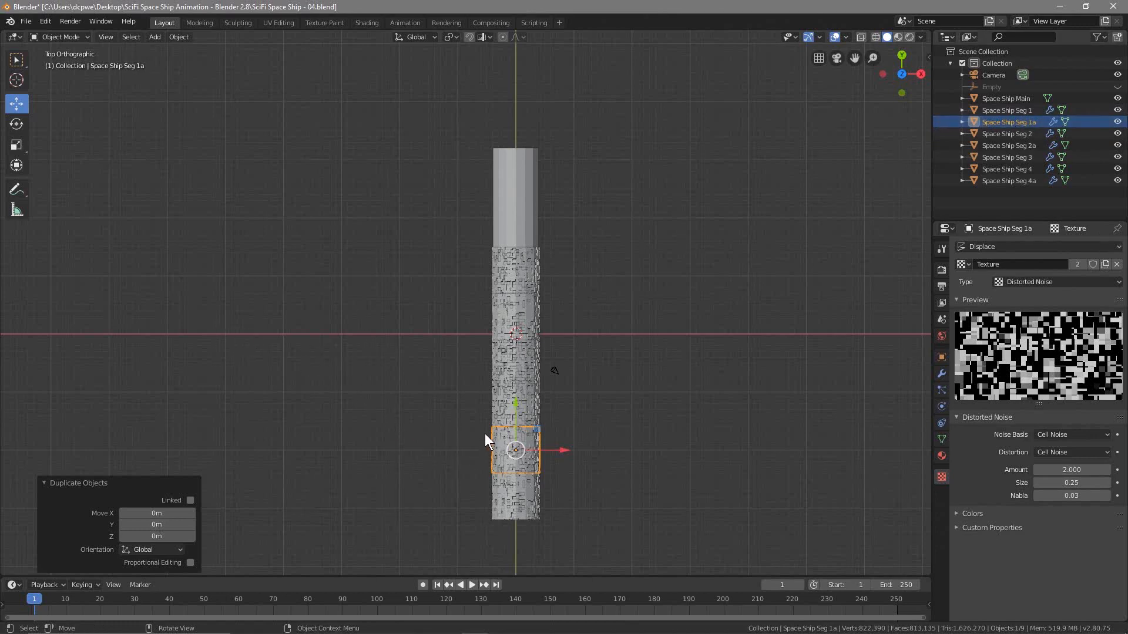
pyautogui.moveTo(512, 414); pyautogui.dragTo(498, 186)
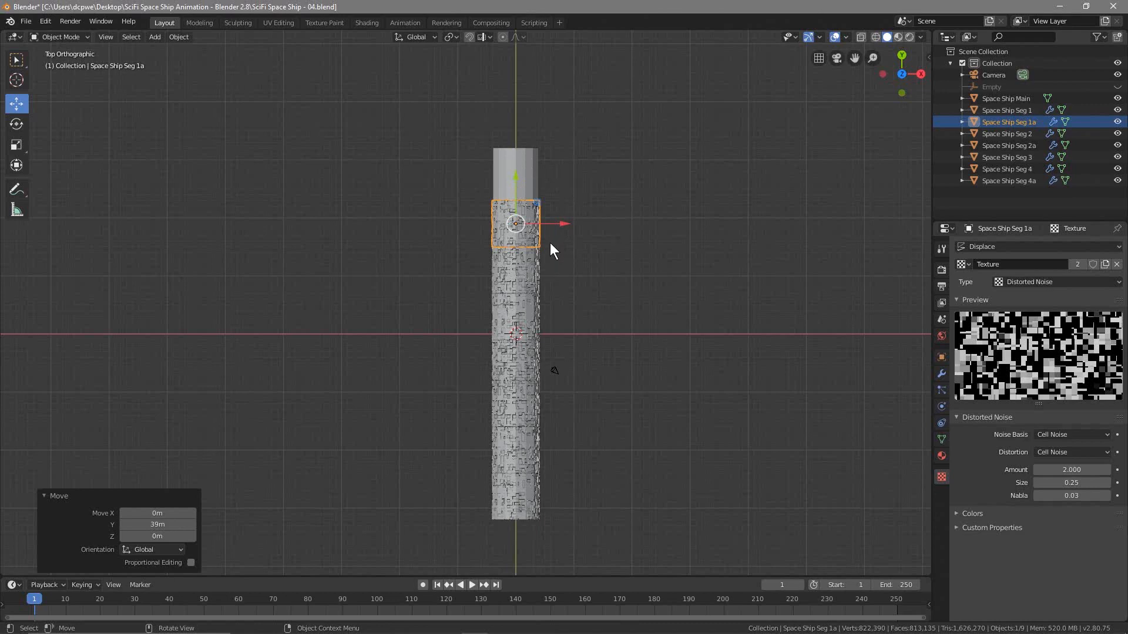
# Duplicate Space Ship Seg 3 in place.
pyautogui.click(1013, 168)
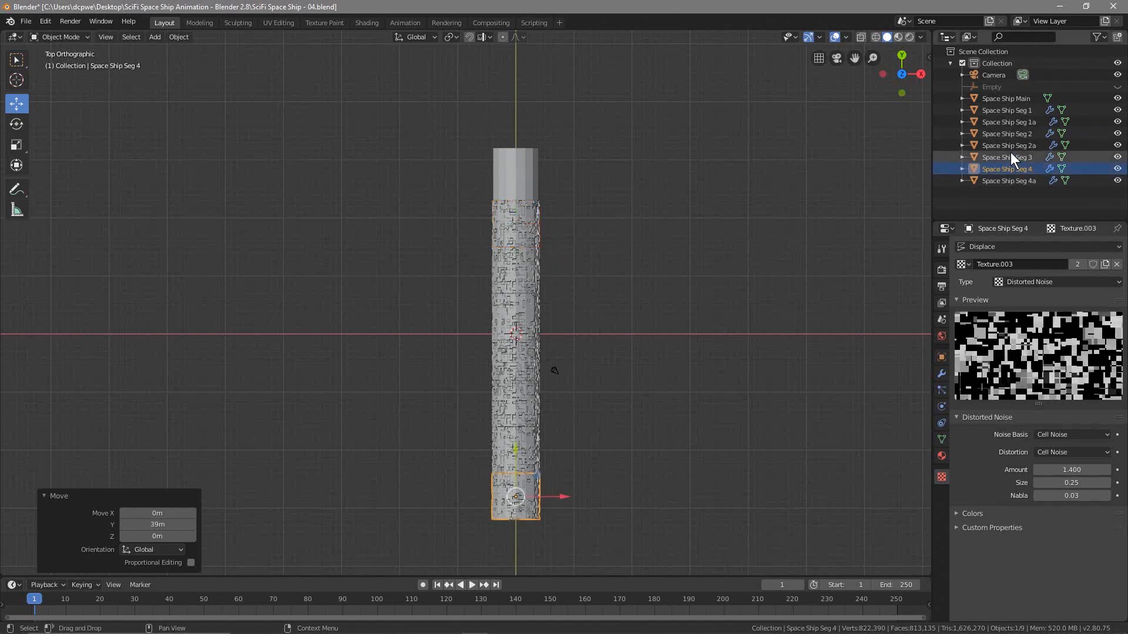
pyautogui.click(1012, 155)
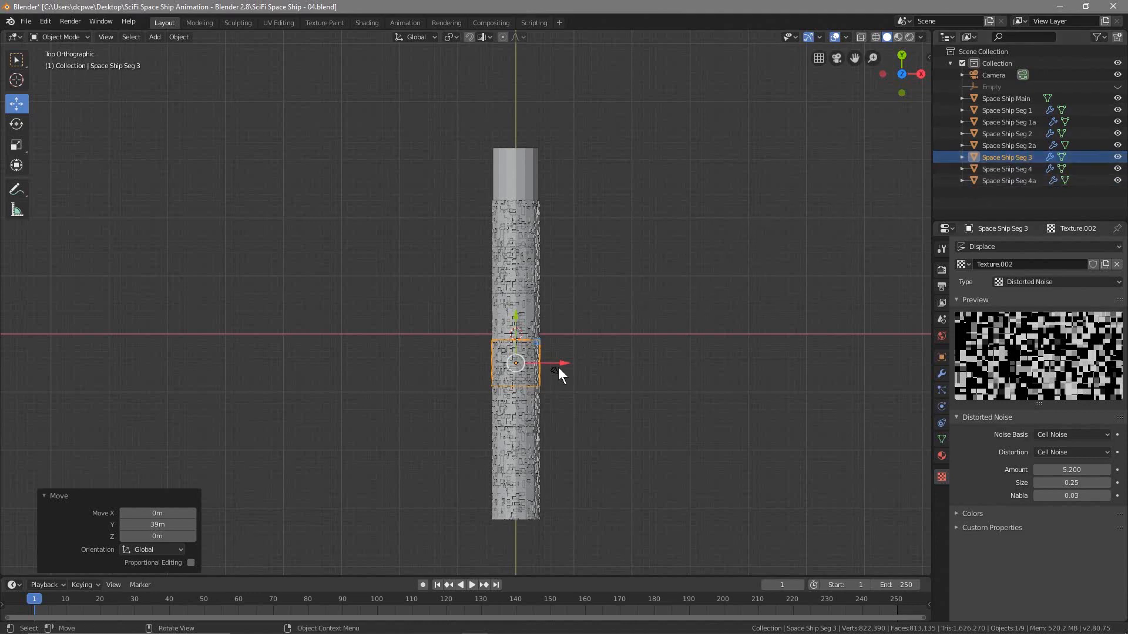
pyautogui.hotkey('shift', 'd')
pyautogui.rightClick(641, 318)
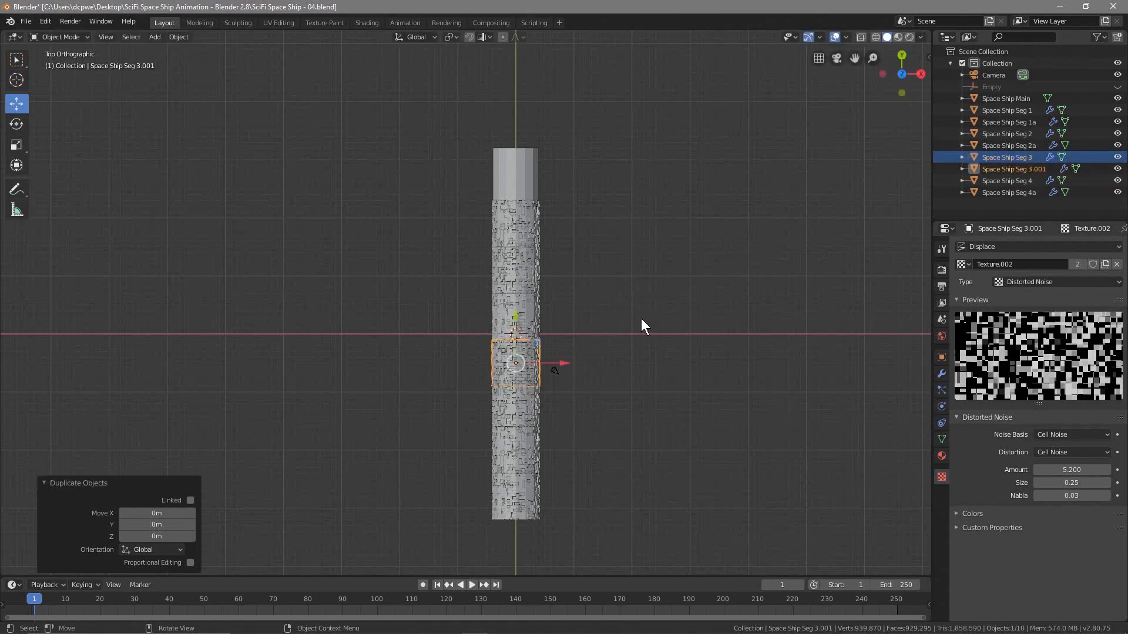
# Rename the Seg 3 duplicate as Space Ship Seg 3a and move it 32 m along Y, beyond Seg 1a.
pyautogui.doubleClick(1083, 170)
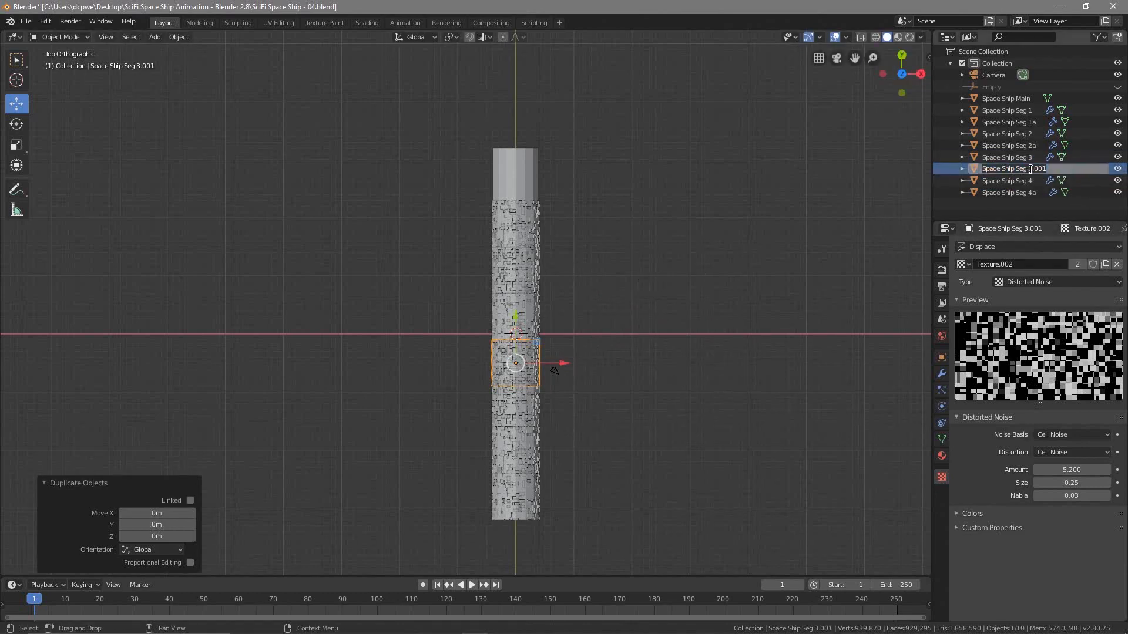
pyautogui.press('BackSpace')
pyautogui.press('BackSpace')
pyautogui.press('BackSpace')
pyautogui.press('BackSpace')
pyautogui.write('a')
pyautogui.press('Return')
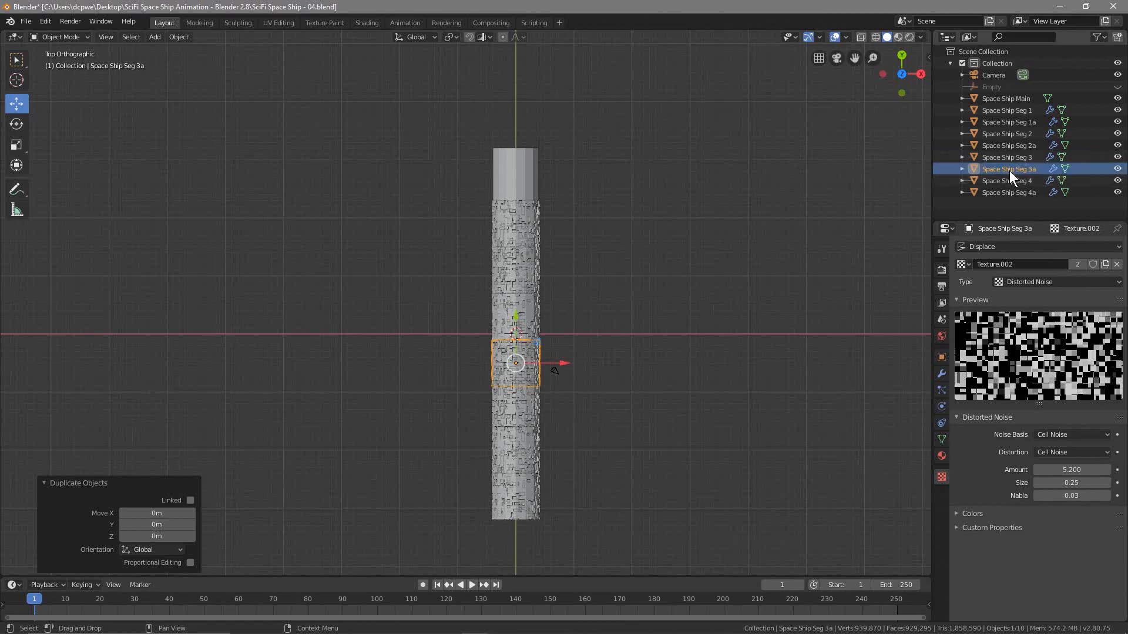
pyautogui.moveTo(513, 320); pyautogui.dragTo(524, 135)
# Set the Distorted Noise amount of Space Ship Seg 3a's displacement texture to 2.1.
pyautogui.moveTo(655, 284); pyautogui.dragTo(512, 130, button='middle')
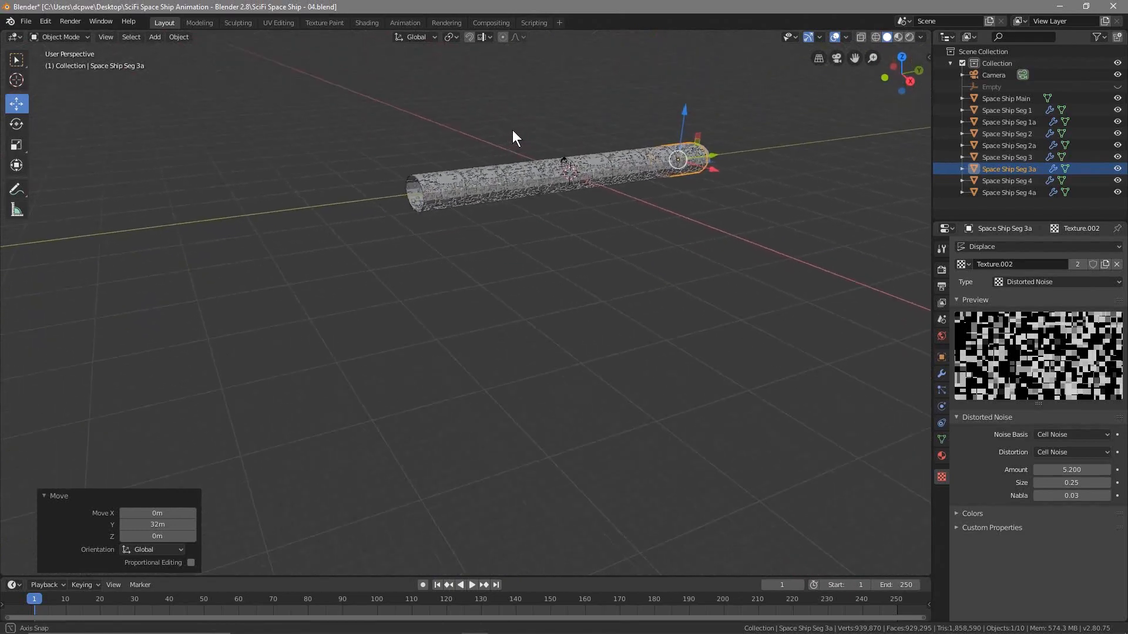
pyautogui.scroll(5, 593, 223)
pyautogui.moveTo(671, 220); pyautogui.dragTo(494, 327, button='middle')
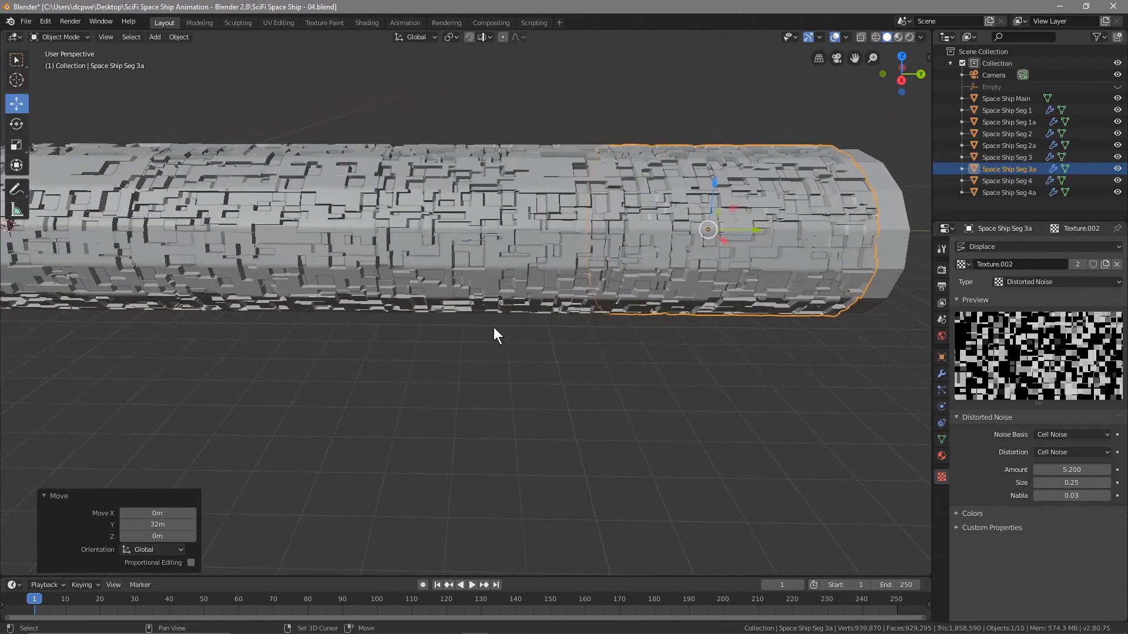
pyautogui.moveTo(1062, 469); pyautogui.dragTo(1107, 470)
pyautogui.moveTo(321, 391); pyautogui.dragTo(616, 447, button='middle')
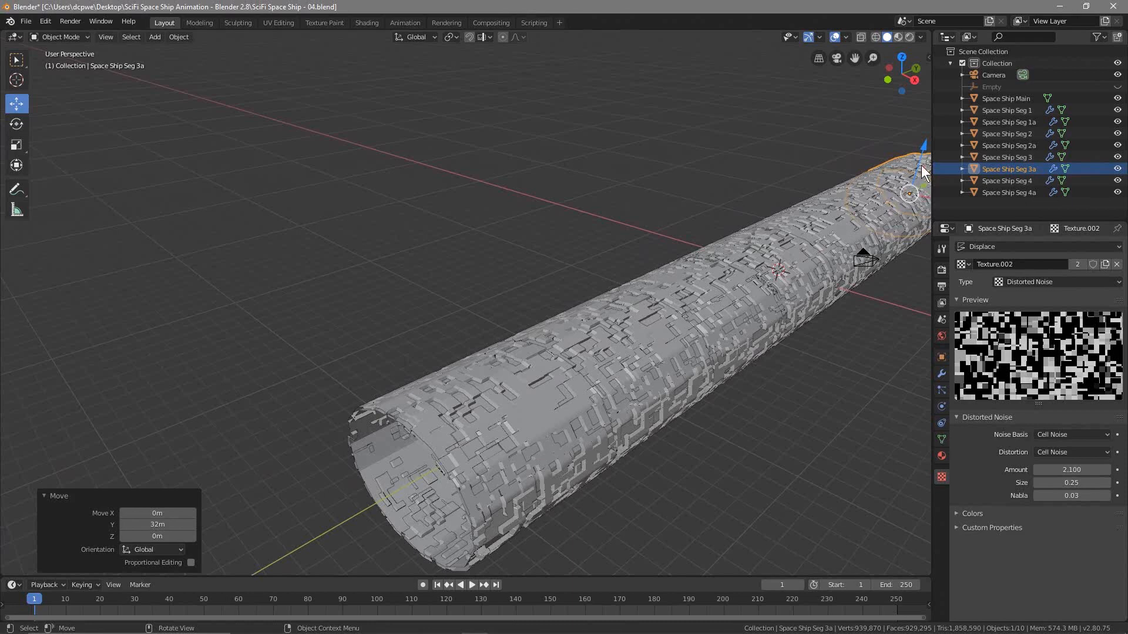
pyautogui.moveTo(609, 464); pyautogui.dragTo(695, 425, button='middle')
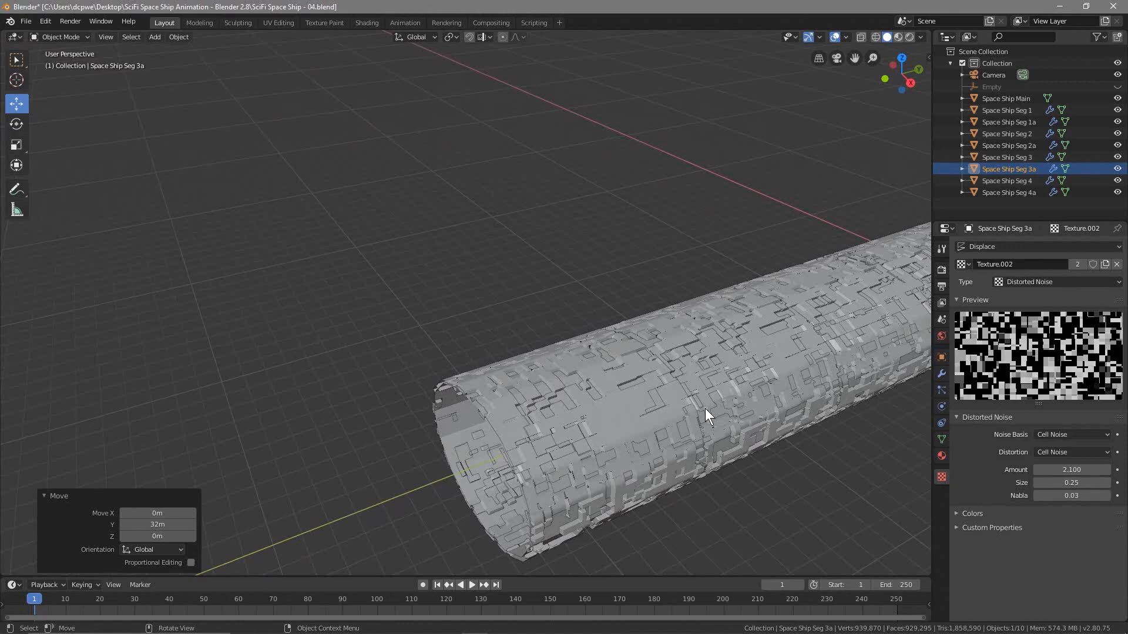
# Set the Y rotation of Space Ship Seg 2 to 180°.
pyautogui.press('KP_7')
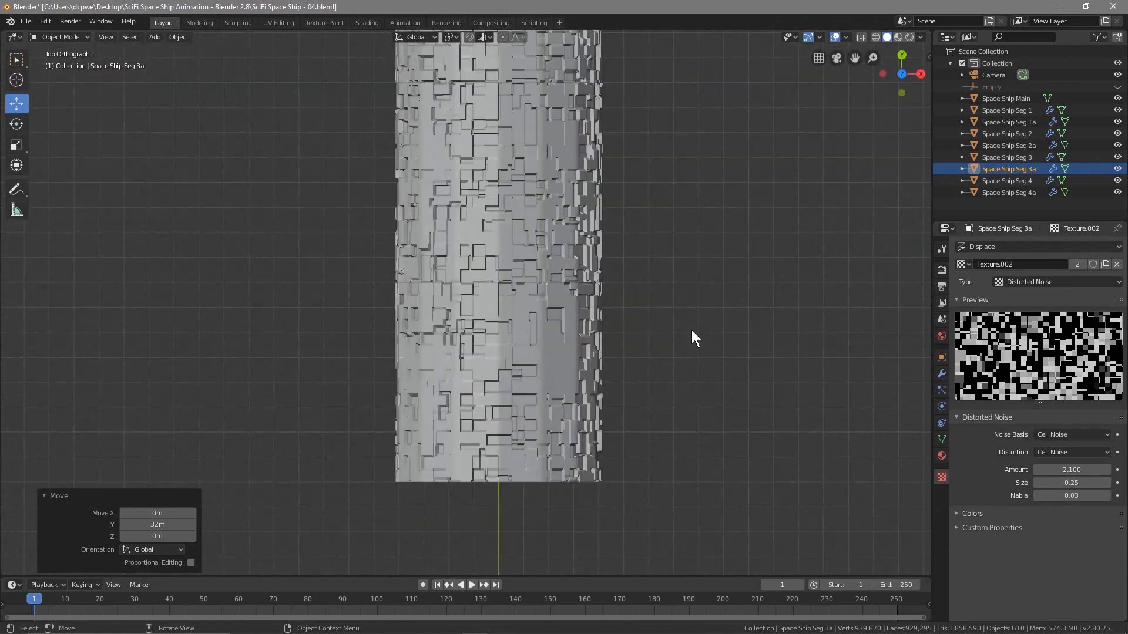
pyautogui.scroll(-5, 675, 252)
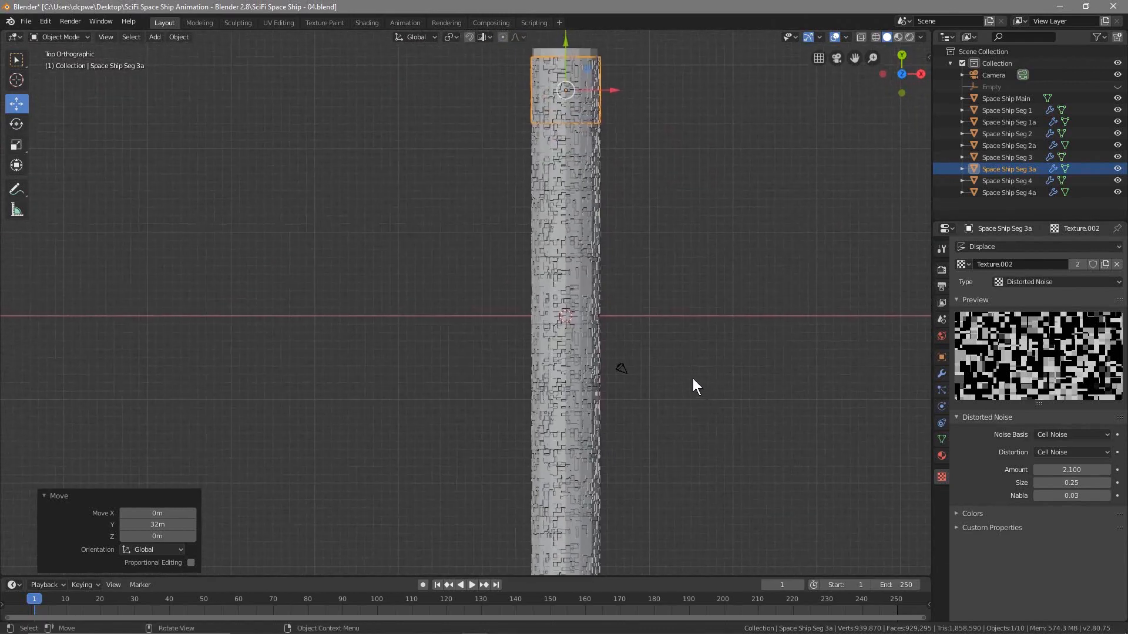
pyautogui.click(580, 468)
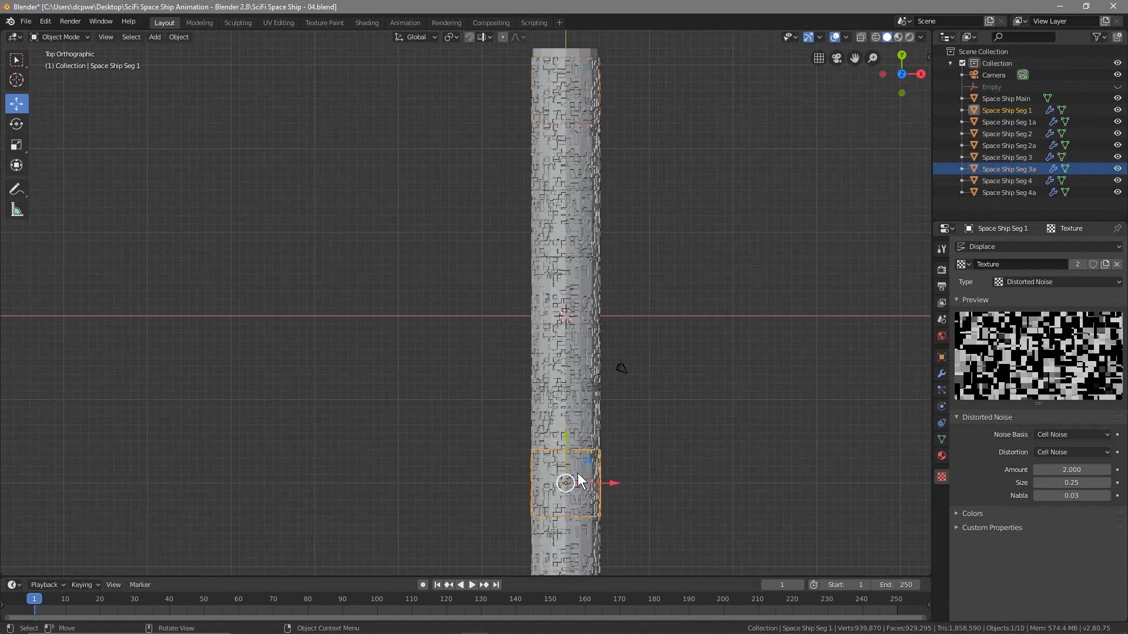
pyautogui.keyDown('shift'); pyautogui.moveTo(674, 487); pyautogui.dragTo(685, 424, button='middle'); pyautogui.keyUp('shift')
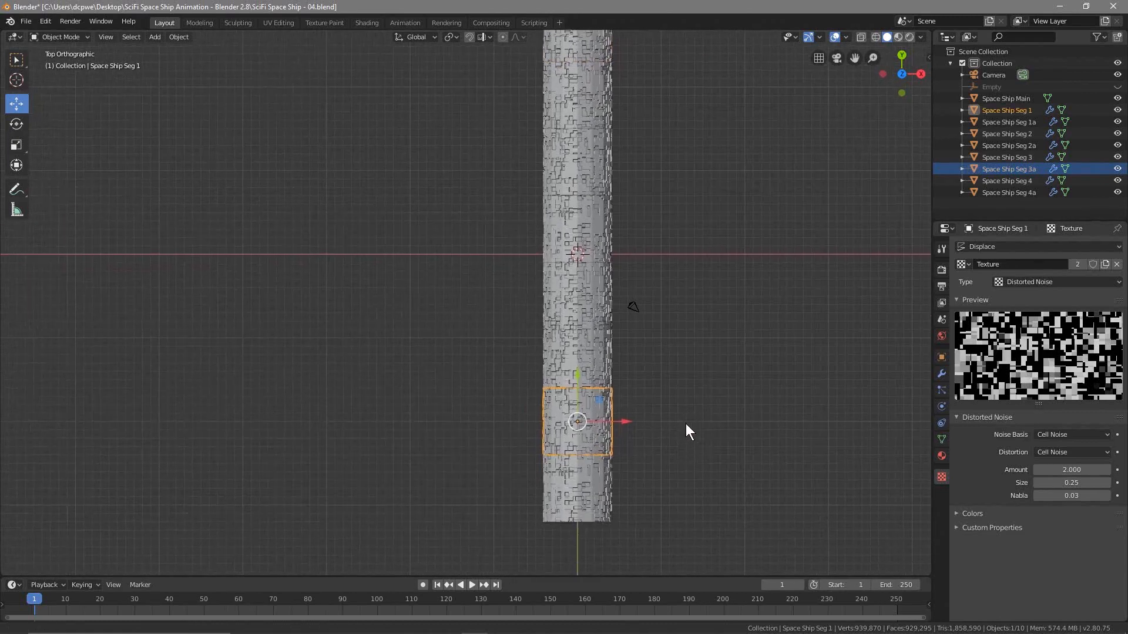
pyautogui.click(587, 354)
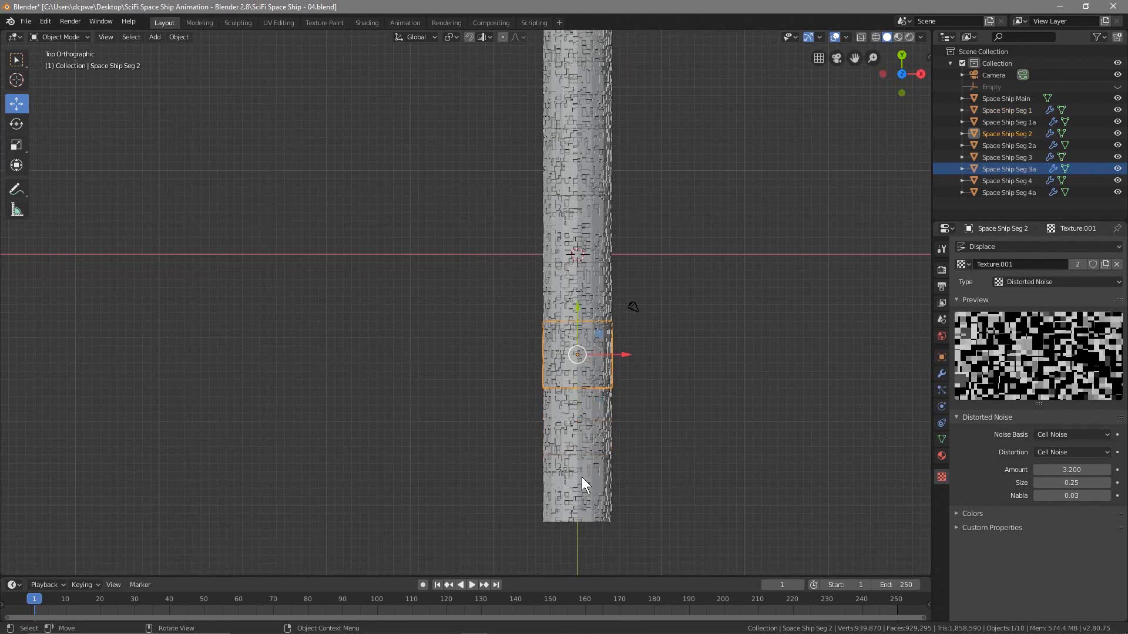
pyautogui.click(582, 477)
pyautogui.click(569, 420)
pyautogui.click(598, 352)
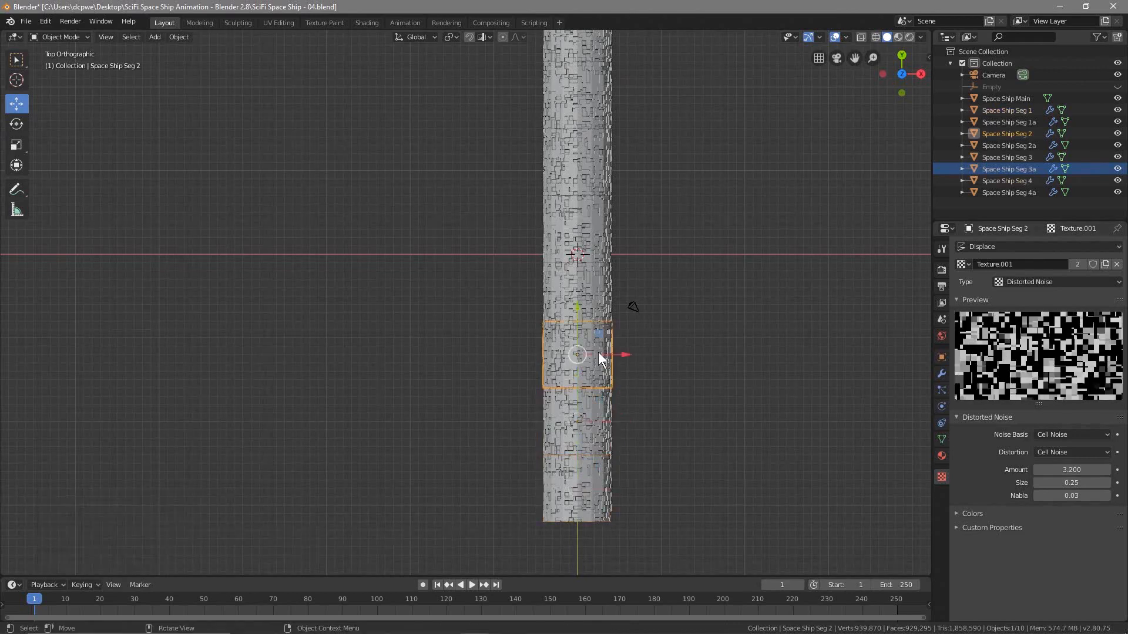
pyautogui.click(941, 358)
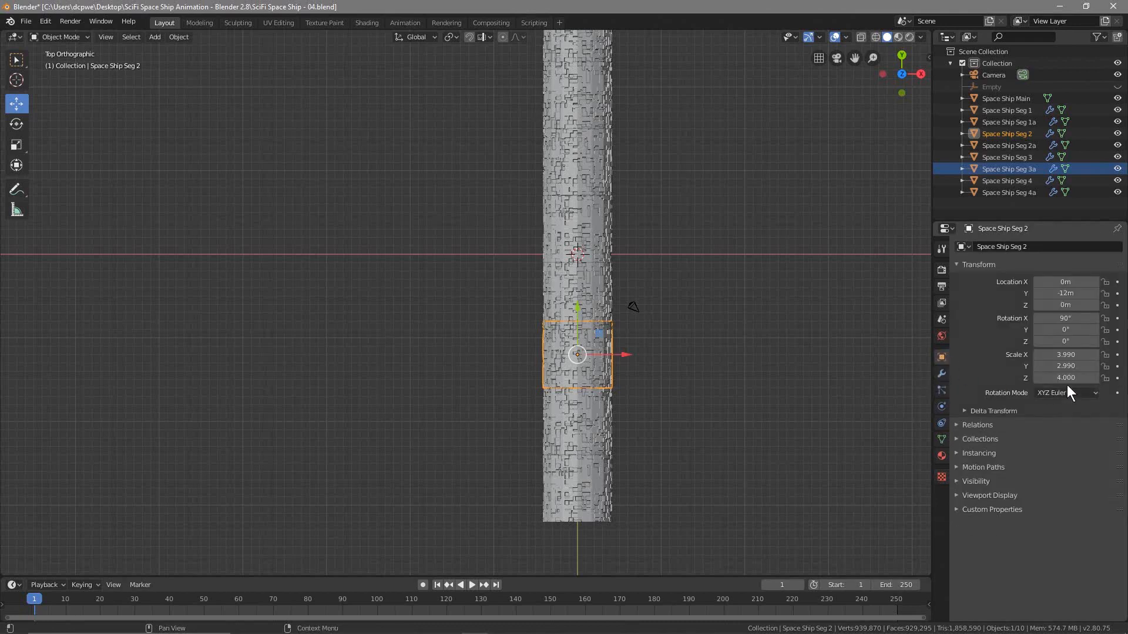
pyautogui.moveTo(1061, 342); pyautogui.dragTo(1066, 331)
pyautogui.hotkey('ctrl', 'z')
pyautogui.click(1067, 331)
pyautogui.write('1')
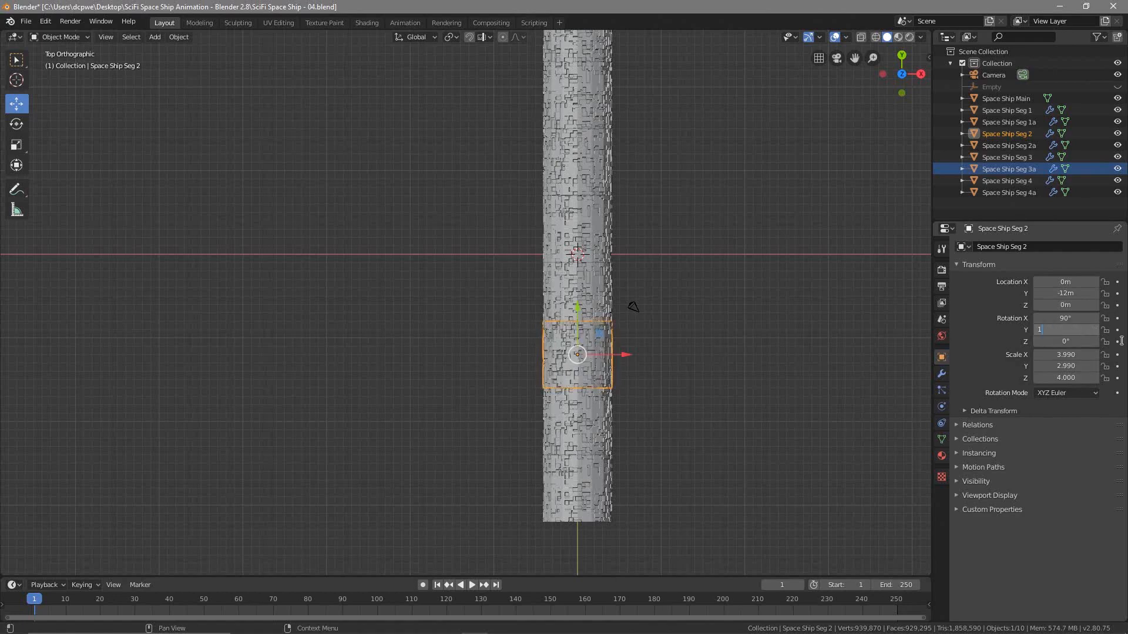
pyautogui.write('80')
pyautogui.press('Return')
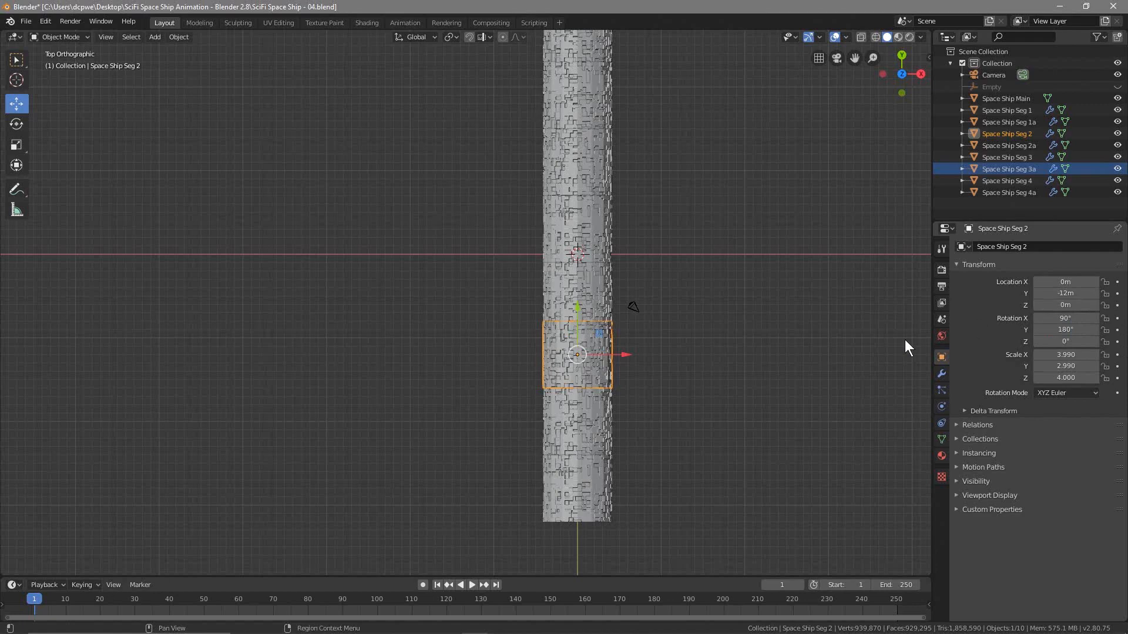
# Set the Y rotation of Space Ship Seg 2a to 180°.
pyautogui.click(581, 174)
pyautogui.click(1065, 331)
pyautogui.write('180')
pyautogui.press('Return')
# Set the Y rotation of Space Ship Seg 3a, the last segment along the tube, to 180°.
pyautogui.scroll(-3, 692, 193)
pyautogui.scroll(2, 705, 247)
pyautogui.click(590, 125)
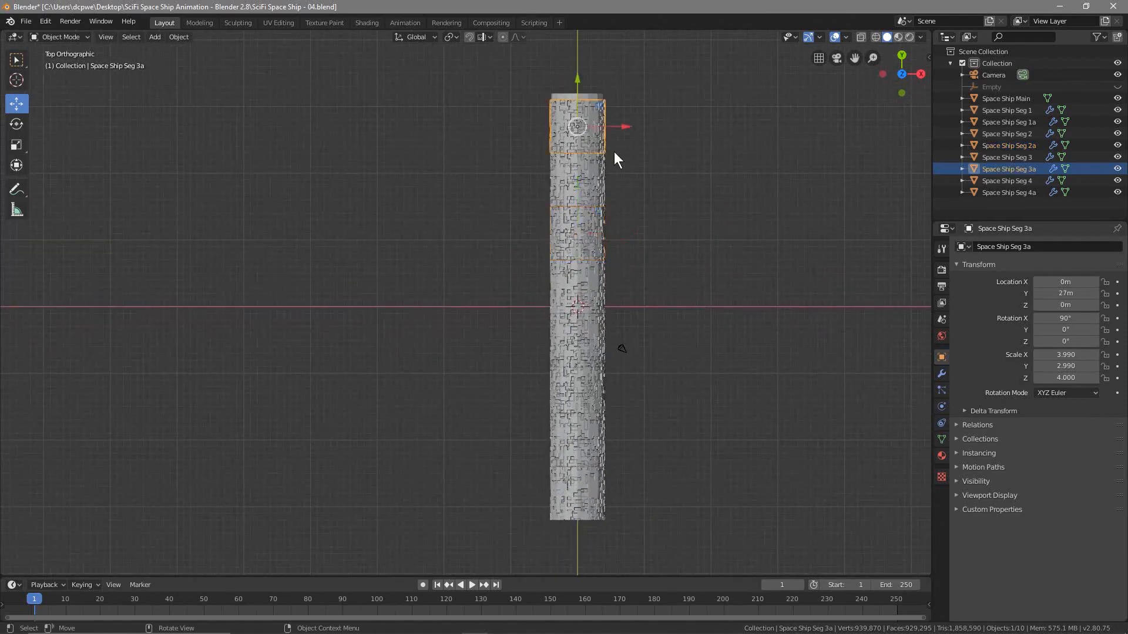
pyautogui.click(1064, 331)
pyautogui.write('180')
pyautogui.press('Return')
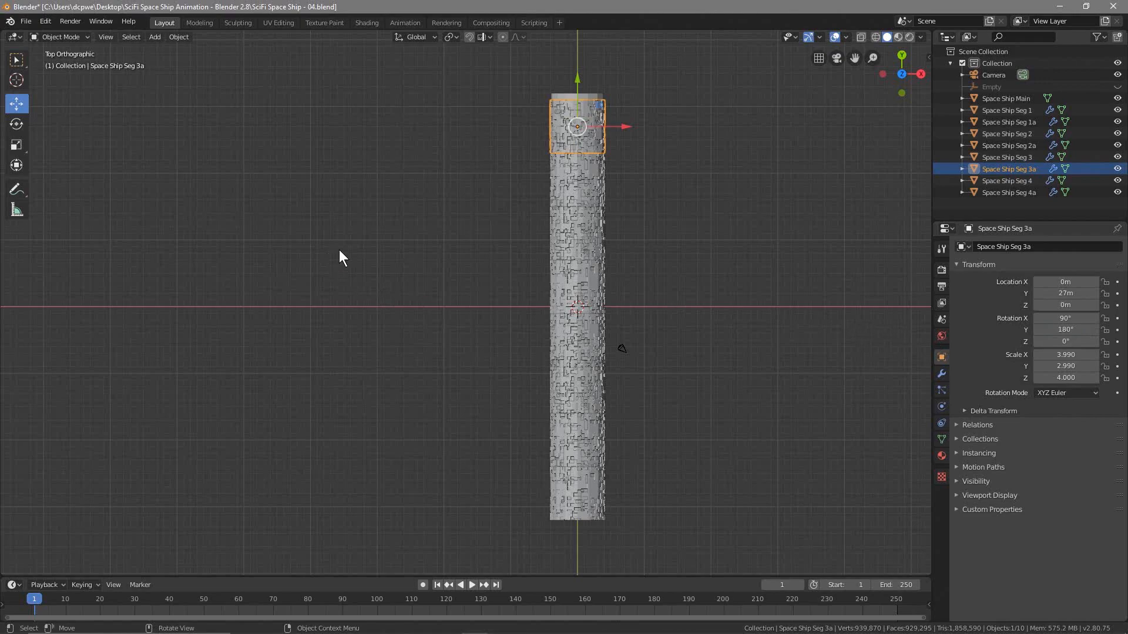
# Save the project, and save it again as a new version named SciFi Space Ship - 05.blend.
pyautogui.moveTo(345, 228); pyautogui.dragTo(466, 252, button='middle')
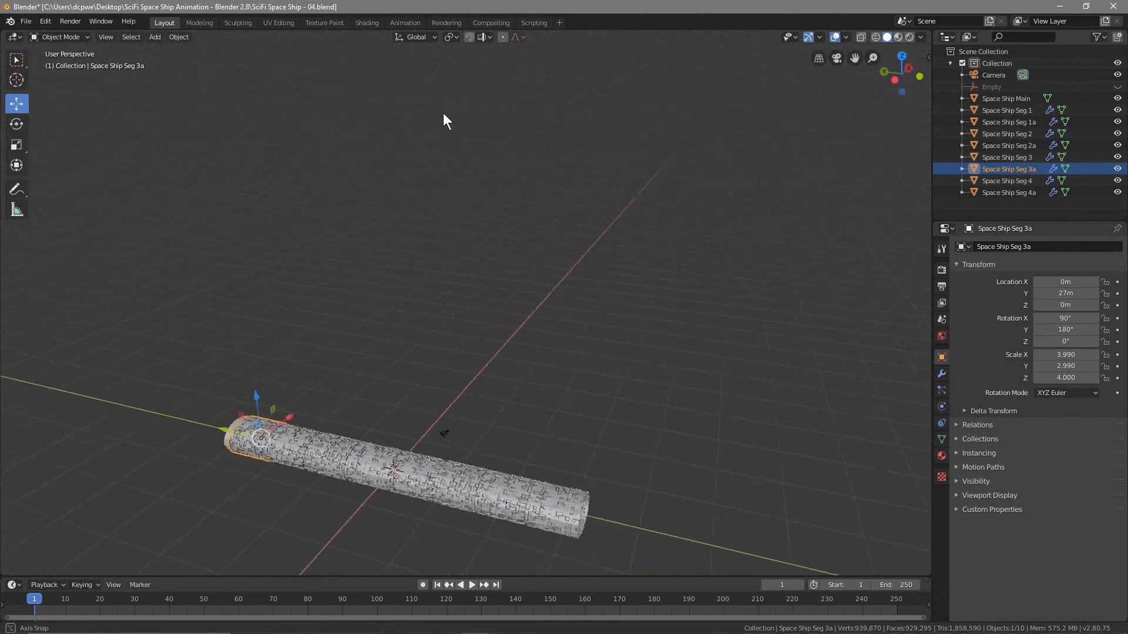
pyautogui.keyDown('shift'); pyautogui.moveTo(559, 421); pyautogui.dragTo(358, 357, button='middle'); pyautogui.keyUp('shift')
pyautogui.moveTo(470, 367); pyautogui.dragTo(292, 376, button='middle')
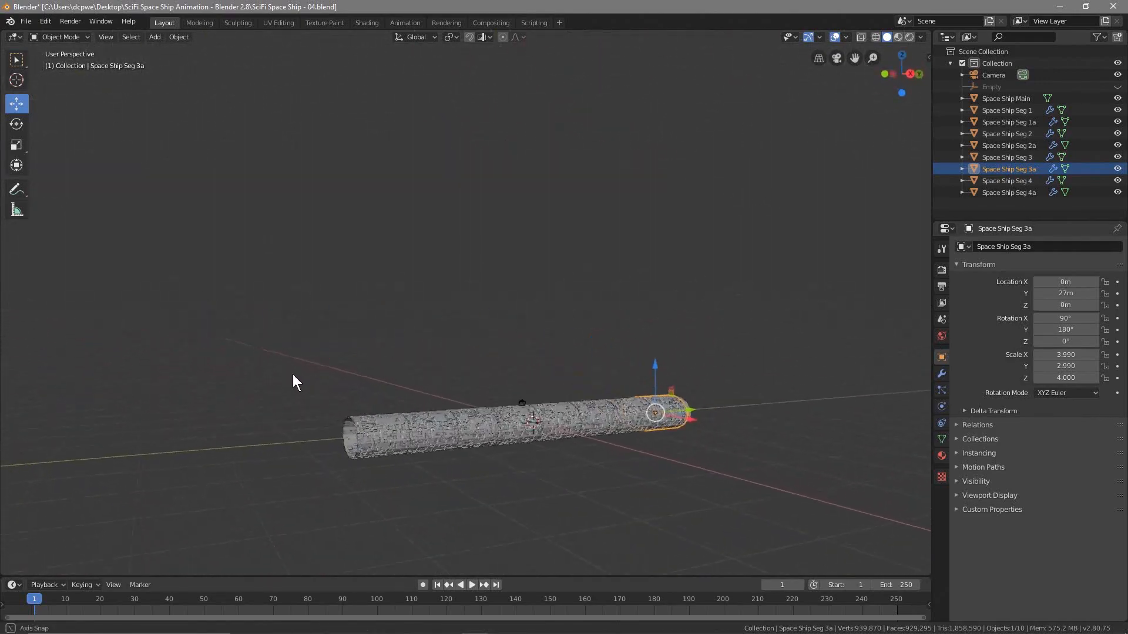
pyautogui.scroll(4, 364, 423)
pyautogui.moveTo(515, 455); pyautogui.dragTo(517, 405, button='middle')
pyautogui.click(26, 21)
pyautogui.click(46, 98)
pyautogui.click(26, 21)
pyautogui.click(42, 110)
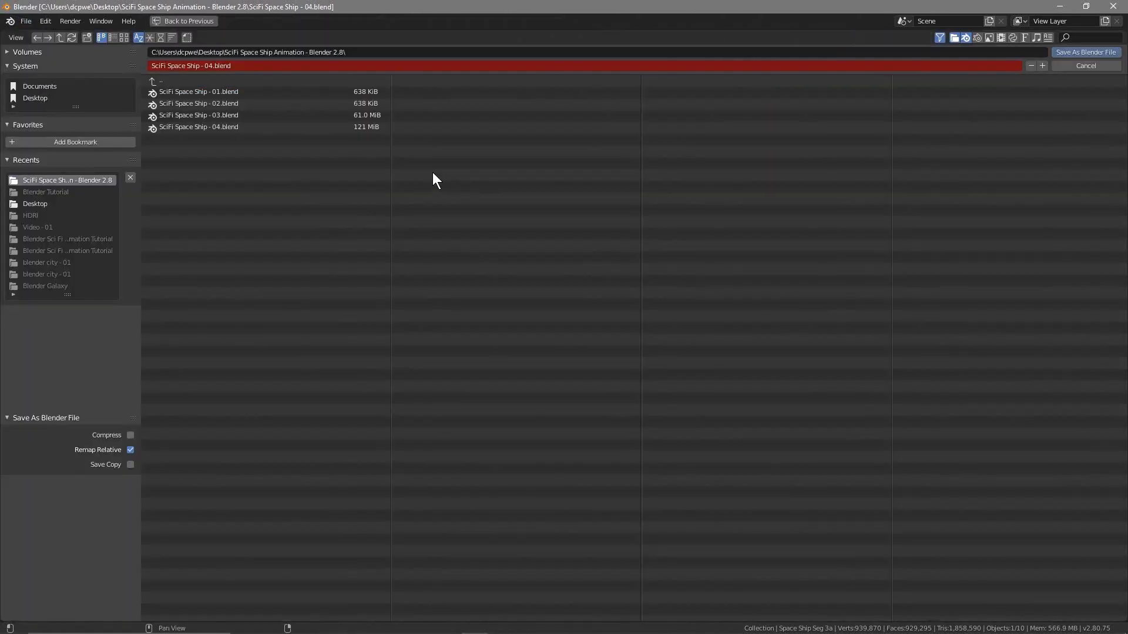
pyautogui.click(1043, 65)
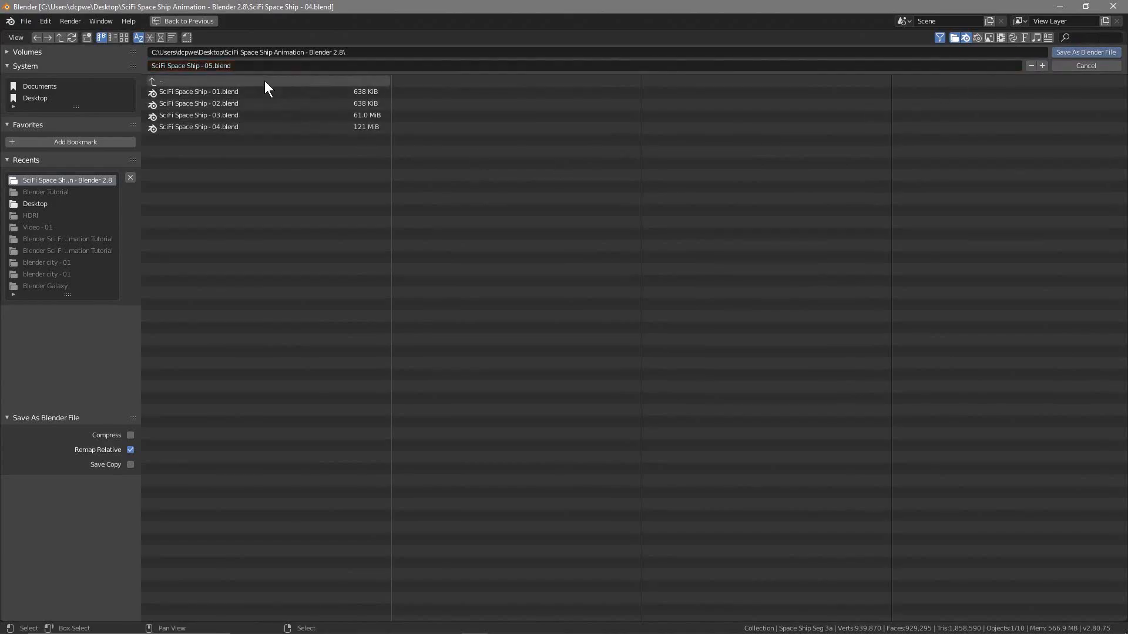
pyautogui.click(1110, 54)
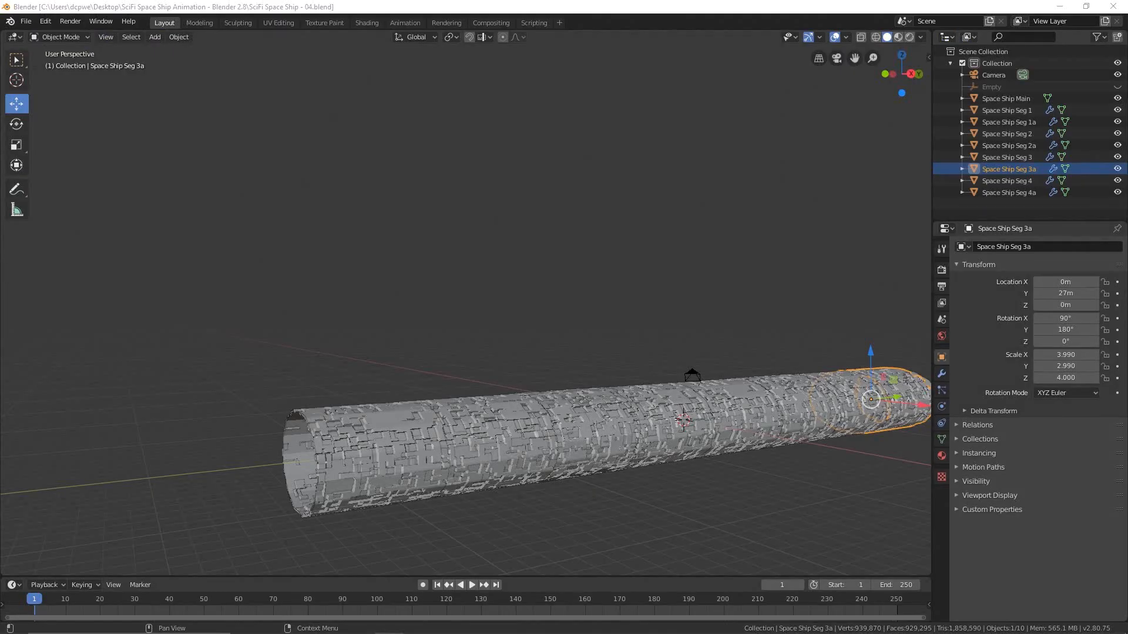
# Hide Space Ship Seg 4 in the viewport and show the Disable in Renders toggles in the outliner.
pyautogui.click(346, 444)
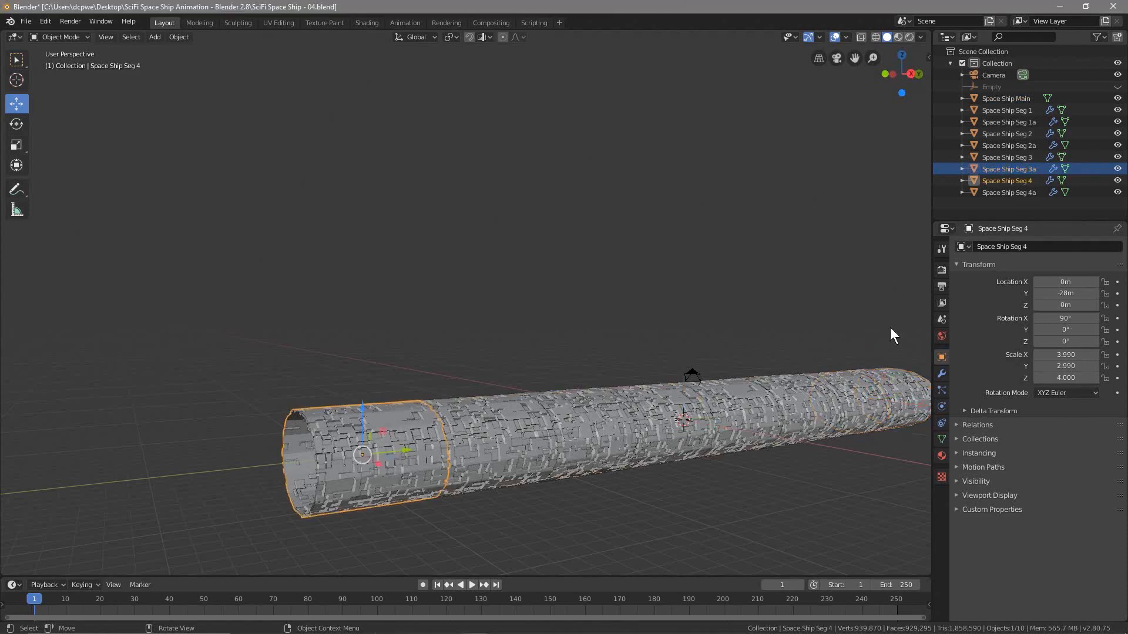
pyautogui.click(1022, 180)
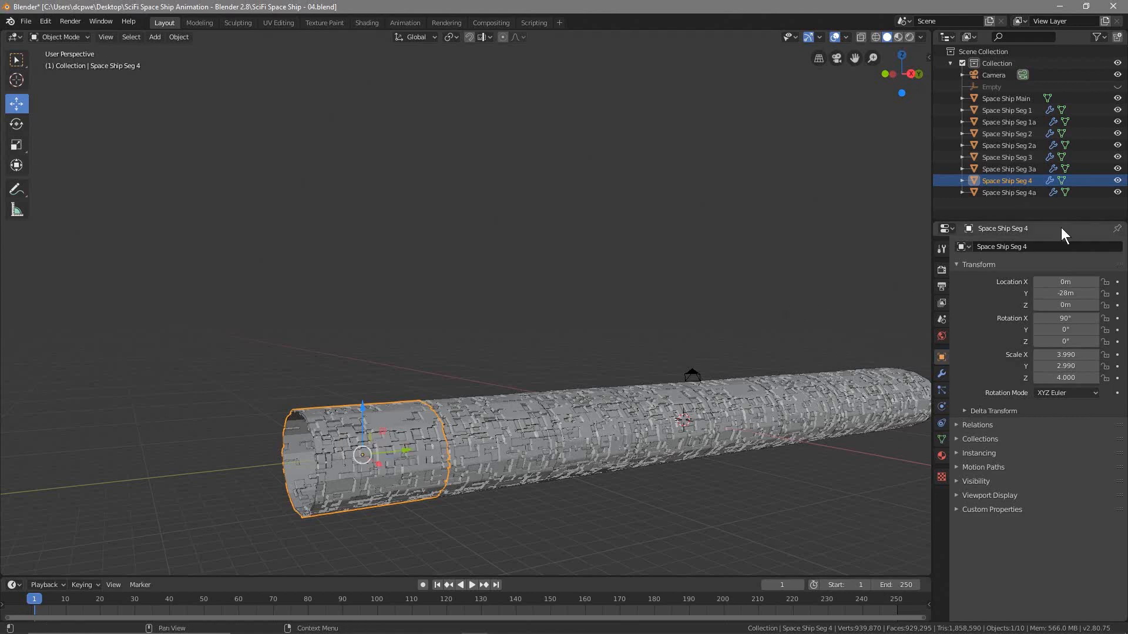
pyautogui.click(1118, 181)
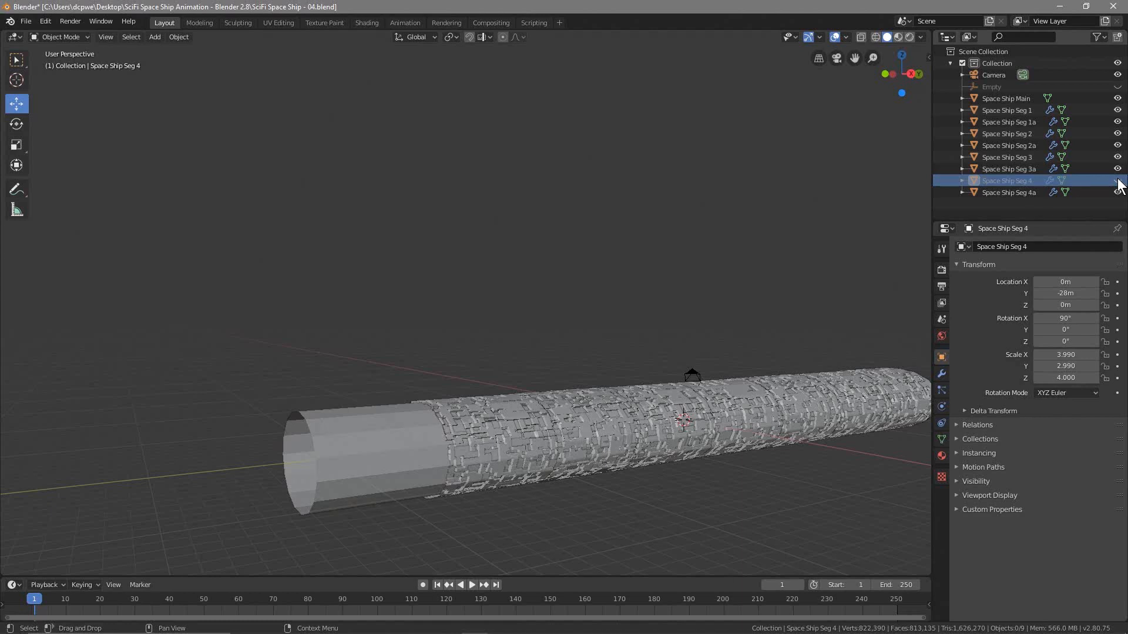
pyautogui.click(1098, 37)
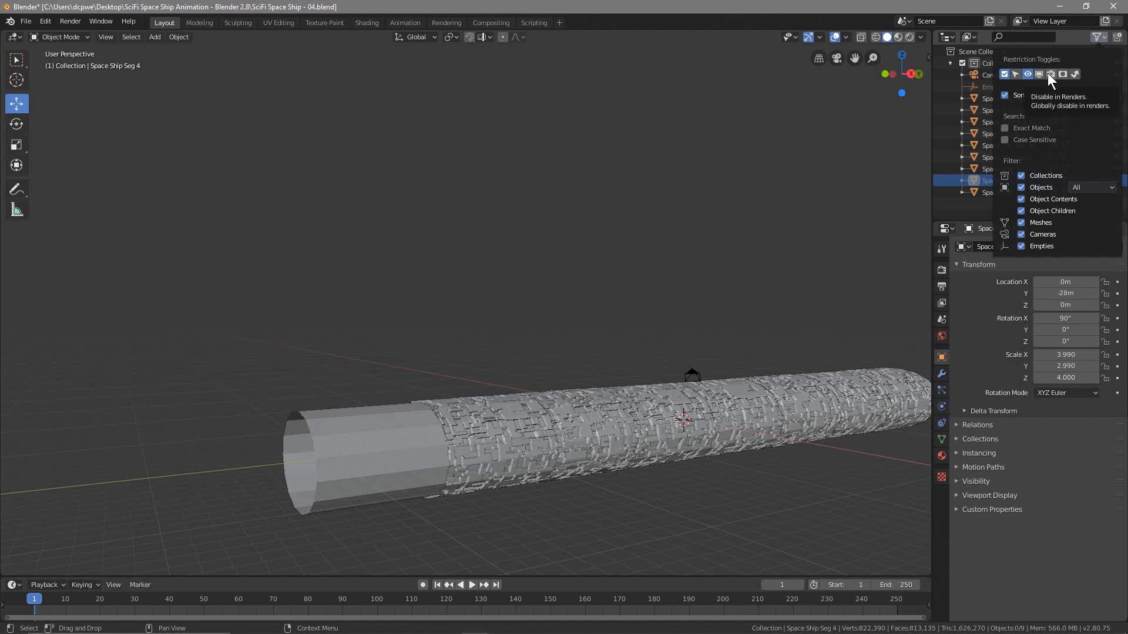
pyautogui.click(1102, 37)
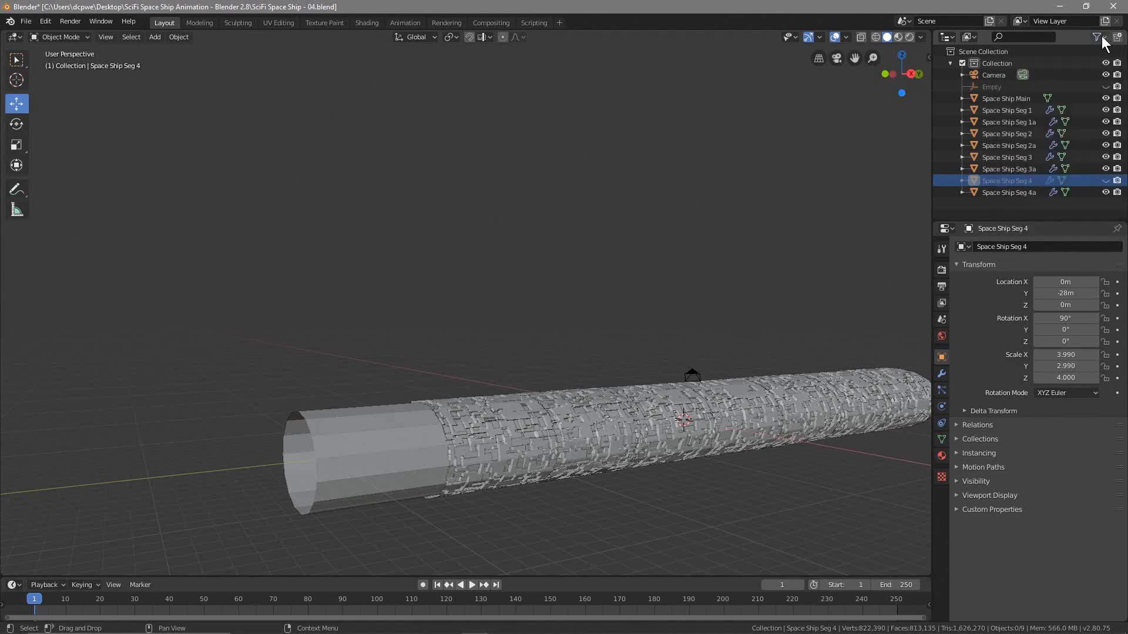
# Disable Space Ship Seg 4 in renders and save the project as the new version SciFi Space Ship - 05.blend.
pyautogui.click(1116, 181)
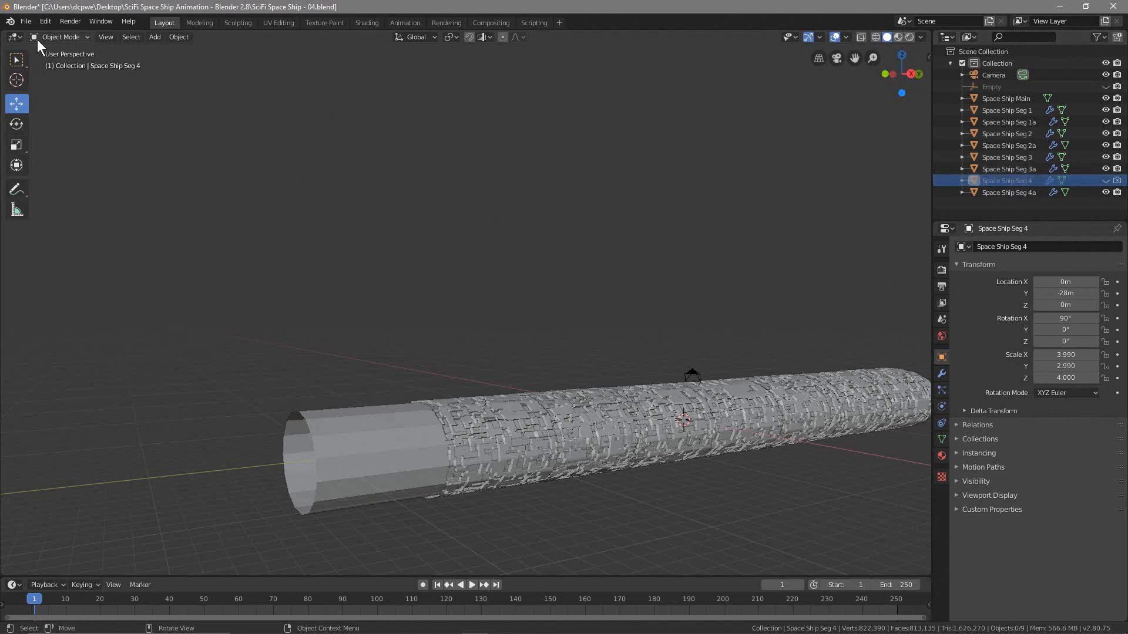
pyautogui.click(25, 21)
pyautogui.click(56, 111)
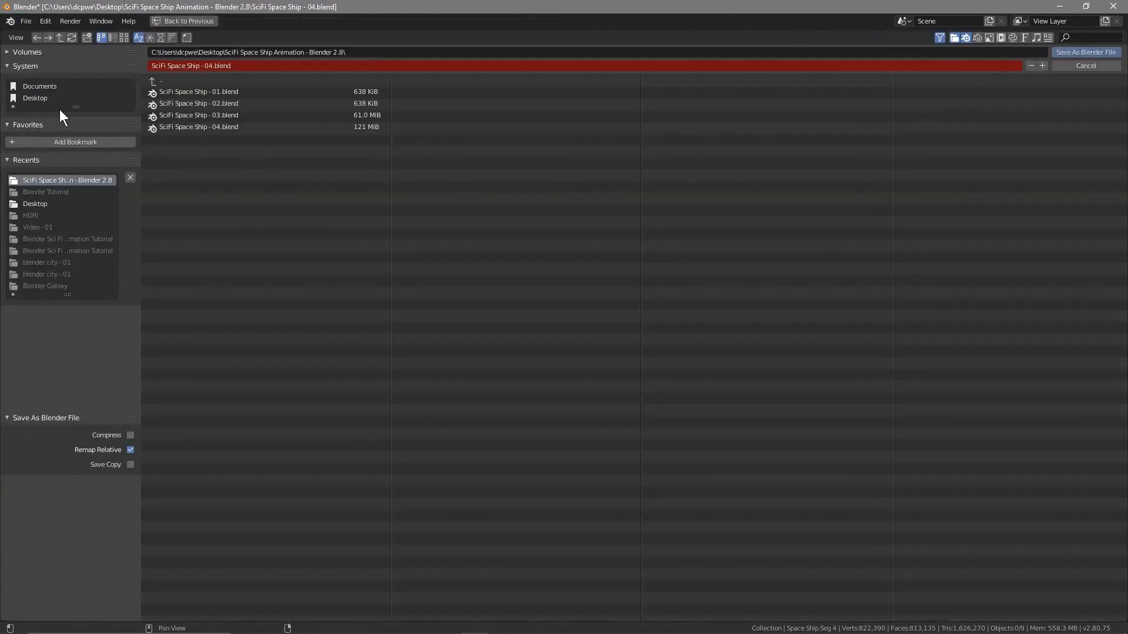
pyautogui.click(1043, 66)
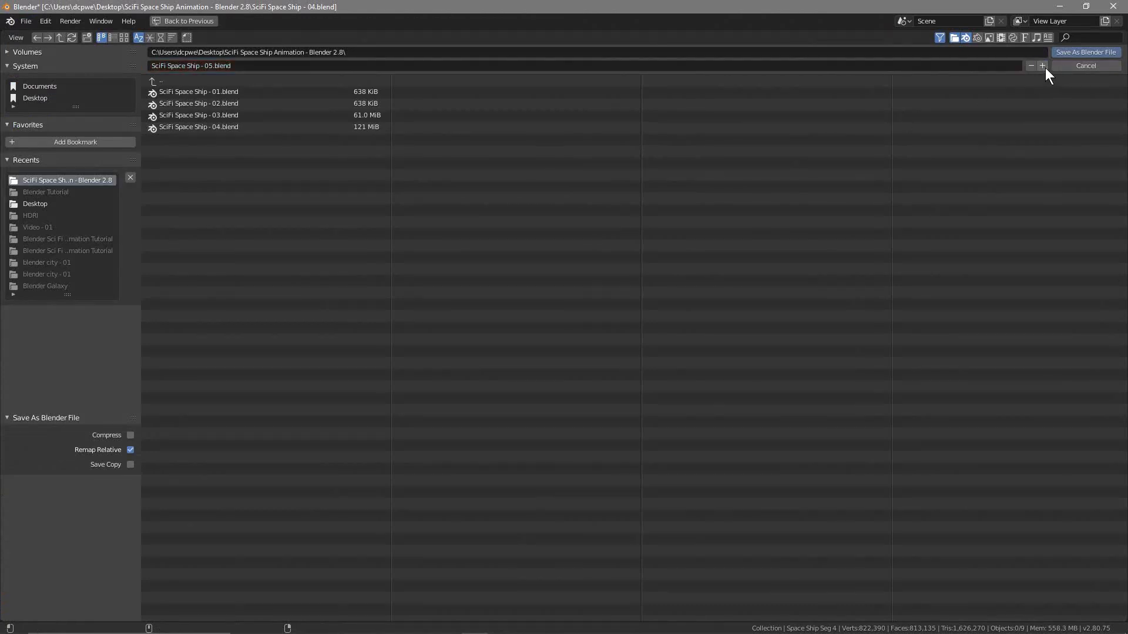
pyautogui.click(1079, 54)
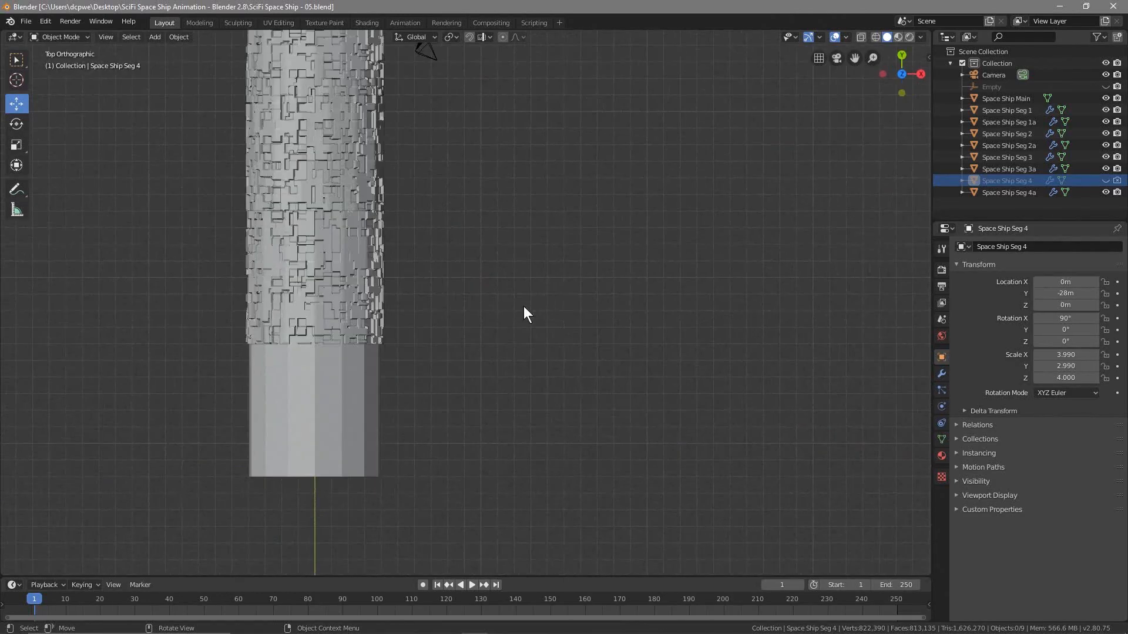
# Add a cylinder mesh at the world origin, inside the spaceship tube.
pyautogui.keyDown('shift'); pyautogui.moveTo(524, 312); pyautogui.dragTo(690, 468, button='middle'); pyautogui.keyUp('shift')
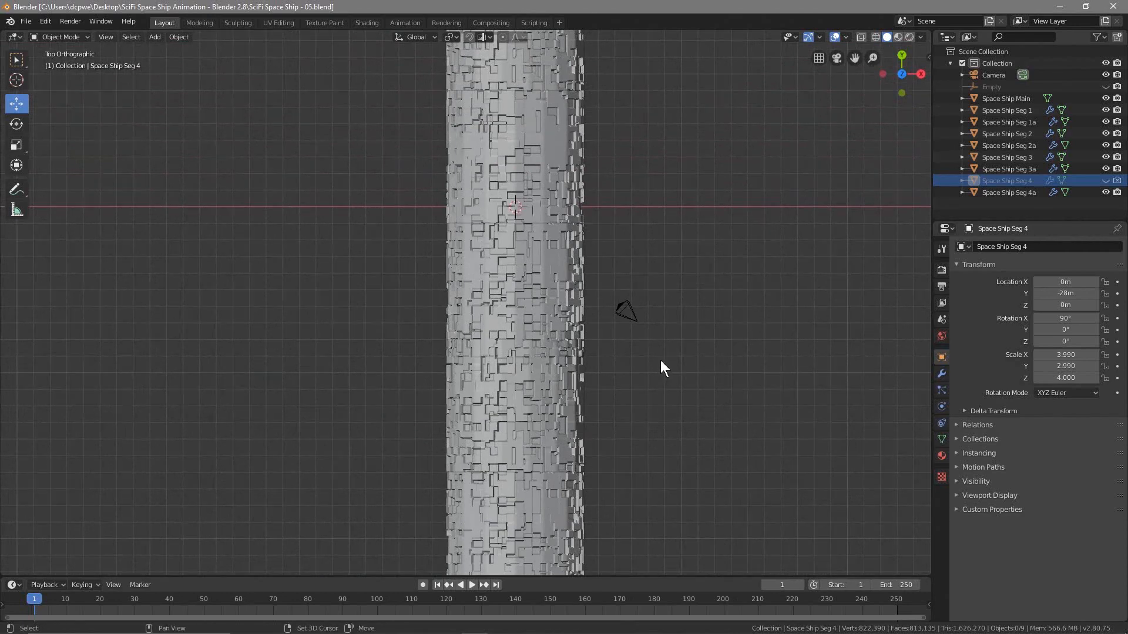
pyautogui.hotkey('shift', 'a')
pyautogui.moveTo(661, 360)
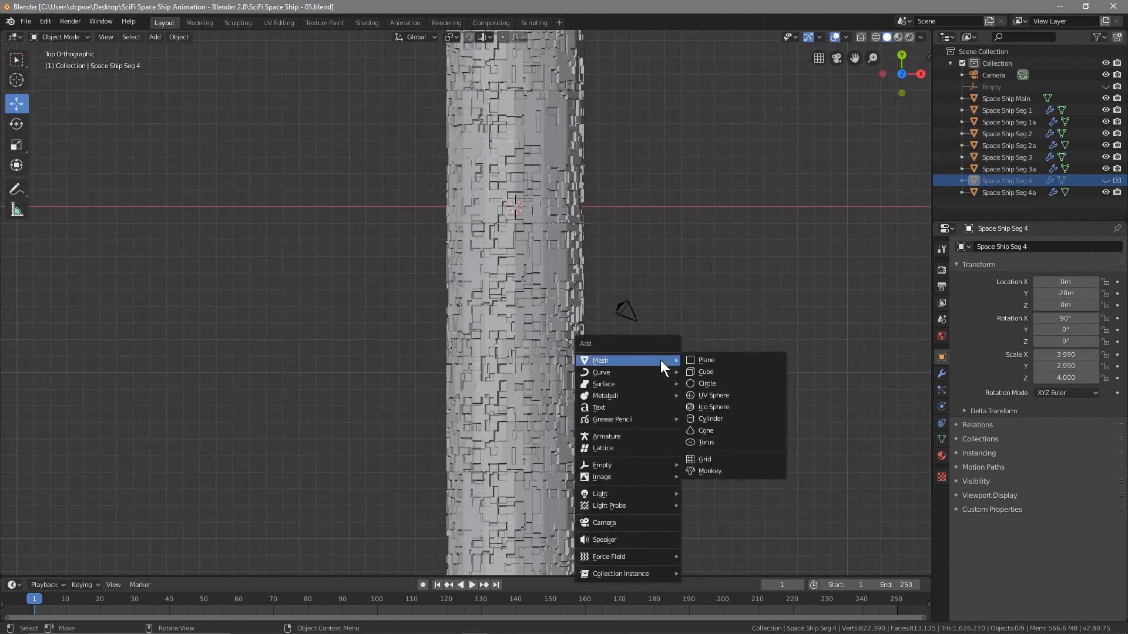
pyautogui.click(713, 421)
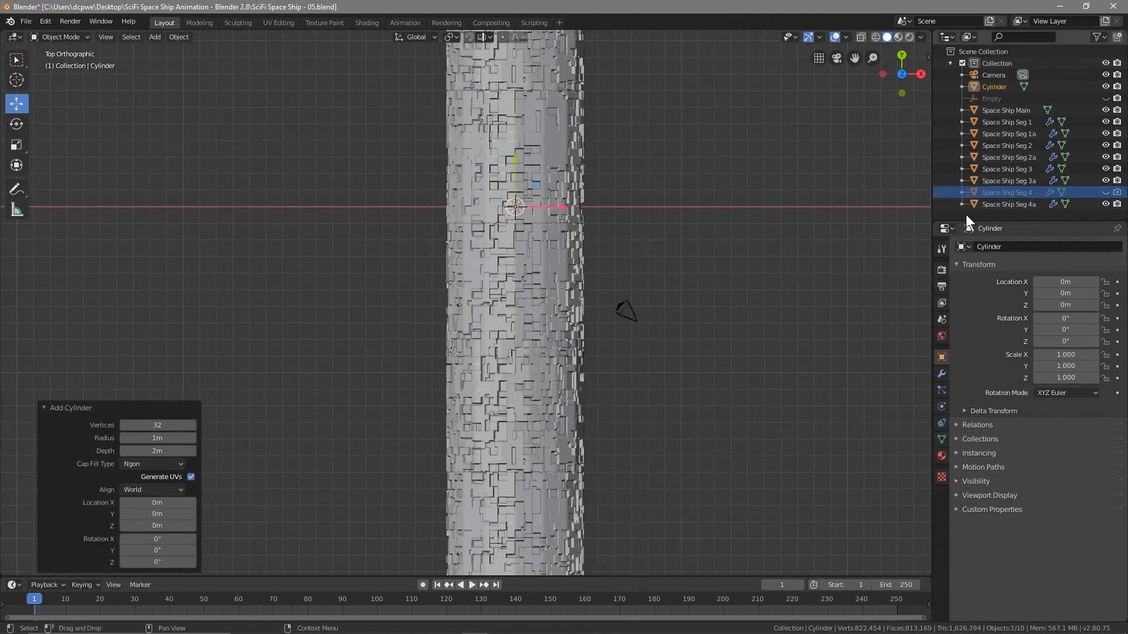
# Rename the new cylinder object as Space Ship Booster.
pyautogui.doubleClick(997, 87)
pyautogui.write('B')
pyautogui.write('Space Sh')
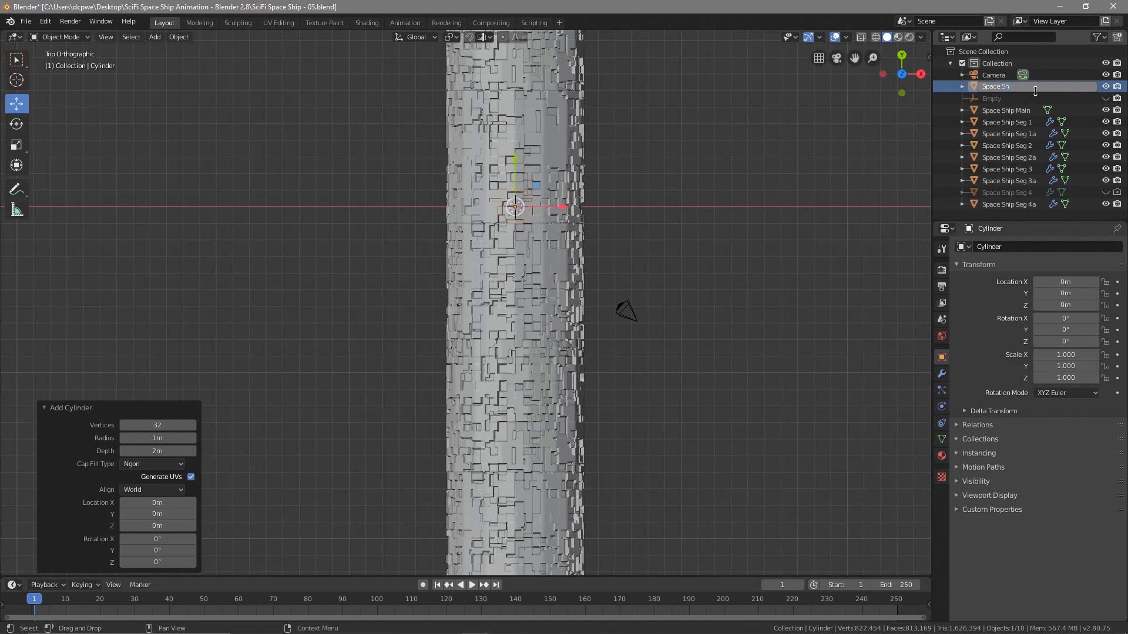
pyautogui.write('ip Booster')
pyautogui.press('Return')
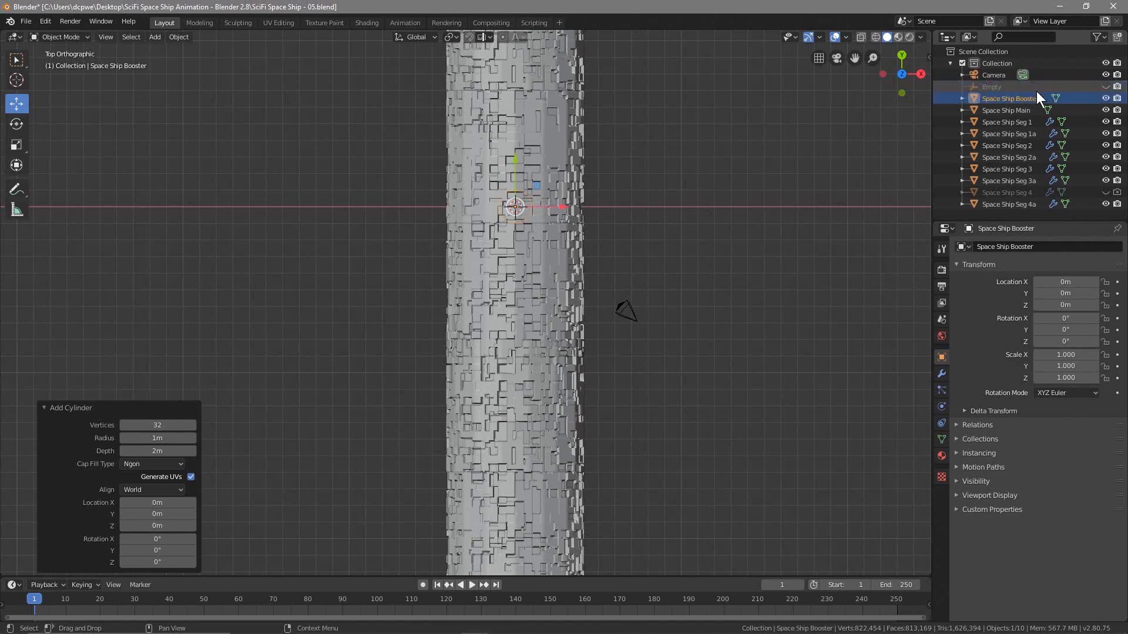
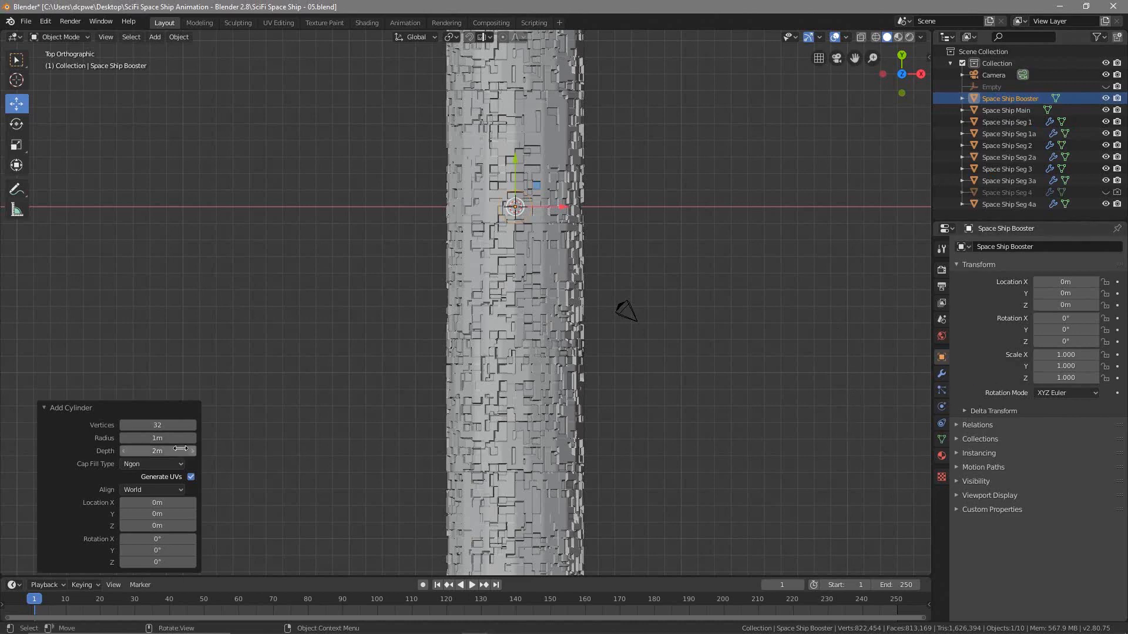
# Set the newly added cylinder's vertex count to 15.
pyautogui.click(156, 427)
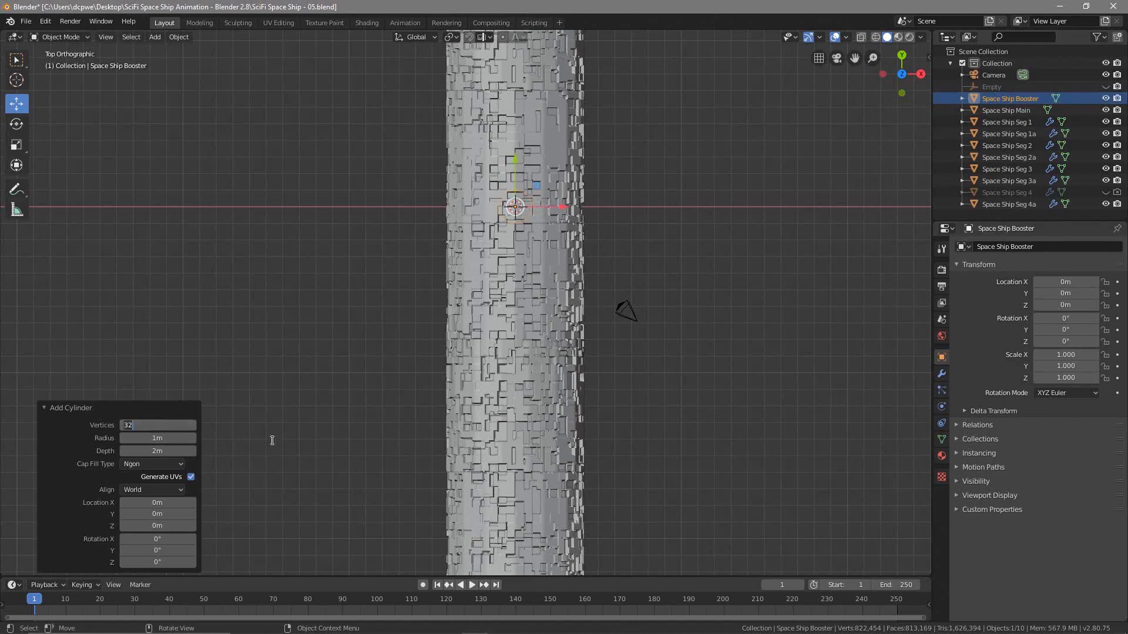
pyautogui.write('15')
pyautogui.press('Return')
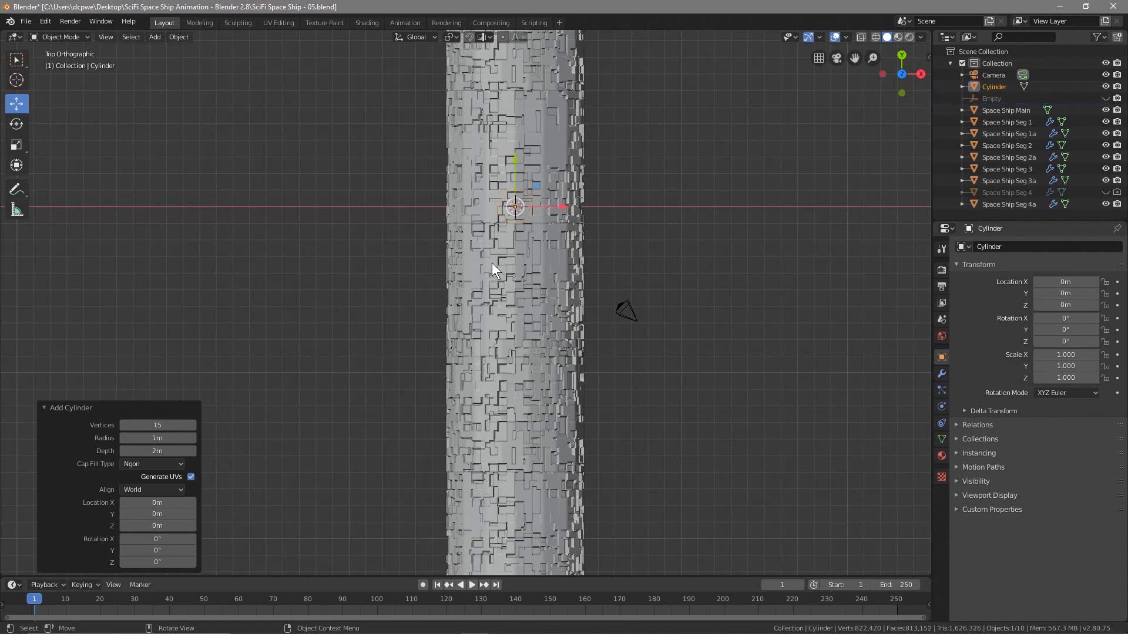
# Turn on X-ray display so the cylinder can be seen through the tube's segments.
pyautogui.scroll(6, 521, 210)
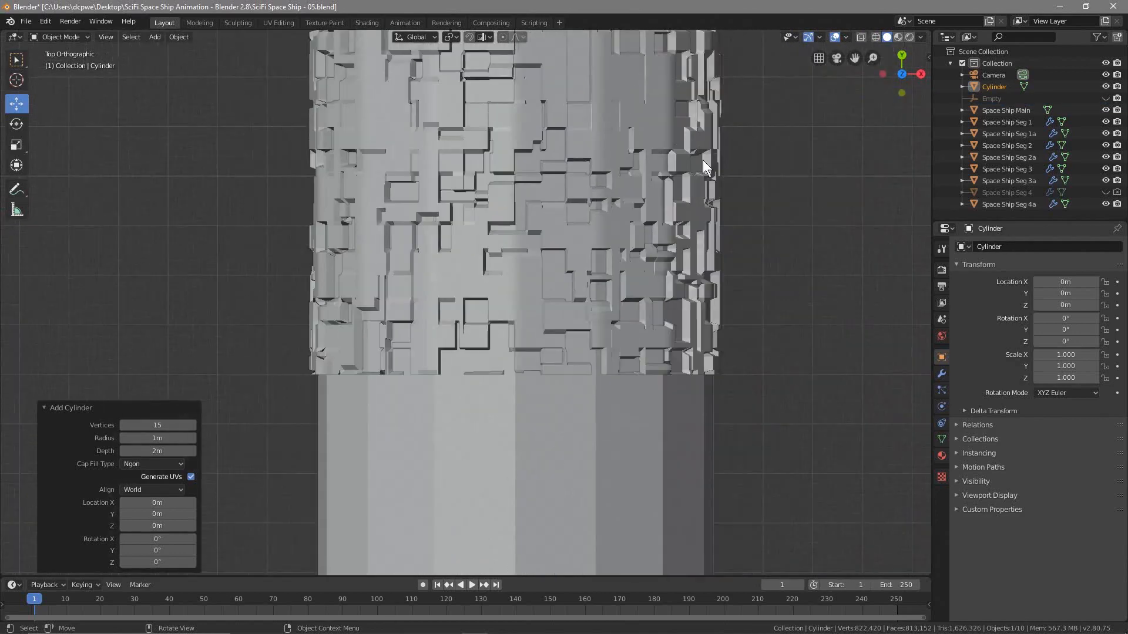
pyautogui.click(860, 36)
pyautogui.click(859, 35)
pyautogui.click(859, 36)
pyautogui.keyDown('shift'); pyautogui.moveTo(516, 210); pyautogui.dragTo(558, 432, button='middle'); pyautogui.keyUp('shift')
pyautogui.keyDown('shift'); pyautogui.moveTo(599, 252); pyautogui.dragTo(591, 453, button='middle'); pyautogui.keyUp('shift')
pyautogui.keyDown('shift'); pyautogui.moveTo(612, 191); pyautogui.dragTo(606, 466, button='middle'); pyautogui.keyUp('shift')
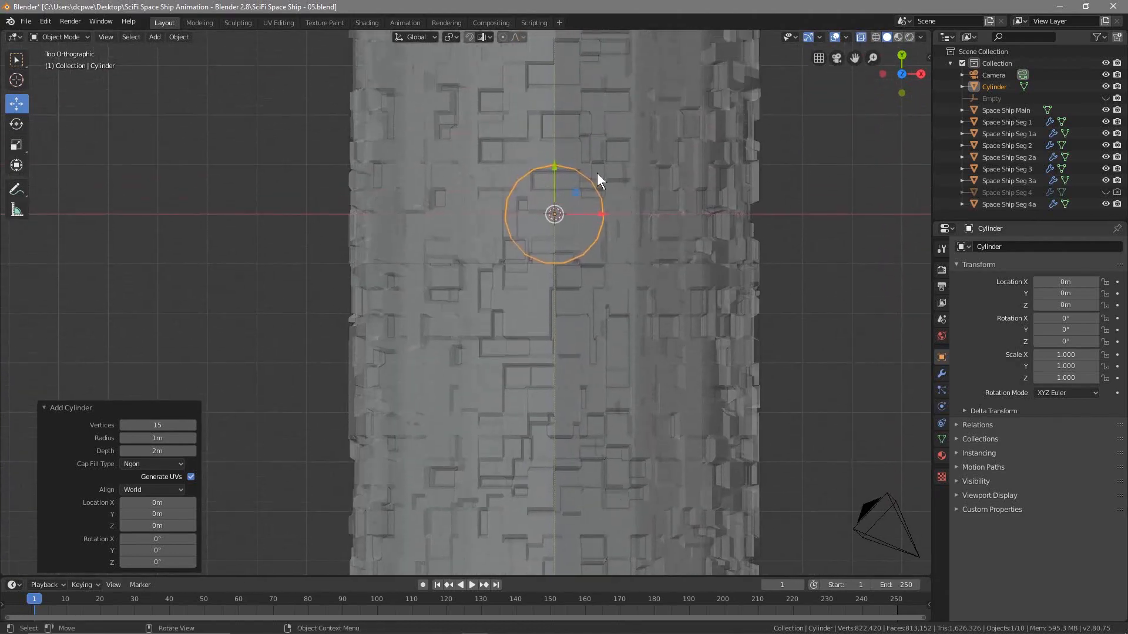
# Set the cylinder's X rotation to 90° so that it aligns with the tube.
pyautogui.scroll(-2, 608, 238)
pyautogui.moveTo(588, 240)
pyautogui.keyDown('shift'); pyautogui.mouseDown(button='middle')
pyautogui.moveTo(570, 362)
pyautogui.moveTo(596, 237)
pyautogui.mouseUp(button='middle'); pyautogui.keyUp('shift')
pyautogui.scroll(-1, 607, 153)
pyautogui.keyDown('shift'); pyautogui.moveTo(607, 153); pyautogui.dragTo(620, 536, button='middle'); pyautogui.keyUp('shift')
pyautogui.scroll(-2, 620, 536)
pyautogui.keyDown('shift'); pyautogui.moveTo(620, 536); pyautogui.dragTo(618, 124, button='middle'); pyautogui.keyUp('shift')
pyautogui.scroll(-2, 608, 389)
pyautogui.keyDown('shift'); pyautogui.moveTo(612, 180); pyautogui.dragTo(624, 265, button='middle'); pyautogui.keyUp('shift')
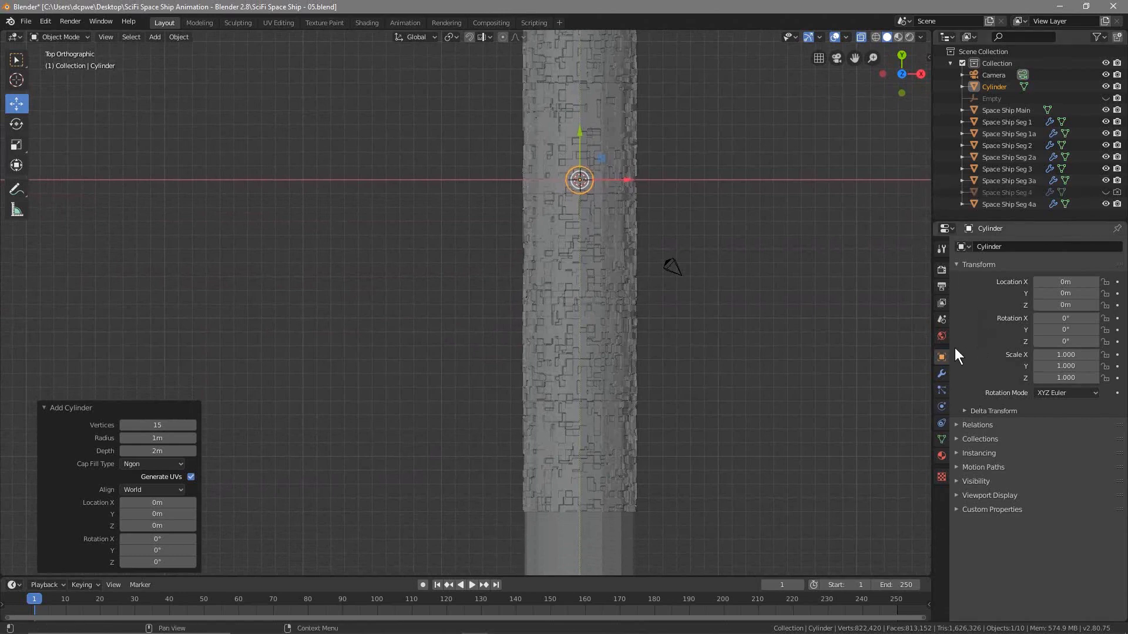
pyautogui.click(990, 87)
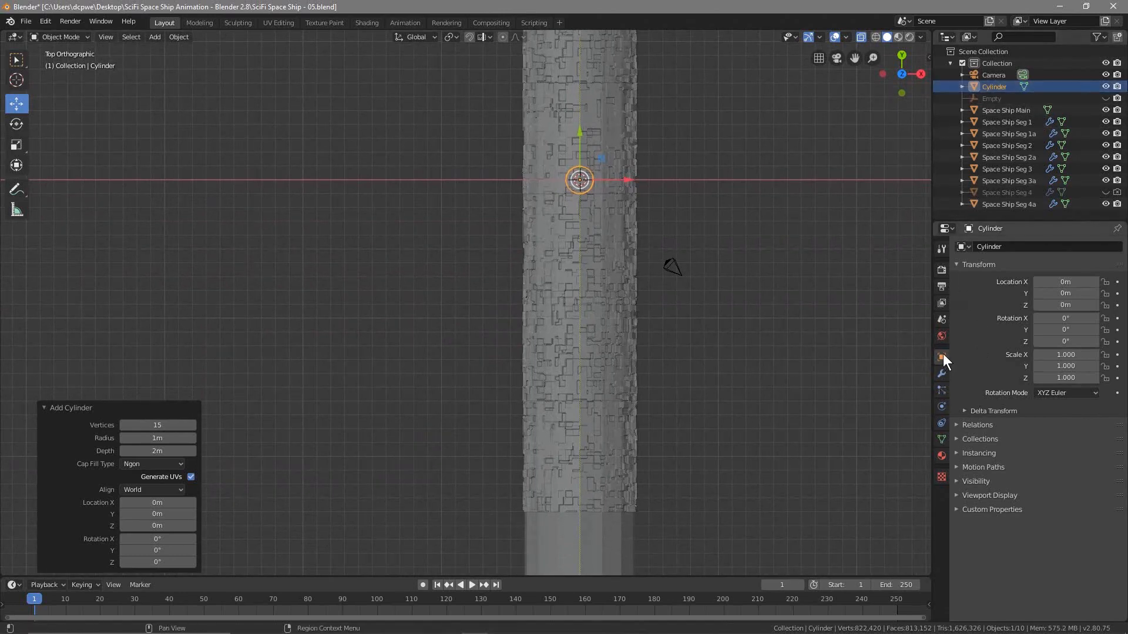
pyautogui.click(1068, 319)
pyautogui.write('90')
pyautogui.press('Return')
# Set the cylinder's scale to 4 in X, 3 in Y and 4 in Z.
pyautogui.click(1059, 357)
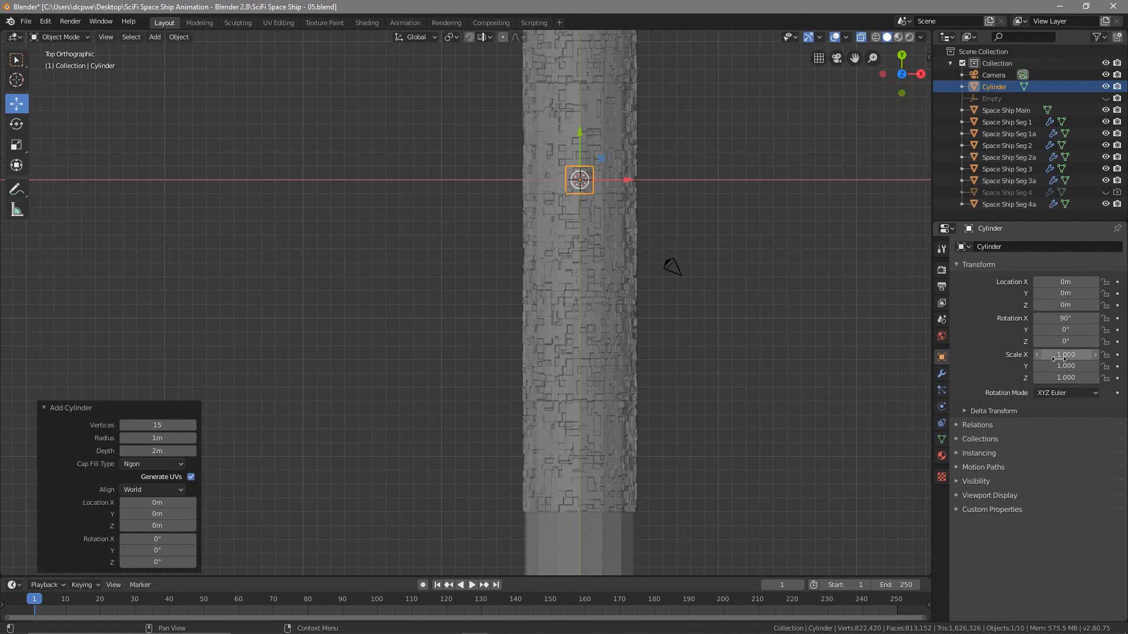
pyautogui.write('4')
pyautogui.click(1064, 368)
pyautogui.write('3')
pyautogui.click(1059, 377)
pyautogui.write('4')
pyautogui.press('Return')
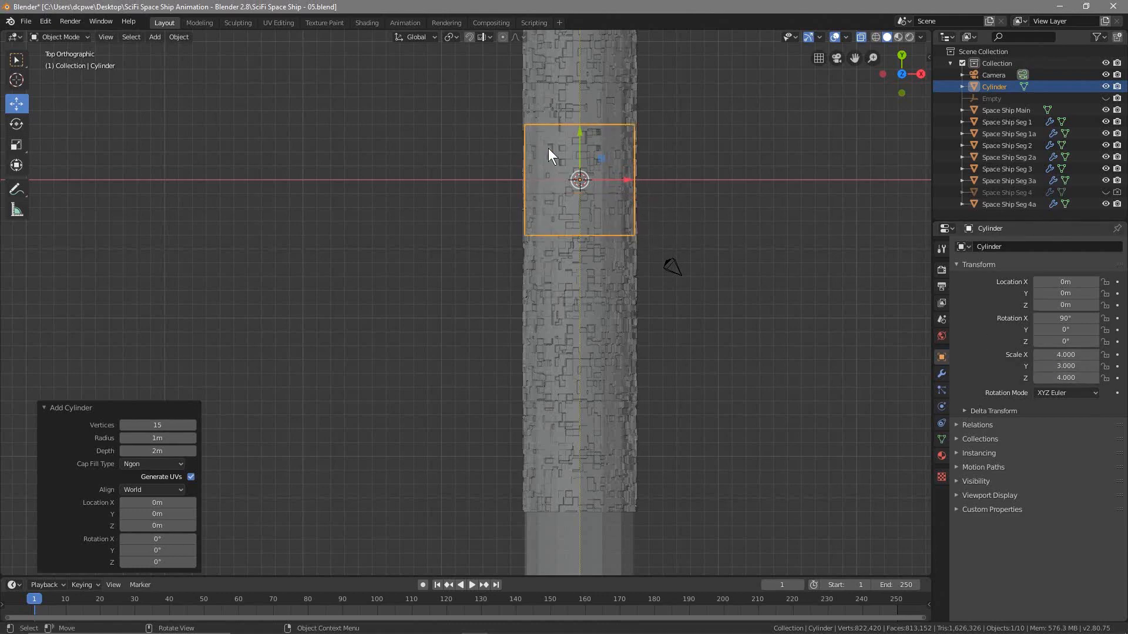
# Move the cylinder along the Y axis by -28 m to the open end of the tube.
pyautogui.scroll(-2, 710, 313)
pyautogui.keyDown('shift'); pyautogui.moveTo(684, 250); pyautogui.dragTo(707, 202, button='middle'); pyautogui.keyUp('shift')
pyautogui.scroll(-2, 693, 400)
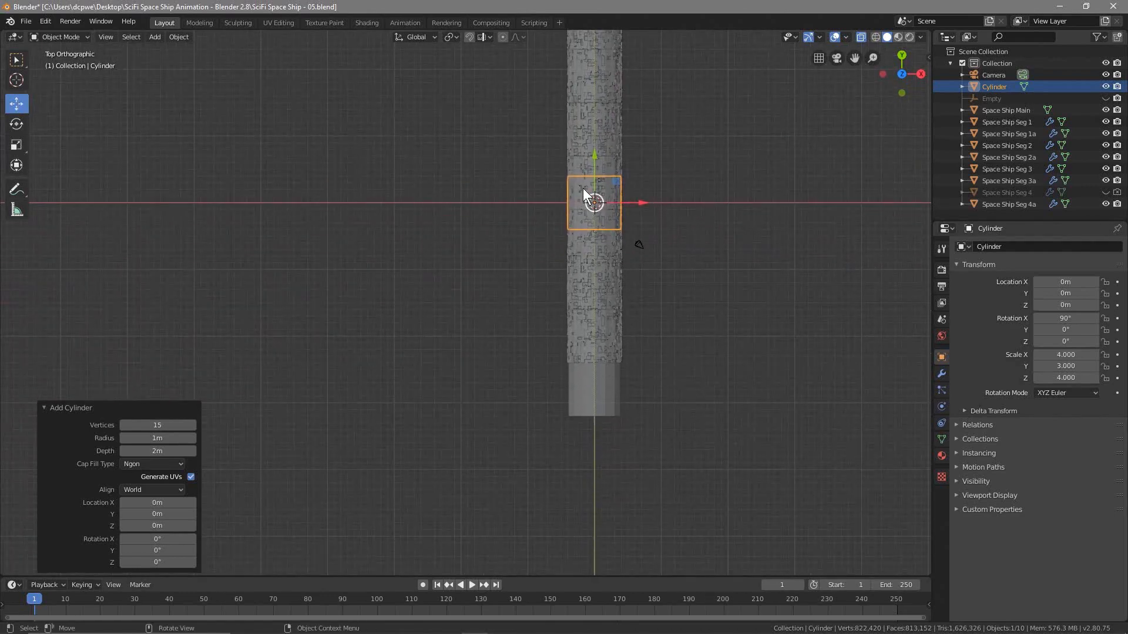
pyautogui.moveTo(594, 155); pyautogui.dragTo(584, 341)
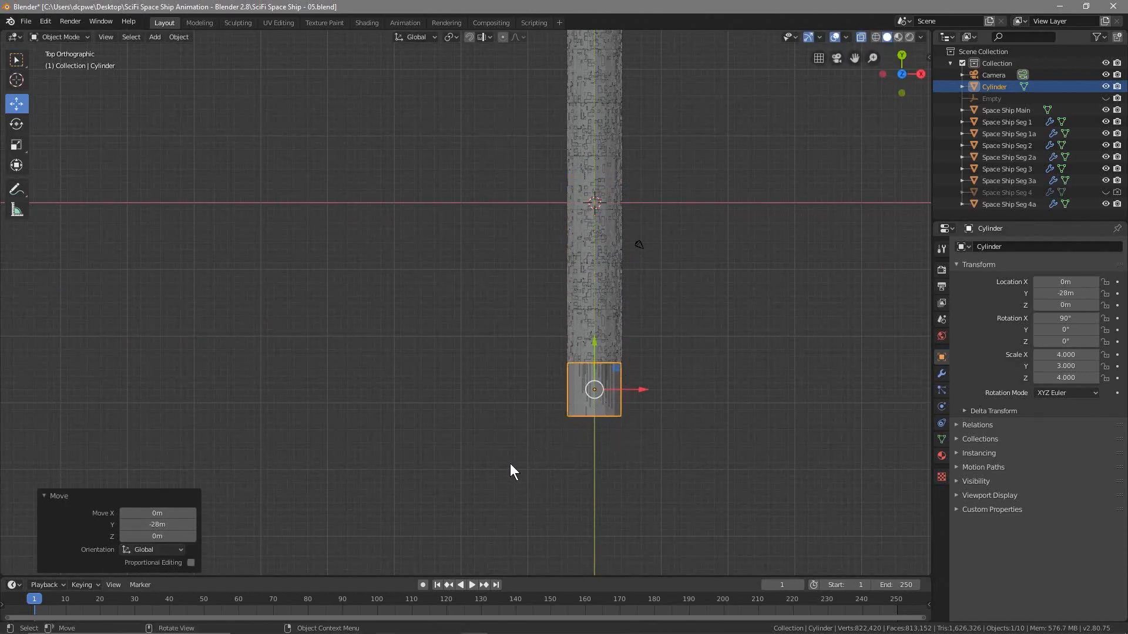
# Enter Edit Mode on the cylinder with its inner end cap in view, and turn off X-ray display.
pyautogui.moveTo(577, 481); pyautogui.dragTo(565, 381, button='middle')
pyautogui.scroll(8, 603, 436)
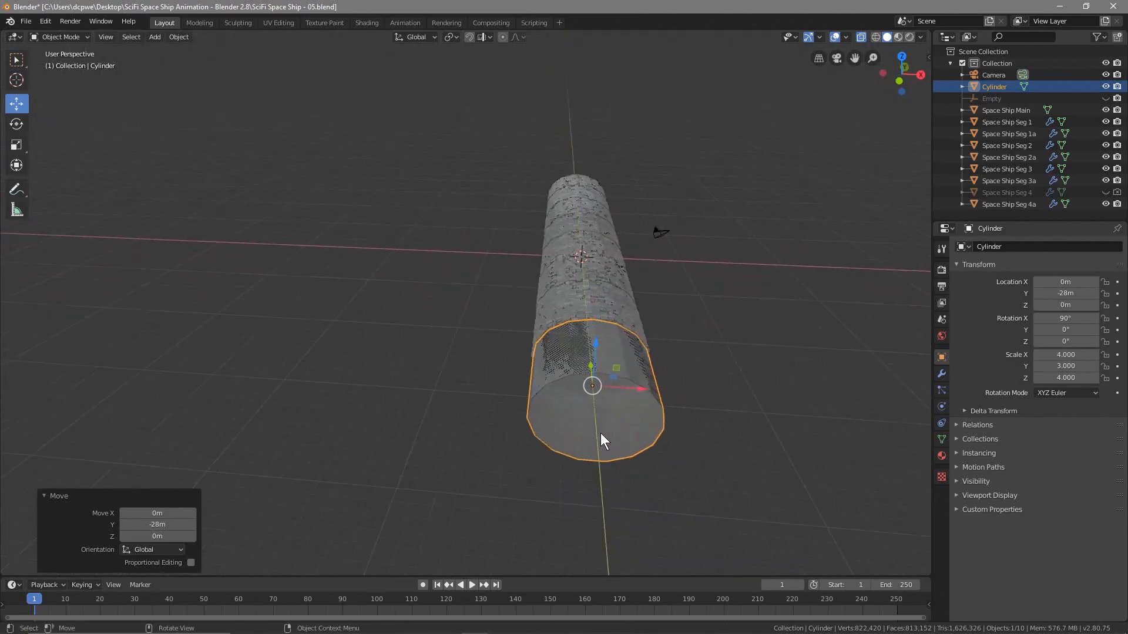
pyautogui.moveTo(391, 337); pyautogui.dragTo(654, 304, button='middle')
pyautogui.moveTo(665, 352); pyautogui.dragTo(646, 355, button='middle')
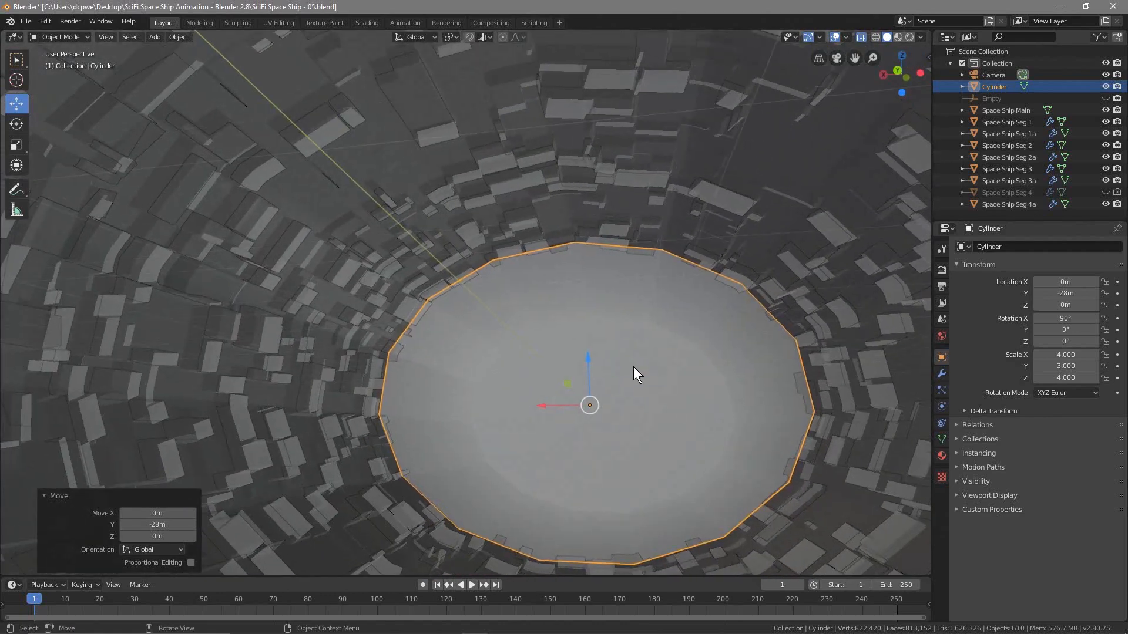
pyautogui.scroll(-3, 622, 394)
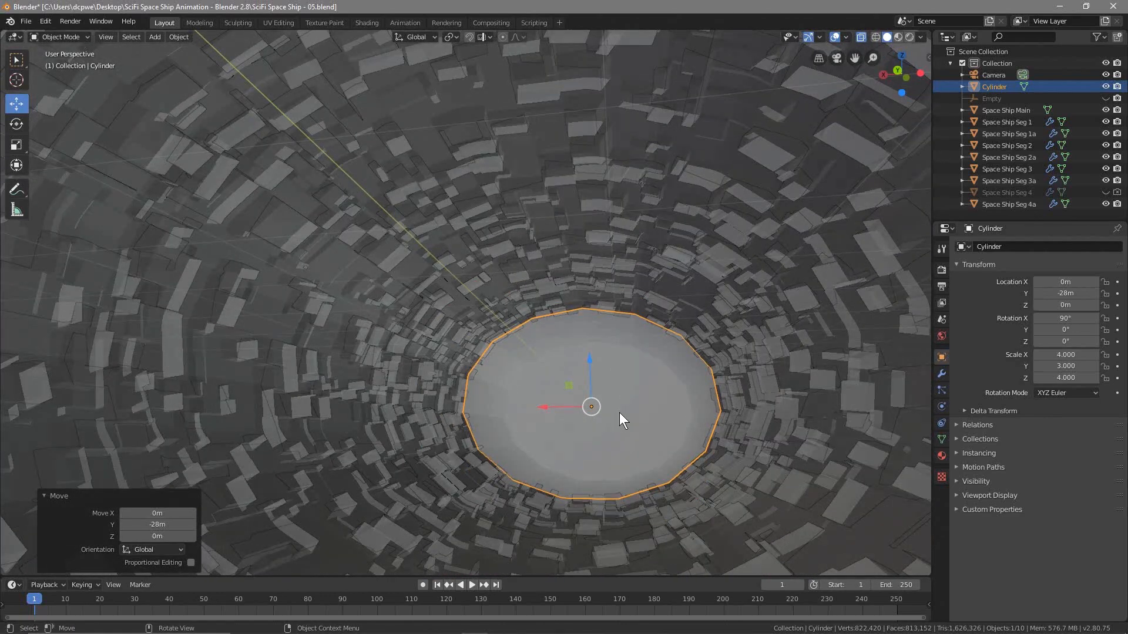
pyautogui.click(61, 34)
pyautogui.click(63, 63)
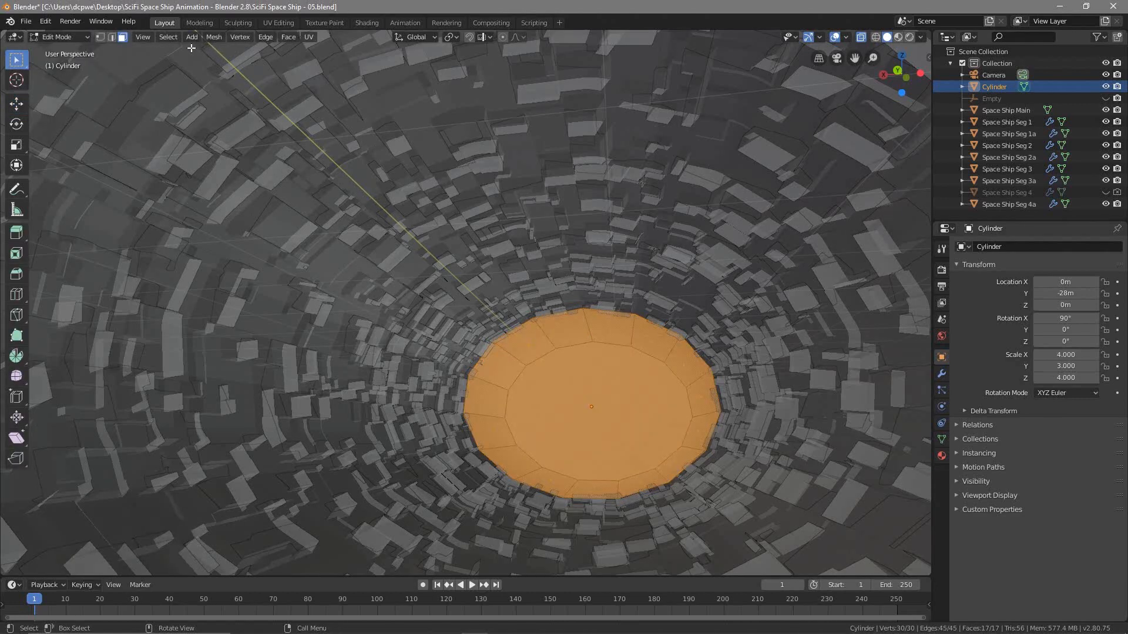
pyautogui.click(861, 39)
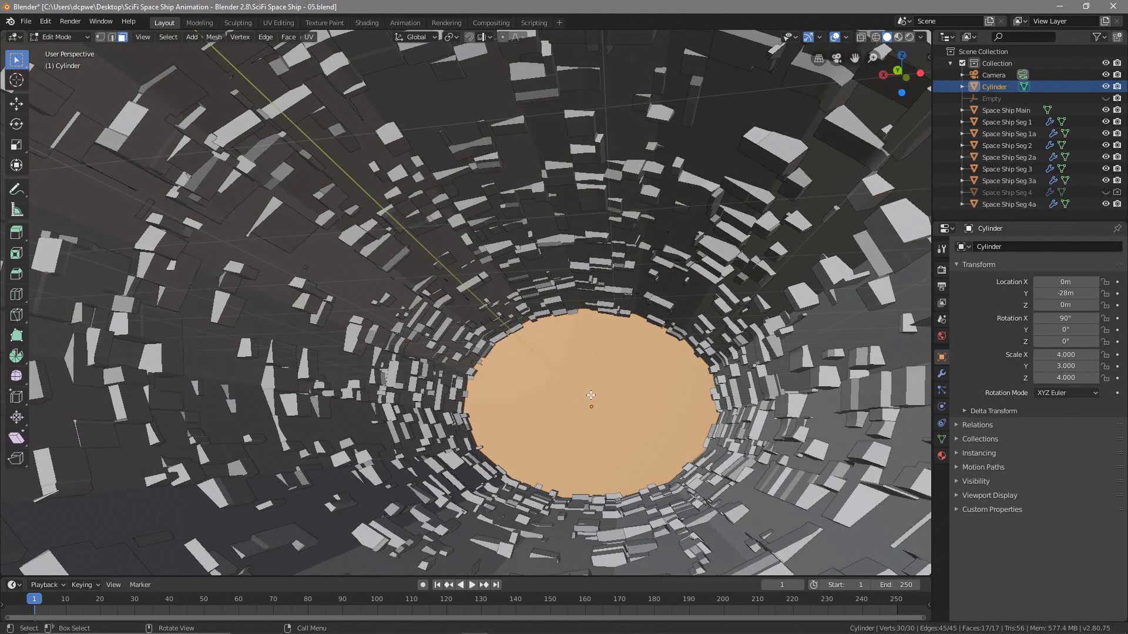
# Clear the mesh selection and delete the cylinder's end face that faces the inside of the tube.
pyautogui.hotkey('alt', 'a')
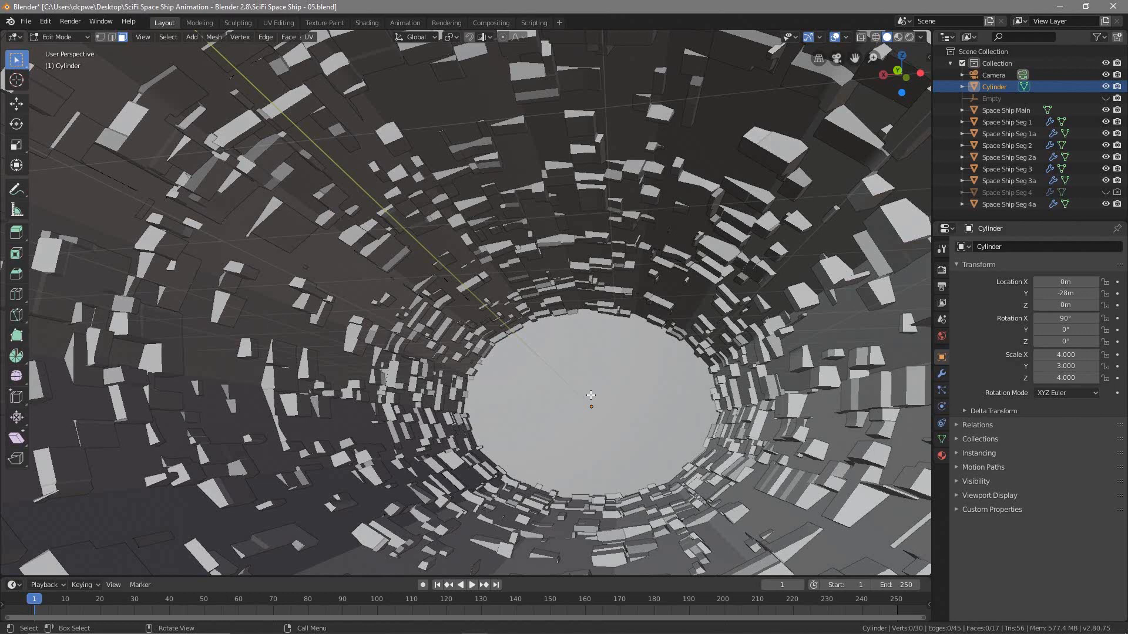
pyautogui.press('a')
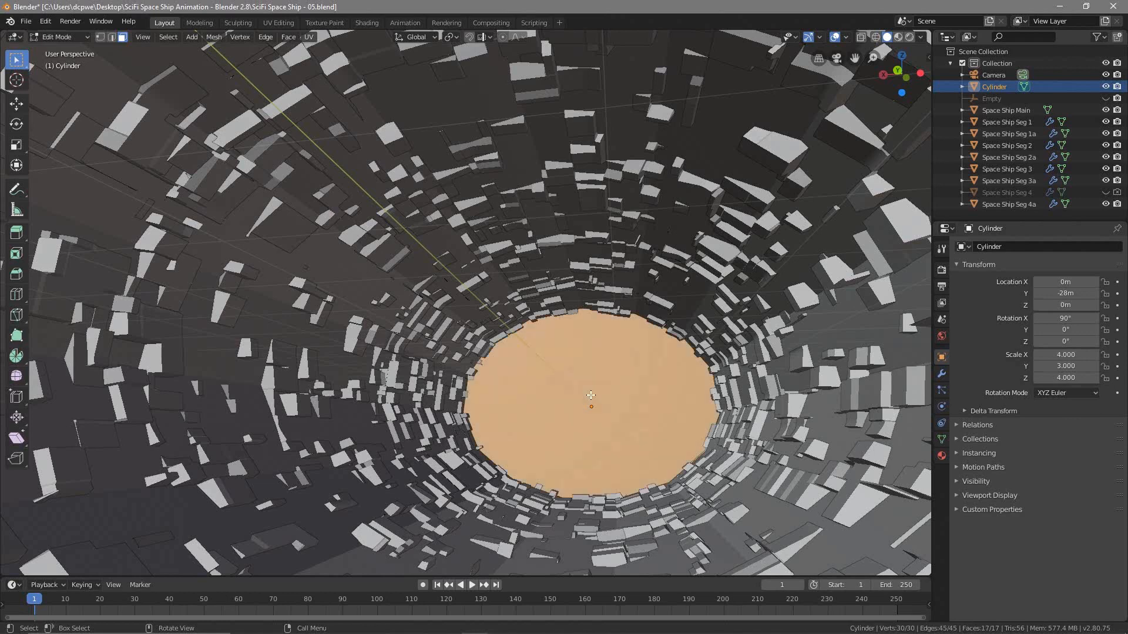
pyautogui.hotkey('alt', 'a')
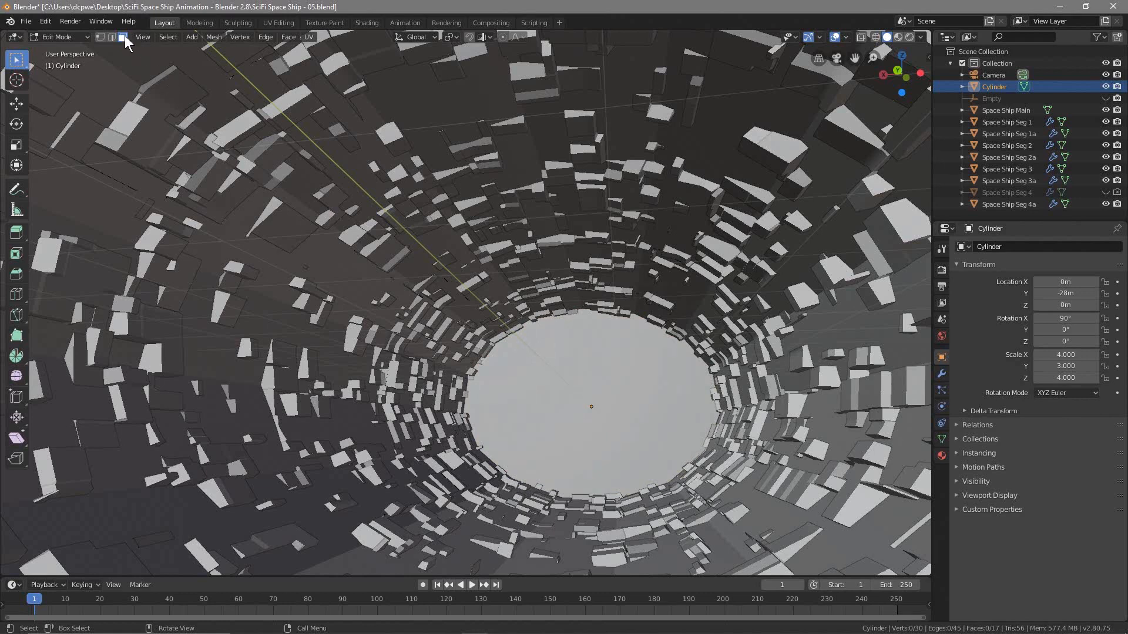
pyautogui.click(649, 394)
pyautogui.press('x')
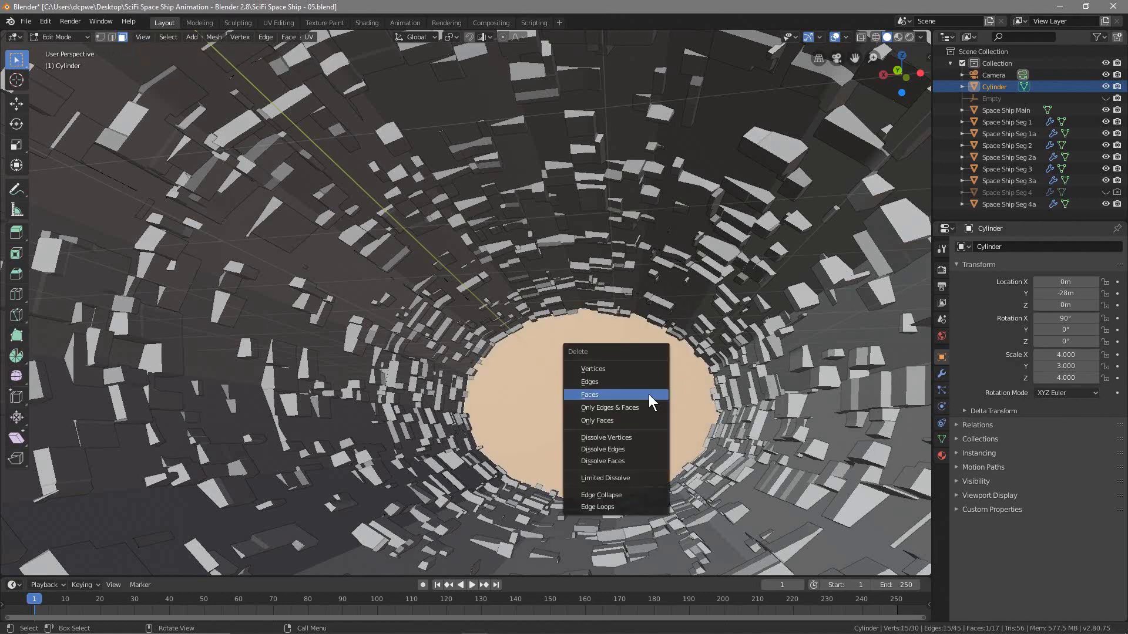
pyautogui.click(643, 394)
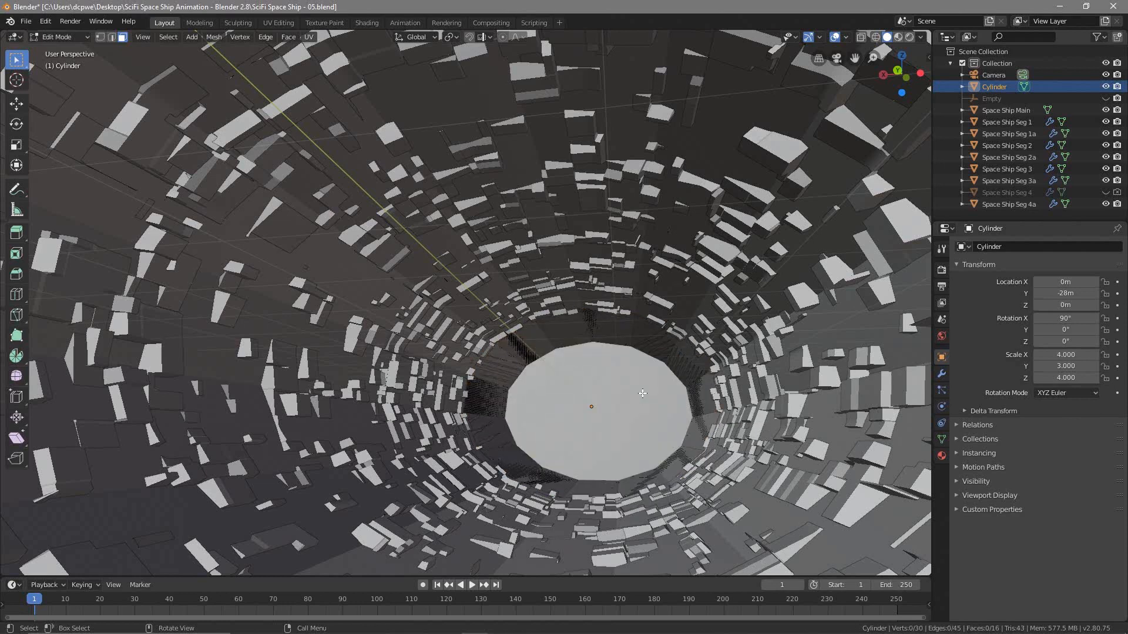
# Reduce the cylinder's scale to 3.990 in X and 2.990 in Y.
pyautogui.moveTo(587, 448); pyautogui.dragTo(592, 440, button='middle')
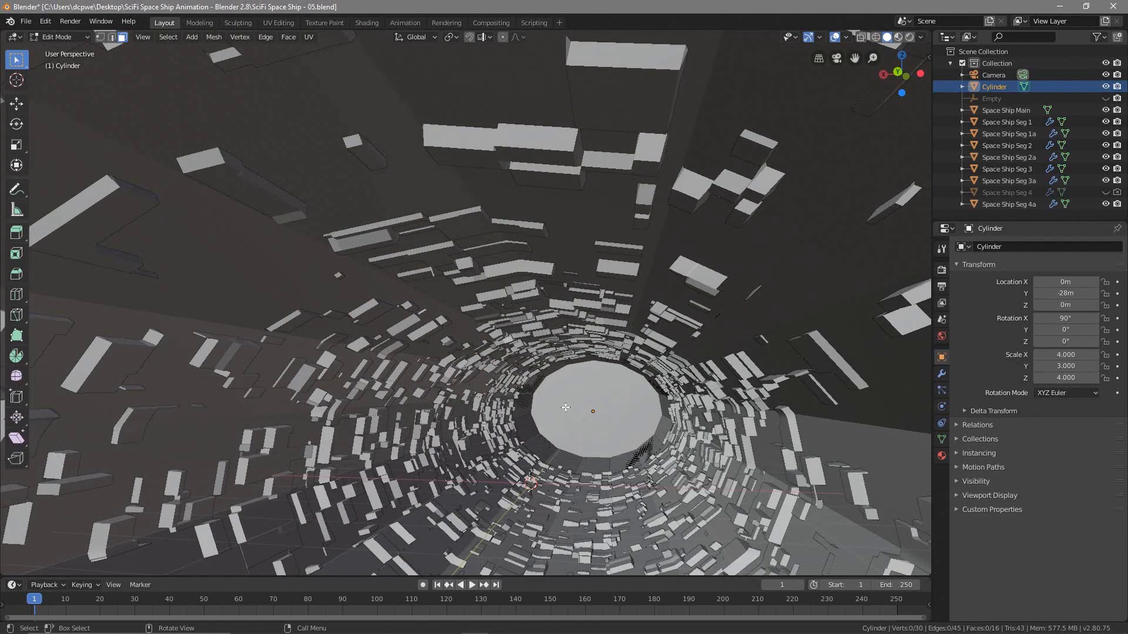
pyautogui.scroll(-10, 353, 462)
pyautogui.moveTo(364, 459); pyautogui.dragTo(612, 460, button='middle')
pyautogui.scroll(4, 612, 460)
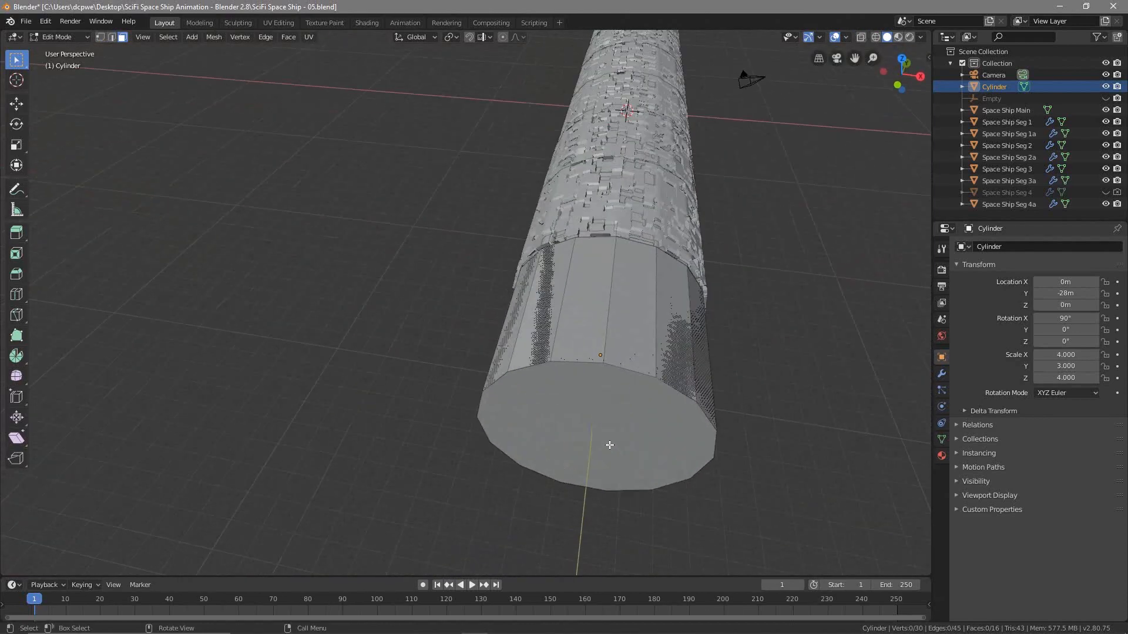
pyautogui.scroll(2, 588, 372)
pyautogui.moveTo(634, 461); pyautogui.dragTo(634, 418, button='middle')
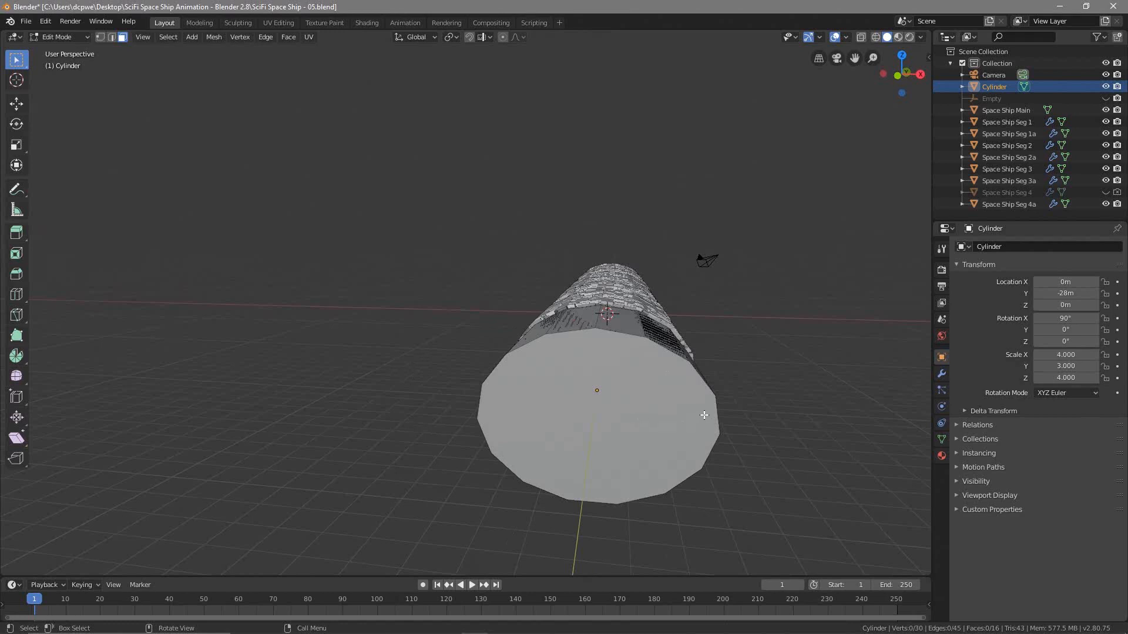
pyautogui.moveTo(1049, 355); pyautogui.dragTo(1035, 353)
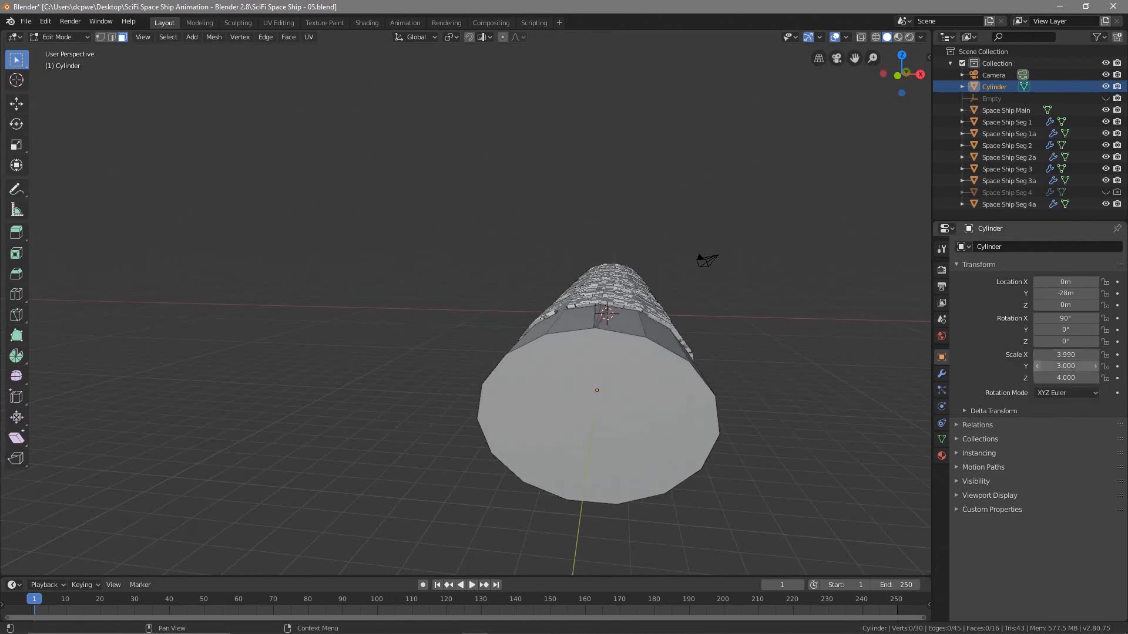
pyautogui.moveTo(1036, 368); pyautogui.dragTo(1032, 368)
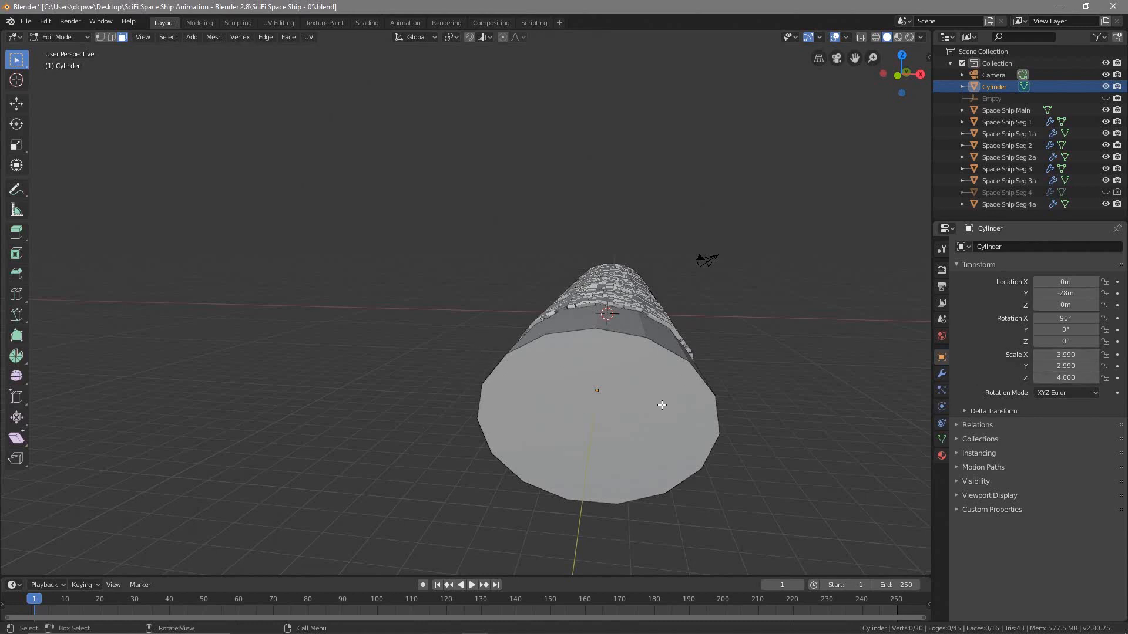
pyautogui.click(1002, 111)
pyautogui.click(995, 87)
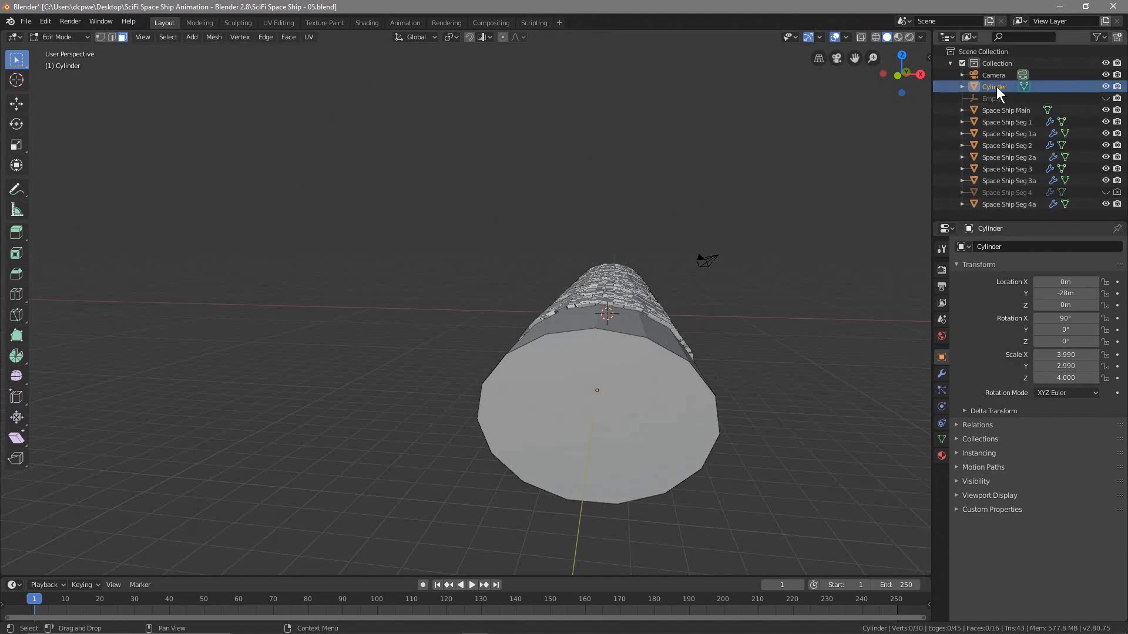
pyautogui.moveTo(763, 360); pyautogui.dragTo(831, 204, button='middle')
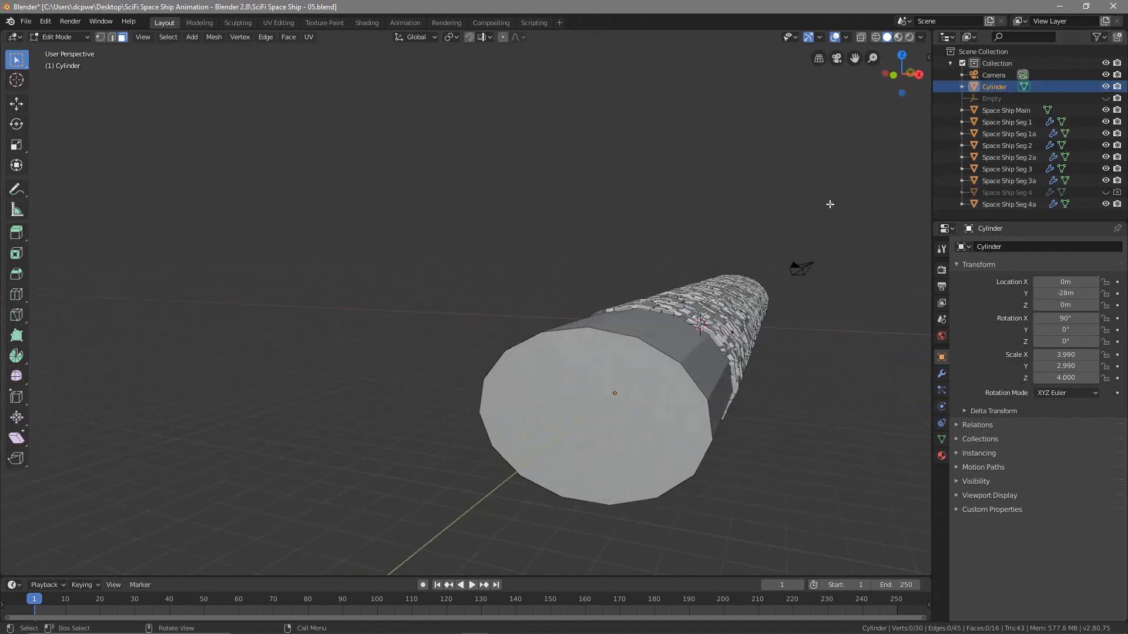
pyautogui.click(832, 37)
pyautogui.click(832, 37)
pyautogui.moveTo(596, 421); pyautogui.dragTo(632, 407, button='middle')
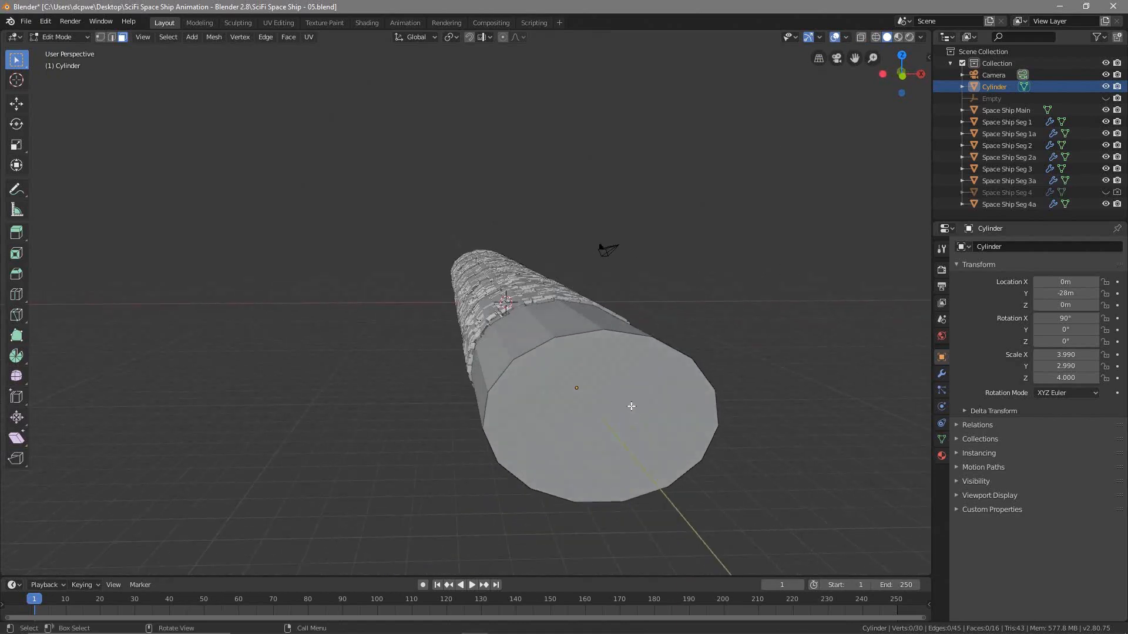
# Return the cylinder to Object Mode and rename it "Space Ship Boster".
pyautogui.click(82, 37)
pyautogui.click(68, 47)
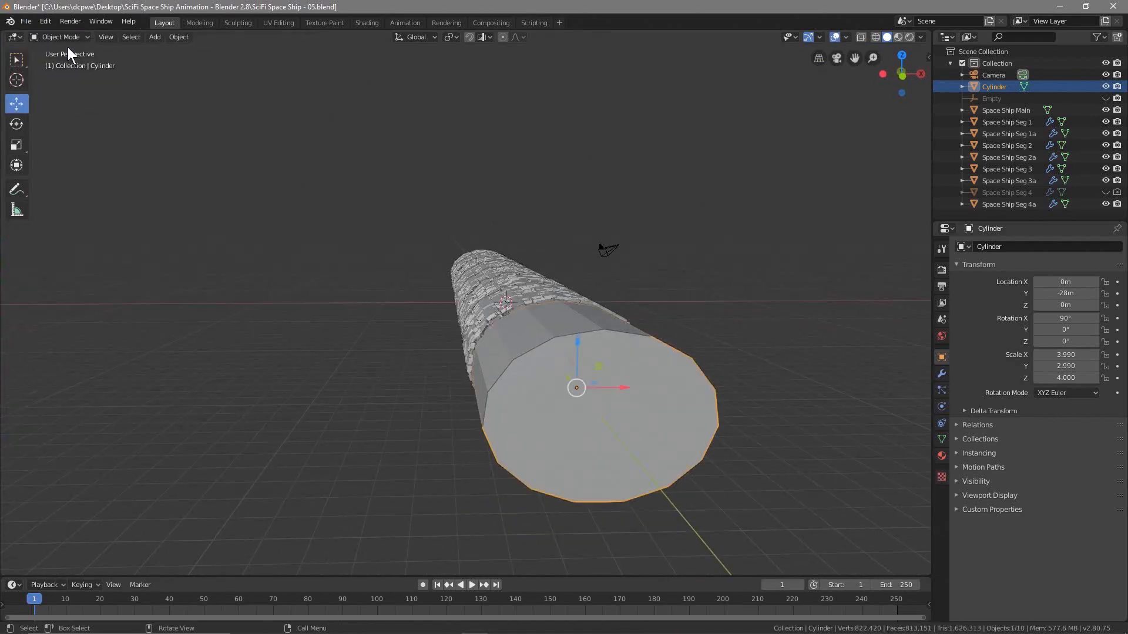
pyautogui.moveTo(538, 379); pyautogui.dragTo(470, 370, button='middle')
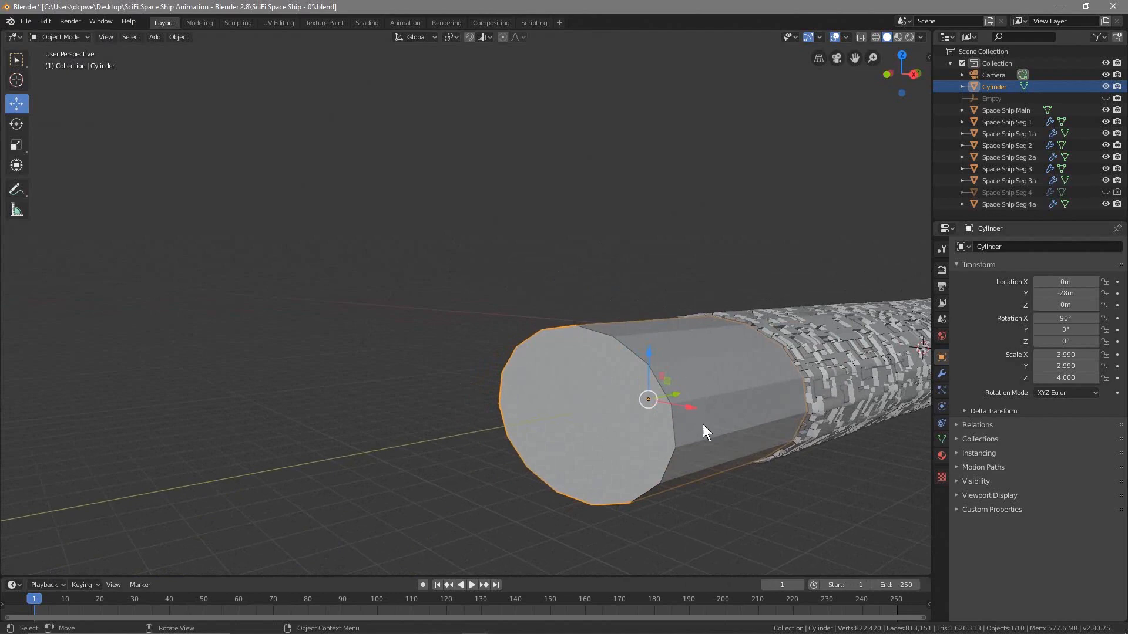
pyautogui.doubleClick(992, 87)
pyautogui.write('Space')
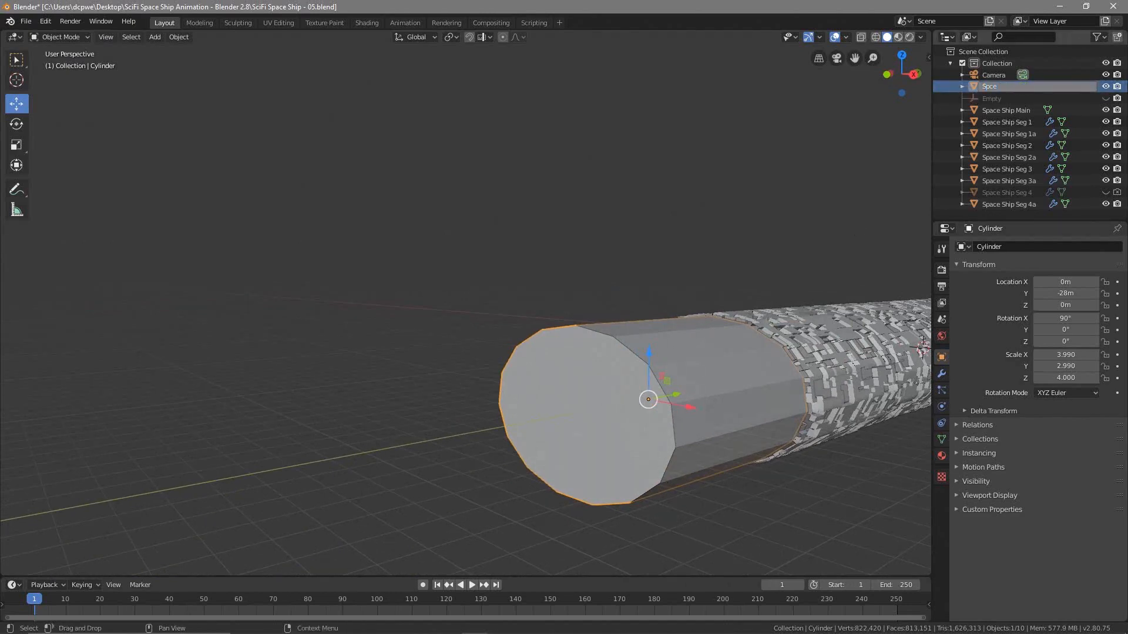
pyautogui.write(' Ship Boster')
pyautogui.press('Return')
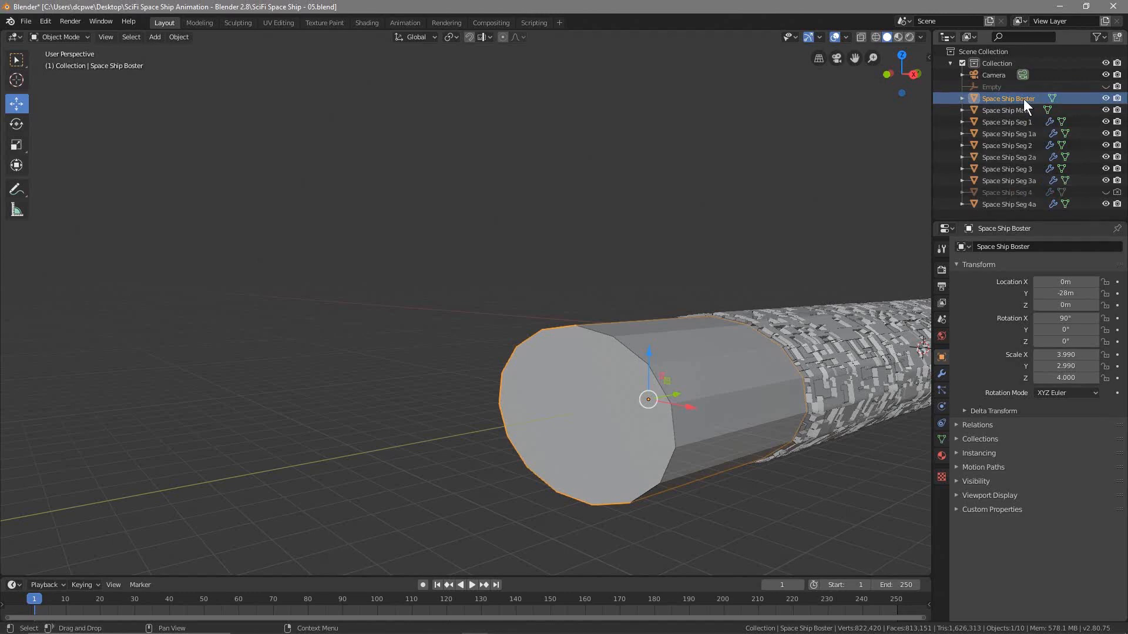
# Enter Edit Mode on the booster cylinder and select two adjacent side faces on its upper side.
pyautogui.moveTo(380, 457); pyautogui.dragTo(634, 336, button='middle')
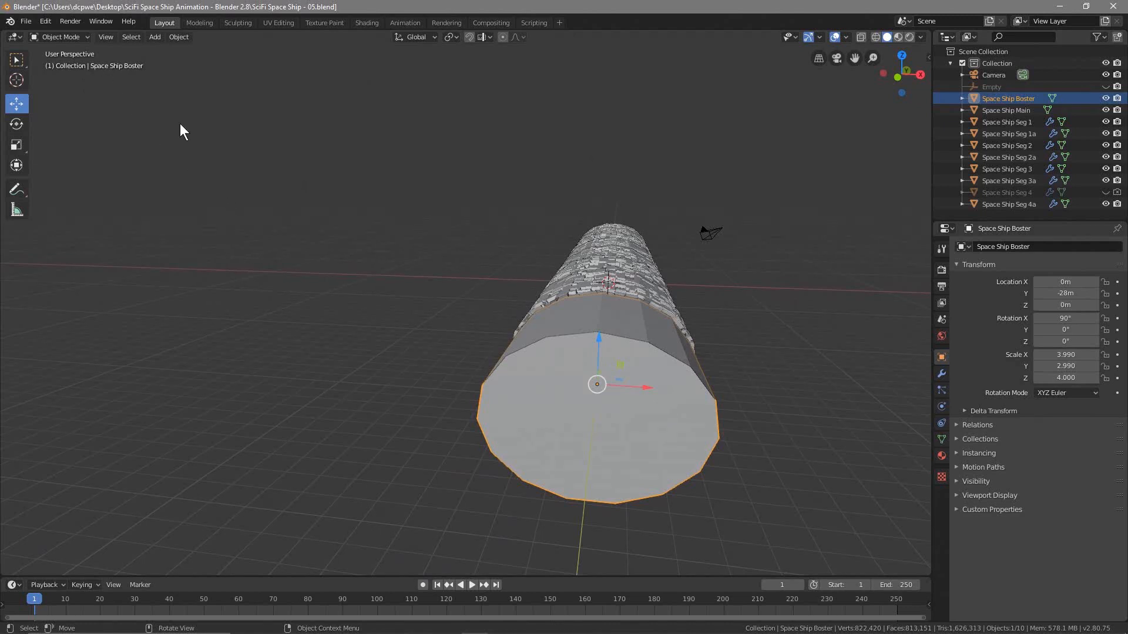
pyautogui.click(53, 36)
pyautogui.click(57, 63)
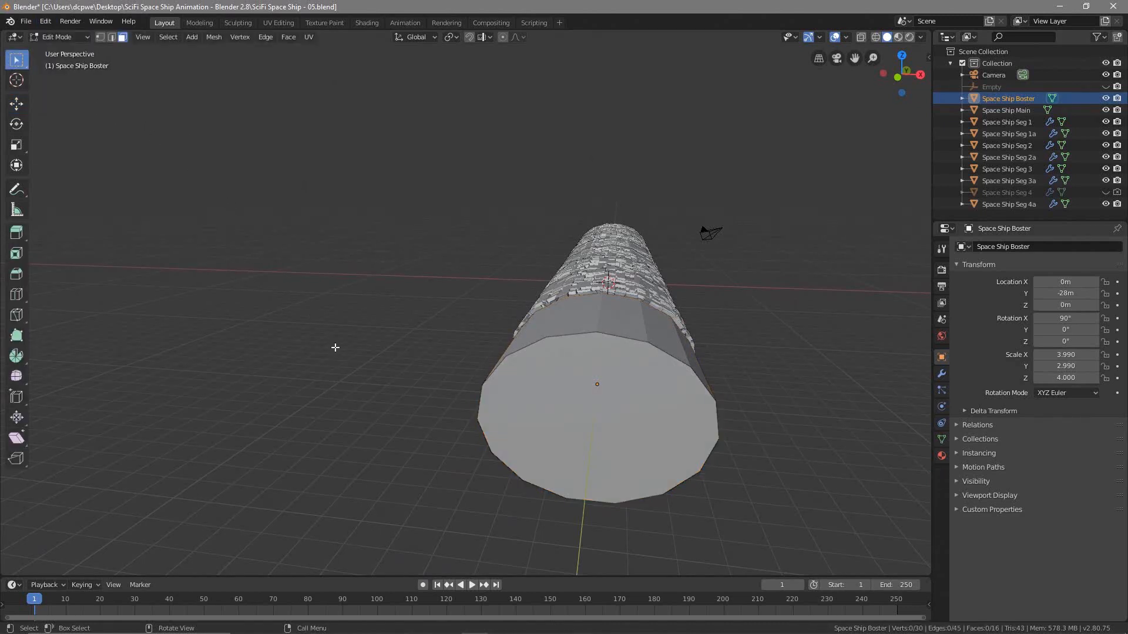
pyautogui.click(144, 38)
pyautogui.click(581, 302)
pyautogui.moveTo(575, 310); pyautogui.dragTo(590, 231, button='middle')
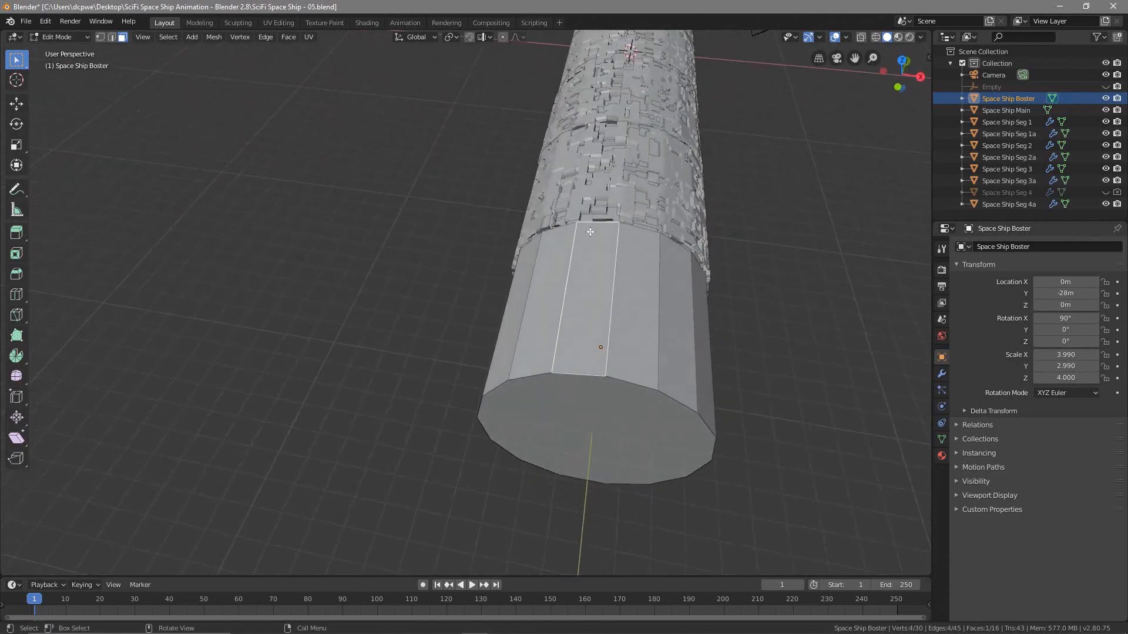
pyautogui.keyDown('shift'); pyautogui.click(640, 288); pyautogui.keyUp('shift')
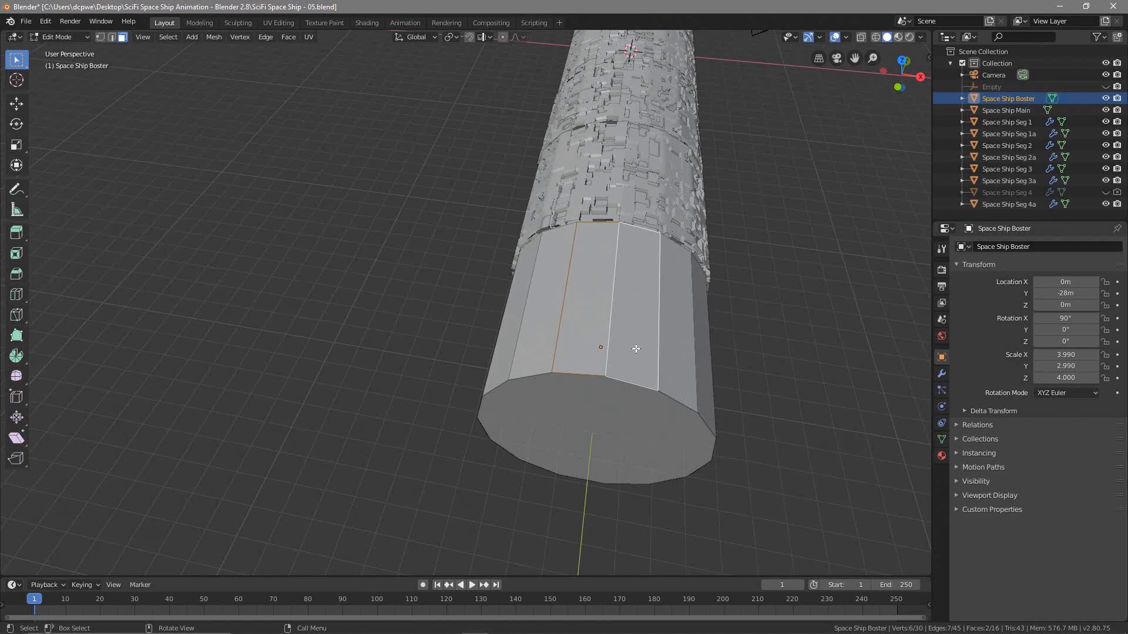
# Add two more pairs of adjacent side faces to the selection around the booster, skipping one face between pairs.
pyautogui.moveTo(624, 361); pyautogui.dragTo(662, 399, button='middle')
pyautogui.keyDown('shift'); pyautogui.click(734, 398); pyautogui.keyUp('shift')
pyautogui.keyDown('shift'); pyautogui.click(727, 438); pyautogui.keyUp('shift')
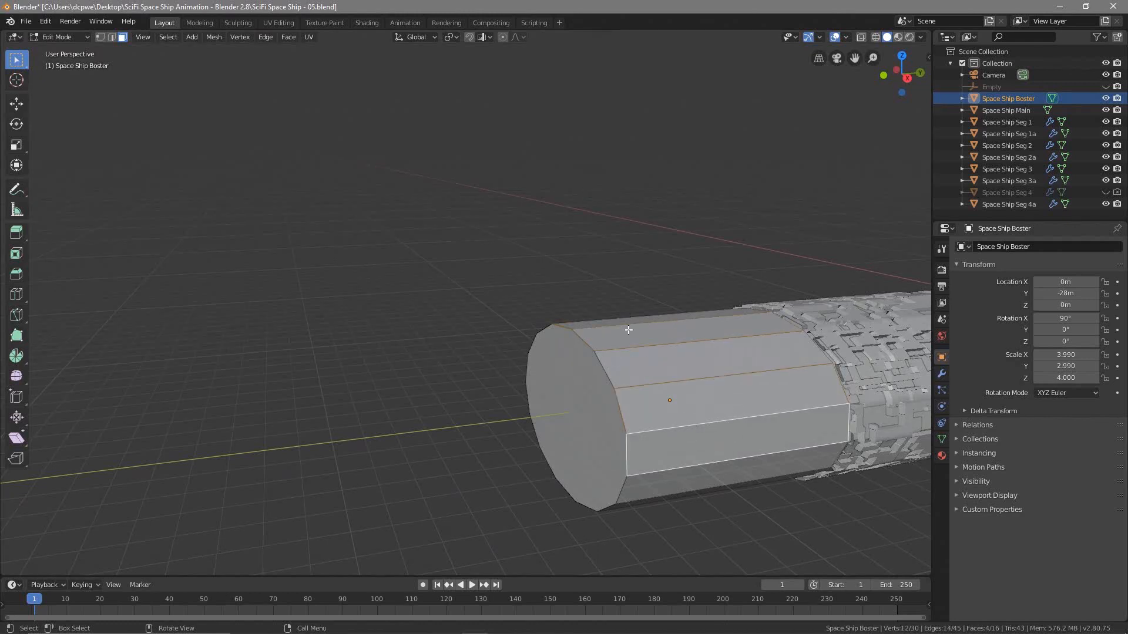
pyautogui.moveTo(664, 534); pyautogui.dragTo(645, 451, button='middle')
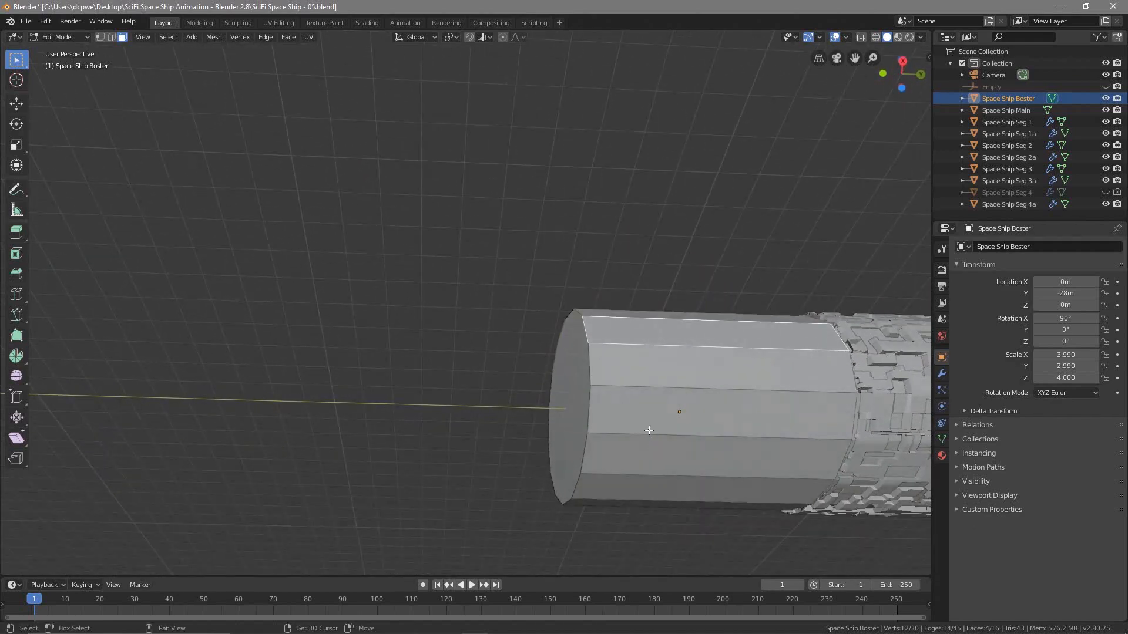
pyautogui.keyDown('shift'); pyautogui.click(634, 411); pyautogui.keyUp('shift')
pyautogui.keyDown('shift'); pyautogui.click(625, 456); pyautogui.keyUp('shift')
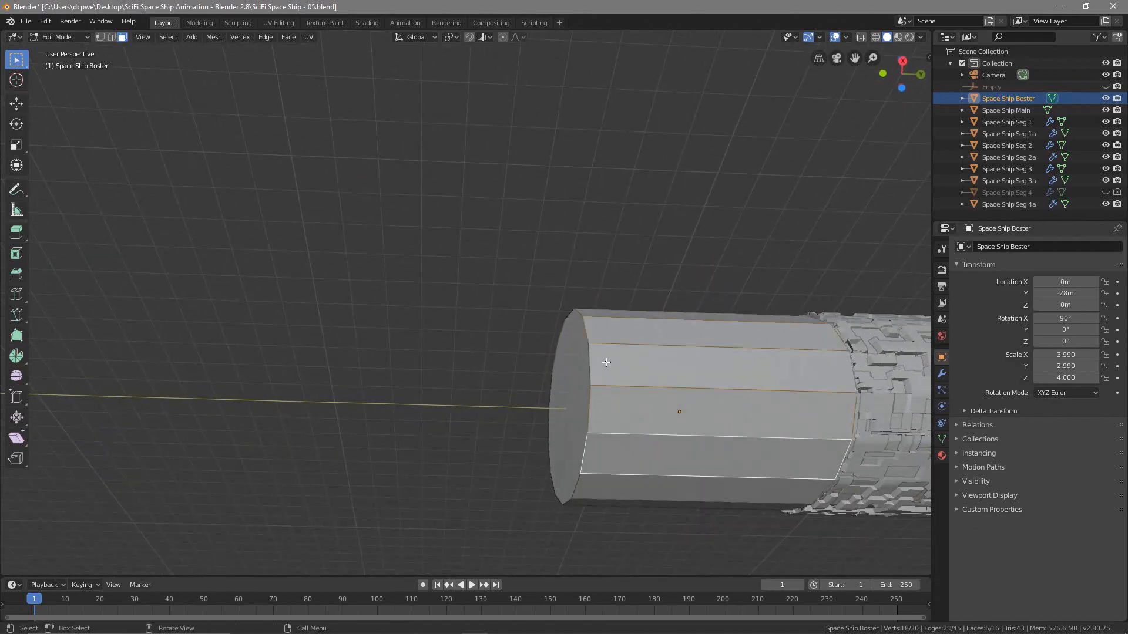
pyautogui.moveTo(601, 473); pyautogui.dragTo(647, 381, button='middle')
pyautogui.keyDown('shift'); pyautogui.click(614, 445); pyautogui.keyUp('shift')
pyautogui.keyDown('shift'); pyautogui.click(591, 508); pyautogui.keyUp('shift')
pyautogui.moveTo(591, 508); pyautogui.dragTo(600, 376, button='middle')
pyautogui.keyDown('shift'); pyautogui.click(609, 409); pyautogui.keyUp('shift')
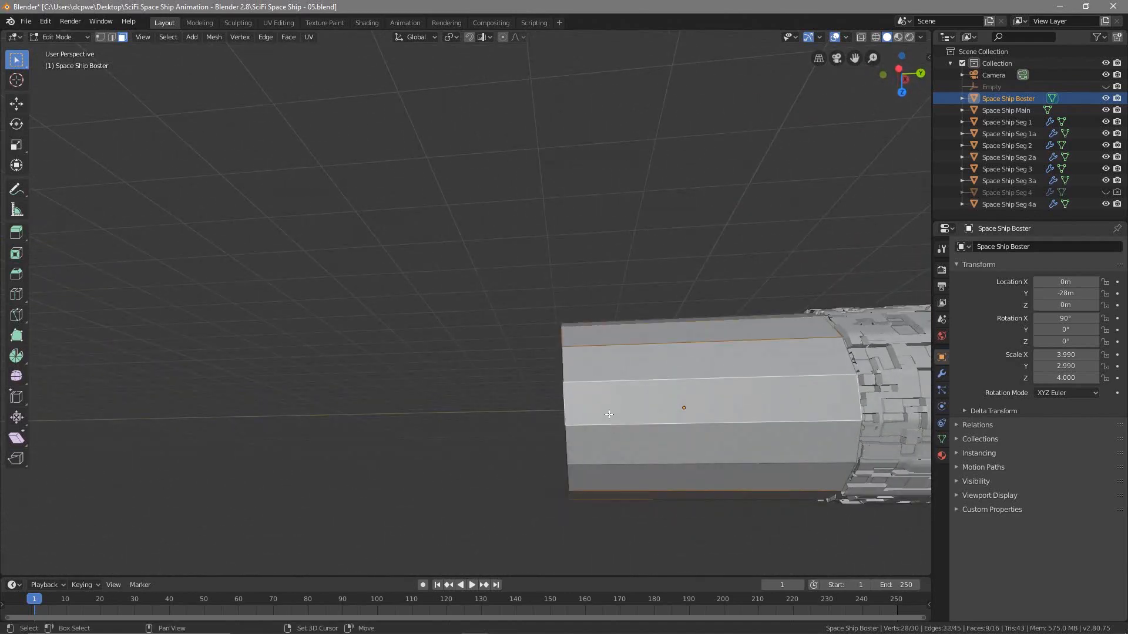
pyautogui.keyDown('shift'); pyautogui.click(606, 440); pyautogui.keyUp('shift')
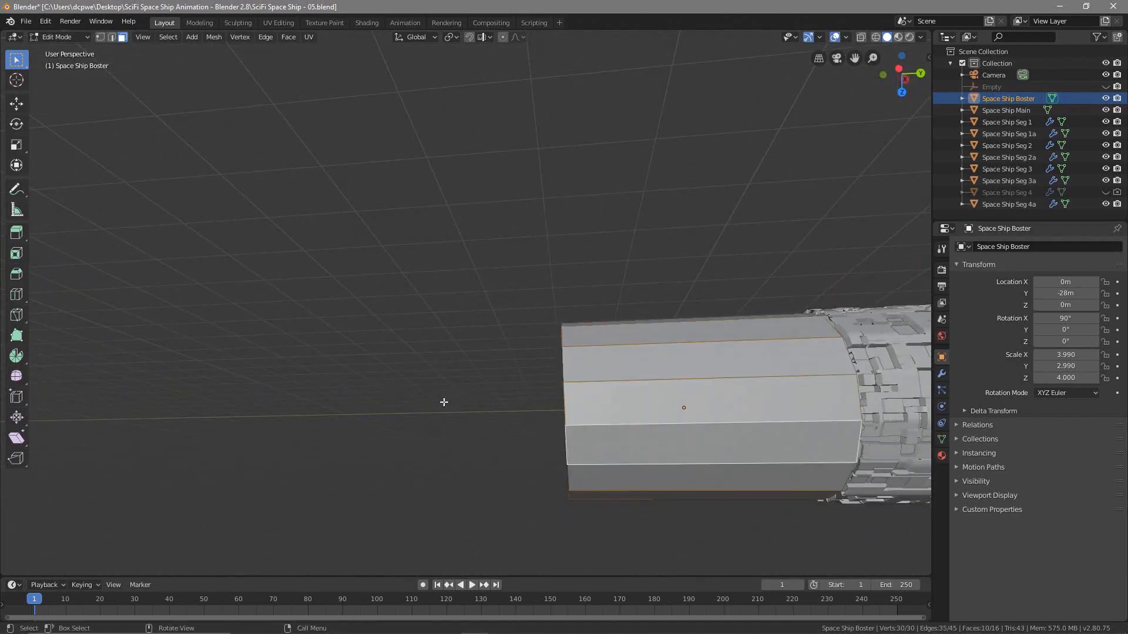
pyautogui.moveTo(432, 390); pyautogui.dragTo(558, 431, button='middle')
pyautogui.keyDown('shift'); pyautogui.moveTo(453, 353); pyautogui.dragTo(371, 367, button='middle'); pyautogui.keyUp('shift')
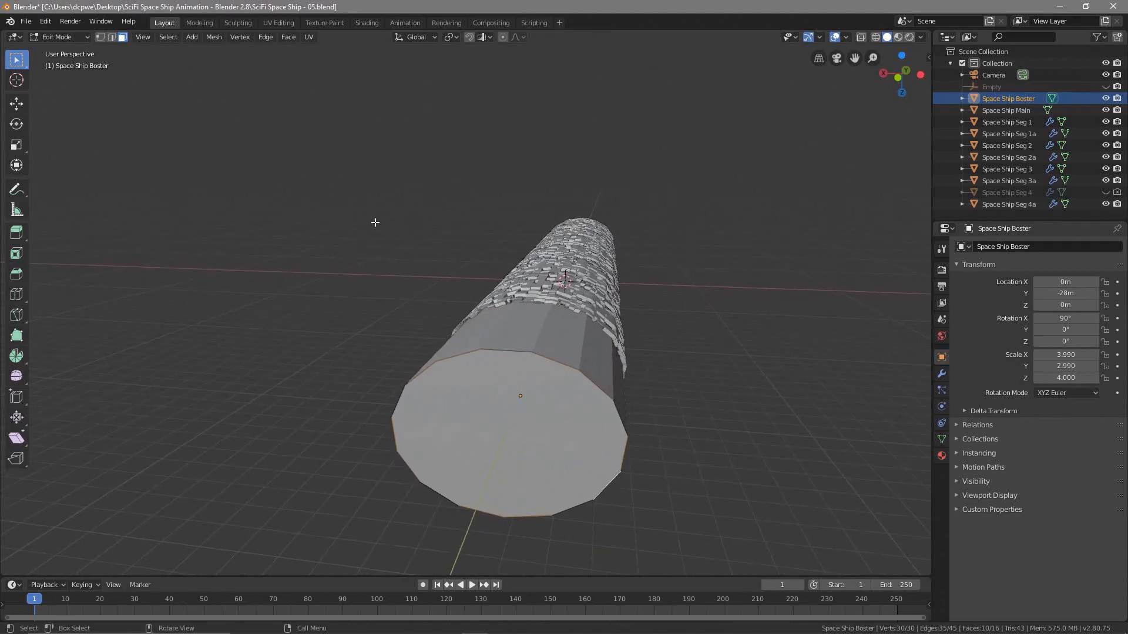
pyautogui.moveTo(335, 298); pyautogui.dragTo(281, 312, button='middle')
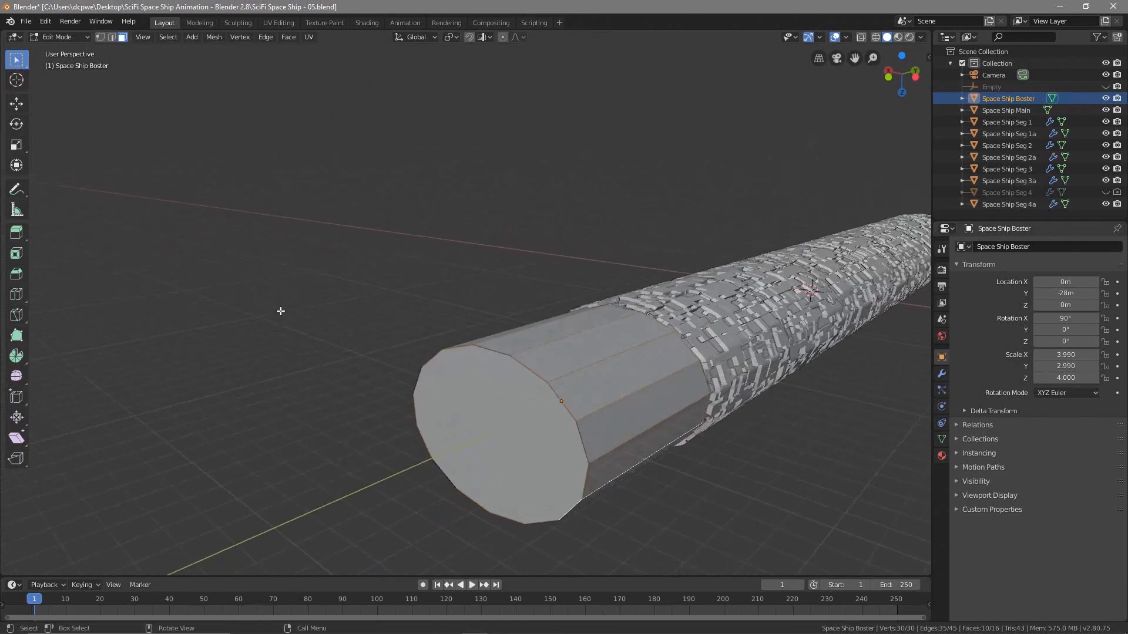
pyautogui.hotkey('alt', 'a')
# Extrude the booster's flat end face outward about 1.47 m along the negative global Y axis.
pyautogui.moveTo(408, 407); pyautogui.dragTo(337, 398, button='middle')
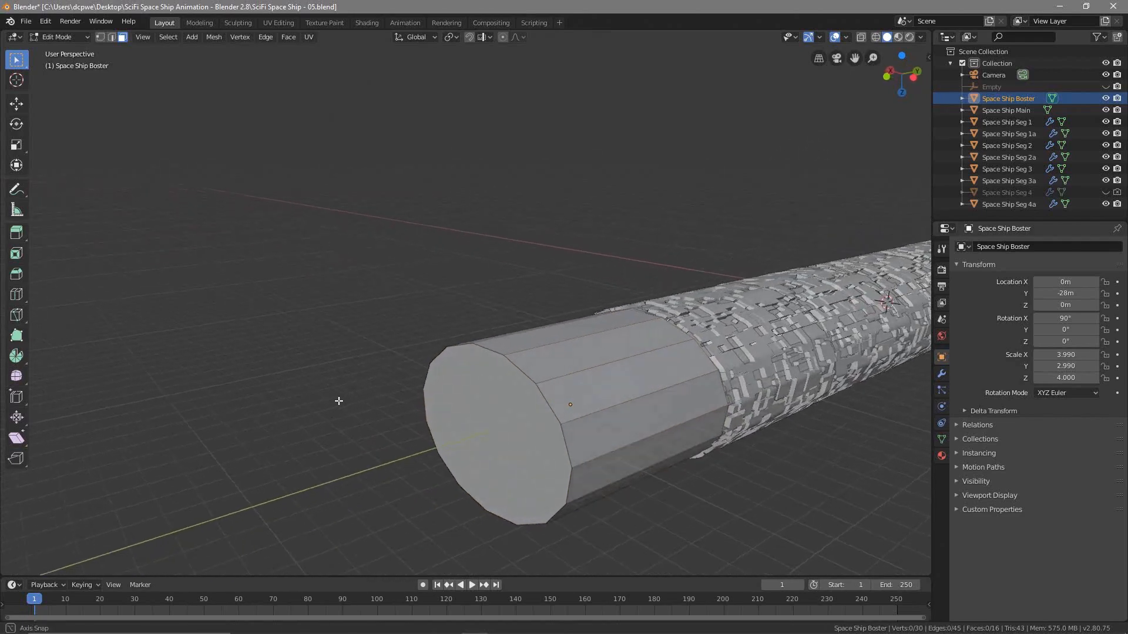
pyautogui.click(504, 402)
pyautogui.moveTo(504, 466); pyautogui.dragTo(488, 409, button='middle')
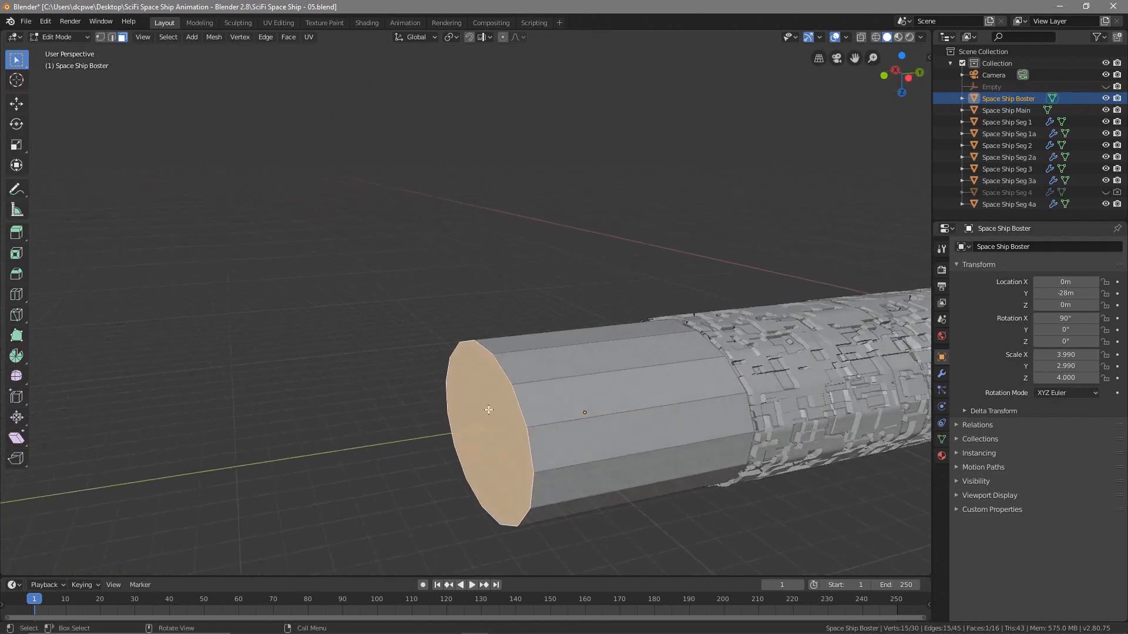
pyautogui.moveTo(425, 430); pyautogui.dragTo(478, 407, button='middle')
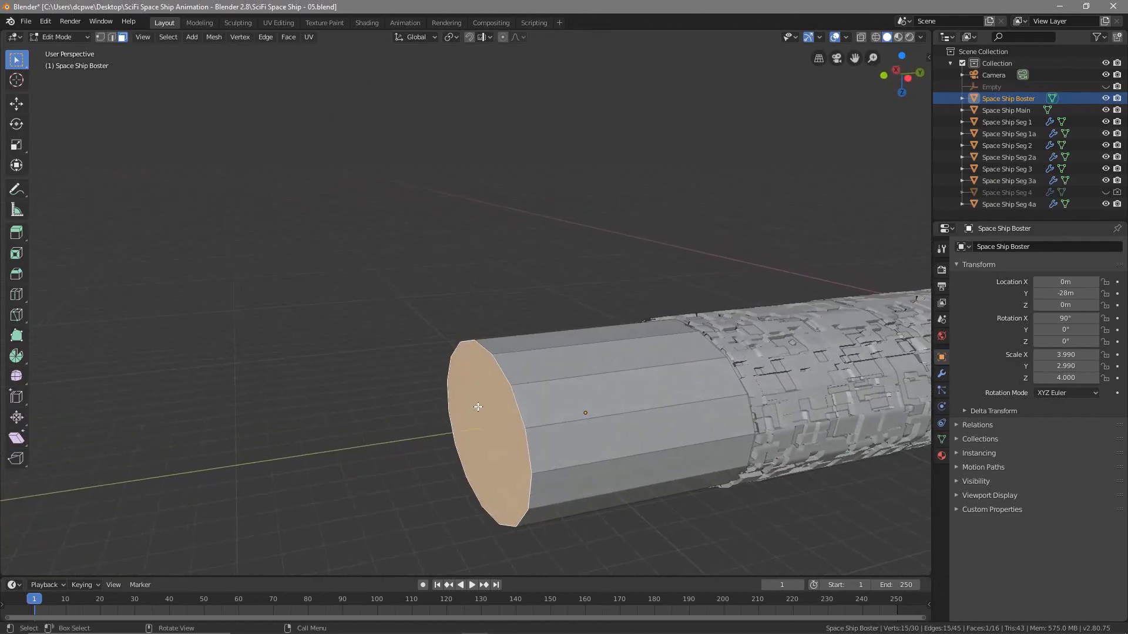
pyautogui.press('e')
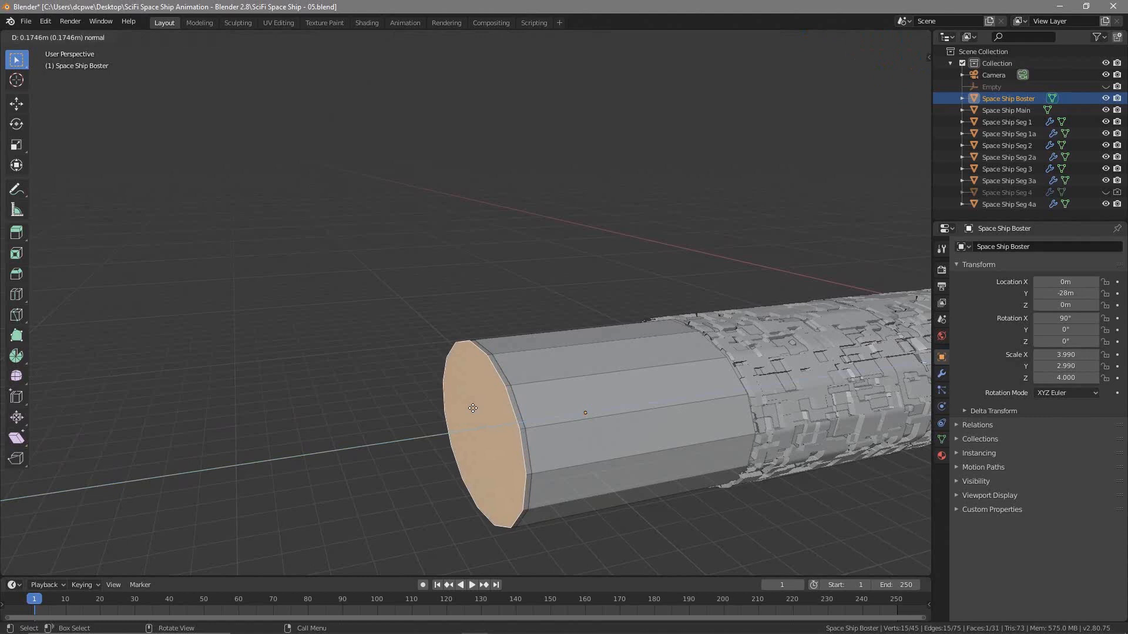
pyautogui.press('y')
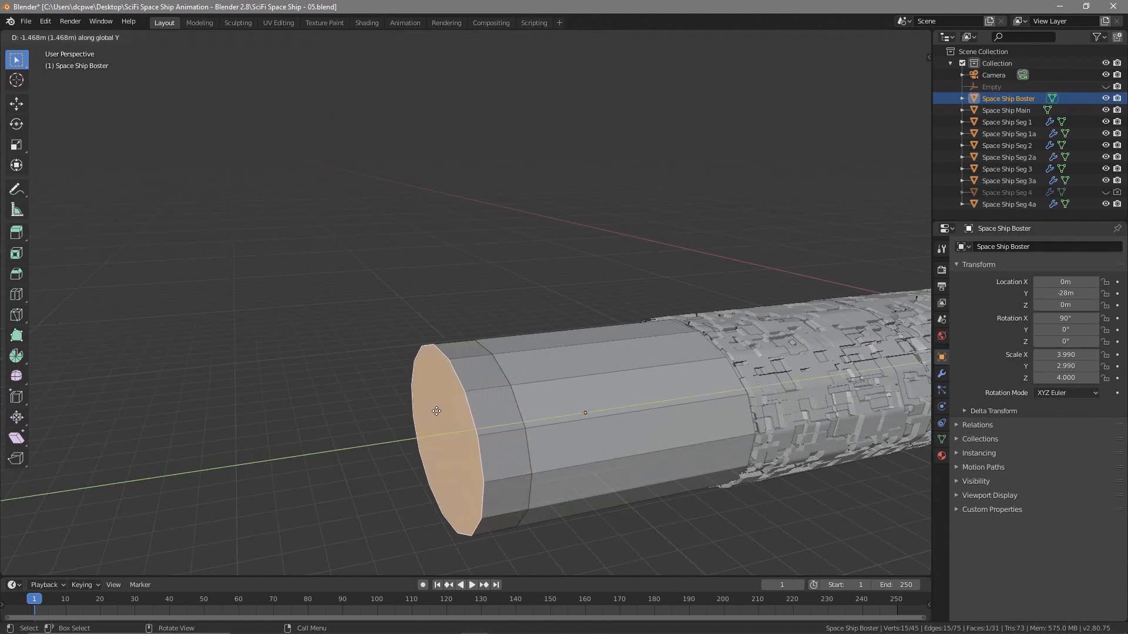
pyautogui.click(436, 411)
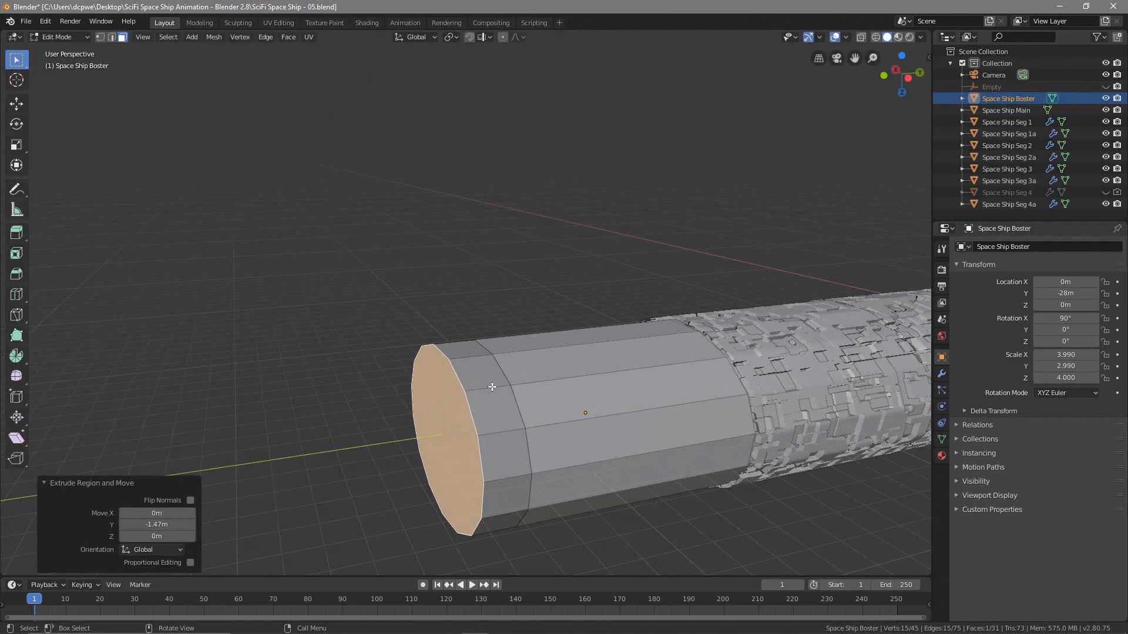
# Inset the booster's end face by about 0.15 m to form a rim around it.
pyautogui.moveTo(396, 433); pyautogui.dragTo(370, 326, button='middle')
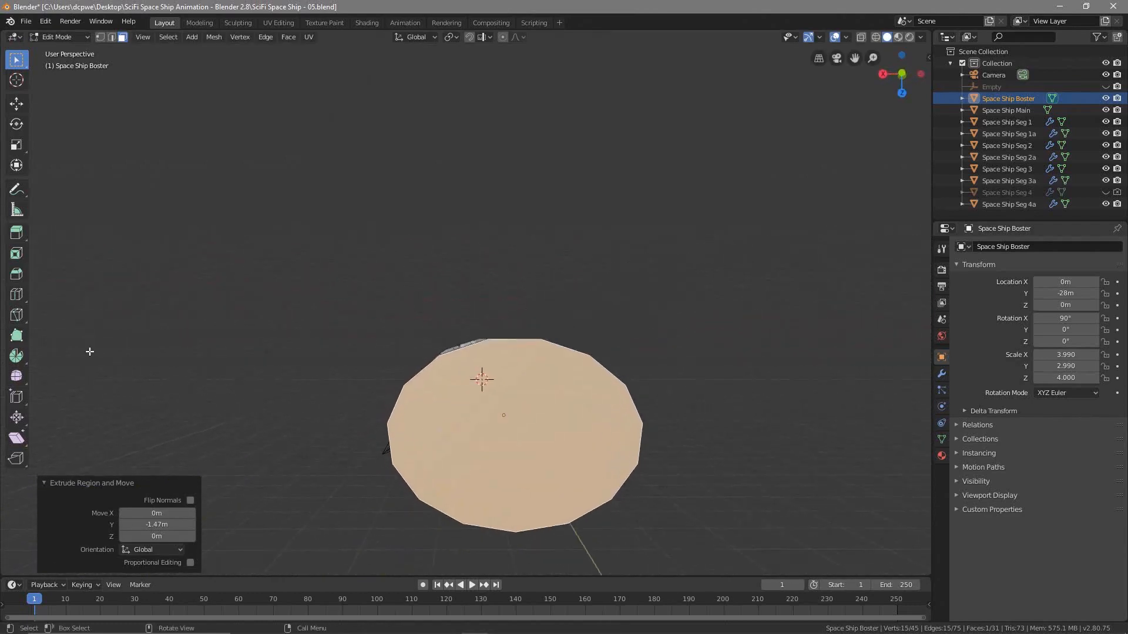
pyautogui.click(16, 253)
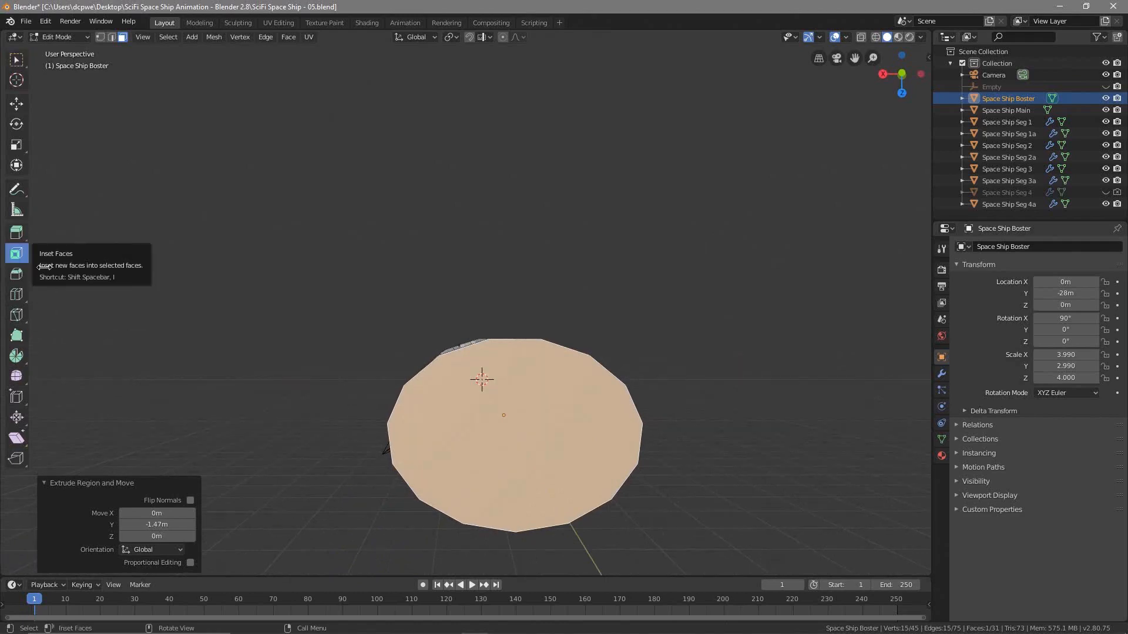
pyautogui.scroll(4, 446, 374)
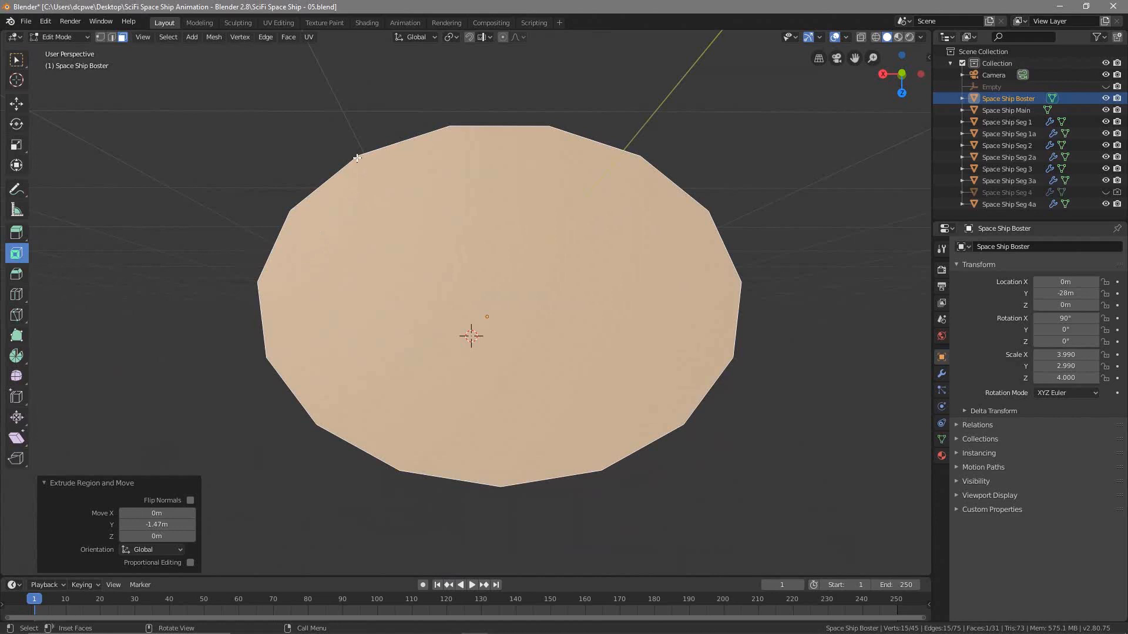
pyautogui.moveTo(357, 157); pyautogui.dragTo(383, 179)
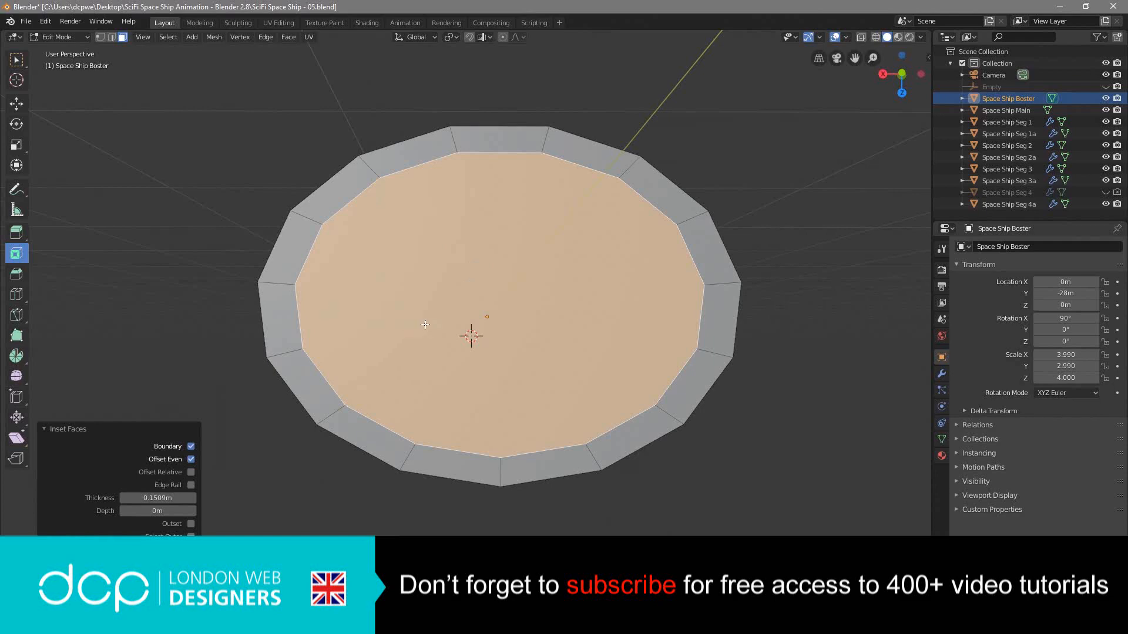
# Extrude the inset end face about 0.71 m into the booster along global Y, using wireframe display.
pyautogui.moveTo(426, 303); pyautogui.dragTo(347, 304, button='middle')
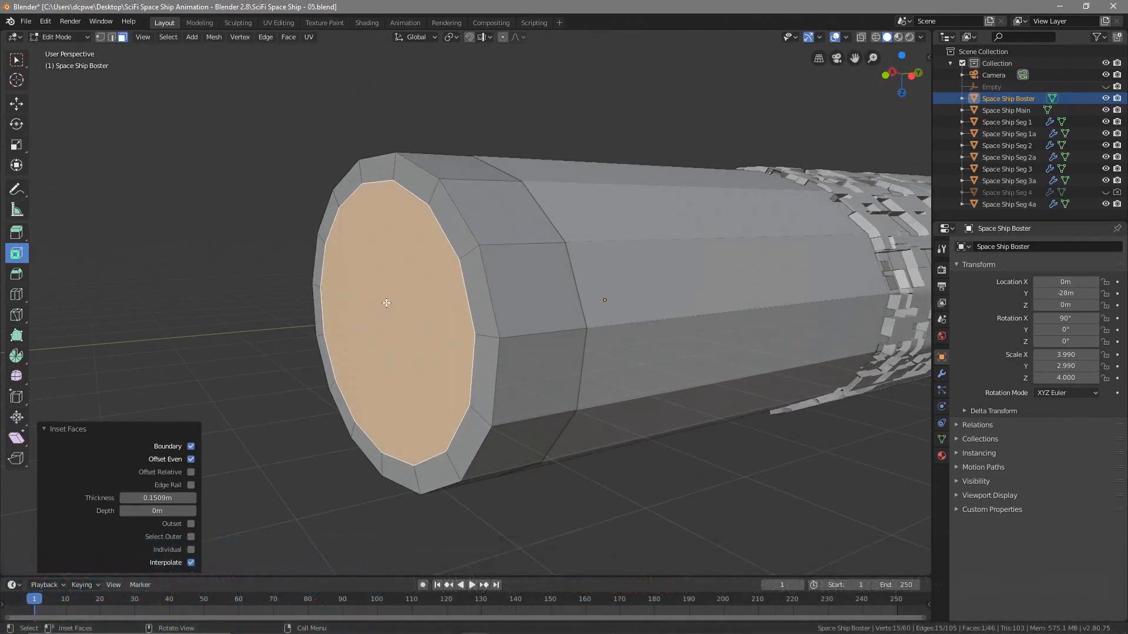
pyautogui.moveTo(395, 301); pyautogui.dragTo(453, 290, button='middle')
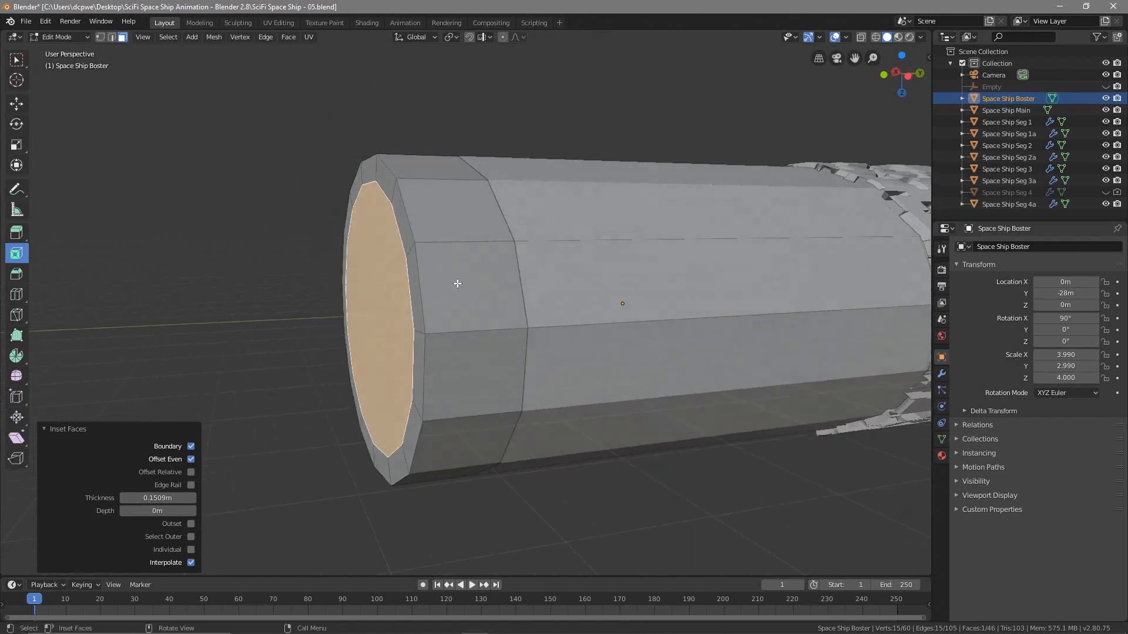
pyautogui.moveTo(407, 294)
pyautogui.mouseDown(button='middle')
pyautogui.moveTo(429, 294)
pyautogui.moveTo(389, 304)
pyautogui.mouseUp(button='middle')
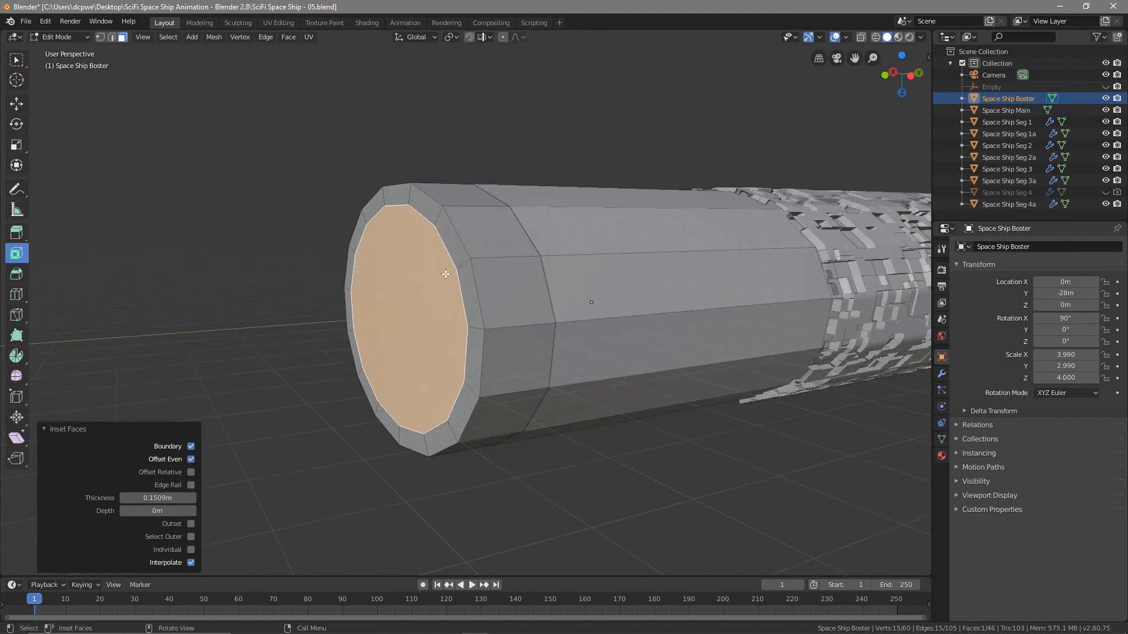
pyautogui.click(876, 37)
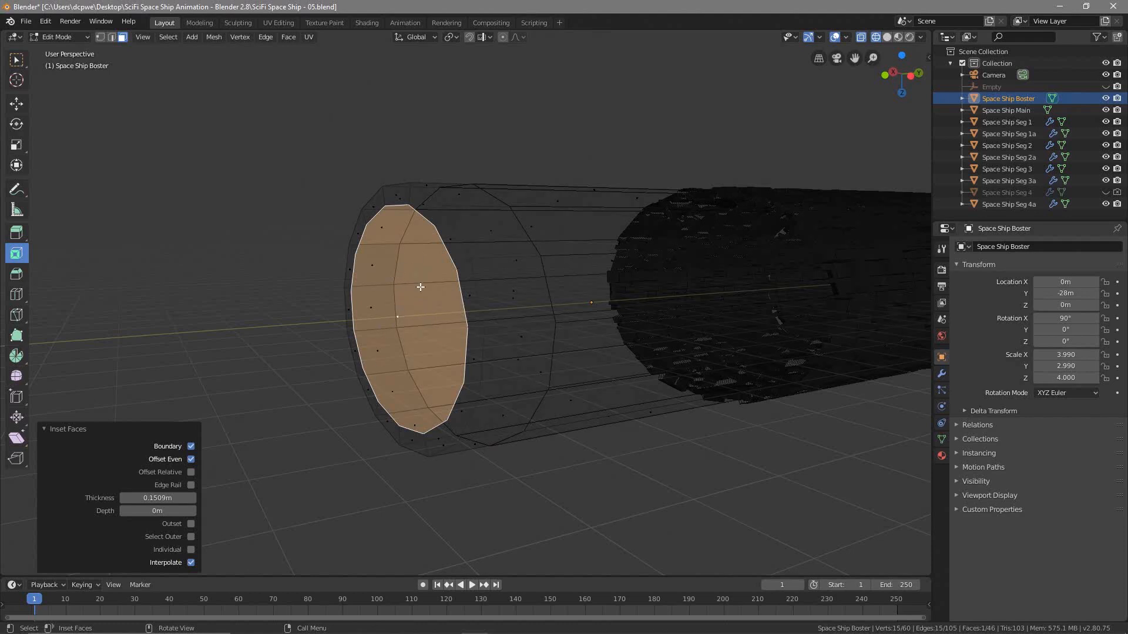
pyautogui.press('e')
pyautogui.press('y')
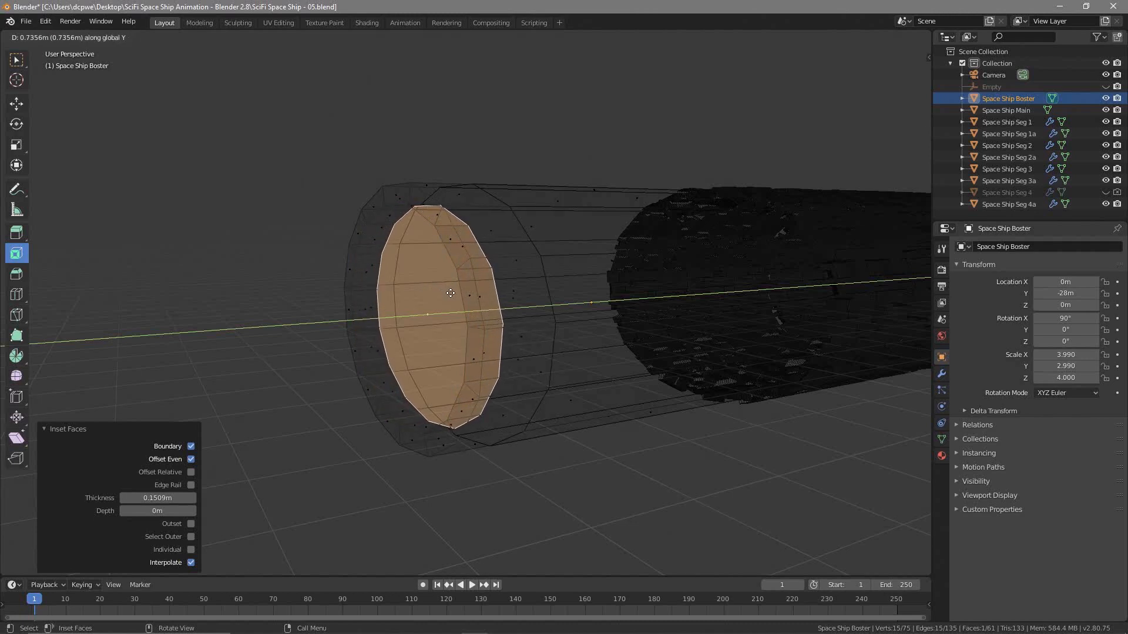
pyautogui.click(449, 293)
pyautogui.moveTo(365, 305); pyautogui.dragTo(477, 182, button='middle')
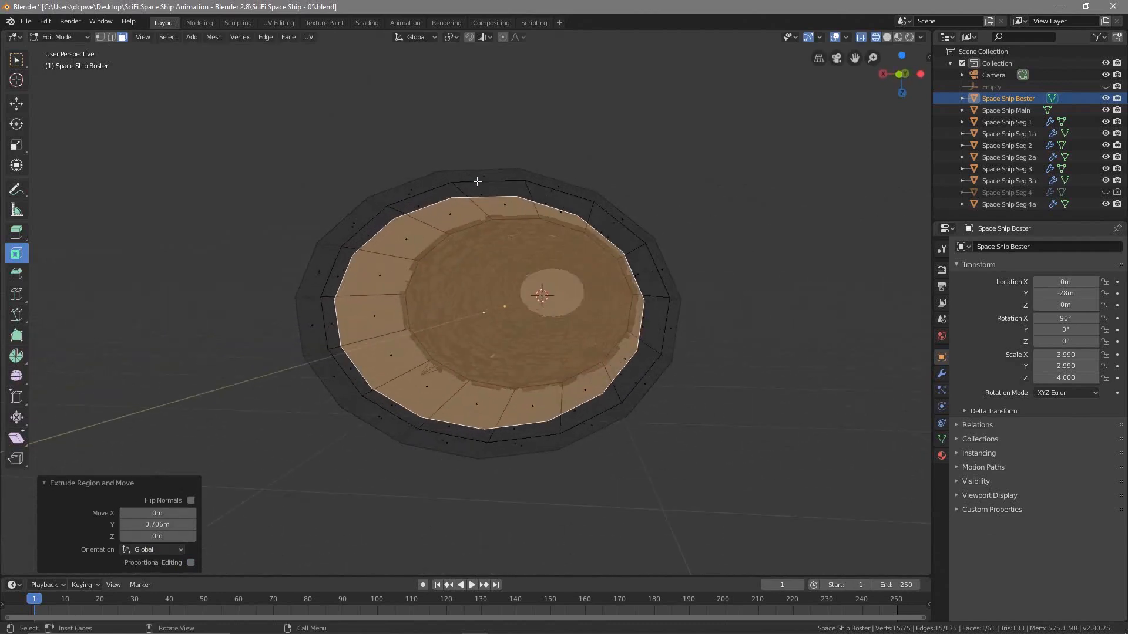
# Turn off X-ray for the wireframe view and return the viewport to solid shading.
pyautogui.click(864, 35)
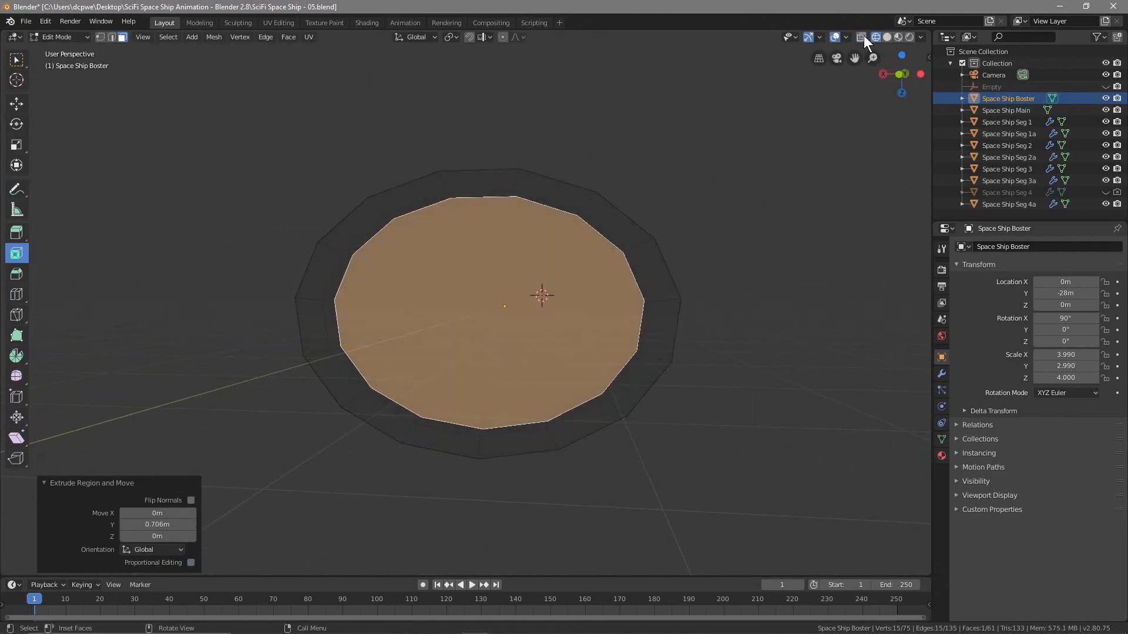
pyautogui.click(888, 36)
pyautogui.click(878, 37)
pyautogui.click(887, 35)
# Examine the booster's recessed end and its transition to the hull from several angles.
pyautogui.moveTo(587, 321)
pyautogui.mouseDown(button='middle')
pyautogui.moveTo(504, 336)
pyautogui.moveTo(512, 330)
pyautogui.moveTo(464, 360)
pyautogui.moveTo(373, 305)
pyautogui.moveTo(470, 372)
pyautogui.moveTo(460, 368)
pyautogui.moveTo(475, 354)
pyautogui.mouseUp(button='middle')
pyautogui.moveTo(487, 298); pyautogui.dragTo(518, 280, button='middle')
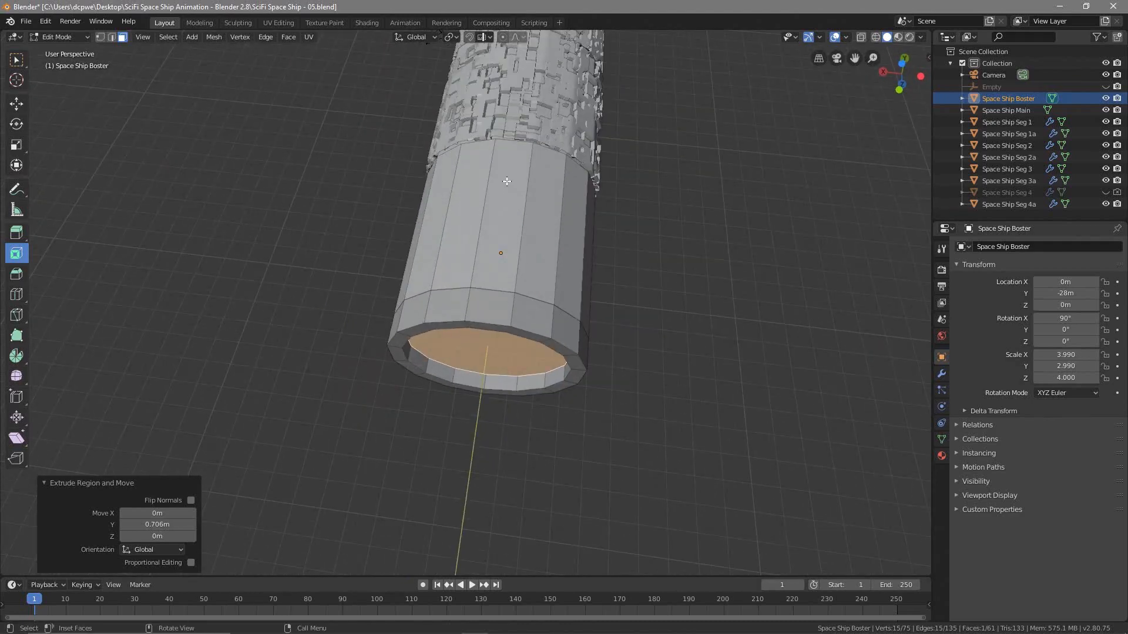
pyautogui.moveTo(508, 215); pyautogui.dragTo(353, 496, button='middle')
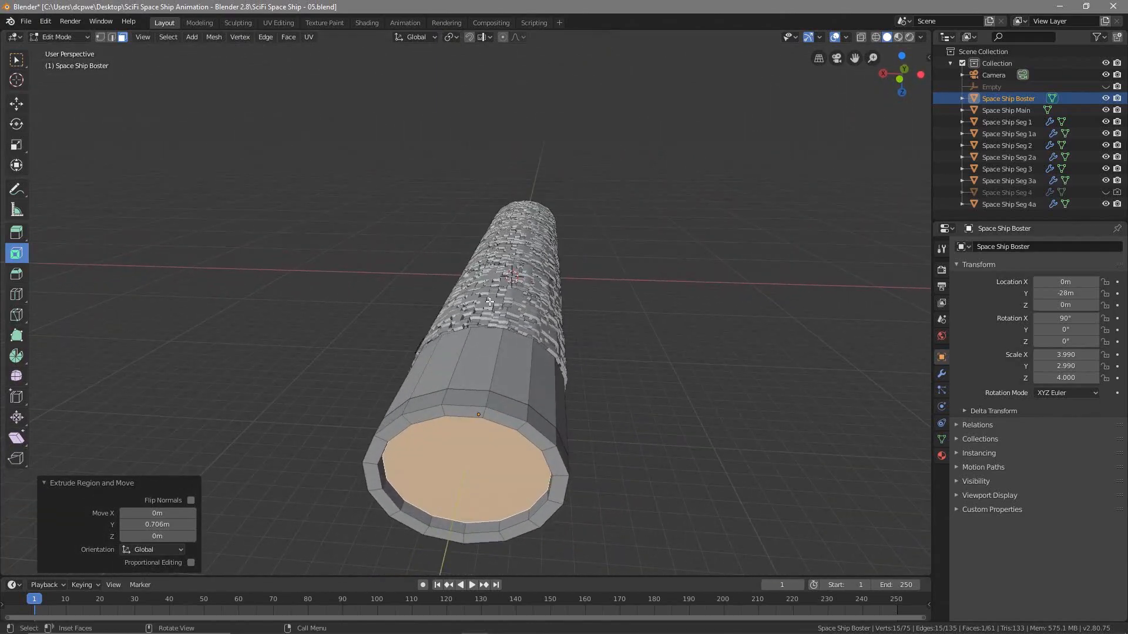
pyautogui.moveTo(347, 418); pyautogui.dragTo(215, 416, button='middle')
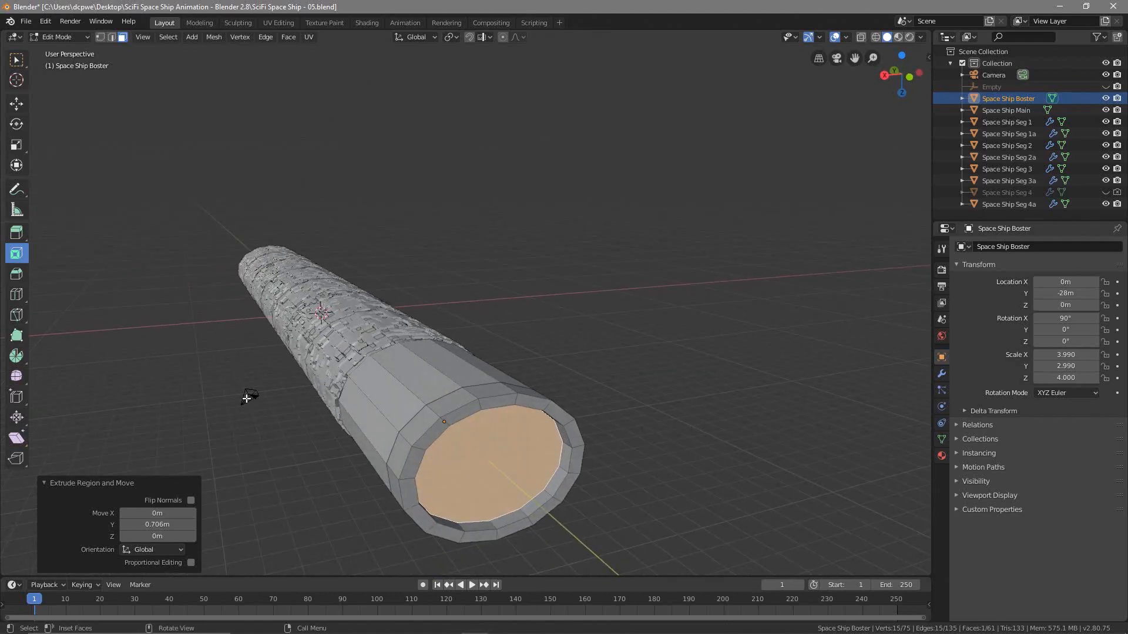
pyautogui.moveTo(312, 485); pyautogui.dragTo(783, 265, button='middle')
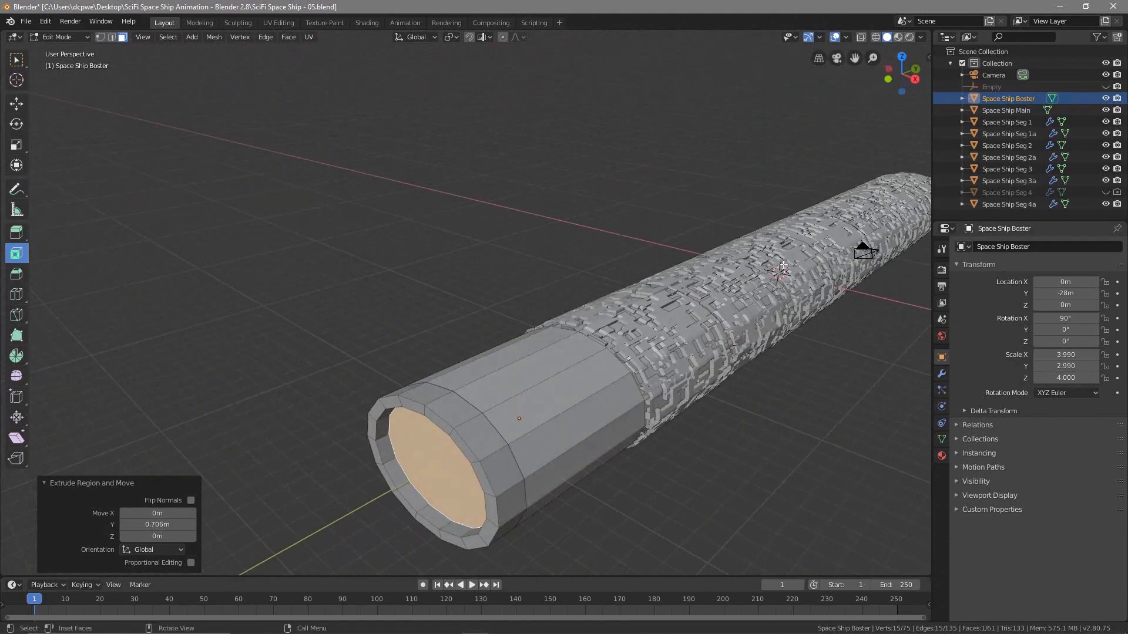
pyautogui.moveTo(874, 254); pyautogui.dragTo(886, 344, button='middle')
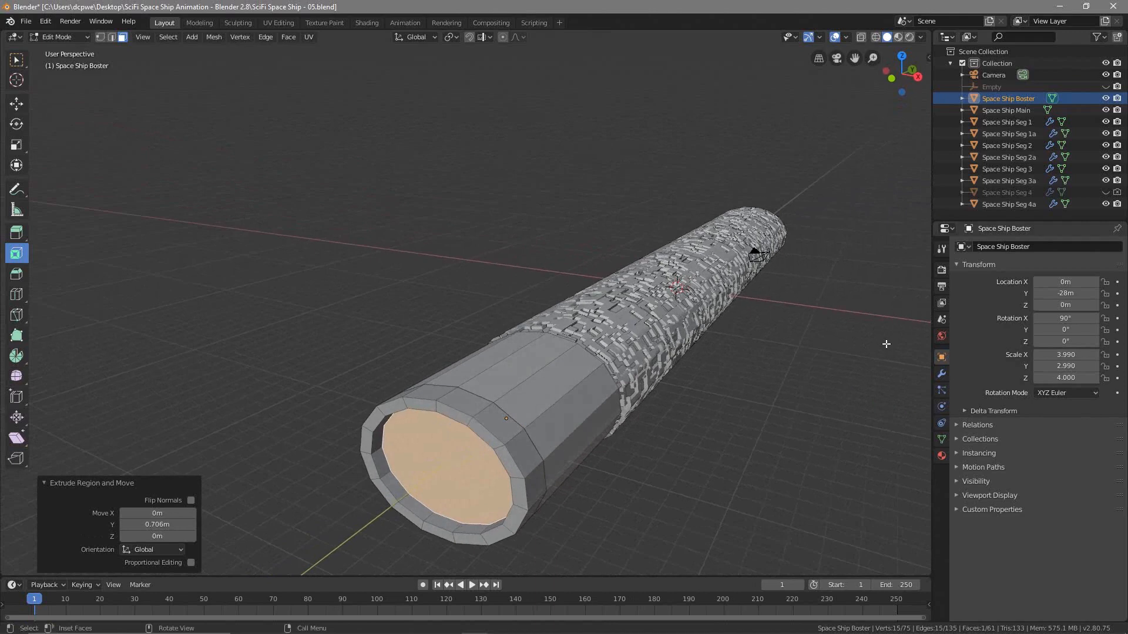
pyautogui.moveTo(490, 439); pyautogui.dragTo(463, 405, button='middle')
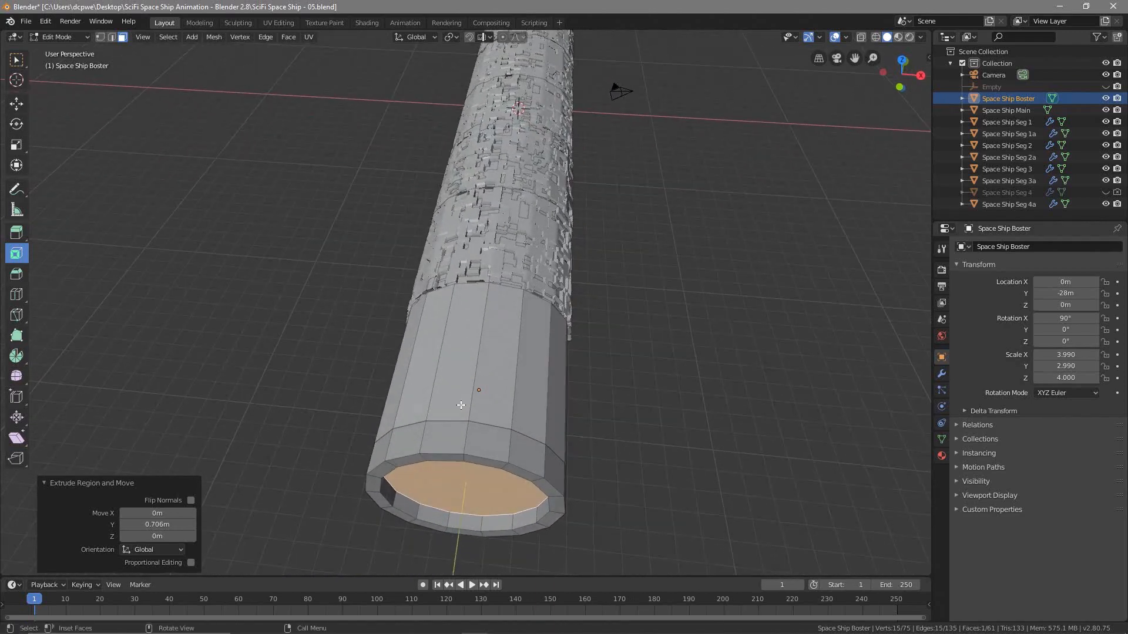
# Select five pairs of adjacent long side faces around the booster, leaving one face unselected between each pair.
pyautogui.click(458, 336)
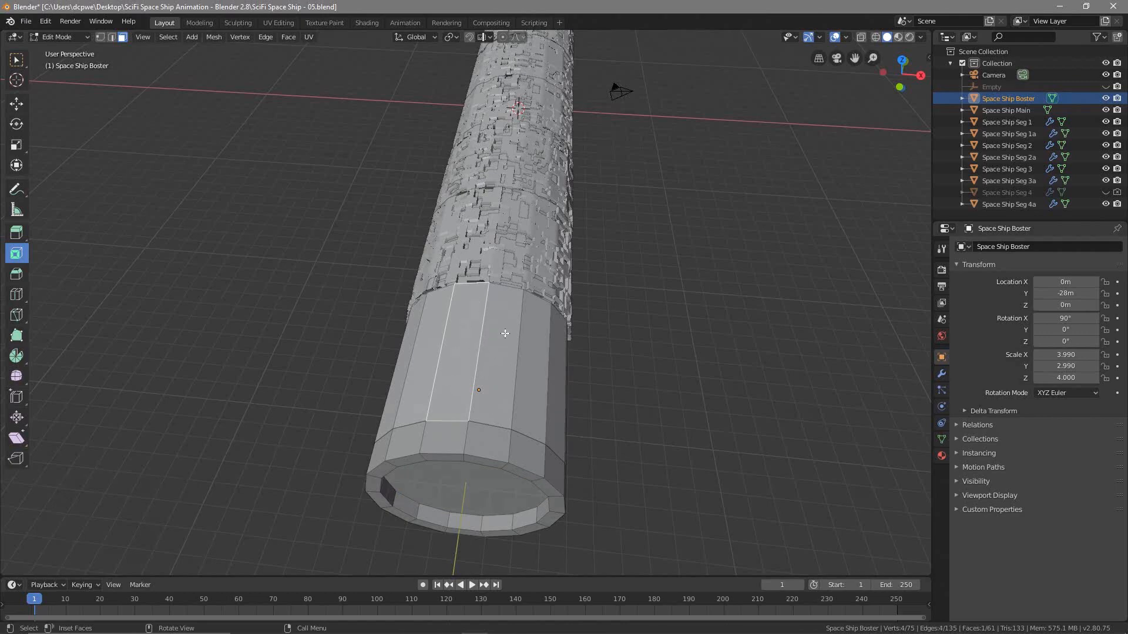
pyautogui.keyDown('shift'); pyautogui.click(509, 323); pyautogui.keyUp('shift')
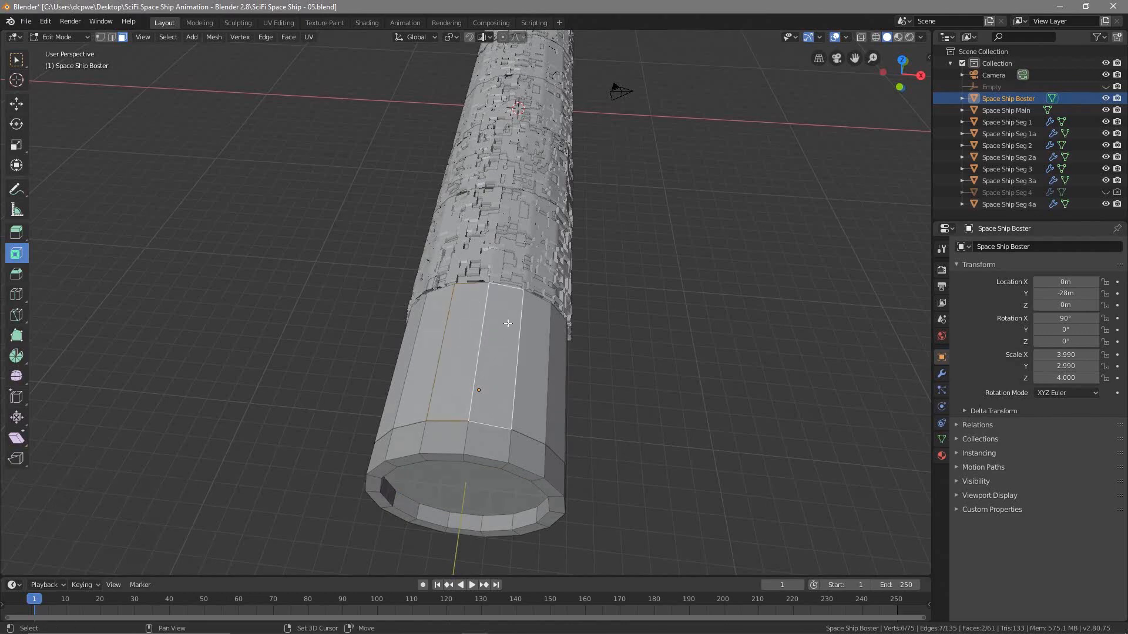
pyautogui.moveTo(481, 324); pyautogui.dragTo(549, 406, button='middle')
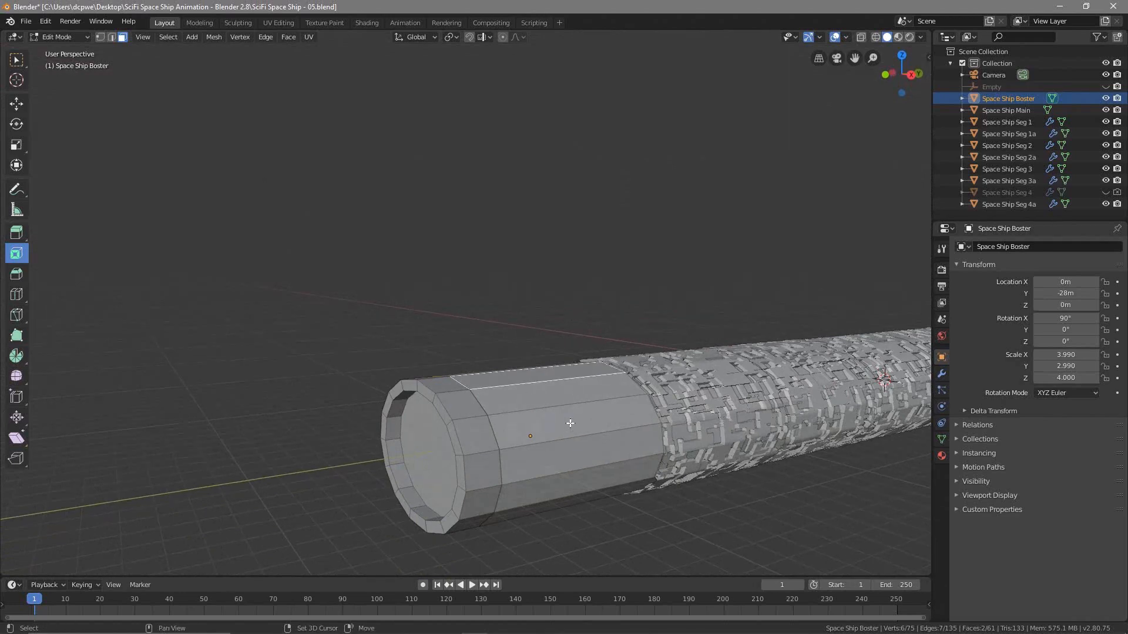
pyautogui.keyDown('shift'); pyautogui.click(569, 423); pyautogui.keyUp('shift')
pyautogui.keyDown('shift'); pyautogui.click(569, 457); pyautogui.keyUp('shift')
pyautogui.moveTo(552, 499); pyautogui.dragTo(543, 418, button='middle')
pyautogui.keyDown('shift'); pyautogui.click(514, 454); pyautogui.keyUp('shift')
pyautogui.keyDown('shift'); pyautogui.click(508, 521); pyautogui.keyUp('shift')
pyautogui.moveTo(509, 523); pyautogui.dragTo(557, 423, button='middle')
pyautogui.moveTo(484, 464); pyautogui.dragTo(524, 411, button='middle')
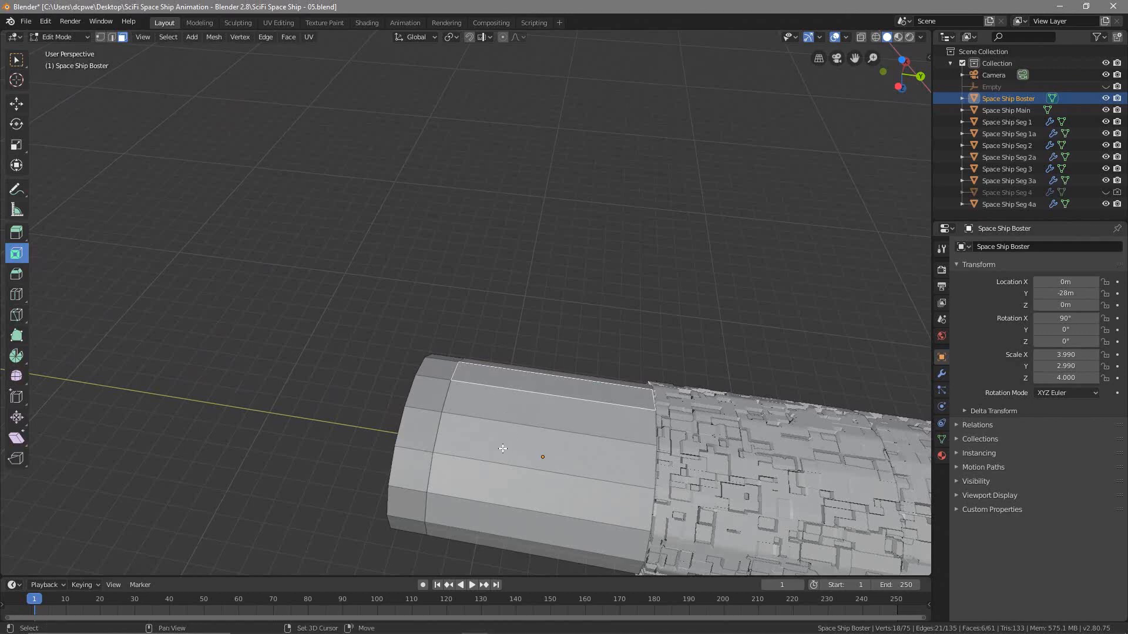
pyautogui.keyDown('shift'); pyautogui.click(503, 449); pyautogui.keyUp('shift')
pyautogui.keyDown('shift'); pyautogui.click(495, 483); pyautogui.keyUp('shift')
pyautogui.moveTo(461, 571); pyautogui.dragTo(501, 440, button='middle')
pyautogui.keyDown('shift'); pyautogui.click(503, 441); pyautogui.keyUp('shift')
pyautogui.keyDown('shift'); pyautogui.click(504, 443); pyautogui.keyUp('shift')
pyautogui.moveTo(493, 475); pyautogui.dragTo(651, 441, button='middle')
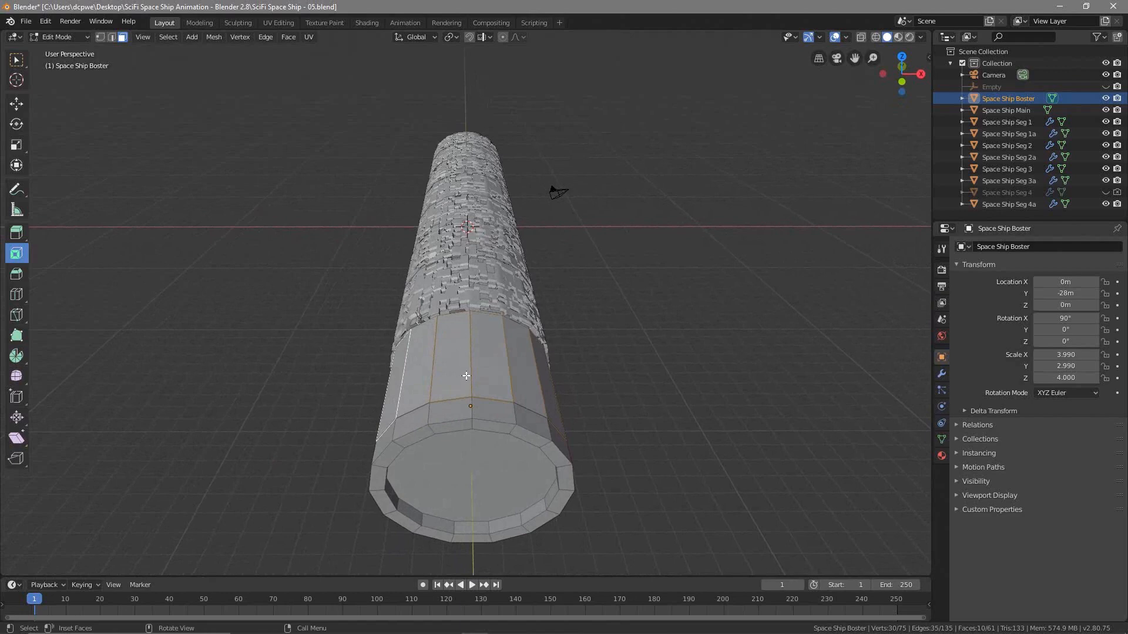
pyautogui.moveTo(687, 317)
pyautogui.mouseDown(button='middle')
pyautogui.moveTo(707, 315)
pyautogui.moveTo(680, 316)
pyautogui.mouseUp(button='middle')
pyautogui.moveTo(632, 325); pyautogui.dragTo(679, 351, button='middle')
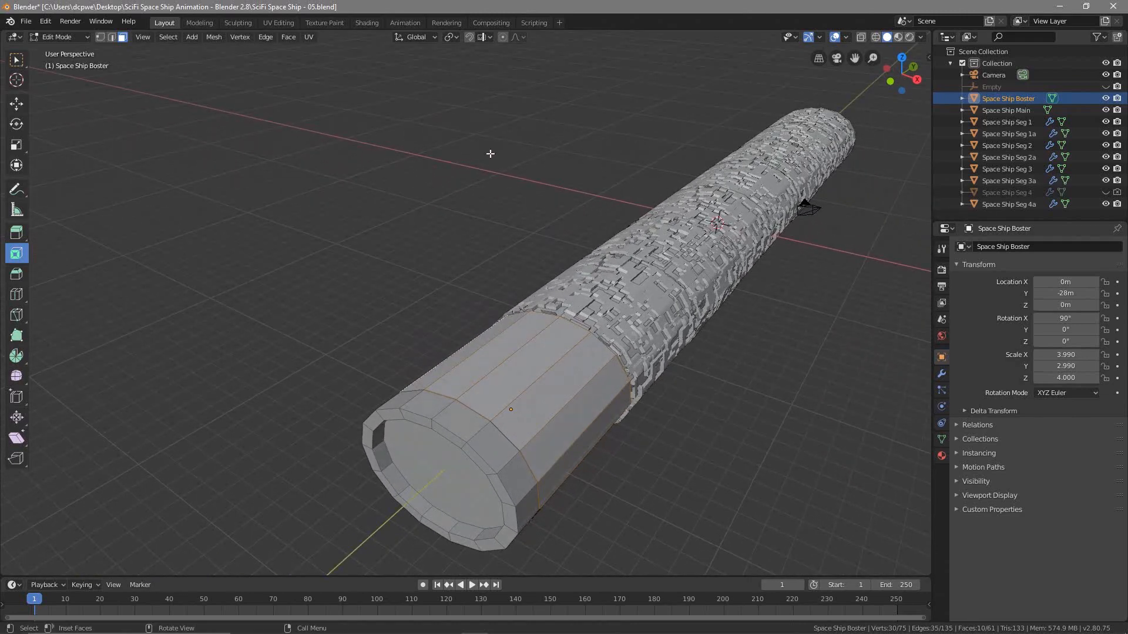
pyautogui.moveTo(410, 191); pyautogui.dragTo(500, 199, button='middle')
pyautogui.moveTo(581, 196); pyautogui.dragTo(481, 165, button='middle')
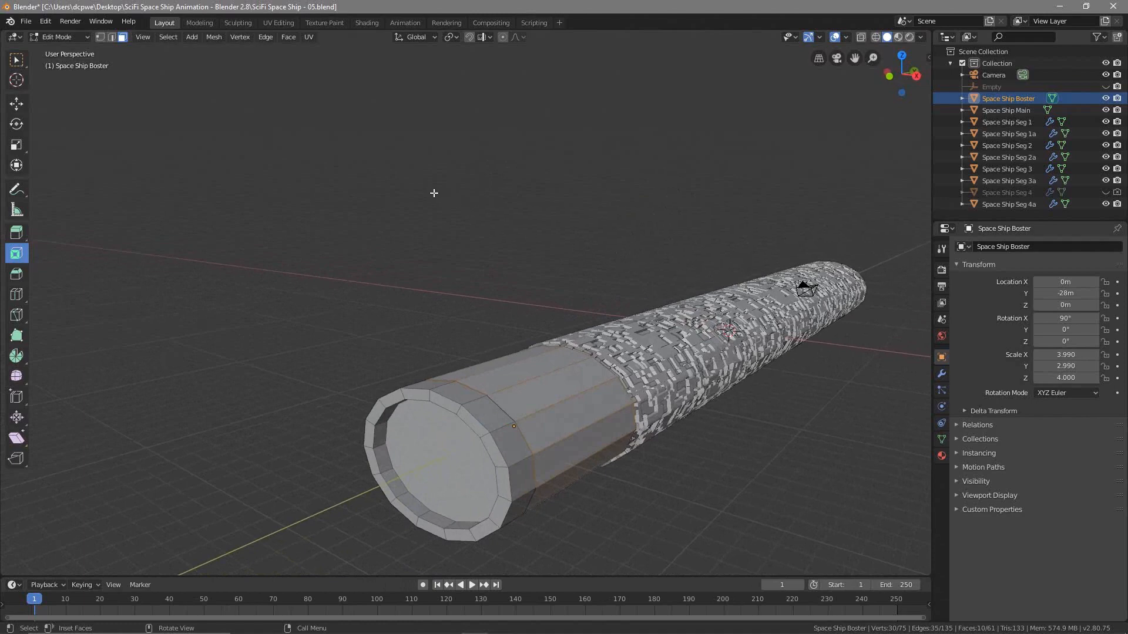
pyautogui.press('s')
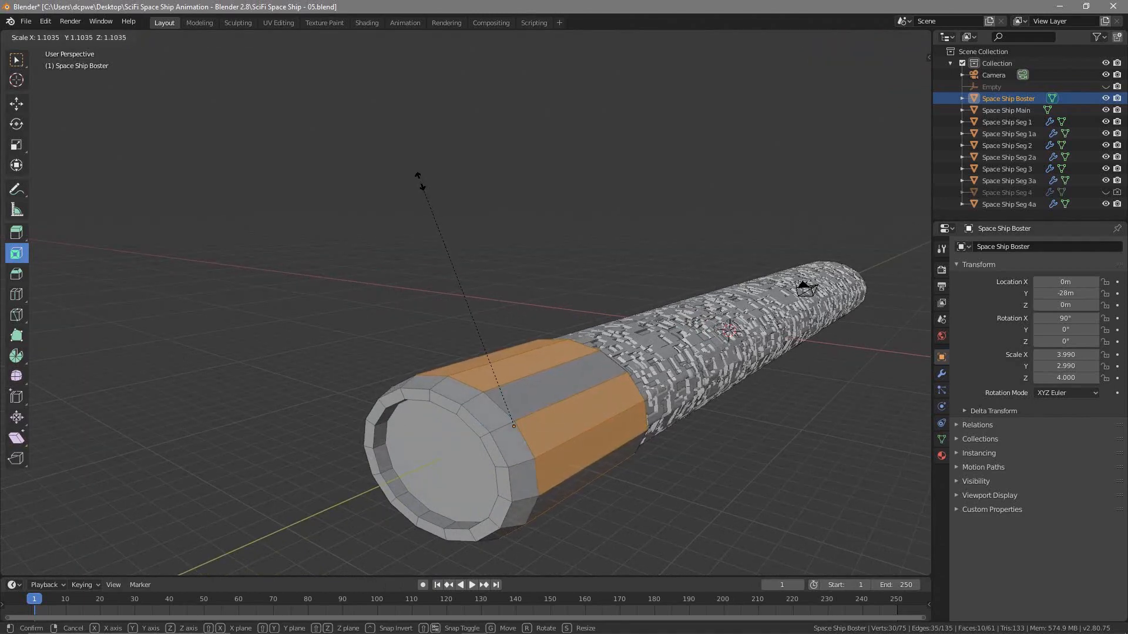
pyautogui.rightClick(422, 182)
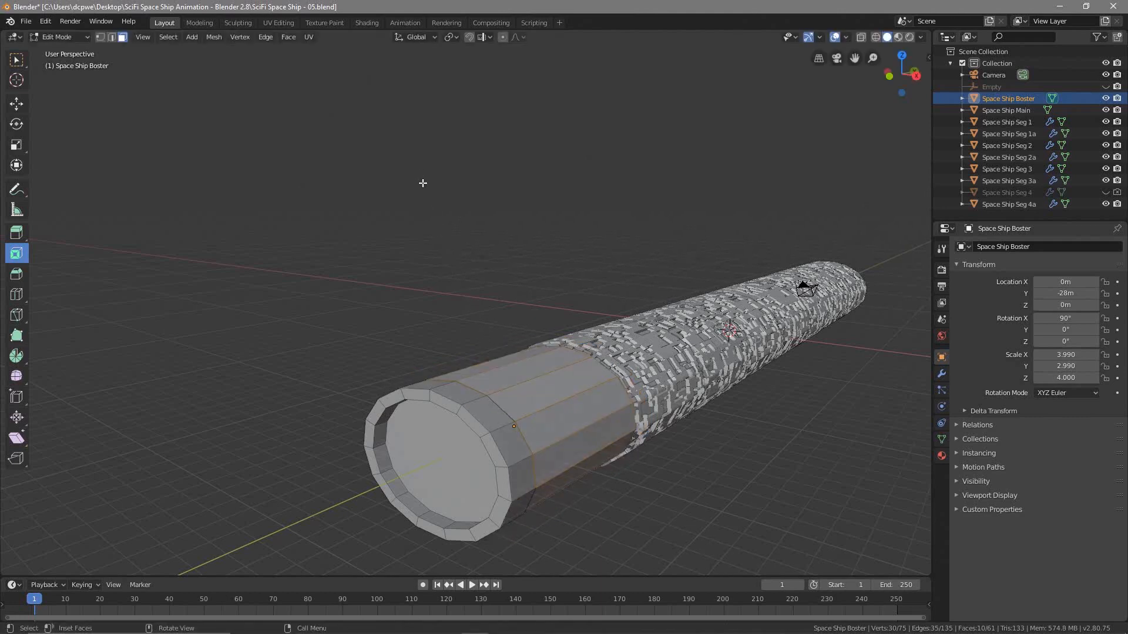
pyautogui.press('e')
pyautogui.rightClick(422, 182)
pyautogui.press('s')
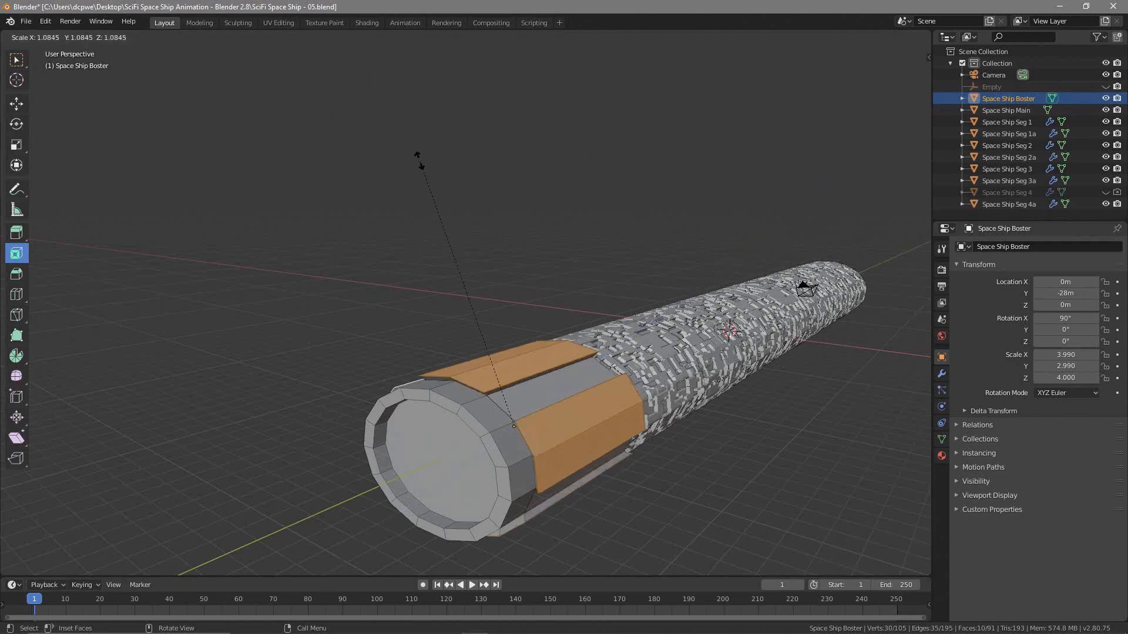
pyautogui.rightClick(421, 136)
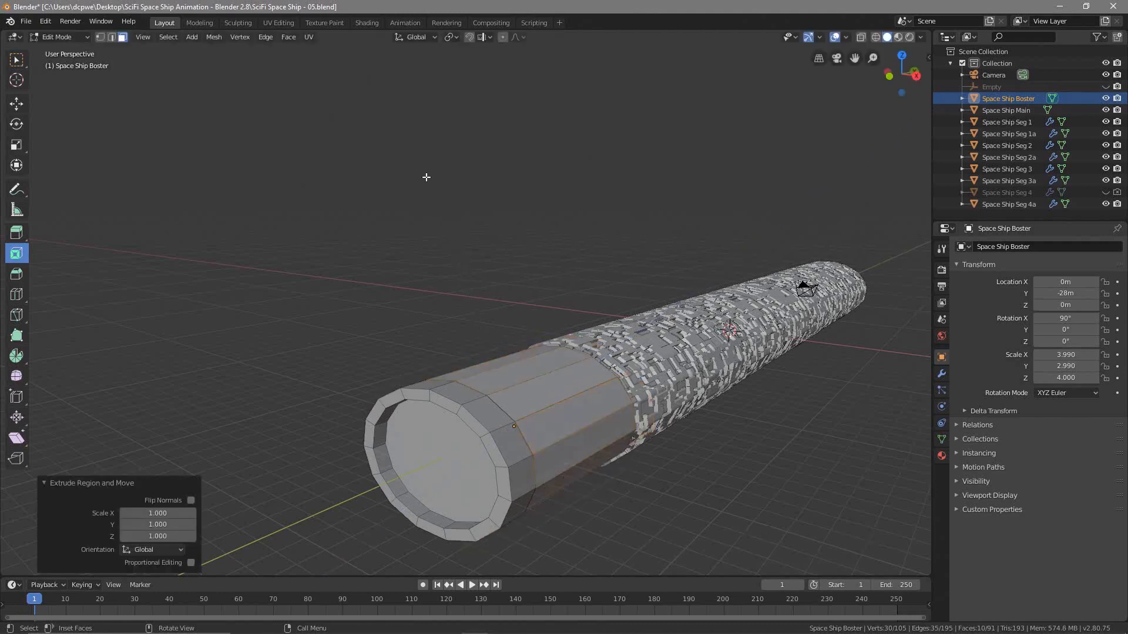
# Try extruding the selected side faces about 3.94 m along their normal, and undo that extrusion.
pyautogui.press('e')
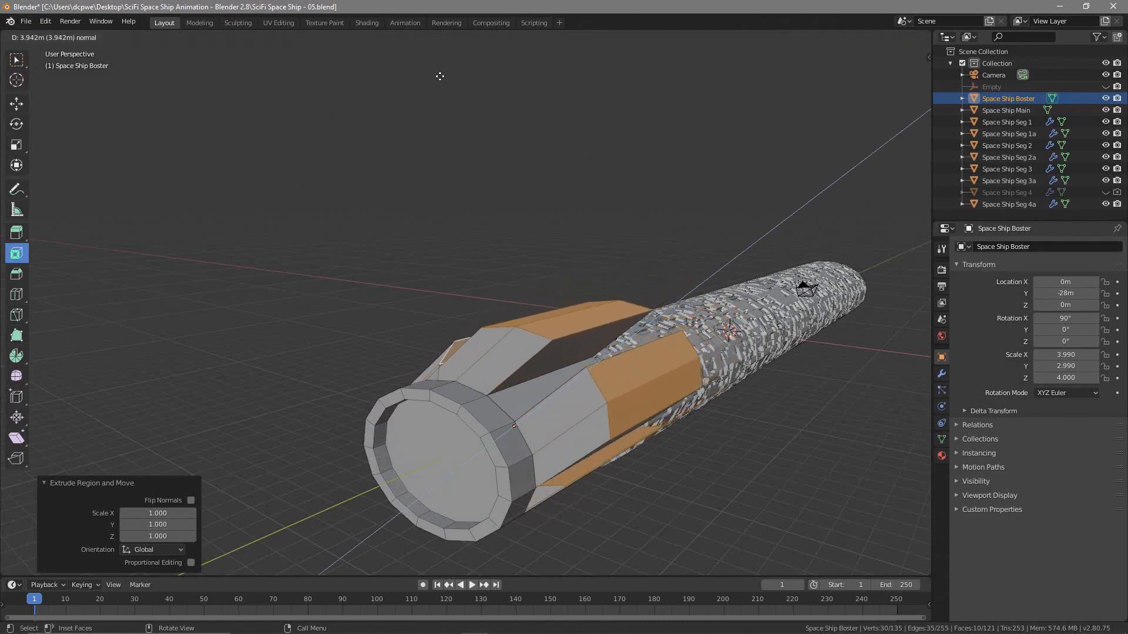
pyautogui.click(418, 125)
pyautogui.moveTo(418, 125); pyautogui.dragTo(875, 291, button='middle')
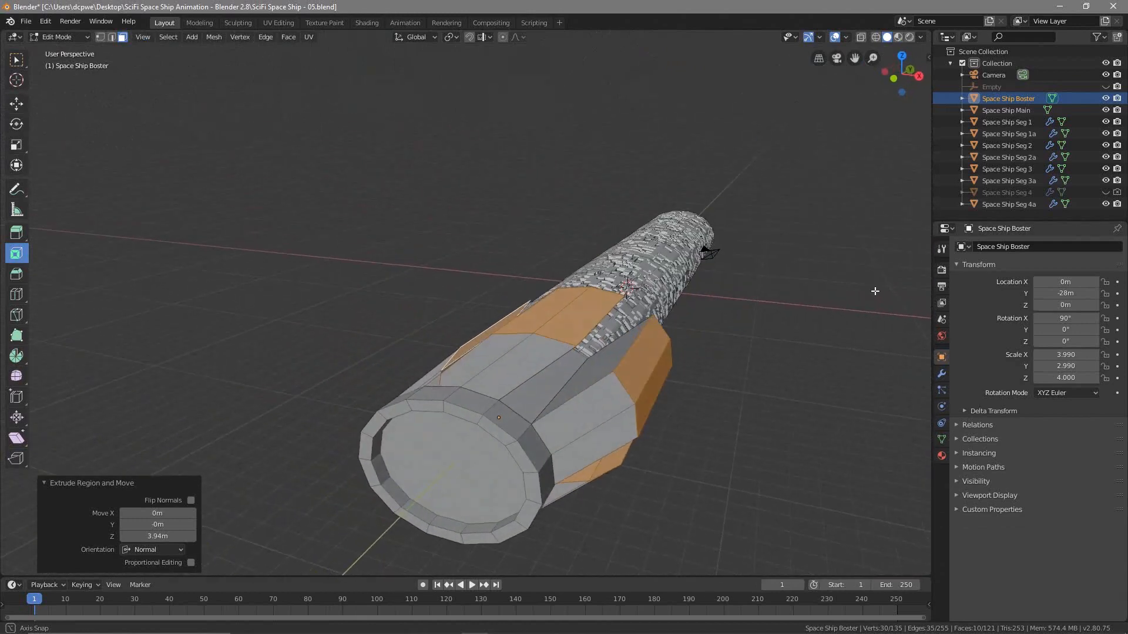
pyautogui.press('ctrl')
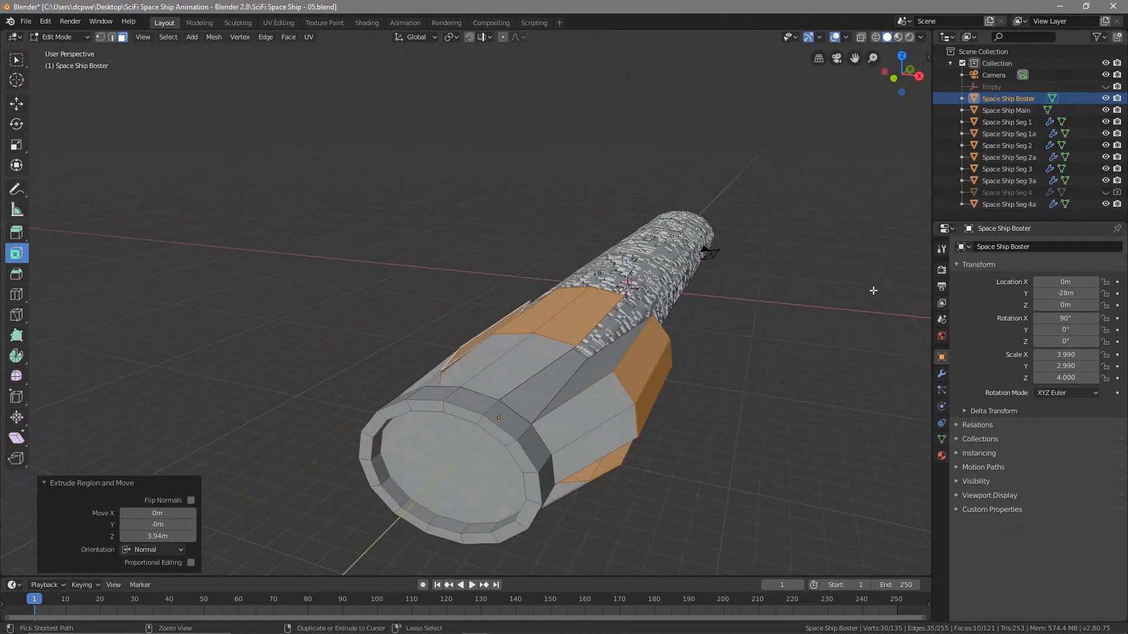
pyautogui.hotkey('ctrl', 'z')
# Extrude the ten selected side faces in place and scale them outward by about 1.154 to form raised panels.
pyautogui.moveTo(530, 383); pyautogui.dragTo(369, 379, button='middle')
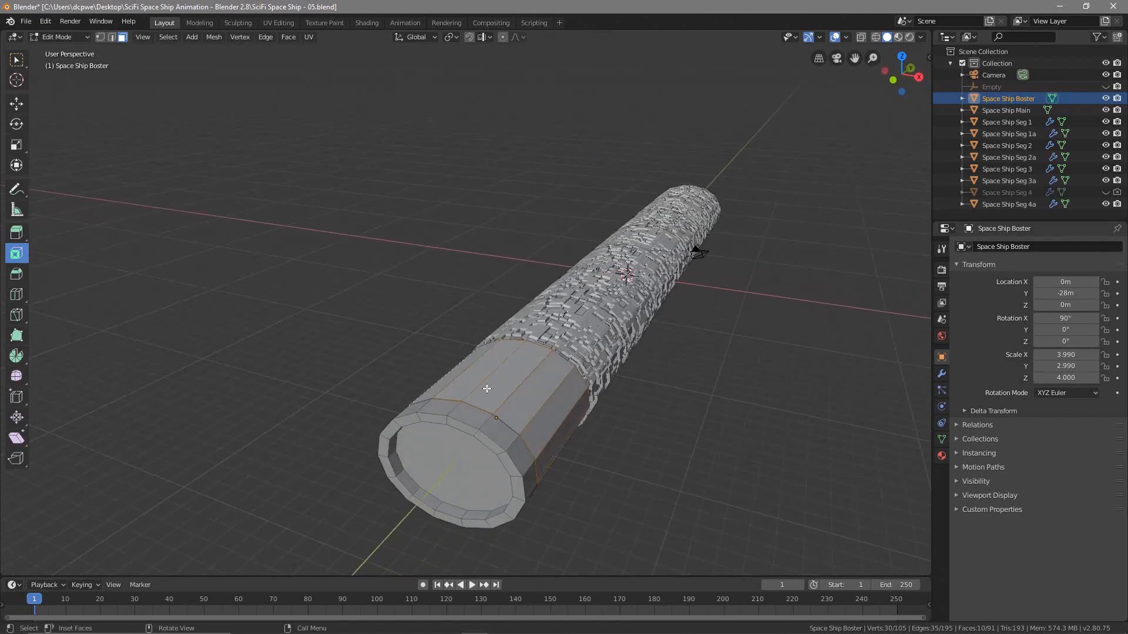
pyautogui.press('e')
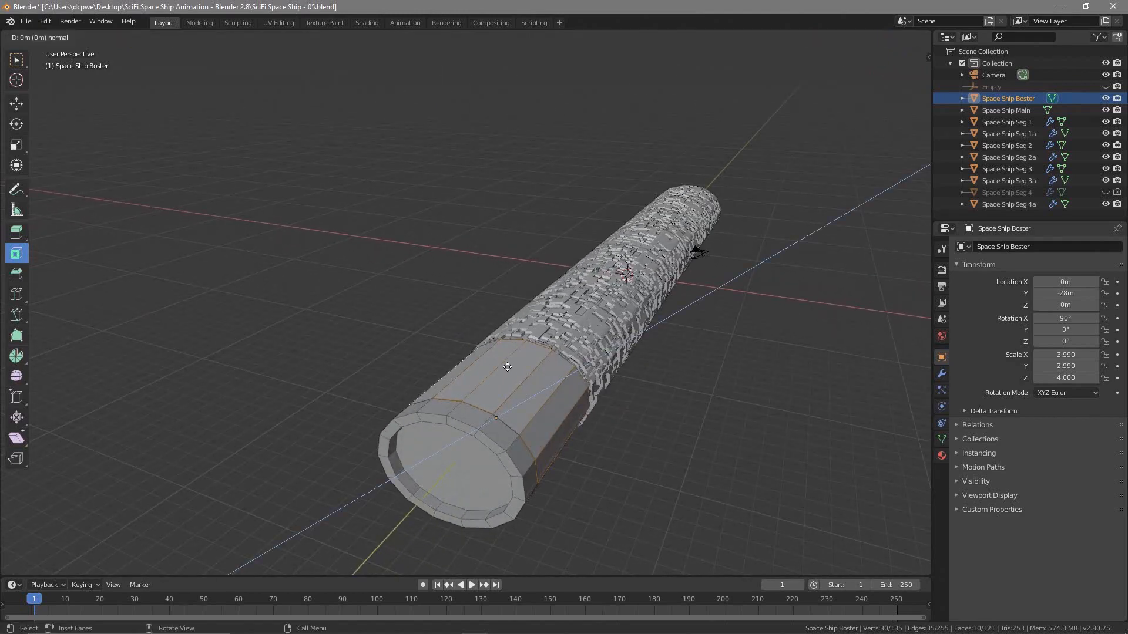
pyautogui.rightClick(507, 367)
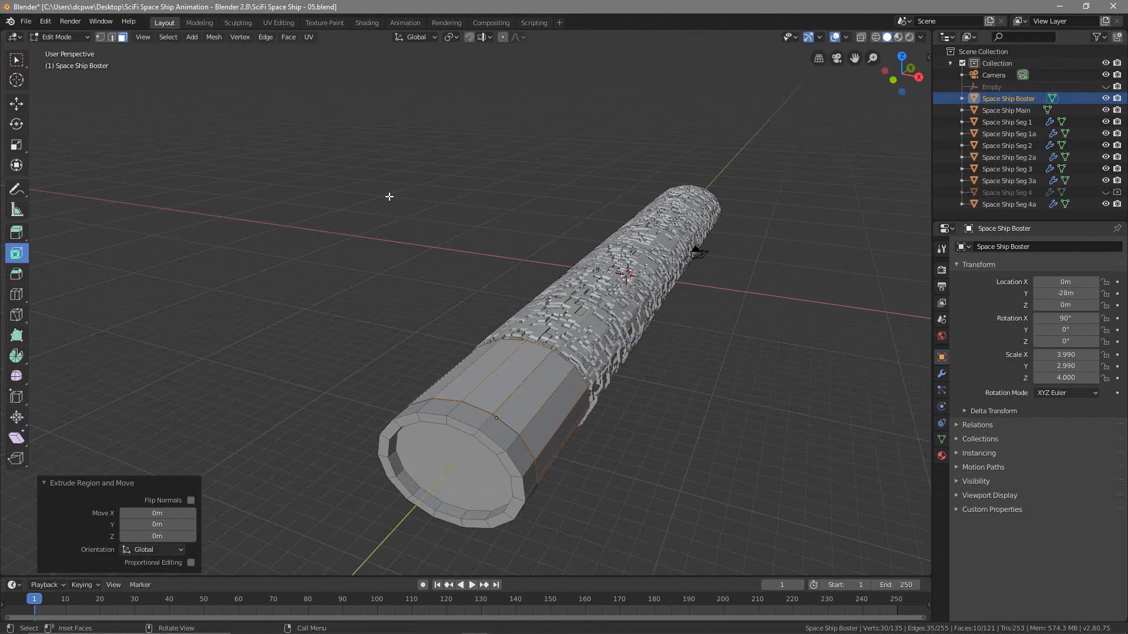
pyautogui.press('e')
pyautogui.press('s')
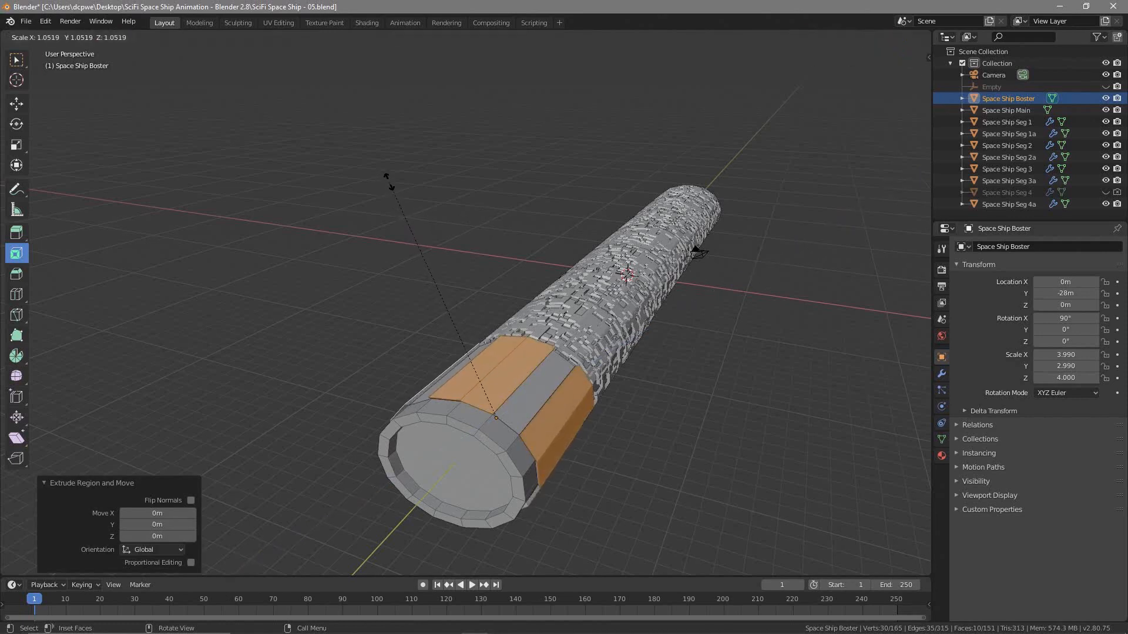
pyautogui.click(394, 152)
# Select the five outer rim faces that line up with the gaps between the raised side panels.
pyautogui.moveTo(359, 304); pyautogui.dragTo(849, 543, button='middle')
pyautogui.scroll(4, 748, 516)
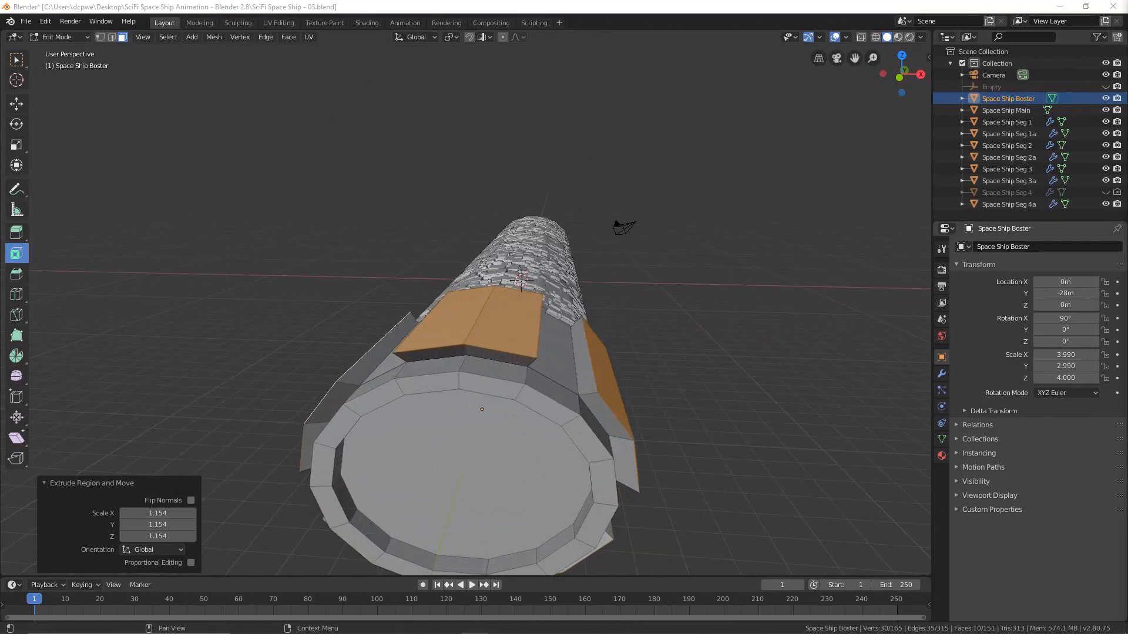
pyautogui.moveTo(793, 377); pyautogui.dragTo(815, 348, button='middle')
pyautogui.moveTo(429, 404); pyautogui.dragTo(453, 433, button='middle')
pyautogui.click(450, 432)
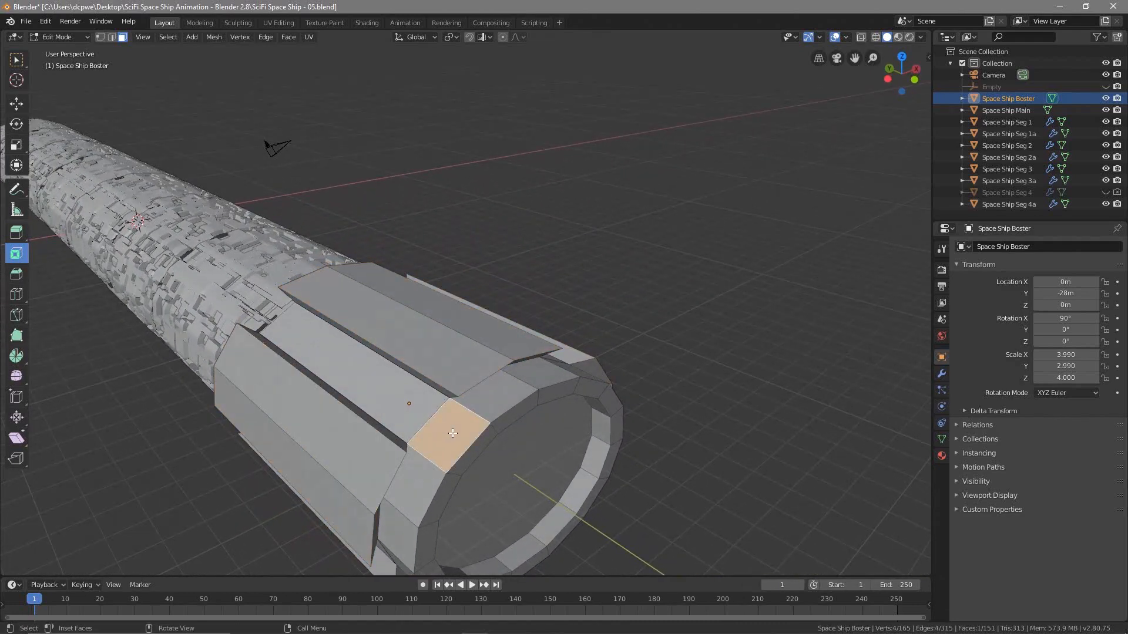
pyautogui.moveTo(447, 438); pyautogui.dragTo(595, 424, button='middle')
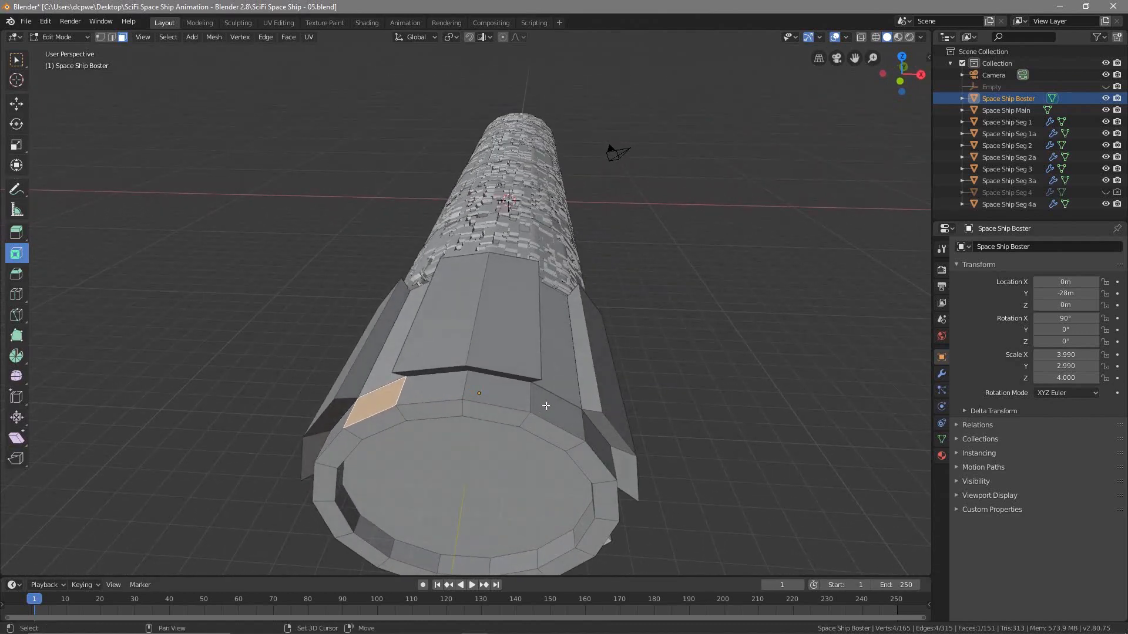
pyautogui.keyDown('shift'); pyautogui.click(549, 411); pyautogui.keyUp('shift')
pyautogui.moveTo(595, 466); pyautogui.dragTo(503, 410, button='middle')
pyautogui.keyDown('shift'); pyautogui.click(473, 446); pyautogui.keyUp('shift')
pyautogui.moveTo(473, 447); pyautogui.dragTo(483, 429, button='middle')
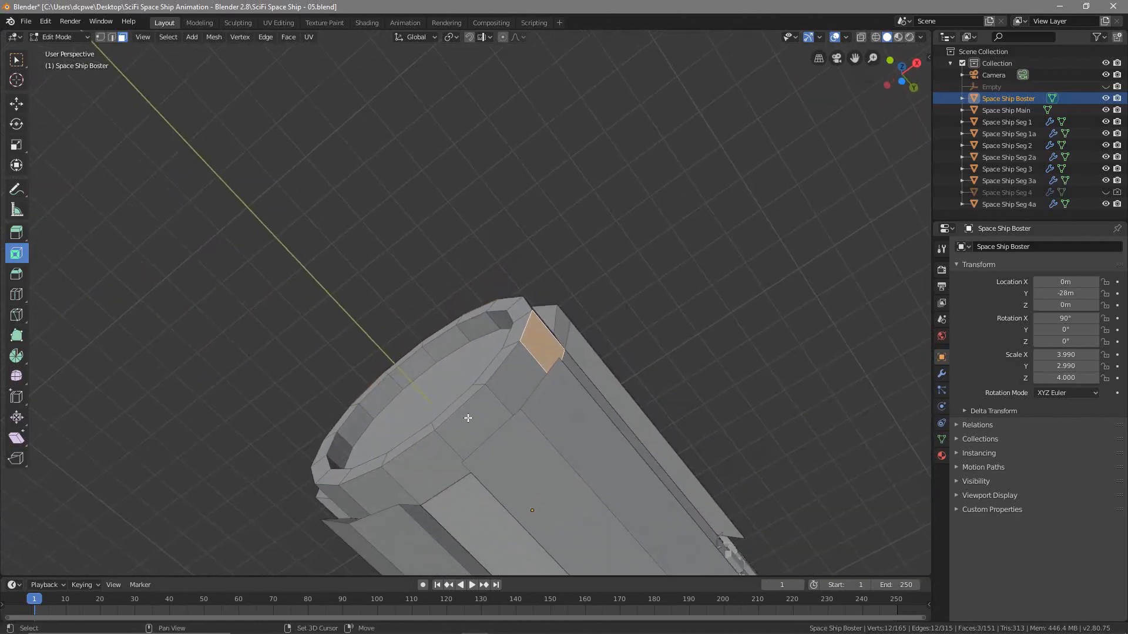
pyautogui.keyDown('shift'); pyautogui.click(418, 469); pyautogui.keyUp('shift')
pyautogui.moveTo(418, 468); pyautogui.dragTo(351, 462, button='middle')
pyautogui.keyDown('shift'); pyautogui.click(352, 457); pyautogui.keyUp('shift')
pyautogui.moveTo(423, 492)
pyautogui.mouseDown(button='middle')
pyautogui.moveTo(453, 488)
pyautogui.moveTo(417, 523)
pyautogui.moveTo(387, 532)
pyautogui.moveTo(365, 486)
pyautogui.moveTo(390, 458)
pyautogui.moveTo(449, 522)
pyautogui.moveTo(444, 489)
pyautogui.mouseUp(button='middle')
pyautogui.moveTo(415, 407); pyautogui.dragTo(501, 407, button='middle')
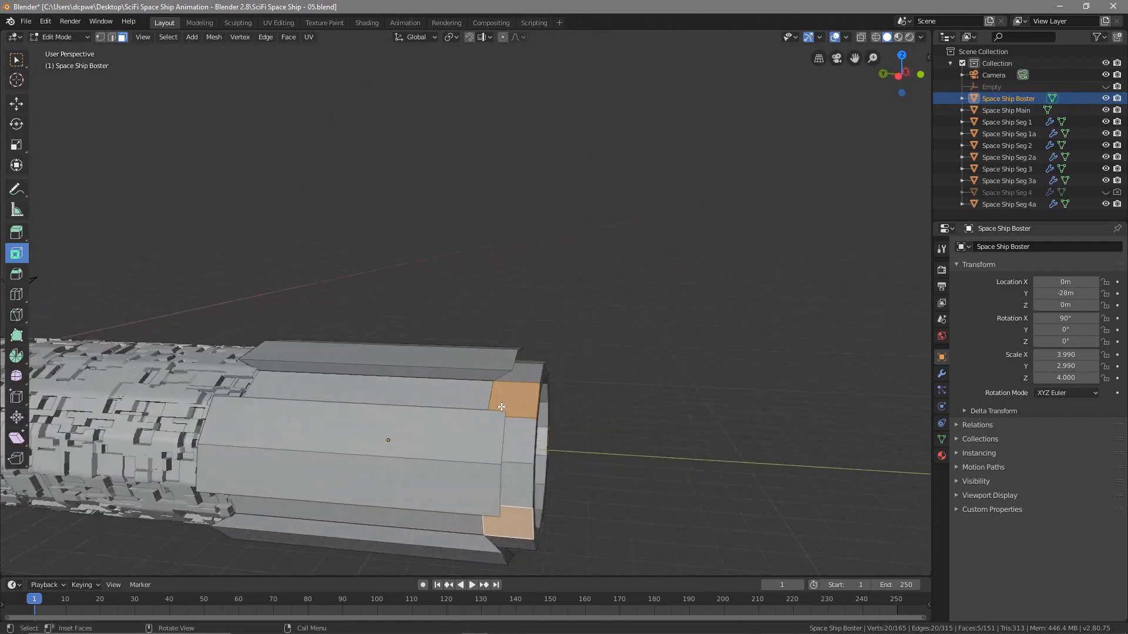
# Subdivide the five selected rim faces with 3 cuts.
pyautogui.scroll(2, 503, 411)
pyautogui.moveTo(508, 456); pyautogui.dragTo(520, 350, button='middle')
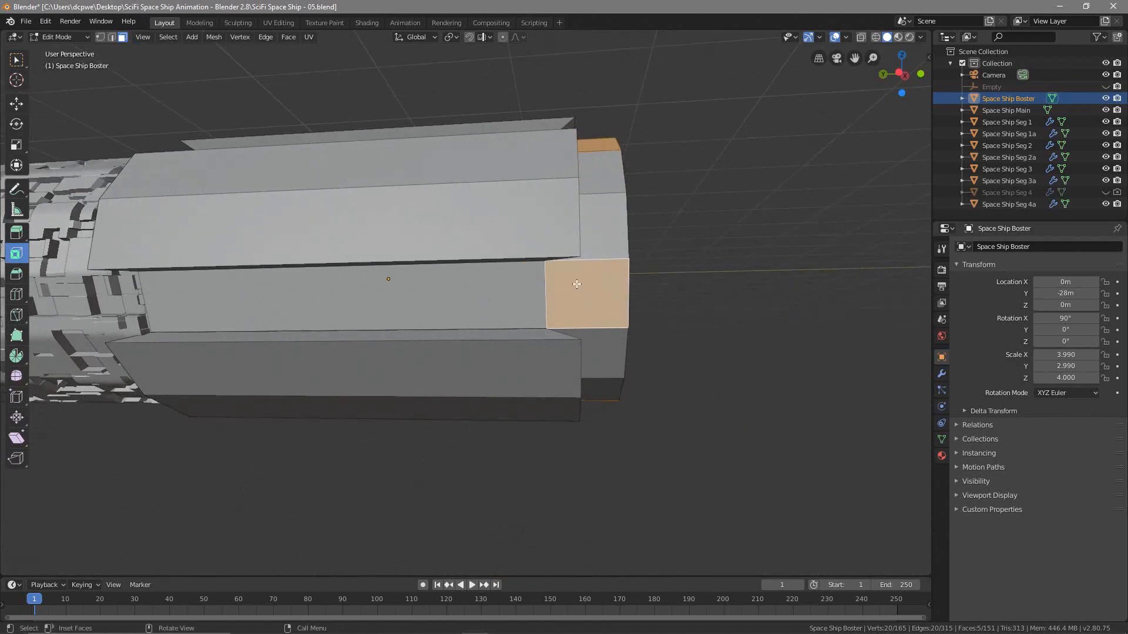
pyautogui.rightClick(571, 284)
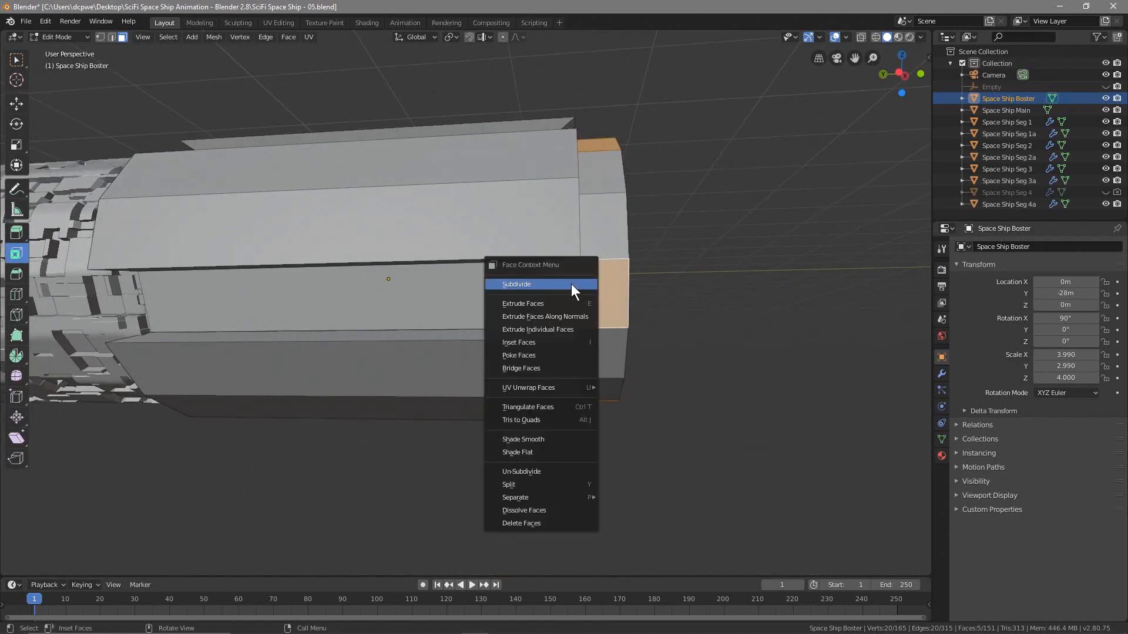
pyautogui.click(572, 284)
pyautogui.click(192, 485)
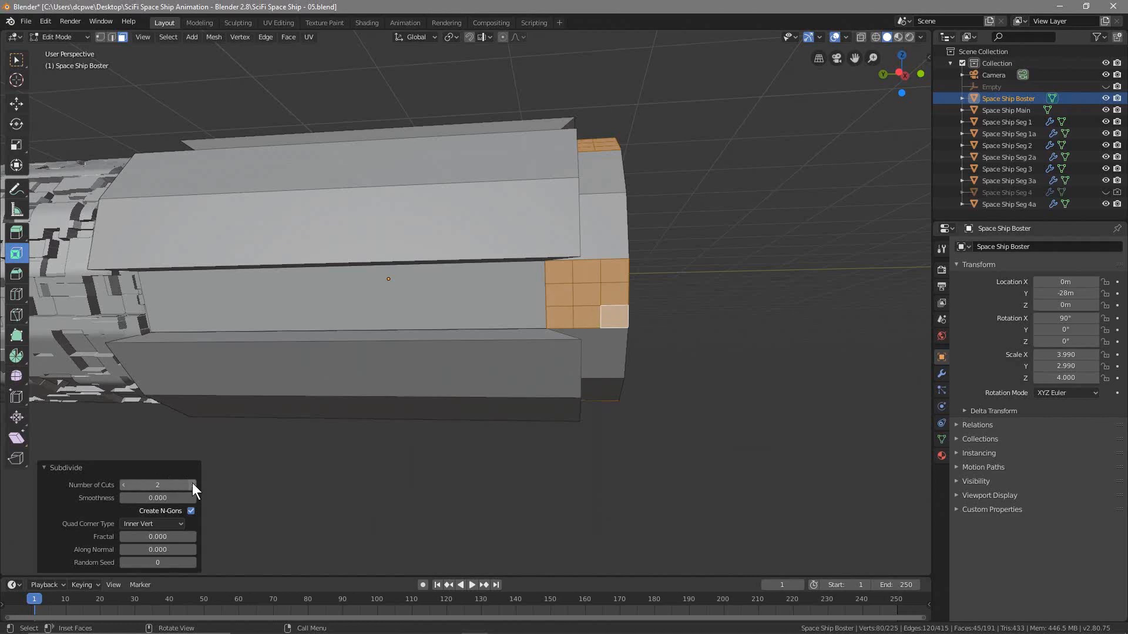
pyautogui.click(192, 483)
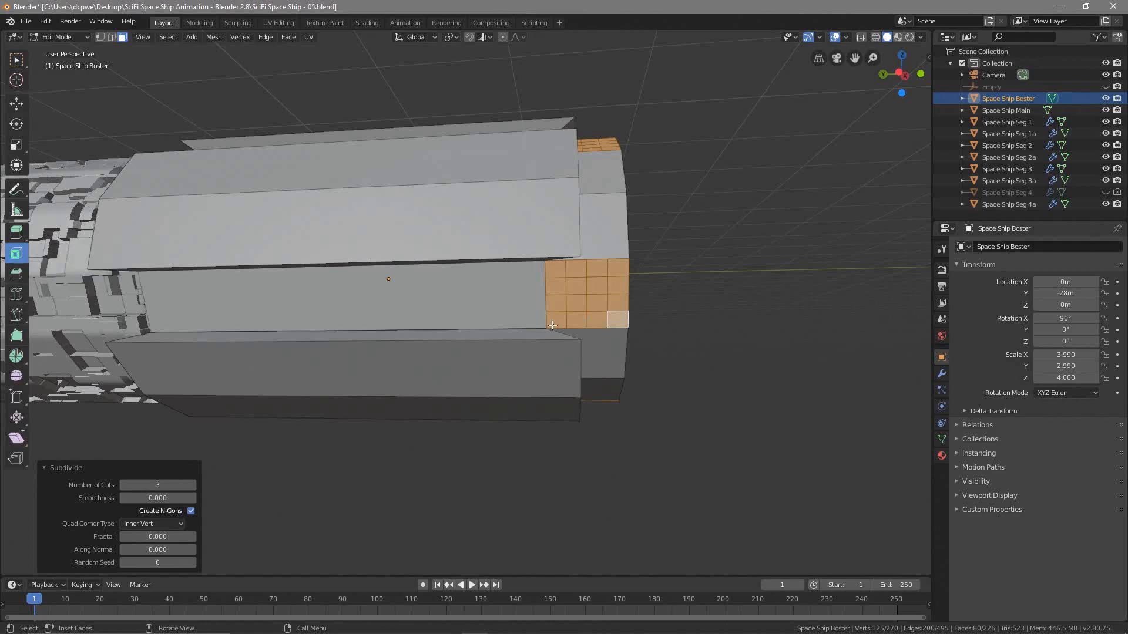
# Inset the subdivided rim faces with a thickness of about 0.06 m.
pyautogui.moveTo(548, 325); pyautogui.dragTo(551, 323)
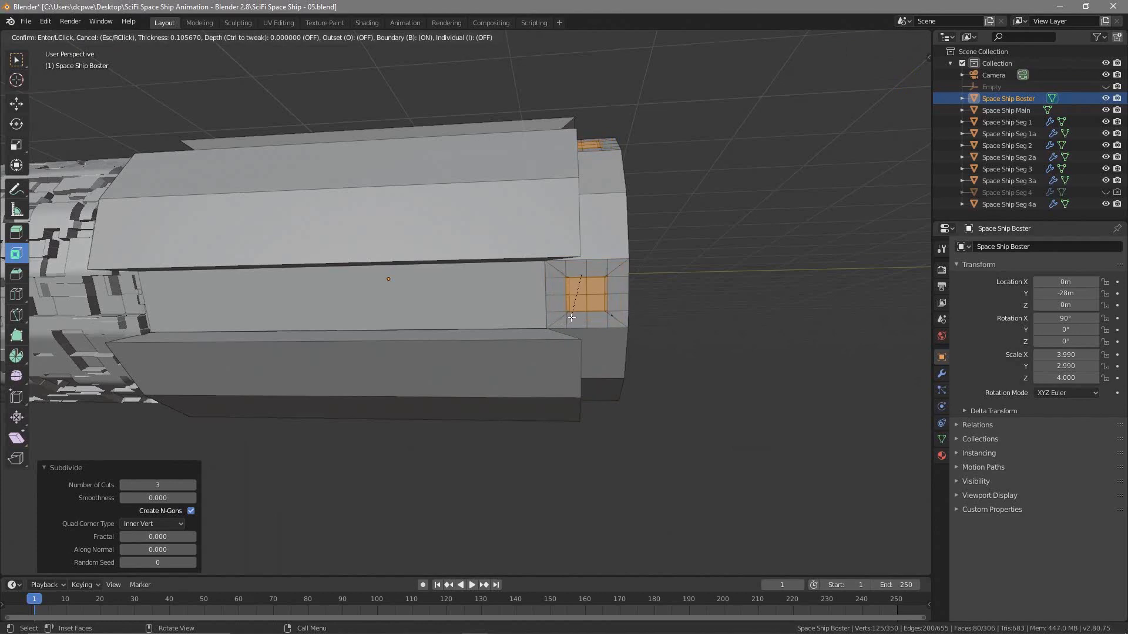
pyautogui.moveTo(567, 319); pyautogui.dragTo(562, 321)
pyautogui.moveTo(709, 345); pyautogui.dragTo(603, 365, button='middle')
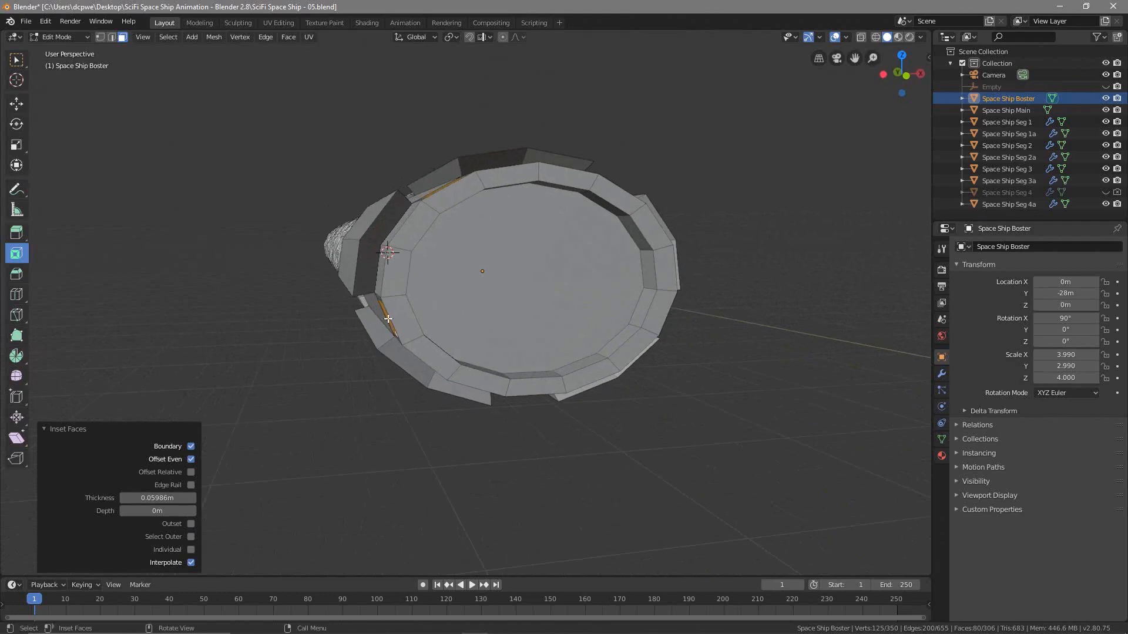
pyautogui.moveTo(319, 383); pyautogui.dragTo(349, 371, button='middle')
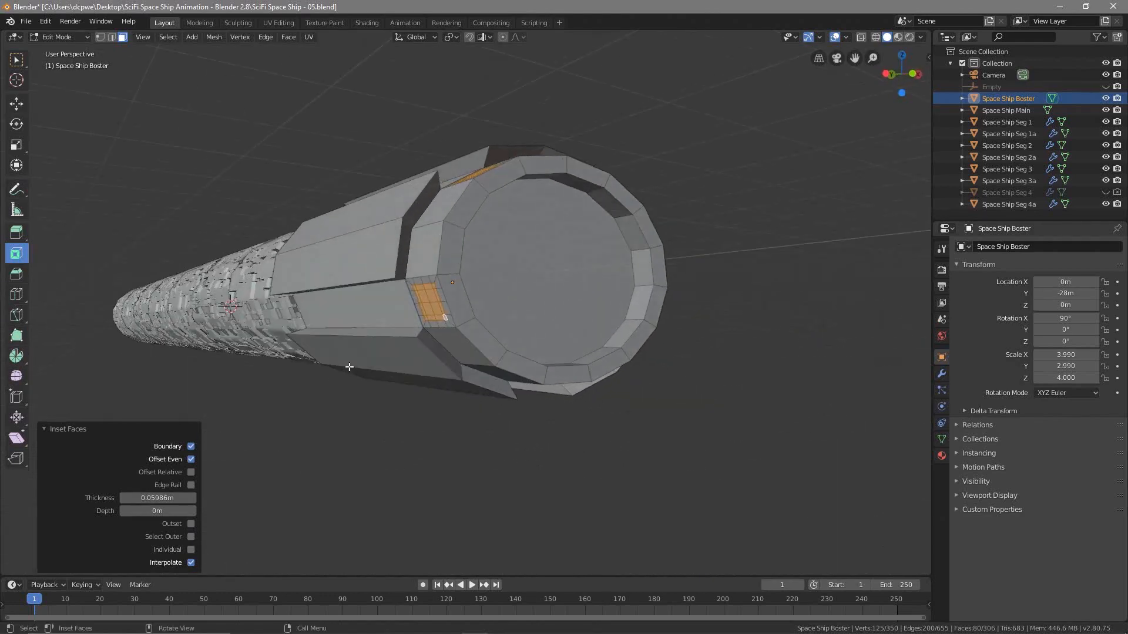
# Scale the inset rim faces outward by about 1.261 to form five protruding blocks.
pyautogui.press('s')
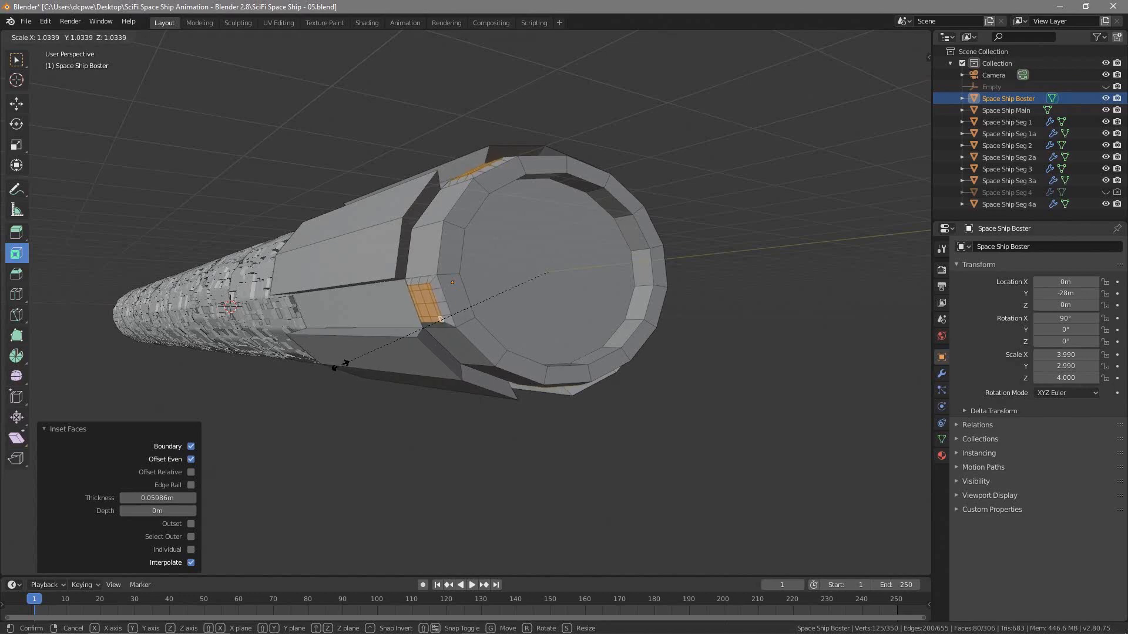
pyautogui.rightClick(339, 366)
pyautogui.moveTo(335, 372); pyautogui.dragTo(377, 390, button='middle')
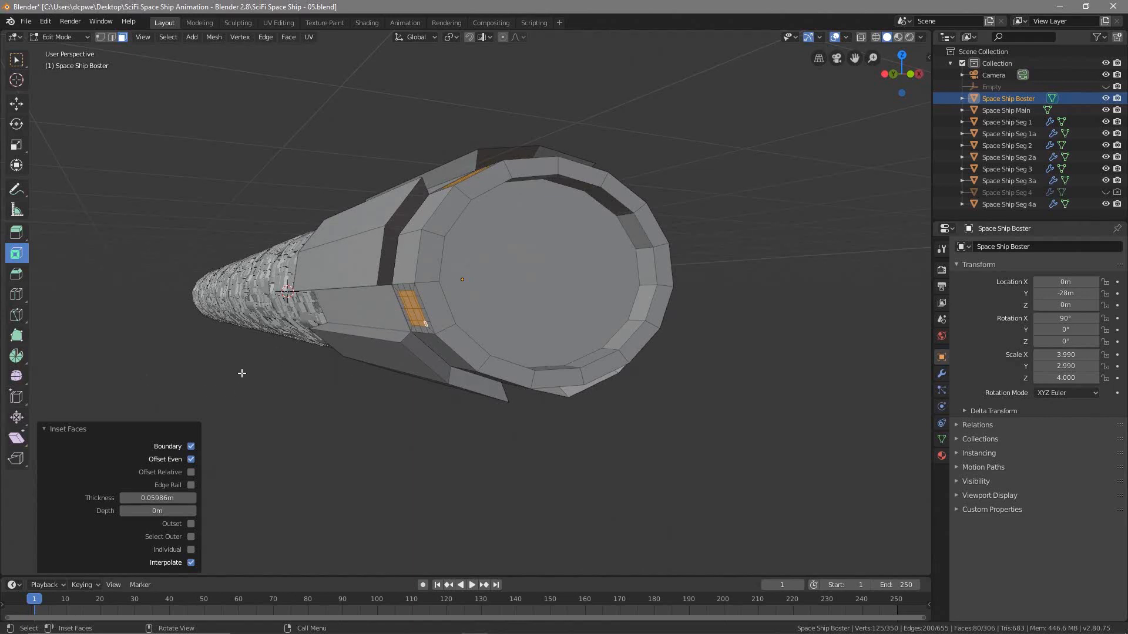
pyautogui.press('s')
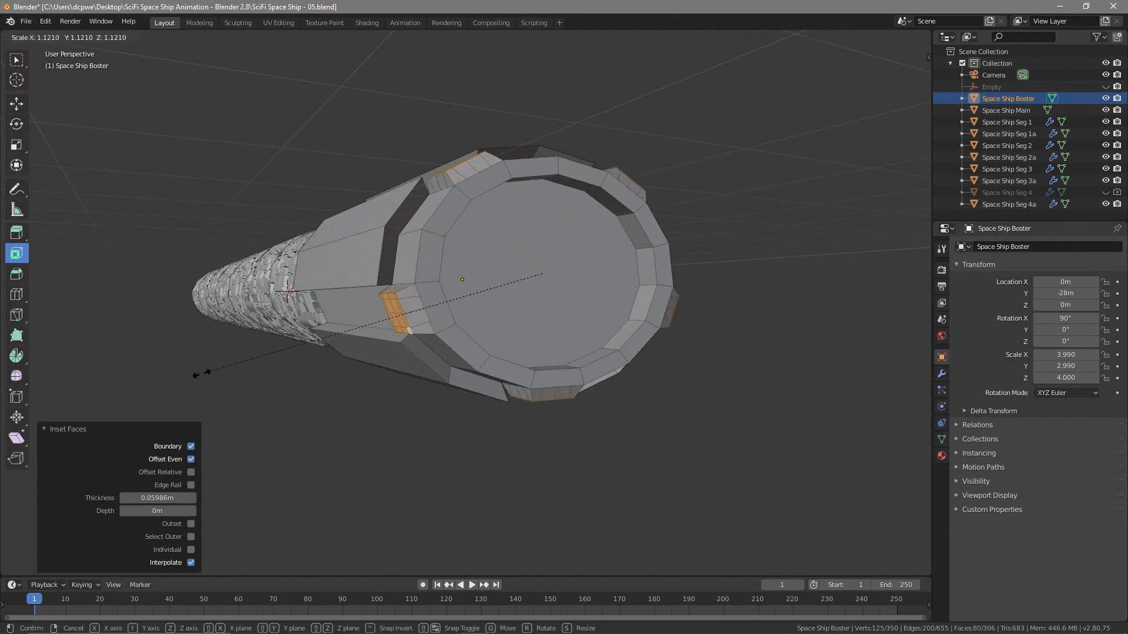
pyautogui.click(157, 383)
# Examine the five protruding blocks around the booster's rim from the end and the sides.
pyautogui.moveTo(368, 422); pyautogui.dragTo(119, 447, button='middle')
pyautogui.scroll(-6, 119, 447)
pyautogui.moveTo(327, 393); pyautogui.dragTo(526, 398, button='middle')
pyautogui.scroll(4, 525, 281)
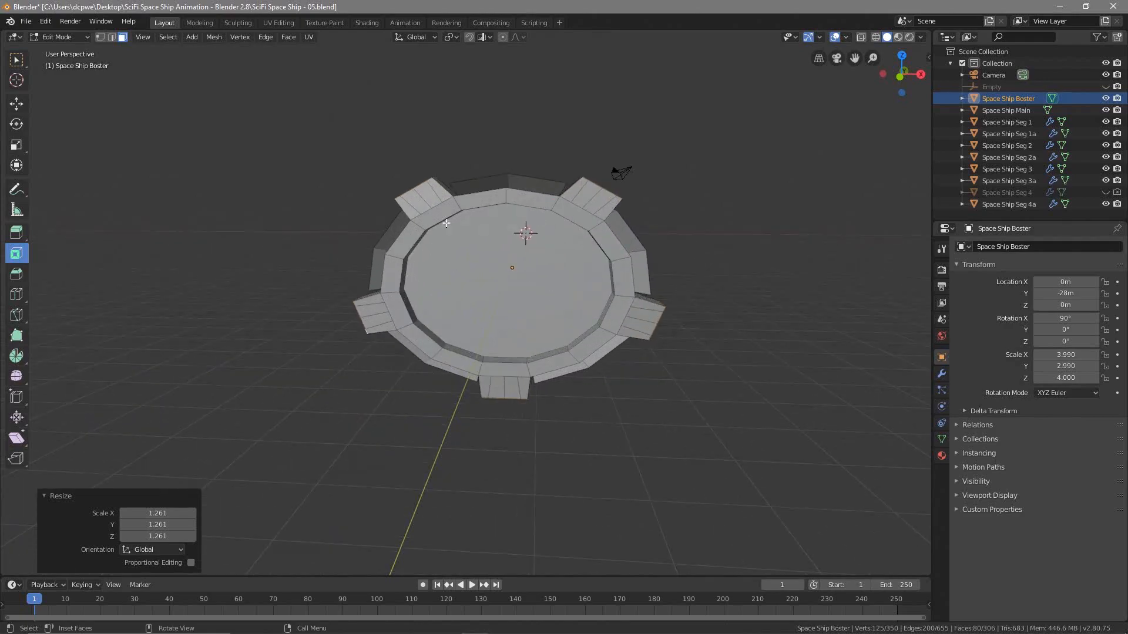
pyautogui.moveTo(488, 237); pyautogui.dragTo(257, 353, button='middle')
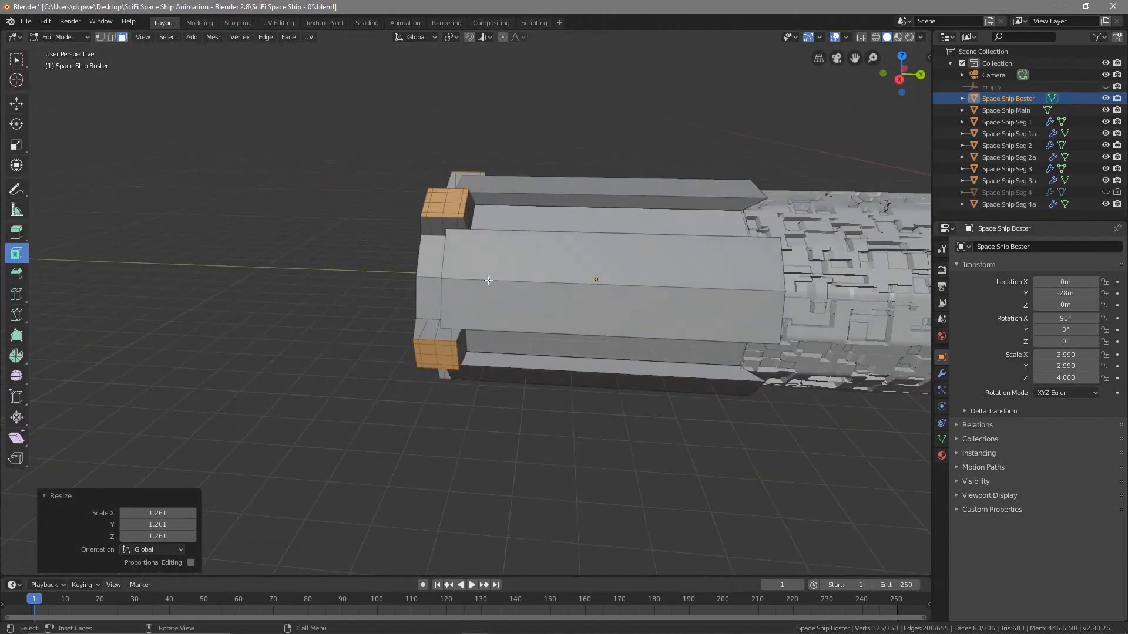
pyautogui.moveTo(332, 324); pyautogui.dragTo(472, 371, button='middle')
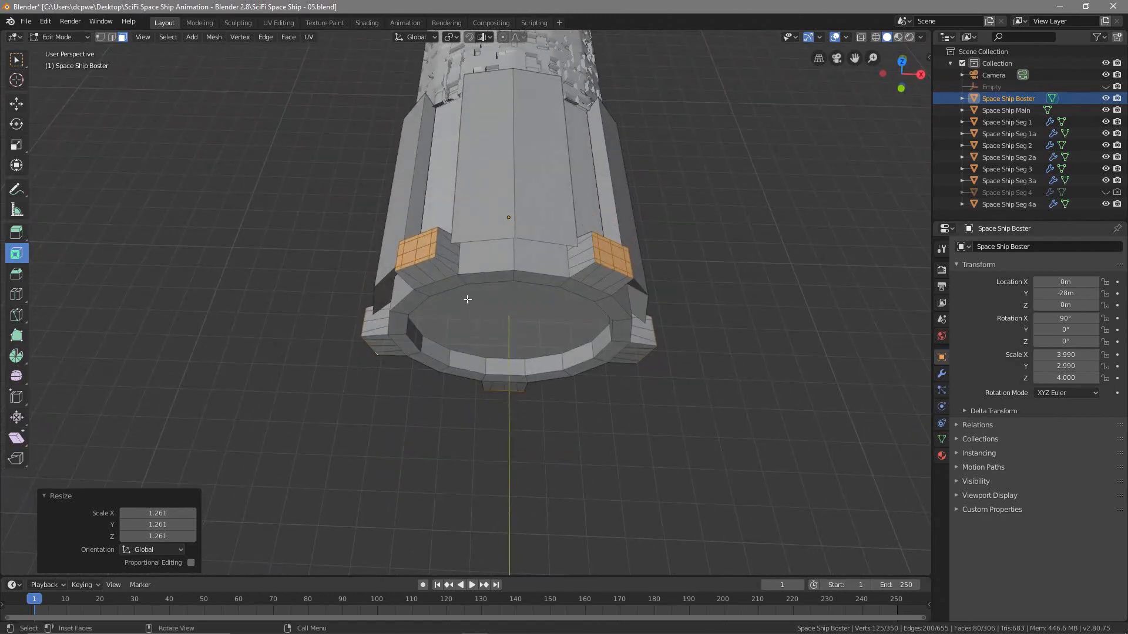
# Select both long outer faces of each of the five raised side panels around the booster.
pyautogui.keyDown('shift'); pyautogui.moveTo(490, 257); pyautogui.dragTo(472, 327, button='middle'); pyautogui.keyUp('shift')
pyautogui.click(468, 212)
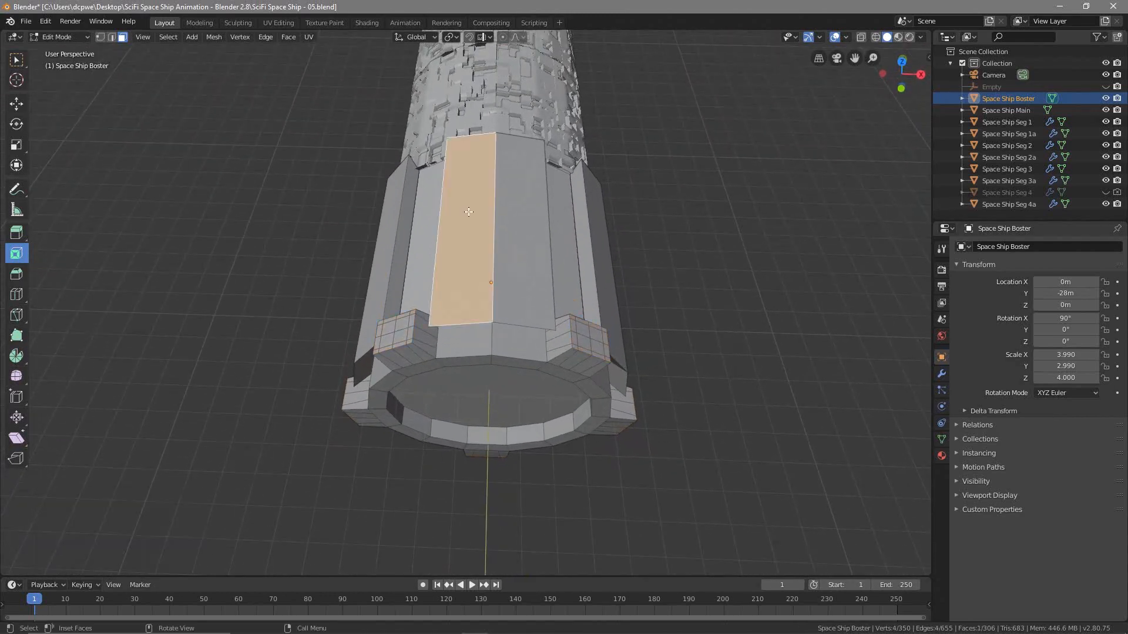
pyautogui.keyDown('shift'); pyautogui.click(515, 244); pyautogui.keyUp('shift')
pyautogui.moveTo(523, 274); pyautogui.dragTo(599, 322, button='middle')
pyautogui.keyDown('shift'); pyautogui.click(600, 320); pyautogui.keyUp('shift')
pyautogui.keyDown('shift'); pyautogui.click(596, 374); pyautogui.keyUp('shift')
pyautogui.moveTo(596, 374); pyautogui.dragTo(548, 327, button='middle')
pyautogui.keyDown('shift'); pyautogui.click(547, 327); pyautogui.keyUp('shift')
pyautogui.keyDown('shift'); pyautogui.click(516, 404); pyautogui.keyUp('shift')
pyautogui.moveTo(516, 404); pyautogui.dragTo(468, 353, button='middle')
pyautogui.keyDown('shift'); pyautogui.click(444, 396); pyautogui.keyUp('shift')
pyautogui.moveTo(443, 396); pyautogui.dragTo(532, 292, button='middle')
pyautogui.keyDown('shift'); pyautogui.click(540, 275); pyautogui.keyUp('shift')
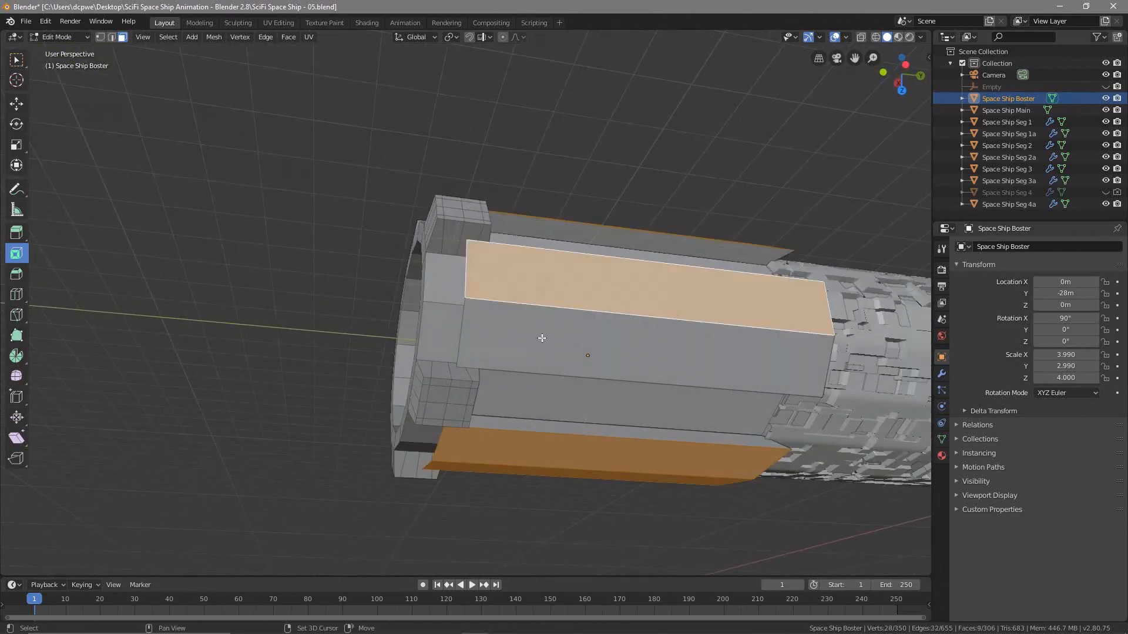
pyautogui.keyDown('shift'); pyautogui.click(541, 334); pyautogui.keyUp('shift')
pyautogui.moveTo(530, 264); pyautogui.dragTo(642, 449, button='middle')
pyautogui.scroll(-5, 596, 335)
pyautogui.scroll(6, 558, 424)
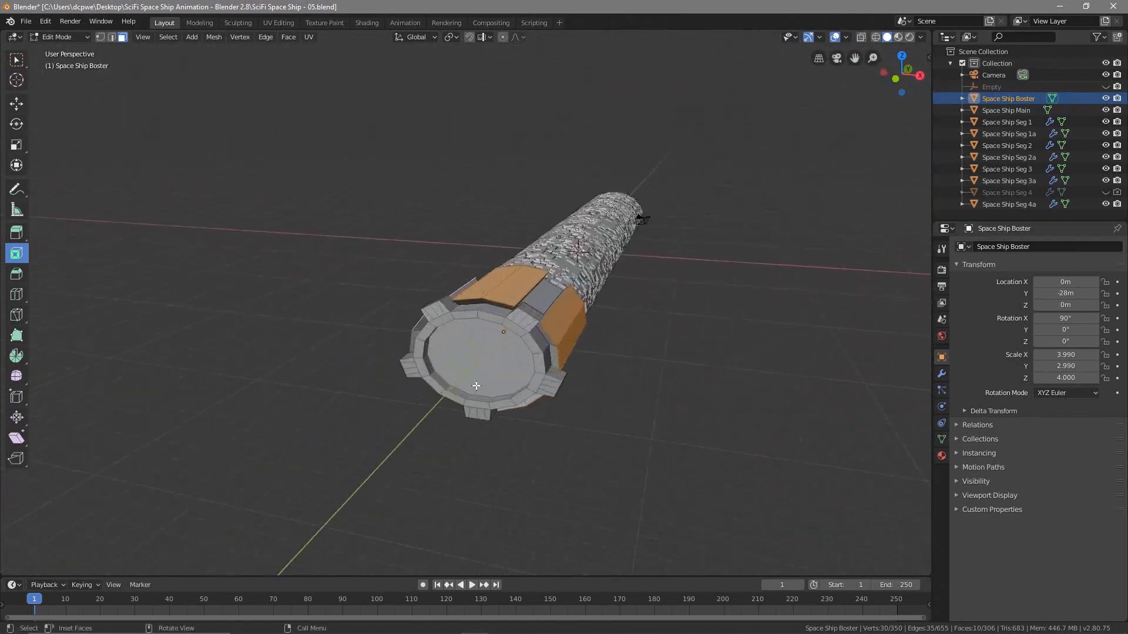
pyautogui.keyDown('shift'); pyautogui.moveTo(557, 424); pyautogui.dragTo(604, 497, button='middle'); pyautogui.keyUp('shift')
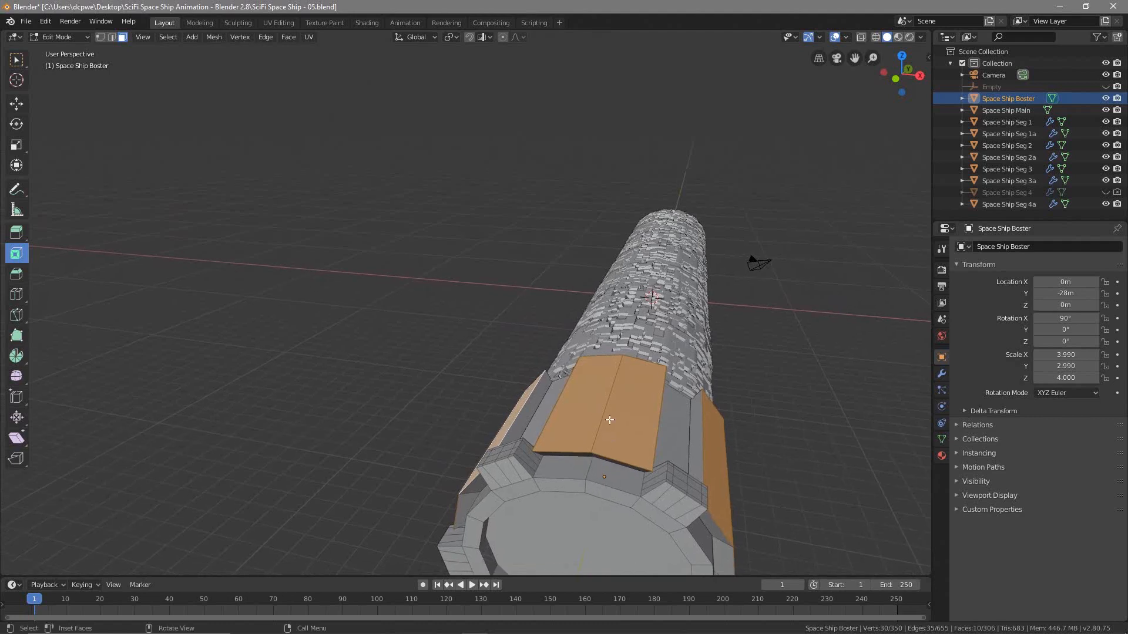
# Subdivide the selected outer faces of the five raised side panels with 4 cuts.
pyautogui.rightClick(593, 386)
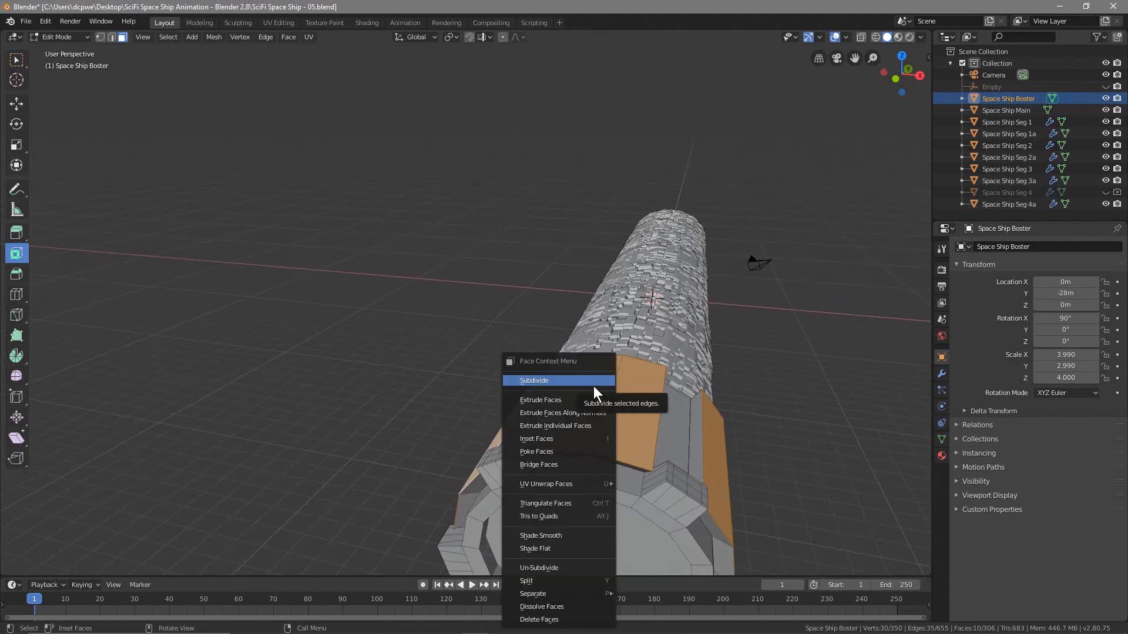
pyautogui.click(593, 386)
pyautogui.click(191, 485)
pyautogui.click(192, 485)
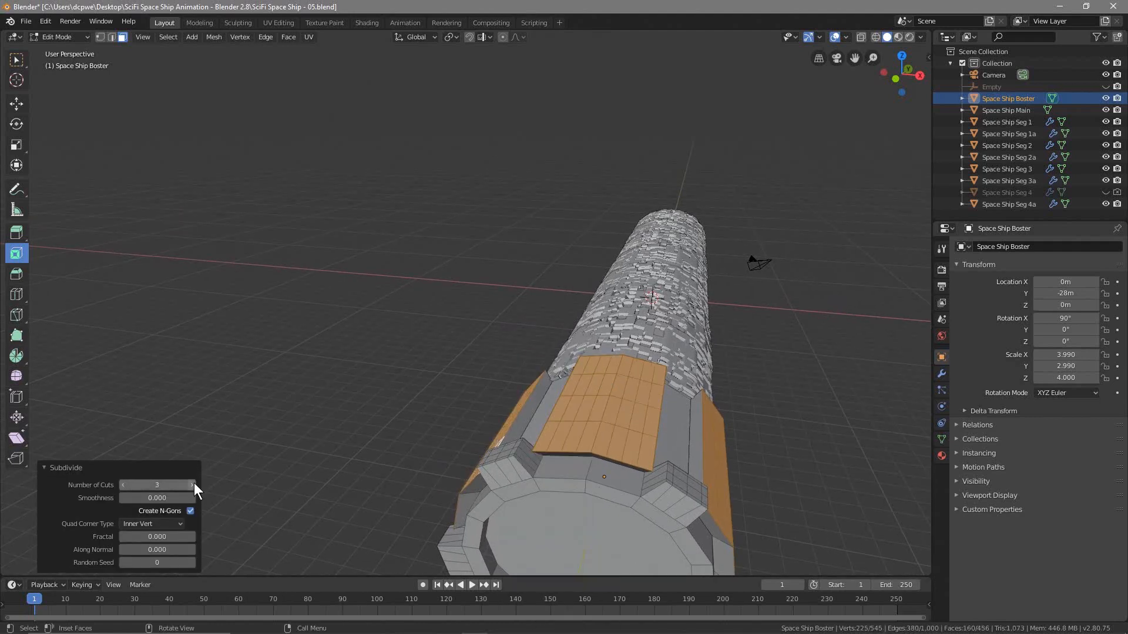
pyautogui.click(194, 484)
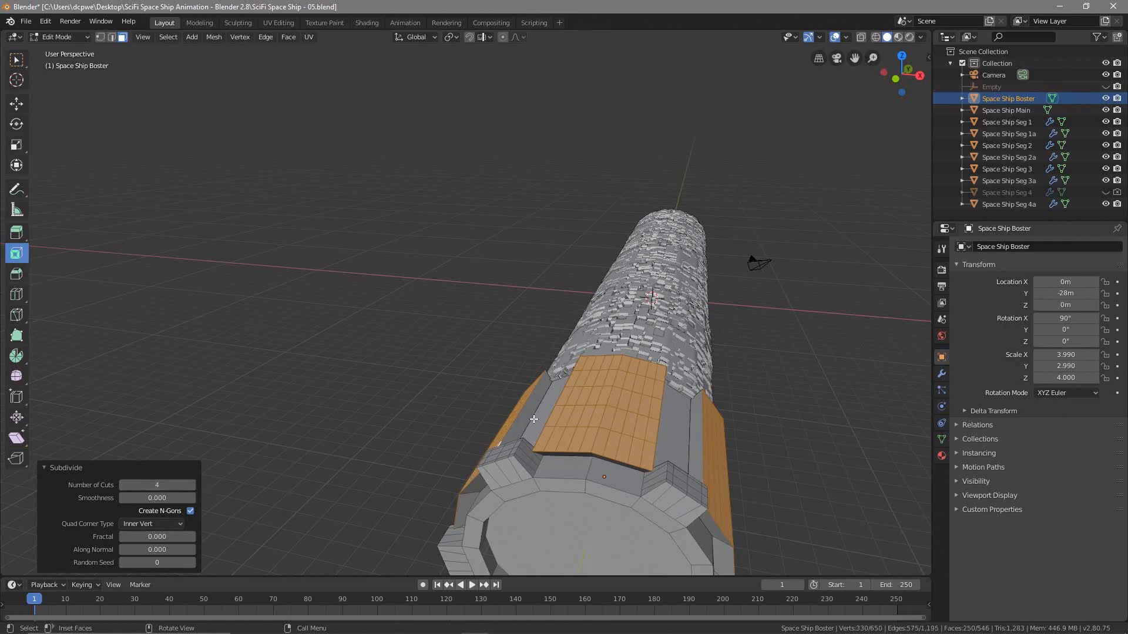
# Inset the subdivided side panel faces with a thickness of about 0.051 m.
pyautogui.scroll(4, 535, 450)
pyautogui.moveTo(452, 372); pyautogui.dragTo(471, 466, button='middle')
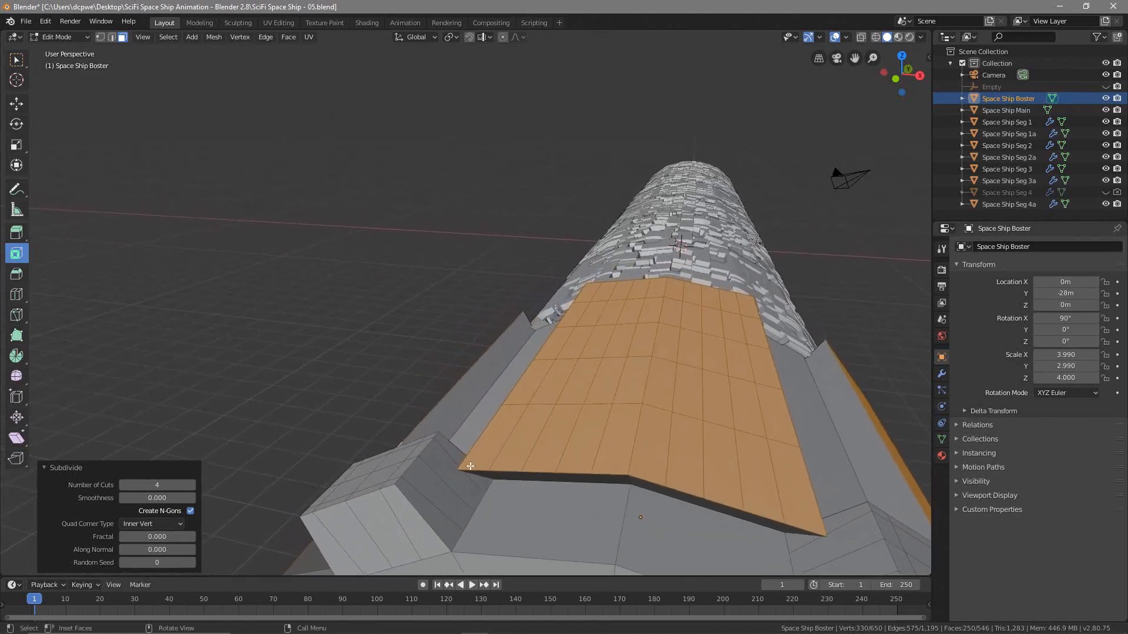
pyautogui.moveTo(464, 466); pyautogui.dragTo(473, 463)
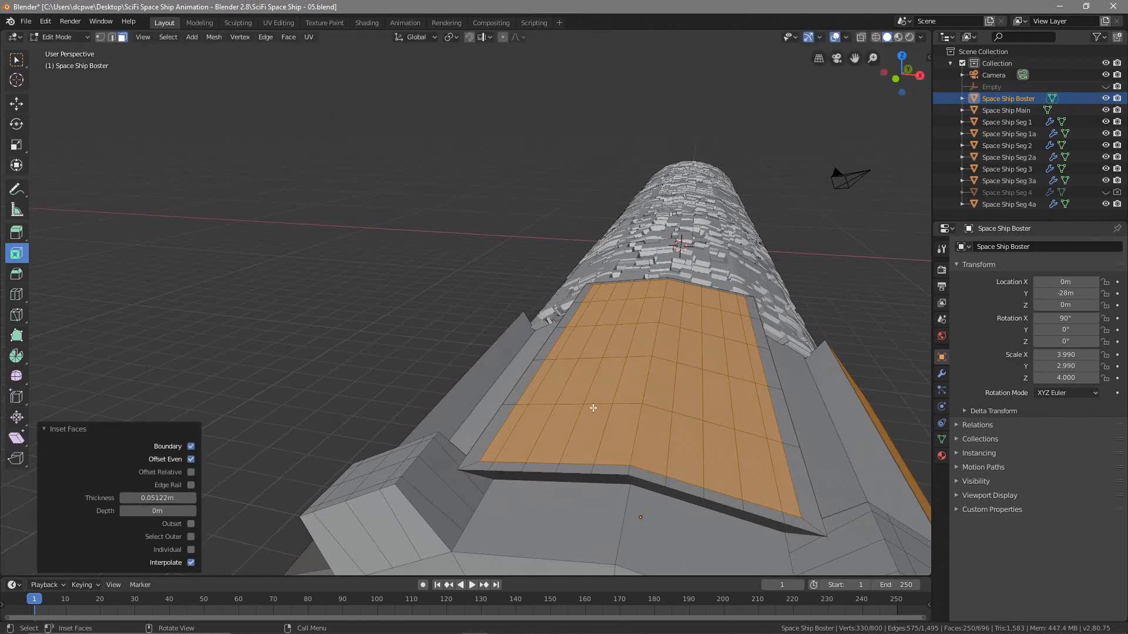
# Extrude the inset side panel faces and scale the extrusion outward by about 1.181.
pyautogui.press('e')
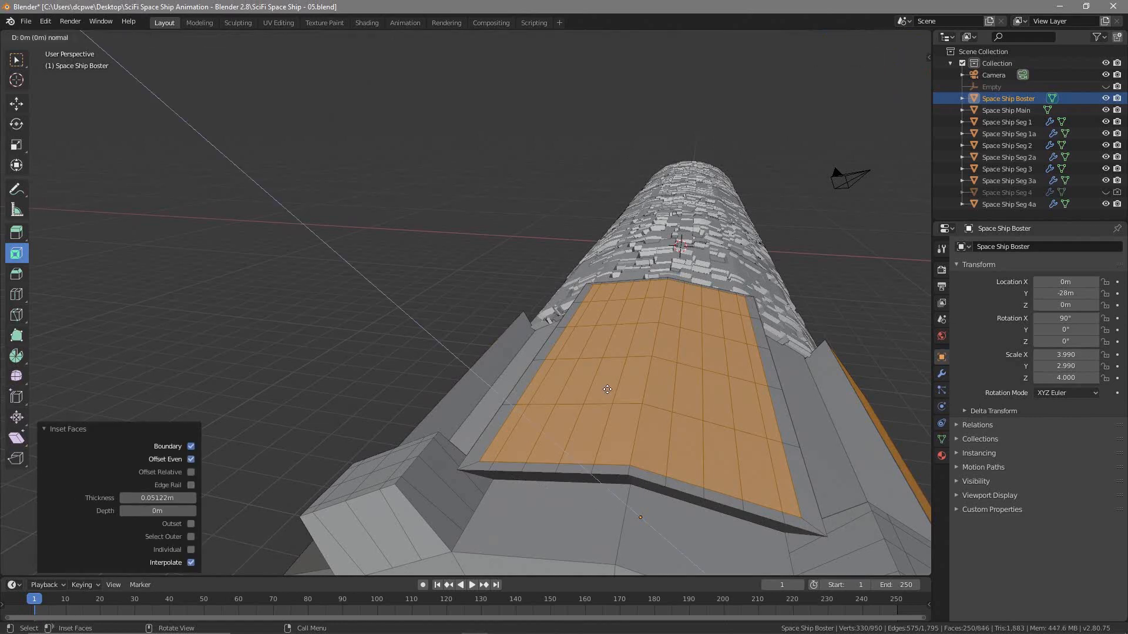
pyautogui.press('s')
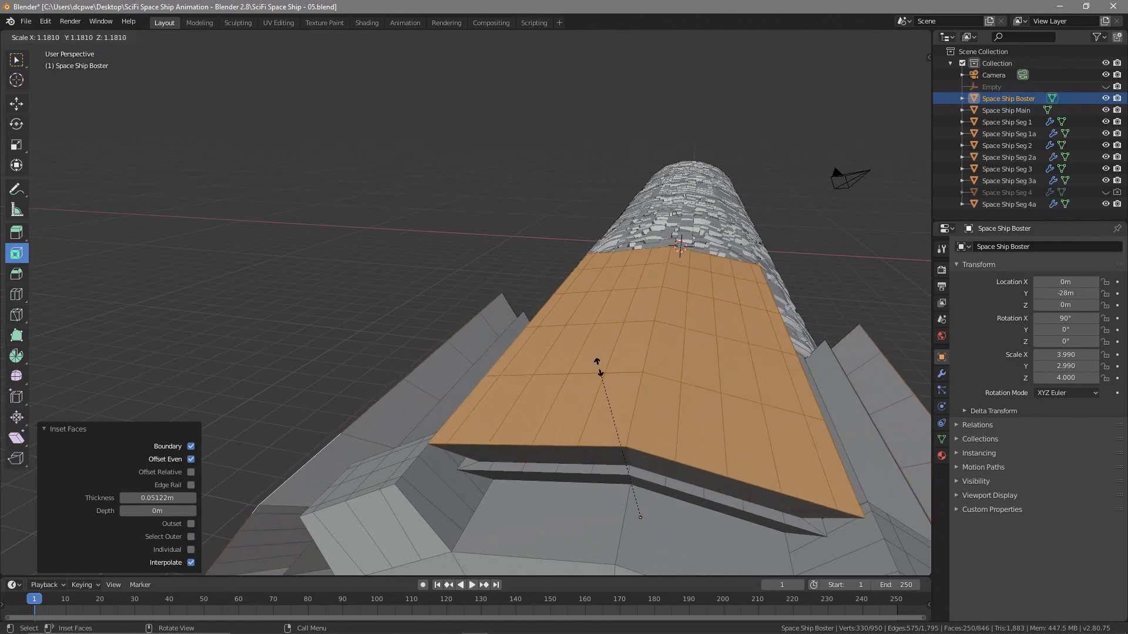
pyautogui.click(598, 368)
pyautogui.moveTo(521, 431); pyautogui.dragTo(504, 398, button='middle')
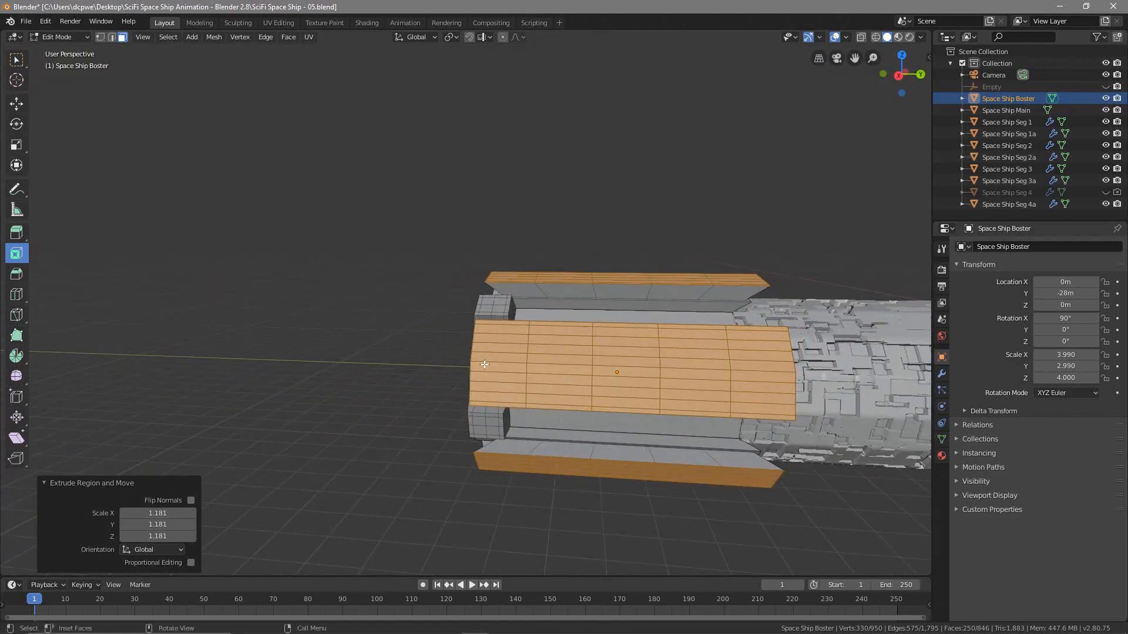
pyautogui.moveTo(393, 441); pyautogui.dragTo(433, 369, button='middle')
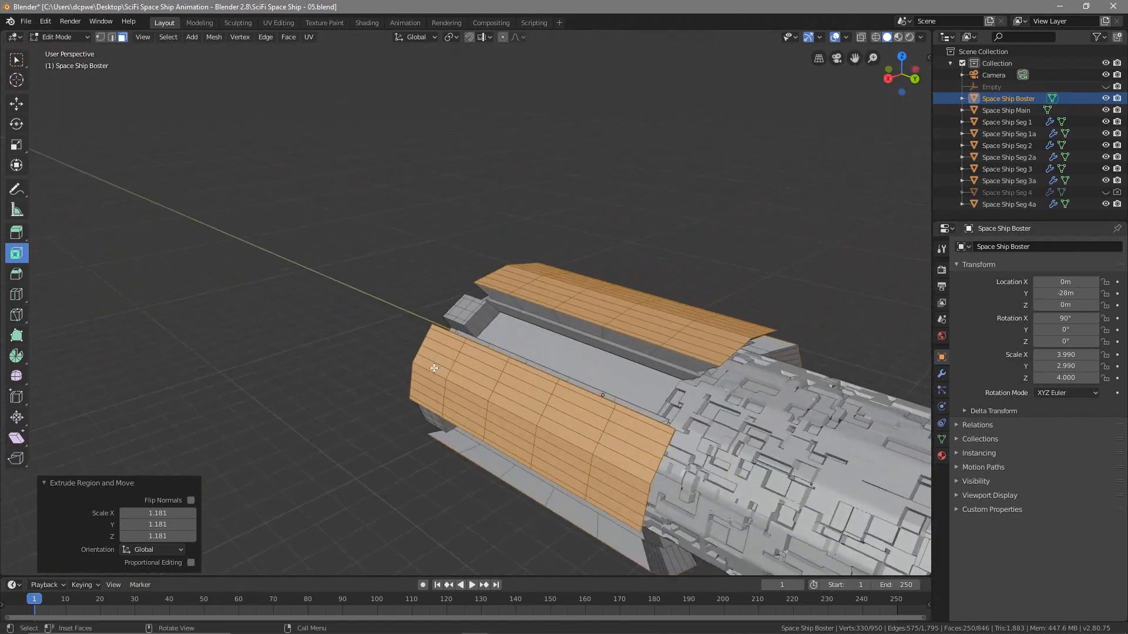
# Save the project as a new version named SciFi Space Ship - 06.blend.
pyautogui.click(29, 22)
pyautogui.click(50, 108)
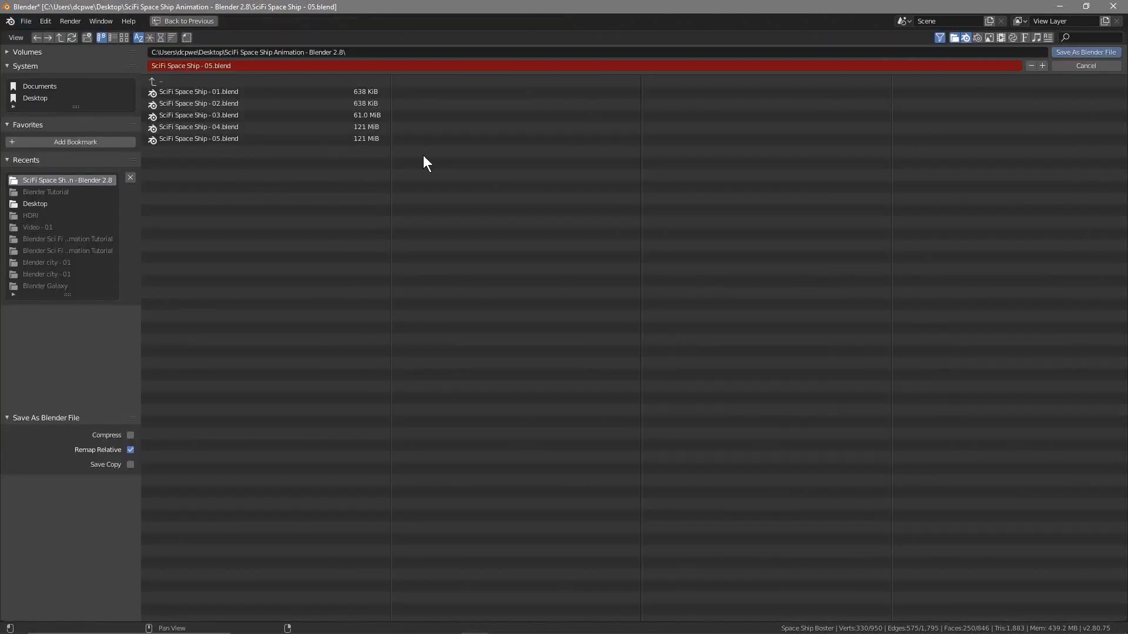
pyautogui.click(1042, 65)
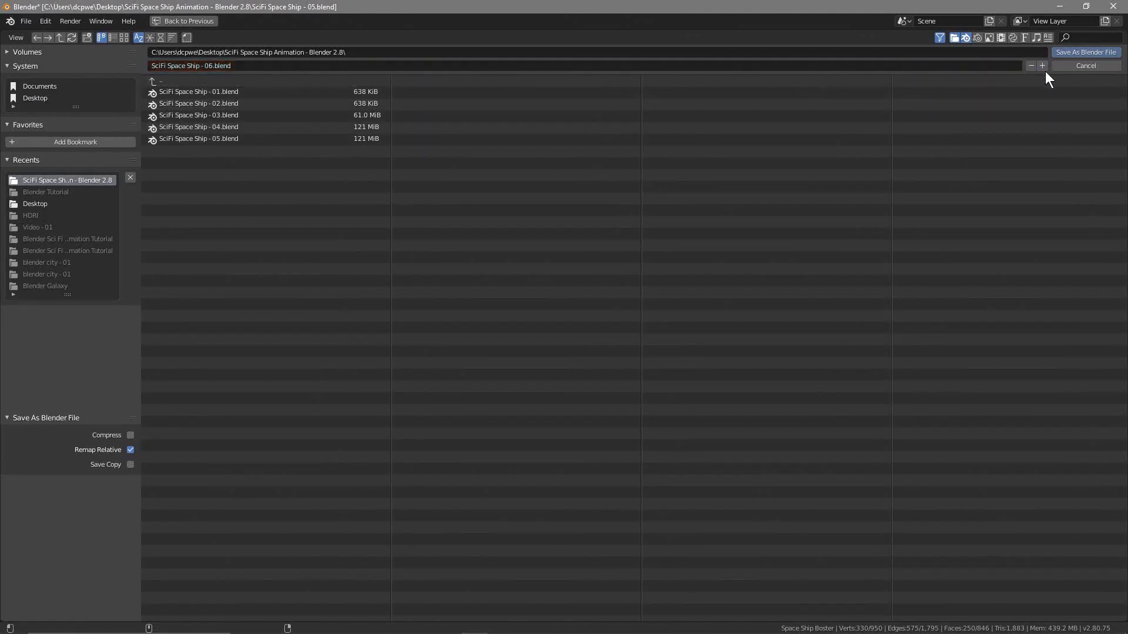
pyautogui.click(1074, 52)
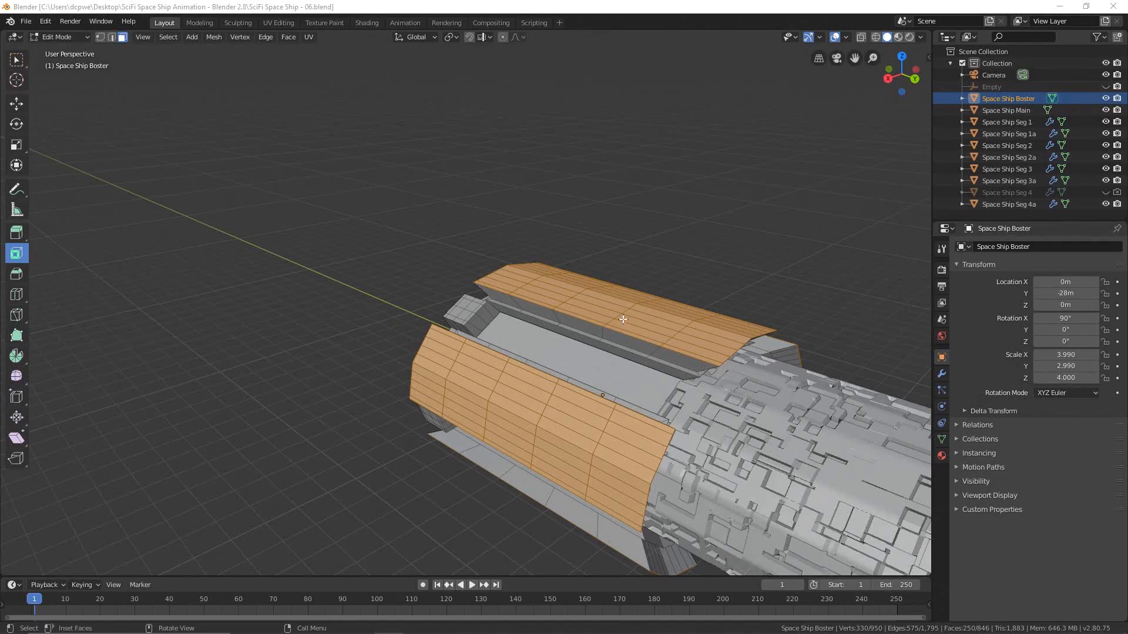
# Return to Object Mode and duplicate Space Ship Main in place.
pyautogui.click(60, 36)
pyautogui.click(56, 51)
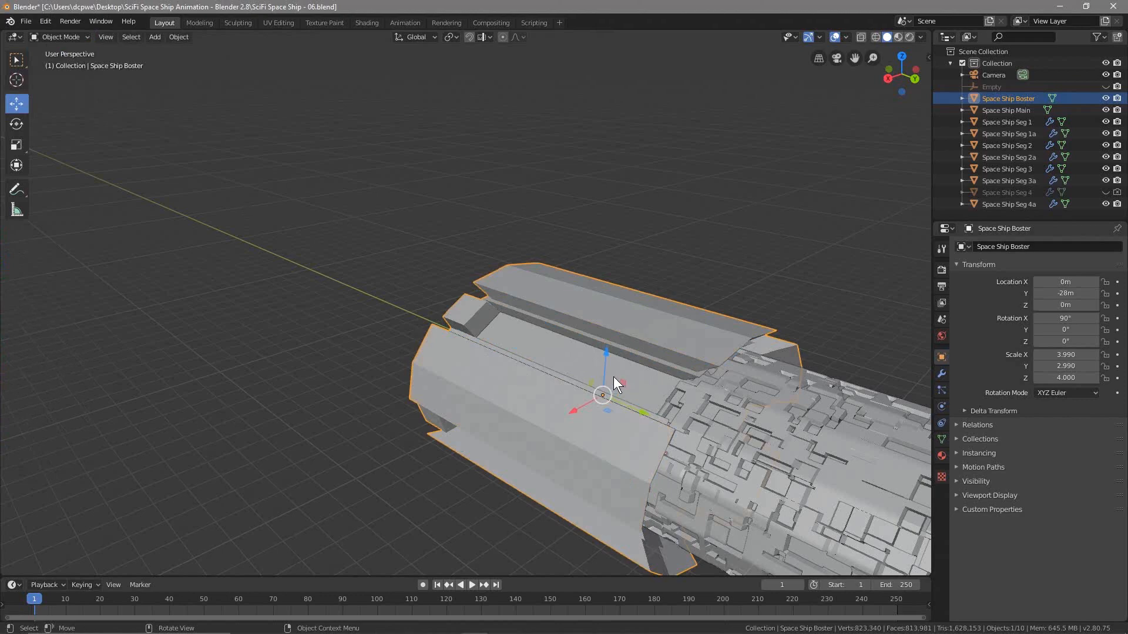
pyautogui.press('KP_7')
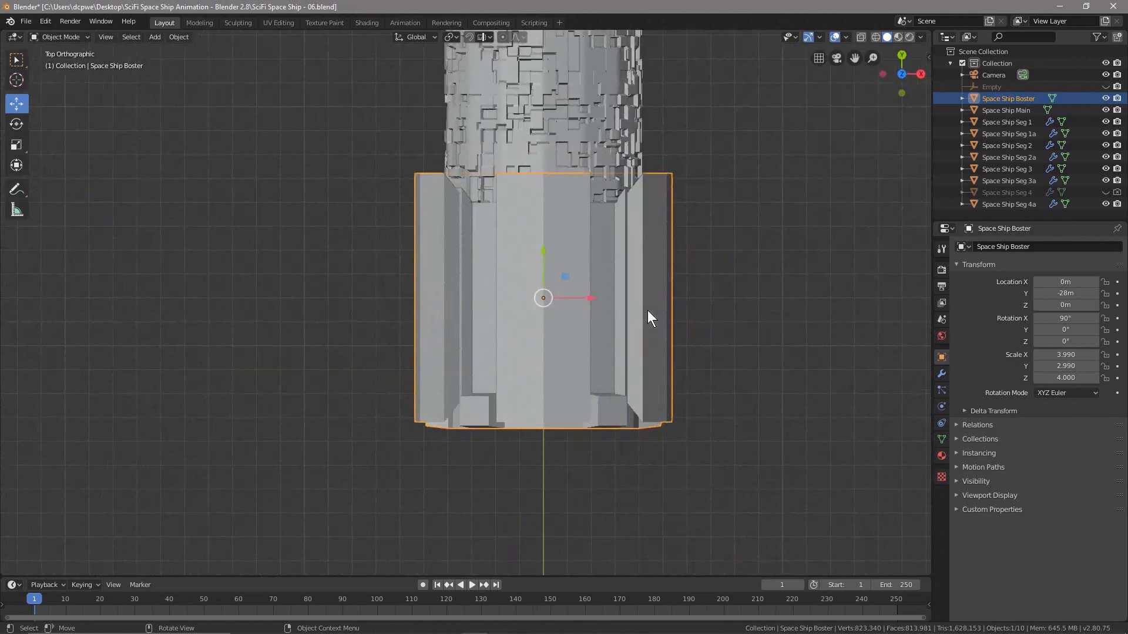
pyautogui.scroll(-5, 614, 288)
pyautogui.scroll(-4, 614, 294)
pyautogui.keyDown('shift'); pyautogui.moveTo(619, 235); pyautogui.dragTo(639, 292, button='middle'); pyautogui.keyUp('shift')
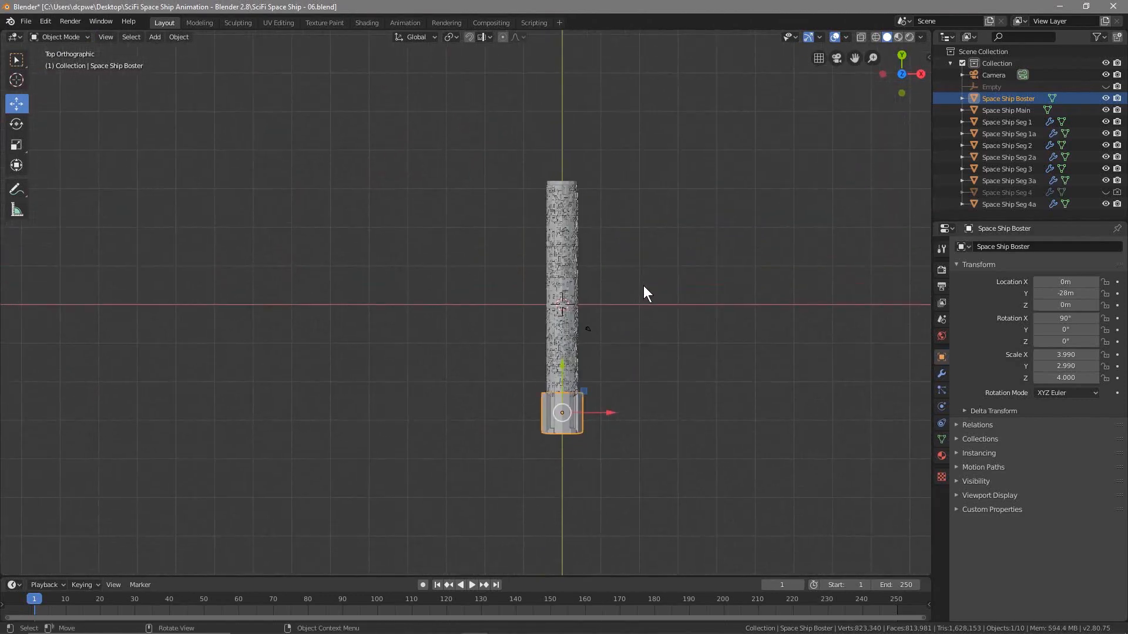
pyautogui.click(1019, 111)
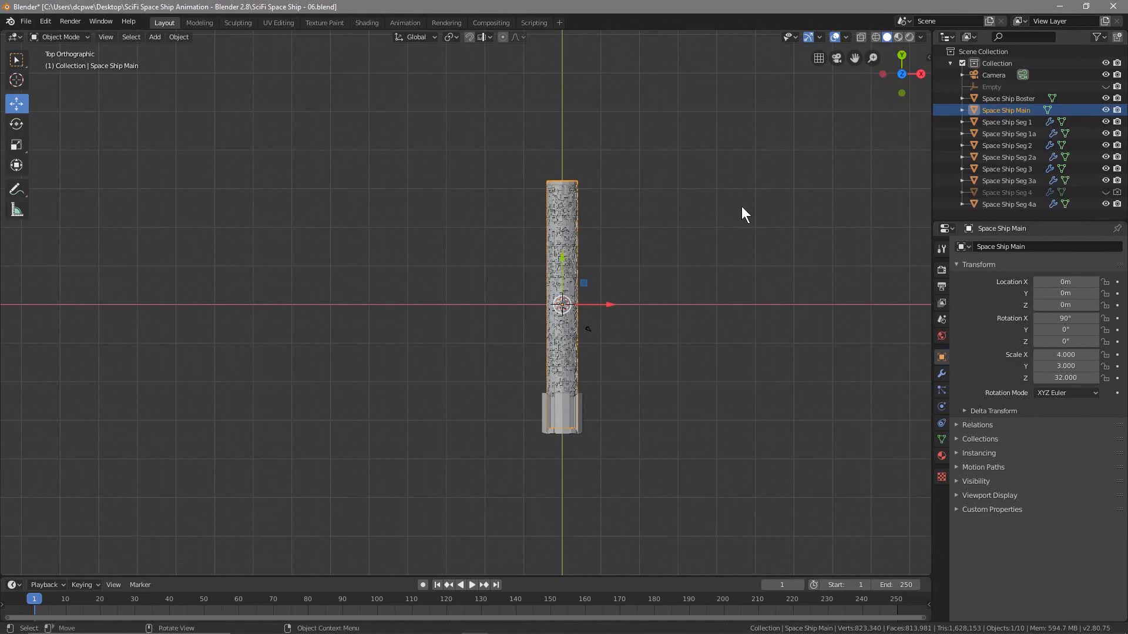
pyautogui.hotkey('shift', 'd')
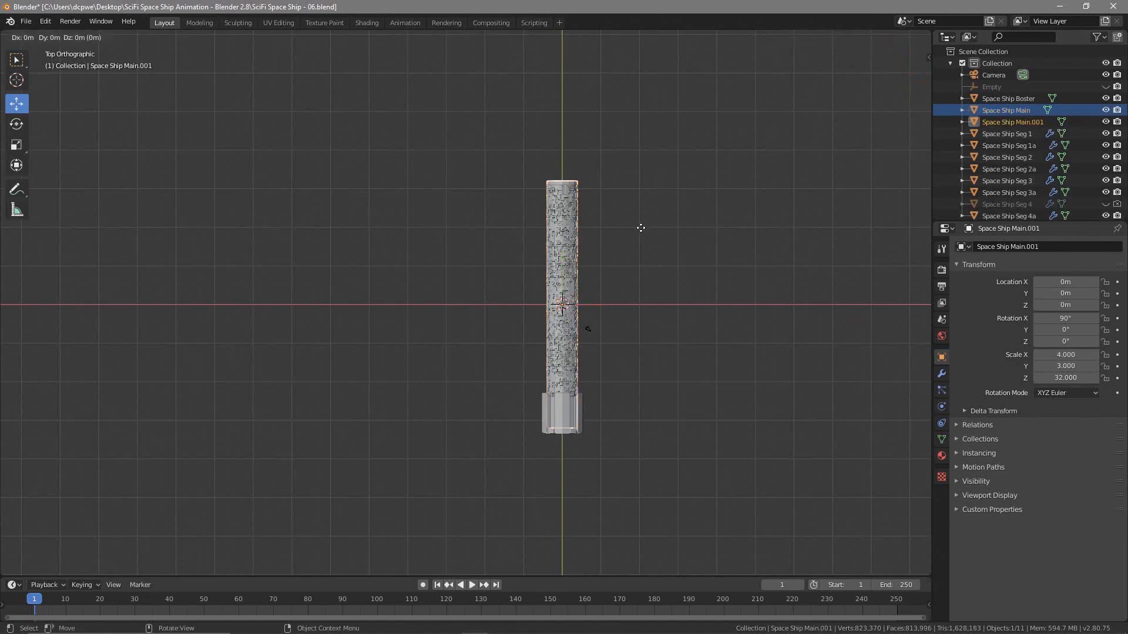
pyautogui.rightClick(641, 229)
# Rename the duplicated hull object as Space Ship Front.
pyautogui.doubleClick(997, 121)
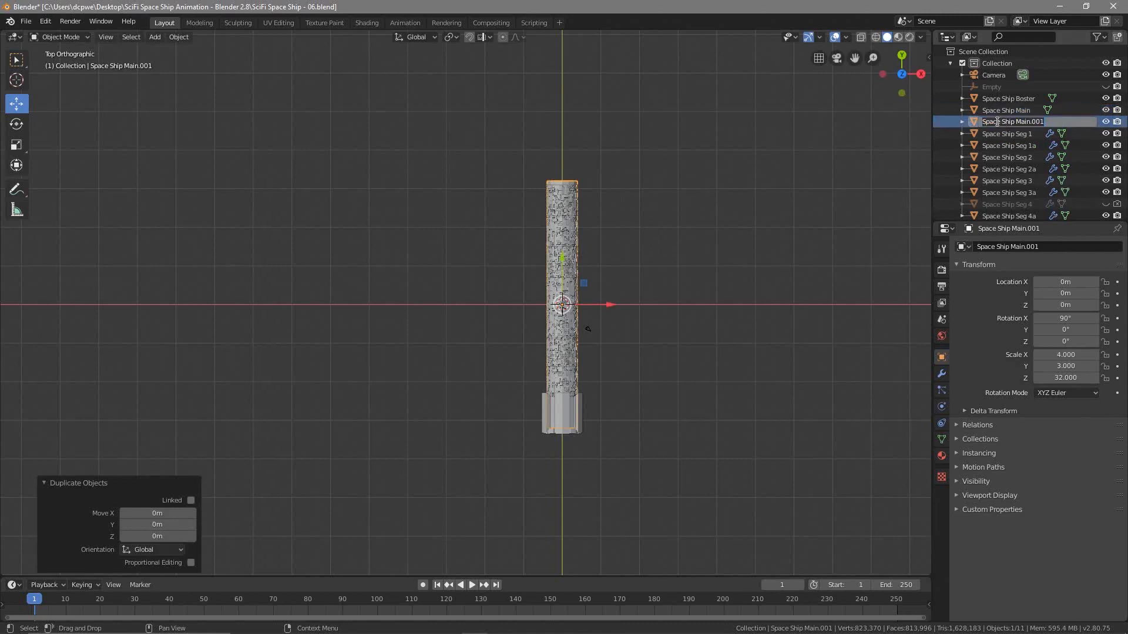
pyautogui.moveTo(1013, 119); pyautogui.dragTo(1085, 127)
pyautogui.write('Front')
pyautogui.press('Return')
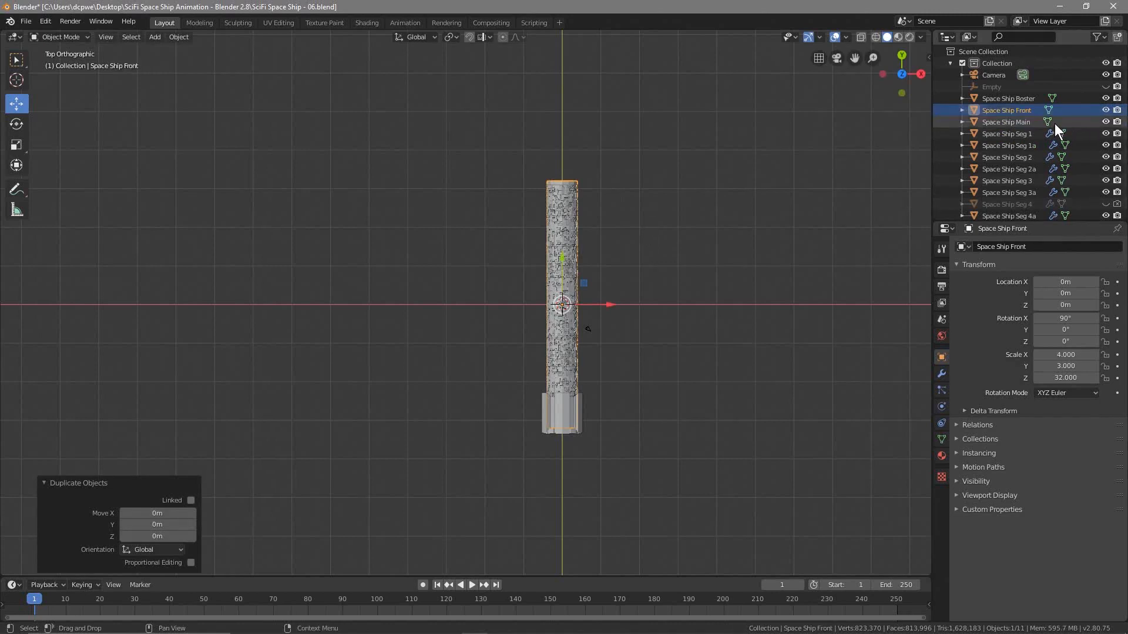
# Set the Z scale of Space Ship Front to 2.
pyautogui.click(1065, 378)
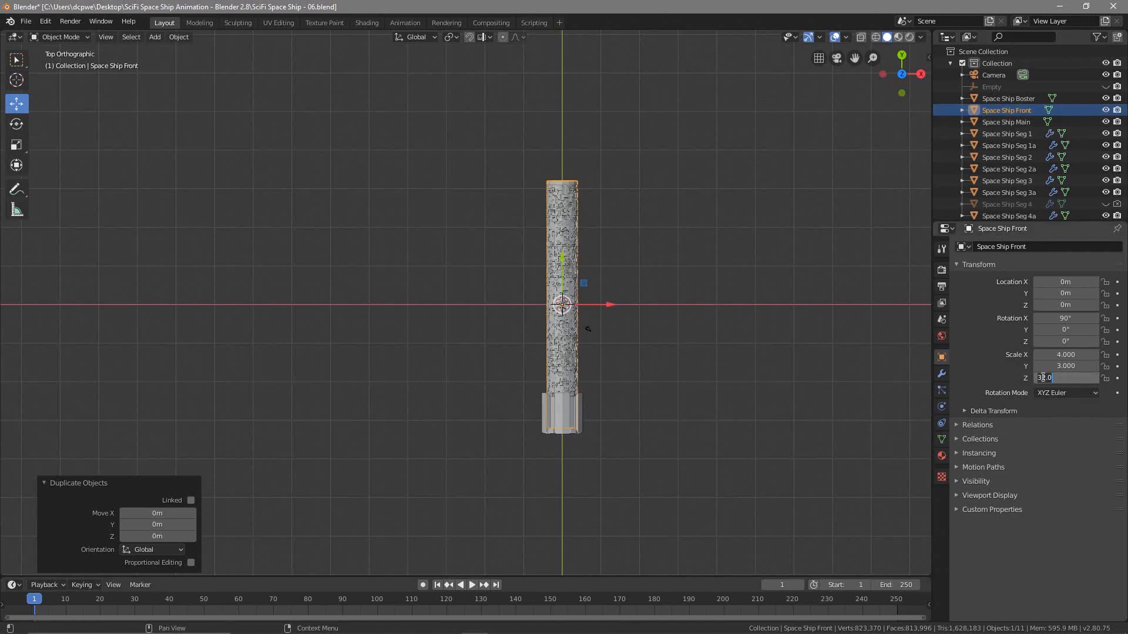
pyautogui.write('2')
pyautogui.press('Return')
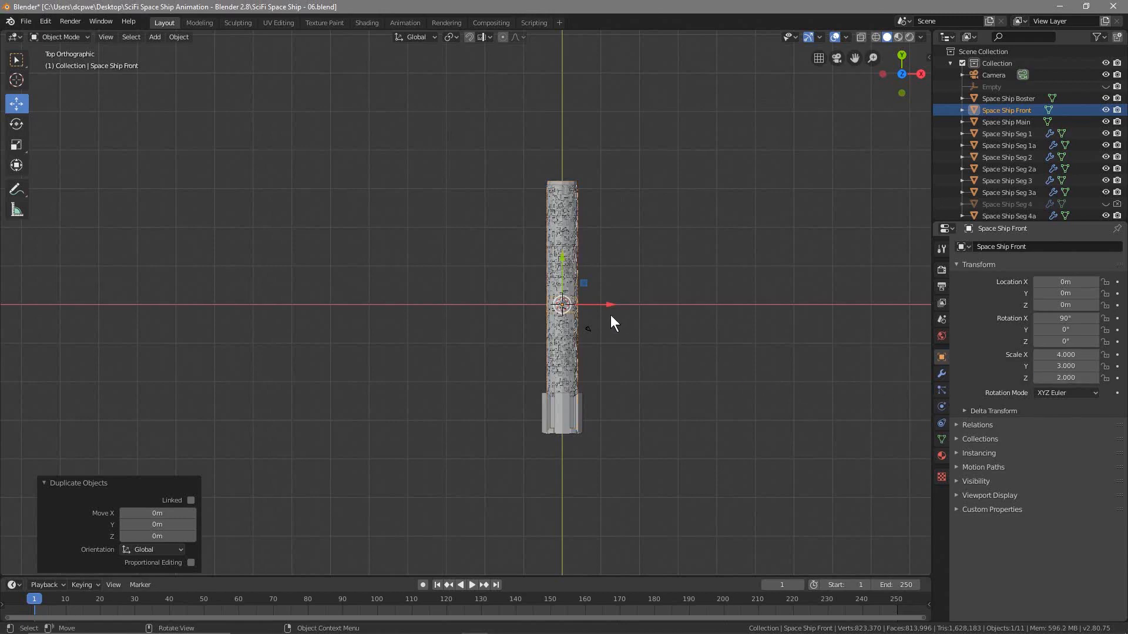
# Move Space Ship Front 33 m along Y to the hull's end opposite the booster.
pyautogui.scroll(4, 611, 235)
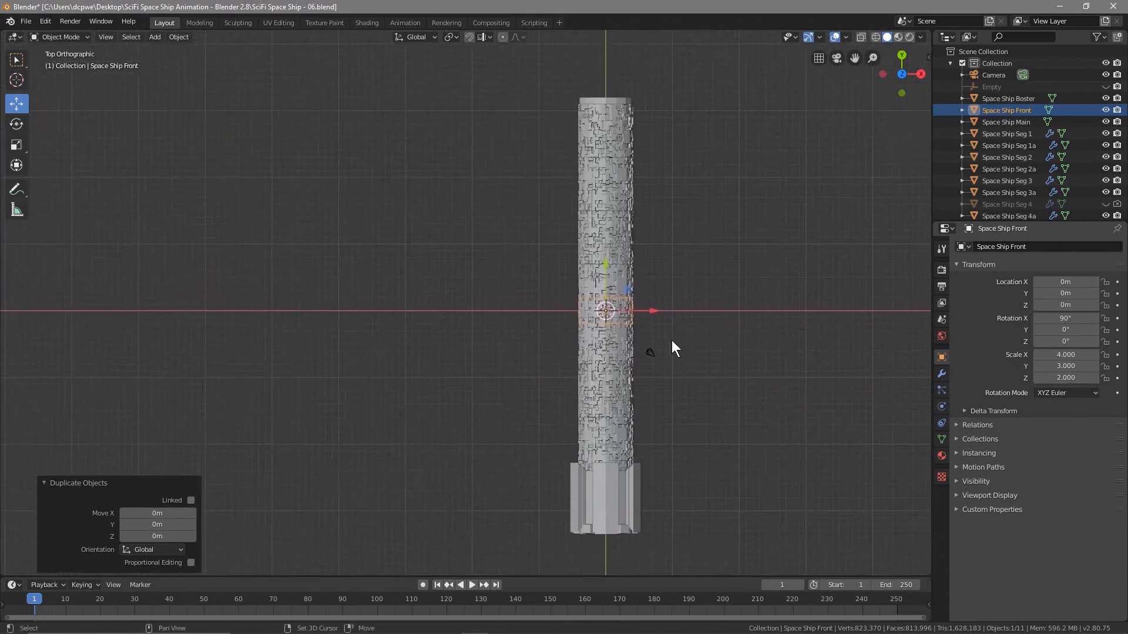
pyautogui.keyDown('shift'); pyautogui.moveTo(707, 298); pyautogui.dragTo(724, 435, button='middle'); pyautogui.keyUp('shift')
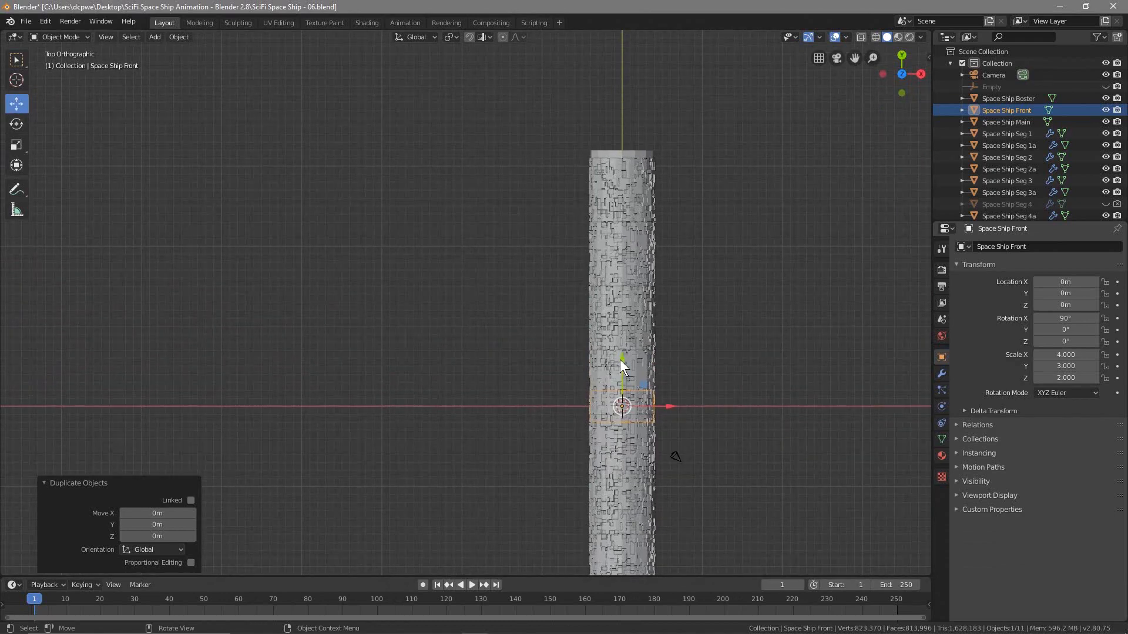
pyautogui.moveTo(623, 359); pyautogui.dragTo(608, 94)
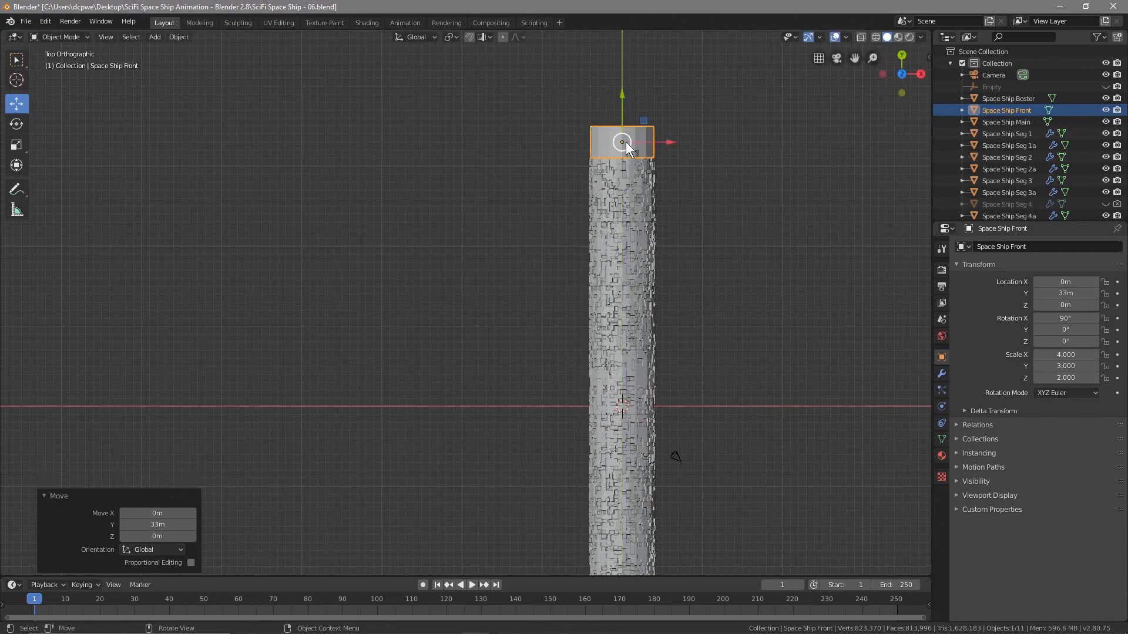
pyautogui.moveTo(686, 155); pyautogui.dragTo(764, 200, button='middle')
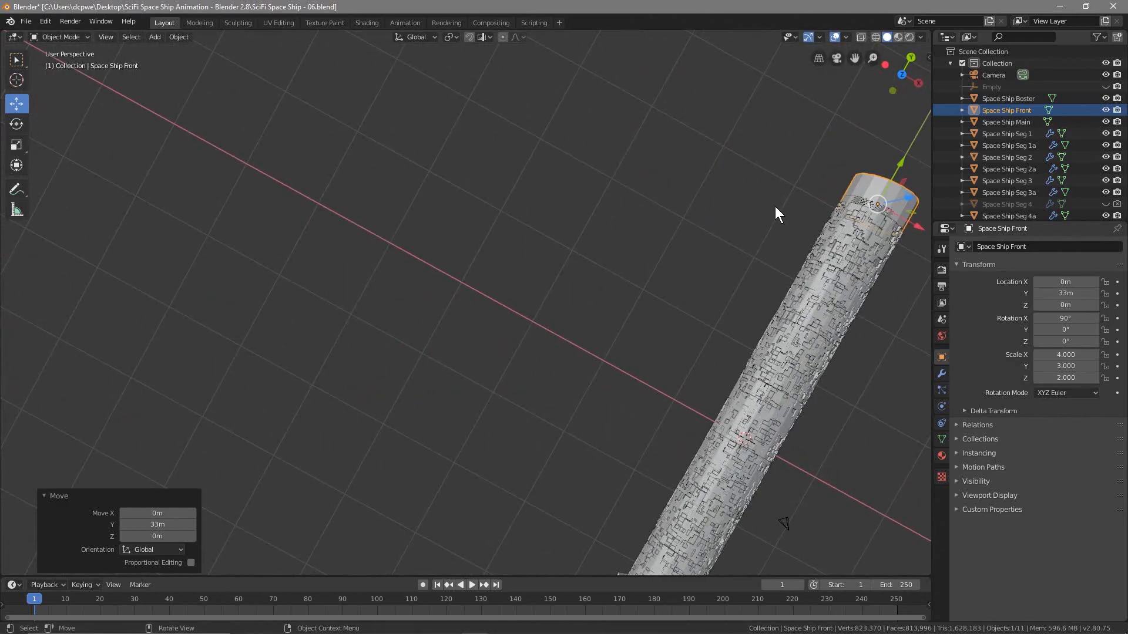
# Unhide the Empty and, with X-ray on, move it 65 m along Y into the front section.
pyautogui.press('KP_7')
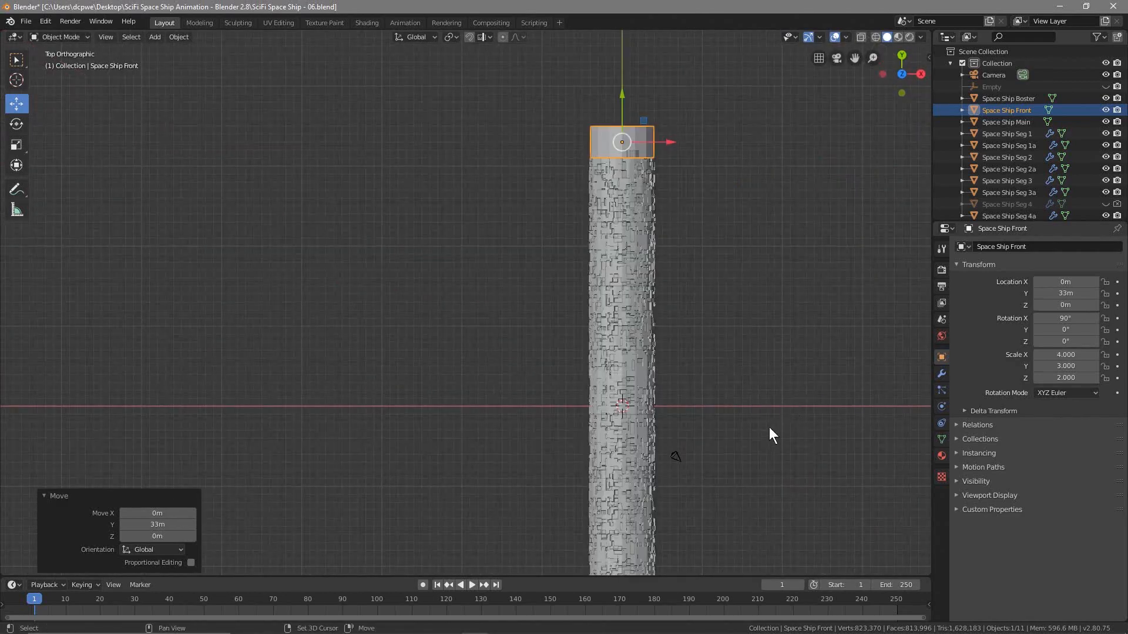
pyautogui.keyDown('shift'); pyautogui.moveTo(746, 456); pyautogui.dragTo(706, 317, button='middle'); pyautogui.keyUp('shift')
pyautogui.scroll(-2, 706, 264)
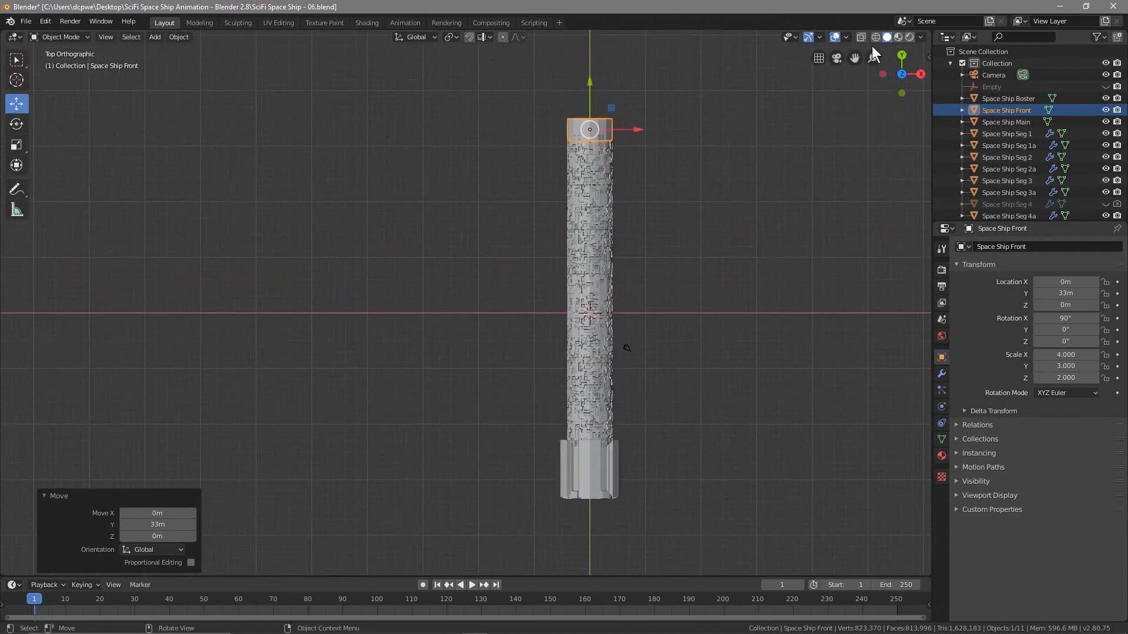
pyautogui.click(1106, 86)
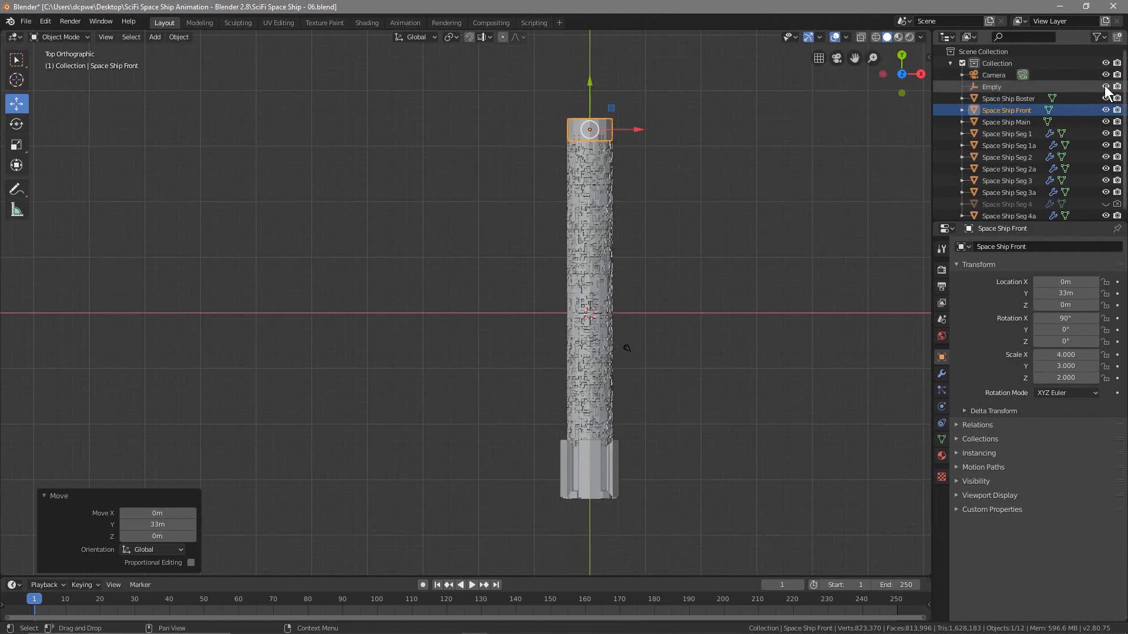
pyautogui.click(998, 87)
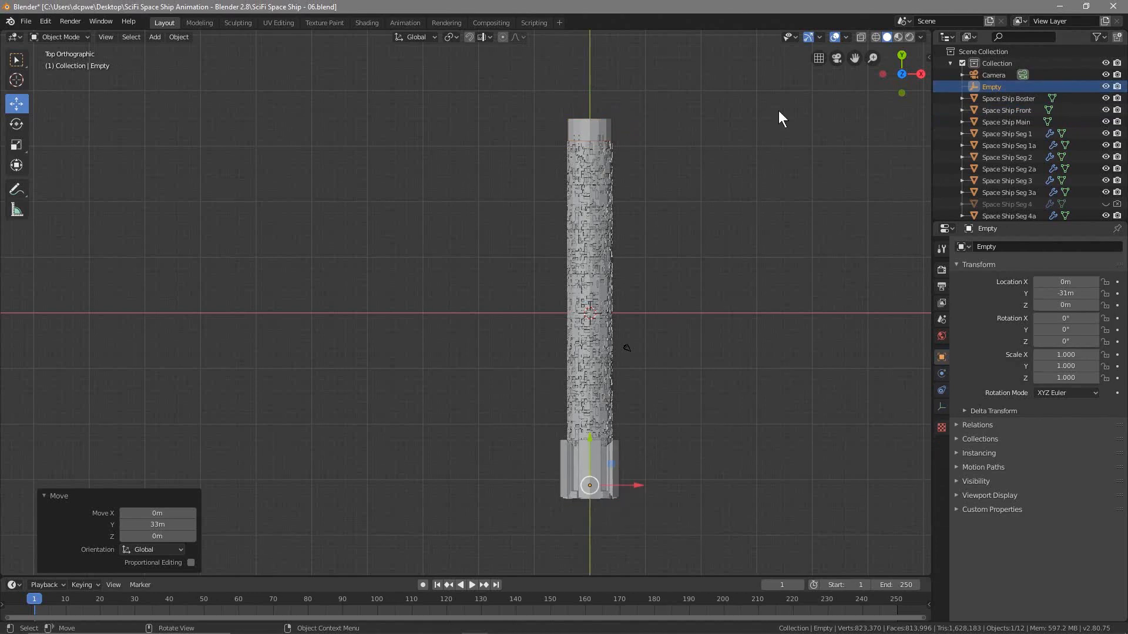
pyautogui.click(860, 38)
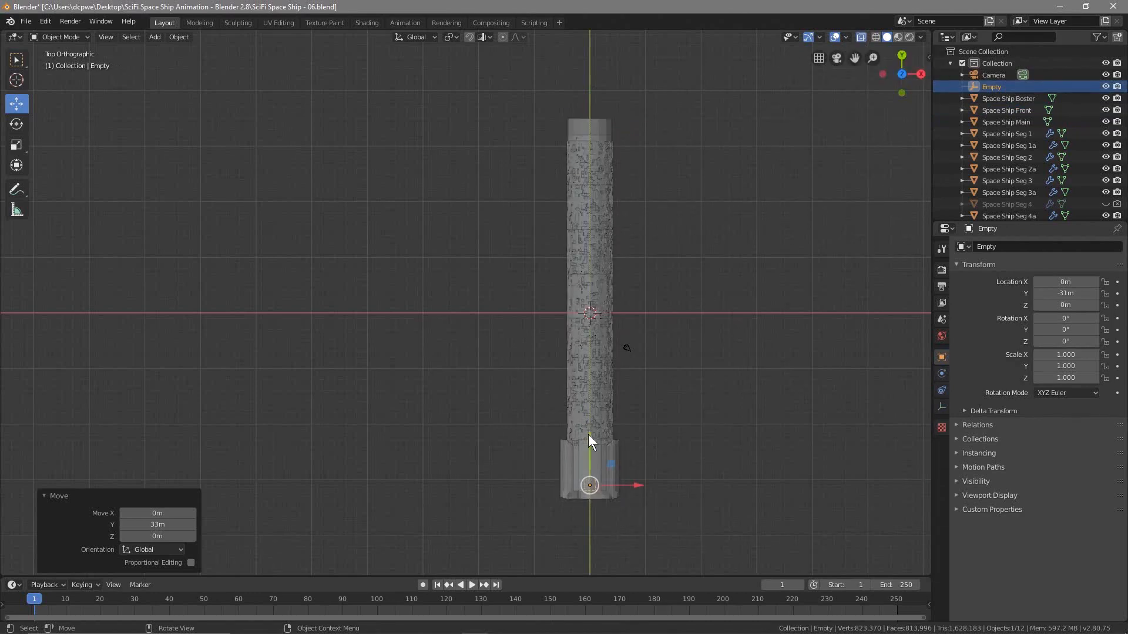
pyautogui.moveTo(590, 438); pyautogui.dragTo(592, 69)
pyautogui.moveTo(357, 429); pyautogui.dragTo(487, 527, button='middle')
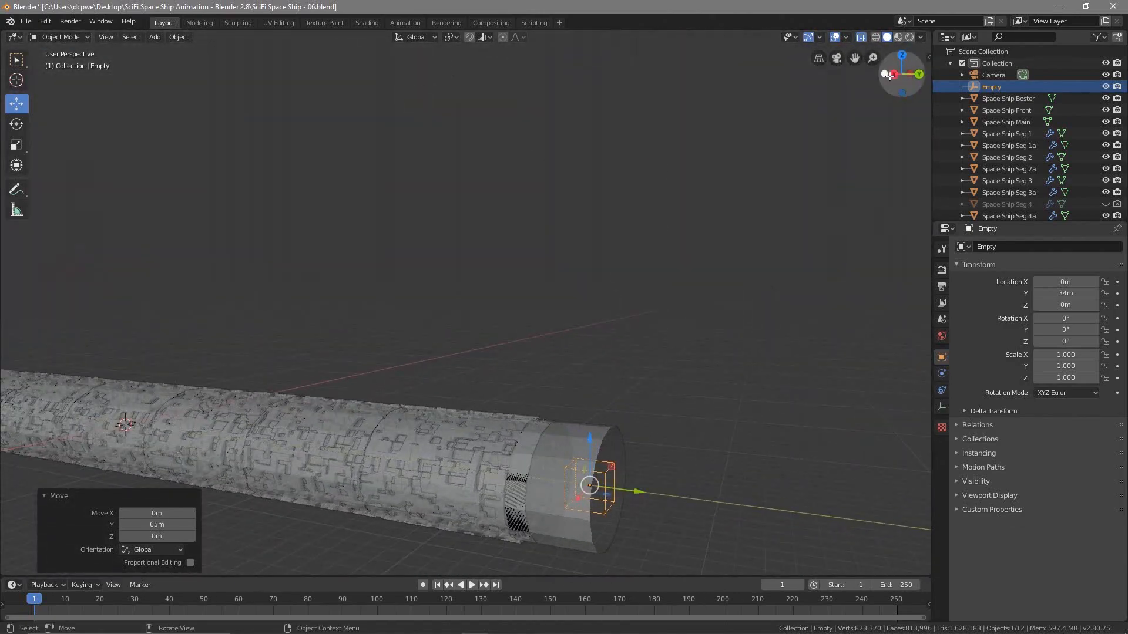
# Turn off X-ray display and hide the Empty again.
pyautogui.click(862, 38)
pyautogui.moveTo(664, 484); pyautogui.dragTo(581, 477, button='middle')
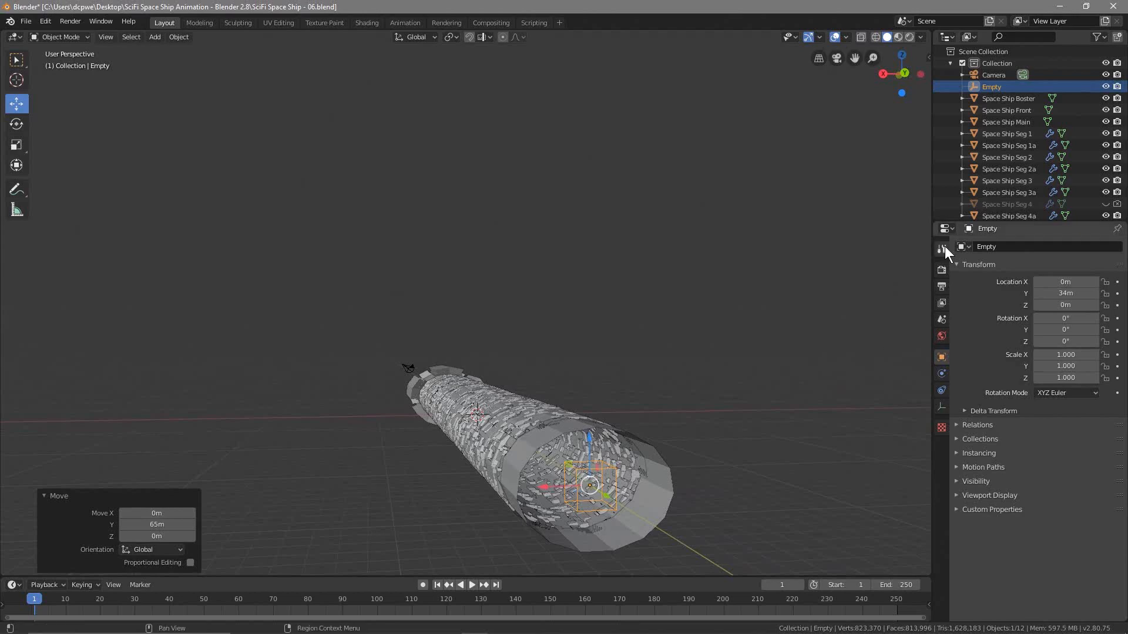
pyautogui.click(1106, 86)
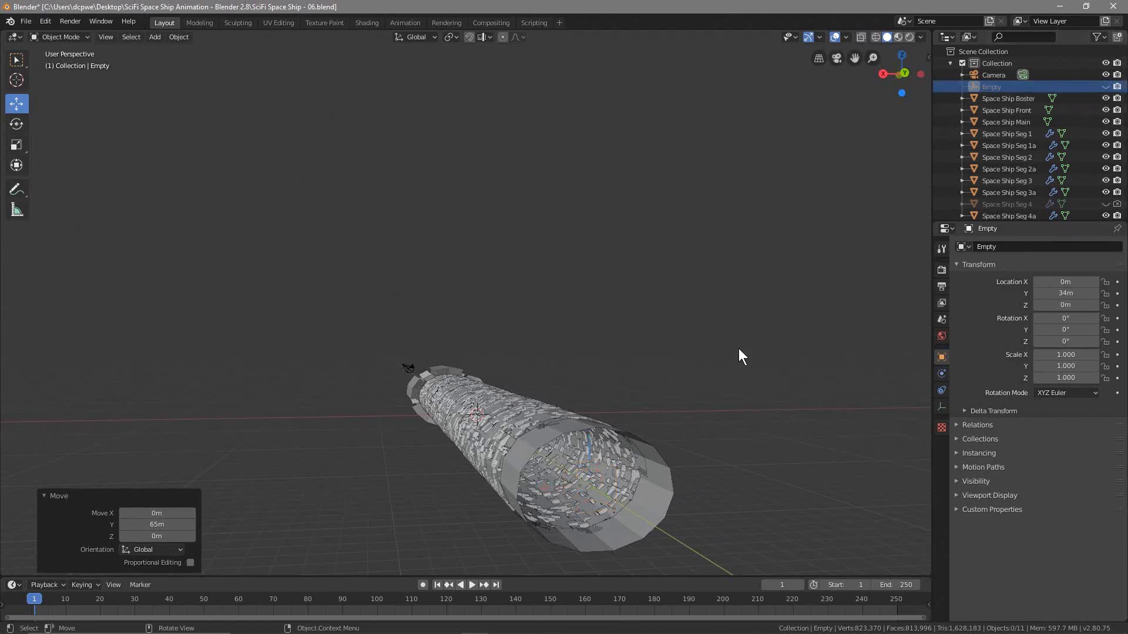
# Select the Space Ship Front section and bring its open end into view.
pyautogui.moveTo(555, 511); pyautogui.dragTo(538, 472, button='middle')
pyautogui.click(554, 468)
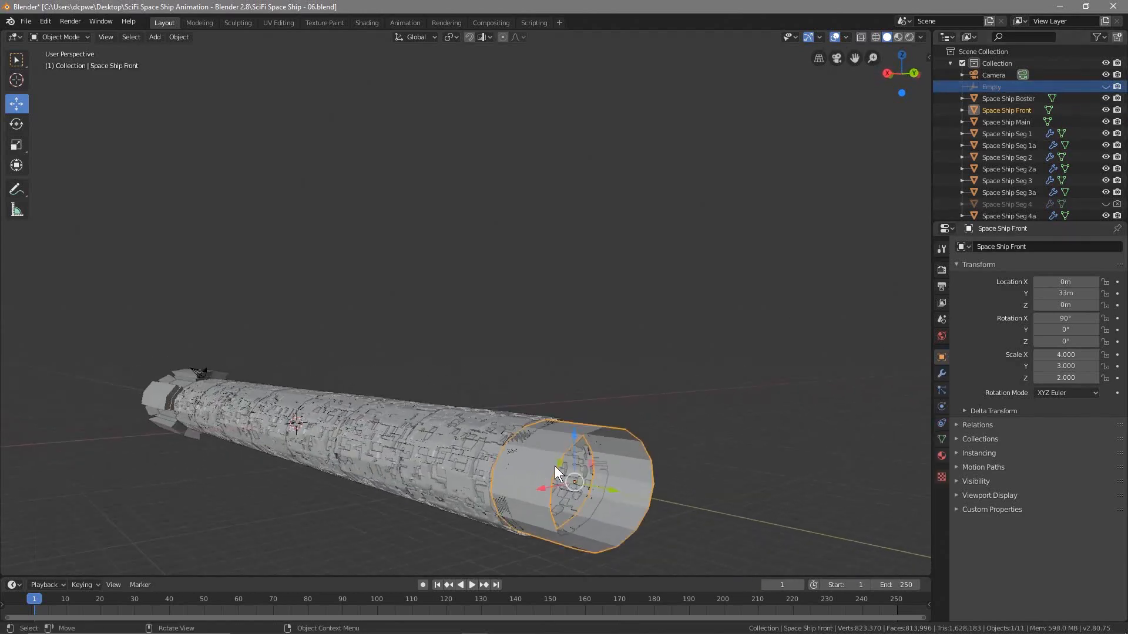
pyautogui.moveTo(605, 451); pyautogui.dragTo(571, 445, button='middle')
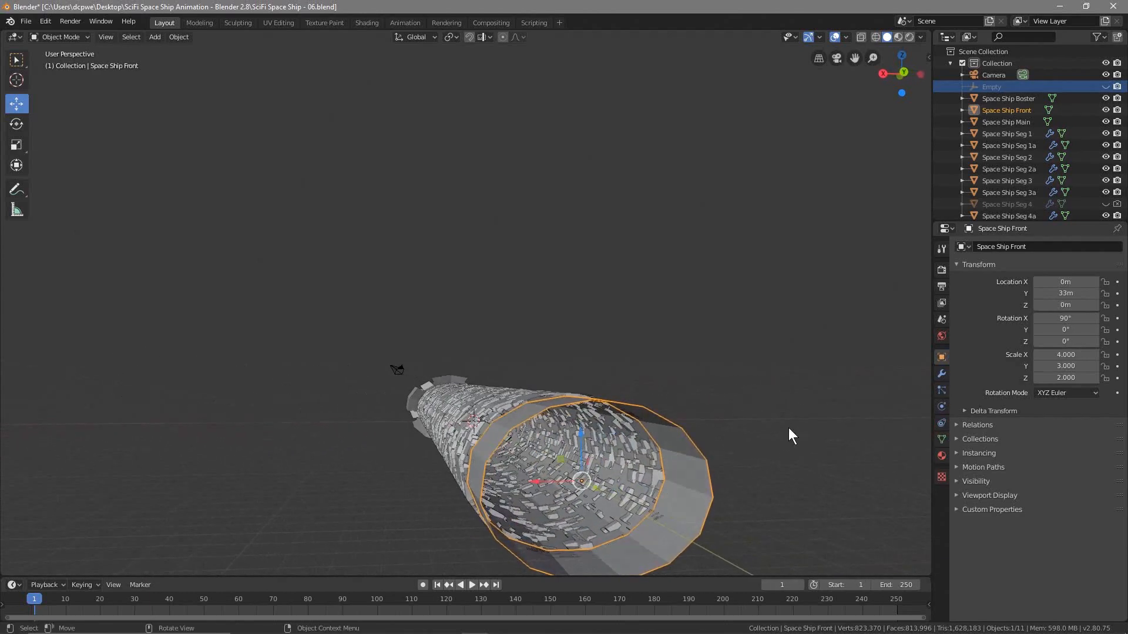
# Add a Solidify modifier with 0.02 m thickness to Space Ship Front and apply it.
pyautogui.click(941, 373)
pyautogui.click(975, 246)
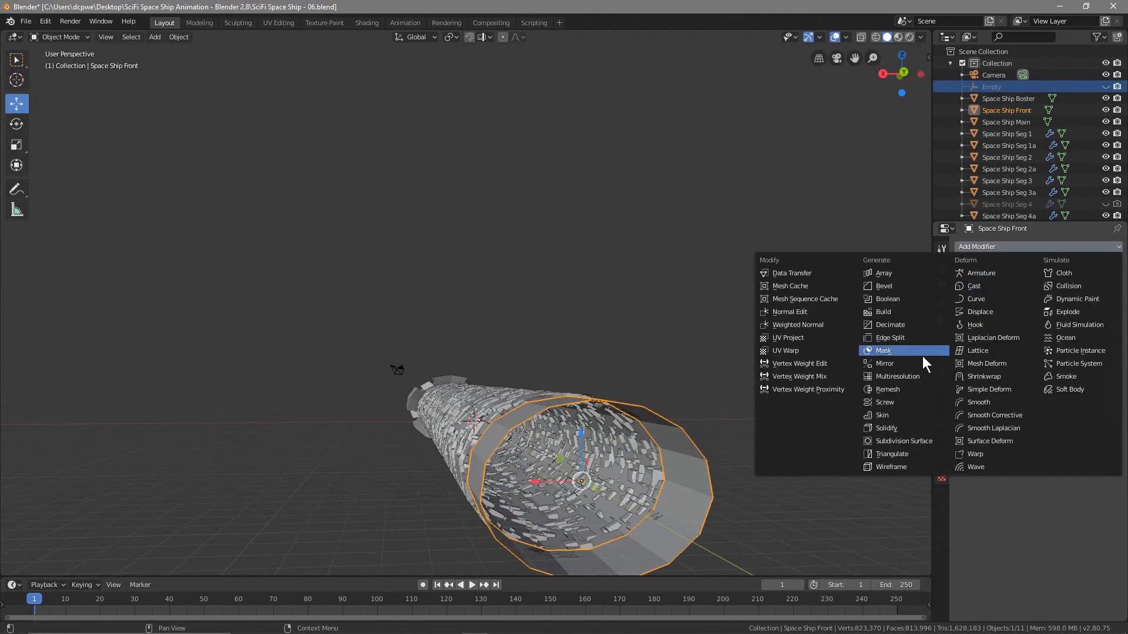
pyautogui.click(894, 429)
pyautogui.click(1031, 298)
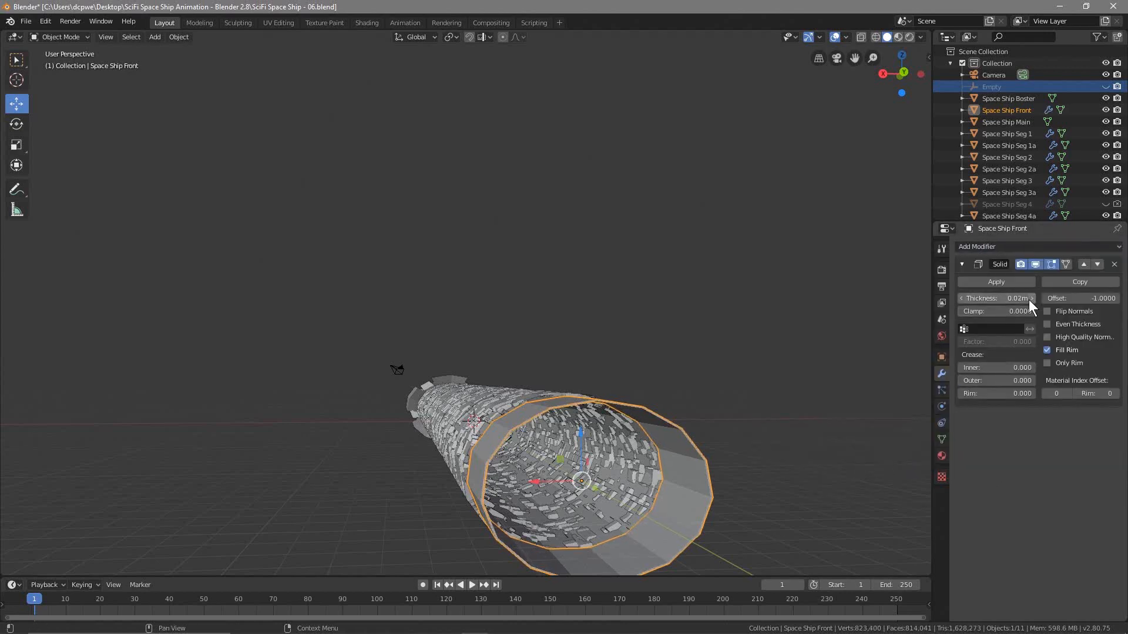
pyautogui.scroll(3, 588, 463)
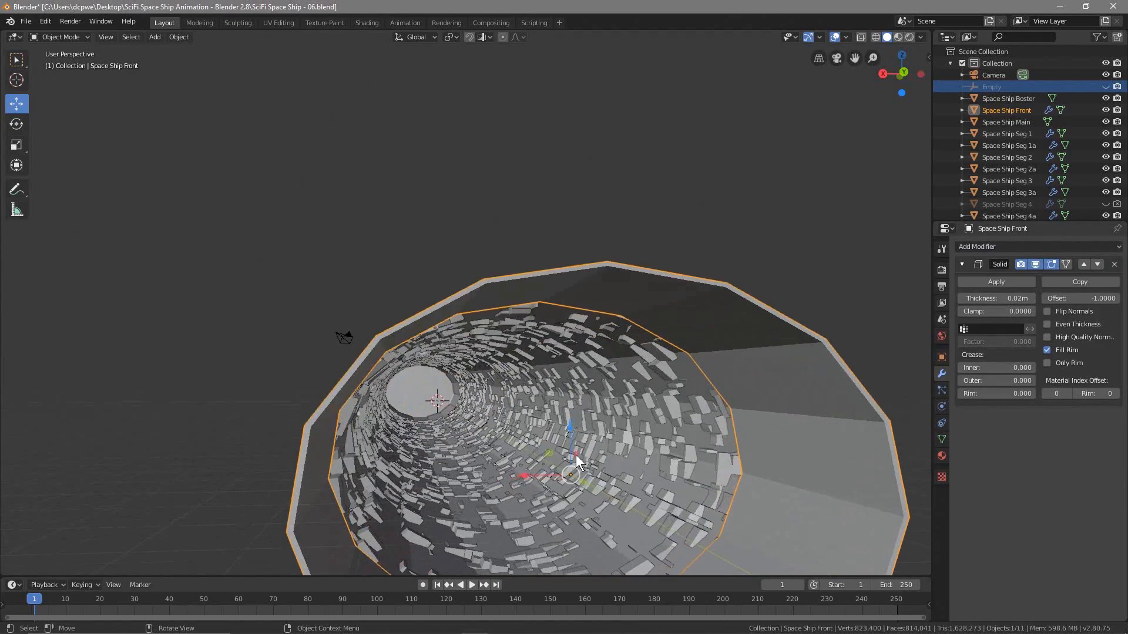
pyautogui.click(992, 282)
# Scale Space Ship Front to 3.990 in X and 2.990 in Y where it overlaps the main hull.
pyautogui.moveTo(461, 407); pyautogui.dragTo(327, 401, button='middle')
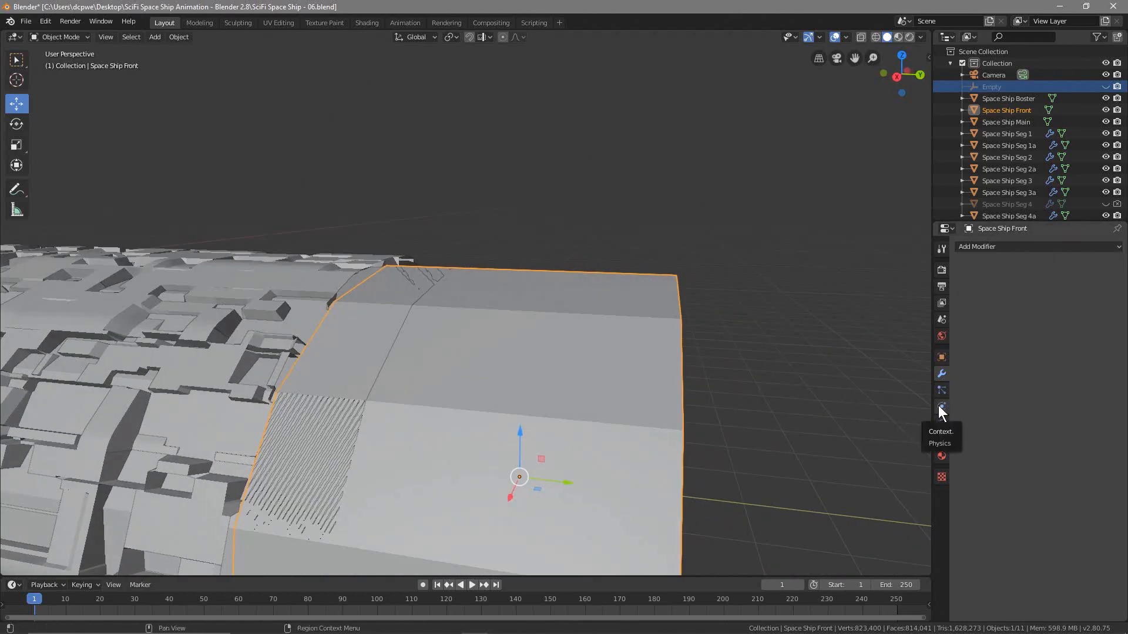
pyautogui.click(943, 358)
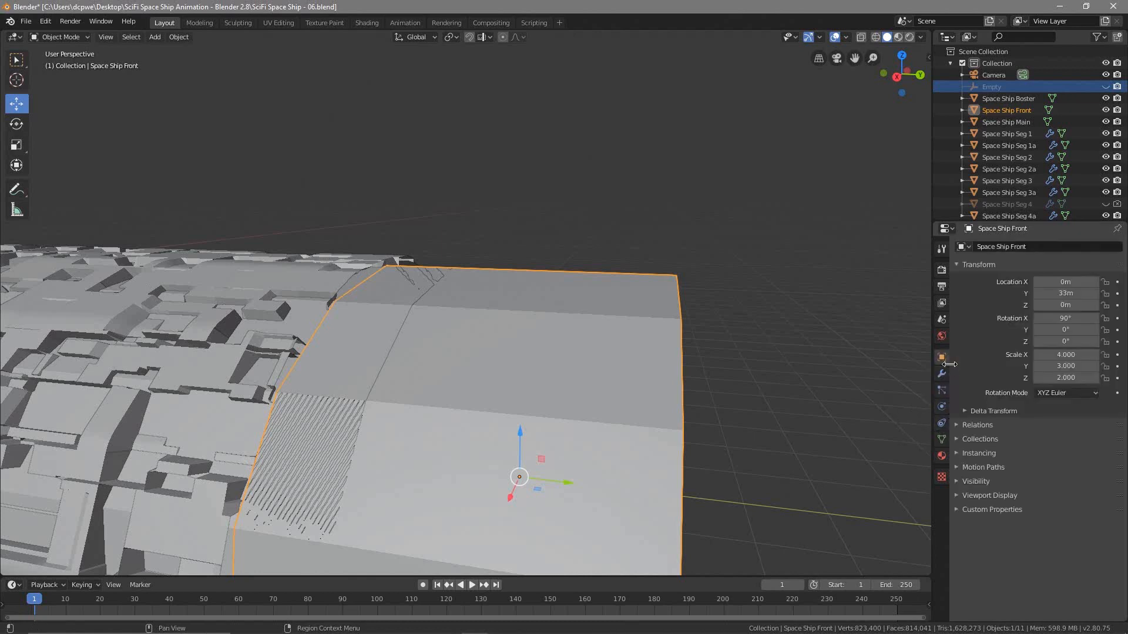
pyautogui.click(1036, 355)
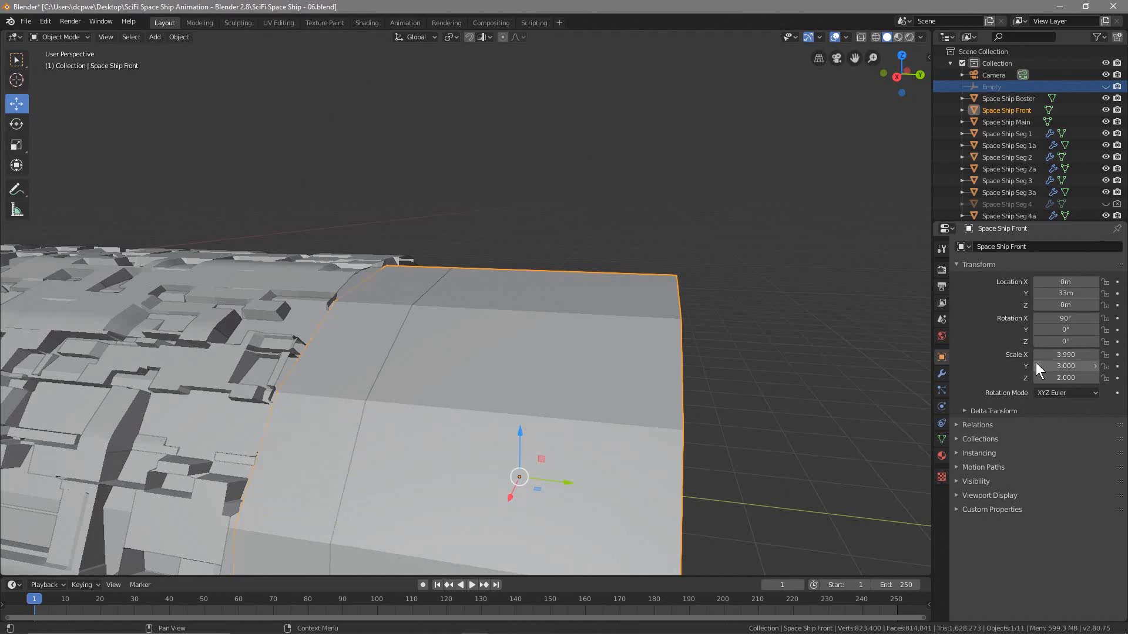
pyautogui.click(1035, 364)
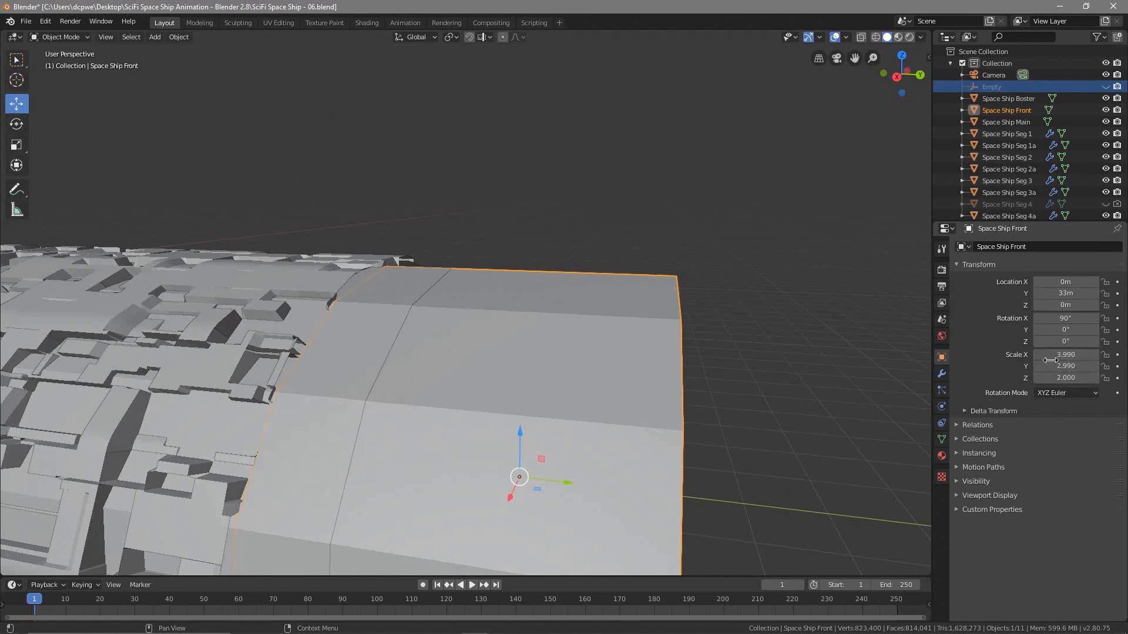
# In Edit Mode, select all faces of the open end's rim by similar normal from one rim face, with threshold 0.080.
pyautogui.moveTo(859, 345); pyautogui.dragTo(691, 397, button='middle')
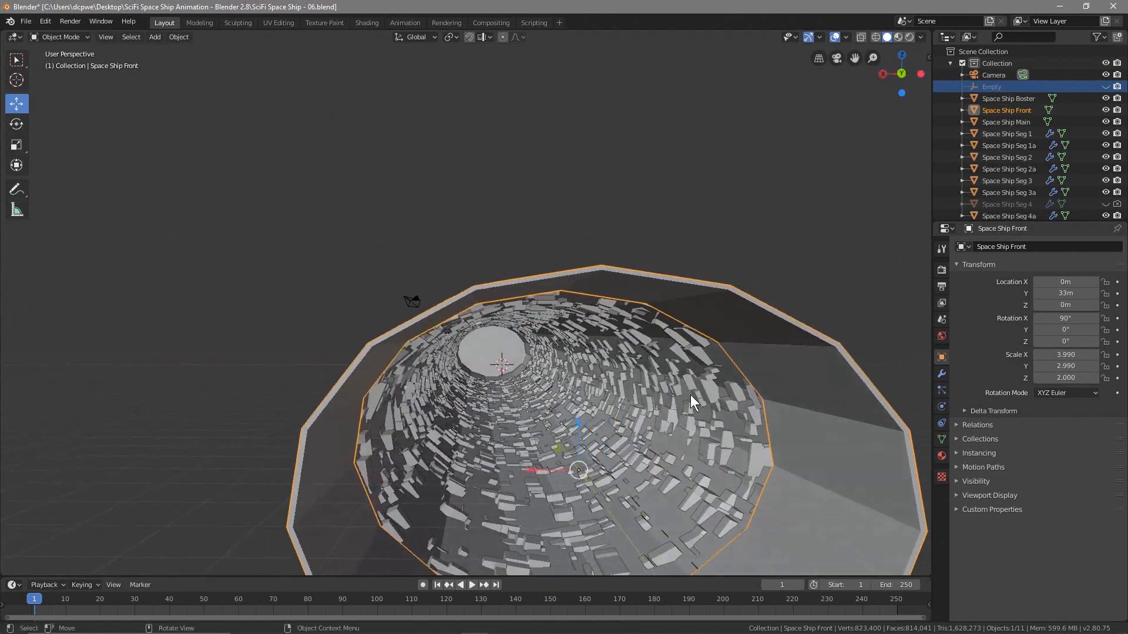
pyautogui.click(59, 37)
pyautogui.click(61, 63)
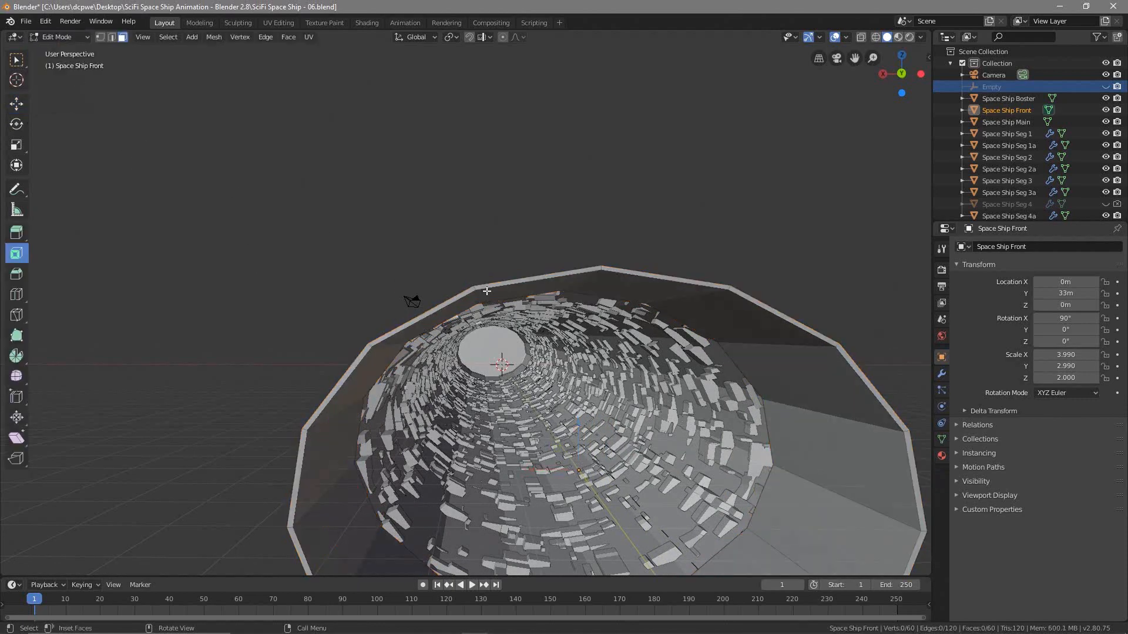
pyautogui.click(62, 37)
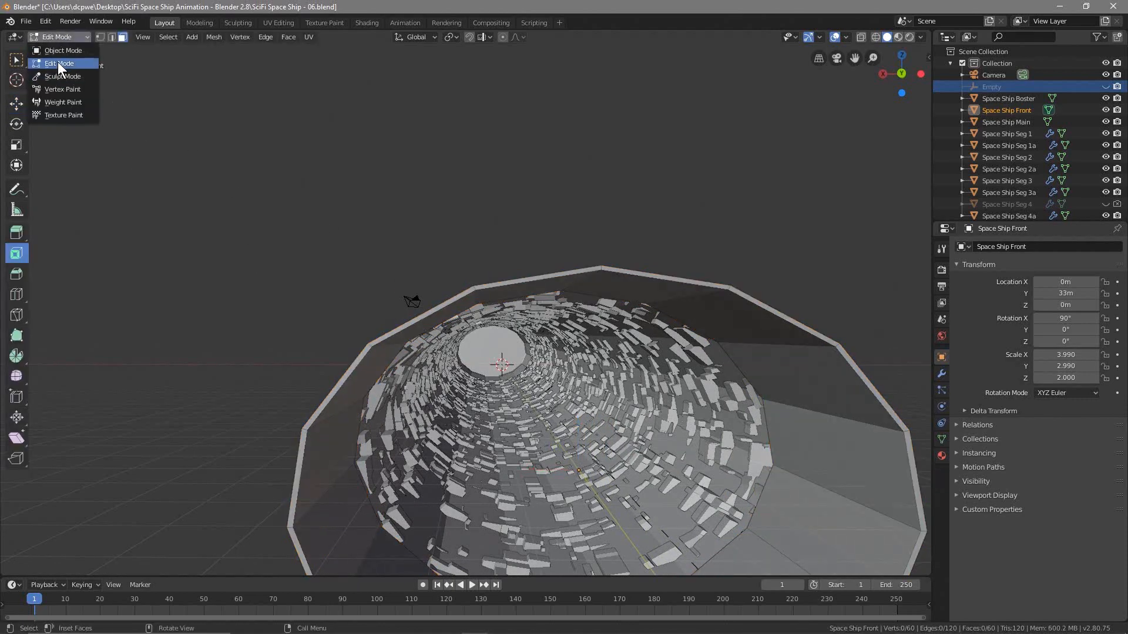
pyautogui.click(58, 63)
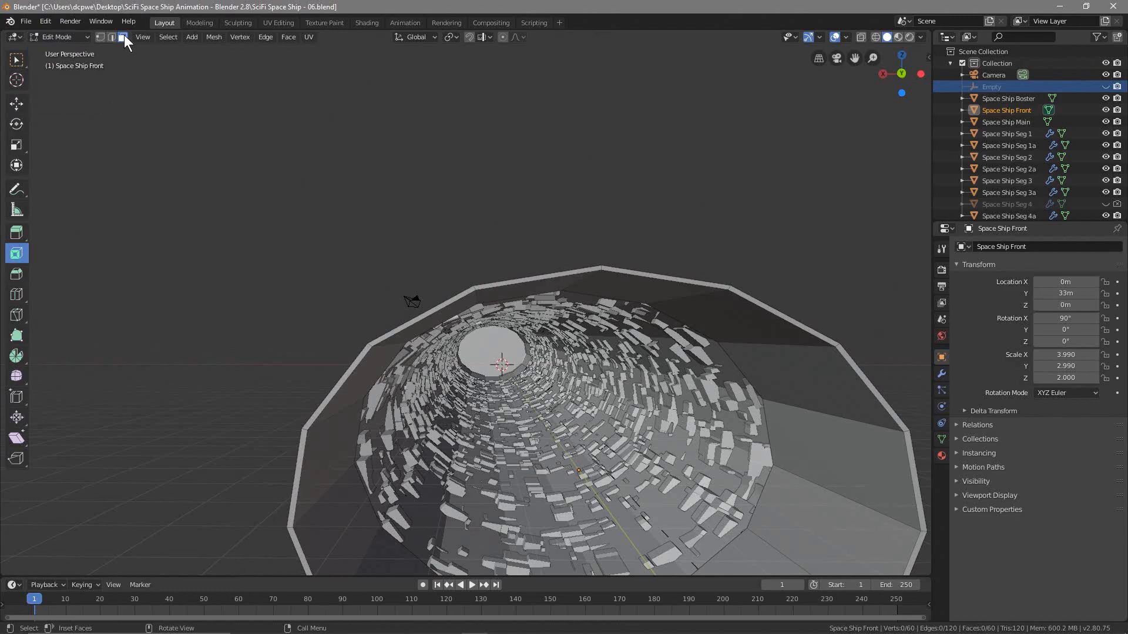
pyautogui.click(493, 285)
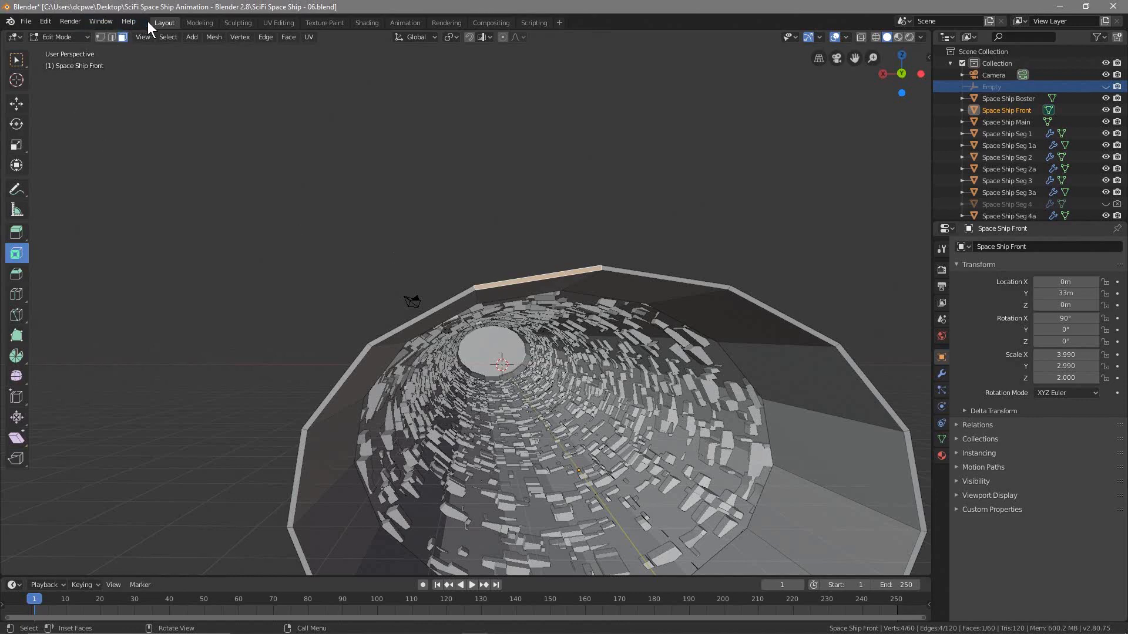
pyautogui.click(176, 34)
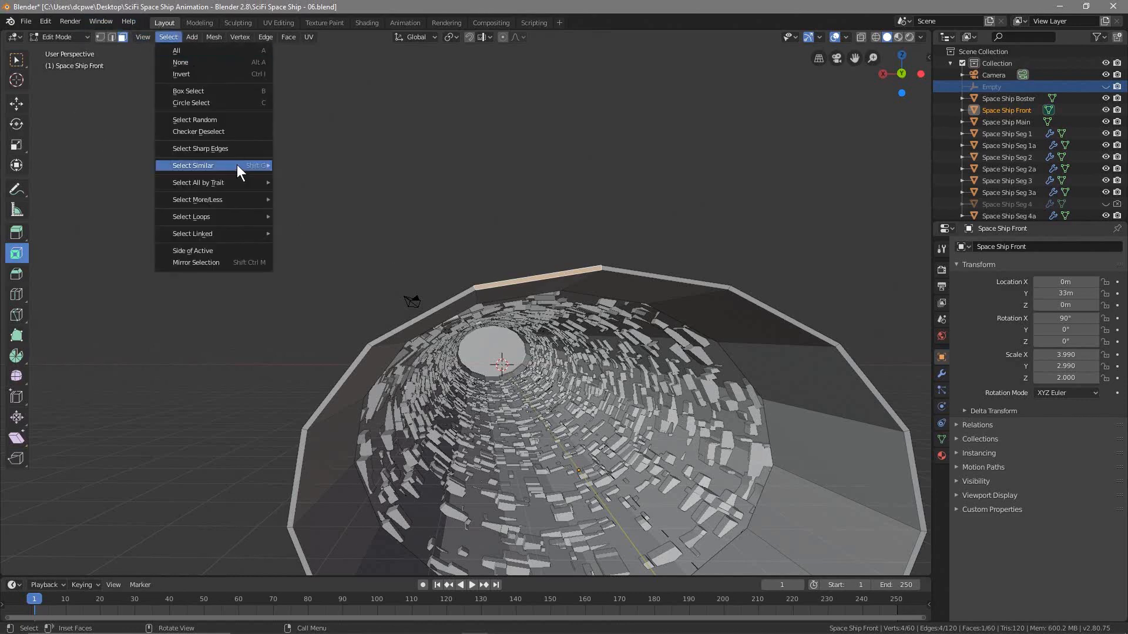
pyautogui.moveTo(236, 164)
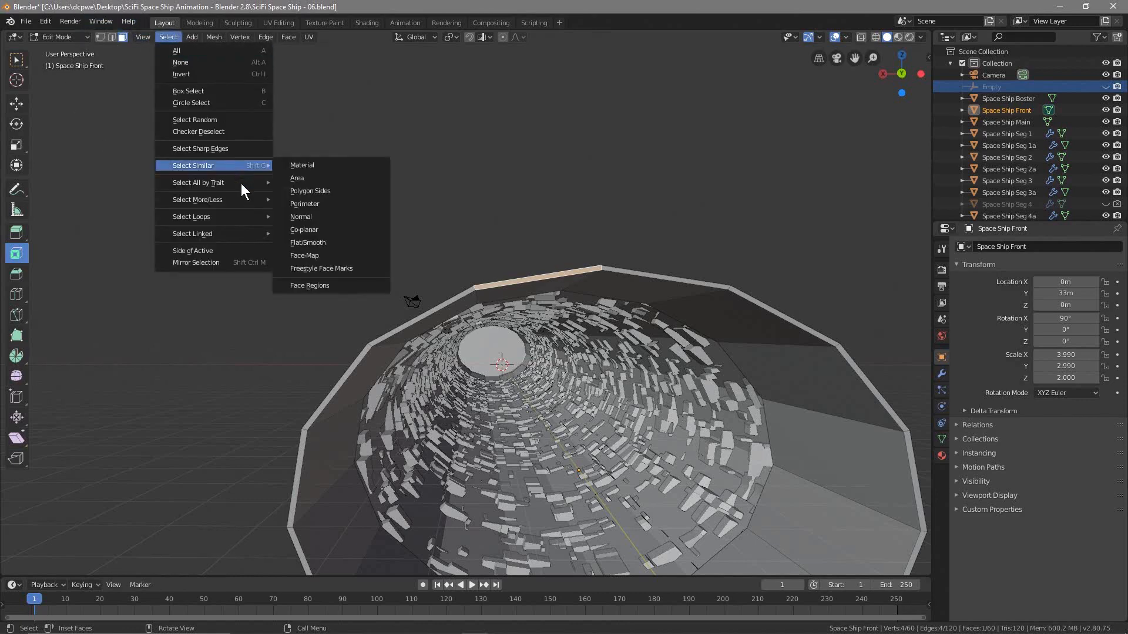
pyautogui.click(326, 216)
pyautogui.moveTo(325, 217); pyautogui.dragTo(346, 396, button='middle')
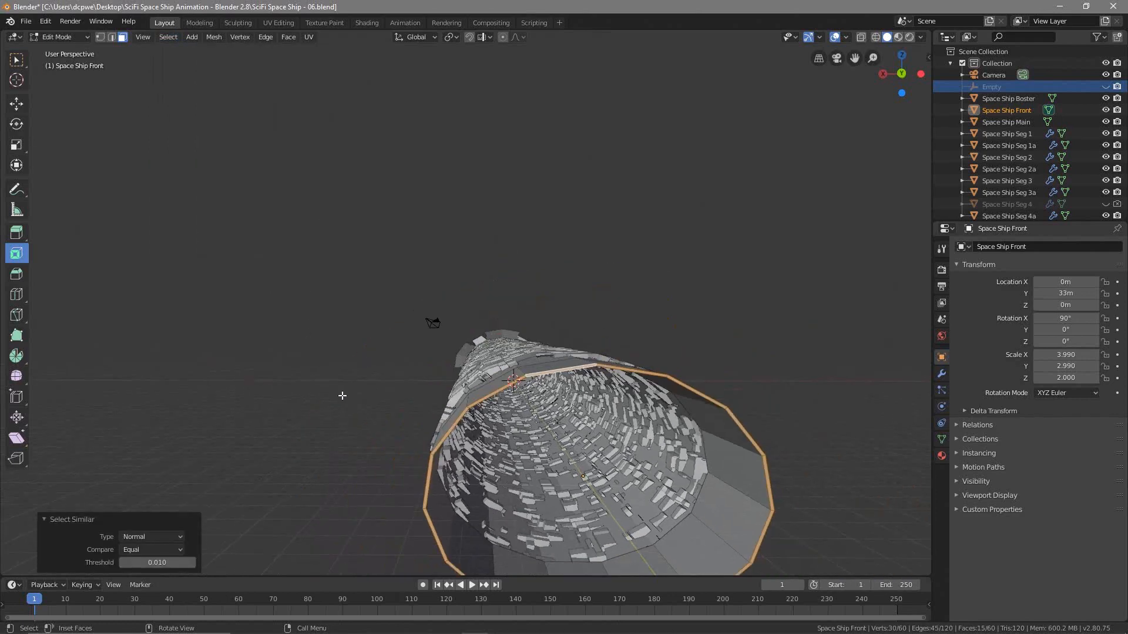
pyautogui.moveTo(366, 435); pyautogui.dragTo(282, 517, button='middle')
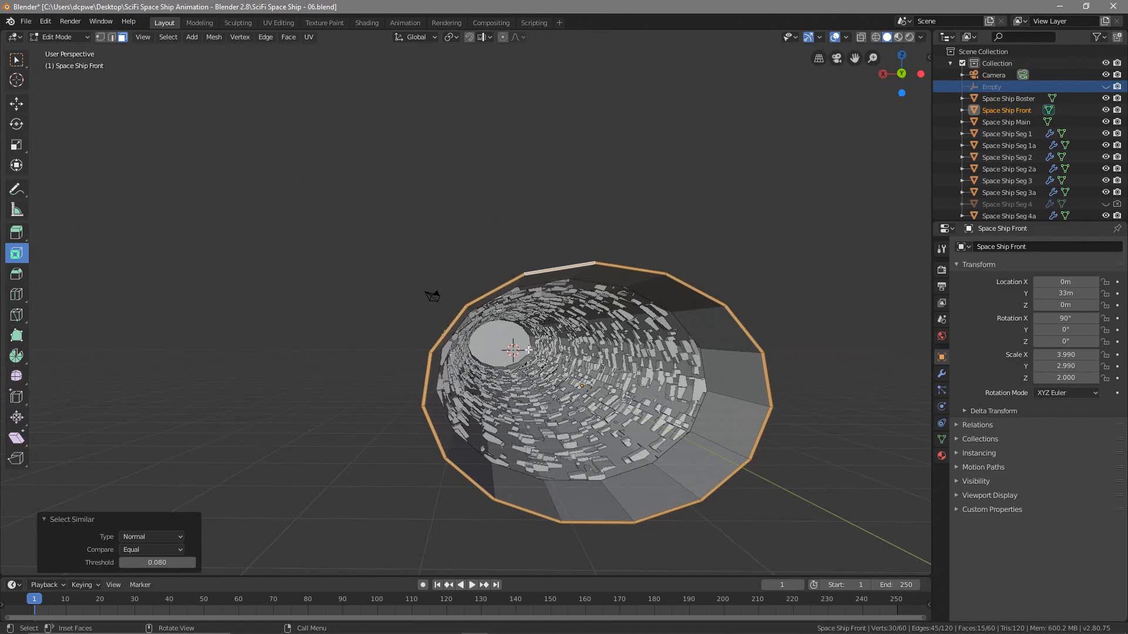
# Extrude the selected rim faces outward about 1.73 m and scale them to about 0.747 to begin the nose taper.
pyautogui.moveTo(494, 353); pyautogui.dragTo(614, 368, button='middle')
pyautogui.moveTo(614, 289); pyautogui.dragTo(557, 369, button='middle')
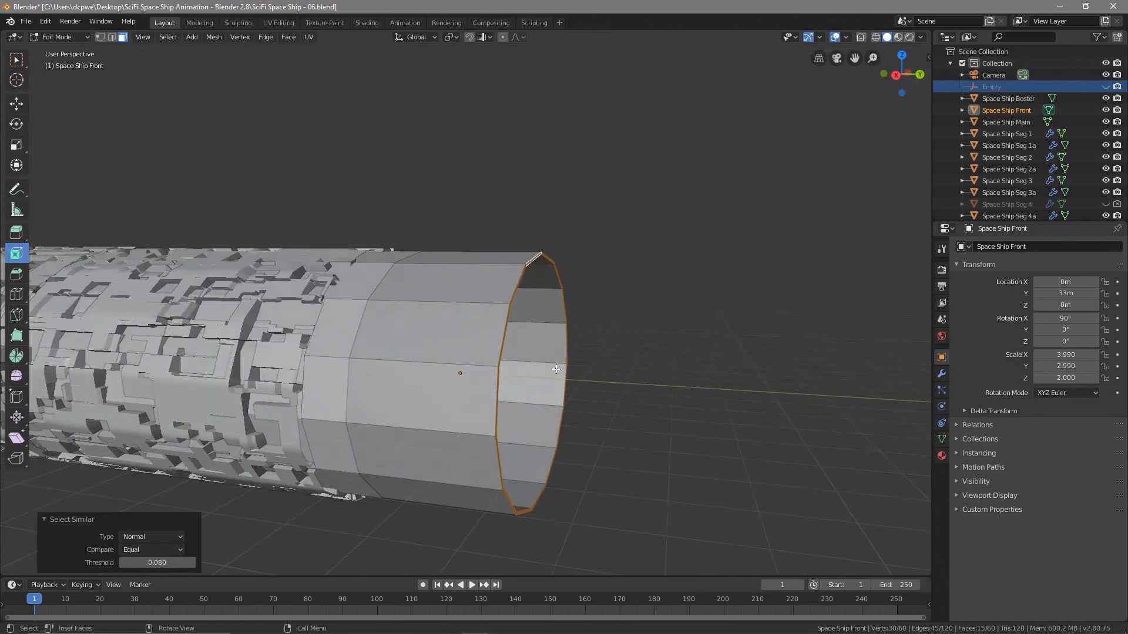
pyautogui.press('e')
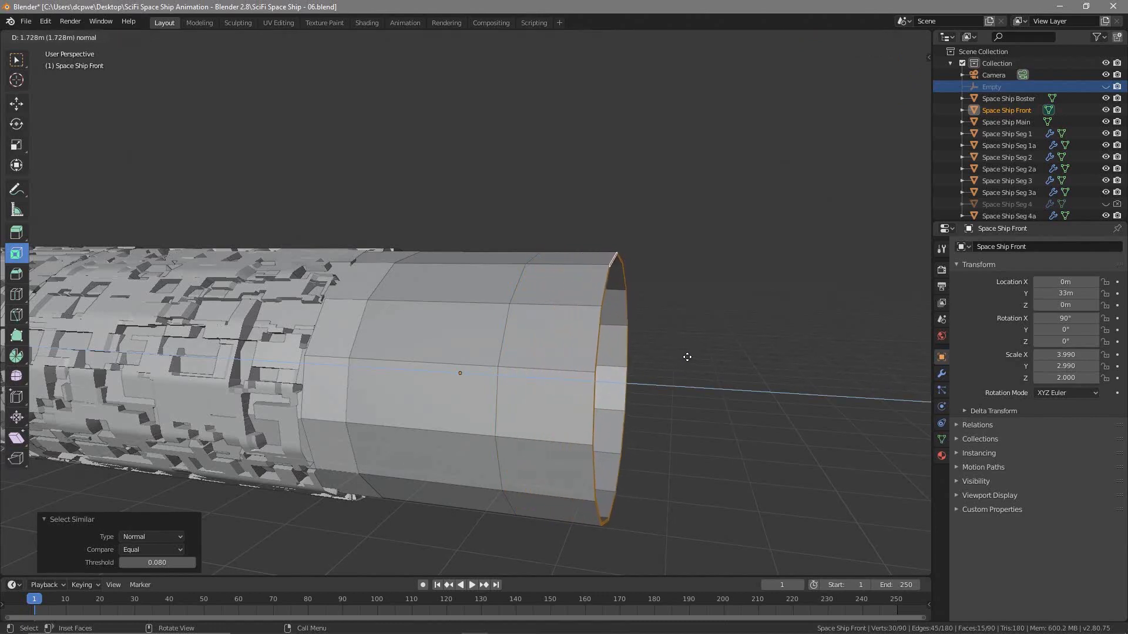
pyautogui.click(687, 357)
pyautogui.press('s')
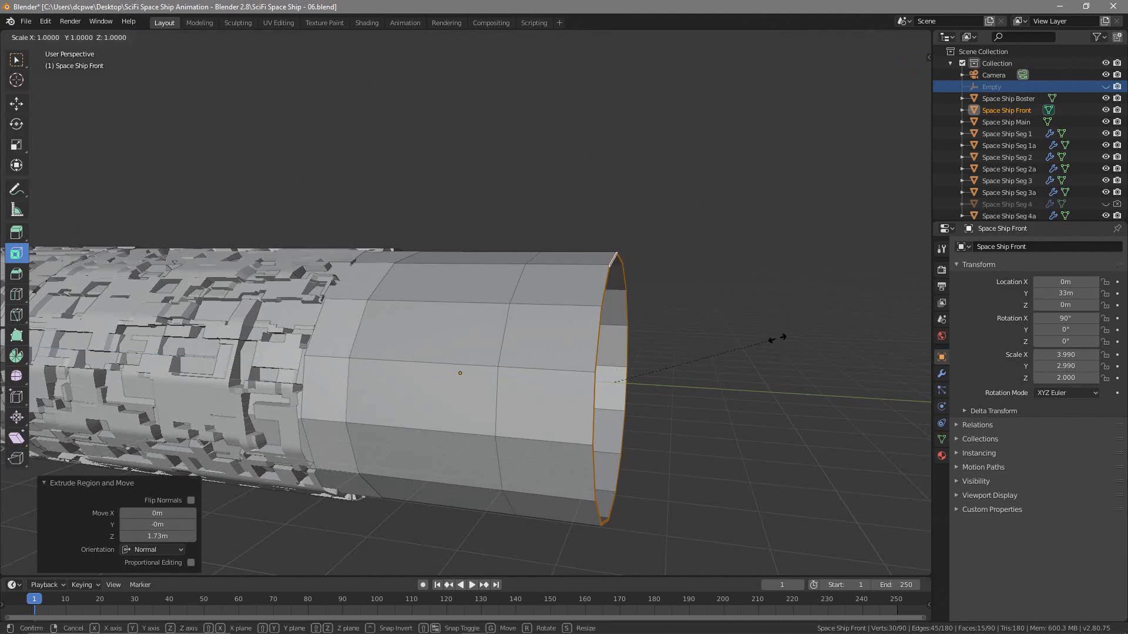
pyautogui.click(723, 318)
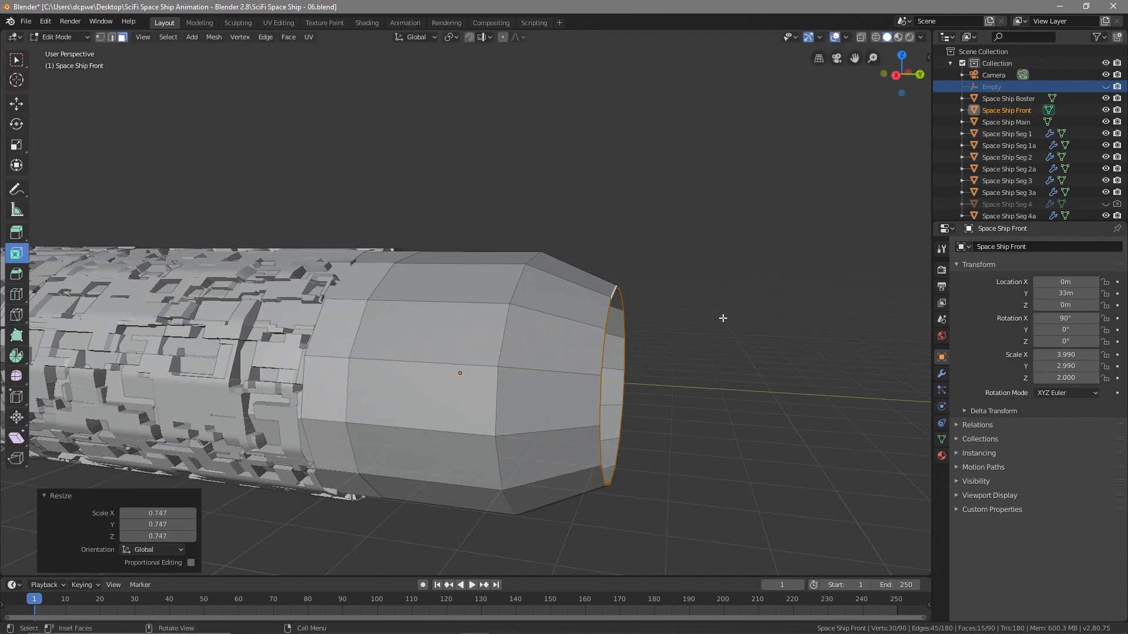
# Extrude the narrowed rim another 2 m or so and scale it to about 0.471.
pyautogui.press('e')
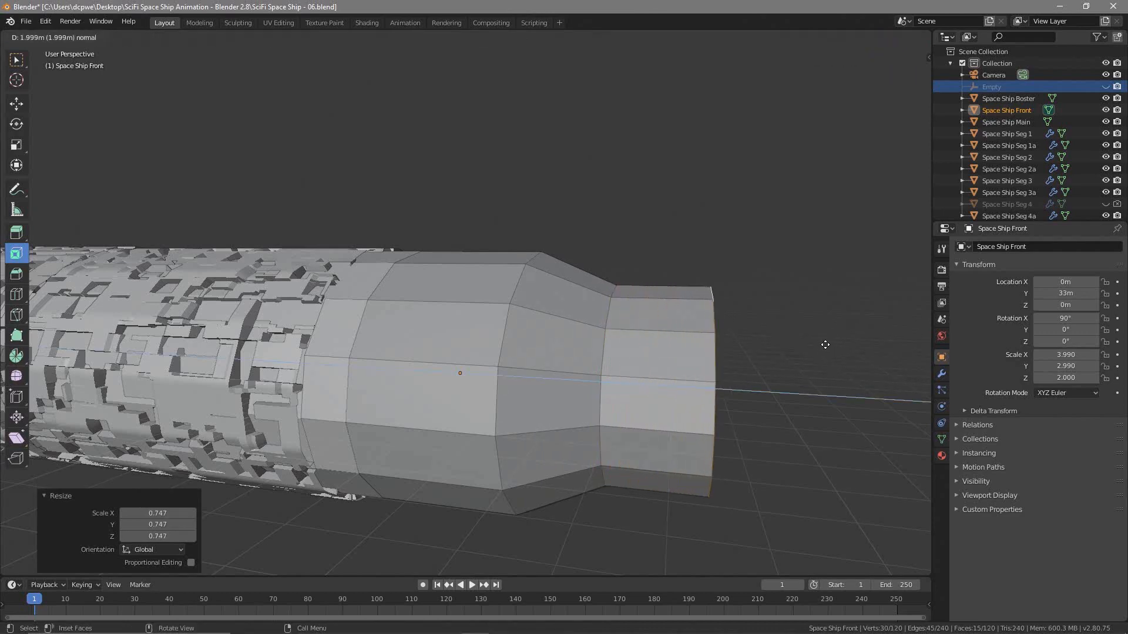
pyautogui.click(826, 345)
pyautogui.press('s')
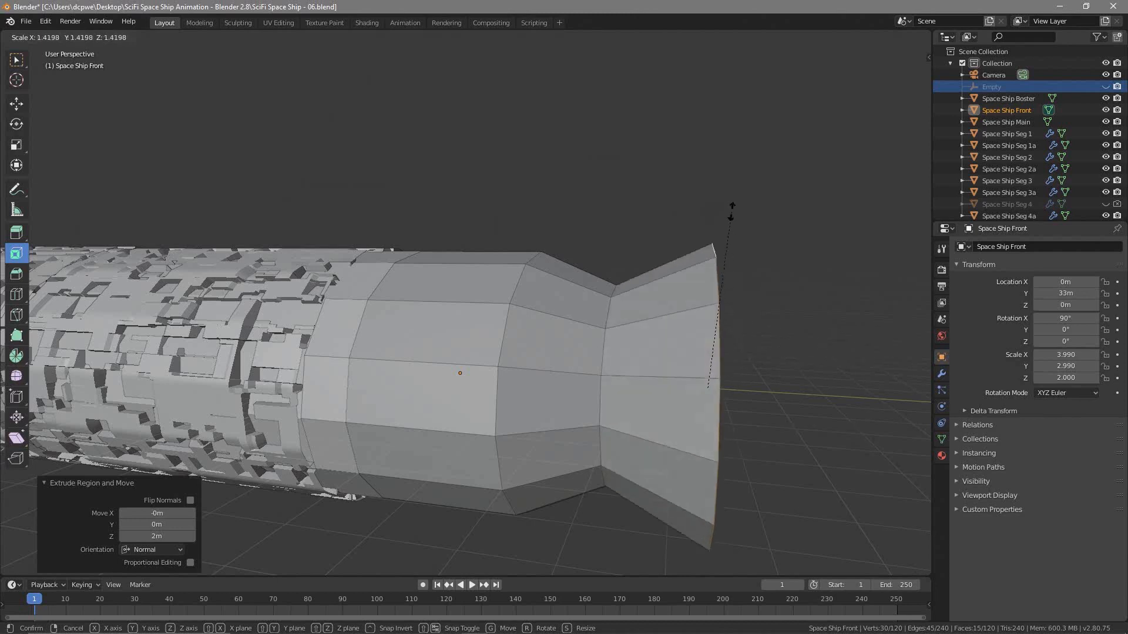
pyautogui.click(746, 344)
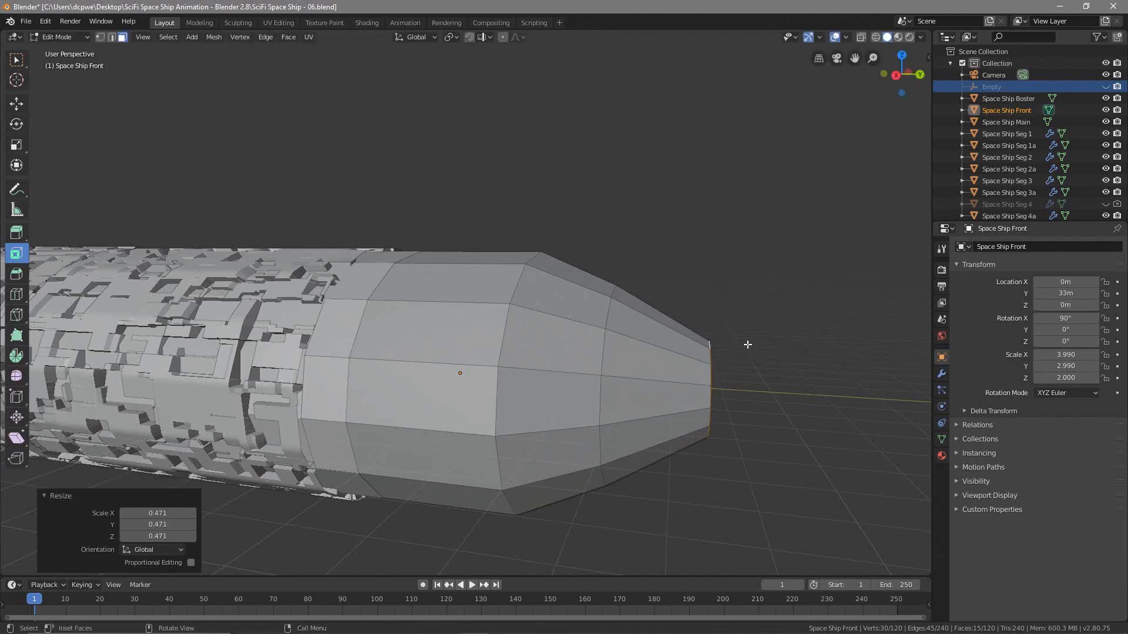
# Extrude the nose rim about 1.49 m further and scale it to about 0.318.
pyautogui.moveTo(798, 428); pyautogui.dragTo(594, 392, button='middle')
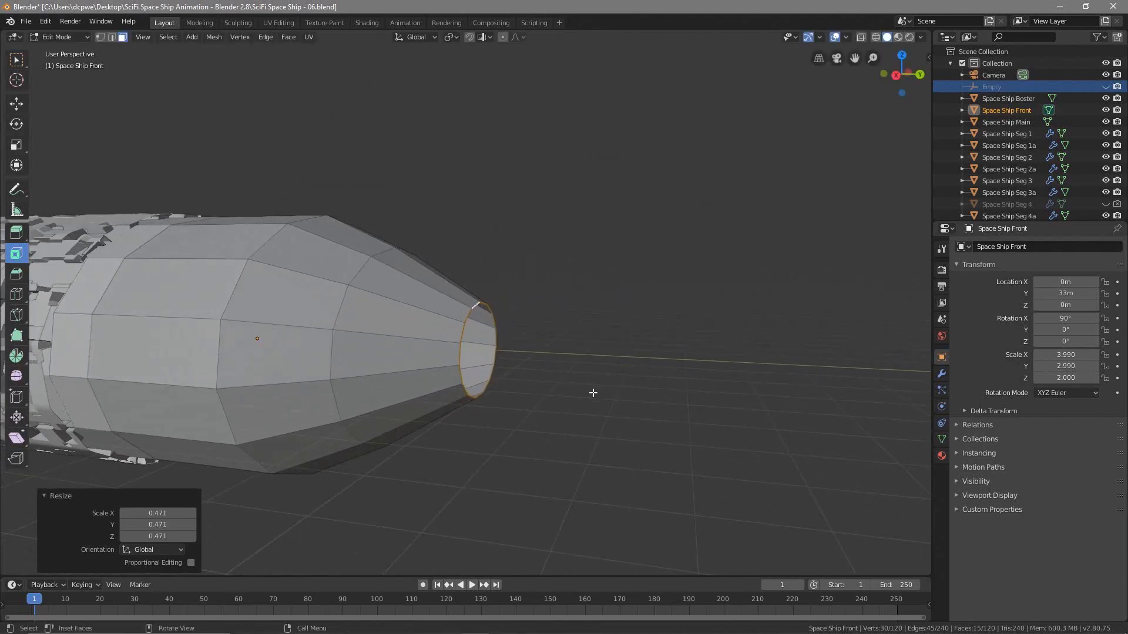
pyautogui.press('e')
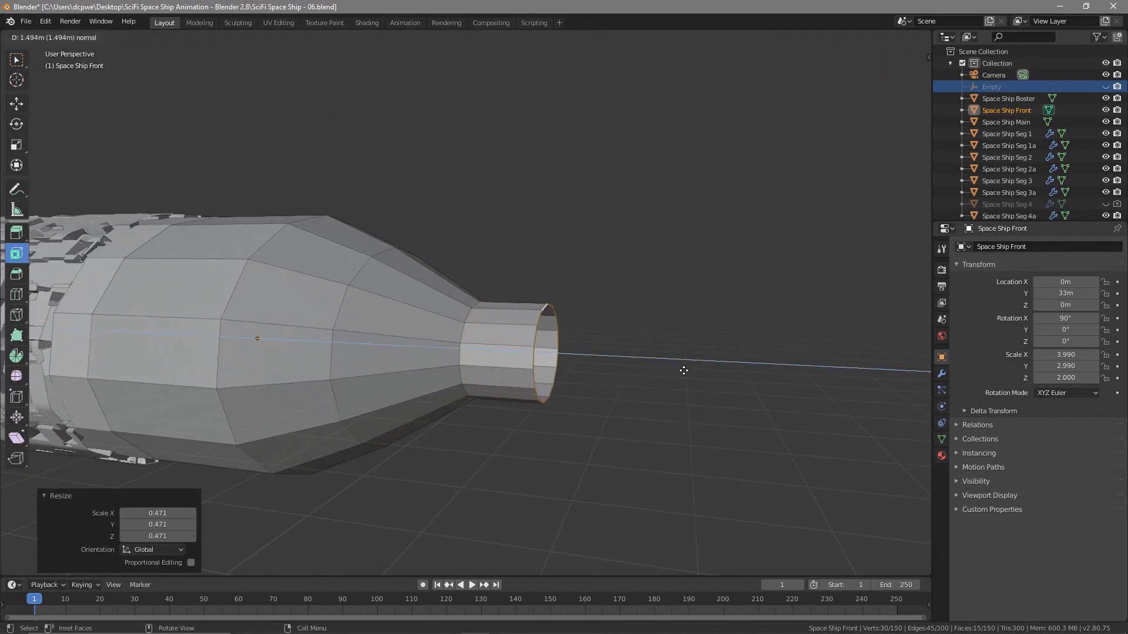
pyautogui.click(684, 371)
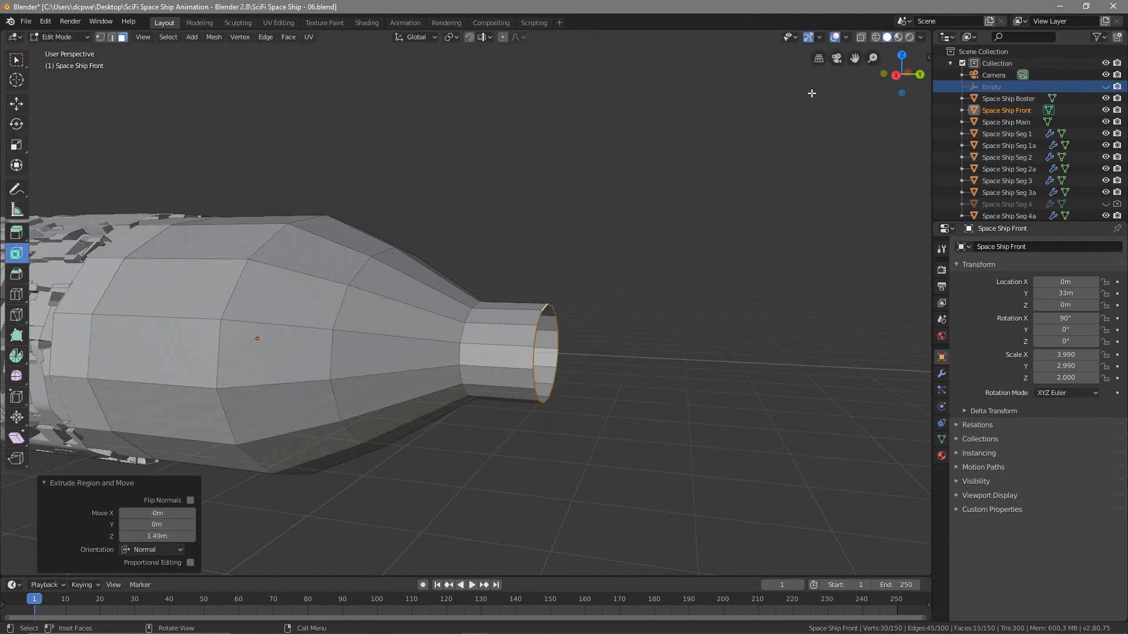
pyautogui.press('s')
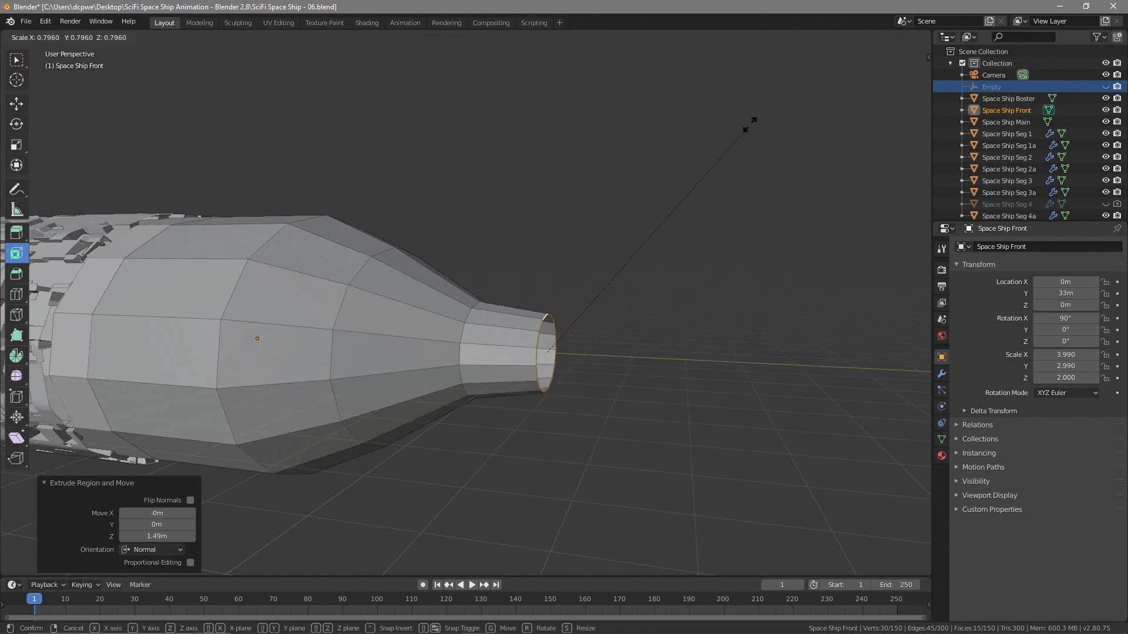
pyautogui.press('Escape')
pyautogui.press('s')
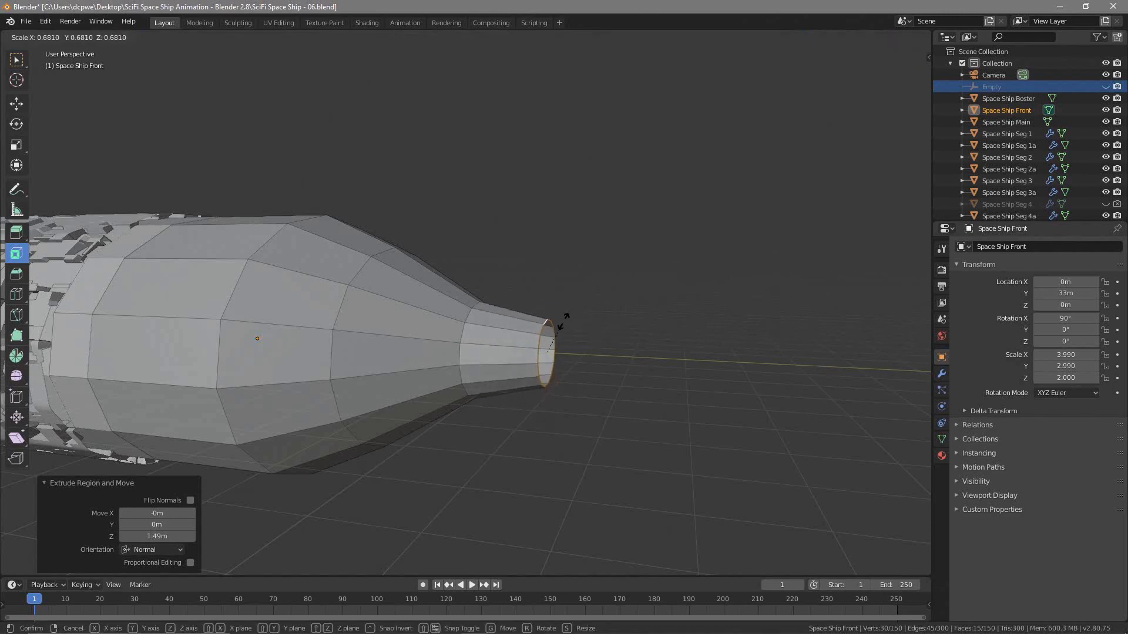
pyautogui.press('Escape')
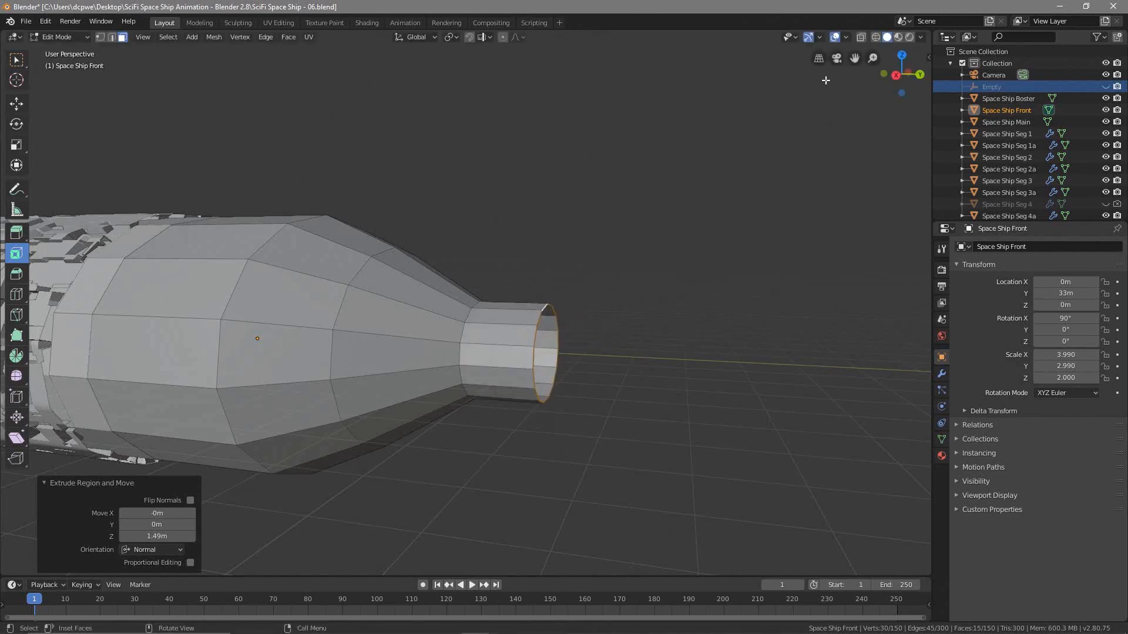
pyautogui.press('s')
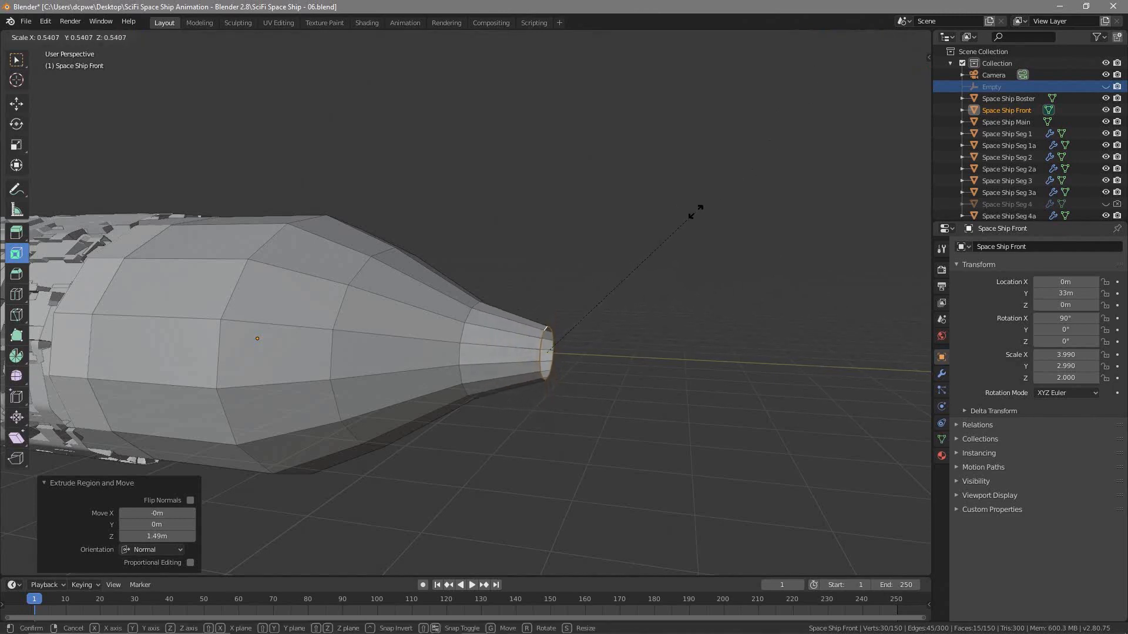
pyautogui.click(632, 266)
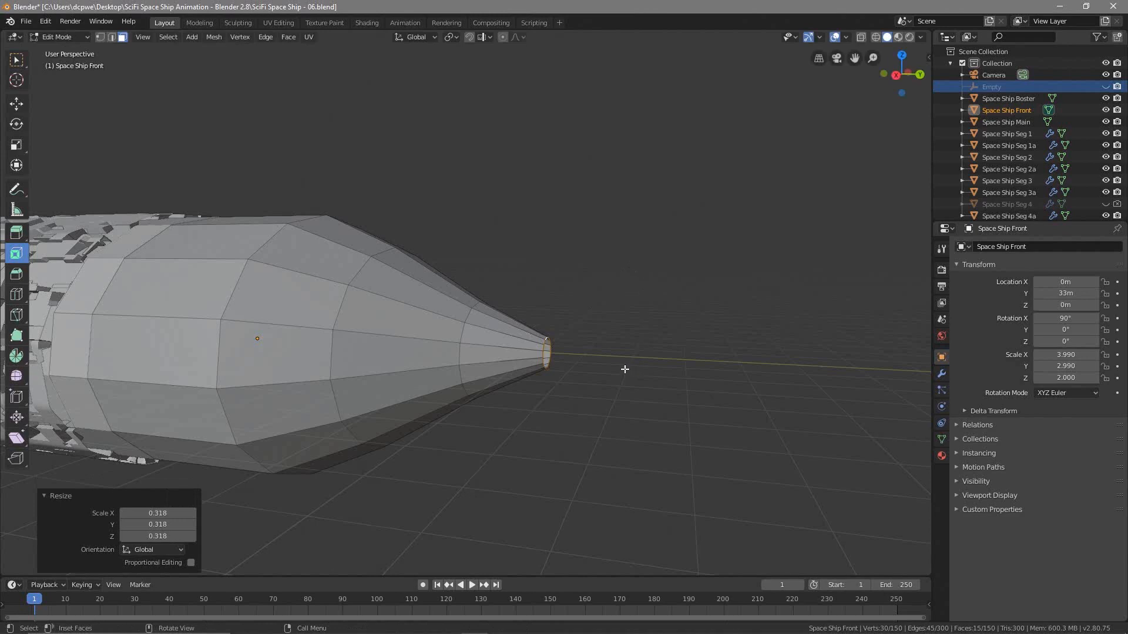
# Extrude the nose rim about 0.405 m further and scale it to about 0.233.
pyautogui.scroll(6, 624, 366)
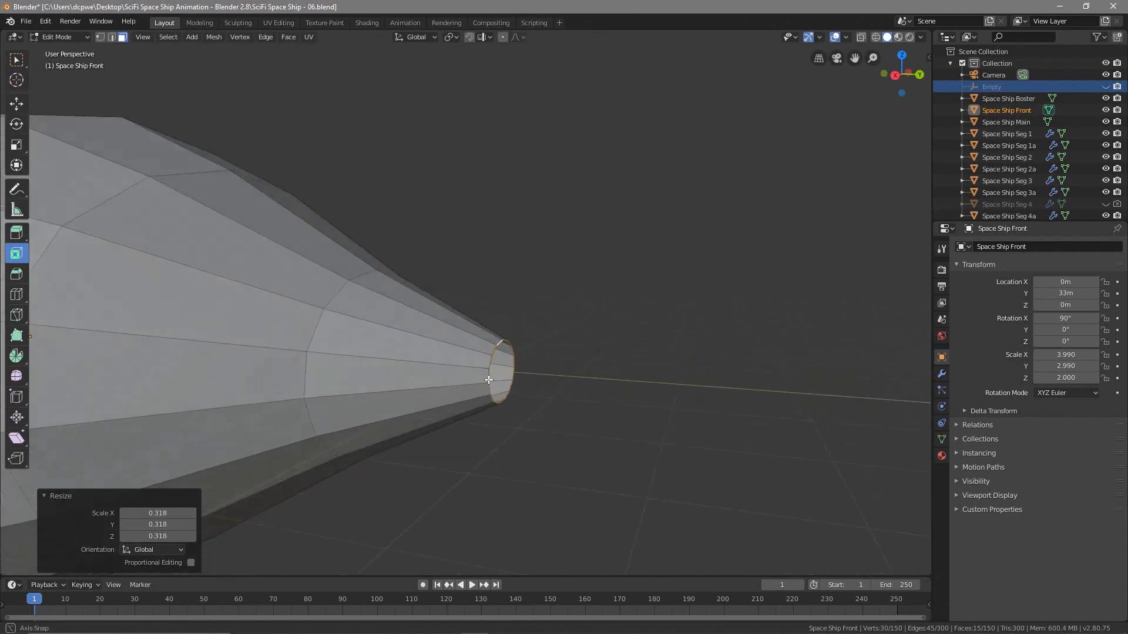
pyautogui.moveTo(470, 380); pyautogui.dragTo(491, 295, button='middle')
pyautogui.press('e')
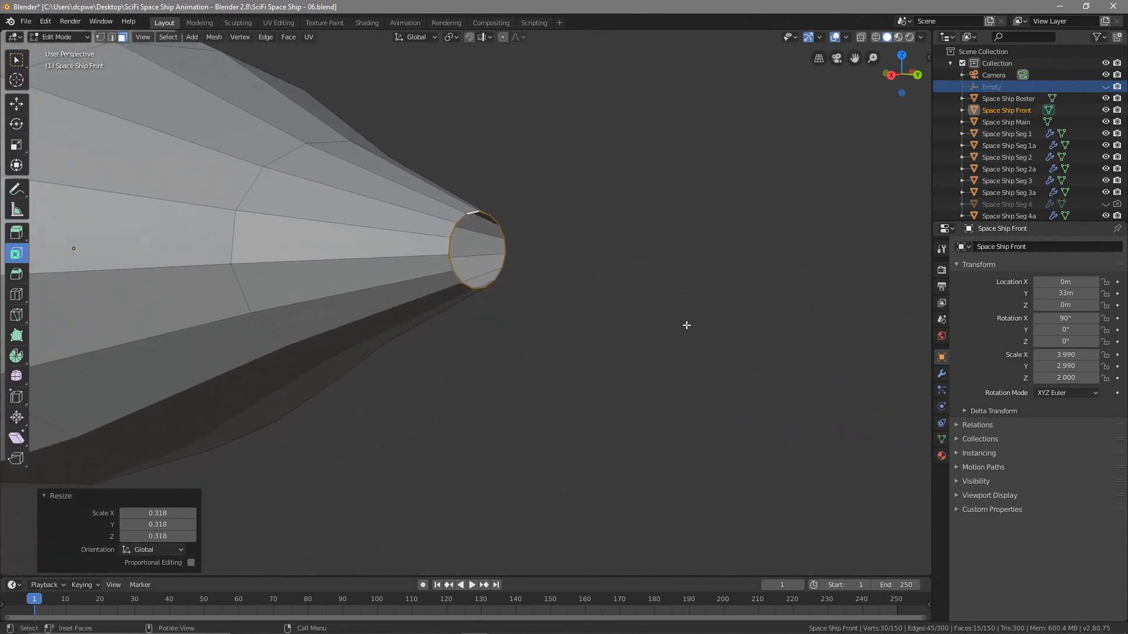
pyautogui.click(725, 328)
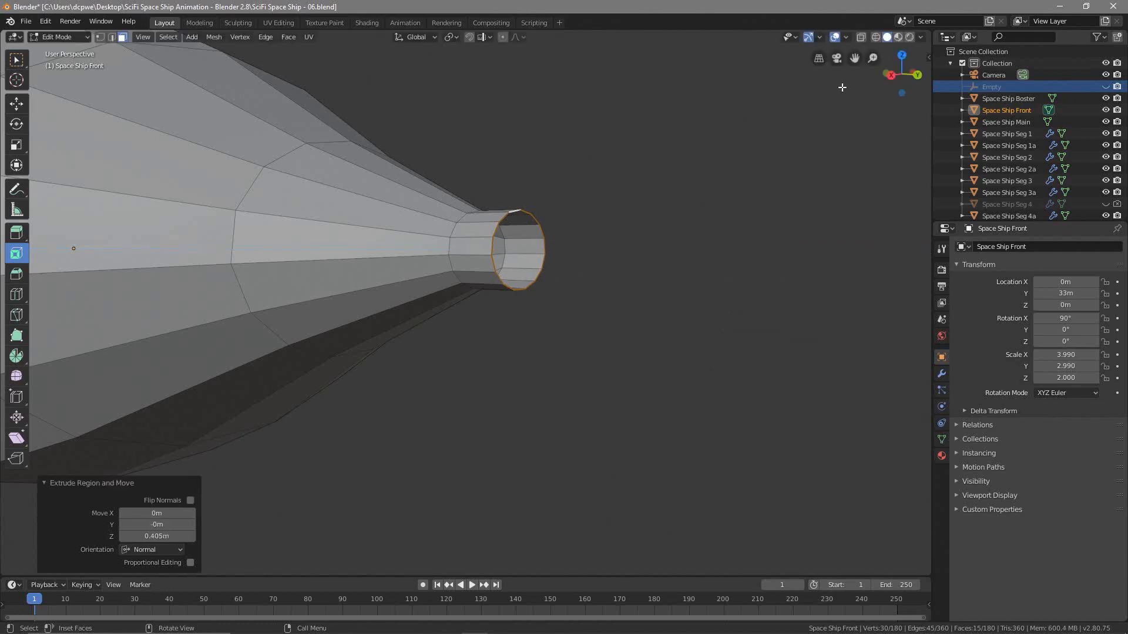
pyautogui.press('s')
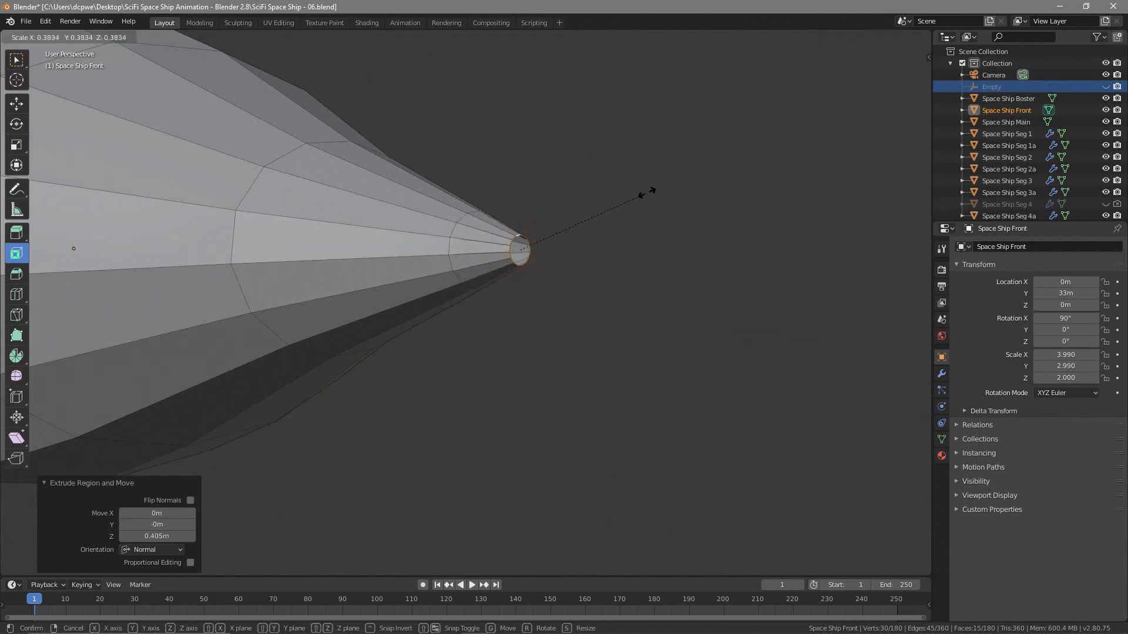
pyautogui.click(597, 214)
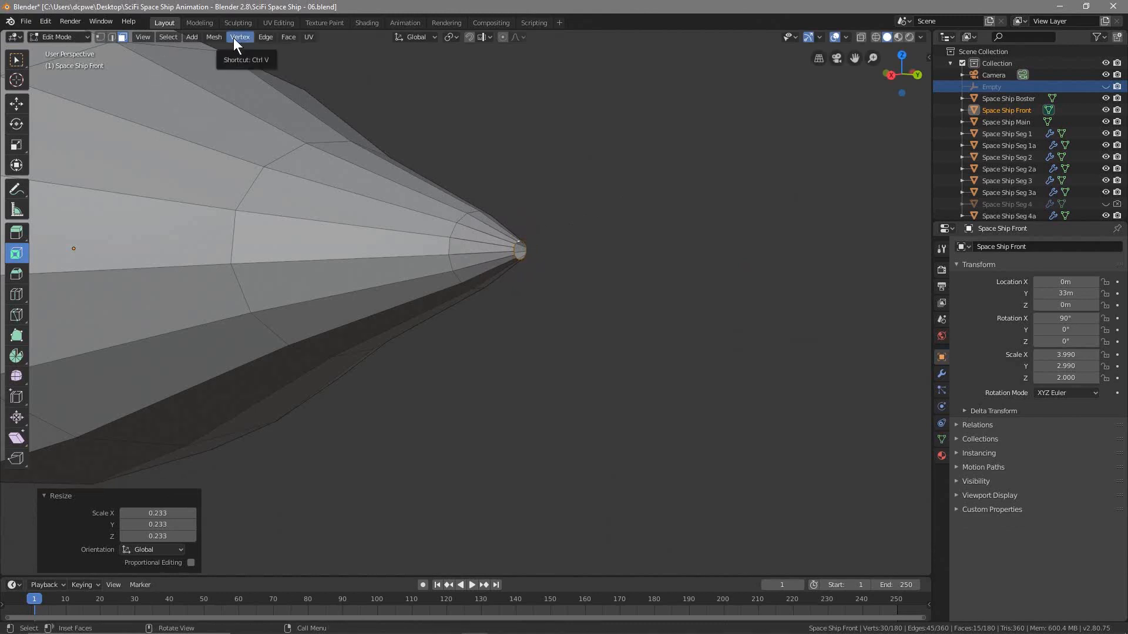
# Fill the remaining opening at the nose tip with faces and clear the selection.
pyautogui.click(285, 37)
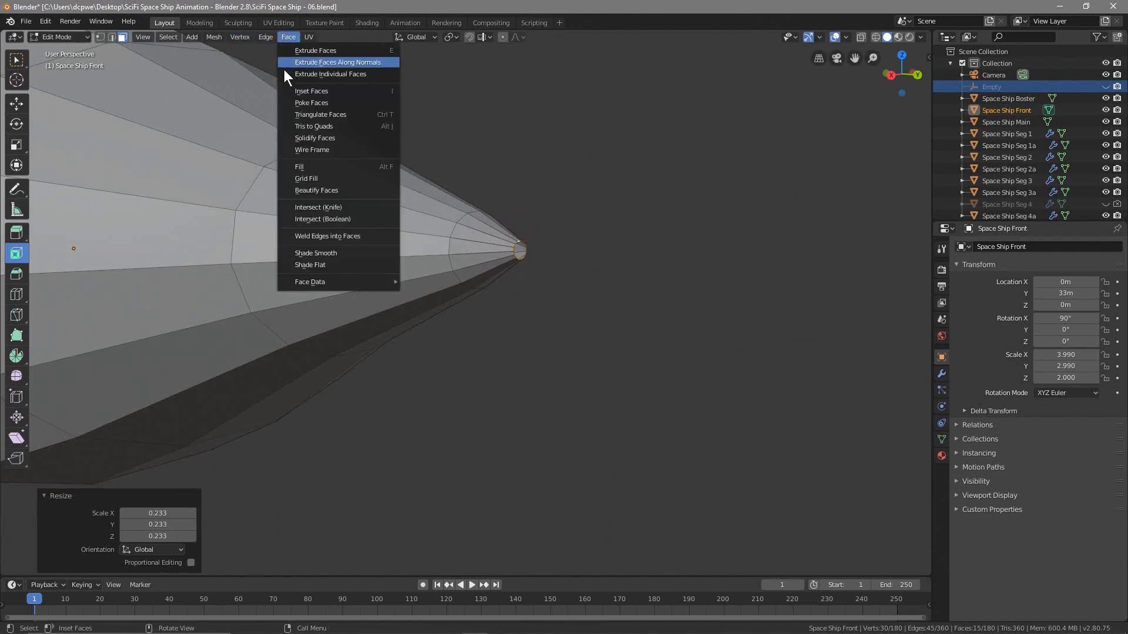
pyautogui.click(333, 167)
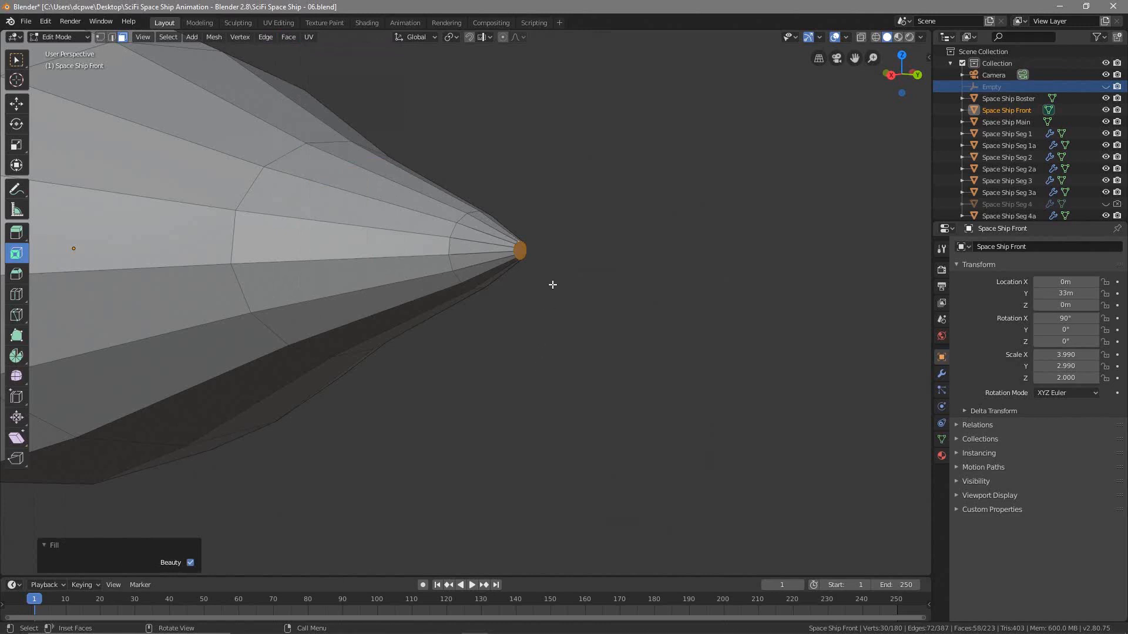
pyautogui.hotkey('alt', 'a')
# Select three pairs of adjacent faces around the ring where the nose starts to taper, leaving one unselected face between pairs.
pyautogui.moveTo(409, 360); pyautogui.dragTo(343, 346, button='middle')
pyautogui.scroll(-4, 494, 288)
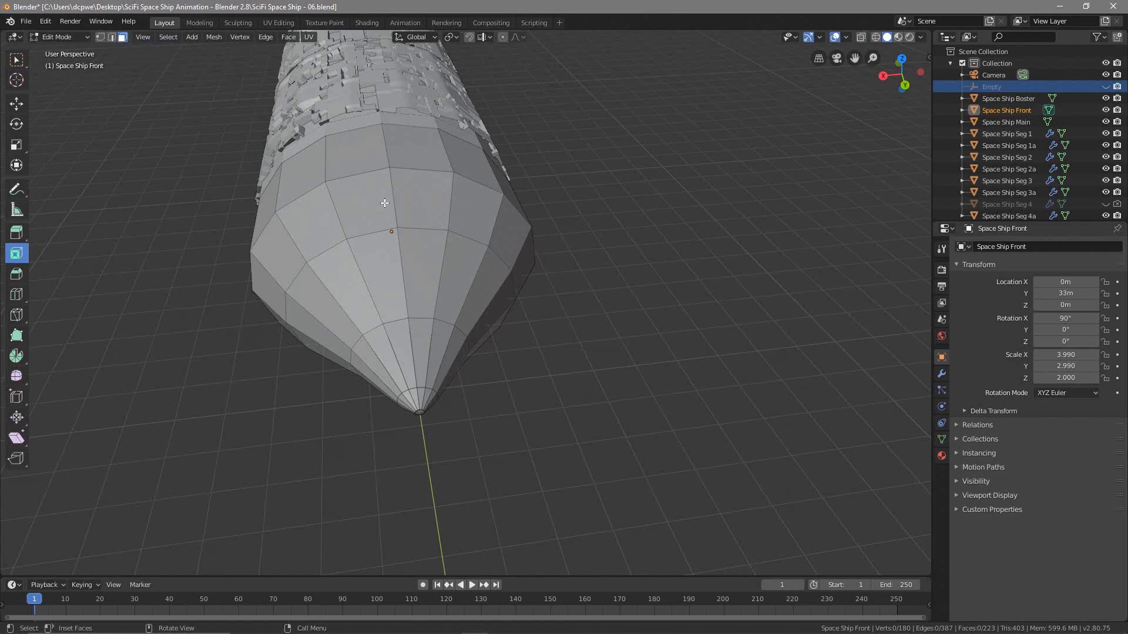
pyautogui.click(369, 187)
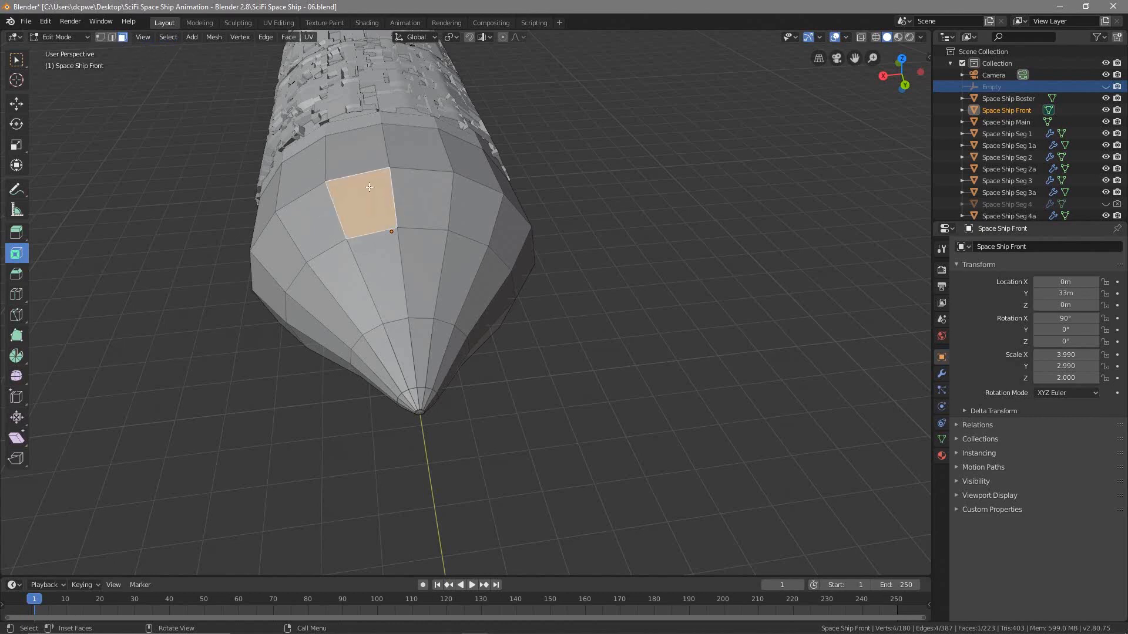
pyautogui.keyDown('shift'); pyautogui.click(416, 197); pyautogui.keyUp('shift')
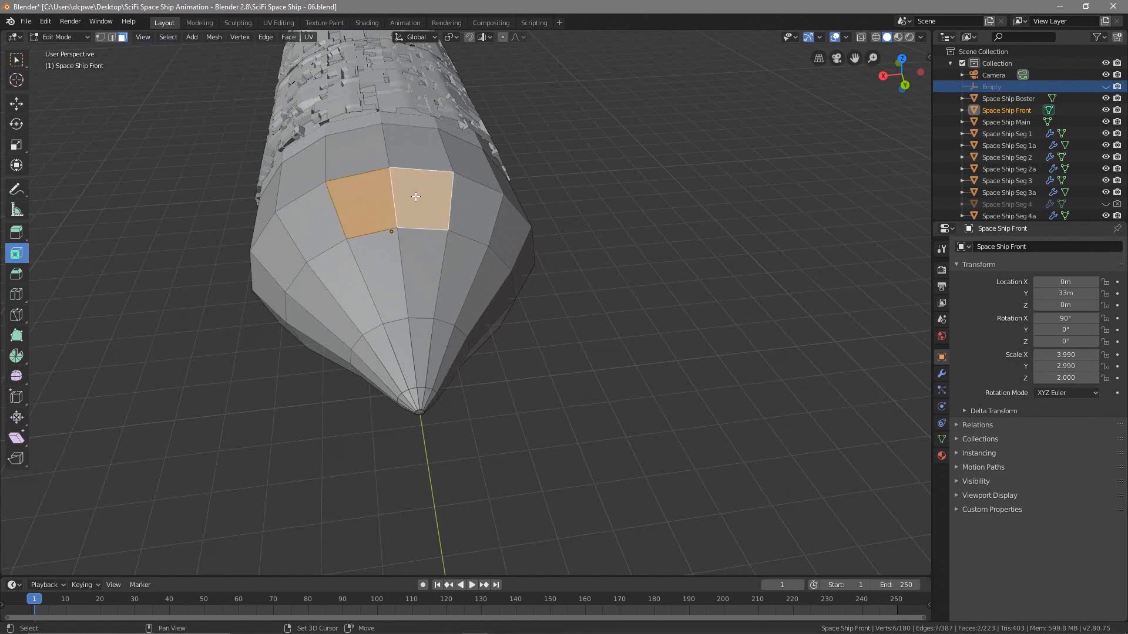
pyautogui.moveTo(473, 239); pyautogui.dragTo(423, 203, button='middle')
pyautogui.keyDown('shift'); pyautogui.click(457, 233); pyautogui.keyUp('shift')
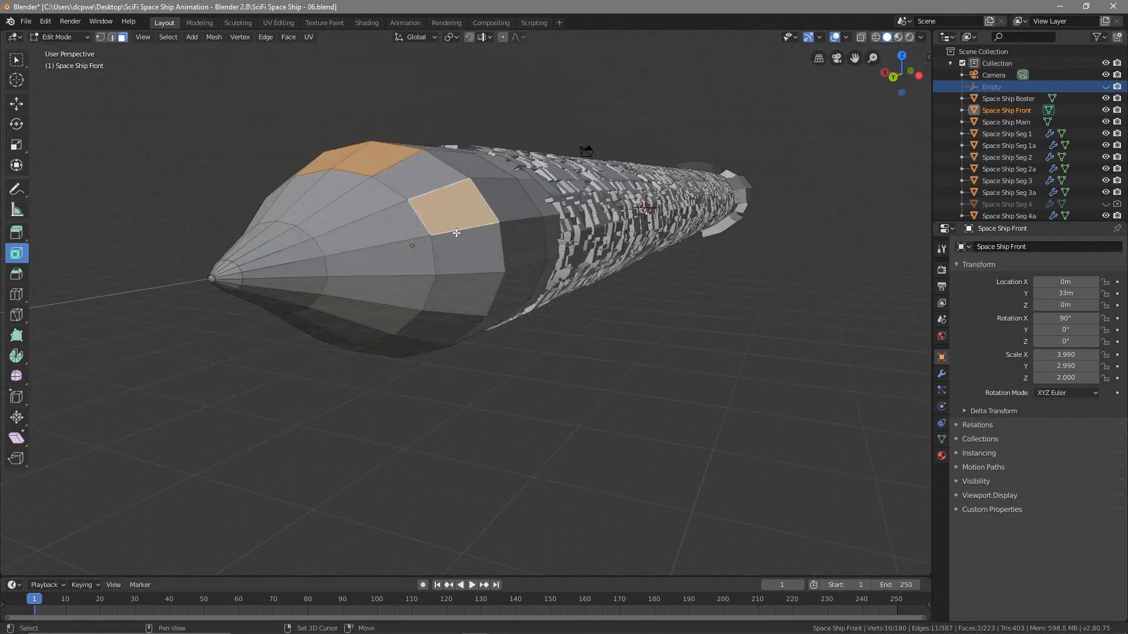
pyautogui.keyDown('shift'); pyautogui.click(459, 245); pyautogui.keyUp('shift')
pyautogui.moveTo(468, 301); pyautogui.dragTo(480, 282, button='middle')
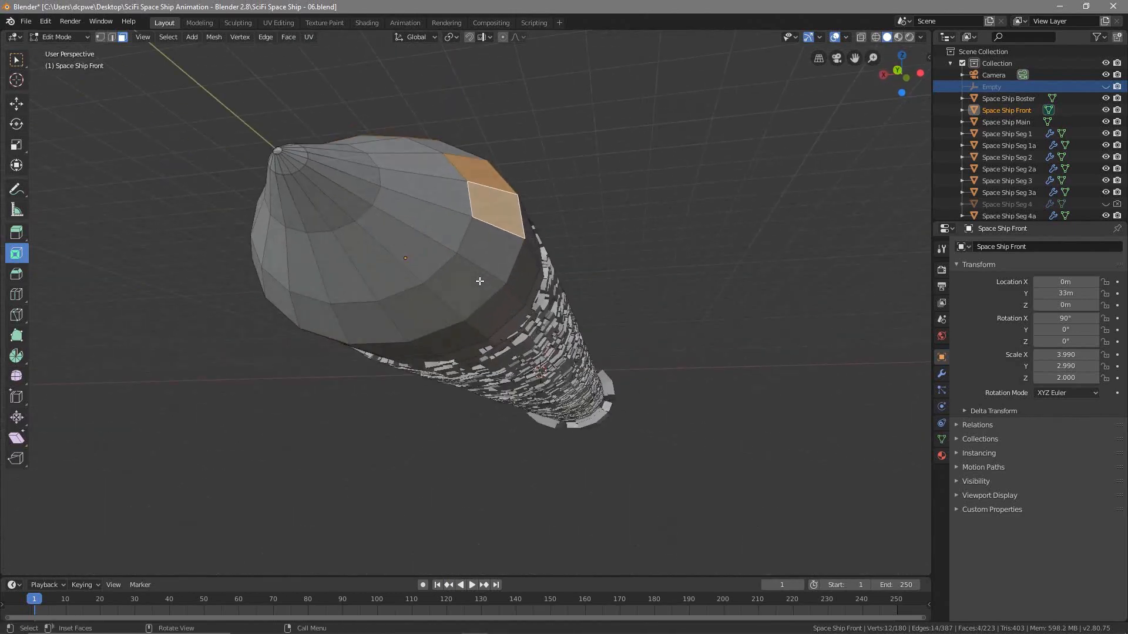
pyautogui.keyDown('shift'); pyautogui.click(470, 294); pyautogui.keyUp('shift')
pyautogui.keyDown('shift'); pyautogui.click(423, 310); pyautogui.keyUp('shift')
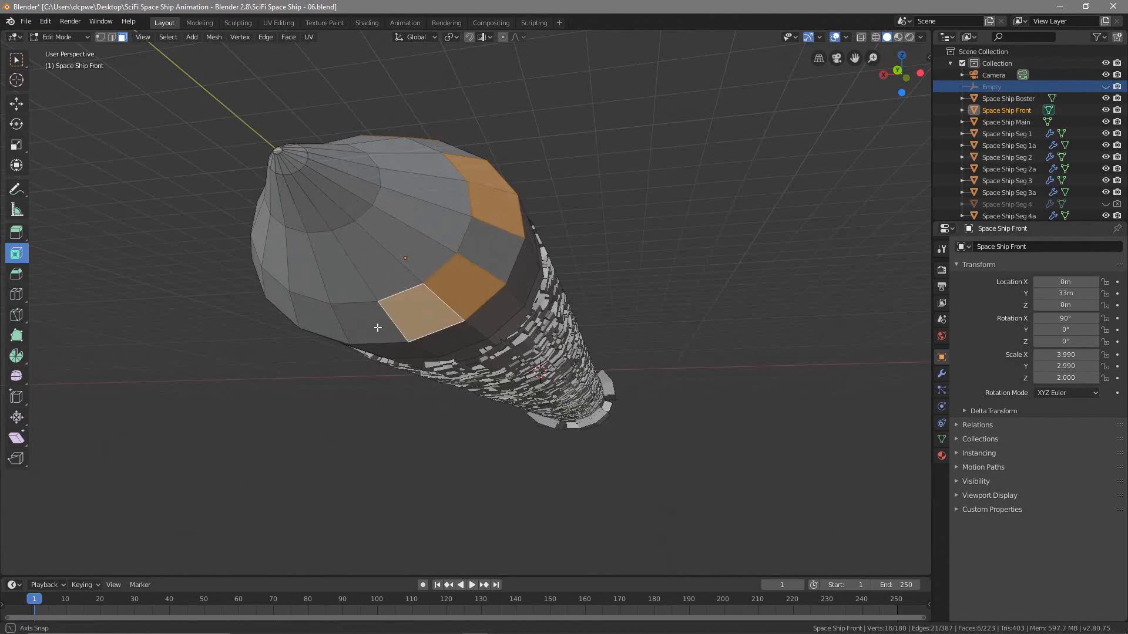
# Add the two remaining face pairs on the same ring, so ten faces in five evenly spaced pairs are selected.
pyautogui.moveTo(377, 327); pyautogui.dragTo(417, 325, button='middle')
pyautogui.keyDown('shift'); pyautogui.click(337, 312); pyautogui.keyUp('shift')
pyautogui.keyDown('shift'); pyautogui.click(295, 285); pyautogui.keyUp('shift')
pyautogui.rightClick(360, 323)
pyautogui.moveTo(306, 211); pyautogui.dragTo(340, 266, button='middle')
pyautogui.keyDown('shift'); pyautogui.click(302, 259); pyautogui.keyUp('shift')
pyautogui.keyDown('shift'); pyautogui.click(317, 214); pyautogui.keyUp('shift')
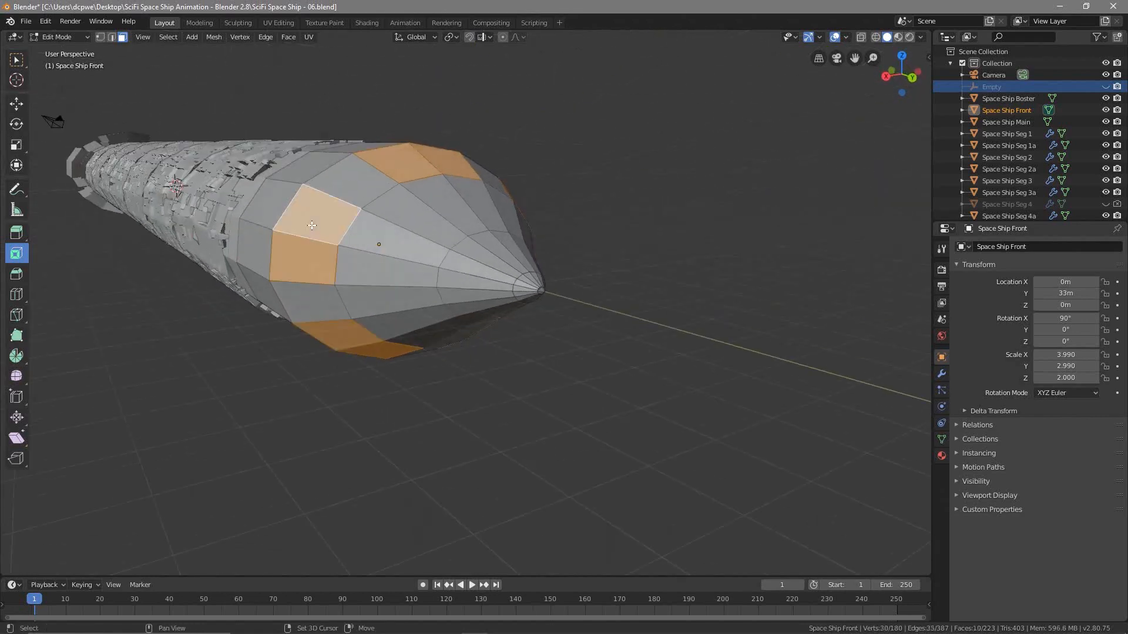
pyautogui.moveTo(376, 285); pyautogui.dragTo(356, 301, button='middle')
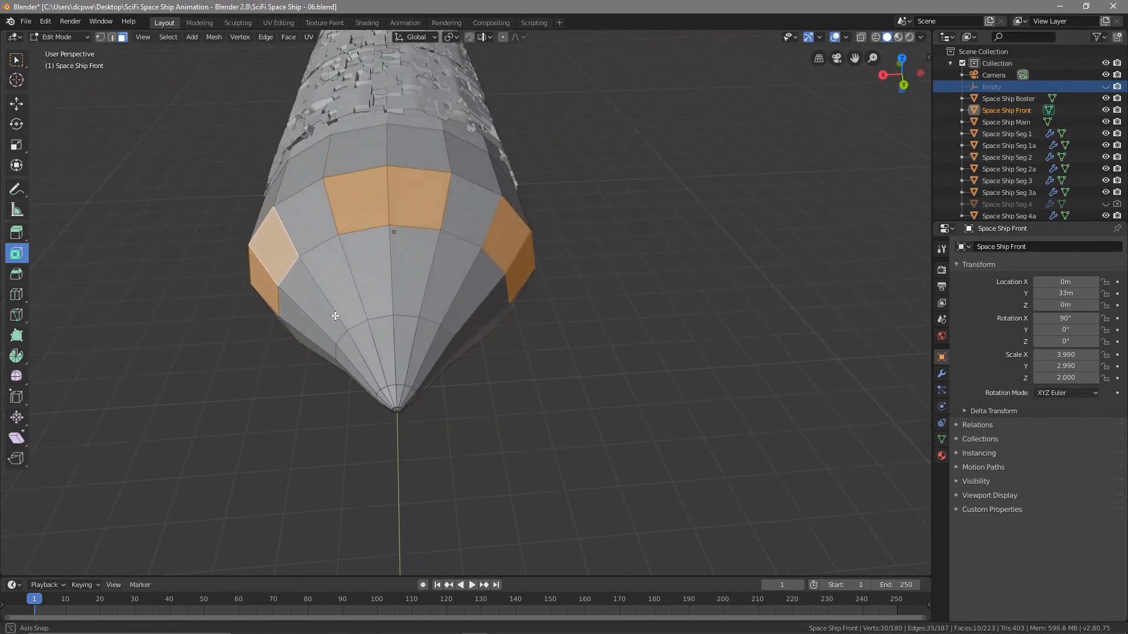
pyautogui.moveTo(411, 259); pyautogui.dragTo(453, 257, button='middle')
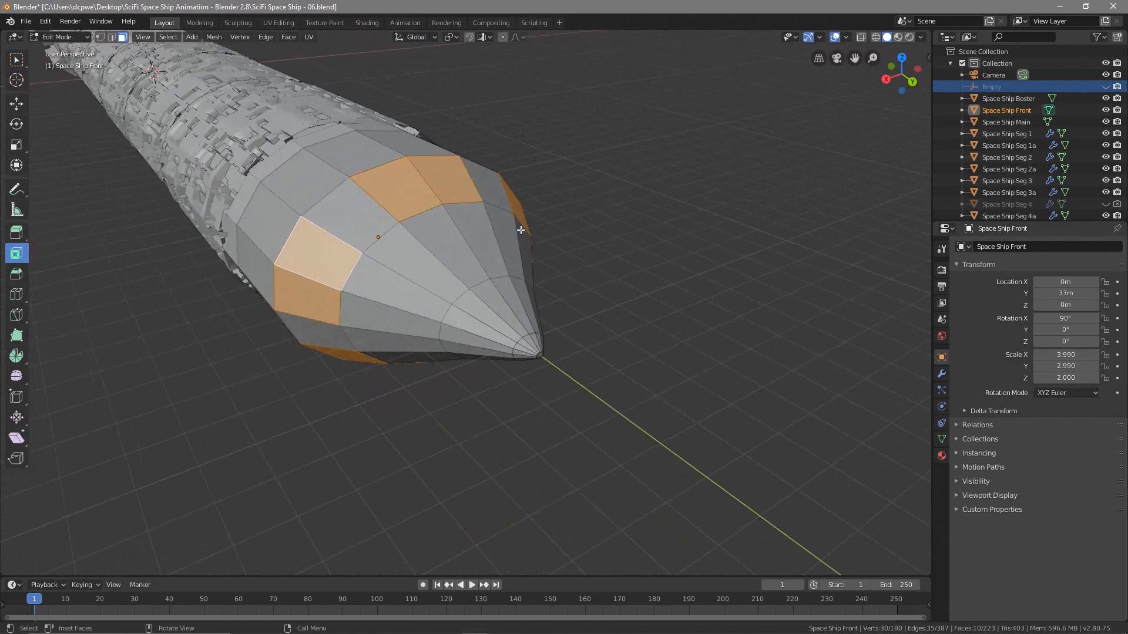
pyautogui.moveTo(593, 188); pyautogui.dragTo(596, 183)
pyautogui.rightClick(597, 183)
pyautogui.press('s')
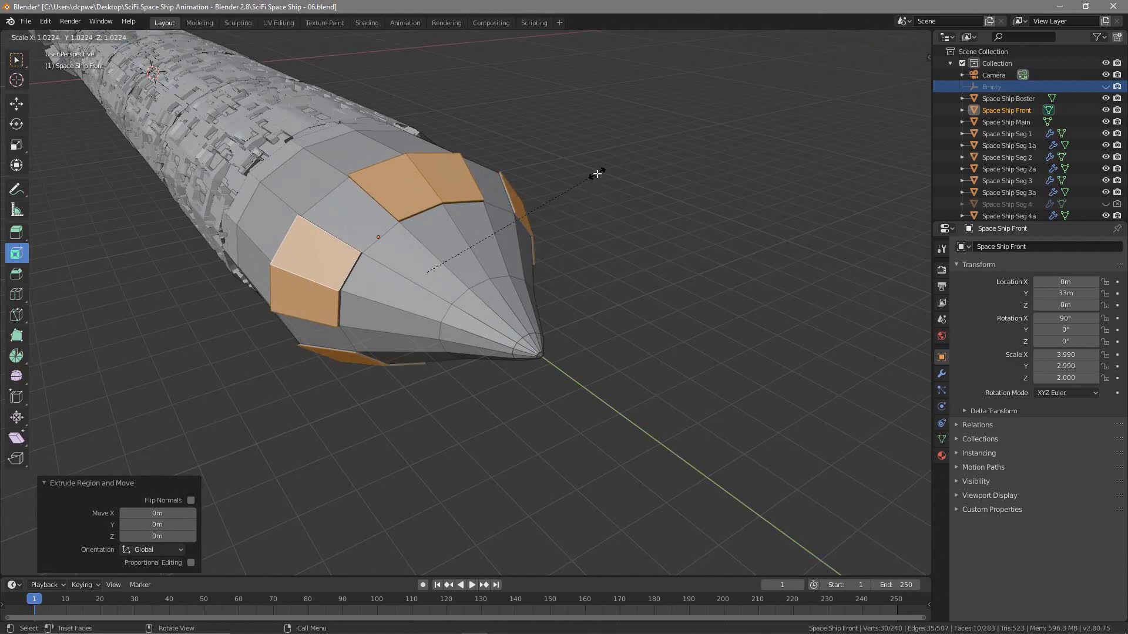
pyautogui.rightClick(596, 174)
# Extrude the five selected face pairs and scale them to about 1.066 to form raised panels.
pyautogui.press('e')
pyautogui.press('s')
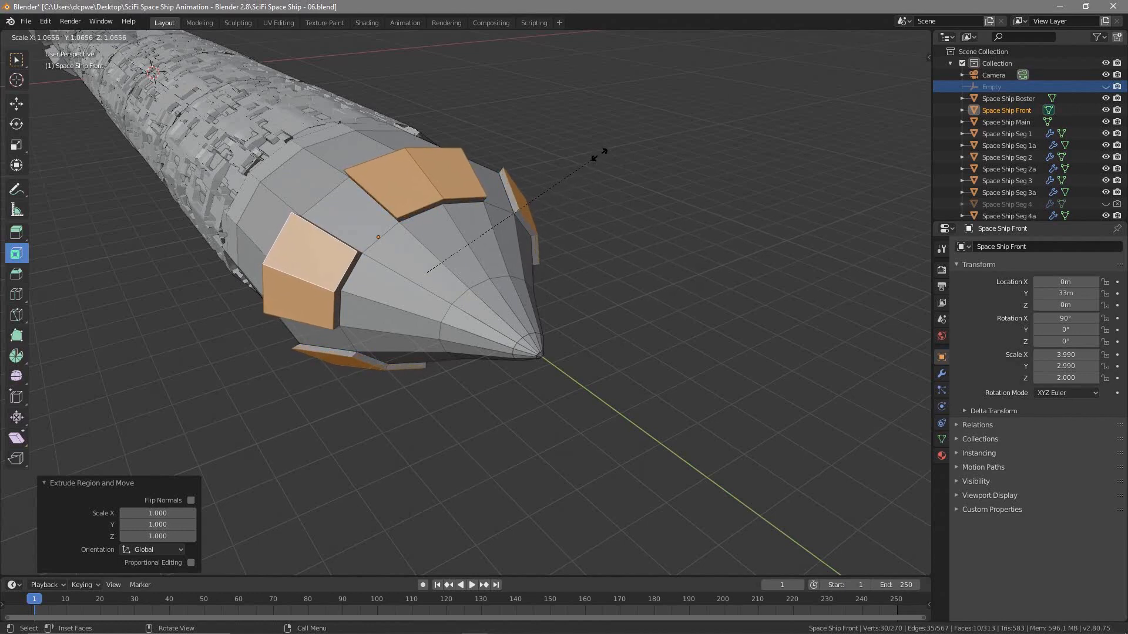
pyautogui.click(599, 154)
# Select five single faces on the next ring toward the tip, each in line with a gap between the raised panels.
pyautogui.keyDown('alt'); pyautogui.moveTo(455, 230); pyautogui.dragTo(466, 264, button='middle'); pyautogui.keyUp('alt')
pyautogui.click(402, 227)
pyautogui.keyDown('shift'); pyautogui.click(435, 227); pyautogui.keyUp('shift')
pyautogui.keyDown('shift'); pyautogui.click(466, 263); pyautogui.keyUp('shift')
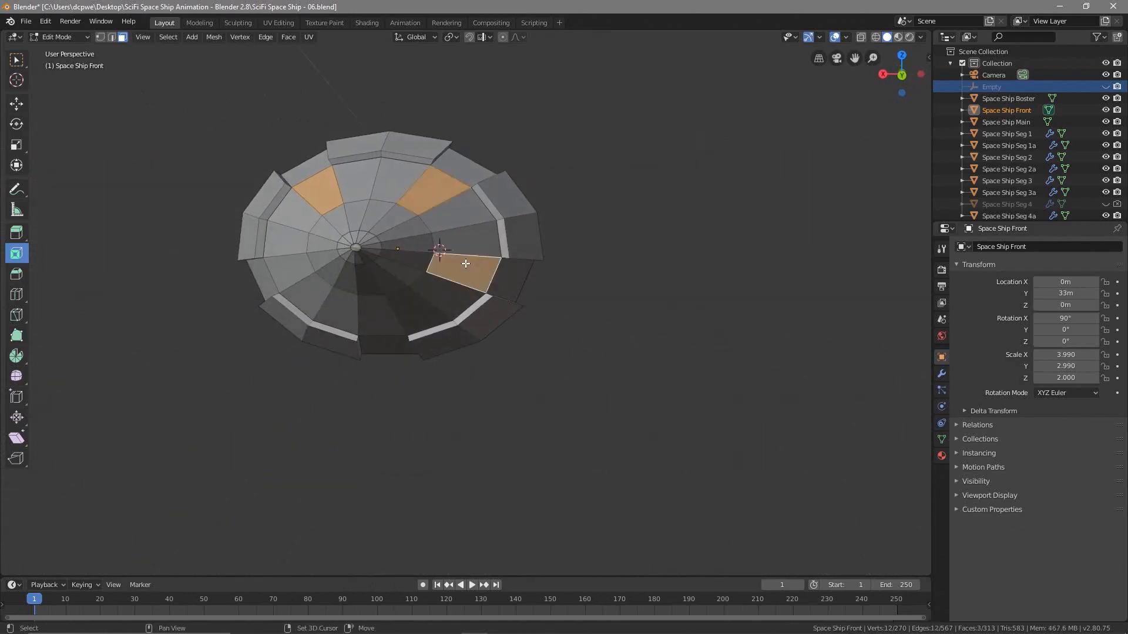
pyautogui.keyDown('shift'); pyautogui.click(380, 314); pyautogui.keyUp('shift')
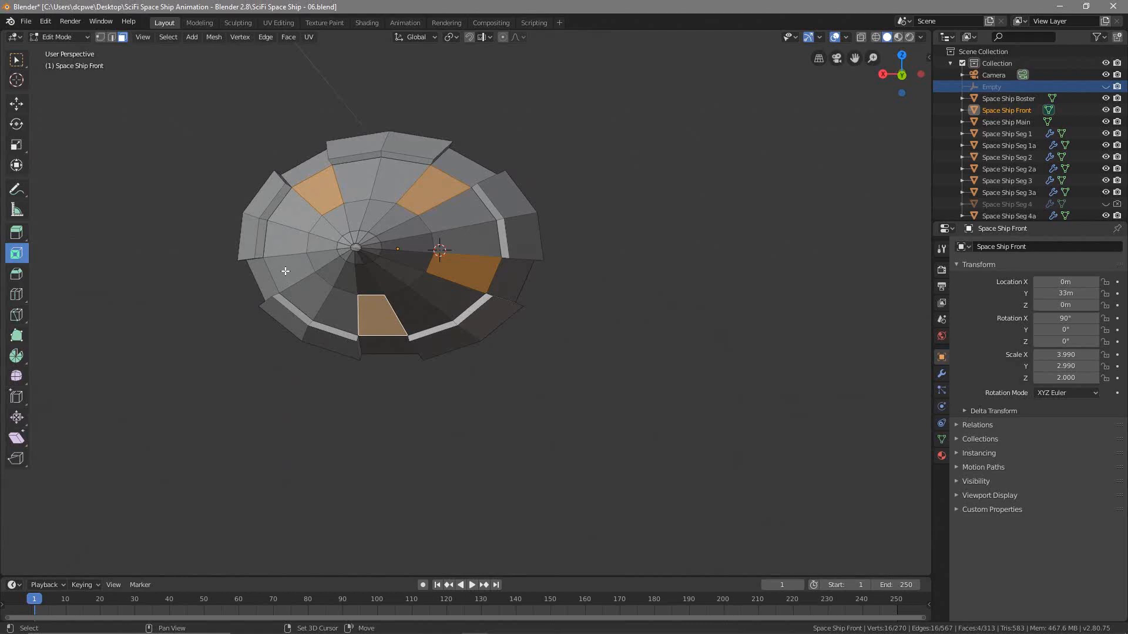
pyautogui.keyDown('shift'); pyautogui.click(285, 271); pyautogui.keyUp('shift')
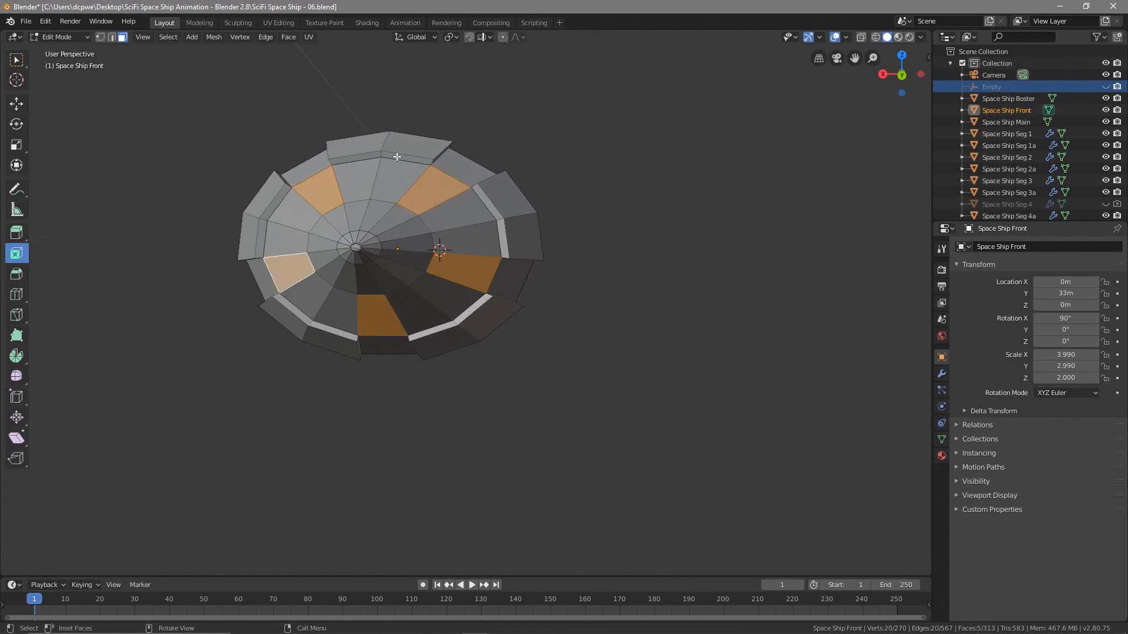
# Extrude the five selected nose faces and scale them to about 1.155 to raise a second set of panels.
pyautogui.moveTo(438, 255); pyautogui.dragTo(525, 299, button='middle')
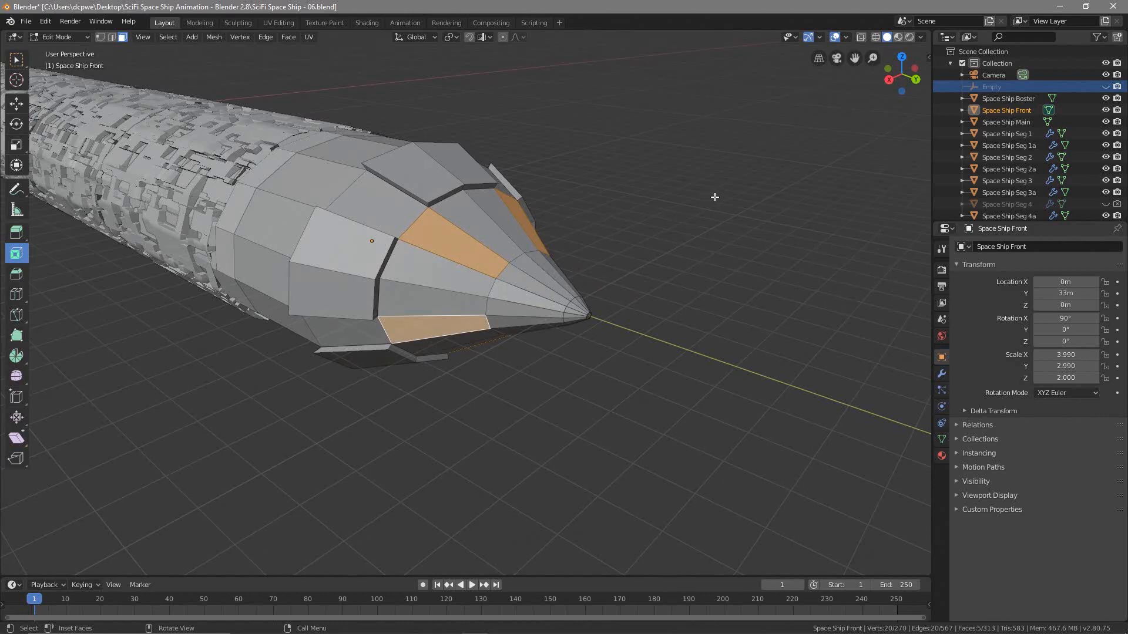
pyautogui.press('e')
pyautogui.press('s')
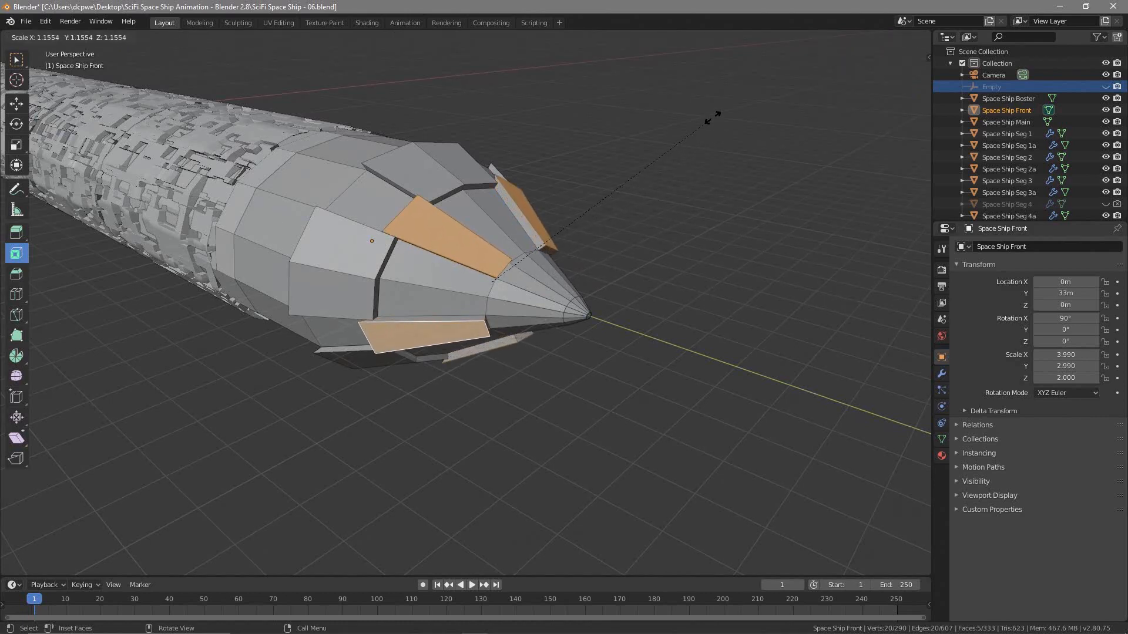
pyautogui.click(713, 117)
pyautogui.moveTo(668, 291); pyautogui.dragTo(539, 299, button='middle')
pyautogui.moveTo(379, 202); pyautogui.dragTo(461, 229, button='middle')
pyautogui.moveTo(370, 258); pyautogui.dragTo(340, 185, button='middle')
pyautogui.click(307, 197)
pyautogui.keyDown('shift'); pyautogui.click(411, 151); pyautogui.keyUp('shift')
pyautogui.moveTo(495, 183); pyautogui.dragTo(426, 245, button='middle')
pyautogui.click(404, 192)
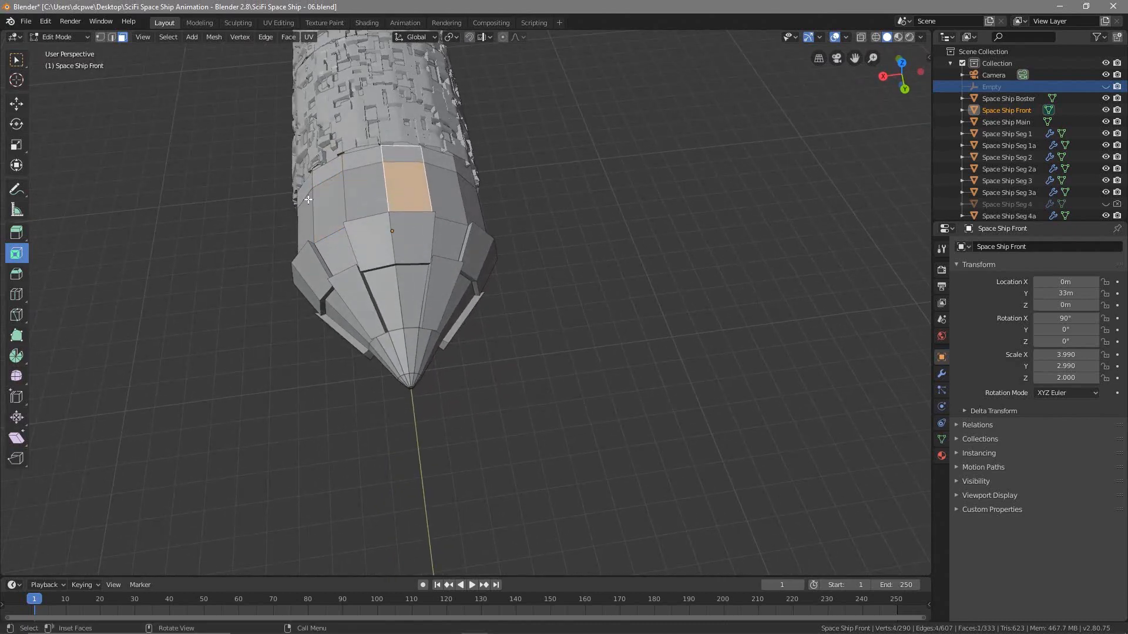
# Select five evenly spaced faces around the long ring behind the raised panel pairs, leaving two unselected faces between each.
pyautogui.click(330, 206)
pyautogui.keyDown('shift'); pyautogui.click(448, 199); pyautogui.keyUp('shift')
pyautogui.moveTo(376, 209); pyautogui.dragTo(394, 240, button='middle')
pyautogui.moveTo(452, 212); pyautogui.dragTo(413, 196, button='middle')
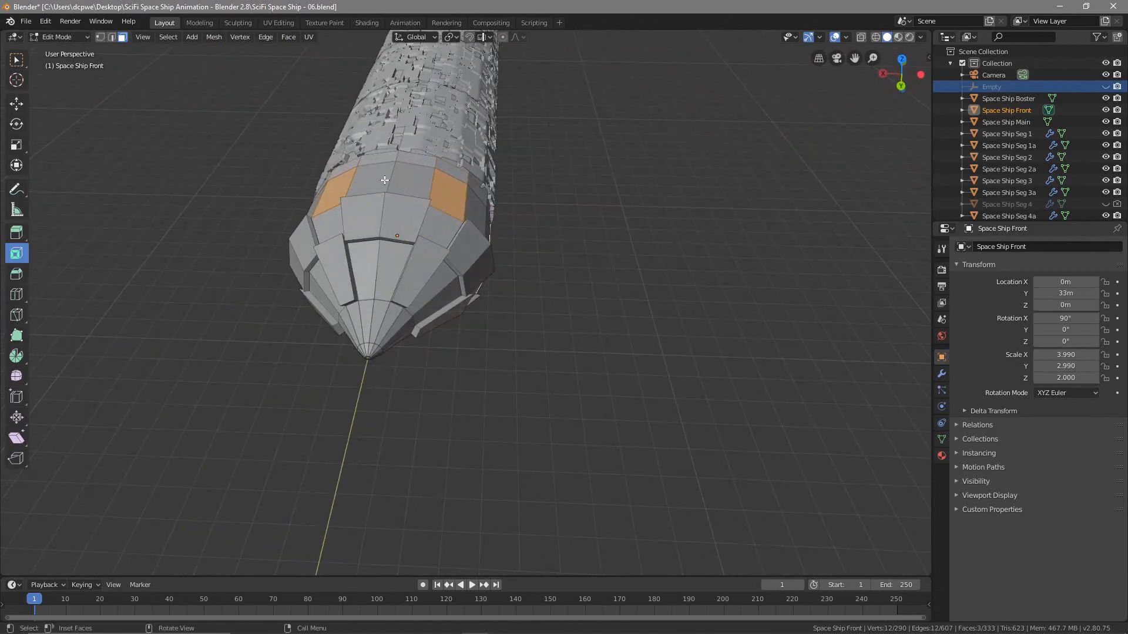
pyautogui.moveTo(446, 197); pyautogui.dragTo(462, 275, button='middle')
pyautogui.moveTo(350, 327); pyautogui.dragTo(377, 313, button='middle')
pyautogui.moveTo(319, 270); pyautogui.dragTo(335, 244, button='middle')
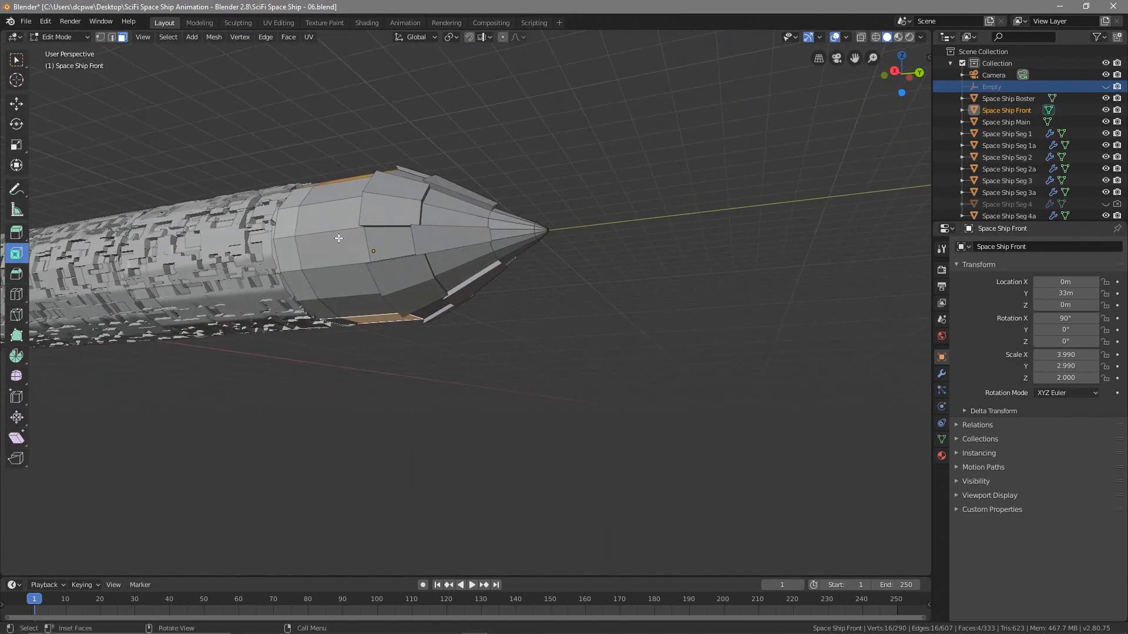
pyautogui.moveTo(334, 237); pyautogui.dragTo(248, 176, button='middle')
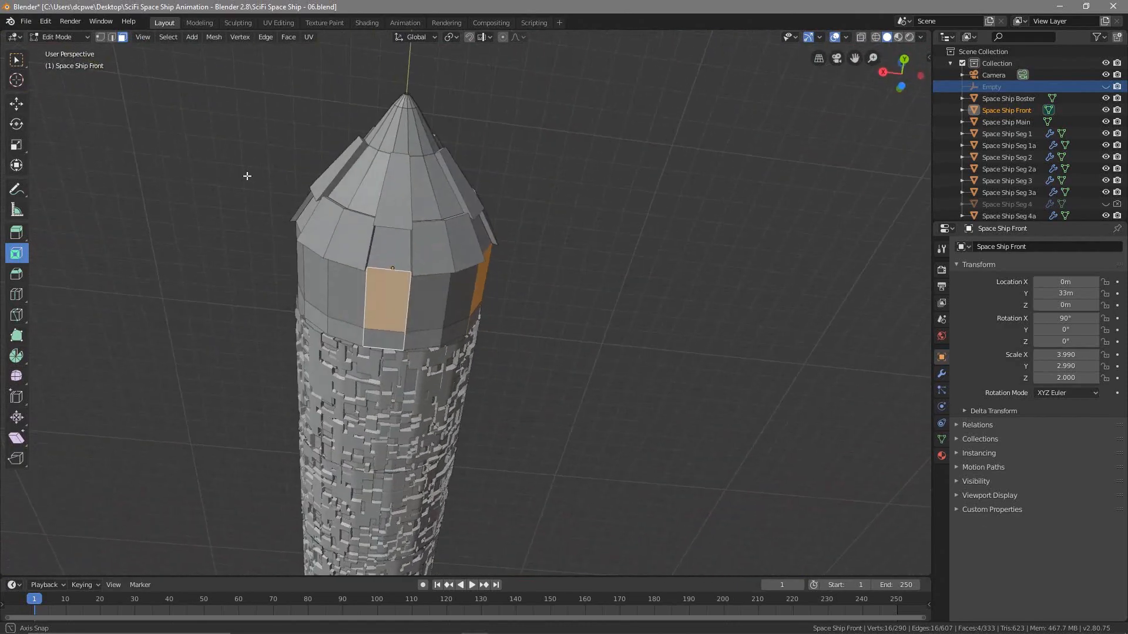
pyautogui.moveTo(248, 176); pyautogui.dragTo(333, 218, button='middle')
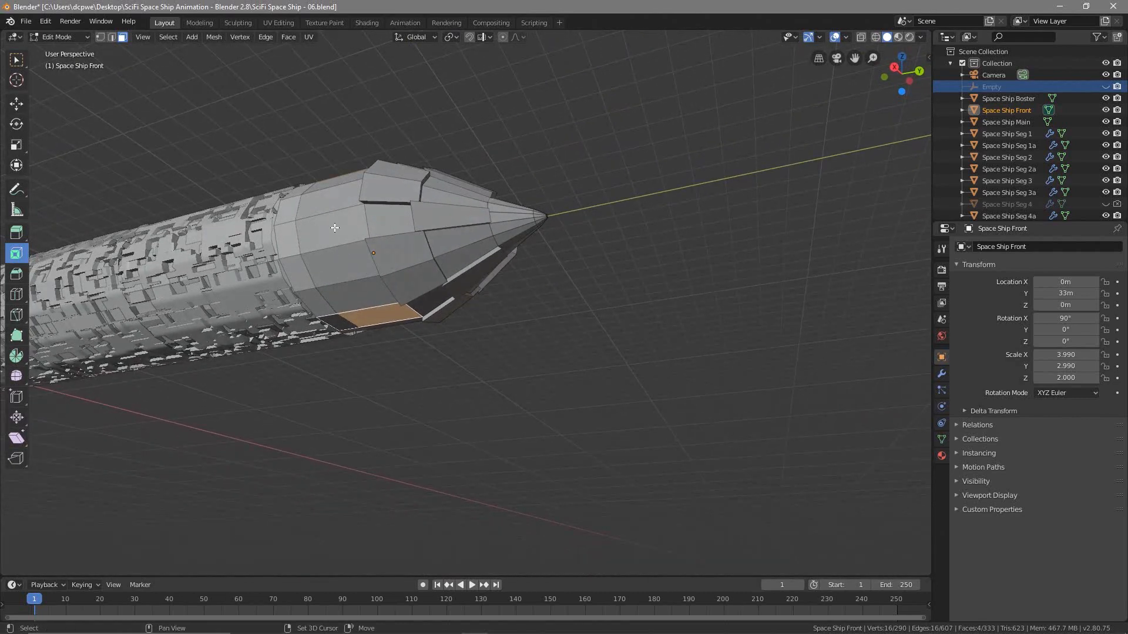
pyautogui.moveTo(349, 256); pyautogui.dragTo(289, 233, button='middle')
pyautogui.moveTo(382, 293); pyautogui.dragTo(573, 150, button='middle')
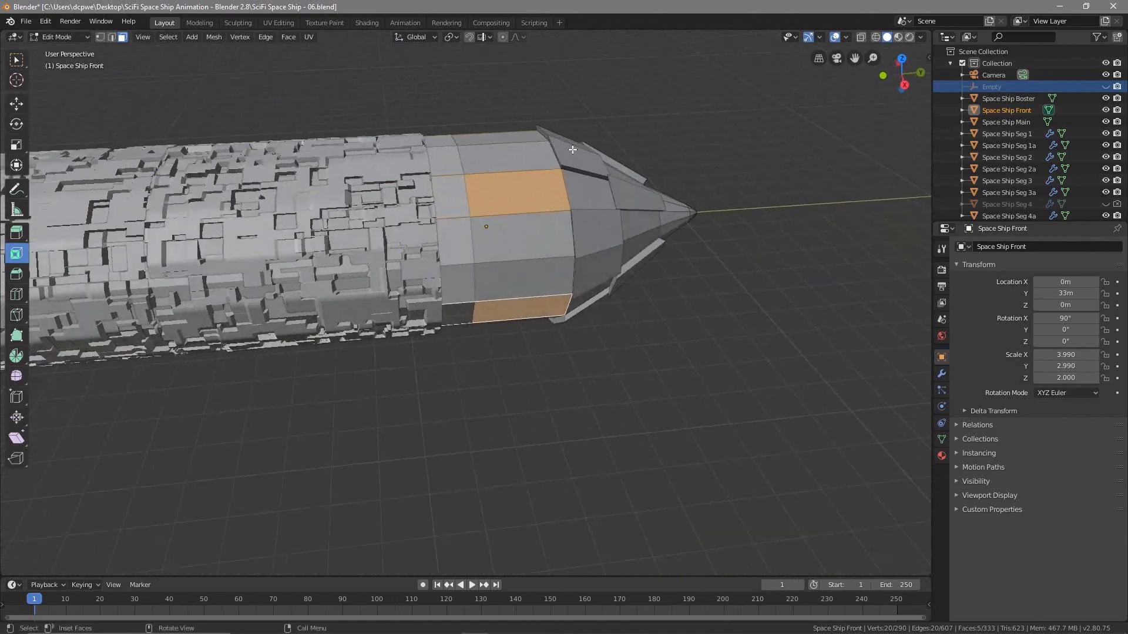
# Subdivide the five selected faces with 3 cuts.
pyautogui.scroll(3, 449, 207)
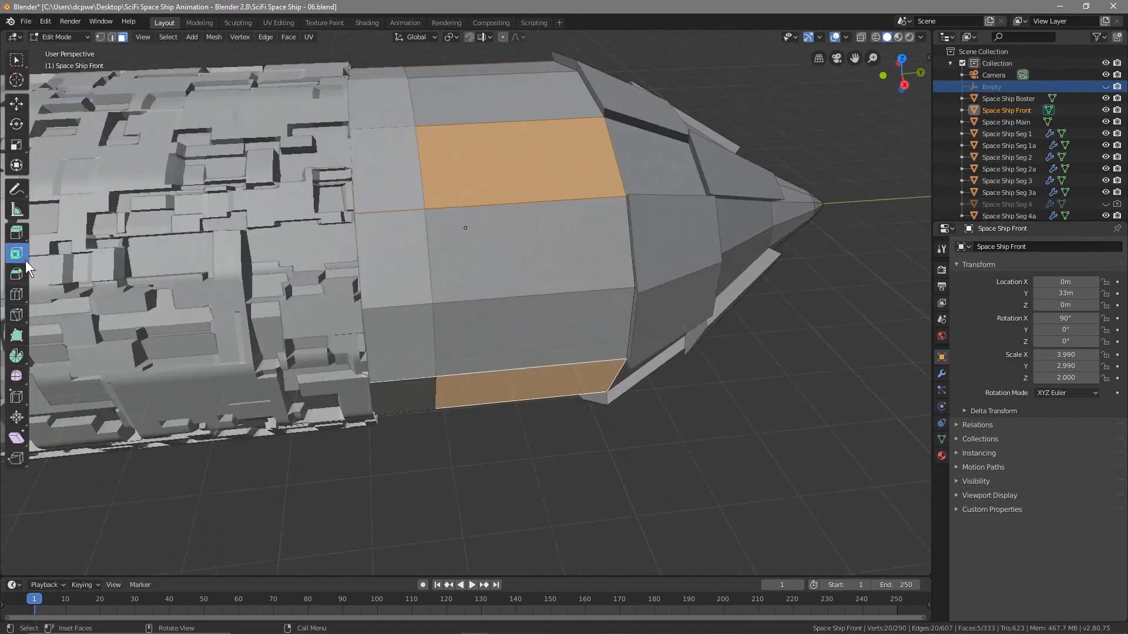
pyautogui.rightClick(523, 142)
pyautogui.click(499, 142)
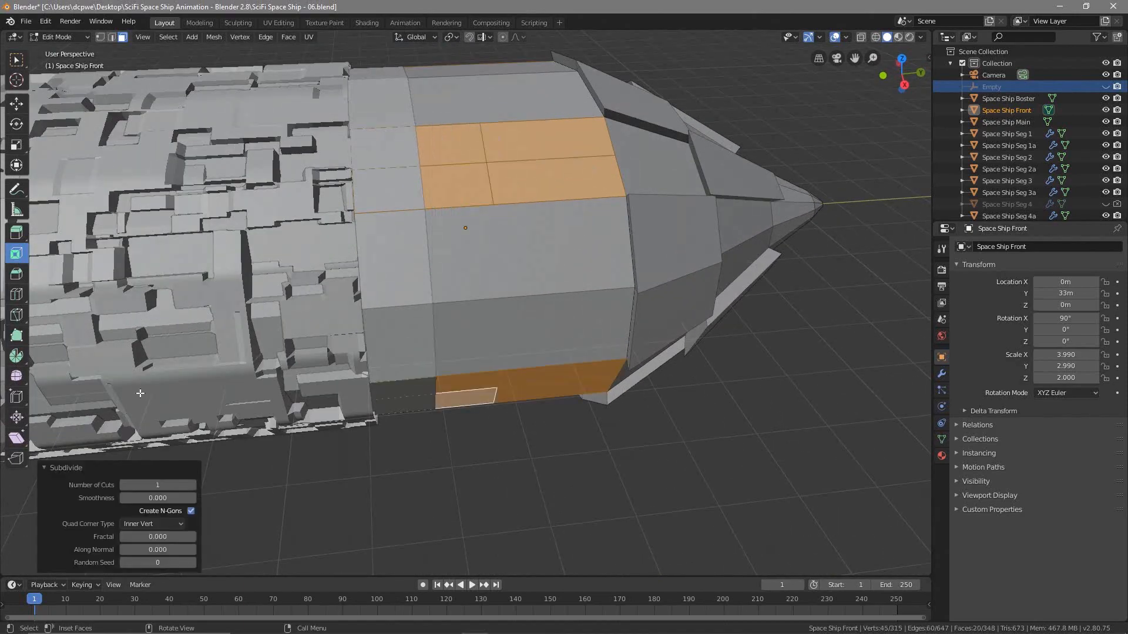
pyautogui.click(193, 485)
pyautogui.click(192, 485)
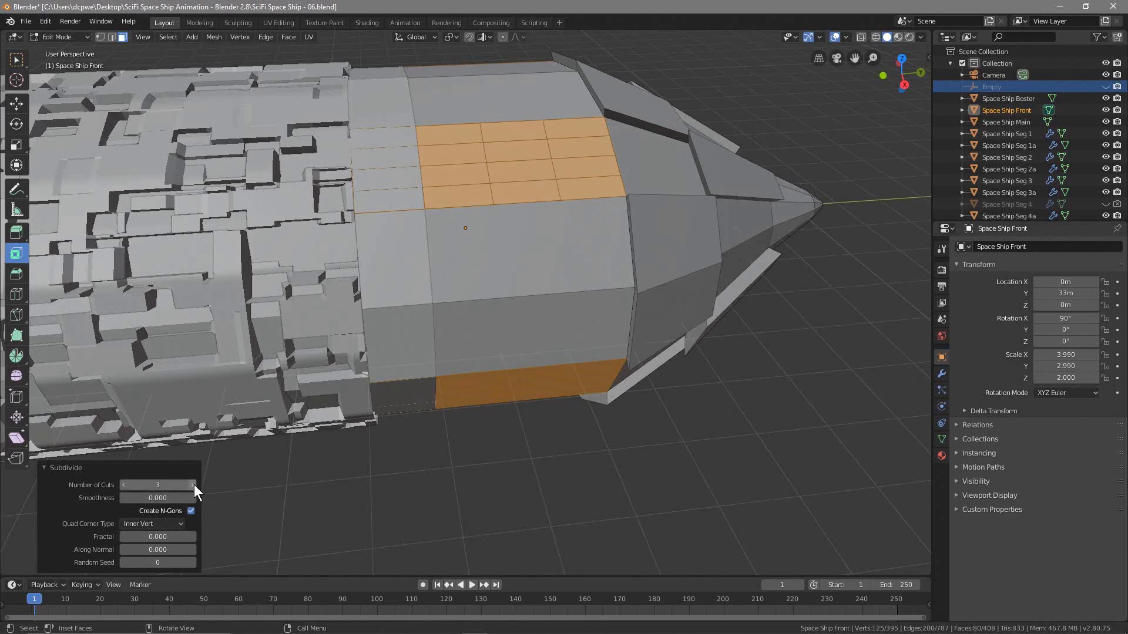
pyautogui.click(193, 484)
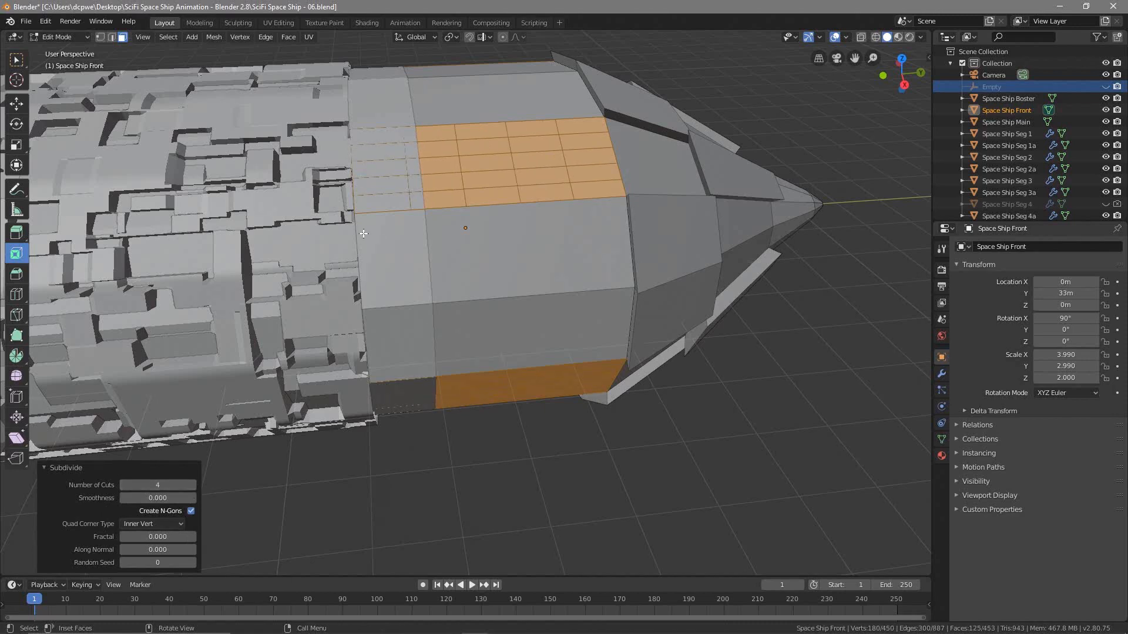
pyautogui.click(122, 484)
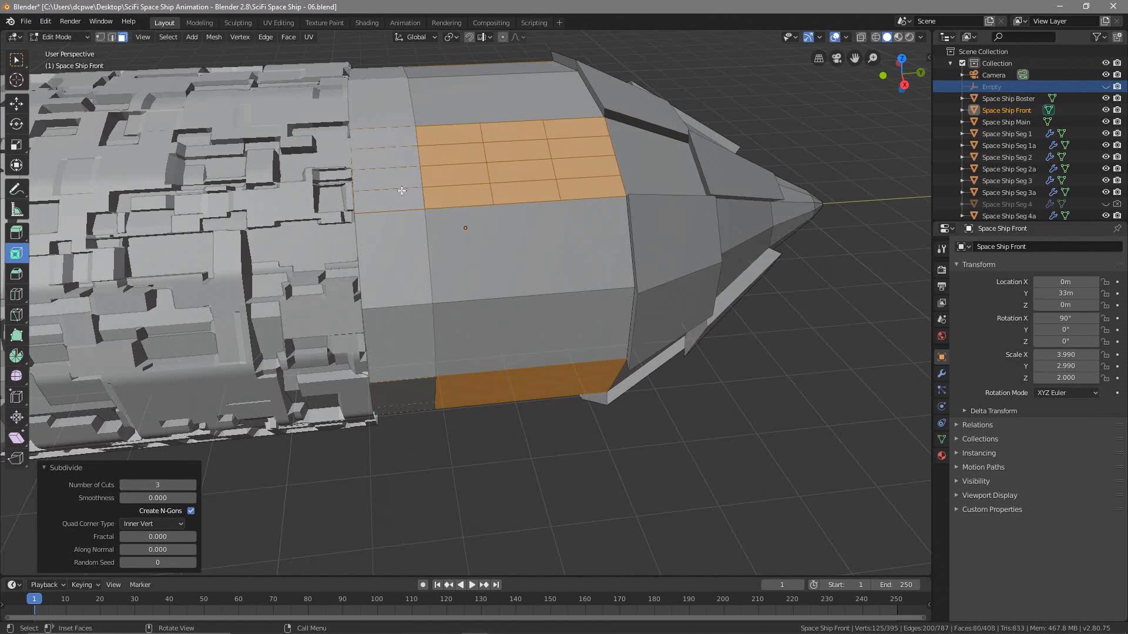
pyautogui.keyDown('shift'); pyautogui.moveTo(537, 231); pyautogui.dragTo(409, 291, button='middle'); pyautogui.keyUp('shift')
pyautogui.scroll(-1, 409, 291)
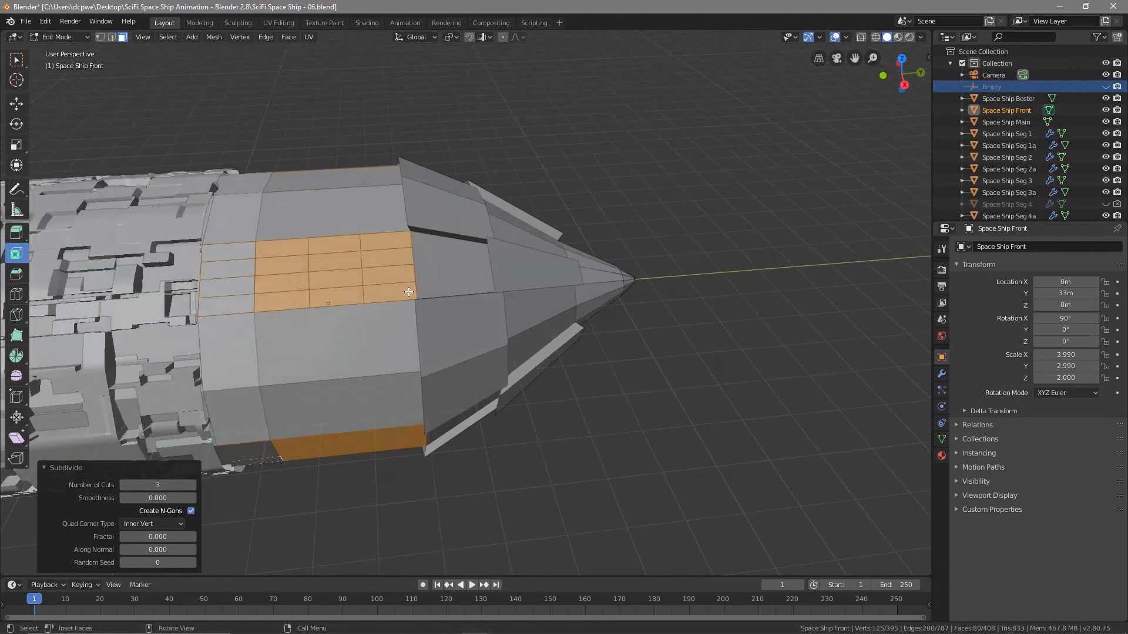
# Inset the five subdivided face groups on the long ring by about 0.073 m.
pyautogui.scroll(3, 409, 293)
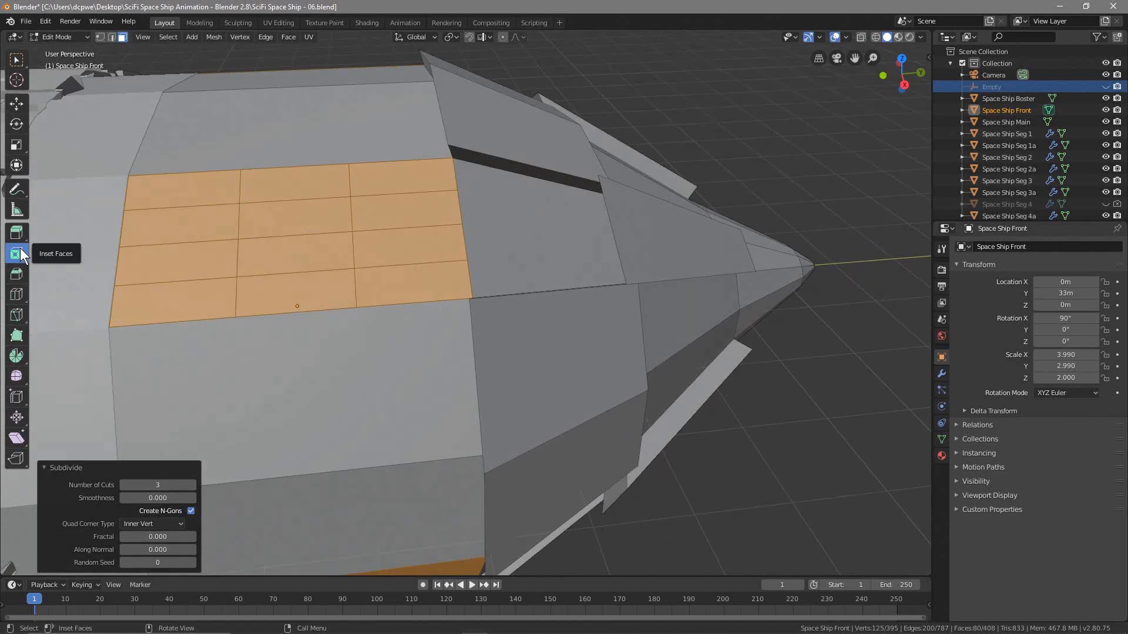
pyautogui.moveTo(468, 292); pyautogui.dragTo(450, 290)
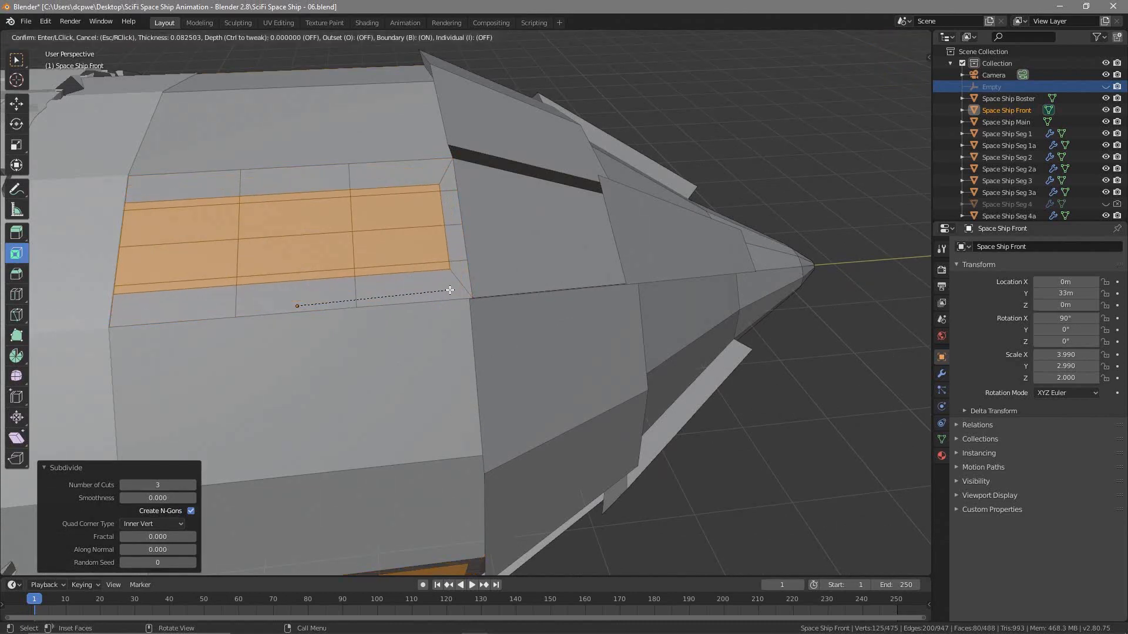
pyautogui.moveTo(449, 289); pyautogui.dragTo(443, 294)
pyautogui.moveTo(442, 294); pyautogui.dragTo(383, 318, button='middle')
pyautogui.scroll(-6, 444, 276)
pyautogui.moveTo(443, 276); pyautogui.dragTo(287, 268, button='middle')
# Extrude the inset face groups and scale them to about 1.15 to raise them as panels around the ring.
pyautogui.press('e')
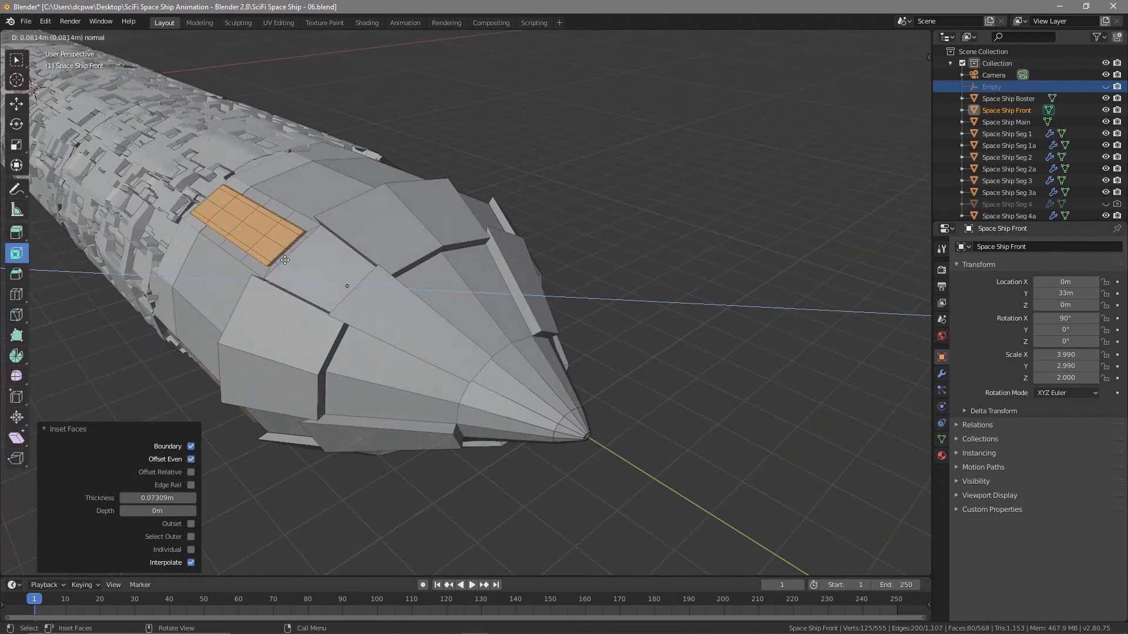
pyautogui.click(286, 264)
pyautogui.press('s')
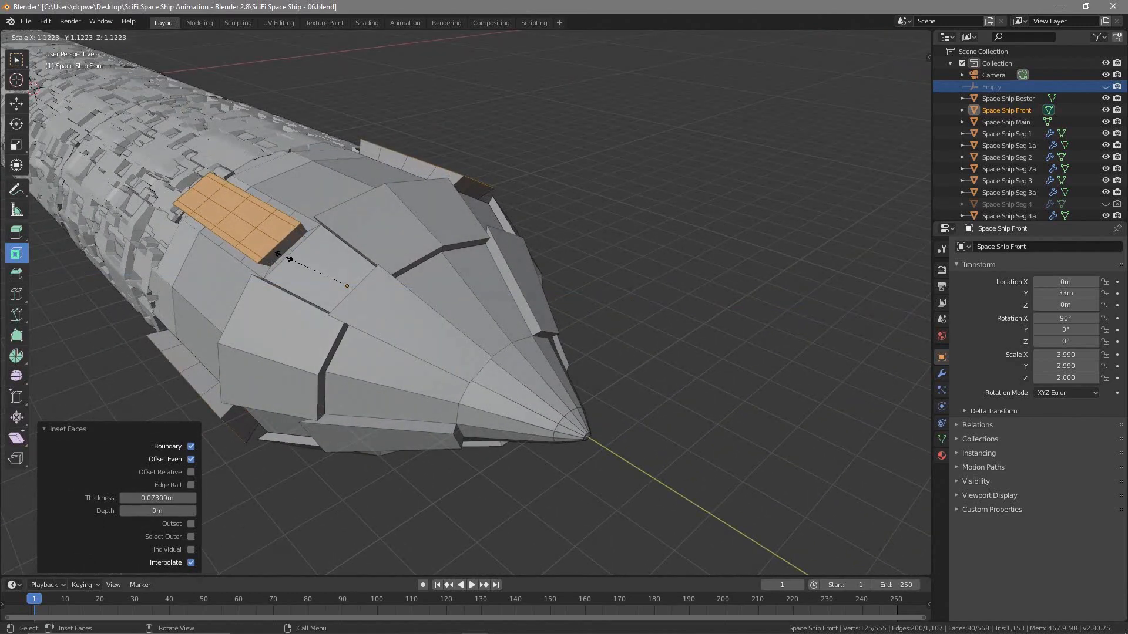
pyautogui.click(287, 259)
pyautogui.press('e')
pyautogui.click(282, 256)
pyautogui.press('s')
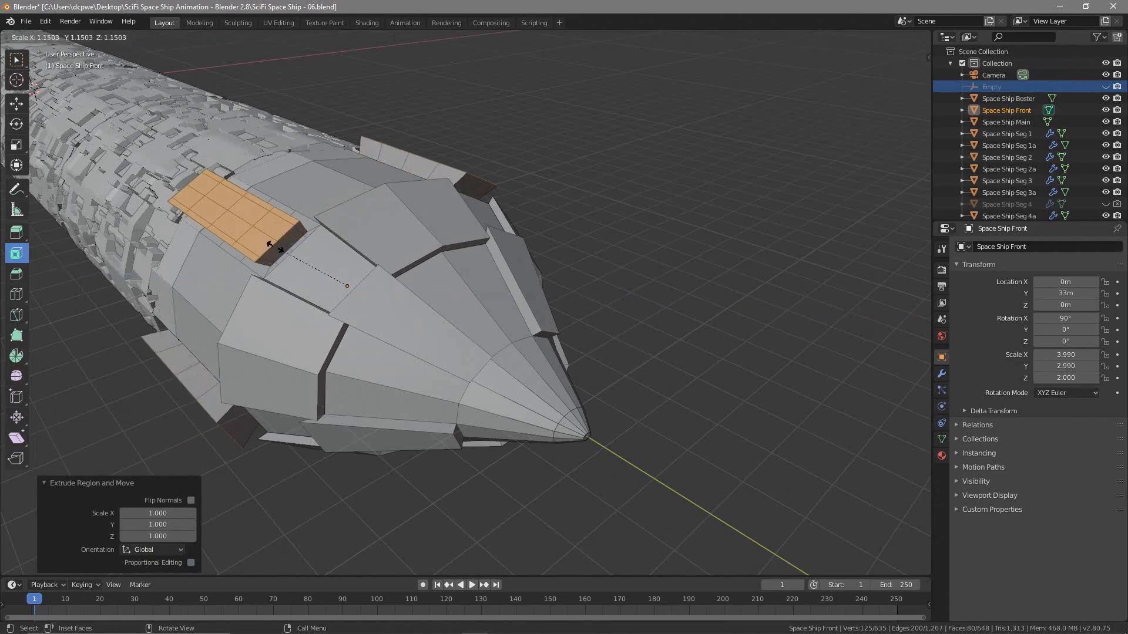
pyautogui.click(275, 247)
# Save the project as the new version SciFi Space Ship - 07.blend and return to Object Mode.
pyautogui.moveTo(275, 246); pyautogui.dragTo(347, 269, button='middle')
pyautogui.moveTo(517, 333); pyautogui.dragTo(322, 347, button='middle')
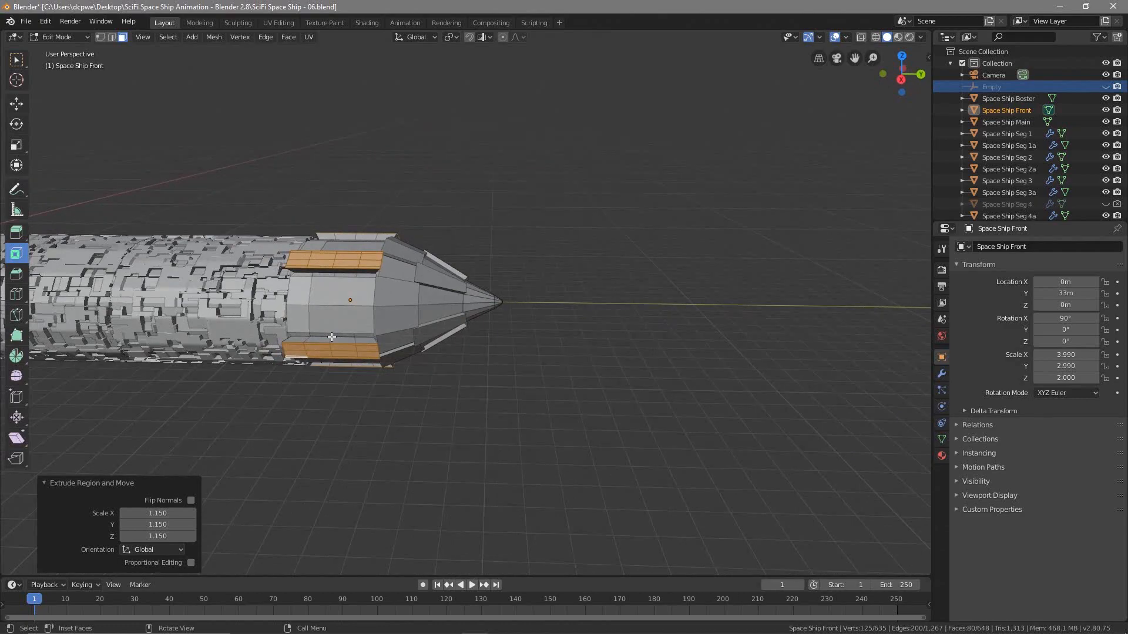
pyautogui.scroll(-1, 97, 377)
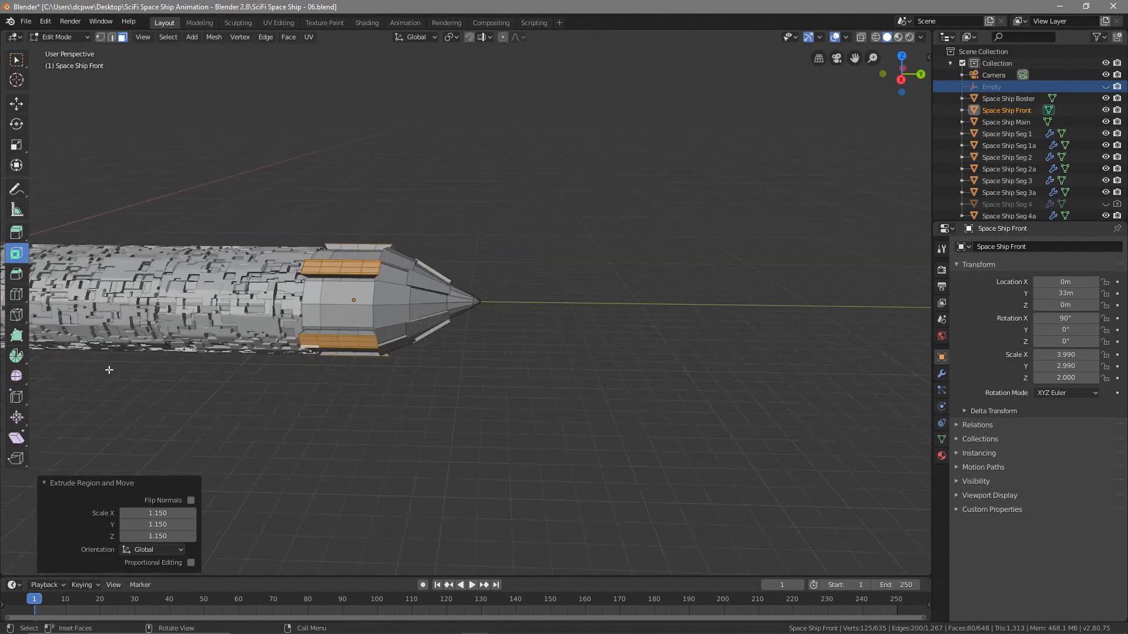
pyautogui.keyDown('shift'); pyautogui.moveTo(122, 390); pyautogui.dragTo(282, 404, button='middle'); pyautogui.keyUp('shift')
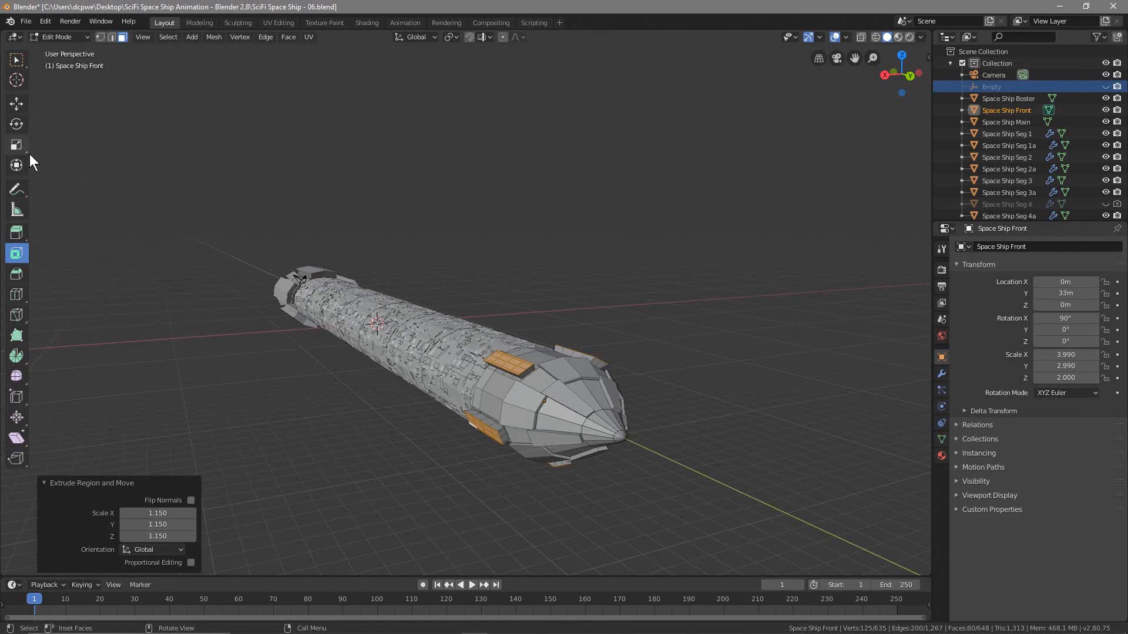
pyautogui.click(33, 22)
pyautogui.click(48, 109)
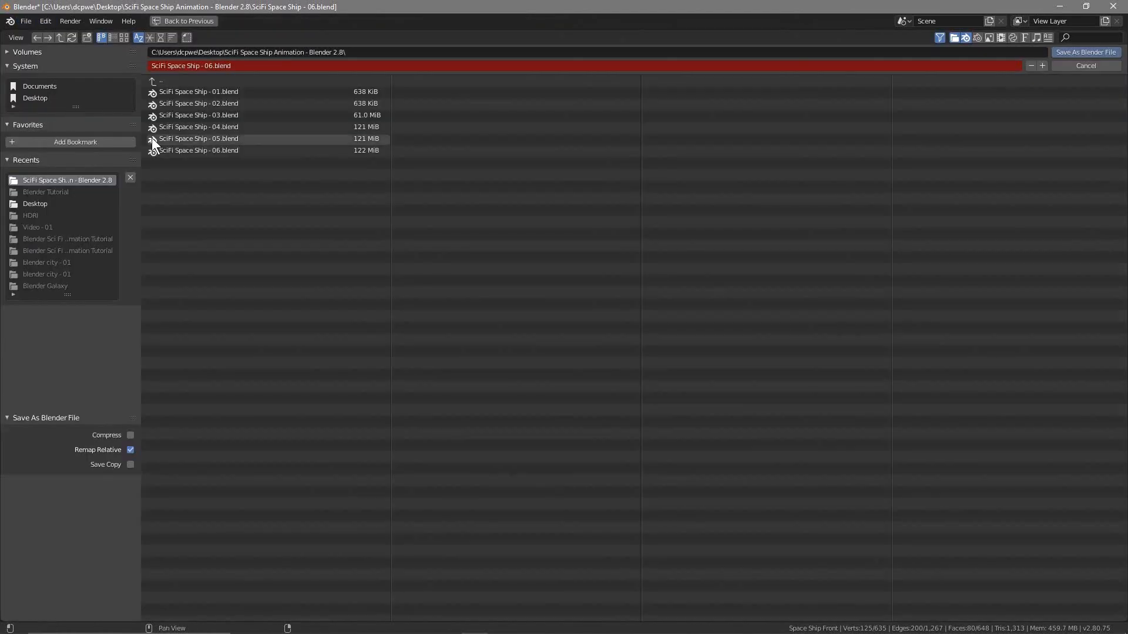
pyautogui.click(1044, 65)
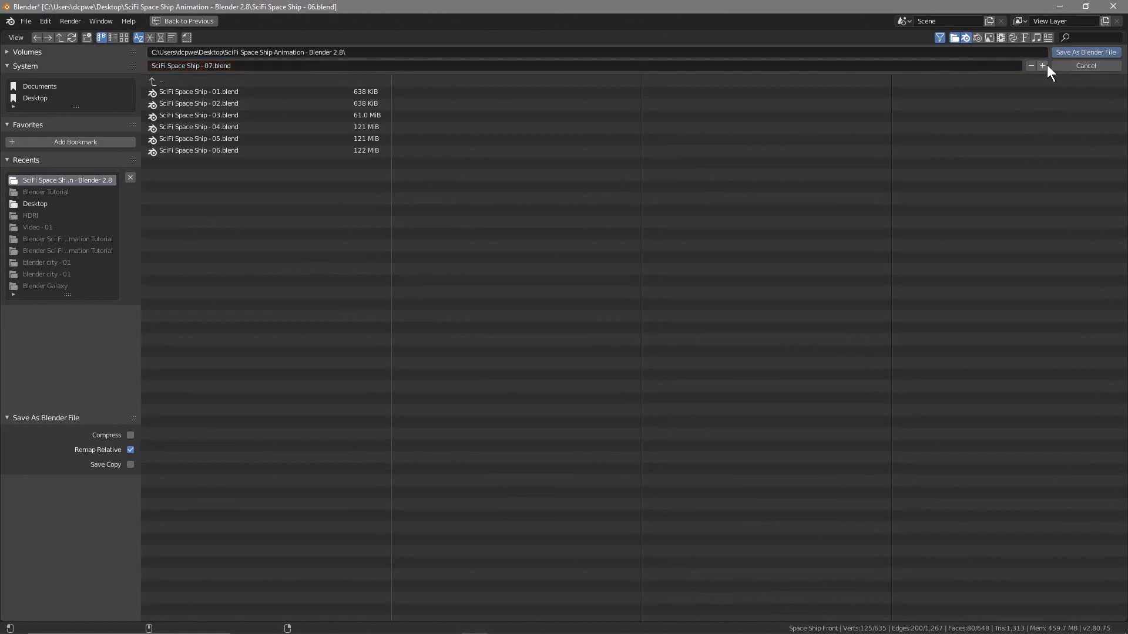
pyautogui.click(1103, 53)
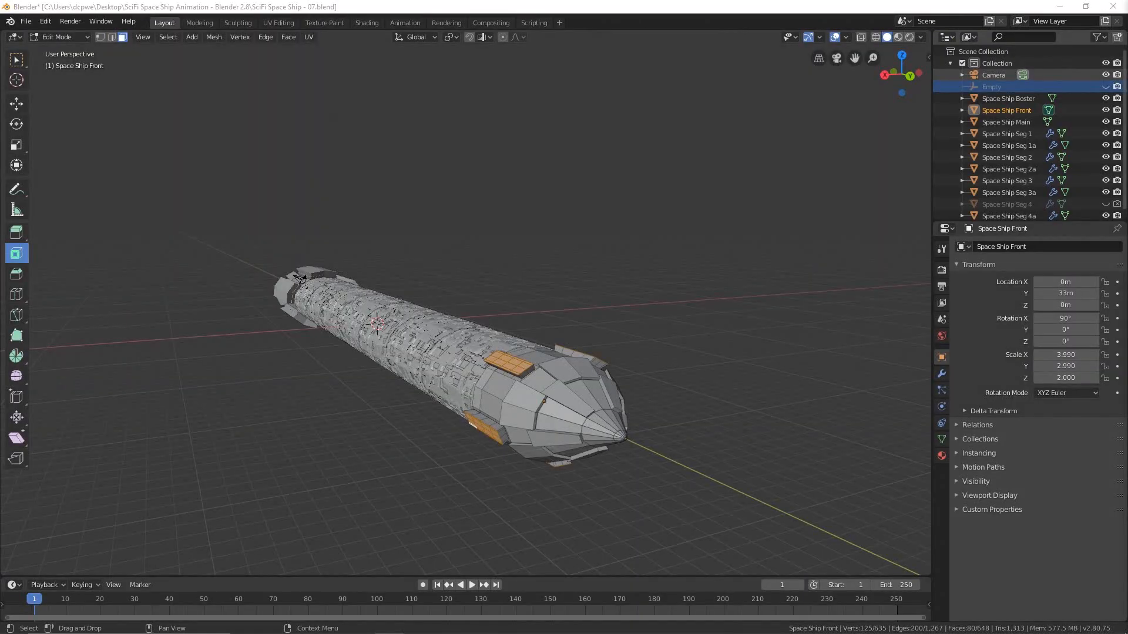
pyautogui.click(52, 36)
pyautogui.click(58, 45)
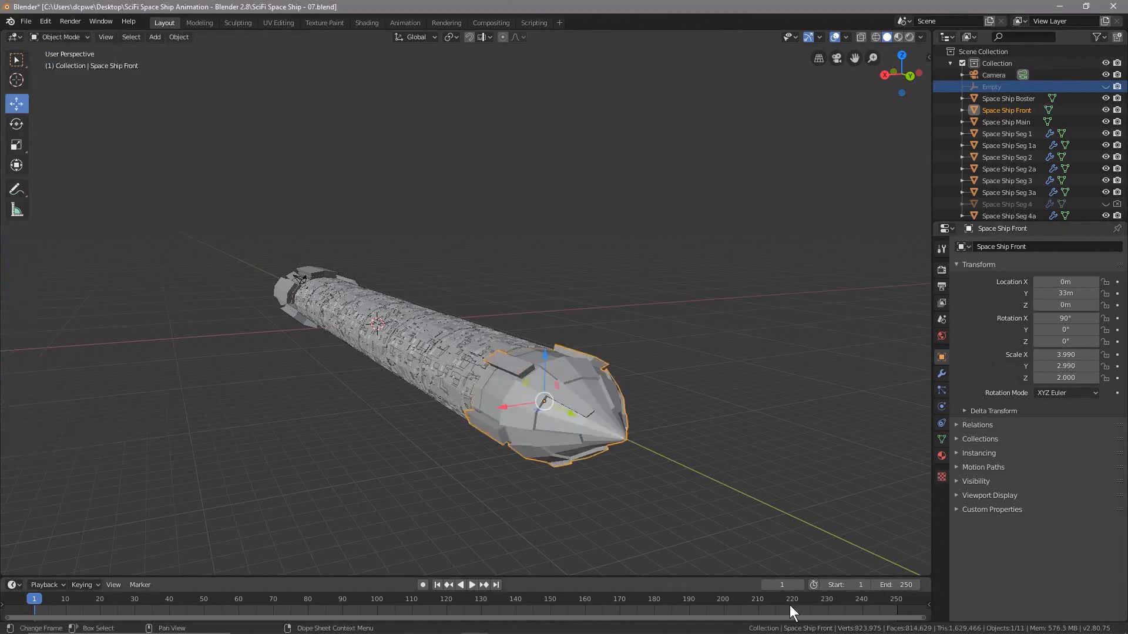
# Switch to Chrome, go to hdrihaven.com and open the site's HDRI browsing page.
pyautogui.click(850, 631)
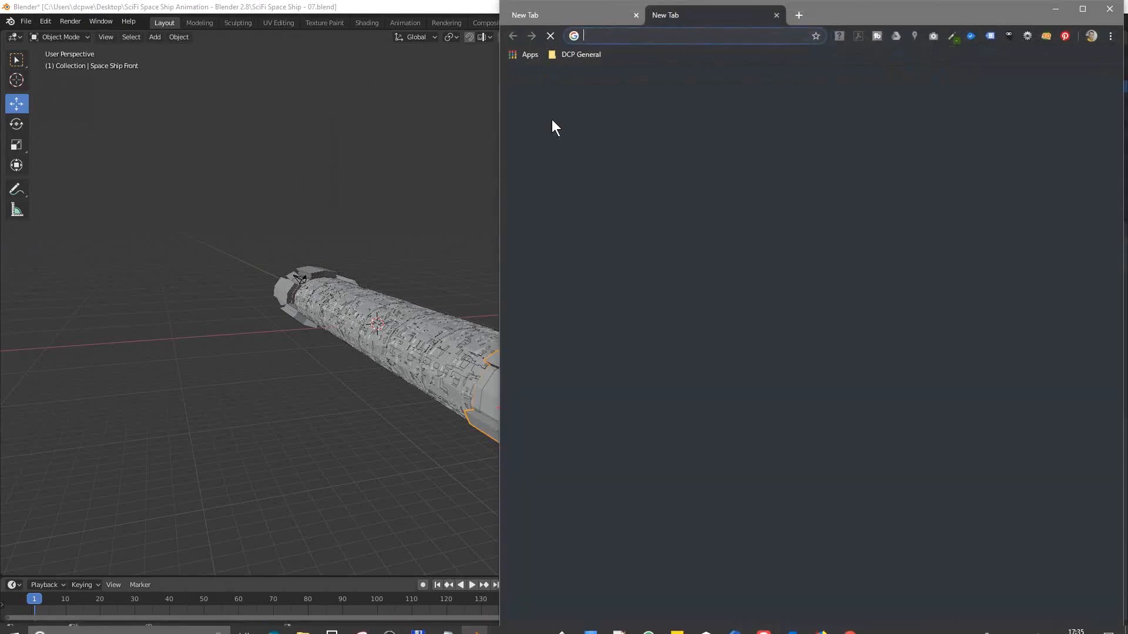
pyautogui.write('hdrihaven.com')
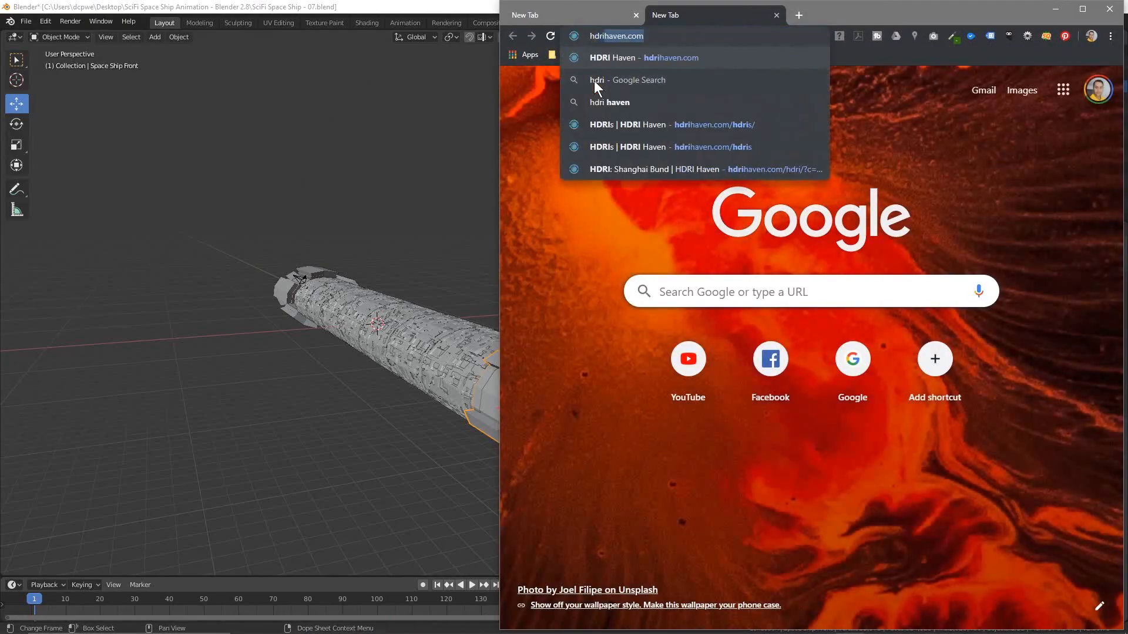
pyautogui.press('Return')
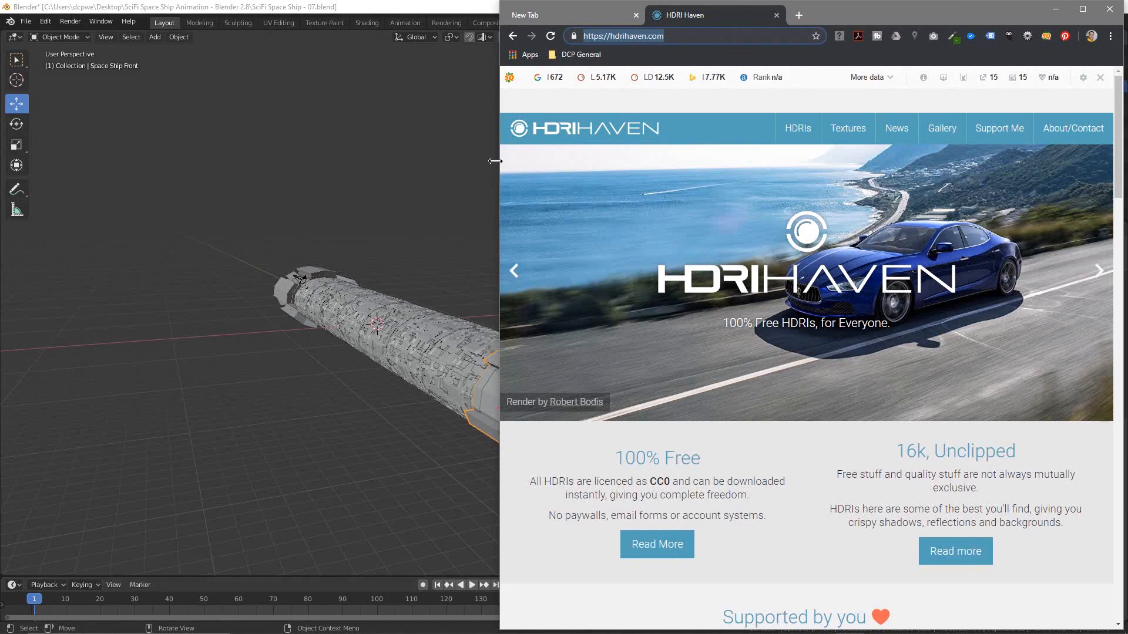
pyautogui.moveTo(494, 161); pyautogui.dragTo(256, 161)
pyautogui.scroll(-9, 597, 368)
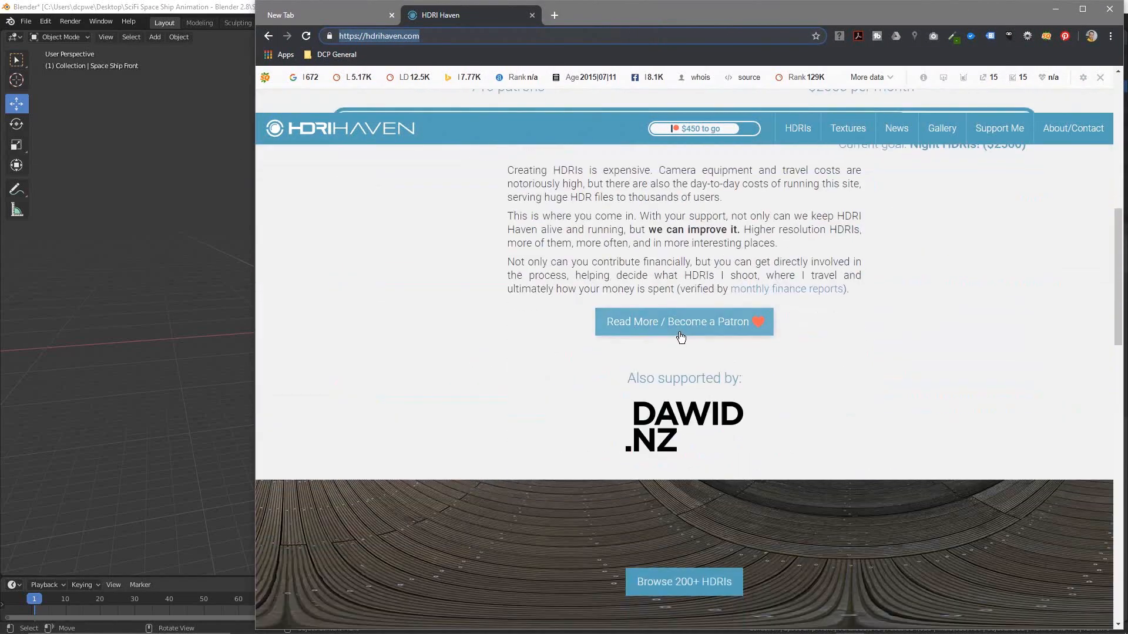
pyautogui.scroll(-5, 680, 330)
pyautogui.click(662, 282)
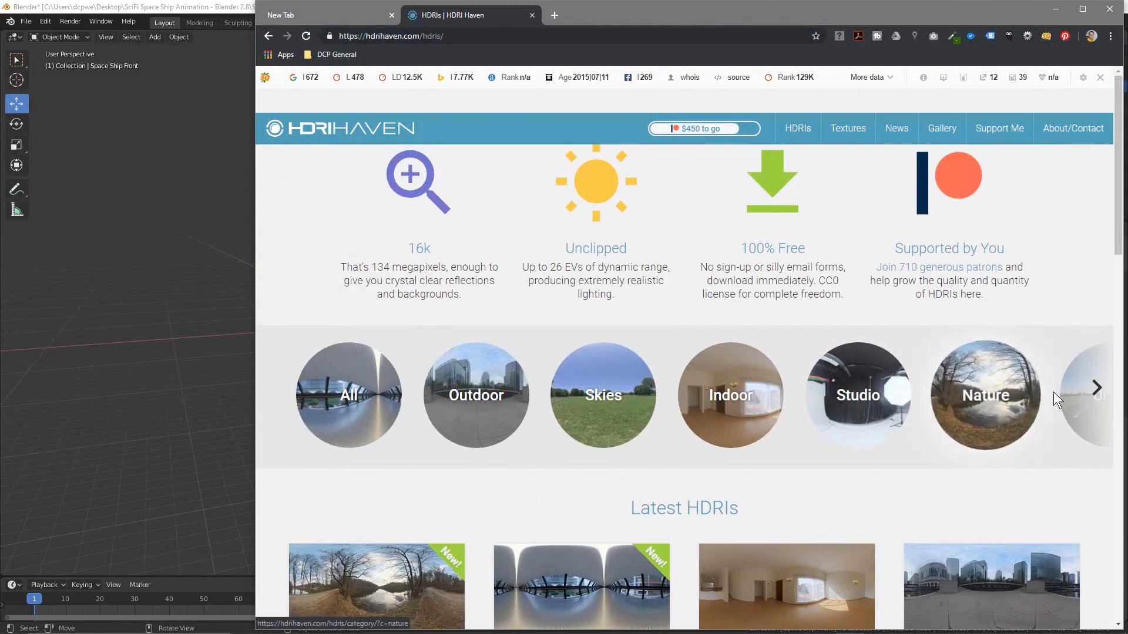
# Download the Shanghai Bund HDRI from the Night category in 4k resolution.
pyautogui.click(1093, 390)
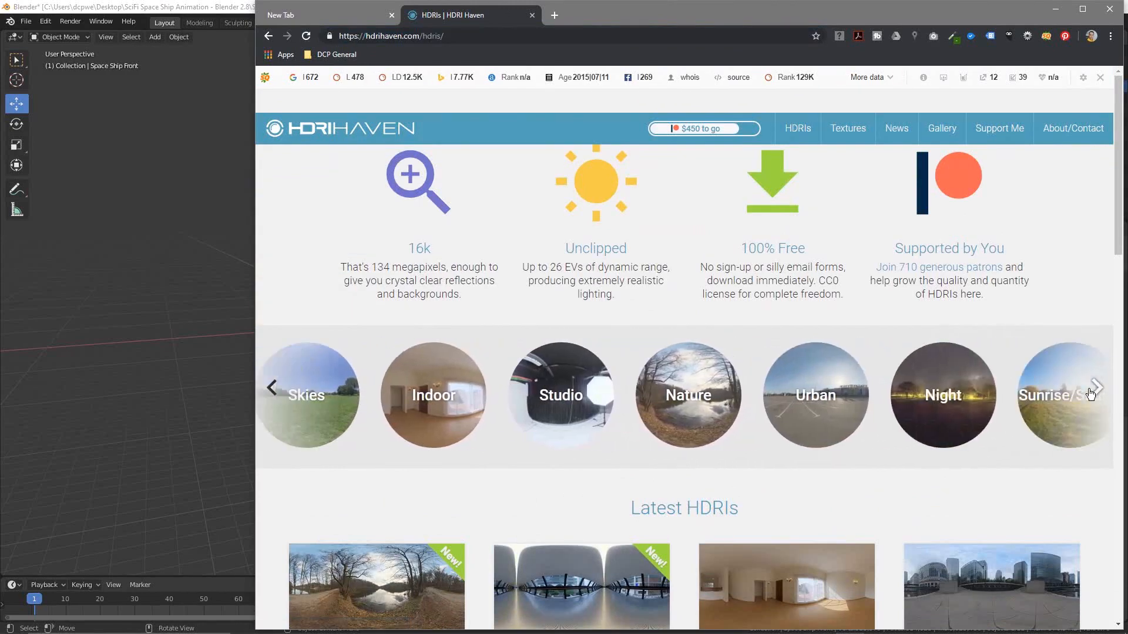
pyautogui.click(594, 403)
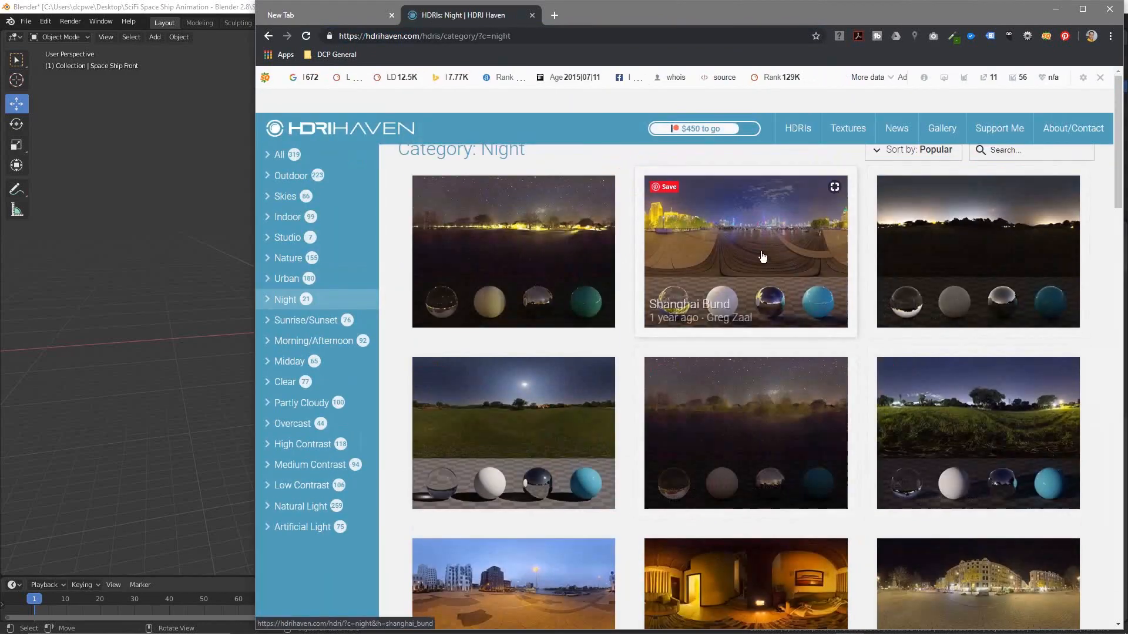
pyautogui.click(741, 221)
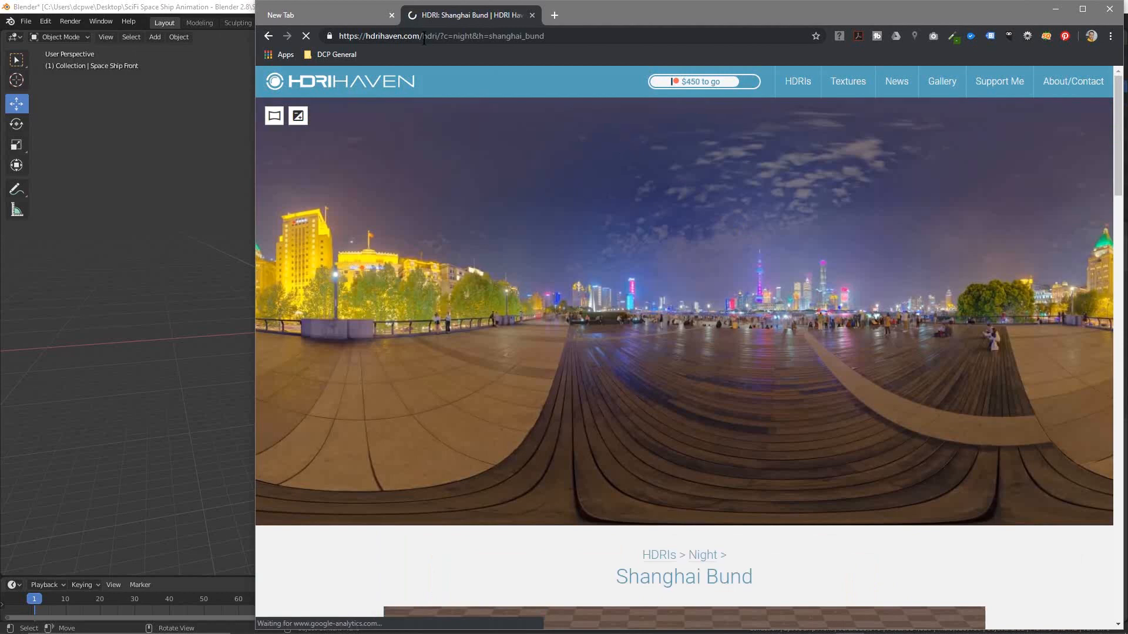
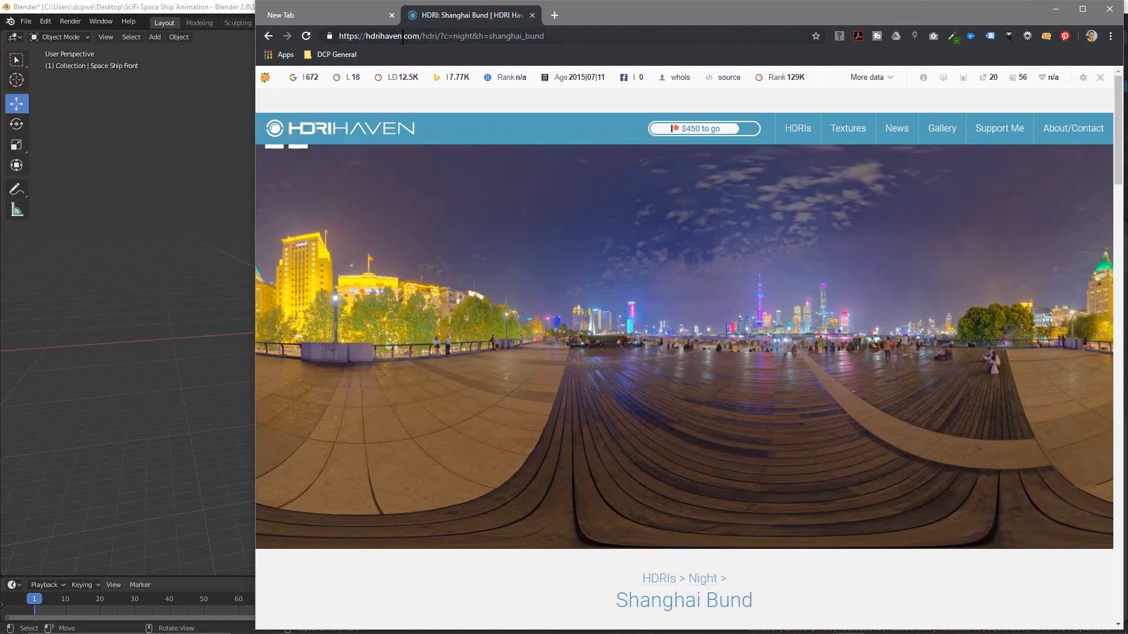
pyautogui.scroll(-10, 615, 373)
pyautogui.click(492, 351)
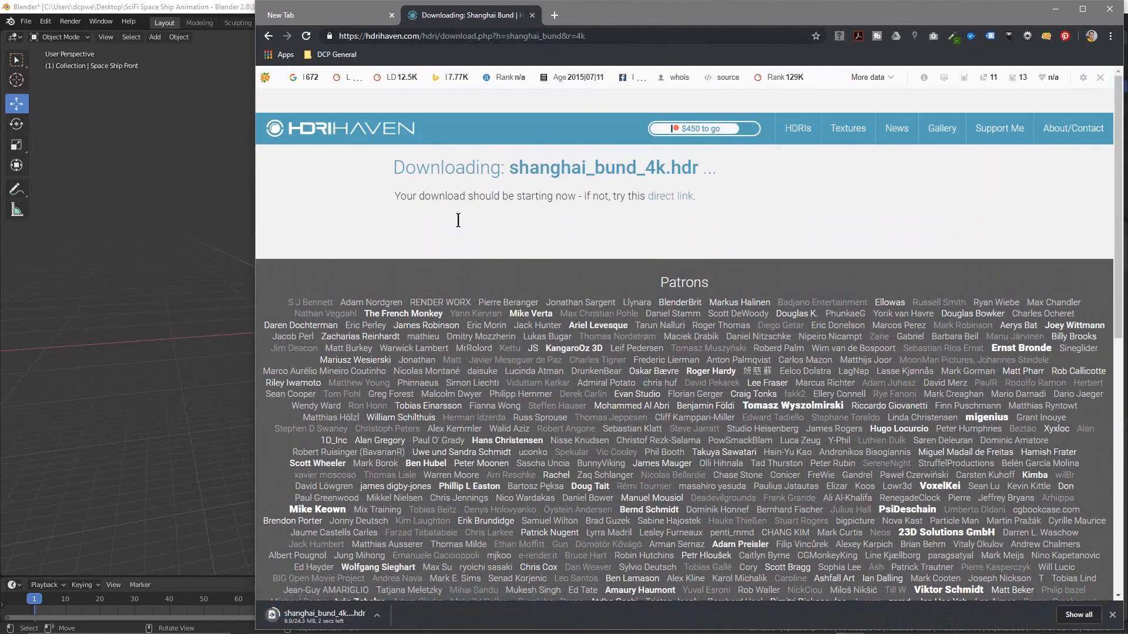
pyautogui.click(267, 36)
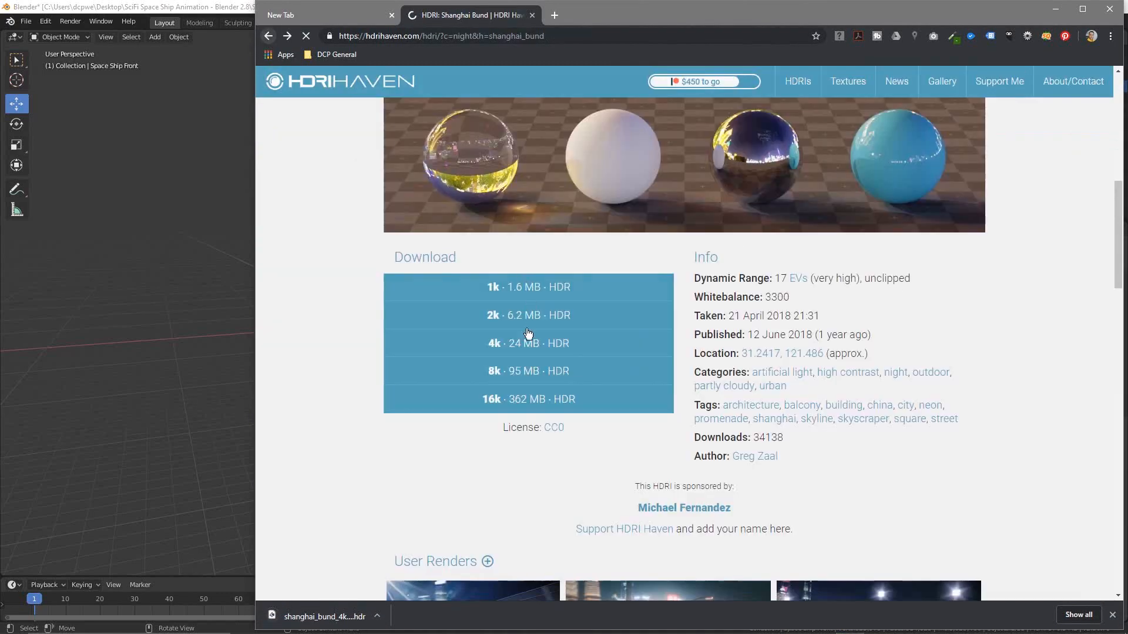
# Open the SciFi Space Ship Animation project folder from the desktop, create a folder named HDRI in it and open that folder.
pyautogui.moveTo(827, 13); pyautogui.dragTo(417, 42)
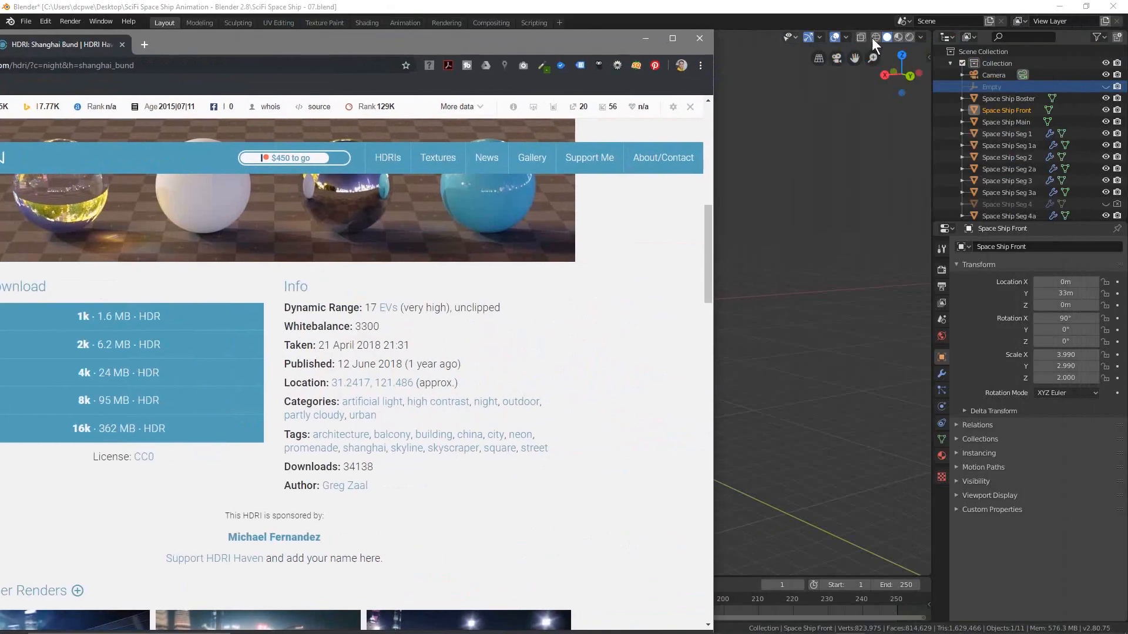
pyautogui.click(1059, 8)
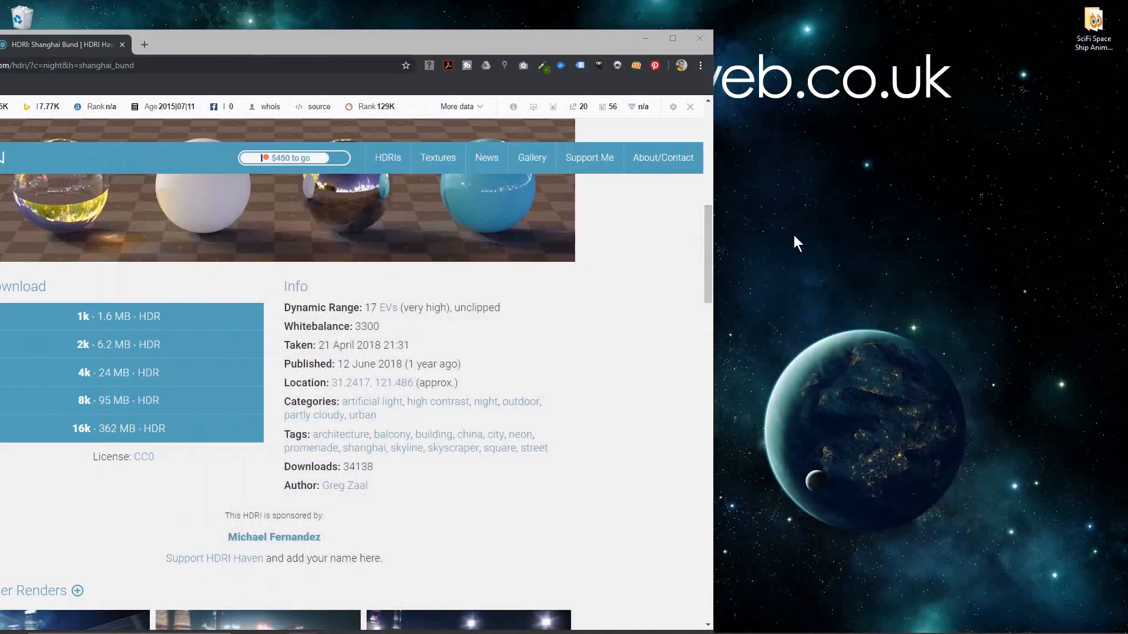
pyautogui.doubleClick(1094, 27)
pyautogui.moveTo(928, 149); pyautogui.dragTo(621, 101)
pyautogui.rightClick(613, 409)
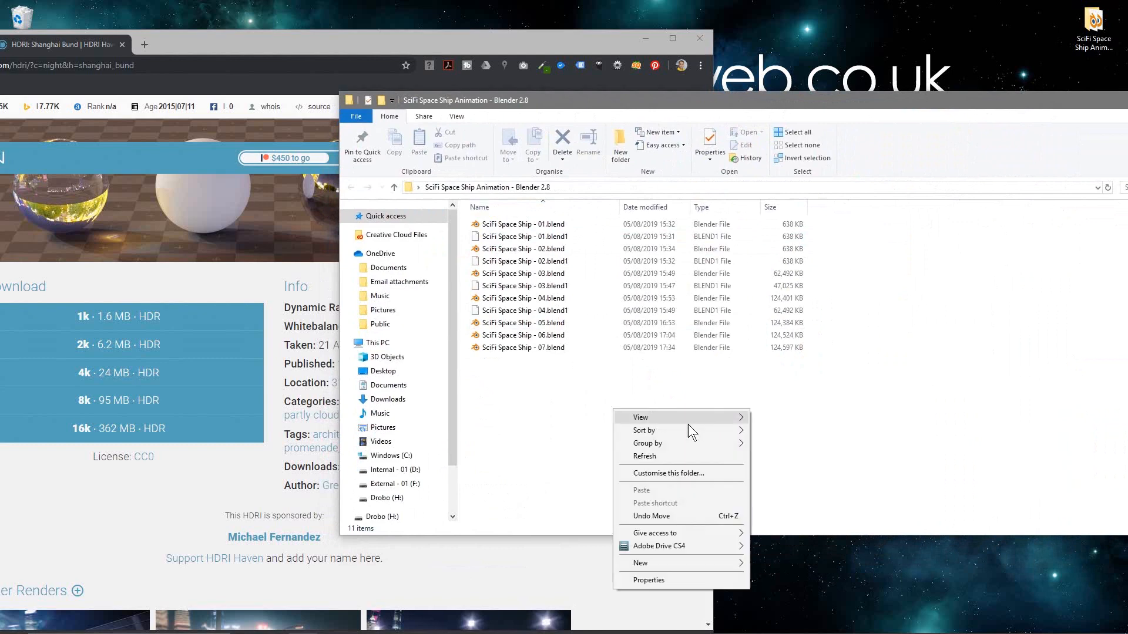
pyautogui.moveTo(717, 563)
pyautogui.click(797, 386)
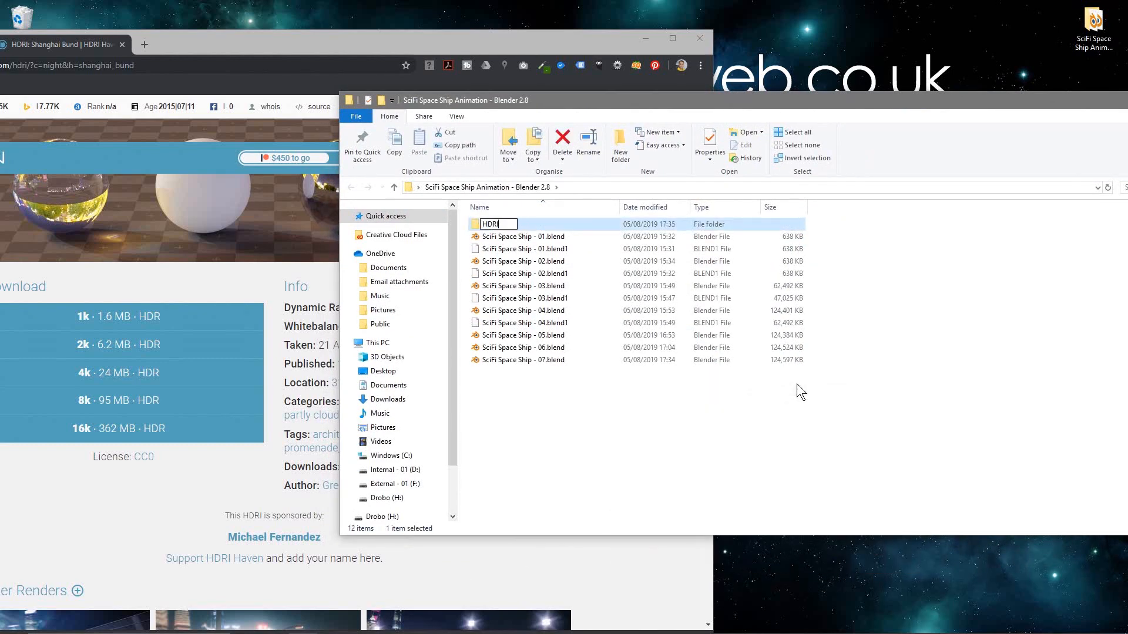
pyautogui.press('Return')
pyautogui.press('Return')
# Place the downloaded shanghai_bund_4k HDR file in the new HDRI folder and close the browser and folder windows.
pyautogui.moveTo(473, 51); pyautogui.dragTo(0, 47)
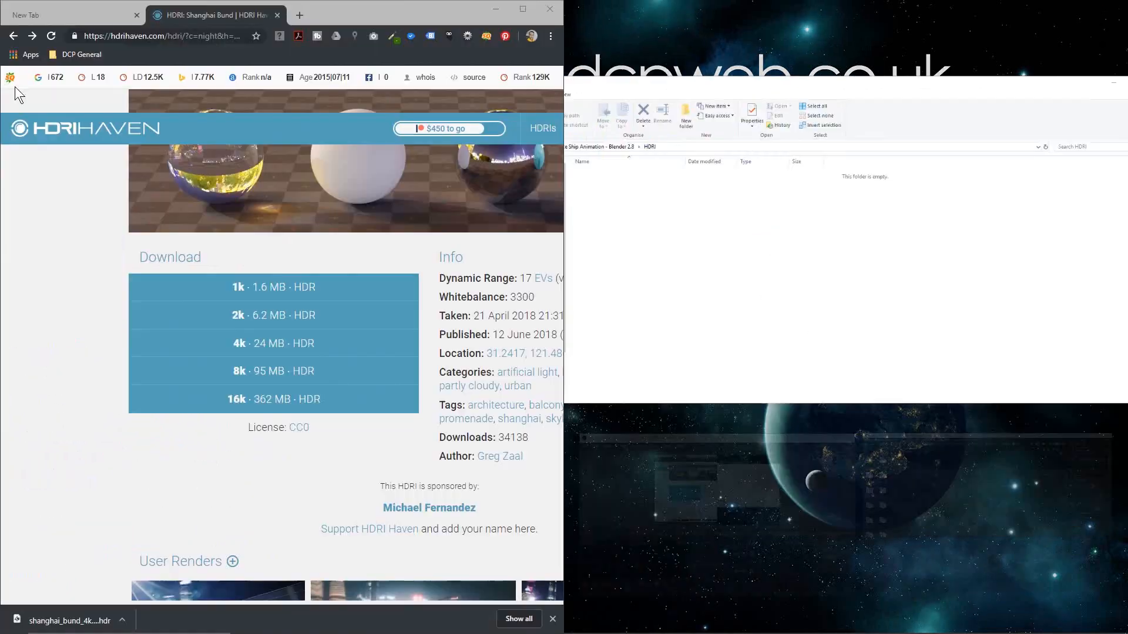
pyautogui.click(714, 153)
pyautogui.moveTo(103, 619); pyautogui.dragTo(797, 292)
pyautogui.click(554, 7)
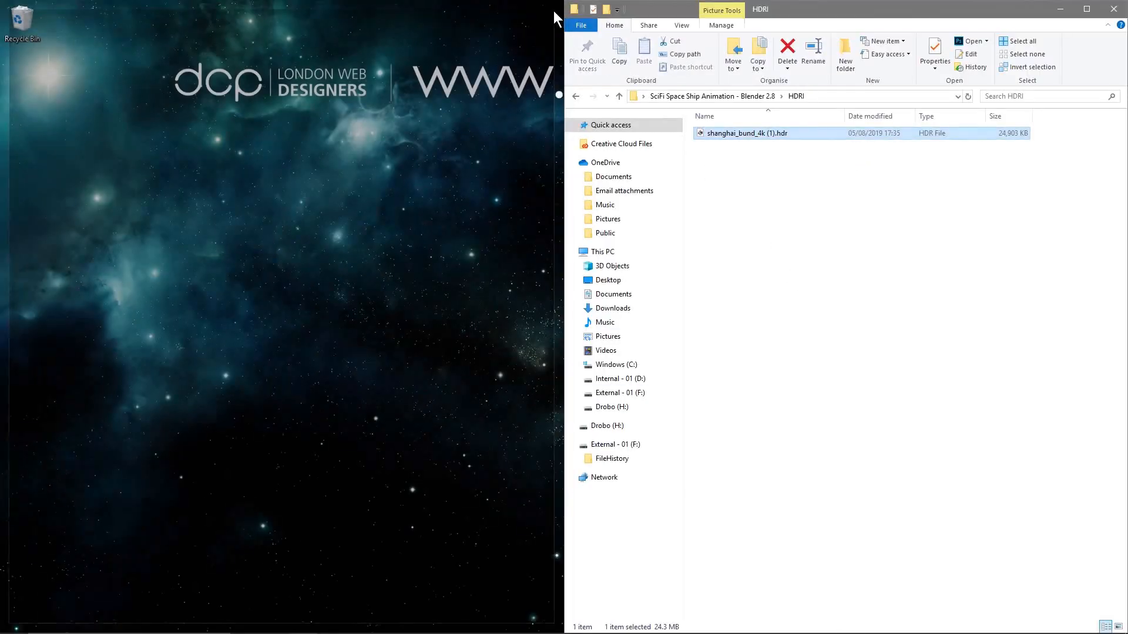
pyautogui.click(1113, 9)
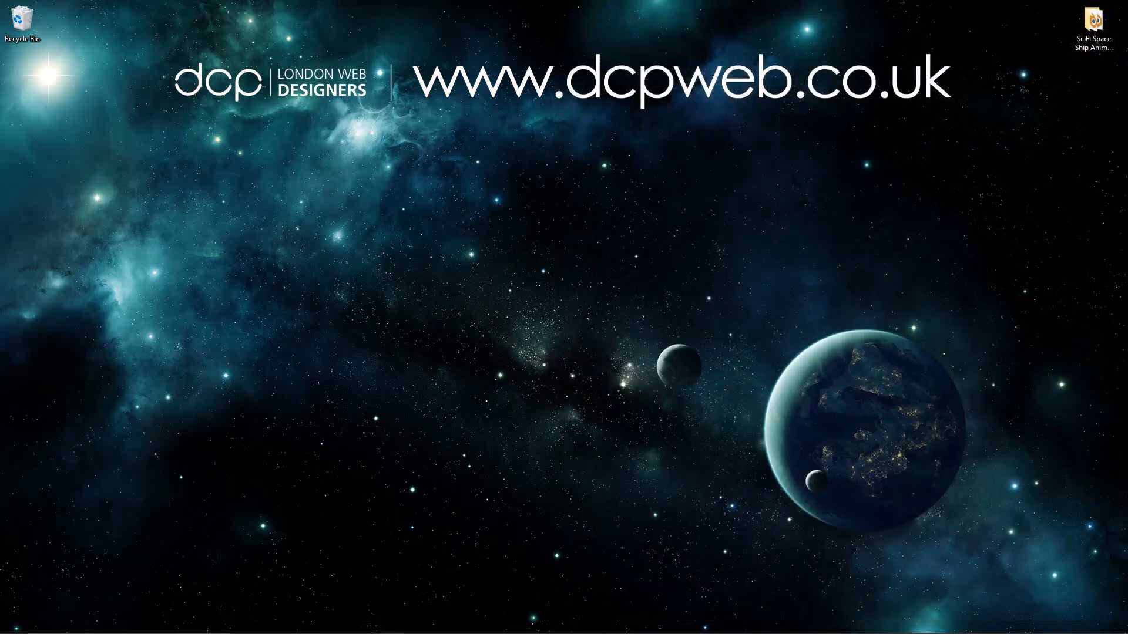
# Switch back to Blender and deselect the ship's front section.
pyautogui.moveTo(475, 627)
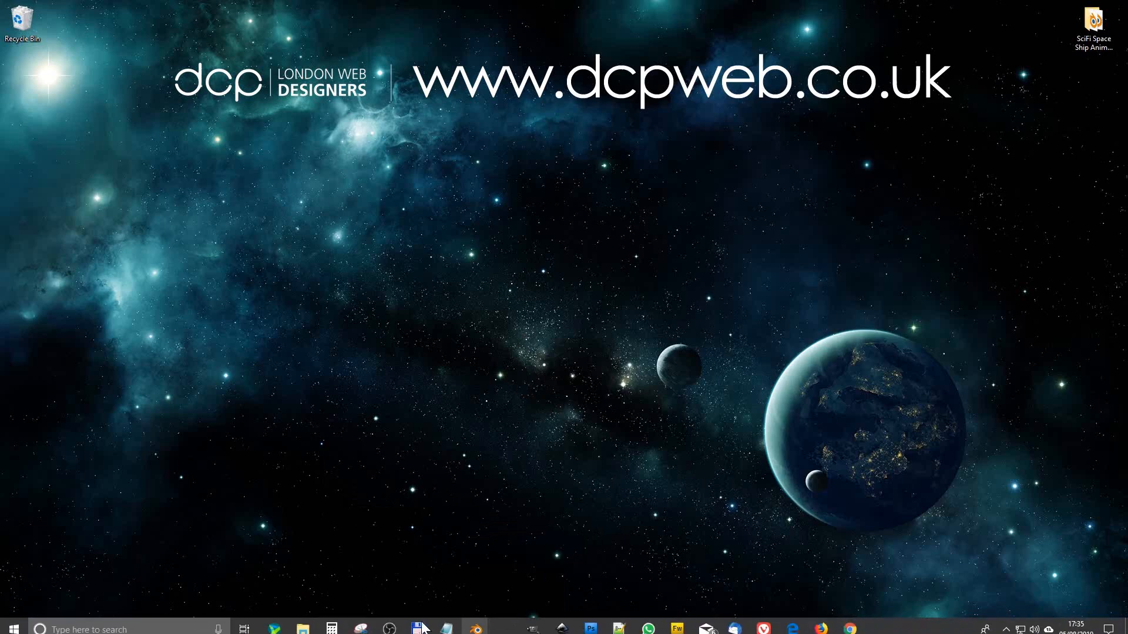
pyautogui.click(528, 569)
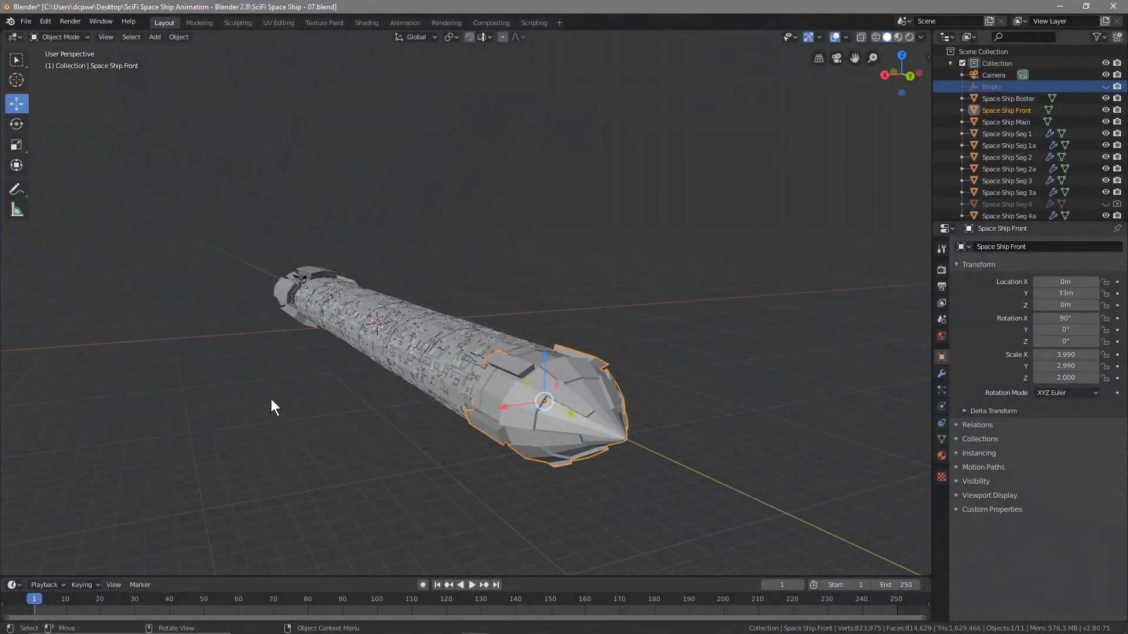
pyautogui.click(196, 217)
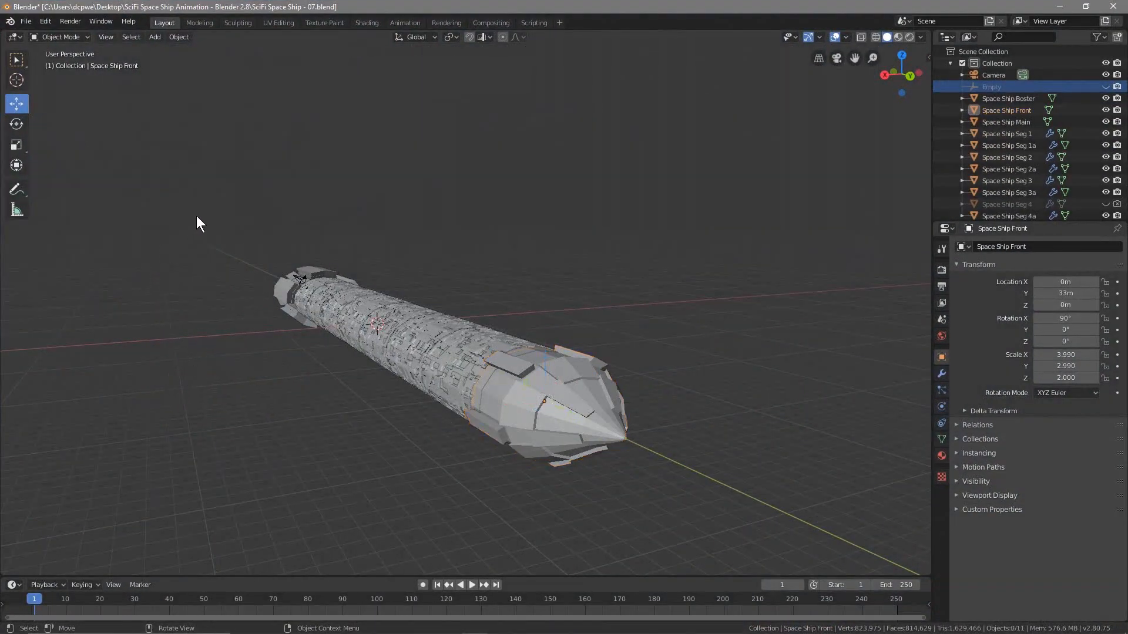
pyautogui.moveTo(227, 379); pyautogui.dragTo(557, 265, button='middle')
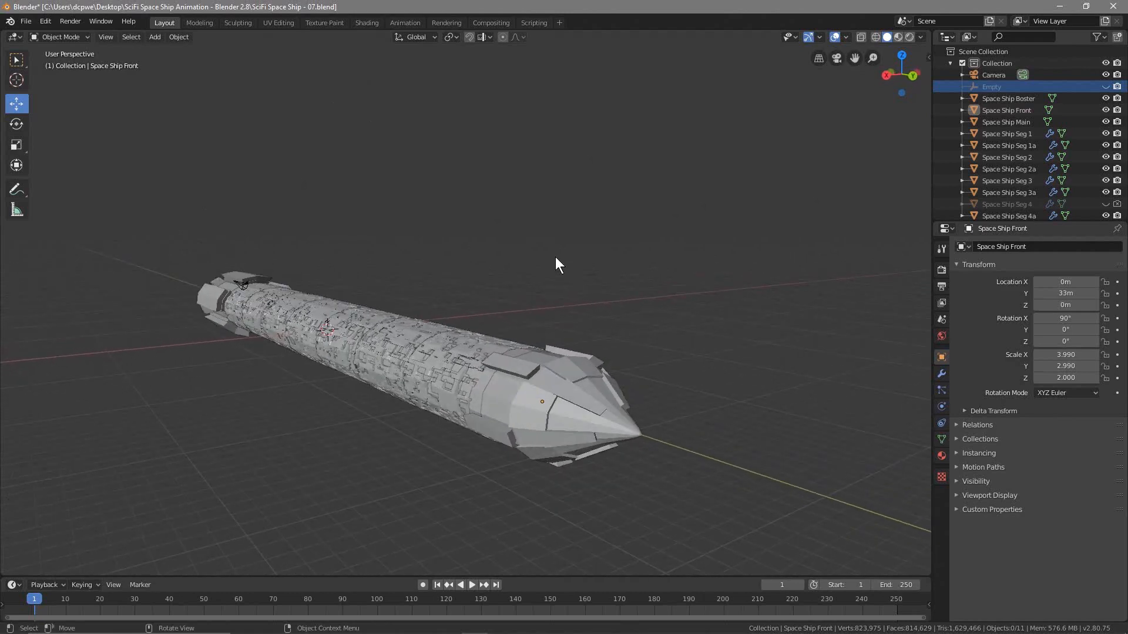
pyautogui.keyDown('shift'); pyautogui.moveTo(288, 450); pyautogui.dragTo(411, 385, button='middle'); pyautogui.keyUp('shift')
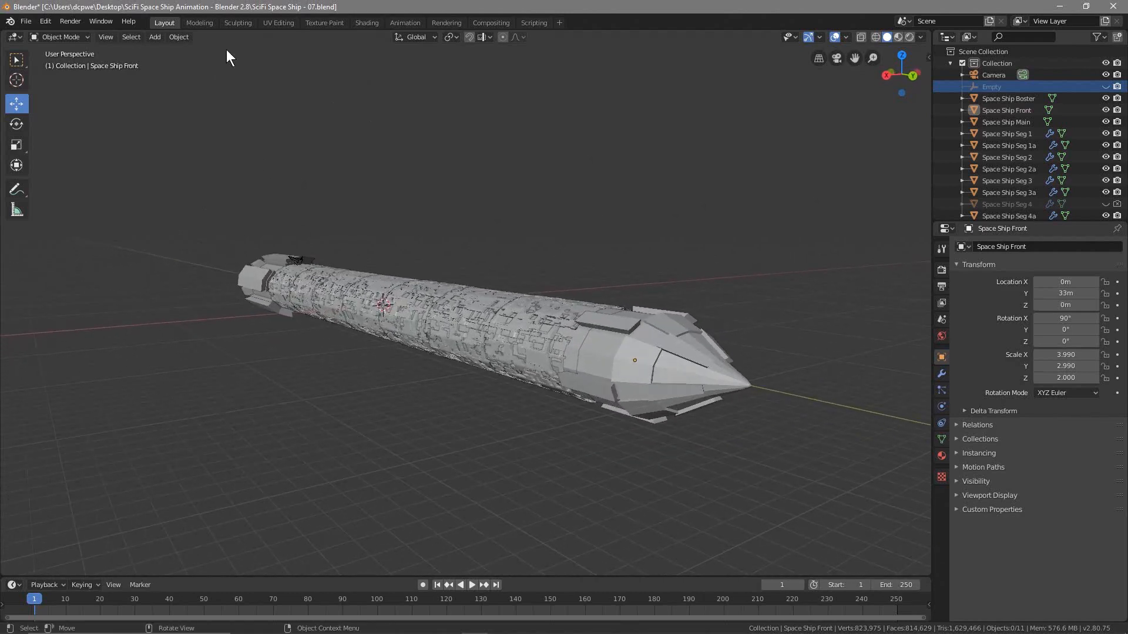
# Switch to the Shading workspace, show the World nodes, and space the Background and World Output nodes apart.
pyautogui.click(366, 23)
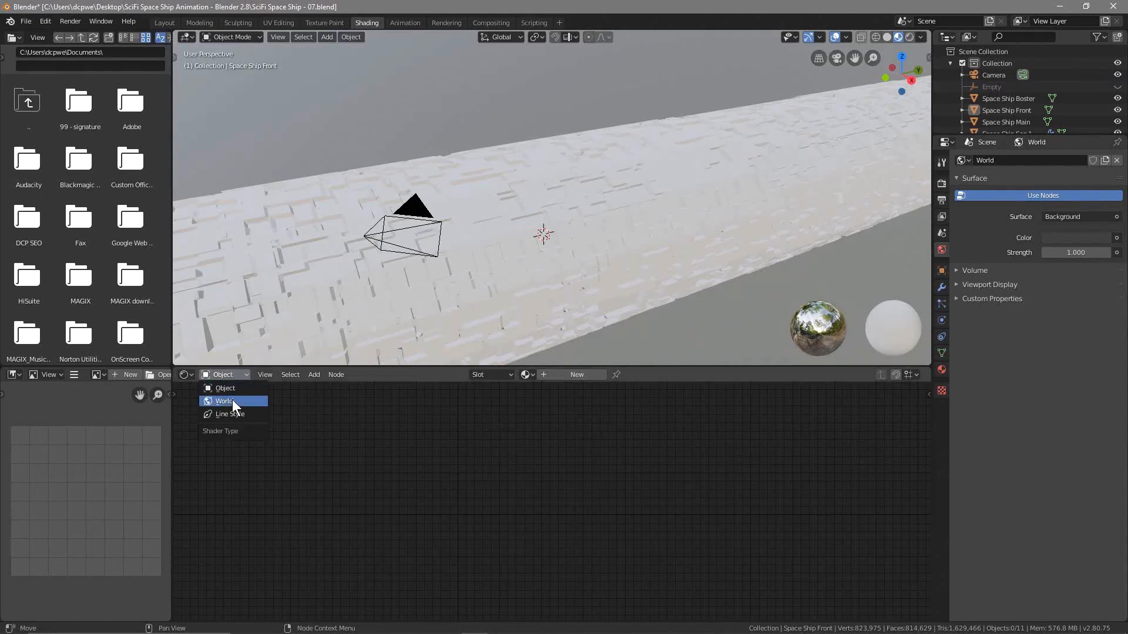
pyautogui.click(232, 399)
pyautogui.scroll(4, 584, 524)
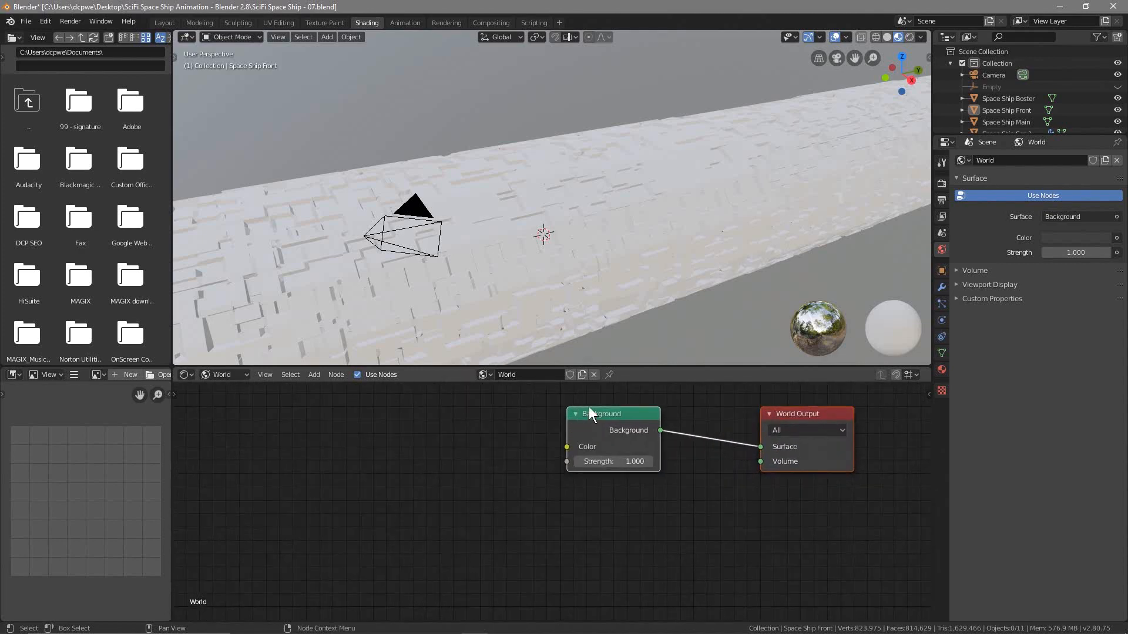
pyautogui.moveTo(627, 416); pyautogui.dragTo(685, 403)
pyautogui.moveTo(804, 424); pyautogui.dragTo(805, 443)
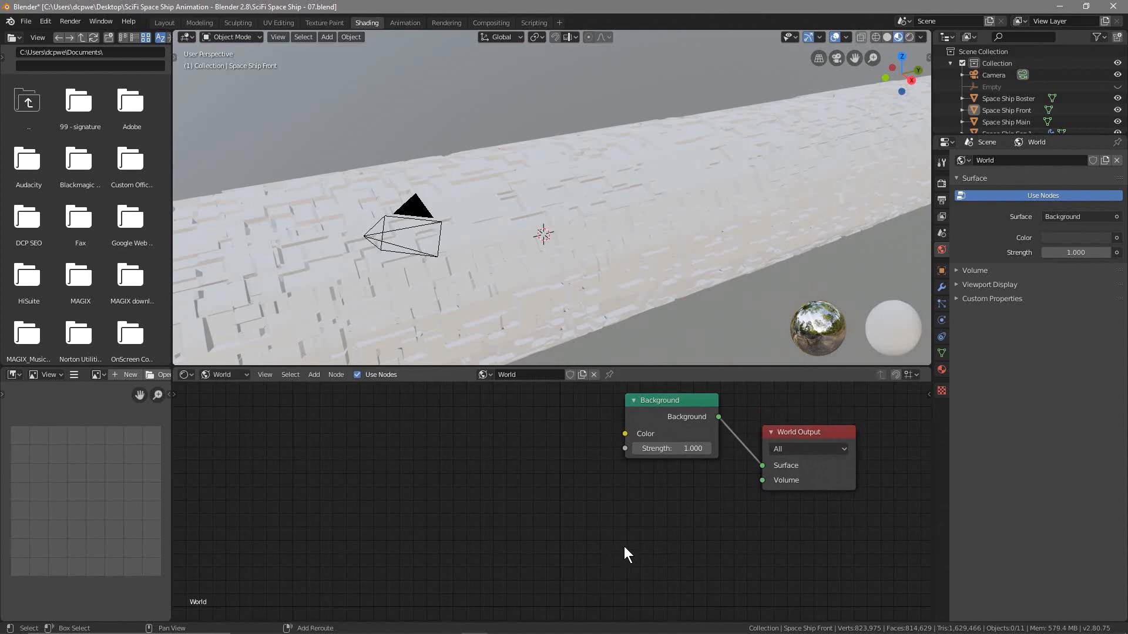
# Add a second Background shader node below the existing Background node.
pyautogui.hotkey('shift', 'a')
pyautogui.moveTo(622, 548)
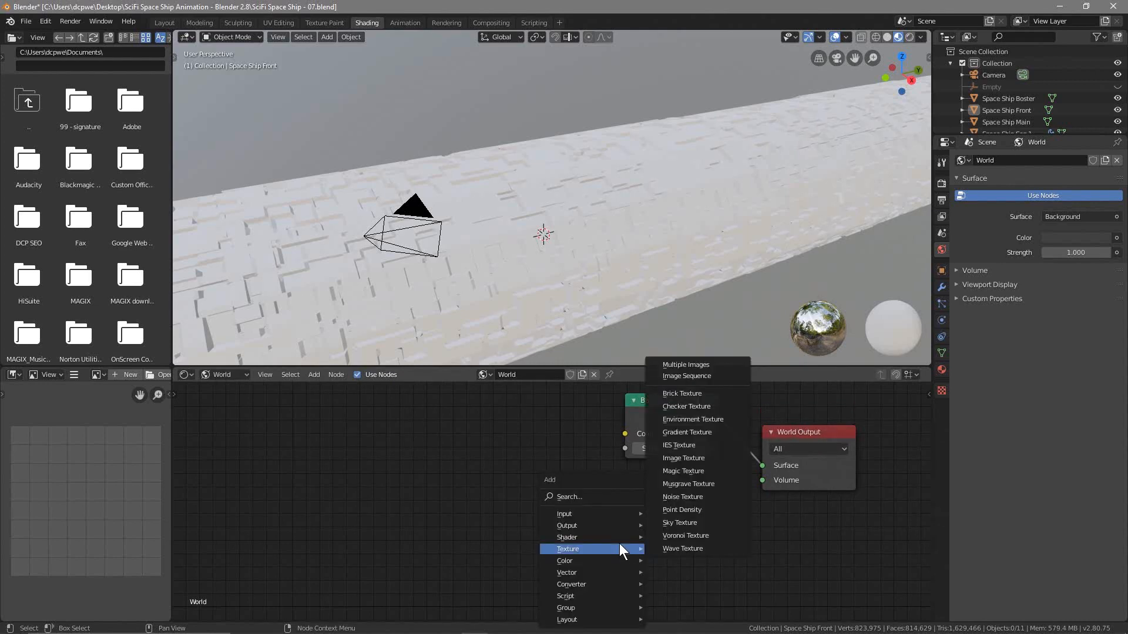
pyautogui.click(680, 472)
pyautogui.click(604, 509)
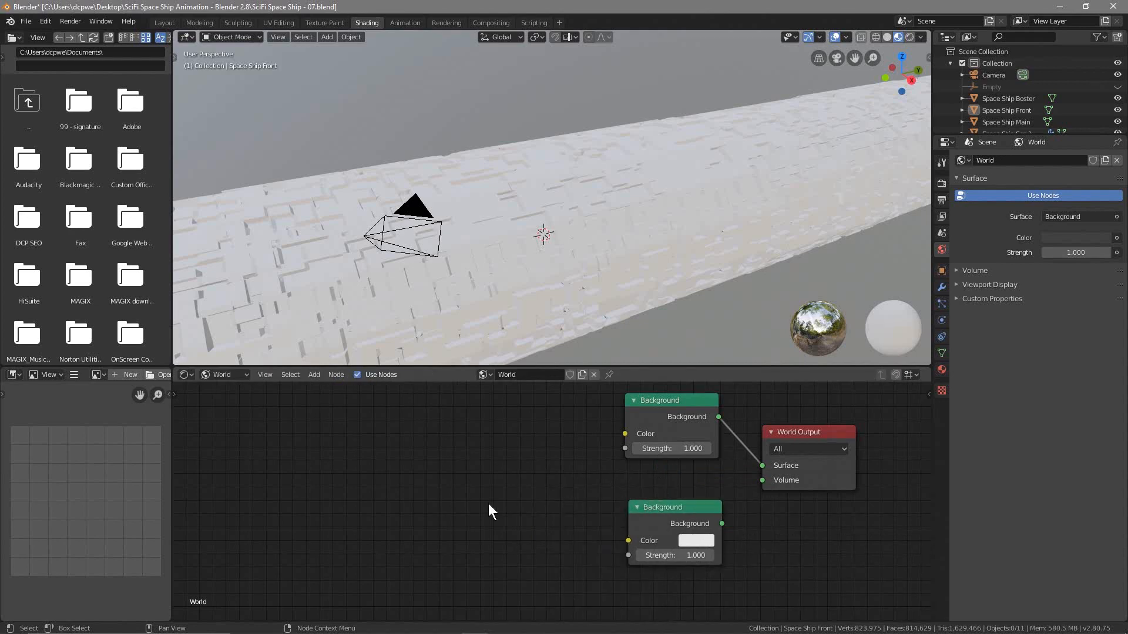
# Insert a Mix Shader between the upper Background and World Output, and link the lower Background to its second Shader input.
pyautogui.hotkey('shift', 'a')
pyautogui.moveTo(488, 502)
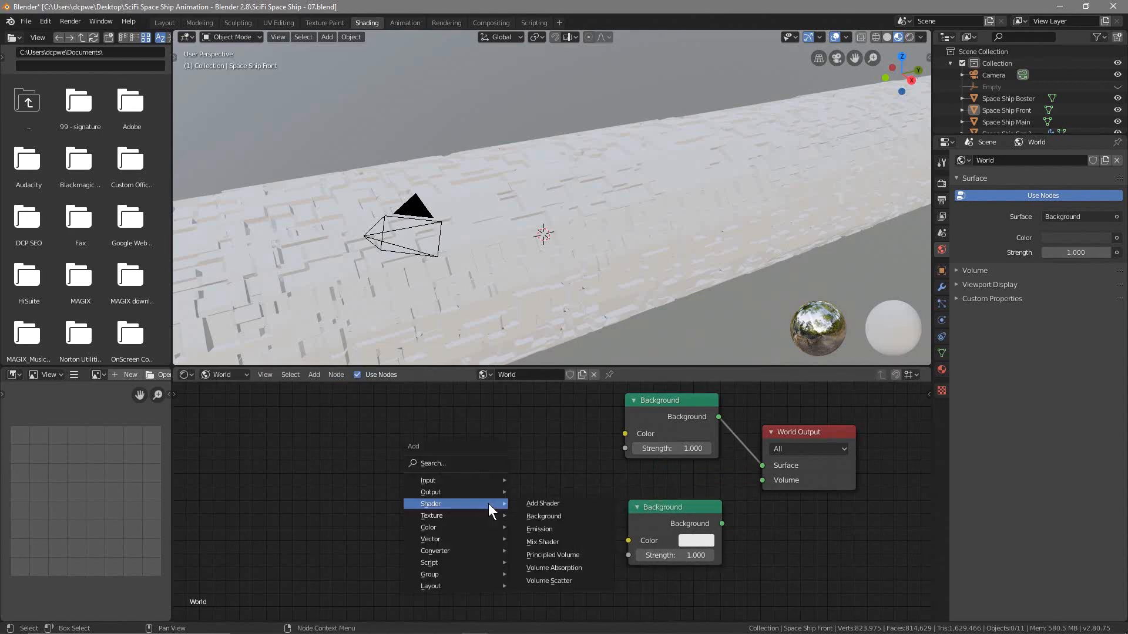
pyautogui.click(546, 542)
pyautogui.click(711, 408)
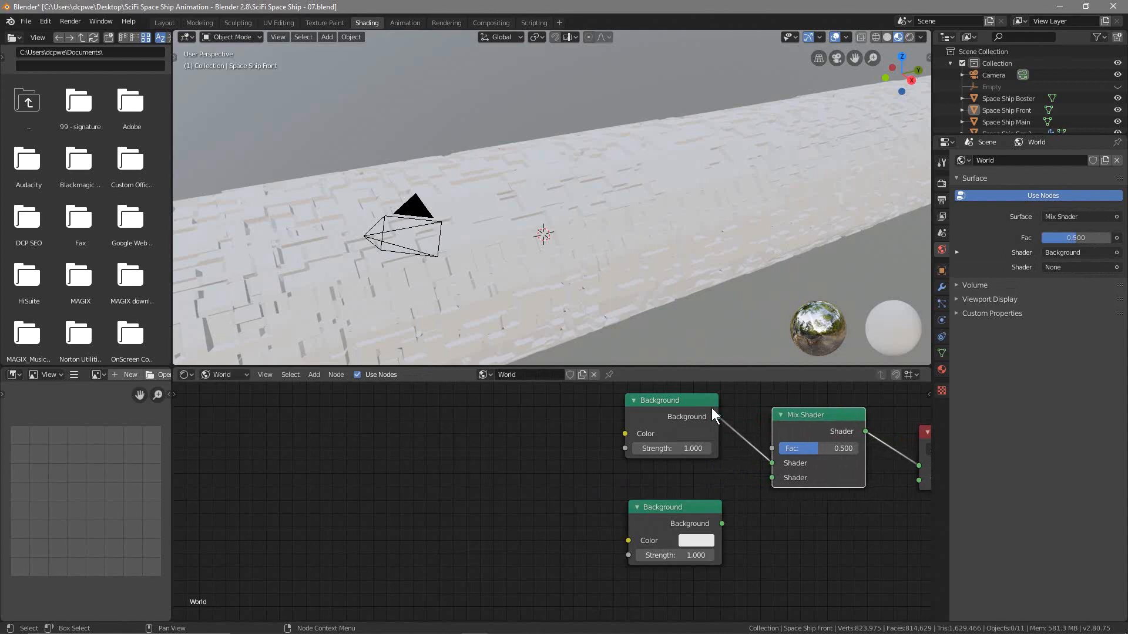
pyautogui.moveTo(721, 520); pyautogui.dragTo(772, 476)
# Add an Image Texture node in front of the two Background nodes.
pyautogui.hotkey('shift', 'a')
pyautogui.moveTo(471, 503)
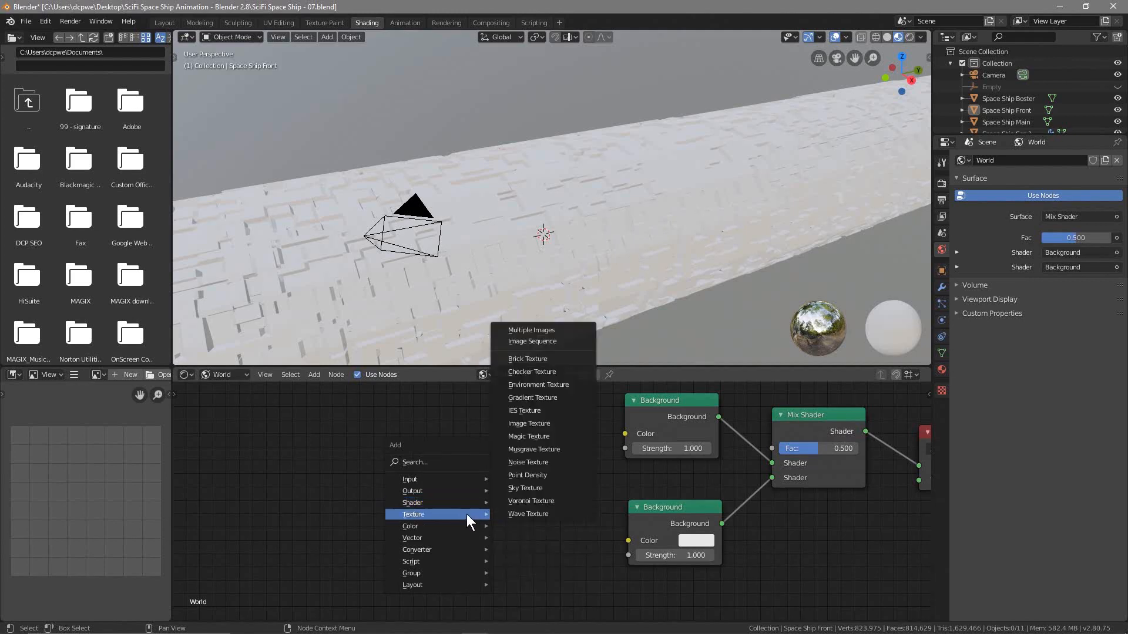
pyautogui.click(552, 423)
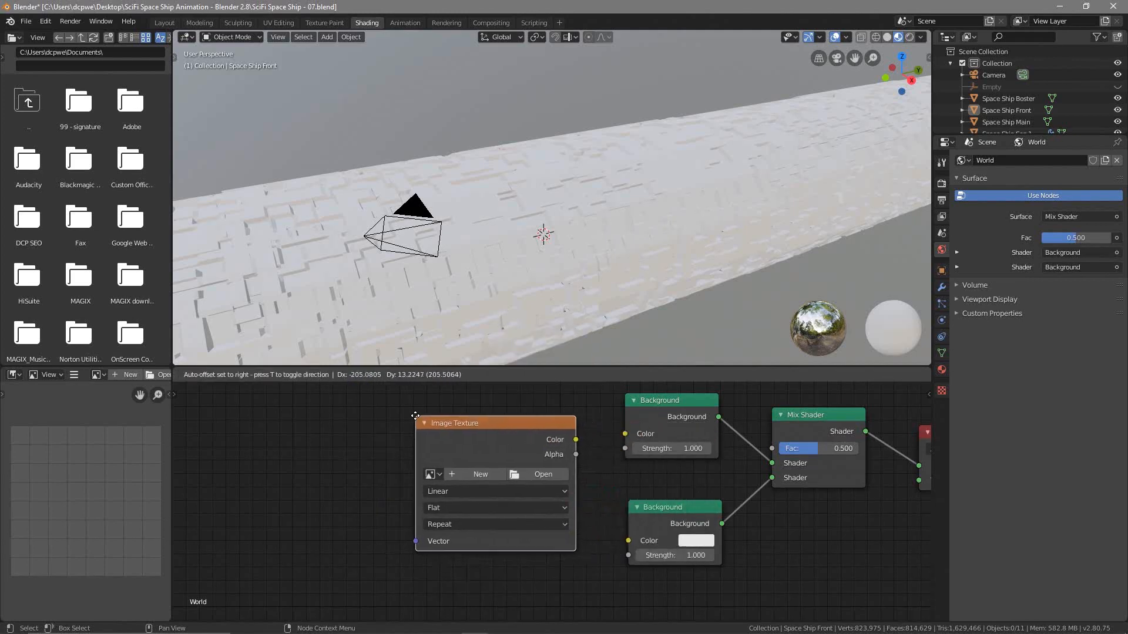
pyautogui.click(443, 421)
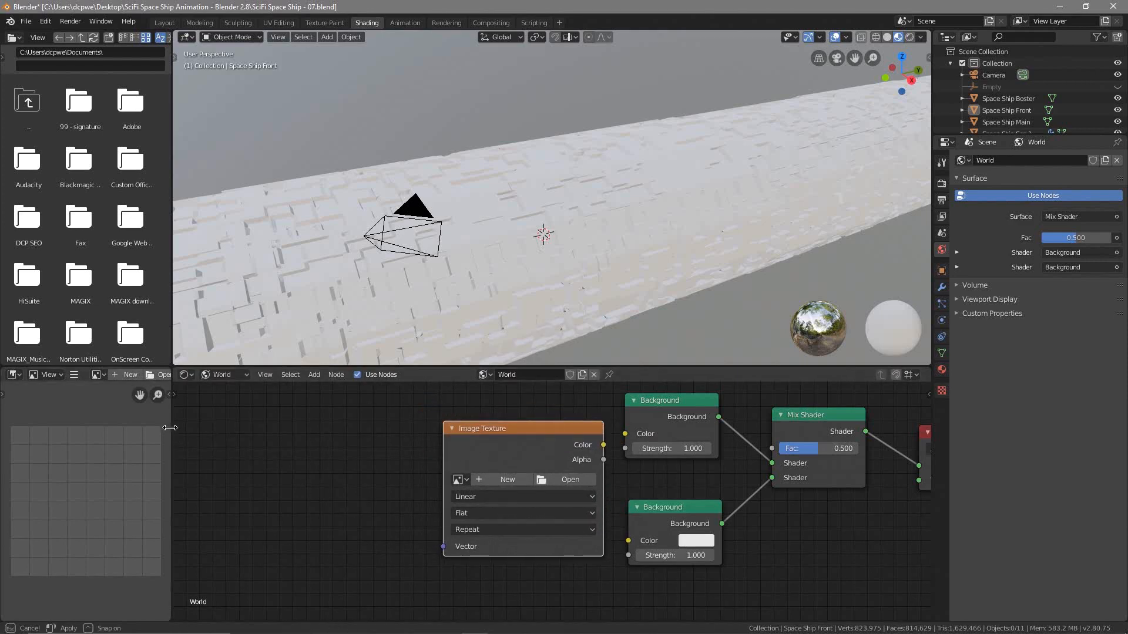
# Widen the node editor area and add a Mapping node in front of the Image Texture node.
pyautogui.moveTo(170, 427); pyautogui.dragTo(20, 429)
pyautogui.moveTo(202, 506); pyautogui.dragTo(307, 520, button='middle')
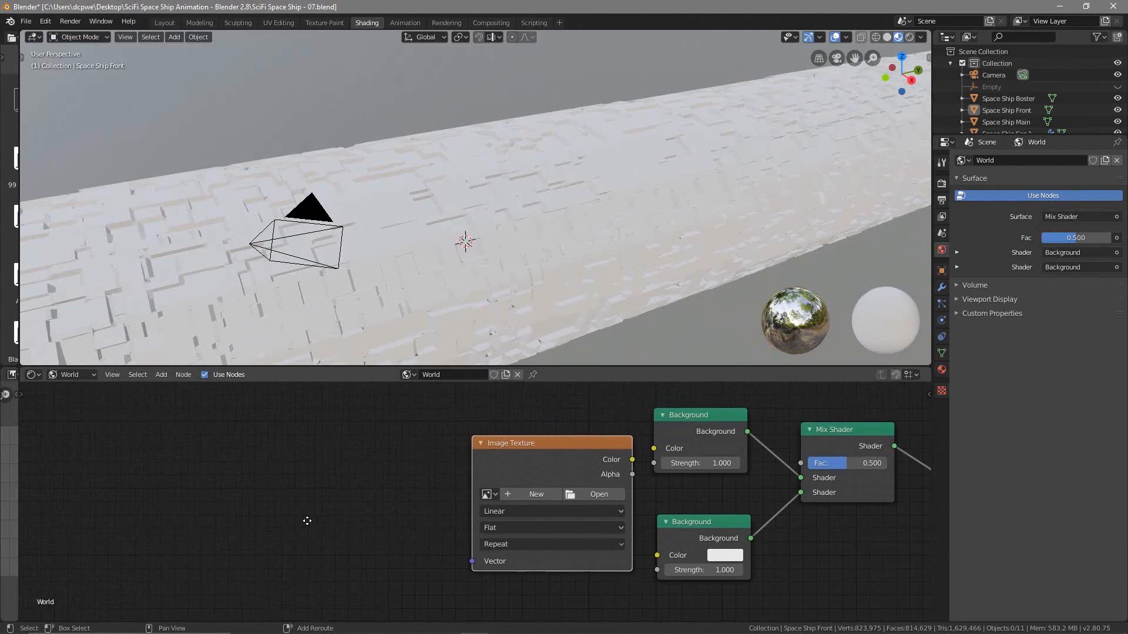
pyautogui.hotkey('shift', 'a')
pyautogui.moveTo(308, 521)
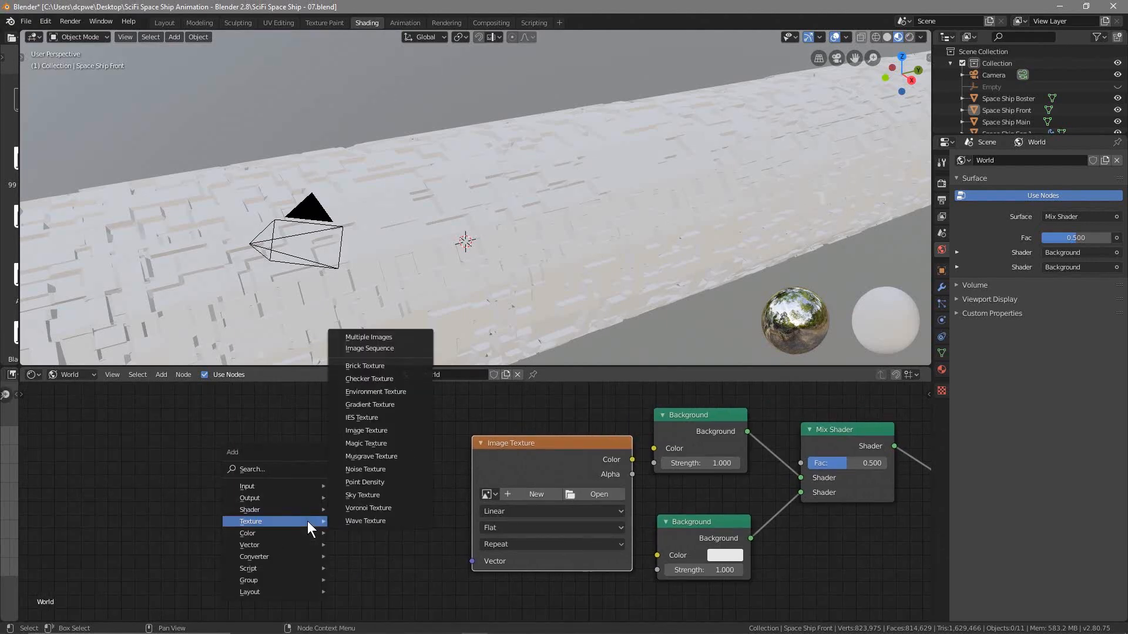
pyautogui.moveTo(301, 549)
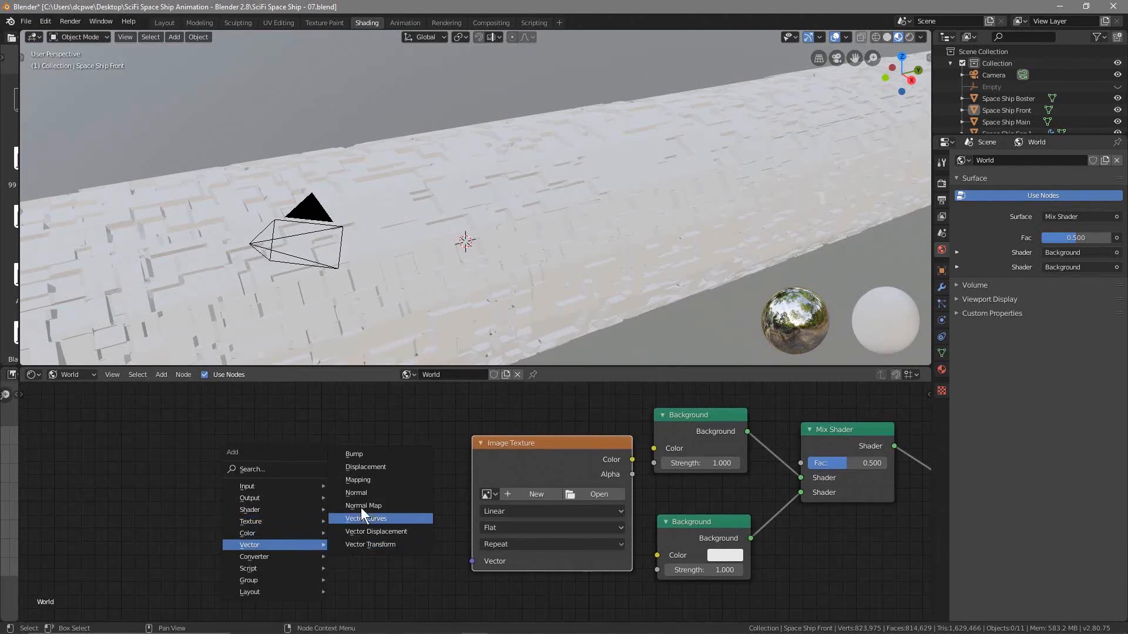
pyautogui.click(359, 480)
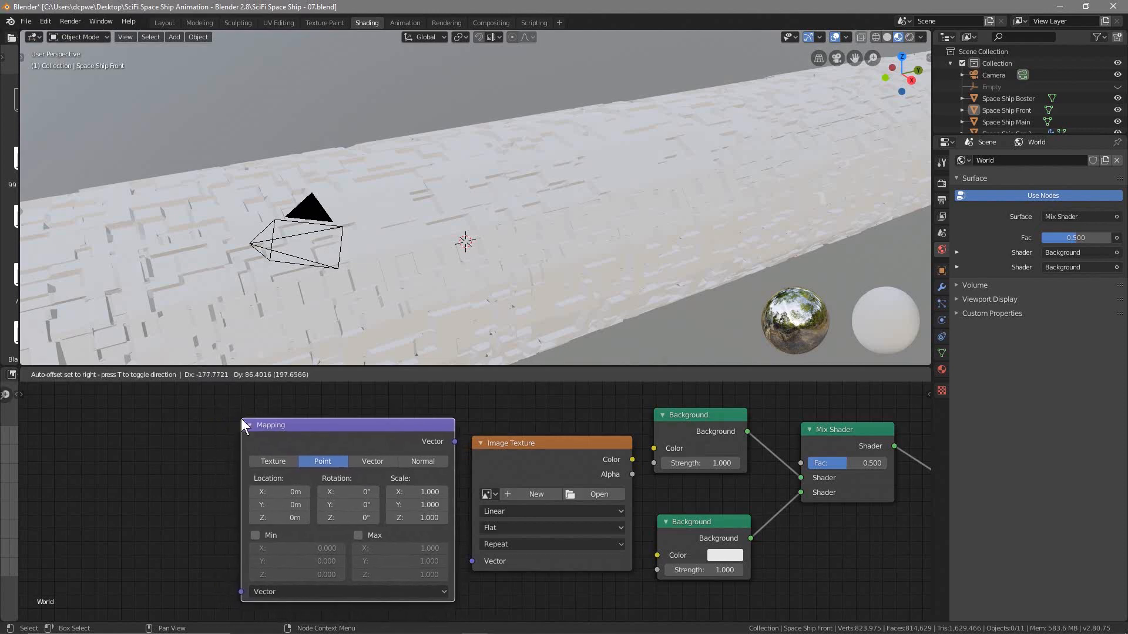
pyautogui.click(241, 417)
# Add a Texture Coordinate node in front of the Mapping node.
pyautogui.hotkey('shift', 'a')
pyautogui.moveTo(99, 467)
pyautogui.press('Escape')
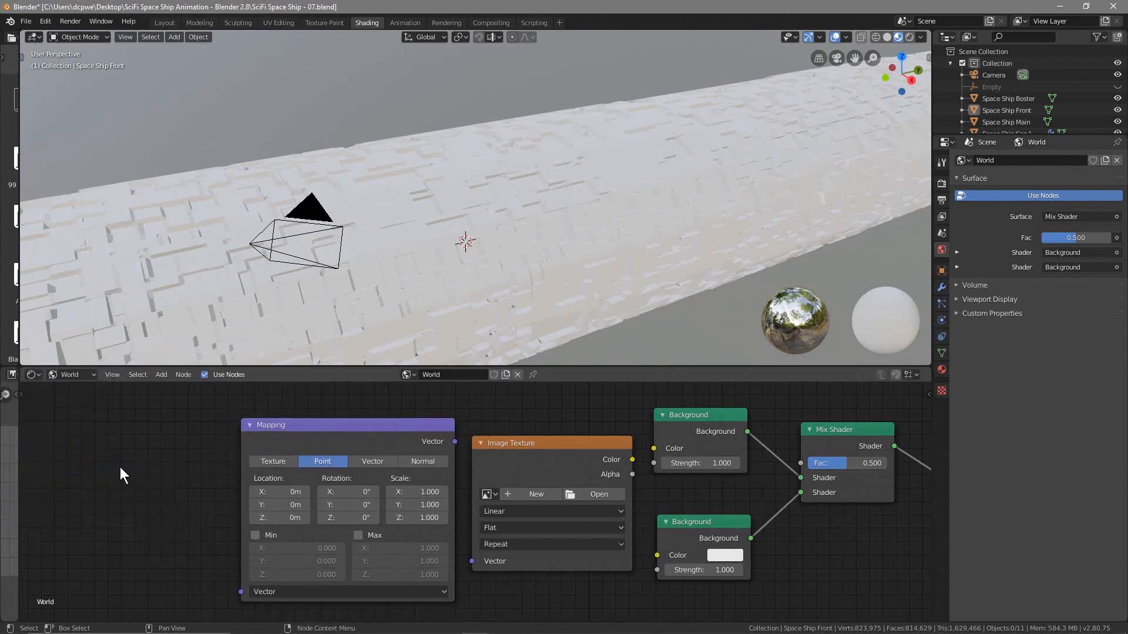
pyautogui.hotkey('shift', 'a')
pyautogui.moveTo(116, 412)
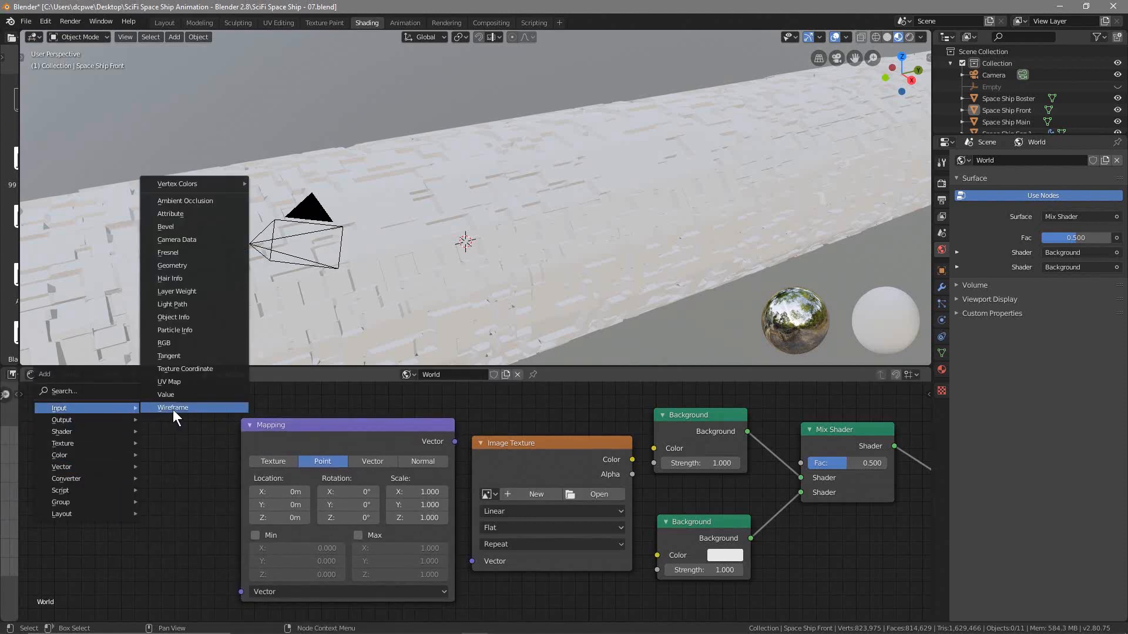
pyautogui.click(183, 369)
pyautogui.click(123, 415)
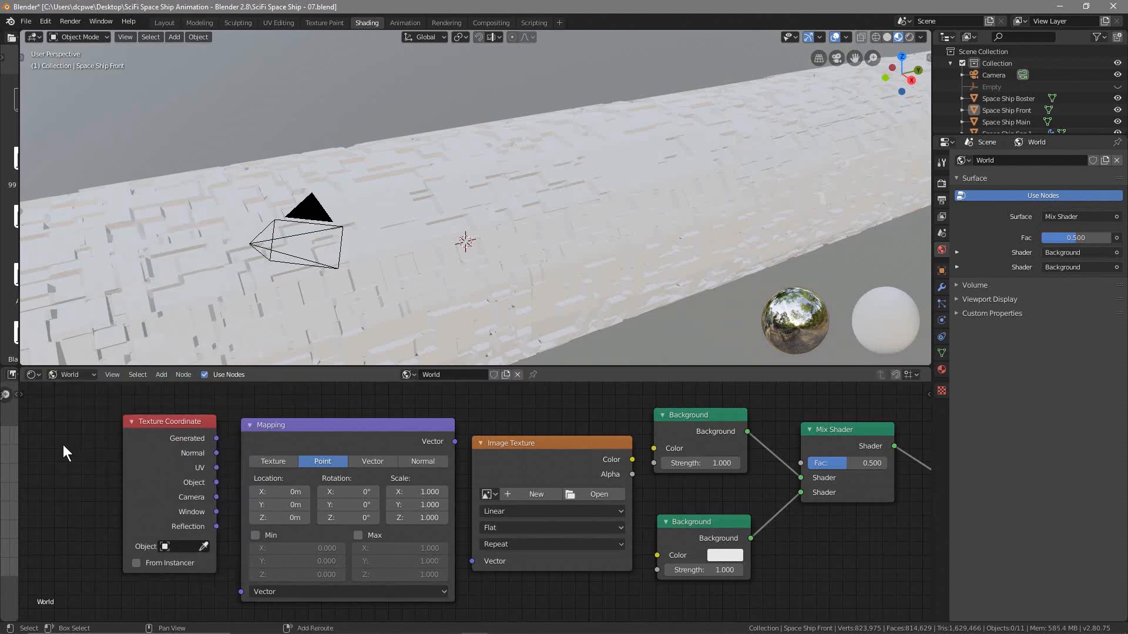
# Add a Light Path node at the start of the node chain, beside the Texture Coordinate node.
pyautogui.hotkey('shift', 'a')
pyautogui.moveTo(63, 445)
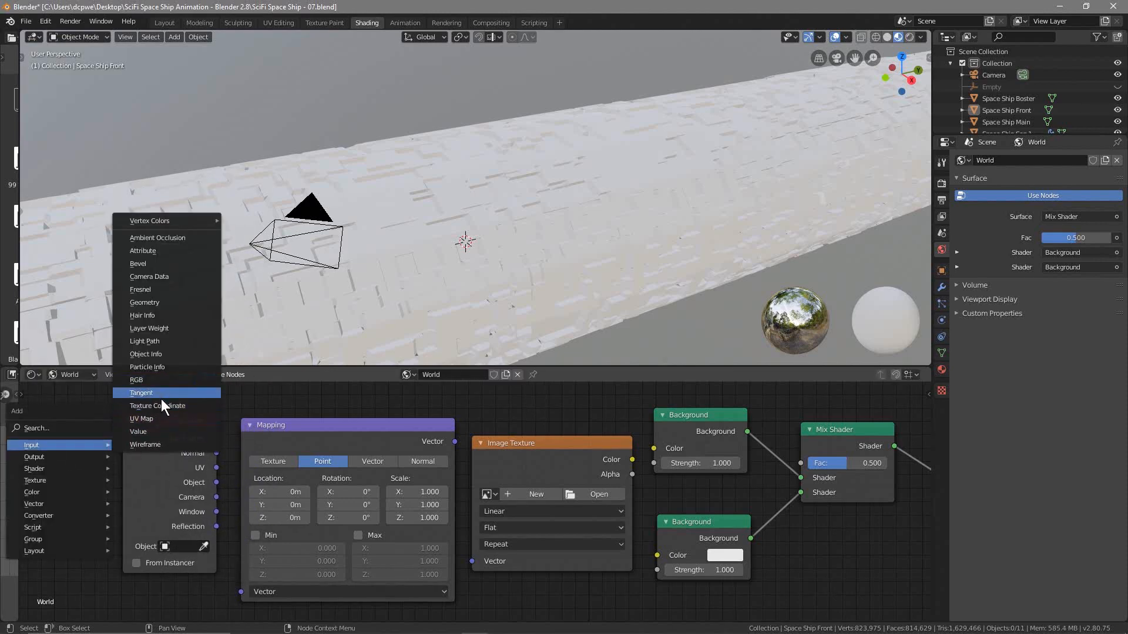
pyautogui.click(155, 347)
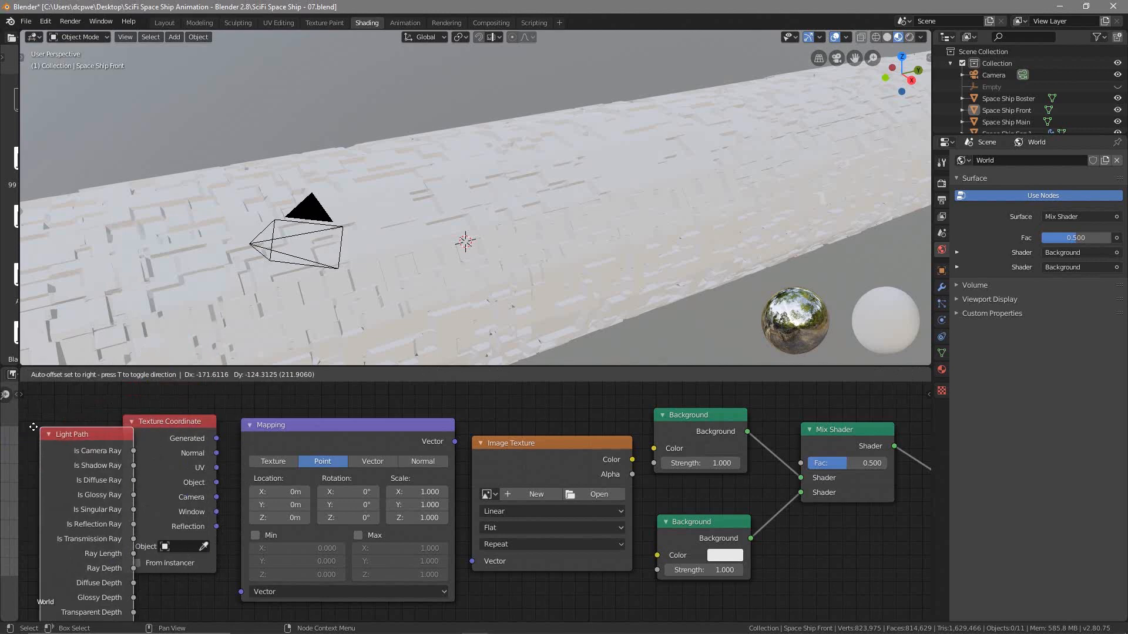
pyautogui.click(10, 391)
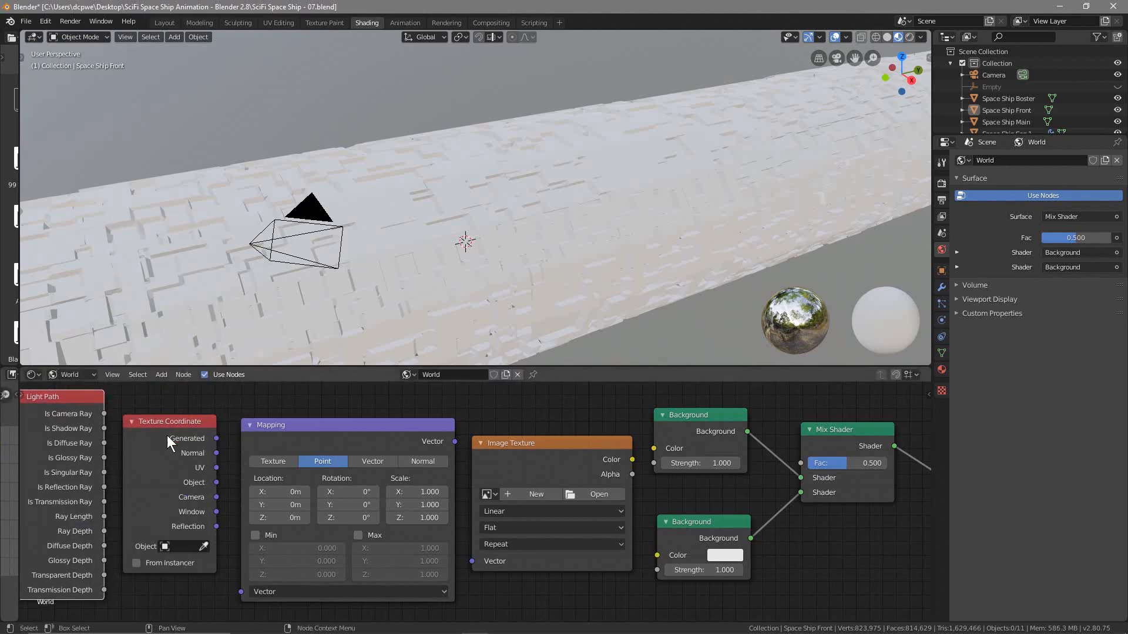
# Link Texture Coordinate to Mapping, Mapping to the Image Texture's Vector, and the Image Texture's Color to the upper Background's Color.
pyautogui.moveTo(216, 452); pyautogui.dragTo(242, 591)
pyautogui.moveTo(454, 442); pyautogui.dragTo(473, 561)
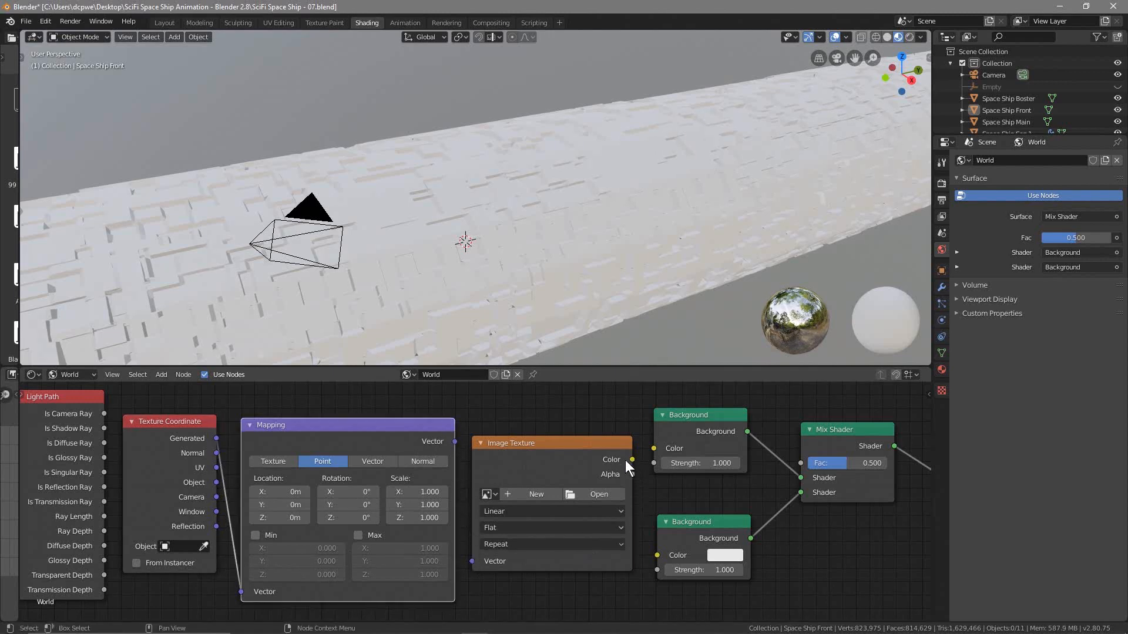
pyautogui.click(633, 459)
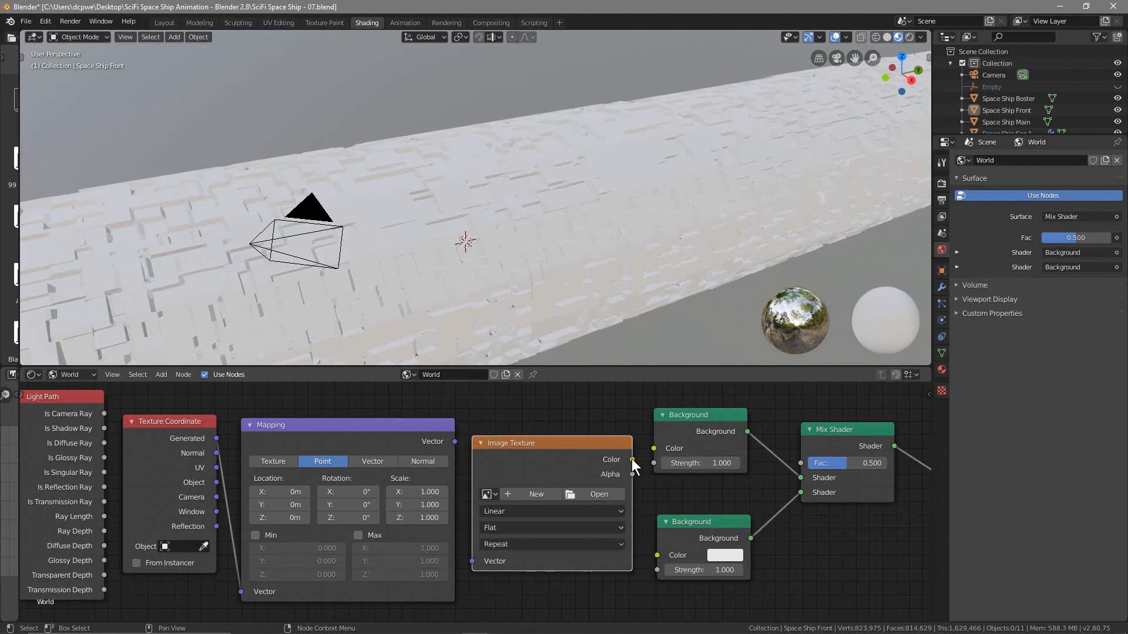
pyautogui.moveTo(633, 459); pyautogui.dragTo(662, 453)
pyautogui.moveTo(456, 442); pyautogui.dragTo(471, 557)
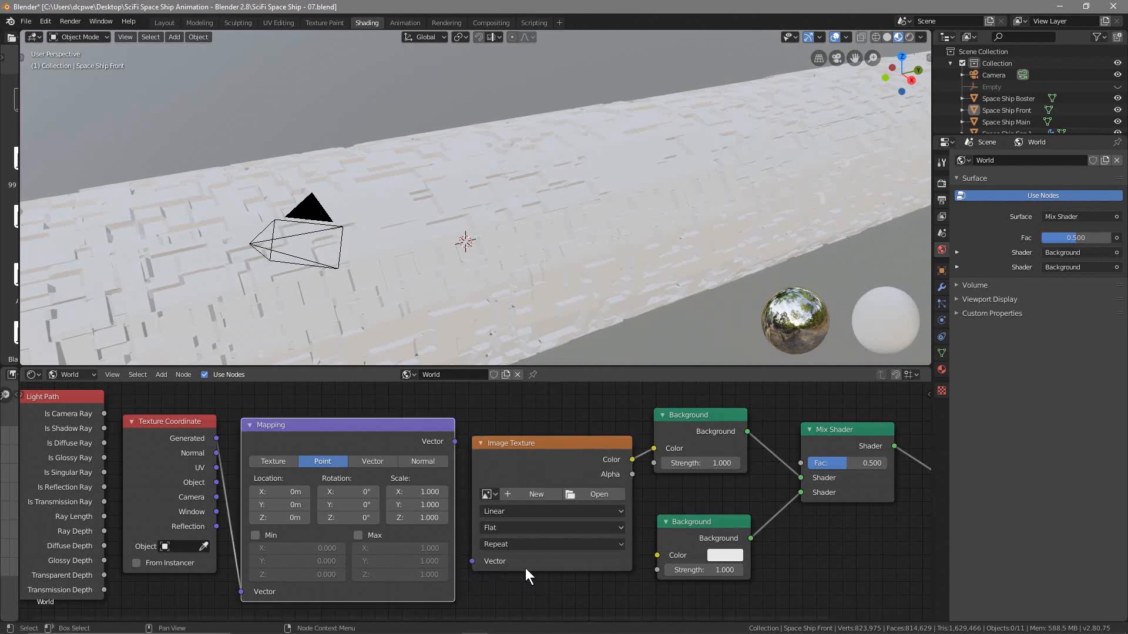
pyautogui.moveTo(568, 443); pyautogui.dragTo(578, 445)
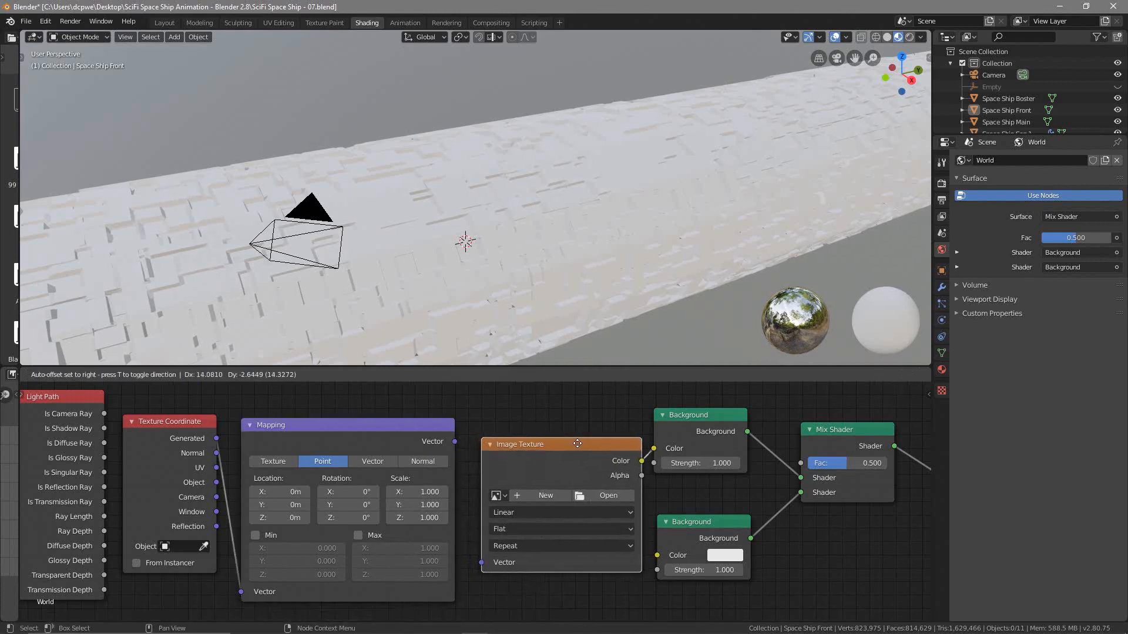
pyautogui.moveTo(455, 442); pyautogui.dragTo(484, 566)
pyautogui.moveTo(556, 461); pyautogui.dragTo(546, 456)
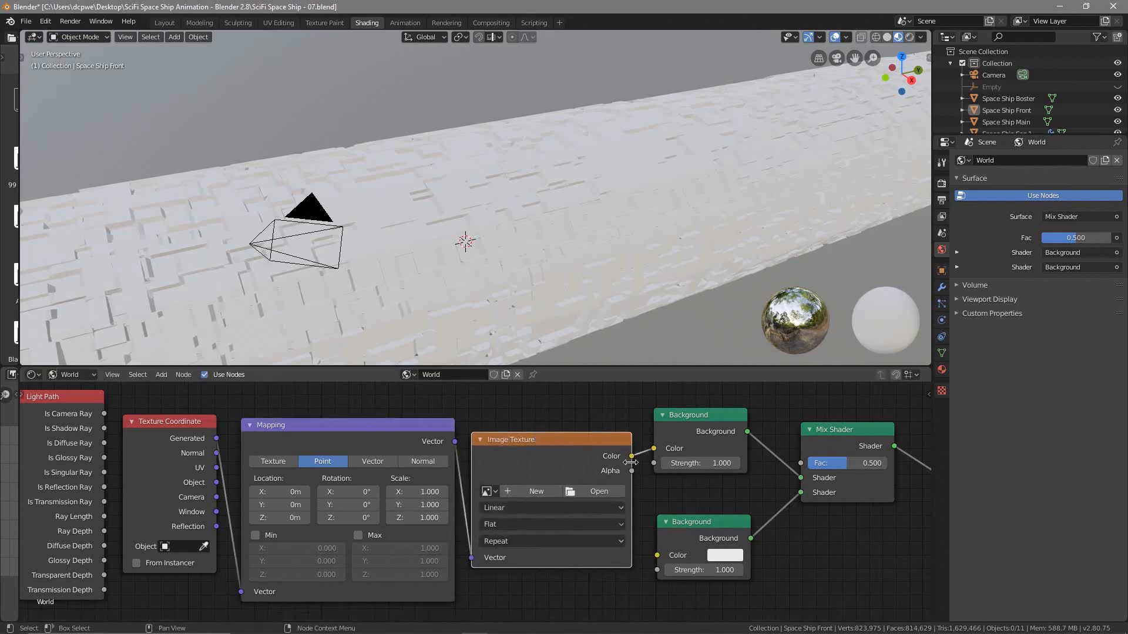
# Link the Light Path's Is Camera Ray output to the Mix Shader's Fac input.
pyautogui.click(107, 412)
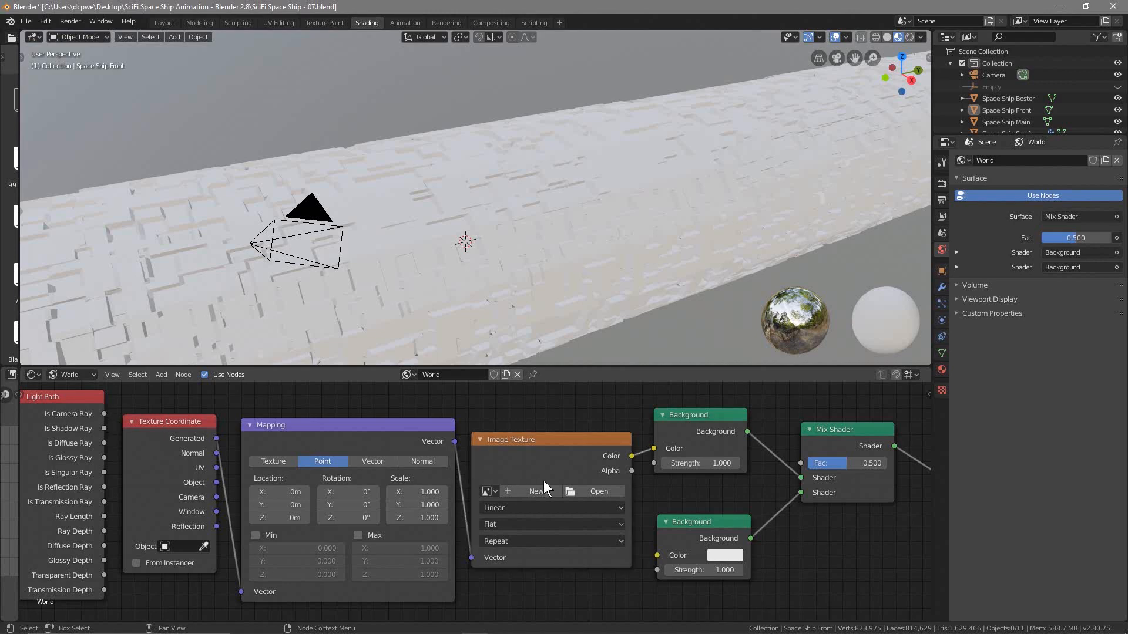
pyautogui.moveTo(121, 417); pyautogui.dragTo(801, 465)
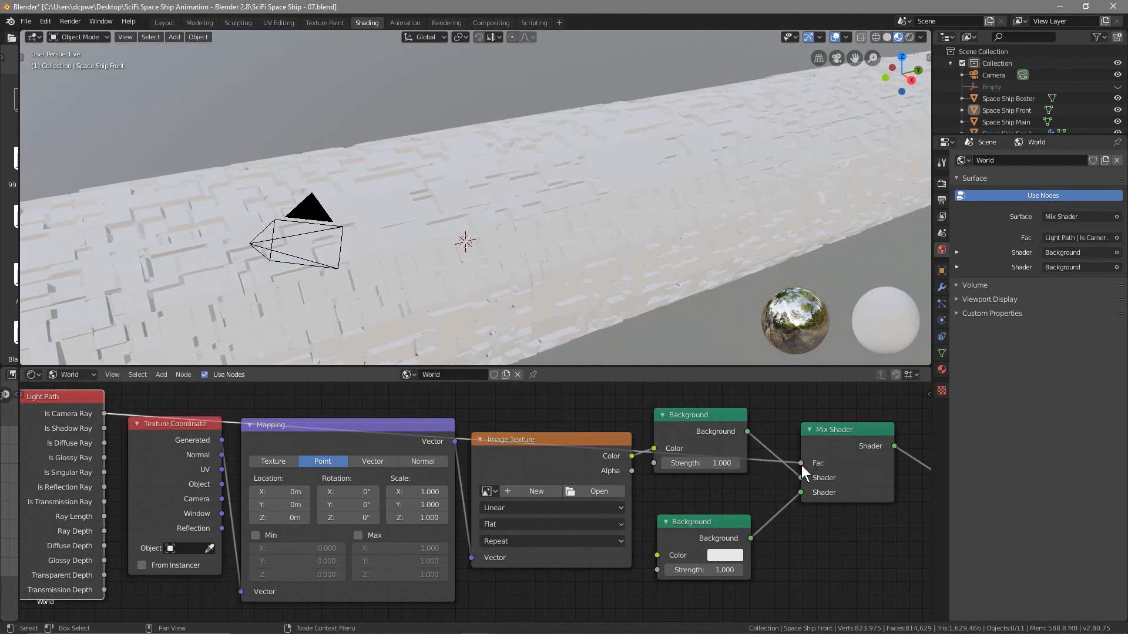
pyautogui.press('Home')
pyautogui.moveTo(527, 563); pyautogui.dragTo(510, 542, button='middle')
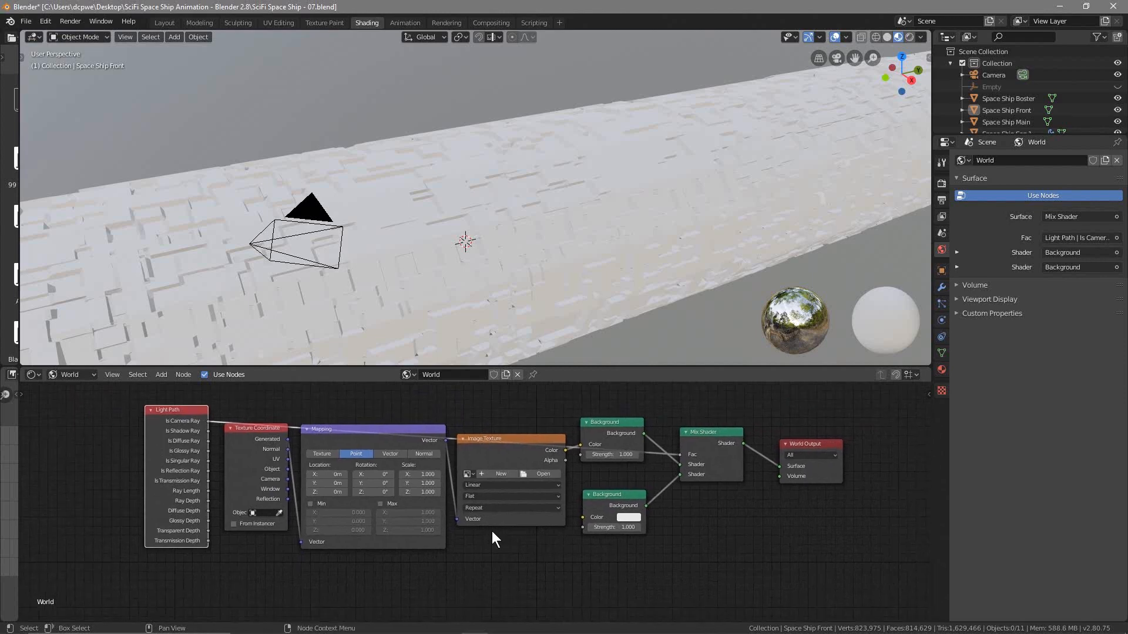
# Load shanghai_bund_4k (1).hdr from the project's HDRI folder into the Image Texture node.
pyautogui.scroll(2, 475, 535)
pyautogui.scroll(-1, 475, 534)
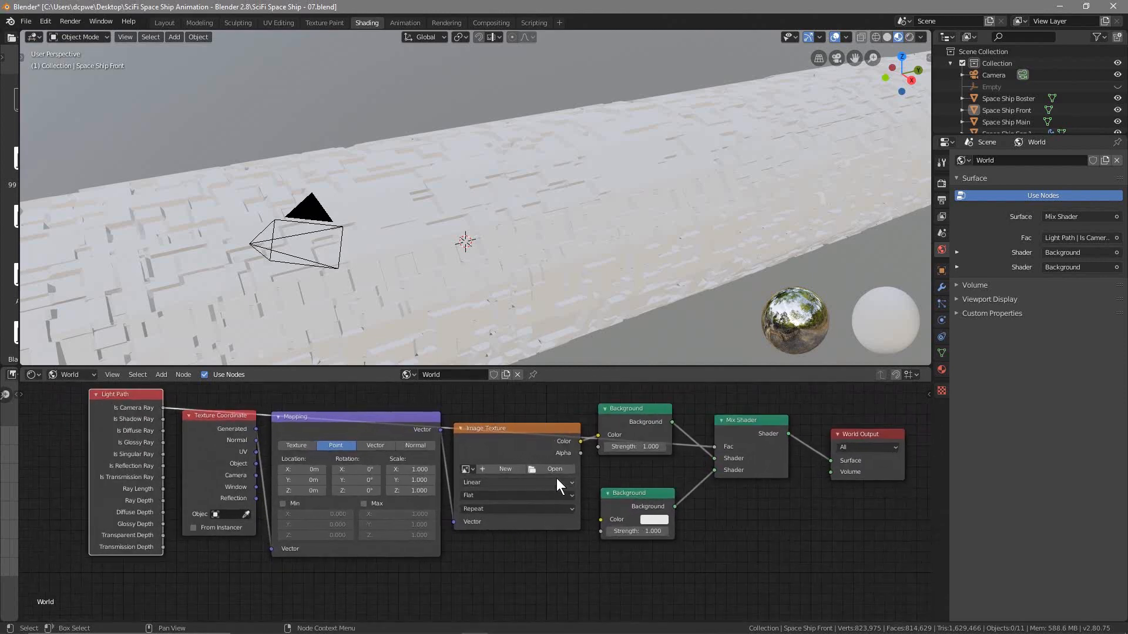
pyautogui.click(550, 471)
pyautogui.click(163, 93)
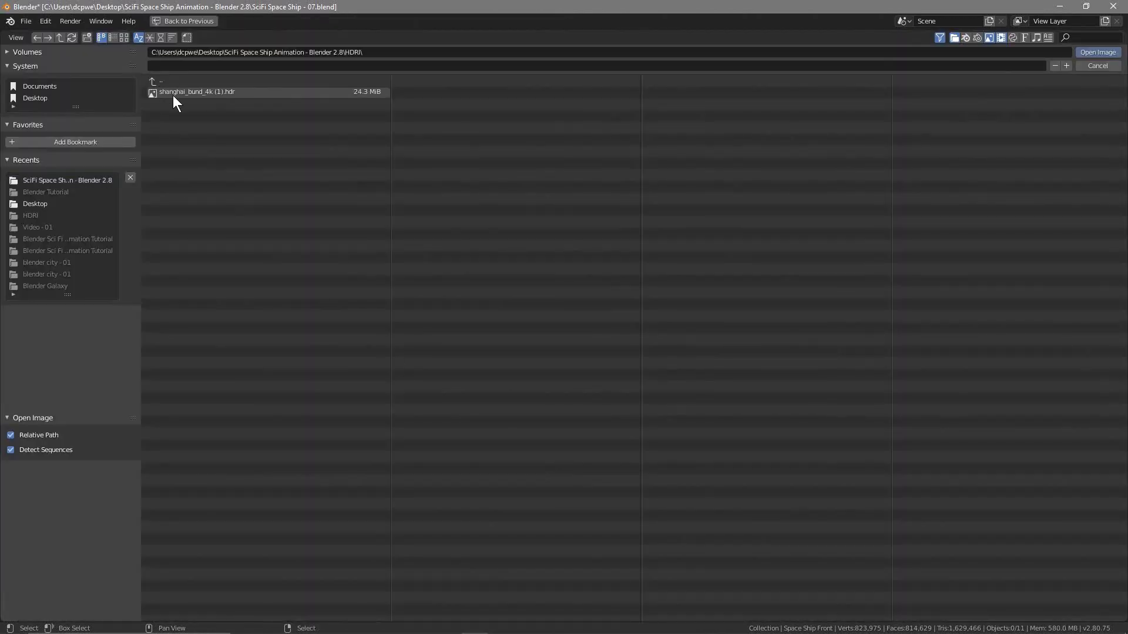
pyautogui.click(176, 94)
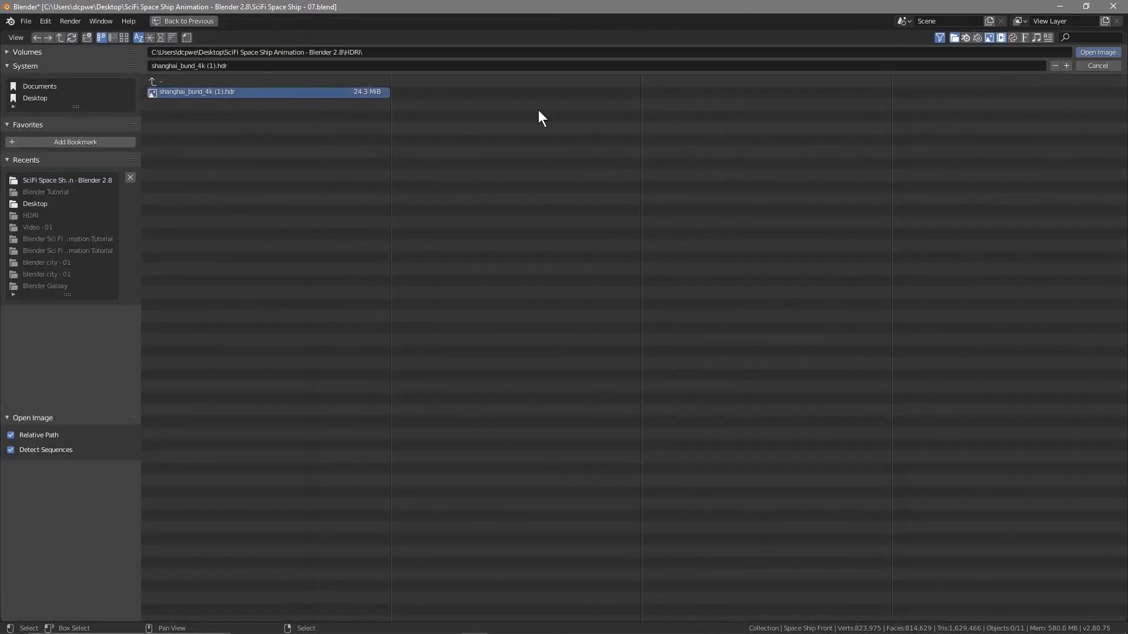
pyautogui.click(1095, 52)
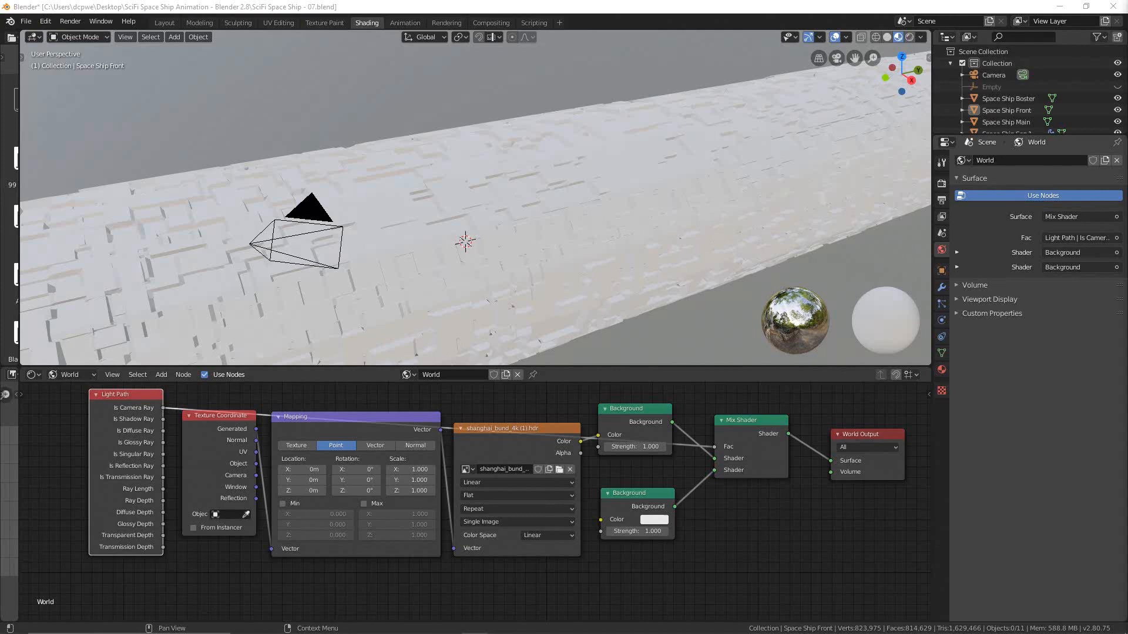
# Set the Mapping node's Z rotation to 206° and show the ship in rendered viewport shading.
pyautogui.click(356, 490)
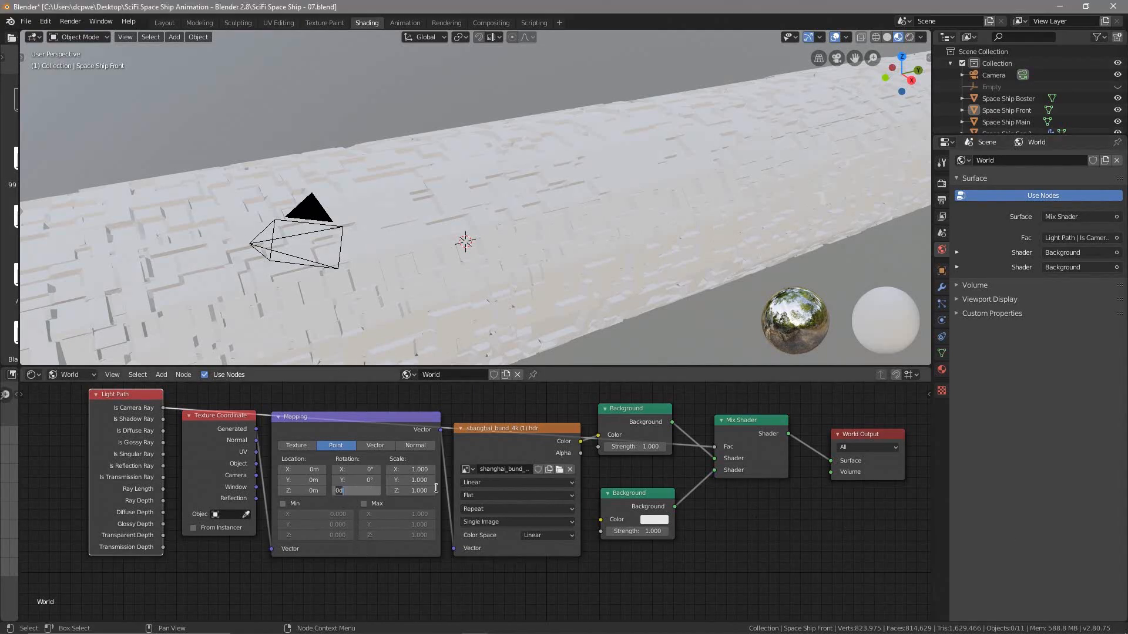
pyautogui.write('206')
pyautogui.press('Return')
pyautogui.click(910, 37)
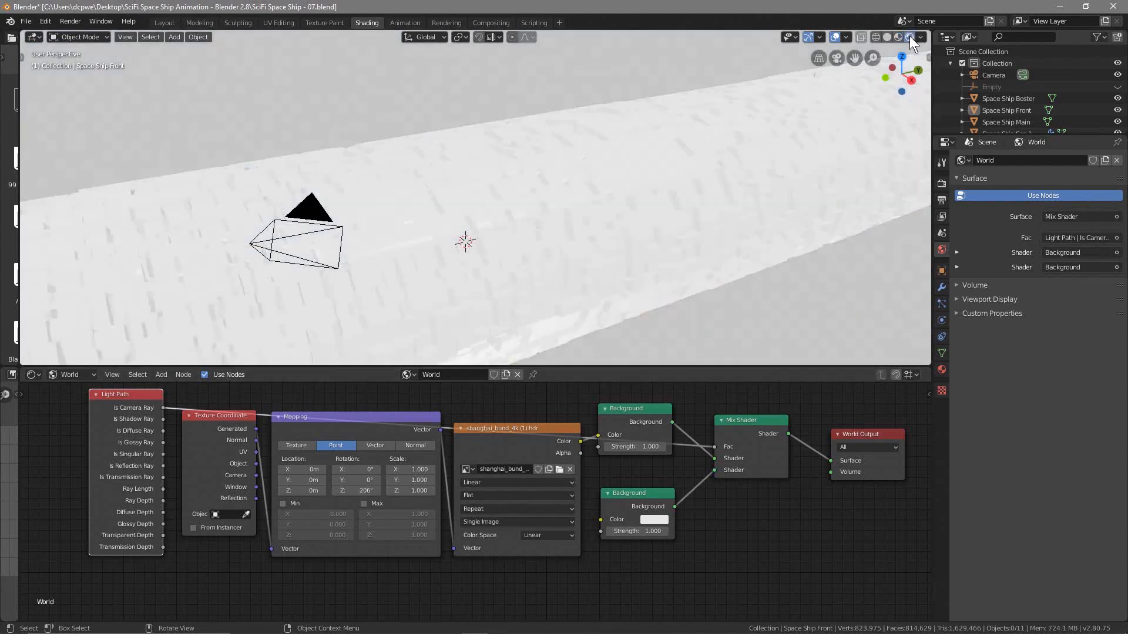
pyautogui.moveTo(549, 267); pyautogui.dragTo(534, 244, button='middle')
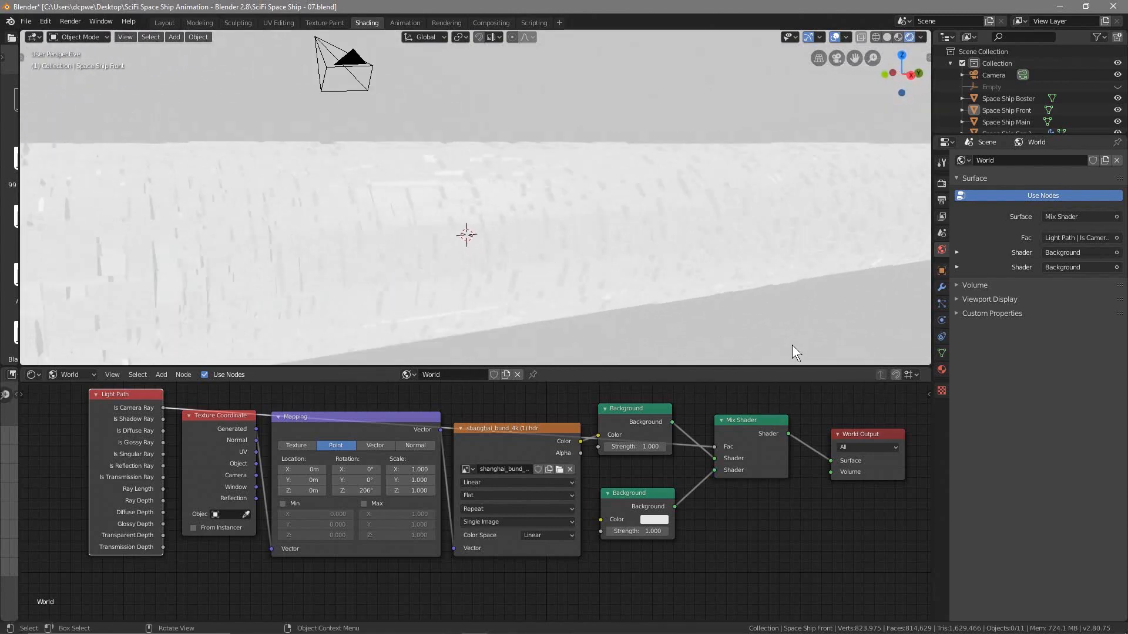
# Try black as the lower Background node's color and view the ship against it.
pyautogui.scroll(-5, 658, 256)
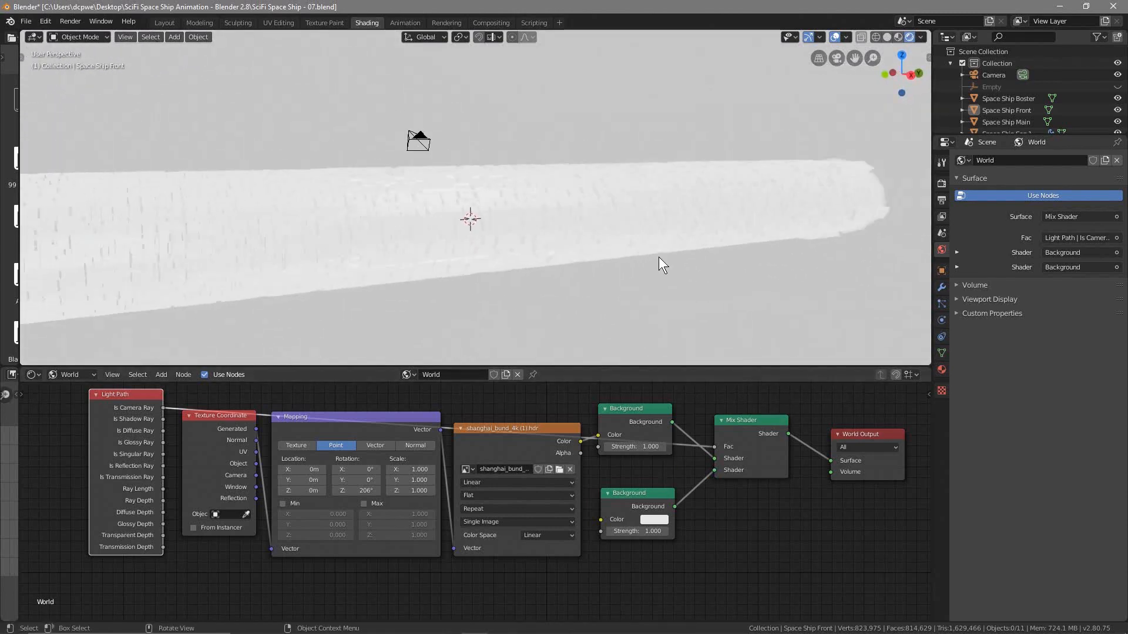
pyautogui.click(659, 520)
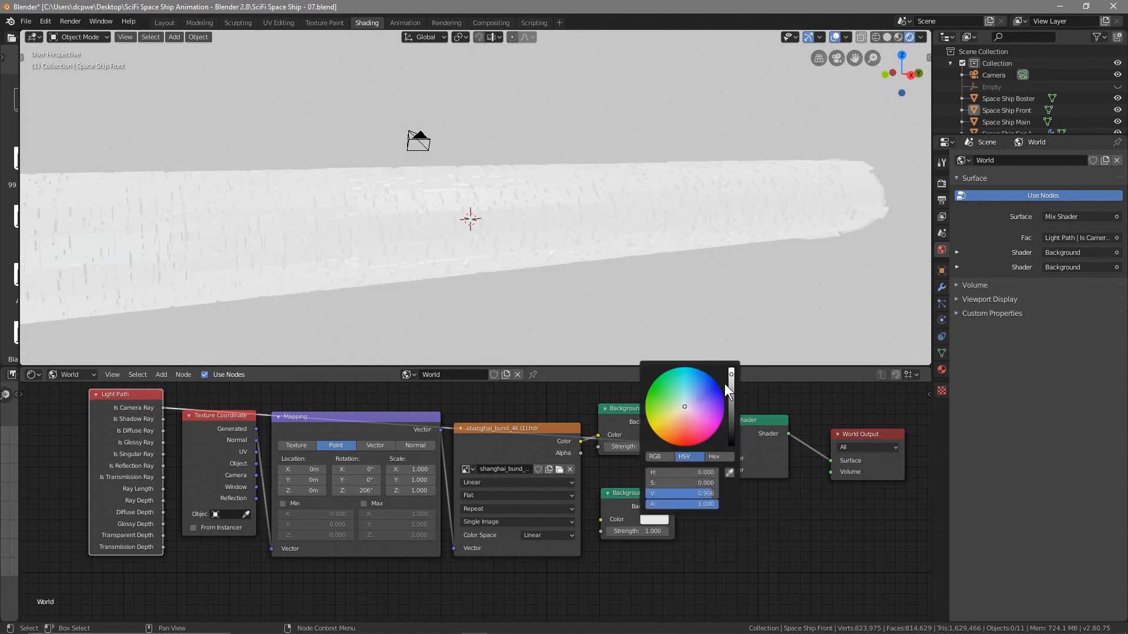
pyautogui.moveTo(681, 493); pyautogui.dragTo(650, 494)
pyautogui.moveTo(570, 289); pyautogui.dragTo(516, 277, button='middle')
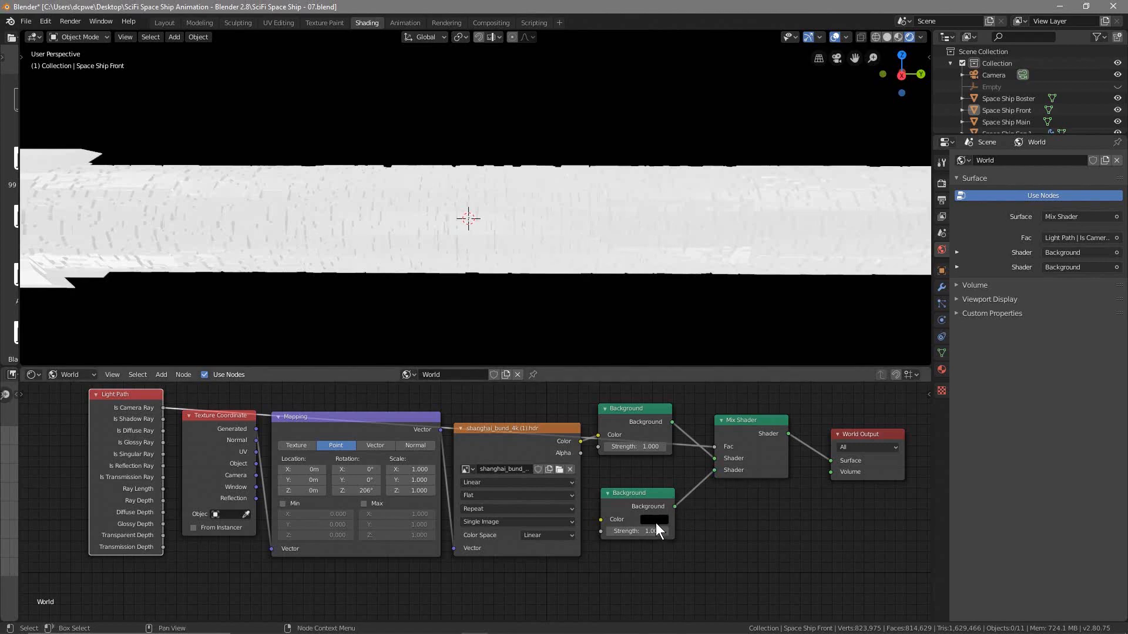
pyautogui.moveTo(529, 341); pyautogui.dragTo(559, 199, button='middle')
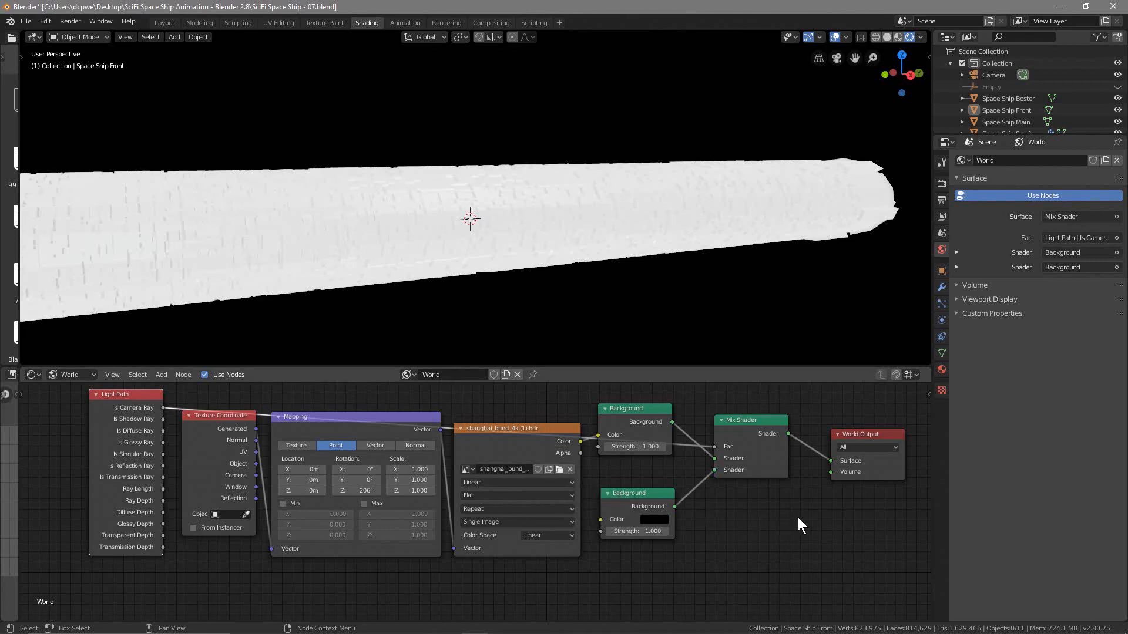
# Set the lower Background node's color to a dark grey with a value of about 0.344.
pyautogui.click(658, 521)
pyautogui.moveTo(734, 430); pyautogui.dragTo(732, 419)
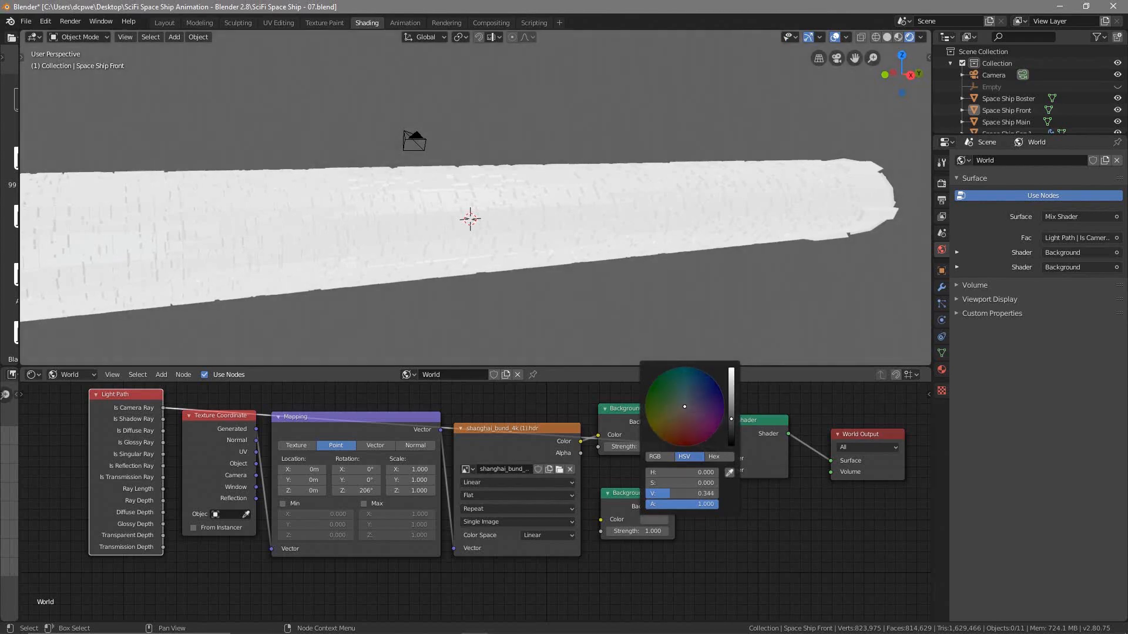
pyautogui.moveTo(631, 277); pyautogui.dragTo(593, 285, button='middle')
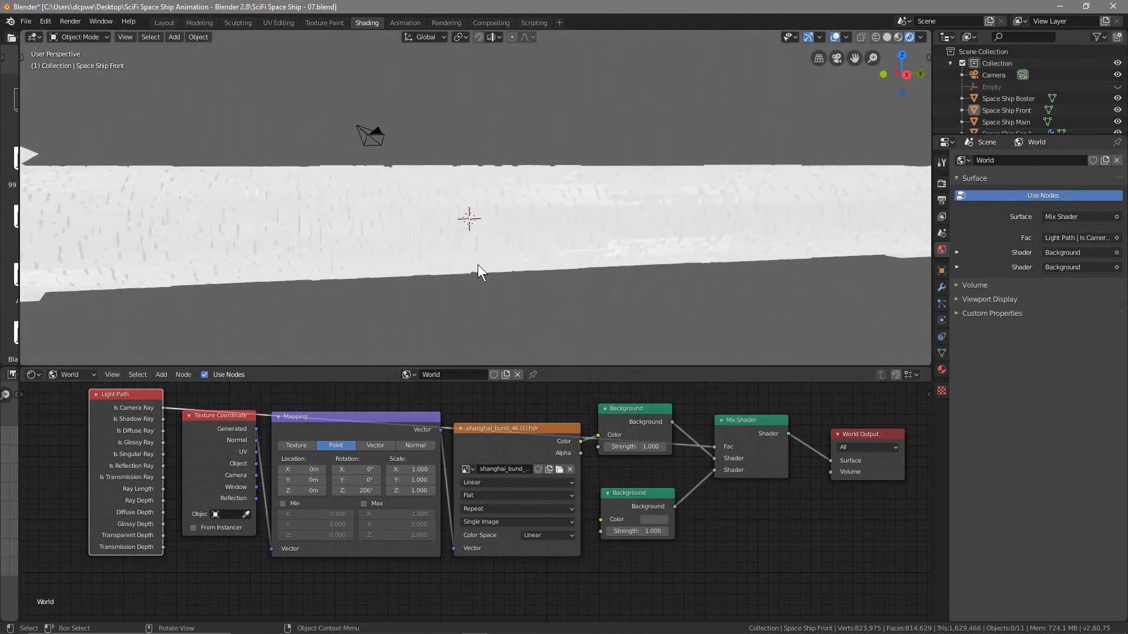
# Switch the viewport to solid shading and return to the Layout workspace with the whole ship in view.
pyautogui.click(897, 37)
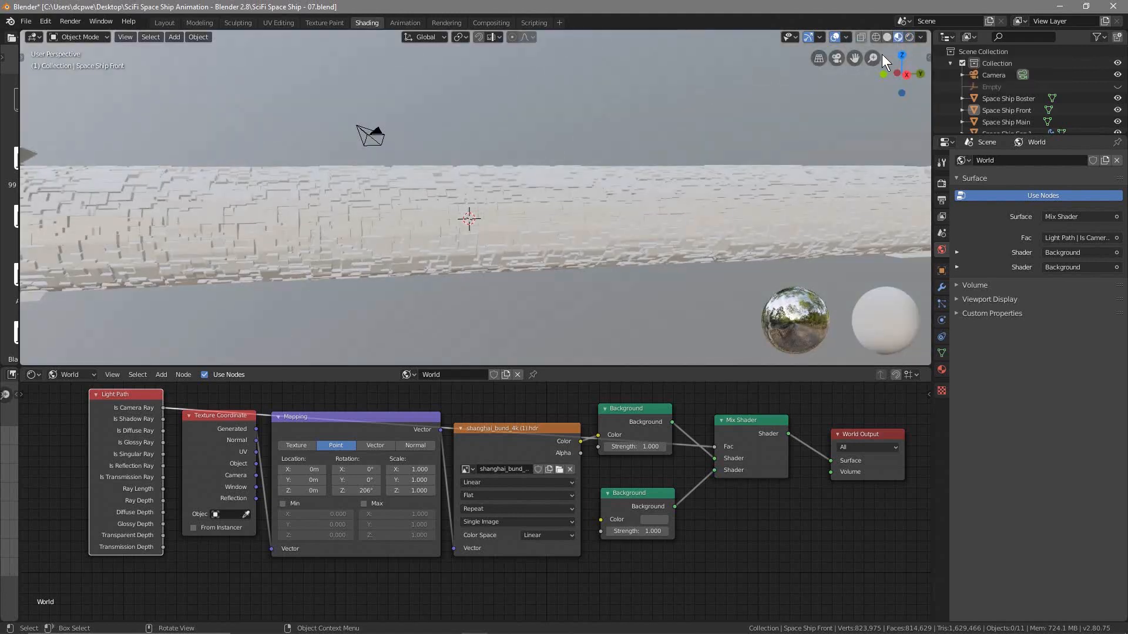
pyautogui.click(888, 37)
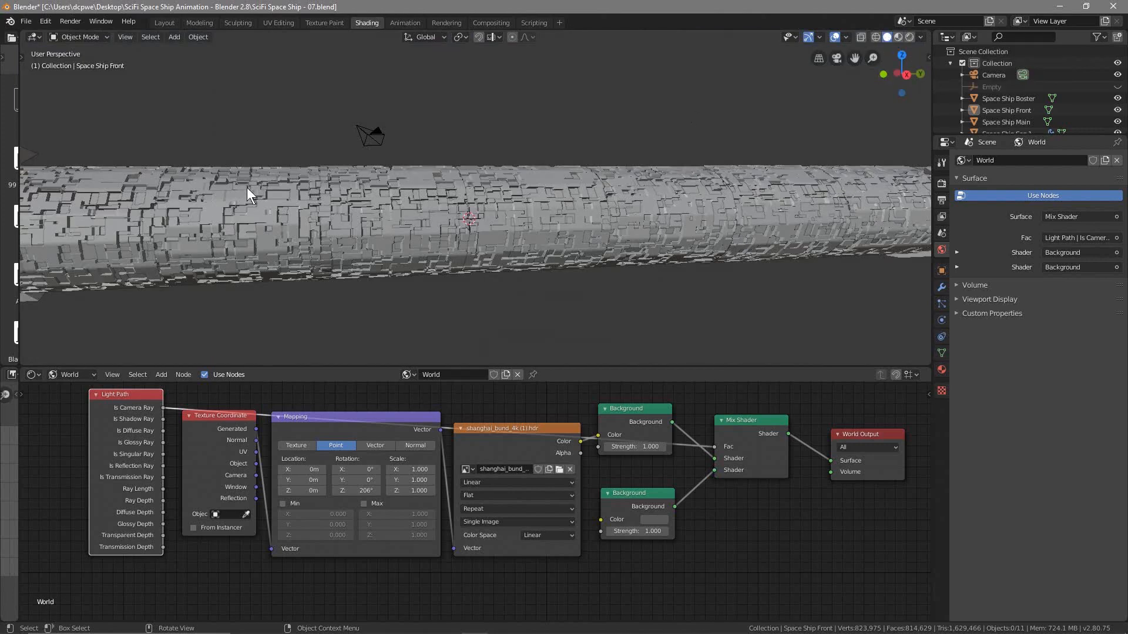
pyautogui.click(109, 40)
pyautogui.click(89, 51)
pyautogui.click(82, 40)
pyautogui.click(84, 52)
pyautogui.click(164, 25)
pyautogui.moveTo(356, 400)
pyautogui.mouseDown(button='middle')
pyautogui.moveTo(435, 389)
pyautogui.moveTo(258, 397)
pyautogui.moveTo(378, 402)
pyautogui.moveTo(355, 401)
pyautogui.mouseUp(button='middle')
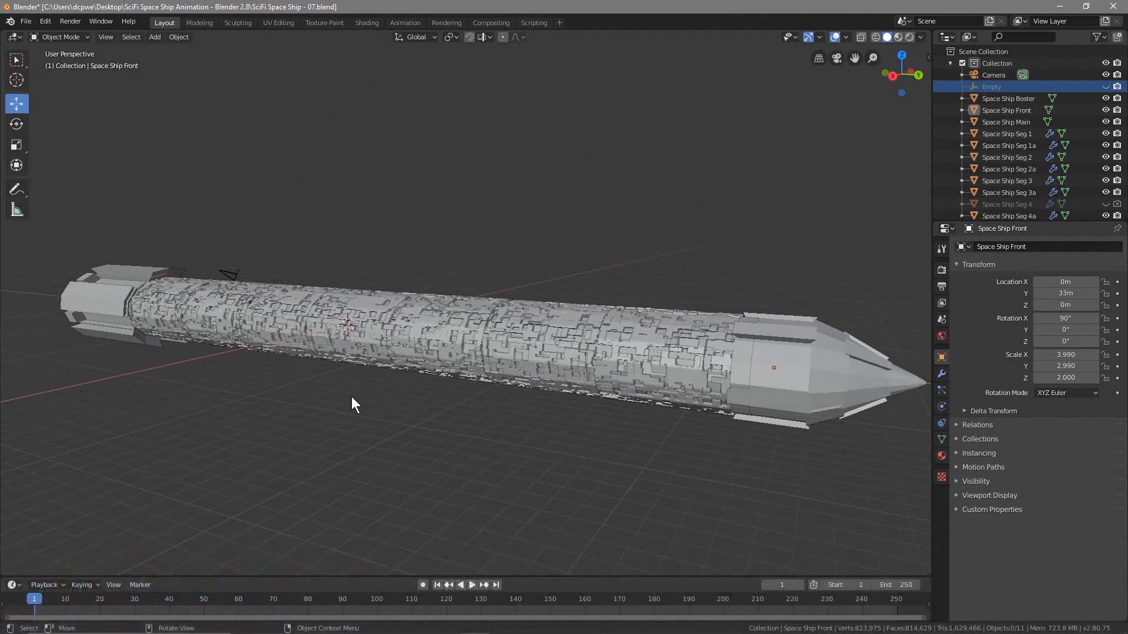
# Save the current file, and save a new incremented version as SciFi Space Ship - 08.blend.
pyautogui.click(27, 24)
pyautogui.click(47, 99)
pyautogui.click(25, 22)
pyautogui.click(44, 109)
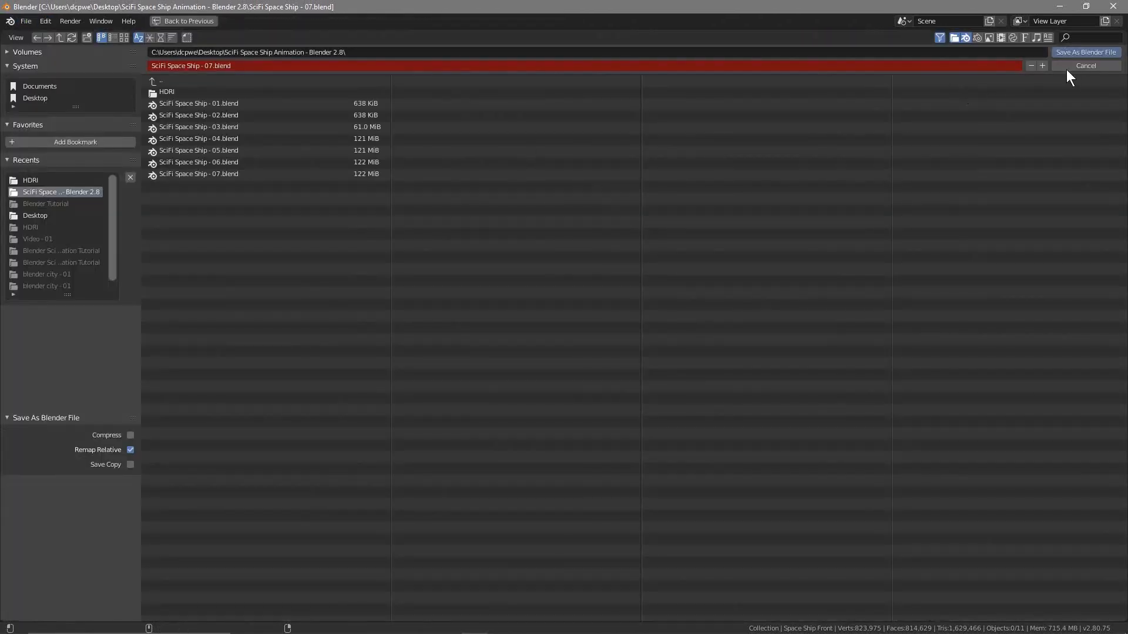
pyautogui.click(1042, 65)
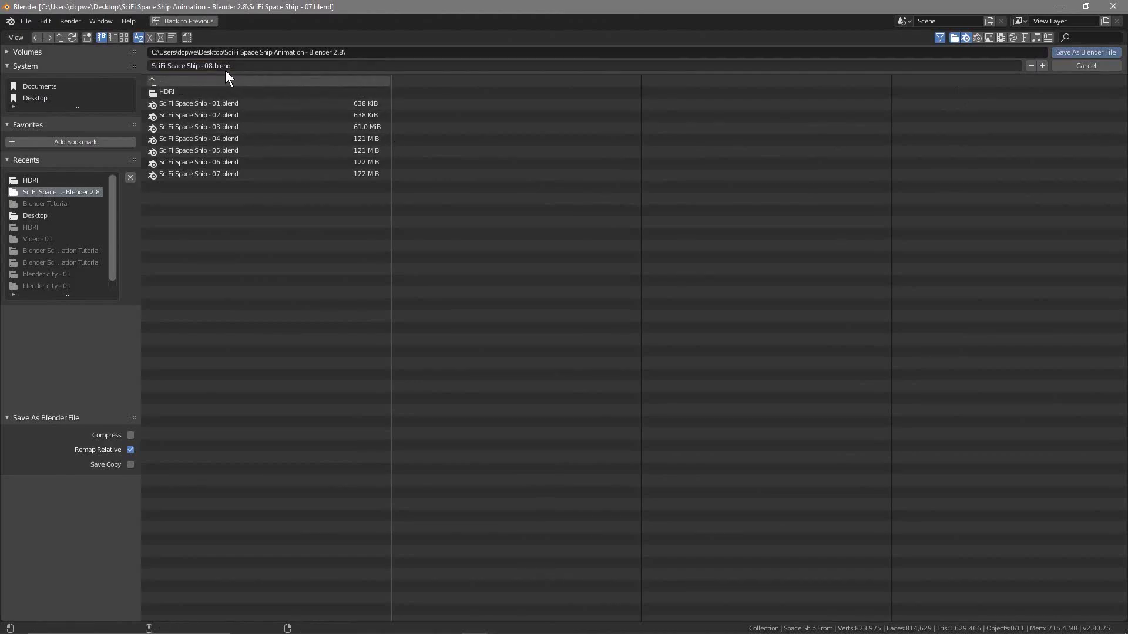
pyautogui.click(1081, 52)
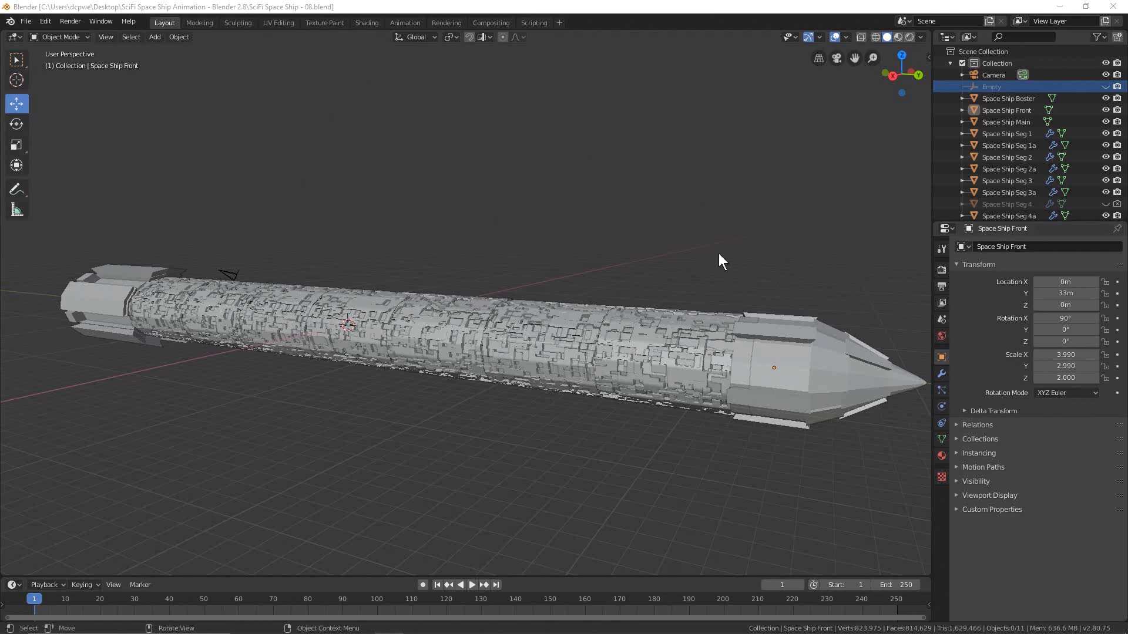
# Create a new material on the Space Ship Main object and name it Space Ship Main.
pyautogui.click(1020, 121)
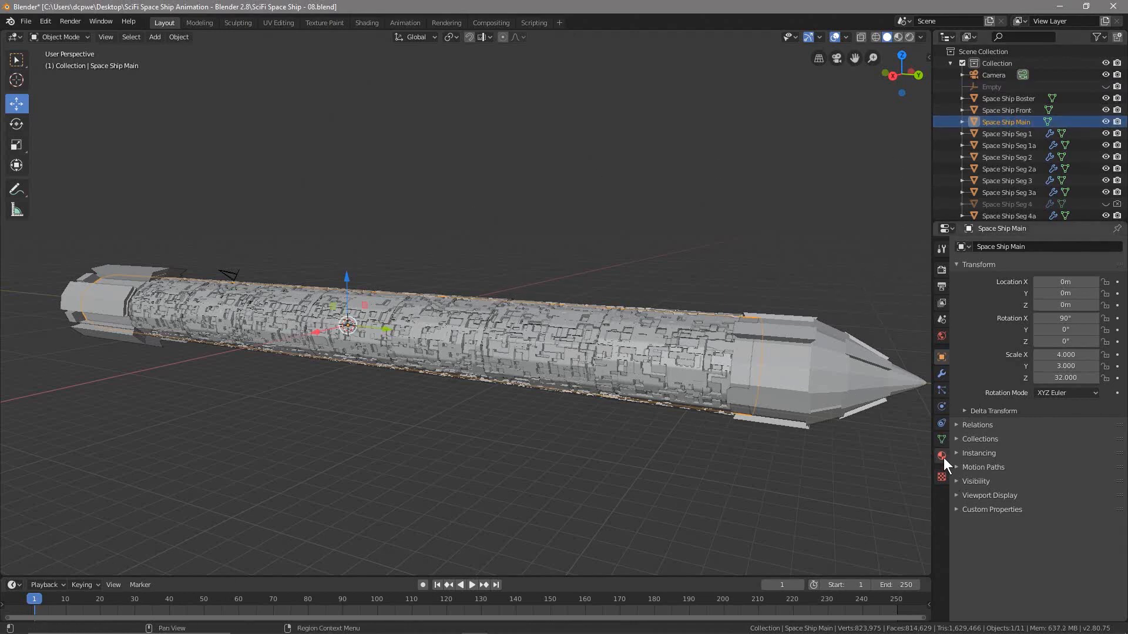
pyautogui.click(942, 455)
pyautogui.doubleClick(1007, 121)
pyautogui.hotkey('ctrl', 'c')
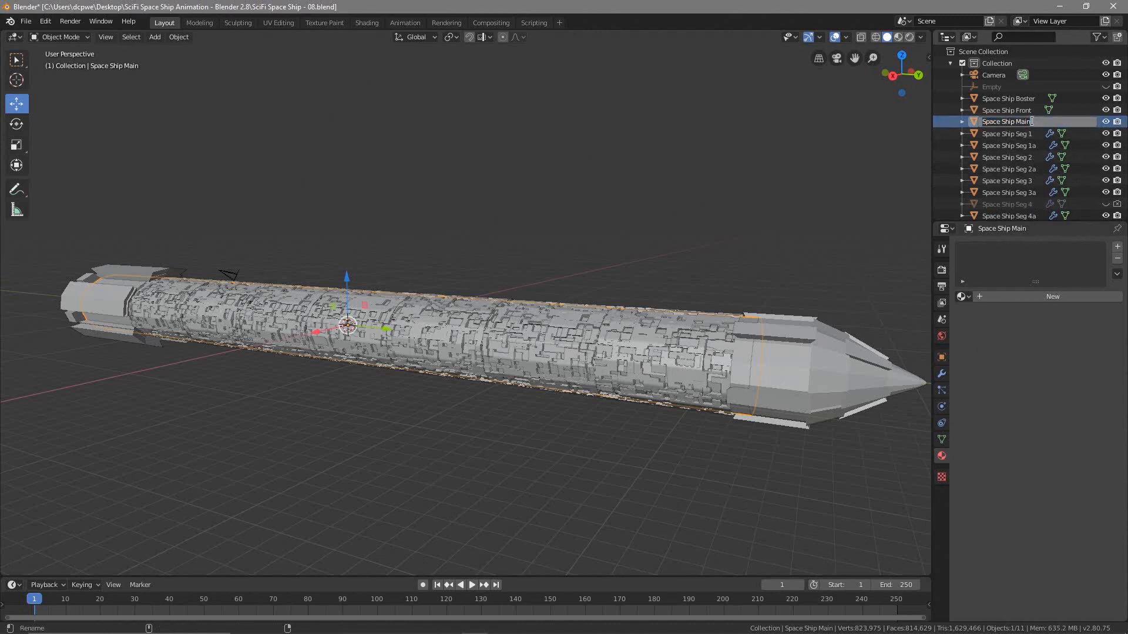
pyautogui.click(1038, 298)
pyautogui.click(1038, 298)
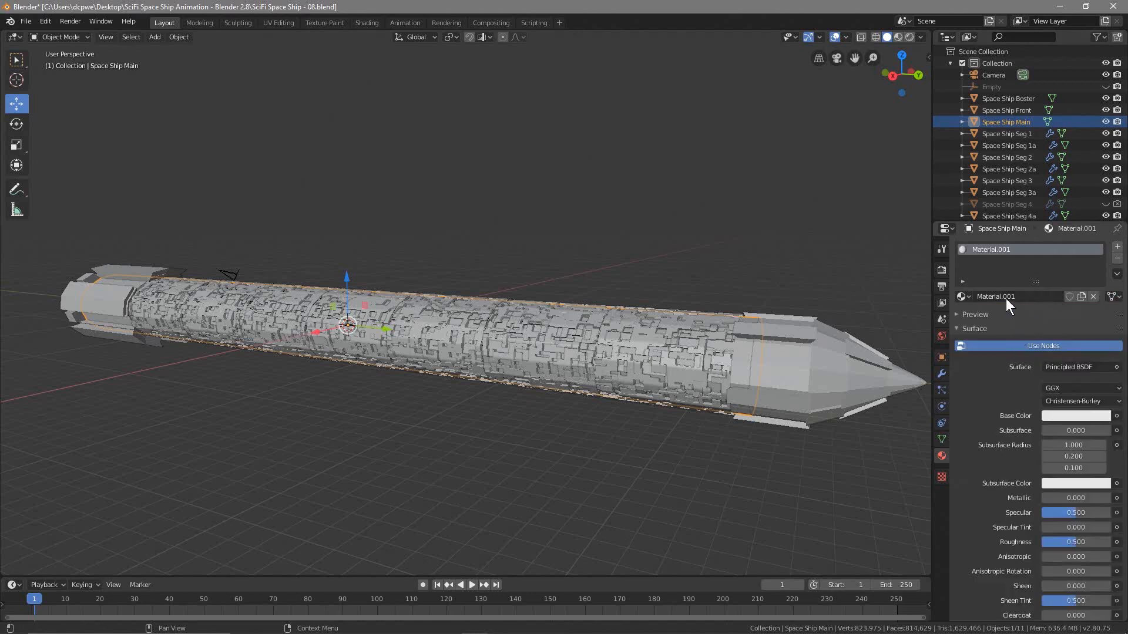
pyautogui.hotkey('ctrl', 'v')
pyautogui.press('Return')
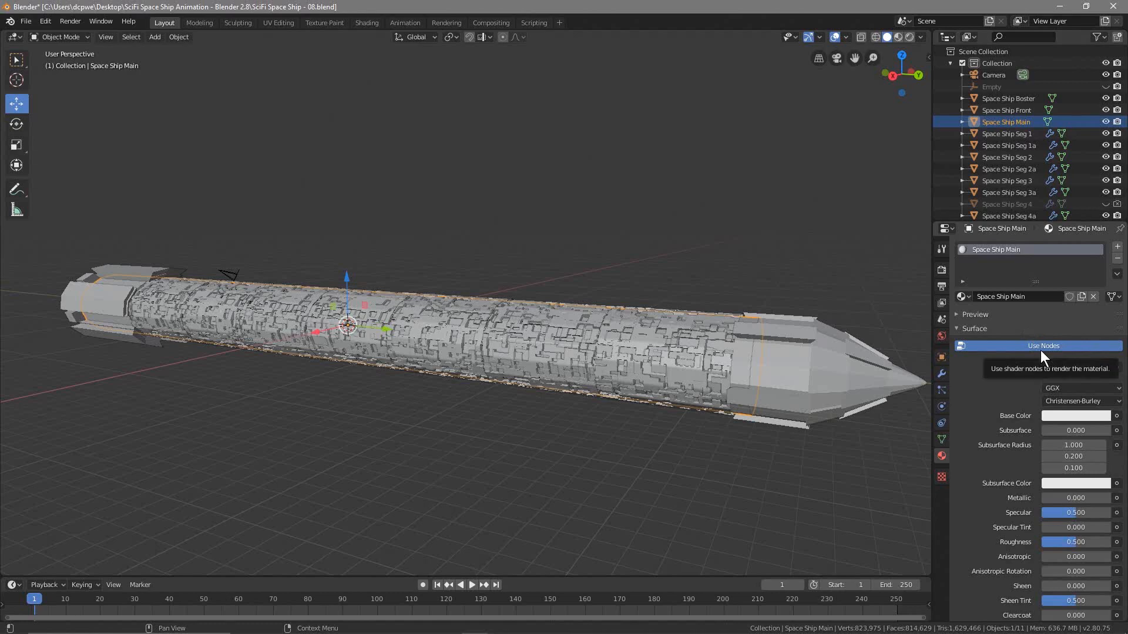
# Change the Space Ship Main material's surface to Emission with a strength of 8.4.
pyautogui.click(1057, 367)
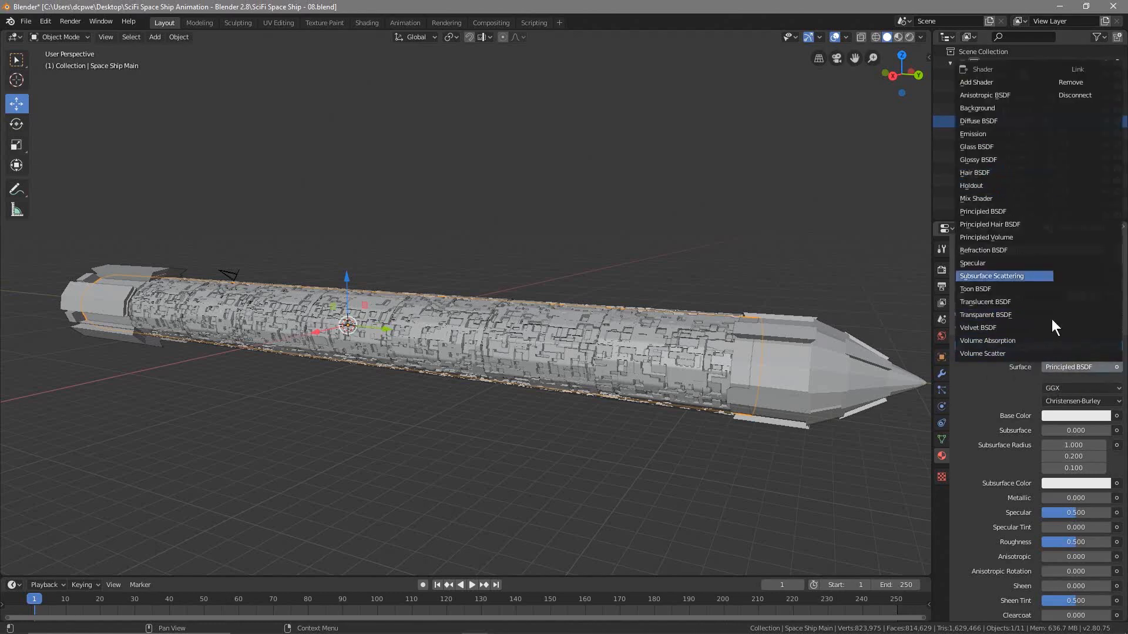
pyautogui.click(1011, 389)
pyautogui.click(1063, 366)
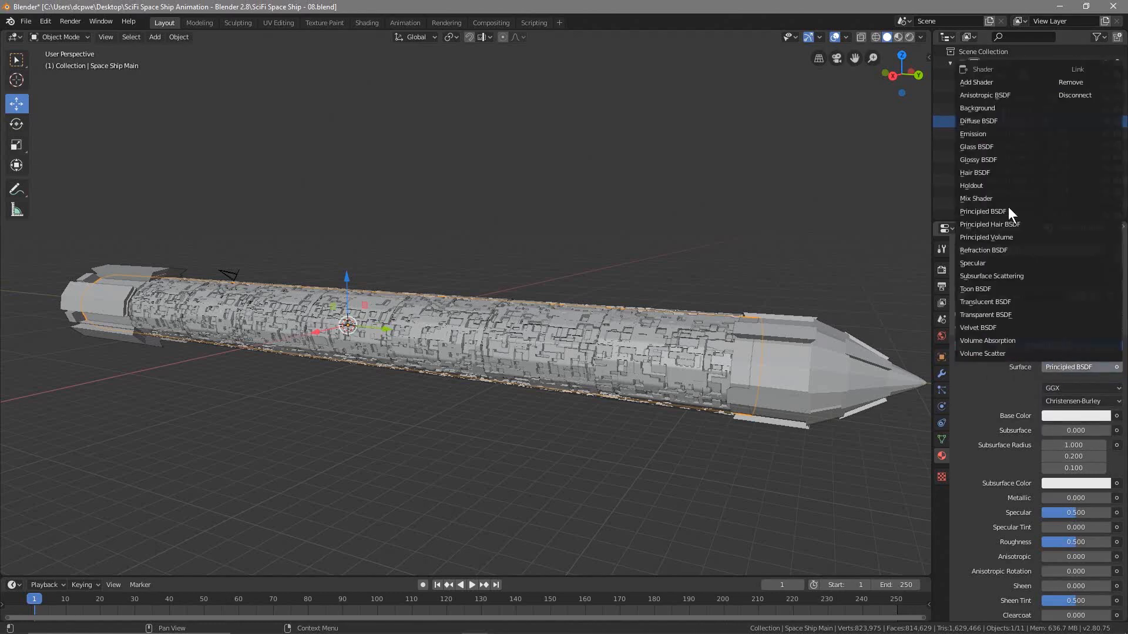
pyautogui.click(994, 135)
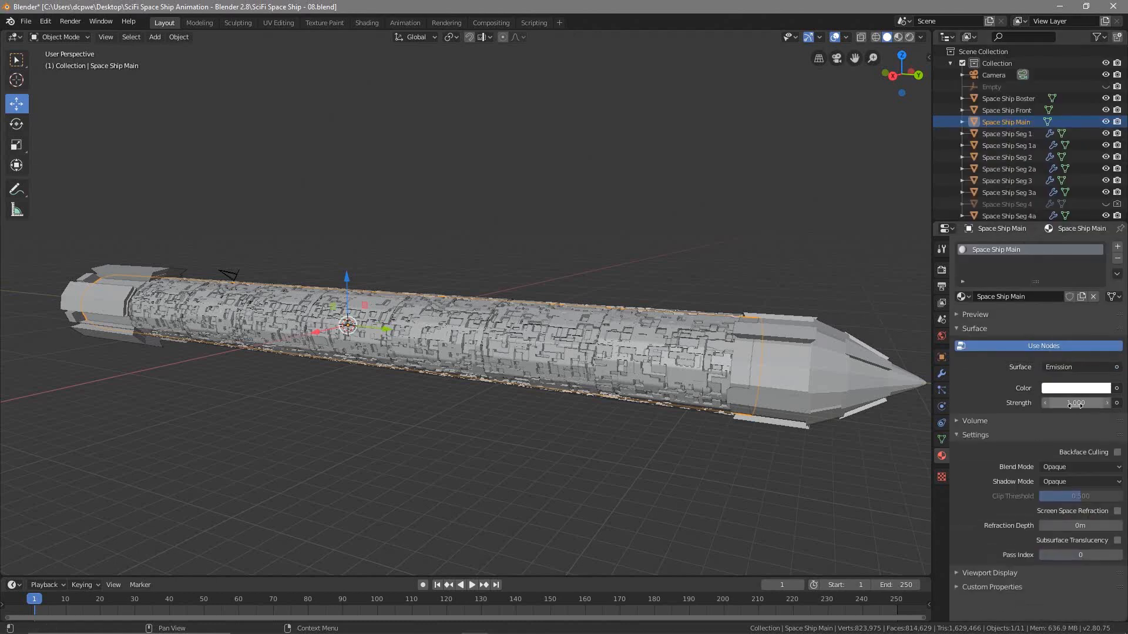
pyautogui.click(1088, 404)
pyautogui.write('7')
pyautogui.press('Return')
# Set the Space Ship Main material's emission color to a saturated orange.
pyautogui.click(1075, 388)
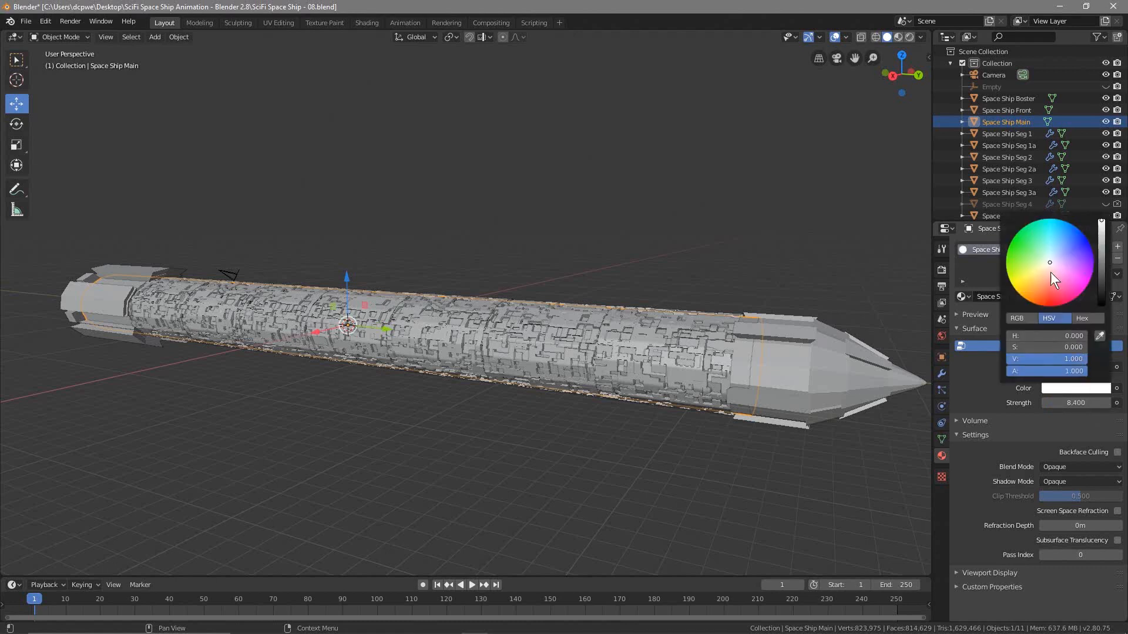
pyautogui.click(1045, 300)
pyautogui.moveTo(1045, 300); pyautogui.dragTo(1030, 301)
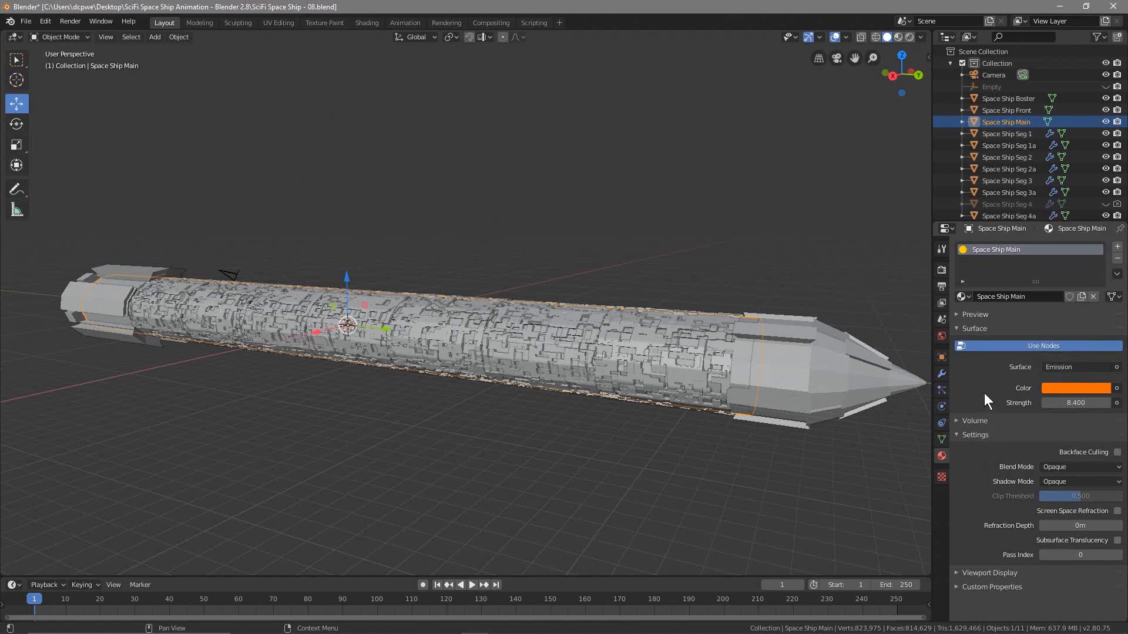
# Show the ship in rendered viewport shading and save the file.
pyautogui.click(911, 37)
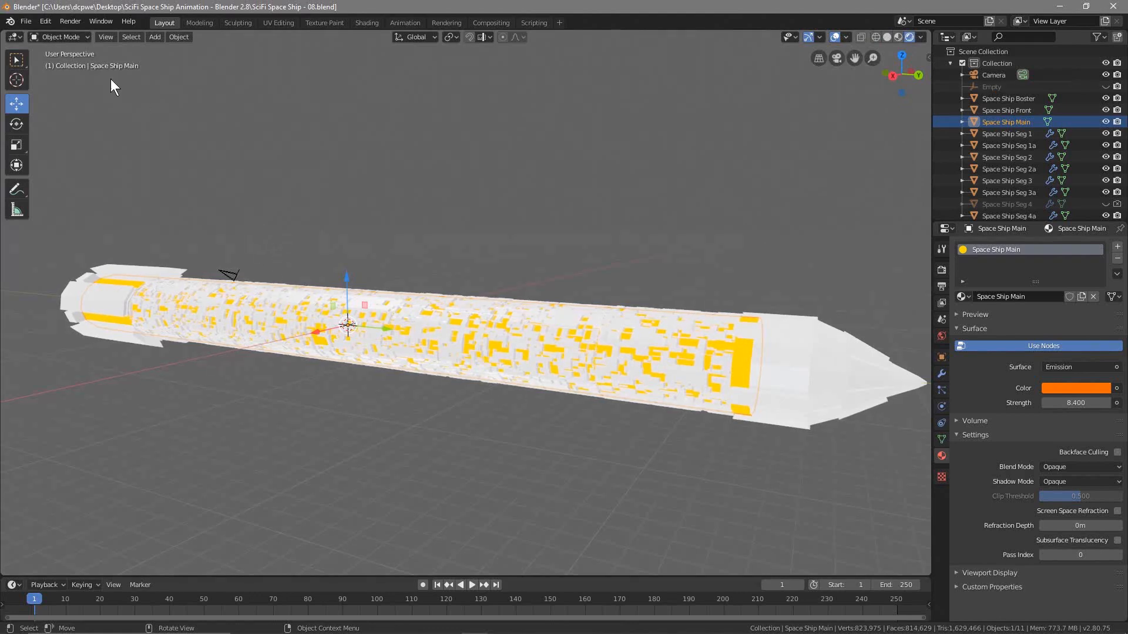
pyautogui.click(30, 19)
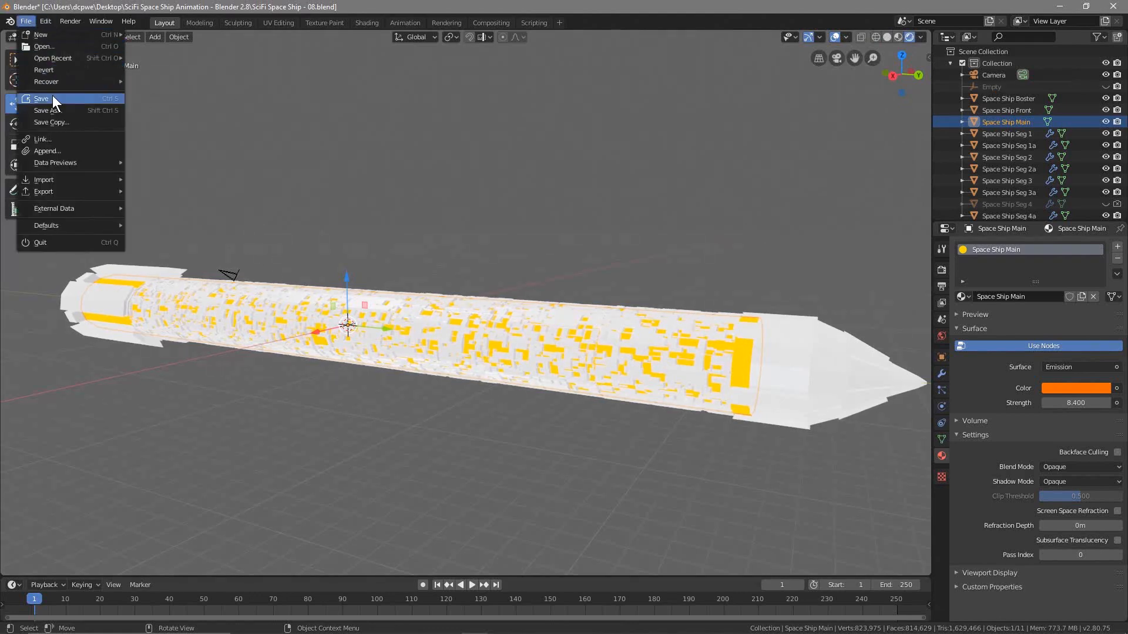
pyautogui.click(52, 95)
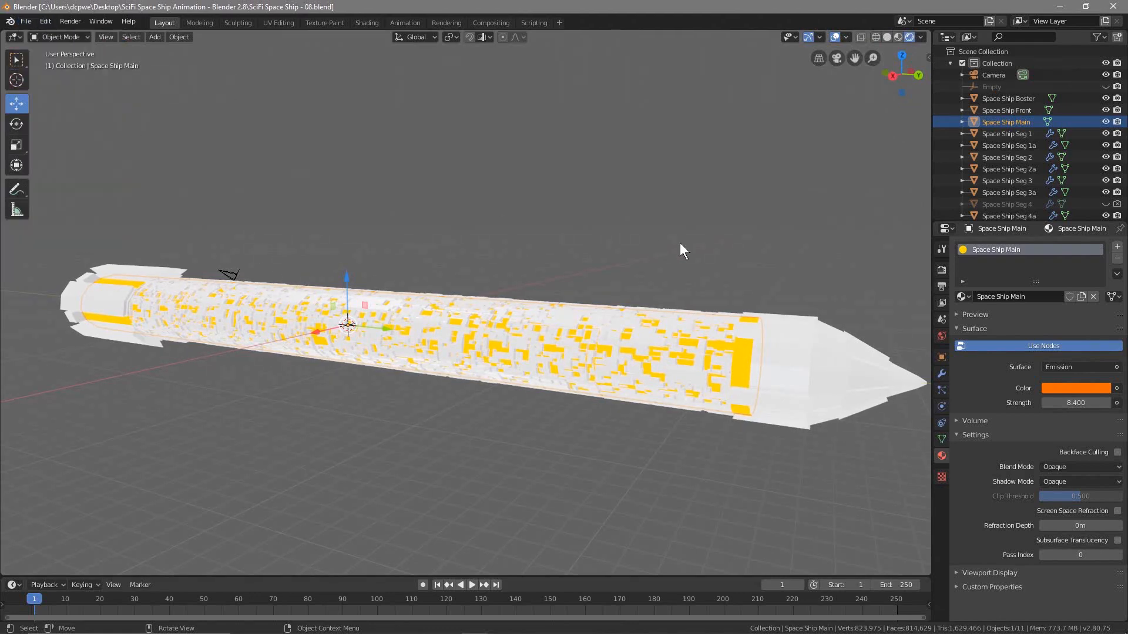
# Enable Ambient Occlusion, Bloom and Screen Space Reflections in the Eevee render settings.
pyautogui.click(942, 270)
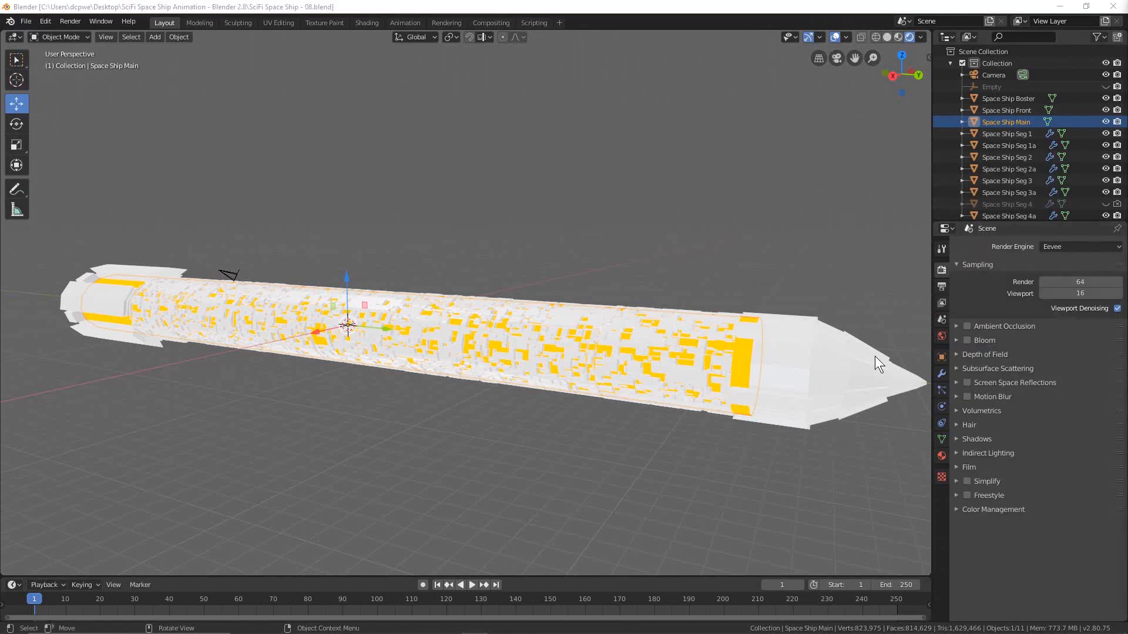
pyautogui.click(968, 326)
pyautogui.click(968, 340)
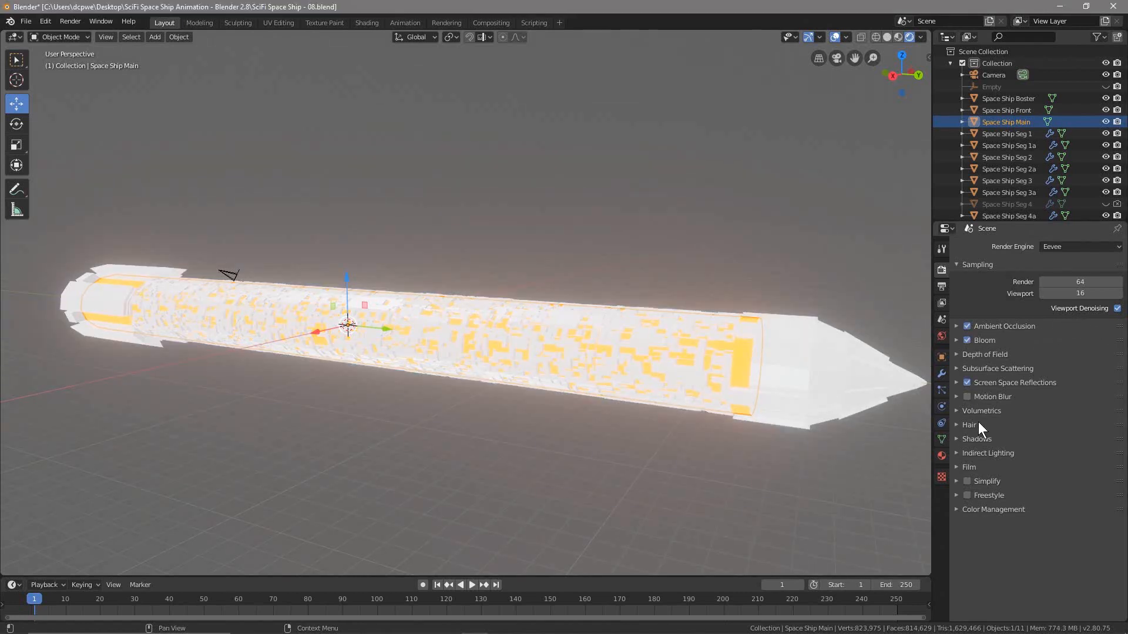
# Try a volumetrics tile size of 4px and set it back to 8px.
pyautogui.click(956, 410)
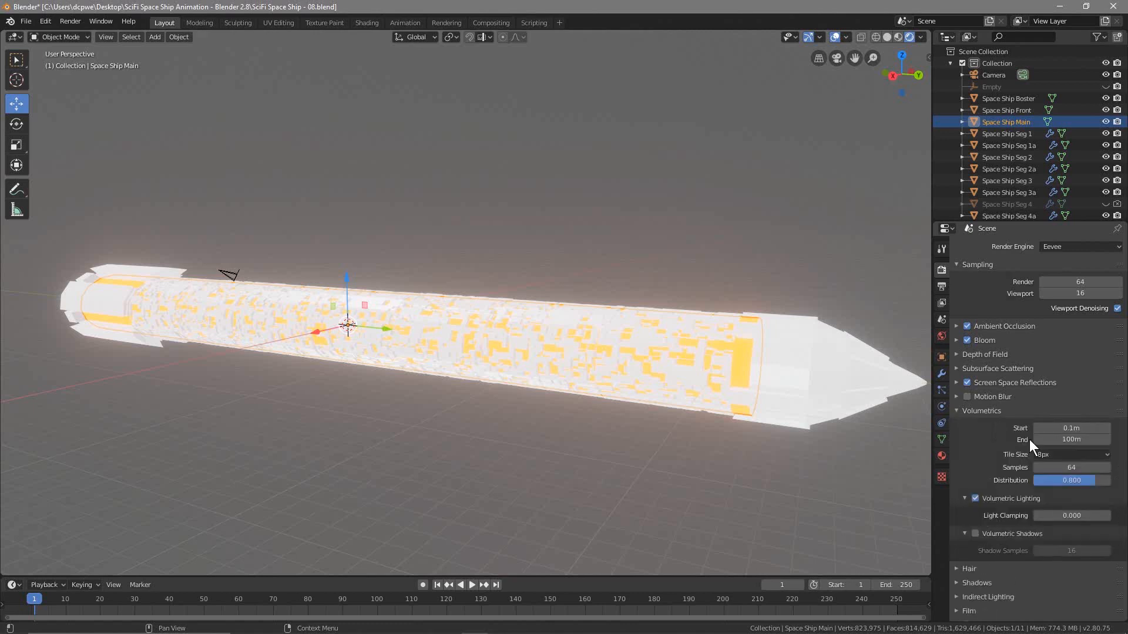
pyautogui.click(1054, 454)
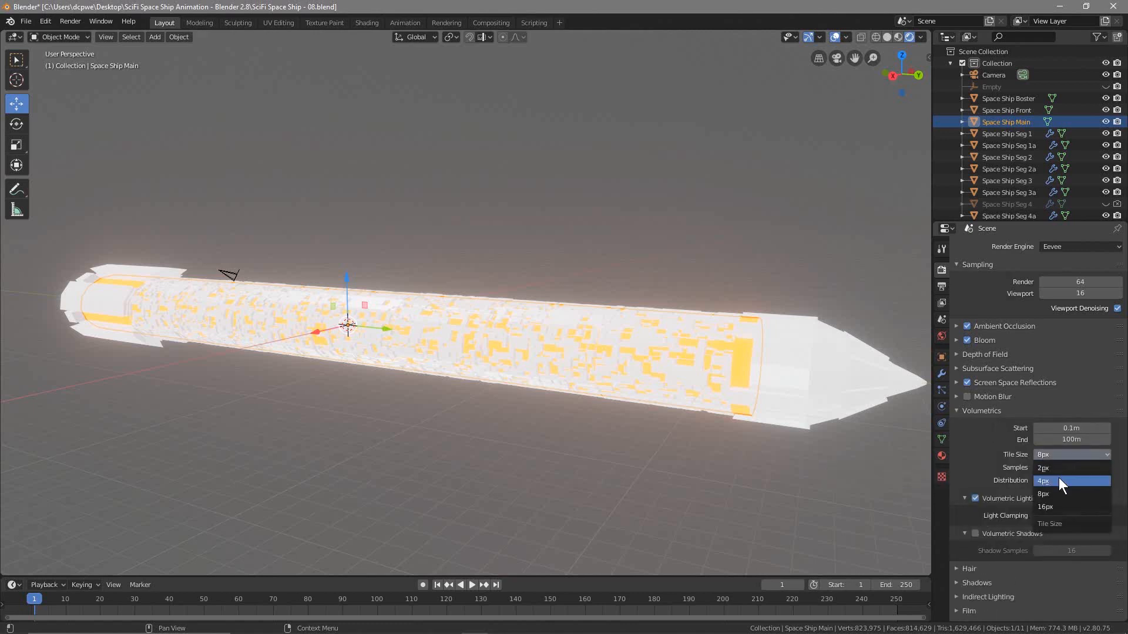
pyautogui.click(1059, 480)
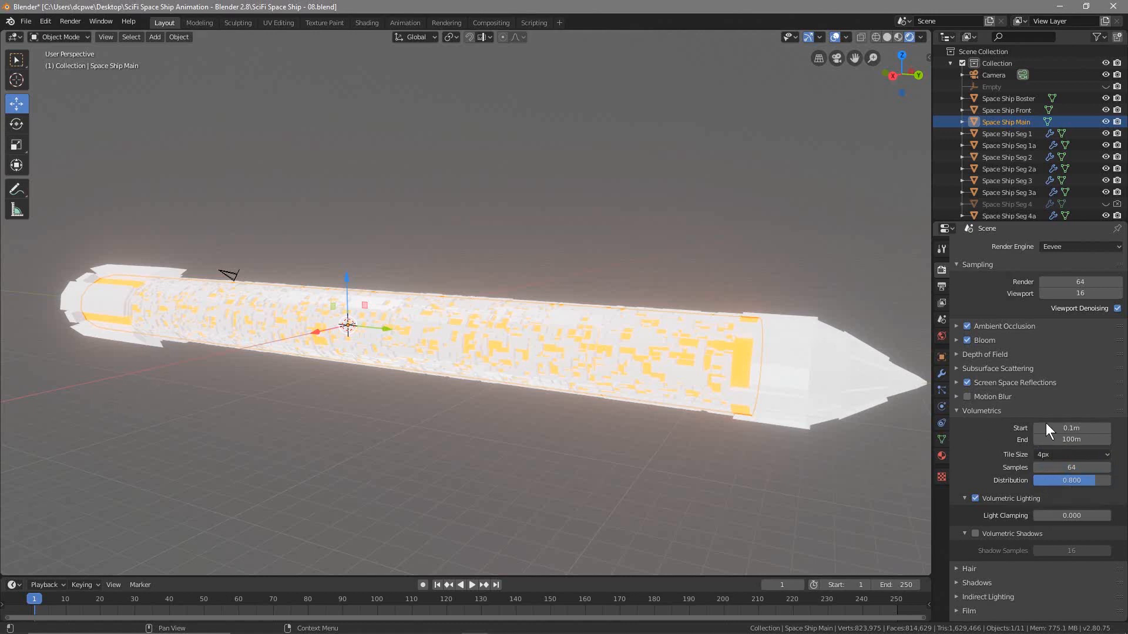
pyautogui.click(1055, 456)
pyautogui.click(1054, 493)
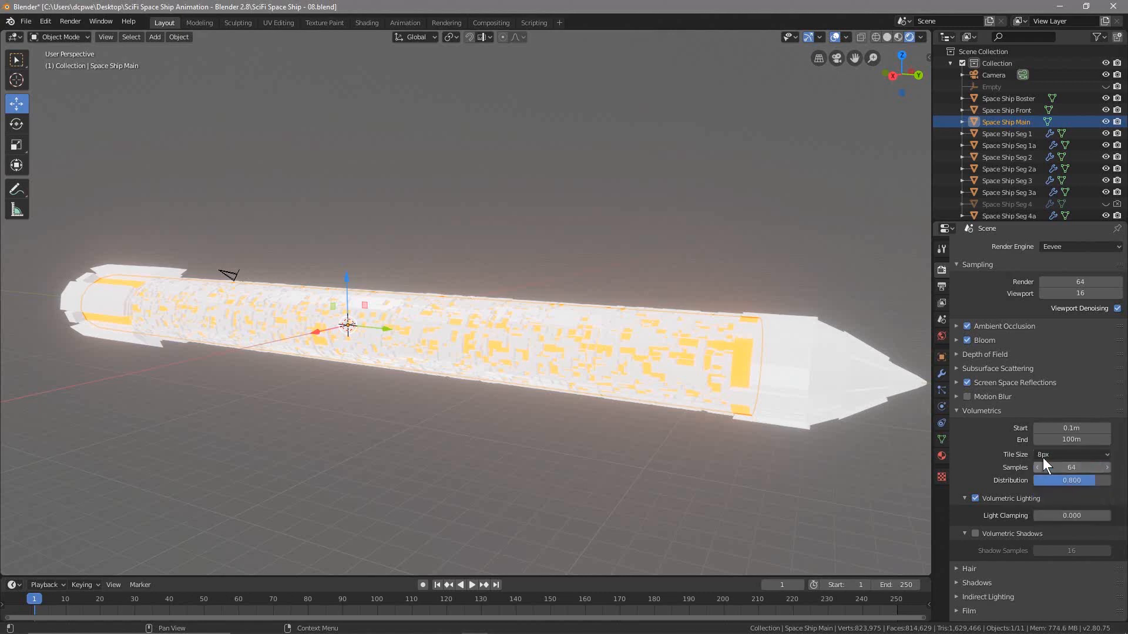
pyautogui.click(959, 411)
# Set the Bloom radius to 4.95 and its intensity to 0.050.
pyautogui.click(958, 342)
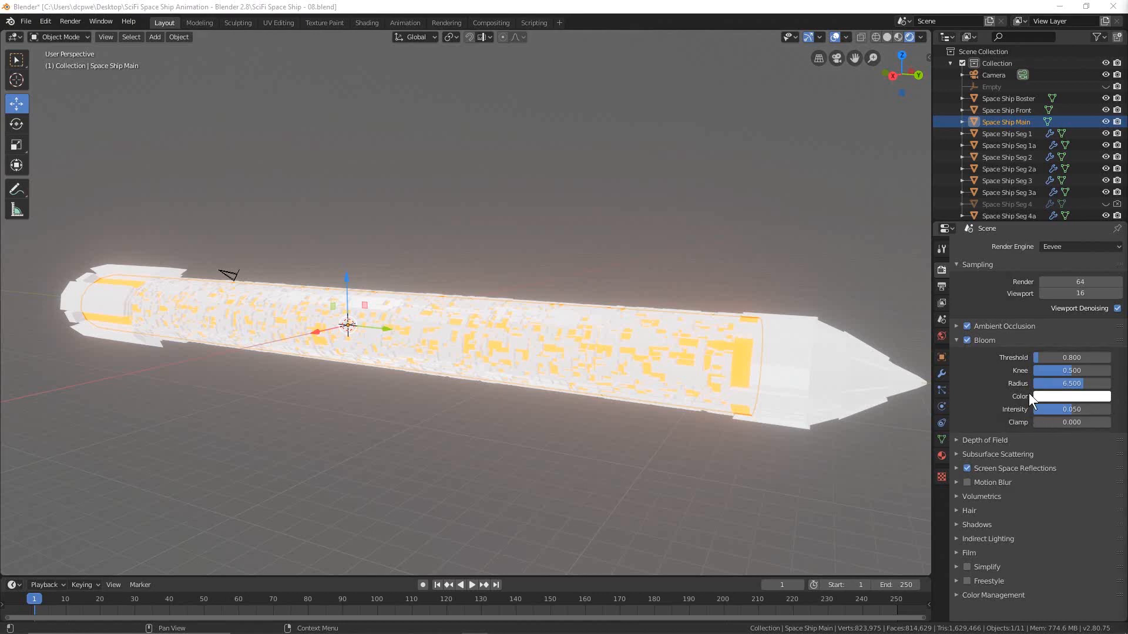
pyautogui.click(1065, 383)
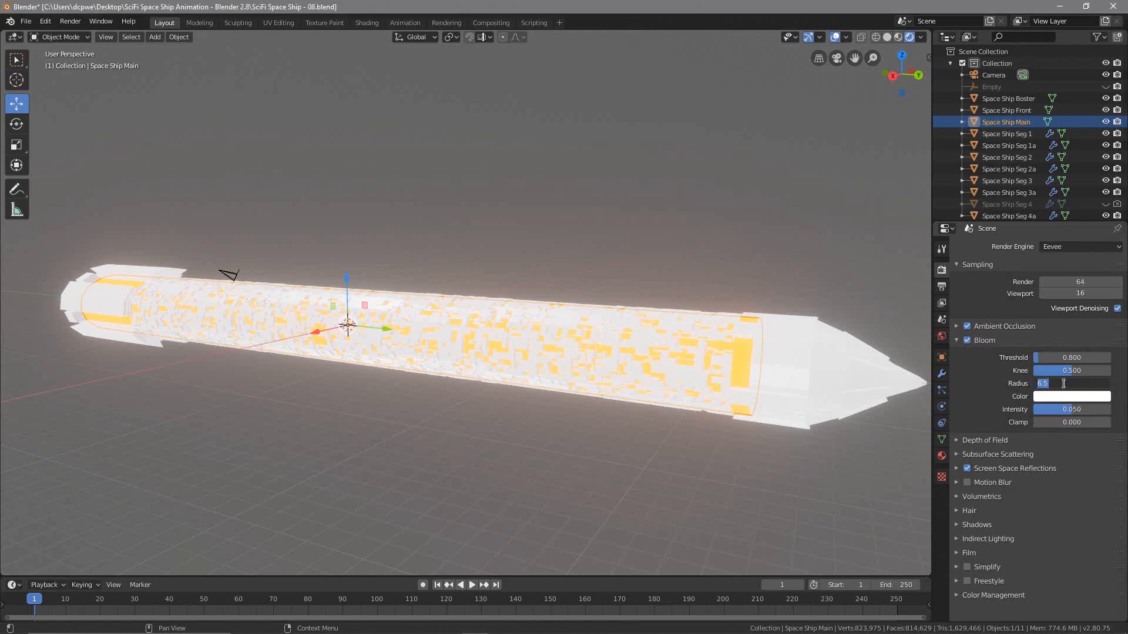
pyautogui.write('4.65')
pyautogui.press('BackSpace')
pyautogui.press('BackSpace')
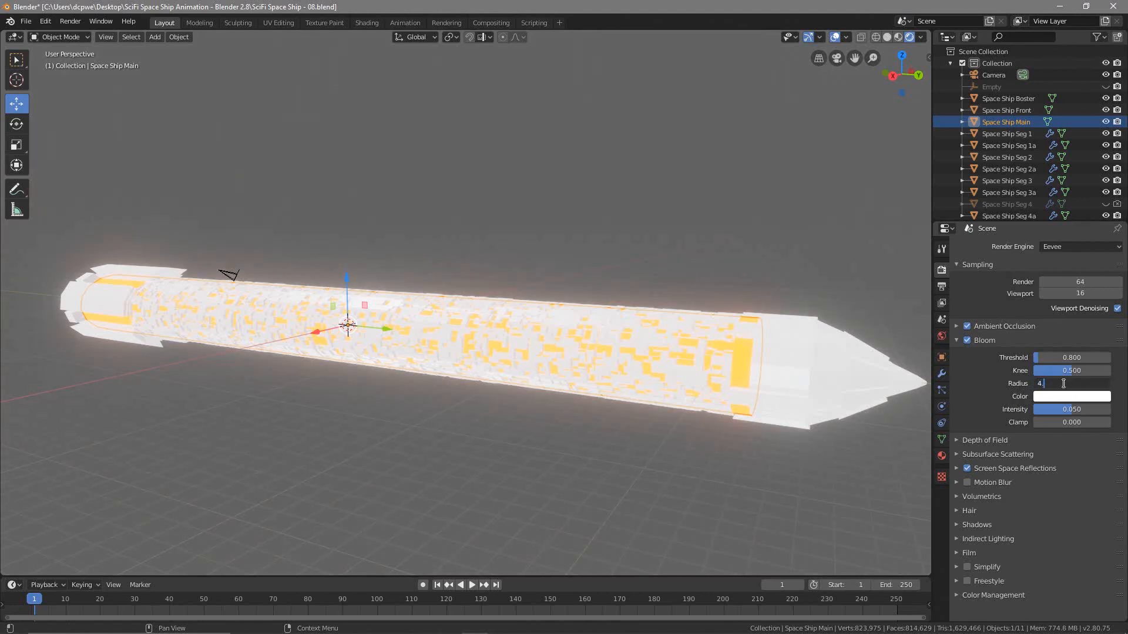
pyautogui.write('95')
pyautogui.press('Return')
pyautogui.click(1070, 407)
pyautogui.write('0')
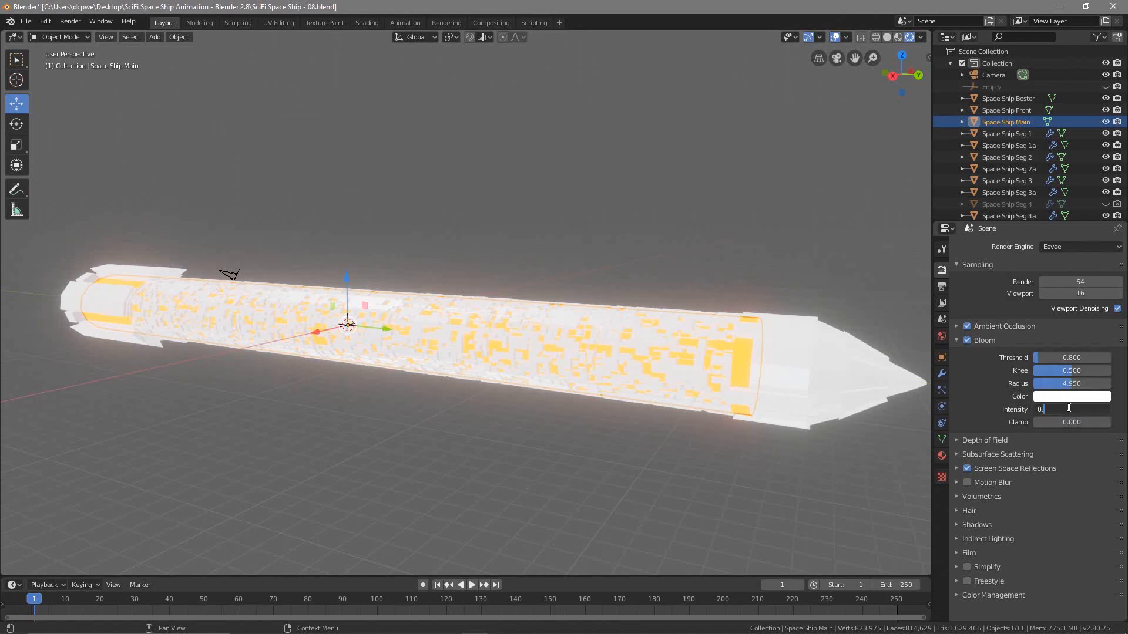
pyautogui.write('.050')
pyautogui.press('Return')
# Turn off Half Res Trace for Screen Space Reflections and set Trace Precision and Max Roughness to 1.000.
pyautogui.click(957, 468)
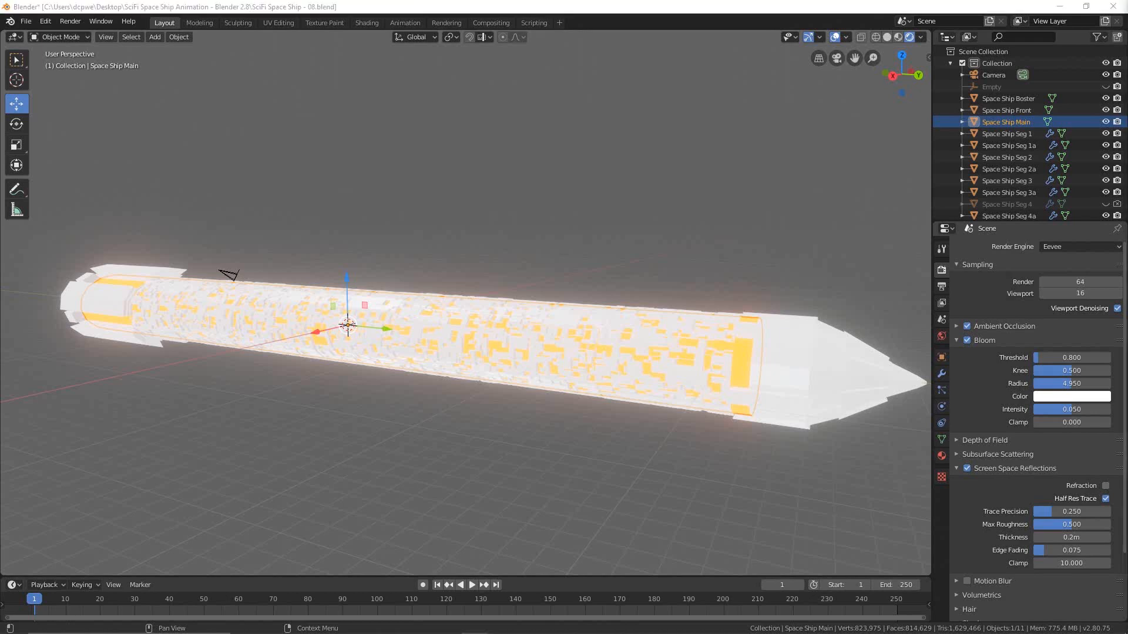
pyautogui.click(1106, 499)
pyautogui.moveTo(1055, 509)
pyautogui.mouseDown()
pyautogui.moveTo(1108, 511)
pyautogui.moveTo(1084, 524)
pyautogui.moveTo(1111, 524)
pyautogui.mouseUp()
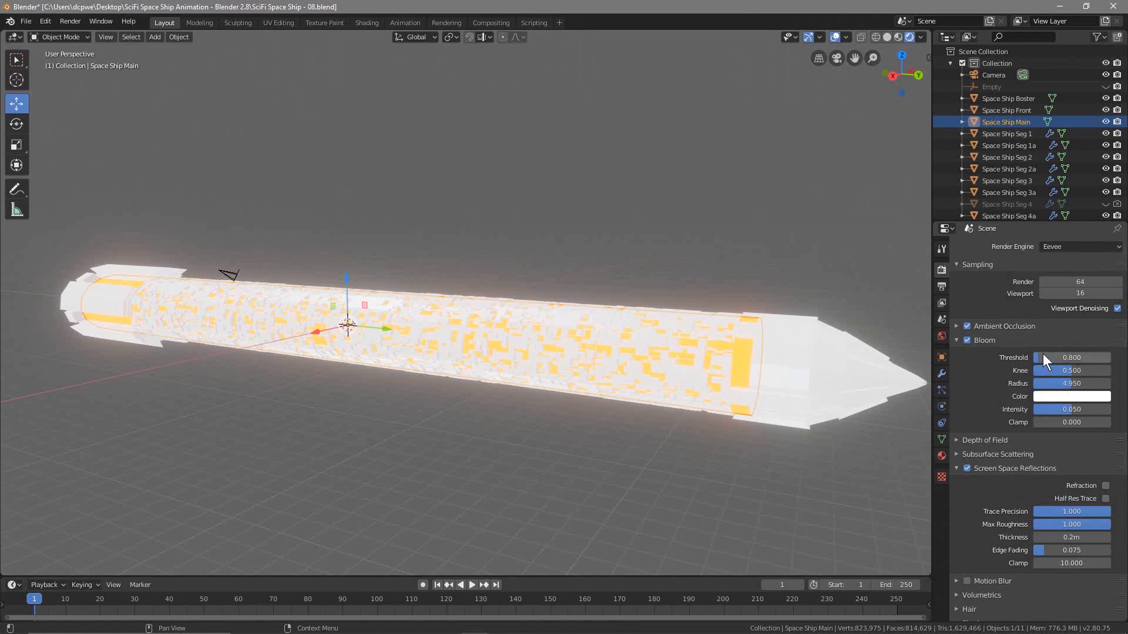
# Save the spaceship file.
pyautogui.moveTo(414, 421)
pyautogui.mouseDown(button='middle')
pyautogui.moveTo(488, 411)
pyautogui.moveTo(414, 414)
pyautogui.mouseUp(button='middle')
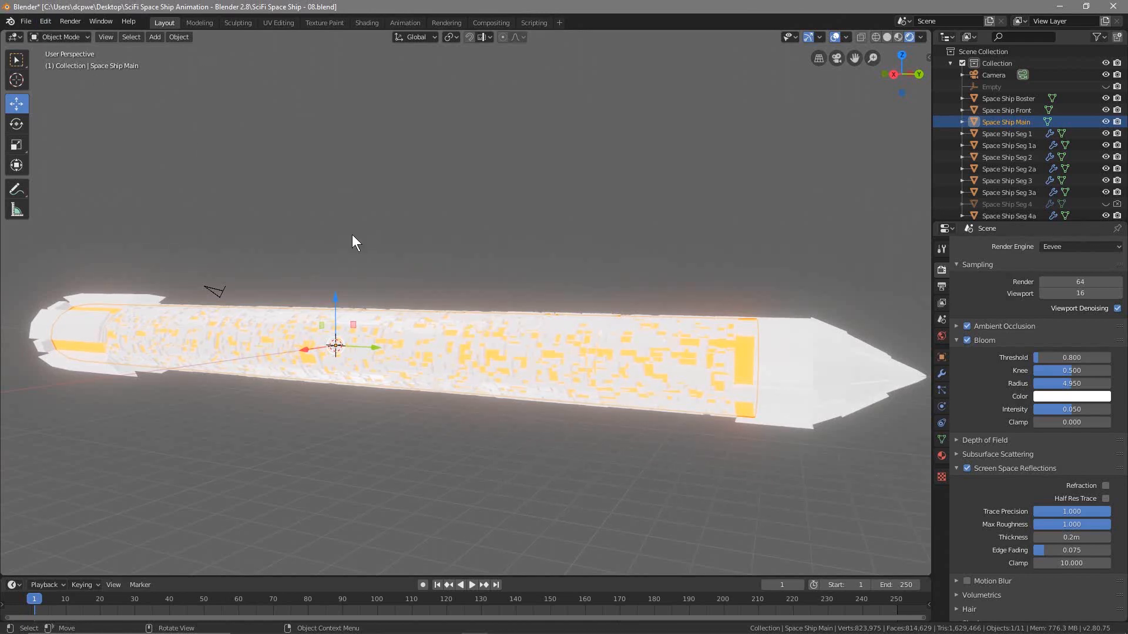
pyautogui.click(26, 21)
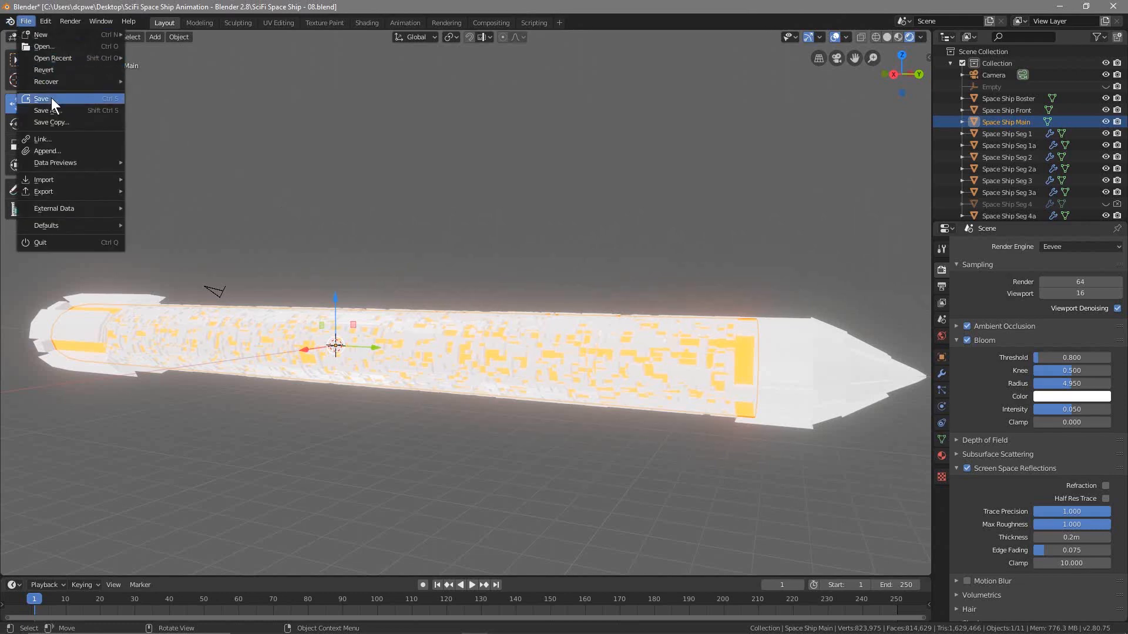
pyautogui.click(52, 98)
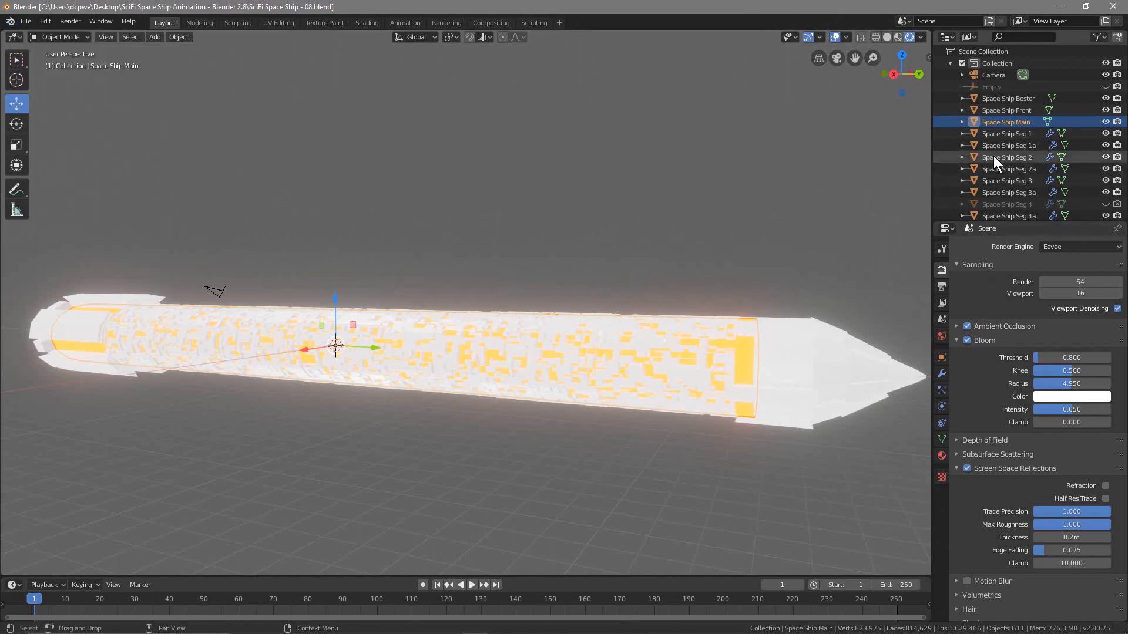
# Rename the material of Space Ship Seg 1 as "Space Ship Seg" and darken its base color to near-black.
pyautogui.click(1010, 135)
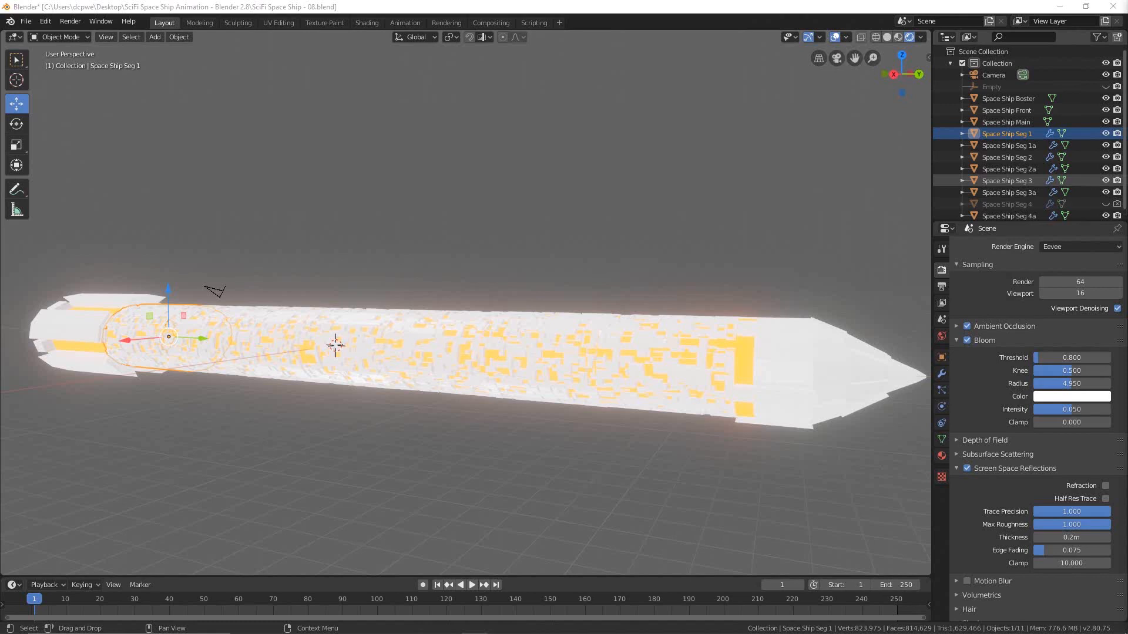
pyautogui.click(1003, 135)
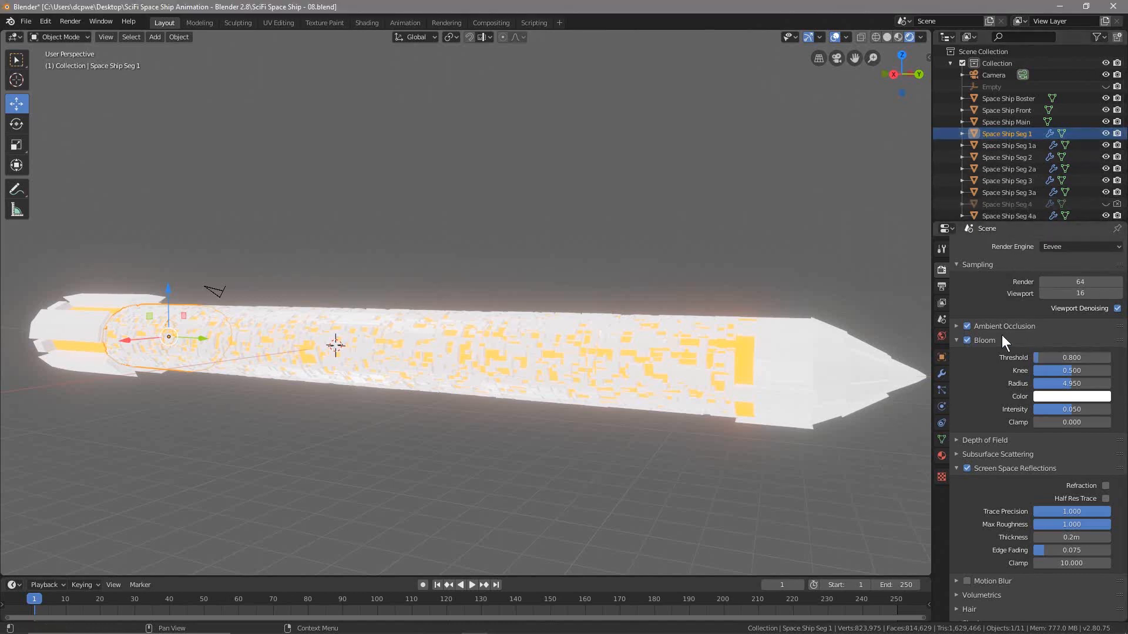
pyautogui.doubleClick(1005, 134)
pyautogui.hotkey('ctrl', 'c')
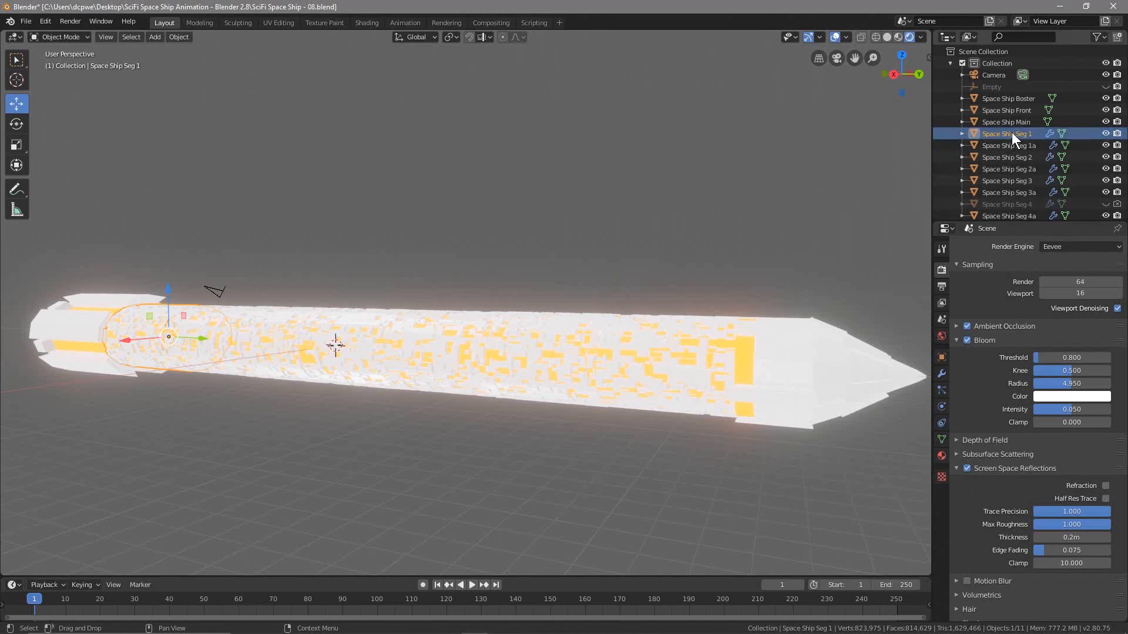
pyautogui.click(1034, 134)
pyautogui.press('Return')
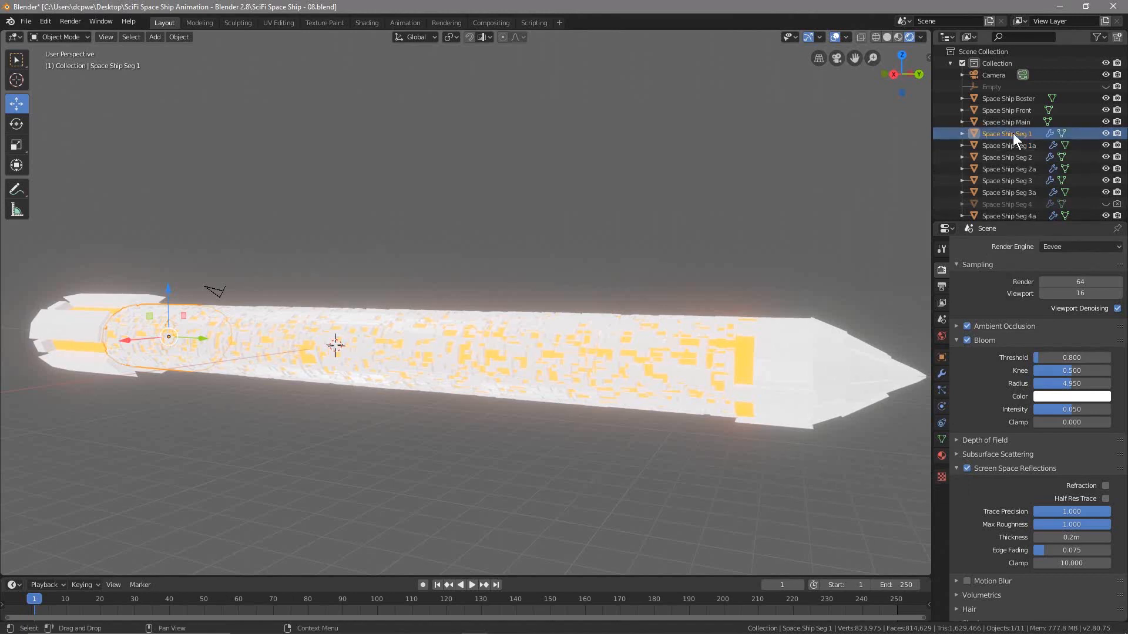
pyautogui.click(941, 456)
pyautogui.click(1041, 299)
pyautogui.click(1025, 299)
pyautogui.hotkey('ctrl', 'v')
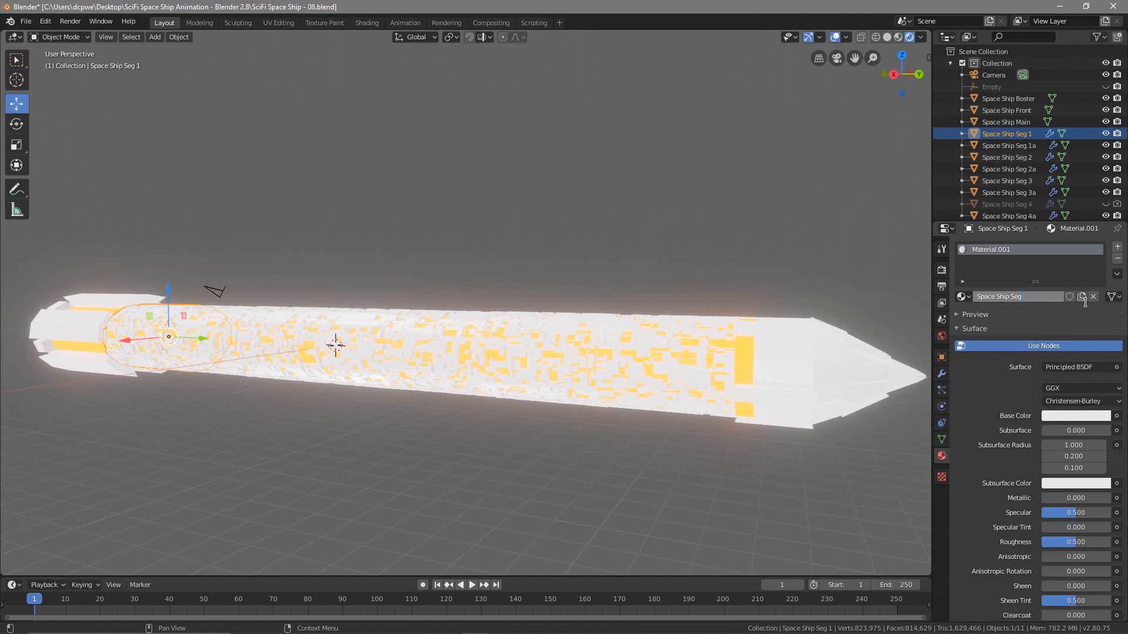
pyautogui.press('Return')
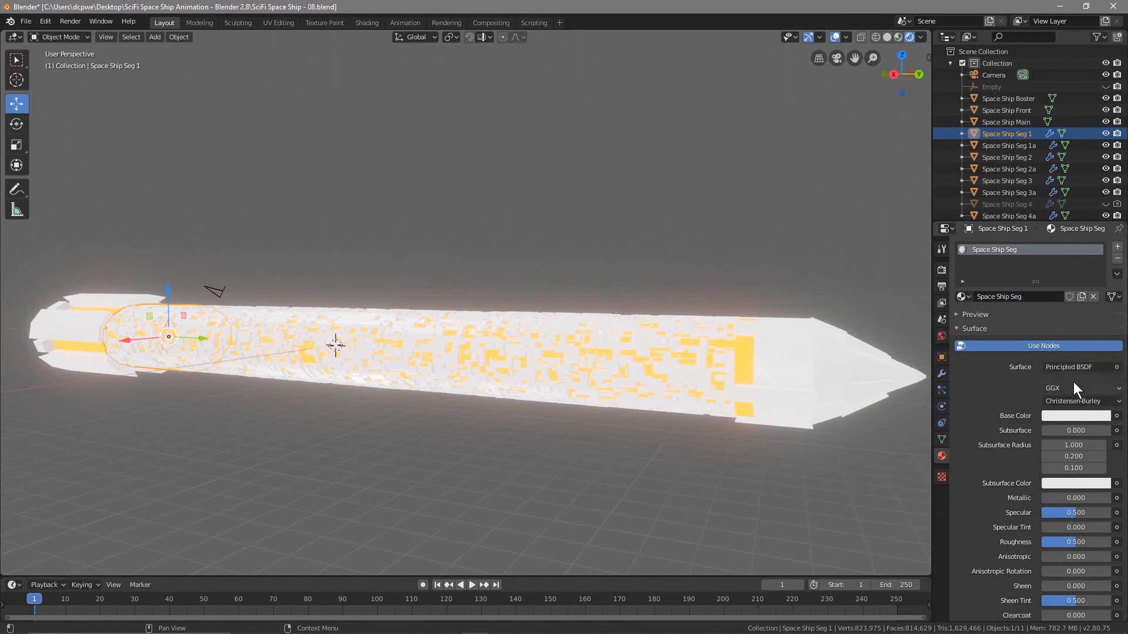
pyautogui.click(1082, 416)
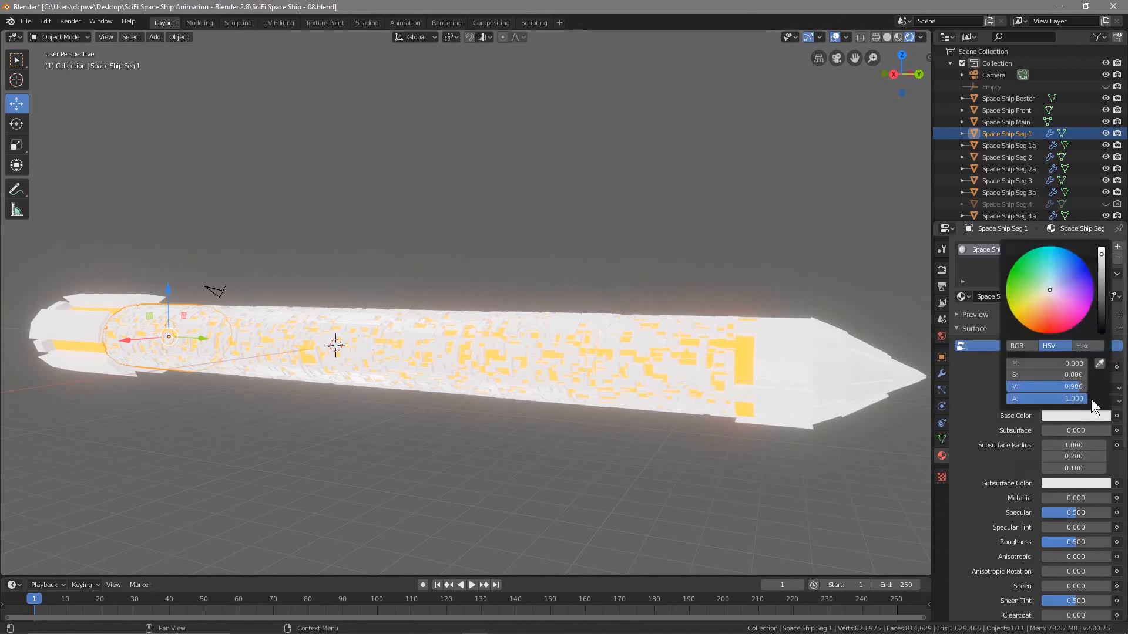
pyautogui.moveTo(1103, 292); pyautogui.dragTo(1102, 325)
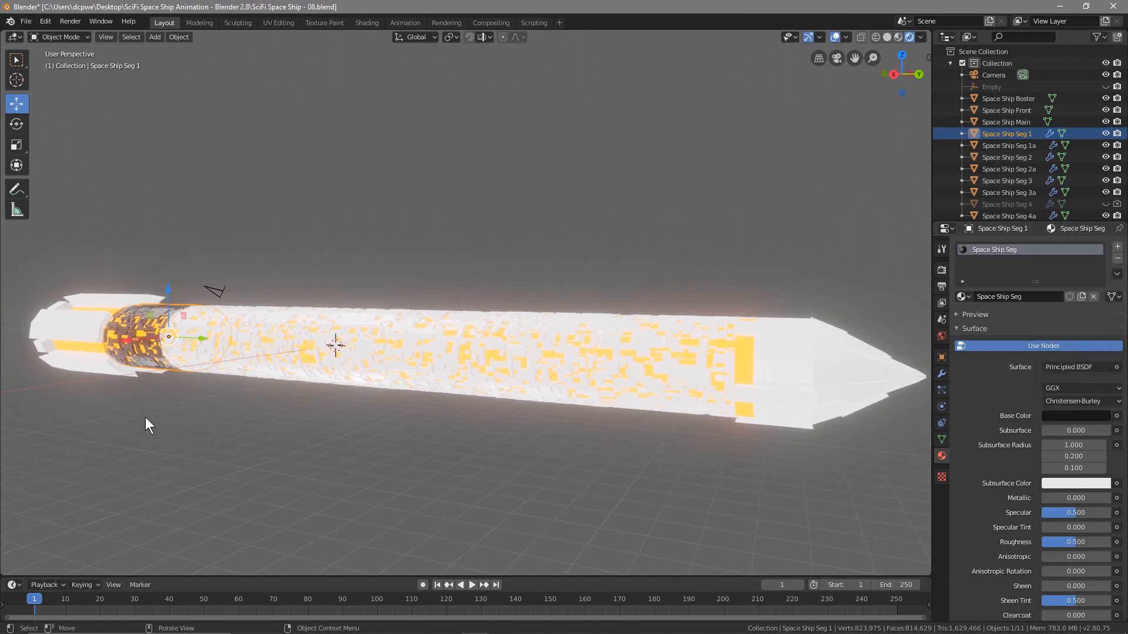
# Lock the 3D view to the Space Ship Seg 1 object instead of the Empty.
pyautogui.keyDown('shift'); pyautogui.moveTo(118, 395); pyautogui.dragTo(517, 435, button='middle'); pyautogui.keyUp('shift')
pyautogui.keyDown('shift'); pyautogui.moveTo(432, 421); pyautogui.dragTo(688, 457, button='middle'); pyautogui.keyUp('shift')
pyautogui.scroll(2, 488, 431)
pyautogui.keyDown('shift'); pyautogui.moveTo(273, 396); pyautogui.dragTo(180, 381, button='middle'); pyautogui.keyUp('shift')
pyautogui.scroll(1, 398, 400)
pyautogui.moveTo(310, 398)
pyautogui.keyDown('shift'); pyautogui.mouseDown(button='middle')
pyautogui.moveTo(746, 484)
pyautogui.moveTo(319, 415)
pyautogui.mouseUp(button='middle'); pyautogui.keyUp('shift')
pyautogui.scroll(-1, 746, 485)
pyautogui.scroll(1, 746, 485)
pyautogui.scroll(1, 320, 414)
pyautogui.keyDown('shift'); pyautogui.moveTo(252, 421); pyautogui.dragTo(840, 490, button='middle'); pyautogui.keyUp('shift')
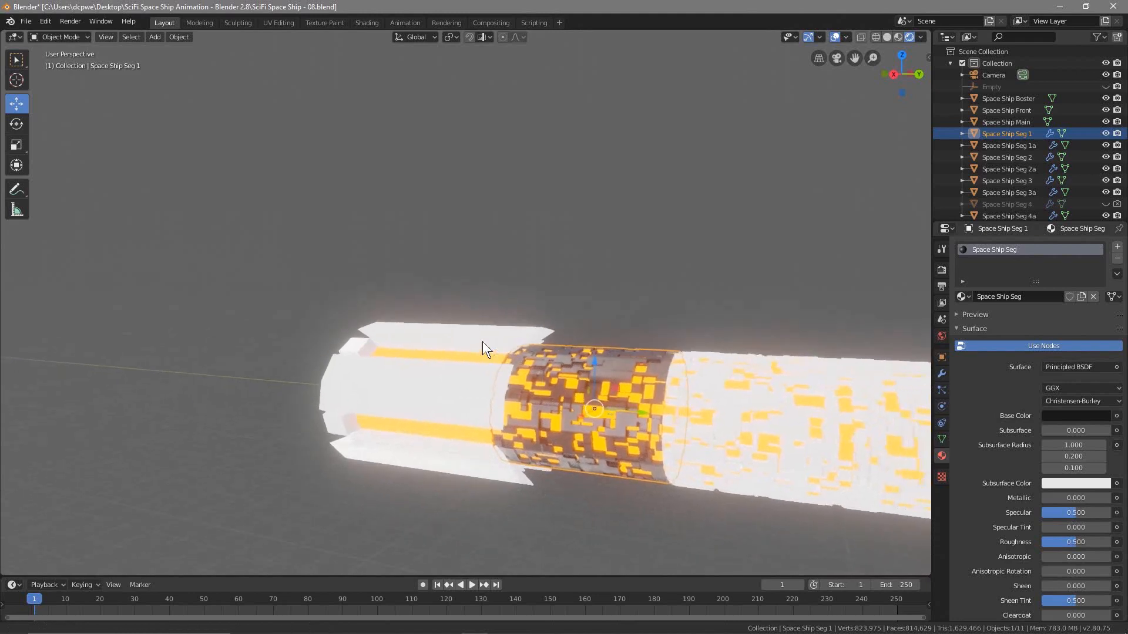
pyautogui.keyDown('shift'); pyautogui.moveTo(697, 260); pyautogui.dragTo(749, 352, button='middle'); pyautogui.keyUp('shift')
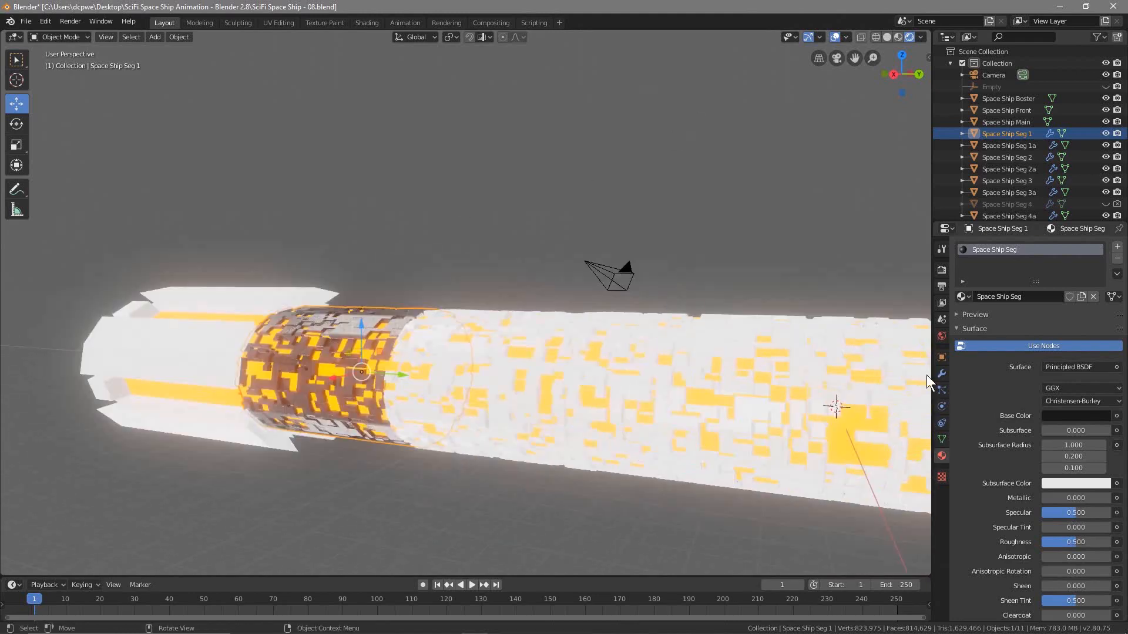
pyautogui.press('n')
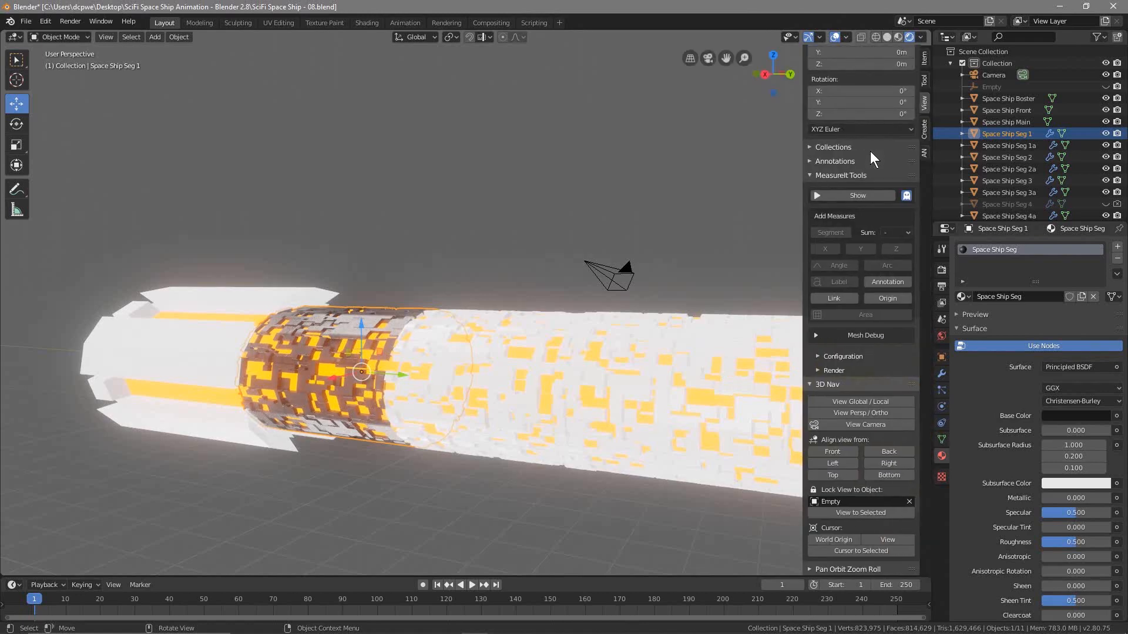
pyautogui.click(844, 502)
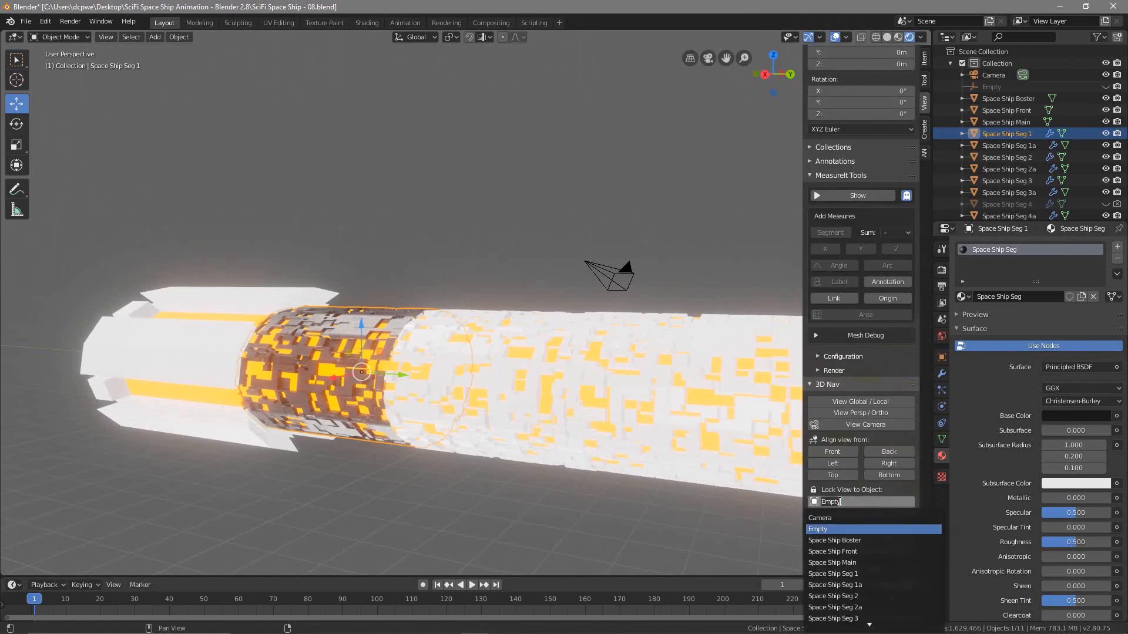
pyautogui.click(830, 574)
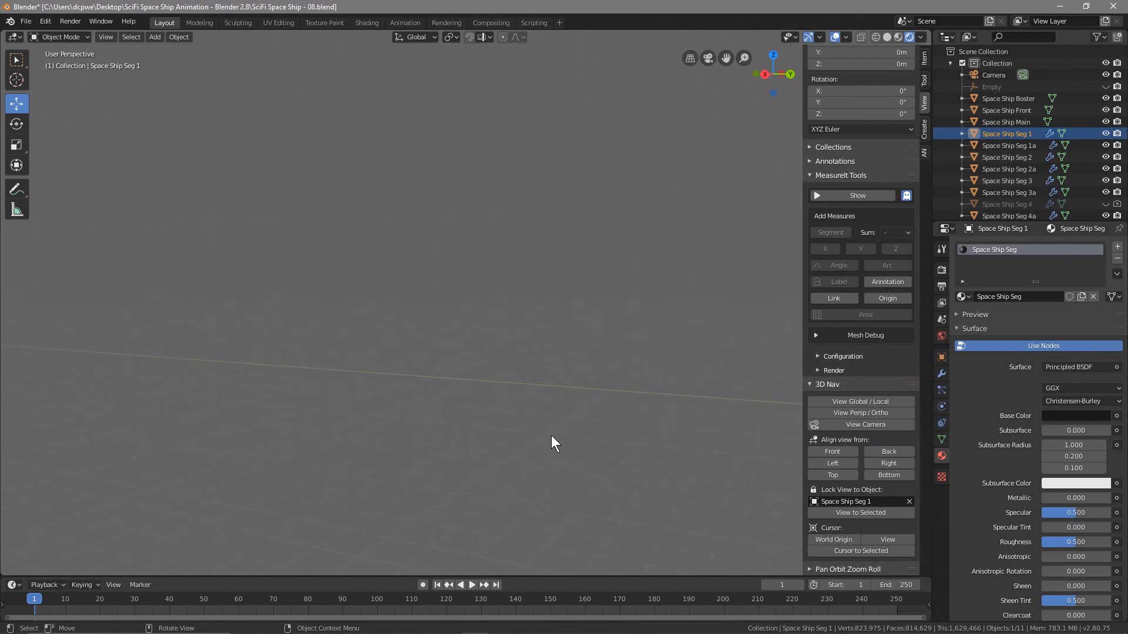
# Set the Space Ship Seg material's Metallic to 1.000 and Roughness to 0.200, and hide the viewport sidebar.
pyautogui.scroll(-4, 551, 436)
pyautogui.scroll(4, 551, 436)
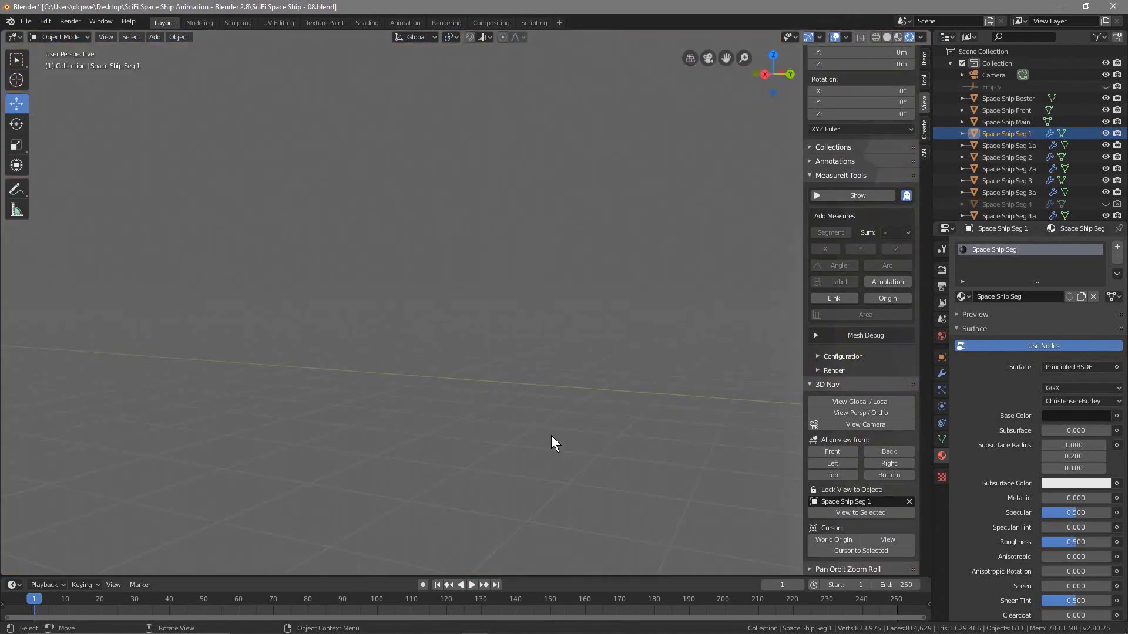
pyautogui.keyDown('shift'); pyautogui.moveTo(551, 435); pyautogui.dragTo(390, 371); pyautogui.keyUp('shift')
pyautogui.keyDown('shift'); pyautogui.moveTo(390, 372); pyautogui.dragTo(347, 352, button='middle'); pyautogui.keyUp('shift')
pyautogui.scroll(2, 584, 357)
pyautogui.keyDown('shift'); pyautogui.moveTo(535, 377); pyautogui.dragTo(119, 295, button='middle'); pyautogui.keyUp('shift')
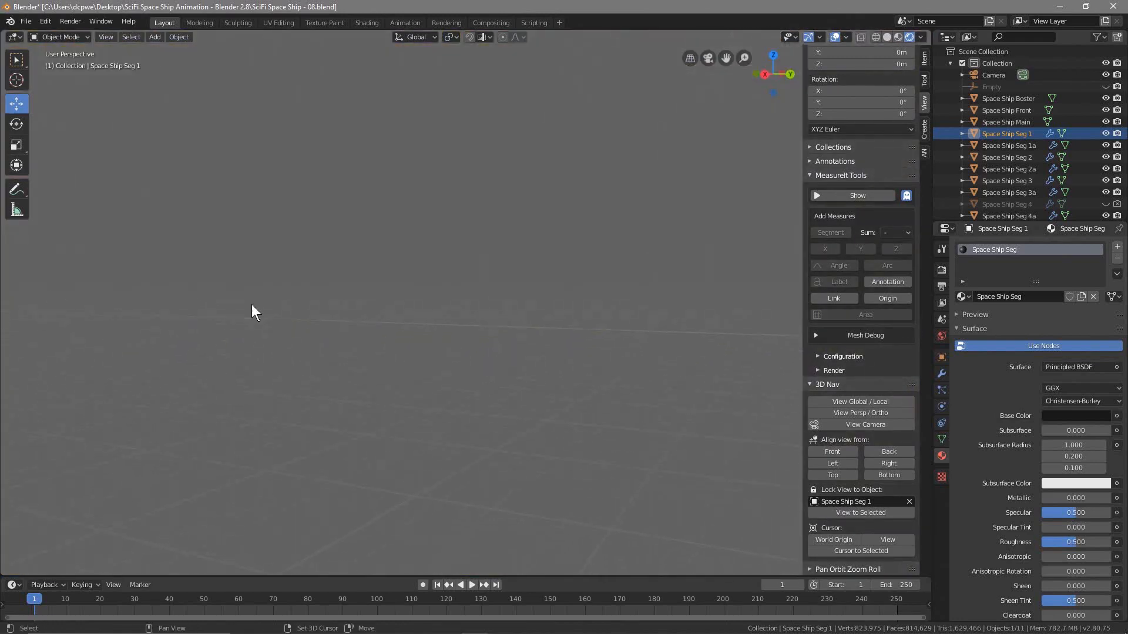
pyautogui.keyDown('shift'); pyautogui.moveTo(664, 317); pyautogui.dragTo(76, 276, button='middle'); pyautogui.keyUp('shift')
pyautogui.keyDown('shift'); pyautogui.moveTo(711, 320); pyautogui.dragTo(241, 255, button='middle'); pyautogui.keyUp('shift')
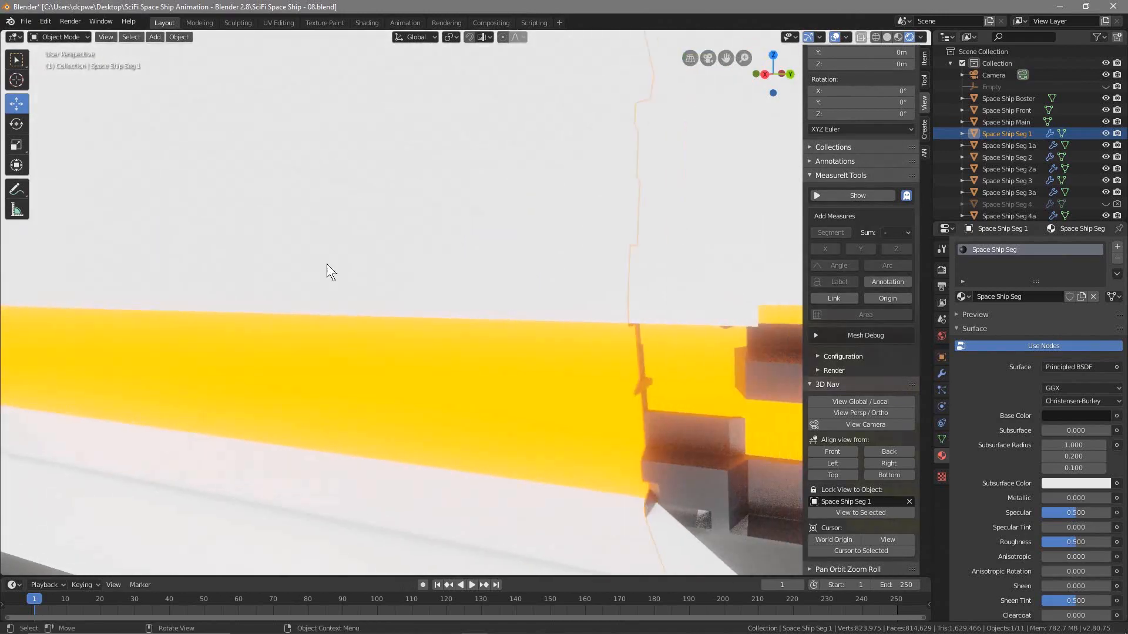
pyautogui.scroll(-5, 374, 270)
pyautogui.keyDown('shift'); pyautogui.moveTo(660, 319); pyautogui.dragTo(112, 300, button='middle'); pyautogui.keyUp('shift')
pyautogui.moveTo(597, 288)
pyautogui.keyDown('shift'); pyautogui.mouseDown(button='middle')
pyautogui.moveTo(427, 337)
pyautogui.moveTo(428, 317)
pyautogui.moveTo(601, 344)
pyautogui.moveTo(389, 340)
pyautogui.moveTo(529, 318)
pyautogui.moveTo(393, 340)
pyautogui.mouseUp(button='middle'); pyautogui.keyUp('shift')
pyautogui.scroll(3, 395, 339)
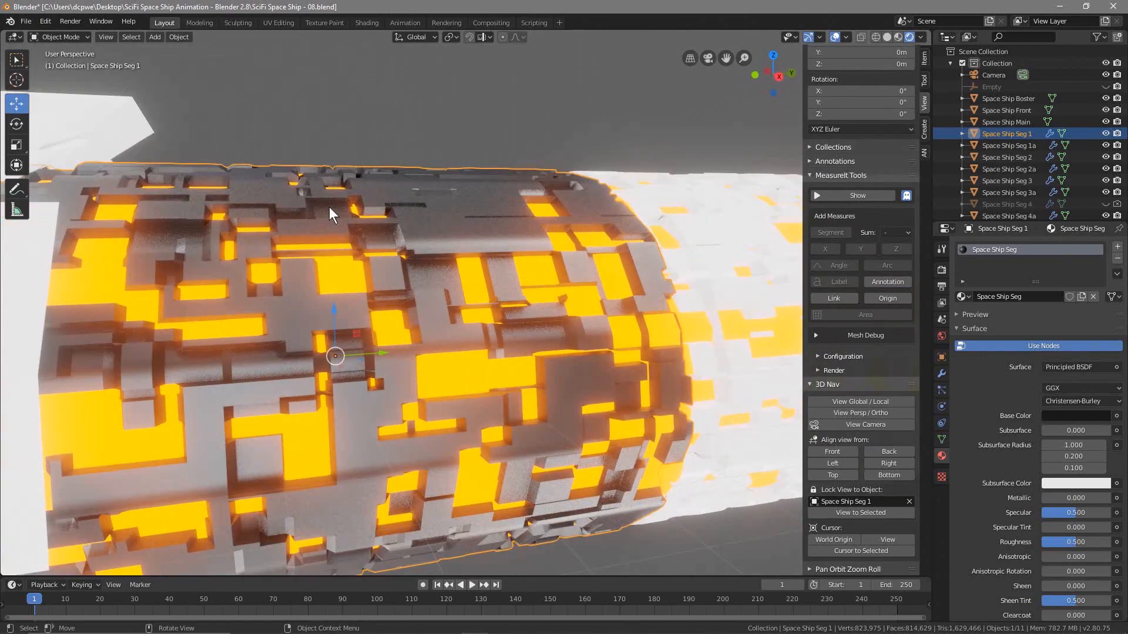
pyautogui.moveTo(1062, 496); pyautogui.dragTo(1088, 502)
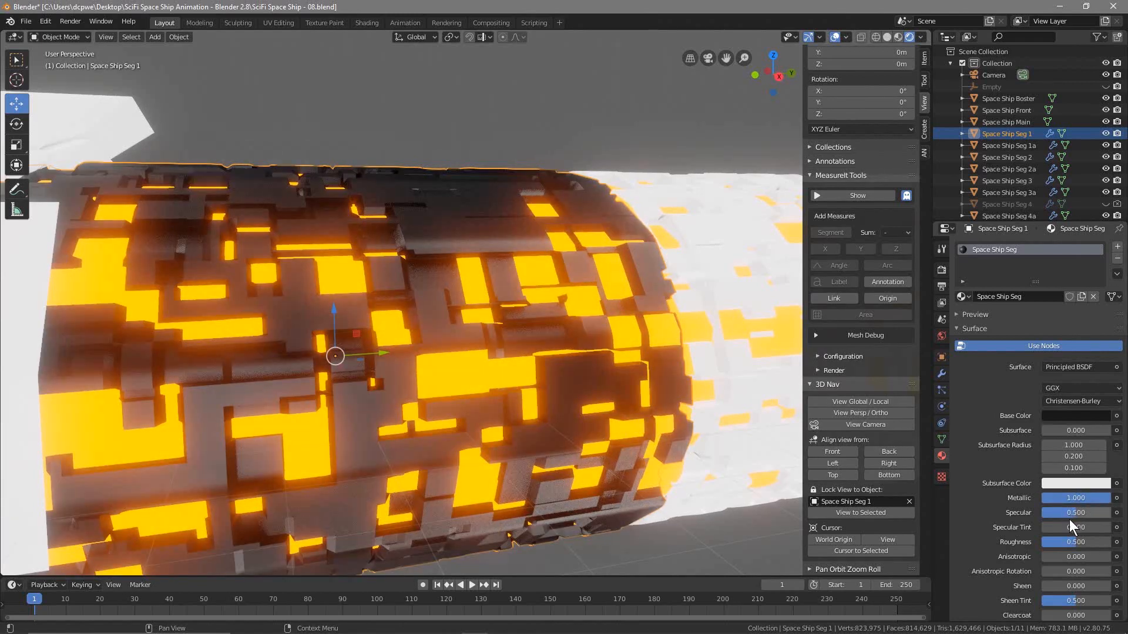
pyautogui.moveTo(1073, 541)
pyautogui.mouseDown()
pyautogui.moveTo(1052, 541)
pyautogui.moveTo(1079, 541)
pyautogui.mouseUp()
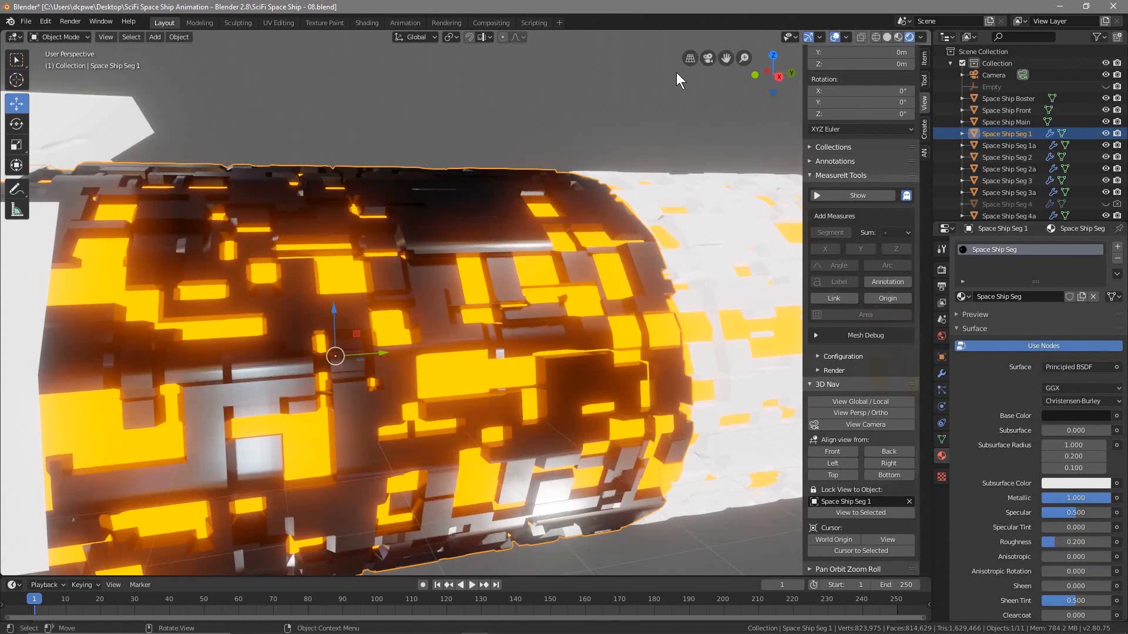
pyautogui.press('n')
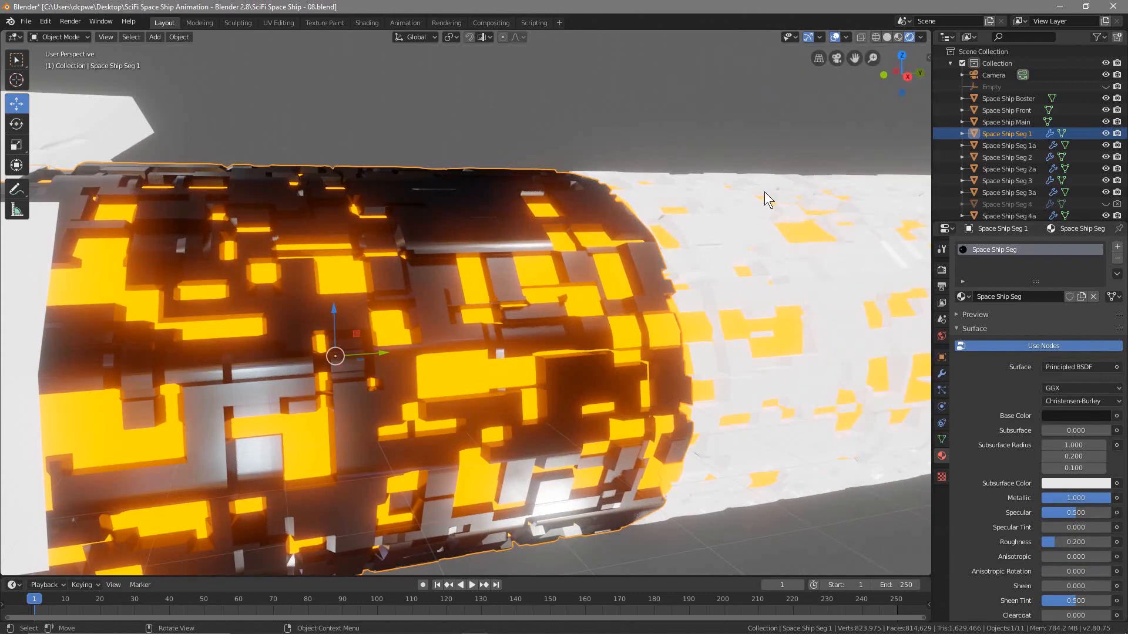
# Switch to the Shading workspace and show the selected segment's object material nodes instead of the world nodes.
pyautogui.click(369, 21)
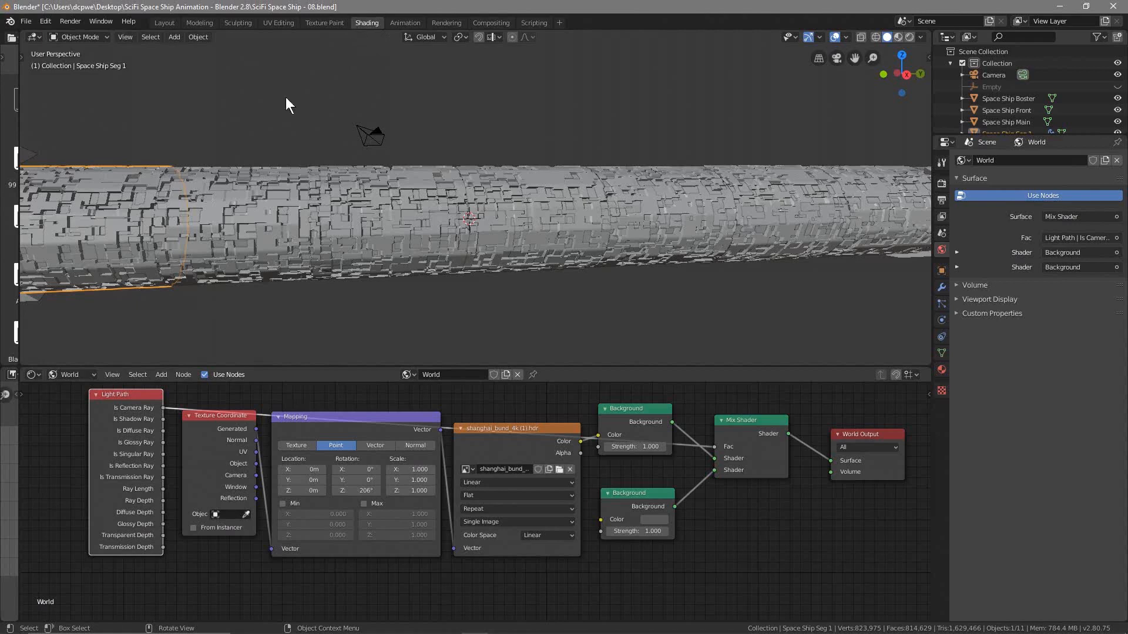
pyautogui.click(72, 376)
pyautogui.click(72, 388)
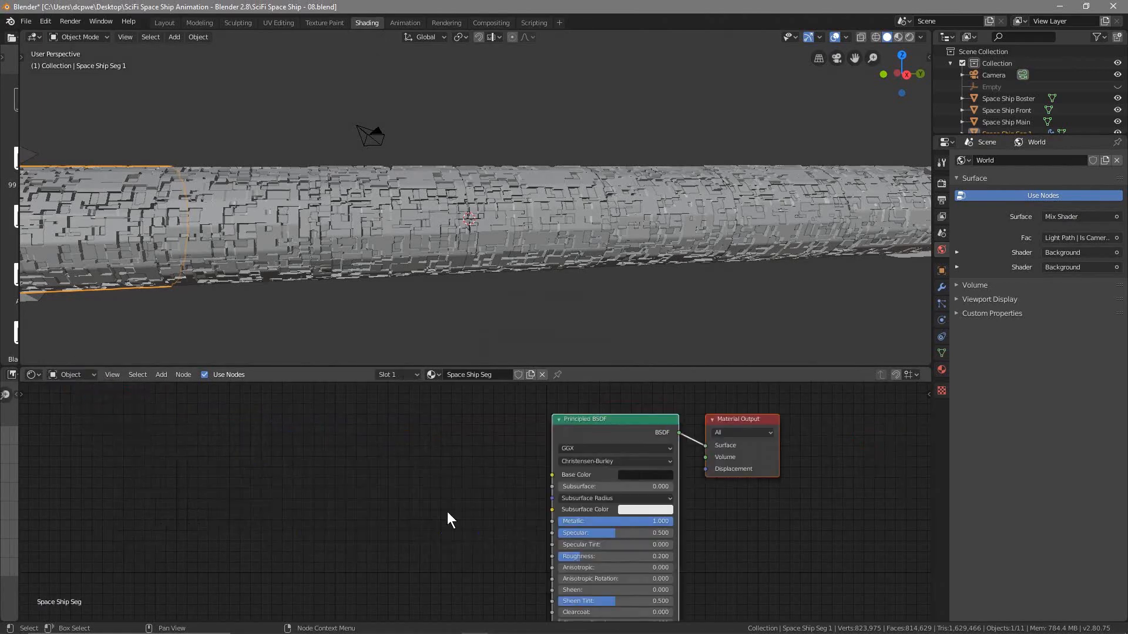
# Add a Bump node and a Checker Texture node before the Principled BSDF in the Space Ship Seg material.
pyautogui.moveTo(325, 511); pyautogui.dragTo(386, 539, button='middle')
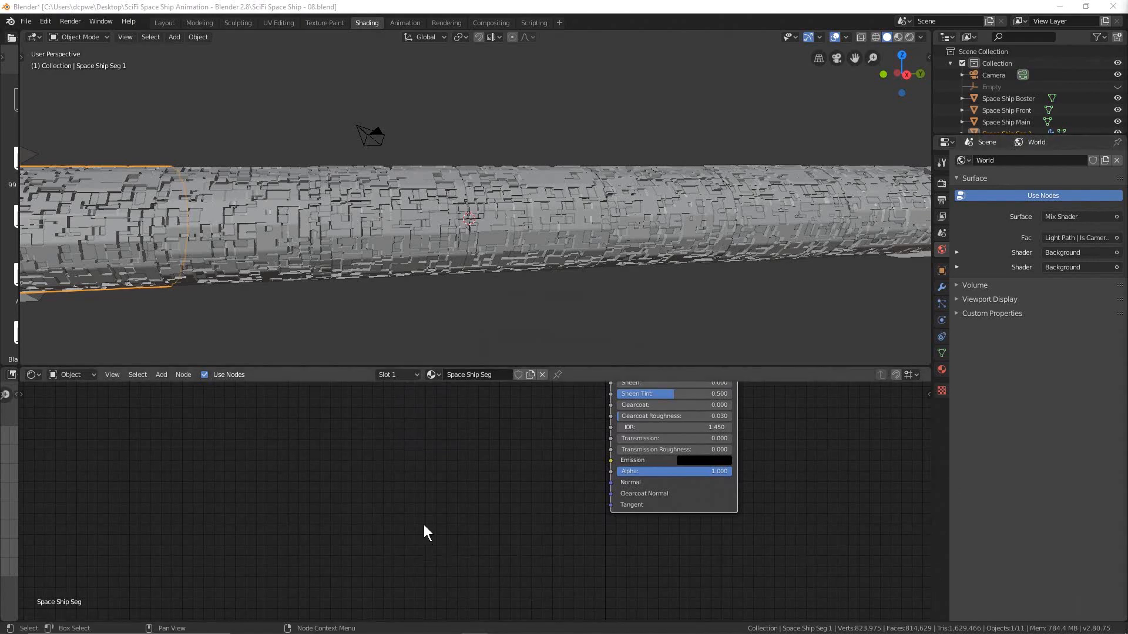
pyautogui.moveTo(438, 496); pyautogui.dragTo(454, 553, button='middle')
pyautogui.hotkey('shift', 'a')
pyautogui.moveTo(476, 505)
pyautogui.click(551, 500)
pyautogui.click(459, 457)
pyautogui.hotkey('shift', 'a')
pyautogui.moveTo(309, 470)
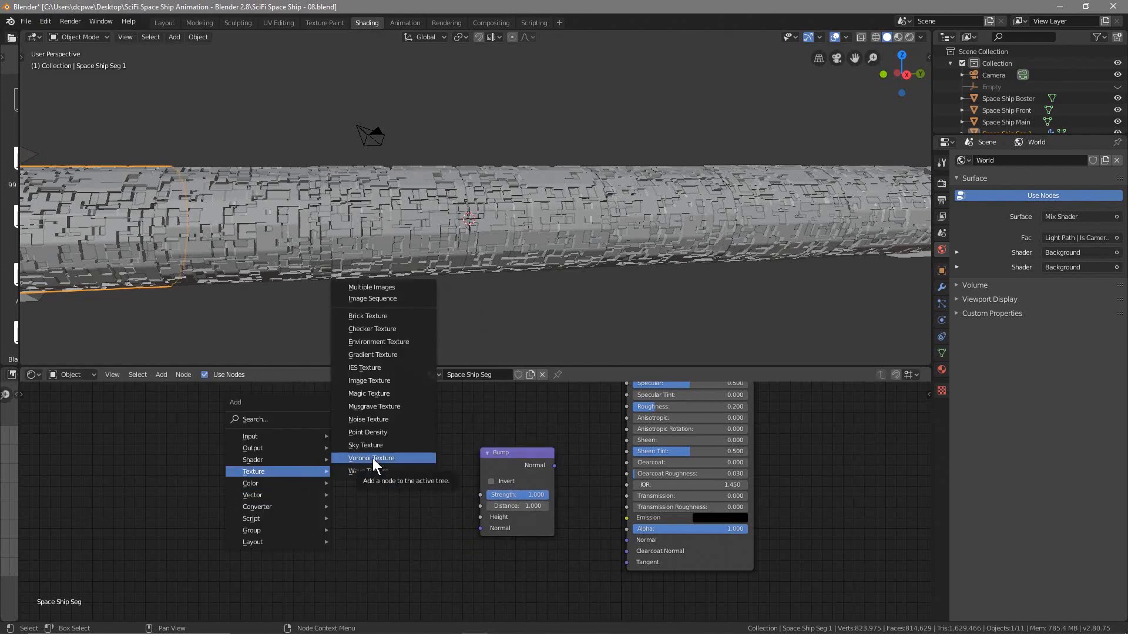
pyautogui.click(372, 329)
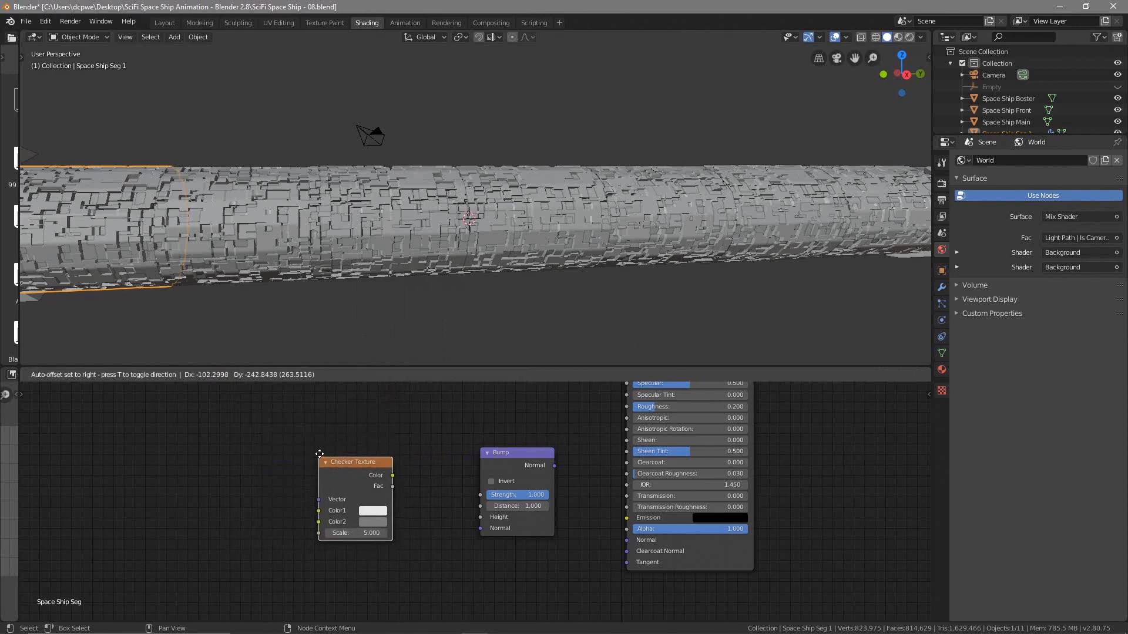
pyautogui.click(360, 470)
# Show the 3D view in rendered shading with a close-up of the dark segment's plating.
pyautogui.click(909, 38)
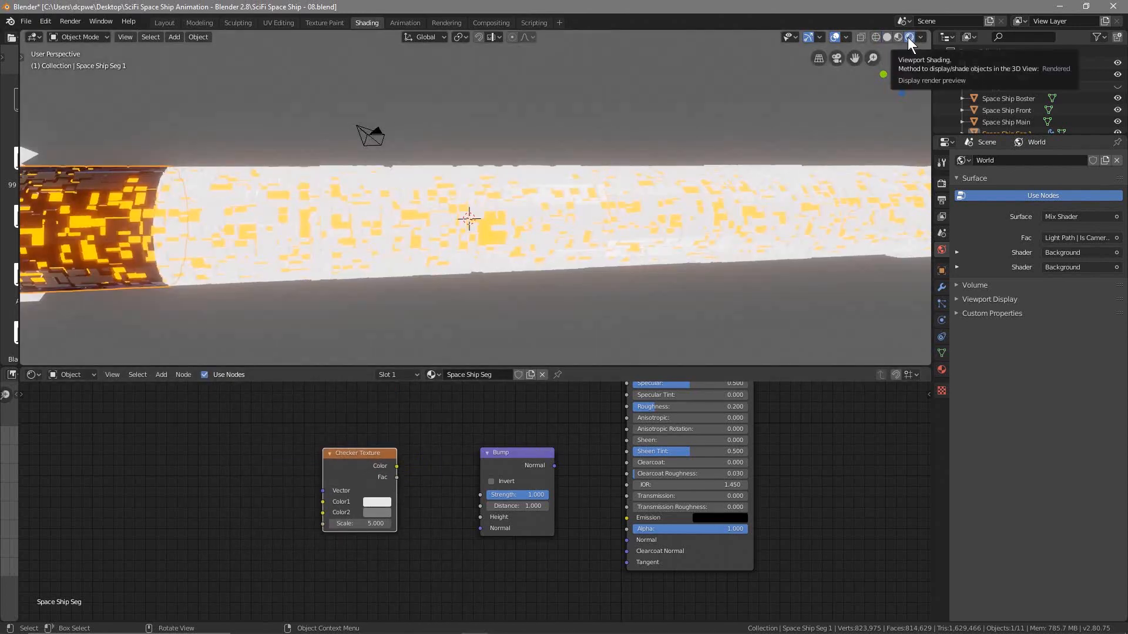
pyautogui.moveTo(129, 221); pyautogui.dragTo(486, 232, button='middle')
pyautogui.scroll(6, 442, 227)
pyautogui.scroll(1, 358, 209)
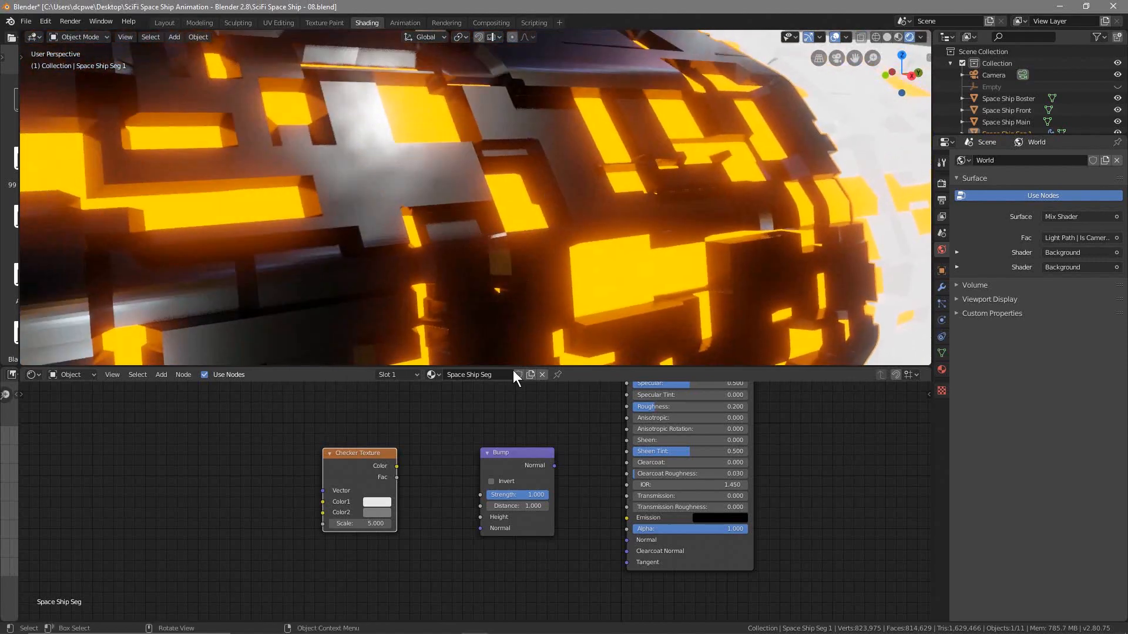
# Connect the Bump output to the Principled BSDF's Normal and the Checker Texture's Color to the Bump Height.
pyautogui.moveTo(554, 465); pyautogui.dragTo(624, 540)
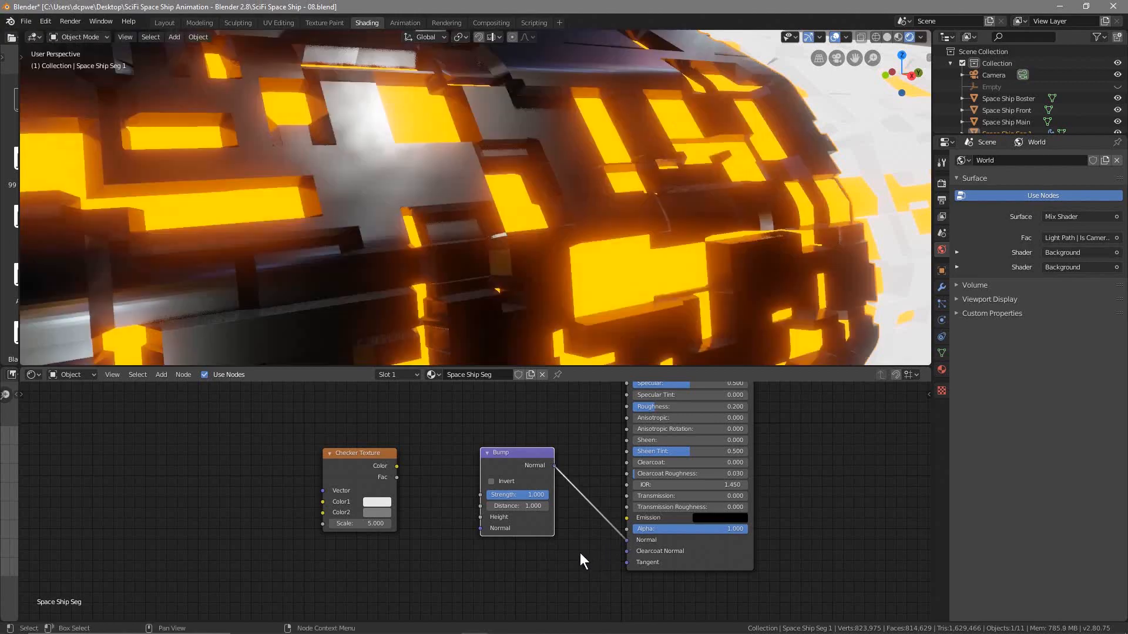
pyautogui.scroll(1, 579, 552)
pyautogui.scroll(1, 578, 554)
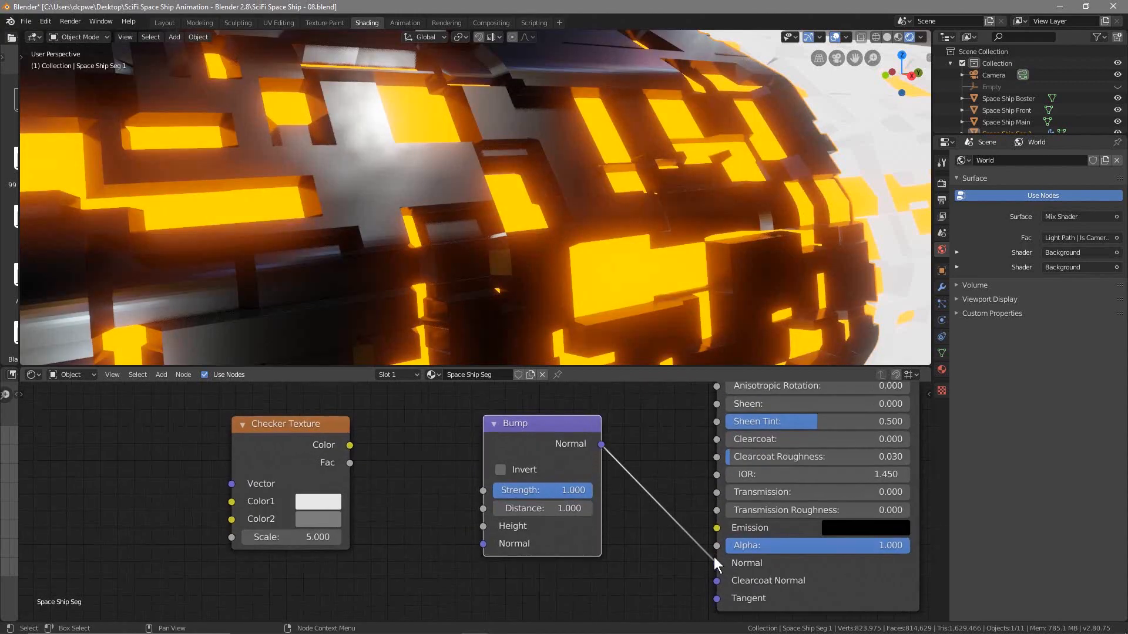
pyautogui.moveTo(349, 445); pyautogui.dragTo(482, 527)
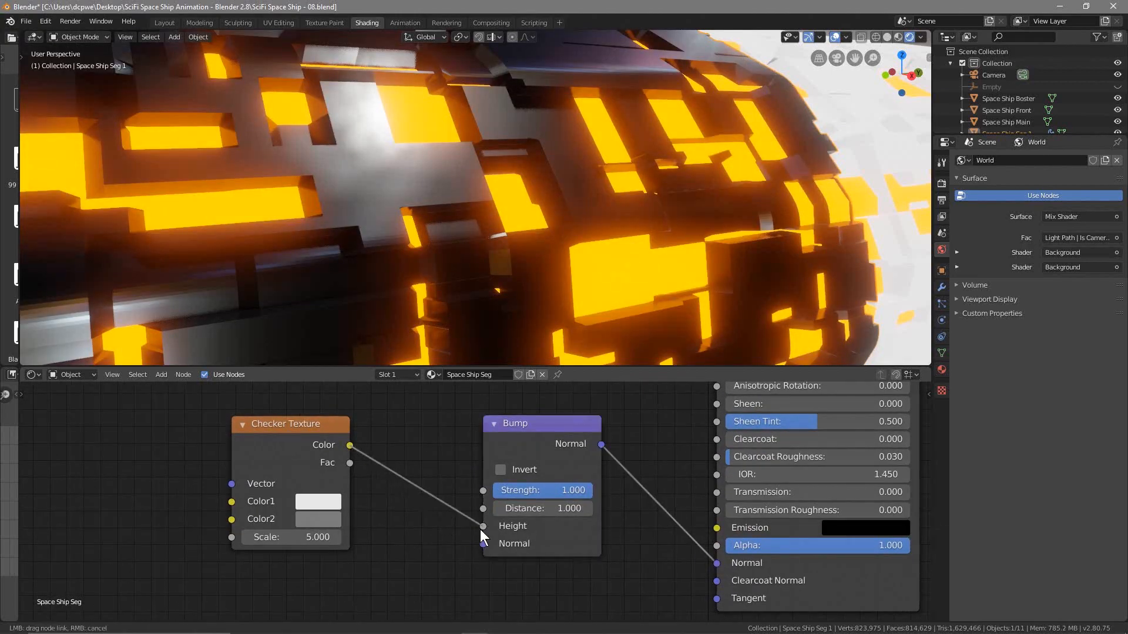
# Set the Checker Texture scale to 30 and check the bump pattern on the segment's plating from several angles.
pyautogui.click(289, 537)
pyautogui.write('30')
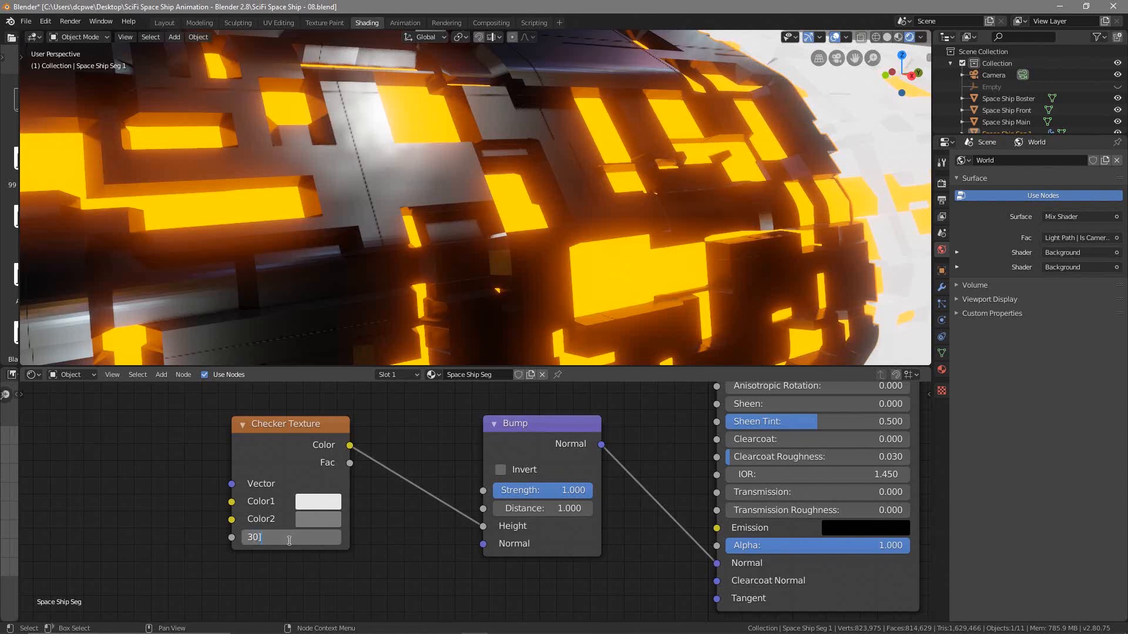
pyautogui.write(']')
pyautogui.press('Return')
pyautogui.click(289, 538)
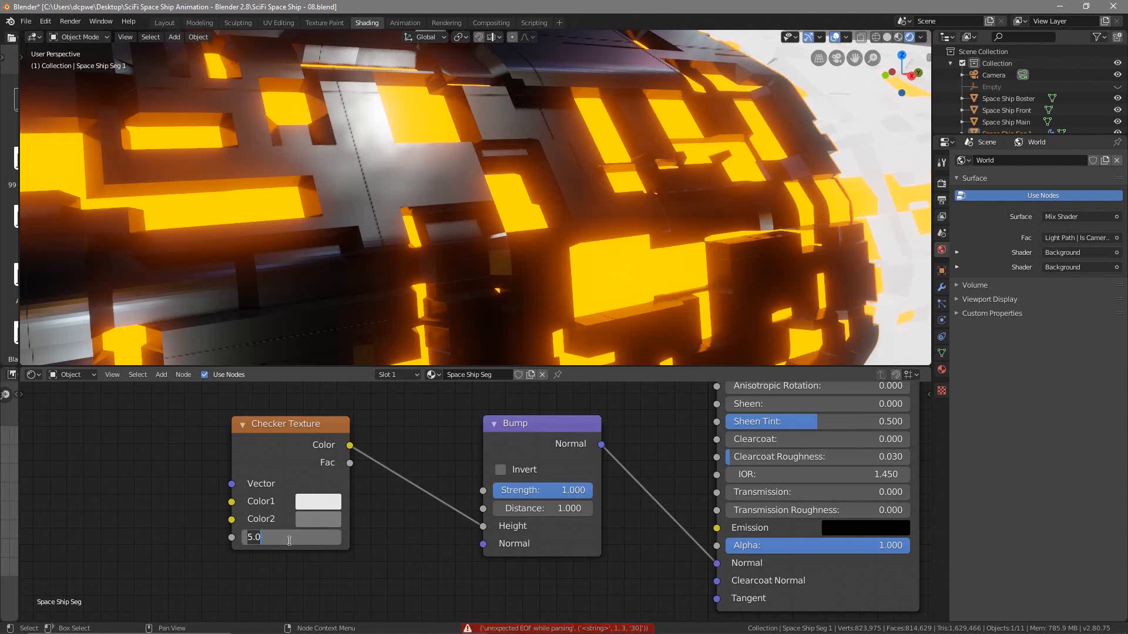
pyautogui.write('30')
pyautogui.press('Return')
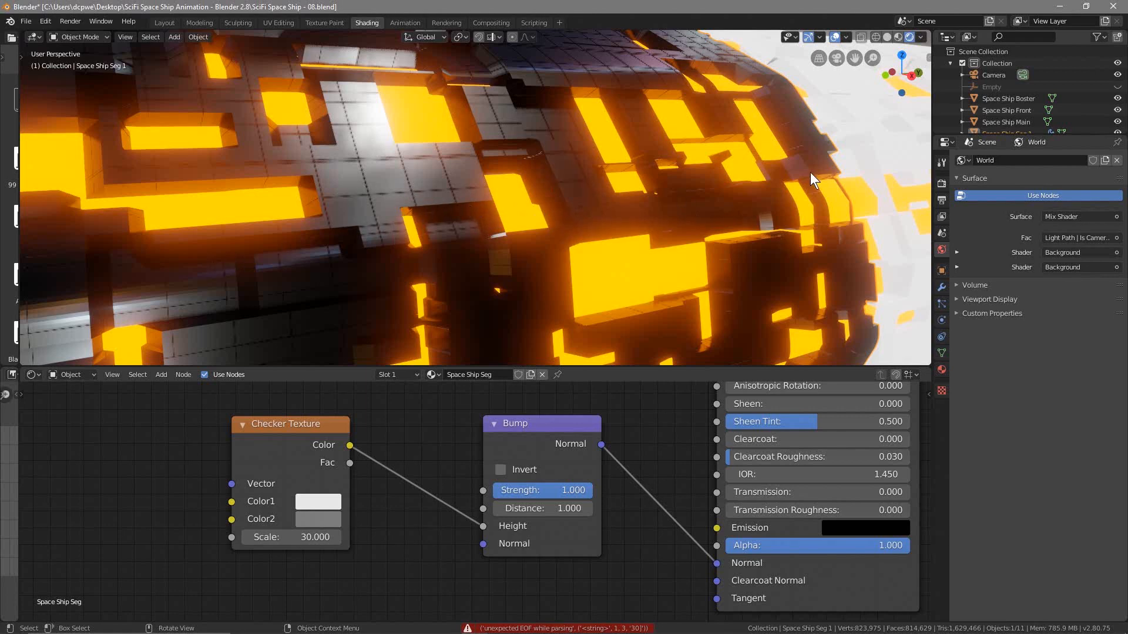
pyautogui.moveTo(533, 218); pyautogui.dragTo(550, 196, button='middle')
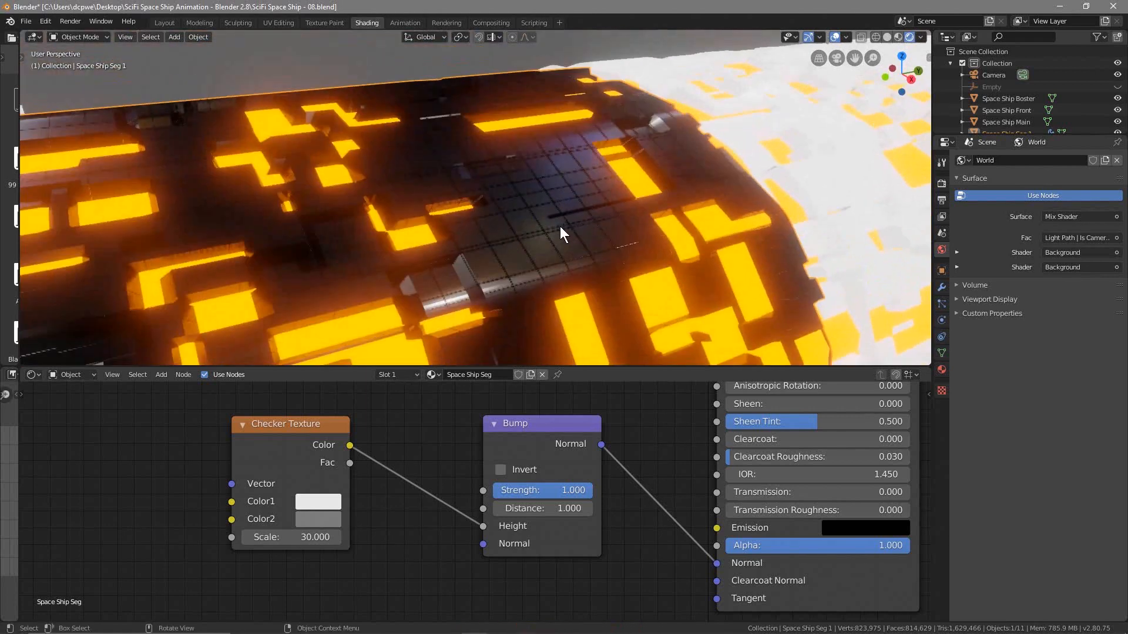
pyautogui.moveTo(405, 296); pyautogui.dragTo(414, 261, button='middle')
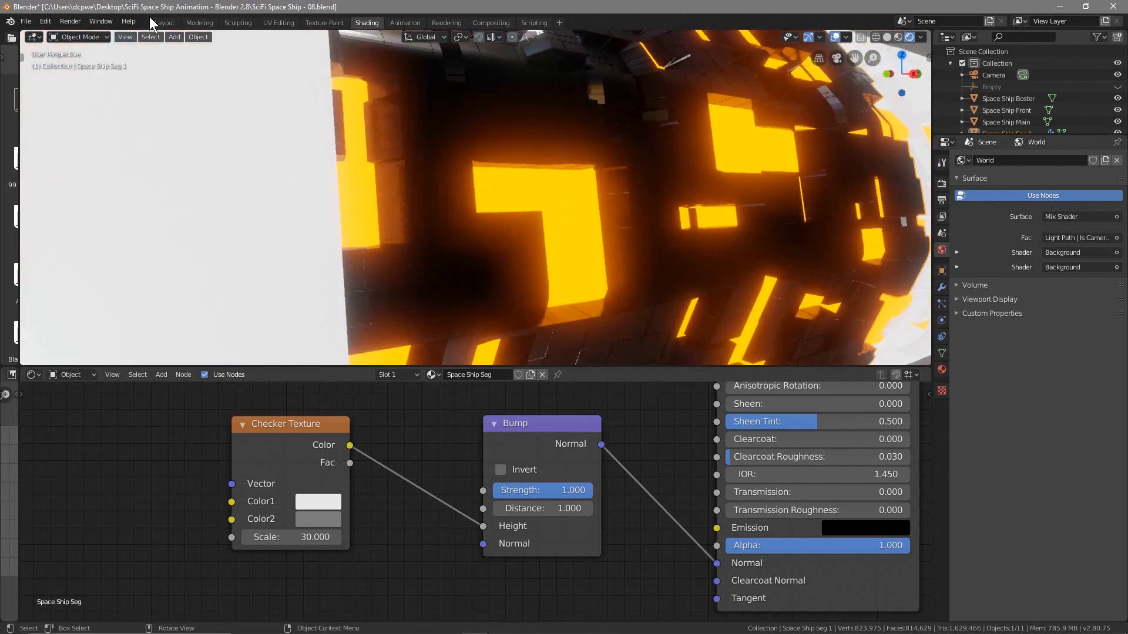
# Return to the Layout workspace and assign the existing Space Ship Seg material to the Space Ship Seg 1a object.
pyautogui.click(164, 23)
pyautogui.scroll(-6, 468, 326)
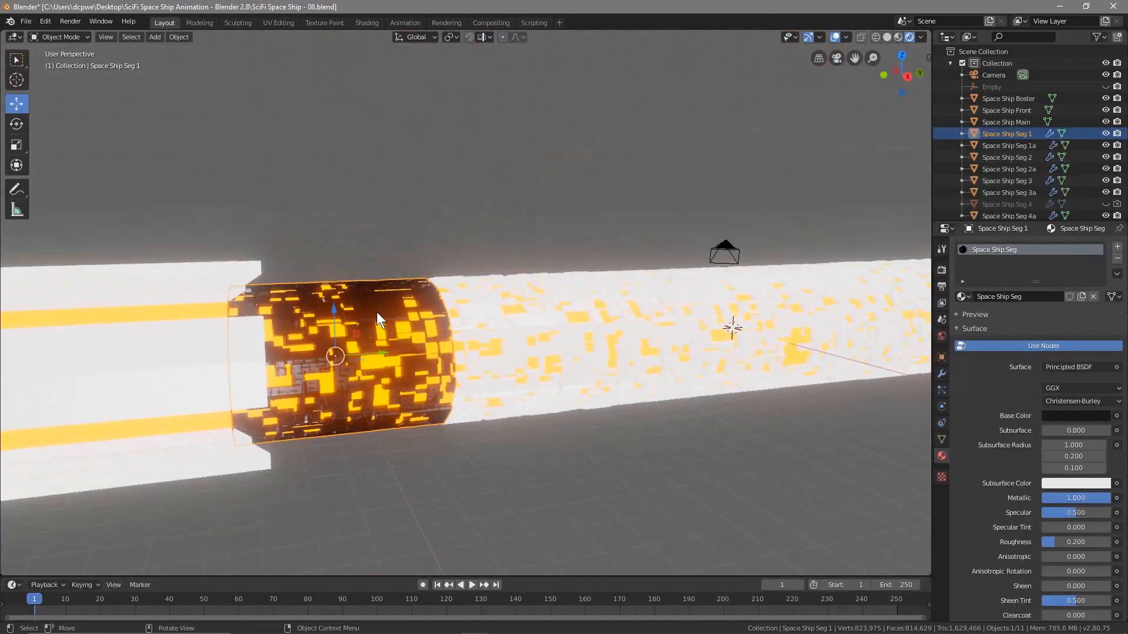
pyautogui.moveTo(423, 335); pyautogui.dragTo(284, 364, button='middle')
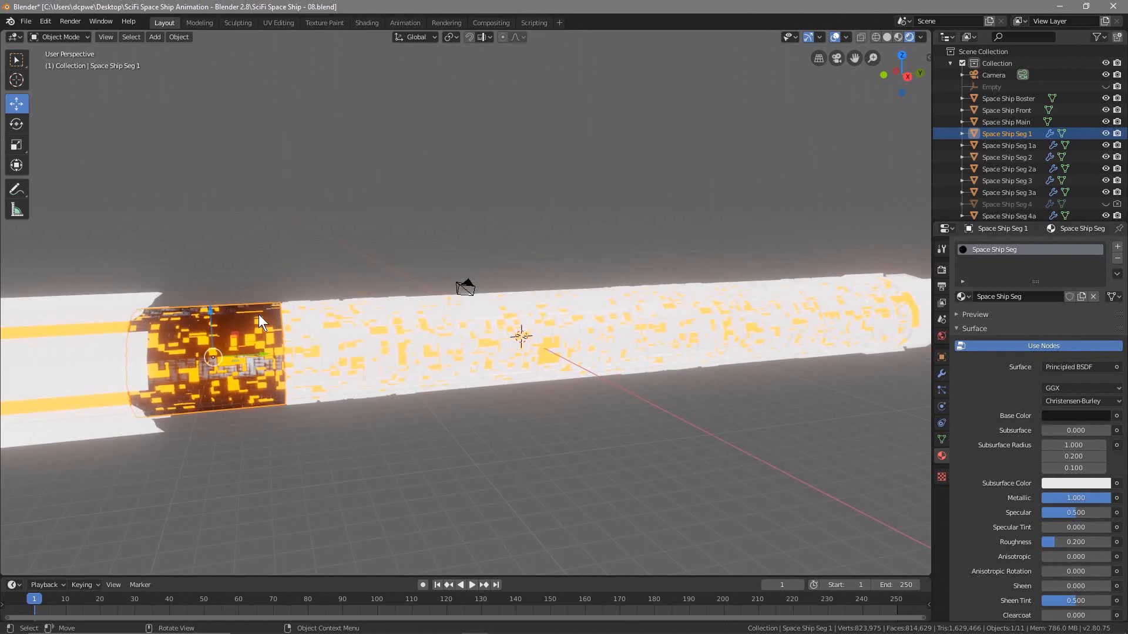
pyautogui.click(1016, 147)
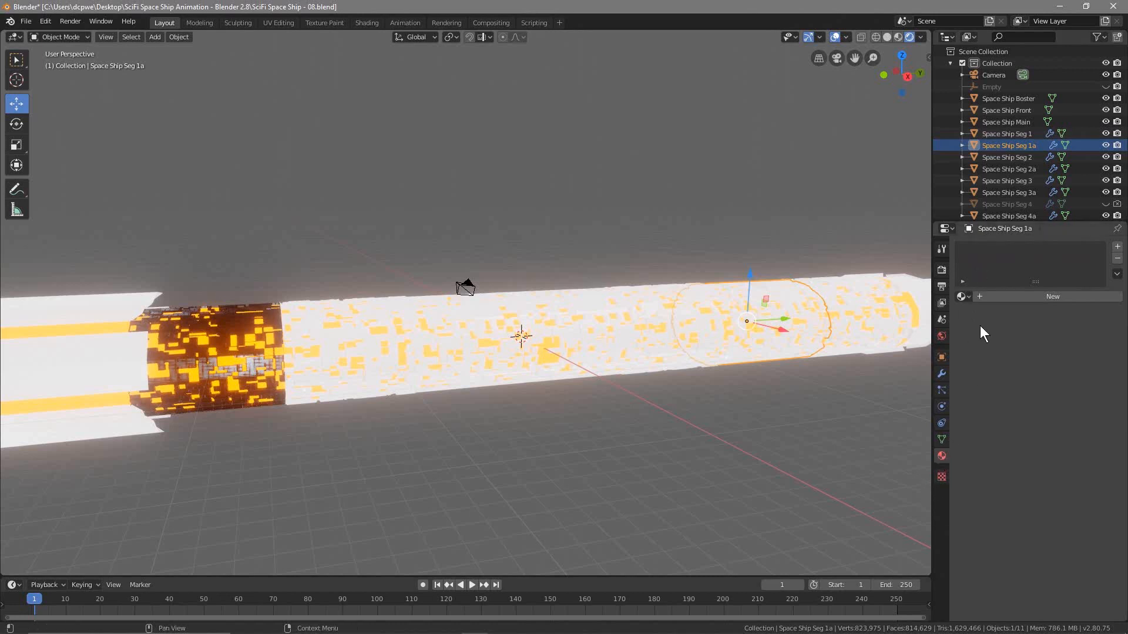
pyautogui.click(967, 295)
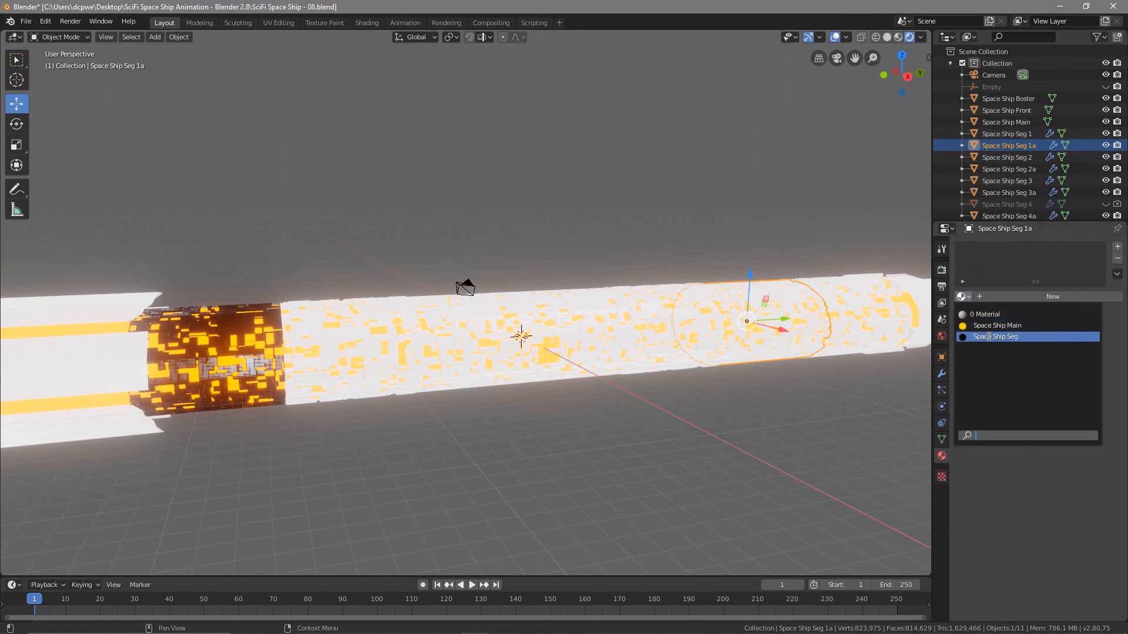
pyautogui.click(986, 338)
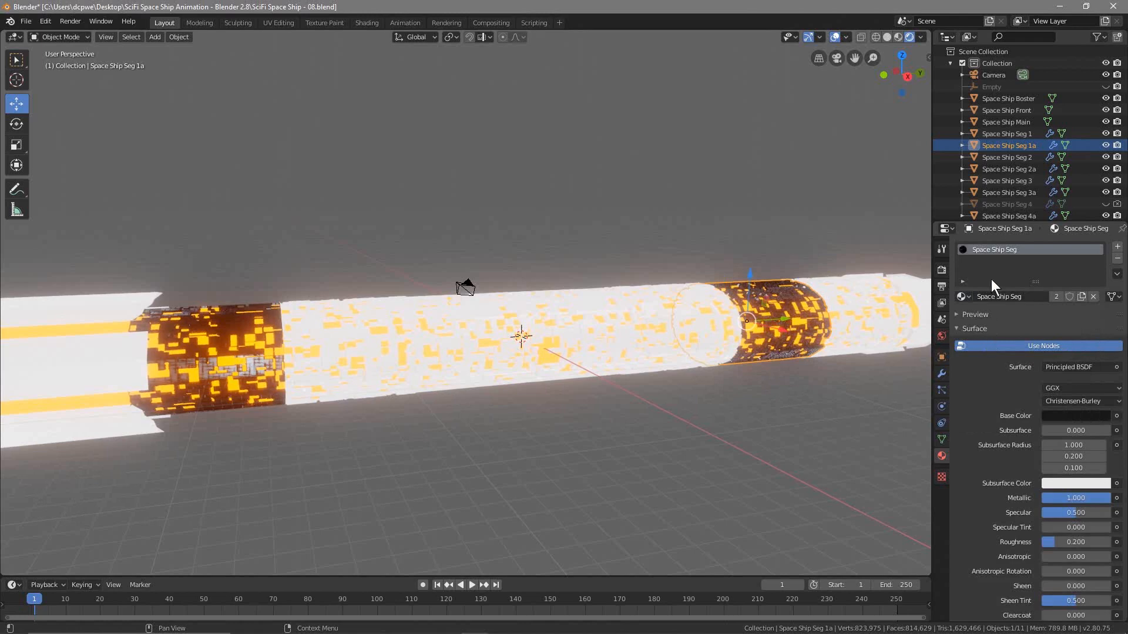
# Assign the existing Space Ship Seg material to the Space Ship Seg 2 and Space Ship Seg 2a objects.
pyautogui.click(998, 157)
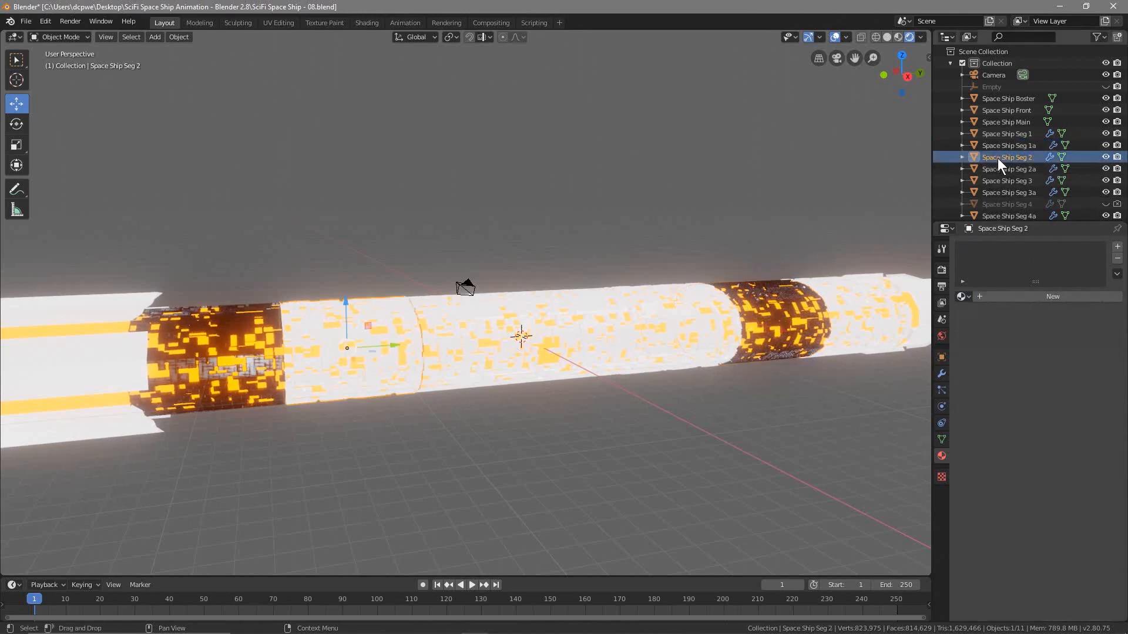
pyautogui.click(964, 296)
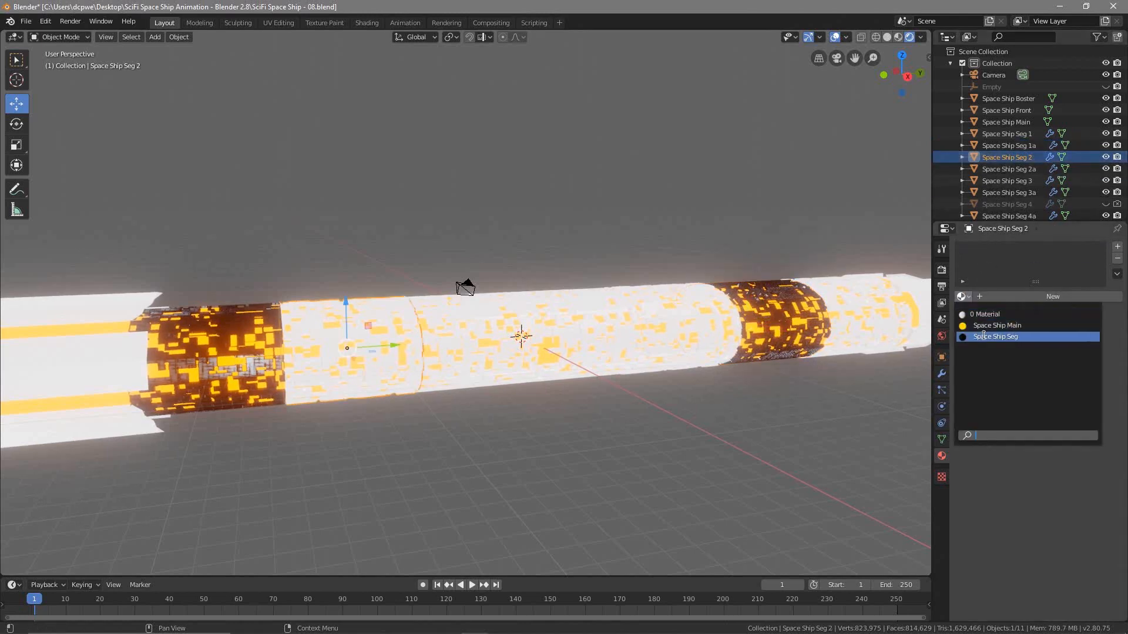
pyautogui.click(984, 336)
pyautogui.click(1006, 168)
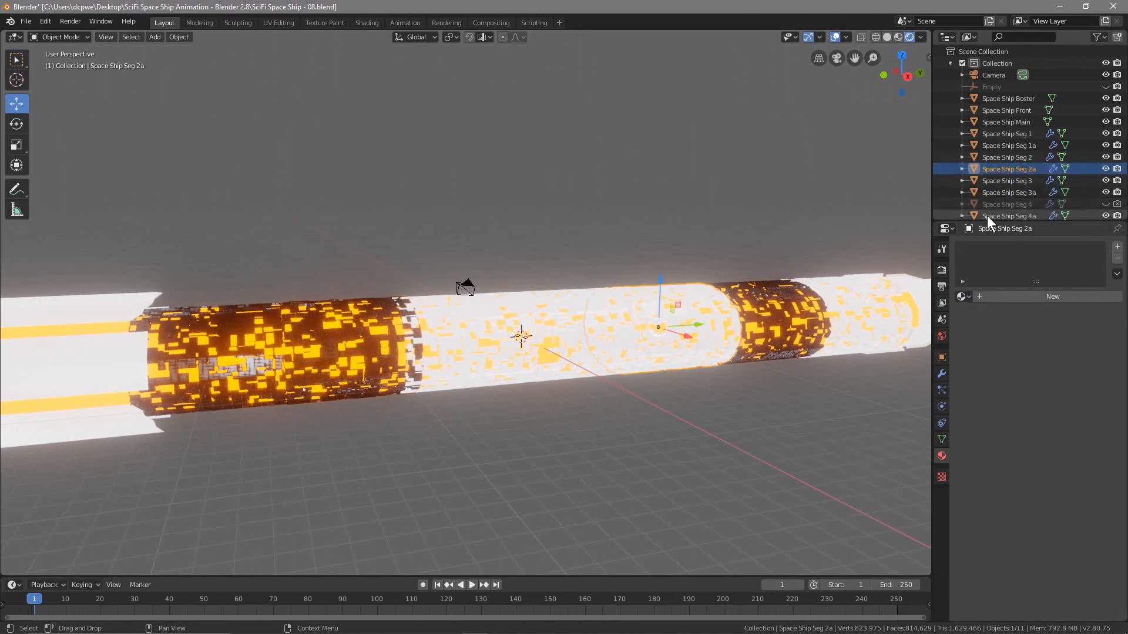
pyautogui.click(964, 296)
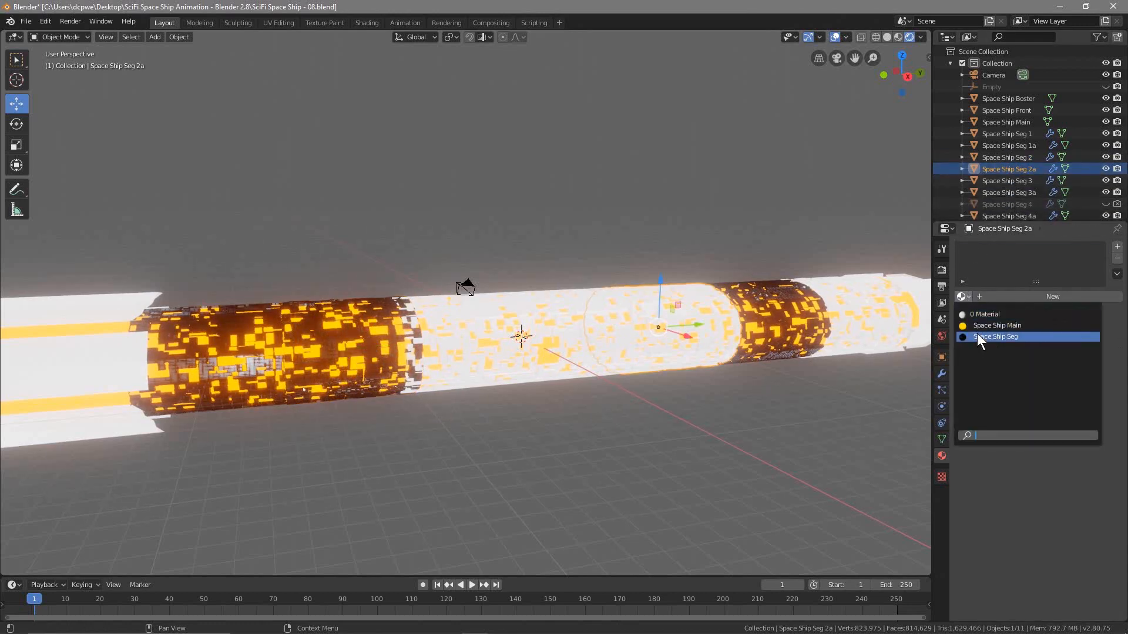
pyautogui.click(978, 337)
# Assign the existing Space Ship Seg material to the Space Ship Seg 3 object.
pyautogui.click(1013, 180)
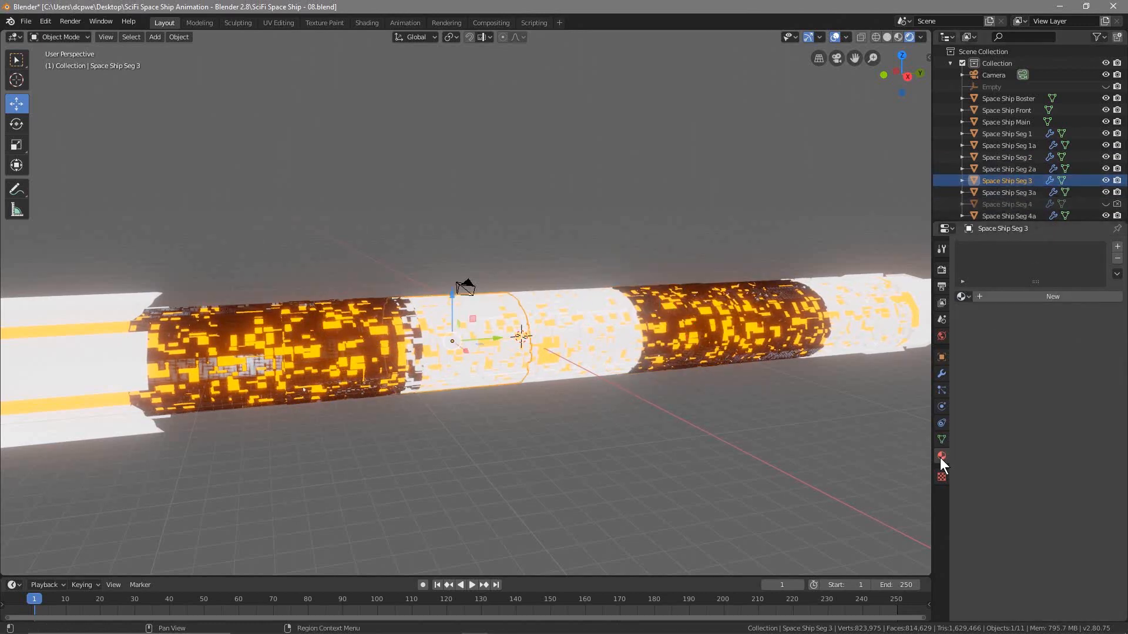
# Assign the existing Space Ship Seg material to Space Ship Seg 3, Space Ship Seg 3a and Space Ship Seg 4a.
pyautogui.click(963, 297)
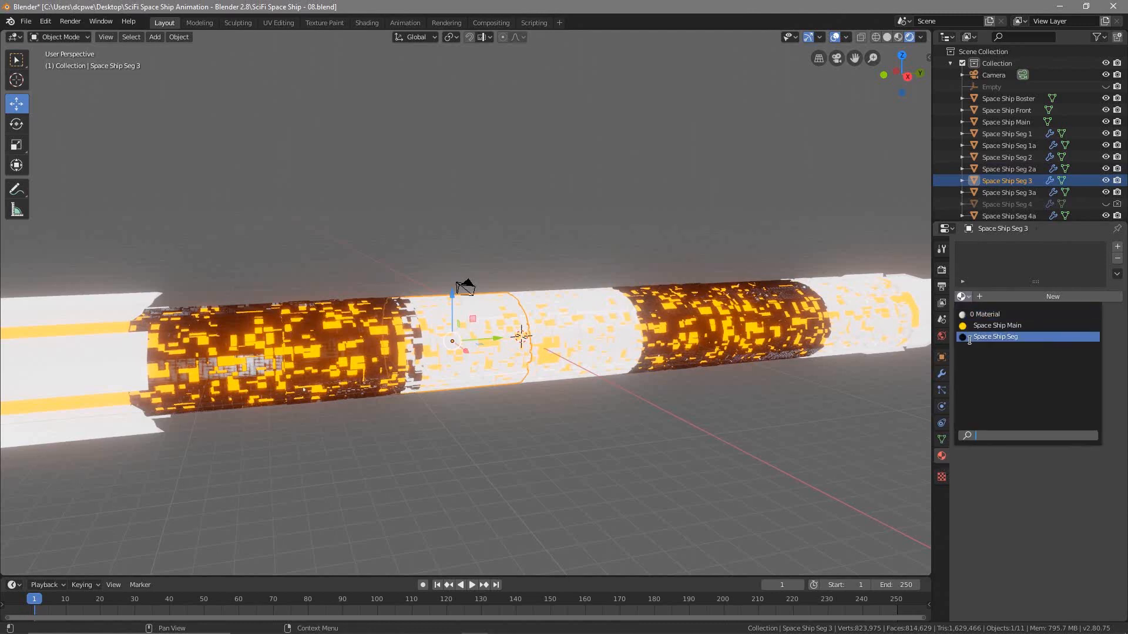
pyautogui.click(977, 336)
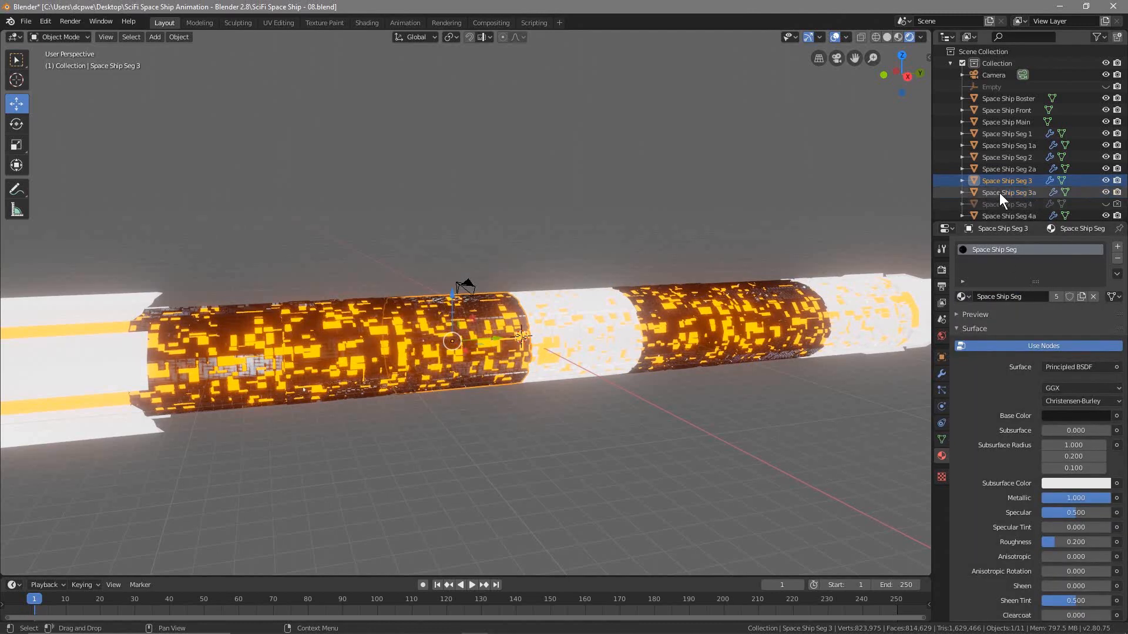
pyautogui.click(1000, 192)
pyautogui.click(963, 297)
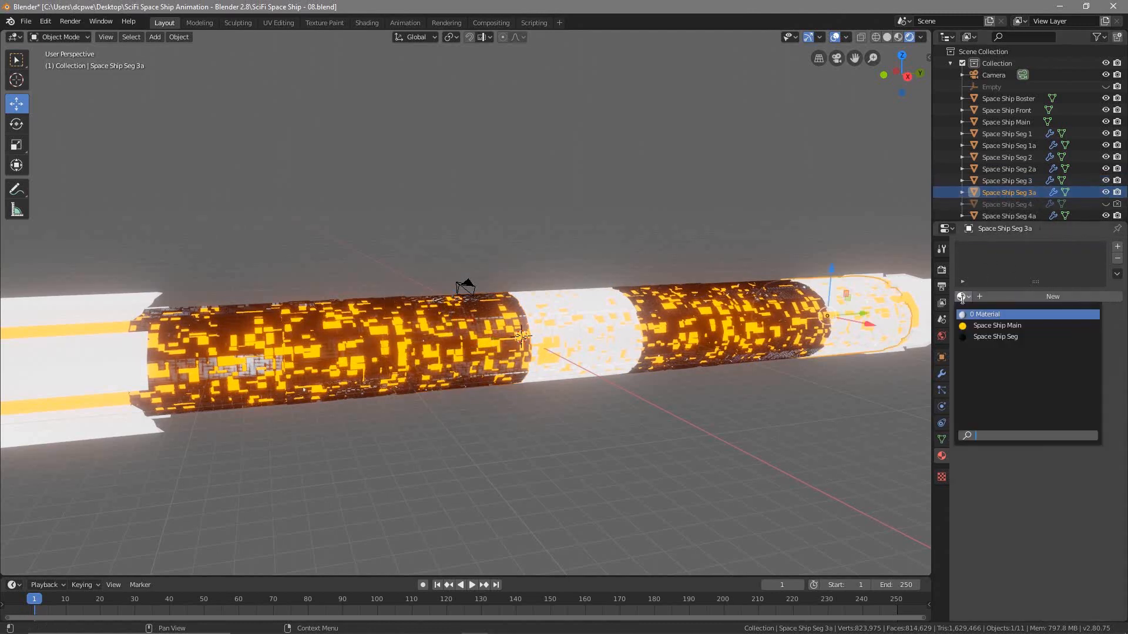
pyautogui.click(978, 336)
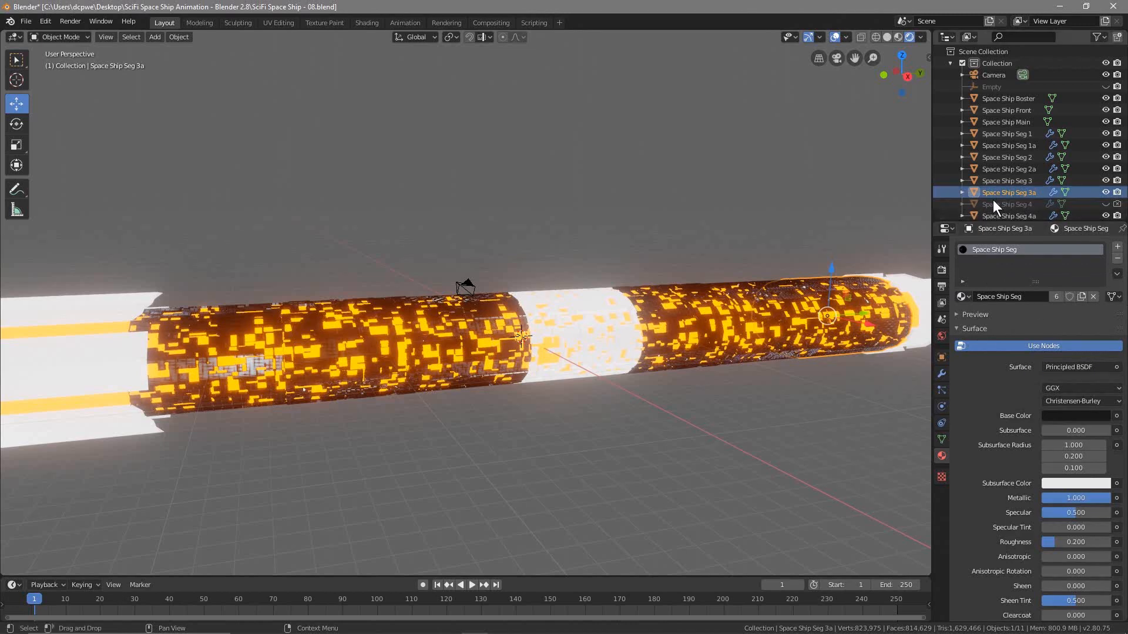
pyautogui.click(1006, 216)
pyautogui.click(963, 297)
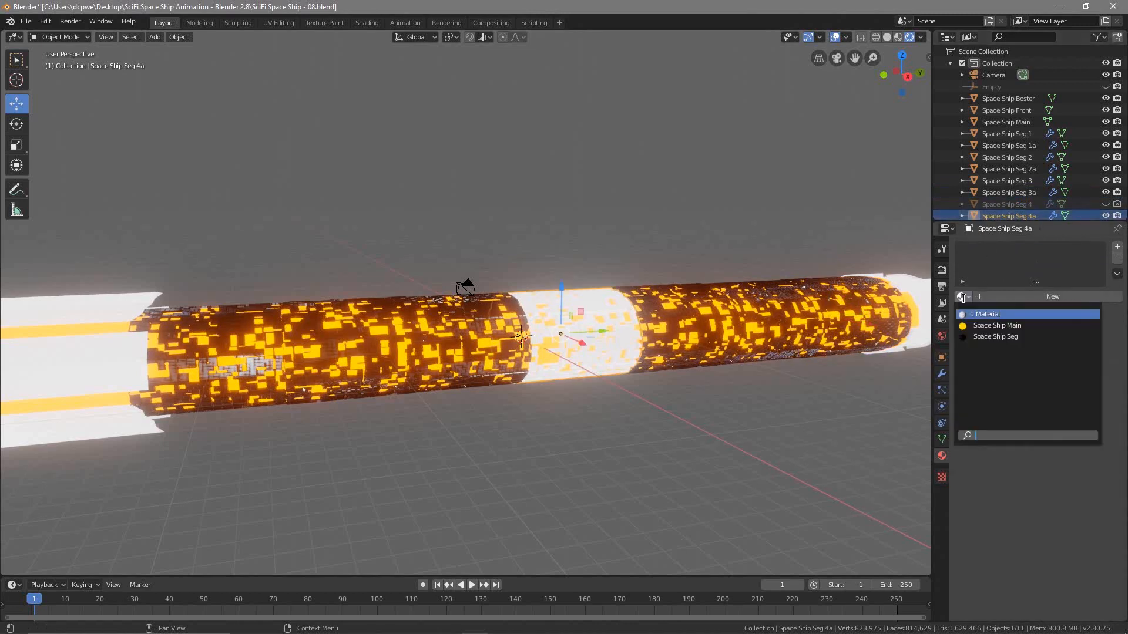
pyautogui.click(973, 339)
# Change the viewport's Lock View to Object target to Space Ship Boster.
pyautogui.moveTo(589, 401); pyautogui.dragTo(501, 443, button='middle')
pyautogui.moveTo(334, 418); pyautogui.dragTo(576, 429, button='middle')
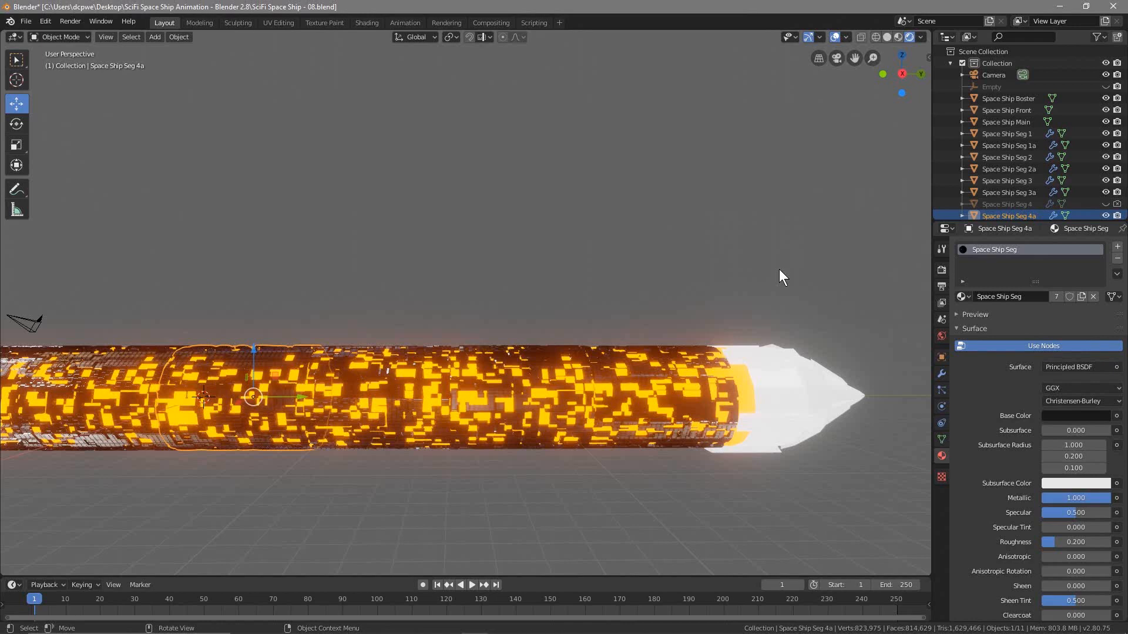
pyautogui.press('n')
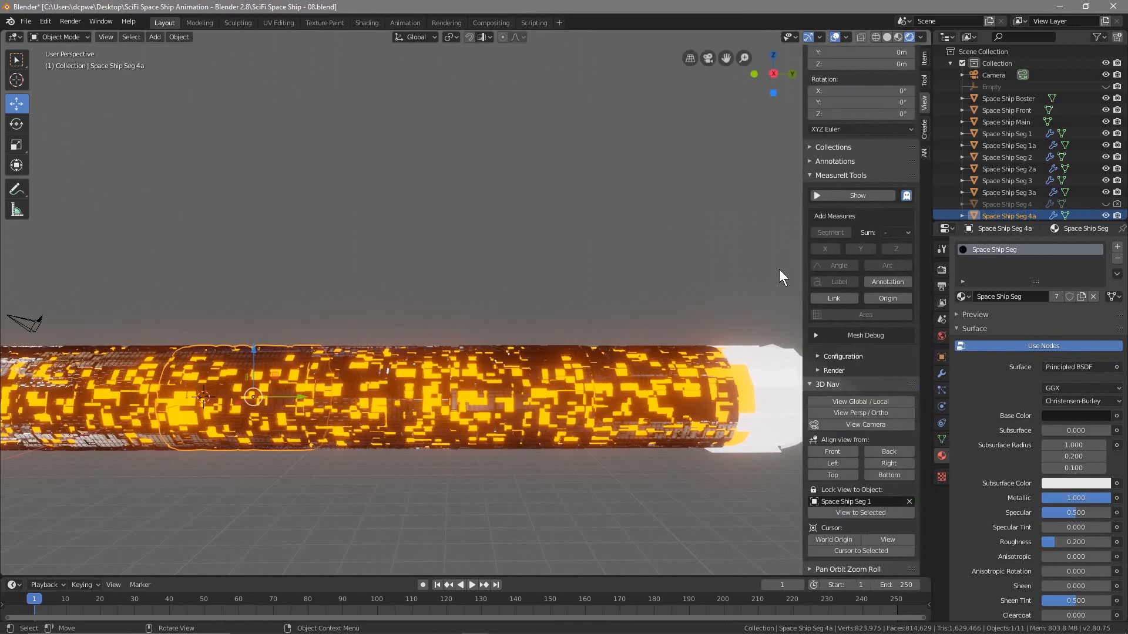
pyautogui.click(869, 501)
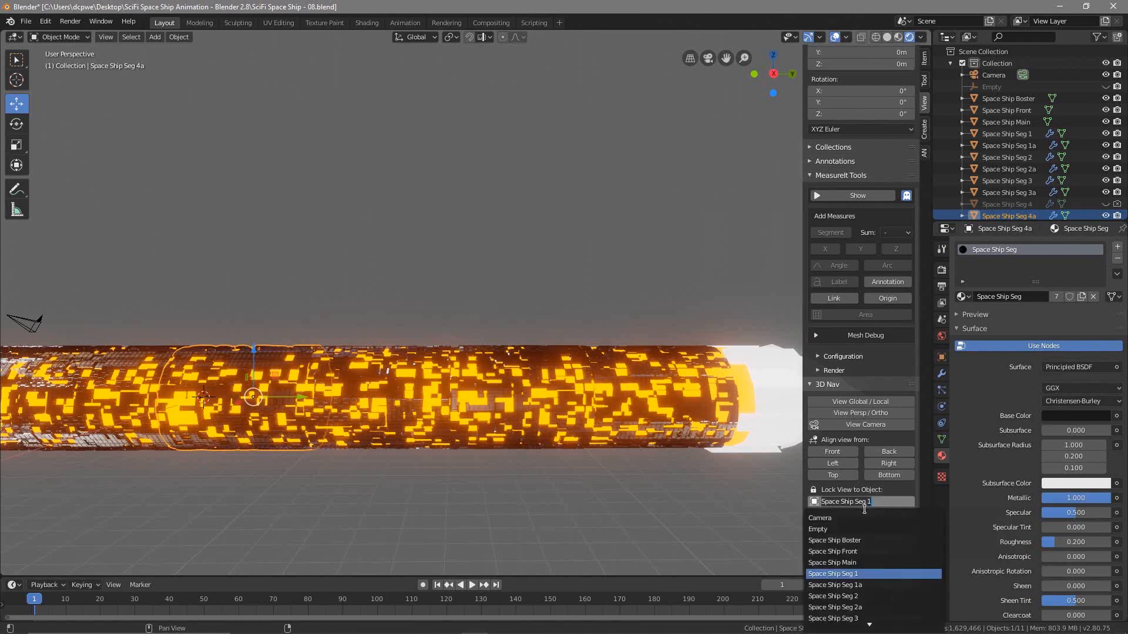
pyautogui.click(867, 540)
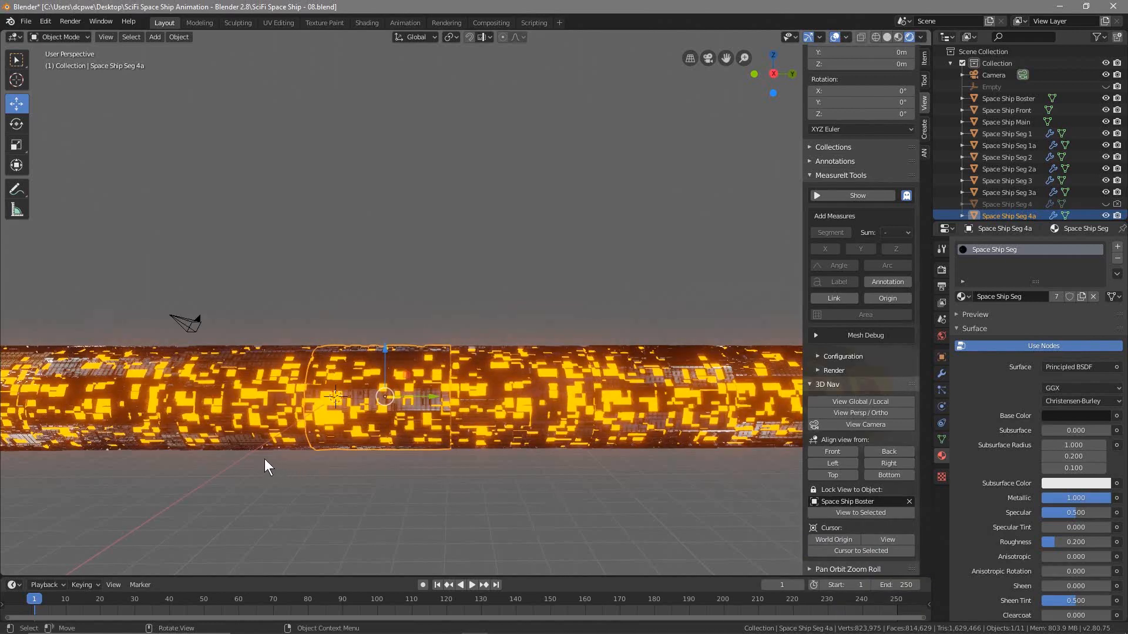
pyautogui.moveTo(464, 442); pyautogui.dragTo(559, 375, button='middle')
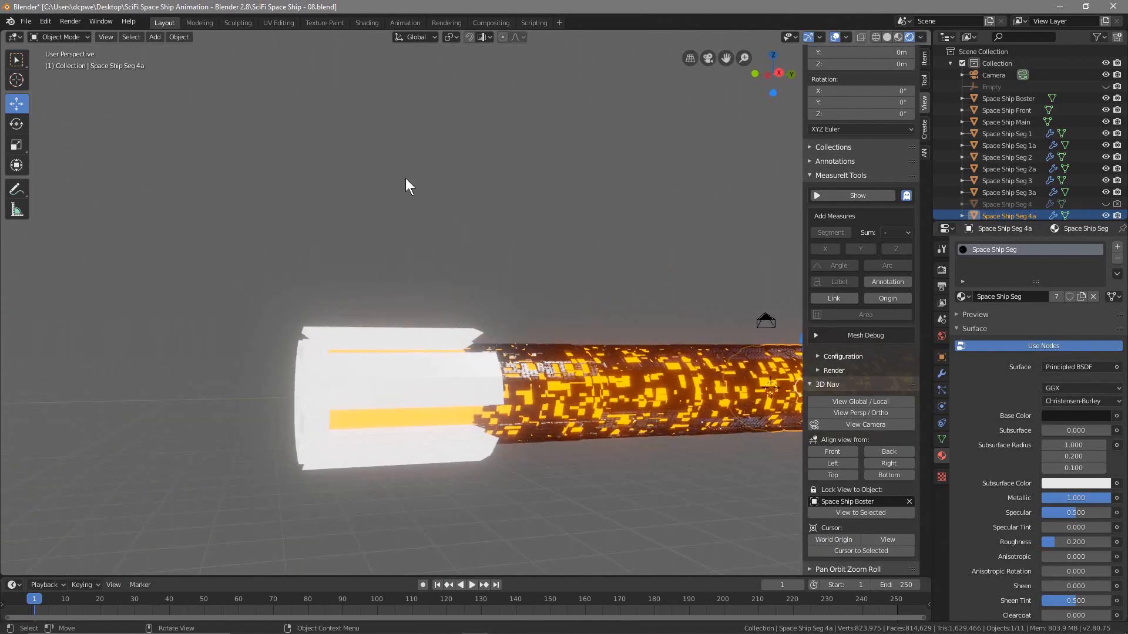
# Save the current file and save it again under the incremented name SciFi Space Ship - 09.blend.
pyautogui.click(29, 21)
pyautogui.click(41, 100)
pyautogui.click(26, 21)
pyautogui.click(50, 110)
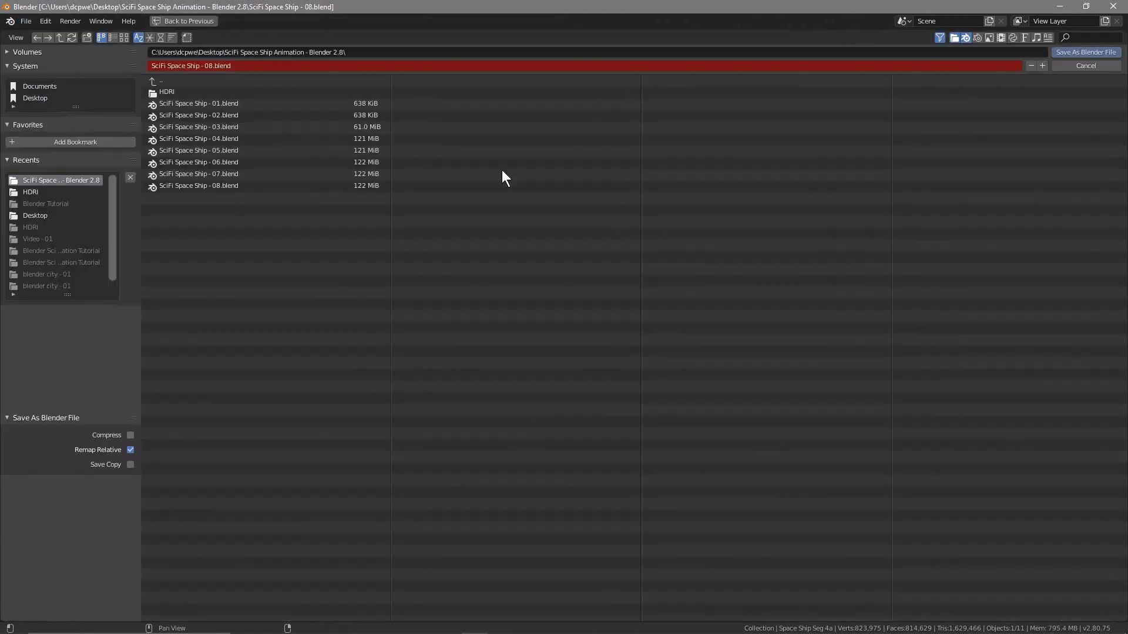
pyautogui.click(1042, 66)
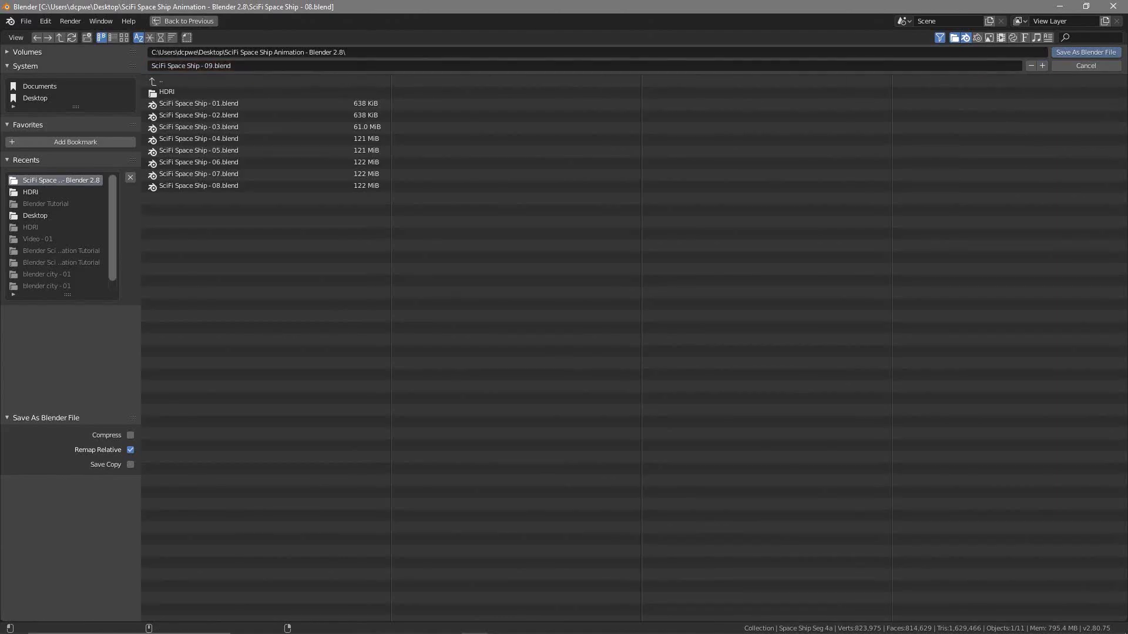
pyautogui.click(1091, 53)
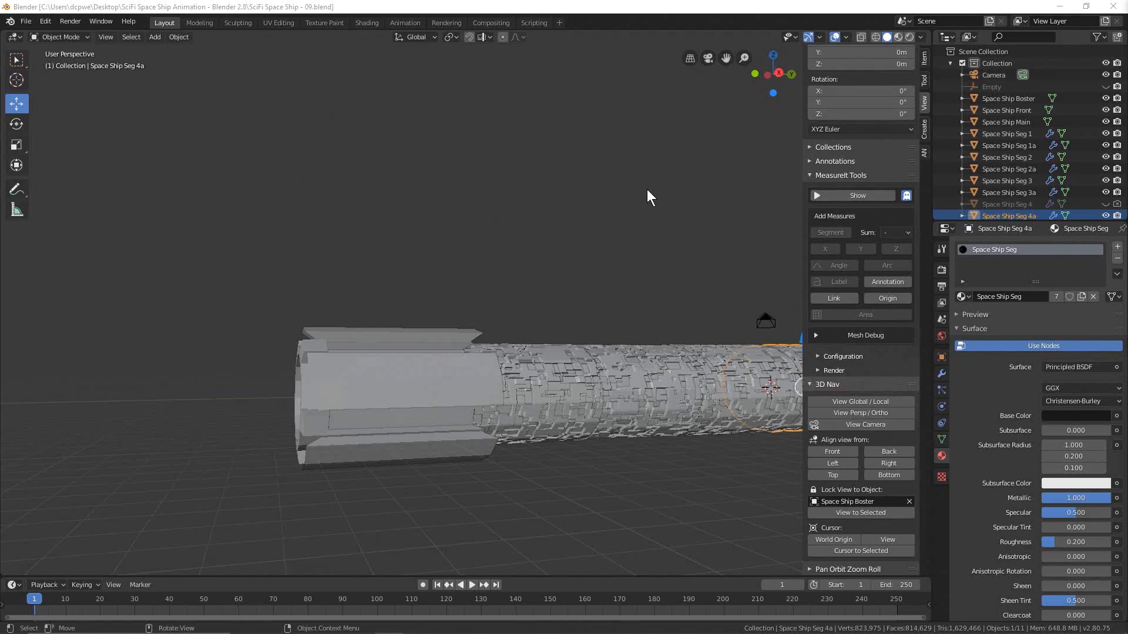
# Hide the sidebar, show the viewport in material preview shading and assign the existing Space Ship Seg material to Space Ship Boster.
pyautogui.press('n')
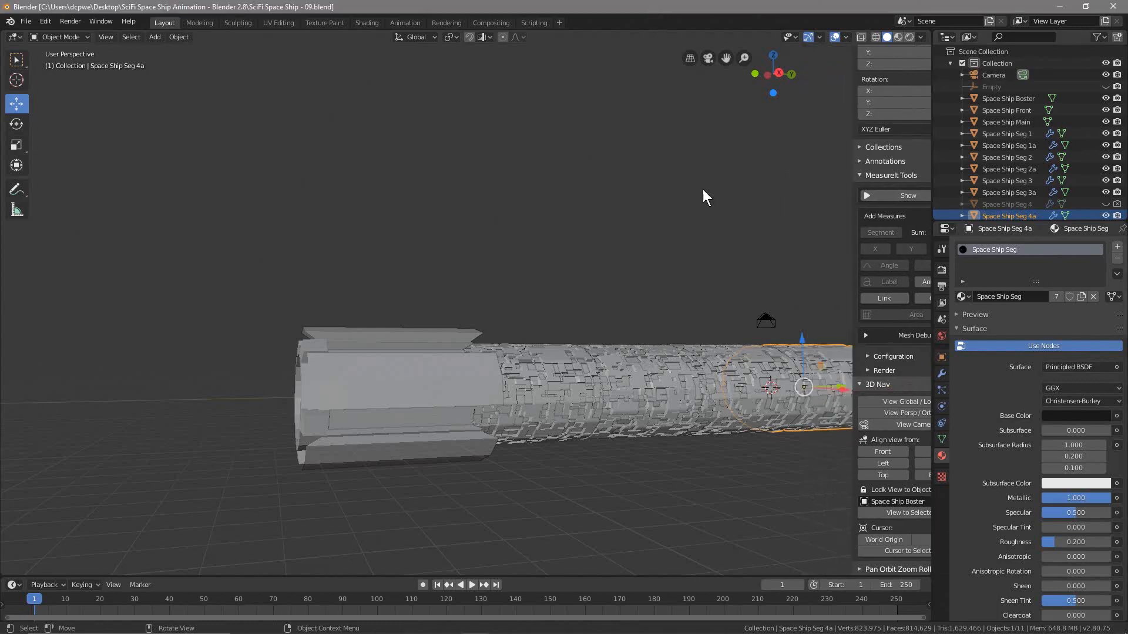
pyautogui.click(413, 380)
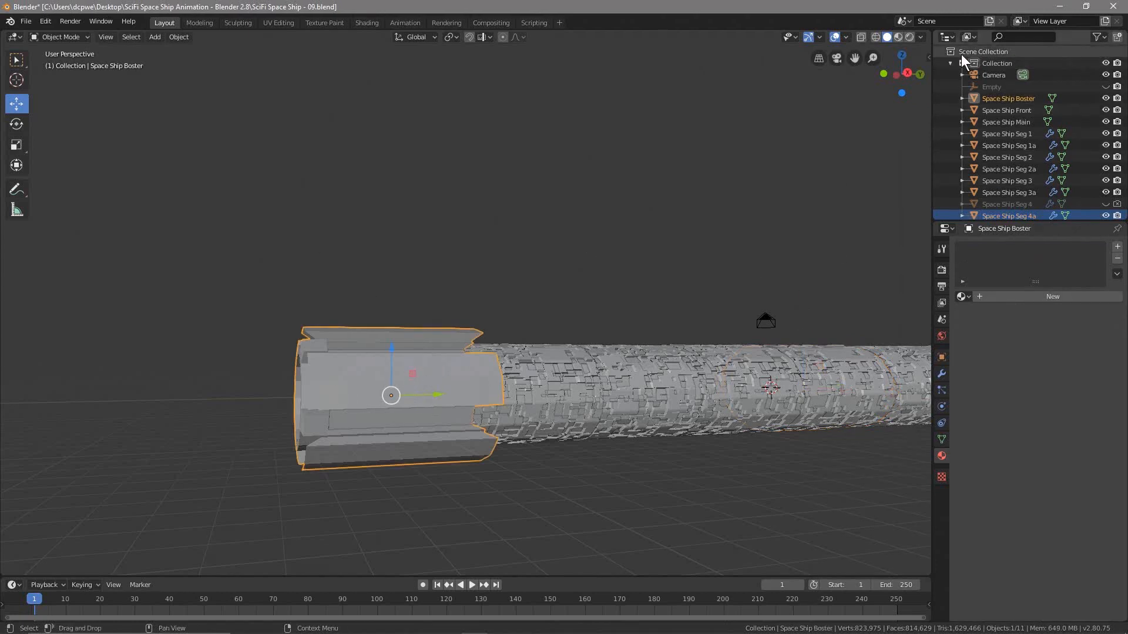
pyautogui.click(897, 38)
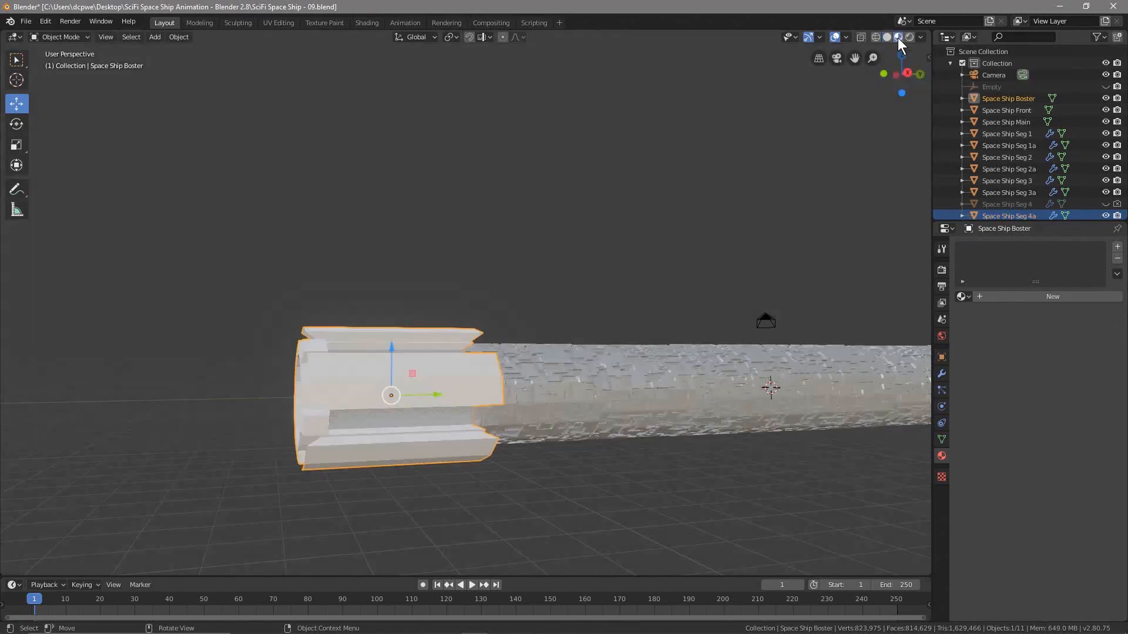
pyautogui.moveTo(690, 446); pyautogui.dragTo(464, 490, button='middle')
pyautogui.scroll(2, 382, 497)
pyautogui.keyDown('shift'); pyautogui.moveTo(360, 483); pyautogui.dragTo(540, 400, button='middle'); pyautogui.keyUp('shift')
pyautogui.scroll(1, 539, 400)
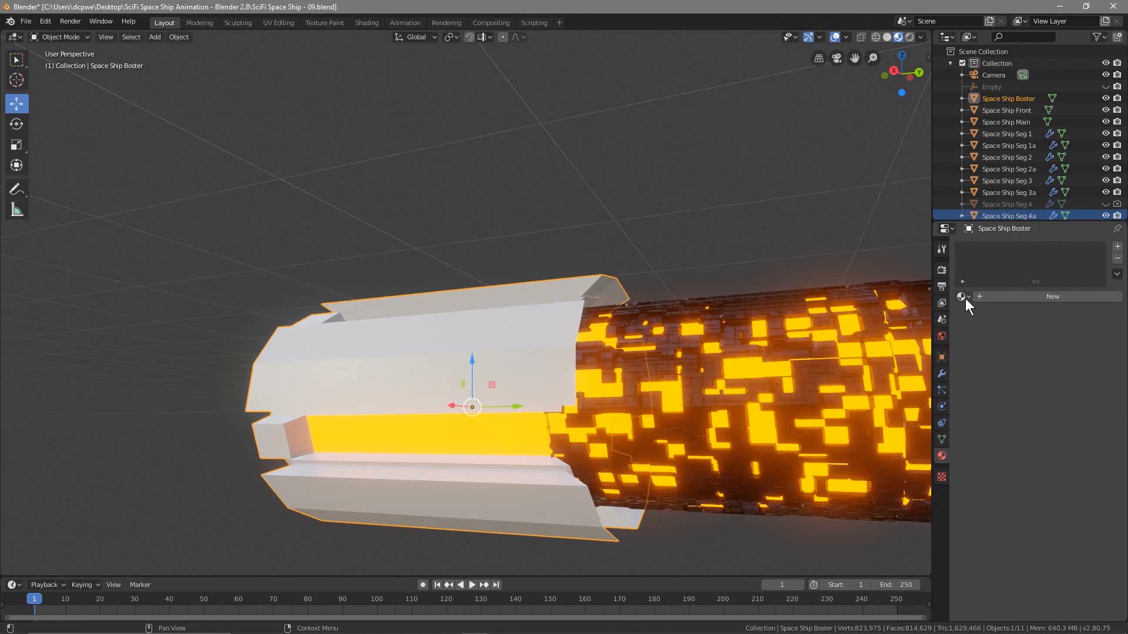
pyautogui.click(1023, 98)
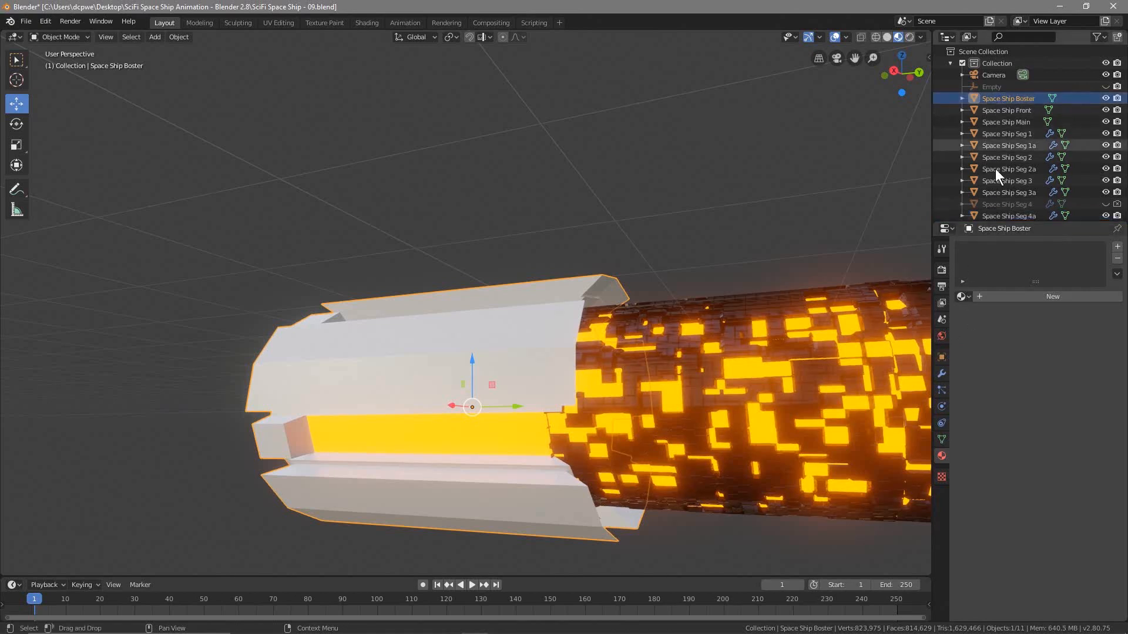
pyautogui.click(963, 297)
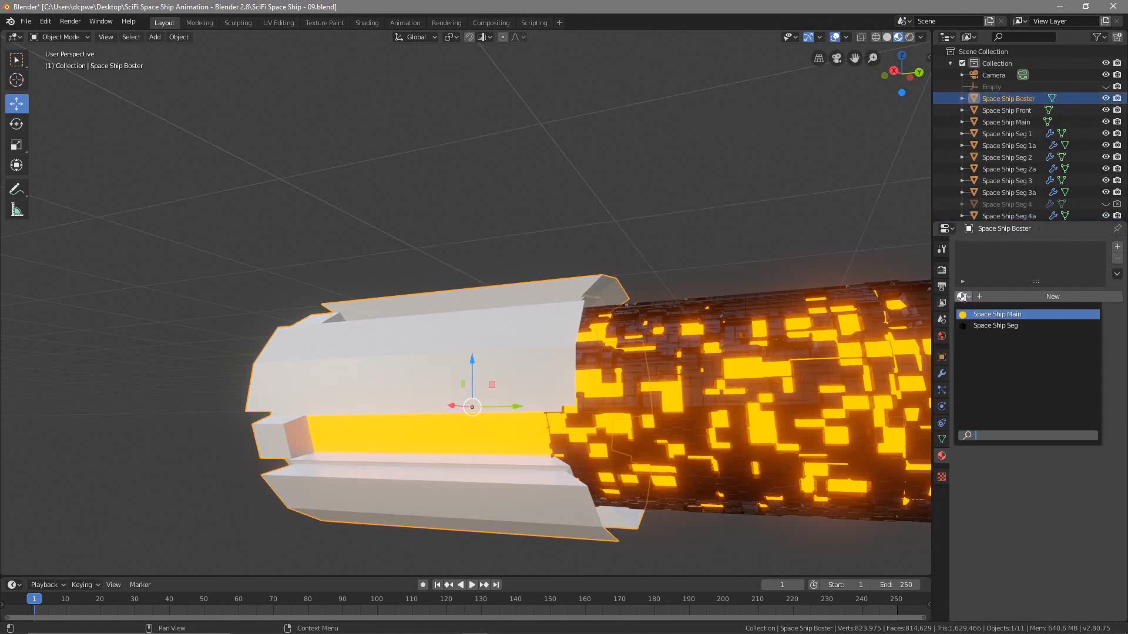
pyautogui.click(989, 326)
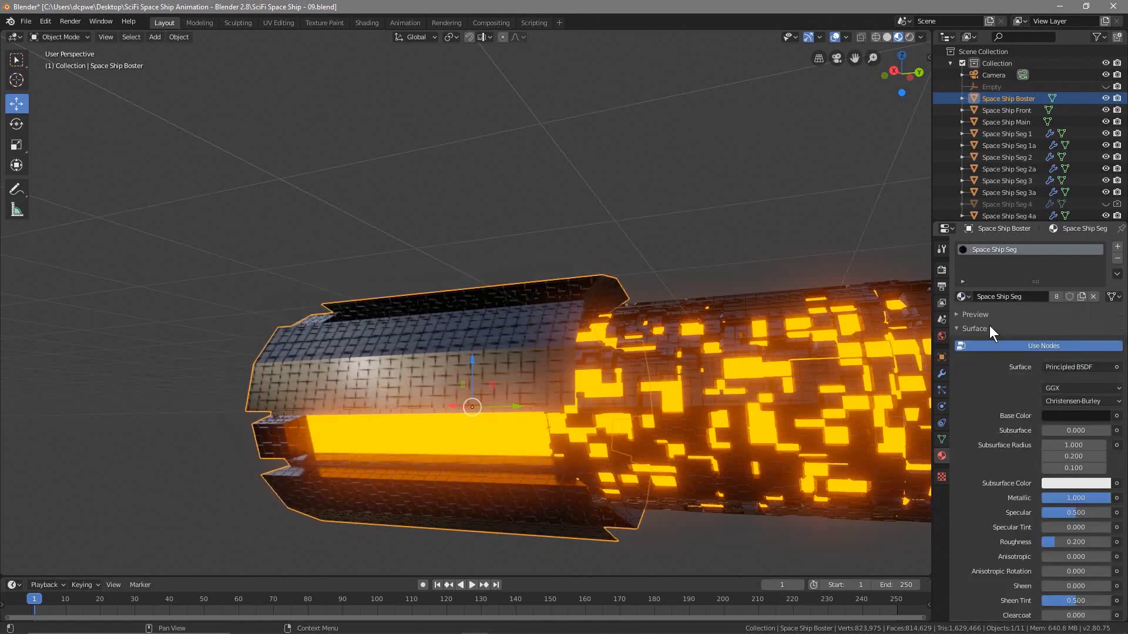
# Enter Edit Mode on the booster in solid shading with all its faces deselected.
pyautogui.moveTo(407, 411)
pyautogui.mouseDown(button='middle')
pyautogui.moveTo(502, 422)
pyautogui.moveTo(428, 448)
pyautogui.moveTo(421, 410)
pyautogui.moveTo(537, 435)
pyautogui.moveTo(383, 429)
pyautogui.moveTo(424, 430)
pyautogui.moveTo(414, 429)
pyautogui.mouseUp(button='middle')
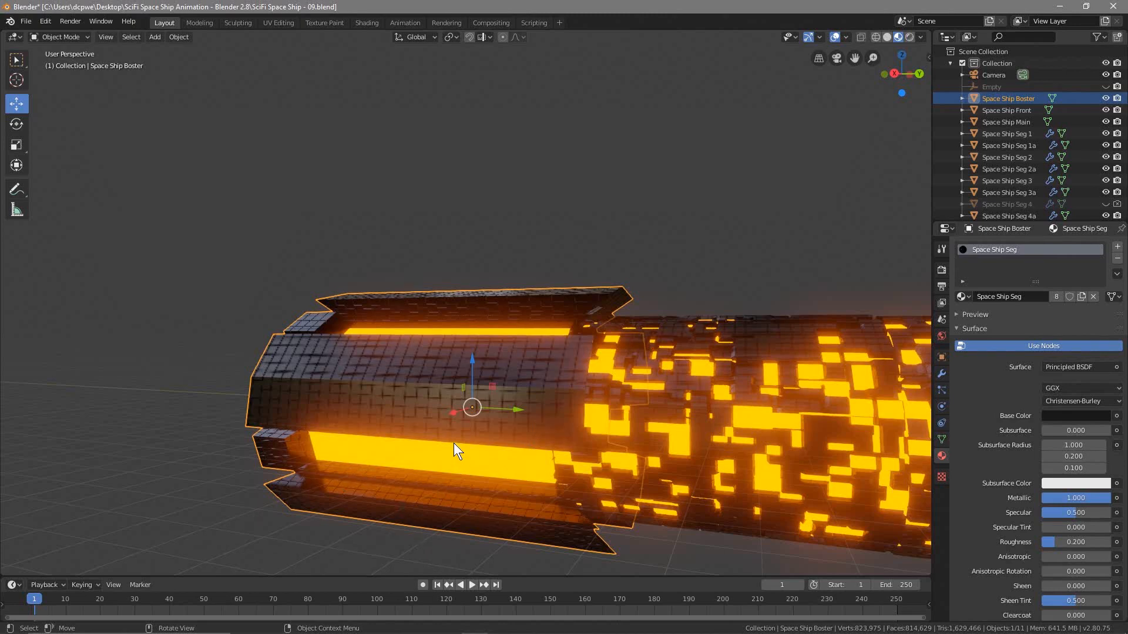
pyautogui.click(80, 35)
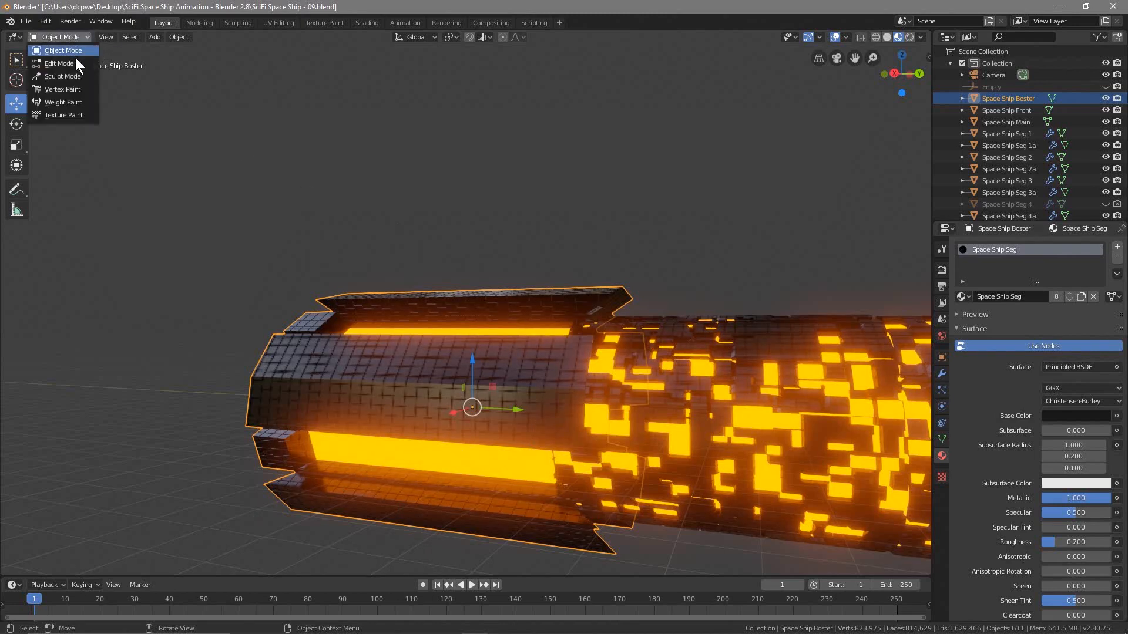
pyautogui.click(76, 61)
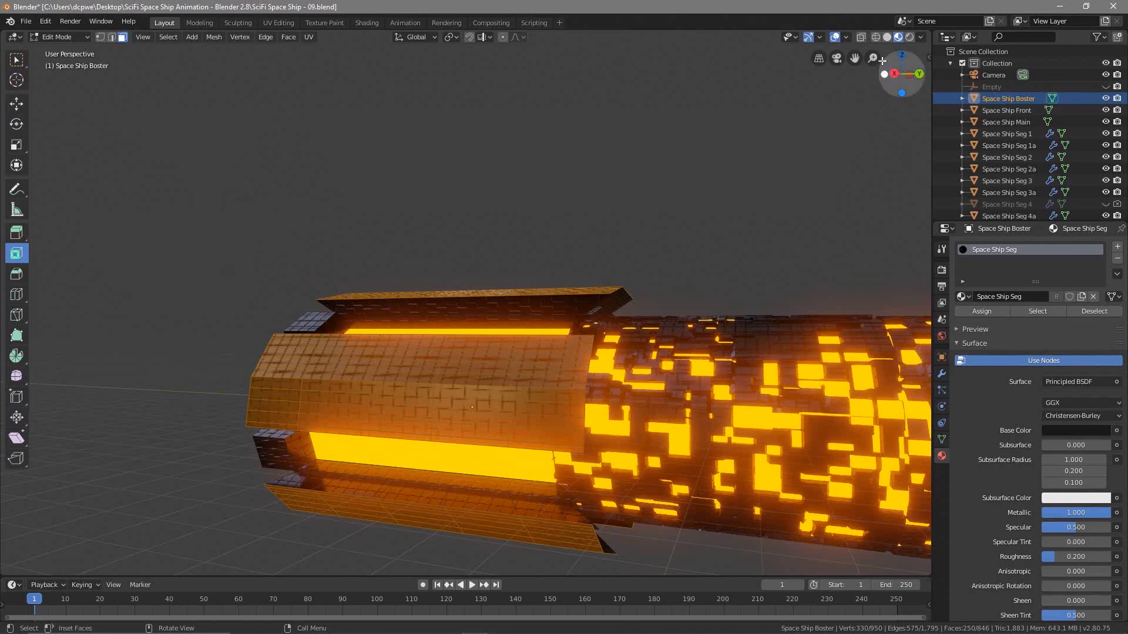
pyautogui.click(886, 37)
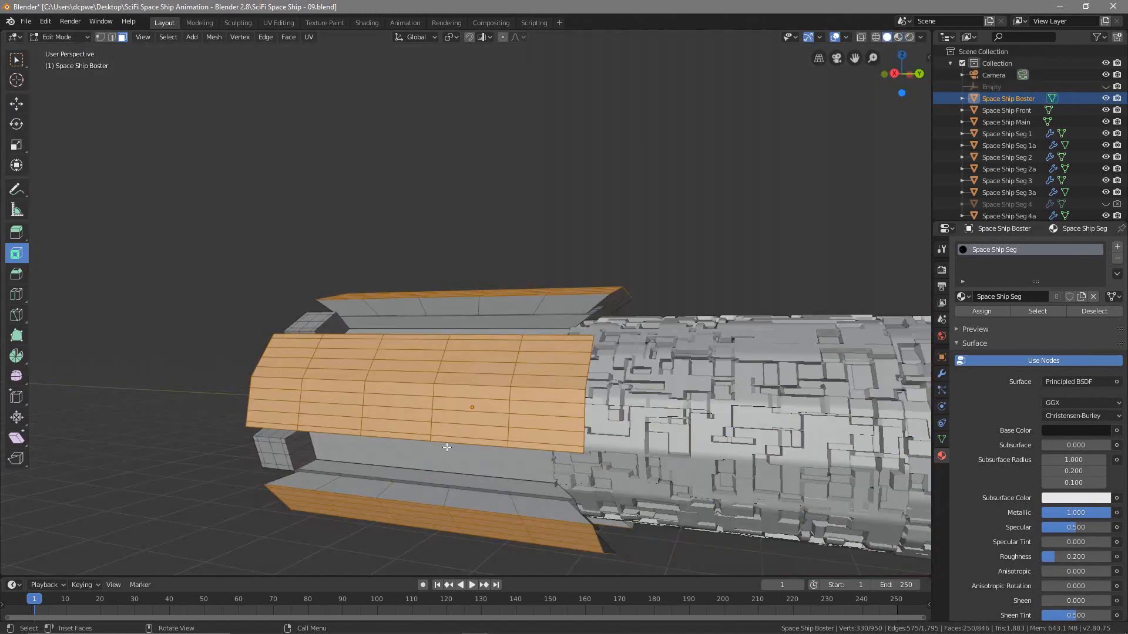
pyautogui.click(154, 396)
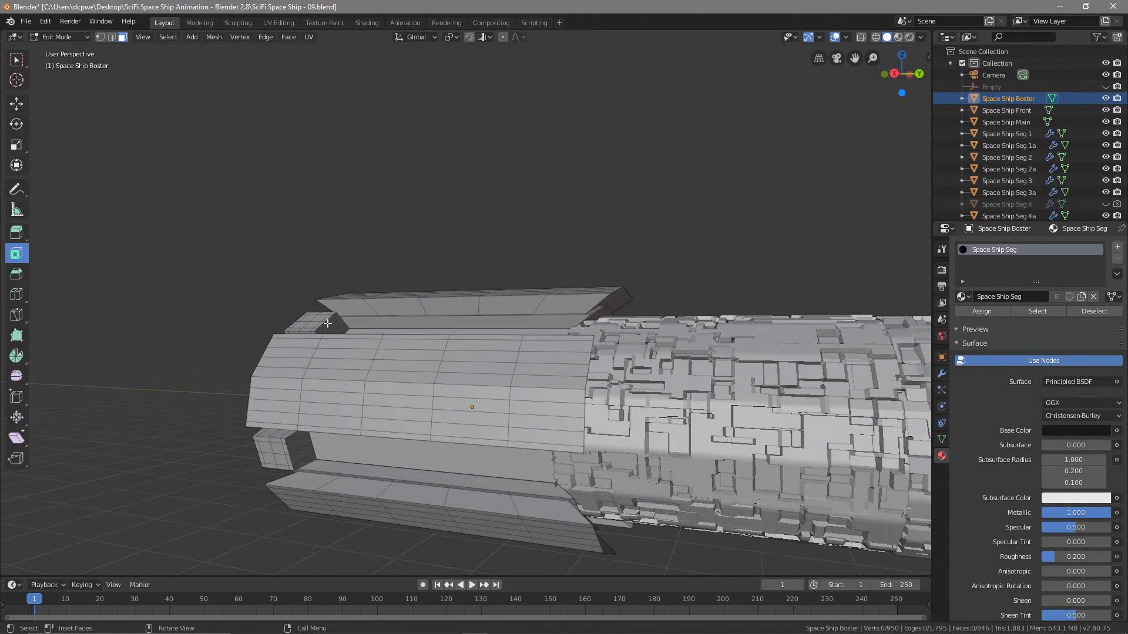
pyautogui.keyDown('shift'); pyautogui.moveTo(395, 470); pyautogui.dragTo(412, 411, button='middle'); pyautogui.keyUp('shift')
pyautogui.moveTo(422, 424); pyautogui.dragTo(432, 388, button='middle')
pyautogui.click(431, 455)
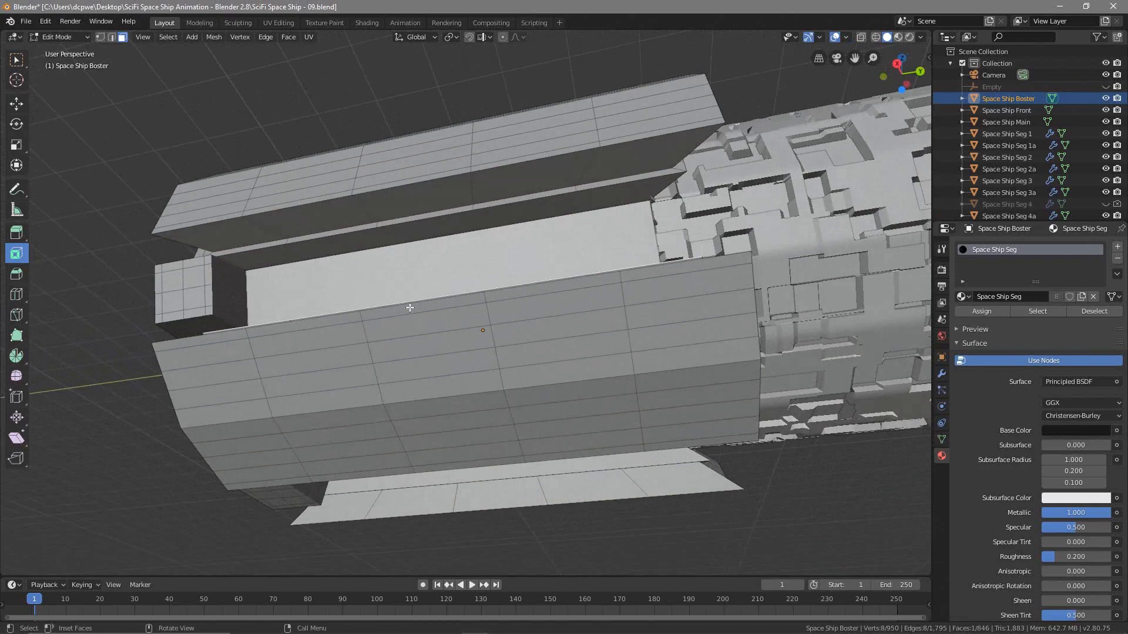
pyautogui.keyDown('shift'); pyautogui.click(384, 240); pyautogui.keyUp('shift')
pyautogui.moveTo(383, 240); pyautogui.dragTo(373, 341, button='middle')
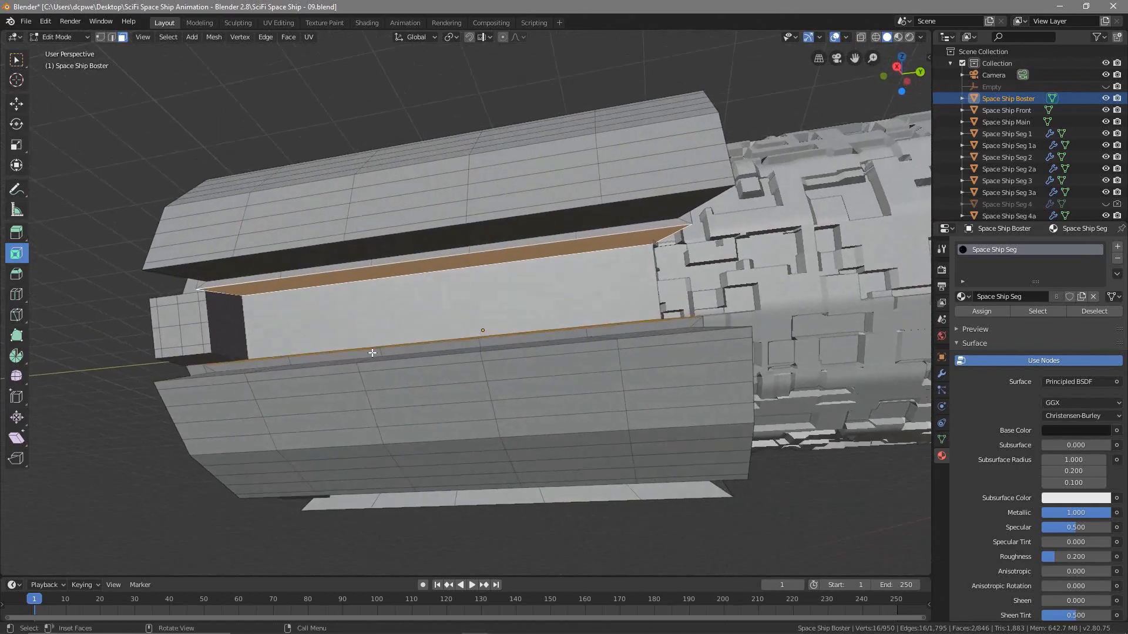
pyautogui.moveTo(397, 296); pyautogui.dragTo(523, 354, button='middle')
pyautogui.keyDown('shift'); pyautogui.click(540, 438); pyautogui.keyUp('shift')
pyautogui.moveTo(540, 439); pyautogui.dragTo(576, 350, button='middle')
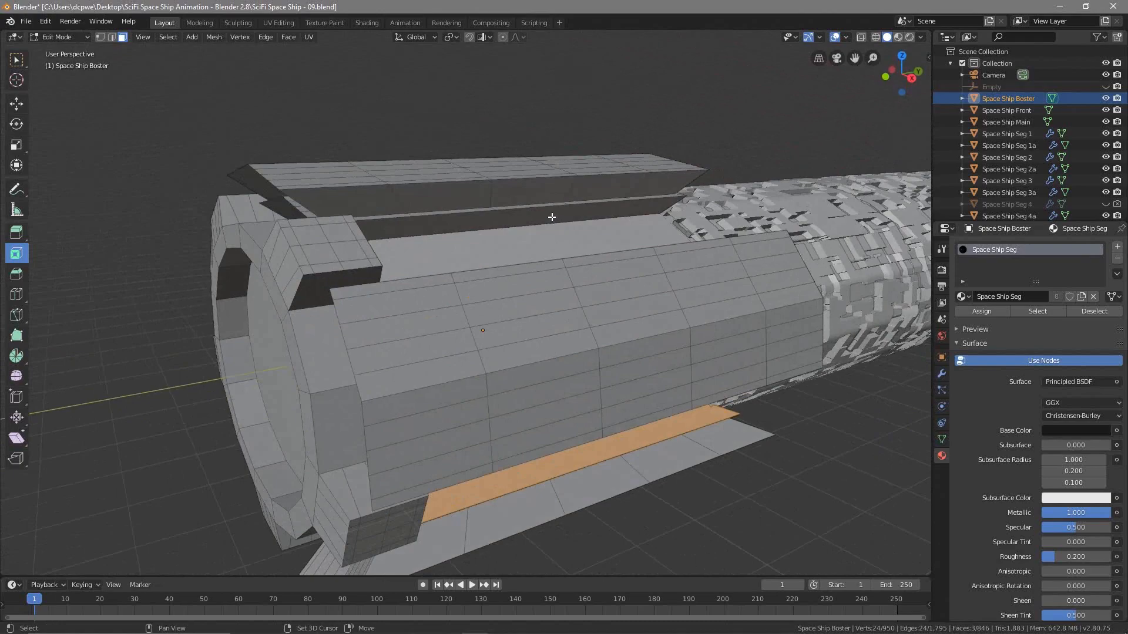
pyautogui.keyDown('shift'); pyautogui.click(552, 218); pyautogui.keyUp('shift')
pyautogui.moveTo(552, 217); pyautogui.dragTo(413, 229, button='middle')
pyautogui.keyDown('shift'); pyautogui.click(444, 242); pyautogui.keyUp('shift')
pyautogui.moveTo(446, 277); pyautogui.dragTo(568, 316, button='middle')
pyautogui.keyDown('shift'); pyautogui.click(619, 320); pyautogui.keyUp('shift')
pyautogui.moveTo(649, 377); pyautogui.dragTo(482, 375, button='middle')
# Select the long, narrow side-wall faces of the recesses all around the booster and show the model in rendered shading.
pyautogui.click(506, 232)
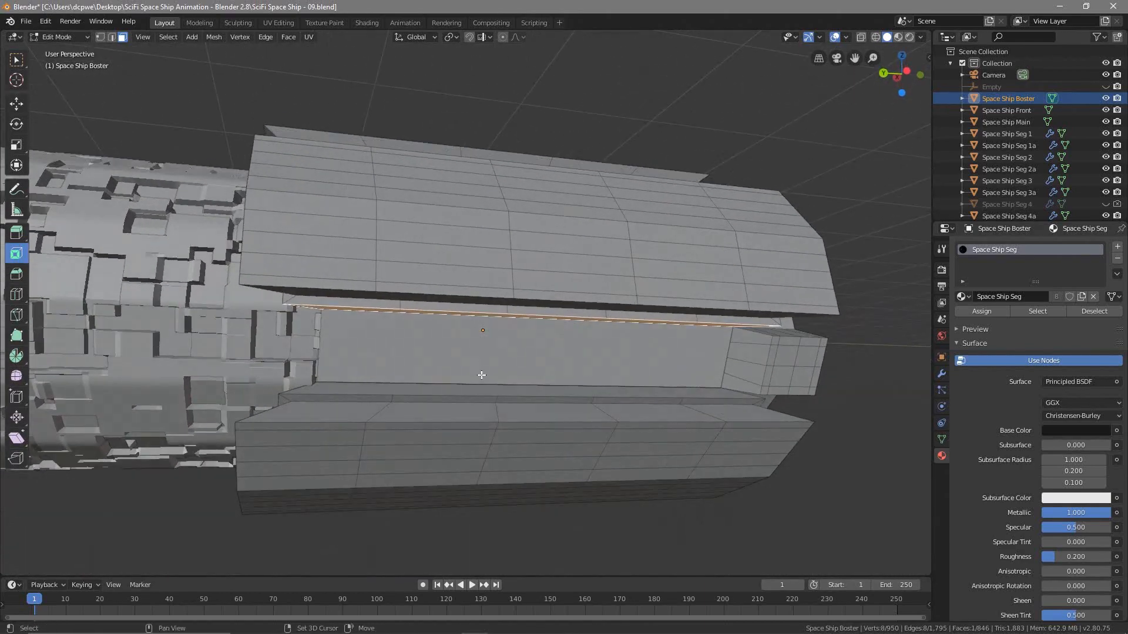
pyautogui.keyDown('shift'); pyautogui.click(478, 391); pyautogui.keyUp('shift')
pyautogui.moveTo(497, 520); pyautogui.dragTo(534, 341, button='middle')
pyautogui.keyDown('shift'); pyautogui.click(572, 263); pyautogui.keyUp('shift')
pyautogui.moveTo(572, 263); pyautogui.dragTo(437, 252, button='middle')
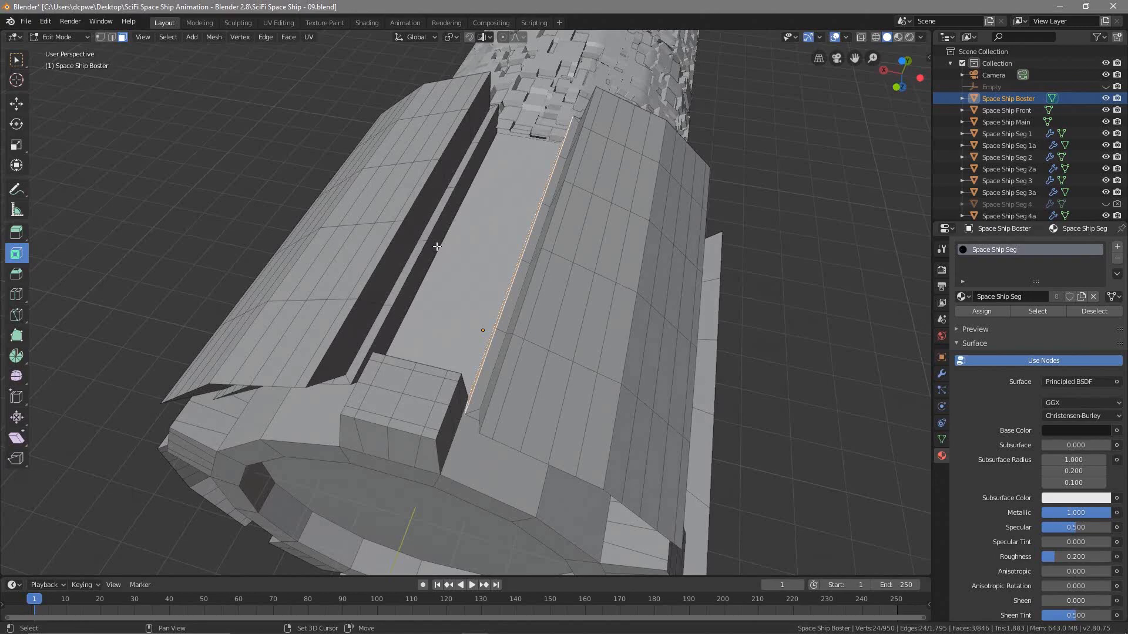
pyautogui.keyDown('shift'); pyautogui.click(423, 264); pyautogui.keyUp('shift')
pyautogui.moveTo(434, 287); pyautogui.dragTo(461, 320, button='middle')
pyautogui.keyDown('shift'); pyautogui.click(540, 231); pyautogui.keyUp('shift')
pyautogui.keyDown('shift'); pyautogui.click(533, 458); pyautogui.keyUp('shift')
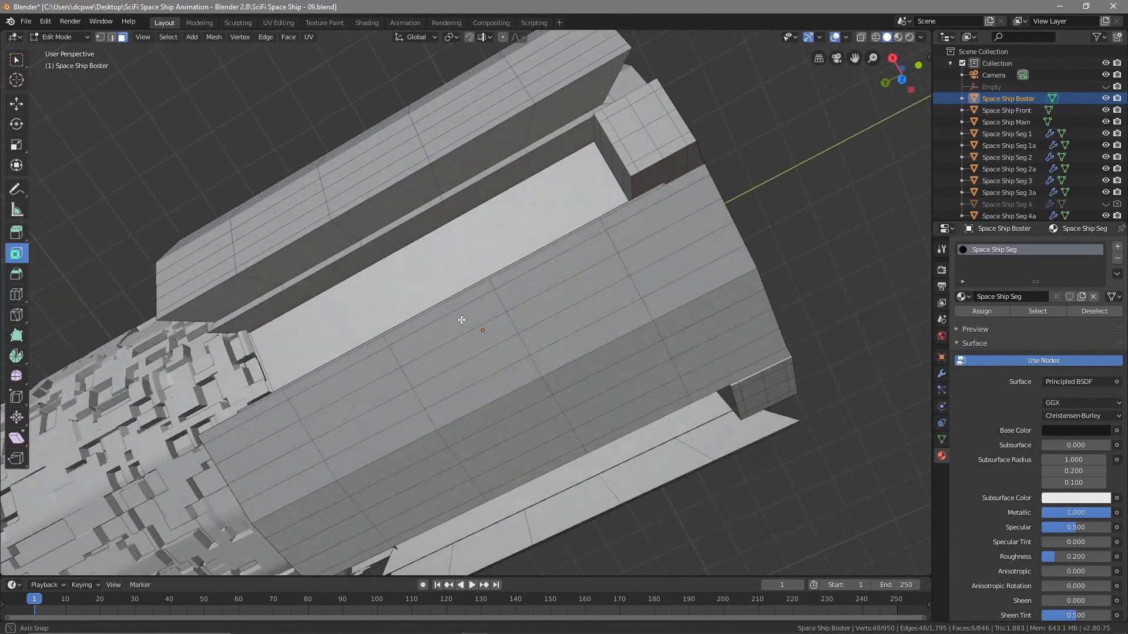
pyautogui.keyDown('shift'); pyautogui.click(433, 209); pyautogui.keyUp('shift')
pyautogui.moveTo(433, 209); pyautogui.dragTo(455, 356, button='middle')
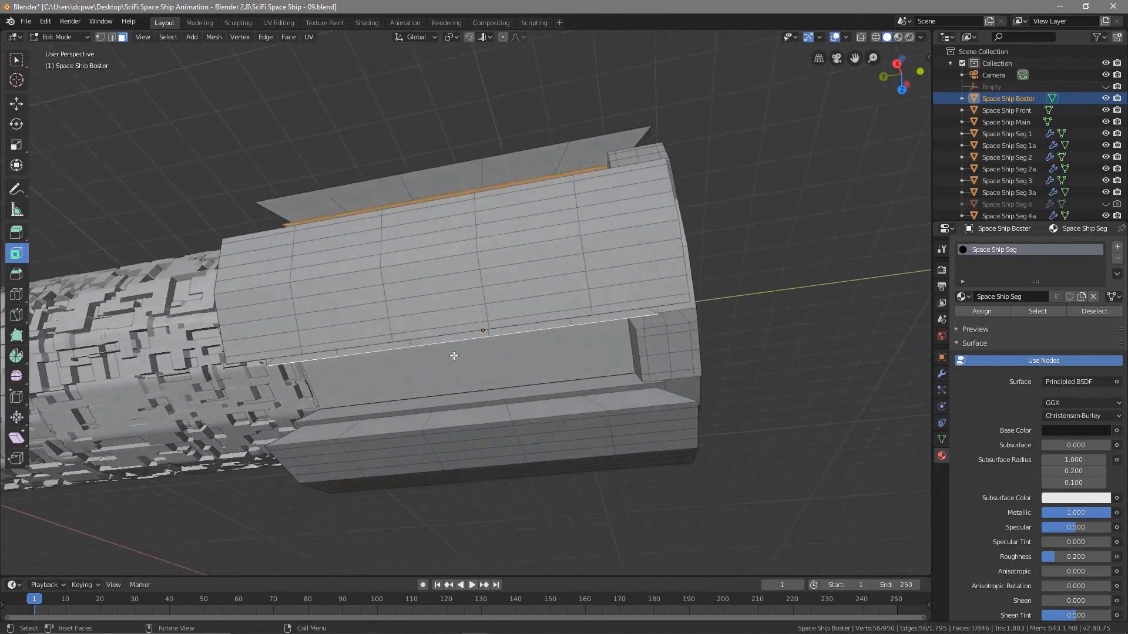
pyautogui.keyDown('shift'); pyautogui.click(456, 399); pyautogui.keyUp('shift')
pyautogui.moveTo(456, 399); pyautogui.dragTo(368, 257, button='middle')
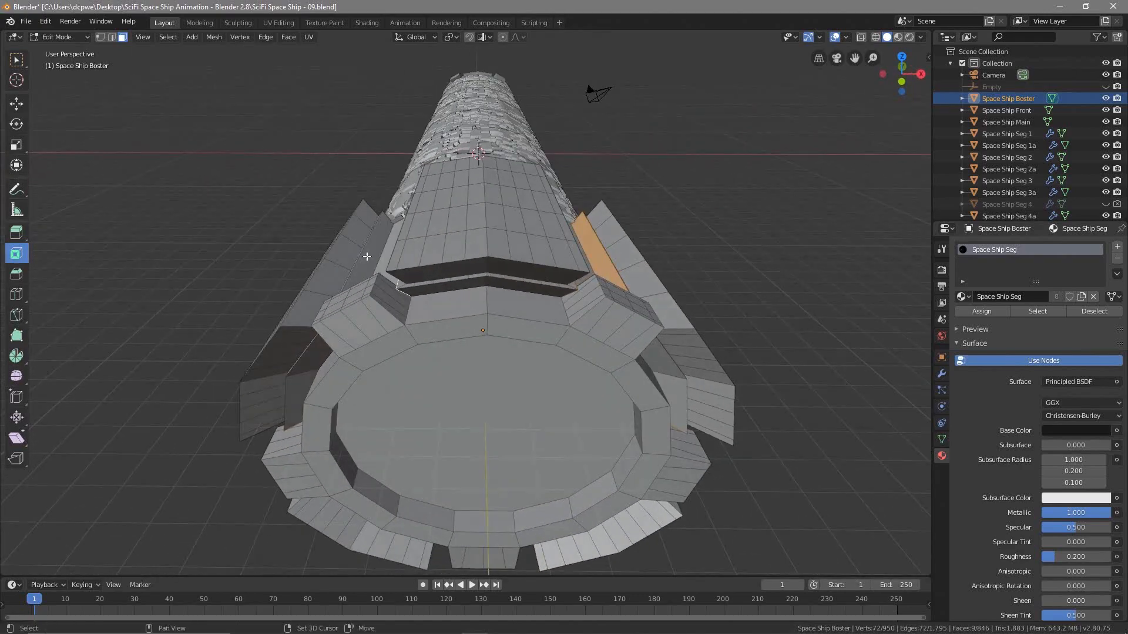
pyautogui.keyDown('shift'); pyautogui.click(367, 257); pyautogui.keyUp('shift')
pyautogui.moveTo(408, 377); pyautogui.dragTo(320, 323, button='middle')
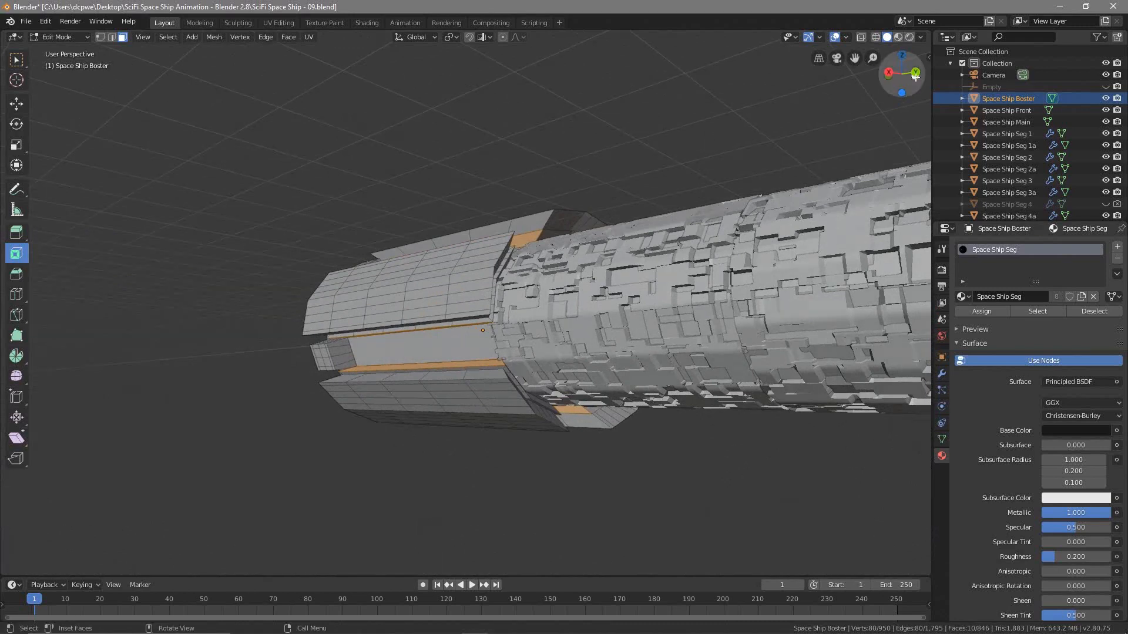
pyautogui.click(908, 37)
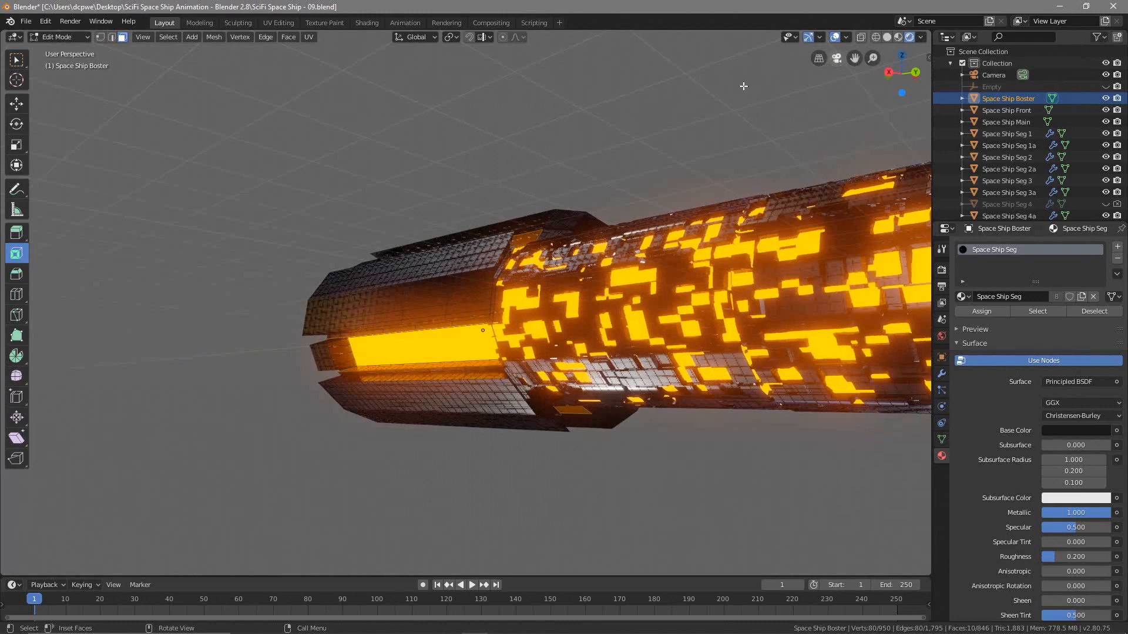
# Save the file and add a new material named Space Ship Boster Seg 1 in a second material slot of Space Ship Boster.
pyautogui.click(35, 17)
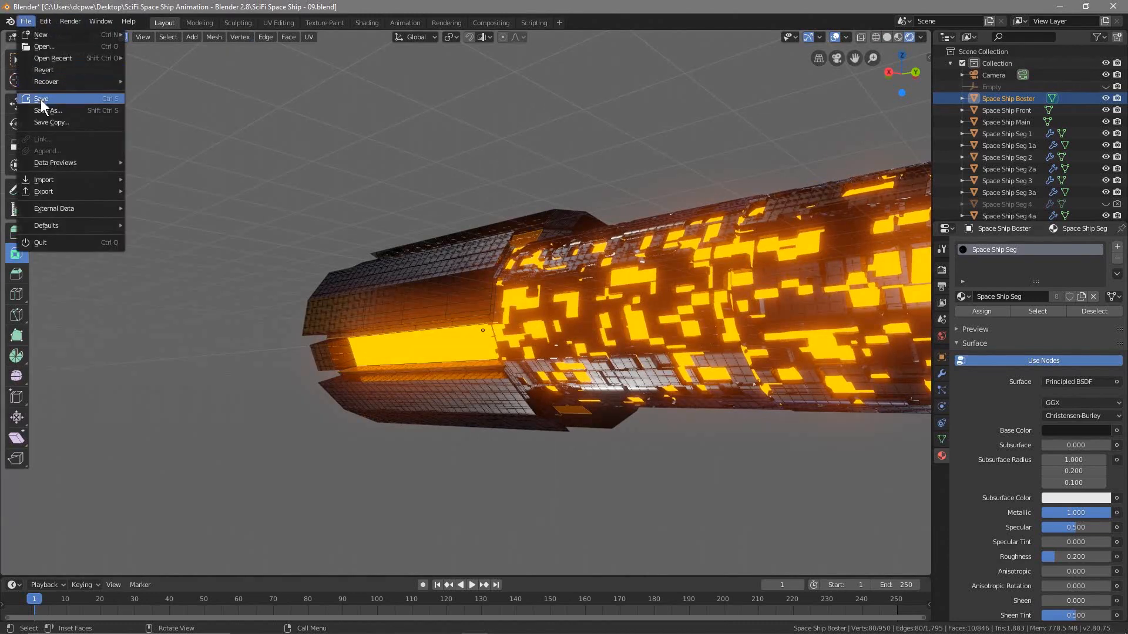
pyautogui.click(41, 96)
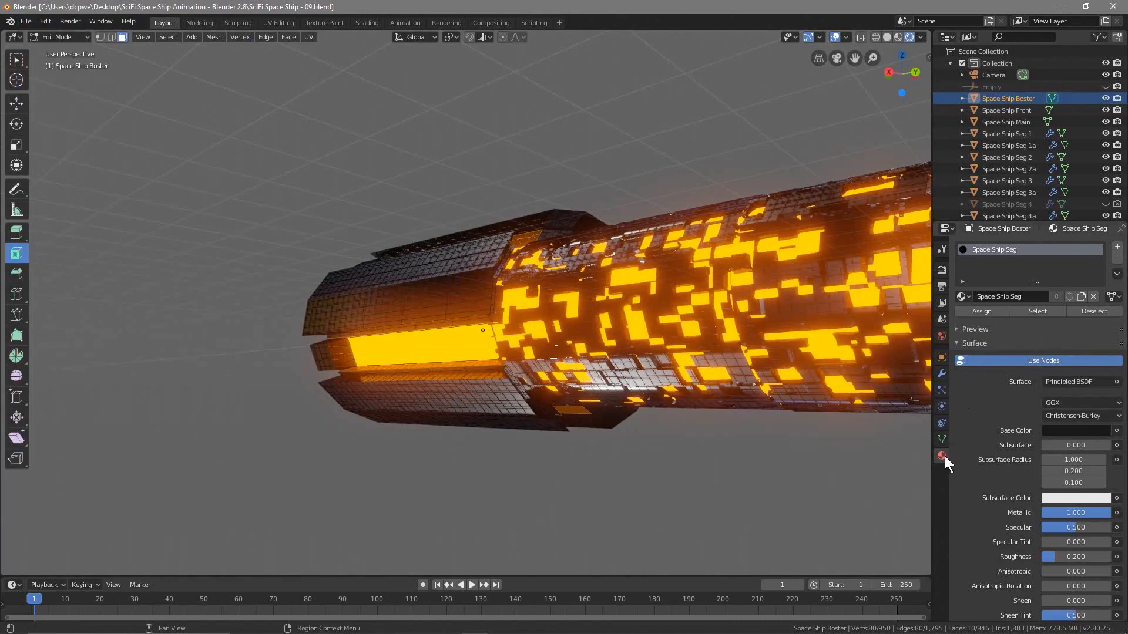
pyautogui.click(1118, 248)
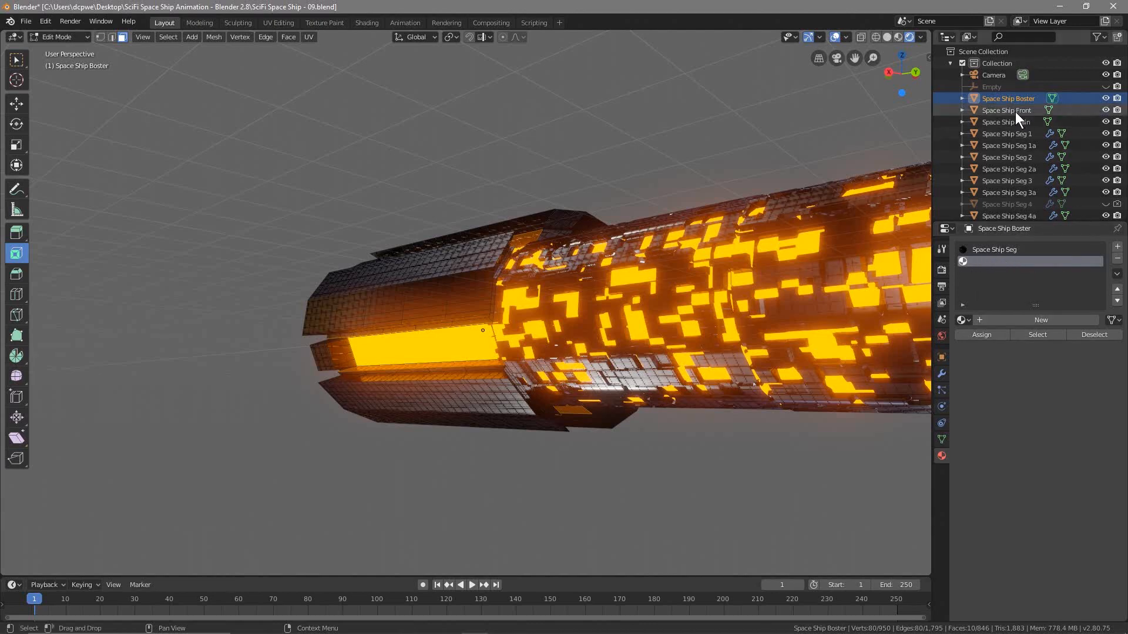
pyautogui.doubleClick(1010, 98)
pyautogui.hotkey('ctrl', 'c')
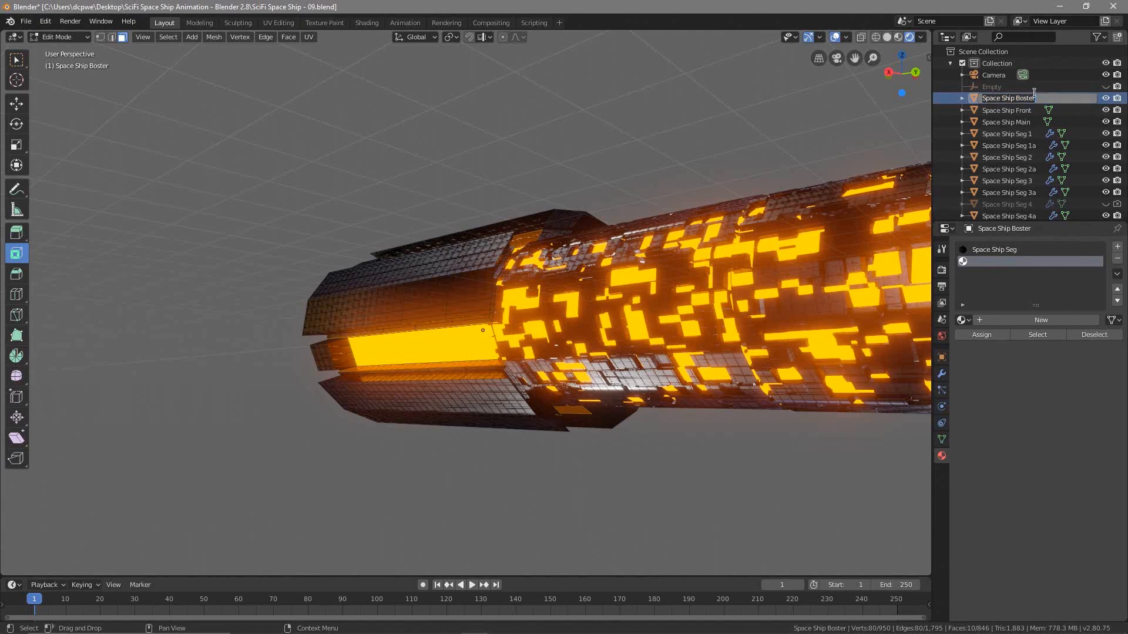
pyautogui.click(1026, 322)
pyautogui.click(1025, 320)
pyautogui.click(1009, 322)
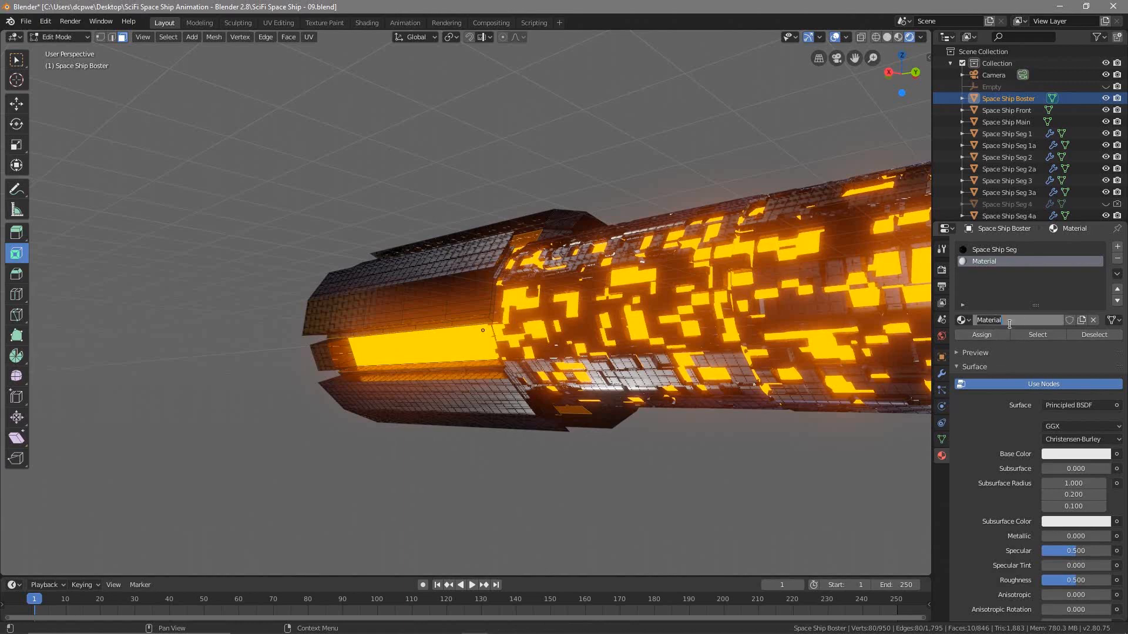
pyautogui.hotkey('ctrl', 'v')
pyautogui.write('S')
pyautogui.press('Return')
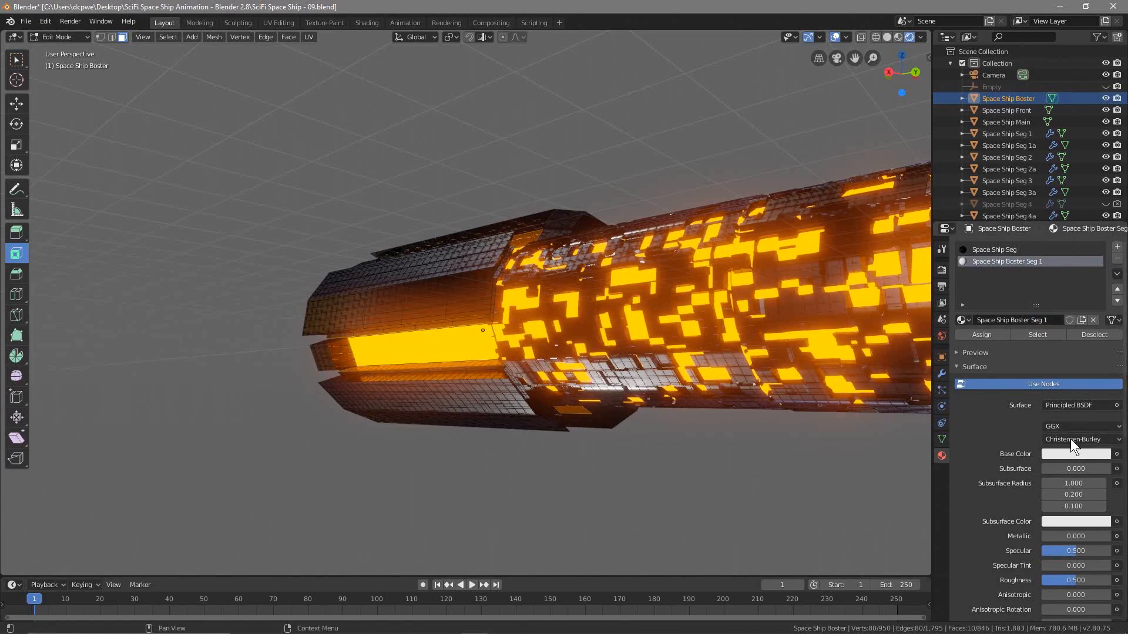
# Make Space Ship Boster Seg 1 an Emission shader with strength 25 and a fully saturated red color.
pyautogui.click(1061, 405)
pyautogui.click(974, 171)
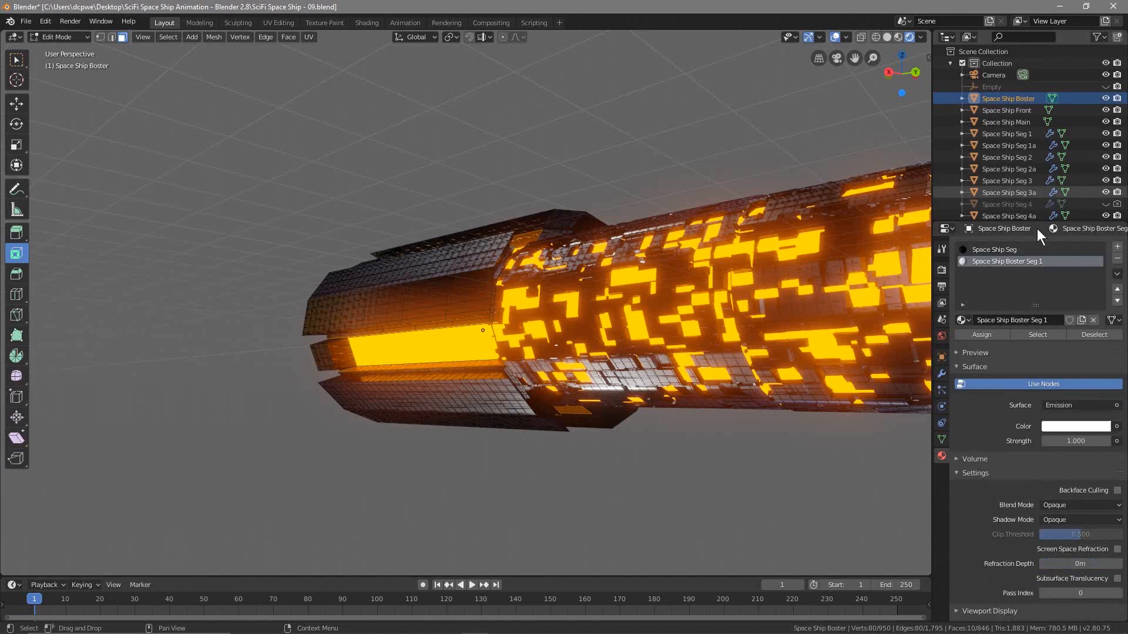
pyautogui.click(1070, 441)
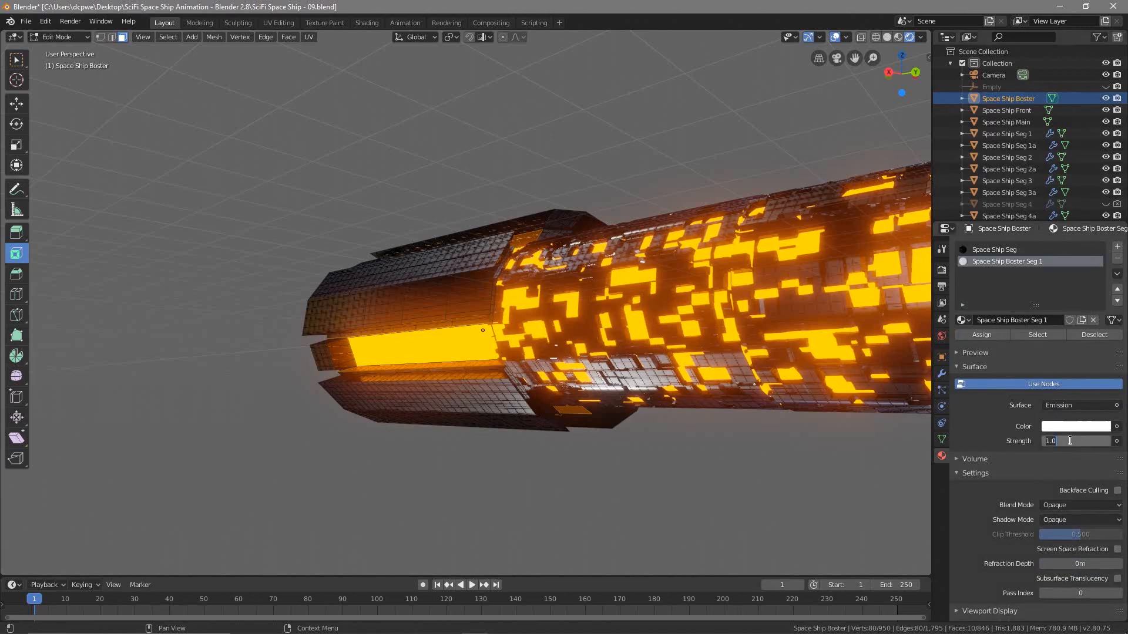
pyautogui.write('25')
pyautogui.press('Return')
pyautogui.click(1073, 427)
pyautogui.moveTo(1051, 328); pyautogui.dragTo(1051, 345)
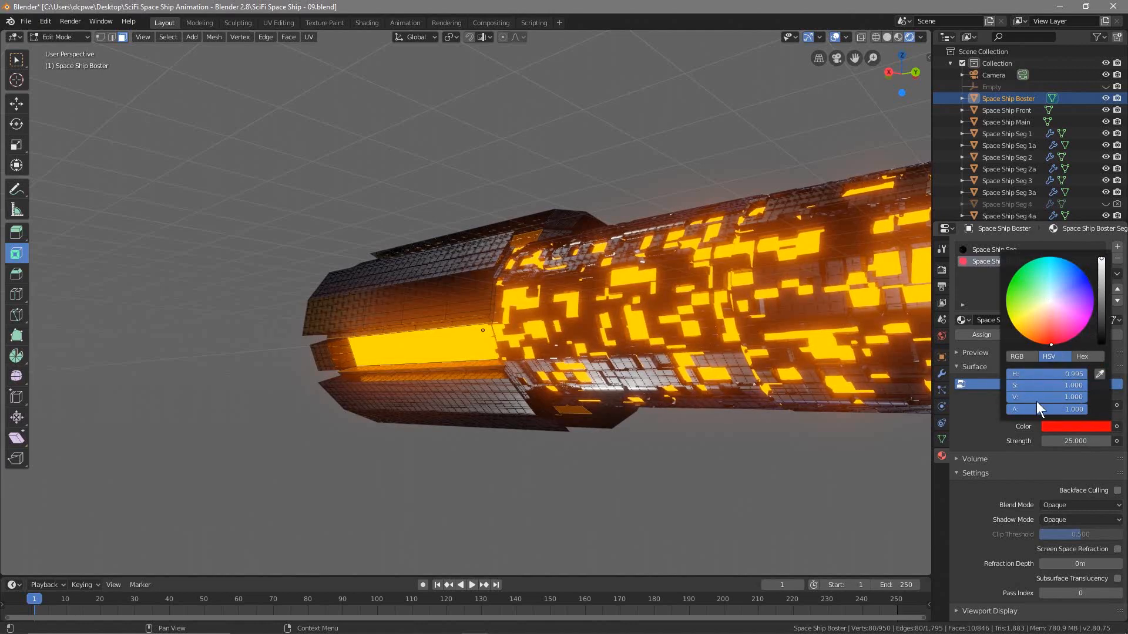
# Assign the red emission material to the selected recess side-wall faces and view the booster in Object Mode with material preview shading.
pyautogui.click(982, 335)
pyautogui.moveTo(506, 407); pyautogui.dragTo(673, 350, button='middle')
pyautogui.moveTo(547, 333); pyautogui.dragTo(629, 336, button='middle')
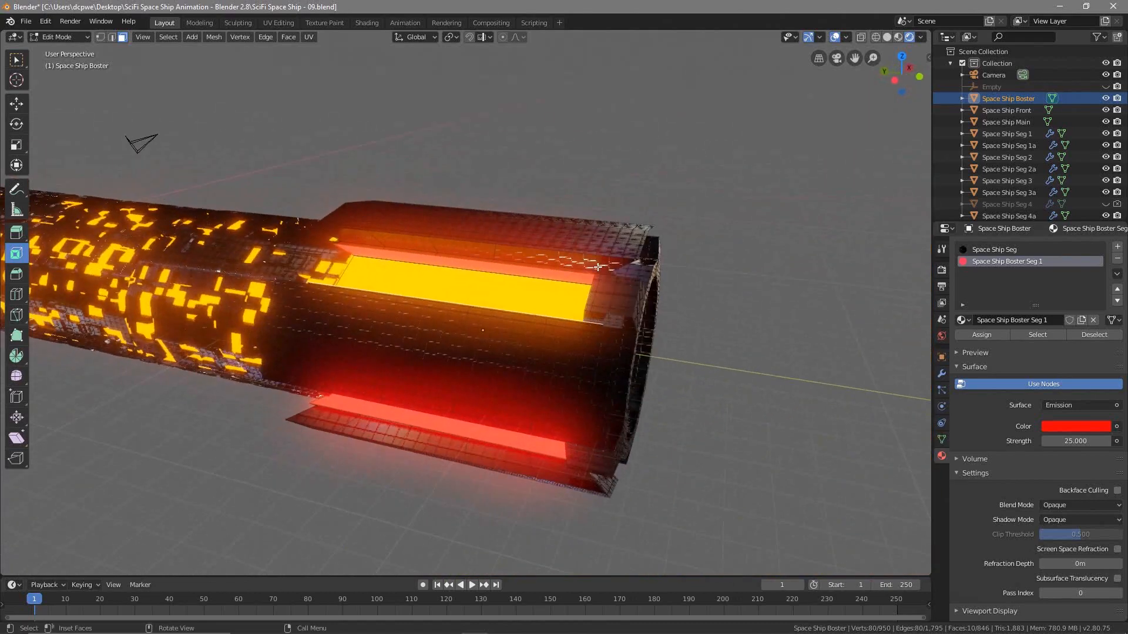
pyautogui.moveTo(448, 405); pyautogui.dragTo(152, 249, button='middle')
pyautogui.click(60, 42)
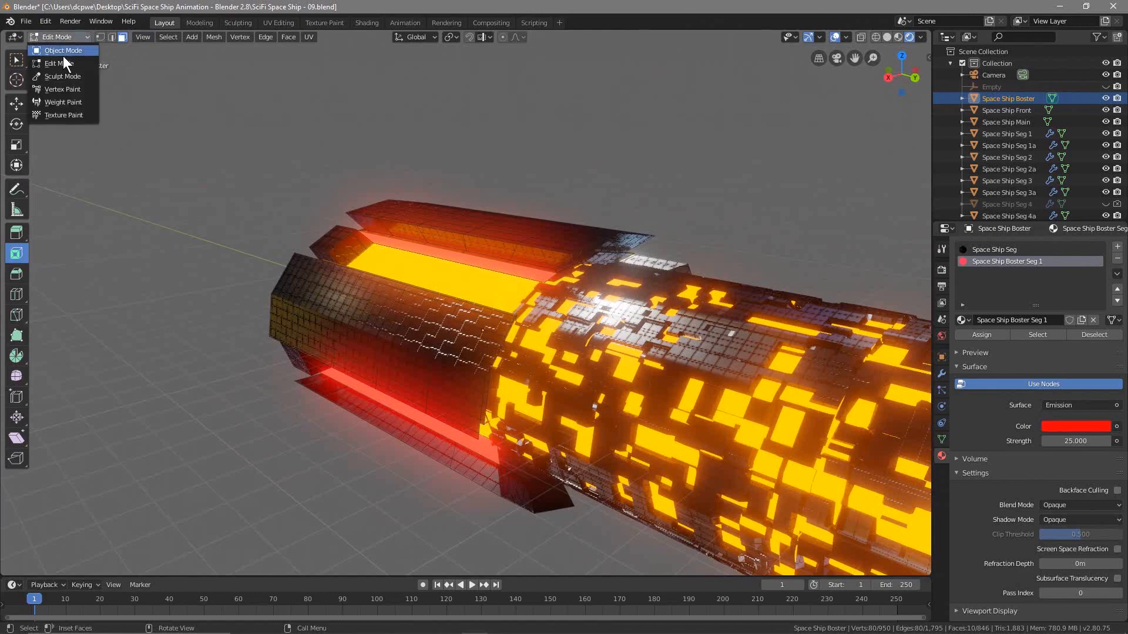
pyautogui.click(62, 56)
pyautogui.moveTo(304, 396); pyautogui.dragTo(305, 382, button='middle')
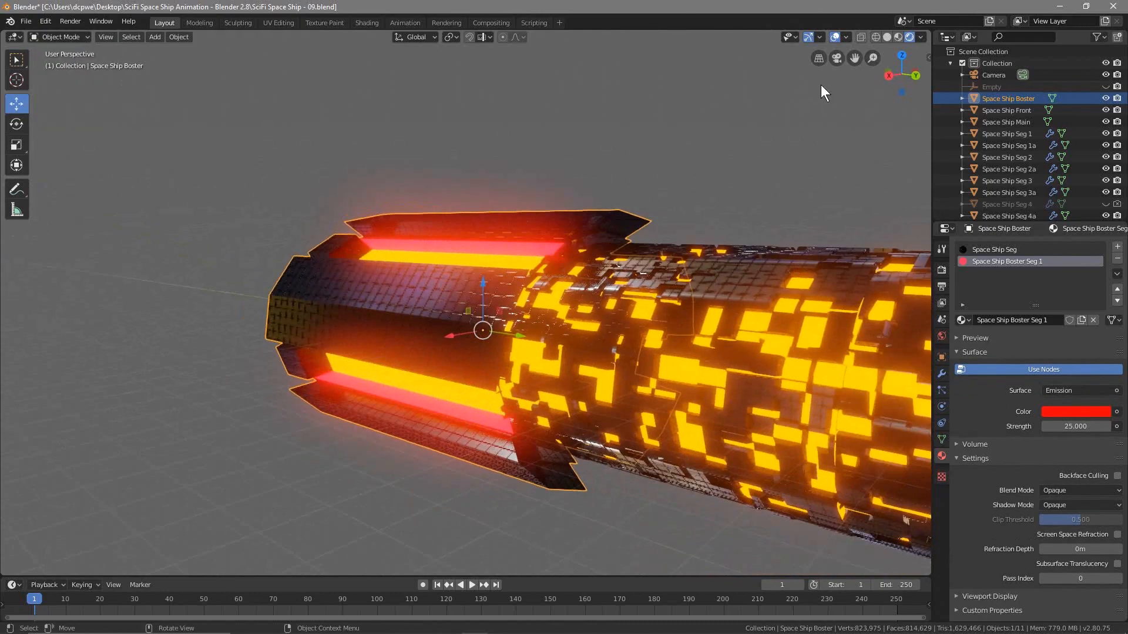
pyautogui.click(895, 38)
pyautogui.moveTo(442, 298)
pyautogui.mouseDown(button='middle')
pyautogui.moveTo(374, 358)
pyautogui.moveTo(409, 354)
pyautogui.moveTo(381, 394)
pyautogui.moveTo(327, 394)
pyautogui.moveTo(365, 381)
pyautogui.mouseUp(button='middle')
# Try other emission strengths for the booster's red material and restore the strength to 25.
pyautogui.moveTo(1076, 427)
pyautogui.mouseDown()
pyautogui.moveTo(1123, 427)
pyautogui.moveTo(1067, 427)
pyautogui.moveTo(1104, 426)
pyautogui.moveTo(1089, 427)
pyautogui.mouseUp()
pyautogui.click(1076, 426)
pyautogui.write('25')
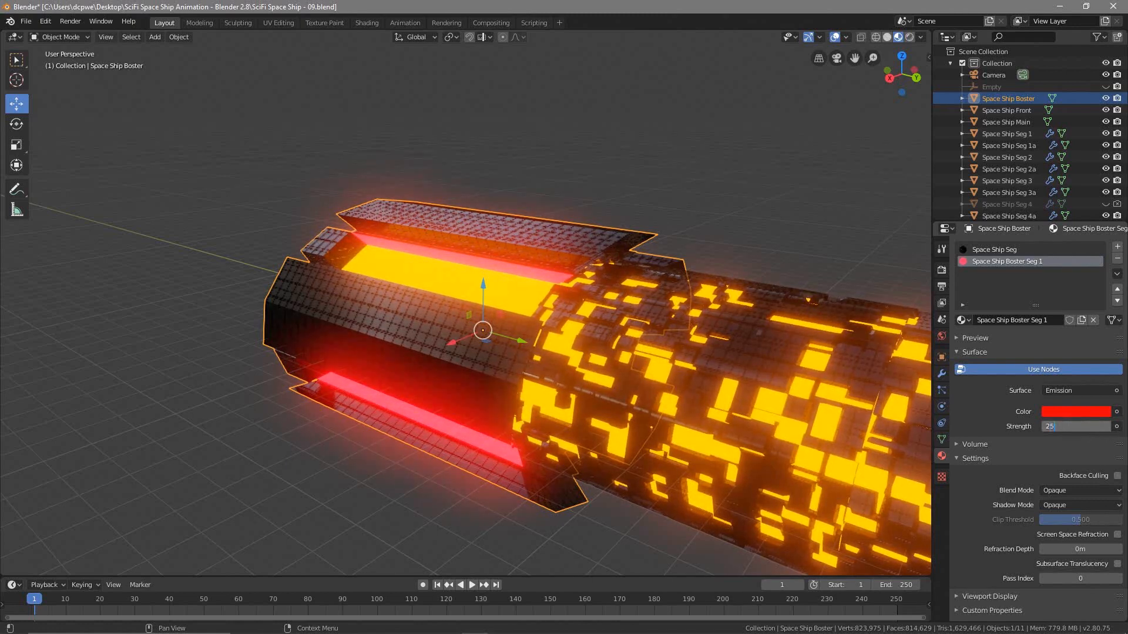
pyautogui.press('Return')
pyautogui.moveTo(601, 530); pyautogui.dragTo(513, 492, button='middle')
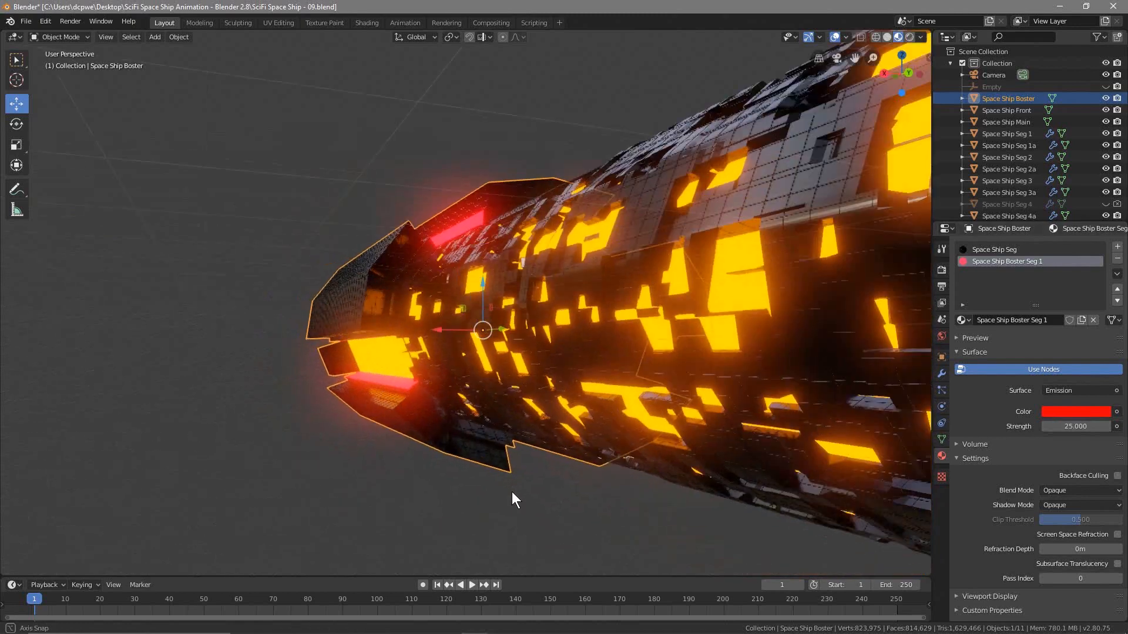
pyautogui.moveTo(1076, 426)
pyautogui.mouseDown()
pyautogui.moveTo(1094, 427)
pyautogui.moveTo(1064, 426)
pyautogui.mouseUp()
pyautogui.doubleClick(1080, 425)
pyautogui.write('25')
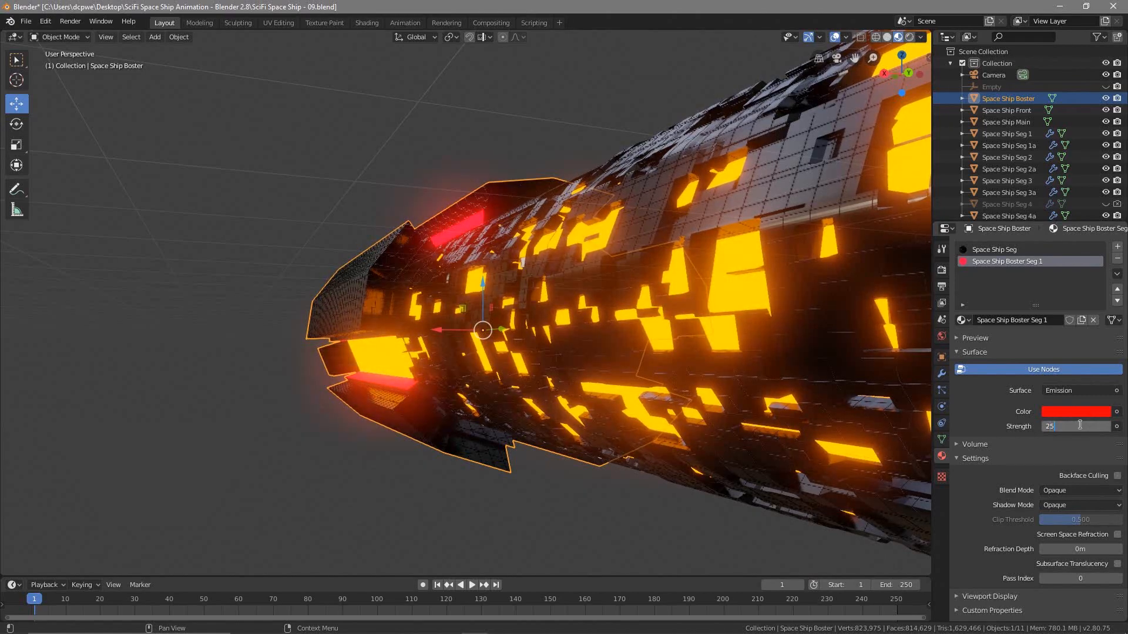
pyautogui.press('Return')
# Enter Edit Mode on the booster seen from its rear, in solid shading with all faces deselected.
pyautogui.moveTo(296, 355); pyautogui.dragTo(386, 225, button='middle')
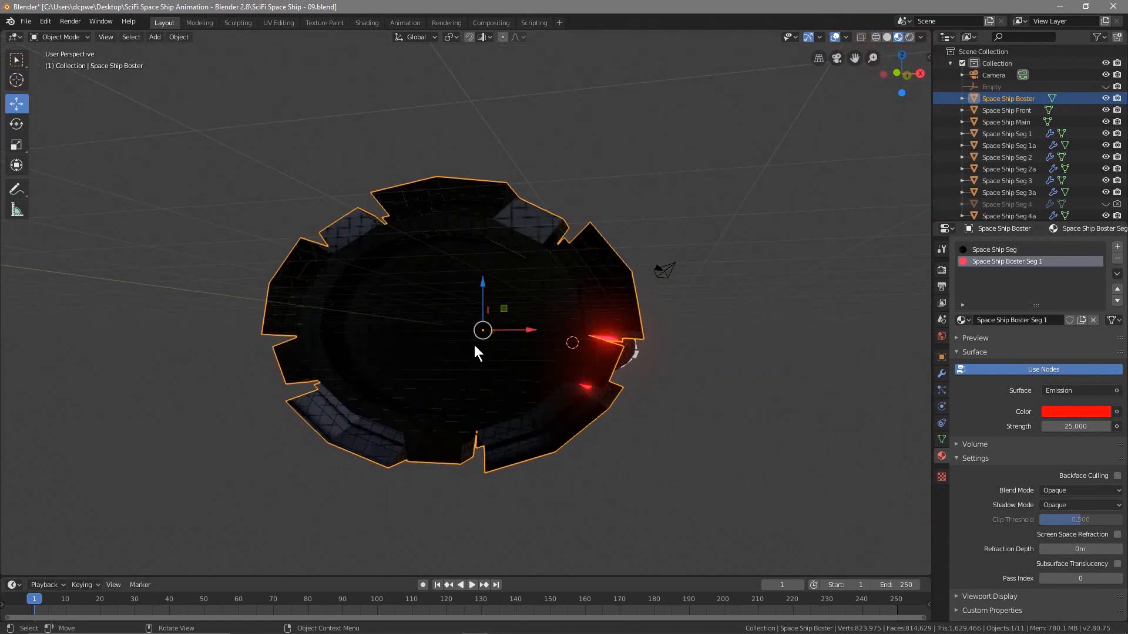
pyautogui.click(64, 36)
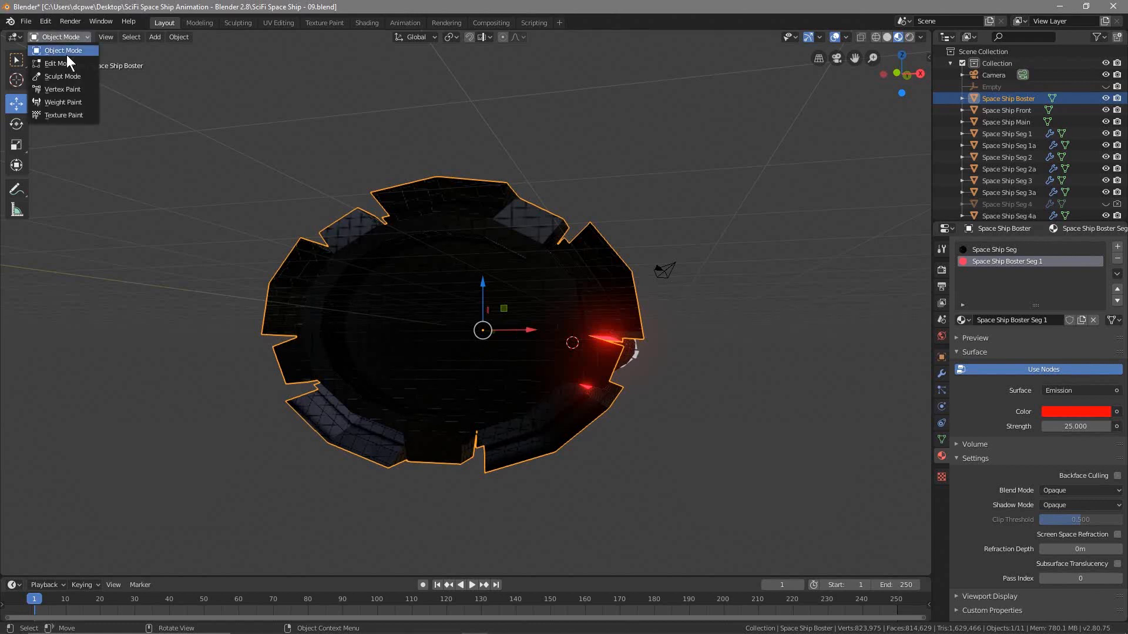
pyautogui.click(65, 63)
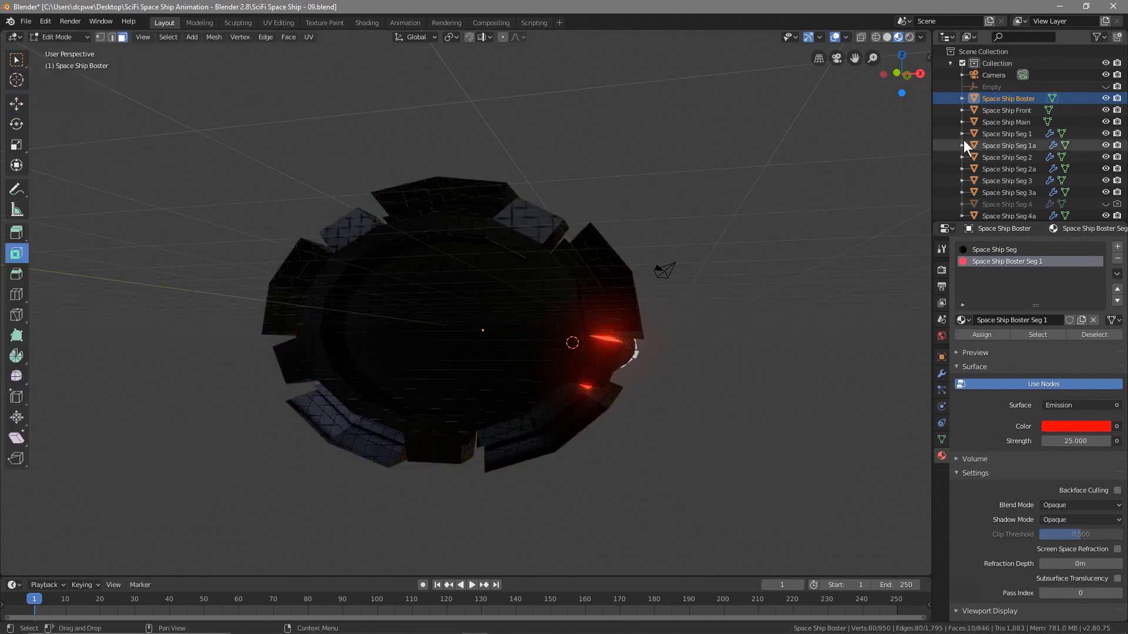
pyautogui.click(887, 36)
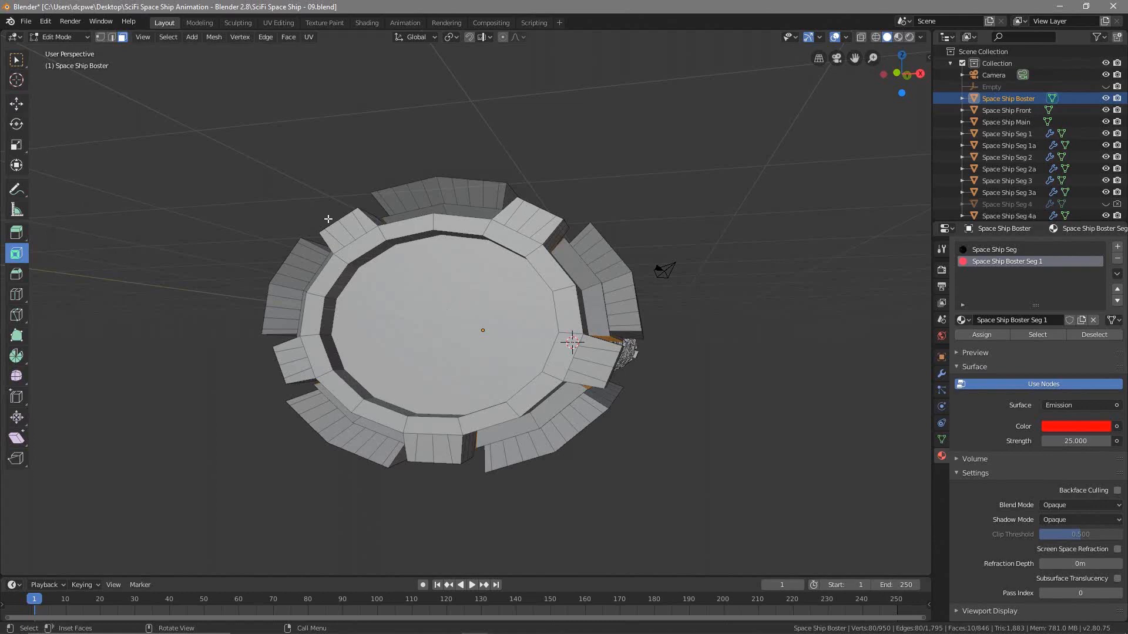
pyautogui.click(787, 337)
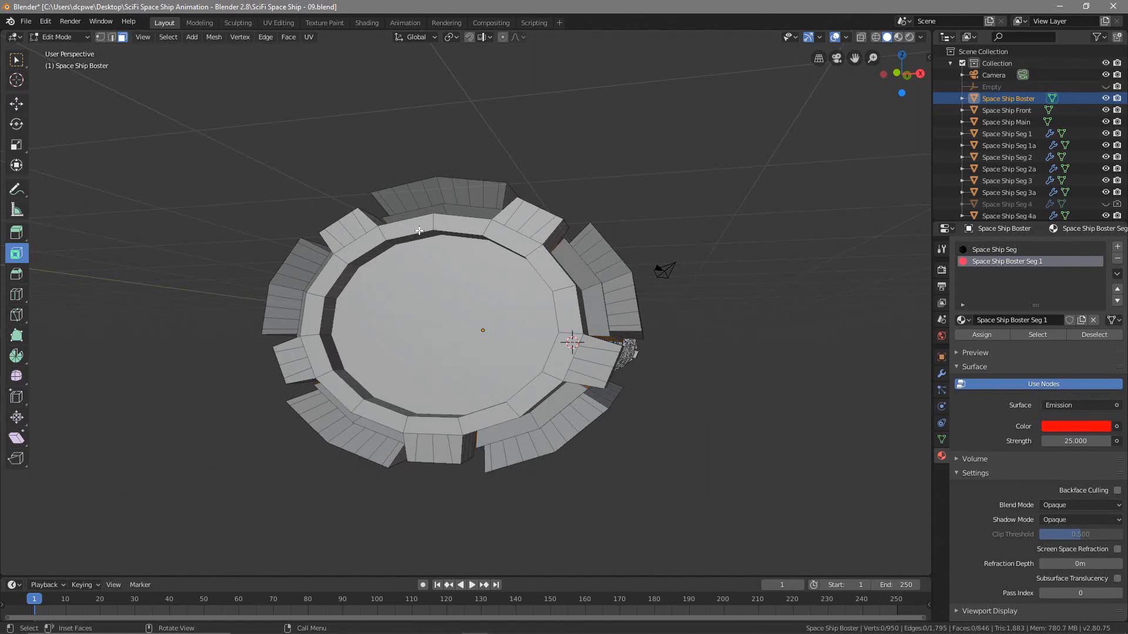
# Select eleven faces of the booster's rear ring: two at its top and three each at its bottom, left and right.
pyautogui.click(413, 228)
pyautogui.keyDown('shift'); pyautogui.click(439, 226); pyautogui.keyUp('shift')
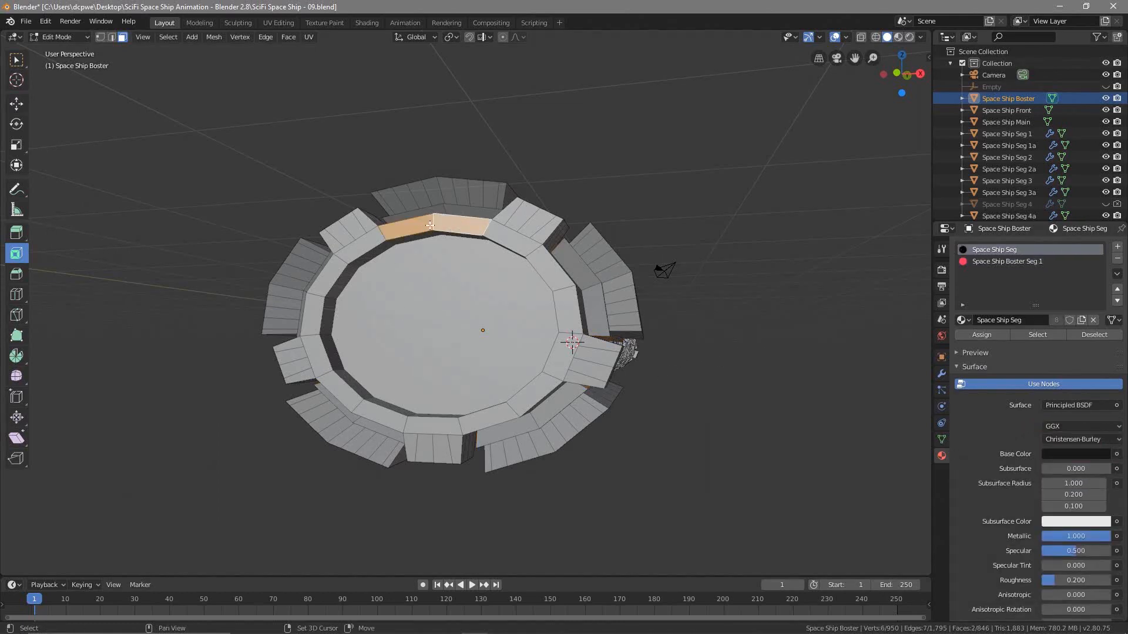
pyautogui.moveTo(439, 269); pyautogui.dragTo(460, 278, button='middle')
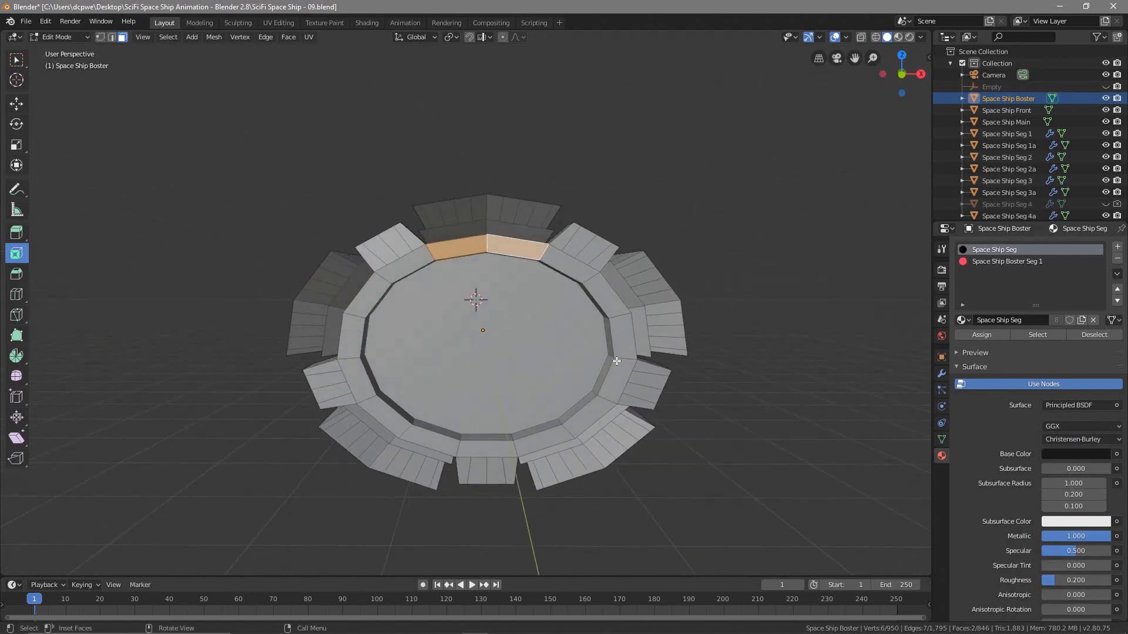
pyautogui.keyDown('shift'); pyautogui.click(443, 445); pyautogui.keyUp('shift')
pyautogui.keyDown('shift'); pyautogui.click(486, 448); pyautogui.keyUp('shift')
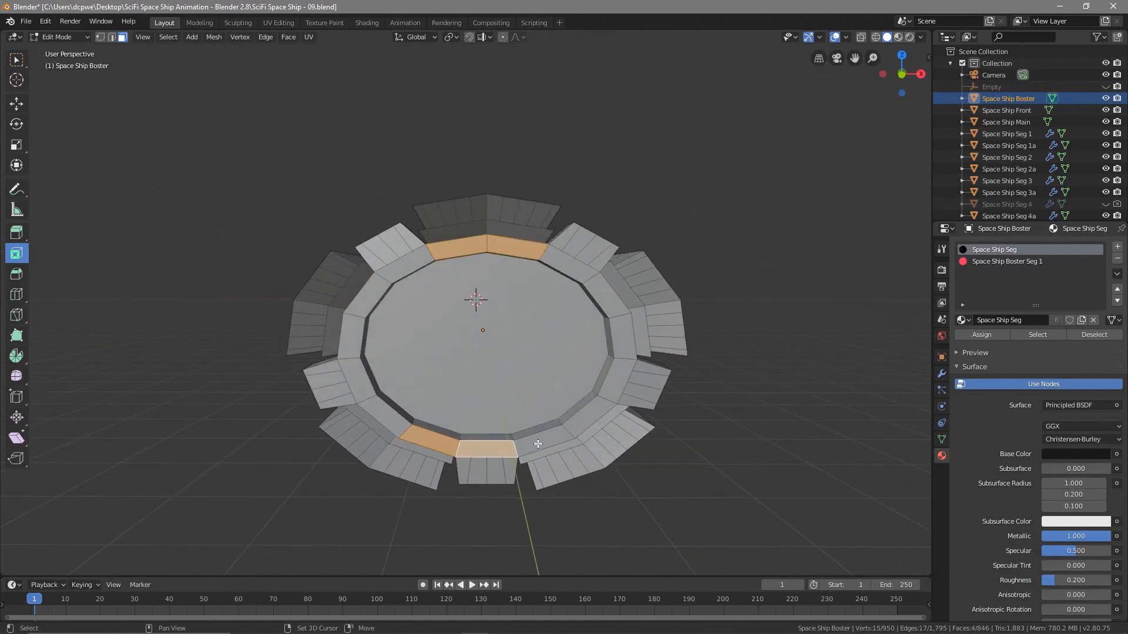
pyautogui.keyDown('shift'); pyautogui.click(539, 443); pyautogui.keyUp('shift')
pyautogui.moveTo(517, 406); pyautogui.dragTo(506, 385, button='middle')
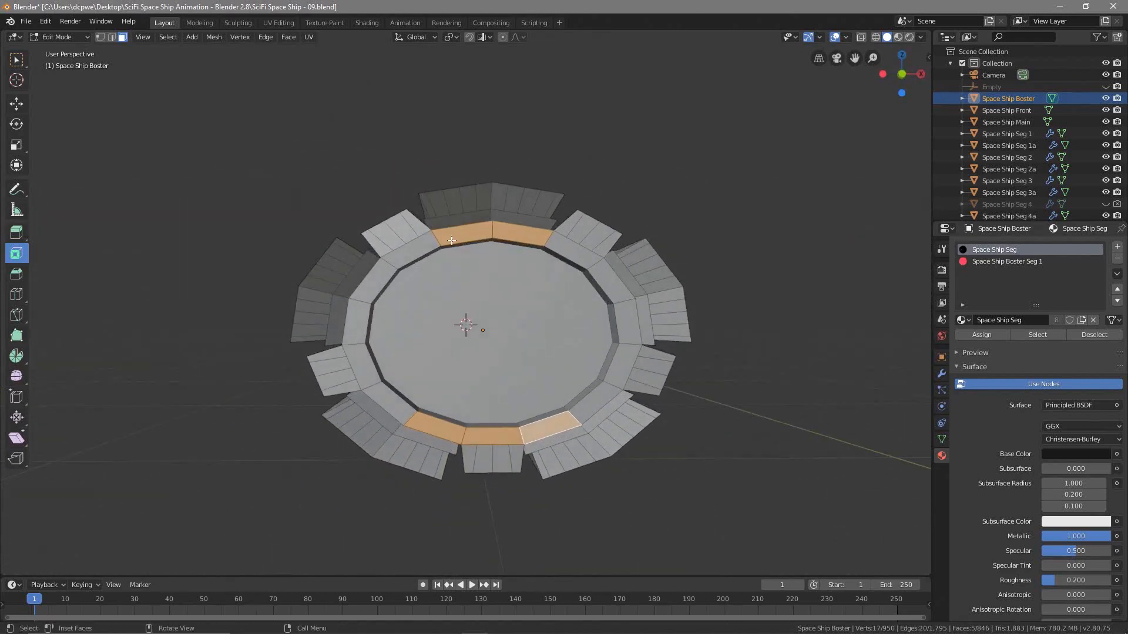
pyautogui.keyDown('shift'); pyautogui.click(363, 369); pyautogui.keyUp('shift')
pyautogui.keyDown('shift'); pyautogui.click(360, 328); pyautogui.keyUp('shift')
pyautogui.keyDown('shift'); pyautogui.click(373, 280); pyautogui.keyUp('shift')
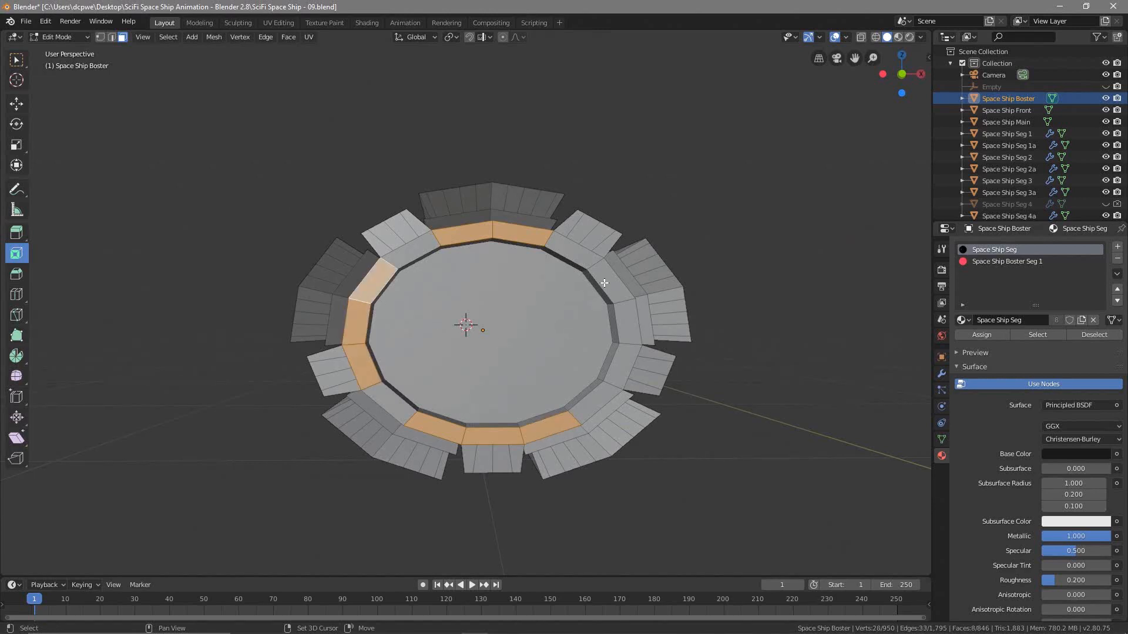
pyautogui.keyDown('shift'); pyautogui.click(604, 283); pyautogui.keyUp('shift')
pyautogui.keyDown('shift'); pyautogui.click(624, 320); pyautogui.keyUp('shift')
pyautogui.keyDown('shift'); pyautogui.click(623, 365); pyautogui.keyUp('shift')
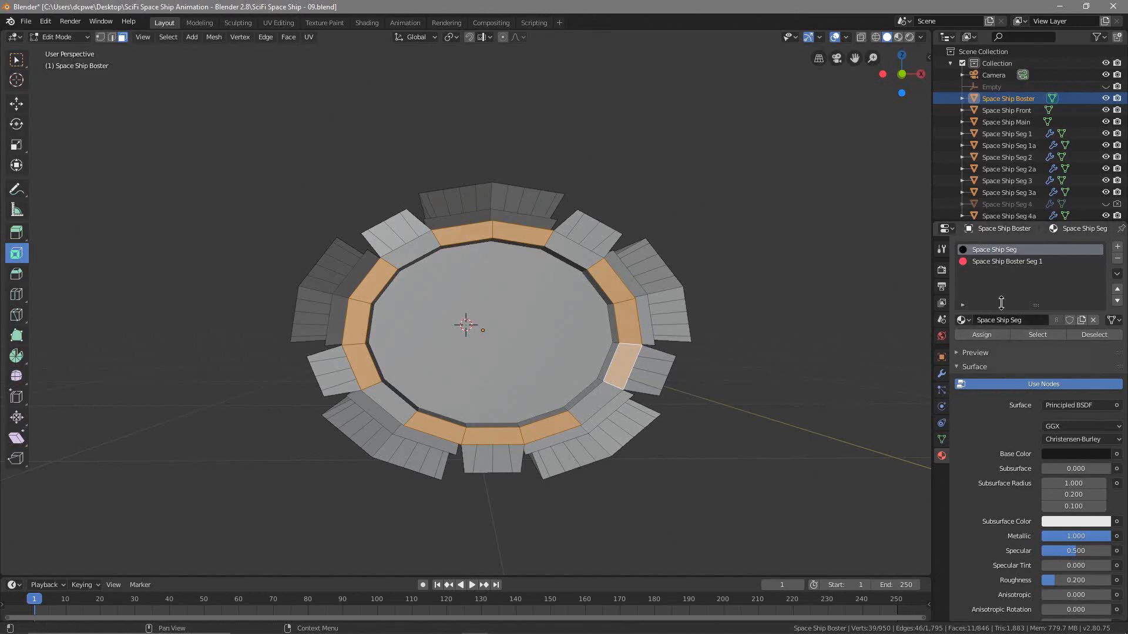
# Assign Space Ship Boster Seg 1 to the selected rear ring faces and show the booster in material preview shading.
pyautogui.click(995, 262)
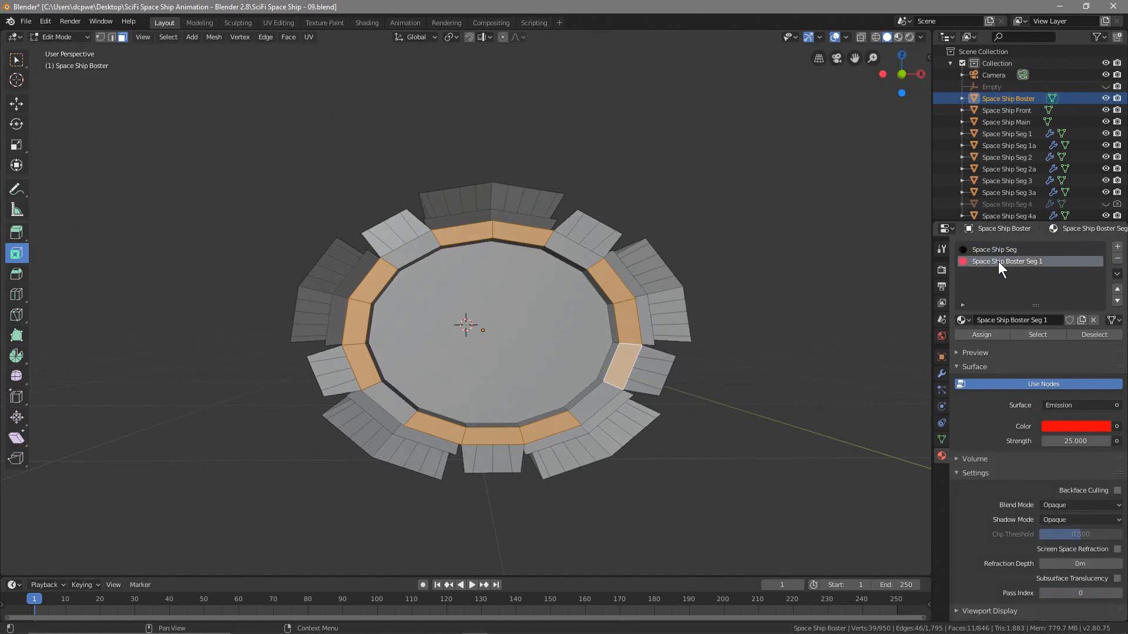
pyautogui.click(982, 336)
pyautogui.click(898, 37)
pyautogui.moveTo(732, 337)
pyautogui.mouseDown(button='middle')
pyautogui.moveTo(704, 345)
pyautogui.moveTo(461, 293)
pyautogui.mouseUp(button='middle')
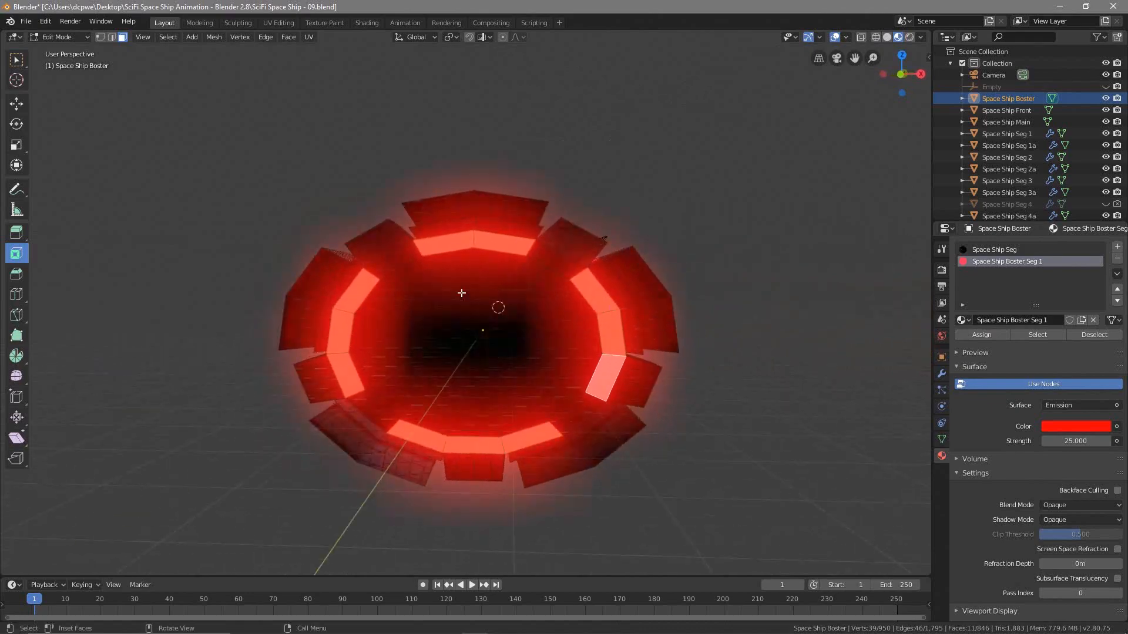
pyautogui.moveTo(743, 384)
pyautogui.mouseDown(button='middle')
pyautogui.moveTo(823, 383)
pyautogui.moveTo(713, 382)
pyautogui.moveTo(753, 382)
pyautogui.moveTo(743, 383)
pyautogui.mouseUp(button='middle')
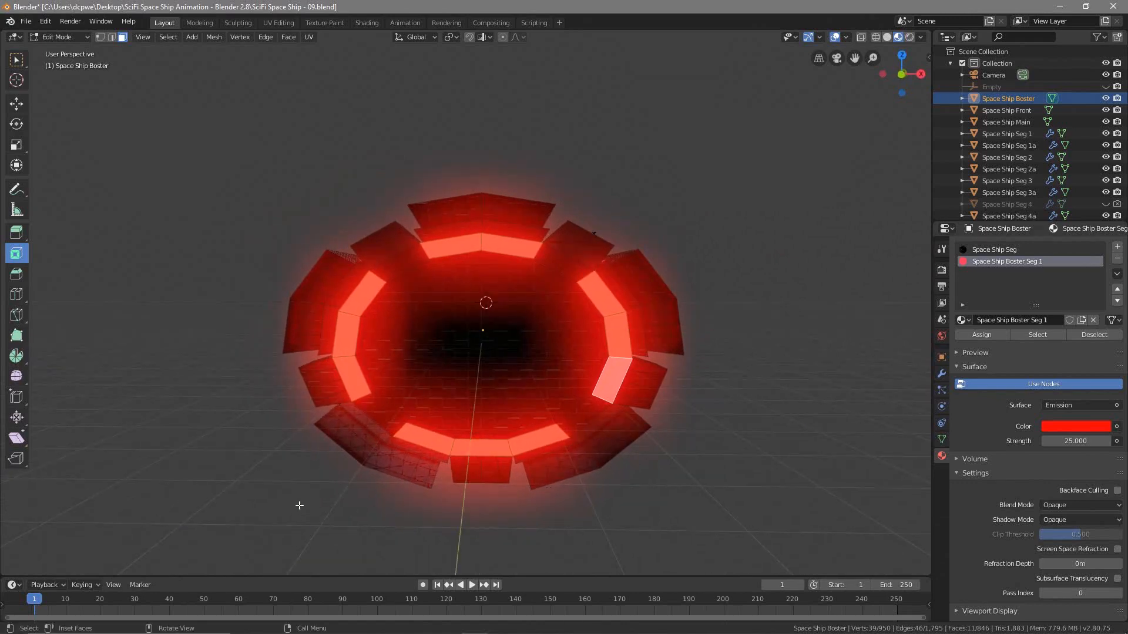
# Deselect all faces, check the rear ring in material preview and return to solid shading.
pyautogui.hotkey('alt', 'a')
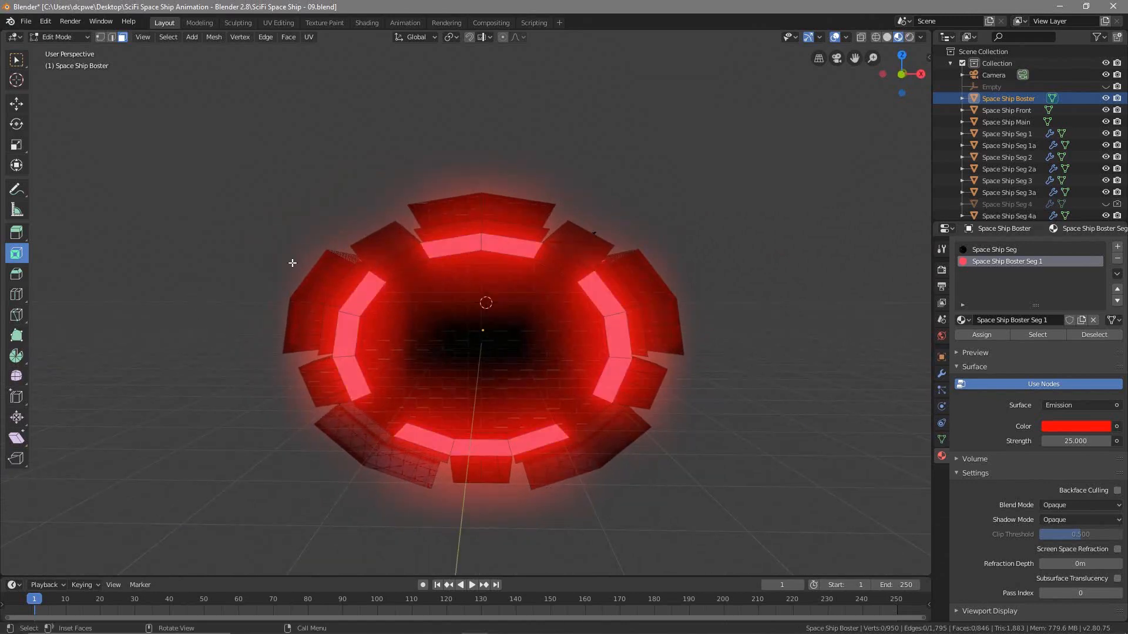
pyautogui.click(887, 37)
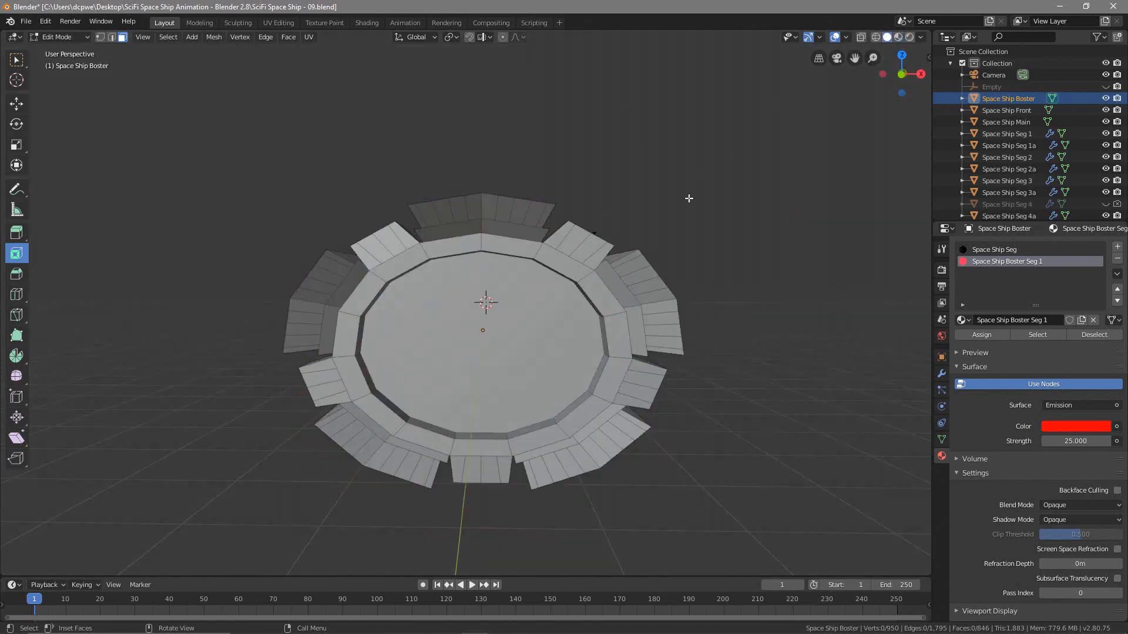
pyautogui.click(898, 37)
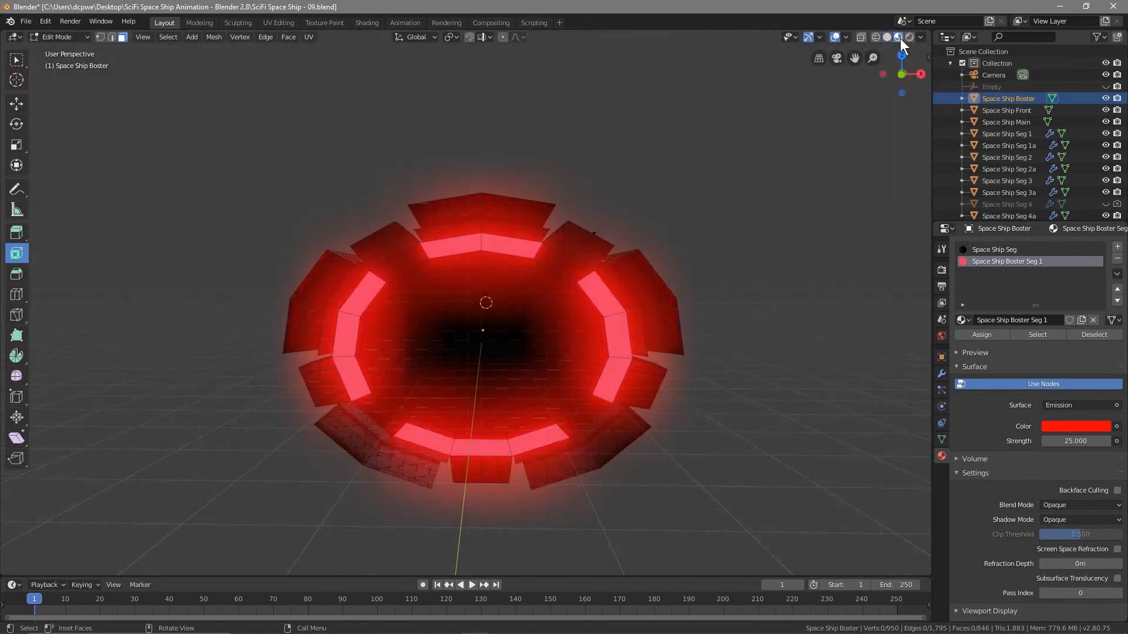
pyautogui.moveTo(479, 334)
pyautogui.mouseDown(button='middle')
pyautogui.moveTo(520, 338)
pyautogui.moveTo(336, 338)
pyautogui.moveTo(546, 327)
pyautogui.moveTo(463, 333)
pyautogui.mouseUp(button='middle')
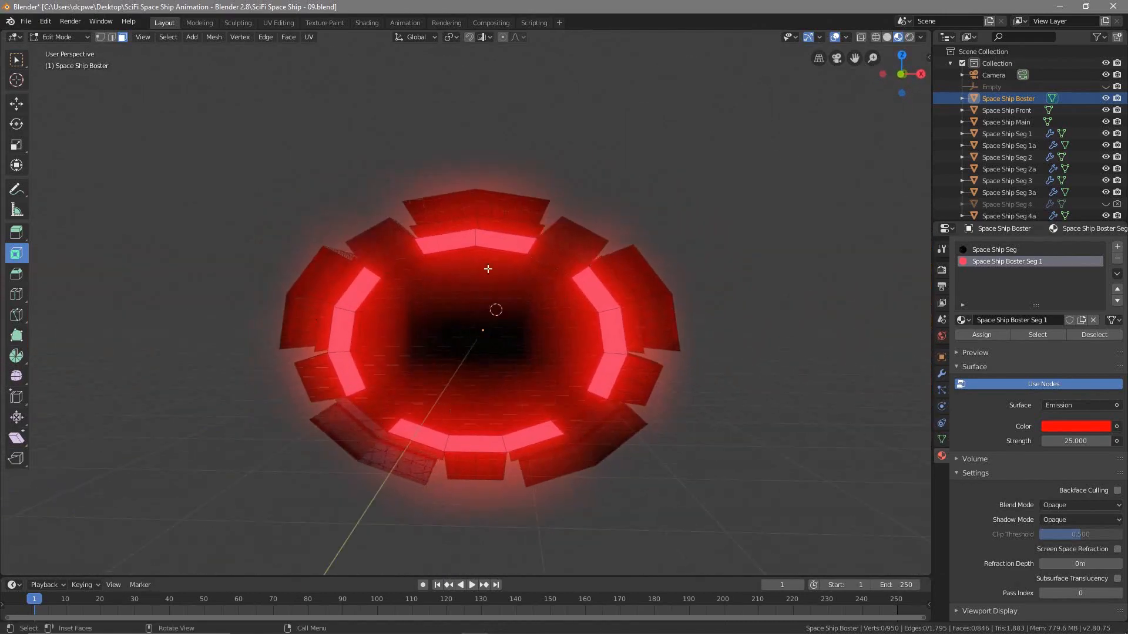
pyautogui.moveTo(523, 352); pyautogui.dragTo(468, 307, button='middle')
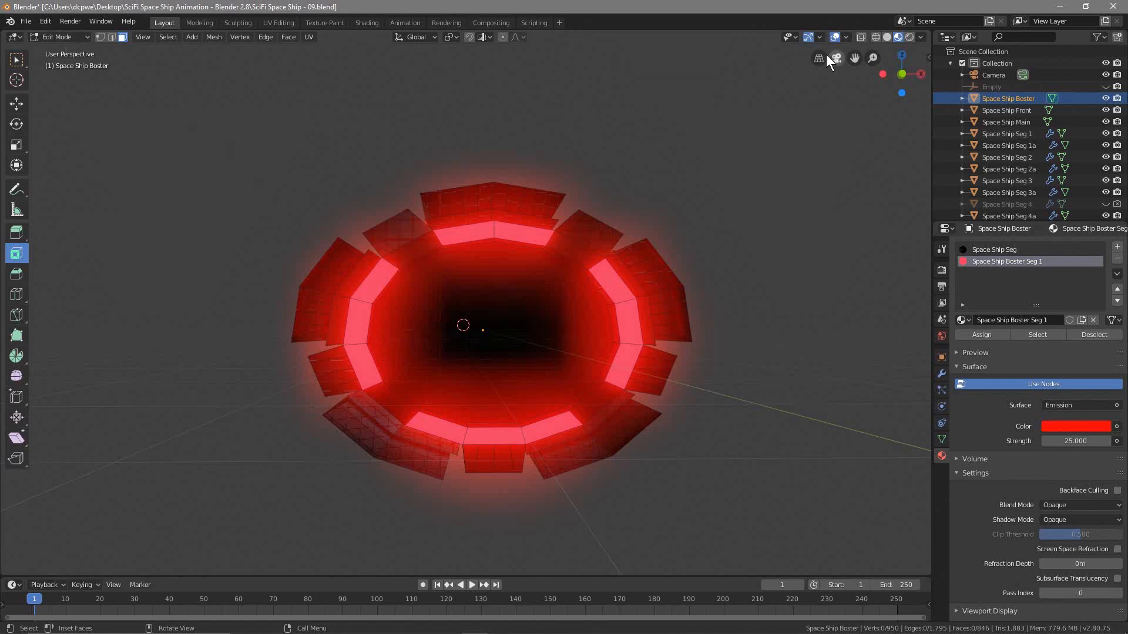
pyautogui.click(888, 38)
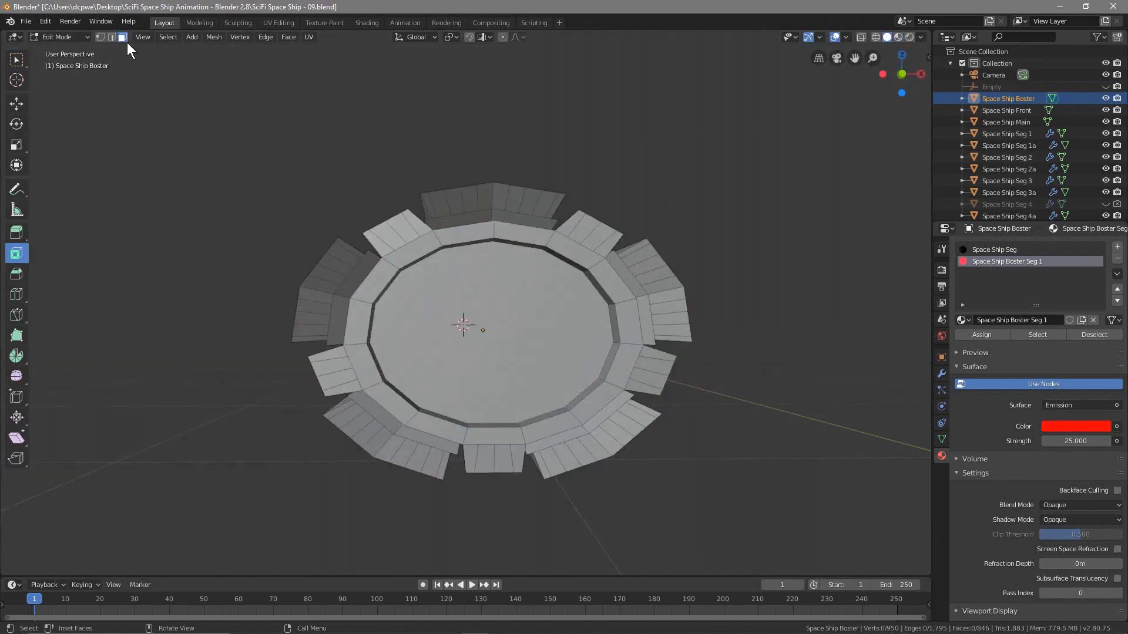
# Select the large central face inside the booster's rear ring and show the booster in material preview shading.
pyautogui.click(443, 356)
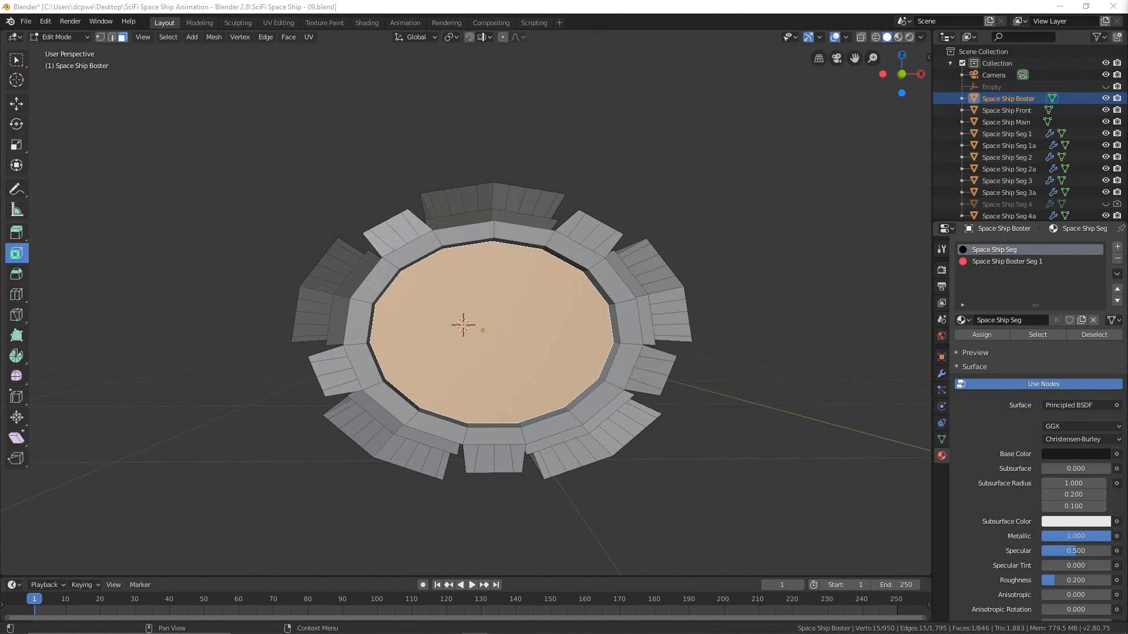
pyautogui.click(475, 329)
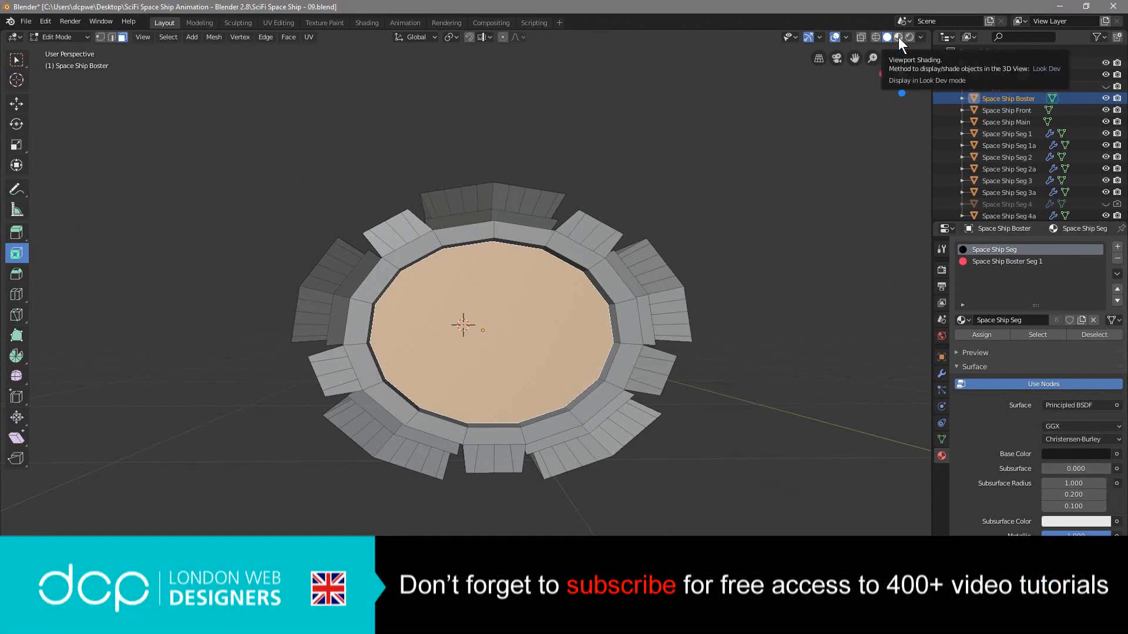
pyautogui.click(897, 37)
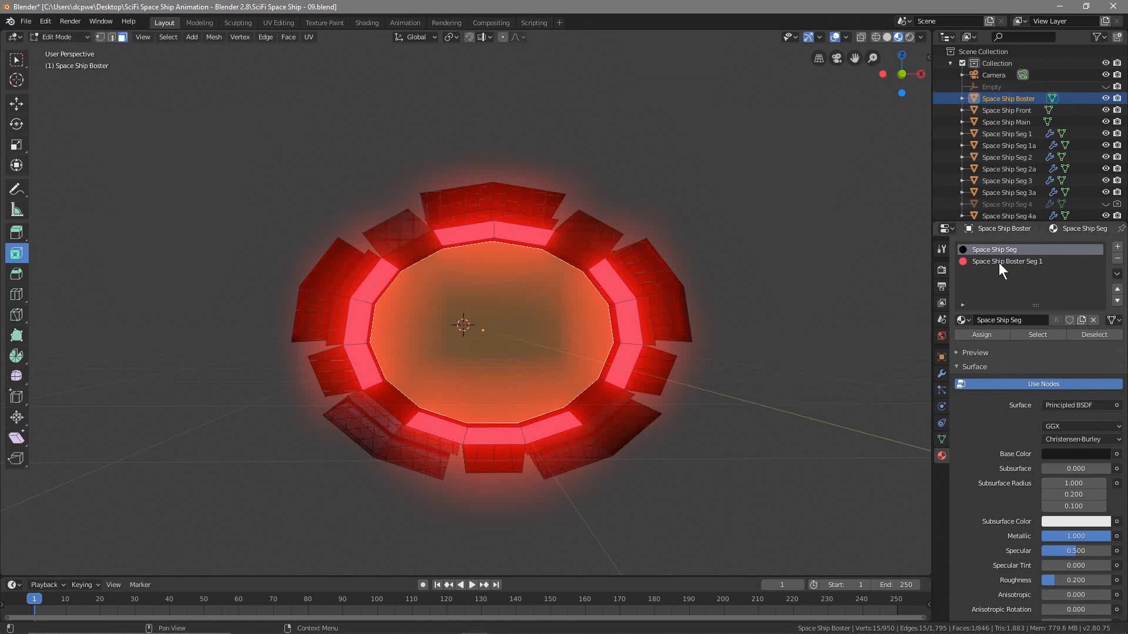
# Add a third material slot to the booster with a new material named Space Ship Boster Seg 2.
pyautogui.click(1117, 247)
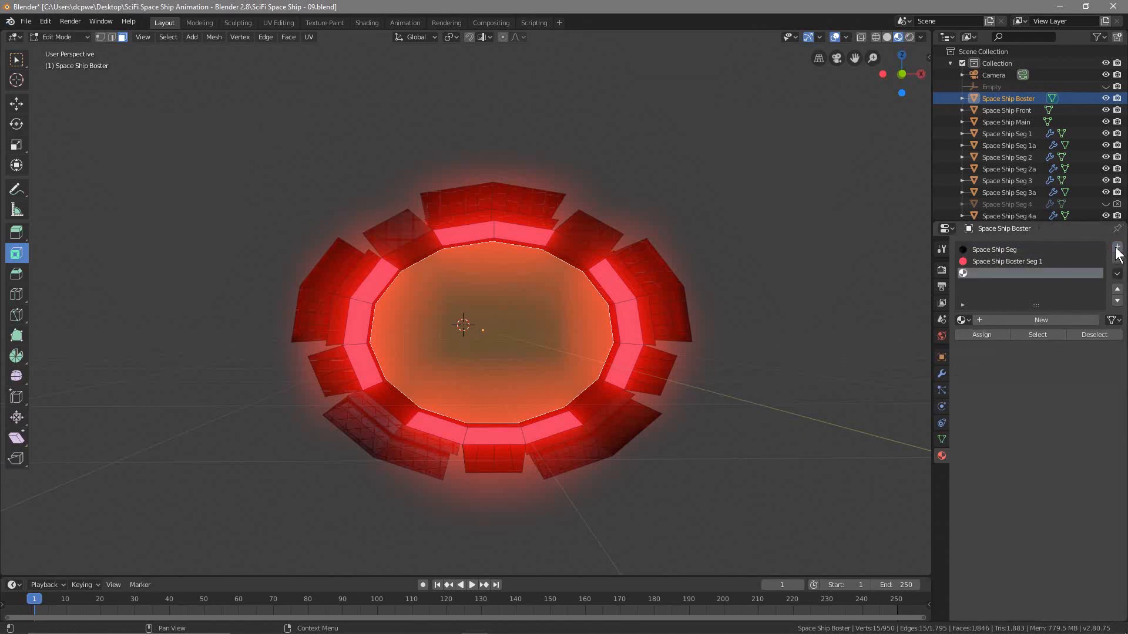
pyautogui.doubleClick(1013, 261)
pyautogui.hotkey('ctrl', 'c')
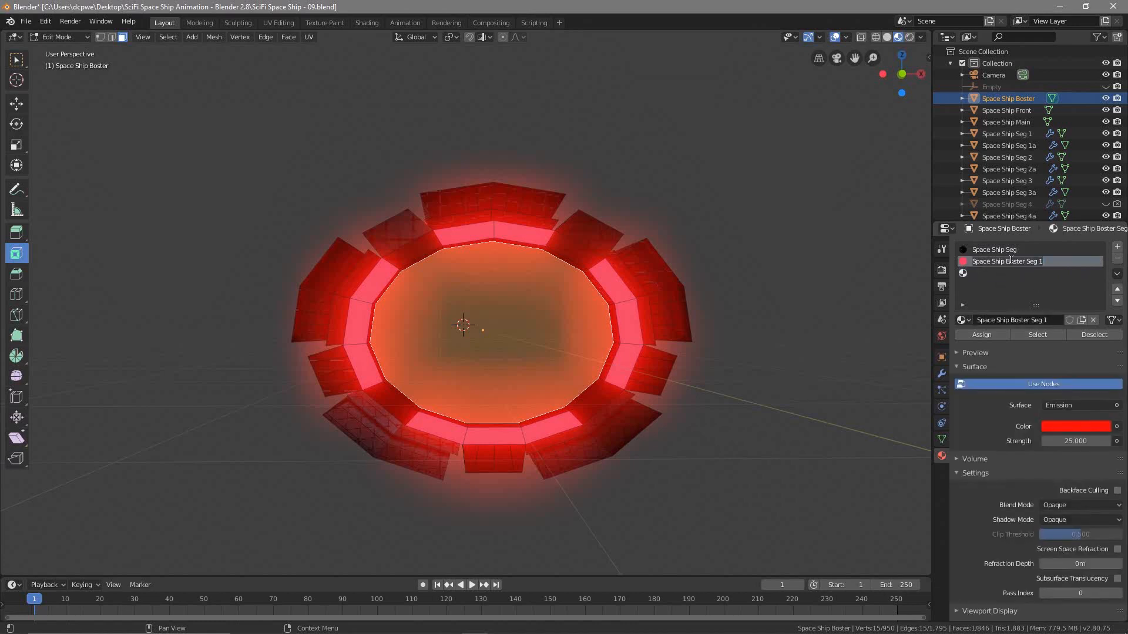
pyautogui.click(1000, 273)
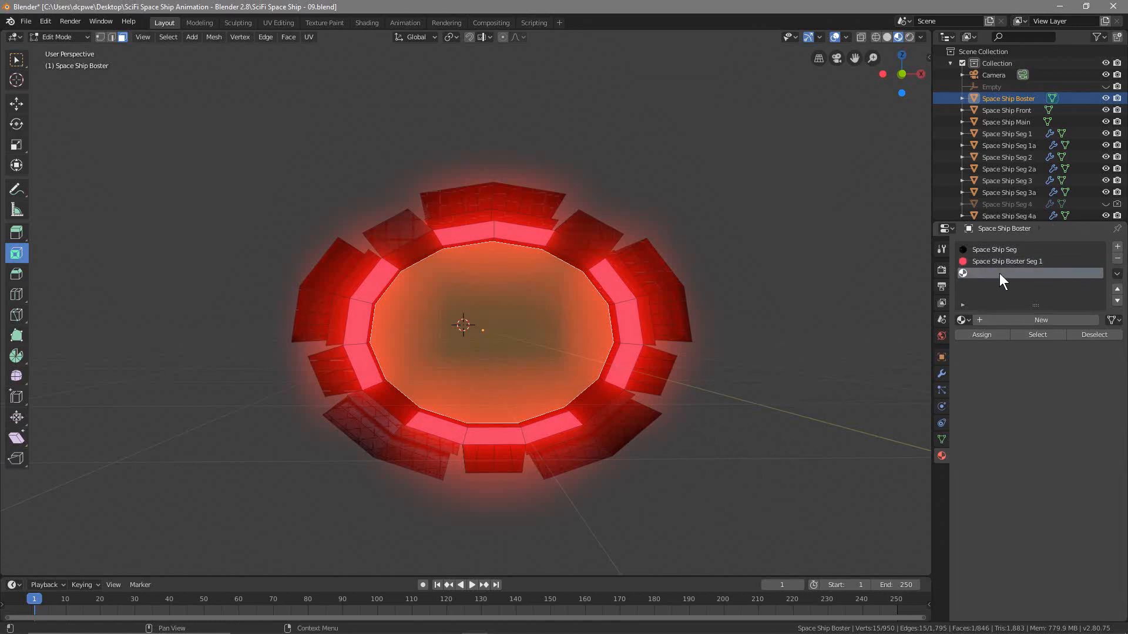
pyautogui.click(1029, 321)
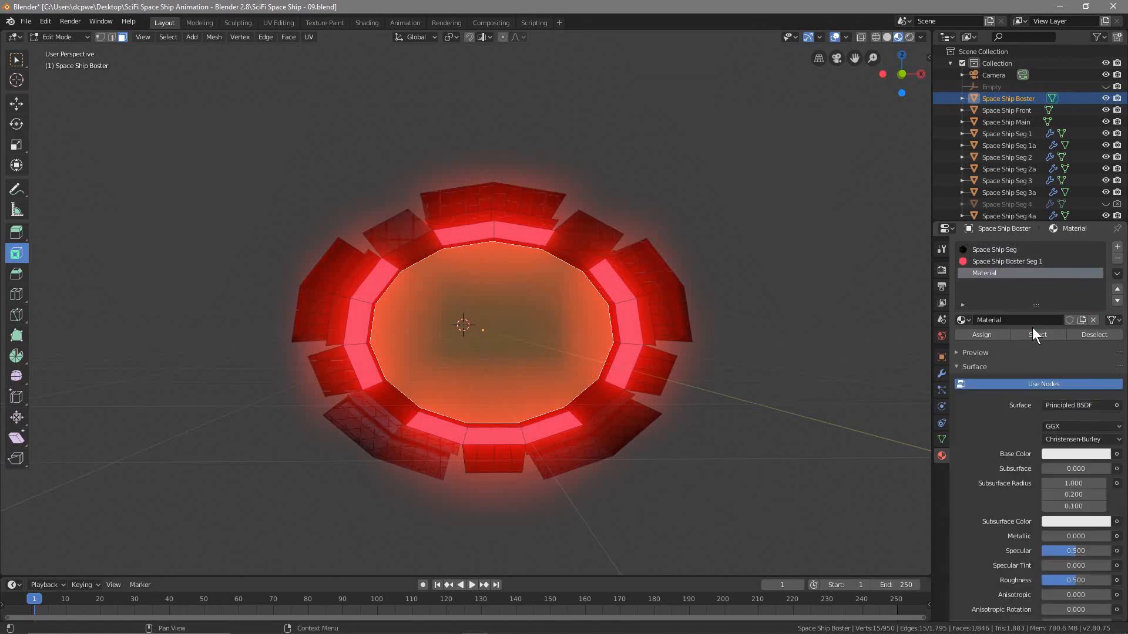
pyautogui.hotkey('ctrl', 'v')
pyautogui.press('BackSpace')
pyautogui.write('2')
pyautogui.press('Return')
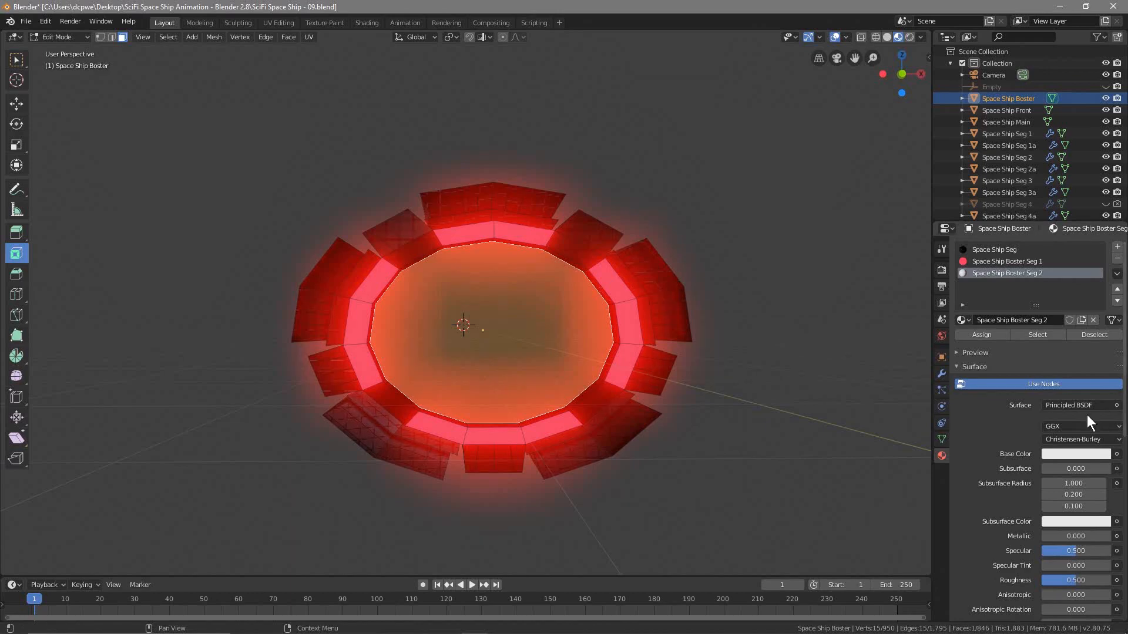
# Switch to the Shading workspace, frame the booster's rear in the viewport and show it in rendered shading.
pyautogui.click(368, 22)
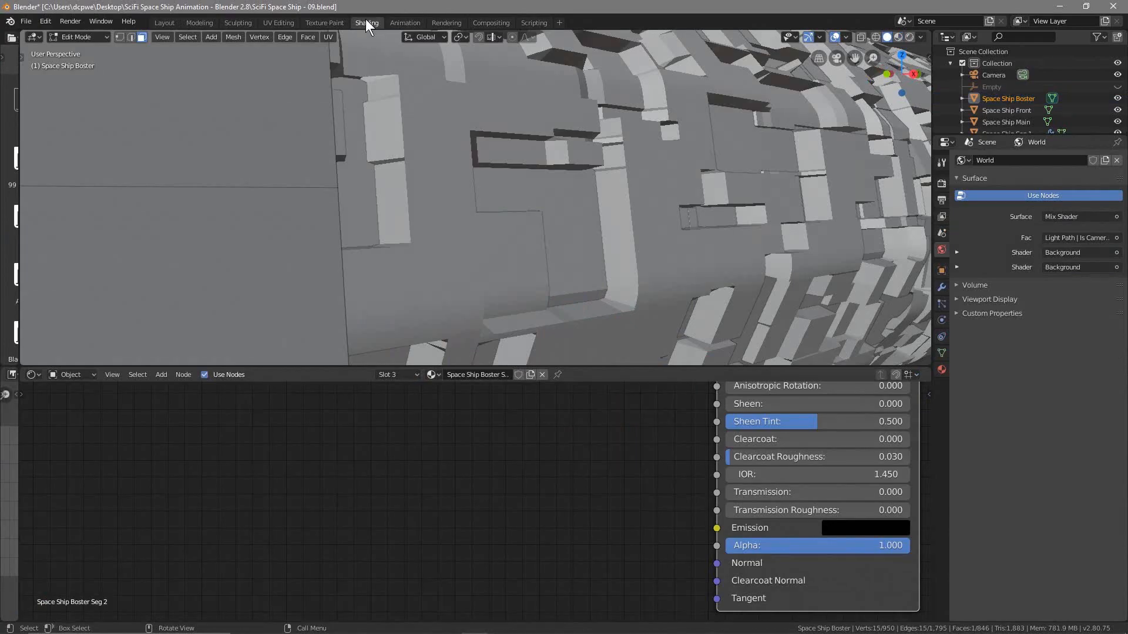
pyautogui.press('KP_Decimal')
pyautogui.scroll(-4, 461, 237)
pyautogui.scroll(2, 440, 235)
pyautogui.moveTo(477, 229)
pyautogui.mouseDown(button='middle')
pyautogui.moveTo(448, 234)
pyautogui.moveTo(463, 234)
pyautogui.mouseUp(button='middle')
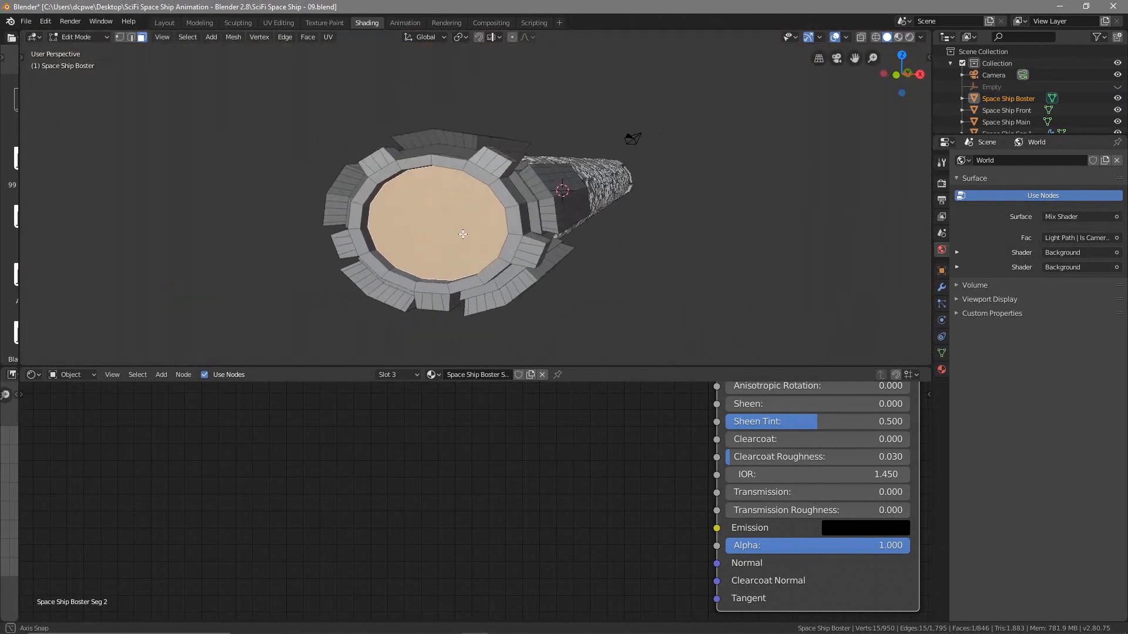
pyautogui.click(909, 36)
pyautogui.scroll(3, 460, 224)
pyautogui.moveTo(460, 224)
pyautogui.mouseDown(button='middle')
pyautogui.moveTo(503, 189)
pyautogui.moveTo(412, 204)
pyautogui.moveTo(649, 176)
pyautogui.mouseUp(button='middle')
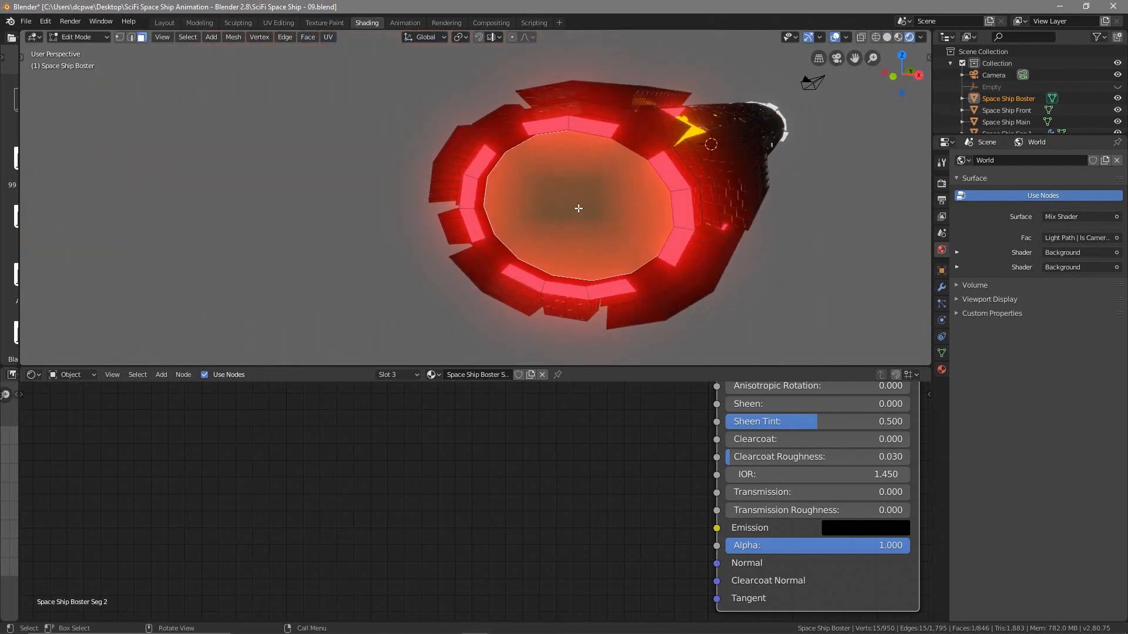
# Insert a Mix Shader node before the Material Output, with the Principled BSDF feeding its second shader input.
pyautogui.scroll(-4, 630, 457)
pyautogui.moveTo(497, 517); pyautogui.dragTo(452, 571, button='middle')
pyautogui.moveTo(718, 433); pyautogui.dragTo(767, 434)
pyautogui.hotkey('shift', 'a')
pyautogui.moveTo(689, 473)
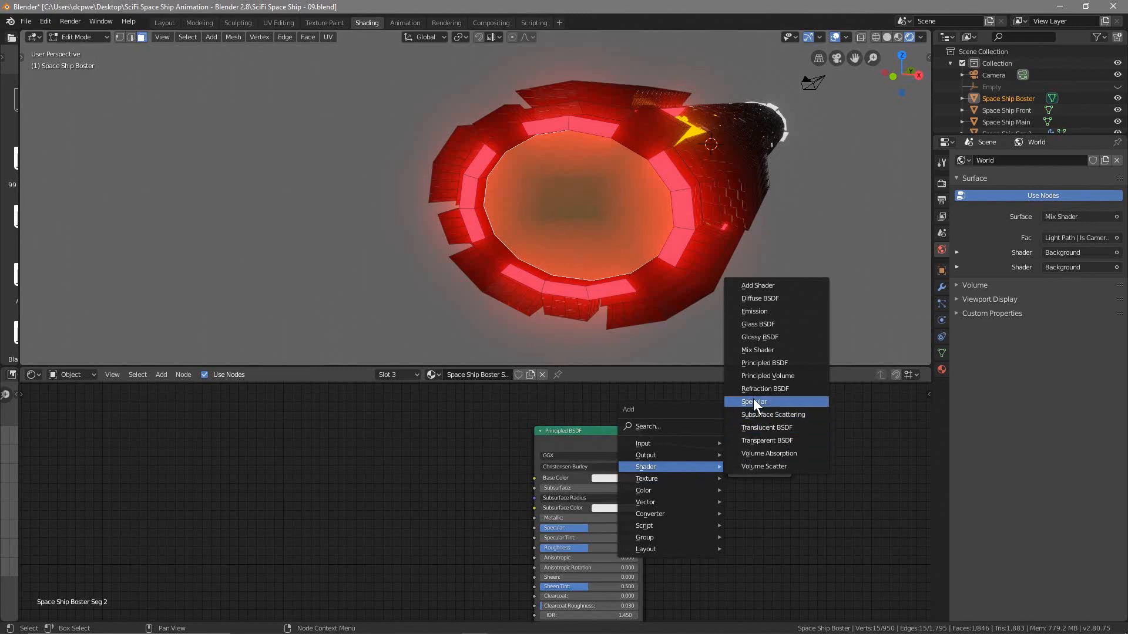
pyautogui.click(754, 351)
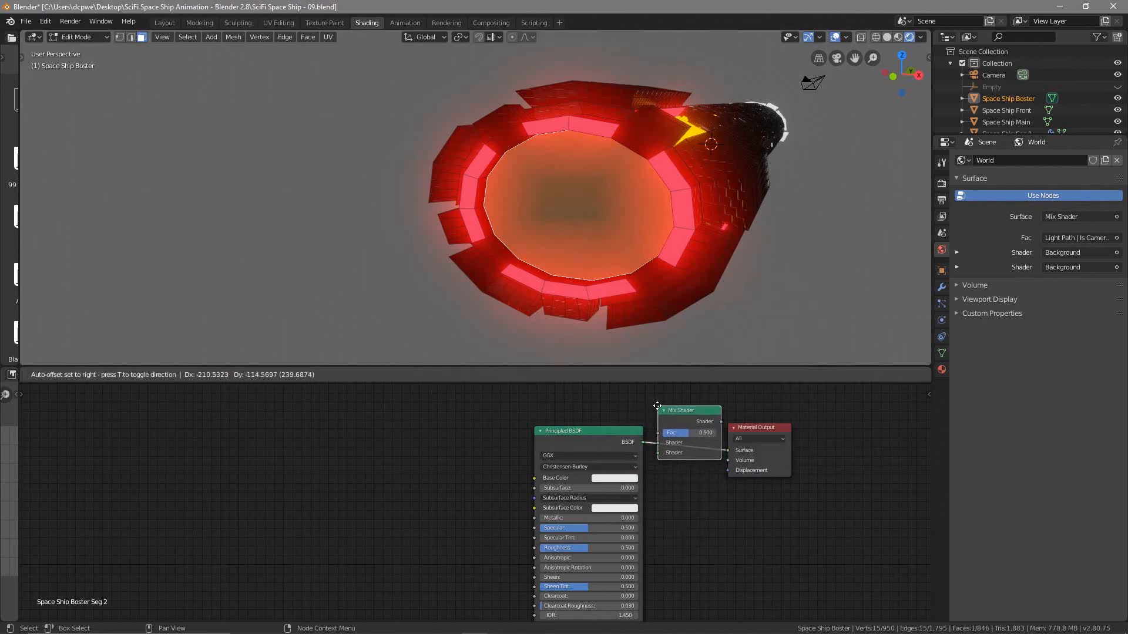
pyautogui.click(658, 393)
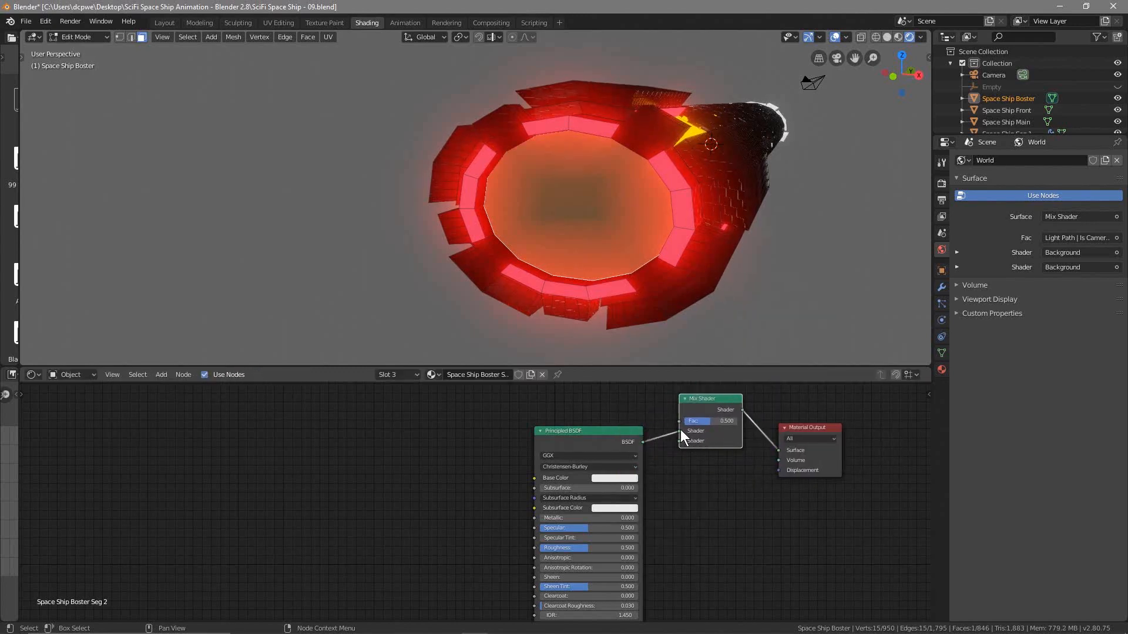
pyautogui.moveTo(681, 432); pyautogui.dragTo(677, 442)
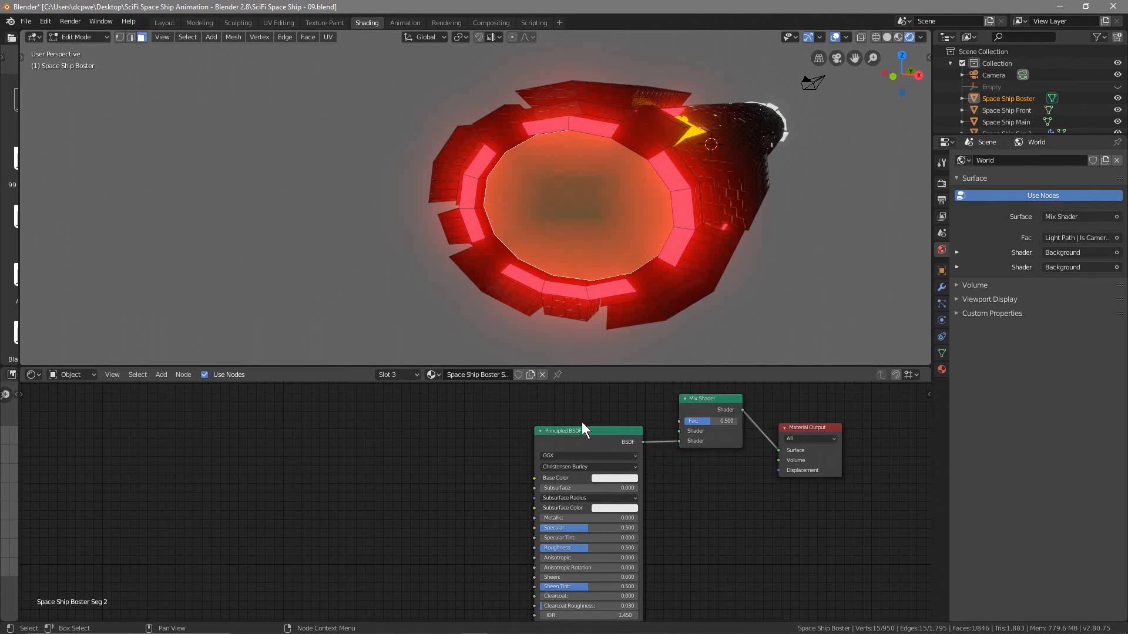
# Add an Emission node above the Principled BSDF and connect it to the Mix Shader's first shader input.
pyautogui.moveTo(495, 452); pyautogui.dragTo(463, 509, button='middle')
pyautogui.scroll(2, 506, 483)
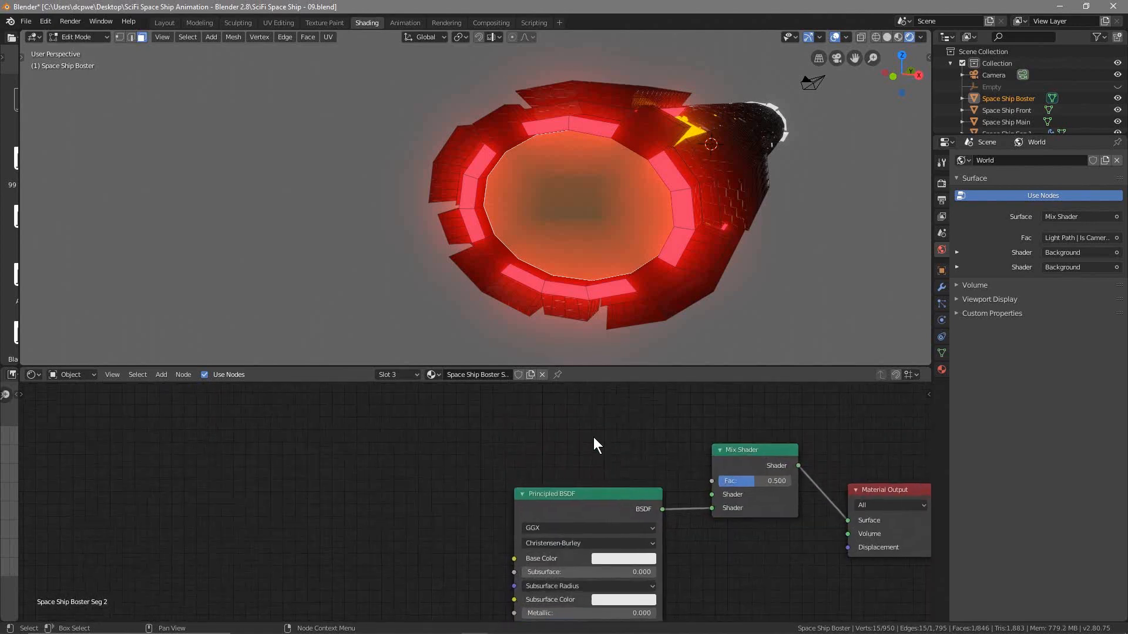
pyautogui.hotkey('shift', 'a')
pyautogui.moveTo(584, 438)
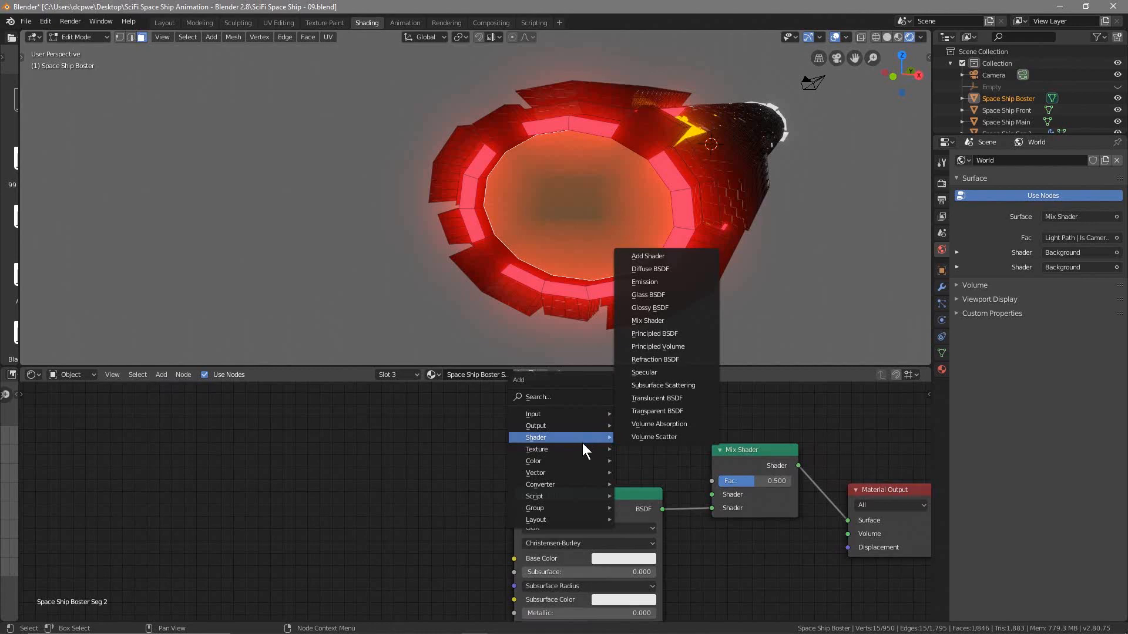
pyautogui.press('Escape')
pyautogui.rightClick(527, 424)
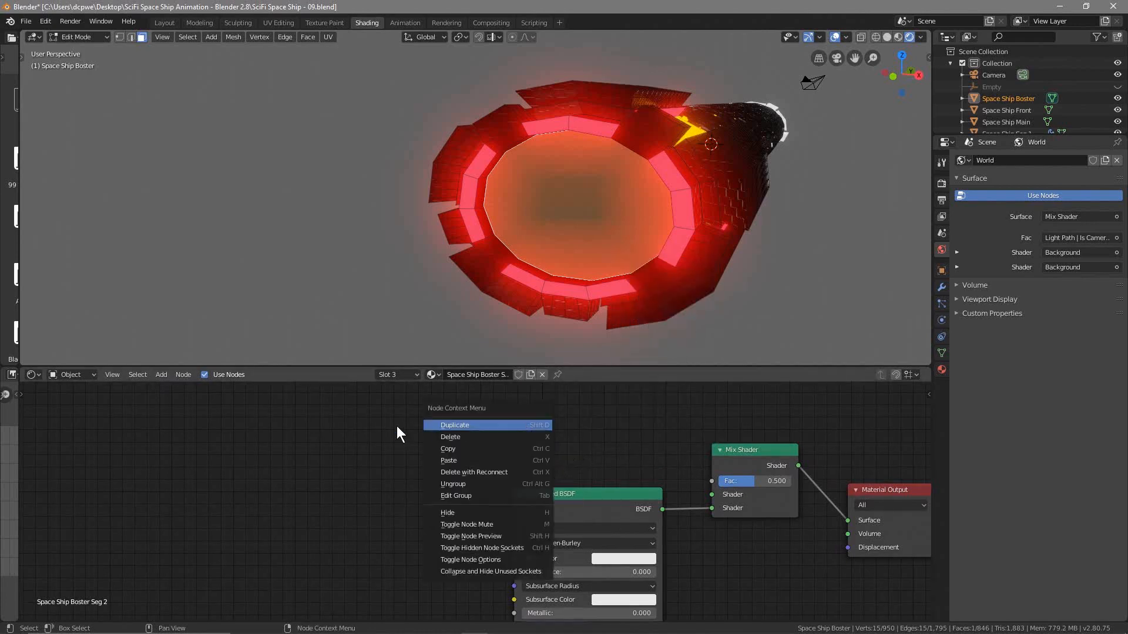
pyautogui.press('Escape')
pyautogui.hotkey('shift', 'a')
pyautogui.moveTo(492, 443)
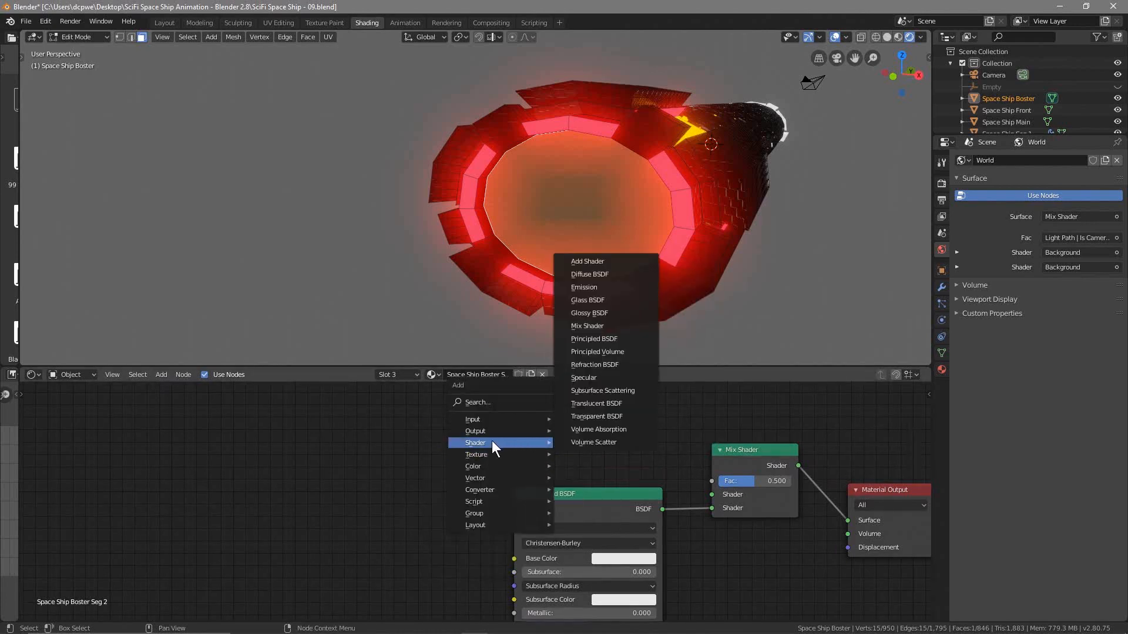
pyautogui.click(588, 288)
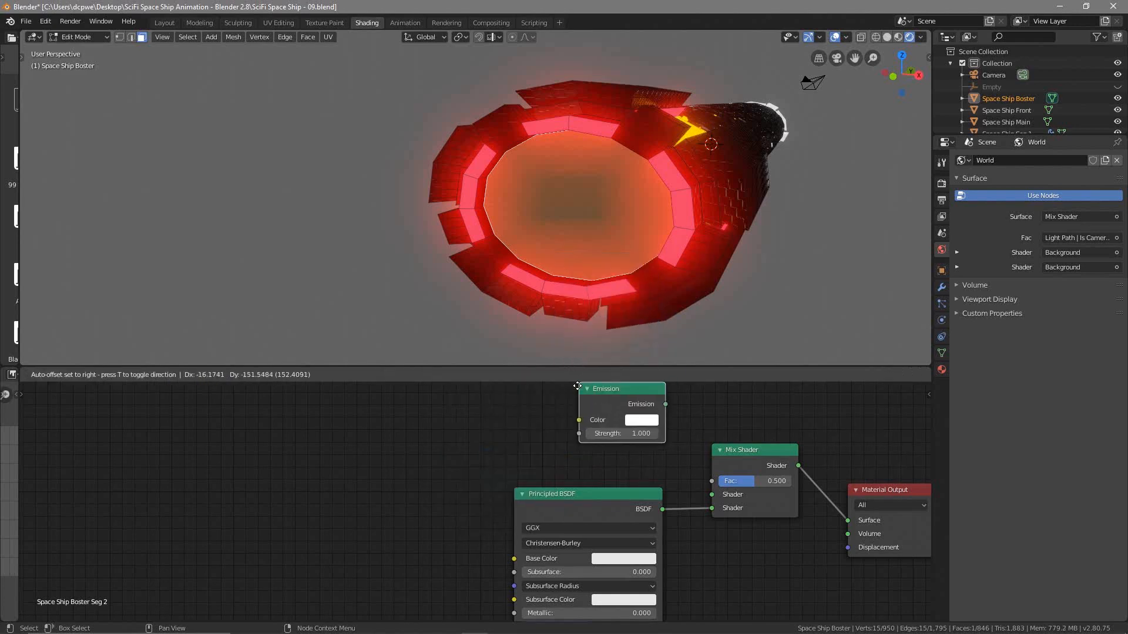
pyautogui.click(559, 399)
pyautogui.moveTo(643, 421); pyautogui.dragTo(708, 494)
# Set the Emission node's colour to a strong blue and its strength to 50.
pyautogui.click(622, 436)
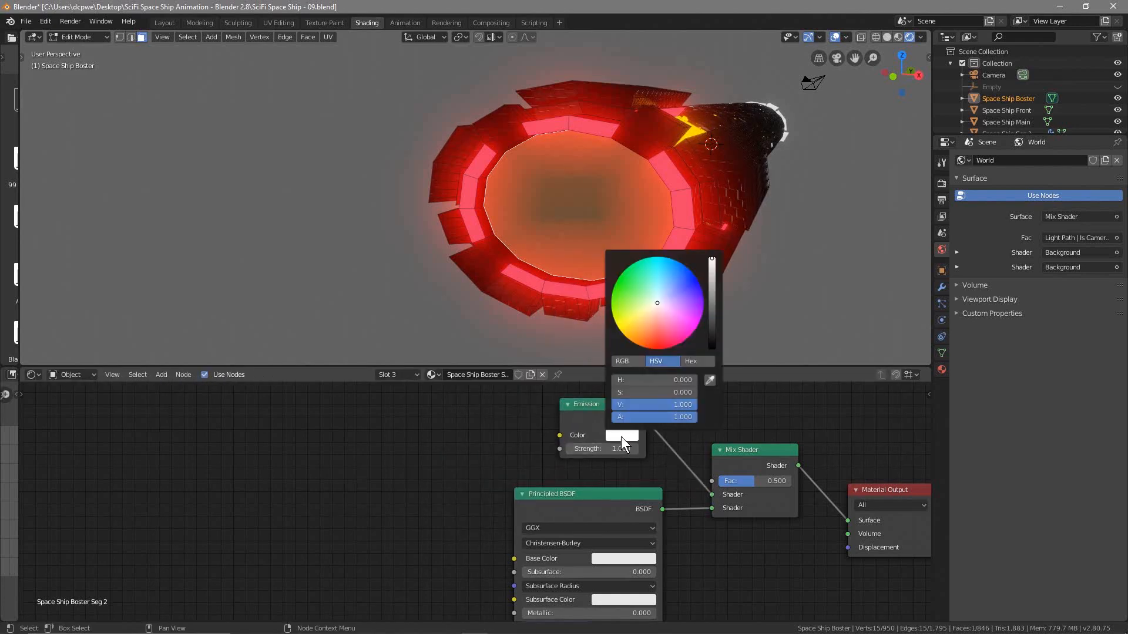
pyautogui.moveTo(661, 305); pyautogui.dragTo(693, 282)
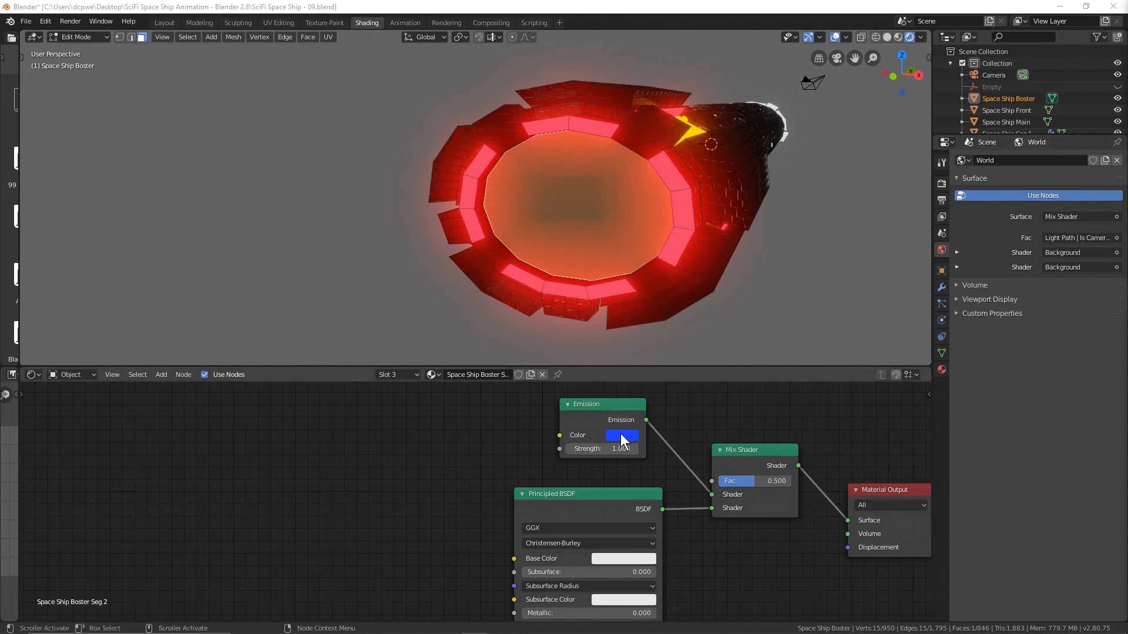
pyautogui.click(613, 450)
pyautogui.write('50')
pyautogui.press('Return')
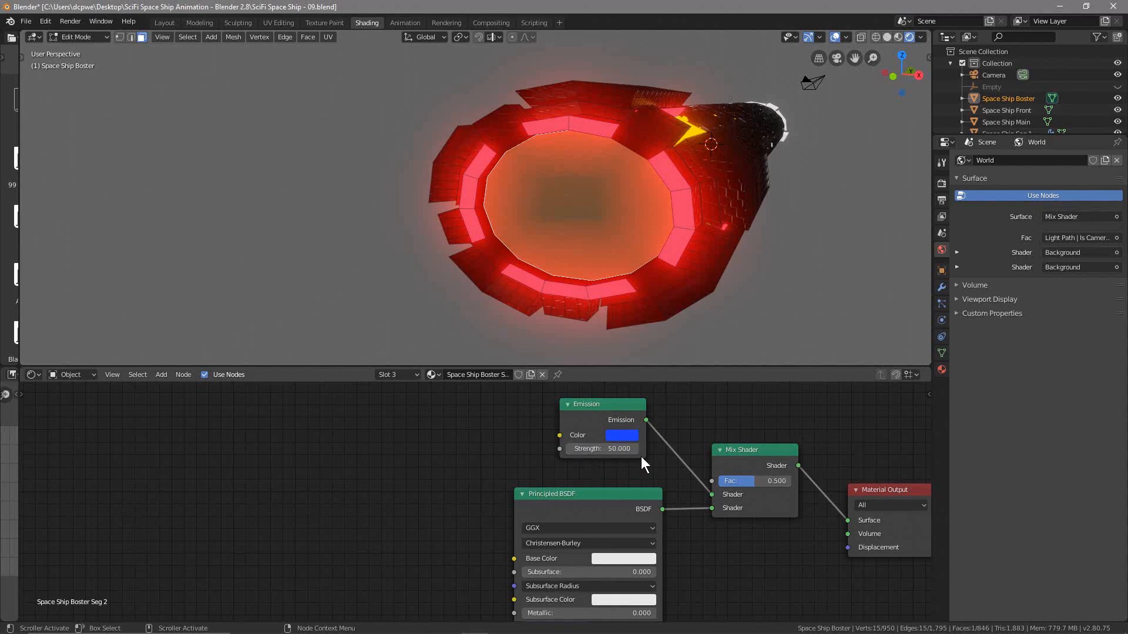
# Set the Principled BSDF's metallic value to 1 and its roughness to 0.27.
pyautogui.moveTo(418, 507); pyautogui.dragTo(445, 567, button='middle')
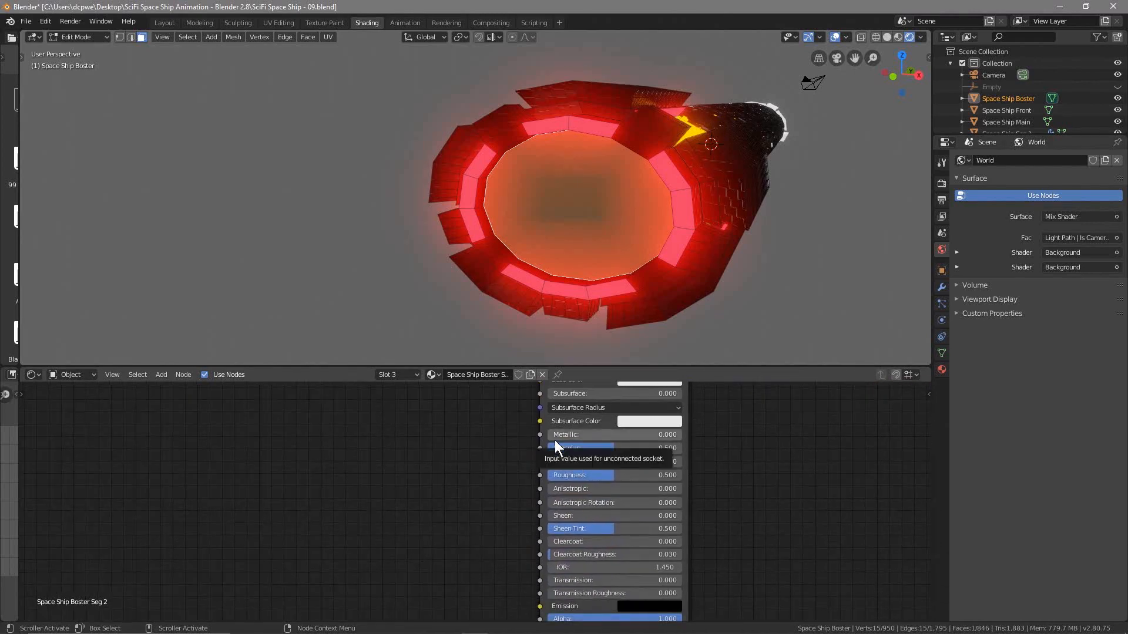
pyautogui.moveTo(601, 435); pyautogui.dragTo(682, 436)
pyautogui.doubleClick(609, 473)
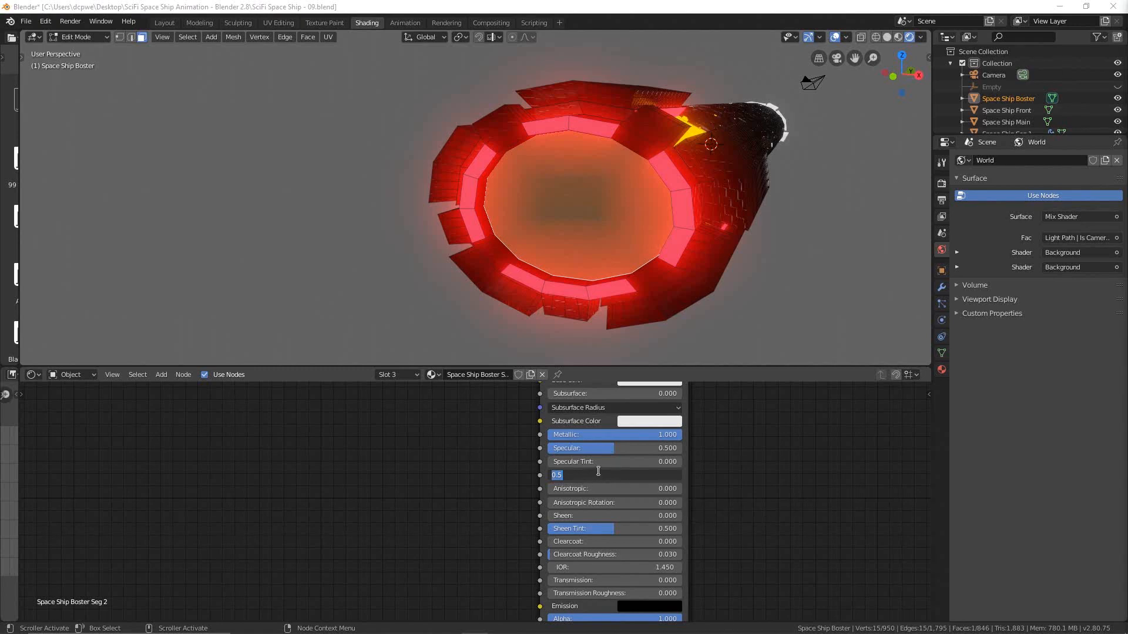
pyautogui.write('0')
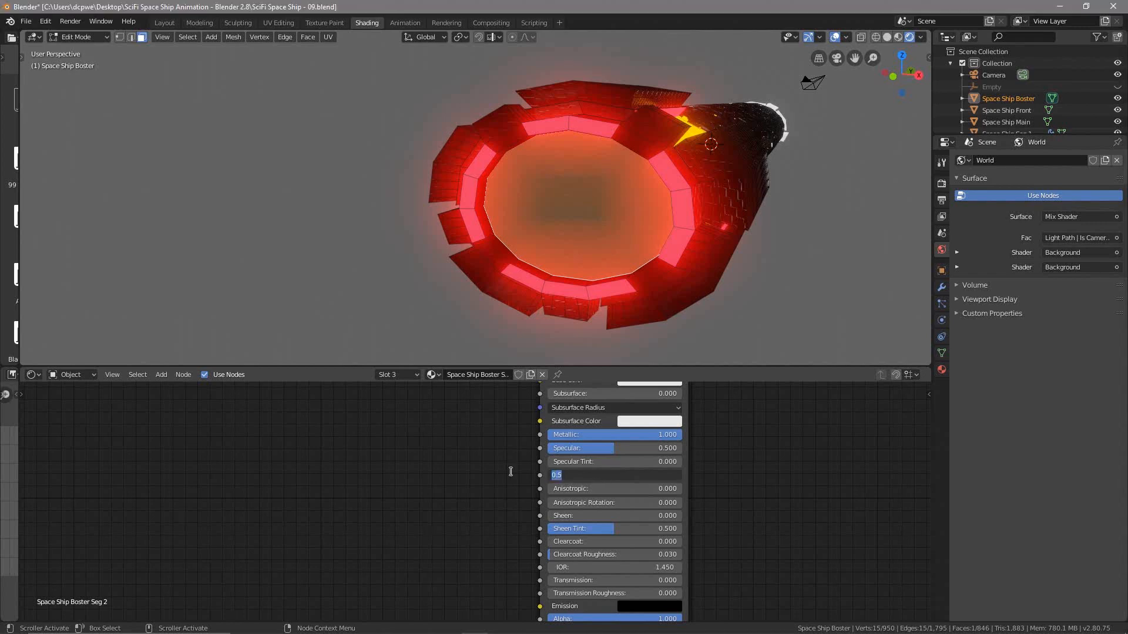
pyautogui.write('.27')
pyautogui.press('Return')
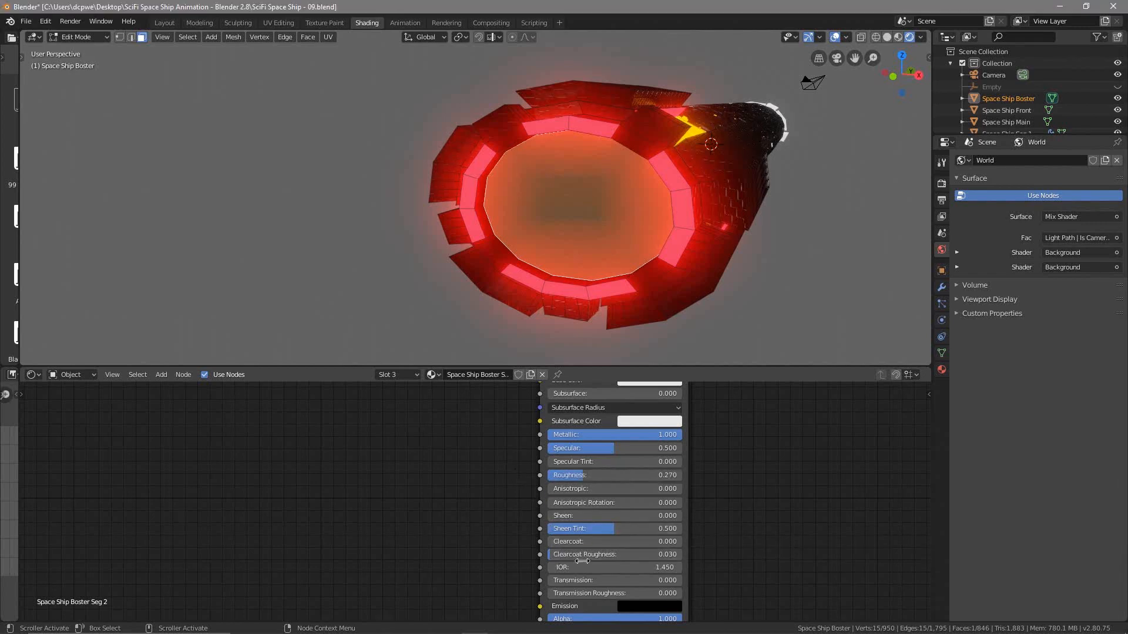
# Add a Bump node beside the Principled BSDF's Normal input.
pyautogui.moveTo(423, 524); pyautogui.dragTo(447, 433, button='middle')
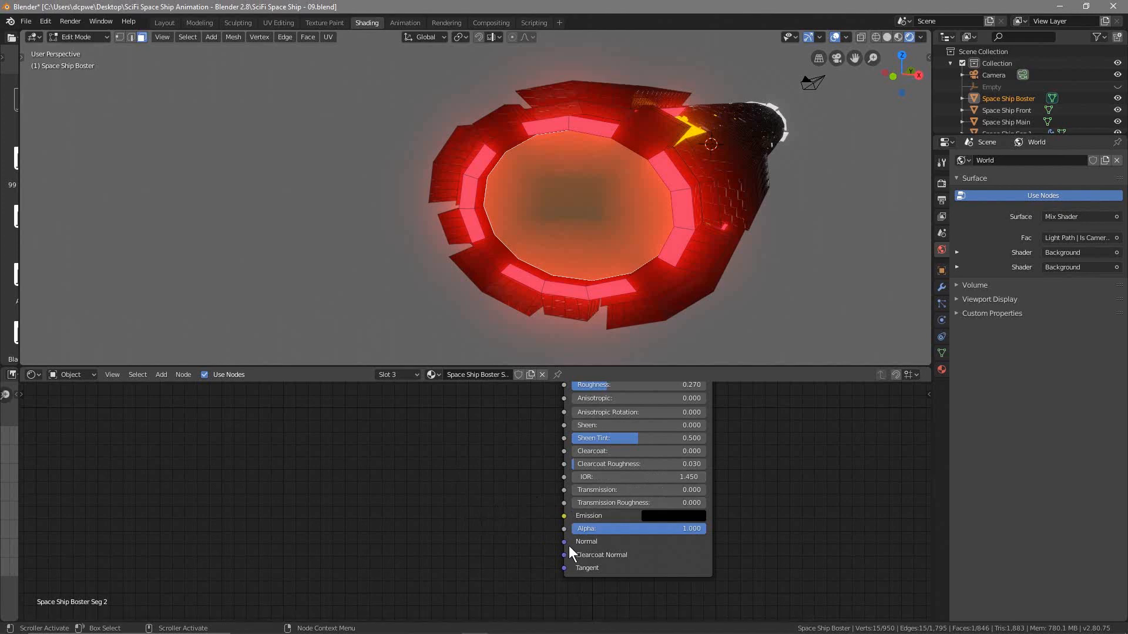
pyautogui.hotkey('shift', 'a')
pyautogui.moveTo(400, 554)
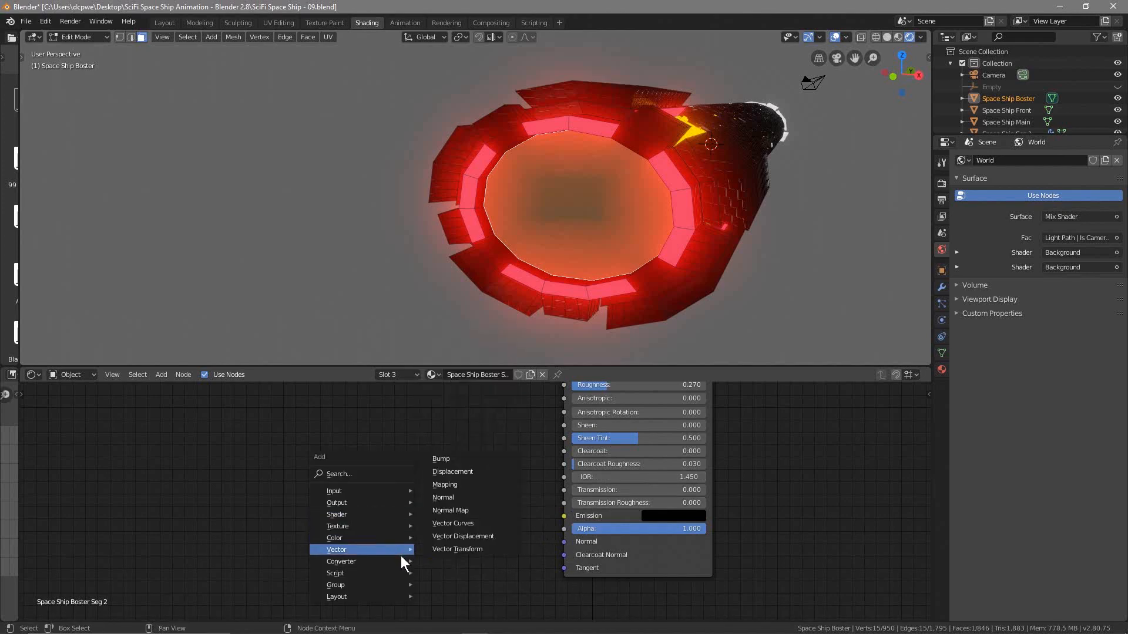
pyautogui.click(453, 460)
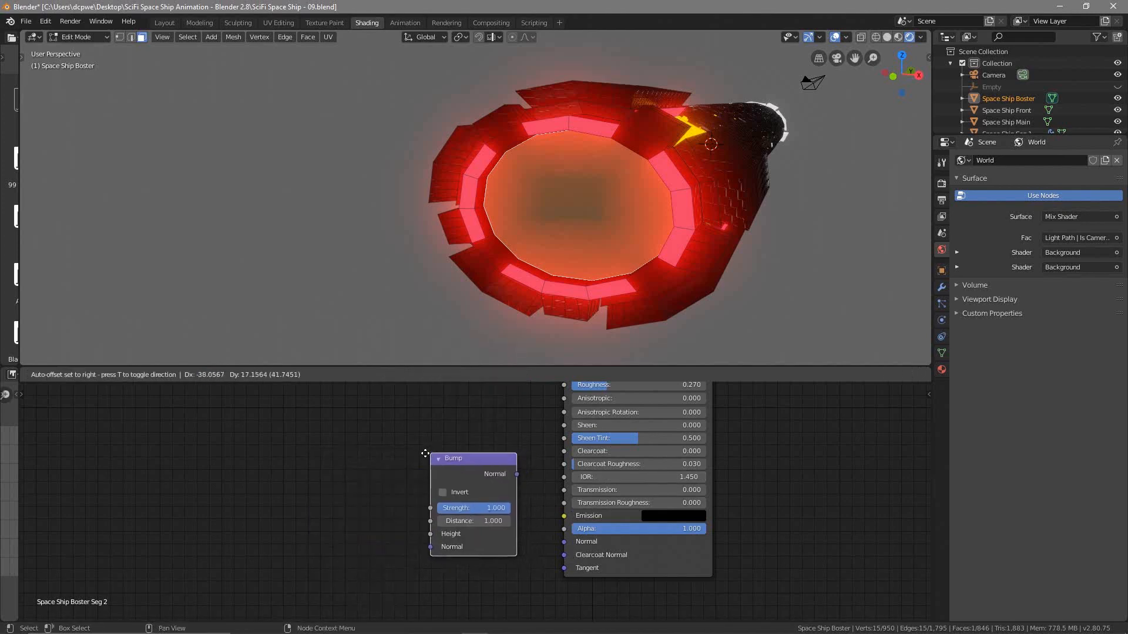
# Add a Wave Texture node, link it to the Bump's Height input, and link the Bump to the Principled BSDF's Normal.
pyautogui.hotkey('shift', 'a')
pyautogui.moveTo(277, 474)
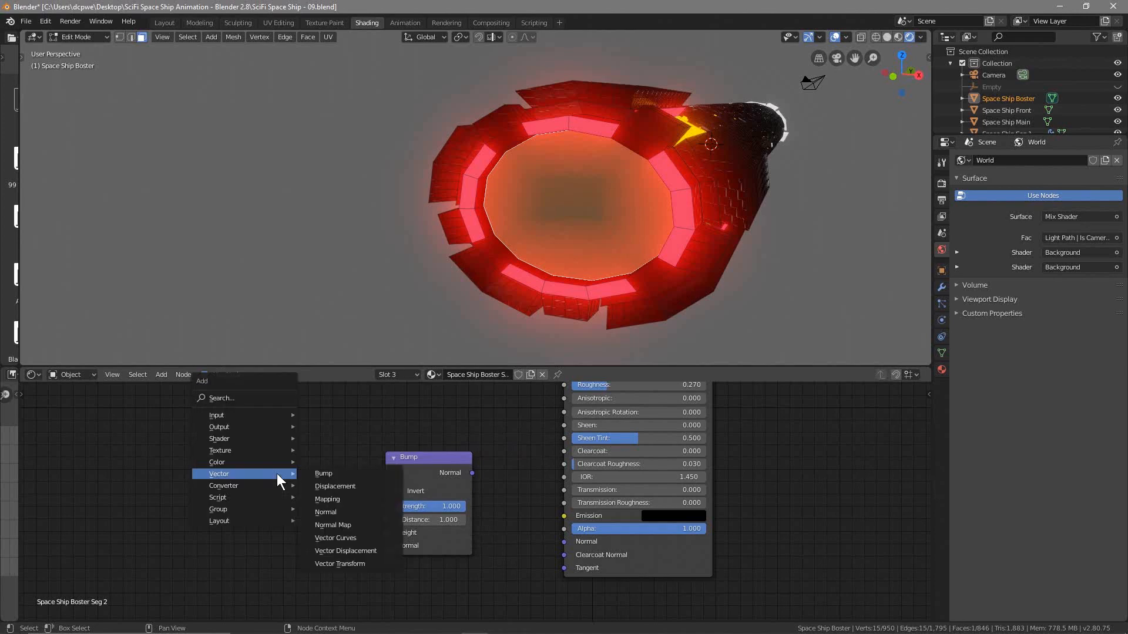
pyautogui.moveTo(276, 451)
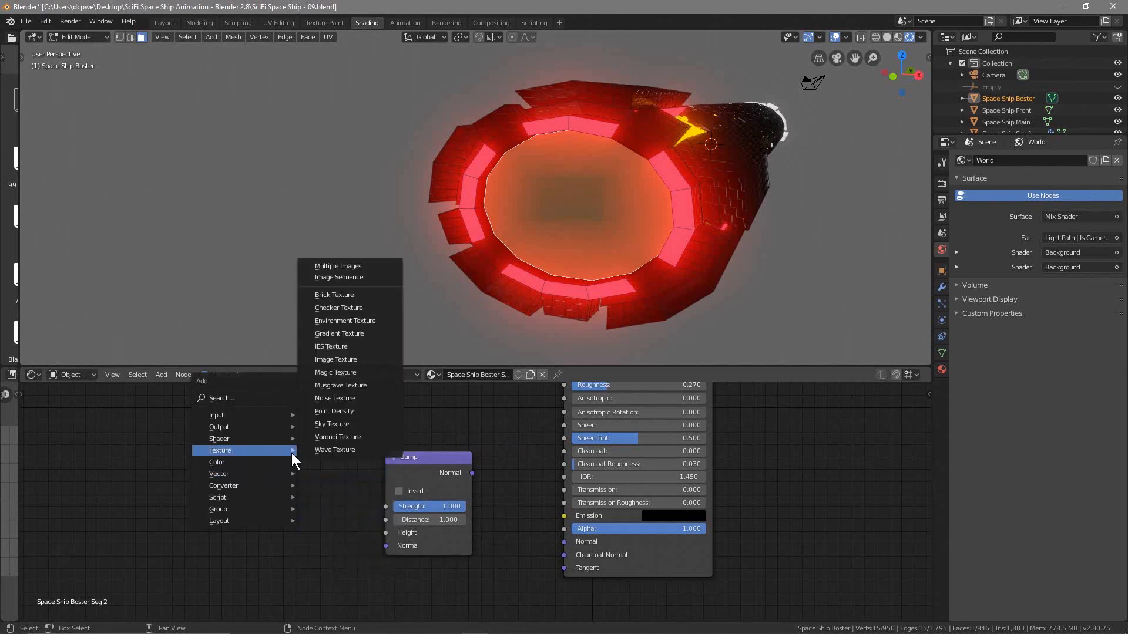
pyautogui.click(323, 450)
pyautogui.click(238, 428)
pyautogui.moveTo(321, 454); pyautogui.dragTo(386, 533)
pyautogui.moveTo(472, 474); pyautogui.dragTo(564, 542)
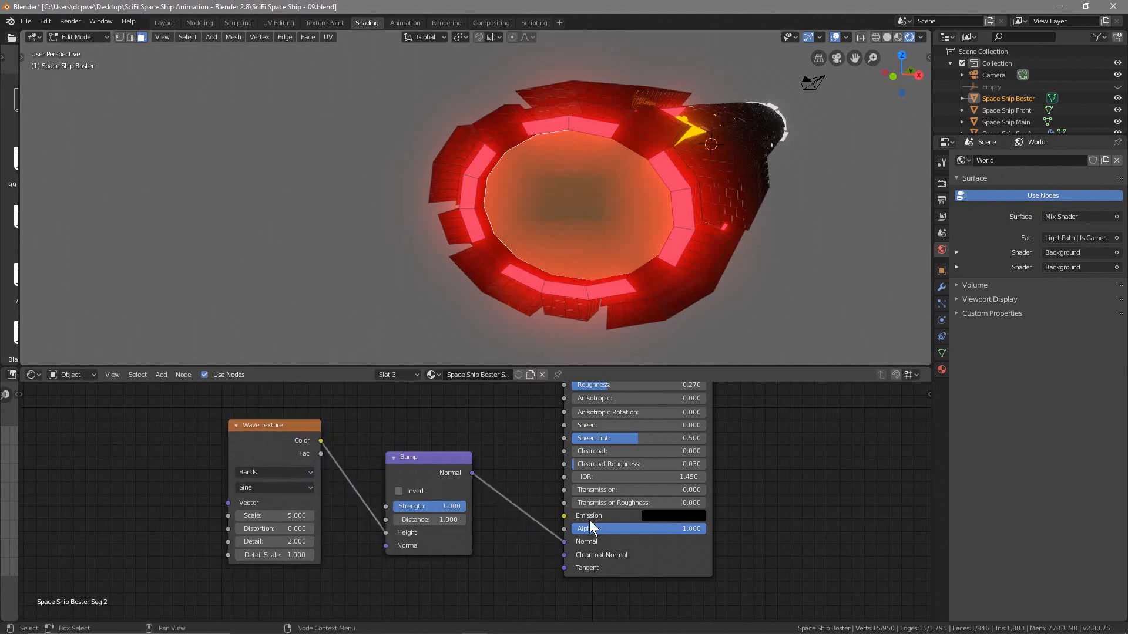
# Assign the Space Ship Boster Seg 2 material to the selected central booster face.
pyautogui.click(940, 372)
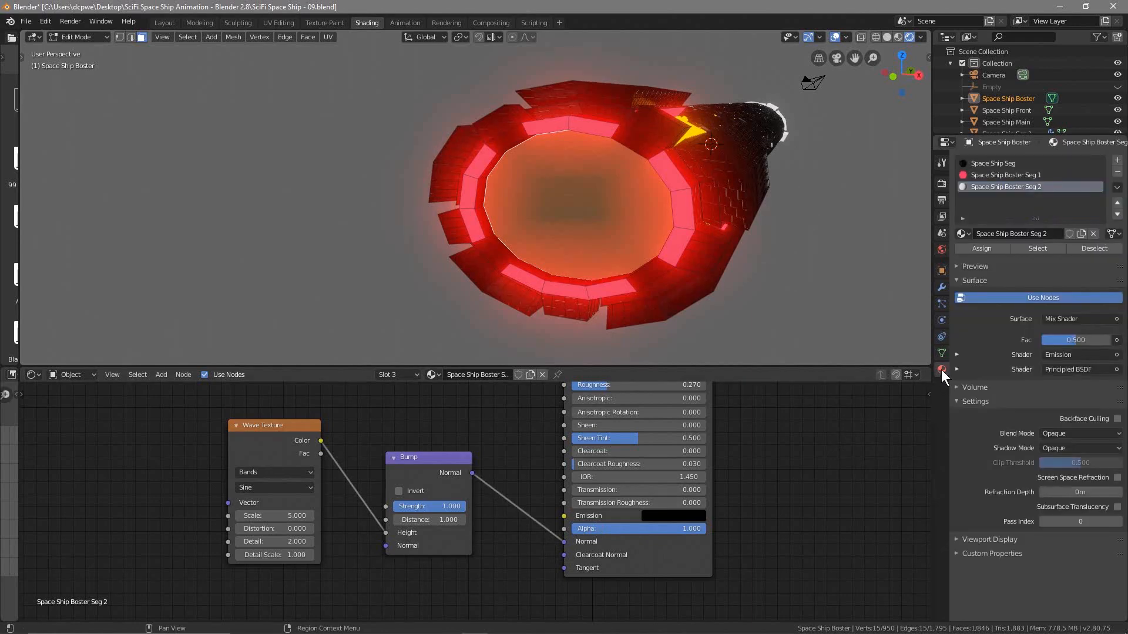
pyautogui.click(982, 247)
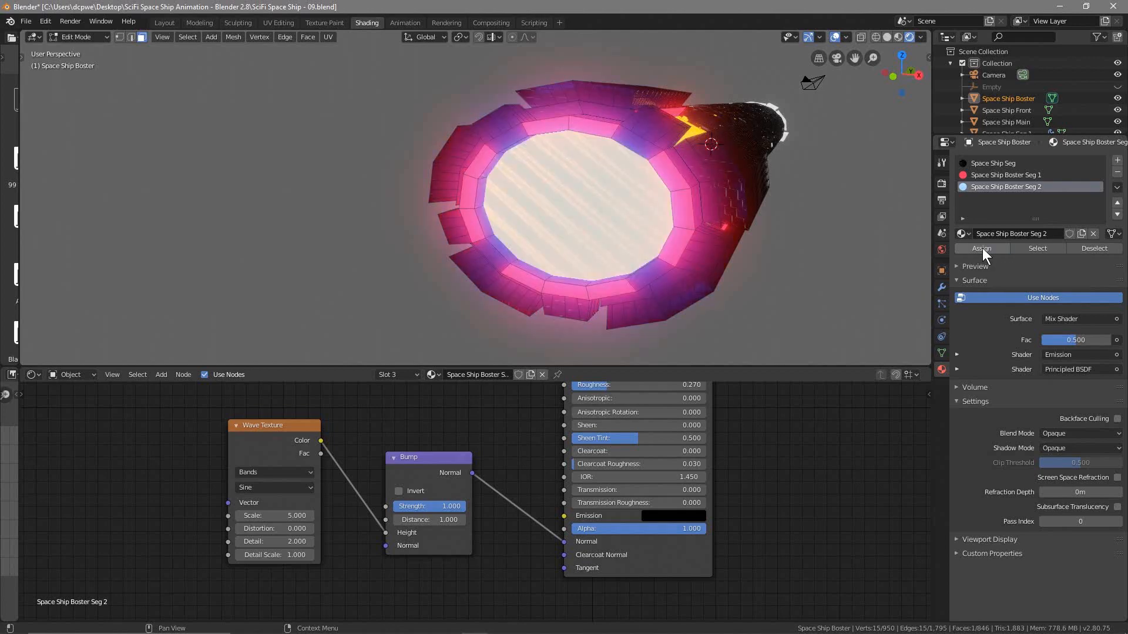
# Try lowering the Emission node's strength to 42.1 and restore it to 50.
pyautogui.moveTo(566, 234); pyautogui.dragTo(600, 158, button='middle')
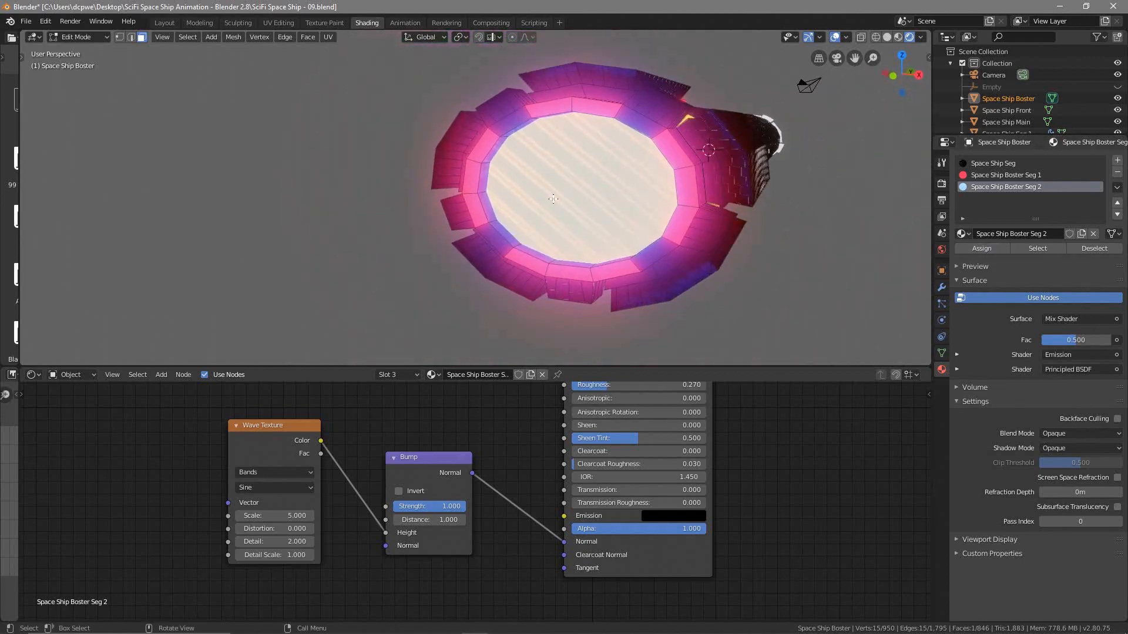
pyautogui.moveTo(795, 430); pyautogui.dragTo(788, 603, button='middle')
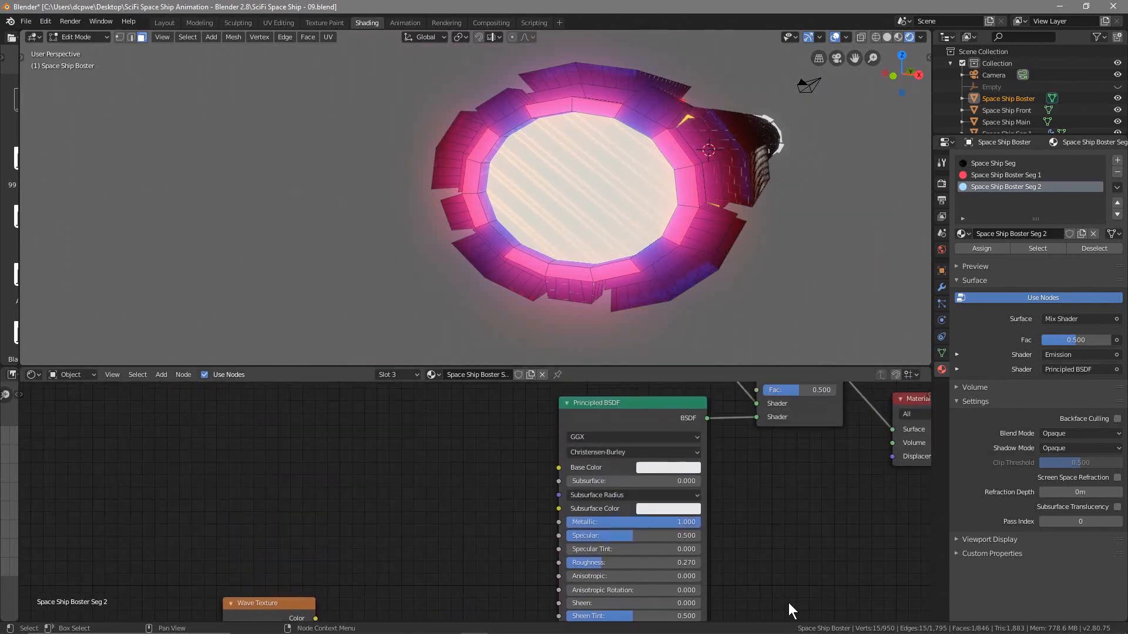
pyautogui.moveTo(782, 535); pyautogui.dragTo(829, 379, button='middle')
pyautogui.moveTo(836, 491); pyautogui.dragTo(788, 633, button='middle')
pyautogui.scroll(-2, 789, 263)
pyautogui.moveTo(782, 456); pyautogui.dragTo(763, 554, button='middle')
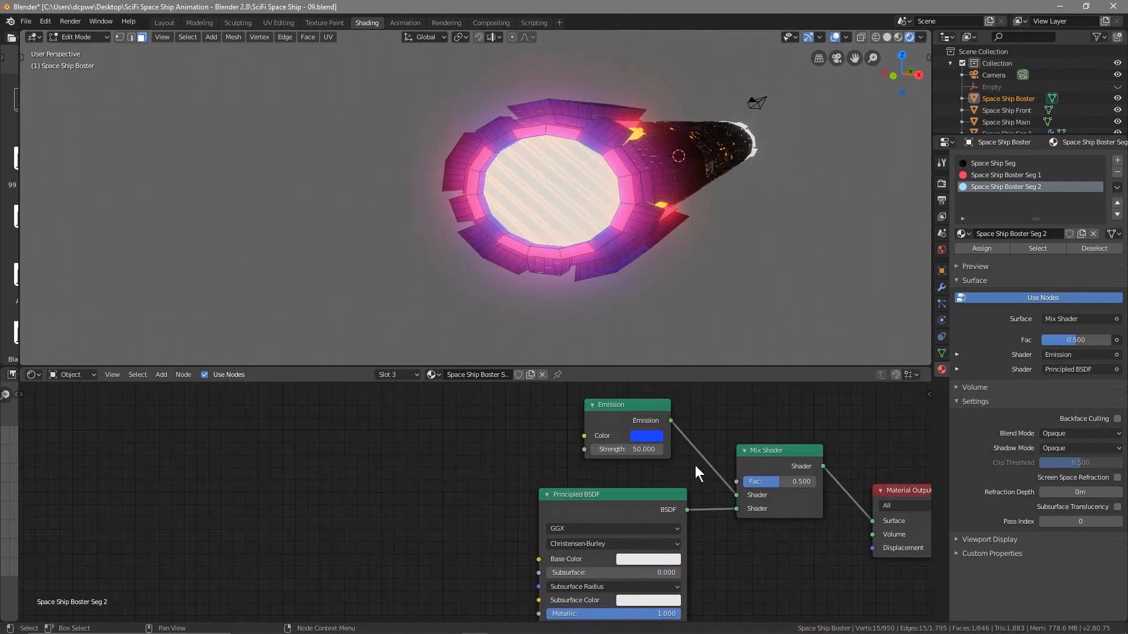
pyautogui.moveTo(646, 449); pyautogui.dragTo(632, 450)
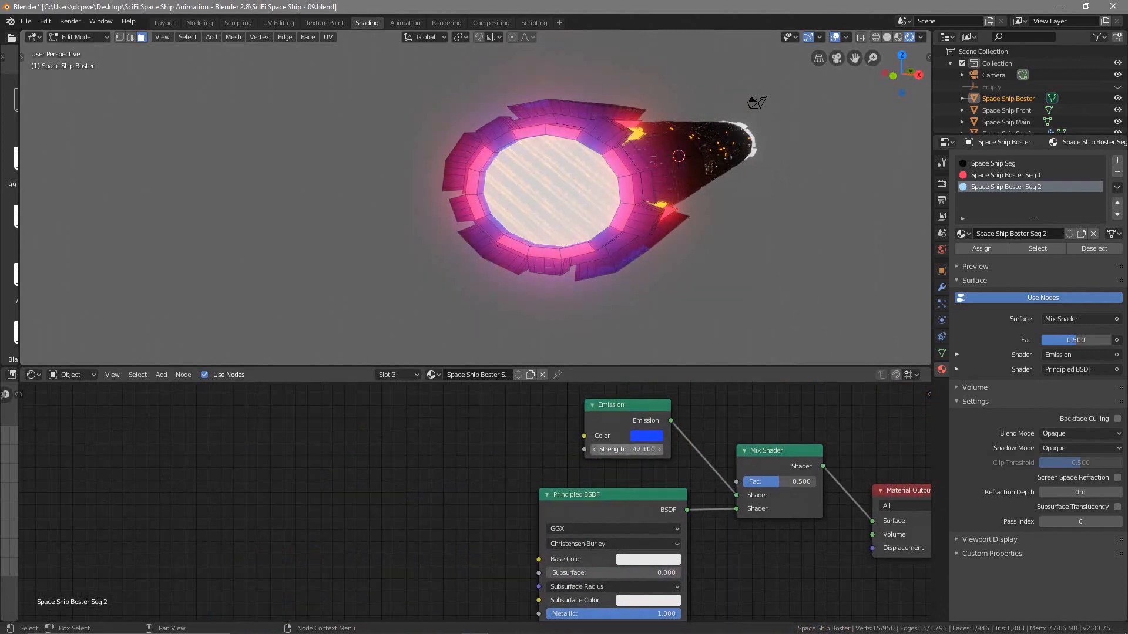
pyautogui.click(660, 449)
pyautogui.moveTo(559, 264); pyautogui.dragTo(584, 270, button='middle')
pyautogui.scroll(1, 584, 270)
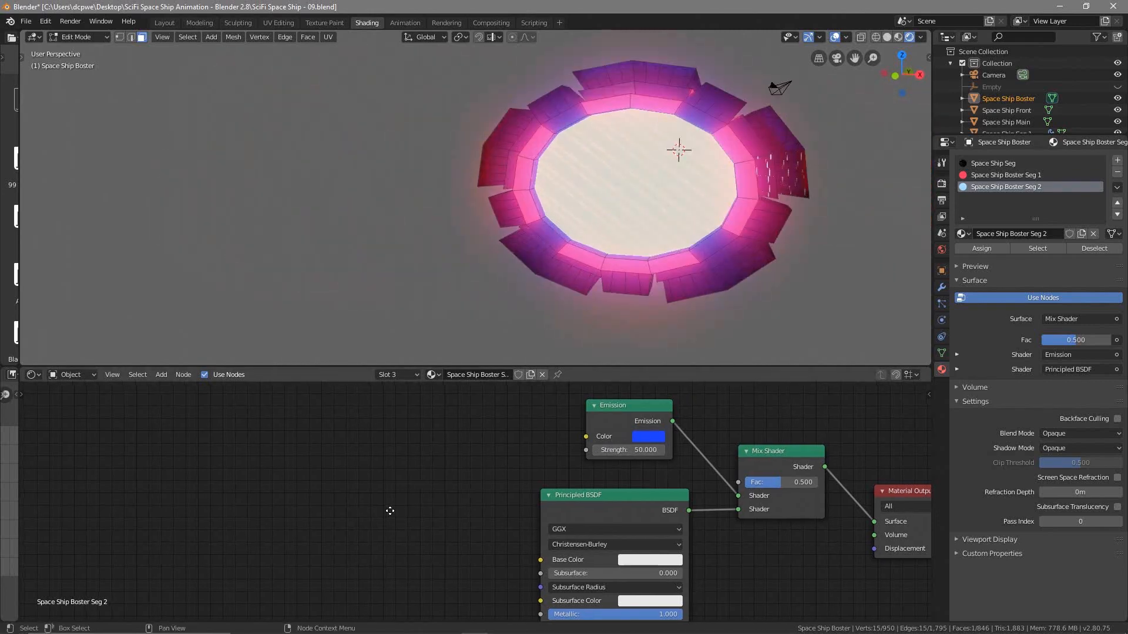
# Switch the Wave Texture's type from Bands to Rings and set its scale to 25.
pyautogui.moveTo(385, 511); pyautogui.dragTo(488, 573, button='middle')
pyautogui.moveTo(506, 510); pyautogui.dragTo(555, 410, button='middle')
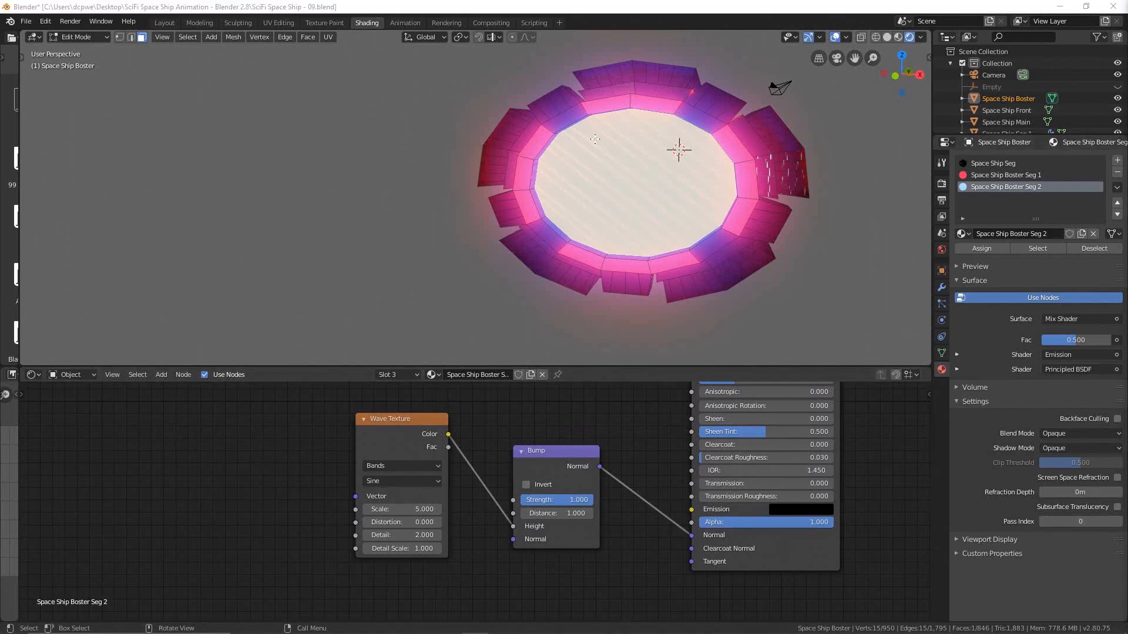
pyautogui.click(413, 467)
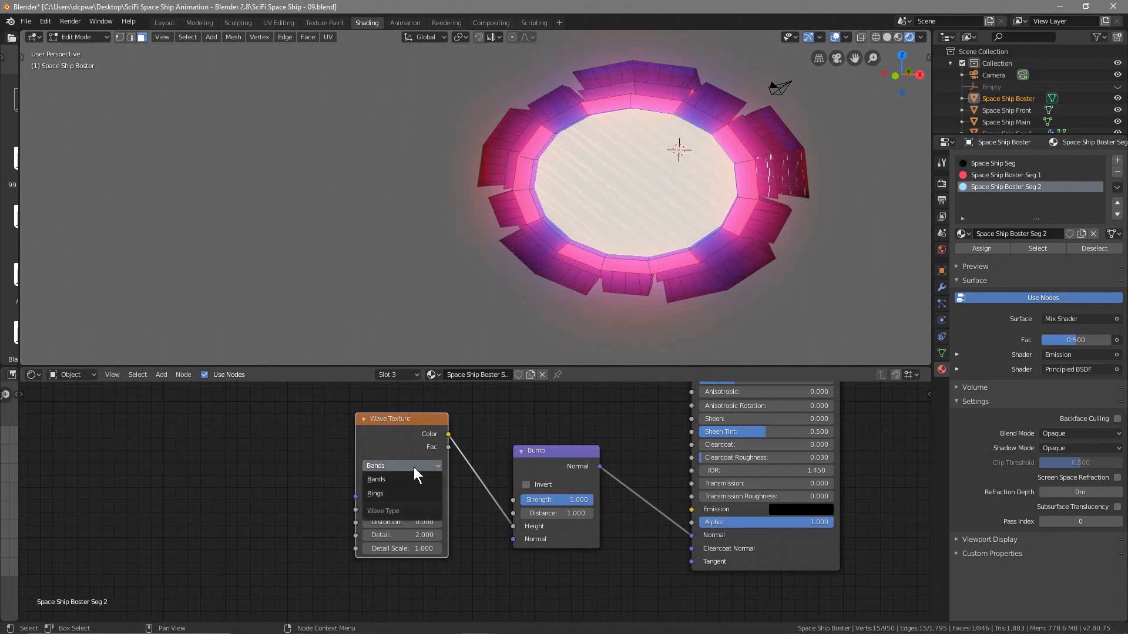
pyautogui.click(404, 491)
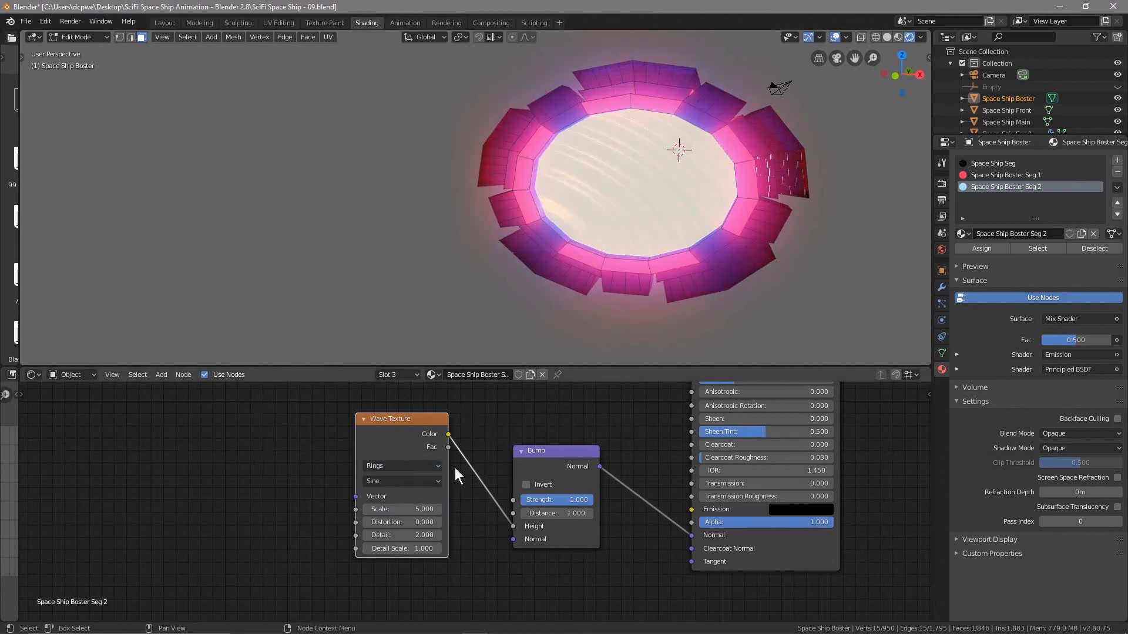
pyautogui.click(416, 510)
pyautogui.write('25')
pyautogui.press('Return')
# Set the Wave Texture's distortion to -67 and its detail to 0.
pyautogui.click(418, 523)
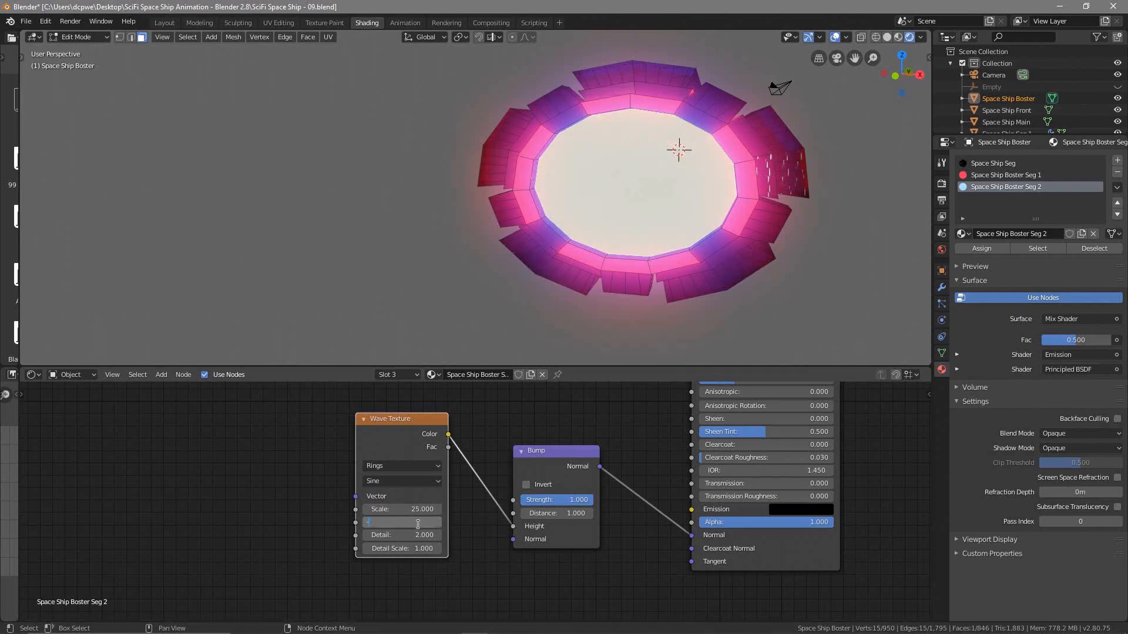
pyautogui.write('-67')
pyautogui.press('Return')
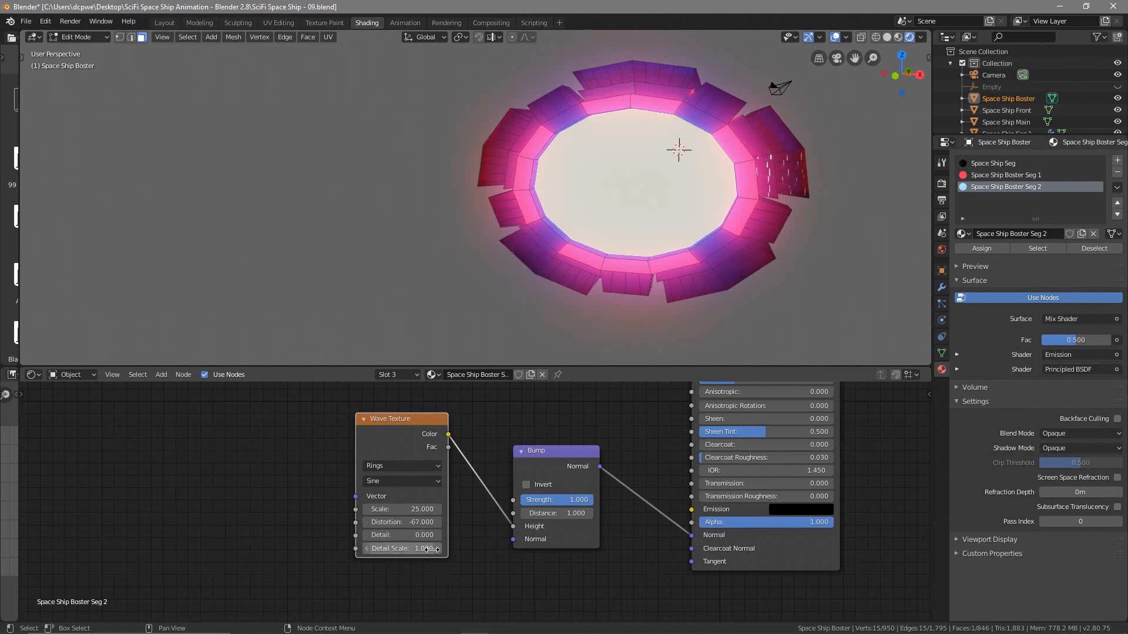
pyautogui.moveTo(658, 278); pyautogui.dragTo(571, 247, button='middle')
pyautogui.scroll(4, 571, 247)
pyautogui.moveTo(470, 249); pyautogui.dragTo(498, 251, button='middle')
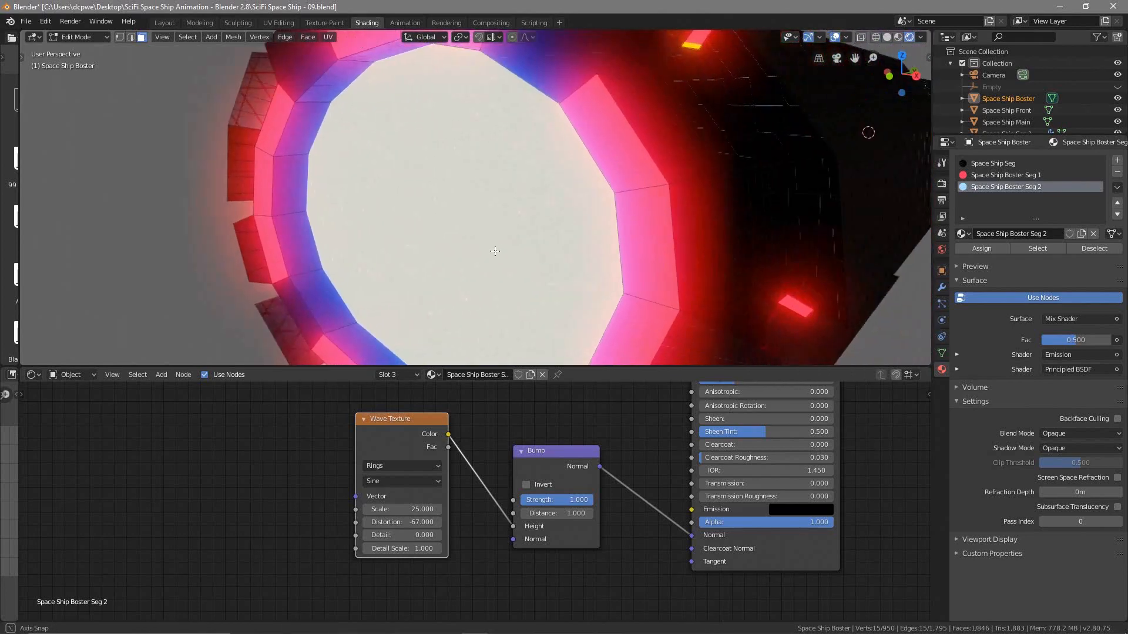
# Lower the Principled BSDF's metallic value to 0.891.
pyautogui.moveTo(883, 456); pyautogui.dragTo(844, 582, button='middle')
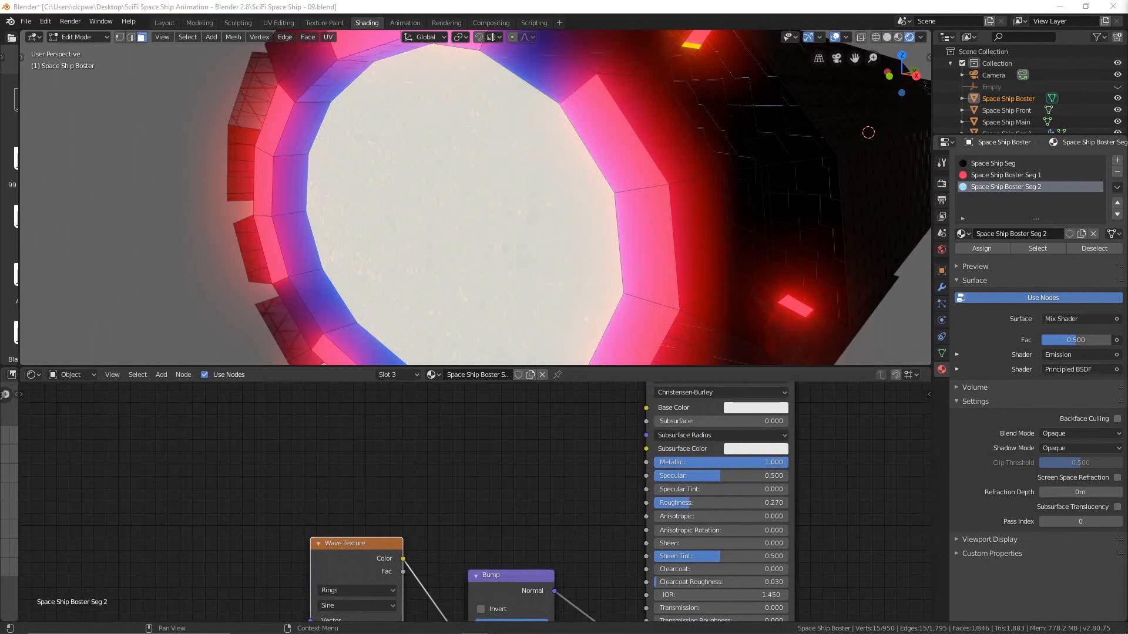
pyautogui.moveTo(765, 464)
pyautogui.mouseDown()
pyautogui.moveTo(755, 464)
pyautogui.moveTo(773, 459)
pyautogui.mouseUp()
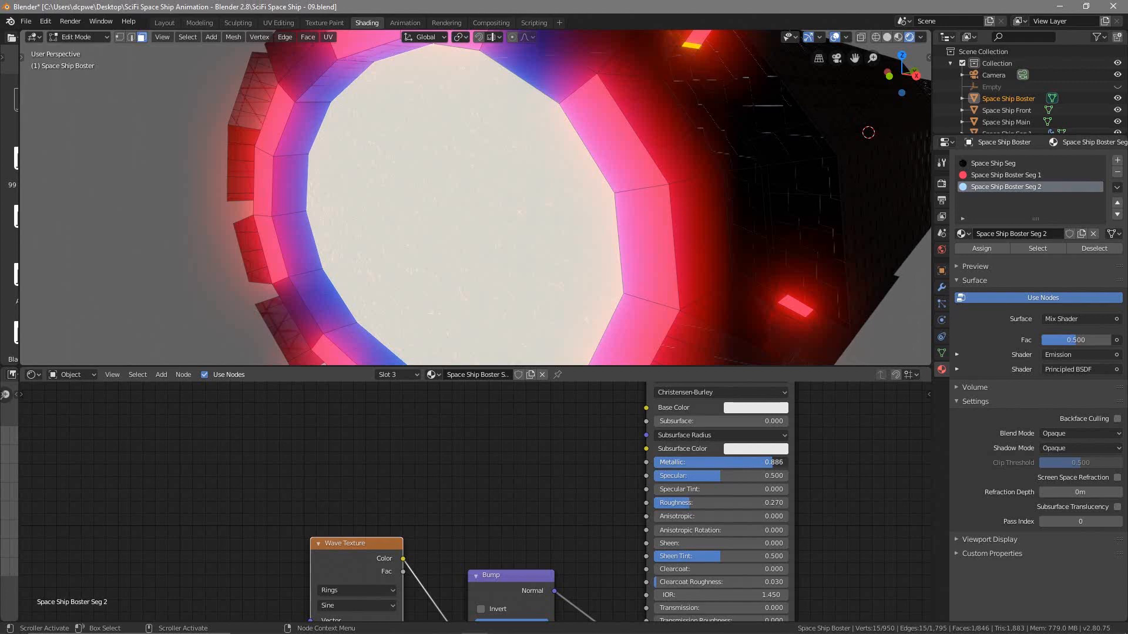
pyautogui.moveTo(775, 463)
pyautogui.mouseDown()
pyautogui.moveTo(685, 461)
pyautogui.moveTo(773, 462)
pyautogui.mouseUp()
pyautogui.scroll(2, 824, 519)
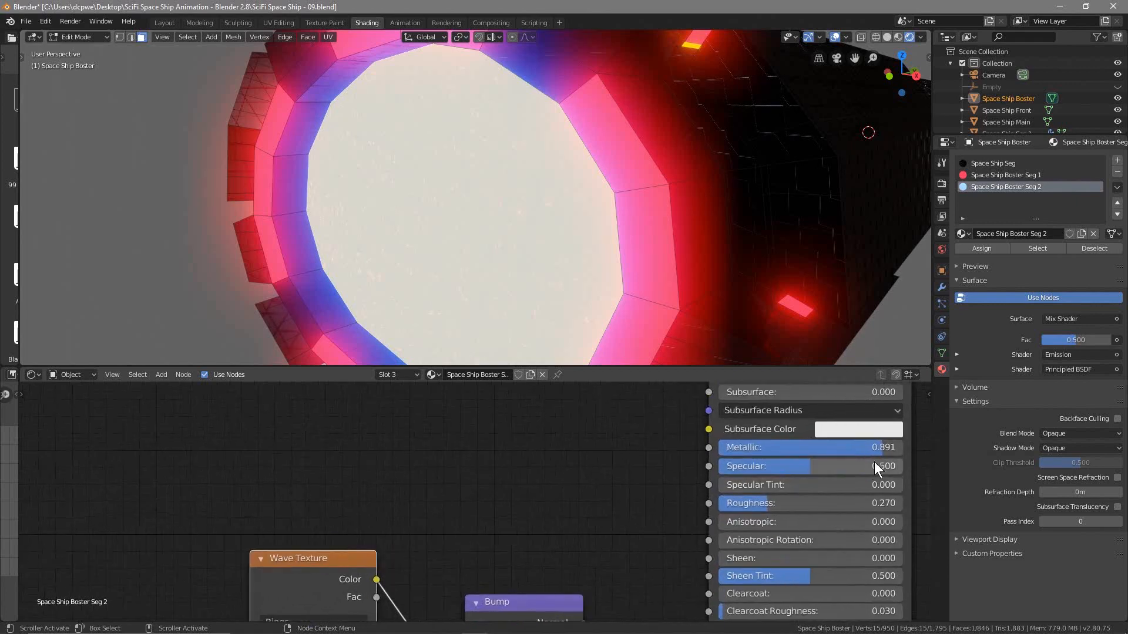
pyautogui.scroll(-1, 841, 546)
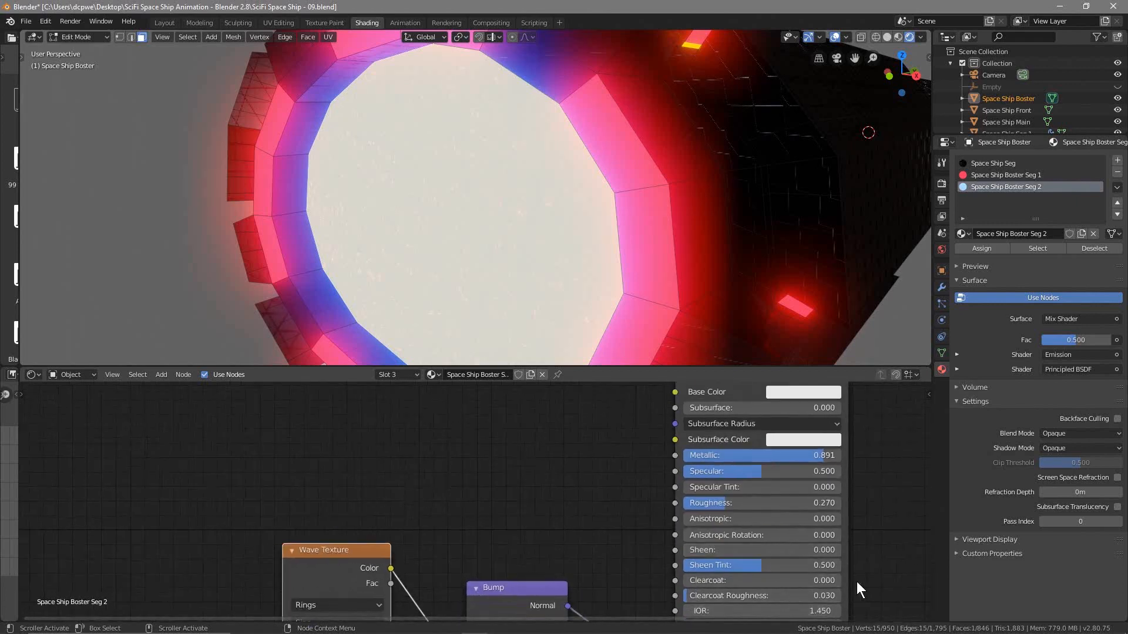
# Shift the Emission node's color to a blue with hue 0.627 at full saturation and value.
pyautogui.moveTo(912, 577); pyautogui.dragTo(763, 593, button='middle')
pyautogui.moveTo(588, 261); pyautogui.dragTo(489, 211, button='middle')
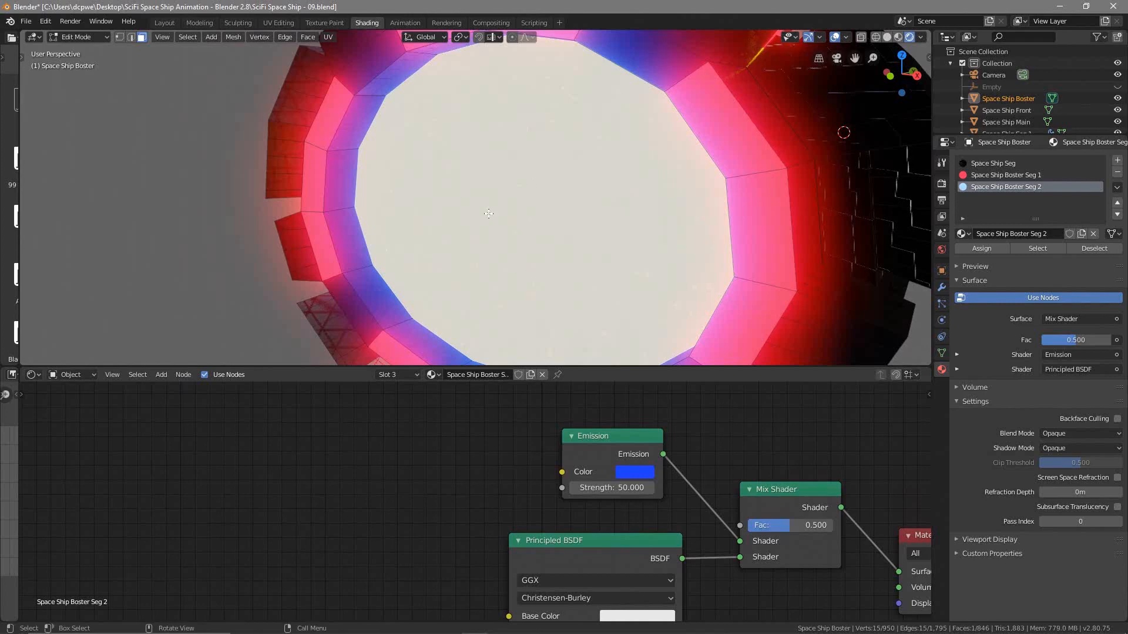
pyautogui.click(636, 473)
pyautogui.moveTo(709, 297)
pyautogui.mouseDown()
pyautogui.moveTo(729, 302)
pyautogui.moveTo(718, 282)
pyautogui.moveTo(740, 288)
pyautogui.moveTo(740, 333)
pyautogui.moveTo(740, 264)
pyautogui.moveTo(740, 305)
pyautogui.moveTo(740, 265)
pyautogui.moveTo(677, 317)
pyautogui.moveTo(684, 309)
pyautogui.moveTo(661, 291)
pyautogui.moveTo(639, 356)
pyautogui.moveTo(721, 347)
pyautogui.moveTo(715, 279)
pyautogui.mouseUp()
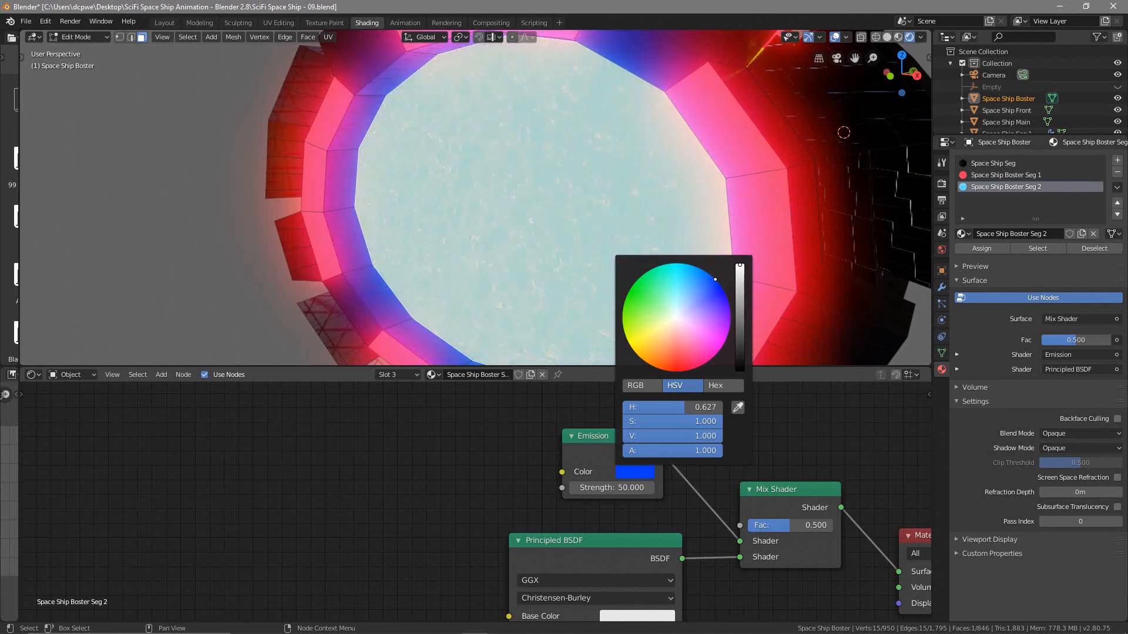
# Deselect all of the booster's faces and return to Object Mode.
pyautogui.scroll(-3, 529, 203)
pyautogui.moveTo(527, 200); pyautogui.dragTo(566, 234, button='middle')
pyautogui.moveTo(453, 308); pyautogui.dragTo(494, 301, button='middle')
pyautogui.hotkey('alt', 'a')
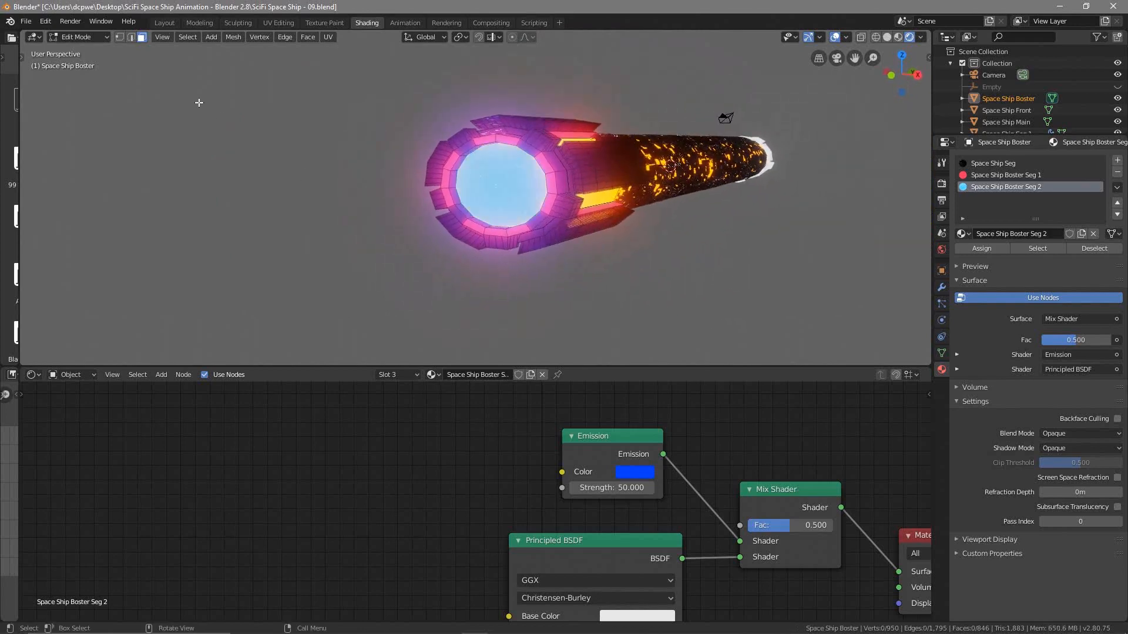
pyautogui.click(101, 37)
pyautogui.click(102, 51)
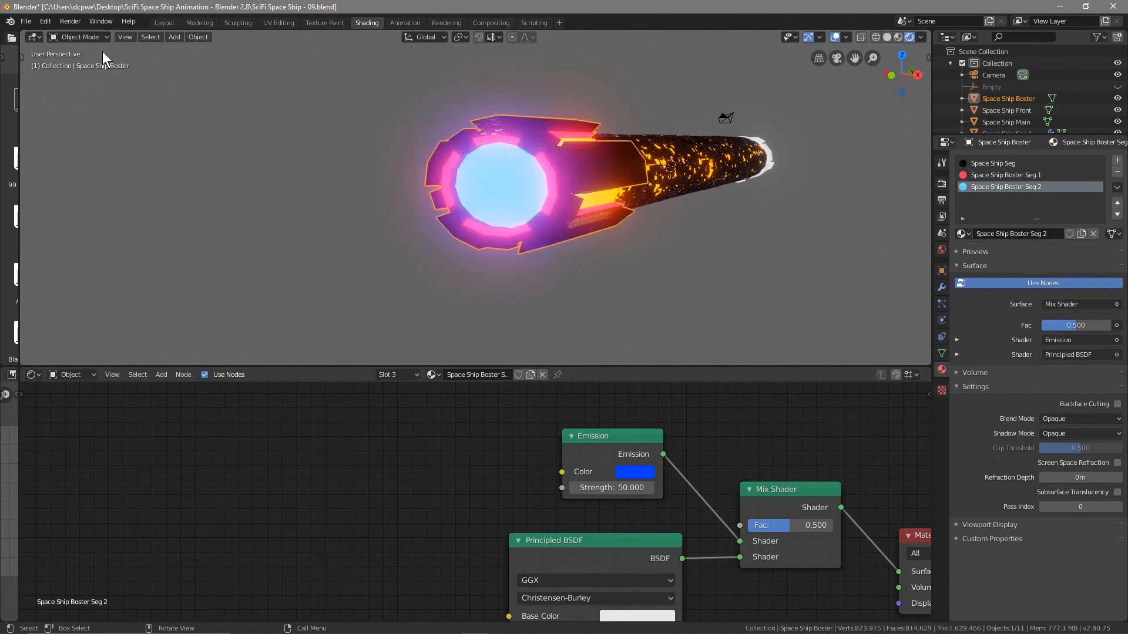
# Examine the booster's glowing rear face, ring and sides from several angles, along with the Space Ship Boster Seg 1 emission color.
pyautogui.moveTo(368, 237)
pyautogui.mouseDown(button='middle')
pyautogui.moveTo(422, 241)
pyautogui.moveTo(367, 237)
pyautogui.mouseUp(button='middle')
pyautogui.scroll(5, 367, 237)
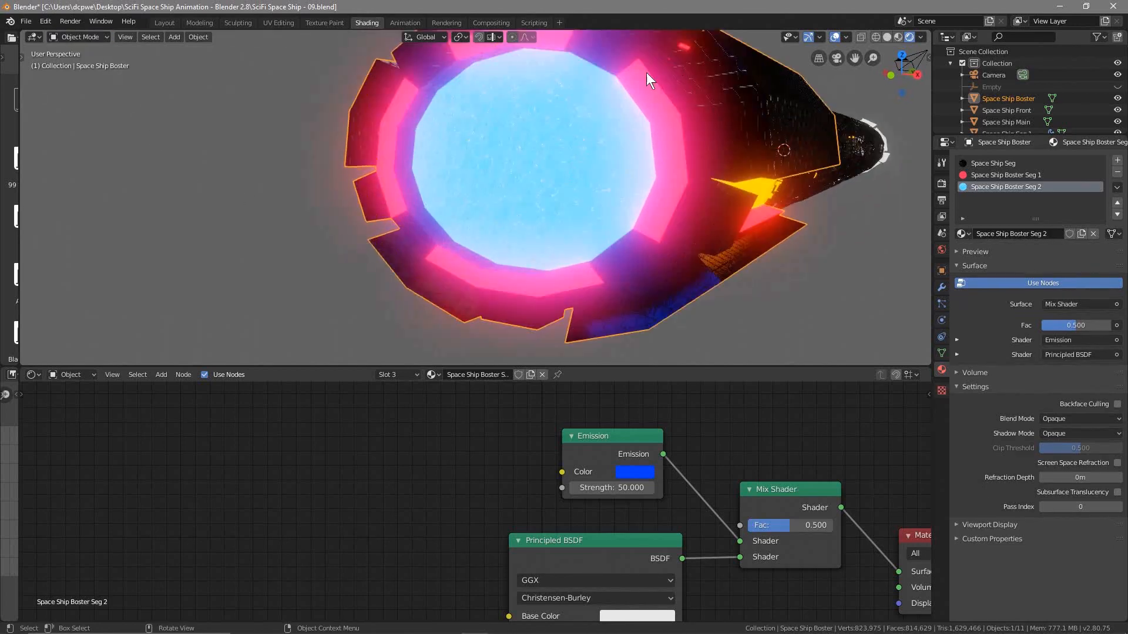
pyautogui.click(84, 37)
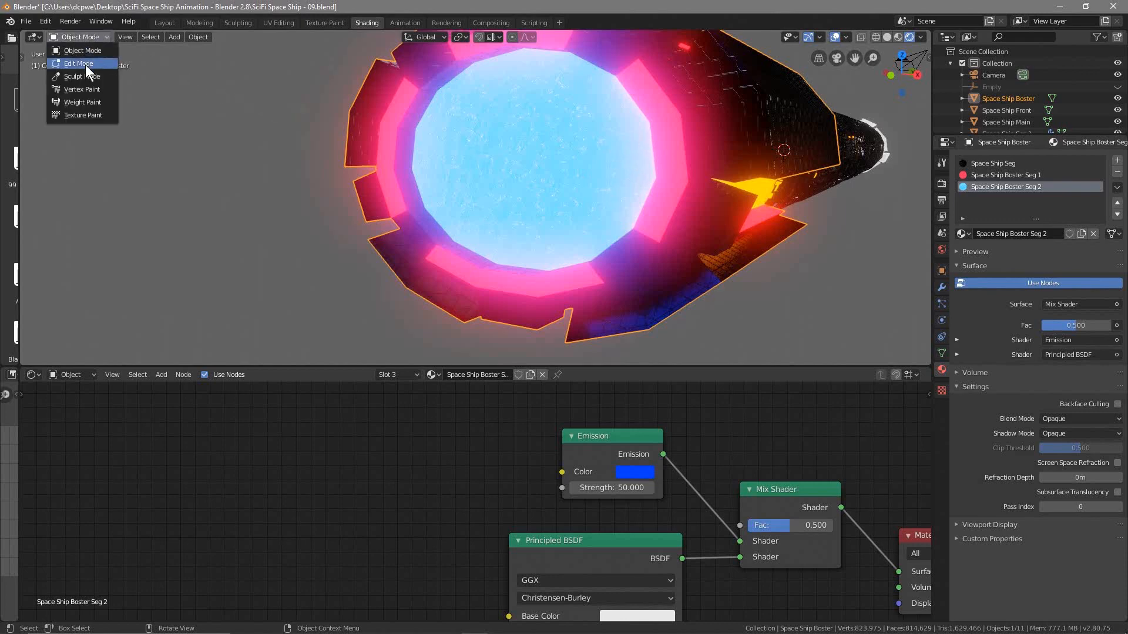
pyautogui.click(86, 64)
pyautogui.click(83, 36)
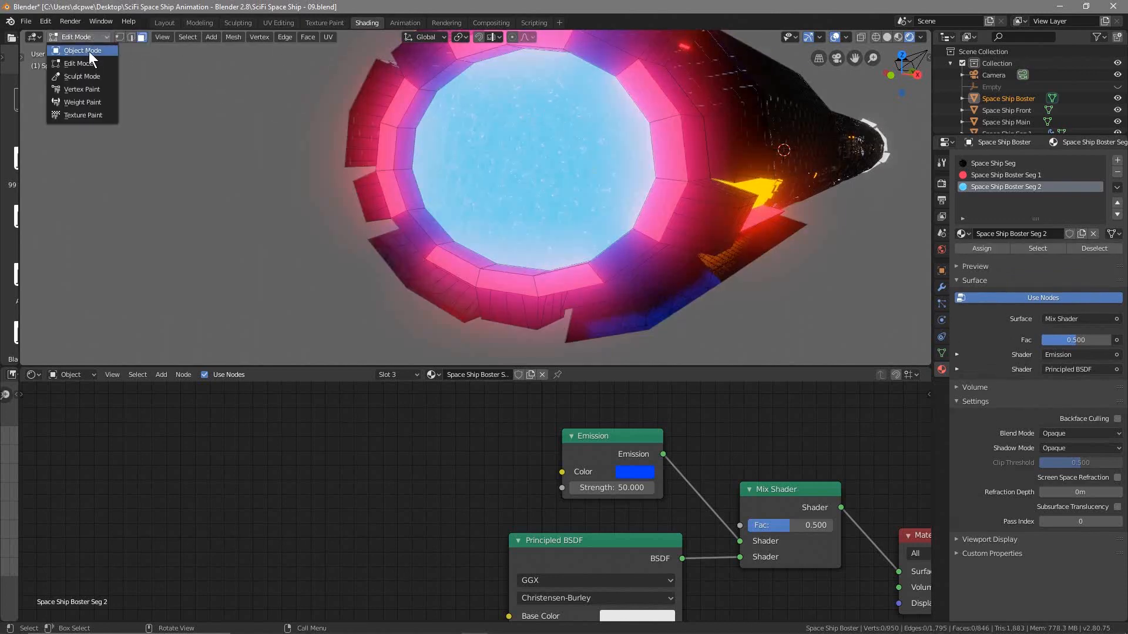
pyautogui.click(82, 50)
pyautogui.moveTo(696, 195); pyautogui.dragTo(600, 179, button='middle')
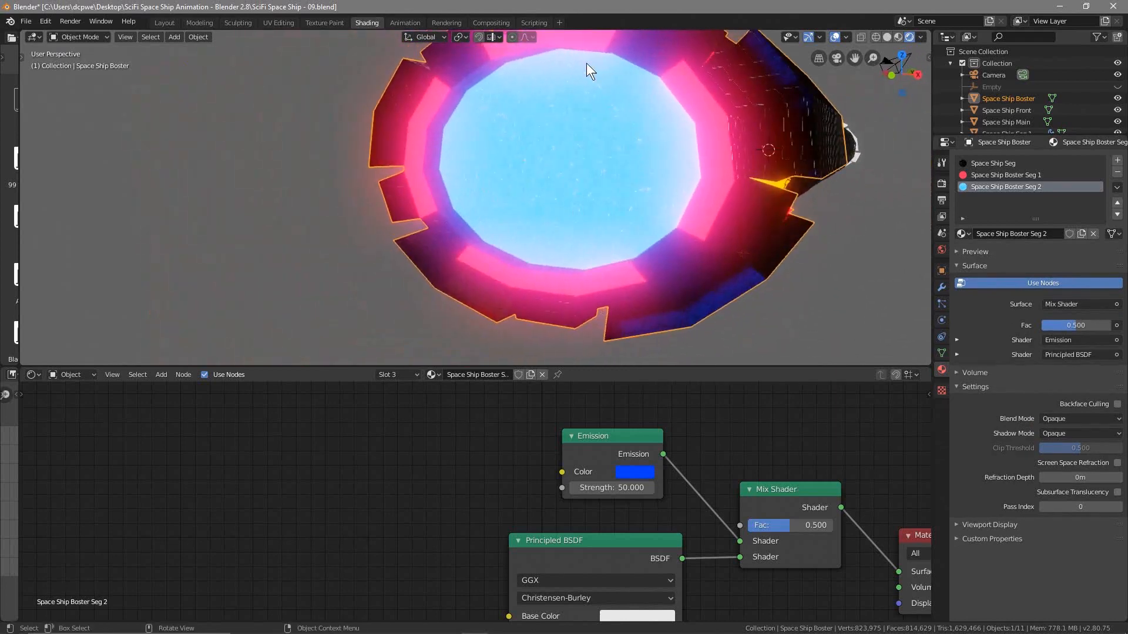
pyautogui.moveTo(612, 208); pyautogui.dragTo(594, 212, button='middle')
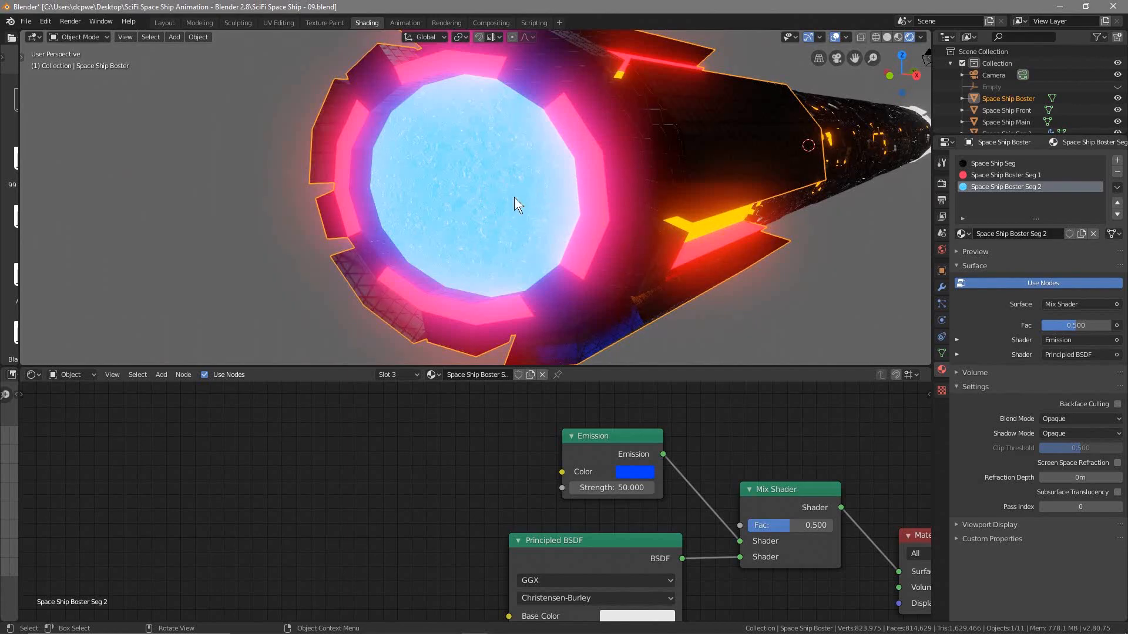
pyautogui.scroll(-4, 560, 247)
pyautogui.moveTo(558, 255); pyautogui.dragTo(583, 259, button='middle')
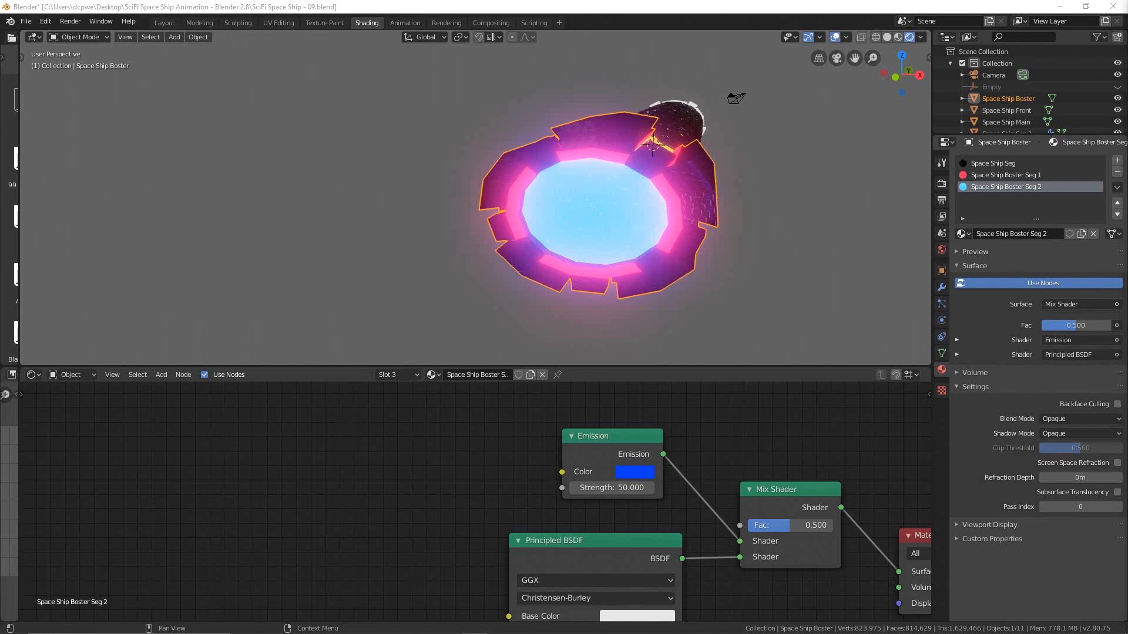
pyautogui.moveTo(855, 260); pyautogui.dragTo(566, 272, button='middle')
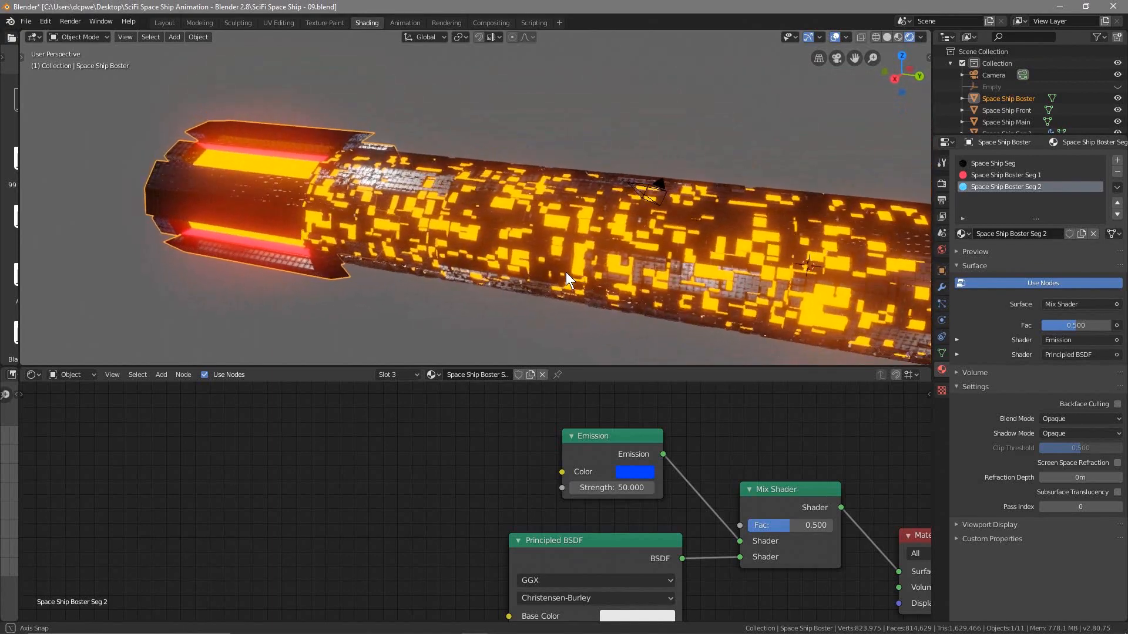
pyautogui.click(1006, 175)
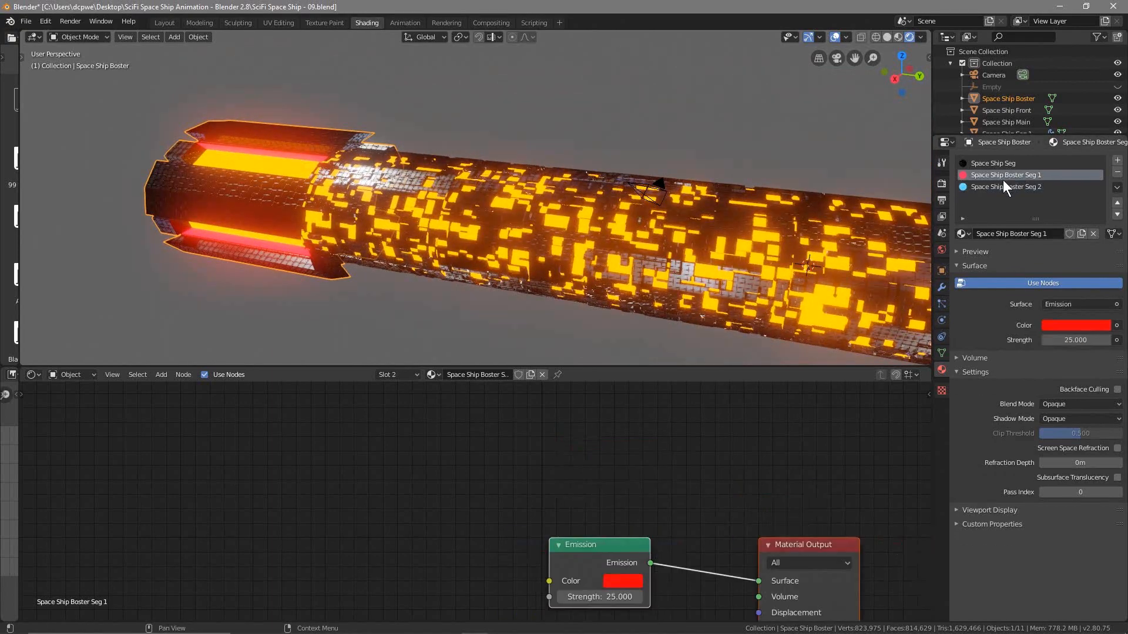
pyautogui.click(1073, 326)
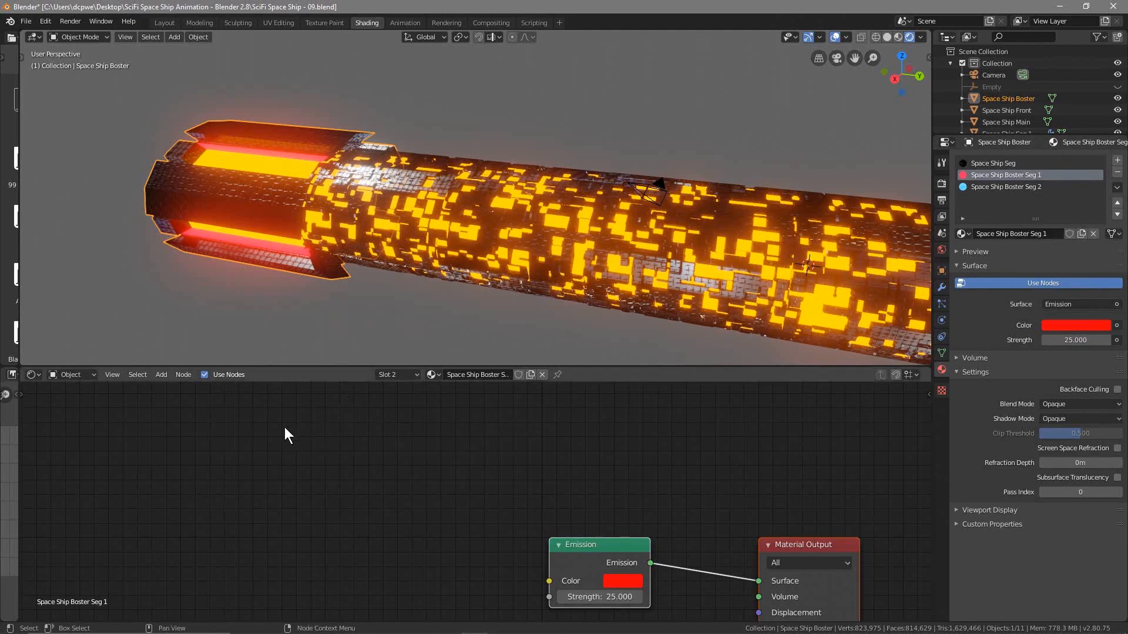
pyautogui.moveTo(277, 268); pyautogui.dragTo(175, 256, button='middle')
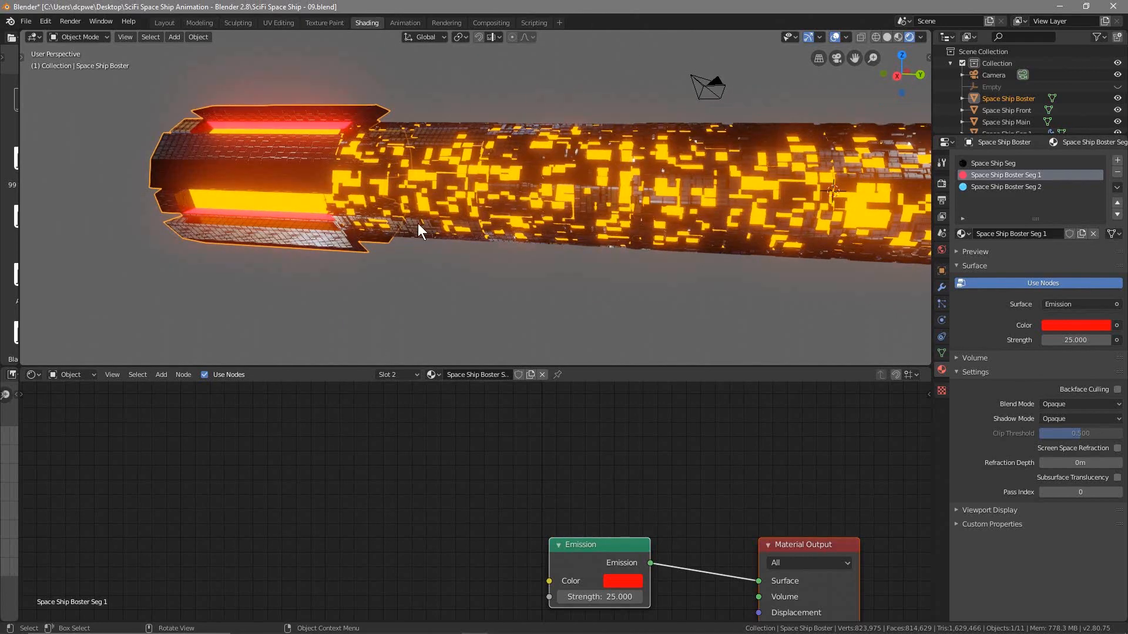
# Display the World nodes and set the lower Background node's color to black.
pyautogui.click(72, 375)
pyautogui.click(85, 400)
pyautogui.moveTo(497, 463); pyautogui.dragTo(246, 319, button='middle')
pyautogui.moveTo(409, 536); pyautogui.dragTo(480, 495, button='middle')
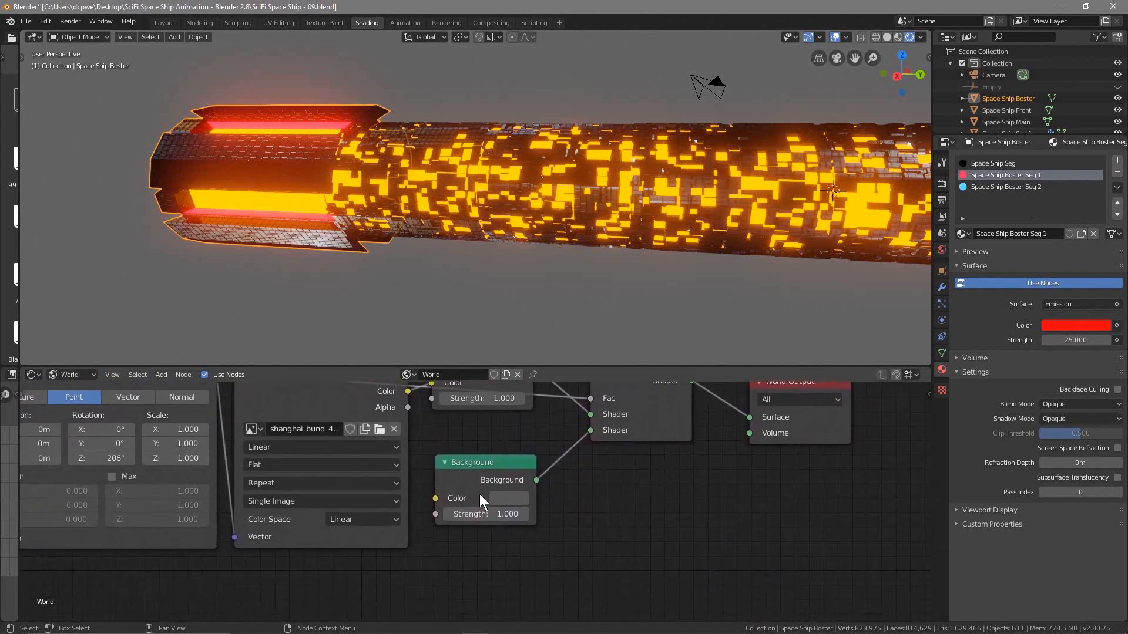
pyautogui.click(509, 498)
pyautogui.moveTo(605, 366); pyautogui.dragTo(592, 388)
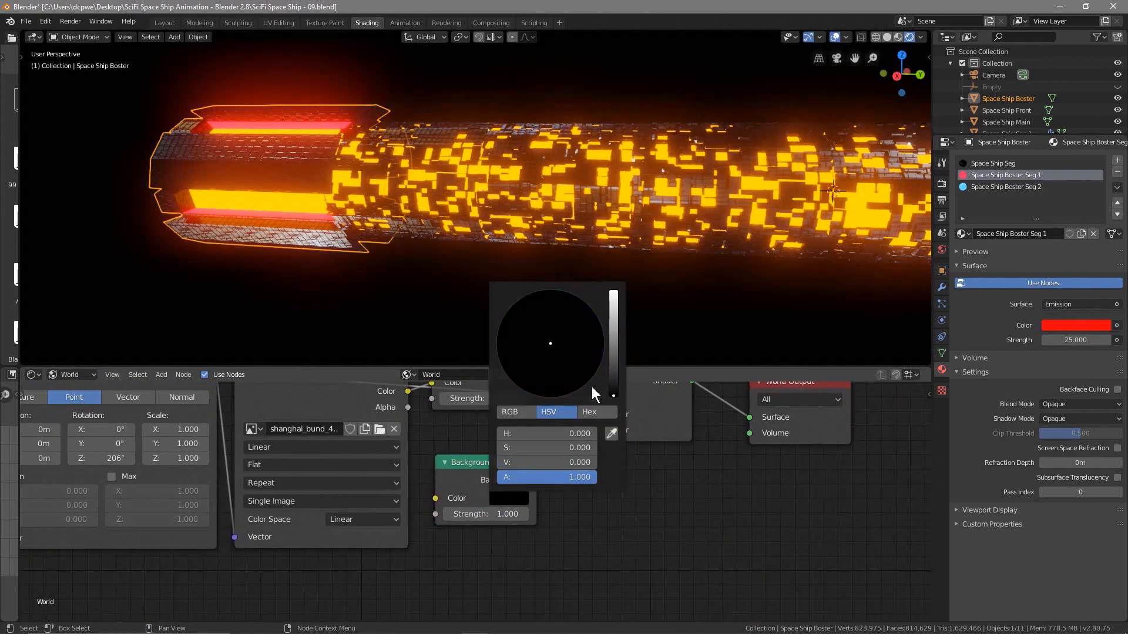
# Try a blue emission color with hue 0.620 on the Space Ship Boster Seg 1 material.
pyautogui.moveTo(287, 288); pyautogui.dragTo(389, 285, button='middle')
pyautogui.click(1076, 329)
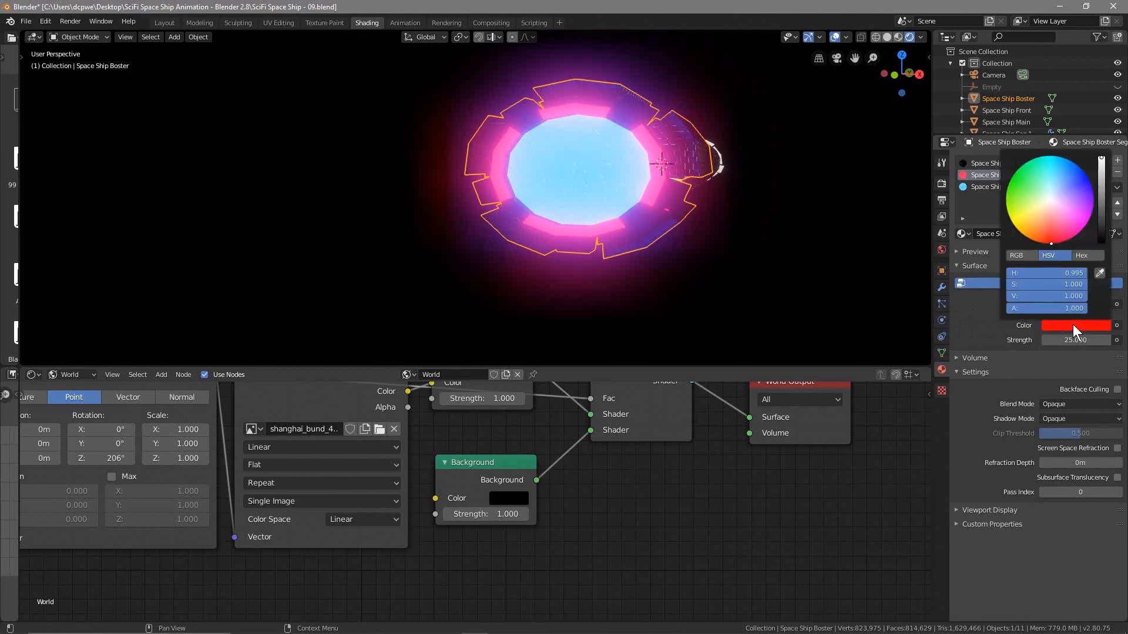
pyautogui.moveTo(1078, 229)
pyautogui.mouseDown()
pyautogui.moveTo(1092, 200)
pyautogui.moveTo(1080, 167)
pyautogui.mouseUp()
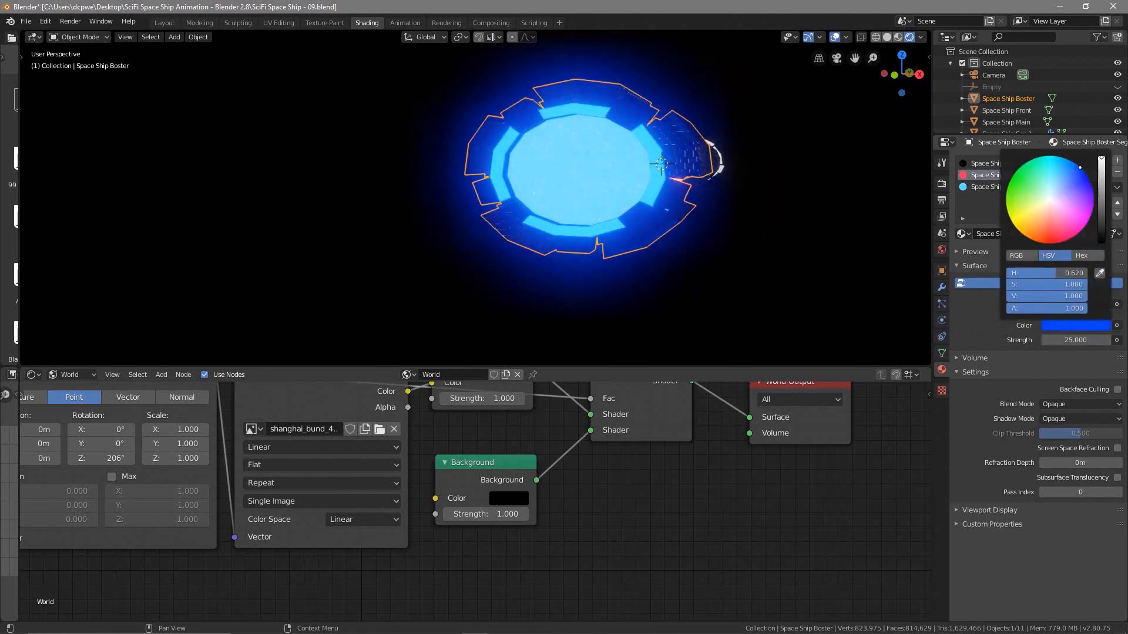
pyautogui.moveTo(674, 282); pyautogui.dragTo(527, 297, button='middle')
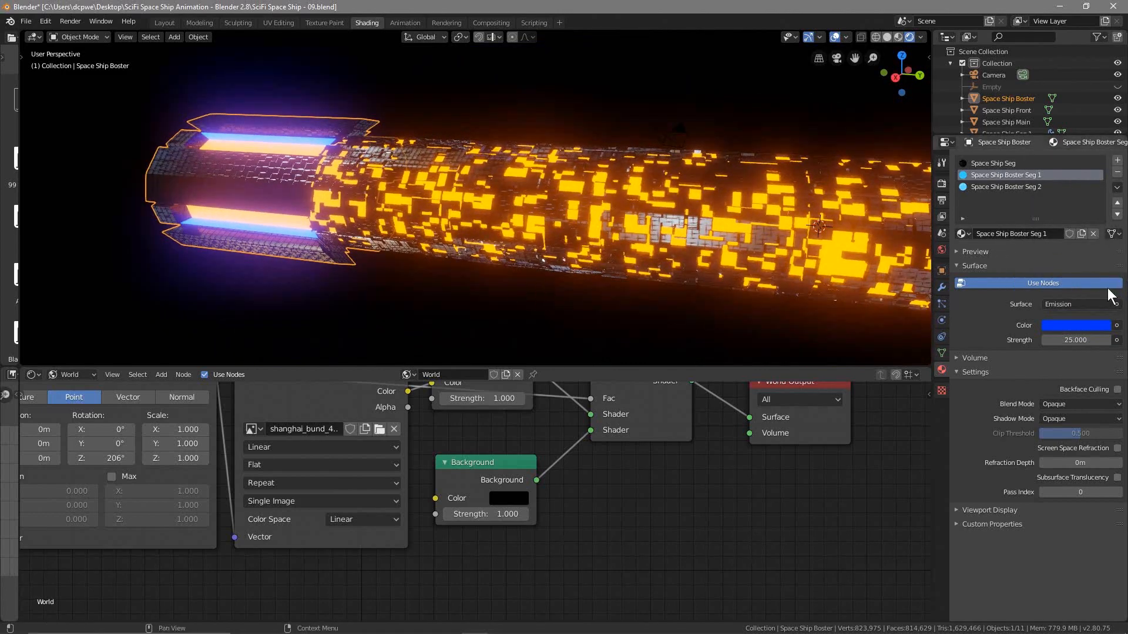
# Set the Space Ship Boster Seg 1 material's emission color back to red with hue 0.993.
pyautogui.click(1007, 188)
pyautogui.click(1008, 174)
pyautogui.click(1092, 326)
pyautogui.moveTo(1089, 220)
pyautogui.mouseDown()
pyautogui.moveTo(1039, 242)
pyautogui.moveTo(1051, 243)
pyautogui.mouseUp()
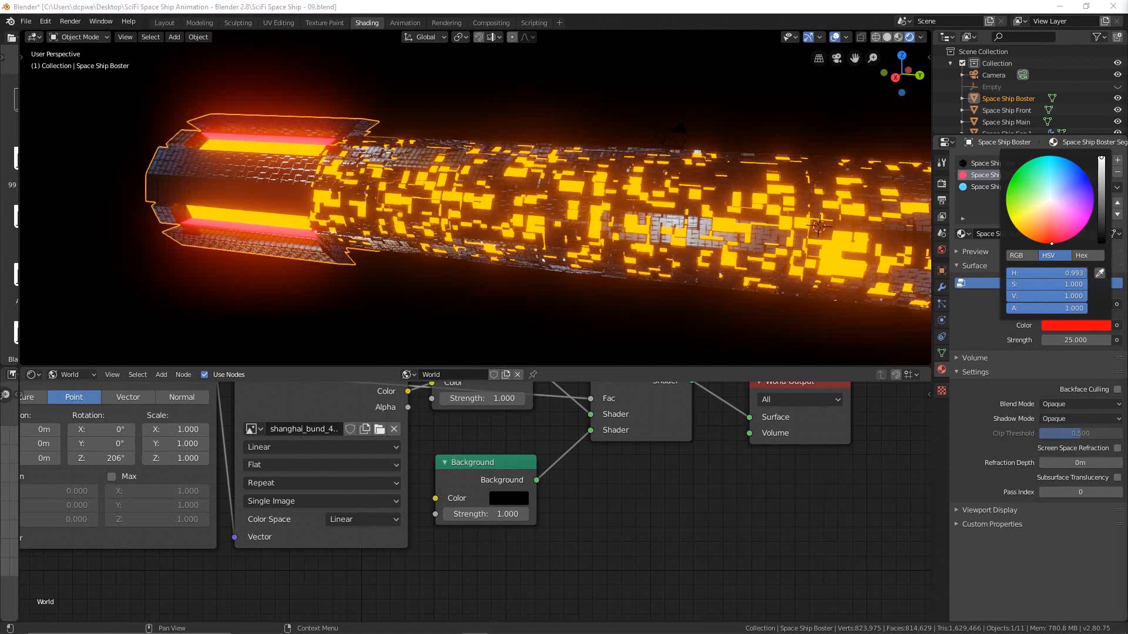
# Set the Space Ship Boster Seg 1 material's emission strength to 50 and deselect the booster.
pyautogui.moveTo(1080, 341); pyautogui.dragTo(1104, 341)
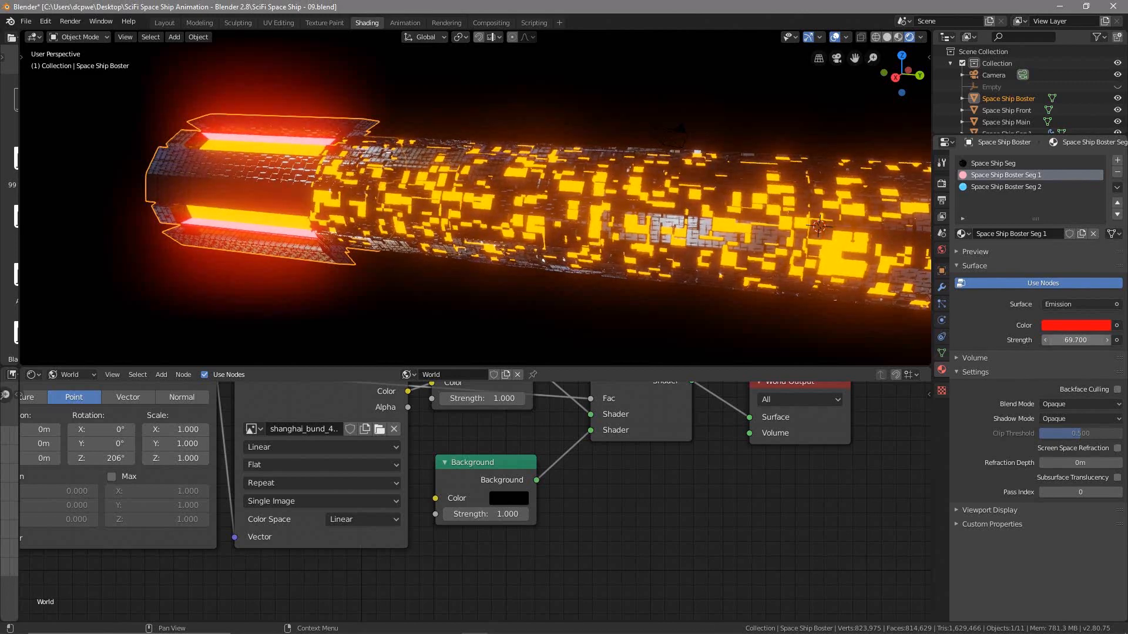
pyautogui.moveTo(1076, 340); pyautogui.dragTo(1089, 341)
pyautogui.click(1083, 340)
pyautogui.write('67.6')
pyautogui.press('Return')
pyautogui.moveTo(157, 210); pyautogui.dragTo(234, 222, button='middle')
pyautogui.moveTo(167, 221); pyautogui.dragTo(86, 221, button='middle')
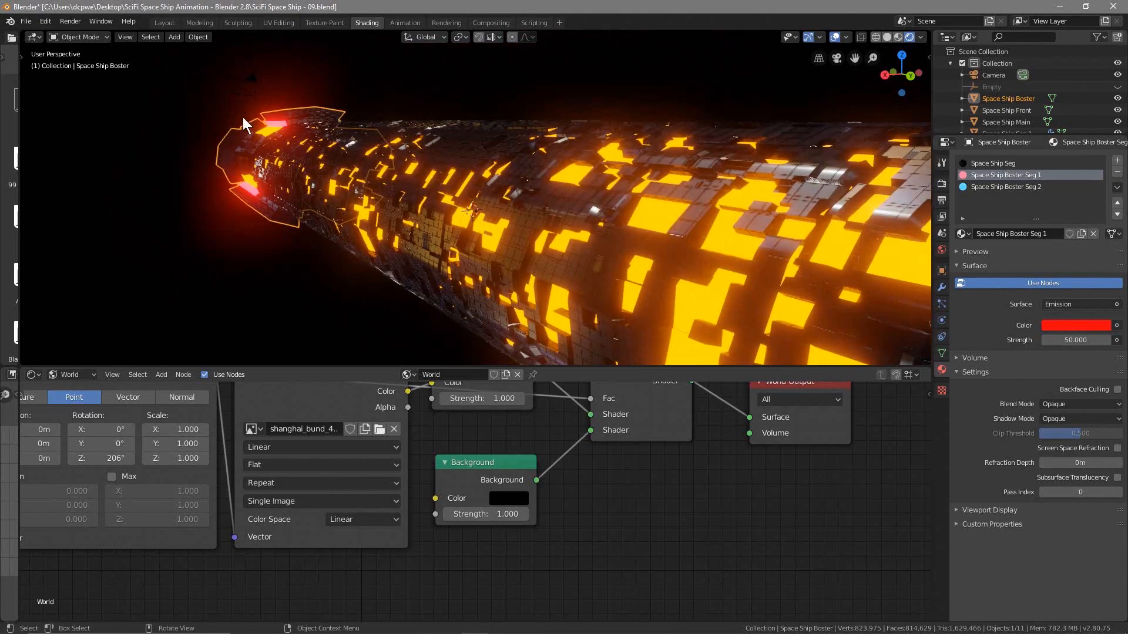
pyautogui.click(188, 197)
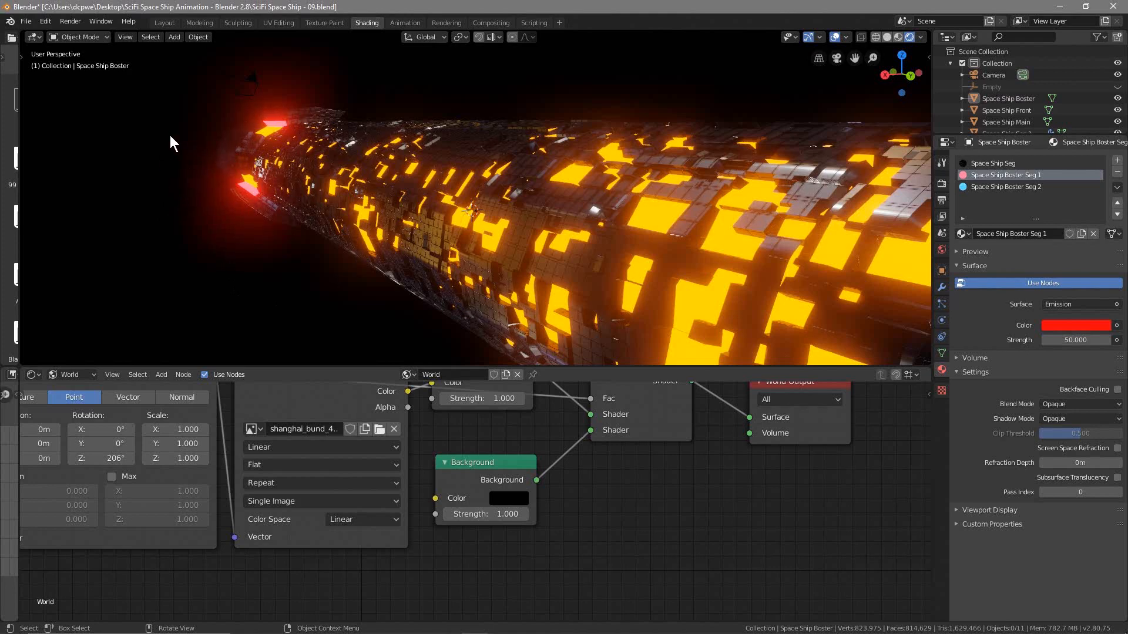
pyautogui.scroll(-3, 372, 209)
pyautogui.moveTo(467, 236); pyautogui.dragTo(393, 217, button='middle')
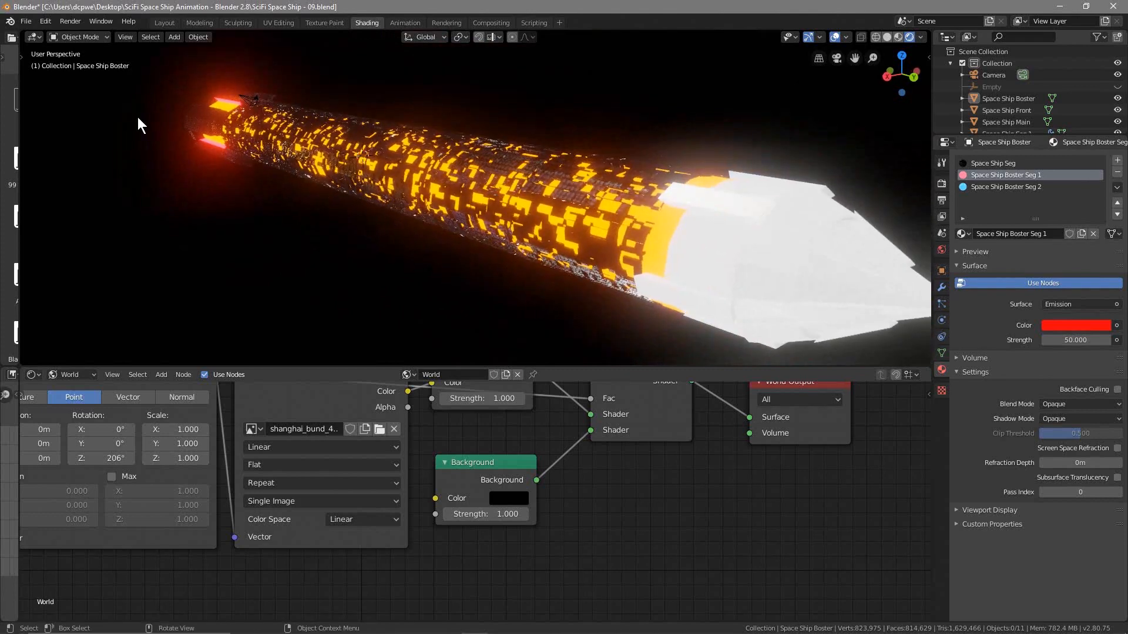
# Save the current project and save it again as a new version named SciFi Space Ship - 10.blend.
pyautogui.click(26, 21)
pyautogui.click(57, 98)
pyautogui.click(26, 22)
pyautogui.click(53, 110)
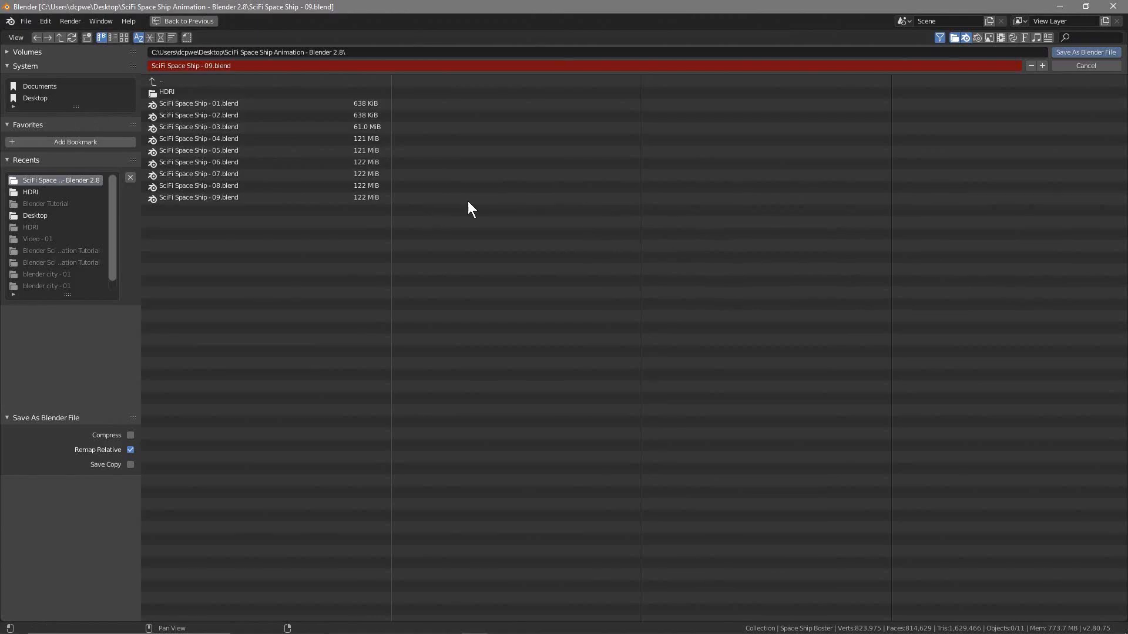
pyautogui.click(1042, 65)
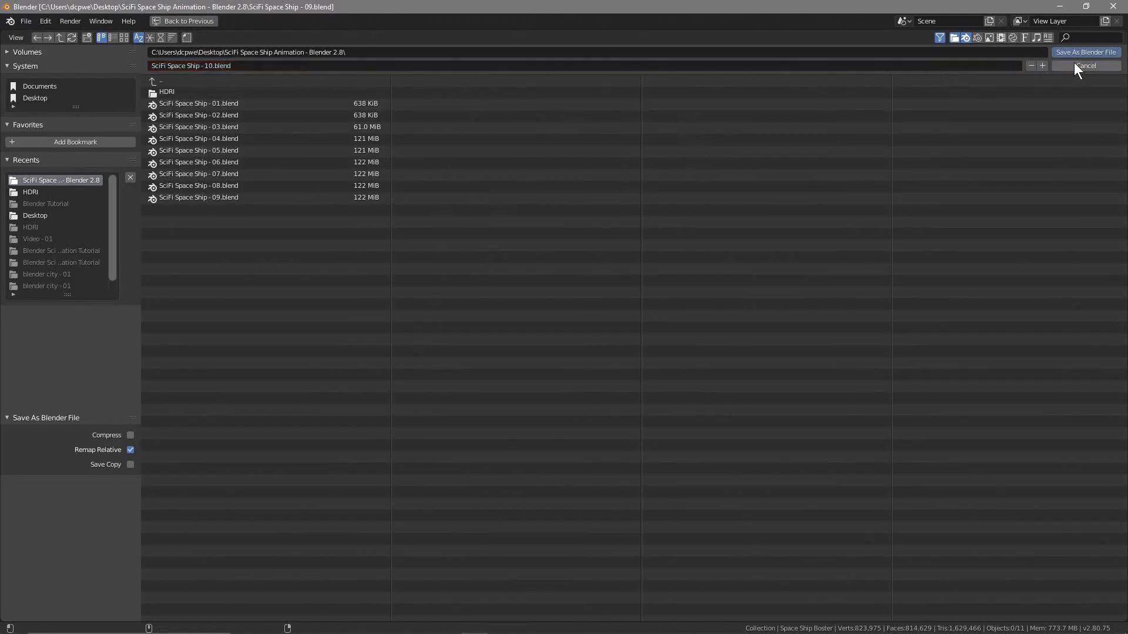
pyautogui.click(1081, 51)
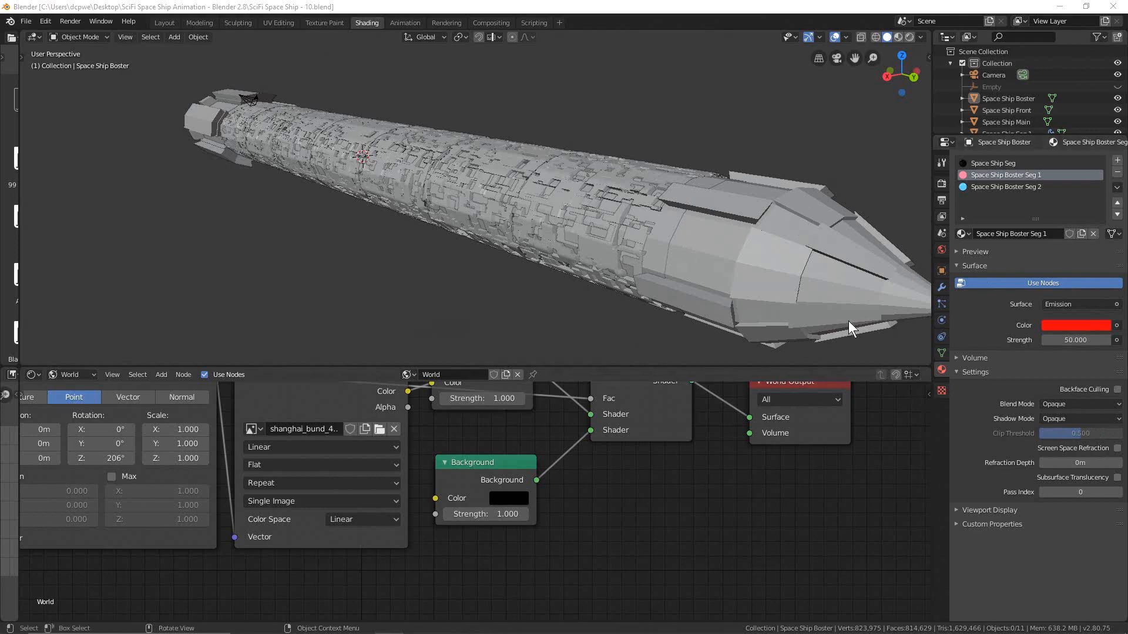
# Switch to the Layout workspace and lock the view to the Space Ship Front object, showing the nose from the side.
pyautogui.click(76, 37)
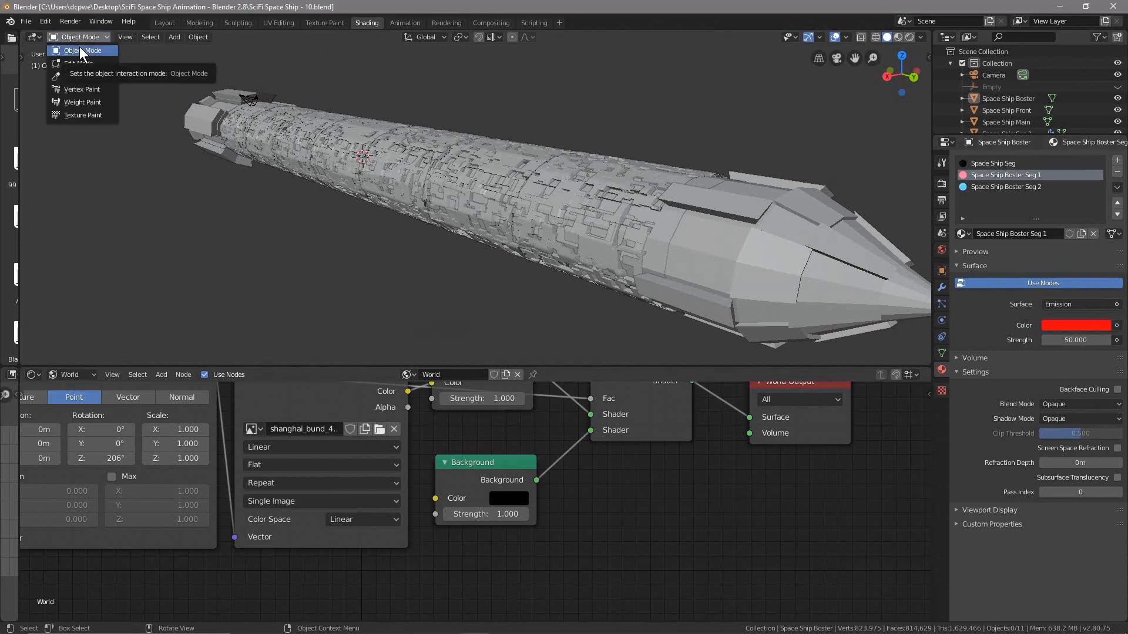
pyautogui.click(79, 47)
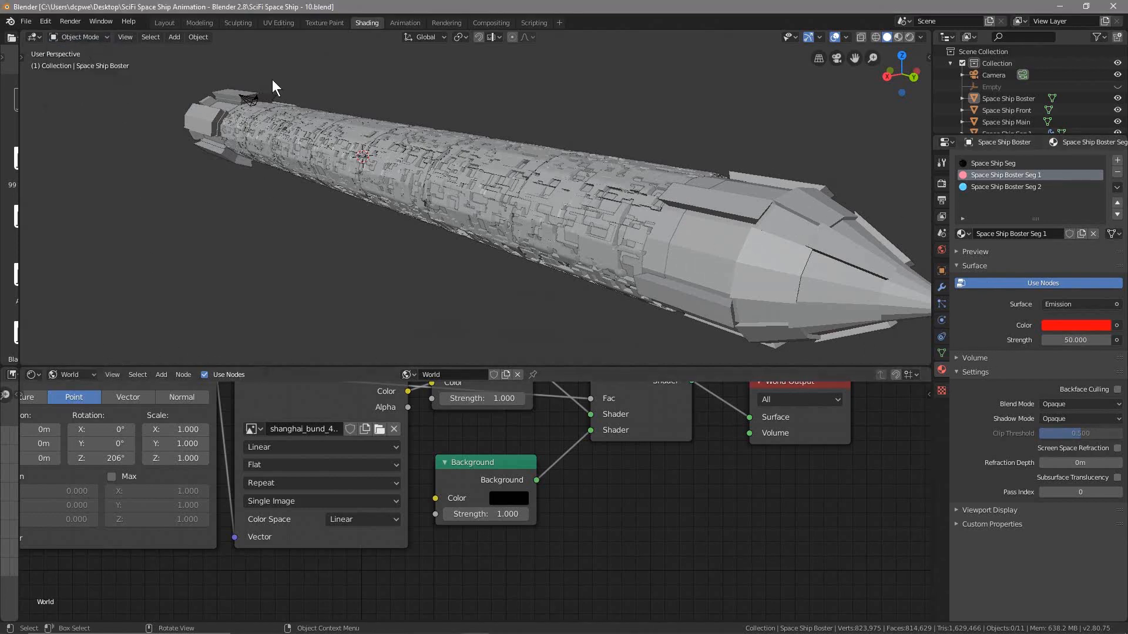
pyautogui.click(159, 23)
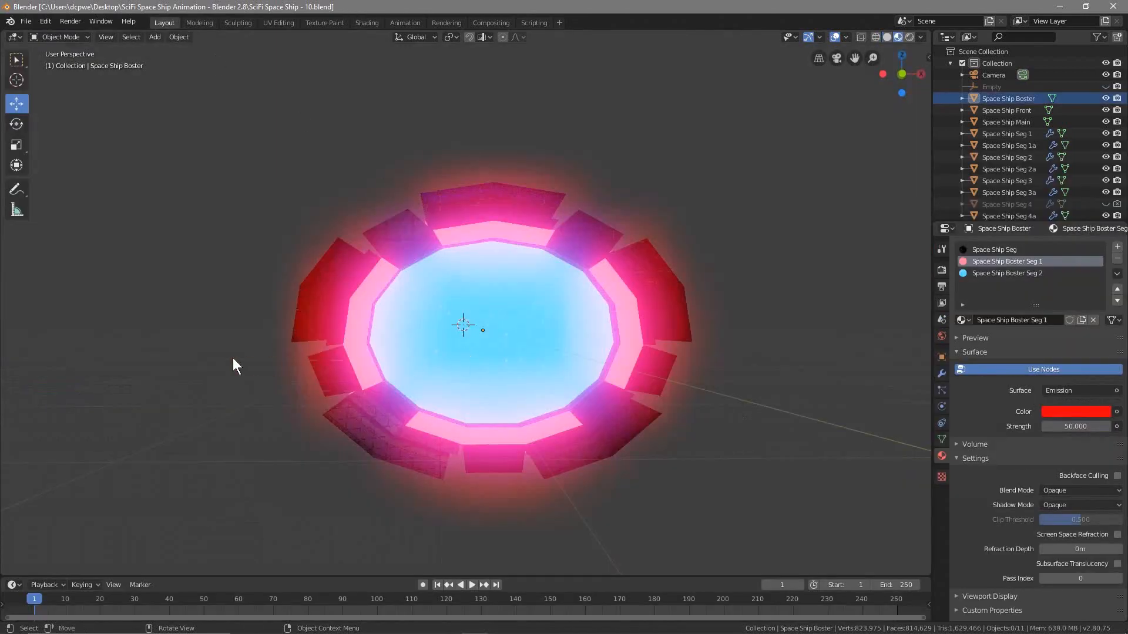
pyautogui.press('n')
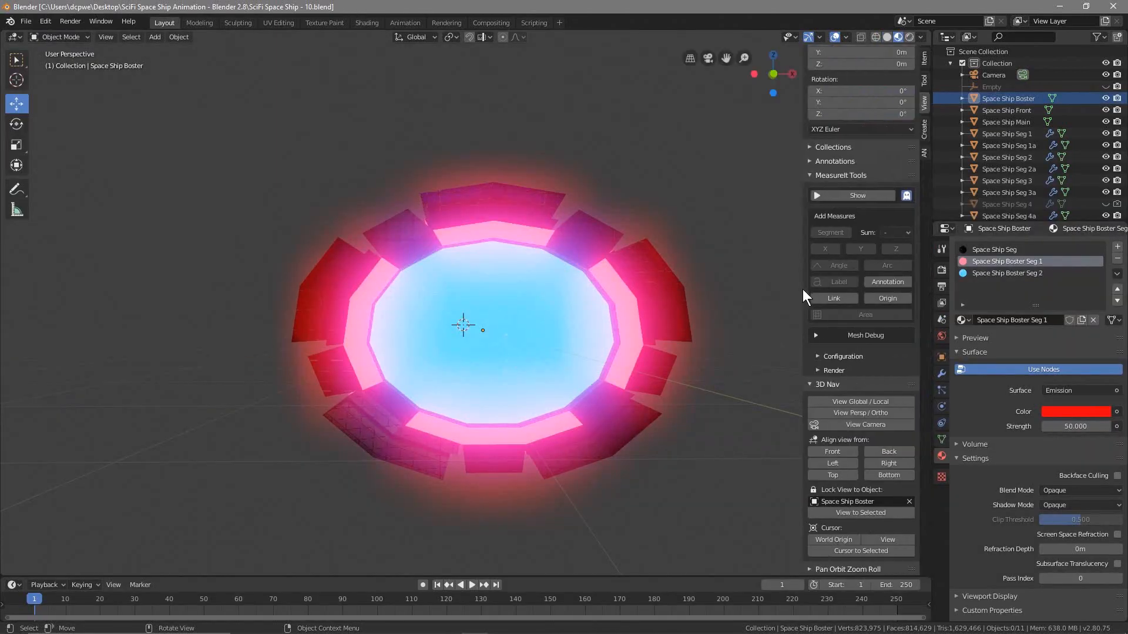
pyautogui.click(869, 501)
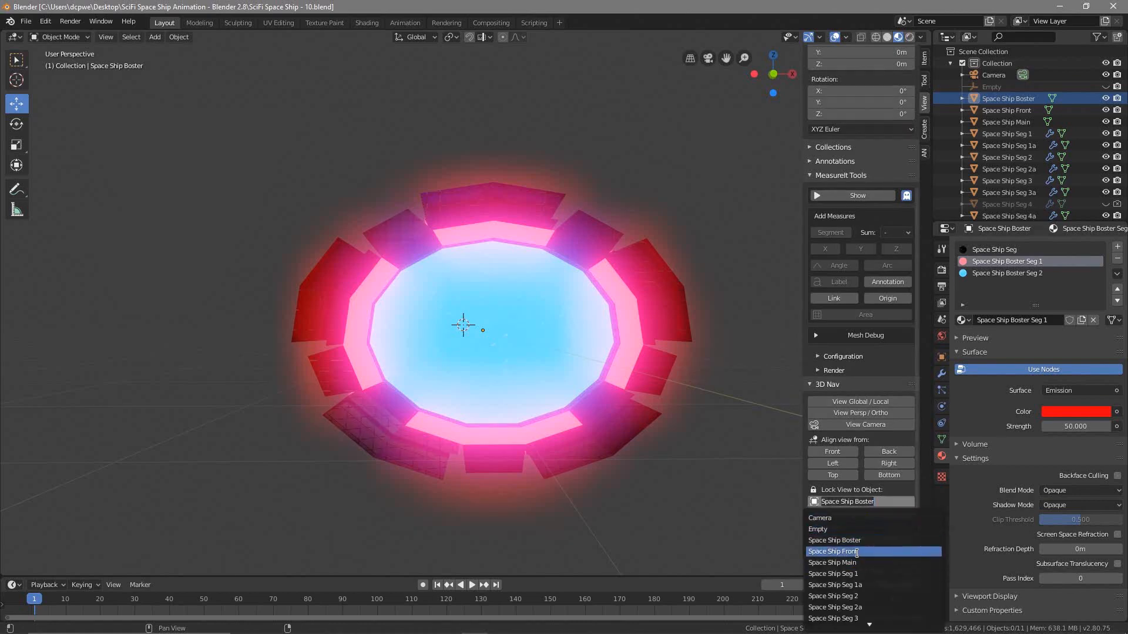
pyautogui.click(841, 552)
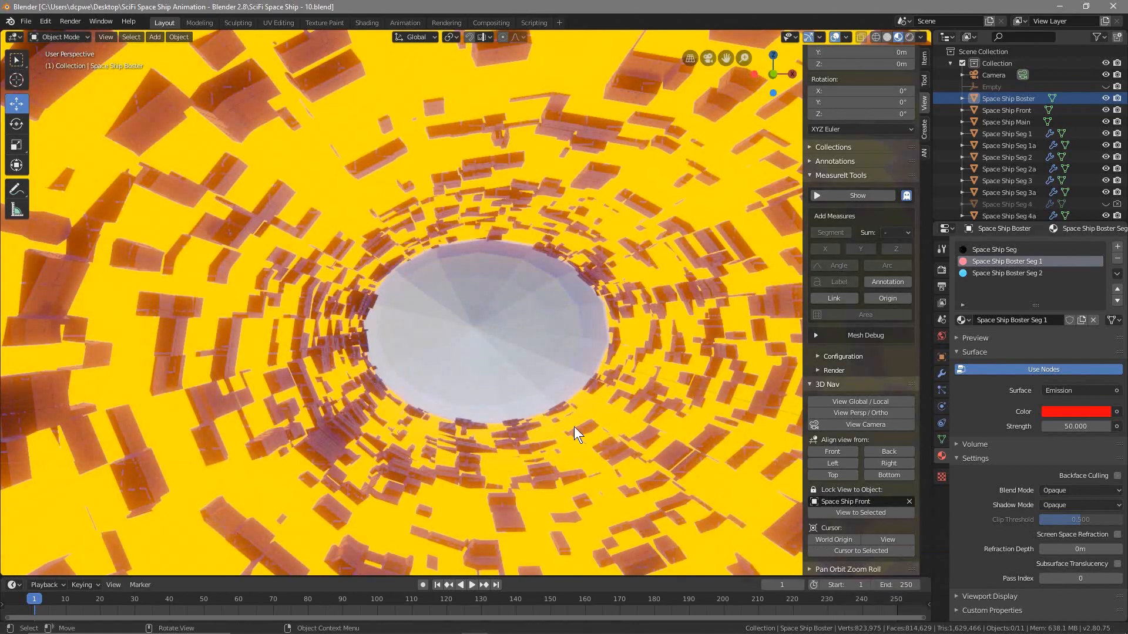
pyautogui.moveTo(357, 355); pyautogui.dragTo(485, 328, button='middle')
pyautogui.scroll(1, 485, 328)
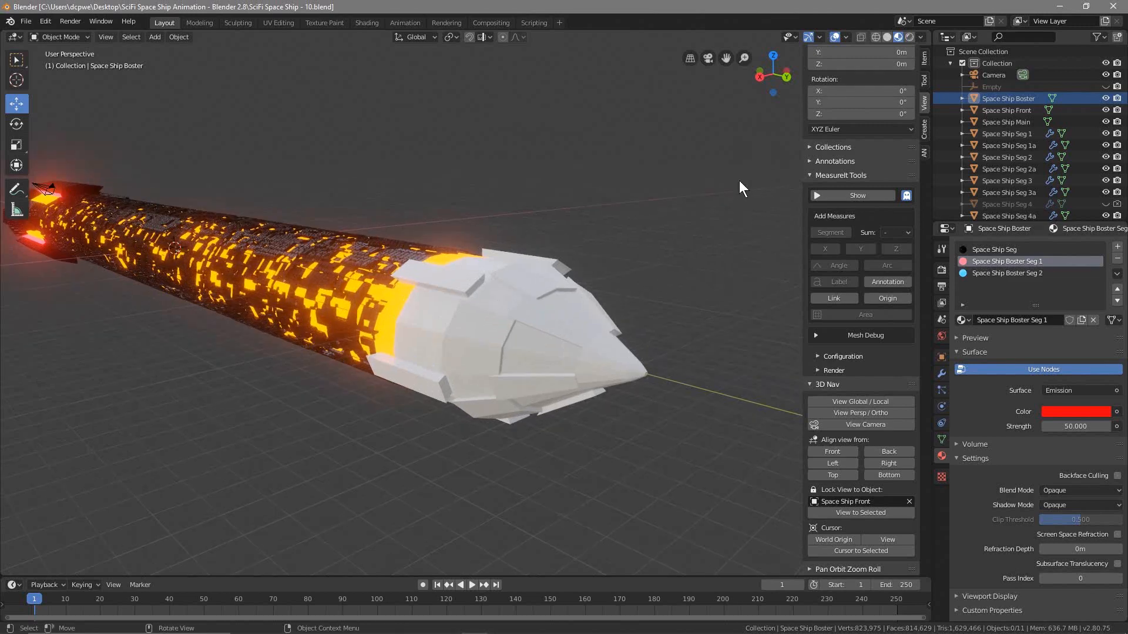
pyautogui.press('n')
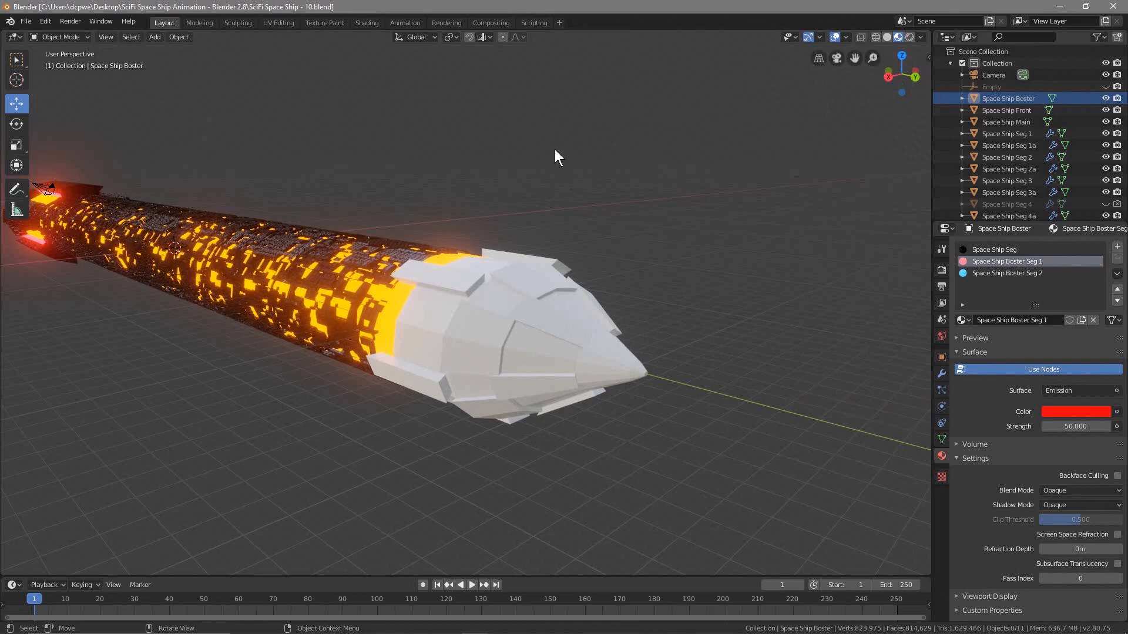
# Select the Space Ship Front object and give it the existing Space Ship Seg material.
pyautogui.click(537, 330)
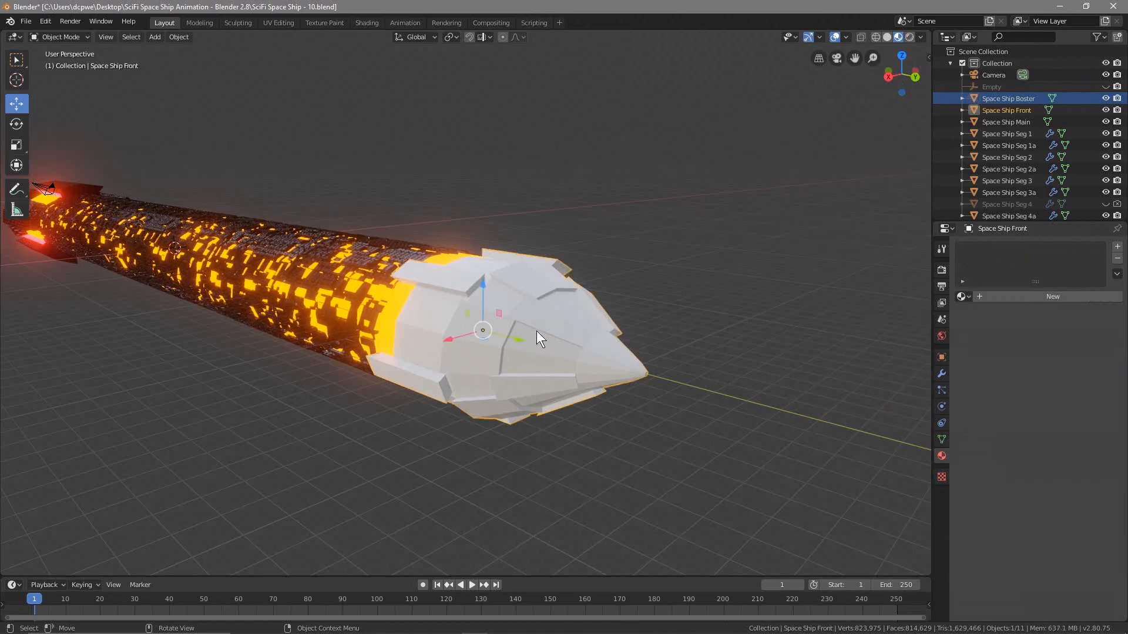
pyautogui.click(999, 111)
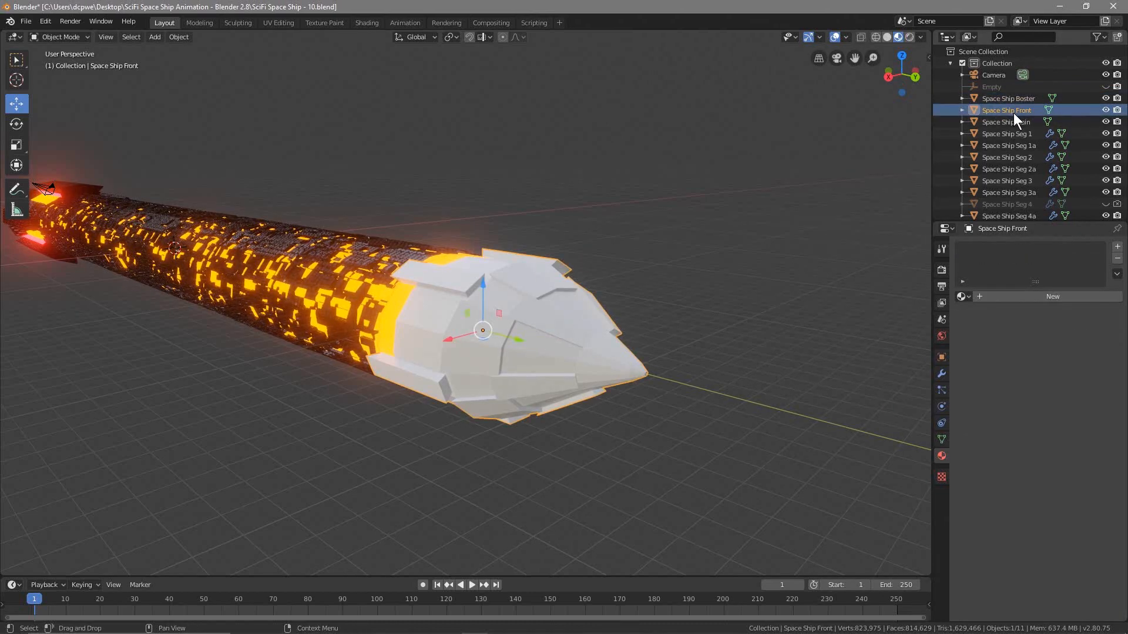
pyautogui.click(962, 298)
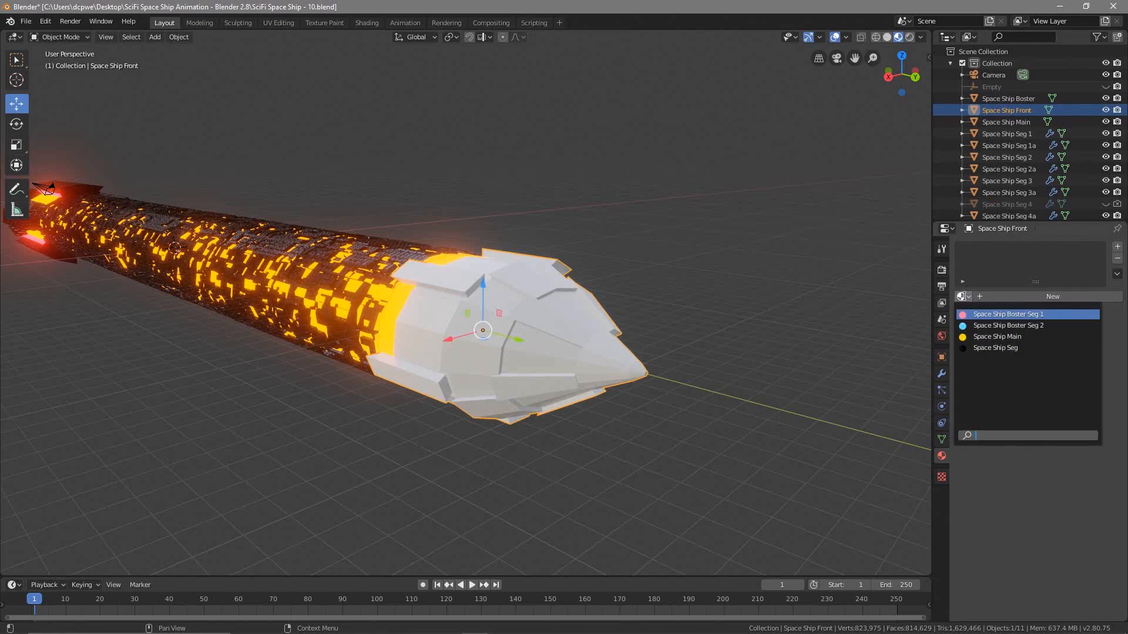
pyautogui.click(995, 348)
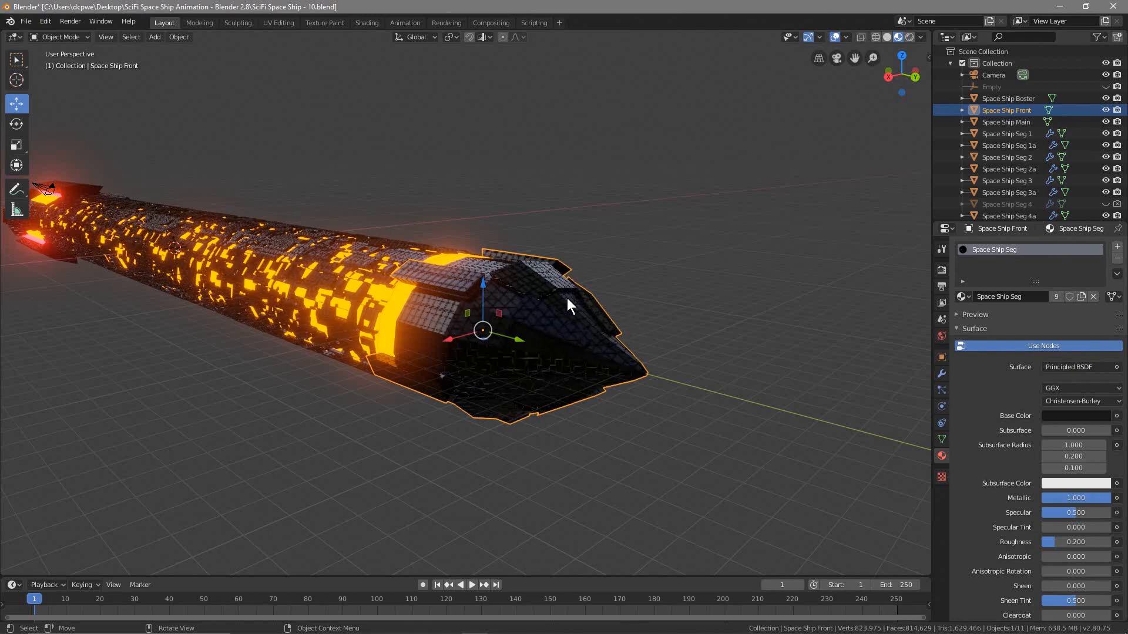
pyautogui.moveTo(565, 396); pyautogui.dragTo(492, 401, button='middle')
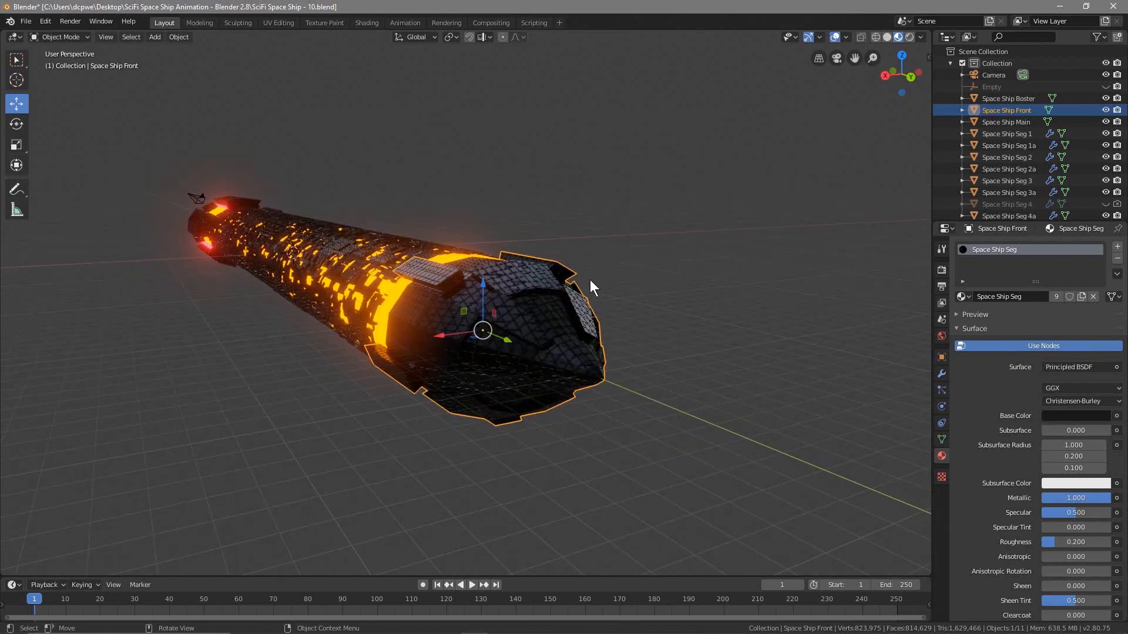
# Enter Edit Mode on Space Ship Front, clear the face selection and show the model in solid shading.
pyautogui.click(59, 38)
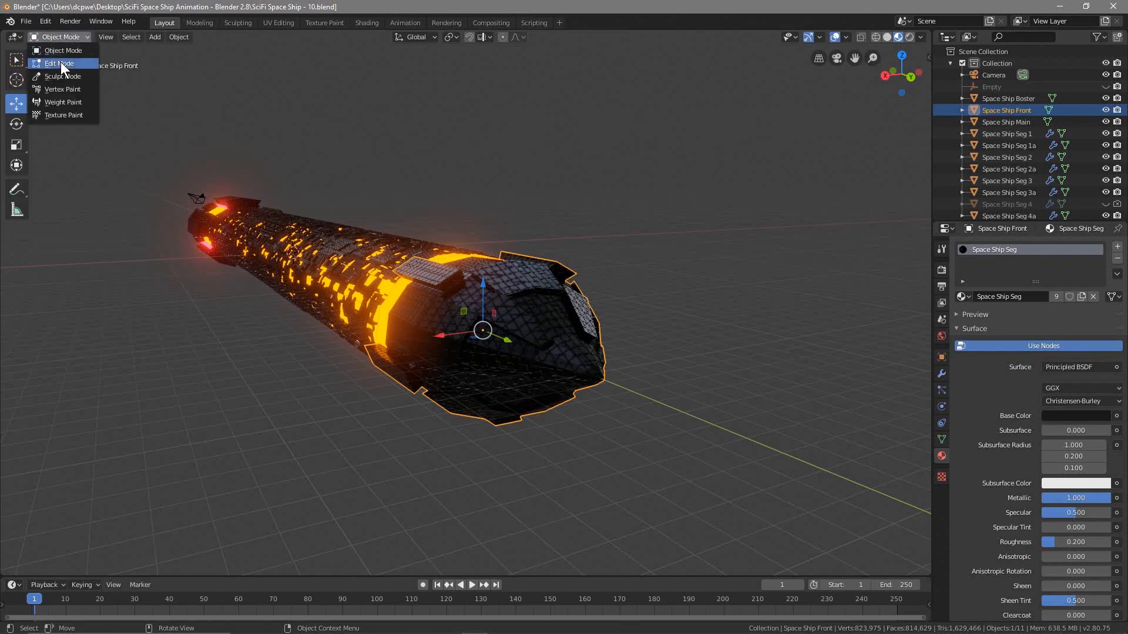
pyautogui.click(61, 61)
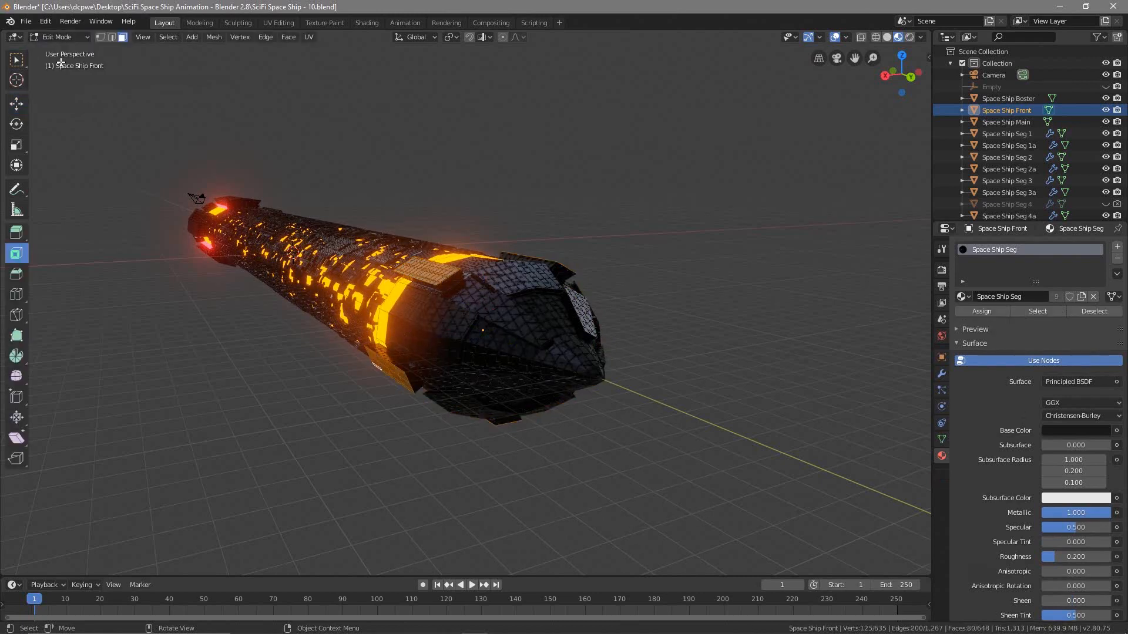
pyautogui.click(315, 398)
pyautogui.click(745, 291)
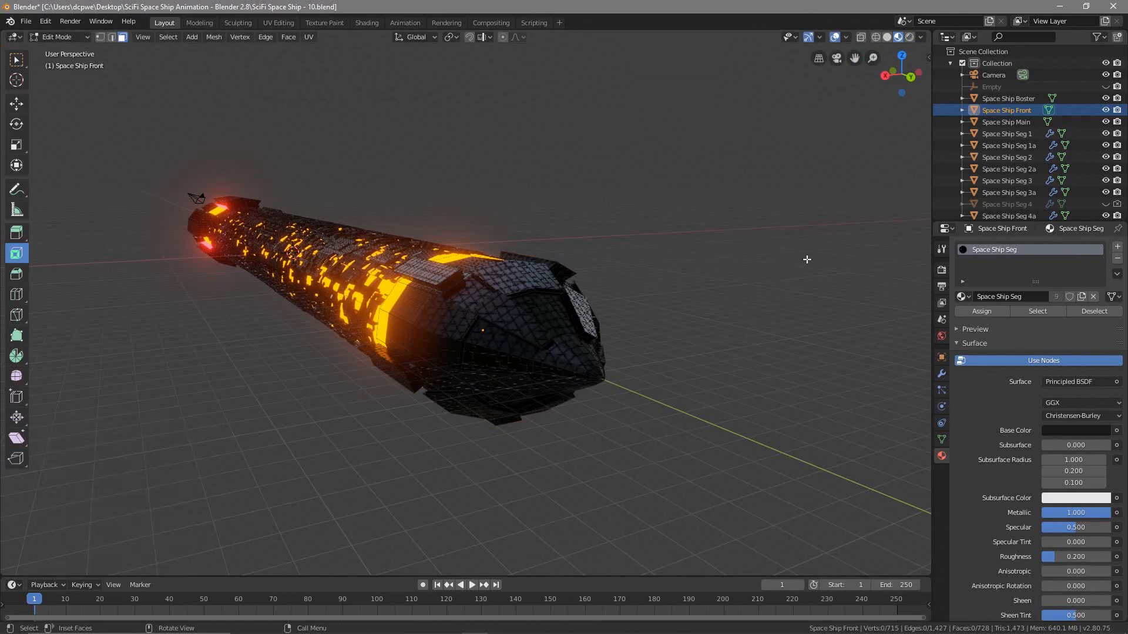
pyautogui.click(886, 37)
pyautogui.scroll(4, 605, 325)
pyautogui.moveTo(600, 303); pyautogui.dragTo(488, 333, button='middle')
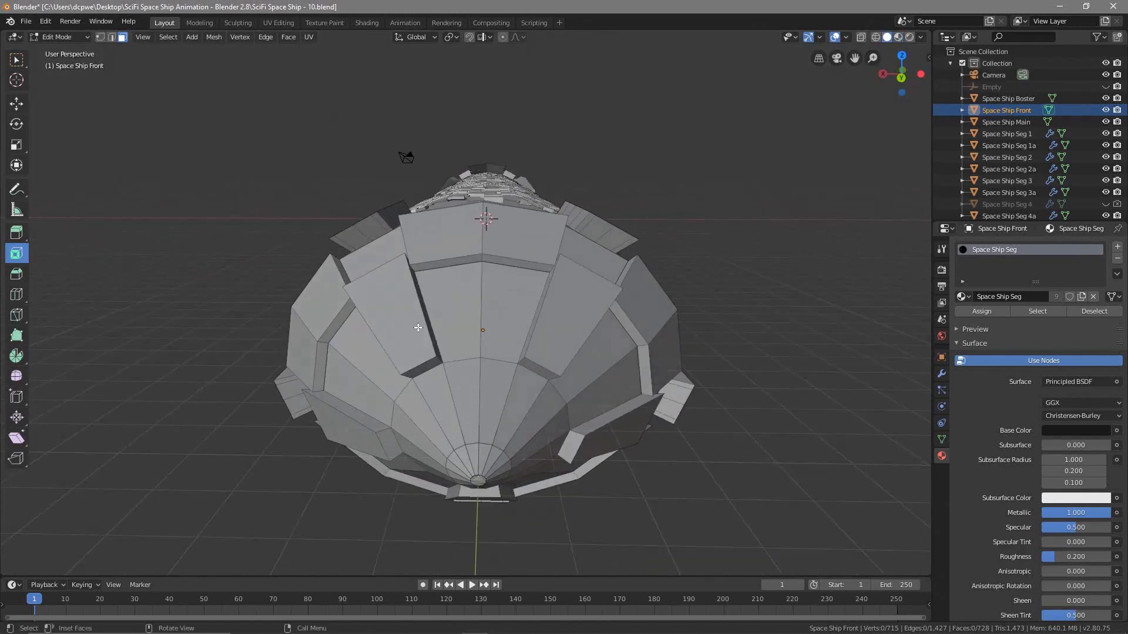
pyautogui.moveTo(422, 323); pyautogui.dragTo(427, 324, button='middle')
# Select the ten outer faces of the five wide raised panels around the rear of the nose cone.
pyautogui.keyDown('shift'); pyautogui.click(462, 240); pyautogui.keyUp('shift')
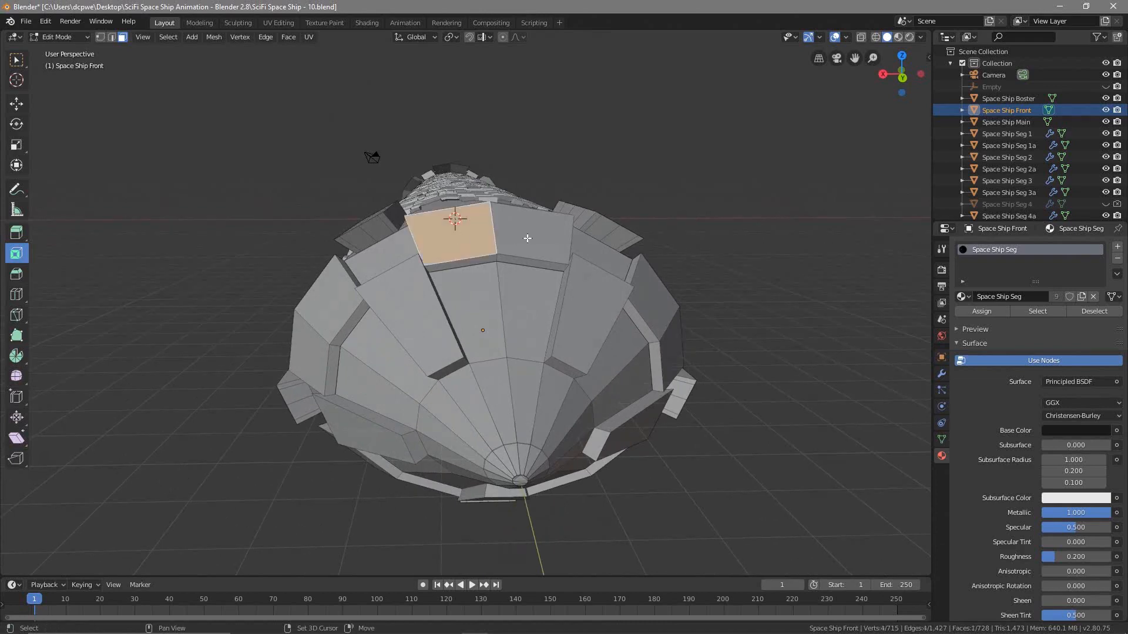
pyautogui.keyDown('shift'); pyautogui.click(527, 238); pyautogui.keyUp('shift')
pyautogui.moveTo(516, 287); pyautogui.dragTo(611, 297, button='middle')
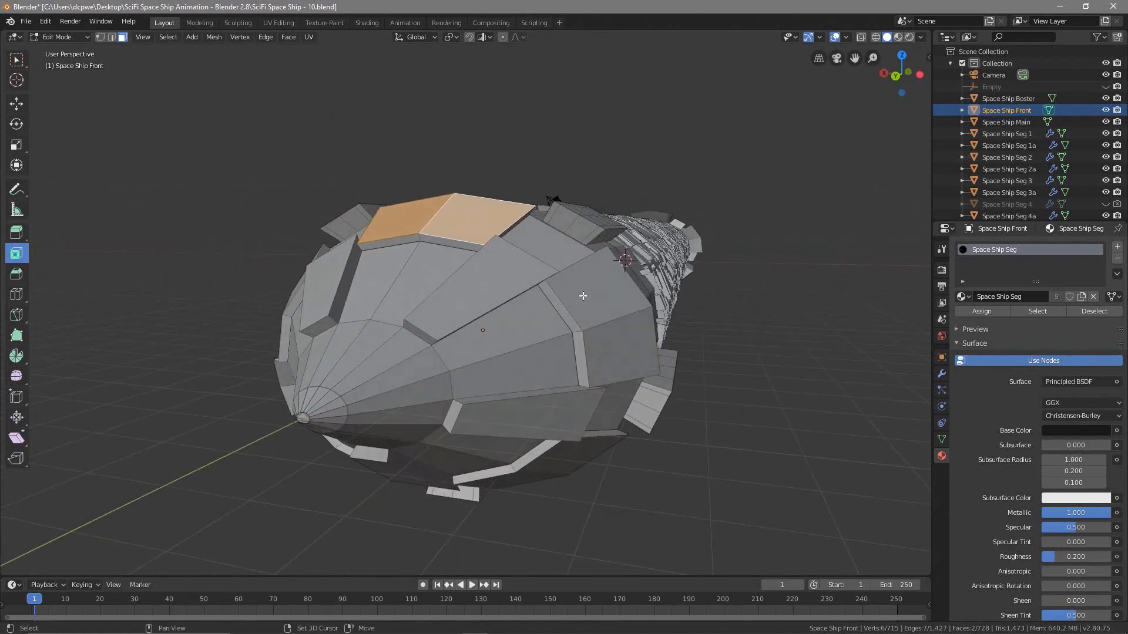
pyautogui.keyDown('shift'); pyautogui.click(611, 297); pyautogui.keyUp('shift')
pyautogui.keyDown('shift'); pyautogui.click(607, 355); pyautogui.keyUp('shift')
pyautogui.moveTo(607, 355); pyautogui.dragTo(598, 349, button='middle')
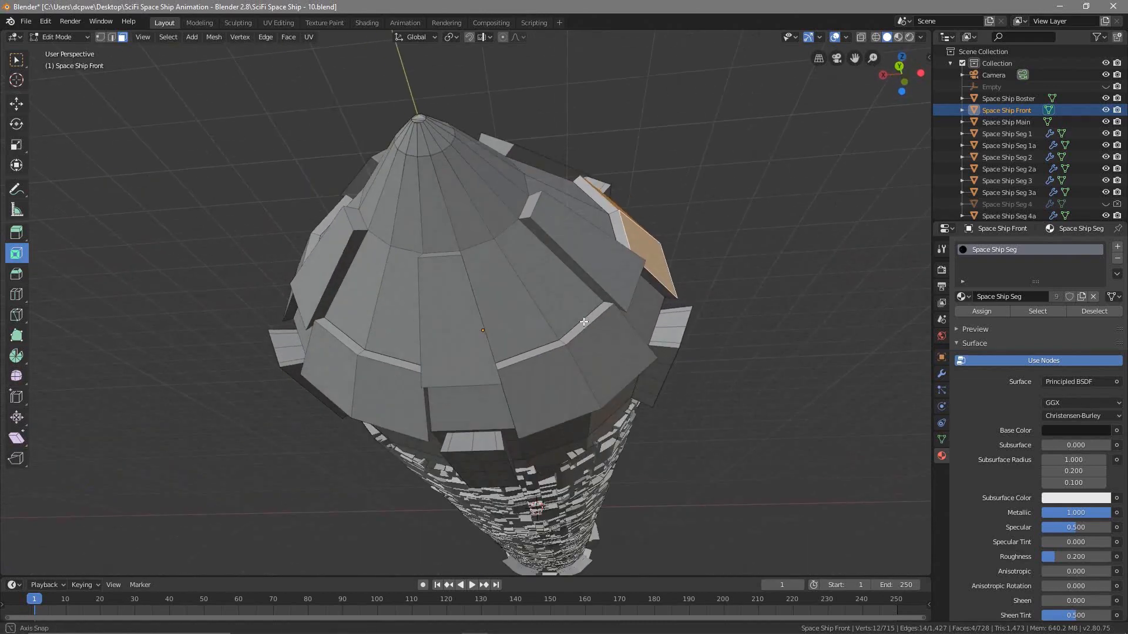
pyautogui.keyDown('shift'); pyautogui.click(598, 349); pyautogui.keyUp('shift')
pyautogui.keyDown('shift'); pyautogui.click(532, 373); pyautogui.keyUp('shift')
pyautogui.keyDown('shift'); pyautogui.click(386, 409); pyautogui.keyUp('shift')
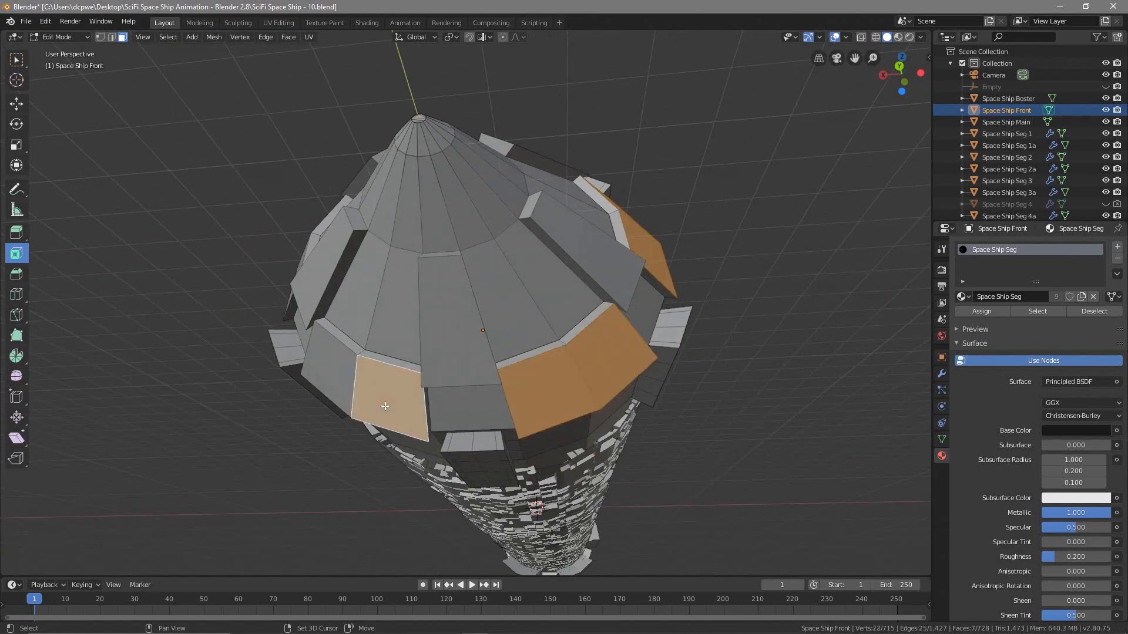
pyautogui.keyDown('shift'); pyautogui.click(338, 389); pyautogui.keyUp('shift')
pyautogui.moveTo(338, 388); pyautogui.dragTo(408, 307, button='middle')
pyautogui.keyDown('shift'); pyautogui.click(480, 314); pyautogui.keyUp('shift')
pyautogui.keyDown('shift'); pyautogui.click(496, 286); pyautogui.keyUp('shift')
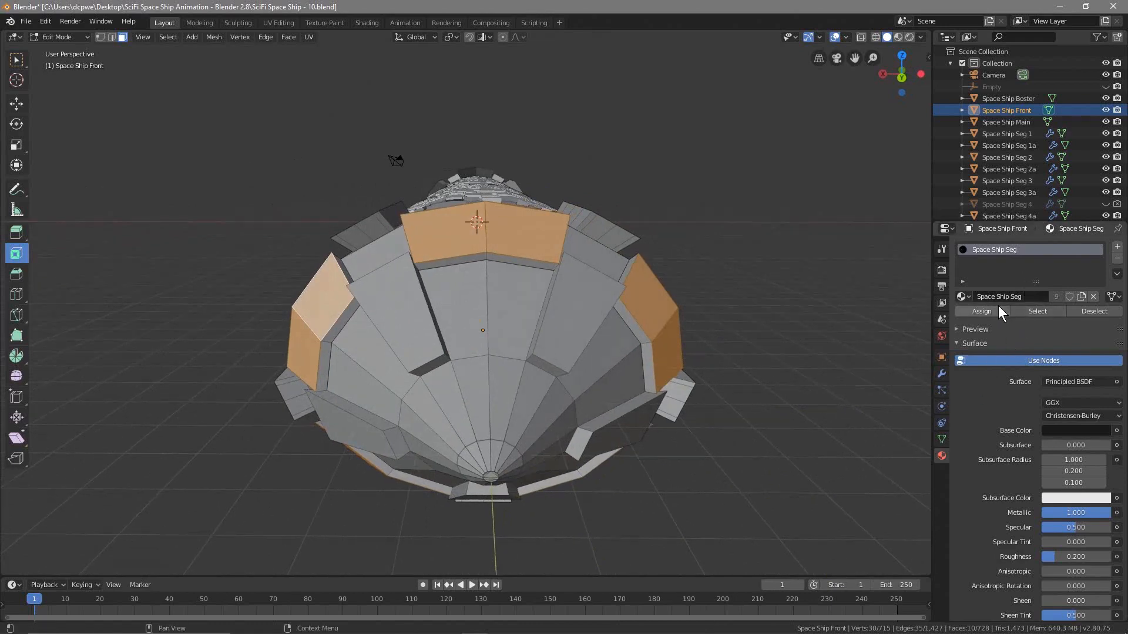
# Add a second material slot to Space Ship Front with a new material named Space Ship Front.
pyautogui.click(1117, 248)
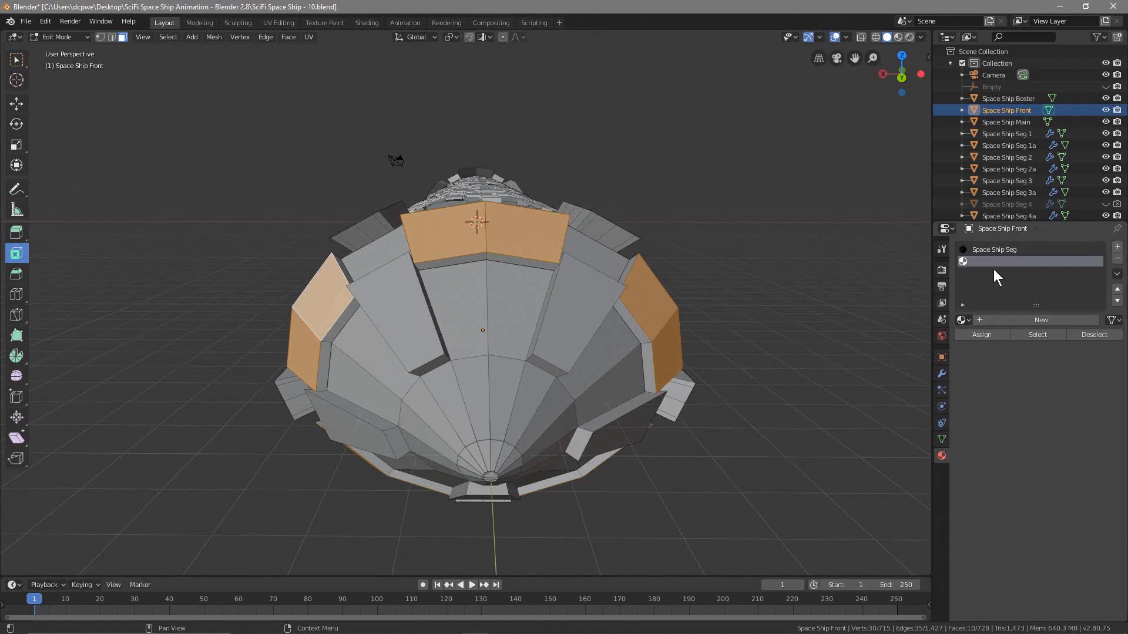
pyautogui.doubleClick(1007, 110)
pyautogui.hotkey('ctrl', 'c')
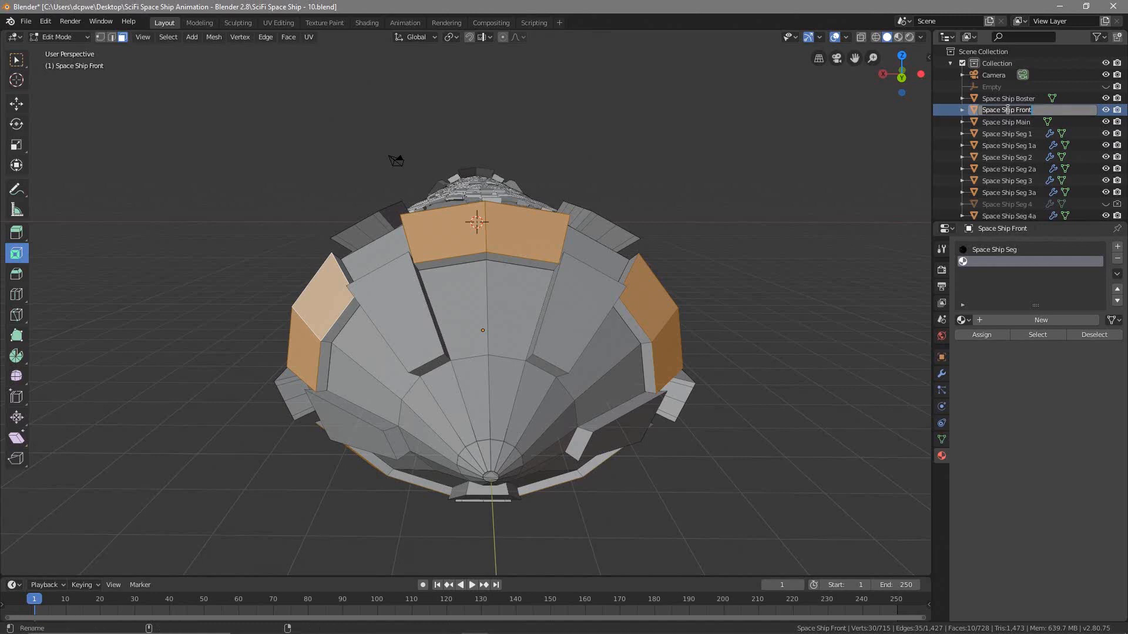
pyautogui.click(1027, 320)
pyautogui.click(1031, 323)
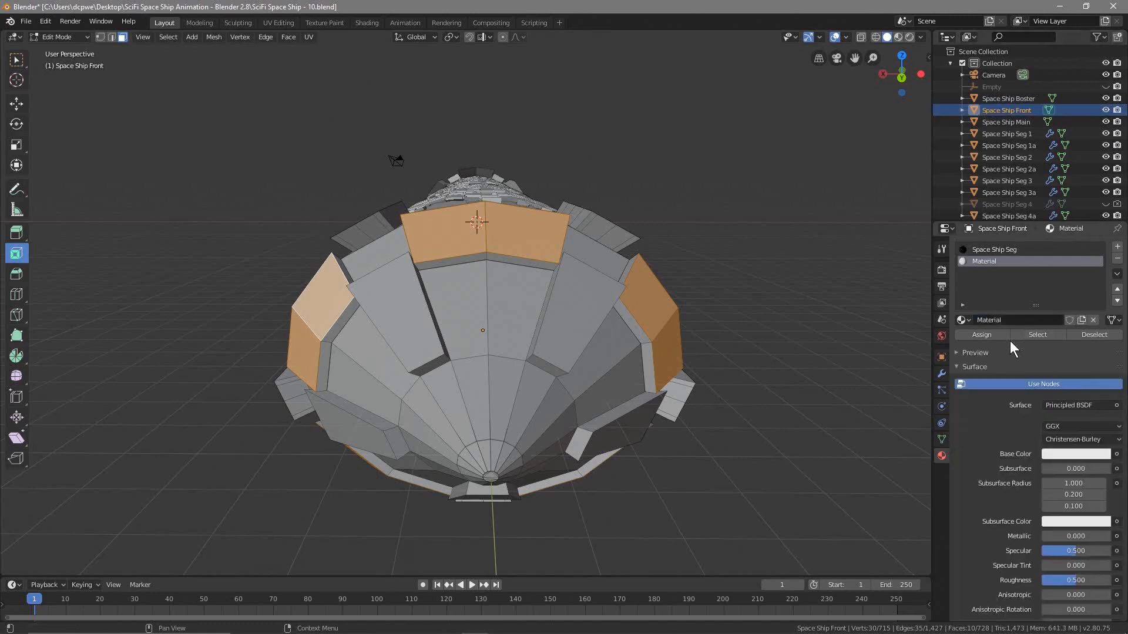
pyautogui.doubleClick(1014, 321)
pyautogui.hotkey('ctrl', 'v')
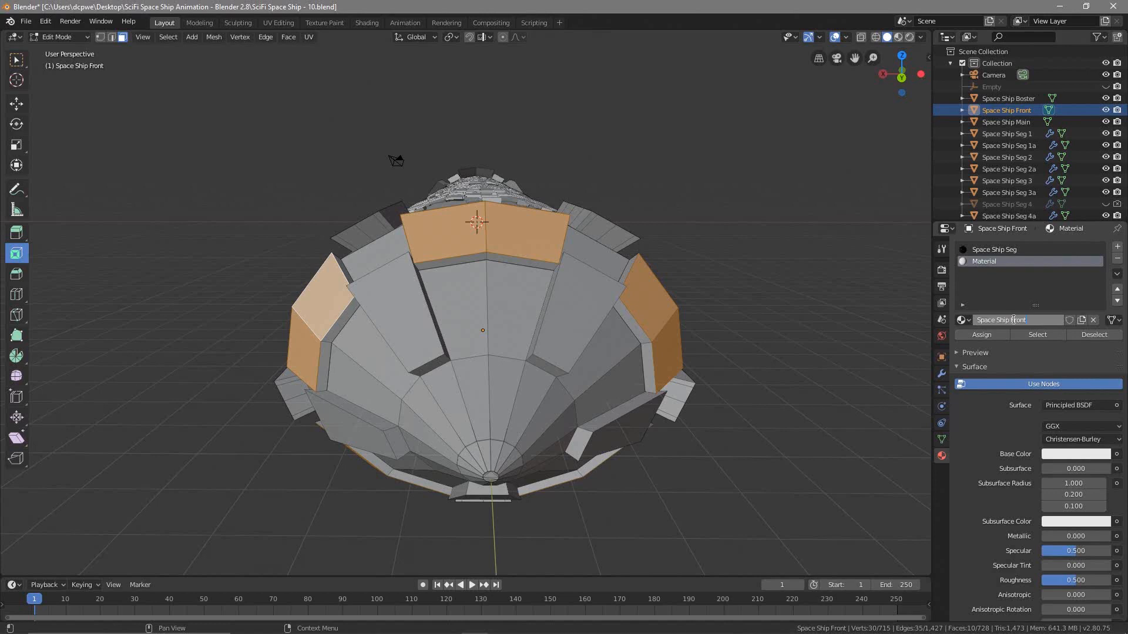
pyautogui.press('Return')
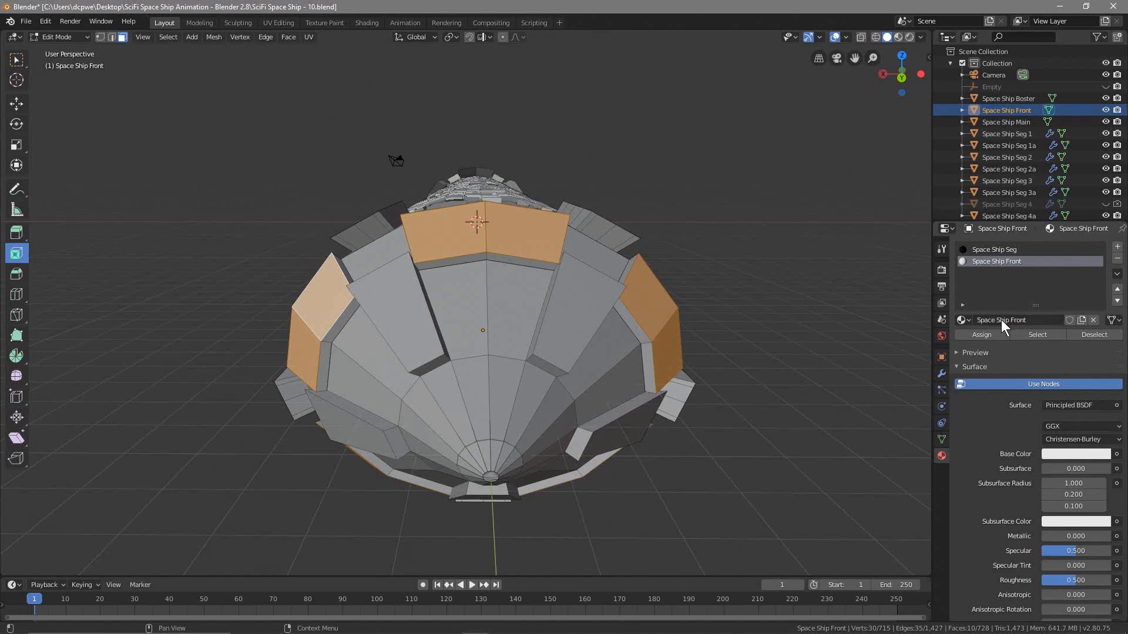
# Swap the second slot's material for the existing Space Ship Main, assign it to the selected panel faces and check the glow in rendered shading.
pyautogui.click(963, 322)
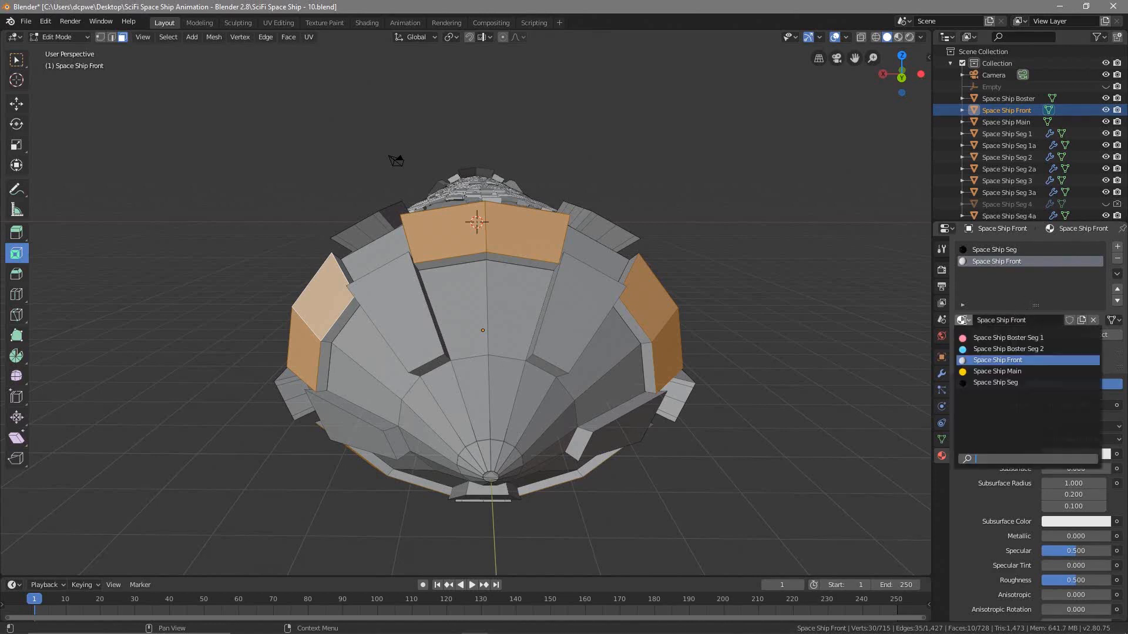
pyautogui.click(997, 372)
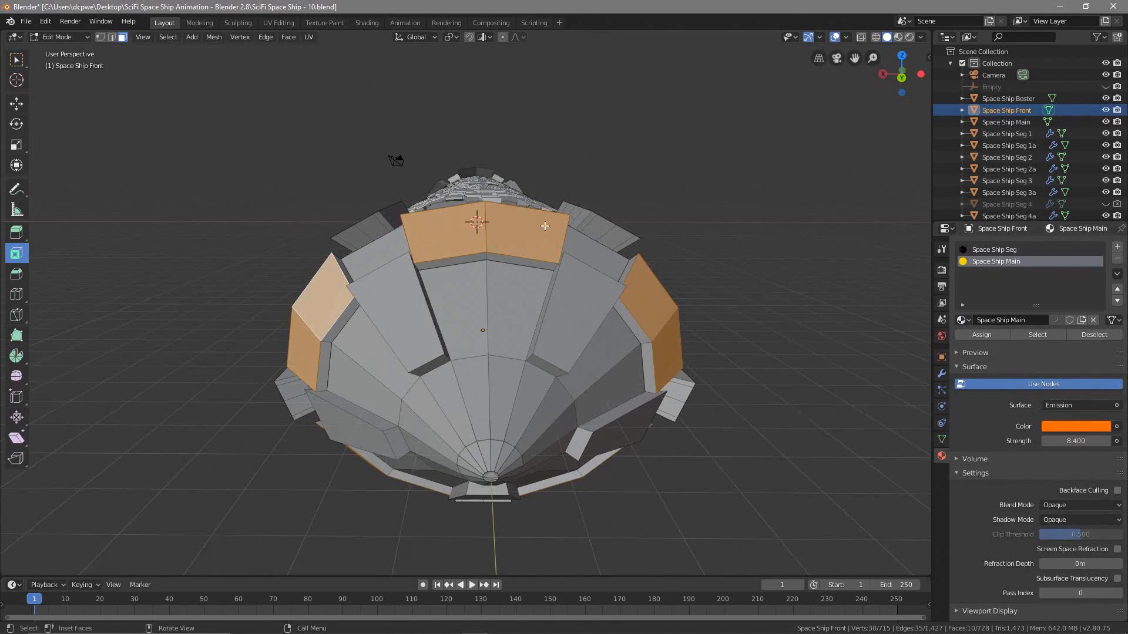
pyautogui.moveTo(450, 269); pyautogui.dragTo(566, 251, button='middle')
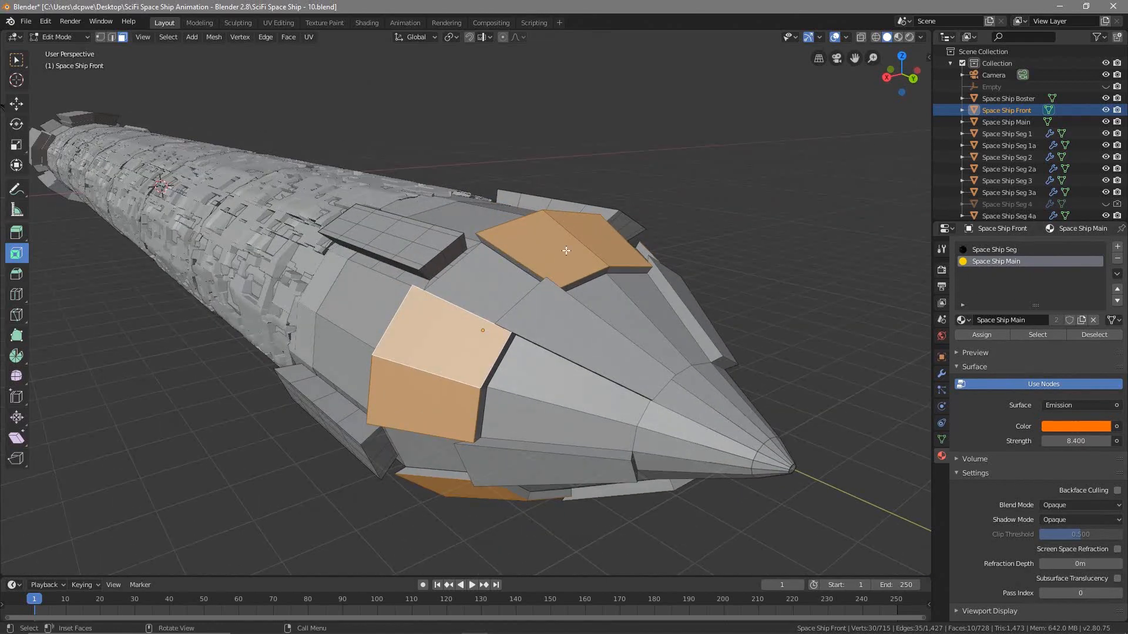
pyautogui.click(909, 37)
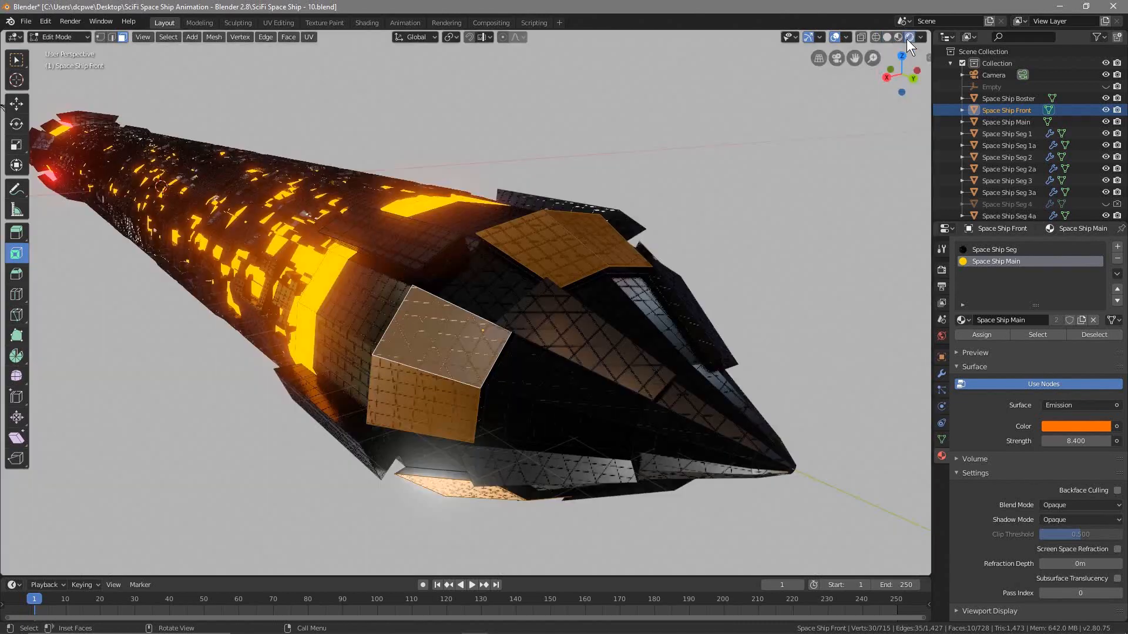
pyautogui.moveTo(780, 244); pyautogui.dragTo(753, 245, button='middle')
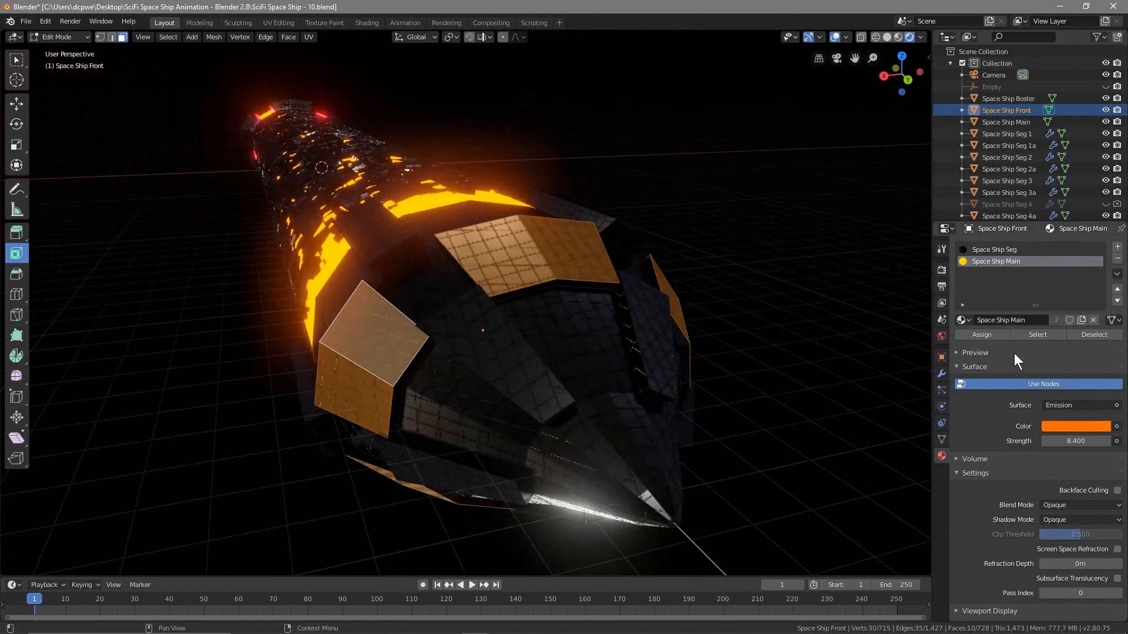
pyautogui.click(981, 335)
pyautogui.moveTo(758, 369); pyautogui.dragTo(785, 357, button='middle')
pyautogui.scroll(-8, 786, 357)
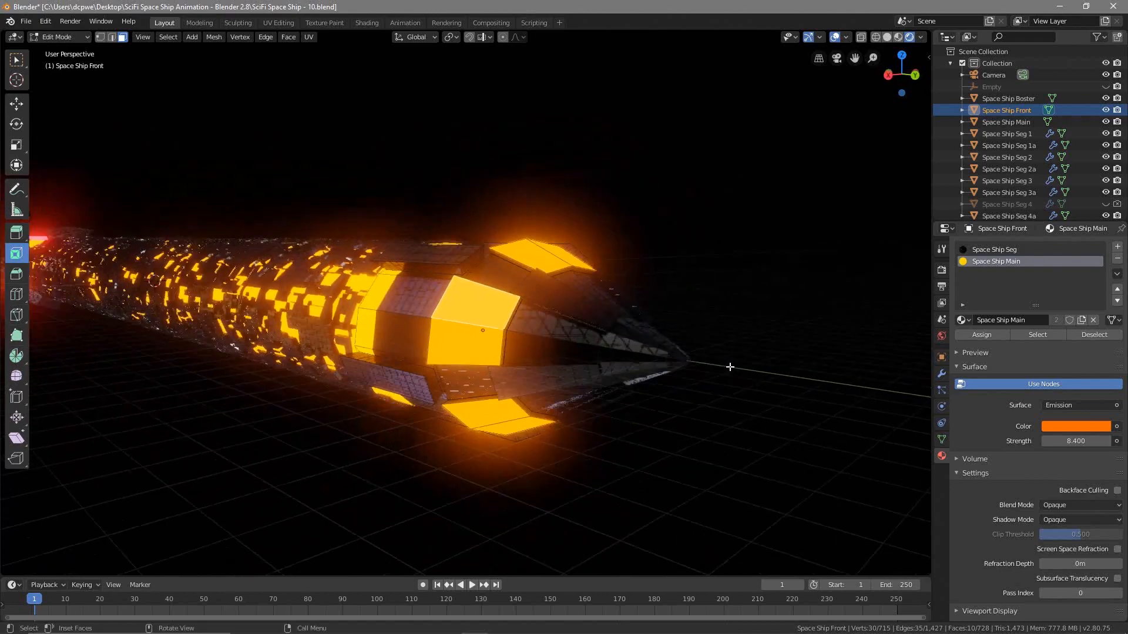
pyautogui.moveTo(635, 369); pyautogui.dragTo(532, 356, button='middle')
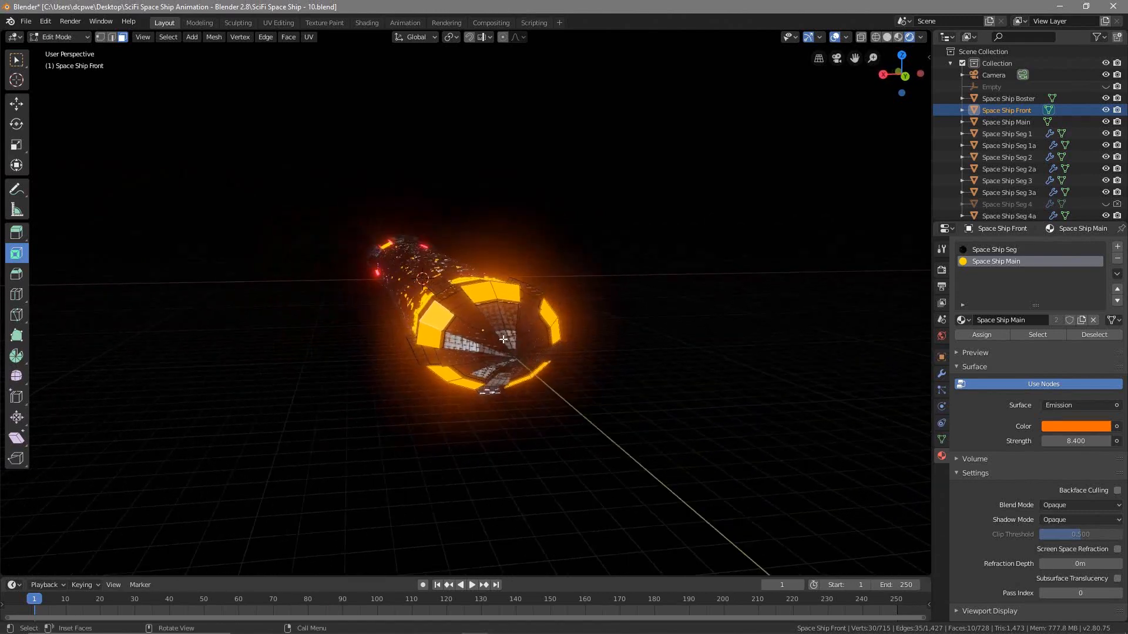
# In solid shading, select the five pairs of recessed faces between the raised strips in the ring just behind the nose tip.
pyautogui.click(887, 37)
pyautogui.scroll(5, 580, 376)
pyautogui.moveTo(582, 400); pyautogui.dragTo(474, 370, button='middle')
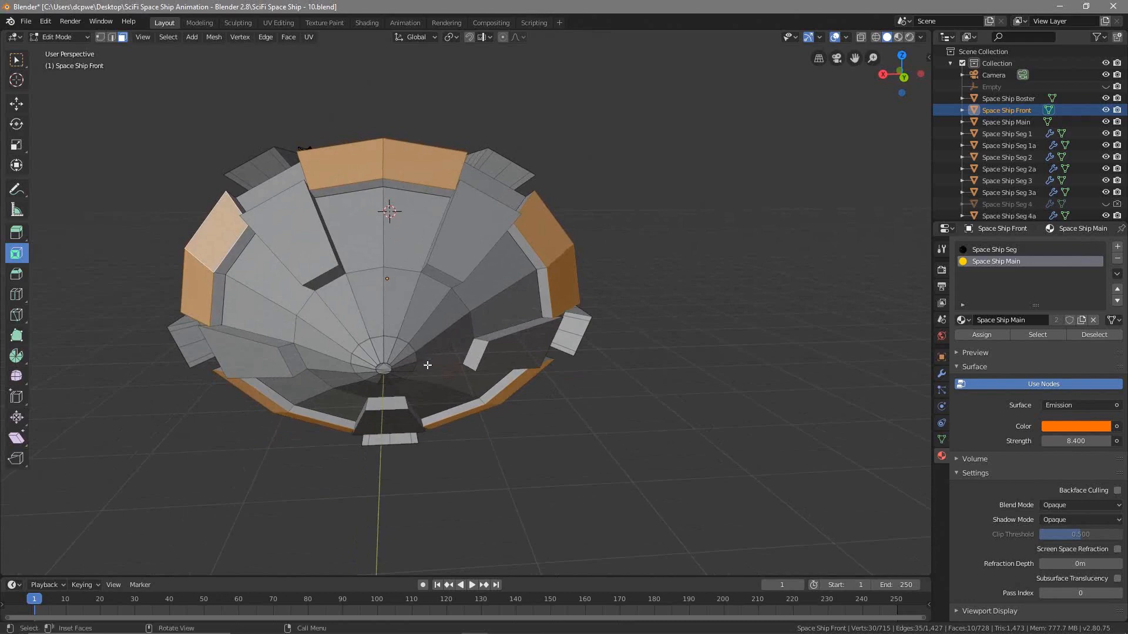
pyautogui.click(369, 292)
pyautogui.keyDown('shift'); pyautogui.click(392, 295); pyautogui.keyUp('shift')
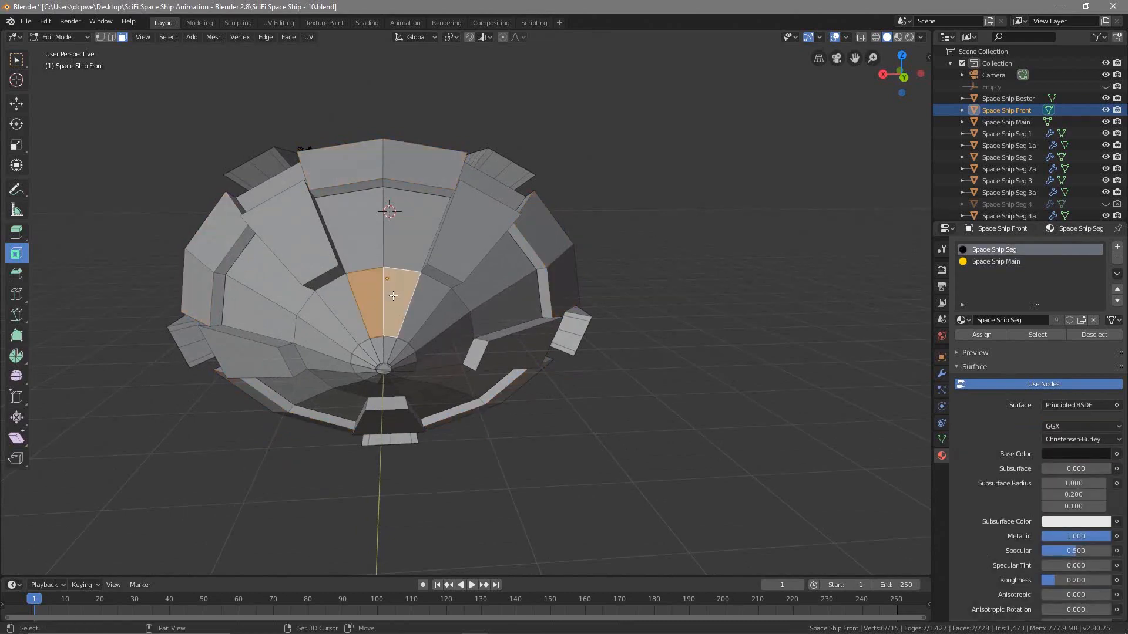
pyautogui.keyDown('shift'); pyautogui.click(446, 324); pyautogui.keyUp('shift')
pyautogui.keyDown('shift'); pyautogui.click(454, 336); pyautogui.keyUp('shift')
pyautogui.moveTo(454, 336); pyautogui.dragTo(433, 229, button='middle')
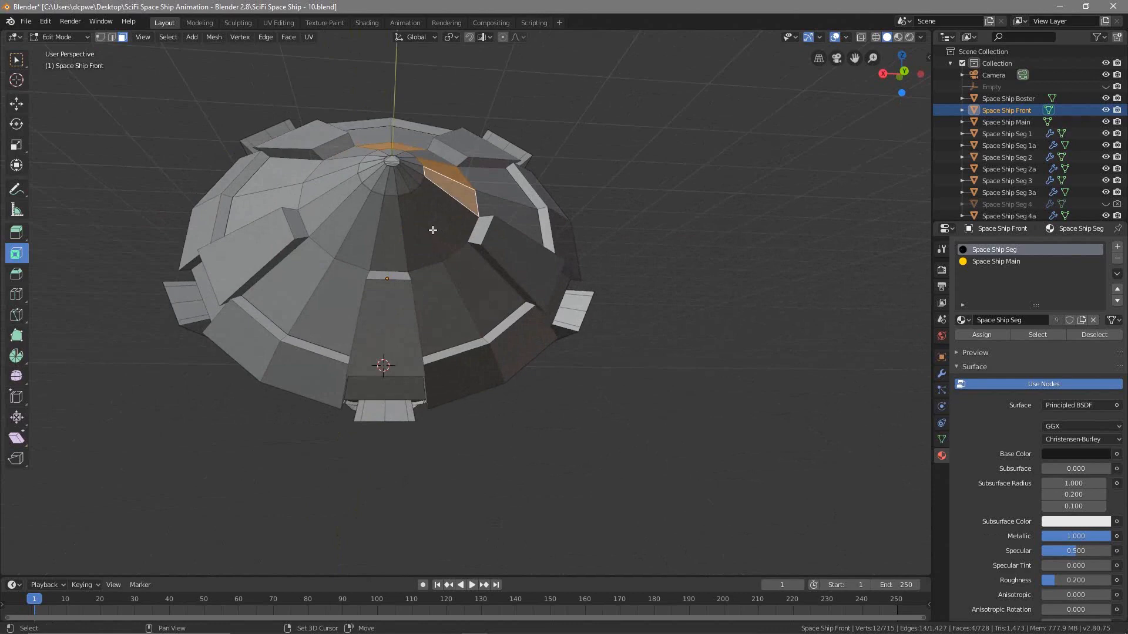
pyautogui.keyDown('shift'); pyautogui.click(436, 220); pyautogui.keyUp('shift')
pyautogui.keyDown('shift'); pyautogui.click(418, 225); pyautogui.keyUp('shift')
pyautogui.keyDown('shift'); pyautogui.click(365, 227); pyautogui.keyUp('shift')
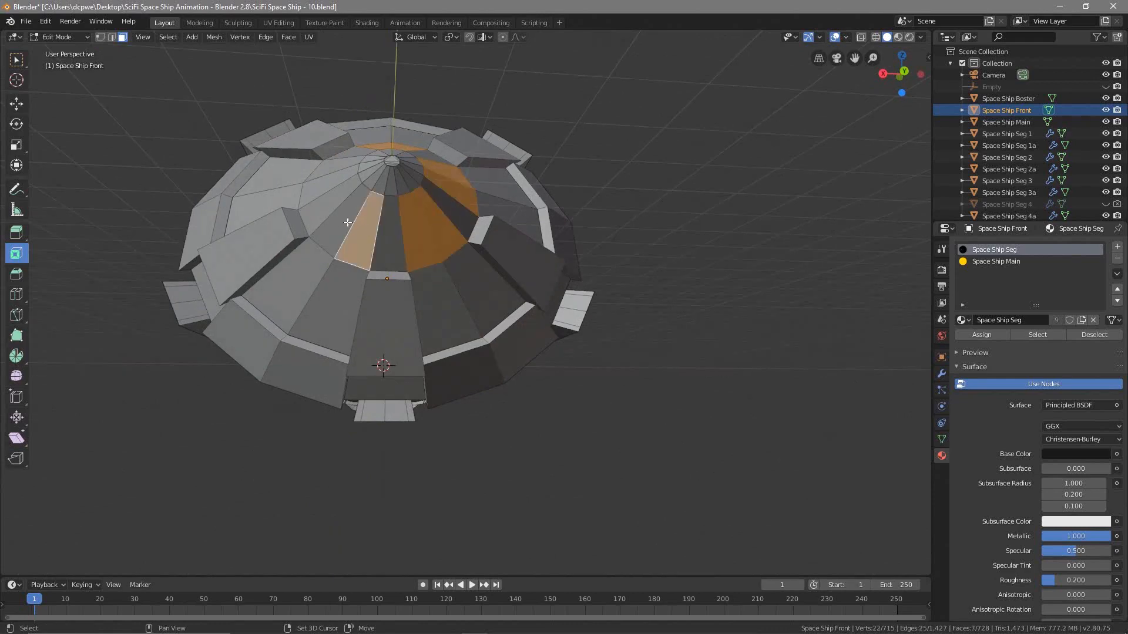
pyautogui.keyDown('shift'); pyautogui.click(340, 226); pyautogui.keyUp('shift')
pyautogui.moveTo(340, 226); pyautogui.dragTo(353, 264, button='middle')
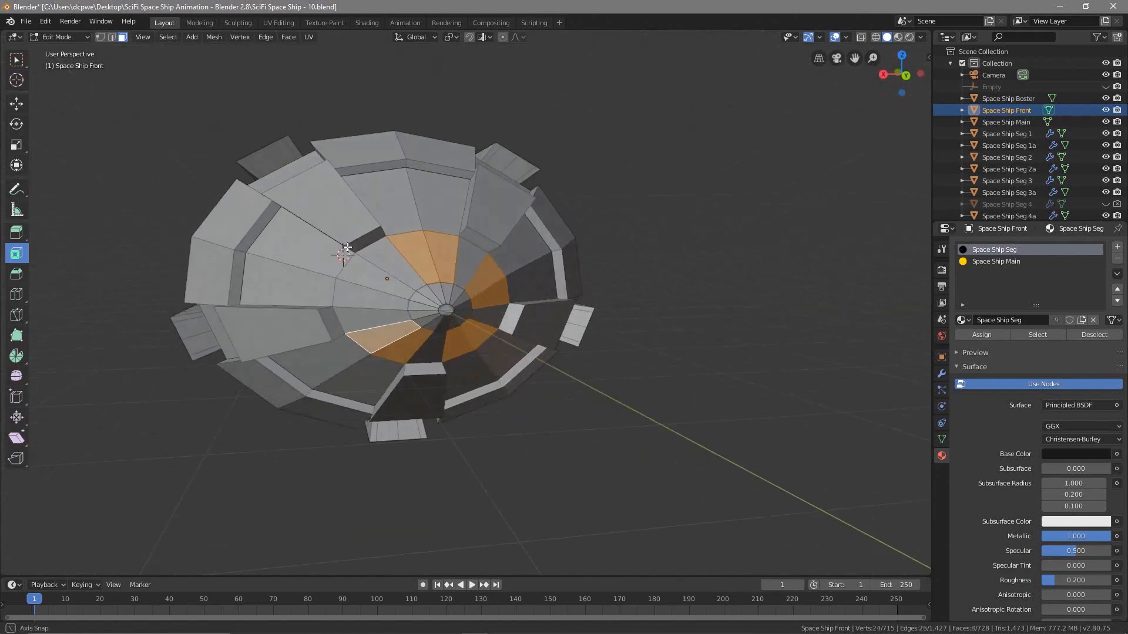
pyautogui.keyDown('shift'); pyautogui.click(364, 293); pyautogui.keyUp('shift')
pyautogui.keyDown('shift'); pyautogui.click(359, 281); pyautogui.keyUp('shift')
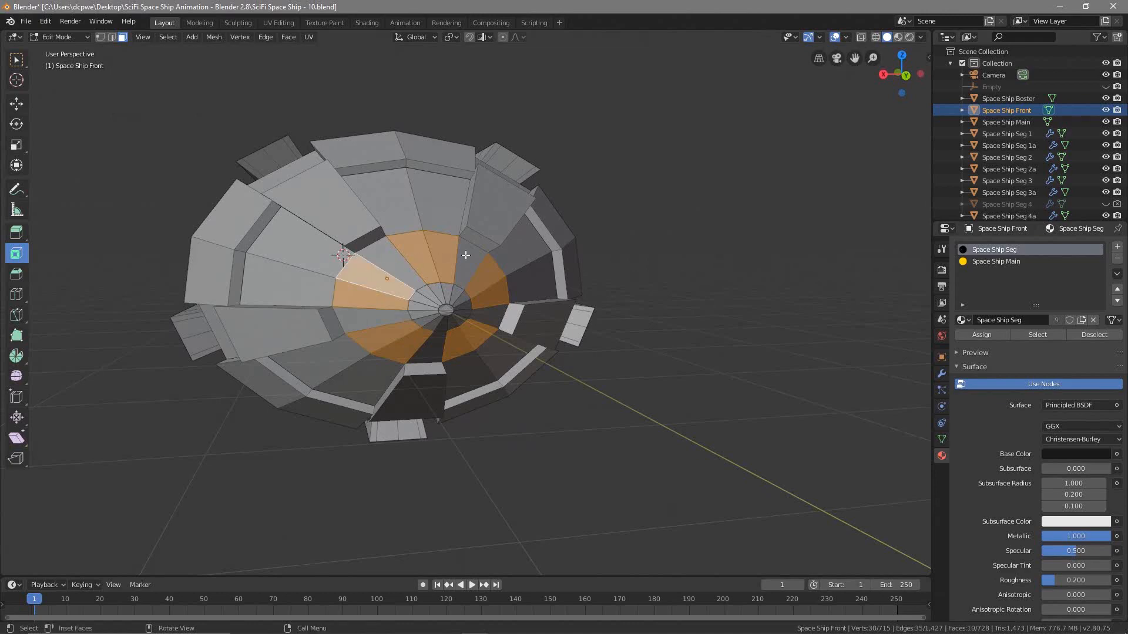
pyautogui.moveTo(372, 333); pyautogui.dragTo(358, 329, button='middle')
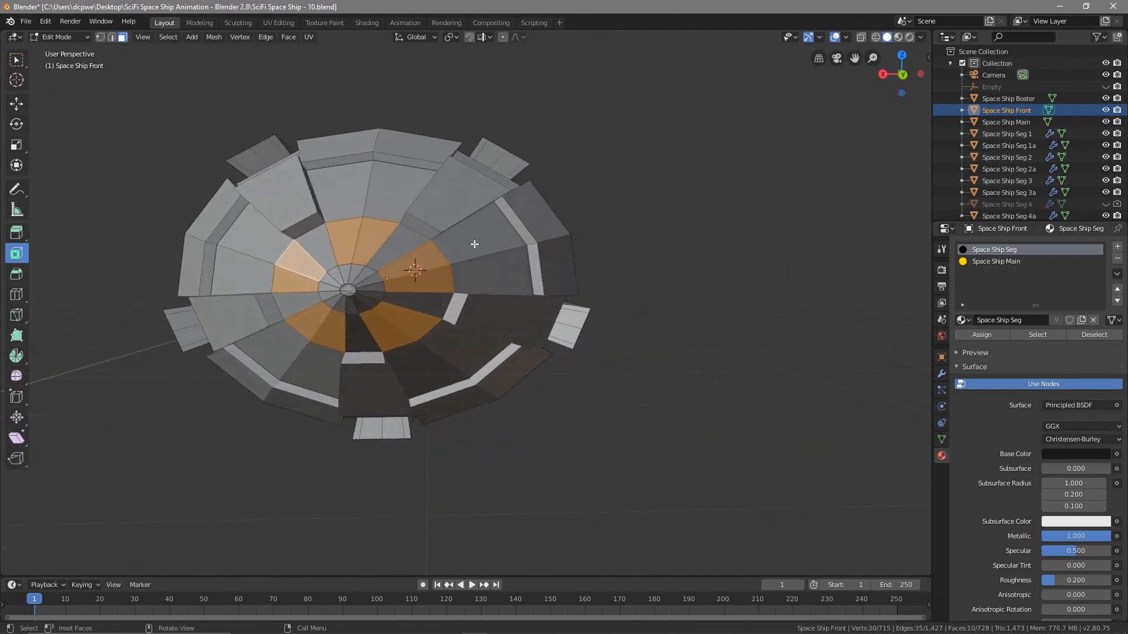
pyautogui.moveTo(462, 336); pyautogui.dragTo(470, 330, button='middle')
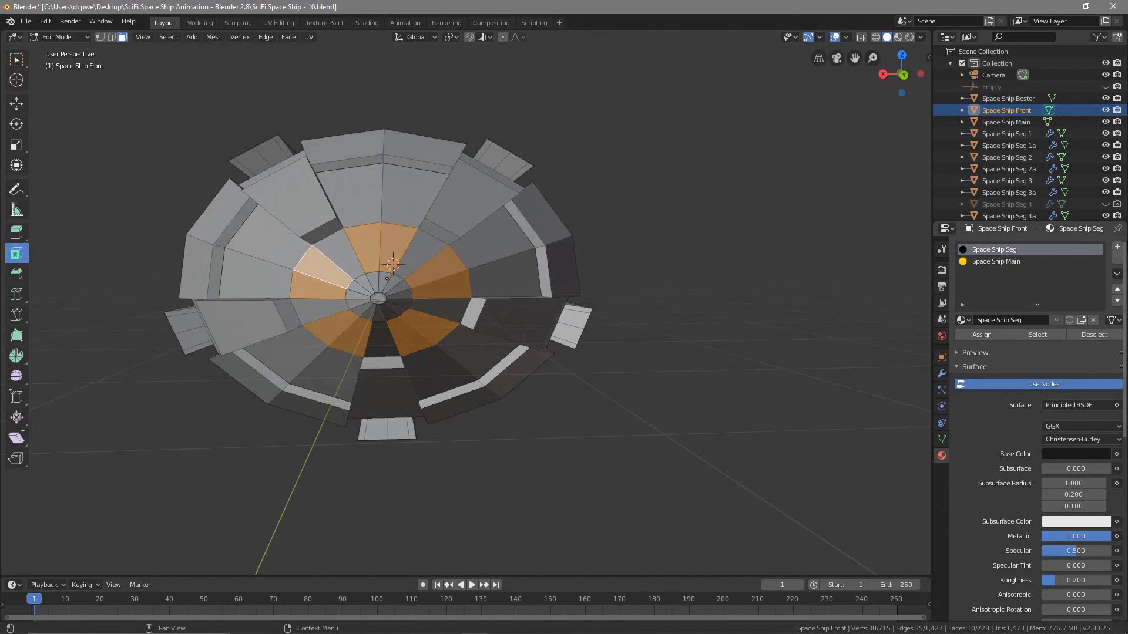
# Add a third material slot to Space Ship Front with a new material named Space Ship Front Seg 1.
pyautogui.click(1118, 247)
pyautogui.doubleClick(1017, 110)
pyautogui.hotkey('ctrl', 'c')
pyautogui.click(1013, 292)
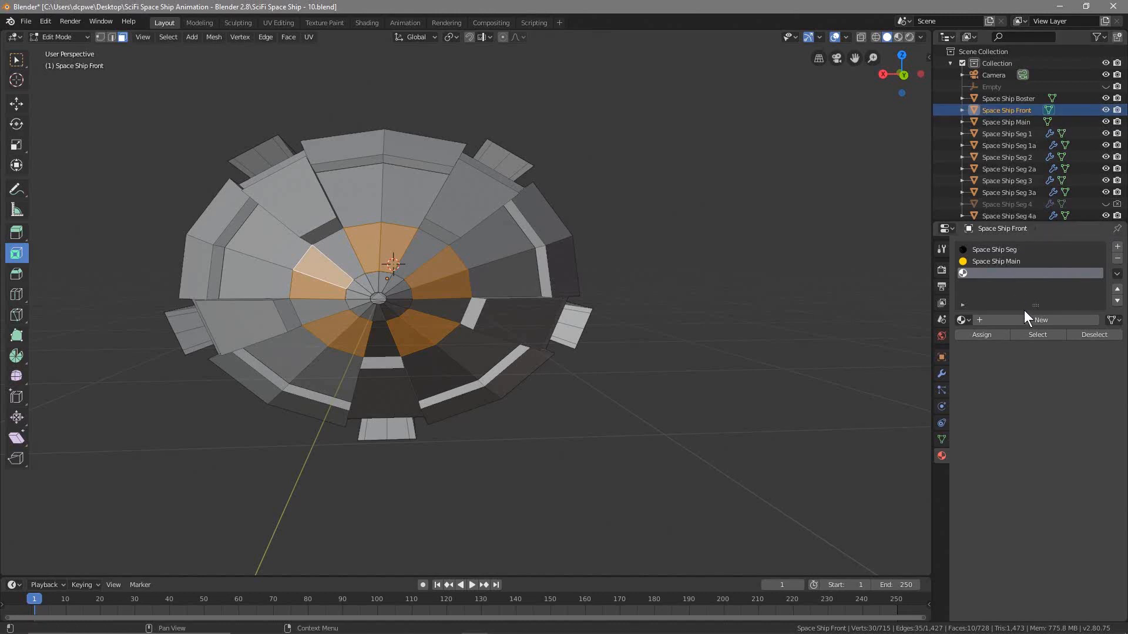
pyautogui.click(1041, 321)
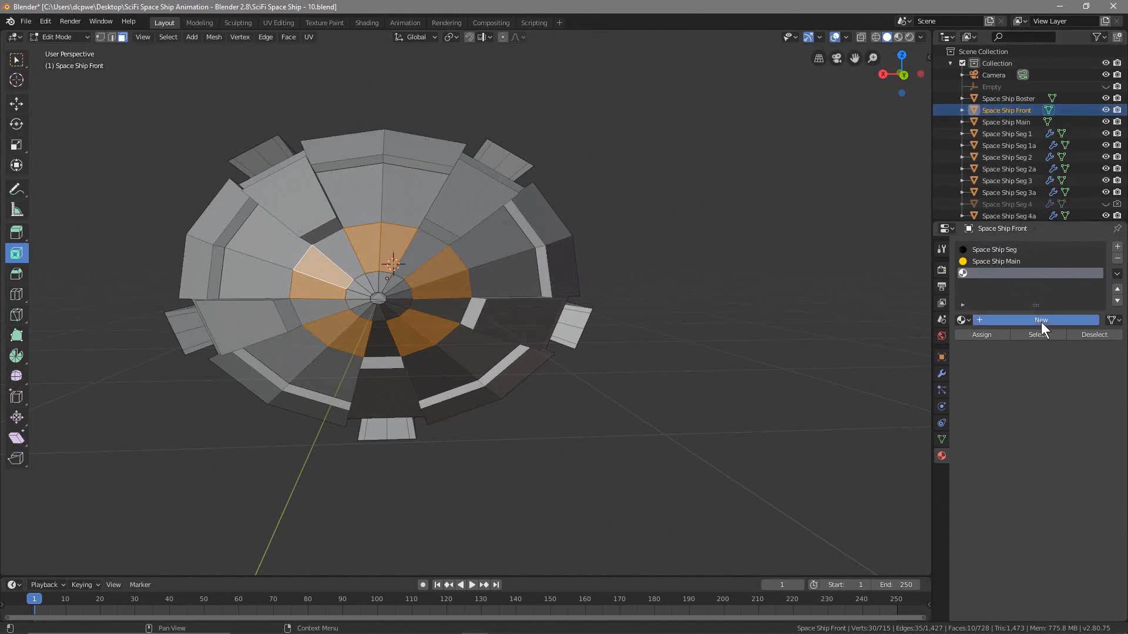
pyautogui.doubleClick(1003, 318)
pyautogui.hotkey('ctrl', 'v')
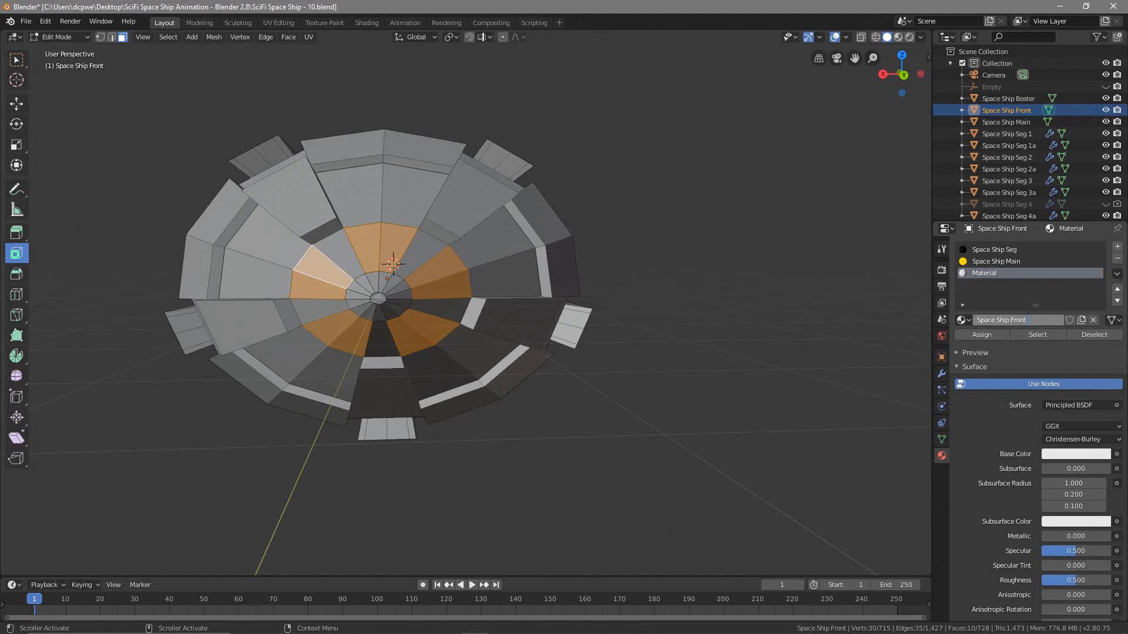
pyautogui.write('Seg 1')
pyautogui.press('Return')
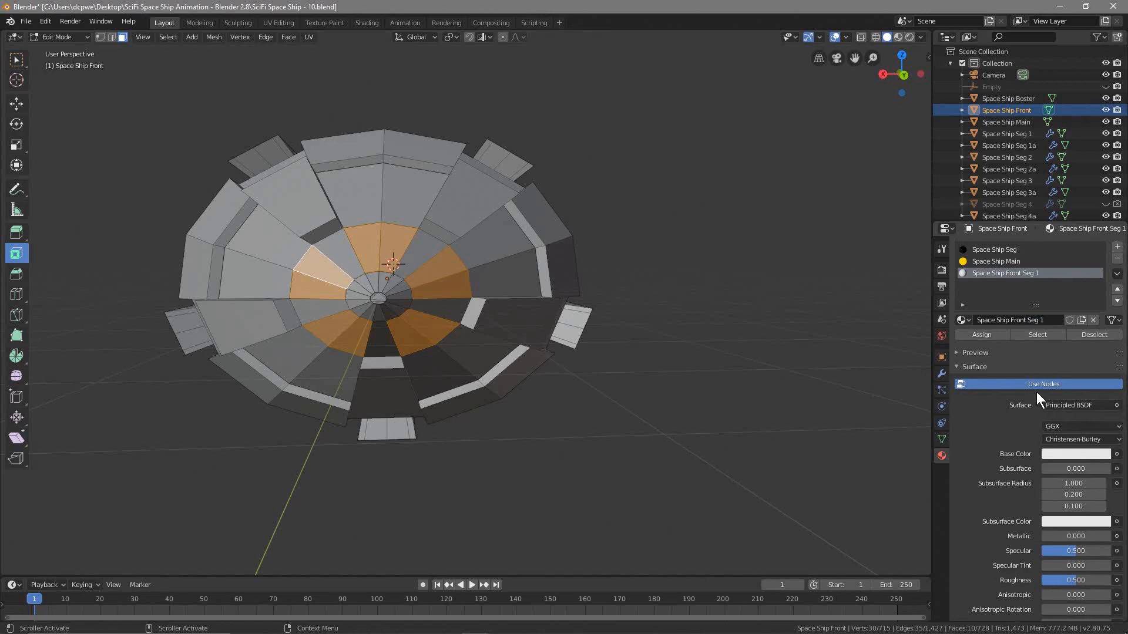
# Make Space Ship Front Seg 1 an Emission shader with a fully saturated red colour and a strength of 5.
pyautogui.click(1065, 406)
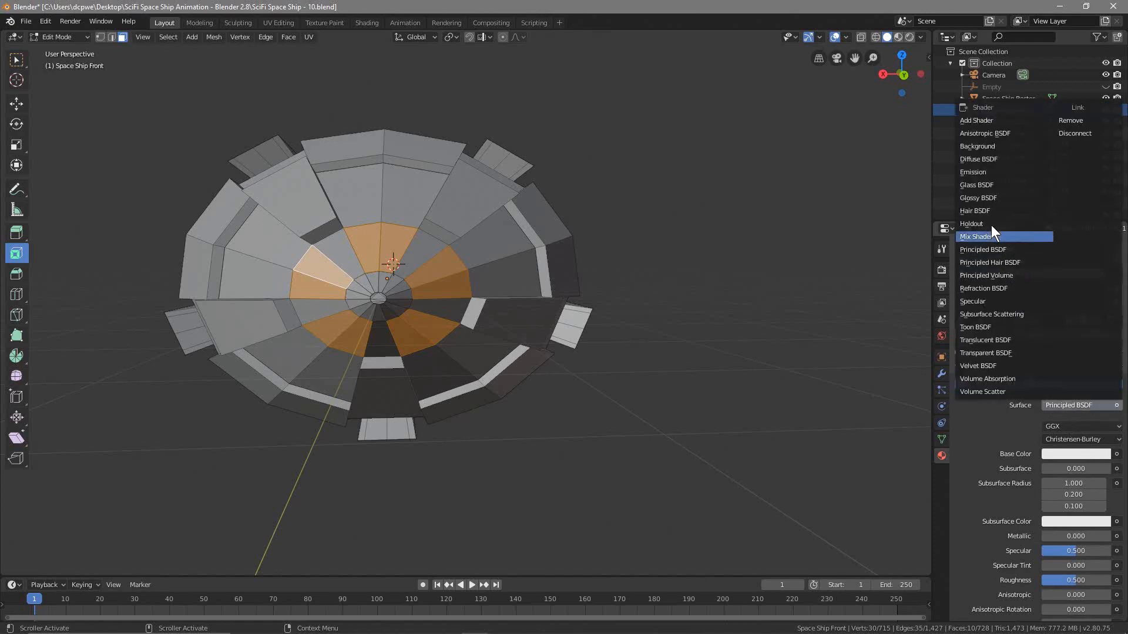
pyautogui.click(984, 171)
pyautogui.click(1070, 426)
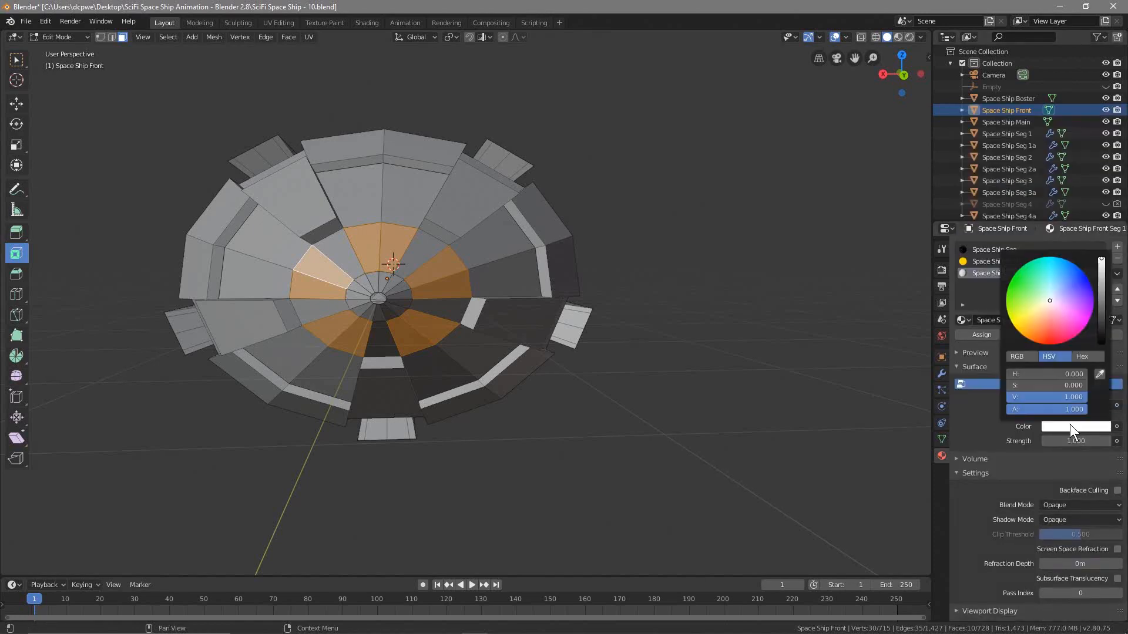
pyautogui.click(1051, 305)
pyautogui.moveTo(1051, 305); pyautogui.dragTo(1052, 345)
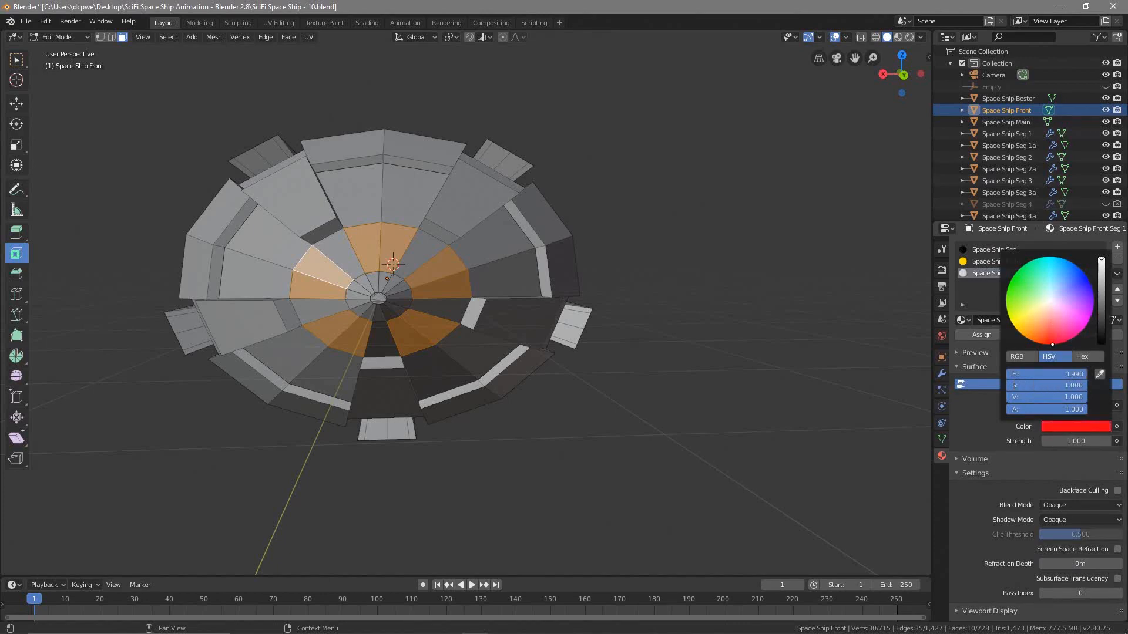
pyautogui.click(1084, 442)
pyautogui.write('5')
pyautogui.press('Return')
# Assign Space Ship Front Seg 1 to the selected nose faces and inspect the ship in rendered shading, with faces deselected and overlays hidden.
pyautogui.click(980, 335)
pyautogui.click(910, 36)
pyautogui.moveTo(602, 383); pyautogui.dragTo(674, 396, button='middle')
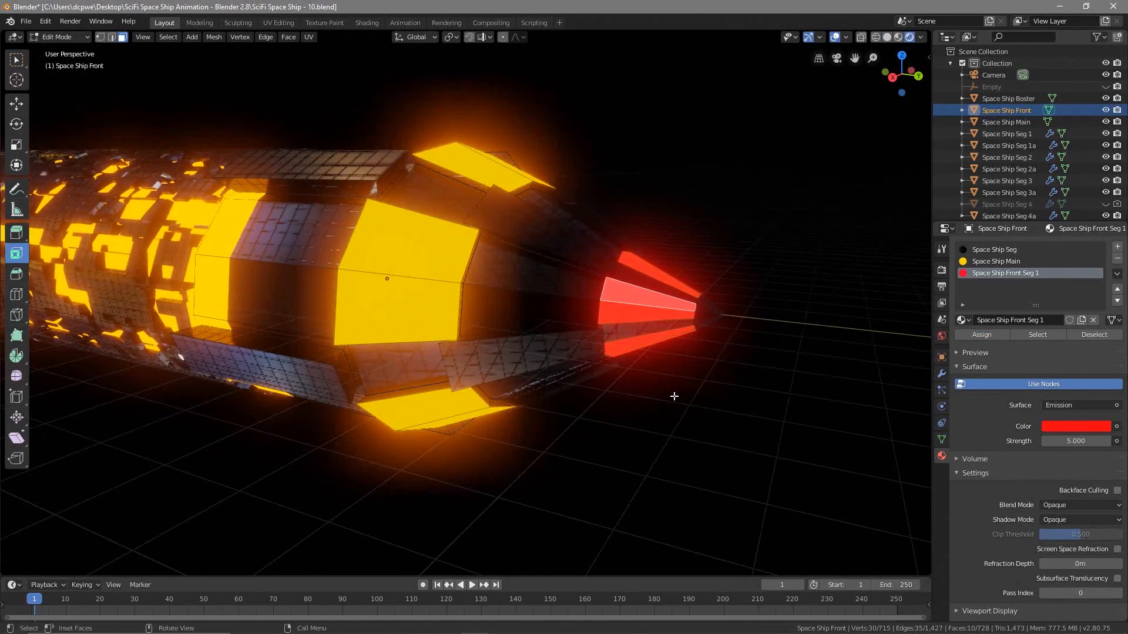
pyautogui.click(674, 397)
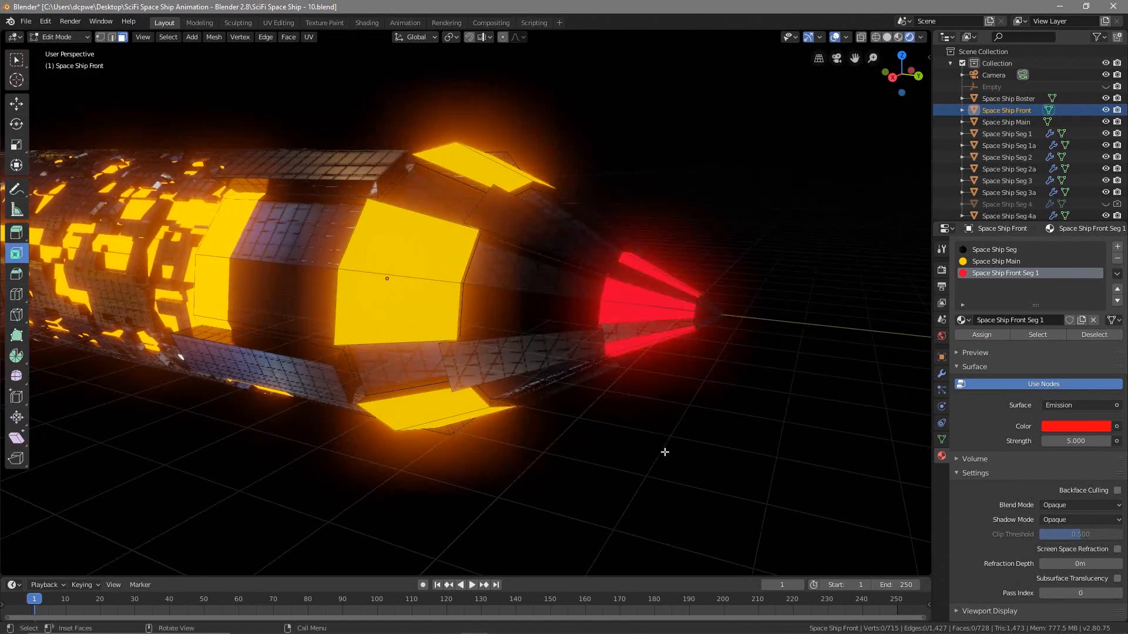
pyautogui.click(835, 40)
pyautogui.moveTo(680, 435); pyautogui.dragTo(539, 357, button='middle')
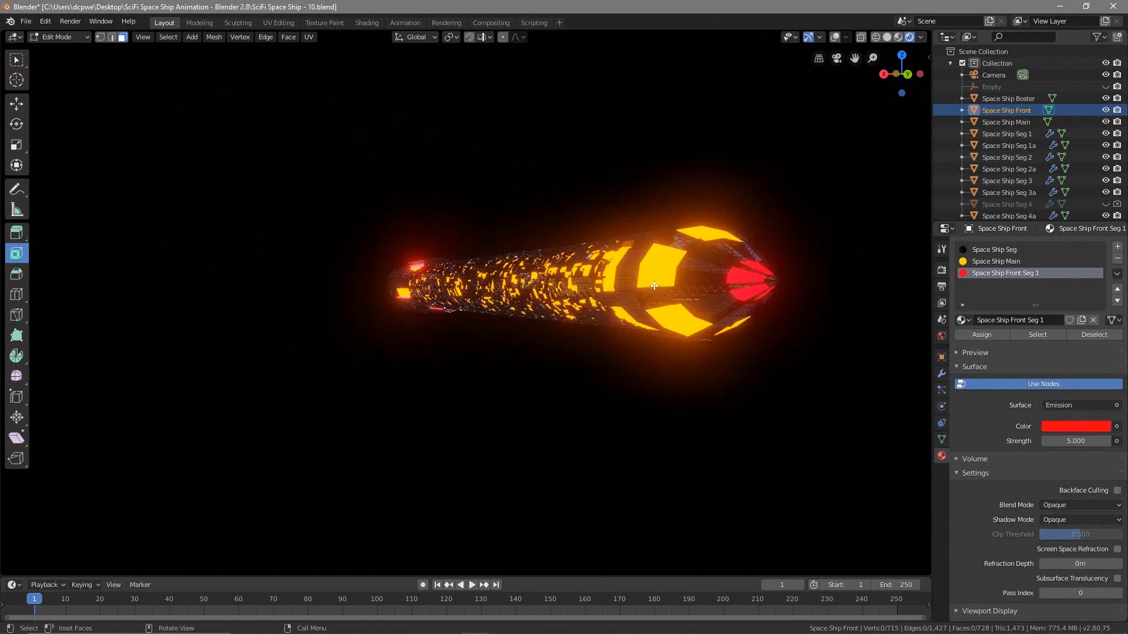
pyautogui.moveTo(655, 286); pyautogui.dragTo(714, 305, button='middle')
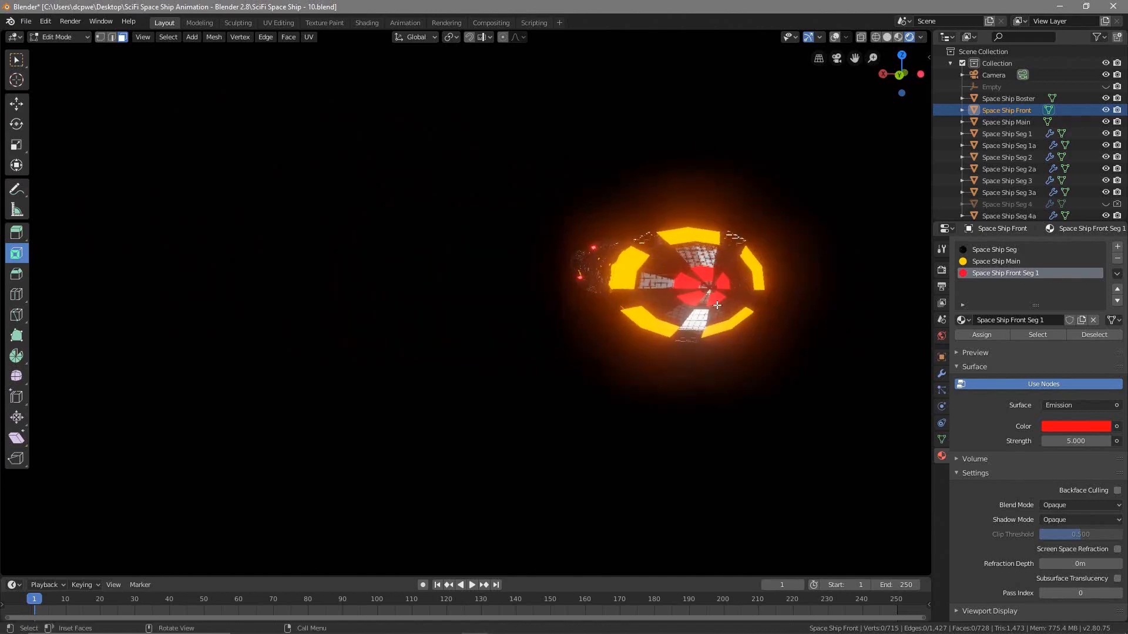
pyautogui.scroll(5, 609, 339)
pyautogui.moveTo(609, 339); pyautogui.dragTo(737, 211, button='middle')
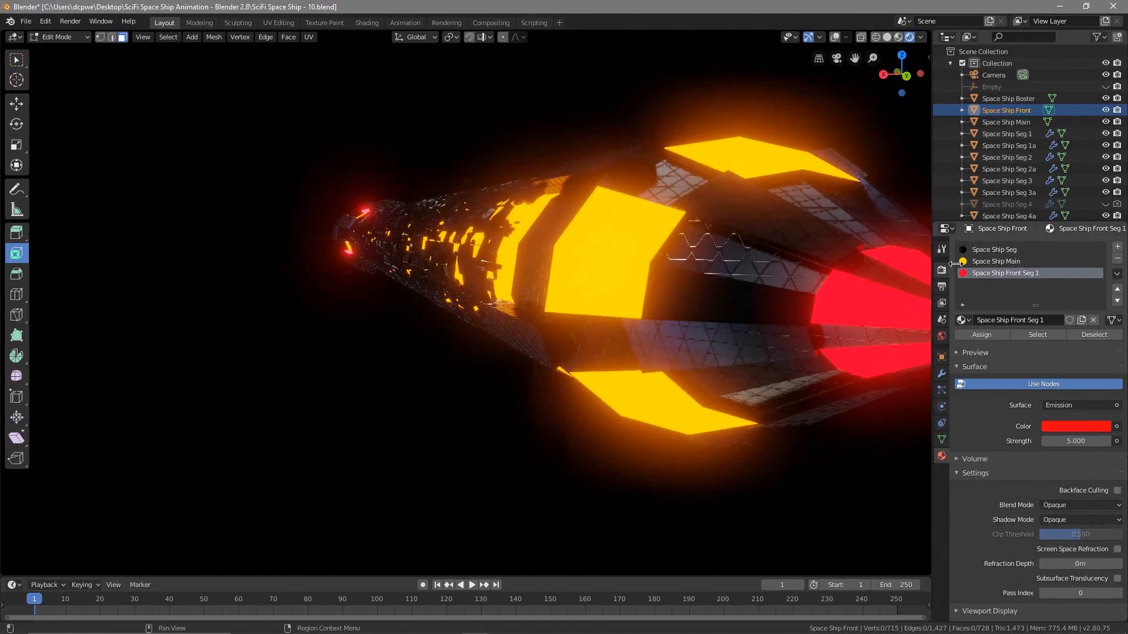
pyautogui.moveTo(765, 144); pyautogui.dragTo(645, 224, button='middle')
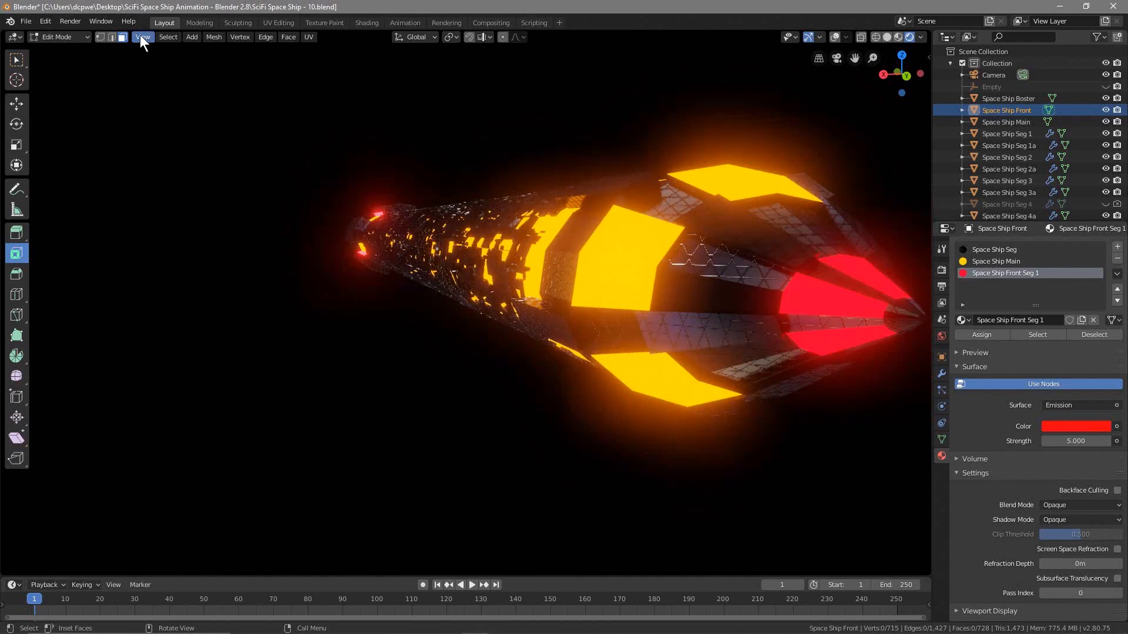
# Save the project as a new incremented file, SciFi Space Ship - 11.blend.
pyautogui.click(29, 22)
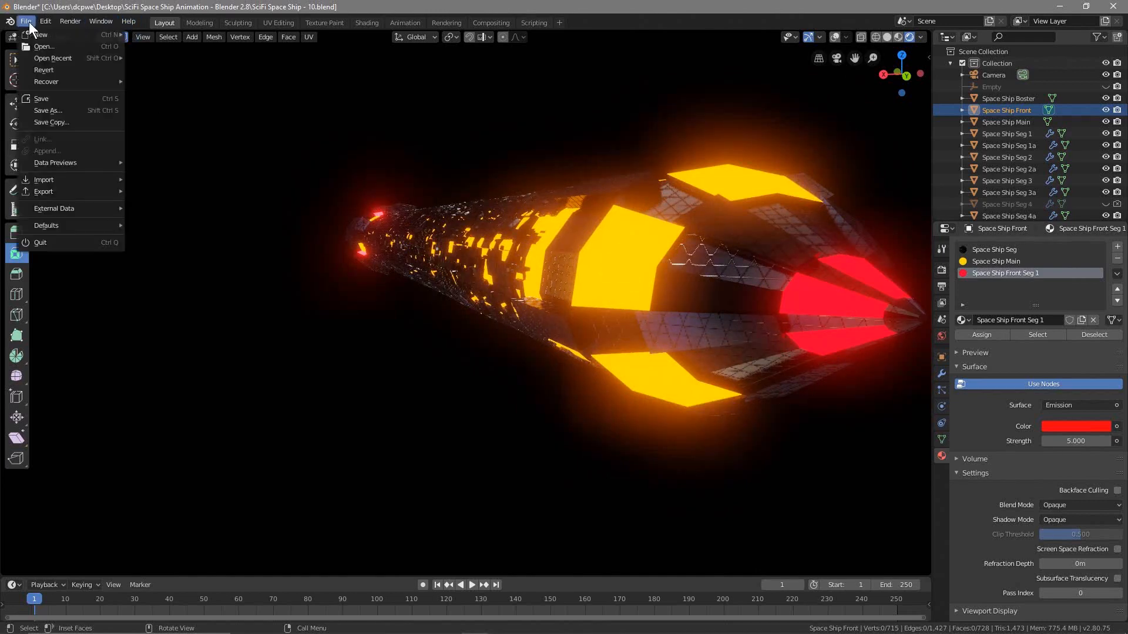
pyautogui.click(32, 109)
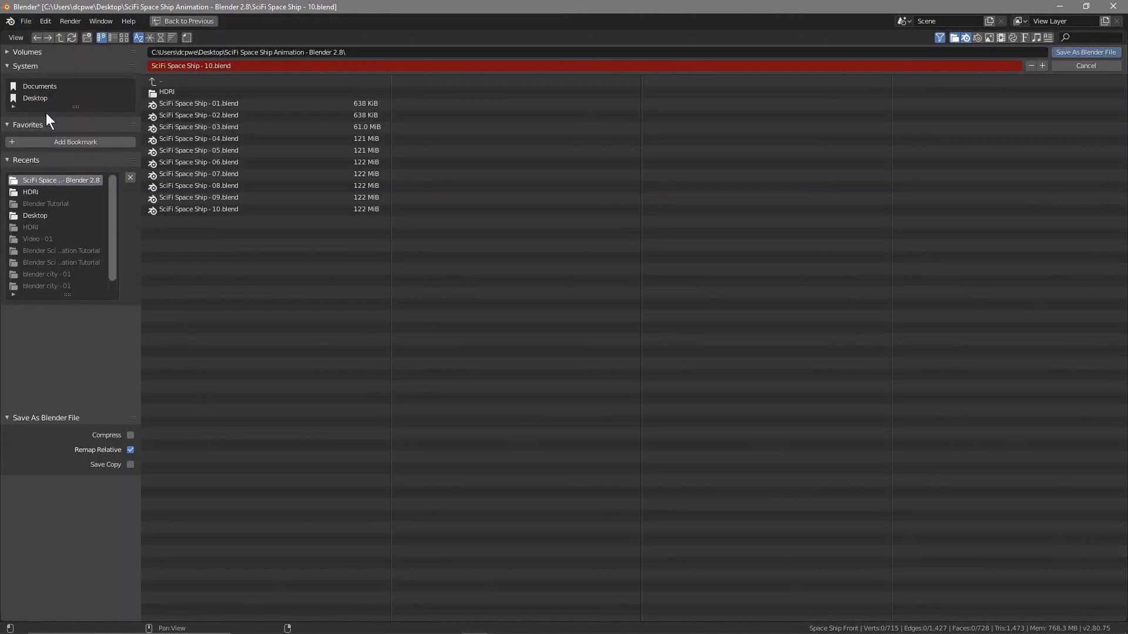
pyautogui.click(1043, 64)
pyautogui.click(1075, 51)
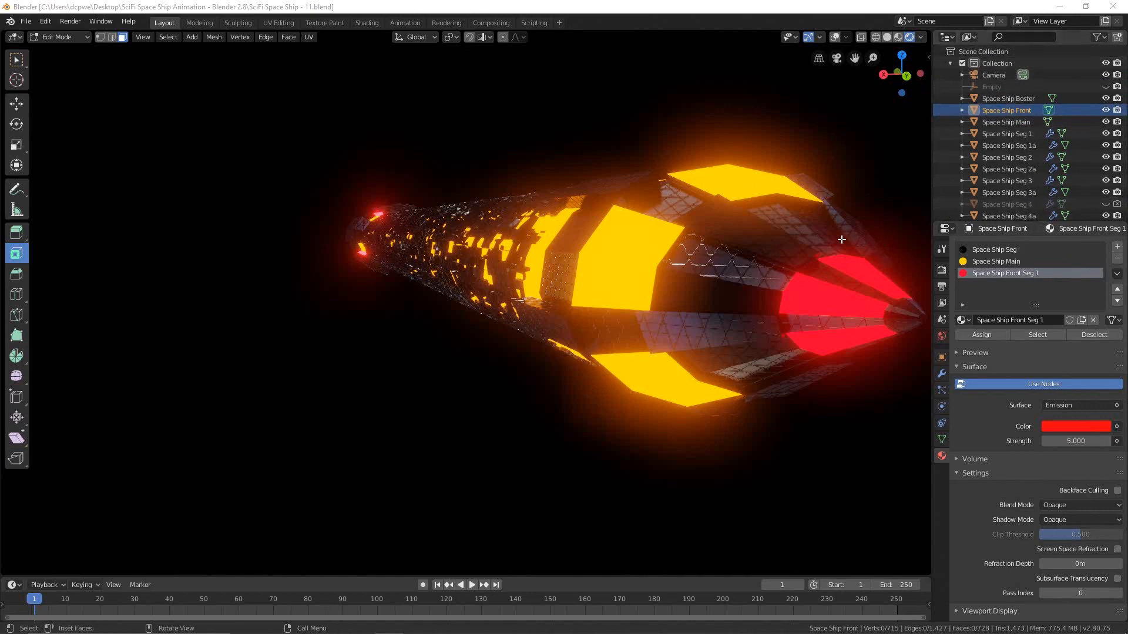
pyautogui.moveTo(644, 267); pyautogui.dragTo(532, 190, button='middle')
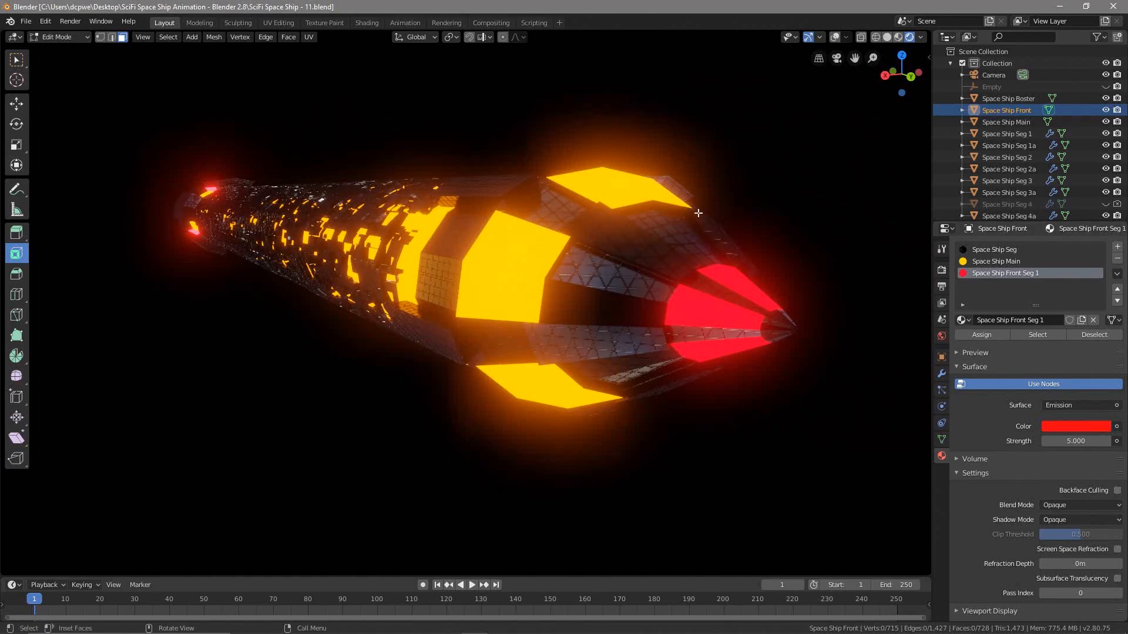
# Create a new collection under the Scene Collection and name it Space Ship.
pyautogui.rightClick(982, 52)
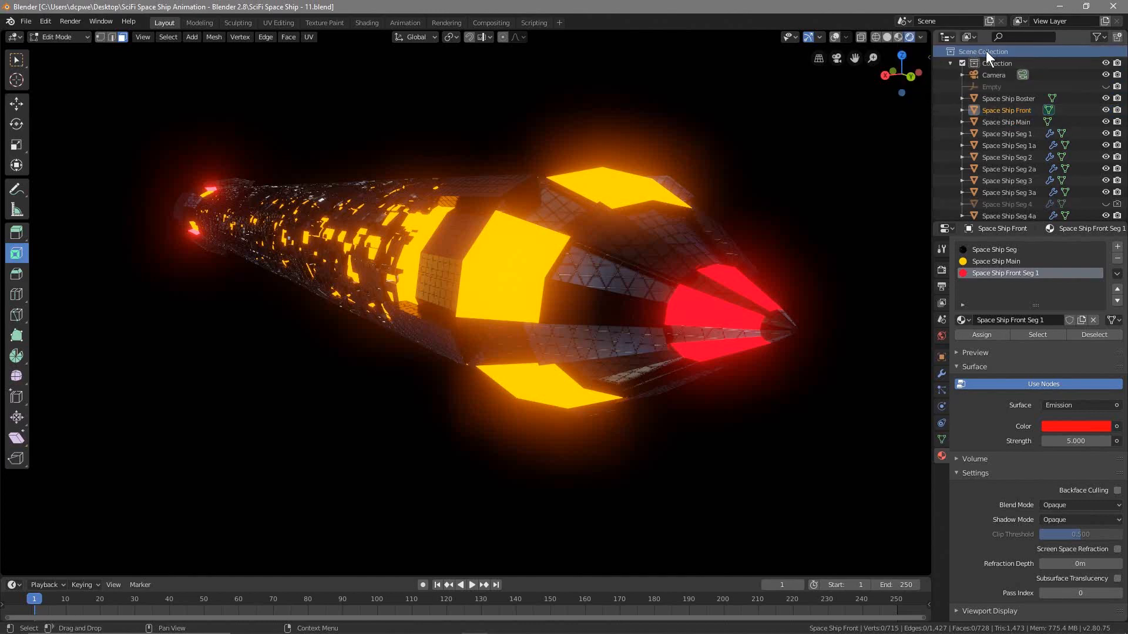
pyautogui.rightClick(989, 51)
pyautogui.click(958, 51)
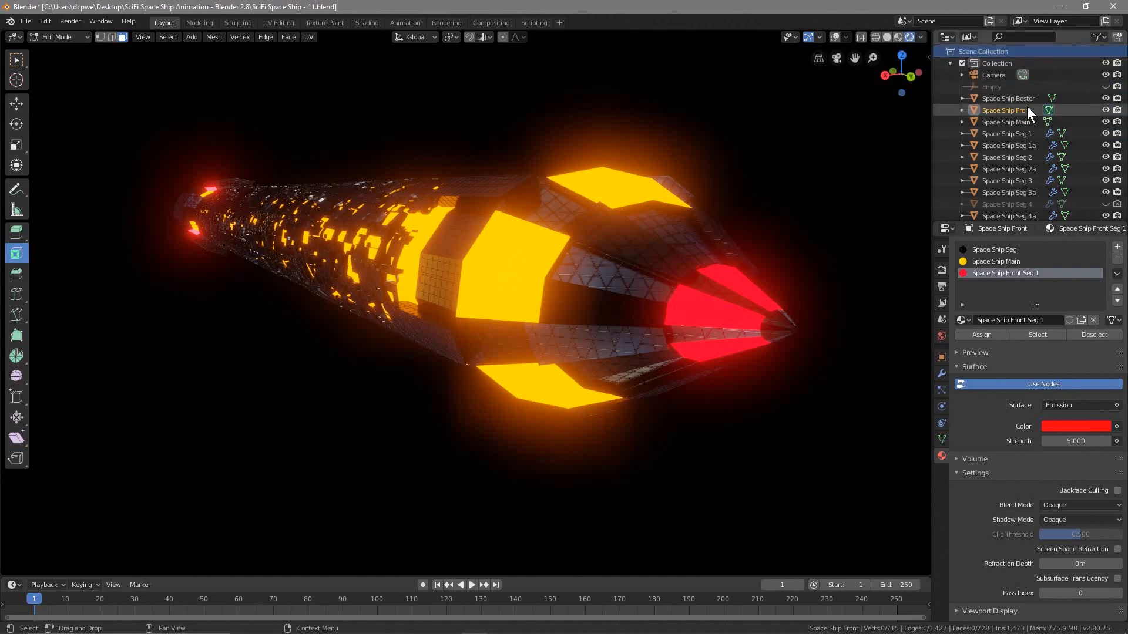
pyautogui.scroll(-1, 996, 188)
pyautogui.doubleClick(992, 209)
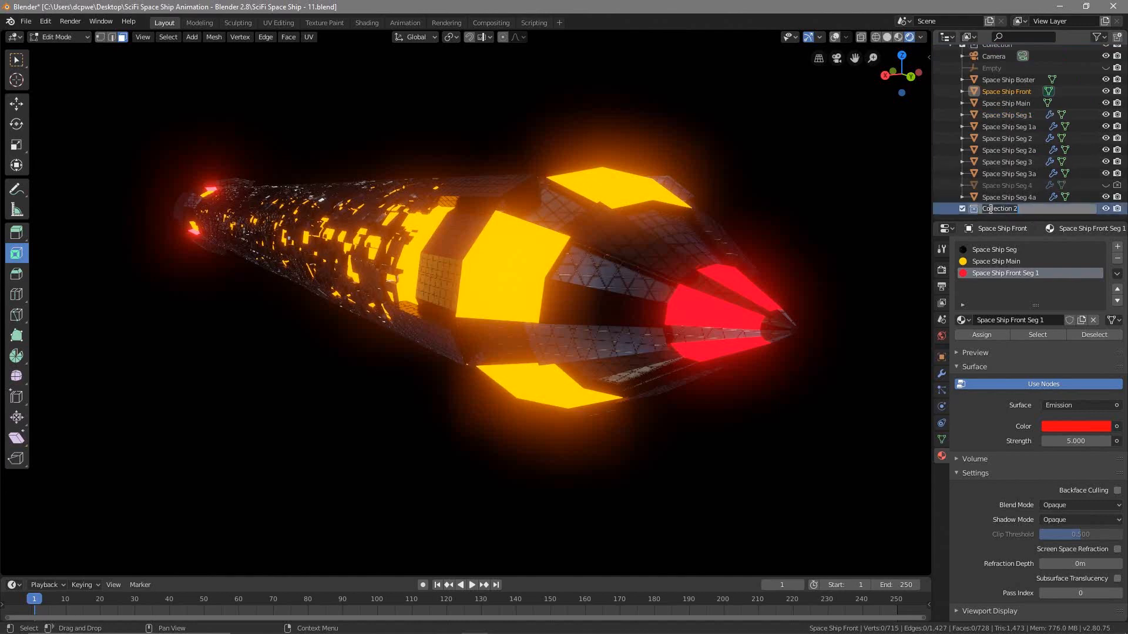
pyautogui.write('Space Ship')
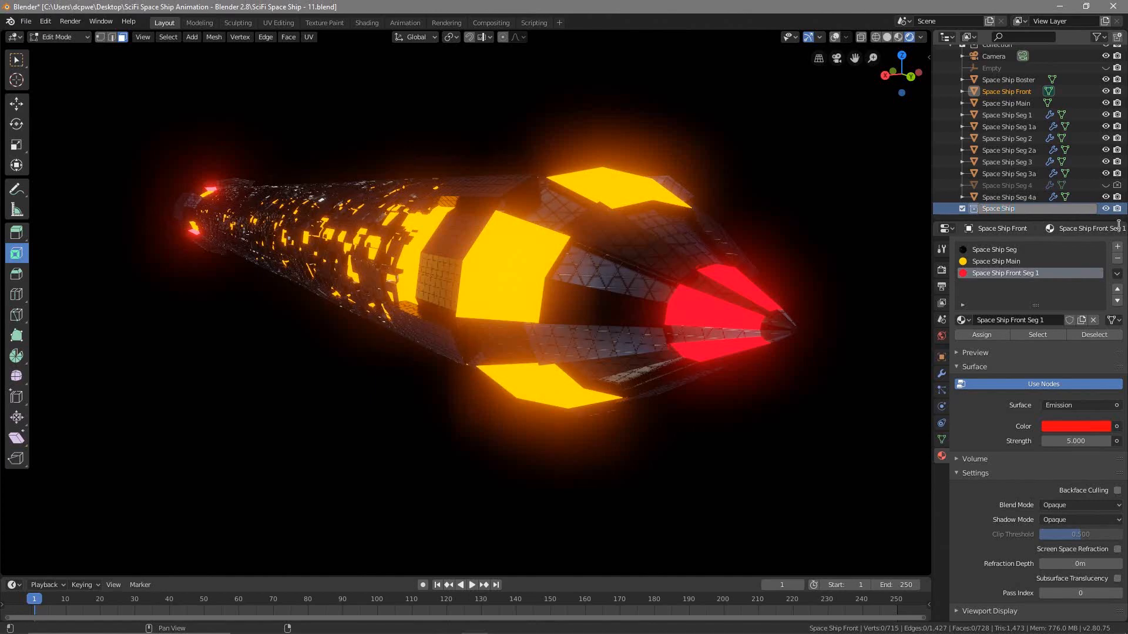
pyautogui.press('Return')
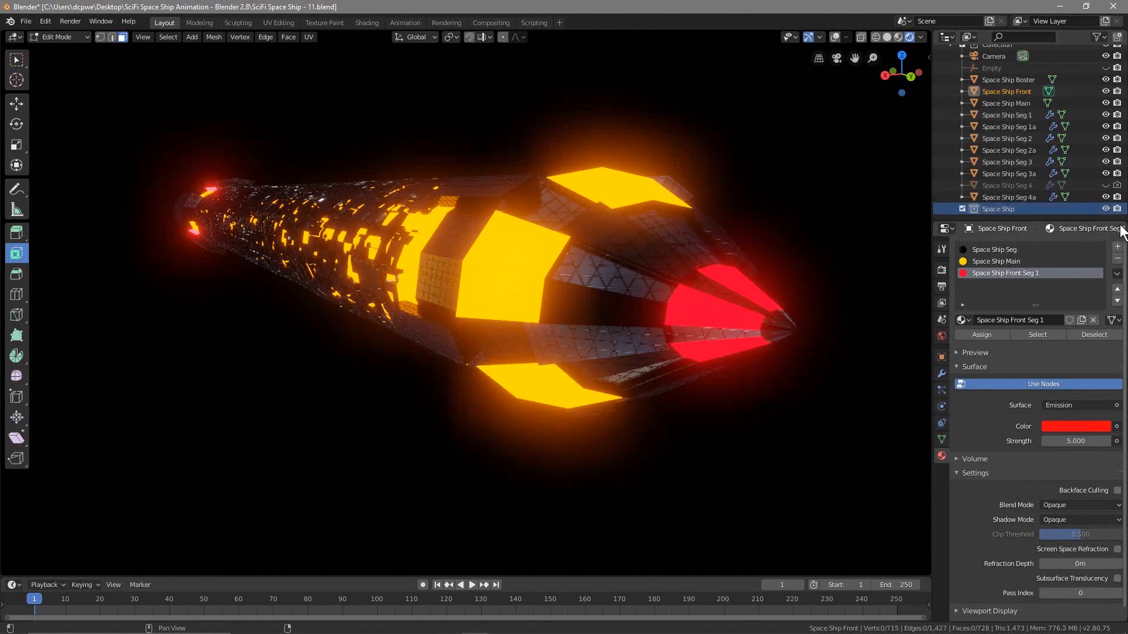
# Move the Empty and all the Space Ship objects, from Boster through Seg 4a, into the Space Ship collection.
pyautogui.click(997, 70)
pyautogui.keyDown('ctrl'); pyautogui.click(1000, 79); pyautogui.keyUp('ctrl')
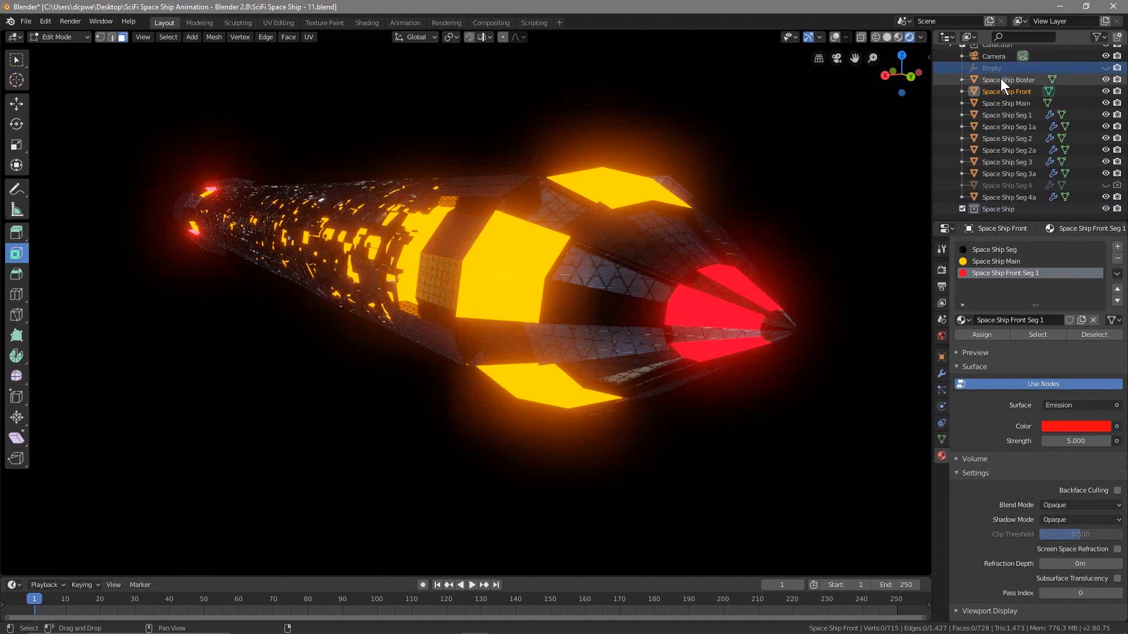
pyautogui.keyDown('ctrl'); pyautogui.click(1003, 91); pyautogui.keyUp('ctrl')
pyautogui.keyDown('ctrl'); pyautogui.click(1004, 103); pyautogui.keyUp('ctrl')
pyautogui.keyDown('ctrl'); pyautogui.click(1004, 114); pyautogui.keyUp('ctrl')
pyautogui.keyDown('ctrl'); pyautogui.click(1006, 126); pyautogui.keyUp('ctrl')
pyautogui.keyDown('ctrl'); pyautogui.click(1006, 139); pyautogui.keyUp('ctrl')
pyautogui.keyDown('ctrl'); pyautogui.click(1006, 150); pyautogui.keyUp('ctrl')
pyautogui.keyDown('ctrl'); pyautogui.click(1006, 162); pyautogui.keyUp('ctrl')
pyautogui.keyDown('ctrl'); pyautogui.click(1007, 174); pyautogui.keyUp('ctrl')
pyautogui.keyDown('ctrl'); pyautogui.click(1006, 186); pyautogui.keyUp('ctrl')
pyautogui.keyDown('ctrl'); pyautogui.click(1006, 195); pyautogui.keyUp('ctrl')
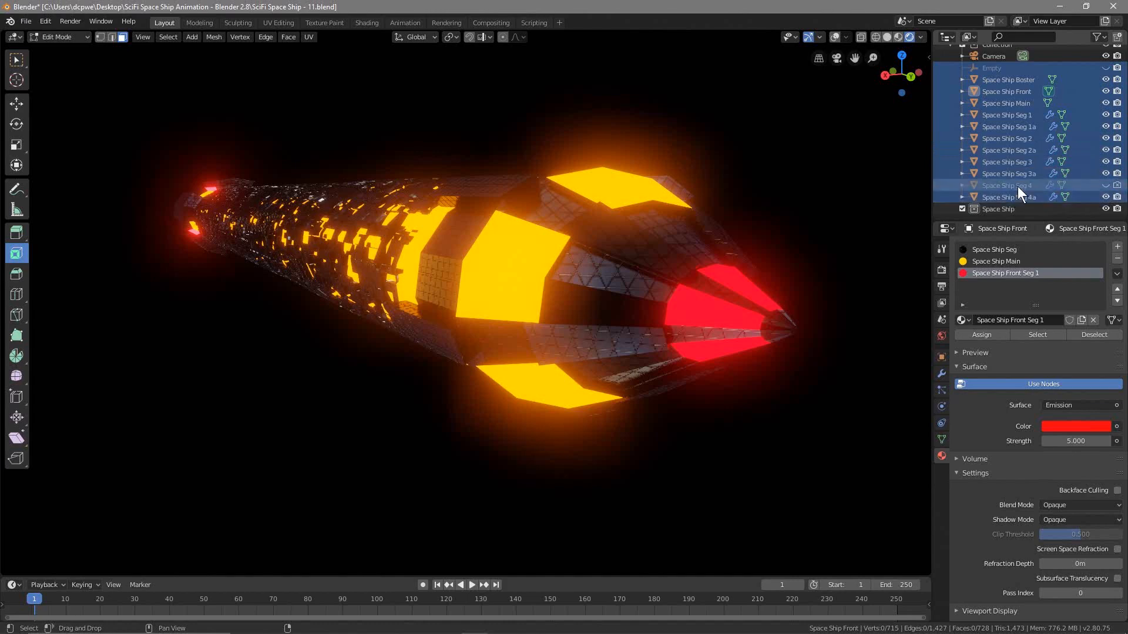
pyautogui.moveTo(999, 90); pyautogui.dragTo(1003, 206)
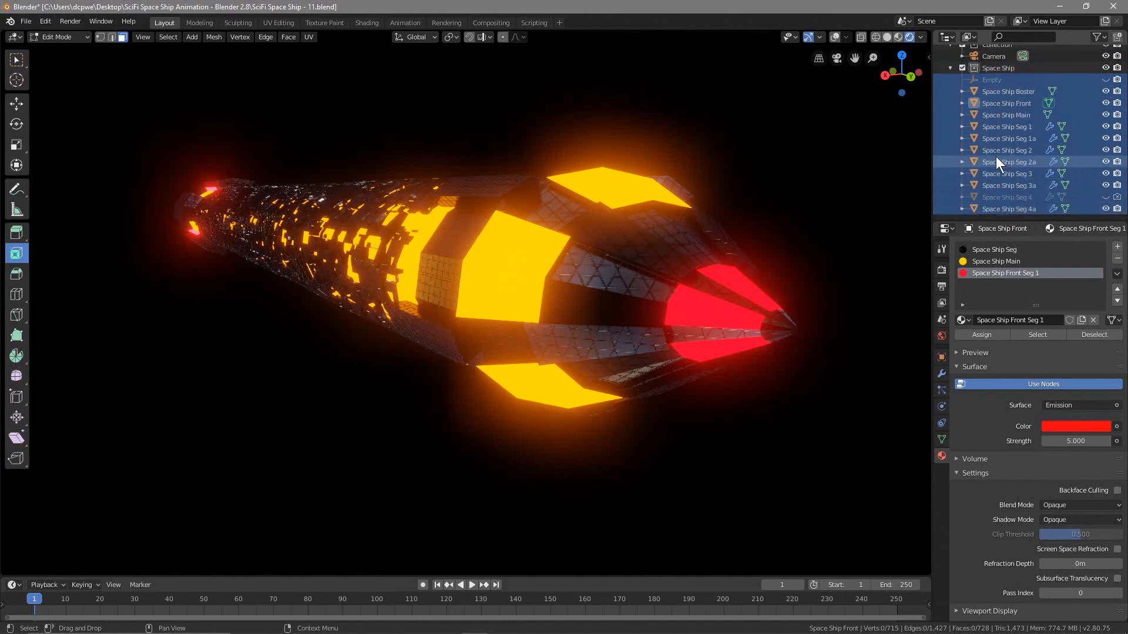
# Collapse the Space Ship collection in the outliner and select the Camera entry.
pyautogui.click(950, 67)
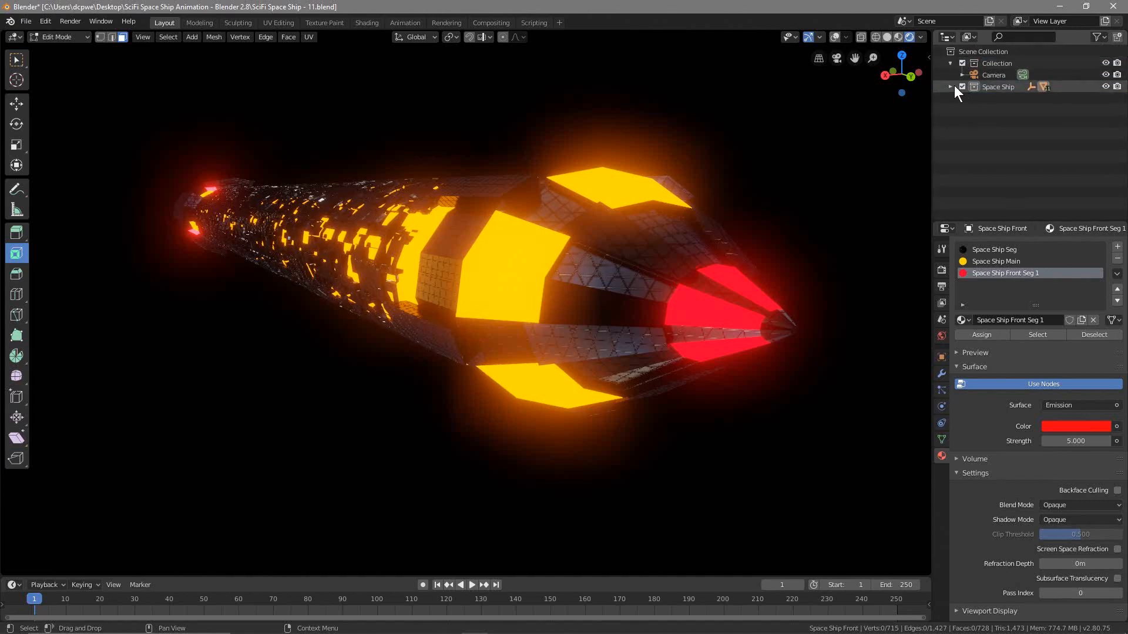
pyautogui.click(953, 85)
pyautogui.click(953, 86)
pyautogui.click(953, 85)
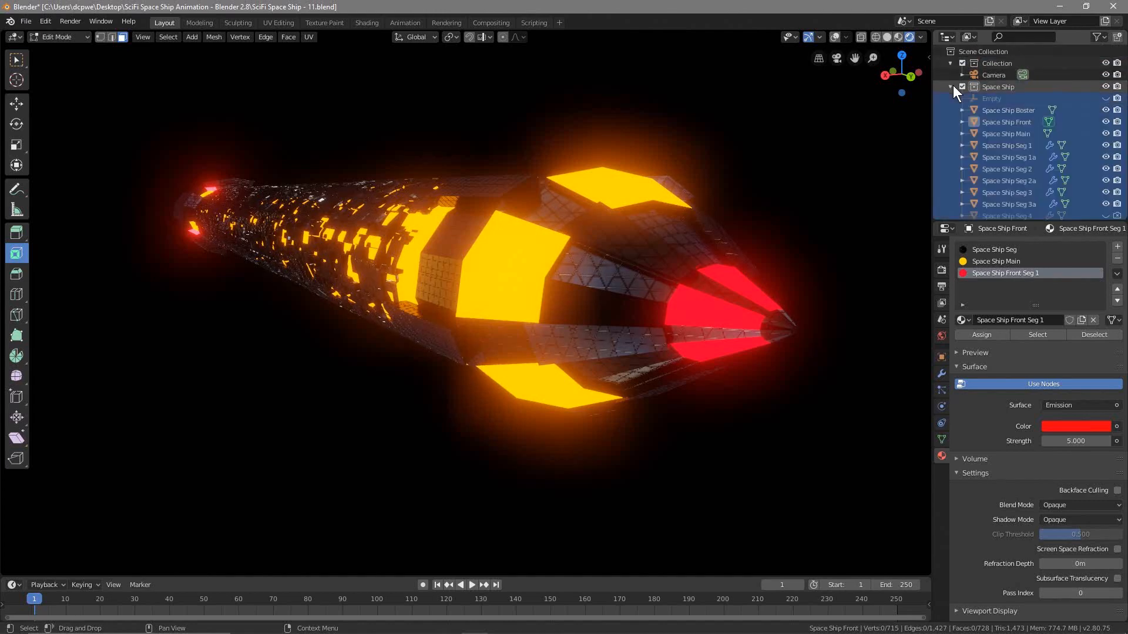
pyautogui.click(953, 86)
pyautogui.click(978, 75)
pyautogui.click(979, 63)
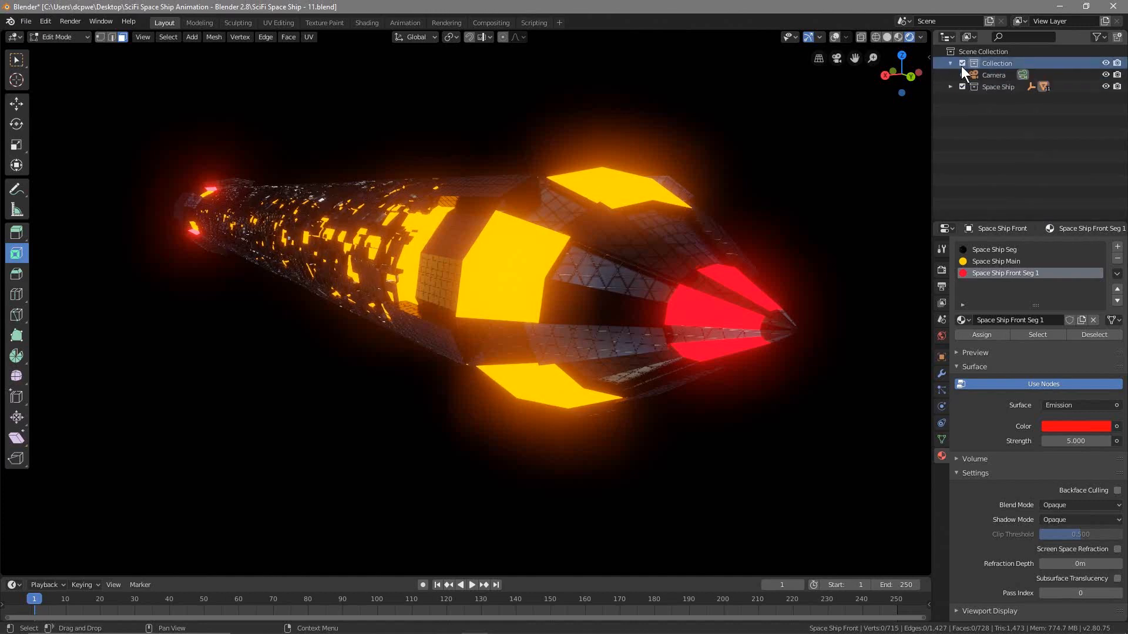
pyautogui.click(979, 75)
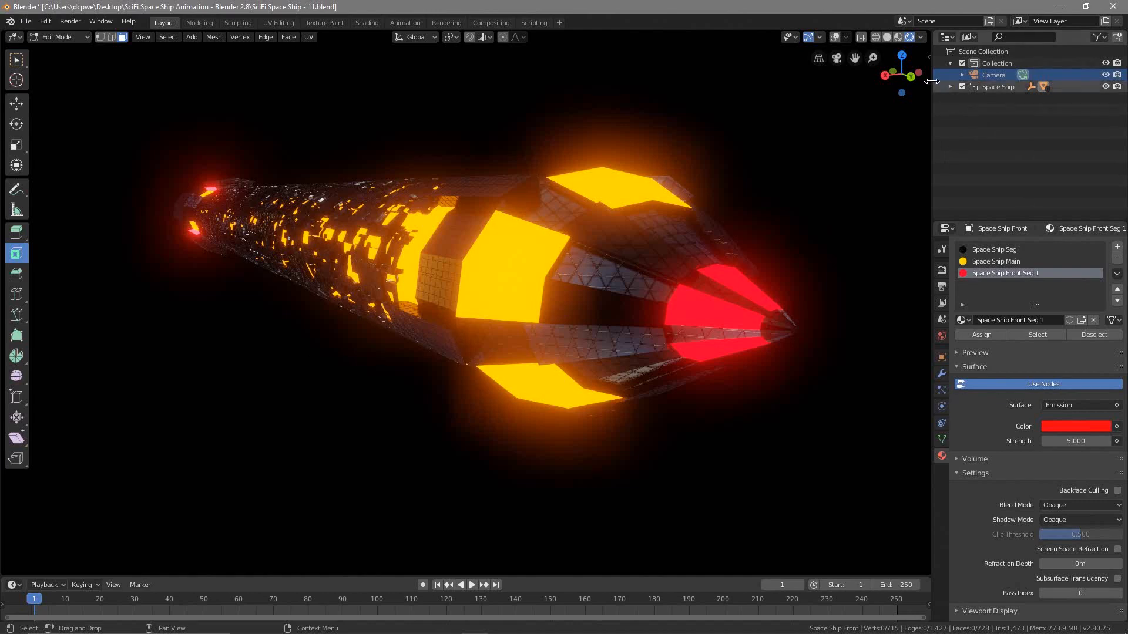
# Switch the viewport to LookDev shading and turn the overlays back on, viewing the ship from its nose.
pyautogui.click(898, 37)
pyautogui.moveTo(900, 47); pyautogui.dragTo(872, 47)
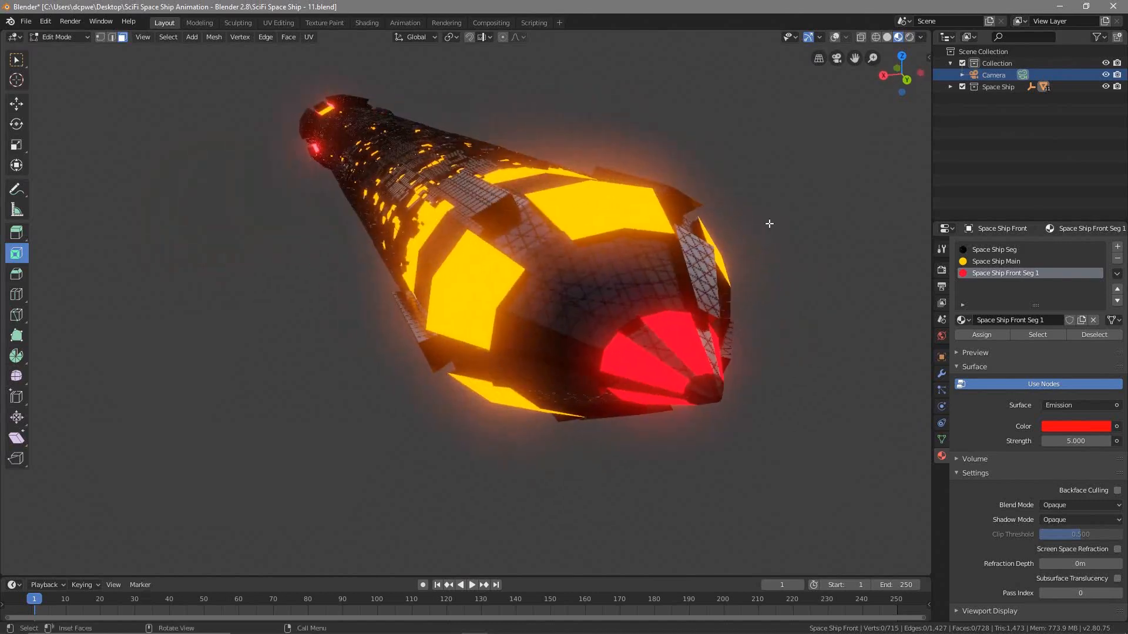
pyautogui.click(837, 40)
pyautogui.moveTo(424, 323); pyautogui.dragTo(378, 406, button='middle')
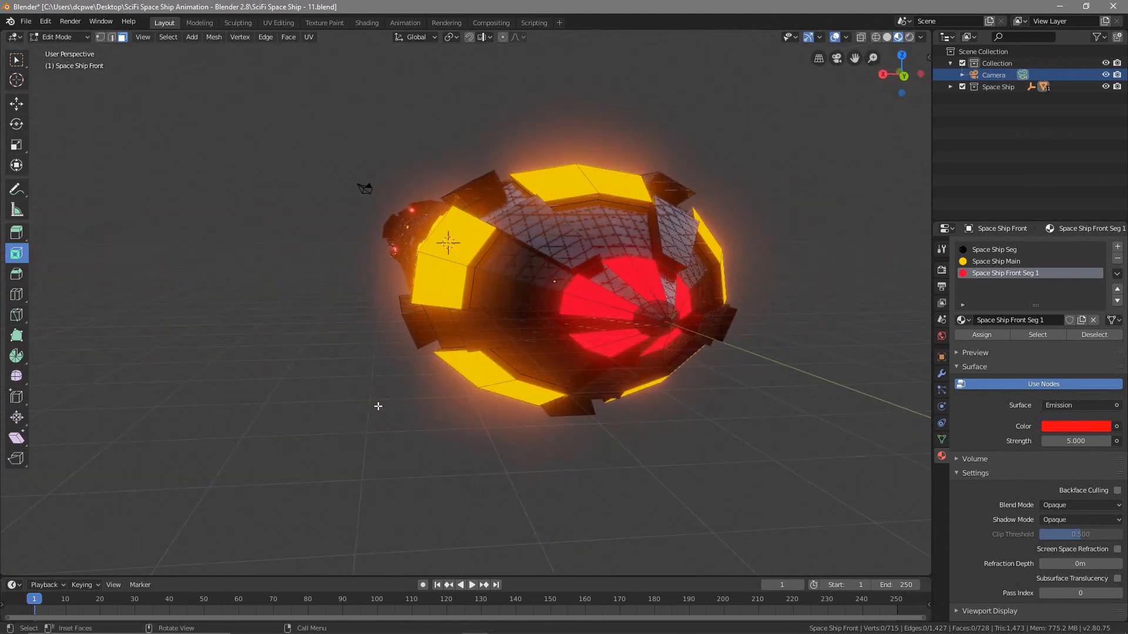
pyautogui.moveTo(341, 293); pyautogui.dragTo(386, 298, button='middle')
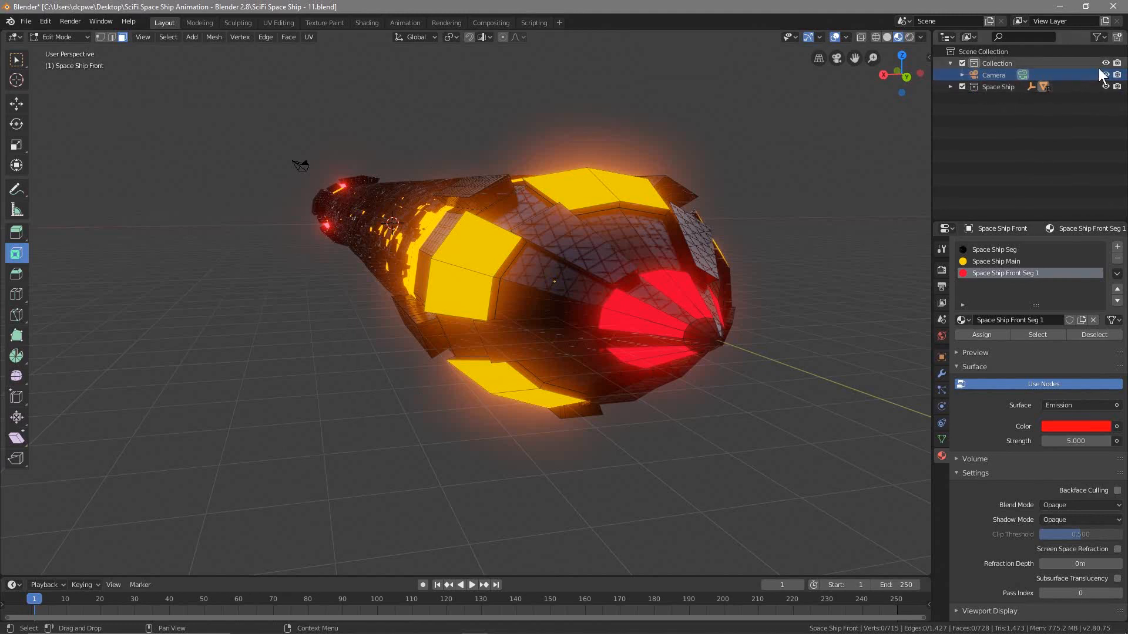
# Hide and show the Space Ship collection repeatedly to check its visibility toggle.
pyautogui.click(1106, 87)
pyautogui.click(1105, 86)
pyautogui.click(1106, 86)
pyautogui.click(1106, 86)
pyautogui.click(1106, 87)
pyautogui.click(1105, 86)
pyautogui.click(1106, 86)
pyautogui.click(1106, 86)
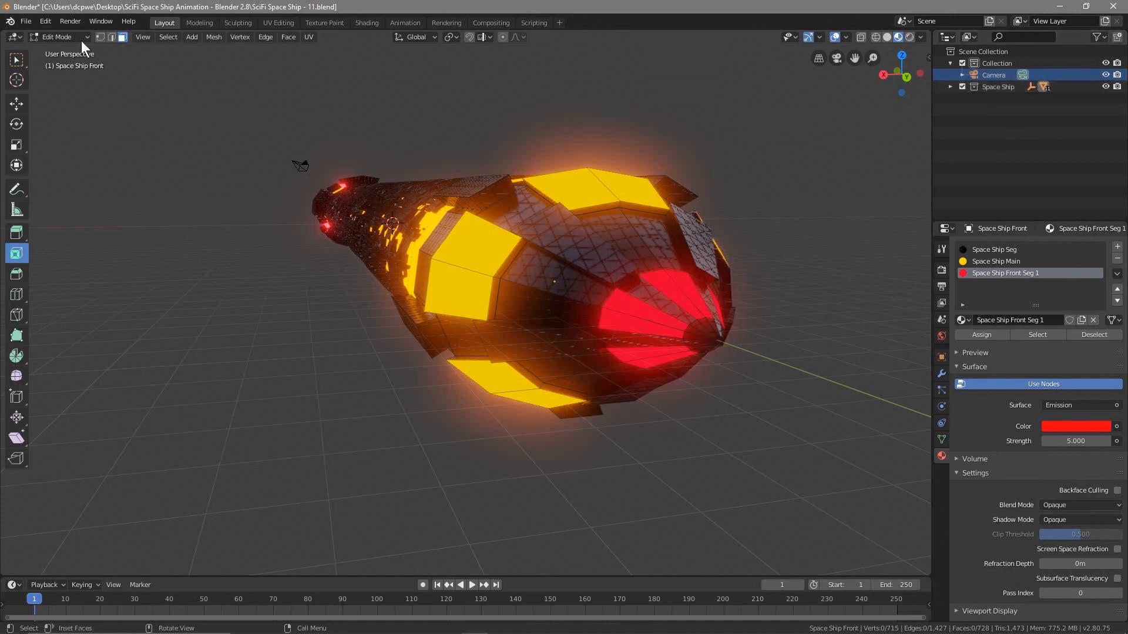
# Save the project under its current file name and change from Edit Mode to Object Mode.
pyautogui.click(27, 22)
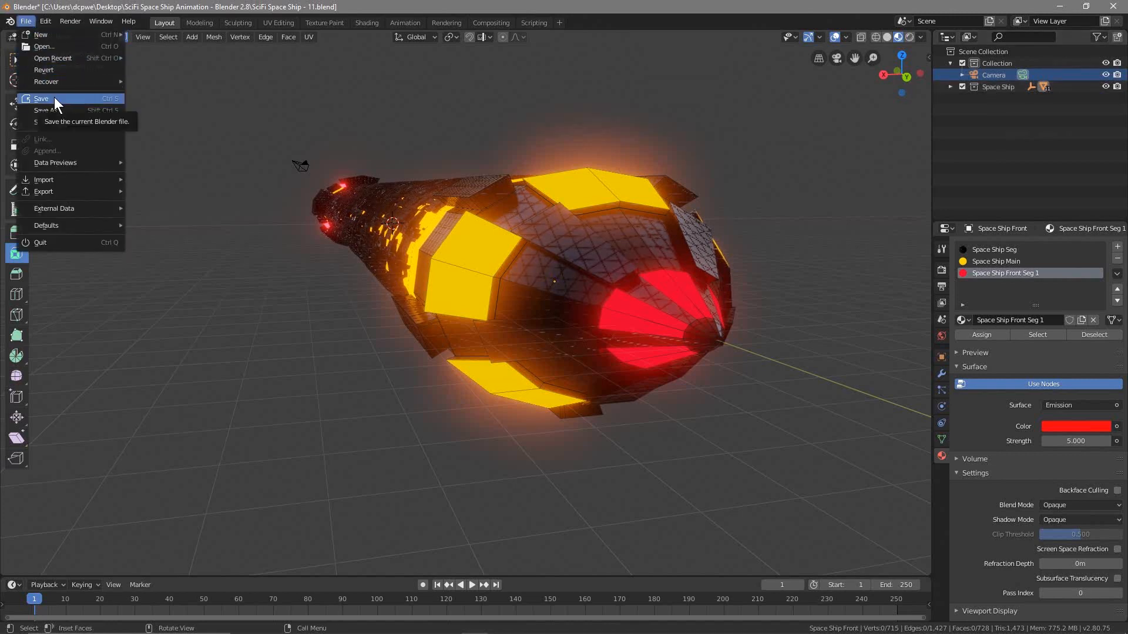
pyautogui.click(54, 97)
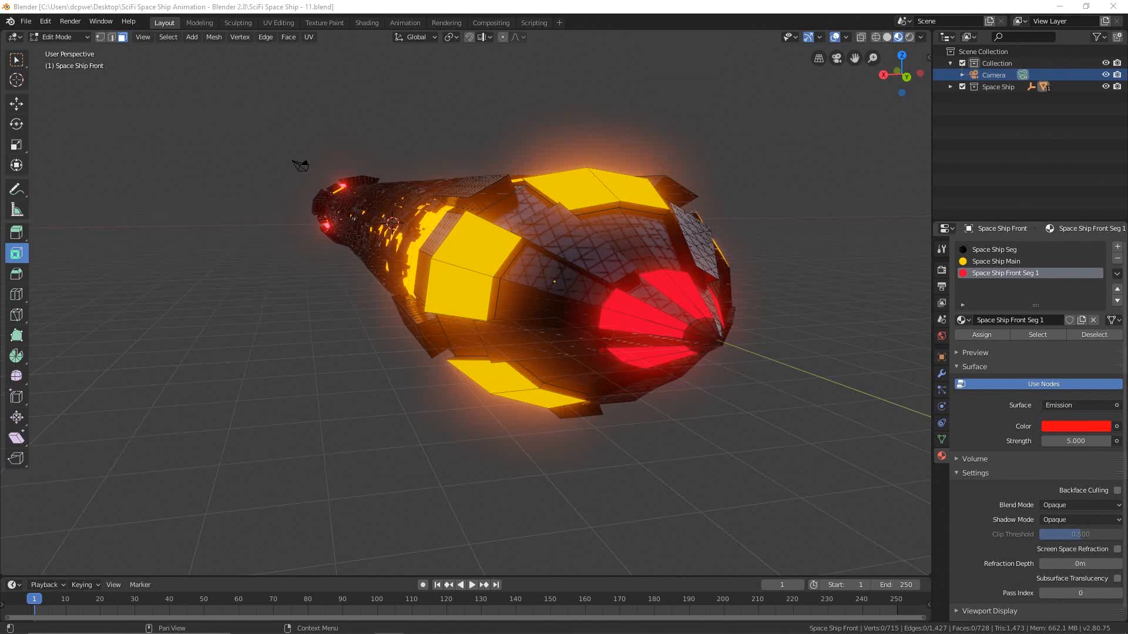
pyautogui.click(66, 35)
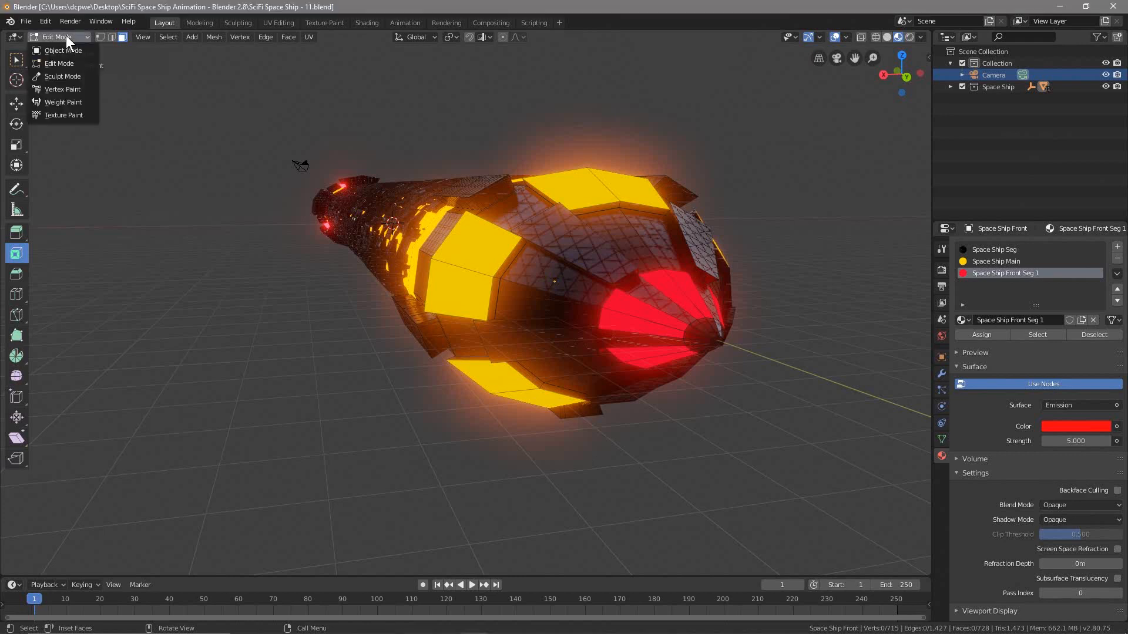
pyautogui.click(63, 50)
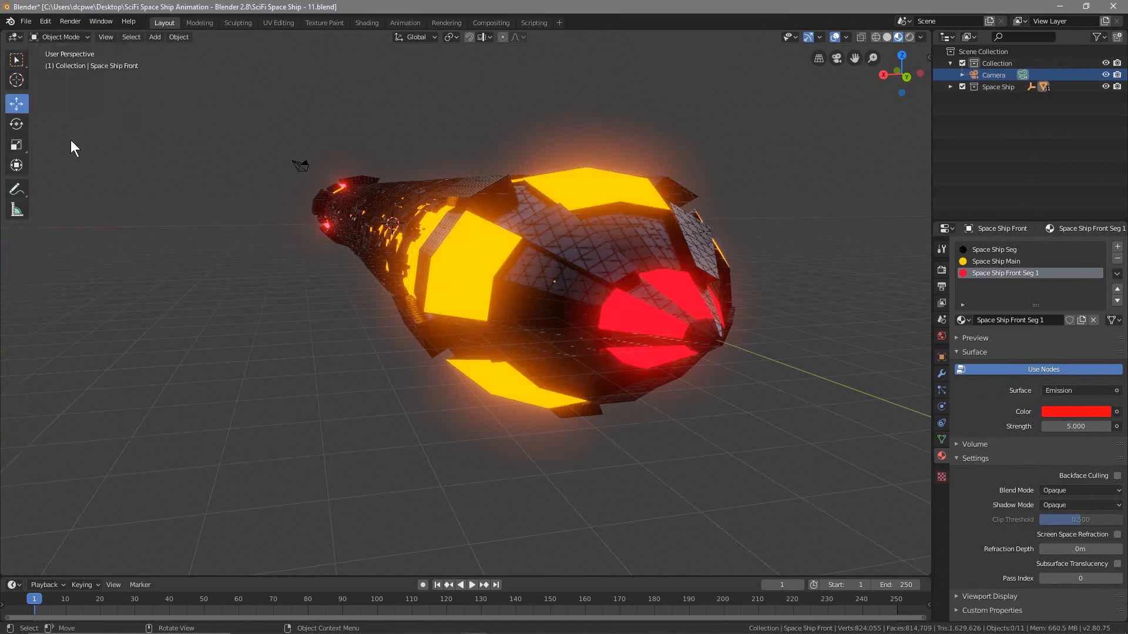
pyautogui.click(67, 36)
pyautogui.click(58, 48)
# Hide the Space Ship collection and clear Space Ship Front from the view's Lock View to Object setting.
pyautogui.scroll(-3, 267, 256)
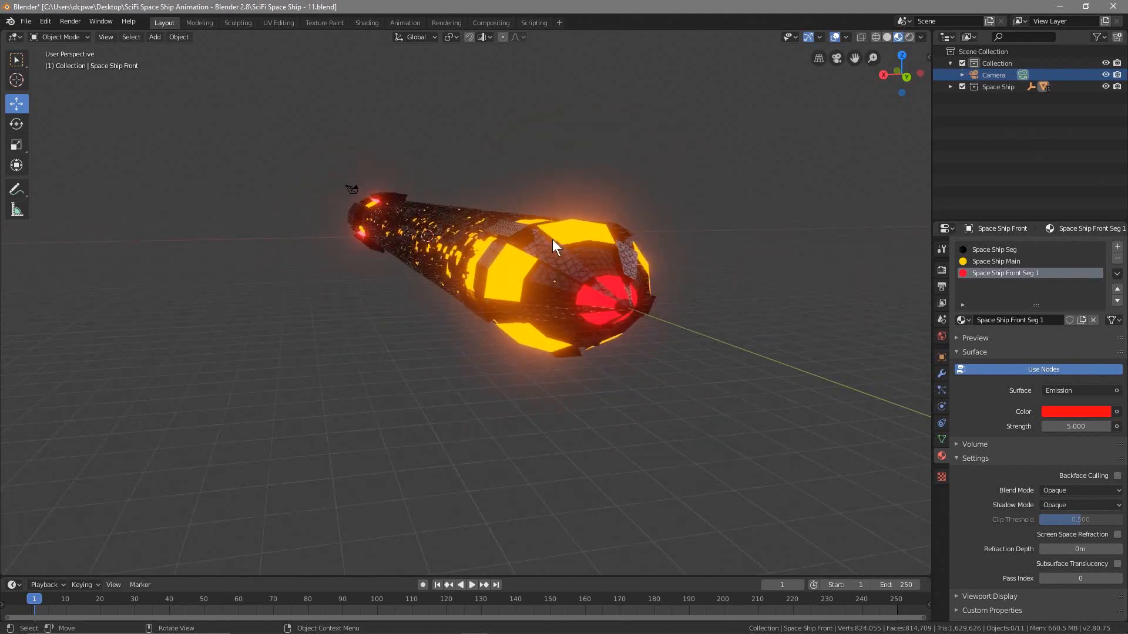
pyautogui.click(1106, 87)
pyautogui.moveTo(579, 294)
pyautogui.mouseDown(button='middle')
pyautogui.moveTo(528, 302)
pyautogui.moveTo(534, 312)
pyautogui.moveTo(579, 304)
pyautogui.mouseUp(button='middle')
pyautogui.press('n')
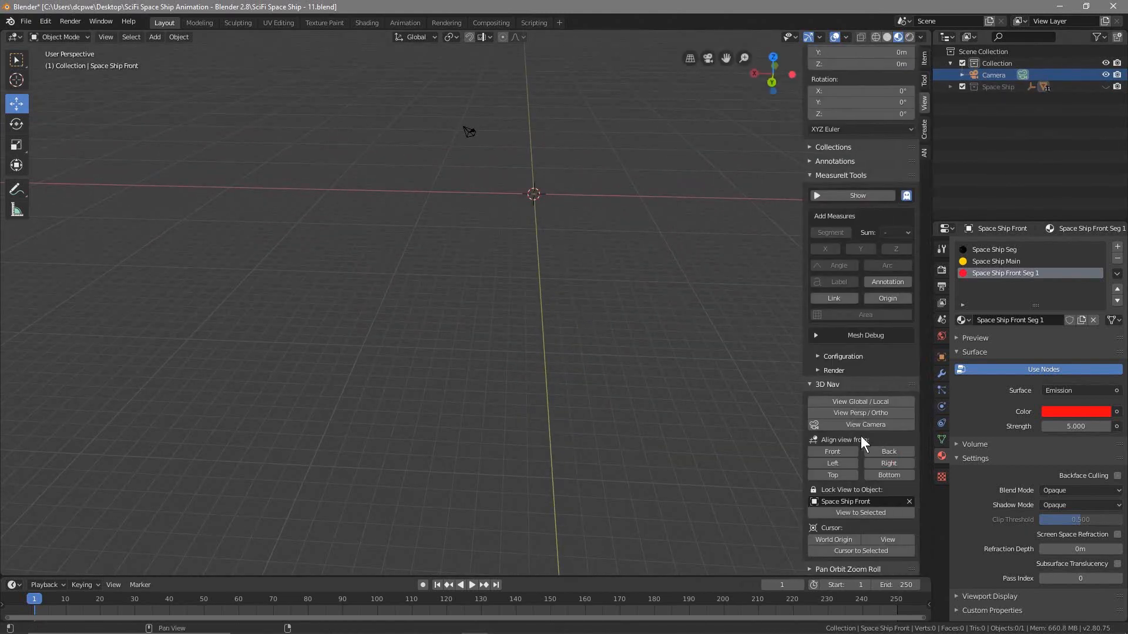
pyautogui.click(911, 501)
pyautogui.moveTo(467, 388); pyautogui.dragTo(601, 317, button='middle')
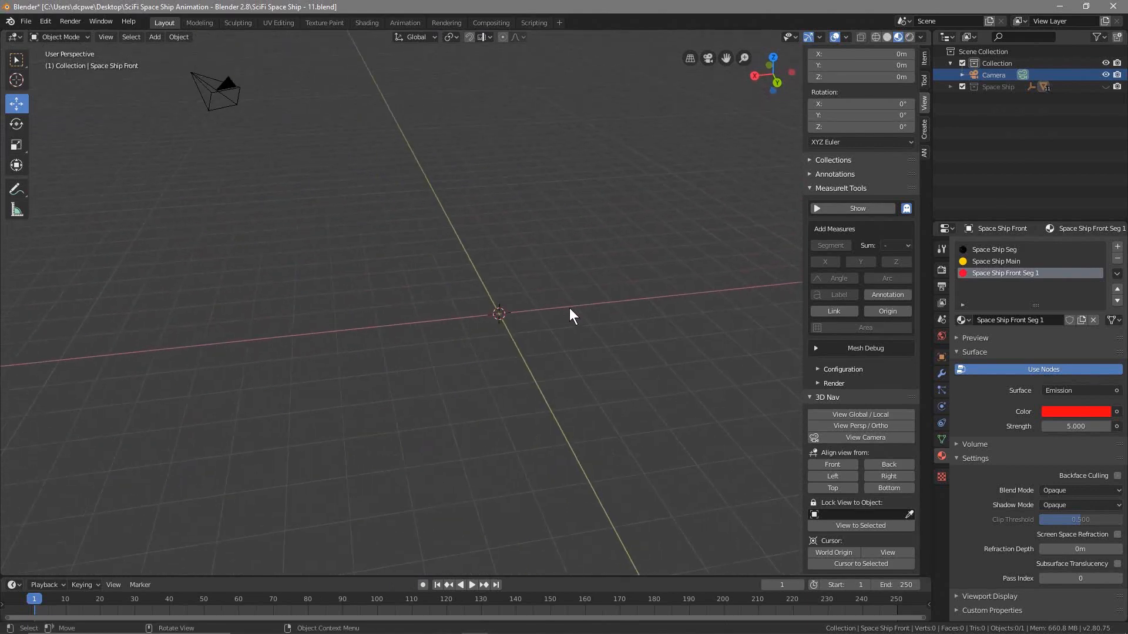
pyautogui.press('n')
pyautogui.moveTo(556, 337); pyautogui.dragTo(540, 334, button='middle')
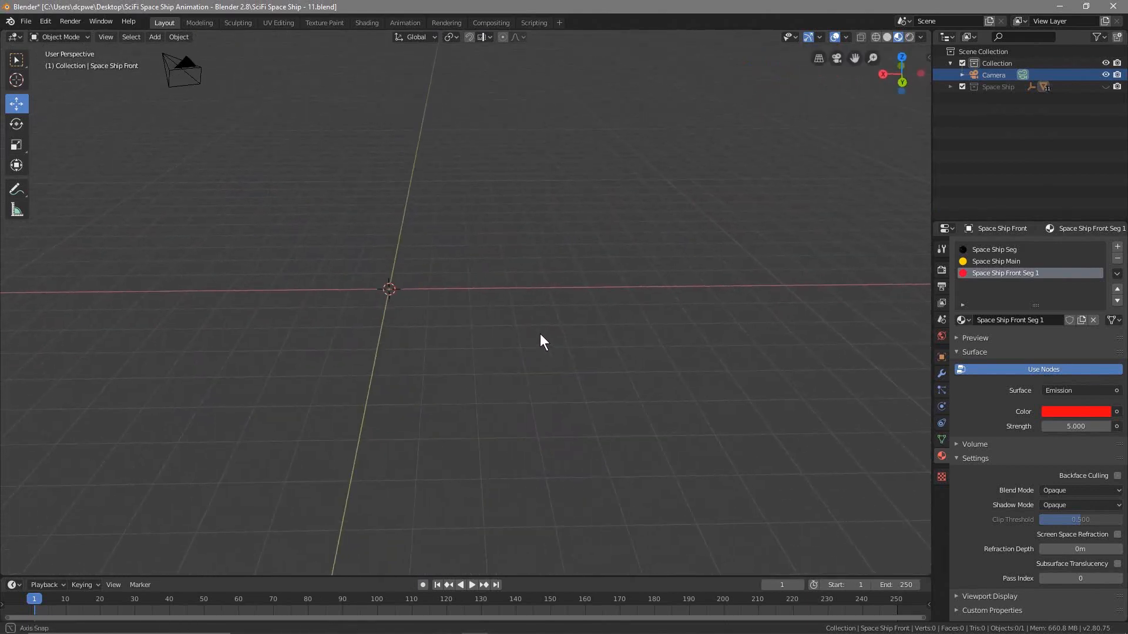
# Add a mesh plane at the world origin.
pyautogui.hotkey('shift', 'a')
pyautogui.moveTo(539, 333)
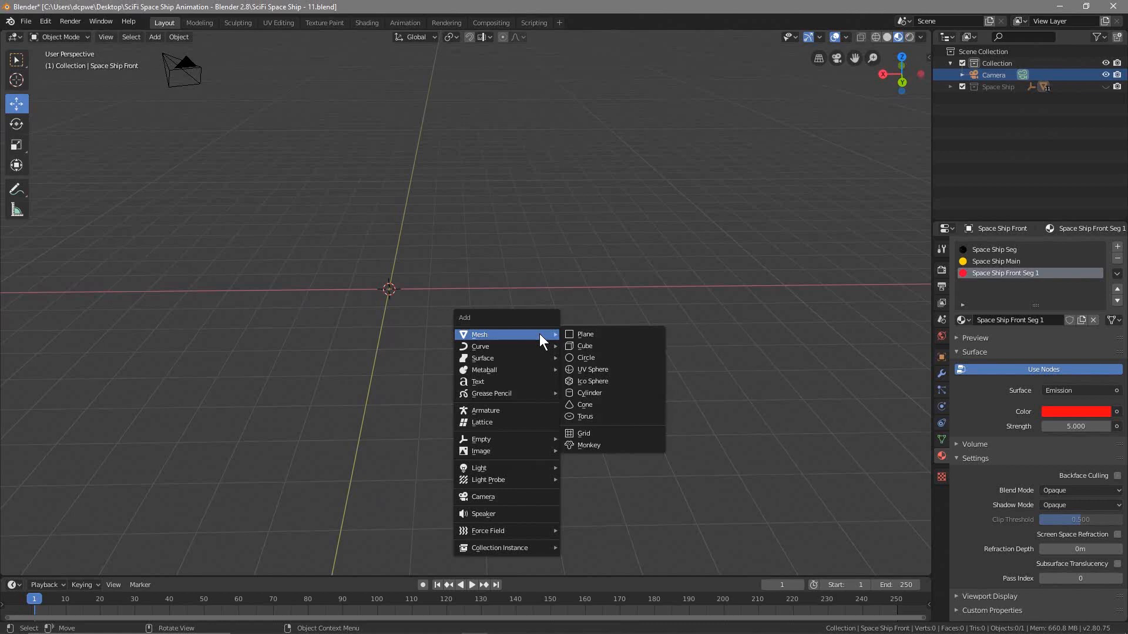
pyautogui.click(588, 334)
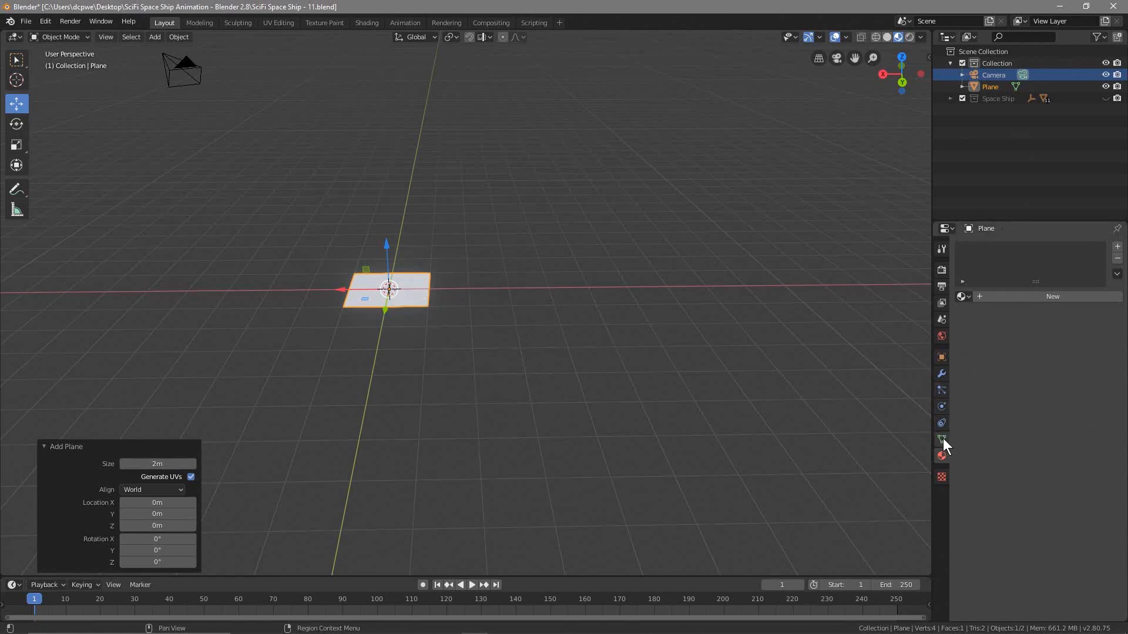
# Scale the plane to 175 on X and 130 on Y.
pyautogui.click(940, 362)
pyautogui.click(1061, 354)
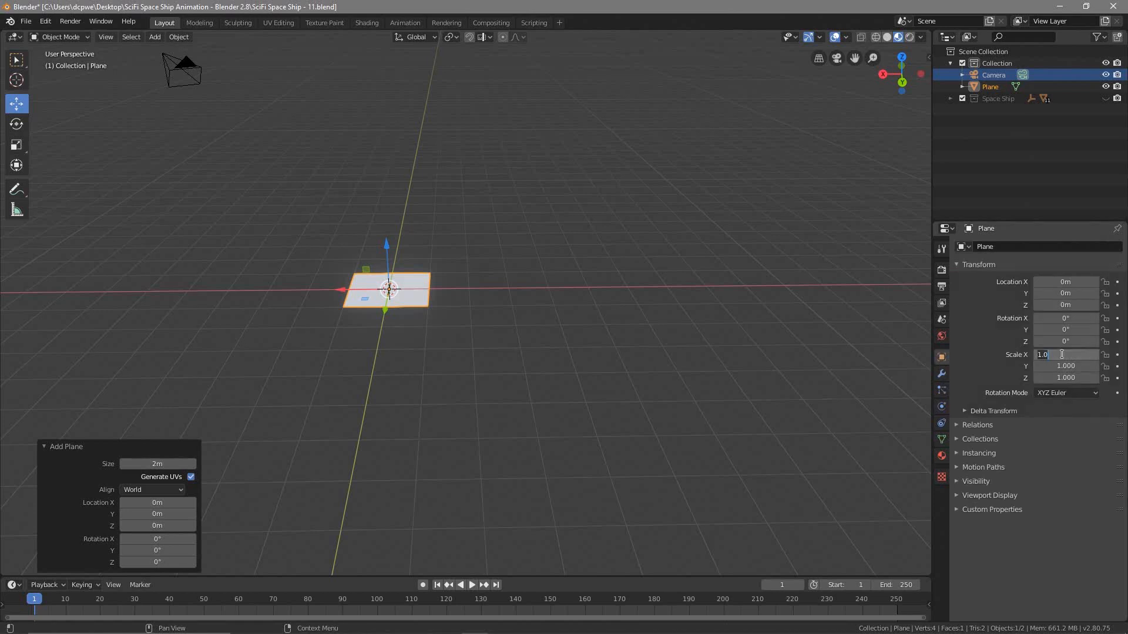
pyautogui.write('175')
pyautogui.press('Return')
pyautogui.click(1071, 366)
pyautogui.write('12')
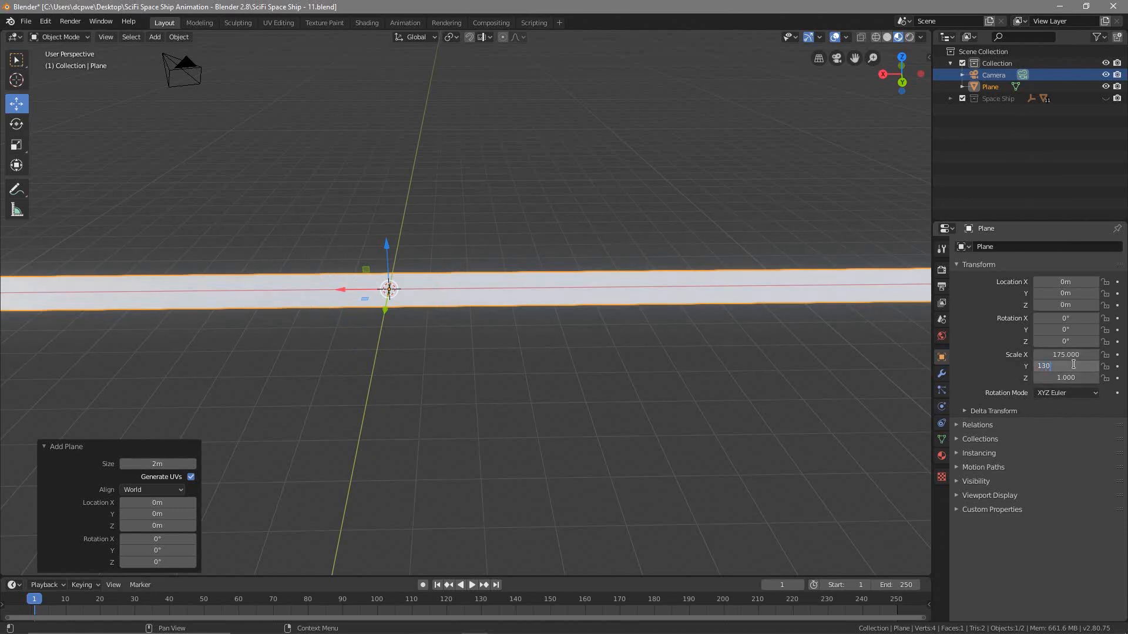
pyautogui.write('0')
pyautogui.press('Return')
pyautogui.scroll(-5, 593, 323)
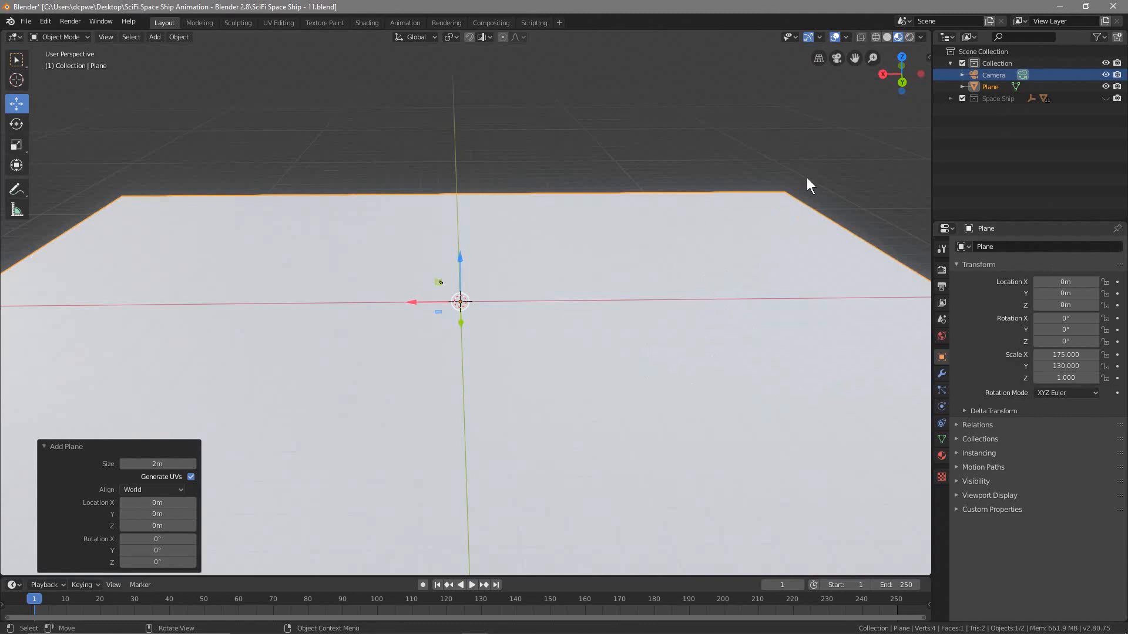
# Switch the viewport to solid shading and enter Edit Mode on the plane.
pyautogui.click(886, 36)
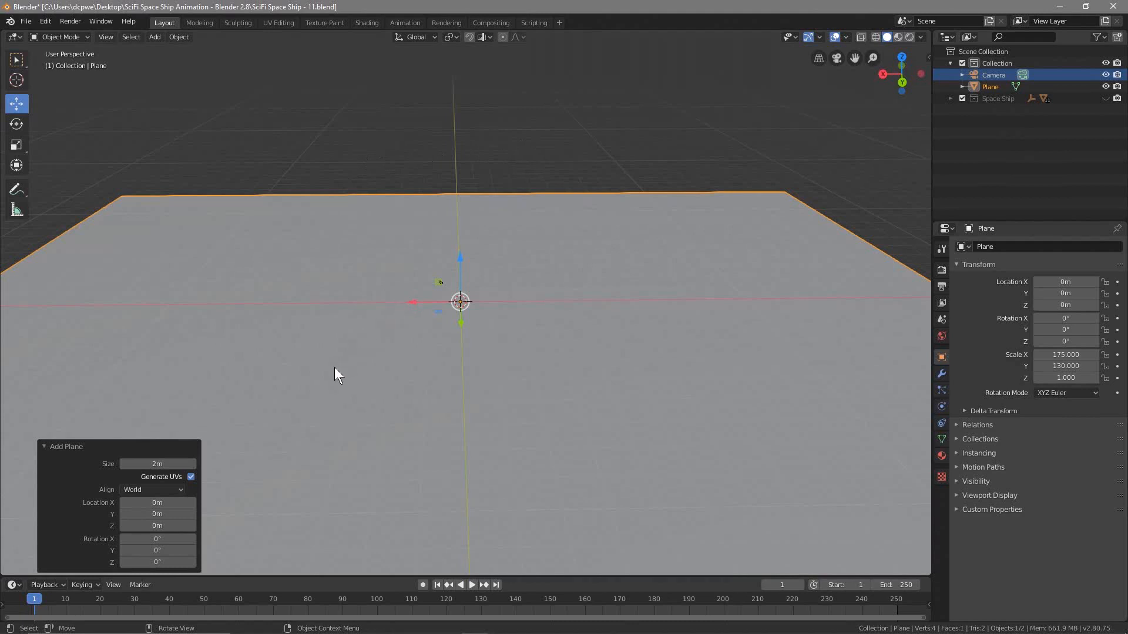
pyautogui.click(58, 37)
pyautogui.click(58, 58)
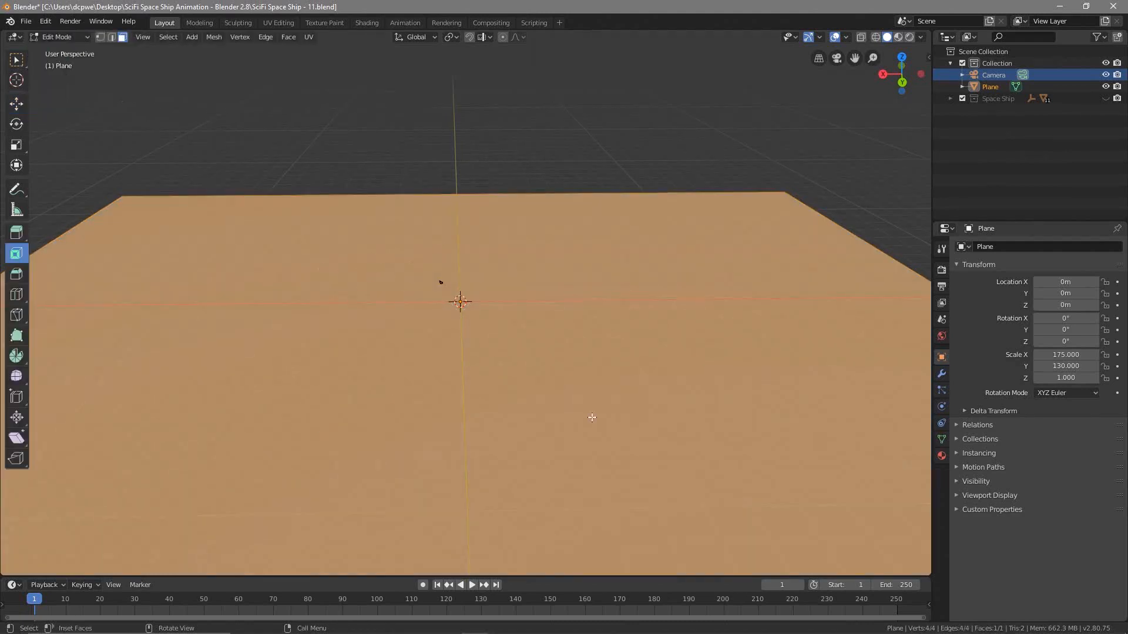
# Subdivide the entire plane with the number of cuts set to 10.
pyautogui.hotkey('alt', 'a')
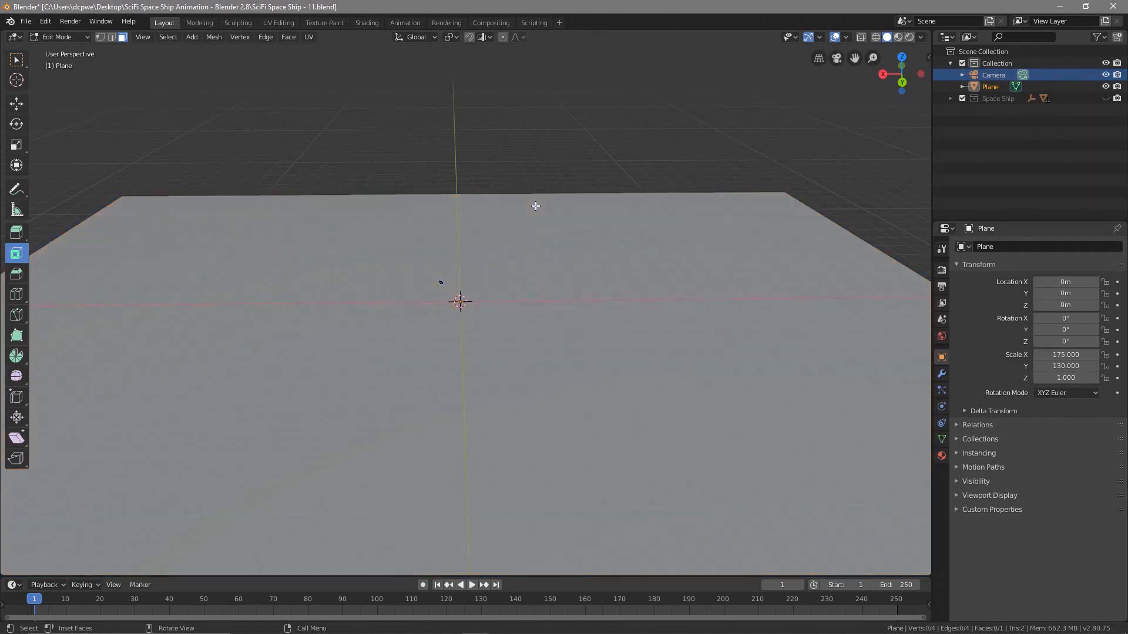
pyautogui.press('a')
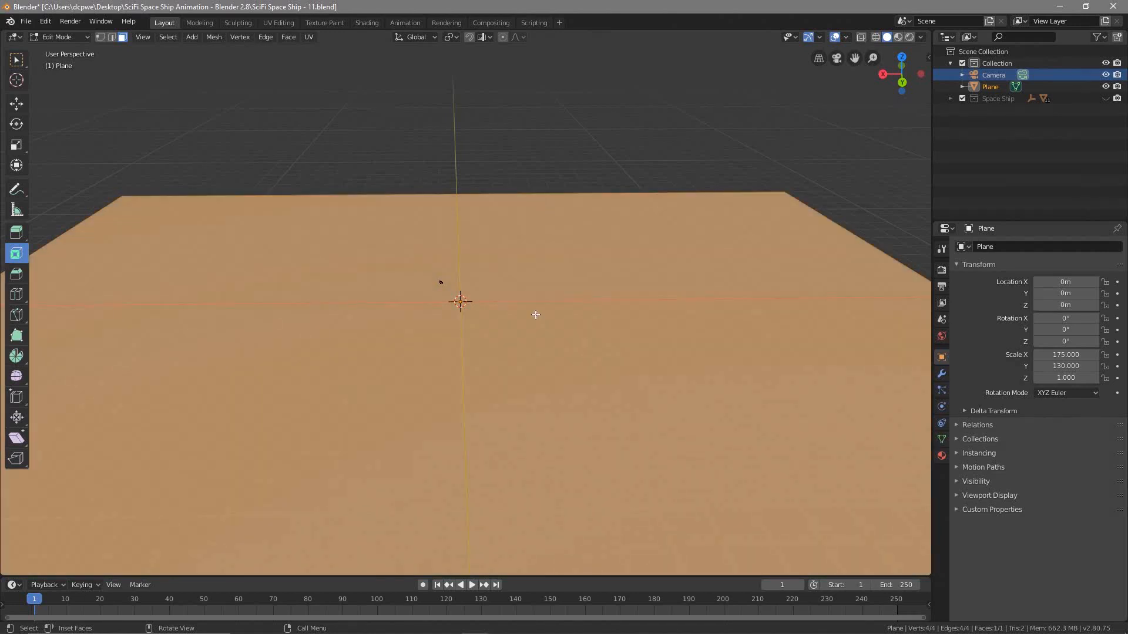
pyautogui.rightClick(381, 316)
pyautogui.click(381, 315)
pyautogui.moveTo(158, 485)
pyautogui.mouseDown()
pyautogui.moveTo(176, 484)
pyautogui.moveTo(157, 484)
pyautogui.mouseUp()
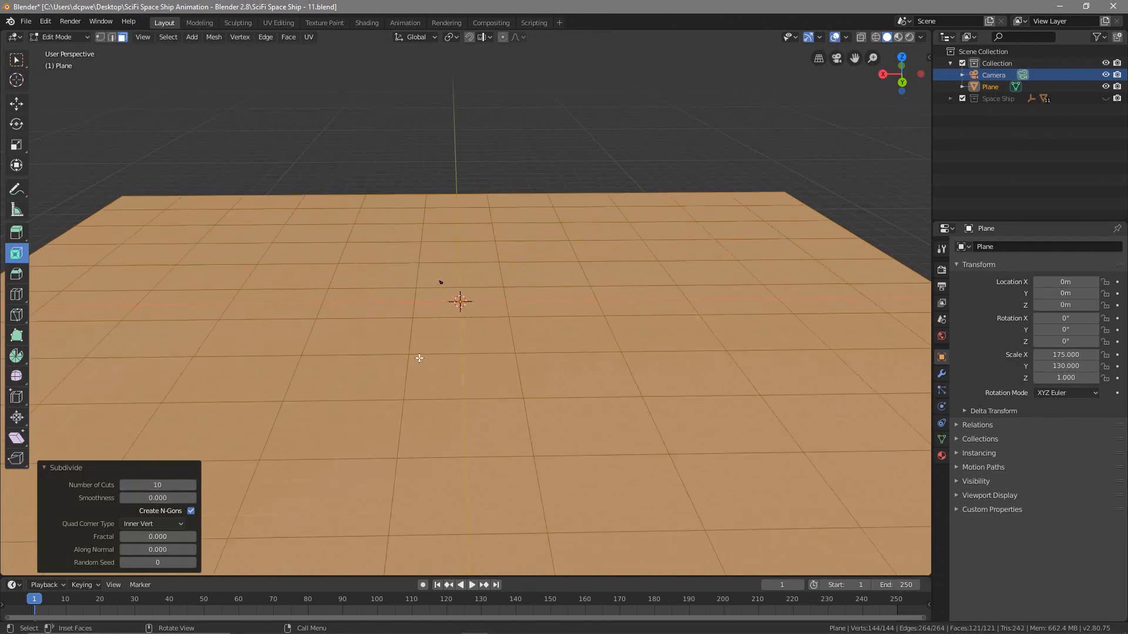
pyautogui.scroll(-4, 416, 355)
pyautogui.moveTo(403, 378); pyautogui.dragTo(398, 418, button='middle')
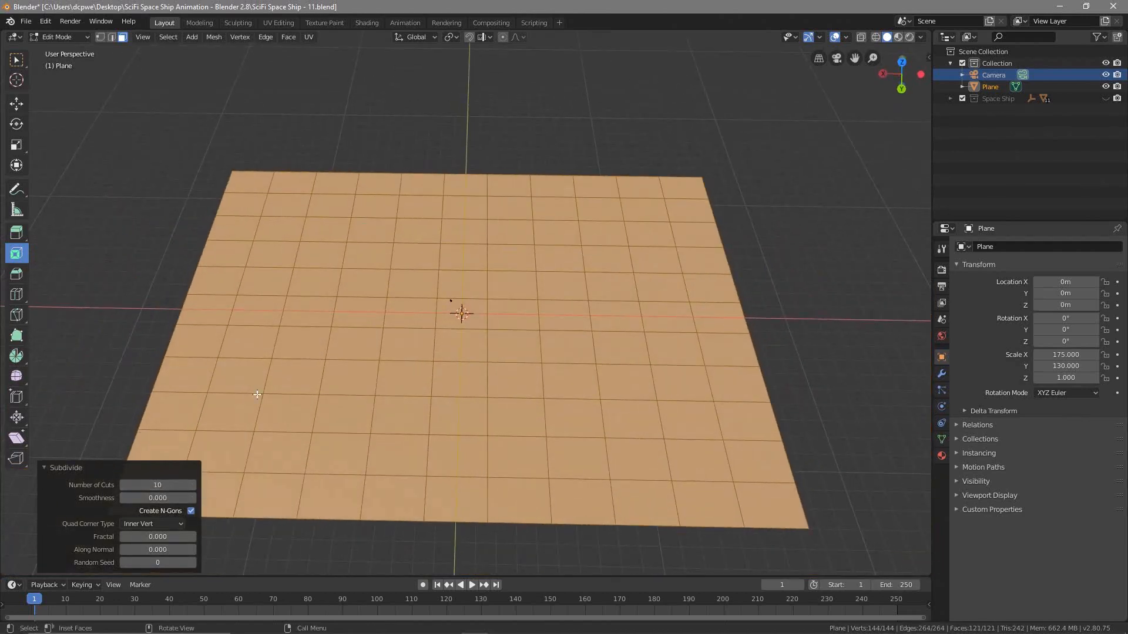
# Return to Object Mode and add a Subdivision Surface modifier to the plane.
pyautogui.click(55, 40)
pyautogui.click(54, 50)
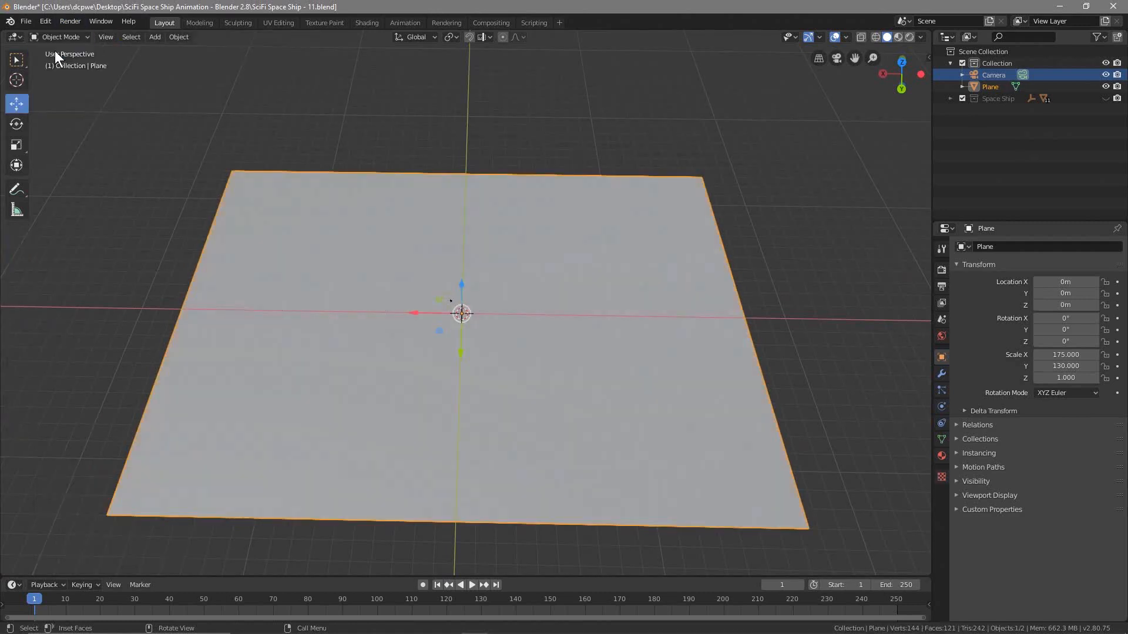
pyautogui.click(940, 374)
pyautogui.click(990, 249)
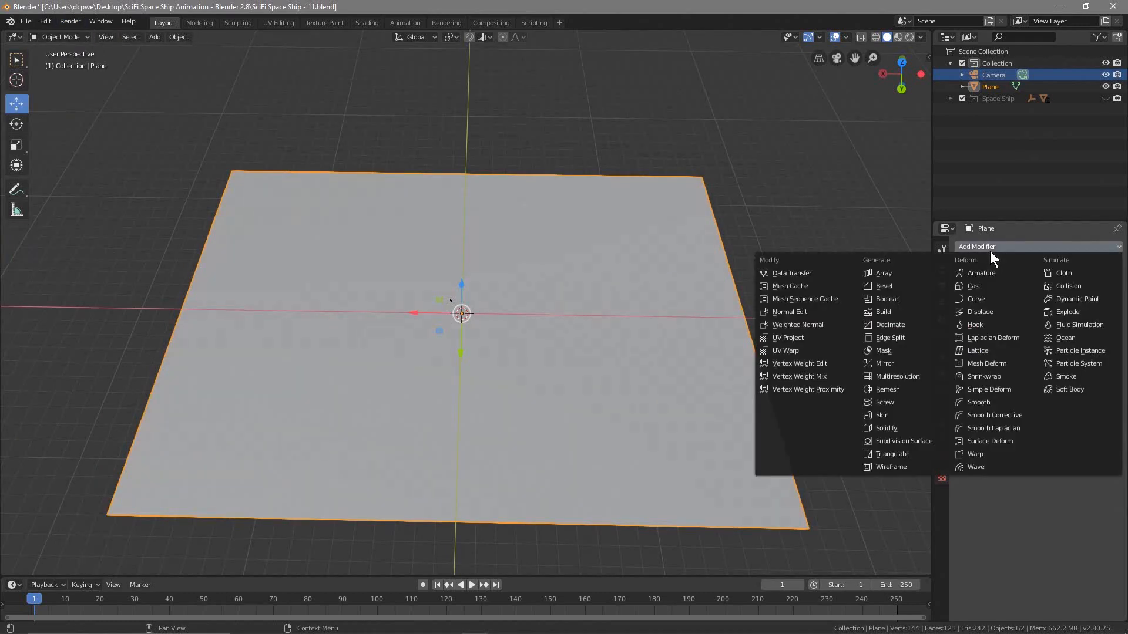
pyautogui.click(924, 442)
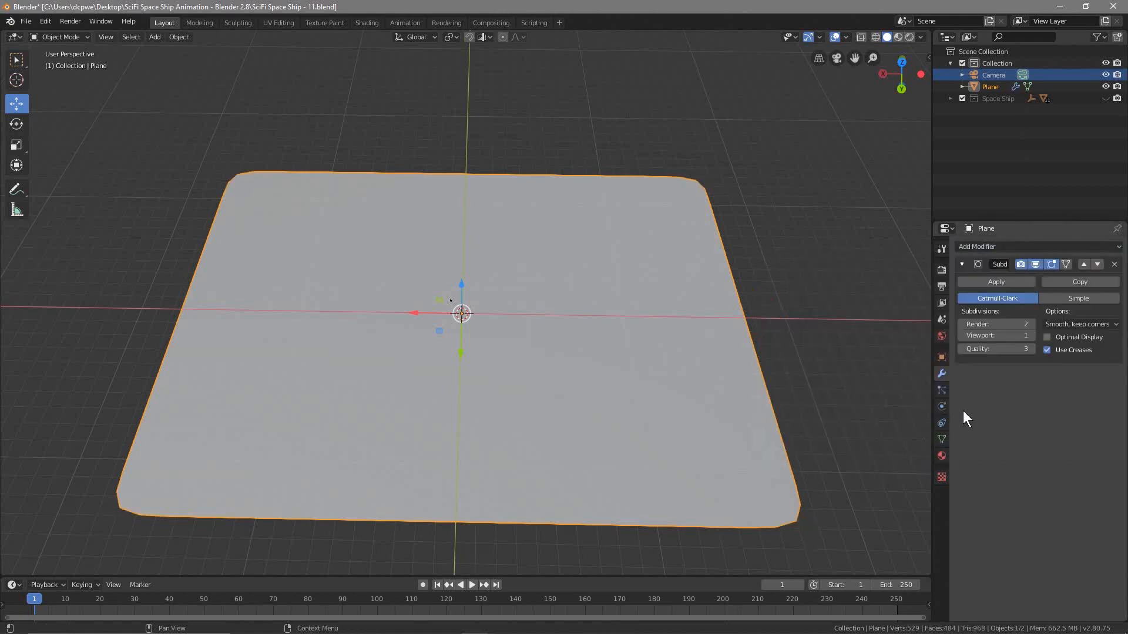
# Set the modifier's viewport subdivisions to 3 and apply it to the plane.
pyautogui.click(1031, 336)
pyautogui.click(1032, 336)
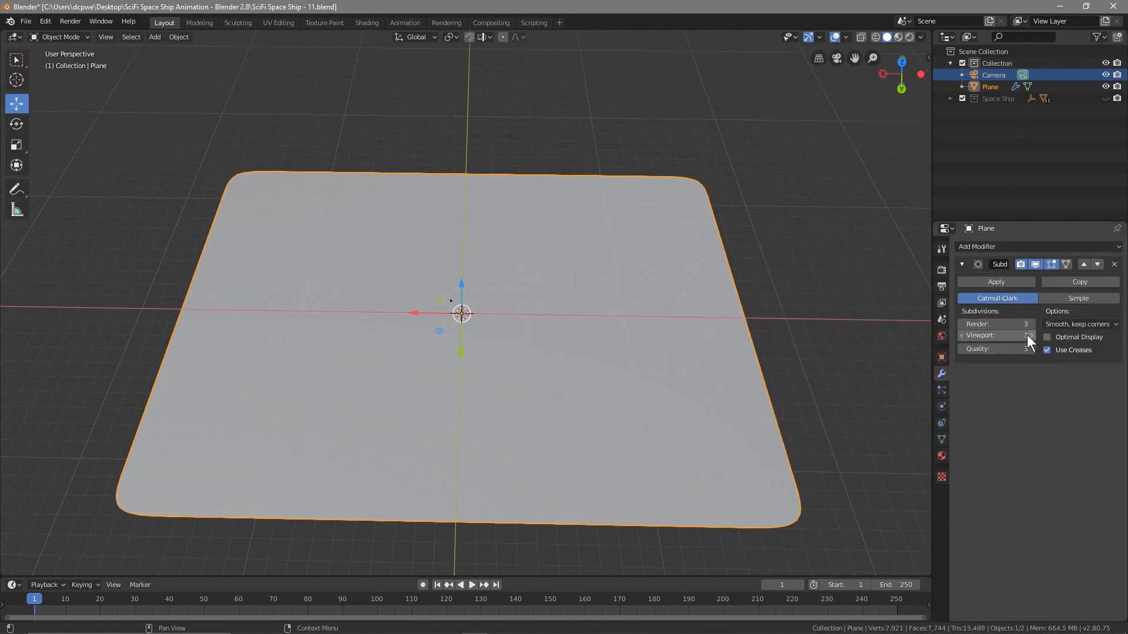
pyautogui.click(996, 281)
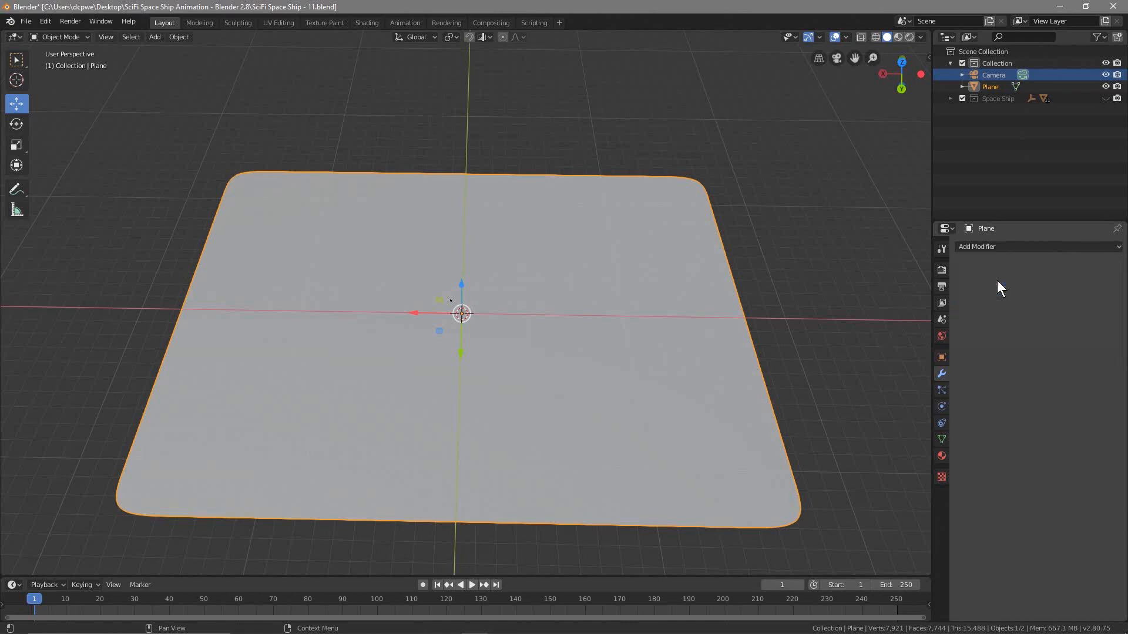
# Enter Edit Mode on the plane, switch to vertex selection and deselect everything.
pyautogui.click(56, 38)
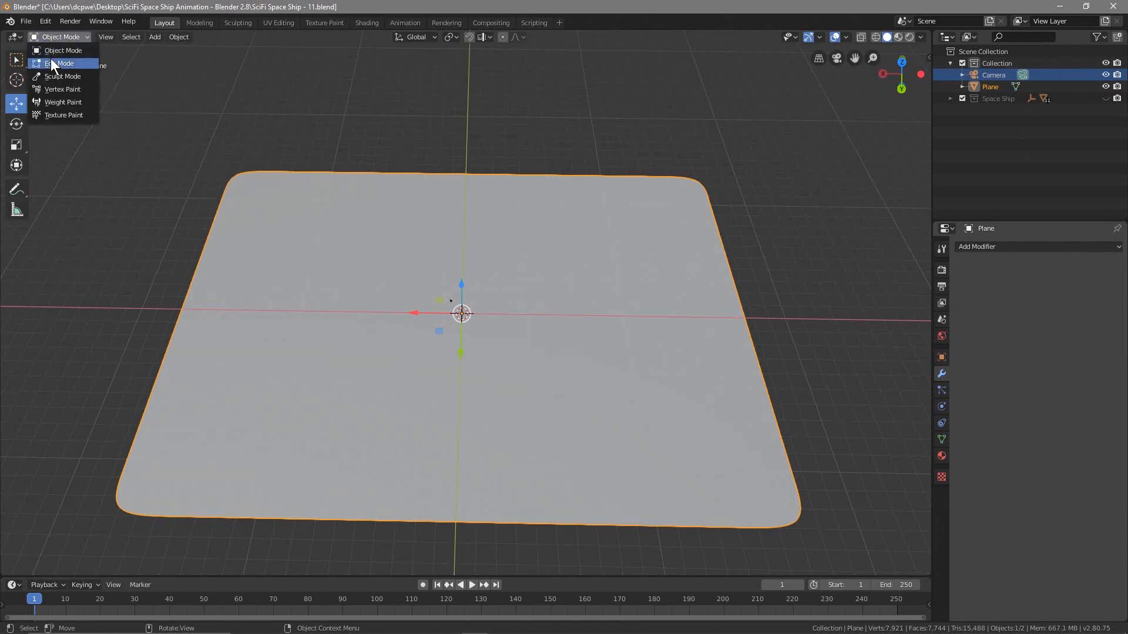
pyautogui.click(50, 58)
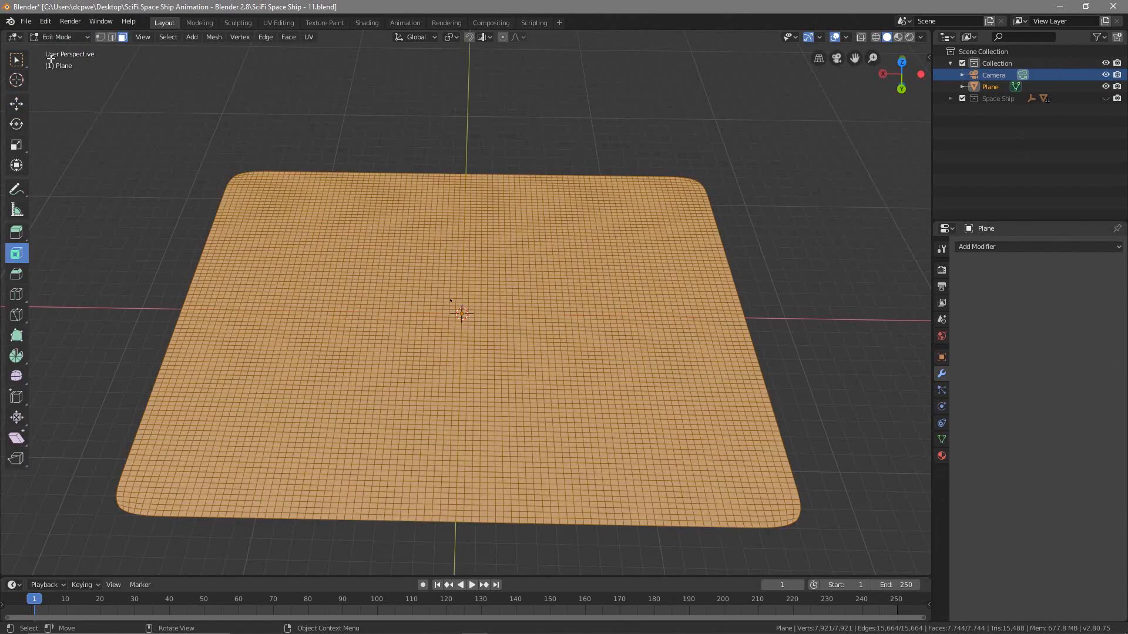
pyautogui.scroll(5, 446, 332)
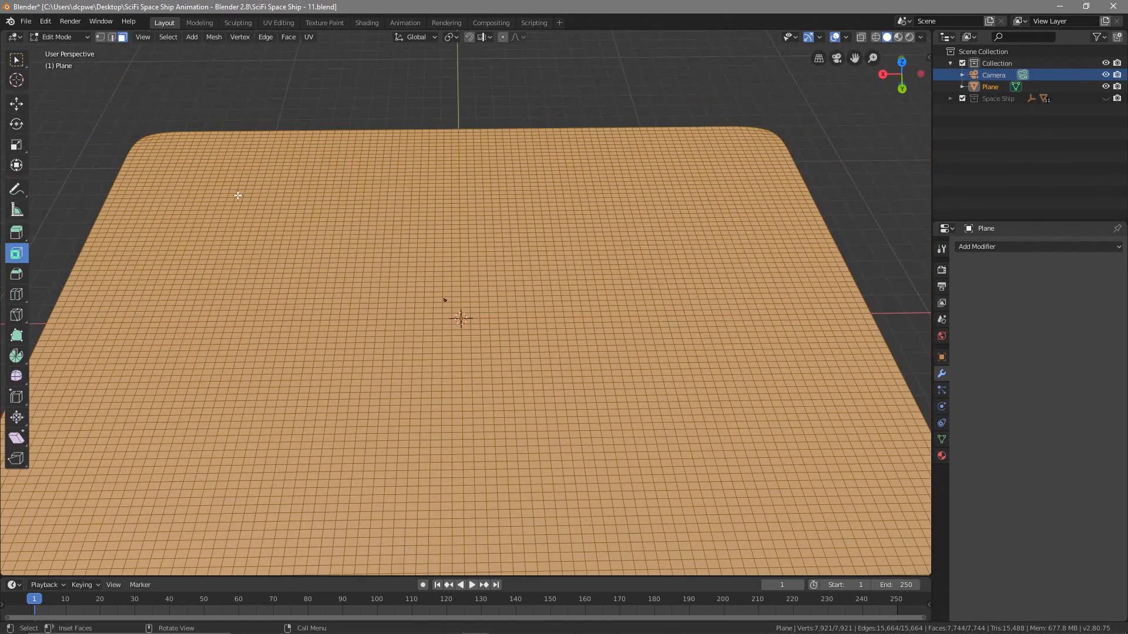
pyautogui.scroll(-2, 271, 217)
pyautogui.moveTo(297, 249); pyautogui.dragTo(297, 252, button='middle')
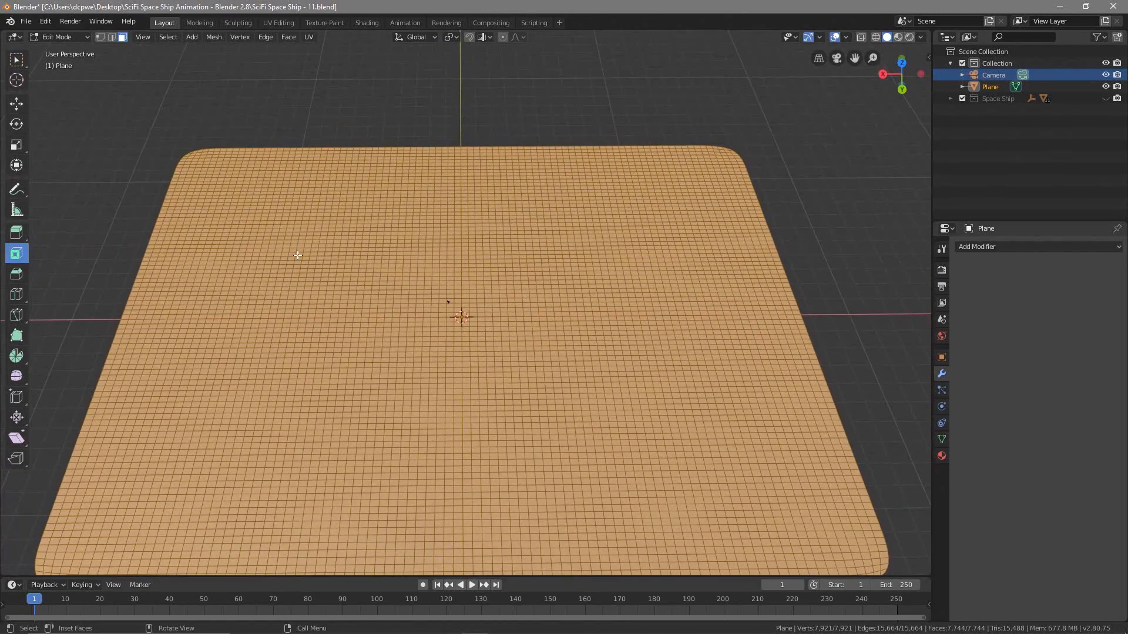
pyautogui.scroll(-2, 298, 252)
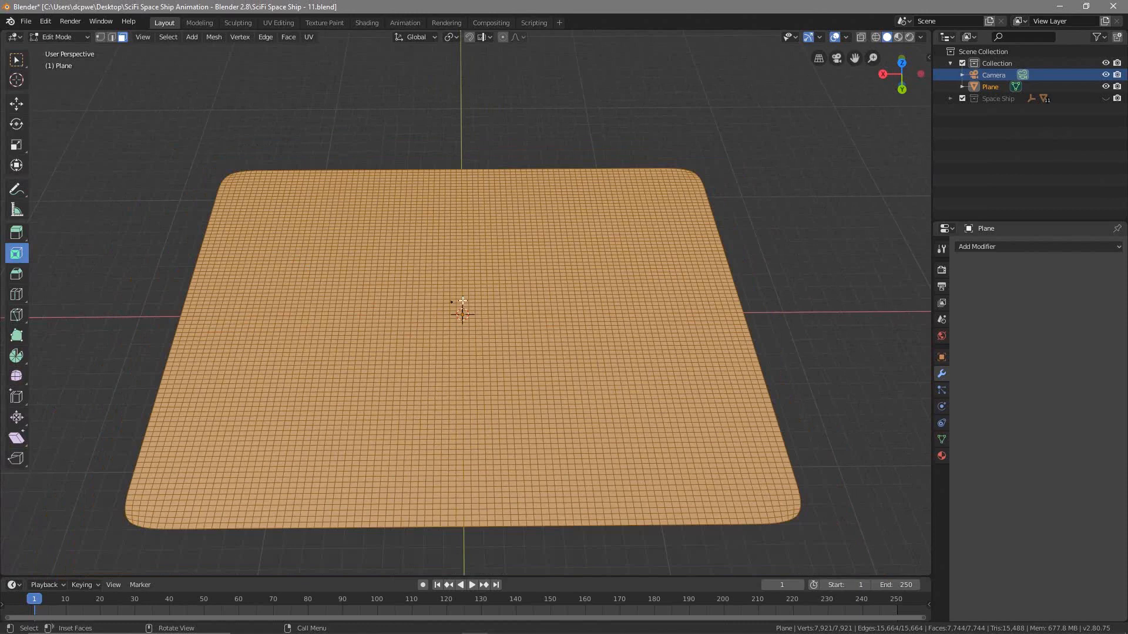
pyautogui.click(101, 37)
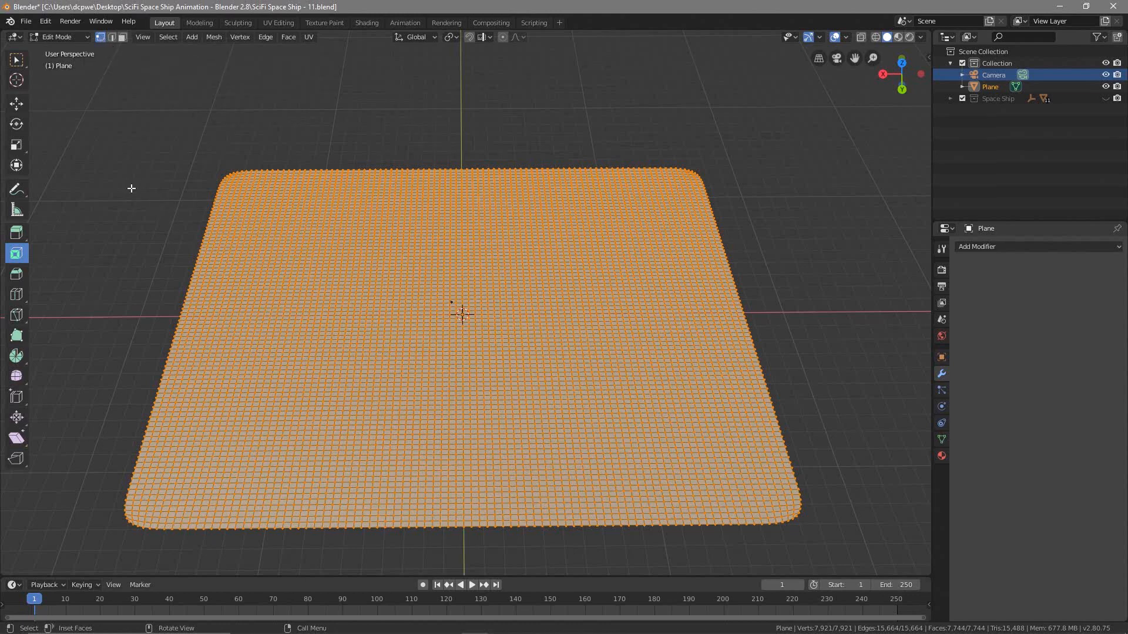
pyautogui.hotkey('alt', 'a')
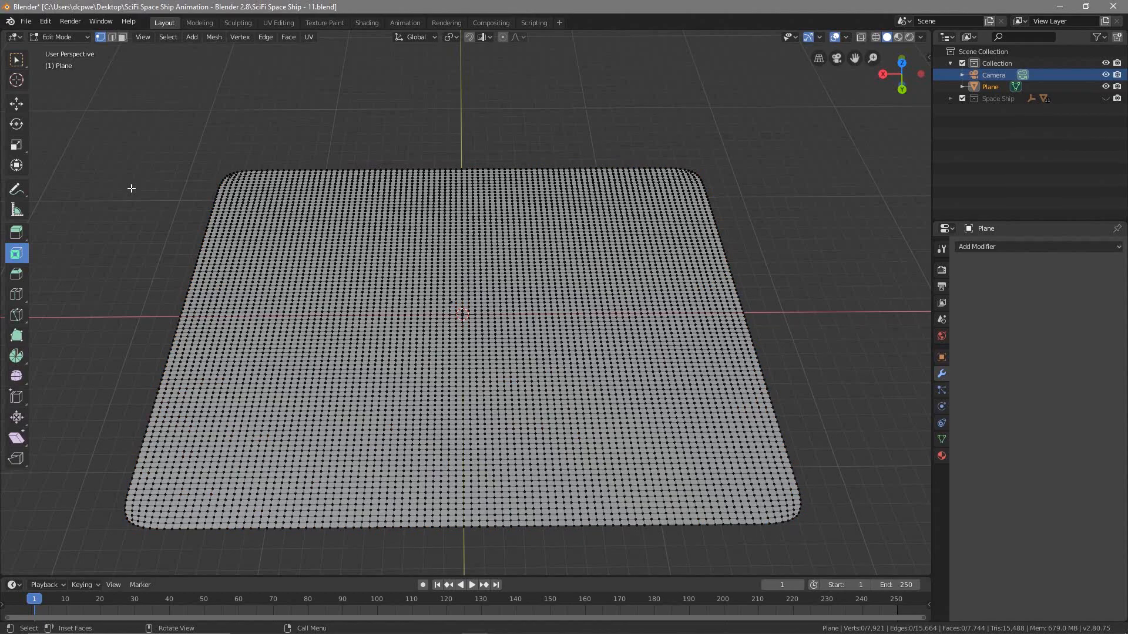
# In the top view, select five scattered vertices along the upper part of the plane.
pyautogui.press('KP_7')
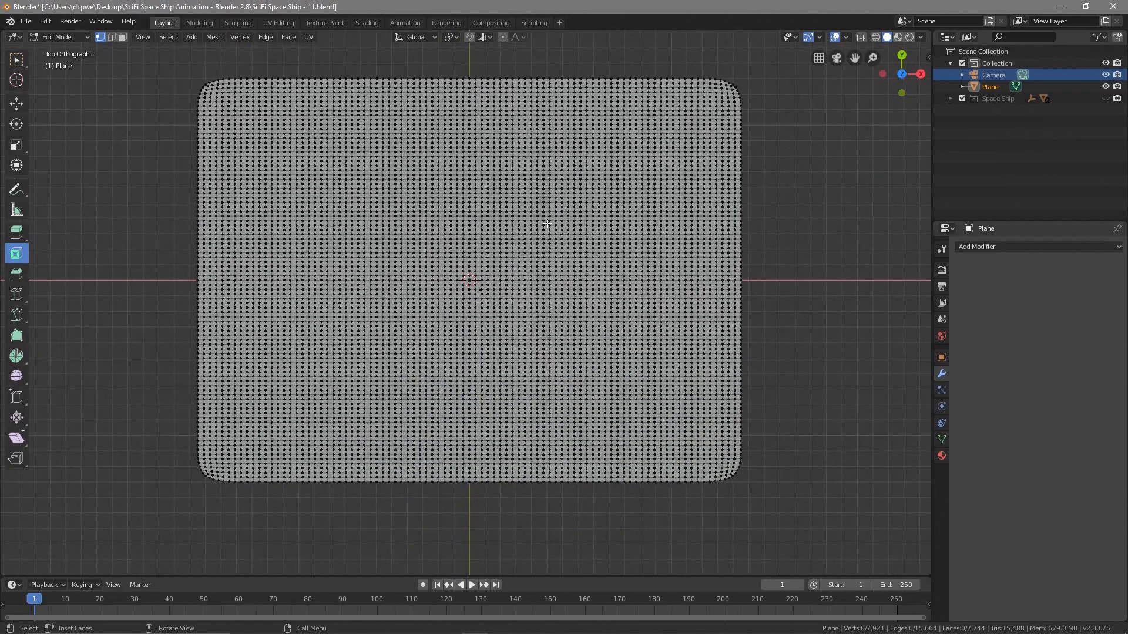
pyautogui.click(503, 37)
pyautogui.click(270, 143)
pyautogui.keyDown('shift'); pyautogui.click(332, 161); pyautogui.keyUp('shift')
pyautogui.keyDown('shift'); pyautogui.click(396, 147); pyautogui.keyUp('shift')
pyautogui.keyDown('shift'); pyautogui.click(438, 157); pyautogui.keyUp('shift')
pyautogui.keyDown('shift'); pyautogui.click(488, 146); pyautogui.keyUp('shift')
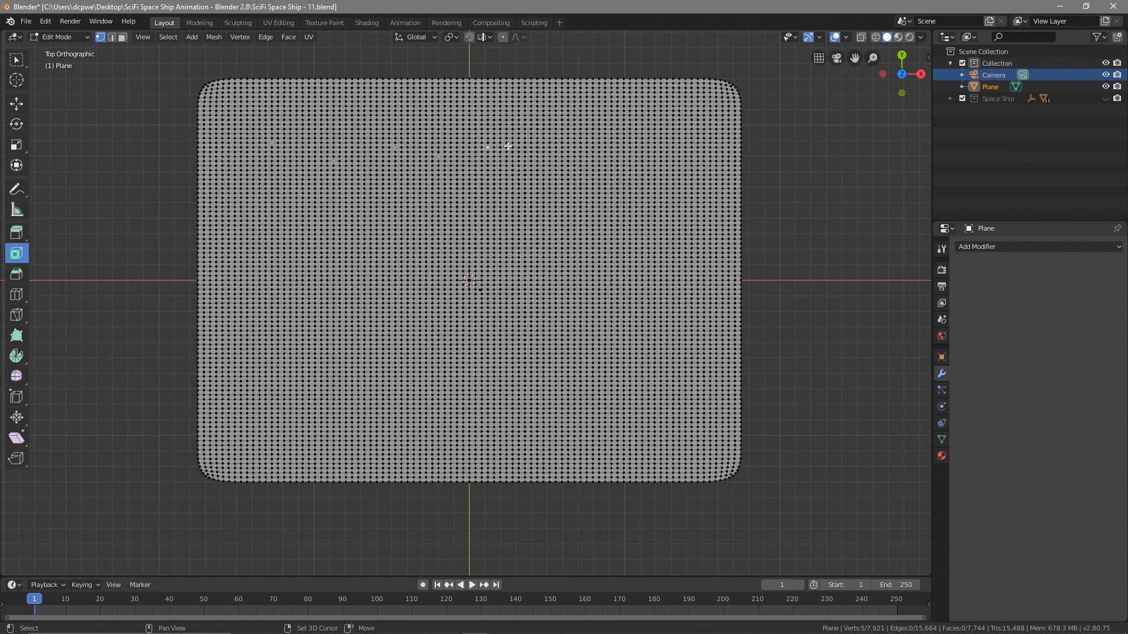
# Switch to wireframe shading and add about 48 more irregularly scattered vertices across the plane to the selection.
pyautogui.click(875, 36)
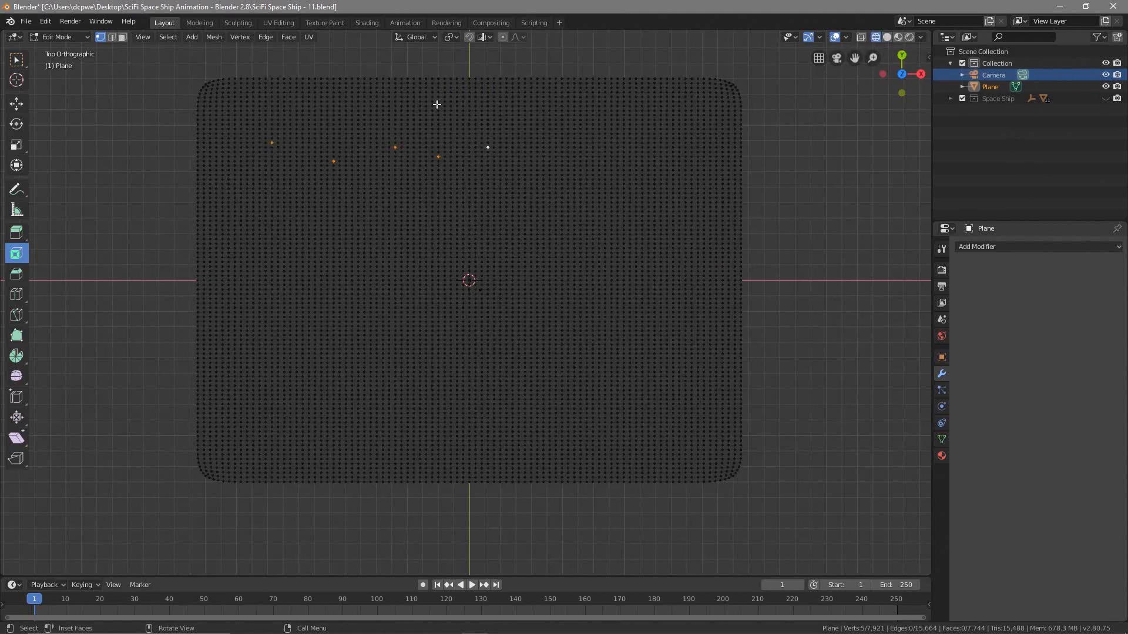
pyautogui.keyDown('shift'); pyautogui.click(543, 145); pyautogui.keyUp('shift')
pyautogui.keyDown('shift'); pyautogui.click(716, 207); pyautogui.keyUp('shift')
pyautogui.keyDown('shift'); pyautogui.click(673, 147); pyautogui.keyUp('shift')
pyautogui.keyDown('shift'); pyautogui.click(648, 230); pyautogui.keyUp('shift')
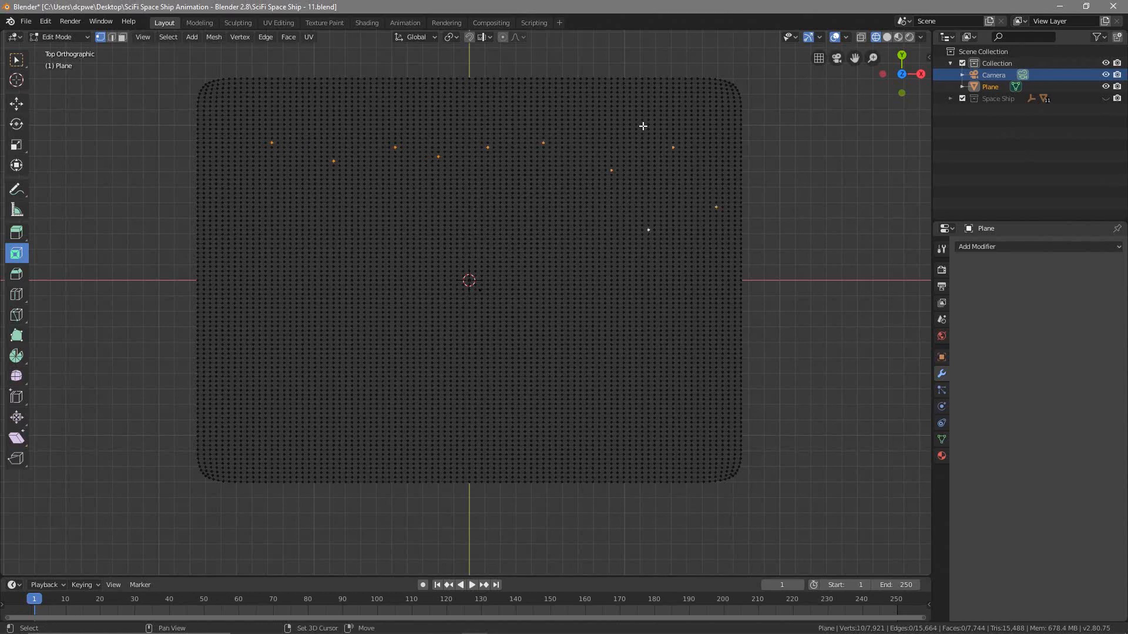
pyautogui.keyDown('shift'); pyautogui.click(271, 198); pyautogui.keyUp('shift')
pyautogui.keyDown('shift'); pyautogui.click(371, 211); pyautogui.keyUp('shift')
pyautogui.keyDown('shift'); pyautogui.click(493, 217); pyautogui.keyUp('shift')
pyautogui.keyDown('shift'); pyautogui.click(543, 179); pyautogui.keyUp('shift')
pyautogui.keyDown('shift'); pyautogui.click(599, 248); pyautogui.keyUp('shift')
pyautogui.keyDown('shift'); pyautogui.click(457, 206); pyautogui.keyUp('shift')
pyautogui.keyDown('shift'); pyautogui.click(333, 248); pyautogui.keyUp('shift')
pyautogui.keyDown('shift'); pyautogui.click(321, 221); pyautogui.keyUp('shift')
pyautogui.keyDown('shift'); pyautogui.click(232, 200); pyautogui.keyUp('shift')
pyautogui.keyDown('shift'); pyautogui.click(228, 404); pyautogui.keyUp('shift')
pyautogui.keyDown('shift'); pyautogui.click(278, 459); pyautogui.keyUp('shift')
pyautogui.keyDown('shift'); pyautogui.click(279, 458); pyautogui.keyUp('shift')
pyautogui.keyDown('shift'); pyautogui.click(284, 382); pyautogui.keyUp('shift')
pyautogui.keyDown('shift'); pyautogui.click(359, 404); pyautogui.keyUp('shift')
pyautogui.keyDown('shift'); pyautogui.click(284, 422); pyautogui.keyUp('shift')
pyautogui.keyDown('shift'); pyautogui.click(284, 303); pyautogui.keyUp('shift')
pyautogui.keyDown('shift'); pyautogui.click(432, 299); pyautogui.keyUp('shift')
pyautogui.keyDown('shift'); pyautogui.click(377, 303); pyautogui.keyUp('shift')
pyautogui.keyDown('shift'); pyautogui.click(408, 376); pyautogui.keyUp('shift')
pyautogui.keyDown('shift'); pyautogui.click(445, 359); pyautogui.keyUp('shift')
pyautogui.keyDown('shift'); pyautogui.click(500, 409); pyautogui.keyUp('shift')
pyautogui.keyDown('shift'); pyautogui.click(599, 400); pyautogui.keyUp('shift')
pyautogui.keyDown('shift'); pyautogui.click(538, 358); pyautogui.keyUp('shift')
pyautogui.keyDown('shift'); pyautogui.click(518, 267); pyautogui.keyUp('shift')
pyautogui.keyDown('shift'); pyautogui.click(556, 285); pyautogui.keyUp('shift')
pyautogui.keyDown('shift'); pyautogui.click(642, 322); pyautogui.keyUp('shift')
pyautogui.keyDown('shift'); pyautogui.click(661, 390); pyautogui.keyUp('shift')
pyautogui.keyDown('shift'); pyautogui.click(709, 400); pyautogui.keyUp('shift')
pyautogui.keyDown('shift'); pyautogui.click(704, 331); pyautogui.keyUp('shift')
pyautogui.keyDown('shift'); pyautogui.click(691, 261); pyautogui.keyUp('shift')
pyautogui.keyDown('shift'); pyautogui.click(601, 290); pyautogui.keyUp('shift')
pyautogui.keyDown('shift'); pyautogui.click(593, 340); pyautogui.keyUp('shift')
pyautogui.keyDown('shift'); pyautogui.click(618, 198); pyautogui.keyUp('shift')
pyautogui.keyDown('shift'); pyautogui.click(544, 221); pyautogui.keyUp('shift')
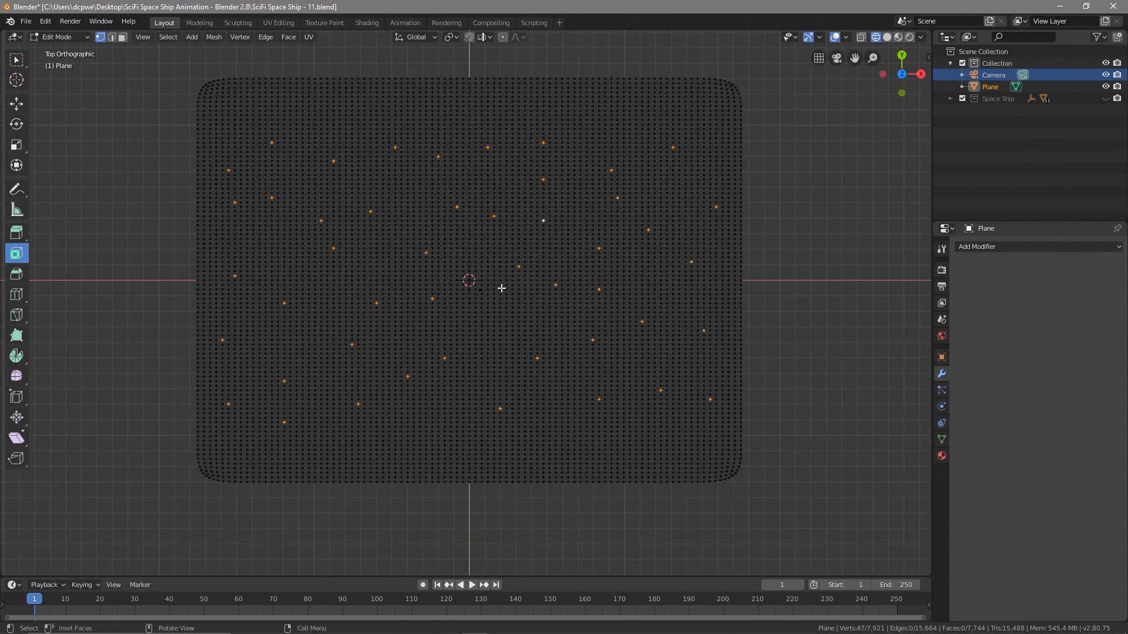
pyautogui.keyDown('shift'); pyautogui.click(488, 335); pyautogui.keyUp('shift')
pyautogui.keyDown('shift'); pyautogui.click(377, 267); pyautogui.keyUp('shift')
pyautogui.keyDown('shift'); pyautogui.click(327, 313); pyautogui.keyUp('shift')
pyautogui.keyDown('shift'); pyautogui.click(365, 381); pyautogui.keyUp('shift')
pyautogui.keyDown('shift'); pyautogui.click(426, 414); pyautogui.keyUp('shift')
# Enable proportional editing and set its falloff to Random, with the plane viewed in perspective.
pyautogui.moveTo(497, 361); pyautogui.dragTo(500, 267, button='middle')
pyautogui.scroll(3, 494, 275)
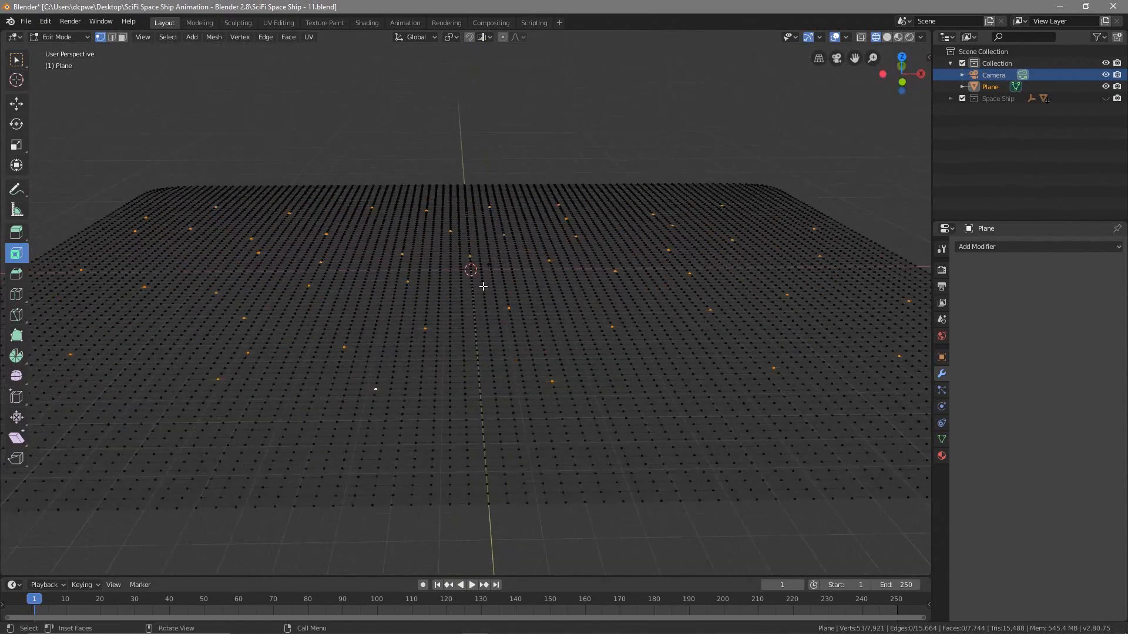
pyautogui.moveTo(483, 281); pyautogui.dragTo(479, 275, button='middle')
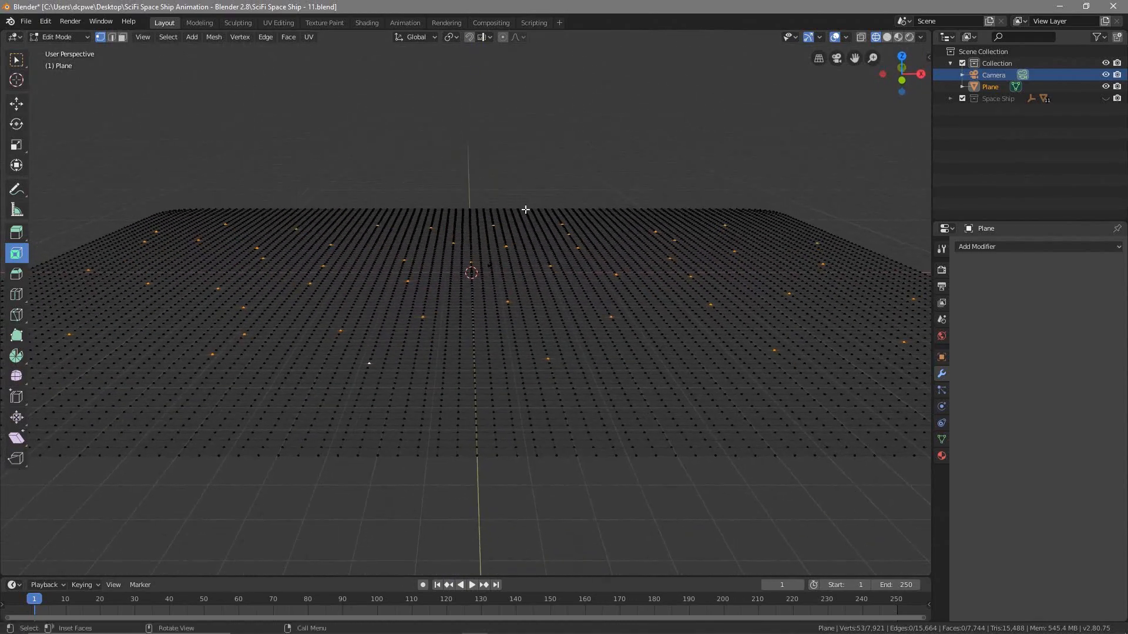
pyautogui.click(503, 37)
pyautogui.click(514, 36)
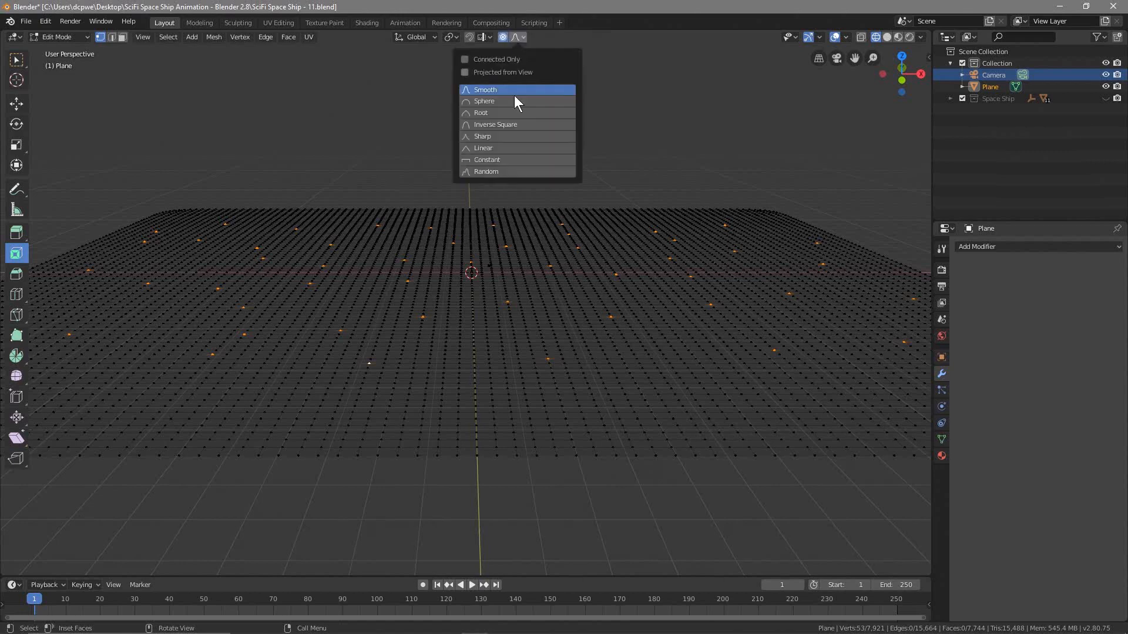
pyautogui.click(496, 170)
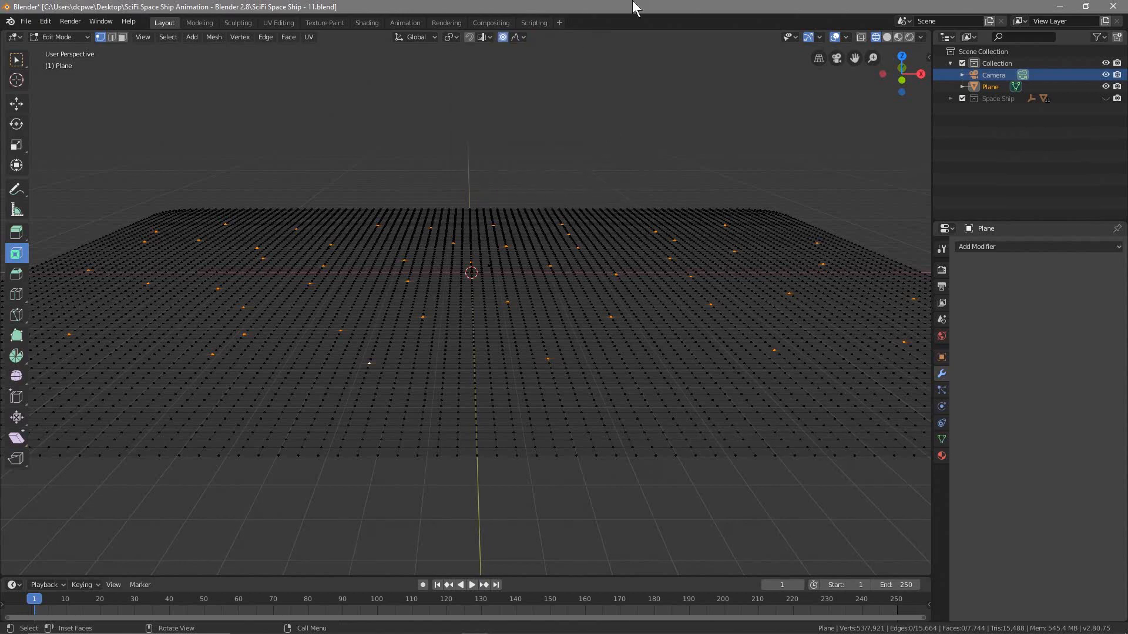
pyautogui.press('g')
pyautogui.rightClick(498, 322)
pyautogui.press('g')
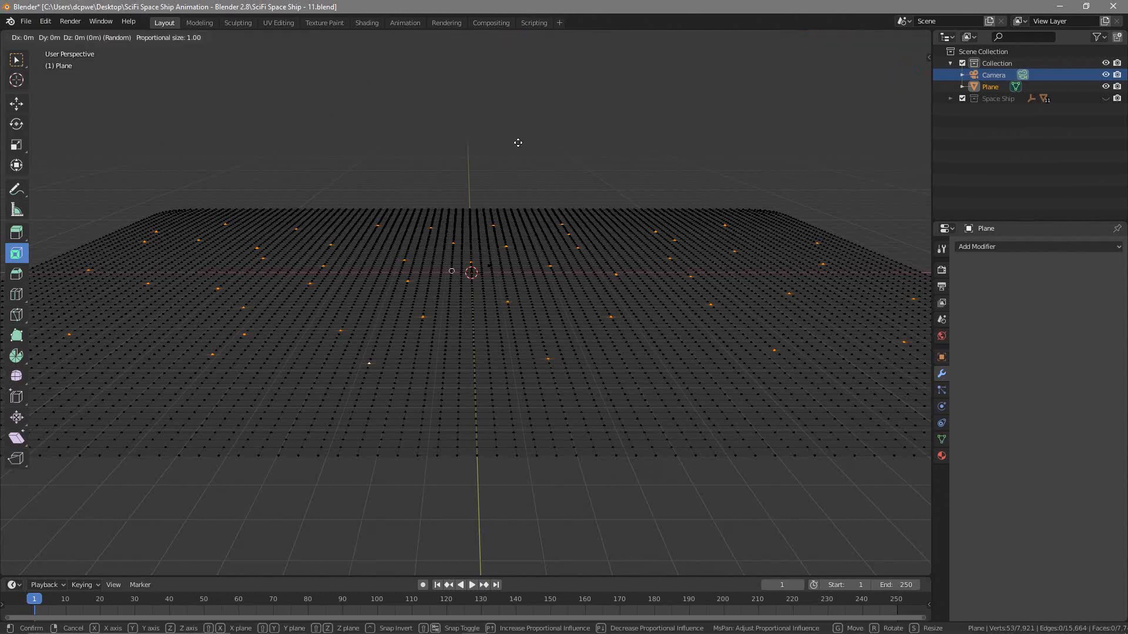
pyautogui.press('z')
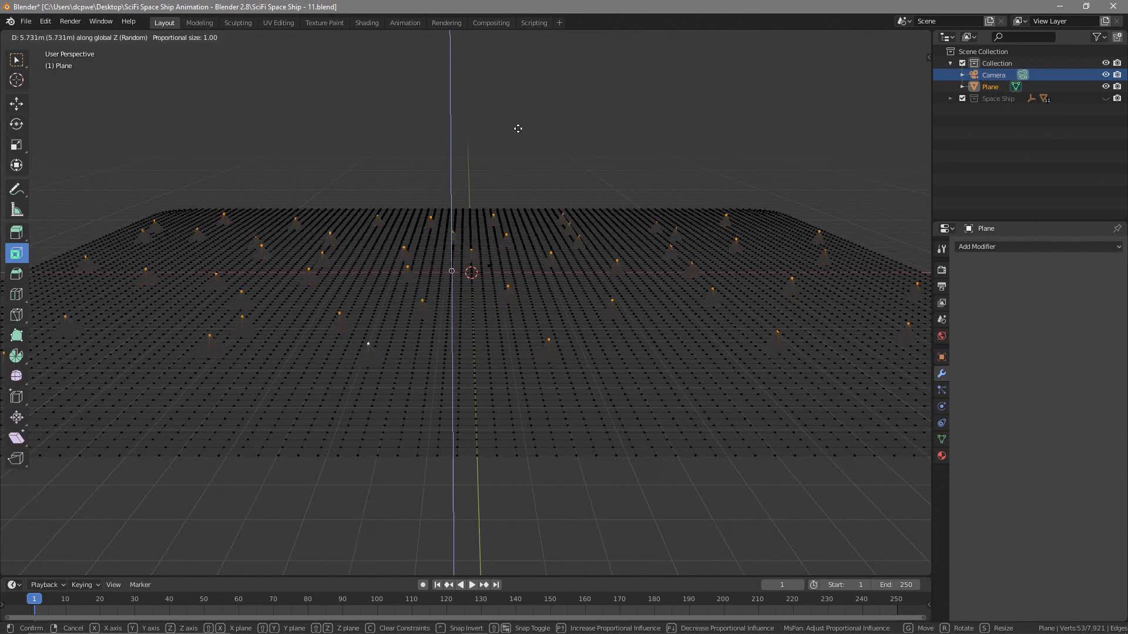
pyautogui.scroll(20, 518, 116)
pyautogui.scroll(5, 518, 116)
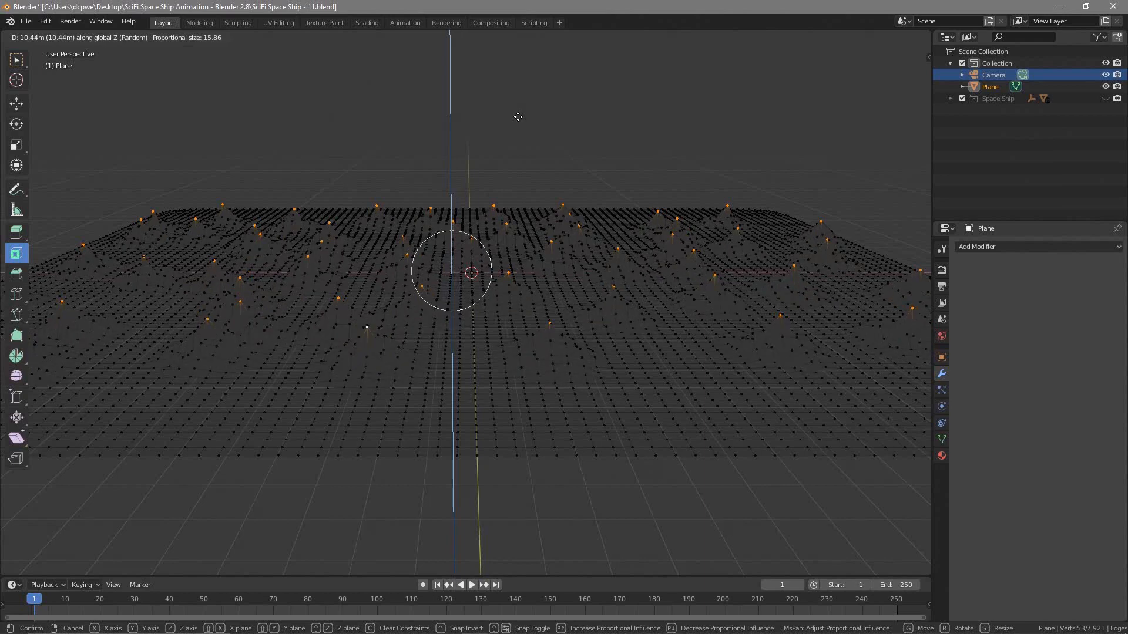
pyautogui.scroll(1, 517, 117)
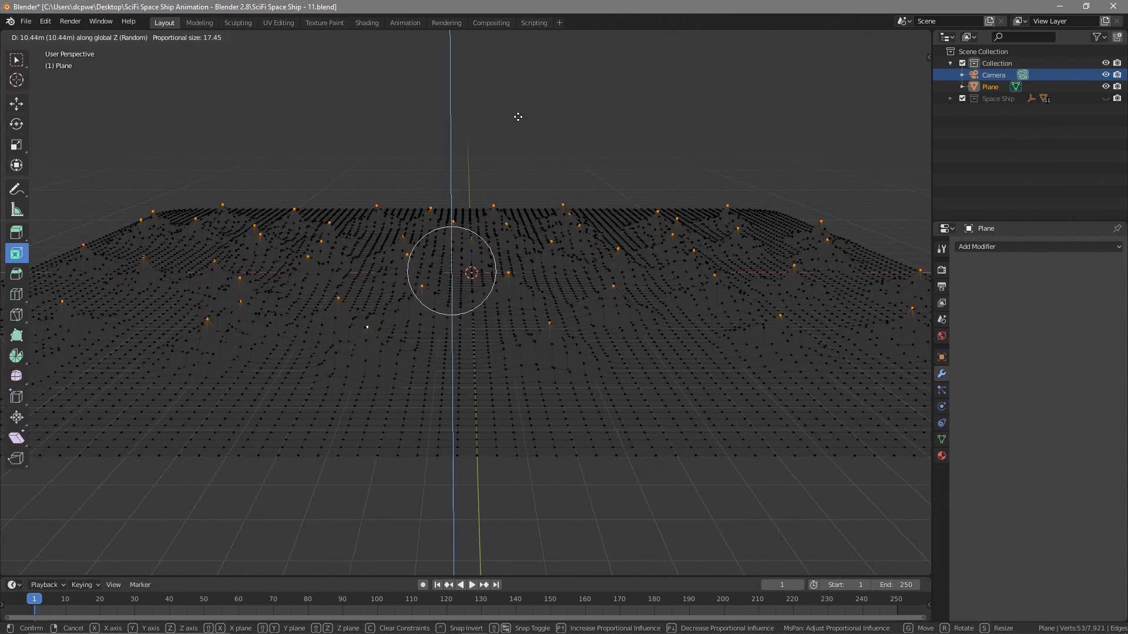
pyautogui.press('Escape')
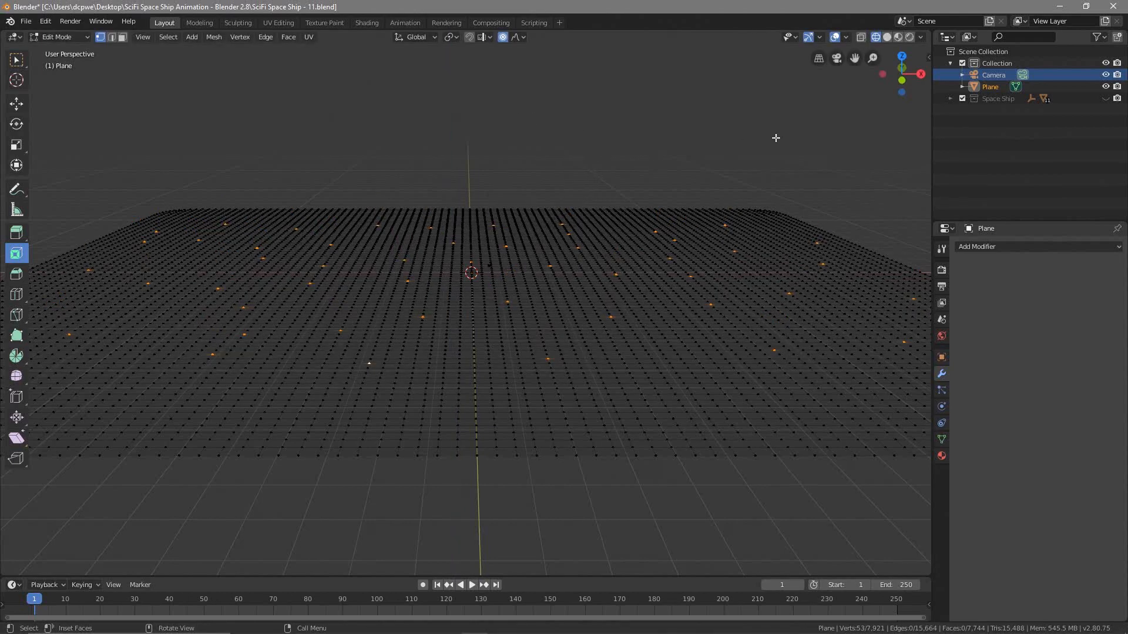
# In solid shading, raise the selected vertices about 7.64 m along Z with a proportional size of about 23.23 to form rocky peaks.
pyautogui.click(885, 36)
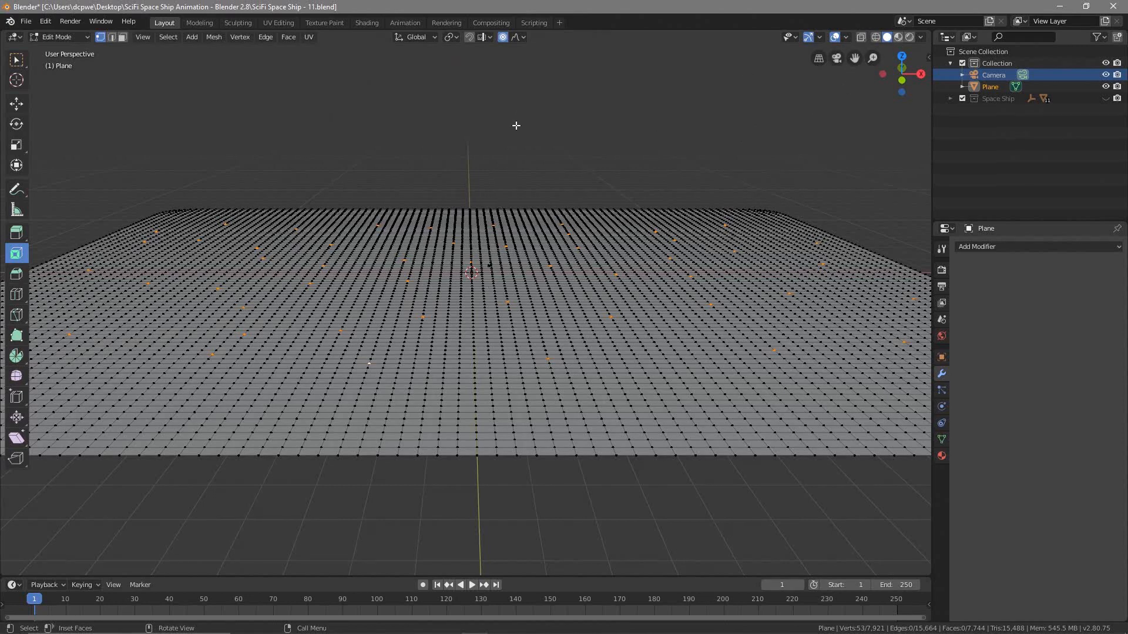
pyautogui.press('g')
pyautogui.press('z')
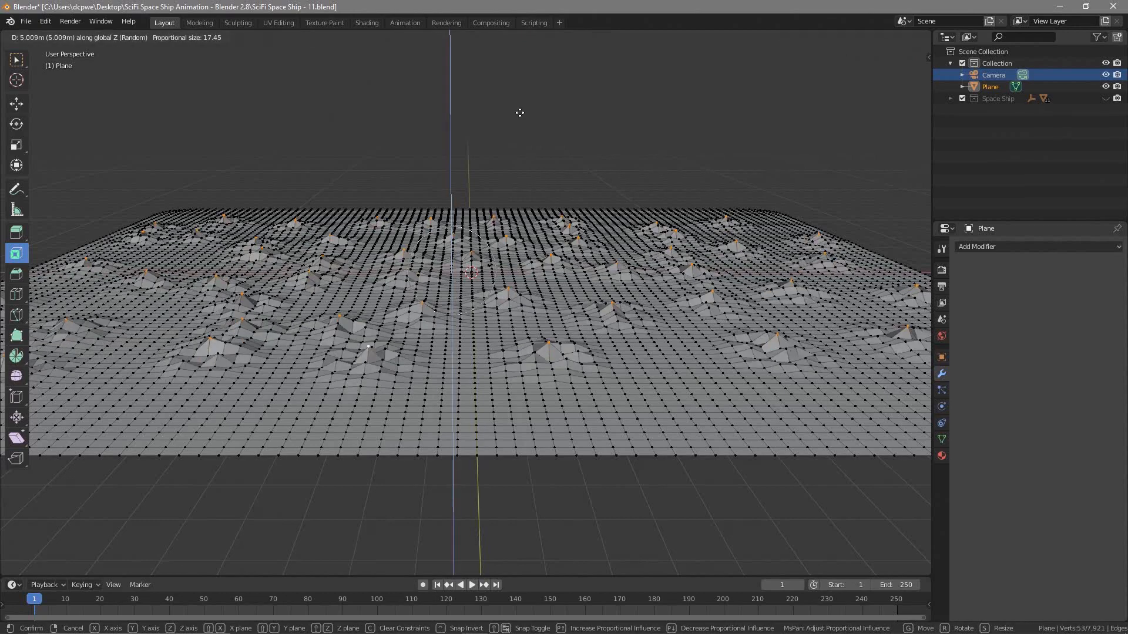
pyautogui.scroll(-2, 519, 88)
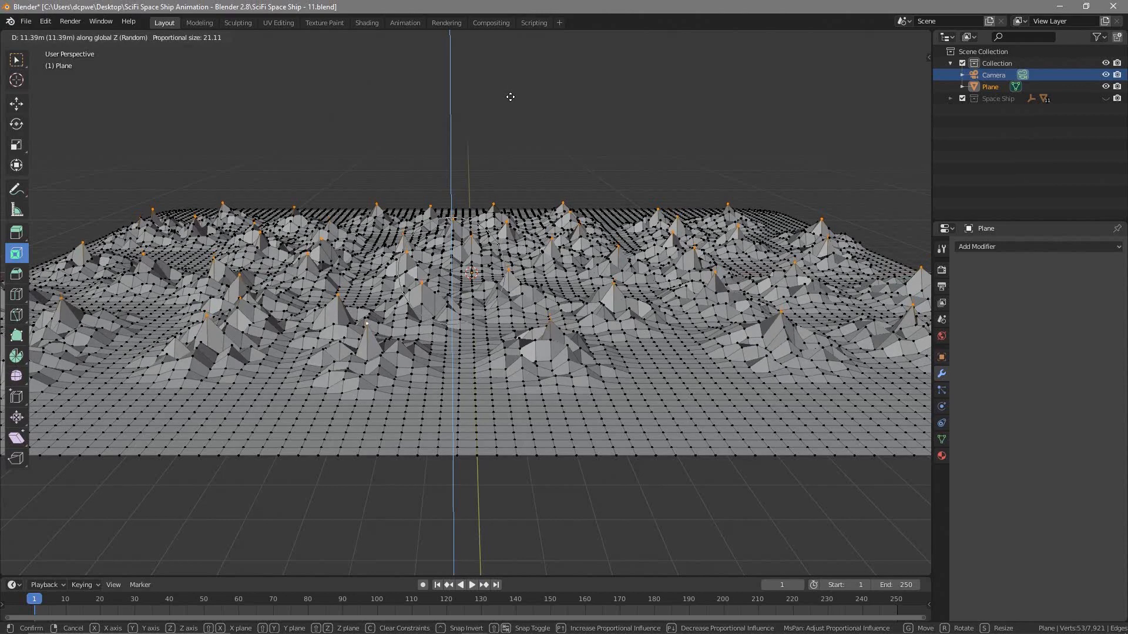
pyautogui.scroll(3, 511, 96)
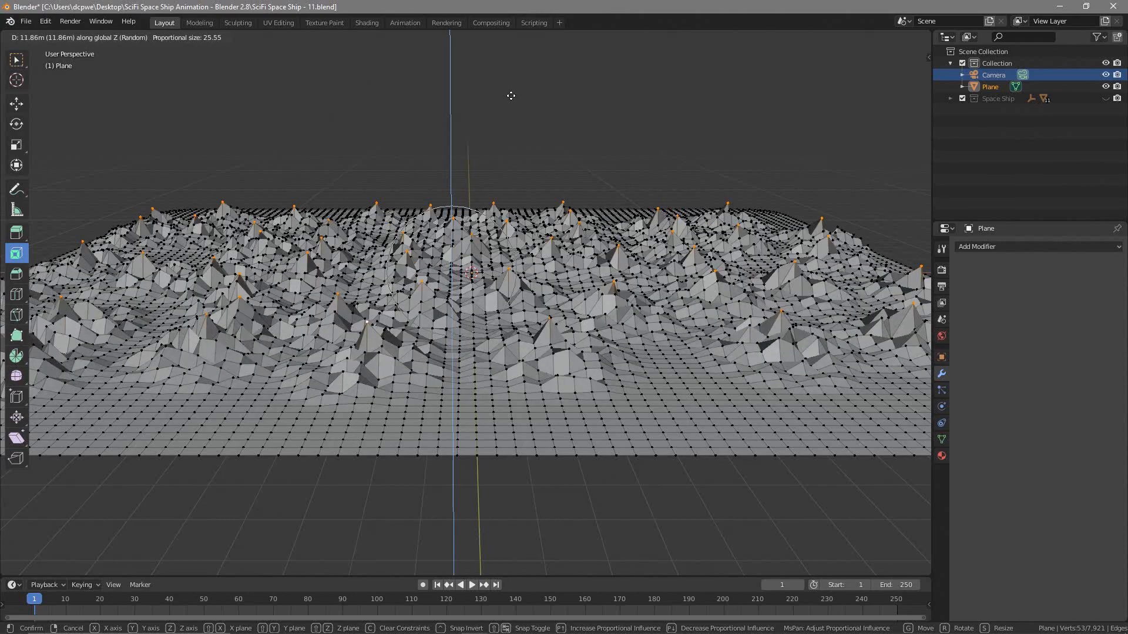
pyautogui.scroll(4, 511, 95)
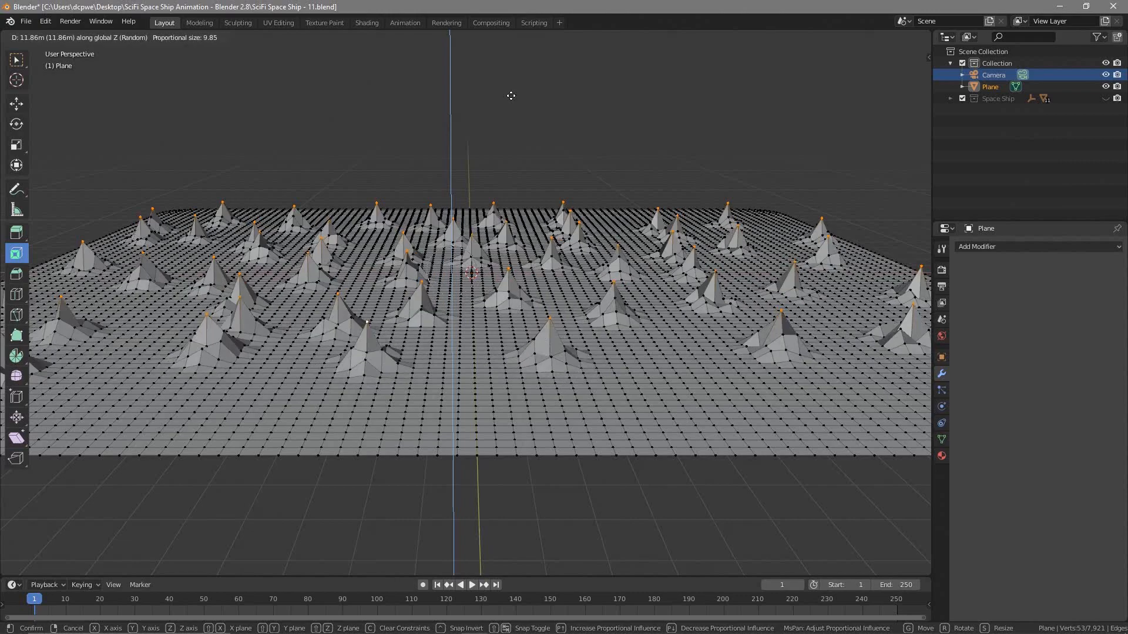
pyautogui.scroll(-7, 510, 95)
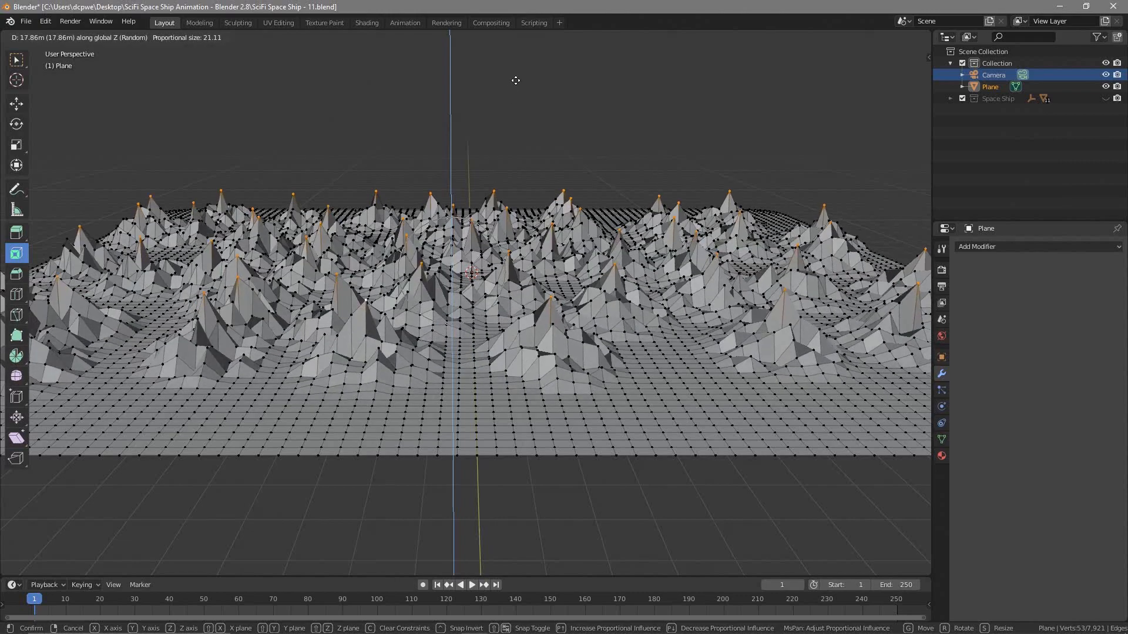
pyautogui.scroll(-1, 510, 100)
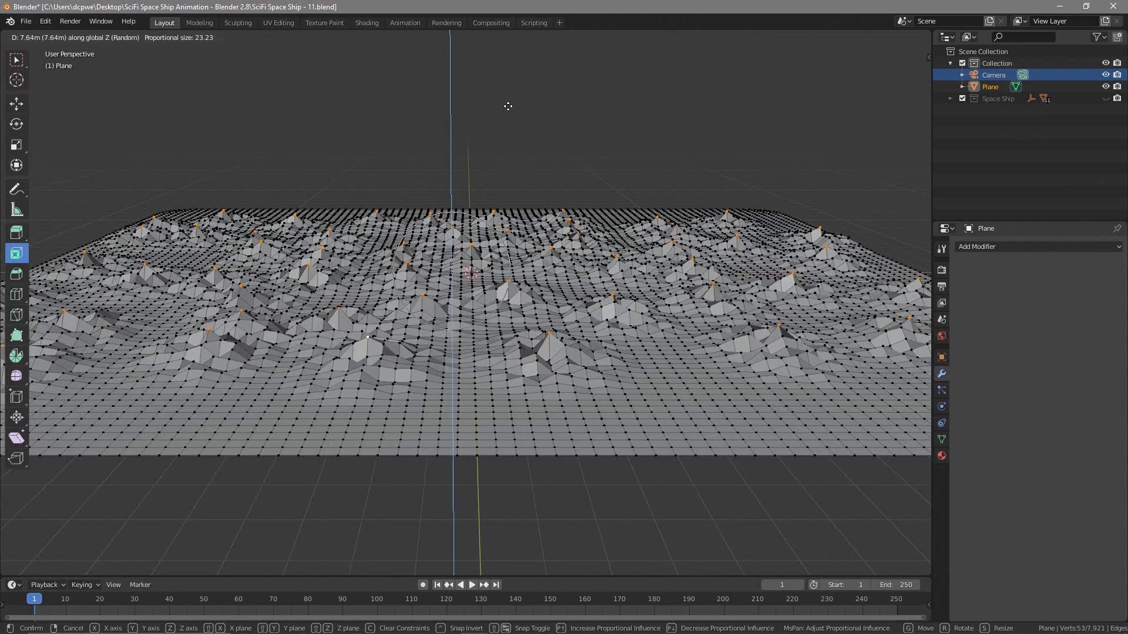
pyautogui.click(508, 107)
pyautogui.moveTo(475, 253); pyautogui.dragTo(473, 200, button='middle')
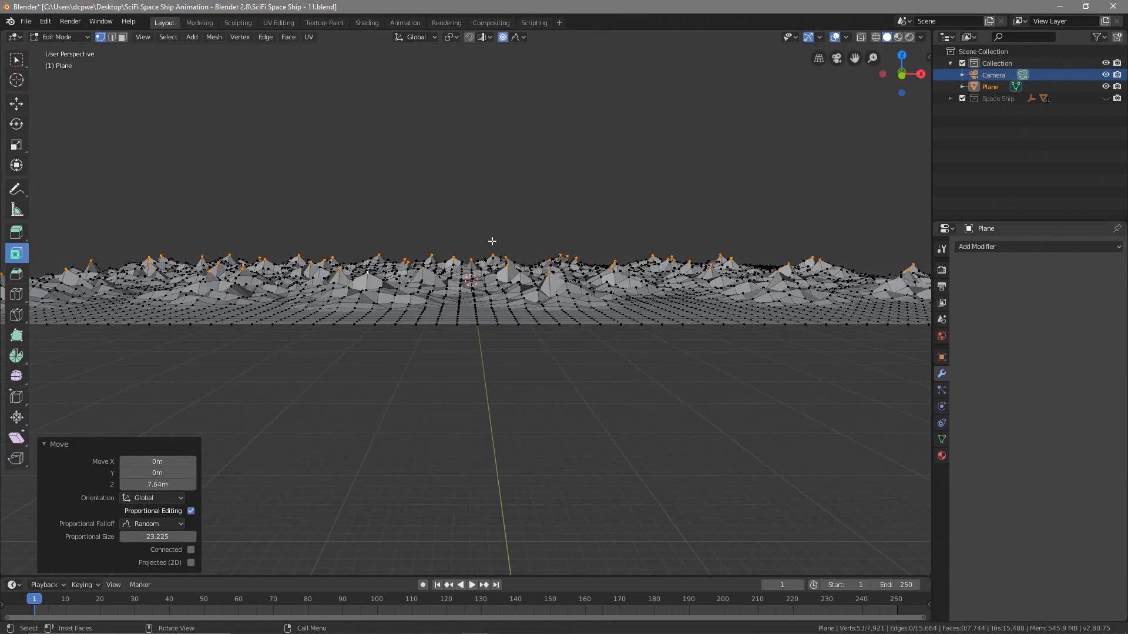
pyautogui.moveTo(823, 302); pyautogui.dragTo(505, 325, button='middle')
pyautogui.press('KP_7')
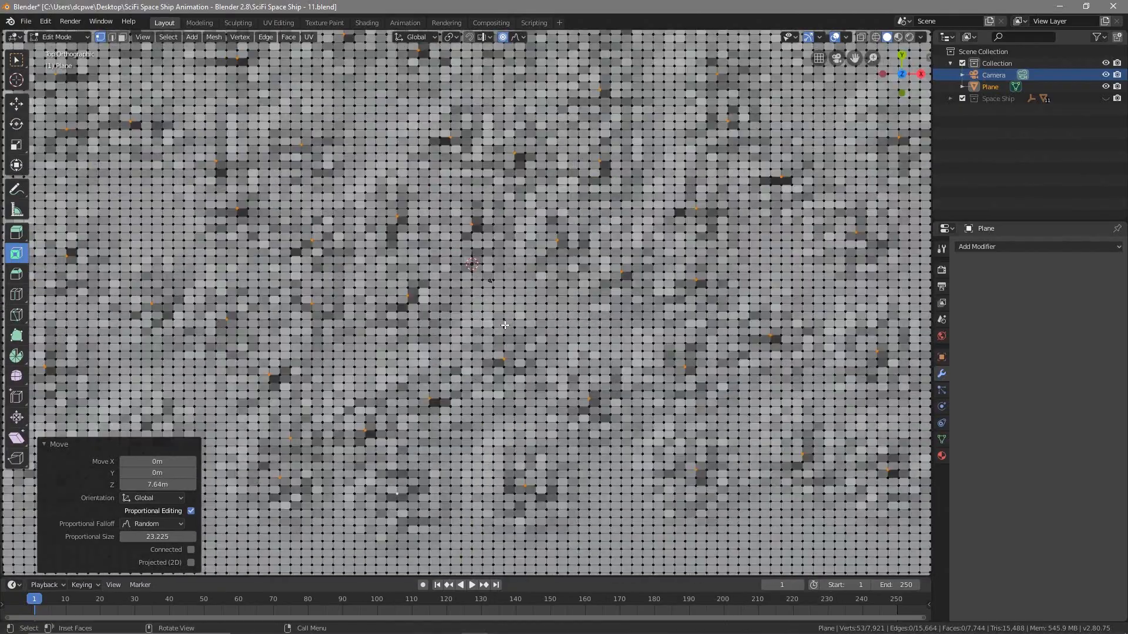
# In wireframe top view, clear the selection and pick ten spaced vertices along the plane's far edge, ending in perspective view.
pyautogui.scroll(-5, 490, 254)
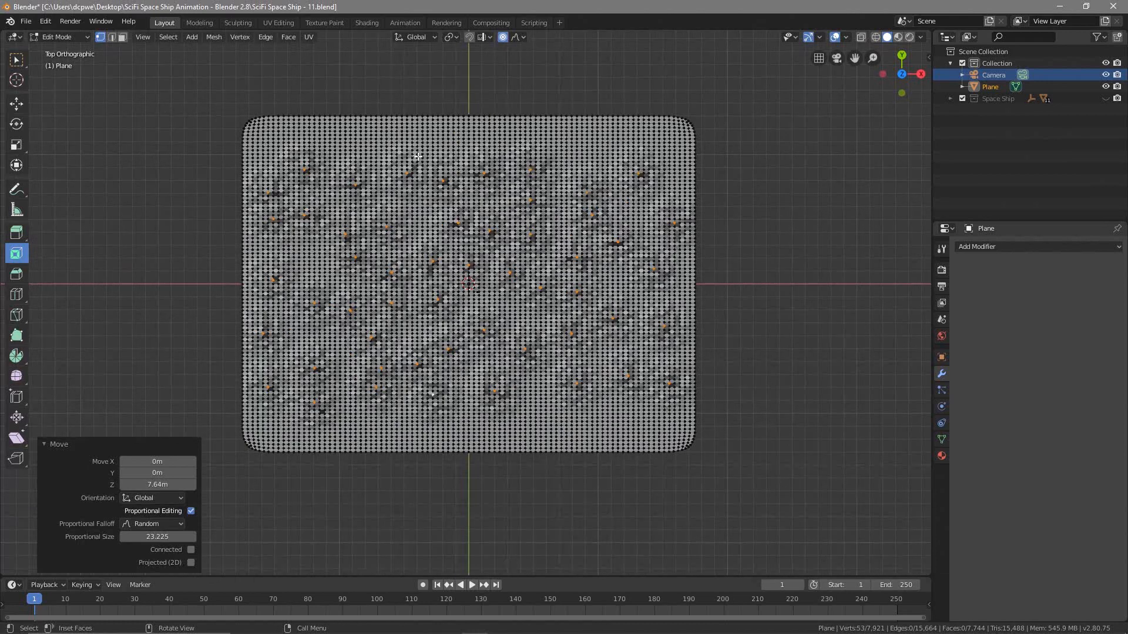
pyautogui.click(876, 37)
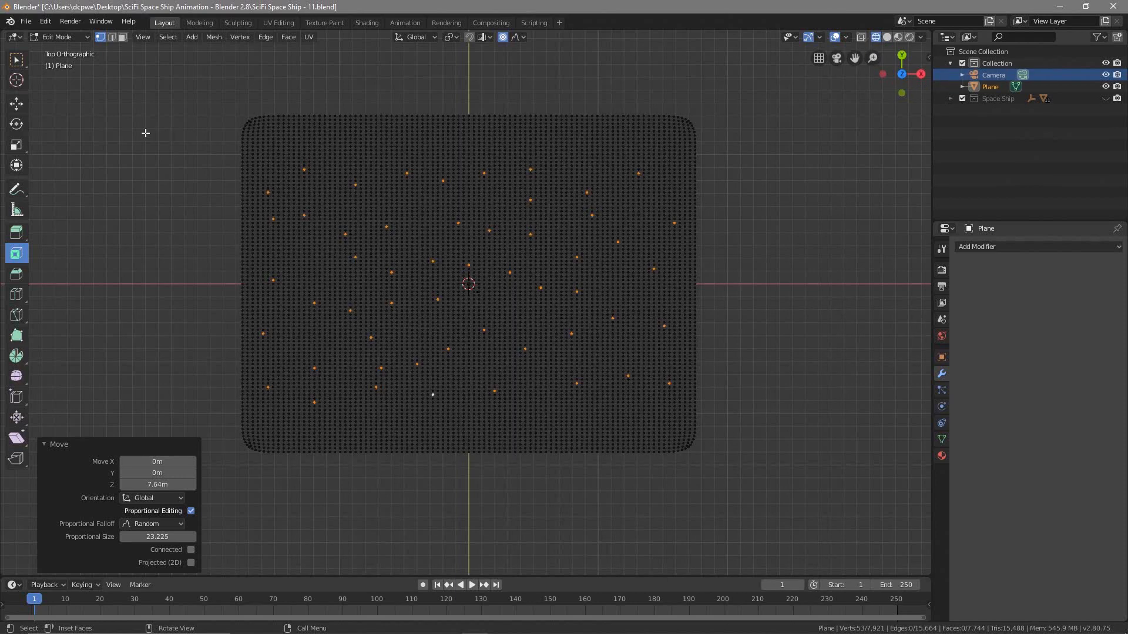
pyautogui.hotkey('alt', 'a')
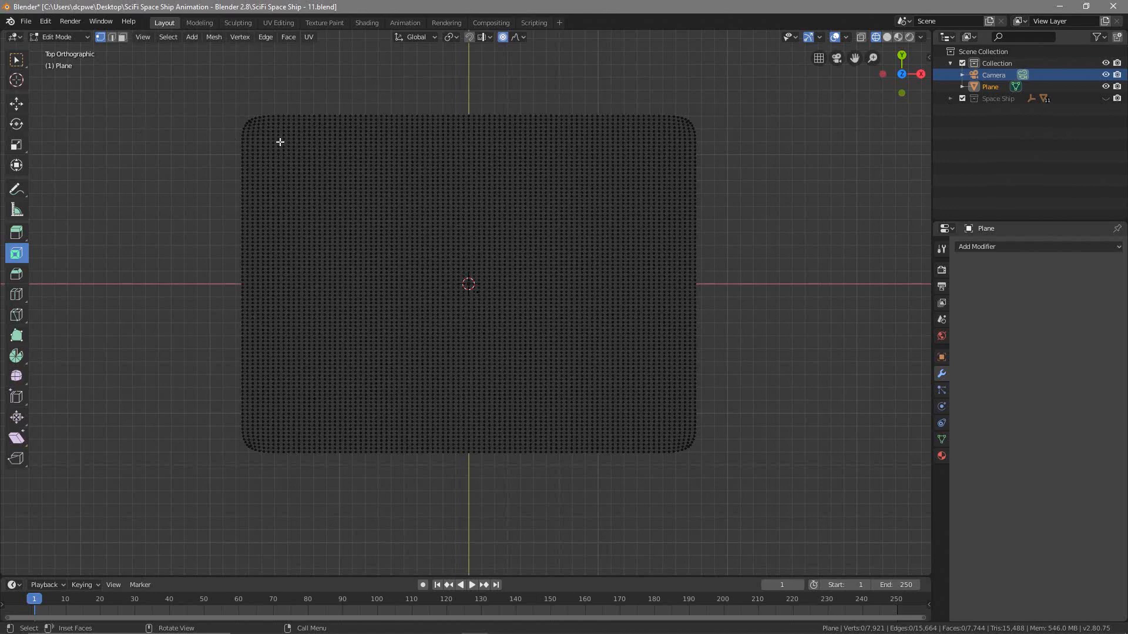
pyautogui.click(279, 135)
pyautogui.keyDown('shift'); pyautogui.click(376, 138); pyautogui.keyUp('shift')
pyautogui.keyDown('shift'); pyautogui.click(438, 135); pyautogui.keyUp('shift')
pyautogui.keyDown('shift'); pyautogui.click(480, 145); pyautogui.keyUp('shift')
pyautogui.keyDown('shift'); pyautogui.click(520, 135); pyautogui.keyUp('shift')
pyautogui.keyDown('shift'); pyautogui.click(576, 138); pyautogui.keyUp('shift')
pyautogui.keyDown('shift'); pyautogui.click(670, 146); pyautogui.keyUp('shift')
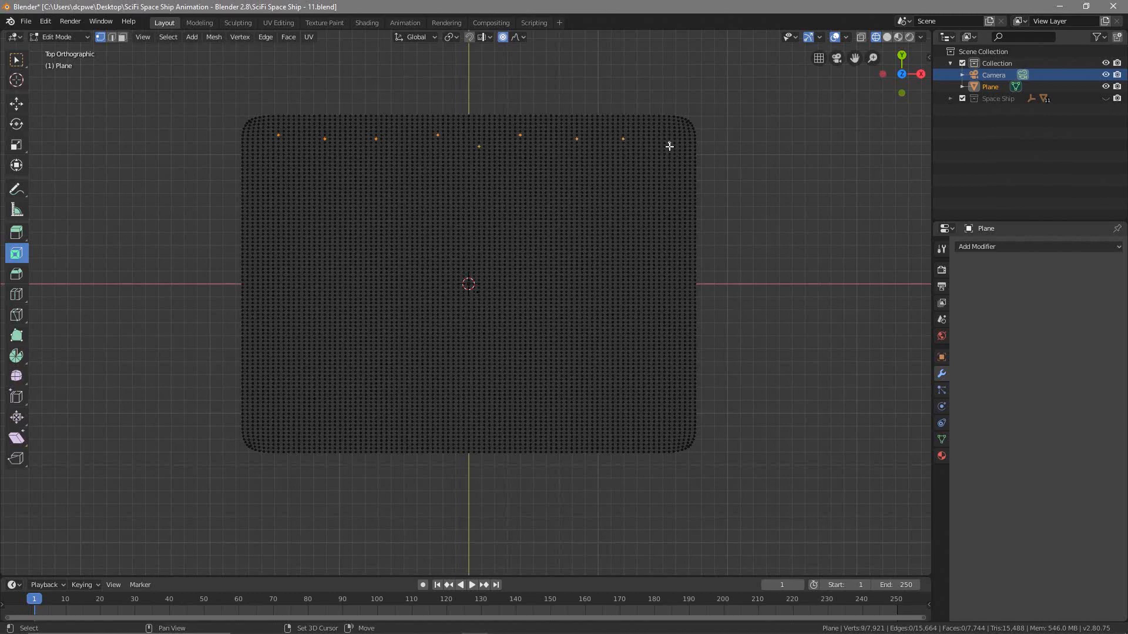
pyautogui.keyDown('shift'); pyautogui.click(407, 143); pyautogui.keyUp('shift')
pyautogui.moveTo(553, 302); pyautogui.dragTo(553, 219, button='middle')
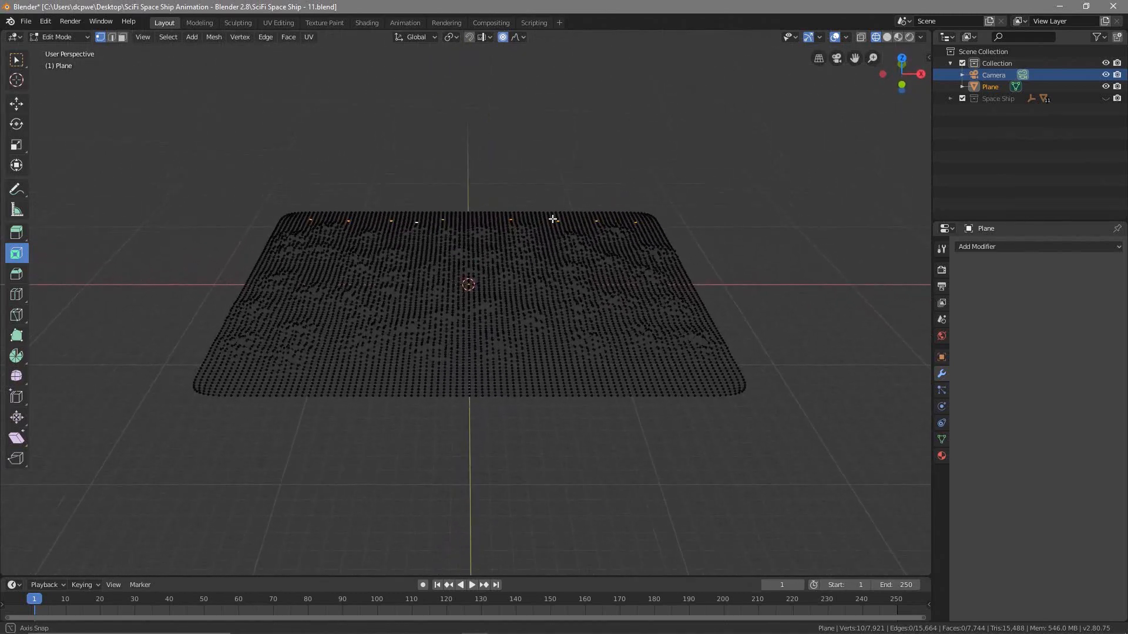
pyautogui.click(502, 38)
pyautogui.click(516, 38)
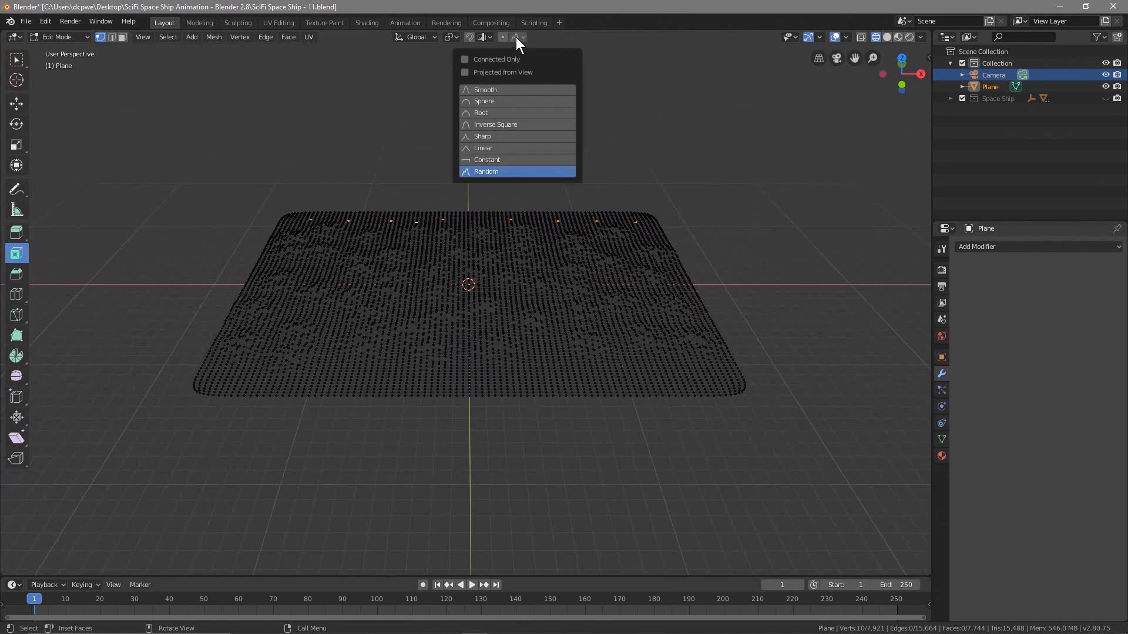
pyautogui.moveTo(479, 331); pyautogui.dragTo(486, 298, button='middle')
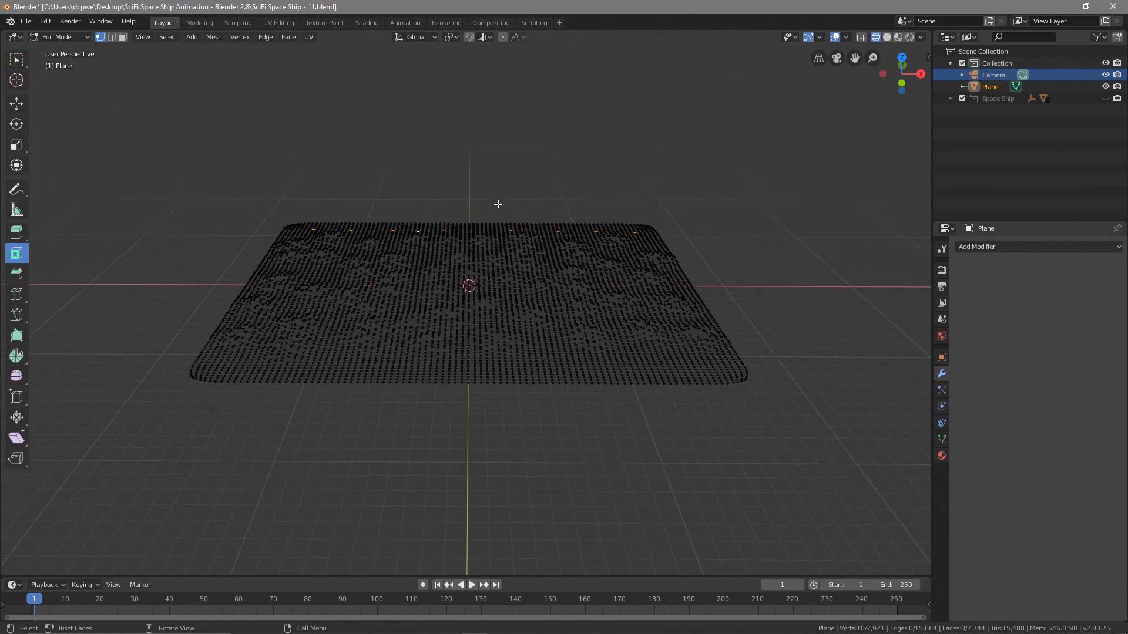
pyautogui.press('g')
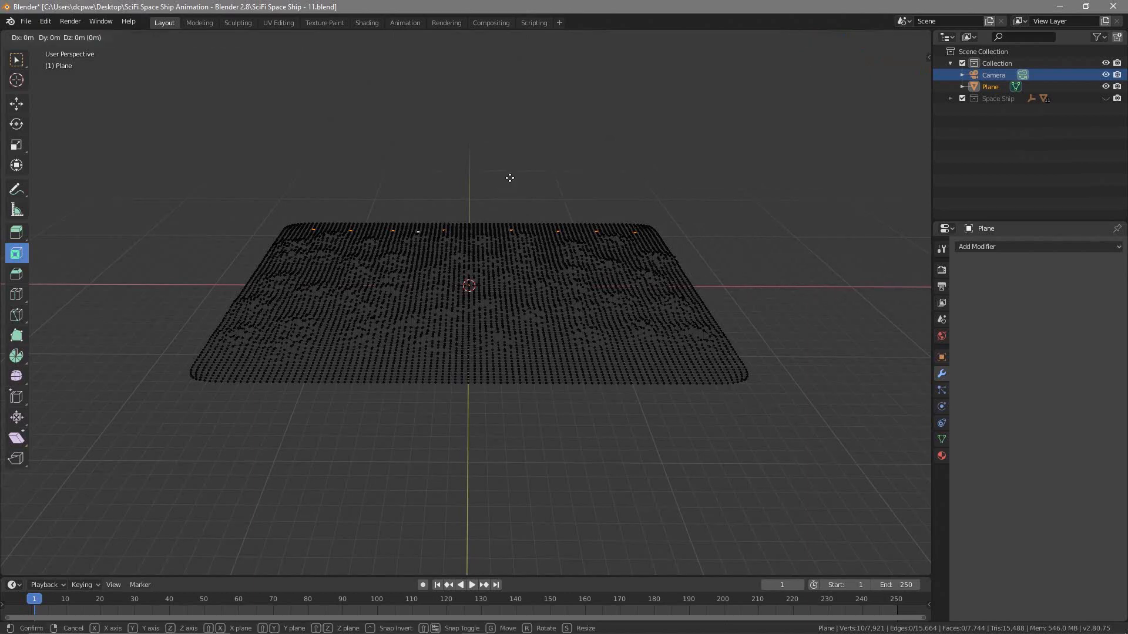
pyautogui.rightClick(689, 142)
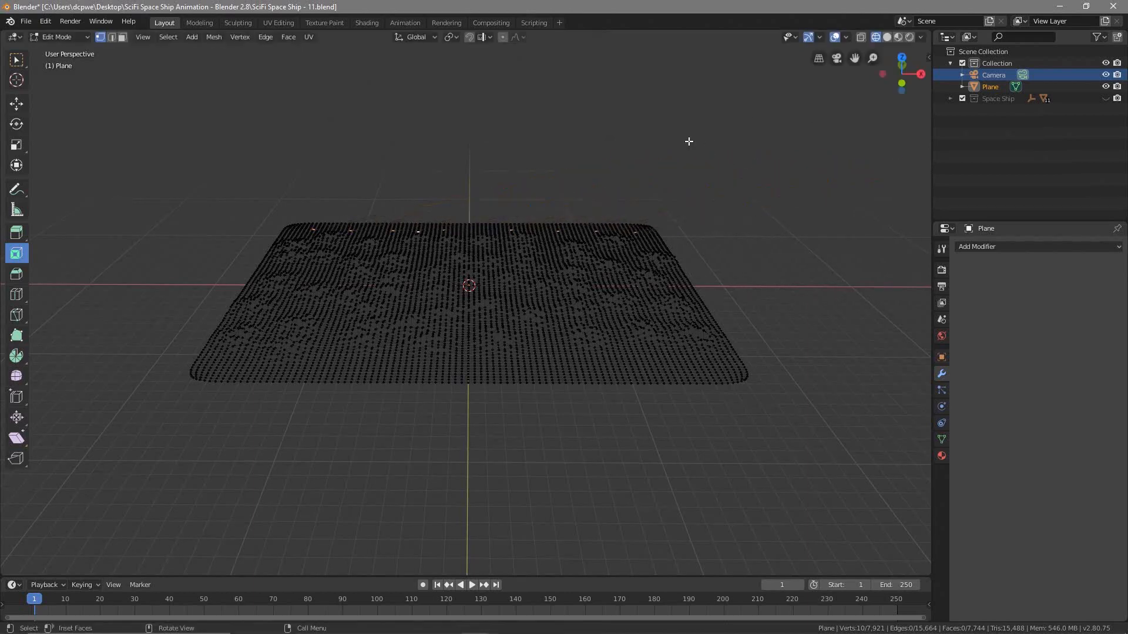
pyautogui.click(887, 37)
pyautogui.moveTo(600, 223); pyautogui.dragTo(603, 209, button='middle')
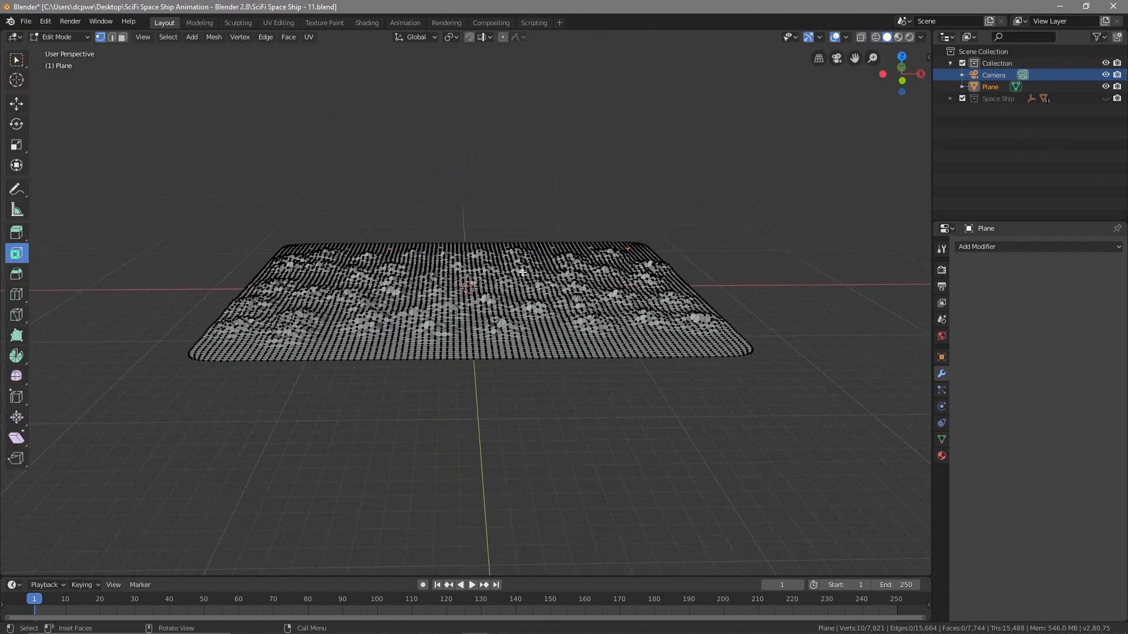
pyautogui.scroll(2, 497, 272)
pyautogui.moveTo(487, 272); pyautogui.dragTo(481, 270, button='middle')
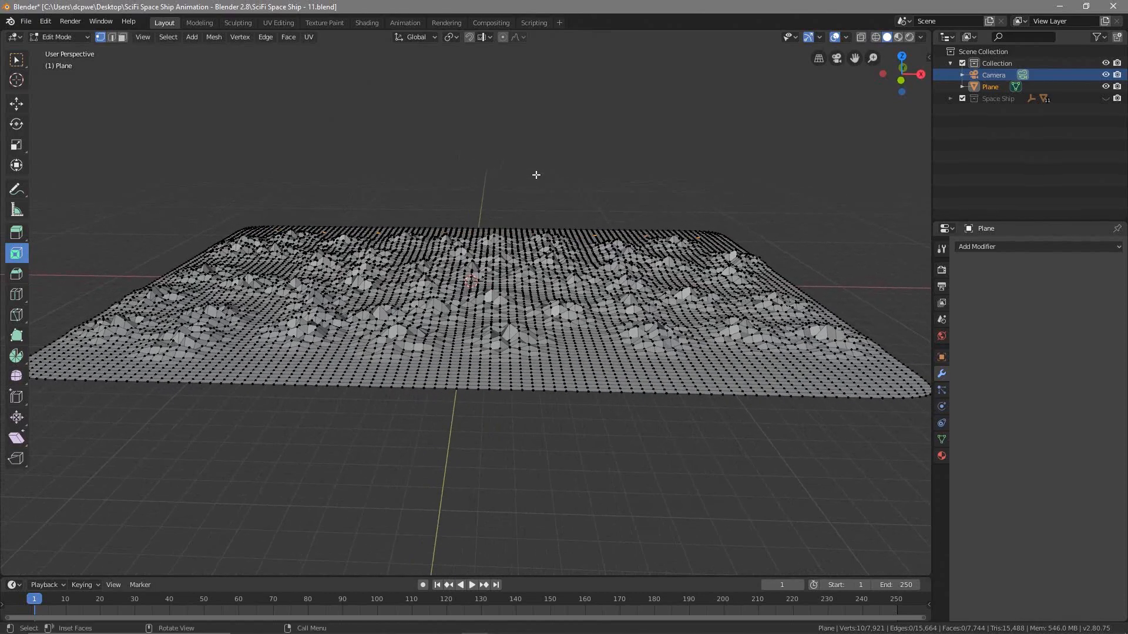
pyautogui.click(876, 37)
pyautogui.press('g')
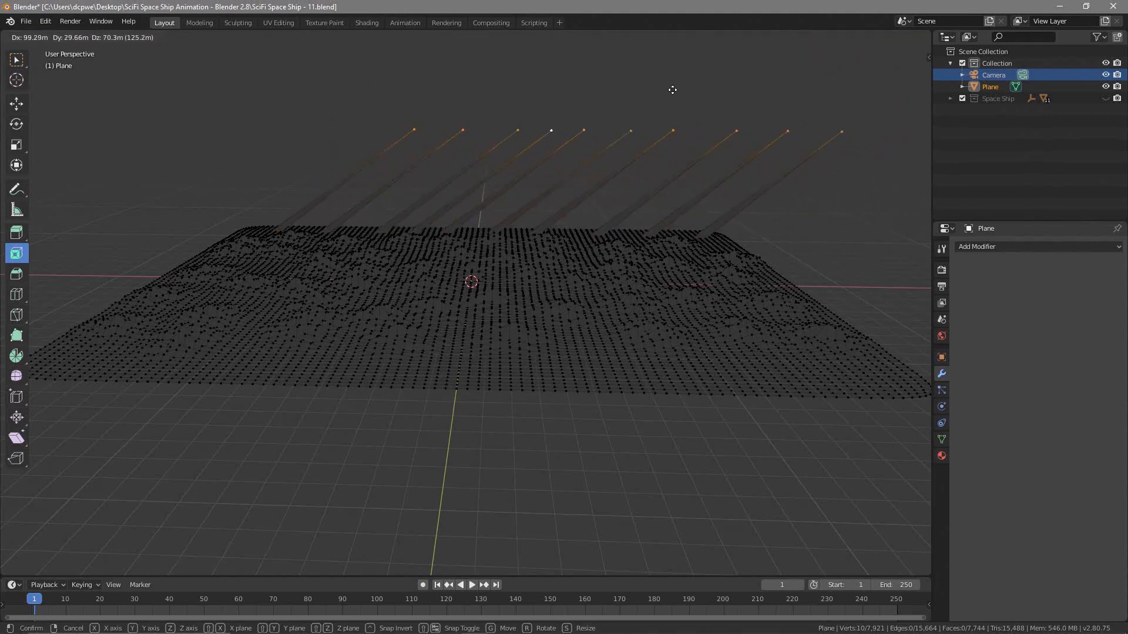
pyautogui.rightClick(672, 90)
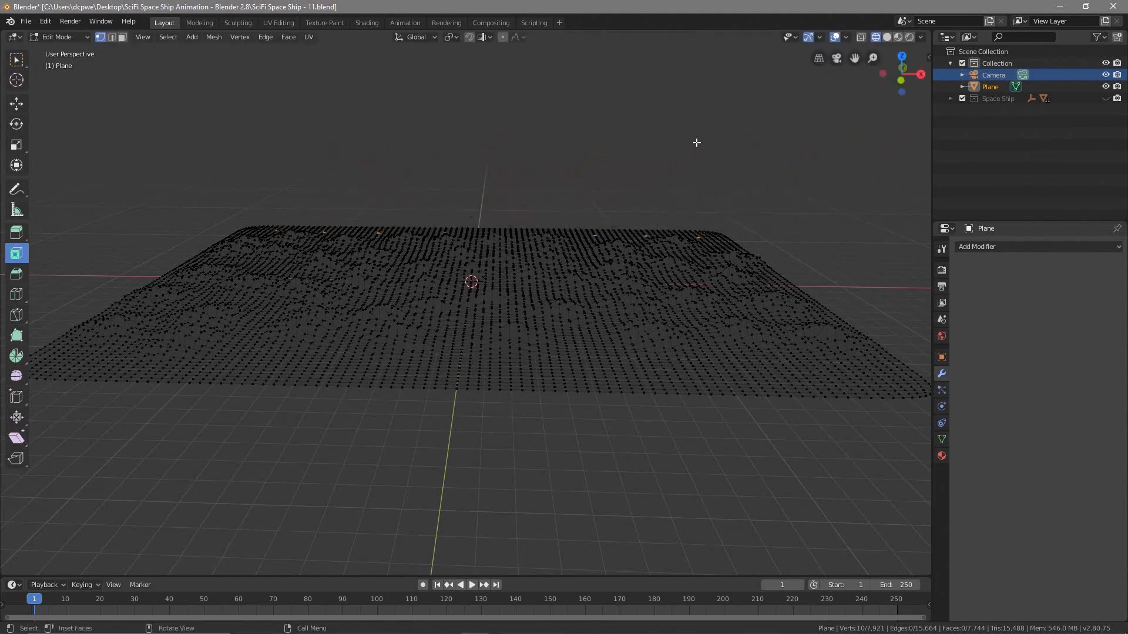
pyautogui.click(888, 37)
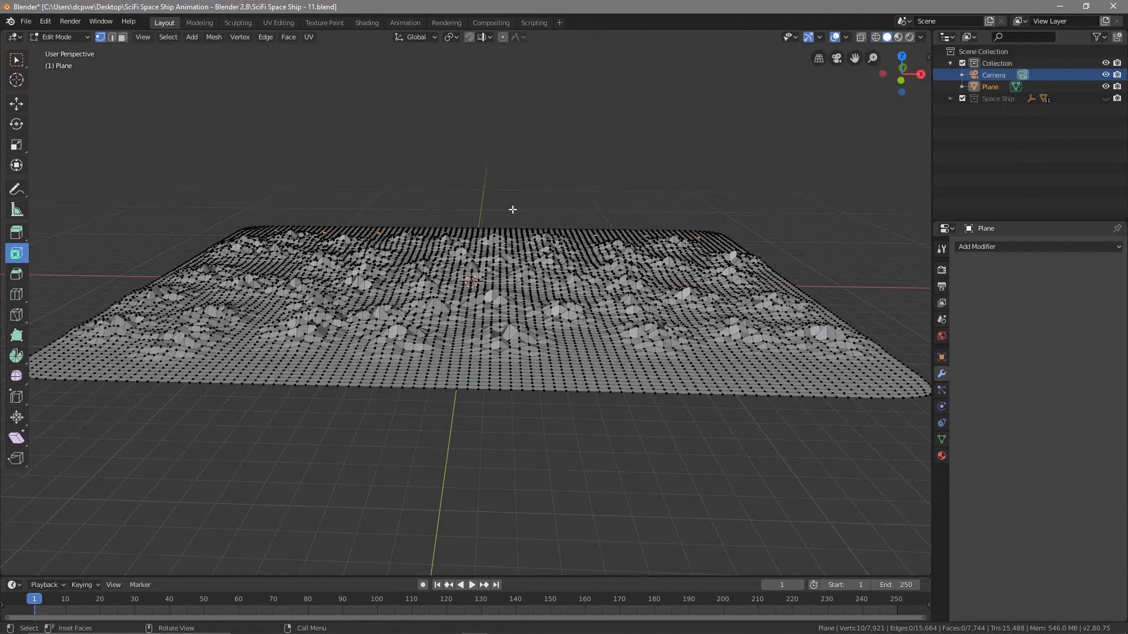
pyautogui.press('g')
pyautogui.press('z')
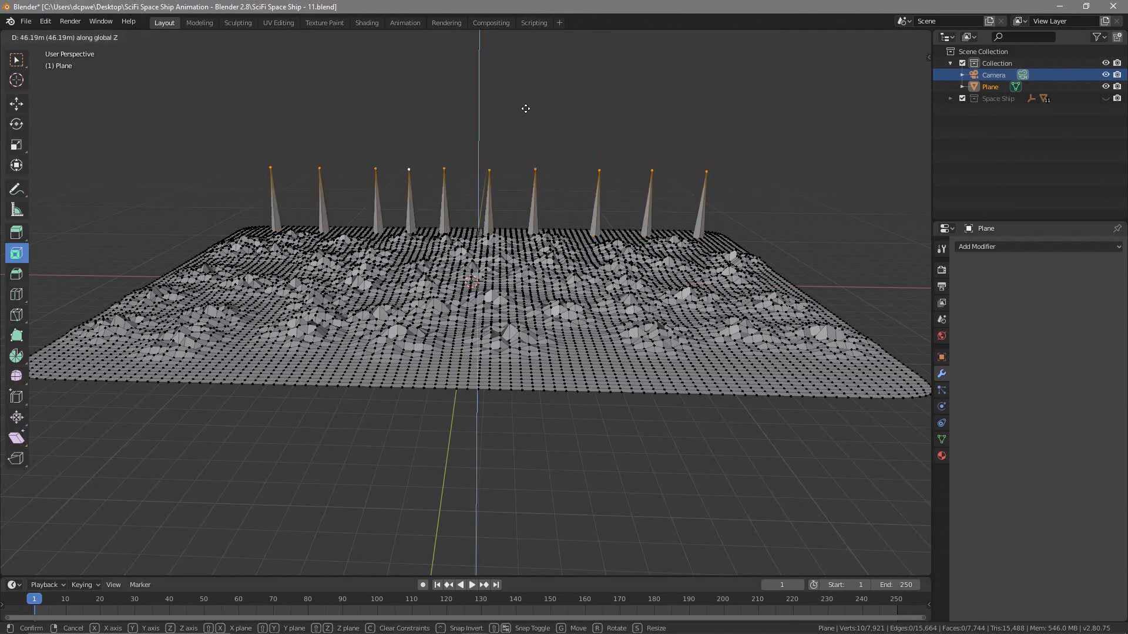
pyautogui.press('Escape')
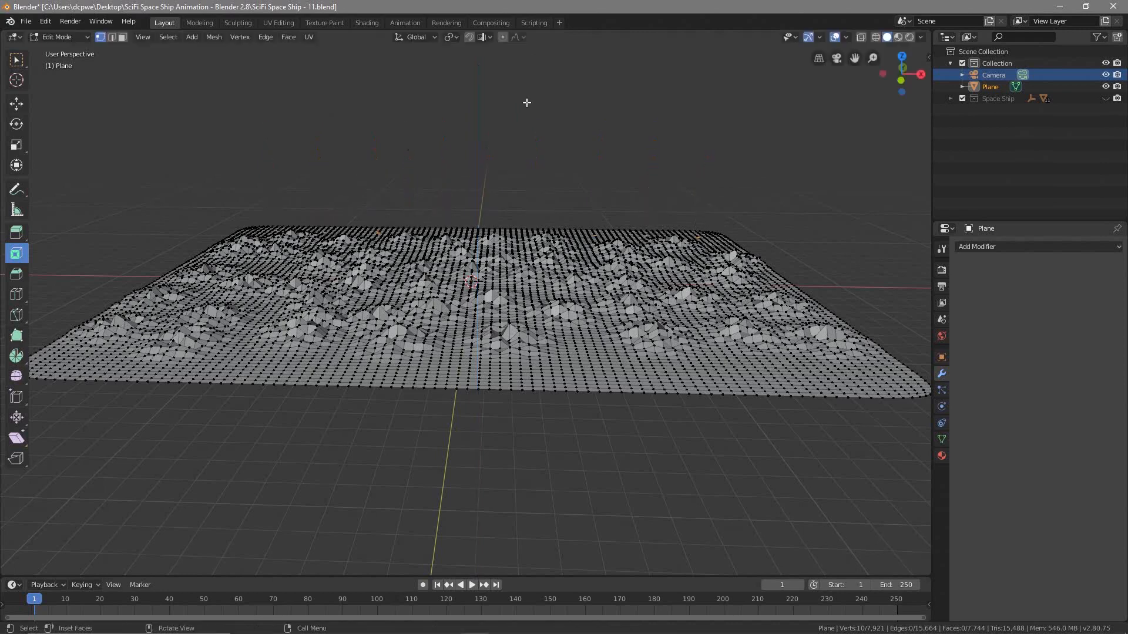
# Enable proportional editing and raise the ten far-edge vertices about 66.4 m along Z with a proportional size of about 37.4.
pyautogui.click(503, 37)
pyautogui.press('g')
pyautogui.press('z')
pyautogui.scroll(-4, 520, 88)
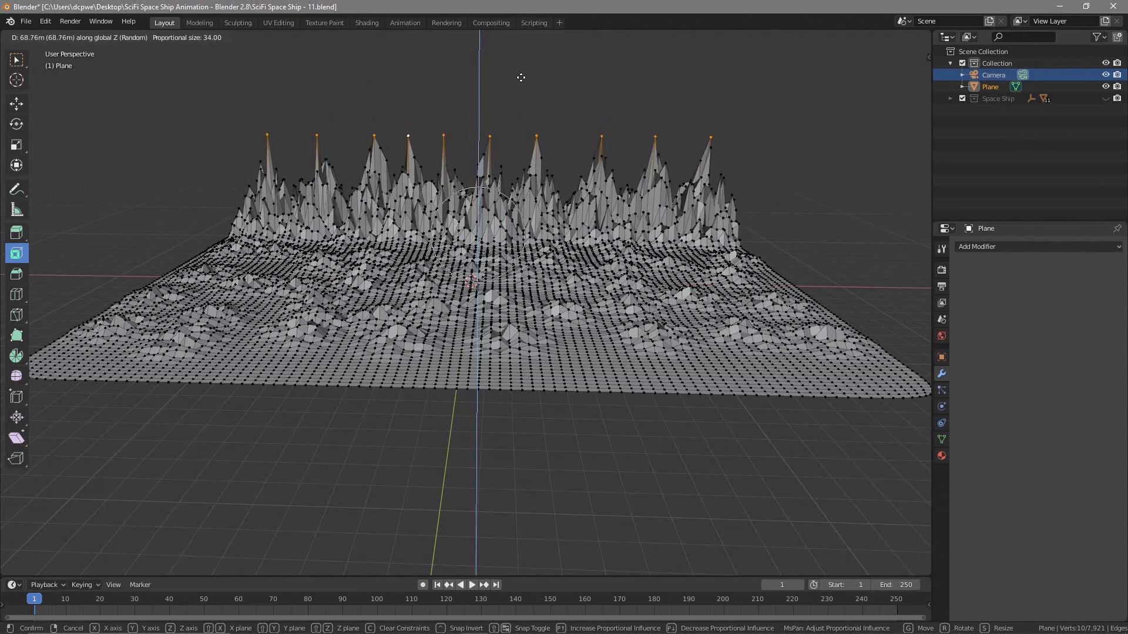
pyautogui.scroll(-1, 522, 77)
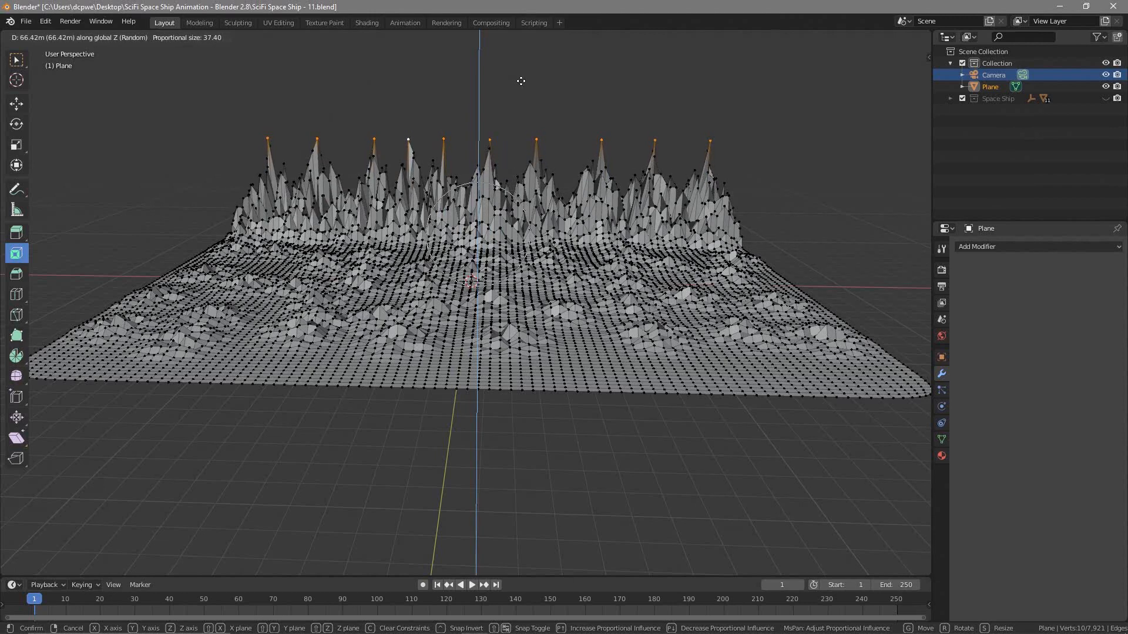
pyautogui.click(521, 81)
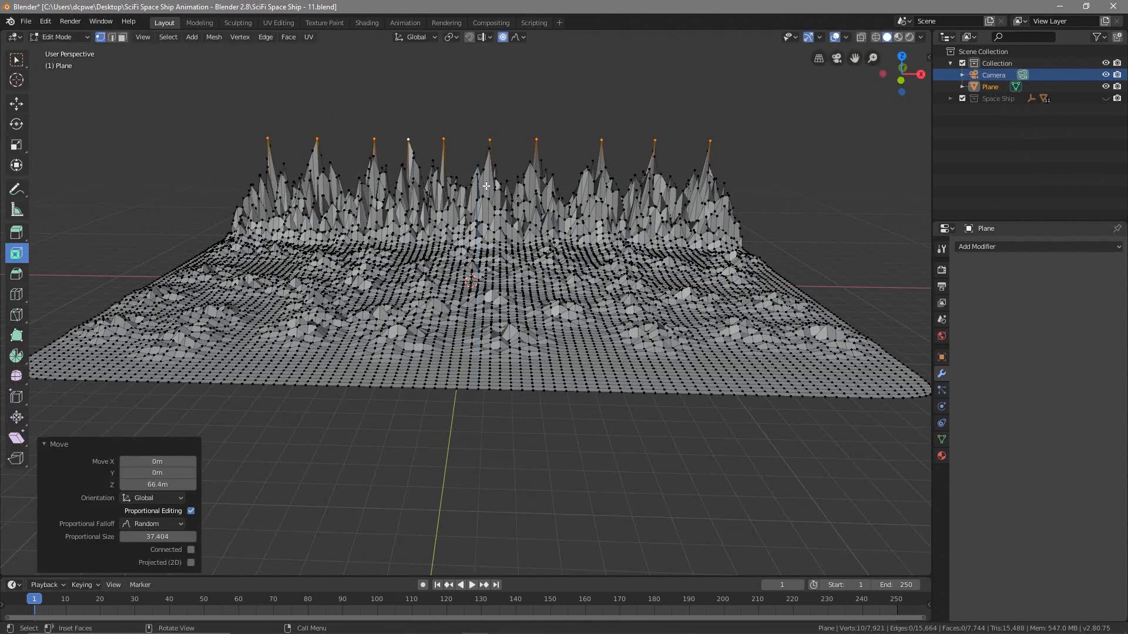
pyautogui.click(654, 102)
pyautogui.moveTo(470, 280); pyautogui.dragTo(412, 255, button='middle')
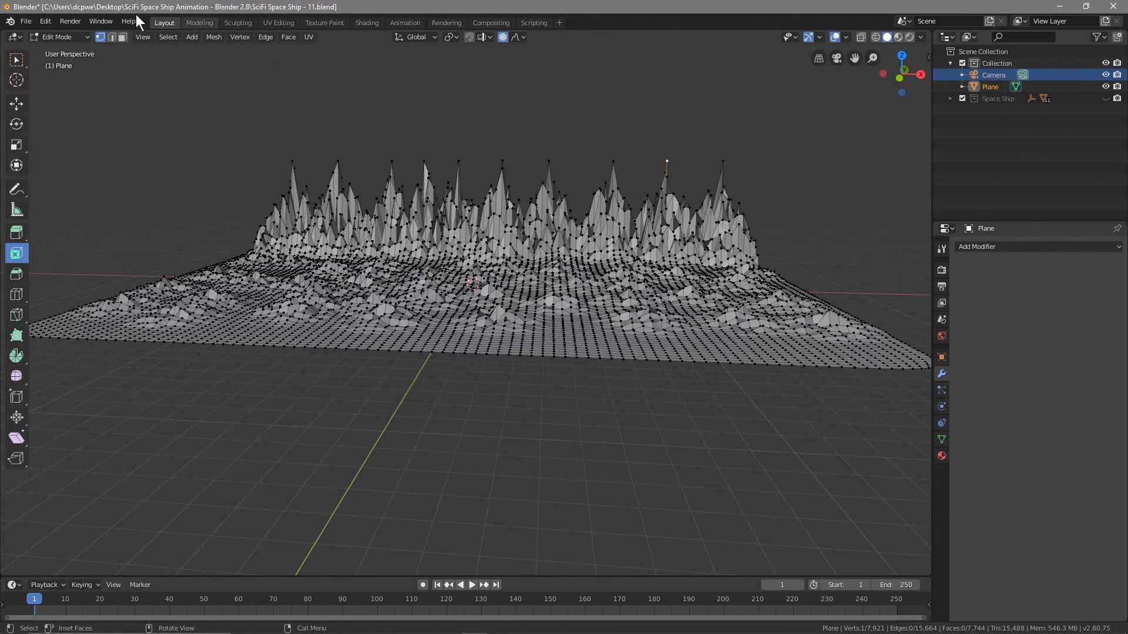
# Check the terrain from the top in Object Mode and return to Edit Mode.
pyautogui.click(66, 36)
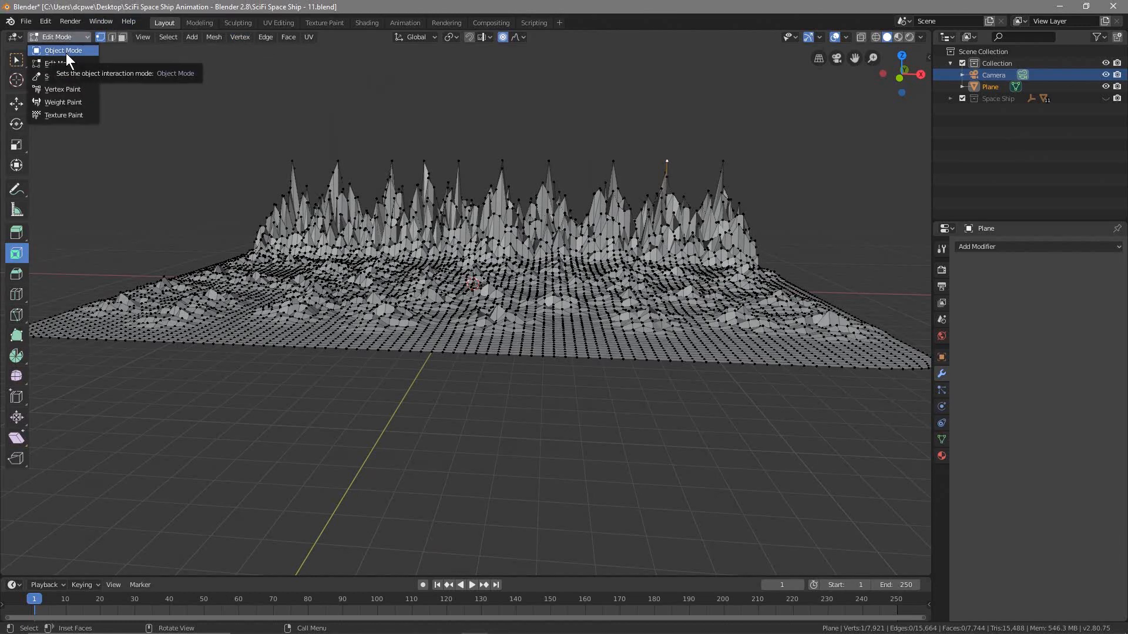
pyautogui.click(66, 52)
pyautogui.press('KP_7')
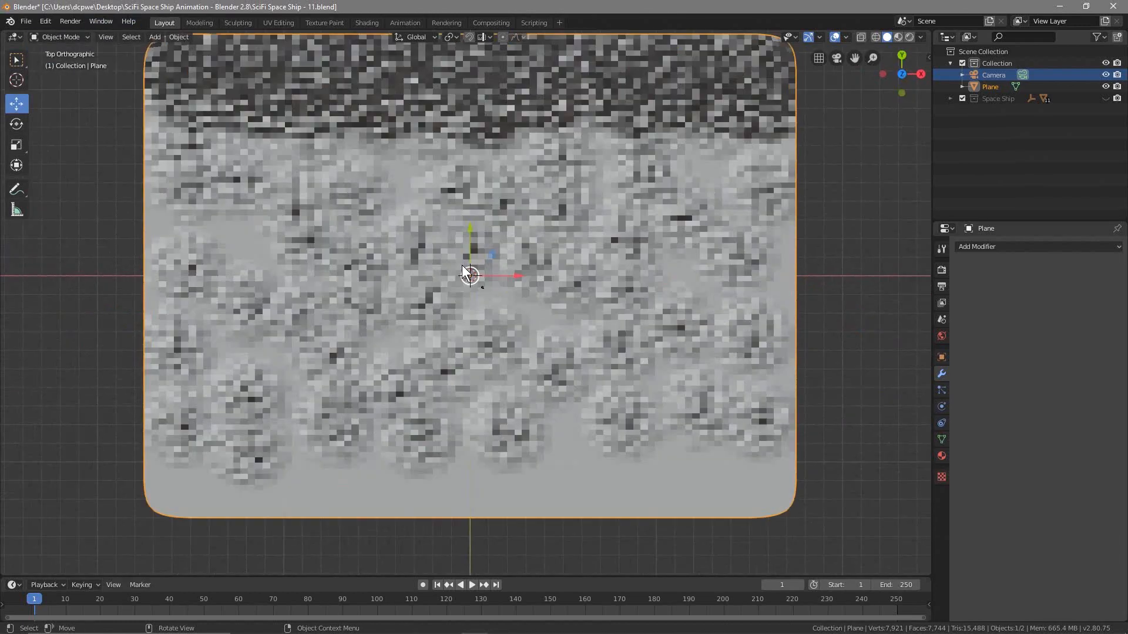
pyautogui.scroll(-5, 471, 235)
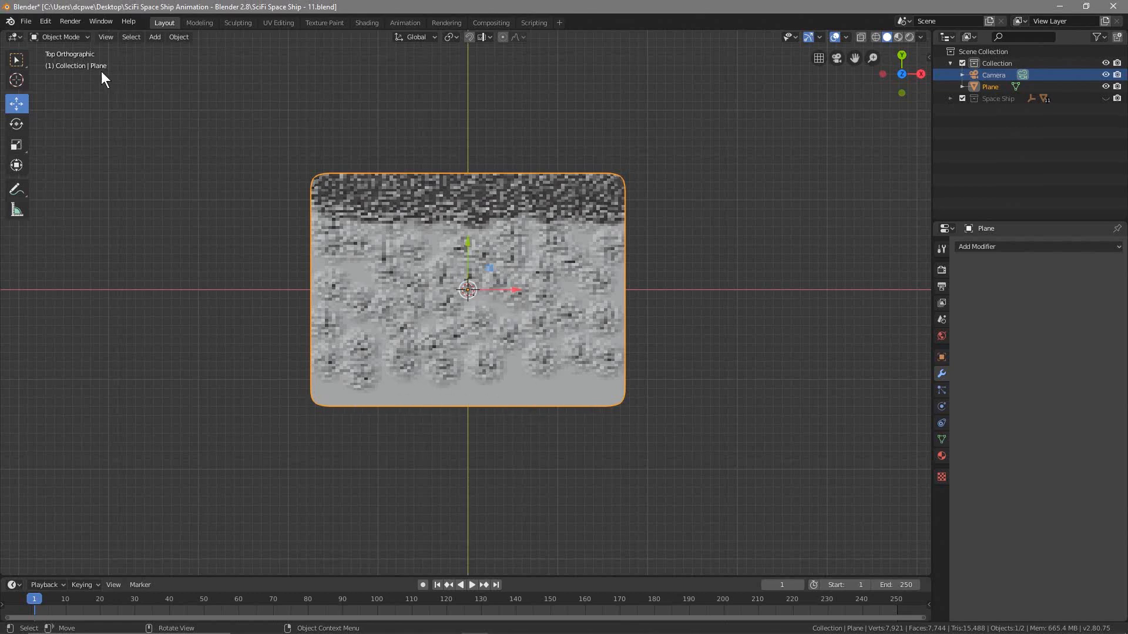
pyautogui.click(73, 37)
pyautogui.click(70, 62)
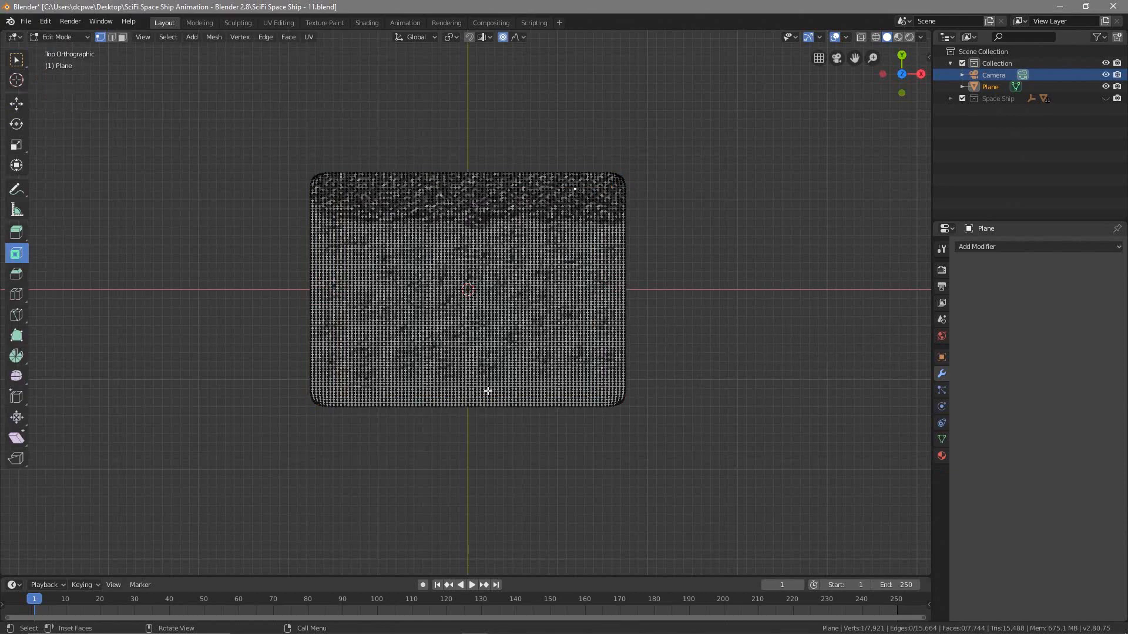
# In the top view, select eleven scattered vertices along the flat strip at the plane's near edge.
pyautogui.scroll(5, 488, 390)
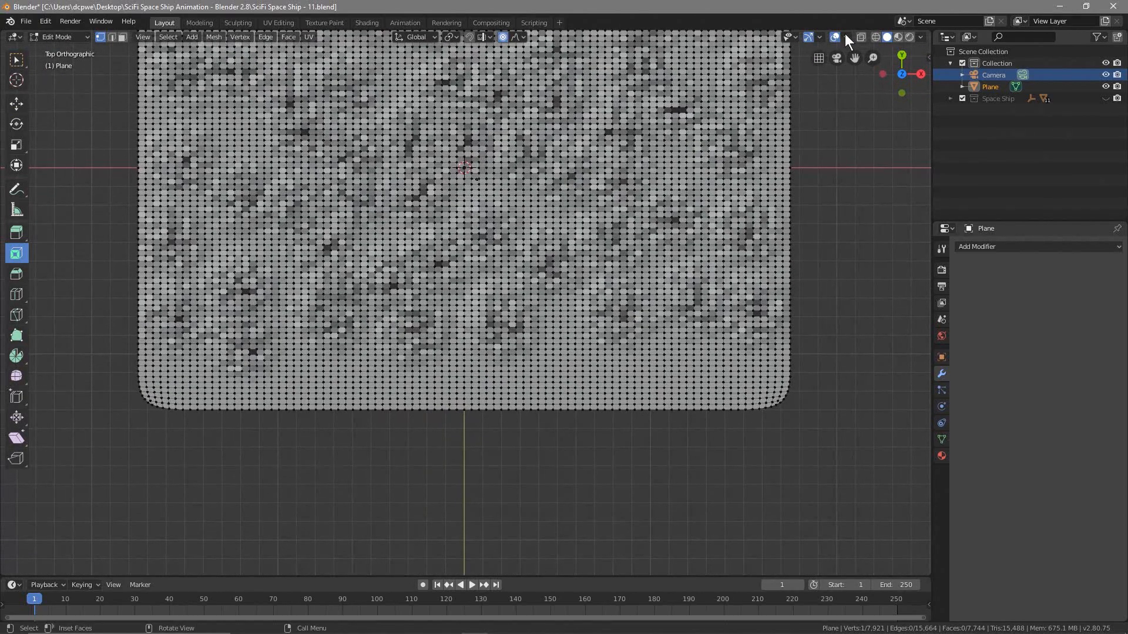
pyautogui.click(876, 36)
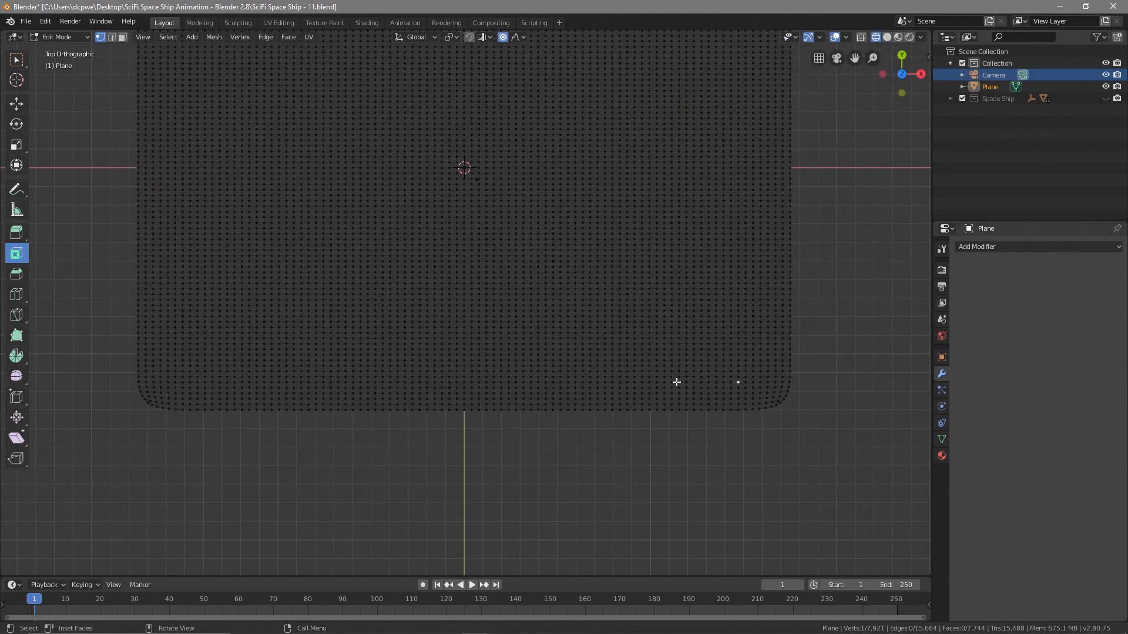
pyautogui.click(888, 36)
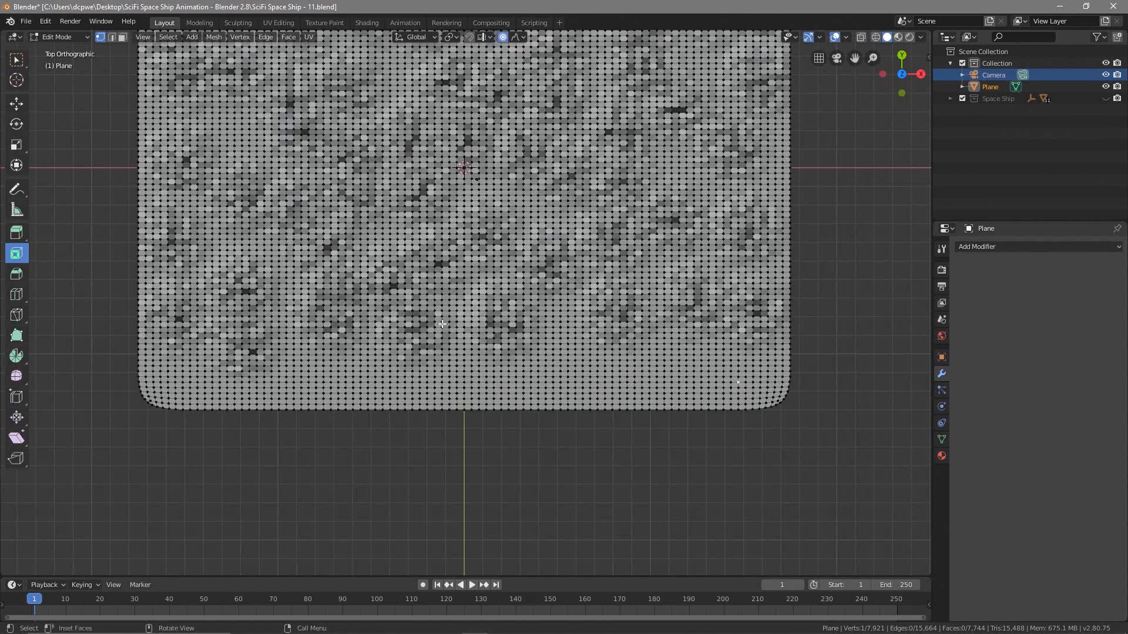
pyautogui.keyDown('shift'); pyautogui.click(678, 365); pyautogui.keyUp('shift')
pyautogui.keyDown('shift'); pyautogui.click(627, 394); pyautogui.keyUp('shift')
pyautogui.keyDown('shift'); pyautogui.click(492, 383); pyautogui.keyUp('shift')
pyautogui.keyDown('shift'); pyautogui.click(449, 399); pyautogui.keyUp('shift')
pyautogui.keyDown('shift'); pyautogui.click(360, 376); pyautogui.keyUp('shift')
pyautogui.keyDown('shift'); pyautogui.click(234, 399); pyautogui.keyUp('shift')
pyautogui.keyDown('shift'); pyautogui.click(286, 388); pyautogui.keyUp('shift')
pyautogui.keyDown('shift'); pyautogui.click(183, 372); pyautogui.keyUp('shift')
# Raise the near-edge vertices about 8.89 m along Z with a proportional size of about 23.23, and return to Object Mode.
pyautogui.moveTo(493, 368); pyautogui.dragTo(493, 291, button='middle')
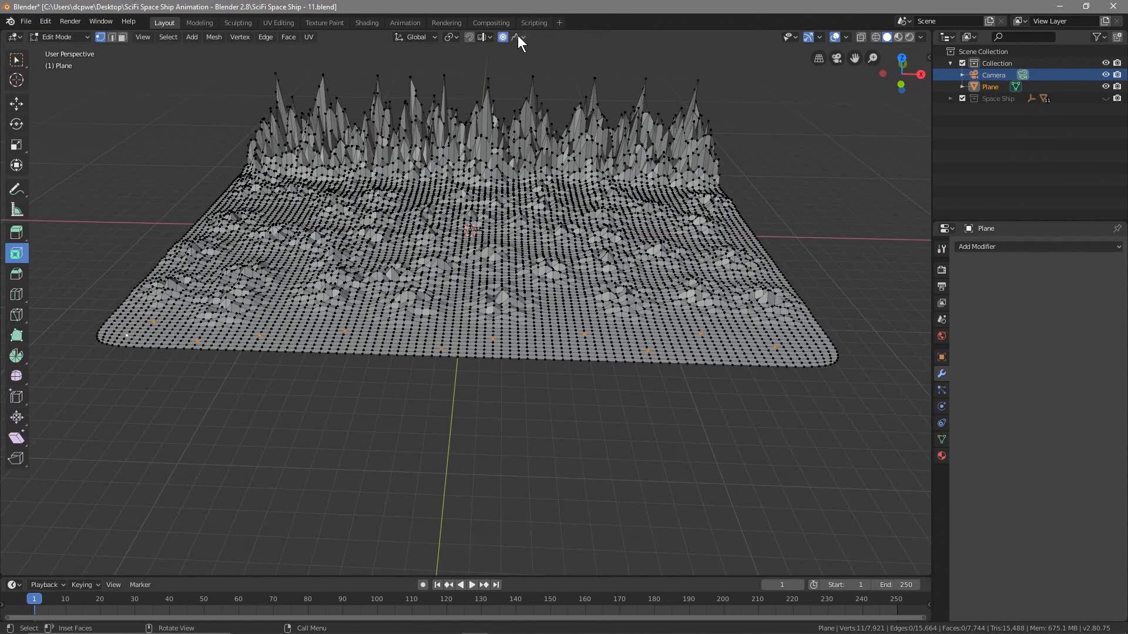
pyautogui.moveTo(529, 304); pyautogui.dragTo(536, 255, button='middle')
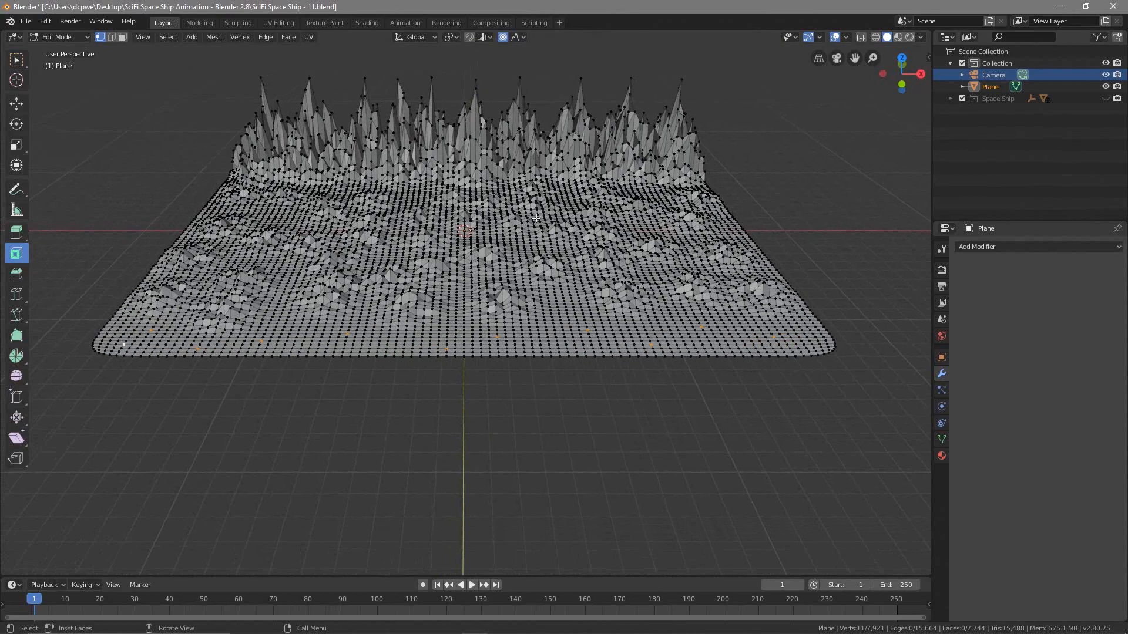
pyautogui.scroll(1, 466, 225)
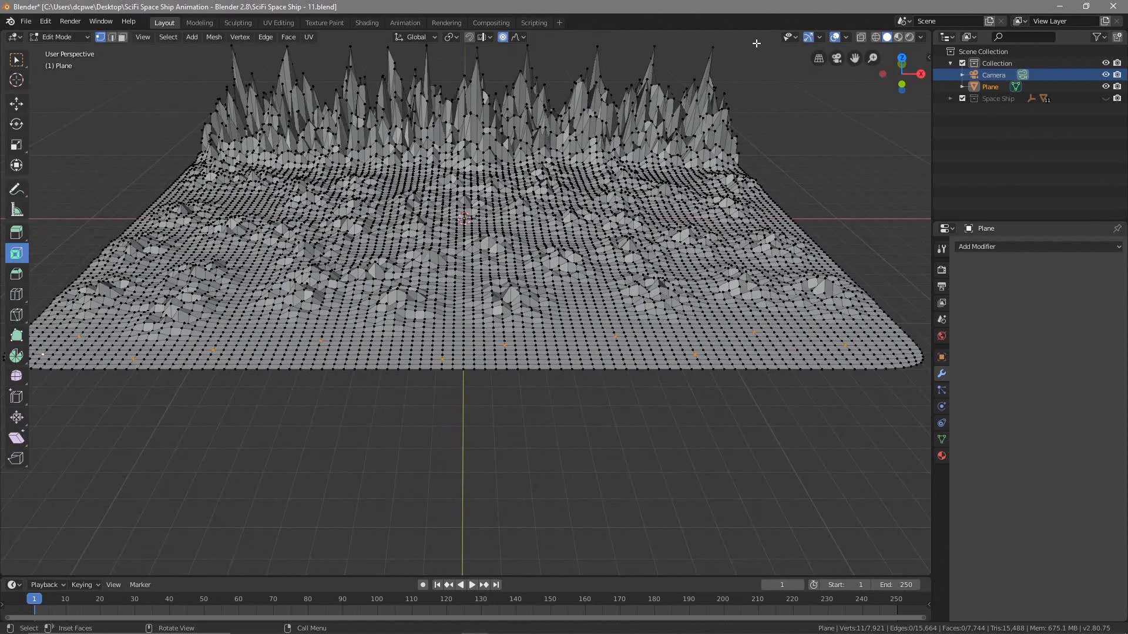
pyautogui.press('g')
pyautogui.press('z')
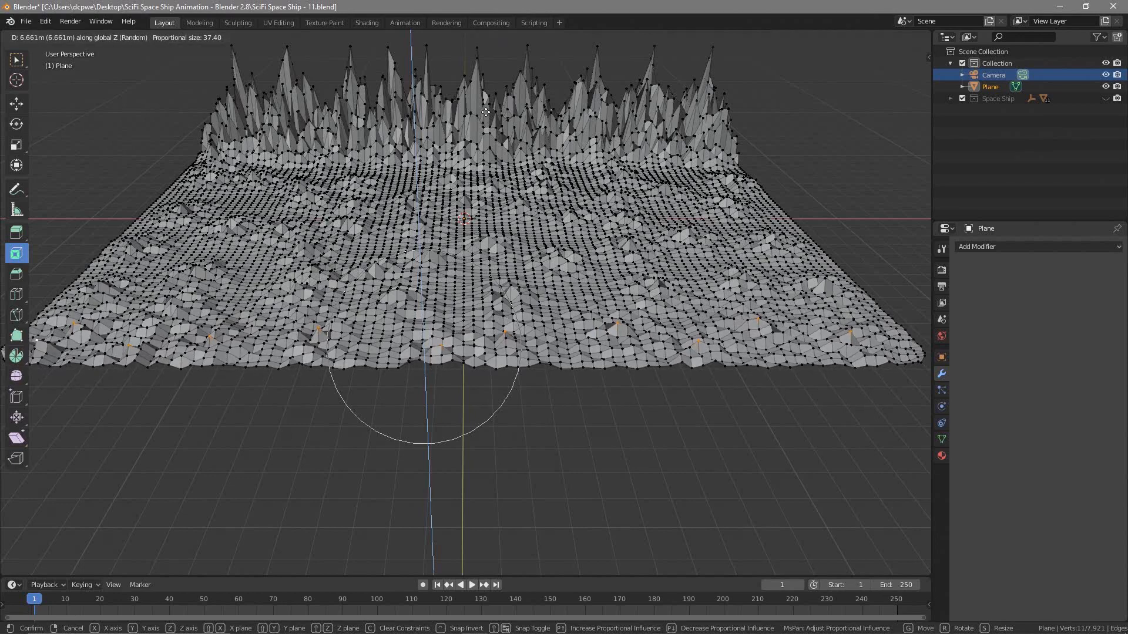
pyautogui.scroll(4, 485, 112)
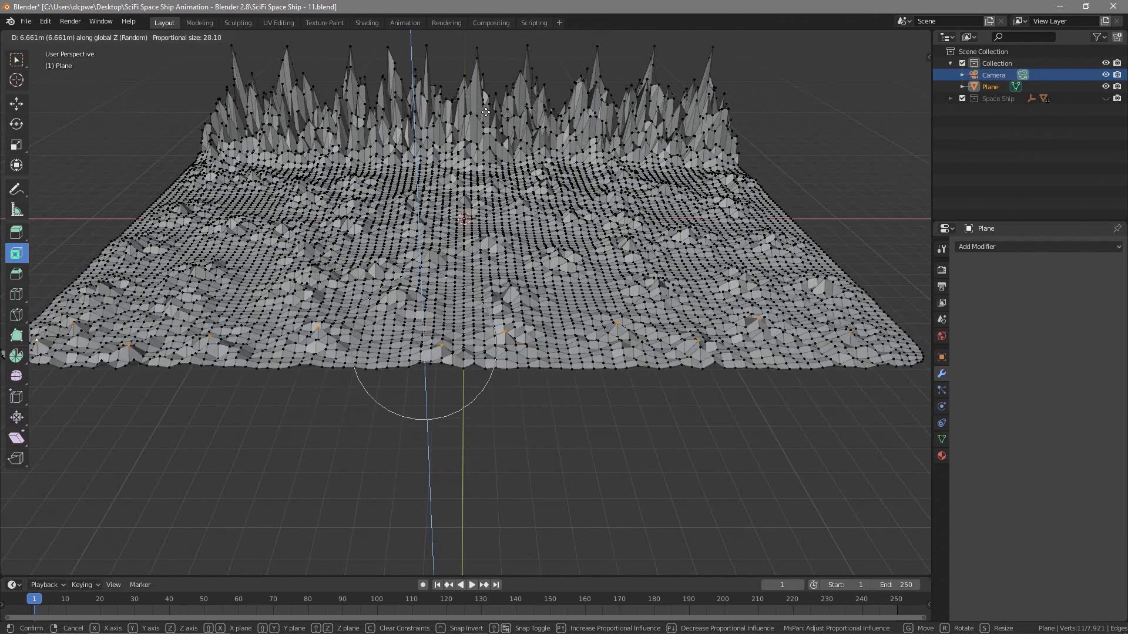
pyautogui.scroll(1, 485, 112)
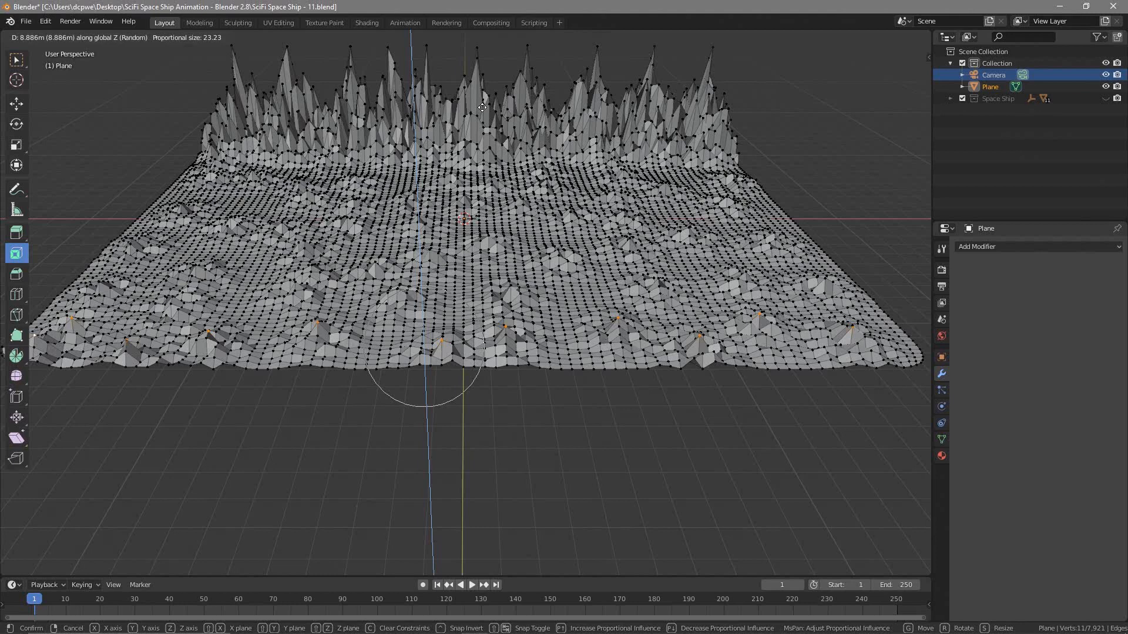
pyautogui.click(482, 108)
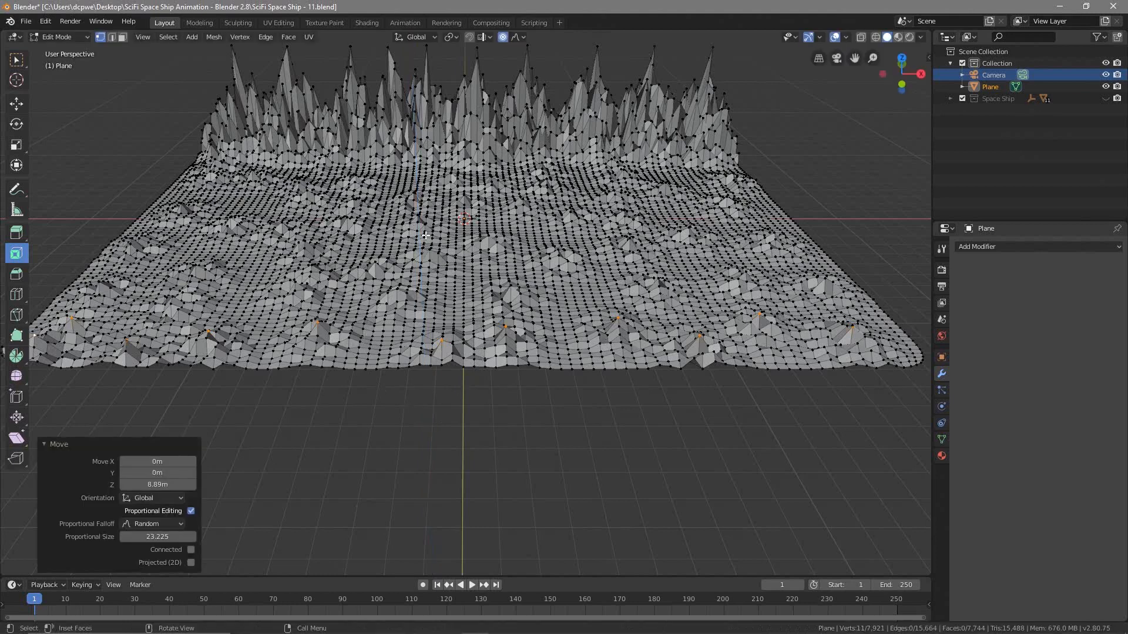
pyautogui.click(70, 37)
pyautogui.click(65, 50)
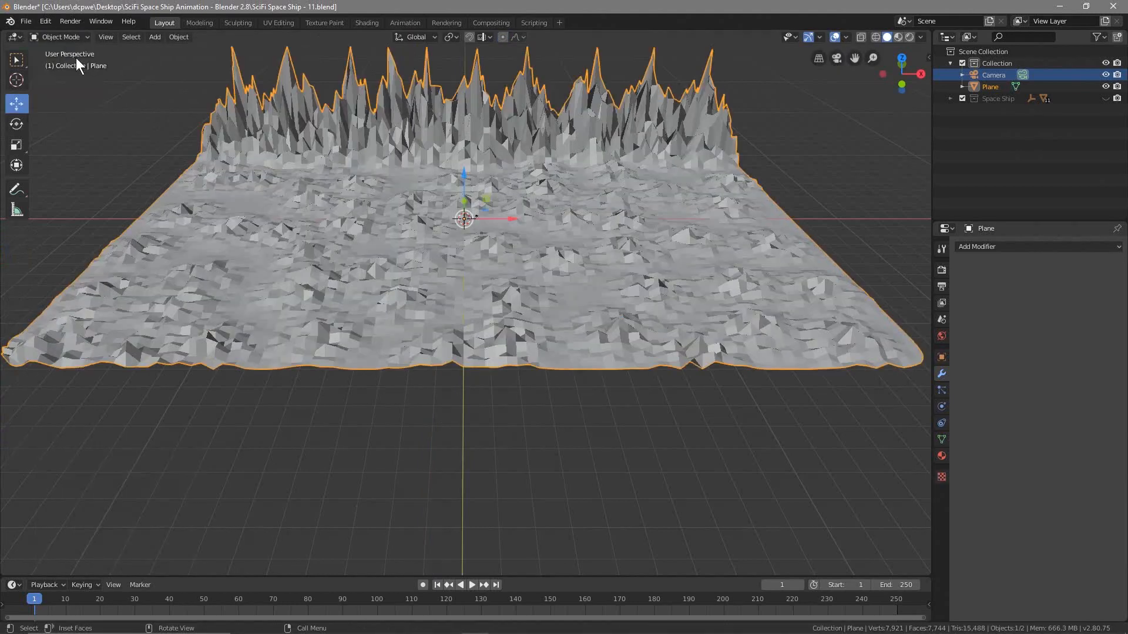
# In the top view, duplicate the terrain plane in place.
pyautogui.press('KP_7')
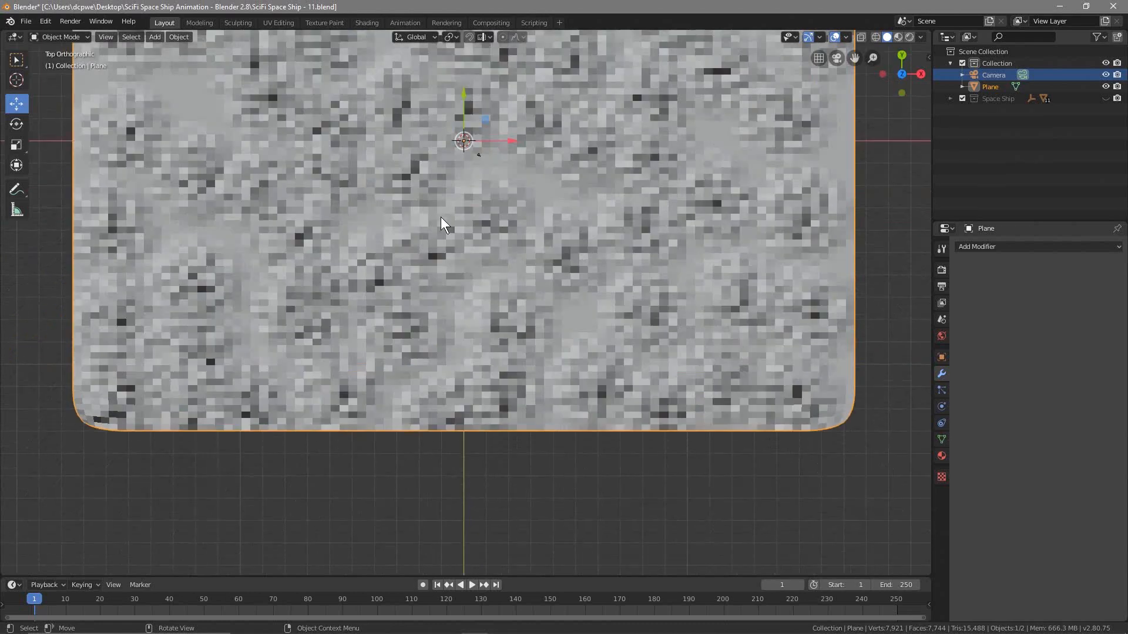
pyautogui.scroll(-6, 453, 297)
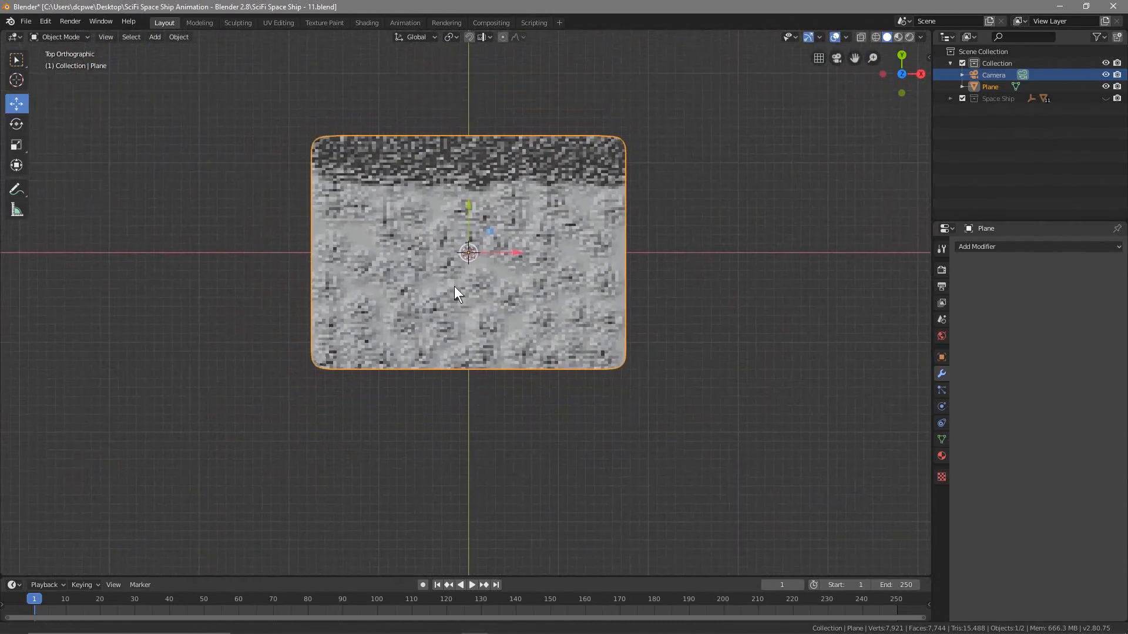
pyautogui.scroll(2, 455, 288)
pyautogui.keyDown('shift'); pyautogui.moveTo(455, 288); pyautogui.dragTo(453, 305, button='middle'); pyautogui.keyUp('shift')
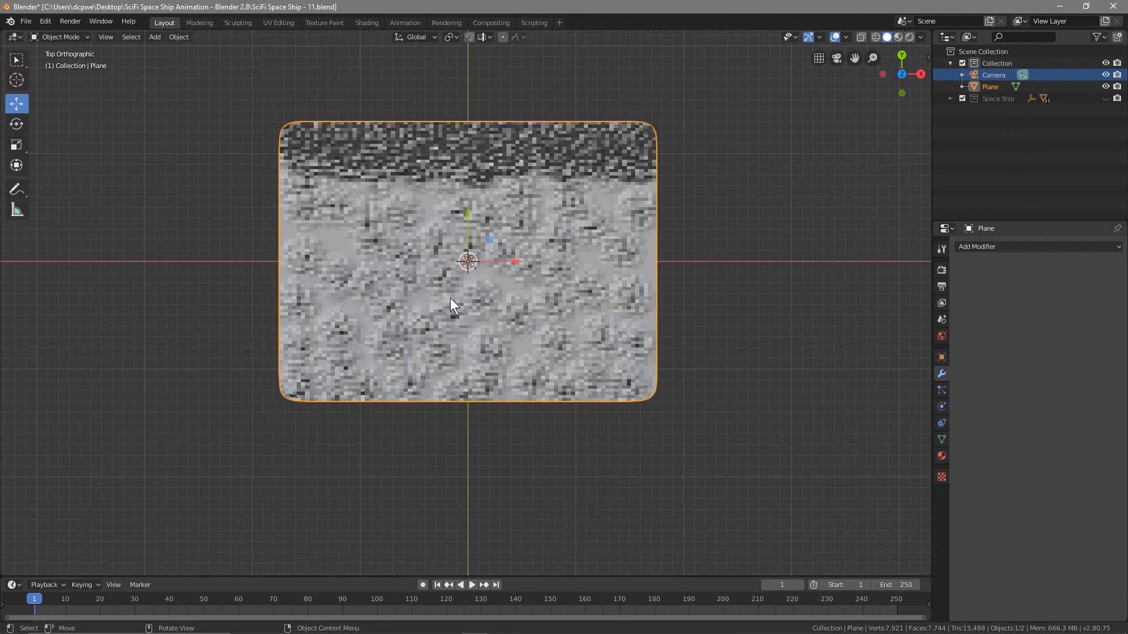
pyautogui.scroll(-1, 501, 289)
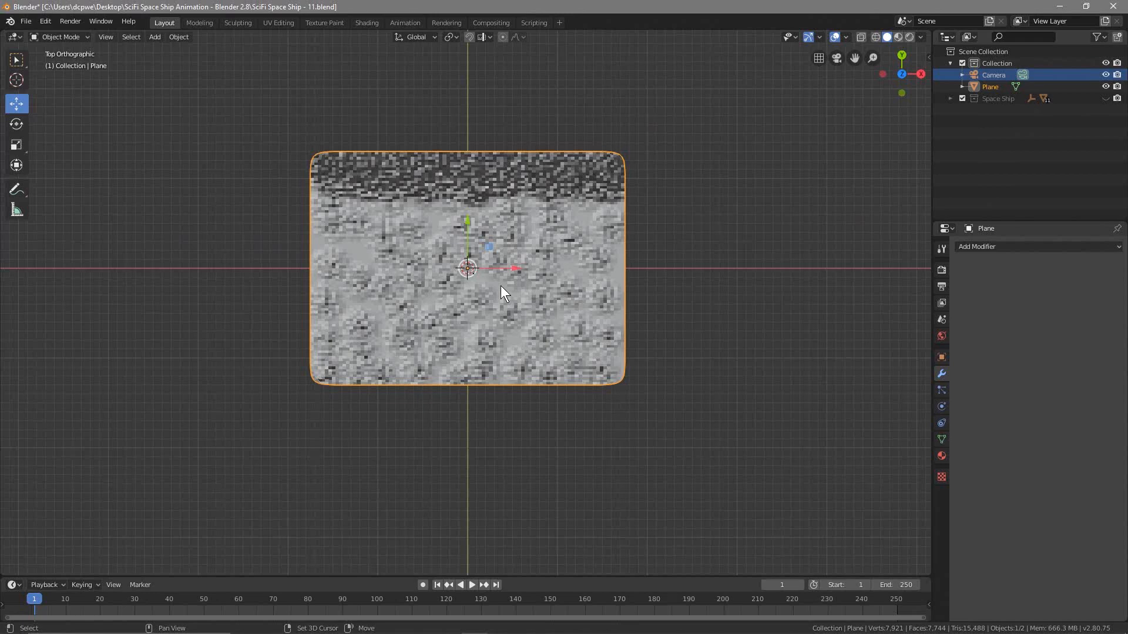
pyautogui.hotkey('shift', 'd')
pyautogui.rightClick(501, 287)
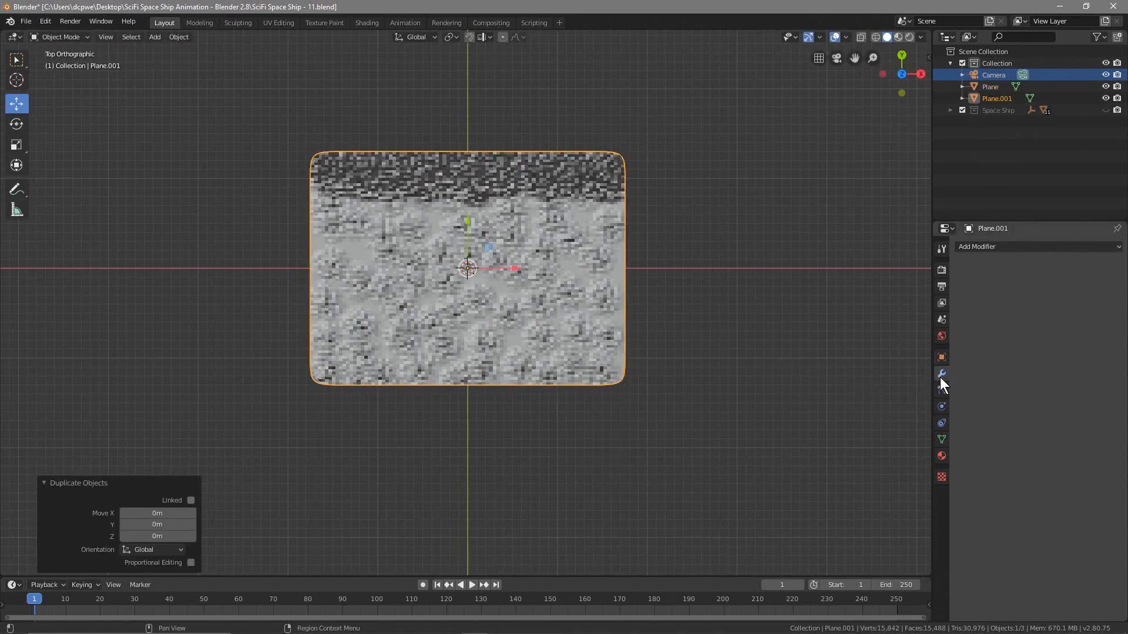
# Set the duplicated terrain's Z rotation to 180°.
pyautogui.click(941, 358)
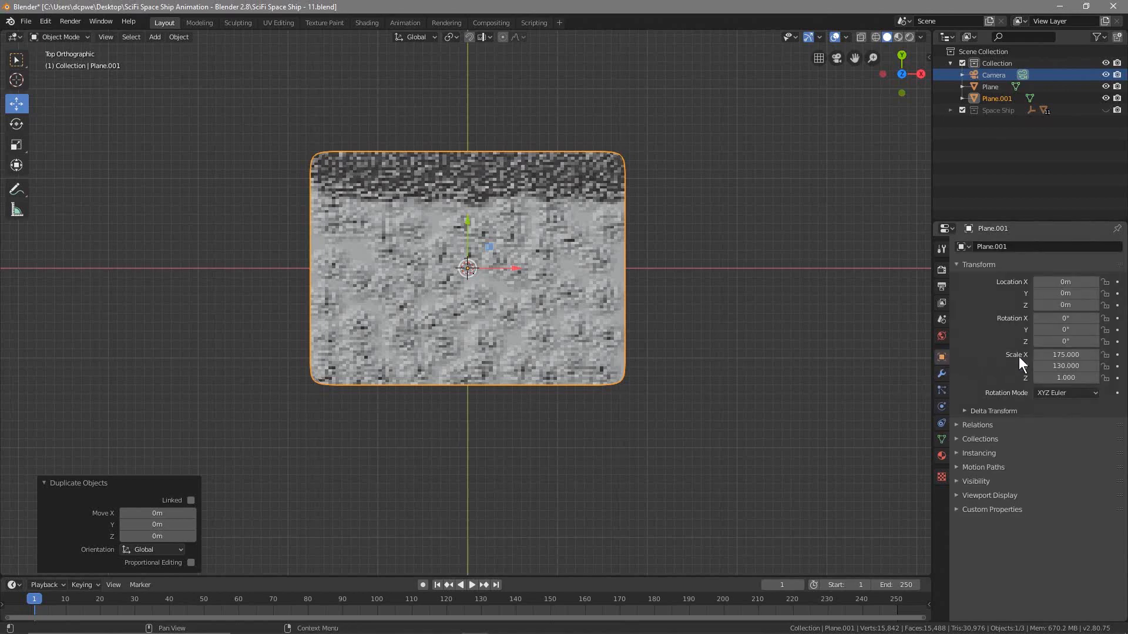
pyautogui.click(1063, 345)
pyautogui.write('180')
pyautogui.press('Return')
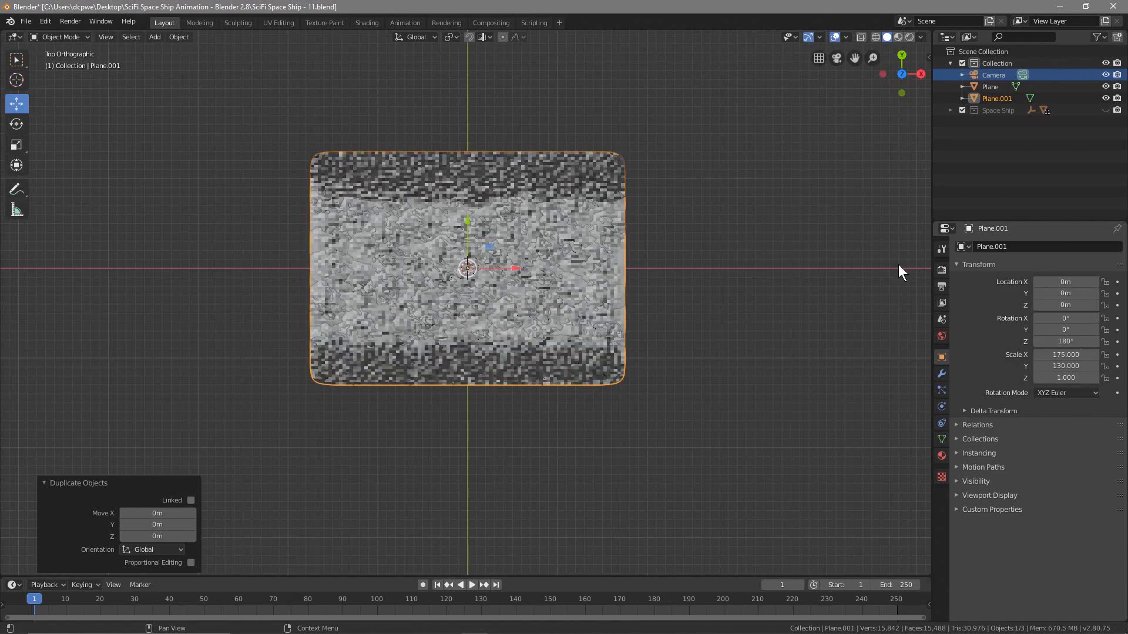
# Move the rotated terrain along Y to -220 m so its flat edge overlaps the original's near edge, and deselect it.
pyautogui.moveTo(466, 220); pyautogui.dragTo(440, 428)
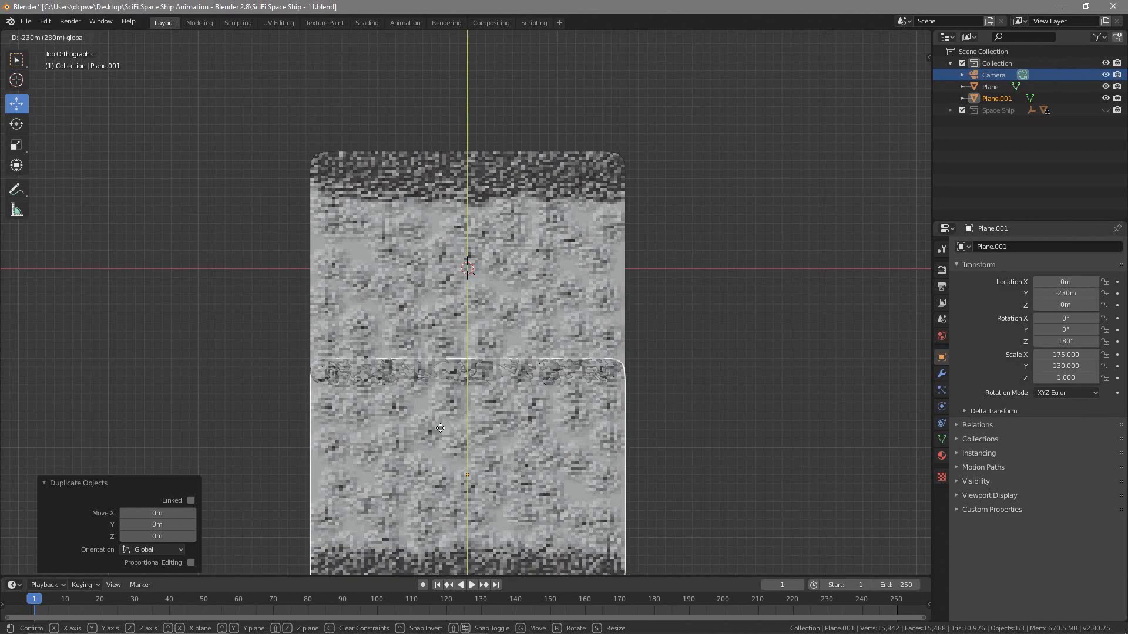
pyautogui.click(441, 428)
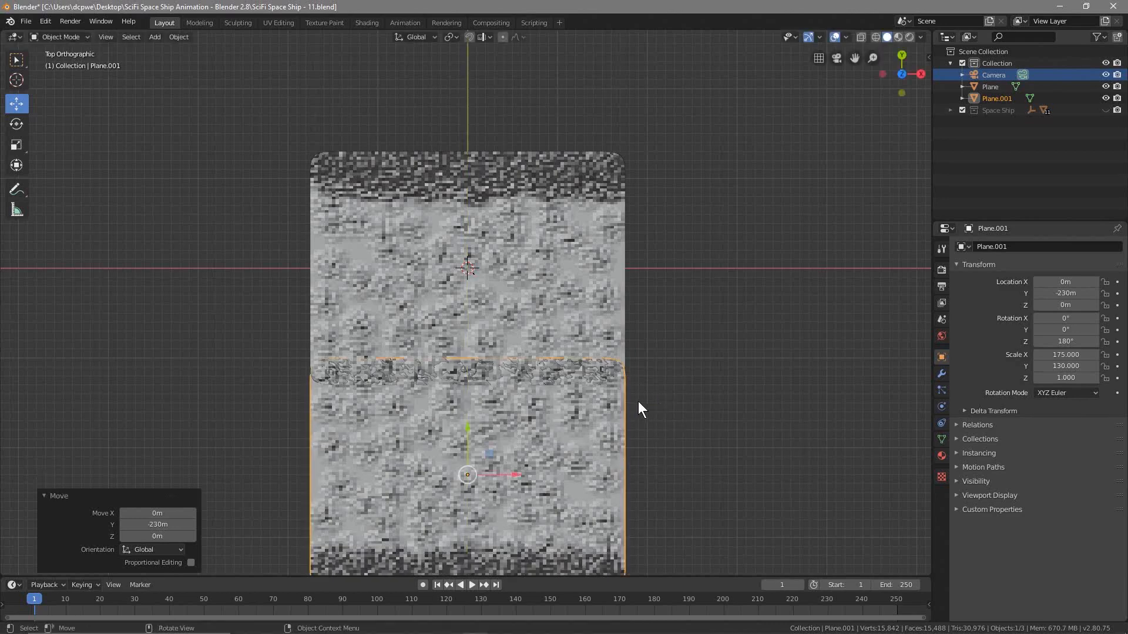
pyautogui.click(626, 349)
pyautogui.click(503, 398)
pyautogui.moveTo(468, 431); pyautogui.dragTo(468, 422)
pyautogui.click(716, 435)
# Examine the seam between the two terrain planes from a low side angle, selecting the duplicate to see its border.
pyautogui.moveTo(582, 427); pyautogui.dragTo(204, 348, button='middle')
pyautogui.scroll(6, 421, 312)
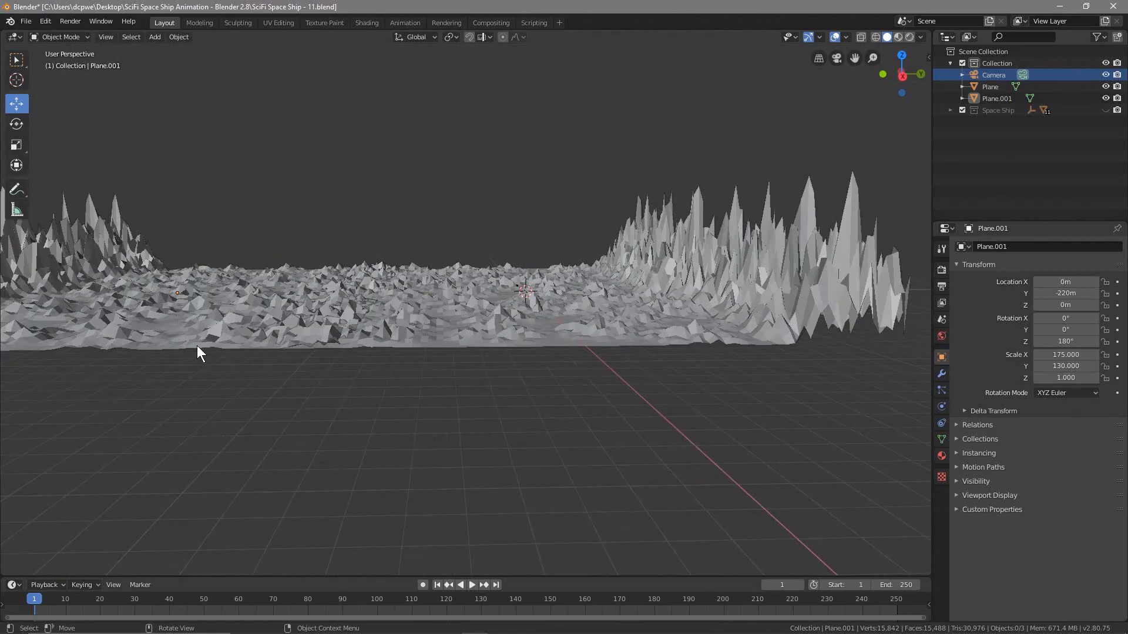
pyautogui.click(217, 318)
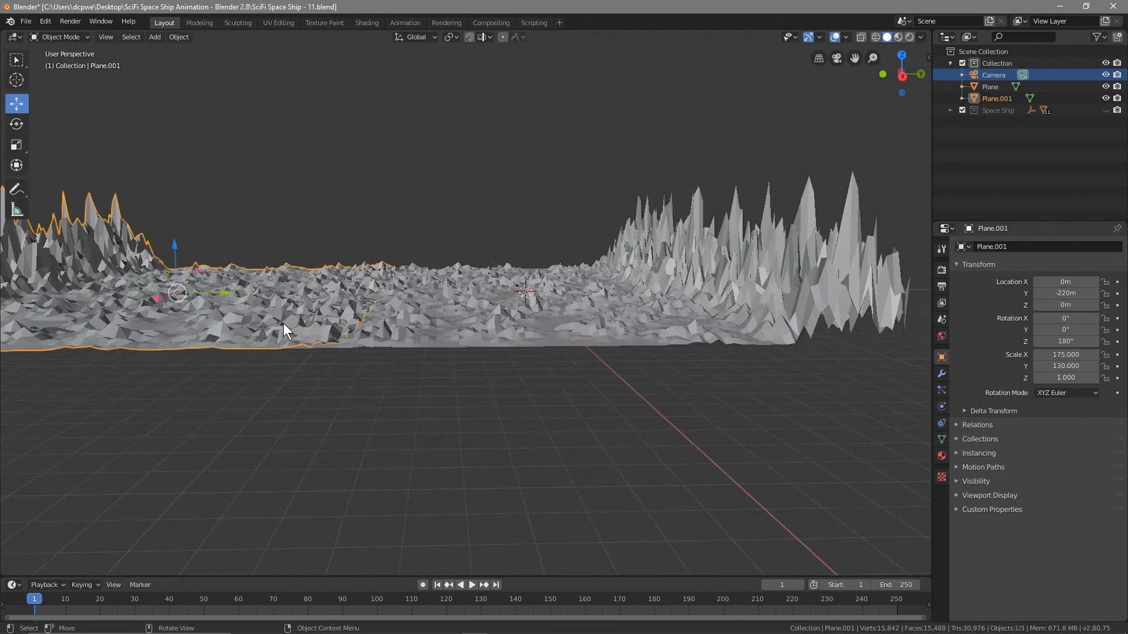
# Set the Z location of Plane.001 to 0.01 m, deselect it and inspect the seam between the two terrain planes.
pyautogui.moveTo(400, 412); pyautogui.dragTo(534, 392, button='middle')
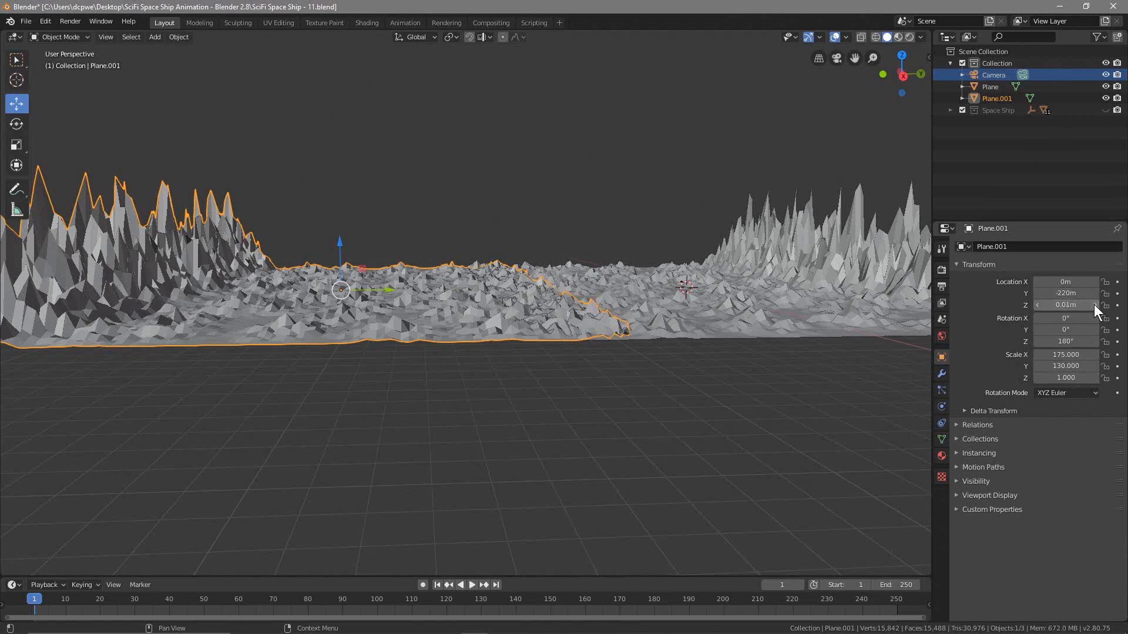
pyautogui.moveTo(1094, 305); pyautogui.dragTo(1090, 304)
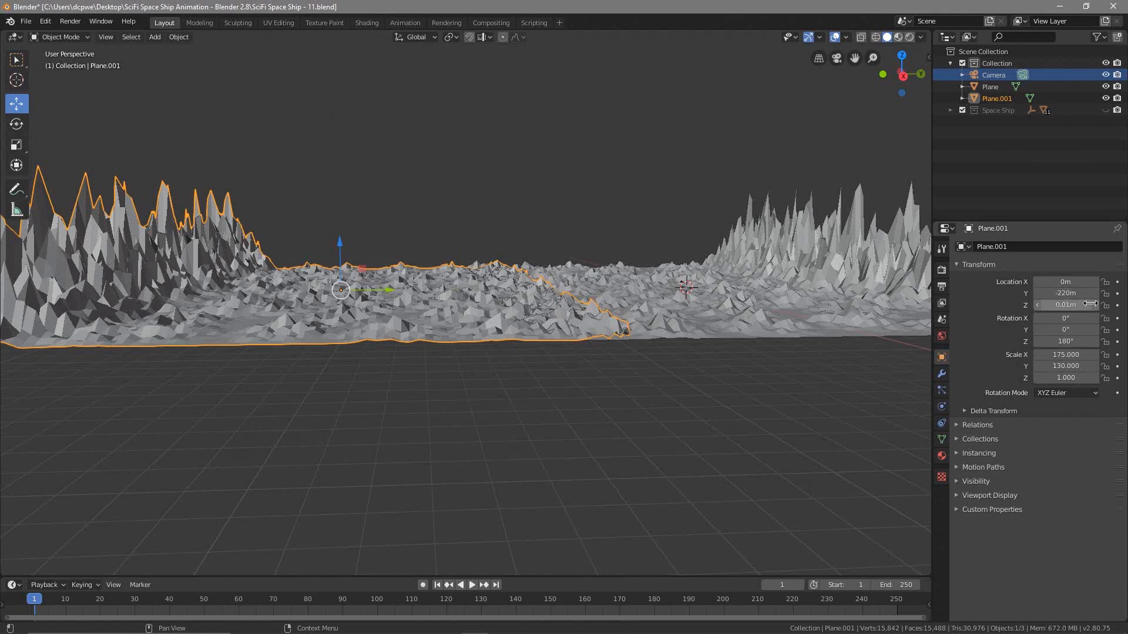
pyautogui.click(525, 369)
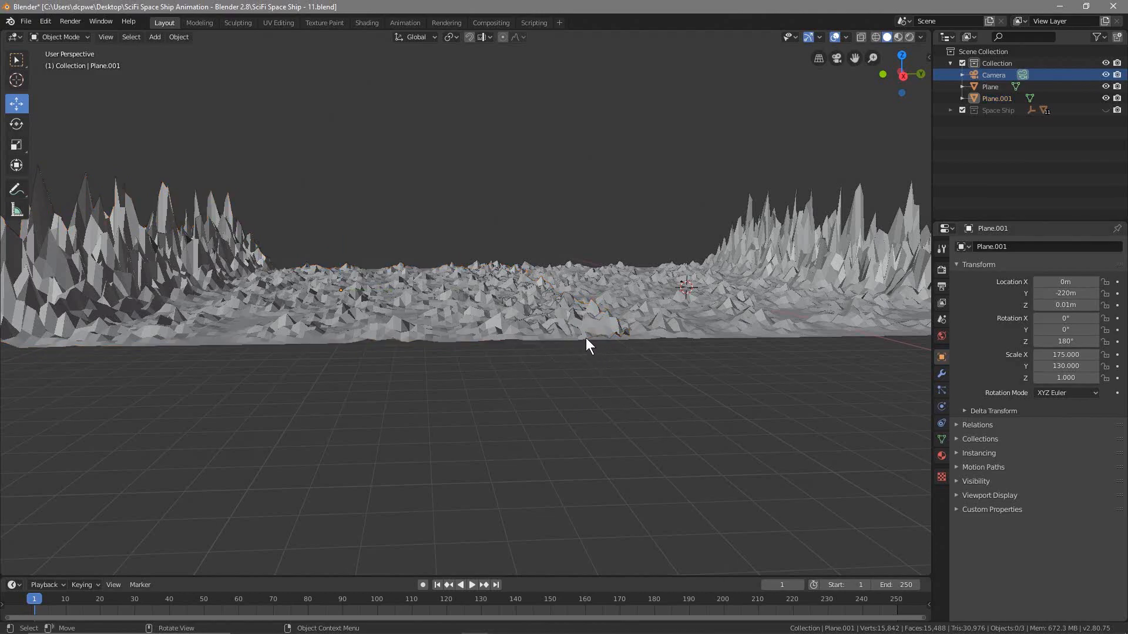
pyautogui.moveTo(577, 342); pyautogui.dragTo(630, 355, button='middle')
pyautogui.scroll(8, 630, 354)
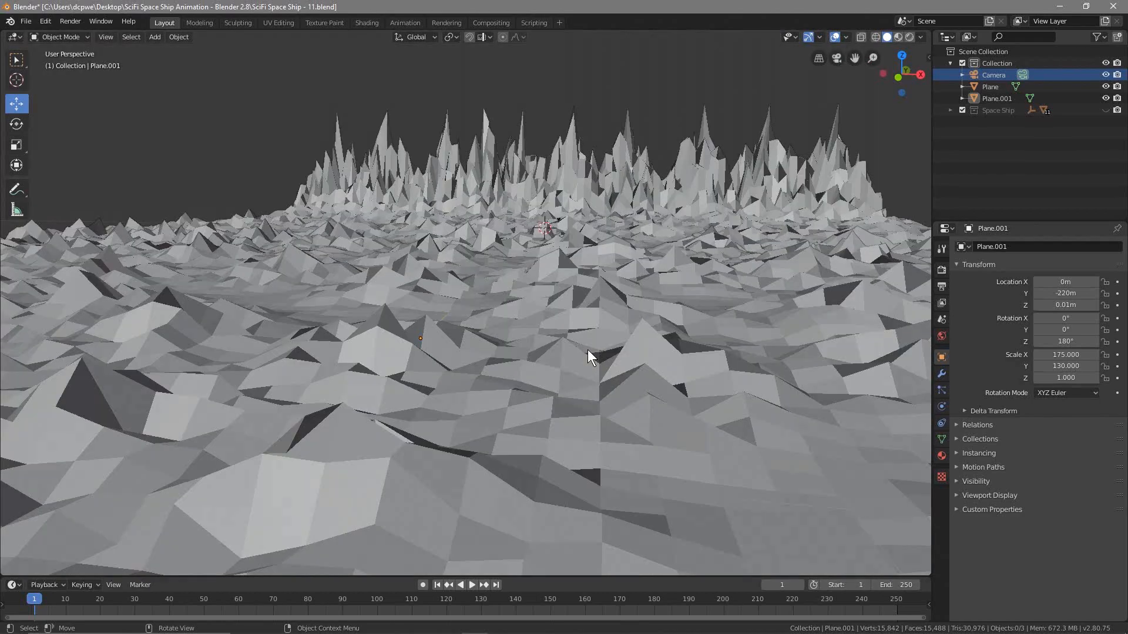
pyautogui.scroll(-4, 587, 350)
pyautogui.scroll(-6, 596, 343)
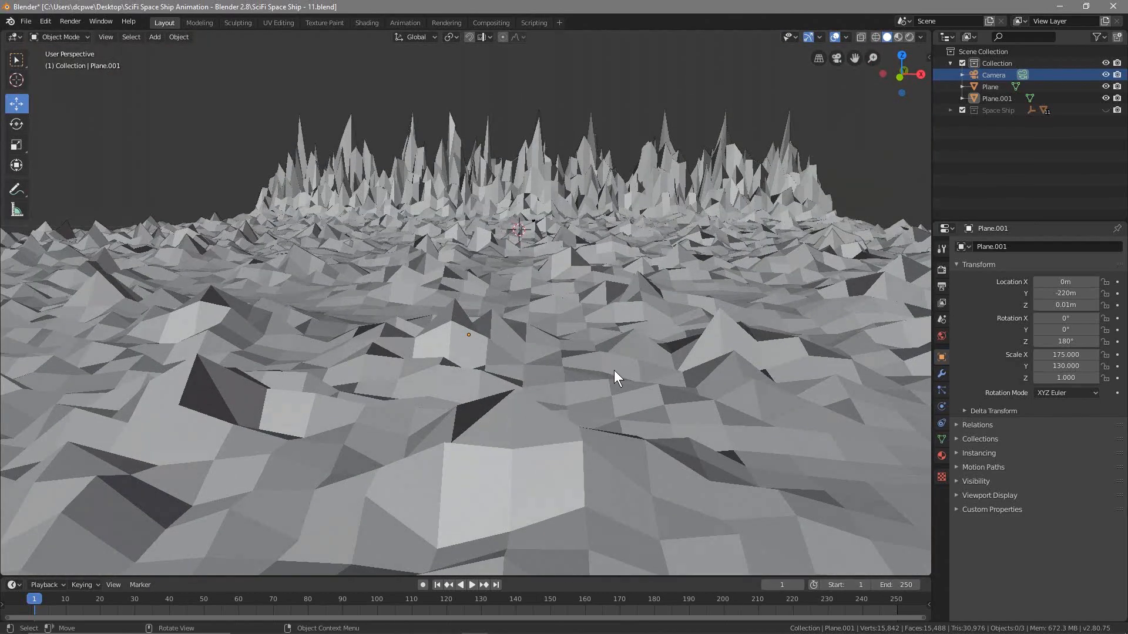
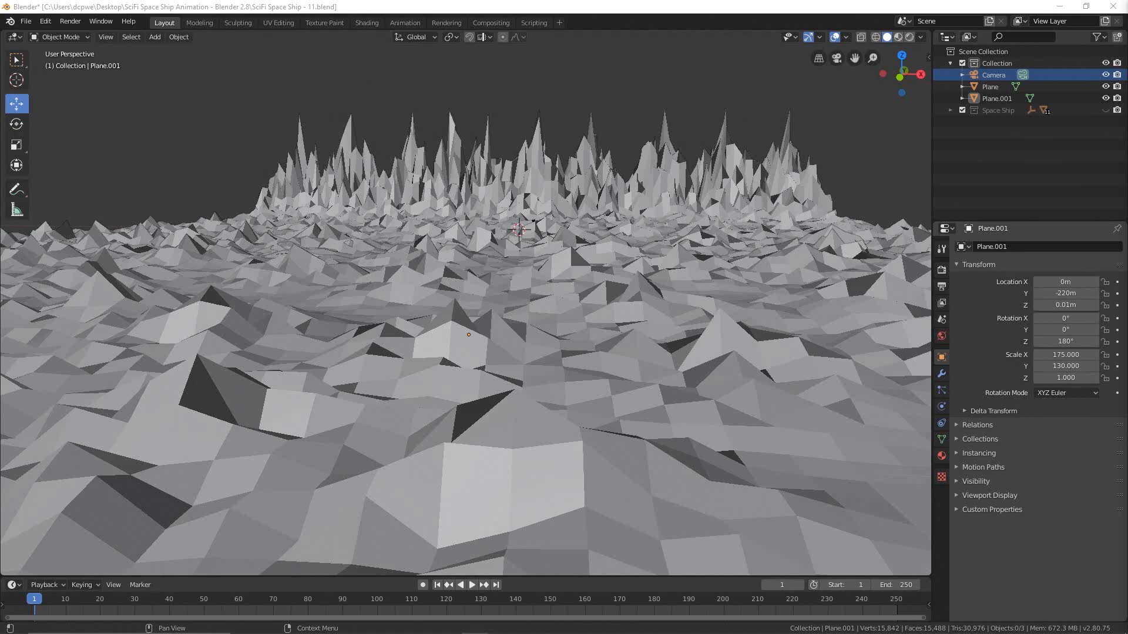
# Display the viewport in rendered shading and rename the object Plane to "Land 1".
pyautogui.click(909, 37)
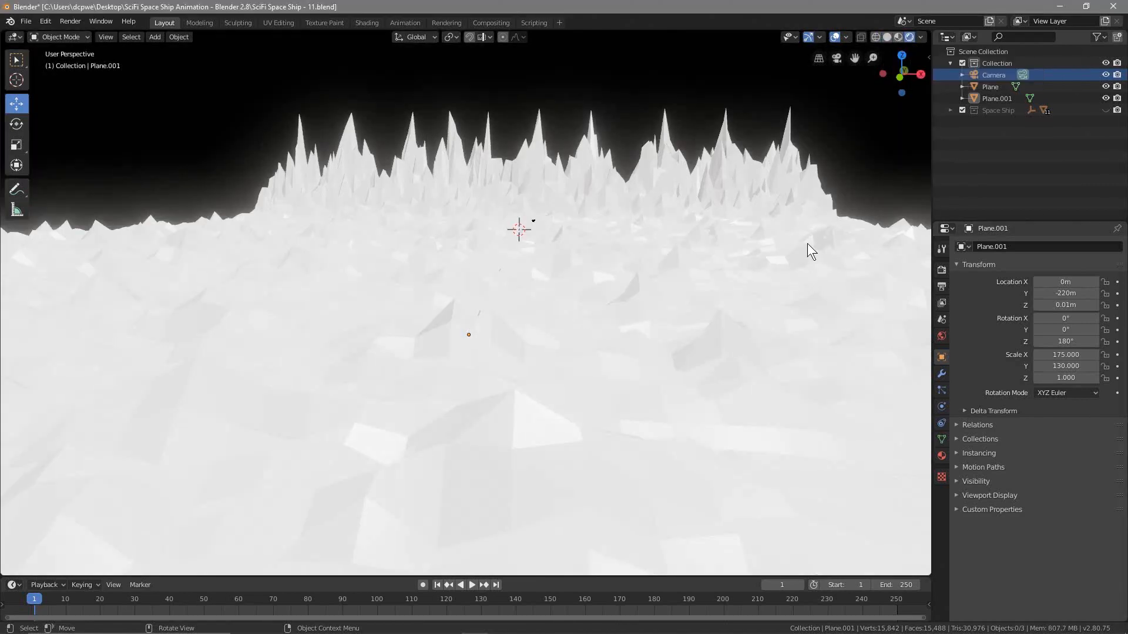
pyautogui.click(992, 87)
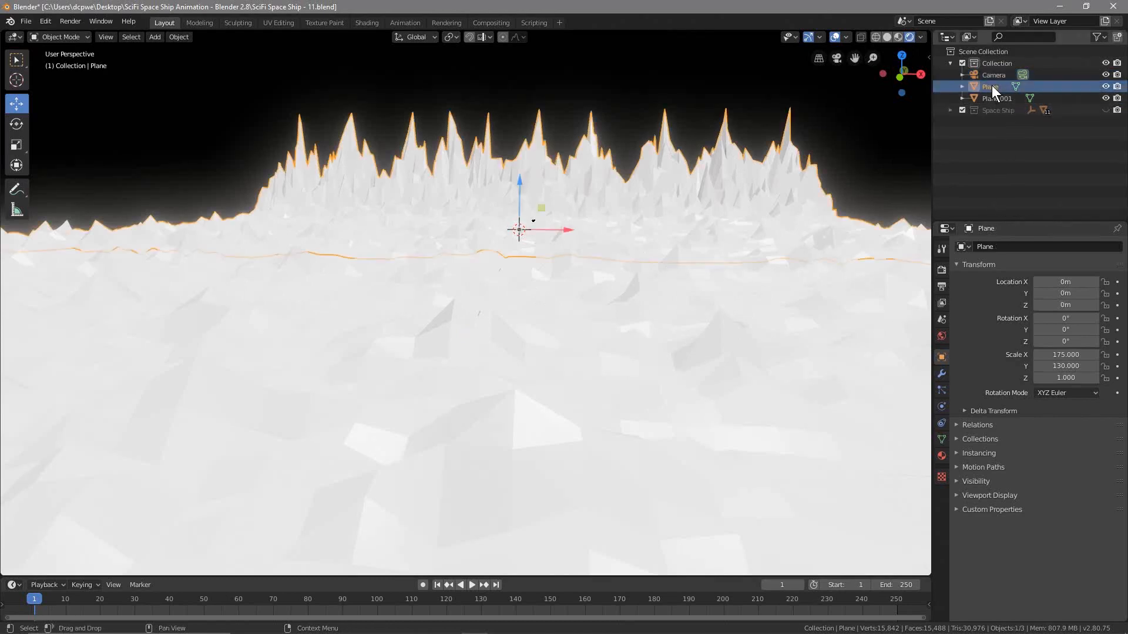
pyautogui.doubleClick(993, 86)
pyautogui.write('Land')
pyautogui.press('Return')
pyautogui.write('1')
pyautogui.press('Return')
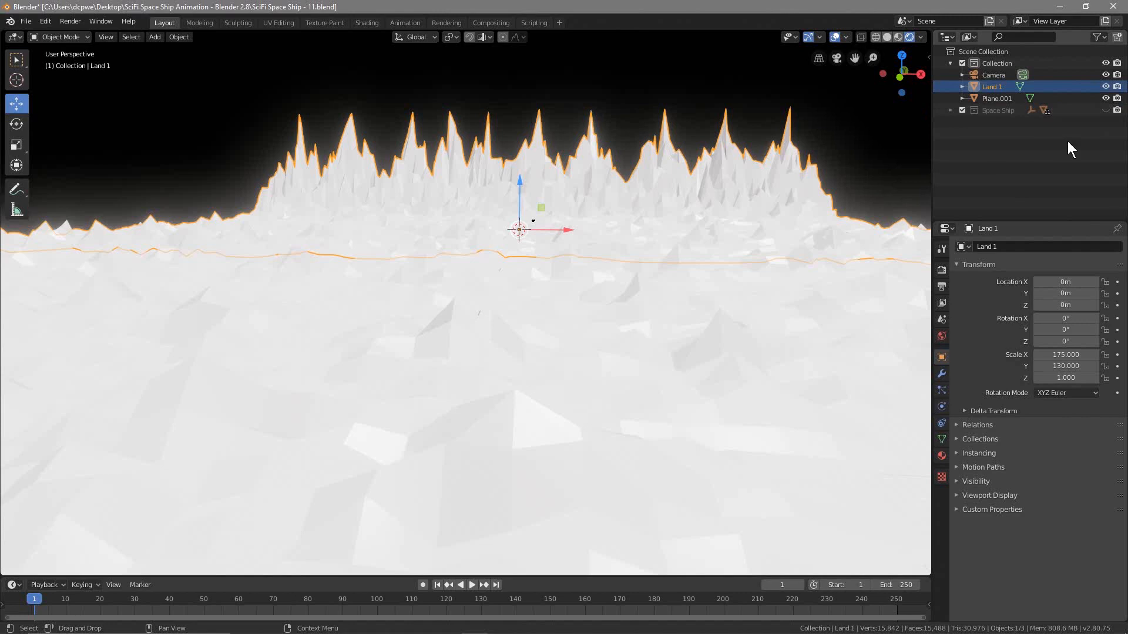
# Rename the object Plane.001 to "Land 2" and keep it selected.
pyautogui.doubleClick(999, 98)
pyautogui.write('Land')
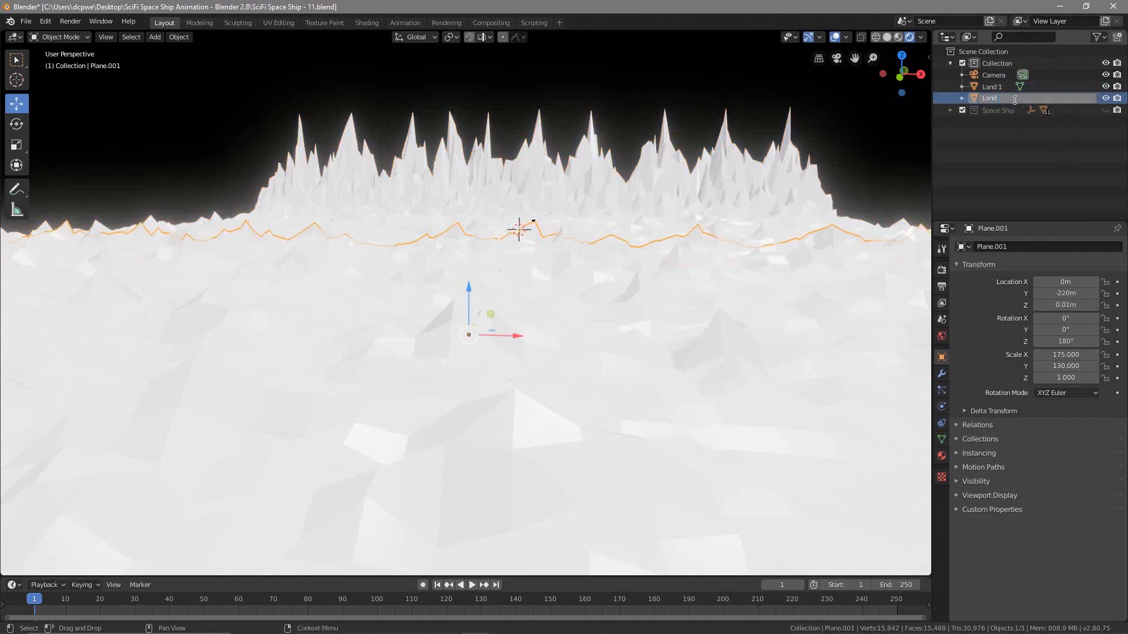
pyautogui.press('Return')
pyautogui.click(997, 89)
pyautogui.click(996, 98)
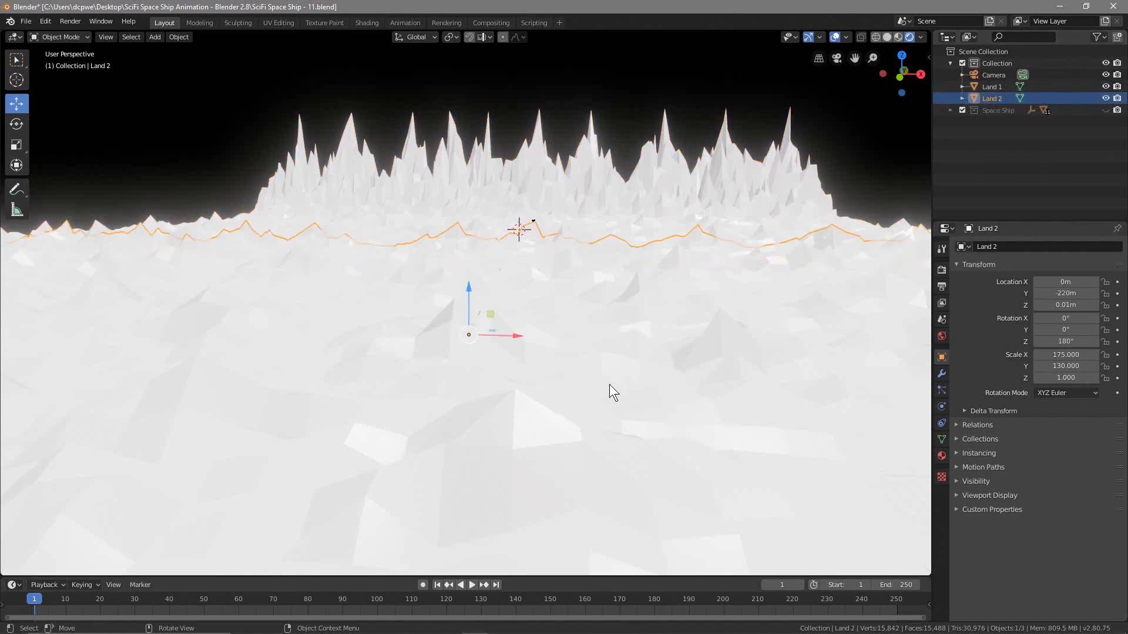
# Create a new material on Land 2 and name it "Land".
pyautogui.click(941, 456)
pyautogui.click(1027, 297)
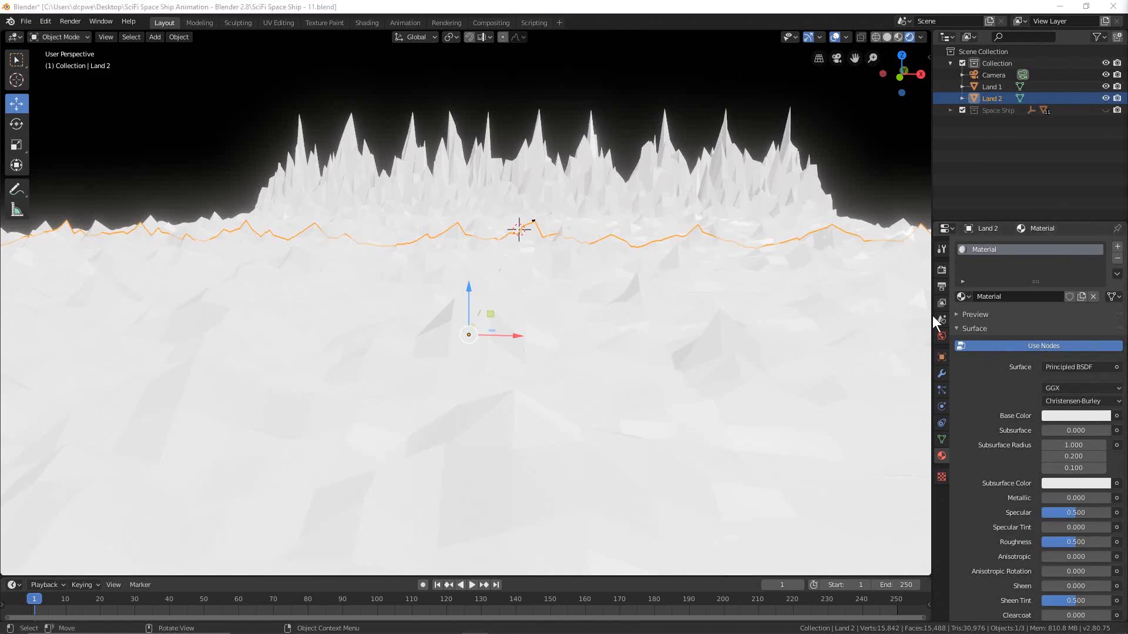
pyautogui.doubleClick(1023, 295)
pyautogui.write('L')
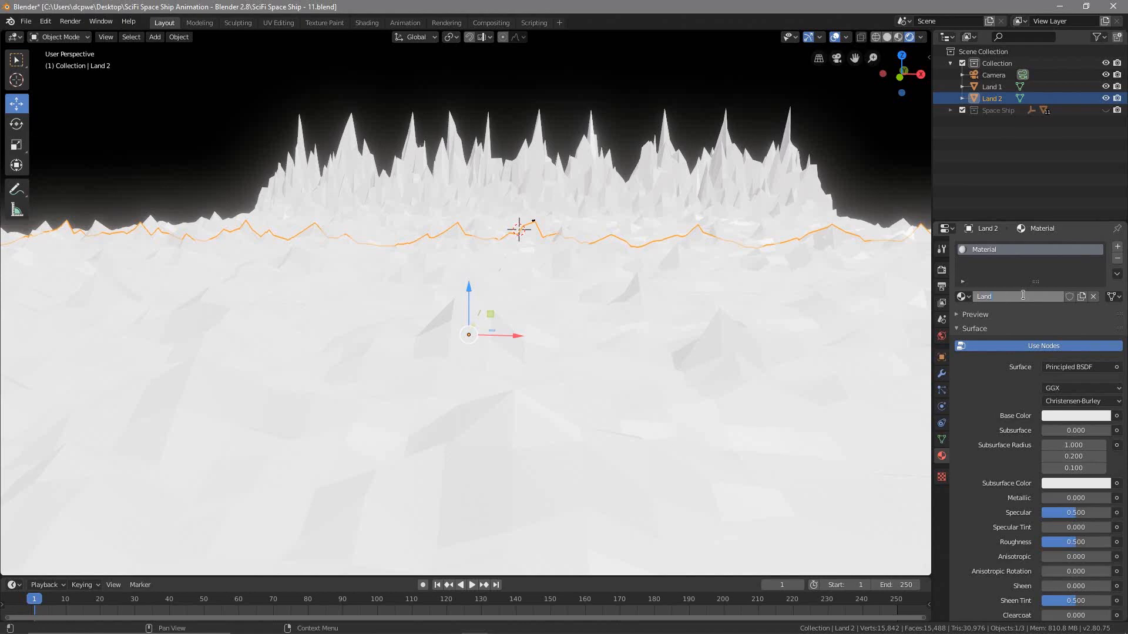
pyautogui.write('and')
pyautogui.press('Return')
# Darken the Land material's base color to a near-black grey with a value of about 0.1.
pyautogui.click(1081, 416)
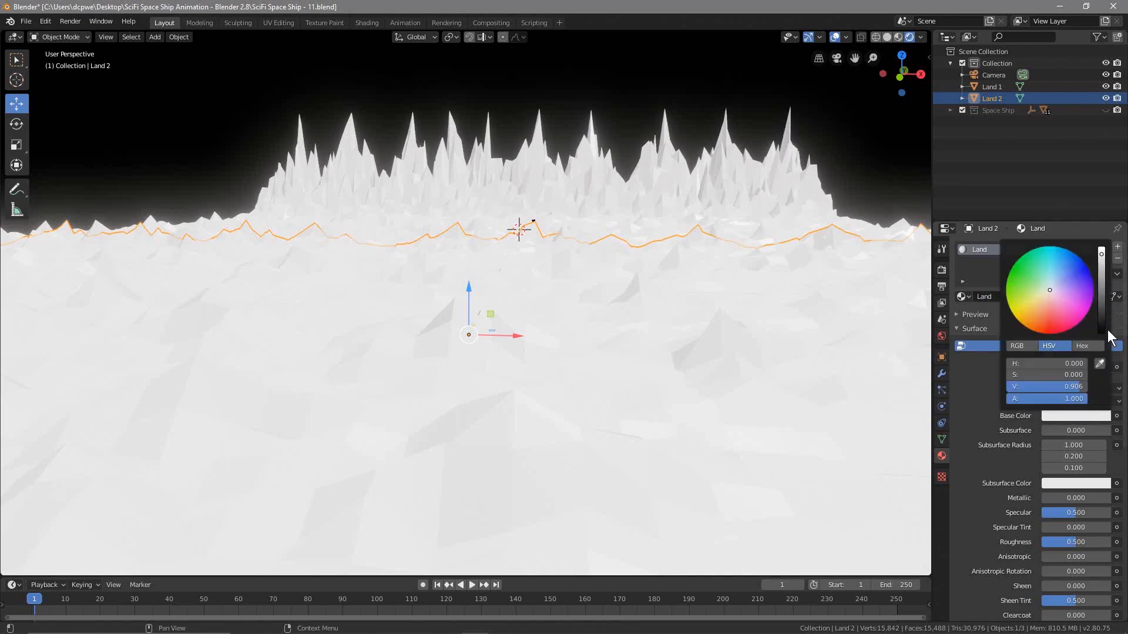
pyautogui.moveTo(1102, 256); pyautogui.dragTo(1102, 325)
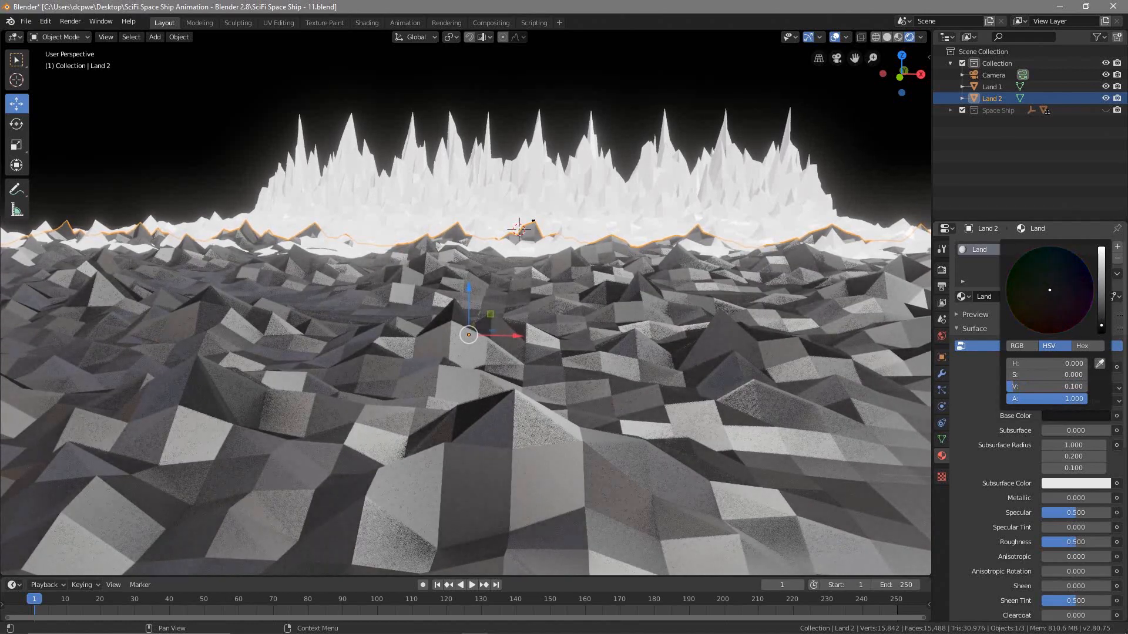
pyautogui.moveTo(1102, 327); pyautogui.dragTo(1102, 326)
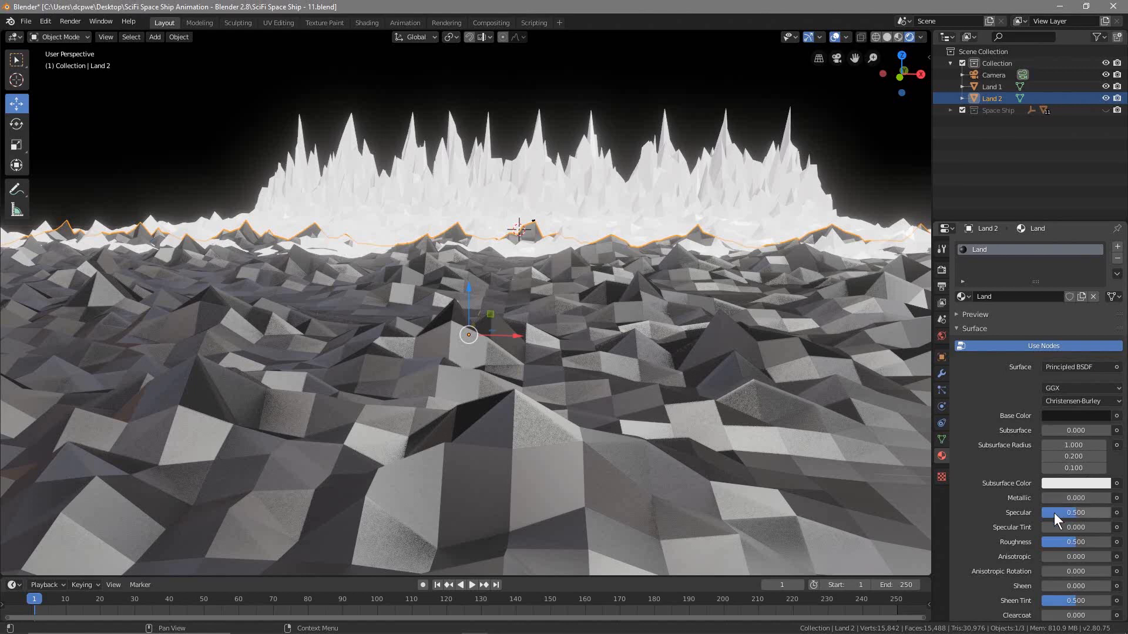
# Set the Land material's roughness to 0.28 and look over the shinier terrain.
pyautogui.click(1063, 543)
pyautogui.write('0.28')
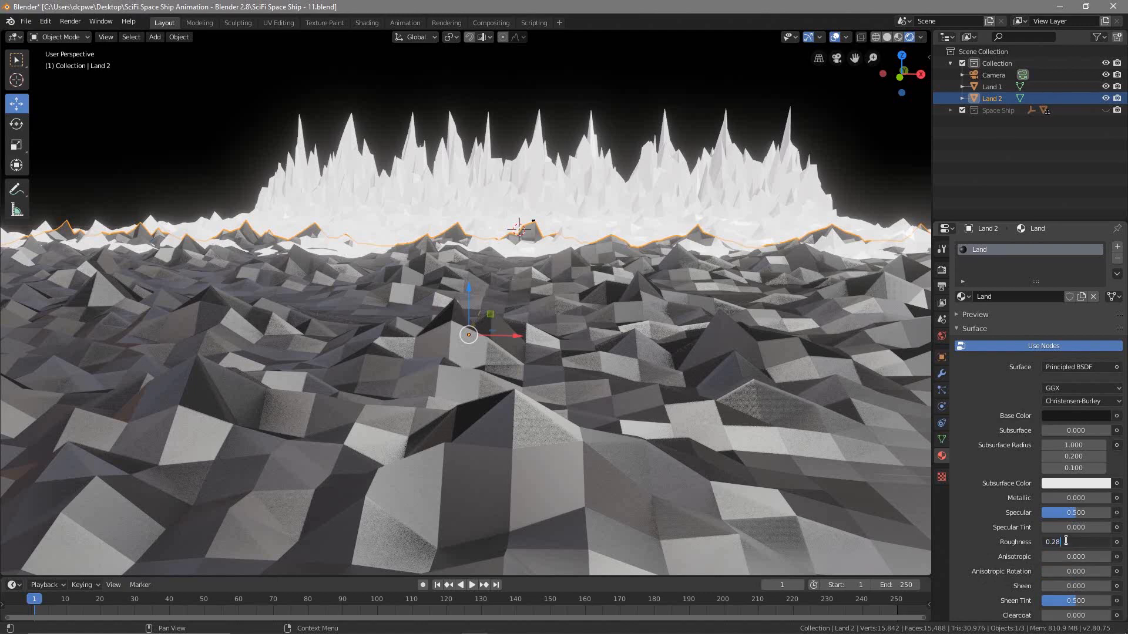
pyautogui.press('Return')
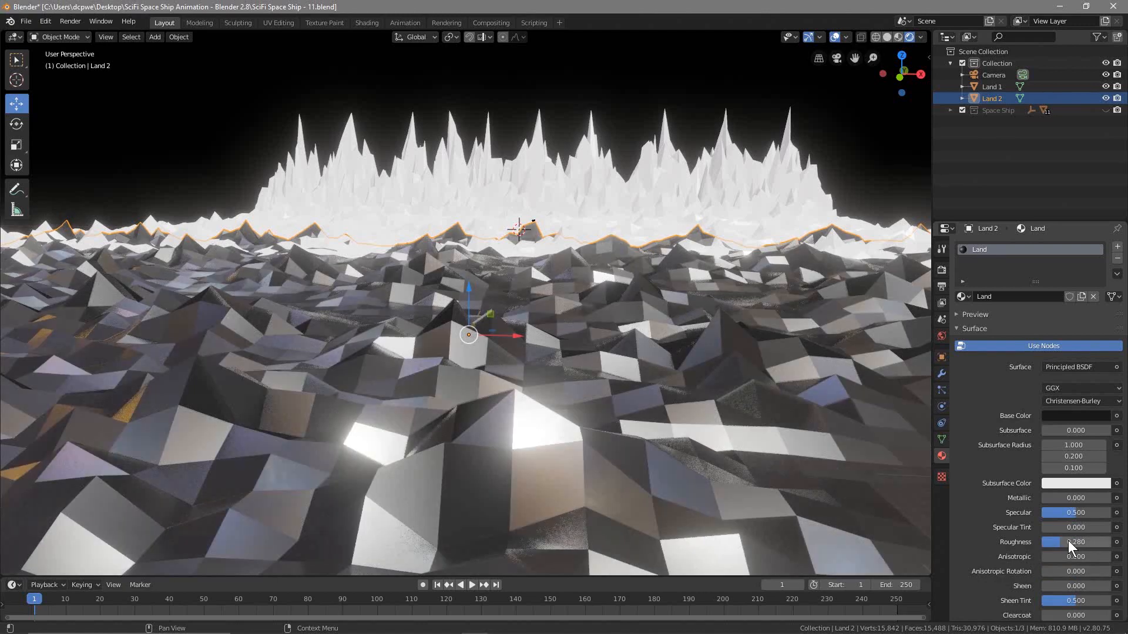
pyautogui.moveTo(538, 404); pyautogui.dragTo(563, 425, button='middle')
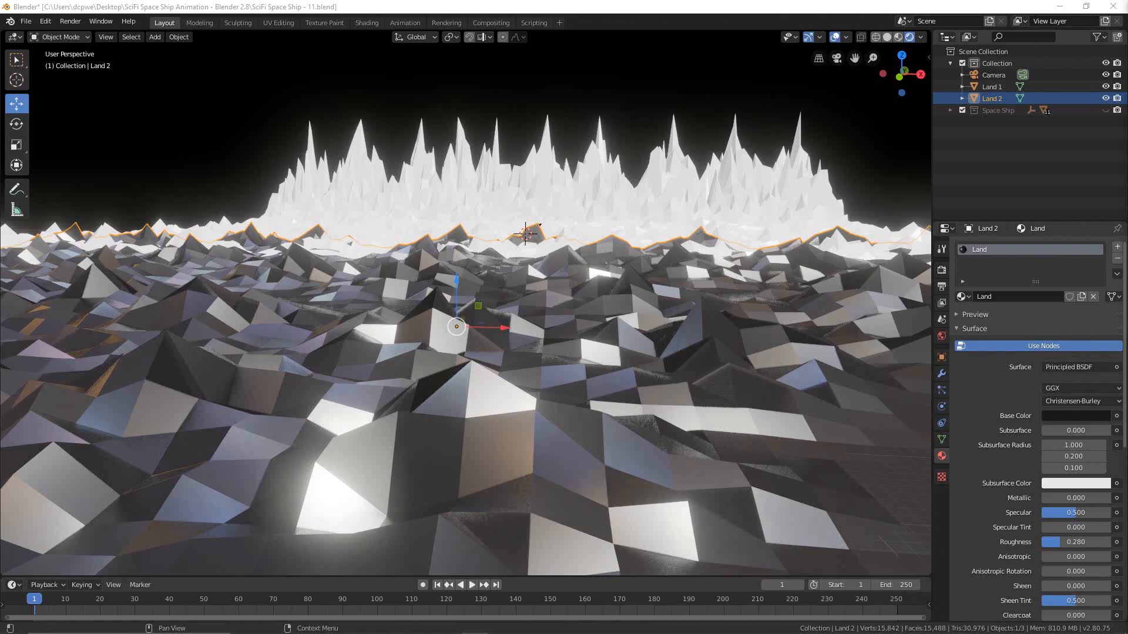
# Switch to the Shading workspace, set the shader editor's type to Object and display the viewport in rendered shading.
pyautogui.click(367, 23)
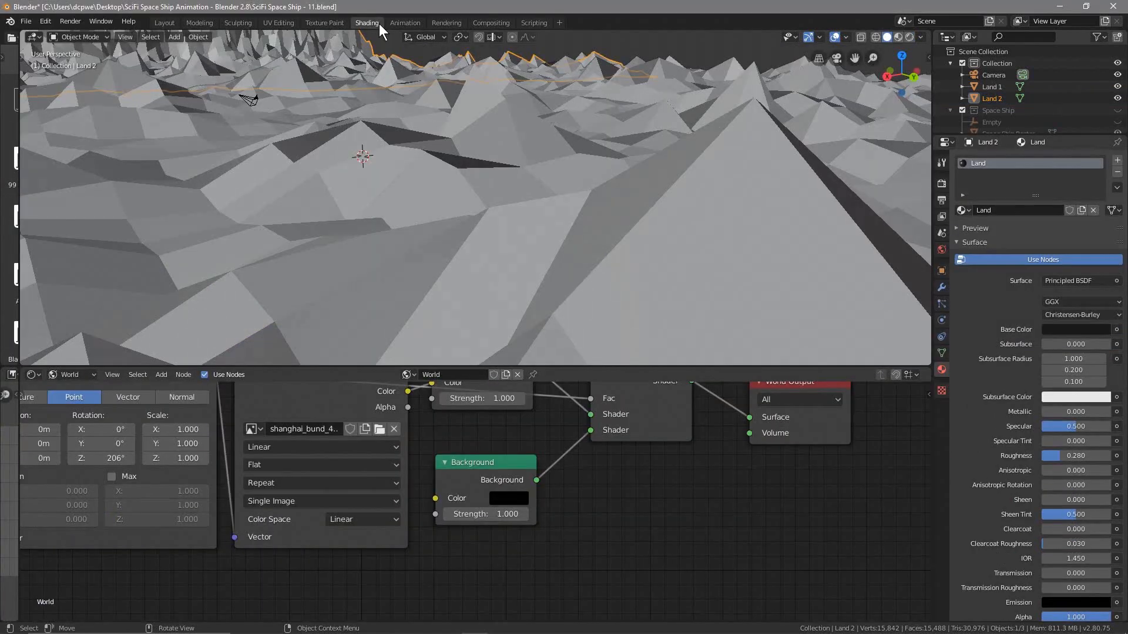
pyautogui.click(74, 375)
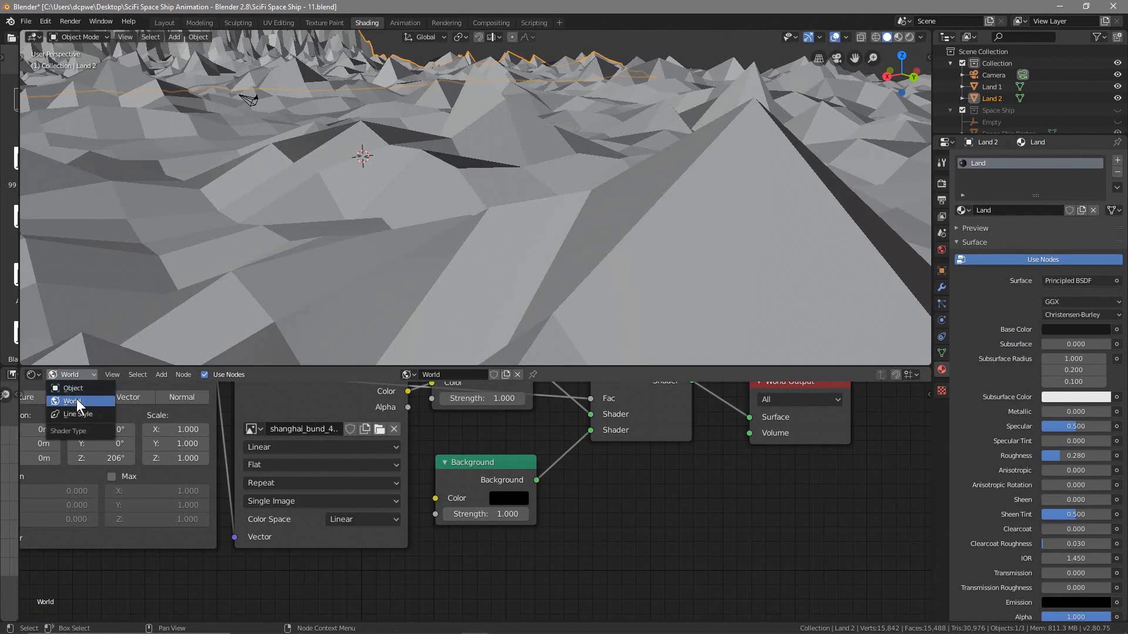
pyautogui.click(77, 389)
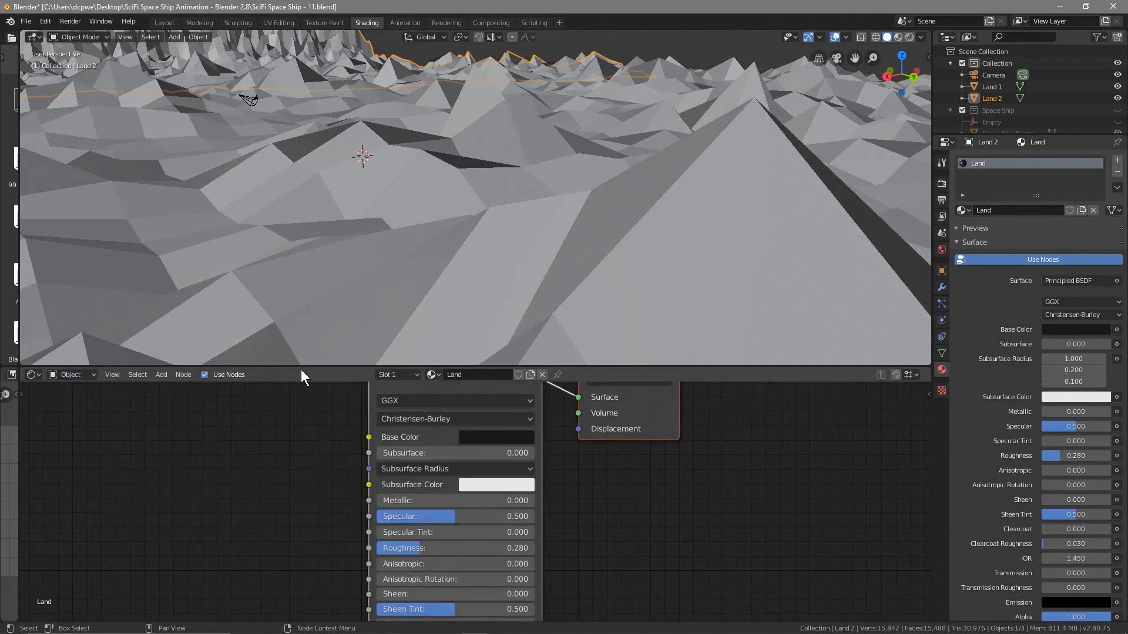
pyautogui.click(908, 35)
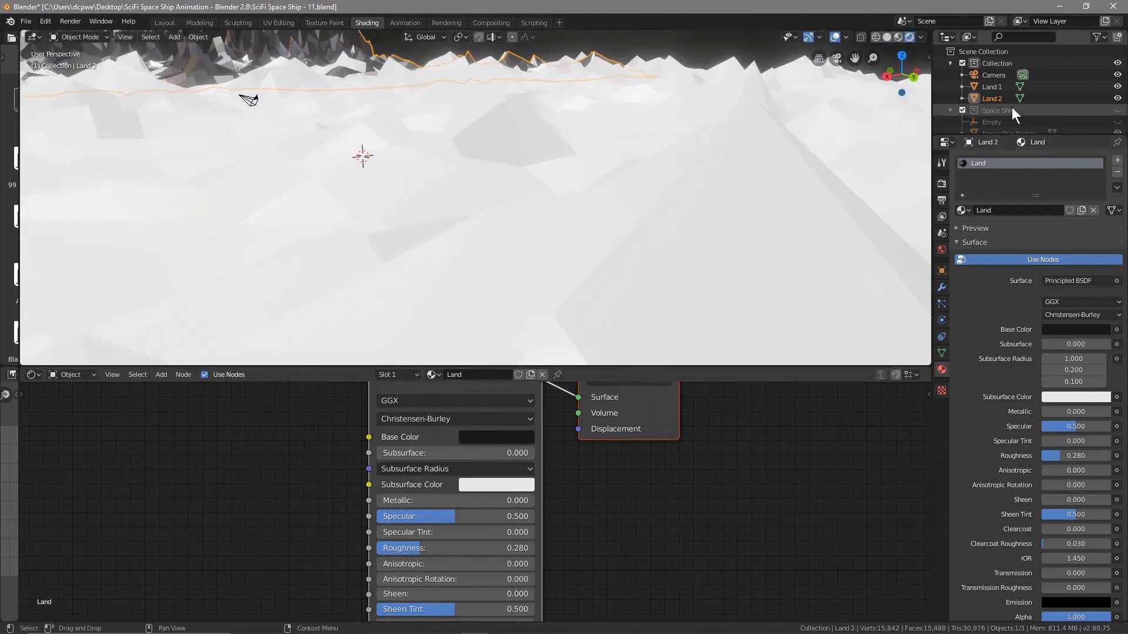
# Assign the existing Land material to Land 1 and inspect both terrain pieces up close.
pyautogui.click(997, 89)
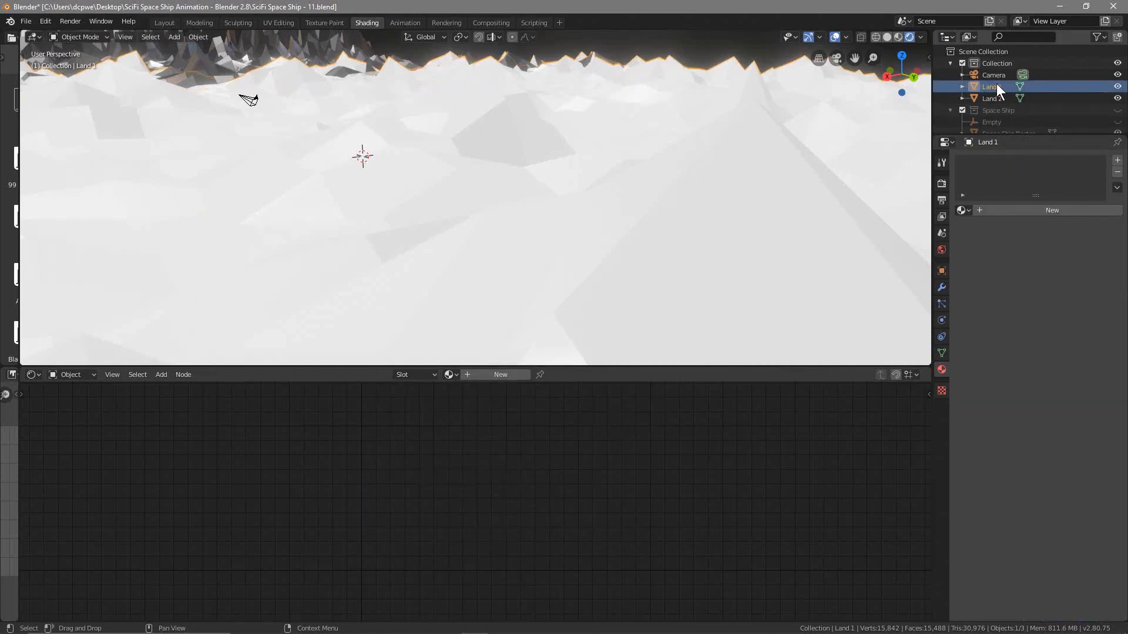
pyautogui.click(963, 210)
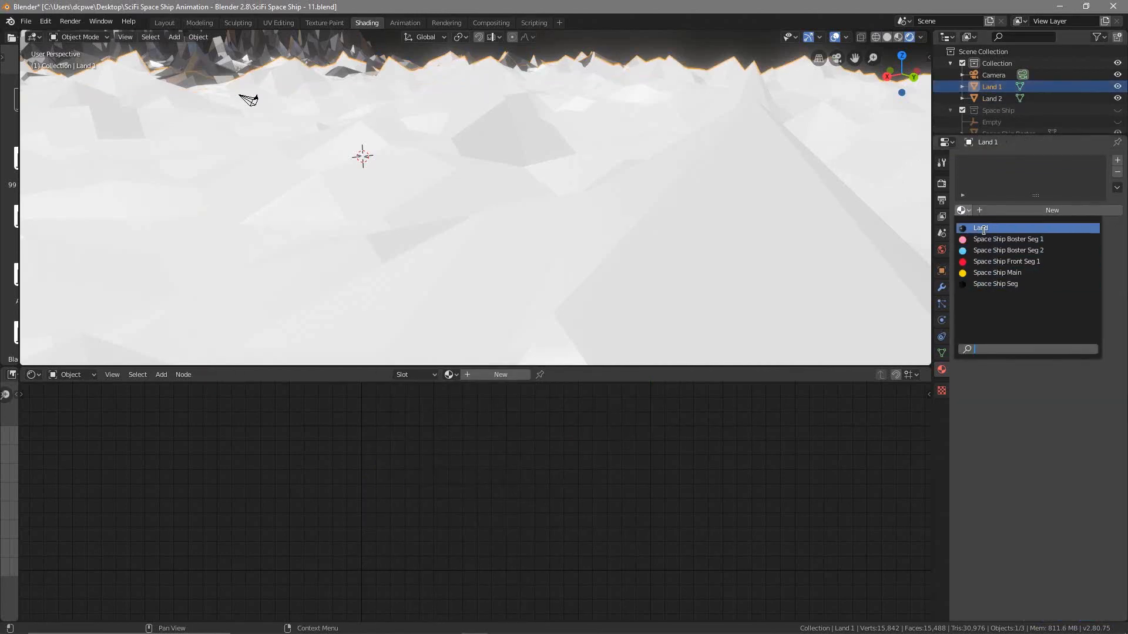
pyautogui.click(982, 229)
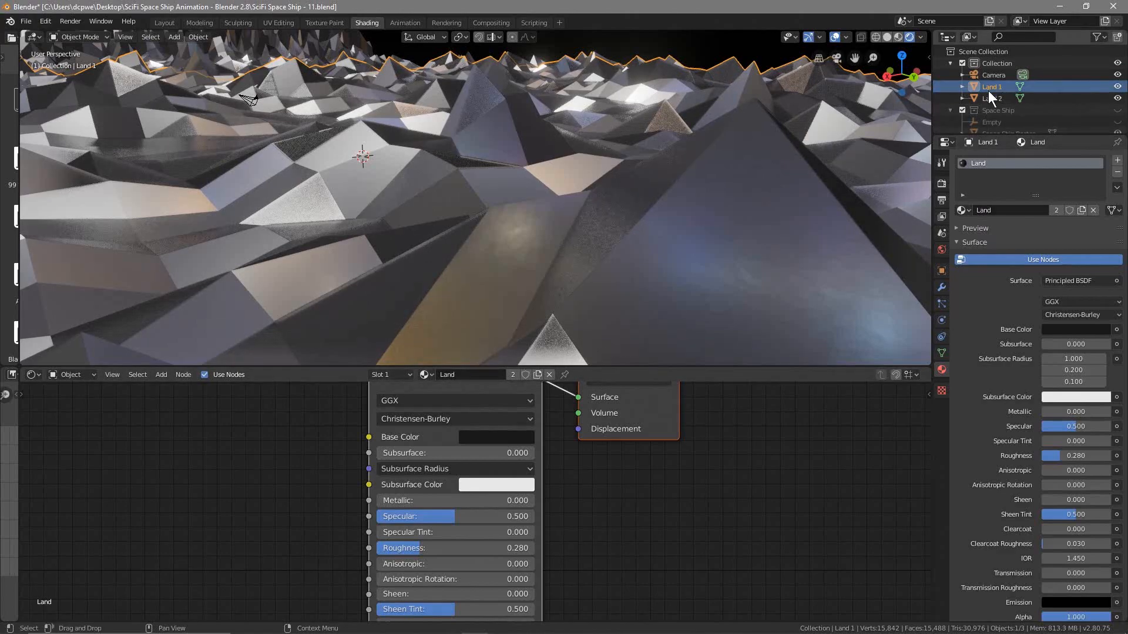
pyautogui.moveTo(354, 164); pyautogui.dragTo(291, 164, button='middle')
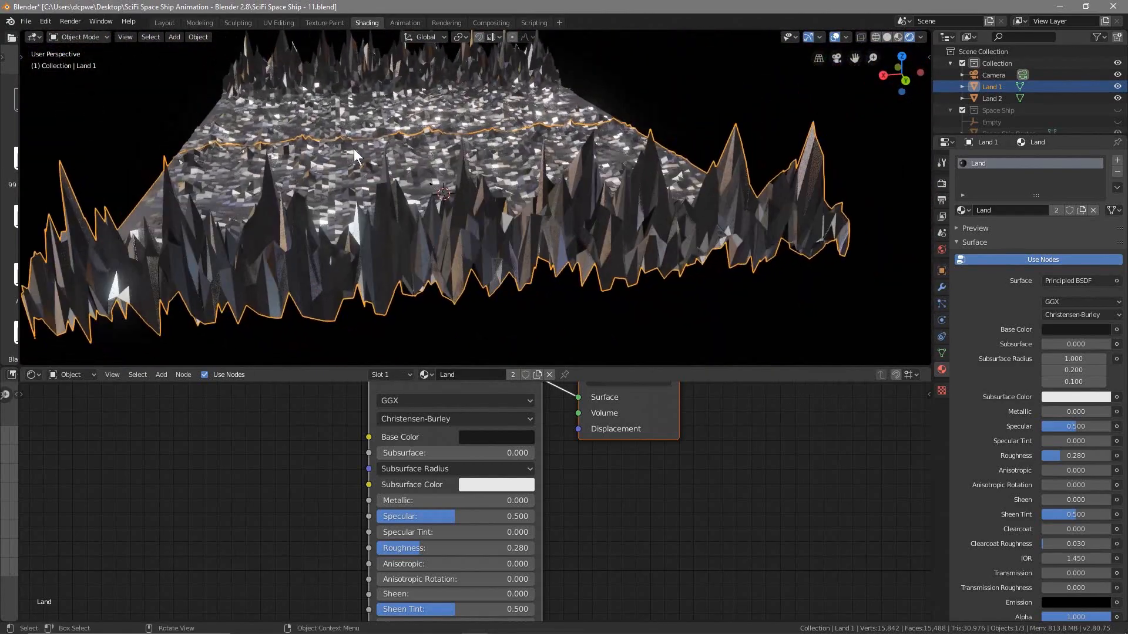
pyautogui.scroll(8, 390, 150)
pyautogui.scroll(4, 389, 148)
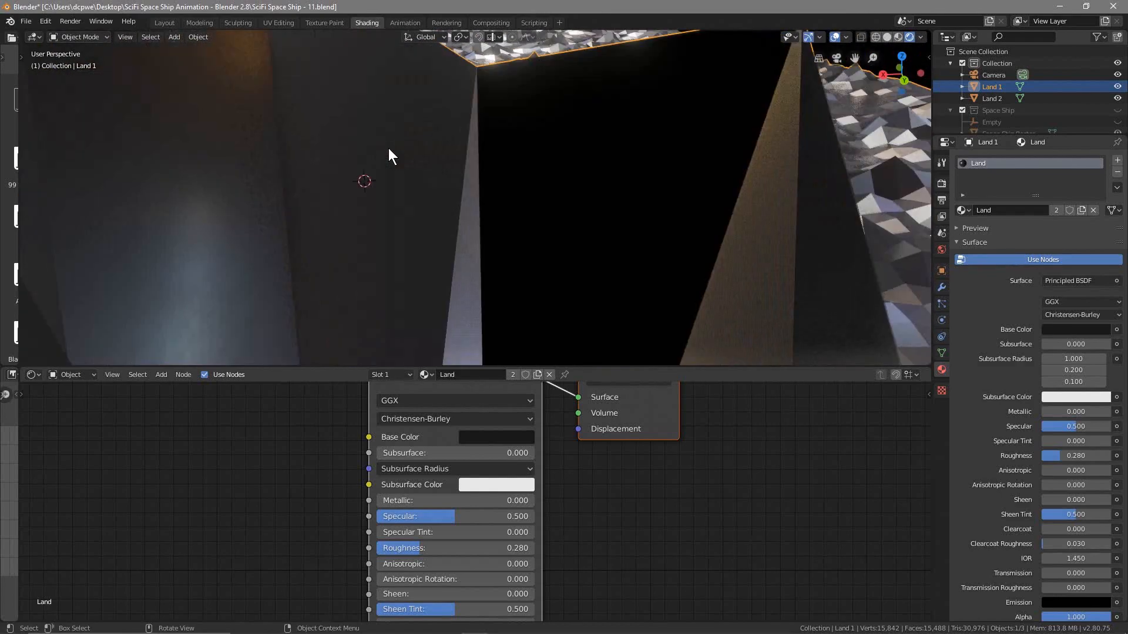
pyautogui.moveTo(389, 148); pyautogui.dragTo(386, 135, button='middle')
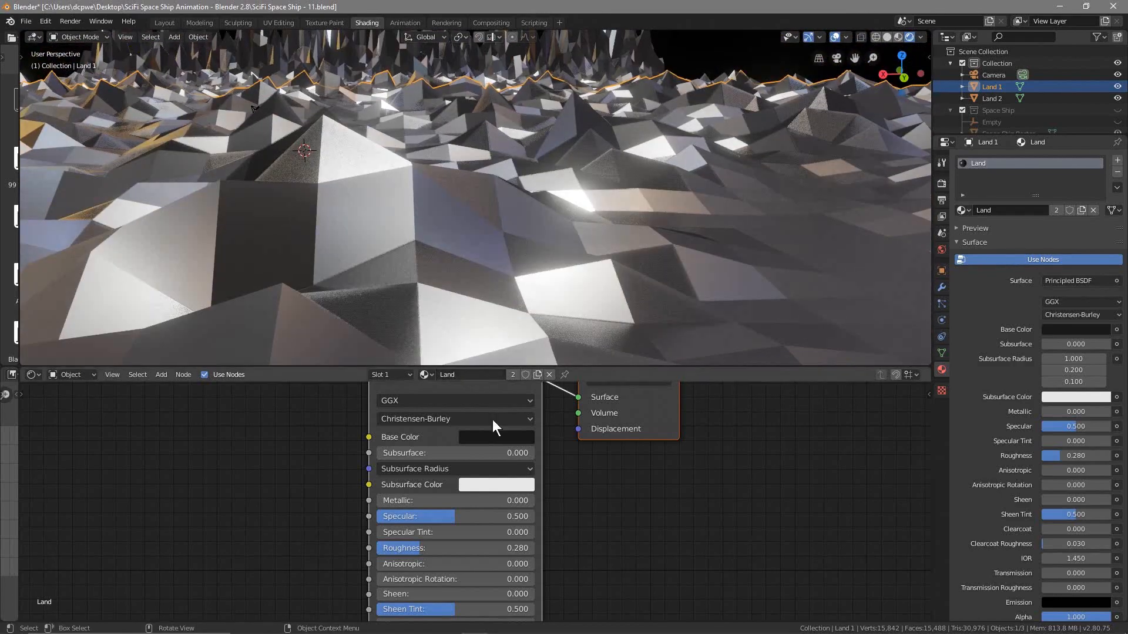
# Add a Bump node to the Land material and place it beside the Principled BSDF's normal input.
pyautogui.moveTo(245, 453); pyautogui.dragTo(394, 394, button='middle')
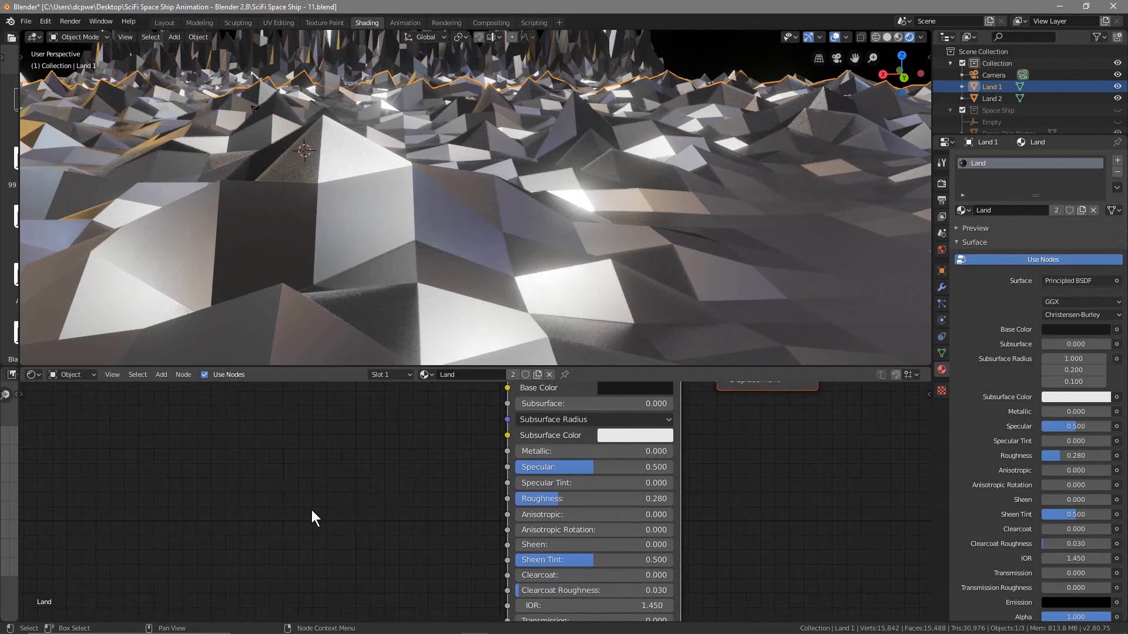
pyautogui.hotkey('shift', 'a')
pyautogui.moveTo(252, 597)
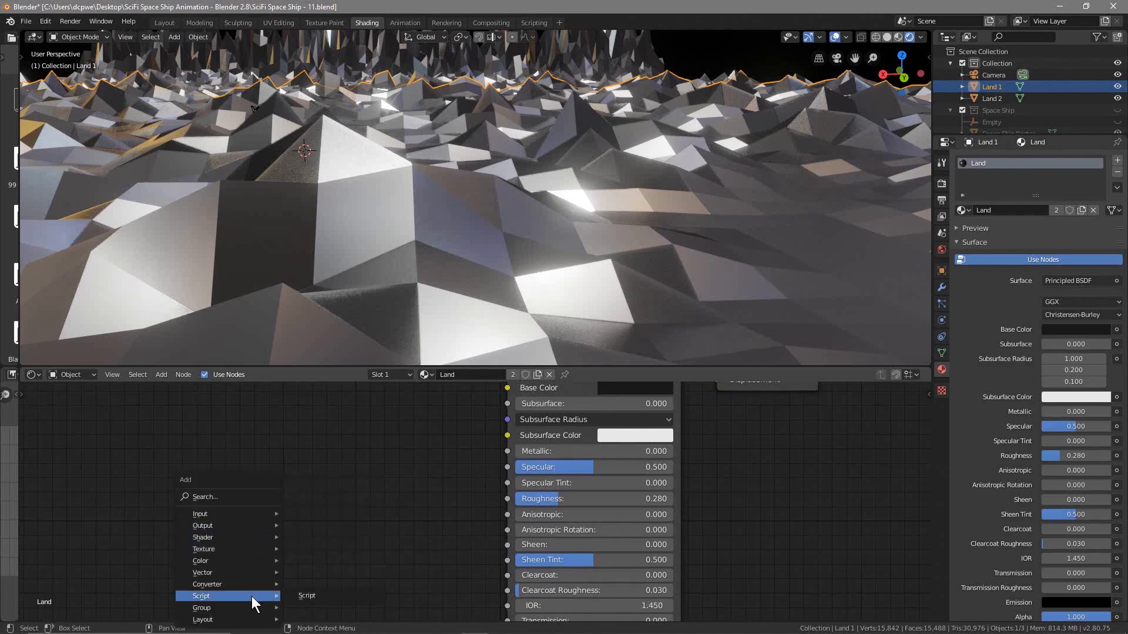
pyautogui.moveTo(385, 542); pyautogui.dragTo(422, 401, button='middle')
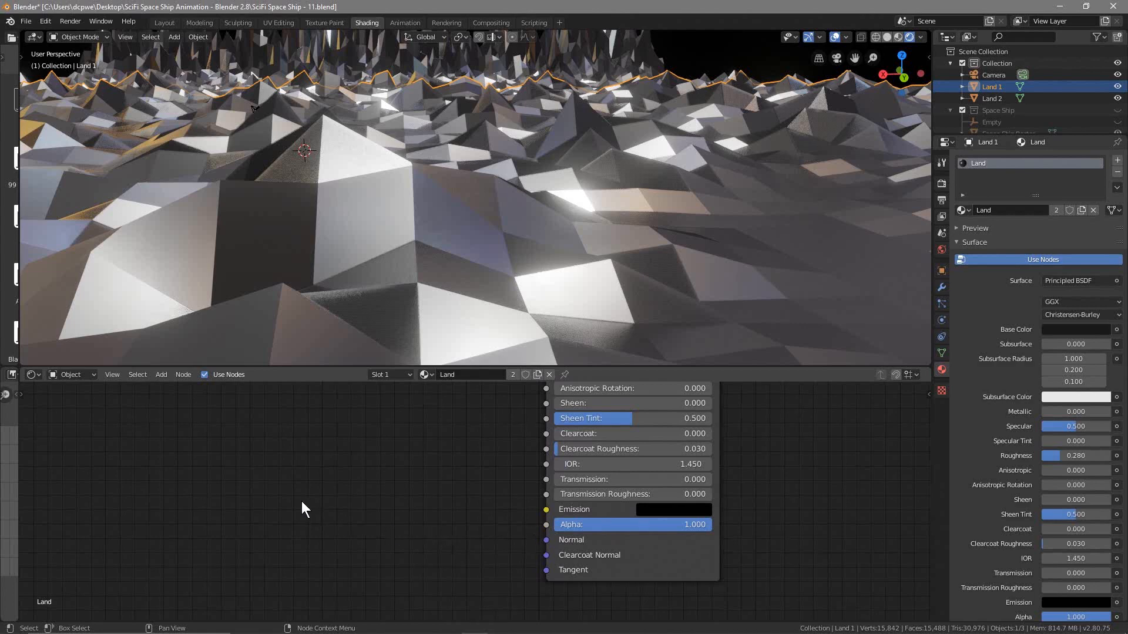
pyautogui.hotkey('shift', 'a')
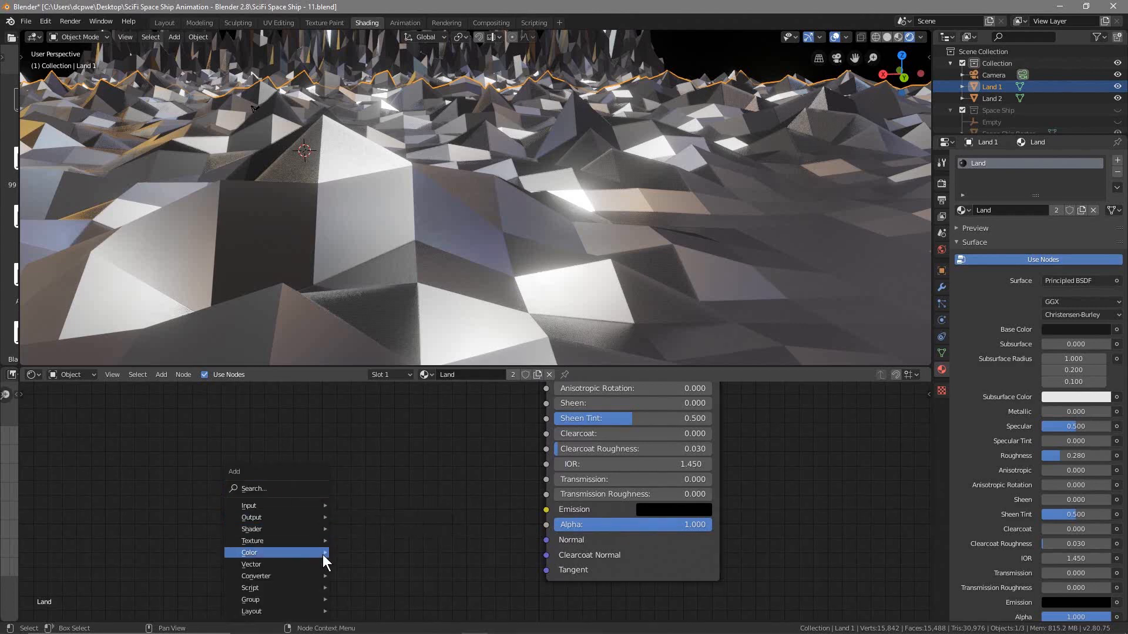
pyautogui.moveTo(320, 564)
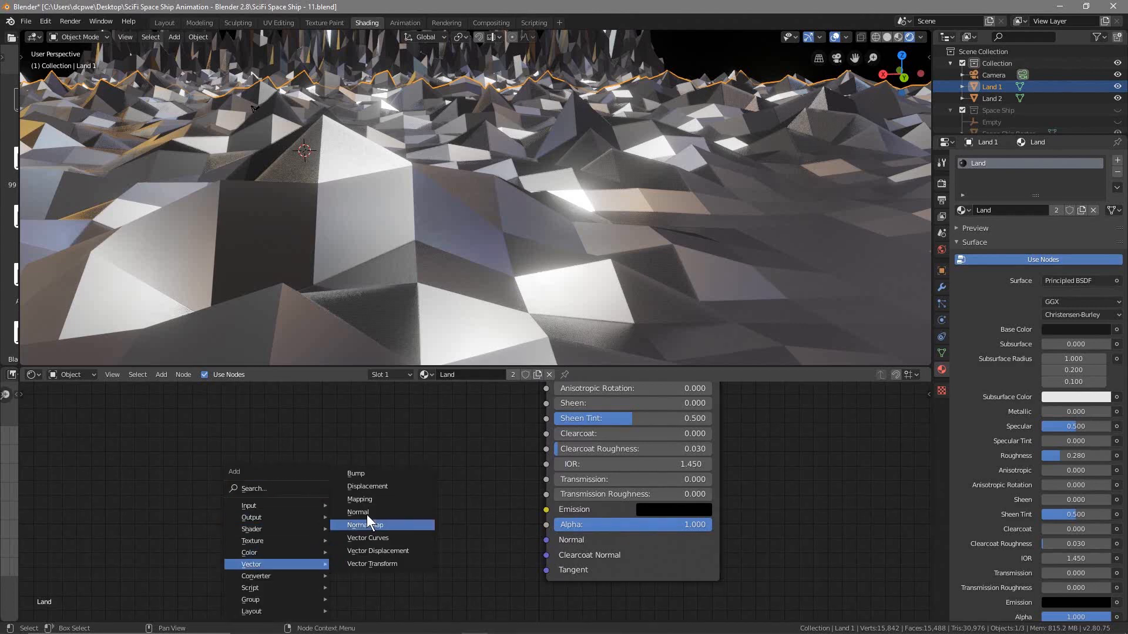
pyautogui.click(359, 475)
pyautogui.click(345, 468)
# Add a Wave Texture node, link its Color to the Bump node's Height, and link the Bump output to the Principled BSDF's Normal.
pyautogui.hotkey('shift', 'a')
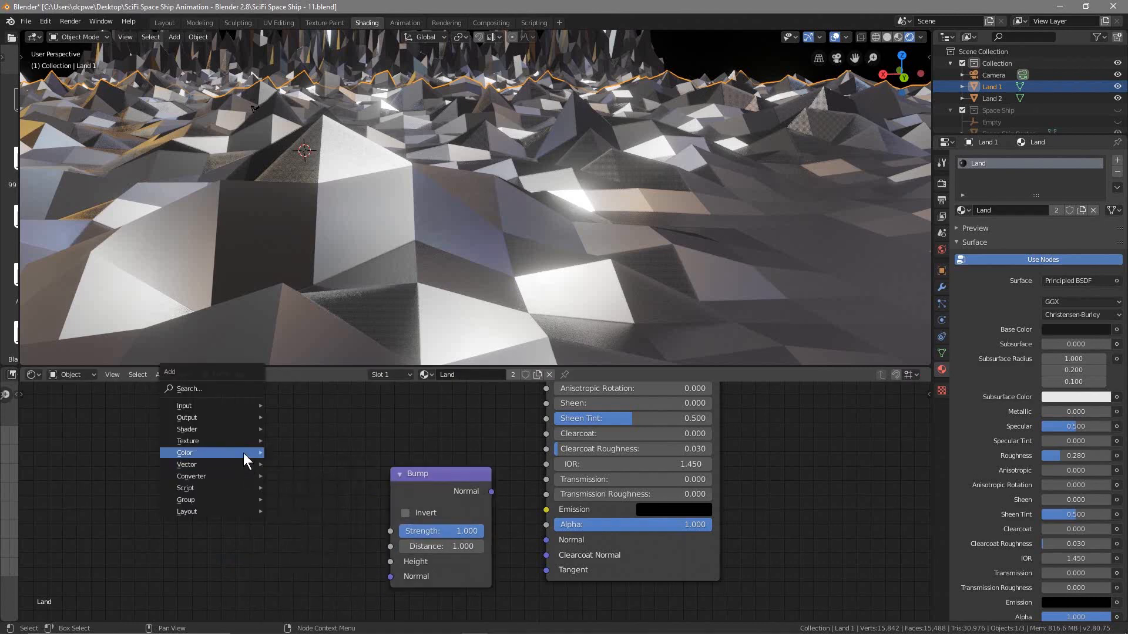
pyautogui.moveTo(245, 444)
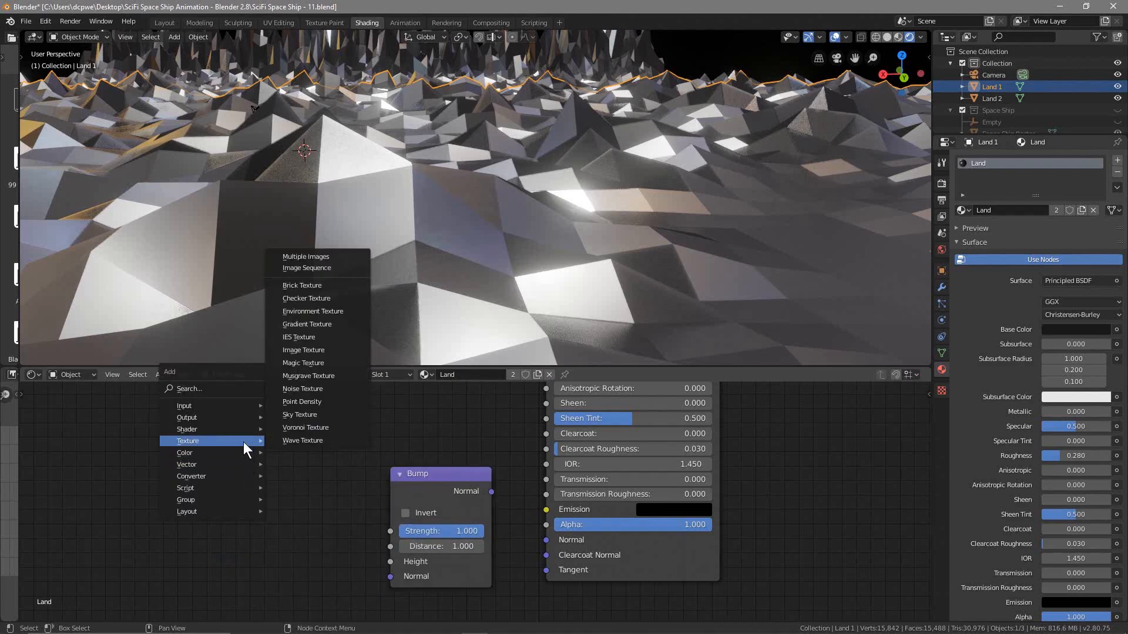
pyautogui.click(320, 442)
pyautogui.click(213, 418)
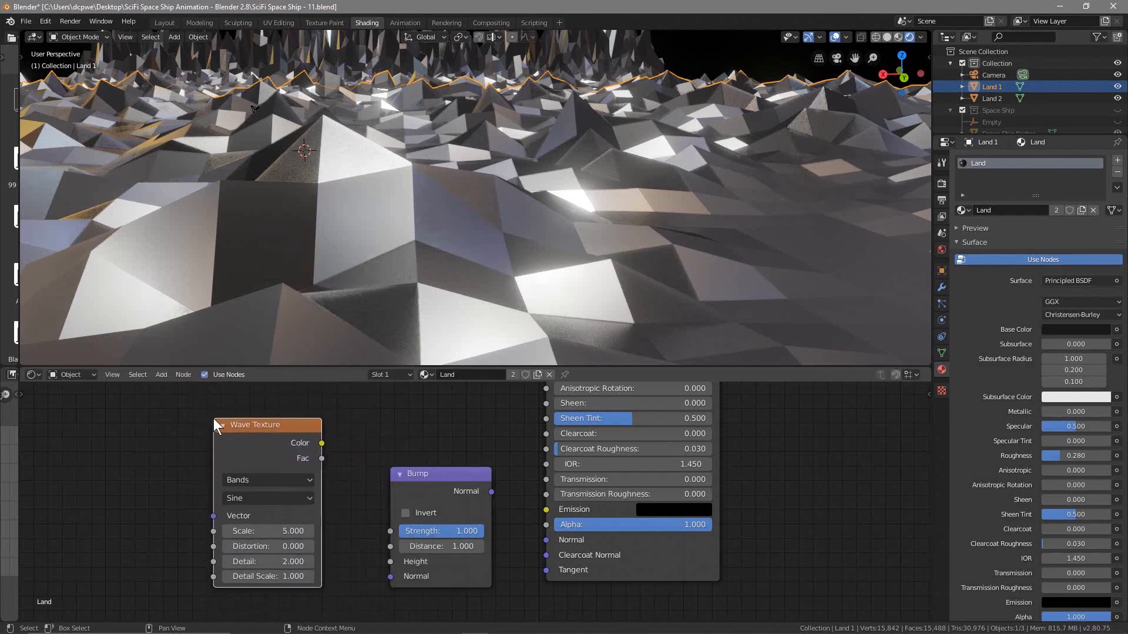
pyautogui.moveTo(322, 458); pyautogui.dragTo(390, 562)
pyautogui.moveTo(491, 492); pyautogui.dragTo(546, 539)
# Set the Wave Texture's scale to 39 and its distortion to -26.
pyautogui.click(311, 531)
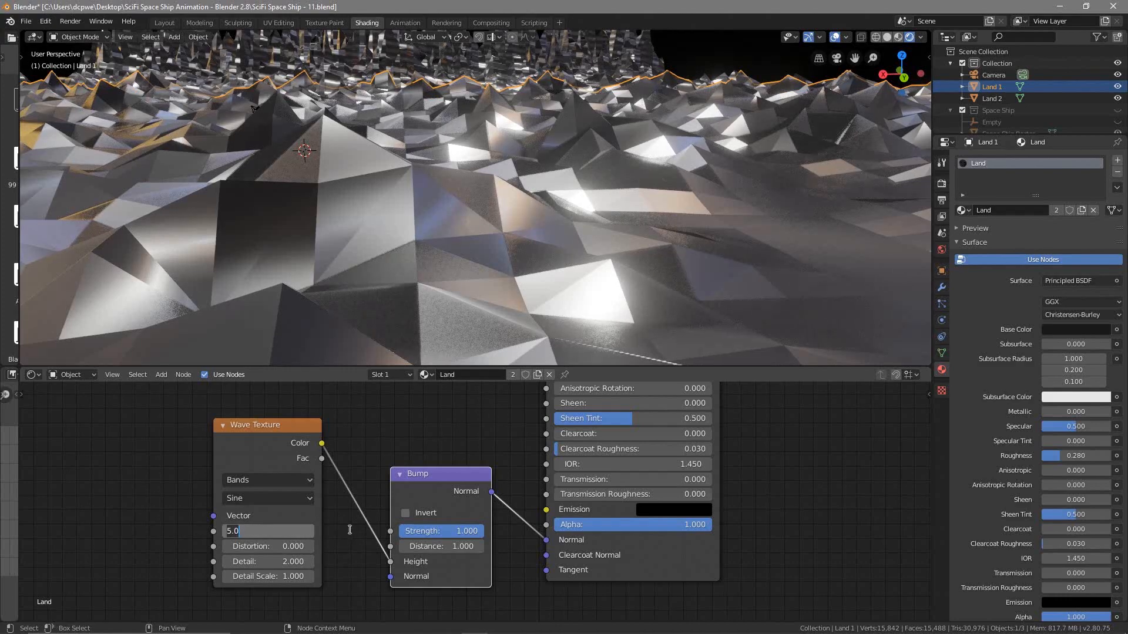
pyautogui.write('39')
pyautogui.press('Return')
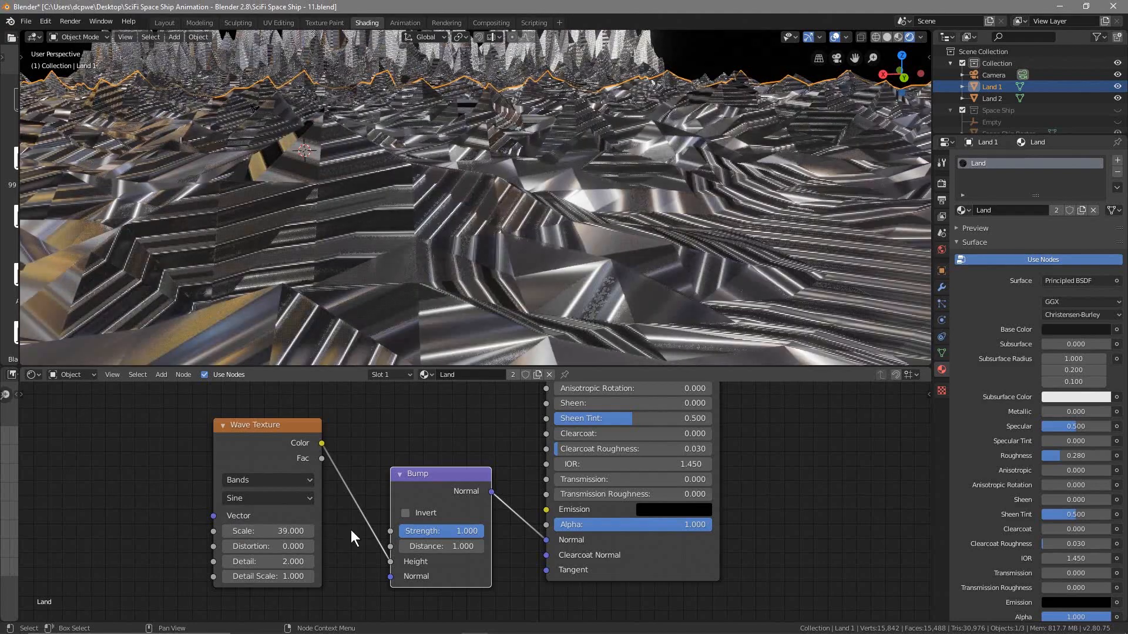
pyautogui.click(282, 547)
pyautogui.write('-26')
pyautogui.press('Return')
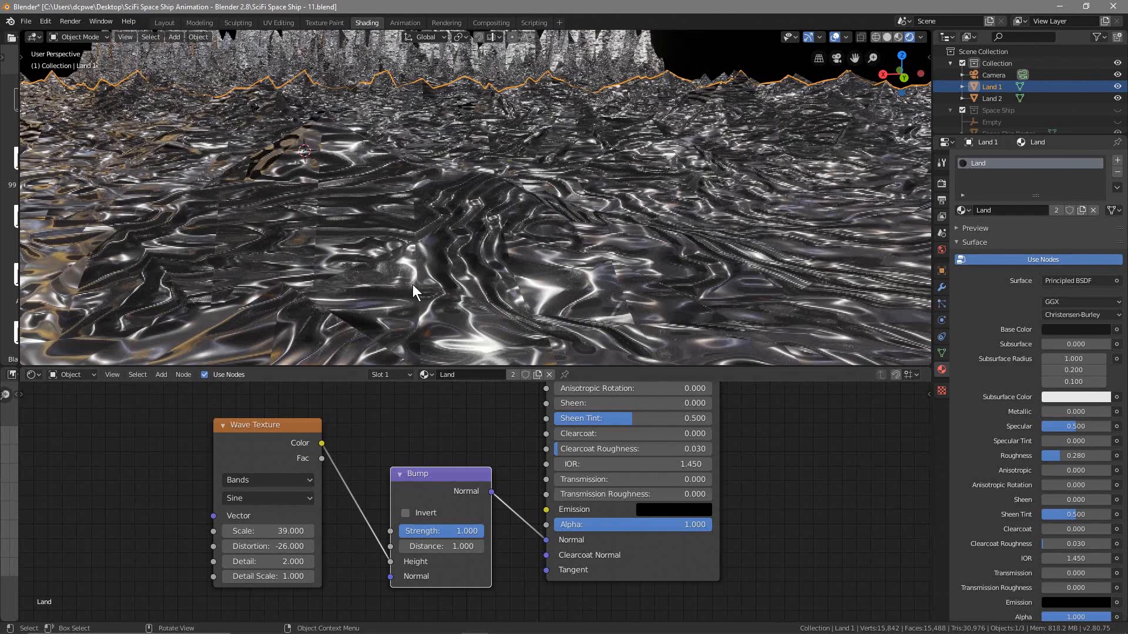
# Set the Wave Texture's detail scale to 10.4 and look over the bumpy terrain surface.
pyautogui.click(289, 576)
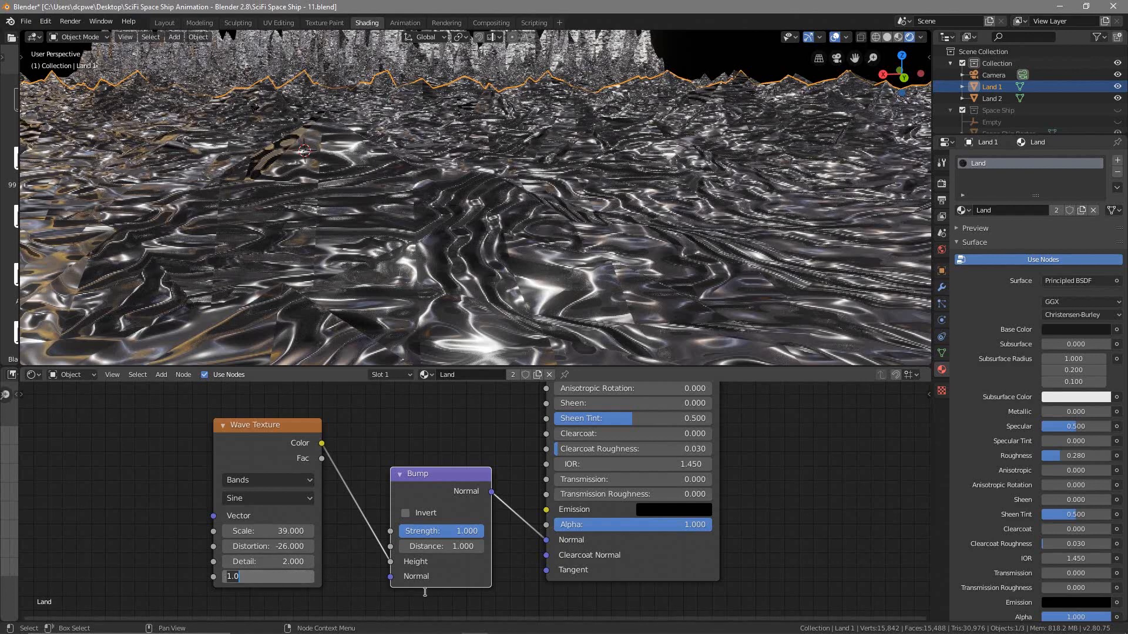
pyautogui.write('10.4#')
pyautogui.press('Return')
pyautogui.moveTo(415, 256); pyautogui.dragTo(381, 255, button='middle')
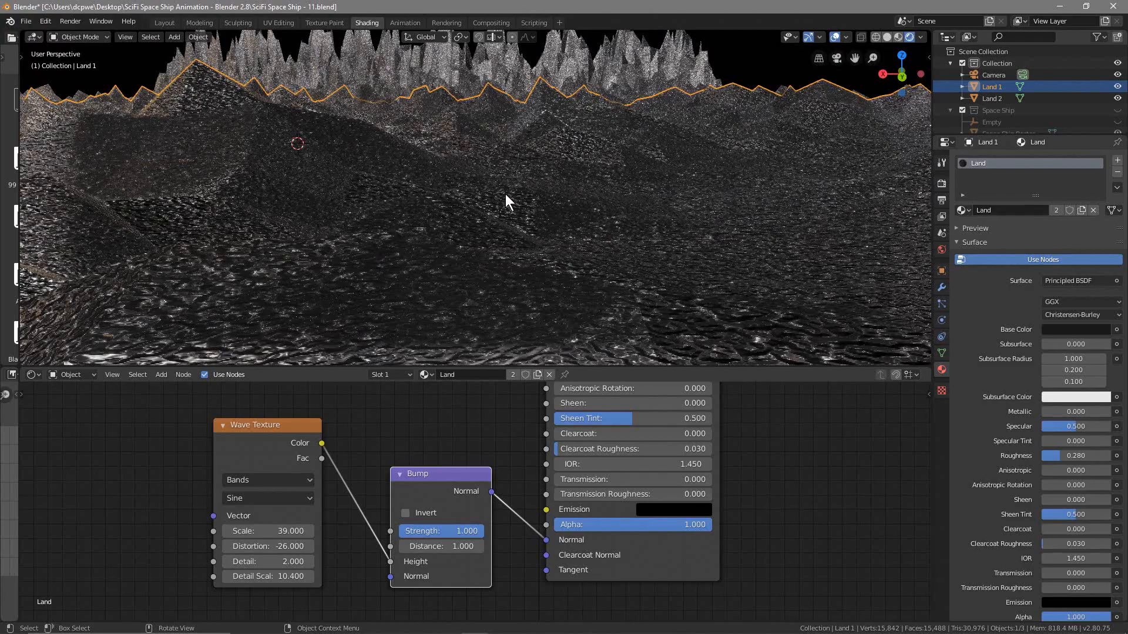
pyautogui.moveTo(329, 226)
pyautogui.mouseDown(button='middle')
pyautogui.moveTo(372, 241)
pyautogui.moveTo(318, 235)
pyautogui.mouseUp(button='middle')
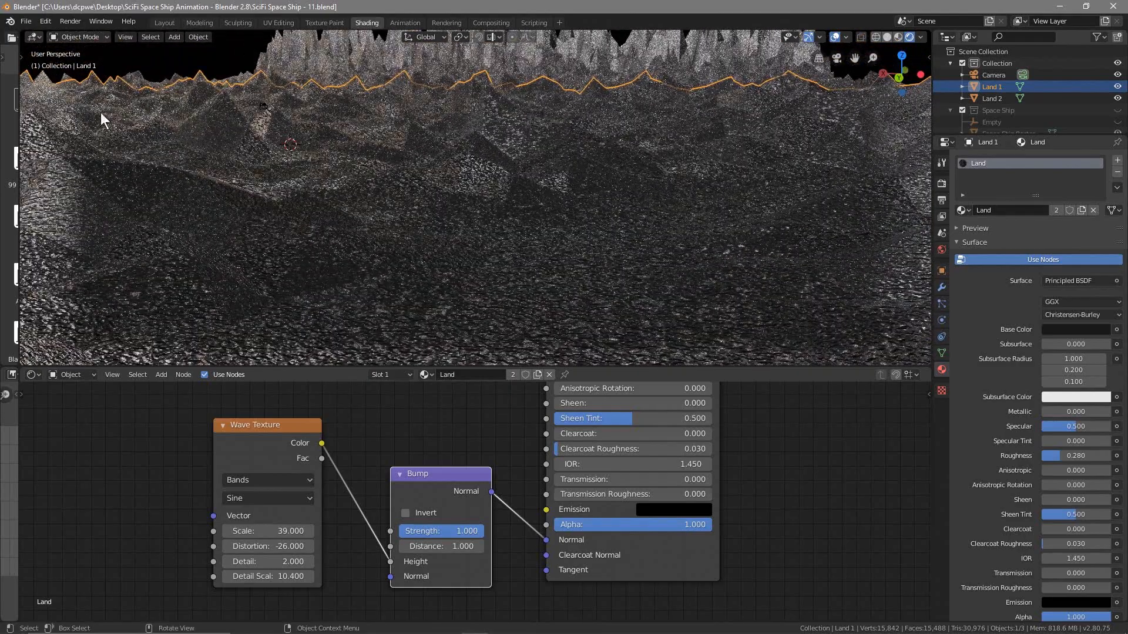
# Return to the Layout workspace, deselect the terrain and save the project as SciFi Space Ship - 12.blend.
pyautogui.click(157, 22)
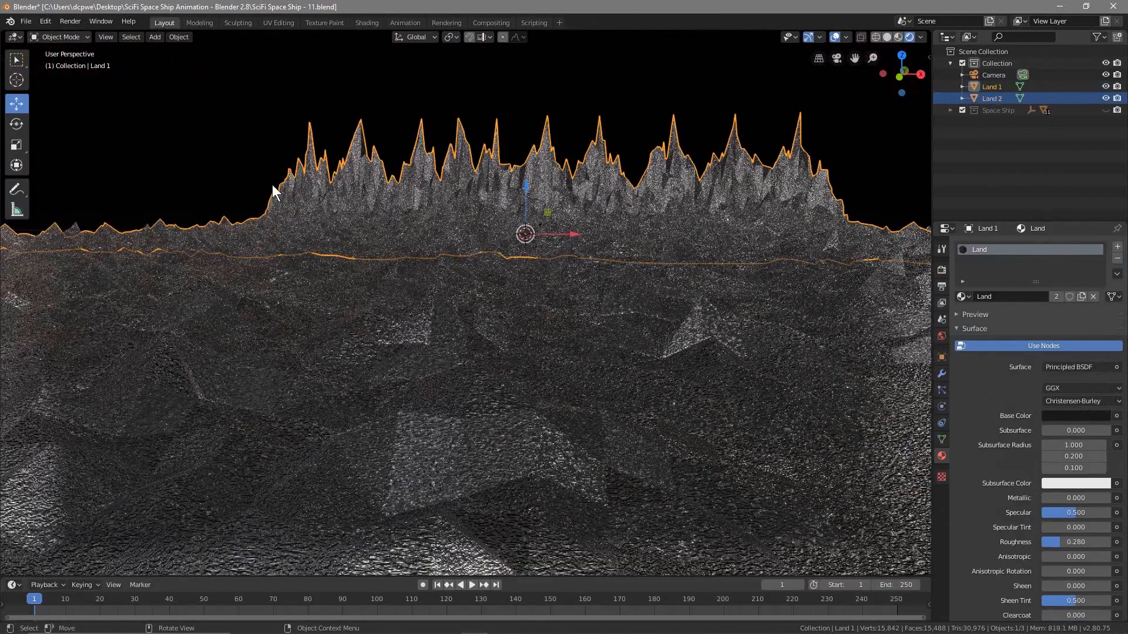
pyautogui.click(170, 176)
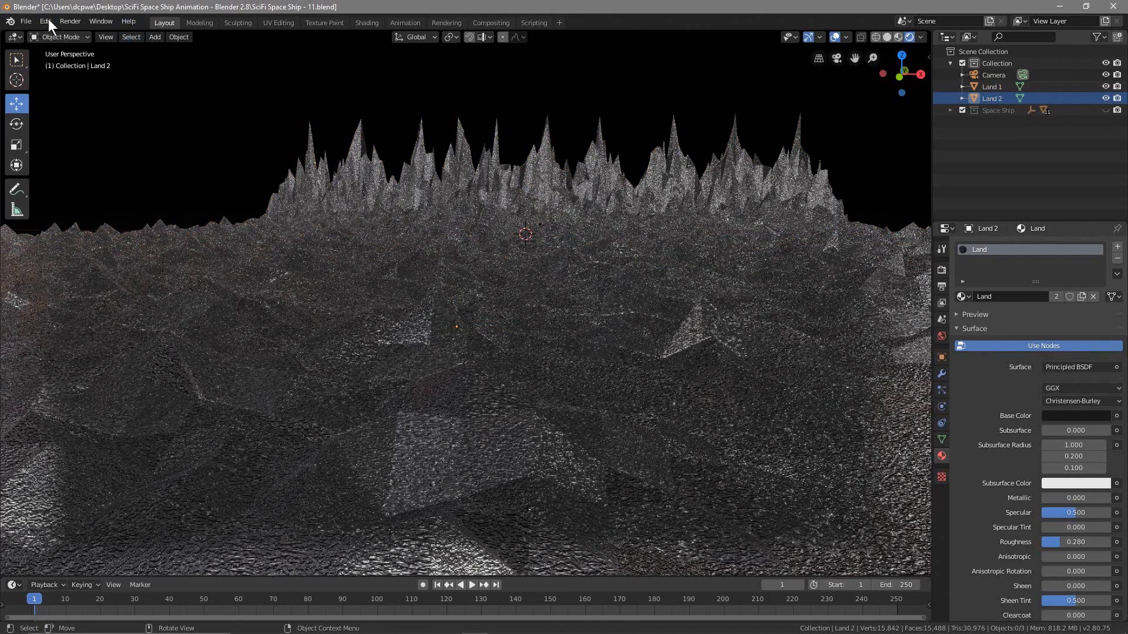
pyautogui.click(29, 19)
pyautogui.click(55, 111)
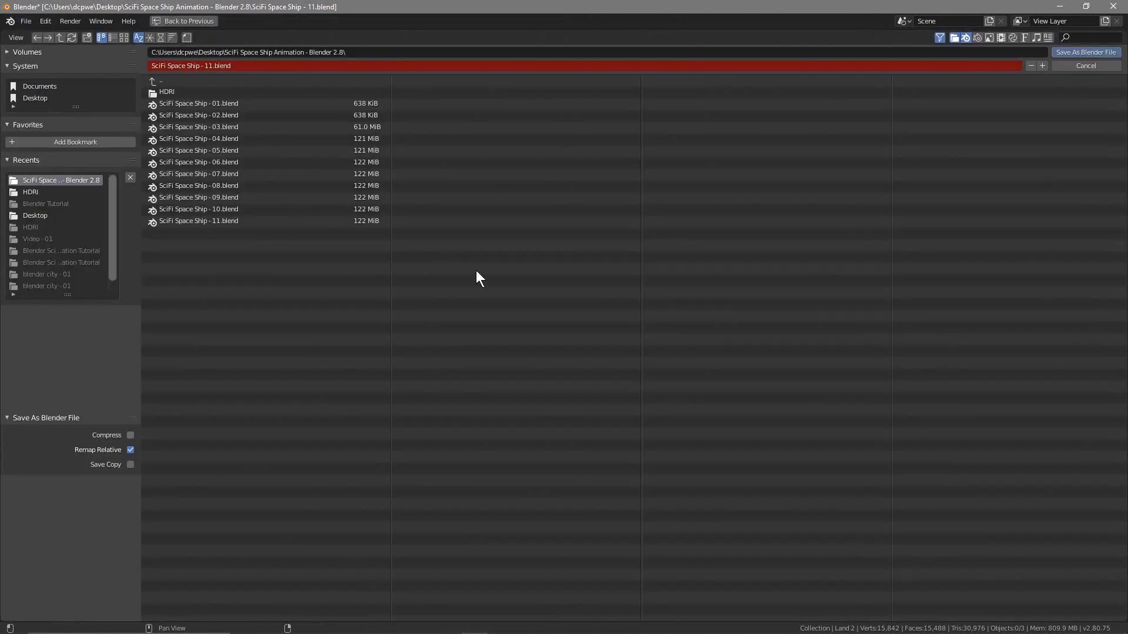
pyautogui.click(1043, 66)
pyautogui.click(1087, 52)
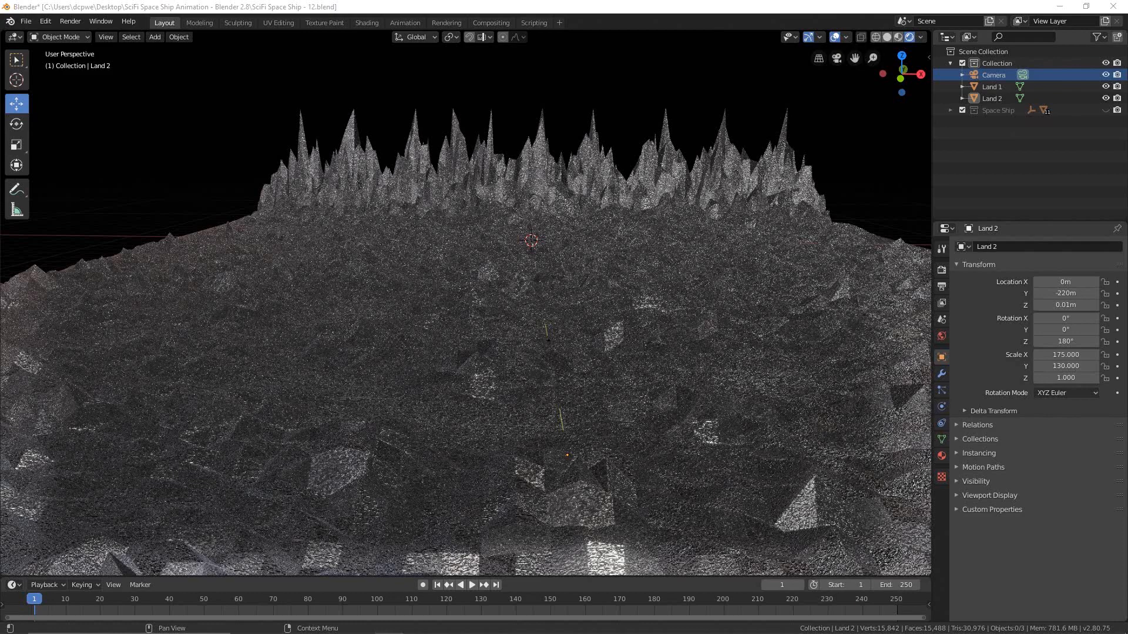
# Set the camera's location to Y -290 m and Z 10 m.
pyautogui.click(990, 74)
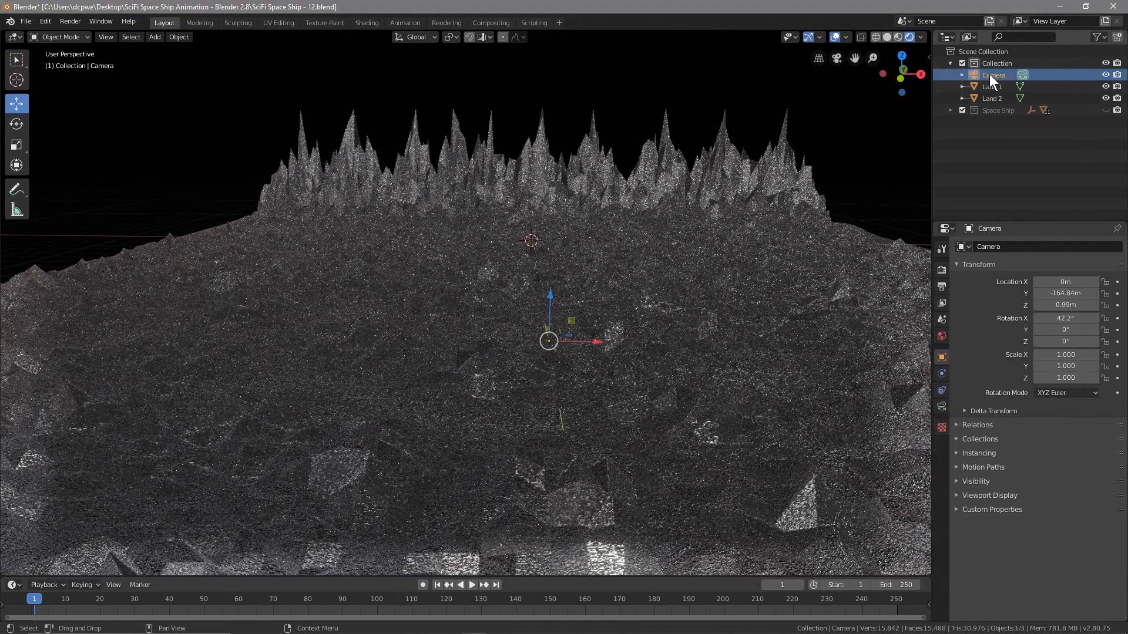
pyautogui.doubleClick(1075, 293)
pyautogui.write('-290')
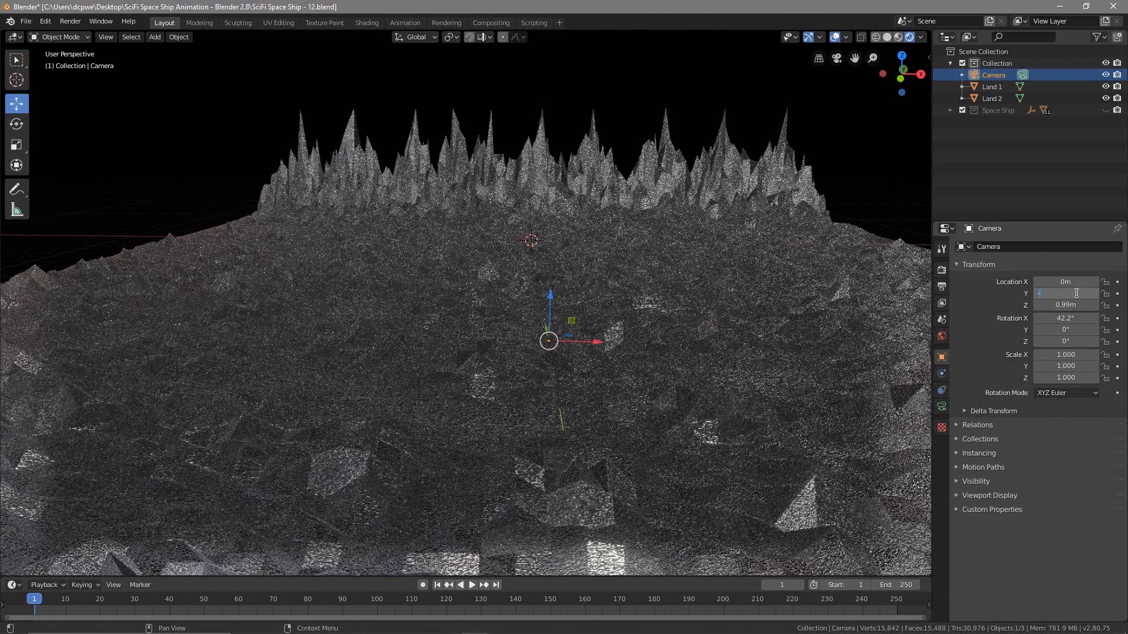
pyautogui.press('Return')
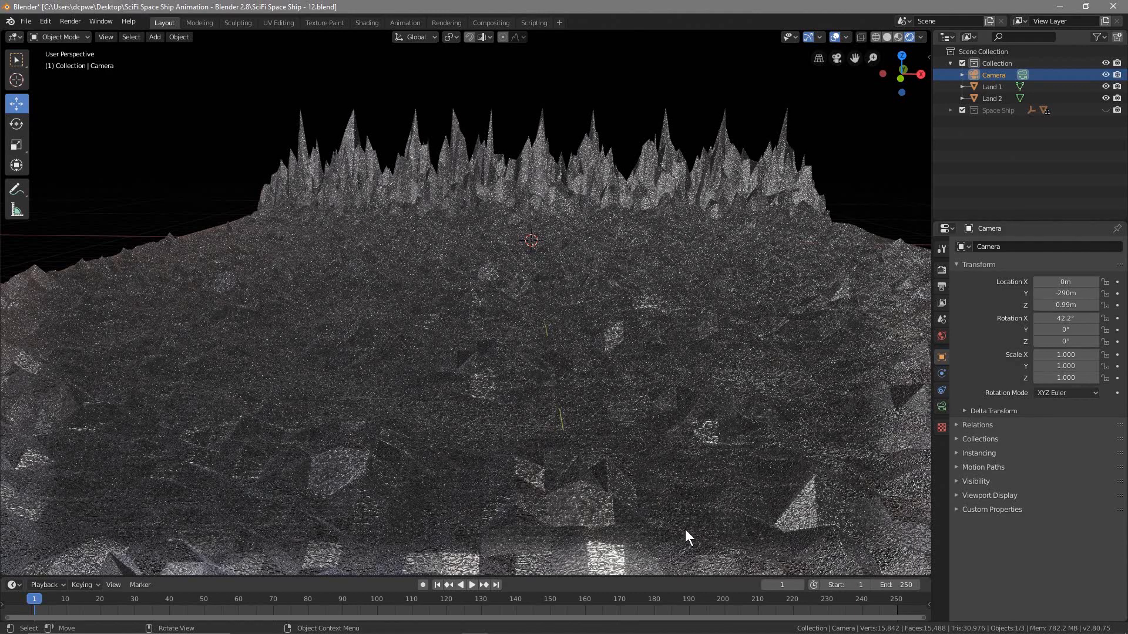
pyautogui.click(1068, 305)
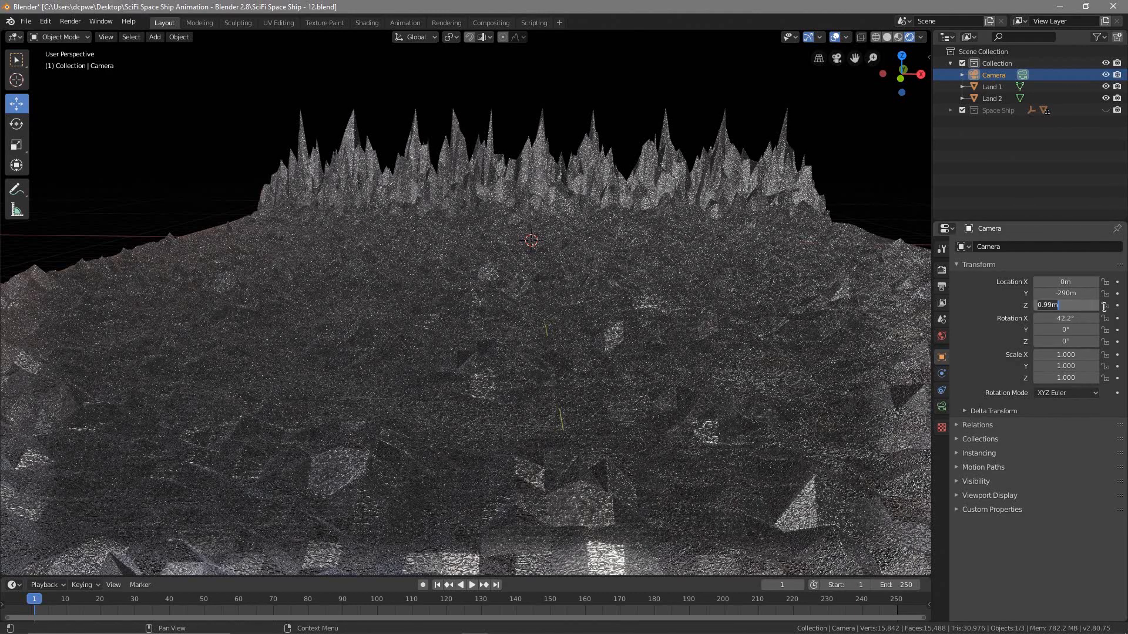
pyautogui.write('10')
pyautogui.press('Return')
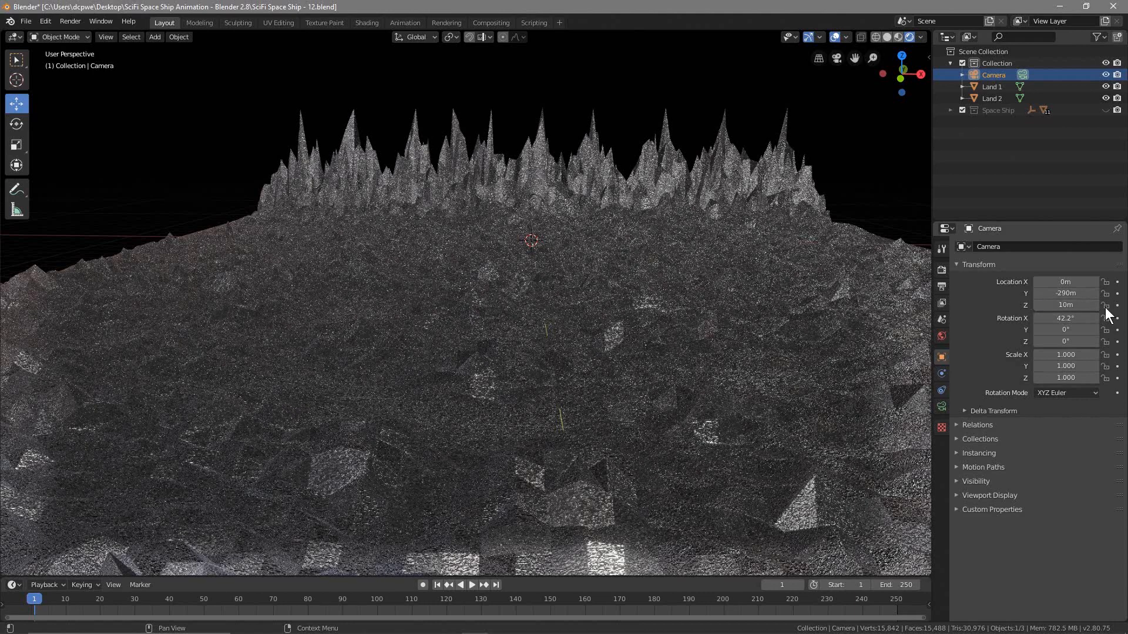
# Set the camera's X rotation to 80° and look through the camera to check the framing.
pyautogui.click(1069, 318)
pyautogui.write('80')
pyautogui.press('Return')
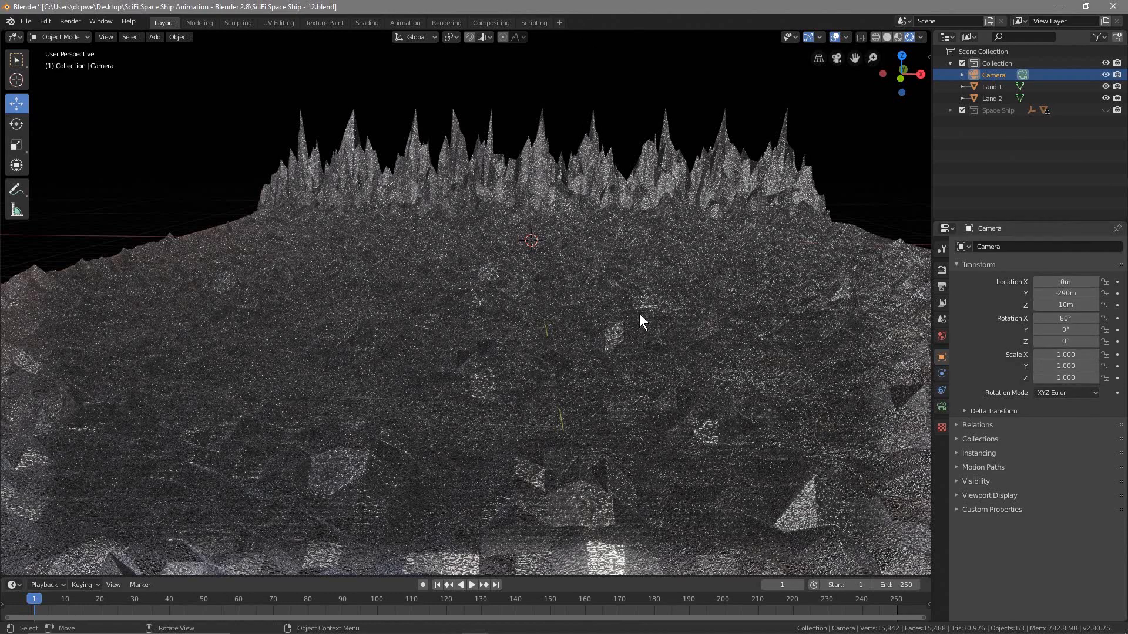
pyautogui.press('KP_0')
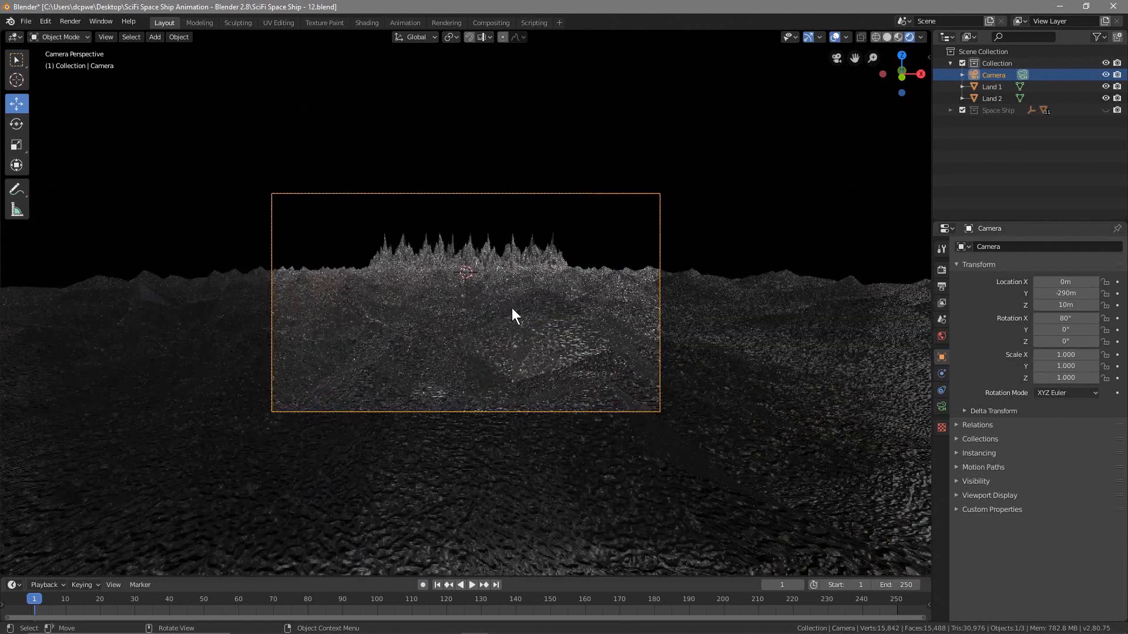
pyautogui.scroll(4, 512, 307)
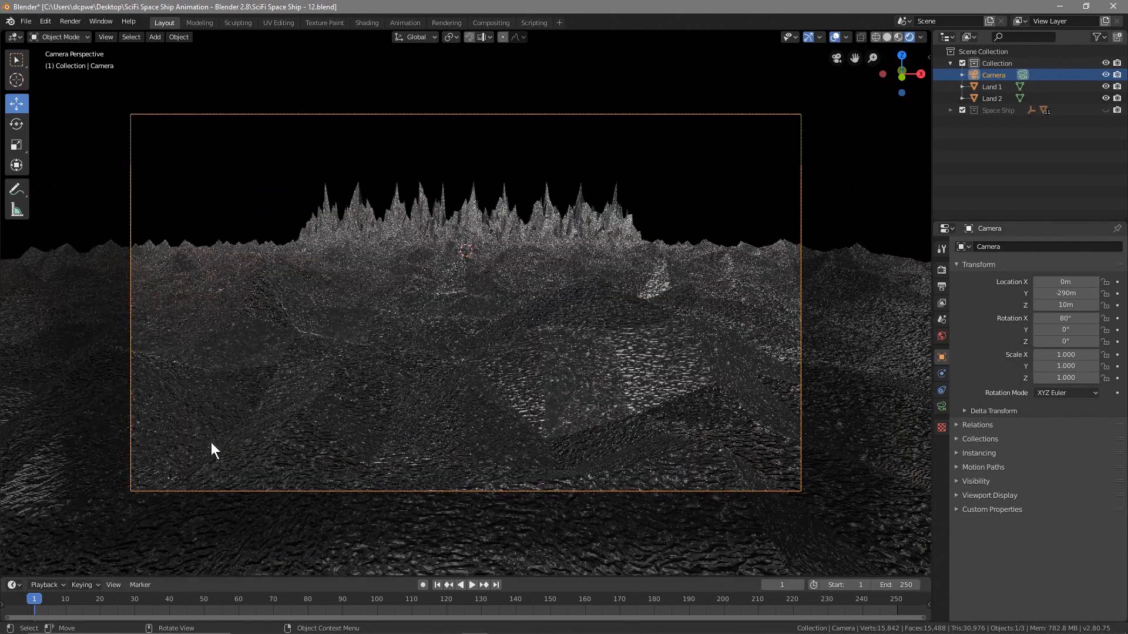
pyautogui.scroll(3, 579, 203)
pyautogui.scroll(-2, 580, 202)
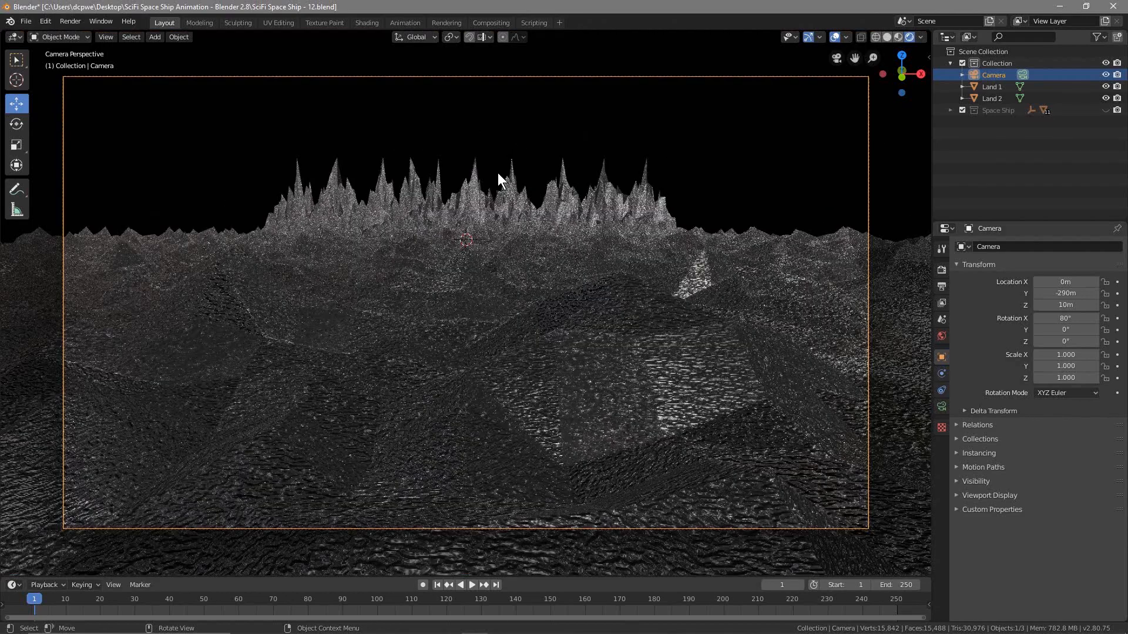
# Fine-tune the camera's location to Y -293.11 m and Z 8.76 m while checking the camera view.
pyautogui.moveTo(1065, 293)
pyautogui.mouseDown()
pyautogui.moveTo(1021, 293)
pyautogui.moveTo(1075, 292)
pyautogui.mouseUp()
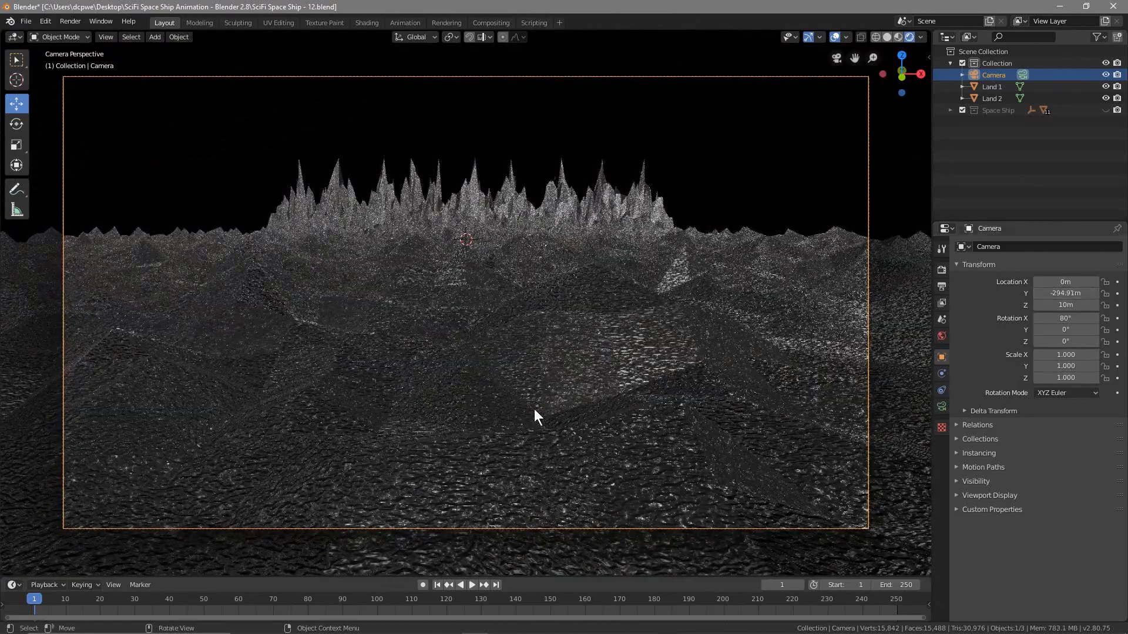
pyautogui.moveTo(191, 300); pyautogui.dragTo(700, 308, button='middle')
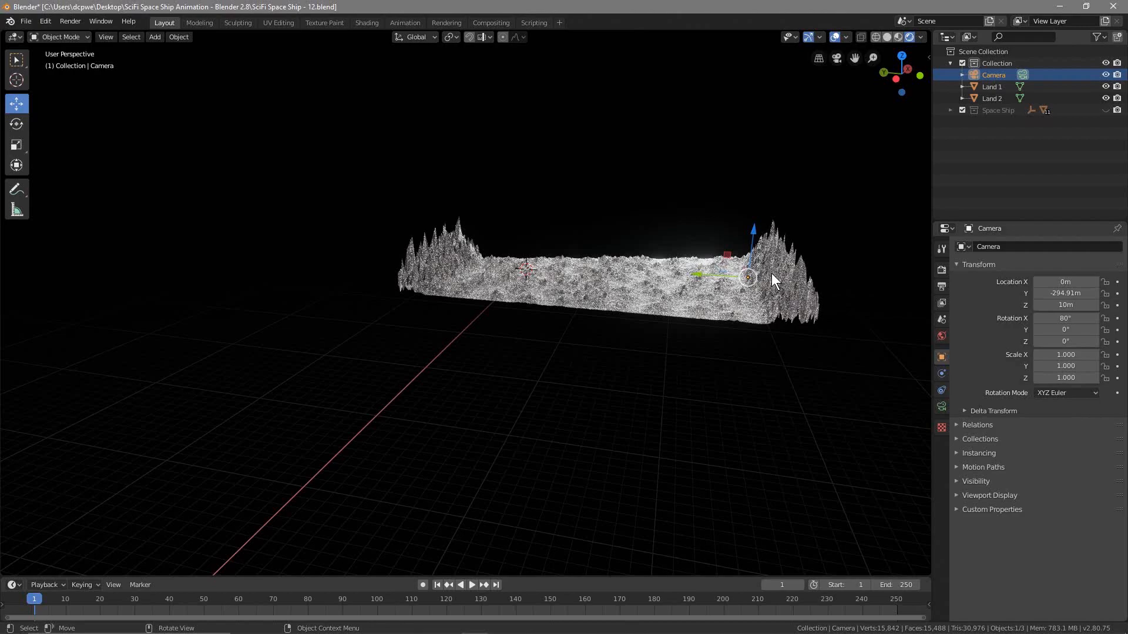
pyautogui.press('KP_0')
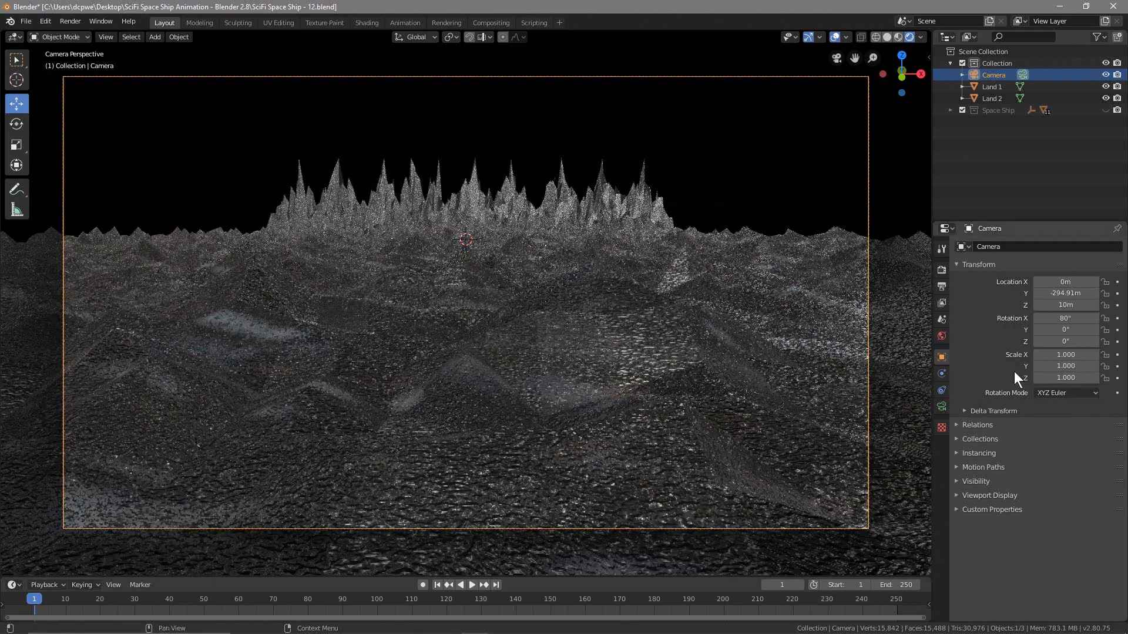
pyautogui.moveTo(1063, 293); pyautogui.dragTo(1023, 305)
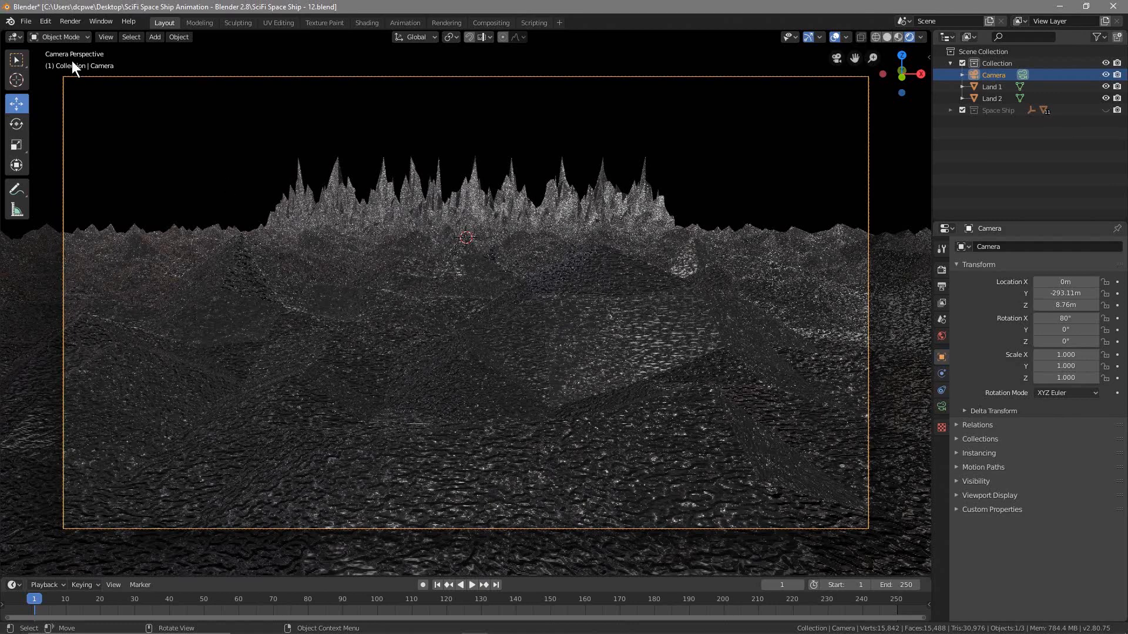
# Save the project as SciFi Space Ship - 13.blend, overwriting the existing file of that name.
pyautogui.click(26, 21)
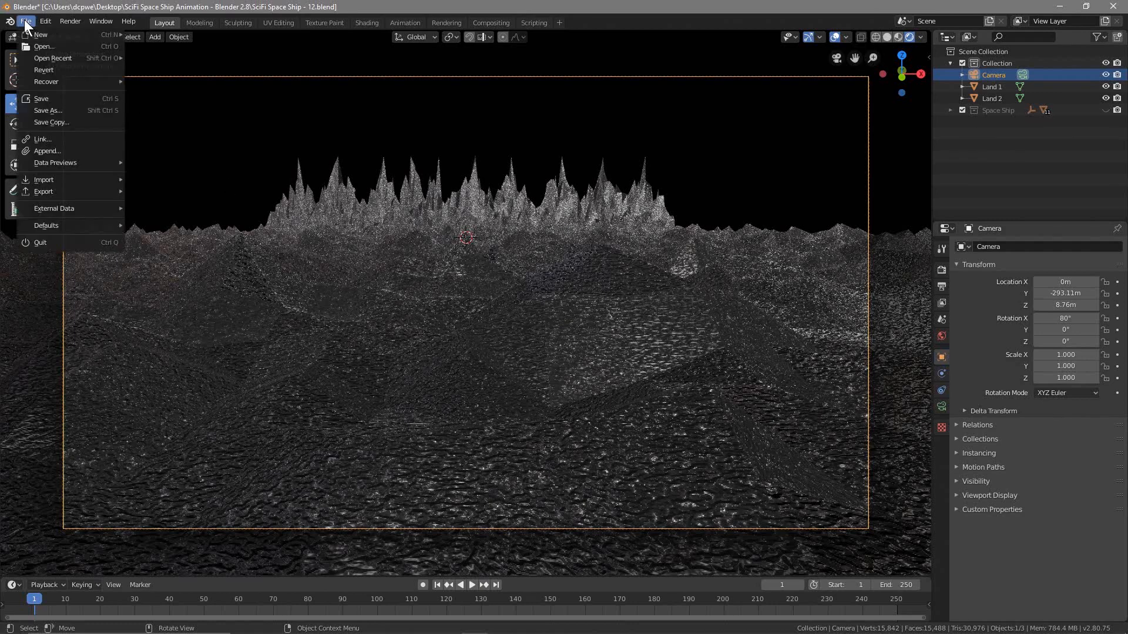
pyautogui.click(51, 110)
pyautogui.click(232, 244)
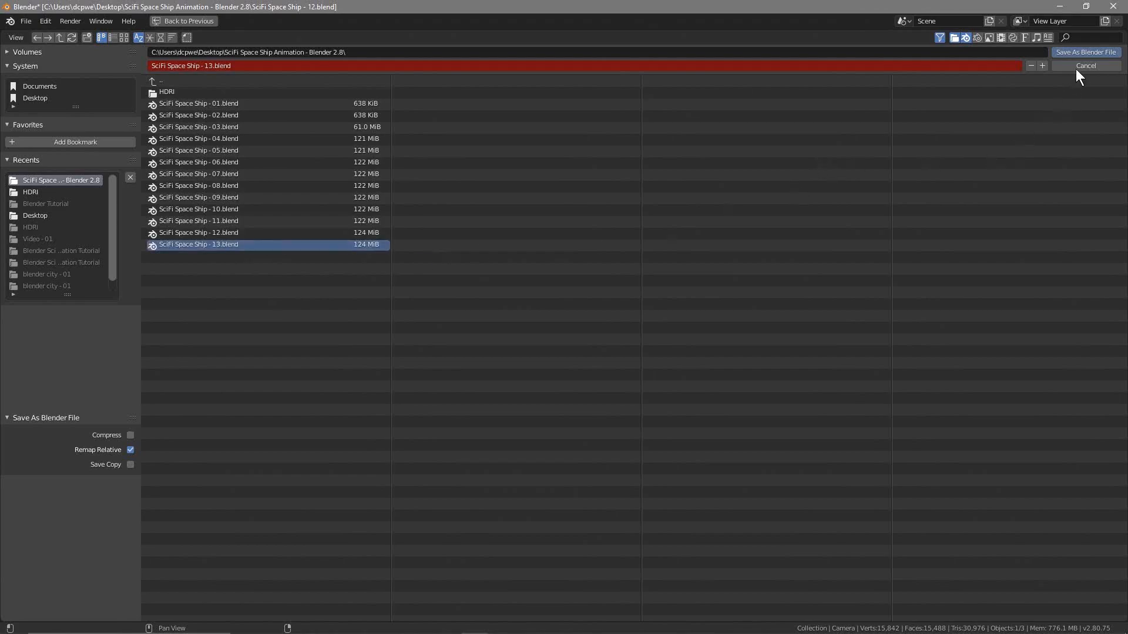
pyautogui.click(1084, 52)
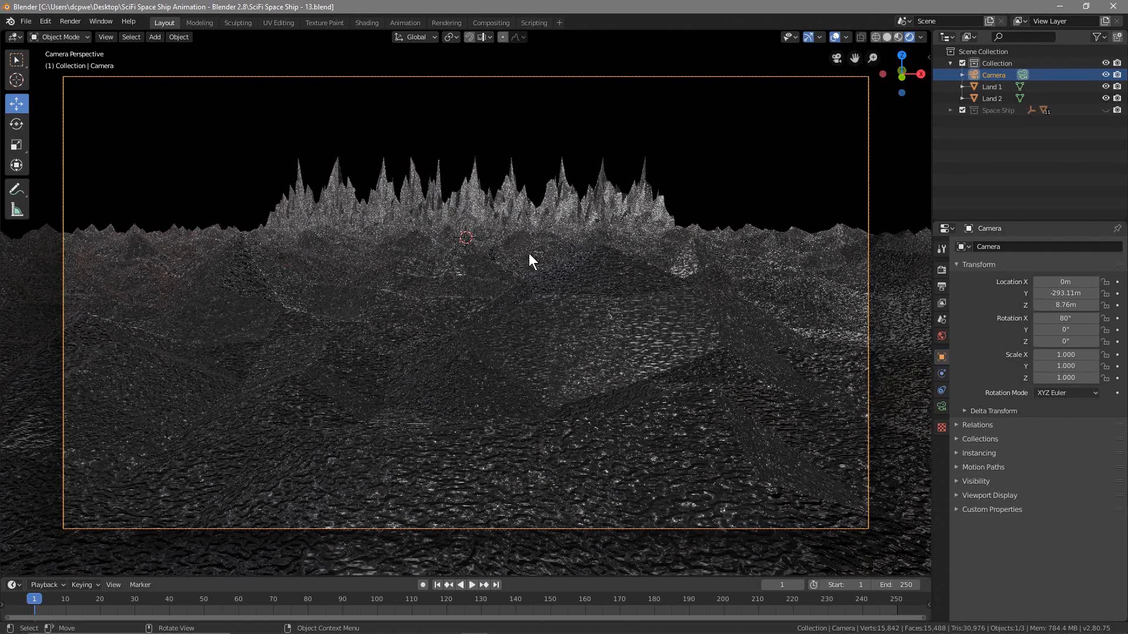
# Add a Spot light behind the far peaks at about Y 146 m and Z 50 m, rotated to about -84.4° around X.
pyautogui.hotkey('shift', 'a')
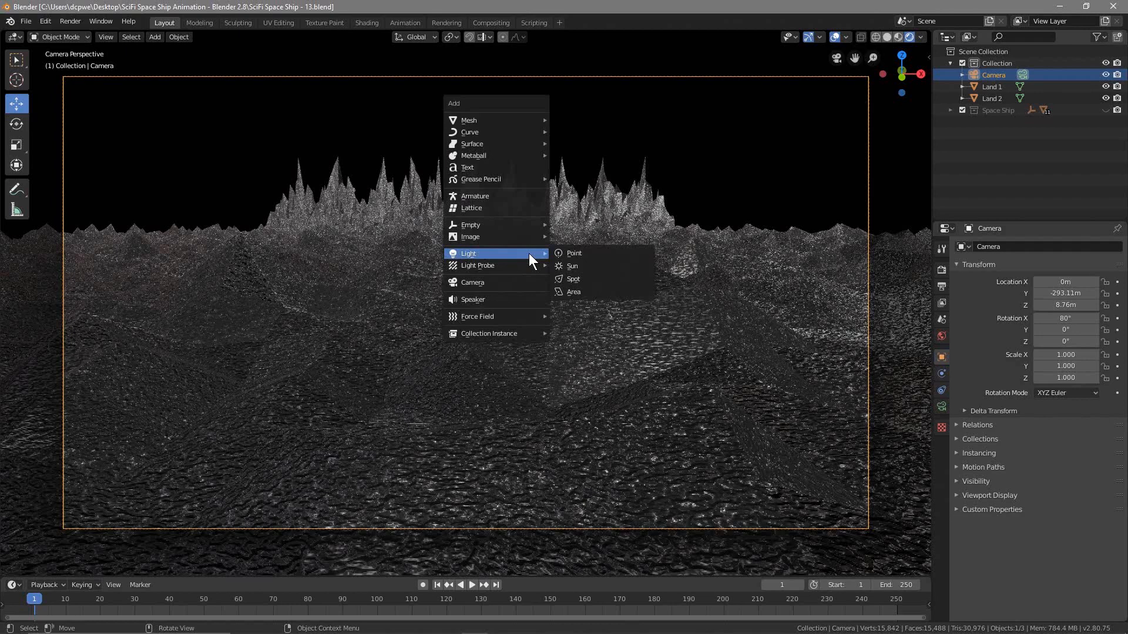
pyautogui.click(589, 280)
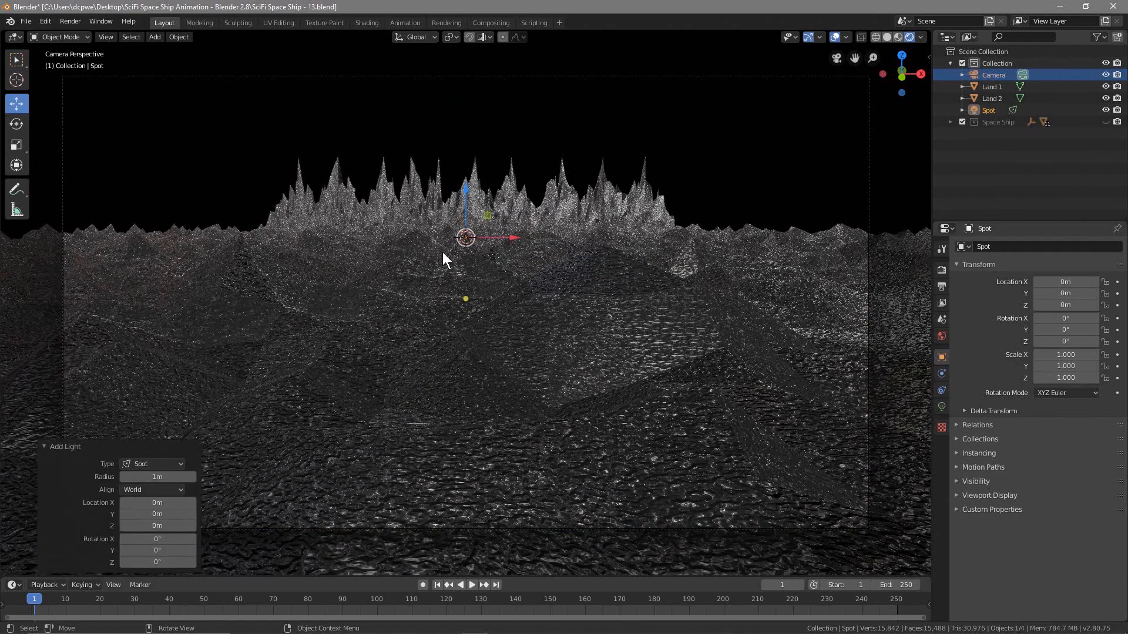
pyautogui.press('KP_3')
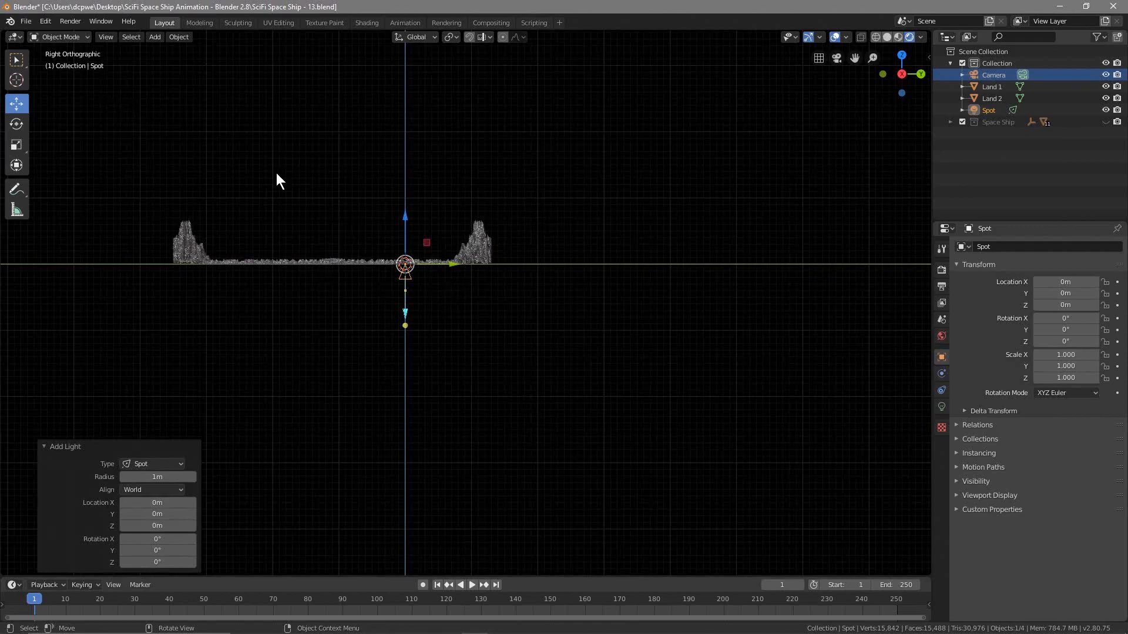
pyautogui.scroll(4, 441, 265)
pyautogui.moveTo(386, 221); pyautogui.dragTo(587, 221)
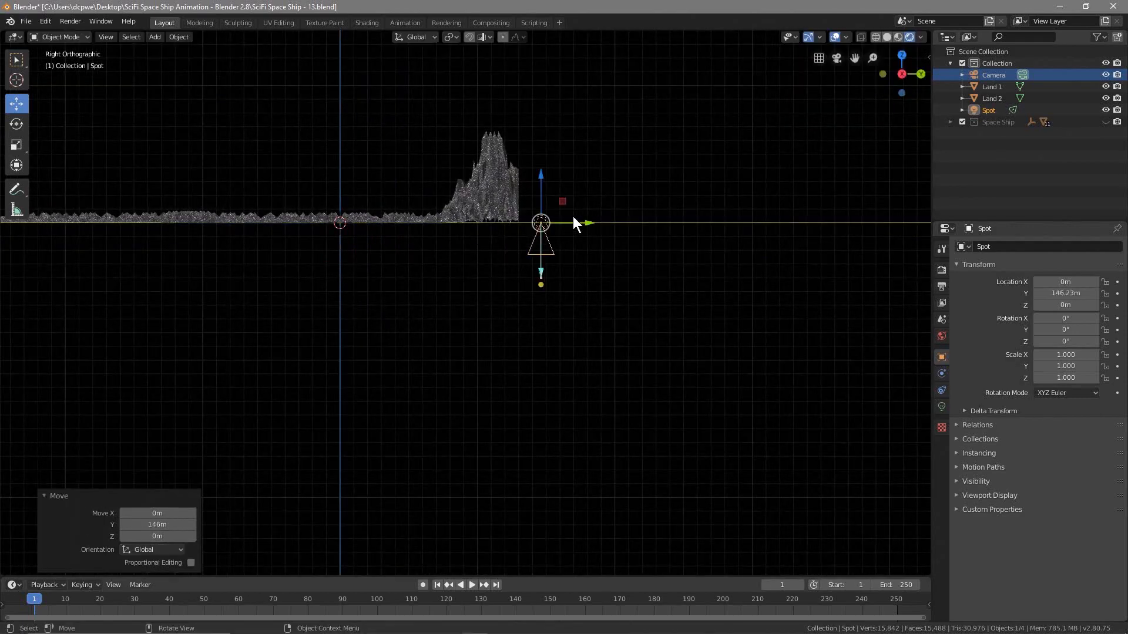
pyautogui.moveTo(541, 176); pyautogui.dragTo(540, 109)
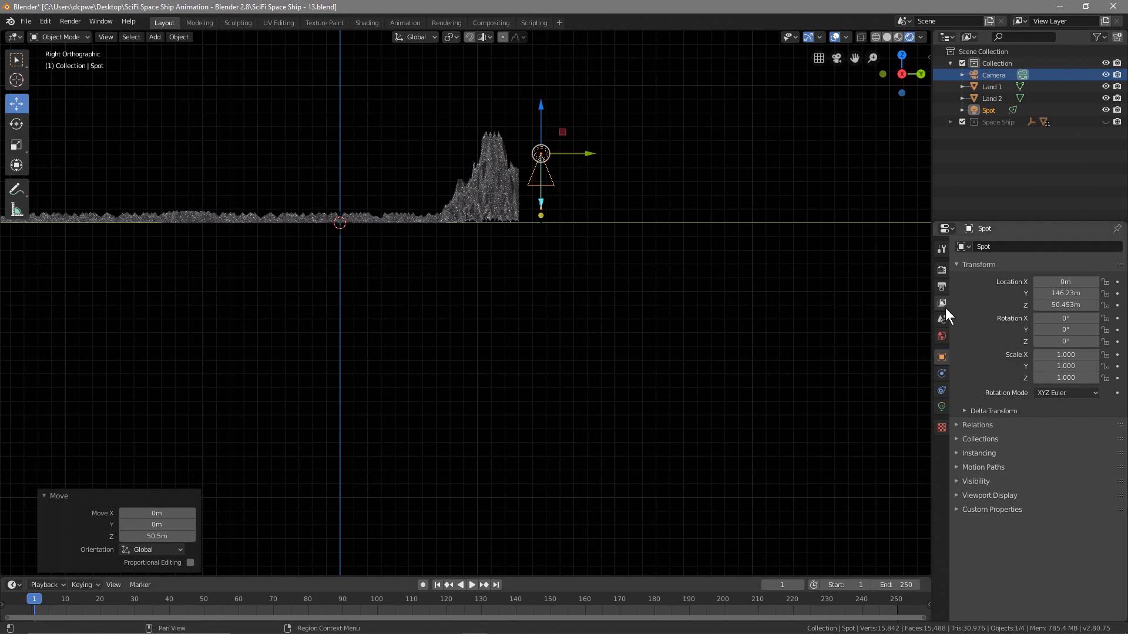
pyautogui.moveTo(1065, 318); pyautogui.dragTo(1014, 318)
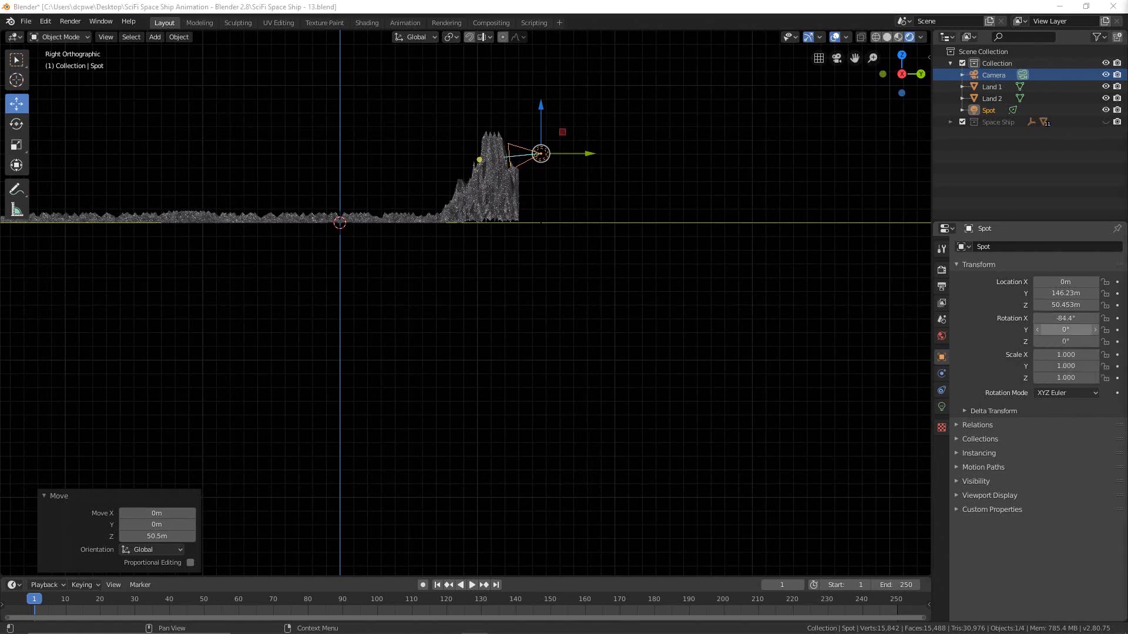
# Set the spot light's X rotation to -85° and move it along X to about 20.56 m, between two of the far peaks.
pyautogui.click(1051, 318)
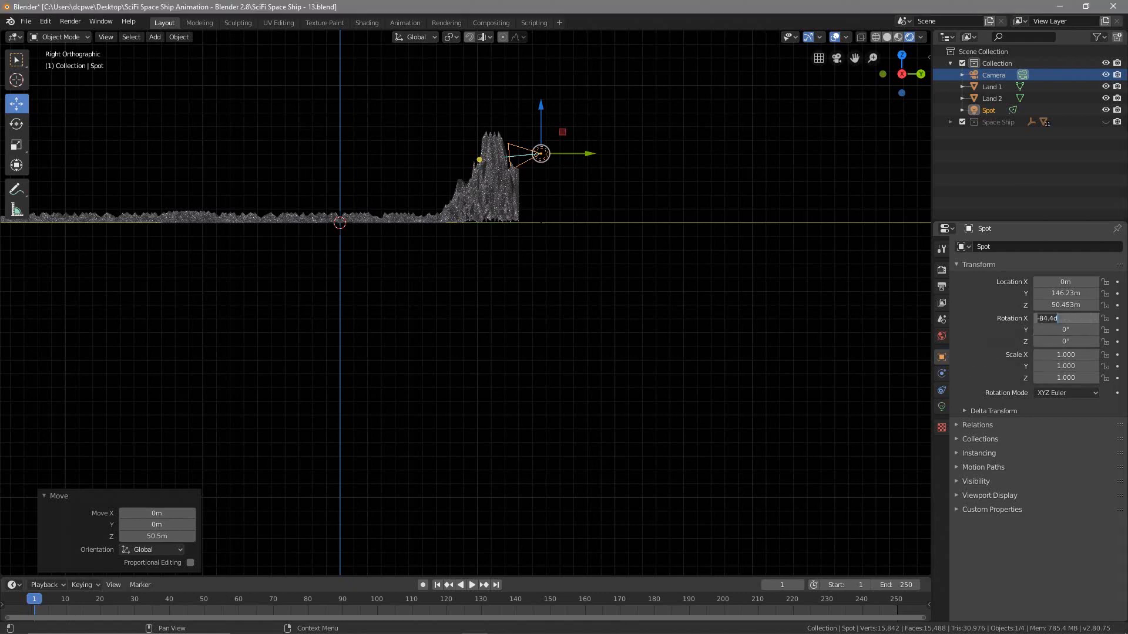
pyautogui.write('-85')
pyautogui.press('Return')
pyautogui.moveTo(439, 145); pyautogui.dragTo(481, 259, button='middle')
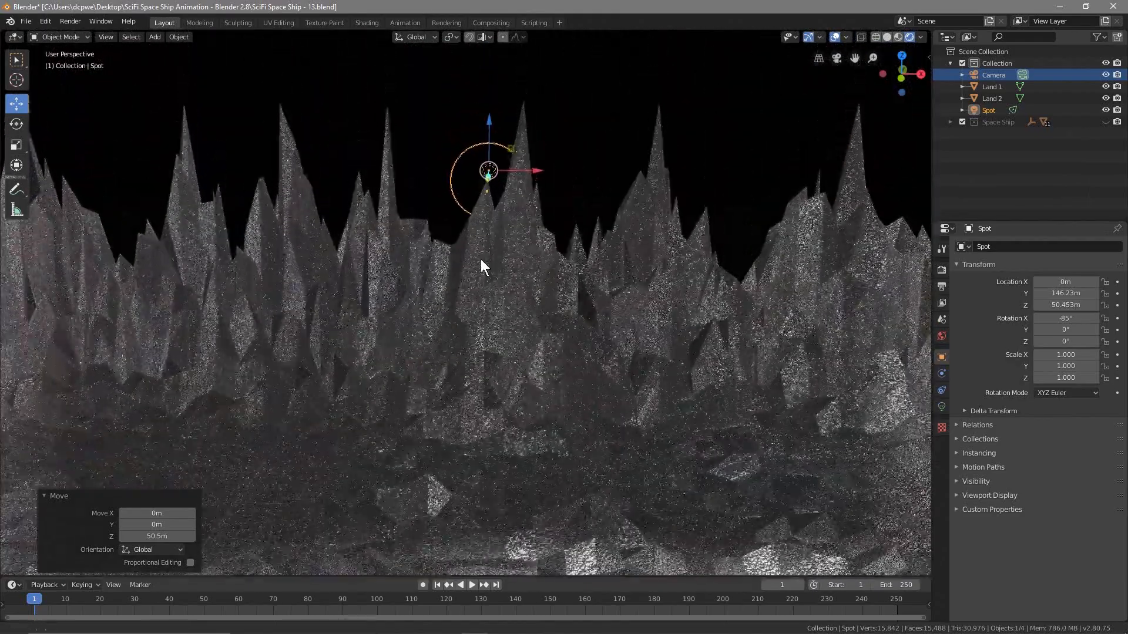
pyautogui.press('g')
pyautogui.press('x')
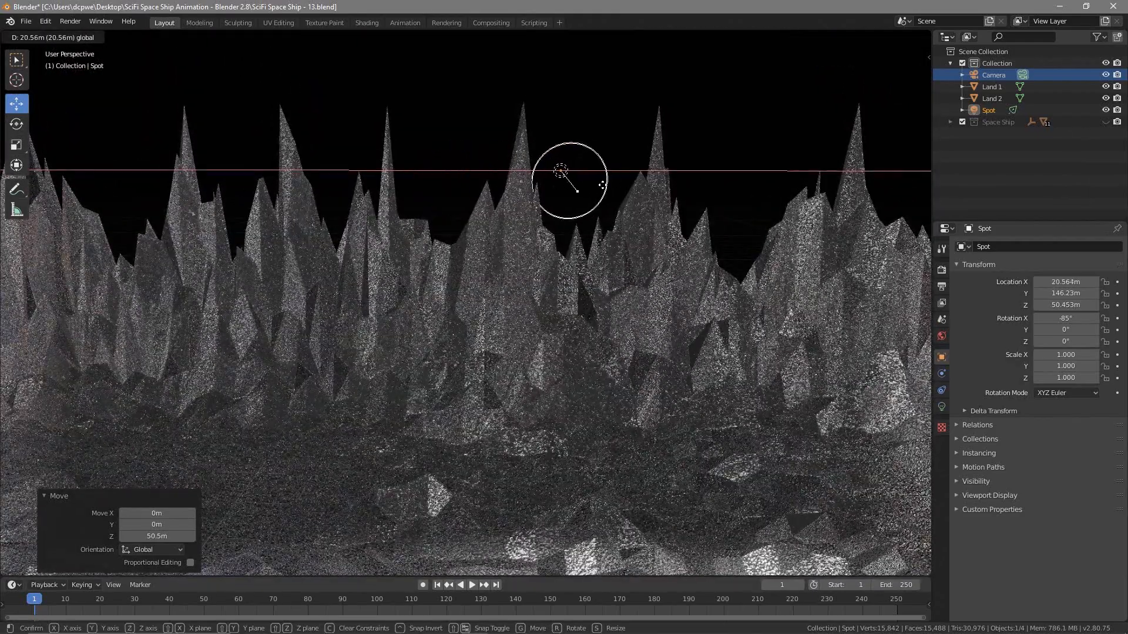
pyautogui.click(603, 185)
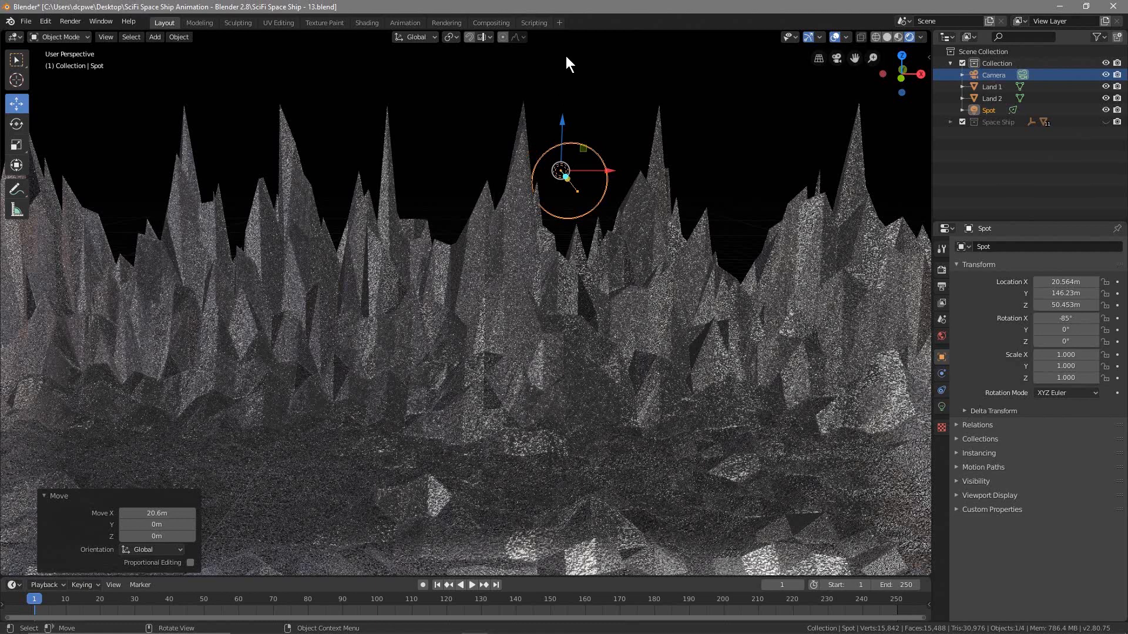
# Add a Volume Scatter node to the world shader and connect its output to the World Output's Volume input.
pyautogui.click(446, 21)
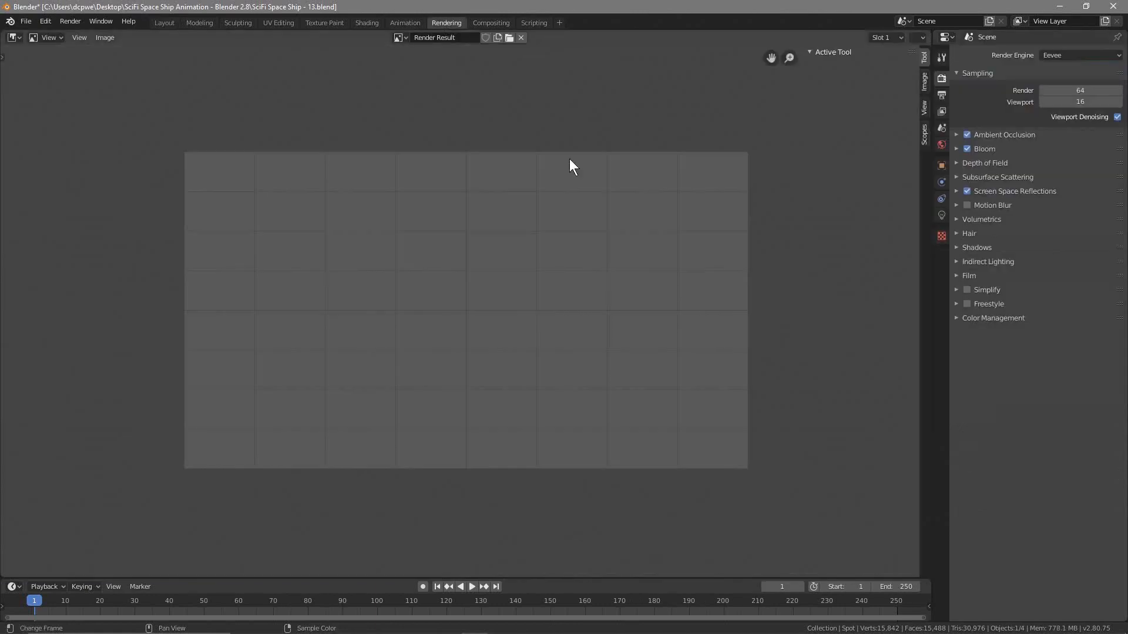
pyautogui.click(367, 22)
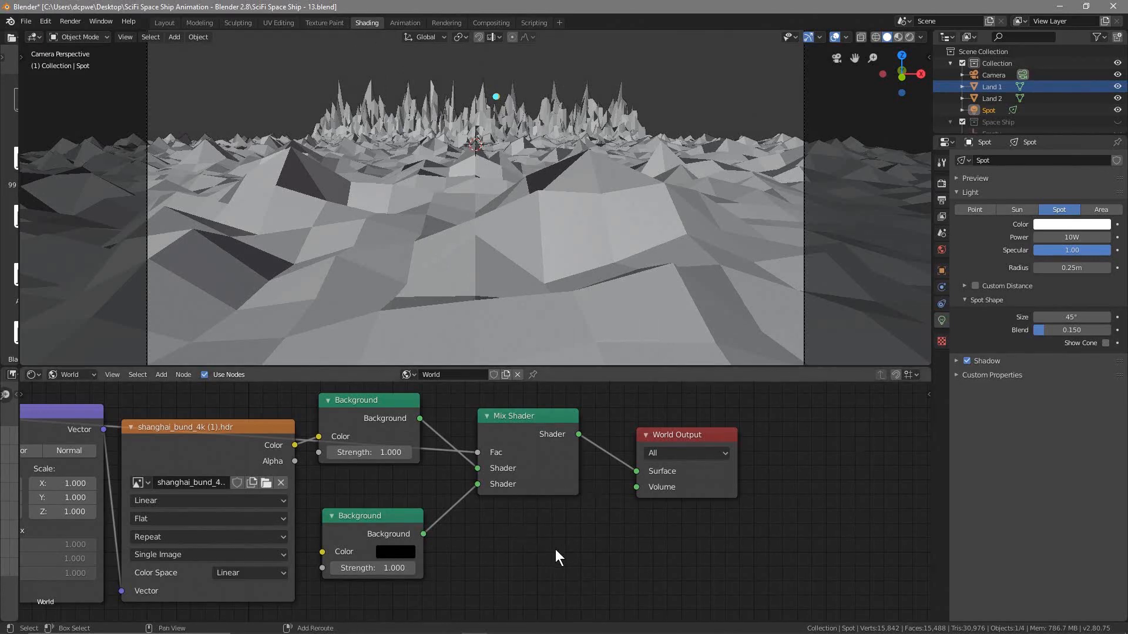
pyautogui.moveTo(545, 548); pyautogui.dragTo(730, 550, button='middle')
pyautogui.click(61, 374)
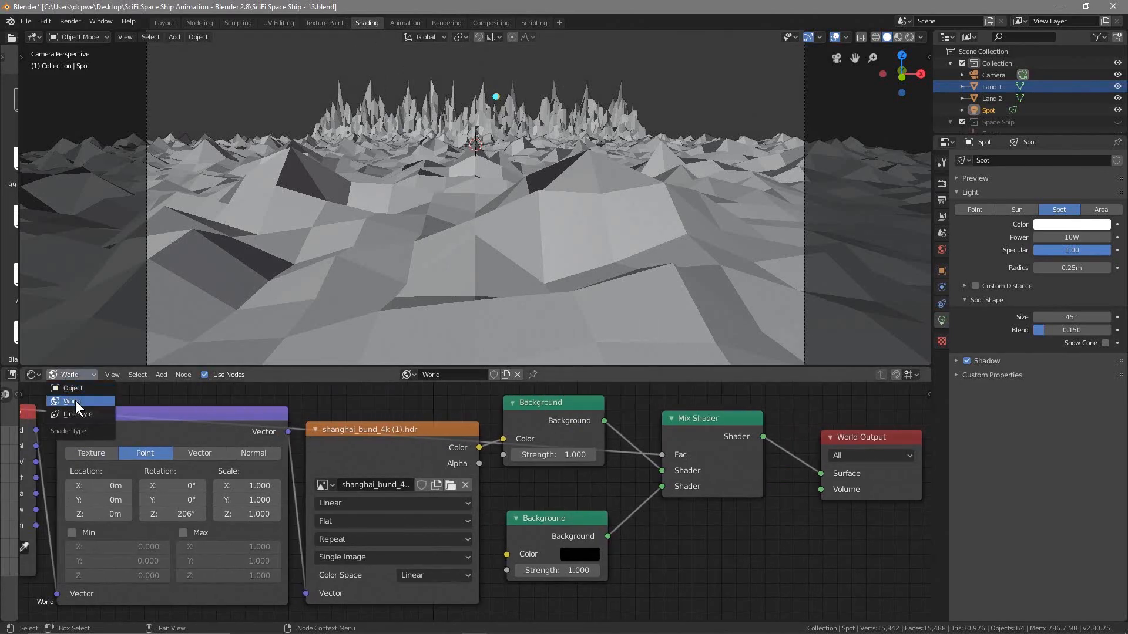
pyautogui.click(75, 401)
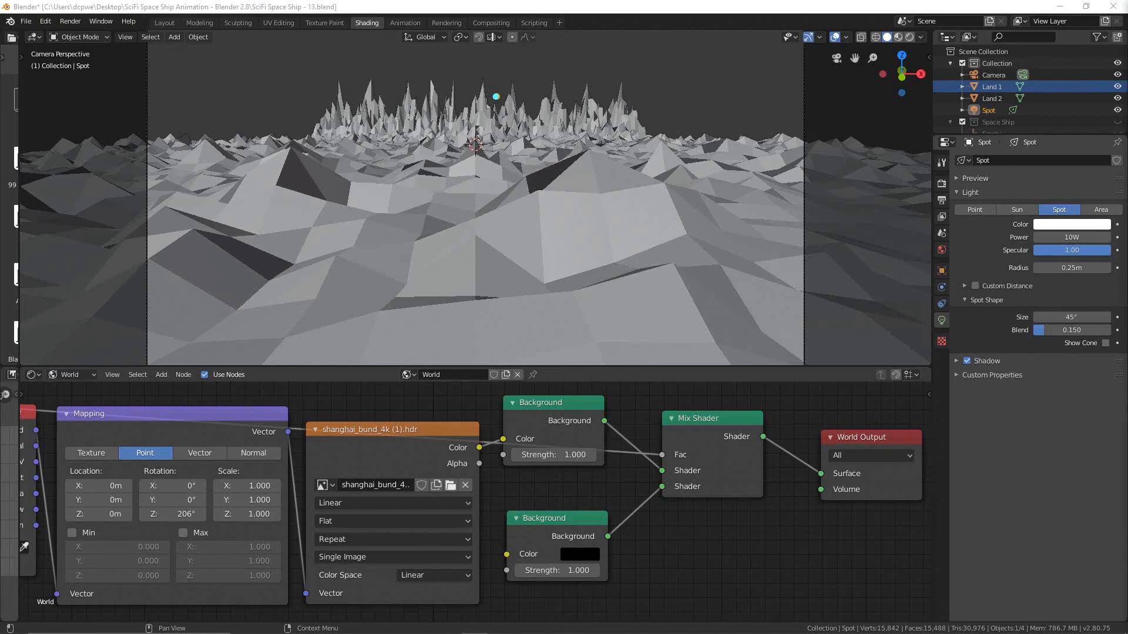
pyautogui.hotkey('shift', 'a')
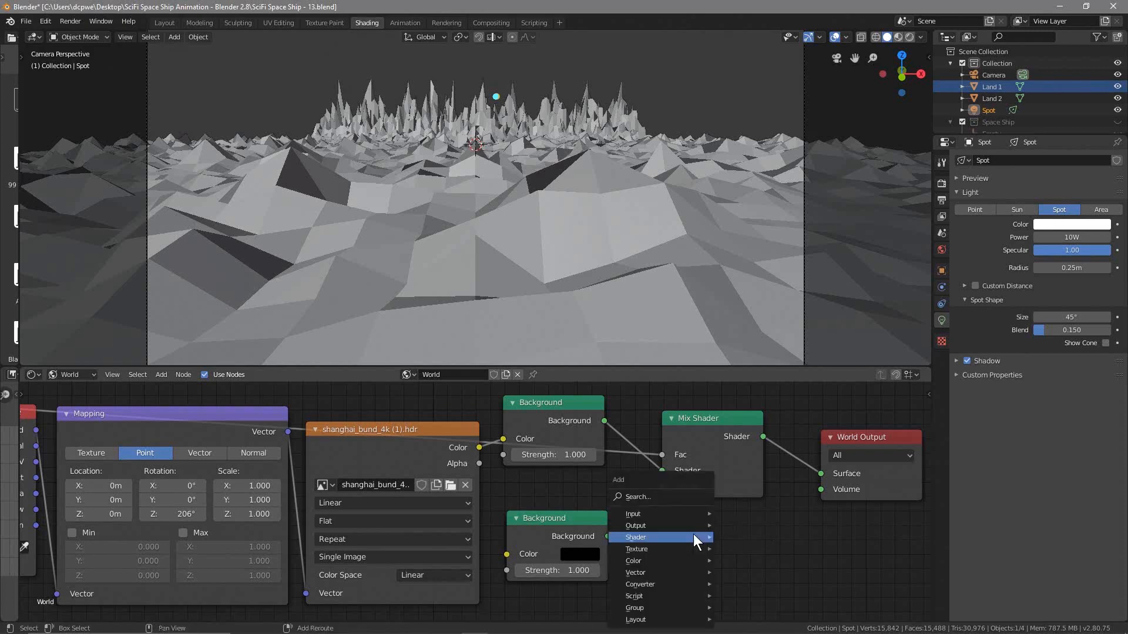
pyautogui.moveTo(693, 534)
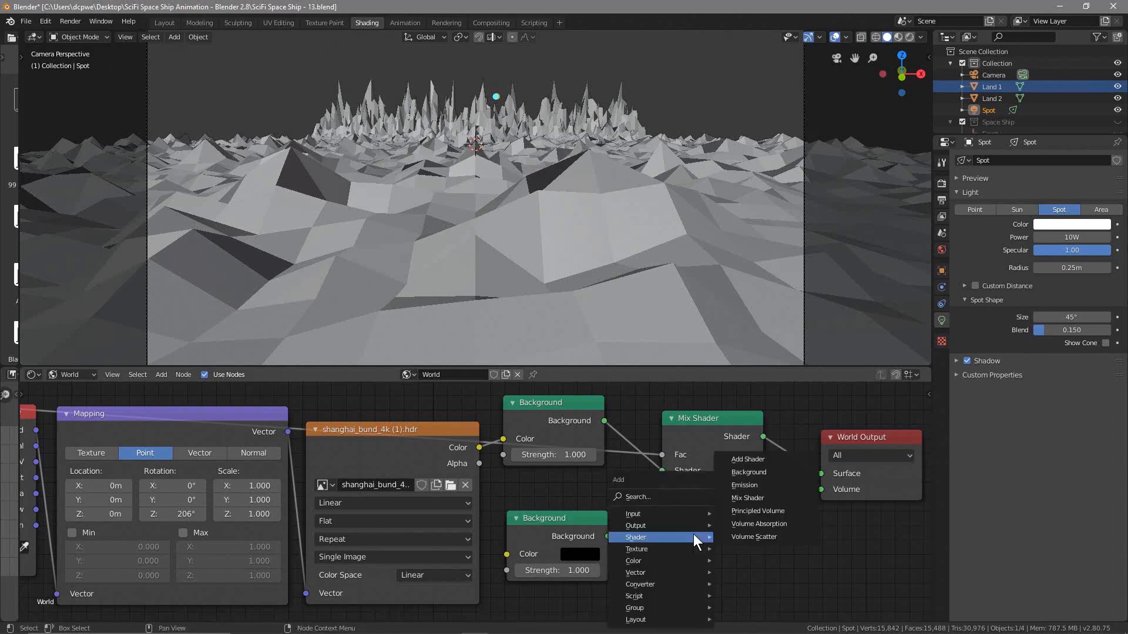
pyautogui.click(752, 537)
pyautogui.moveTo(766, 539); pyautogui.dragTo(822, 490)
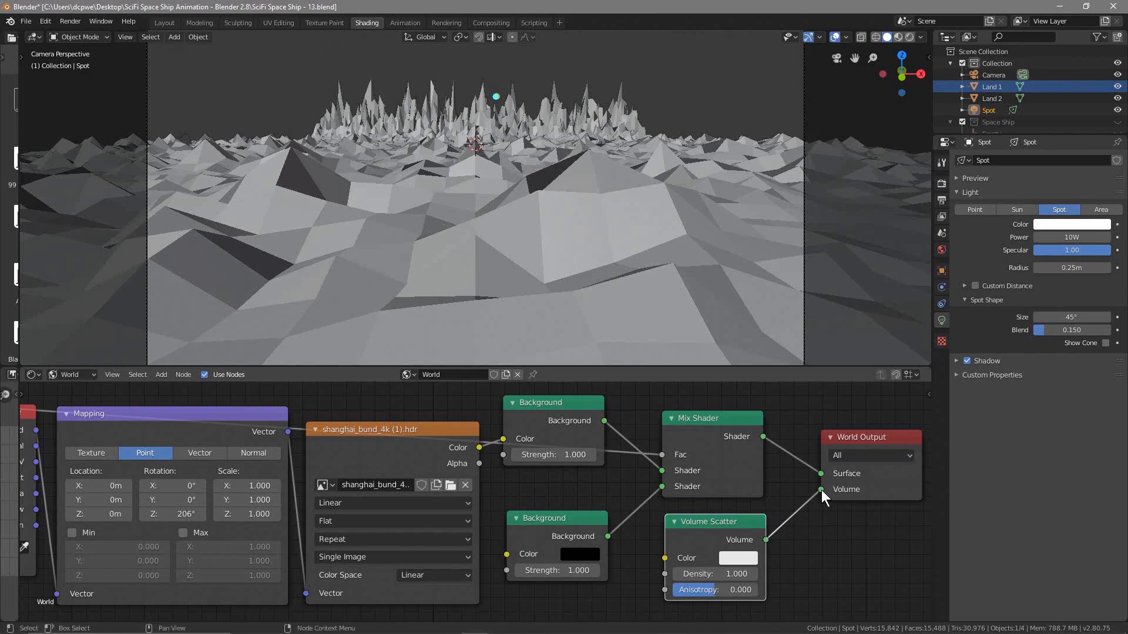
# Set the Volume Scatter's density to 0.015 and anisotropy to 0.8, with the viewport in rendered shading.
pyautogui.moveTo(823, 544); pyautogui.dragTo(741, 540, button='middle')
pyautogui.scroll(1, 742, 540)
pyautogui.click(646, 576)
pyautogui.write('0.015')
pyautogui.press('Return')
pyautogui.click(650, 594)
pyautogui.write('0.8')
pyautogui.press('Return')
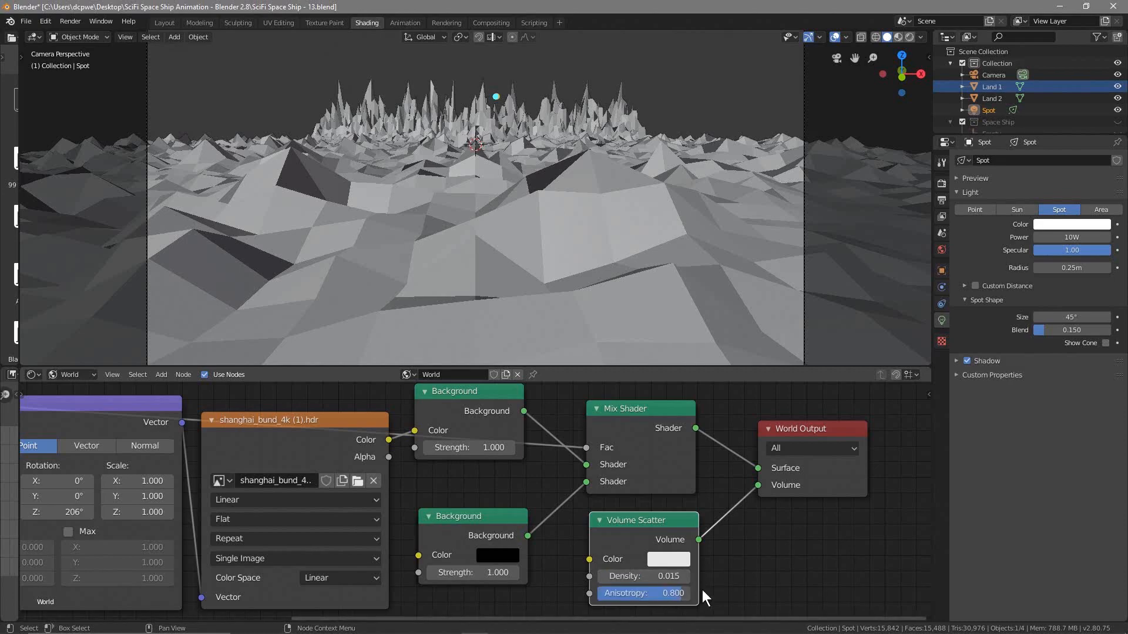
pyautogui.click(911, 35)
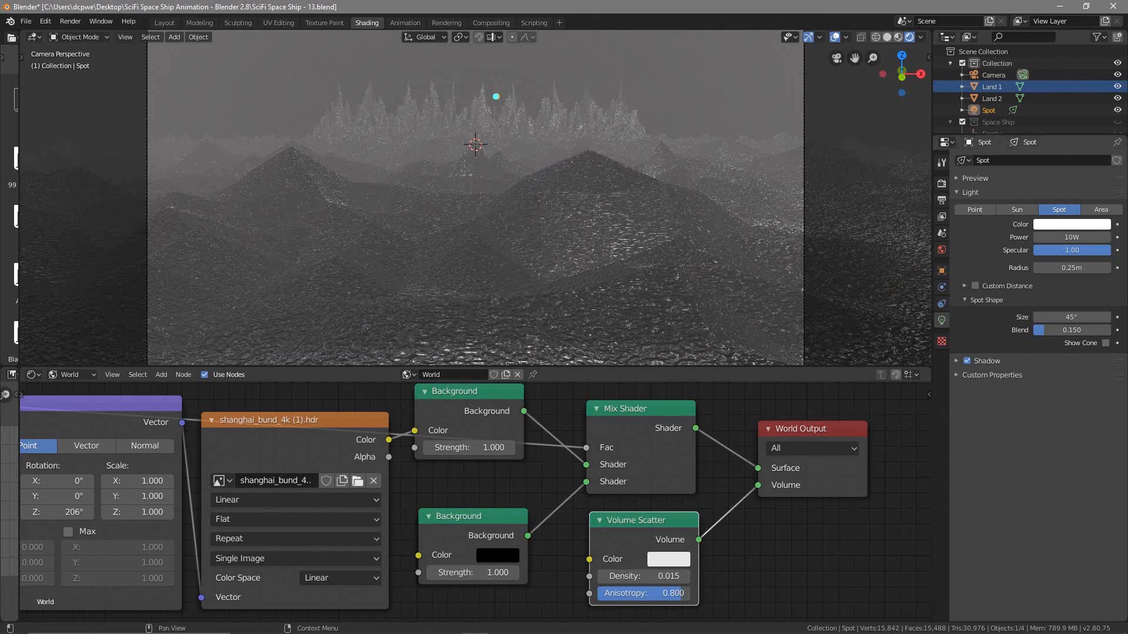
# Set the spot light's power to 300 W and its color to fully saturated red.
pyautogui.click(989, 109)
pyautogui.click(940, 319)
pyautogui.click(1071, 237)
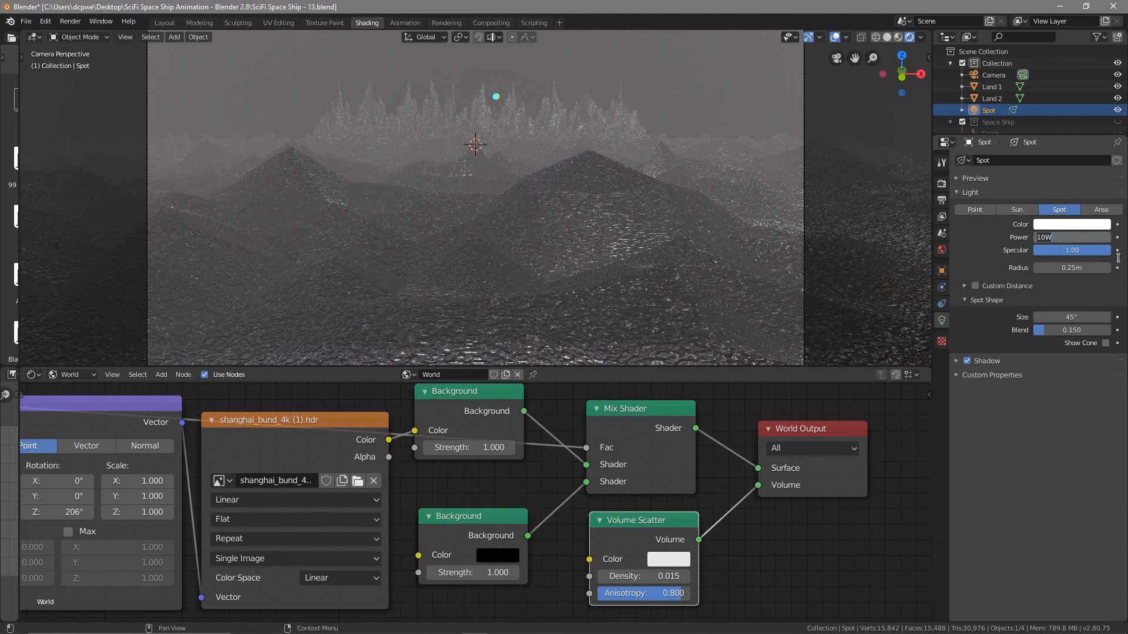
pyautogui.write('300')
pyautogui.press('Return')
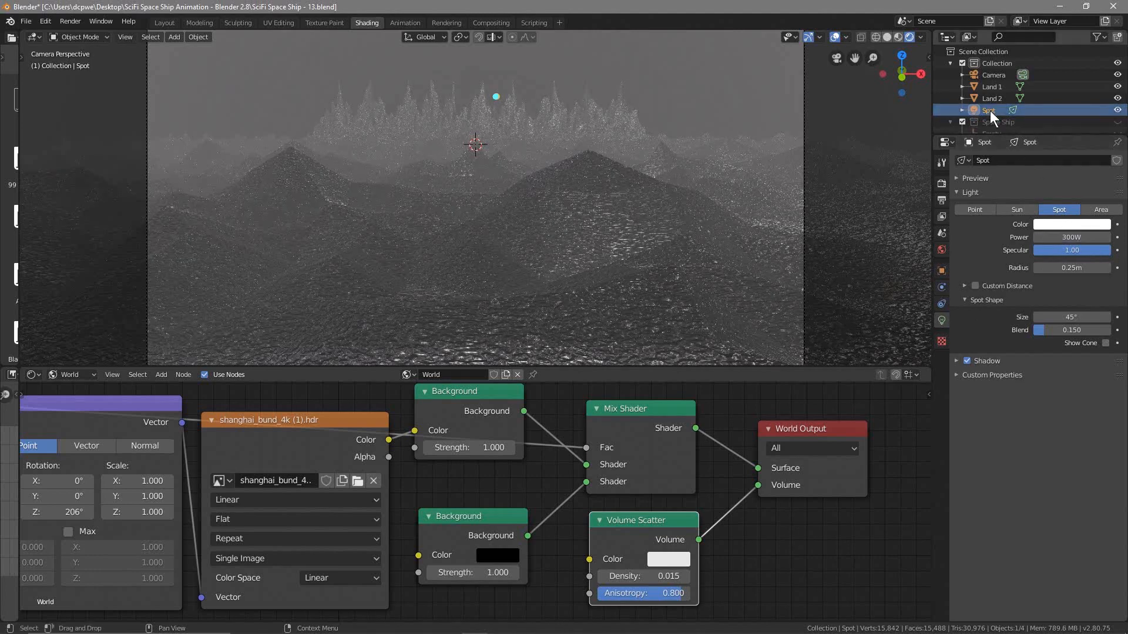
pyautogui.click(1048, 223)
pyautogui.moveTo(1051, 112); pyautogui.dragTo(1051, 155)
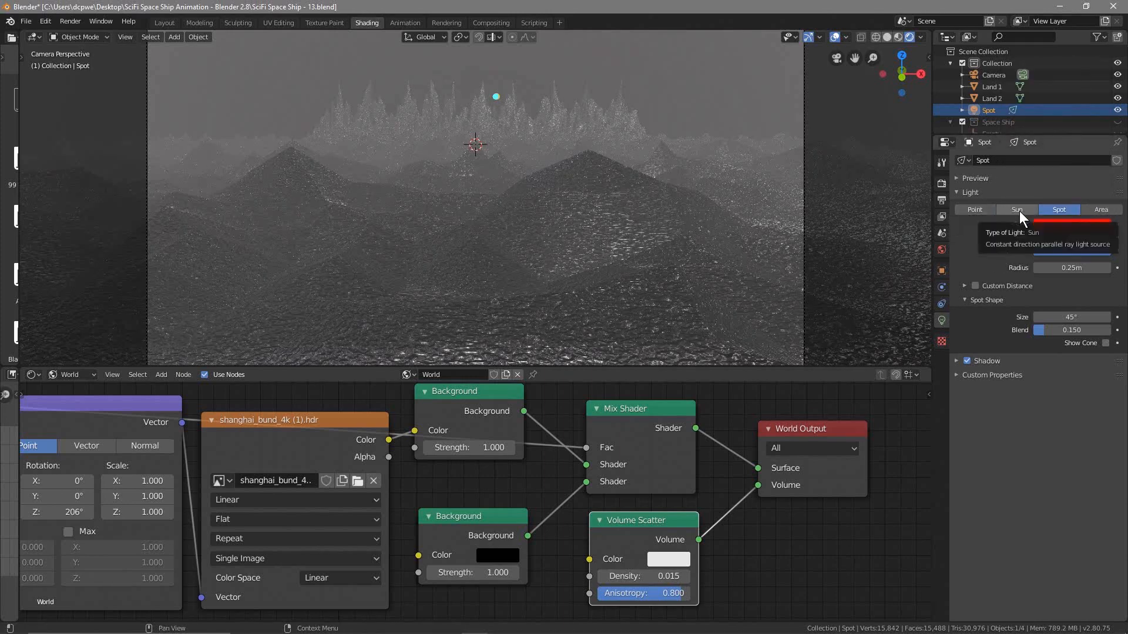
# Change the light's type from Spot to Sun and set its strength to 300.
pyautogui.click(1019, 210)
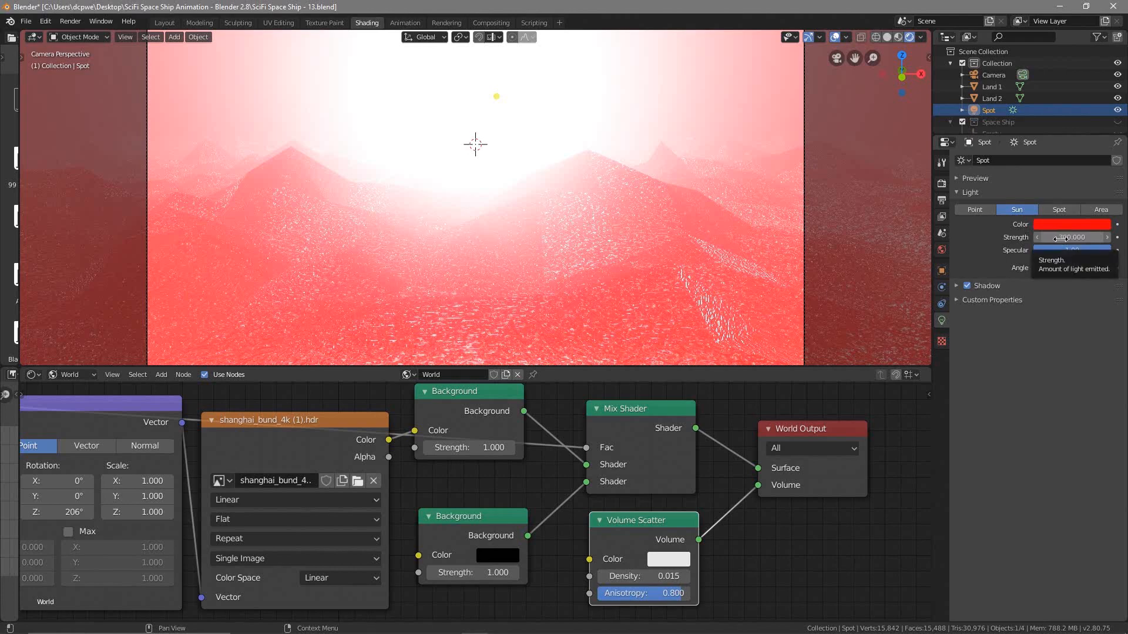
pyautogui.click(1060, 209)
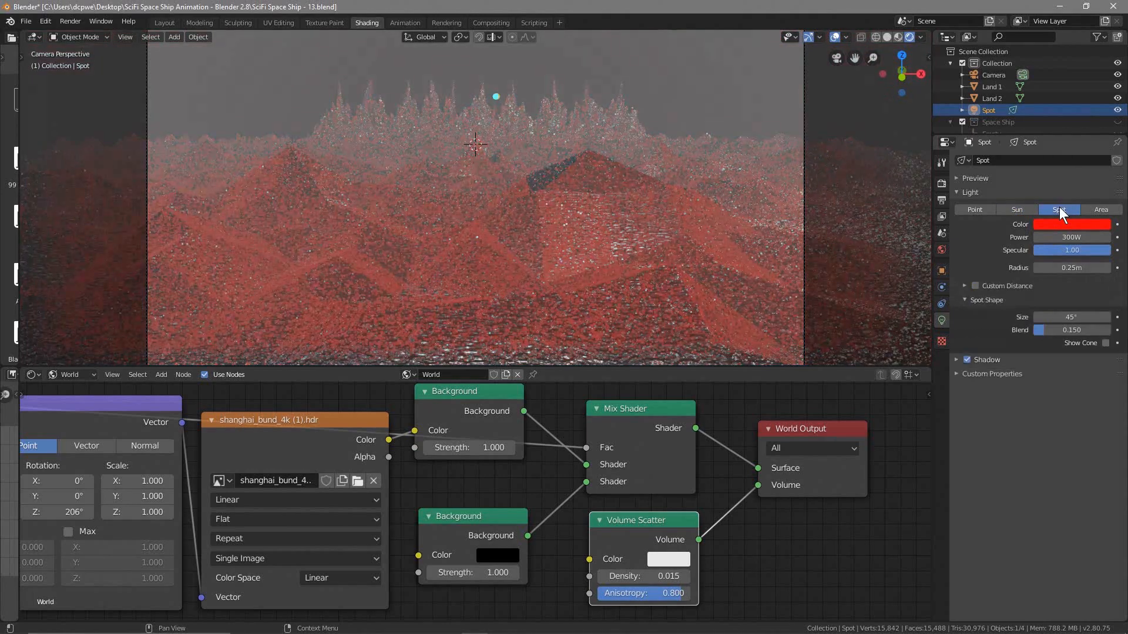
pyautogui.click(1024, 210)
pyautogui.moveTo(1056, 240); pyautogui.dragTo(1060, 239)
pyautogui.click(1060, 240)
pyautogui.write('300')
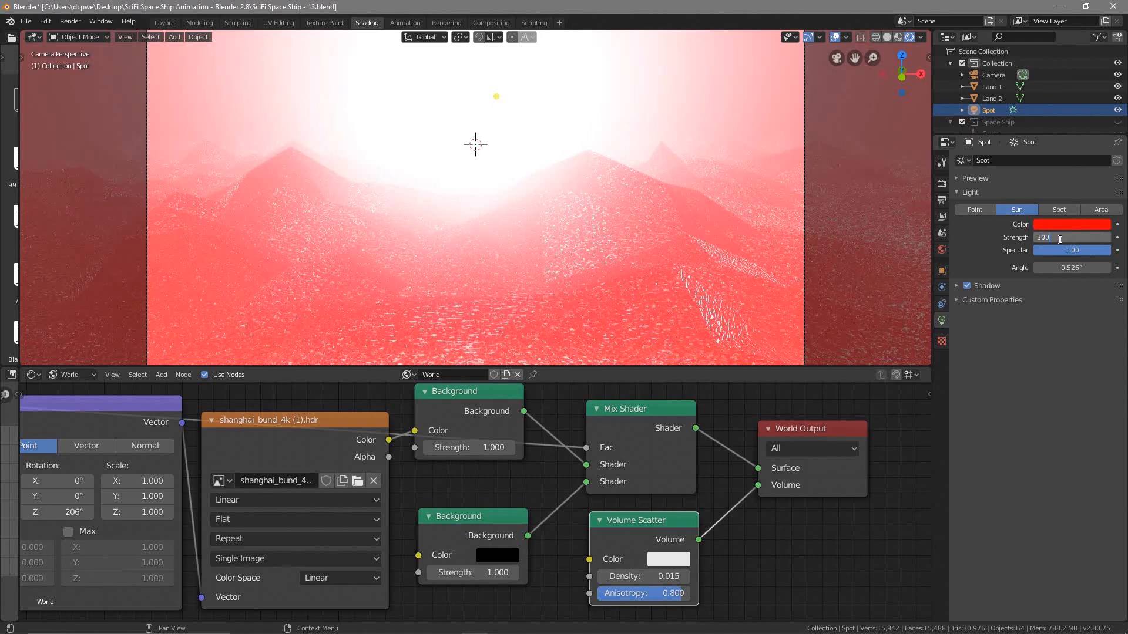
pyautogui.press('Return')
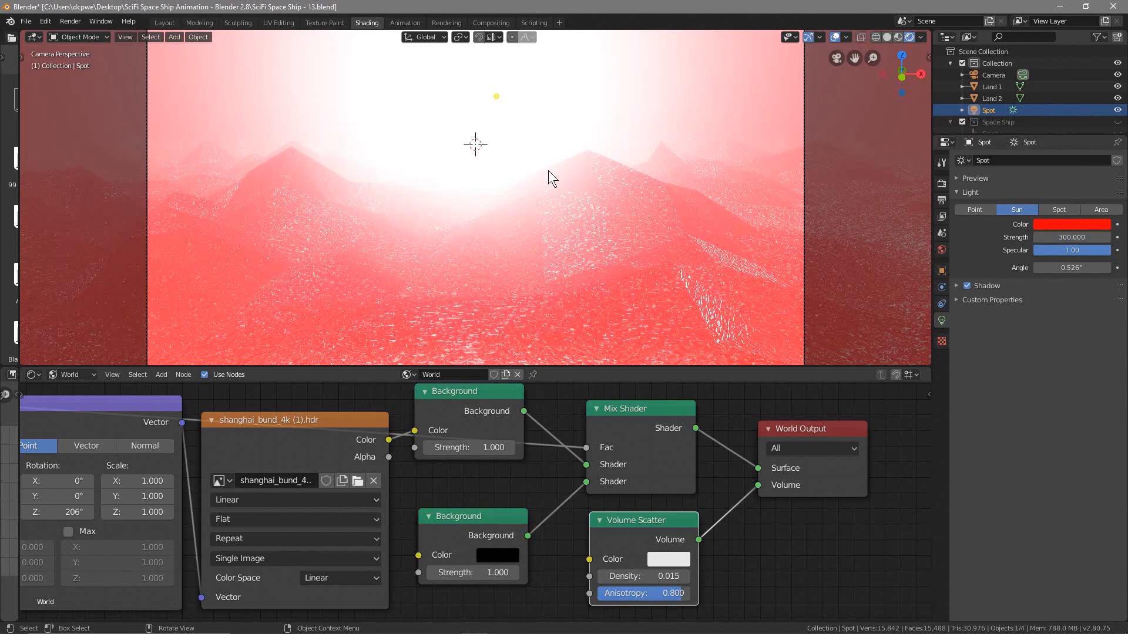
# Shift the sun light's color slightly from red towards orange, with a hue of about 0.018.
pyautogui.click(1057, 225)
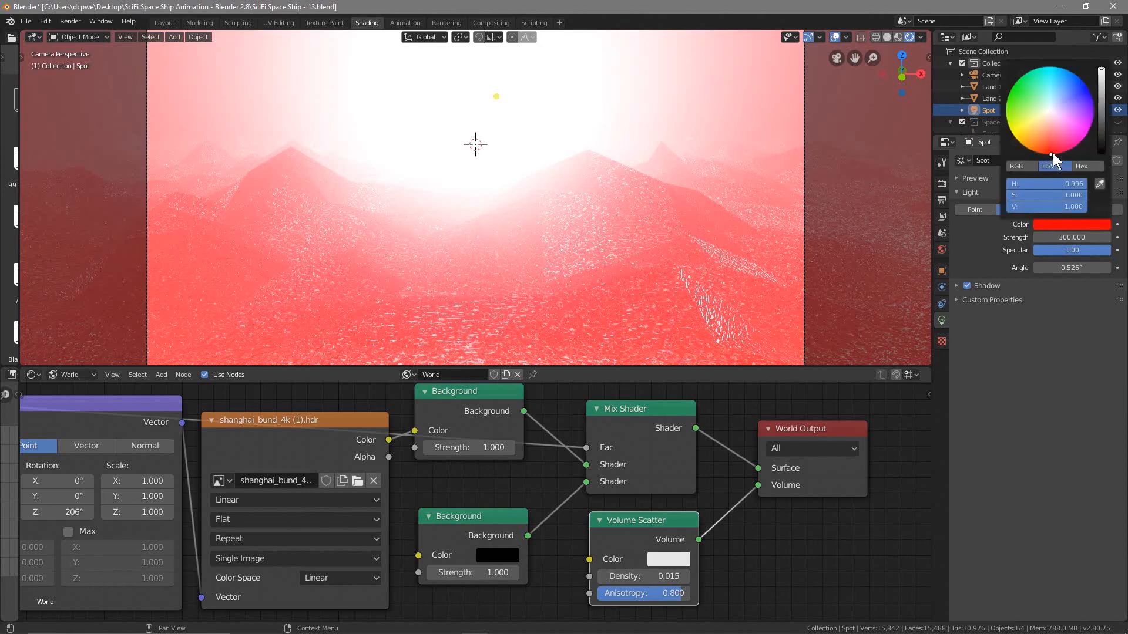
pyautogui.moveTo(1053, 153); pyautogui.dragTo(1044, 154)
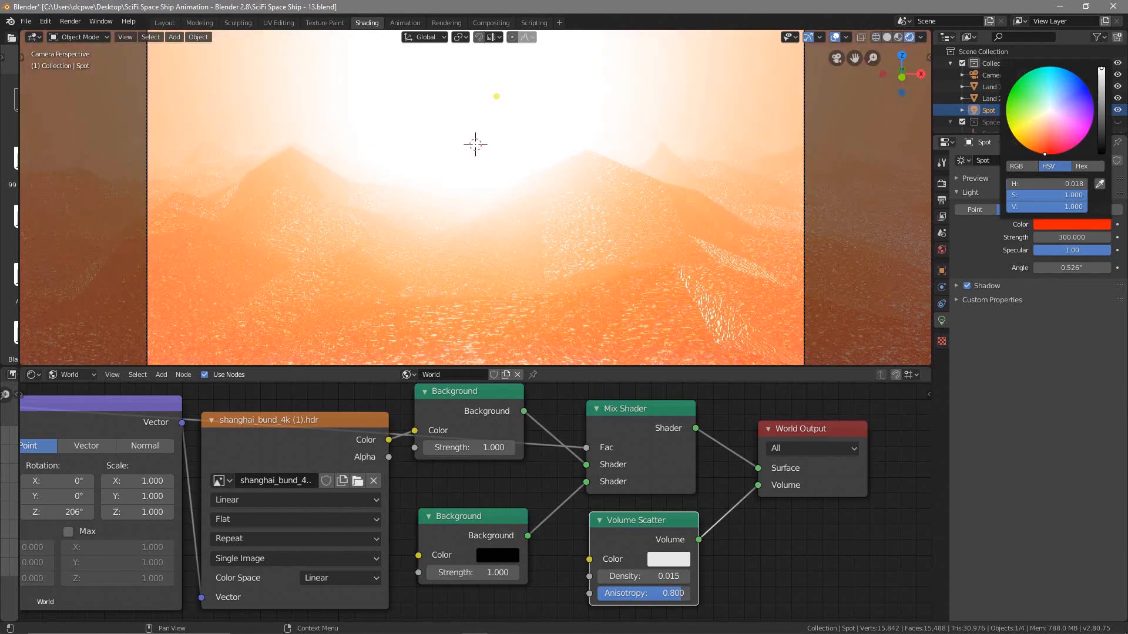
pyautogui.click(1076, 187)
pyautogui.moveTo(1025, 184); pyautogui.dragTo(1063, 184)
pyautogui.press('BackSpace')
pyautogui.press('Return')
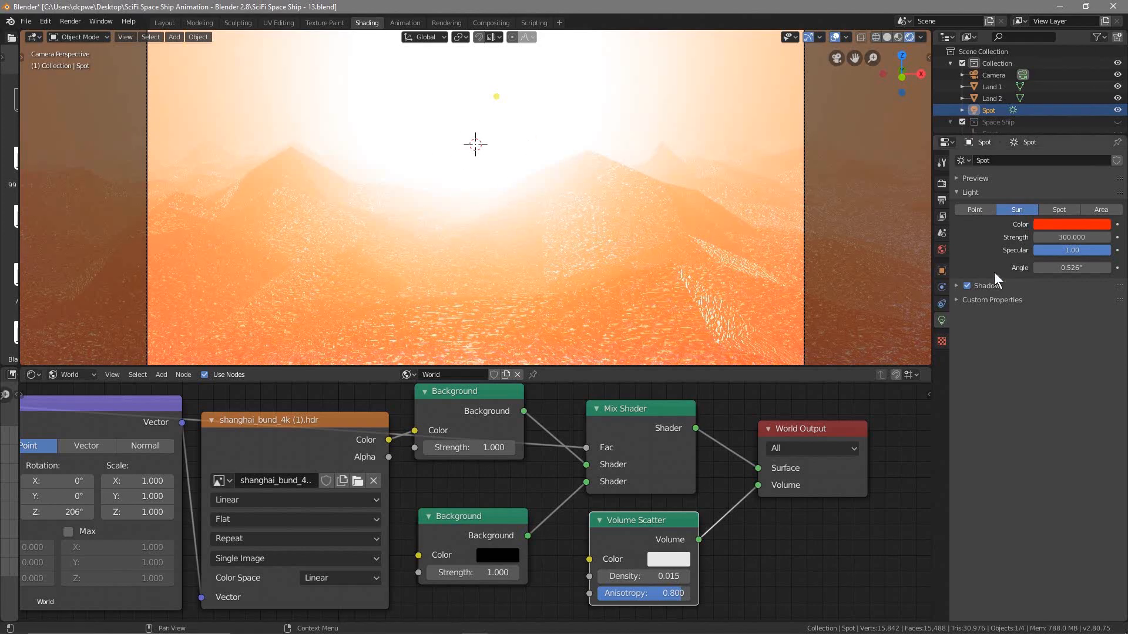
# Lower the sun light's specular to 0.42 and its angle to 0°, and check it from the side and through the camera.
pyautogui.moveTo(1078, 252); pyautogui.dragTo(1035, 253)
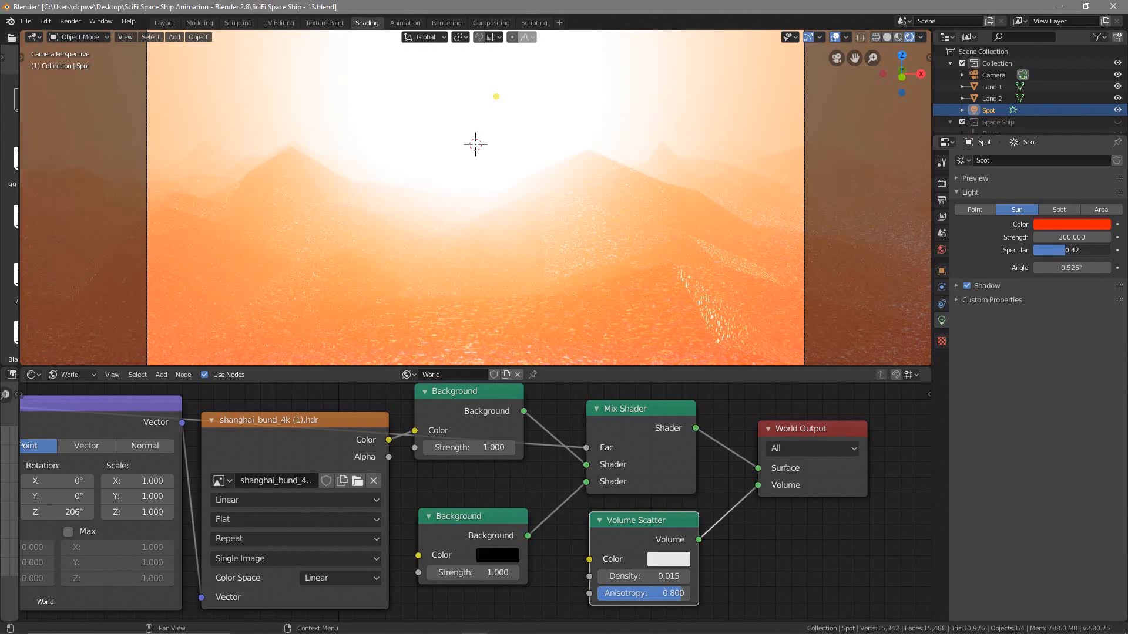
pyautogui.moveTo(1080, 267); pyautogui.dragTo(1059, 268)
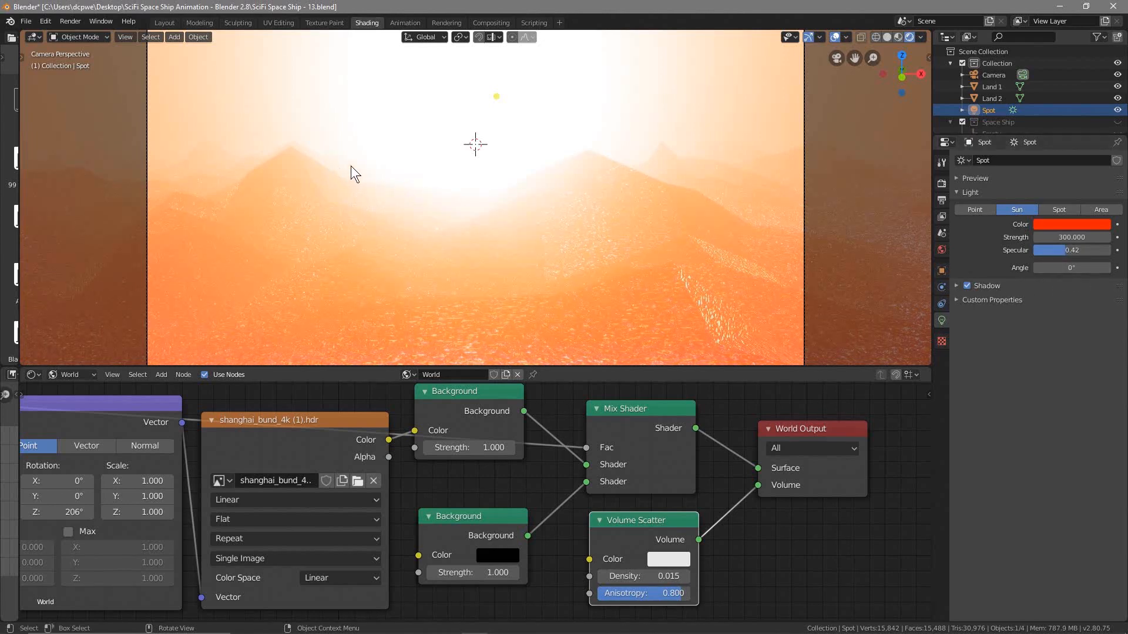
pyautogui.press('KP_3')
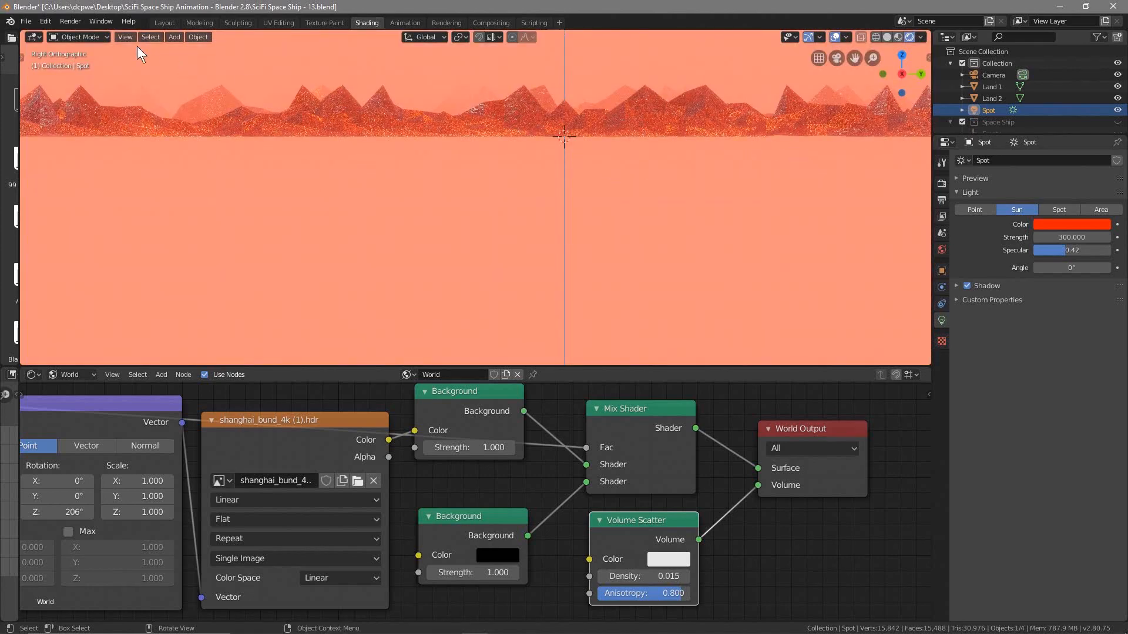
pyautogui.keyDown('shift'); pyautogui.moveTo(767, 139); pyautogui.dragTo(467, 287, button='middle'); pyautogui.keyUp('shift')
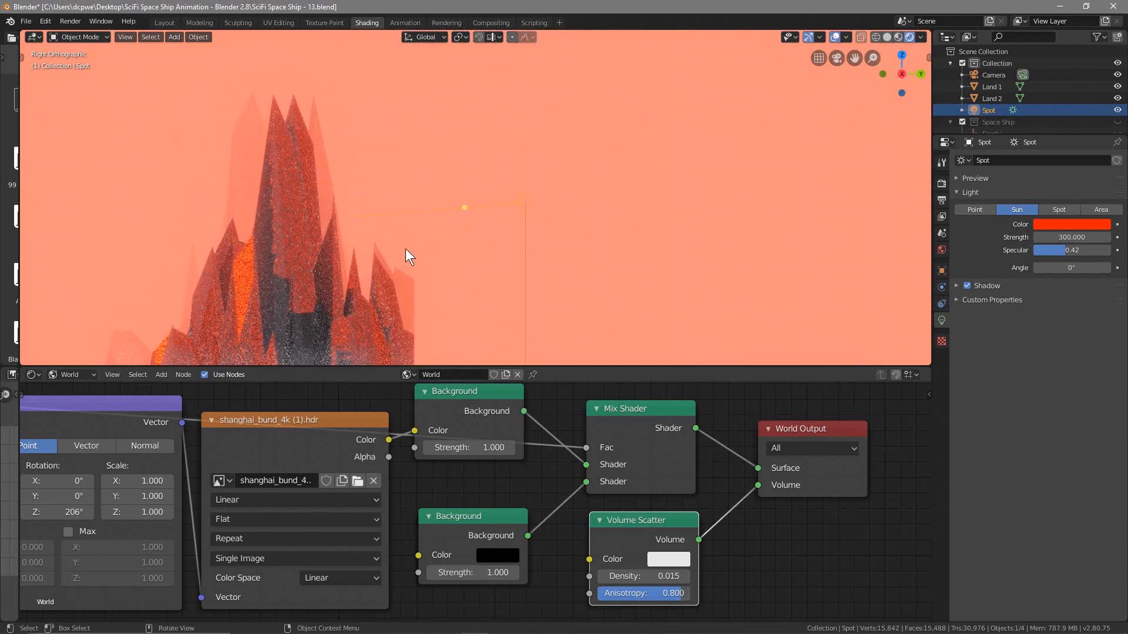
pyautogui.press('KP_0')
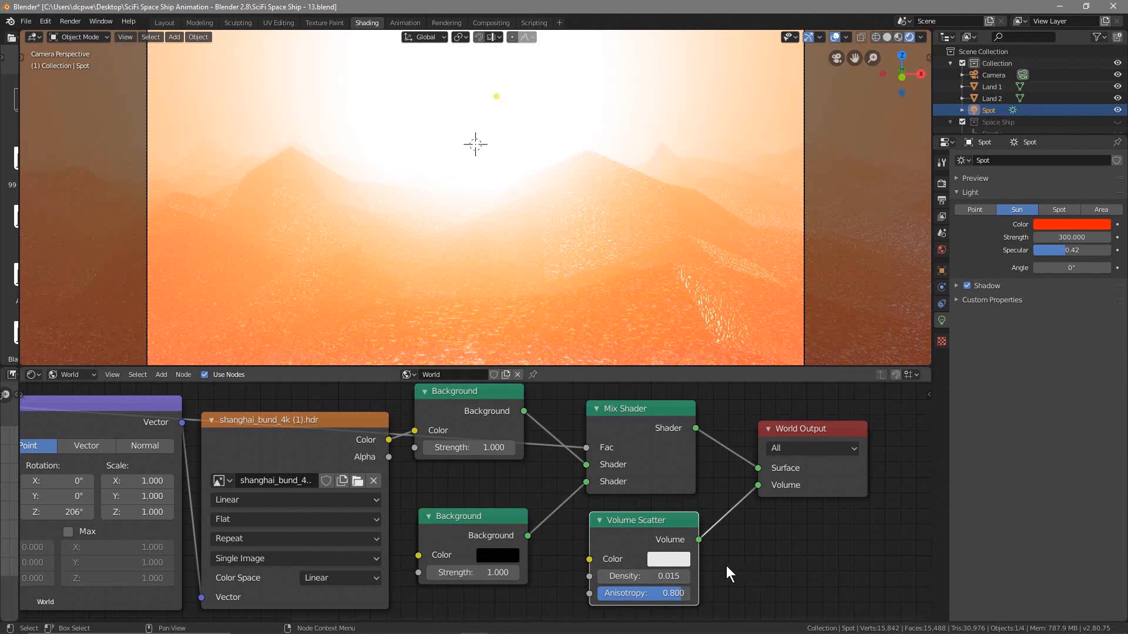
# Darken the Volume Scatter's color to a dark grey with a value of about 0.16.
pyautogui.click(675, 563)
pyautogui.click(675, 562)
pyautogui.moveTo(782, 339); pyautogui.dragTo(782, 431)
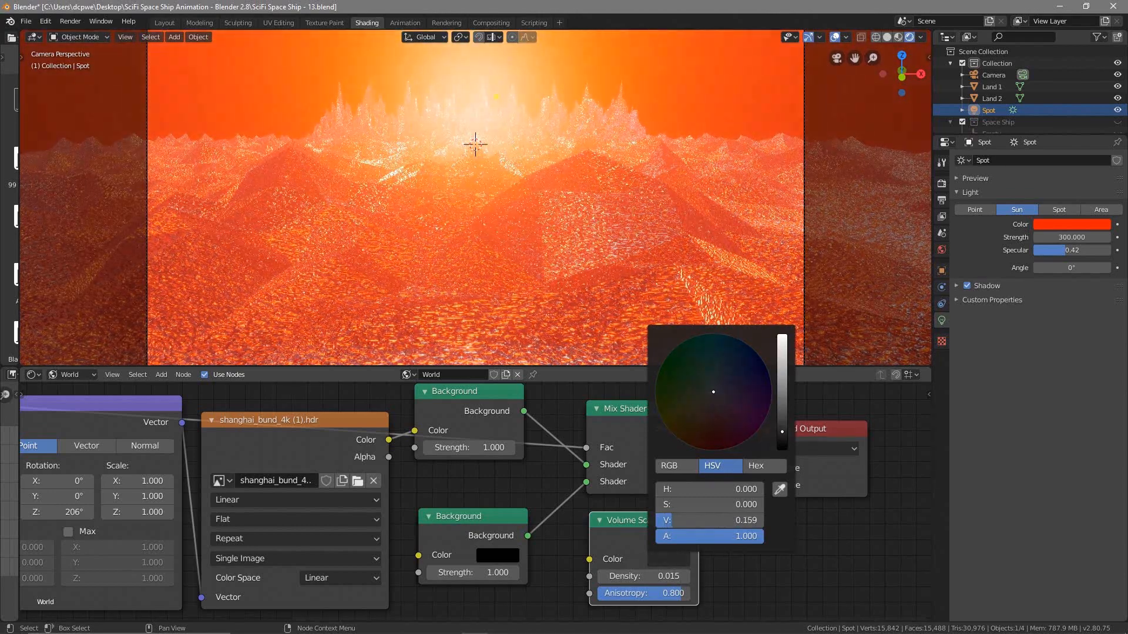
pyautogui.moveTo(782, 432); pyautogui.dragTo(782, 430)
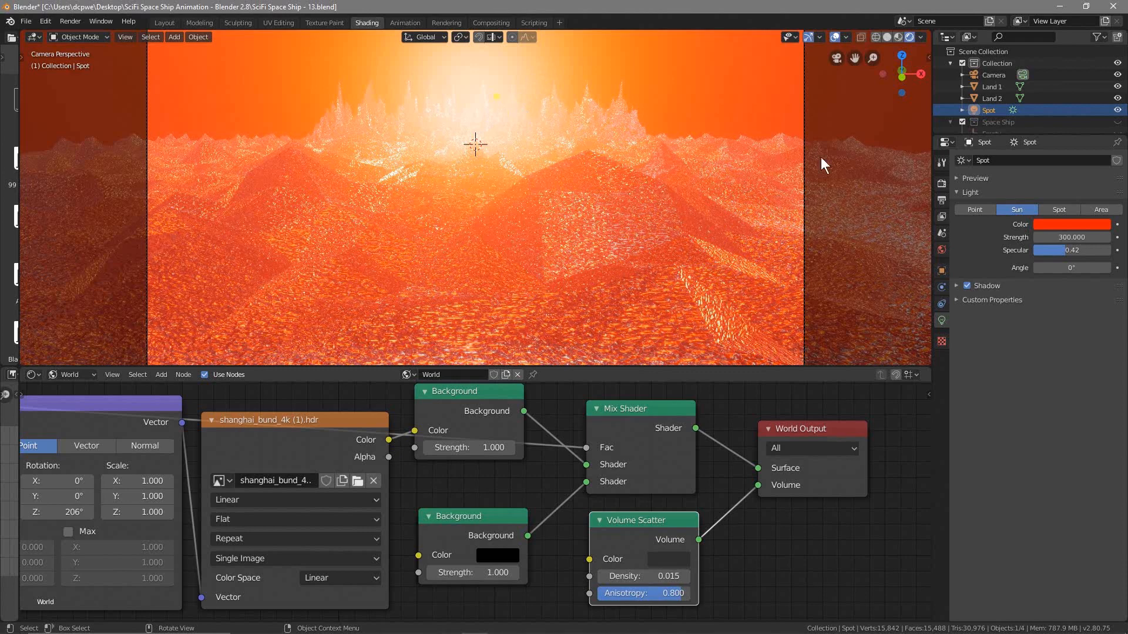
pyautogui.click(942, 270)
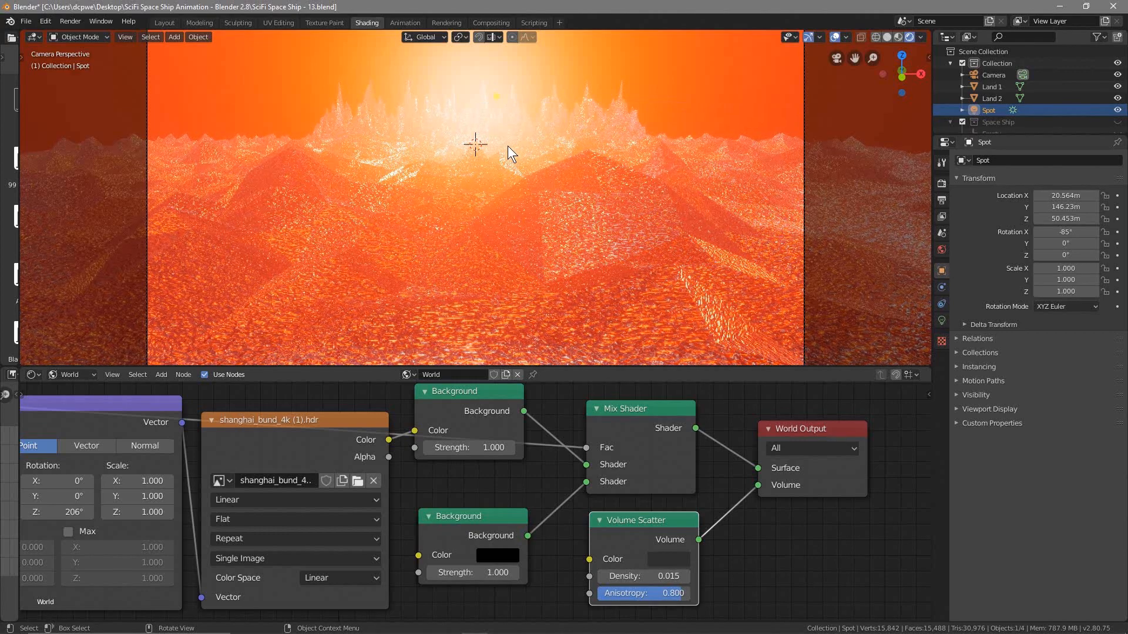
pyautogui.press('g')
pyautogui.press('z')
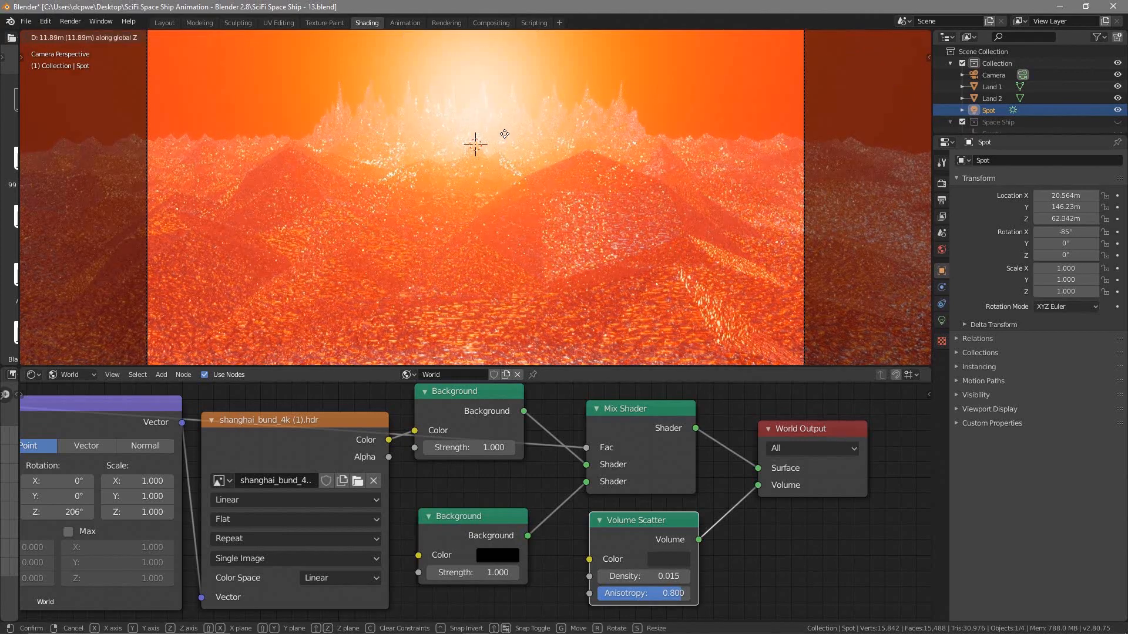
pyautogui.rightClick(500, 97)
# Raise the sun light by about 4.87 m along Z in the right side view and check it through the camera.
pyautogui.moveTo(485, 86); pyautogui.dragTo(461, 130, button='middle')
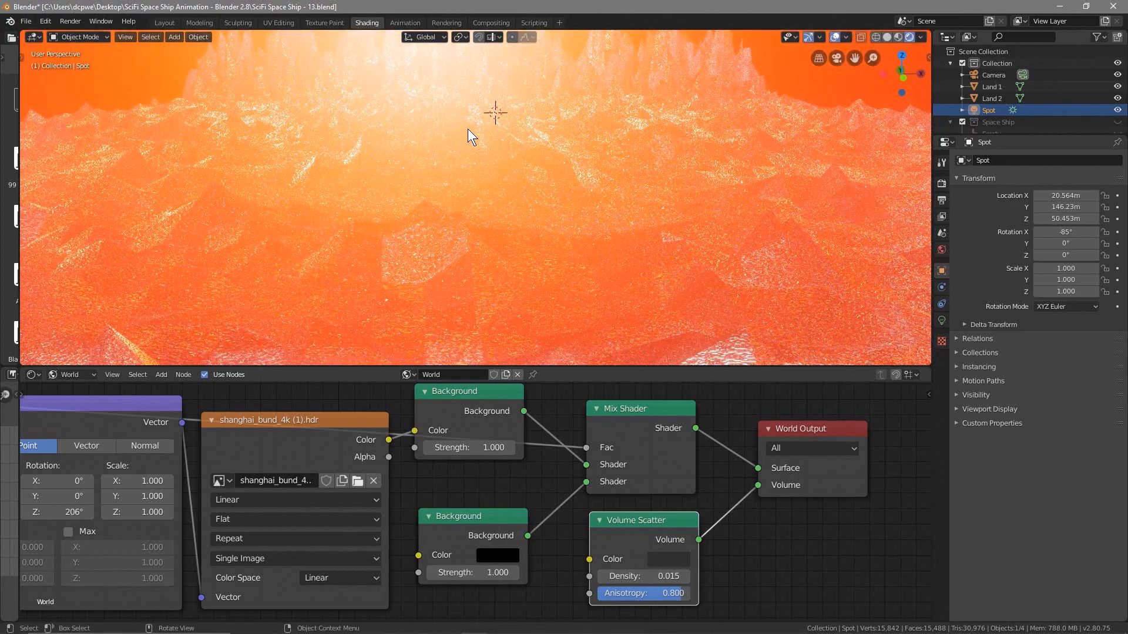
pyautogui.press('KP_3')
pyautogui.keyDown('shift'); pyautogui.moveTo(644, 76); pyautogui.dragTo(619, 266, button='middle'); pyautogui.keyUp('shift')
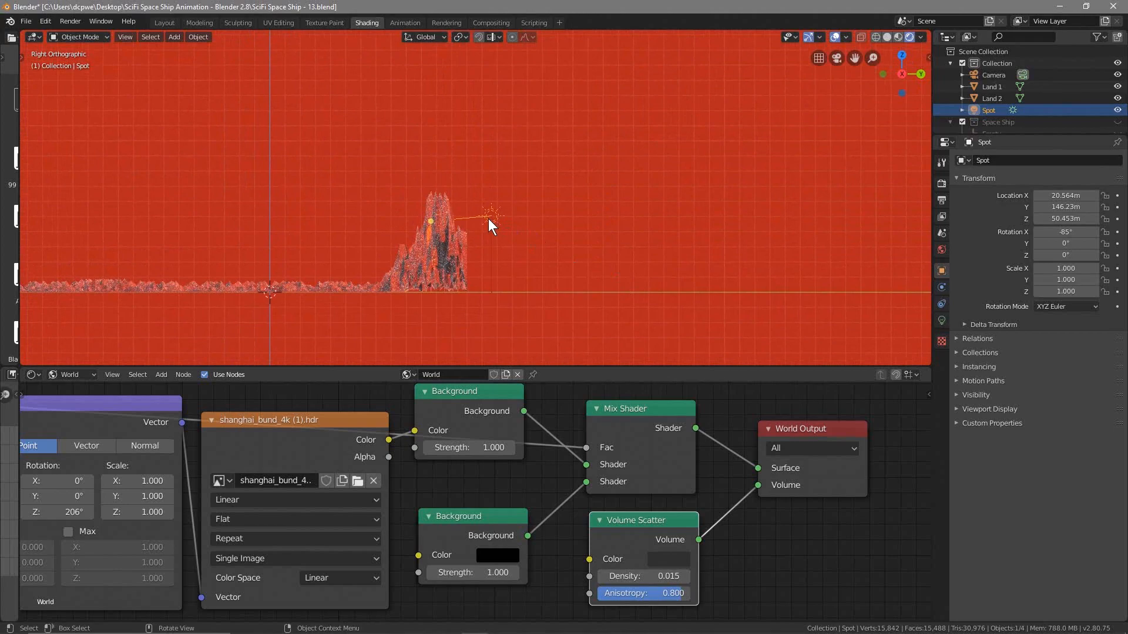
pyautogui.click(154, 24)
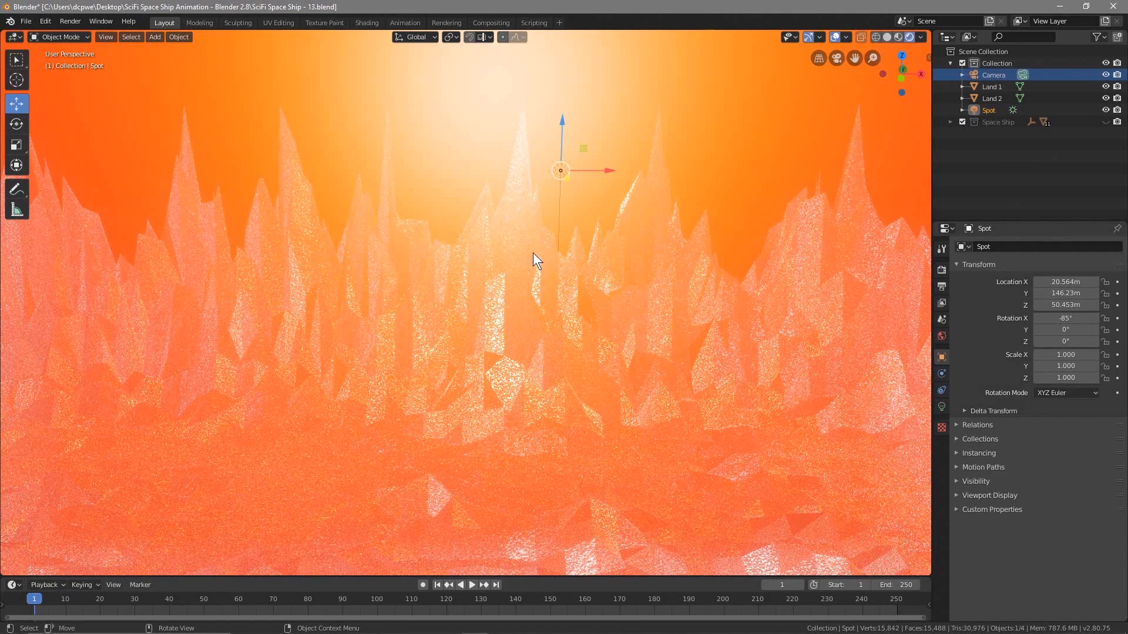
pyautogui.press('KP_3')
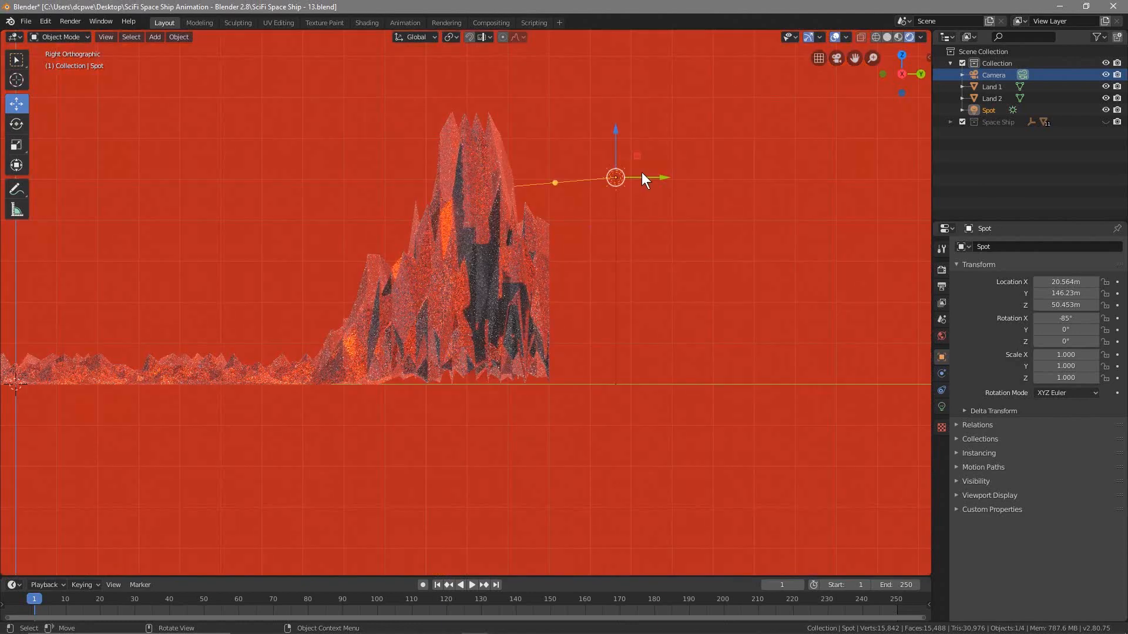
pyautogui.moveTo(615, 147); pyautogui.dragTo(621, 127)
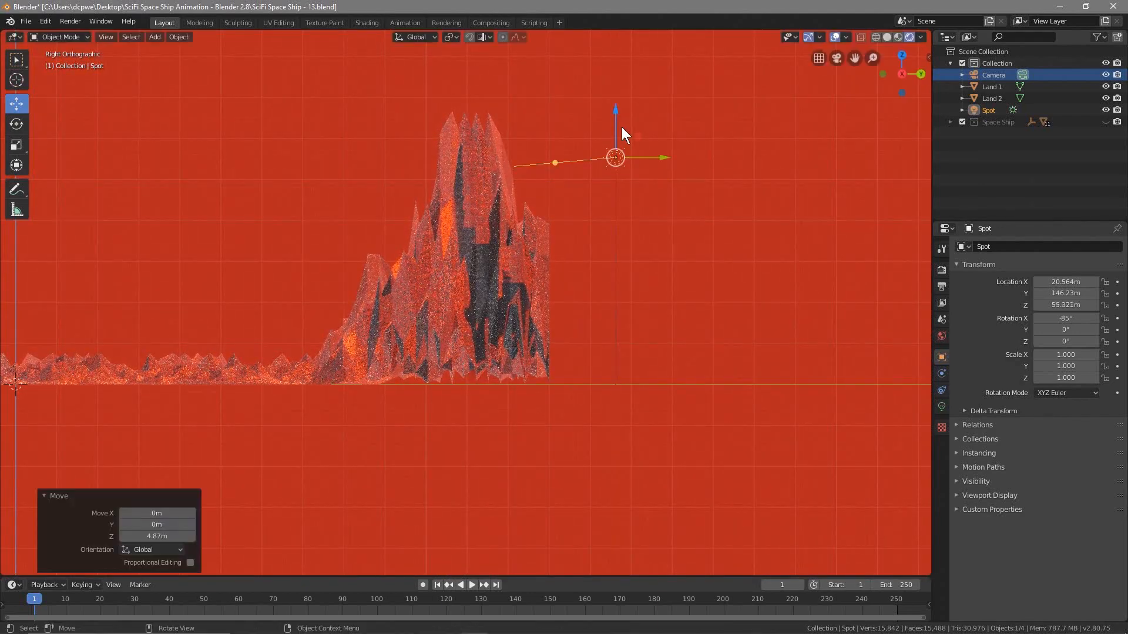
pyautogui.press('KP_0')
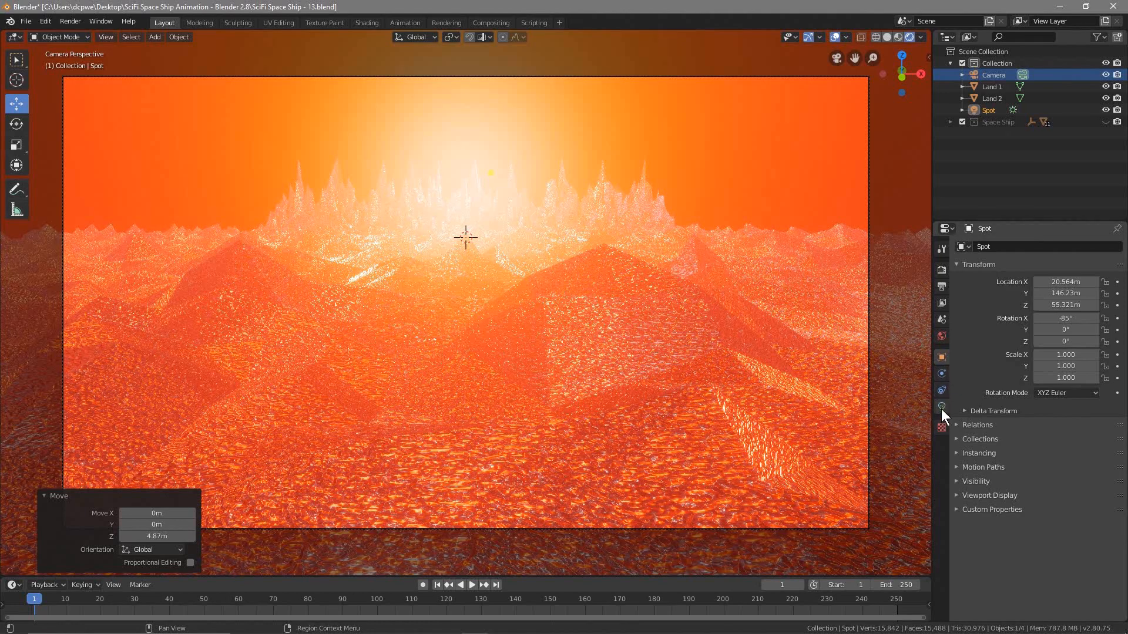
# Set the Land 1 material's metallic to about 0.96 and deselect the plane.
pyautogui.click(992, 86)
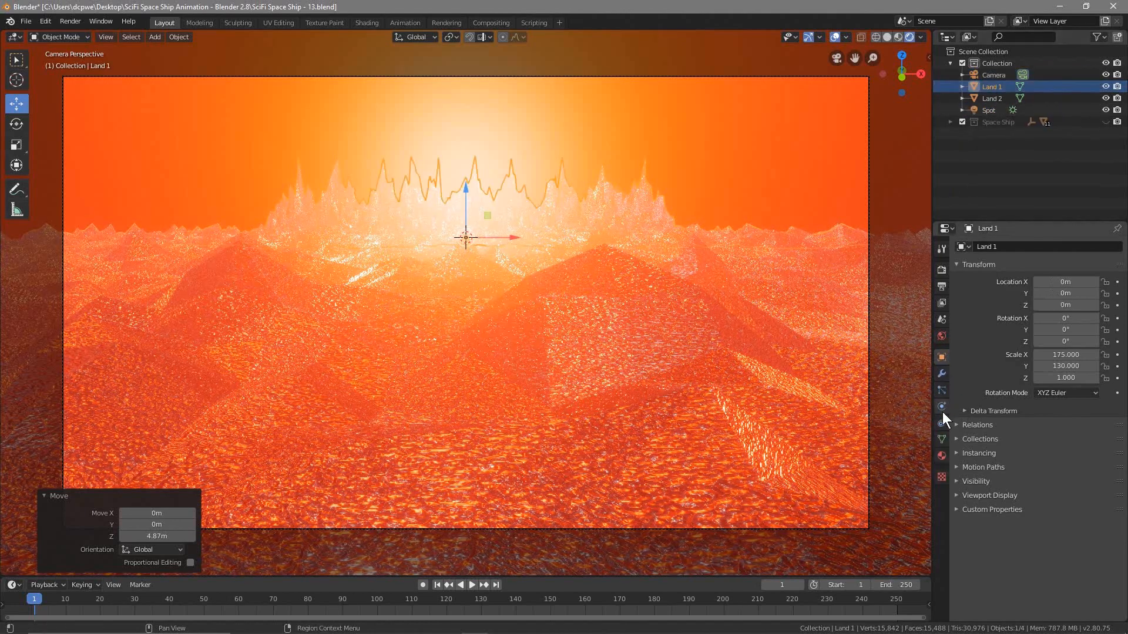
pyautogui.click(942, 455)
pyautogui.moveTo(1057, 498); pyautogui.dragTo(1109, 498)
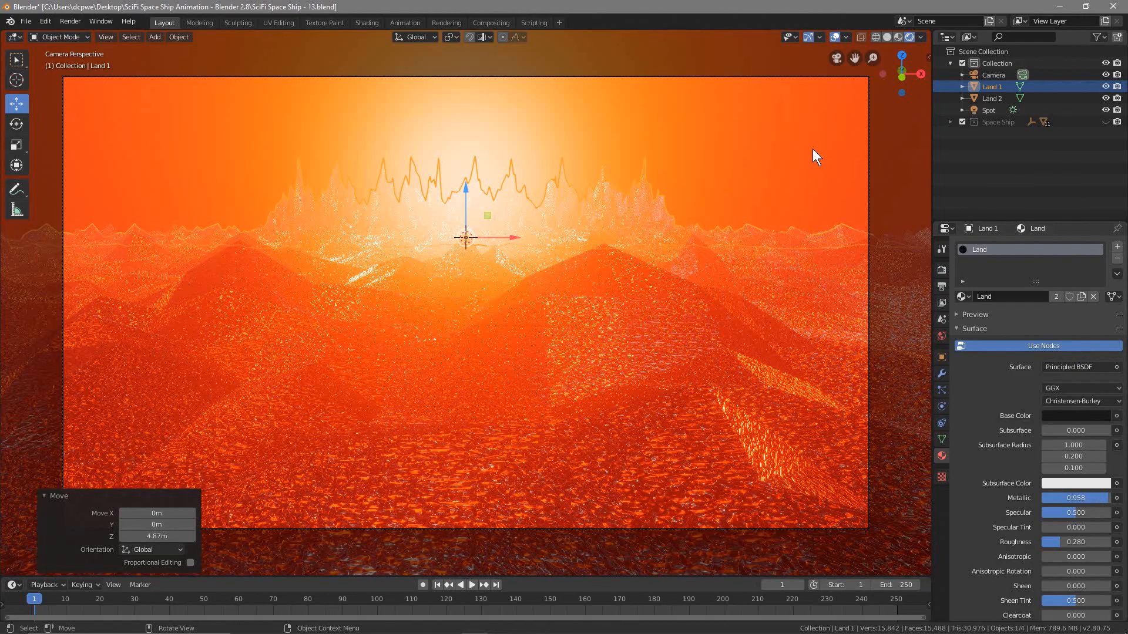
pyautogui.click(901, 167)
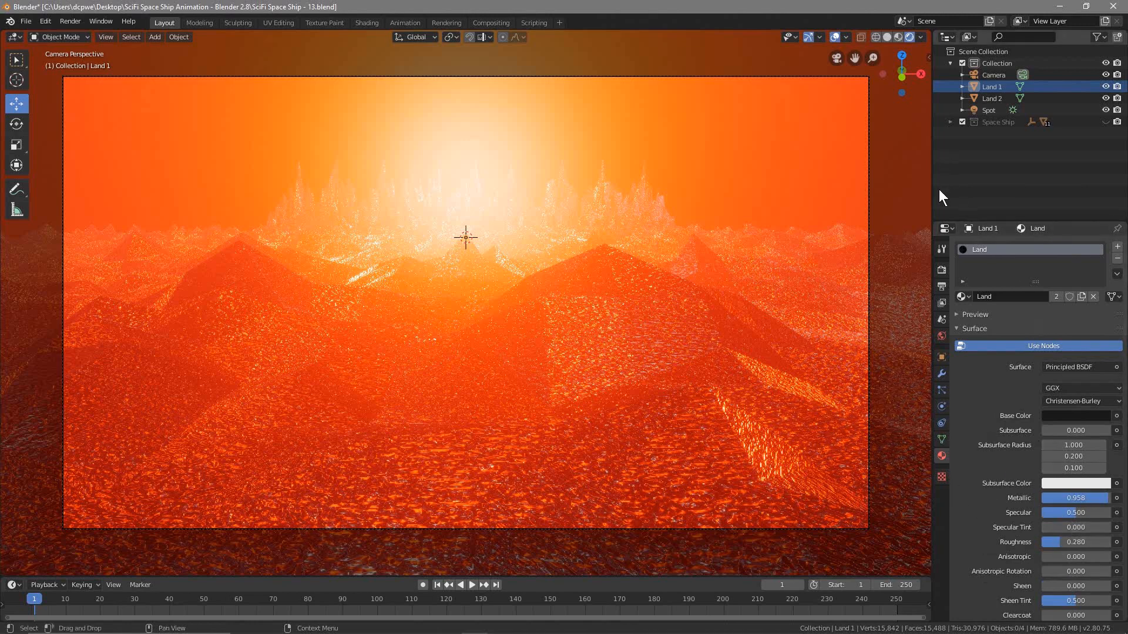
# Lighten the world Volume Scatter's color to a grey with a value of 0.339 while looking through the camera.
pyautogui.click(448, 24)
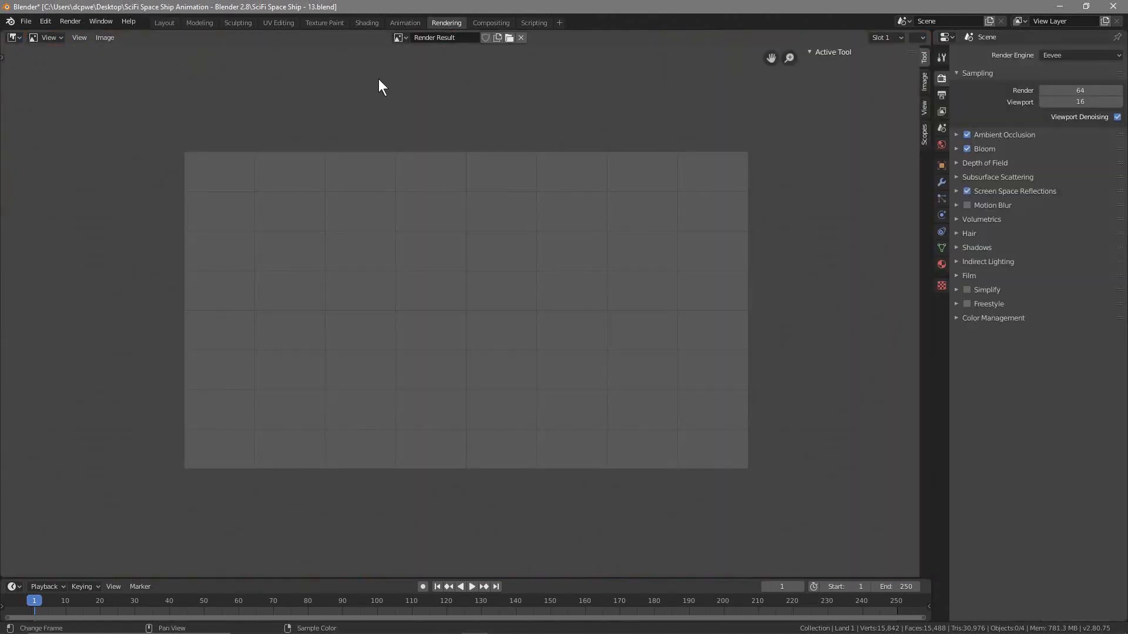
pyautogui.click(368, 21)
pyautogui.click(672, 559)
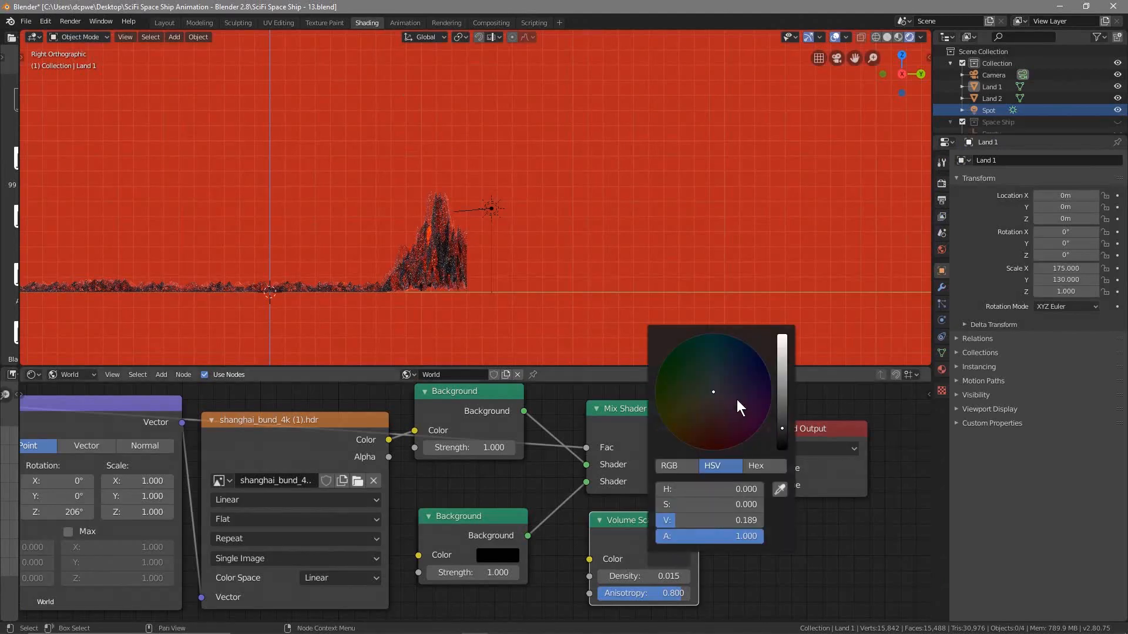
pyautogui.press('KP_0')
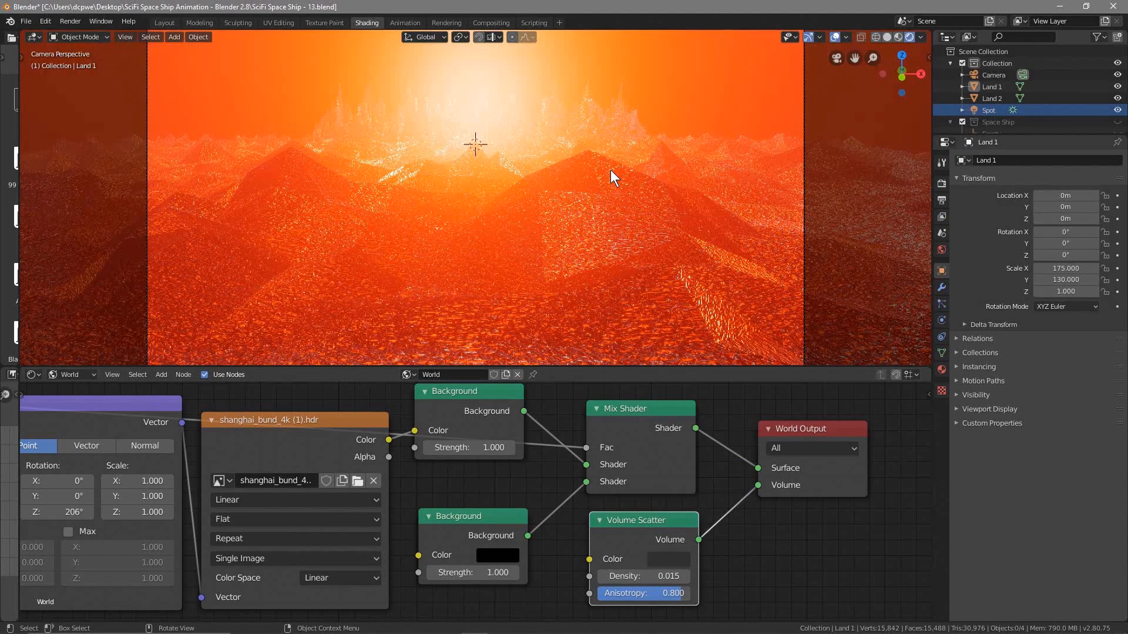
pyautogui.click(667, 559)
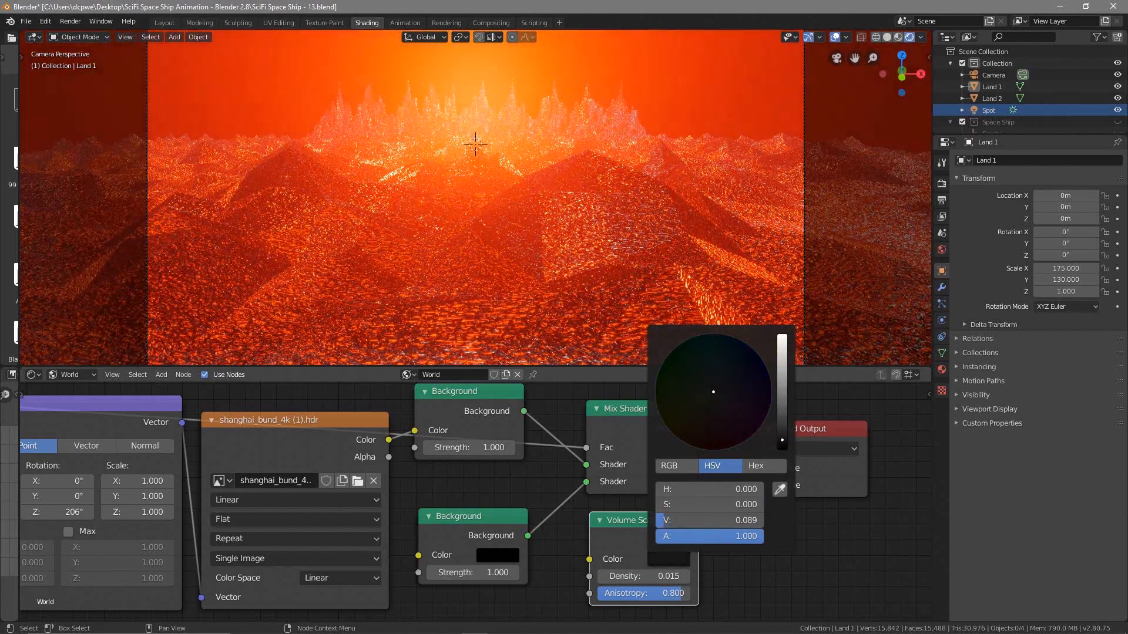
pyautogui.moveTo(782, 438)
pyautogui.mouseDown()
pyautogui.moveTo(782, 391)
pyautogui.moveTo(781, 419)
pyautogui.mouseUp()
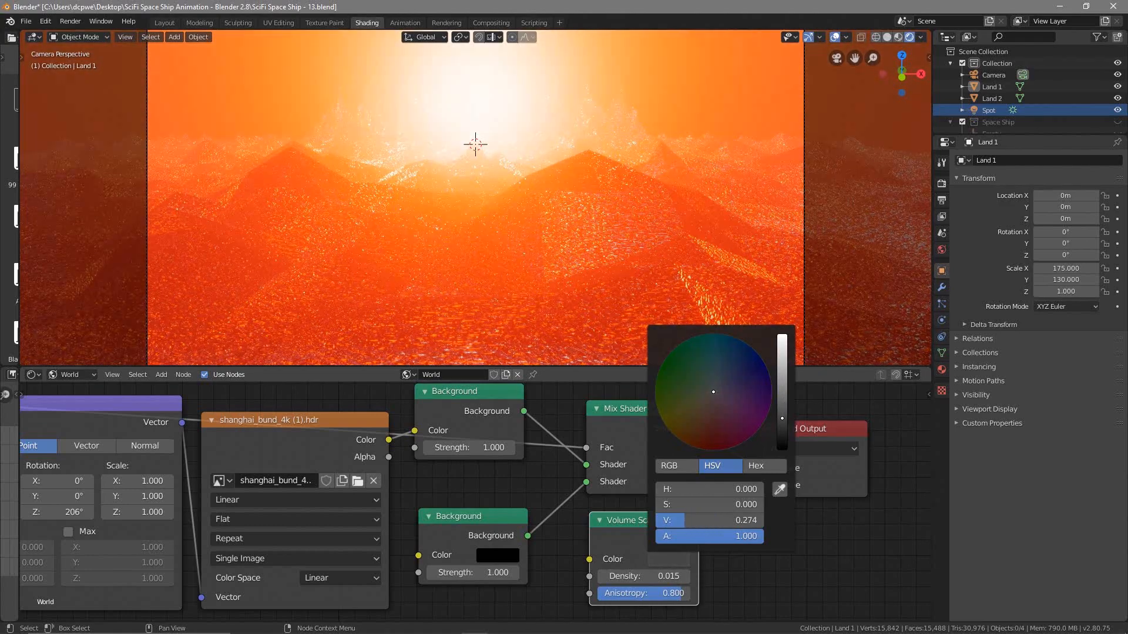
pyautogui.moveTo(782, 418); pyautogui.dragTo(782, 415)
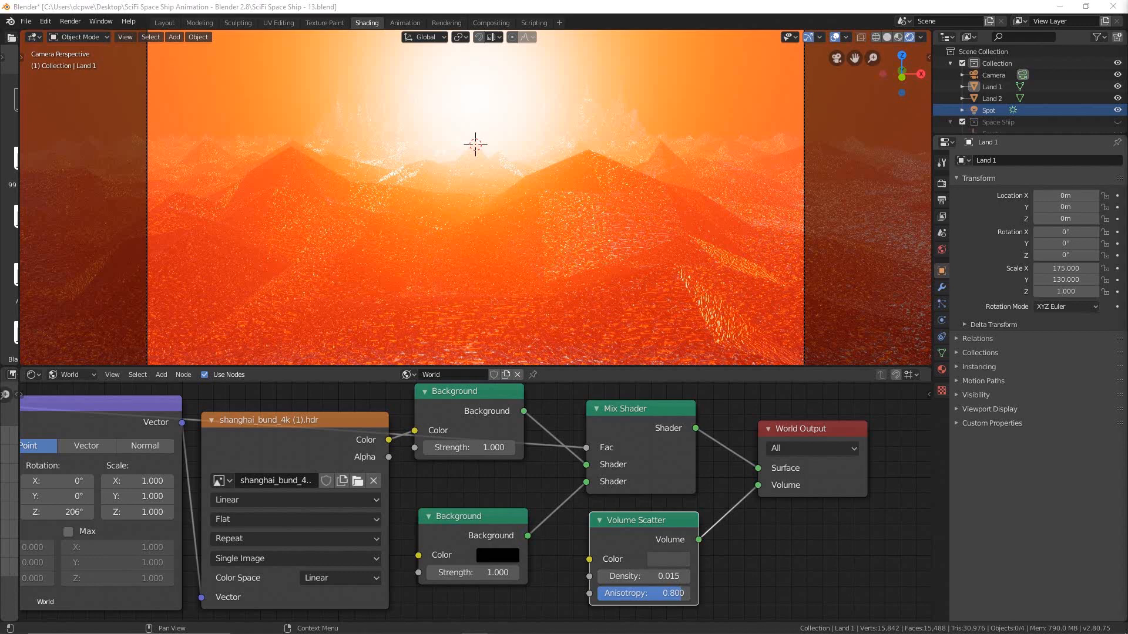
pyautogui.click(676, 559)
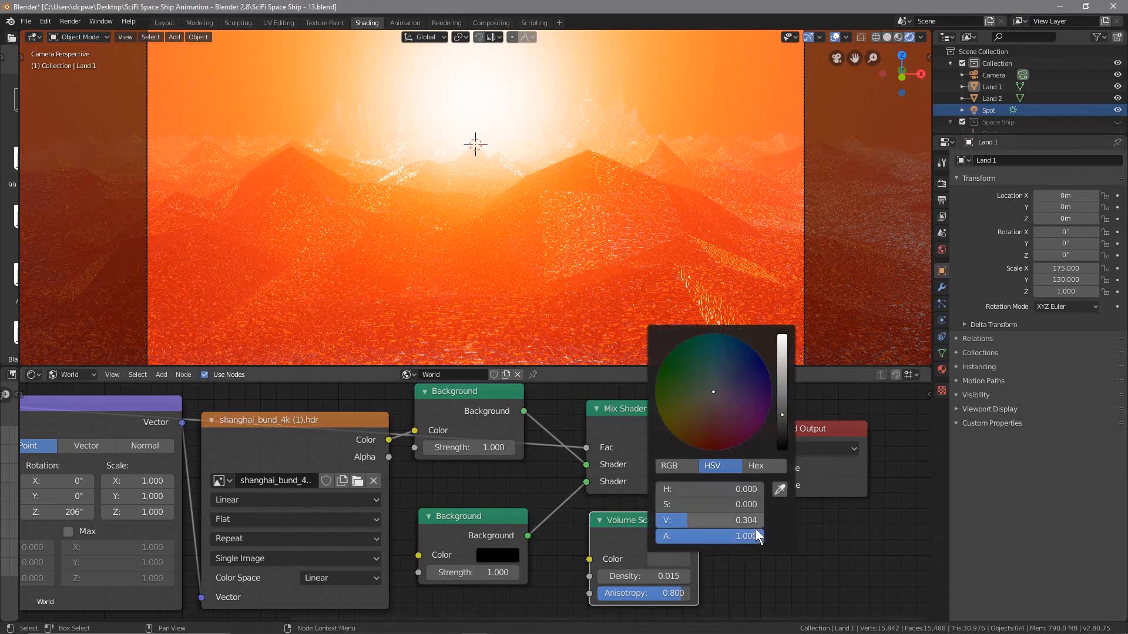
pyautogui.click(711, 520)
pyautogui.write('0')
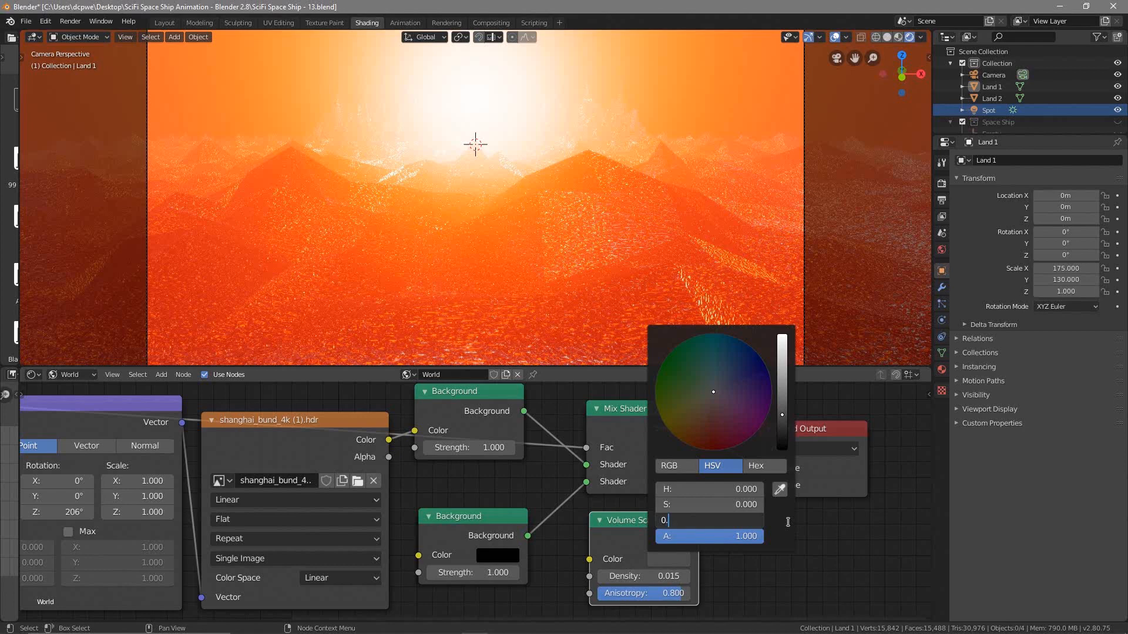
pyautogui.write('.339')
pyautogui.press('Return')
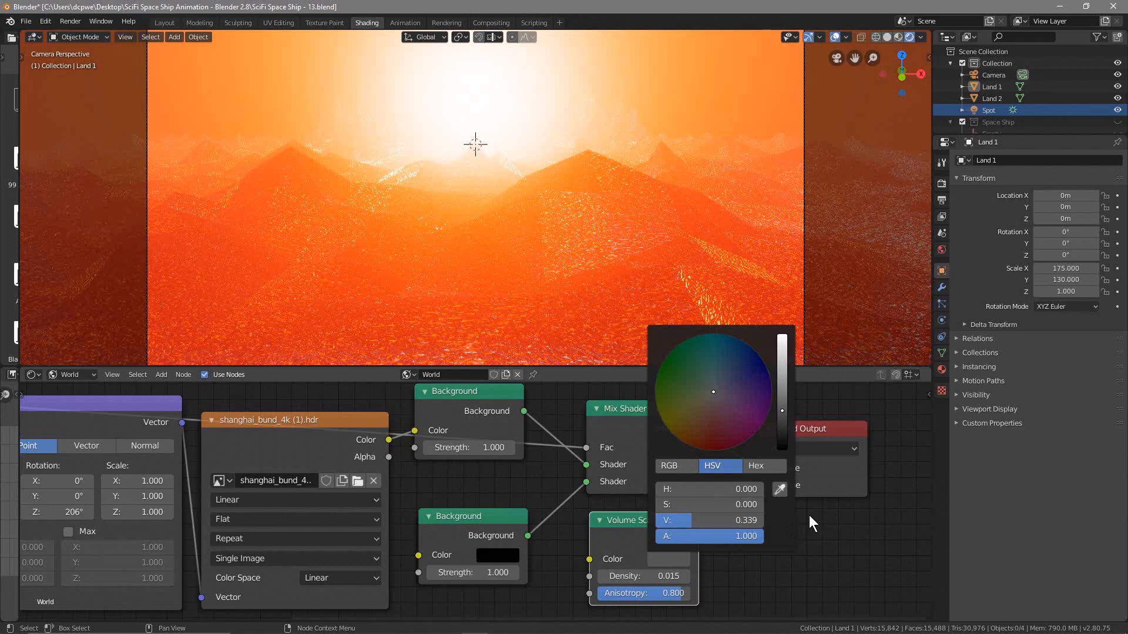
pyautogui.click(676, 559)
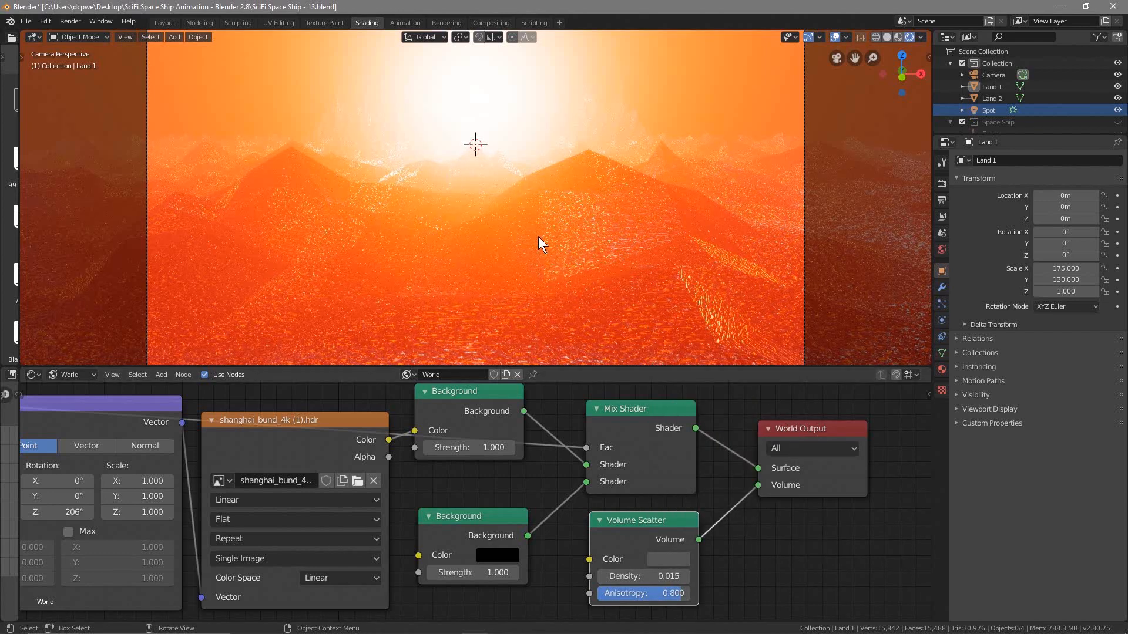
# Set the Land material's metallic to 1.000 and its roughness to about 0.155.
pyautogui.click(988, 97)
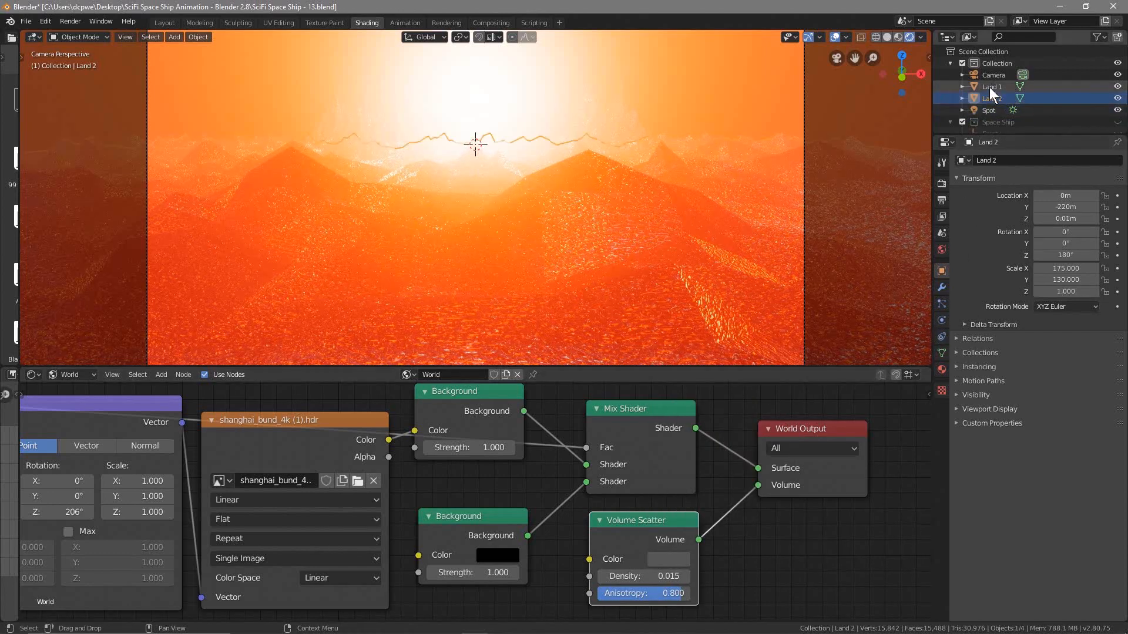
pyautogui.click(989, 87)
pyautogui.click(941, 370)
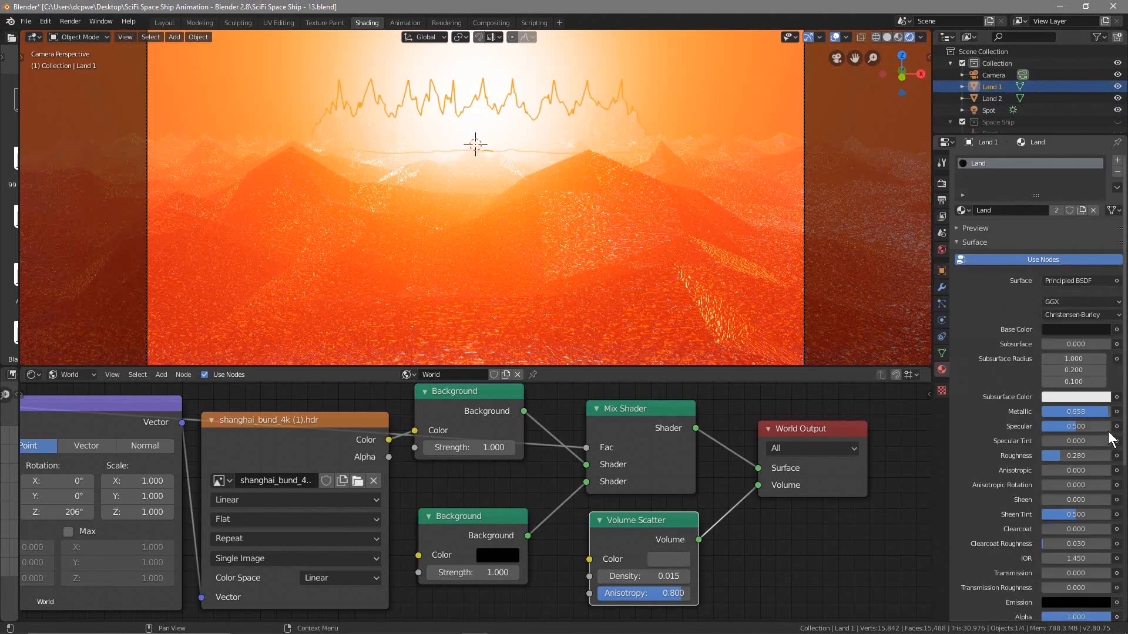
pyautogui.moveTo(1105, 411); pyautogui.dragTo(1119, 411)
pyautogui.moveTo(1055, 456); pyautogui.dragTo(1047, 456)
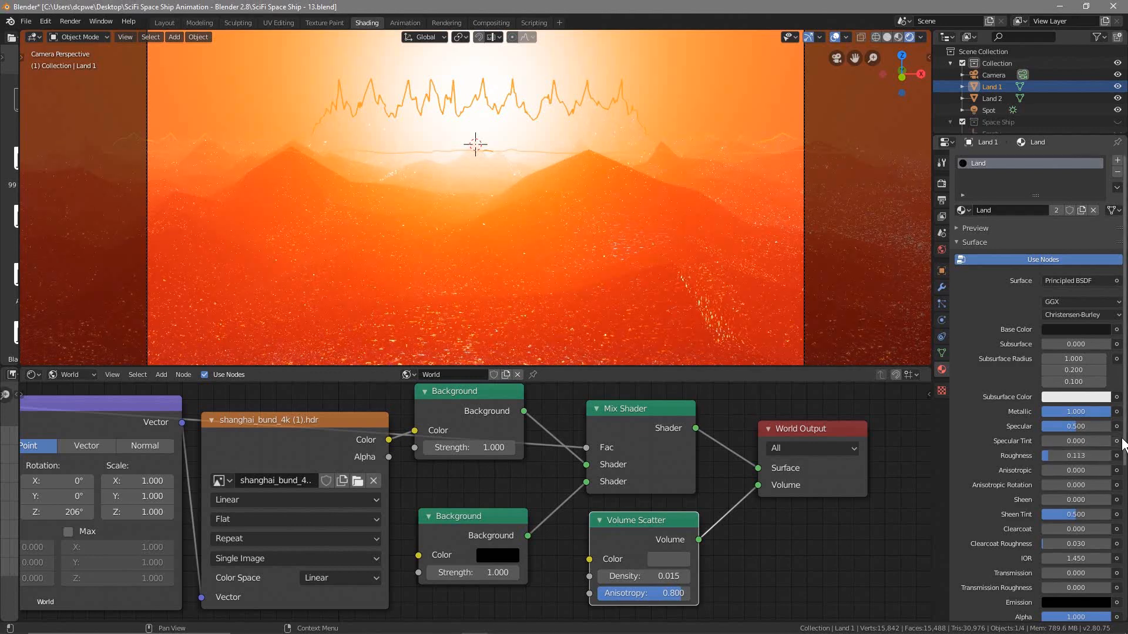
pyautogui.moveTo(1098, 414)
pyautogui.mouseDown()
pyautogui.moveTo(1028, 414)
pyautogui.moveTo(1104, 414)
pyautogui.mouseUp()
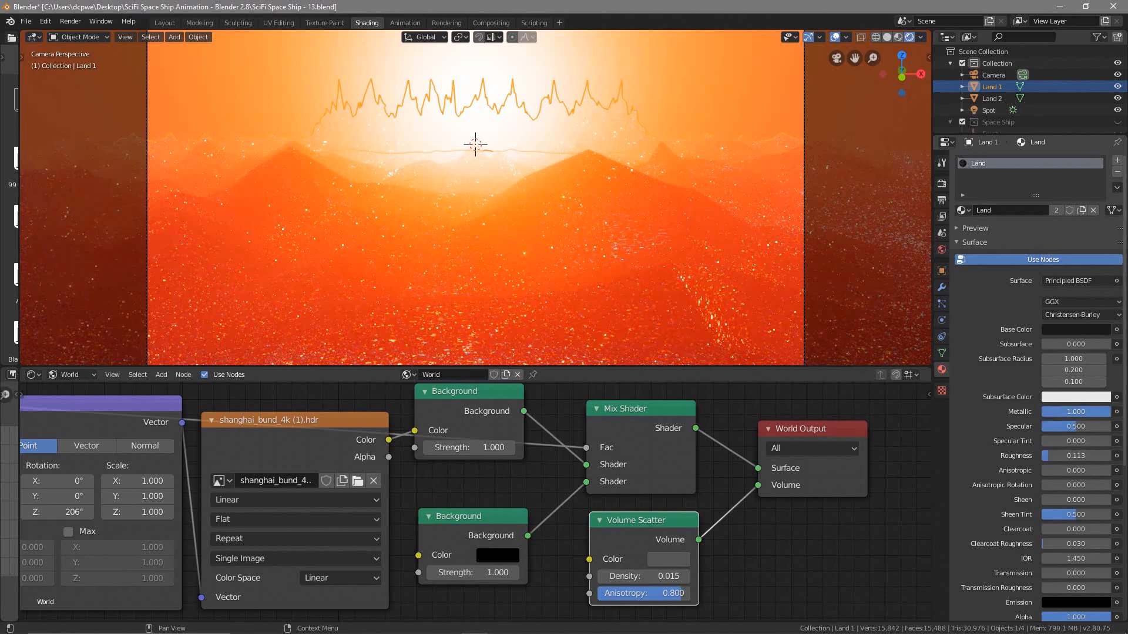
pyautogui.moveTo(1039, 456); pyautogui.dragTo(1025, 456)
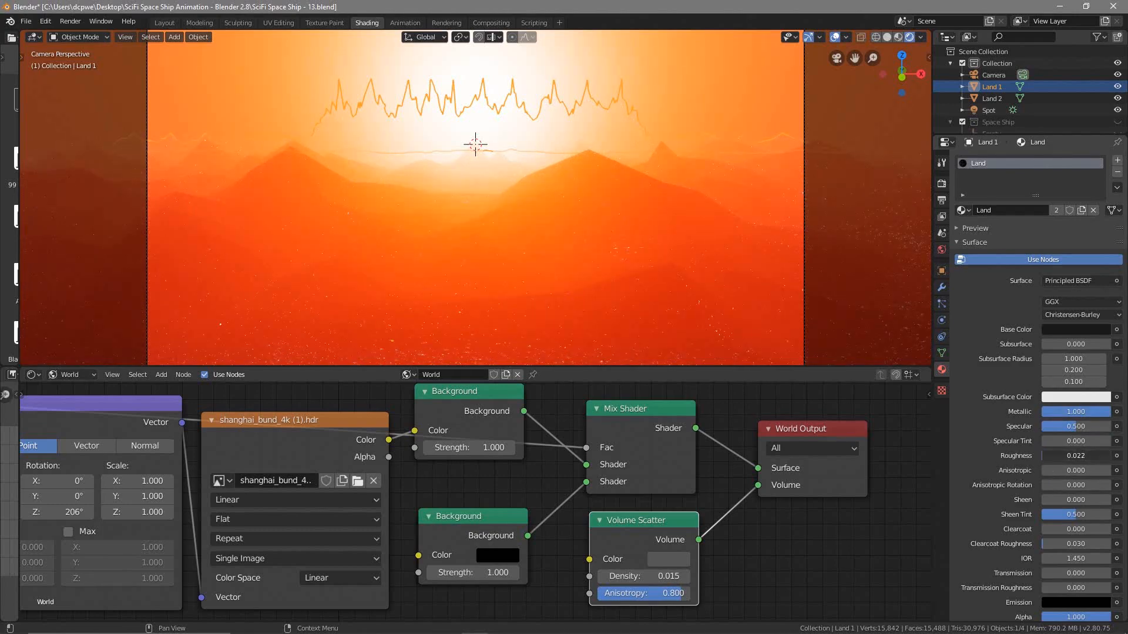
pyautogui.moveTo(1045, 456)
pyautogui.mouseDown()
pyautogui.moveTo(1065, 456)
pyautogui.moveTo(1052, 456)
pyautogui.mouseUp()
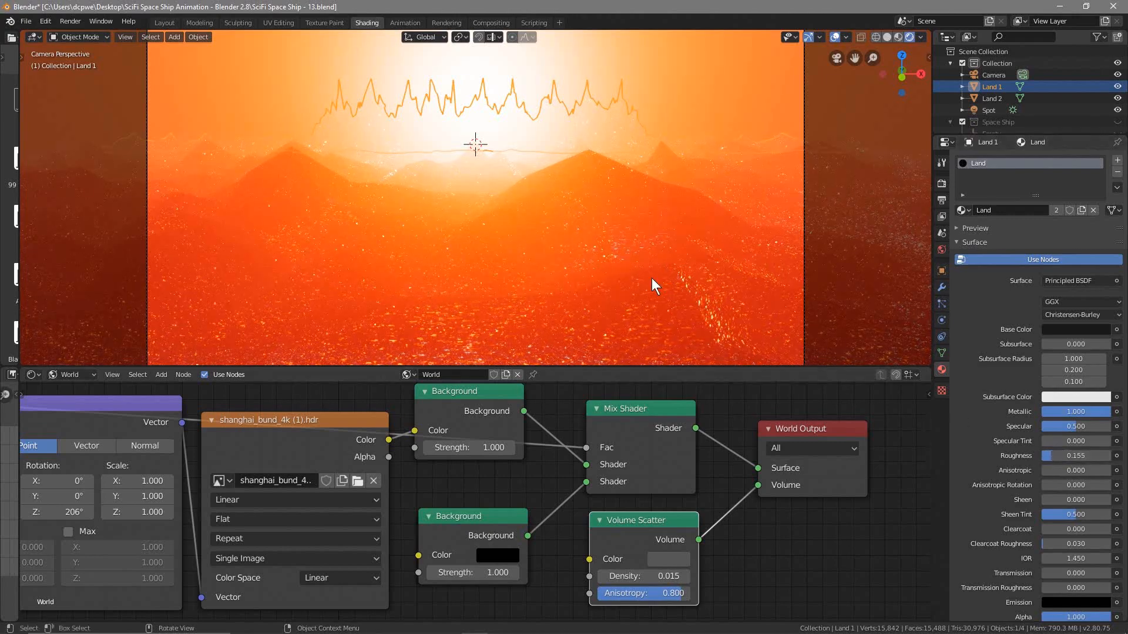
# Hide the viewport overlays in the layout view, then lower the Land material's specular to 0 and its roughness to slightly above 0.
pyautogui.click(163, 25)
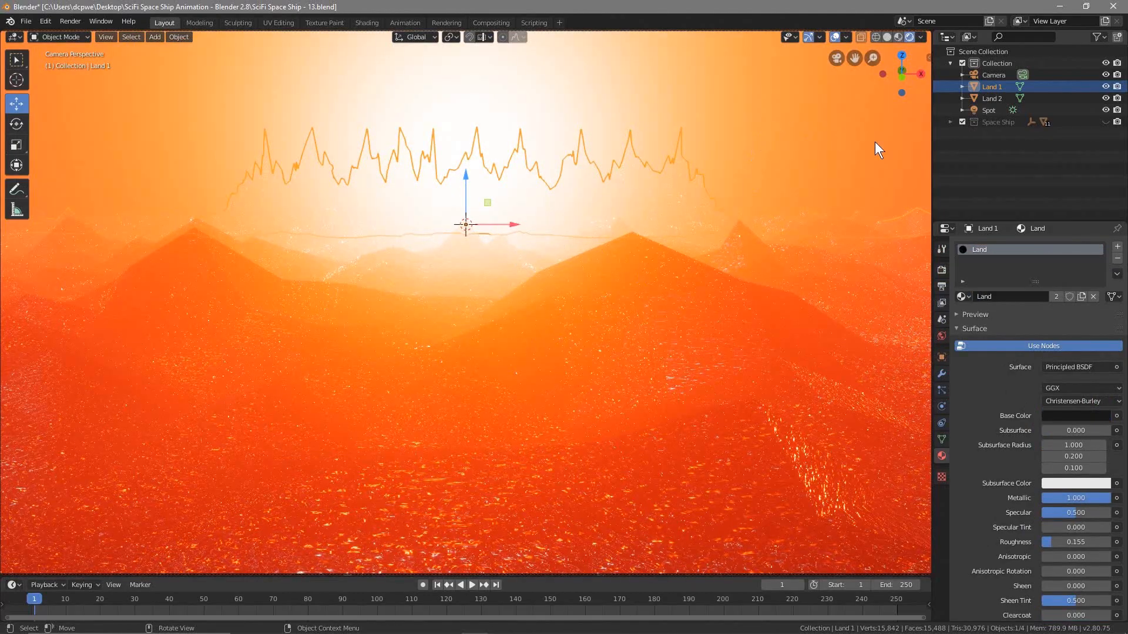
pyautogui.click(834, 37)
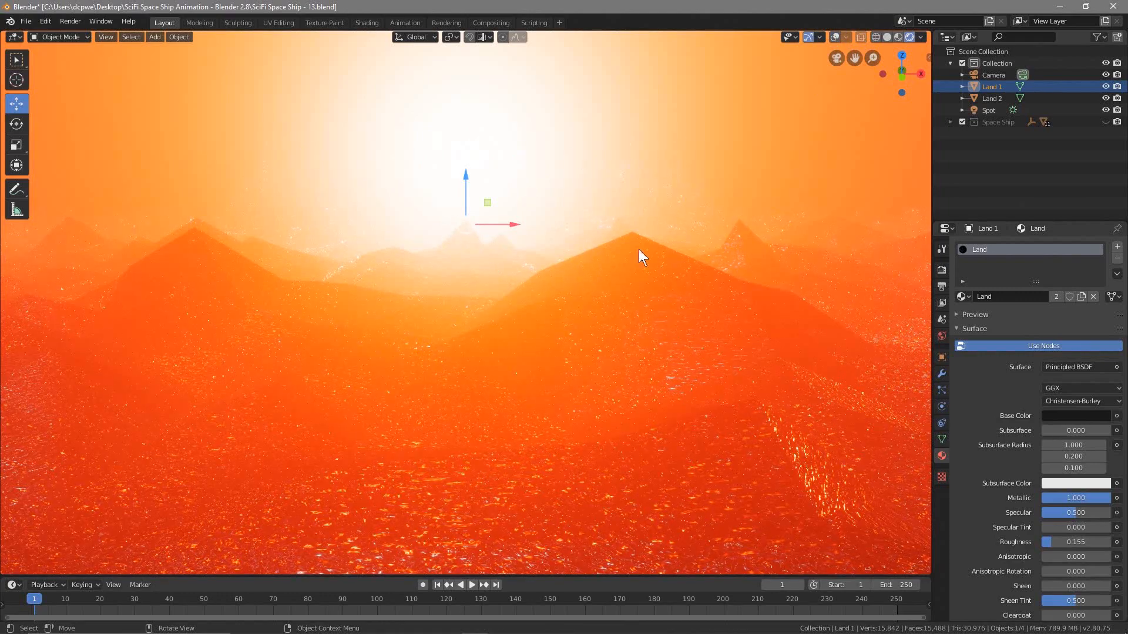
pyautogui.moveTo(1091, 498)
pyautogui.mouseDown()
pyautogui.moveTo(1022, 498)
pyautogui.moveTo(1091, 498)
pyautogui.mouseUp()
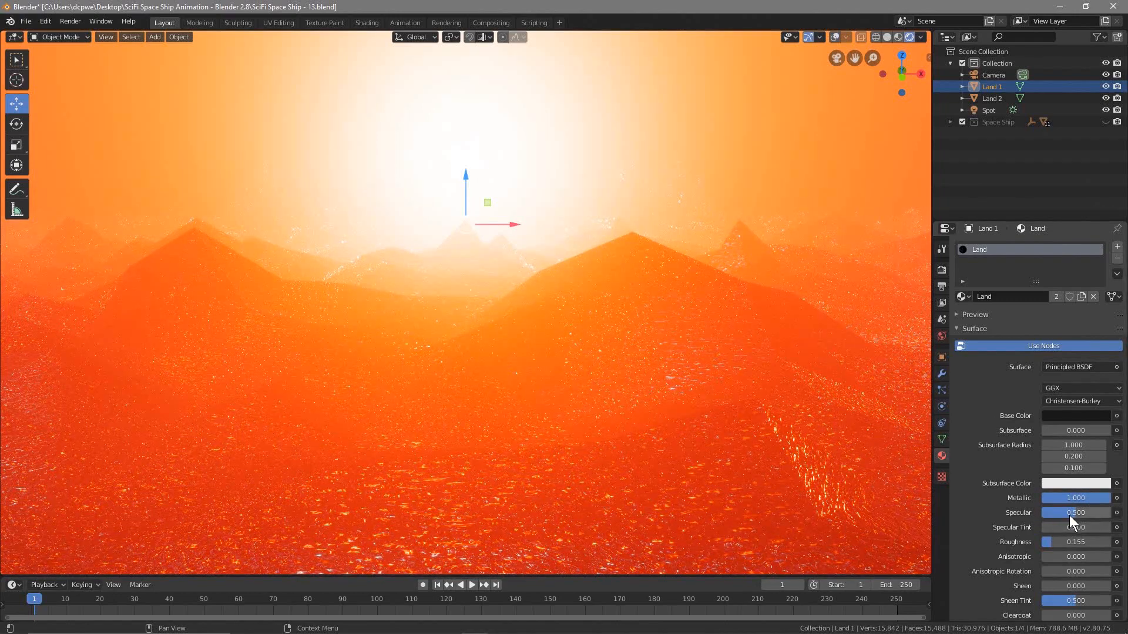
pyautogui.moveTo(1071, 511); pyautogui.dragTo(1042, 542)
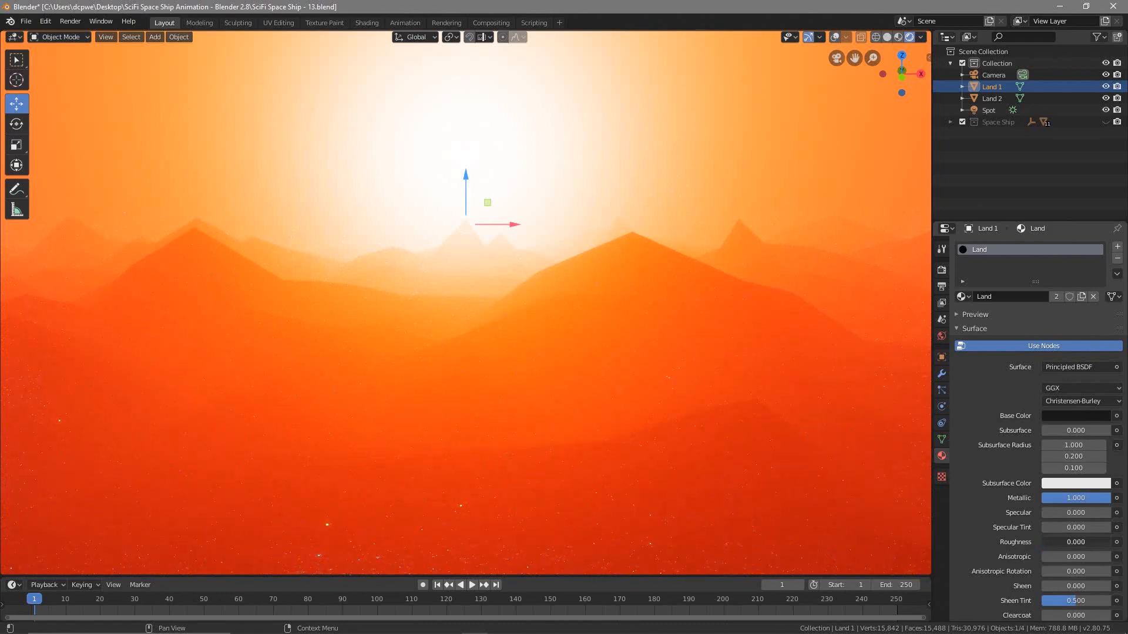
pyautogui.moveTo(1042, 542)
pyautogui.mouseDown()
pyautogui.moveTo(1087, 543)
pyautogui.moveTo(1046, 543)
pyautogui.mouseUp()
# Shift the camera along Y to a location of about -285.98 m.
pyautogui.click(991, 75)
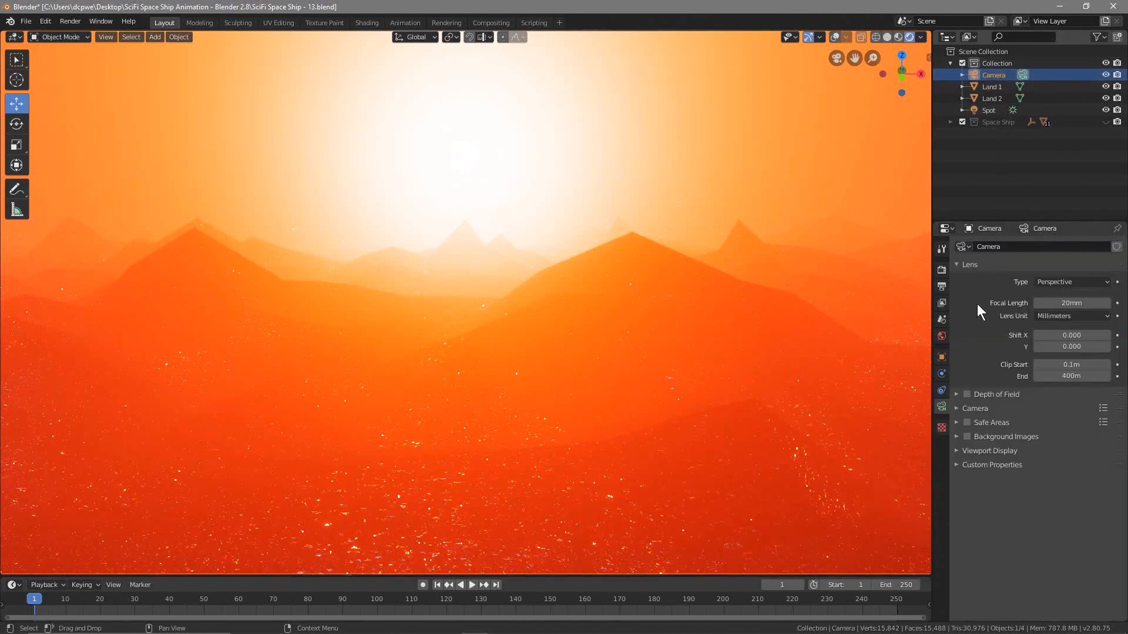
pyautogui.click(942, 358)
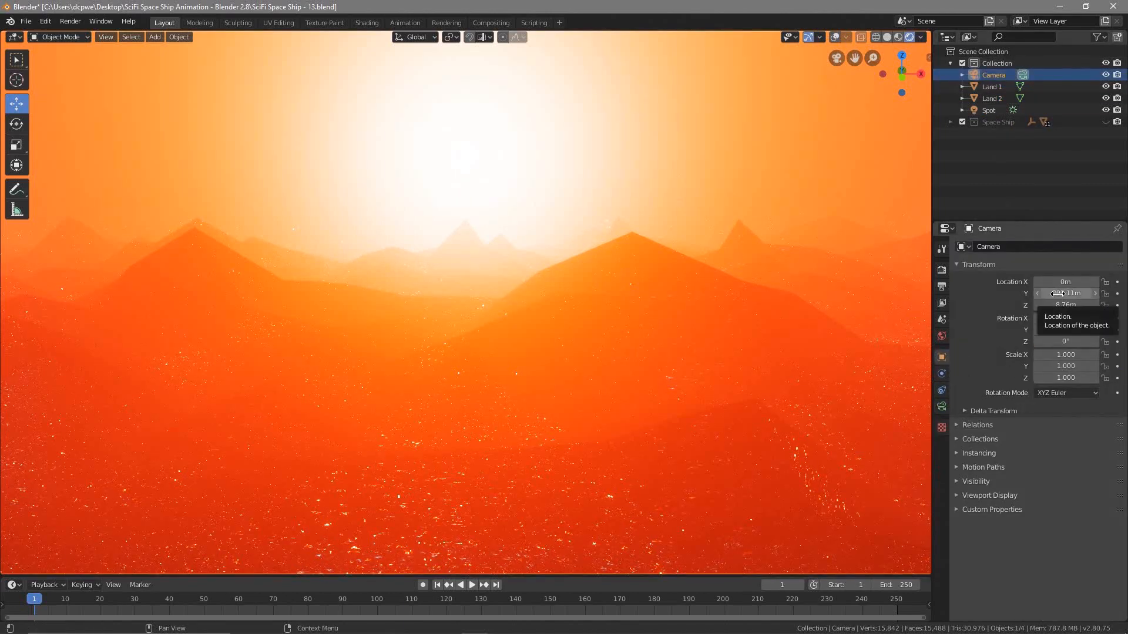
pyautogui.moveTo(1057, 293)
pyautogui.mouseDown()
pyautogui.moveTo(1090, 294)
pyautogui.moveTo(1063, 293)
pyautogui.mouseUp()
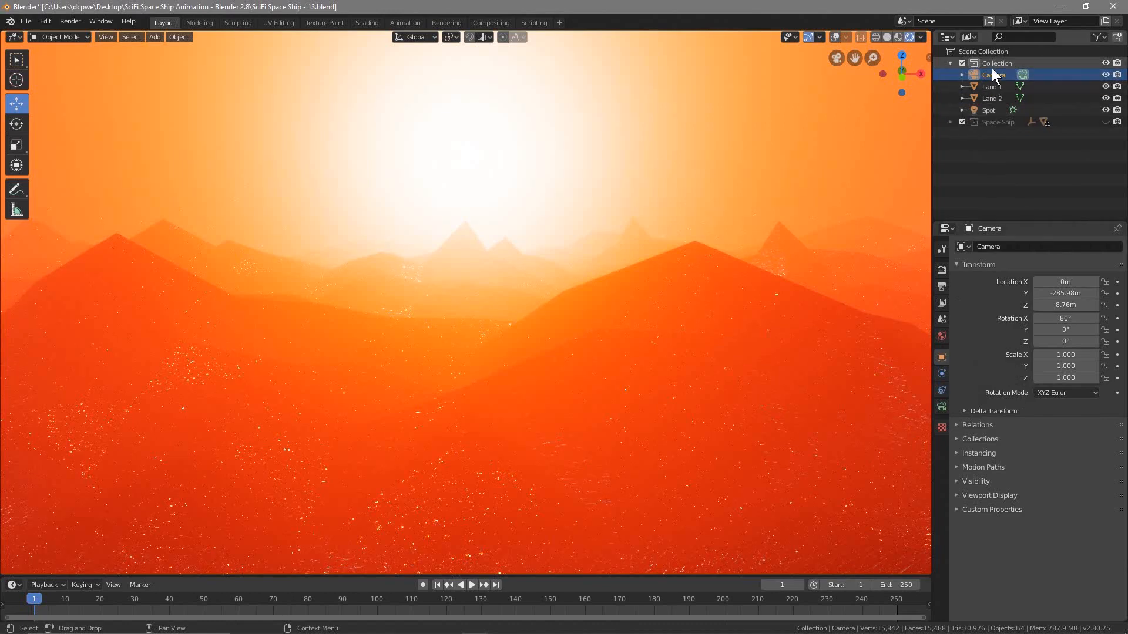
# Lower the sun light's specular to 0.34 and open its transform values.
pyautogui.click(987, 110)
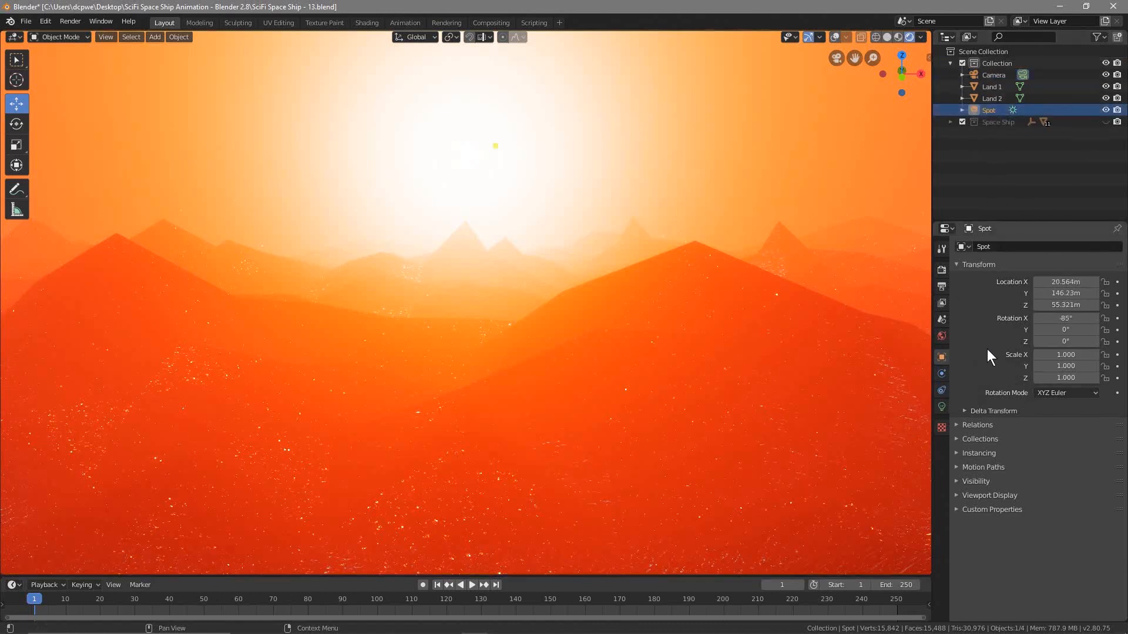
pyautogui.click(942, 406)
pyautogui.moveTo(1063, 336)
pyautogui.mouseDown()
pyautogui.moveTo(1032, 336)
pyautogui.moveTo(1110, 337)
pyautogui.moveTo(1038, 336)
pyautogui.moveTo(1060, 336)
pyautogui.mouseUp()
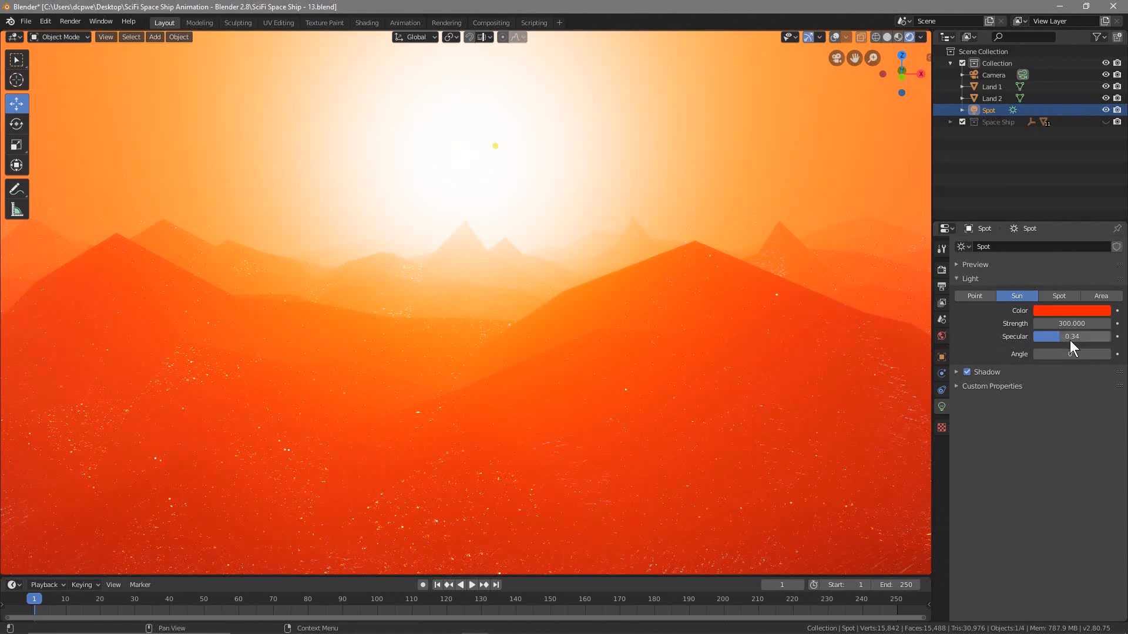
pyautogui.click(942, 358)
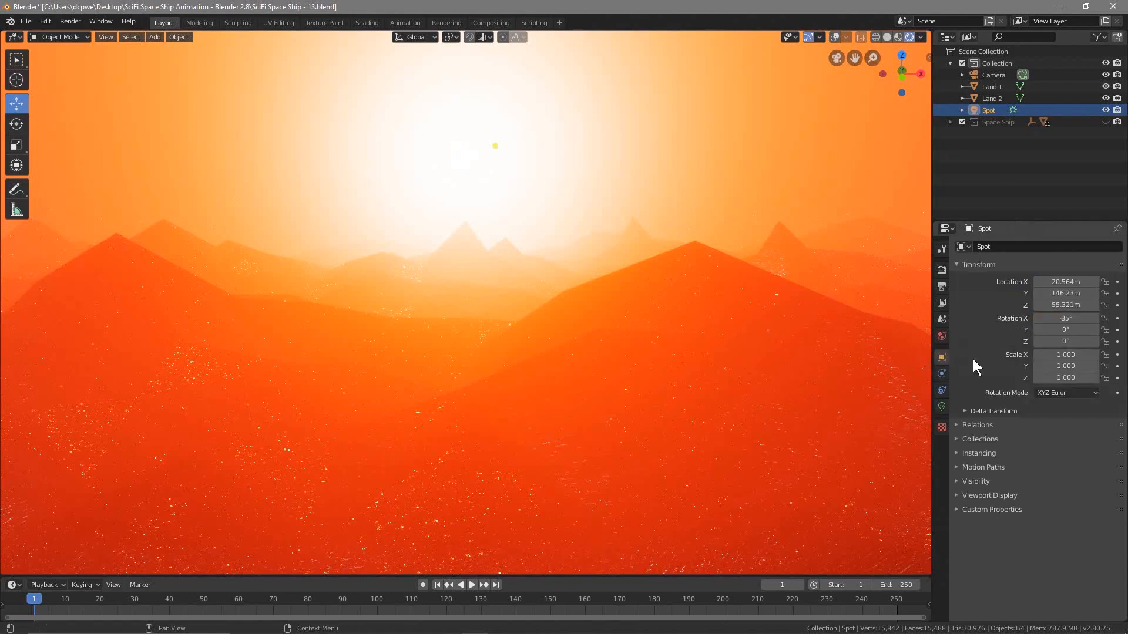
# Select Land 1 and set the Land material's metallic to 0 and its roughness to 0.355.
pyautogui.click(993, 96)
pyautogui.click(993, 89)
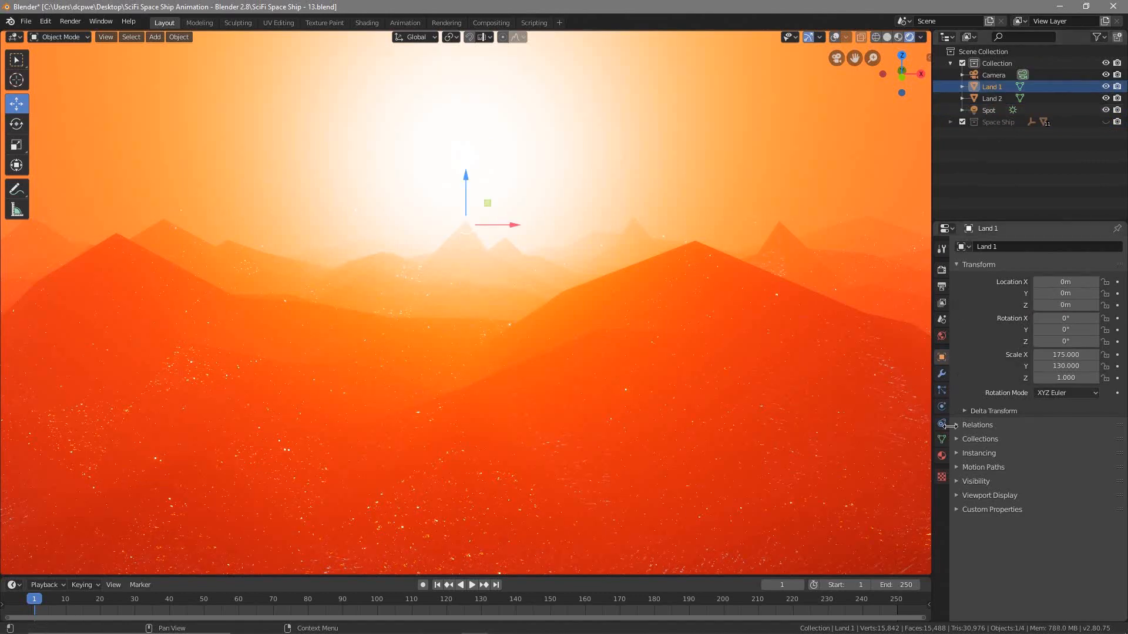
pyautogui.click(942, 456)
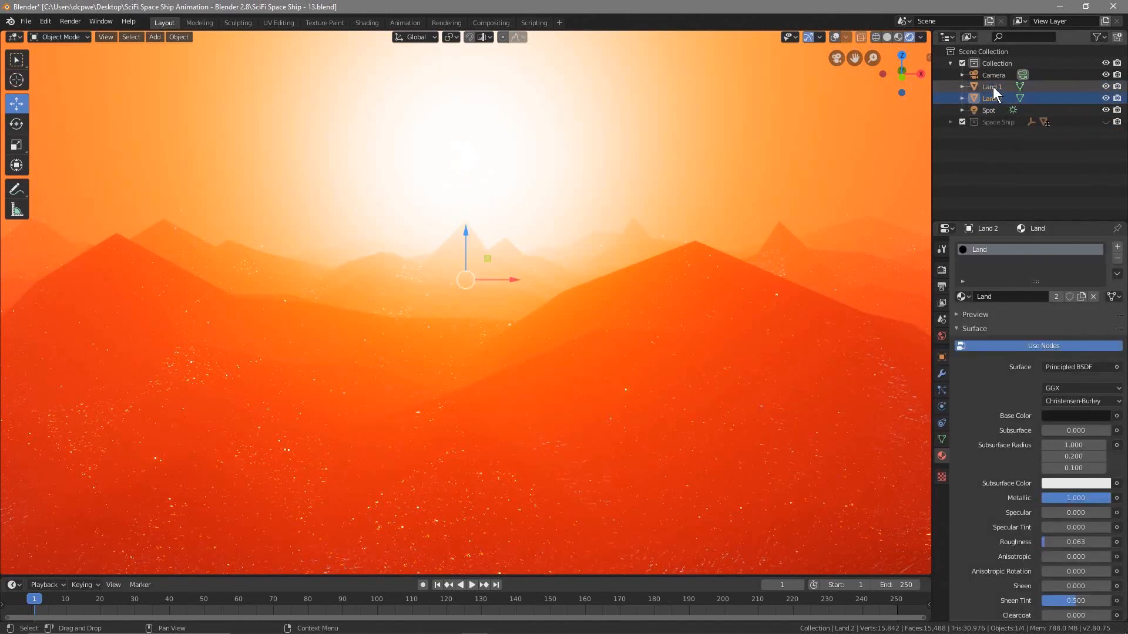
pyautogui.moveTo(1095, 499); pyautogui.dragTo(1040, 500)
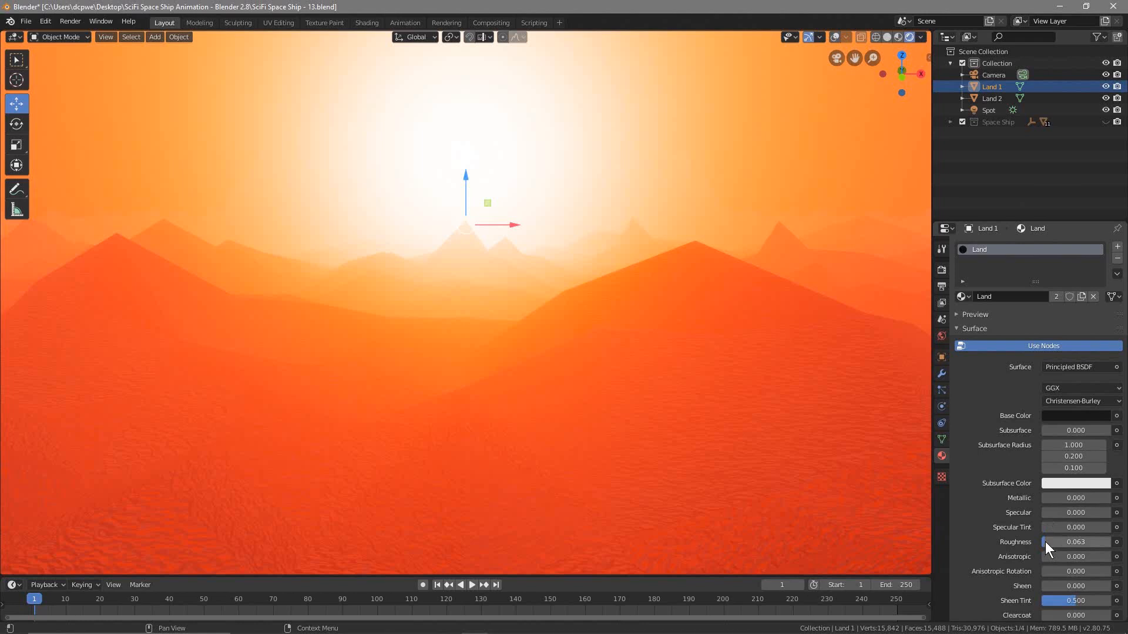
pyautogui.moveTo(1045, 542)
pyautogui.mouseDown()
pyautogui.moveTo(1110, 543)
pyautogui.moveTo(1044, 542)
pyautogui.moveTo(1067, 542)
pyautogui.mouseUp()
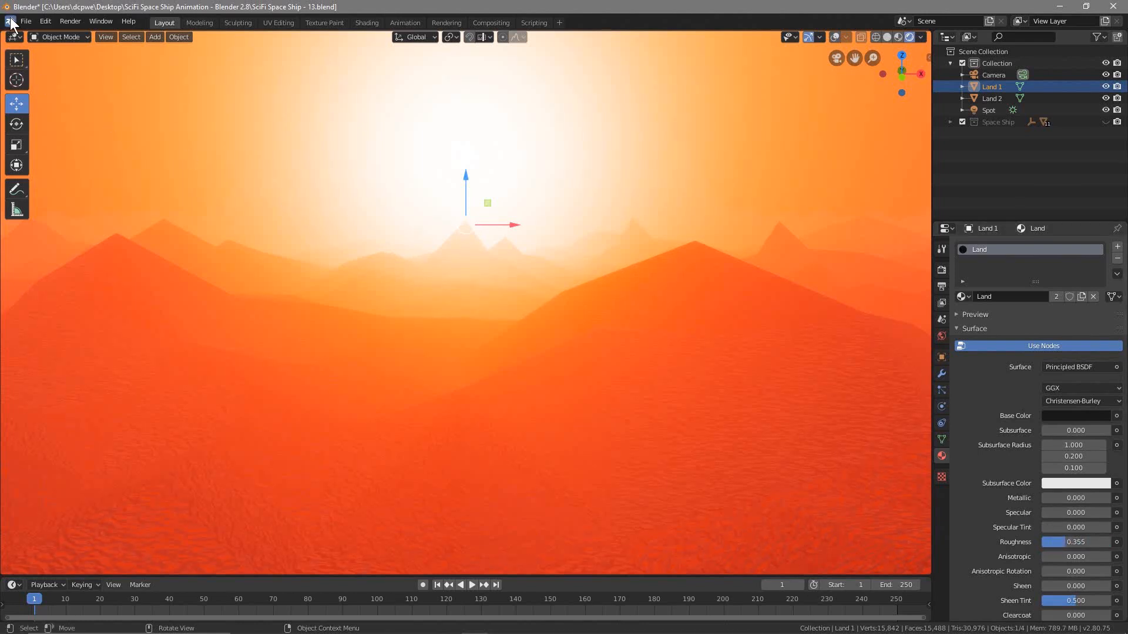
# Make Land 2 the active object and set the Land material's metallic to 0.192 and its roughness to 0.313.
pyautogui.click(30, 25)
pyautogui.click(54, 99)
pyautogui.keyDown('shift'); pyautogui.click(379, 292); pyautogui.keyUp('shift')
pyautogui.press('KP_0')
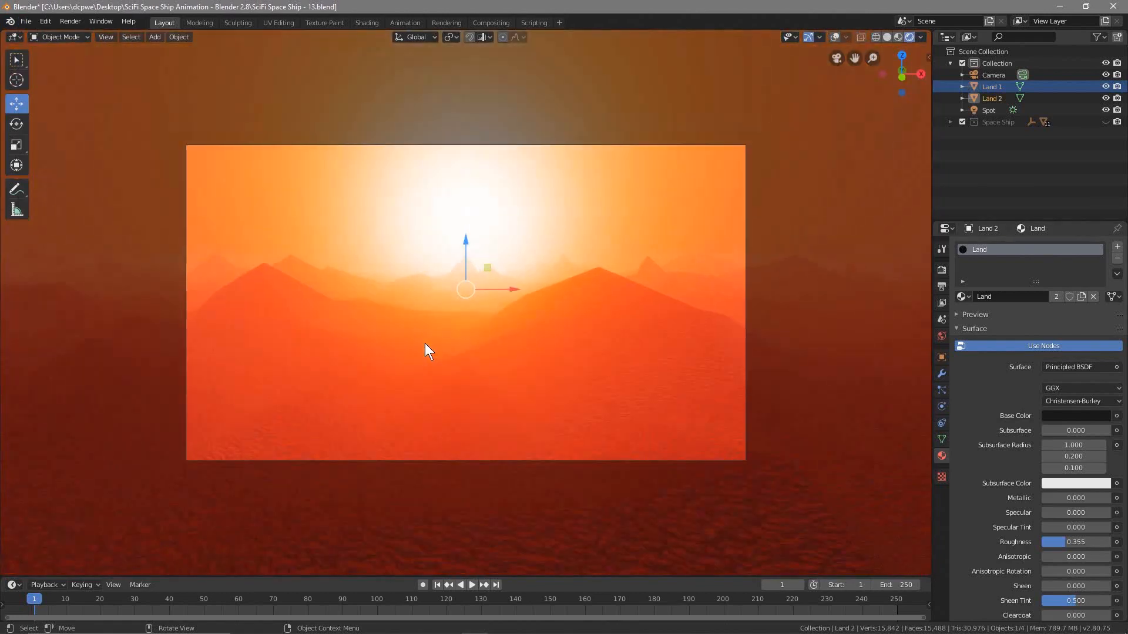
pyautogui.scroll(3, 425, 350)
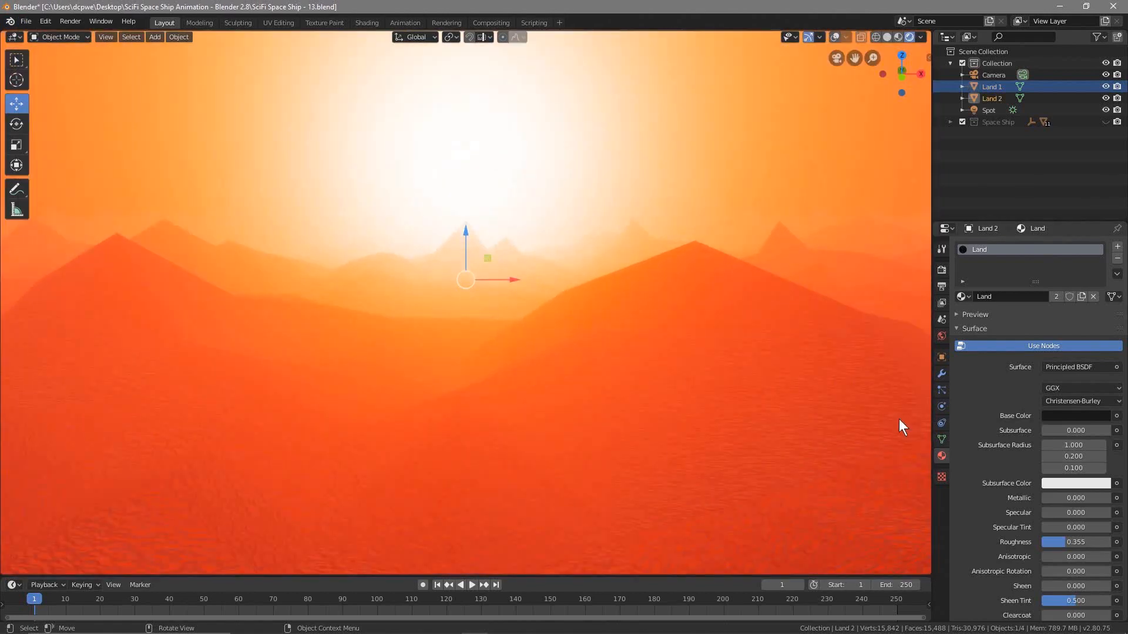
pyautogui.moveTo(1060, 498)
pyautogui.mouseDown()
pyautogui.moveTo(1090, 498)
pyautogui.moveTo(1041, 498)
pyautogui.mouseUp()
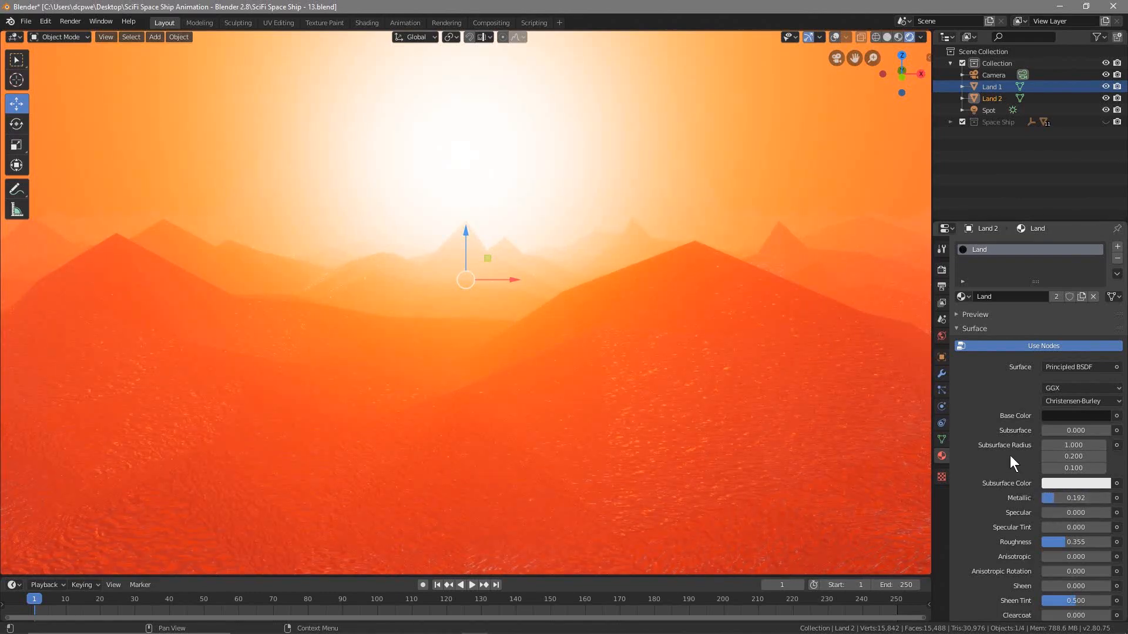
pyautogui.moveTo(1043, 541)
pyautogui.mouseDown()
pyautogui.moveTo(1017, 541)
pyautogui.moveTo(1058, 541)
pyautogui.mouseUp()
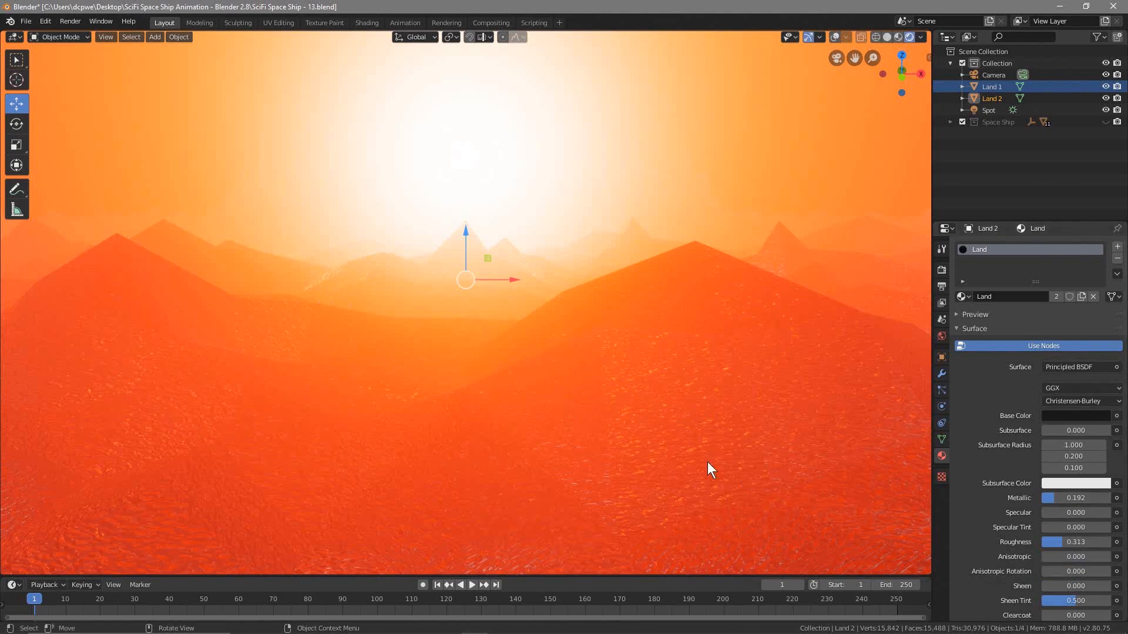
# Move Land 2 along Y to a location of -216.66 m and save the scene as SciFi Space Ship - 14.blend.
pyautogui.click(941, 354)
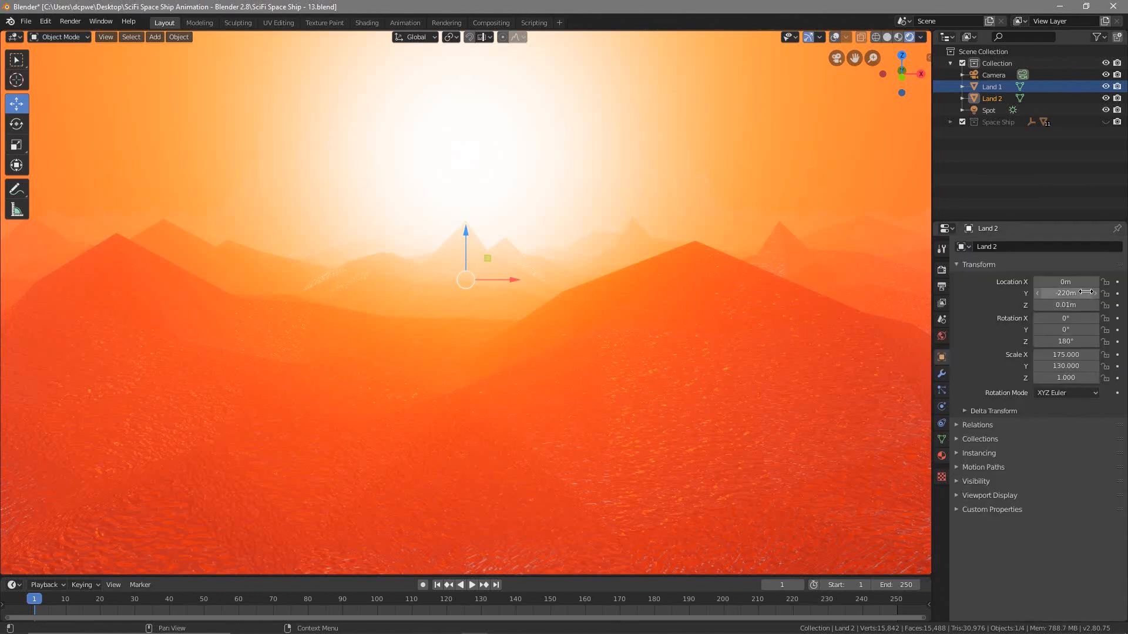
pyautogui.moveTo(1064, 293)
pyautogui.mouseDown()
pyautogui.moveTo(1051, 293)
pyautogui.moveTo(1099, 293)
pyautogui.moveTo(1079, 293)
pyautogui.mouseUp()
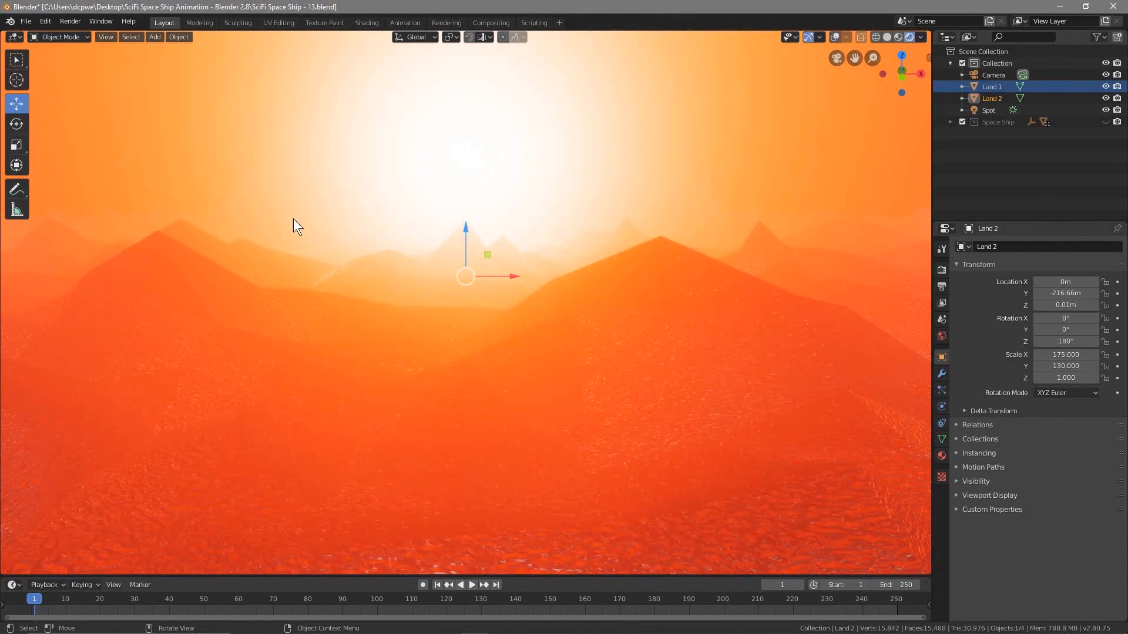
pyautogui.click(26, 20)
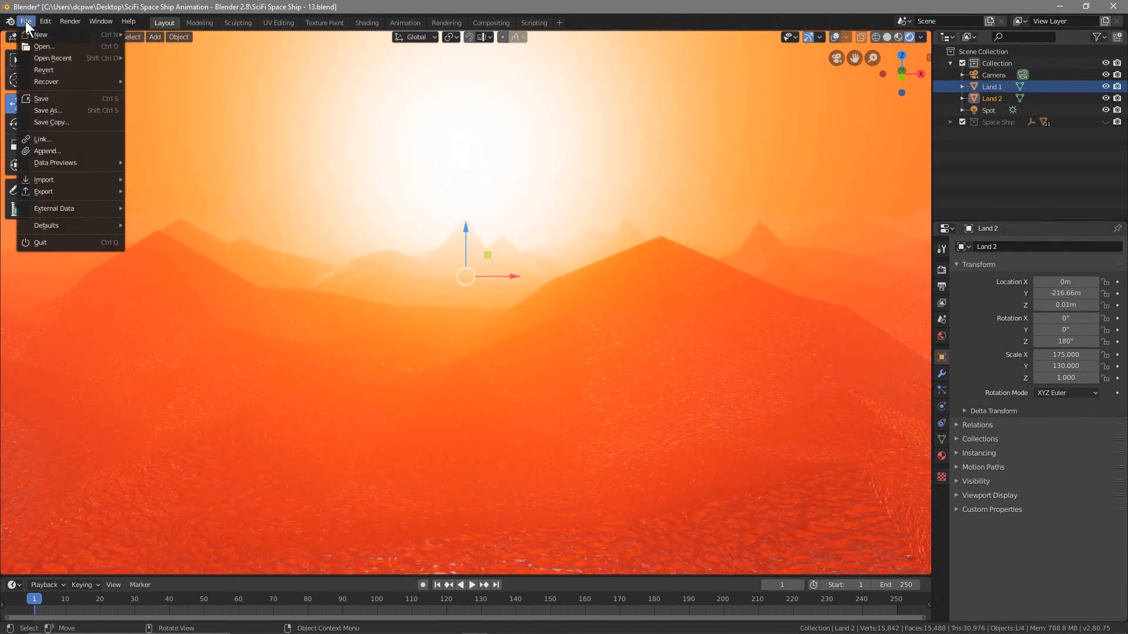
pyautogui.click(45, 108)
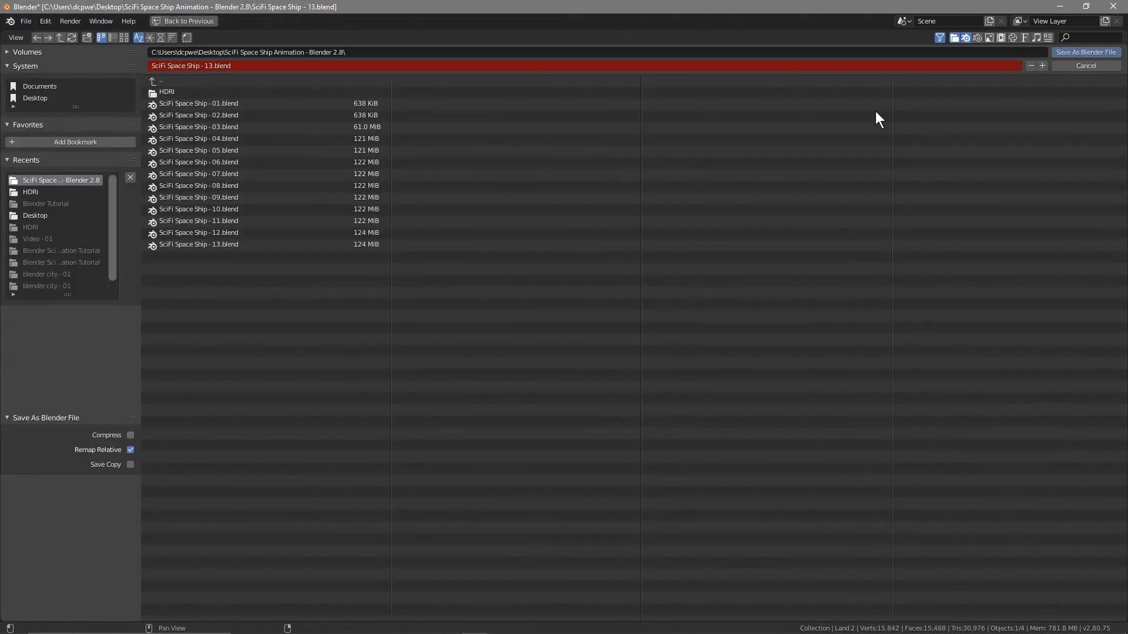
pyautogui.click(1043, 66)
pyautogui.click(1081, 51)
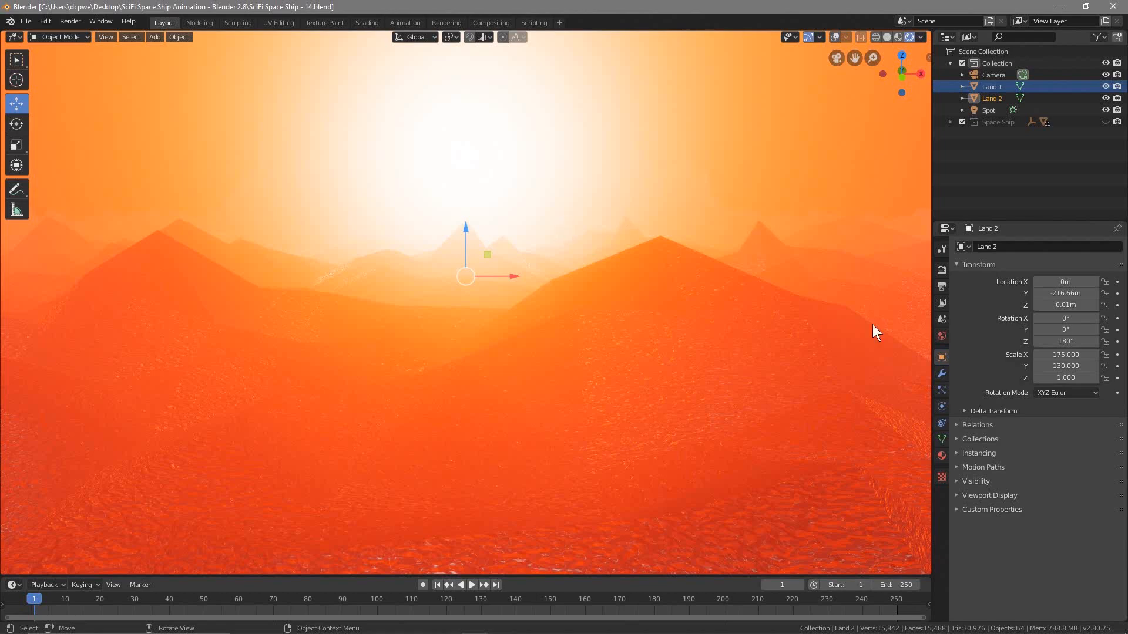
# Adjust Land 2's Y location to -212.54 m.
pyautogui.click(1060, 293)
pyautogui.write('-207.97')
pyautogui.press('Return')
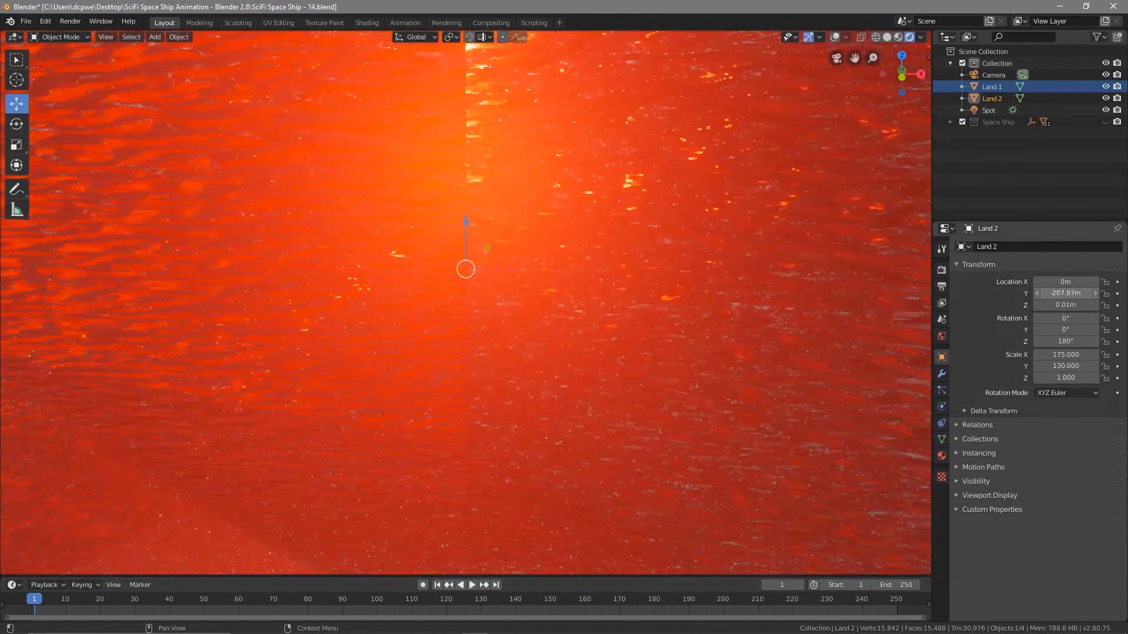
pyautogui.moveTo(1065, 293); pyautogui.dragTo(1040, 293)
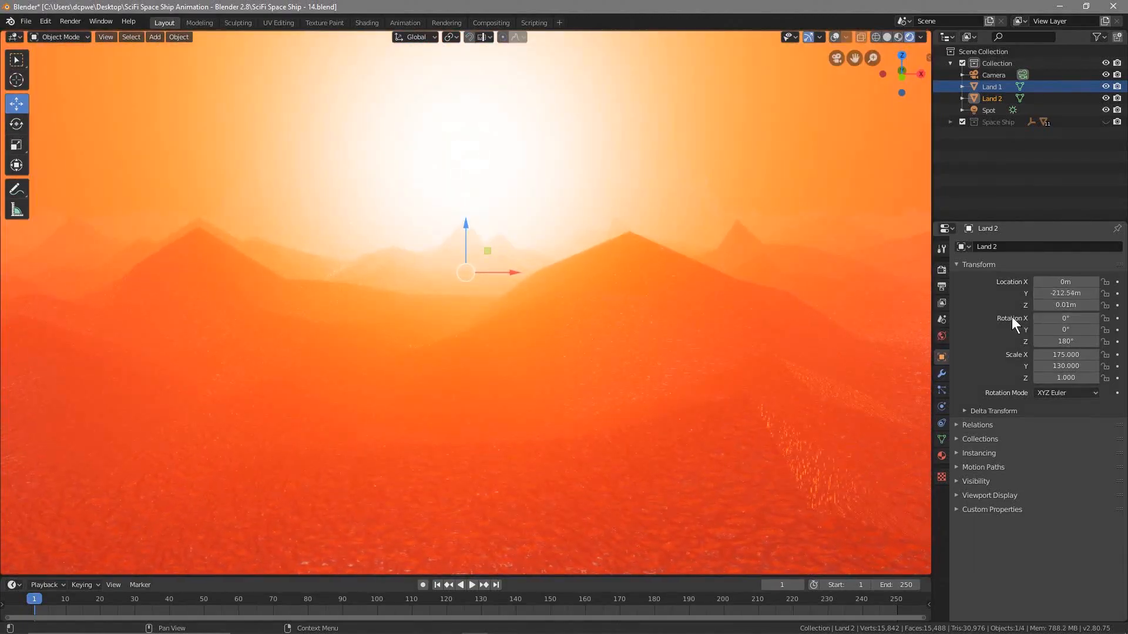
# Hide Land 1, Land 2 and the Spot light in the viewport.
pyautogui.click(962, 122)
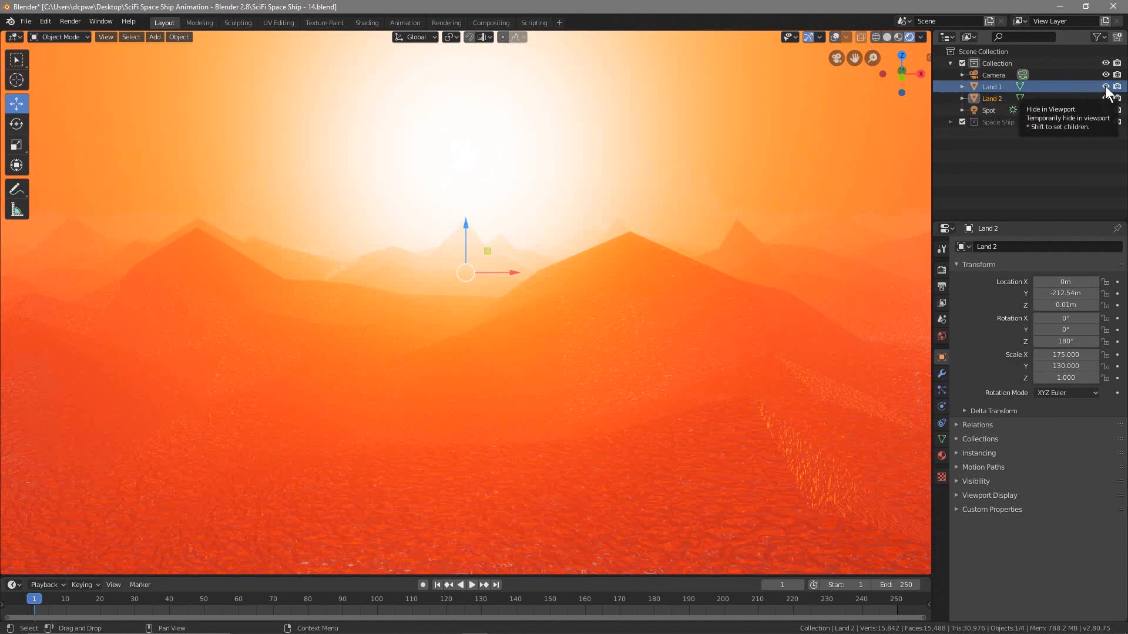
pyautogui.moveTo(1107, 87); pyautogui.dragTo(1106, 99)
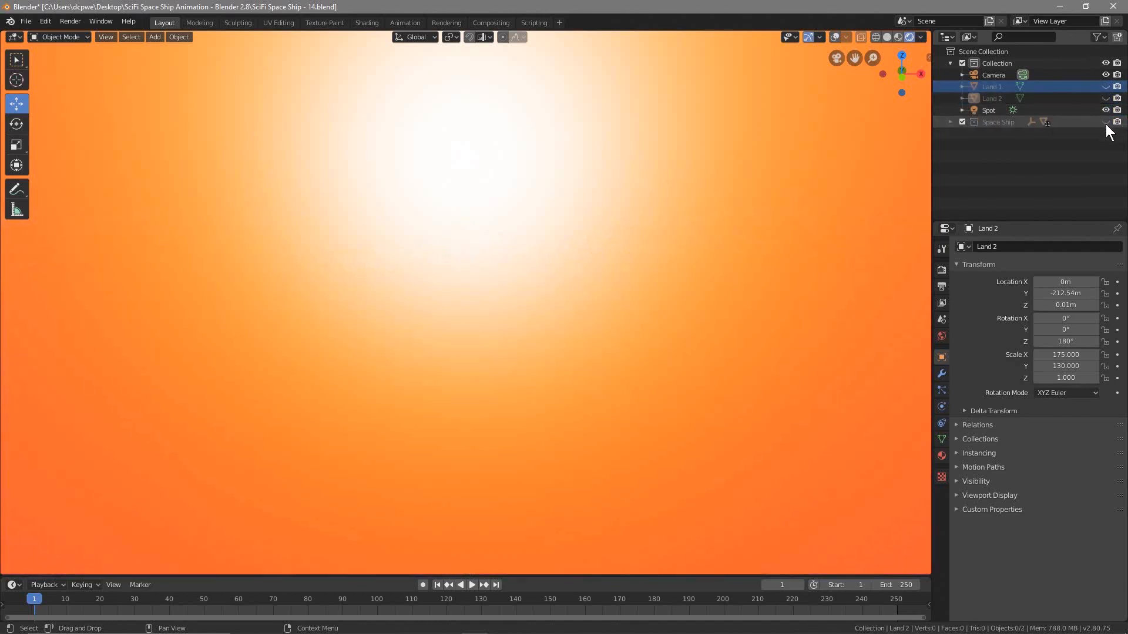
pyautogui.click(1106, 110)
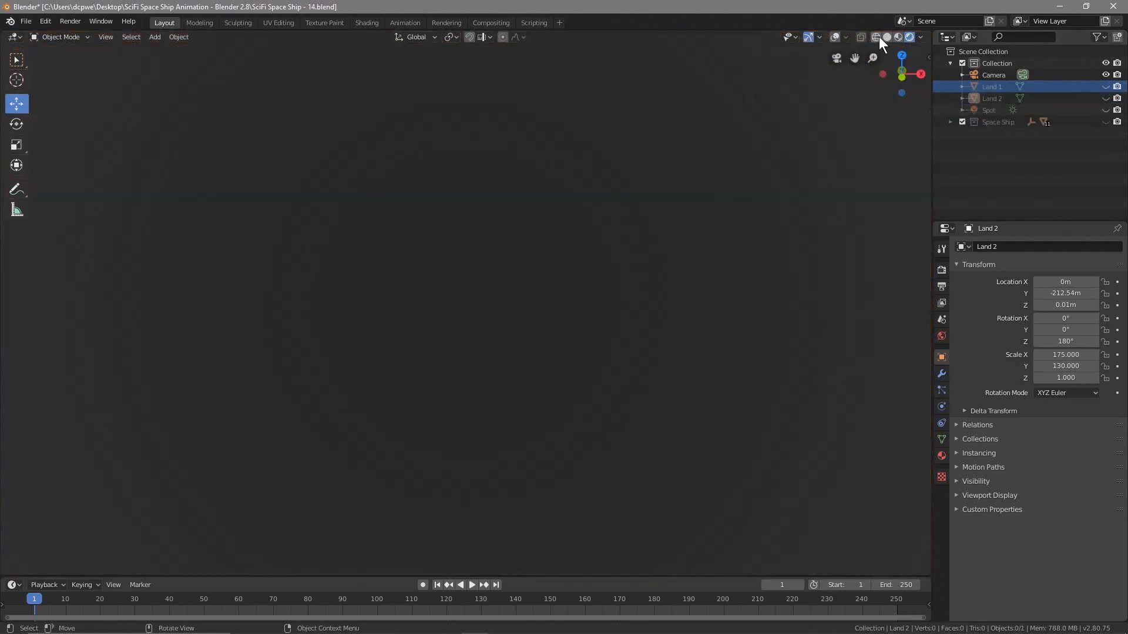
# Reveal the Space Ship collection in material preview shading with viewport overlays on and view the ship from the side.
pyautogui.click(896, 37)
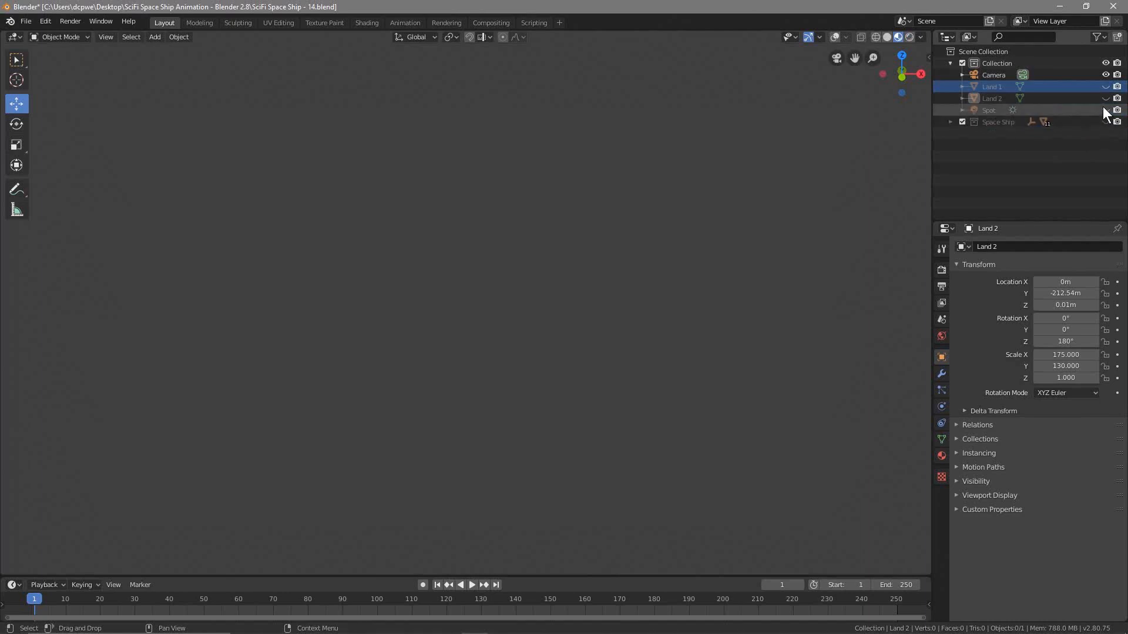
pyautogui.click(1106, 121)
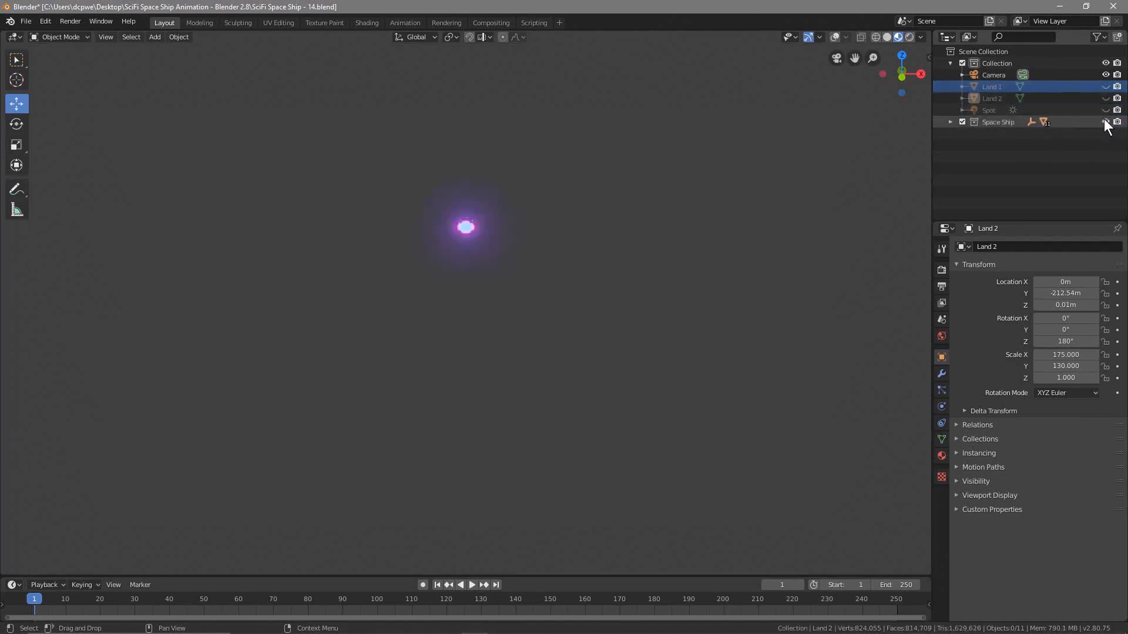
pyautogui.moveTo(382, 249); pyautogui.dragTo(461, 266, button='middle')
pyautogui.scroll(3, 566, 266)
pyautogui.scroll(-1, 567, 266)
pyautogui.moveTo(514, 238); pyautogui.dragTo(622, 320, button='middle')
pyautogui.click(874, 37)
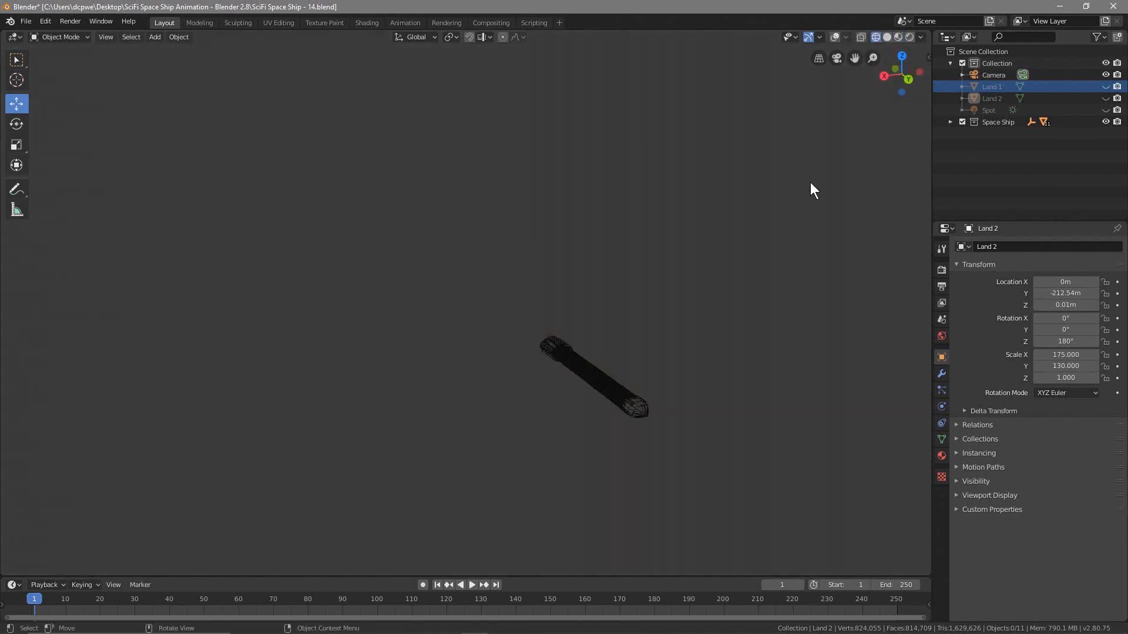
pyautogui.click(898, 37)
pyautogui.click(834, 37)
pyautogui.scroll(4, 569, 410)
pyautogui.moveTo(385, 342); pyautogui.dragTo(532, 341, button='middle')
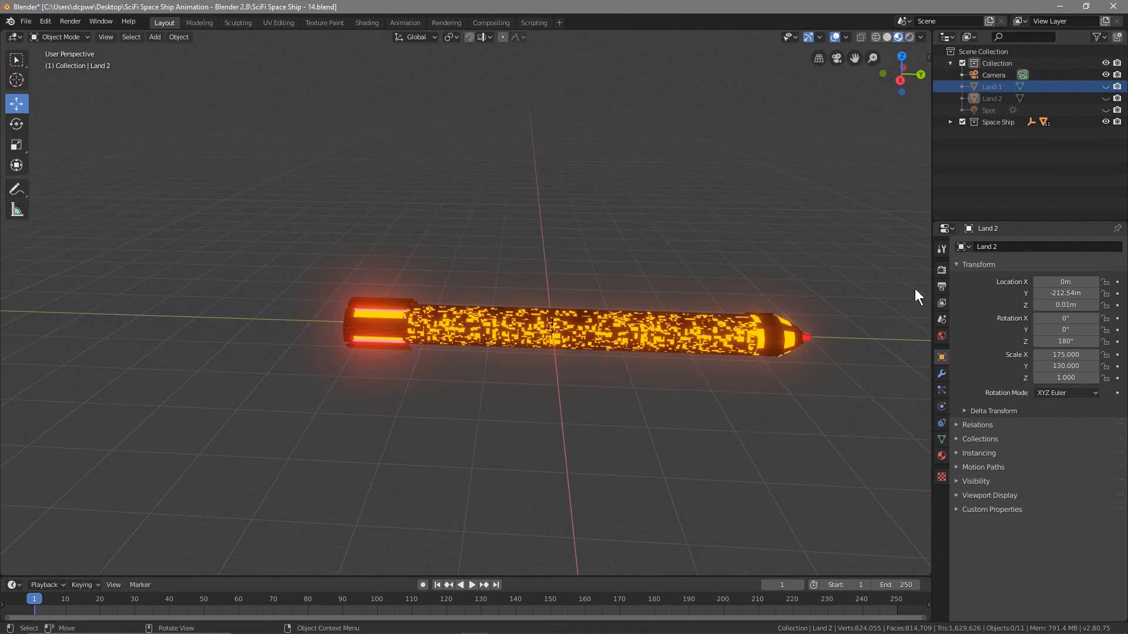
# Expand the Space Ship collection in an enlarged outliner, then unhide and select its Empty.
pyautogui.click(950, 122)
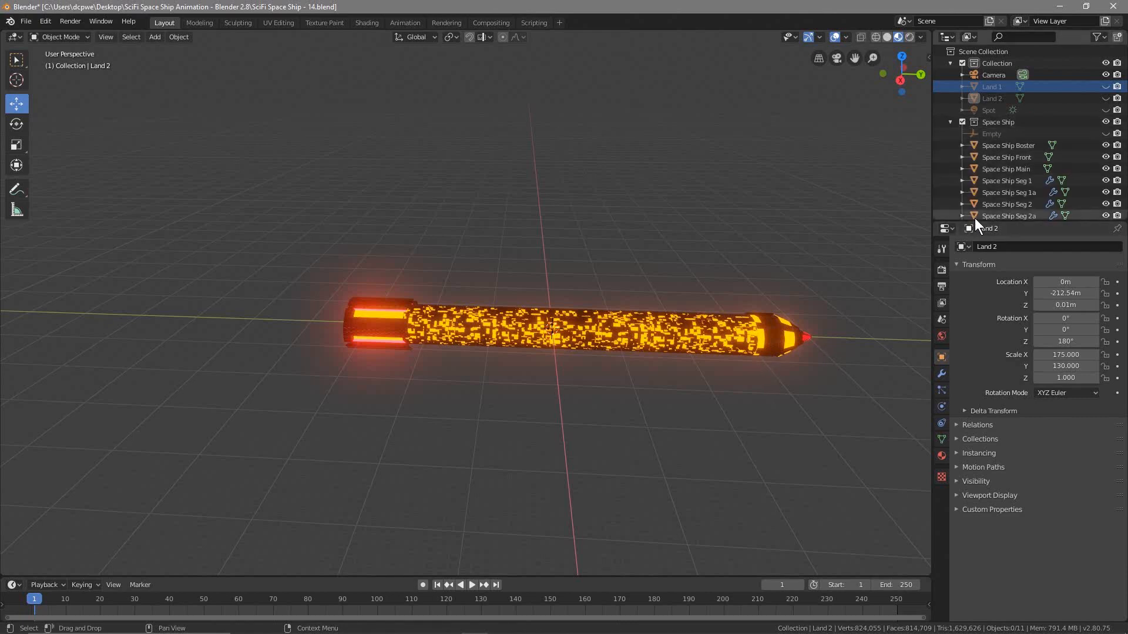
pyautogui.moveTo(975, 222); pyautogui.dragTo(975, 308)
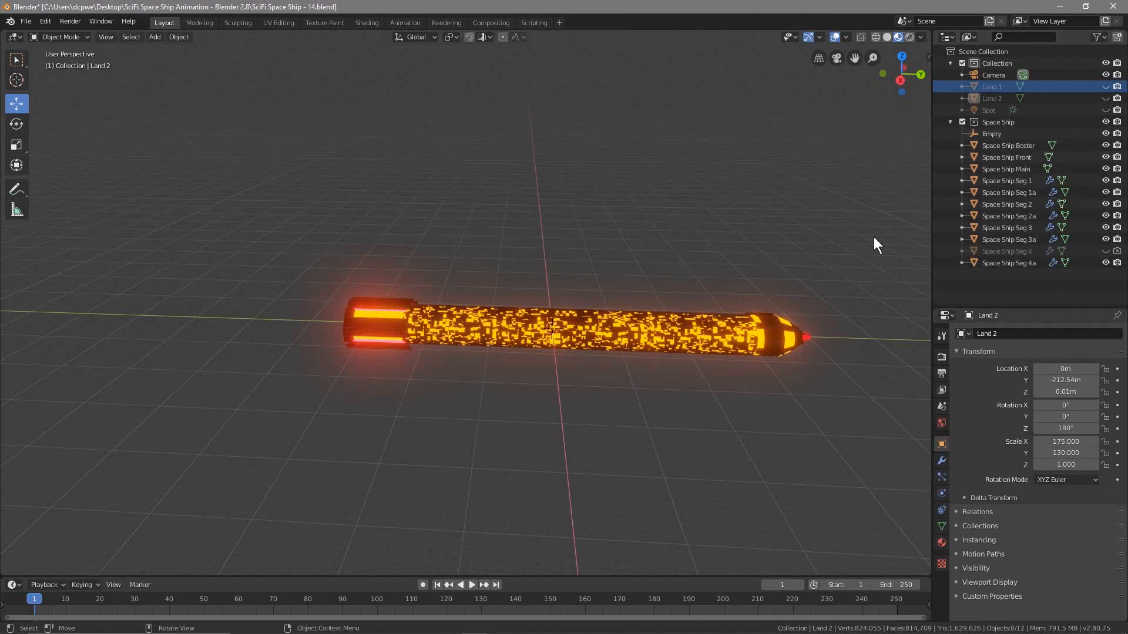
pyautogui.click(998, 133)
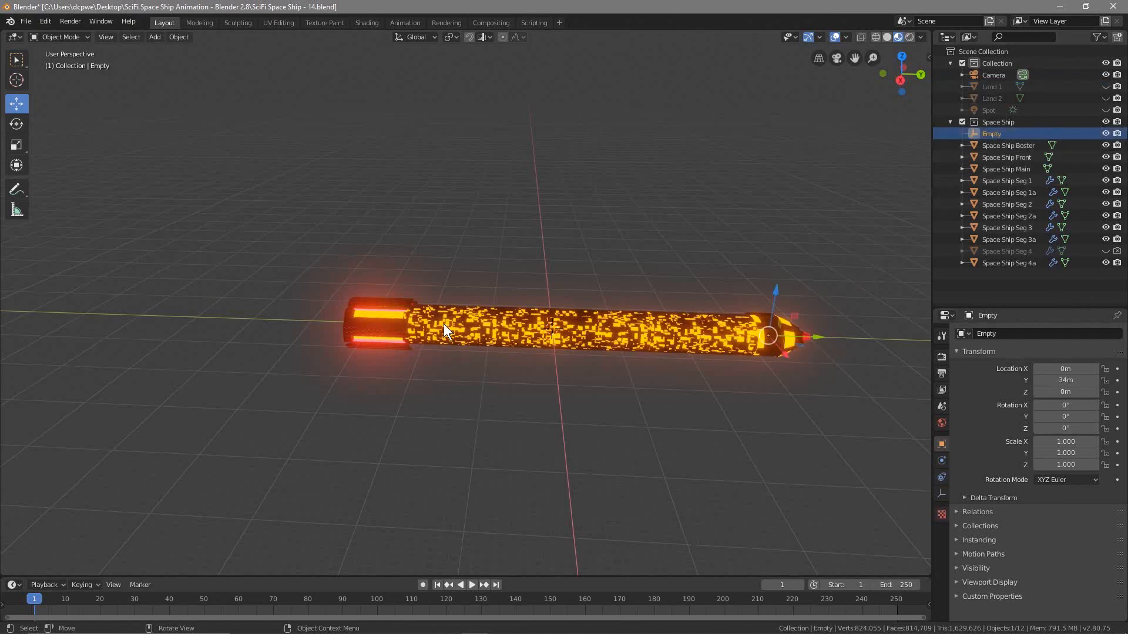
# In top view, move the Empty -65 m along Y from the ship's nose to the booster, at Y -31 m.
pyautogui.press('KP_7')
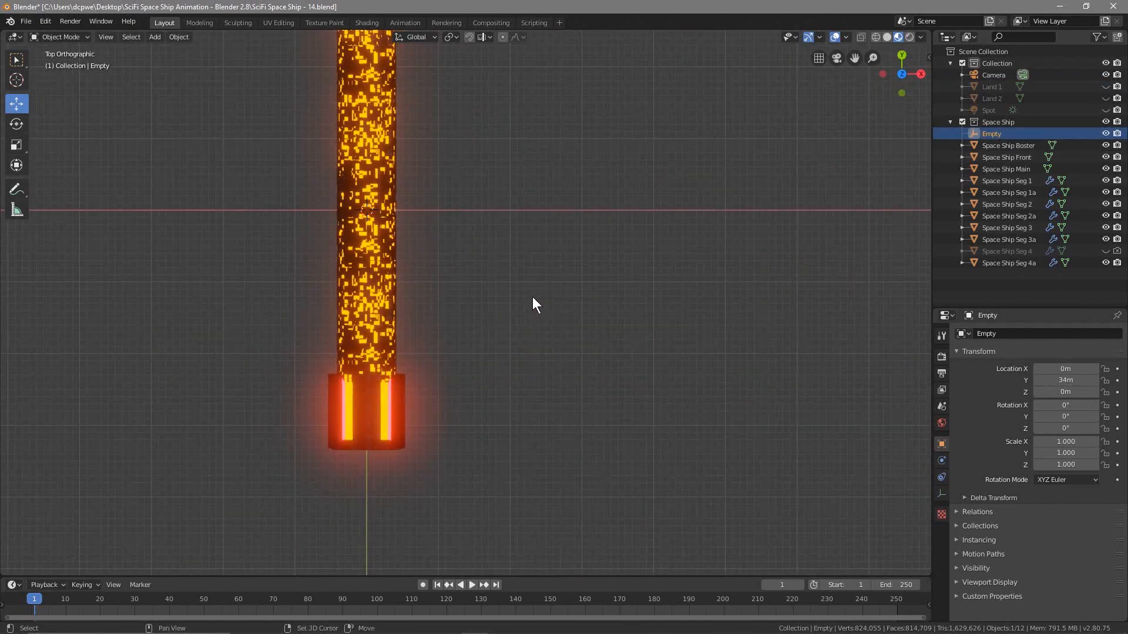
pyautogui.keyDown('shift'); pyautogui.moveTo(532, 298); pyautogui.dragTo(622, 358, button='middle'); pyautogui.keyUp('shift')
pyautogui.keyDown('shift'); pyautogui.moveTo(517, 102); pyautogui.dragTo(537, 132, button='middle'); pyautogui.keyUp('shift')
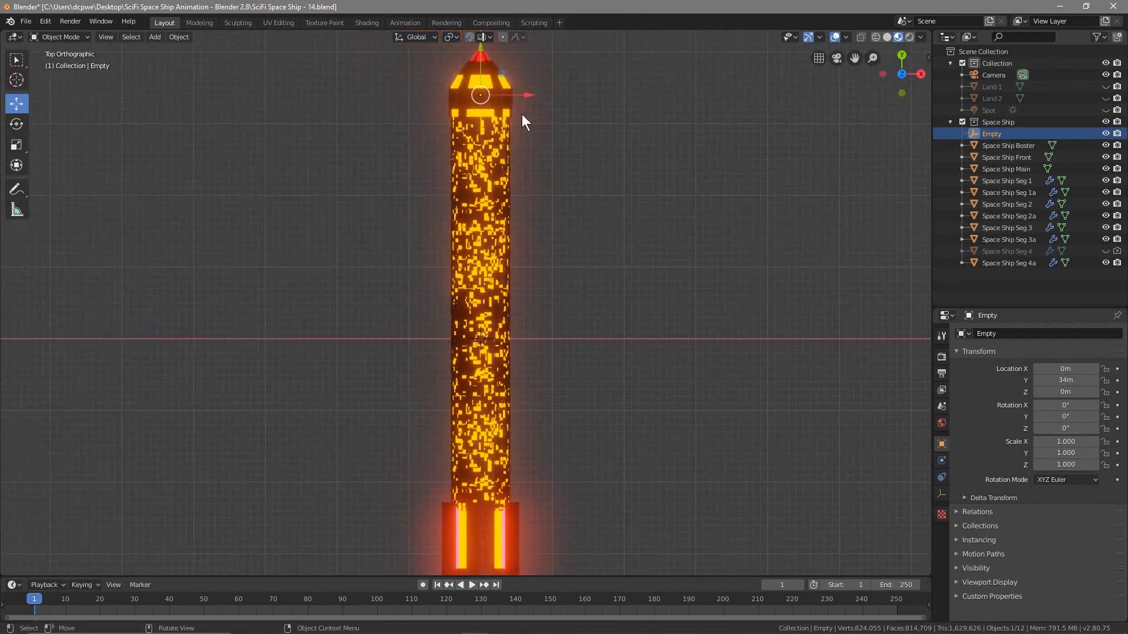
pyautogui.moveTo(482, 51); pyautogui.dragTo(483, 513)
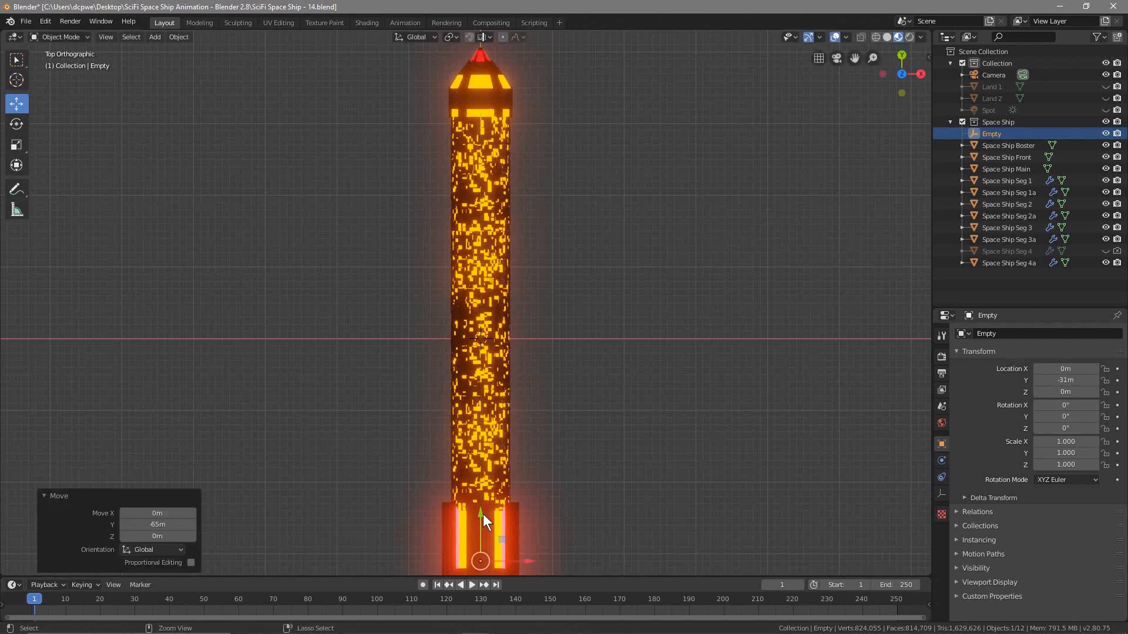
# Show the booster end of the ship in solid shading with X-ray turned on.
pyautogui.keyDown('shift'); pyautogui.moveTo(580, 546); pyautogui.dragTo(594, 399, button='middle'); pyautogui.keyUp('shift')
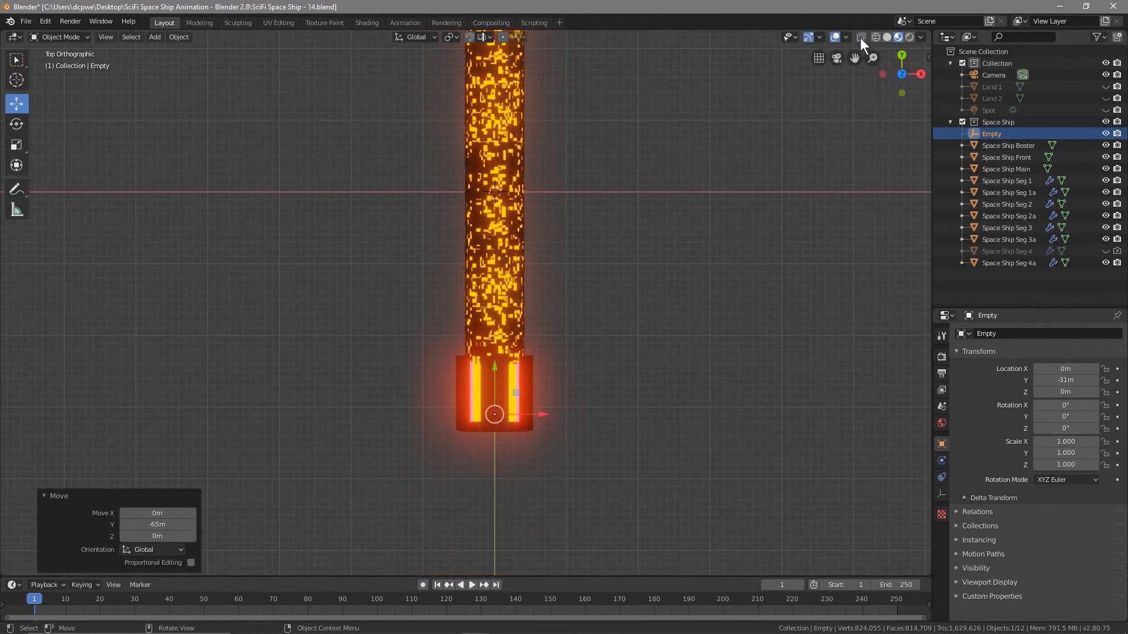
pyautogui.click(886, 37)
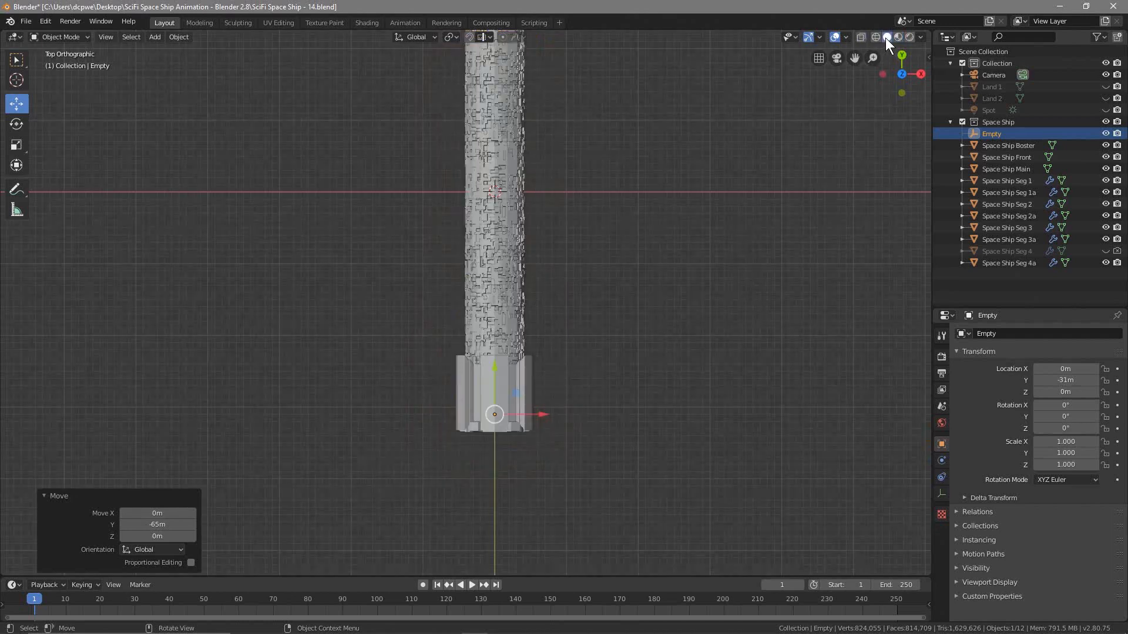
pyautogui.click(859, 38)
pyautogui.click(859, 38)
pyautogui.click(859, 38)
pyautogui.scroll(2, 566, 375)
pyautogui.keyDown('shift'); pyautogui.moveTo(623, 451); pyautogui.dragTo(668, 281, button='middle'); pyautogui.keyUp('shift')
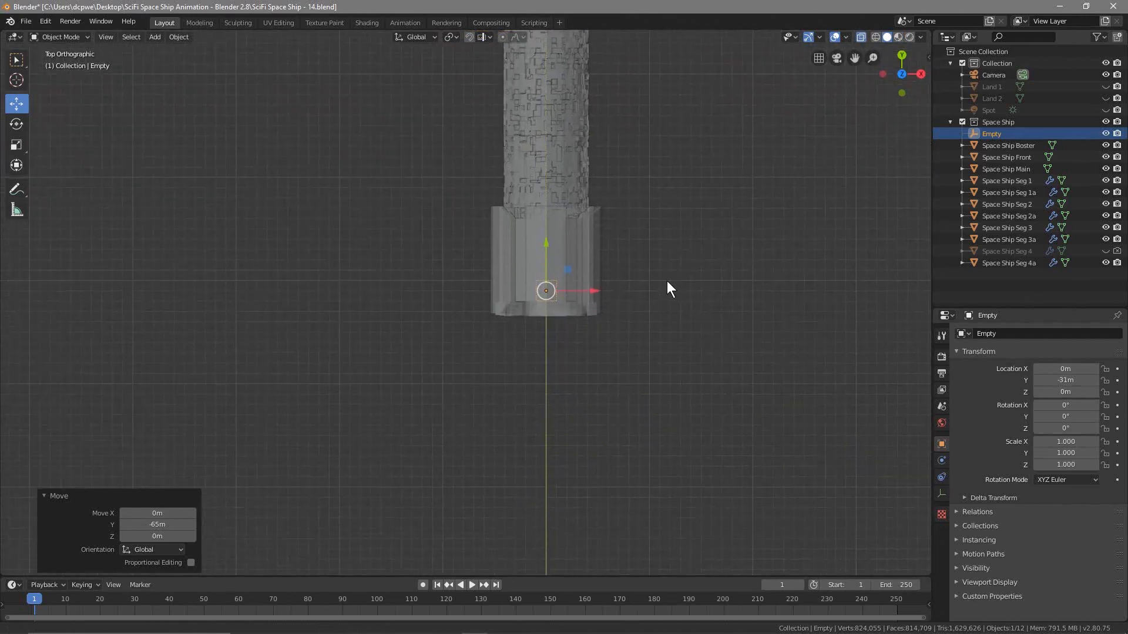
# Move the Empty another -1 m along Y to -32 m and turn X-ray off.
pyautogui.scroll(2, 666, 282)
pyautogui.press('g')
pyautogui.press('y')
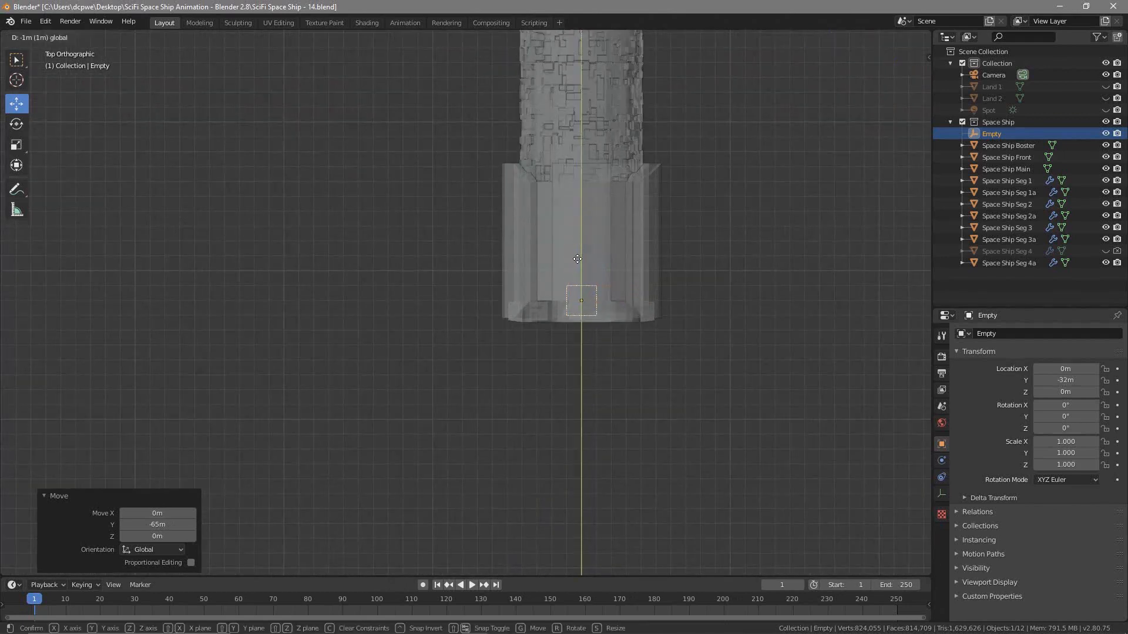
pyautogui.click(577, 253)
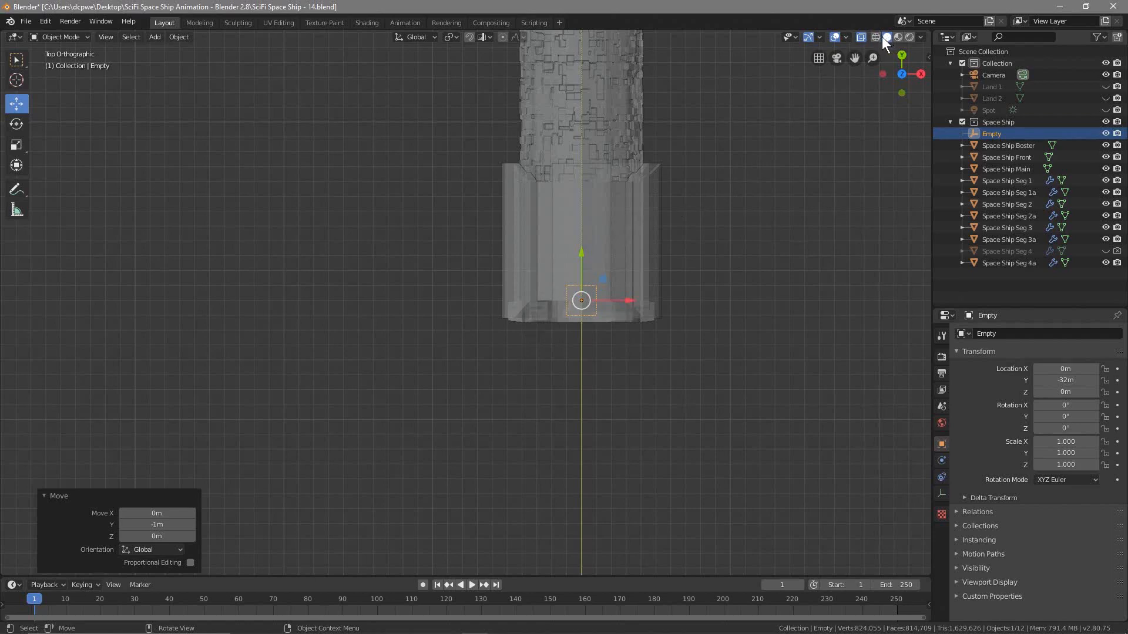
pyautogui.click(861, 38)
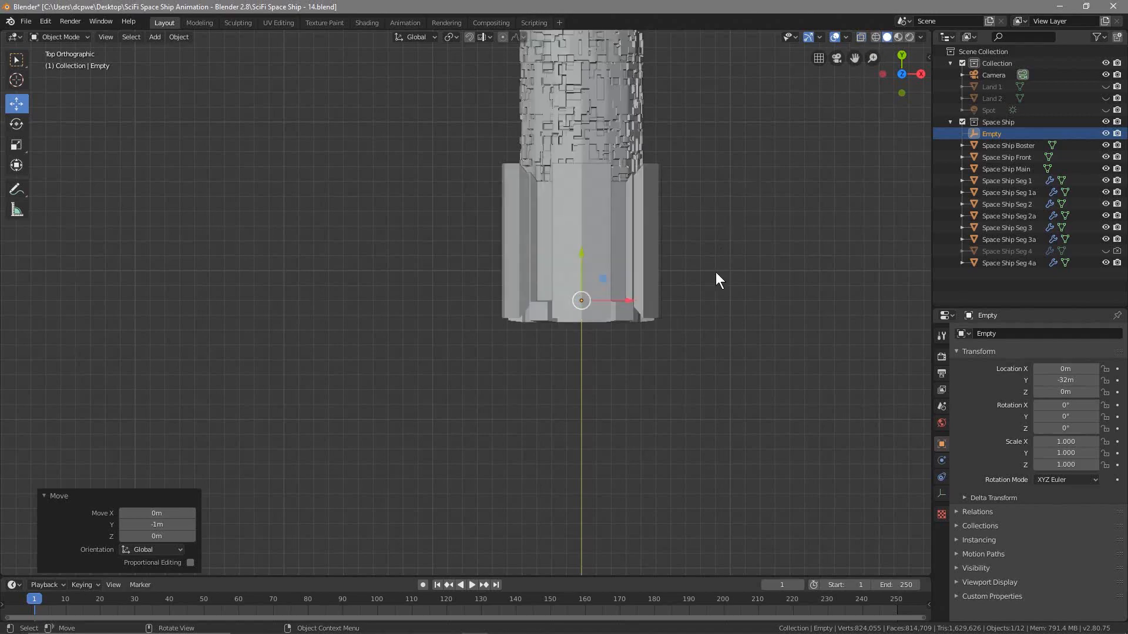
pyautogui.moveTo(740, 269); pyautogui.dragTo(459, 269, button='middle')
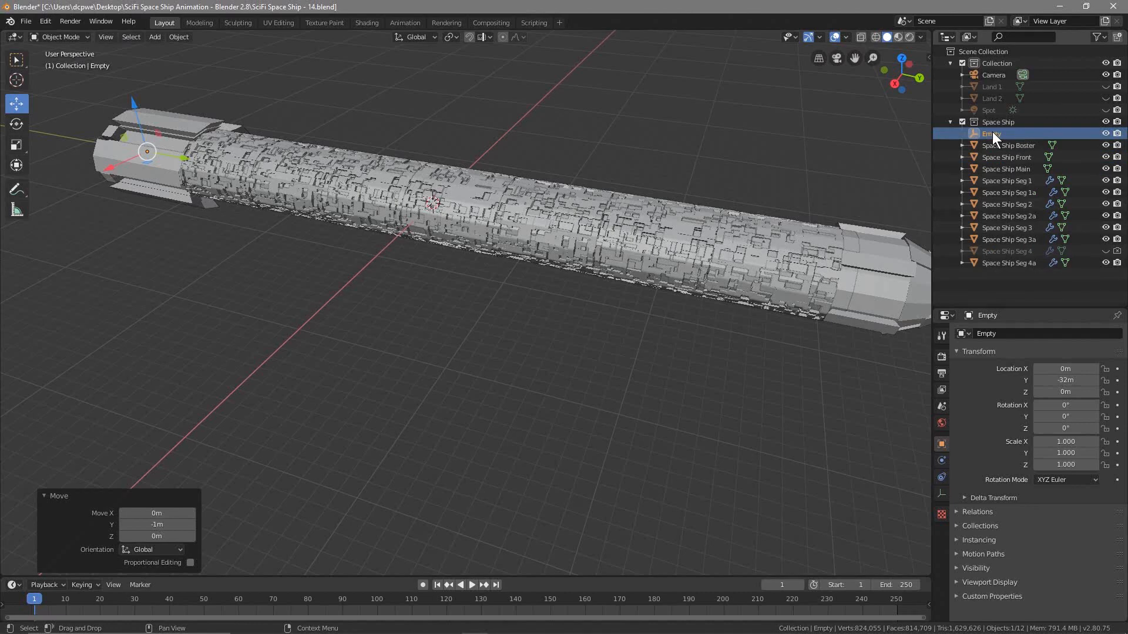
# Parent all Space Ship parts from Seg 4a up to Boster to the Empty as the active object, using the Object parent type.
pyautogui.click(1011, 263)
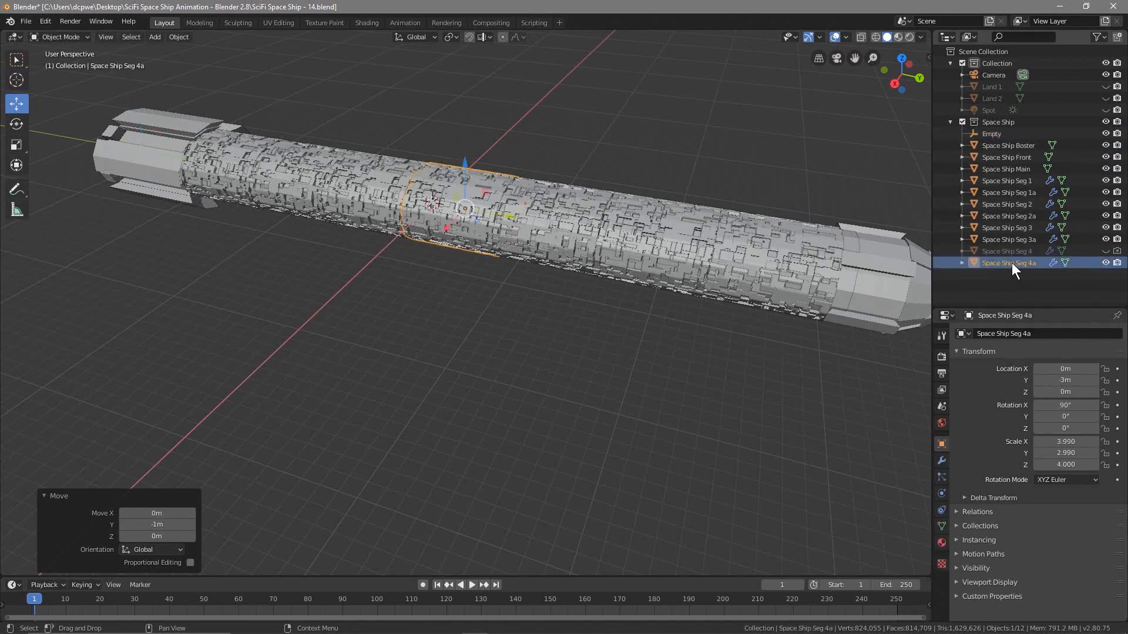
pyautogui.keyDown('shift'); pyautogui.click(1004, 251); pyautogui.keyUp('shift')
pyautogui.keyDown('shift'); pyautogui.click(1002, 236); pyautogui.keyUp('shift')
pyautogui.keyDown('shift'); pyautogui.click(1002, 228); pyautogui.keyUp('shift')
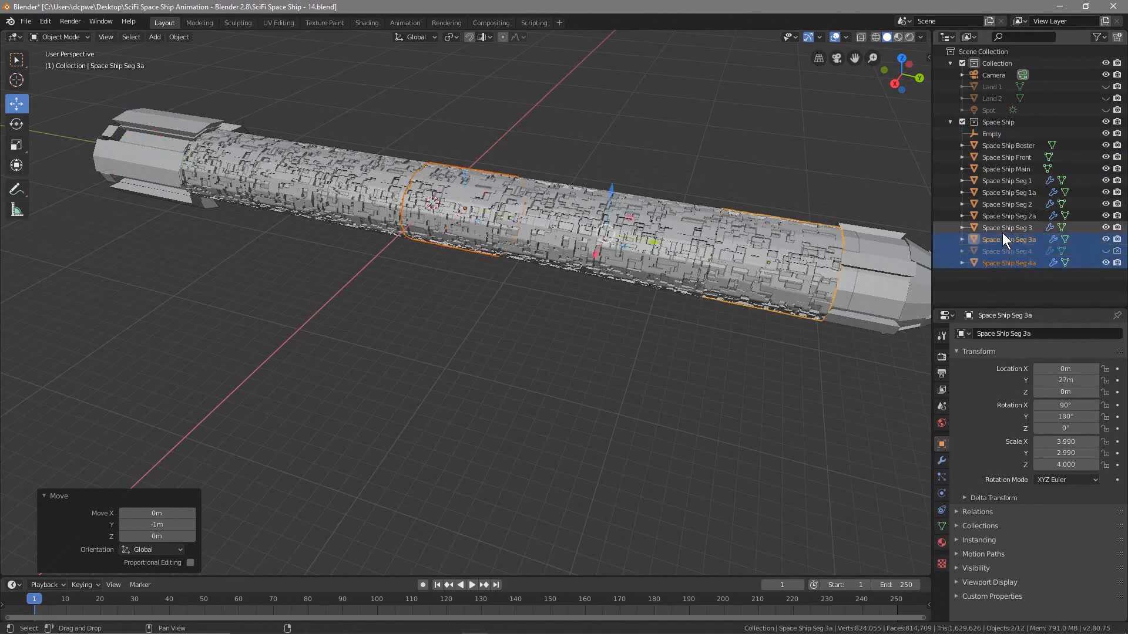
pyautogui.keyDown('shift'); pyautogui.click(1001, 216); pyautogui.keyUp('shift')
pyautogui.keyDown('shift'); pyautogui.click(1002, 204); pyautogui.keyUp('shift')
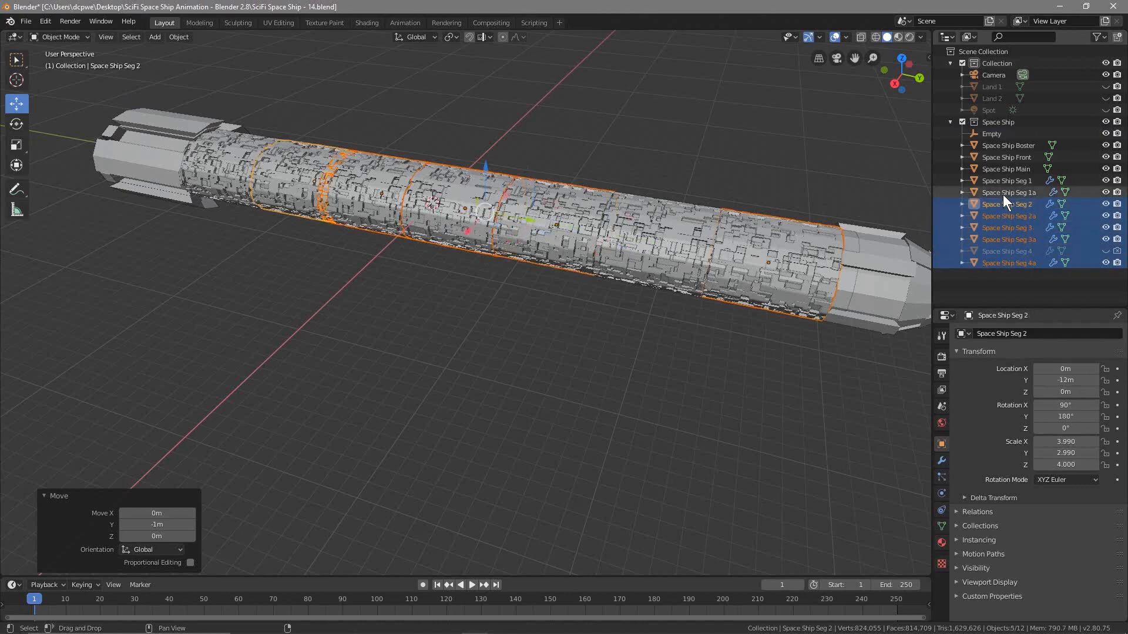
pyautogui.keyDown('shift'); pyautogui.click(1003, 195); pyautogui.keyUp('shift')
pyautogui.keyDown('shift'); pyautogui.click(1005, 182); pyautogui.keyUp('shift')
pyautogui.keyDown('shift'); pyautogui.click(1006, 171); pyautogui.keyUp('shift')
pyautogui.keyDown('shift'); pyautogui.click(1006, 161); pyautogui.keyUp('shift')
pyautogui.keyDown('shift'); pyautogui.click(1004, 147); pyautogui.keyUp('shift')
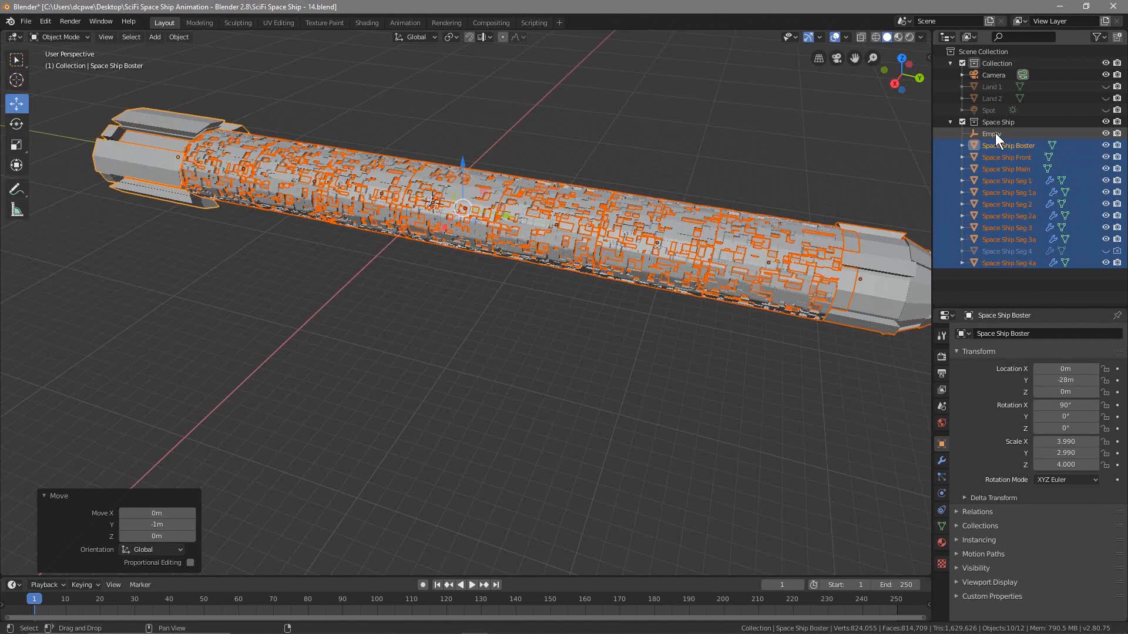
pyautogui.keyDown('shift'); pyautogui.click(995, 133); pyautogui.keyUp('shift')
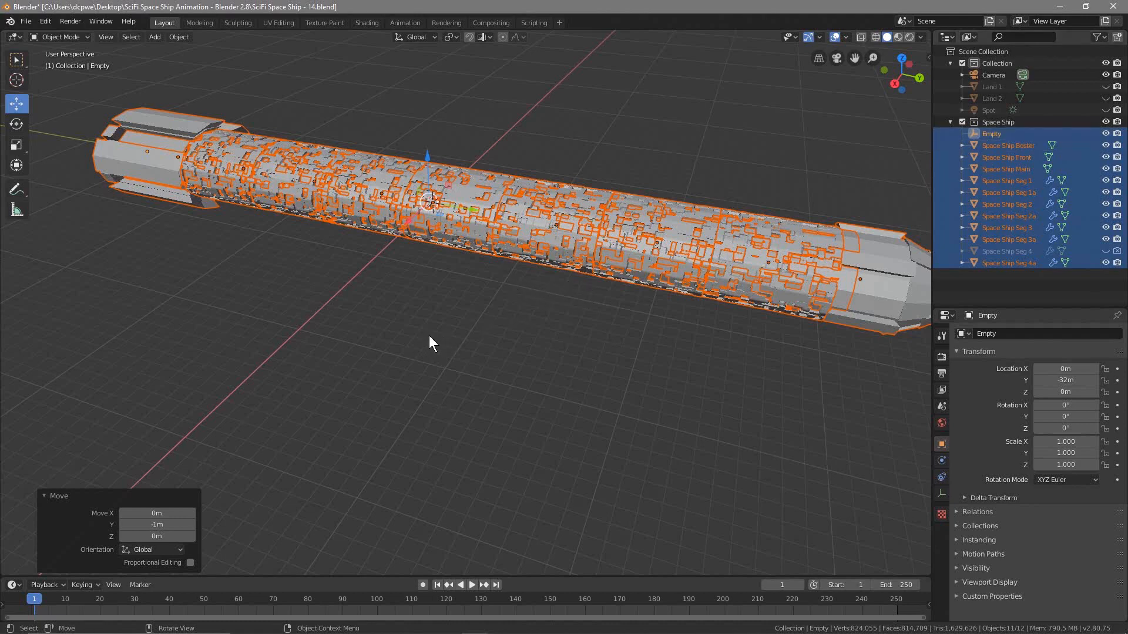
pyautogui.scroll(-1, 432, 339)
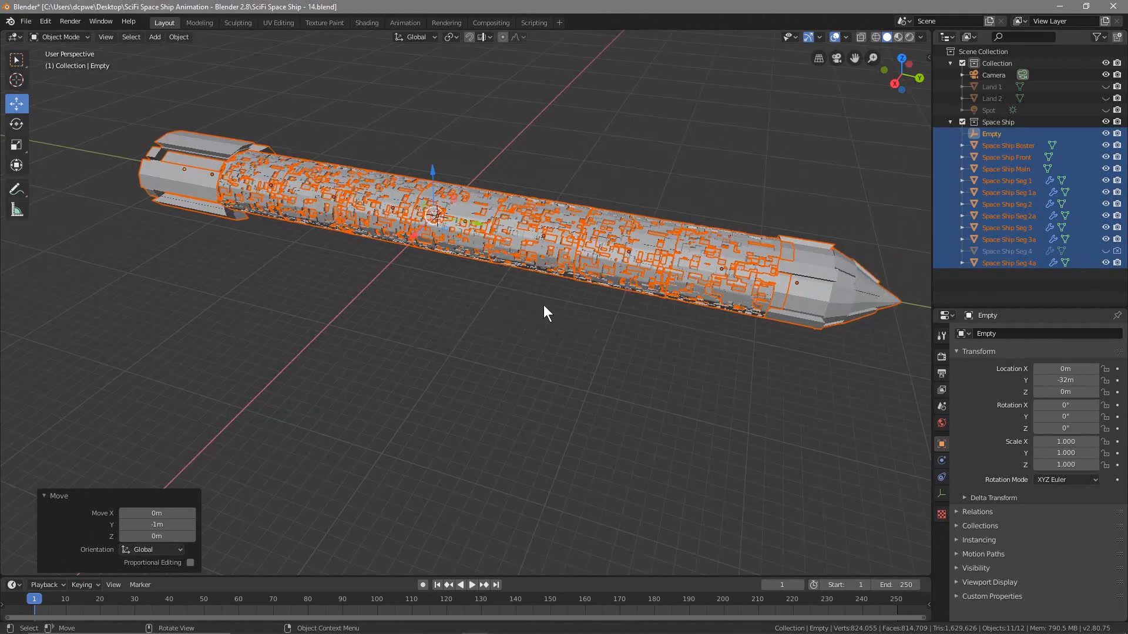
pyautogui.press('ctrl')
pyautogui.hotkey('ctrl', 'p')
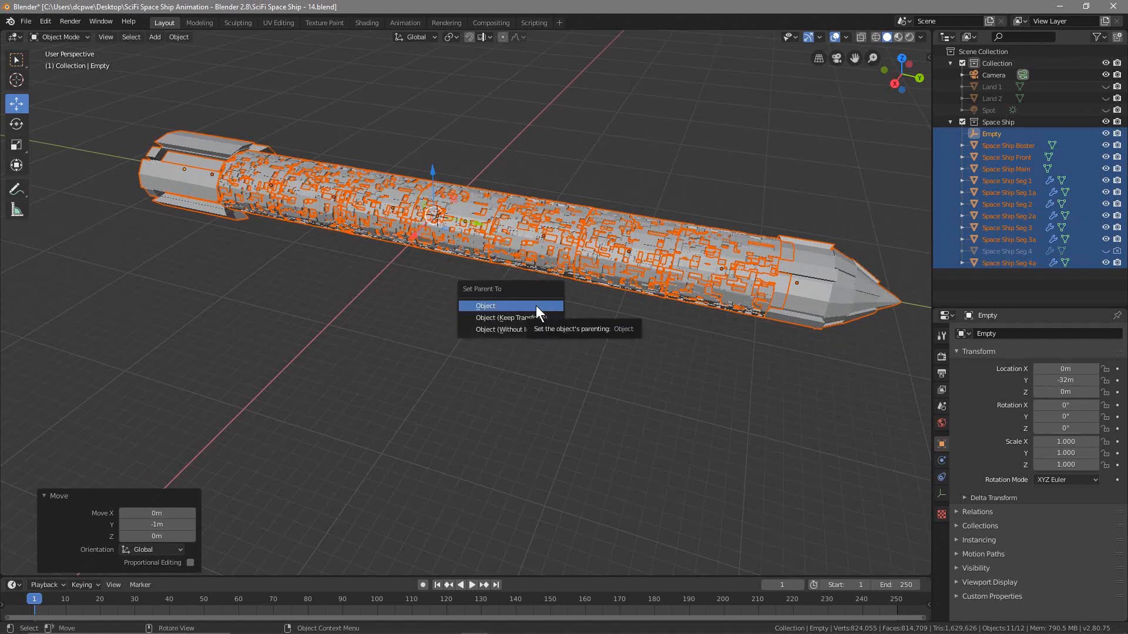
pyautogui.click(536, 306)
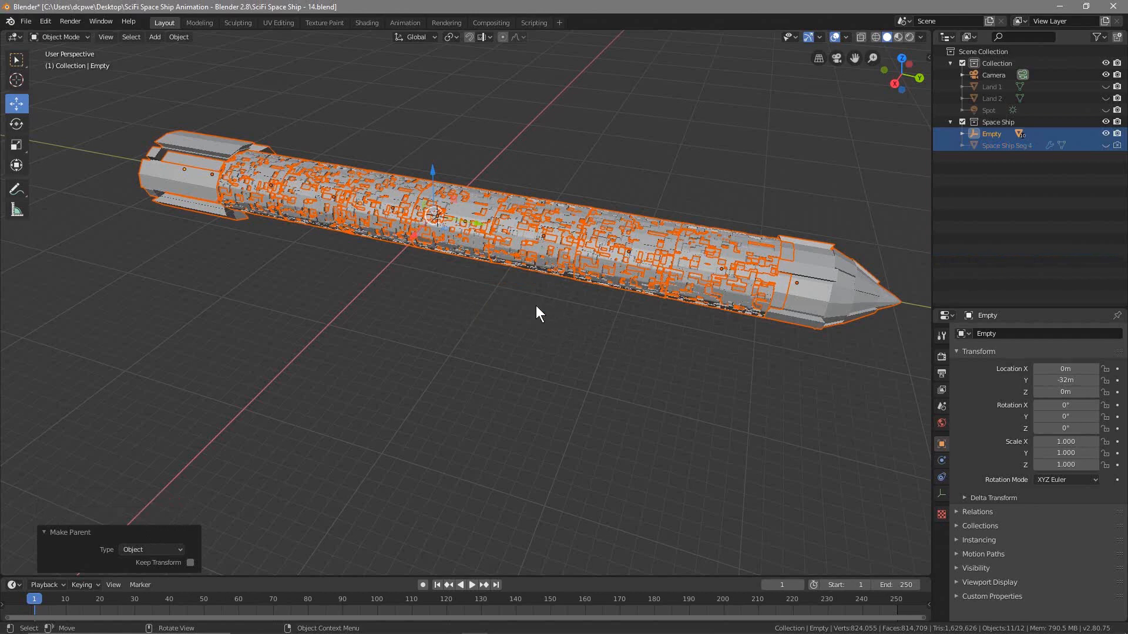
# Select only the Empty and move it with the whole ship about 1.75 m along Y.
pyautogui.click(995, 135)
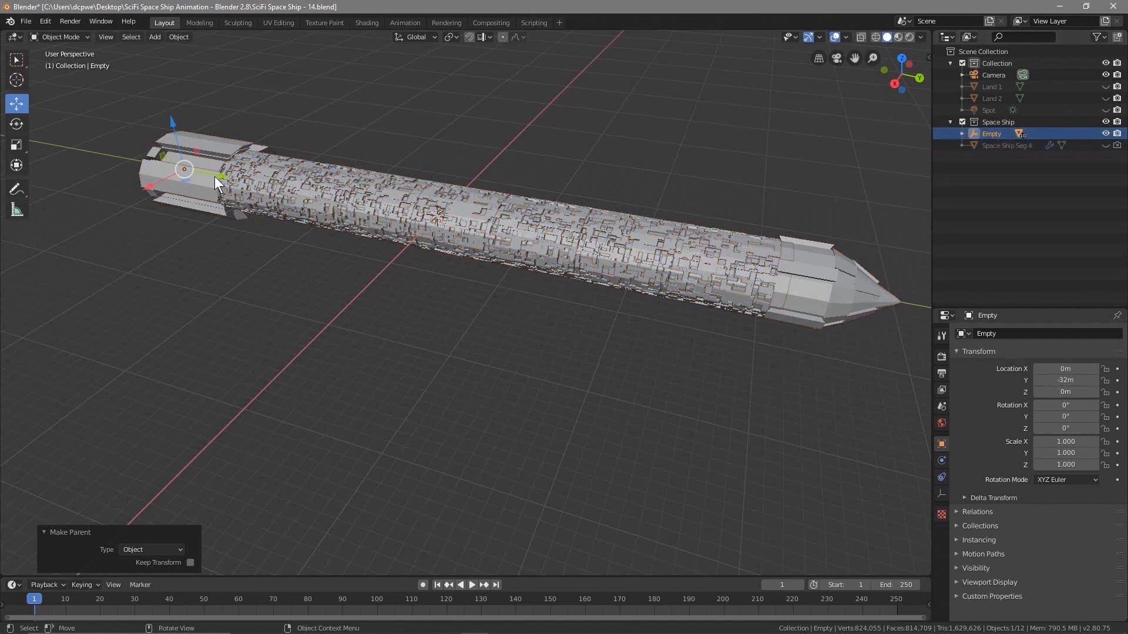
pyautogui.press('g')
pyautogui.press('y')
pyautogui.moveTo(368, 196); pyautogui.dragTo(233, 179)
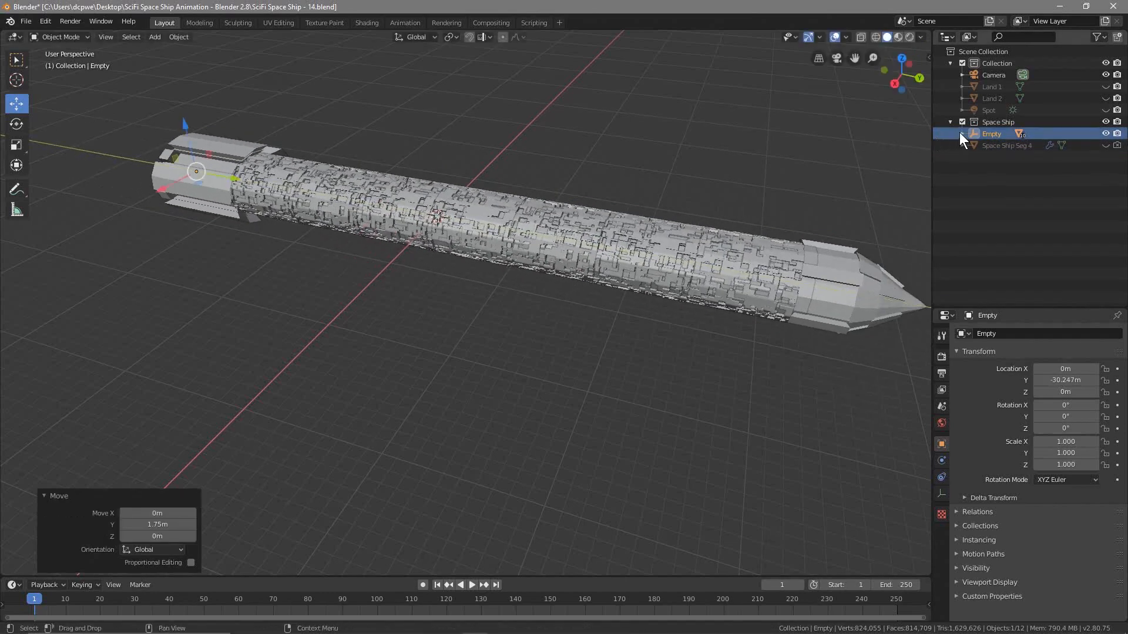
# Expand the Empty's children, try moving the Space Ship Boster alone about 25.7 m along Y, and undo that move.
pyautogui.click(962, 134)
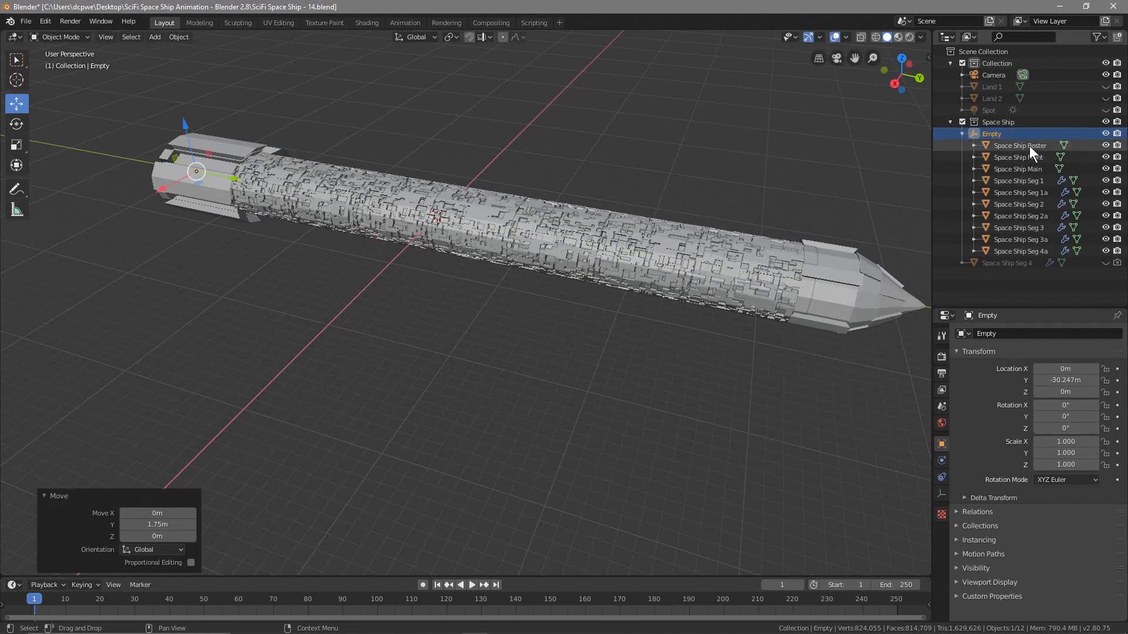
pyautogui.click(1029, 146)
pyautogui.moveTo(260, 180); pyautogui.dragTo(460, 266)
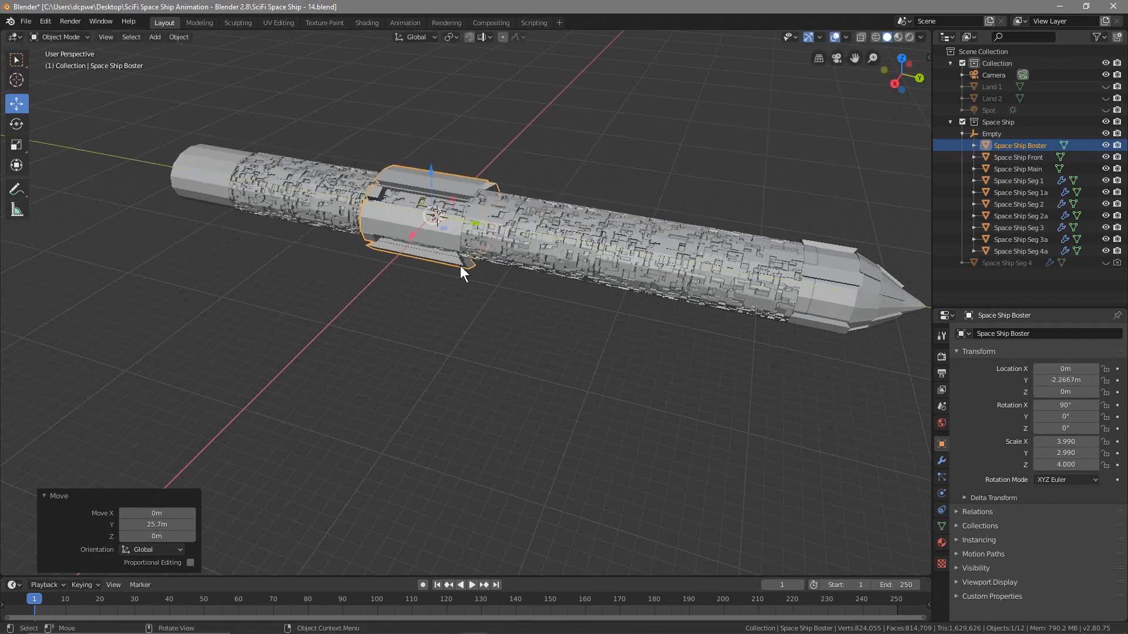
pyautogui.hotkey('ctrl', 'z')
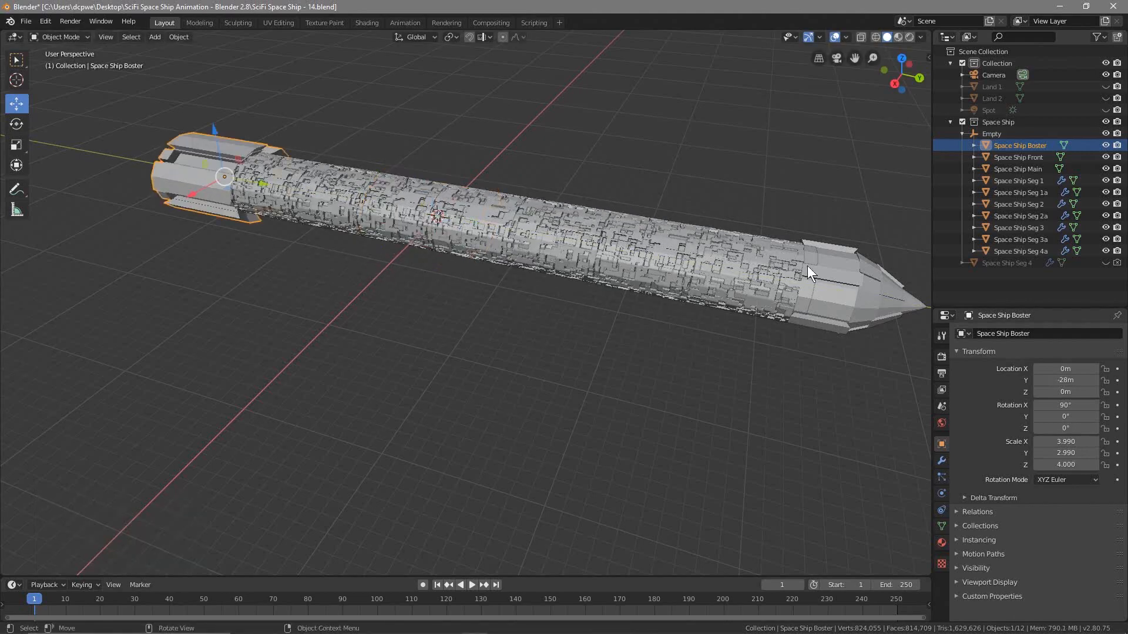
# Move the Empty about -1.08 m along Y and unhide Spot, Land 2 and Land 1.
pyautogui.click(1003, 133)
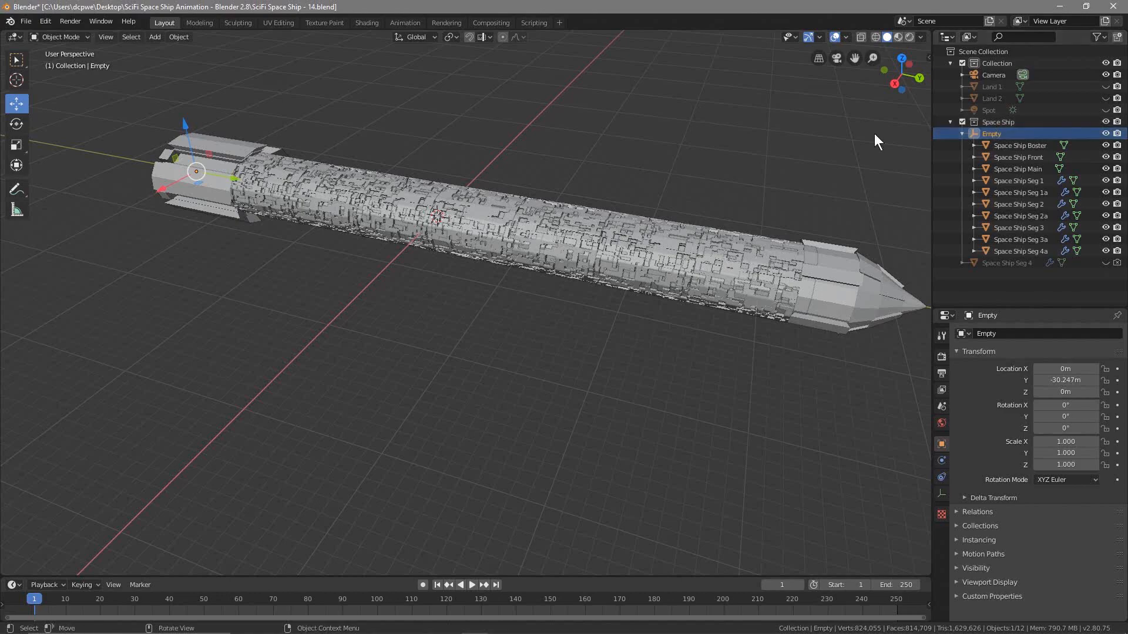
pyautogui.moveTo(232, 186); pyautogui.dragTo(214, 219)
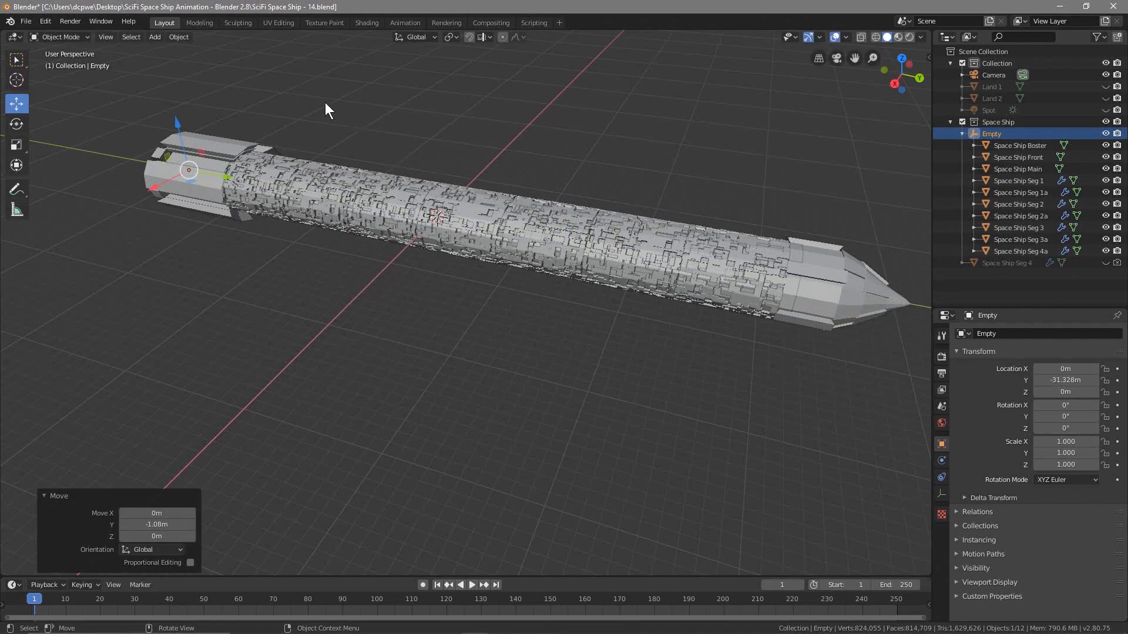
pyautogui.click(1106, 110)
pyautogui.click(1106, 98)
pyautogui.click(1105, 86)
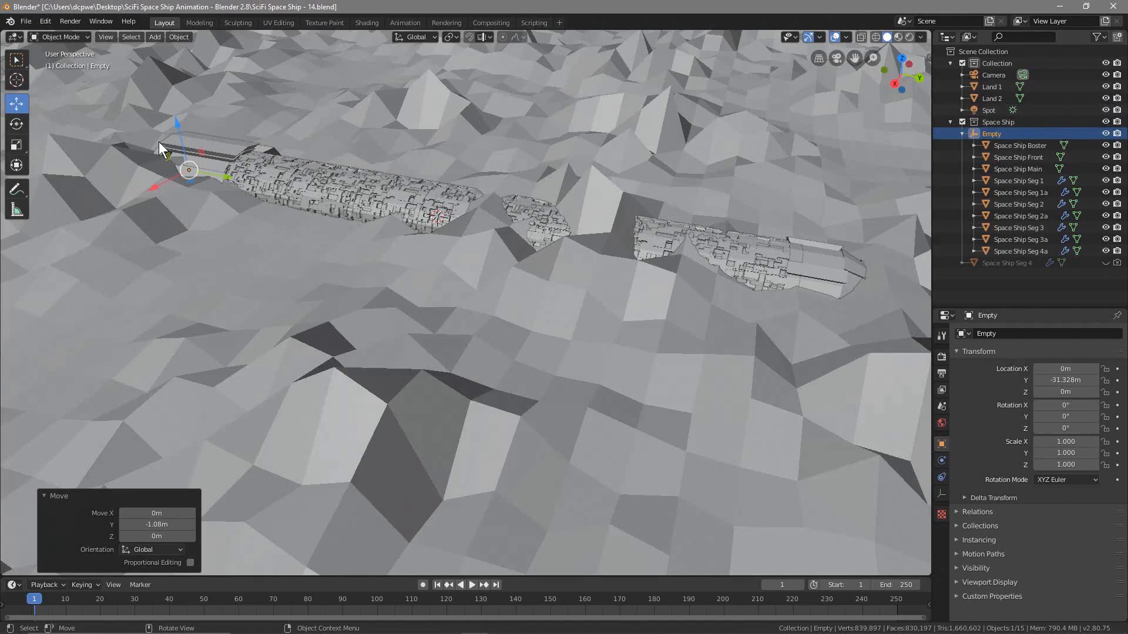
# Raise the Empty with the ship 12 m along Z above the terrain.
pyautogui.press('g')
pyautogui.press('z')
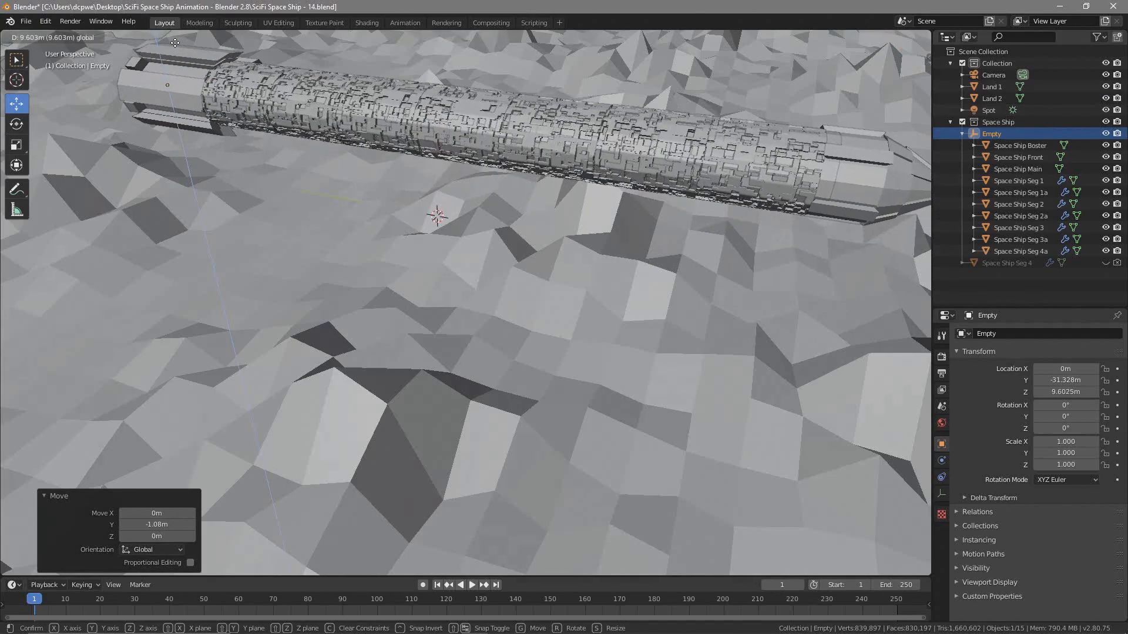
pyautogui.write('12')
pyautogui.press('Return')
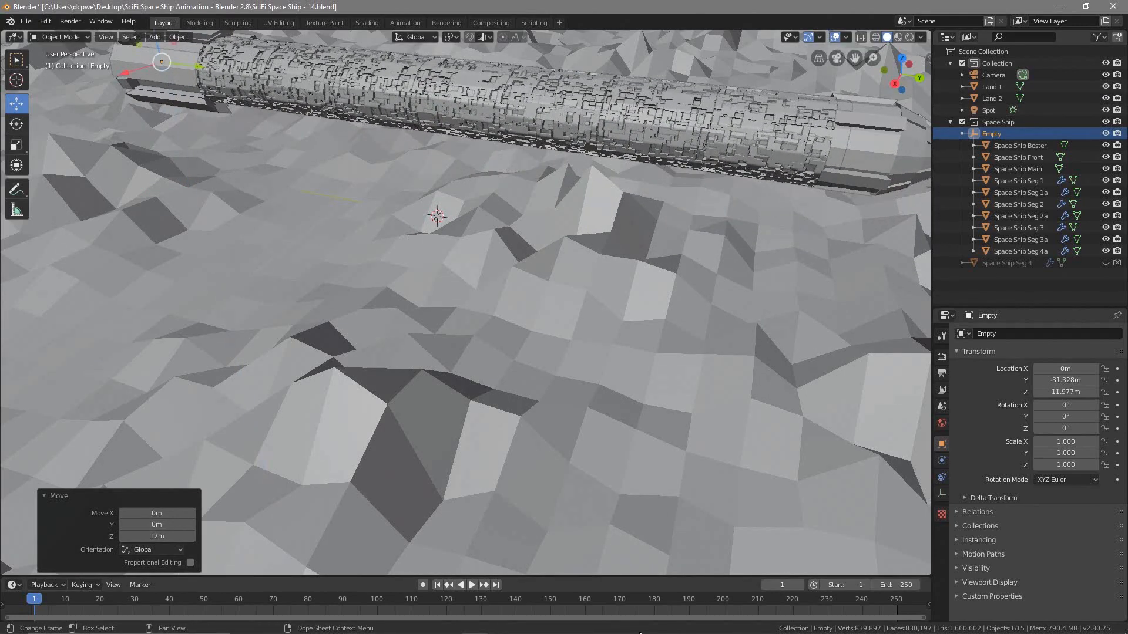
# Look through the camera and try moving Land 1 about 15.2 m along X.
pyautogui.click(584, 365)
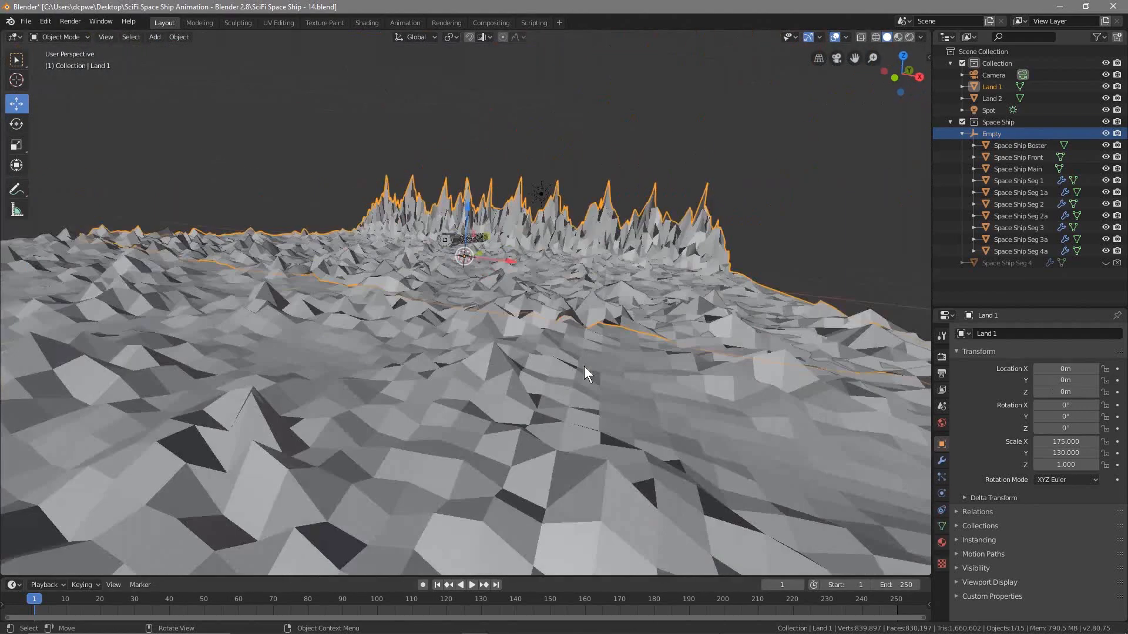
pyautogui.press('KP_0')
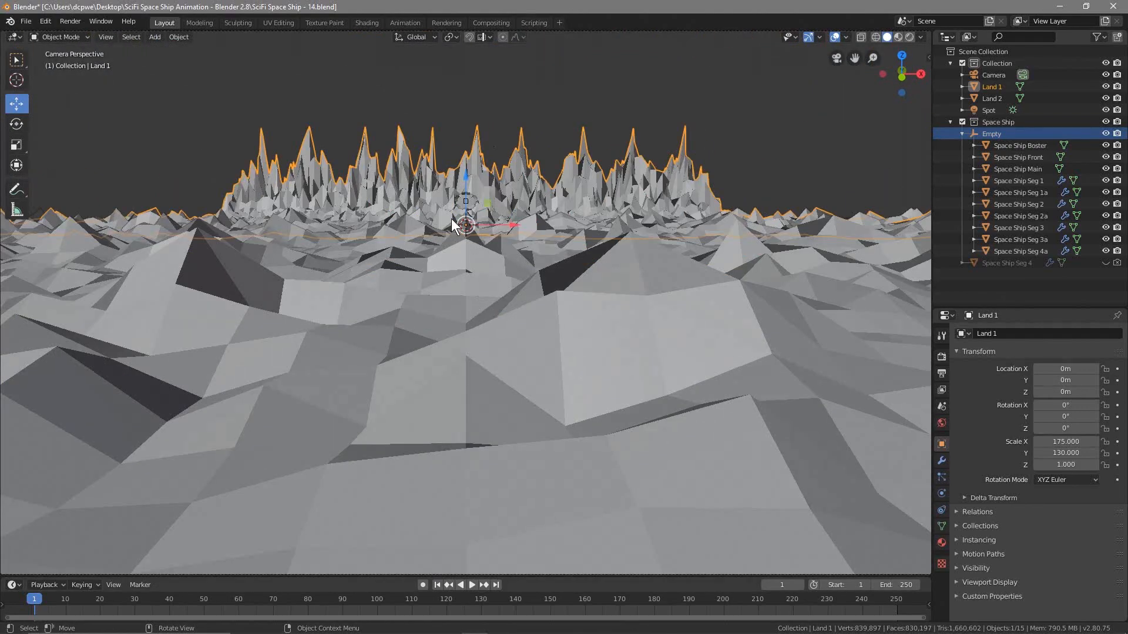
pyautogui.moveTo(499, 224); pyautogui.dragTo(530, 227)
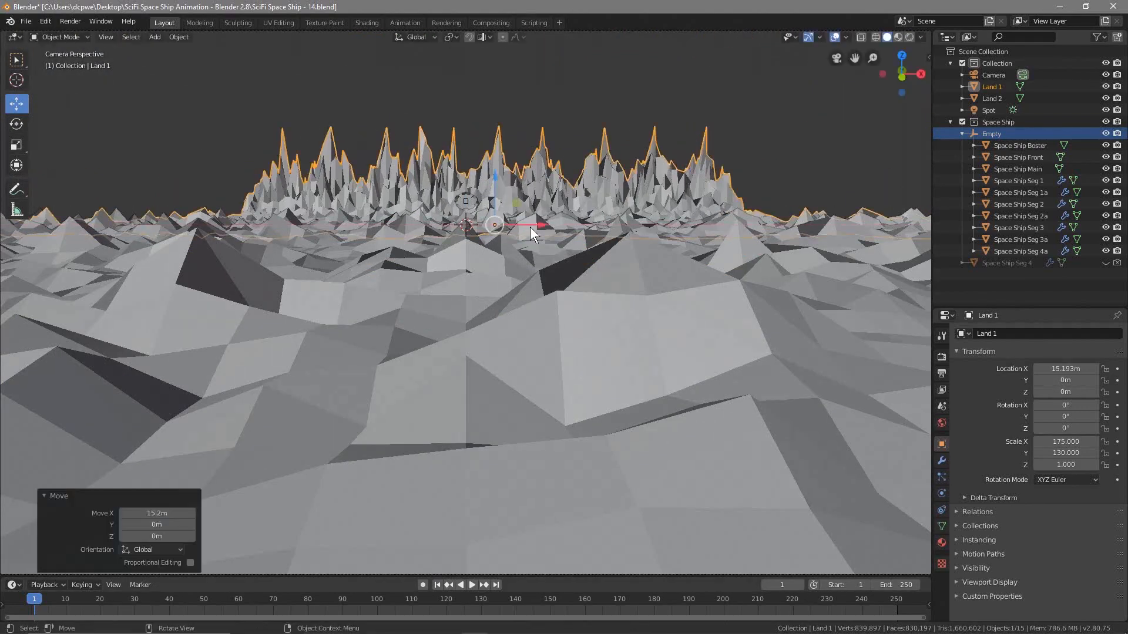
# Move the Empty about 37.5 m along X and show the camera view in rendered shading with nothing selected.
pyautogui.click(991, 133)
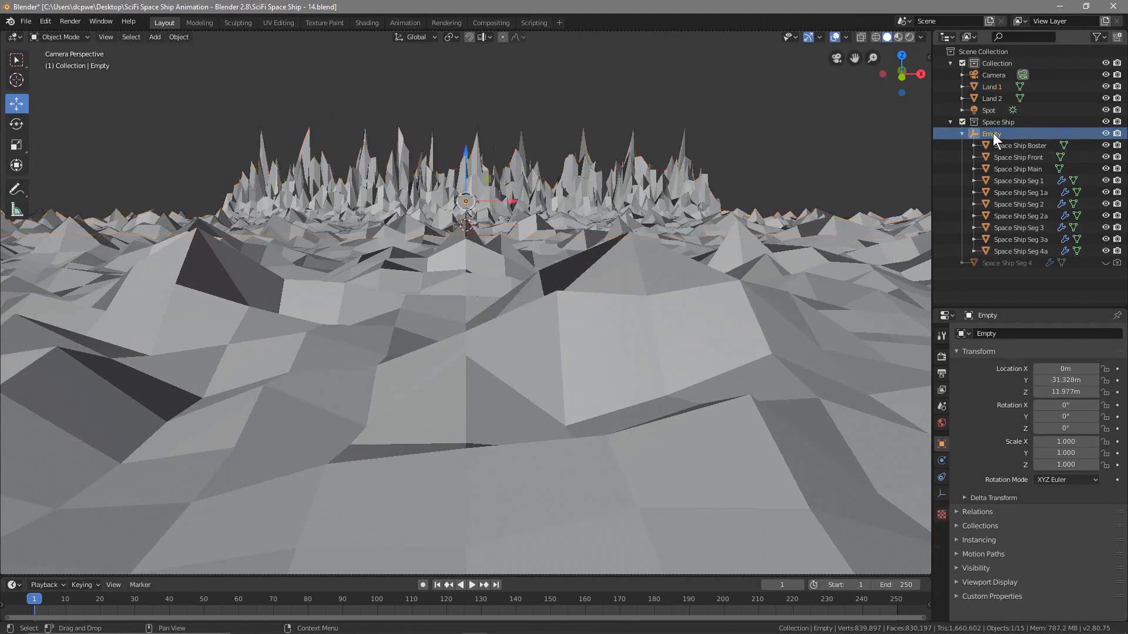
pyautogui.moveTo(513, 196); pyautogui.dragTo(590, 189)
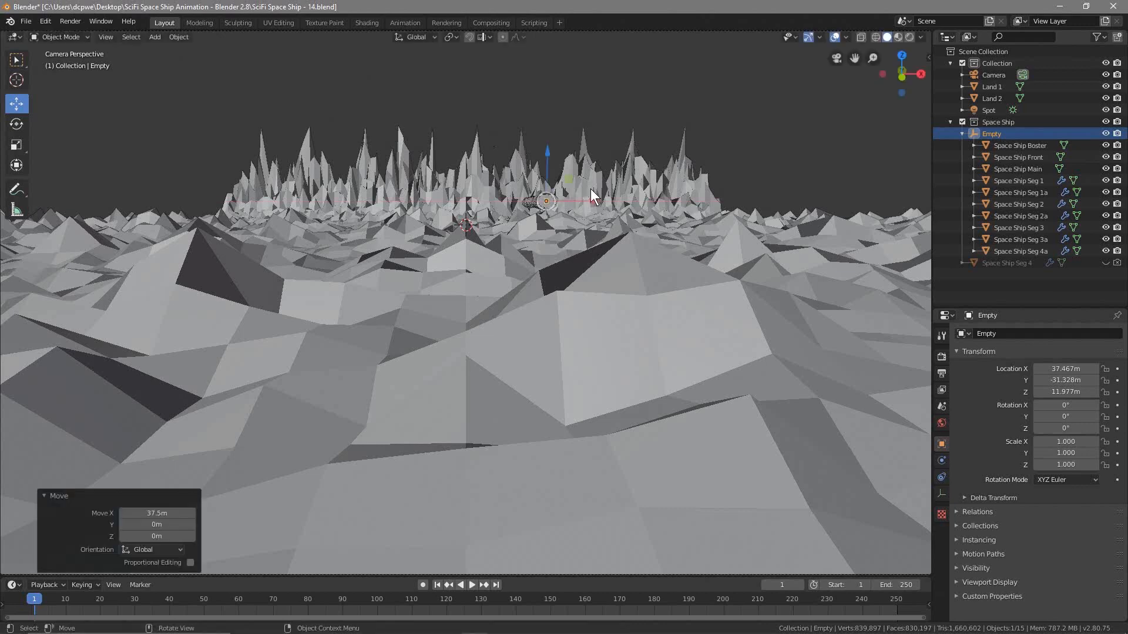
pyautogui.click(909, 37)
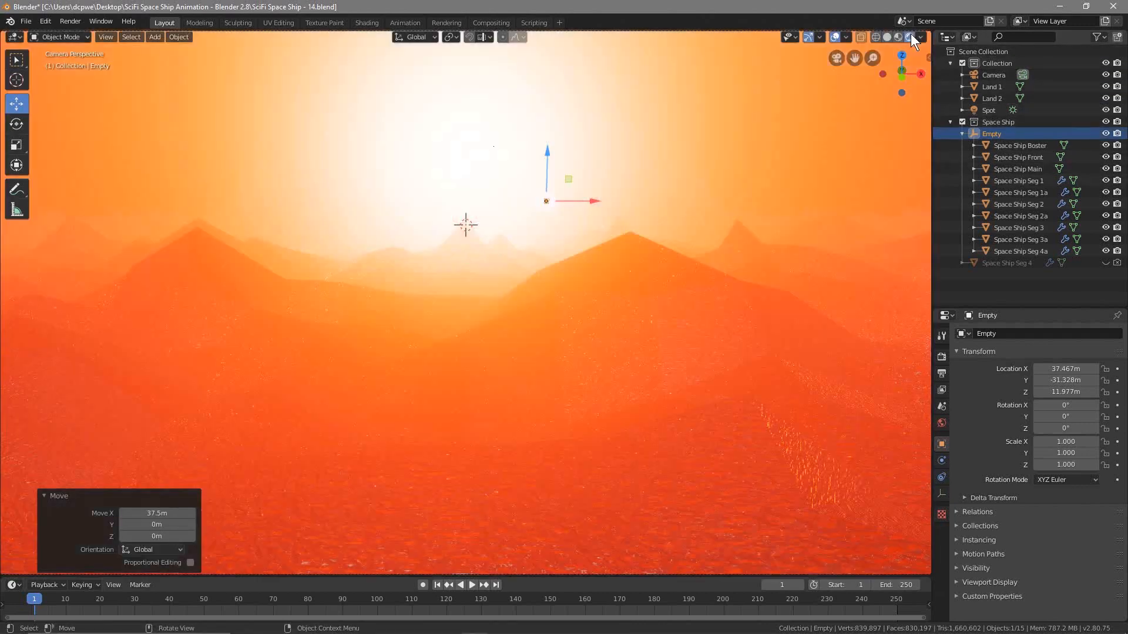
pyautogui.click(854, 172)
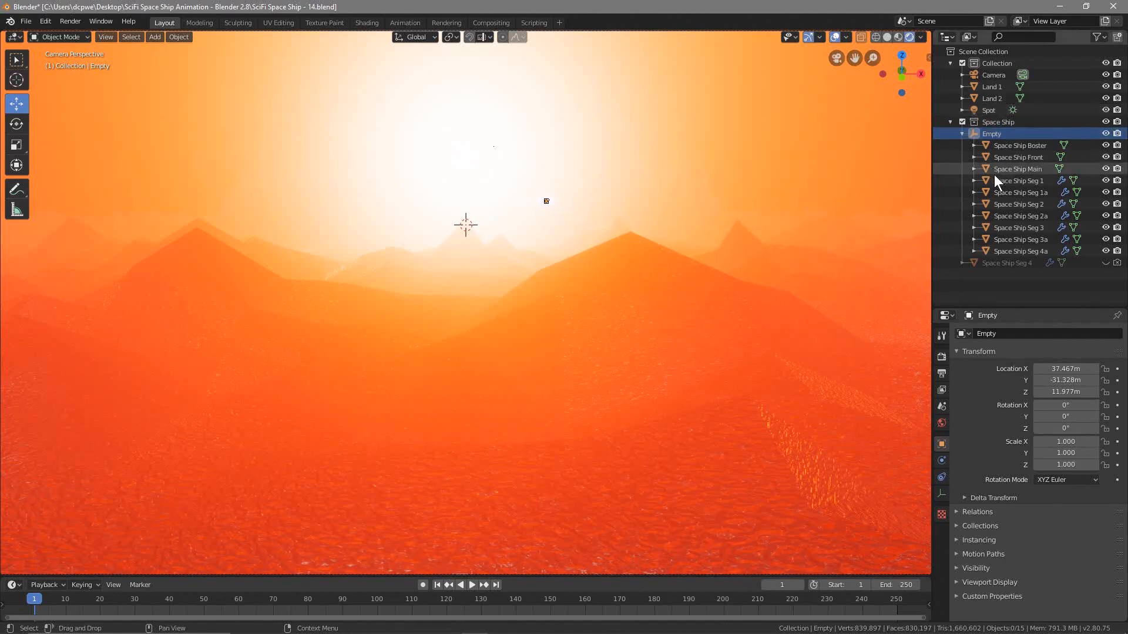
# Collapse the Empty's child list and turn off the viewport overlays, leaving nothing selected.
pyautogui.click(962, 134)
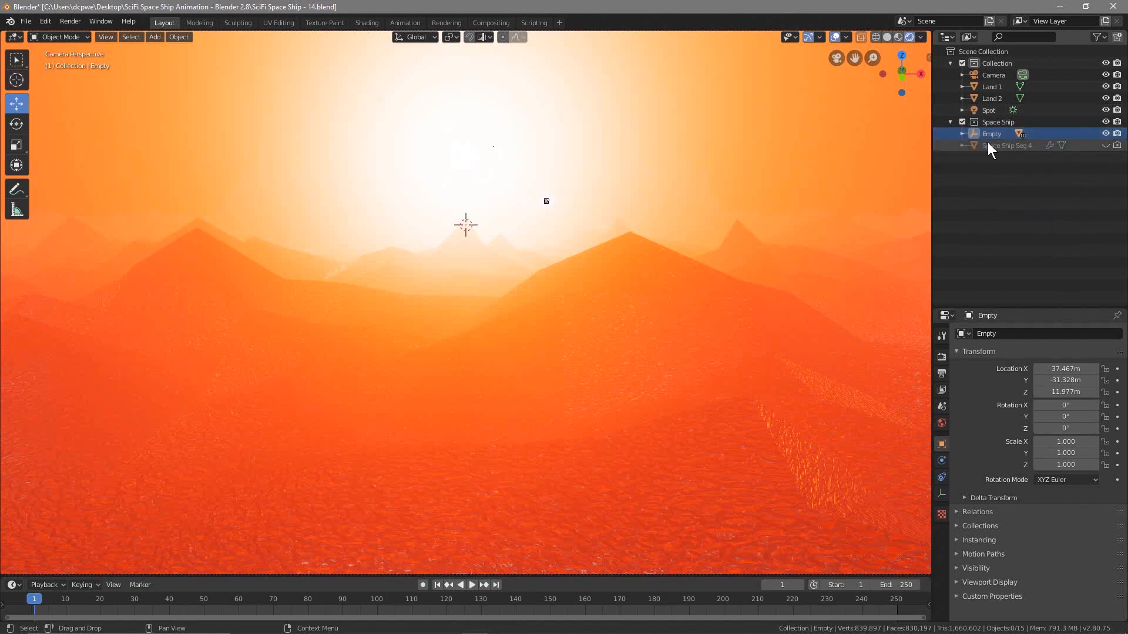
pyautogui.click(988, 143)
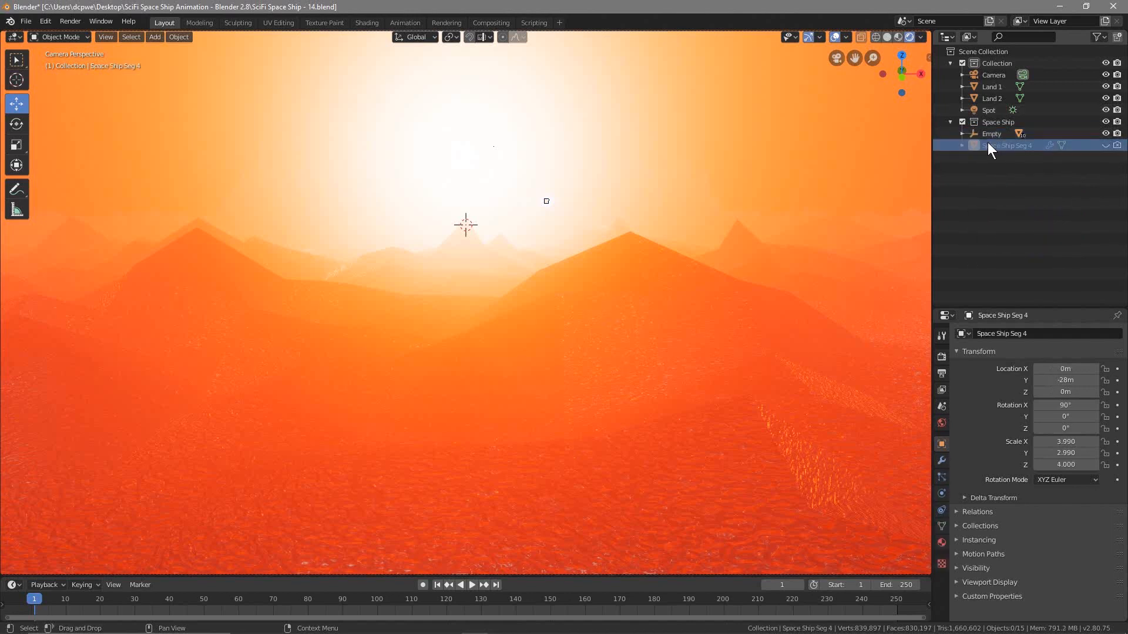
pyautogui.click(993, 74)
pyautogui.click(633, 188)
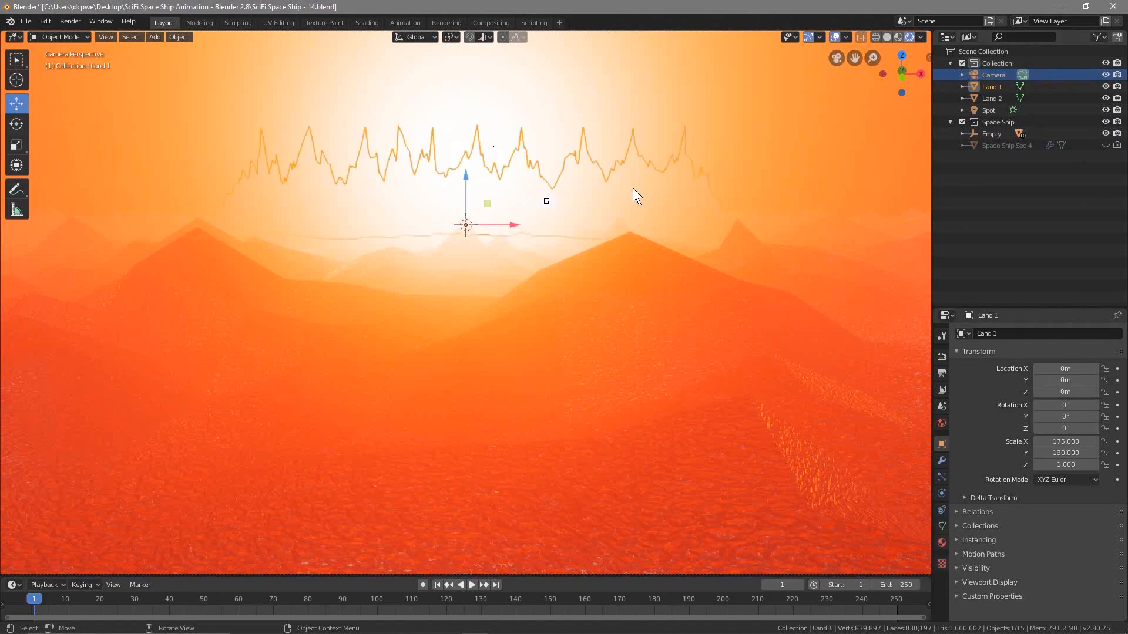
pyautogui.click(545, 203)
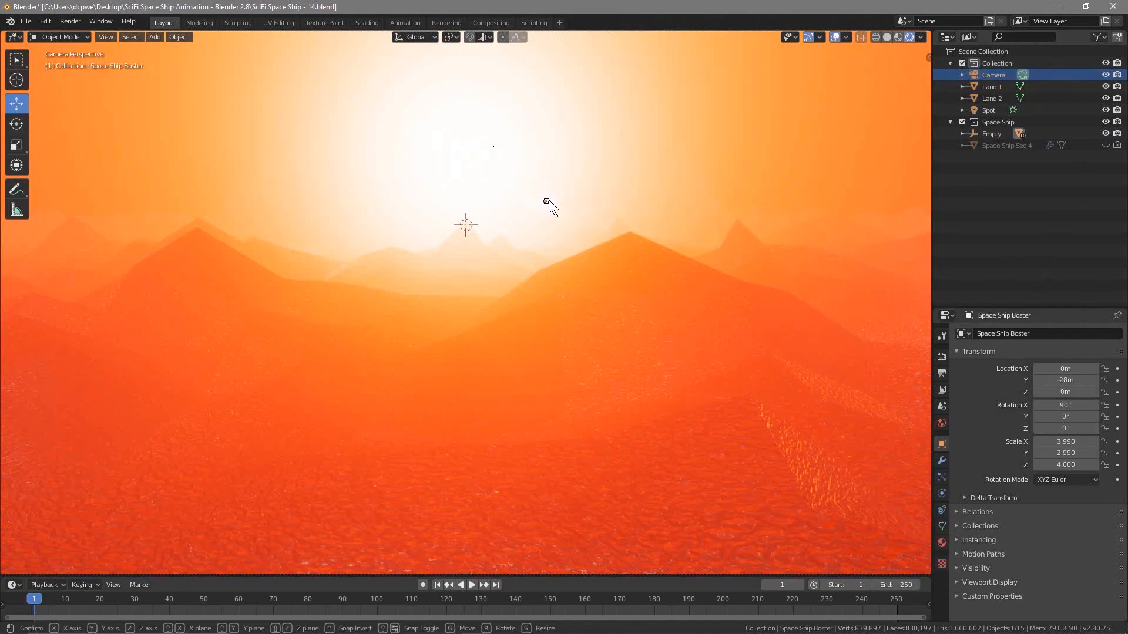
pyautogui.click(835, 37)
pyautogui.click(700, 126)
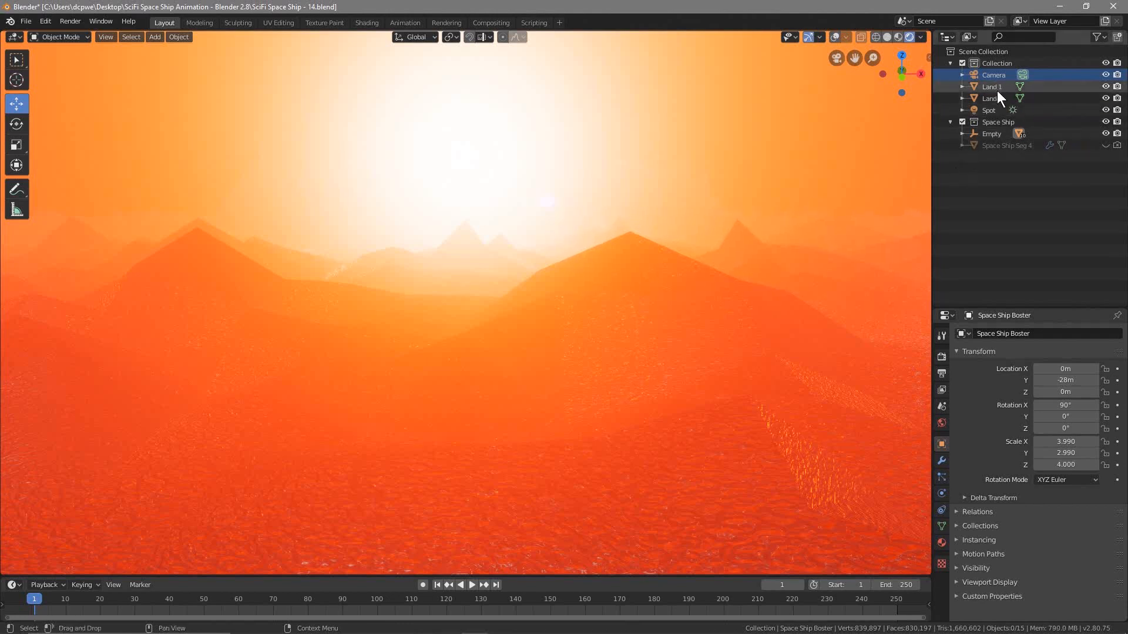
# Move the Empty about -35.1 m along X to about X 2.41 m and view the ship over the terrain from the top.
pyautogui.click(996, 130)
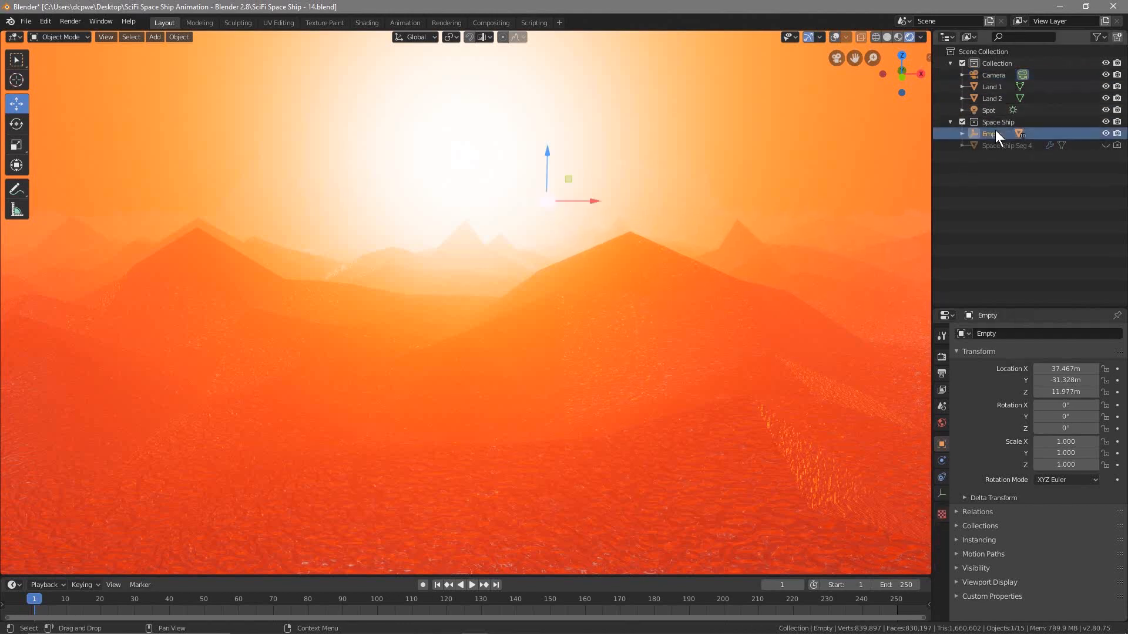
pyautogui.press('g')
pyautogui.press('x')
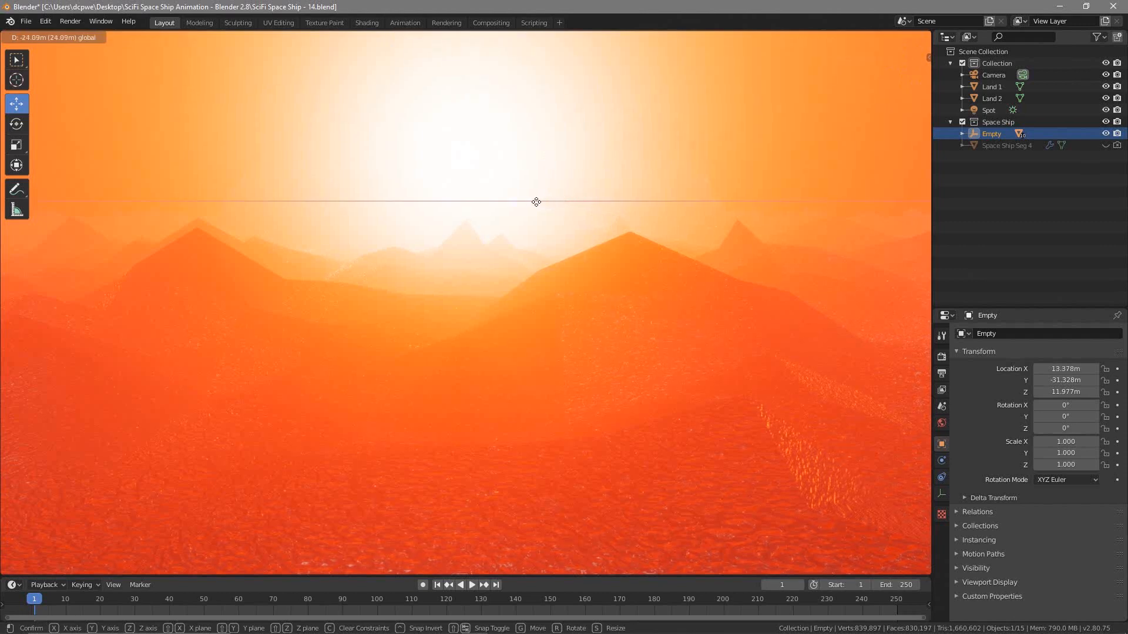
pyautogui.click(516, 201)
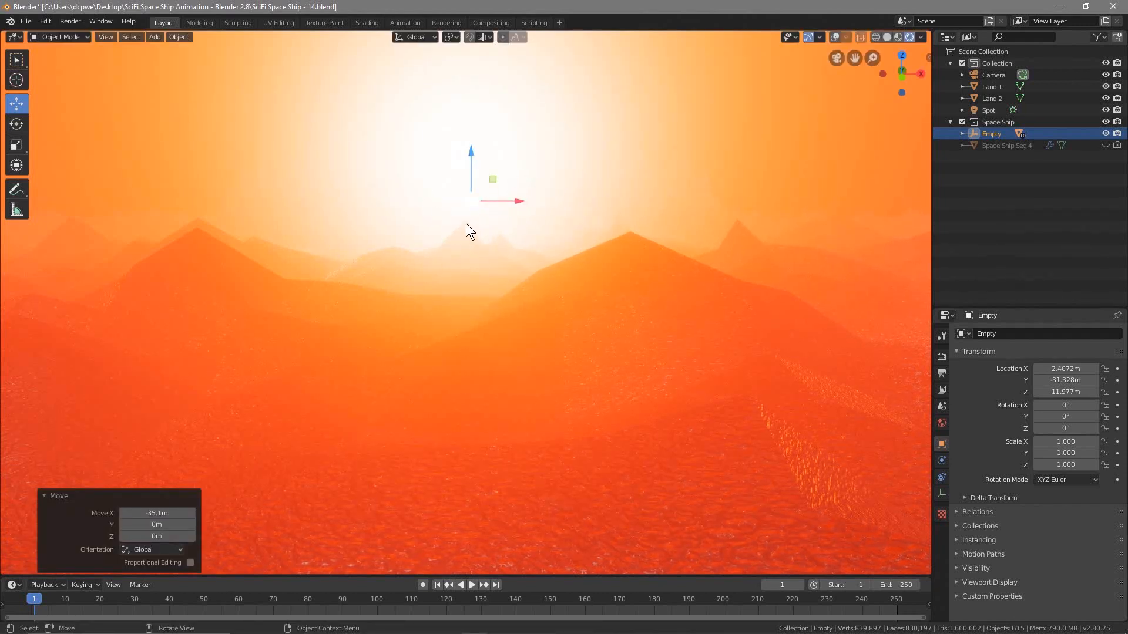
pyautogui.moveTo(450, 235); pyautogui.dragTo(601, 259, button='middle')
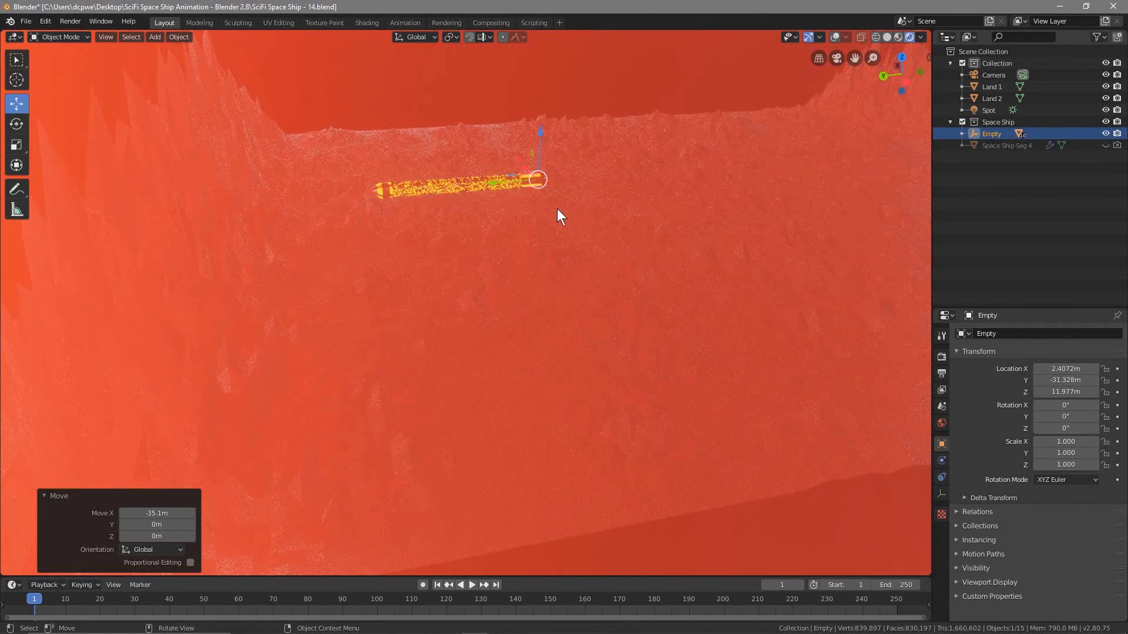
pyautogui.press('KP_7')
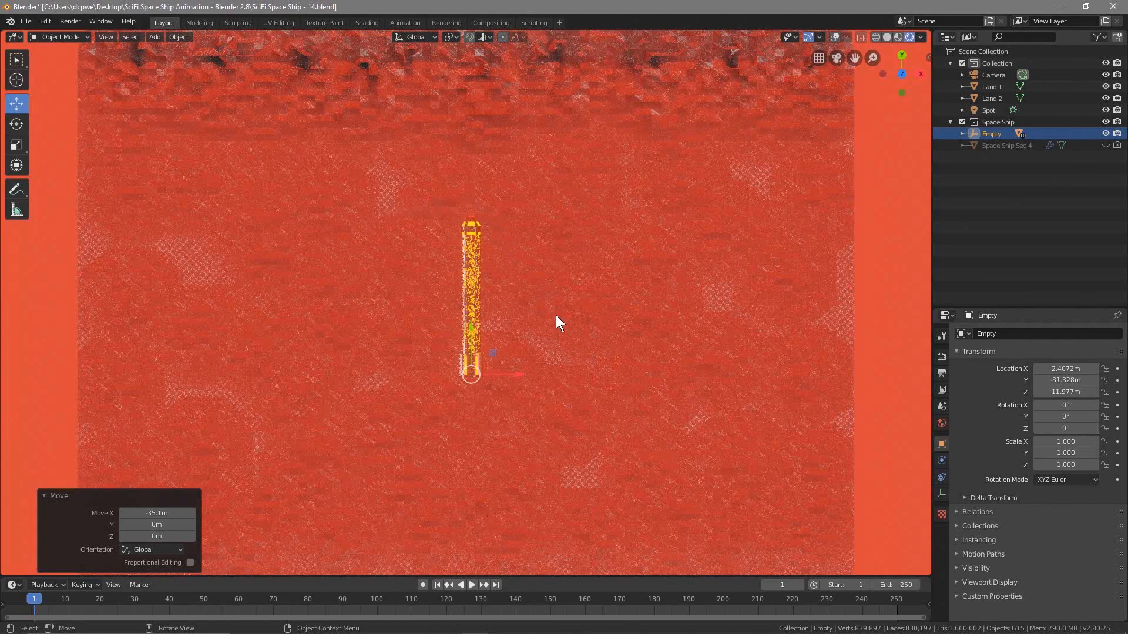
# Set the Empty's Z rotation to 180° so the ship is turned around.
pyautogui.scroll(-6, 556, 315)
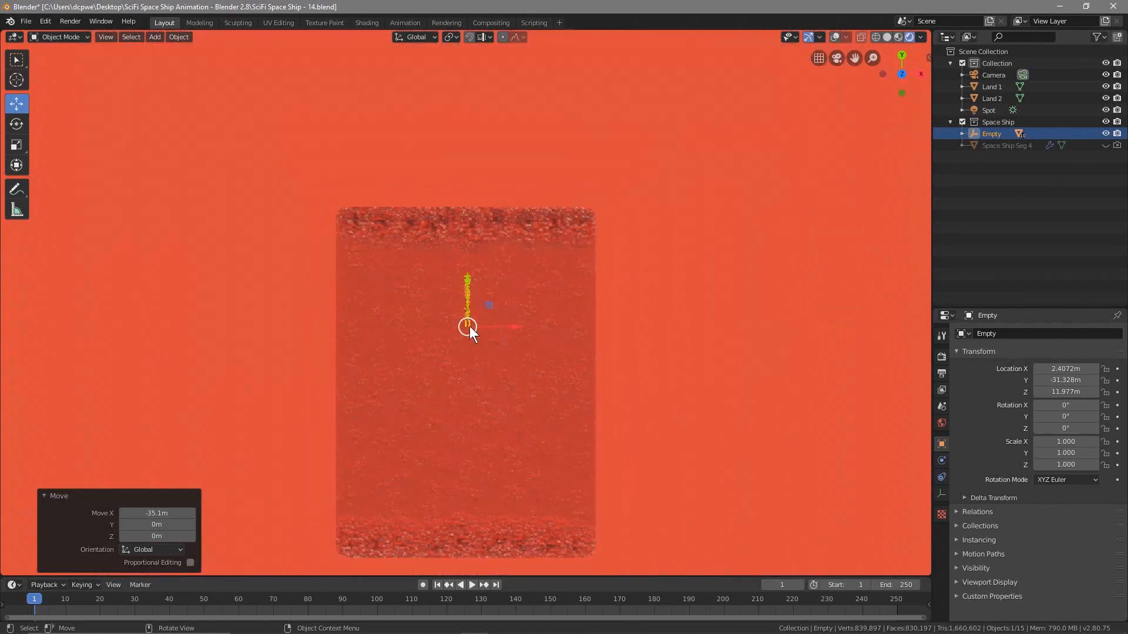
pyautogui.scroll(8, 506, 297)
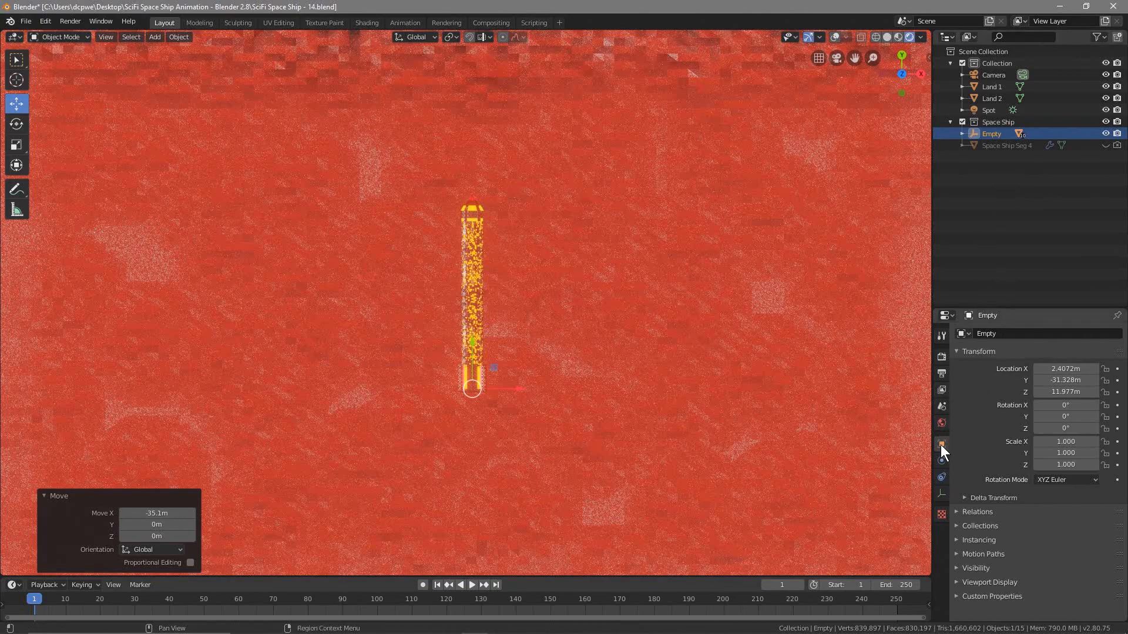
pyautogui.click(1058, 428)
pyautogui.write('0d')
pyautogui.write('0')
pyautogui.press('Return')
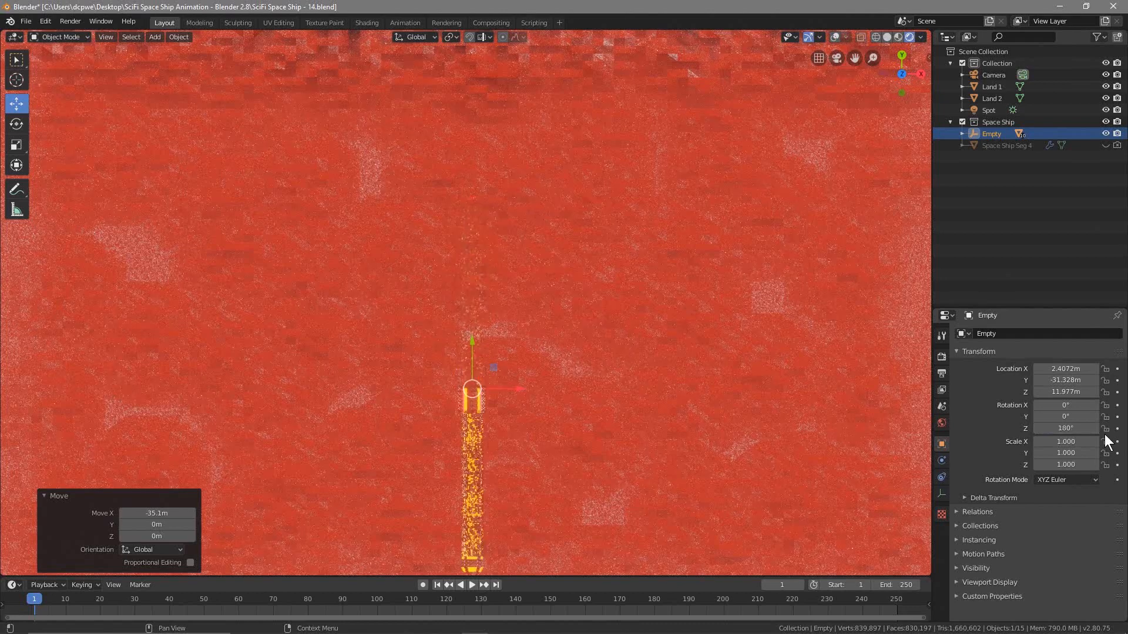
# Move the Empty about 247 m along Y, beyond the far edge of the terrain, and look through the camera.
pyautogui.scroll(-1, 492, 357)
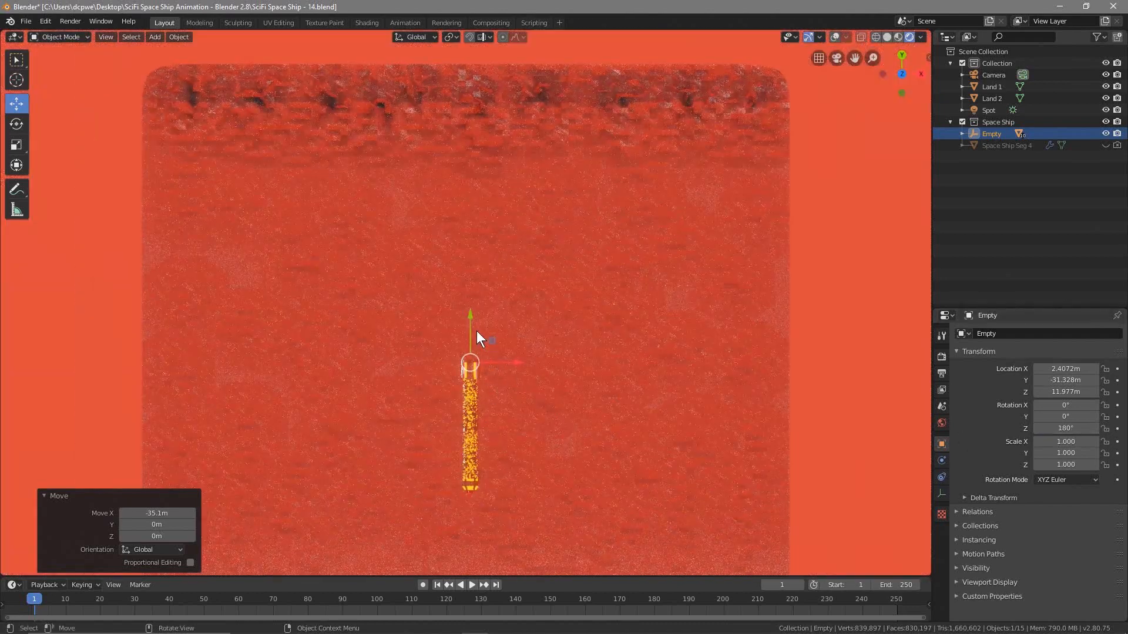
pyautogui.scroll(-5, 472, 319)
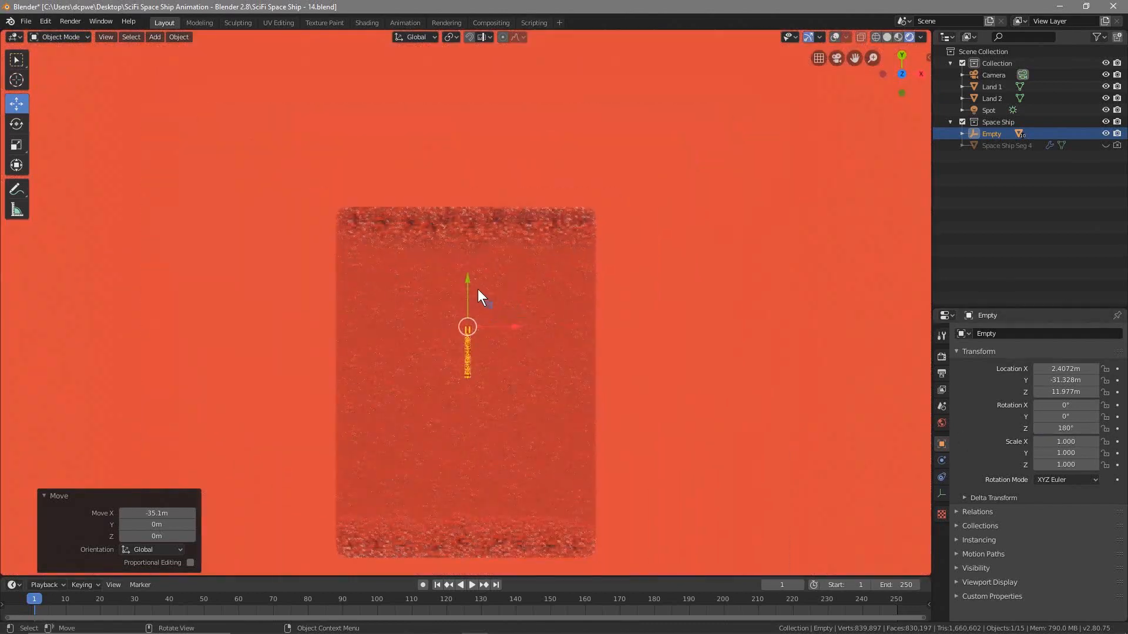
pyautogui.moveTo(465, 281); pyautogui.dragTo(469, 97)
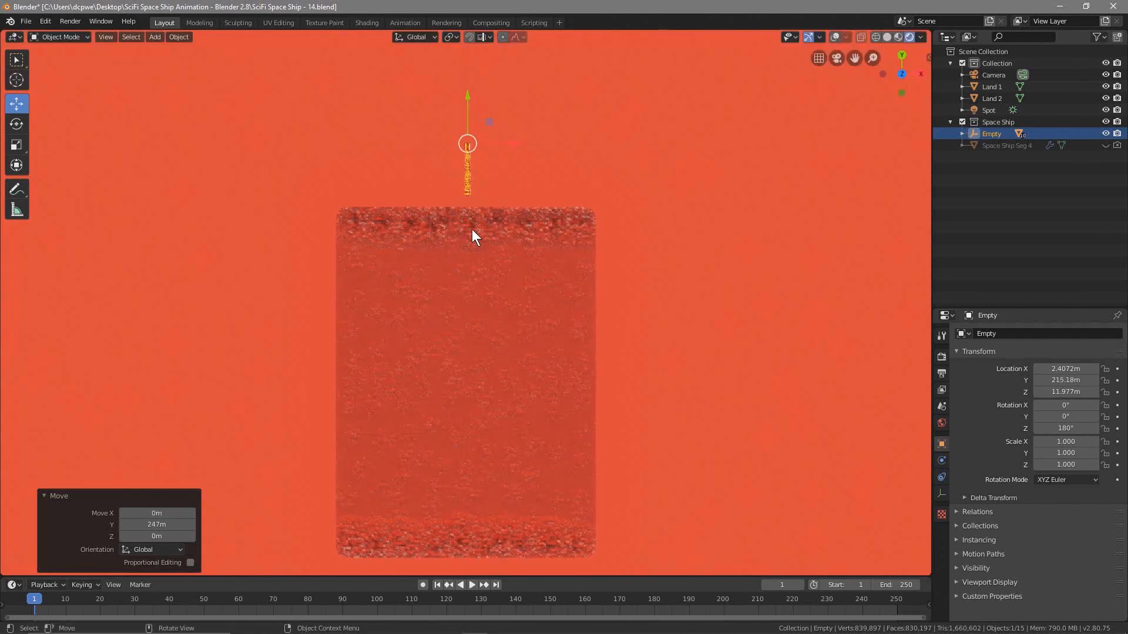
pyautogui.press('KP_0')
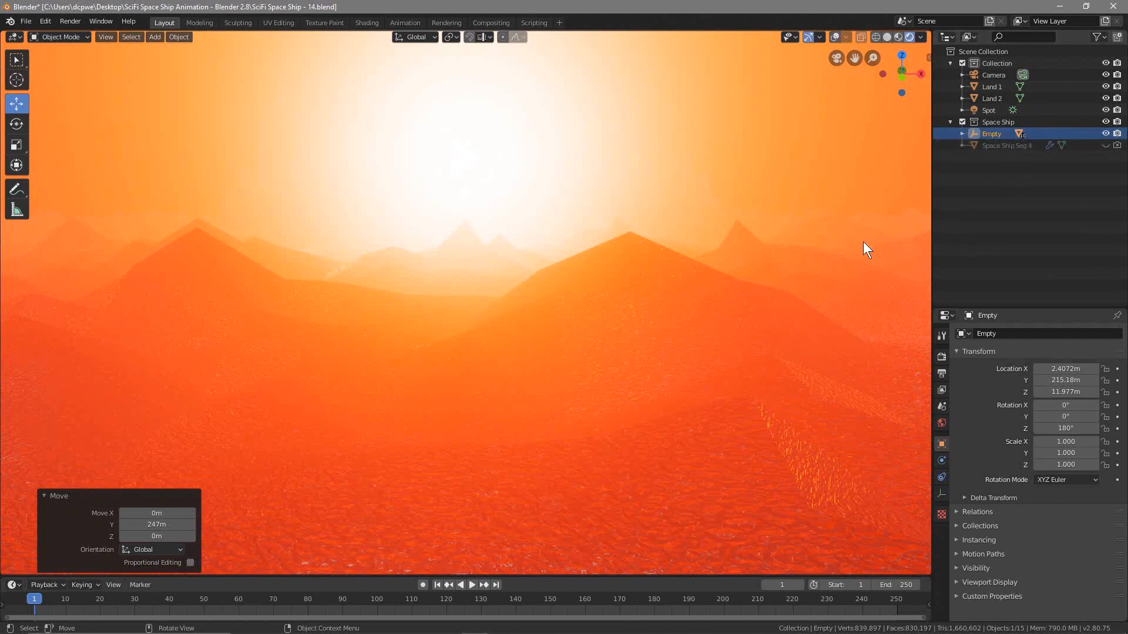
# Raise the Camera to about Z 11.27 m and set its X location to -5 m.
pyautogui.click(992, 75)
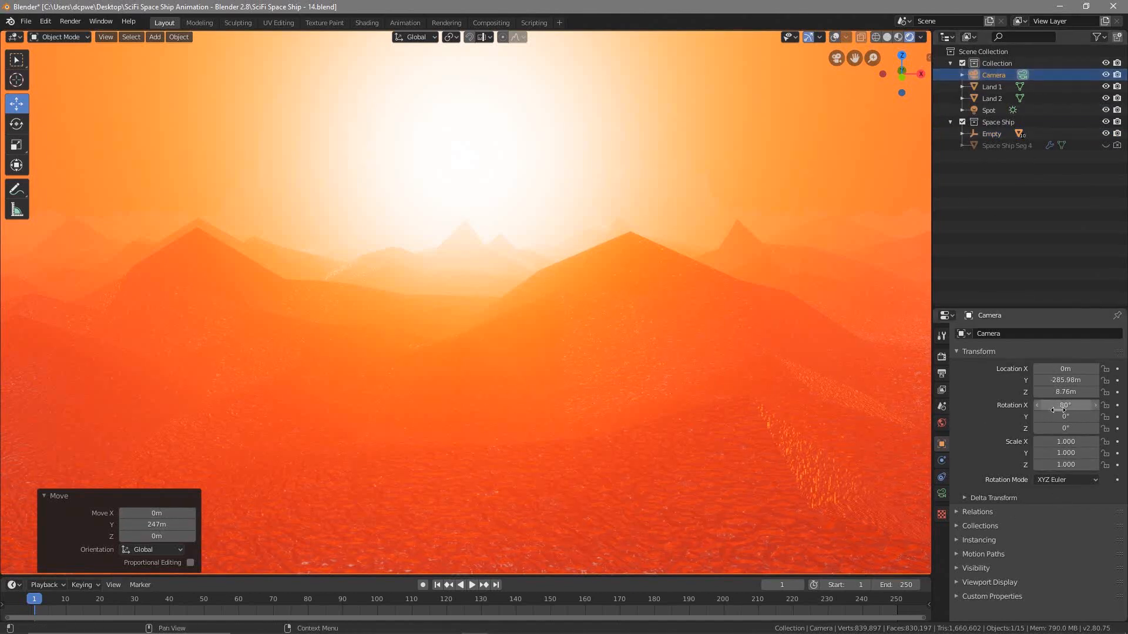
pyautogui.moveTo(1063, 393); pyautogui.dragTo(1097, 392)
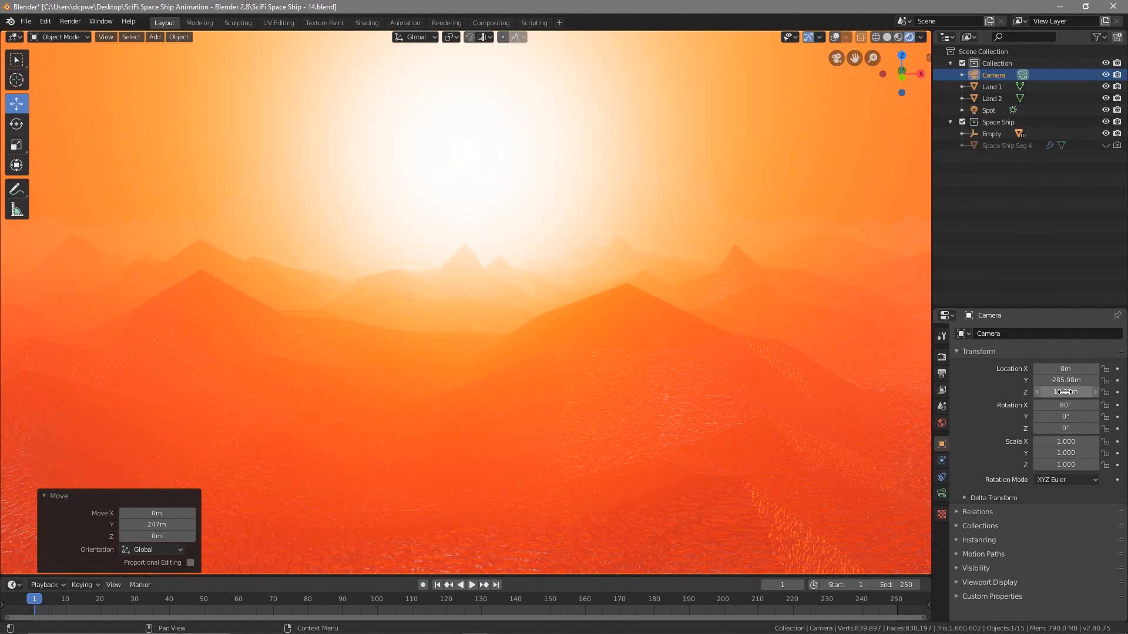
pyautogui.moveTo(1065, 369); pyautogui.dragTo(1025, 368)
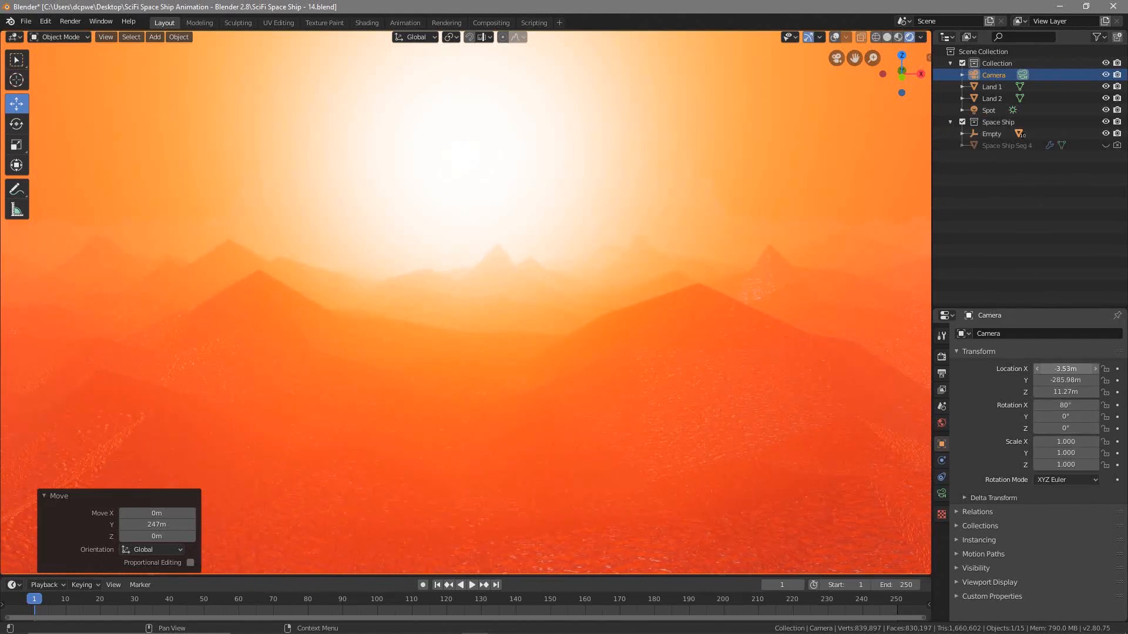
pyautogui.click(1079, 369)
pyautogui.write('-5')
pyautogui.press('Return')
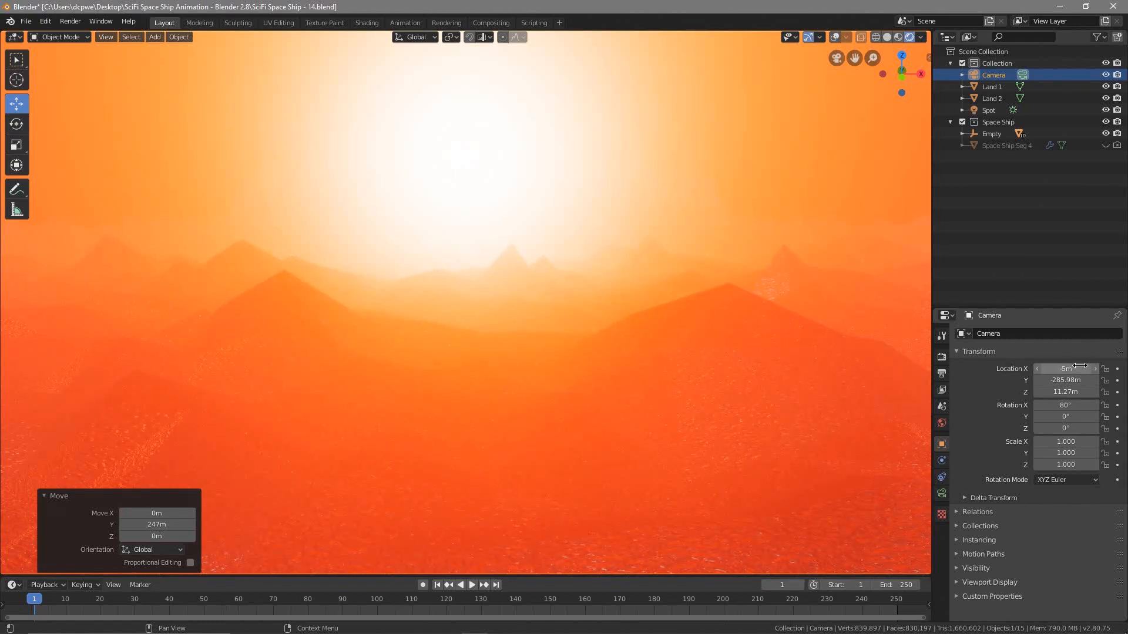
# Set the Camera's Z location to 12 m and its Y location to -290 m.
pyautogui.click(1061, 392)
pyautogui.write('12')
pyautogui.press('Return')
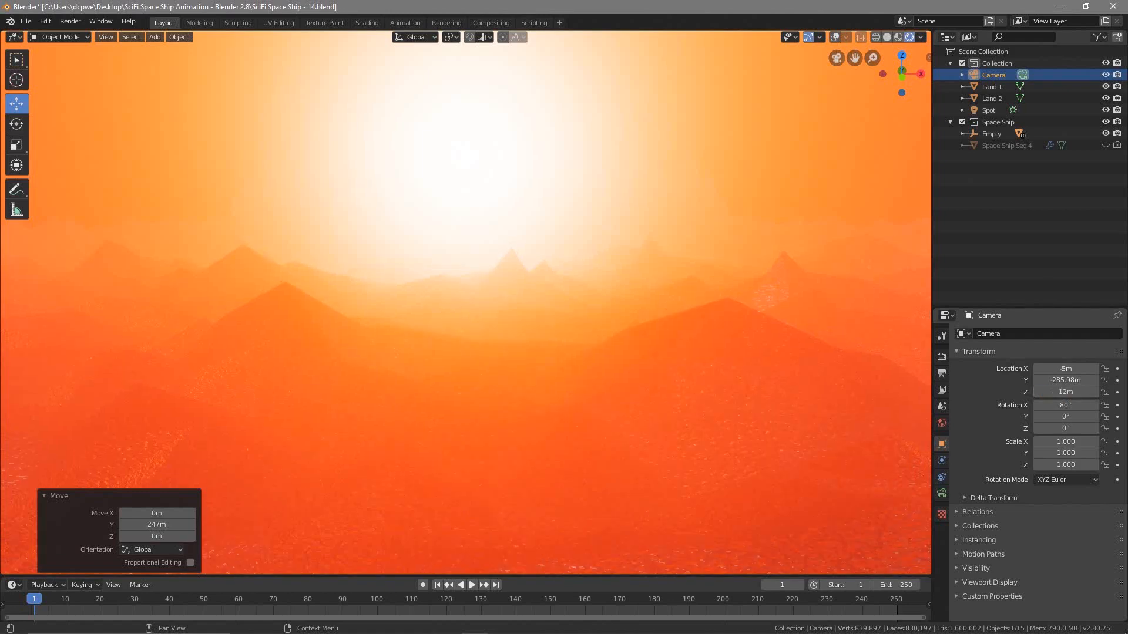
pyautogui.moveTo(1065, 381); pyautogui.dragTo(1036, 381)
pyautogui.click(1069, 381)
pyautogui.write('-290')
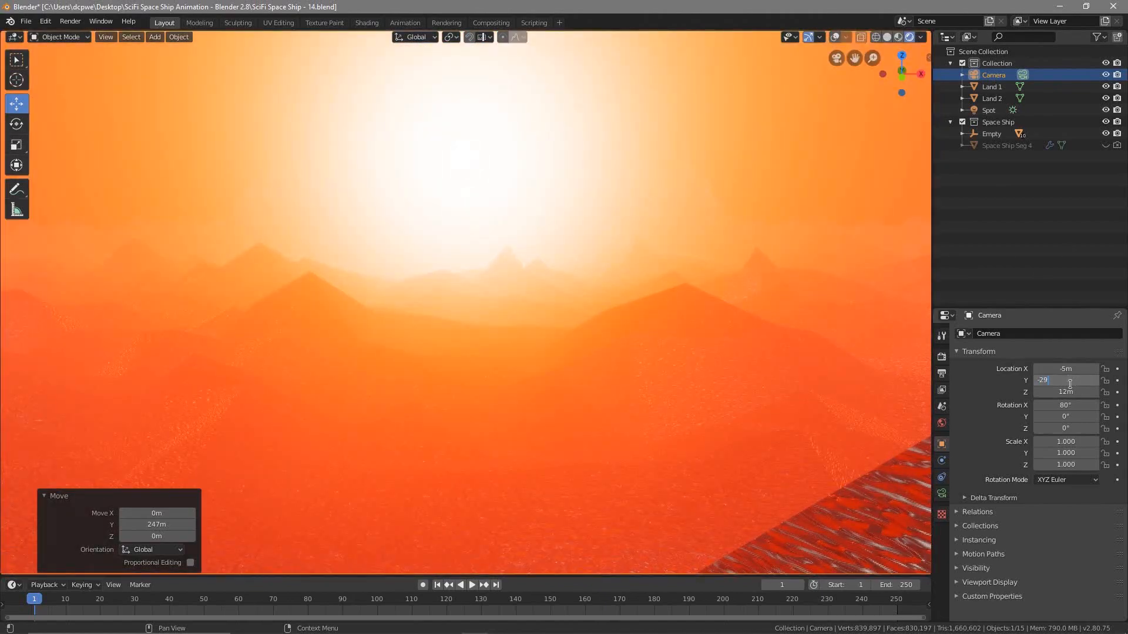
pyautogui.press('Return')
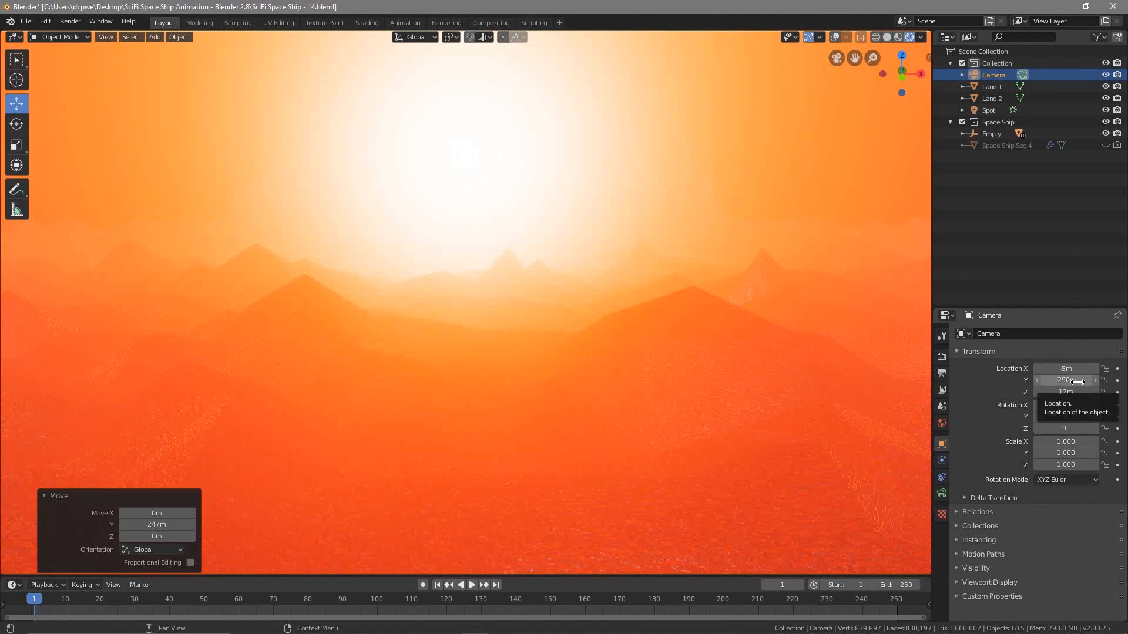
pyautogui.moveTo(1064, 420); pyautogui.dragTo(1070, 420)
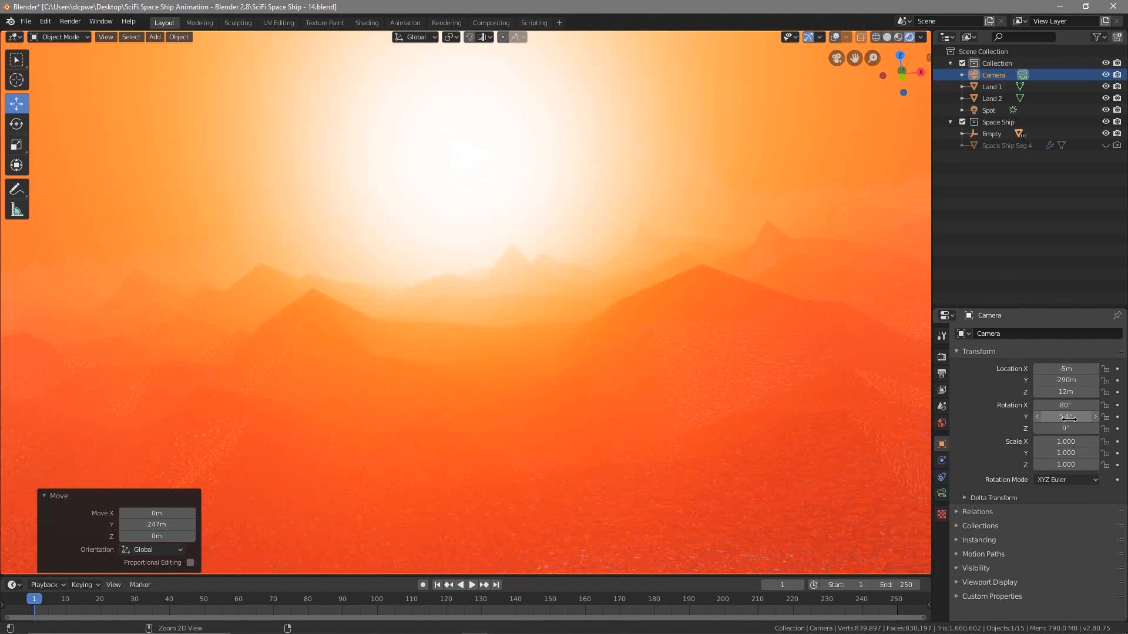
pyautogui.hotkey('ctrl', 'z')
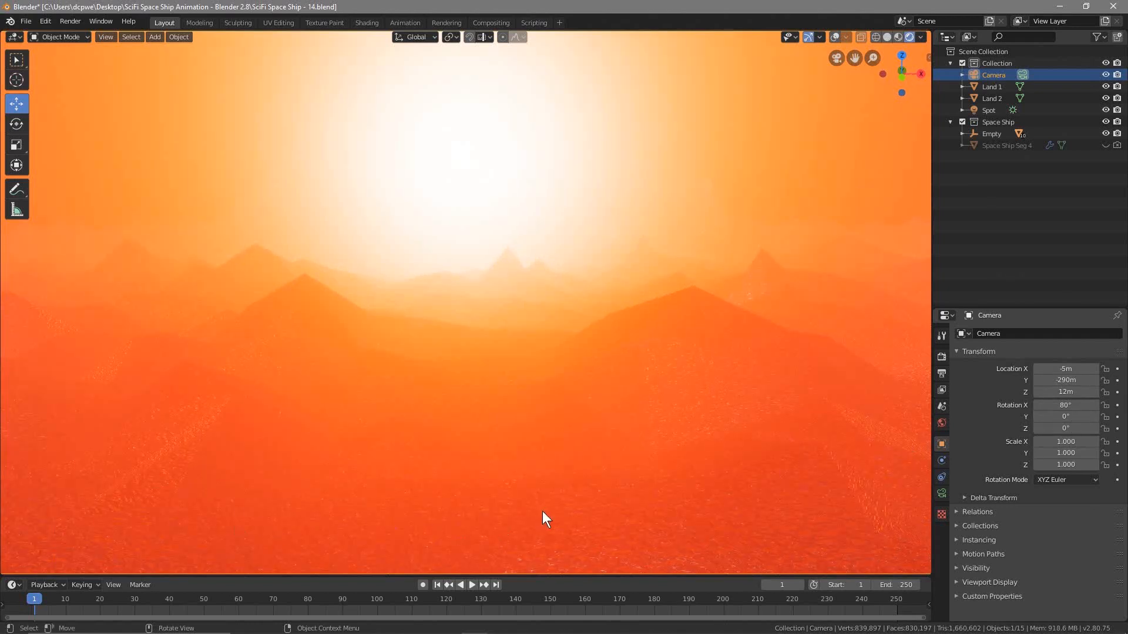
# Save the project as a new incremented file, SciFi Space Ship - 15.blend.
pyautogui.click(26, 22)
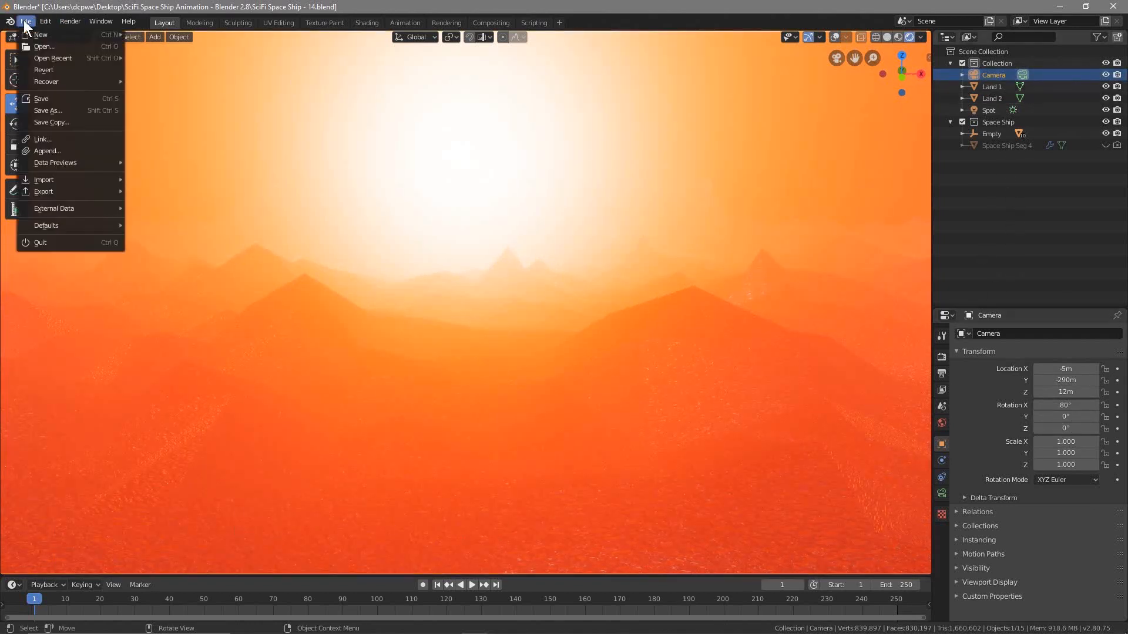
pyautogui.click(49, 110)
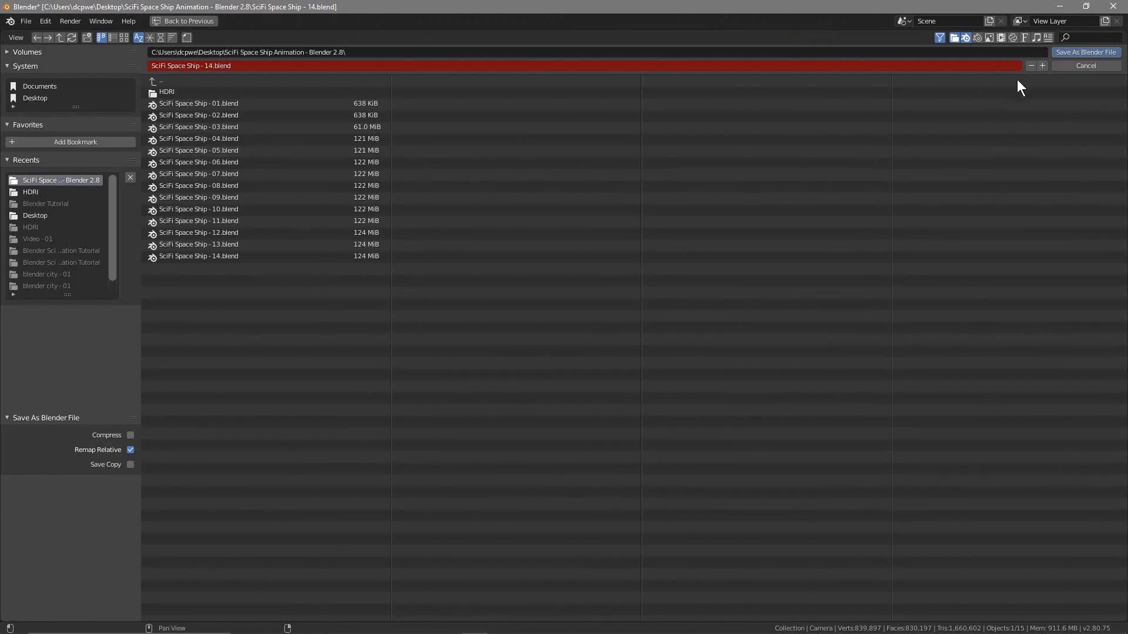
pyautogui.click(1042, 66)
pyautogui.click(1105, 51)
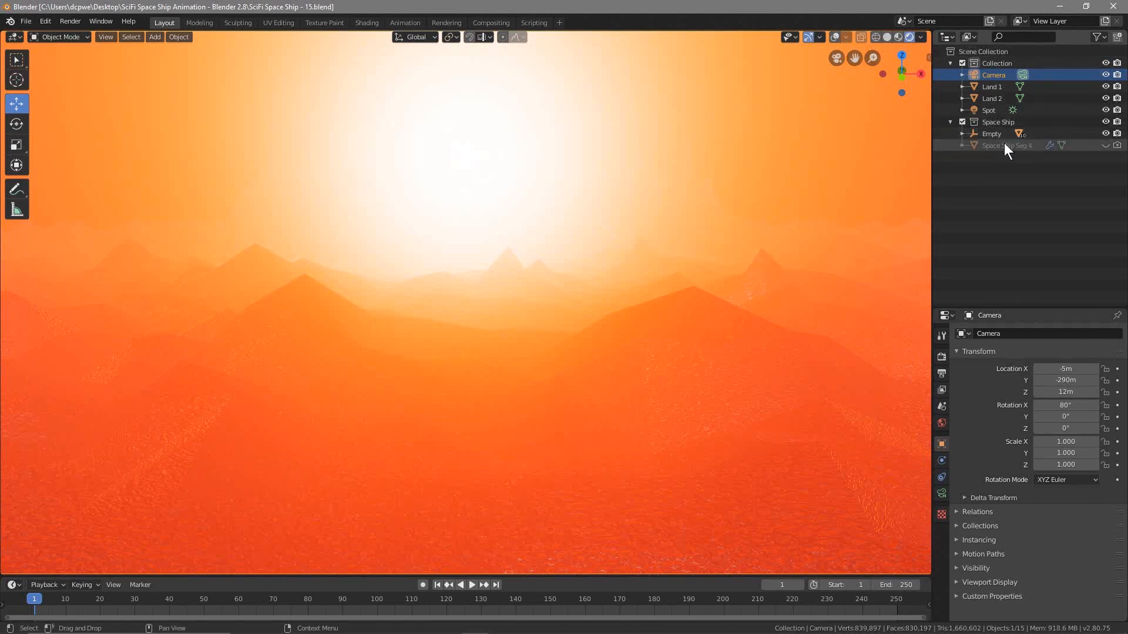
# With the Camera selected, turn on automatic keyframing and set the animation's end frame to 600.
pyautogui.click(1005, 78)
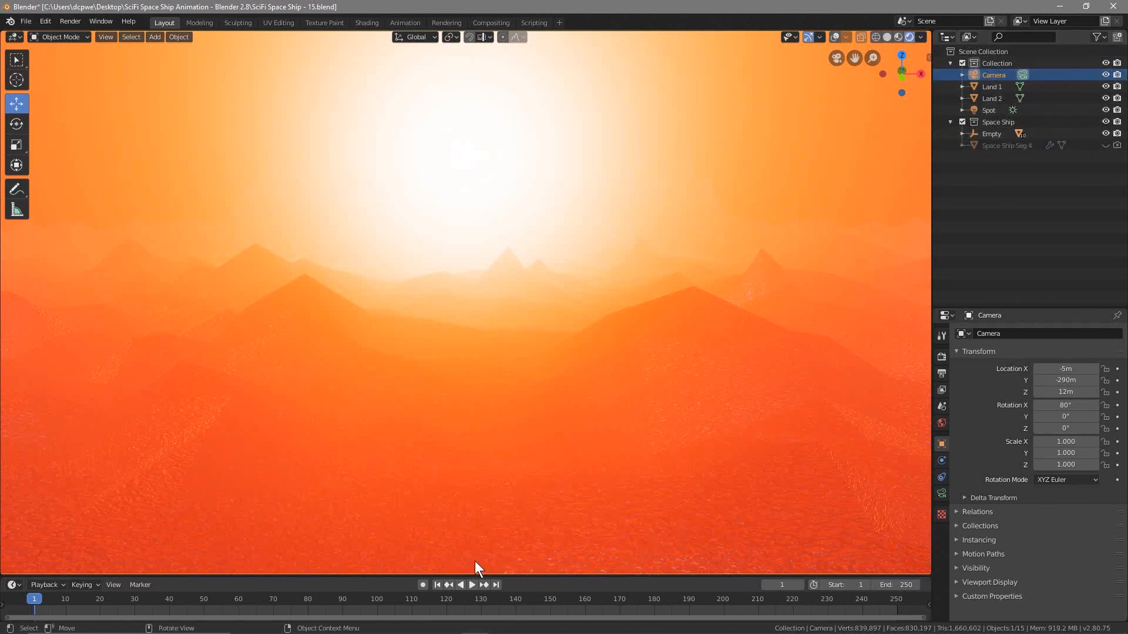
pyautogui.click(423, 585)
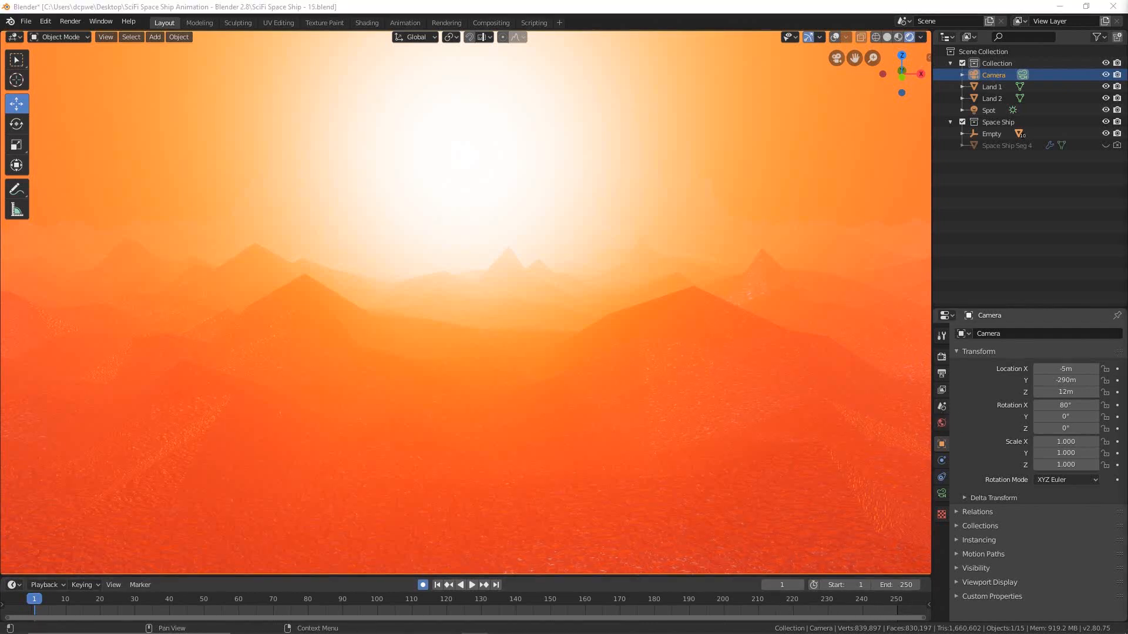
pyautogui.doubleClick(890, 585)
pyautogui.write('600')
pyautogui.press('Return')
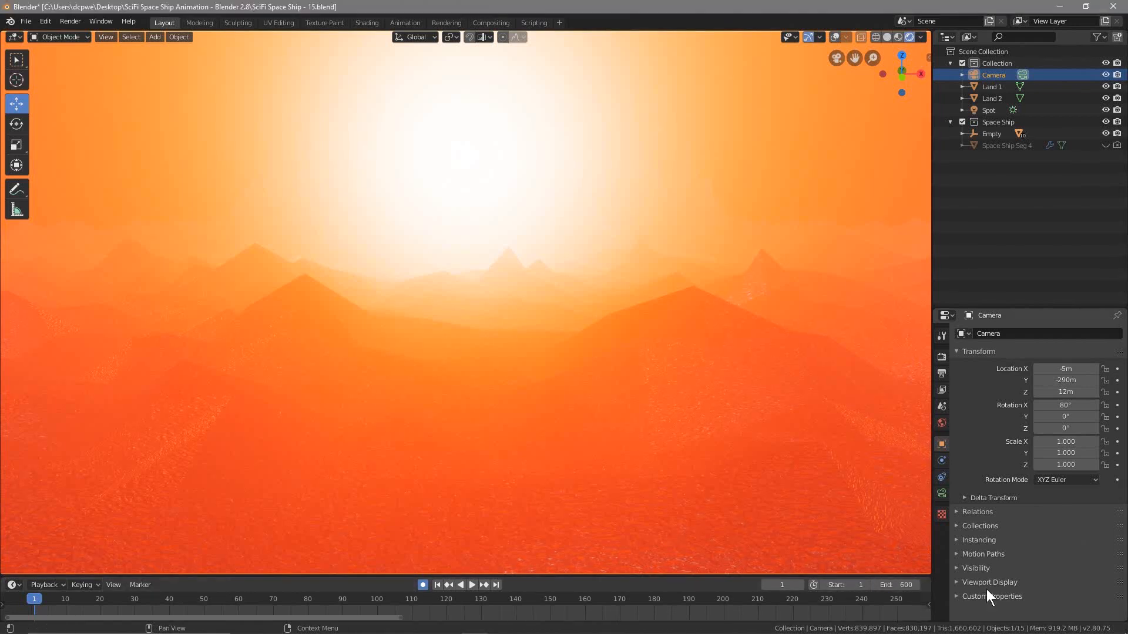
# Set the scene's output frame rate to 30 fps.
pyautogui.click(943, 374)
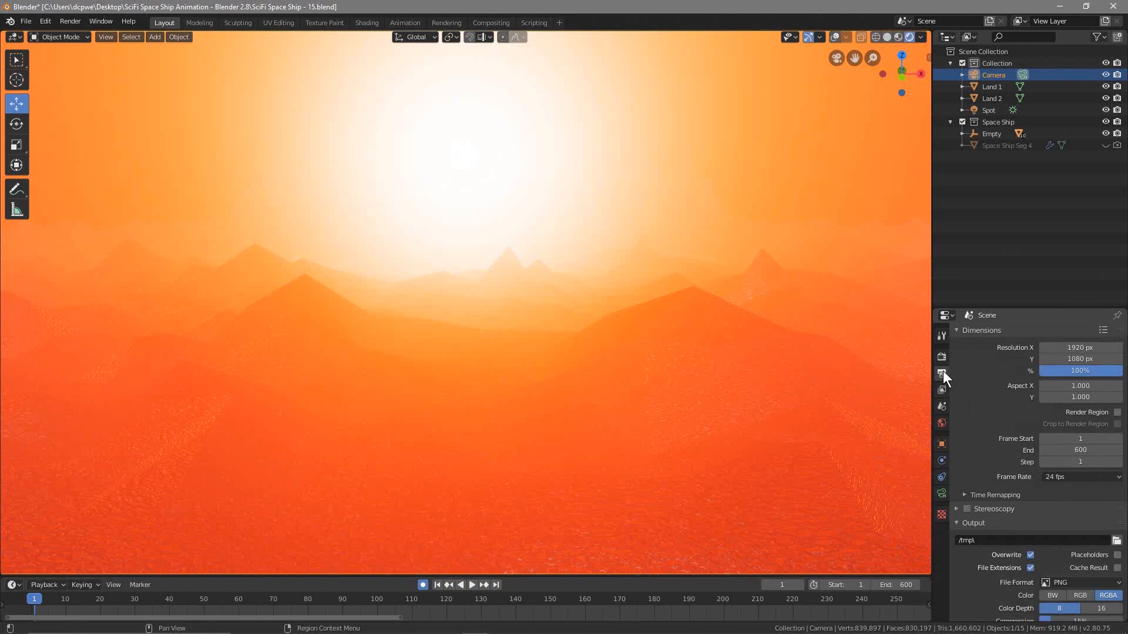
pyautogui.click(1061, 477)
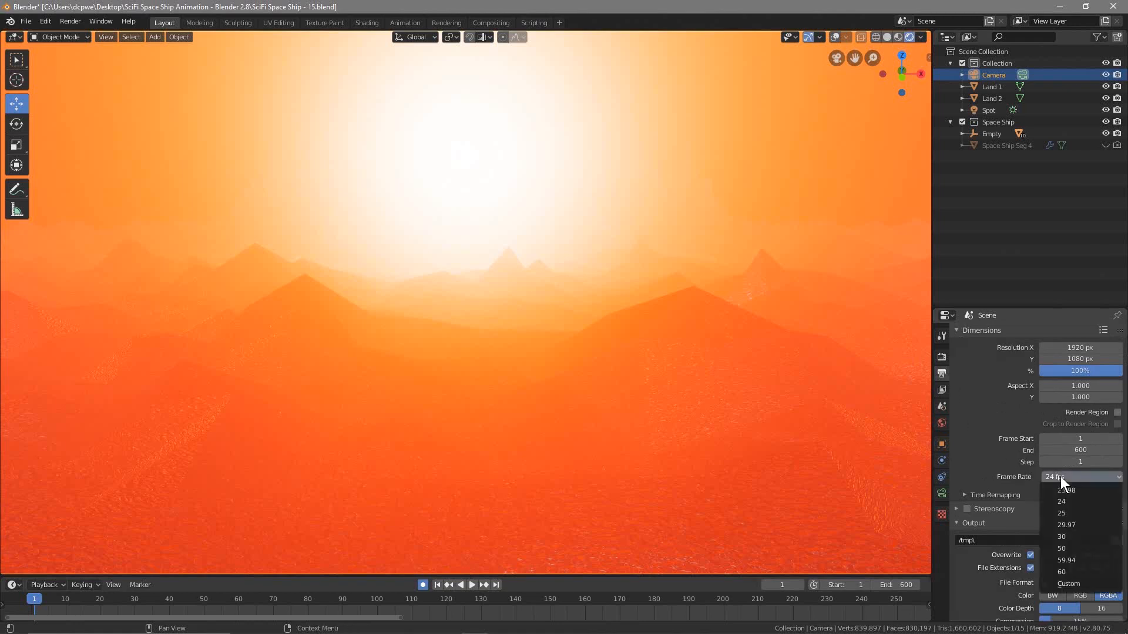
pyautogui.click(1074, 540)
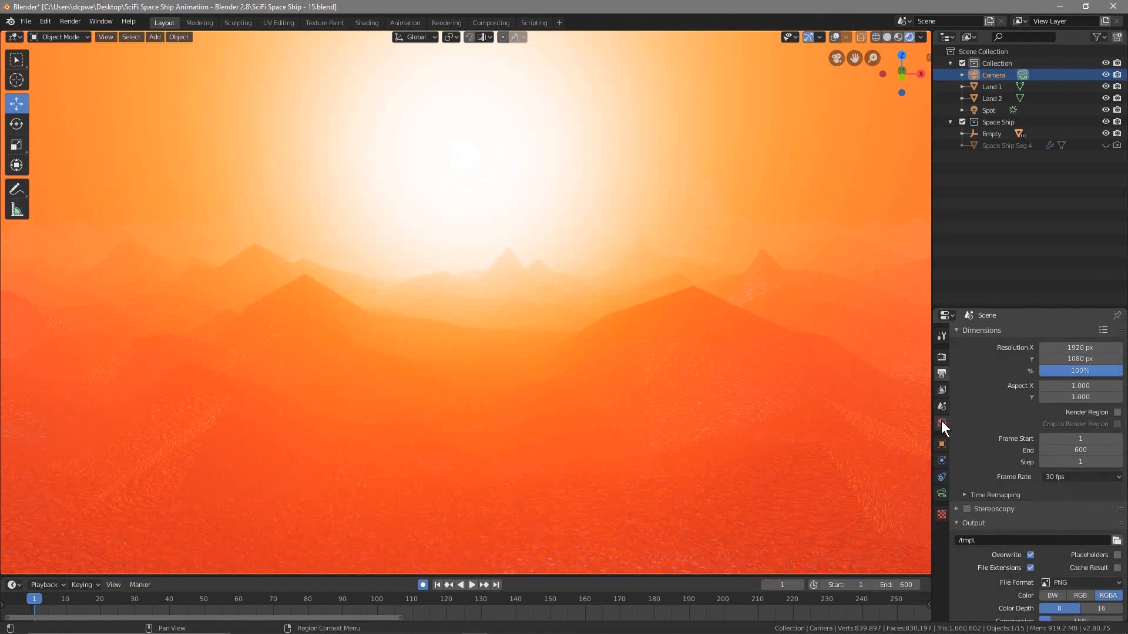
# Insert location and rotation keyframes for the Camera at frame 1.
pyautogui.click(940, 442)
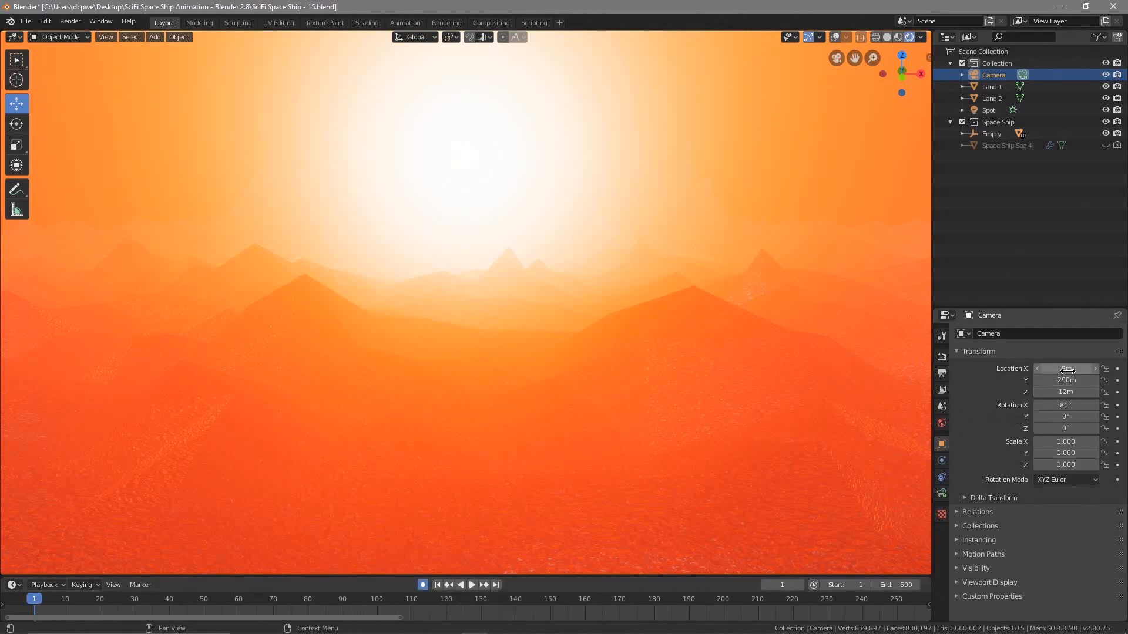
pyautogui.press('i')
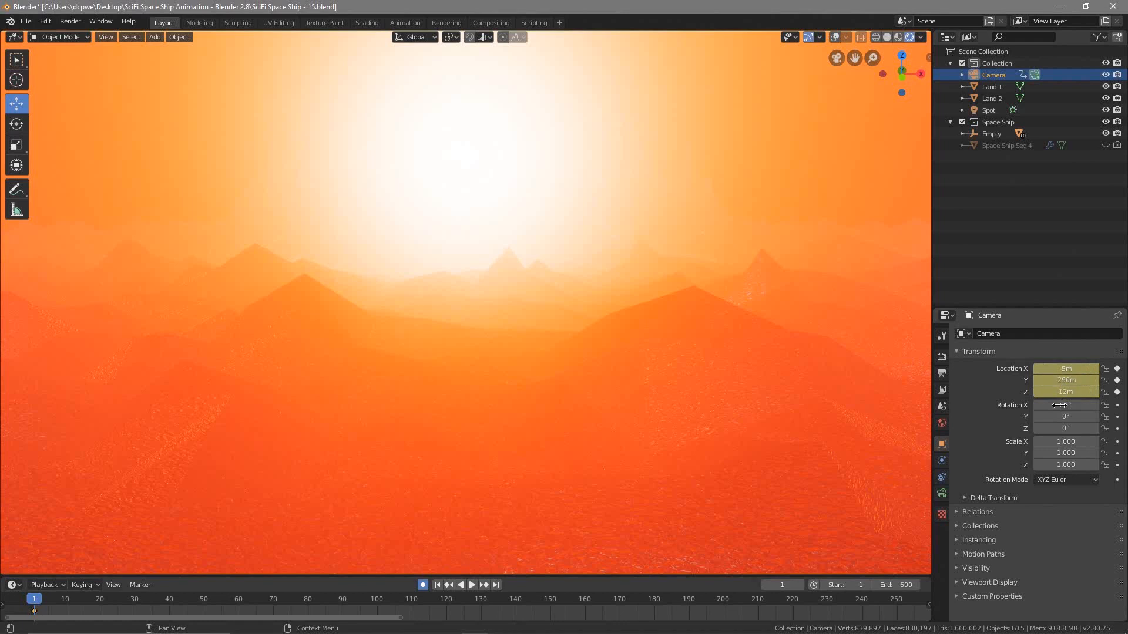
pyautogui.press('i')
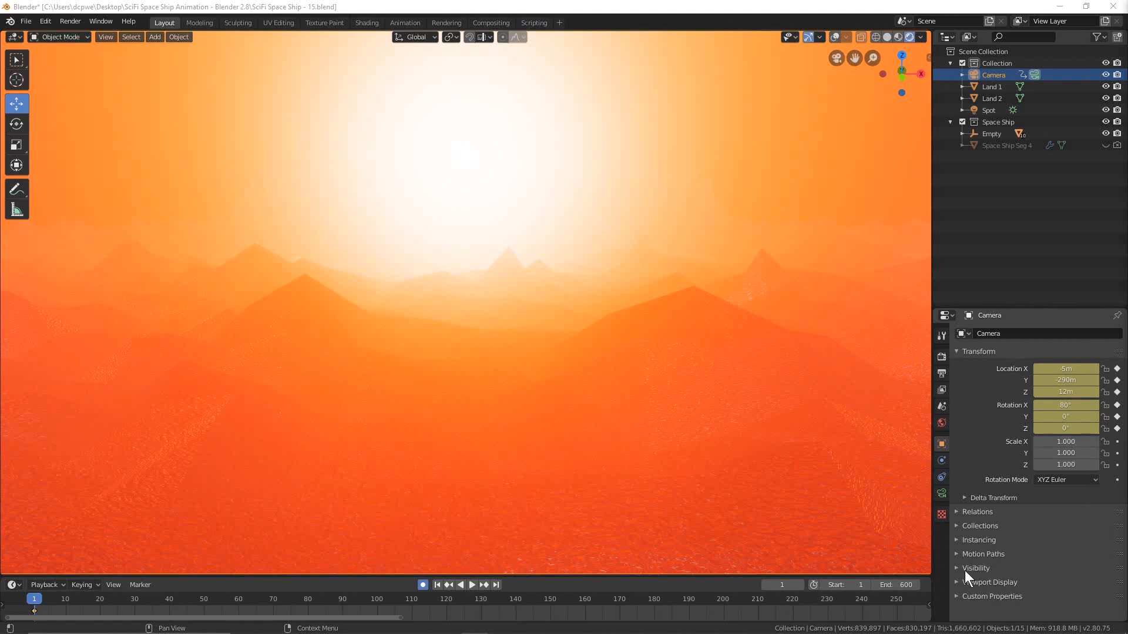
# Advance the timeline to frame 60 and insert location and rotation keyframes for the Camera.
pyautogui.click(34, 598)
pyautogui.press('space')
pyautogui.press('space')
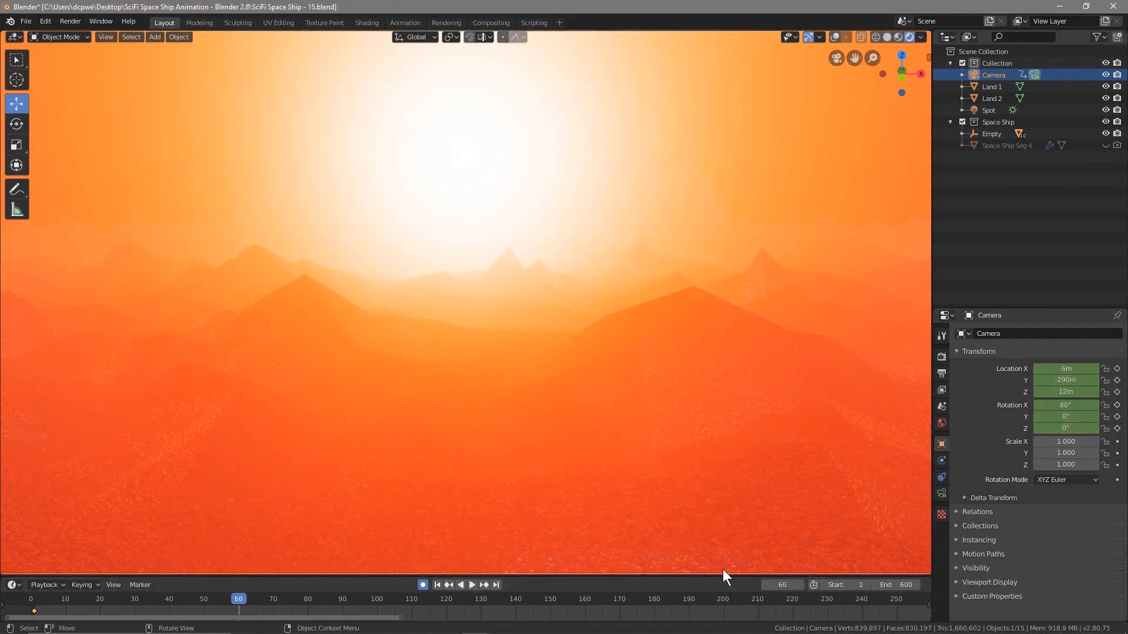
pyautogui.press('i')
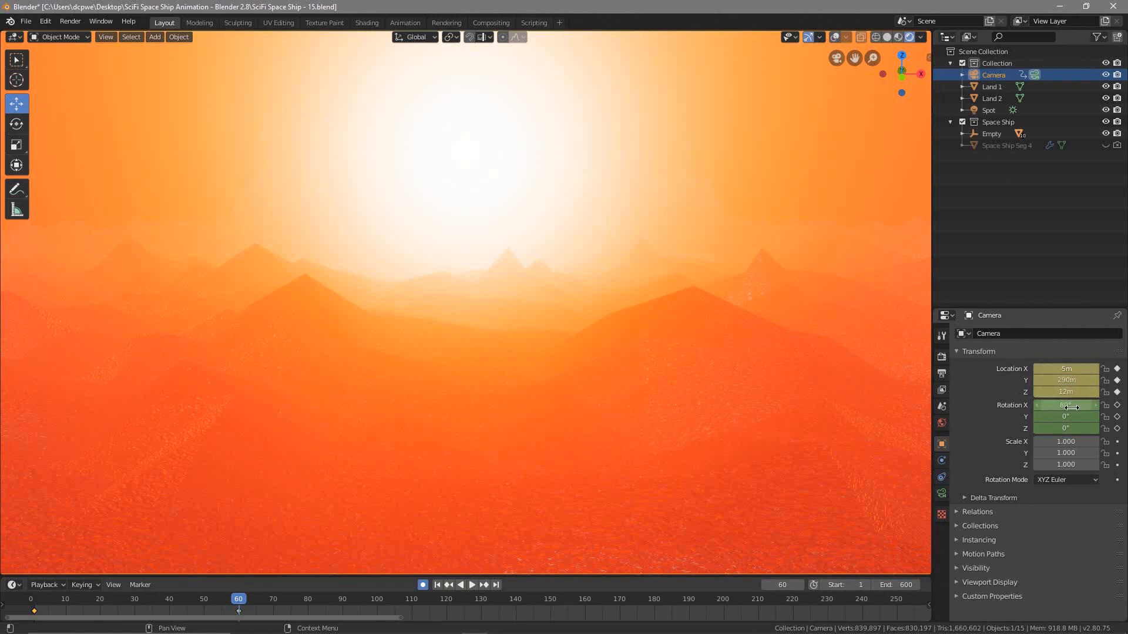
pyautogui.press('i')
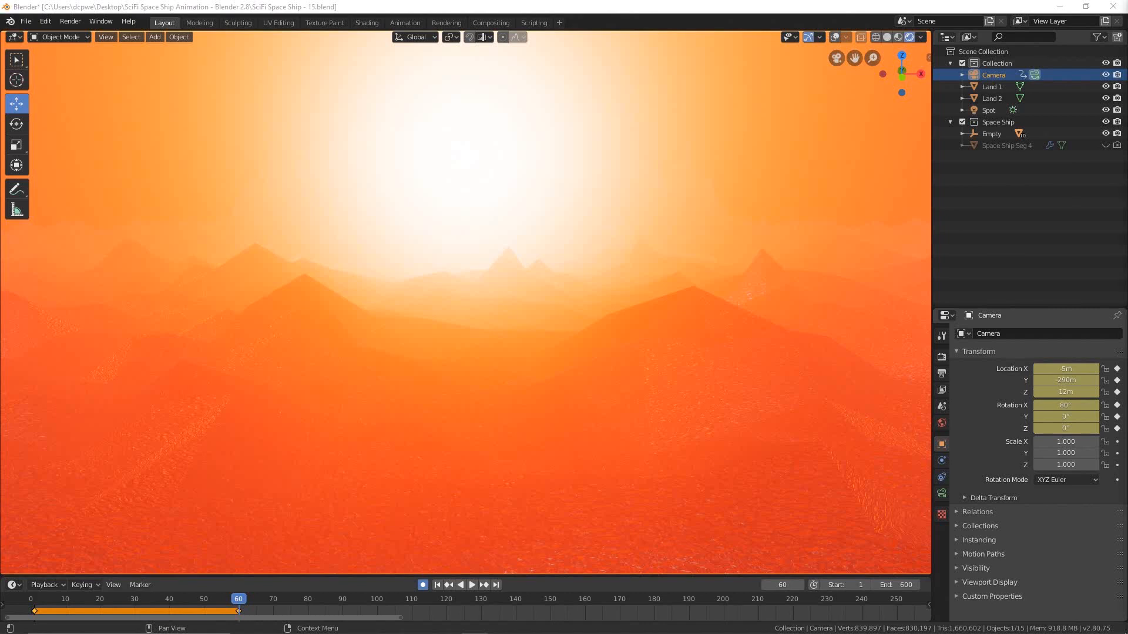
# Advance the timeline to frame 130 and insert location and rotation keyframes for the Camera.
pyautogui.click(242, 598)
pyautogui.press('space')
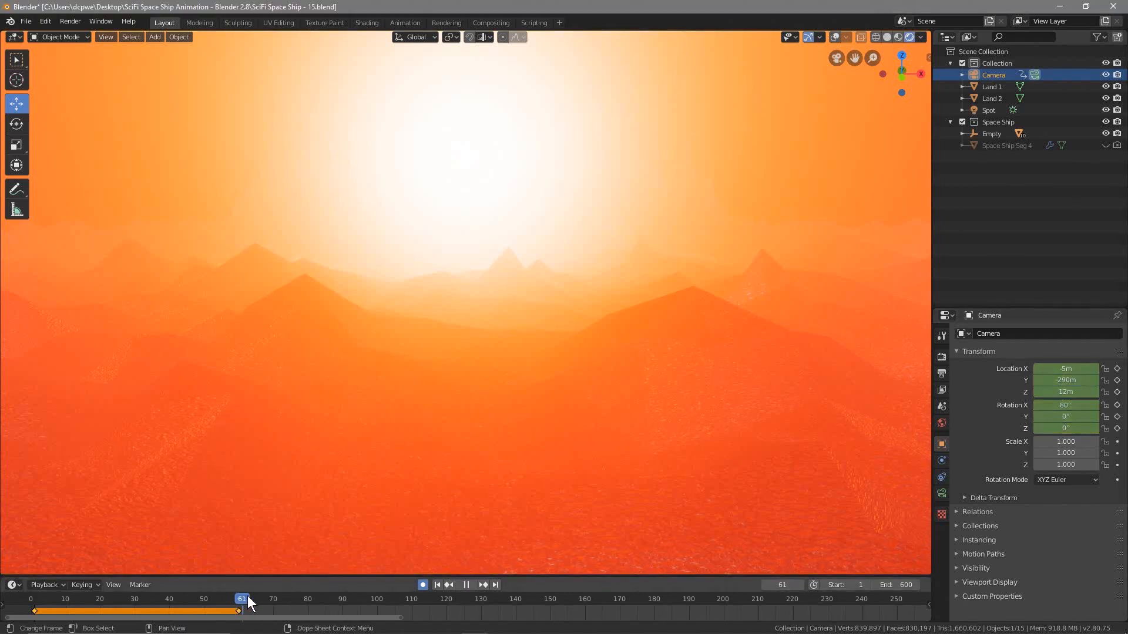
pyautogui.press('space')
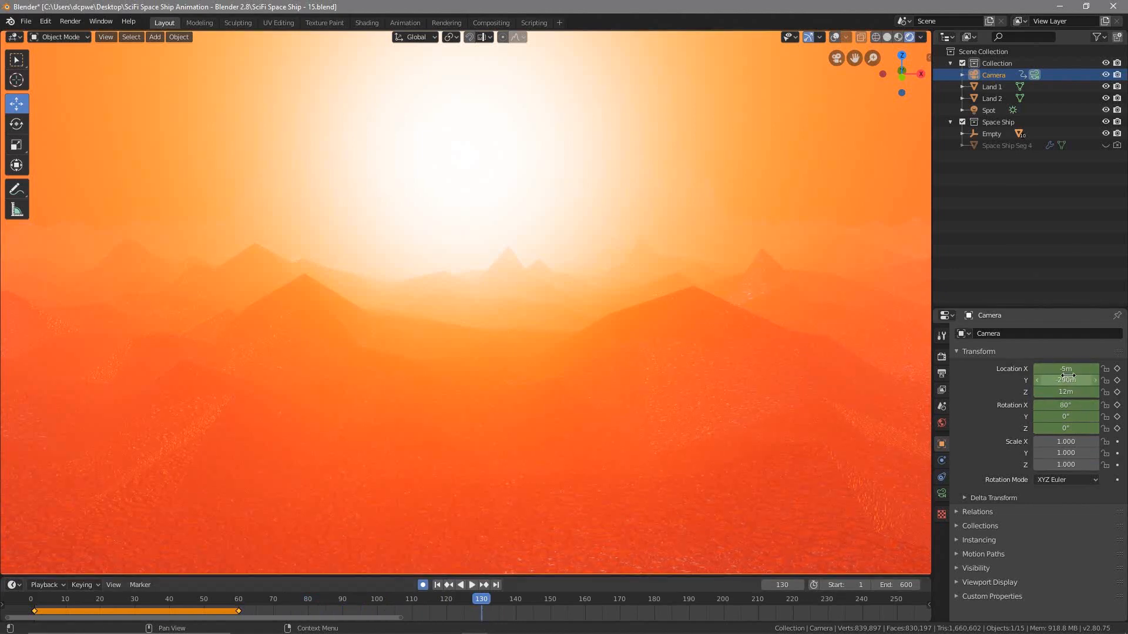
pyautogui.press('i')
pyautogui.press('i')
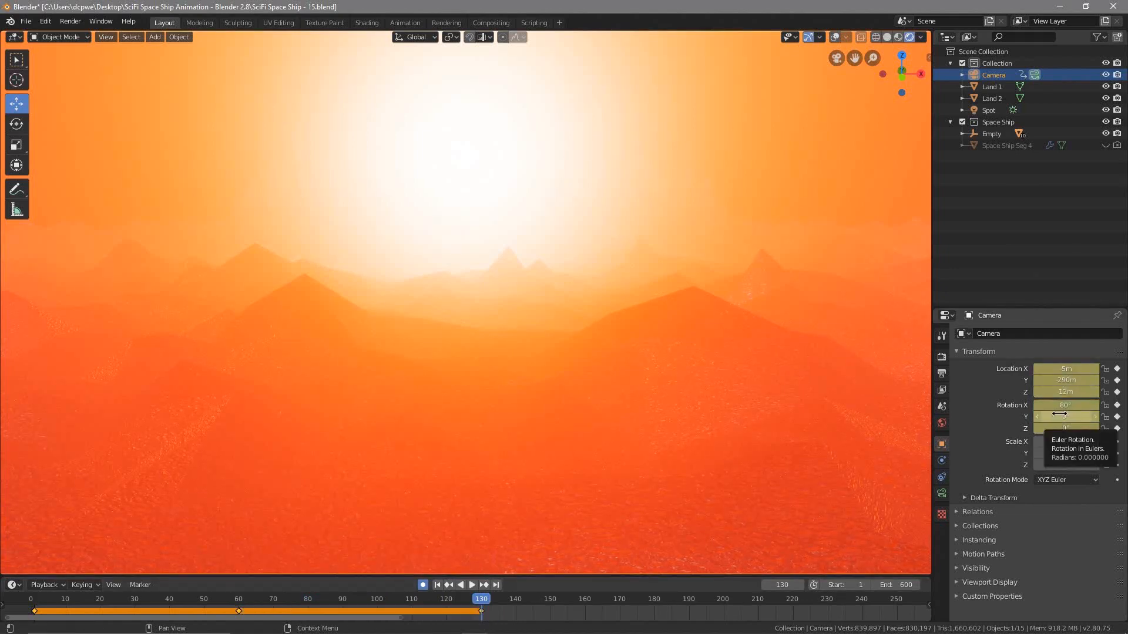
pyautogui.moveTo(483, 598)
pyautogui.mouseDown()
pyautogui.moveTo(41, 598)
pyautogui.moveTo(485, 601)
pyautogui.mouseUp()
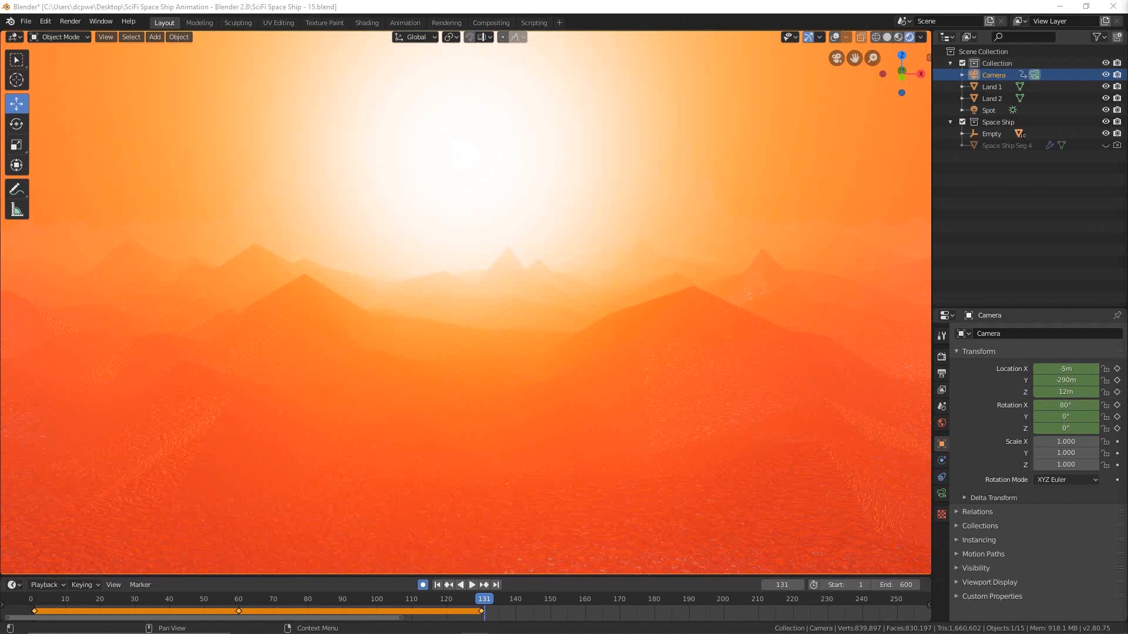
# Advance the timeline to frame 180 and insert location and rotation keyframes for the Camera.
pyautogui.moveTo(484, 599); pyautogui.dragTo(654, 603)
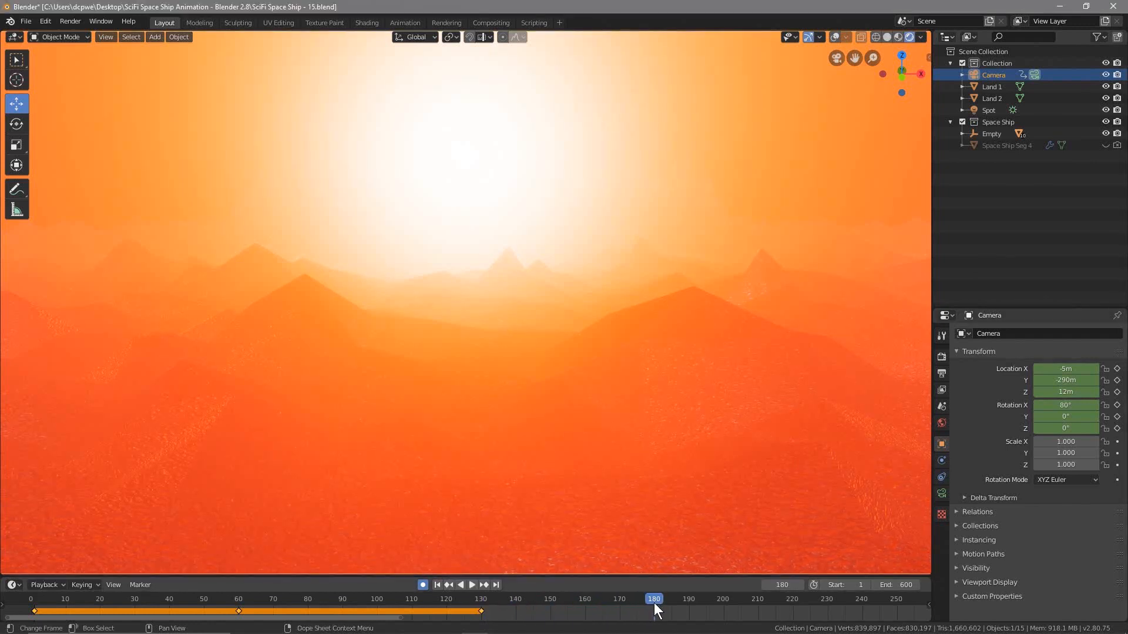
pyautogui.press('i')
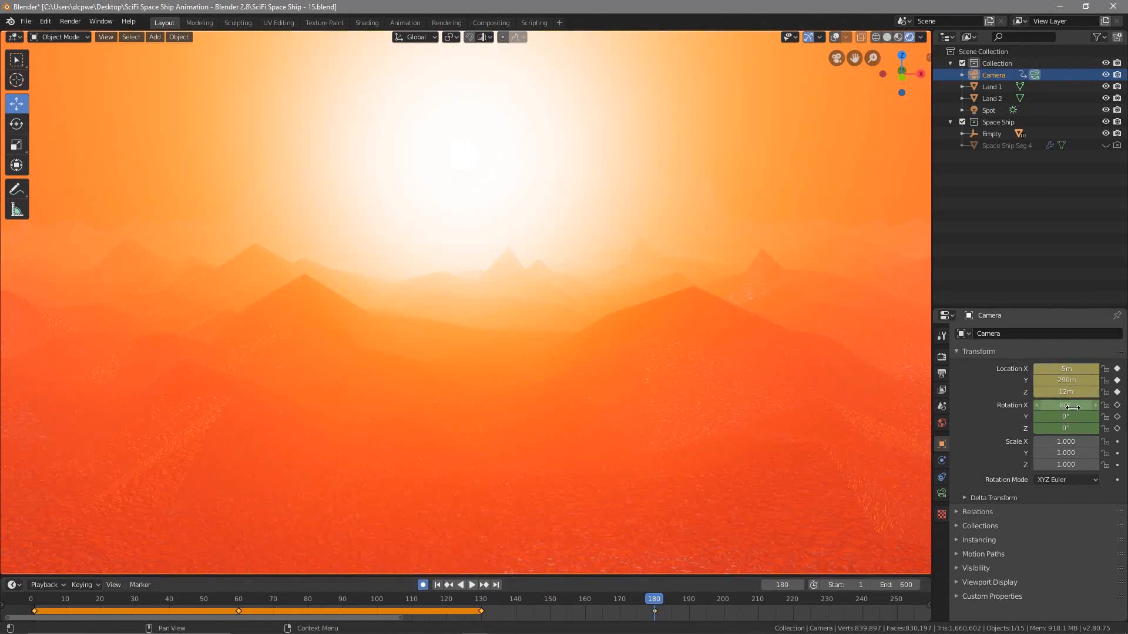
pyautogui.press('i')
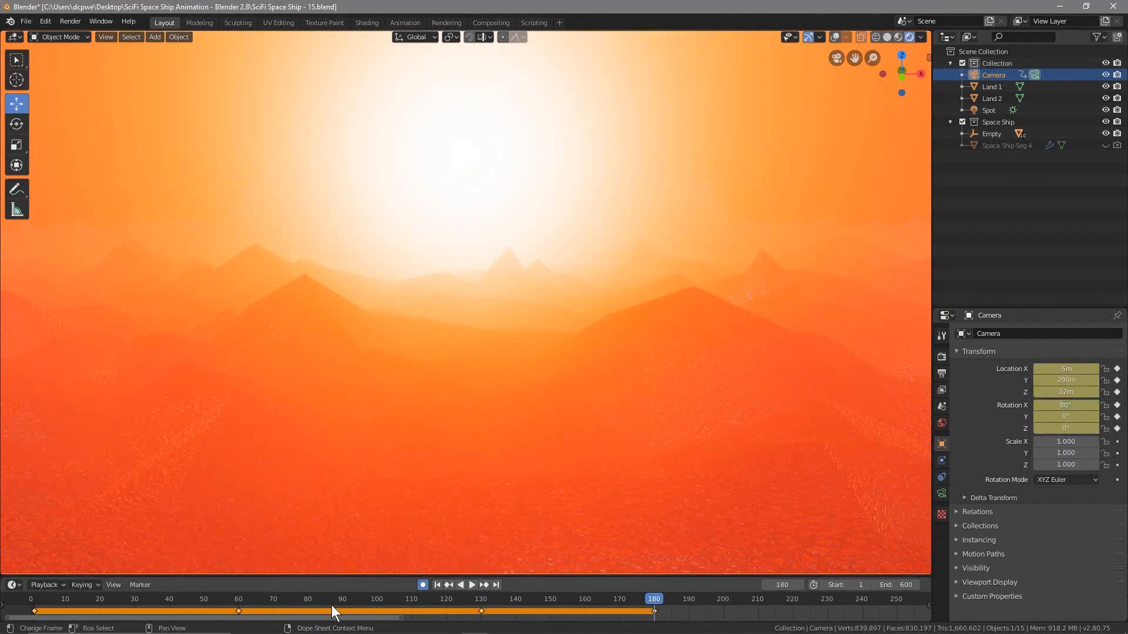
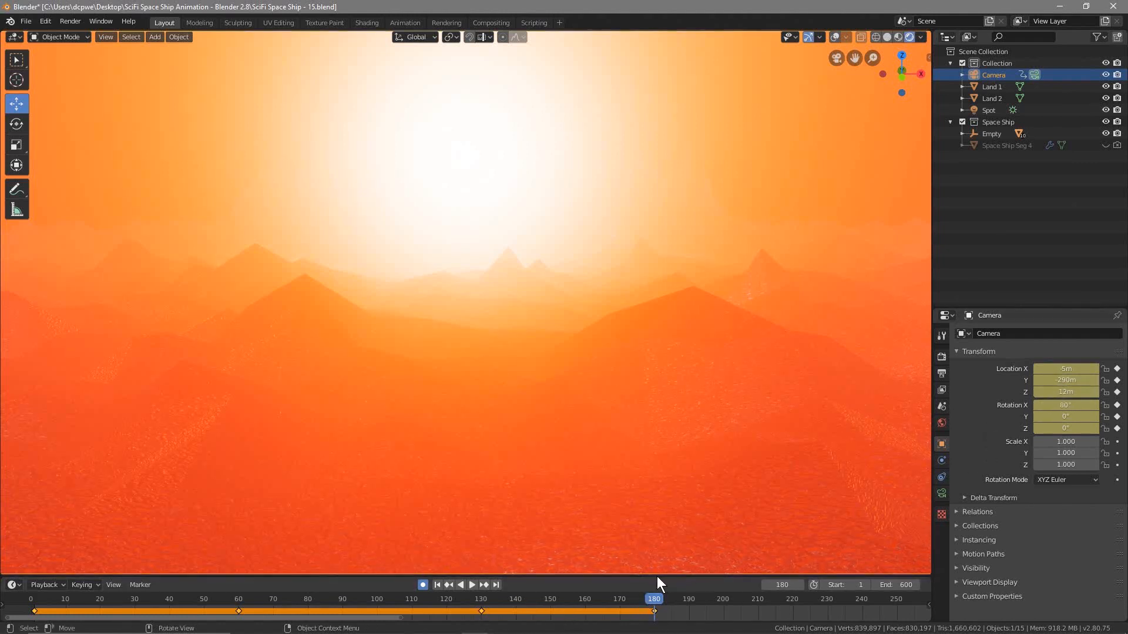
# Return the timeline to frame 1 and try out playback of the camera animation.
pyautogui.press('space')
pyautogui.moveTo(656, 599); pyautogui.dragTo(33, 612)
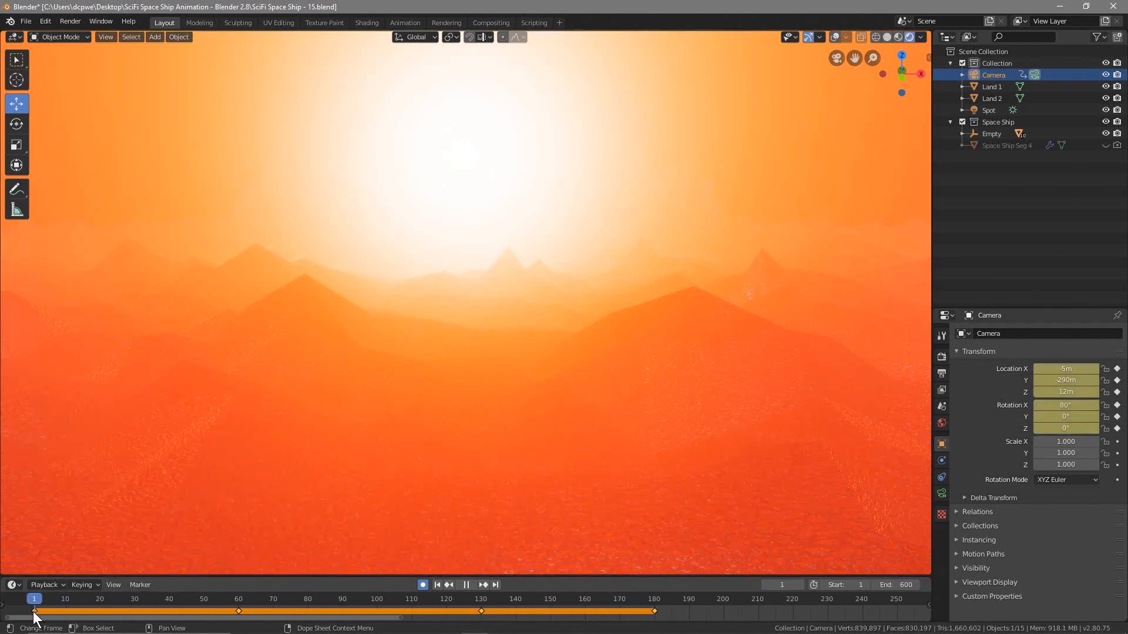
pyautogui.press('space')
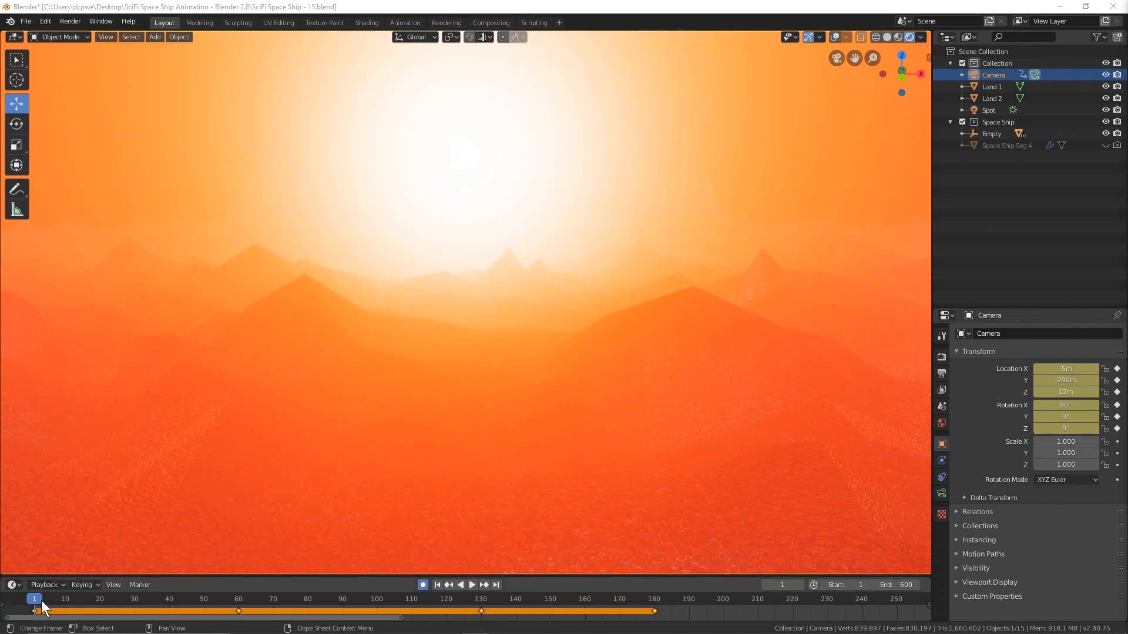
pyautogui.press('space')
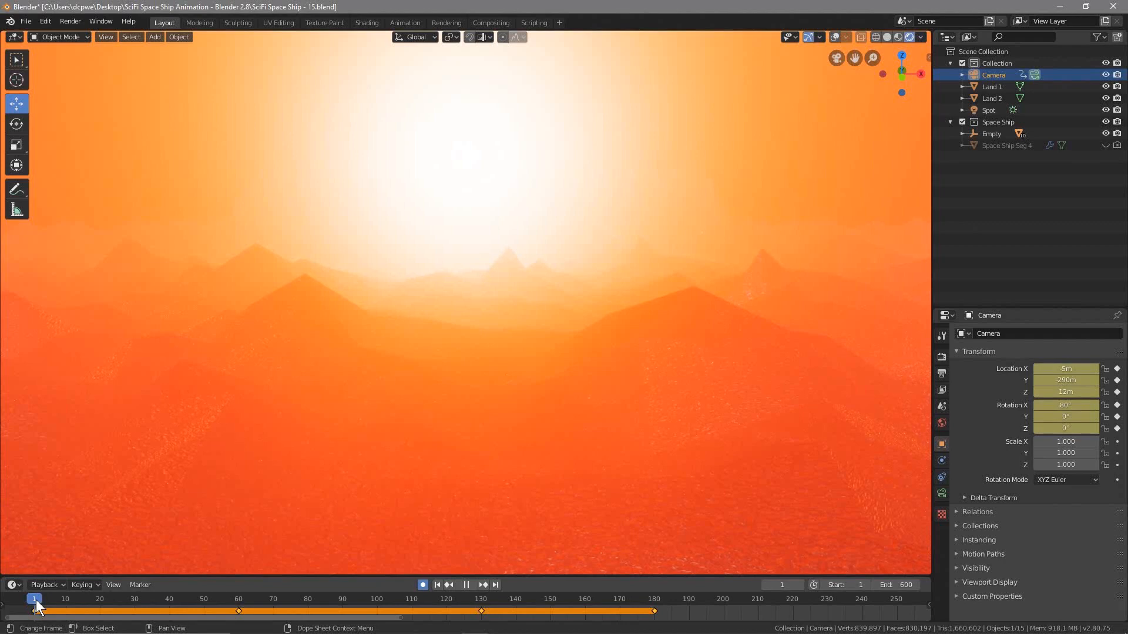
# Set the Camera's Y location to about -270 m at frame 1, checking it against frame 60.
pyautogui.moveTo(1066, 380); pyautogui.dragTo(1040, 381)
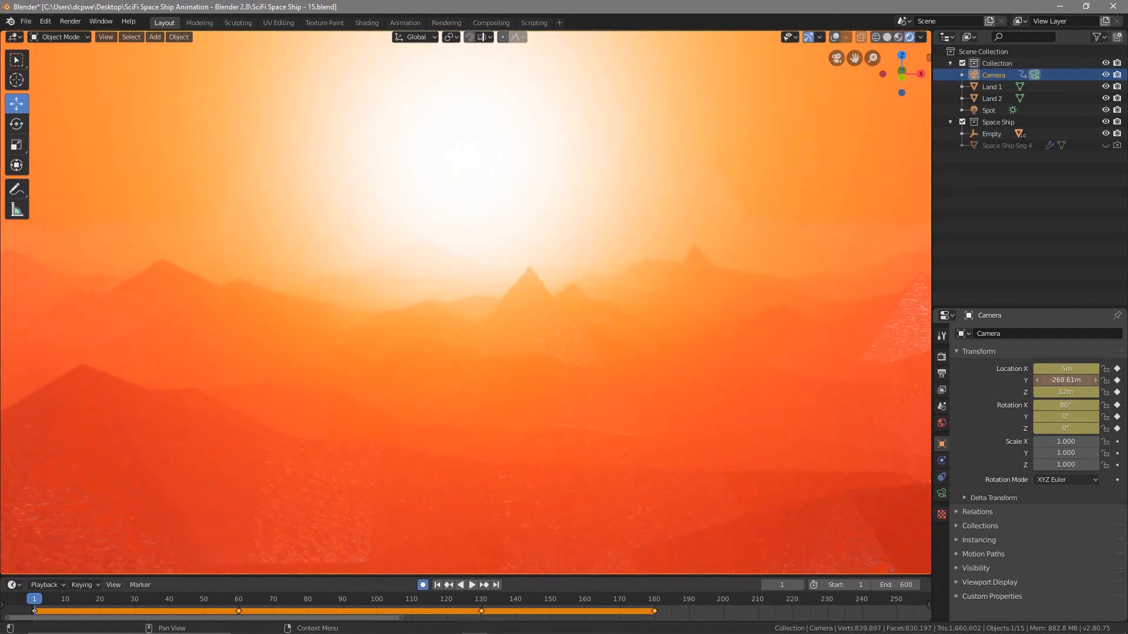
pyautogui.moveTo(1040, 381); pyautogui.dragTo(1039, 381)
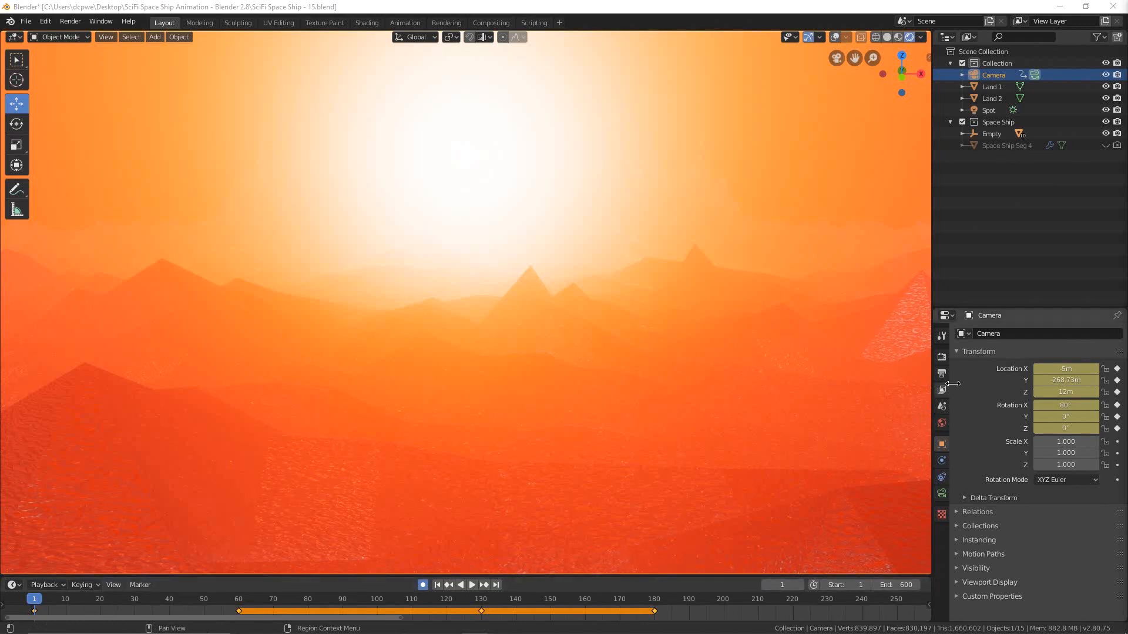
pyautogui.click(238, 599)
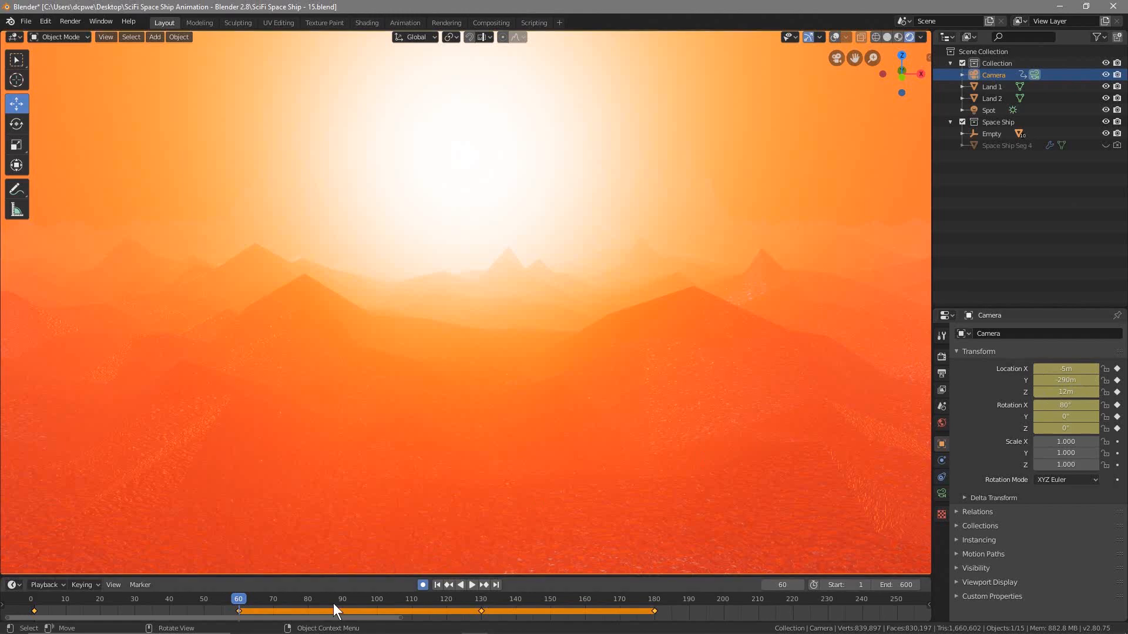
pyautogui.moveTo(238, 602); pyautogui.dragTo(35, 607)
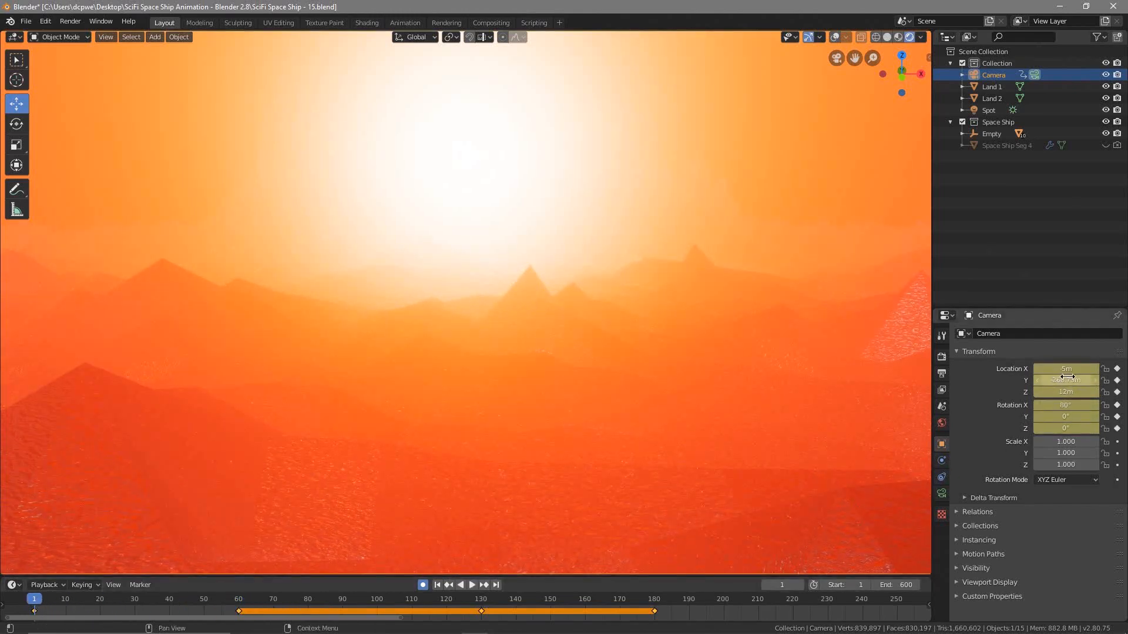
pyautogui.moveTo(1068, 377)
pyautogui.mouseDown()
pyautogui.moveTo(1042, 377)
pyautogui.moveTo(1064, 377)
pyautogui.mouseUp()
# Play back the Camera's move along Y up to about frame 60 and return to frame 1.
pyautogui.press('space')
pyautogui.click(224, 603)
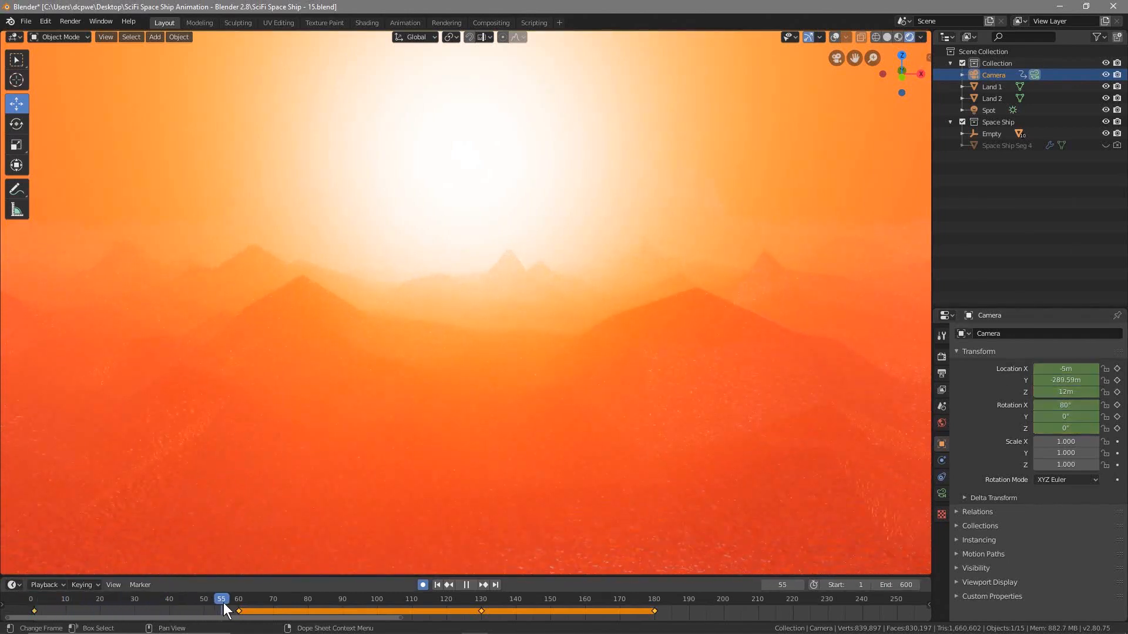
pyautogui.moveTo(214, 605); pyautogui.dragTo(34, 623)
pyautogui.press('space')
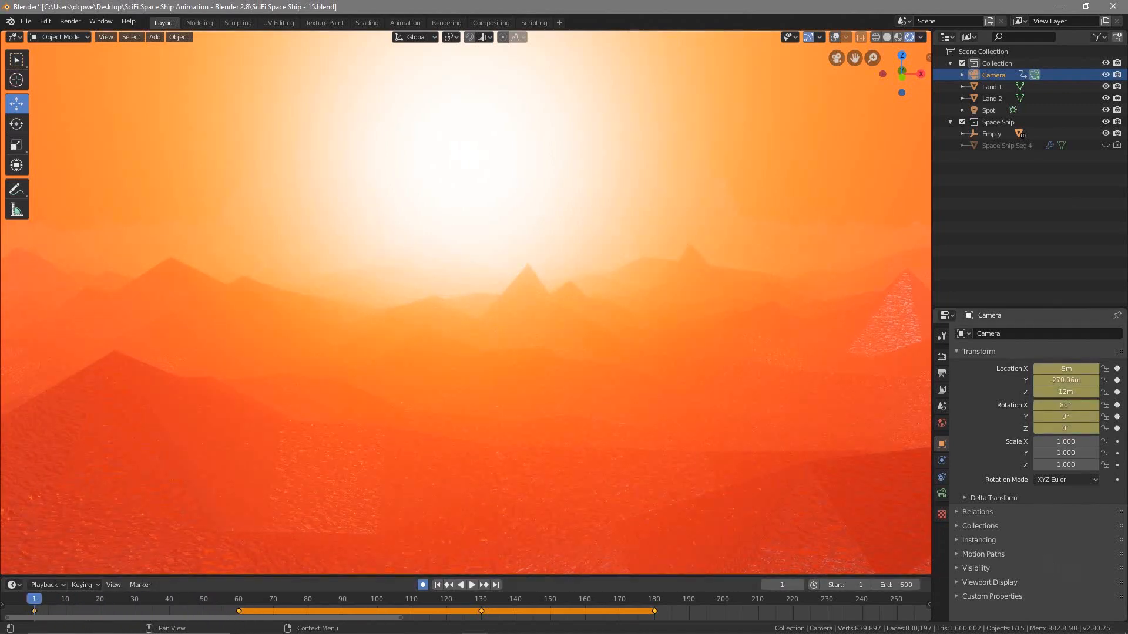
# Set the Camera's Y rotation to 45° at frame 1.
pyautogui.click(1070, 415)
pyautogui.write('45')
pyautogui.press('Return')
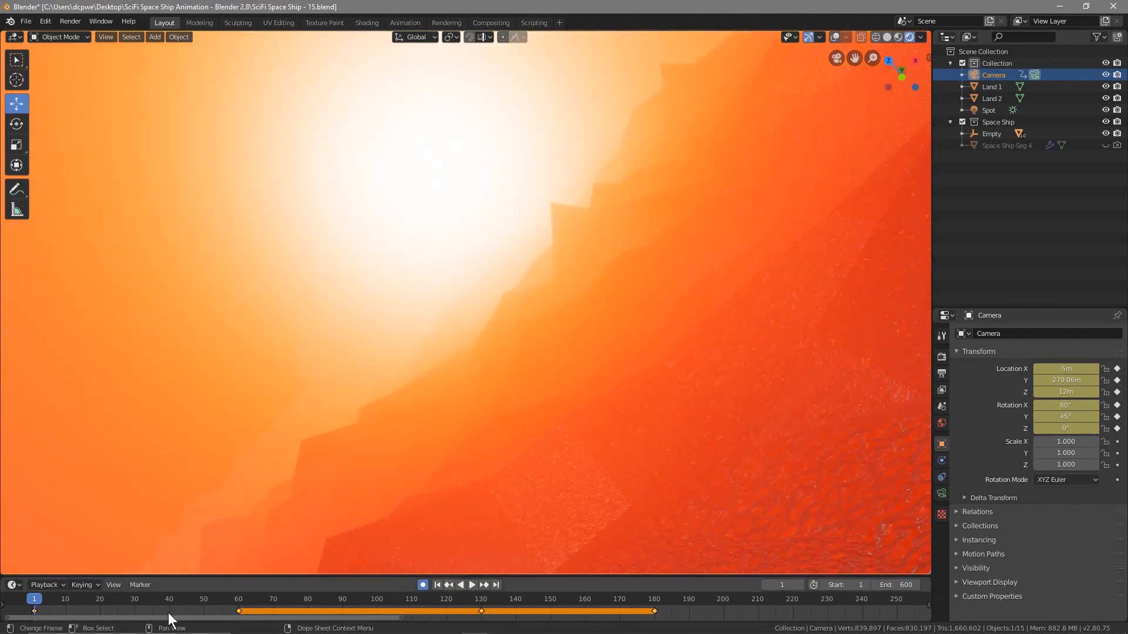
# Preview the camera's roll from frame 1 in playback, return to frame 1 and save the file.
pyautogui.press('space')
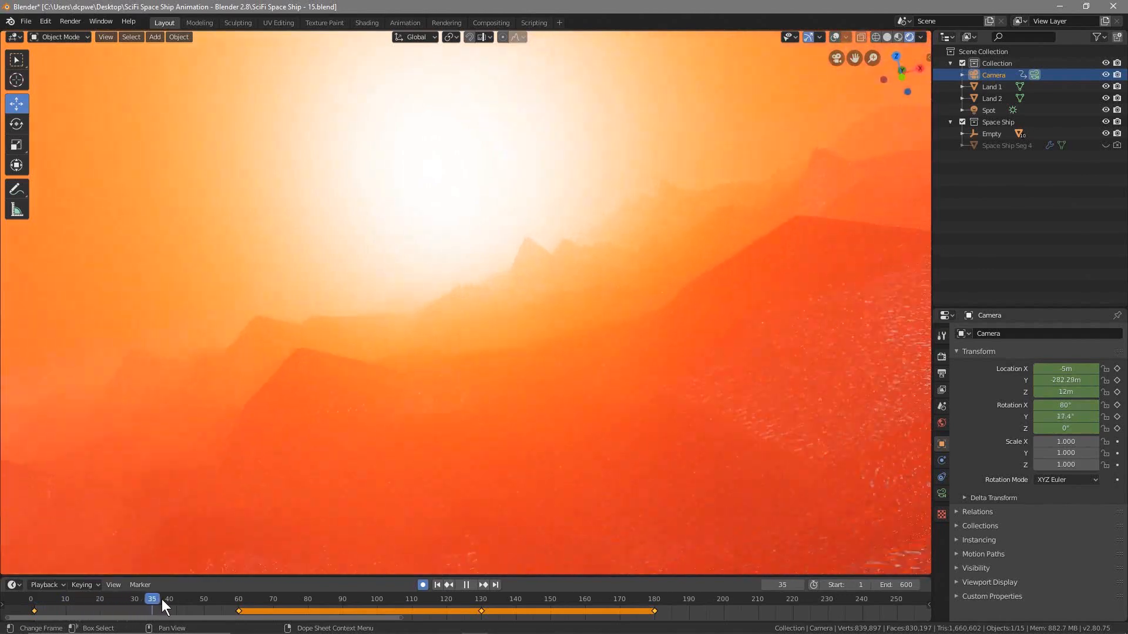
pyautogui.moveTo(251, 599); pyautogui.dragTo(34, 612)
pyautogui.press('space')
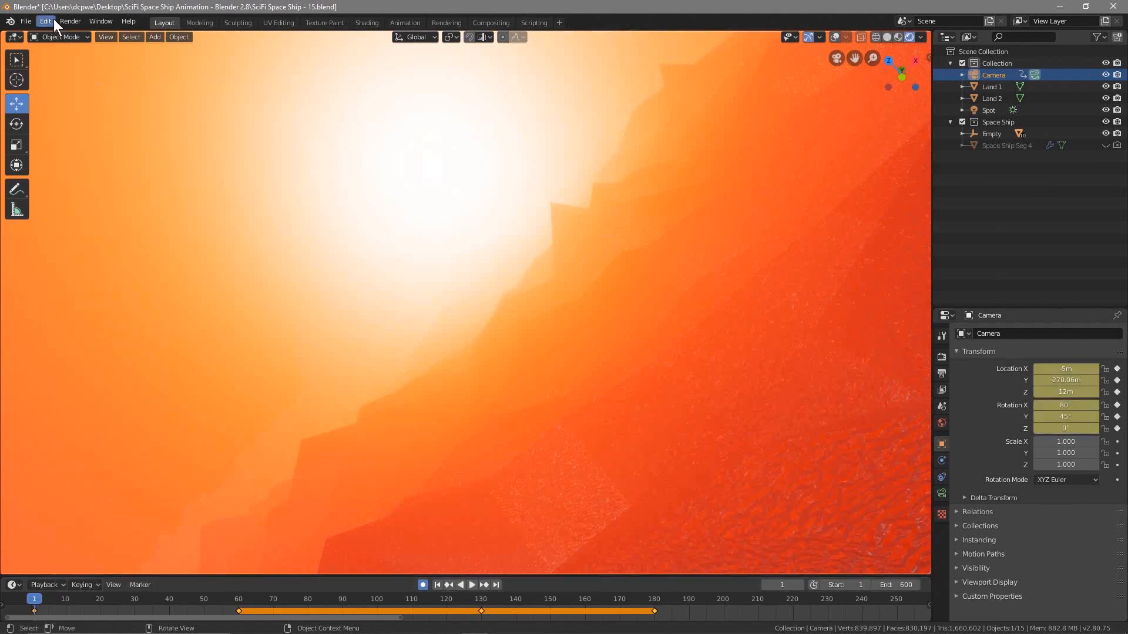
pyautogui.click(28, 23)
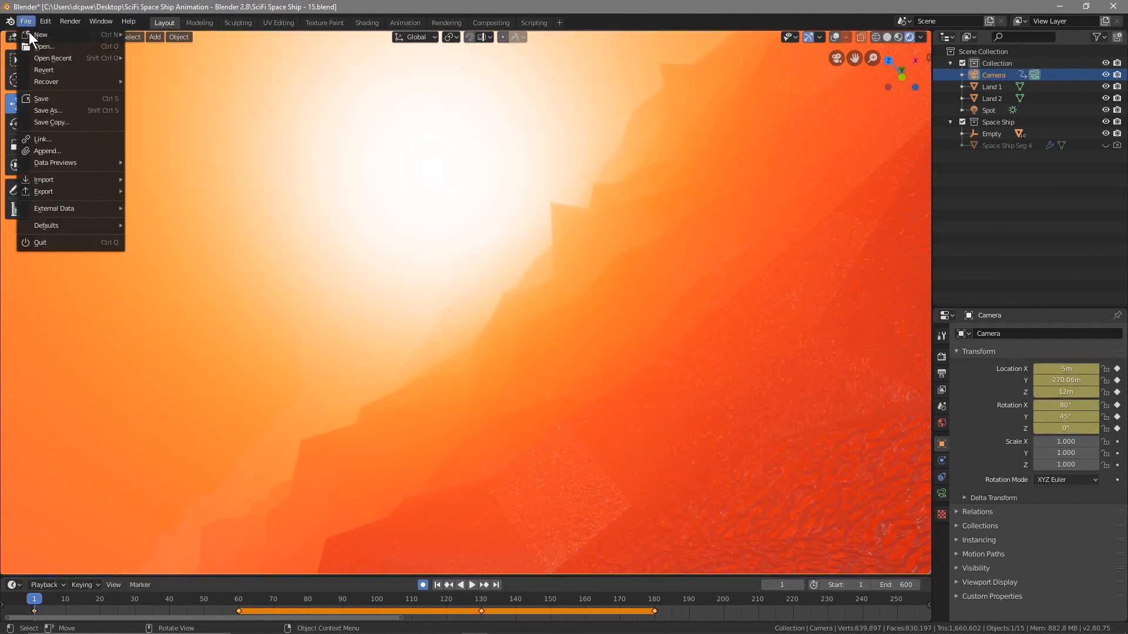
pyautogui.click(48, 100)
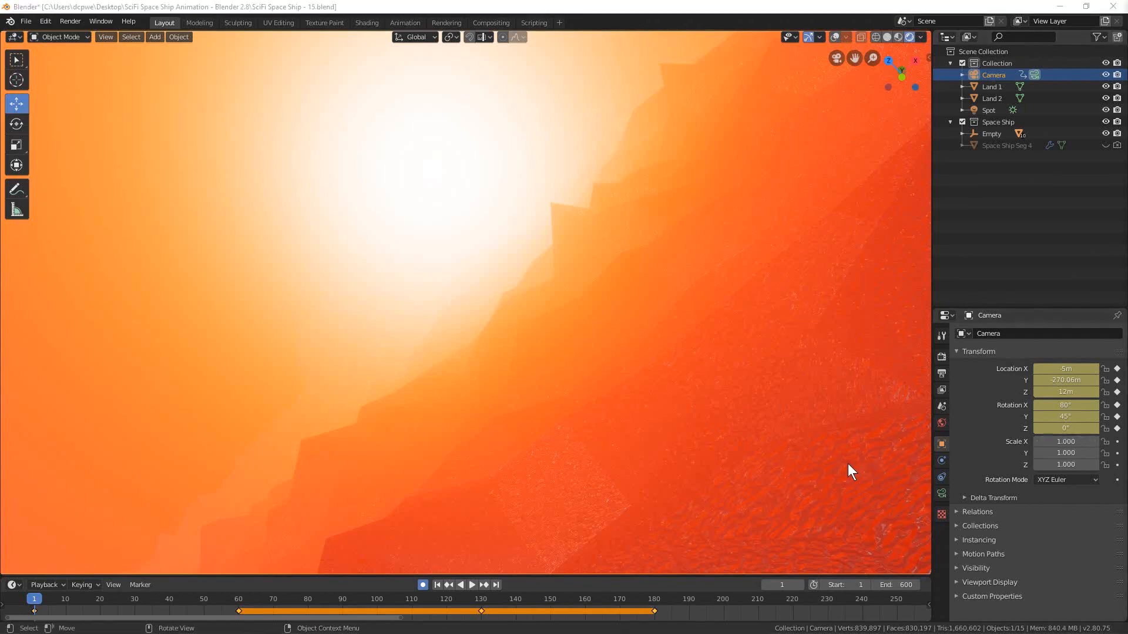
# At frame 130, select the Camera and move it along the Y axis in top view to about -140 m.
pyautogui.moveTo(34, 601); pyautogui.dragTo(481, 620)
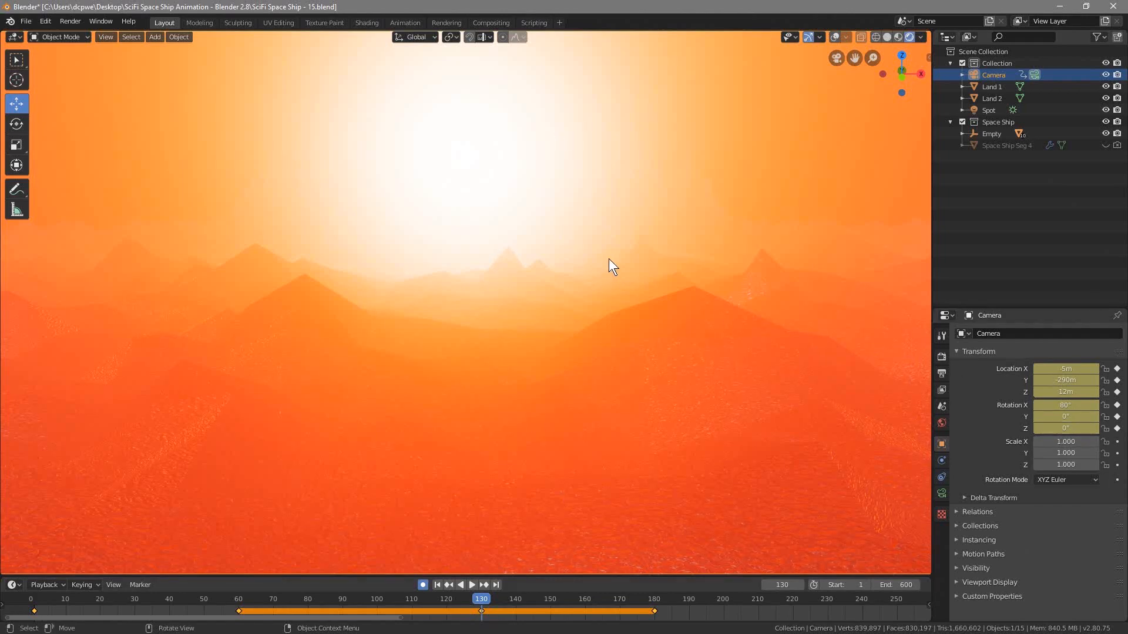
pyautogui.click(659, 262)
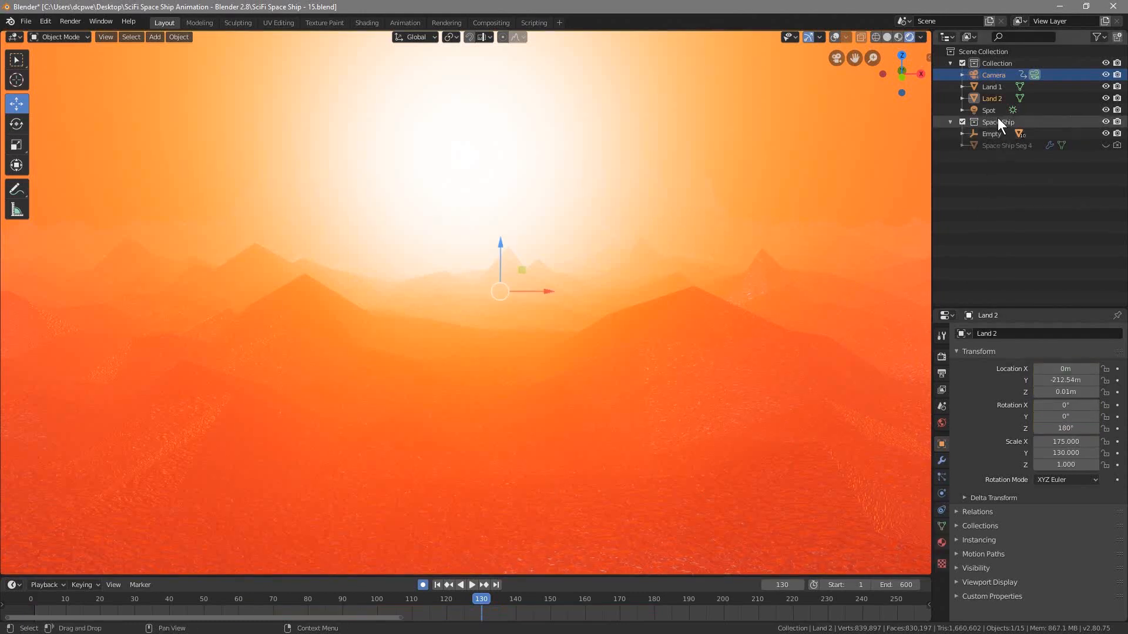
pyautogui.click(997, 75)
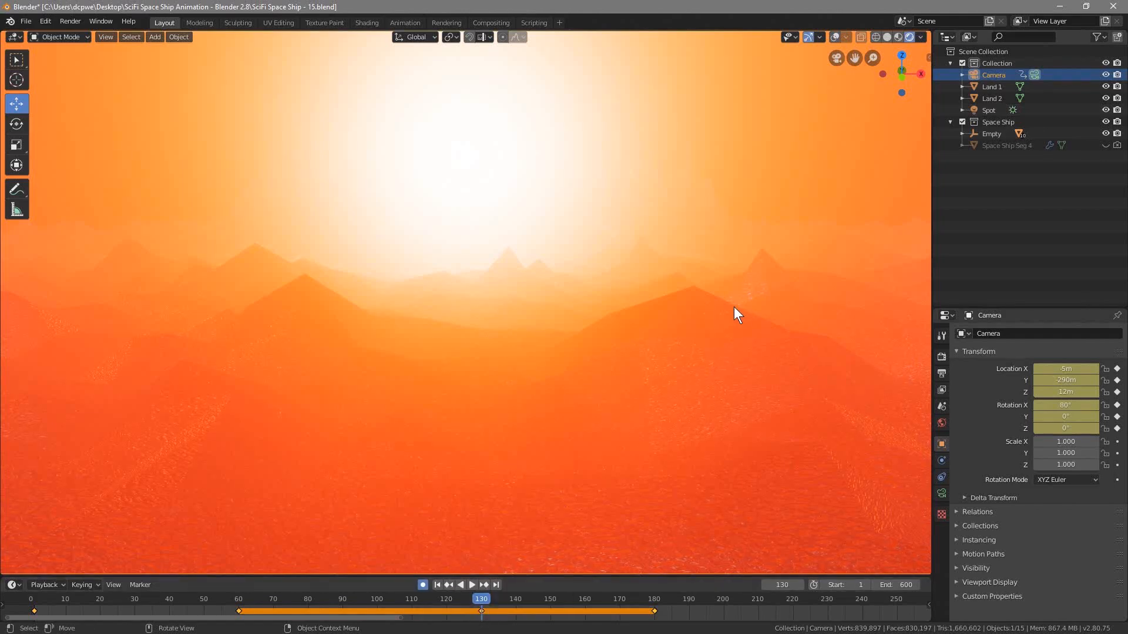
pyautogui.press('KP_7')
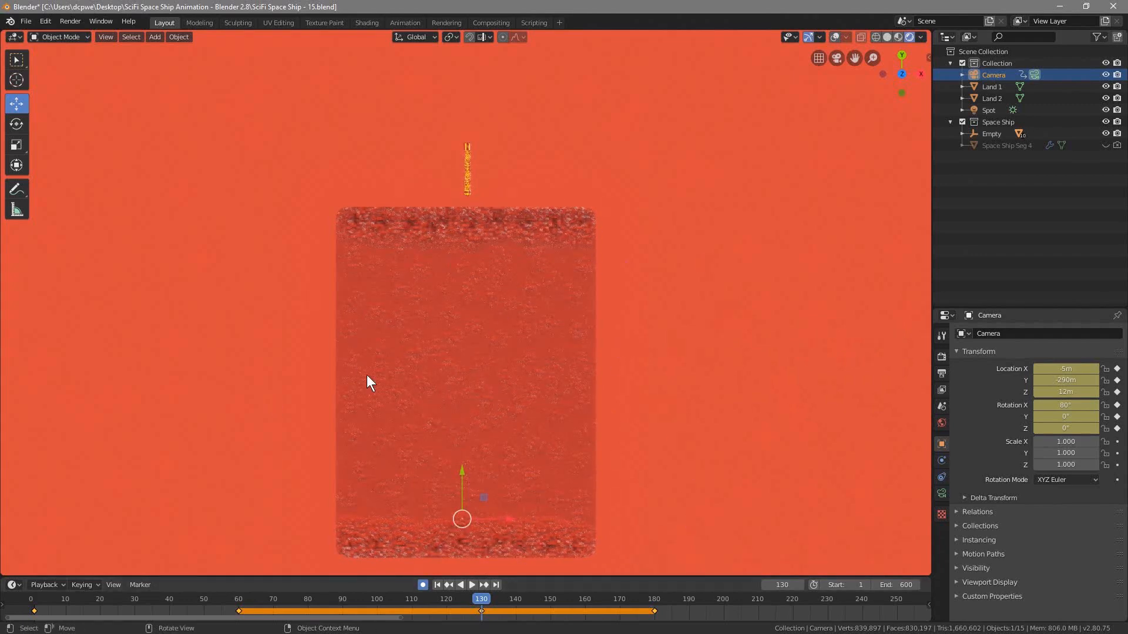
pyautogui.moveTo(1066, 380); pyautogui.dragTo(971, 366)
pyautogui.press('g')
pyautogui.press('y')
pyautogui.moveTo(463, 410); pyautogui.dragTo(464, 359)
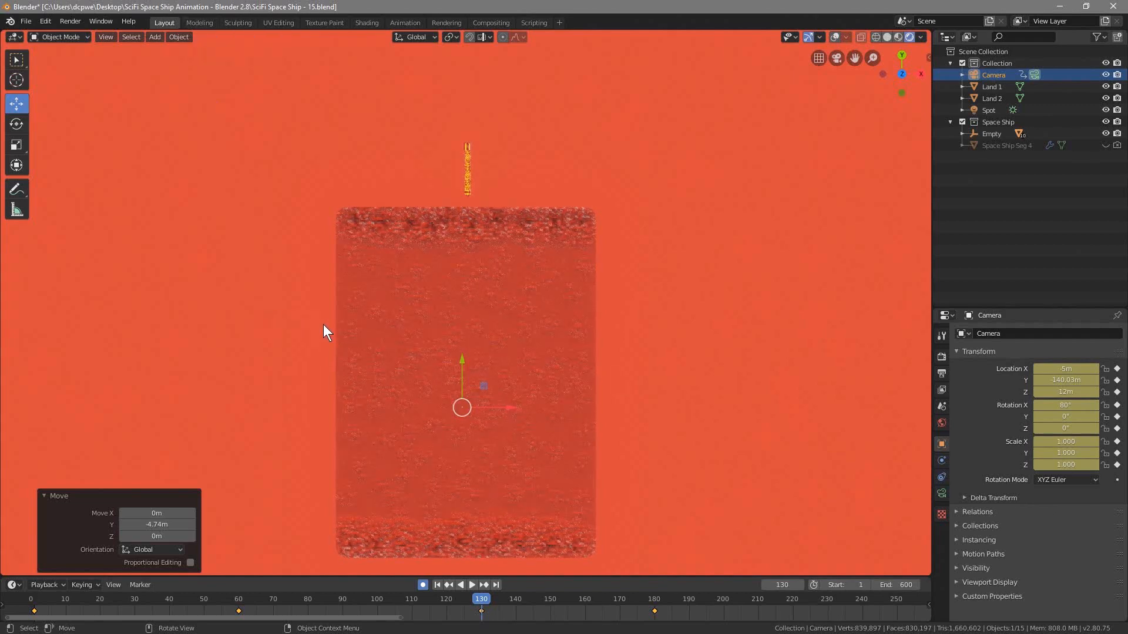
# Try other Camera positions along Y at frame 130, then set its Y location to -140 m and check the camera view.
pyautogui.press('KP_0')
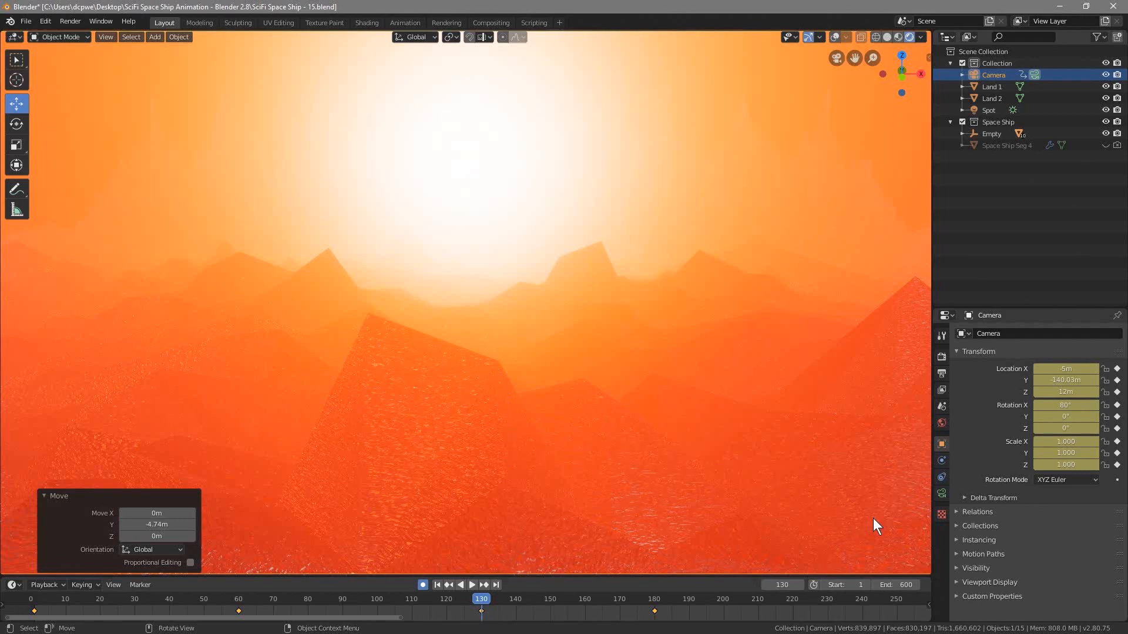
pyautogui.moveTo(1066, 380); pyautogui.dragTo(1032, 380)
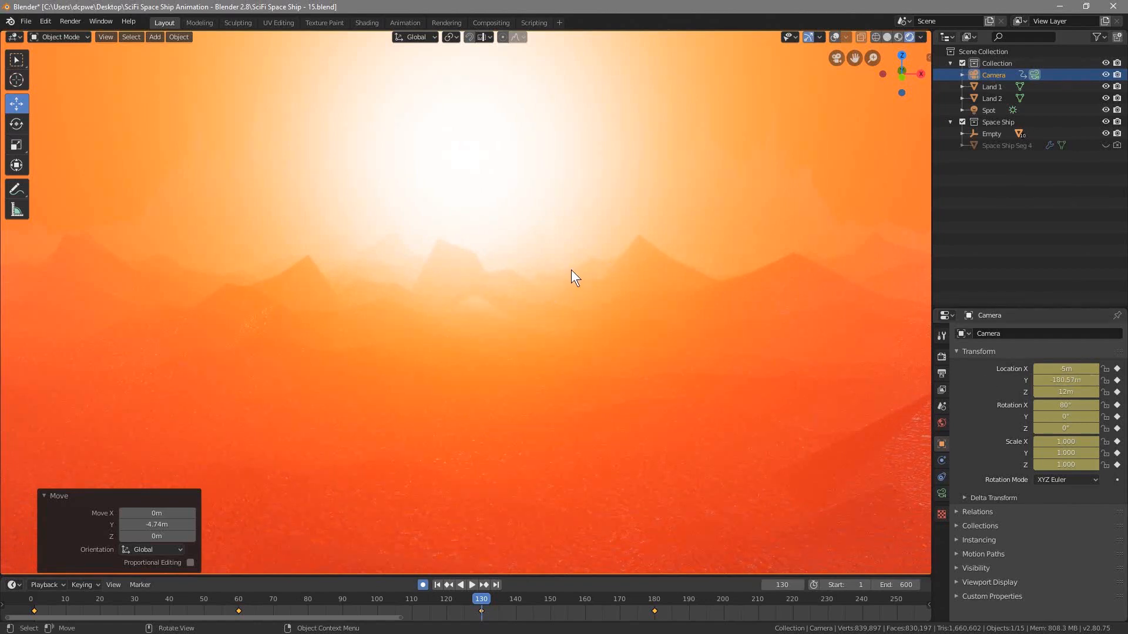
pyautogui.press('KP_7')
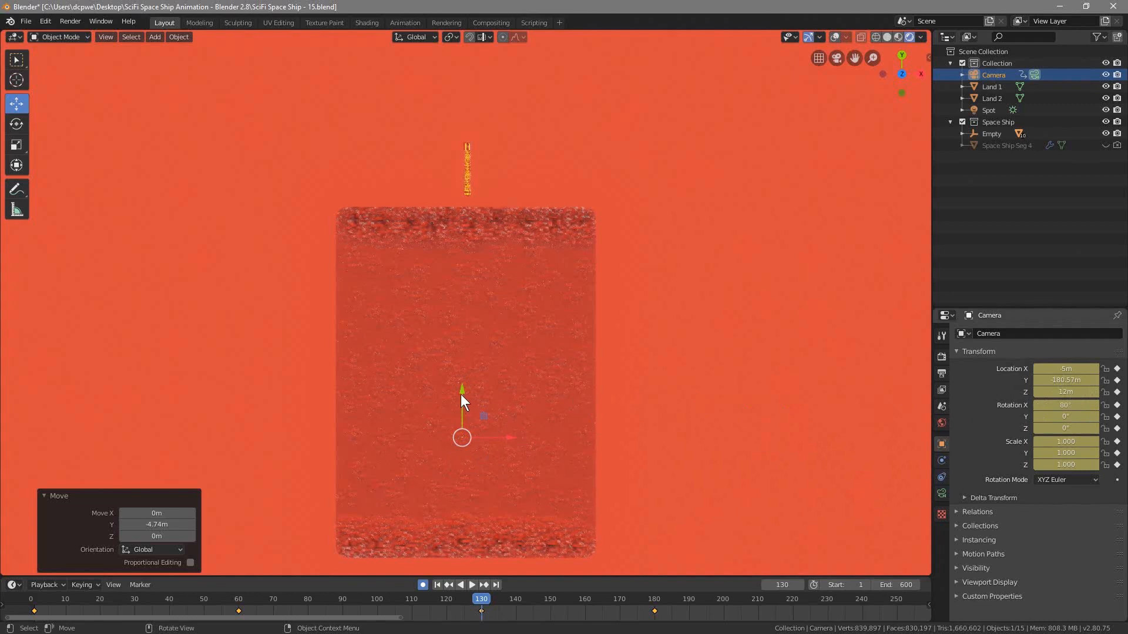
pyautogui.moveTo(463, 392); pyautogui.dragTo(468, 363)
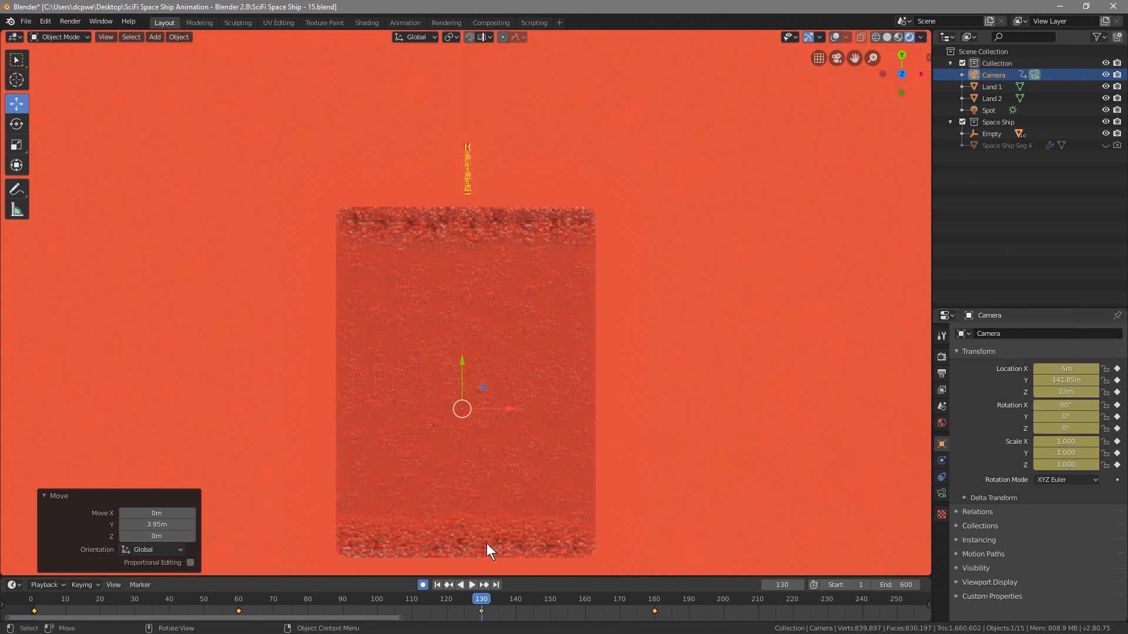
pyautogui.click(1064, 381)
pyautogui.press('BackSpace')
pyautogui.write('-140')
pyautogui.press('Return')
pyautogui.press('KP_0')
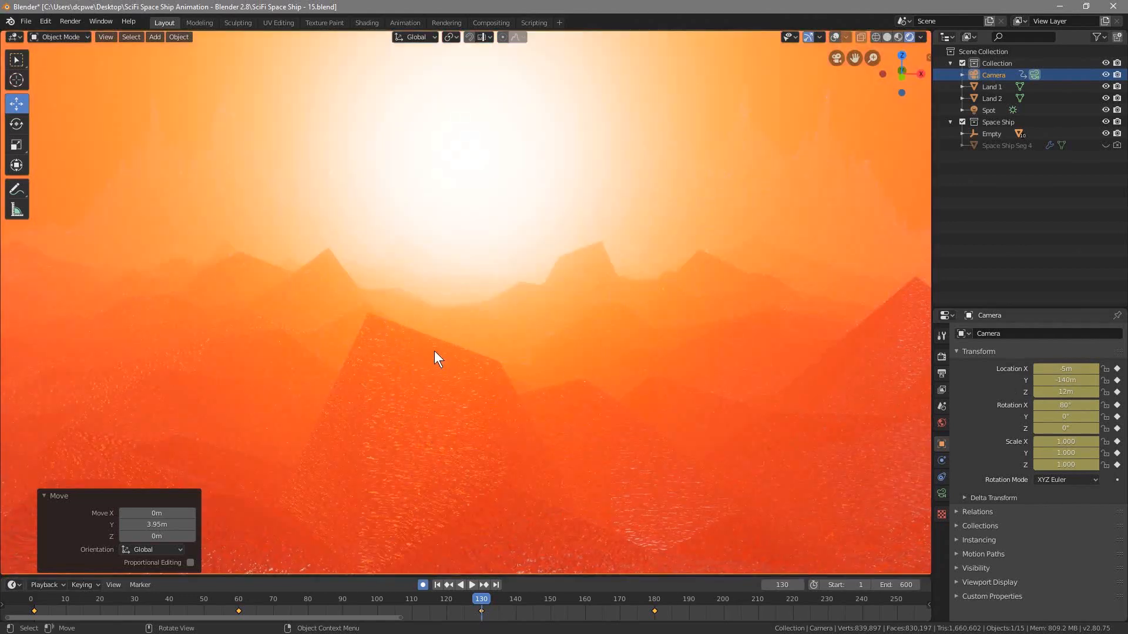
# Set the Camera's Y location to about -123 m and its Y rotation to about 20.7° at frame 130.
pyautogui.moveTo(1066, 381); pyautogui.dragTo(1103, 381)
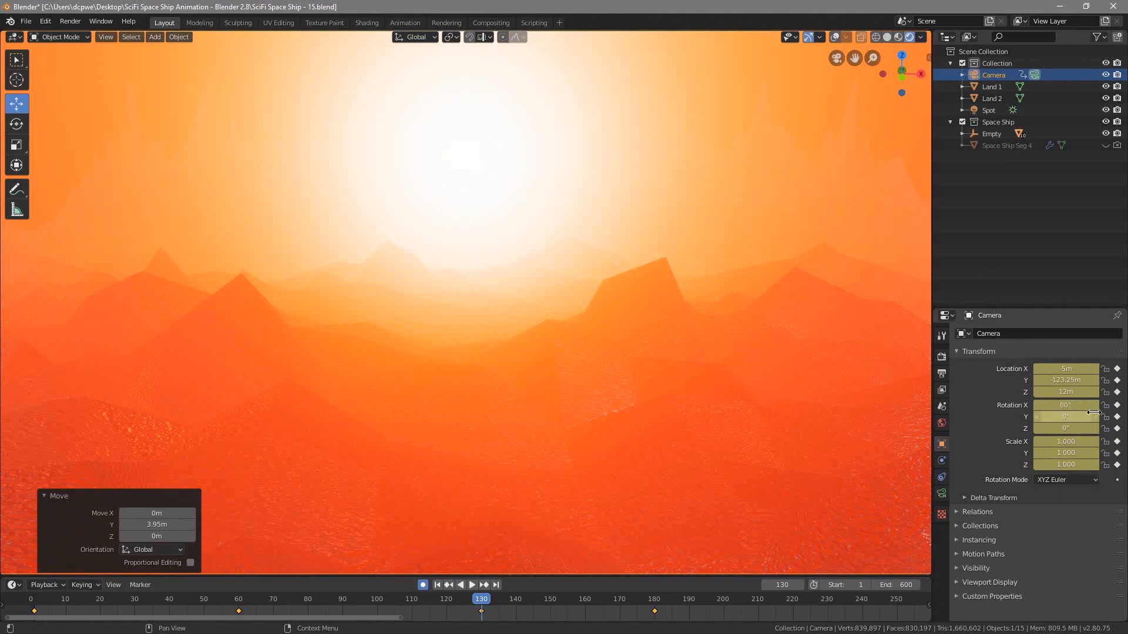
pyautogui.moveTo(1060, 418); pyautogui.dragTo(1110, 419)
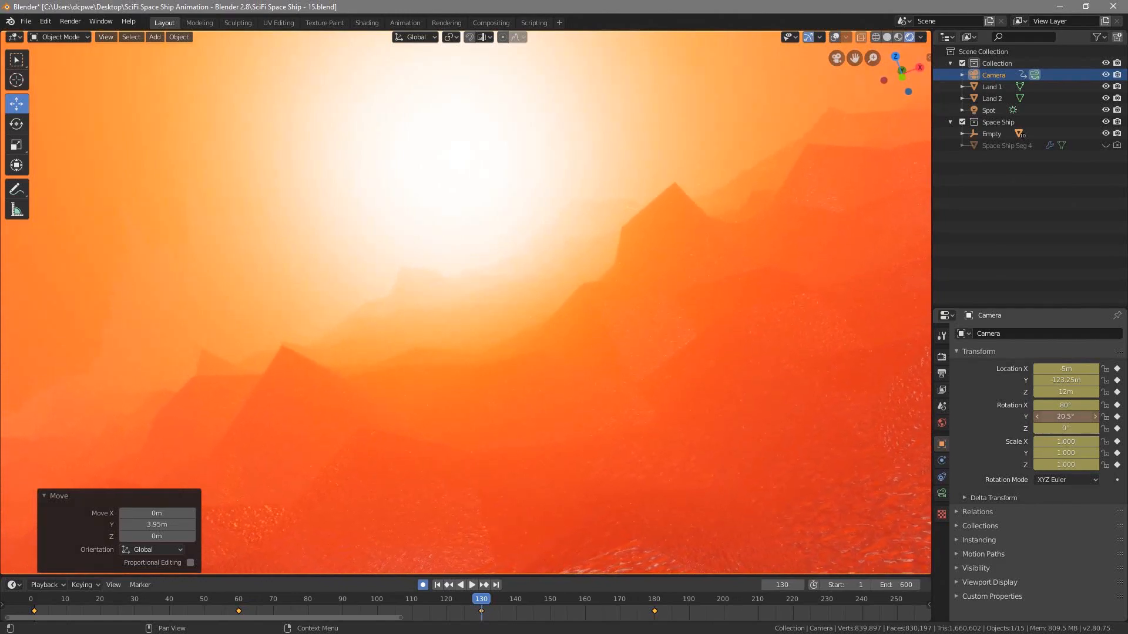
# Scrub through the camera animation up to about frame 180 and return to frame 130.
pyautogui.moveTo(484, 597); pyautogui.dragTo(182, 622)
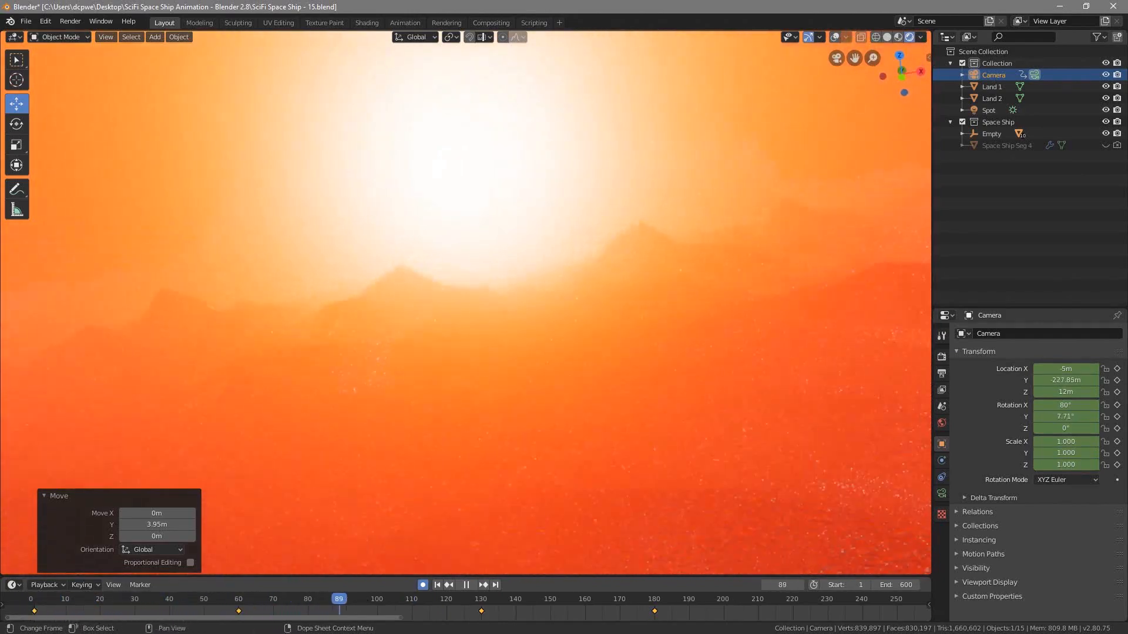
pyautogui.moveTo(384, 632); pyautogui.dragTo(922, 624)
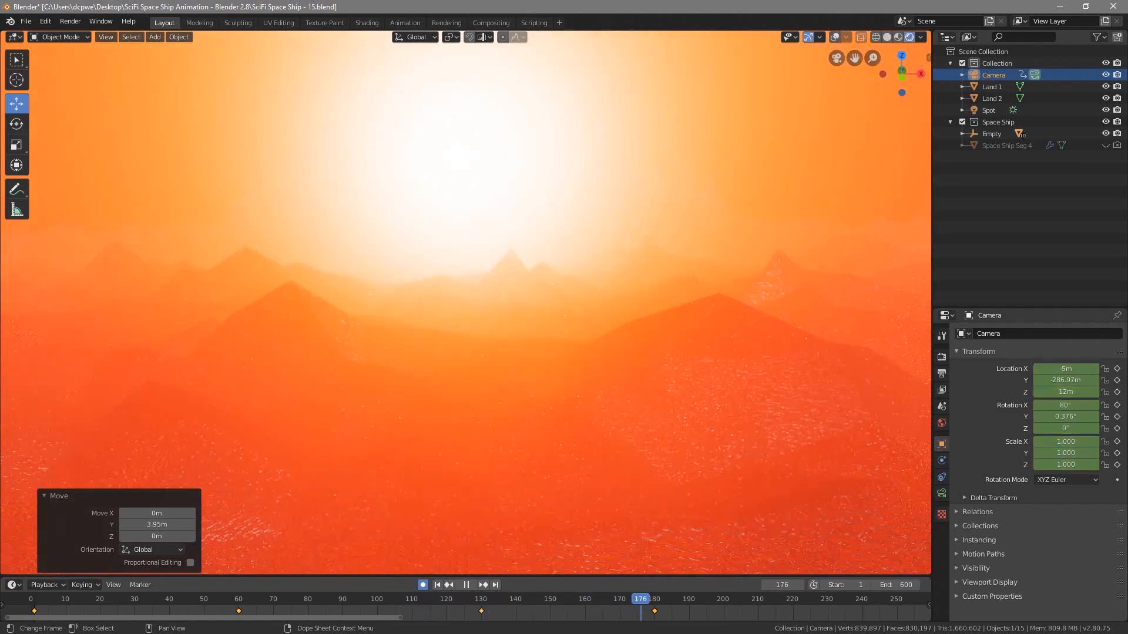
pyautogui.moveTo(658, 599); pyautogui.dragTo(481, 633)
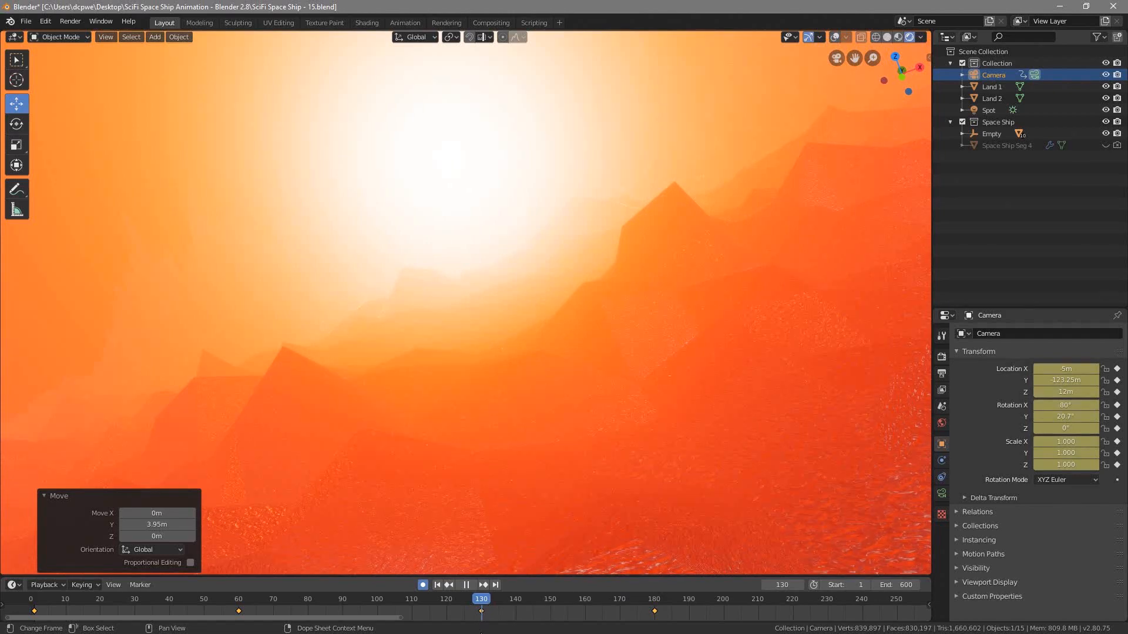
pyautogui.moveTo(481, 633); pyautogui.dragTo(481, 633)
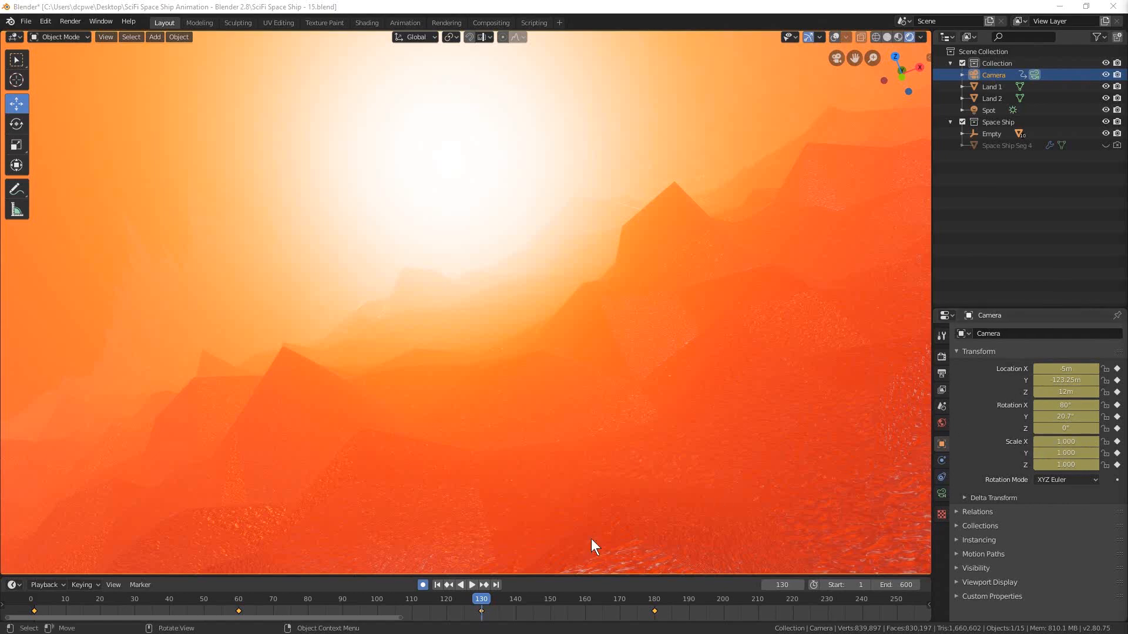
# Set the Camera's Y location to about -159.7 m at frame 130 and to -180 m at frame 180.
pyautogui.moveTo(1067, 380); pyautogui.dragTo(47, 381)
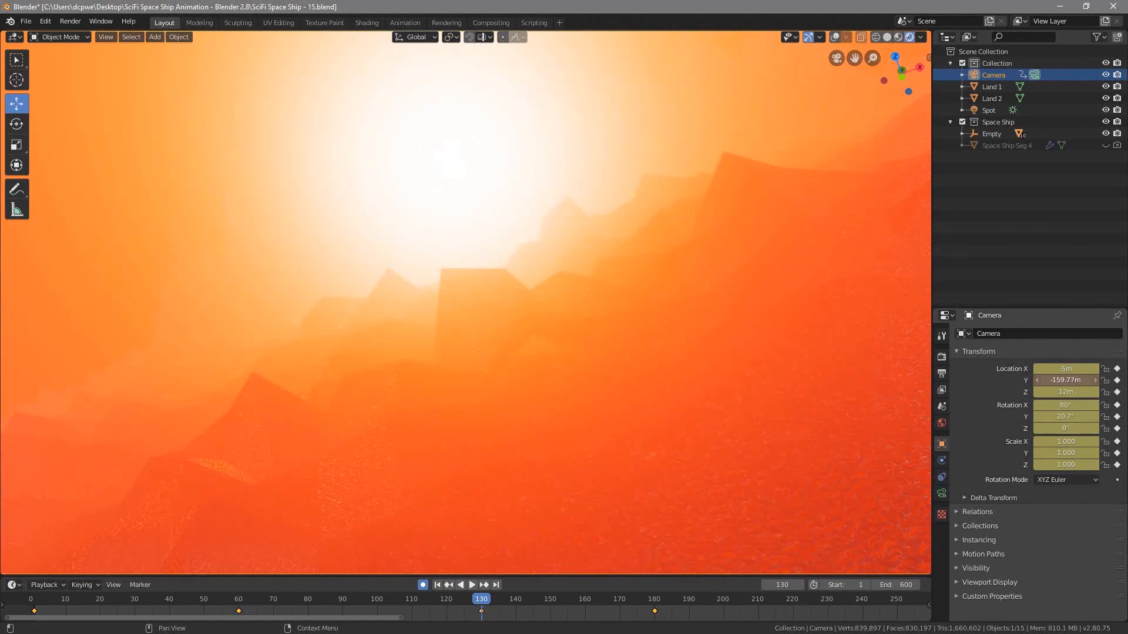
pyautogui.moveTo(47, 381); pyautogui.dragTo(45, 381)
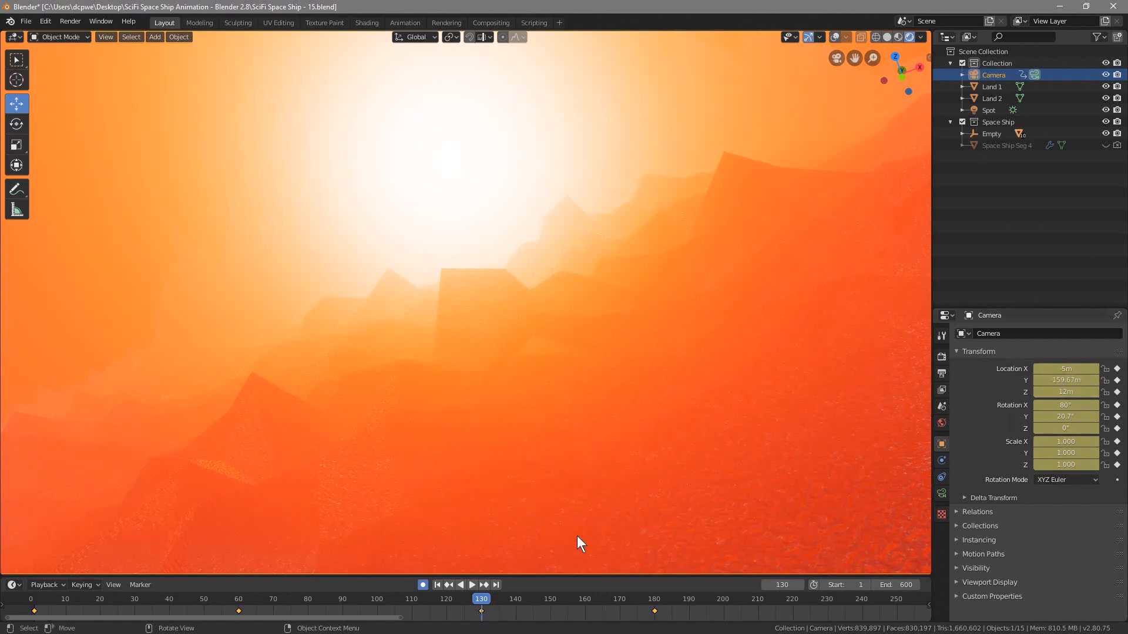
pyautogui.moveTo(475, 600); pyautogui.dragTo(654, 599)
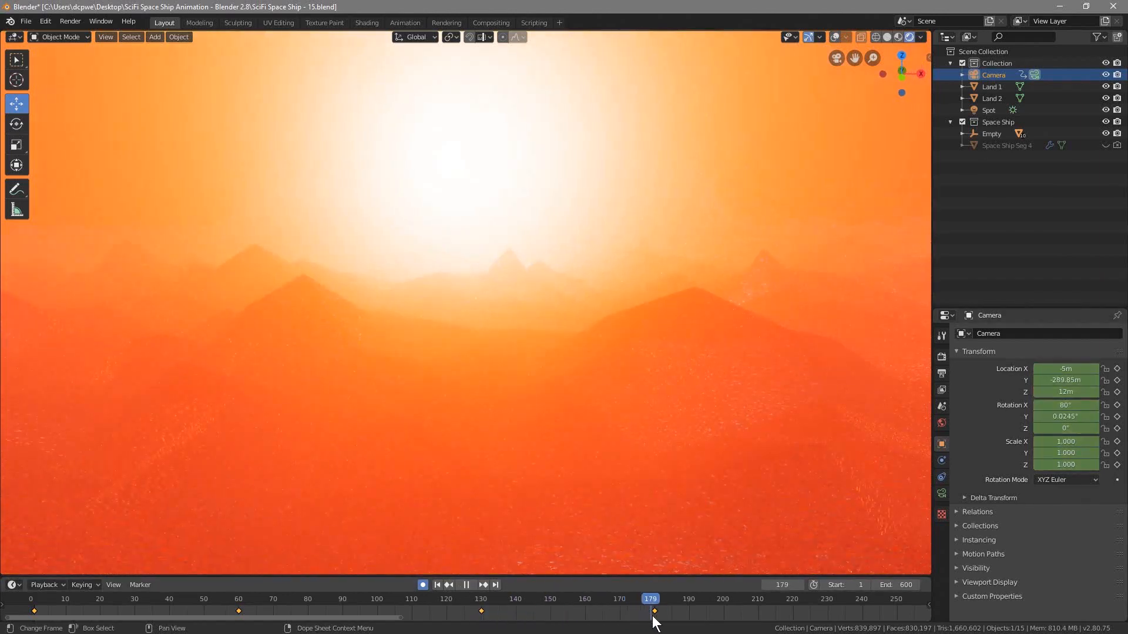
pyautogui.click(1064, 380)
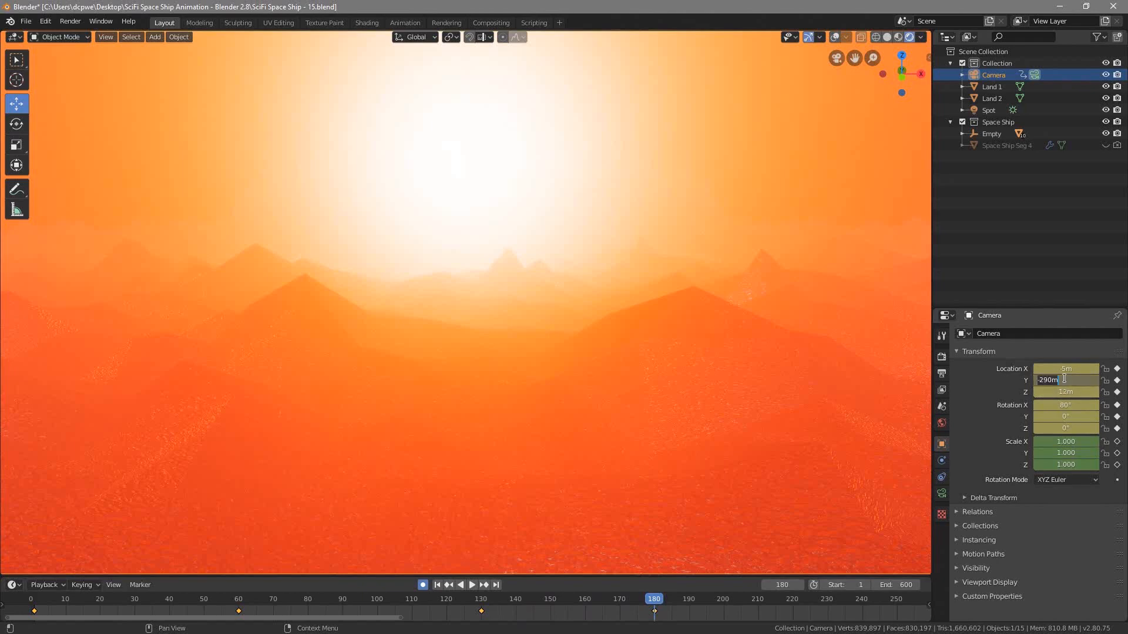
pyautogui.write('-180')
pyautogui.press('Return')
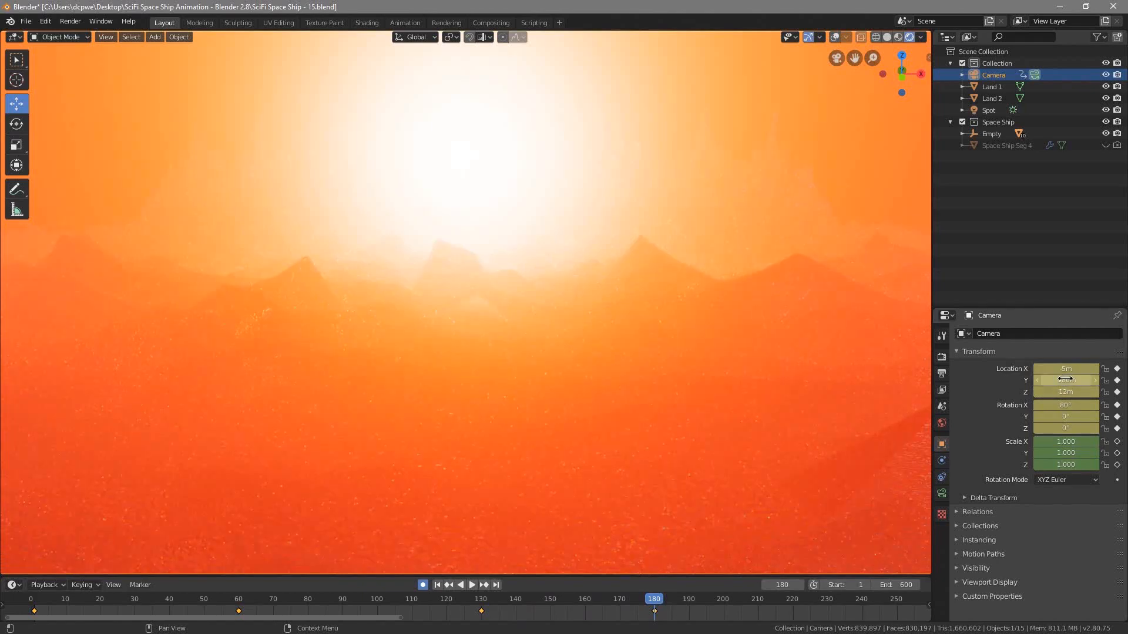
# Set the Camera's Y location at frame 180 to -140 m, then refine it to about -125.3 m.
pyautogui.moveTo(654, 600)
pyautogui.mouseDown()
pyautogui.moveTo(191, 601)
pyautogui.moveTo(640, 614)
pyautogui.moveTo(469, 620)
pyautogui.moveTo(485, 624)
pyautogui.moveTo(661, 618)
pyautogui.moveTo(654, 611)
pyautogui.mouseUp()
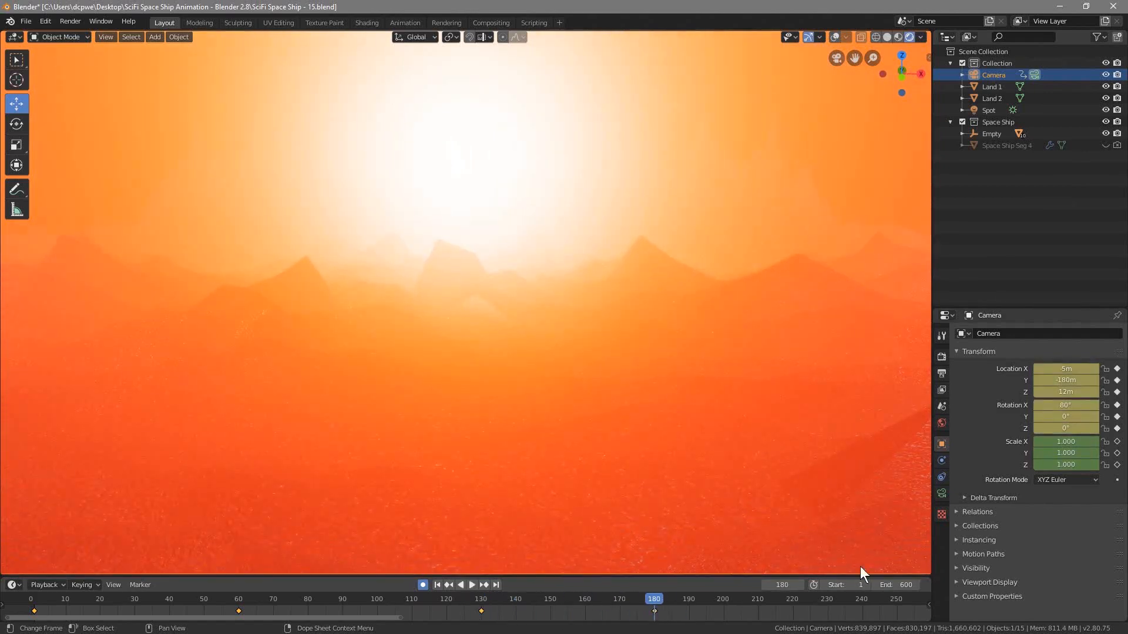
pyautogui.click(1069, 382)
pyautogui.write('-140')
pyautogui.press('Return')
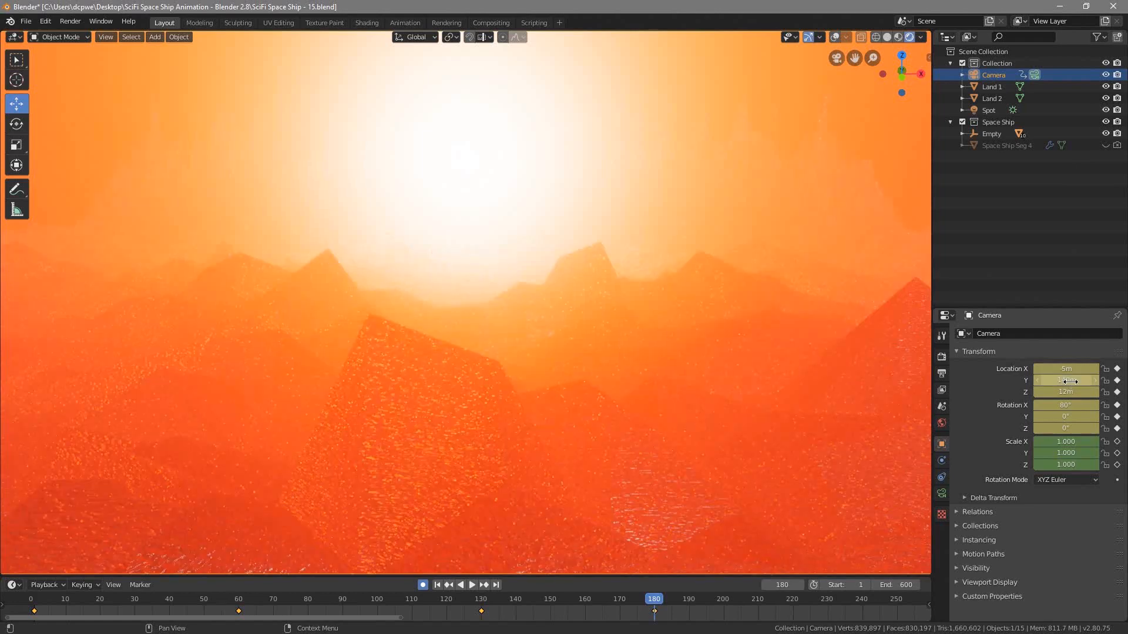
pyautogui.moveTo(1066, 380); pyautogui.dragTo(1124, 380)
# Play the camera animation from frame 0 past frame 180 to review the motion, then return to frame 180.
pyautogui.moveTo(655, 599); pyautogui.dragTo(30, 599)
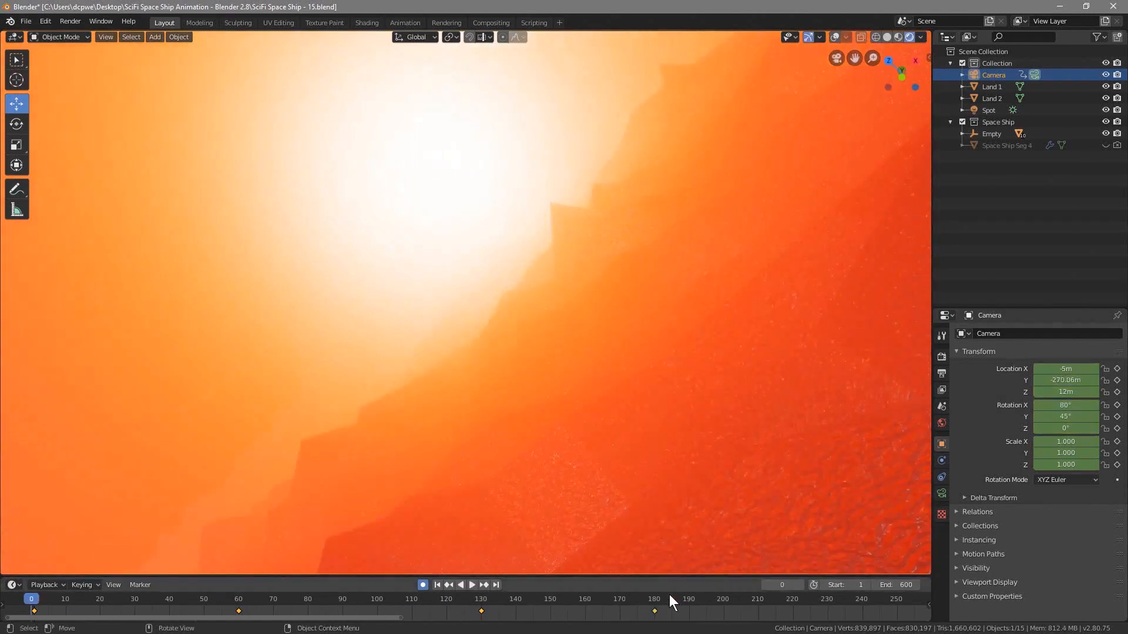
pyautogui.click(474, 585)
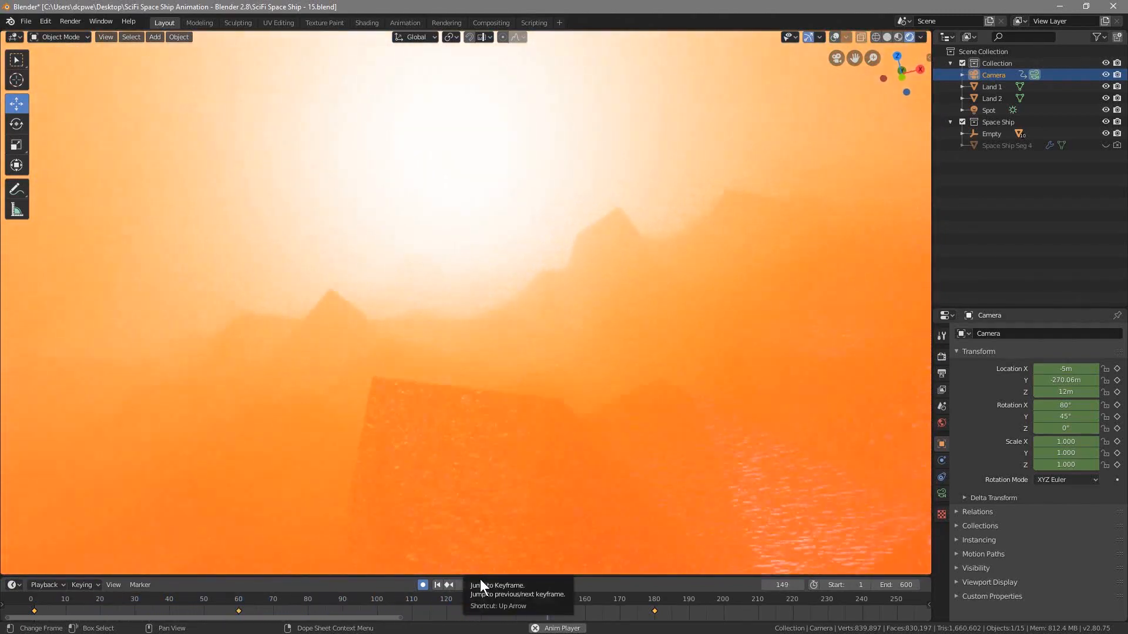
pyautogui.click(481, 579)
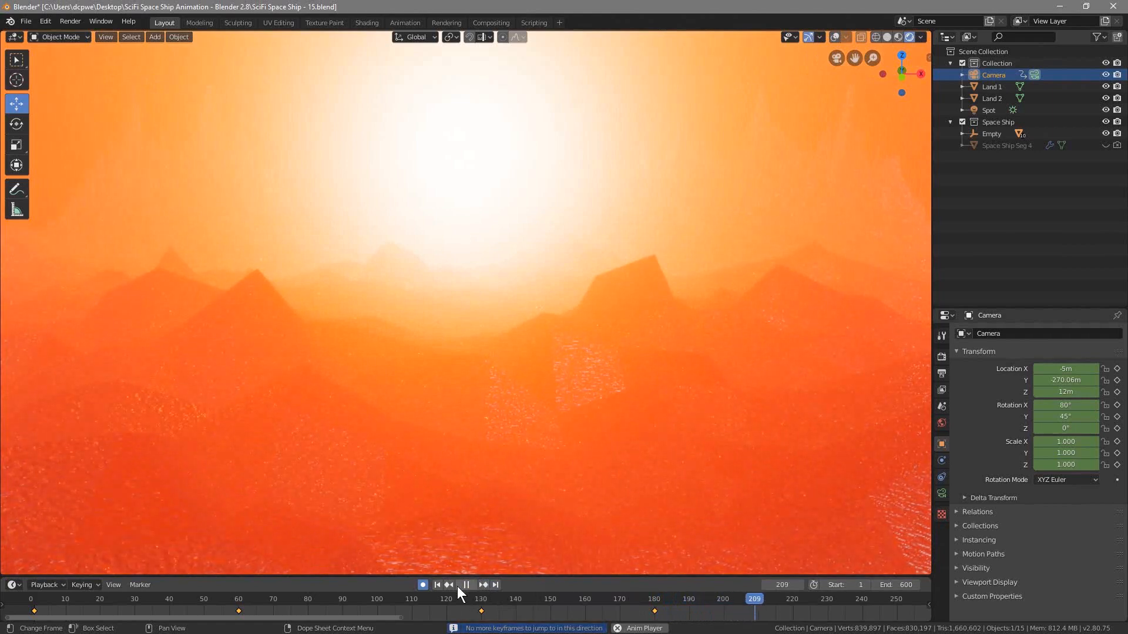
pyautogui.click(462, 586)
pyautogui.moveTo(810, 601); pyautogui.dragTo(650, 611)
pyautogui.press('space')
pyautogui.press('space')
pyautogui.scroll(-4, 652, 614)
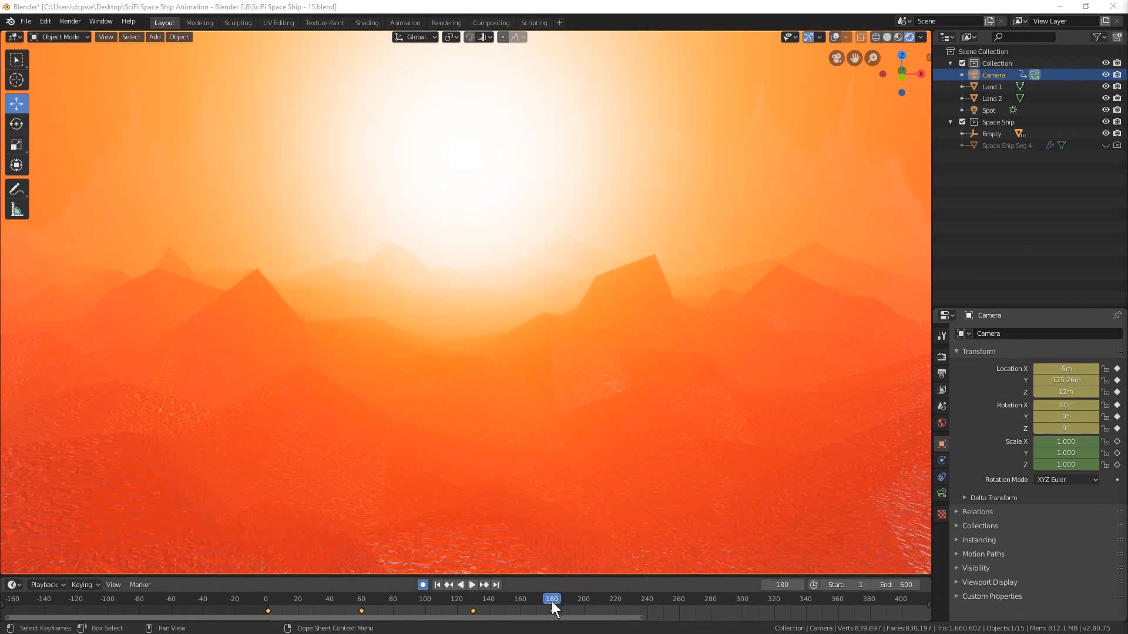
pyautogui.moveTo(551, 602)
pyautogui.mouseDown()
pyautogui.moveTo(464, 601)
pyautogui.moveTo(552, 611)
pyautogui.mouseUp()
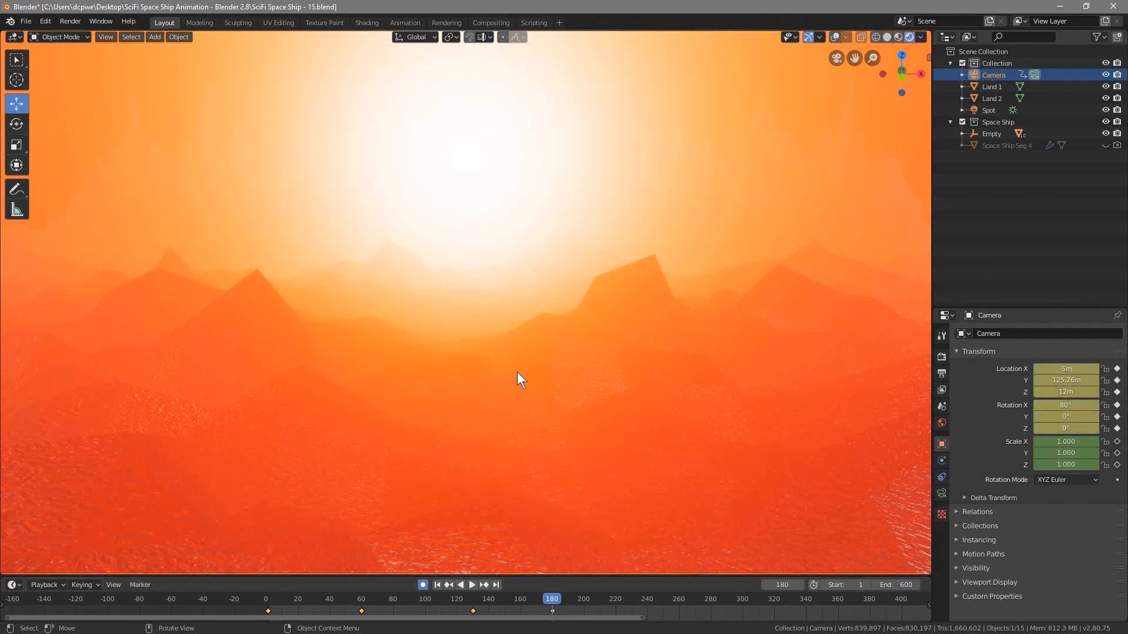
# In top view, select the space ship's Empty and insert location and rotation keyframes at frame 180.
pyautogui.press('KP_7')
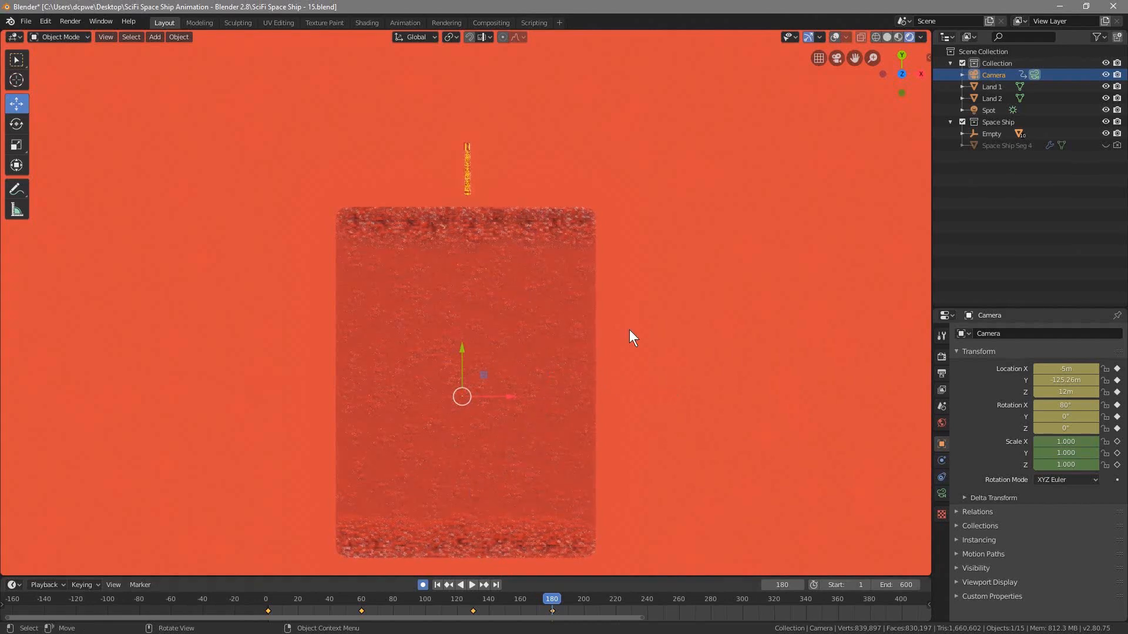
pyautogui.keyDown('shift'); pyautogui.moveTo(664, 382); pyautogui.dragTo(707, 358, button='middle'); pyautogui.keyUp('shift')
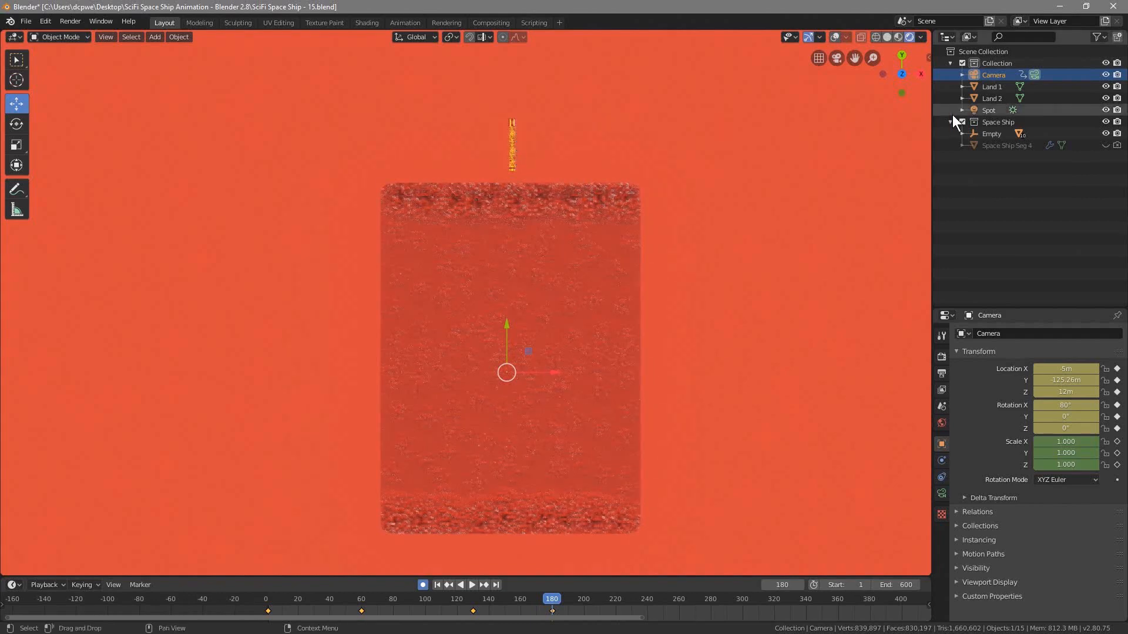
pyautogui.click(977, 134)
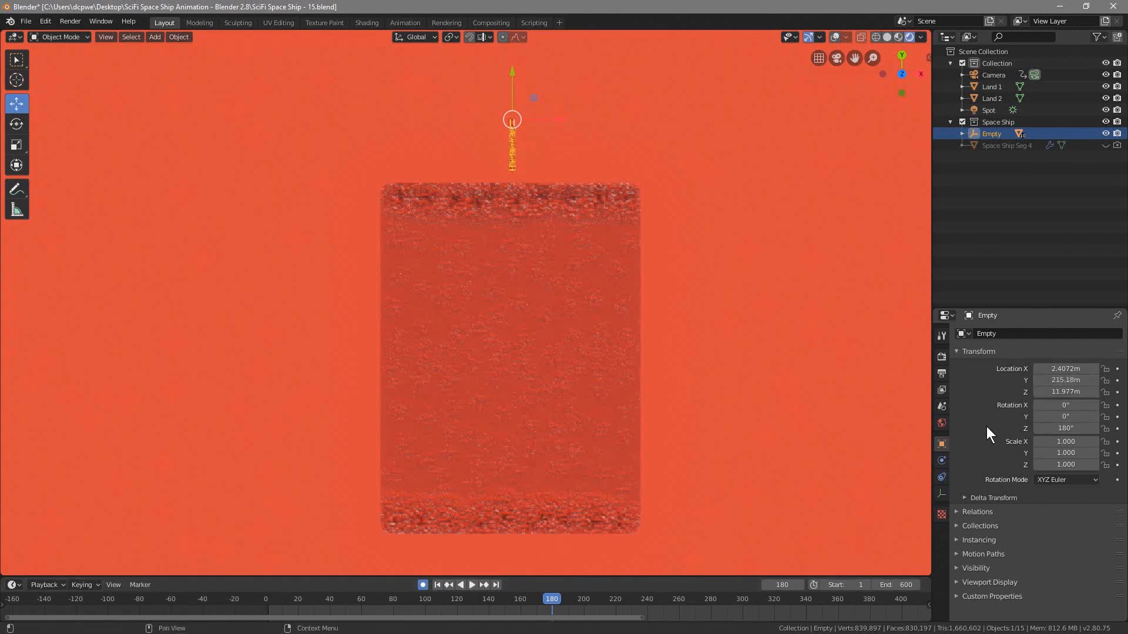
pyautogui.press('i')
pyautogui.press('i')
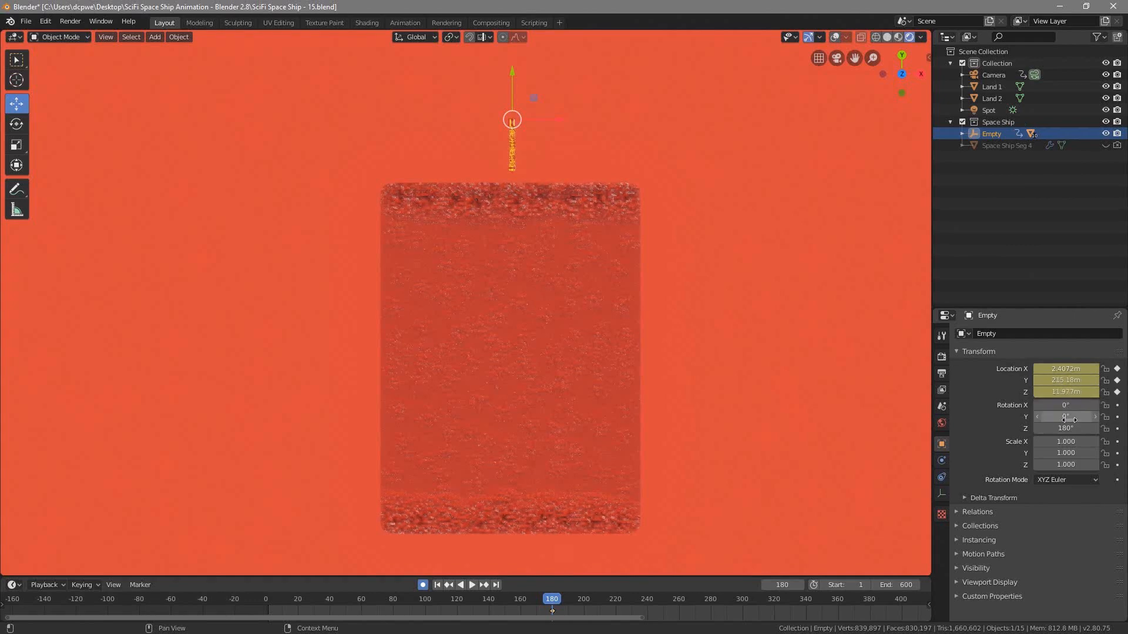
# Insert location and rotation keyframes for the Empty at frame 1.
pyautogui.press('space')
pyautogui.moveTo(558, 601); pyautogui.dragTo(269, 601)
pyautogui.press('space')
pyautogui.press('i')
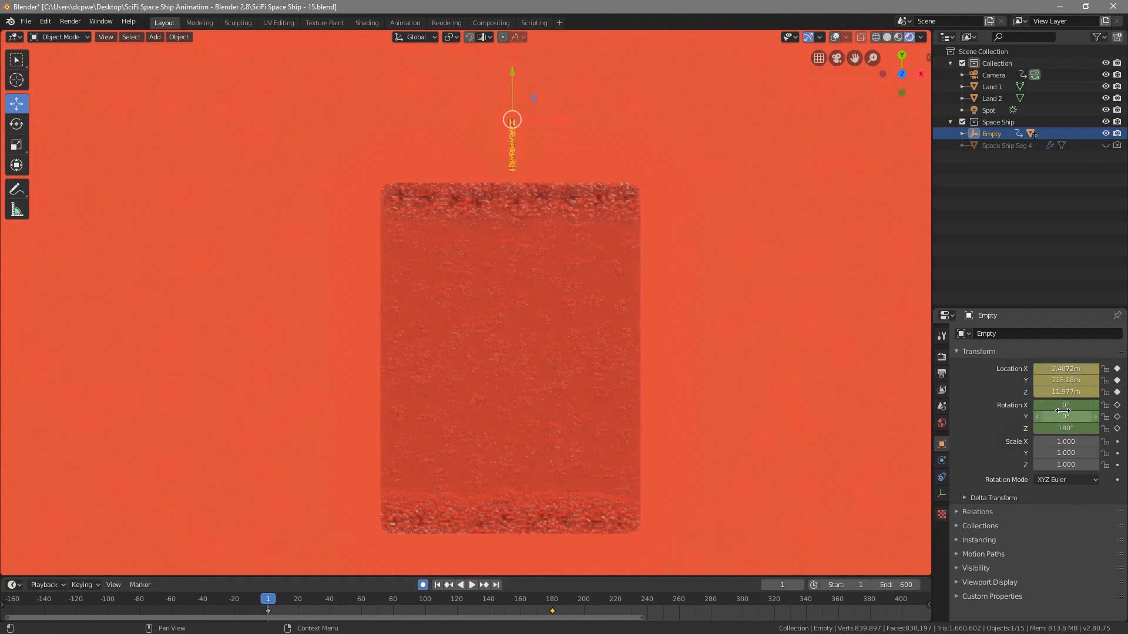
pyautogui.press('i')
# Insert location and rotation keyframes for the Empty at frame 80.
pyautogui.press('space')
pyautogui.moveTo(282, 600); pyautogui.dragTo(393, 605)
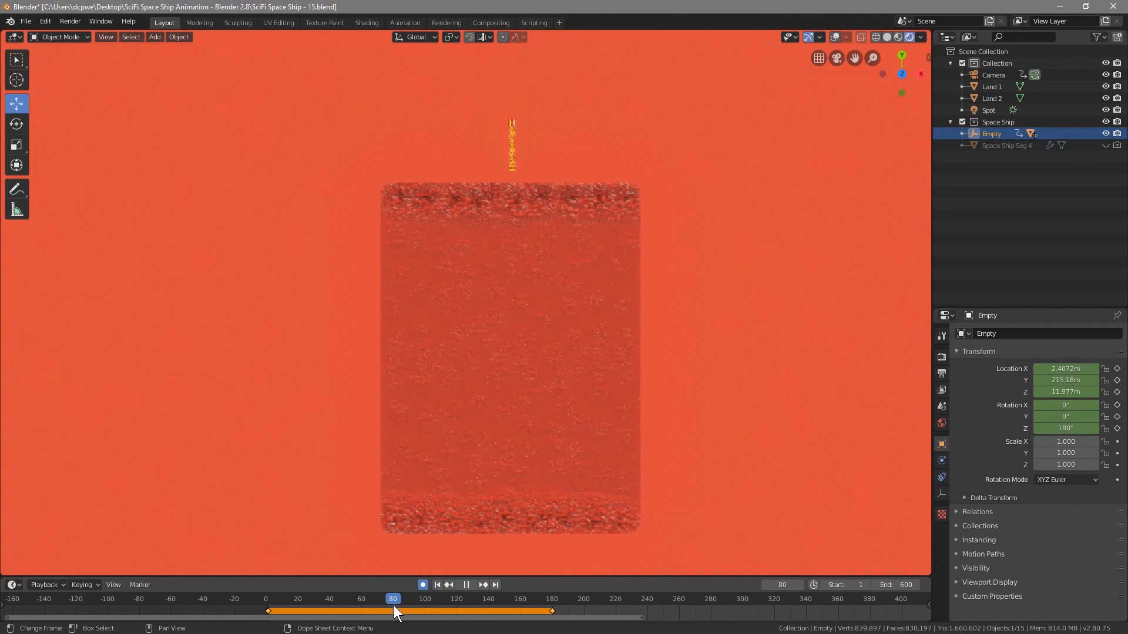
pyautogui.press('space')
pyautogui.press('i')
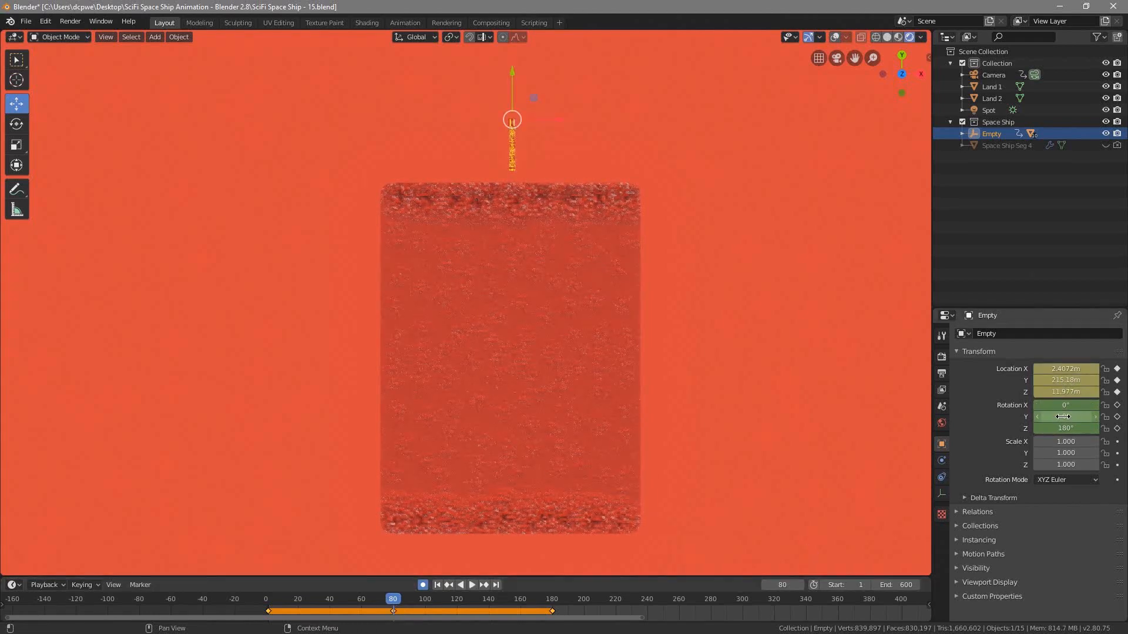
pyautogui.press('i')
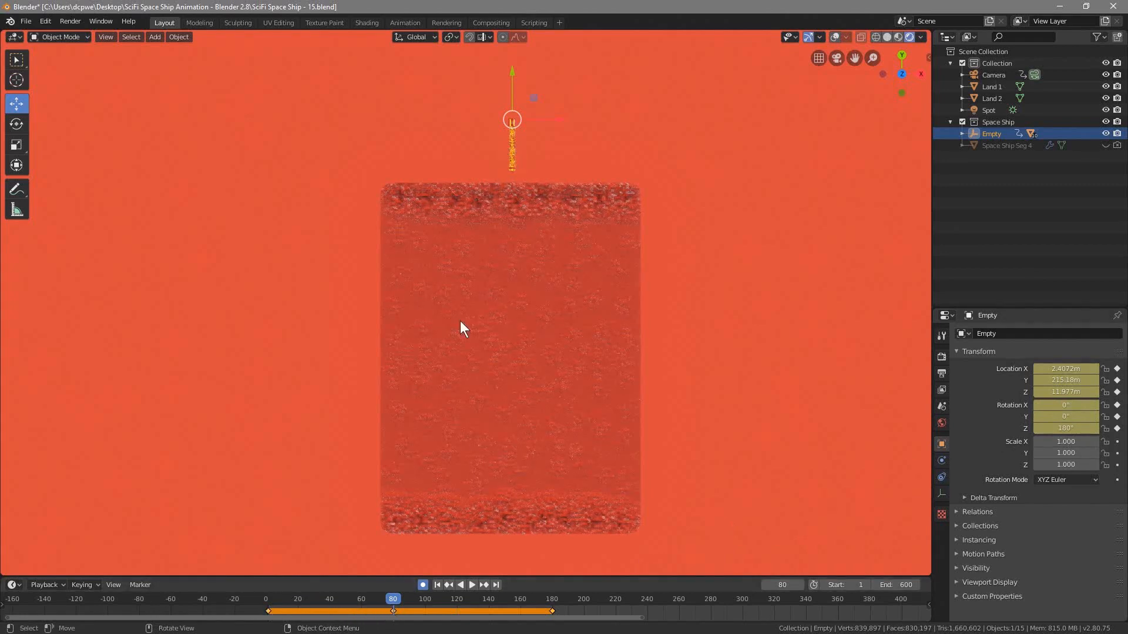
# At frame 180, move the Empty about -275 m along Y in top view, then refine its Y location to about -42.4 m in camera view.
pyautogui.press('space')
pyautogui.click(563, 618)
pyautogui.moveTo(557, 618); pyautogui.dragTo(552, 615)
pyautogui.moveTo(1069, 381); pyautogui.dragTo(1081, 381)
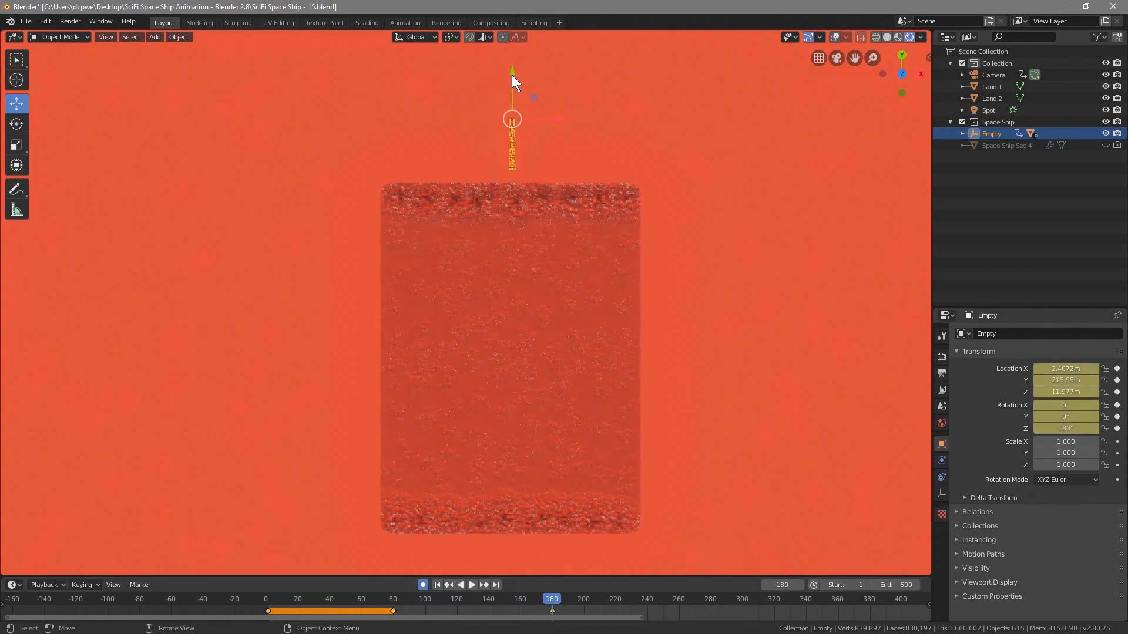
pyautogui.moveTo(512, 75); pyautogui.dragTo(509, 280)
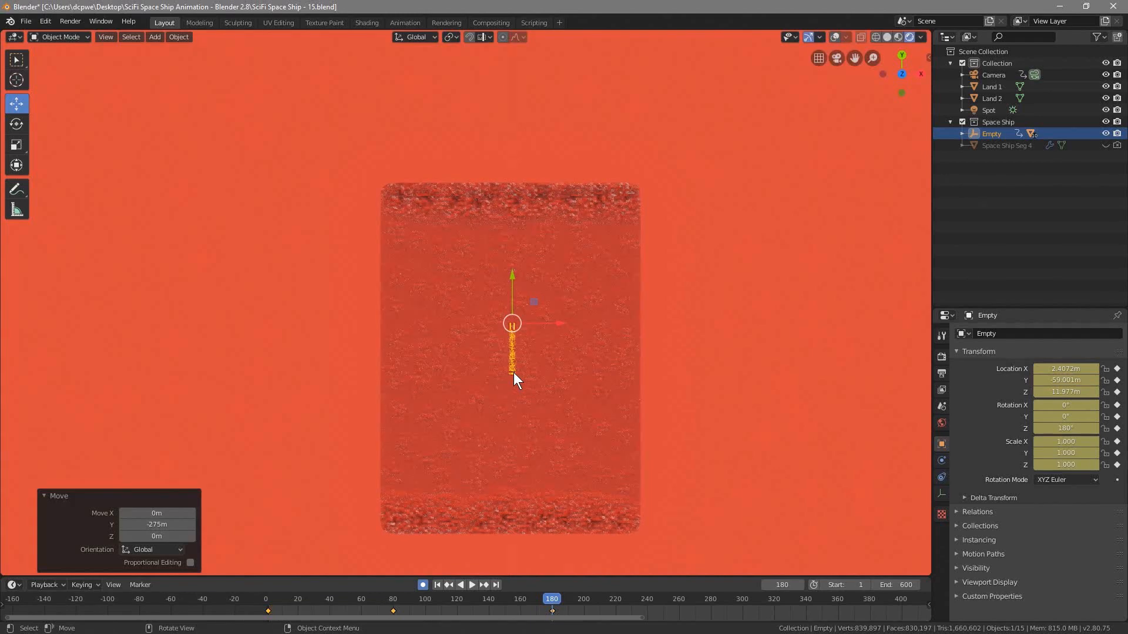
pyautogui.press('KP_0')
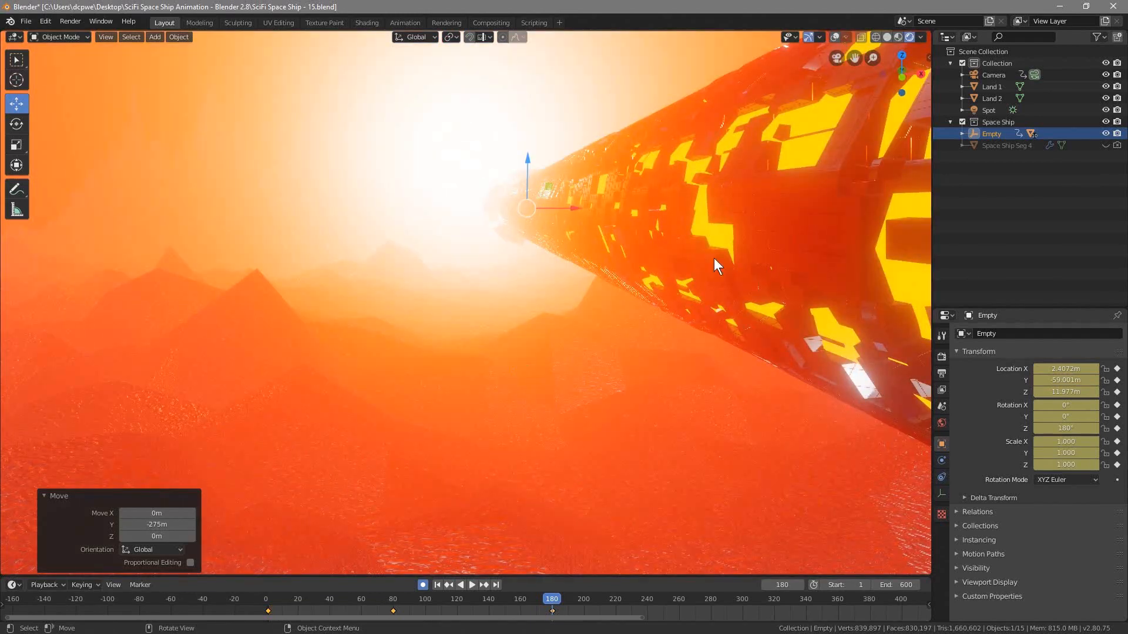
pyautogui.moveTo(1066, 380); pyautogui.dragTo(1106, 380)
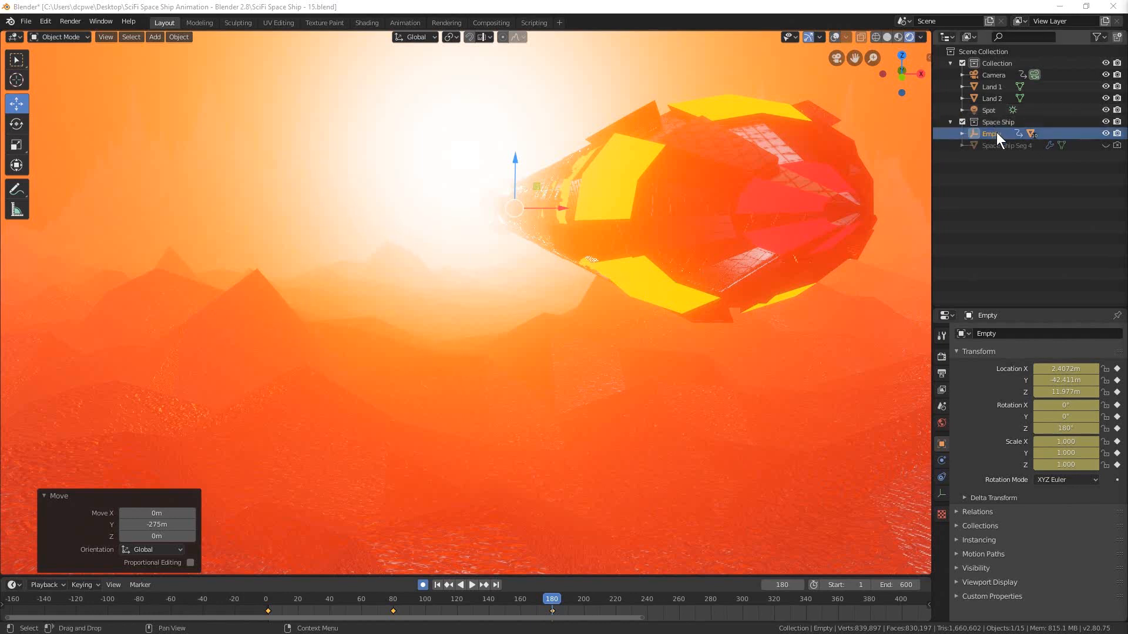
# Set the Camera's X location to about -8.04 m and Z to about 14.1 m at frame 180, and check the full camera frame.
pyautogui.click(993, 75)
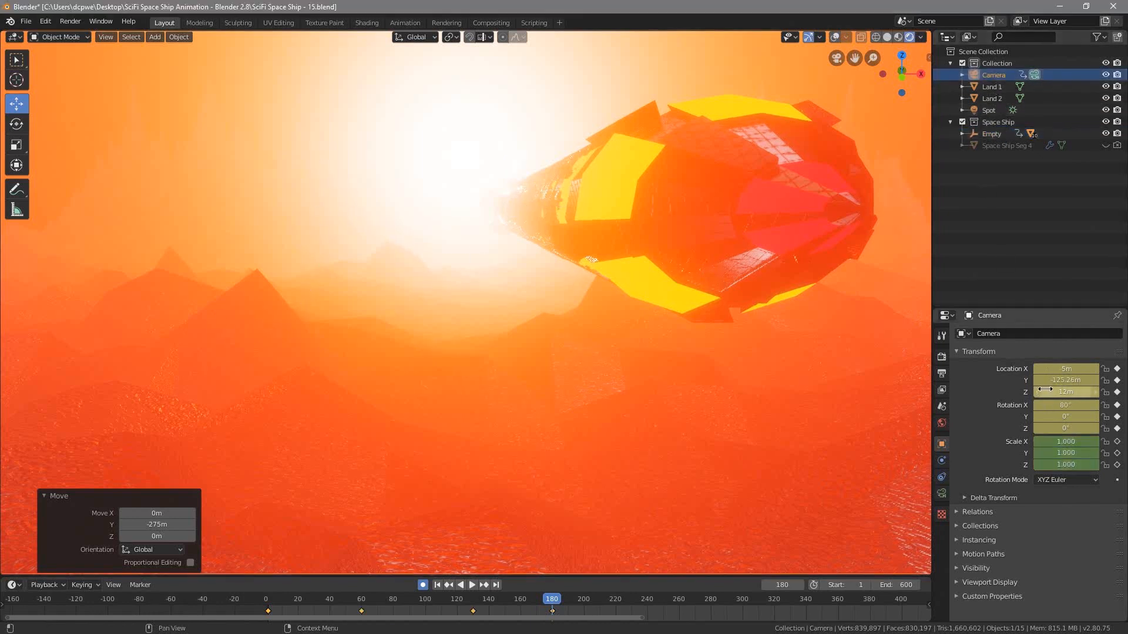
pyautogui.moveTo(1065, 368); pyautogui.dragTo(1035, 369)
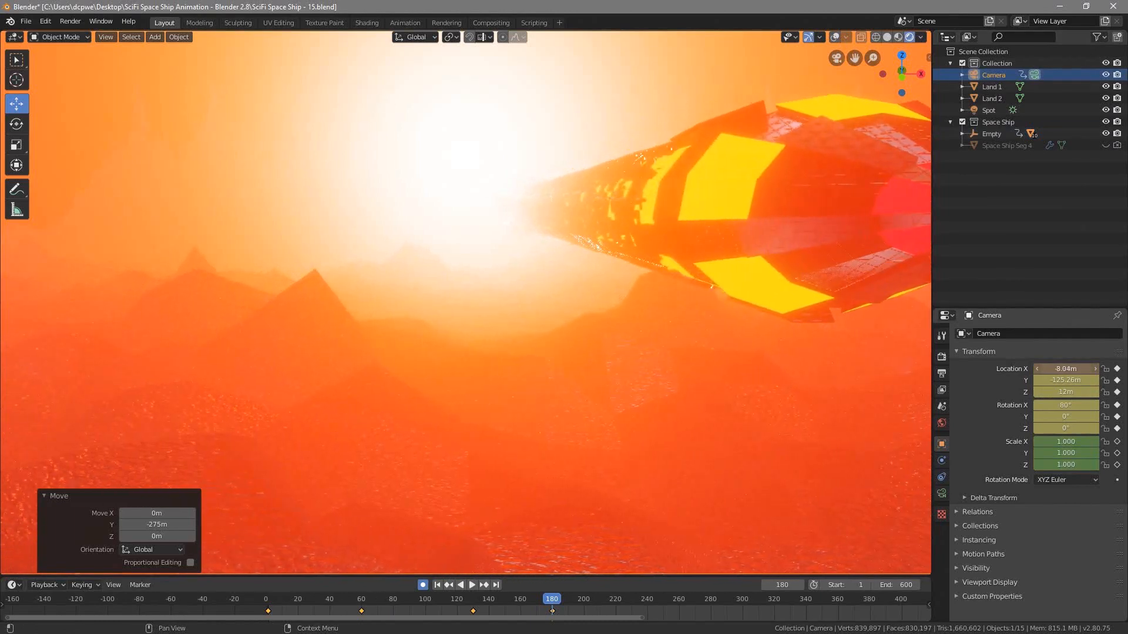
pyautogui.moveTo(1066, 392); pyautogui.dragTo(1094, 392)
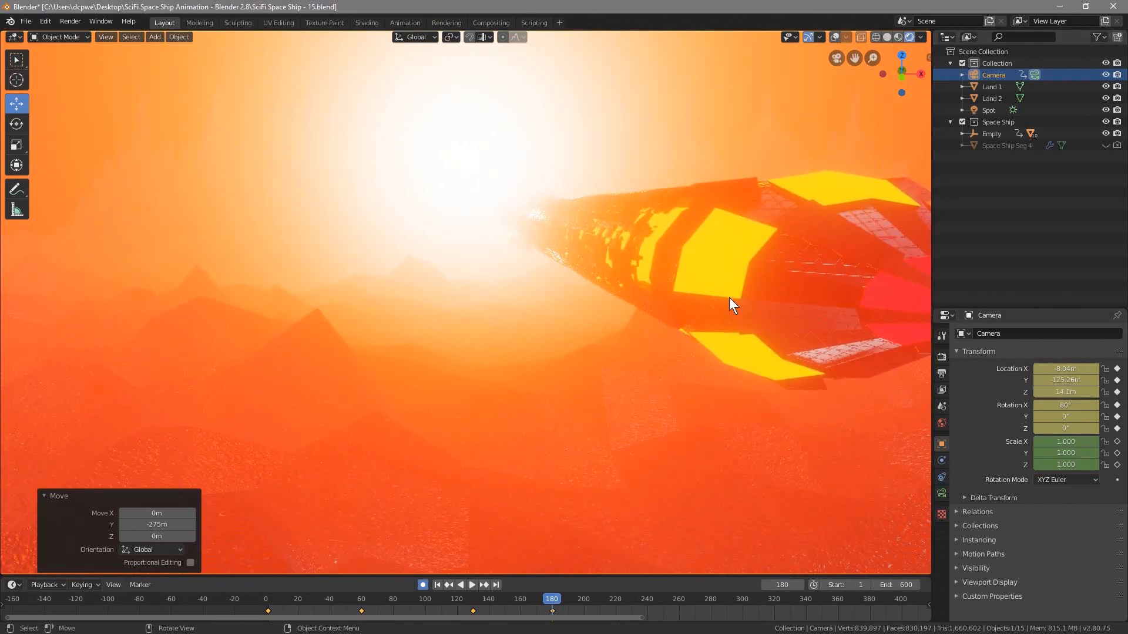
pyautogui.press('Home')
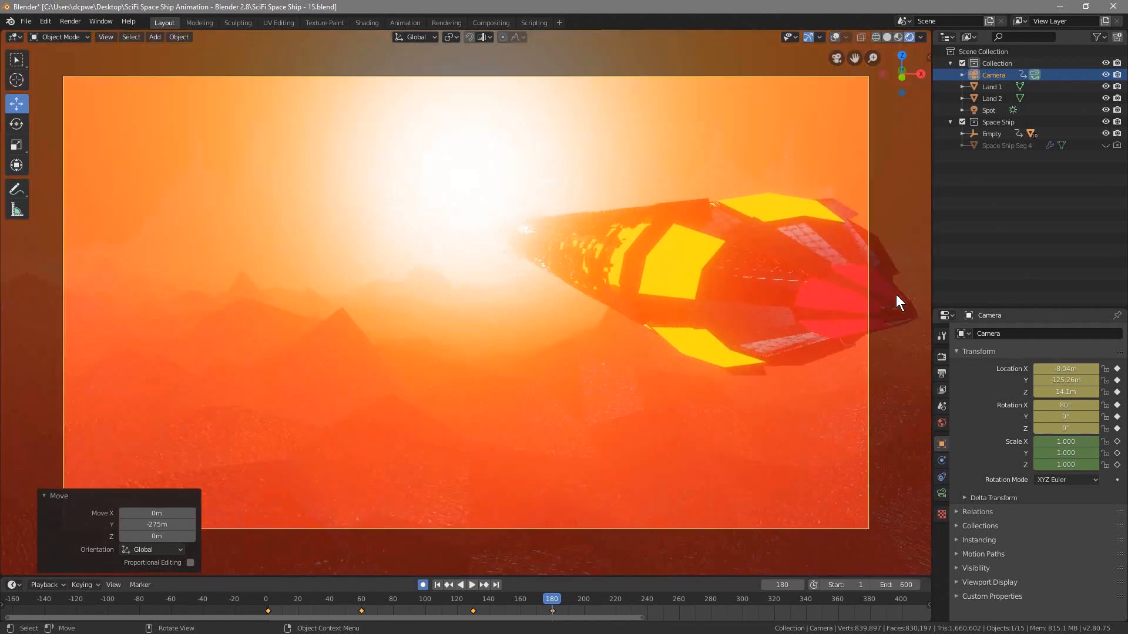
pyautogui.scroll(2, 846, 288)
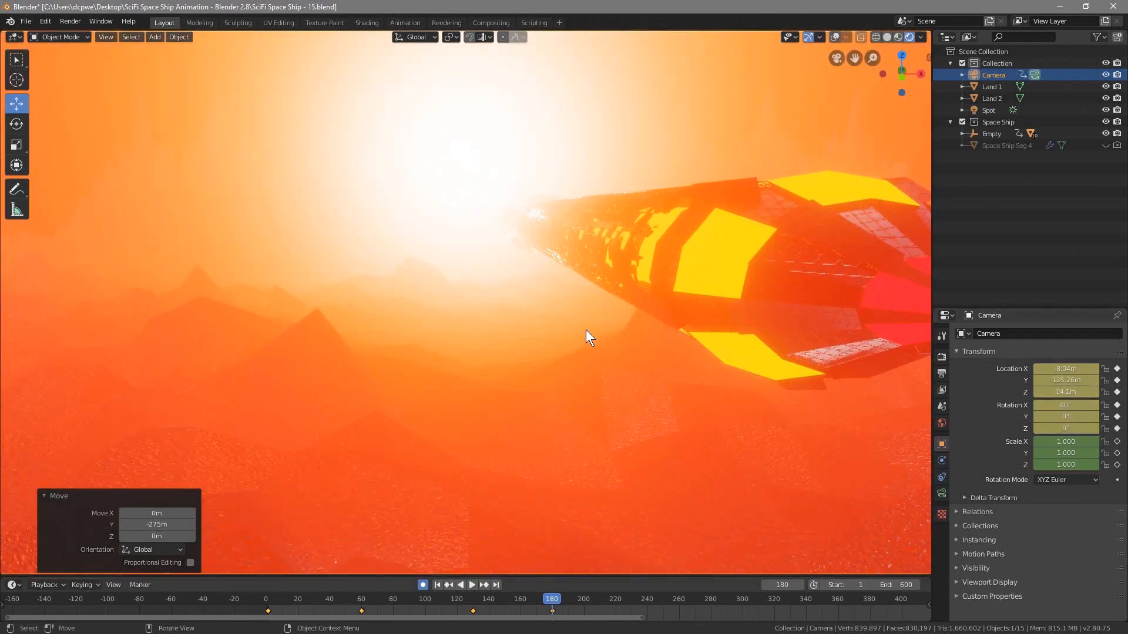
# At frame 340, insert location and rotation keyframes for the Empty with its Y location set to about -122.42 m.
pyautogui.press('space')
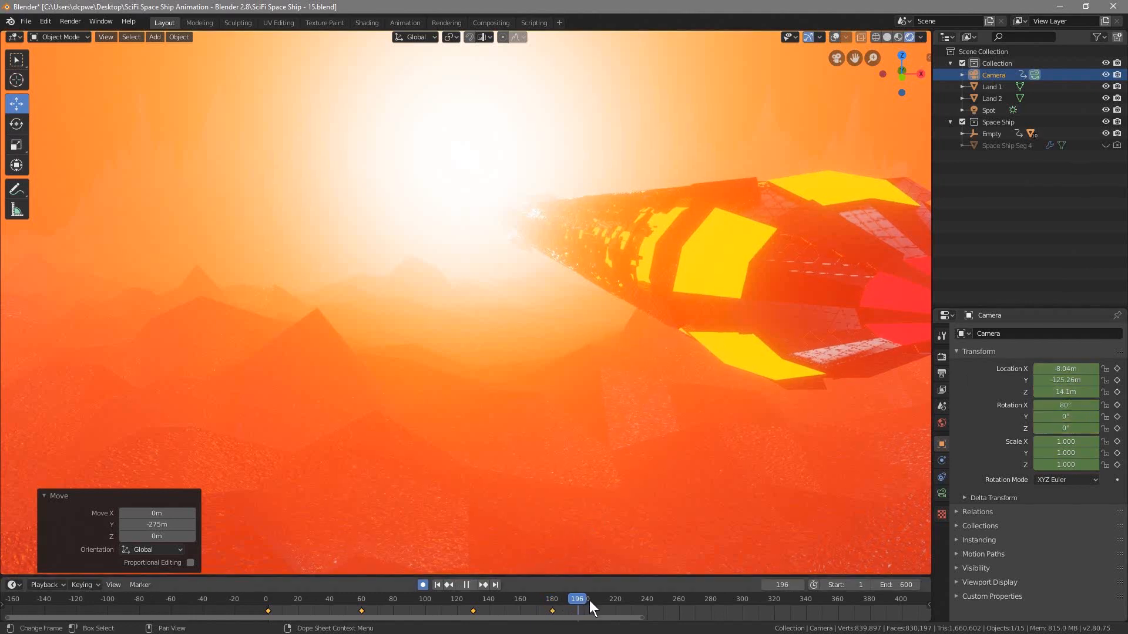
pyautogui.moveTo(605, 601); pyautogui.dragTo(552, 602)
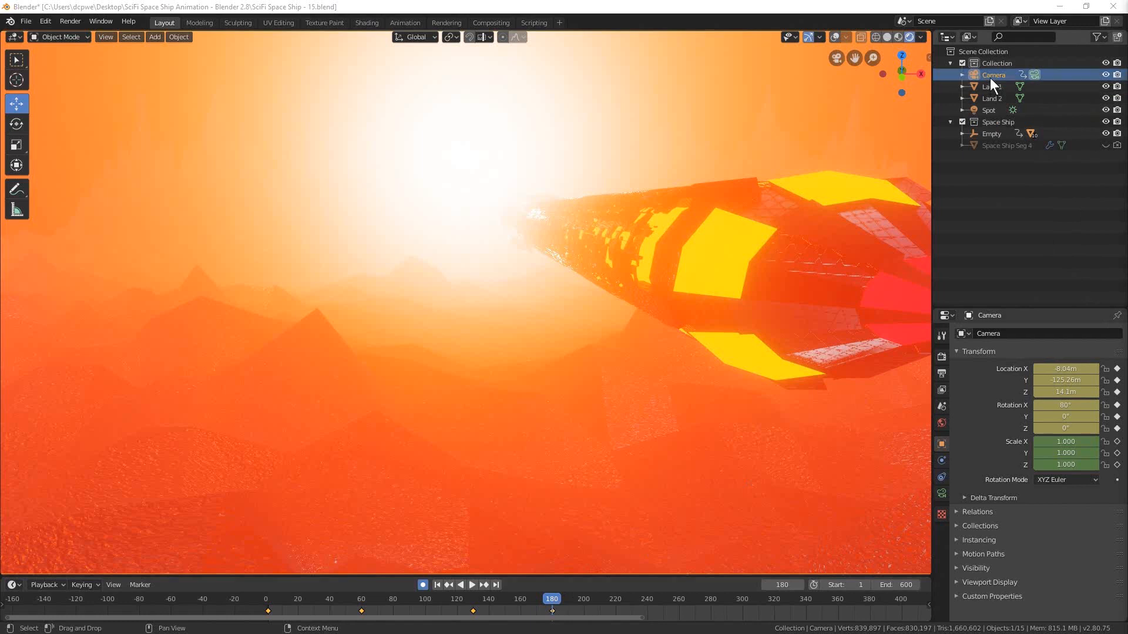
pyautogui.click(993, 133)
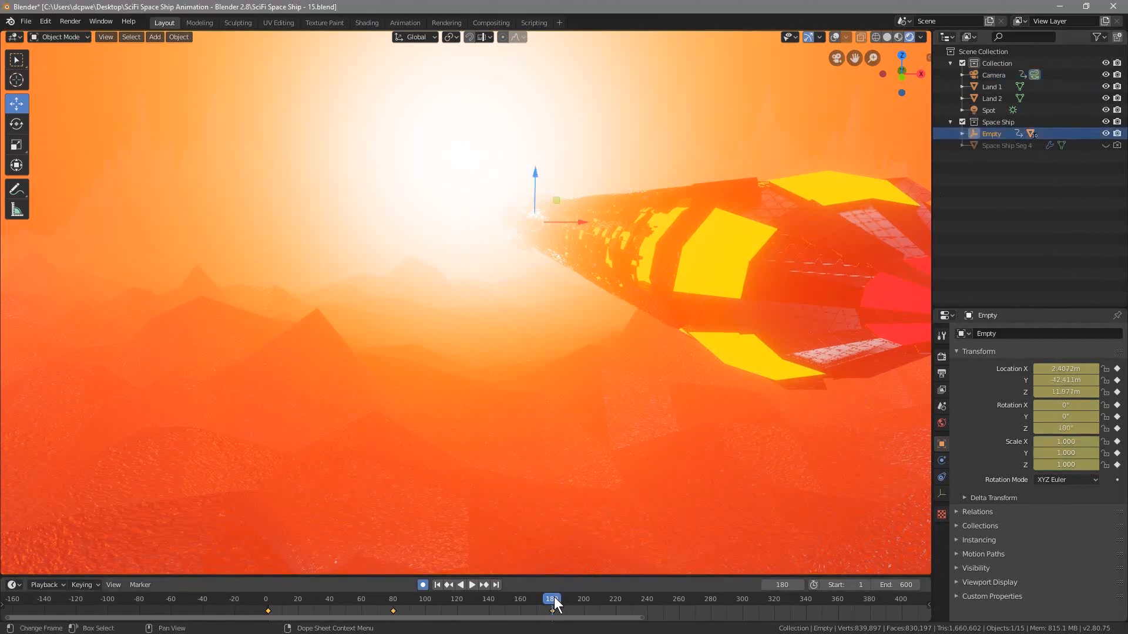
pyautogui.press('space')
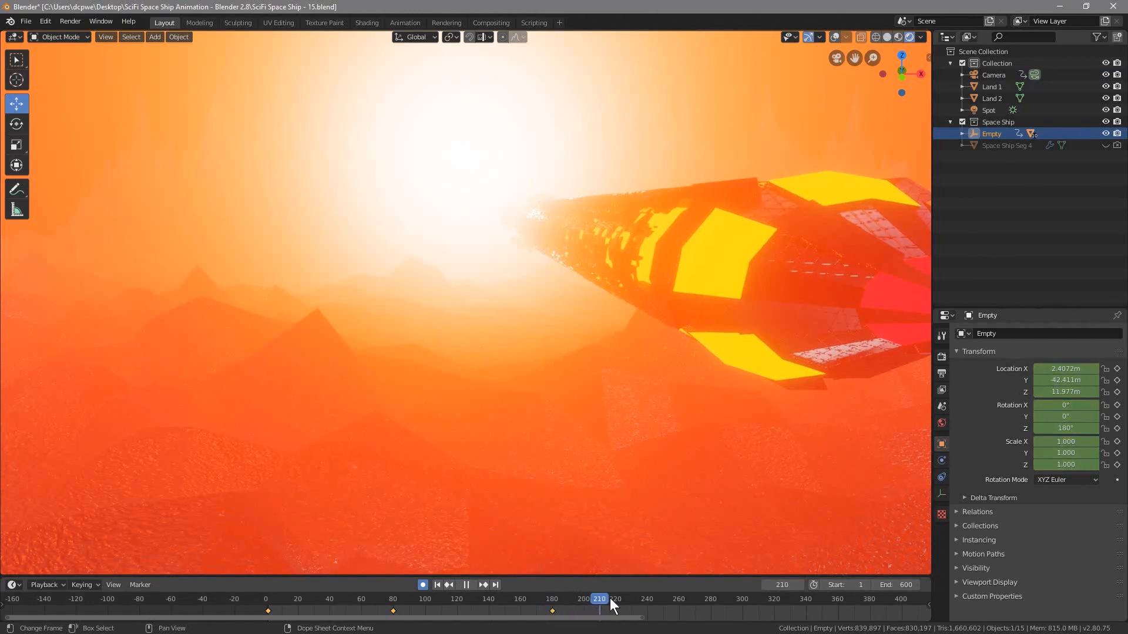
pyautogui.press('space')
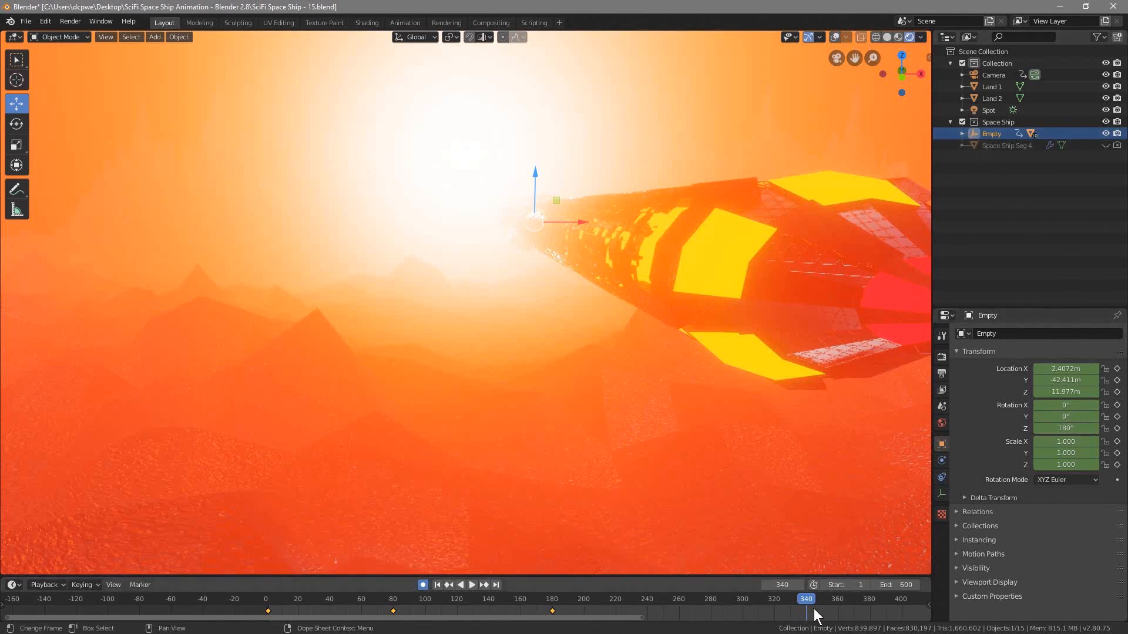
pyautogui.press('i')
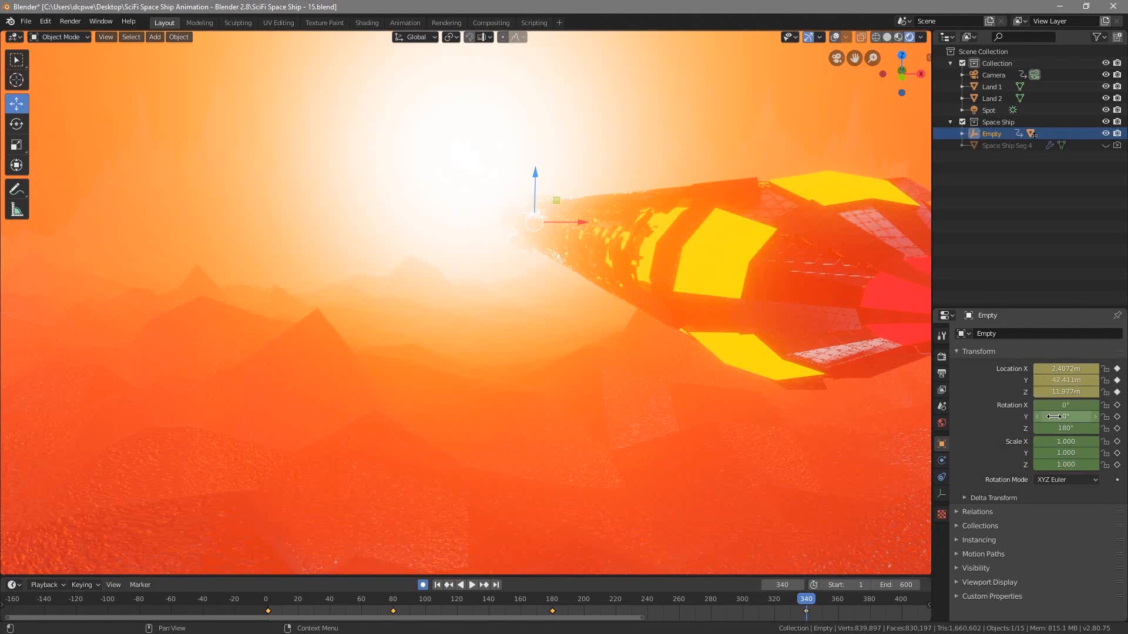
pyautogui.moveTo(1064, 378); pyautogui.dragTo(847, 378)
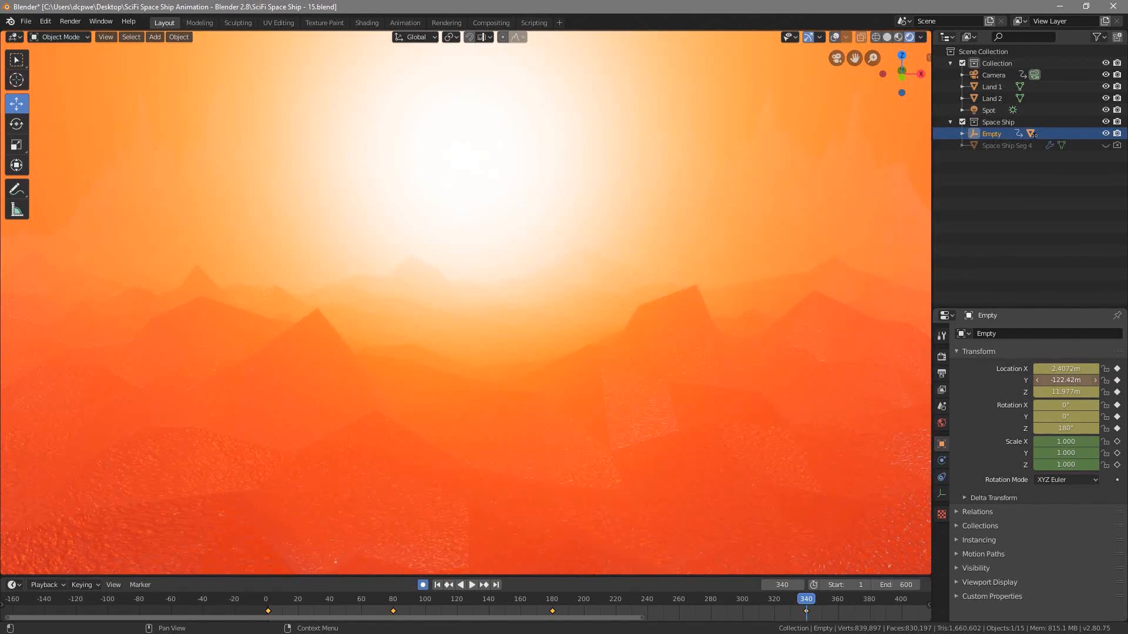
# Play the ship's fly-past from frame 180, then select the Camera and review the shot between frames 180 and 259.
pyautogui.press('space')
pyautogui.moveTo(805, 605); pyautogui.dragTo(552, 605)
pyautogui.press('space')
pyautogui.click(993, 75)
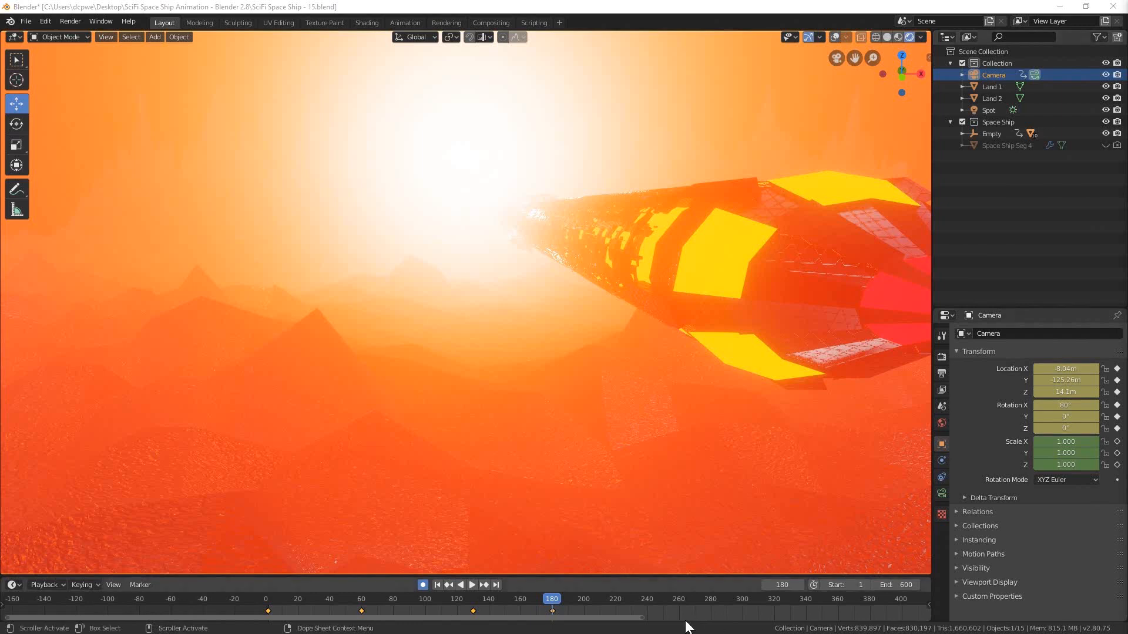
pyautogui.press('space')
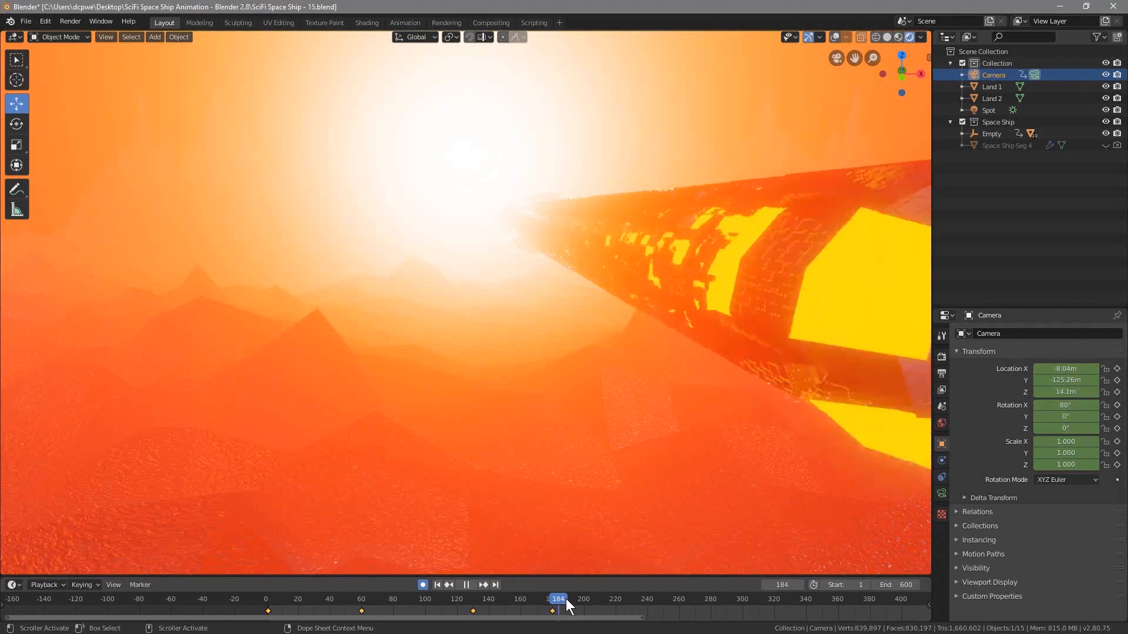
pyautogui.moveTo(679, 608); pyautogui.dragTo(678, 607)
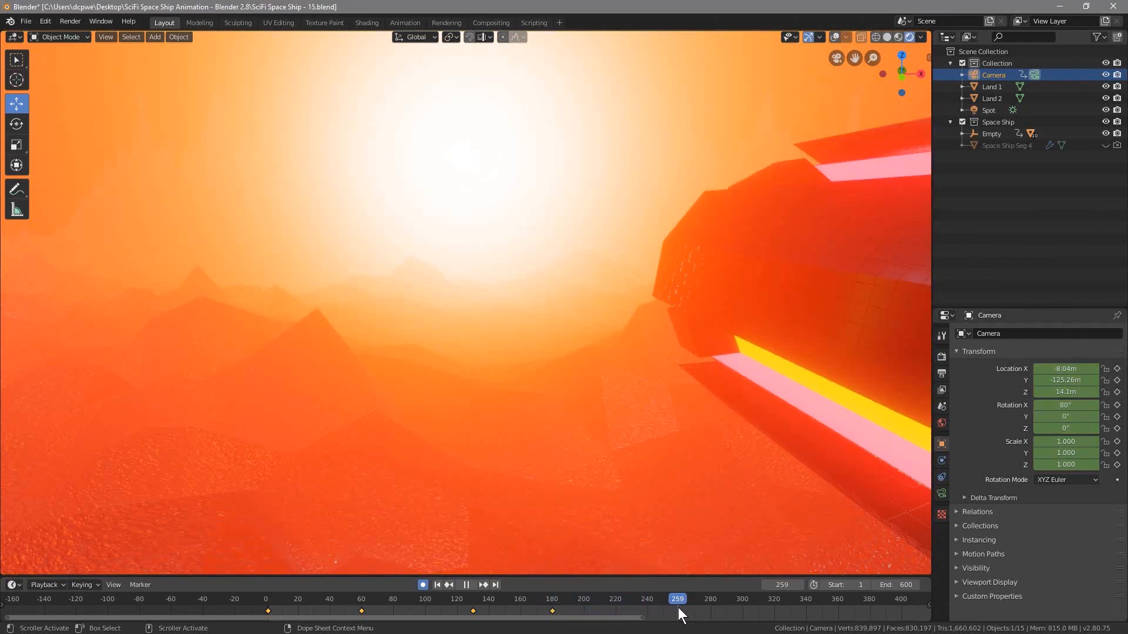
pyautogui.press('space')
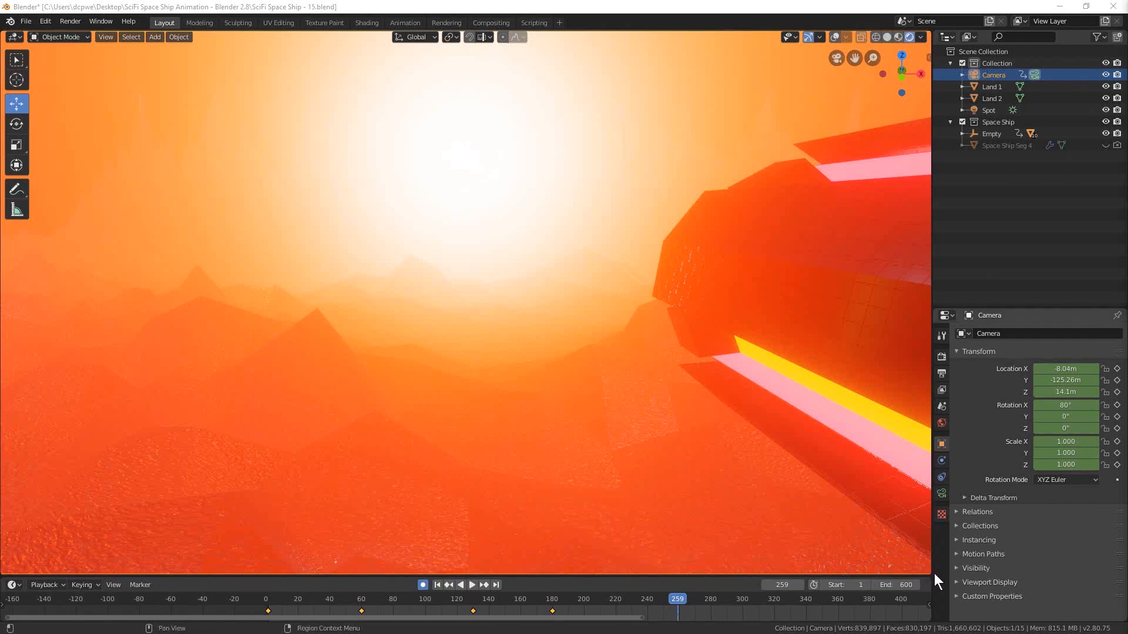
pyautogui.moveTo(674, 599); pyautogui.dragTo(552, 607)
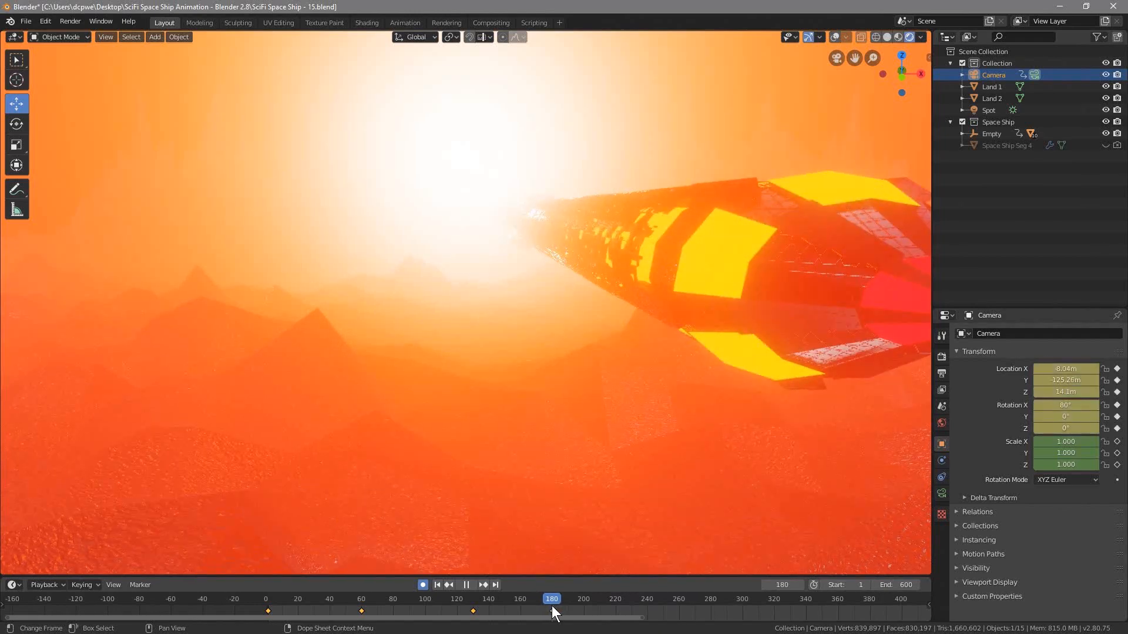
pyautogui.press('space')
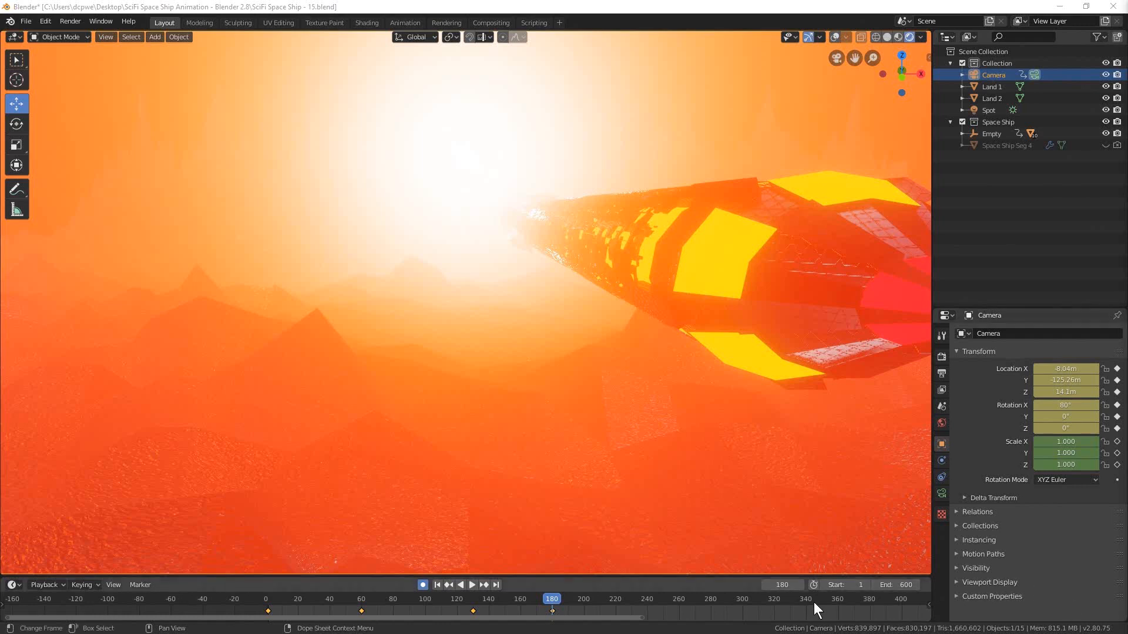
# Scrub the ship's pass by the camera from frame 180 again and stop at frame 280 to examine the framing.
pyautogui.click(653, 602)
pyautogui.scroll(-1, 651, 603)
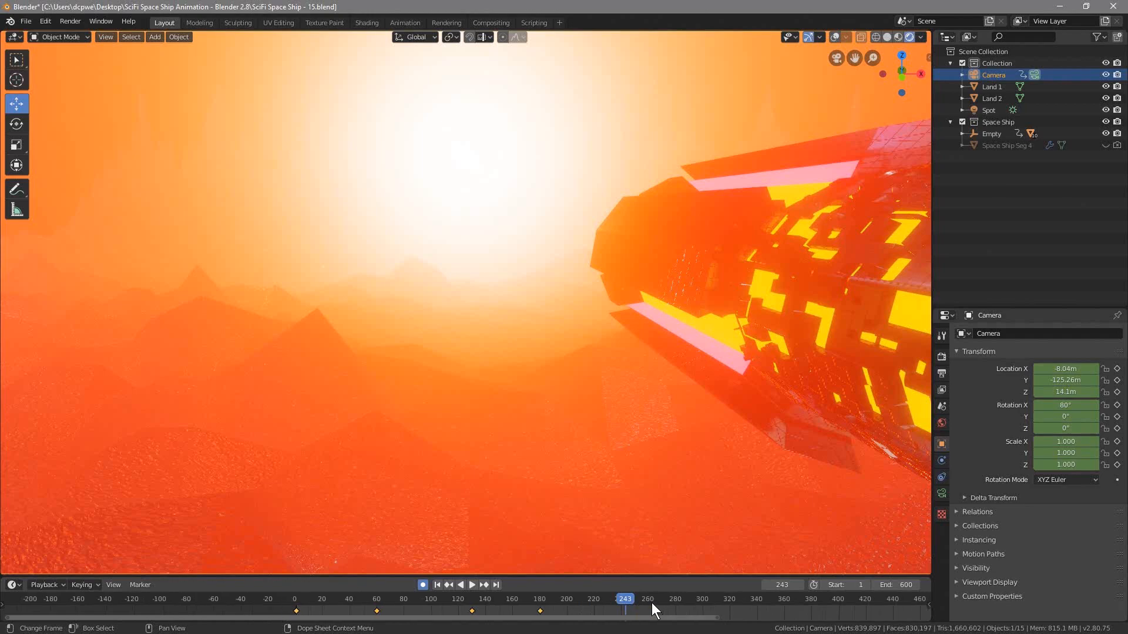
pyautogui.moveTo(631, 610); pyautogui.dragTo(541, 627)
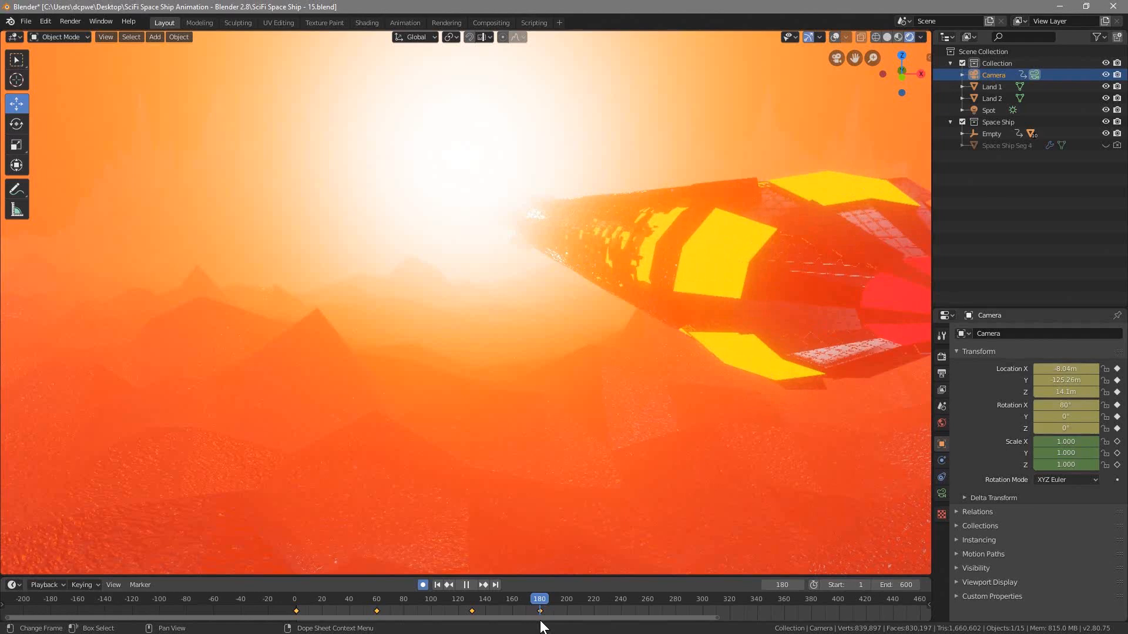
pyautogui.moveTo(541, 628); pyautogui.dragTo(541, 628)
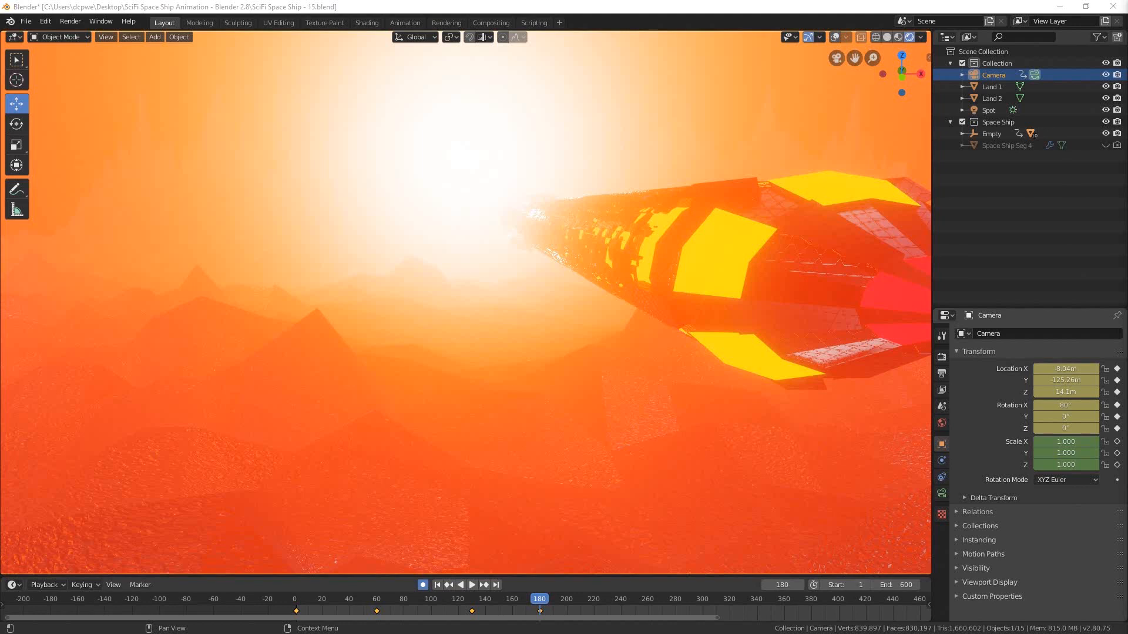
pyautogui.press('space')
pyautogui.moveTo(599, 611); pyautogui.dragTo(675, 612)
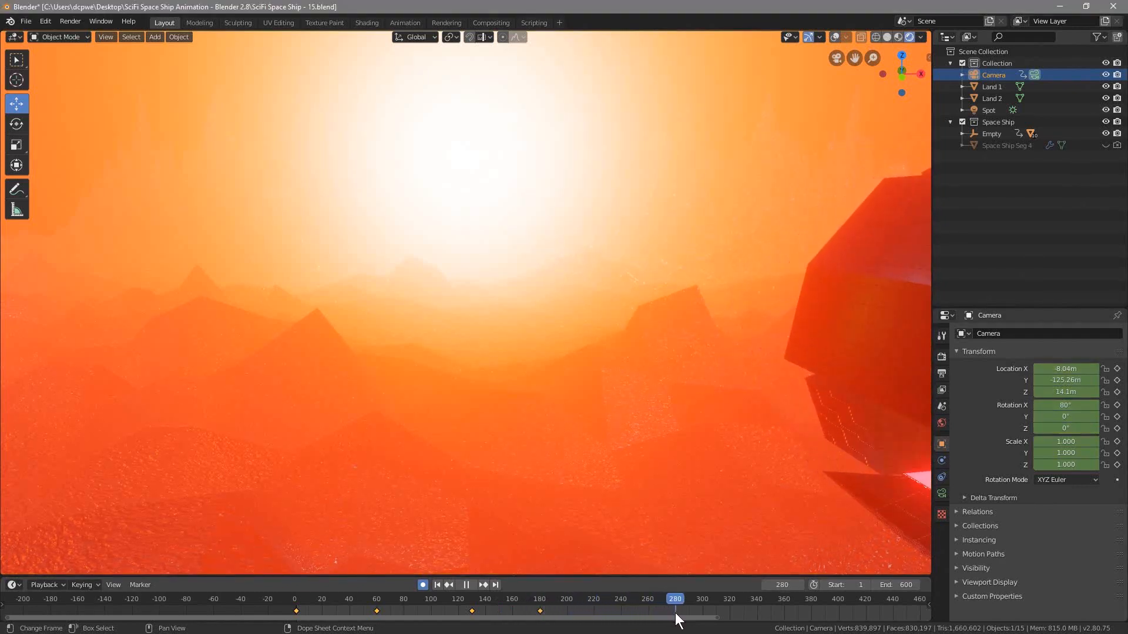
pyautogui.press('space')
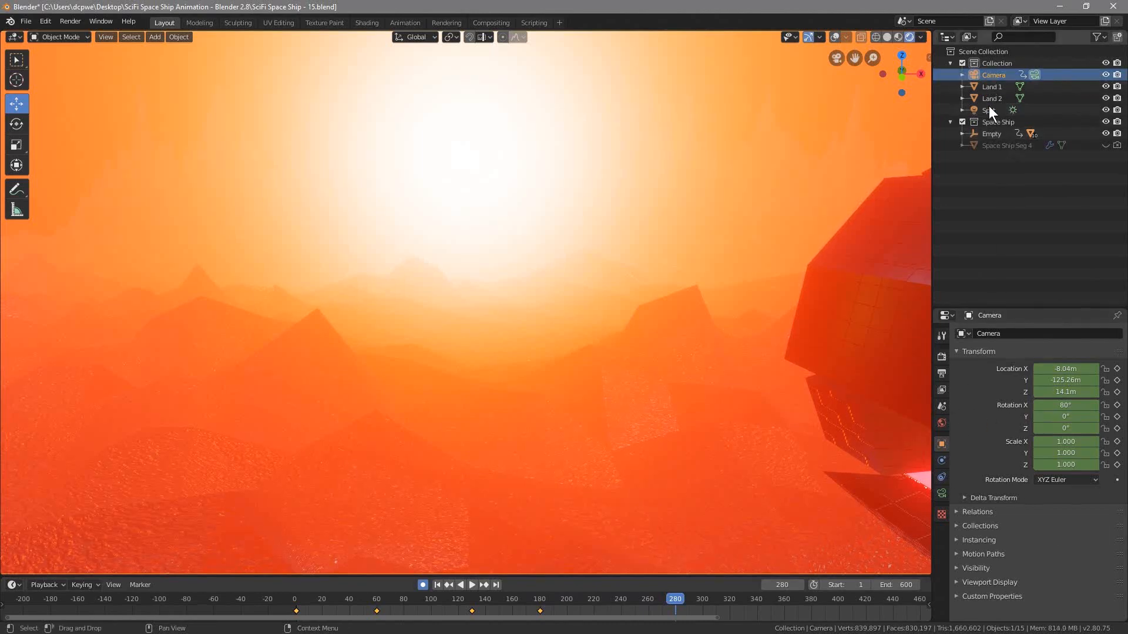
# Keyframe the camera's location and rotation at frame 280, and rotate it to 75.6° on X and -13° on Z.
pyautogui.press('i')
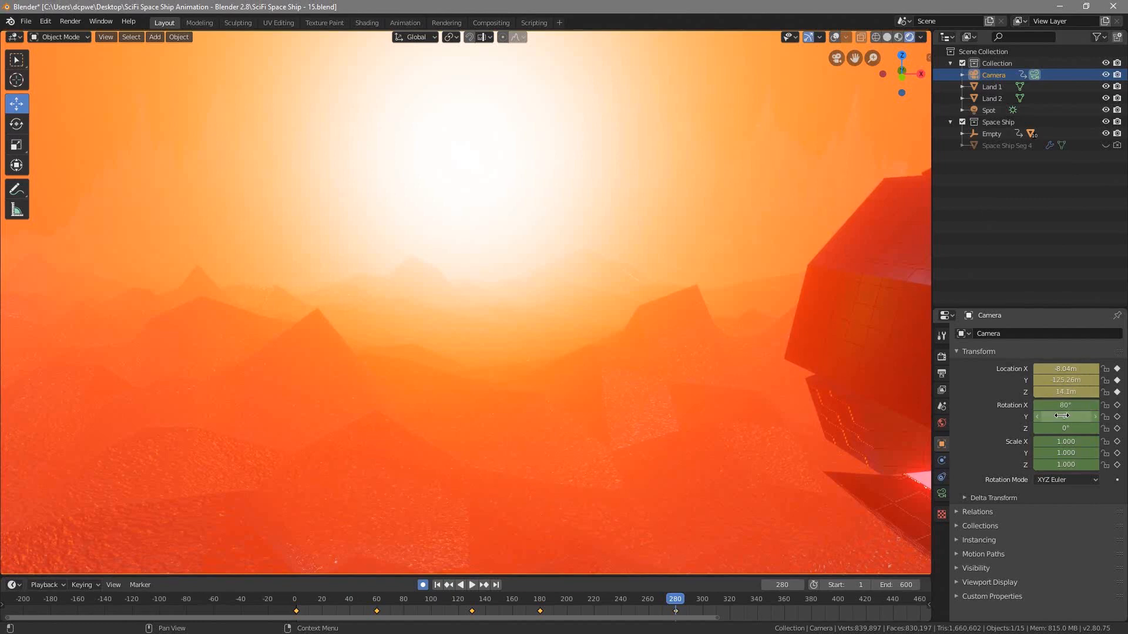
pyautogui.press('i')
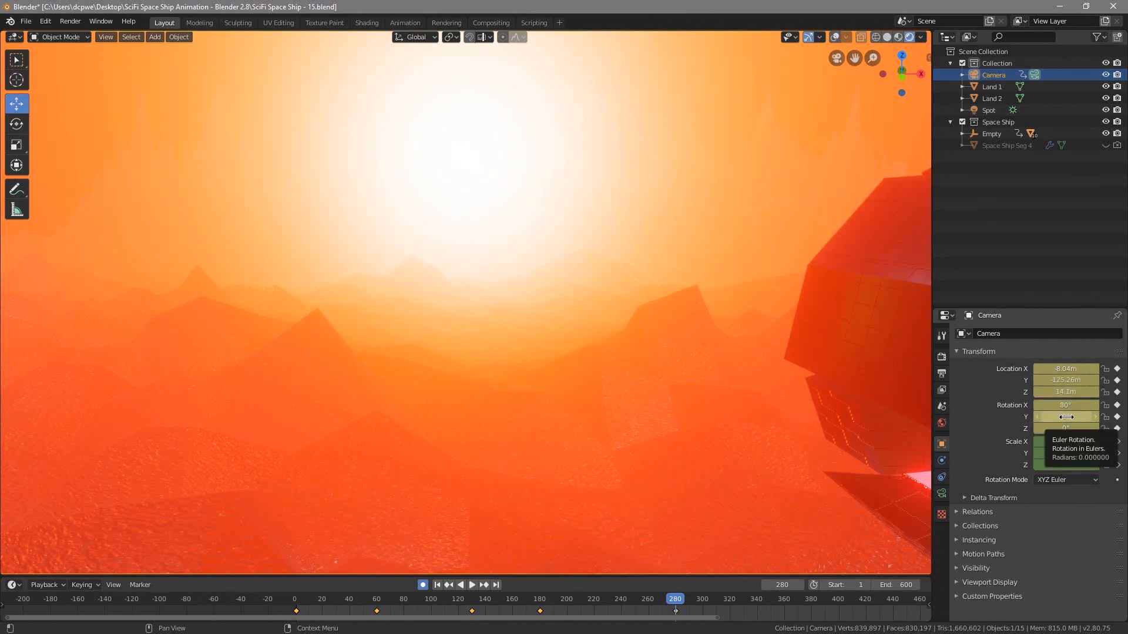
pyautogui.moveTo(1066, 428)
pyautogui.mouseDown()
pyautogui.moveTo(1087, 428)
pyautogui.moveTo(1046, 428)
pyautogui.moveTo(1072, 429)
pyautogui.mouseUp()
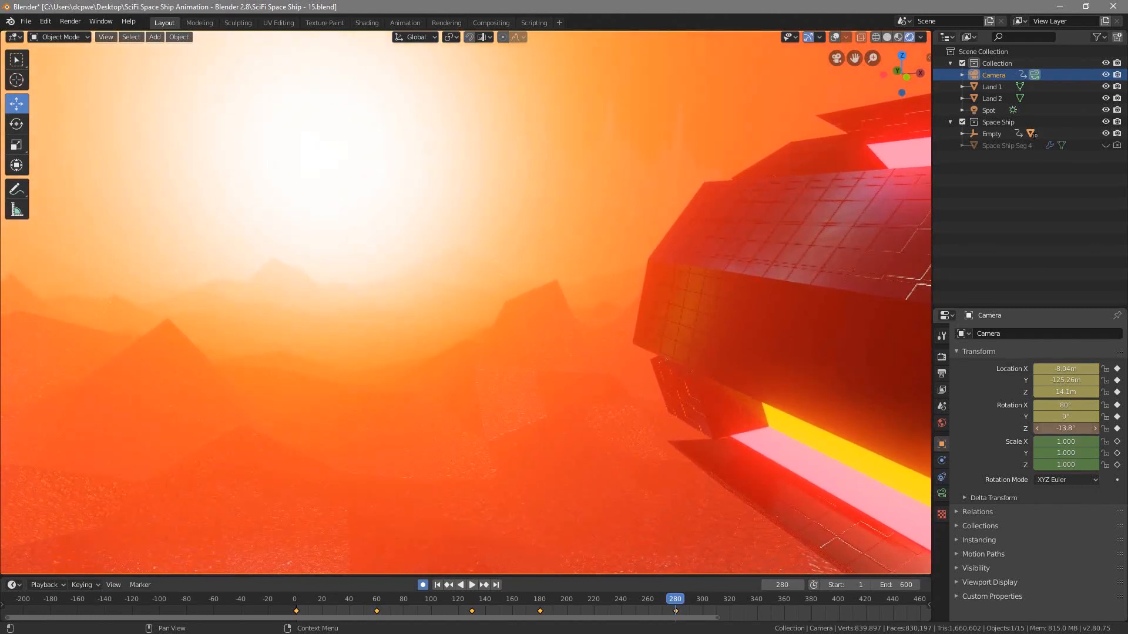
pyautogui.moveTo(1072, 428); pyautogui.dragTo(1074, 428)
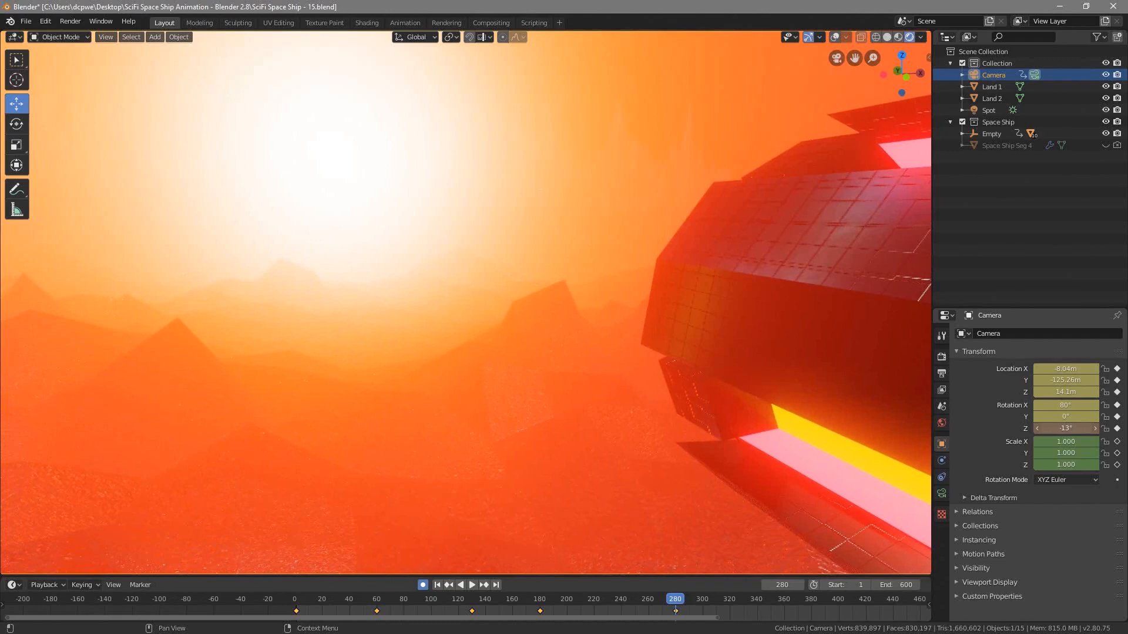
pyautogui.moveTo(1065, 406); pyautogui.dragTo(1057, 405)
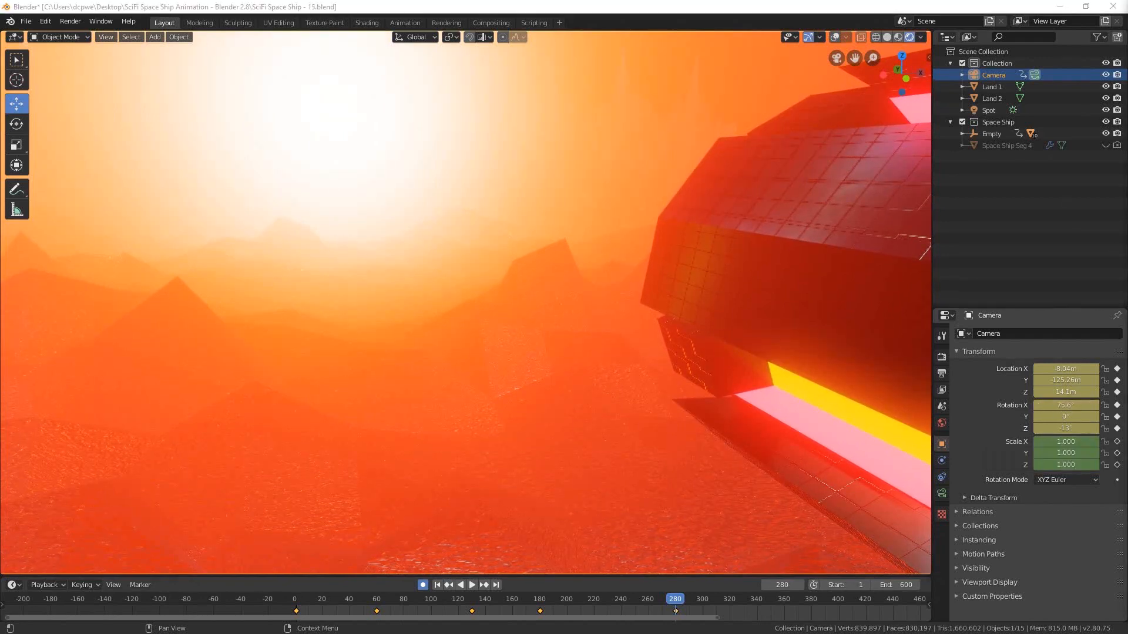
pyautogui.moveTo(683, 595); pyautogui.dragTo(678, 629)
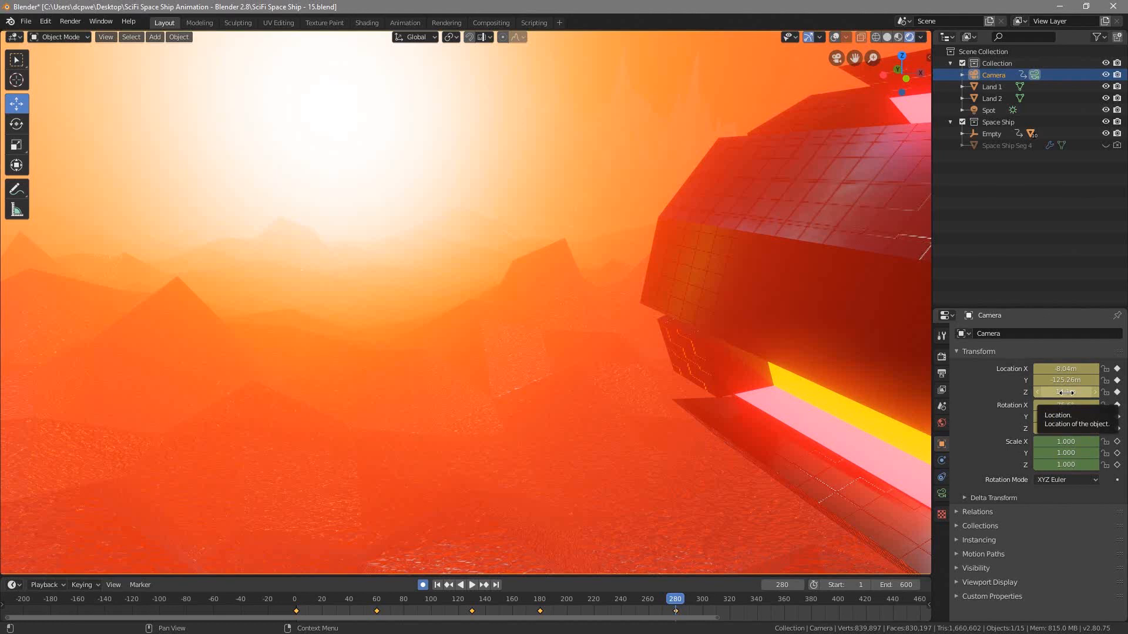
# Move the camera to X -12.12 m at frame 280 and rotate it to 77.9° on X and -20.8° on Z.
pyautogui.moveTo(1067, 369); pyautogui.dragTo(967, 369)
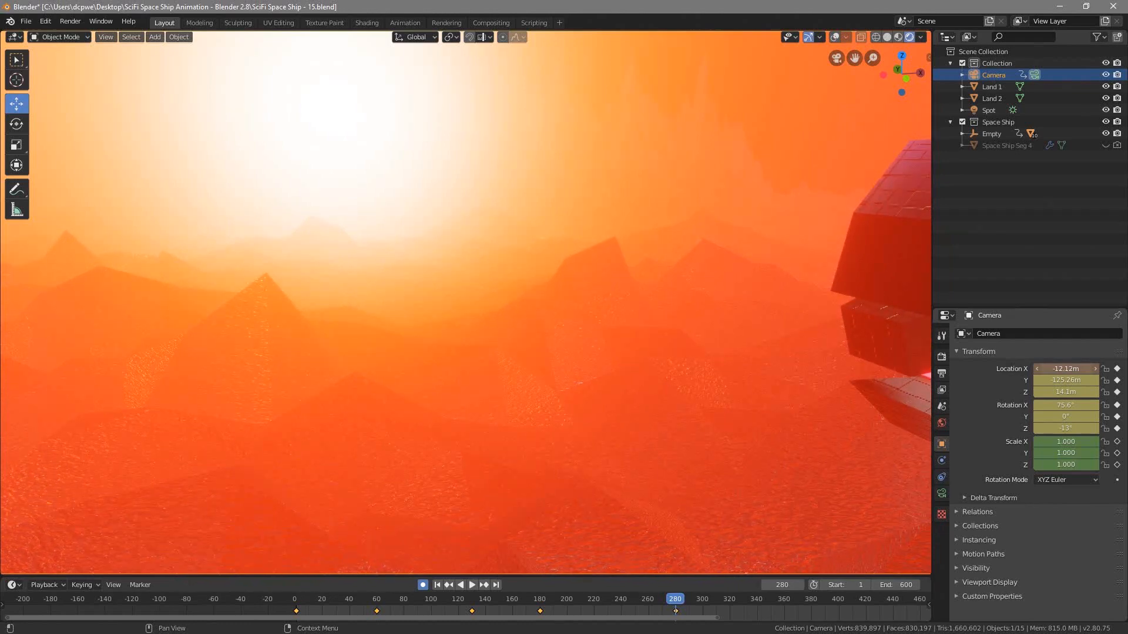
pyautogui.moveTo(1065, 405); pyautogui.dragTo(1067, 429)
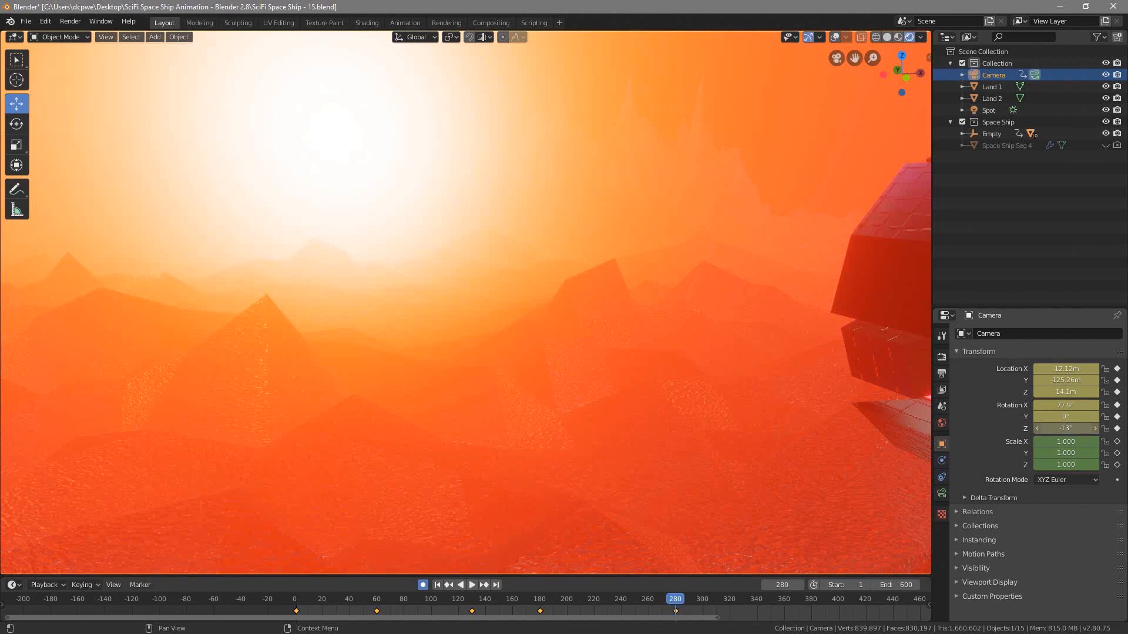
pyautogui.moveTo(1067, 429); pyautogui.dragTo(1044, 429)
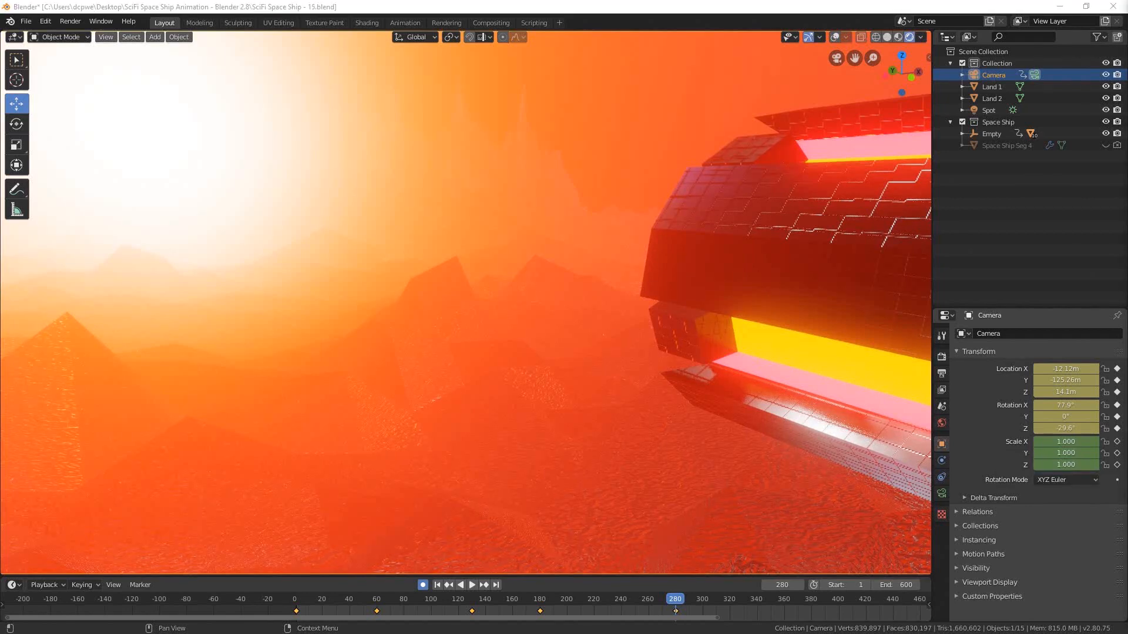
pyautogui.moveTo(1064, 429)
pyautogui.mouseDown()
pyautogui.moveTo(1005, 429)
pyautogui.moveTo(1043, 429)
pyautogui.mouseUp()
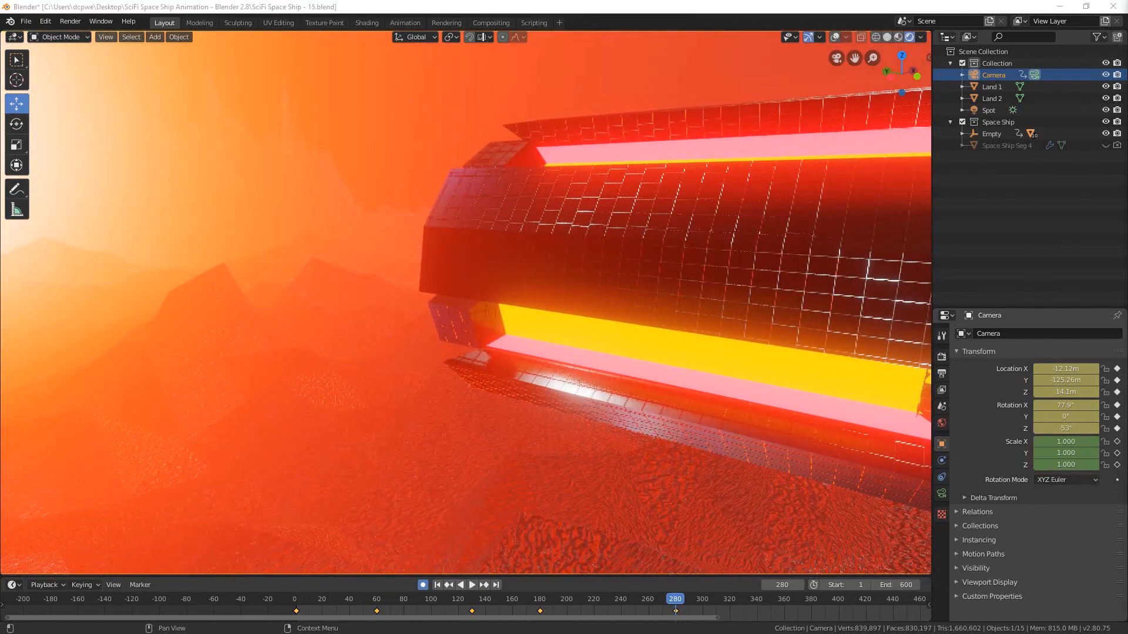
pyautogui.moveTo(1065, 428); pyautogui.dragTo(1094, 429)
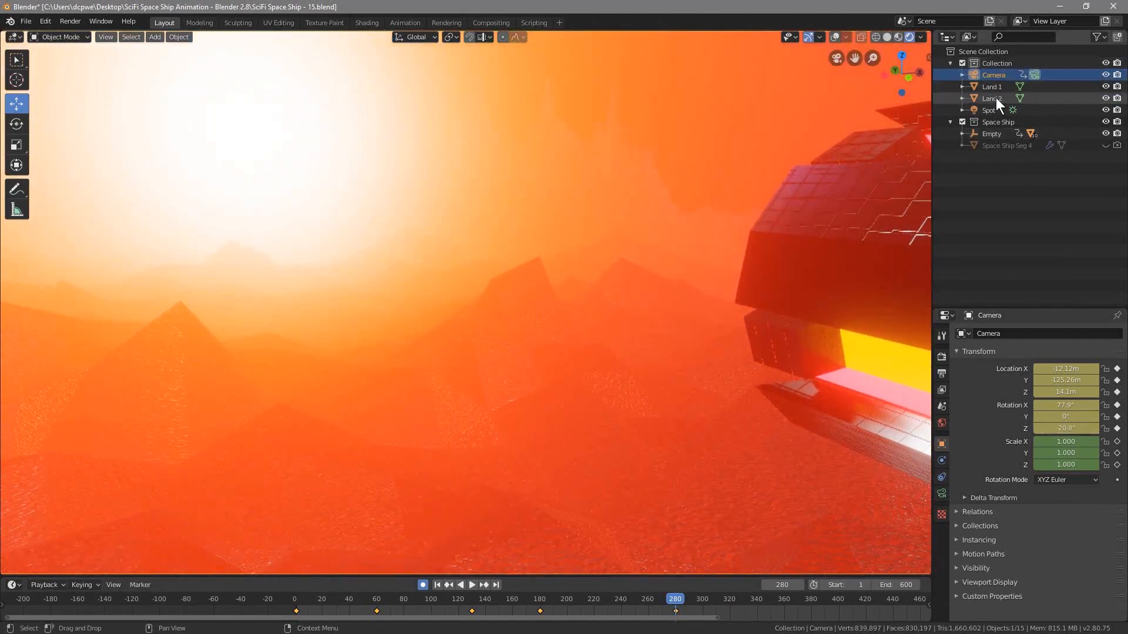
# Try moving the spaceship's Empty forward along Y at frame 340, and scrub back to around frame 275 to check the shot.
pyautogui.click(992, 132)
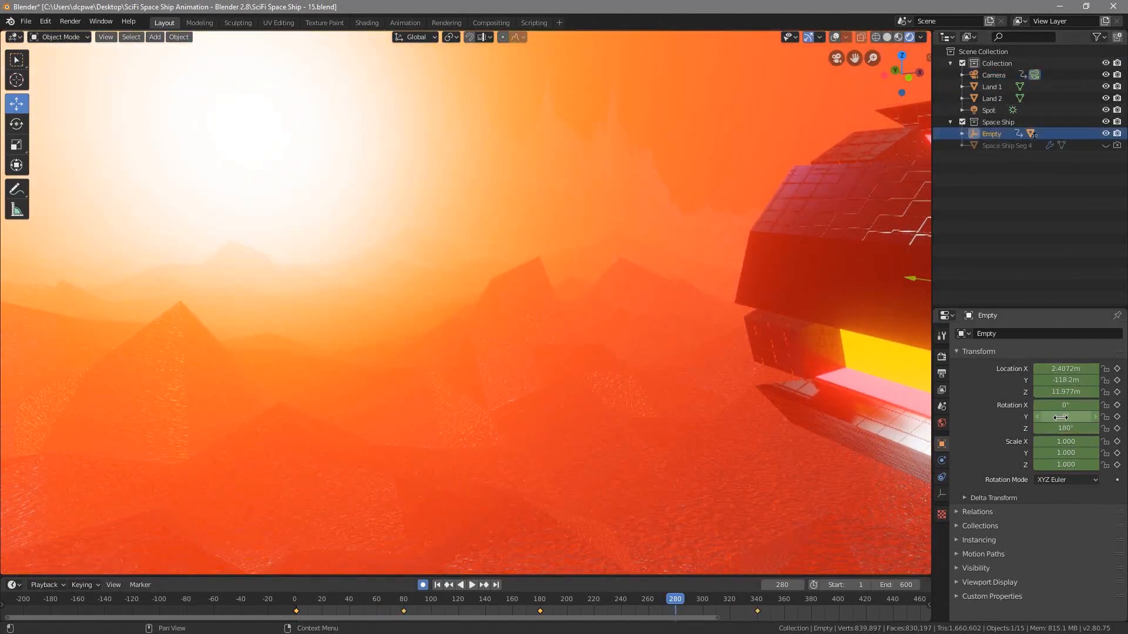
pyautogui.click(756, 598)
pyautogui.press('space')
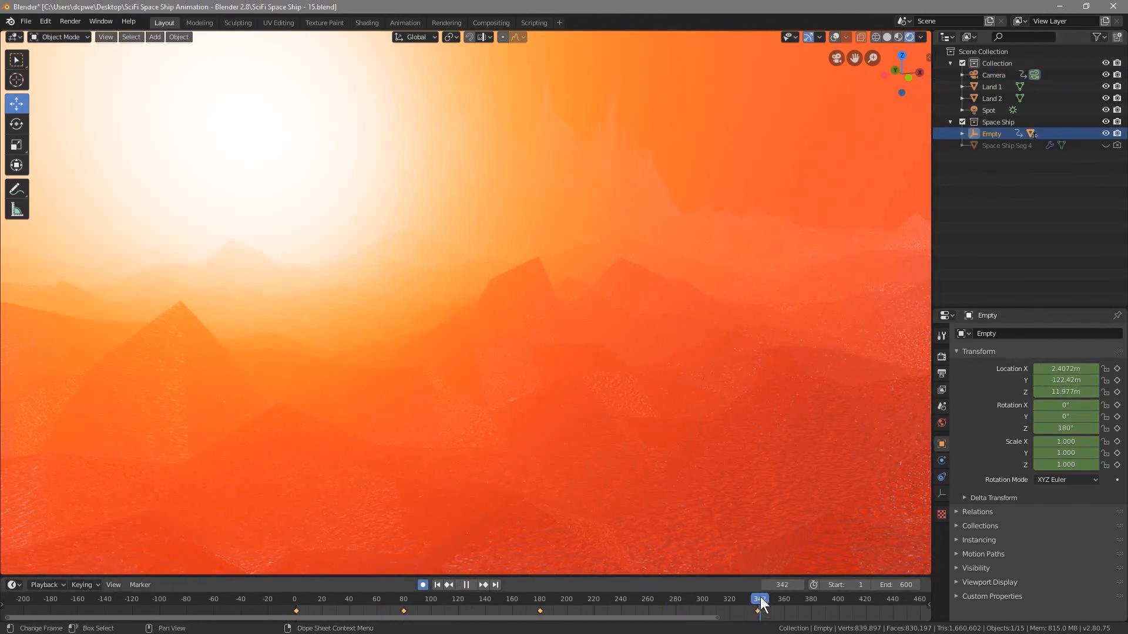
pyautogui.press('Escape')
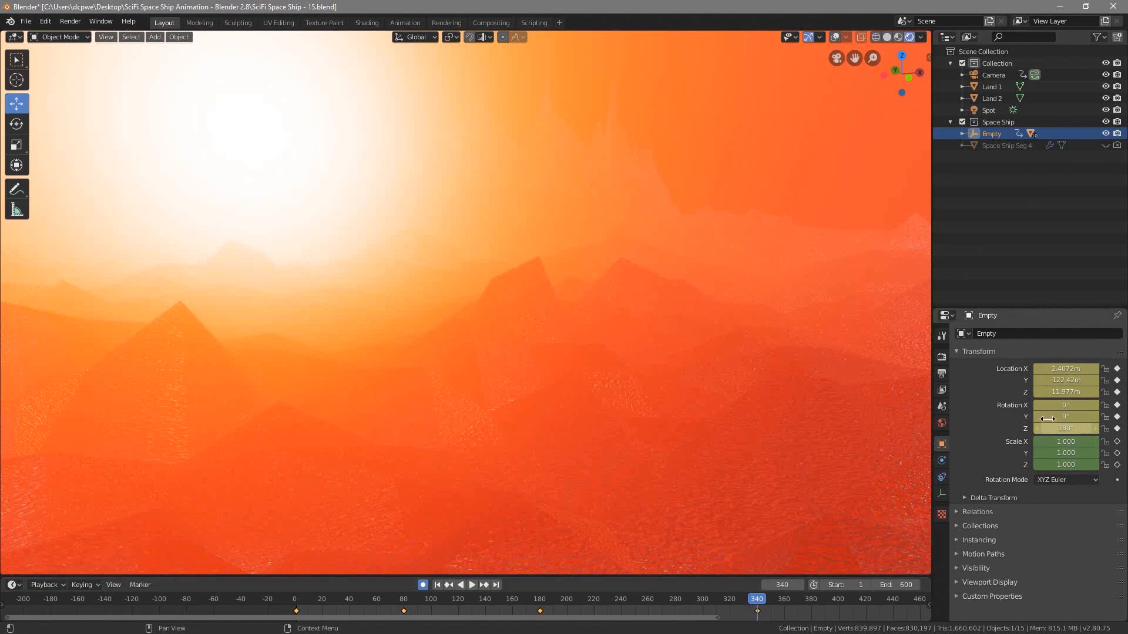
pyautogui.moveTo(1065, 380); pyautogui.dragTo(1115, 380)
pyautogui.moveTo(763, 598); pyautogui.dragTo(669, 615)
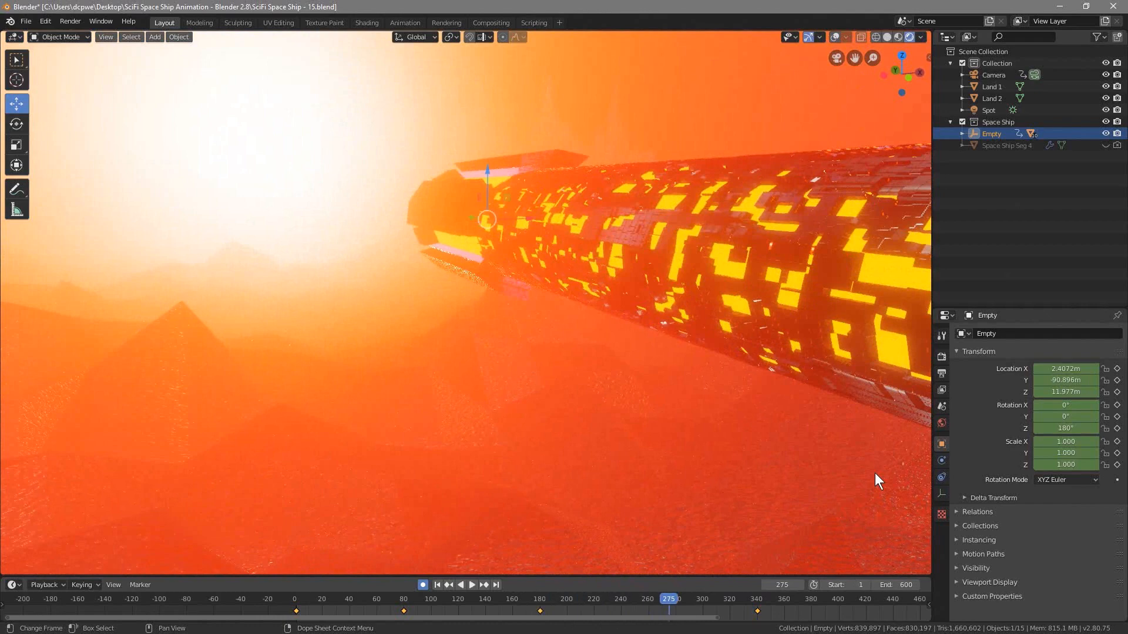
# Turn the camera to -134° on Z at frame 340 and keyframe it so that it follows the passing ship.
pyautogui.click(994, 75)
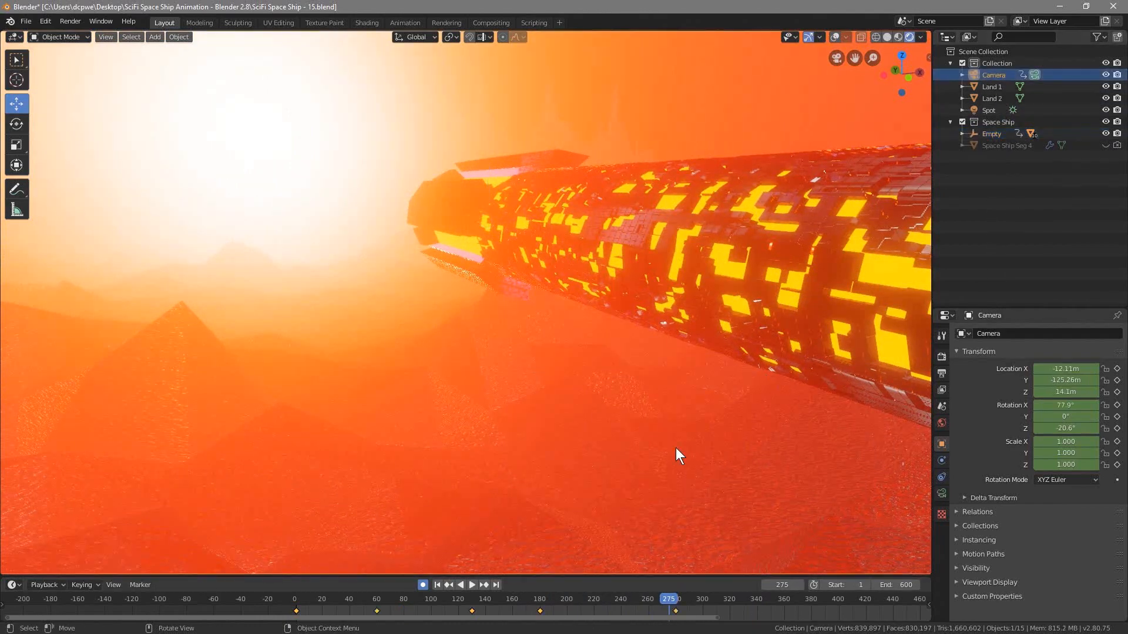
pyautogui.moveTo(670, 600); pyautogui.dragTo(680, 599)
pyautogui.press('i')
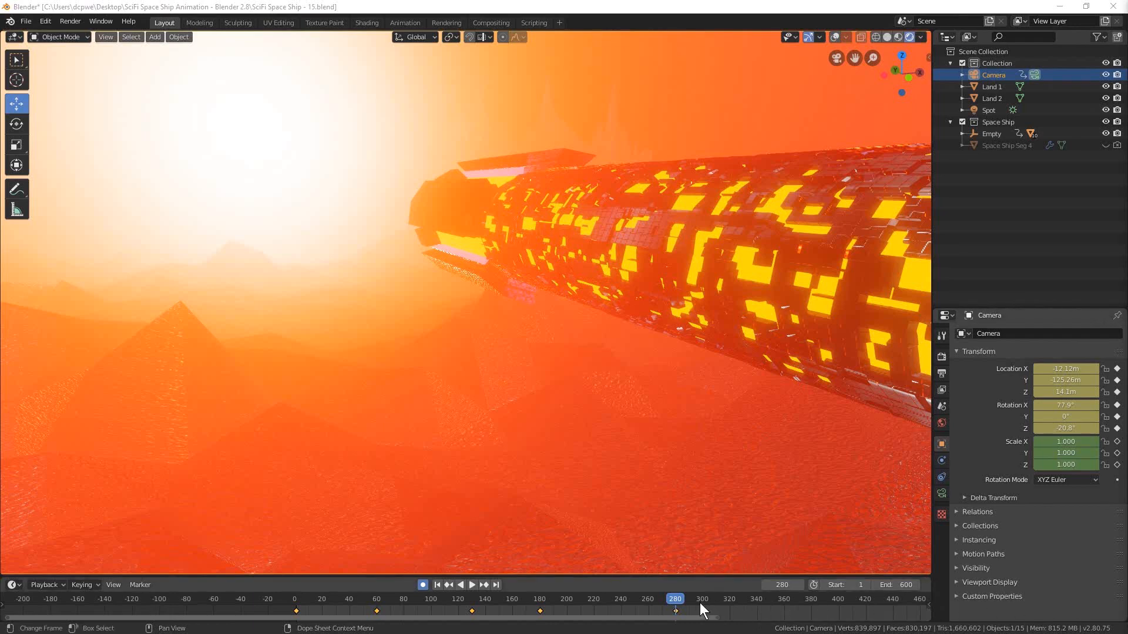
pyautogui.click(682, 605)
pyautogui.press('space')
pyautogui.moveTo(727, 605); pyautogui.dragTo(758, 609)
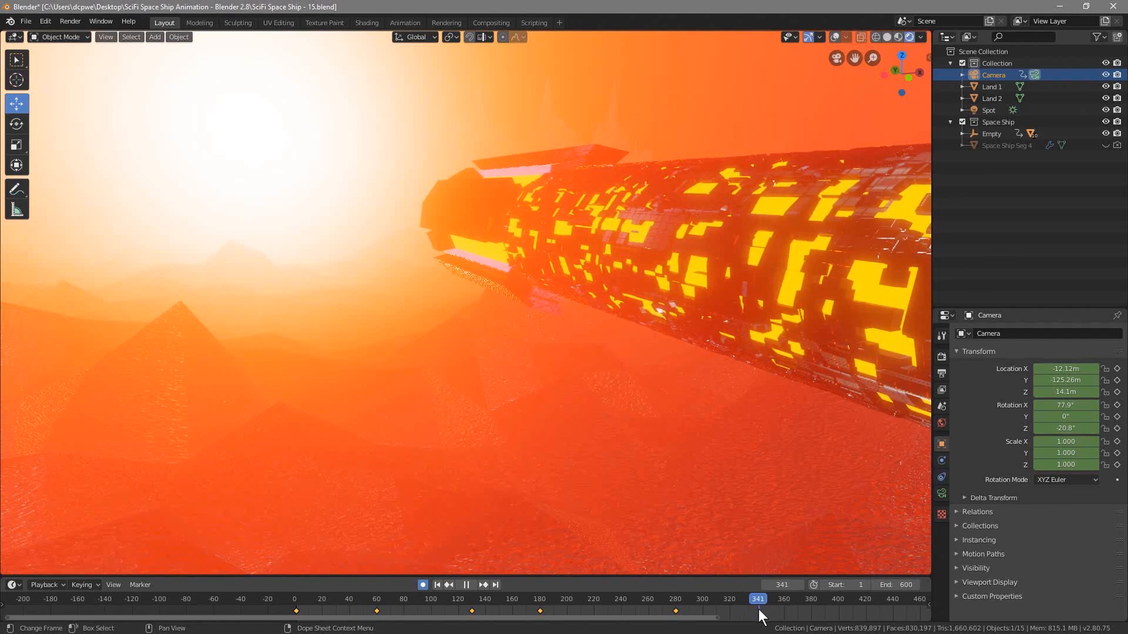
pyautogui.press('space')
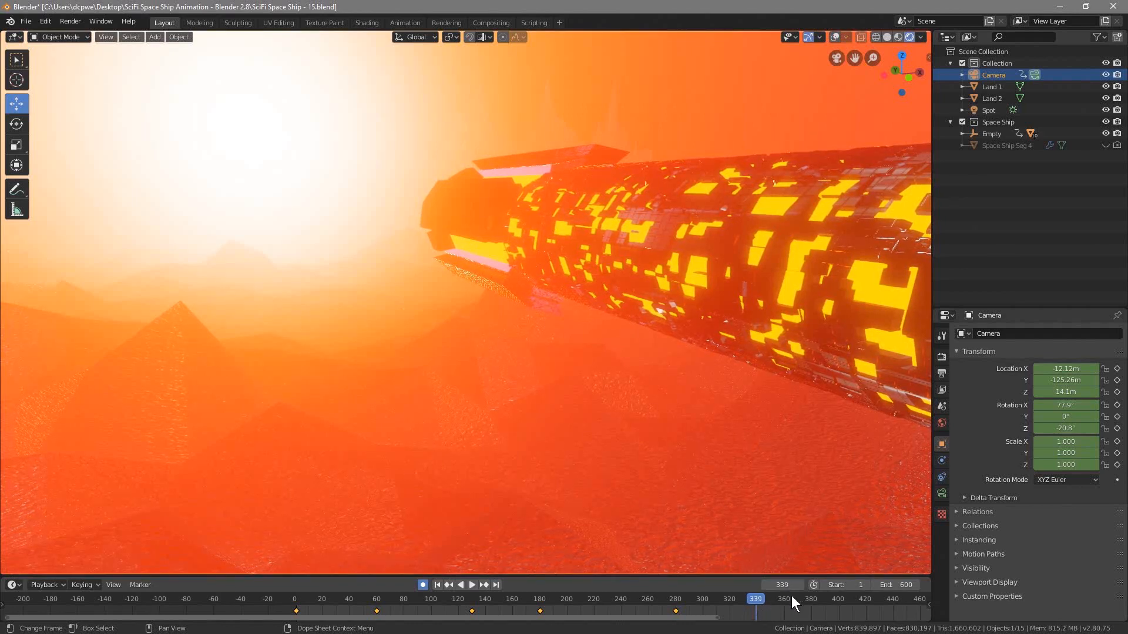
pyautogui.press('Right')
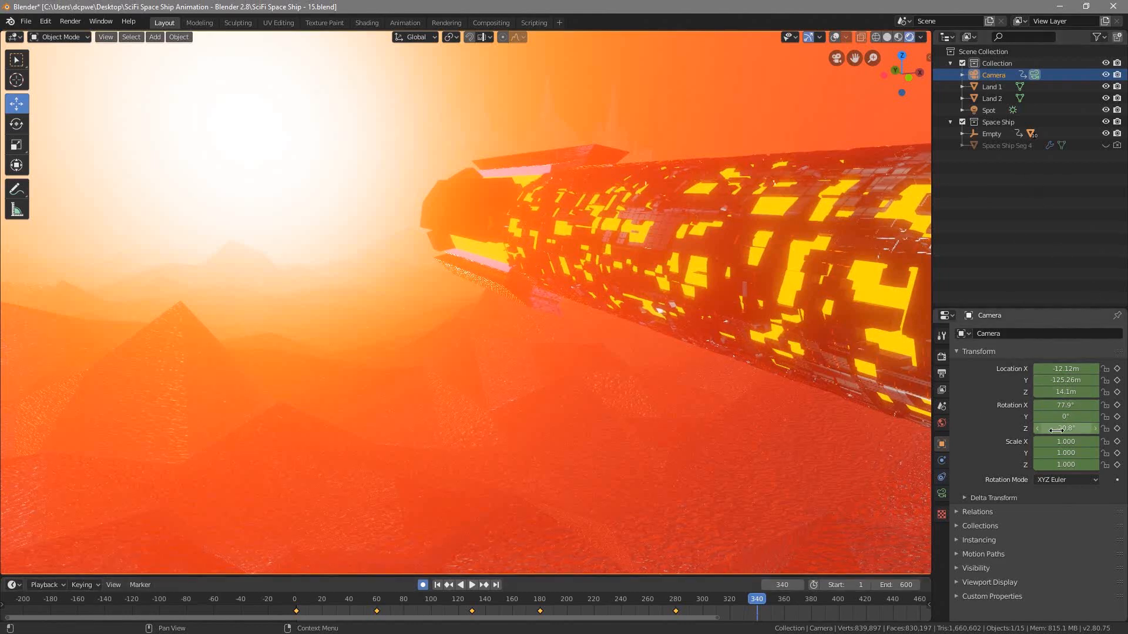
pyautogui.moveTo(1058, 431); pyautogui.dragTo(943, 430)
pyautogui.press('i')
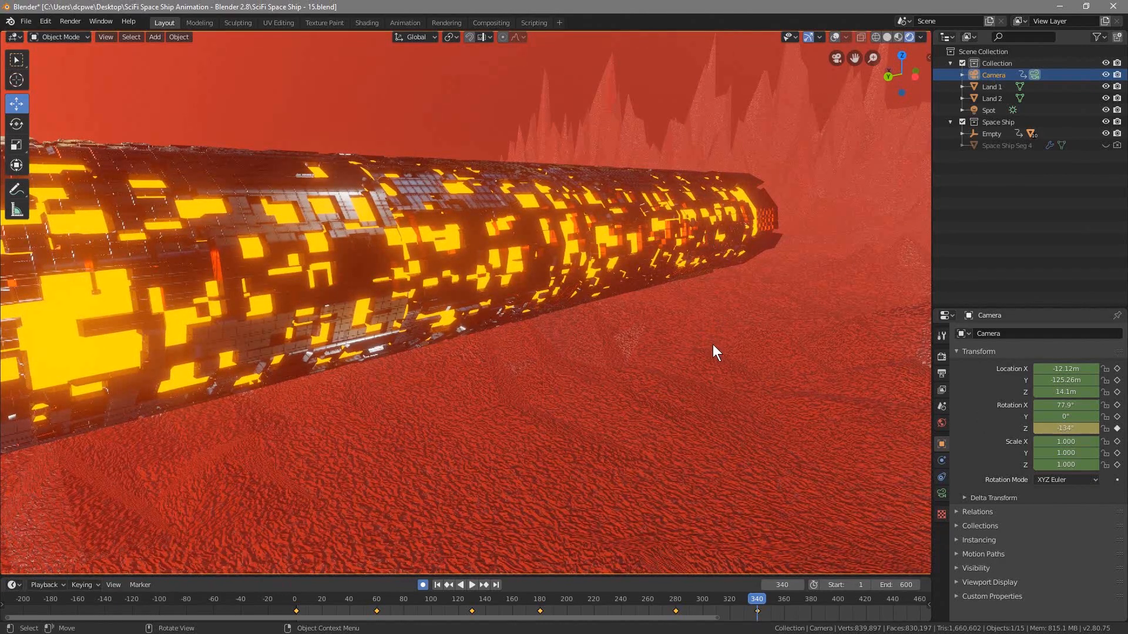
pyautogui.click(995, 121)
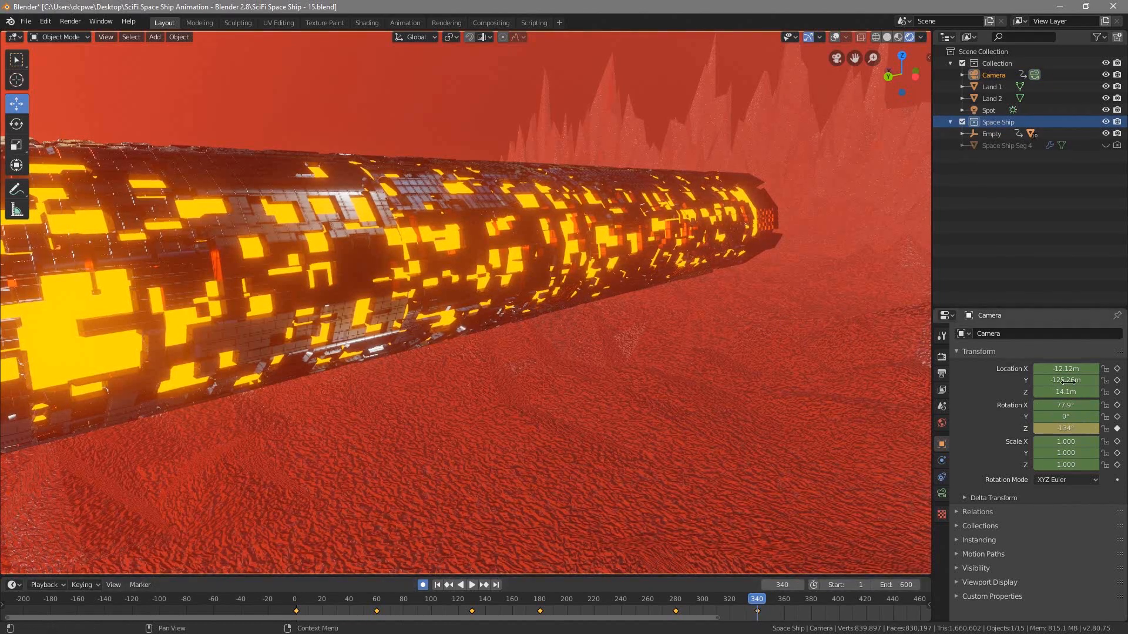
pyautogui.moveTo(1064, 380); pyautogui.dragTo(1038, 381)
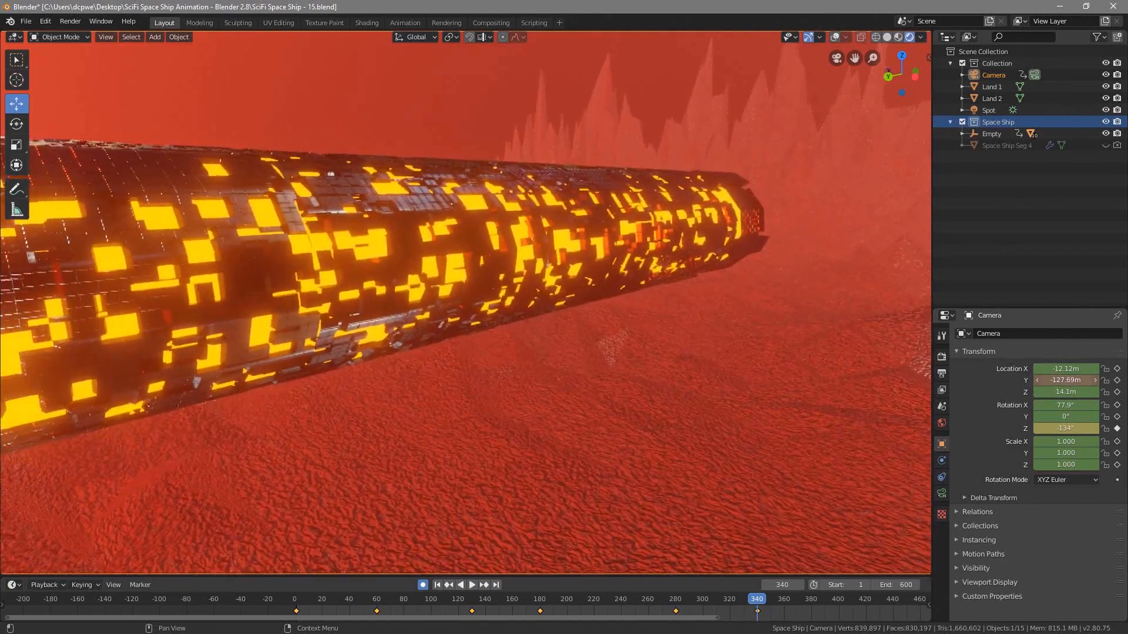
pyautogui.press('i')
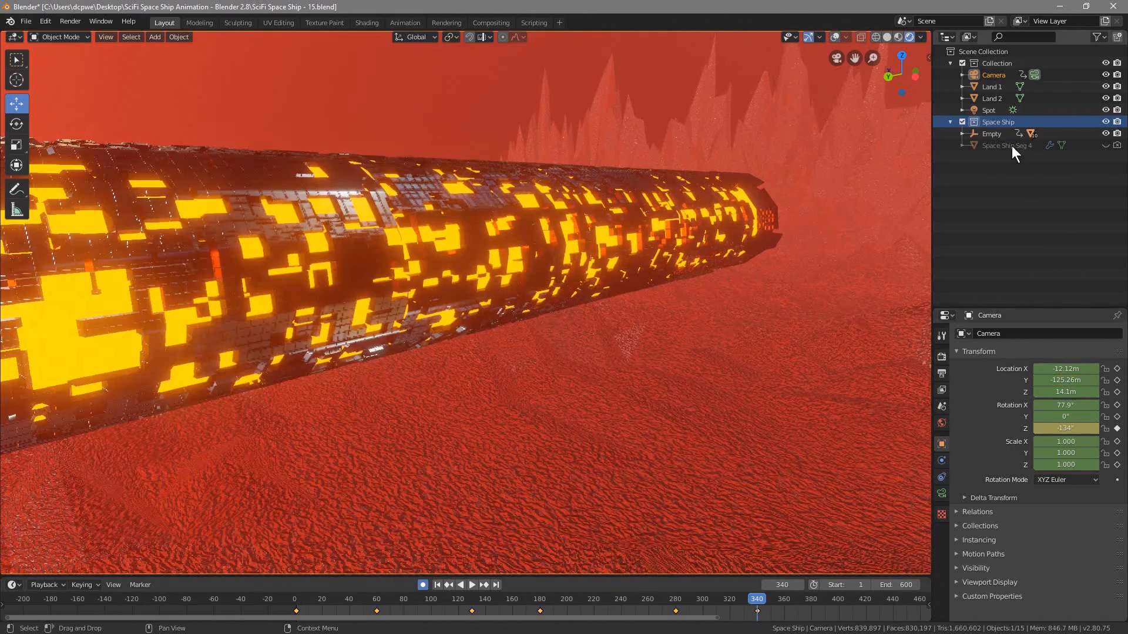
# Shift the spaceship's Empty further in the negative Y direction at frame 340 and play the animation to check the ship's pass.
pyautogui.click(989, 133)
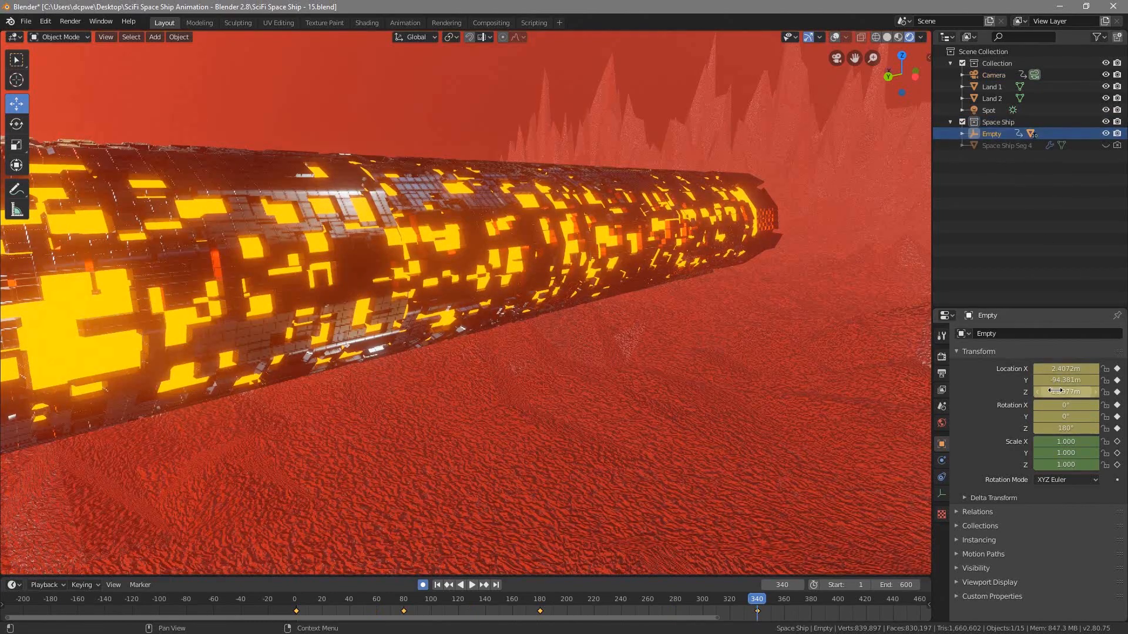
pyautogui.write('-100.94')
pyautogui.press('Return')
pyautogui.moveTo(1066, 380); pyautogui.dragTo(996, 380)
pyautogui.press('space')
pyautogui.moveTo(762, 602); pyautogui.dragTo(512, 630)
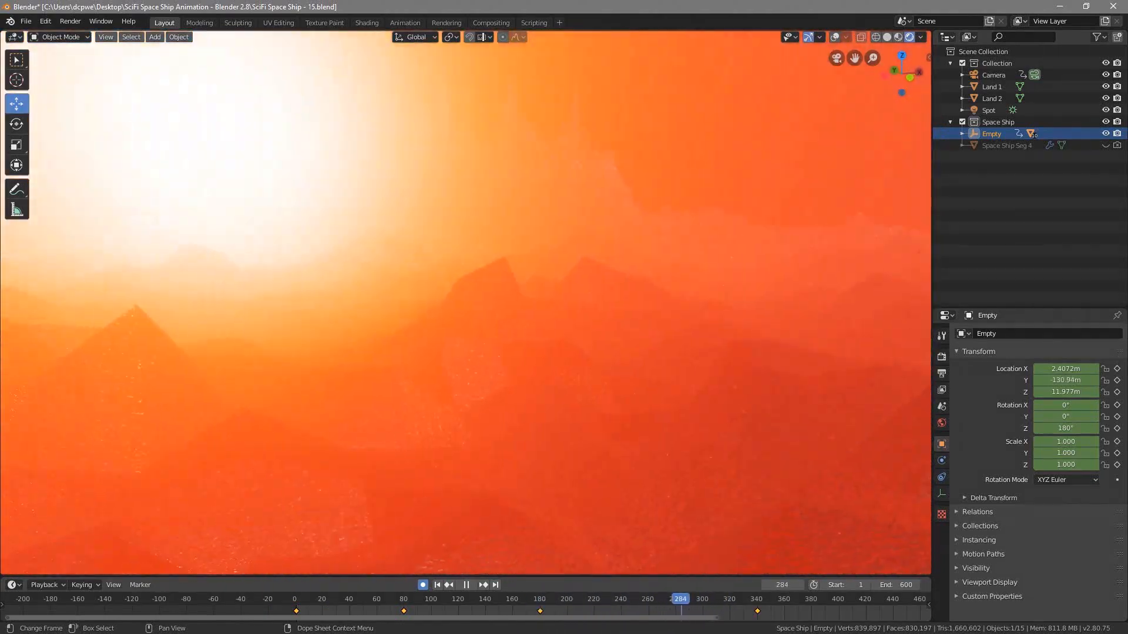
pyautogui.press('space')
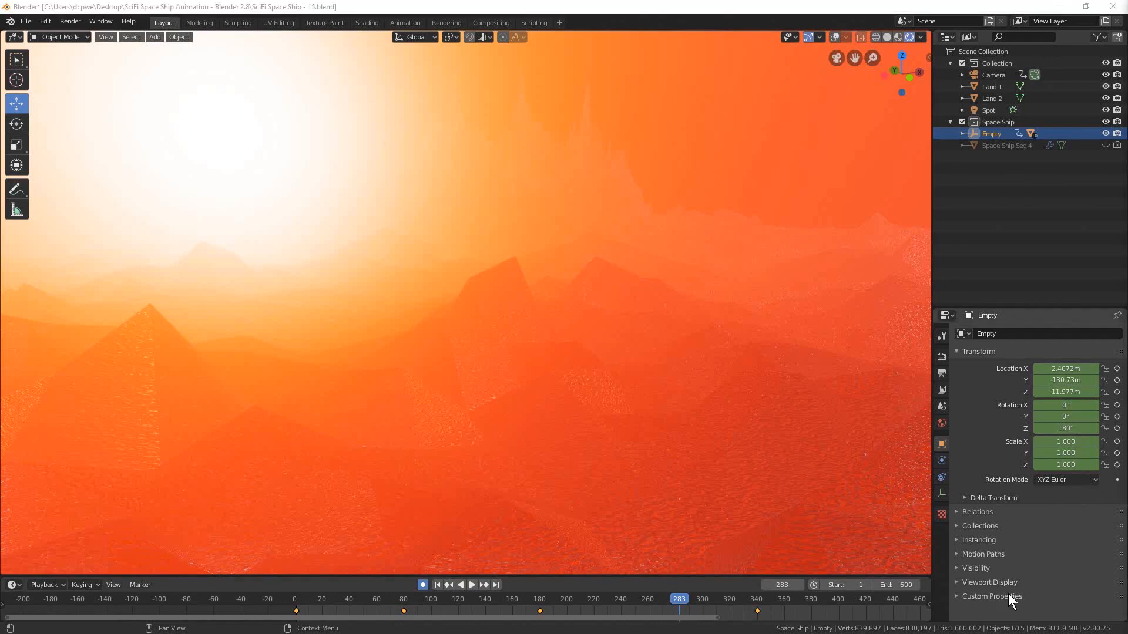
# Review the camera's pan up to frame 340, and set its Z rotation to -126° at frame 280.
pyautogui.click(995, 74)
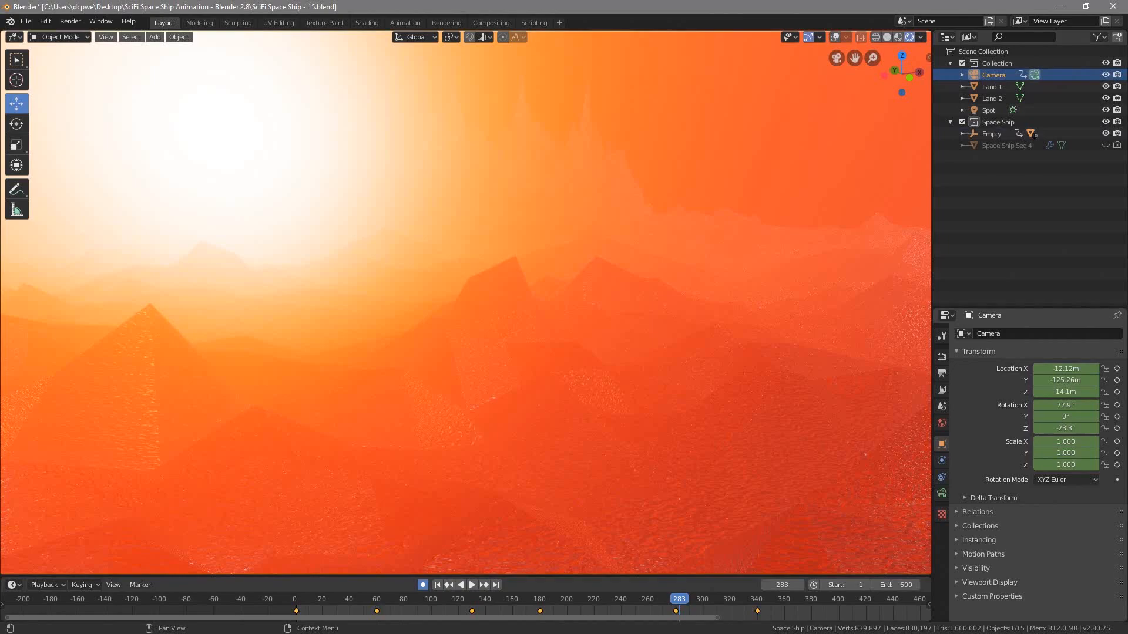
pyautogui.press('space')
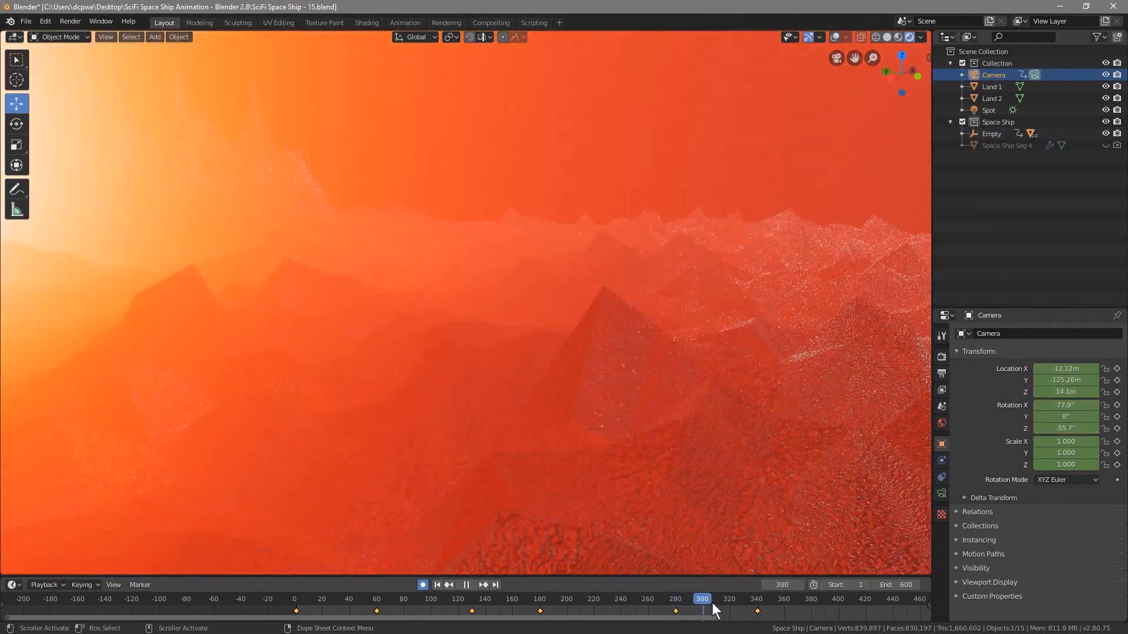
pyautogui.moveTo(712, 602); pyautogui.dragTo(756, 610)
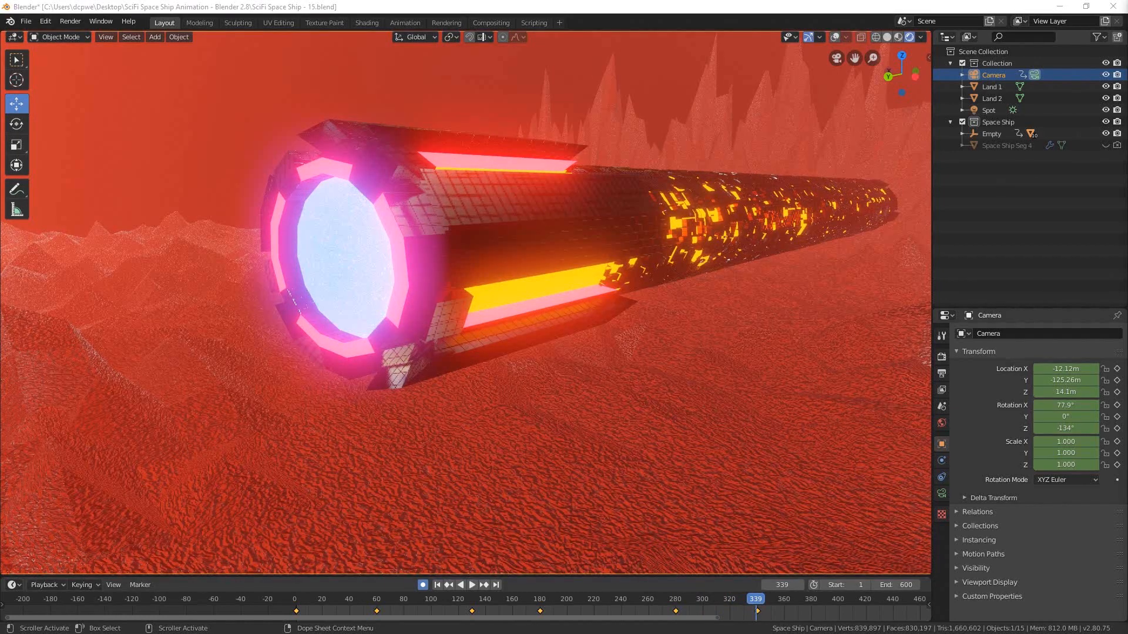
pyautogui.moveTo(763, 605); pyautogui.dragTo(676, 609)
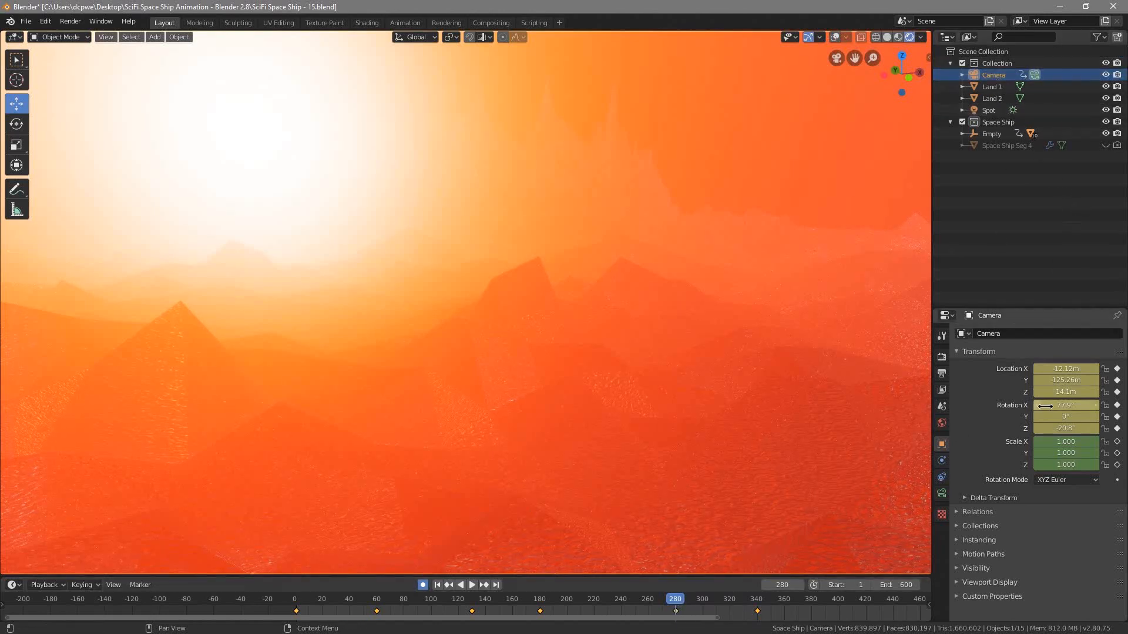
pyautogui.press('Return')
pyautogui.moveTo(1059, 430); pyautogui.dragTo(963, 429)
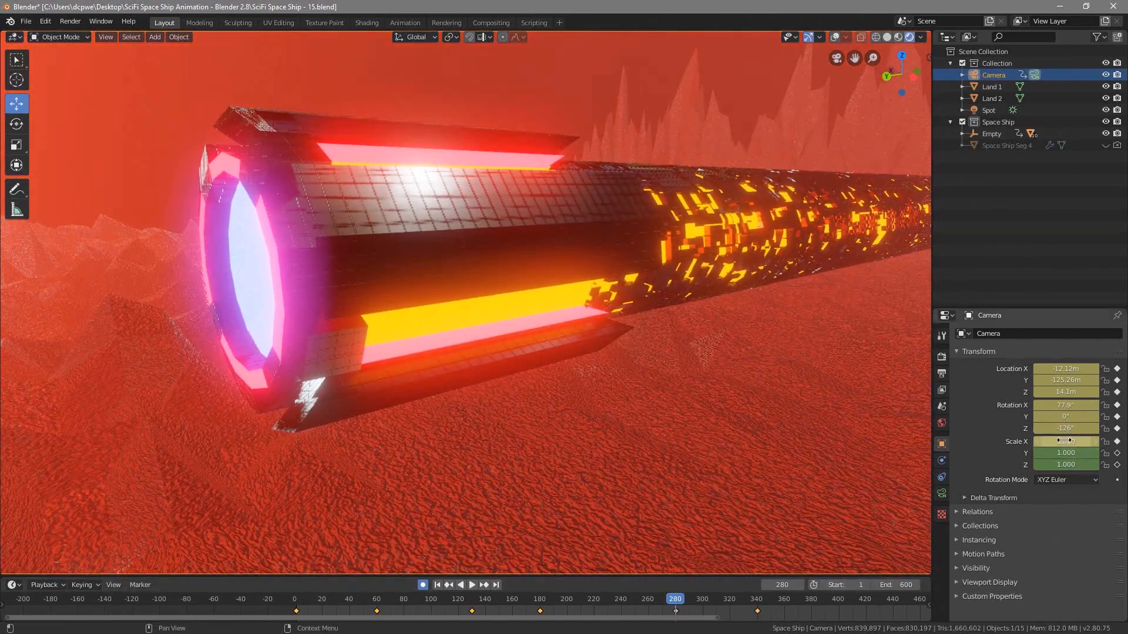
# Play the animation from the beginning to review the camera and ship movement, and return the playhead to frame 340.
pyautogui.moveTo(673, 598); pyautogui.dragTo(294, 612)
pyautogui.click(473, 586)
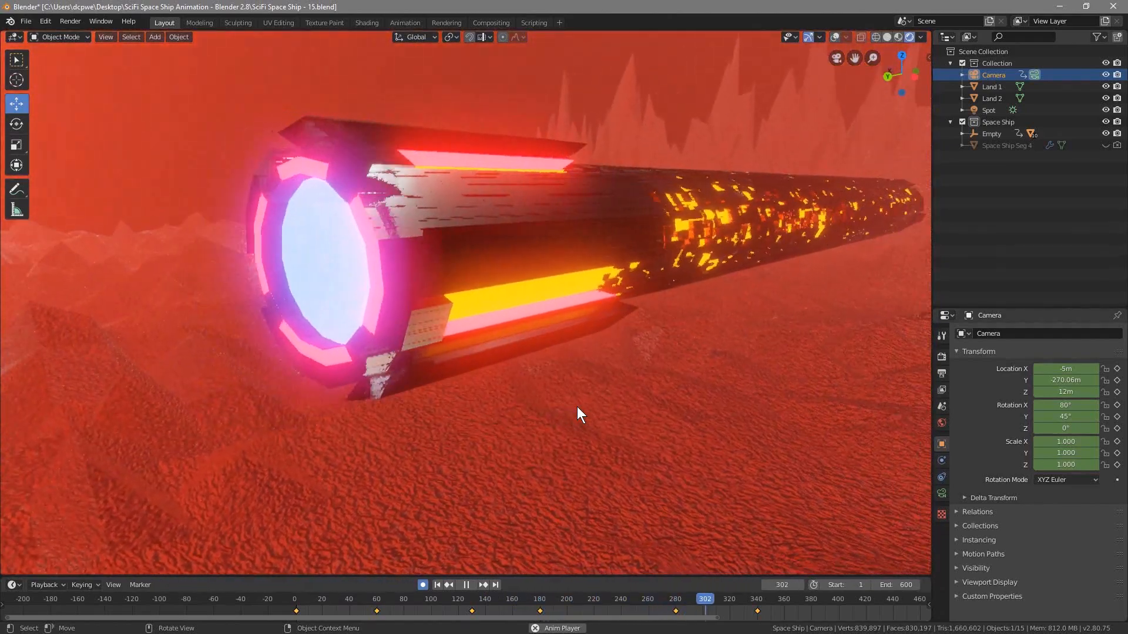
pyautogui.click(466, 585)
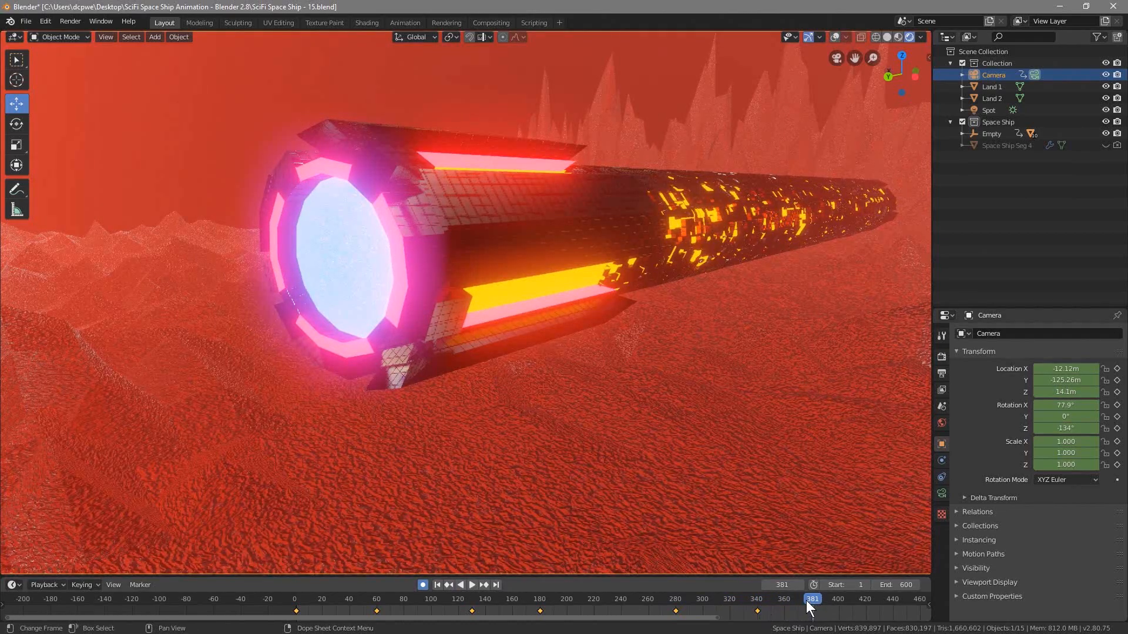
pyautogui.moveTo(814, 598); pyautogui.dragTo(760, 609)
pyautogui.scroll(-2, 752, 611)
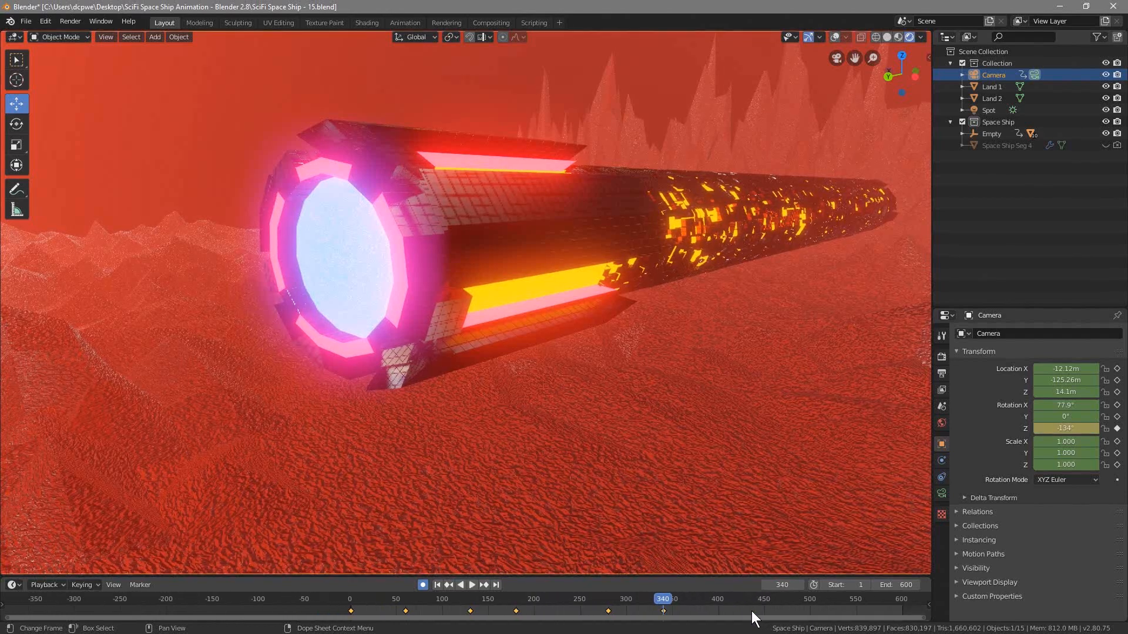
# Select the spaceship's Empty and look through the camera with the full frame in view.
pyautogui.moveTo(751, 611); pyautogui.dragTo(528, 603, button='middle')
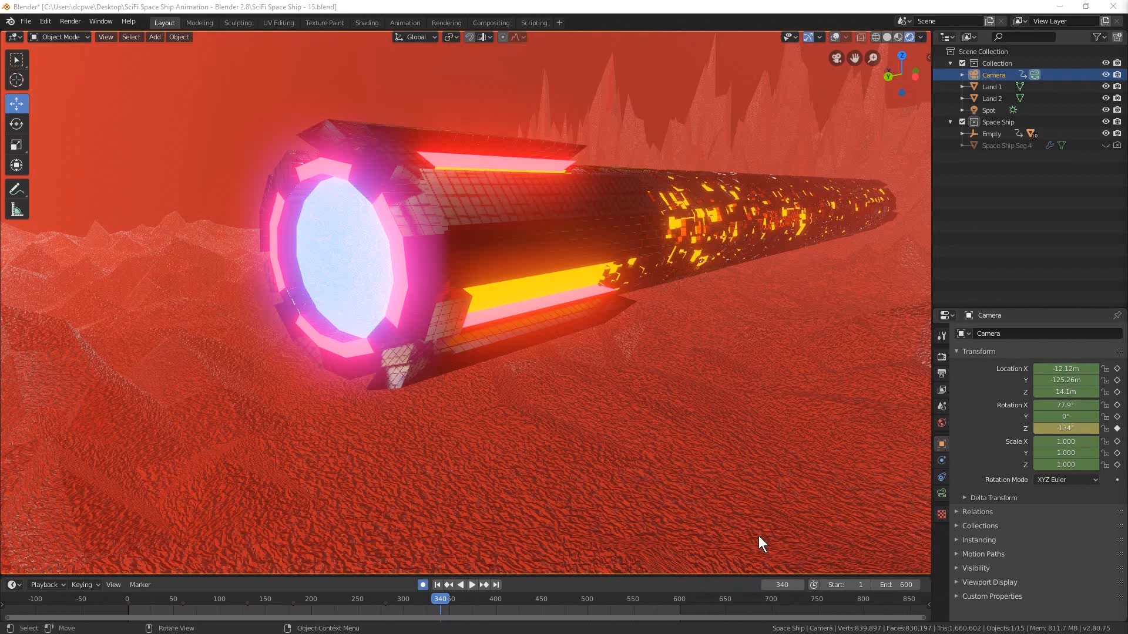
pyautogui.click(1001, 133)
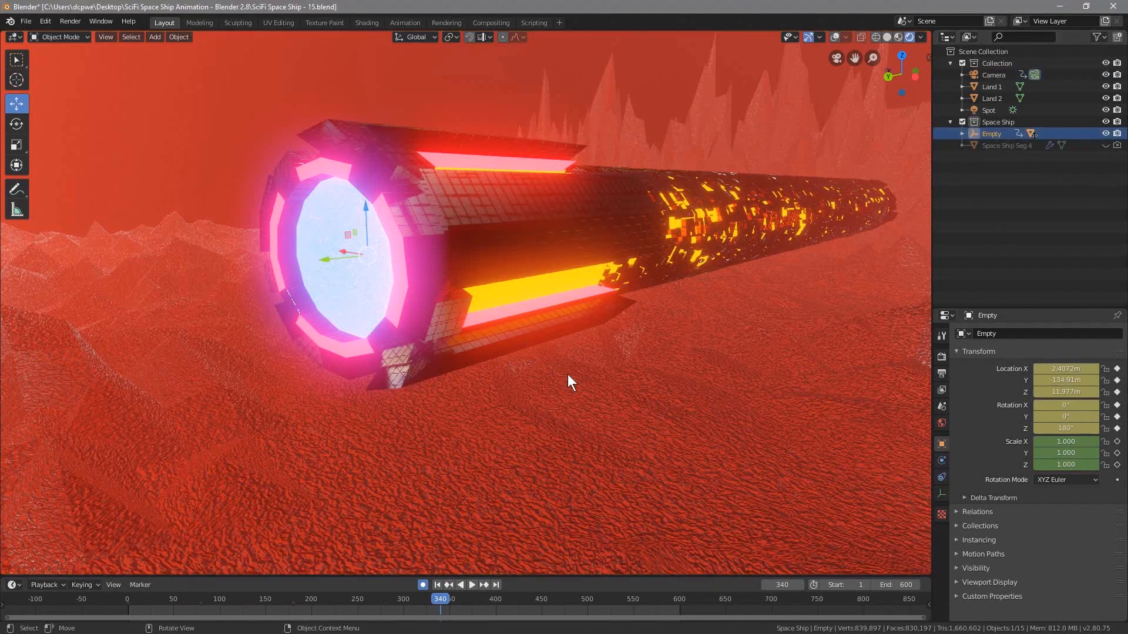
pyautogui.press('KP_0')
pyautogui.scroll(1, 567, 374)
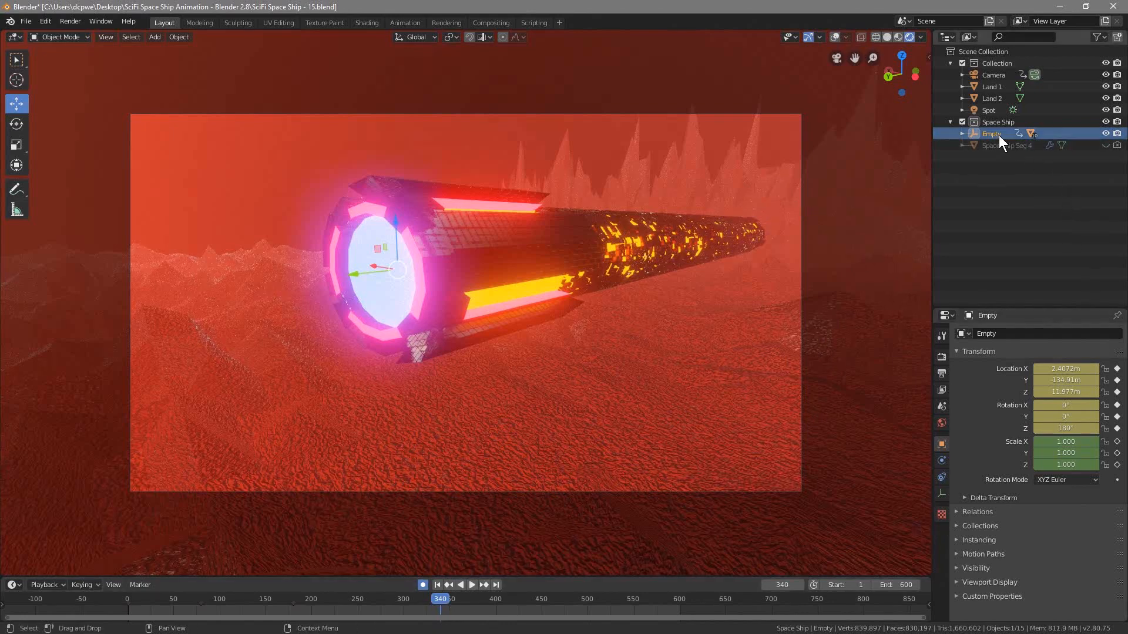
# Move the playhead to frame 430 and shift the spaceship's Empty to -166.53 m on Y.
pyautogui.moveTo(386, 611); pyautogui.dragTo(581, 618, button='middle')
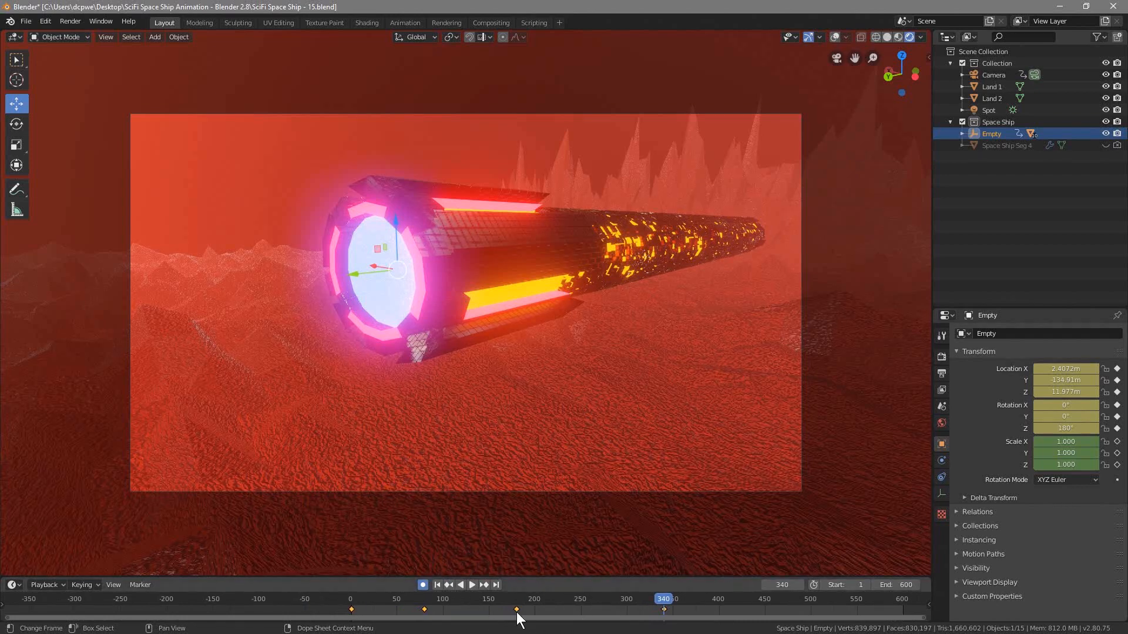
pyautogui.scroll(-3, 410, 613)
pyautogui.scroll(5, 410, 612)
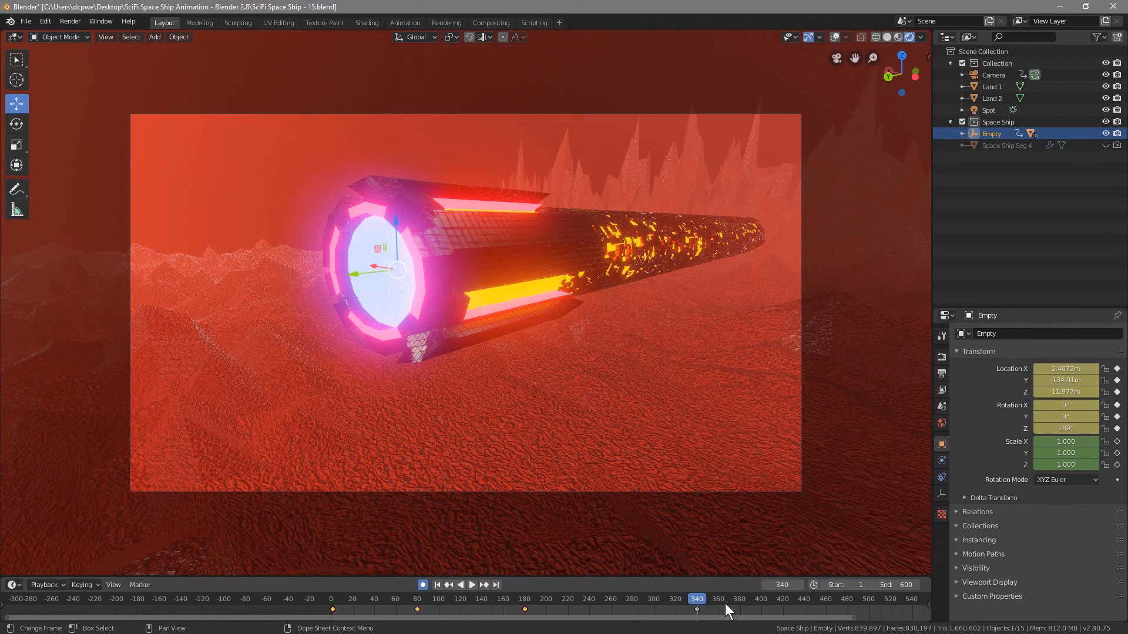
pyautogui.scroll(-1, 725, 604)
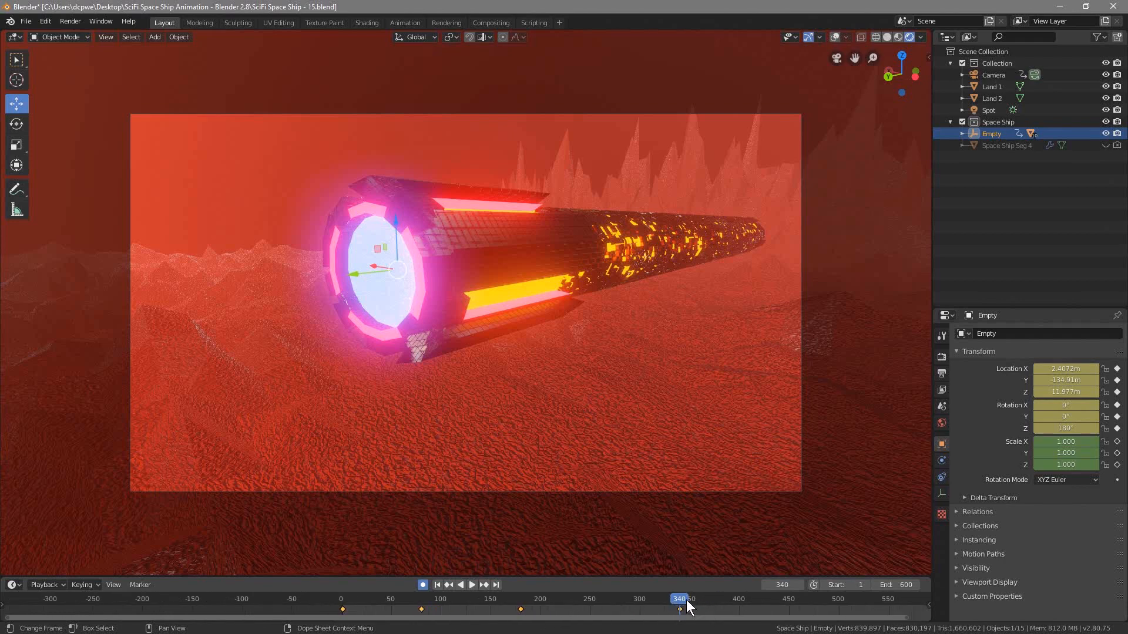
pyautogui.press('space')
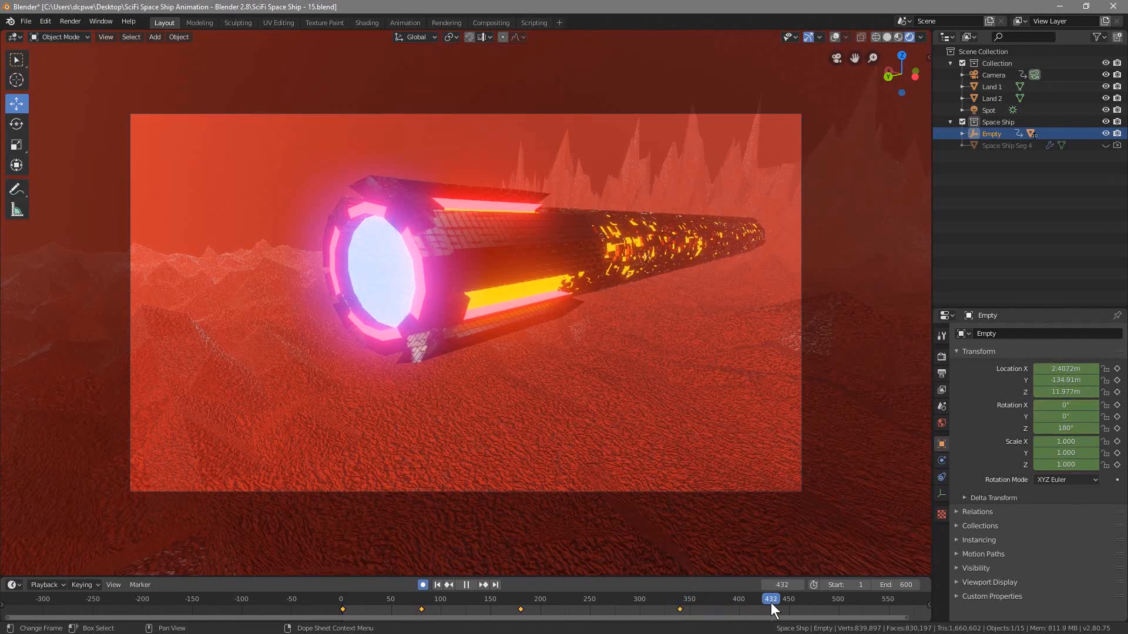
pyautogui.moveTo(775, 611); pyautogui.dragTo(769, 611)
pyautogui.press('space')
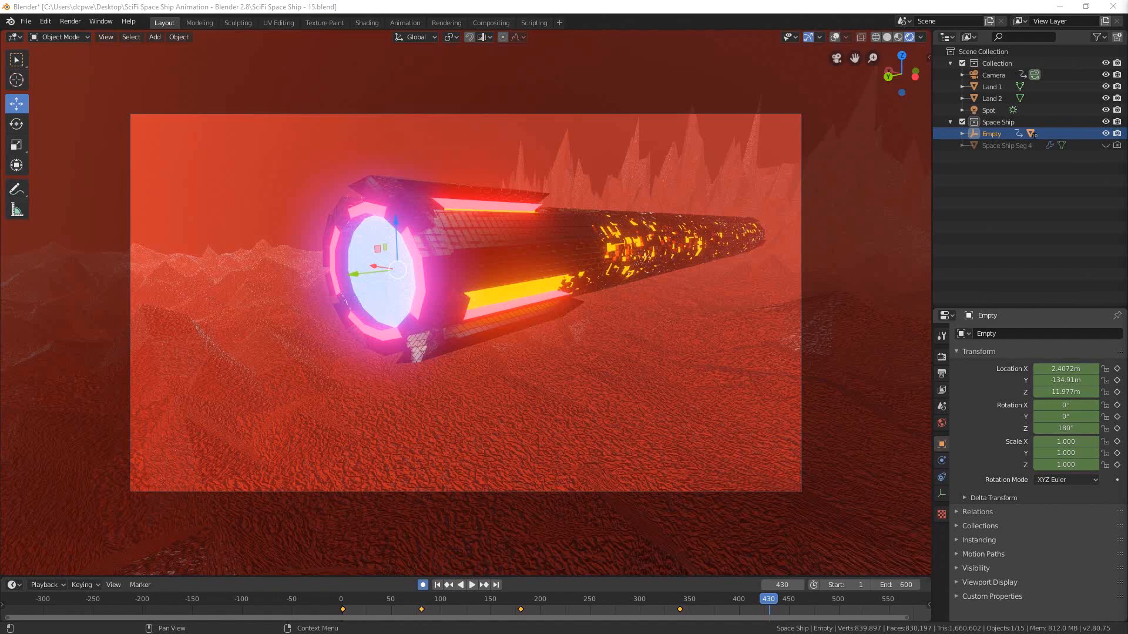
pyautogui.moveTo(1051, 381); pyautogui.dragTo(1017, 381)
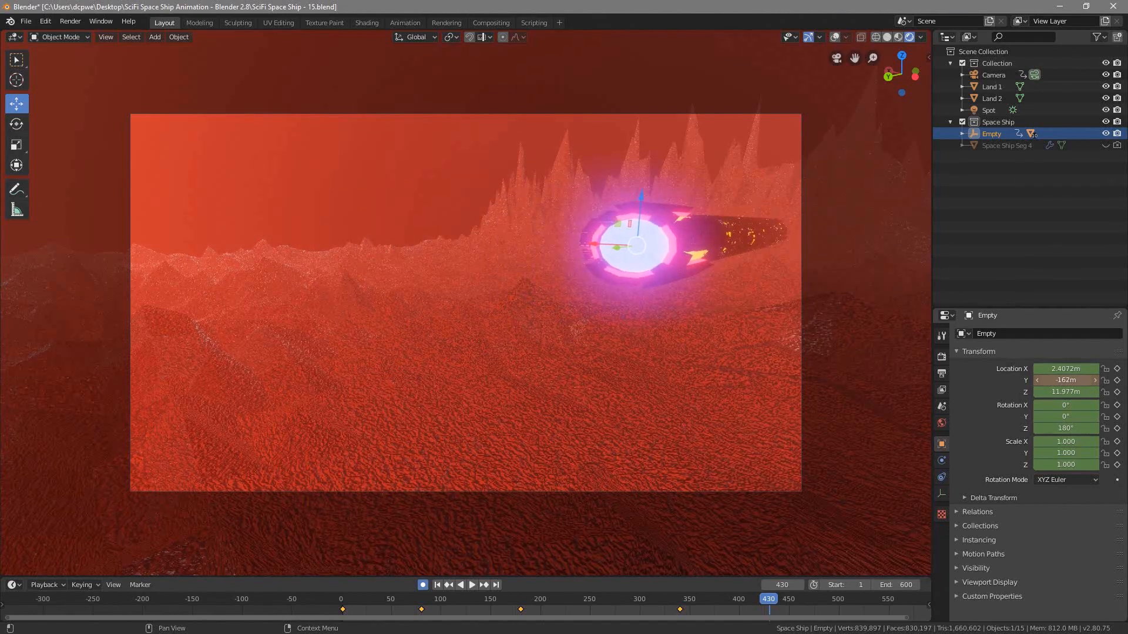
pyautogui.moveTo(1007, 381); pyautogui.dragTo(1006, 381)
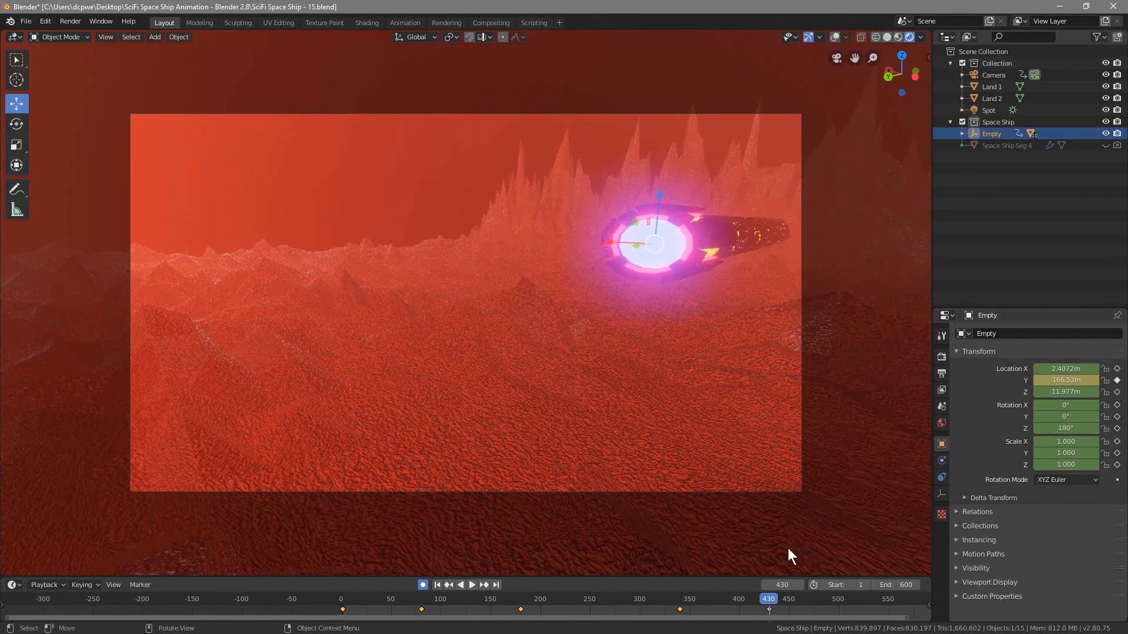
# Play the animation from an earlier frame to review the ship's movement past the camera.
pyautogui.moveTo(754, 596); pyautogui.dragTo(509, 600)
pyautogui.click(469, 586)
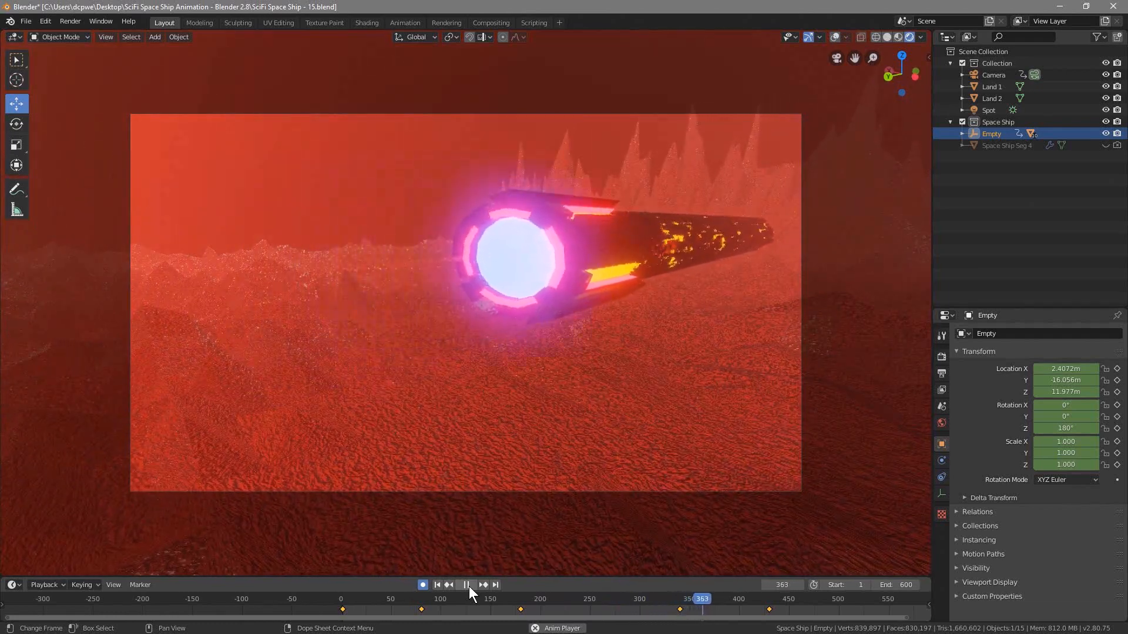
pyautogui.click(468, 587)
# At frame 600, keyframe the Empty's location and rotation, and move it to about -207.66 m on Y to carry the ship into the distance.
pyautogui.moveTo(738, 598); pyautogui.dragTo(805, 606)
pyautogui.scroll(-3, 699, 612)
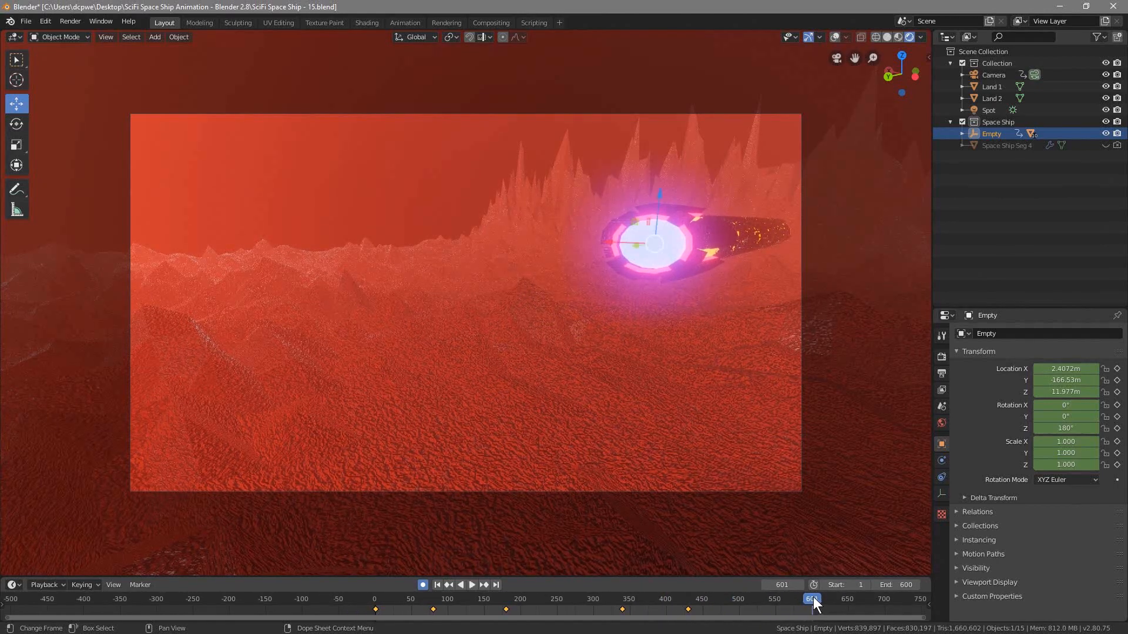
pyautogui.moveTo(816, 598); pyautogui.dragTo(812, 600)
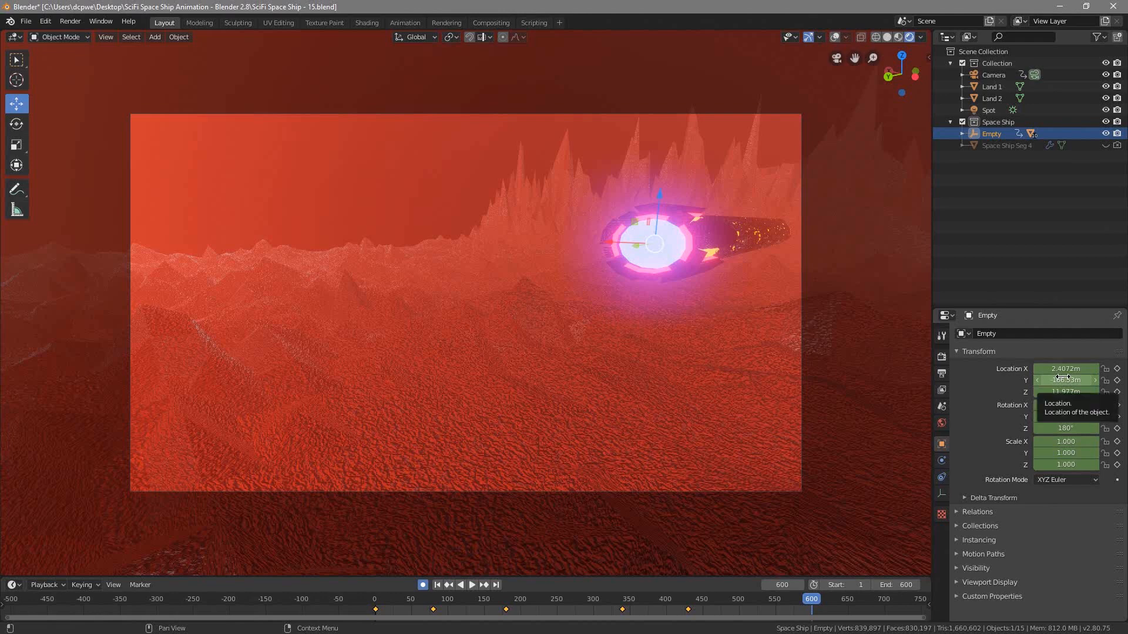
pyautogui.press('i')
pyautogui.press('i')
pyautogui.moveTo(1065, 380); pyautogui.dragTo(1005, 381)
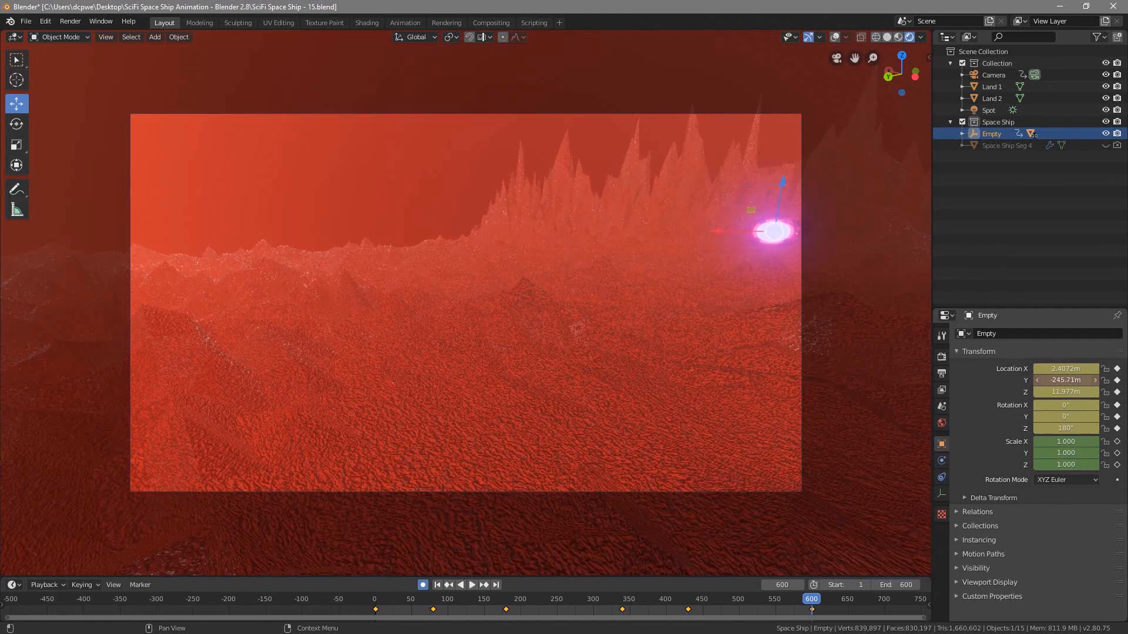
pyautogui.moveTo(999, 381); pyautogui.dragTo(1010, 380)
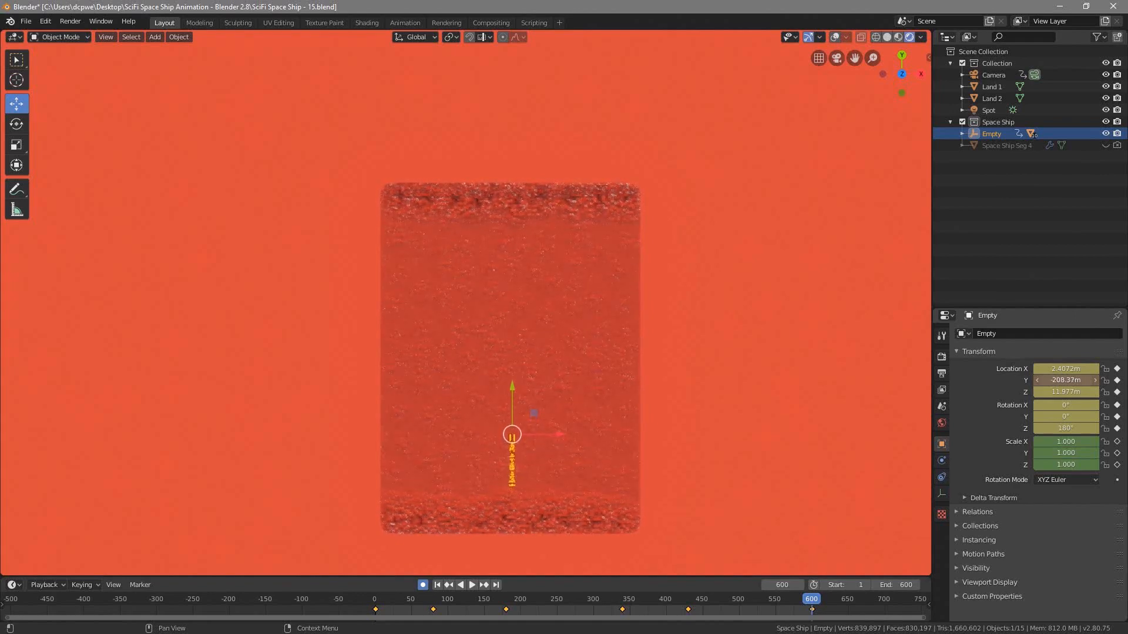
pyautogui.press('KP_0')
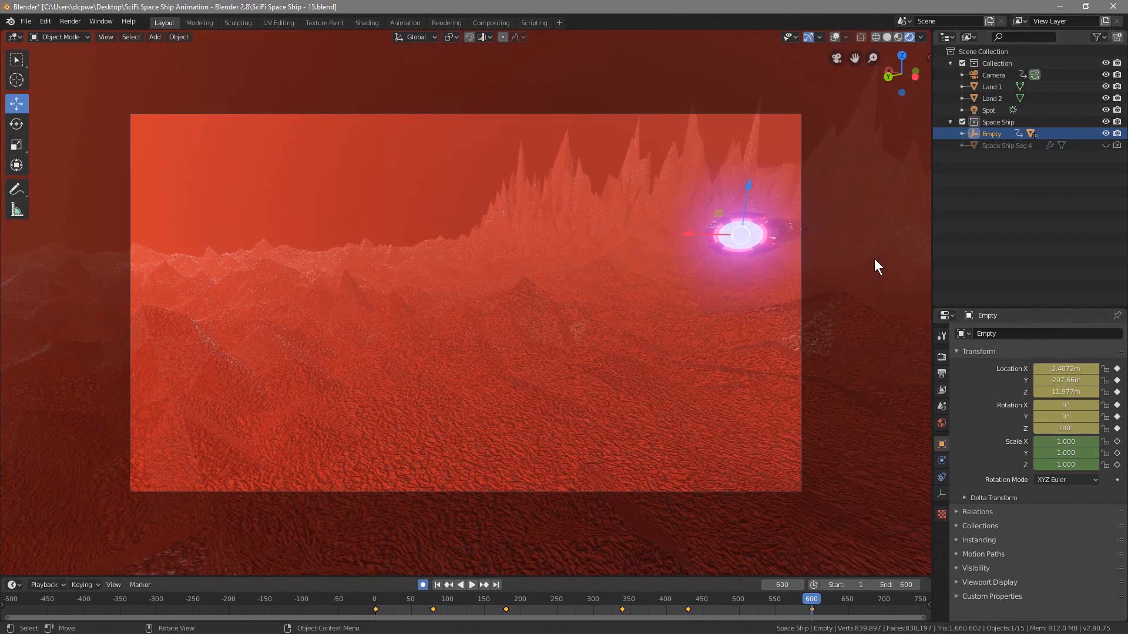
# Return the playhead to around frame 340 and play the animation to check the ship flying away.
pyautogui.moveTo(812, 600); pyautogui.dragTo(621, 612)
pyautogui.press('space')
pyautogui.press('space')
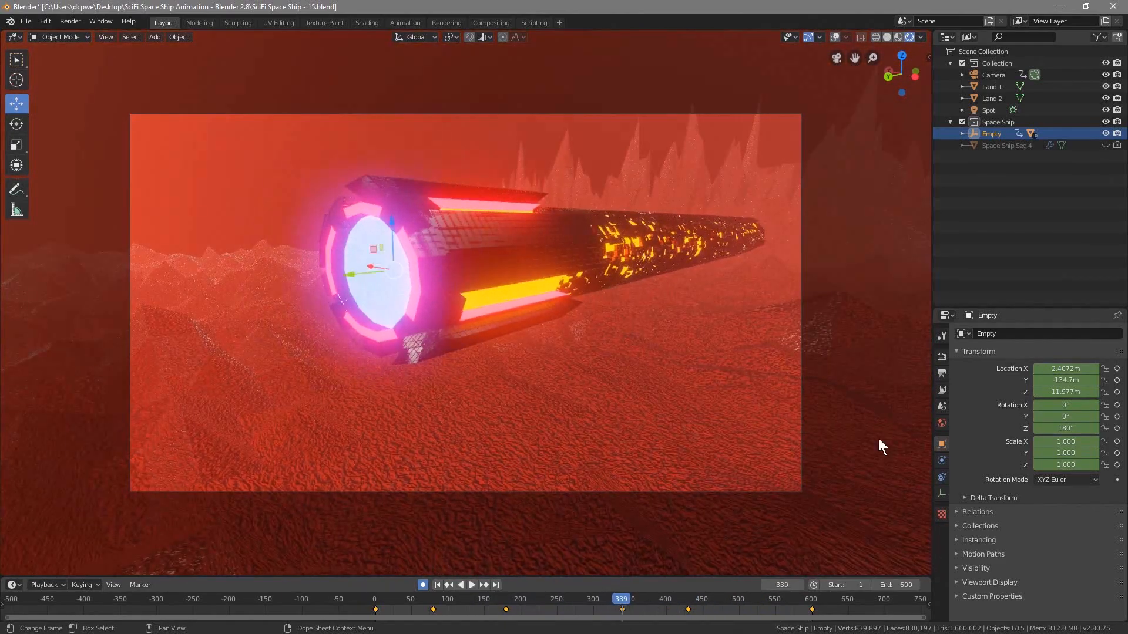
# Select the camera, review the ship's flight from frame 340, and park the playhead at frame 430.
pyautogui.click(991, 77)
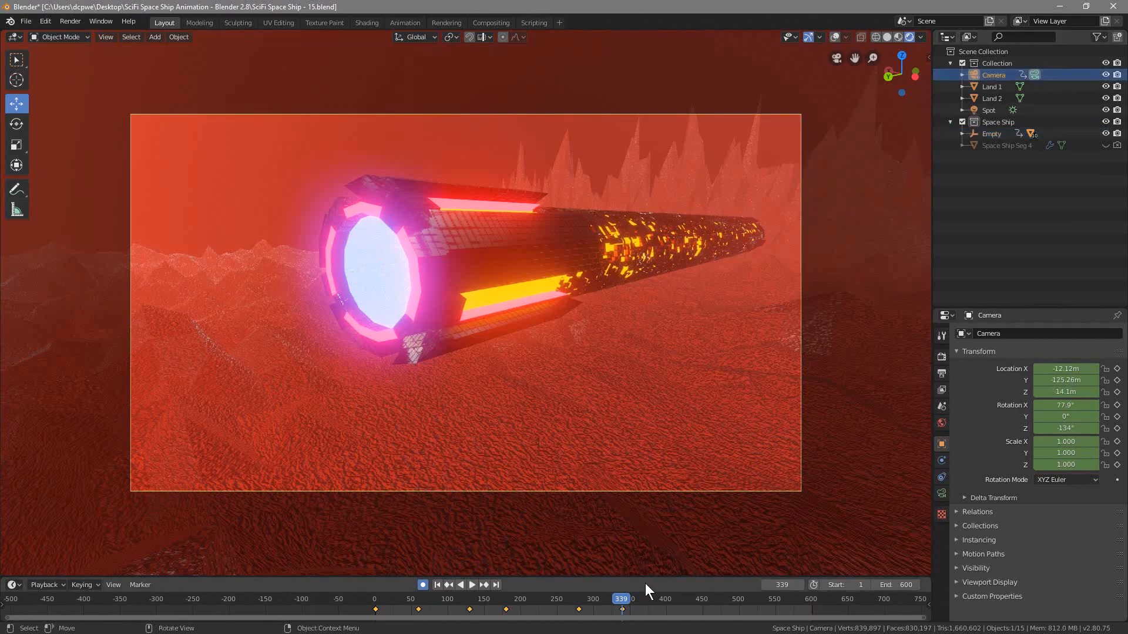
pyautogui.press('space')
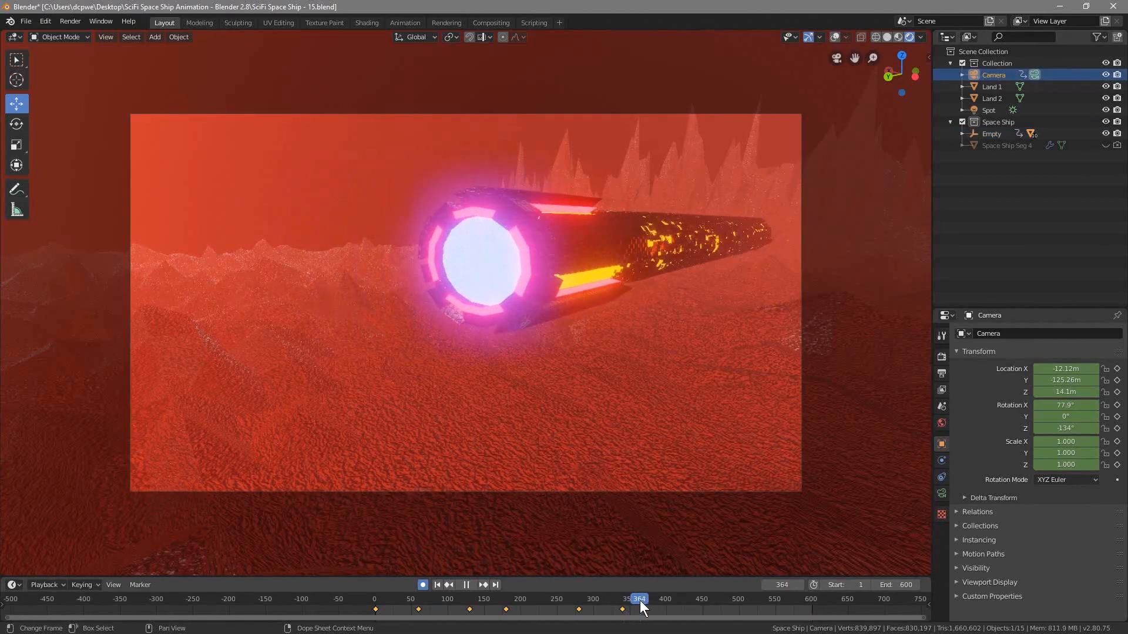
pyautogui.moveTo(666, 605); pyautogui.dragTo(623, 610)
pyautogui.press('space')
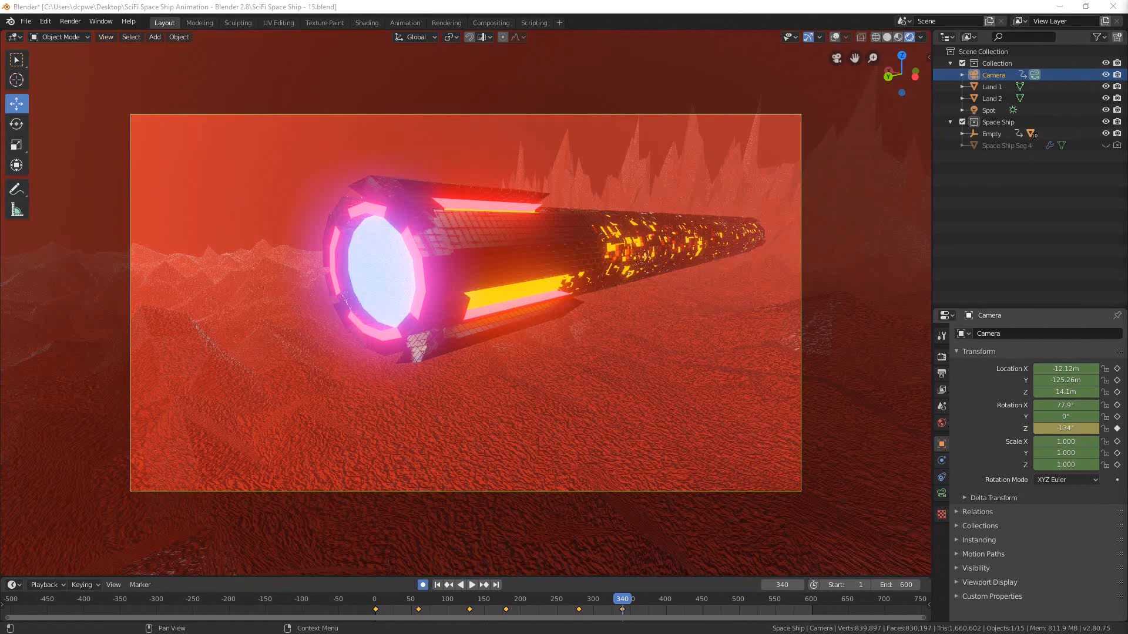
pyautogui.moveTo(633, 598); pyautogui.dragTo(686, 608)
pyautogui.press('space')
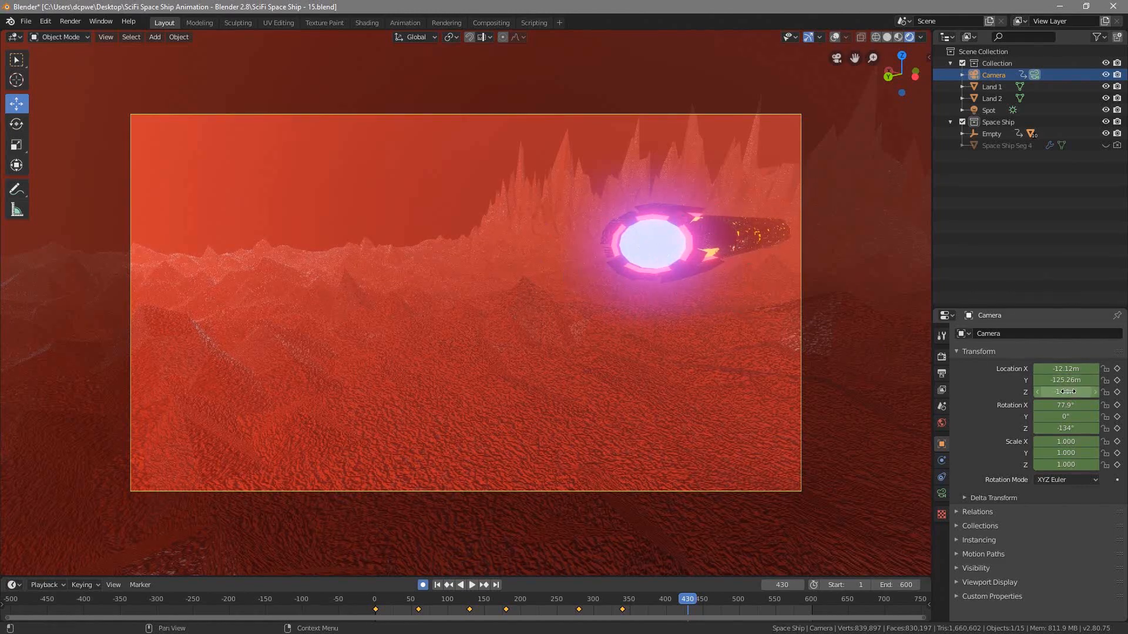
# At frame 430, set the camera's location to -5.77 m on X and -113 m on Y, with a Z rotation of -162°.
pyautogui.moveTo(1058, 366)
pyautogui.mouseDown()
pyautogui.moveTo(1022, 366)
pyautogui.moveTo(1056, 366)
pyautogui.mouseUp()
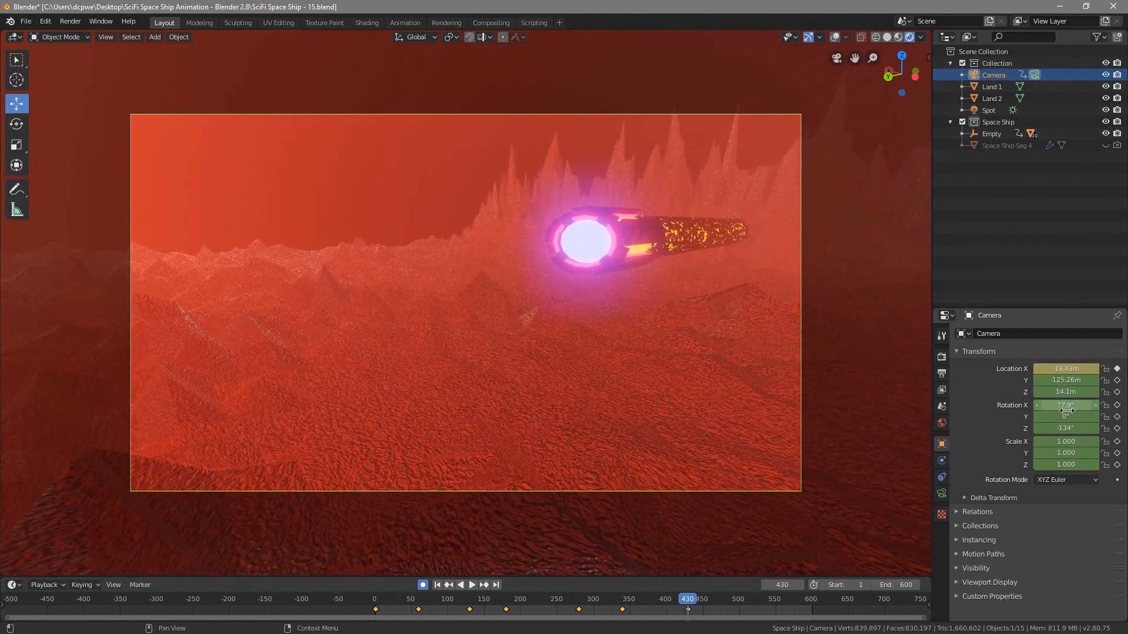
pyautogui.moveTo(1065, 428); pyautogui.dragTo(1041, 428)
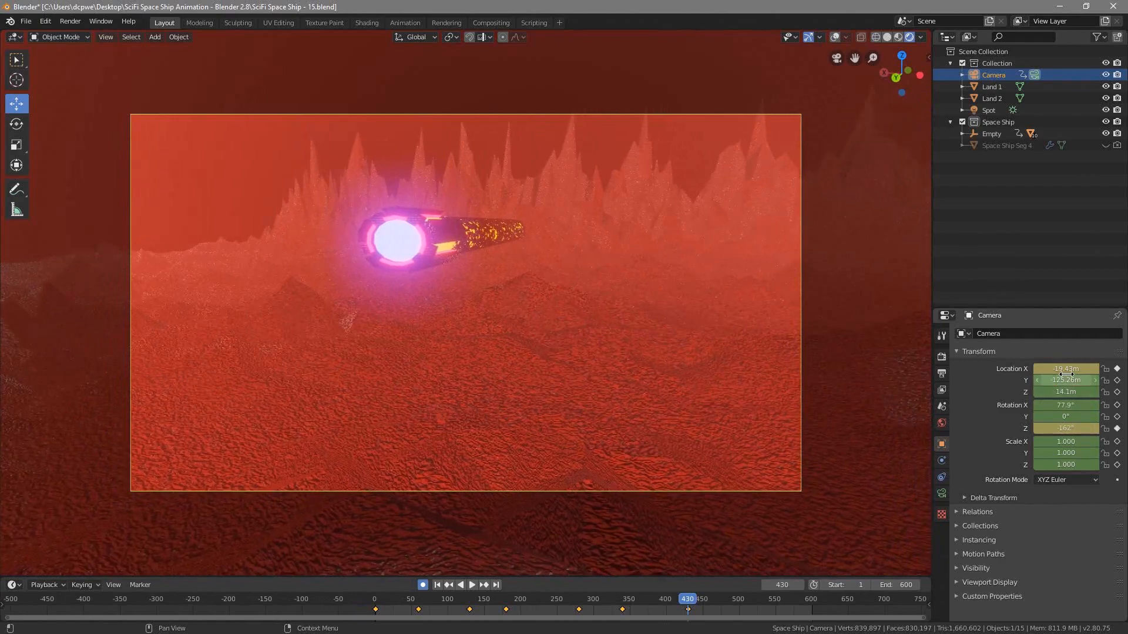
pyautogui.moveTo(1065, 368); pyautogui.dragTo(1093, 368)
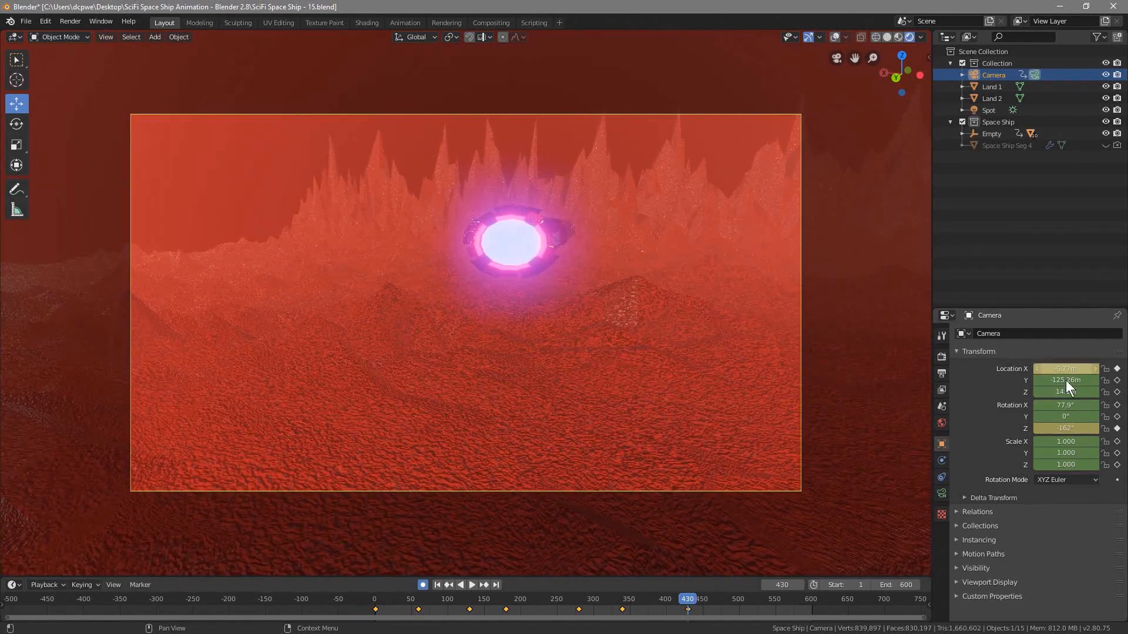
pyautogui.moveTo(1068, 380); pyautogui.dragTo(1097, 381)
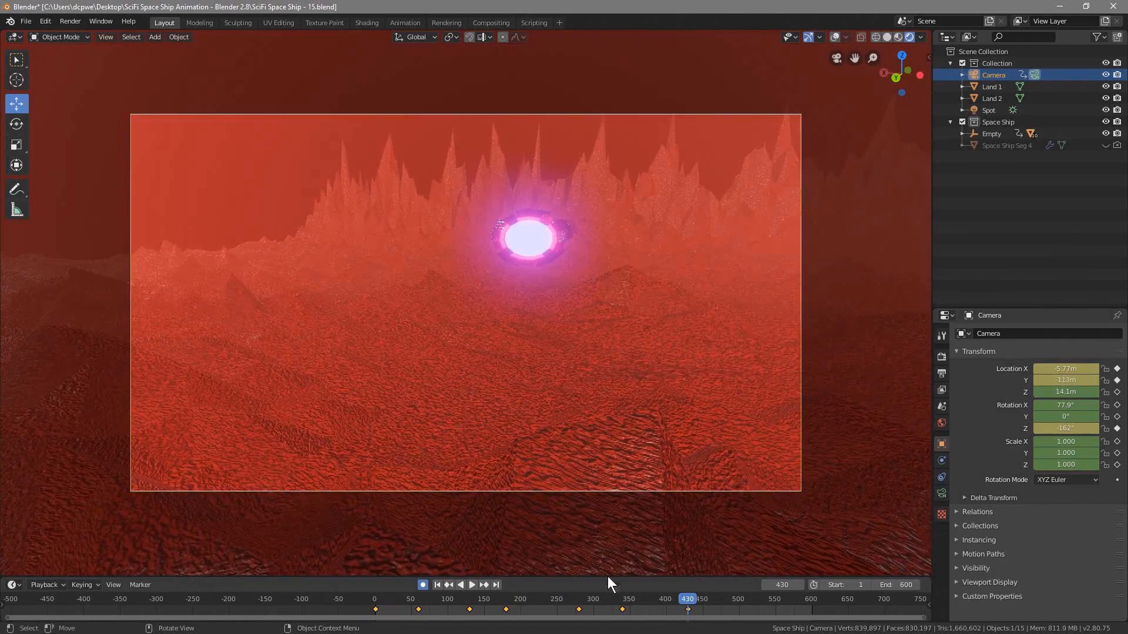
# Play the animation from before frame 280 to review the camera turning after the departing ship.
pyautogui.moveTo(682, 598); pyautogui.dragTo(559, 613)
pyautogui.click(467, 585)
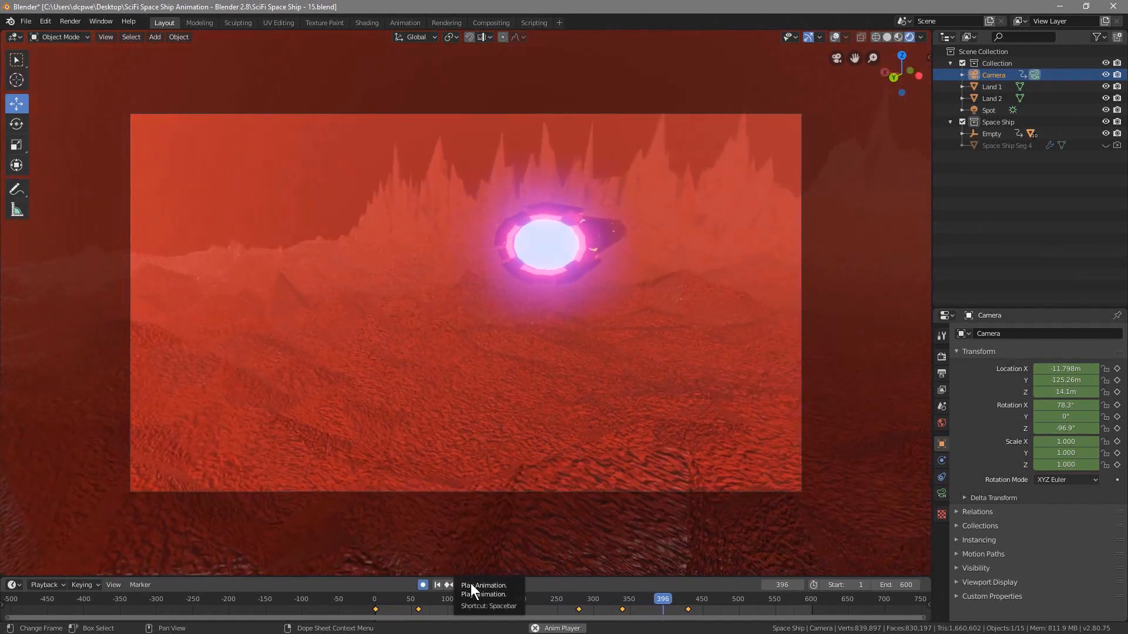
pyautogui.click(470, 585)
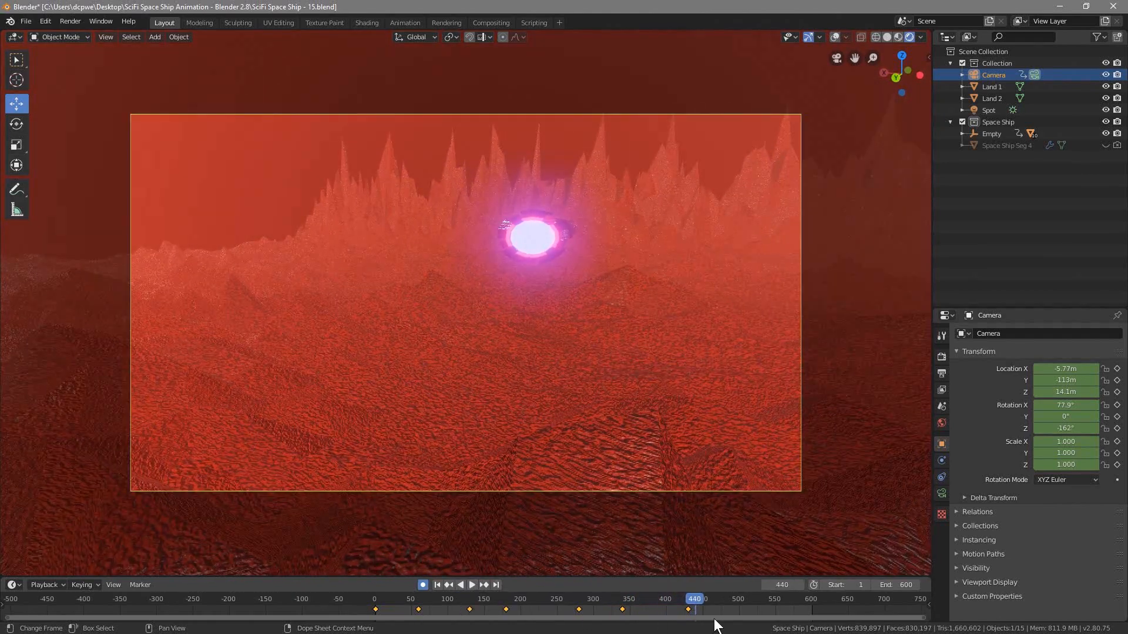
# Move the playhead to frame 520 and set the camera's Z rotation to -360° so that it faces the sun.
pyautogui.moveTo(697, 600); pyautogui.dragTo(753, 601)
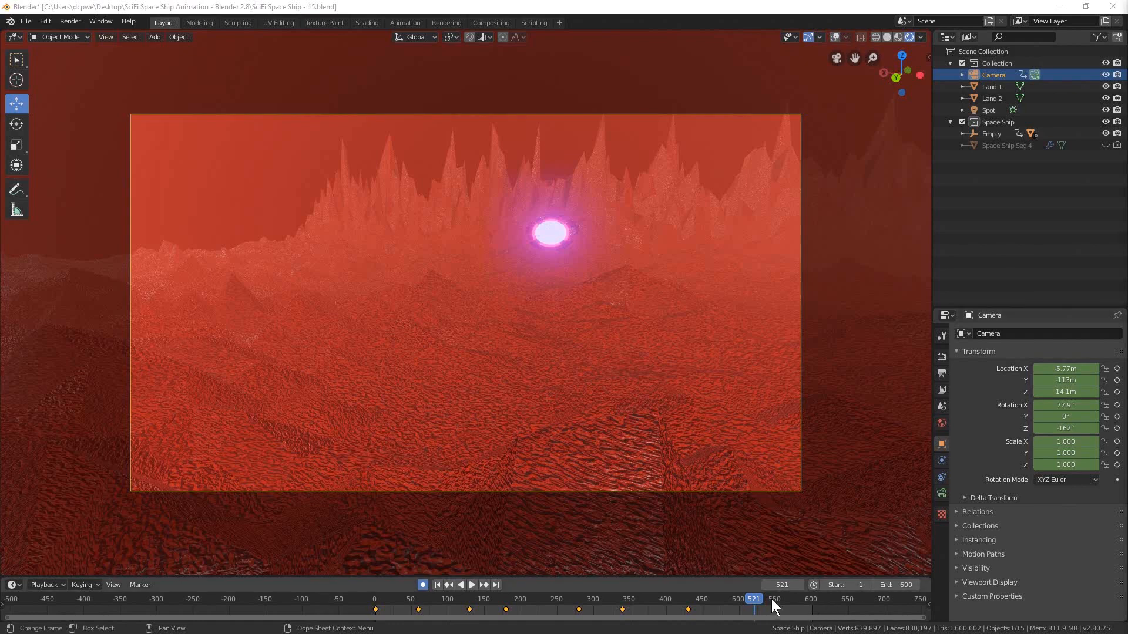
pyautogui.click(753, 597)
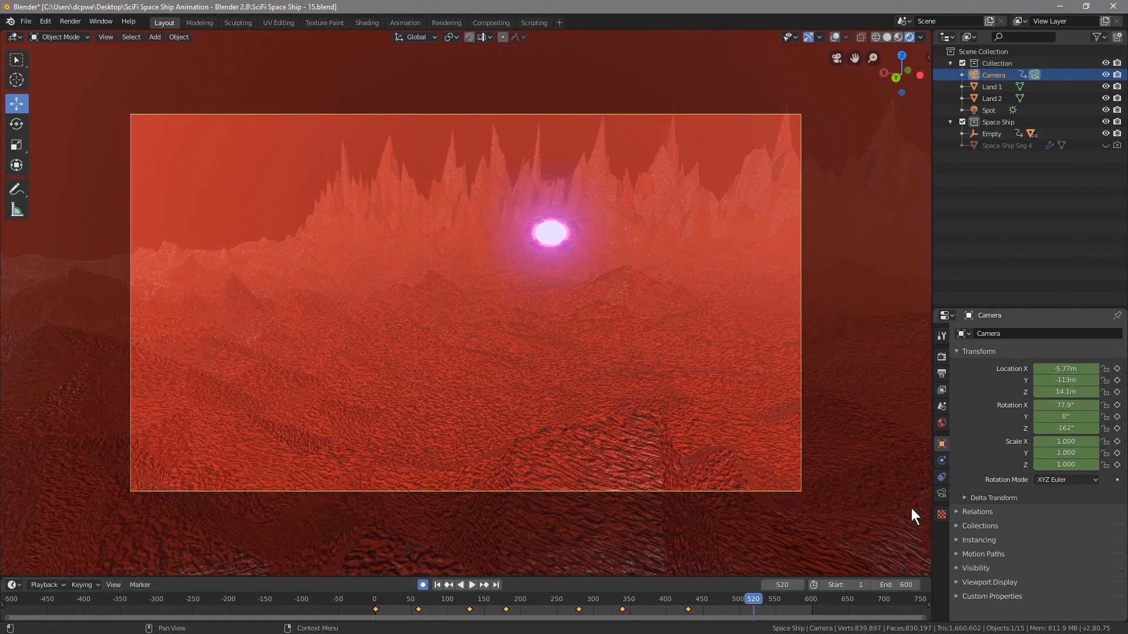
pyautogui.moveTo(1063, 430)
pyautogui.mouseDown()
pyautogui.moveTo(984, 431)
pyautogui.moveTo(1074, 430)
pyautogui.mouseUp()
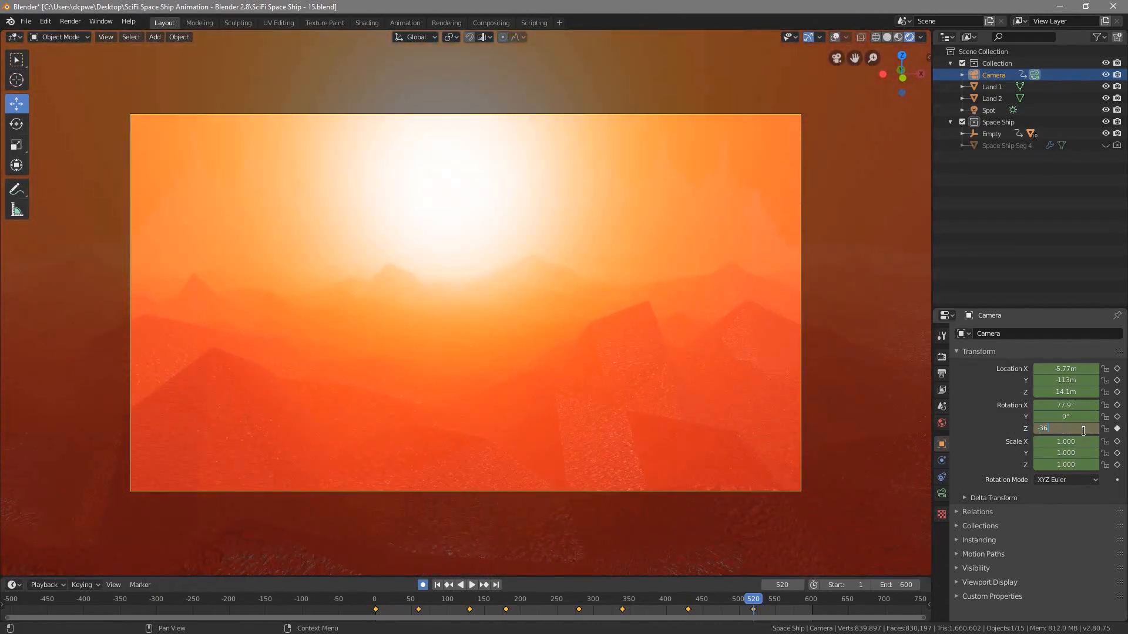
pyautogui.write('0')
pyautogui.press('Return')
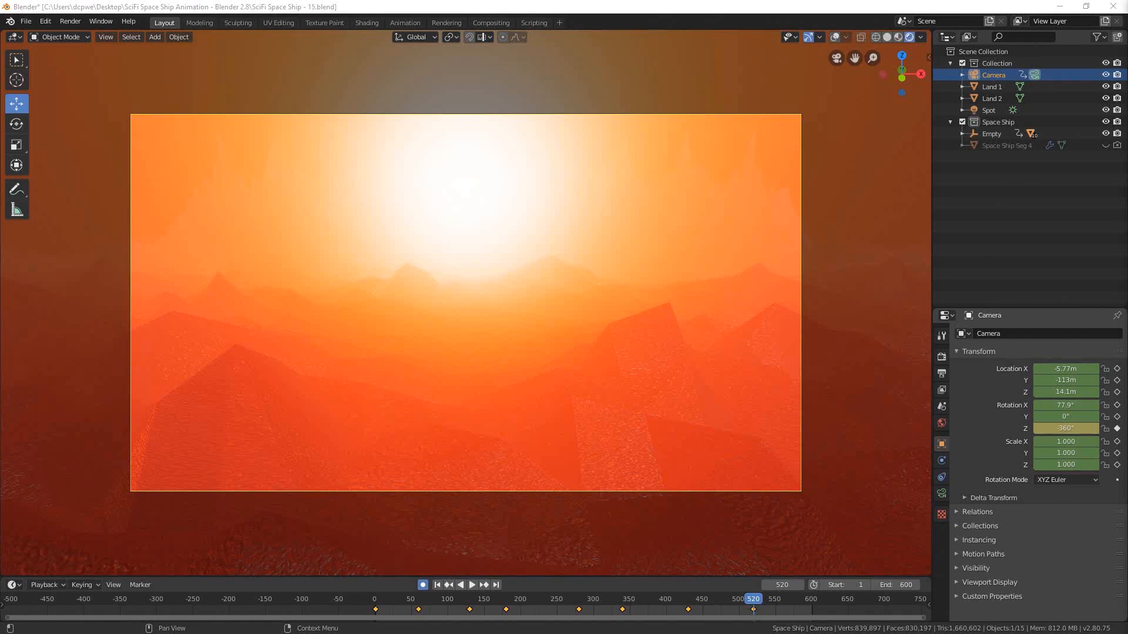
# Keyframe the camera's location and rotation at frame 600.
pyautogui.press('space')
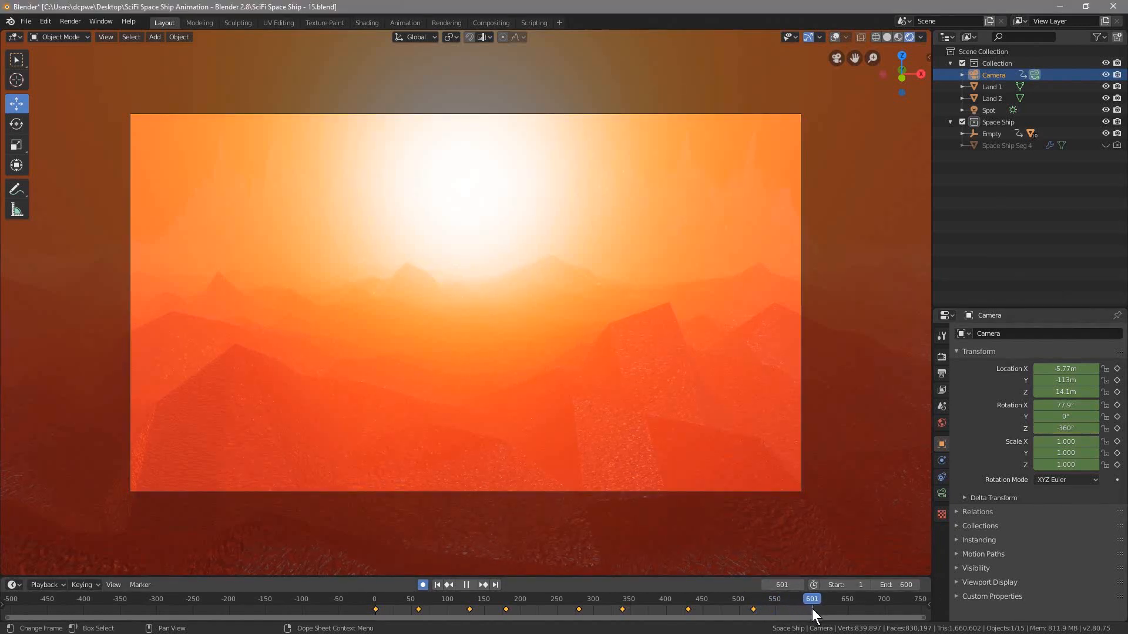
pyautogui.press('space')
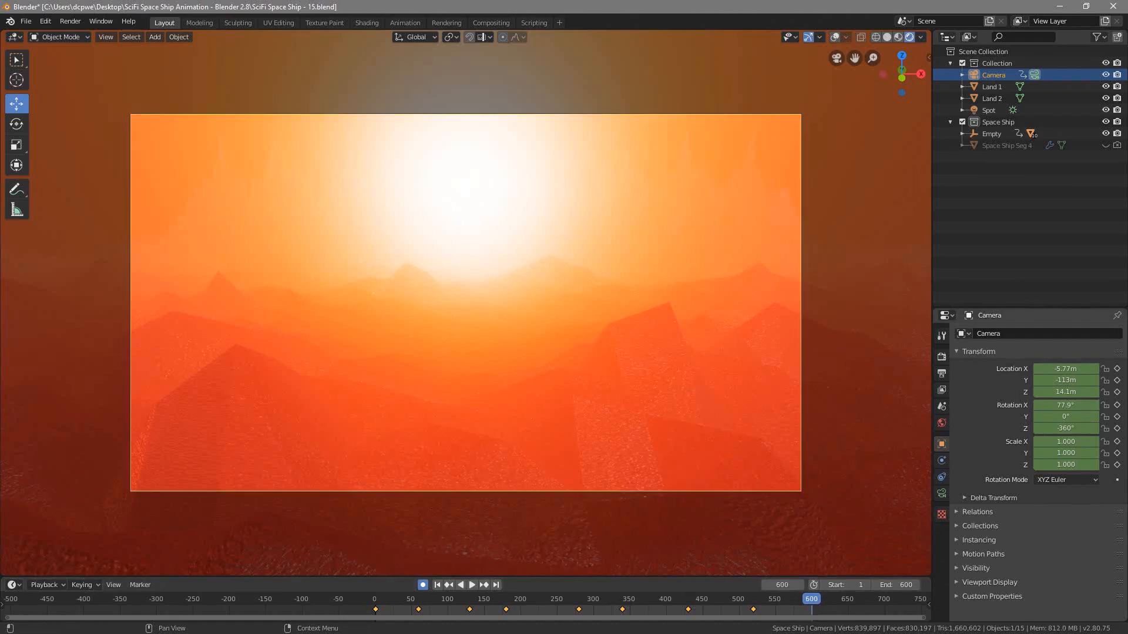
pyautogui.press('i')
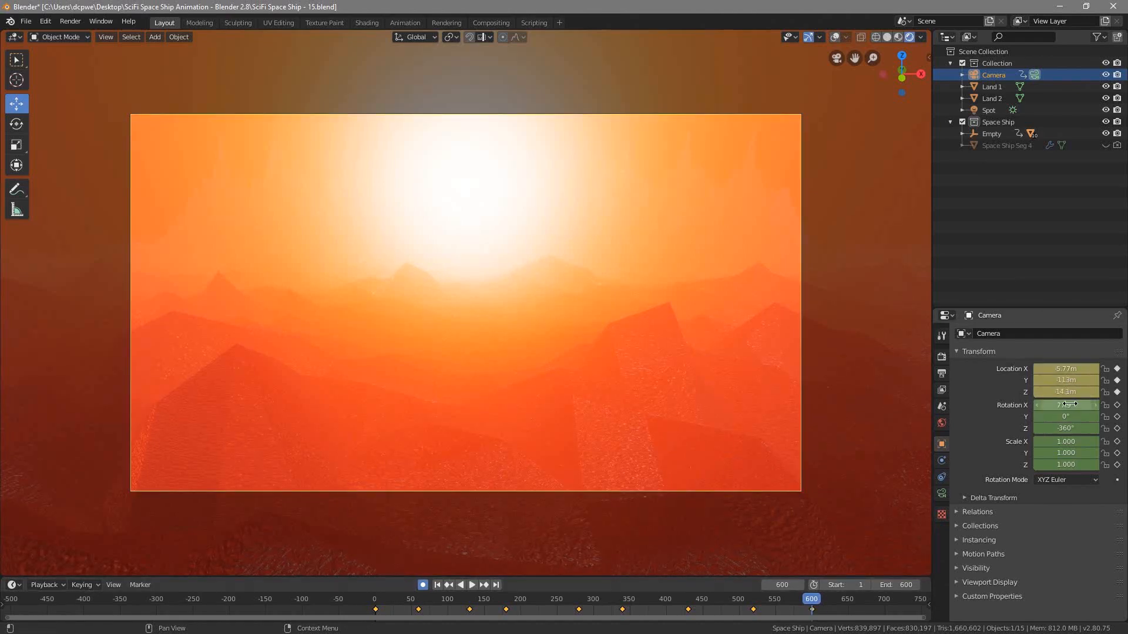
pyautogui.press('i')
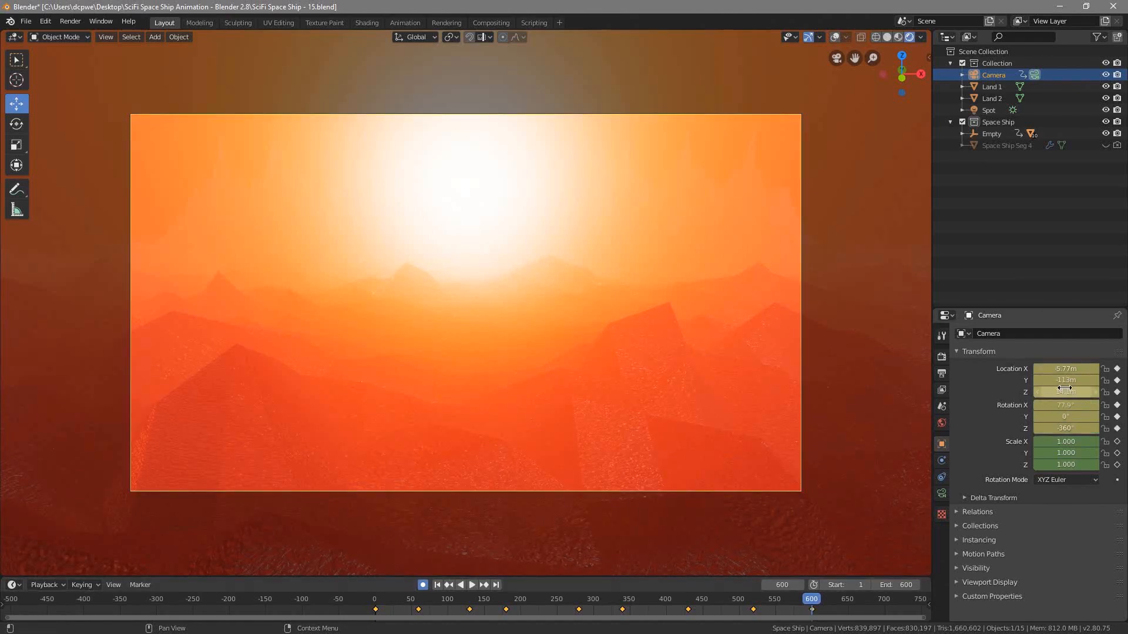
# At frame 600, set the camera's location to -68.21 m on Y and 26.3 m on Z, with a Y rotation of 42.5°.
pyautogui.moveTo(1063, 380); pyautogui.dragTo(1040, 381)
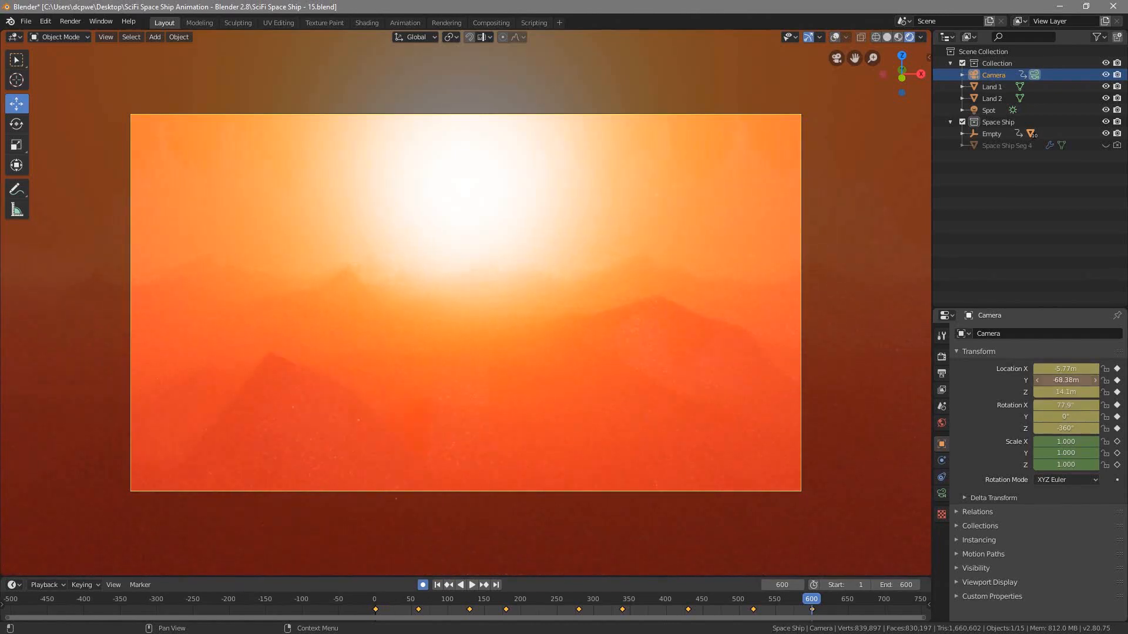
pyautogui.moveTo(1065, 416); pyautogui.dragTo(1087, 392)
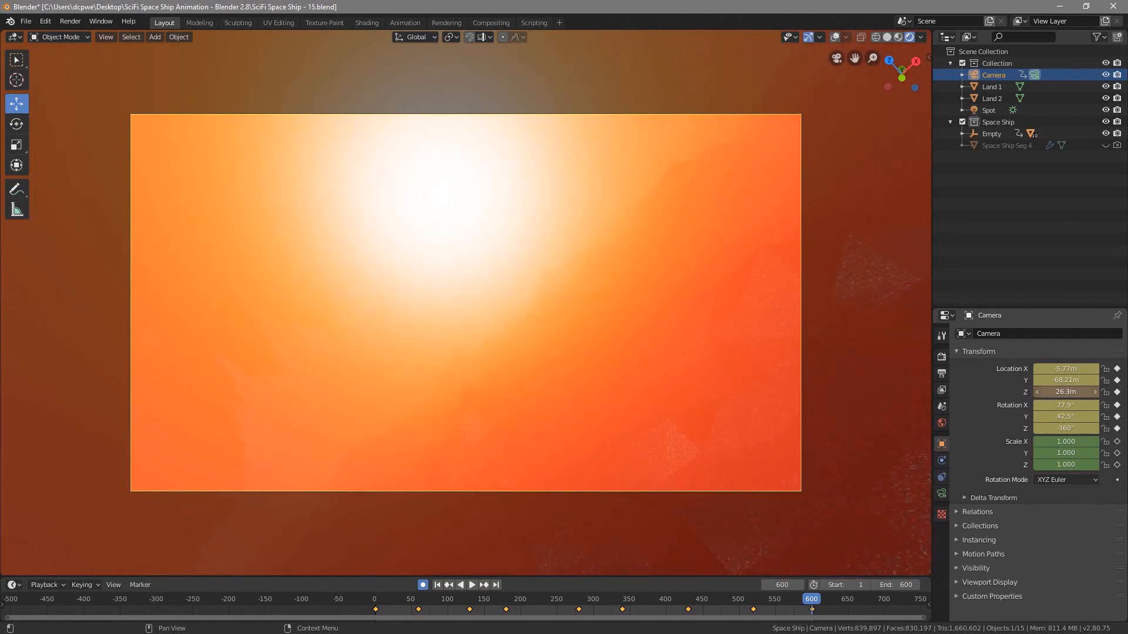
# Play the animation from frame 1 to the end to review the complete camera move.
pyautogui.click(436, 586)
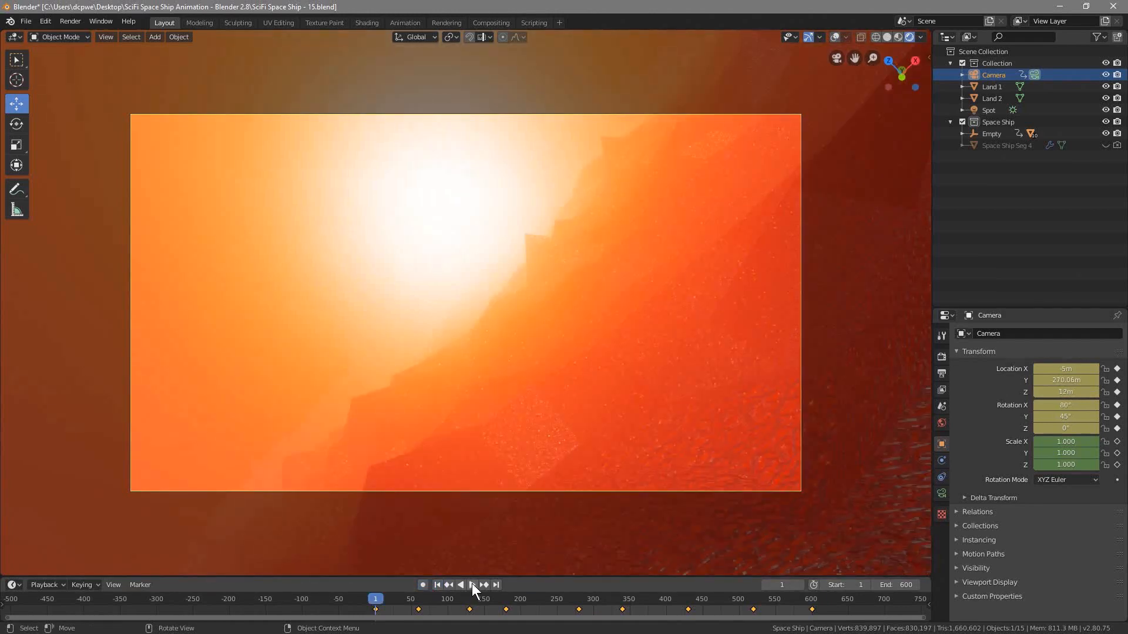
pyautogui.click(472, 585)
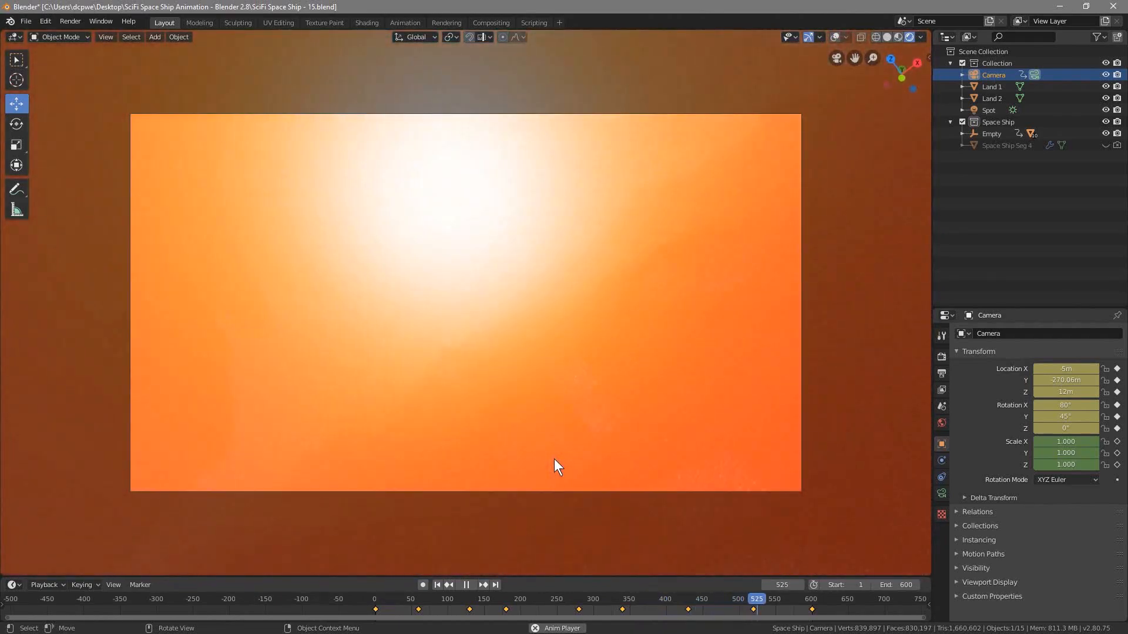
pyautogui.click(465, 585)
# Try to level the camera at frame 340 by setting its Y rotation to 0°.
pyautogui.moveTo(810, 598); pyautogui.dragTo(623, 612)
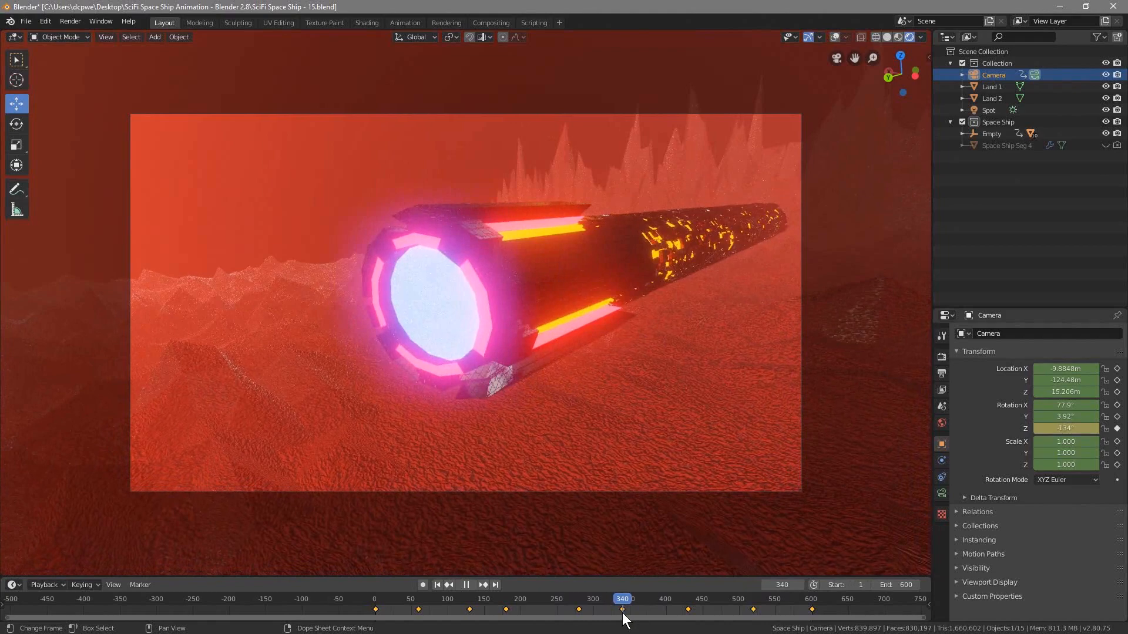
pyautogui.moveTo(623, 612); pyautogui.dragTo(580, 631)
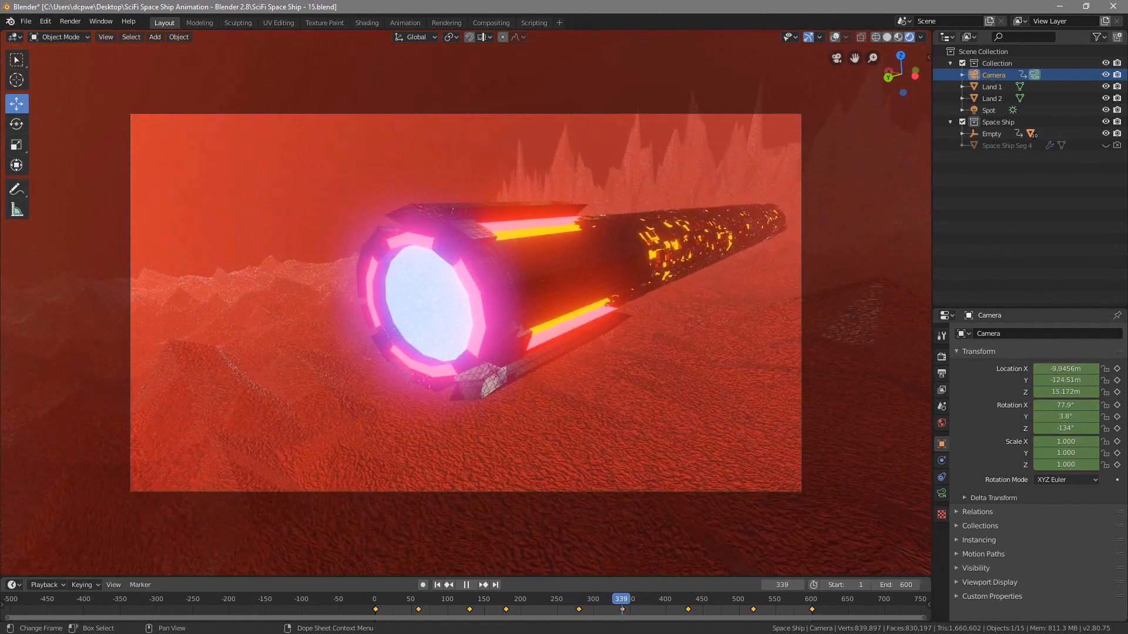
pyautogui.moveTo(623, 632); pyautogui.dragTo(620, 632)
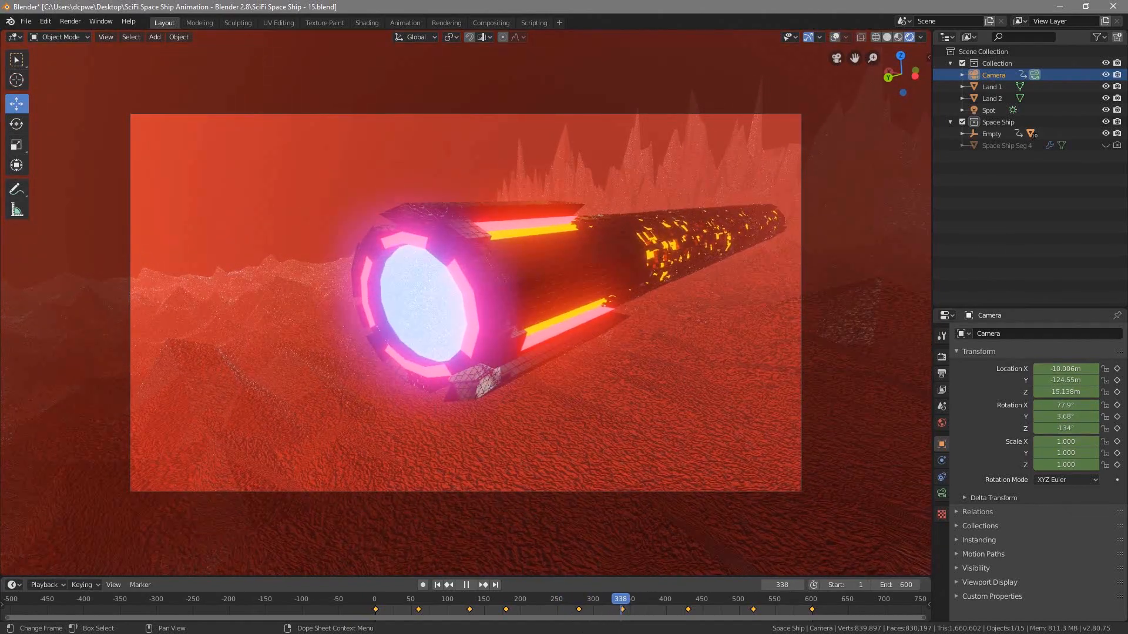
pyautogui.press('Escape')
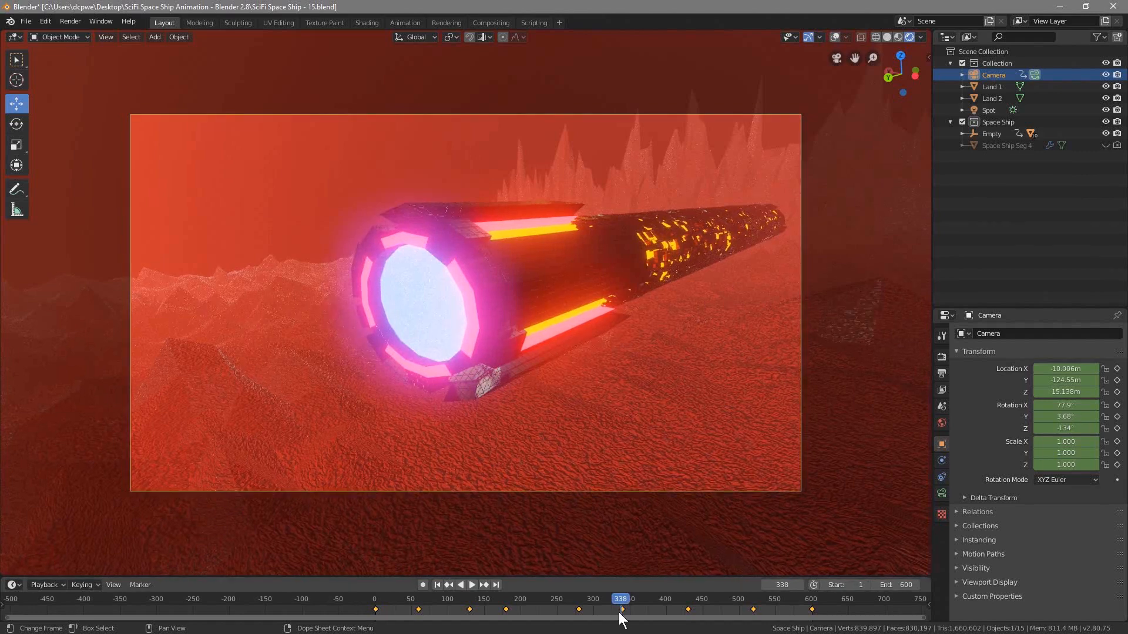
pyautogui.click(800, 584)
pyautogui.click(801, 585)
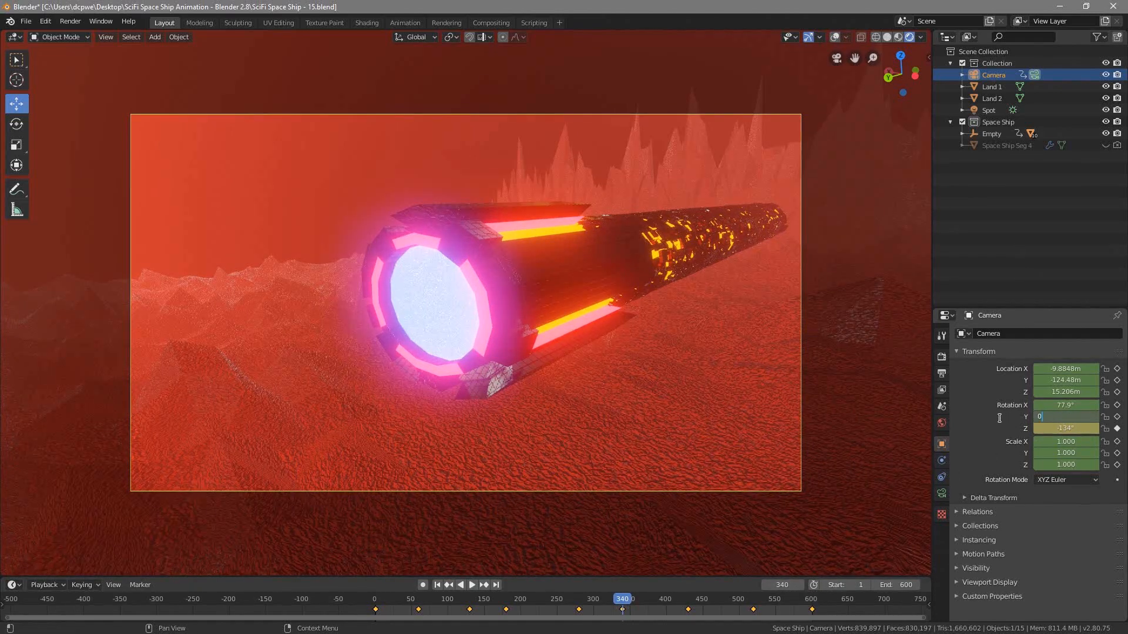
pyautogui.write('0')
pyautogui.press('Return')
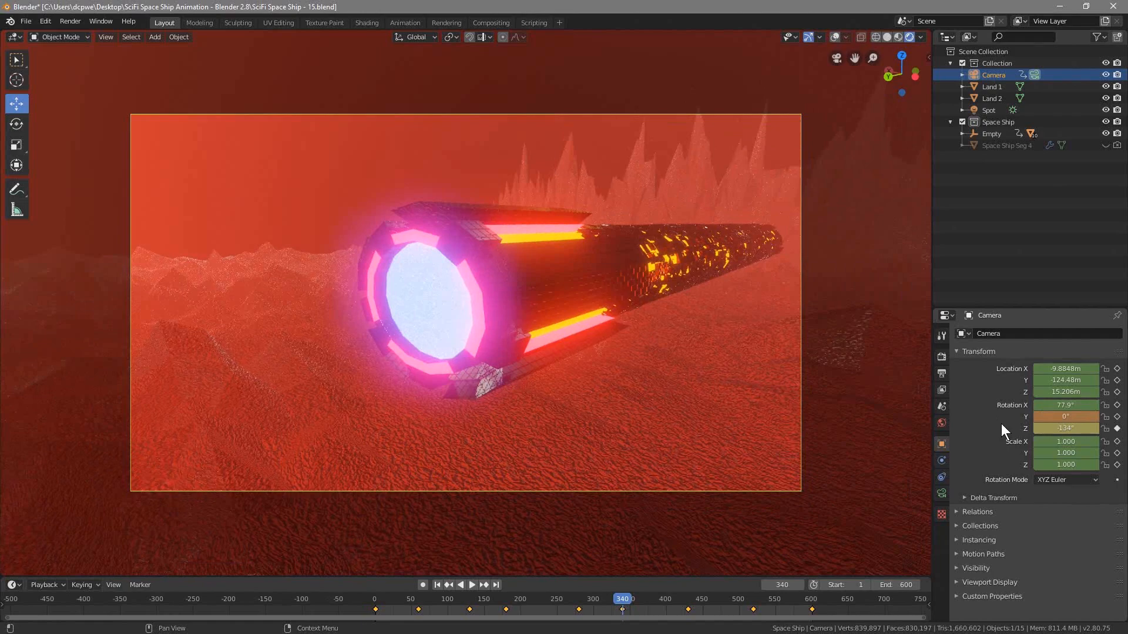
# Try to set and keyframe a camera Y rotation of 0° at frame 430.
pyautogui.click(686, 605)
pyautogui.press('space')
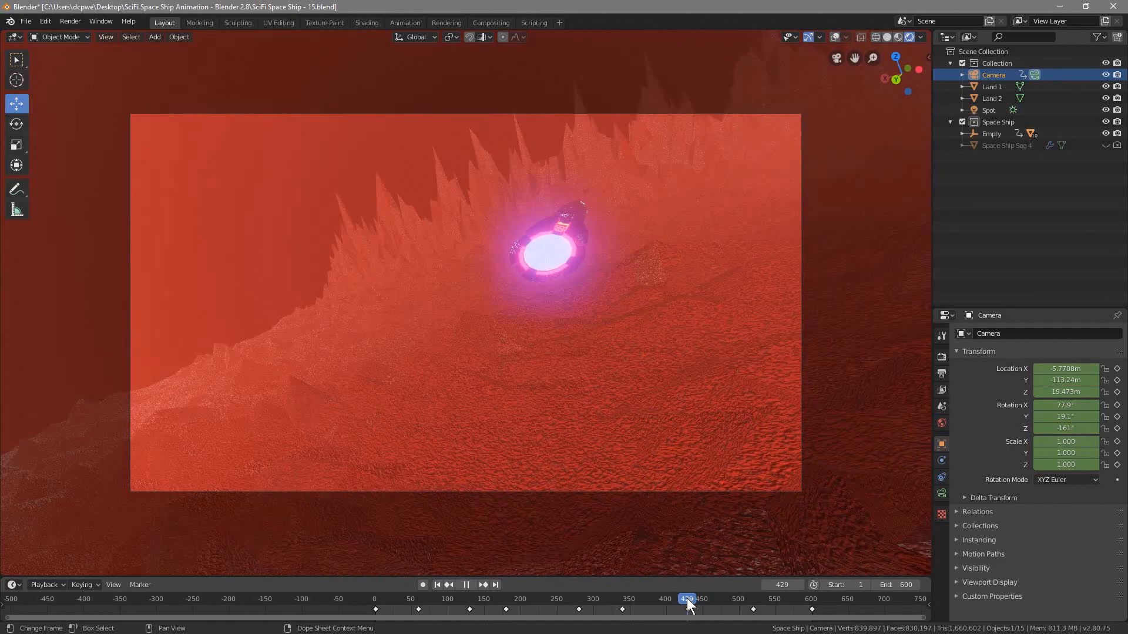
pyautogui.press('space')
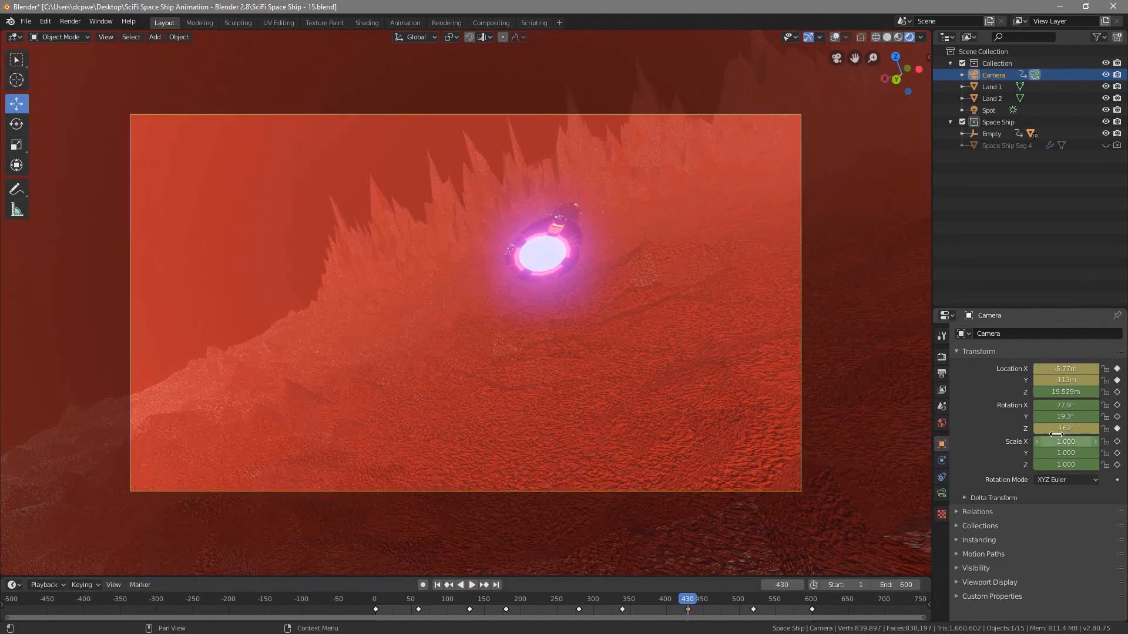
pyautogui.click(1066, 417)
pyautogui.write('0')
pyautogui.press('Return')
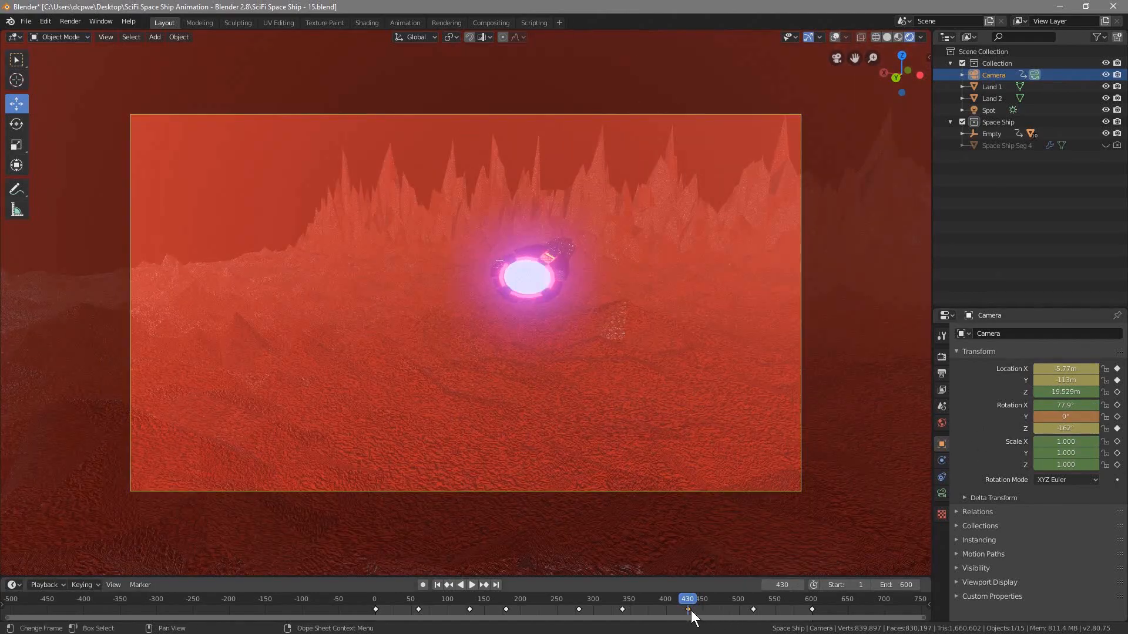
pyautogui.press('i')
pyautogui.moveTo(691, 598); pyautogui.dragTo(691, 623)
pyautogui.press('Escape')
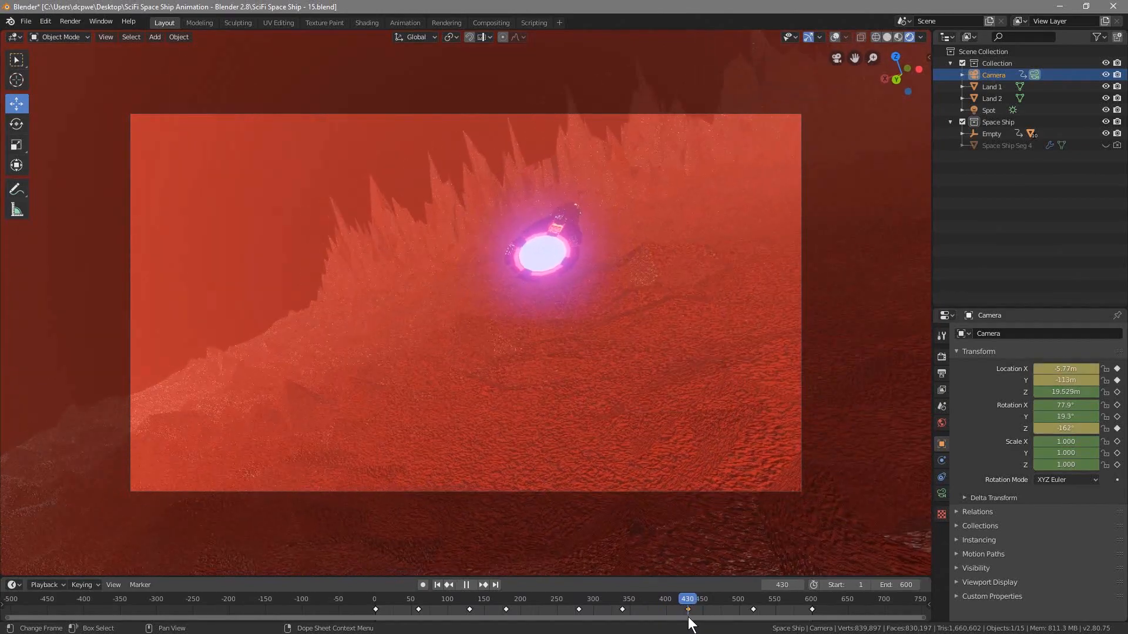
# Turn on automatic keyframing and set the camera's Y rotation to 0° at frame 340.
pyautogui.click(423, 585)
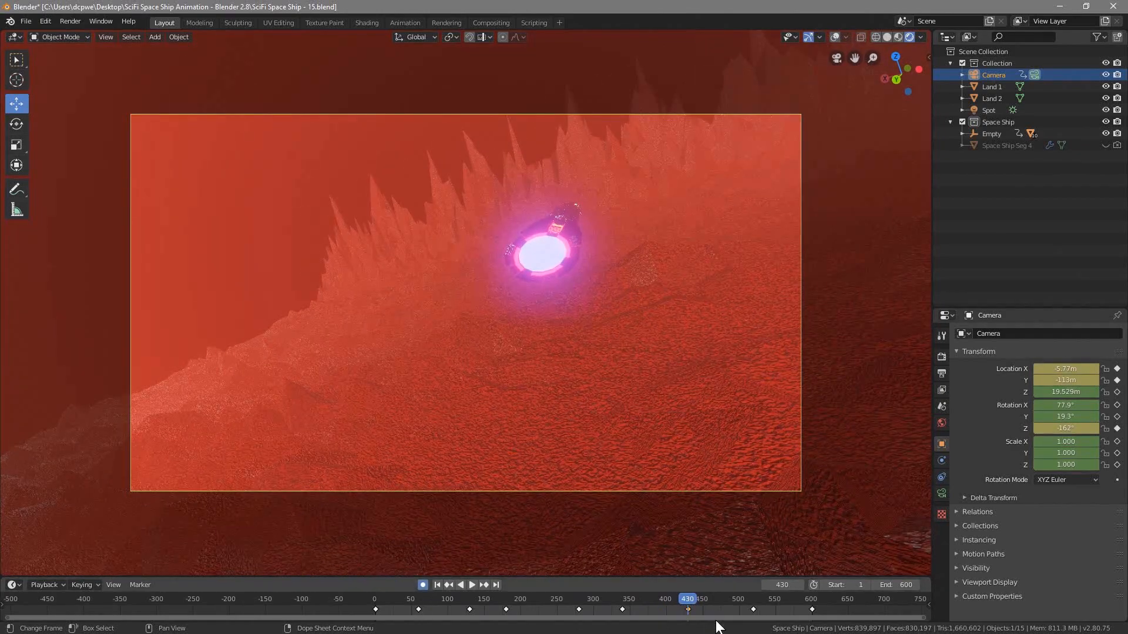
pyautogui.moveTo(690, 601); pyautogui.dragTo(623, 610)
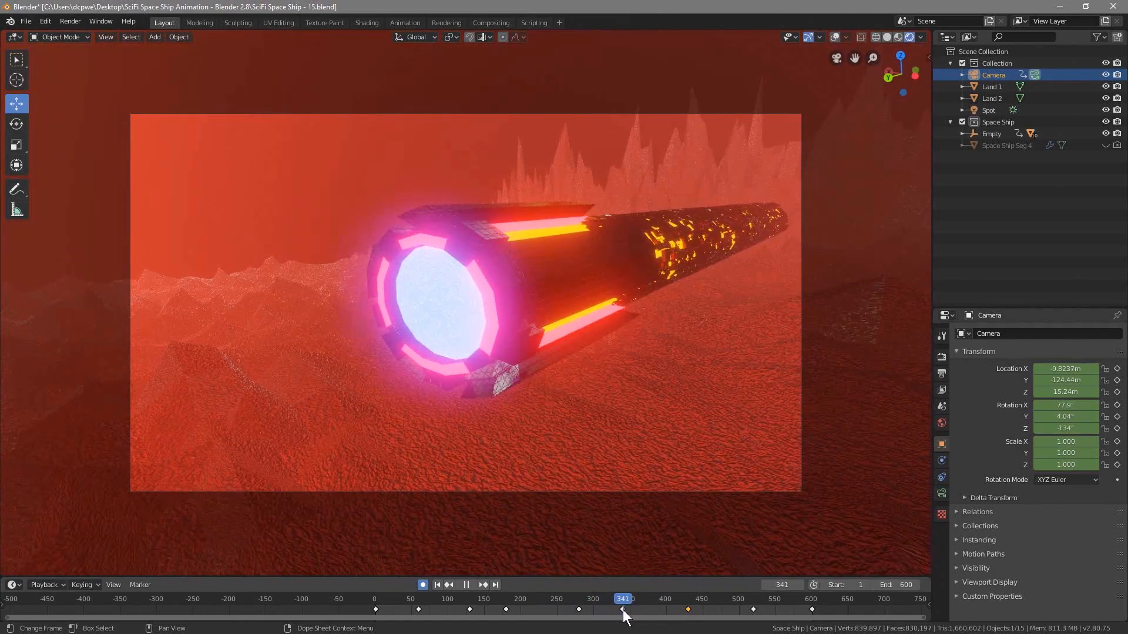
pyautogui.click(762, 585)
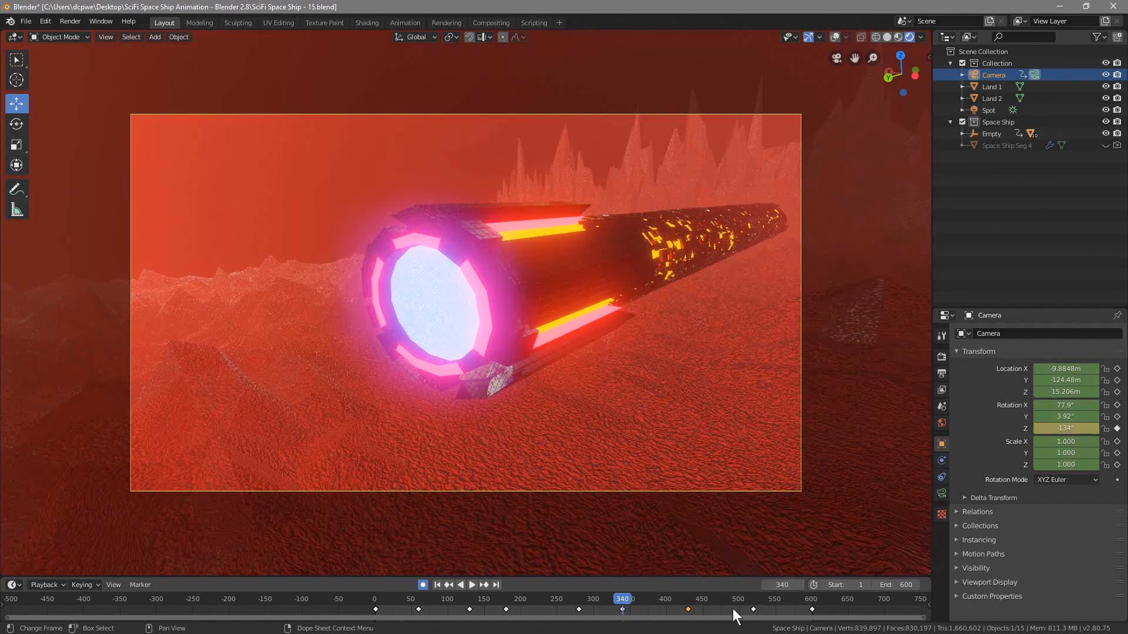
pyautogui.click(1069, 417)
pyautogui.write('0')
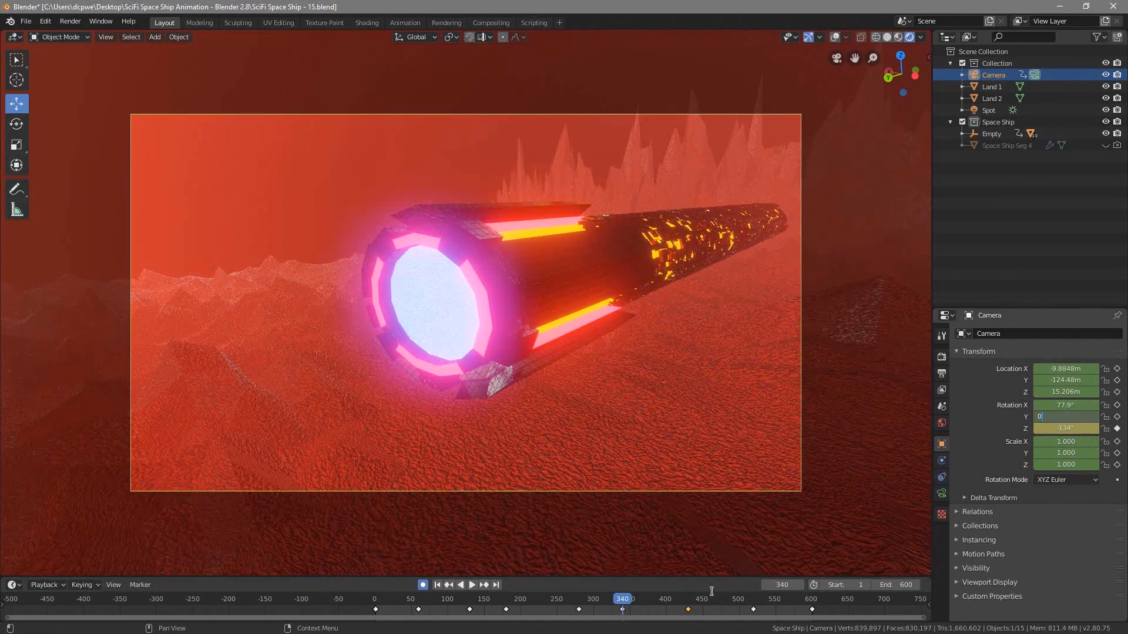
pyautogui.press('Return')
# At the frame 430 keyframe, set the camera's Y rotation to 0°.
pyautogui.click(484, 585)
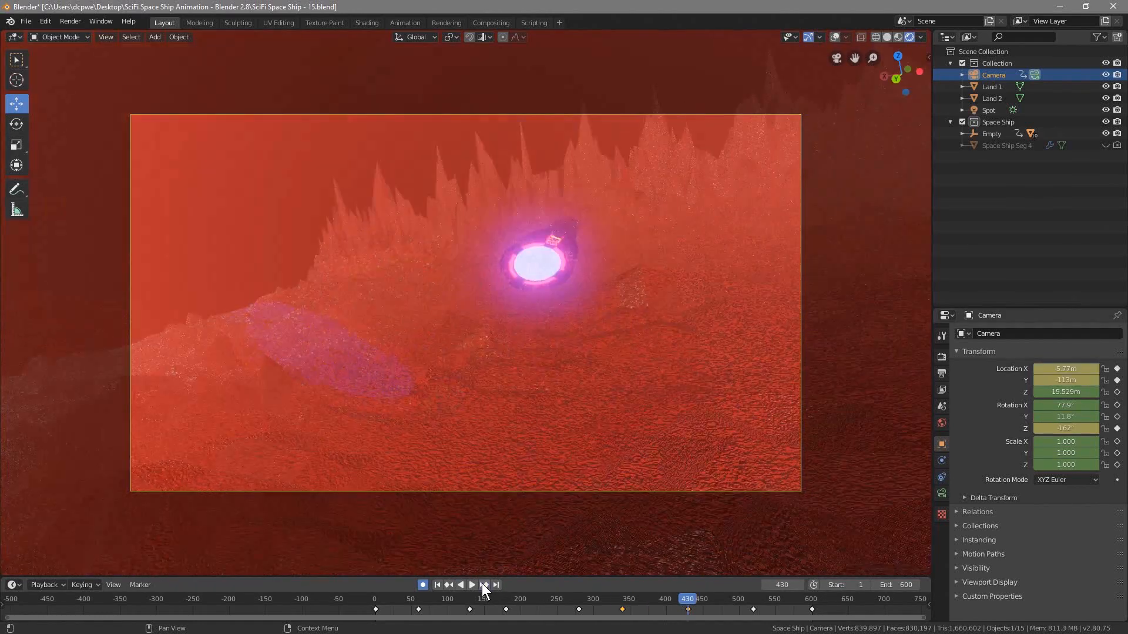
pyautogui.doubleClick(1066, 416)
pyautogui.write('0')
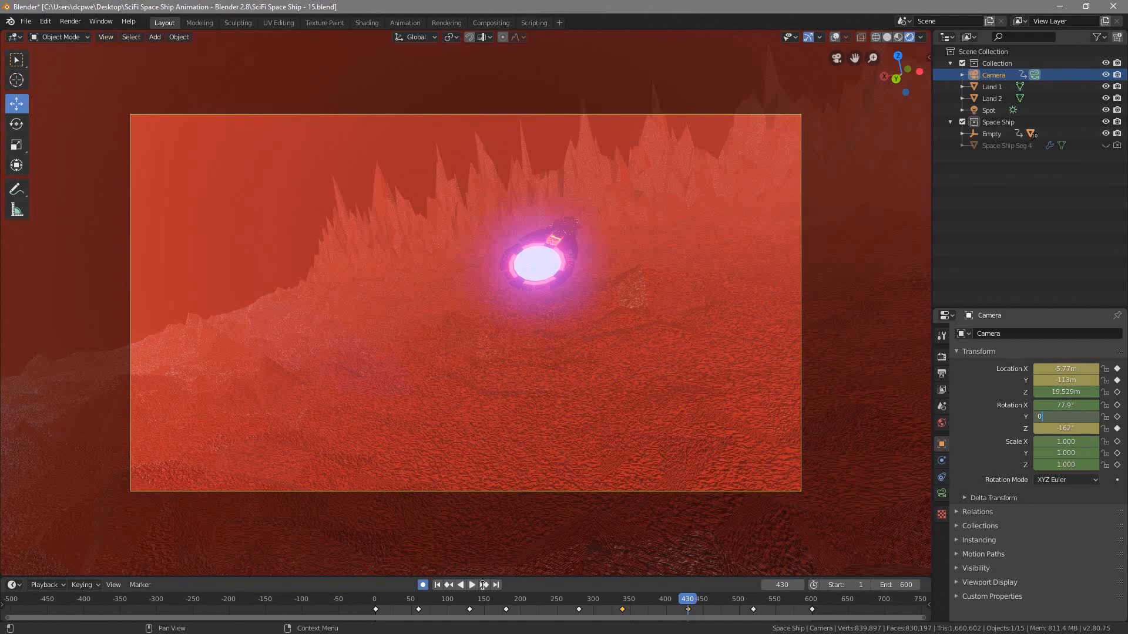
pyautogui.press('Return')
# Go to the frame 520 keyframe and set the camera's Y rotation to 0°, levelling the view of the sun.
pyautogui.click(485, 585)
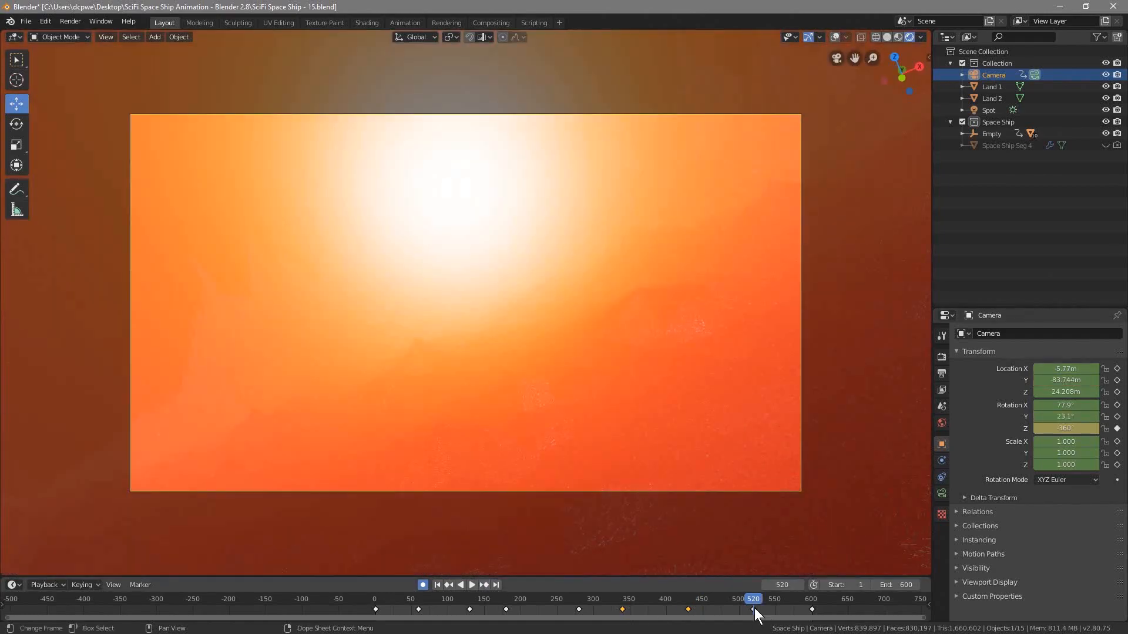
pyautogui.moveTo(753, 598)
pyautogui.mouseDown()
pyautogui.moveTo(603, 596)
pyautogui.moveTo(796, 606)
pyautogui.moveTo(755, 609)
pyautogui.mouseUp()
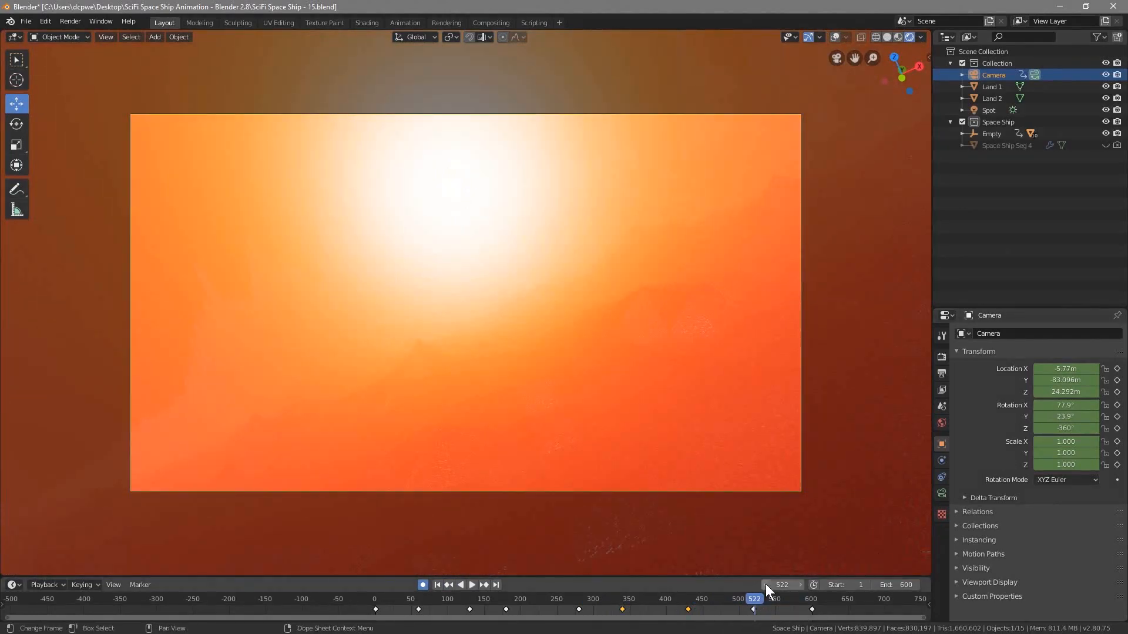
pyautogui.click(445, 584)
pyautogui.click(1058, 417)
pyautogui.write('0')
pyautogui.press('Return')
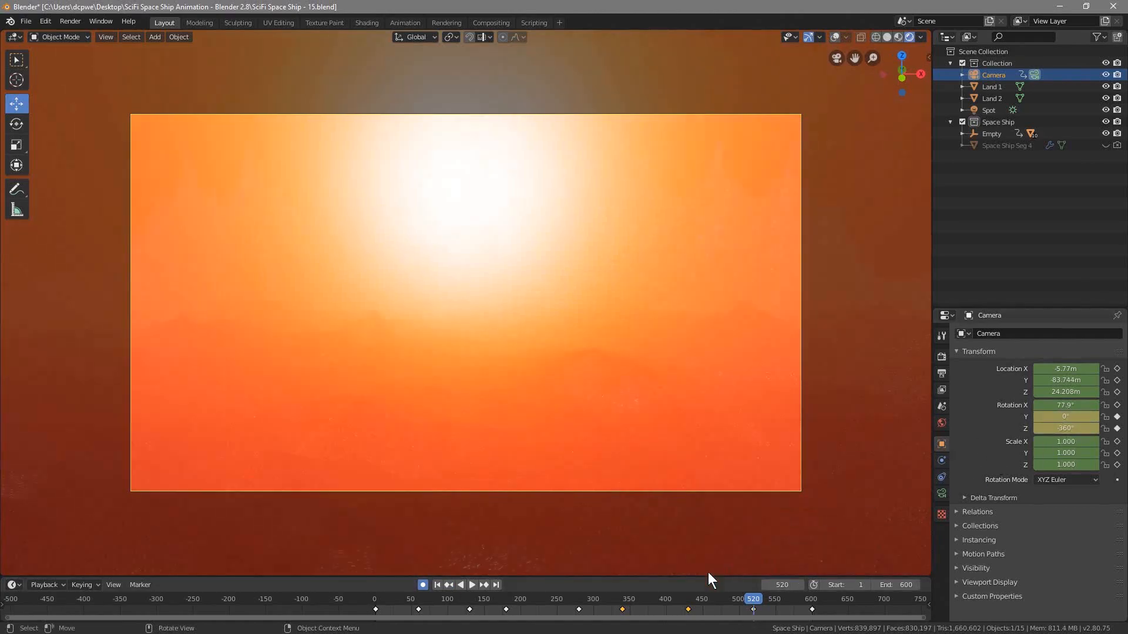
# Play and scrub the animation to review the levelled camera turn, and return to frame 1.
pyautogui.hotkey('shift', 'ctrl', 'space')
pyautogui.moveTo(736, 598); pyautogui.dragTo(582, 626)
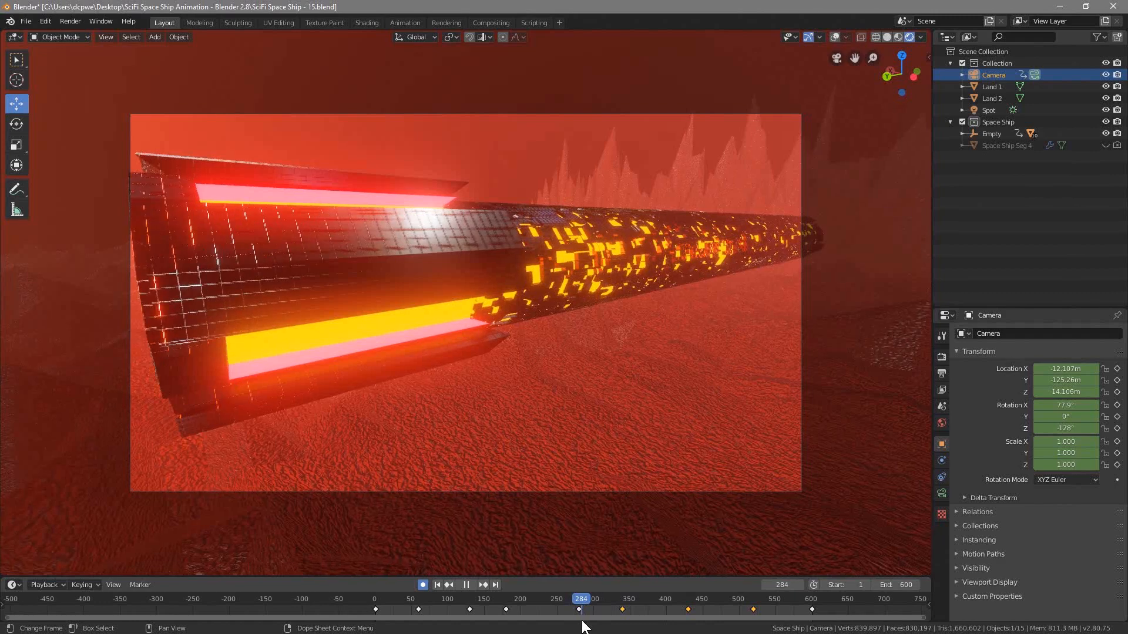
pyautogui.click(439, 584)
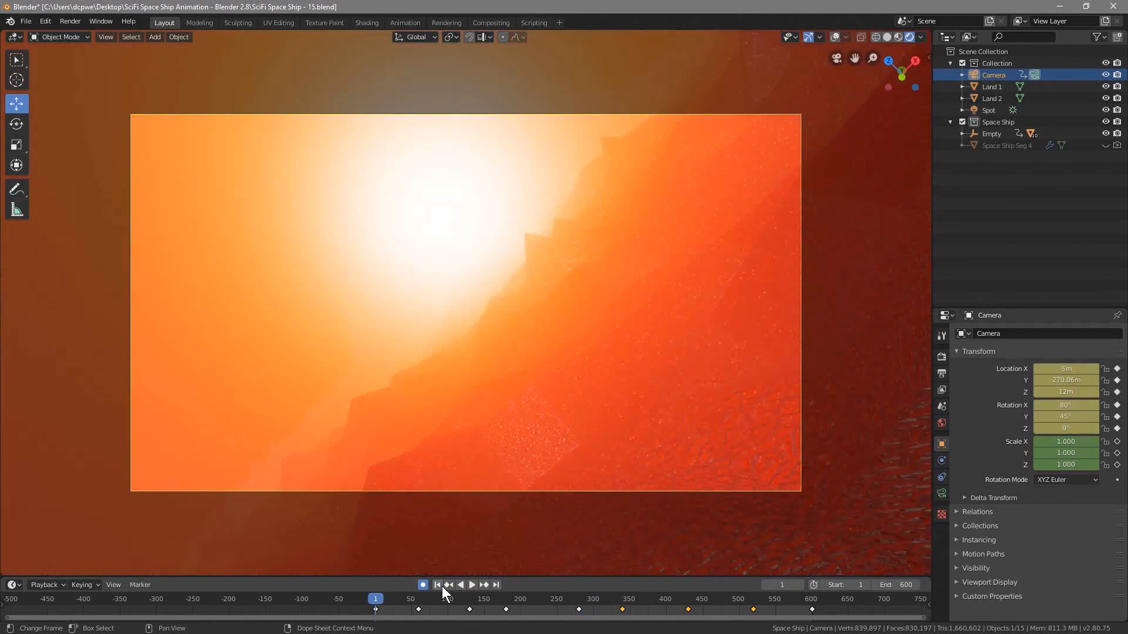
# Copy the camera's Z location from the frame 280 keyframe and apply the 14.1 m value at frame 340.
pyautogui.click(581, 605)
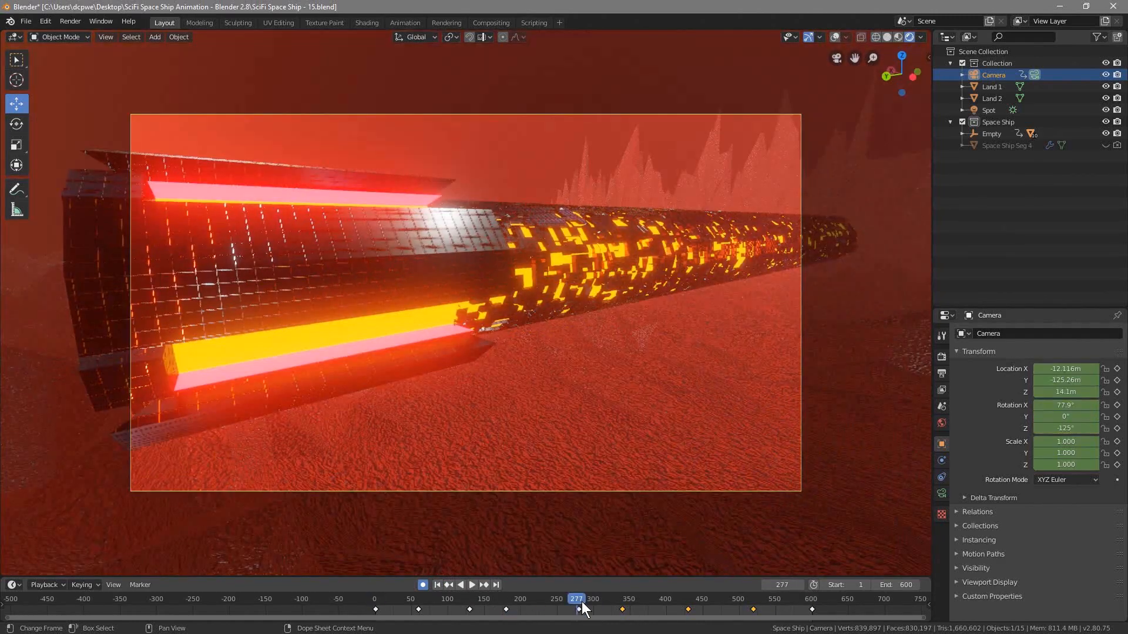
pyautogui.click(483, 586)
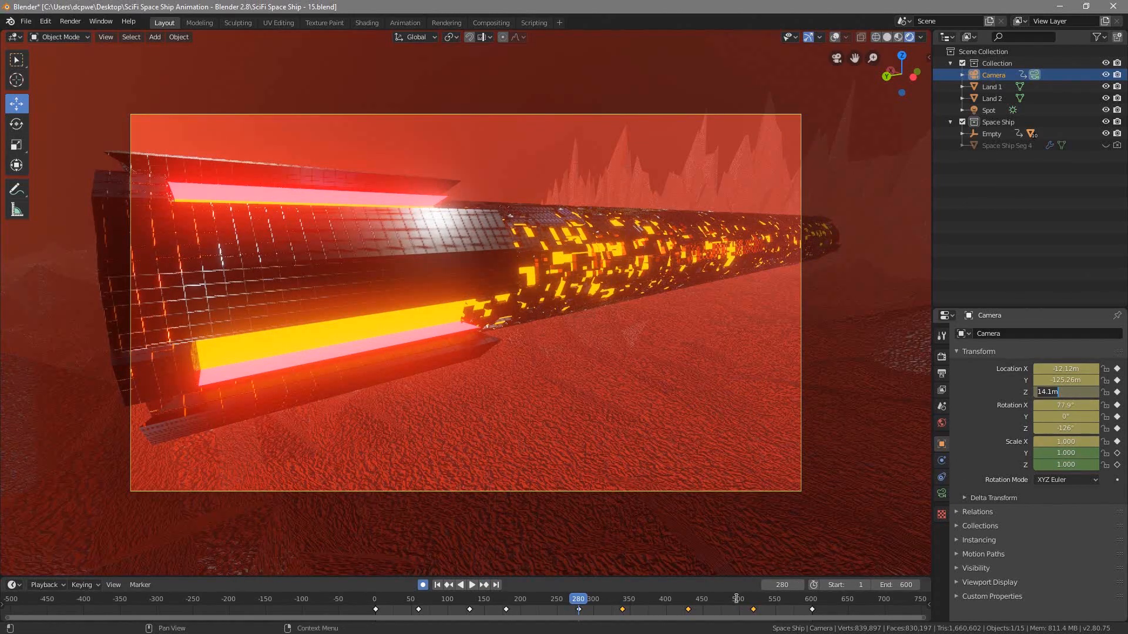
pyautogui.click(483, 585)
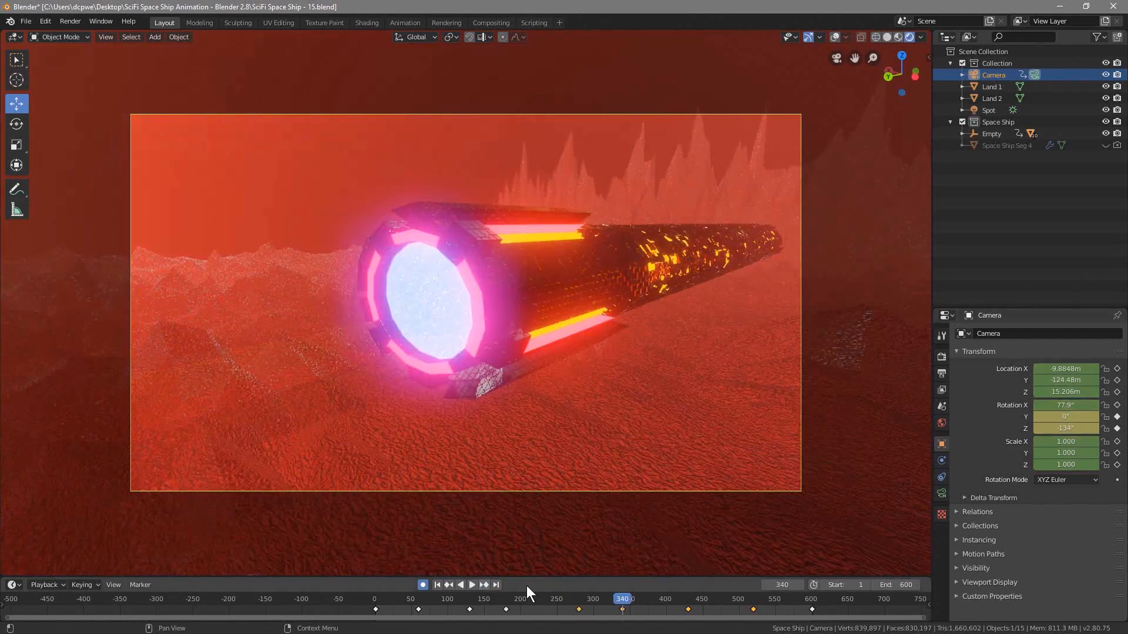
pyautogui.click(1066, 391)
pyautogui.write('14.1m')
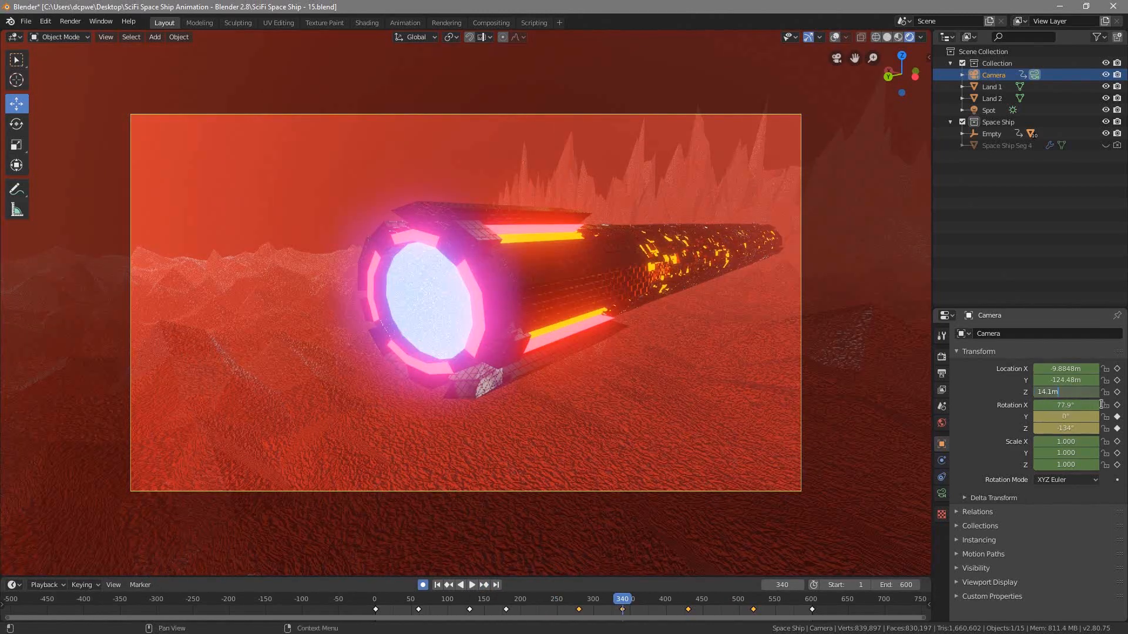
pyautogui.press('Return')
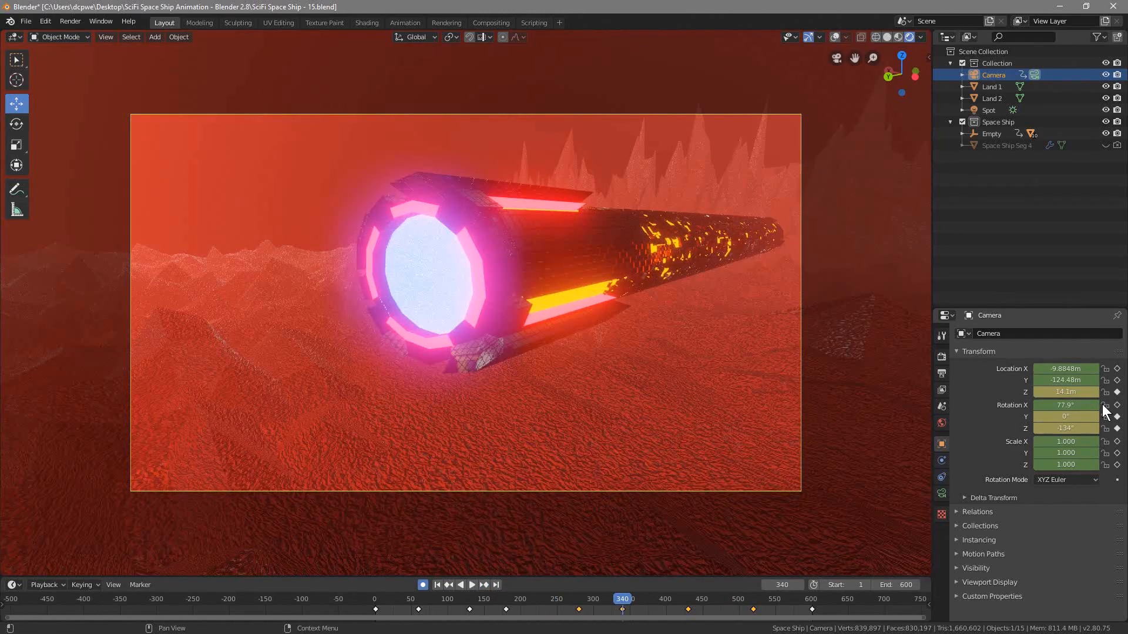
# At frame 430, set the camera's Z location to 14.1 m.
pyautogui.click(483, 585)
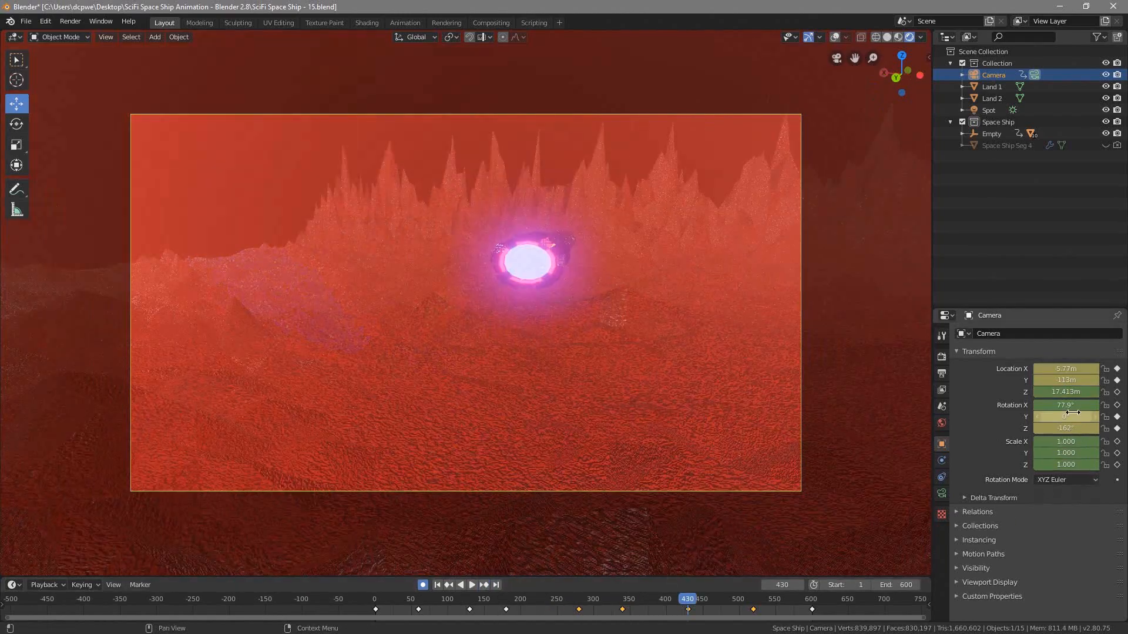
pyautogui.moveTo(679, 594)
pyautogui.mouseDown()
pyautogui.moveTo(546, 605)
pyautogui.moveTo(689, 626)
pyautogui.moveTo(686, 605)
pyautogui.mouseUp()
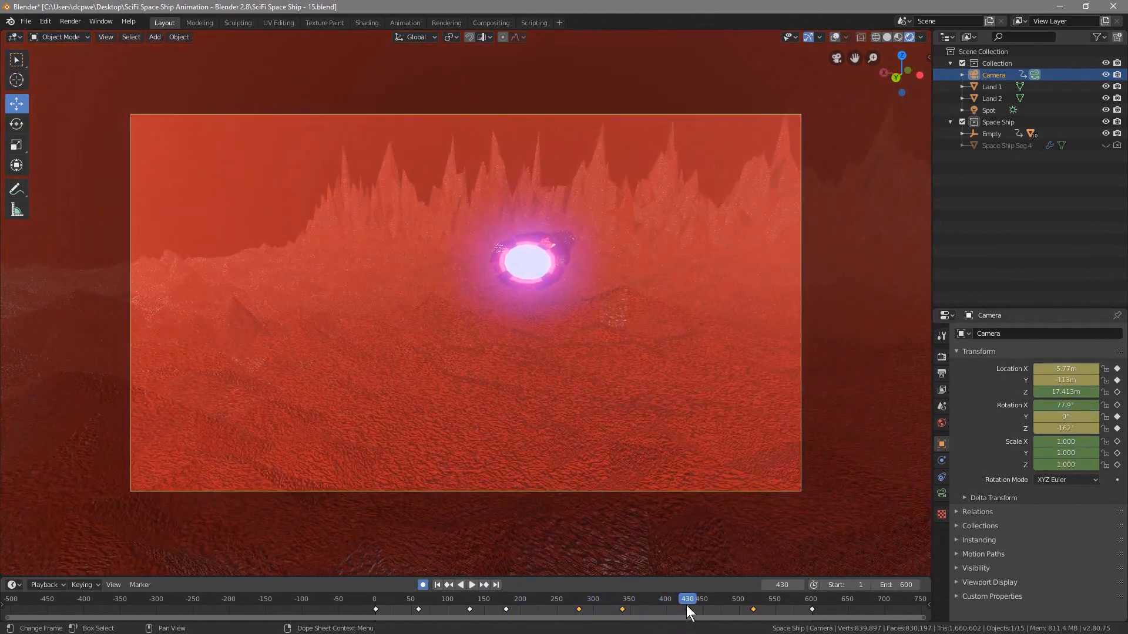
pyautogui.click(1066, 392)
pyautogui.write('14.1m')
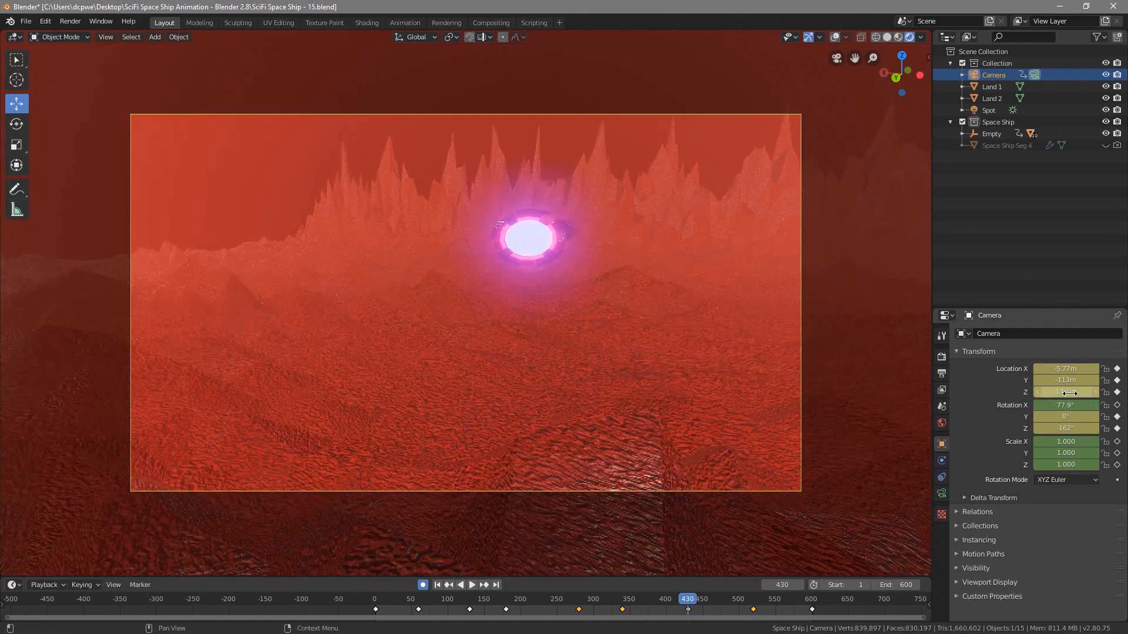
pyautogui.press('Return')
# Play and scrub the animation to review the camera turn around the ship, and return to the start.
pyautogui.press('space')
pyautogui.moveTo(694, 608); pyautogui.dragTo(650, 633)
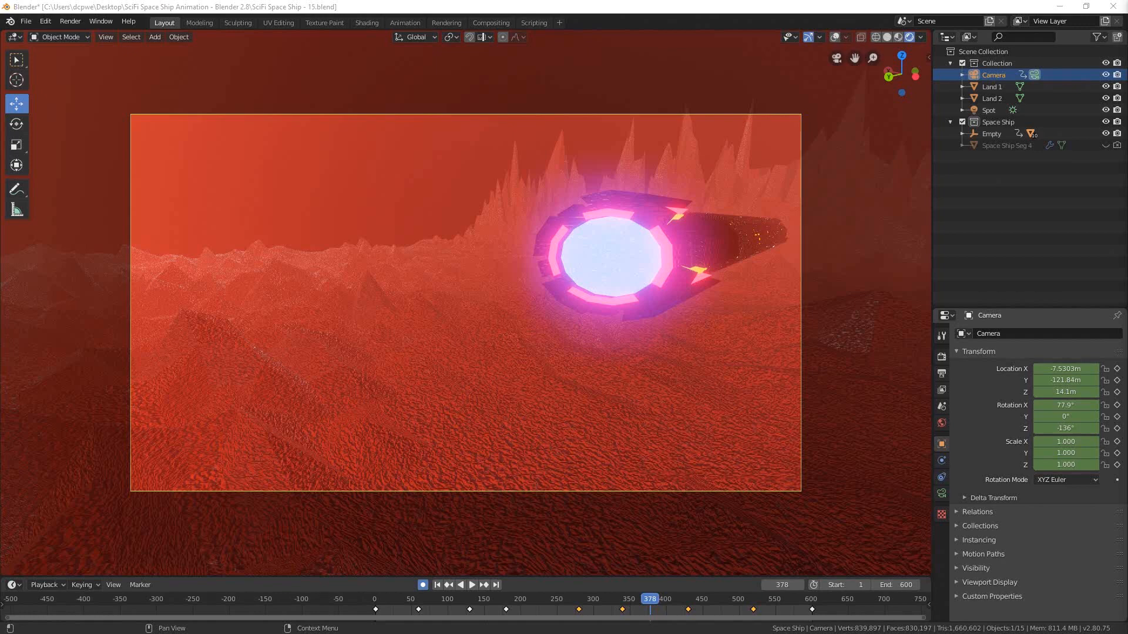
pyautogui.click(752, 601)
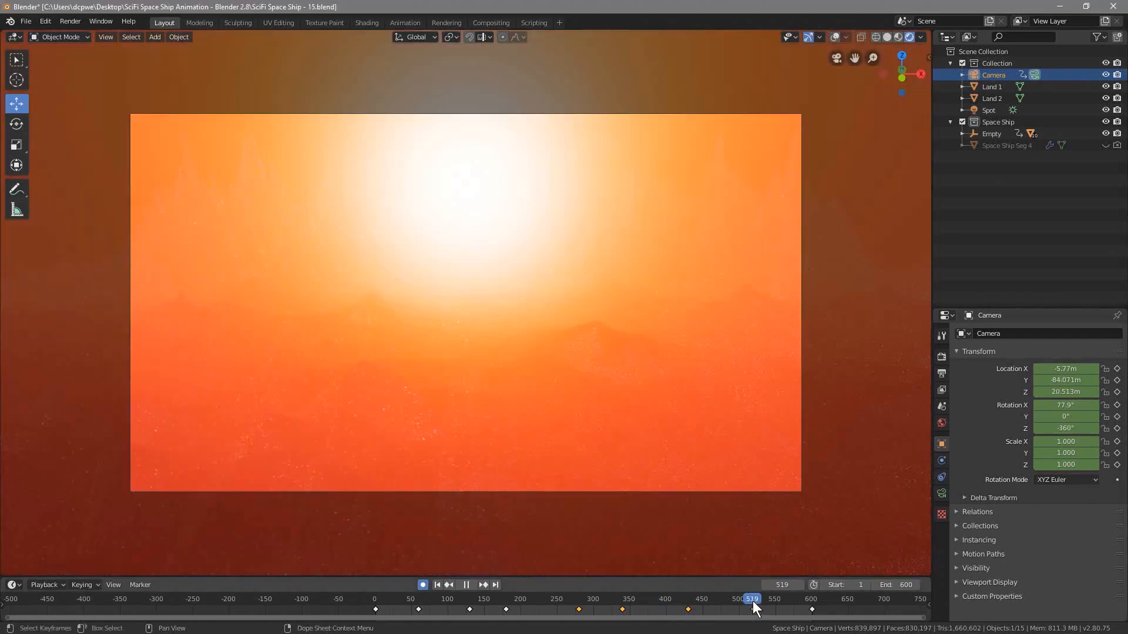
pyautogui.press('space')
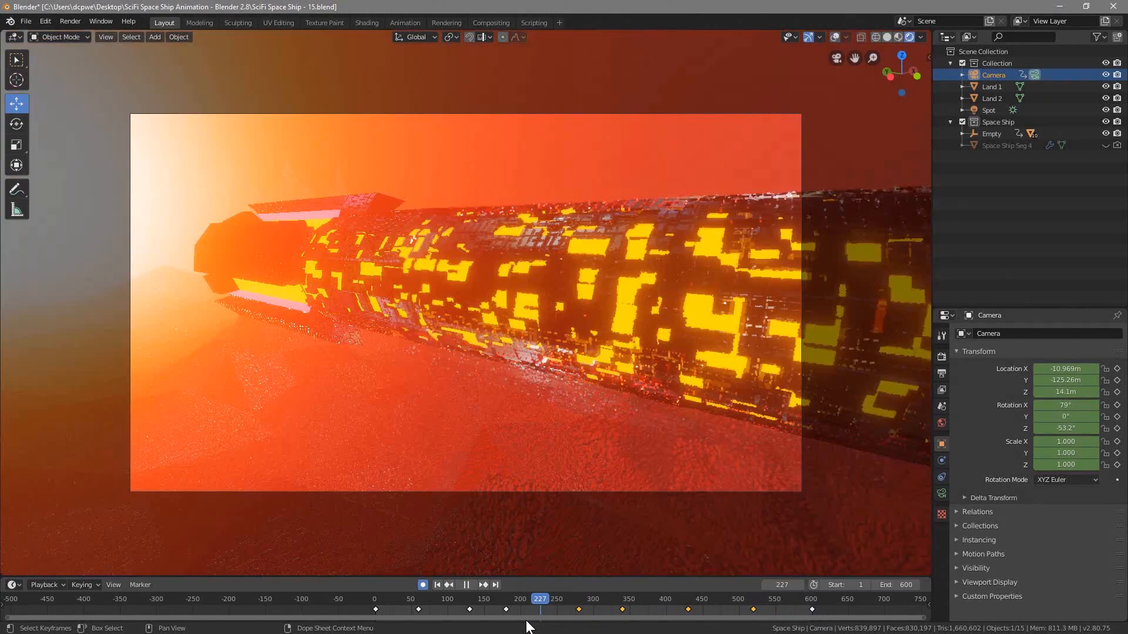
pyautogui.press('space')
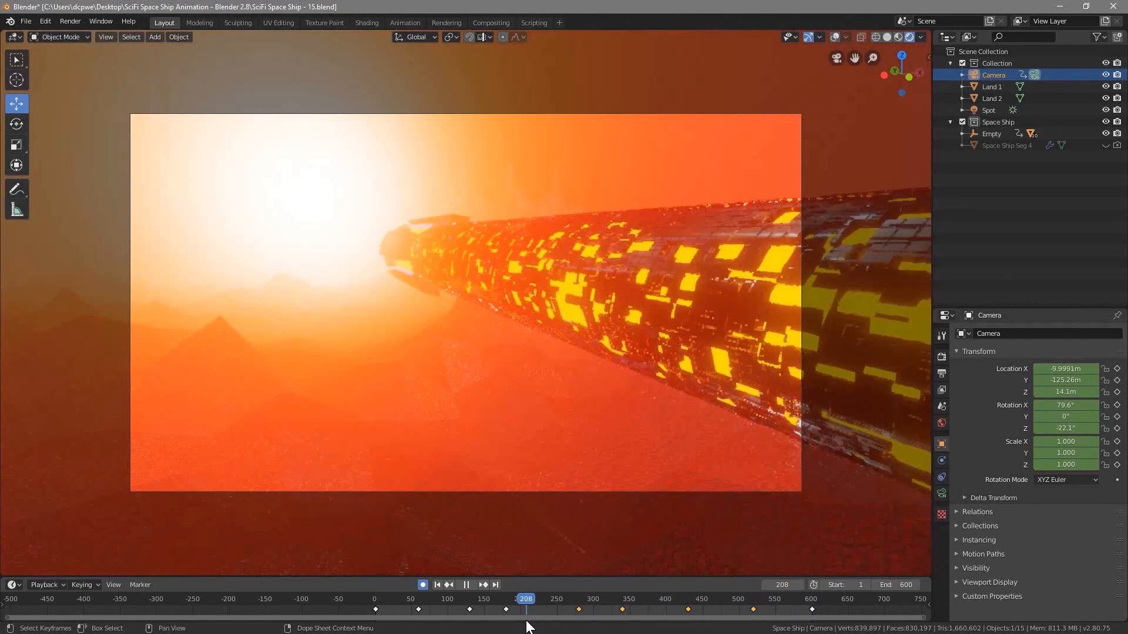
pyautogui.hotkey('ctrl', 's')
pyautogui.moveTo(524, 602); pyautogui.dragTo(642, 605)
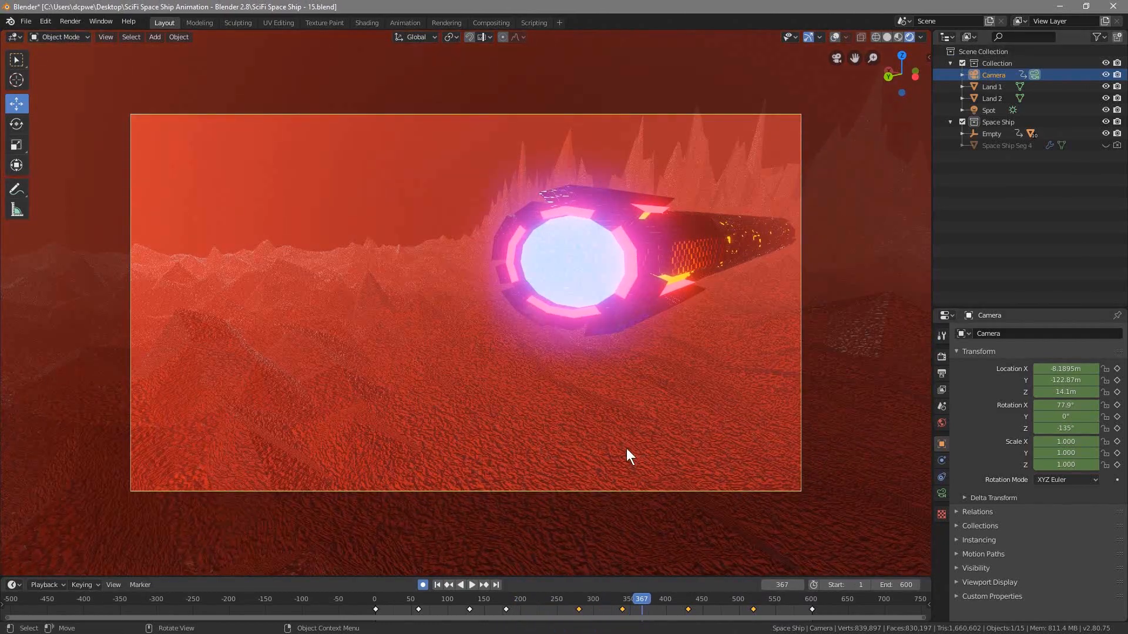
pyautogui.moveTo(640, 596); pyautogui.dragTo(693, 605)
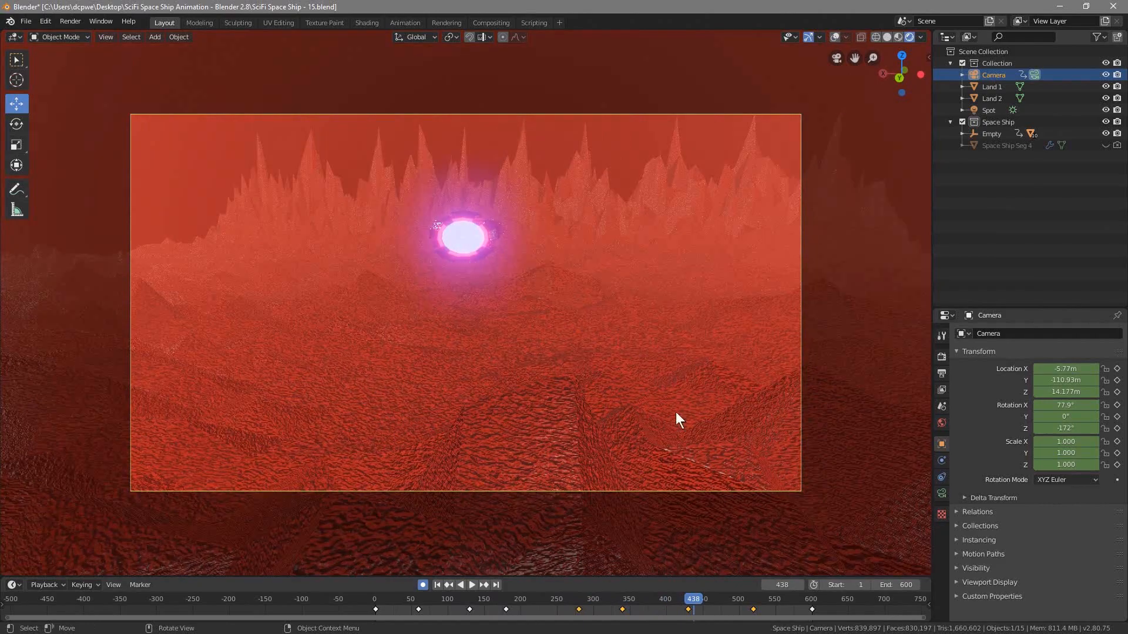
pyautogui.moveTo(700, 599); pyautogui.dragTo(376, 608)
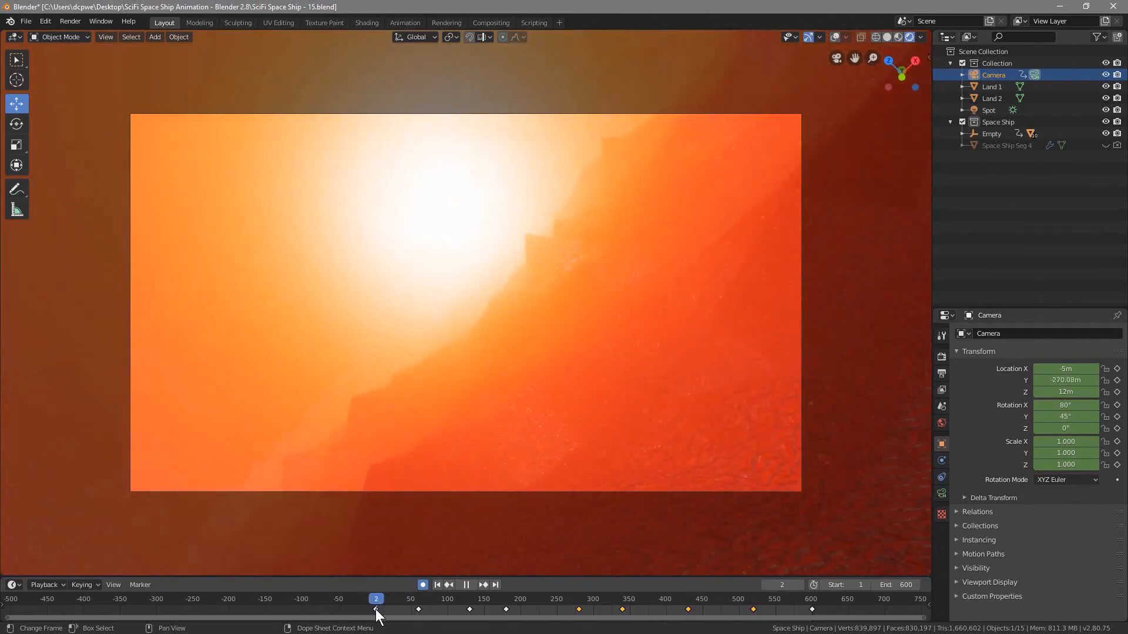
# Turn off automatic keyframing and save the project as SciFi Space Ship - 16.blend.
pyautogui.press('i')
pyautogui.click(422, 586)
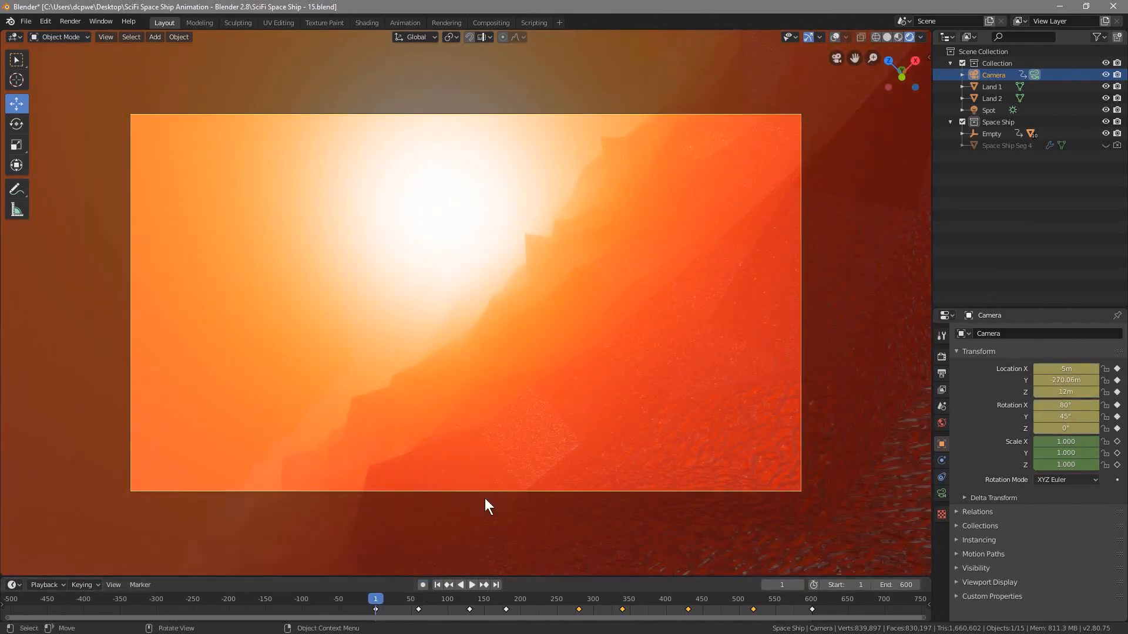
pyautogui.click(25, 21)
pyautogui.click(59, 105)
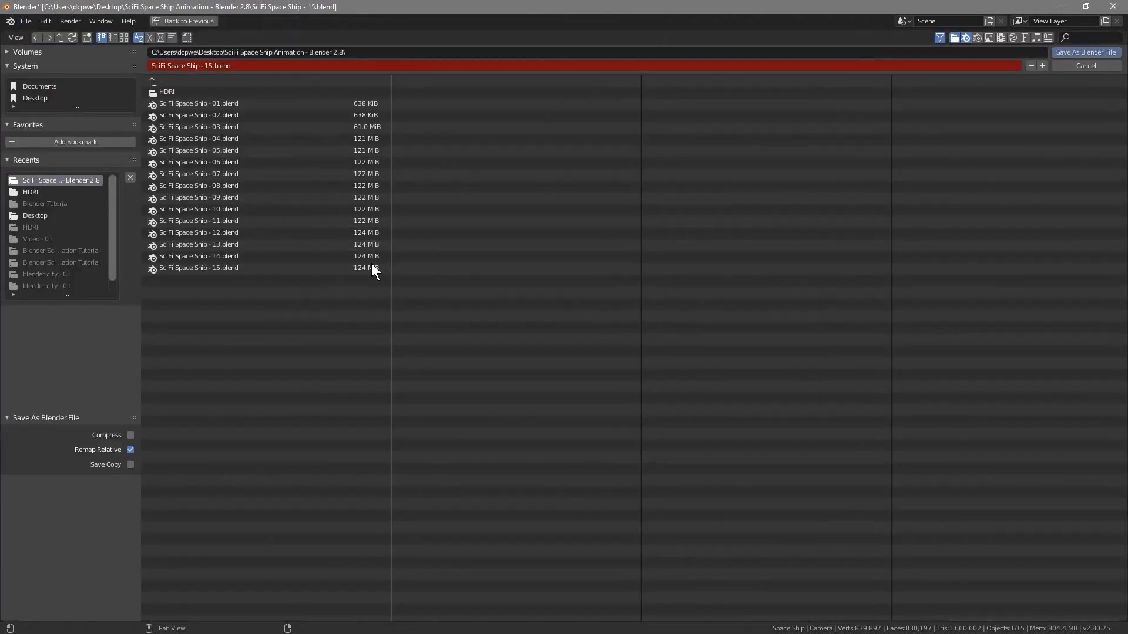
pyautogui.click(1042, 66)
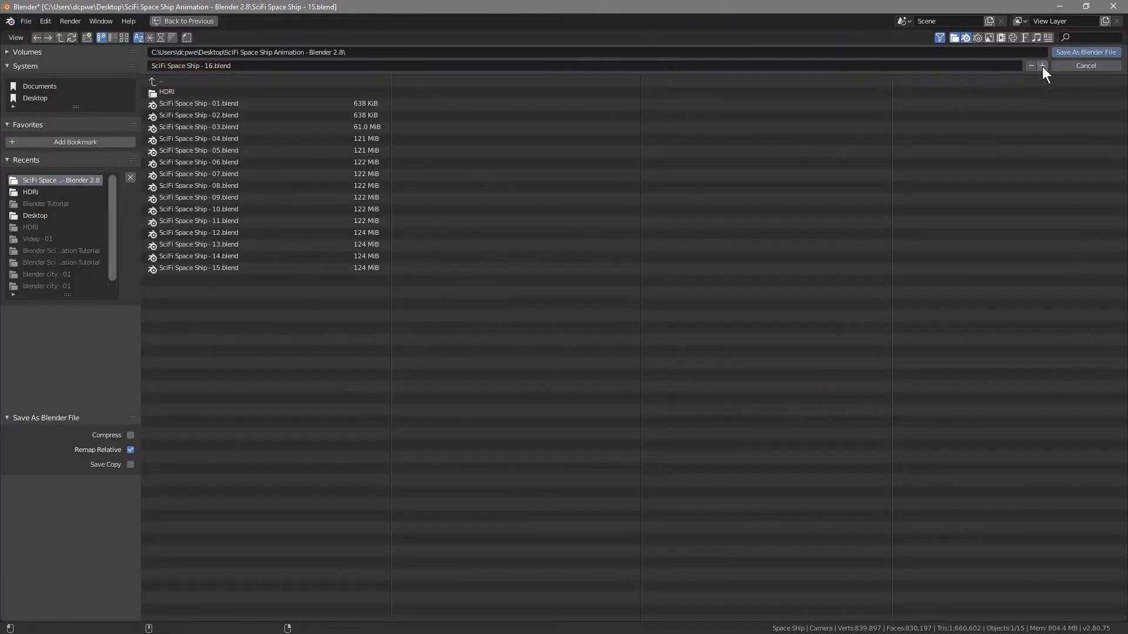
pyautogui.click(1086, 53)
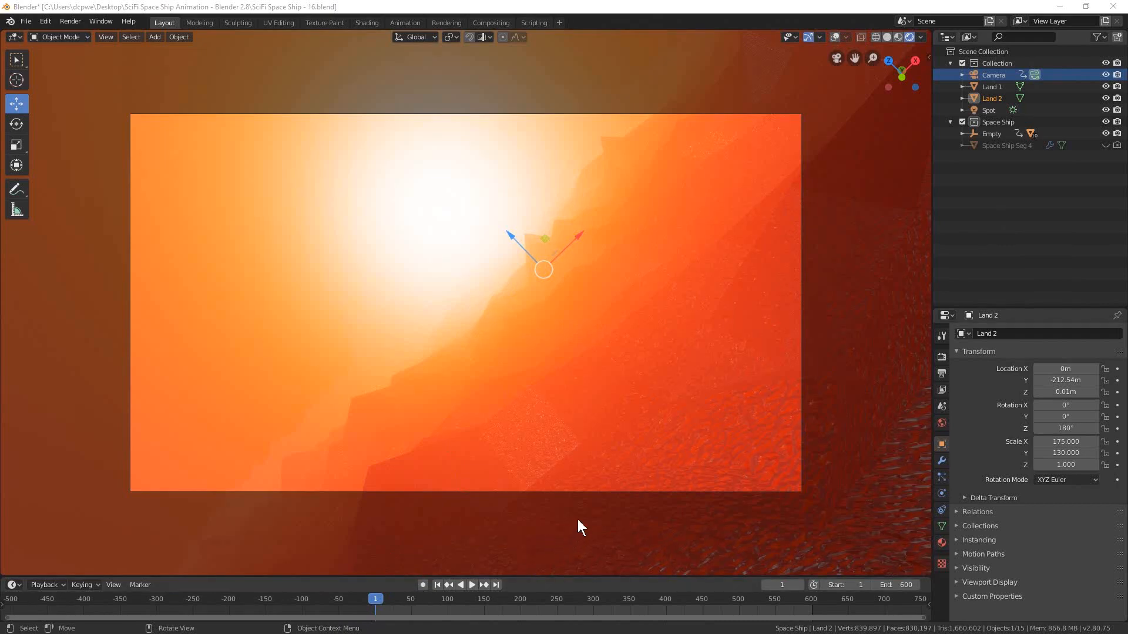
pyautogui.click(605, 446)
pyautogui.scroll(-3, 605, 446)
pyautogui.moveTo(677, 507); pyautogui.dragTo(673, 487, button='middle')
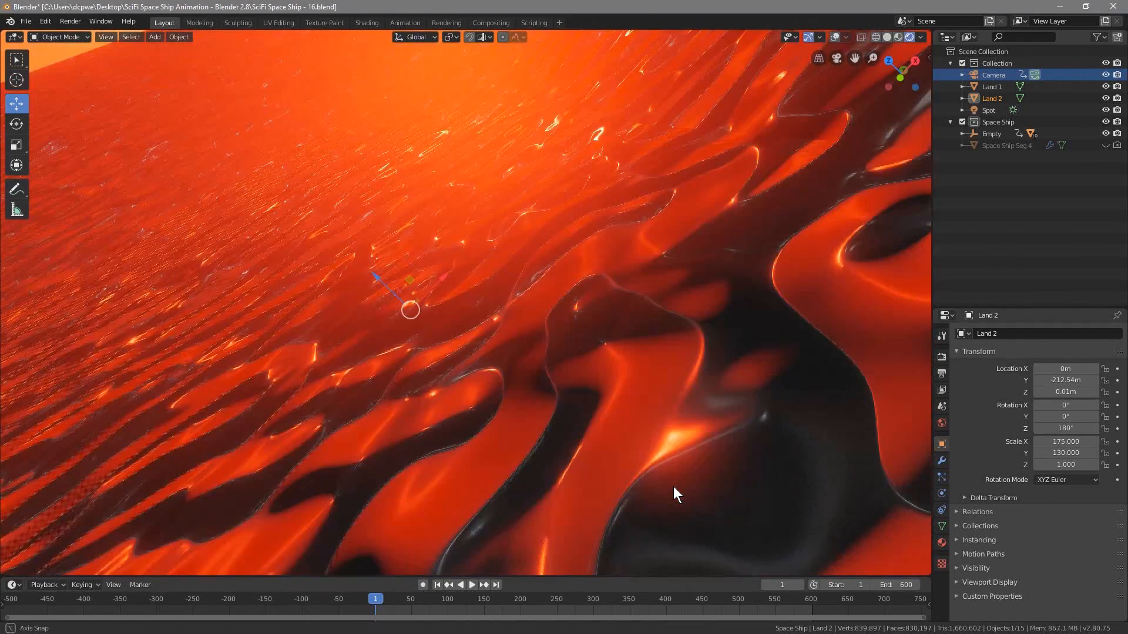
pyautogui.press('KP_0')
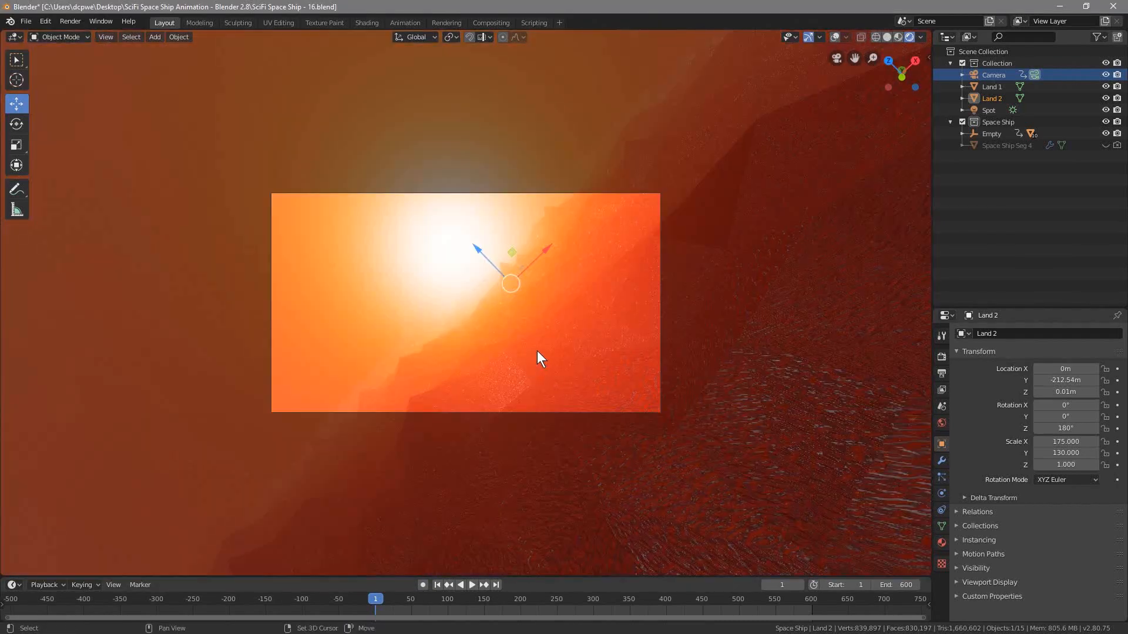
pyautogui.keyDown('shift'); pyautogui.moveTo(539, 351); pyautogui.dragTo(461, 371, button='middle'); pyautogui.keyUp('shift')
pyautogui.scroll(1, 460, 371)
pyautogui.scroll(5, 460, 372)
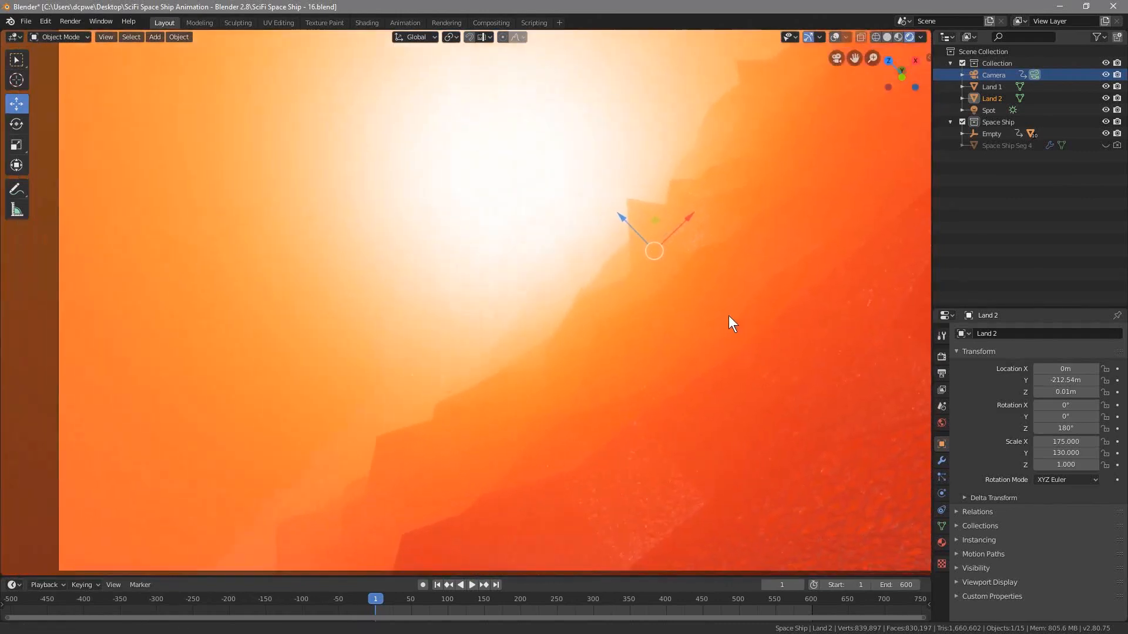
pyautogui.scroll(-4, 728, 316)
pyautogui.scroll(2, 595, 347)
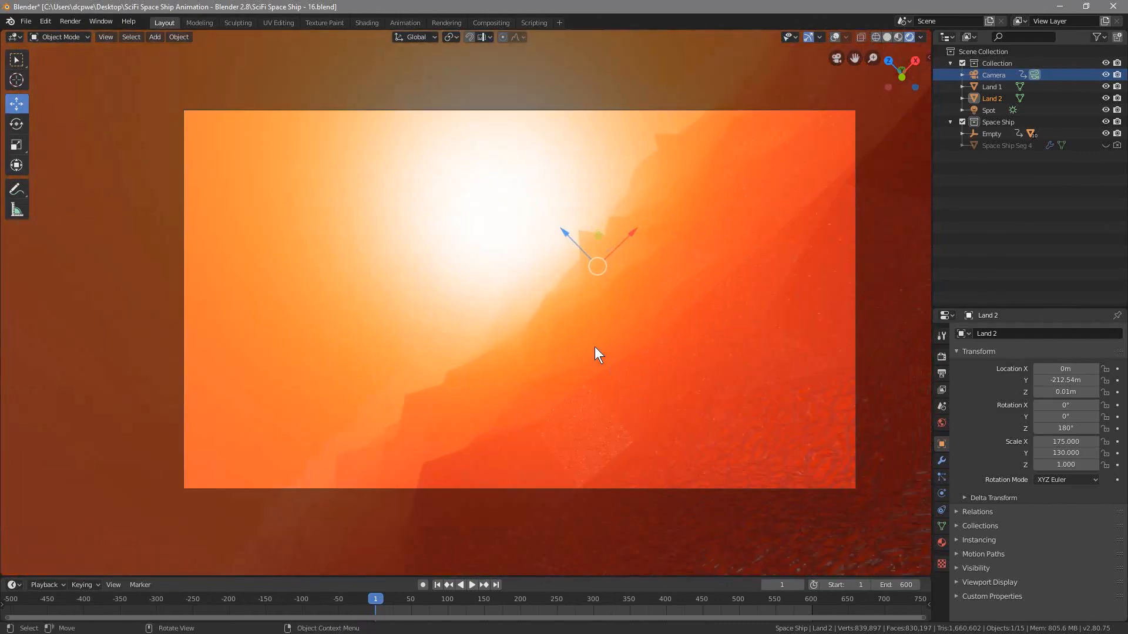
pyautogui.keyDown('shift'); pyautogui.moveTo(591, 347); pyautogui.dragTo(528, 357, button='middle'); pyautogui.keyUp('shift')
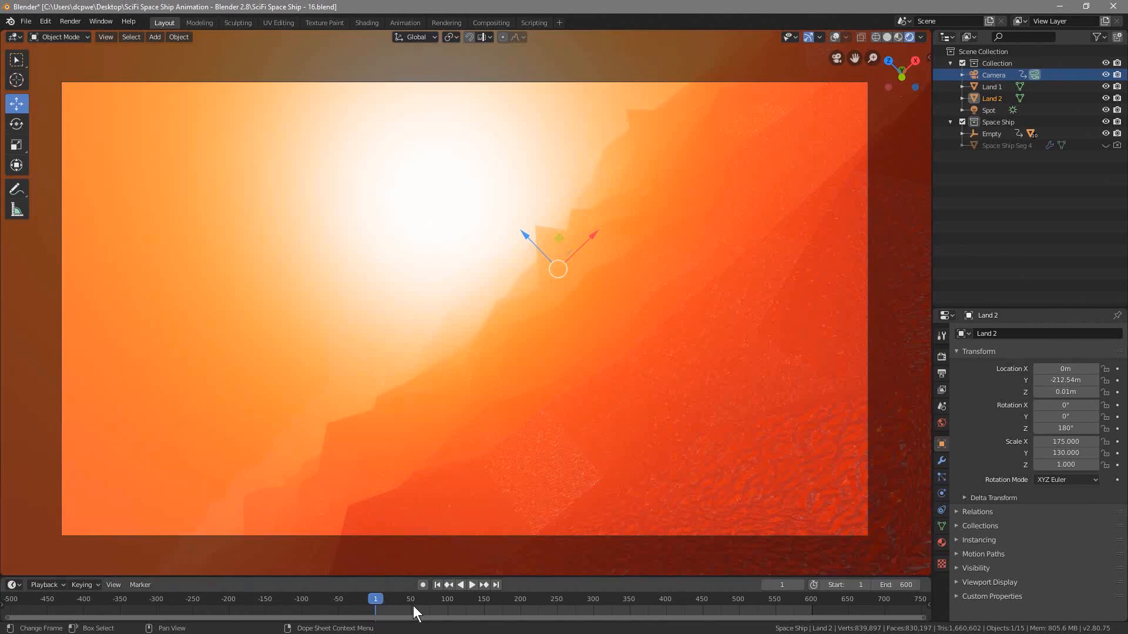
# Scrub through the animation to examine the lighting on the ship's rear and the surrounding landscape.
pyautogui.moveTo(464, 602); pyautogui.dragTo(361, 604, button='middle')
pyautogui.scroll(1, 214, 604)
pyautogui.scroll(-4, 216, 604)
pyautogui.scroll(2, 231, 604)
pyautogui.scroll(2, 382, 604)
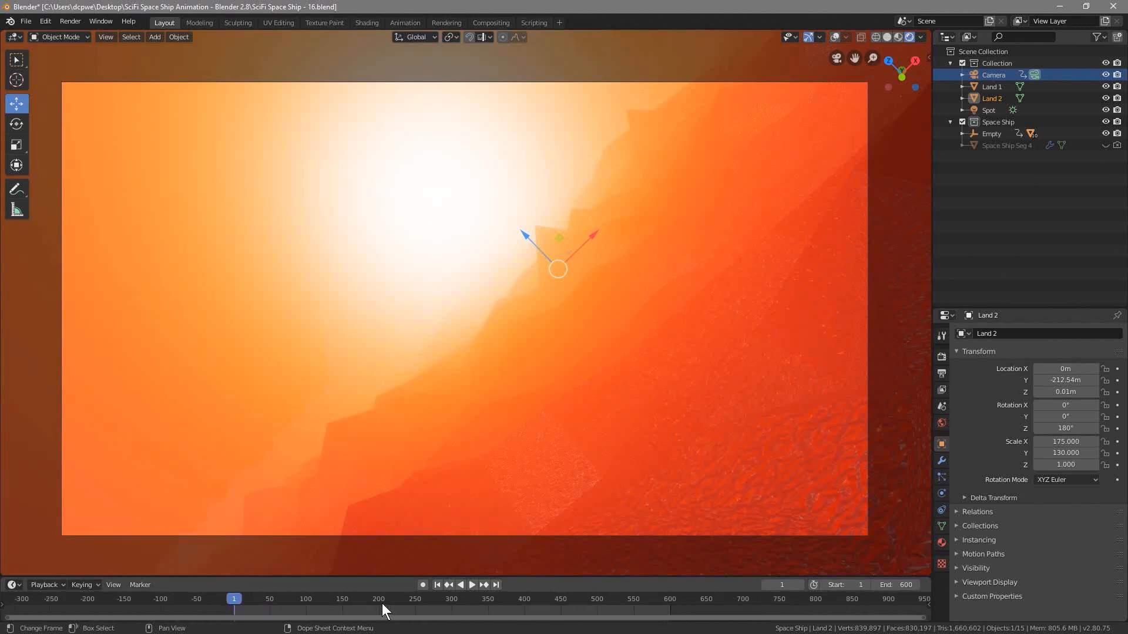
pyautogui.moveTo(235, 600); pyautogui.dragTo(496, 600)
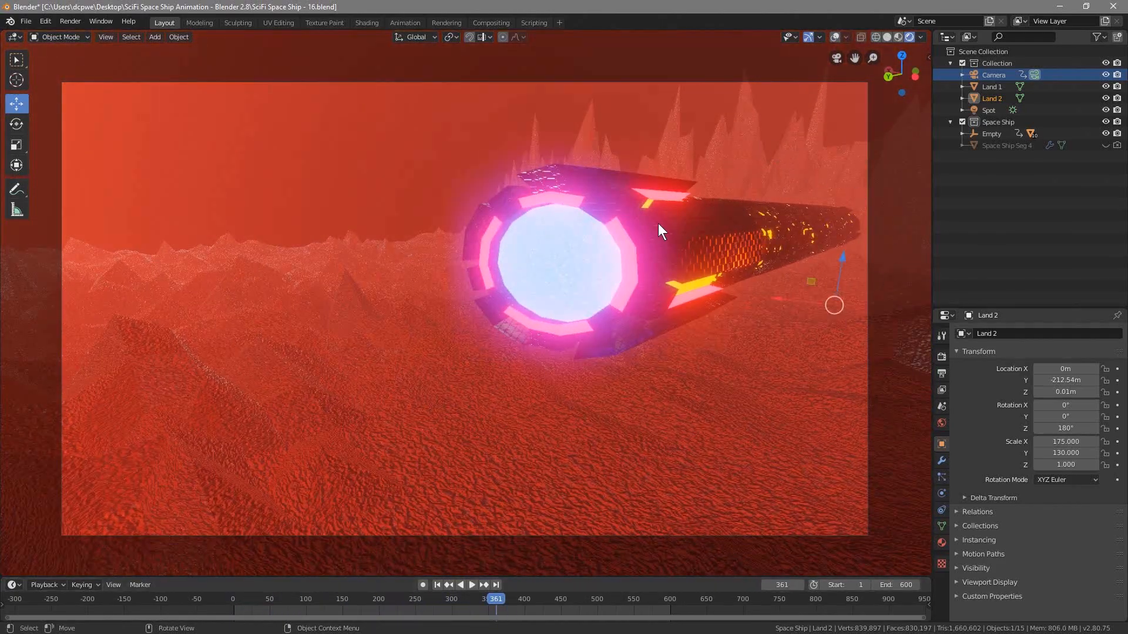
pyautogui.moveTo(493, 601); pyautogui.dragTo(552, 603)
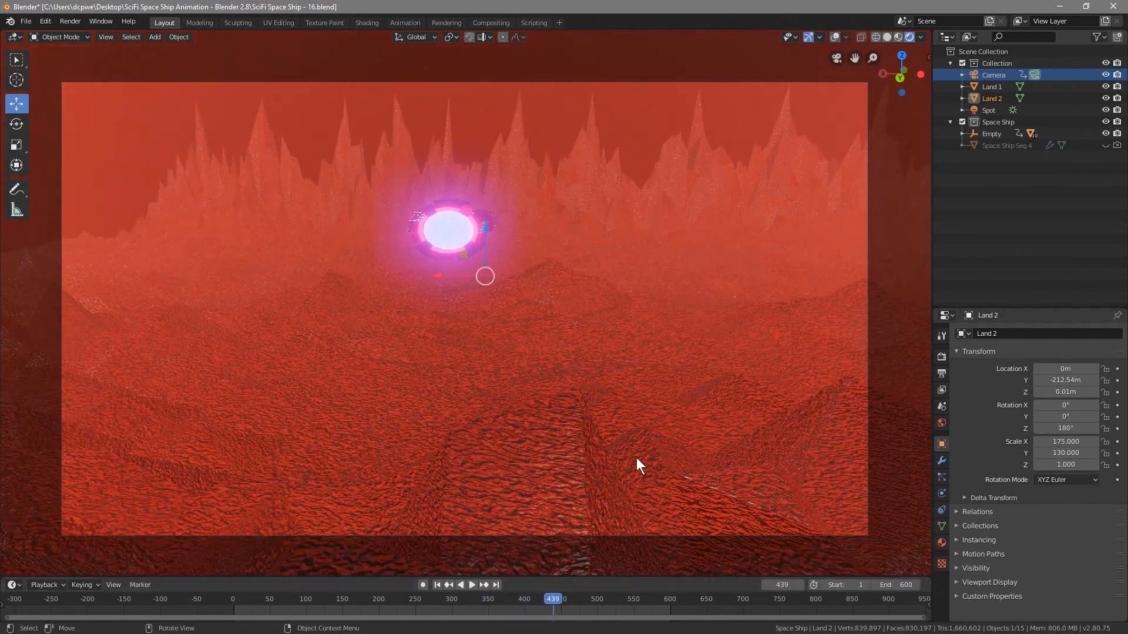
pyautogui.moveTo(534, 597); pyautogui.dragTo(337, 597)
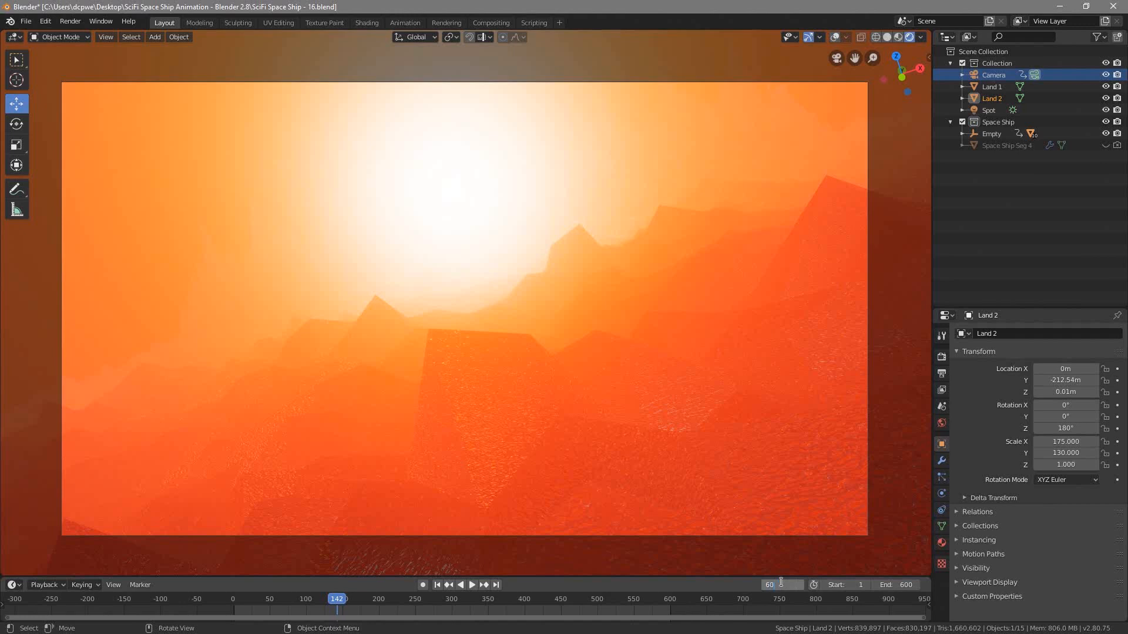
# Go to frame 60 and duplicate the Spot light in place.
pyautogui.press('Return')
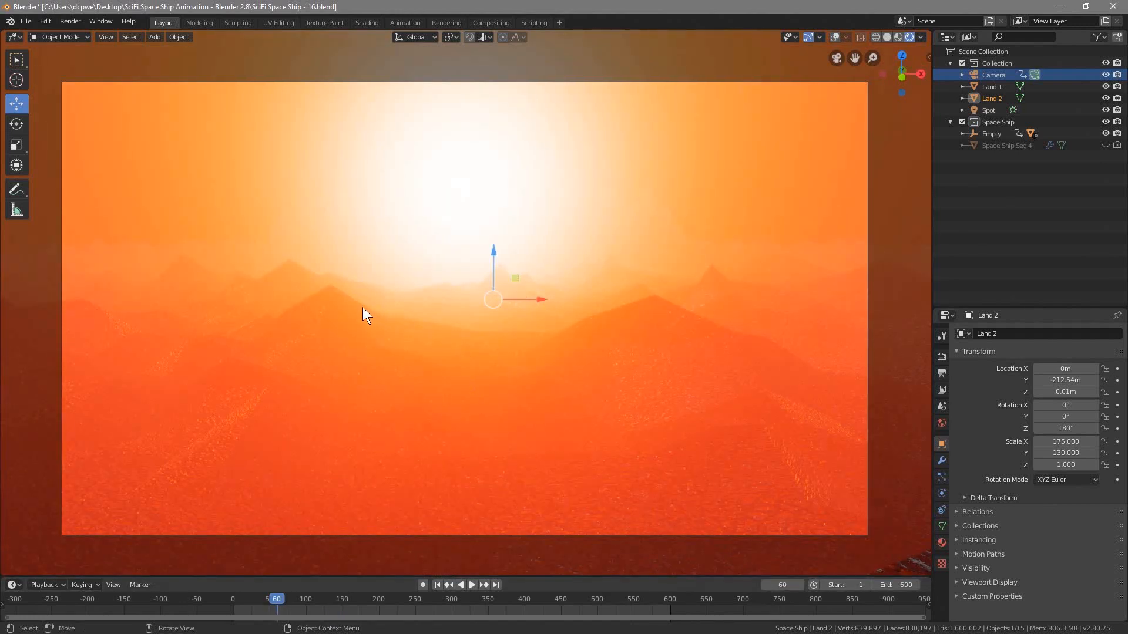
pyautogui.press('KP_3')
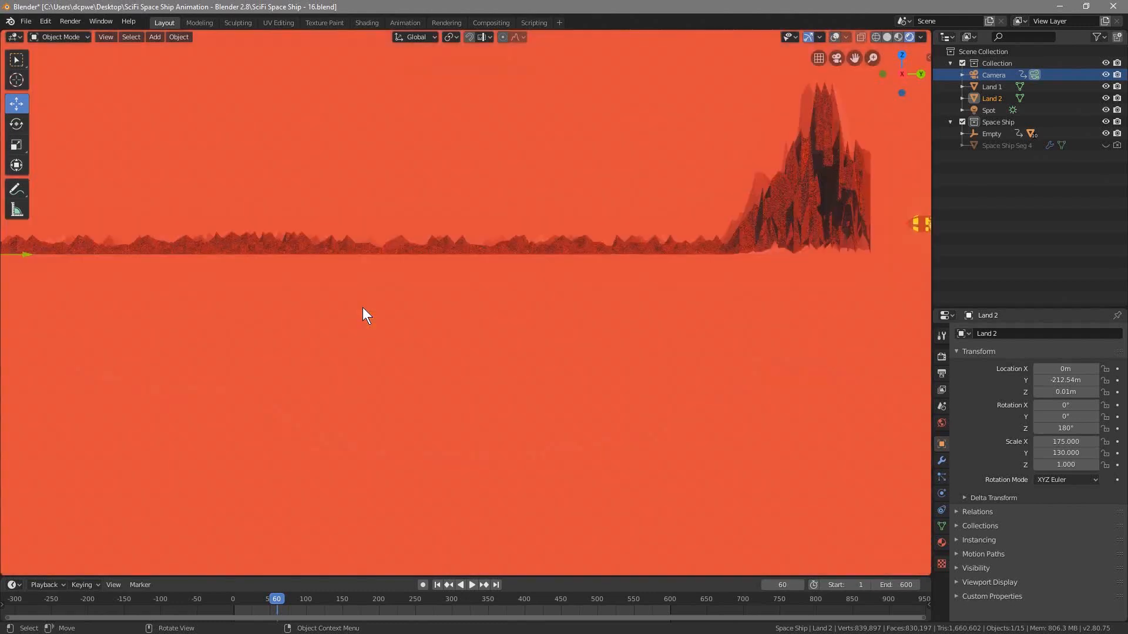
pyautogui.scroll(-2, 497, 297)
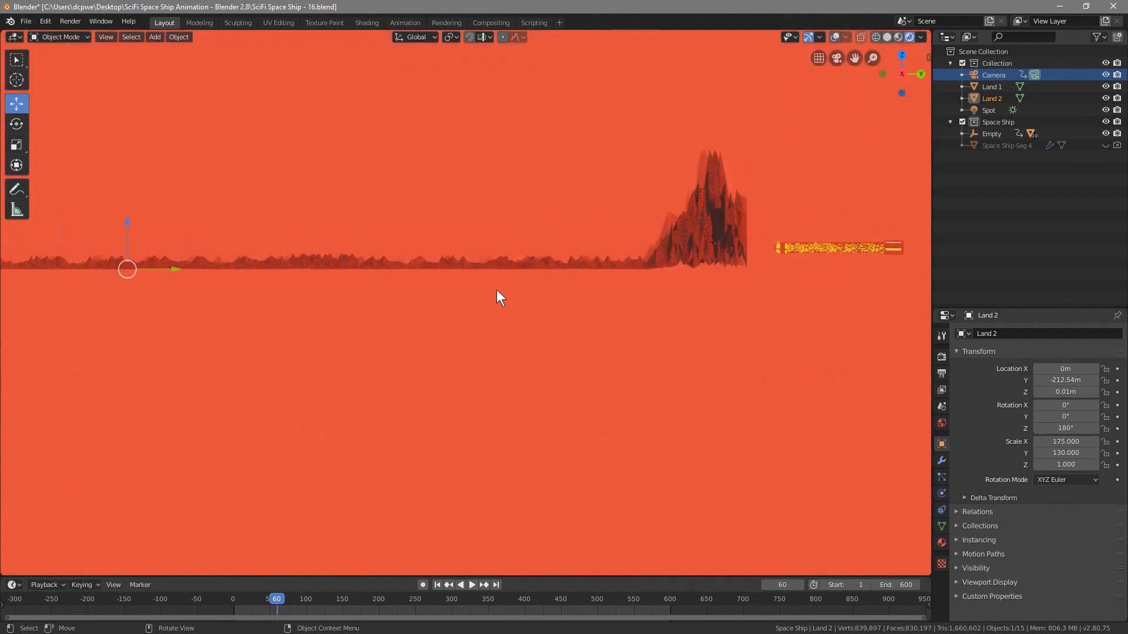
pyautogui.keyDown('shift'); pyautogui.moveTo(327, 296); pyautogui.dragTo(471, 383, button='middle'); pyautogui.keyUp('shift')
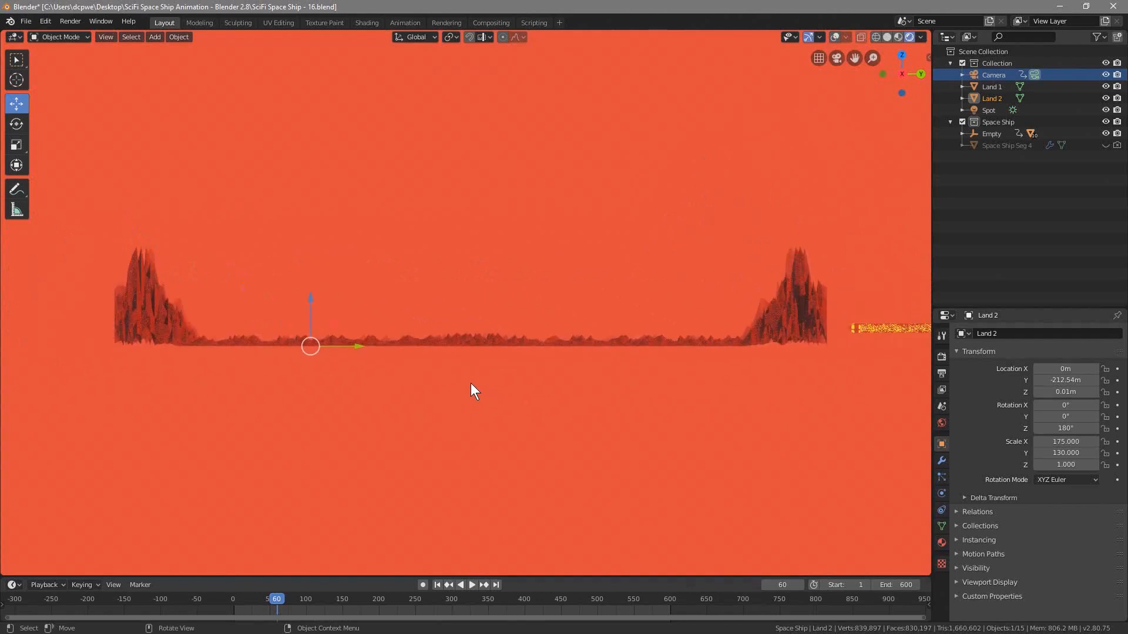
pyautogui.click(991, 110)
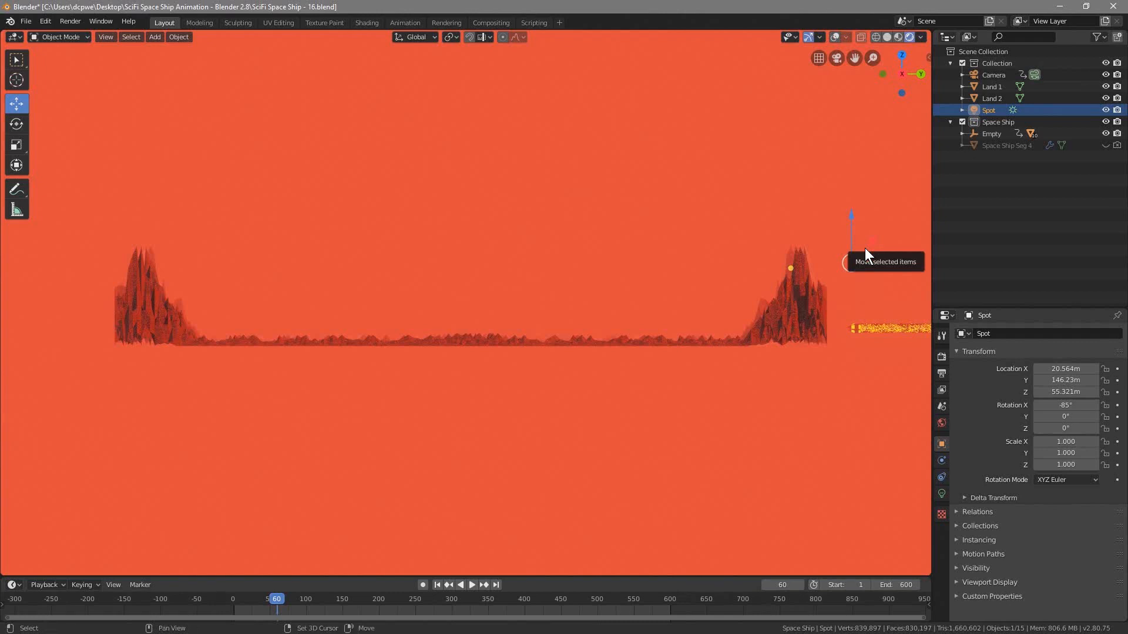
pyautogui.hotkey('shift', 'd')
pyautogui.click(865, 248)
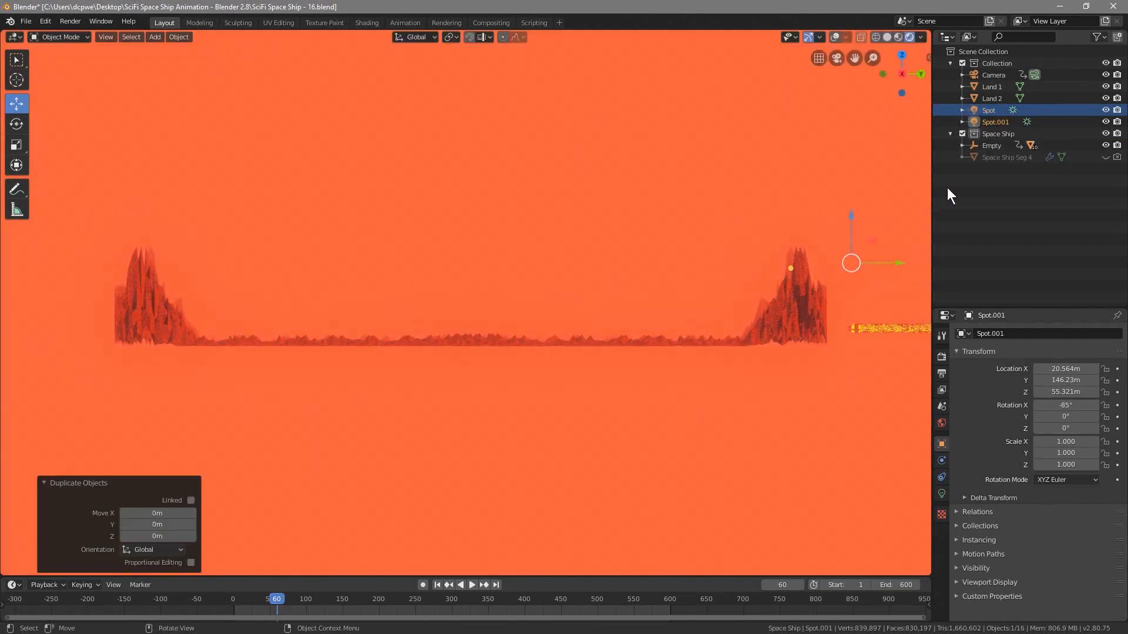
# Rename the original spot light as Spot Front and its duplicate as Spot Back.
pyautogui.click(993, 111)
pyautogui.click(987, 122)
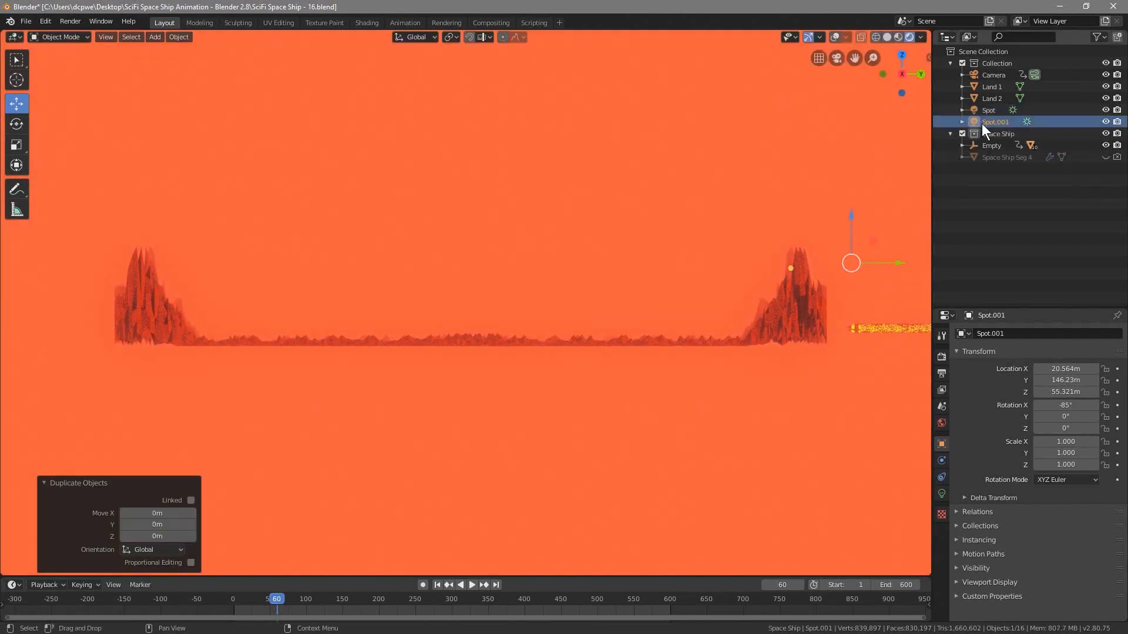
pyautogui.click(997, 111)
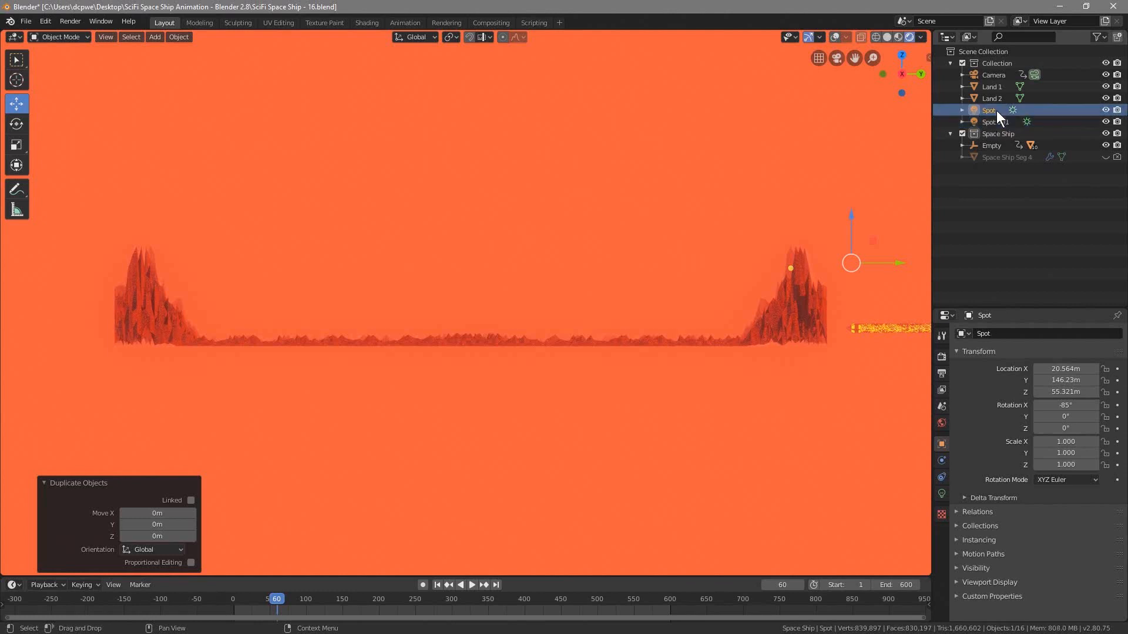
pyautogui.doubleClick(997, 110)
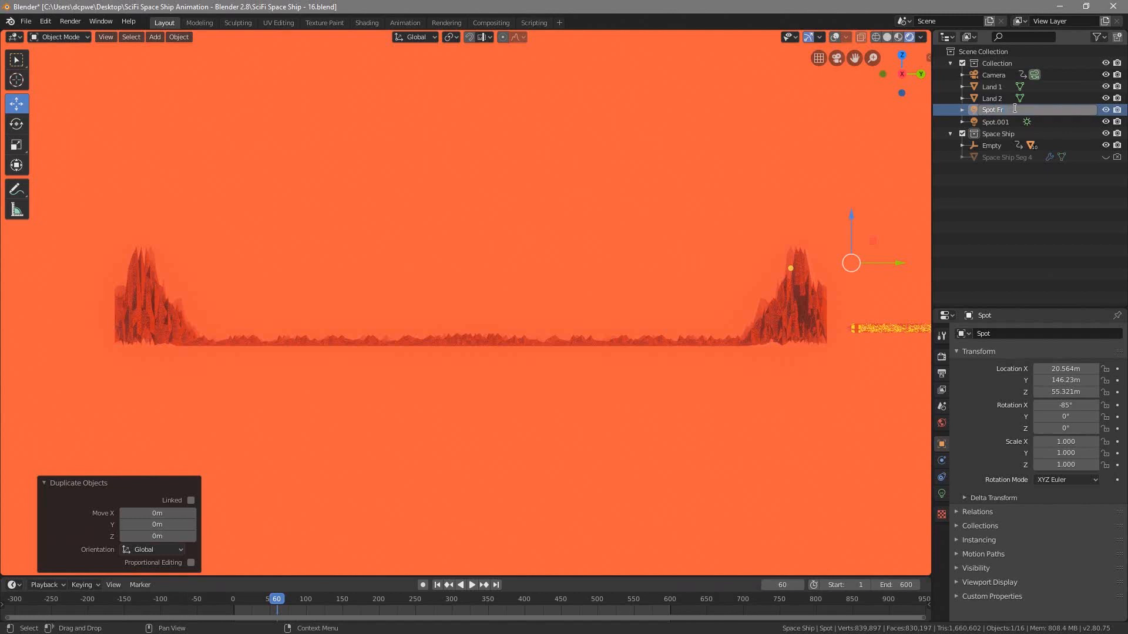
pyautogui.press('Return')
pyautogui.doubleClick(1004, 121)
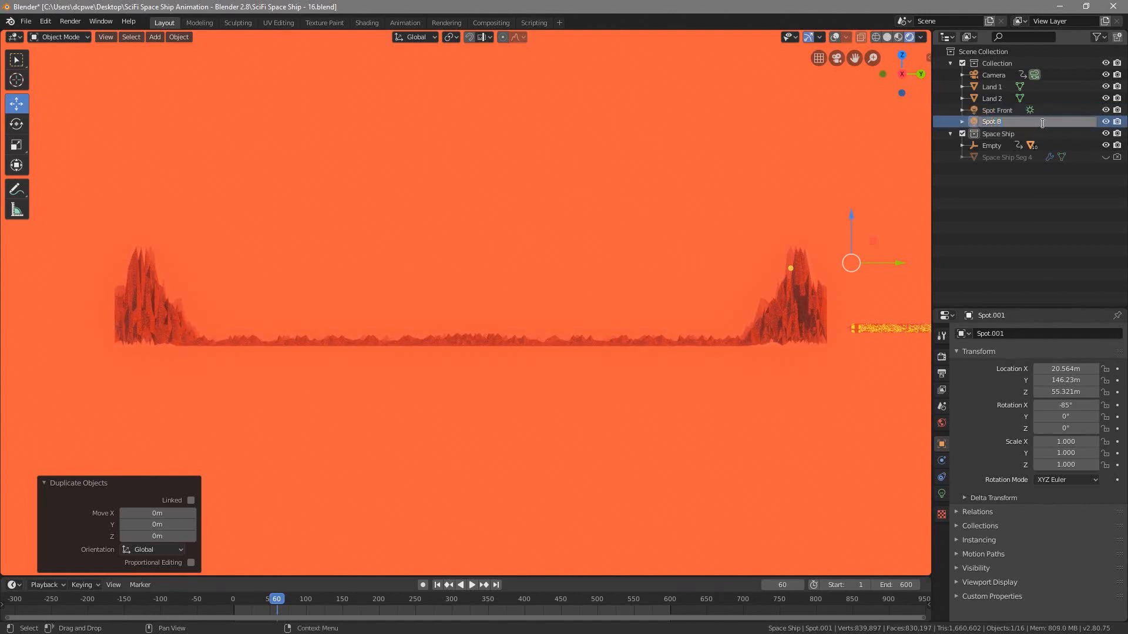
pyautogui.write('Spot Back')
pyautogui.press('Return')
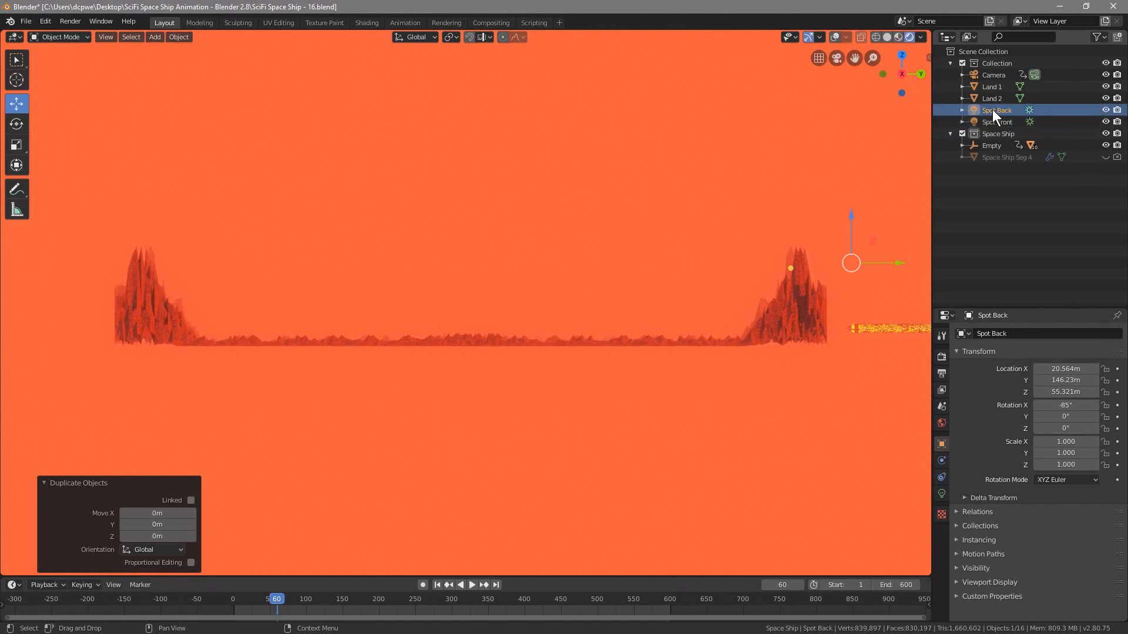
# Move Spot Back along Y to about -348 m, near the mountains opposite Spot Front, and set its X rotation to 85°.
pyautogui.press('g')
pyautogui.press('y')
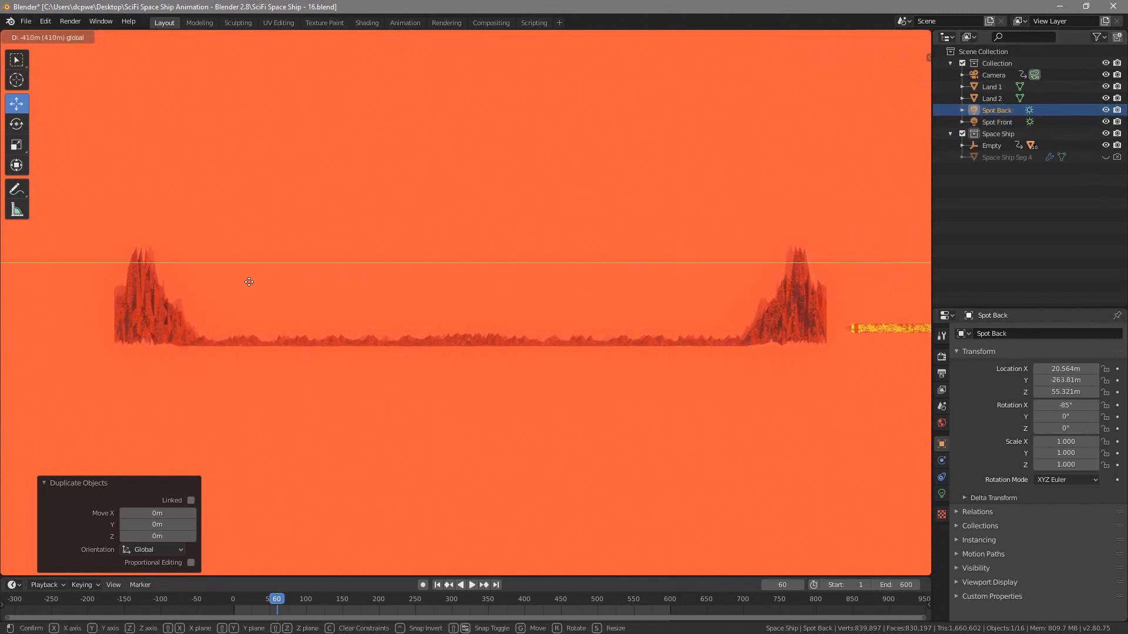
pyautogui.click(102, 287)
pyautogui.press('g')
pyautogui.press('y')
pyautogui.click(129, 265)
pyautogui.press('g')
pyautogui.press('y')
pyautogui.click(137, 266)
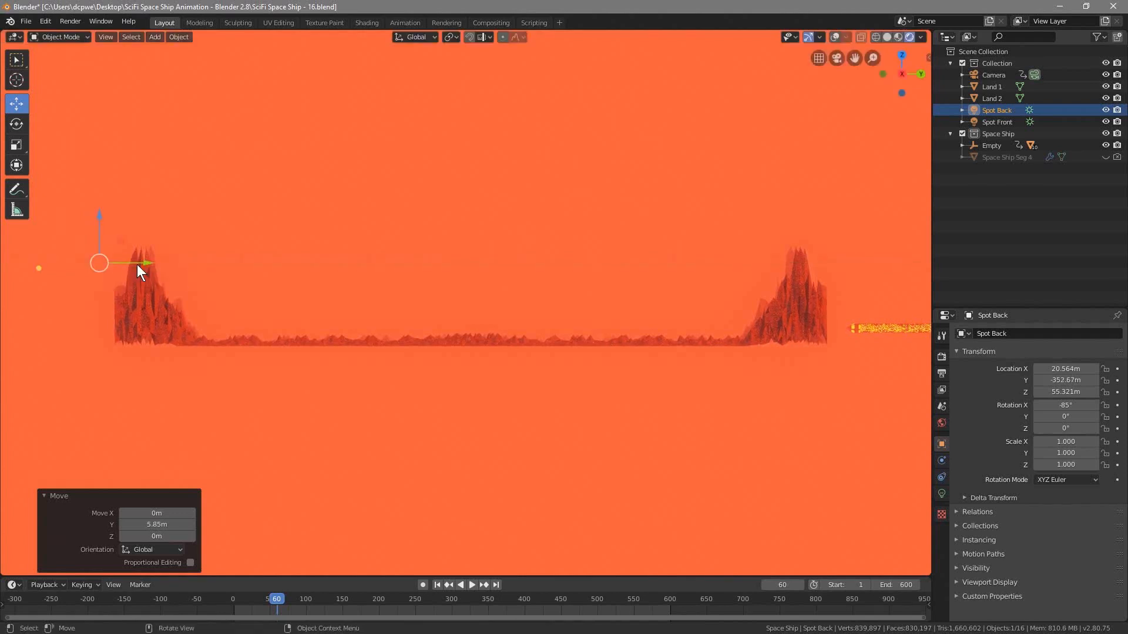
pyautogui.press('g')
pyautogui.press('y')
pyautogui.click(156, 238)
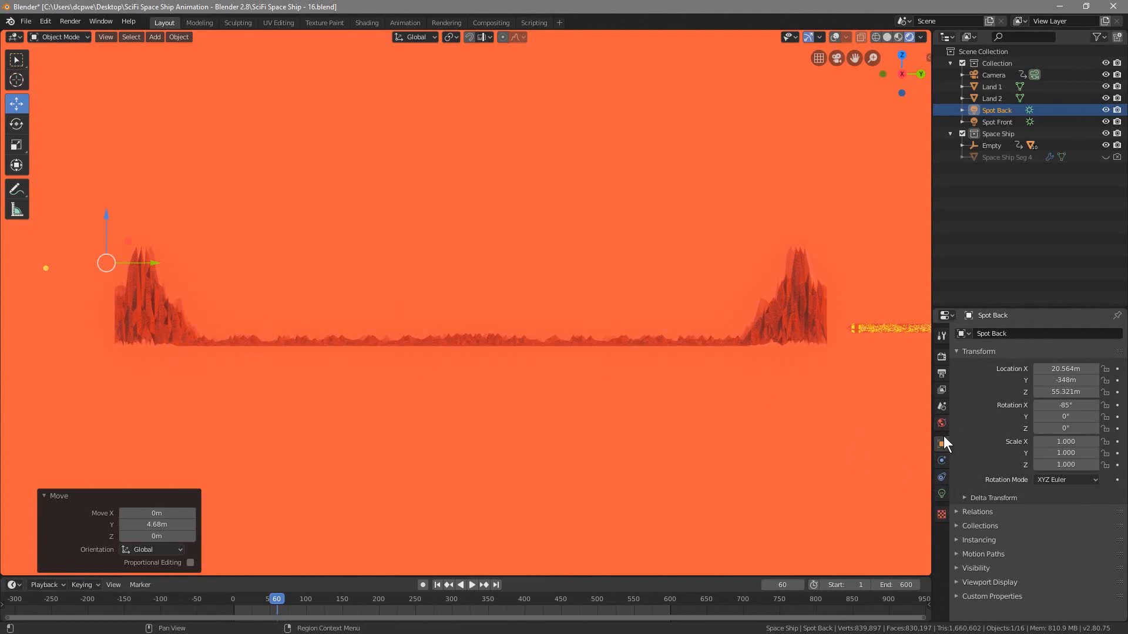
pyautogui.click(1069, 407)
pyautogui.press('Return')
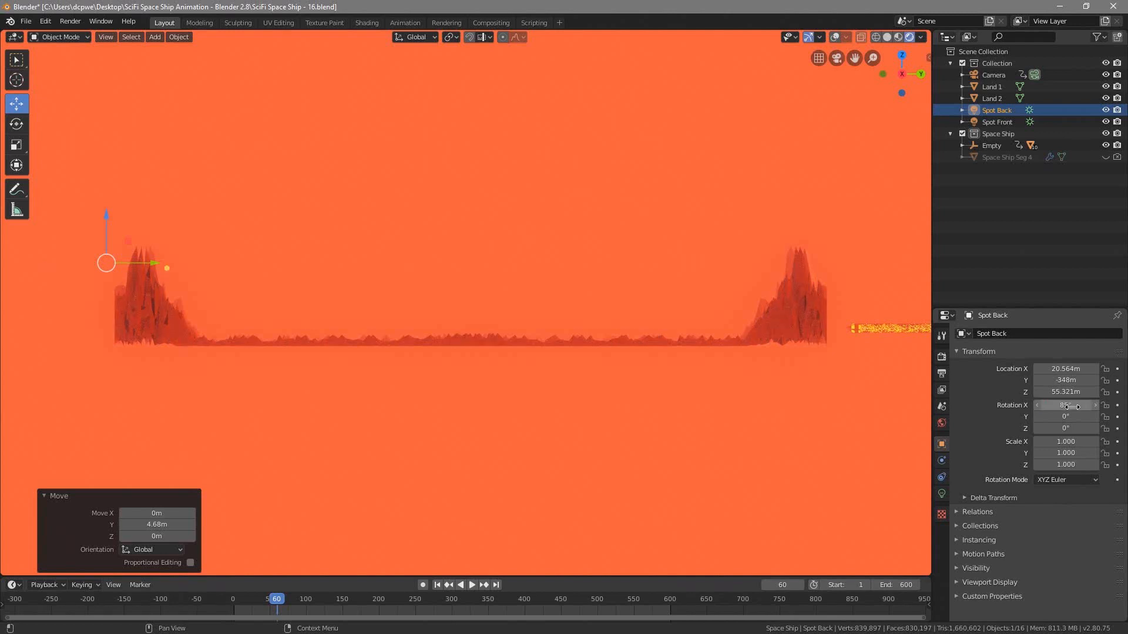
# Move Spot Back along Y to about -379 m, behind the mountains, and show the scene in solid shading.
pyautogui.moveTo(148, 262); pyautogui.dragTo(111, 260)
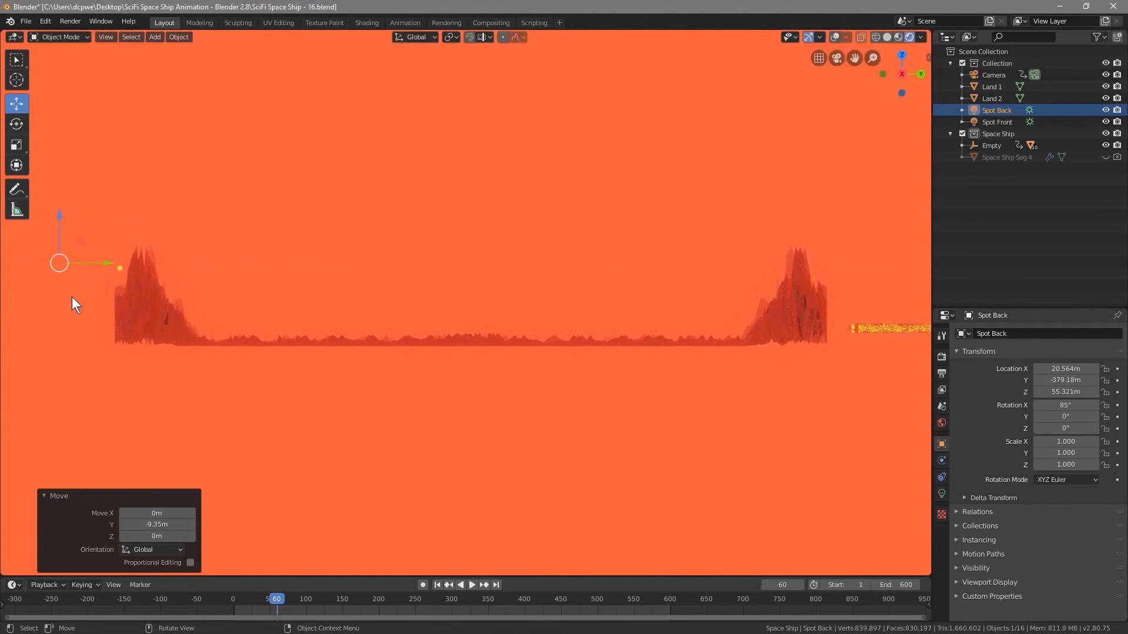
pyautogui.moveTo(78, 297); pyautogui.dragTo(196, 304, button='middle')
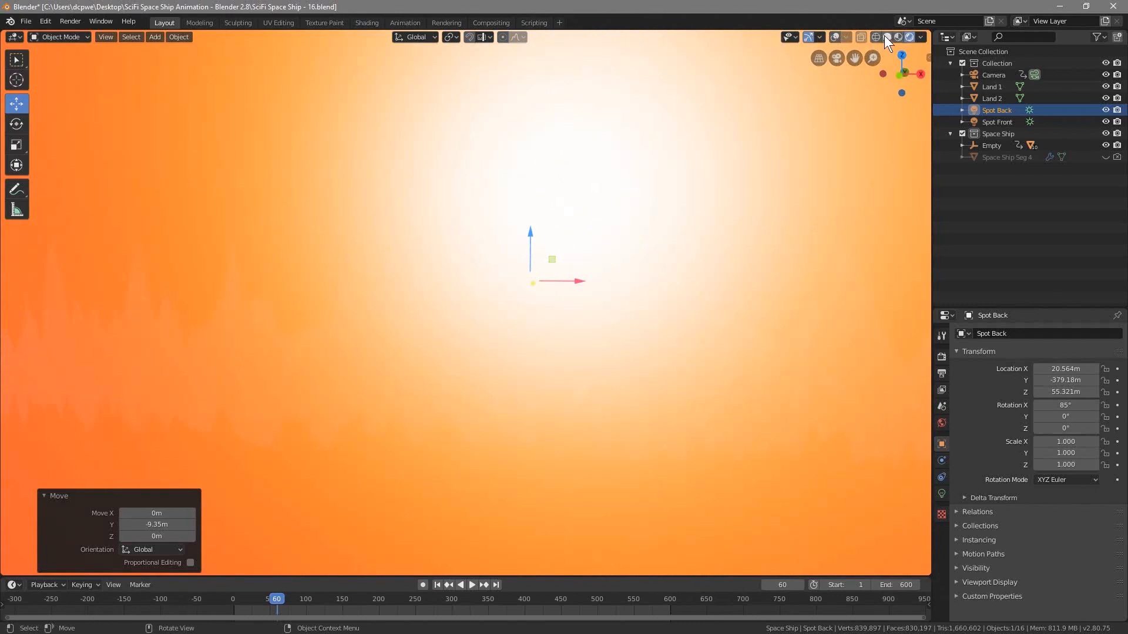
pyautogui.click(887, 36)
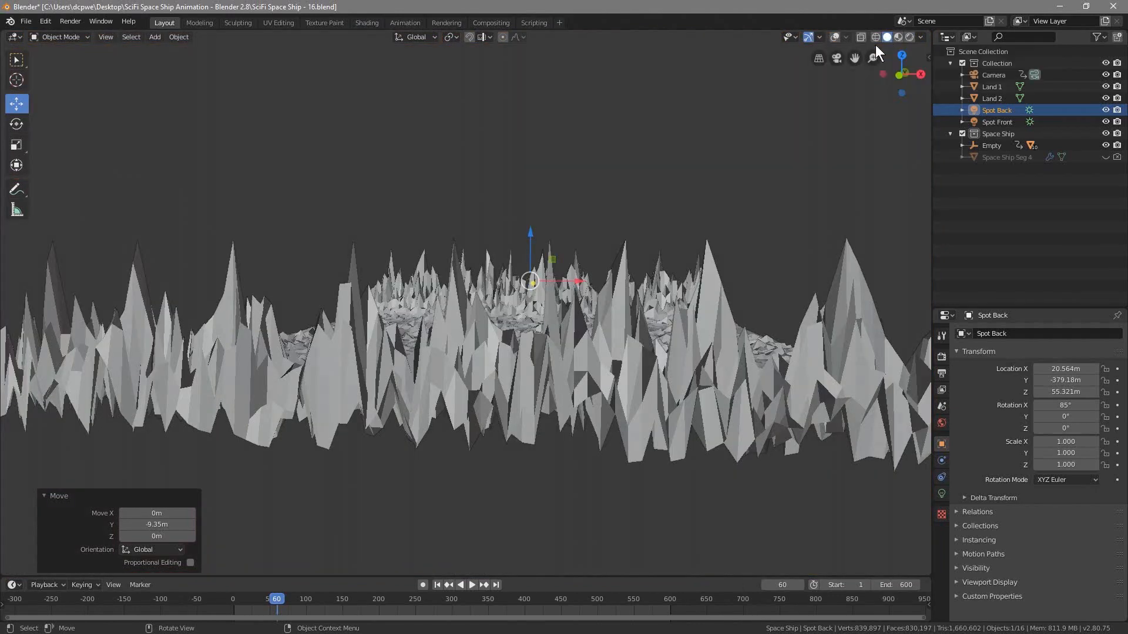
pyautogui.scroll(5, 542, 295)
pyautogui.scroll(-4, 617, 305)
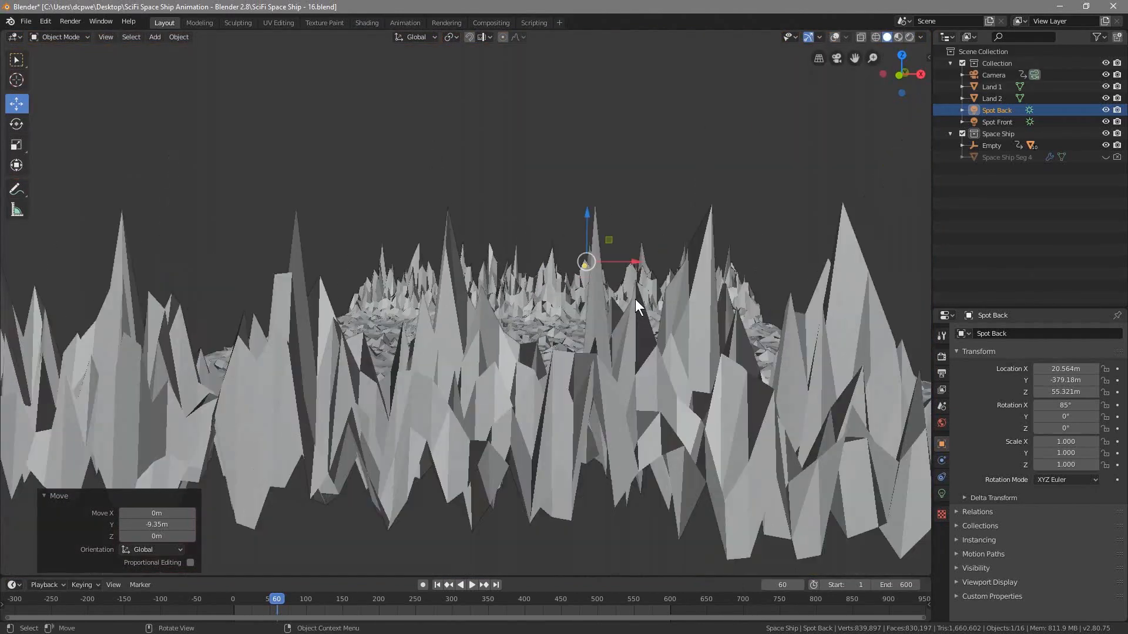
# Shift Spot Back along X to about 13.4 m, finishing with an exact move of -2 m.
pyautogui.moveTo(633, 299); pyautogui.dragTo(640, 309, button='middle')
pyautogui.press('g')
pyautogui.press('x')
pyautogui.click(613, 310)
pyautogui.write('gx-2')
pyautogui.press('Return')
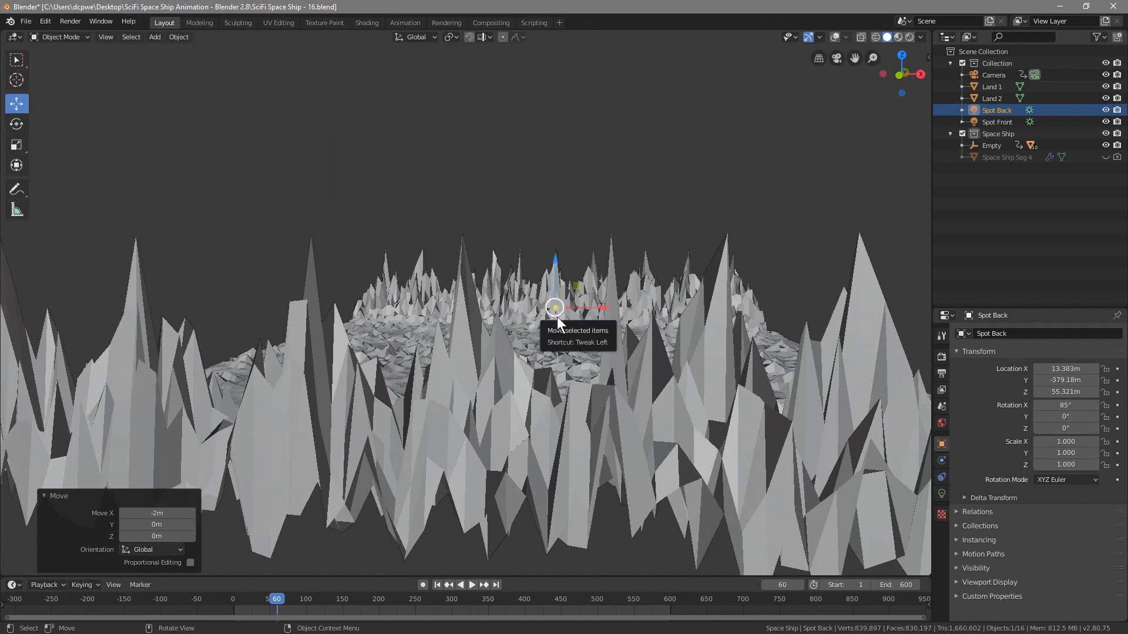
# Look through the camera in rendered shading and go to frame 445 to examine the back light.
pyautogui.press('KP_0')
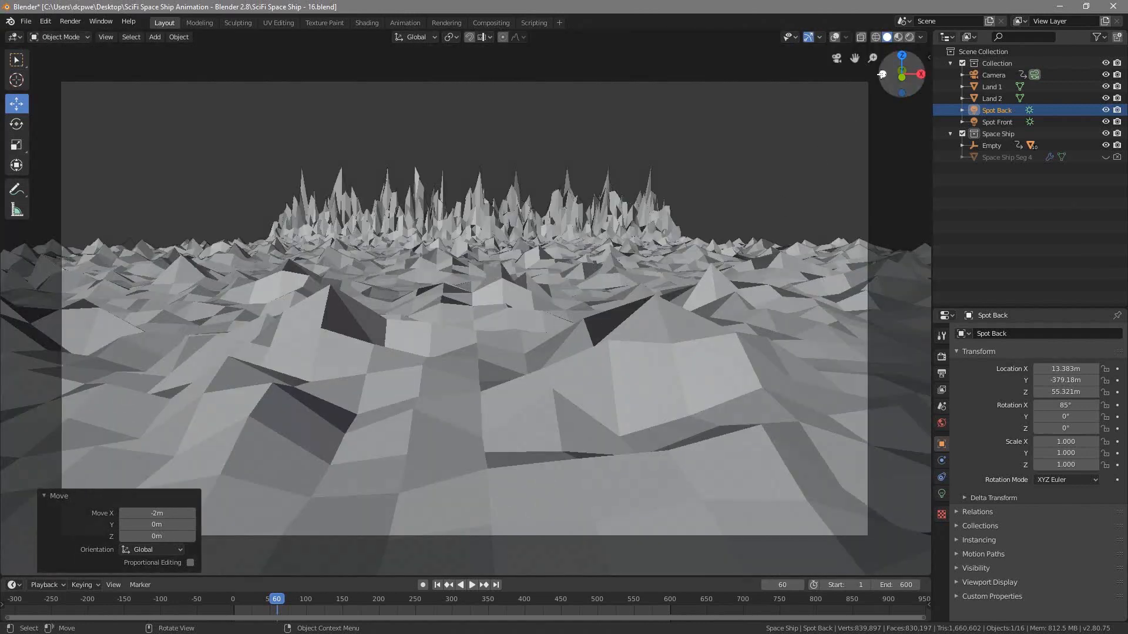
pyautogui.click(911, 36)
pyautogui.moveTo(274, 601); pyautogui.dragTo(557, 602)
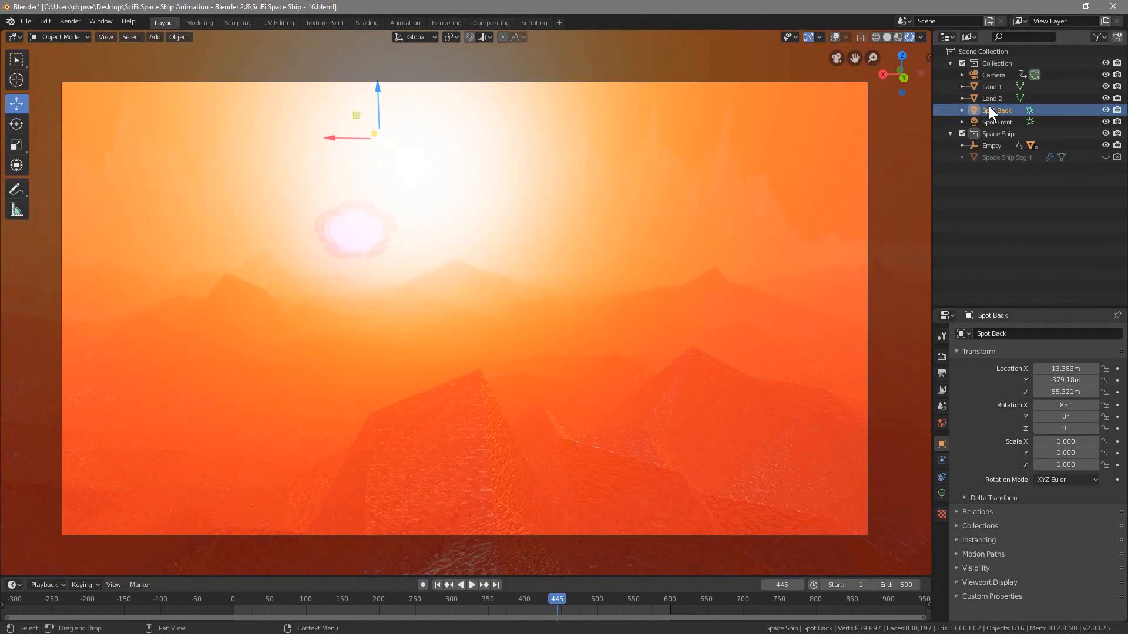
# Try a blue light colour with hue 0.697 and a strength of 150 on Spot Back.
pyautogui.click(942, 494)
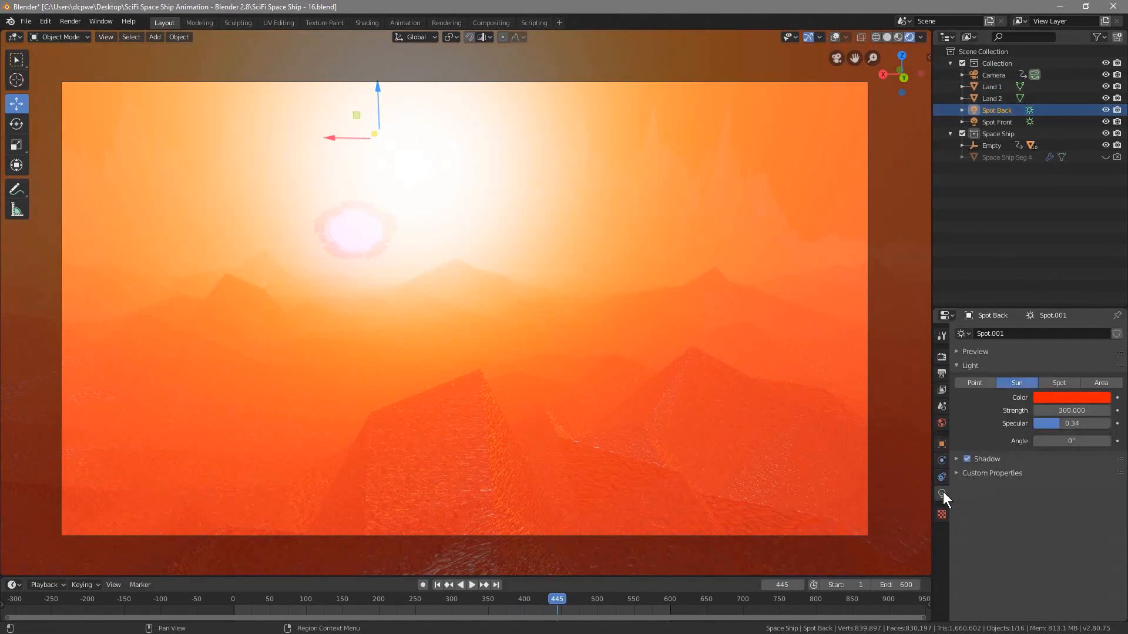
pyautogui.click(1051, 399)
pyautogui.moveTo(1056, 314)
pyautogui.mouseDown()
pyautogui.moveTo(1056, 327)
pyautogui.moveTo(1015, 312)
pyautogui.moveTo(1056, 327)
pyautogui.moveTo(1073, 321)
pyautogui.moveTo(1086, 296)
pyautogui.moveTo(1076, 248)
pyautogui.moveTo(1094, 283)
pyautogui.moveTo(1091, 270)
pyautogui.mouseUp()
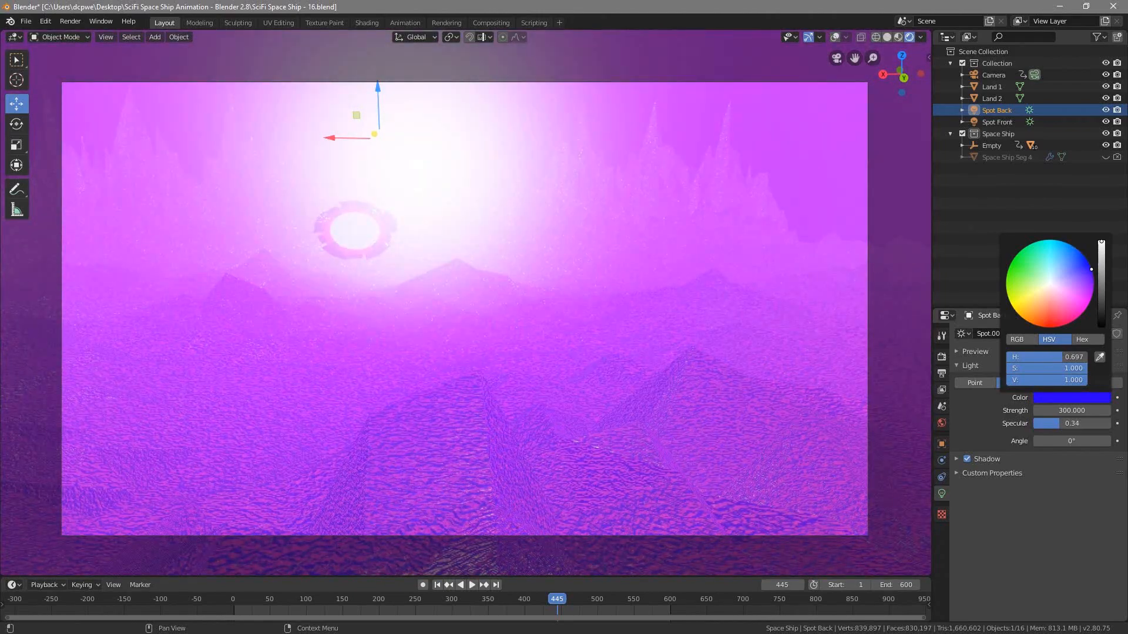
pyautogui.click(1075, 410)
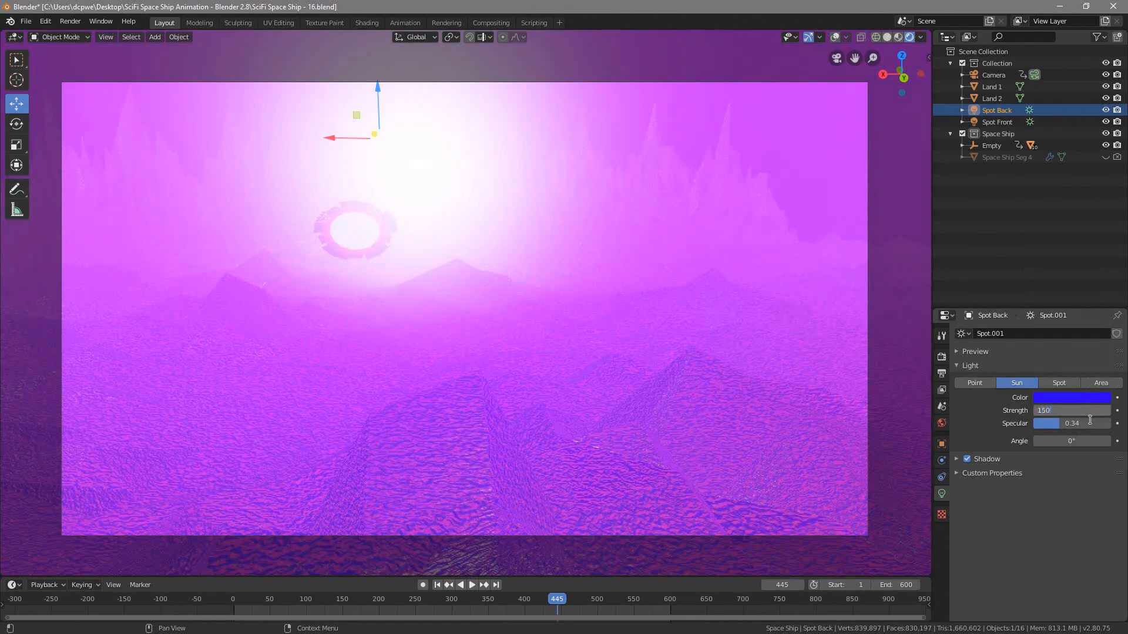
pyautogui.press('Return')
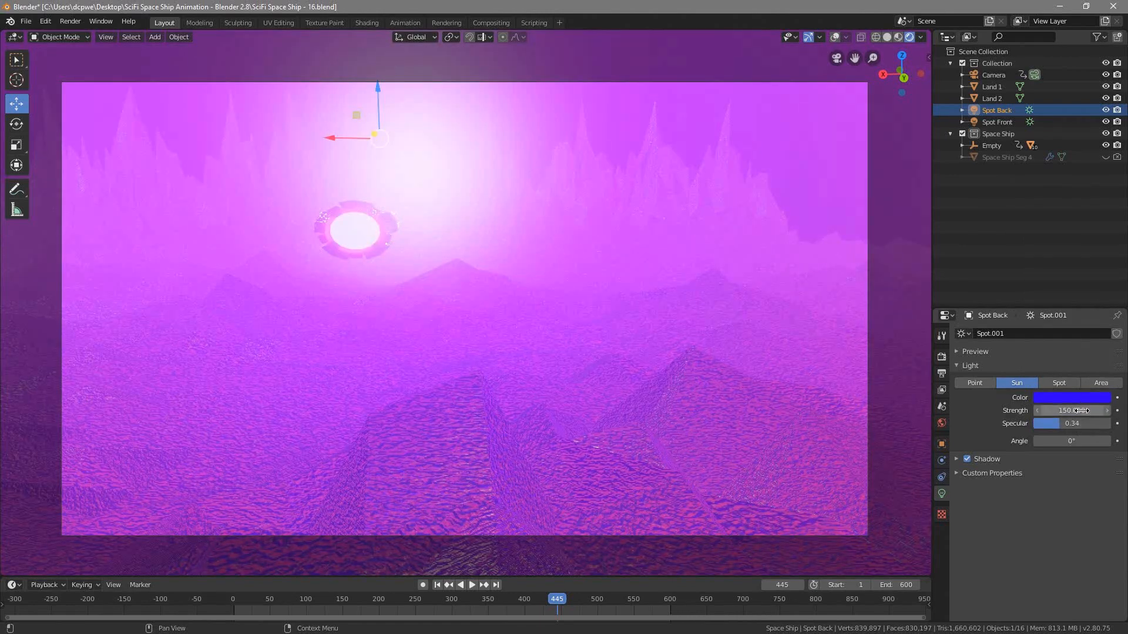
pyautogui.press('Return')
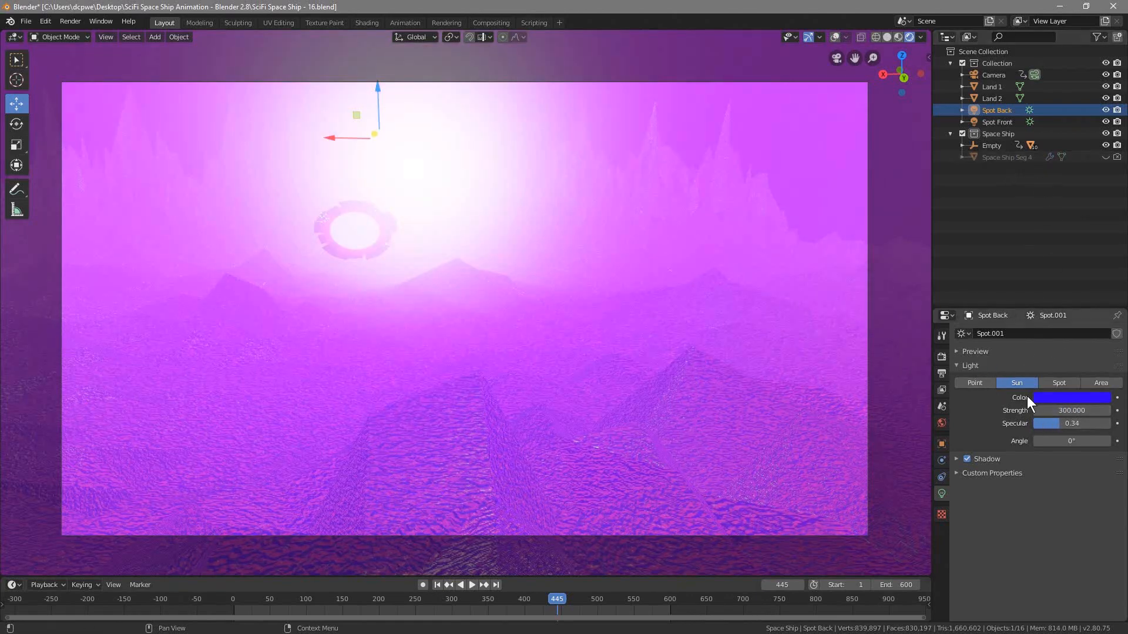
# Return Spot Back's colour to red with hue 0.018 and compare it with Spot Front's colour.
pyautogui.click(1070, 398)
pyautogui.moveTo(1090, 283)
pyautogui.mouseDown()
pyautogui.moveTo(1079, 317)
pyautogui.moveTo(1033, 324)
pyautogui.moveTo(1044, 327)
pyautogui.mouseUp()
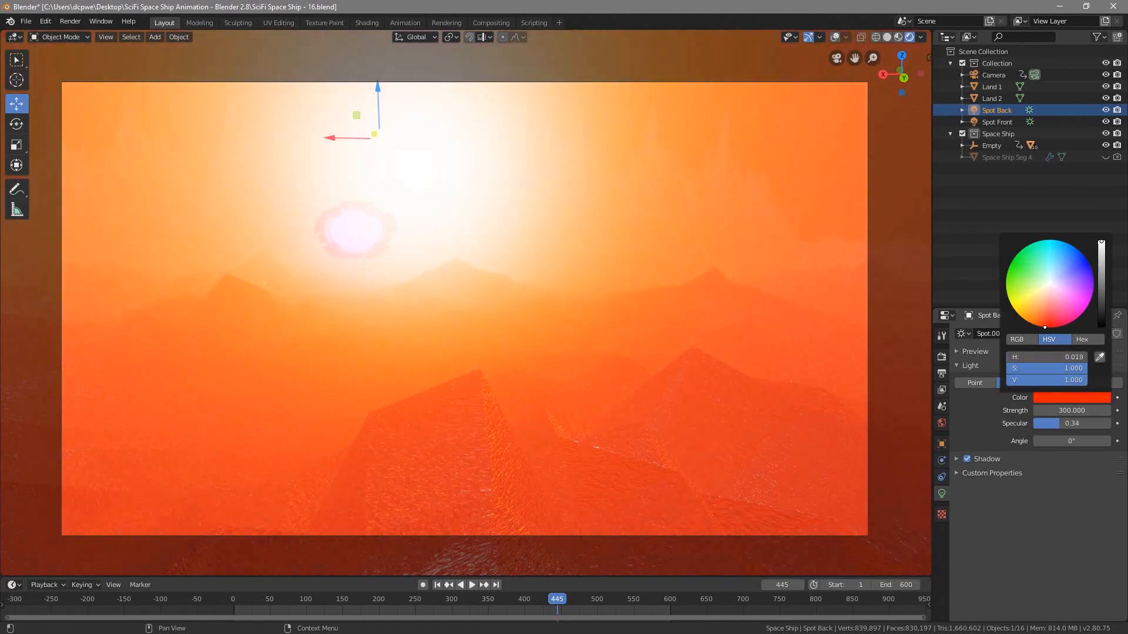
pyautogui.click(997, 121)
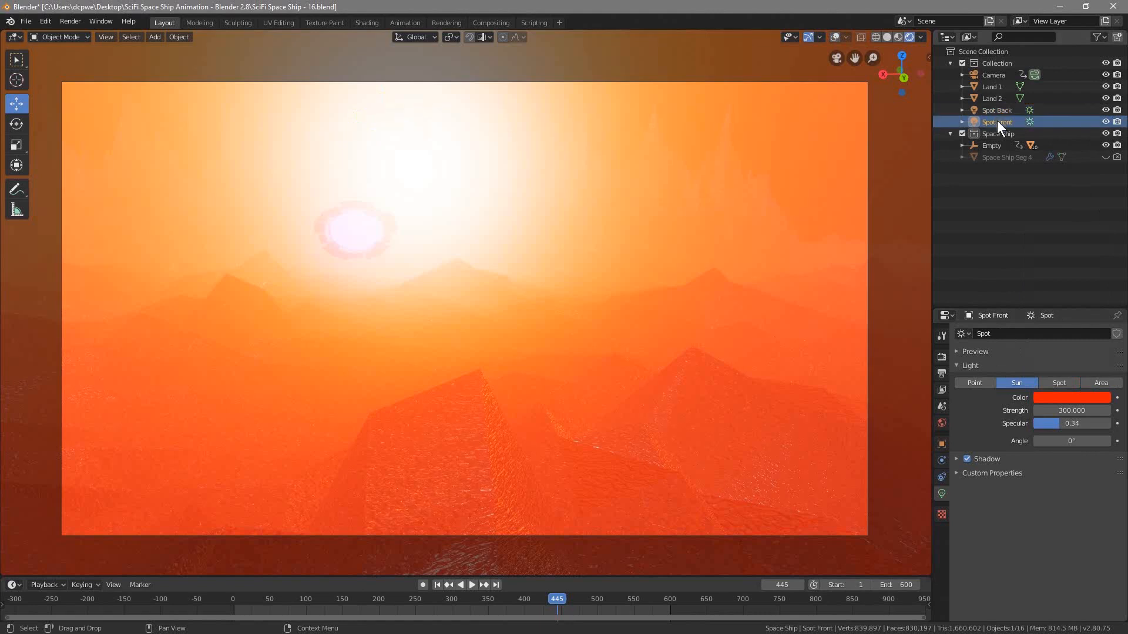
pyautogui.click(1066, 399)
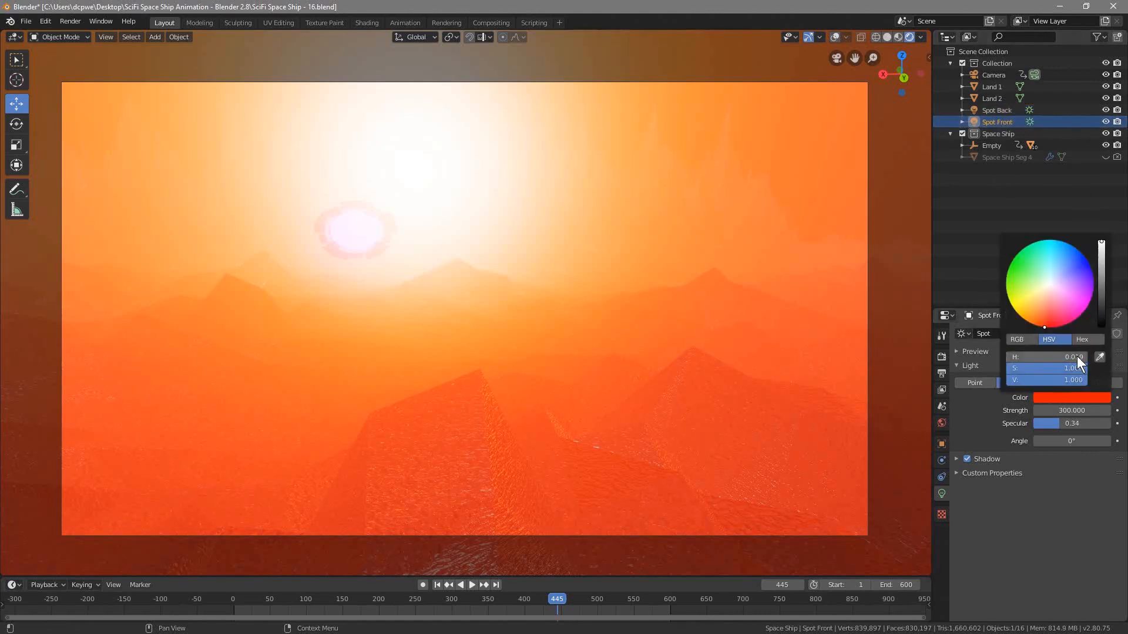
pyautogui.click(1005, 111)
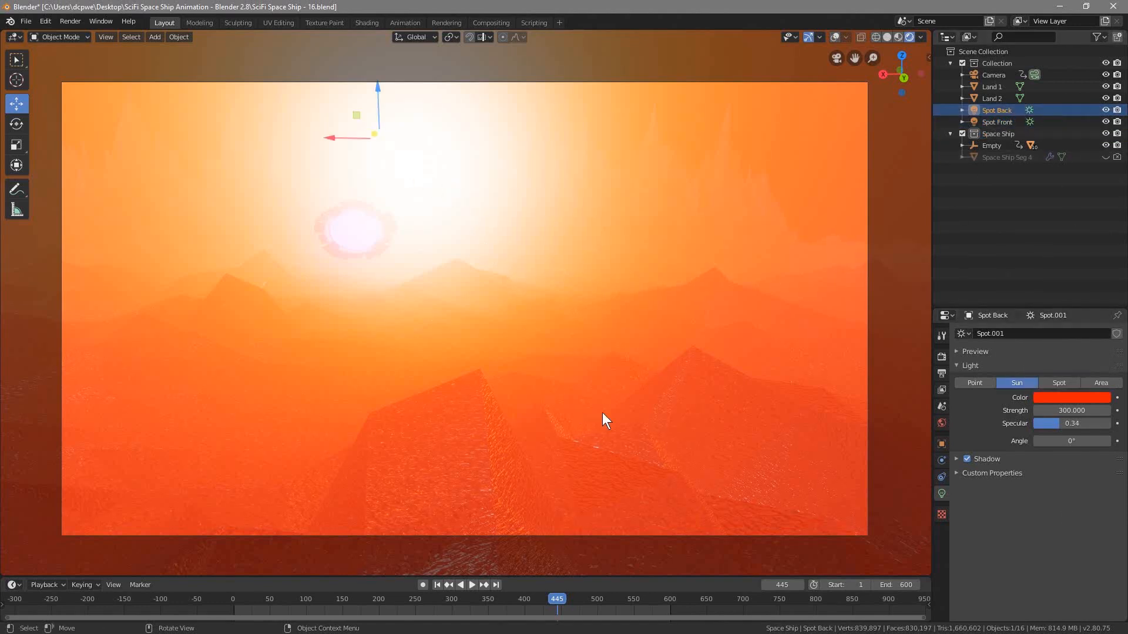
# Scrub and play the animation between frames 445 and 335 to examine the lighting on the ship's rear.
pyautogui.moveTo(563, 597)
pyautogui.mouseDown()
pyautogui.moveTo(613, 601)
pyautogui.moveTo(467, 605)
pyautogui.moveTo(567, 605)
pyautogui.moveTo(552, 608)
pyautogui.mouseUp()
pyautogui.press('space')
pyautogui.press('space')
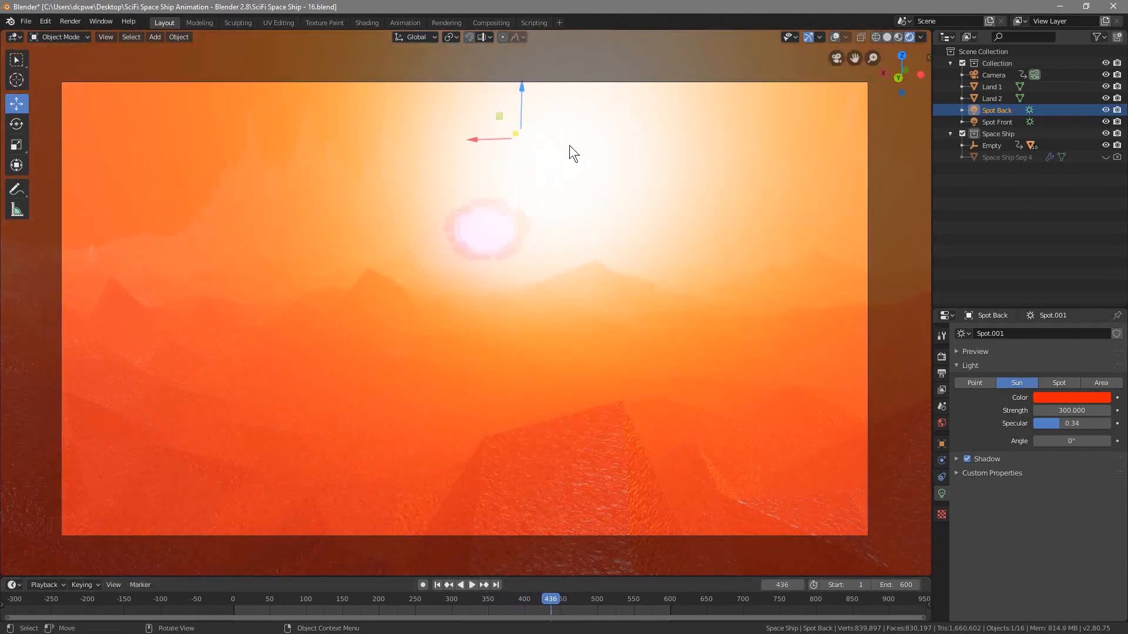
pyautogui.moveTo(552, 602); pyautogui.dragTo(476, 607)
pyautogui.press('space')
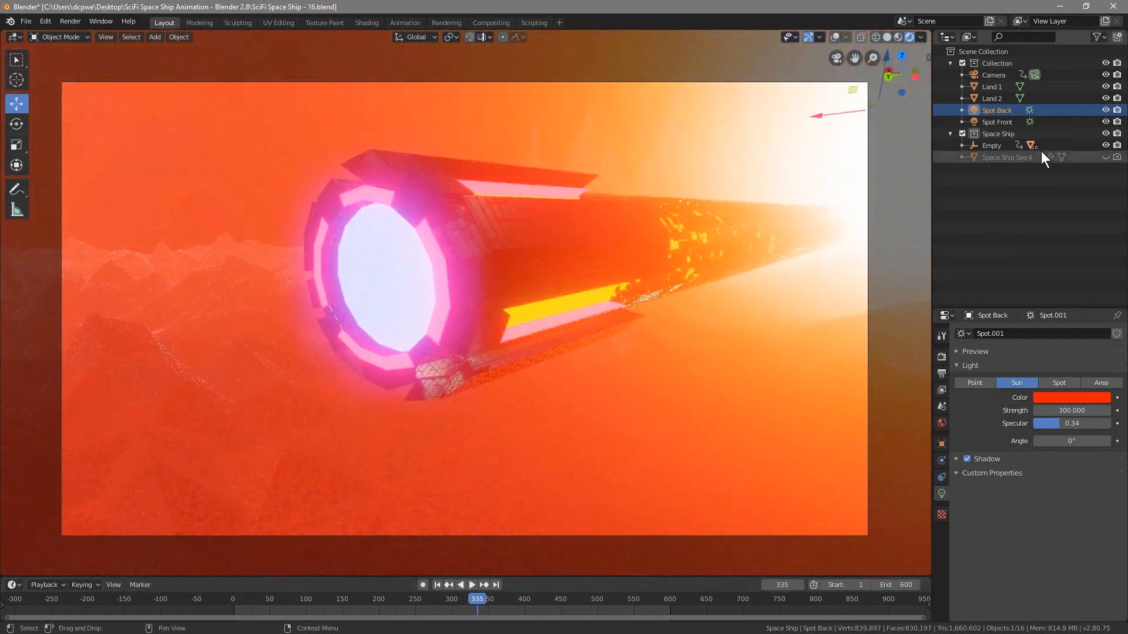
# Select the Camera, turn on automatic keyframing and scrub through the shot of the ship's rear to frame 357.
pyautogui.click(992, 78)
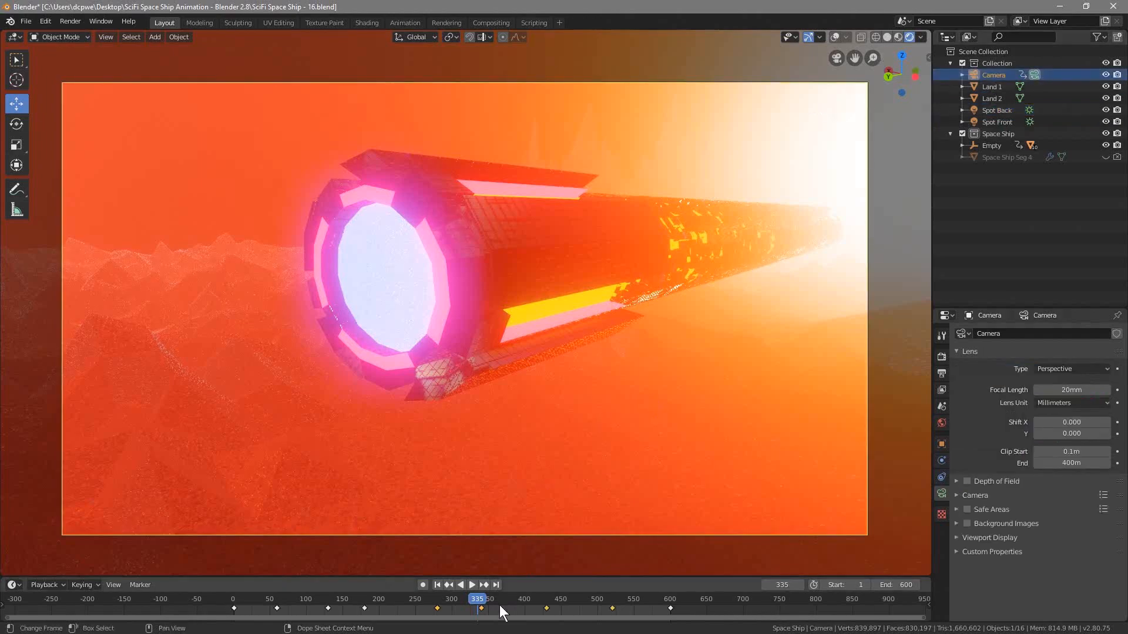
pyautogui.moveTo(484, 602); pyautogui.dragTo(512, 633)
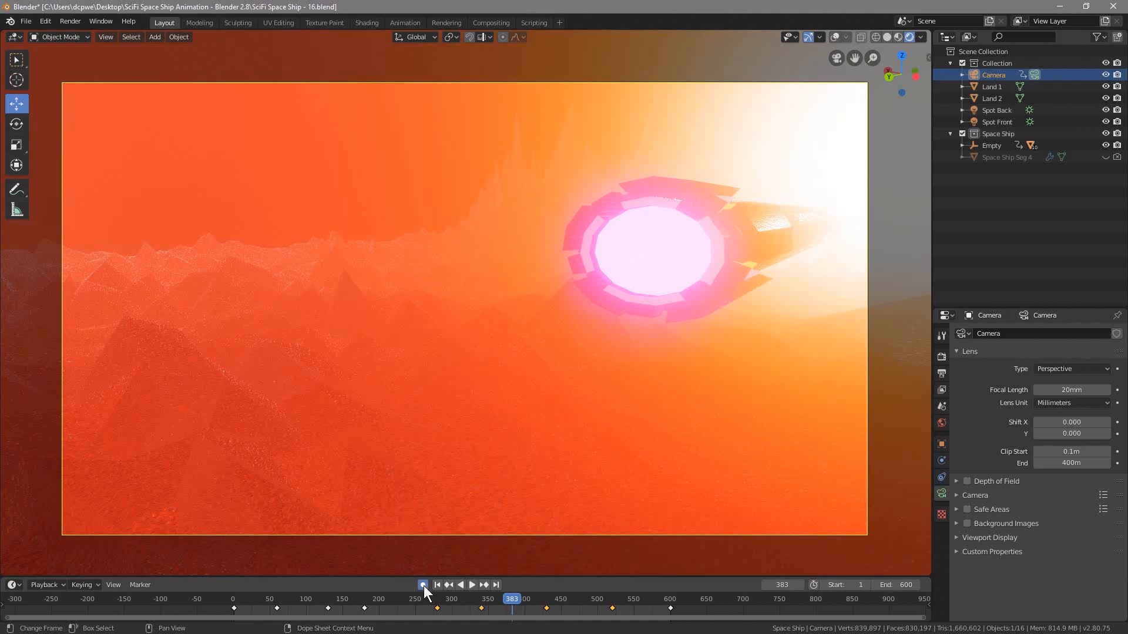
pyautogui.moveTo(514, 598); pyautogui.dragTo(493, 603)
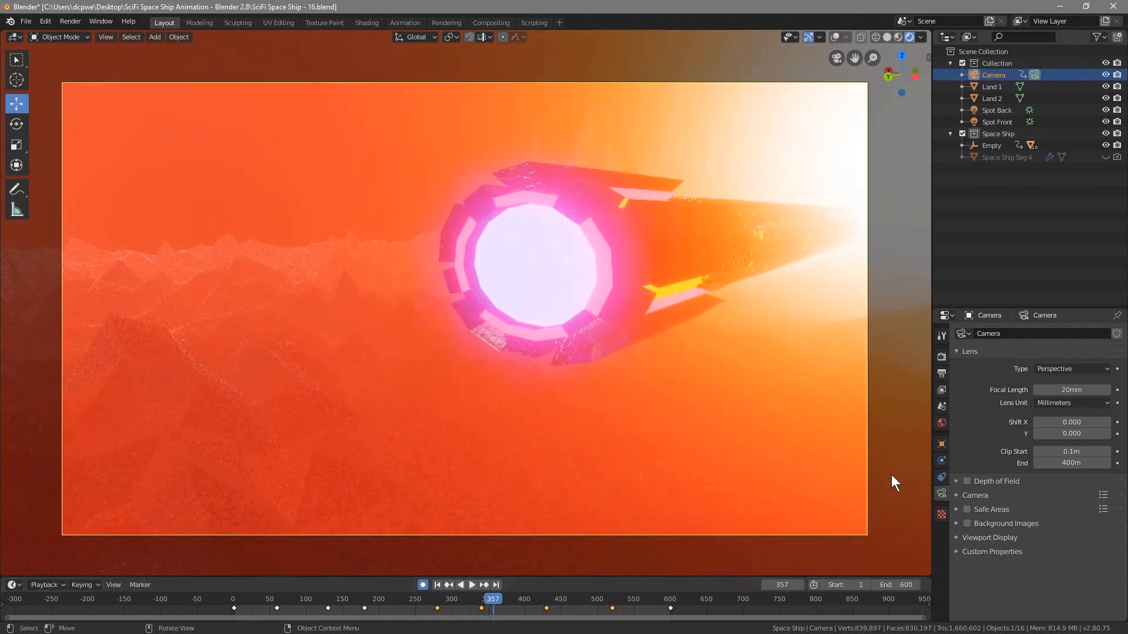
# At frame 341, set the camera's X location to about -6.24 m.
pyautogui.click(942, 444)
pyautogui.click(490, 600)
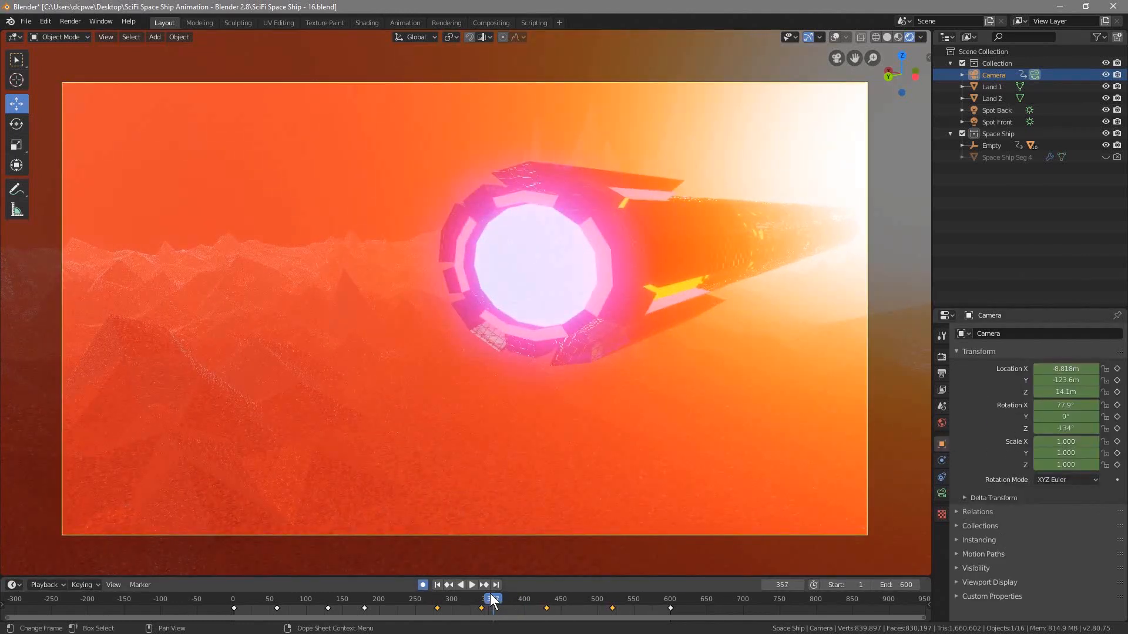
pyautogui.moveTo(490, 599)
pyautogui.mouseDown()
pyautogui.moveTo(542, 598)
pyautogui.moveTo(412, 601)
pyautogui.moveTo(479, 604)
pyautogui.moveTo(549, 627)
pyautogui.moveTo(481, 620)
pyautogui.mouseUp()
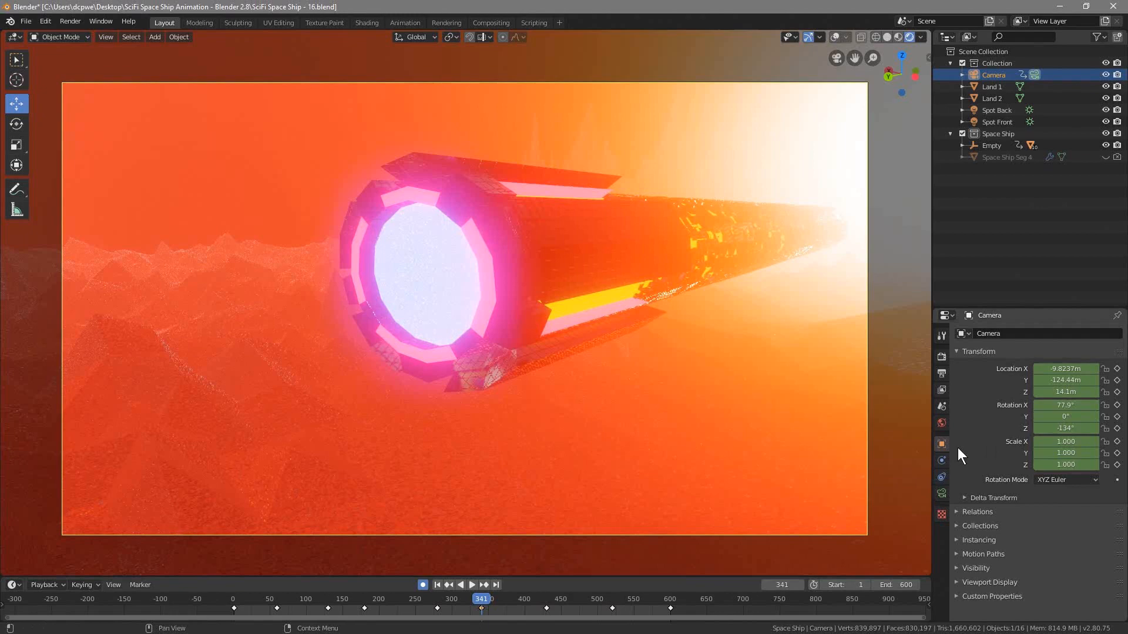
pyautogui.moveTo(1067, 369); pyautogui.dragTo(1097, 369)
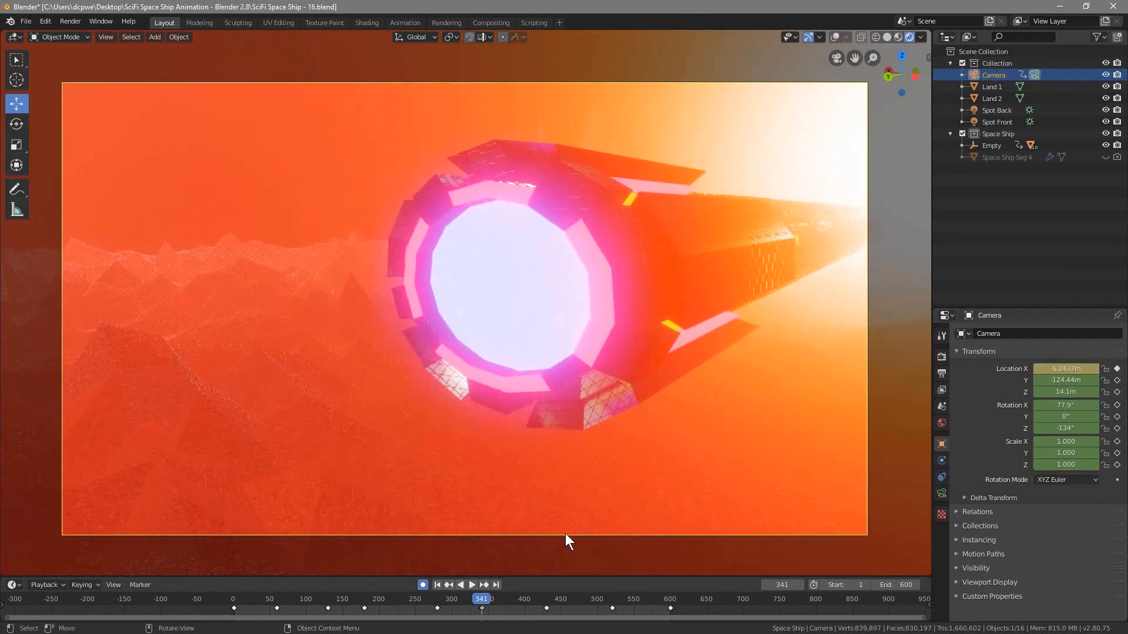
# Copy the camera's X location from the frame 280 keyframe and enter -12.12 m at the frame 340 keyframe.
pyautogui.moveTo(482, 604); pyautogui.dragTo(438, 626)
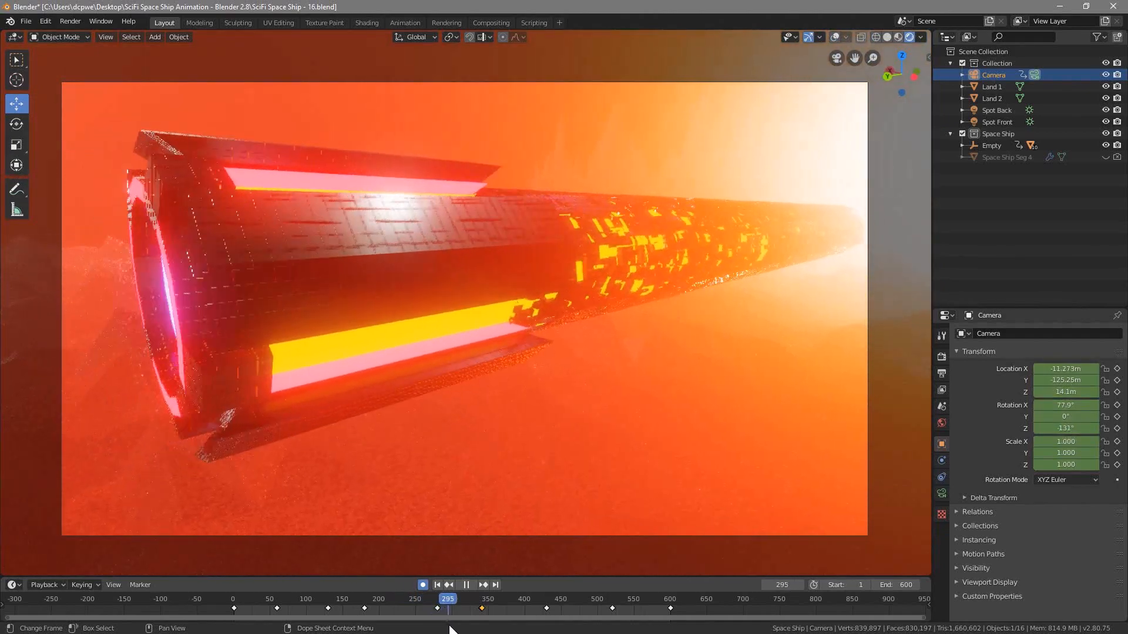
pyautogui.moveTo(473, 631); pyautogui.dragTo(437, 633)
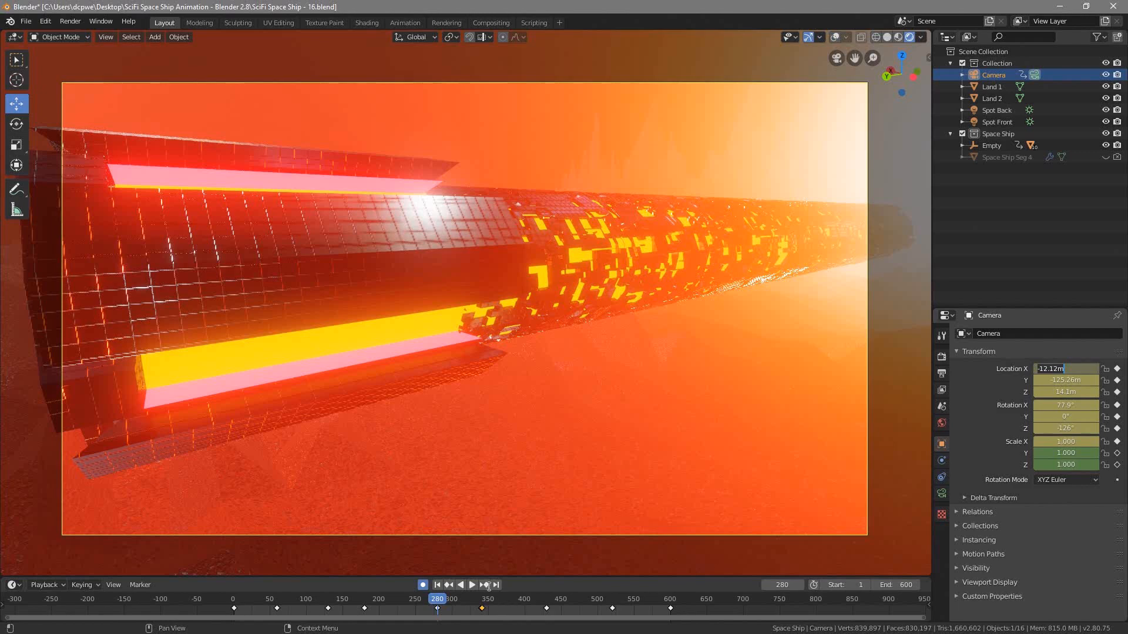
pyautogui.click(484, 585)
pyautogui.click(1076, 369)
pyautogui.write('-12.1')
pyautogui.press('Return')
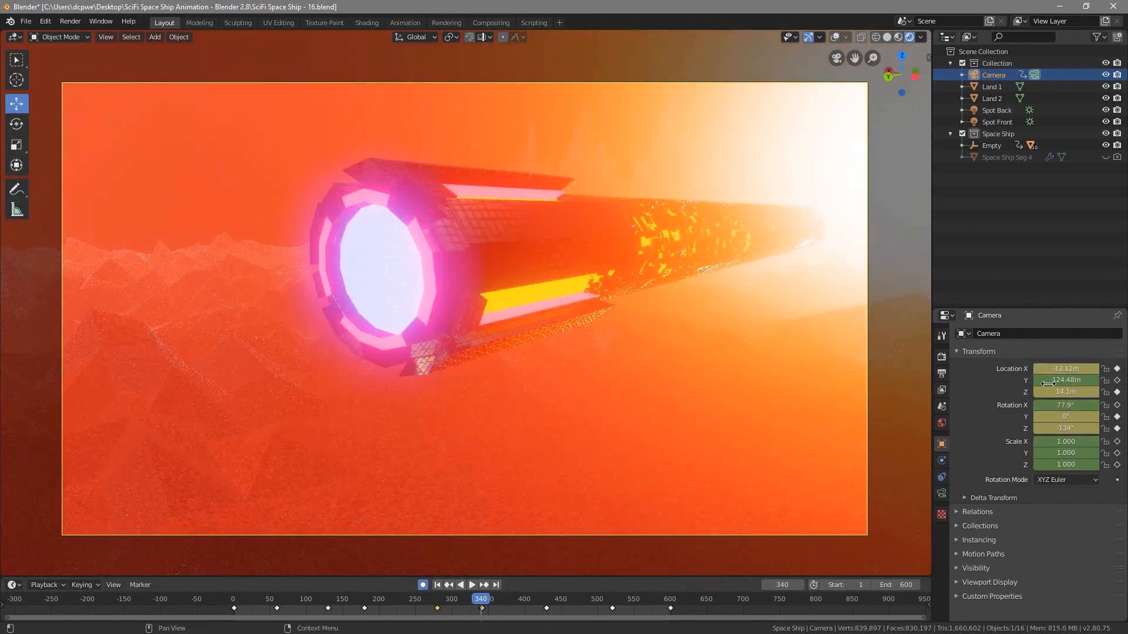
# Delete the camera keyframes at frames 340 and 341 and play the animation back to check the camera motion.
pyautogui.press('space')
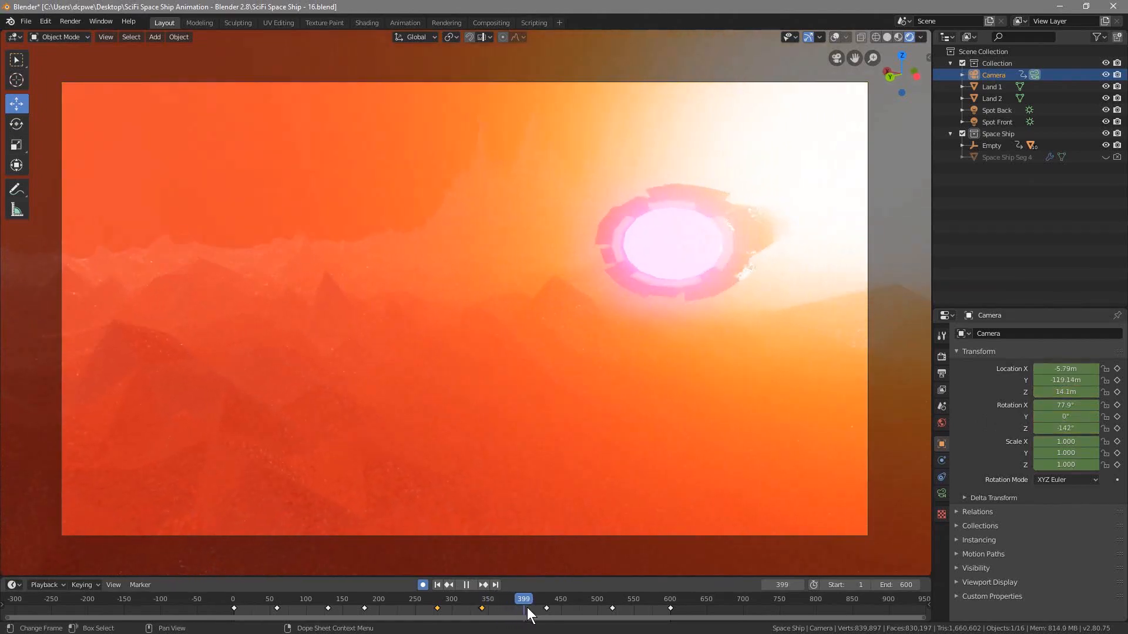
pyautogui.moveTo(520, 614); pyautogui.dragTo(457, 629)
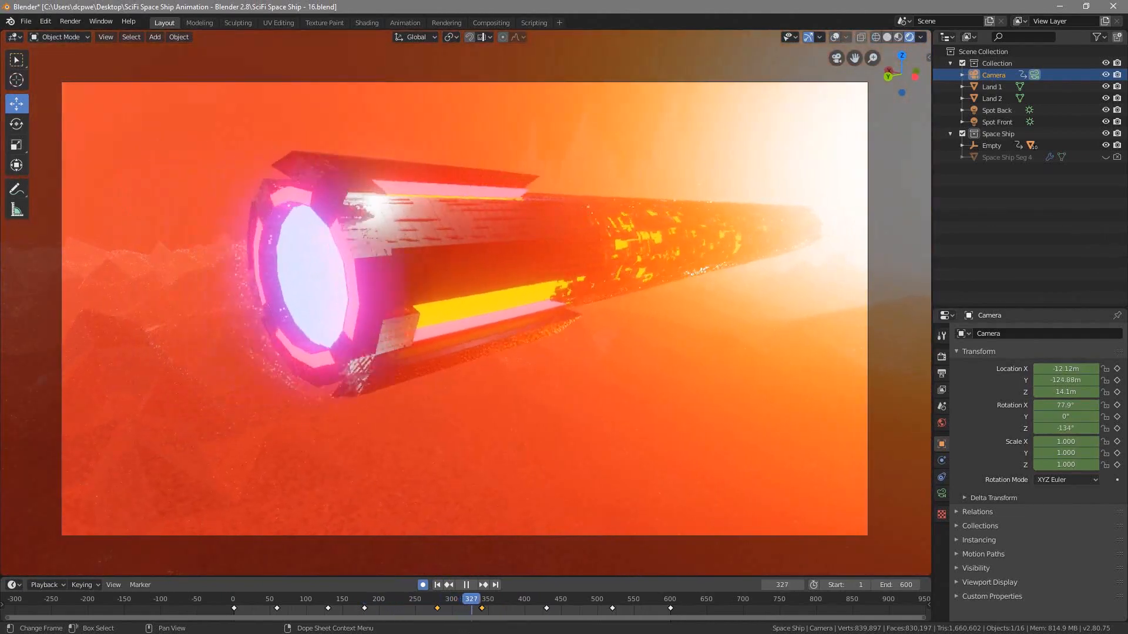
pyautogui.moveTo(486, 633); pyautogui.dragTo(482, 632)
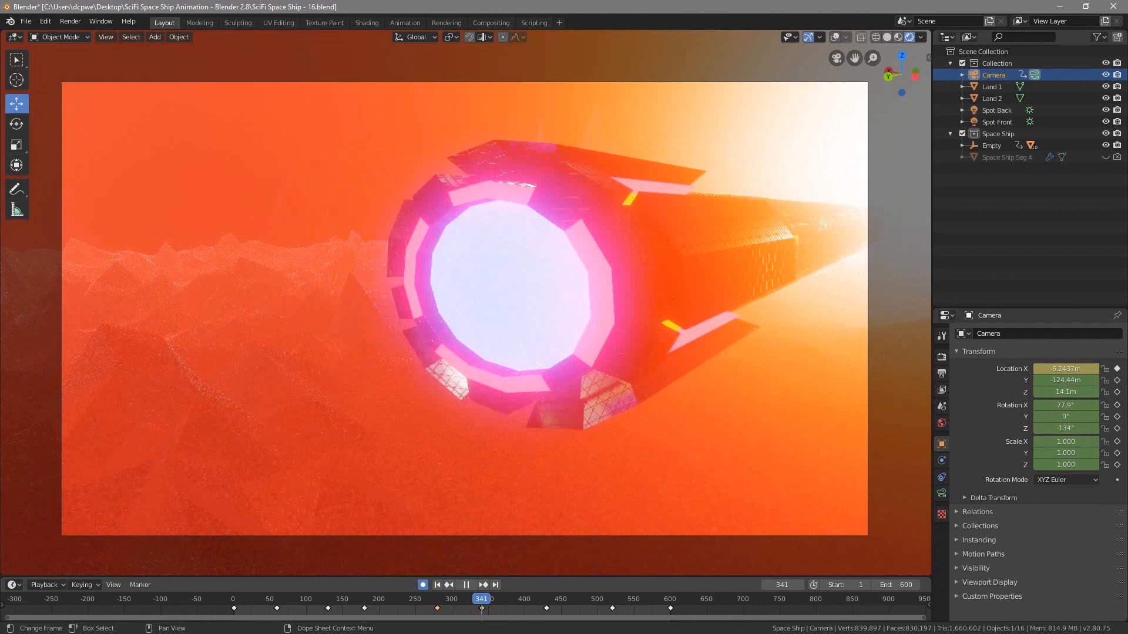
pyautogui.press('space')
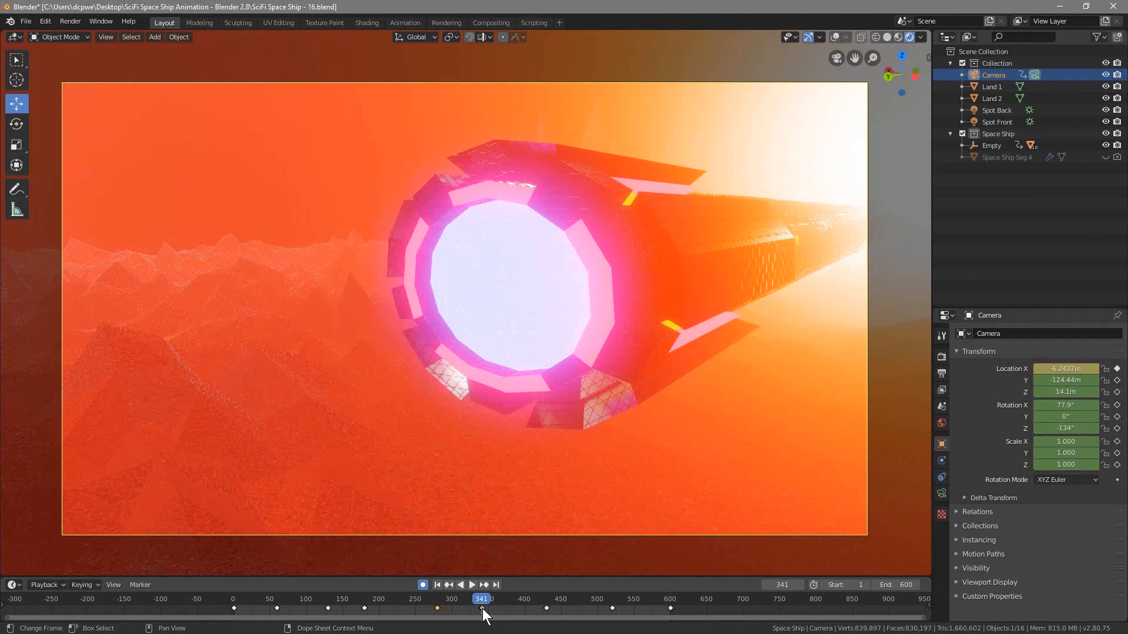
pyautogui.rightClick(483, 614)
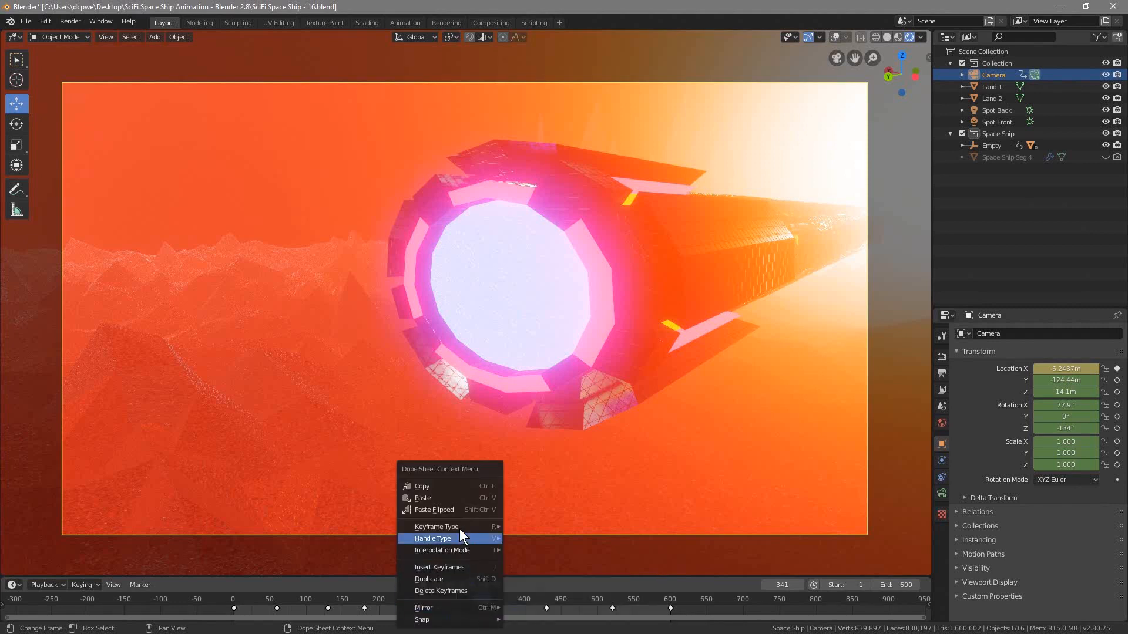
pyautogui.click(449, 590)
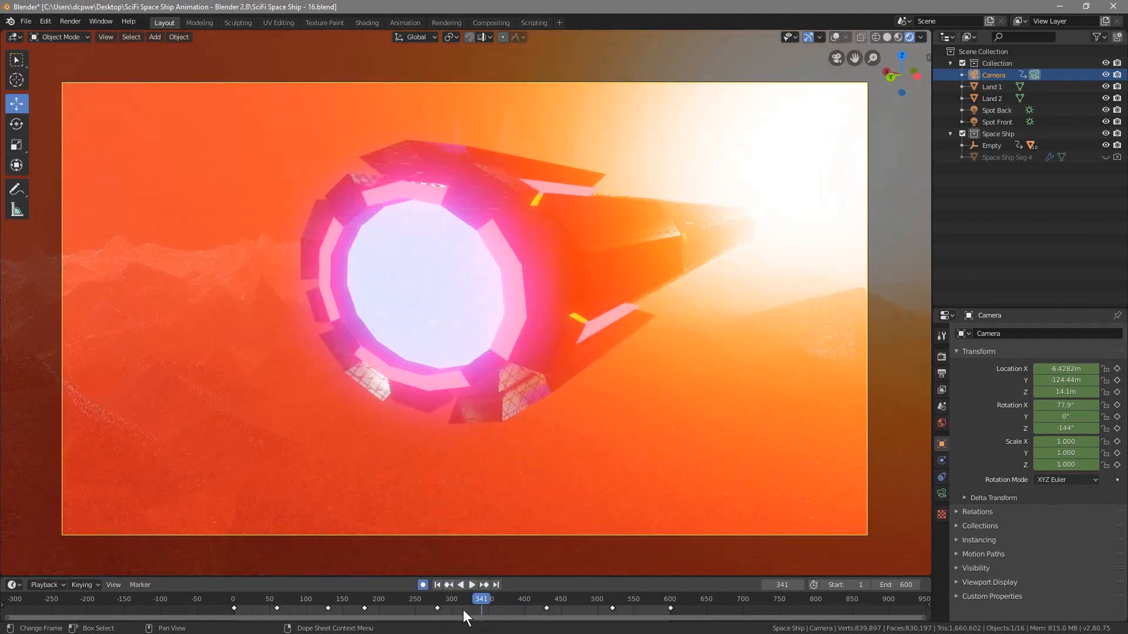
pyautogui.moveTo(485, 596); pyautogui.dragTo(361, 611)
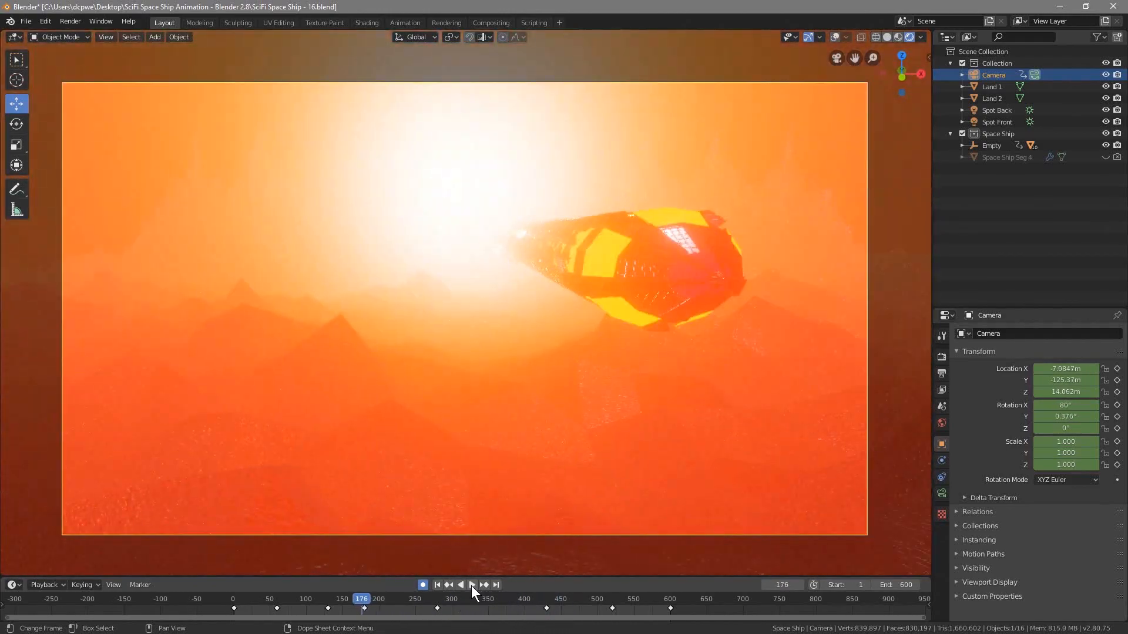
pyautogui.click(472, 585)
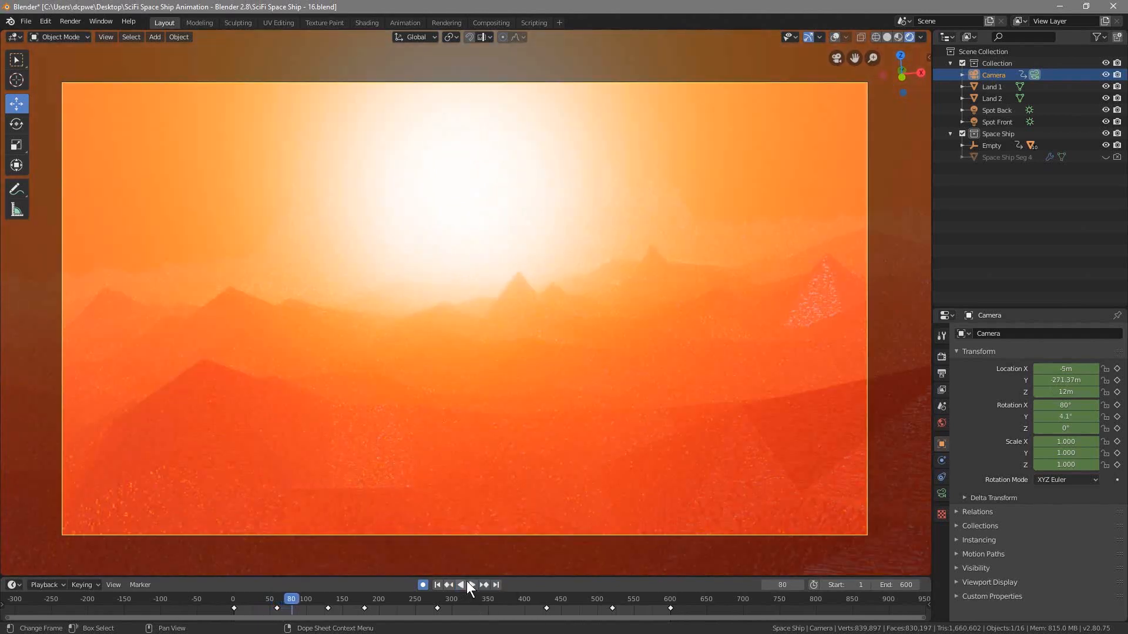
# Stop playback and, in Land 1's material, raise the metallic to 1.000 and lower the roughness to about 0.042.
pyautogui.click(467, 585)
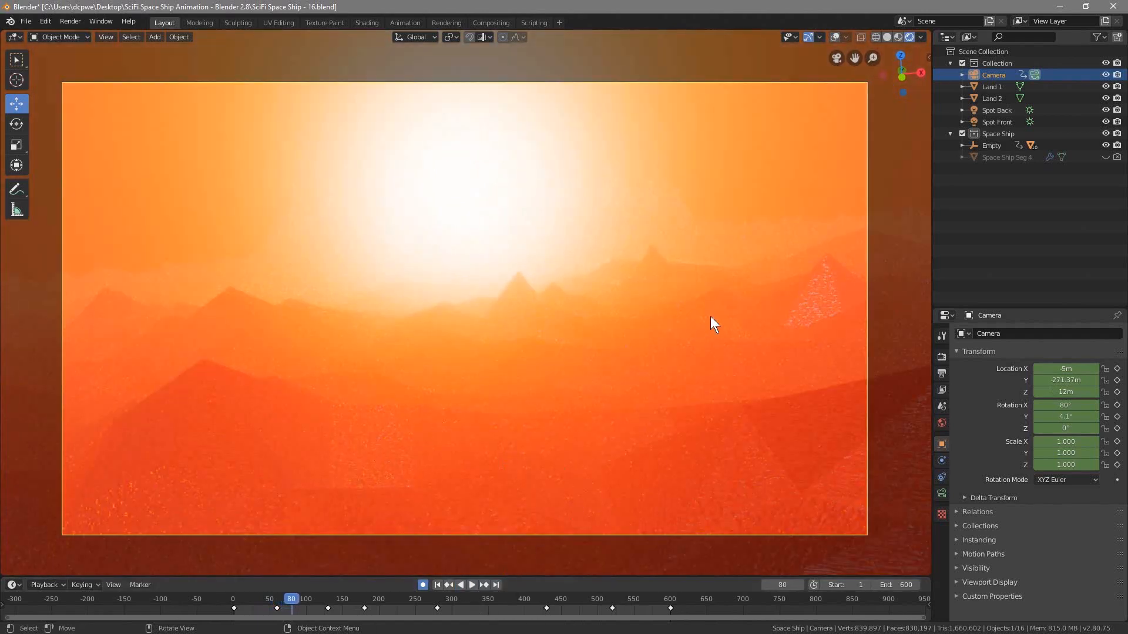
pyautogui.click(993, 89)
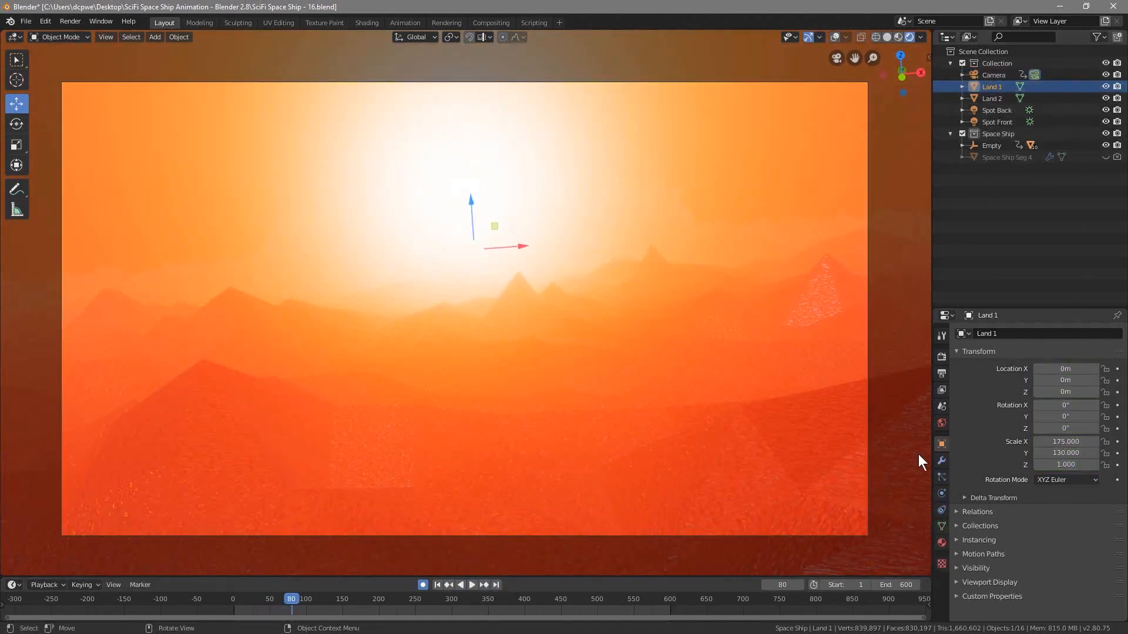
pyautogui.click(942, 542)
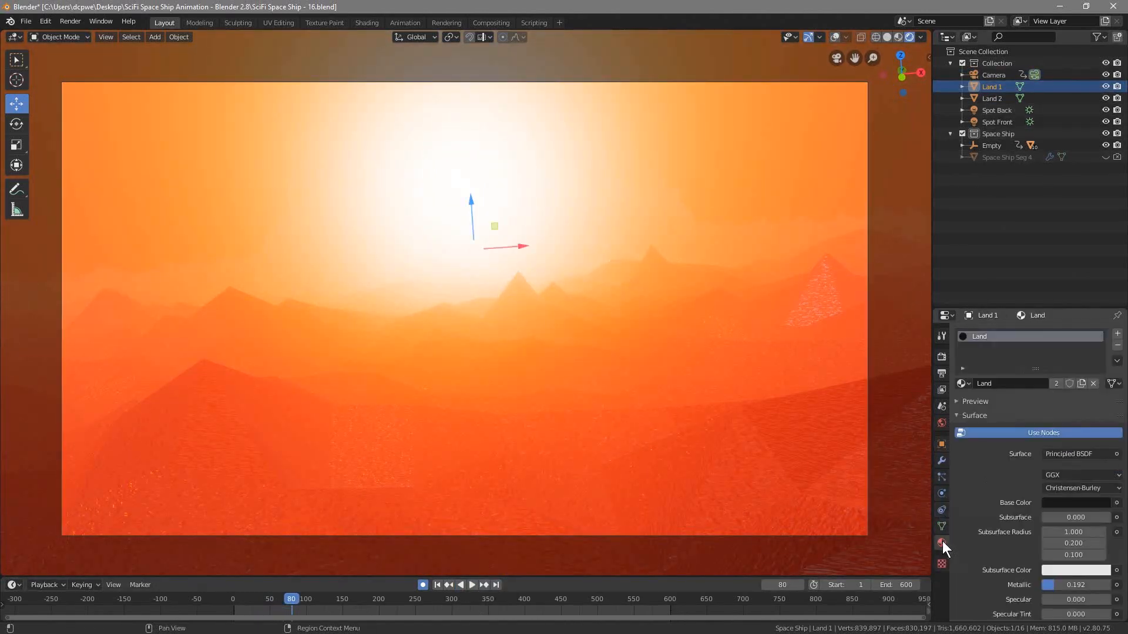
pyautogui.scroll(-7, 1034, 488)
pyautogui.moveTo(1050, 420); pyautogui.dragTo(1110, 420)
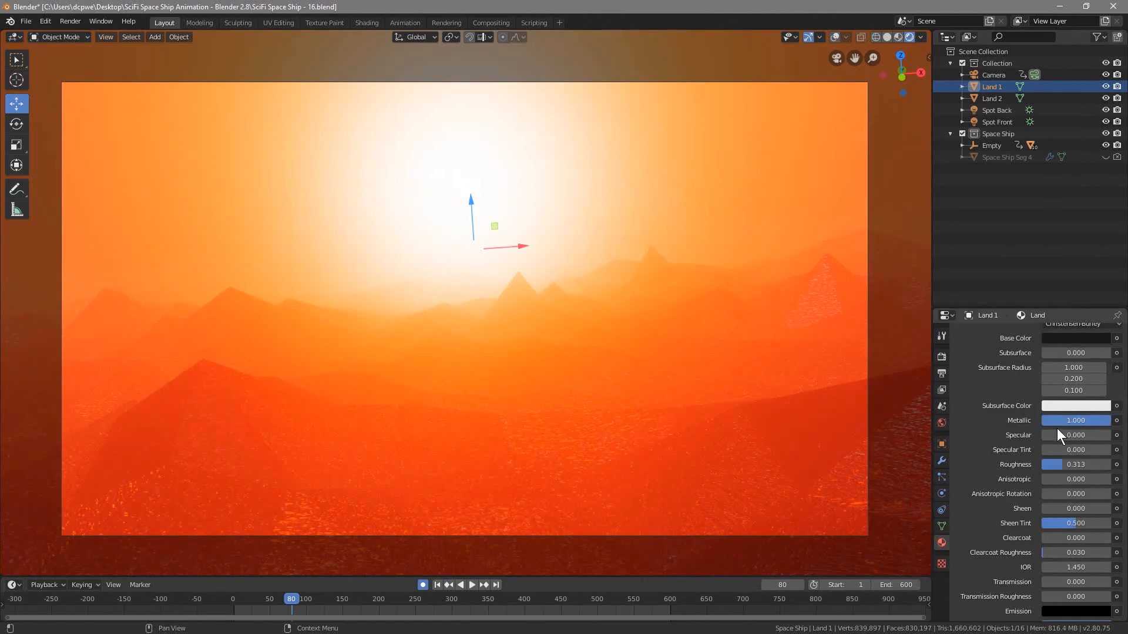
pyautogui.moveTo(1054, 464); pyautogui.dragTo(1052, 464)
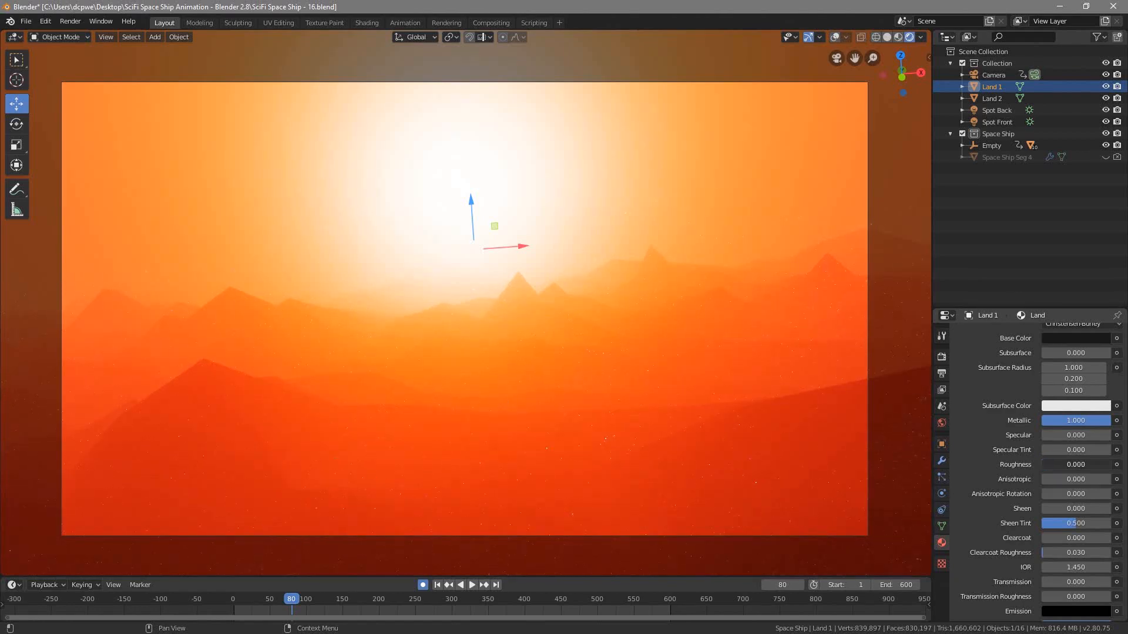
pyautogui.moveTo(1085, 416)
pyautogui.mouseDown()
pyautogui.moveTo(1043, 420)
pyautogui.moveTo(1084, 420)
pyautogui.mouseUp()
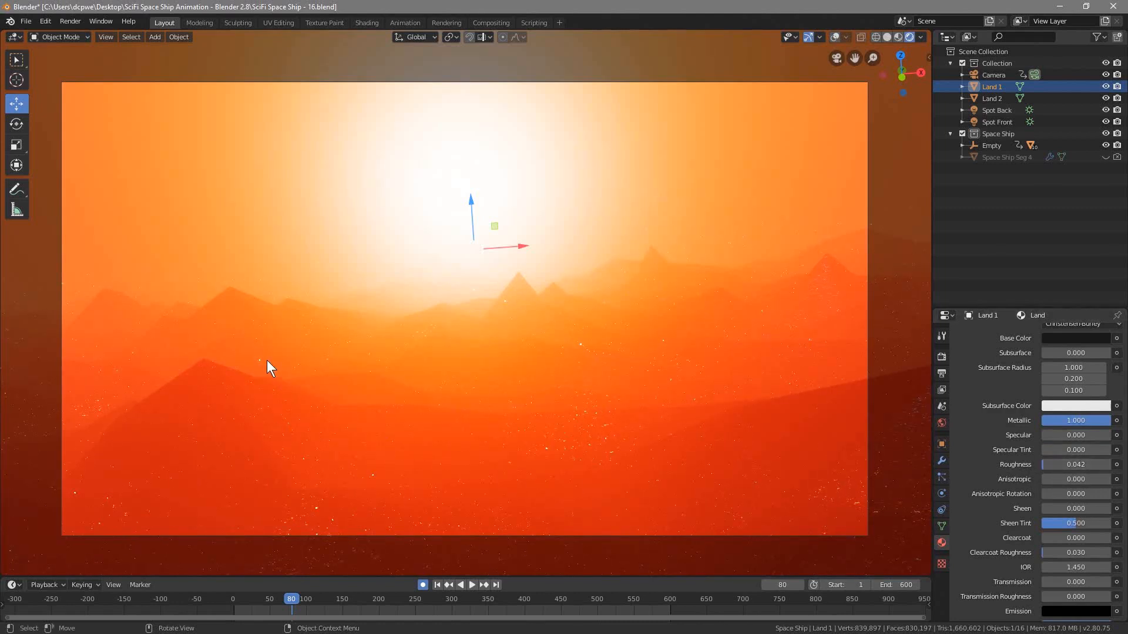
# Play the animation from the first frame to frame 301 and set the land material's roughness to 0.275.
pyautogui.click(437, 585)
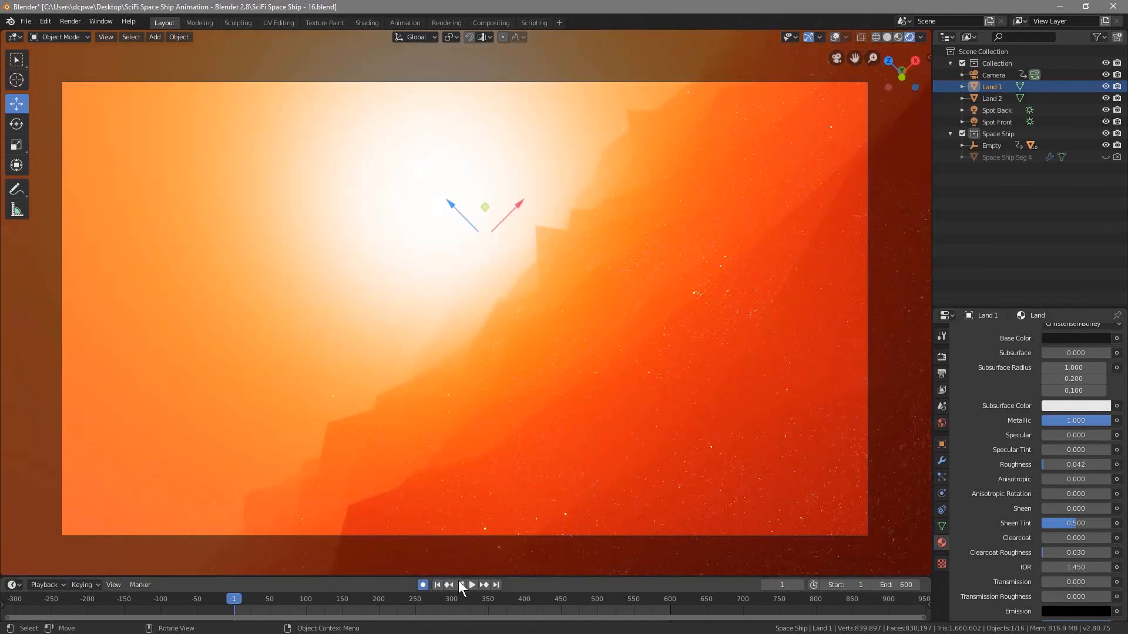
pyautogui.click(472, 585)
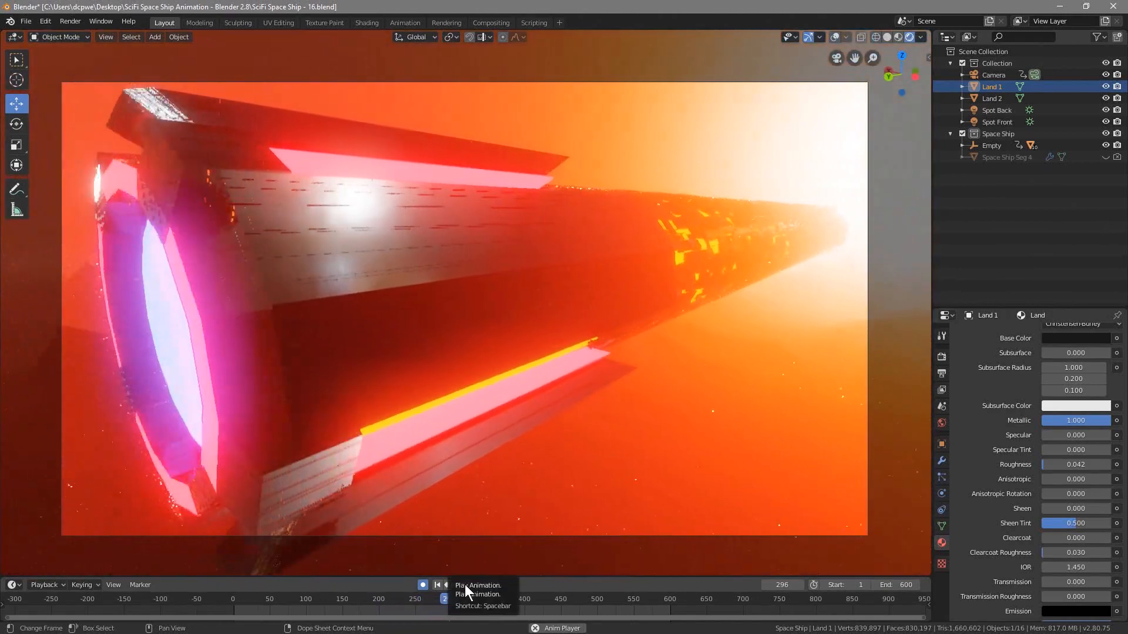
pyautogui.click(466, 585)
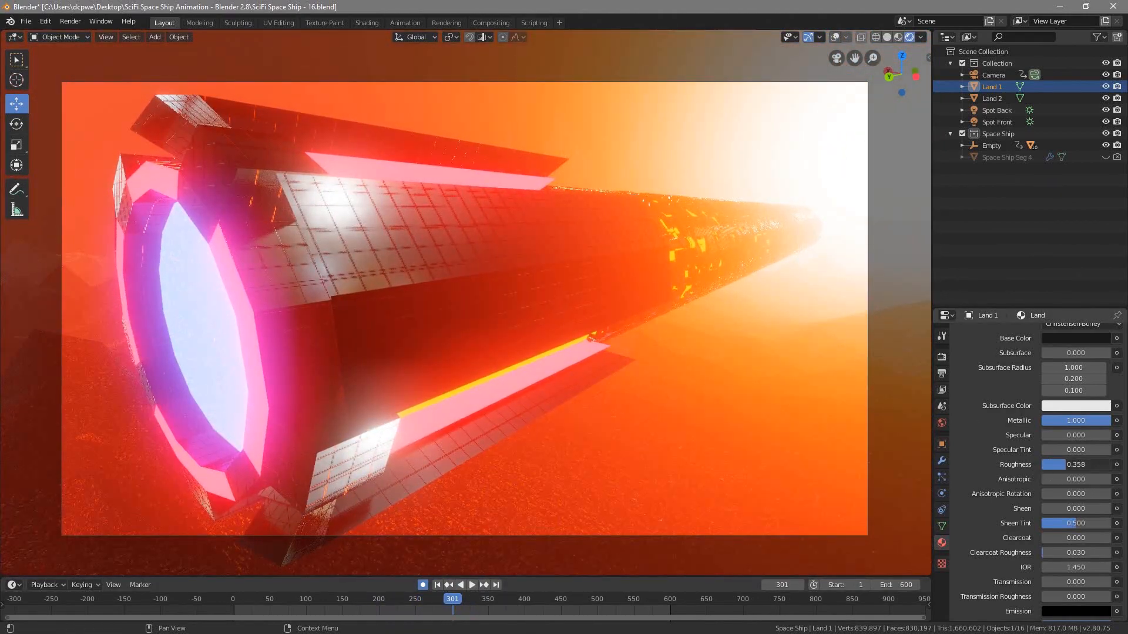
pyautogui.moveTo(1075, 465); pyautogui.dragTo(1080, 464)
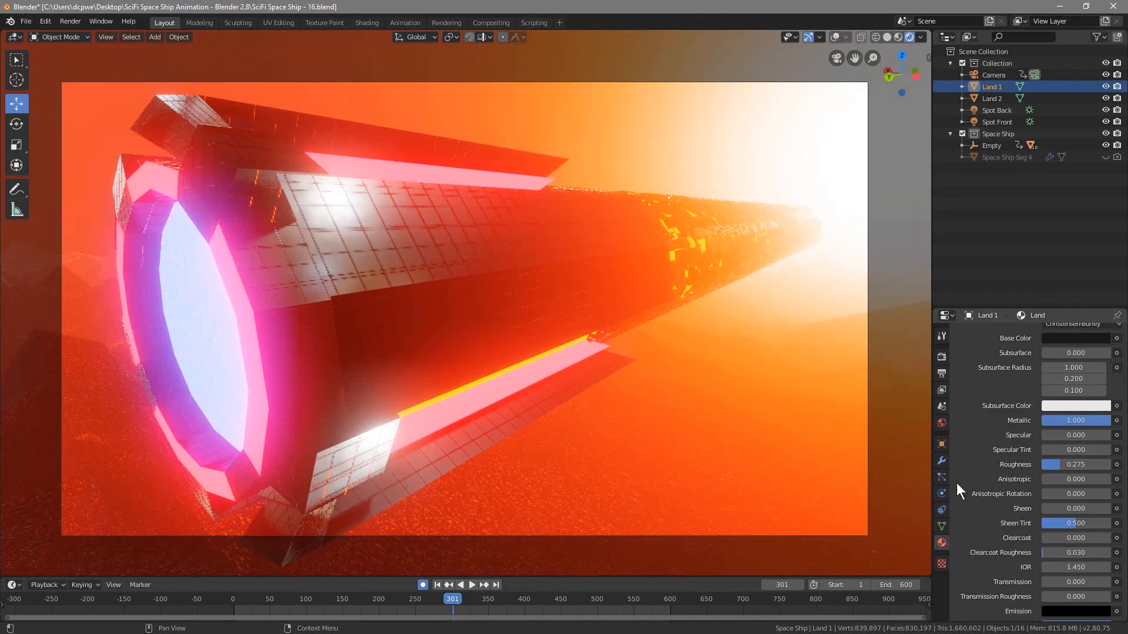
# Play the animation up to frame 355 to check the land's reflections around the ship's rear.
pyautogui.click(436, 585)
pyautogui.click(473, 584)
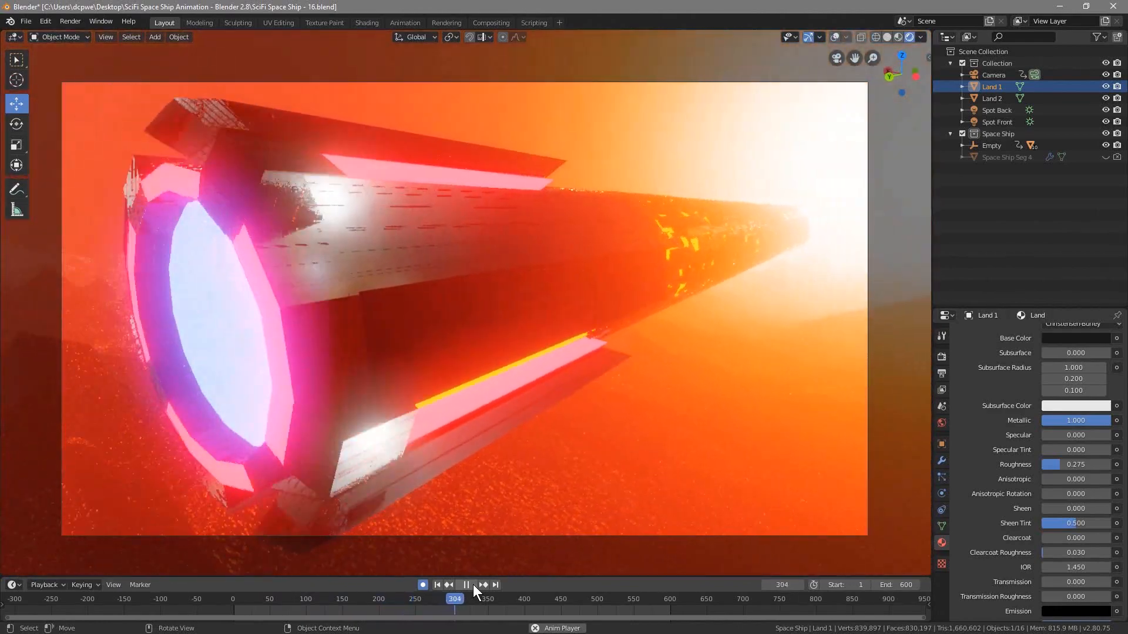
pyautogui.click(474, 584)
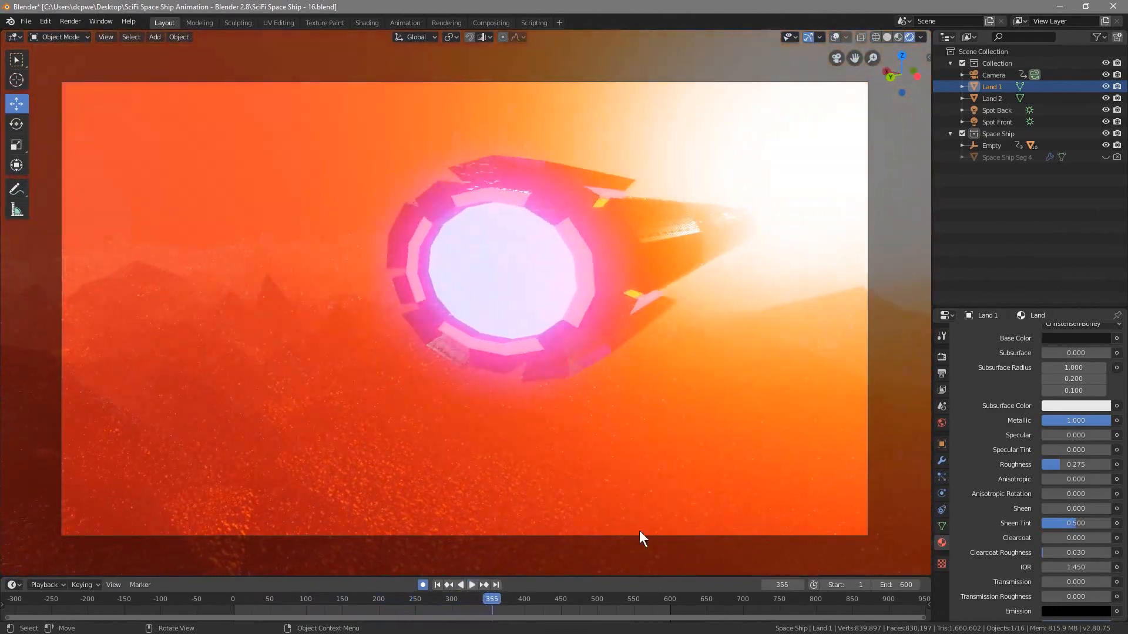
# Go to frame 193 and set the bloom radius to about 5.398 and the intensity to about 0.049.
pyautogui.click(472, 585)
pyautogui.click(233, 601)
pyautogui.moveTo(229, 601); pyautogui.dragTo(373, 606)
pyautogui.press('space')
pyautogui.click(941, 358)
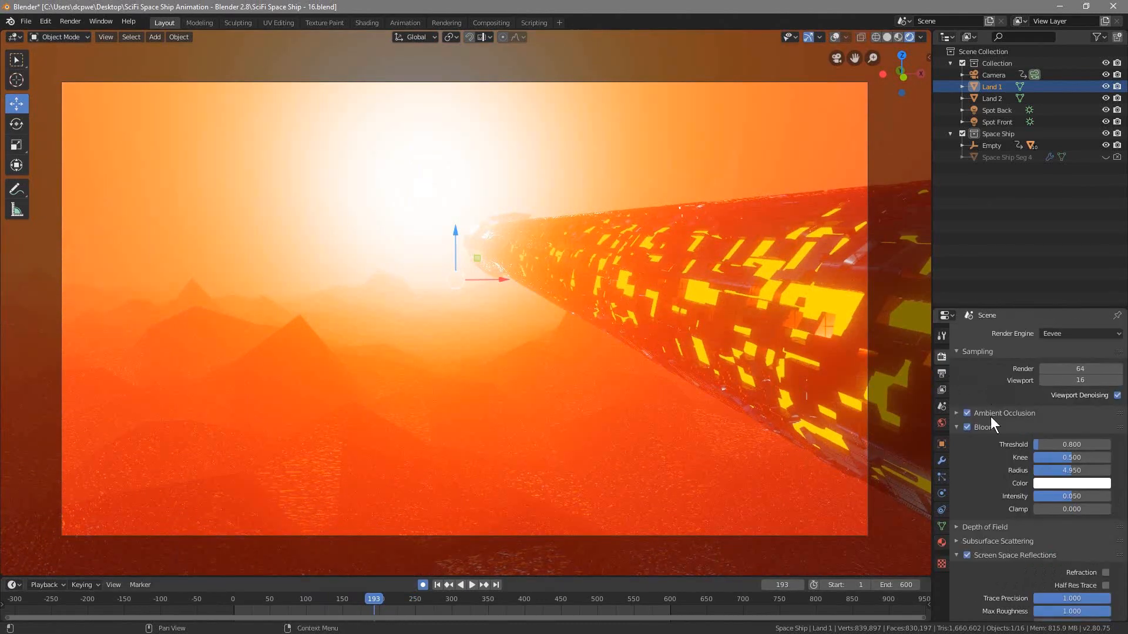
pyautogui.moveTo(1067, 471); pyautogui.dragTo(1070, 497)
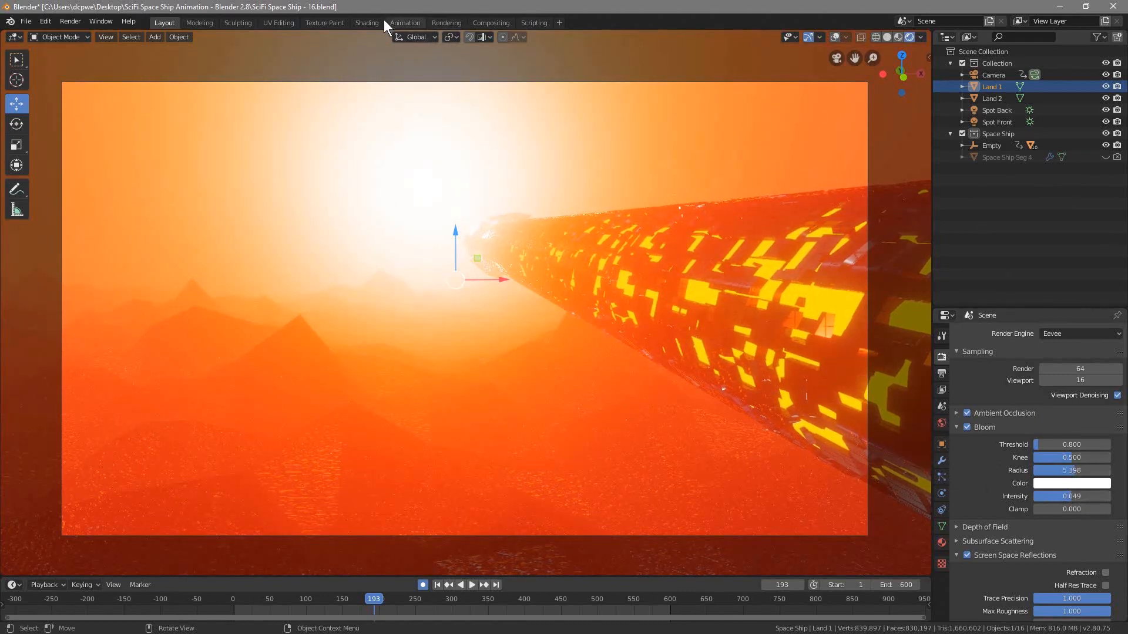
# Darken the colour of the world's Volume Scatter node while previewing the rendered scene, and return to the layout workspace.
pyautogui.click(367, 23)
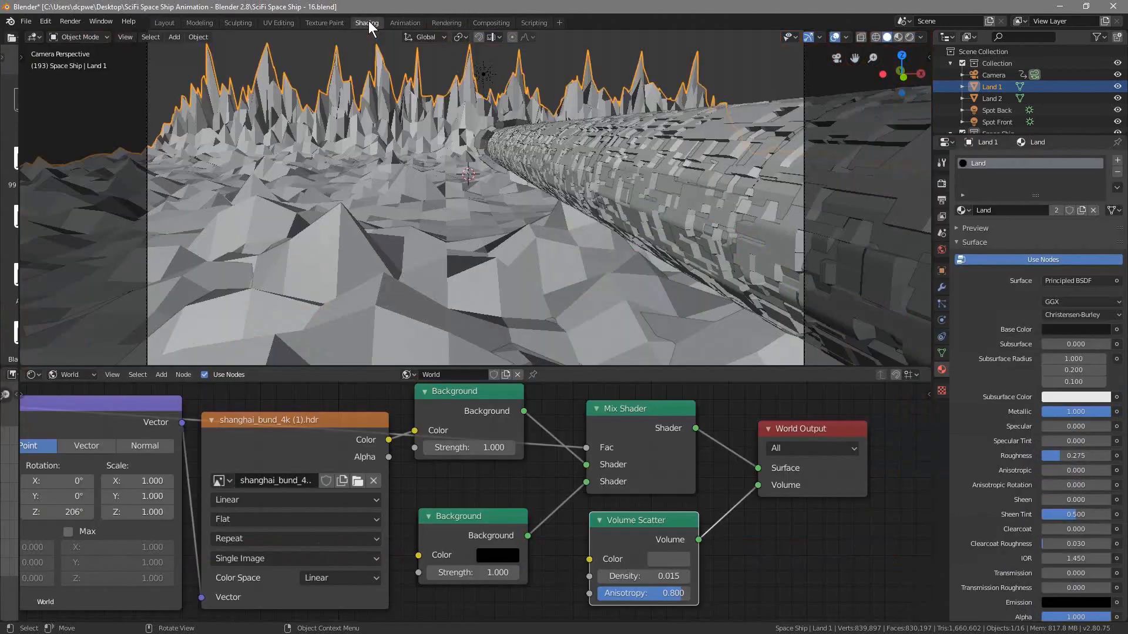
pyautogui.click(908, 36)
pyautogui.click(669, 560)
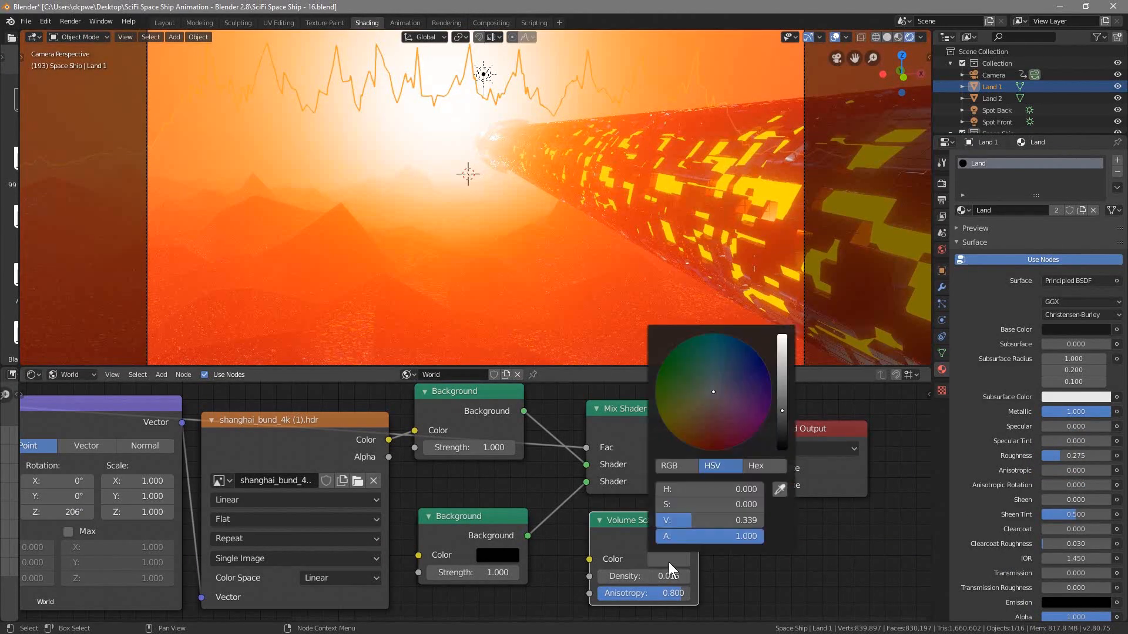
pyautogui.moveTo(782, 410); pyautogui.dragTo(782, 432)
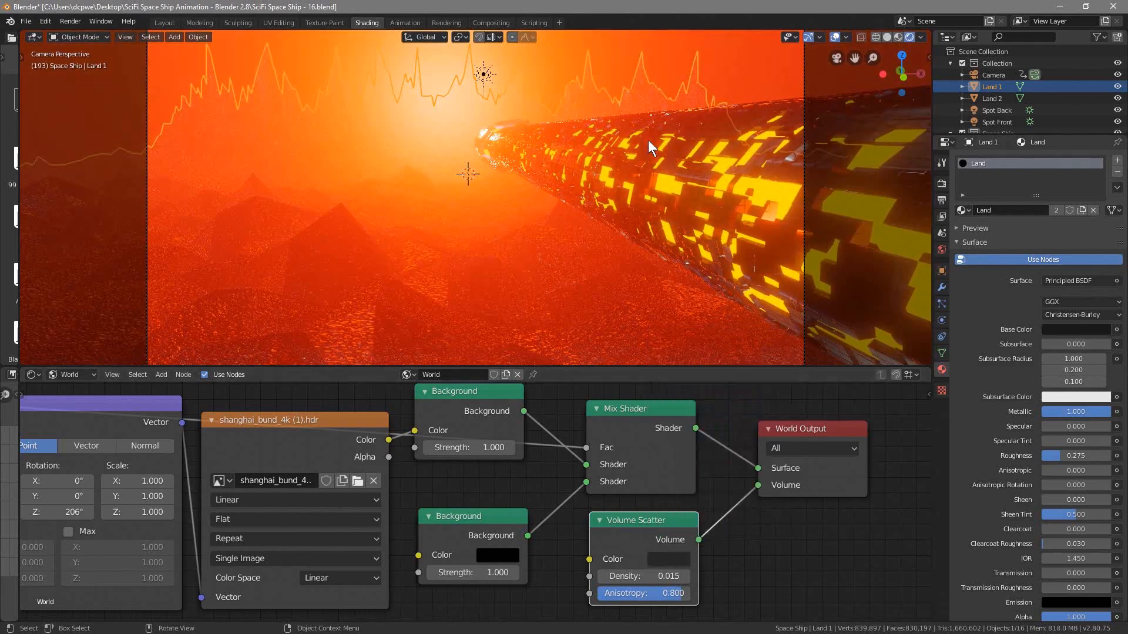
pyautogui.click(165, 23)
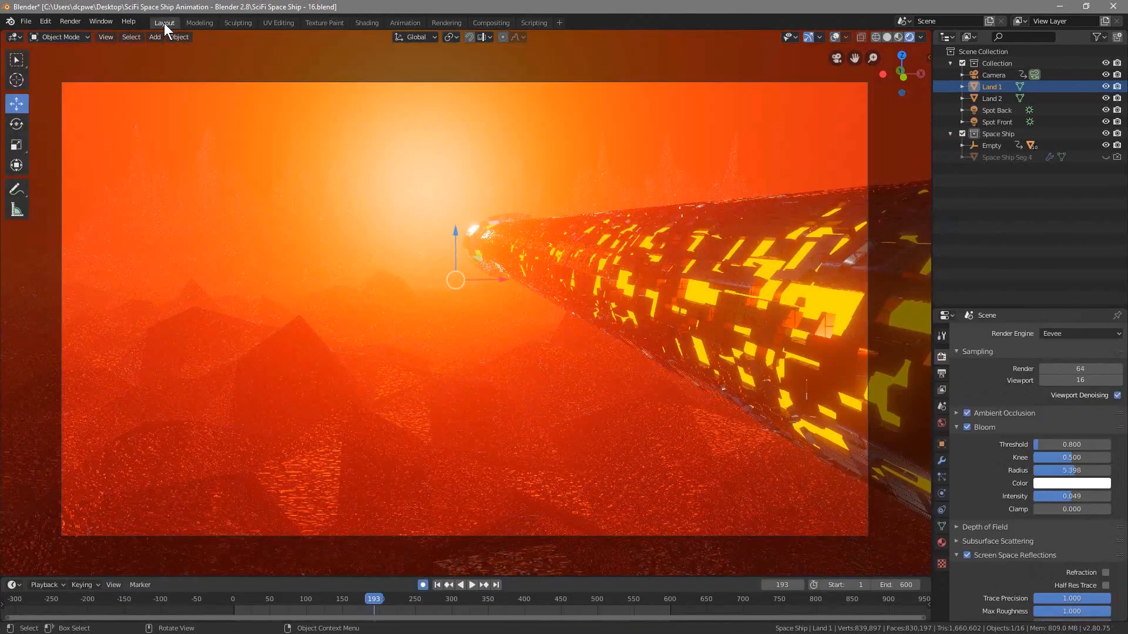
# At frame 55, set the land material's roughness to 0.775.
pyautogui.moveTo(369, 598); pyautogui.dragTo(274, 584)
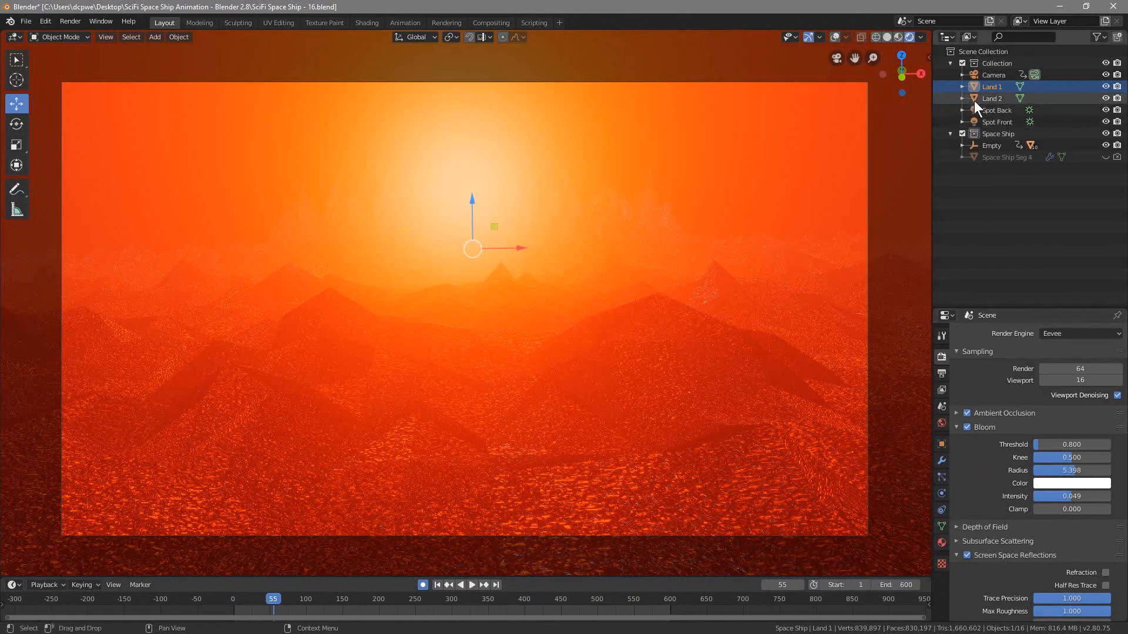
pyautogui.click(940, 541)
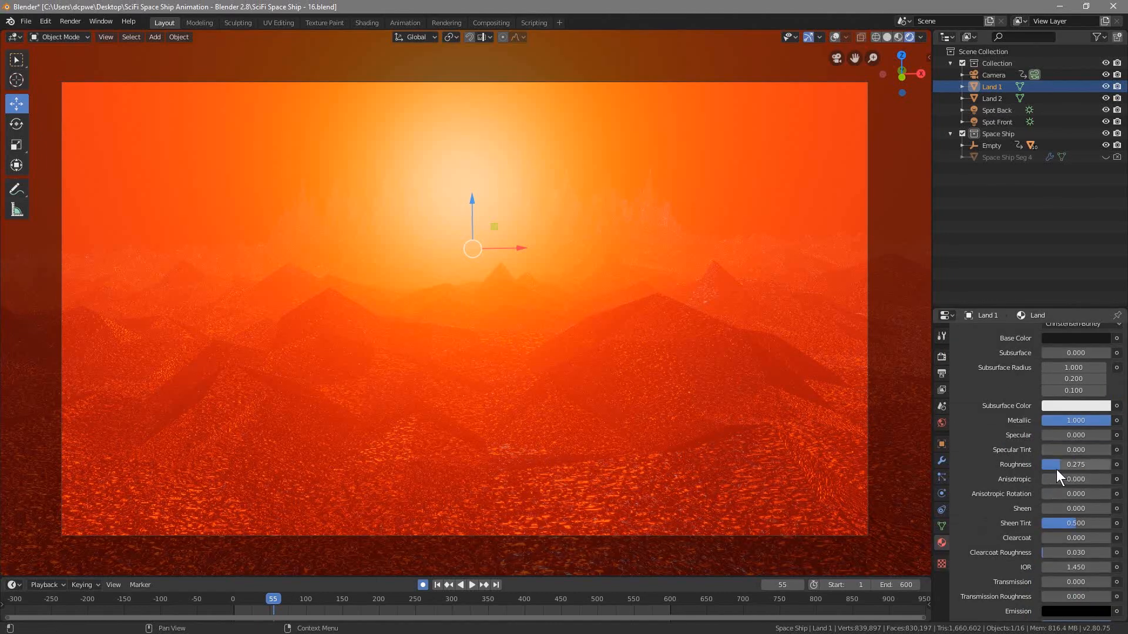
pyautogui.moveTo(1052, 465); pyautogui.dragTo(1067, 465)
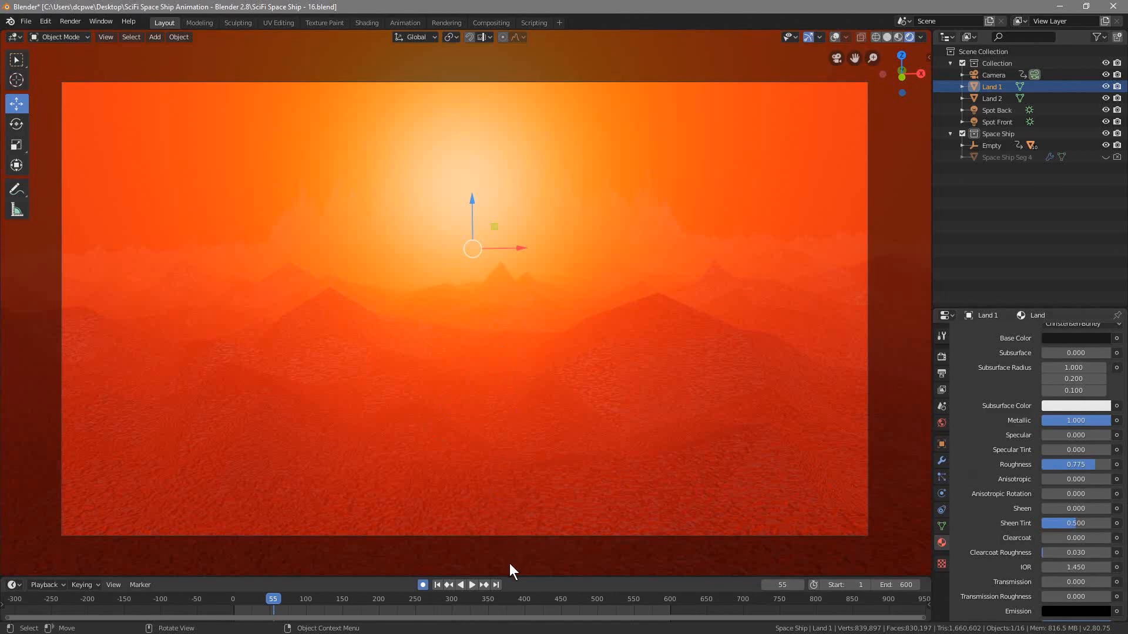
# Play the animation from the first frame to check the duller land and darker fog.
pyautogui.click(437, 585)
pyautogui.click(472, 585)
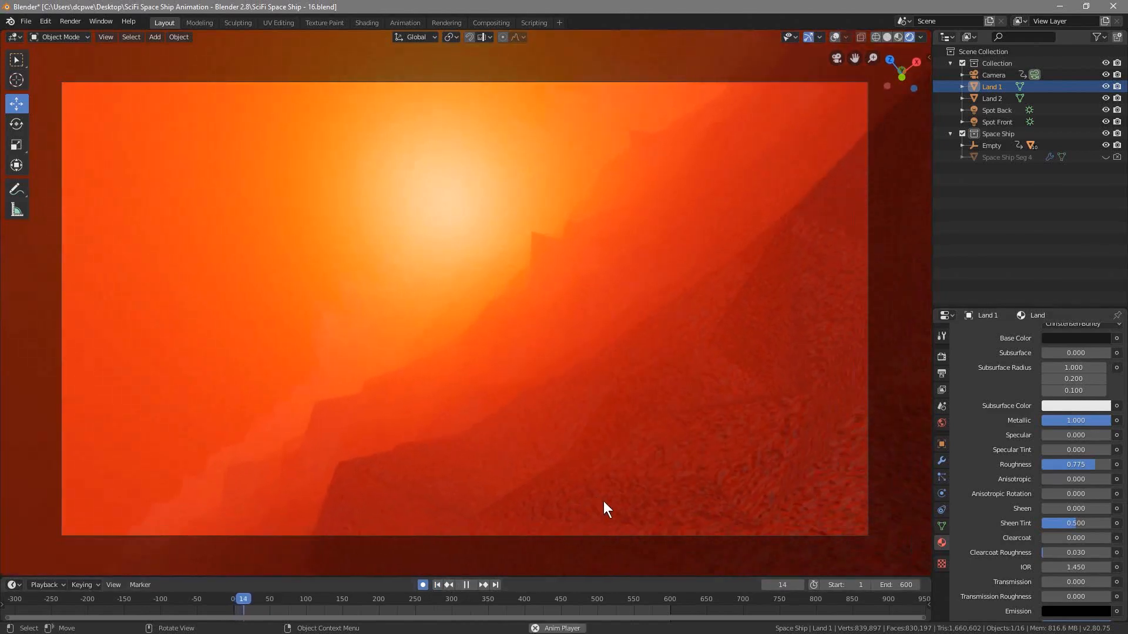
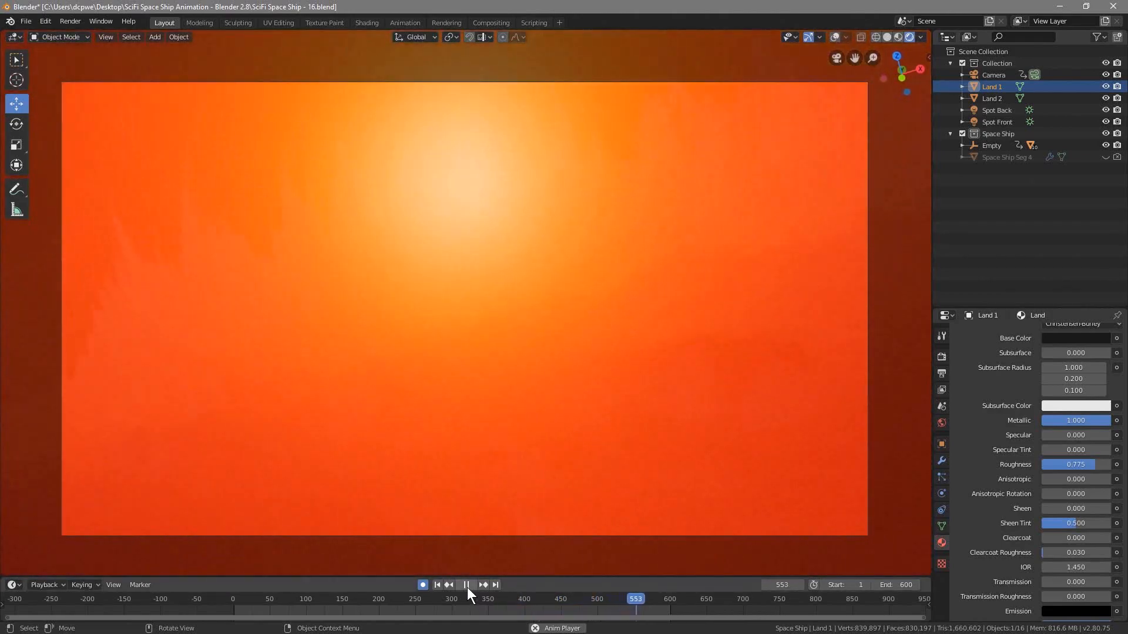
pyautogui.click(466, 586)
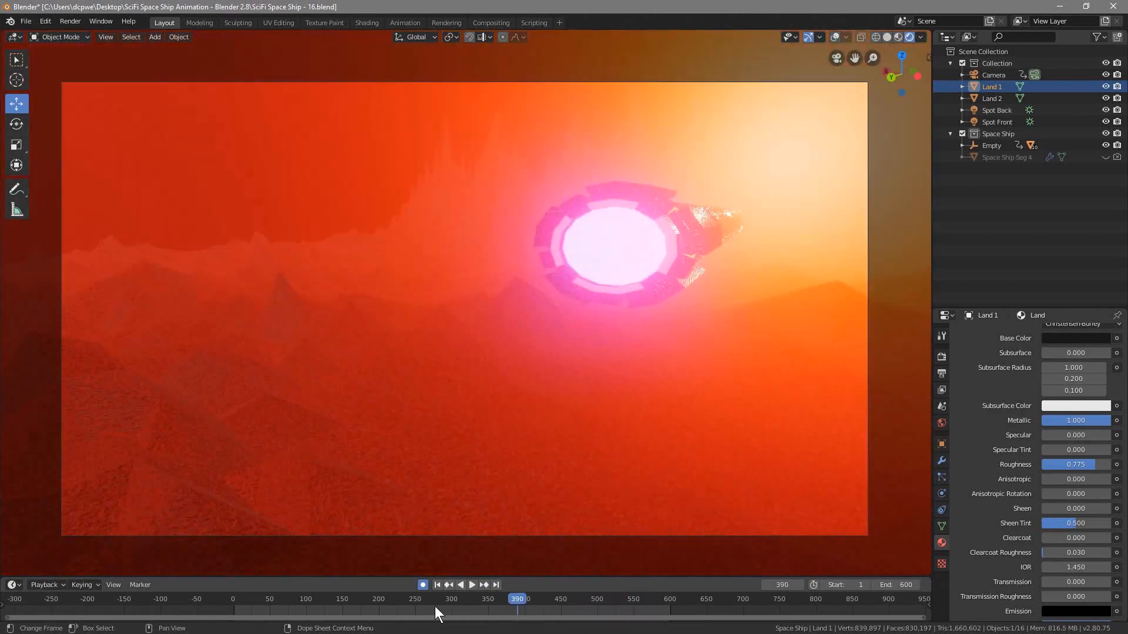
# At frame 173, try different metallic and specular amounts on the land material and set its roughness to about 0.417.
pyautogui.moveTo(435, 603); pyautogui.dragTo(359, 594)
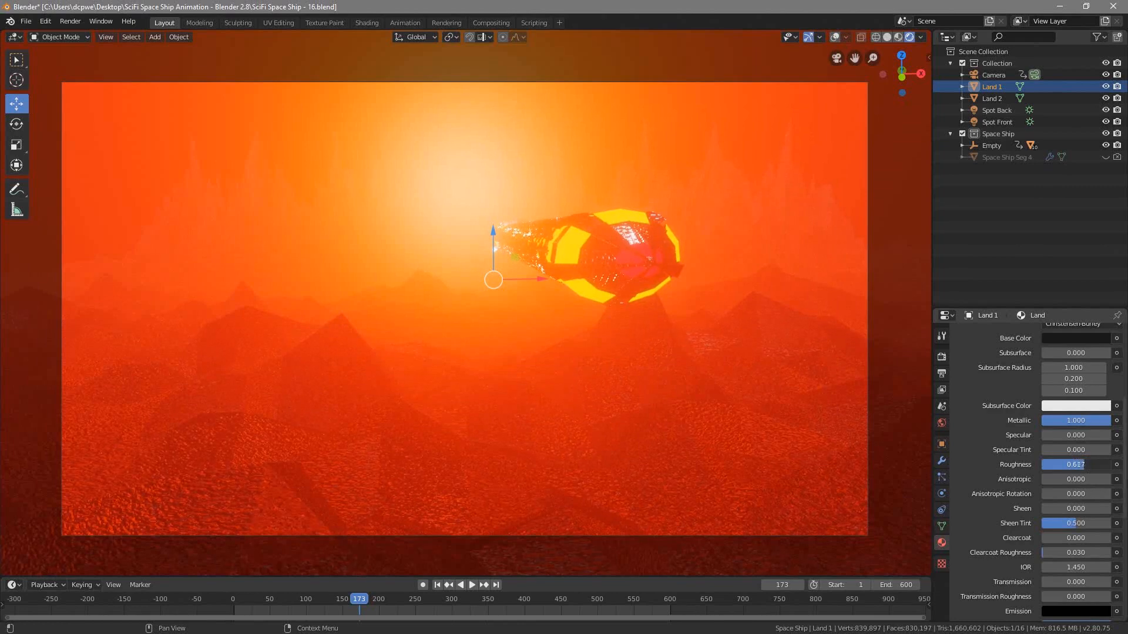
pyautogui.moveTo(1077, 465); pyautogui.dragTo(1061, 464)
pyautogui.moveTo(1076, 420); pyautogui.dragTo(1005, 421)
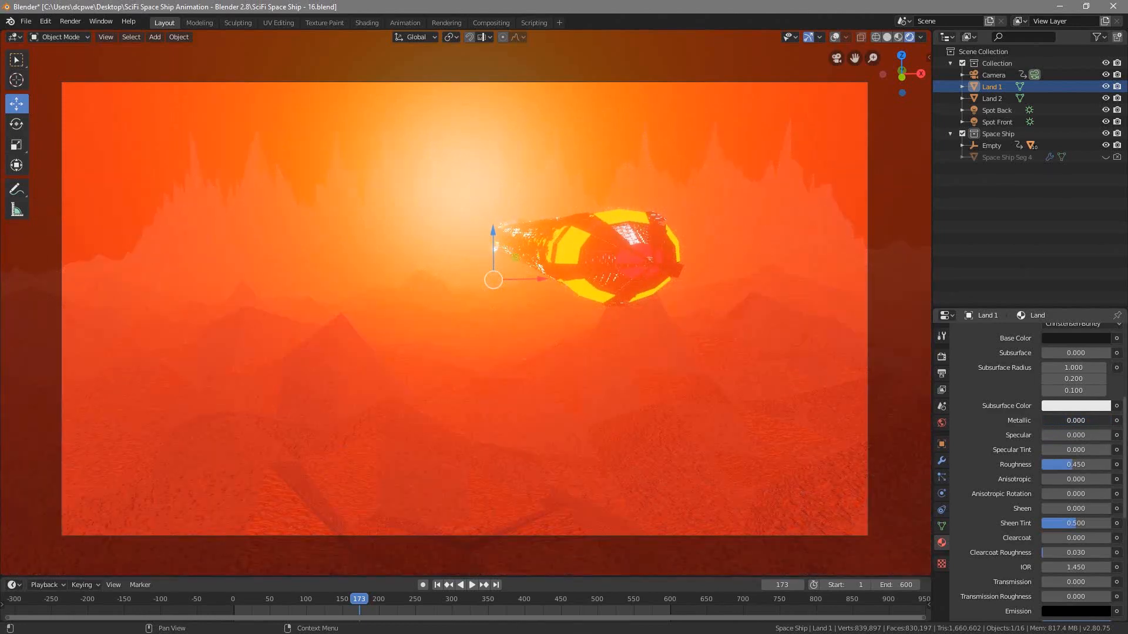
pyautogui.moveTo(1005, 421); pyautogui.dragTo(1076, 421)
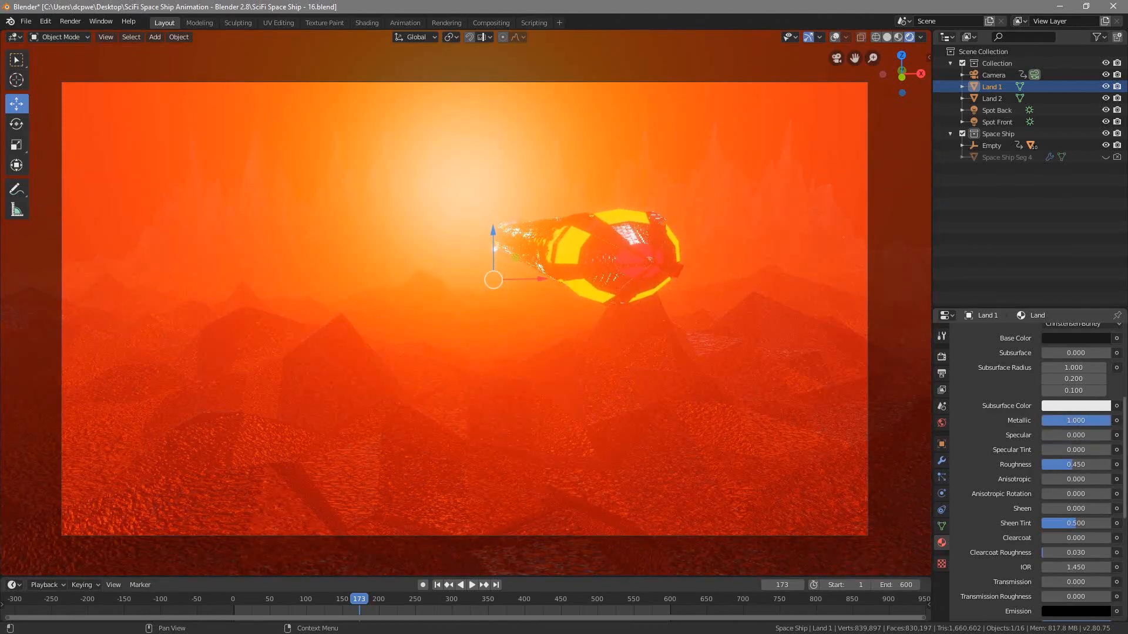
pyautogui.moveTo(1053, 435); pyautogui.dragTo(1069, 436)
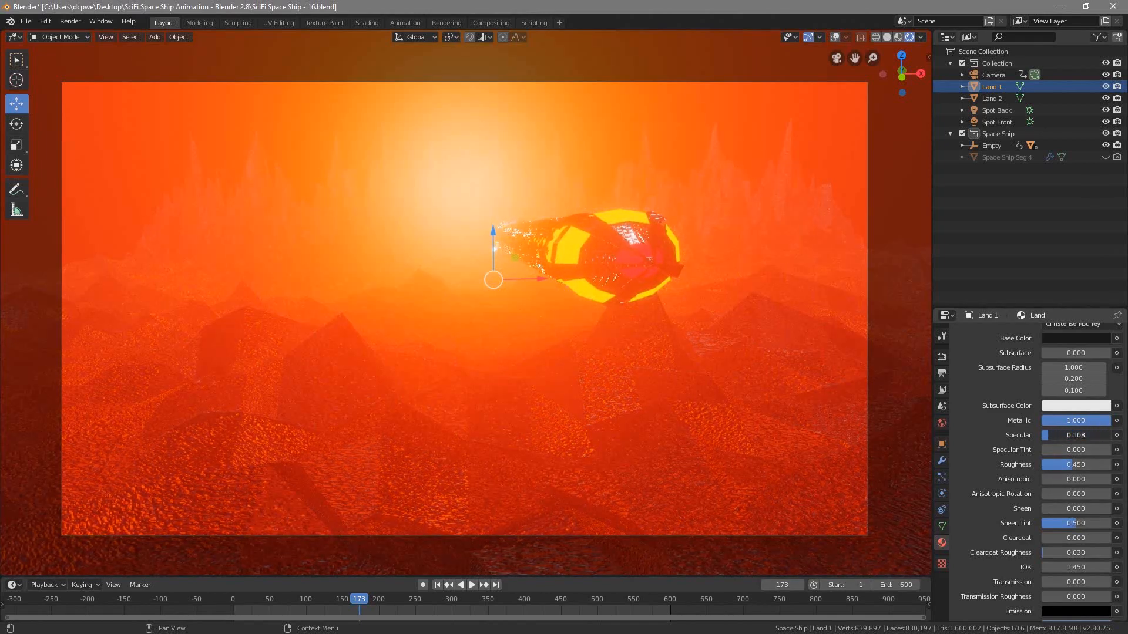
pyautogui.moveTo(1069, 464); pyautogui.dragTo(1084, 465)
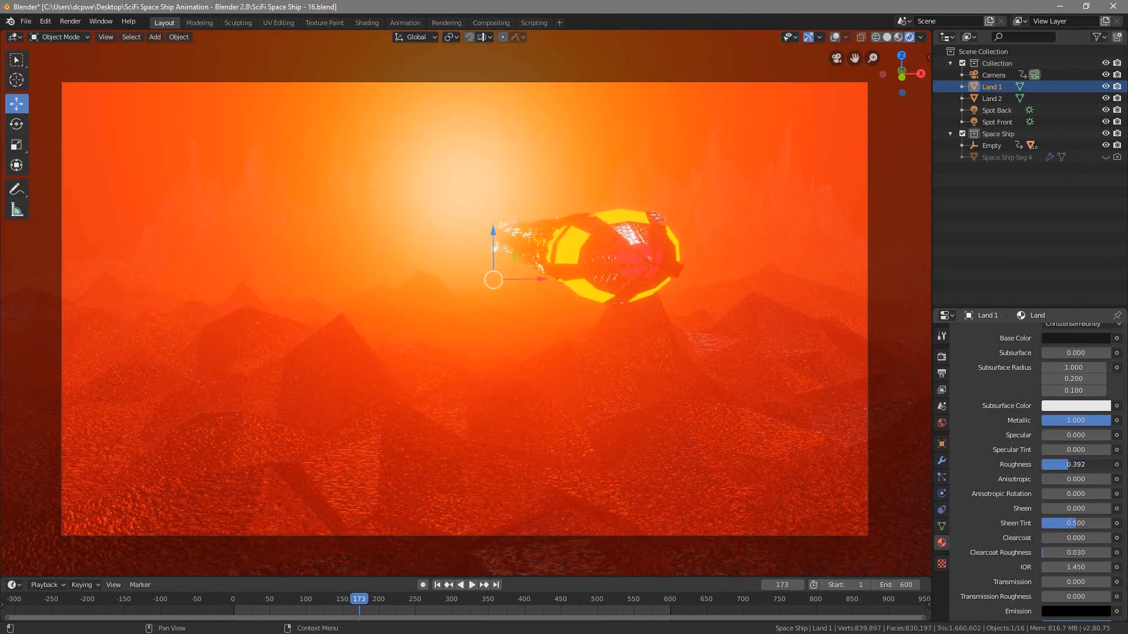
# Set the land material's roughness to 0.592 at frame 1 and play the animation through to frame 574.
pyautogui.click(438, 584)
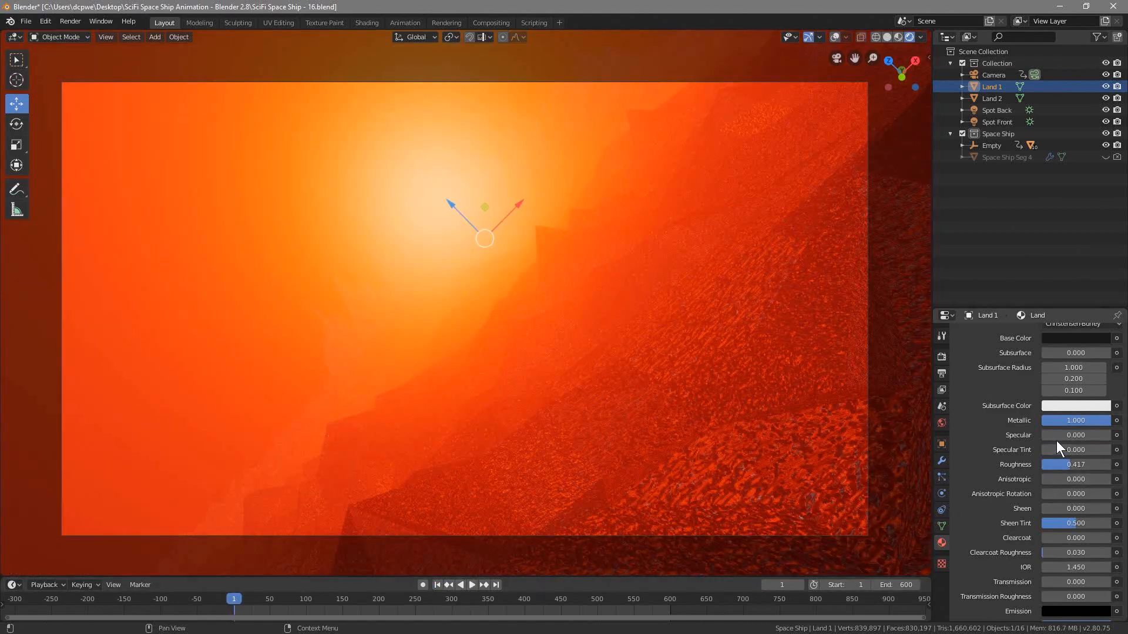
pyautogui.moveTo(1071, 465)
pyautogui.mouseDown()
pyautogui.moveTo(1051, 465)
pyautogui.moveTo(1069, 465)
pyautogui.mouseUp()
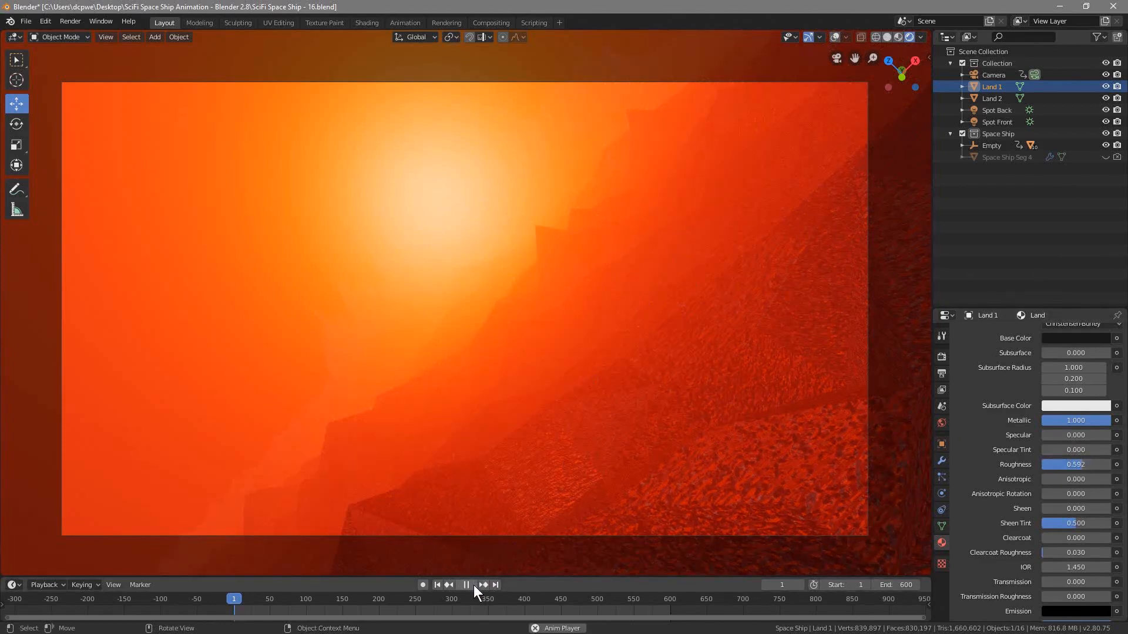
pyautogui.click(472, 585)
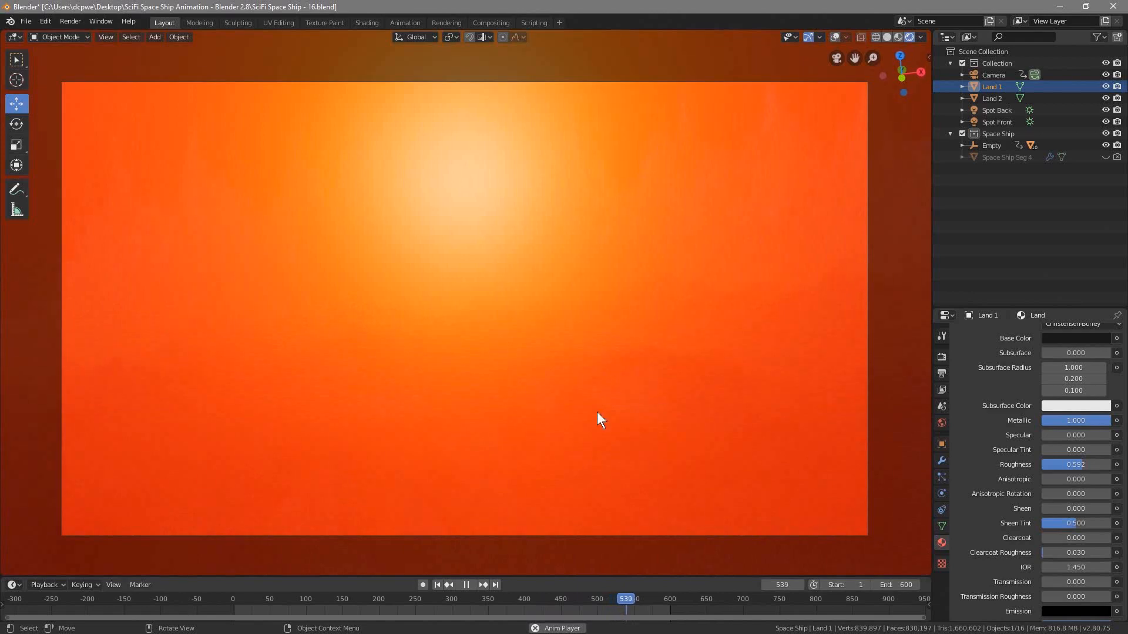
pyautogui.click(466, 584)
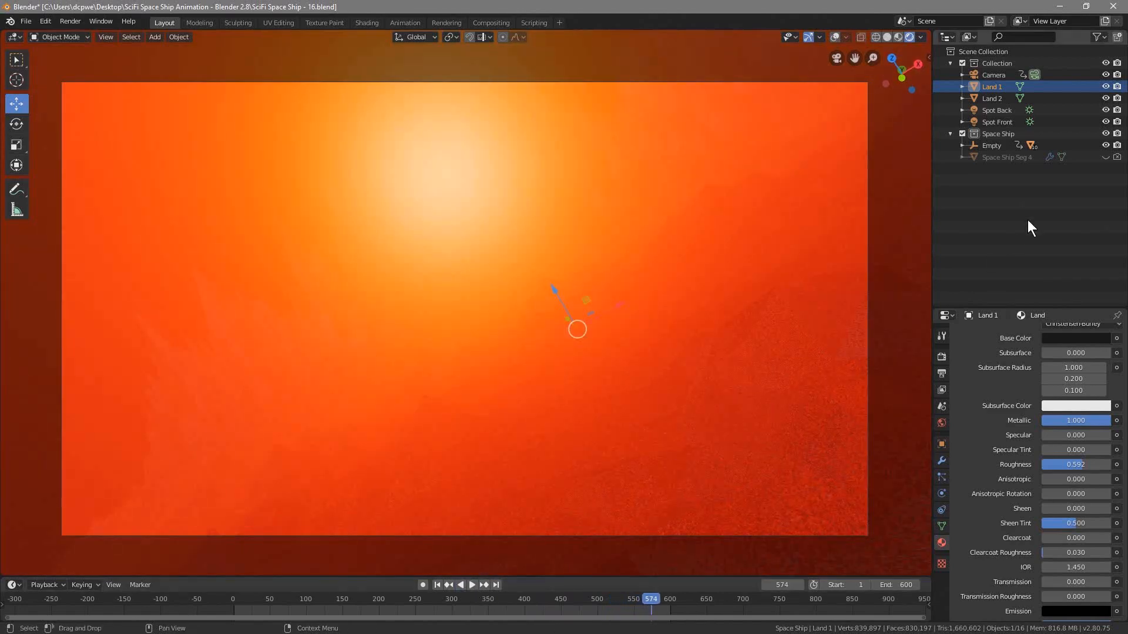
# Compare the light settings of Spot Back and Spot Front.
pyautogui.click(997, 111)
pyautogui.click(997, 121)
pyautogui.click(999, 113)
pyautogui.click(1003, 122)
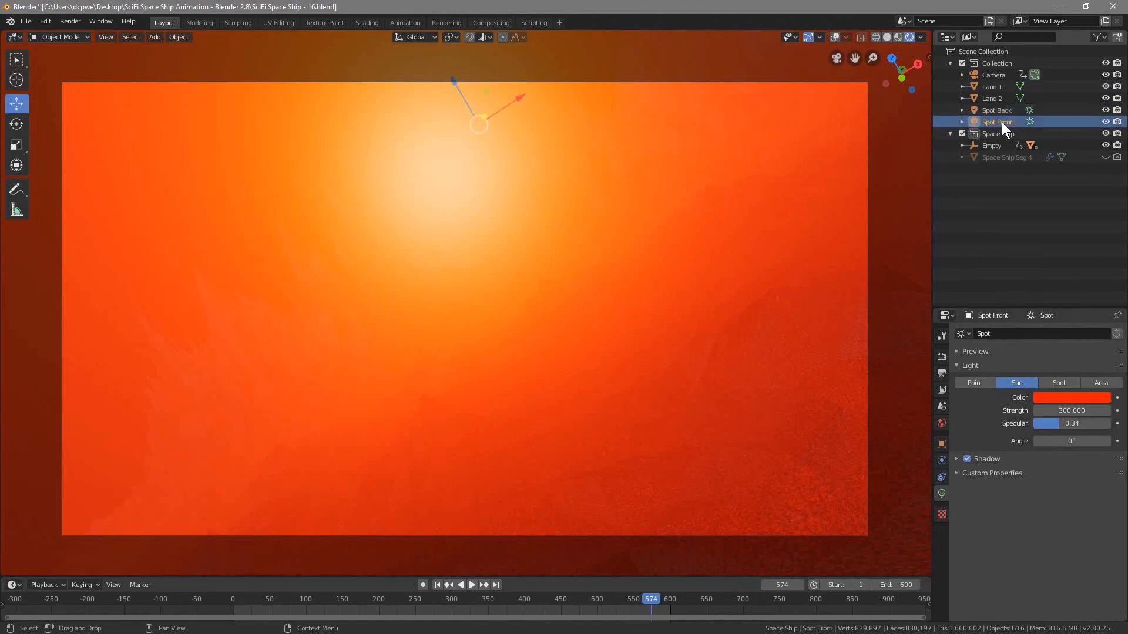
pyautogui.click(997, 110)
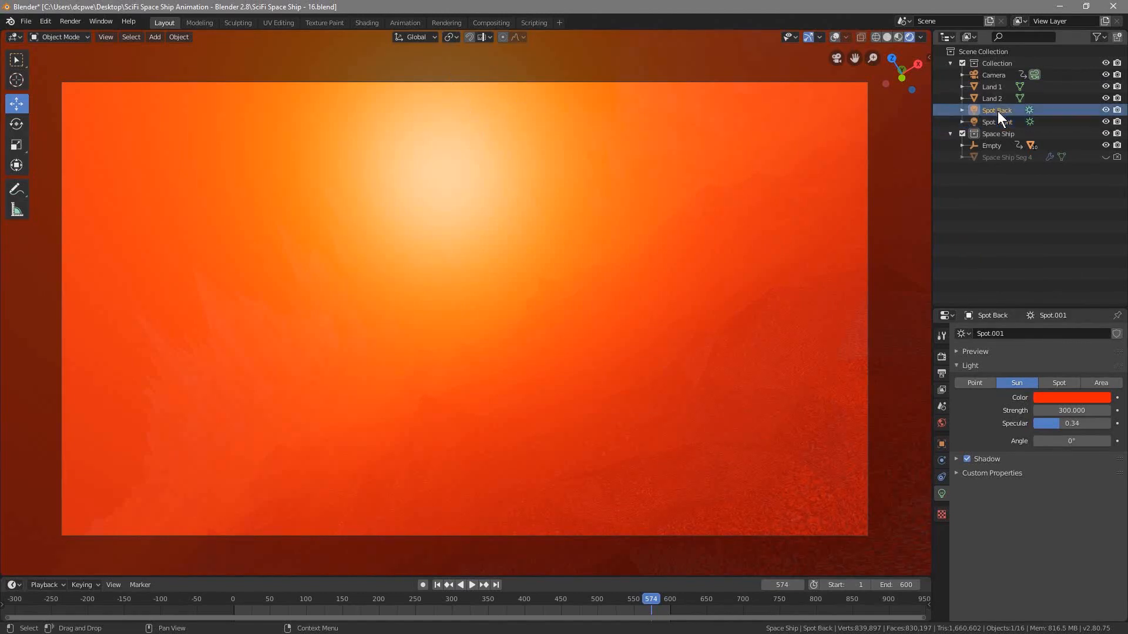
pyautogui.click(998, 125)
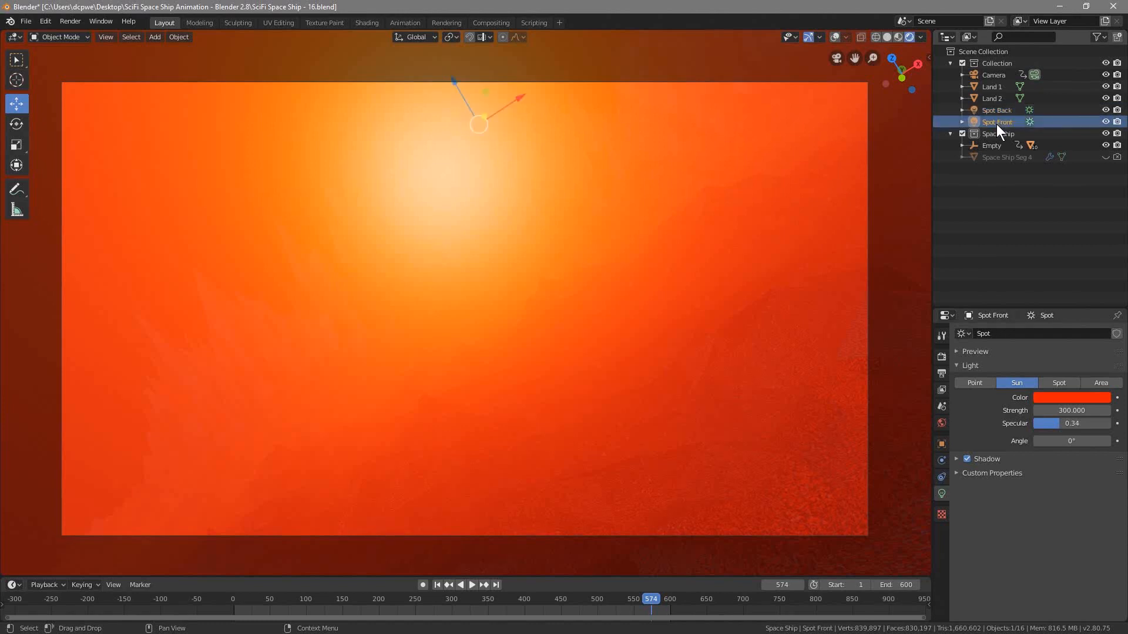
pyautogui.click(995, 109)
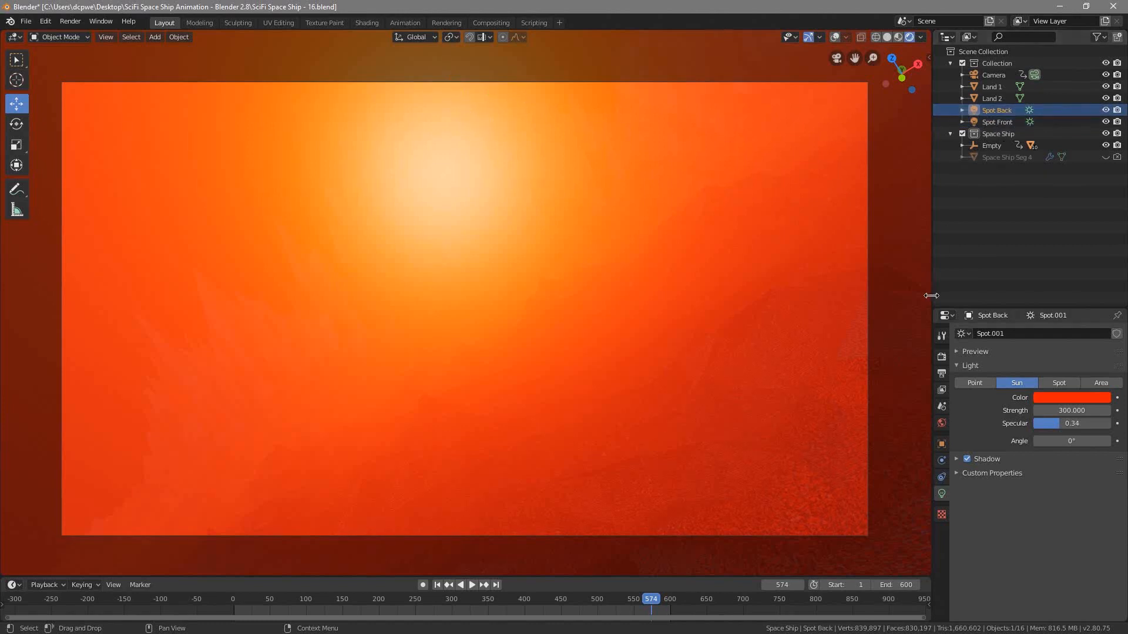
# Save the current file and save a new version as SciFi Space Ship - 17.blend.
pyautogui.click(26, 22)
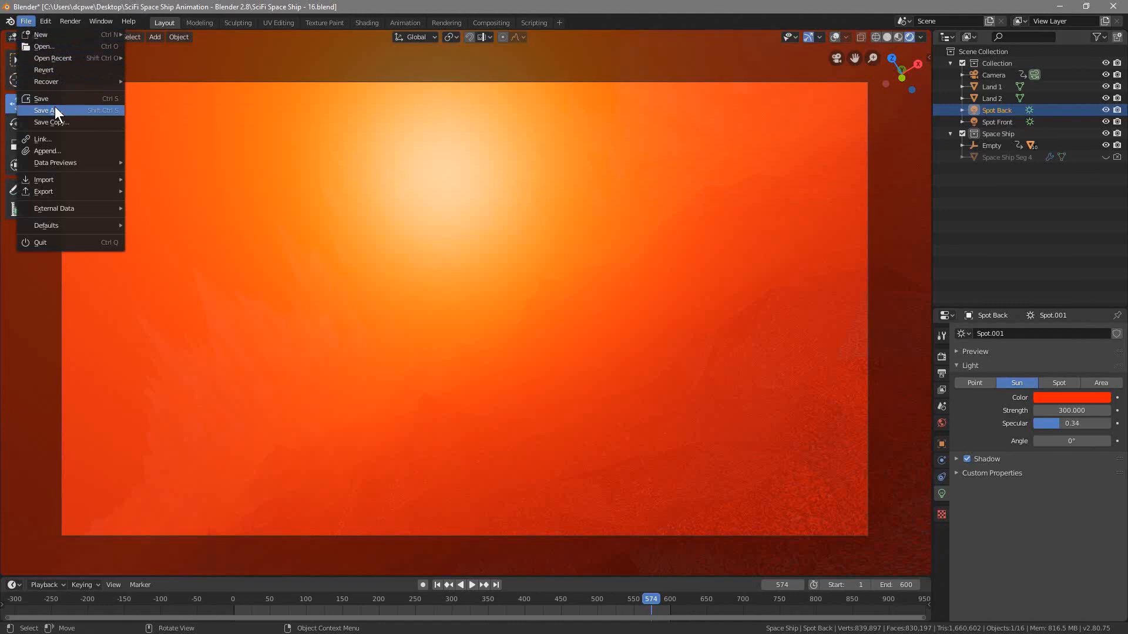
pyautogui.click(53, 100)
pyautogui.click(34, 19)
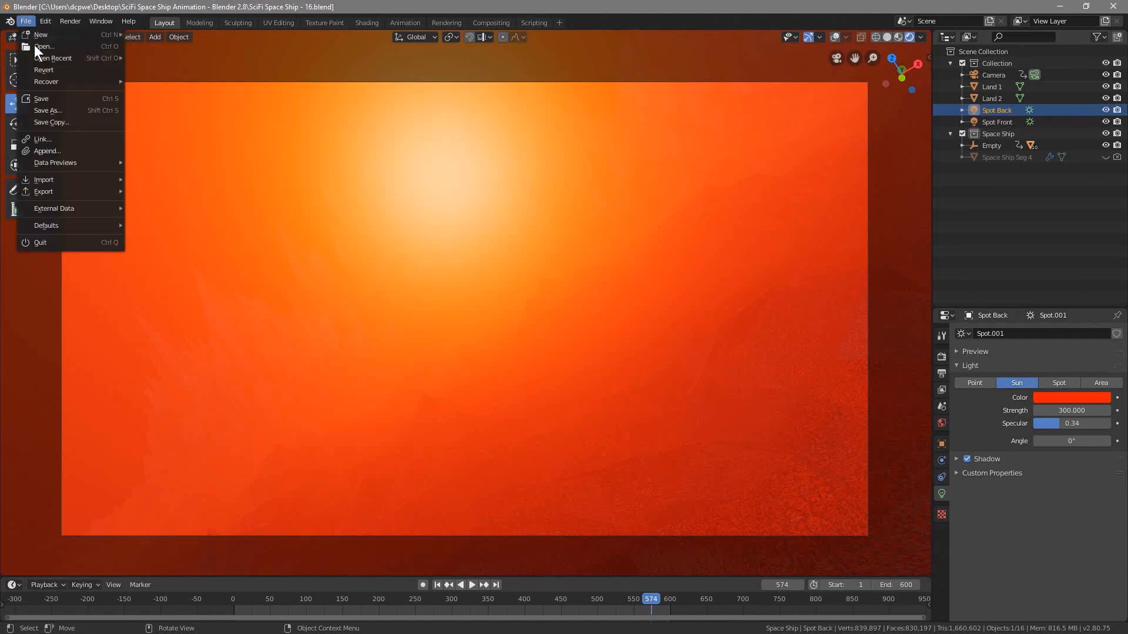
pyautogui.click(55, 109)
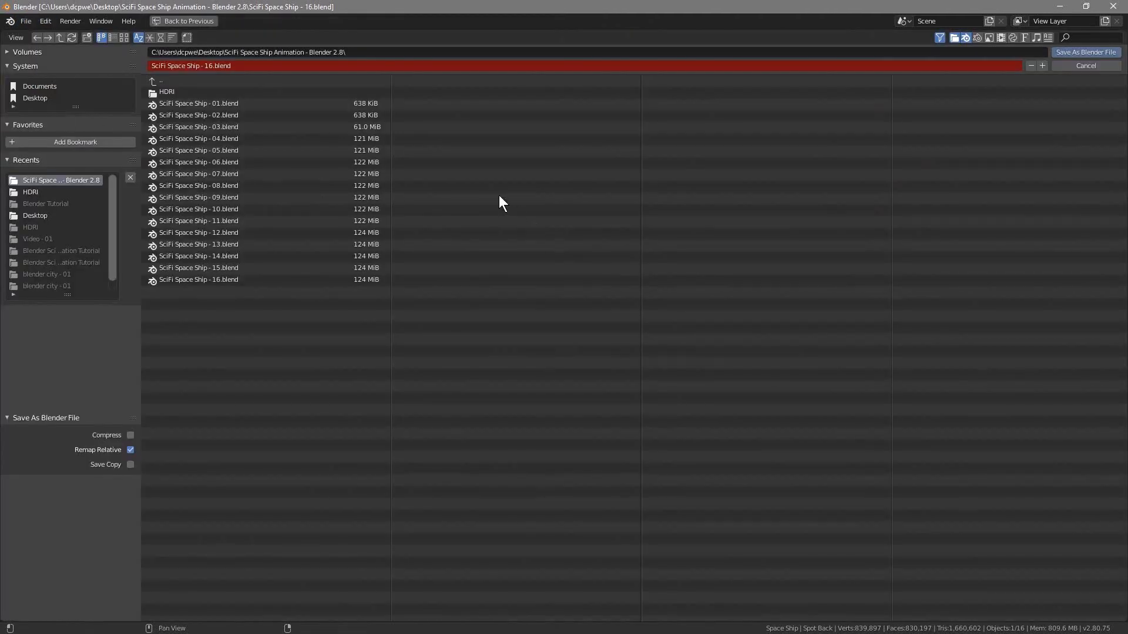
pyautogui.click(1044, 65)
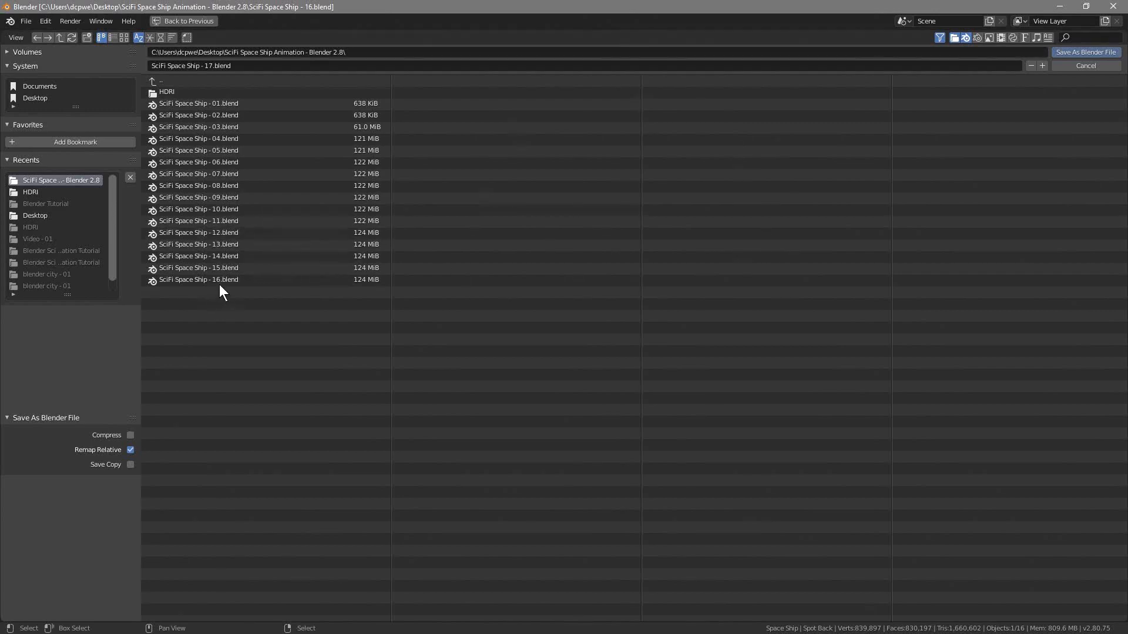
pyautogui.click(1084, 53)
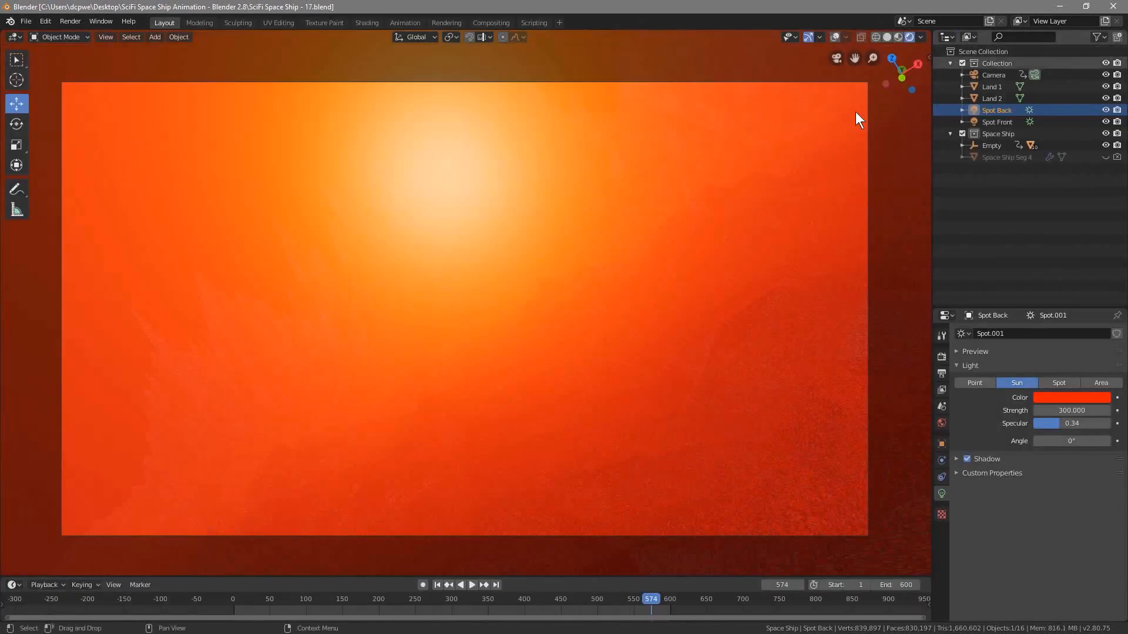
# Select the spaceship's Empty, turn on auto keying and enlarge the timeline with the playhead at frame 428.
pyautogui.moveTo(630, 600); pyautogui.dragTo(492, 582)
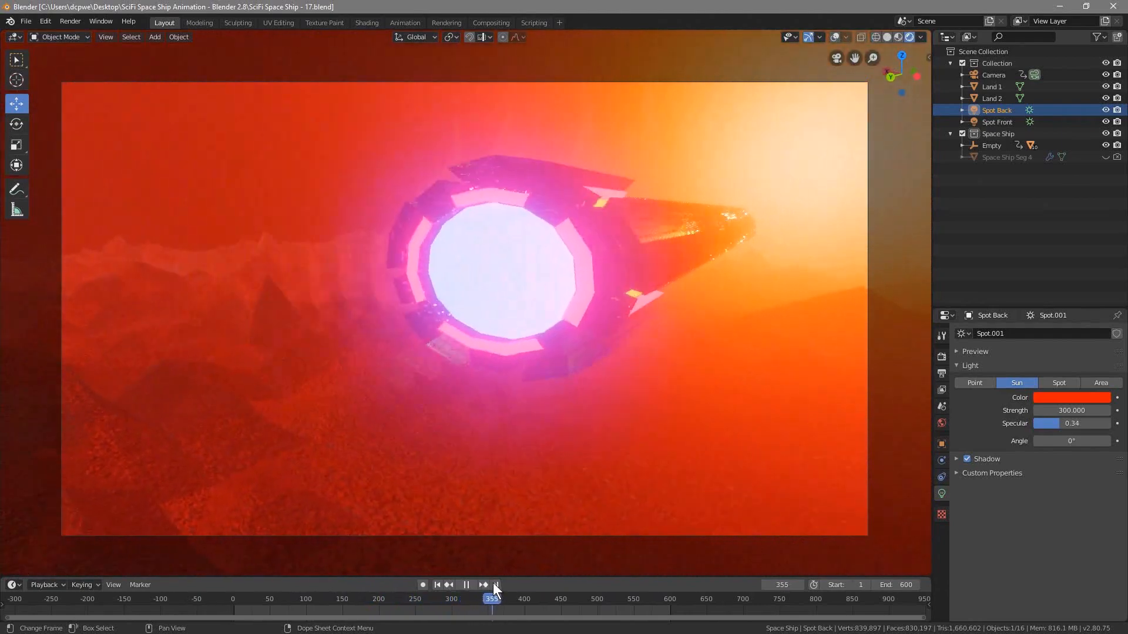
pyautogui.click(999, 146)
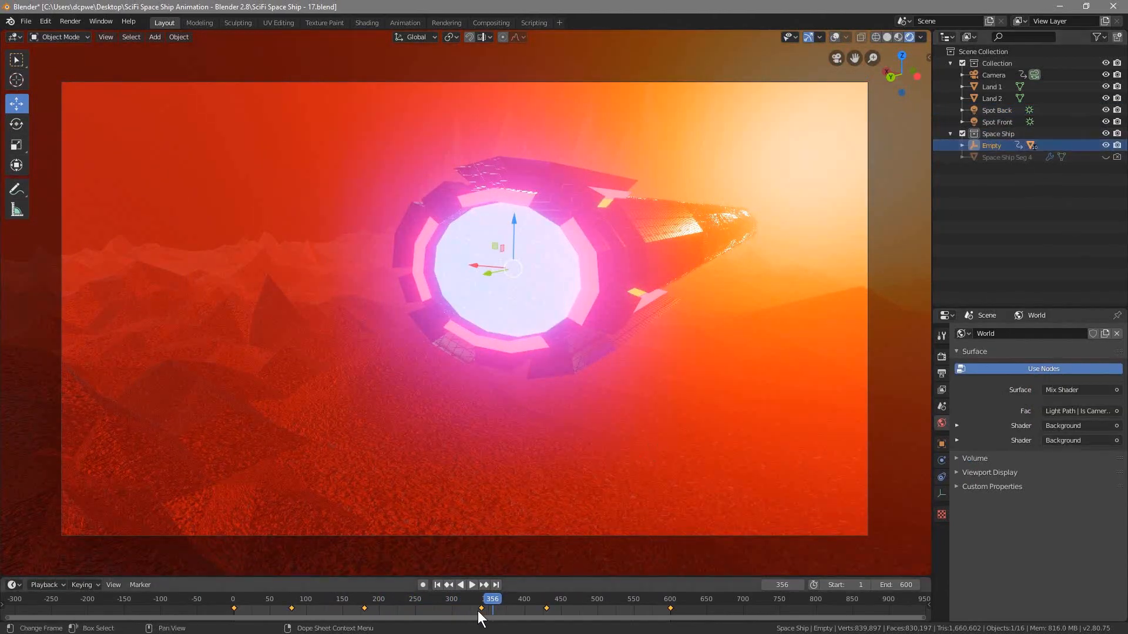
pyautogui.moveTo(493, 600); pyautogui.dragTo(546, 612)
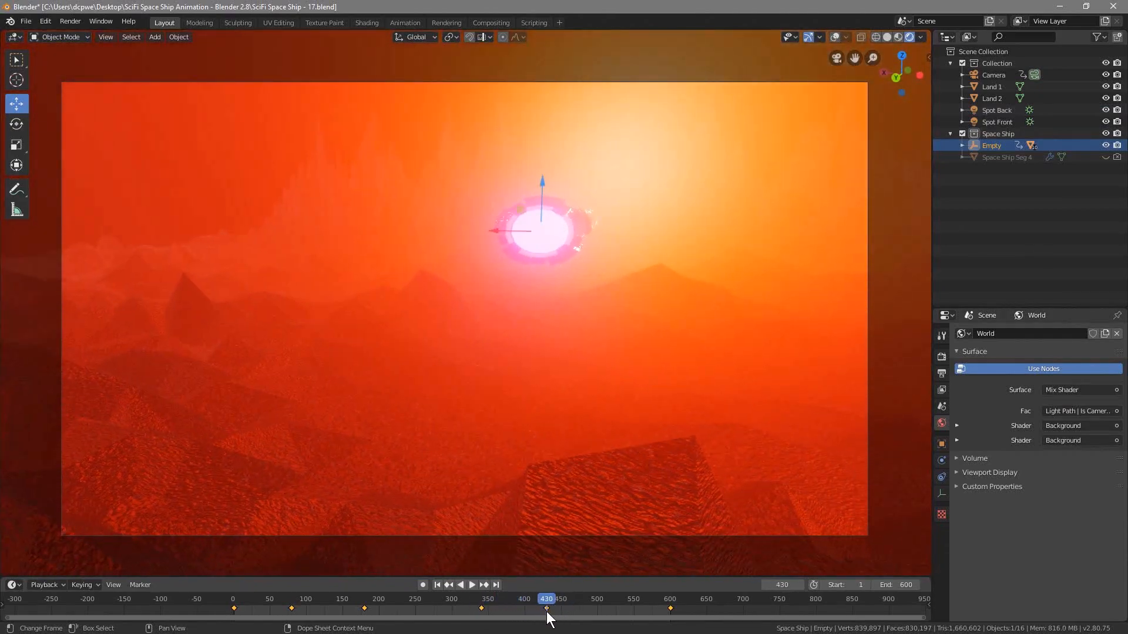
pyautogui.moveTo(525, 601); pyautogui.dragTo(544, 621)
pyautogui.moveTo(539, 576); pyautogui.dragTo(538, 522)
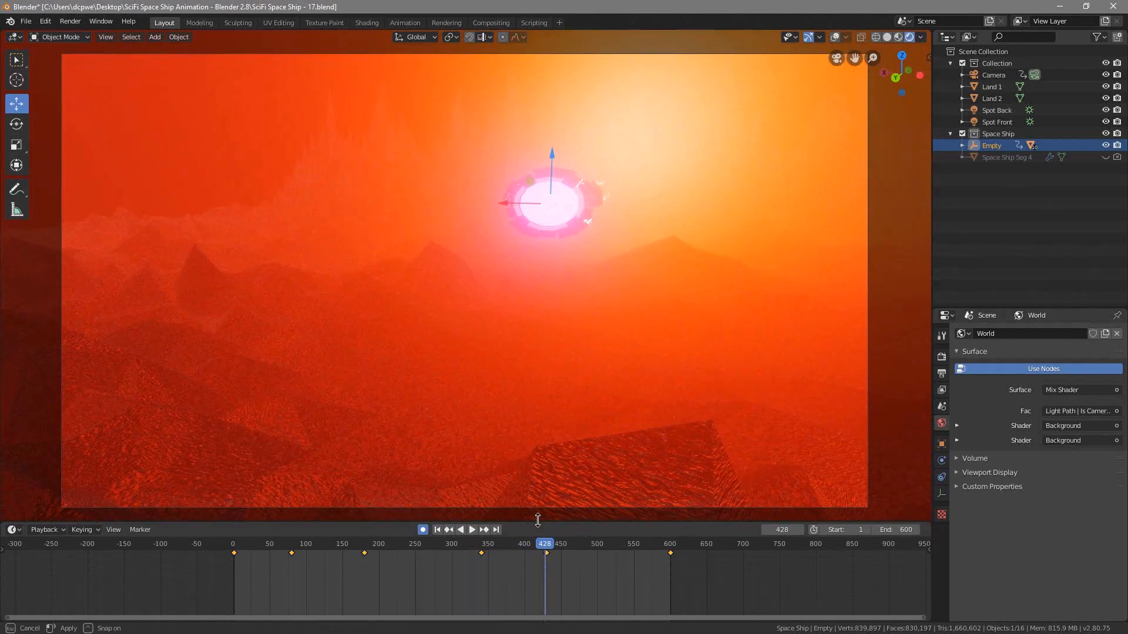
pyautogui.scroll(-3, 474, 594)
pyautogui.moveTo(473, 594); pyautogui.dragTo(479, 552, button='middle')
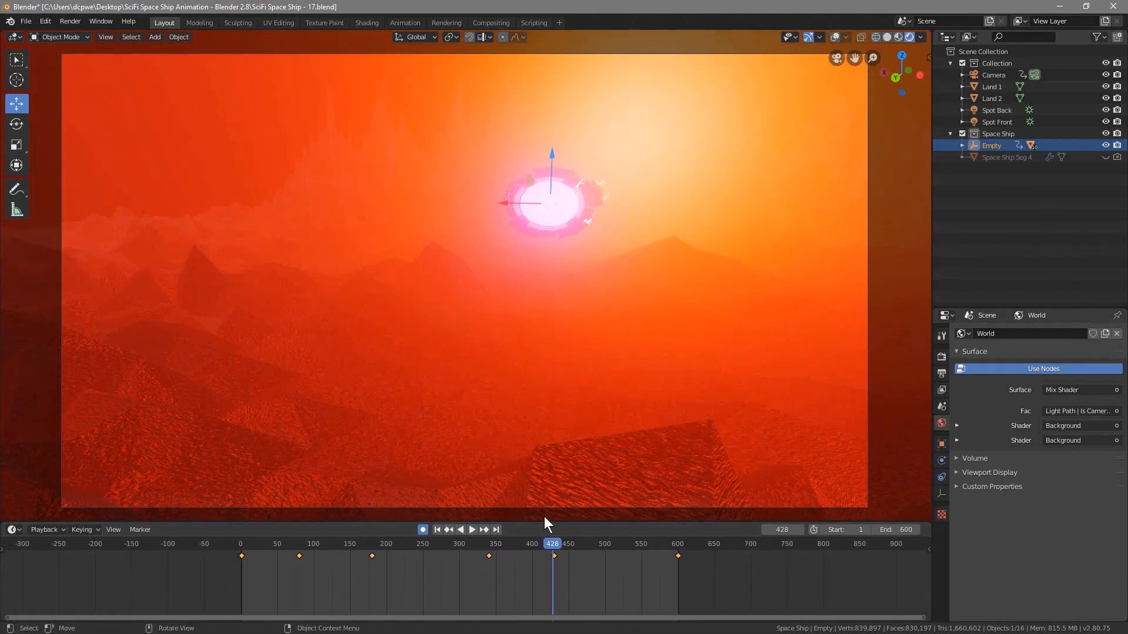
# Show the Empty's transform values and keyframe its location and rotation at frame 430.
pyautogui.moveTo(552, 544)
pyautogui.mouseDown()
pyautogui.moveTo(594, 542)
pyautogui.moveTo(376, 548)
pyautogui.moveTo(552, 554)
pyautogui.mouseUp()
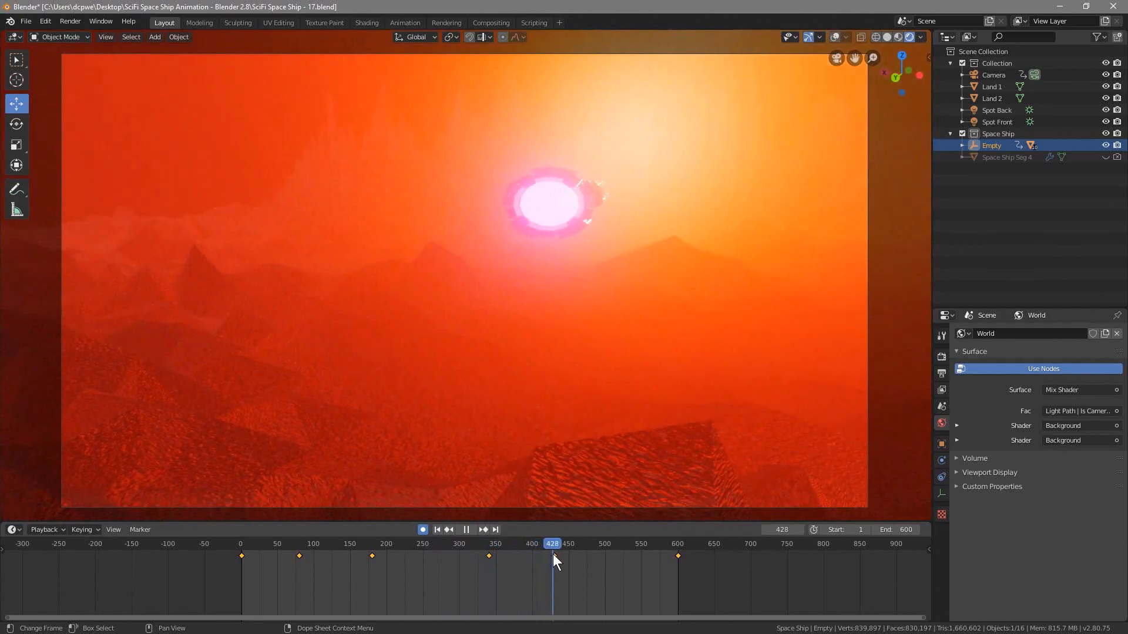
pyautogui.press('i')
pyautogui.moveTo(556, 555); pyautogui.dragTo(489, 560)
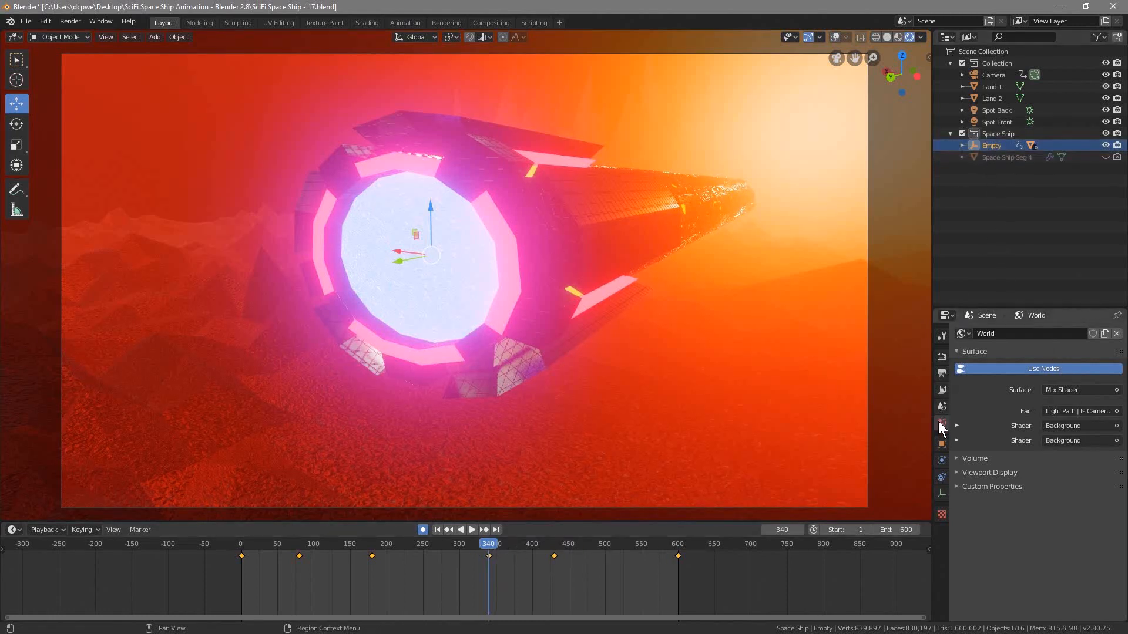
pyautogui.click(942, 442)
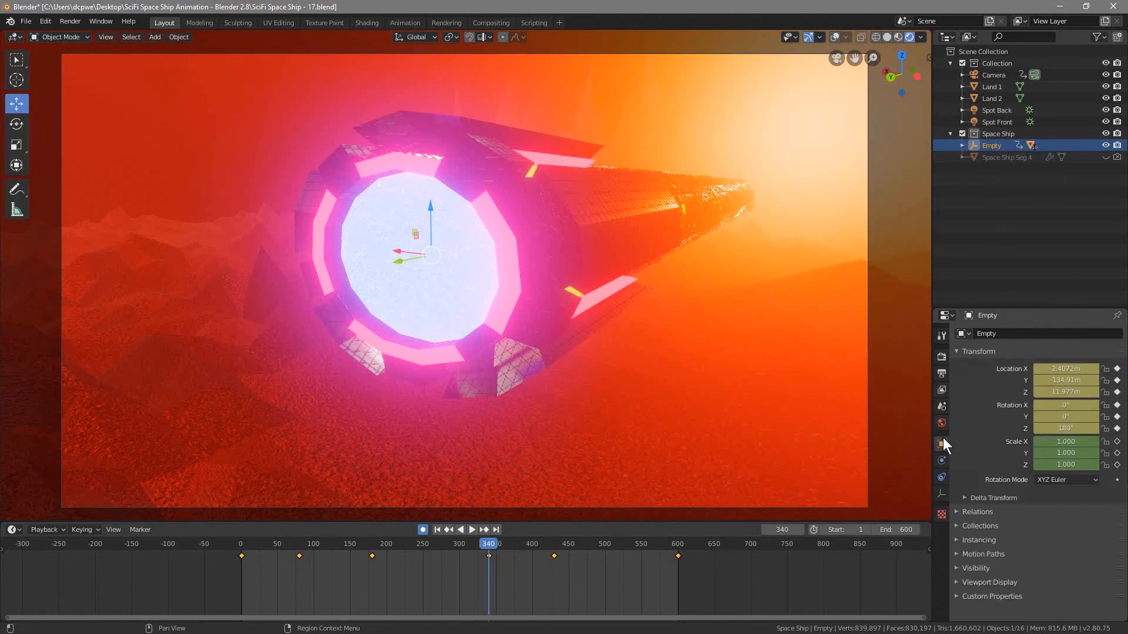
pyautogui.click(484, 531)
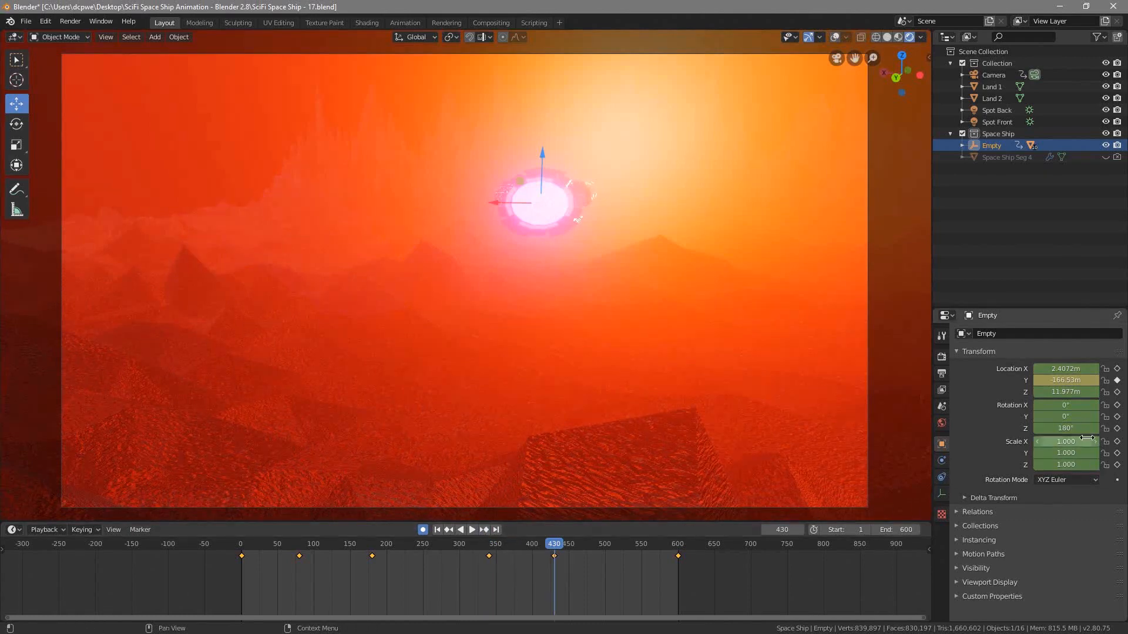
pyautogui.press('i')
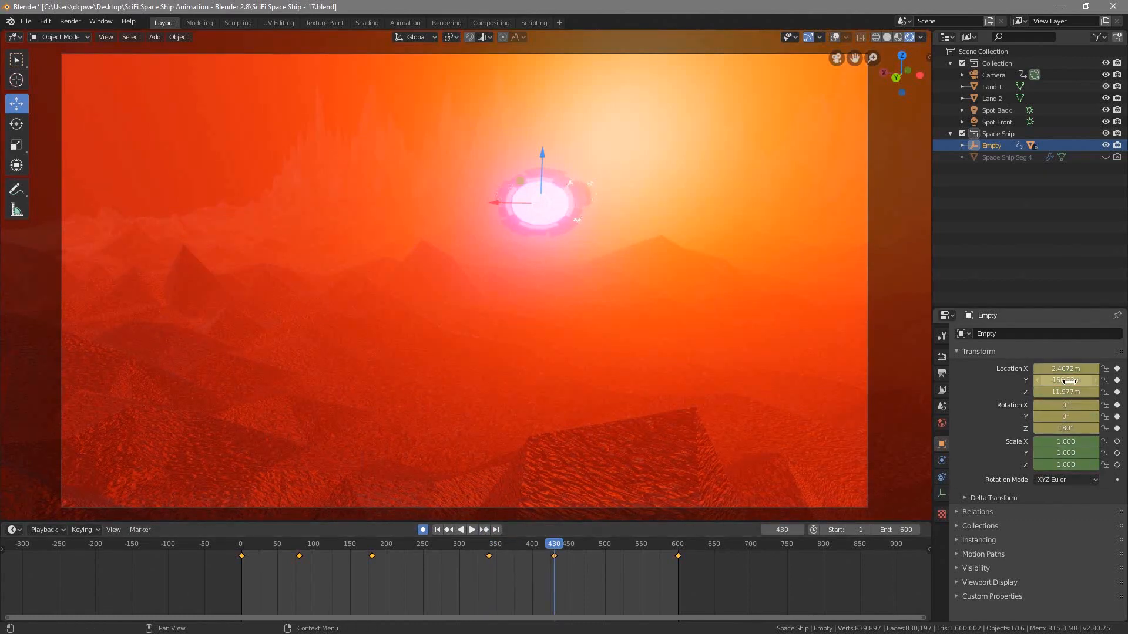
pyautogui.press('i')
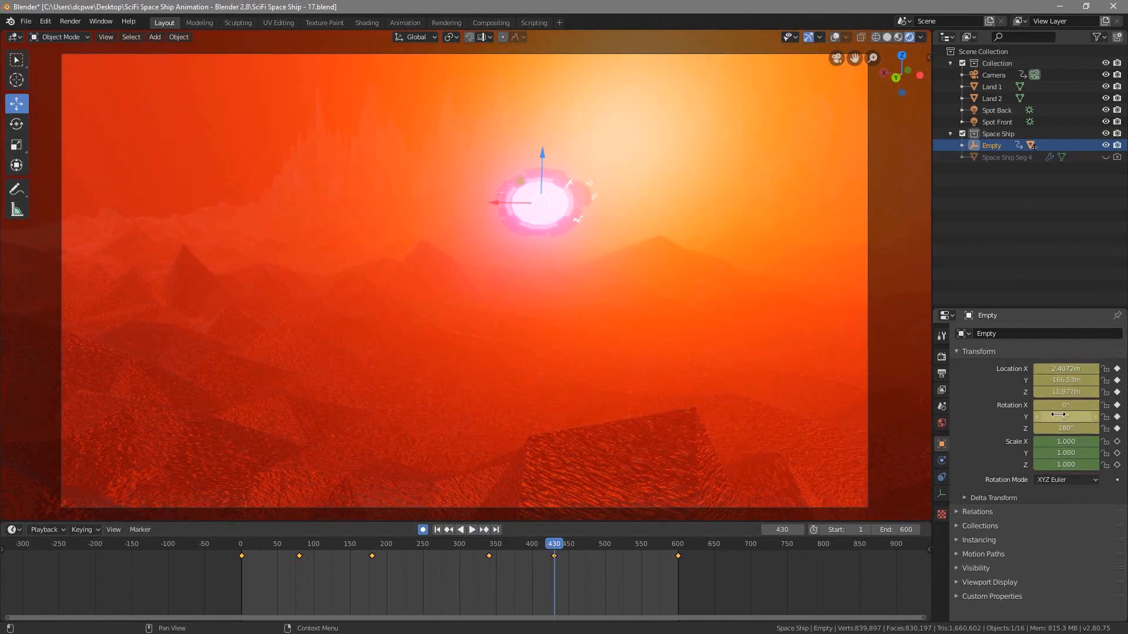
# Try rolling the Empty at frame 430 to a Y rotation of 157° and scrub back to frame 238.
pyautogui.moveTo(1062, 416); pyautogui.dragTo(1062, 416)
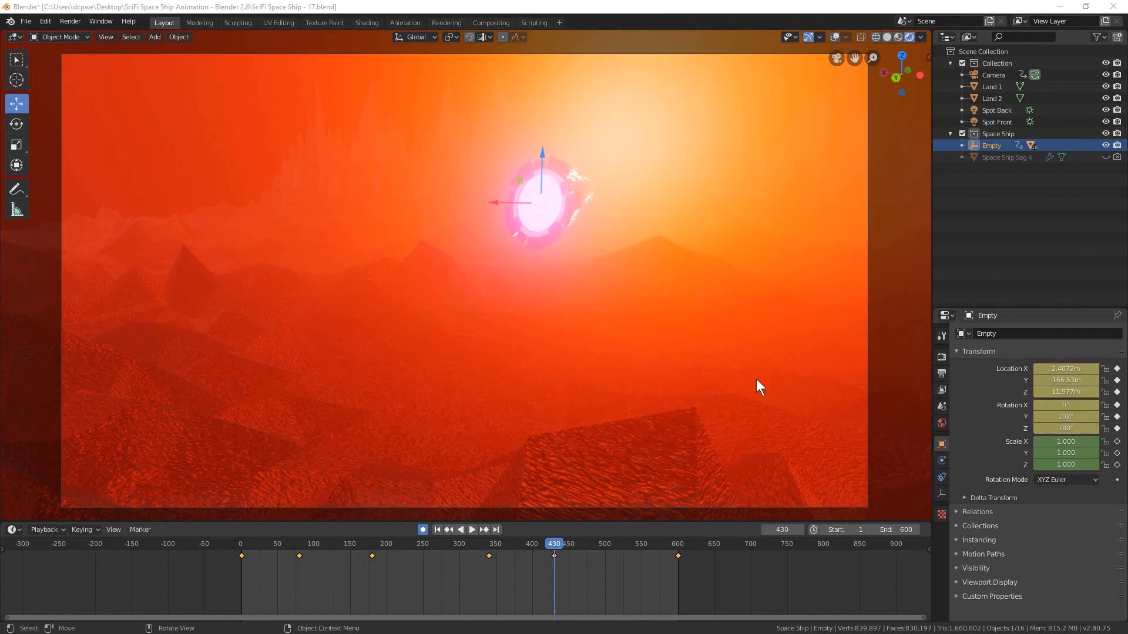
pyautogui.moveTo(556, 545)
pyautogui.mouseDown()
pyautogui.moveTo(368, 546)
pyautogui.moveTo(575, 542)
pyautogui.moveTo(453, 540)
pyautogui.moveTo(555, 540)
pyautogui.mouseUp()
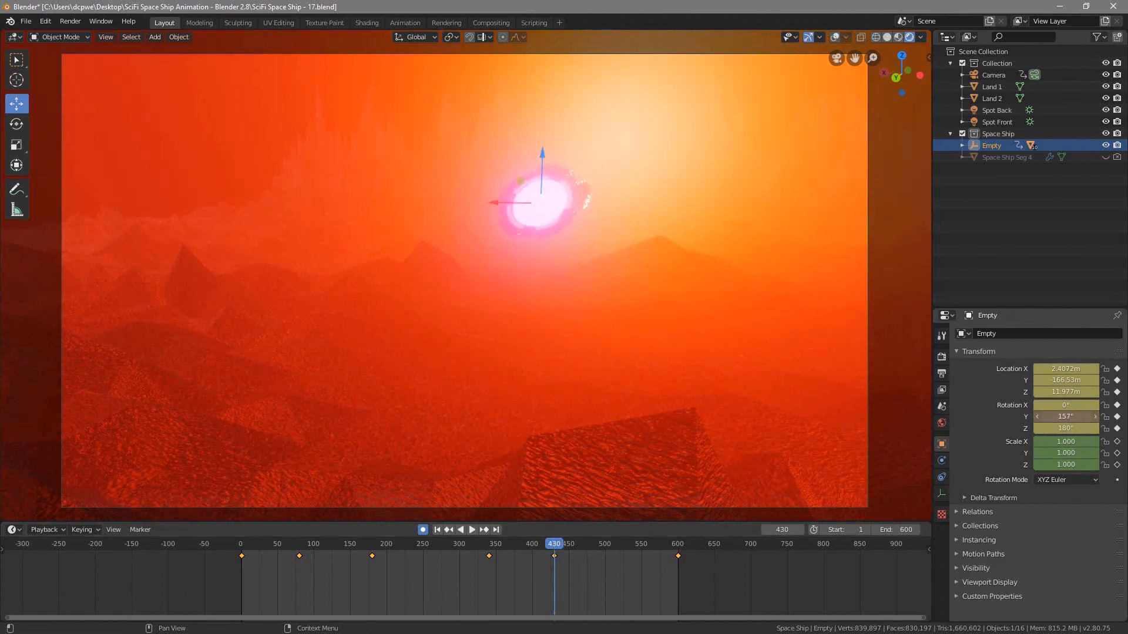
pyautogui.moveTo(517, 538); pyautogui.dragTo(414, 545)
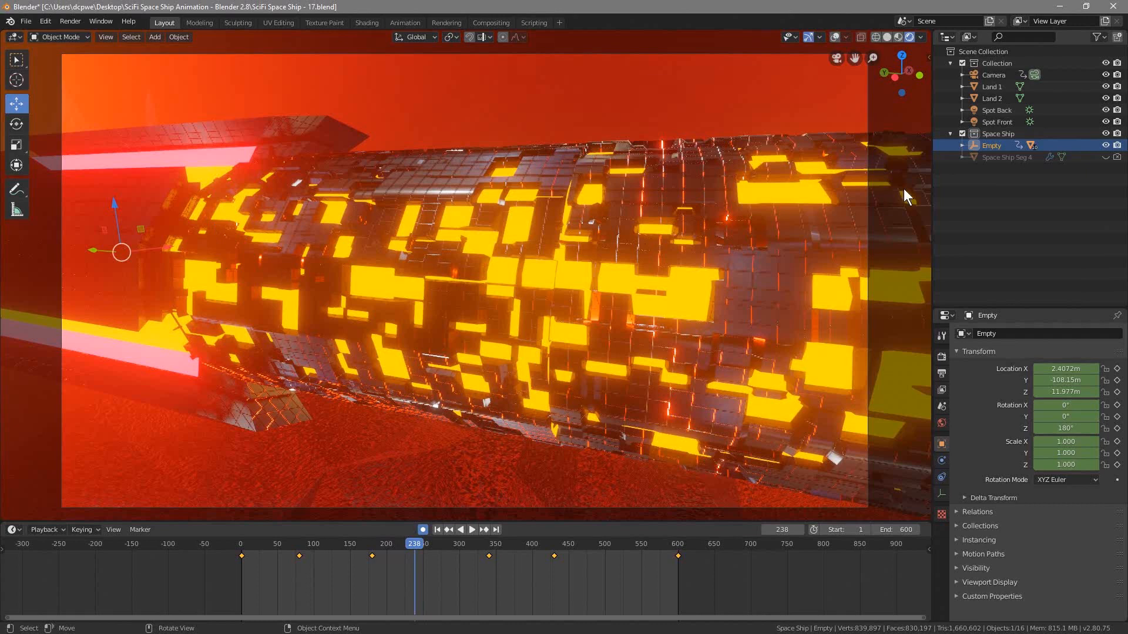
# Expand the Empty's child parts and compare its keyframes with those of Space Ship Boster.
pyautogui.click(962, 145)
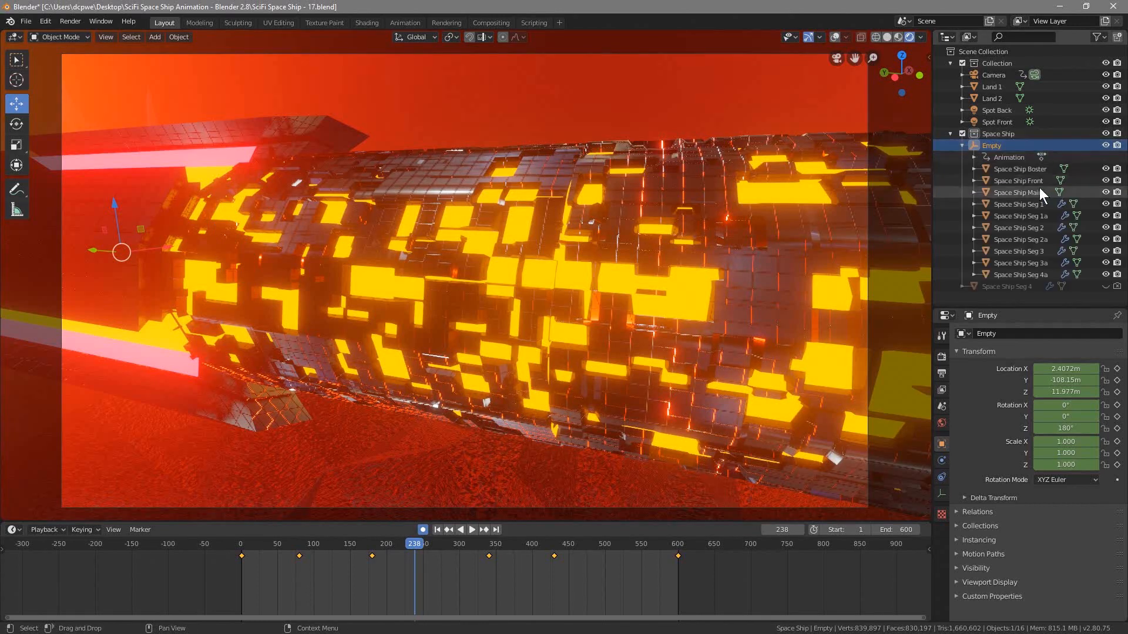
pyautogui.click(1018, 169)
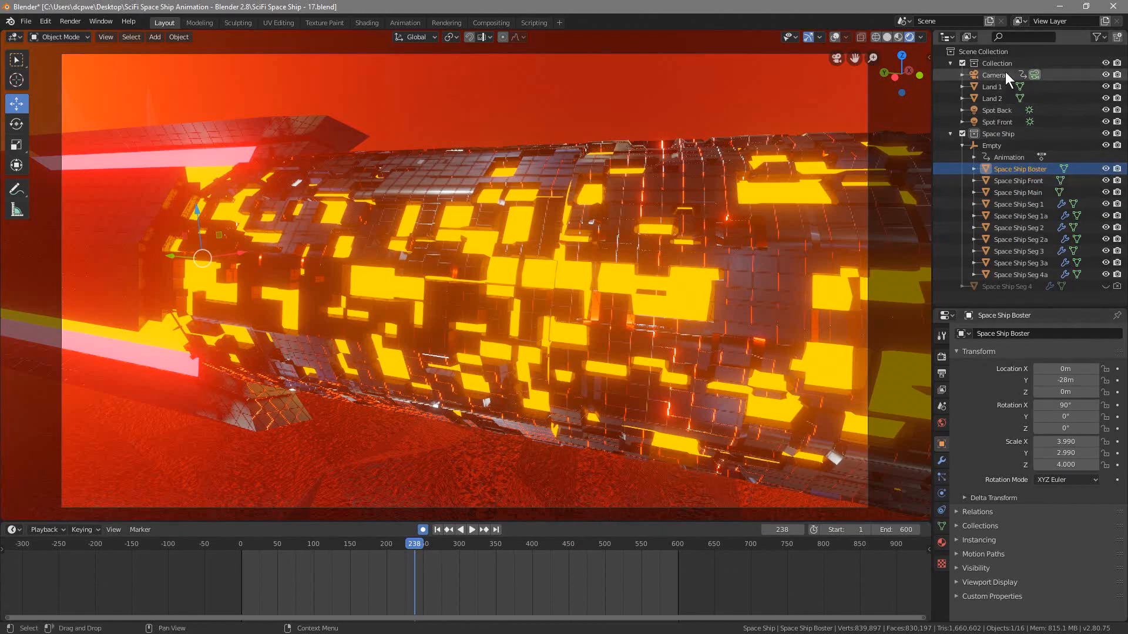
pyautogui.click(1007, 144)
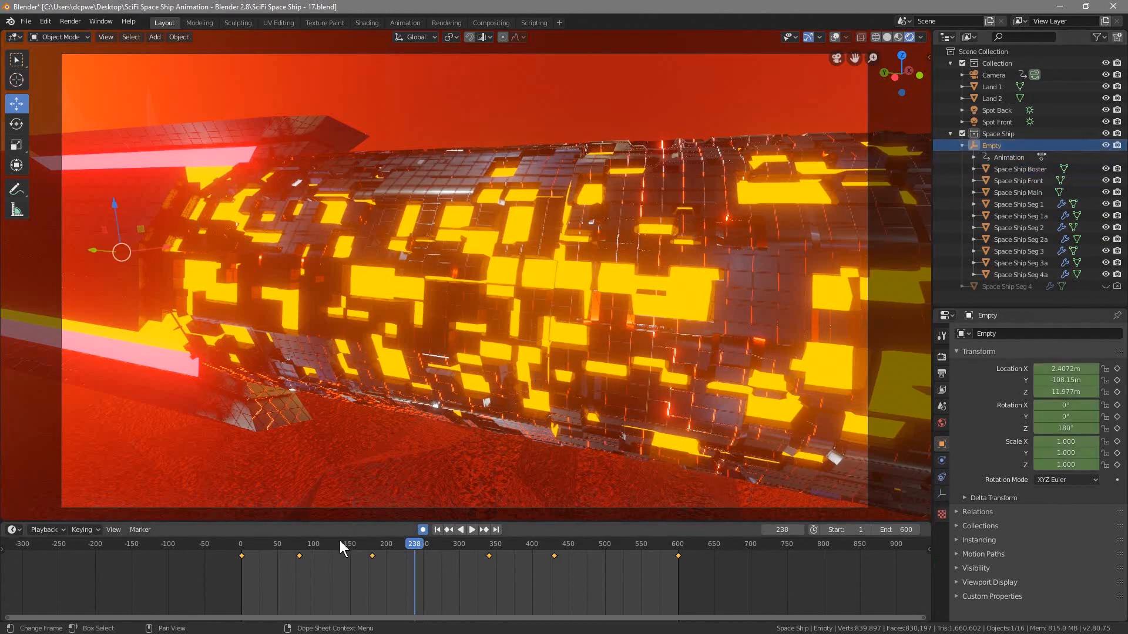
# Go to frame 0 and keyframe the location and rotation of Space Ship Boster.
pyautogui.moveTo(408, 544); pyautogui.dragTo(243, 557)
pyautogui.moveTo(242, 551)
pyautogui.mouseDown()
pyautogui.moveTo(413, 551)
pyautogui.moveTo(238, 551)
pyautogui.mouseUp()
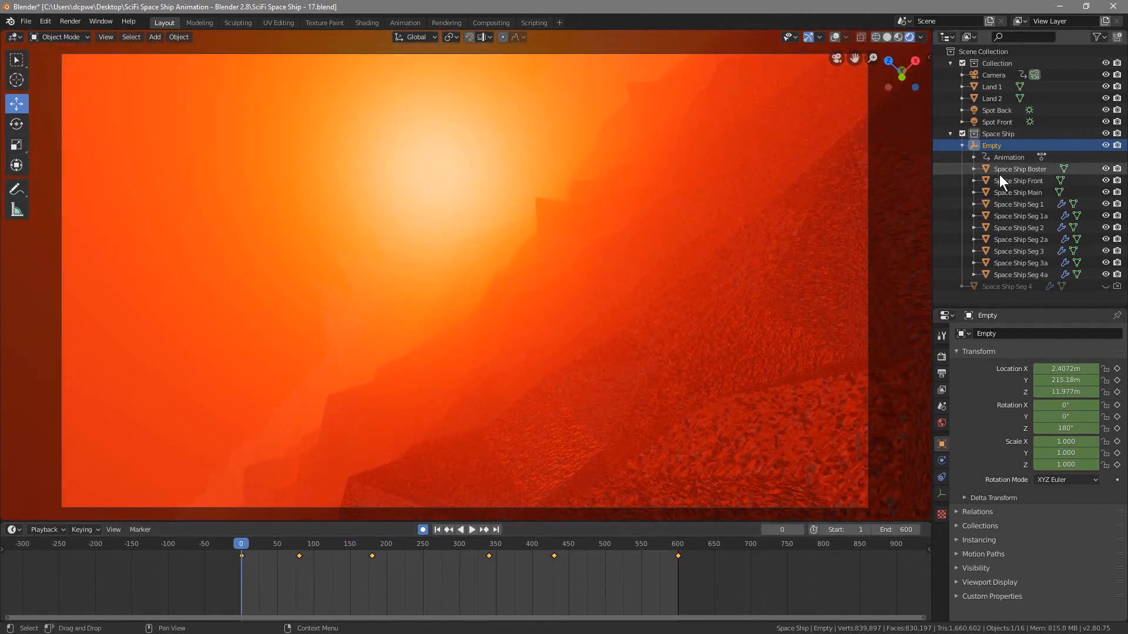
pyautogui.click(1017, 168)
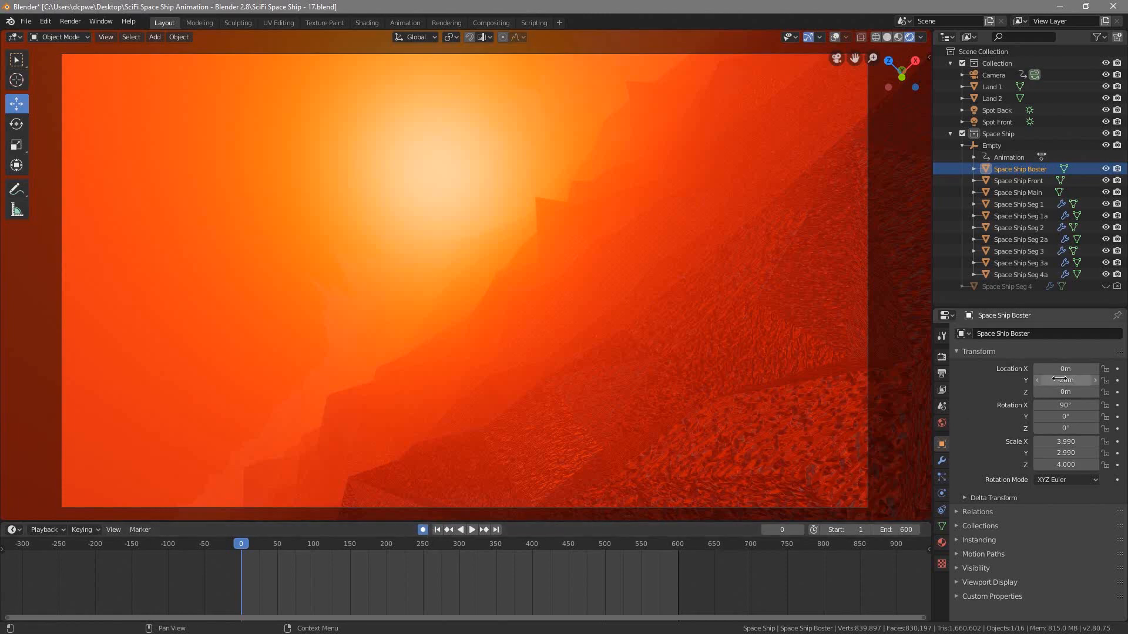
pyautogui.press('i')
pyautogui.press('i')
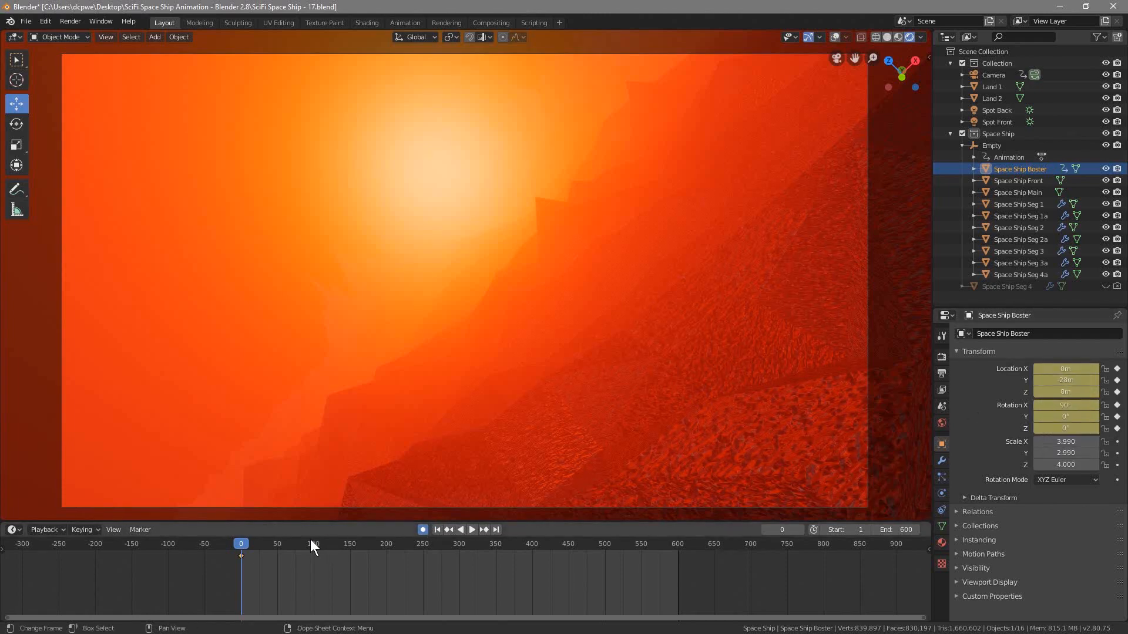
# Keyframe the location and rotation of Space Ship Boster at frame 200.
pyautogui.press('space')
pyautogui.moveTo(239, 545); pyautogui.dragTo(386, 542)
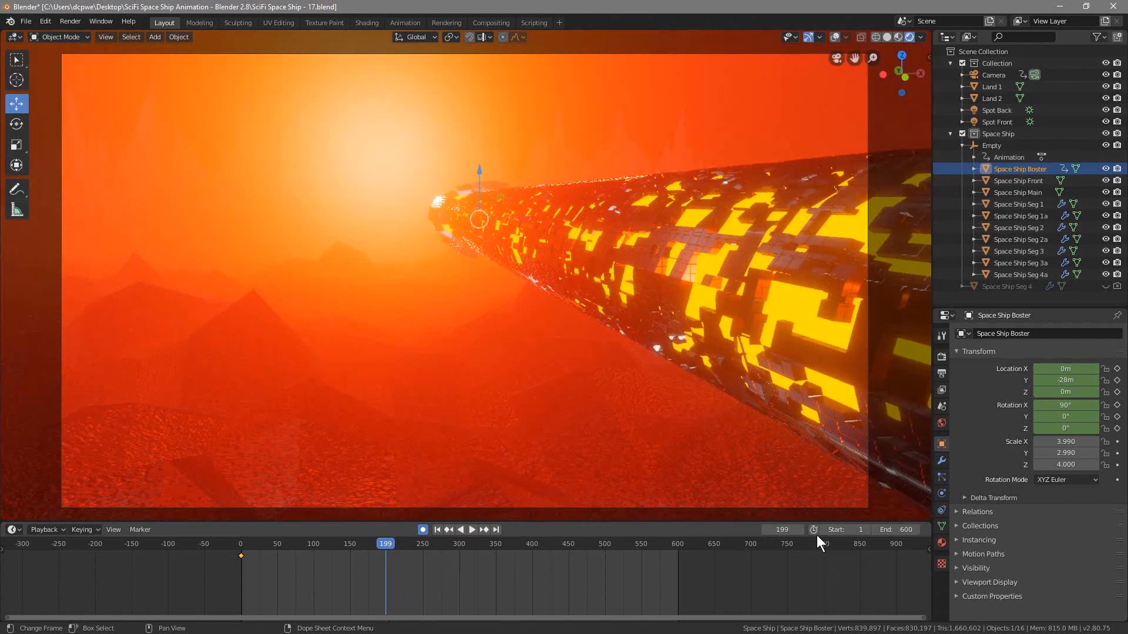
pyautogui.press('Right')
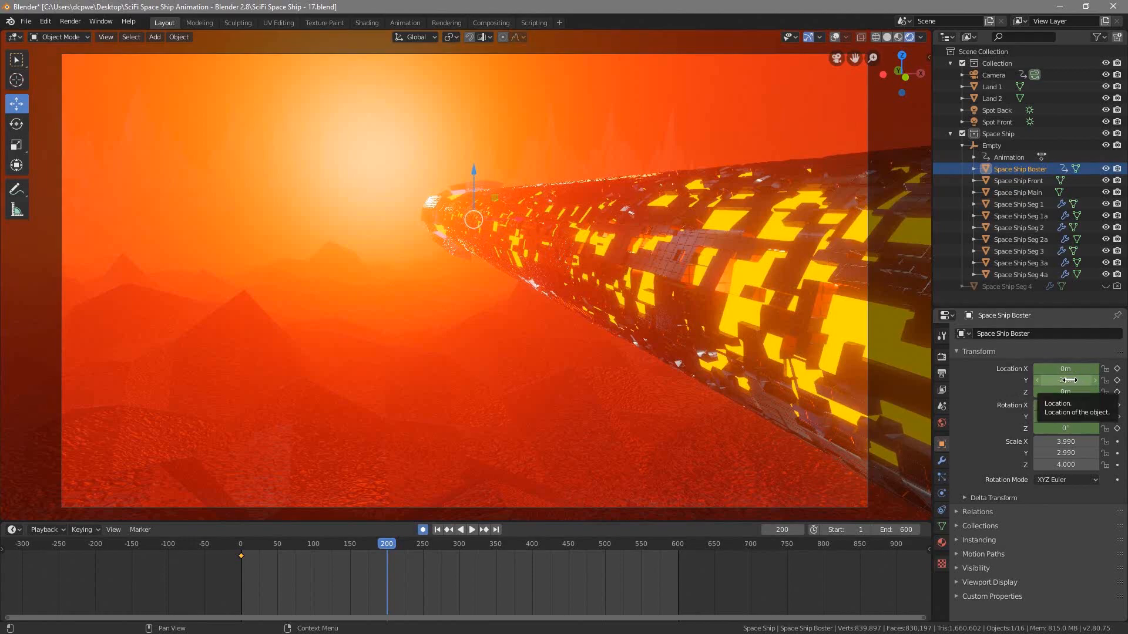
pyautogui.press('i')
pyautogui.press('i')
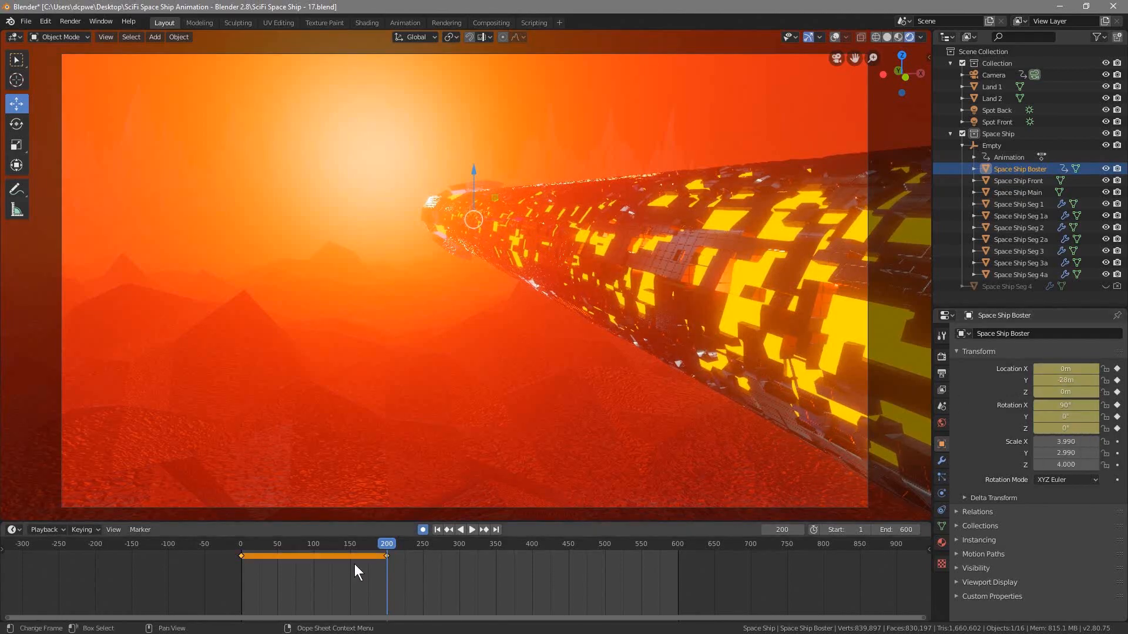
# Keyframe the location and rotation of Space Ship Boster at frame 340.
pyautogui.press('space')
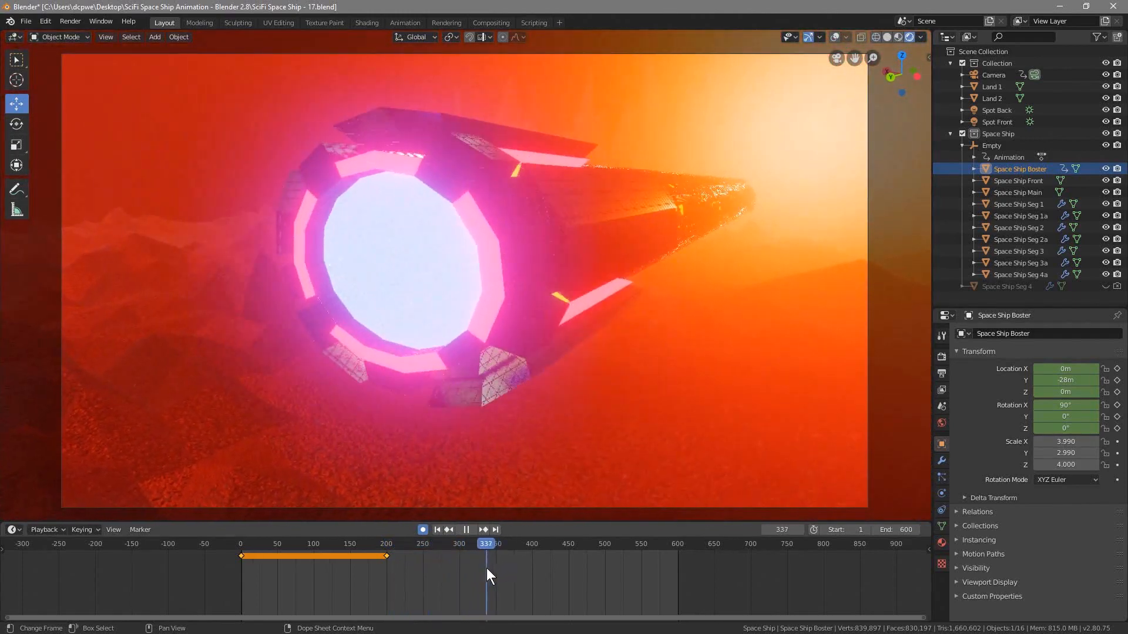
pyautogui.moveTo(488, 568)
pyautogui.mouseDown()
pyautogui.moveTo(516, 573)
pyautogui.moveTo(489, 567)
pyautogui.mouseUp()
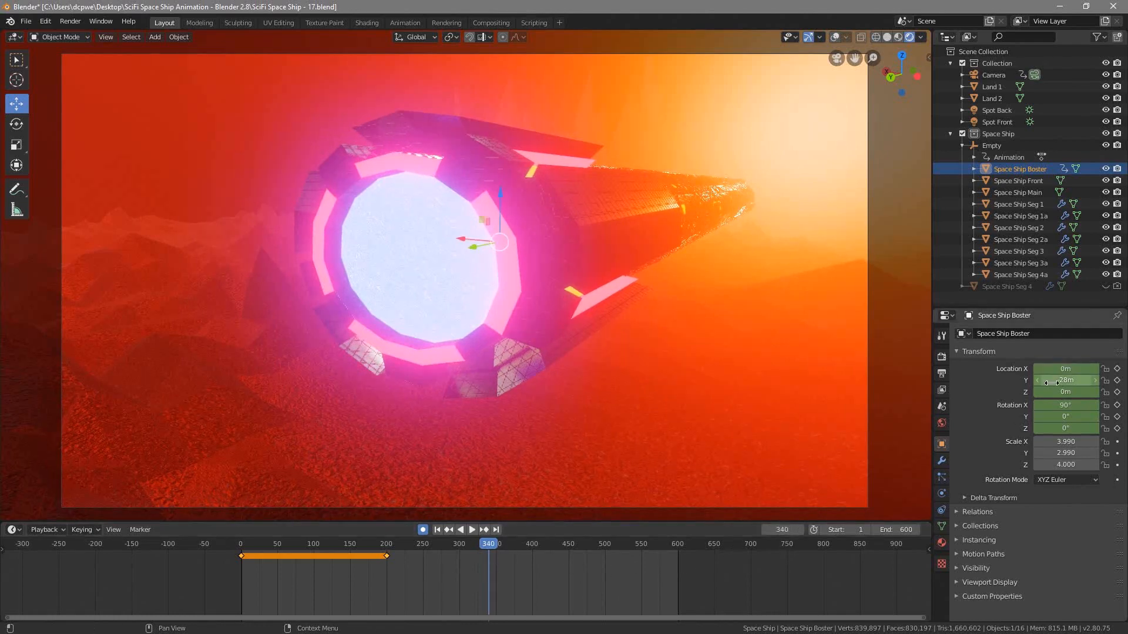
pyautogui.press('i')
pyautogui.press('i')
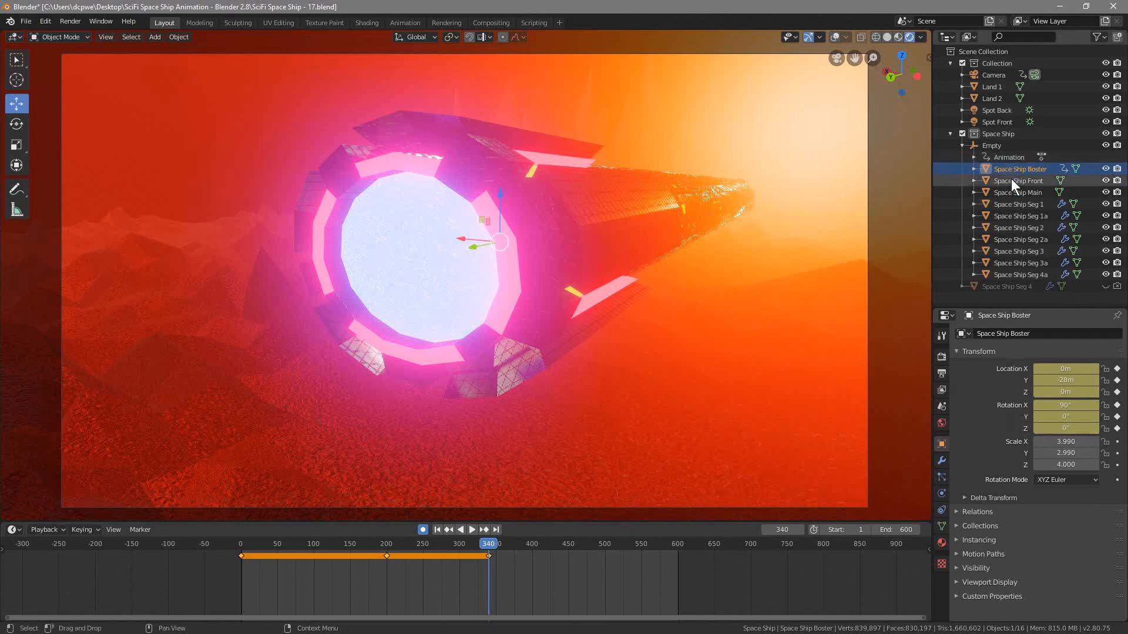
# Set the Y rotation of Space Ship Boster to 180° in its keyframe at frame 340.
pyautogui.moveTo(1051, 418); pyautogui.dragTo(1066, 418)
pyautogui.click(1057, 418)
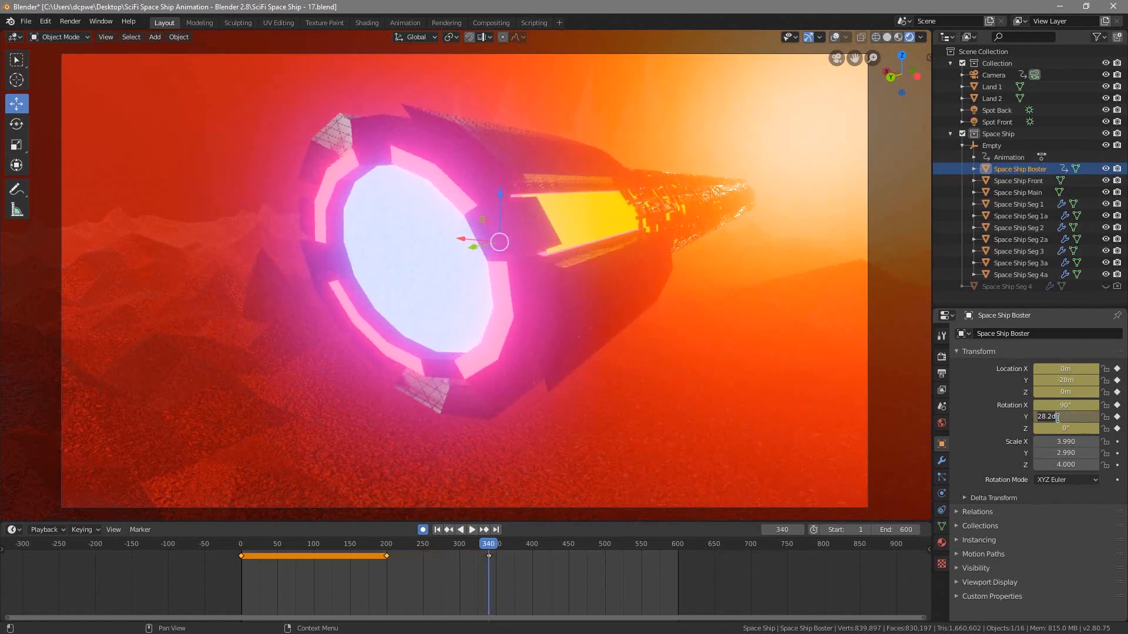
pyautogui.write('180')
pyautogui.press('Return')
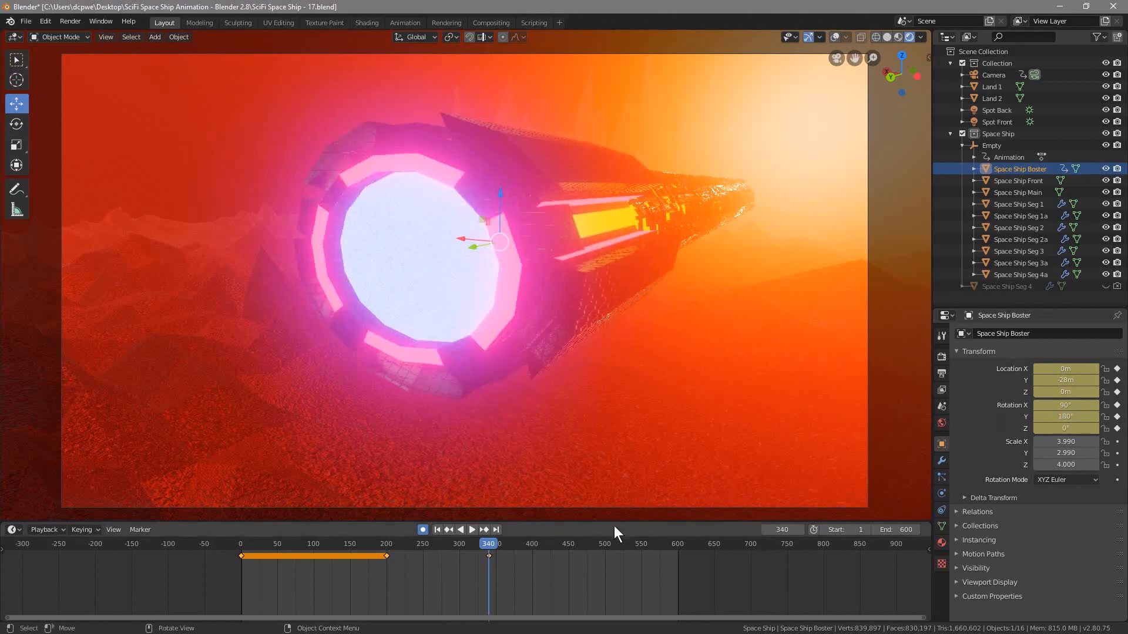
# Go to frame 150 and keyframe the location and rotation of Space Ship Front.
pyautogui.moveTo(488, 542); pyautogui.dragTo(351, 594)
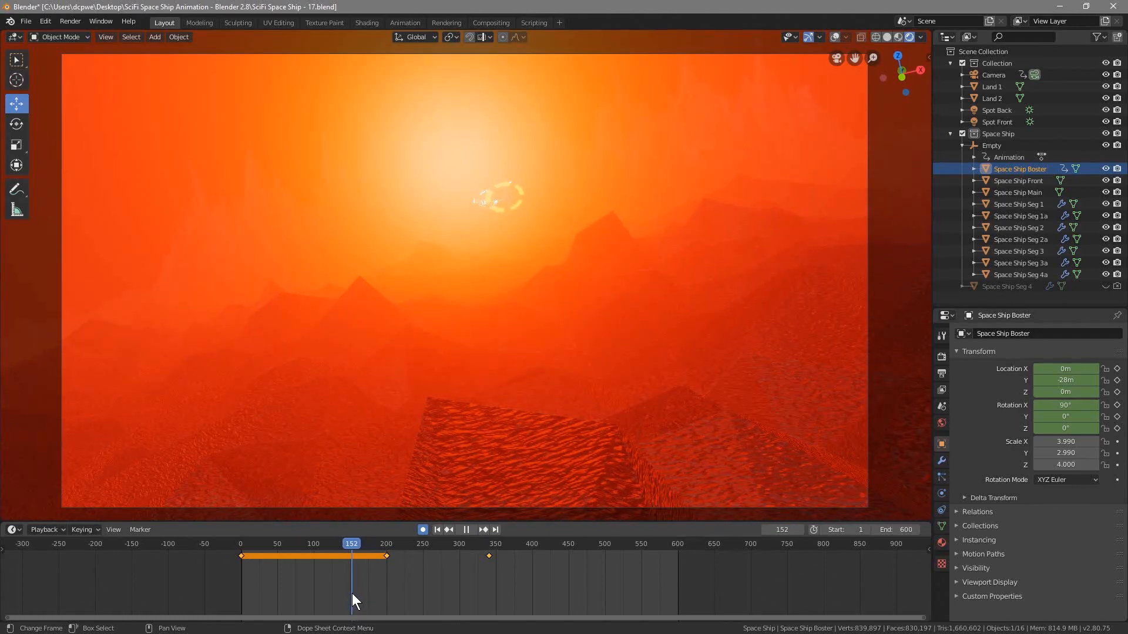
pyautogui.moveTo(351, 593); pyautogui.dragTo(350, 593)
pyautogui.click(800, 530)
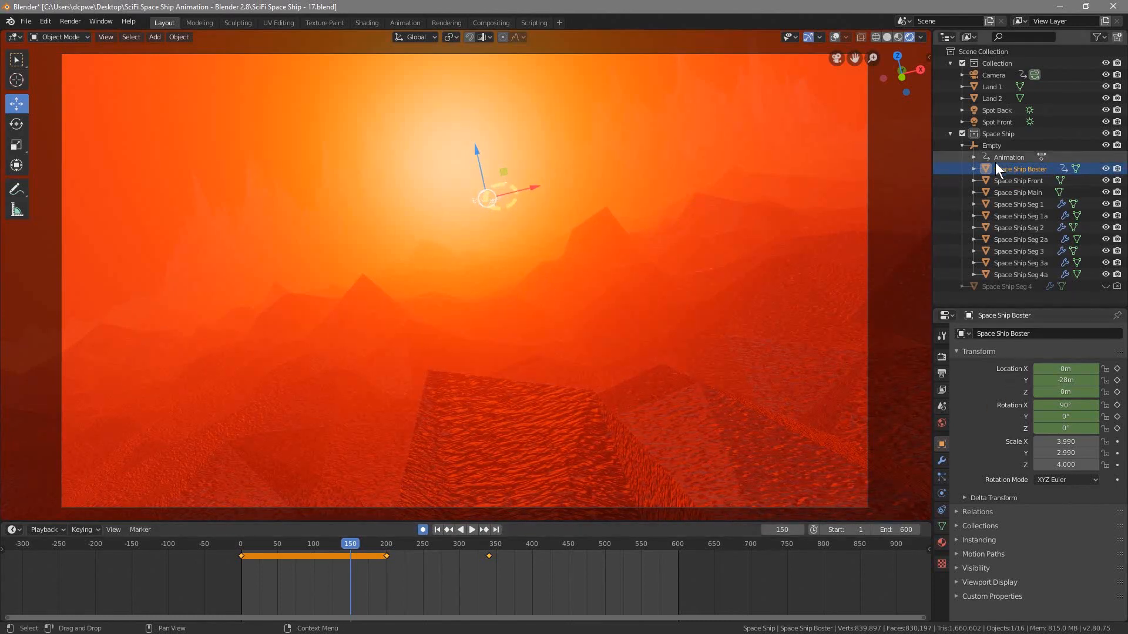
pyautogui.click(1024, 183)
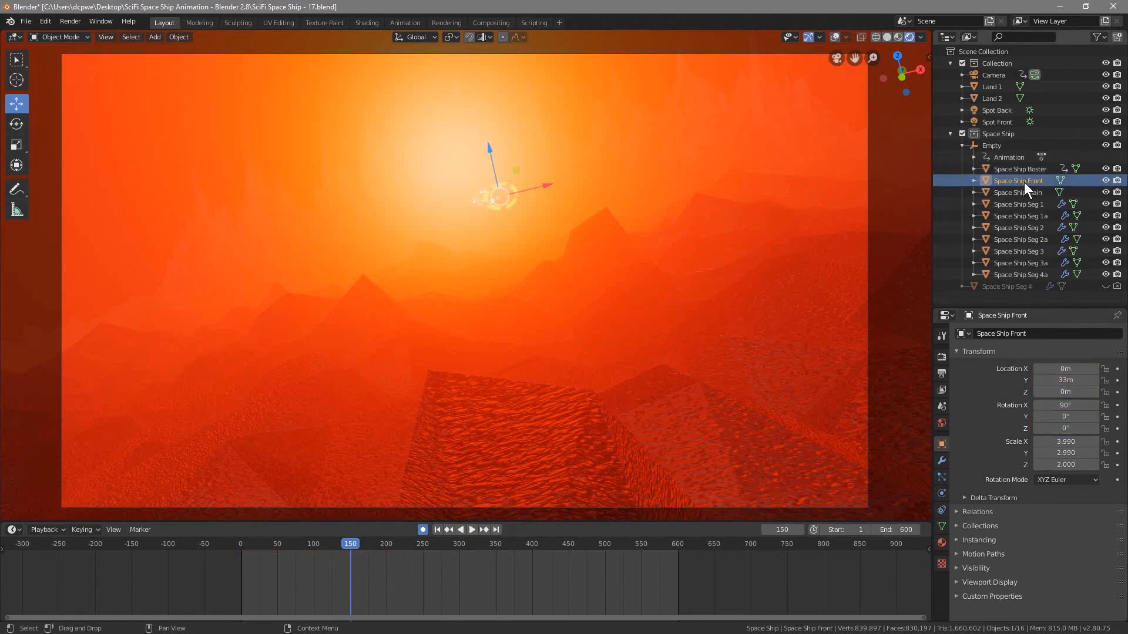
pyautogui.press('i')
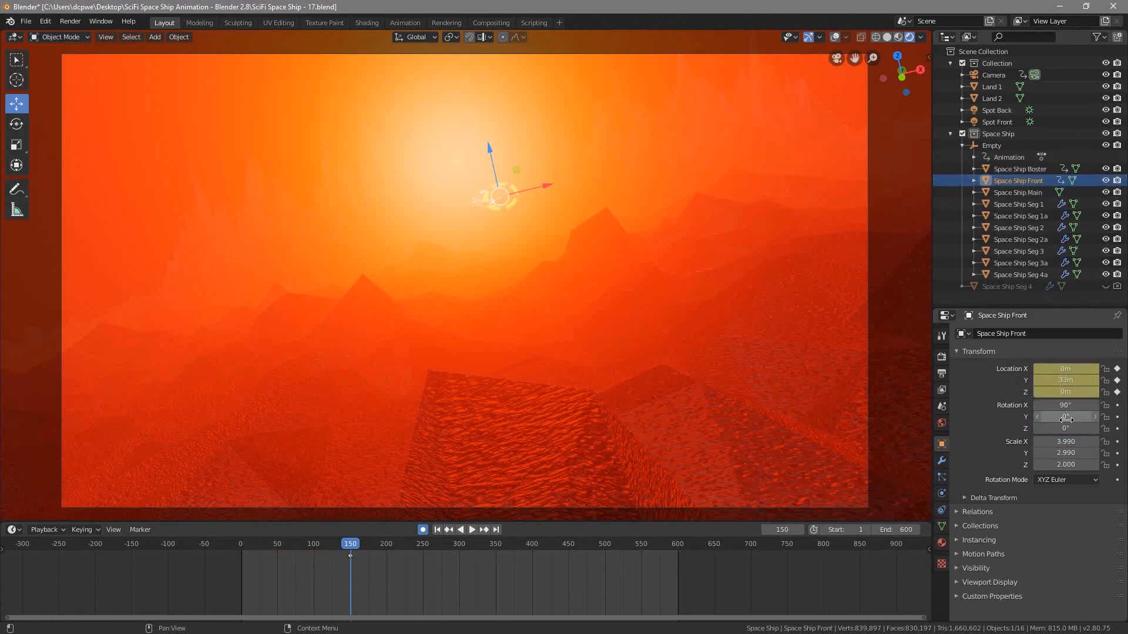
pyautogui.press('i')
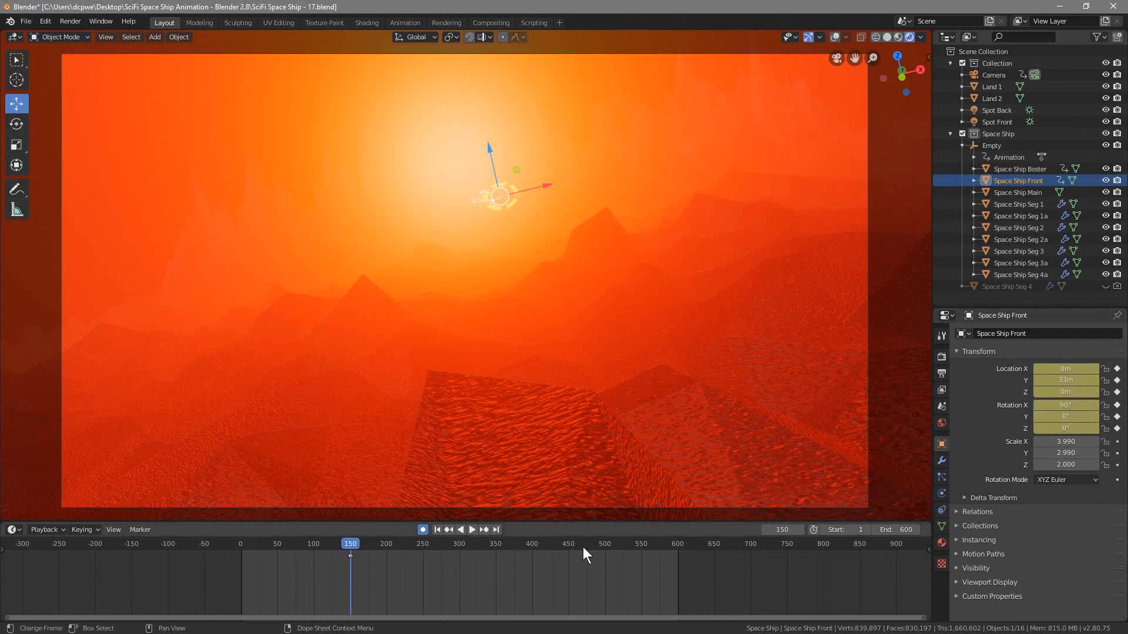
# Keyframe the location and rotation of Space Ship Front at frame 1.
pyautogui.click(437, 530)
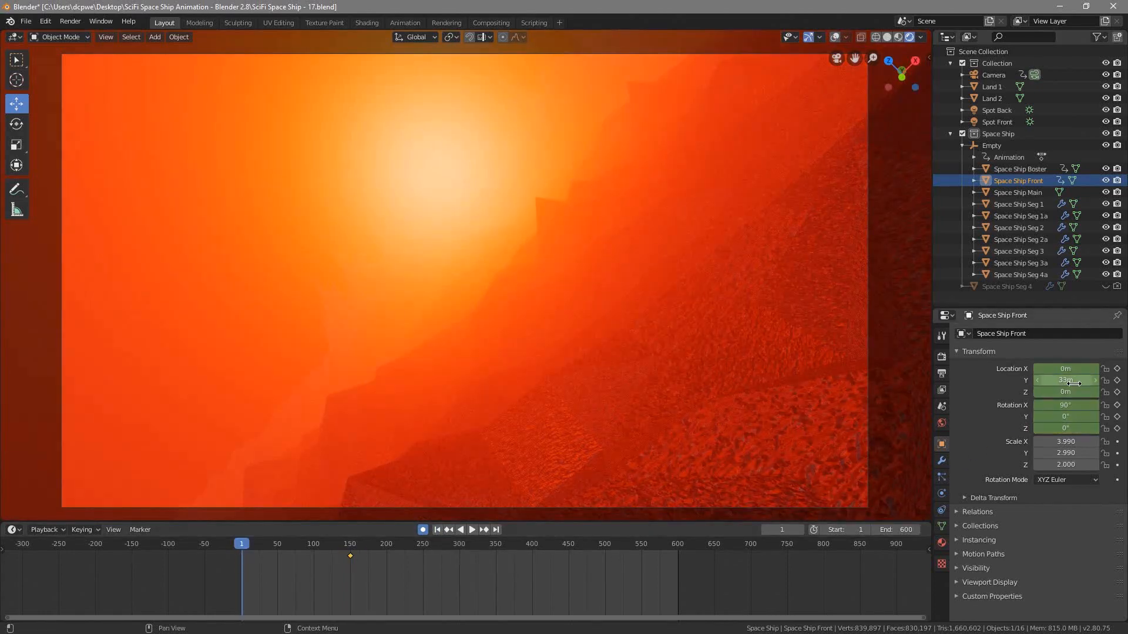
pyautogui.press('i')
pyautogui.press('i')
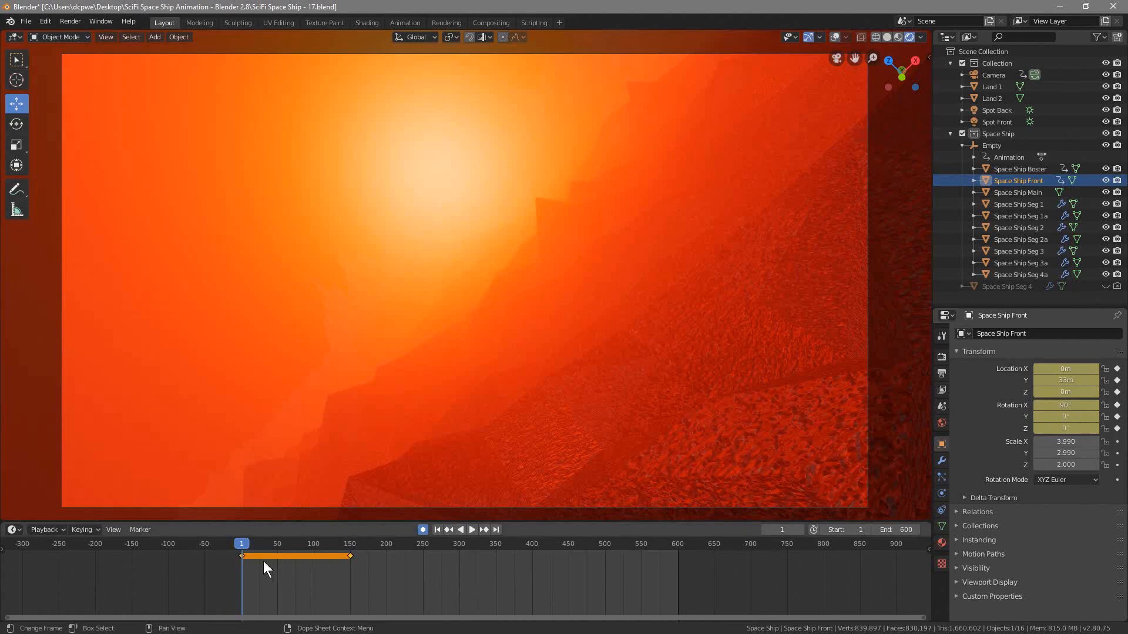
# Keyframe the location and rotation of Space Ship Front at frame 200.
pyautogui.moveTo(253, 545); pyautogui.dragTo(386, 559)
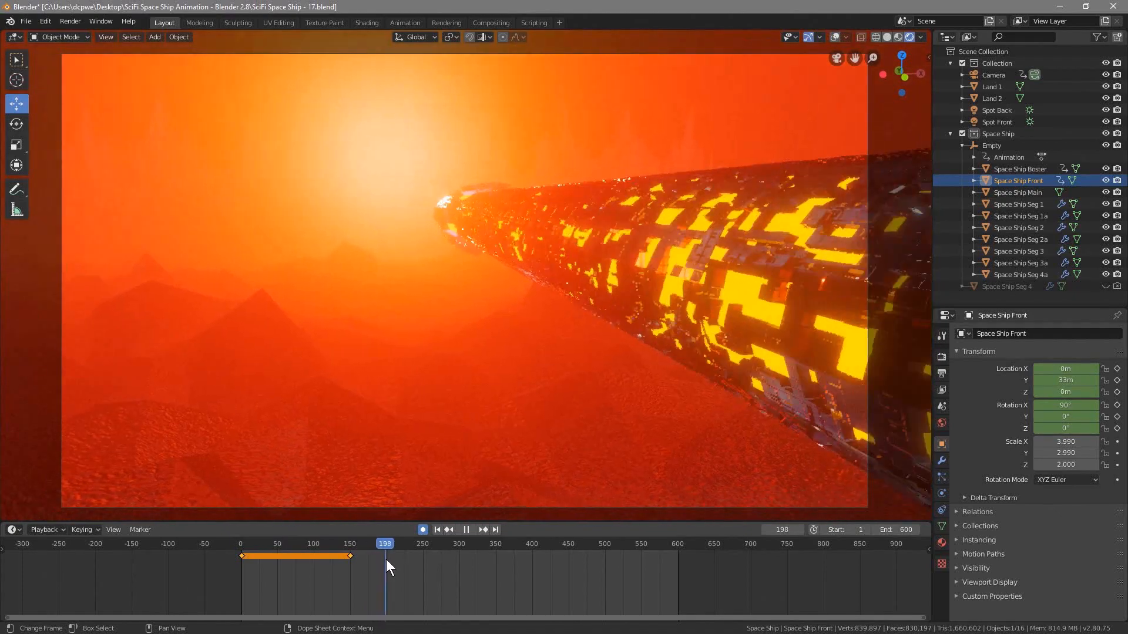
pyautogui.click(799, 530)
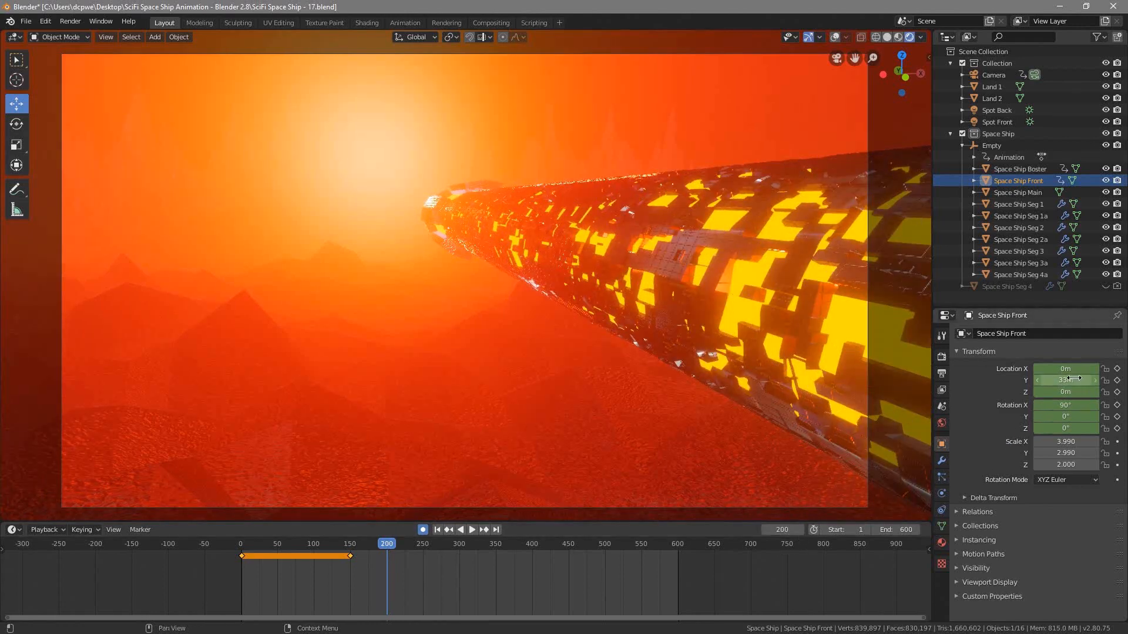
pyautogui.press('i')
pyautogui.press('i')
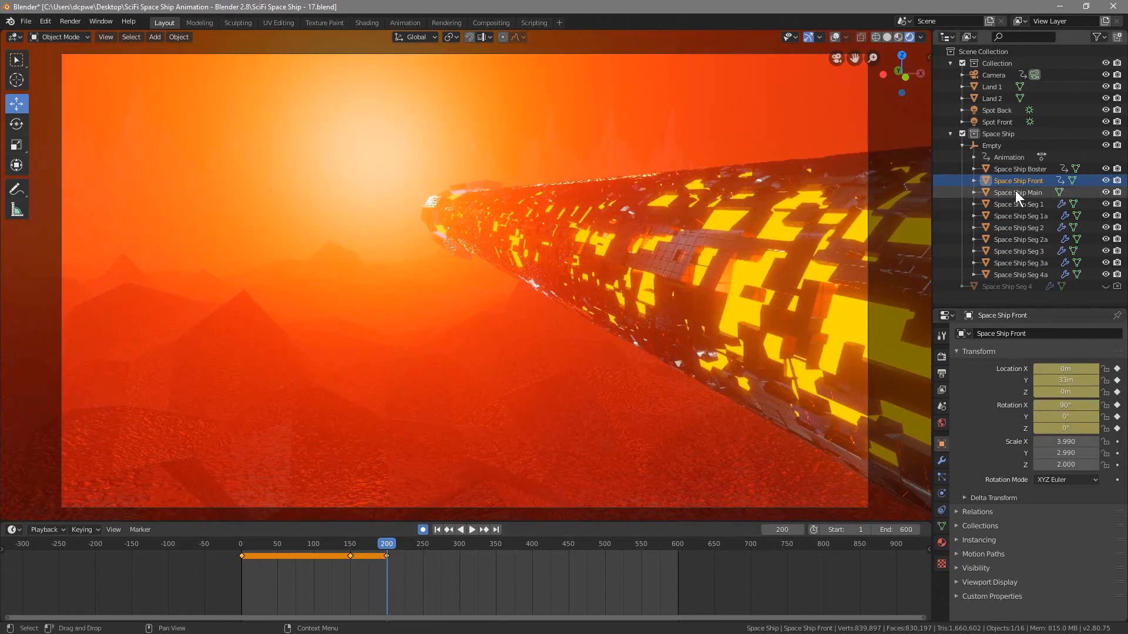
# Set the Y rotation of Space Ship Front to 3360° at frame 200.
pyautogui.click(1072, 419)
pyautogui.write('336')
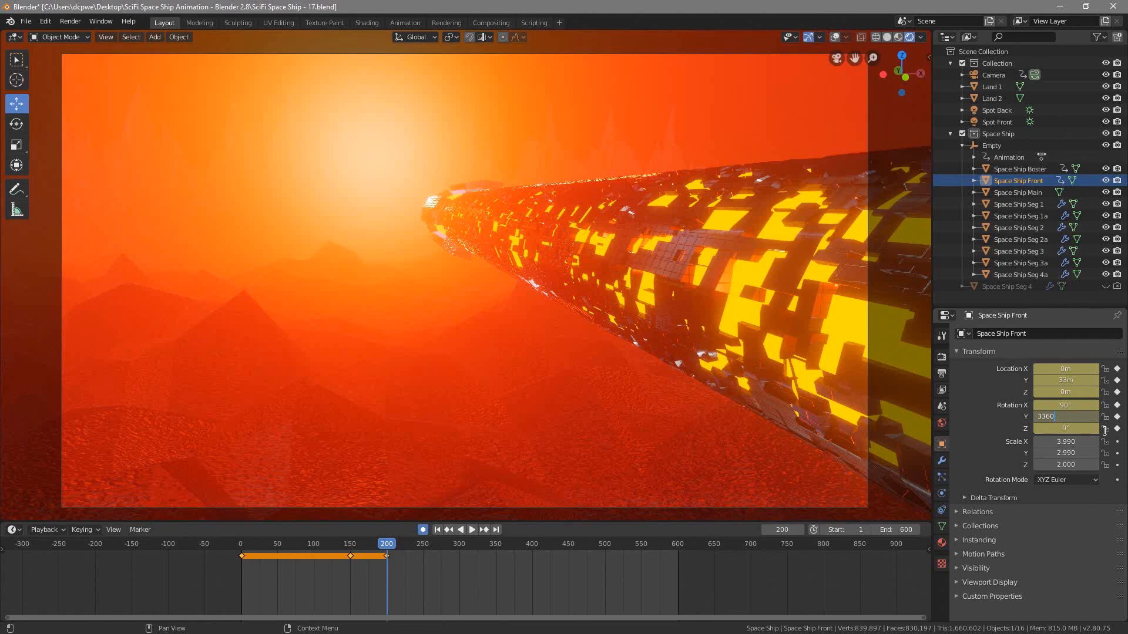
pyautogui.write('0')
pyautogui.press('Return')
# Play the animation to review the rotating ship parts, and return to frame 1.
pyautogui.moveTo(393, 543); pyautogui.dragTo(301, 553)
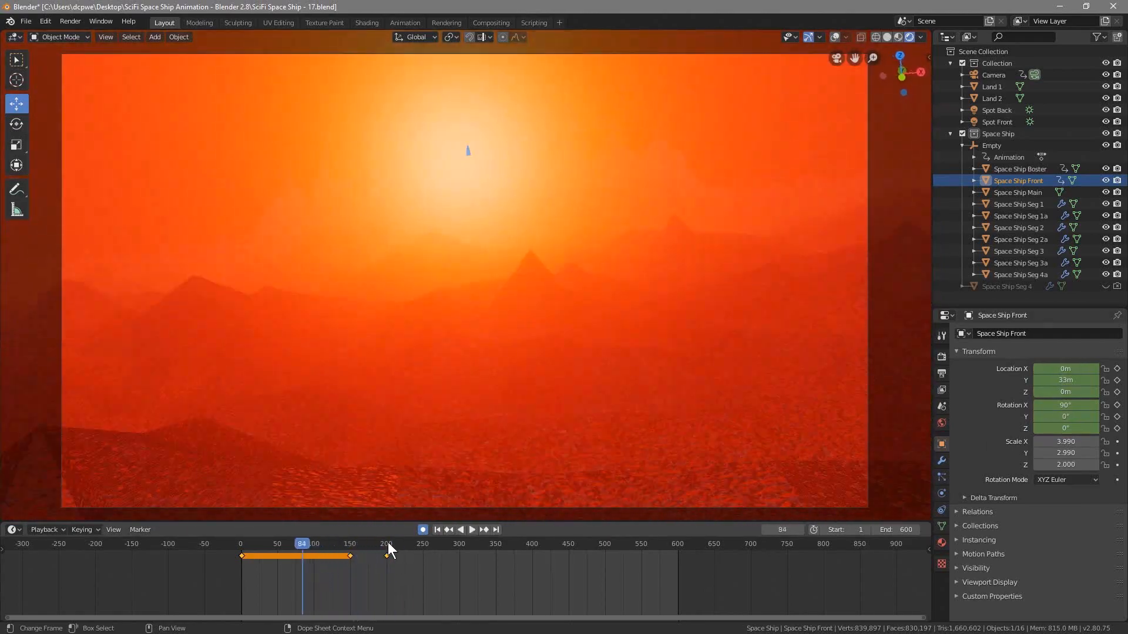
pyautogui.click(471, 530)
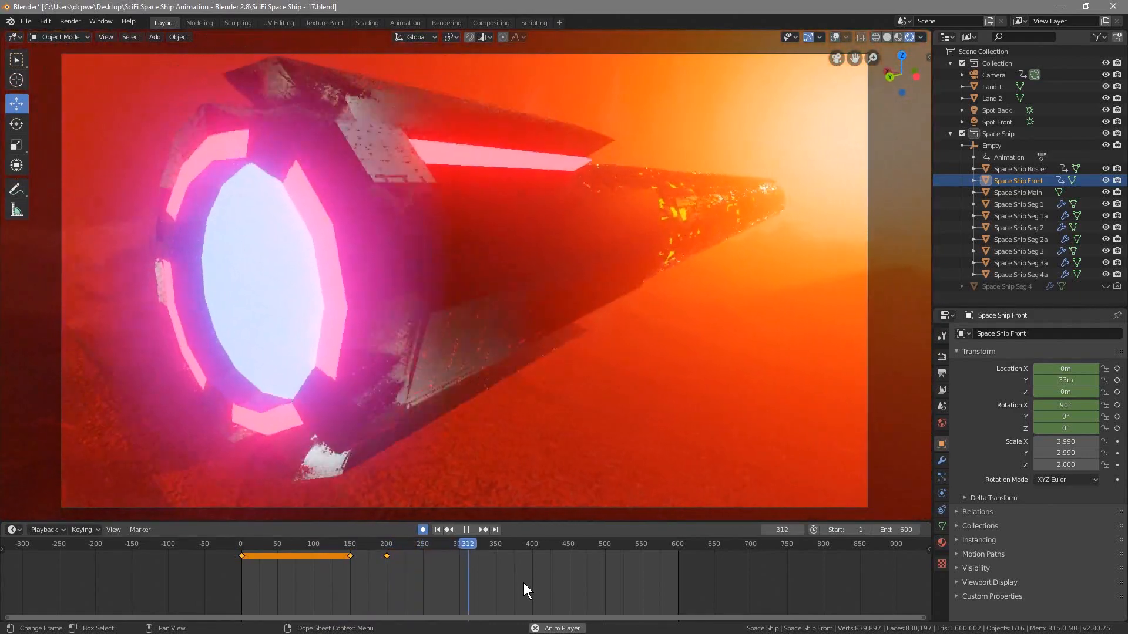
pyautogui.click(314, 543)
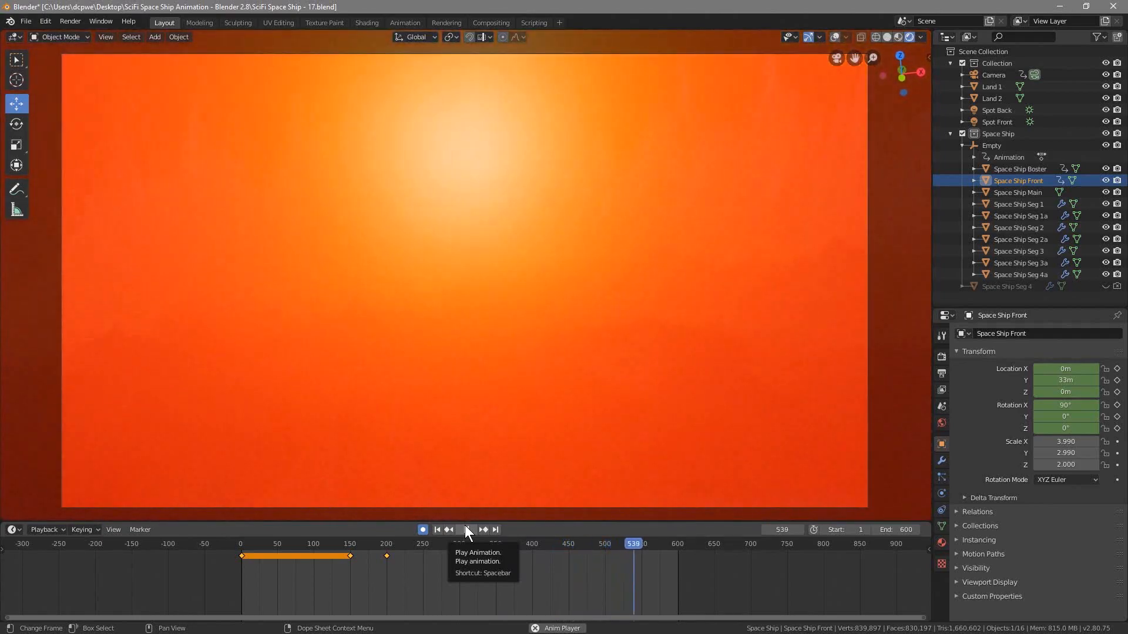
pyautogui.click(464, 529)
pyautogui.moveTo(665, 540); pyautogui.dragTo(241, 556)
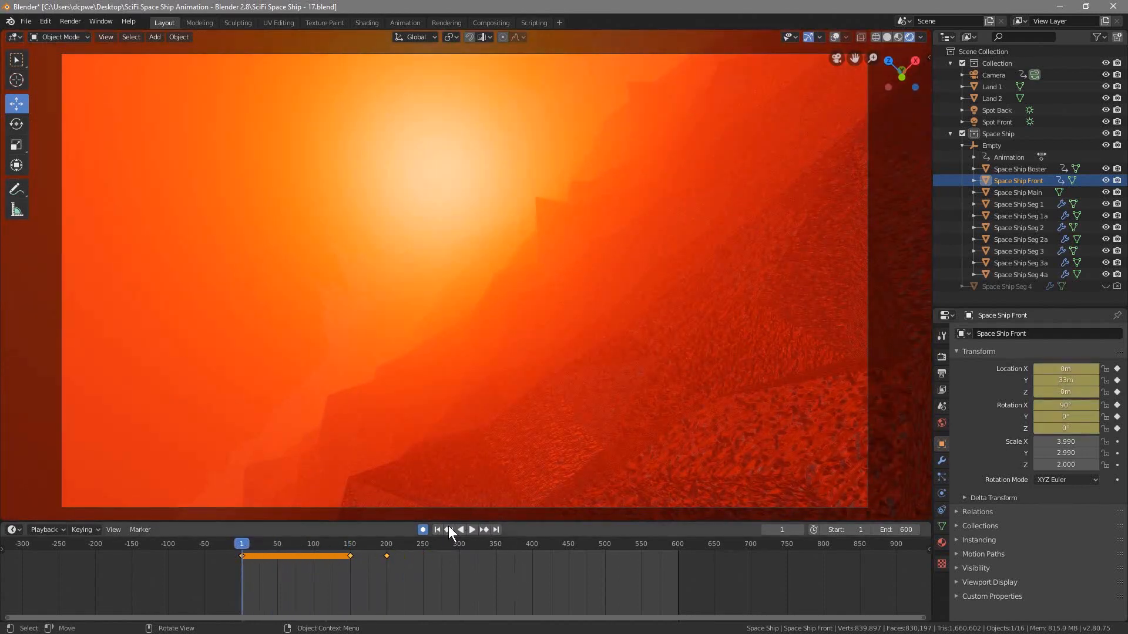
# Turn off automatic keyframing and save the project as SciFi Space Ship - 18.blend.
pyautogui.click(426, 529)
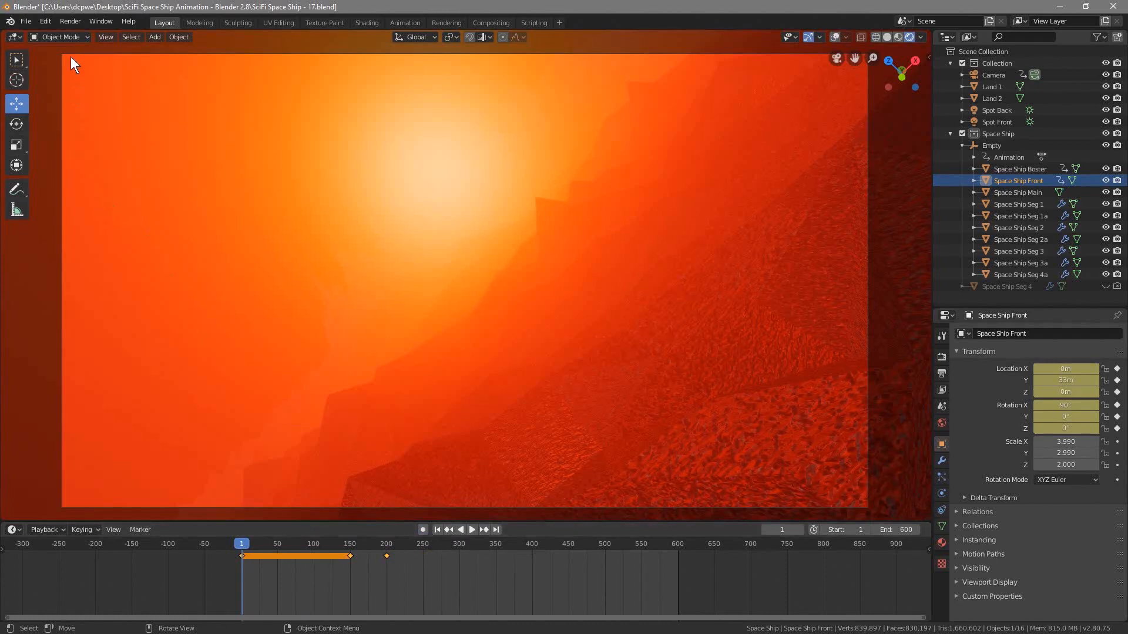
pyautogui.click(26, 22)
pyautogui.click(39, 110)
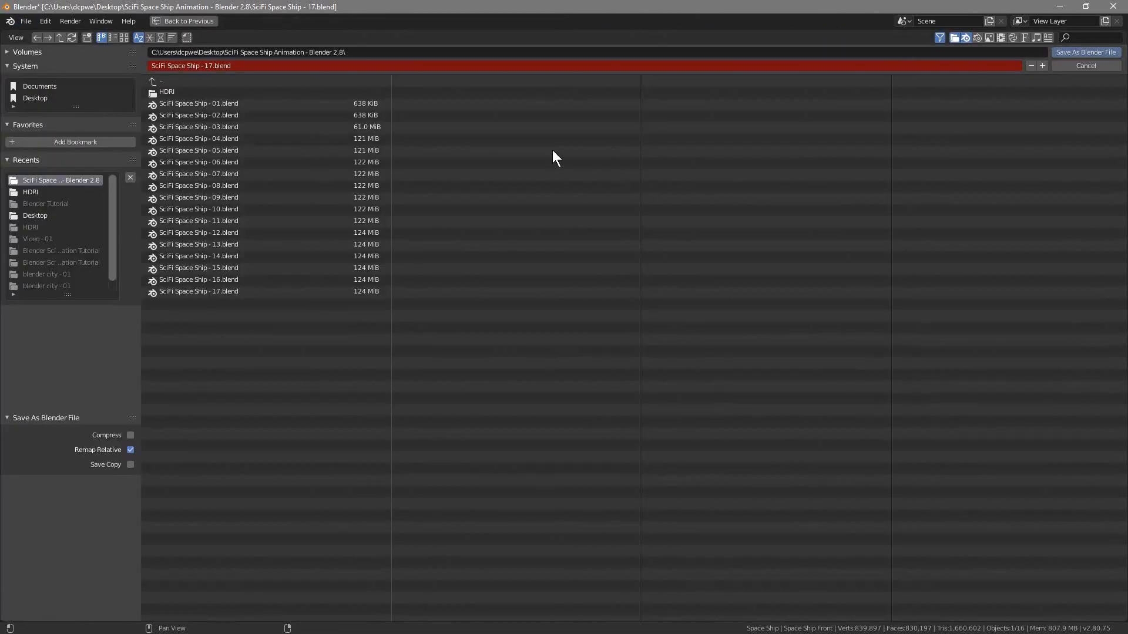
pyautogui.click(1042, 66)
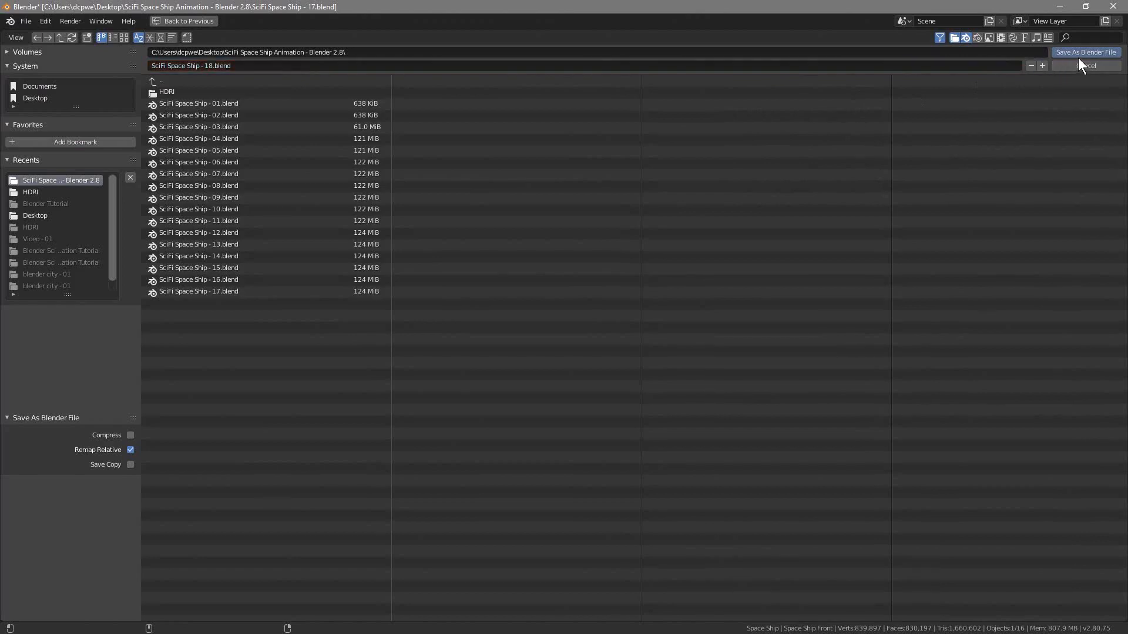
pyautogui.click(1090, 52)
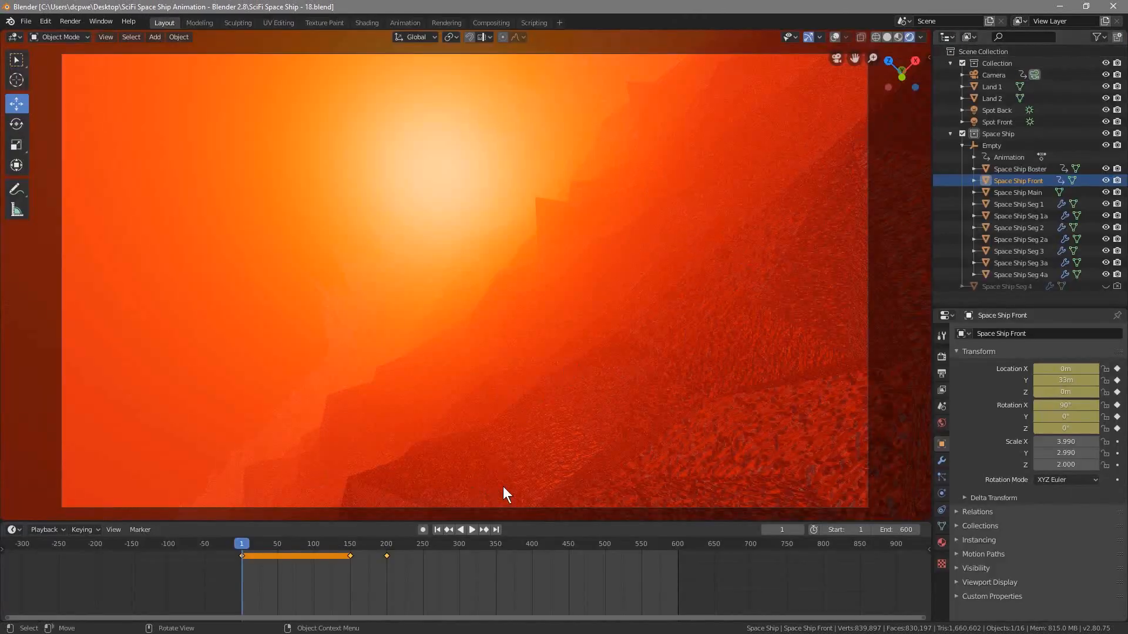
# Turn automatic keyframing back on, enable the Camera's depth of field, and keyframe its focus distance at frame 1.
pyautogui.click(991, 74)
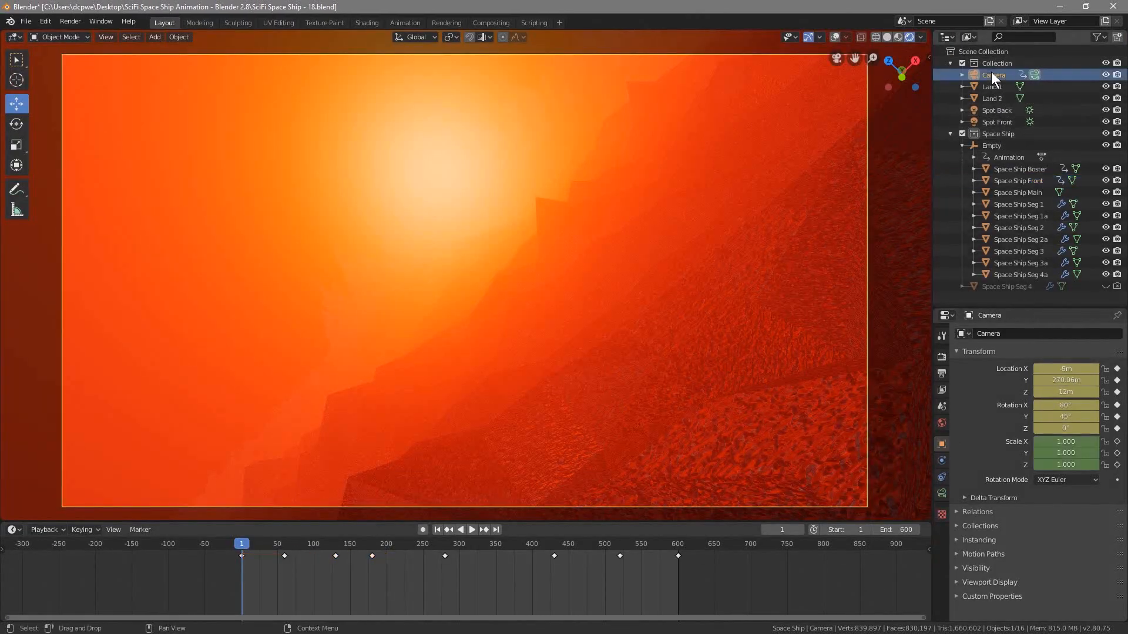
pyautogui.click(942, 494)
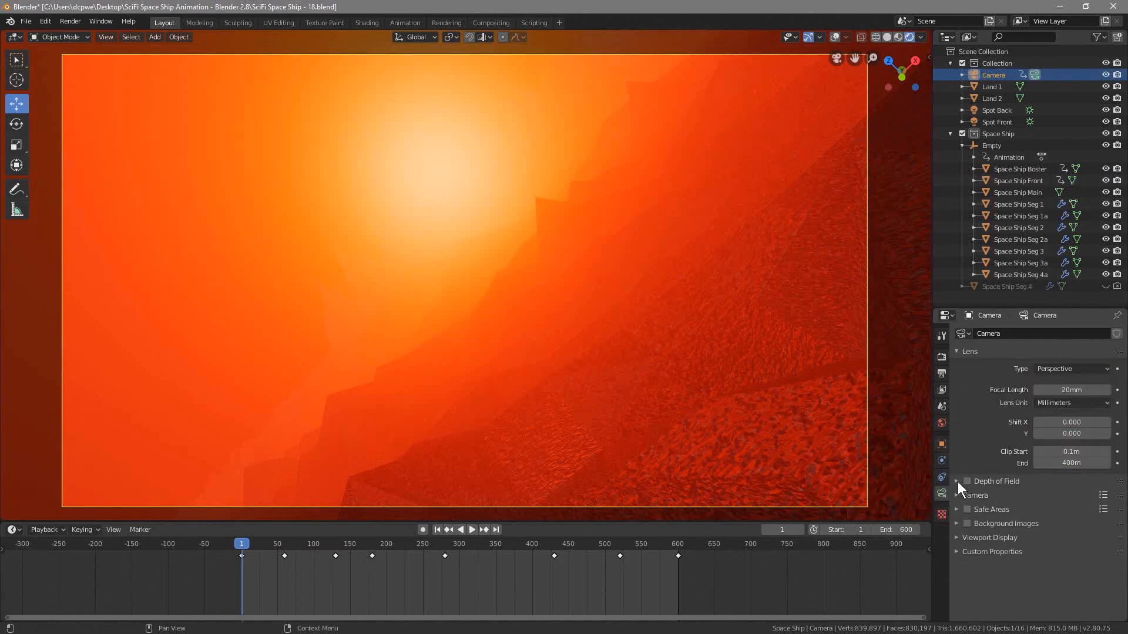
pyautogui.click(423, 528)
pyautogui.click(959, 480)
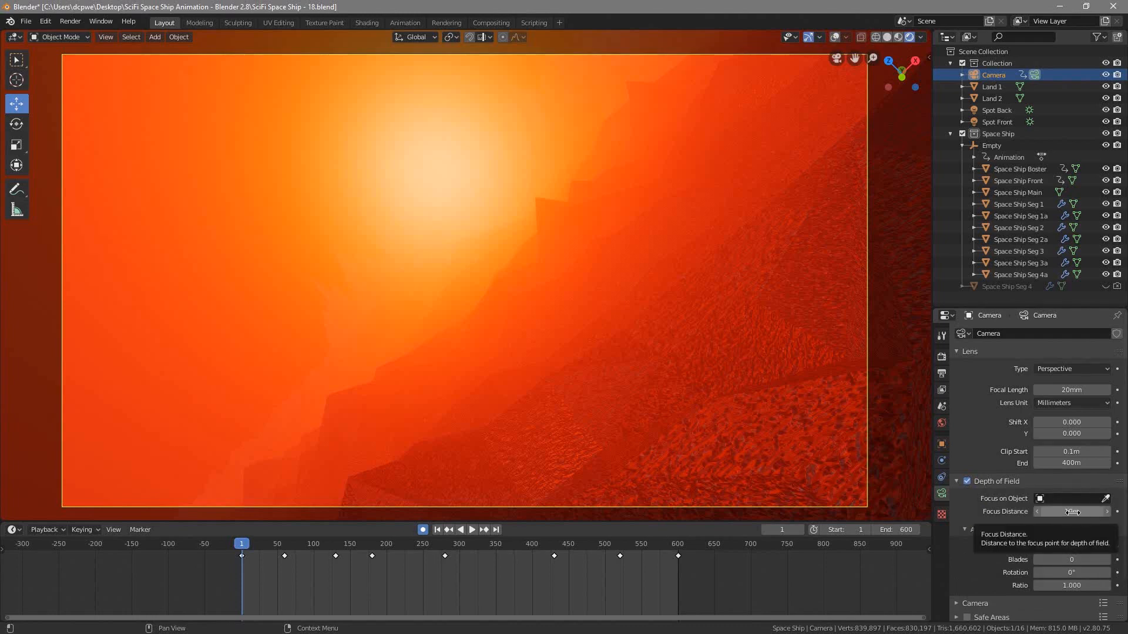
pyautogui.press('i')
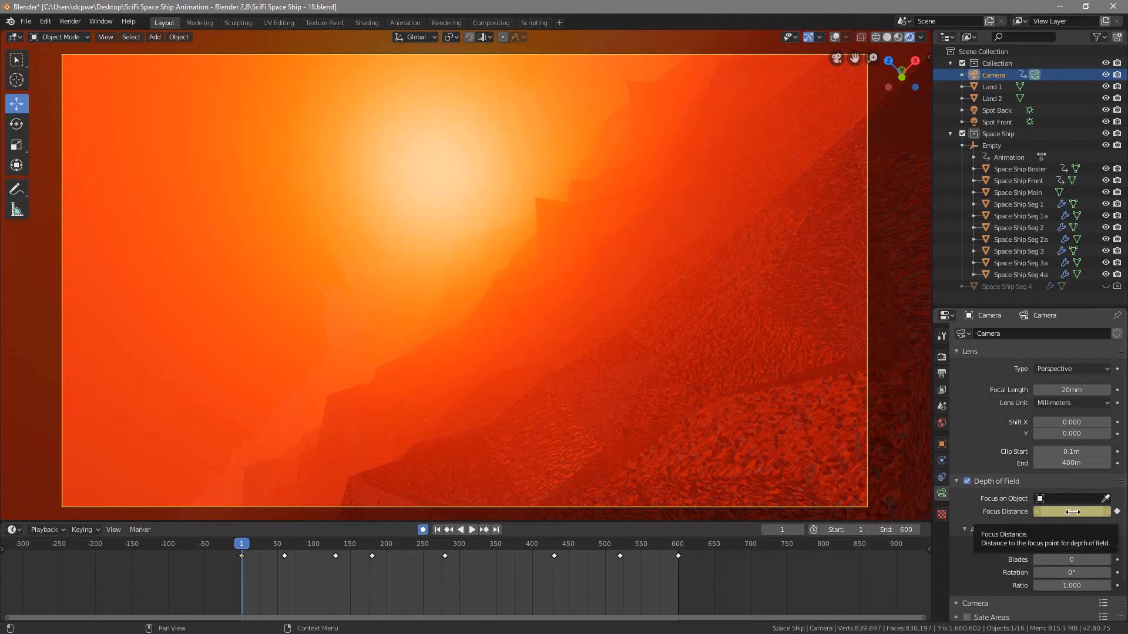
# Keyframe the Camera's focus distance at frame 80.
pyautogui.moveTo(248, 542); pyautogui.dragTo(287, 542)
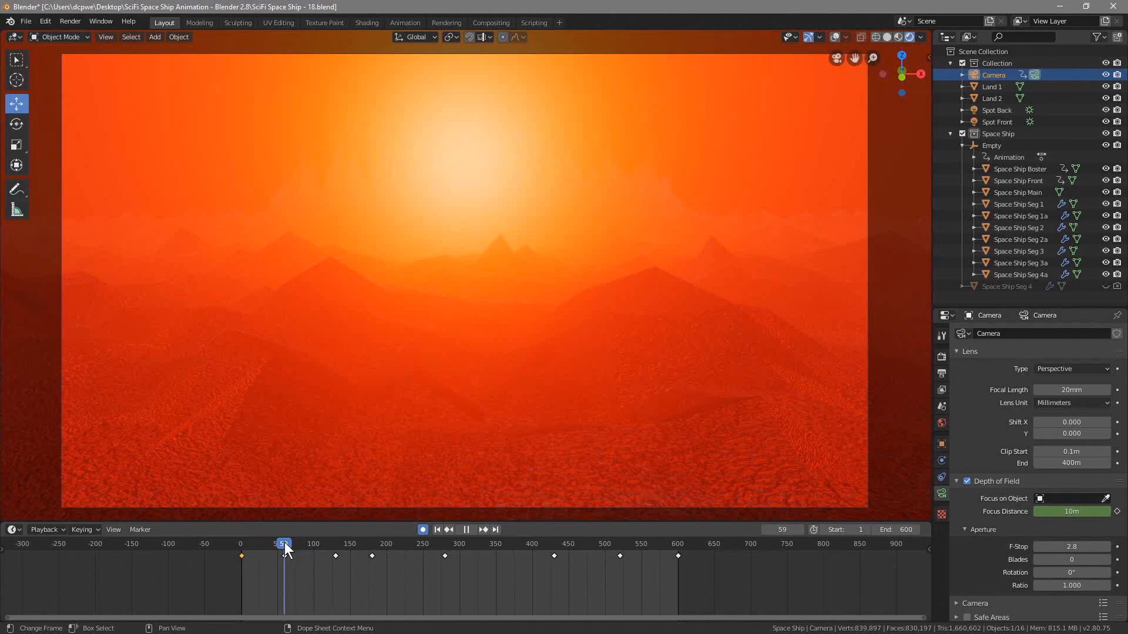
pyautogui.moveTo(302, 541)
pyautogui.mouseDown()
pyautogui.moveTo(369, 544)
pyautogui.moveTo(301, 547)
pyautogui.mouseUp()
pyautogui.press('space')
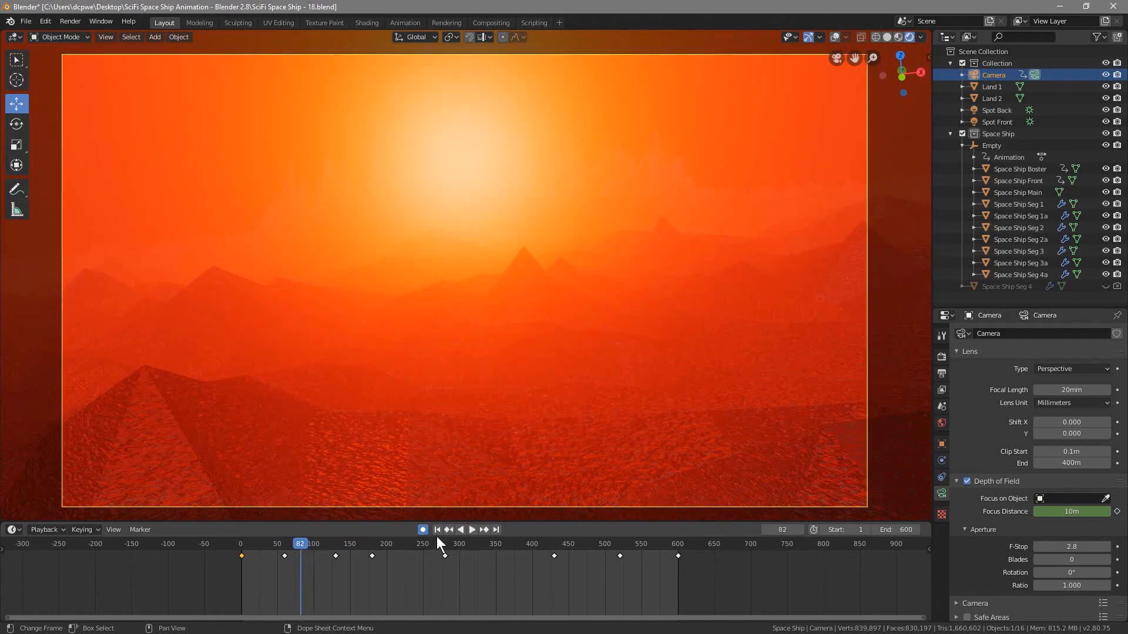
pyautogui.click(764, 529)
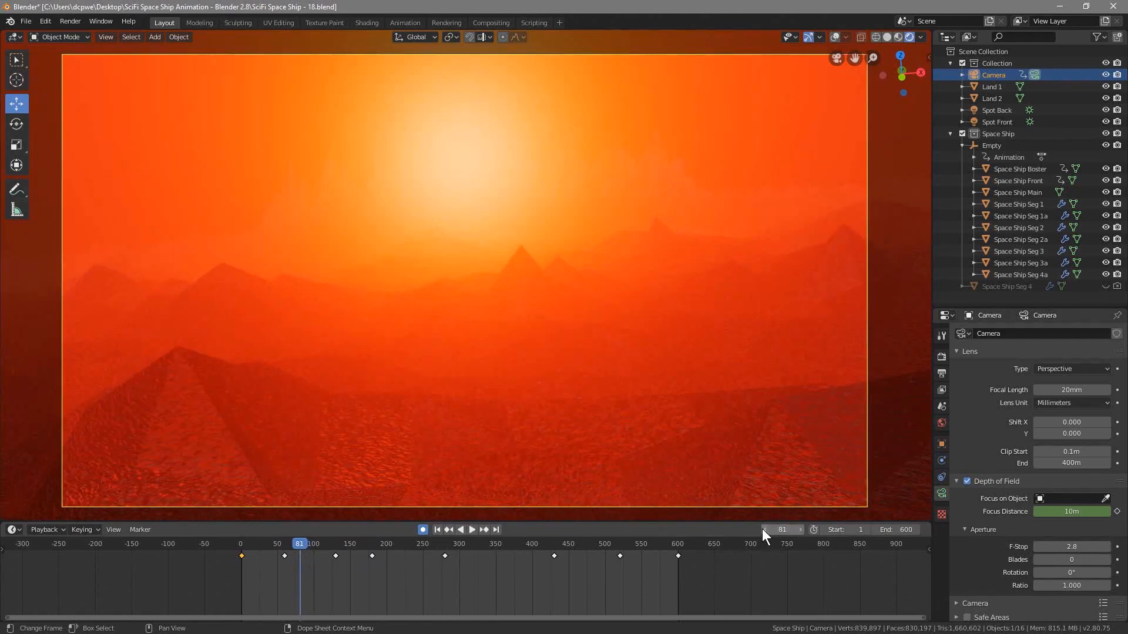
pyautogui.click(763, 530)
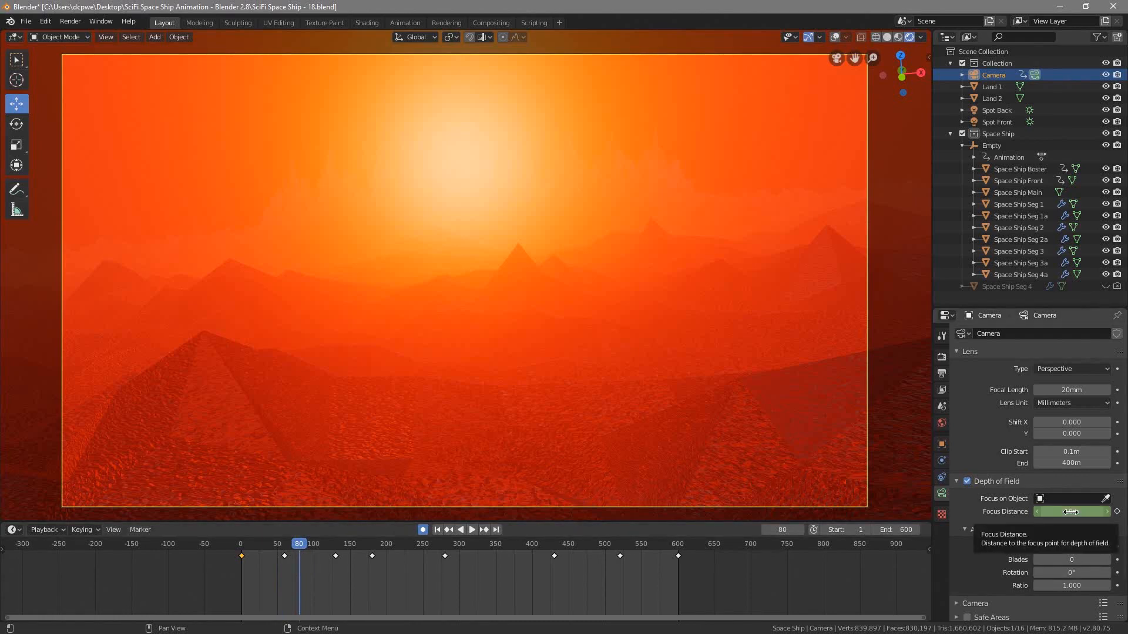
pyautogui.press('i')
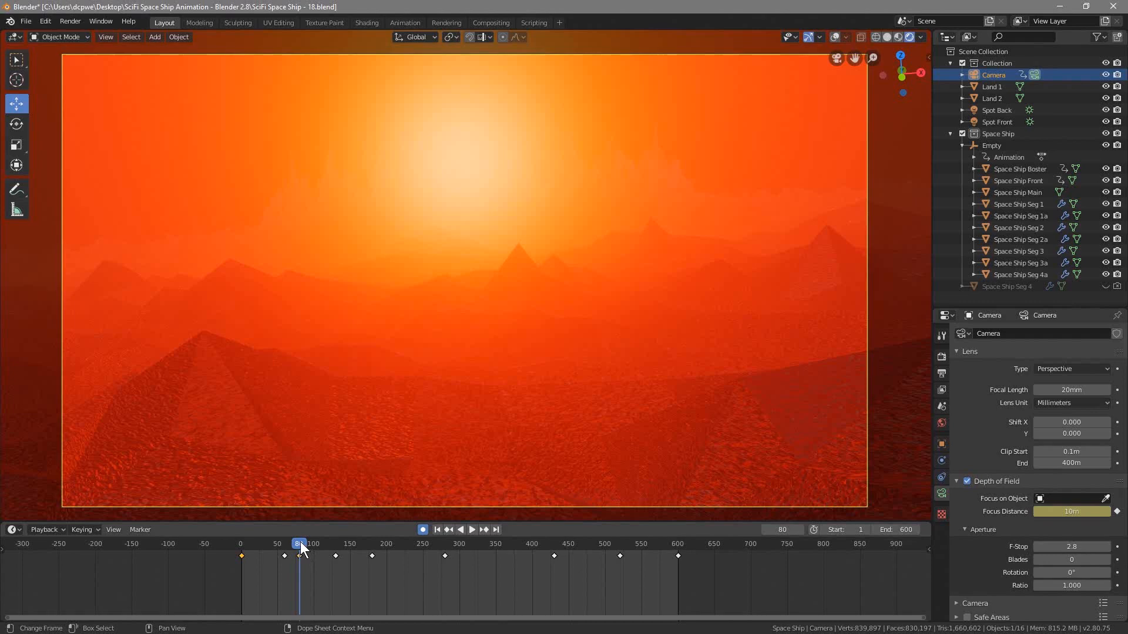
# Keyframe the Camera's focus distance at frame 130.
pyautogui.press('space')
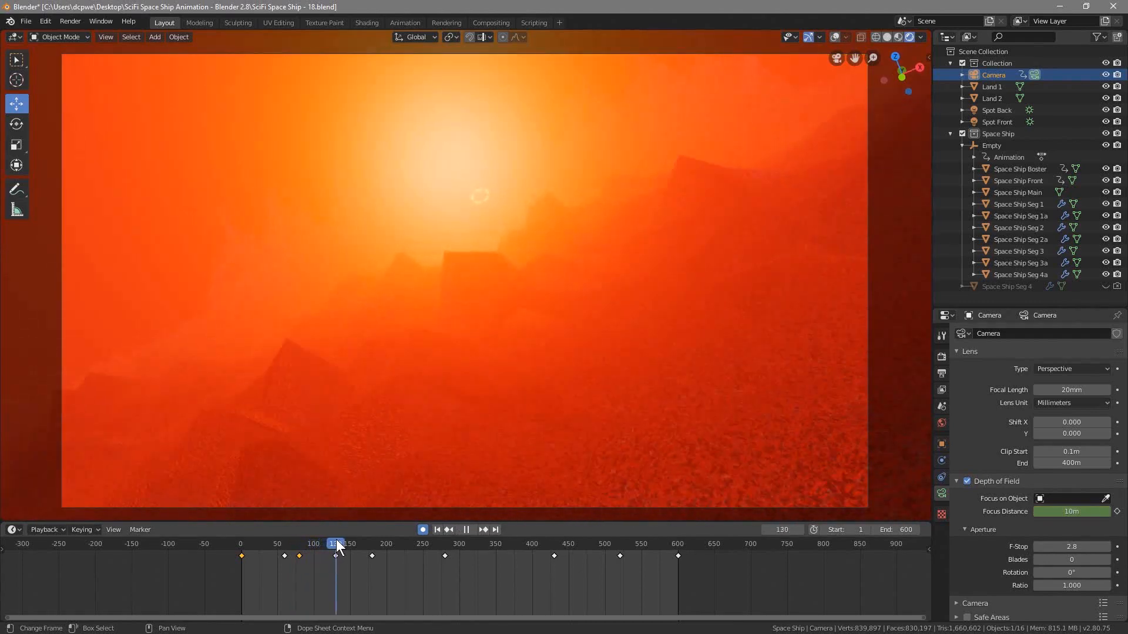
pyautogui.press('space')
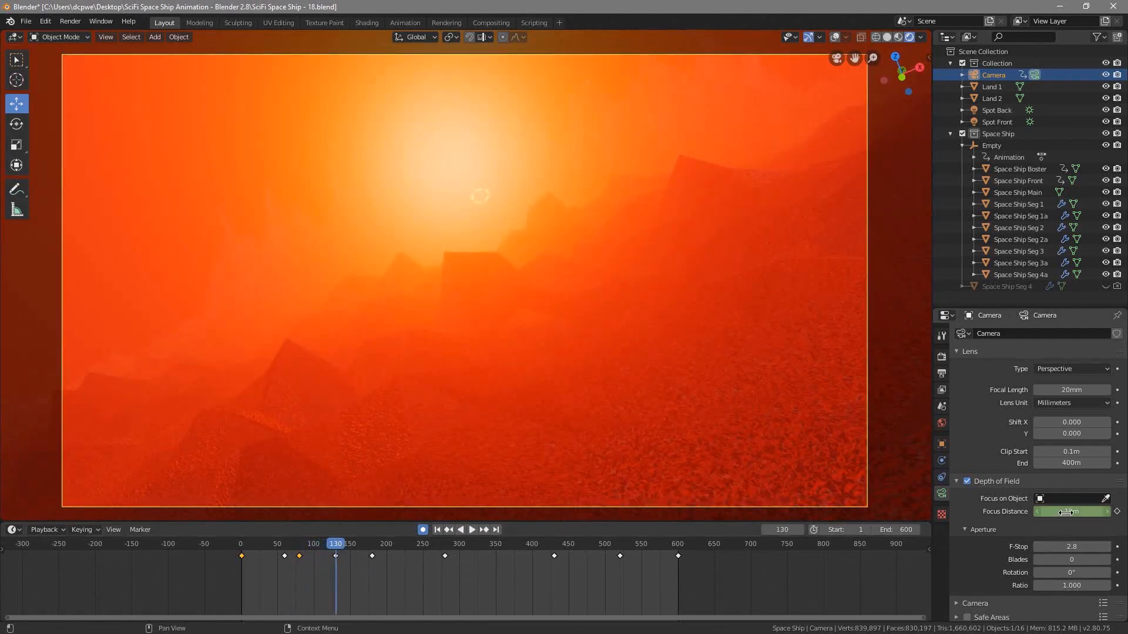
pyautogui.press('i')
# Set the Camera's focus distance to 0.2 m at frame 1 and play the animation to check the focus.
pyautogui.click(242, 550)
pyautogui.press('space')
pyautogui.press('Escape')
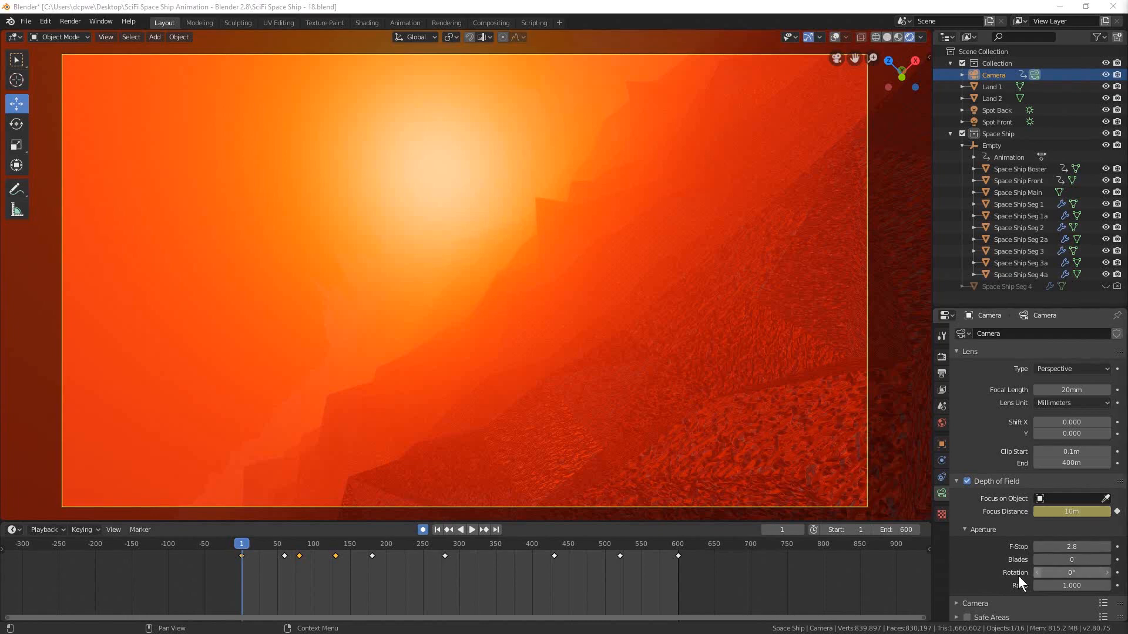
pyautogui.click(1073, 511)
pyautogui.write('0.2')
pyautogui.press('Return')
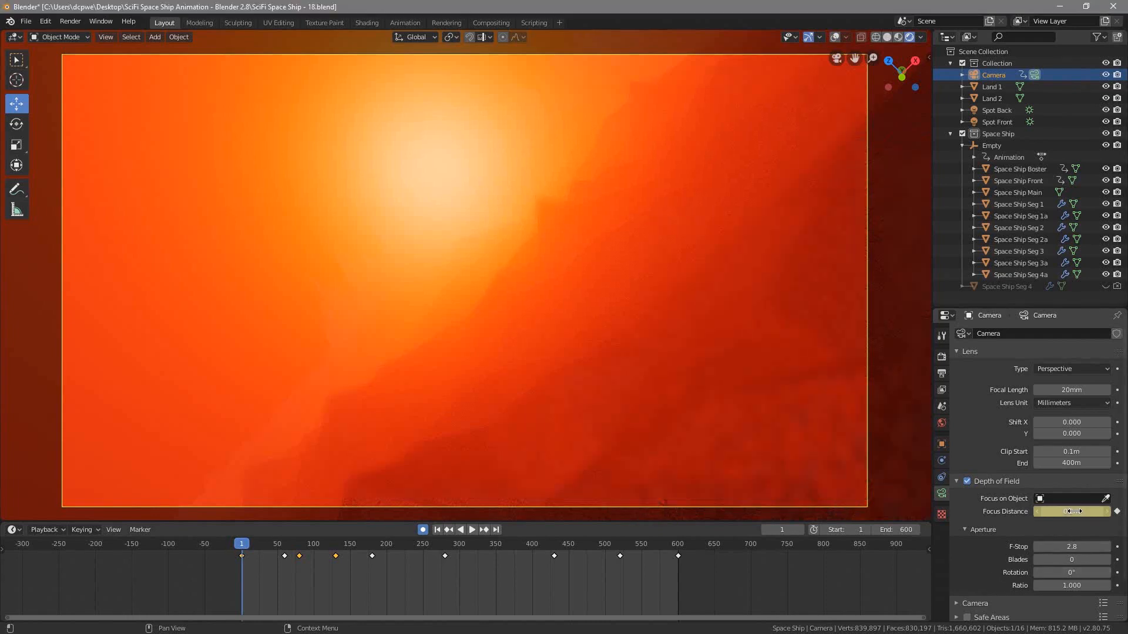
pyautogui.click(470, 529)
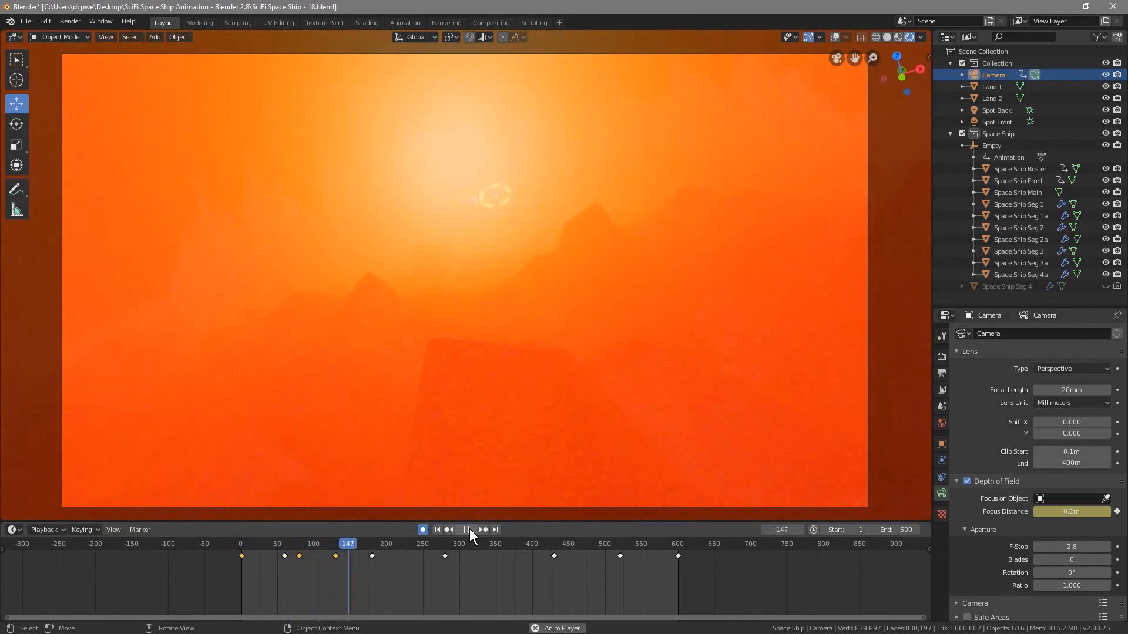
# Replay the animation from frame 1 and check the camera's focus in the opening frames.
pyautogui.click(470, 528)
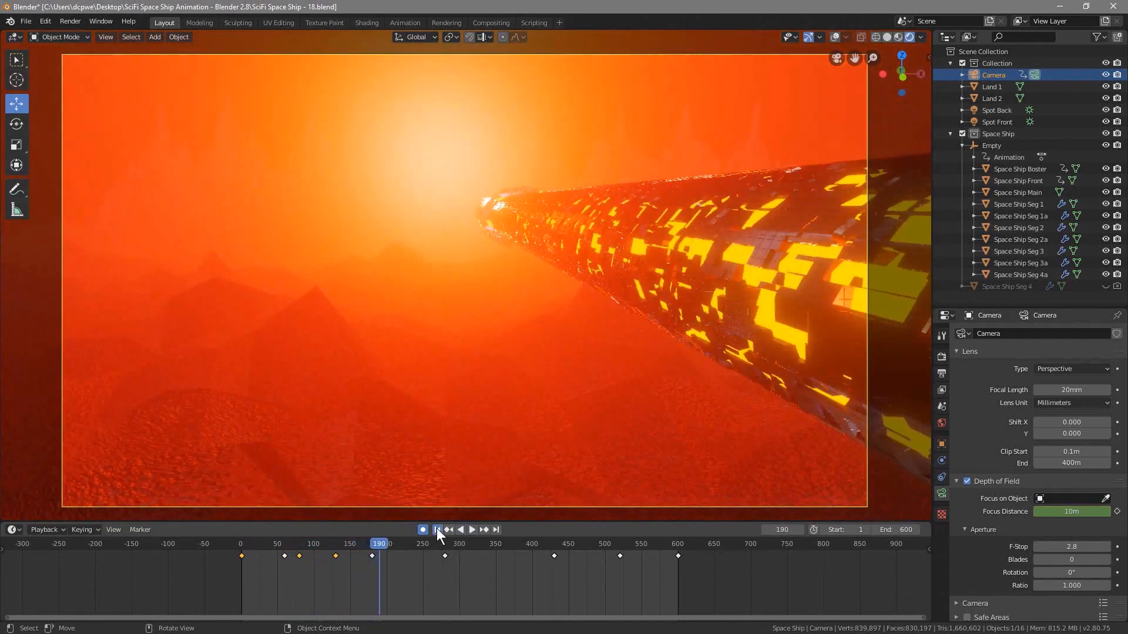
pyautogui.click(437, 530)
pyautogui.click(472, 529)
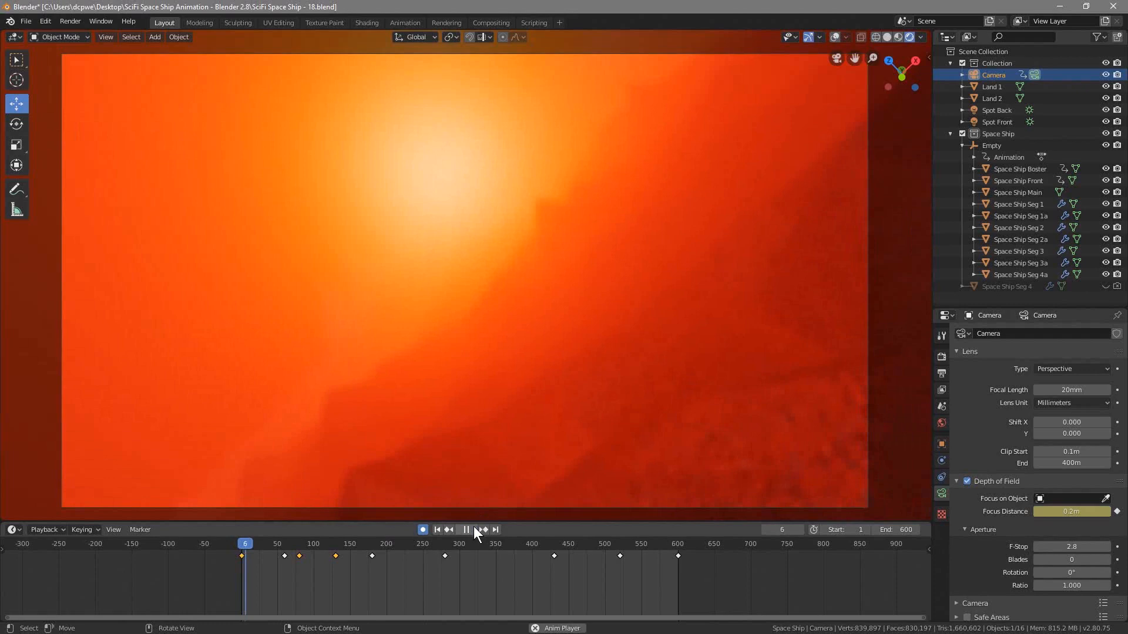
pyautogui.click(473, 528)
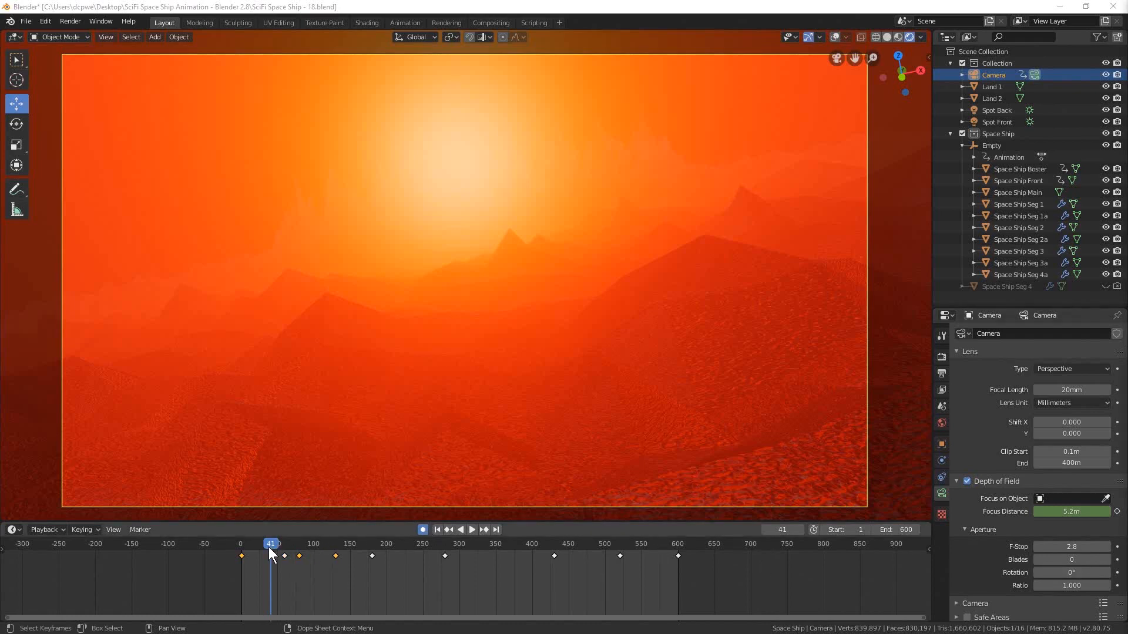
pyautogui.moveTo(269, 547); pyautogui.dragTo(254, 547)
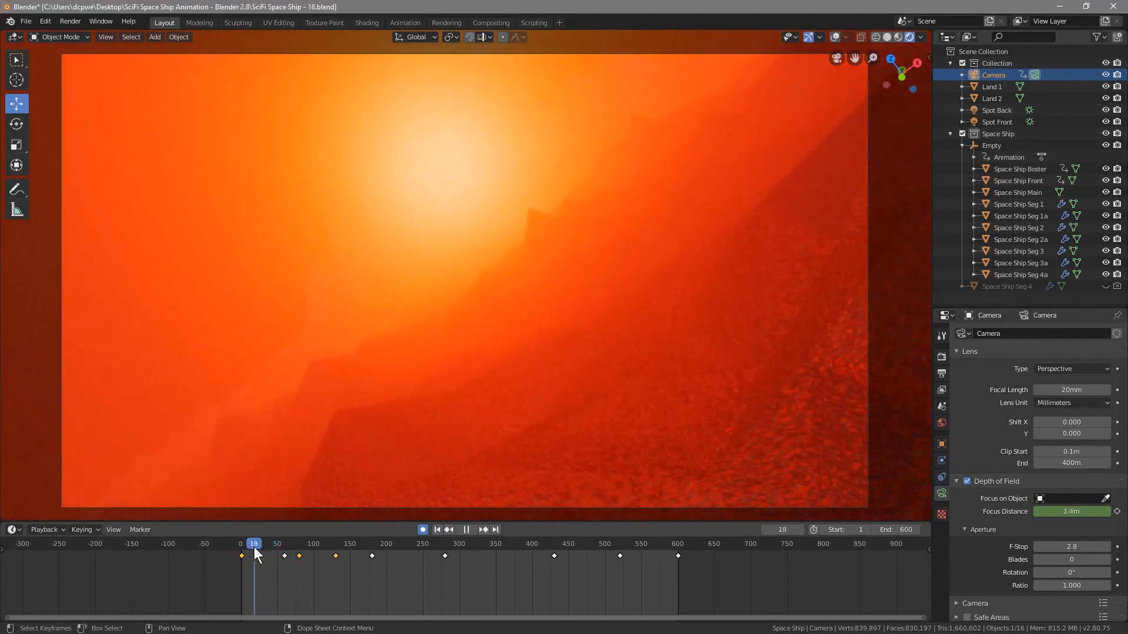
# Keyframe the Camera's focus distance at 0.66 m on frame 60.
pyautogui.click(437, 529)
pyautogui.click(484, 530)
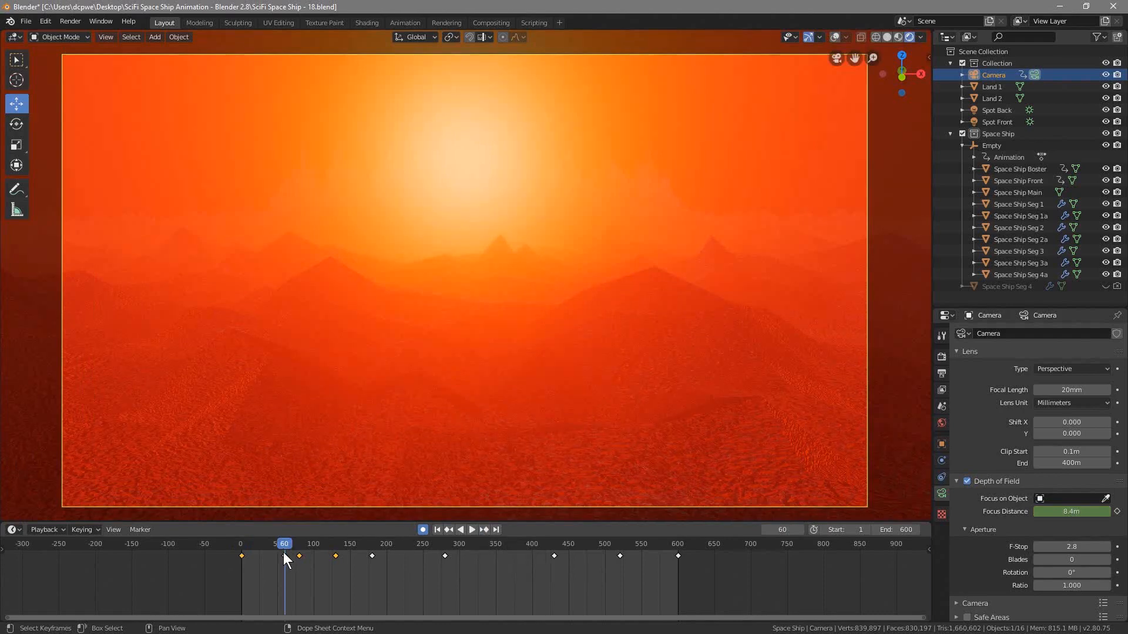
pyautogui.click(1072, 513)
pyautogui.write('0')
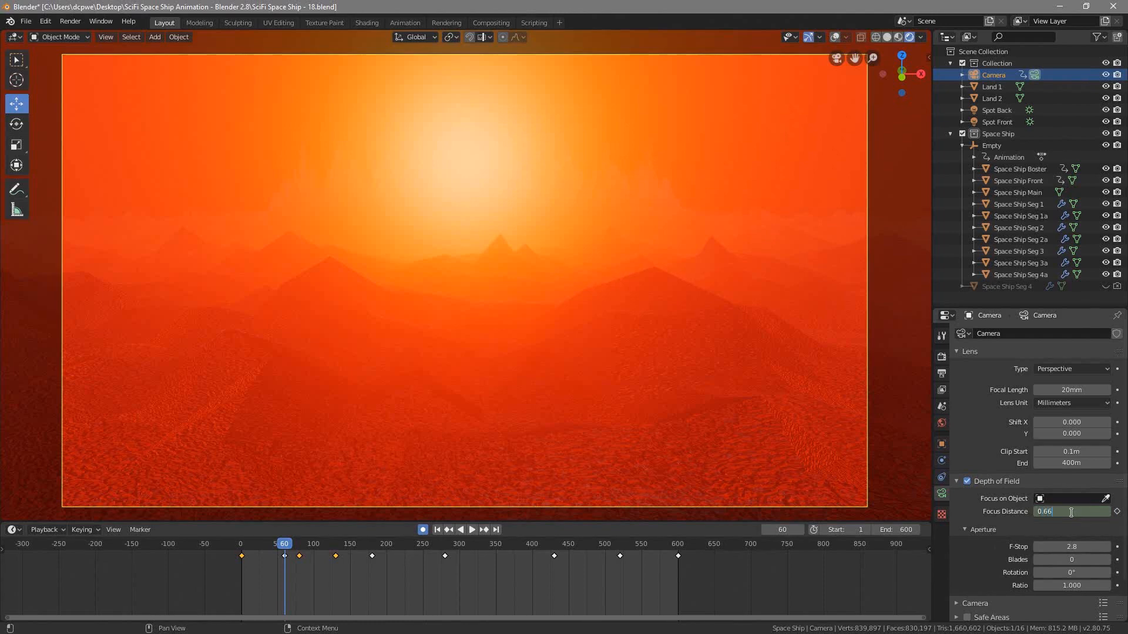
pyautogui.write('.66')
pyautogui.press('Return')
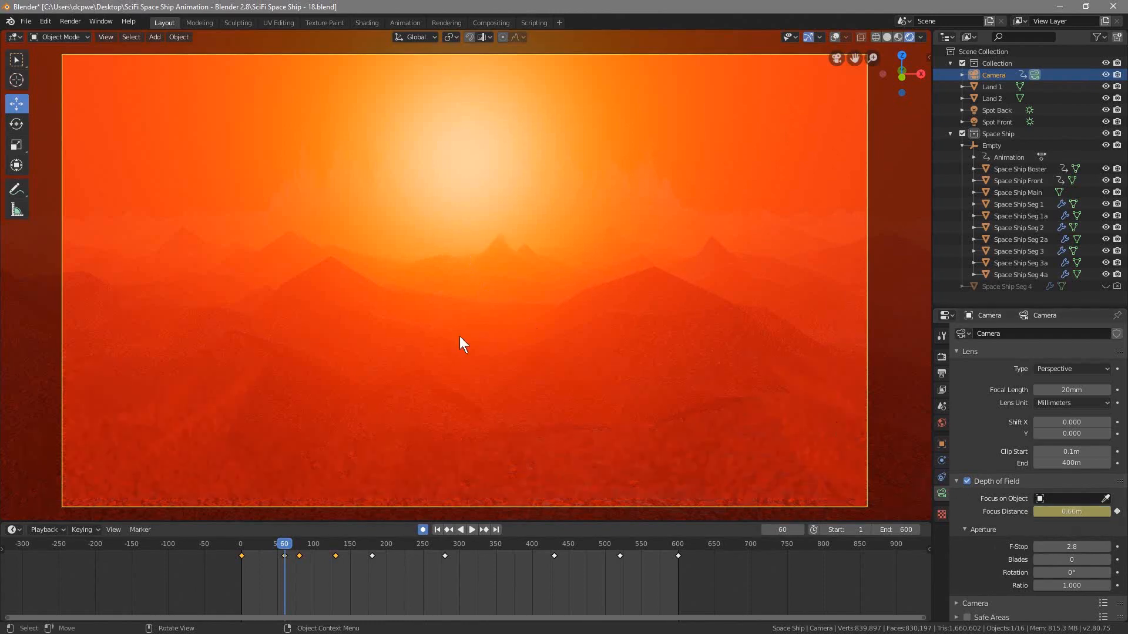
# Play the animation from the start to review the camera focus through to the closing section.
pyautogui.click(437, 530)
pyautogui.click(467, 529)
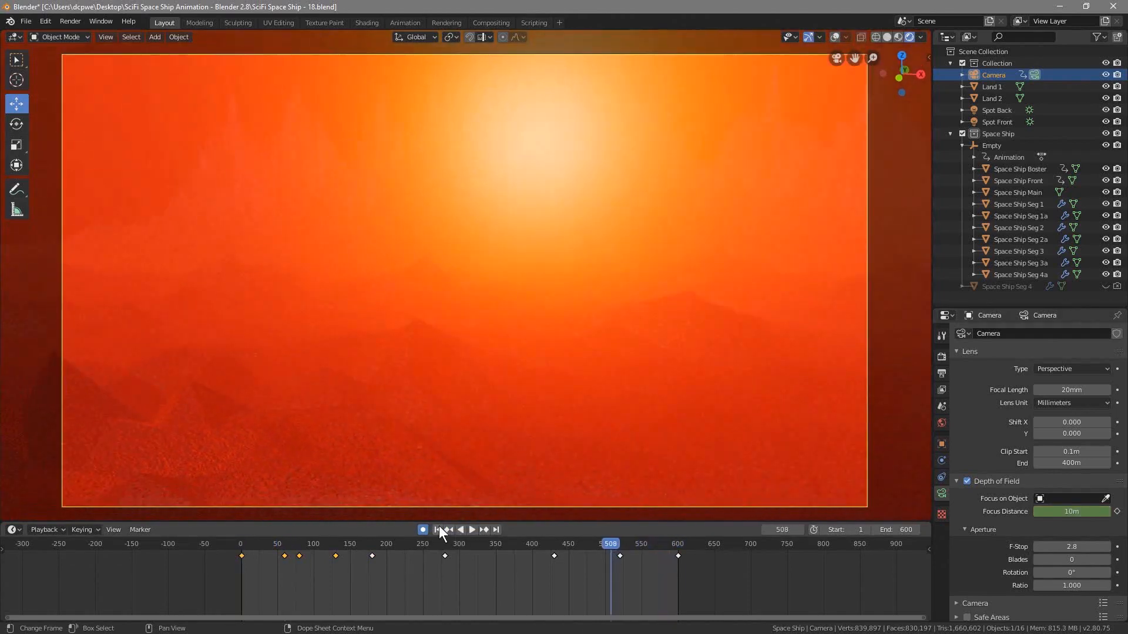
pyautogui.click(438, 530)
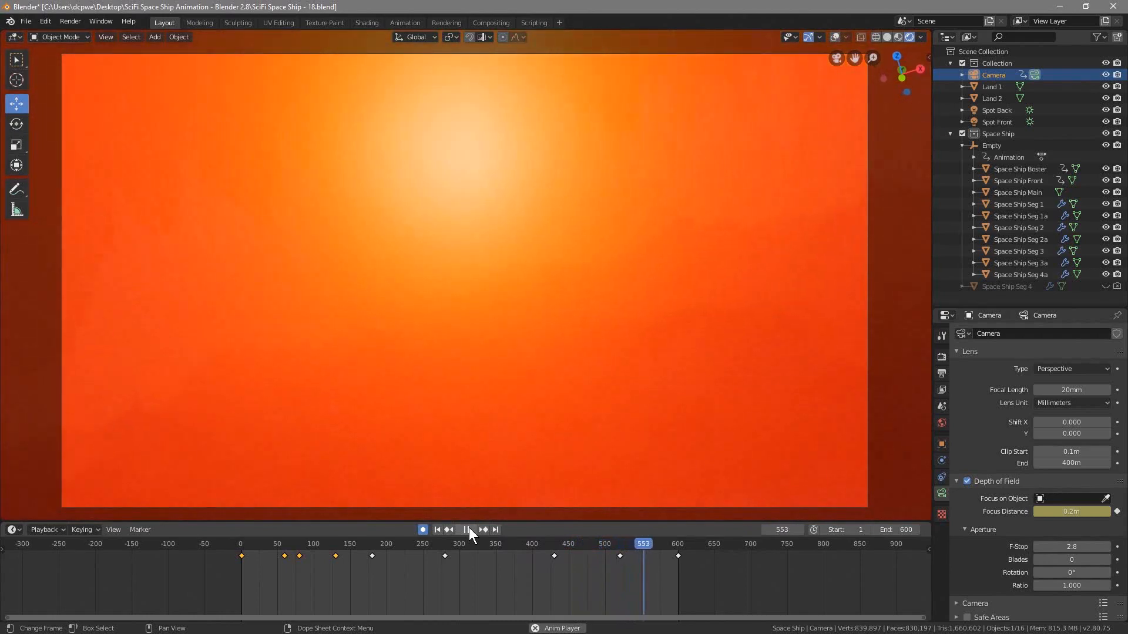
pyautogui.click(468, 529)
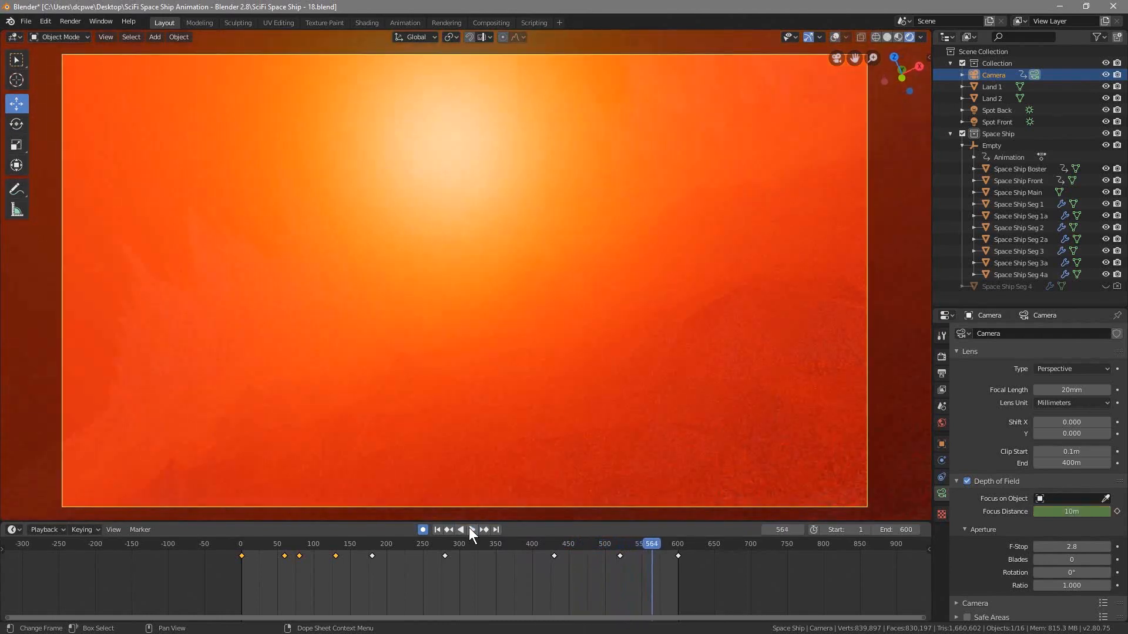
# Keyframe the Camera's focus distance at frame 520.
pyautogui.moveTo(651, 541); pyautogui.dragTo(619, 541)
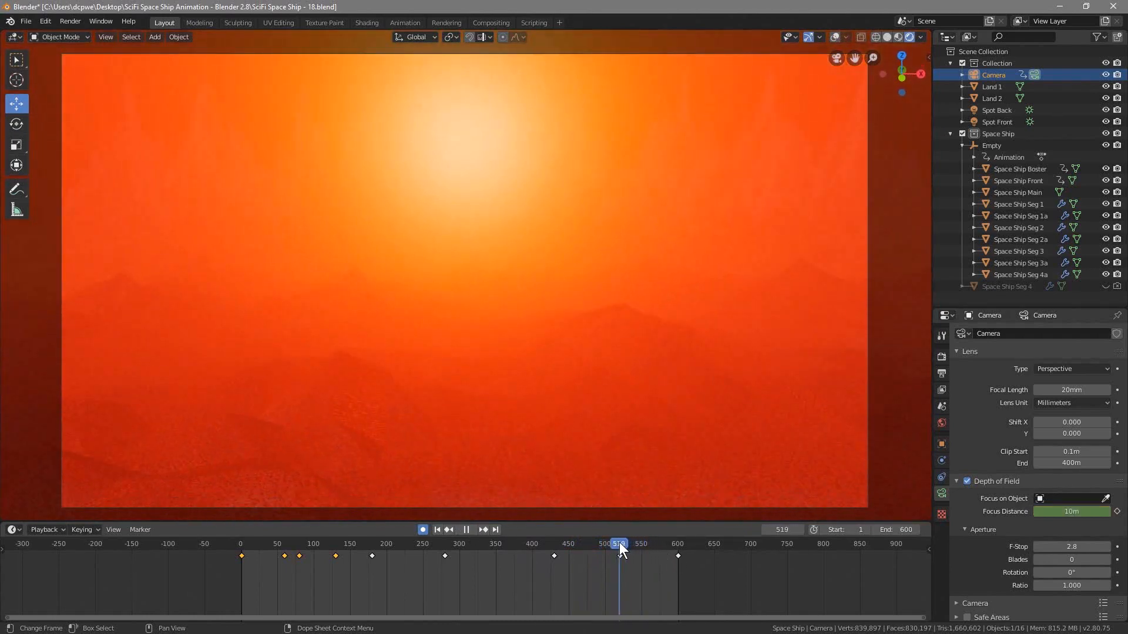
pyautogui.click(493, 528)
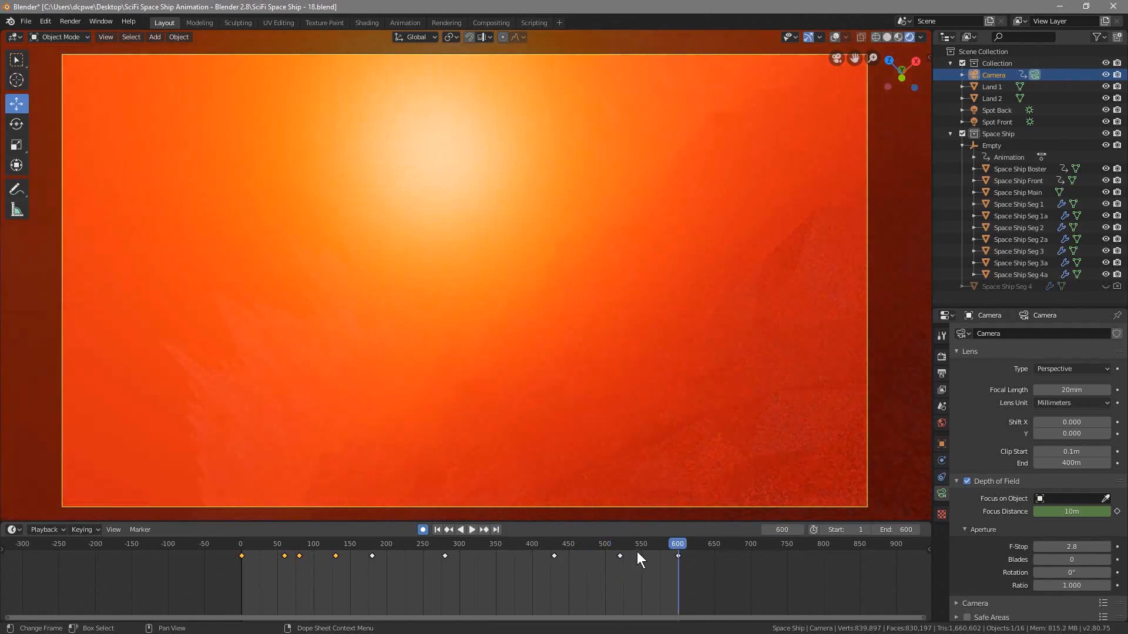
pyautogui.click(447, 529)
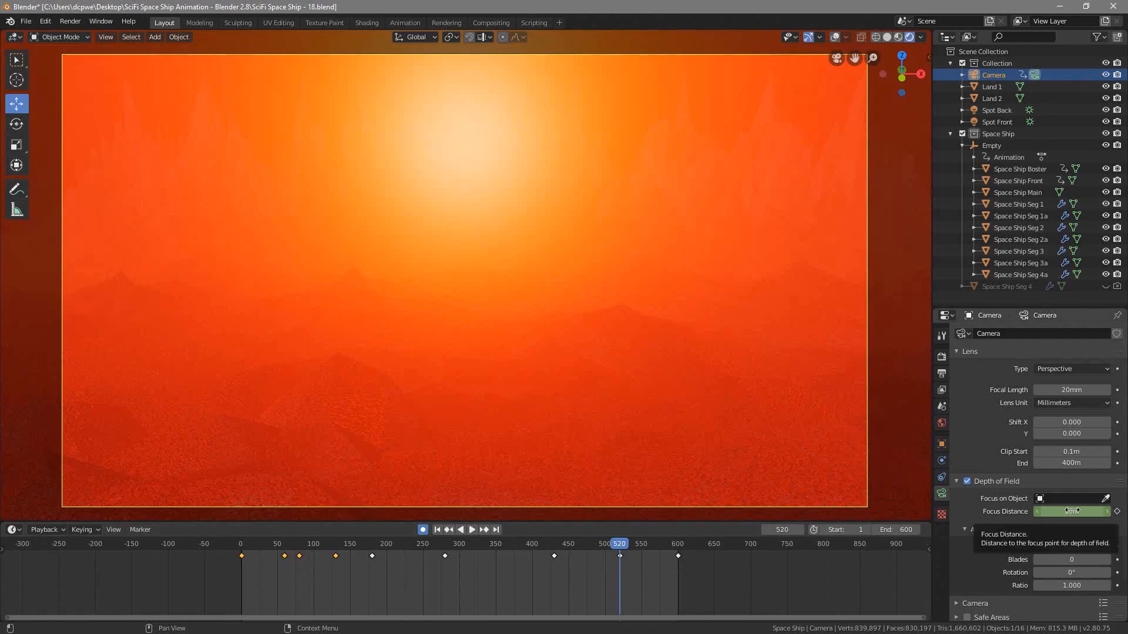
pyautogui.press('i')
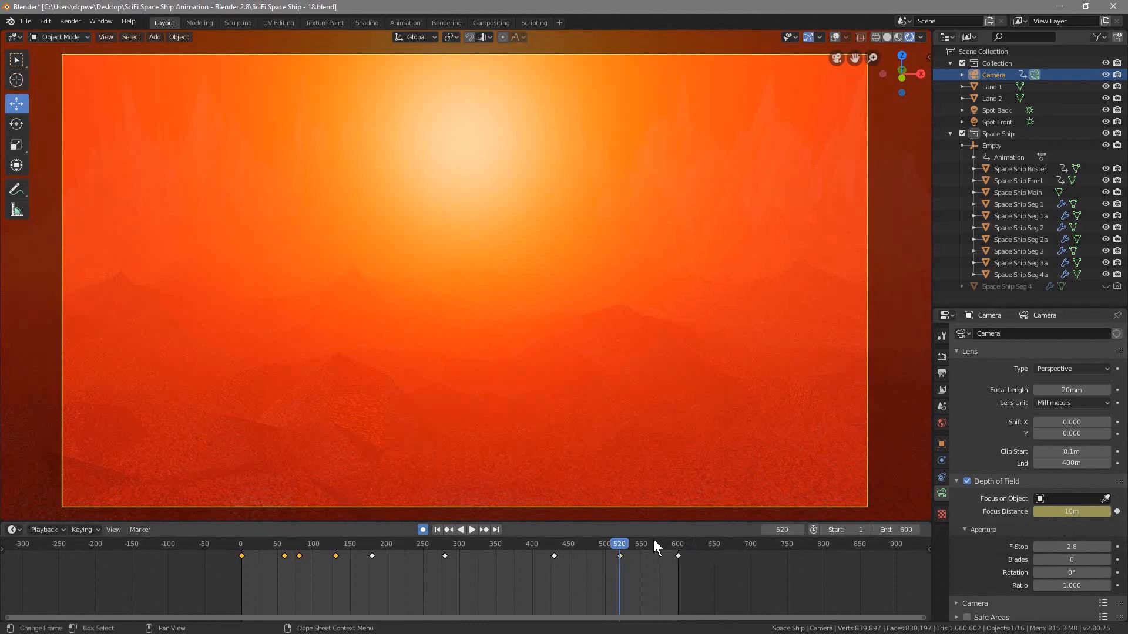
# Set the Camera's focus distance to 0.44 m at frame 600.
pyautogui.click(484, 529)
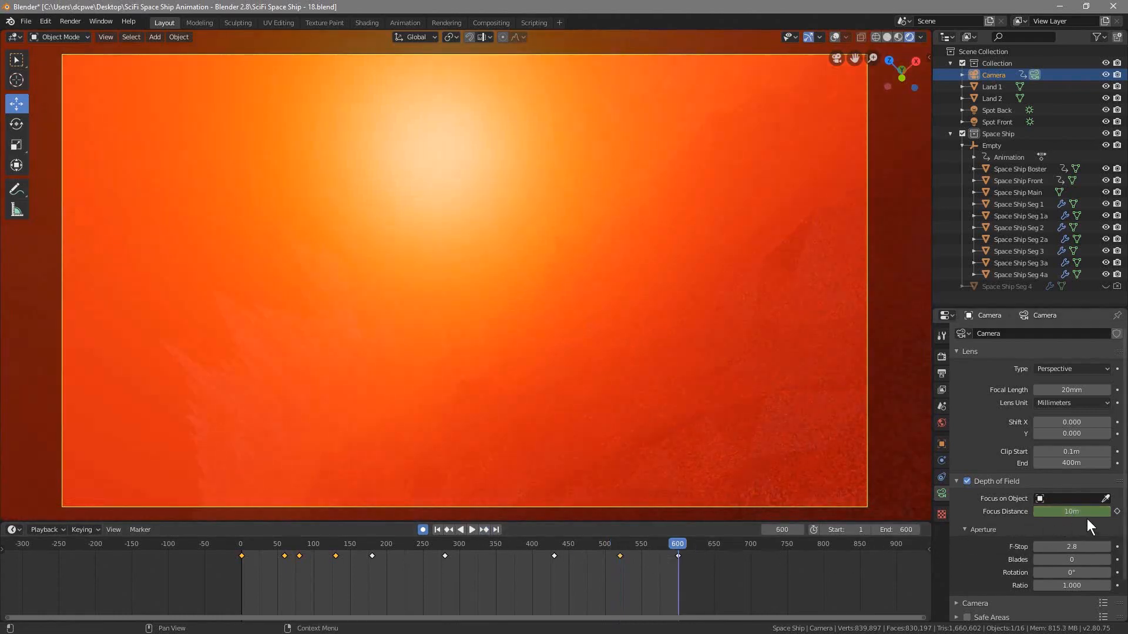
pyautogui.doubleClick(1072, 511)
pyautogui.write('0.44')
pyautogui.press('Return')
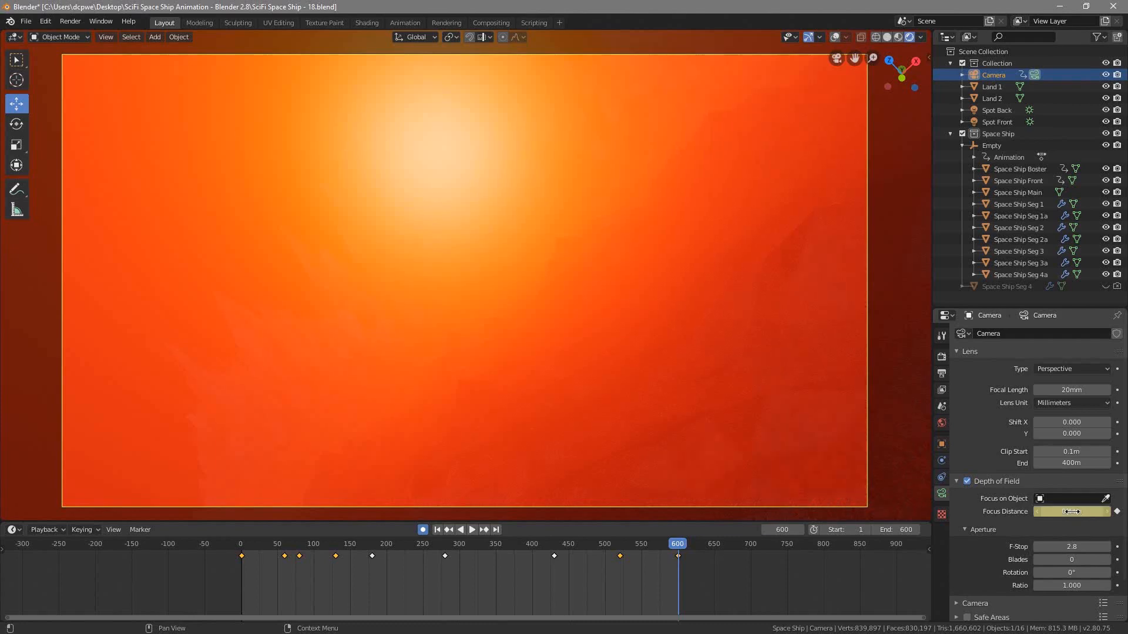
# Set the Camera's focus distance to 0.22 m at the final frame, 600.
pyautogui.moveTo(674, 544)
pyautogui.mouseDown()
pyautogui.moveTo(602, 543)
pyautogui.moveTo(685, 545)
pyautogui.moveTo(676, 545)
pyautogui.mouseUp()
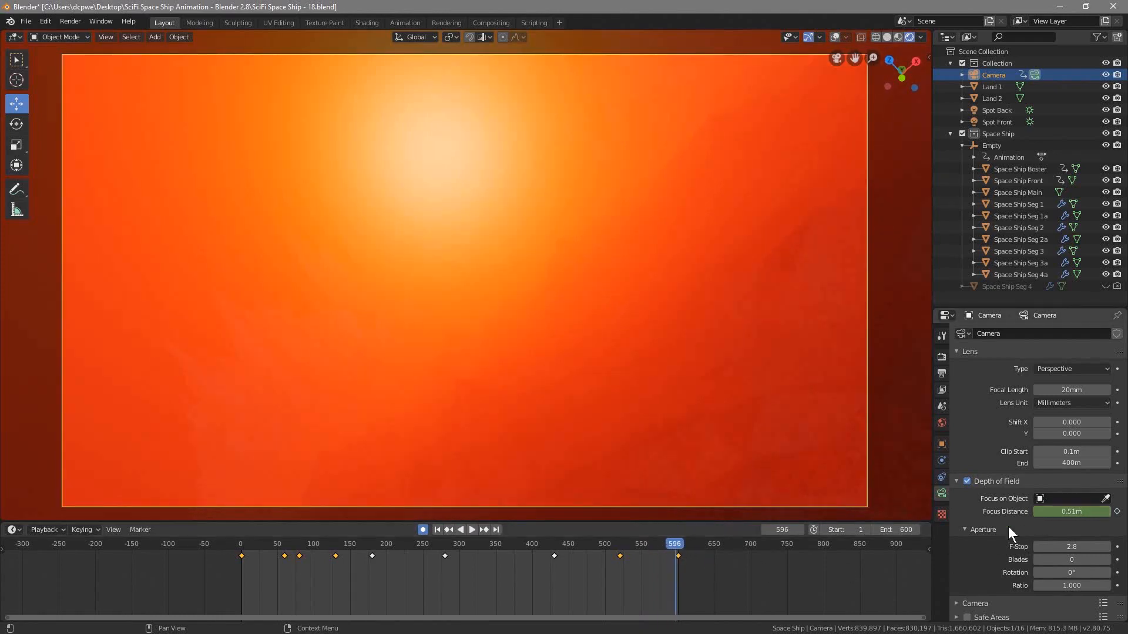
pyautogui.click(485, 527)
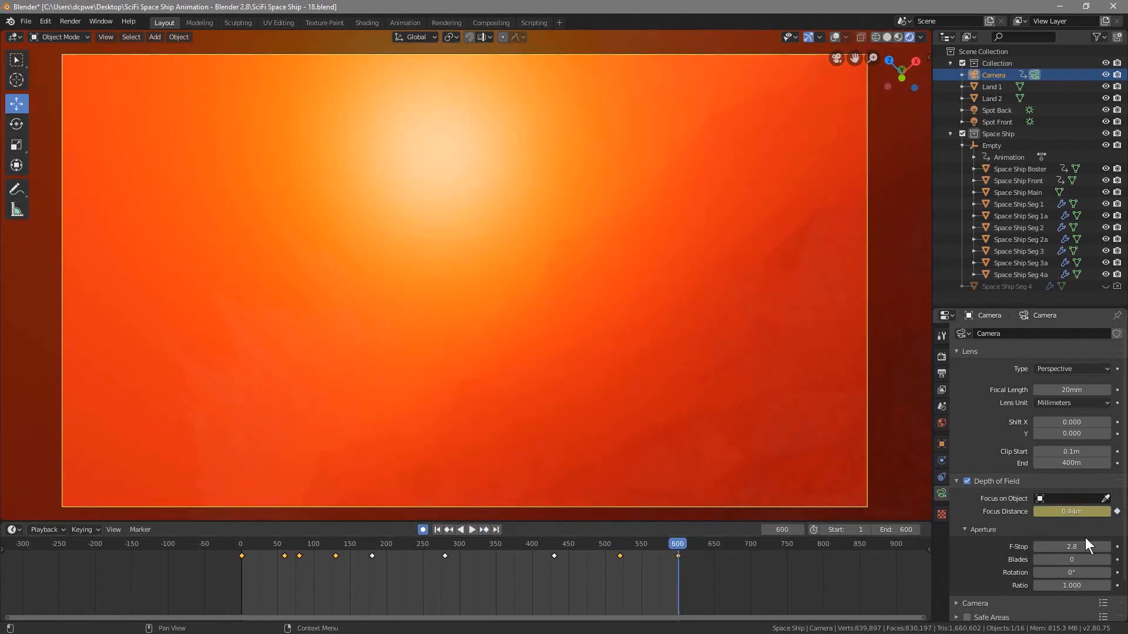
pyautogui.click(1071, 511)
pyautogui.write('0.22')
pyautogui.press('Return')
# Turn off automatic keyframing and play the animation to check the focus changes.
pyautogui.moveTo(672, 539); pyautogui.dragTo(265, 556)
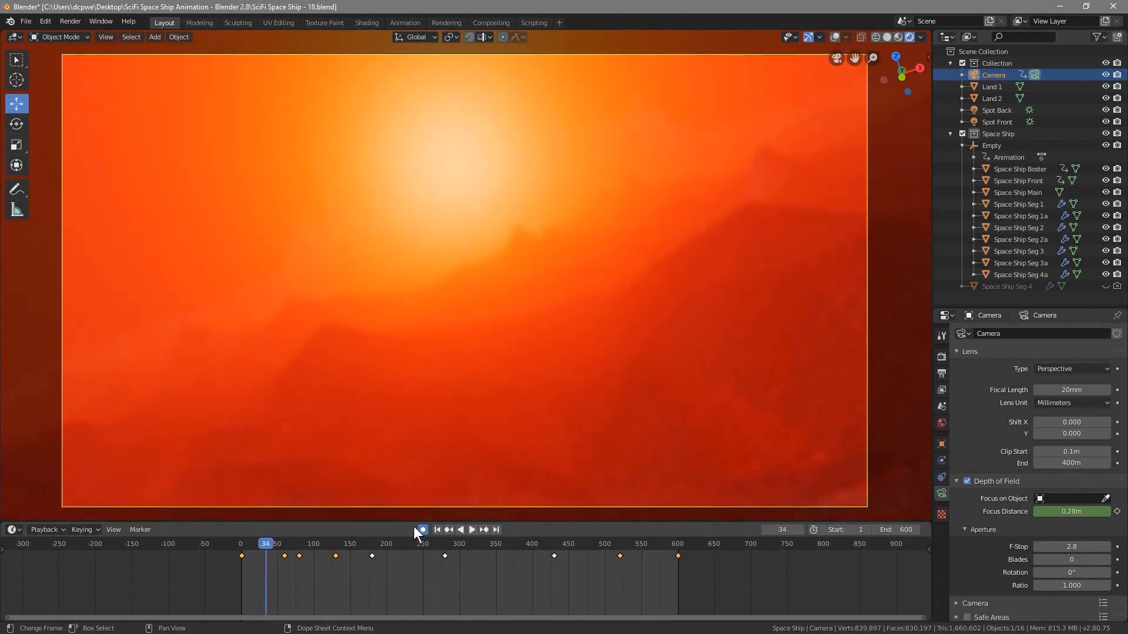
pyautogui.click(471, 530)
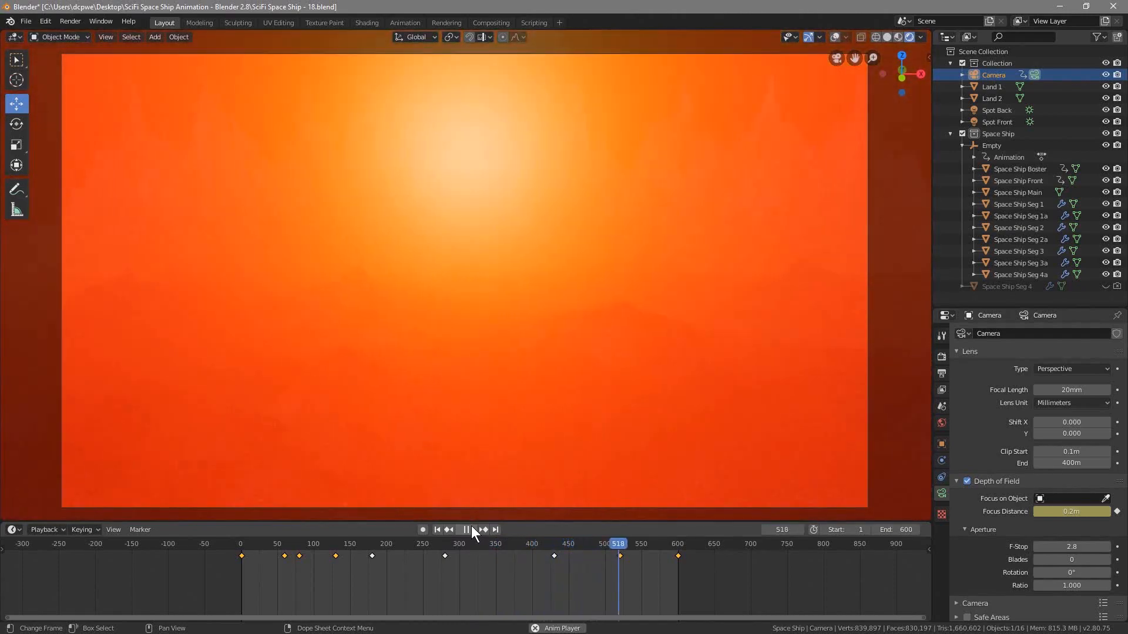
pyautogui.click(471, 529)
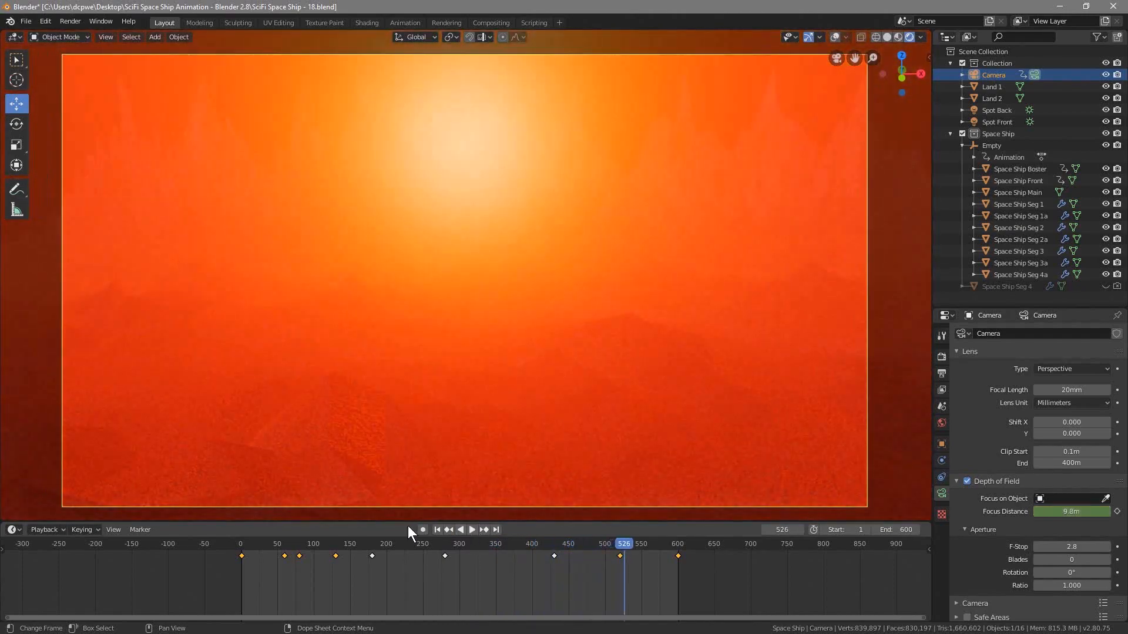
# Return to frame 1 and save the Blender file.
pyautogui.click(438, 530)
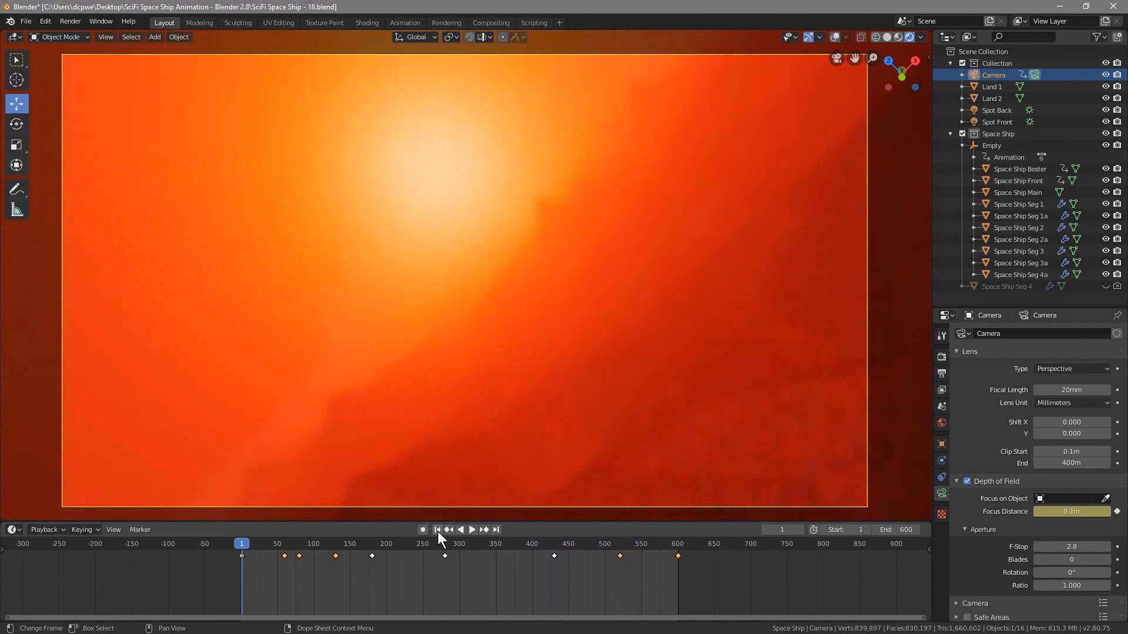
pyautogui.click(26, 22)
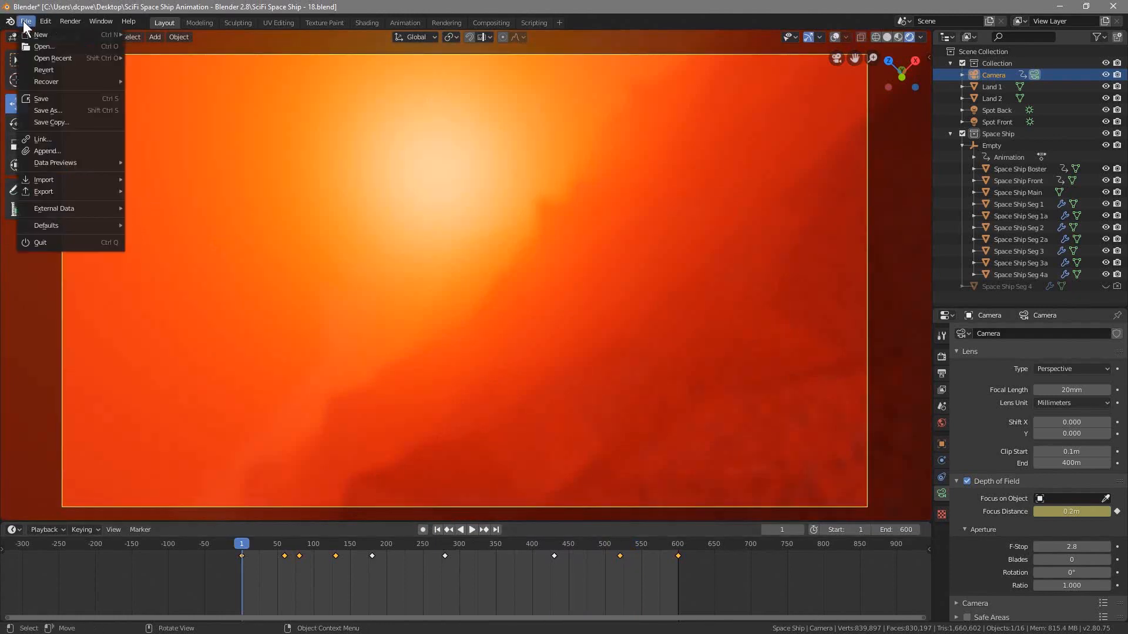
pyautogui.click(43, 98)
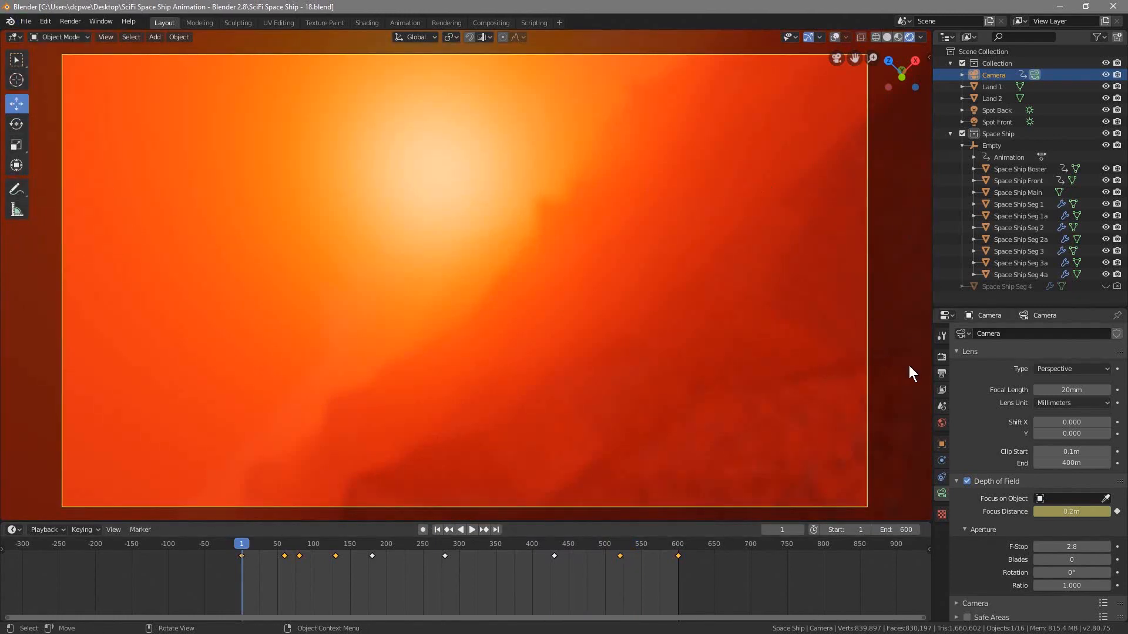
# Set the Eevee render samples to 128 and leave the viewport samples at 16.
pyautogui.click(942, 359)
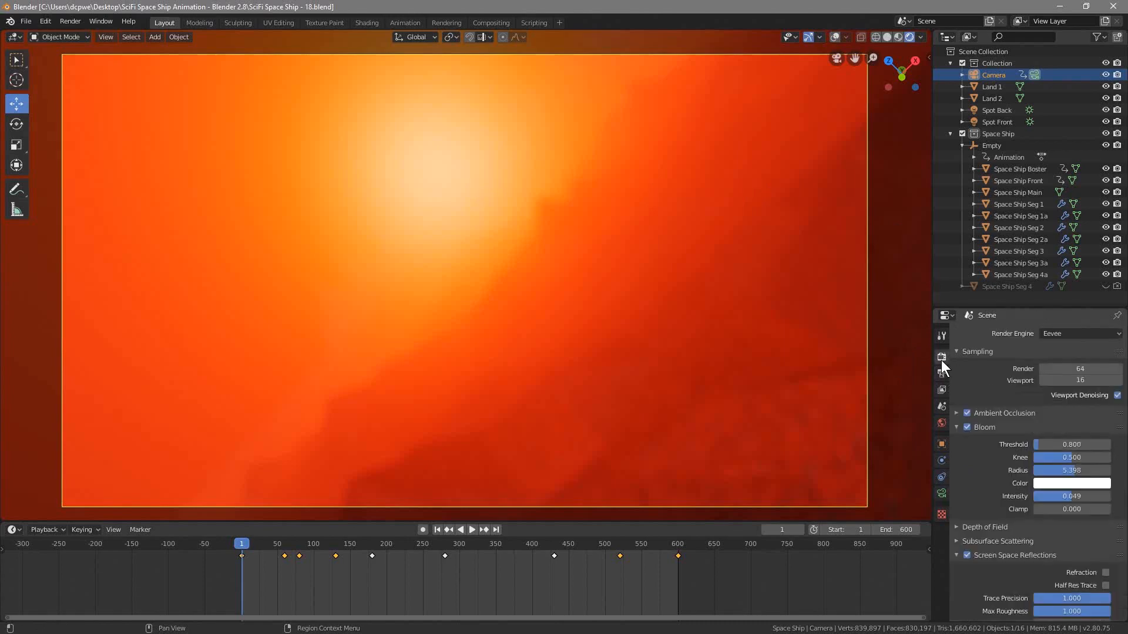
pyautogui.click(1081, 369)
pyautogui.write('12')
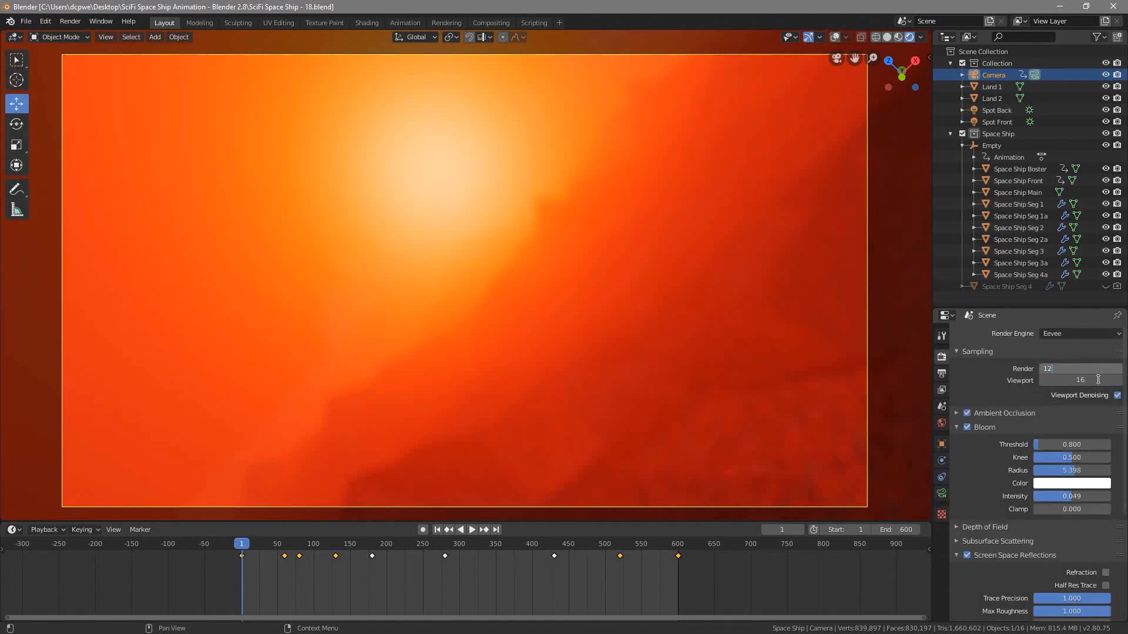
pyautogui.write('8')
pyautogui.click(1098, 379)
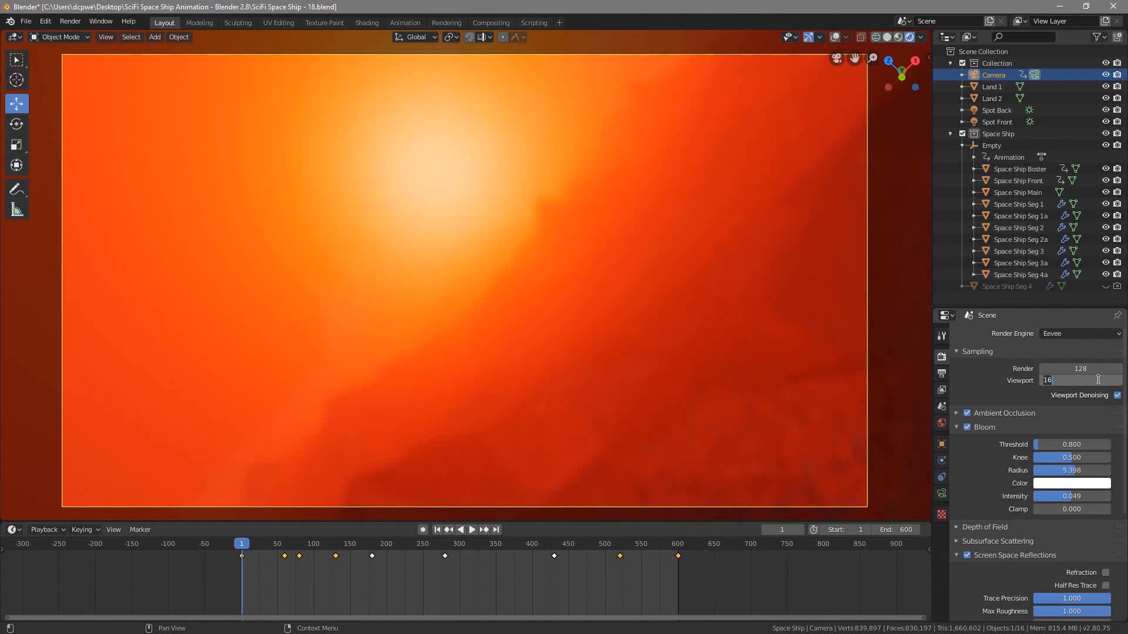
pyautogui.click(981, 383)
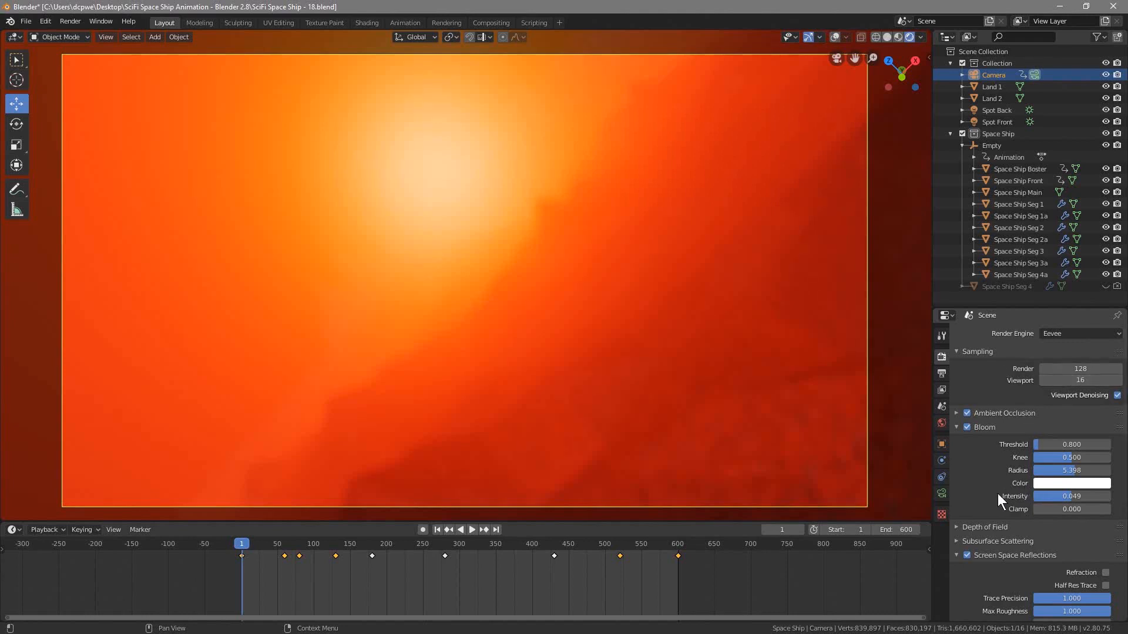
# Set the volumetrics tile size to 4px in the render settings.
pyautogui.scroll(-7, 998, 493)
pyautogui.click(962, 517)
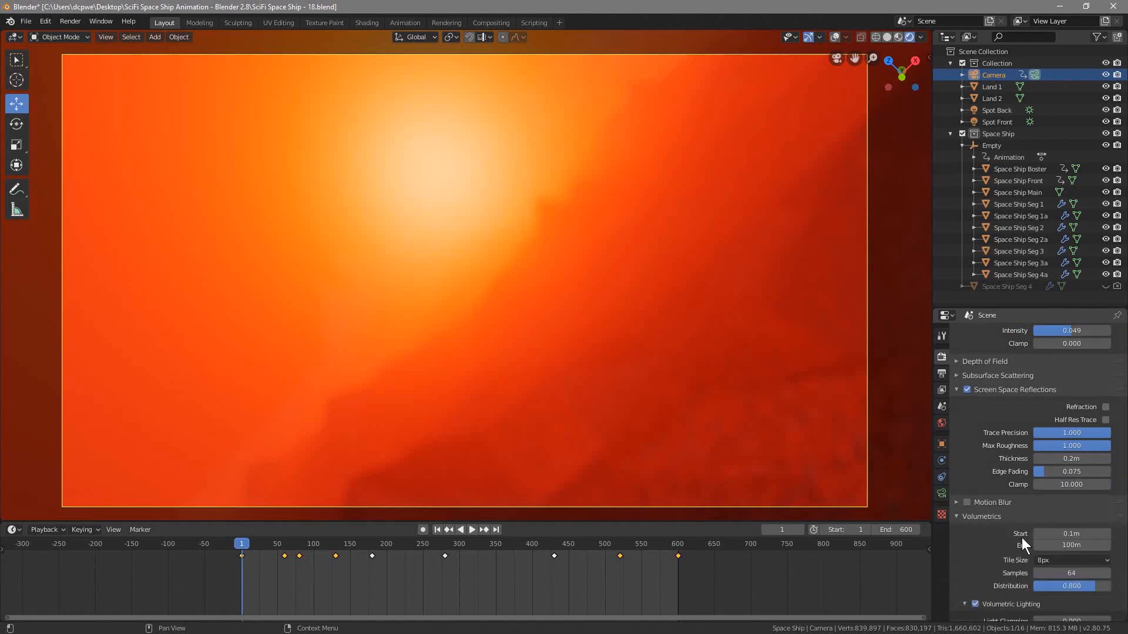
pyautogui.click(1062, 559)
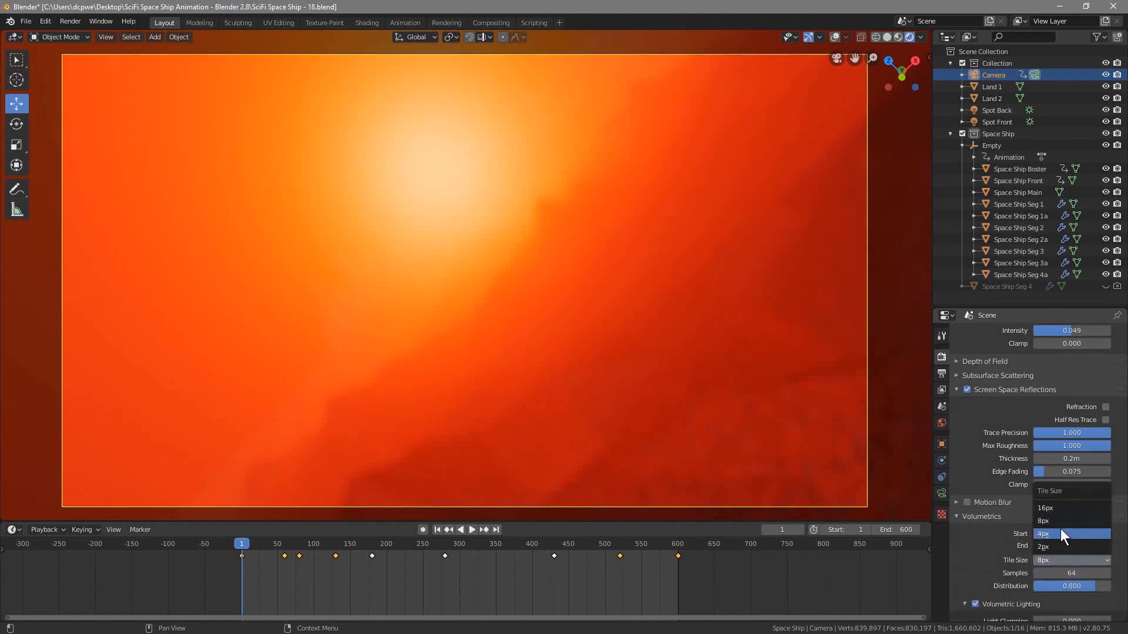
pyautogui.click(1059, 532)
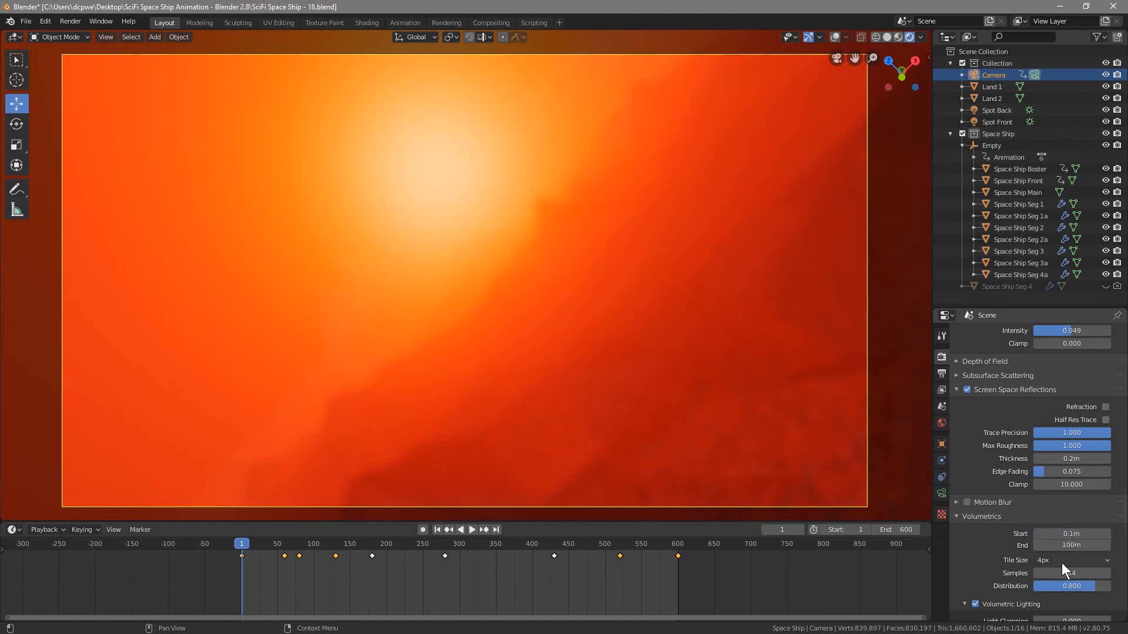
pyautogui.click(1062, 562)
pyautogui.click(1062, 561)
# Set the render output file format to AVI JPEG.
pyautogui.click(943, 371)
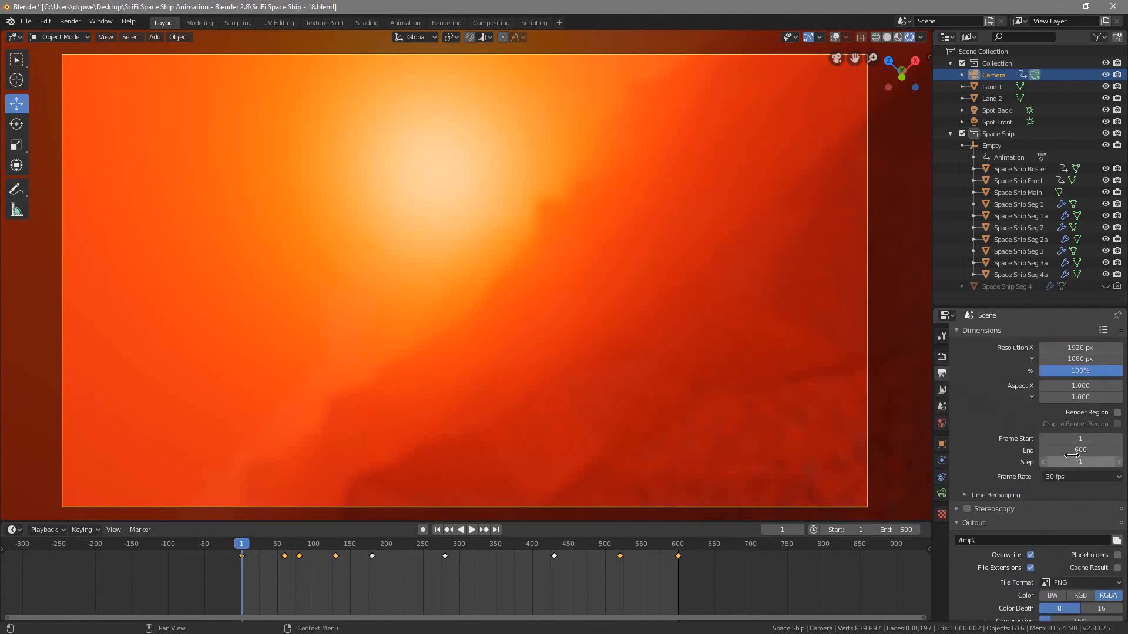
pyautogui.scroll(-2, 1073, 482)
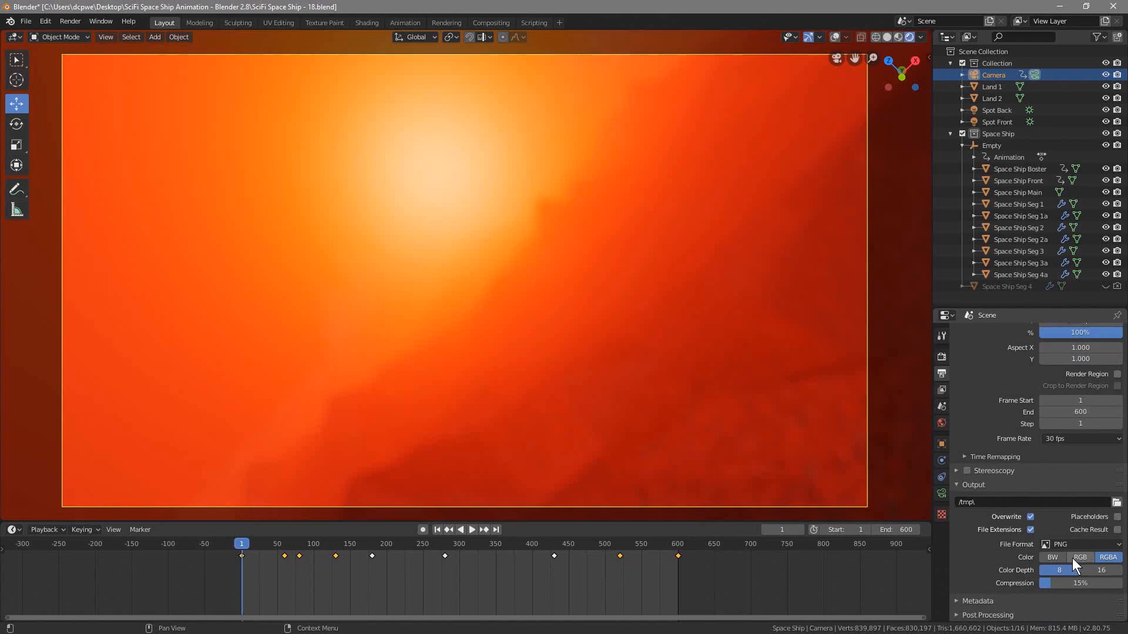
pyautogui.click(1101, 545)
pyautogui.click(1074, 452)
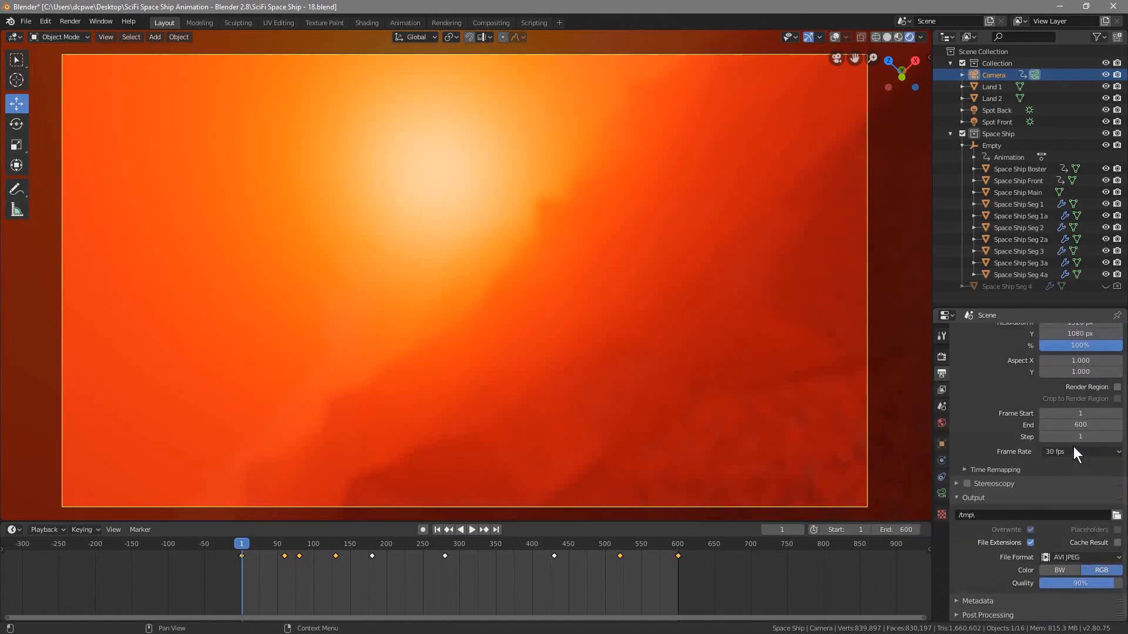
# Set the render output folder to SciFi Space Ship Animation - Blender 2.8 on the Desktop and save the Blender file.
pyautogui.click(1116, 515)
pyautogui.click(73, 99)
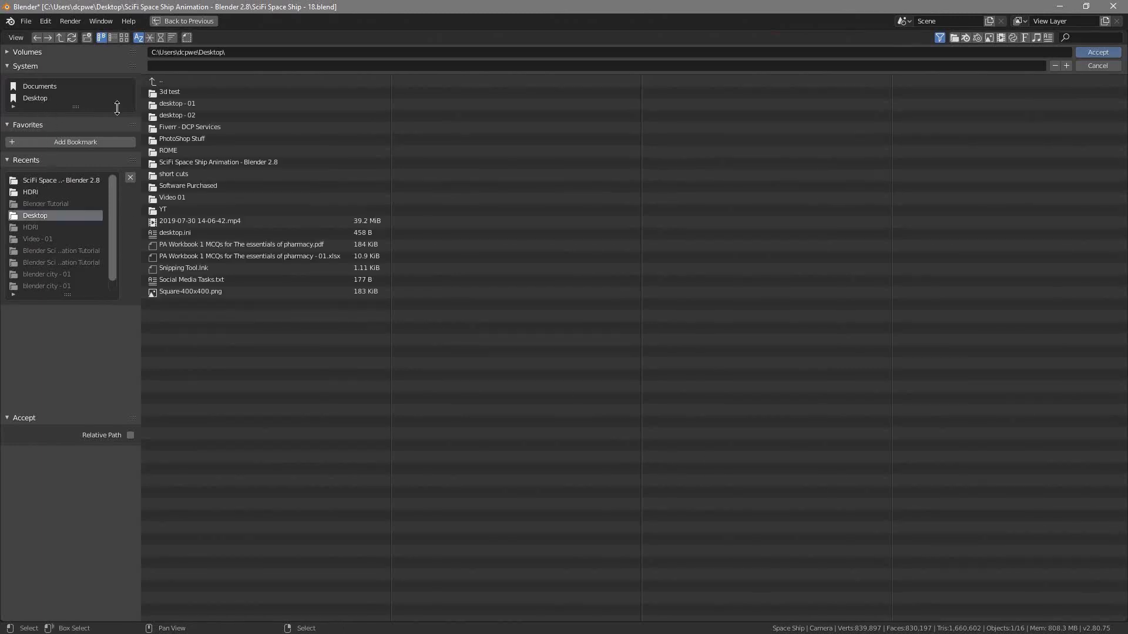
pyautogui.click(206, 163)
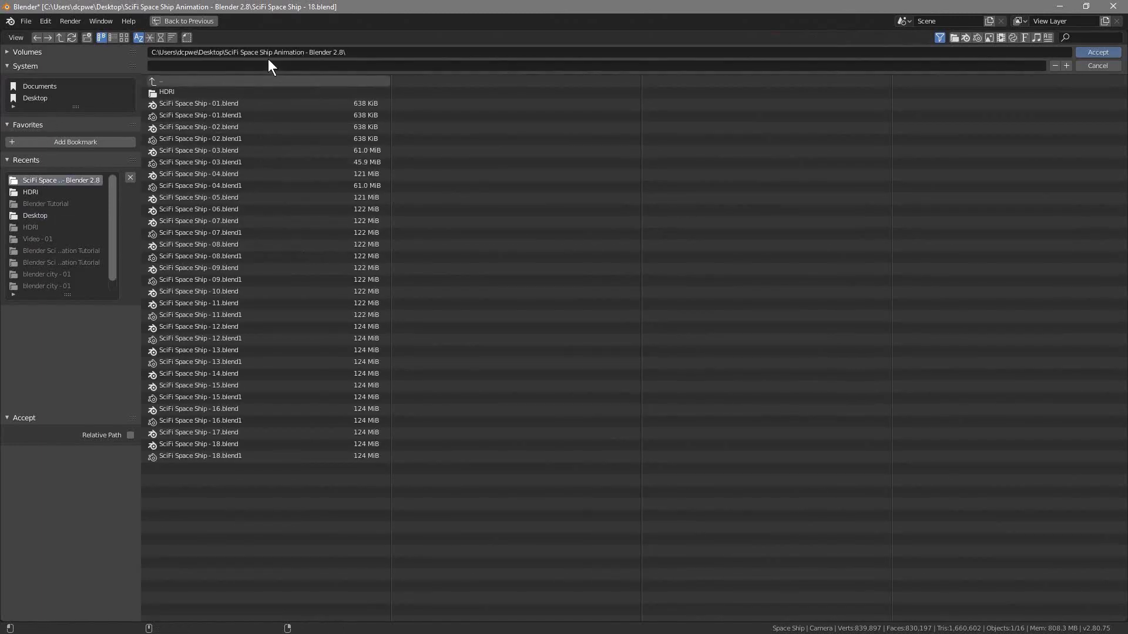
pyautogui.click(1094, 52)
pyautogui.hotkey('ctrl', 's')
# Render the full animation and maximize the render window.
pyautogui.press('ctrl')
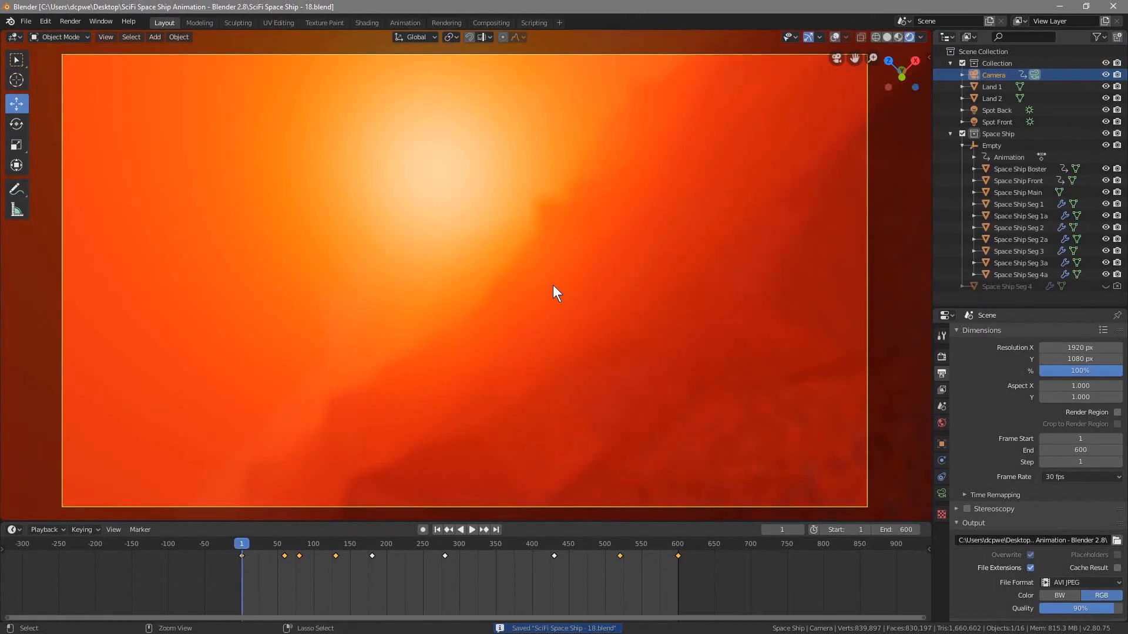
pyautogui.hotkey('ctrl', 'F12')
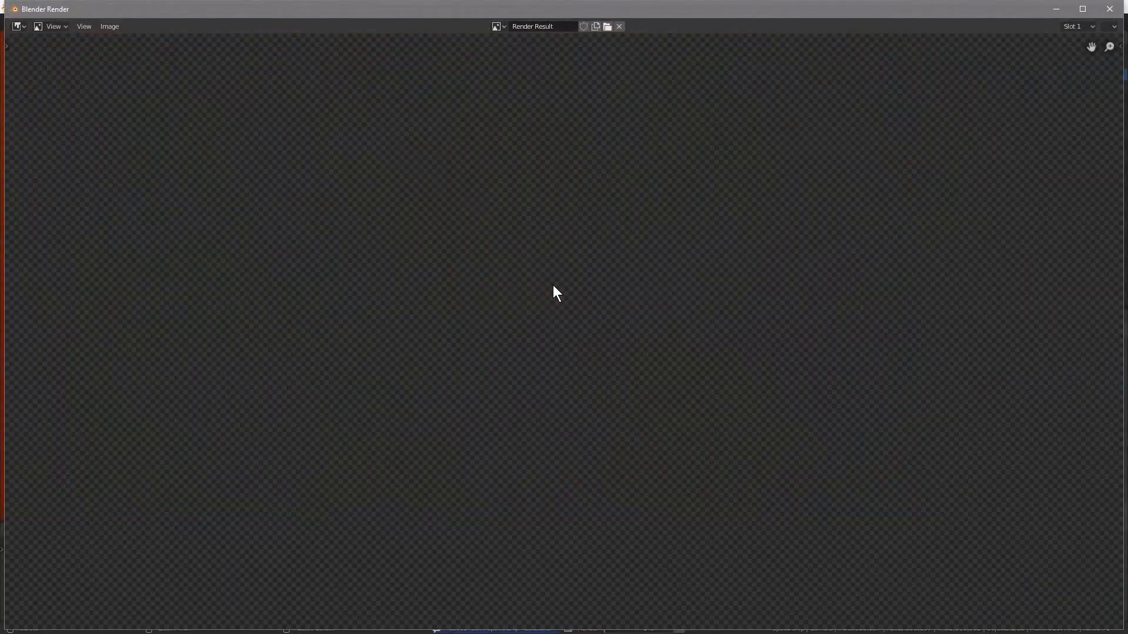
pyautogui.click(1084, 10)
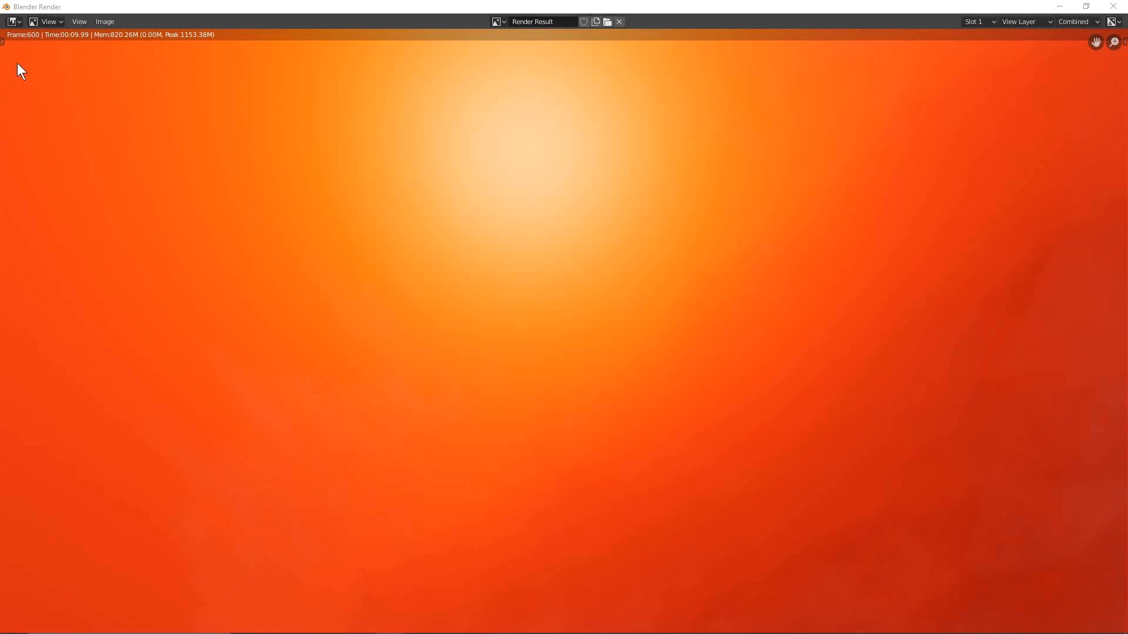
# Close the finished render's window and save the Blender file.
pyautogui.click(1114, 6)
pyautogui.click(26, 21)
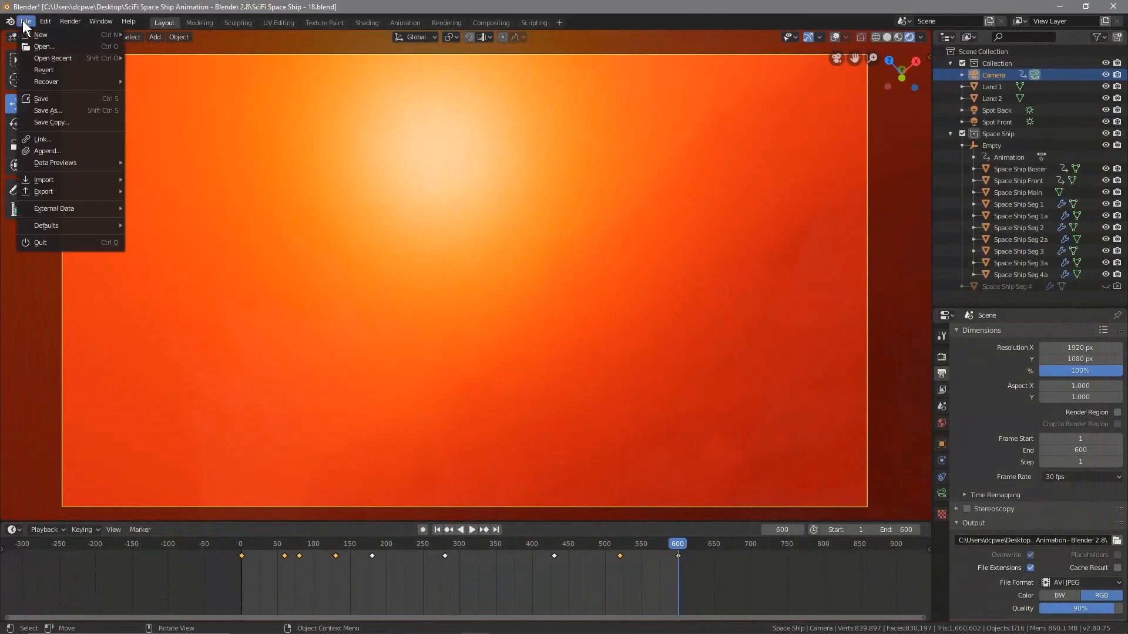
pyautogui.click(58, 94)
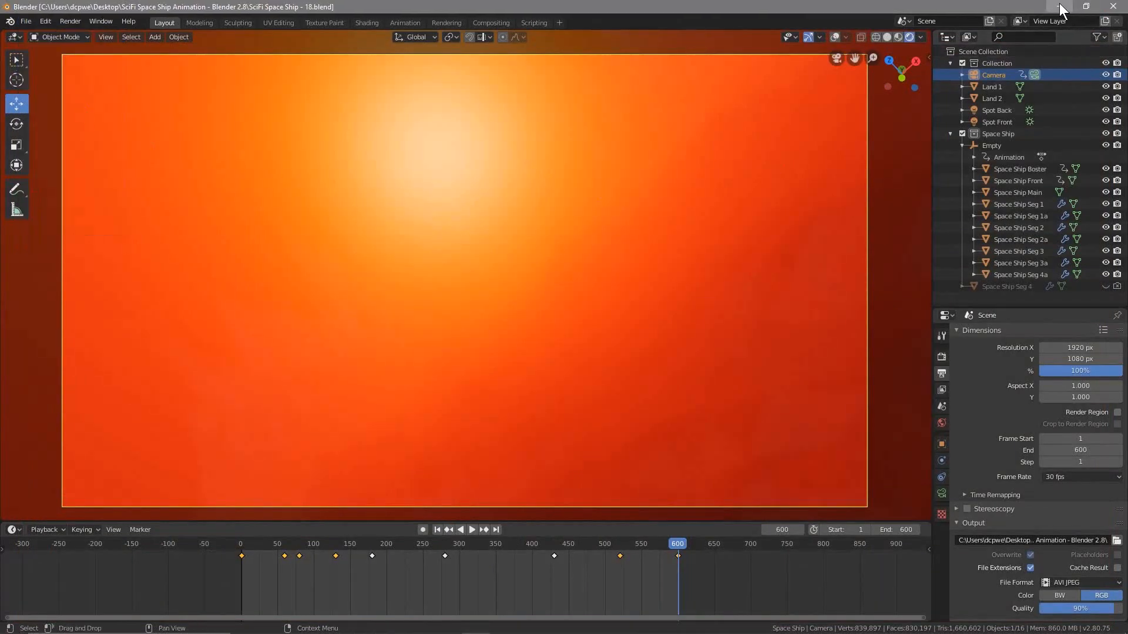
# Switch from Blender to File Explorer, open the SciFi Space Ship Animation - Blender 2.8 folder and select 0001-0600.avi.
pyautogui.click(1113, 6)
pyautogui.doubleClick(1084, 33)
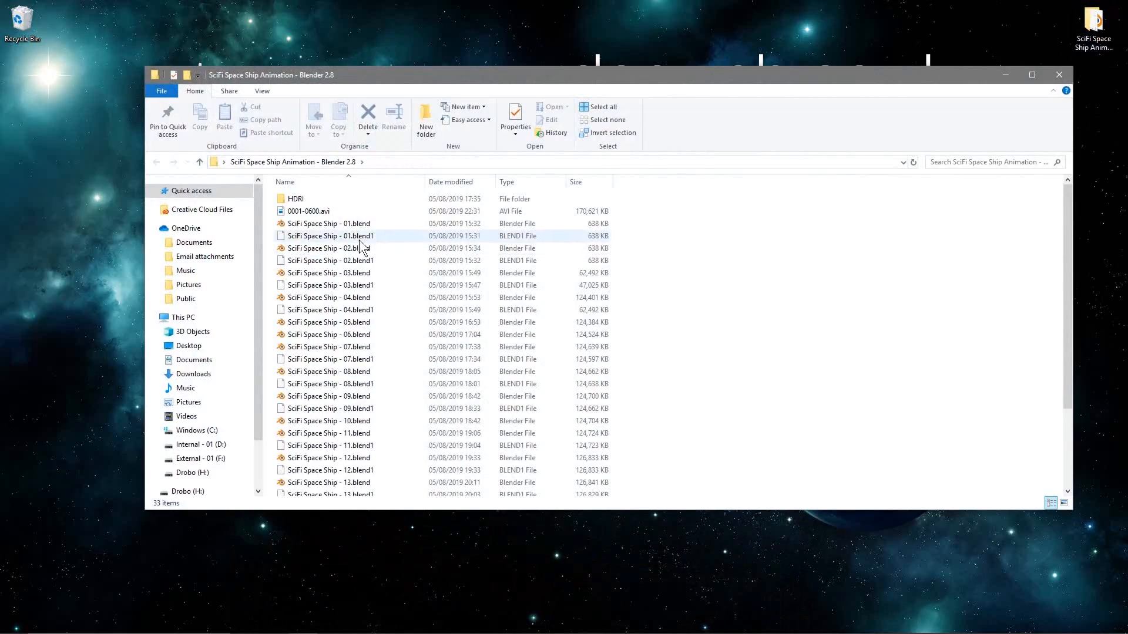
pyautogui.click(314, 212)
pyautogui.scroll(-3, 414, 400)
pyautogui.scroll(3, 414, 399)
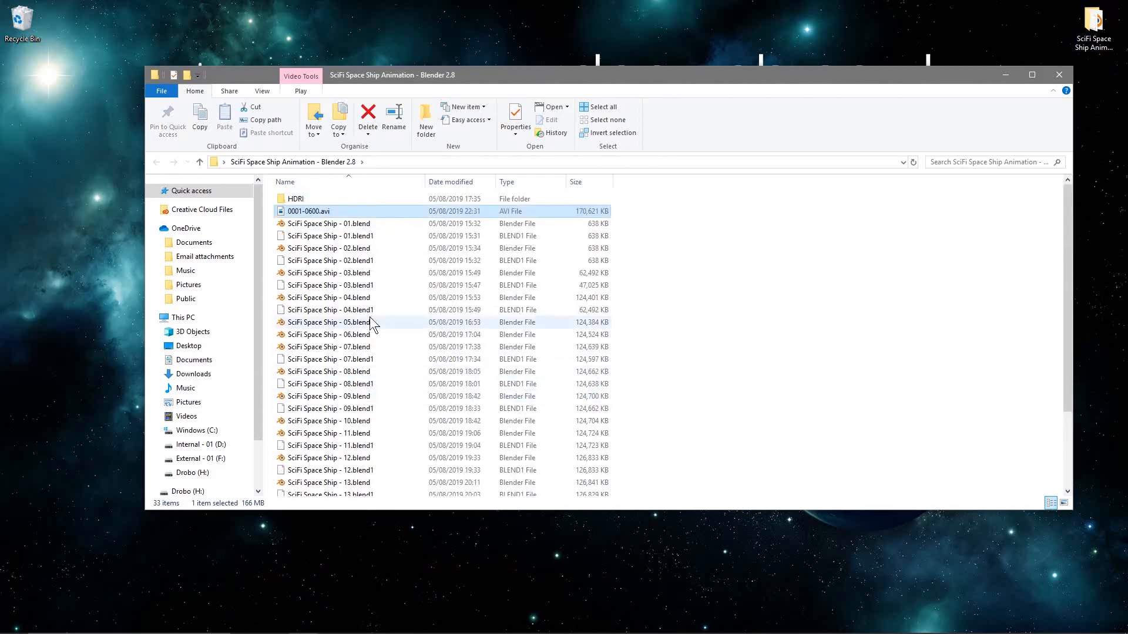
# Play the rendered video 0001-0600.avi and toggle its Repeat option.
pyautogui.doubleClick(312, 210)
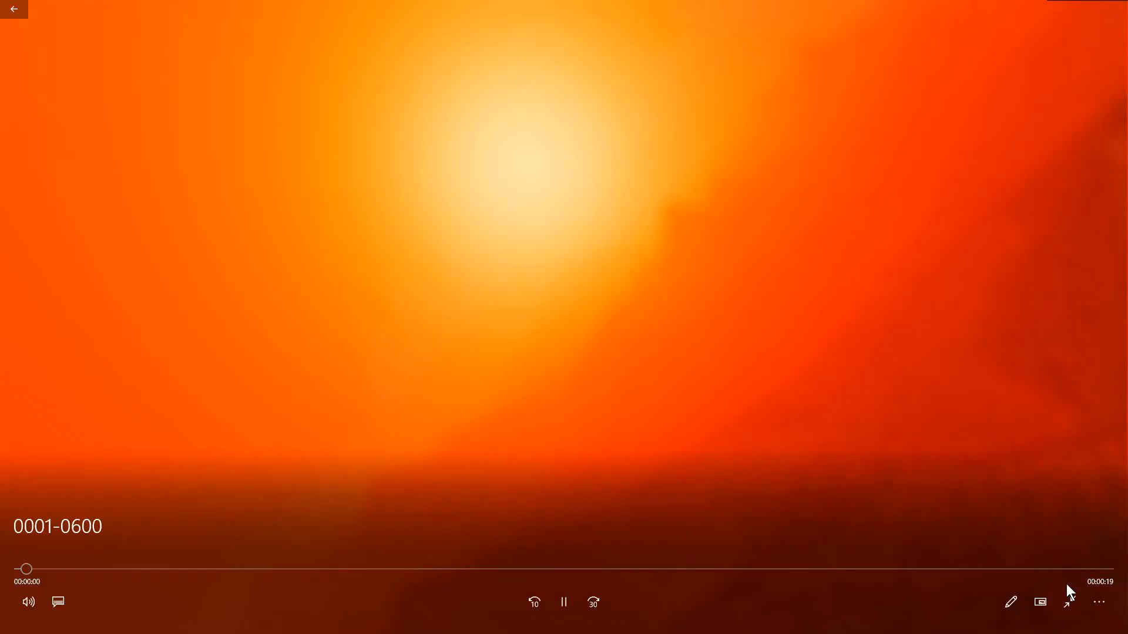
pyautogui.click(1097, 601)
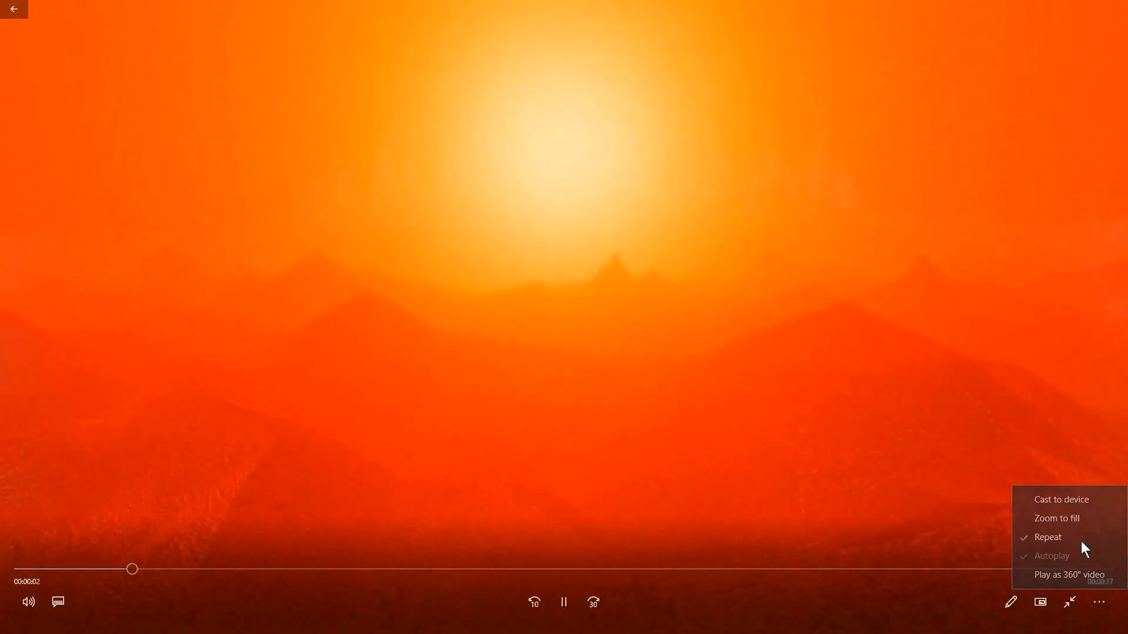
pyautogui.click(1081, 539)
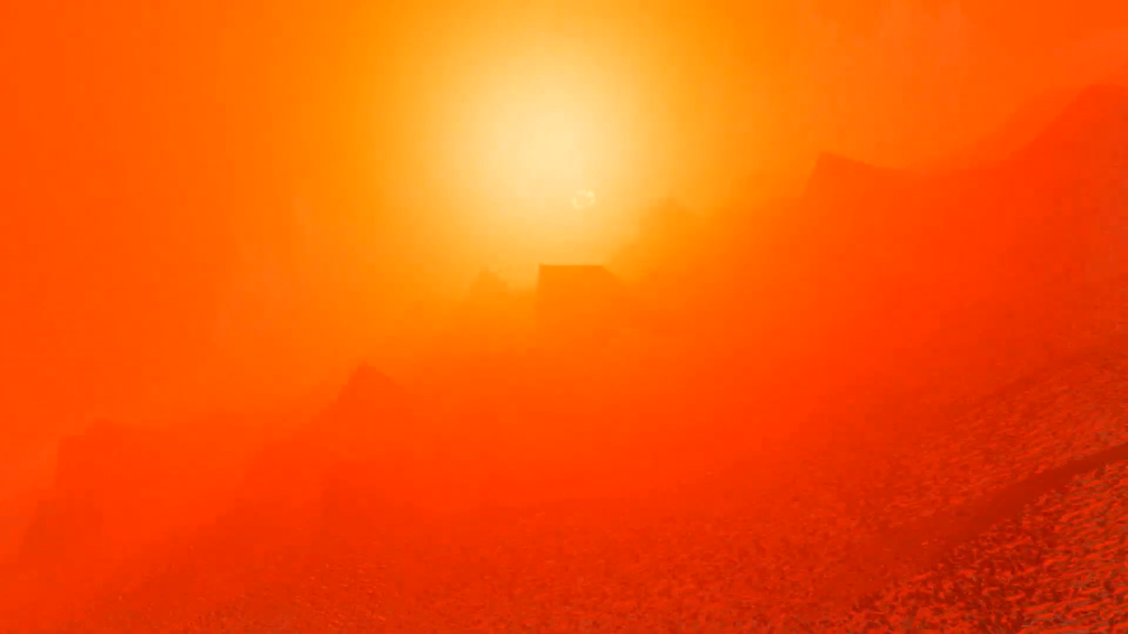